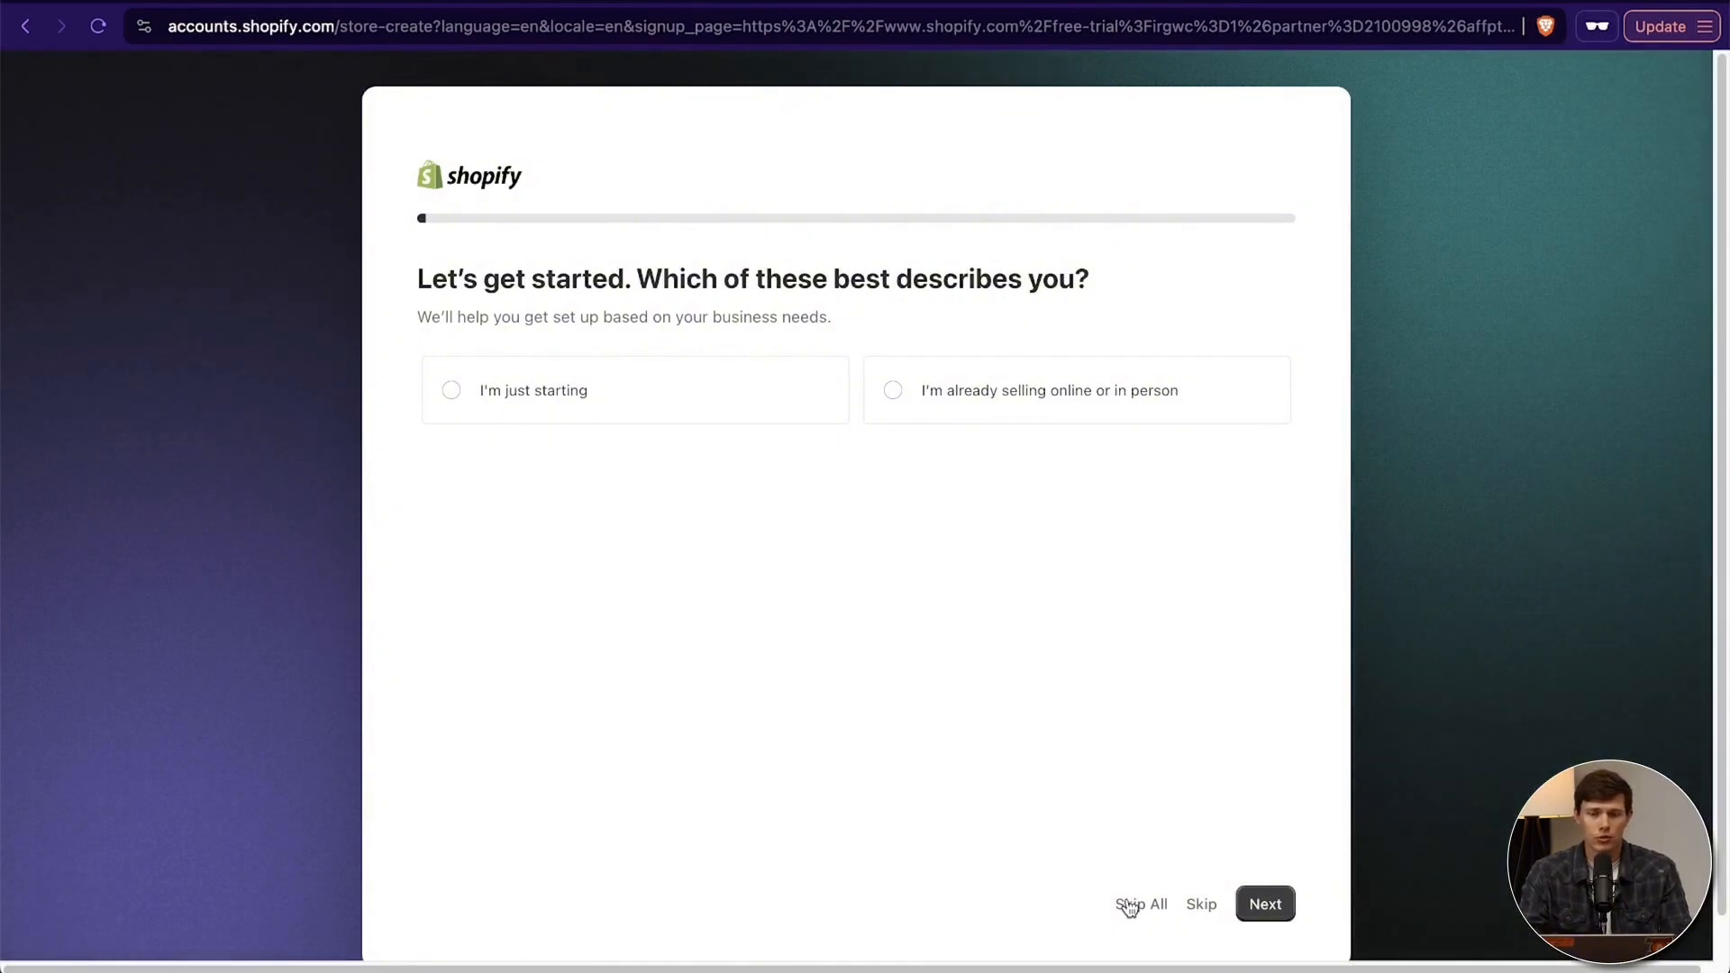
- Skip all the setup questions and accept United States as the business location
left_click(1130, 905)
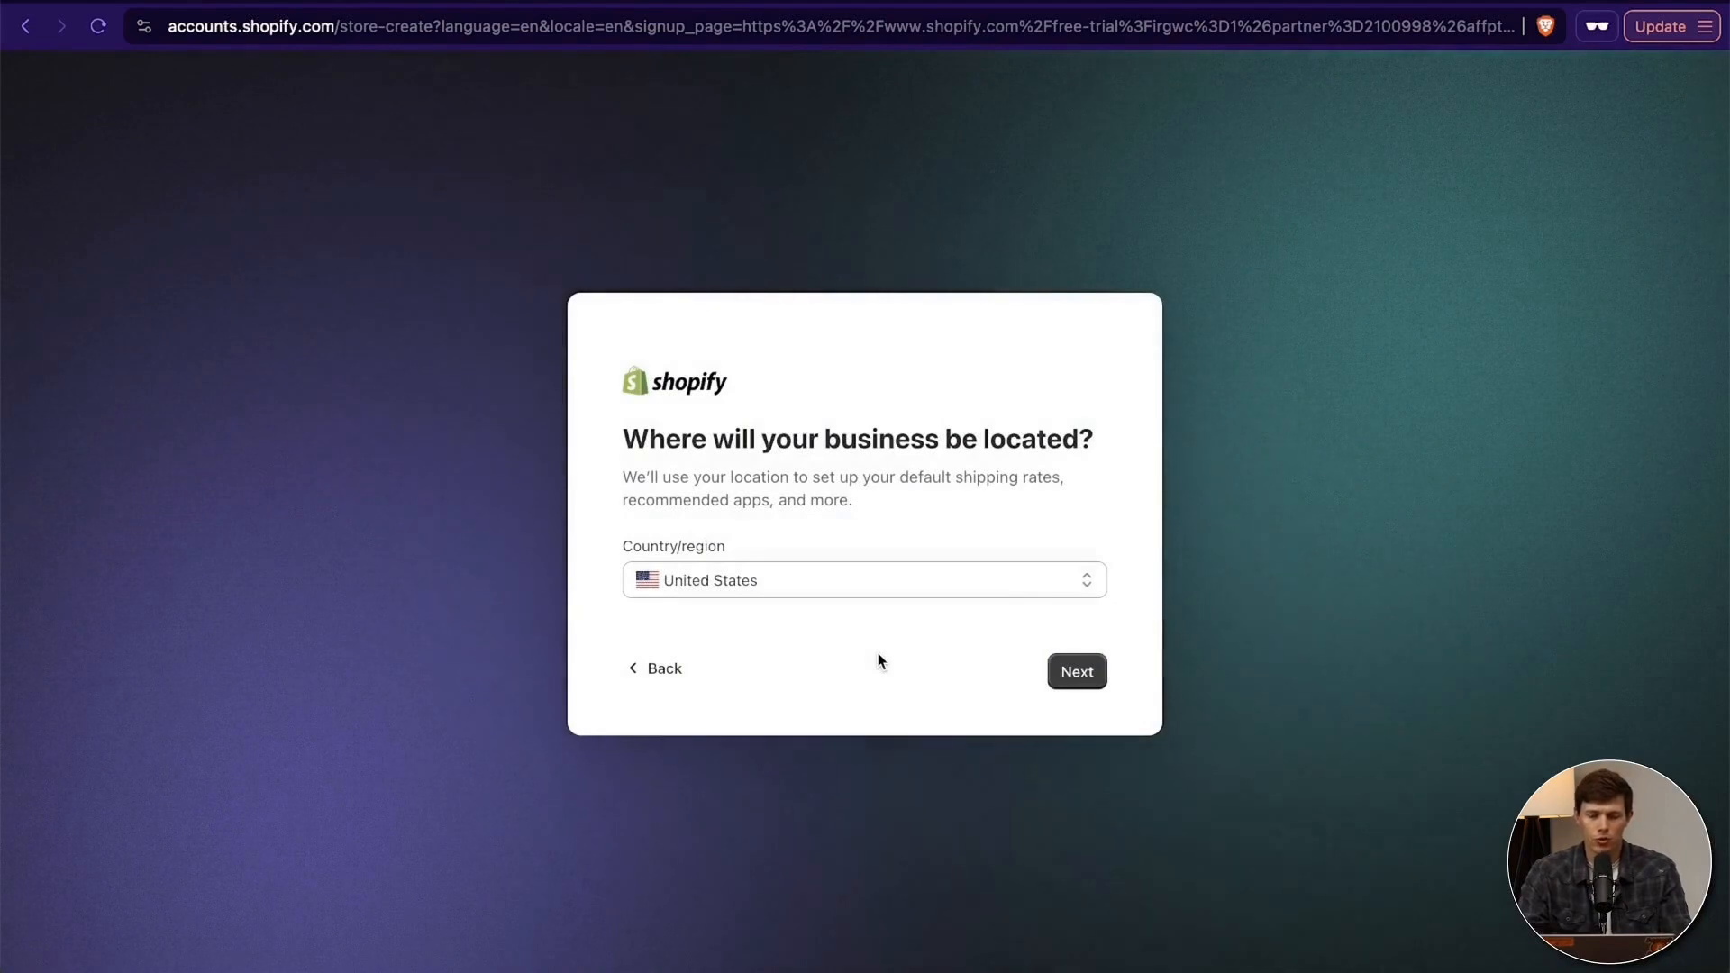
left_click(1090, 686)
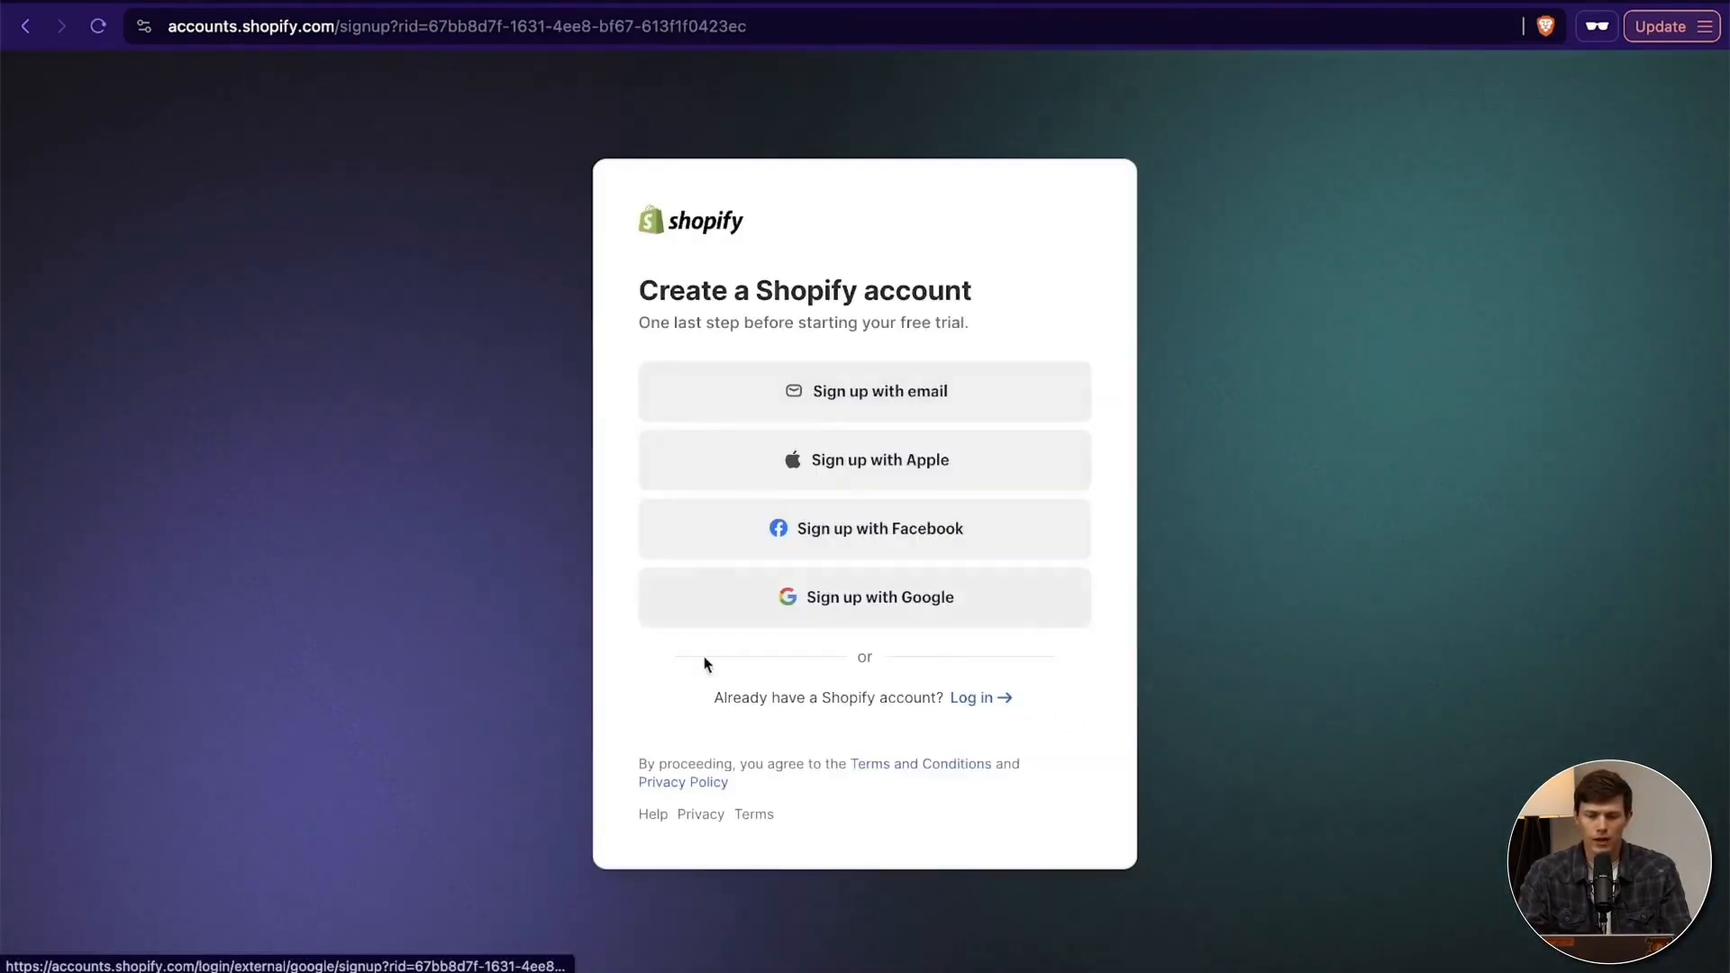
- Sign up with email, enter the account password and create the Shopify account
left_click(914, 390)
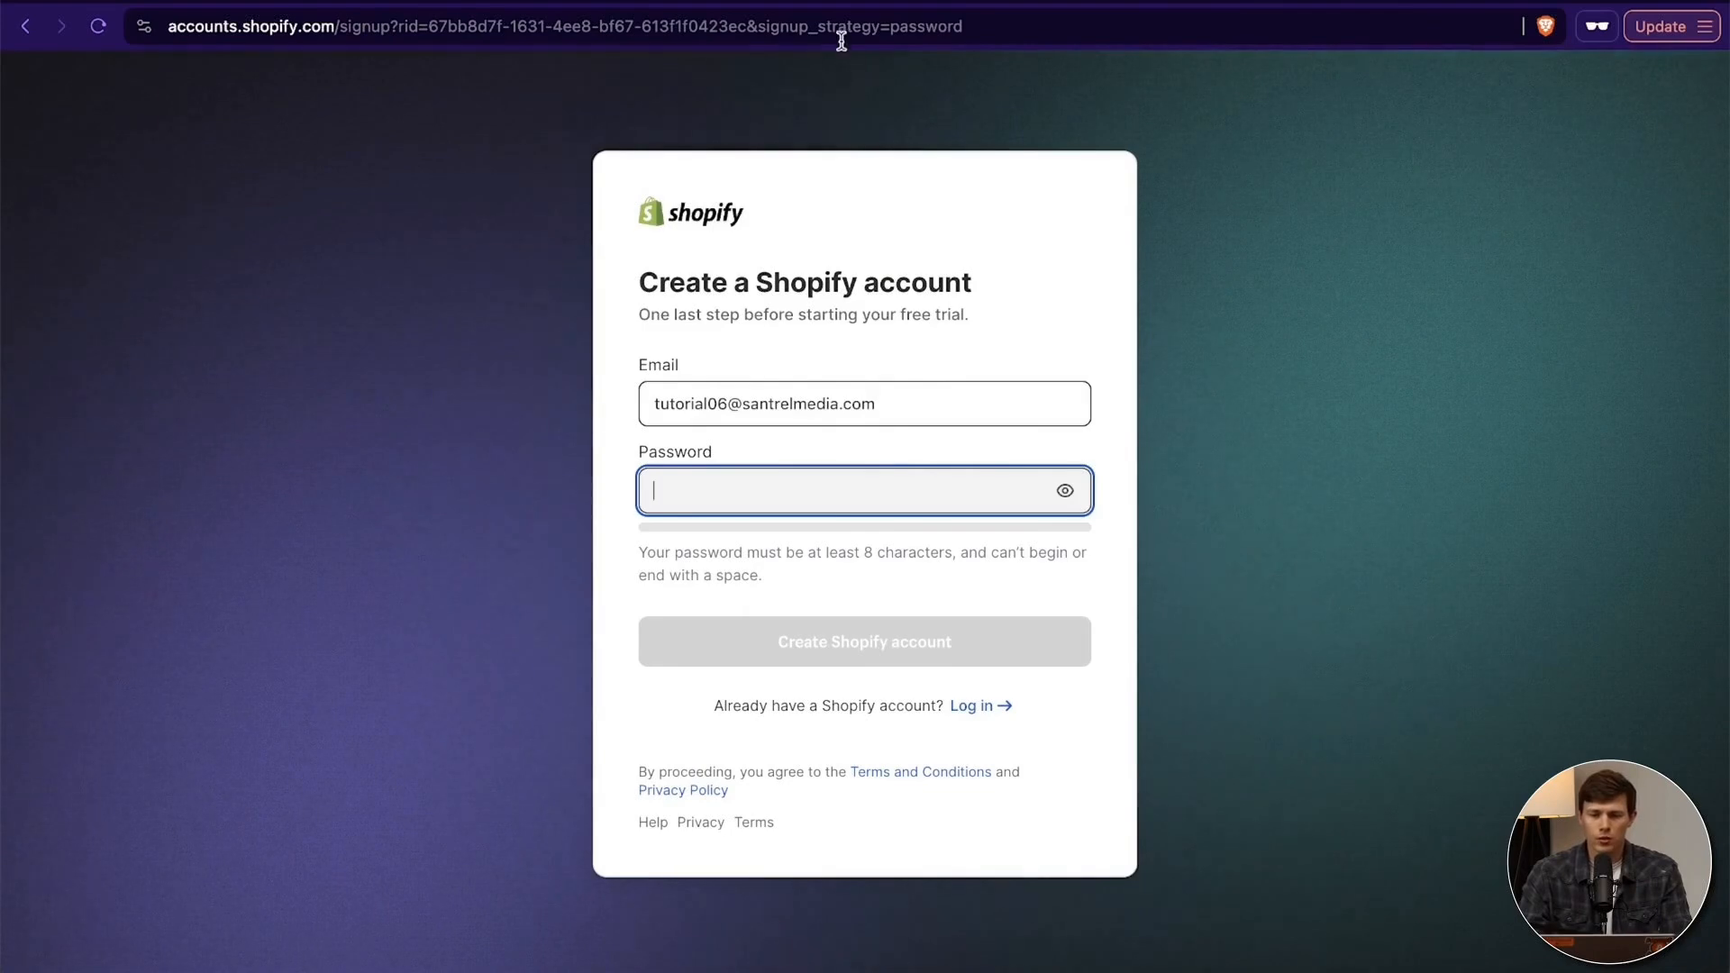
key("super+v")
left_click(919, 636)
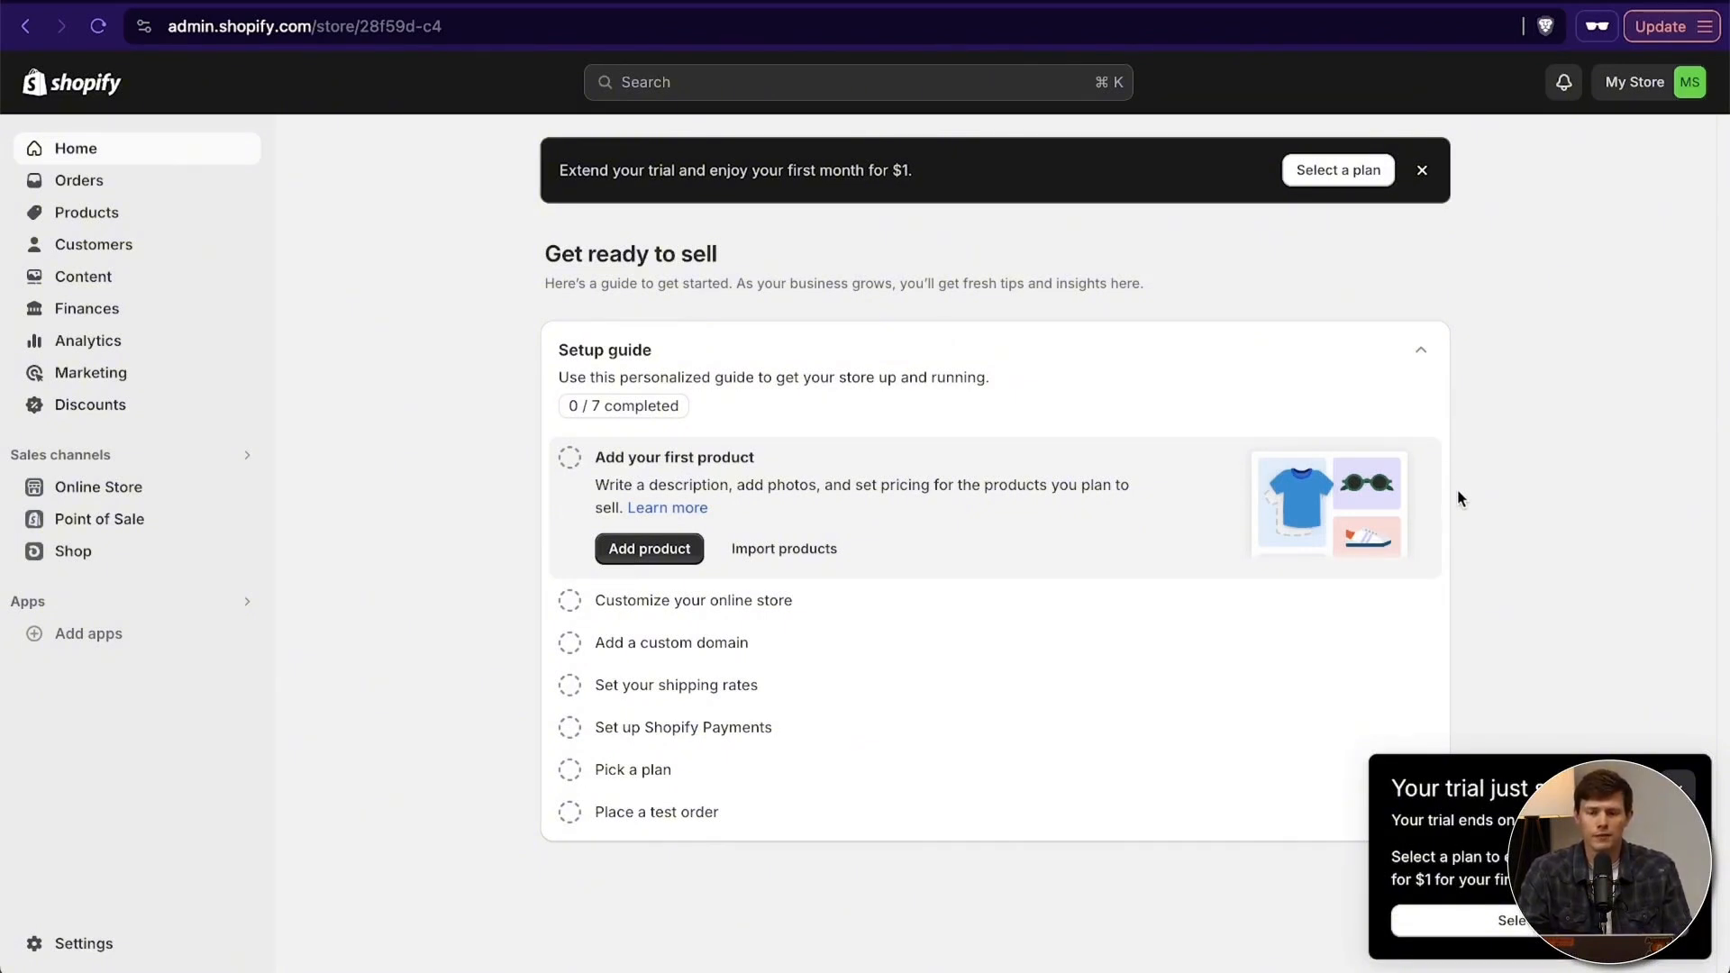
- Open the plan selection and compare the card rates and staff accounts of the Basic, Shopify and Advanced plans
left_click(1355, 181)
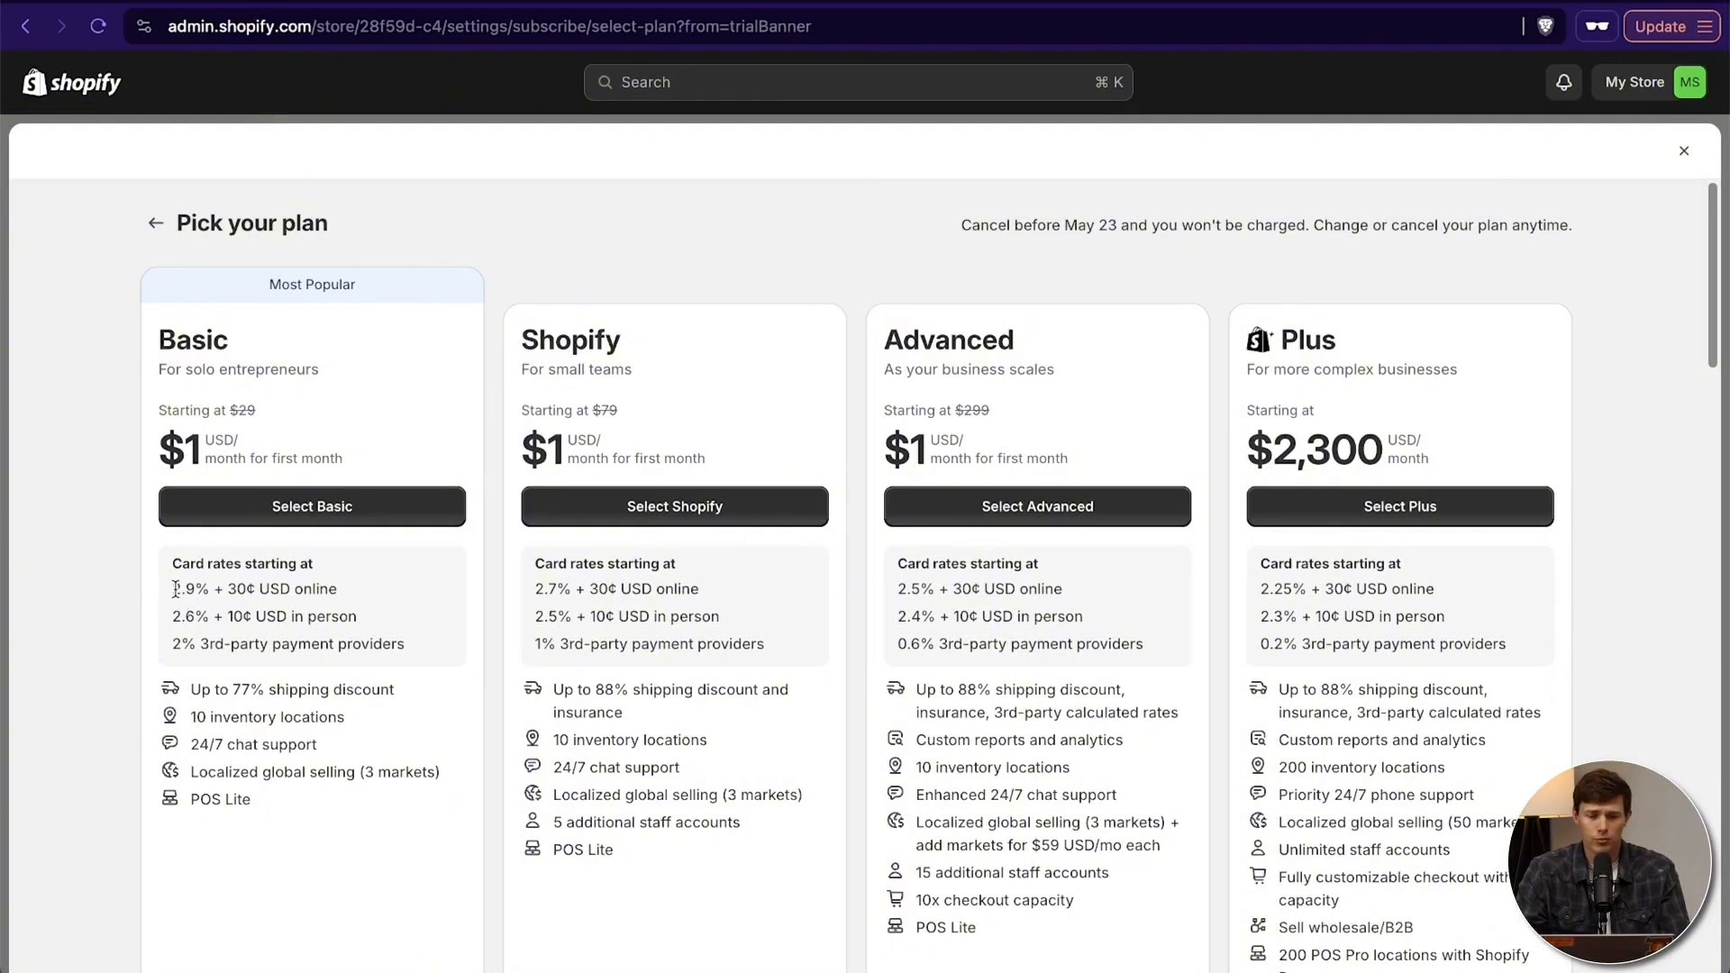
left_click_drag(176, 589, 303, 589)
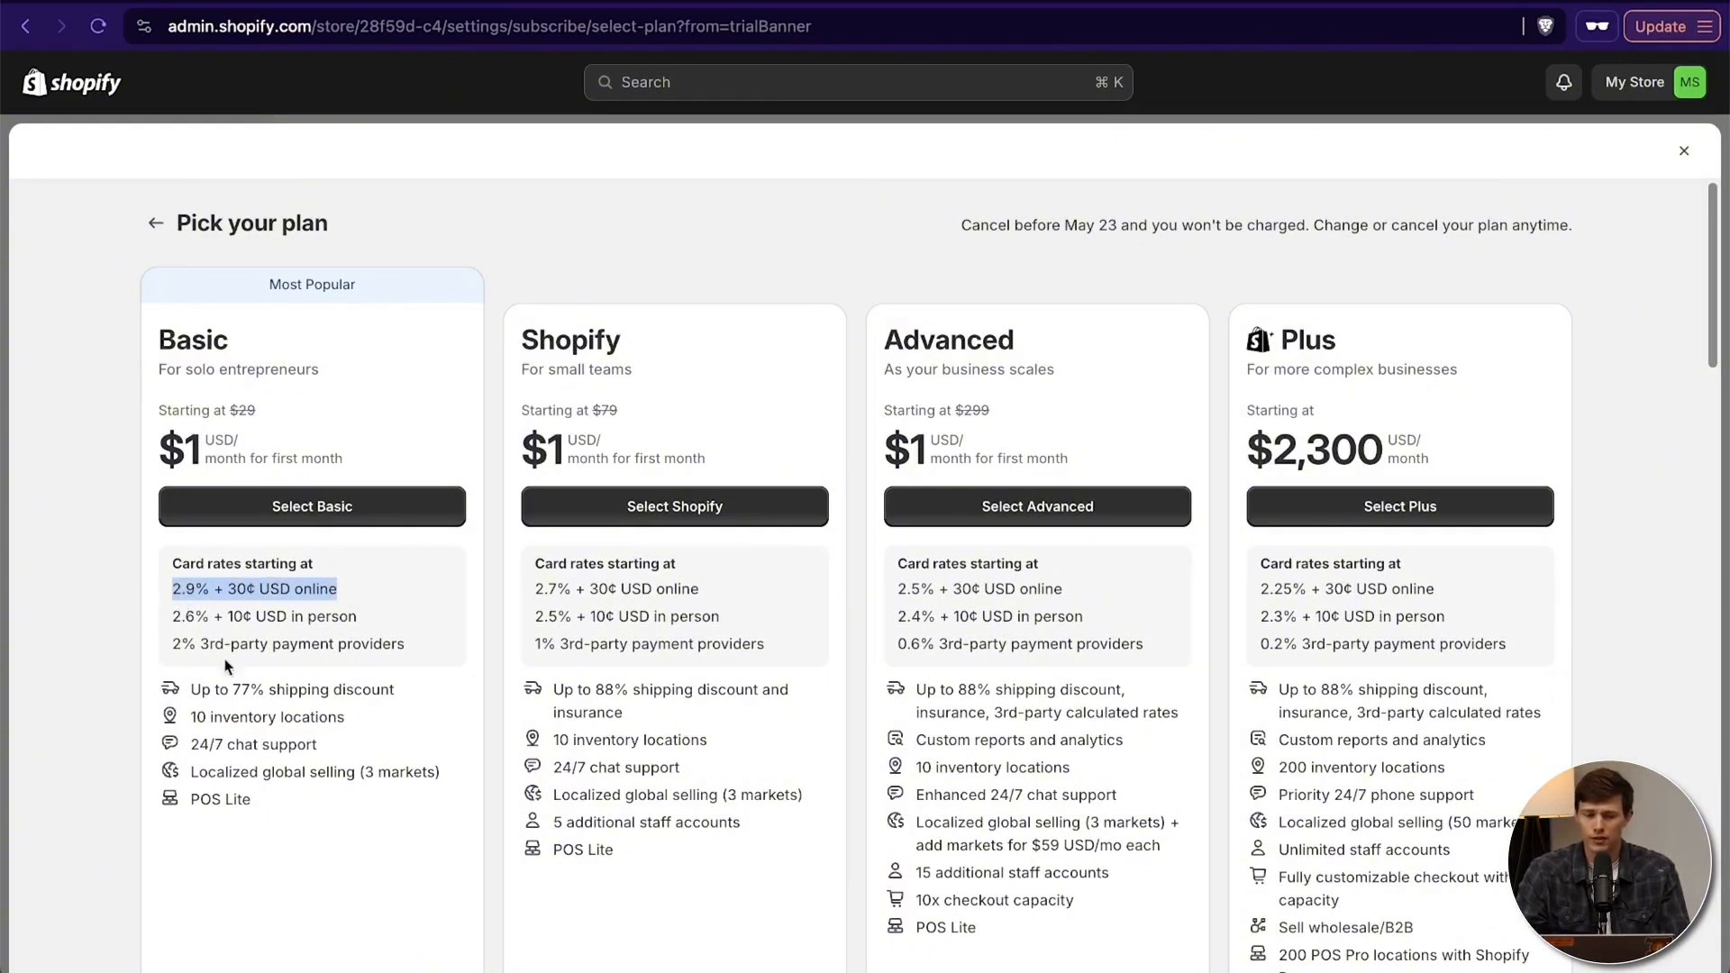
left_click_drag(535, 589, 557, 588)
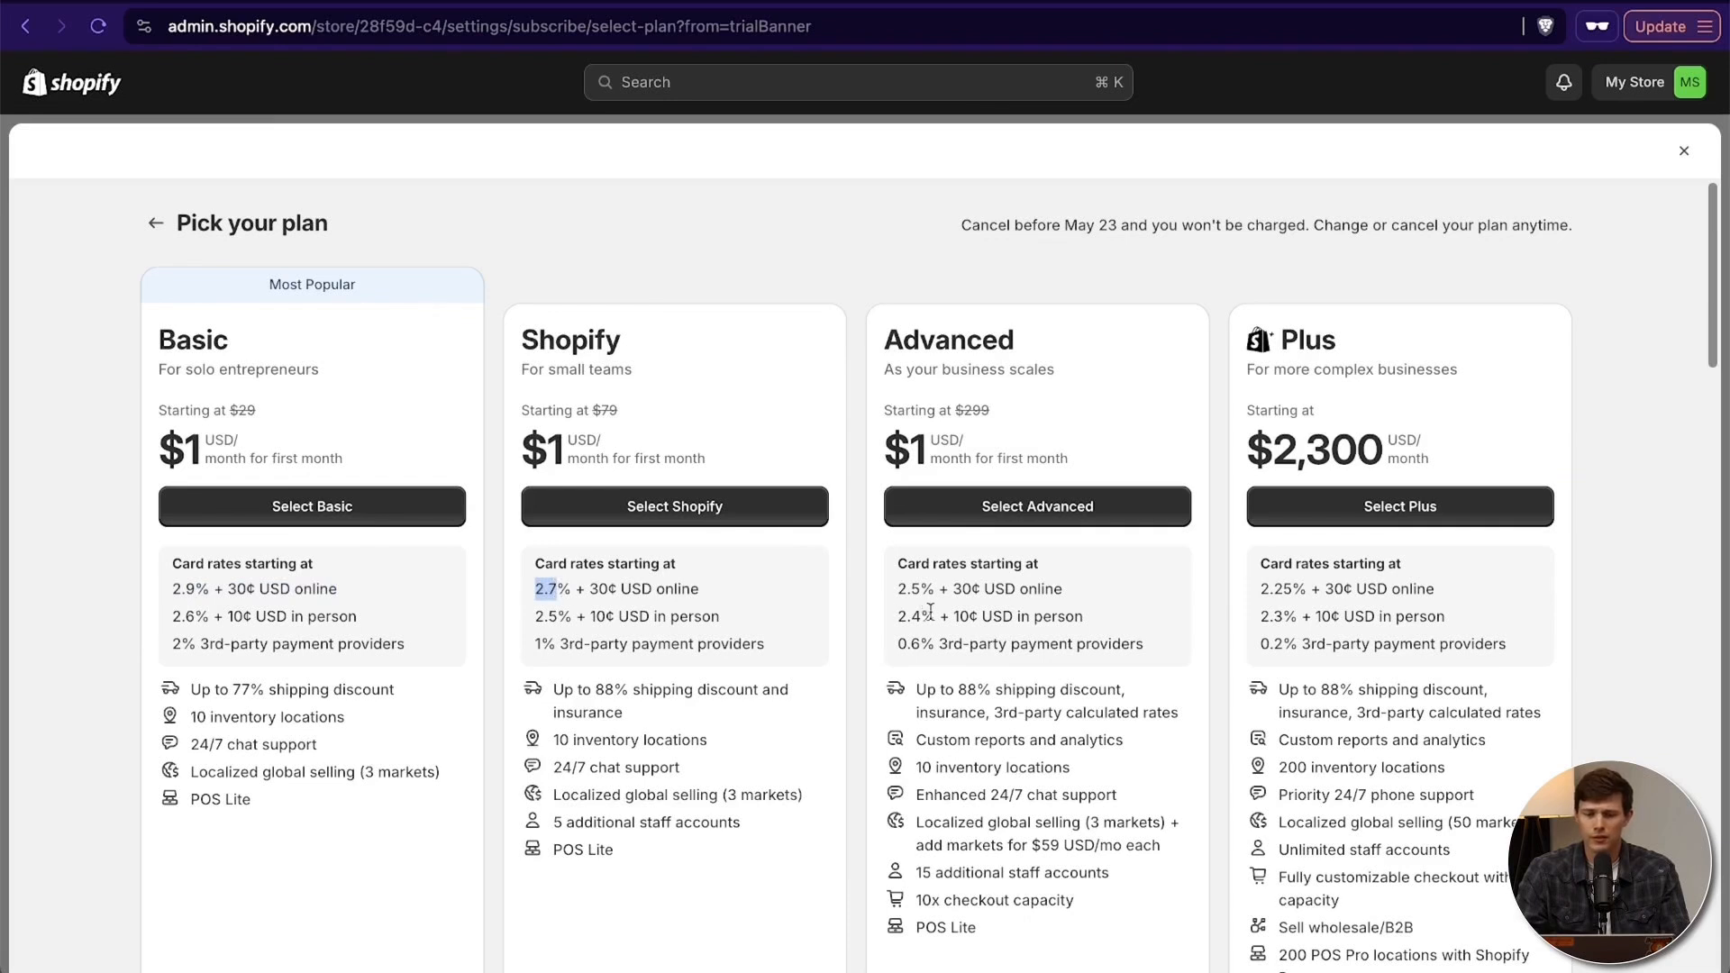
left_click_drag(907, 589, 918, 589)
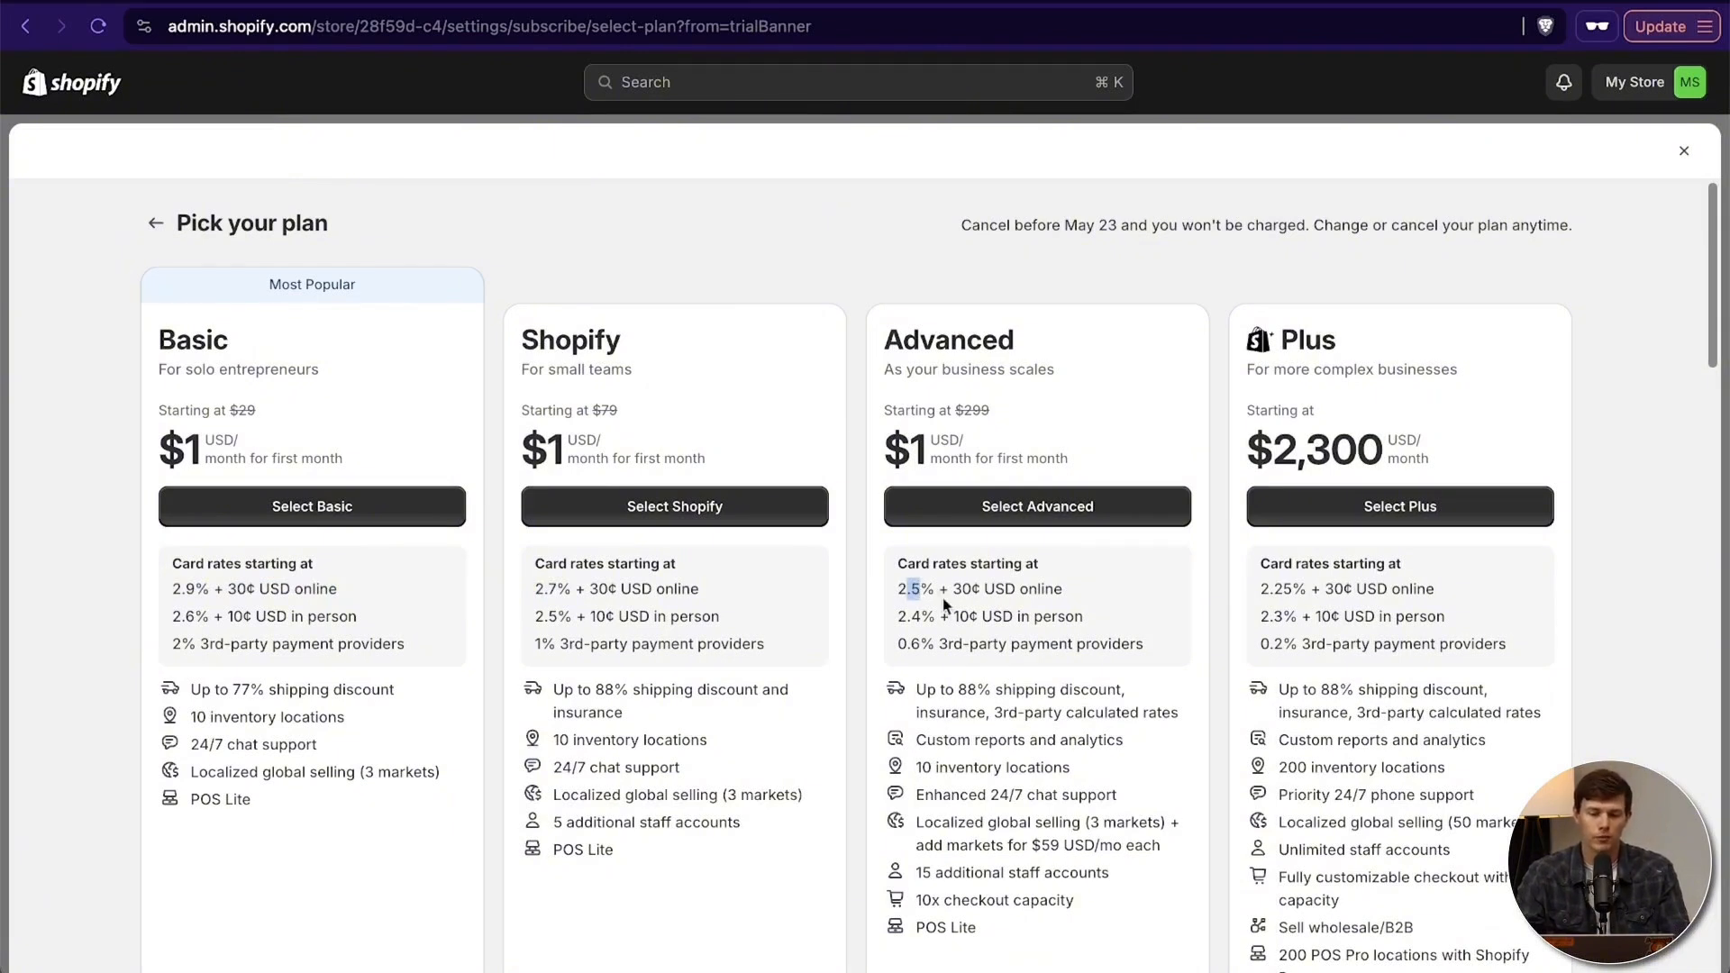
left_click(1047, 596)
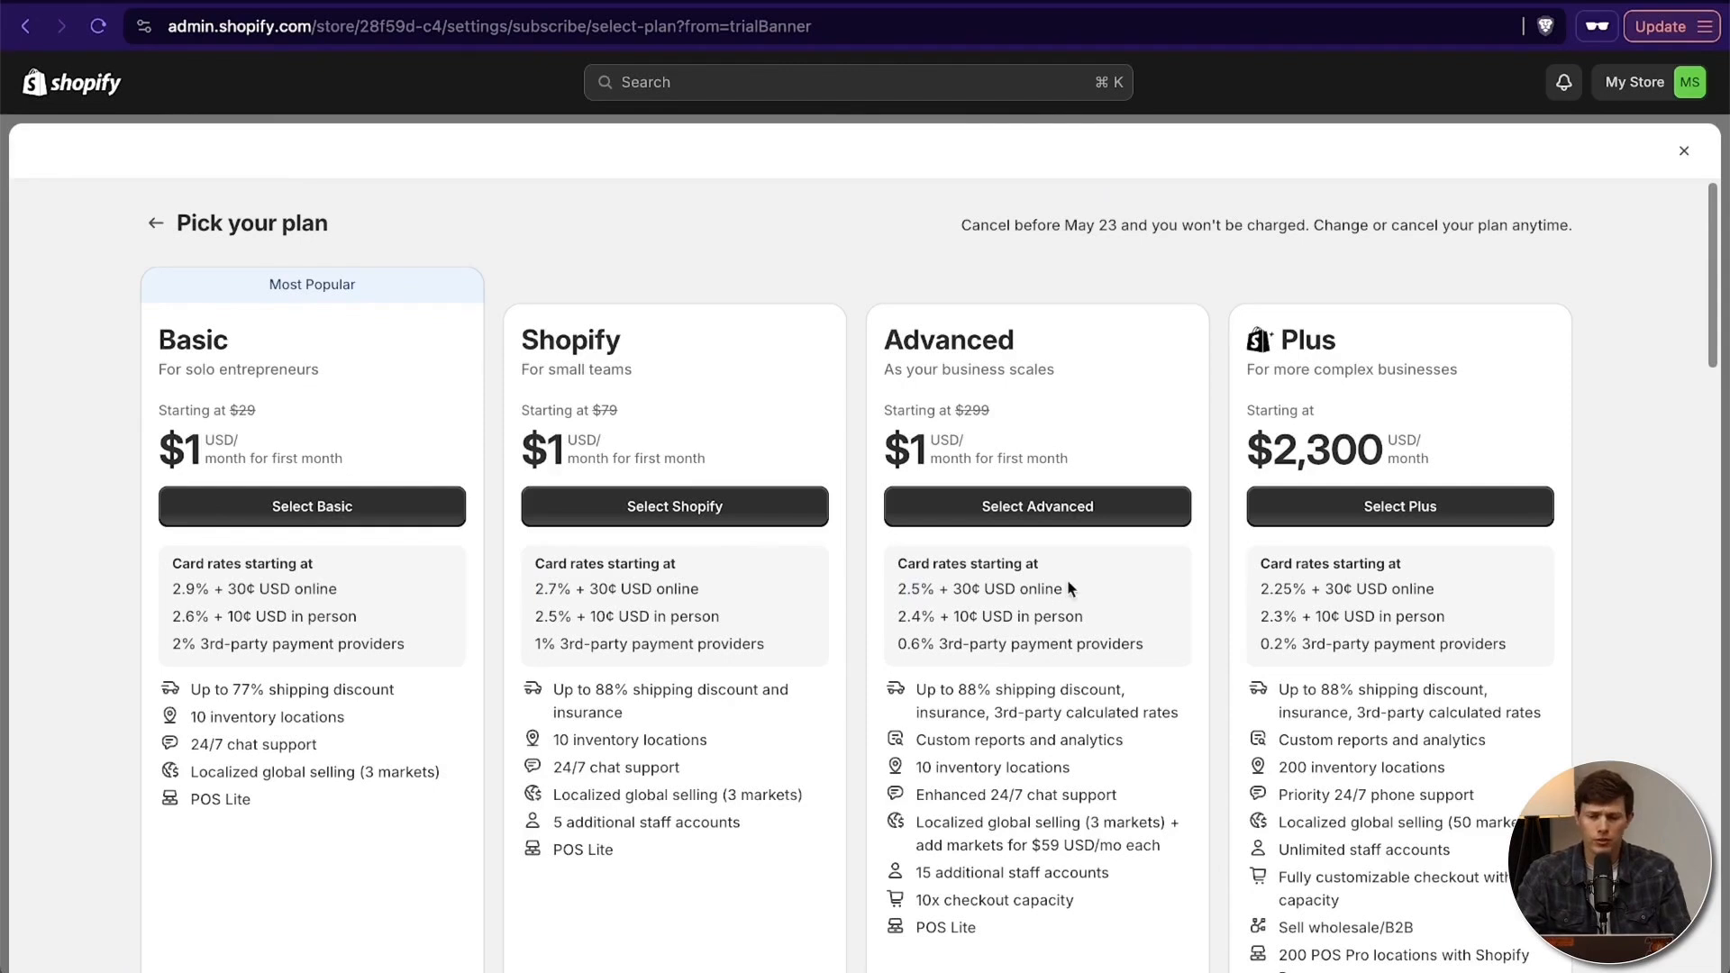
left_click_drag(871, 343, 997, 341)
left_click_drag(712, 334, 573, 340)
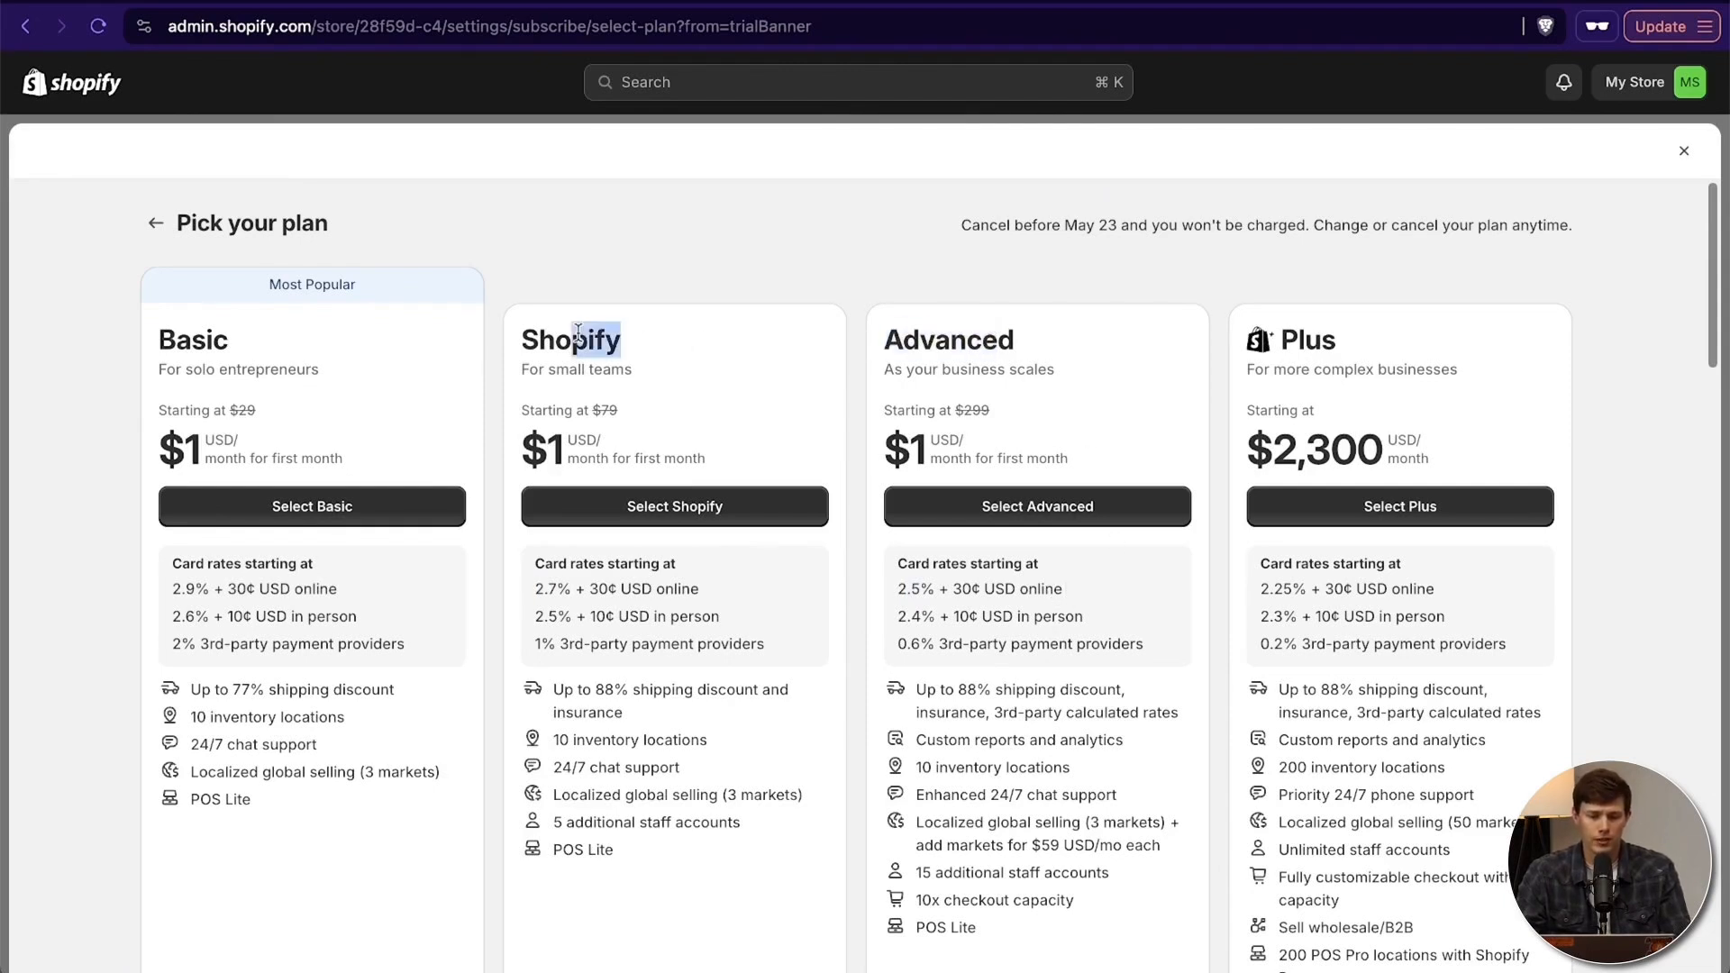
left_click(635, 738)
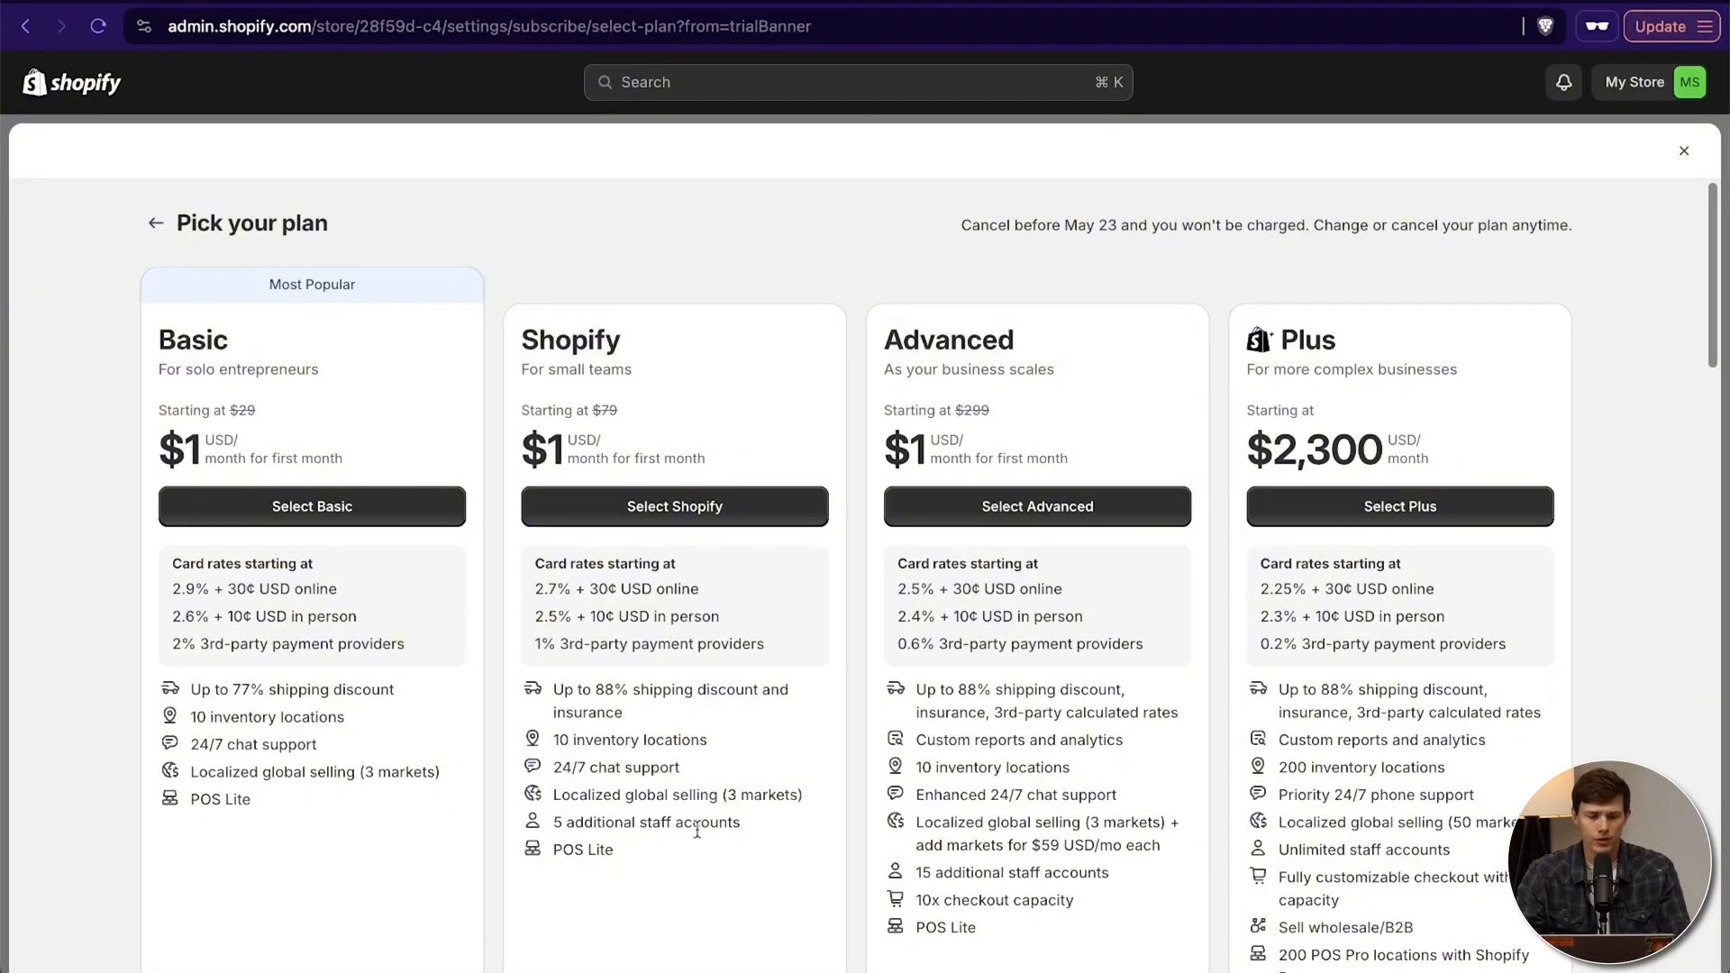
left_click_drag(553, 822, 689, 821)
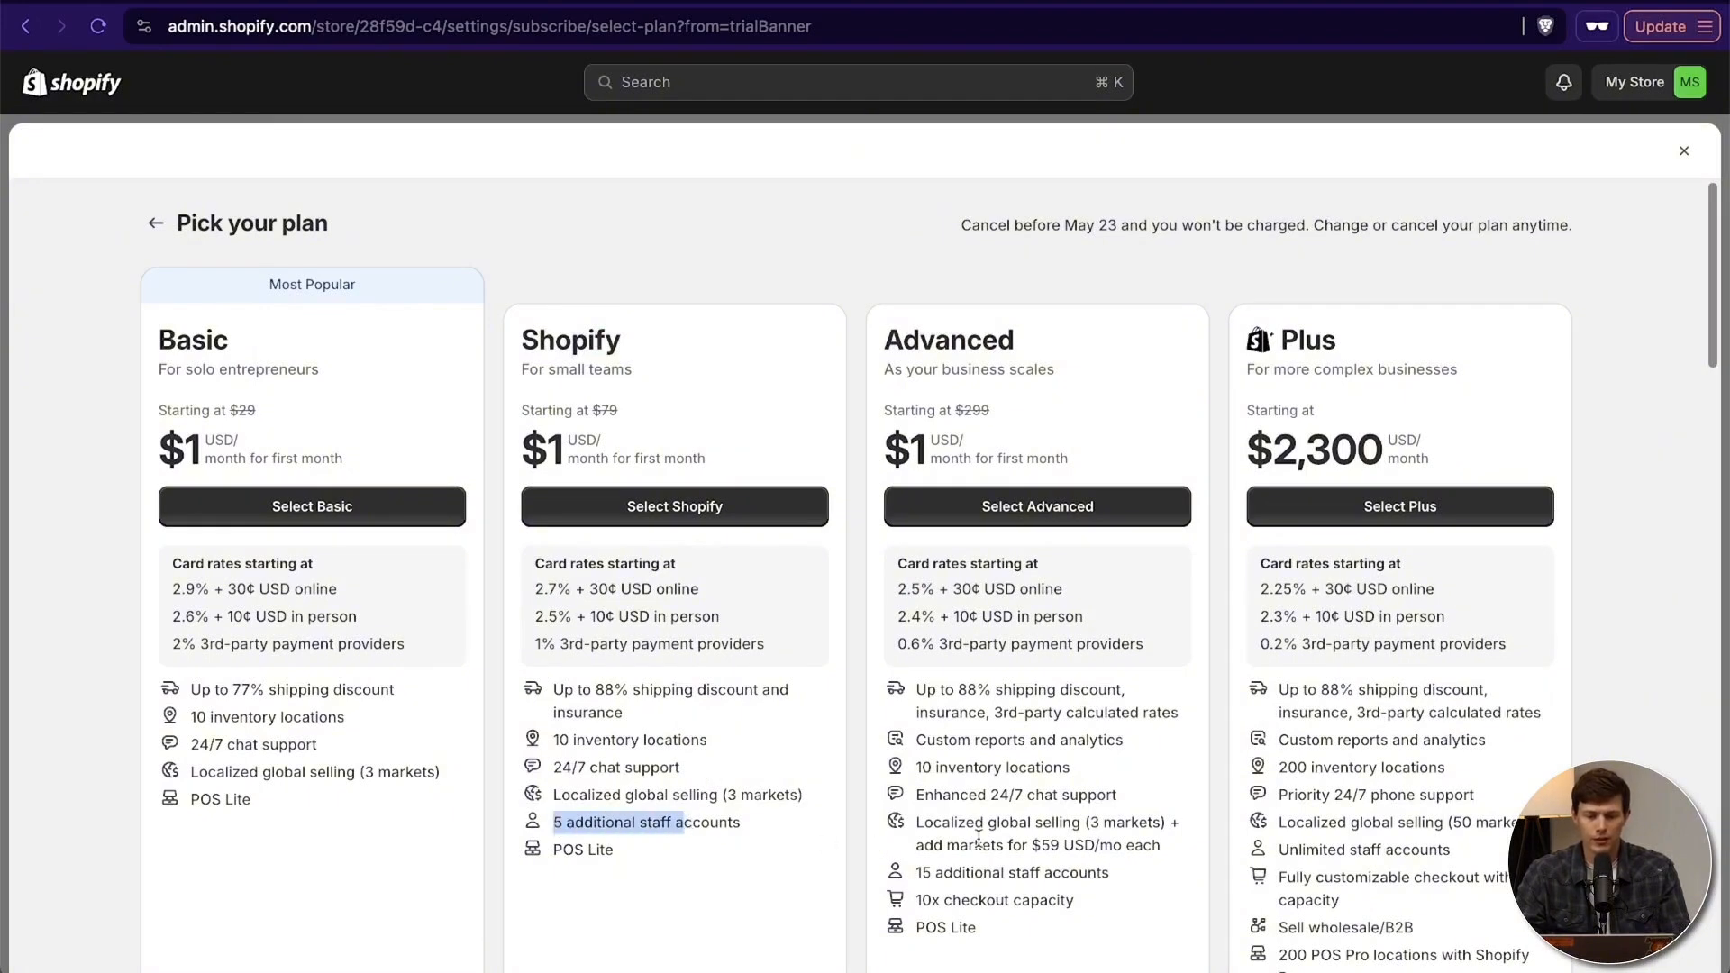
left_click_drag(913, 871, 1006, 872)
left_click(939, 755)
scroll(940, 754, "down", 3)
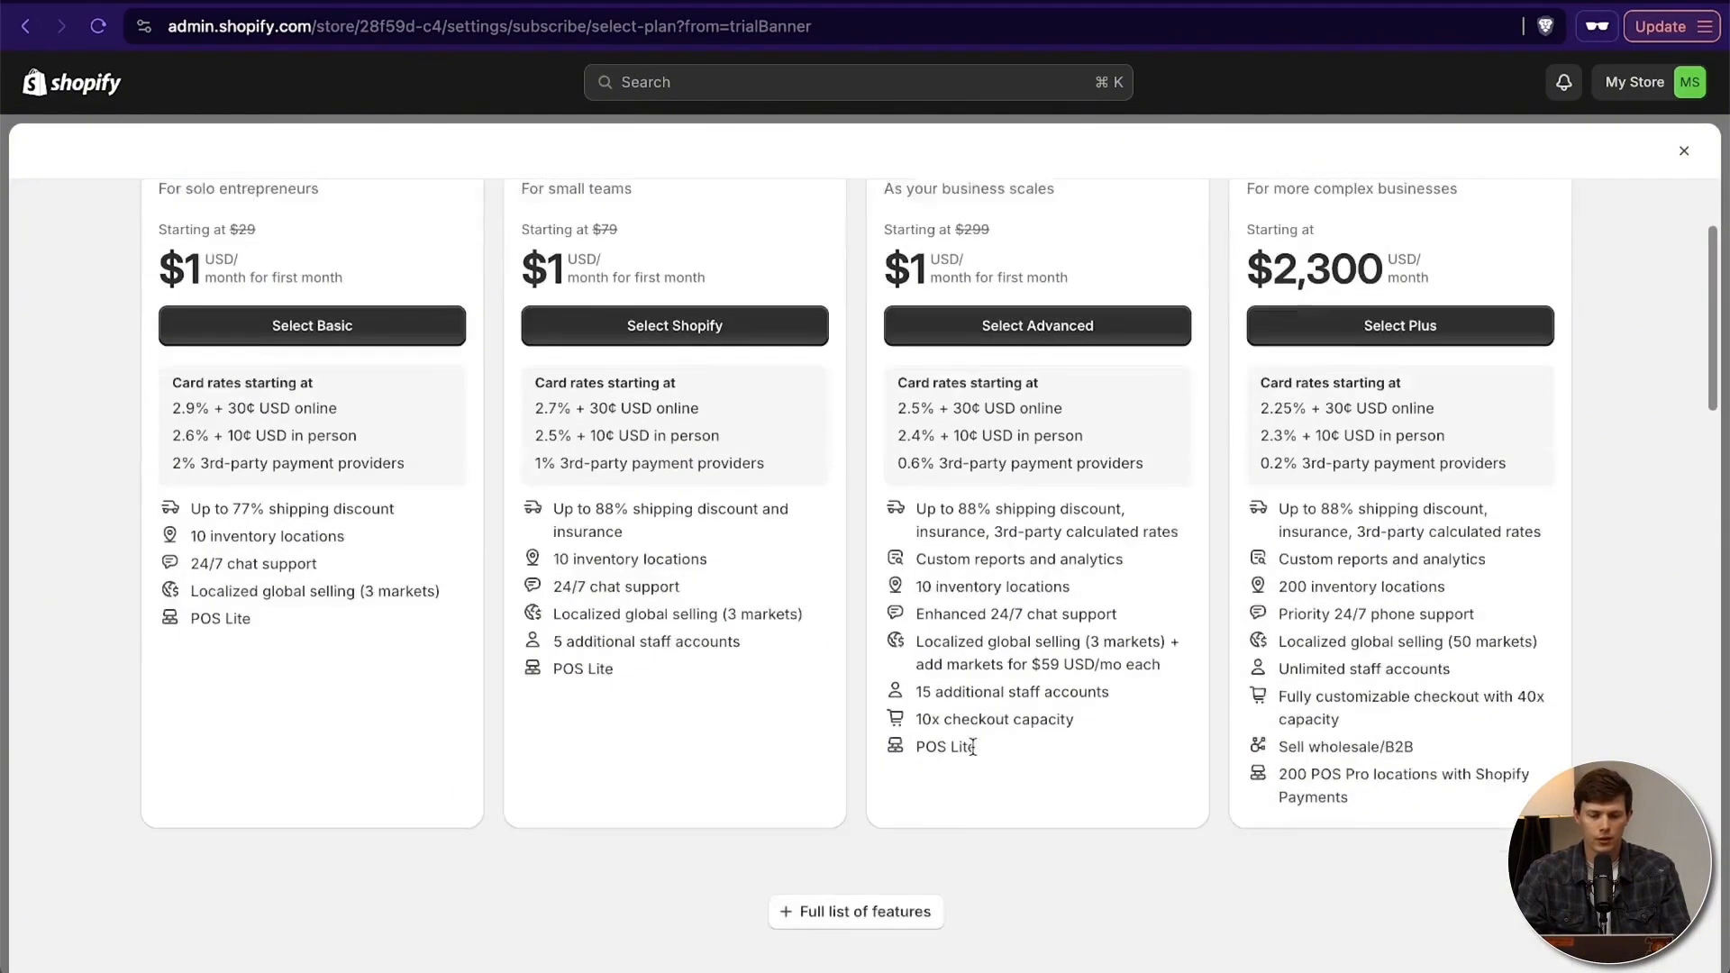
scroll(893, 676, "up", 3)
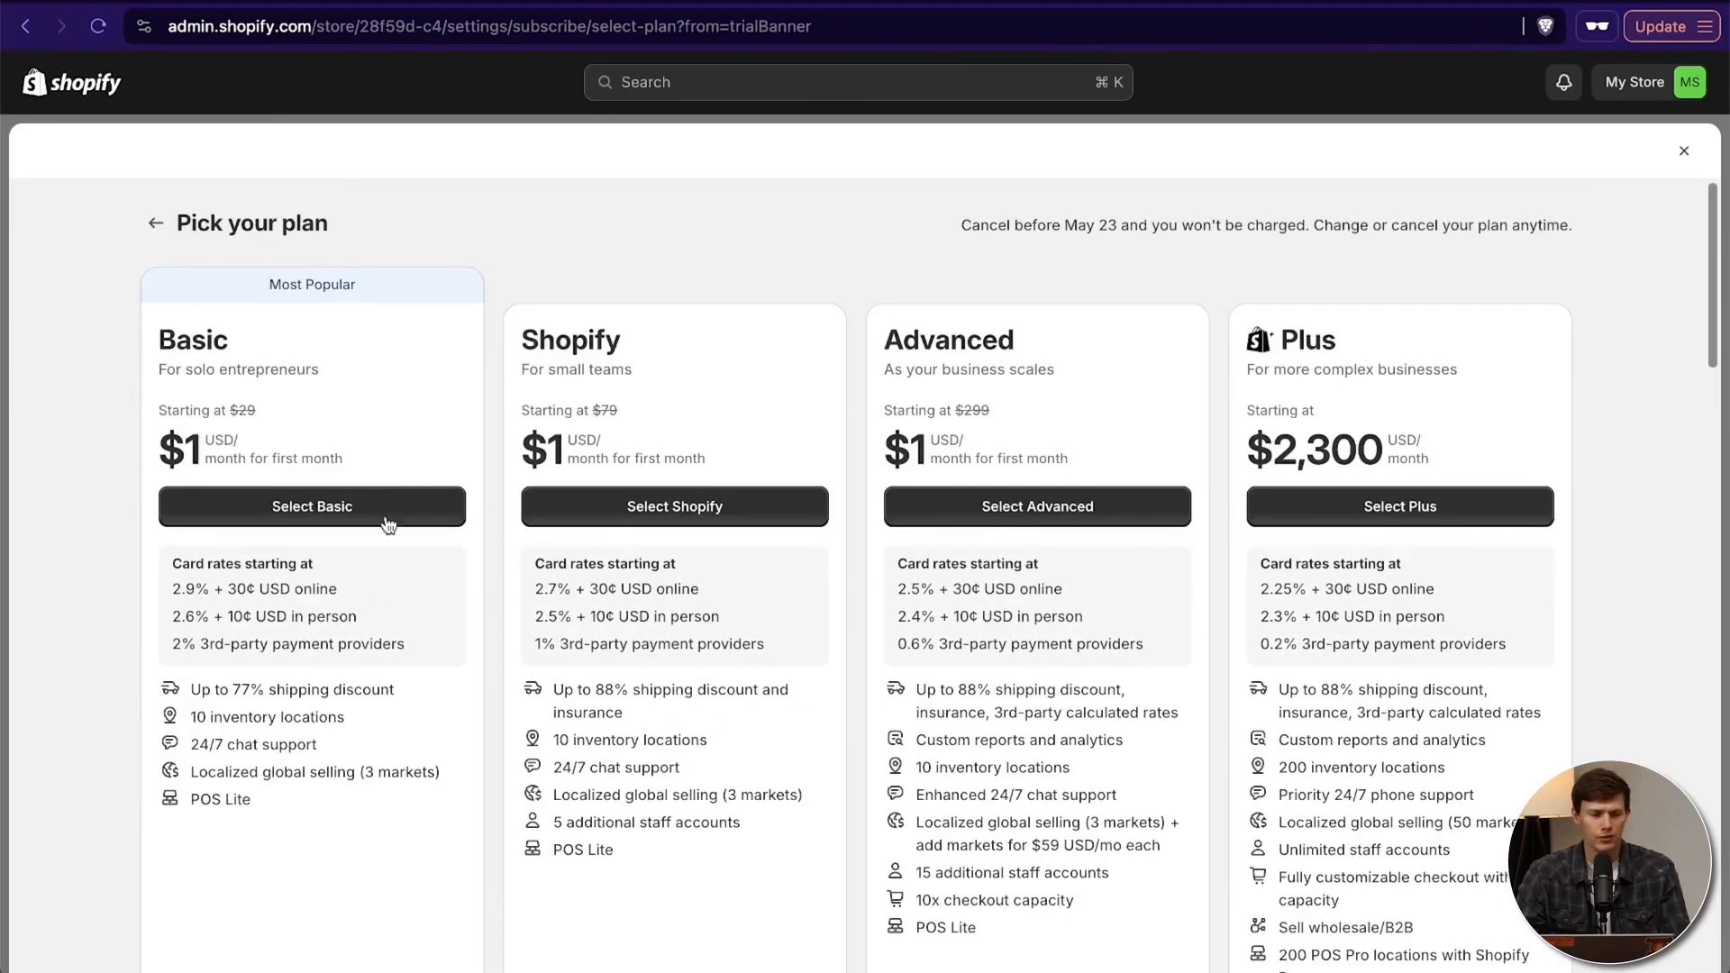
- Choose the Basic plan, check the yearly billing discount and start on the first name in the card payment details
left_click(337, 525)
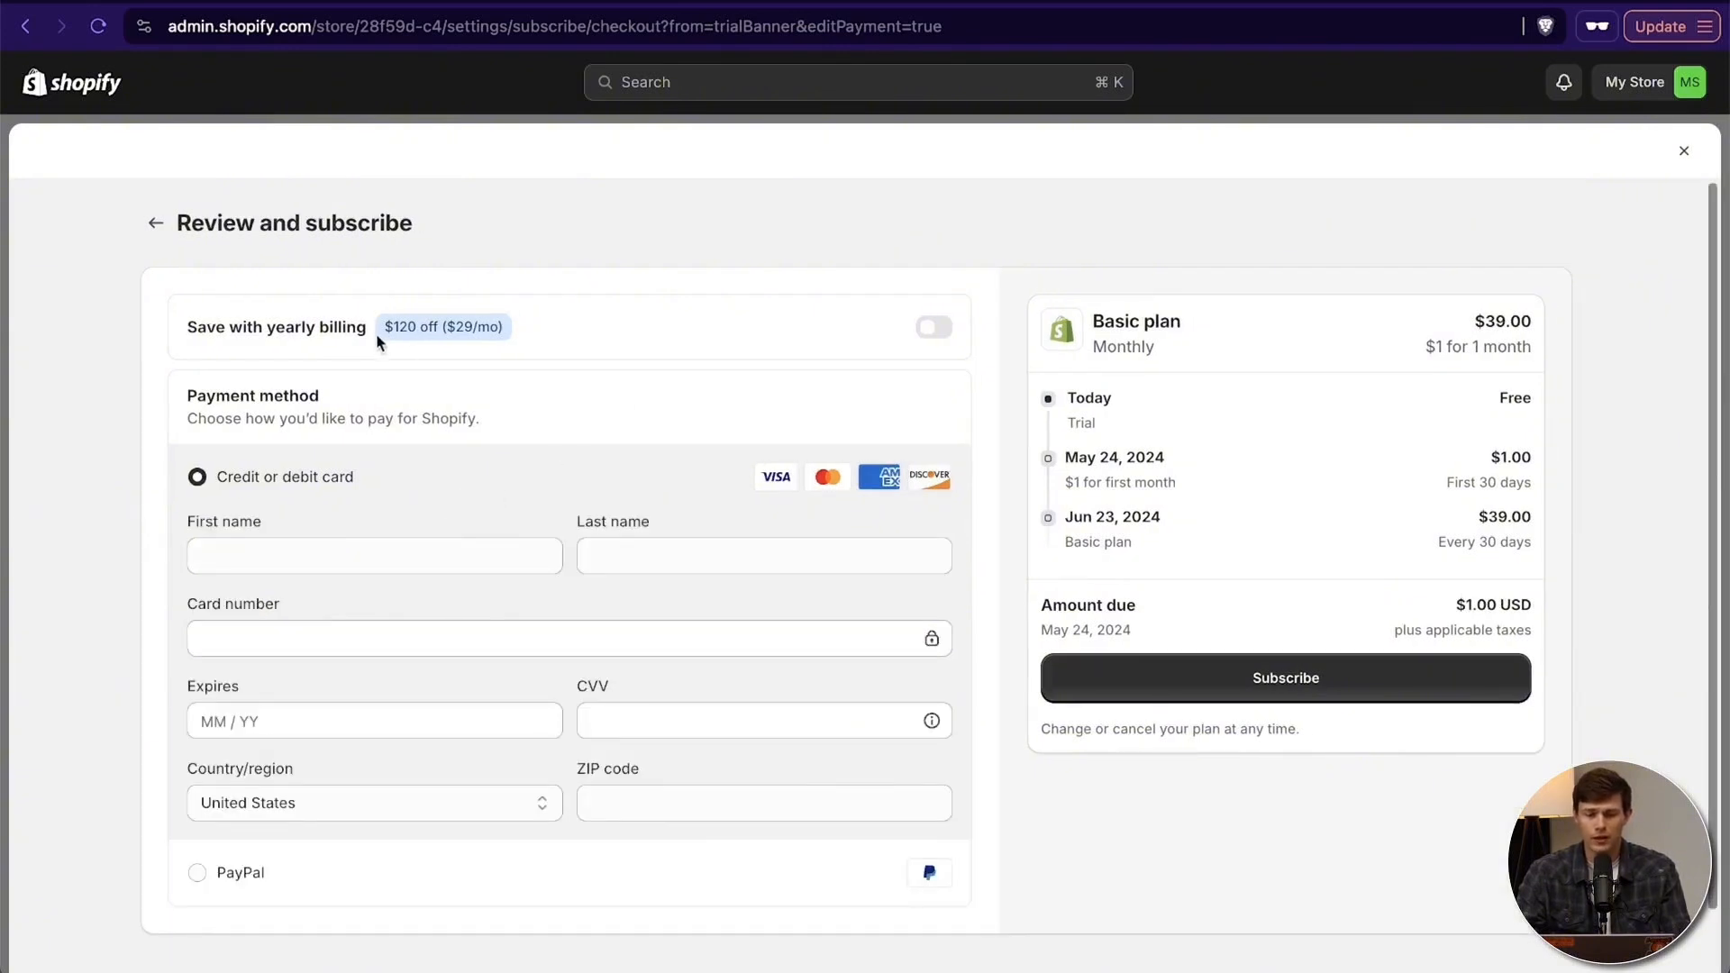
left_click_drag(378, 329, 533, 343)
left_click(512, 330)
left_click(295, 552)
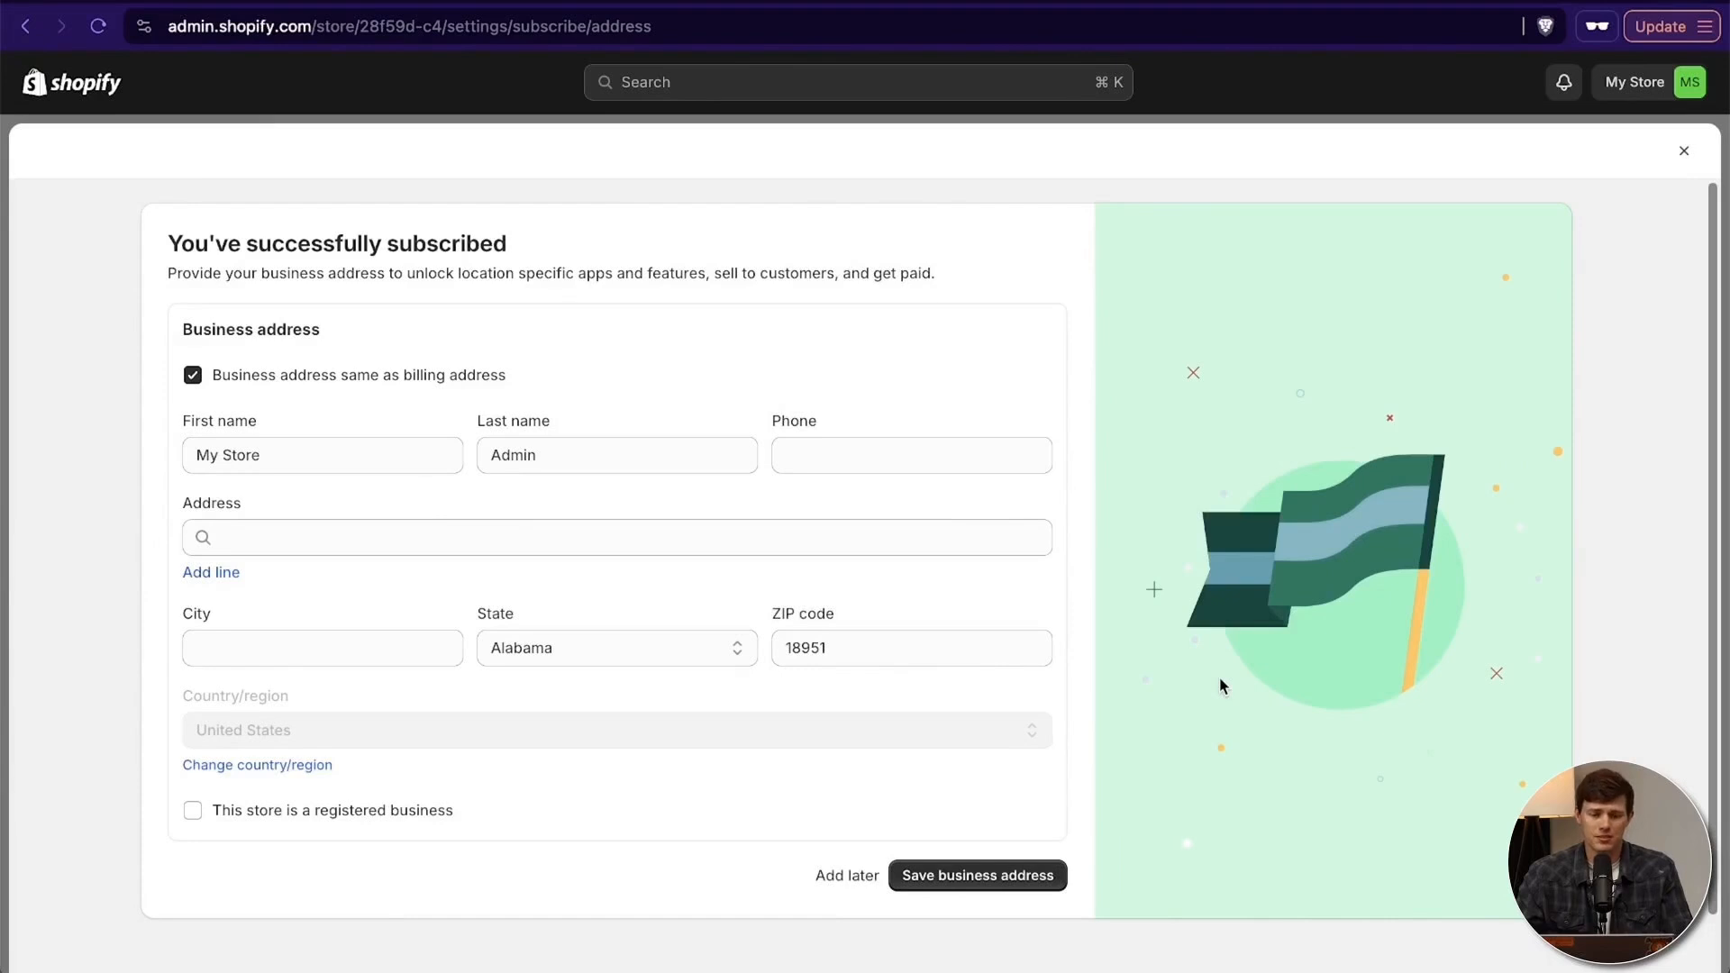
- Replace the first name in the business address with Santrel Surf Shop
left_click(265, 456)
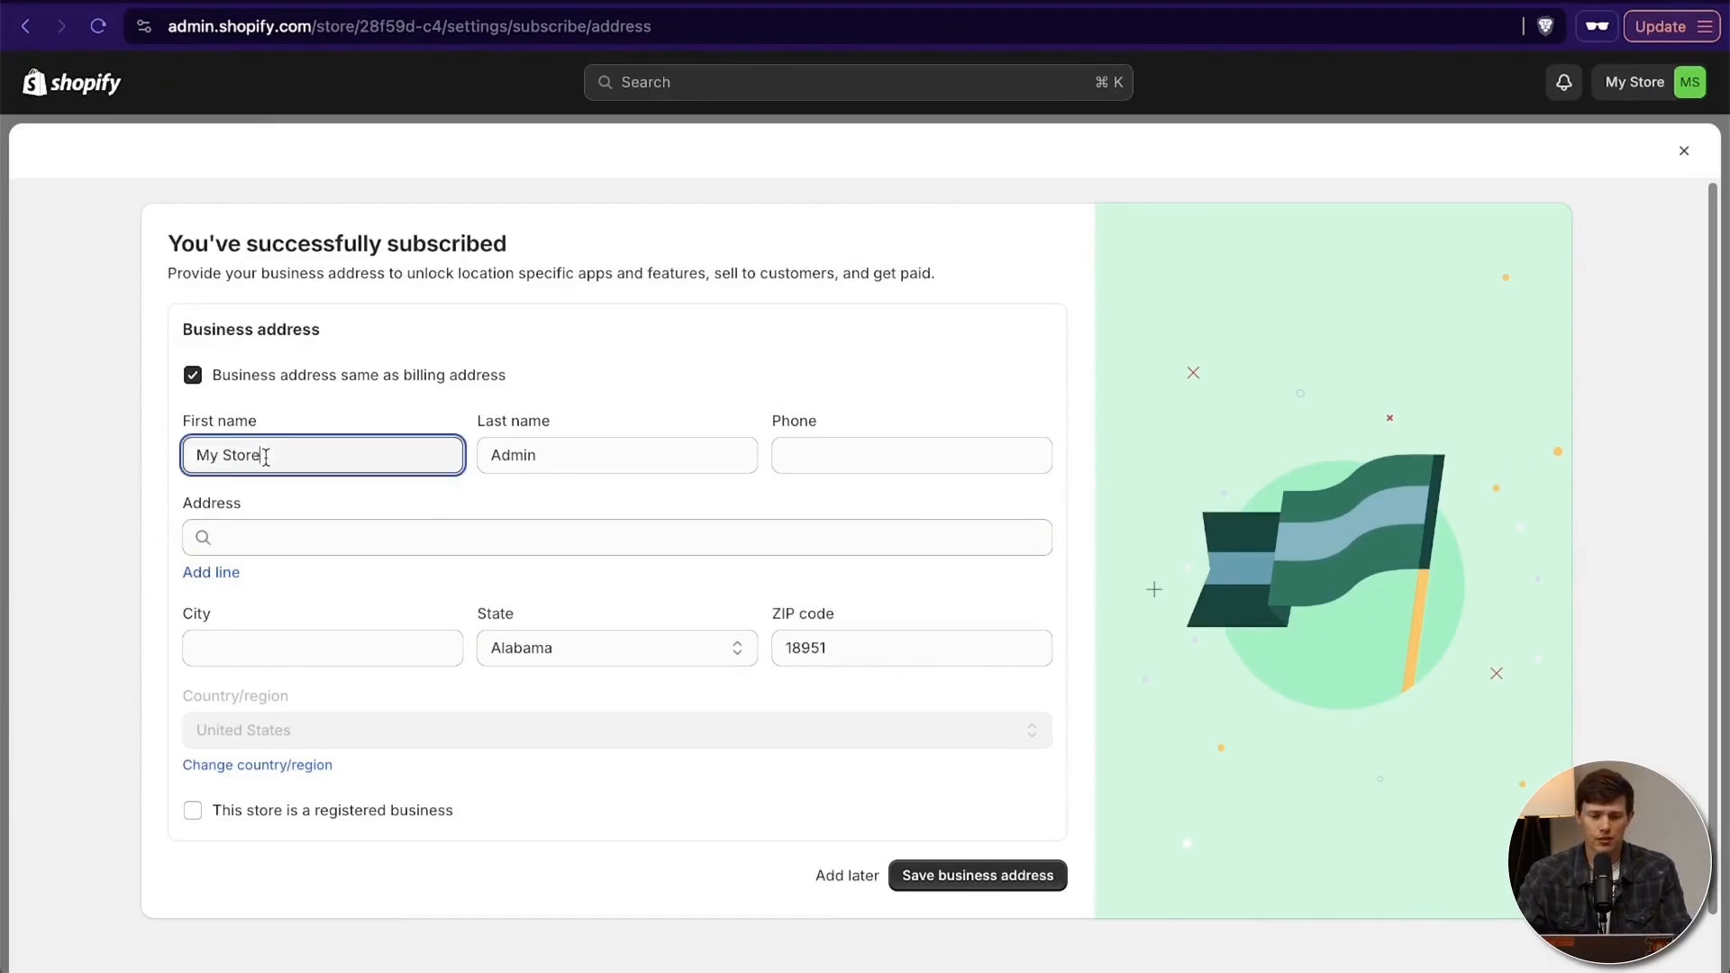
triple_click(264, 457)
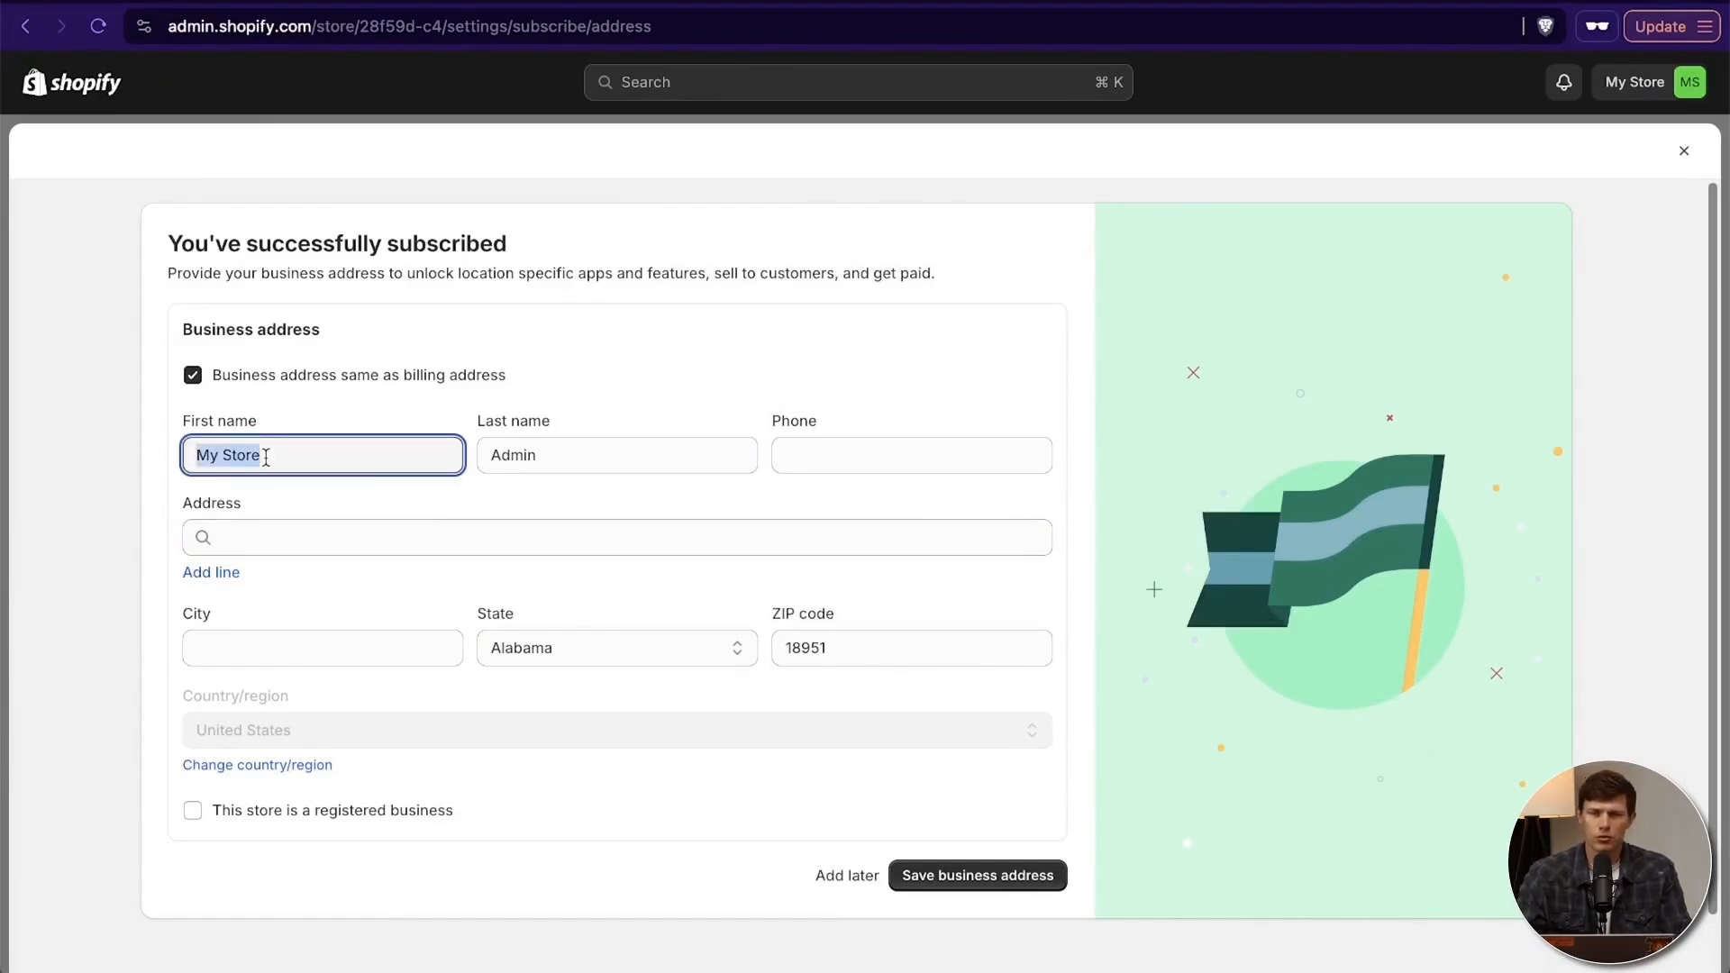
type("San")
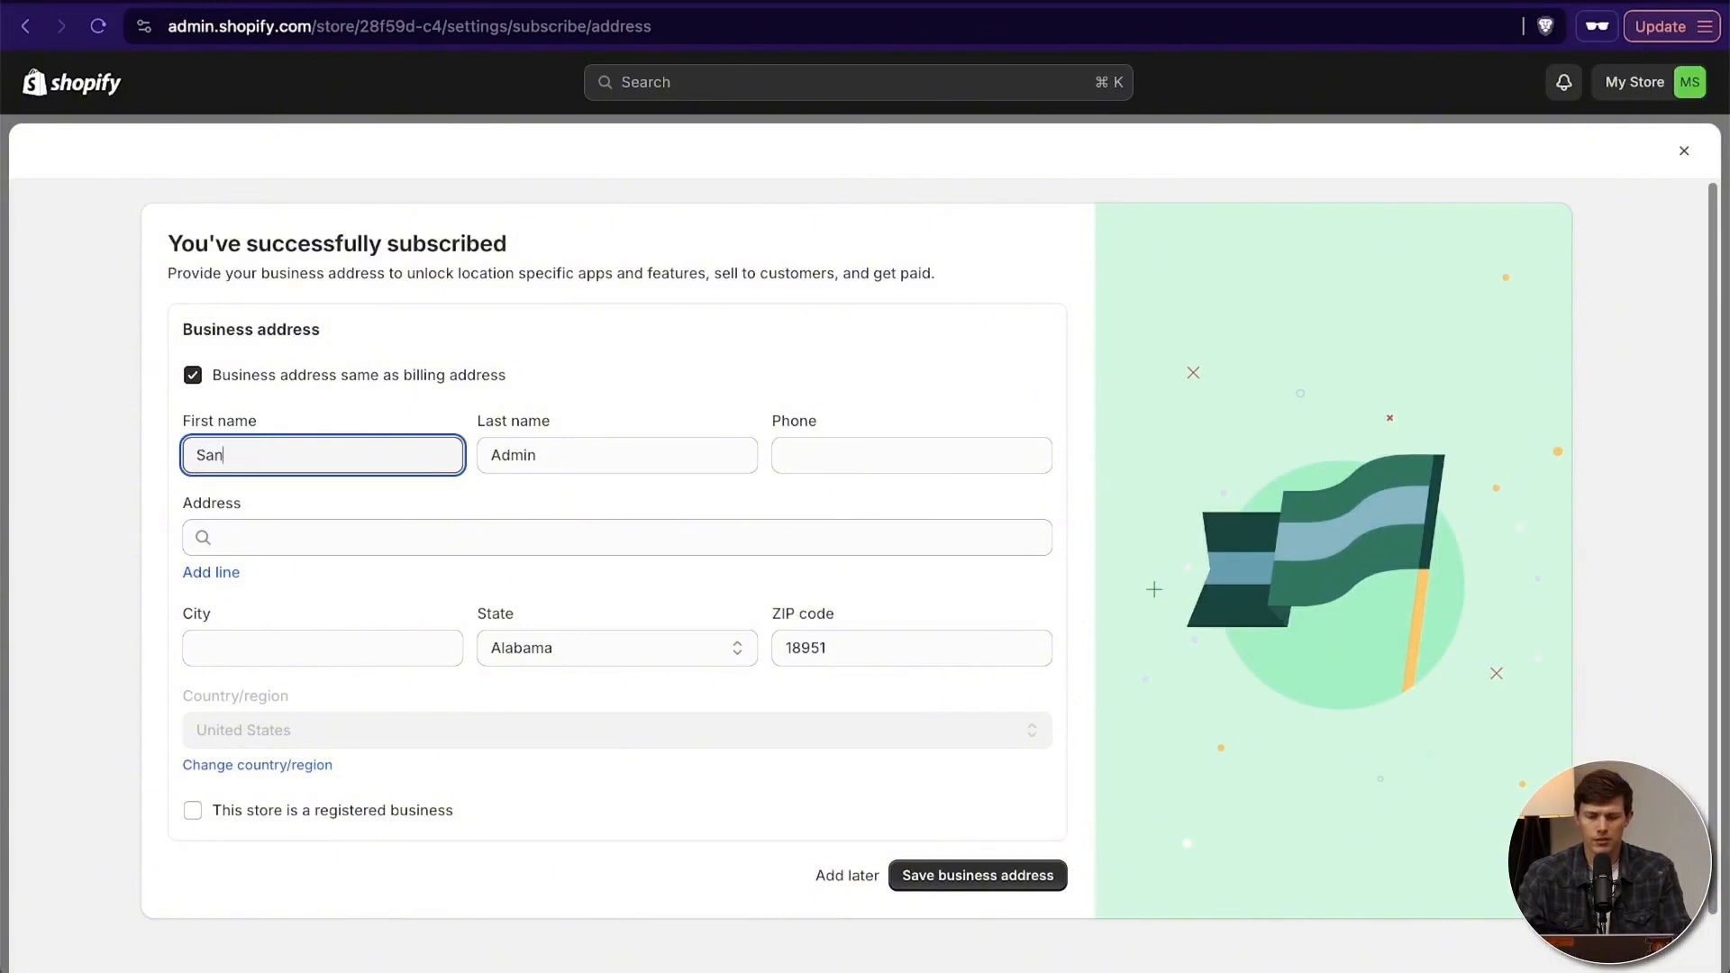
type("trel Surf Shop")
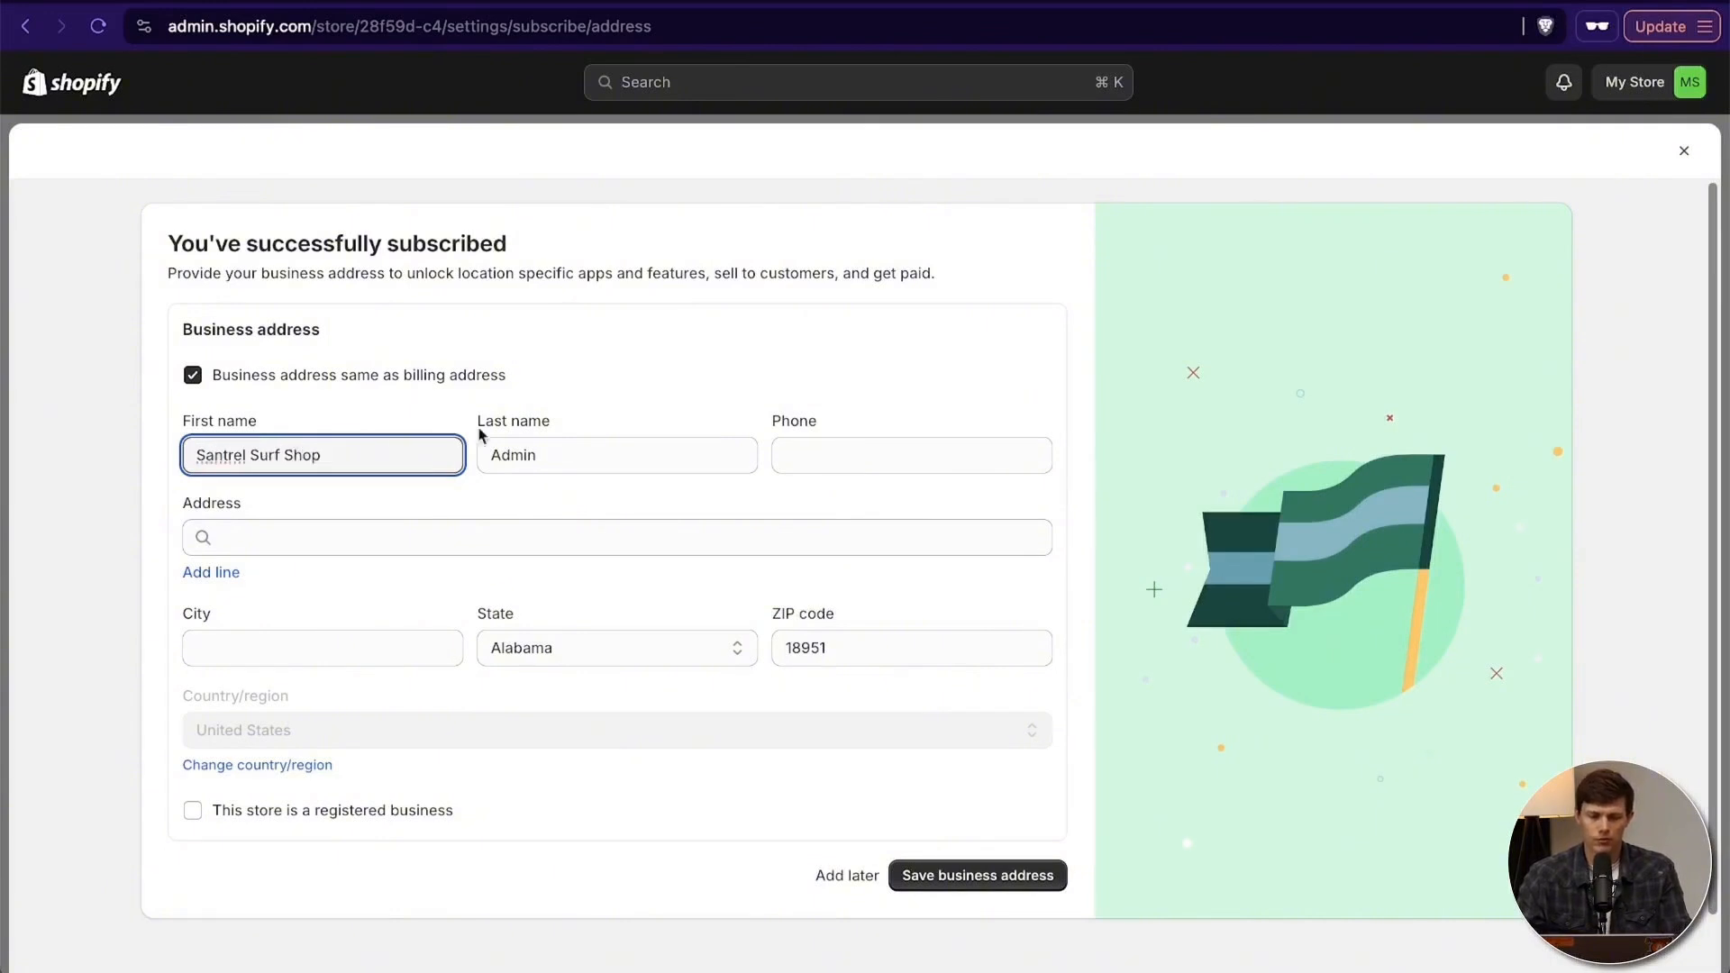
- Put the owner's given name in the last name field and surname in the phone field, and save the business address
left_click(551, 436)
triple_click(548, 436)
key("Tab")
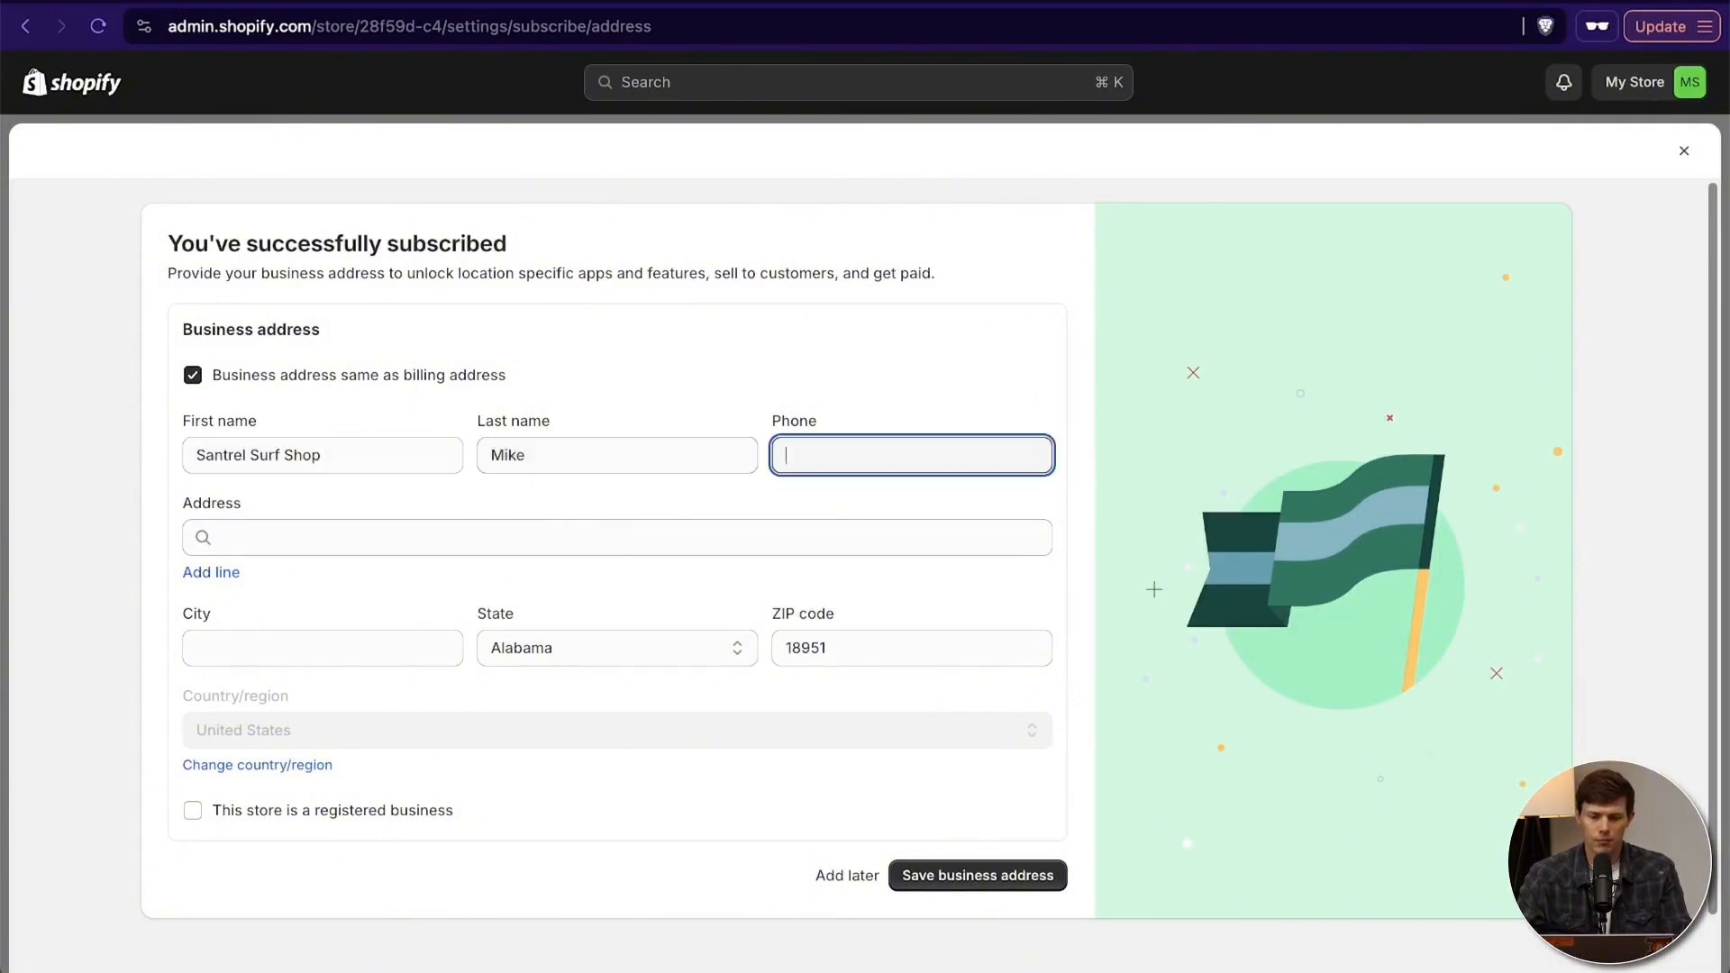
key("Tab")
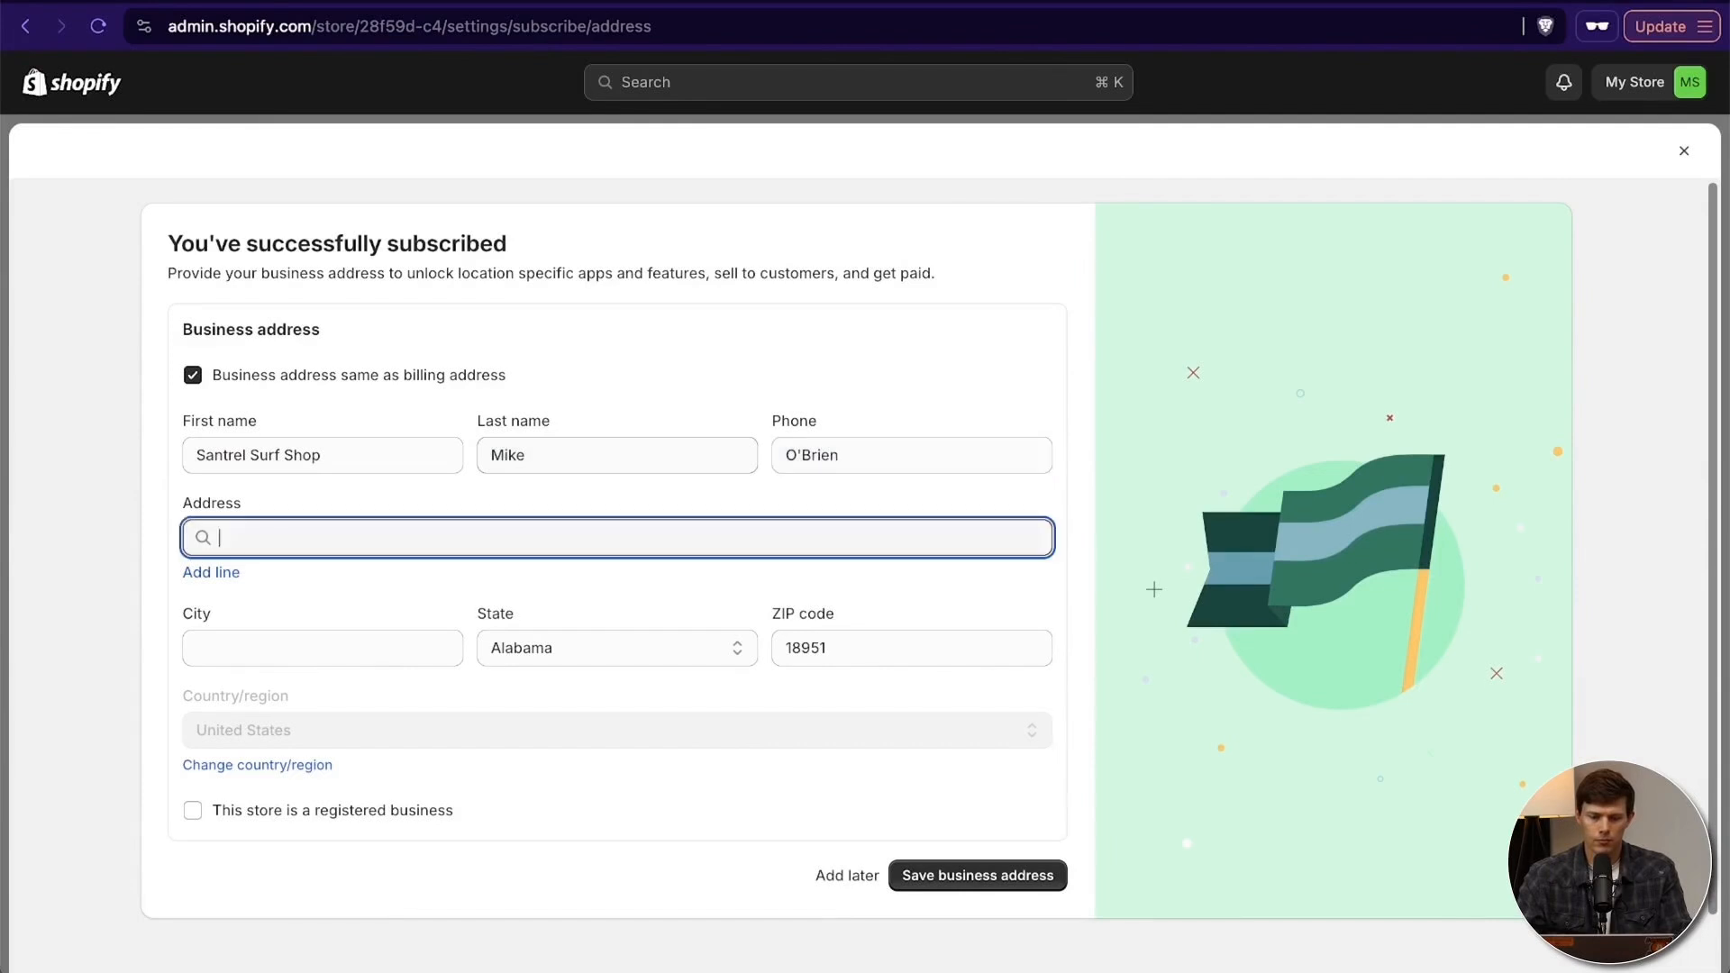
left_click(964, 875)
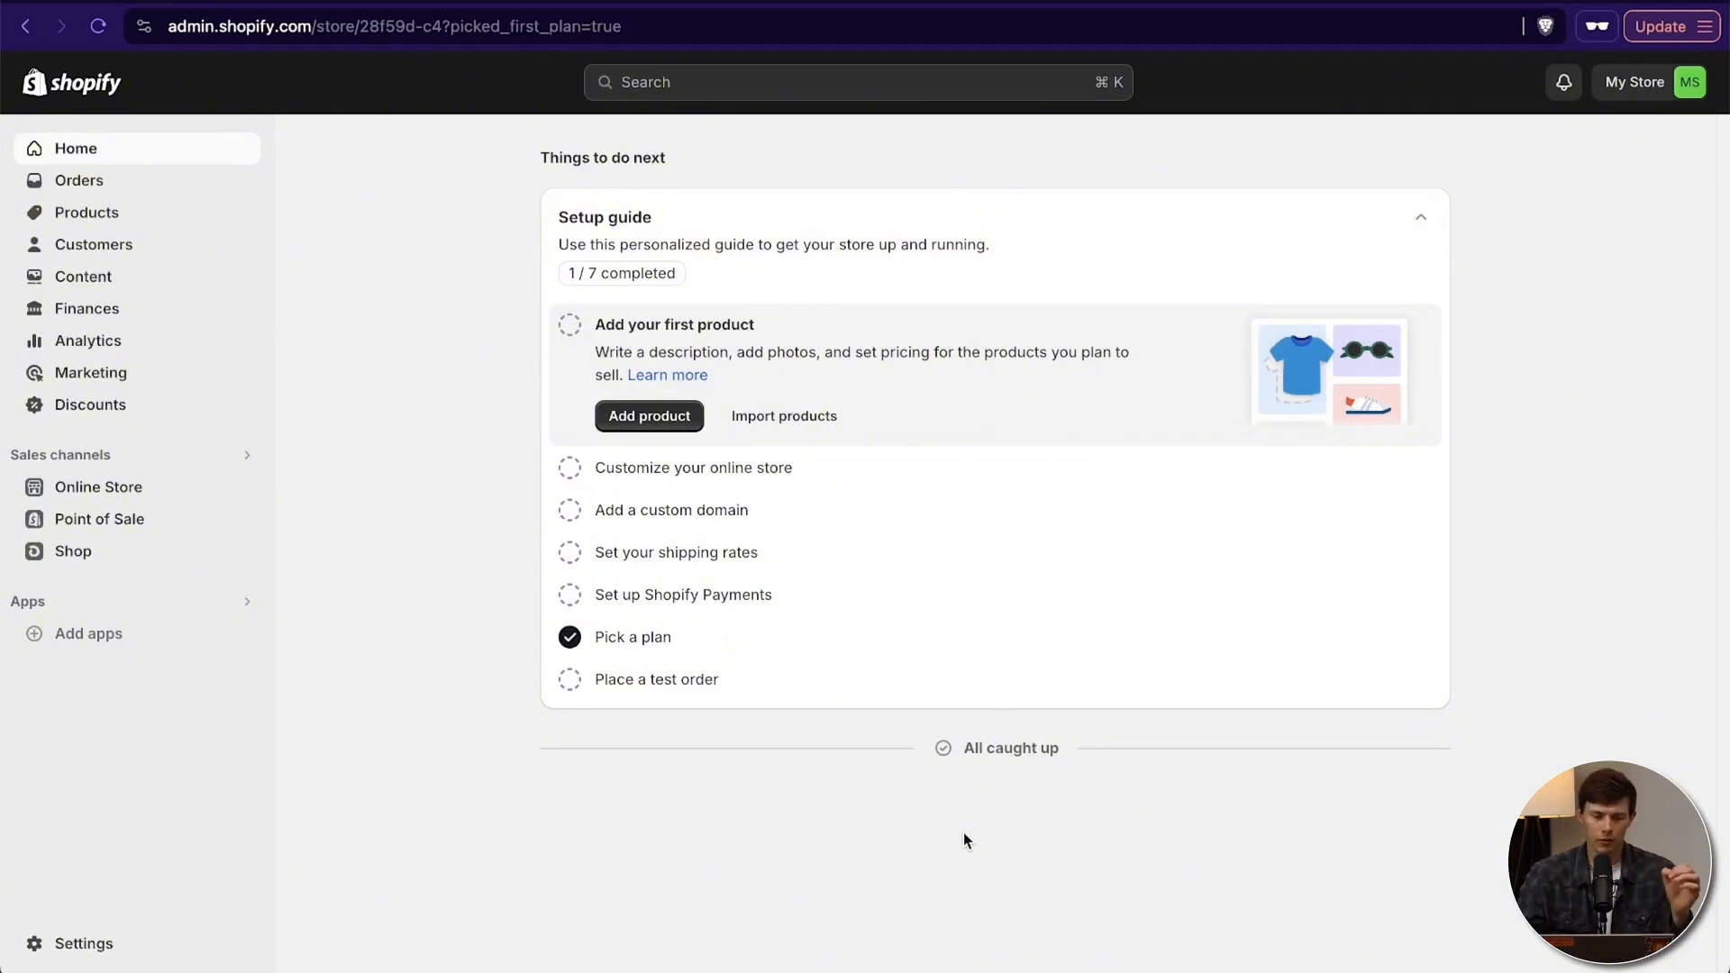
- Visit the Theme Store from the online store's theme library and explore all themes
left_click(104, 491)
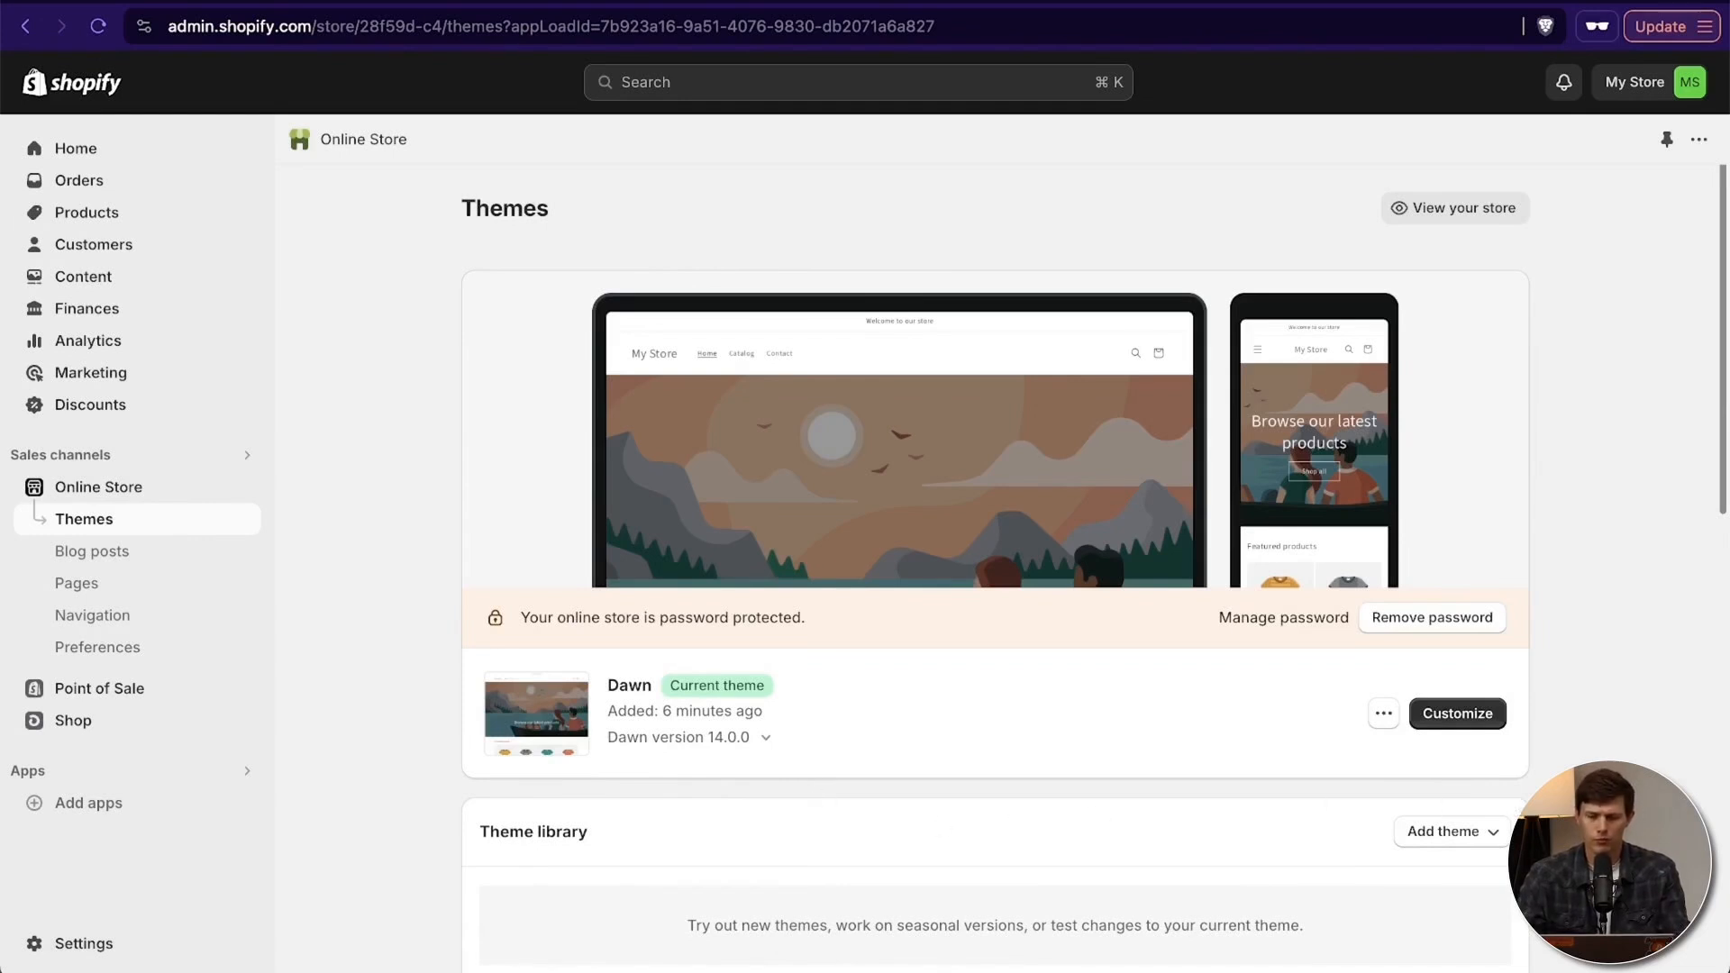
scroll(1336, 802, "down", 2)
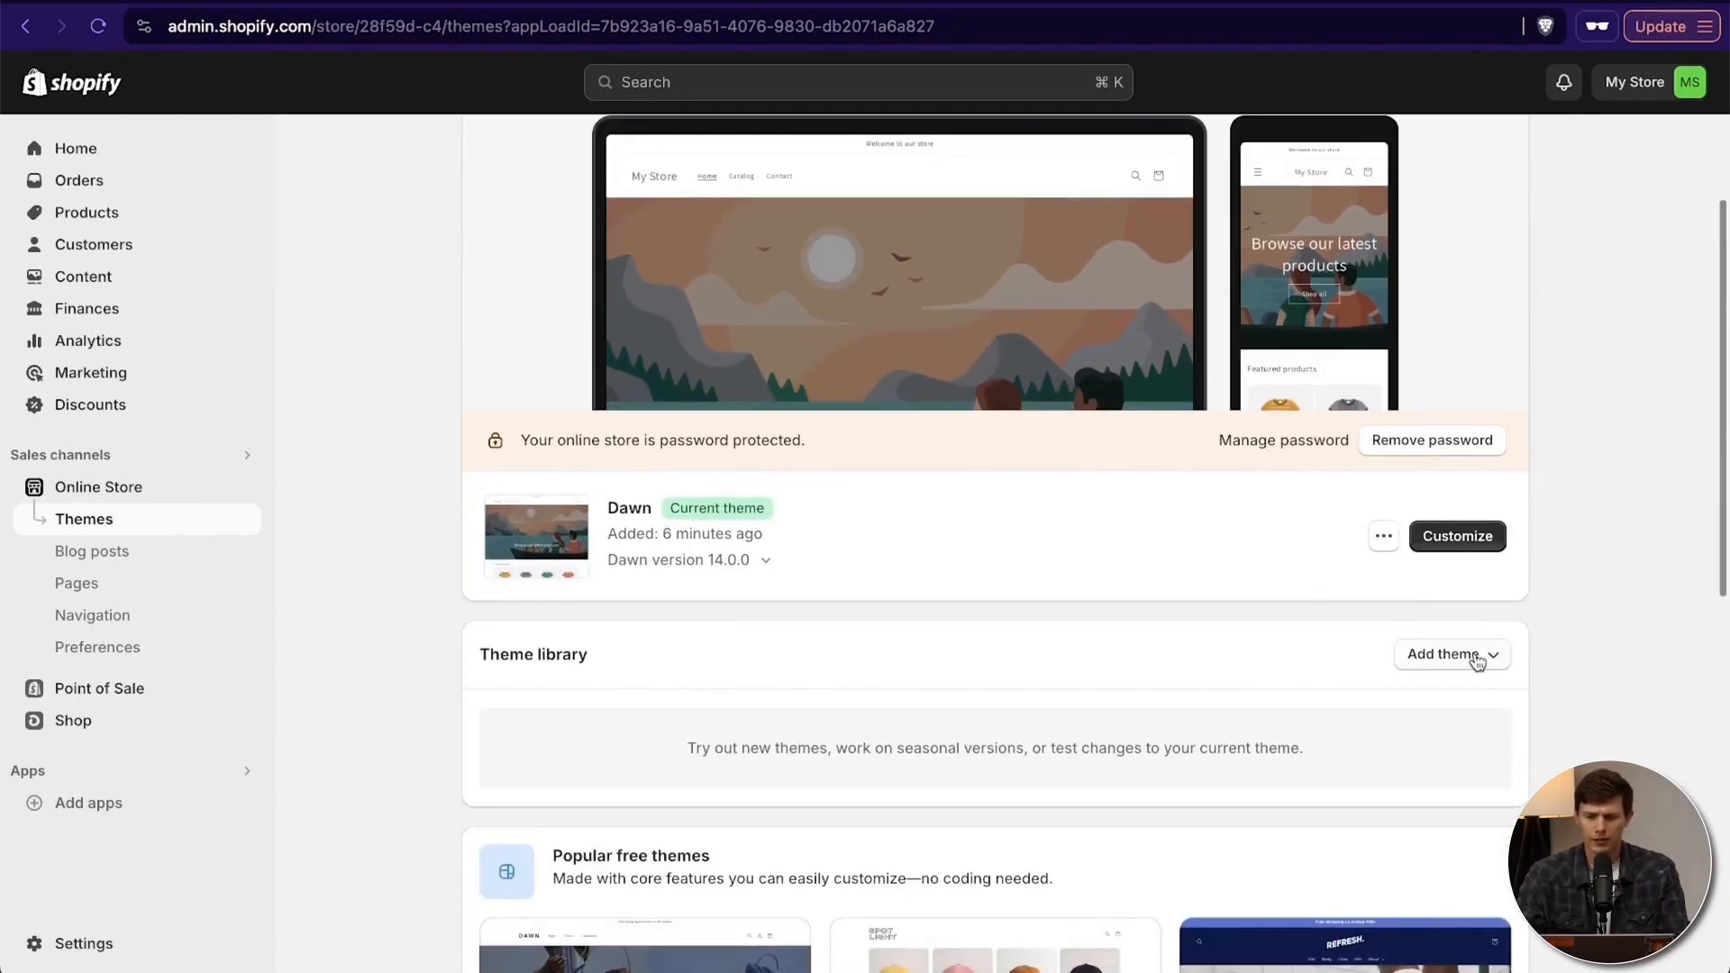
left_click(1473, 657)
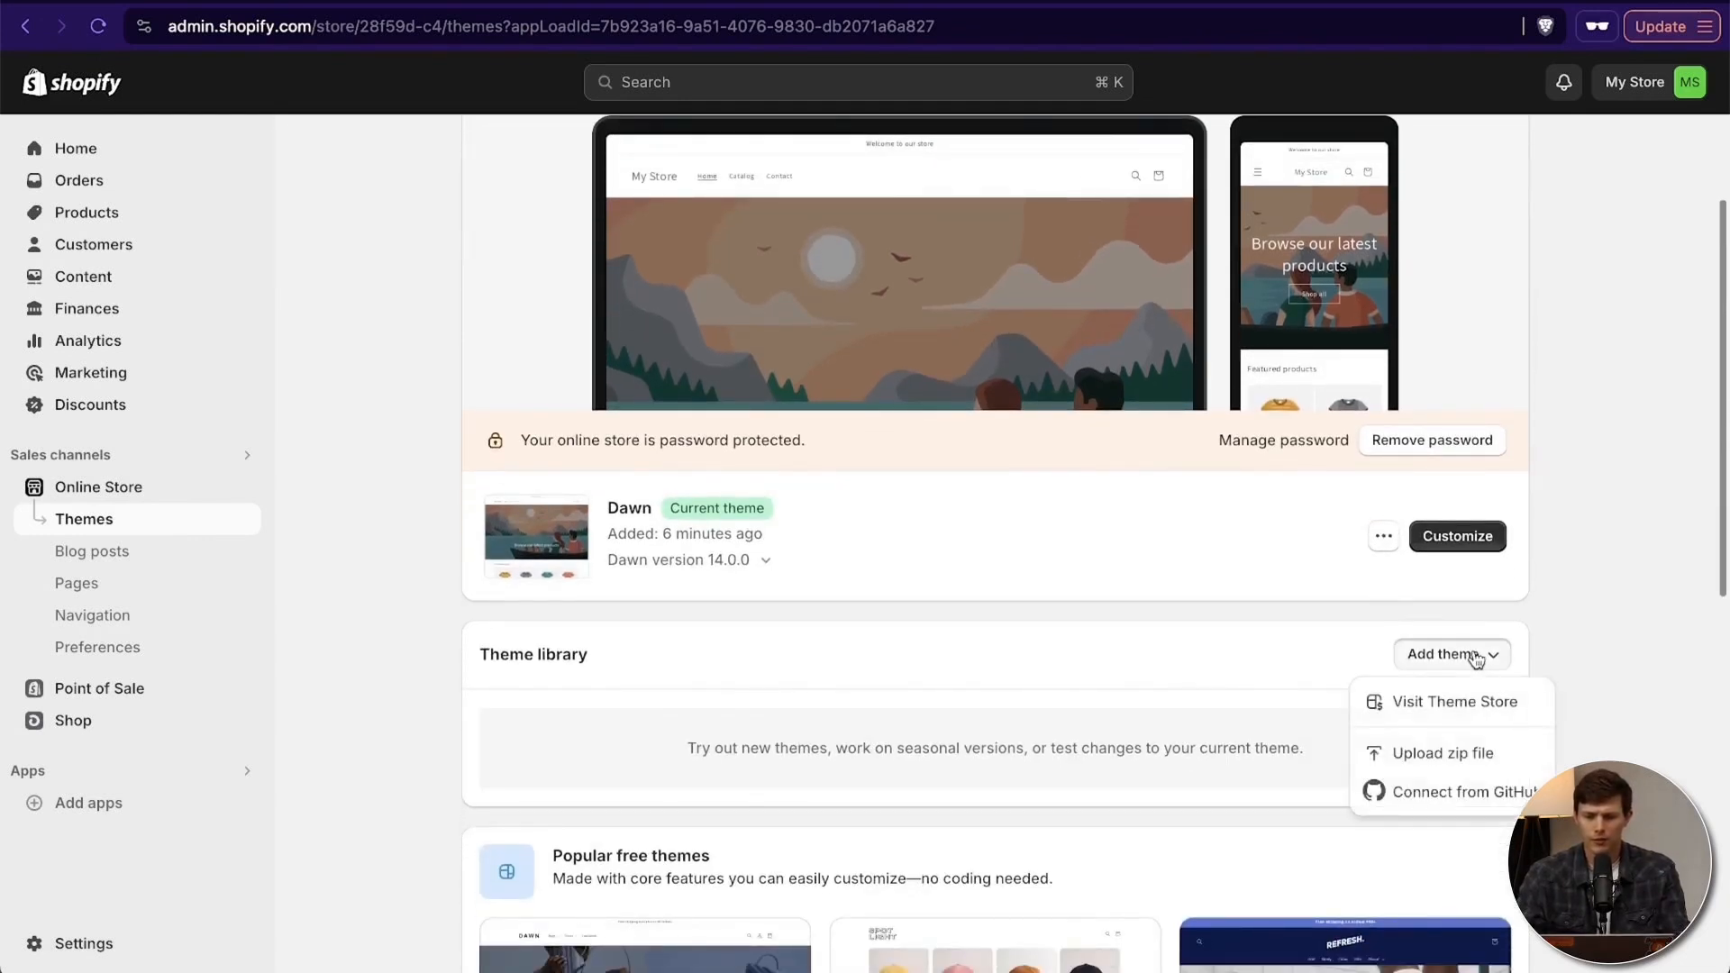
left_click(1459, 702)
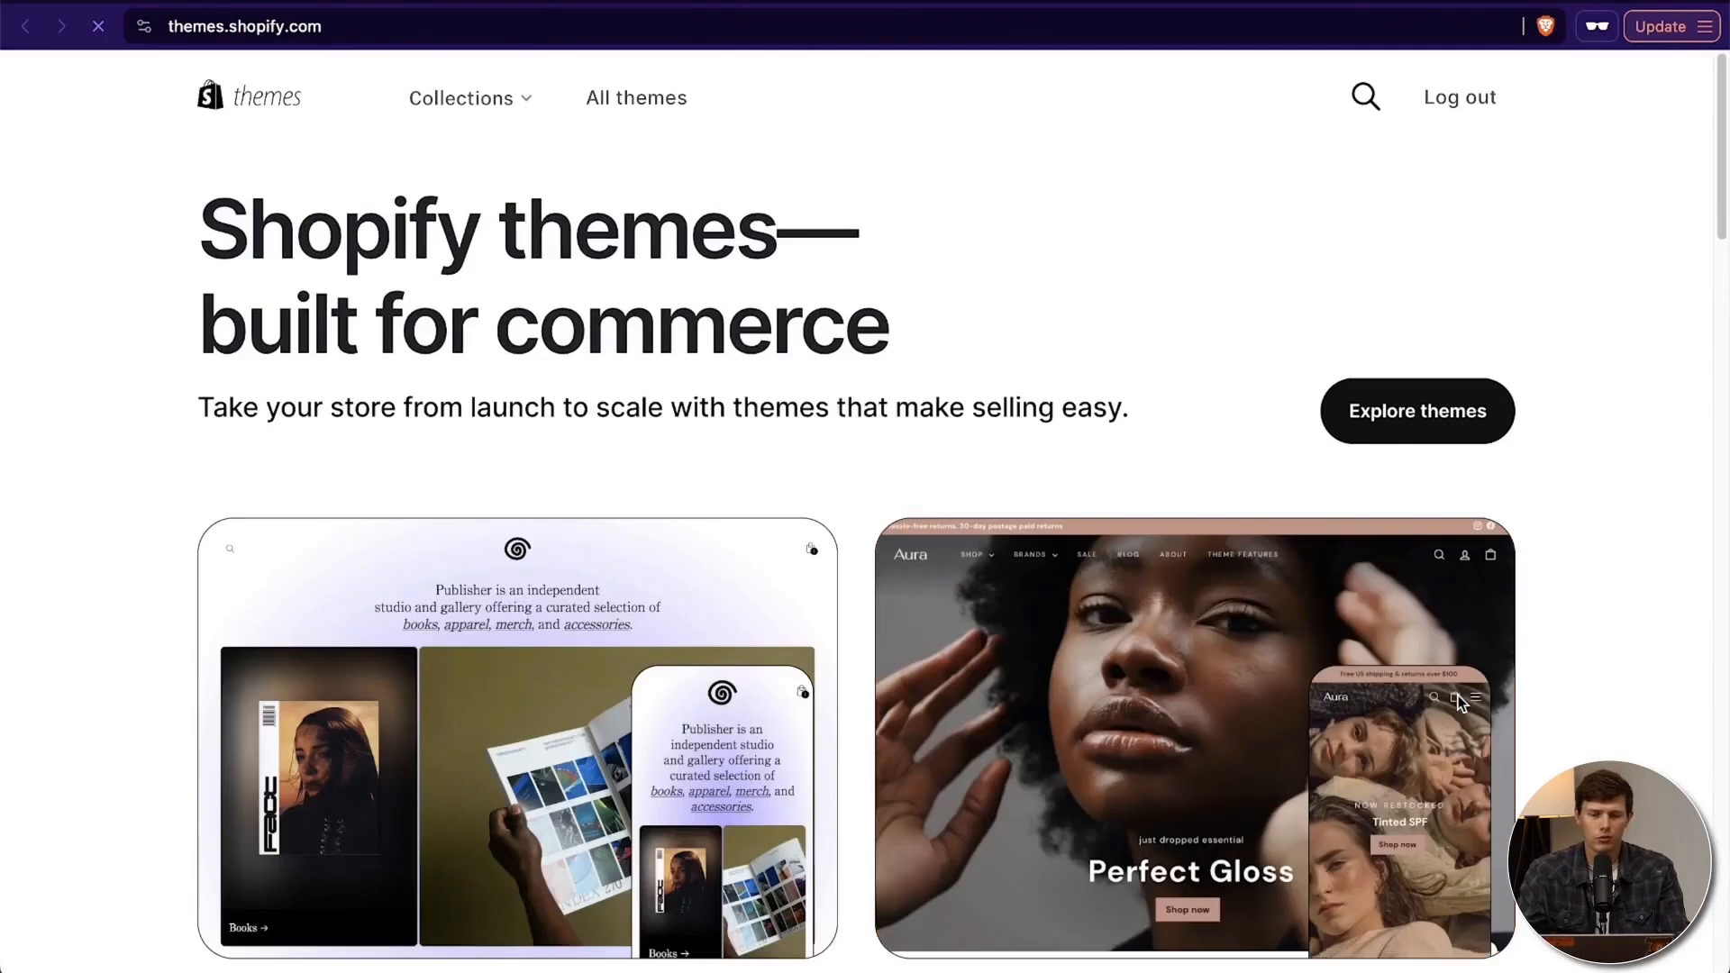
left_click(1440, 422)
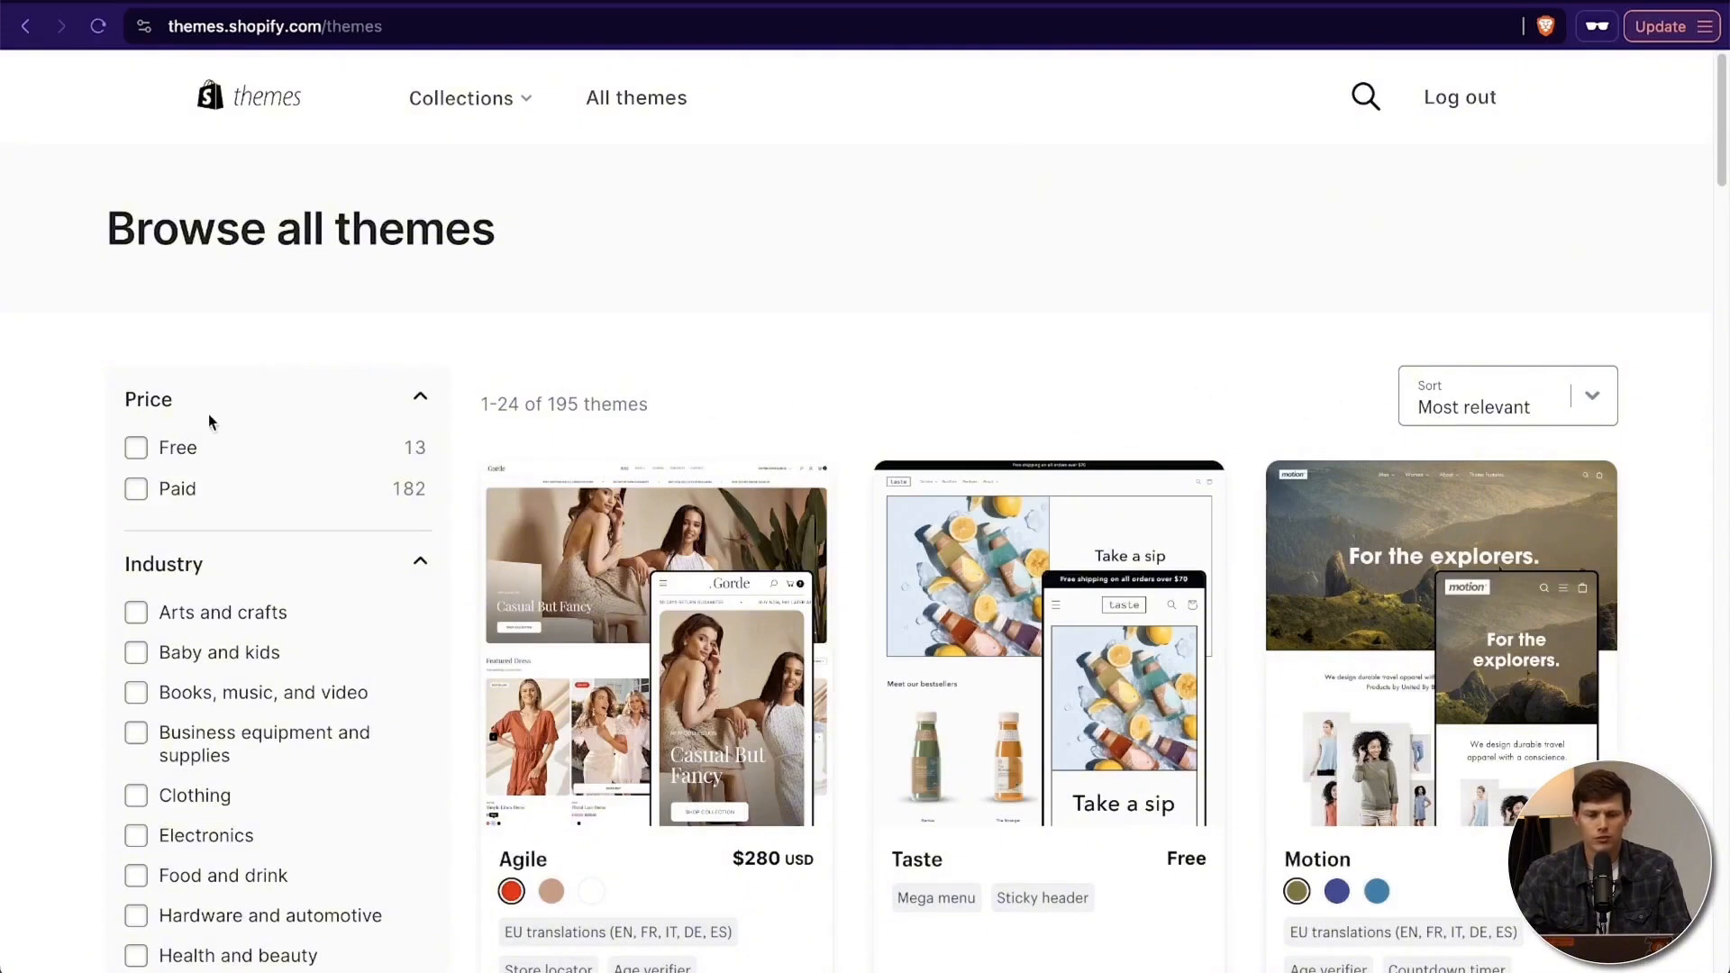
- Filter the themes by the Free price, briefly toggle the Paid filter on and off, and browse the free themes
left_click(136, 448)
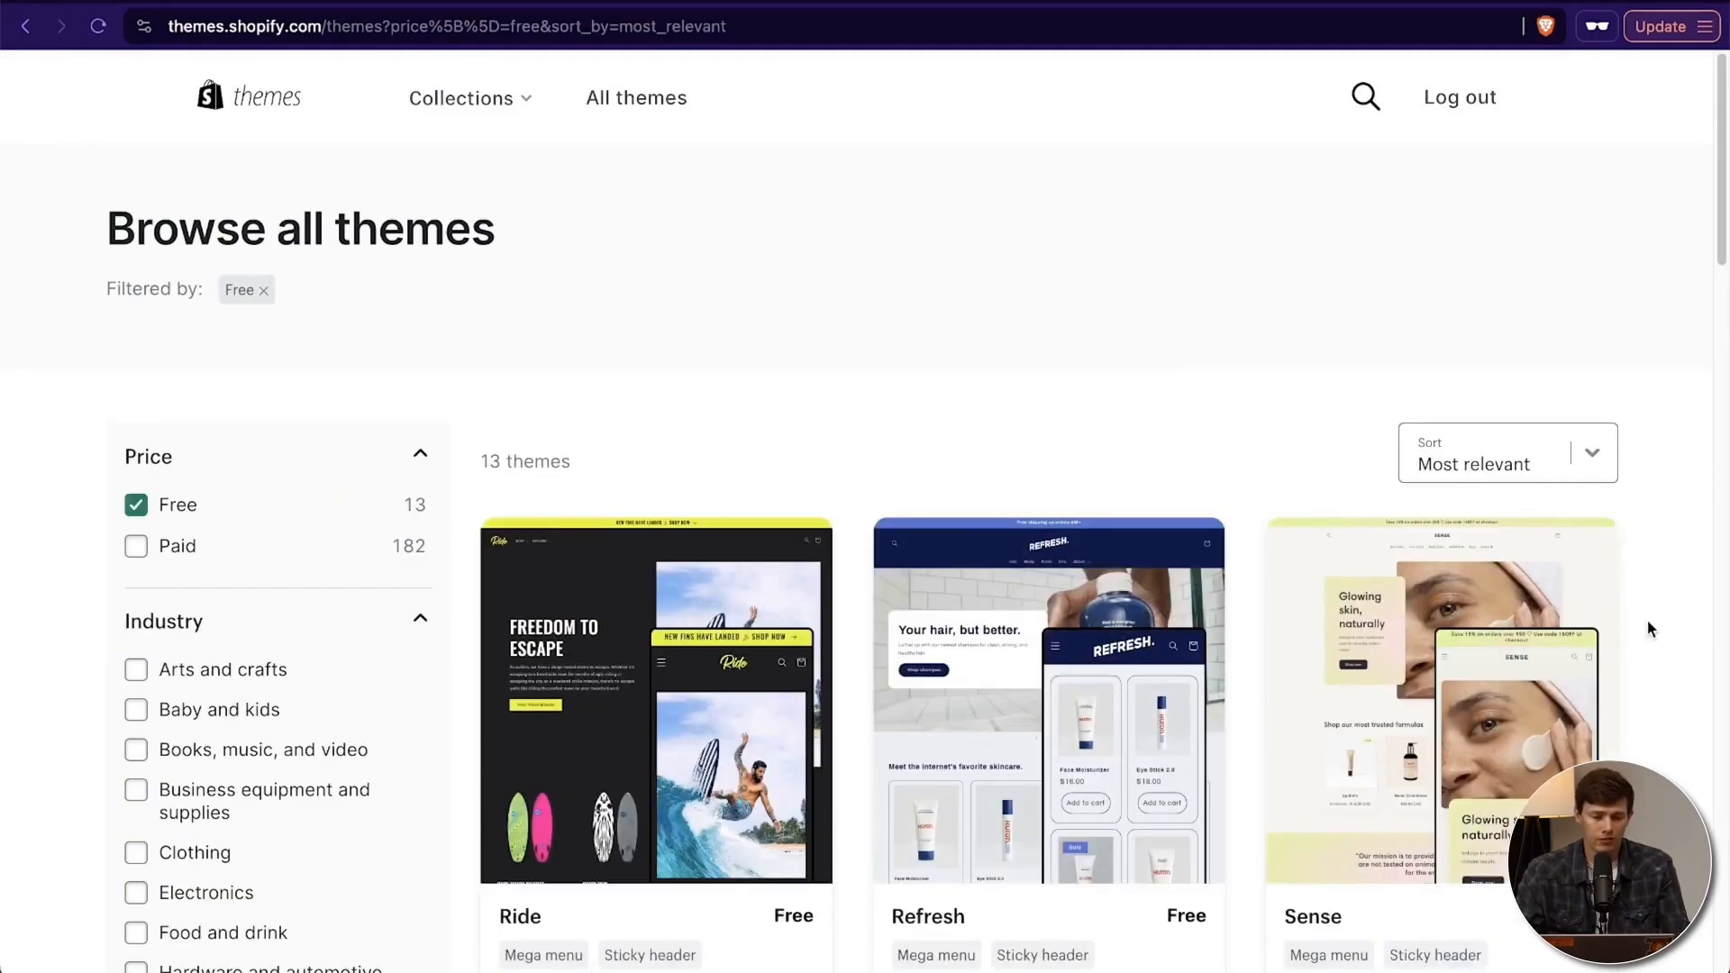
scroll(1650, 627, "down", 3)
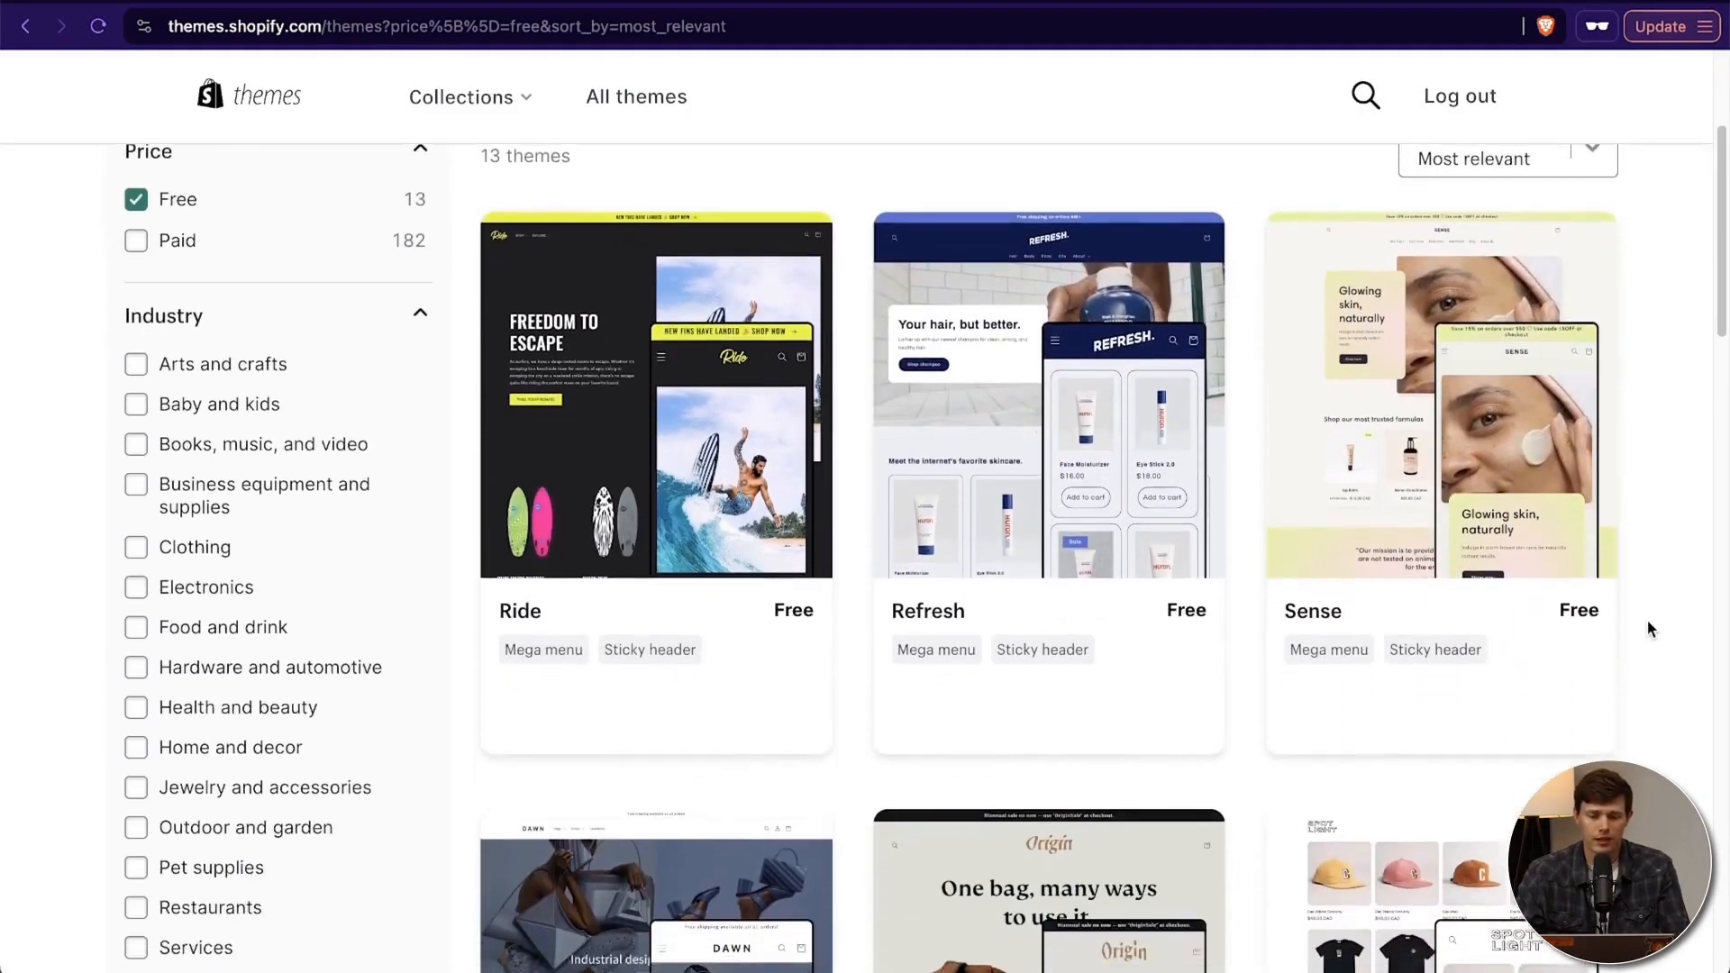
left_click(136, 241)
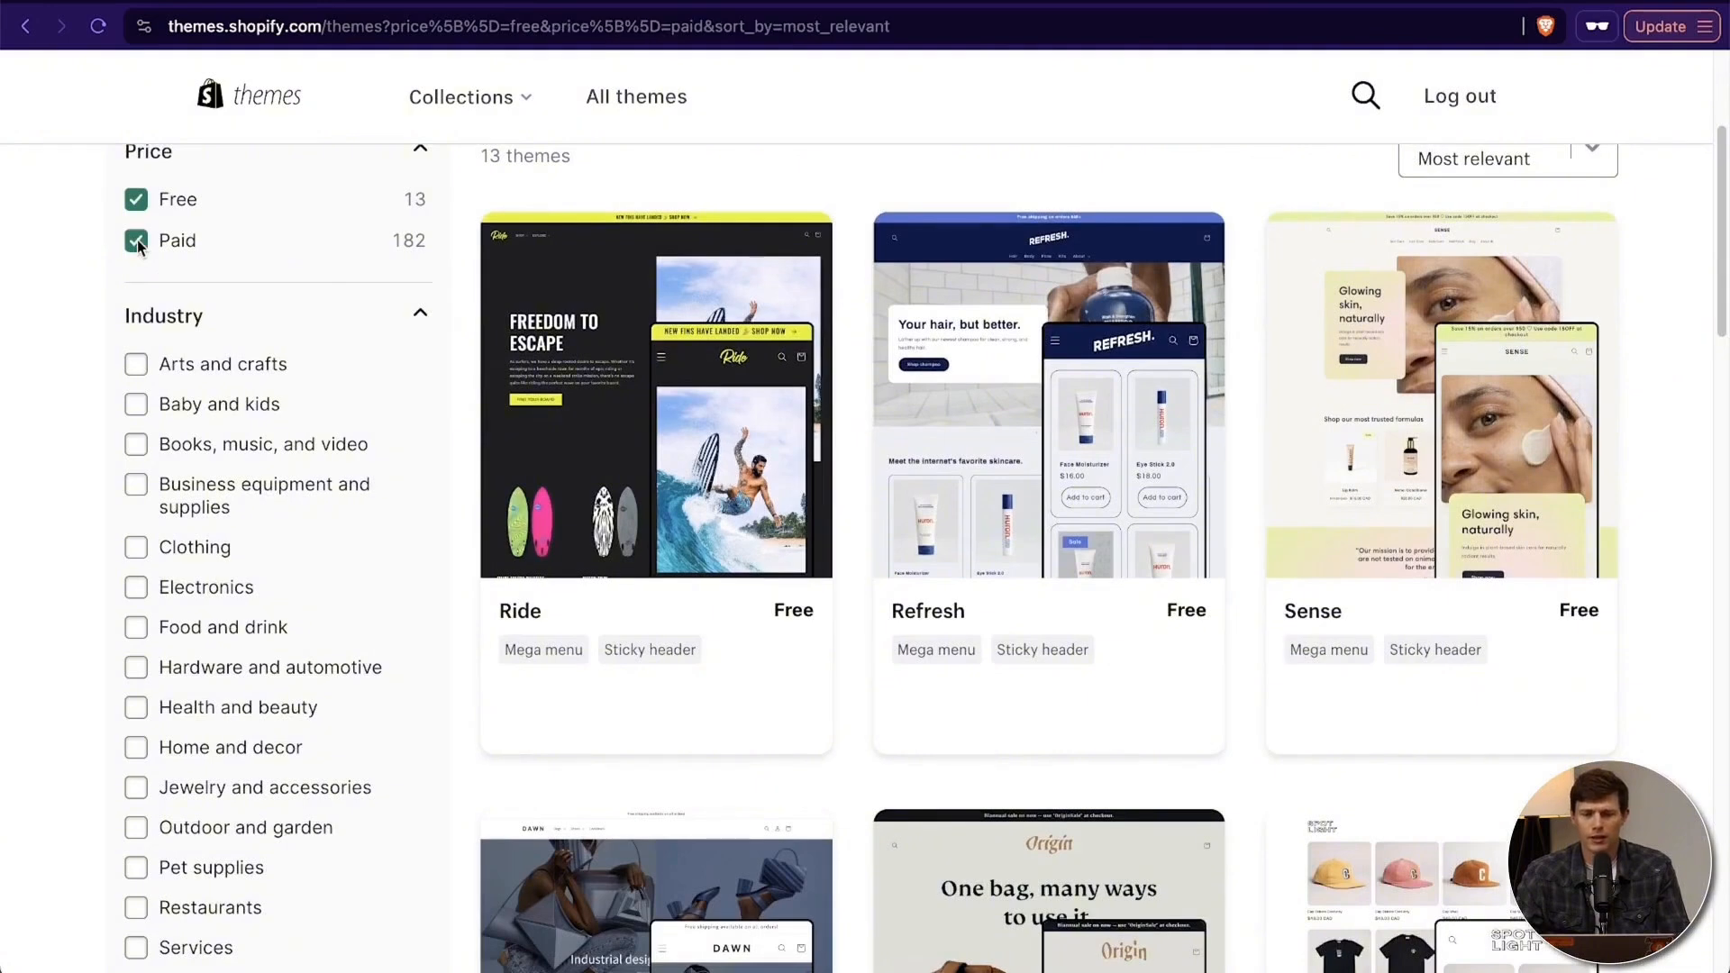
left_click(136, 241)
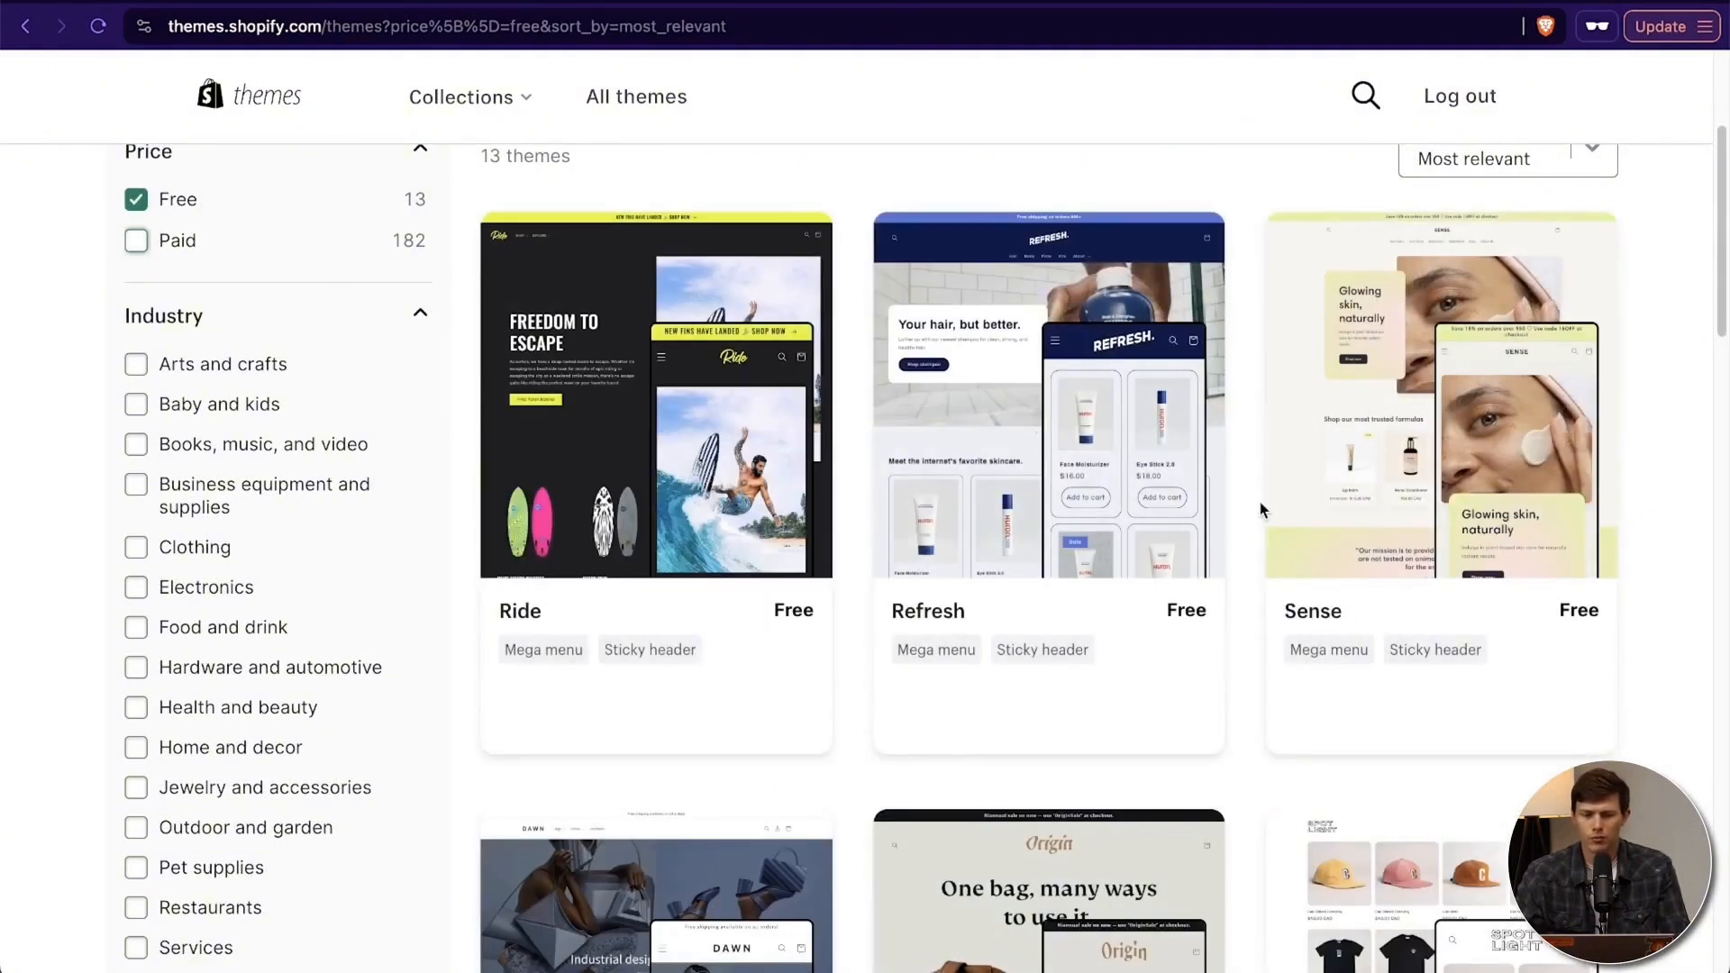
scroll(1554, 544, "down", 1)
scroll(1554, 544, "down", 3)
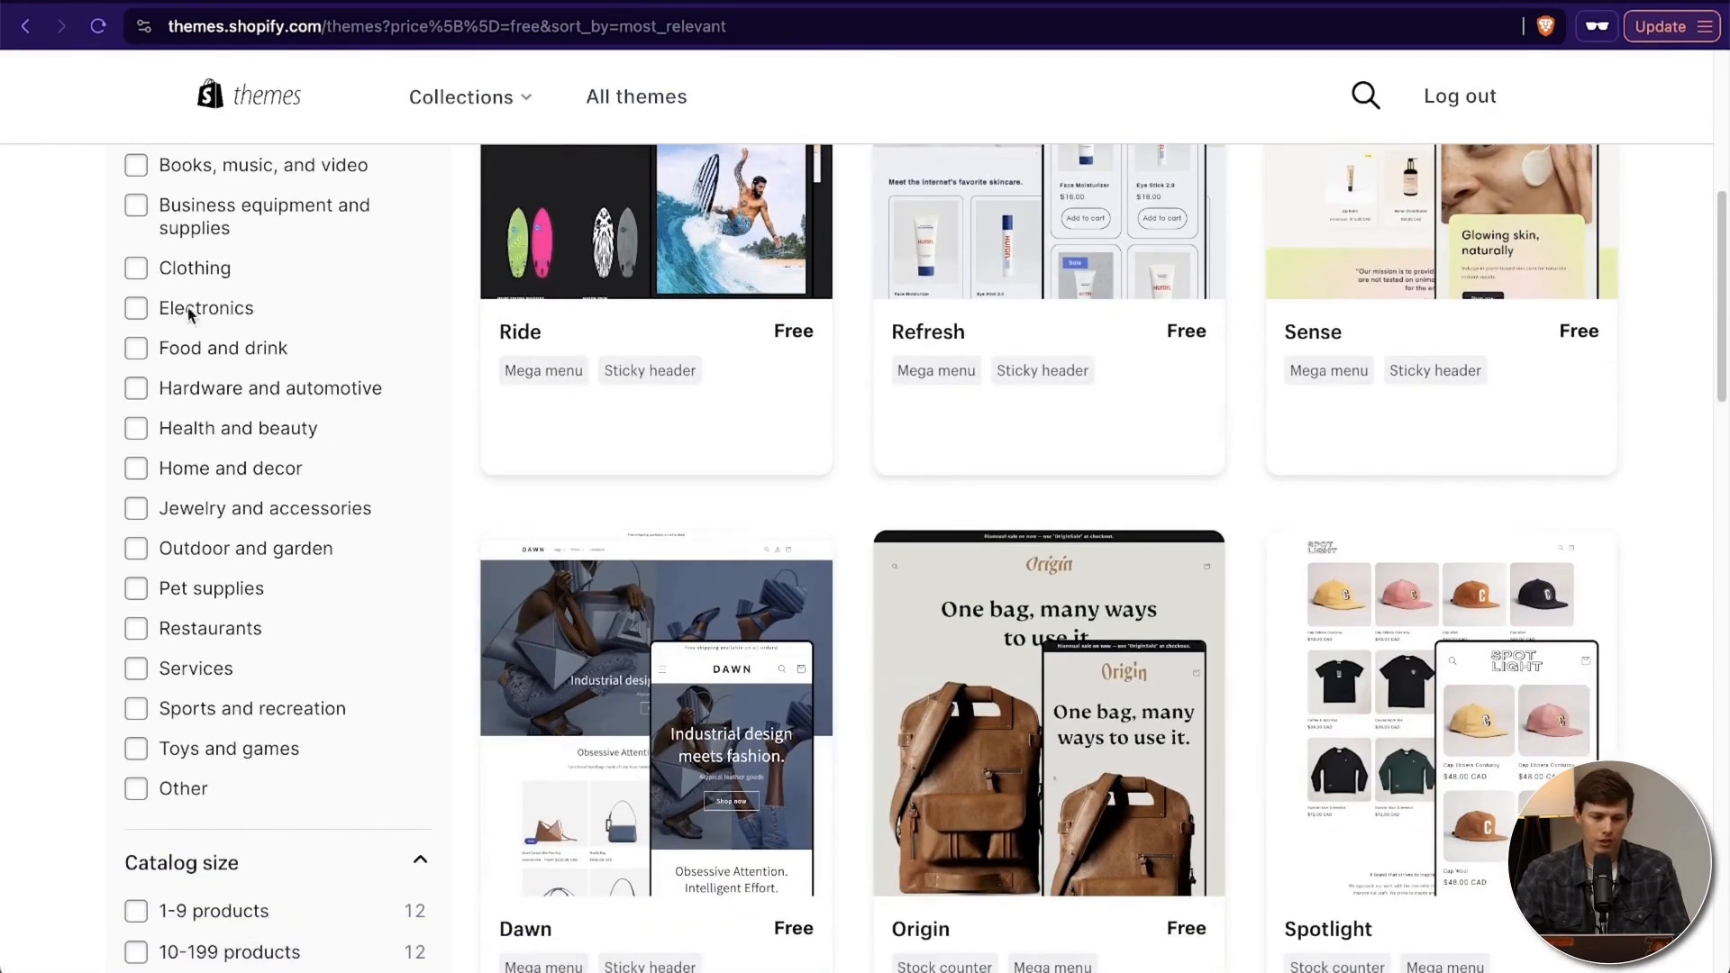
scroll(1638, 639, "up", 5)
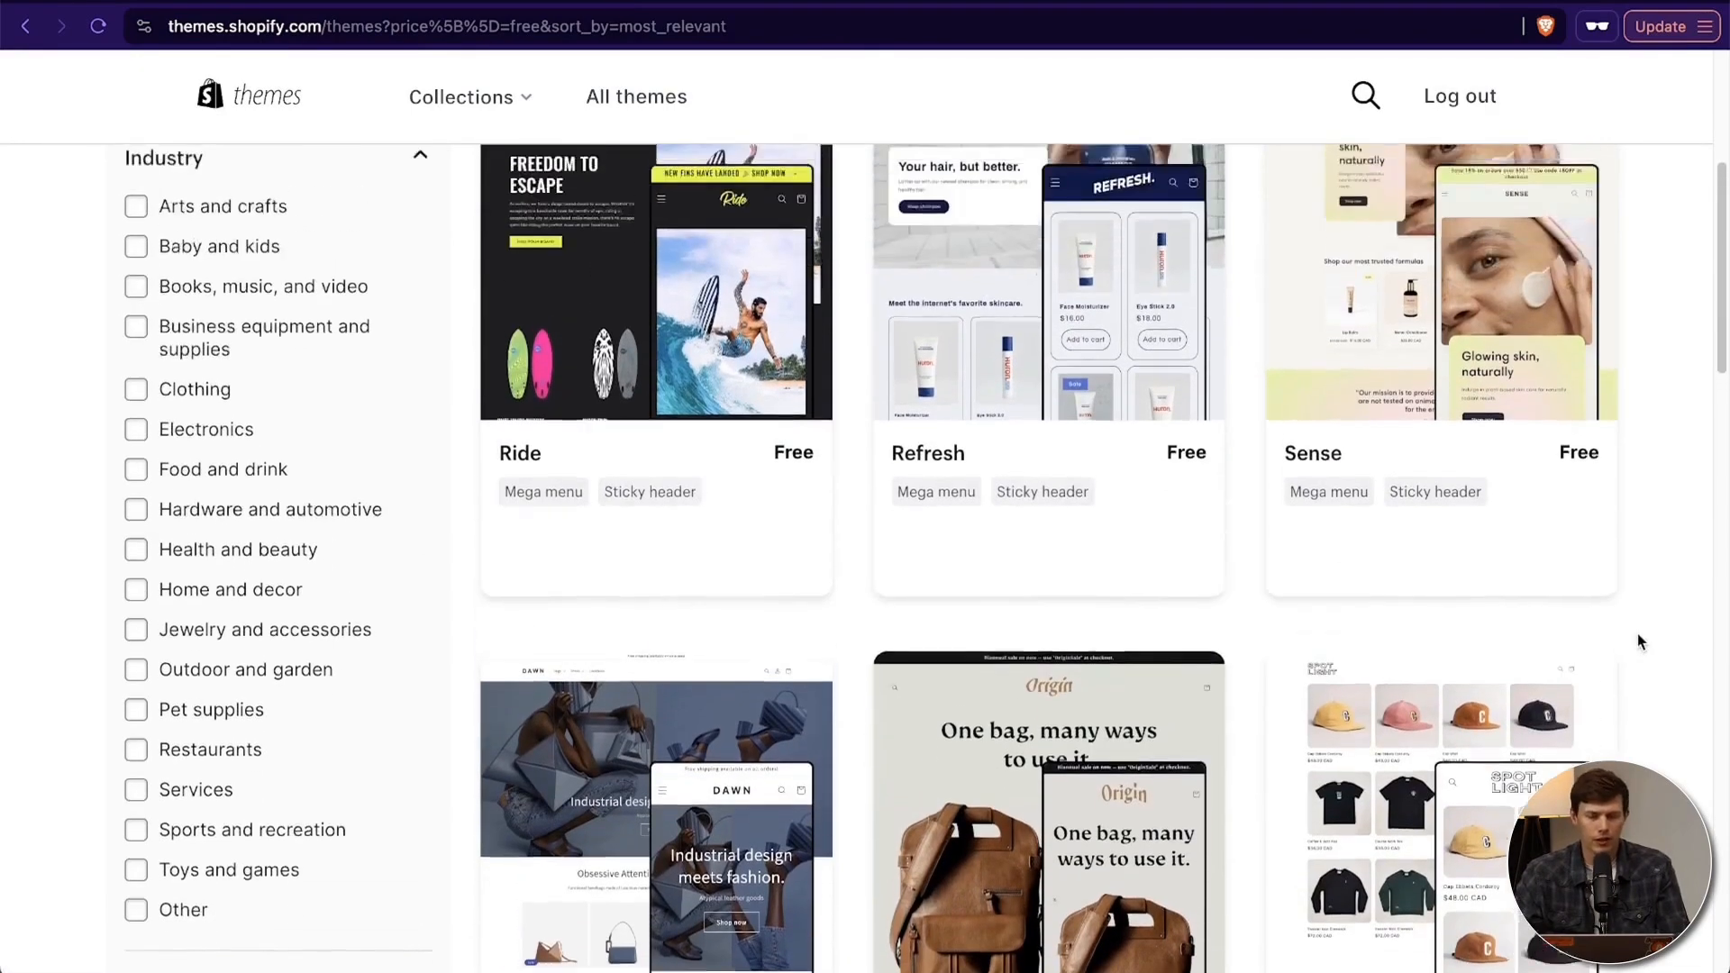
scroll(1636, 635, "down", 12)
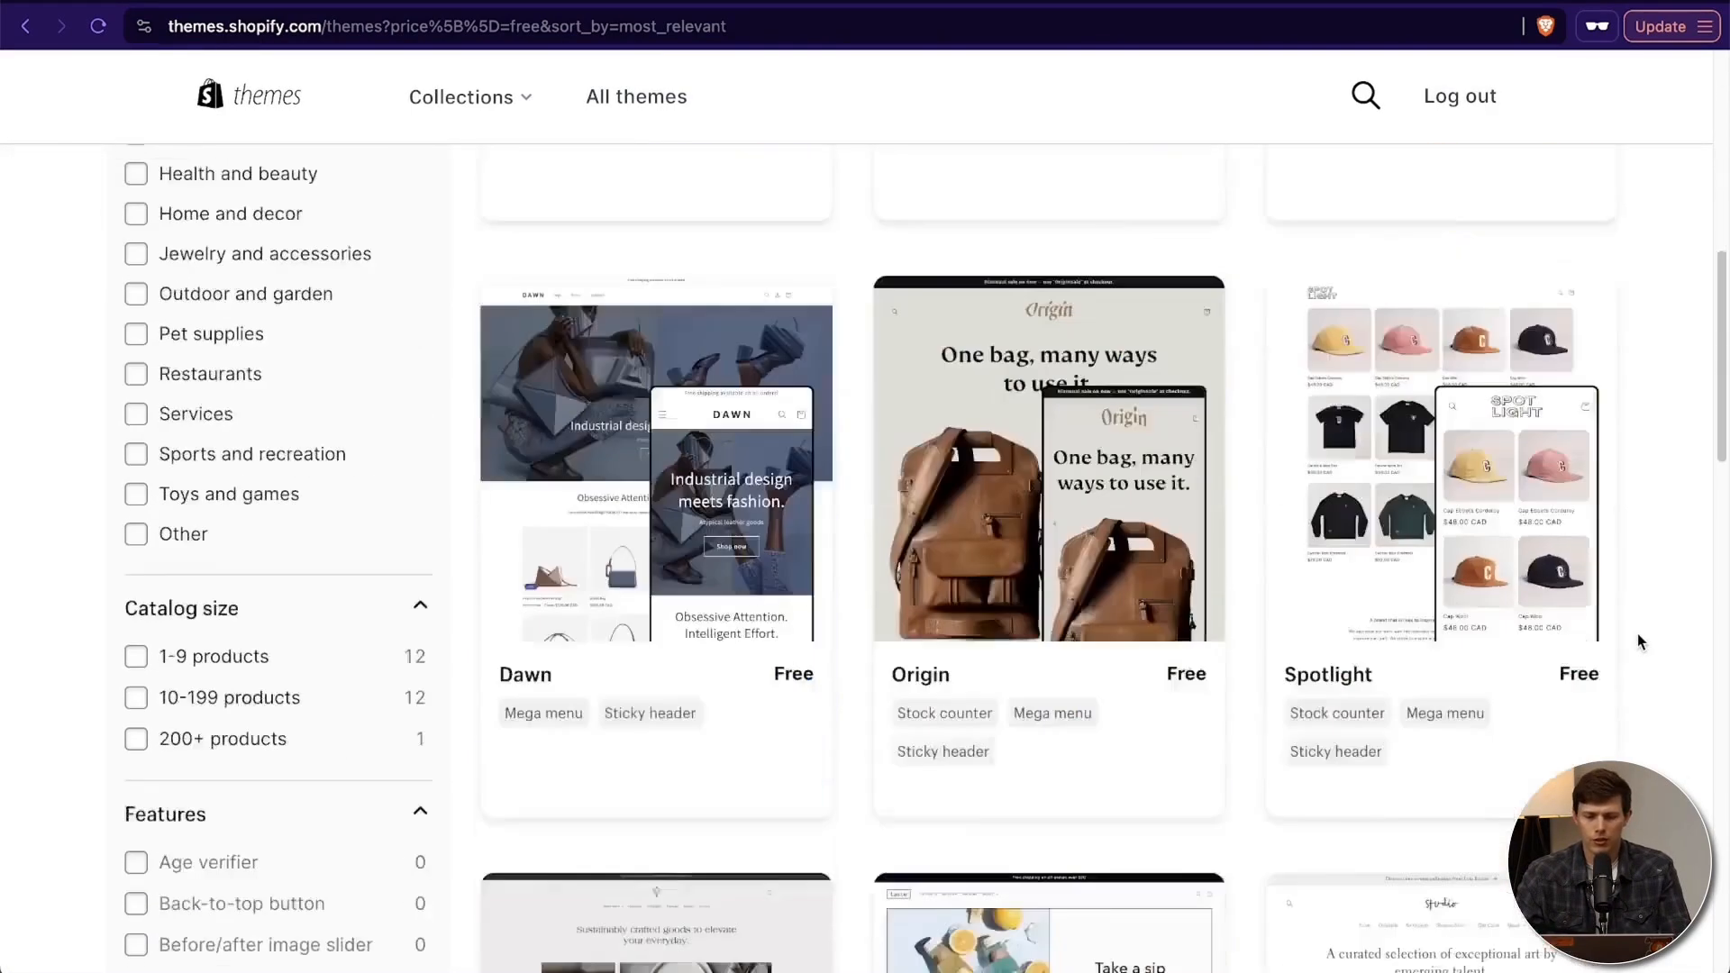
- Browse the rest of the free themes, open the Refresh theme's page, and review its listed features
scroll(1636, 634, "down", 8)
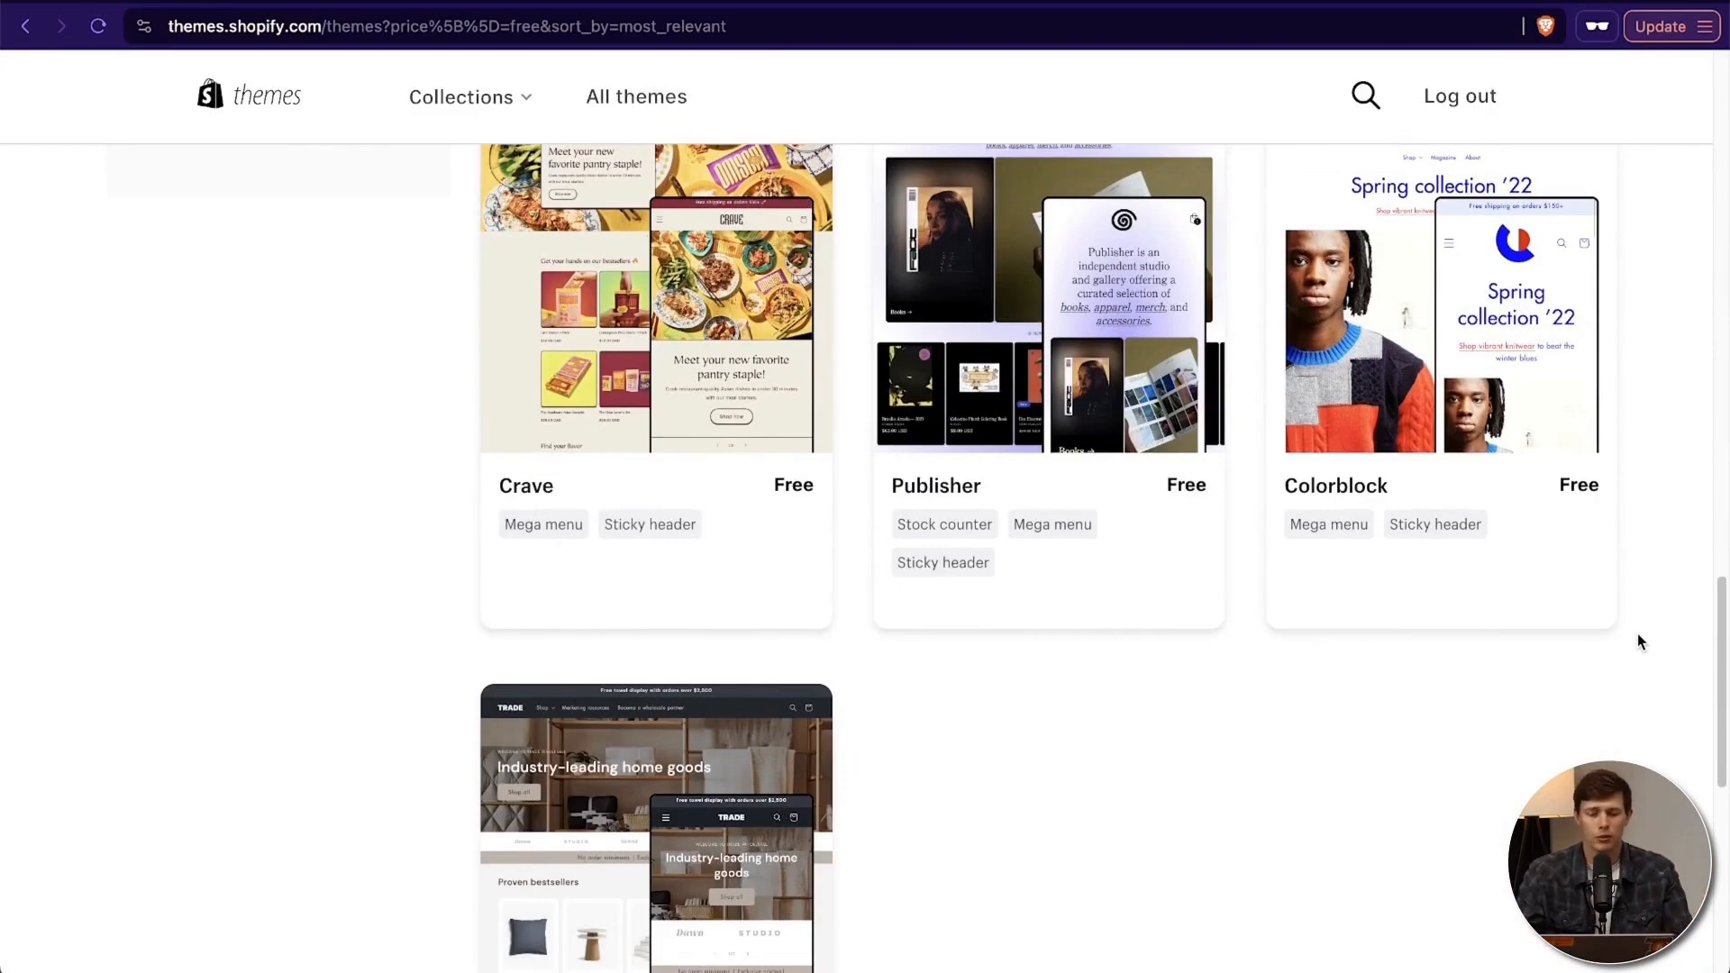
scroll(1636, 634, "up", 10)
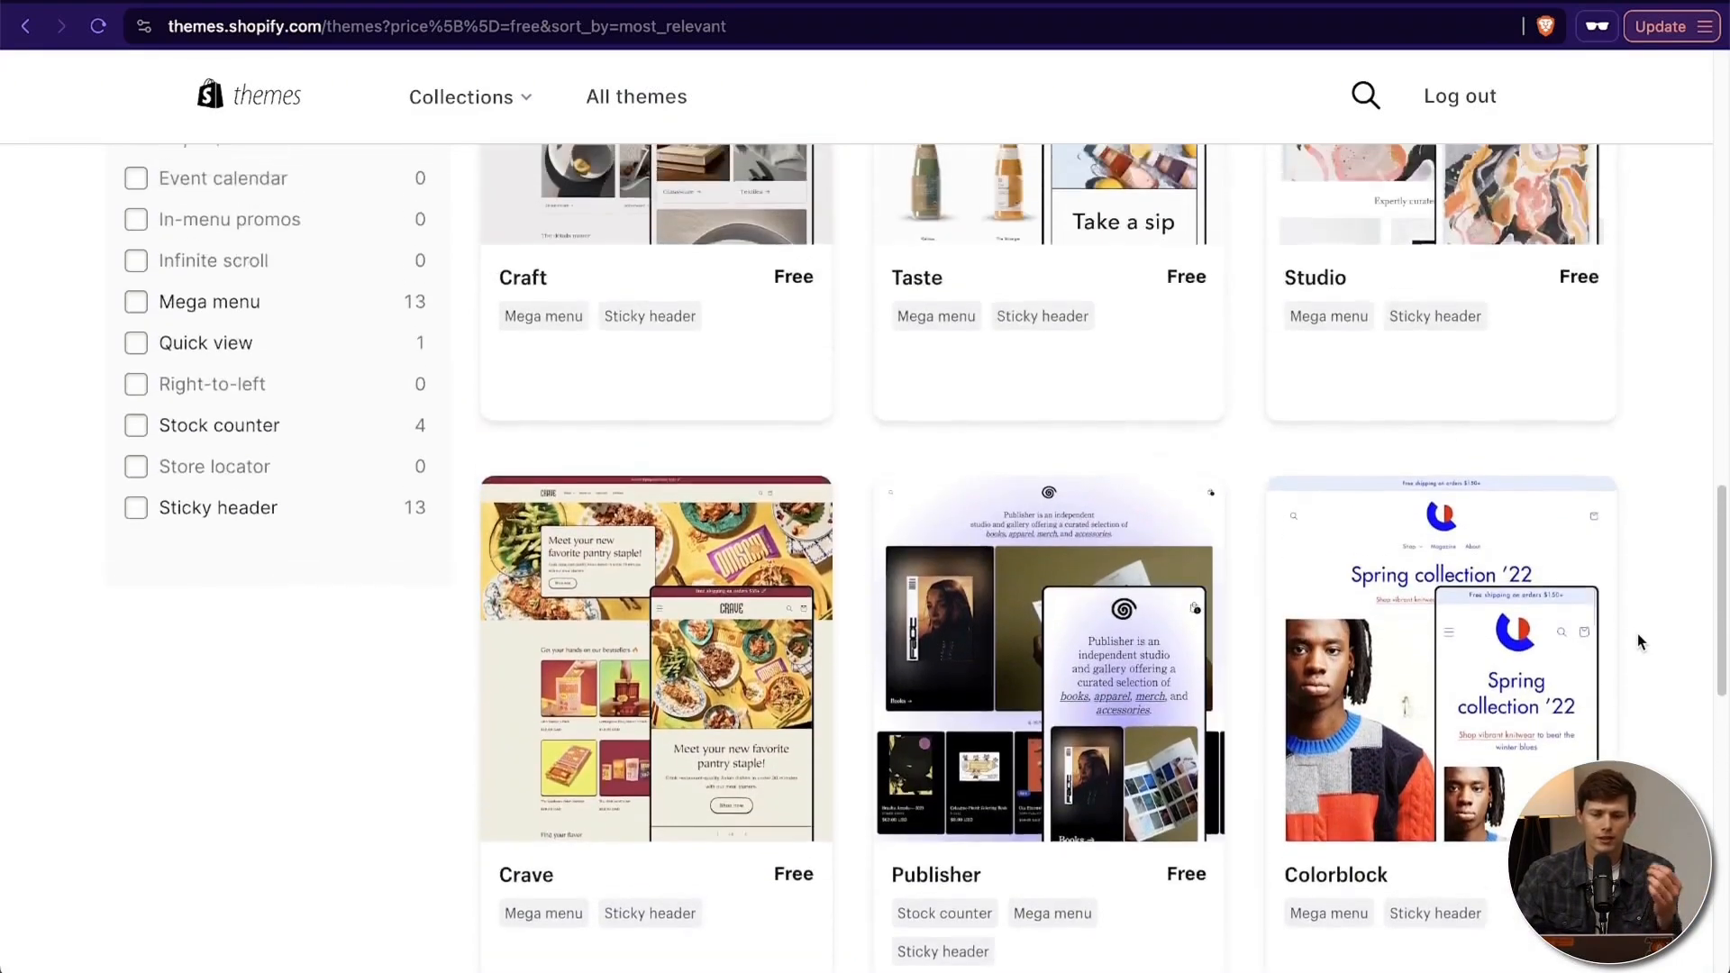
scroll(1635, 634, "up", 8)
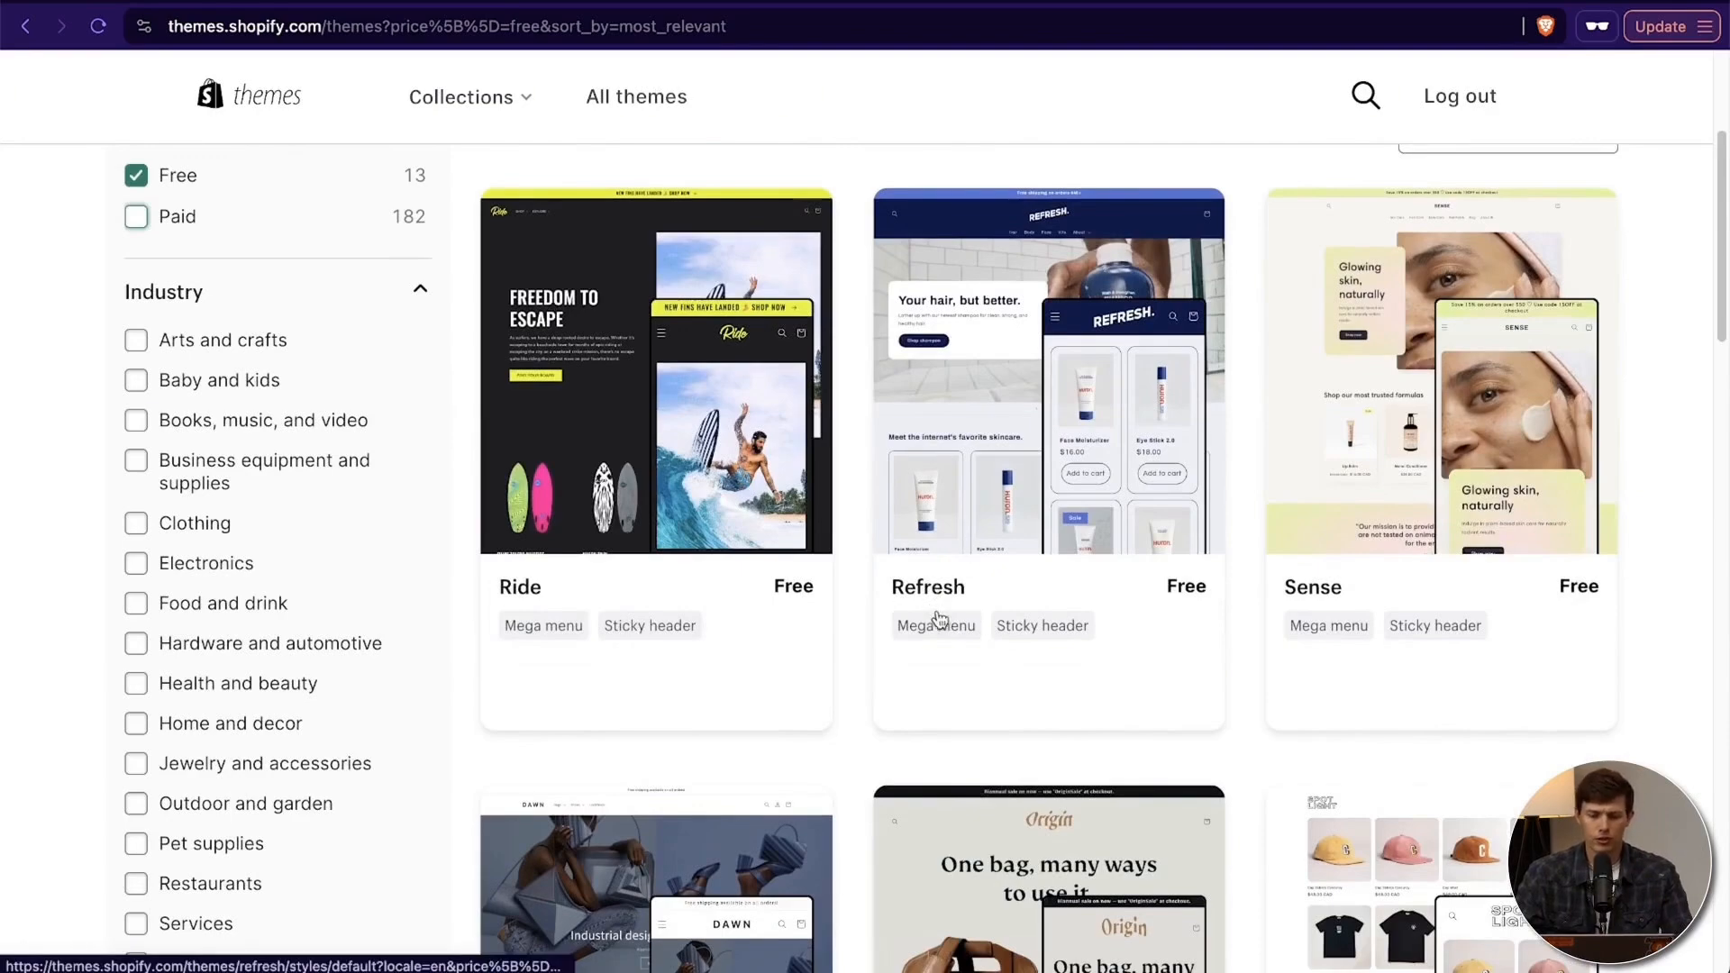
left_click(930, 593)
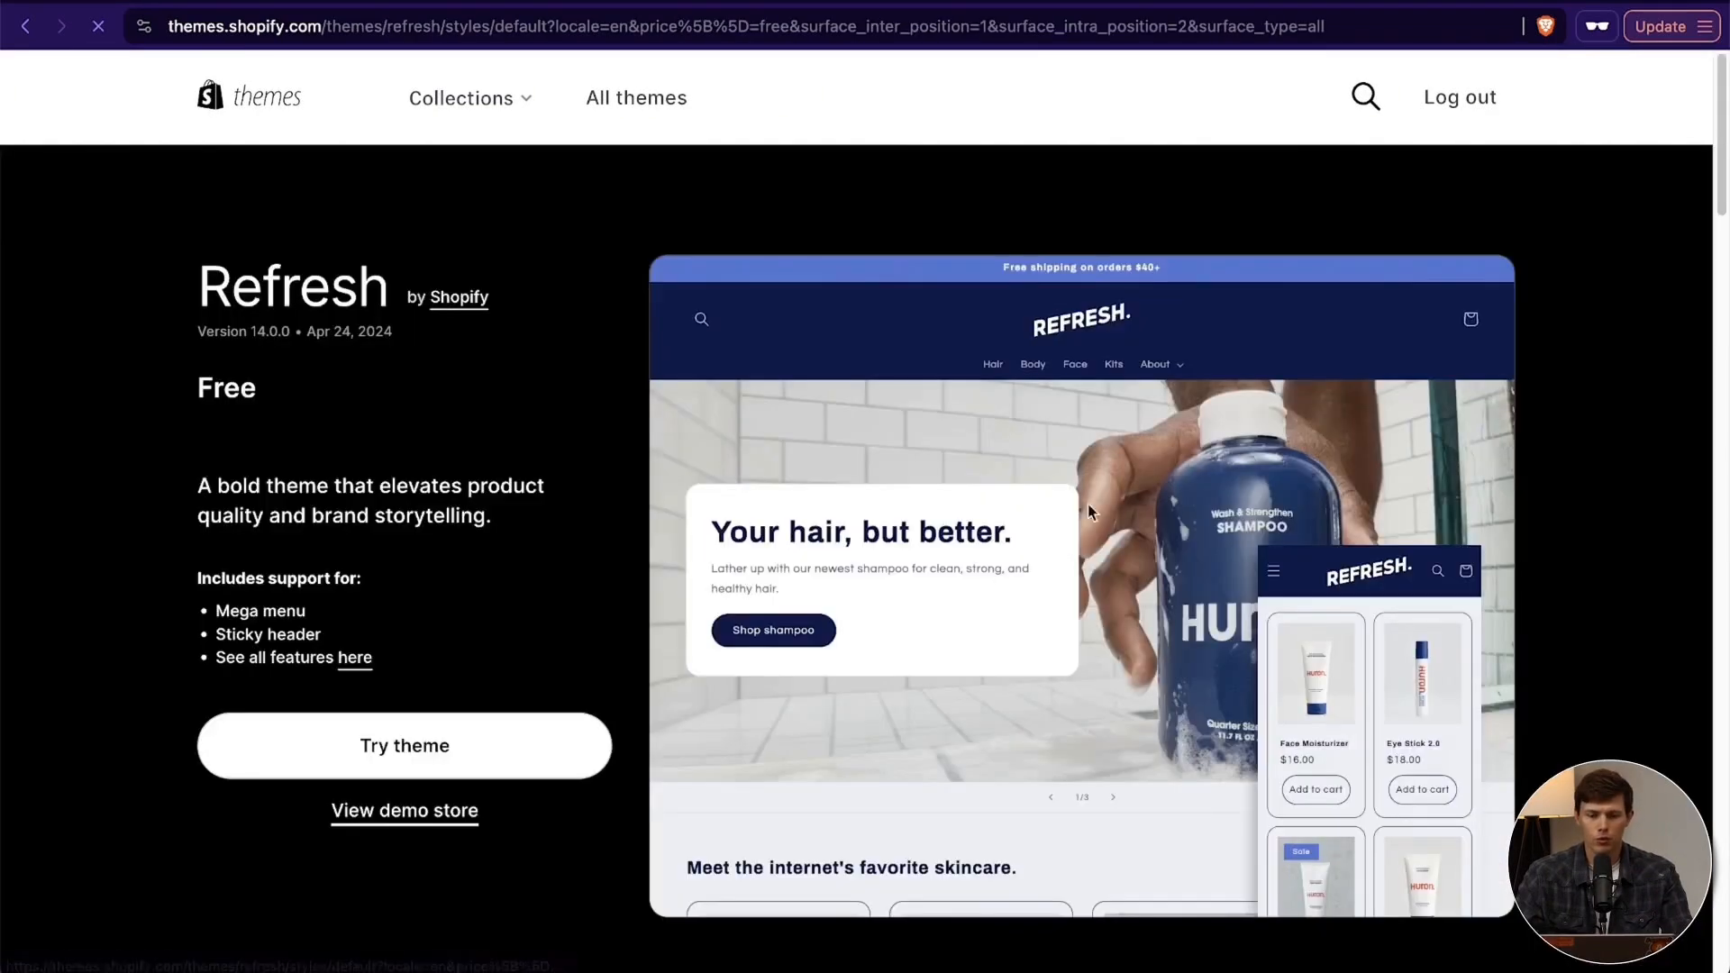
scroll(663, 620, "down", 10)
scroll(663, 620, "up", 8)
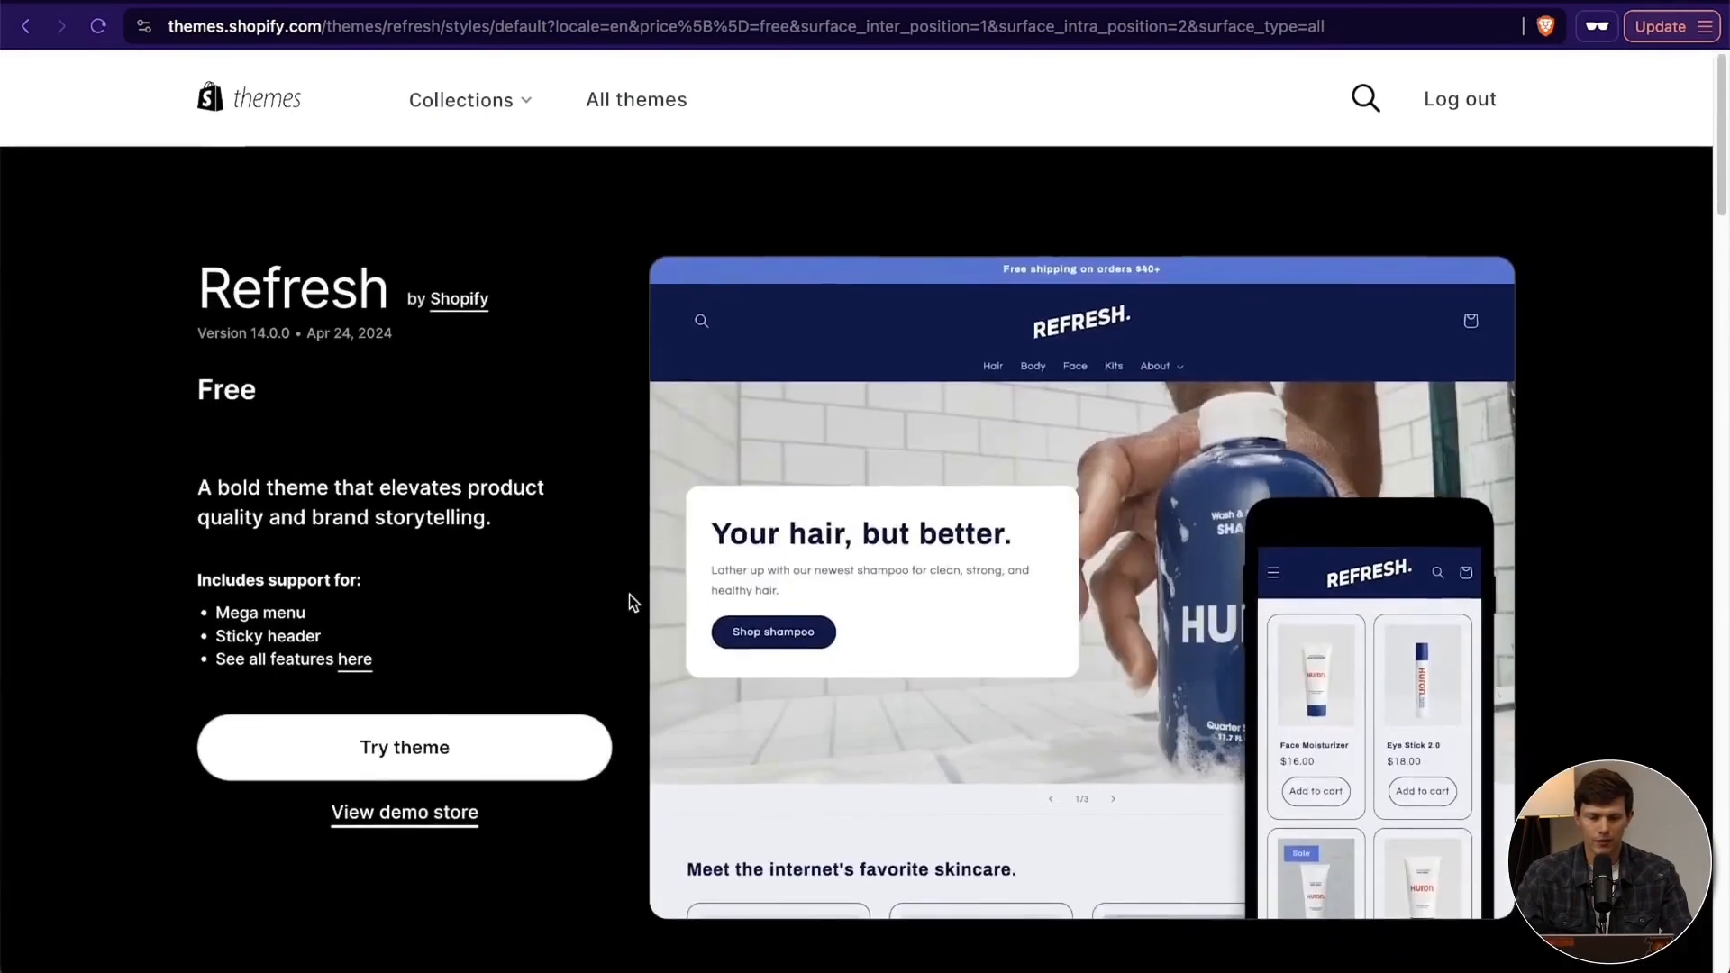
scroll(629, 598, "down", 10)
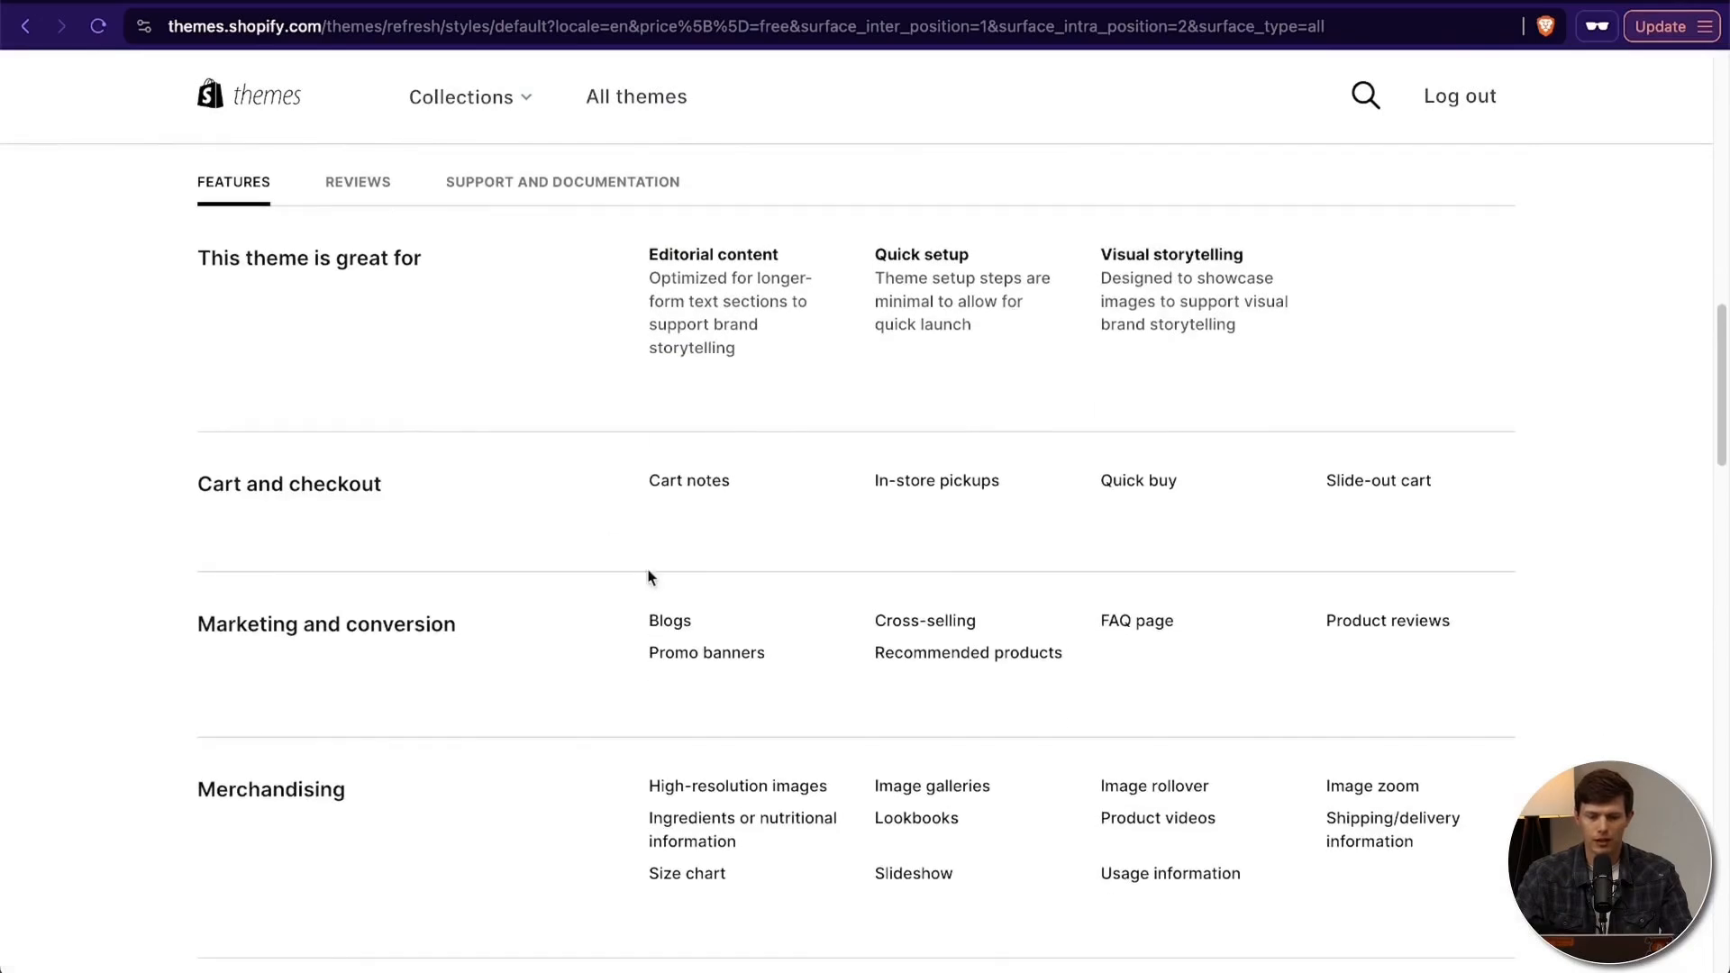
scroll(1321, 630, "down", 3)
scroll(1321, 629, "up", 10)
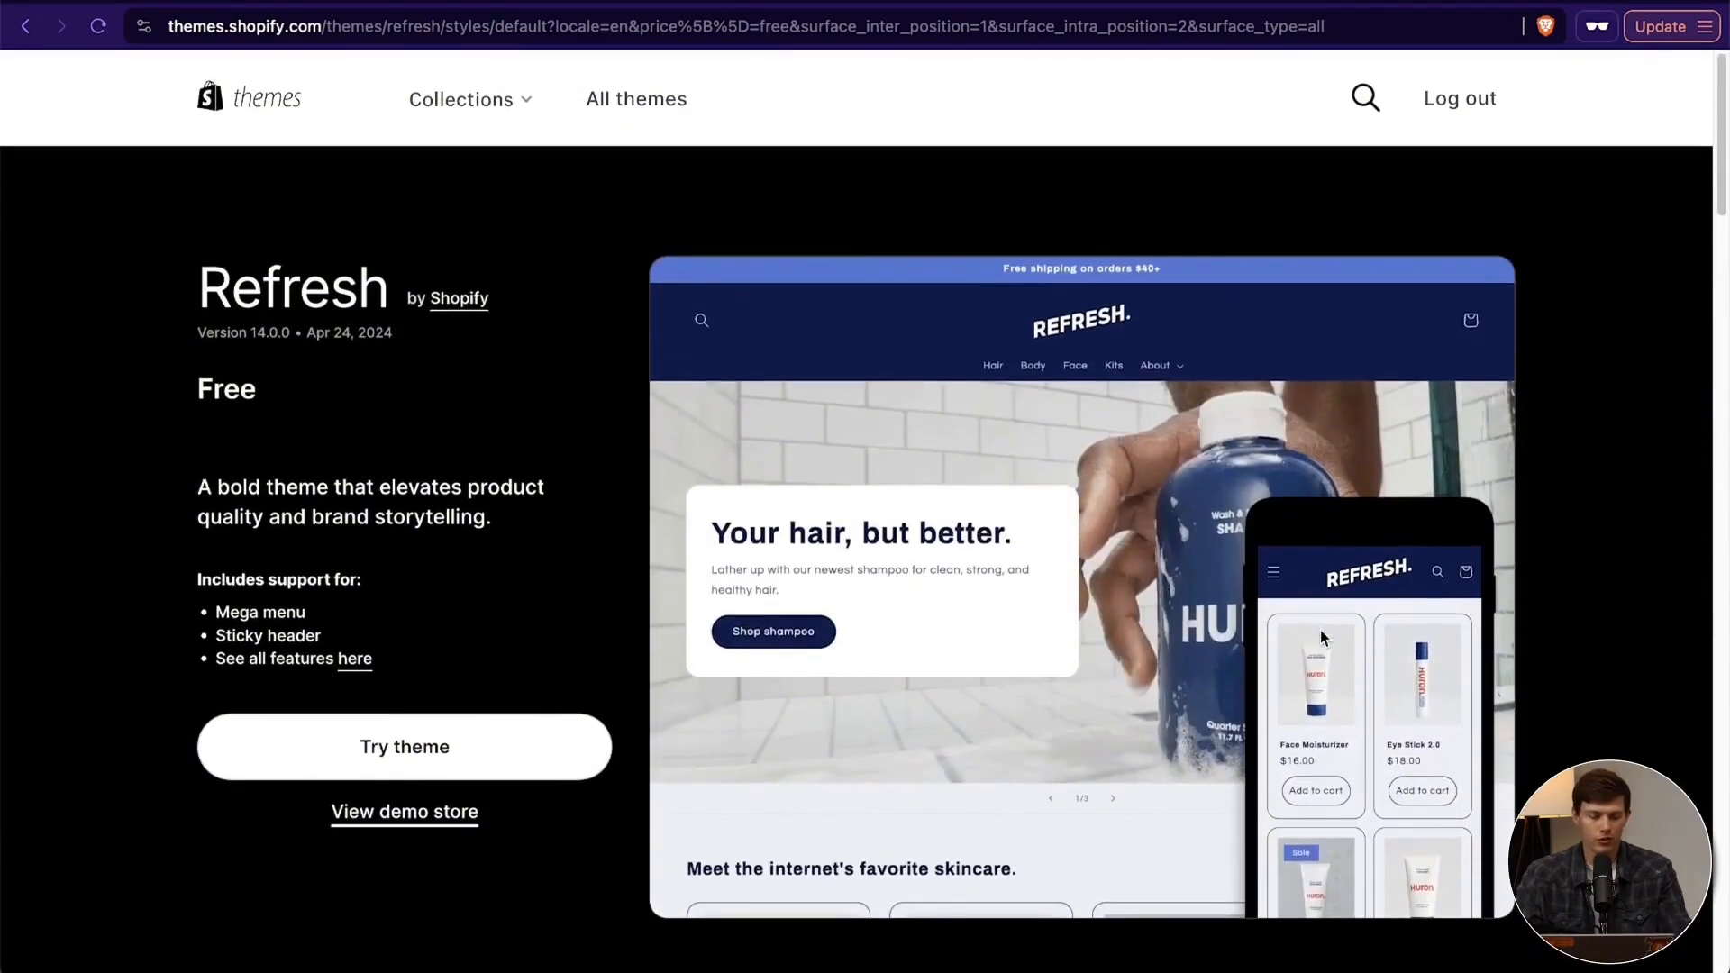
- Open the Refresh theme's demo store and examine its homepage banner, product grid, and press quotes
left_click(387, 813)
scroll(1014, 618, "down", 15)
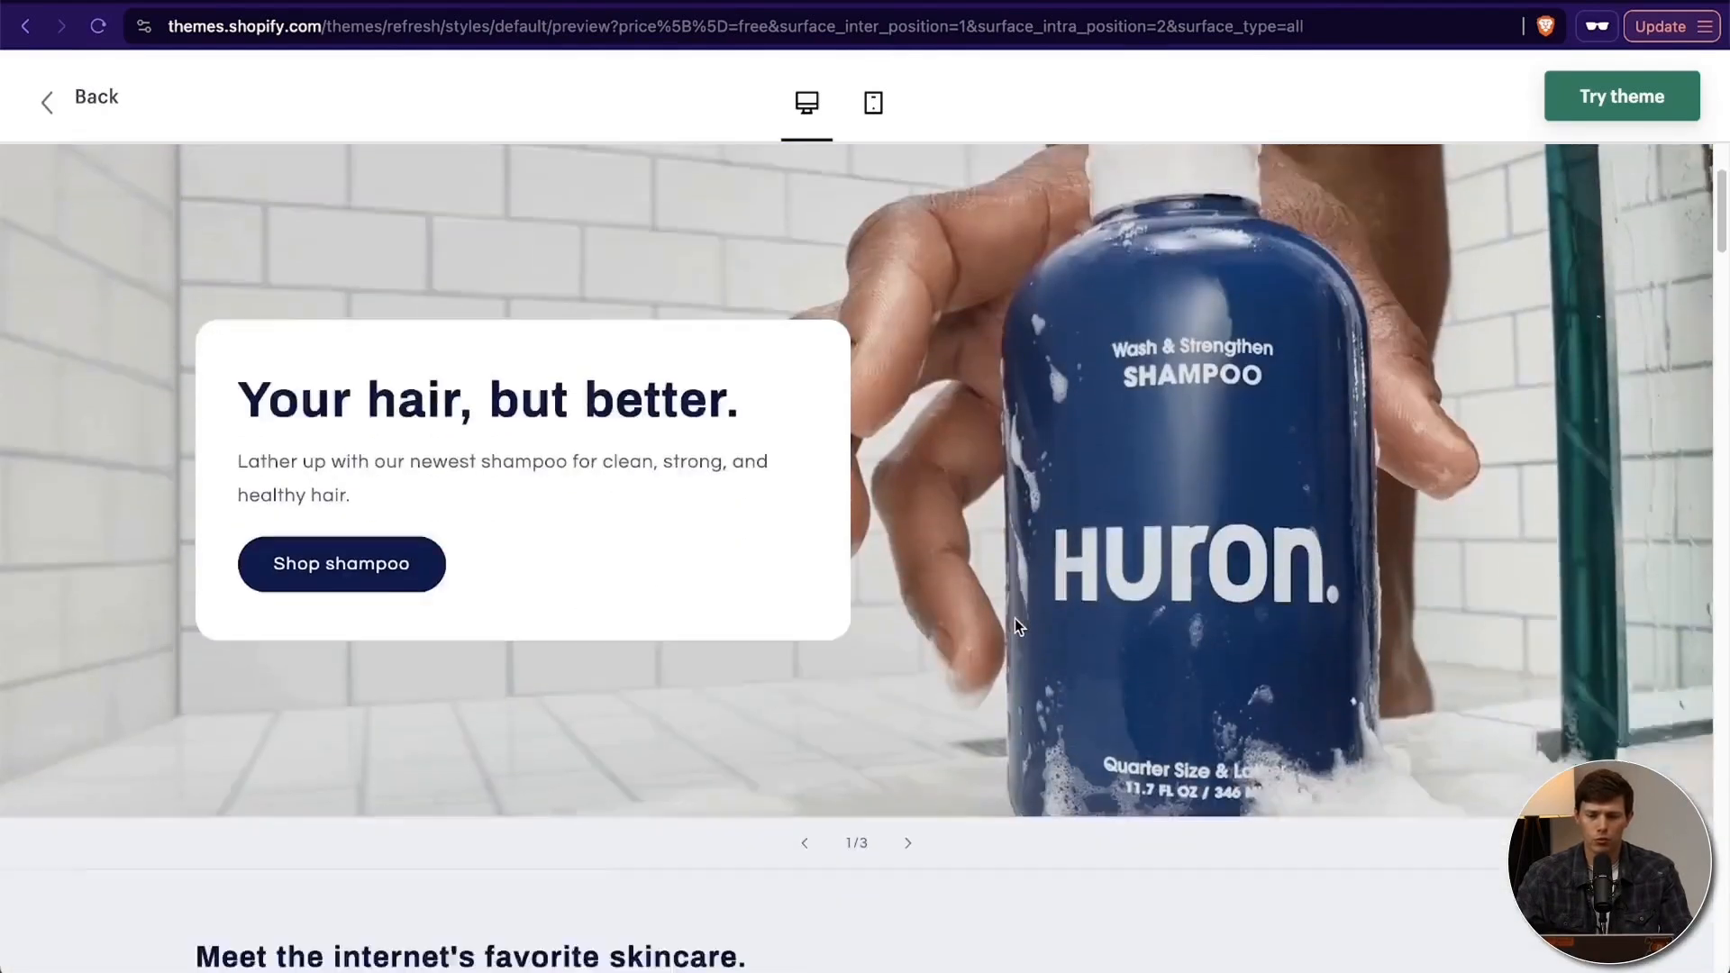
scroll(1014, 618, "up", 15)
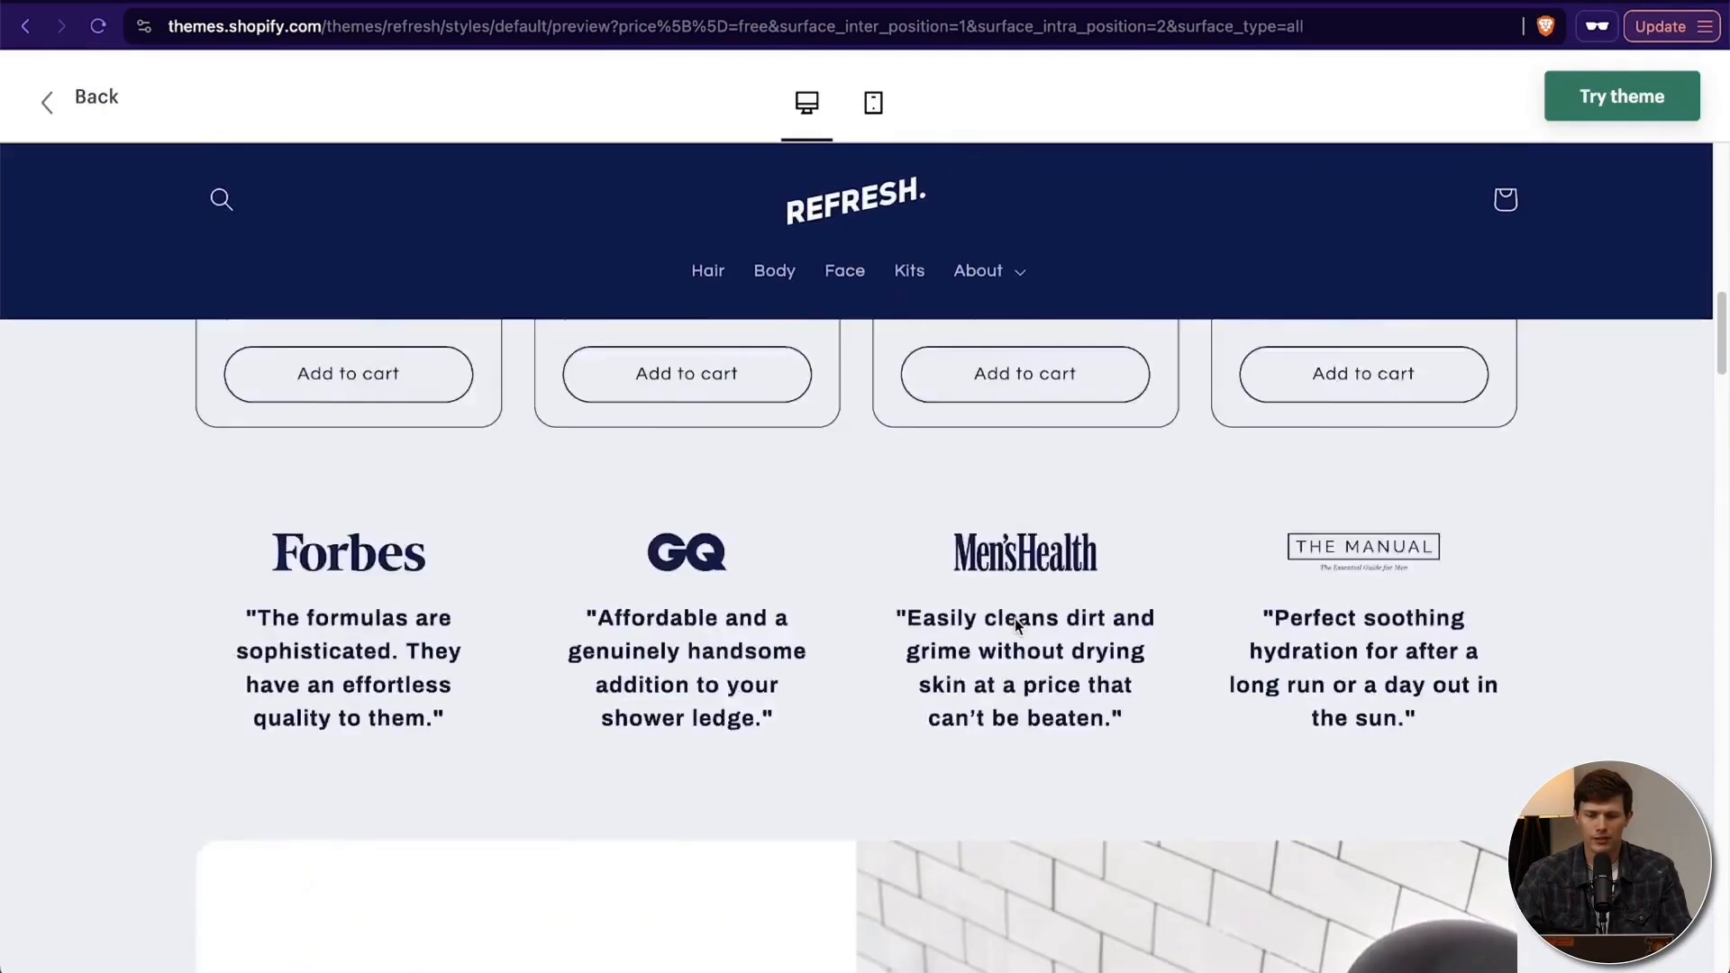
scroll(1015, 613, "down", 2)
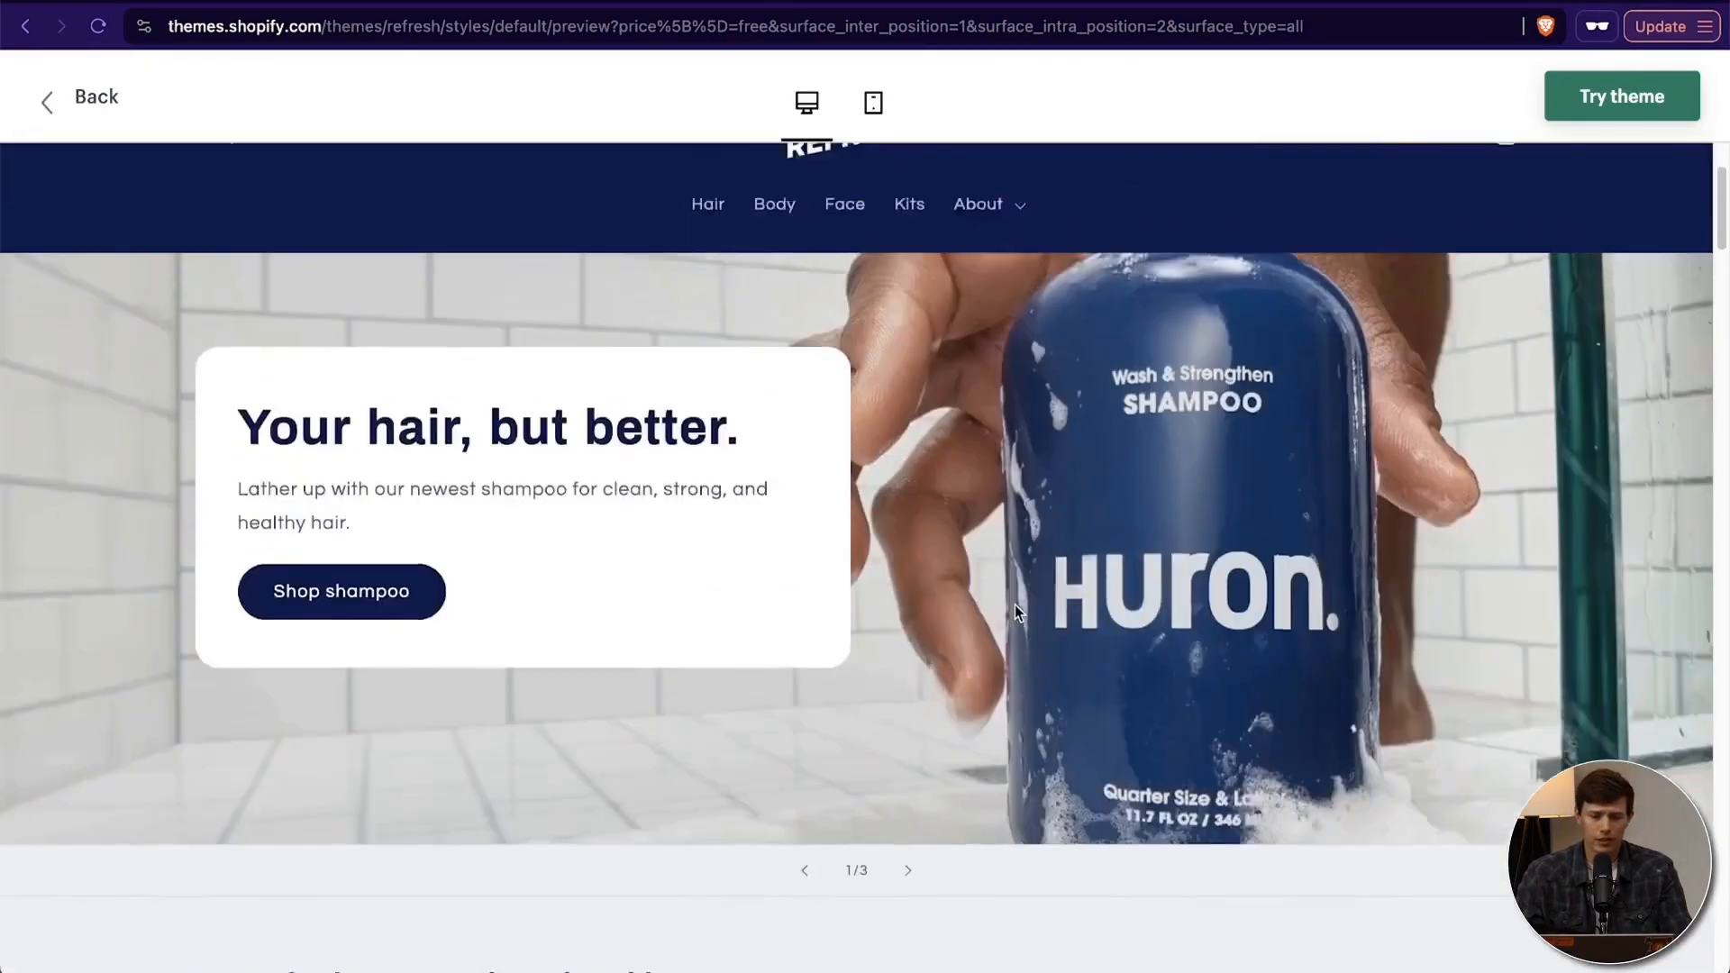
scroll(1014, 613, "up", 2)
scroll(1270, 576, "down", 4)
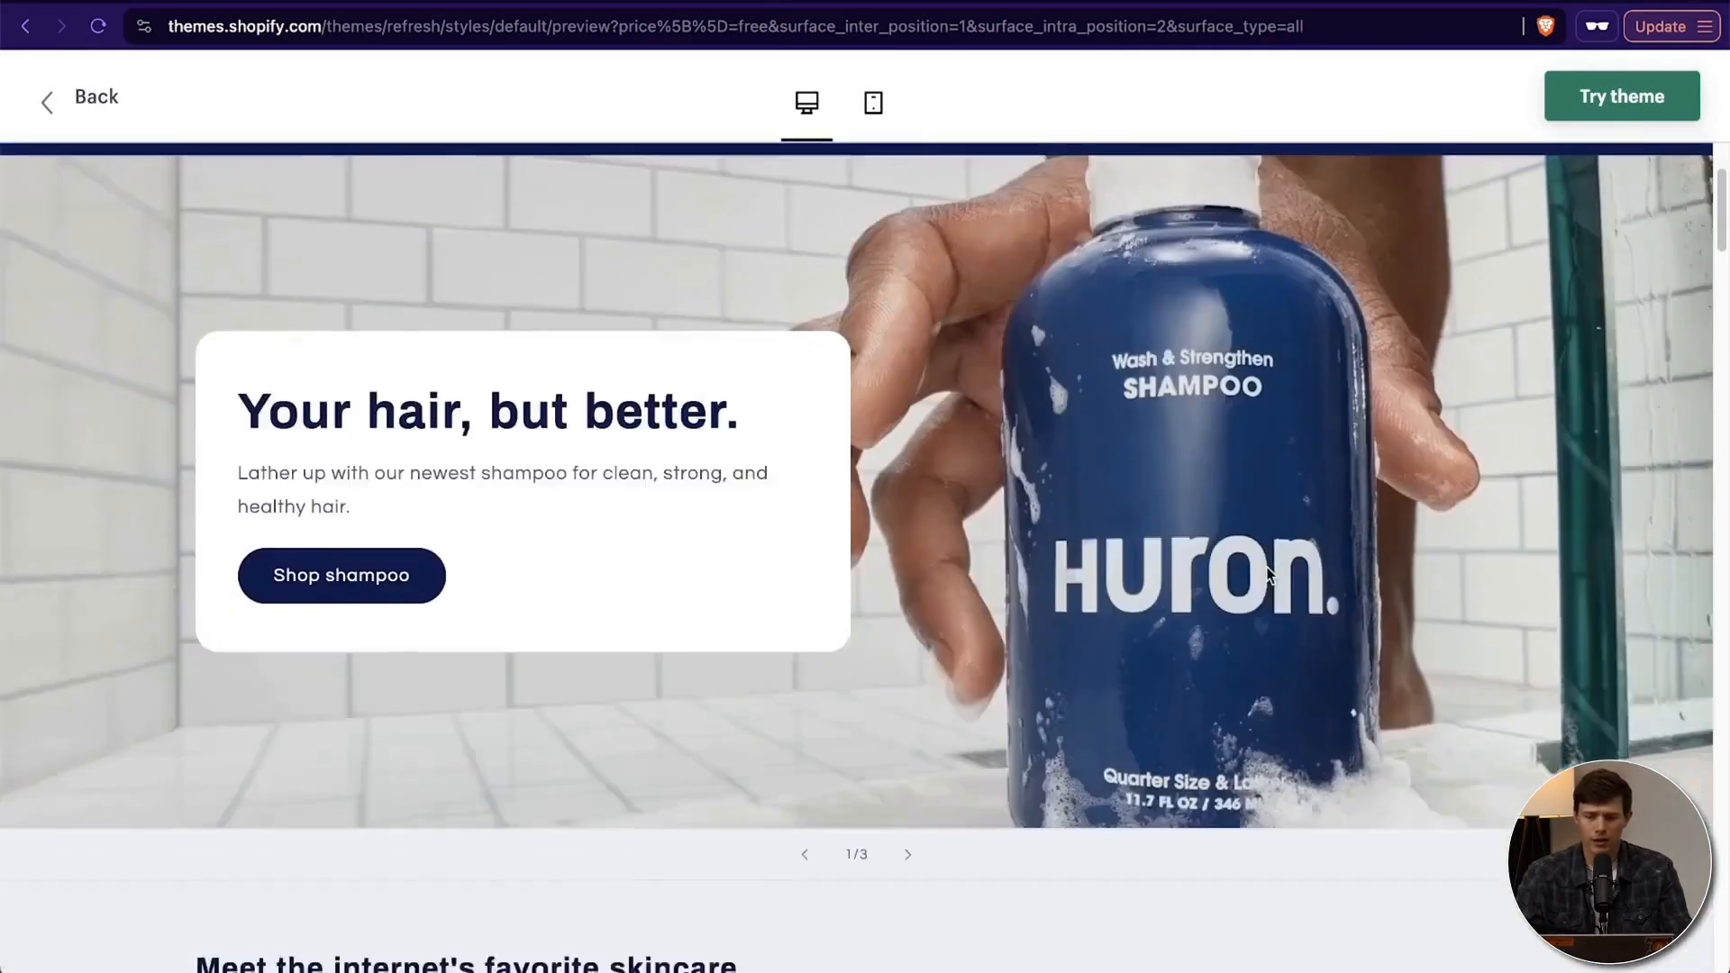
scroll(920, 586, "down", 7)
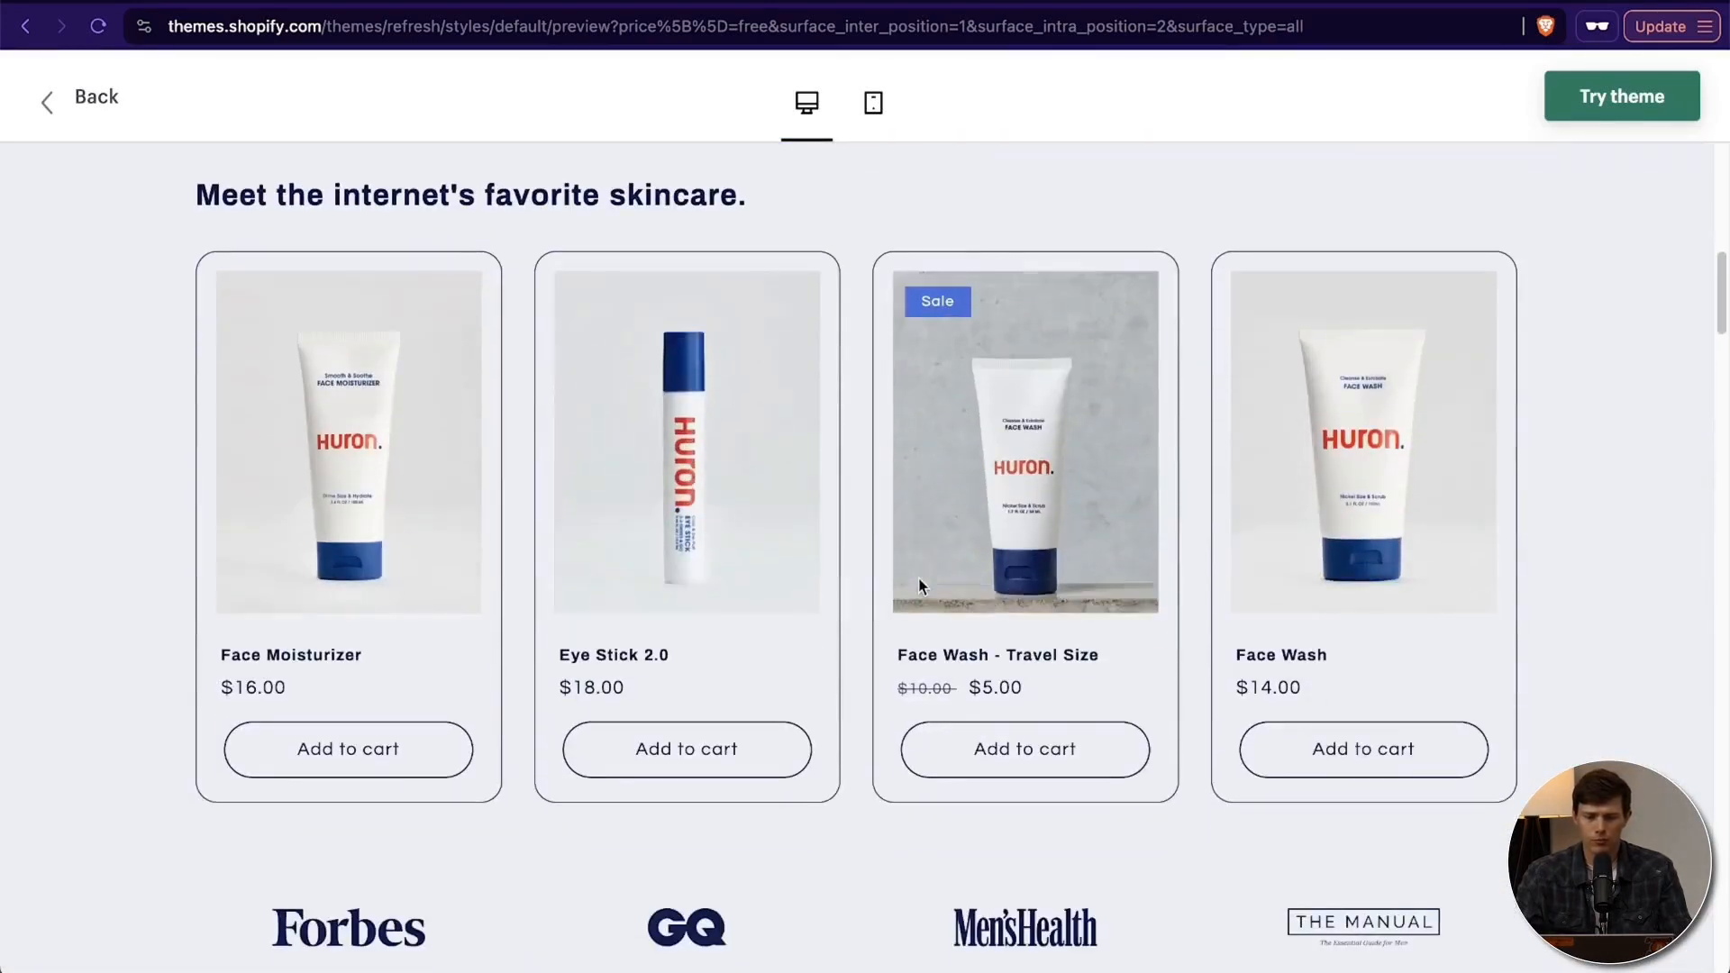
scroll(1501, 470, "down", 1)
scroll(1502, 469, "down", 20)
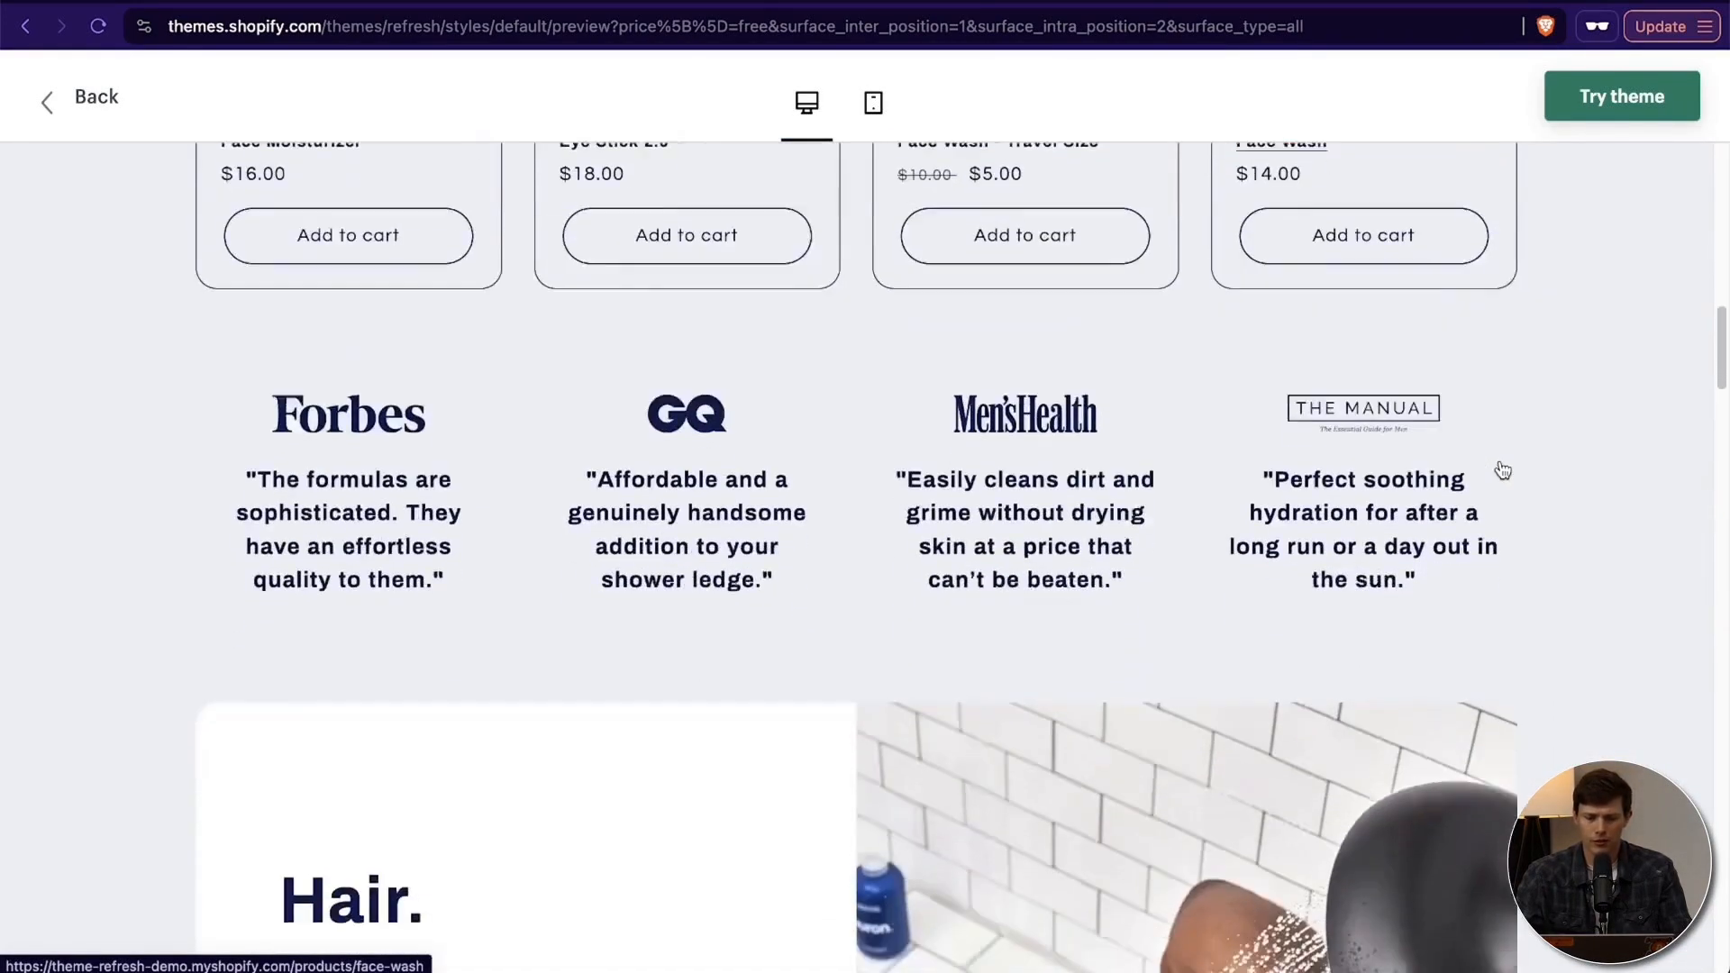
scroll(1501, 468, "up", 20)
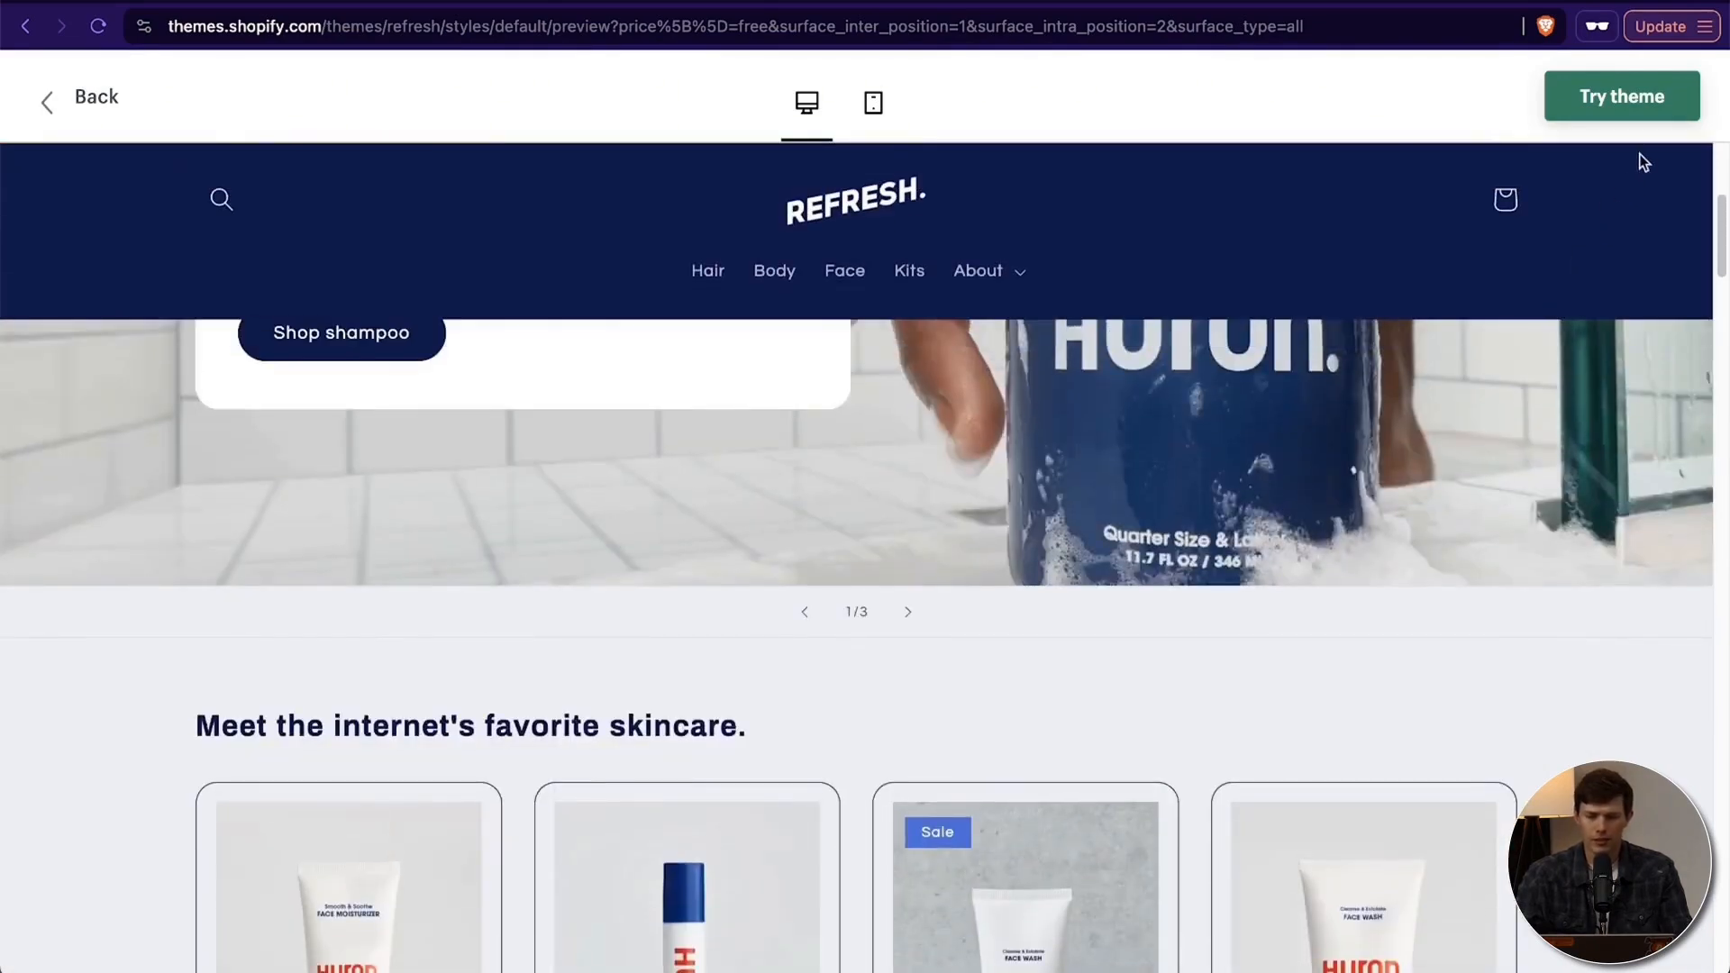
- Add the Refresh theme to the store's theme library and remove the online store's password protection
left_click(1651, 99)
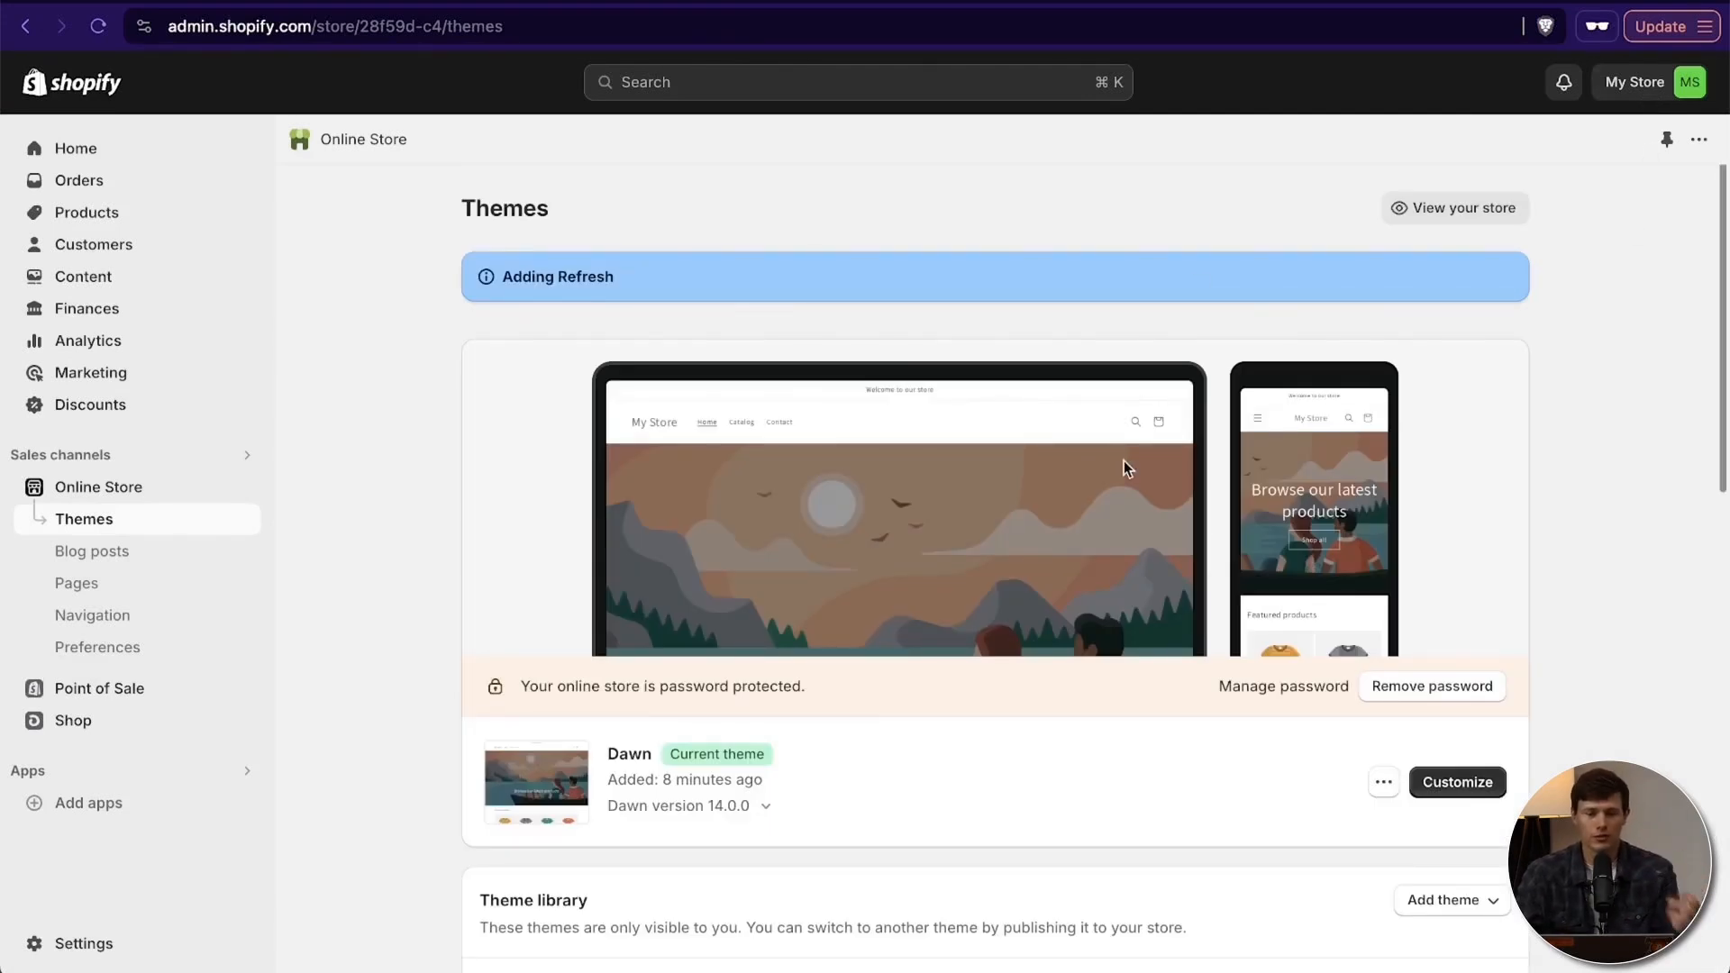
scroll(1553, 553, "down", 4)
scroll(1553, 553, "down", 1)
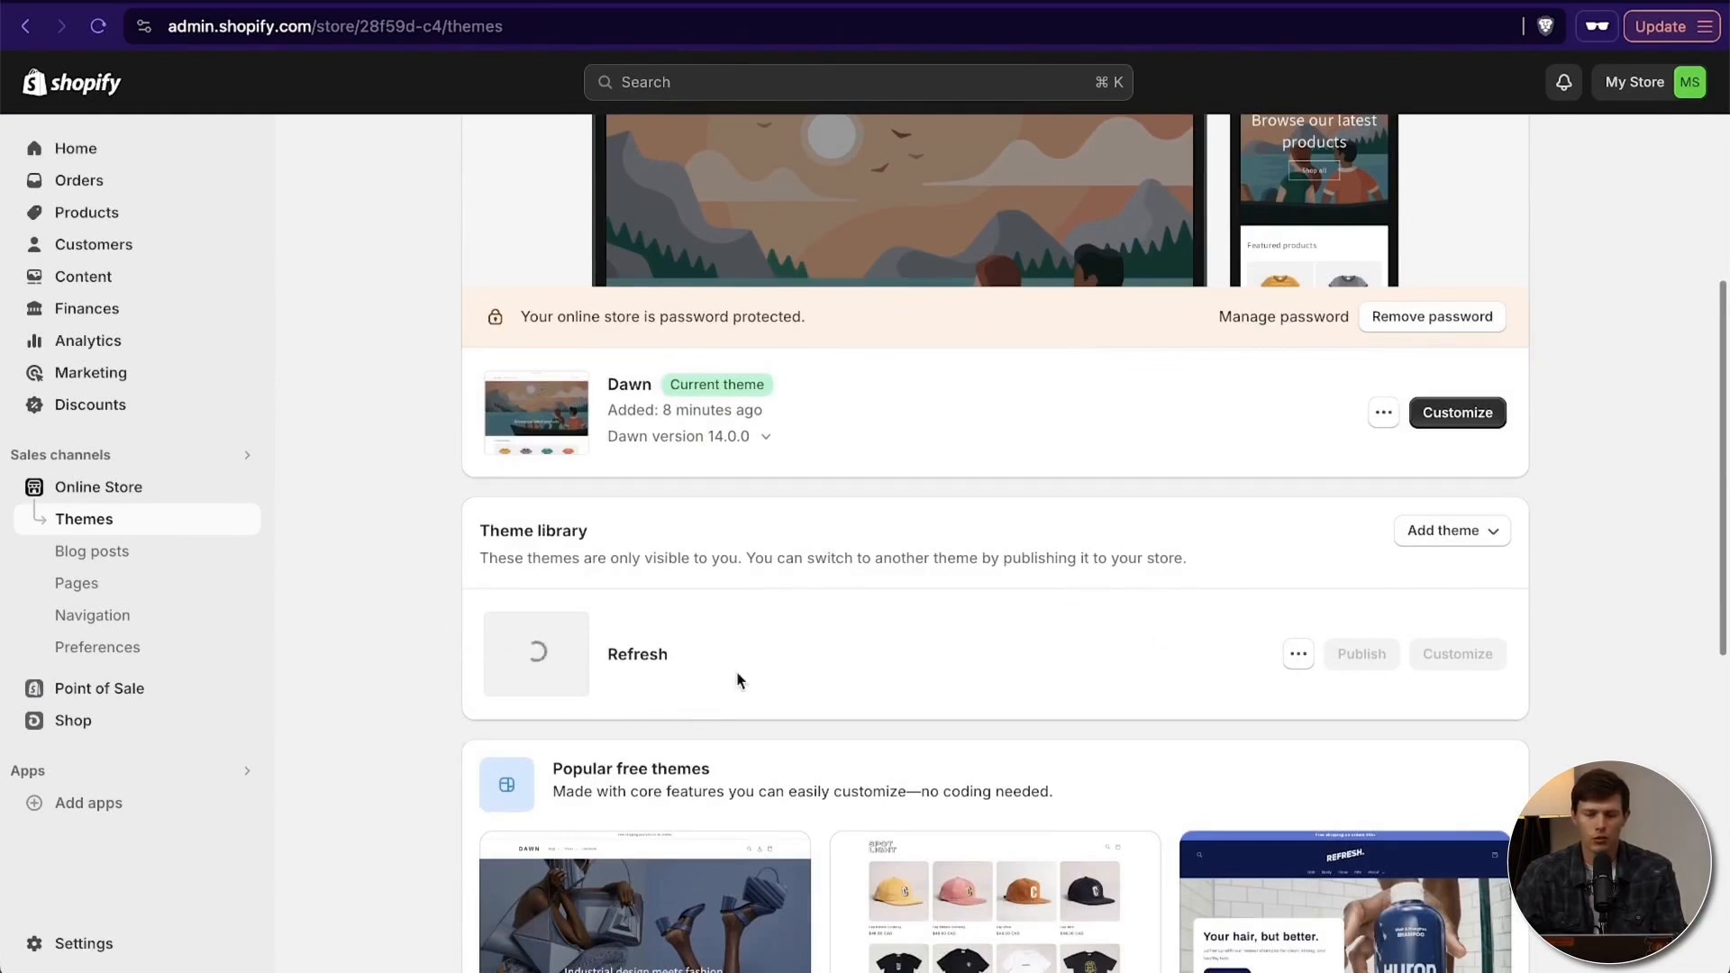
scroll(1019, 532, "up", 2)
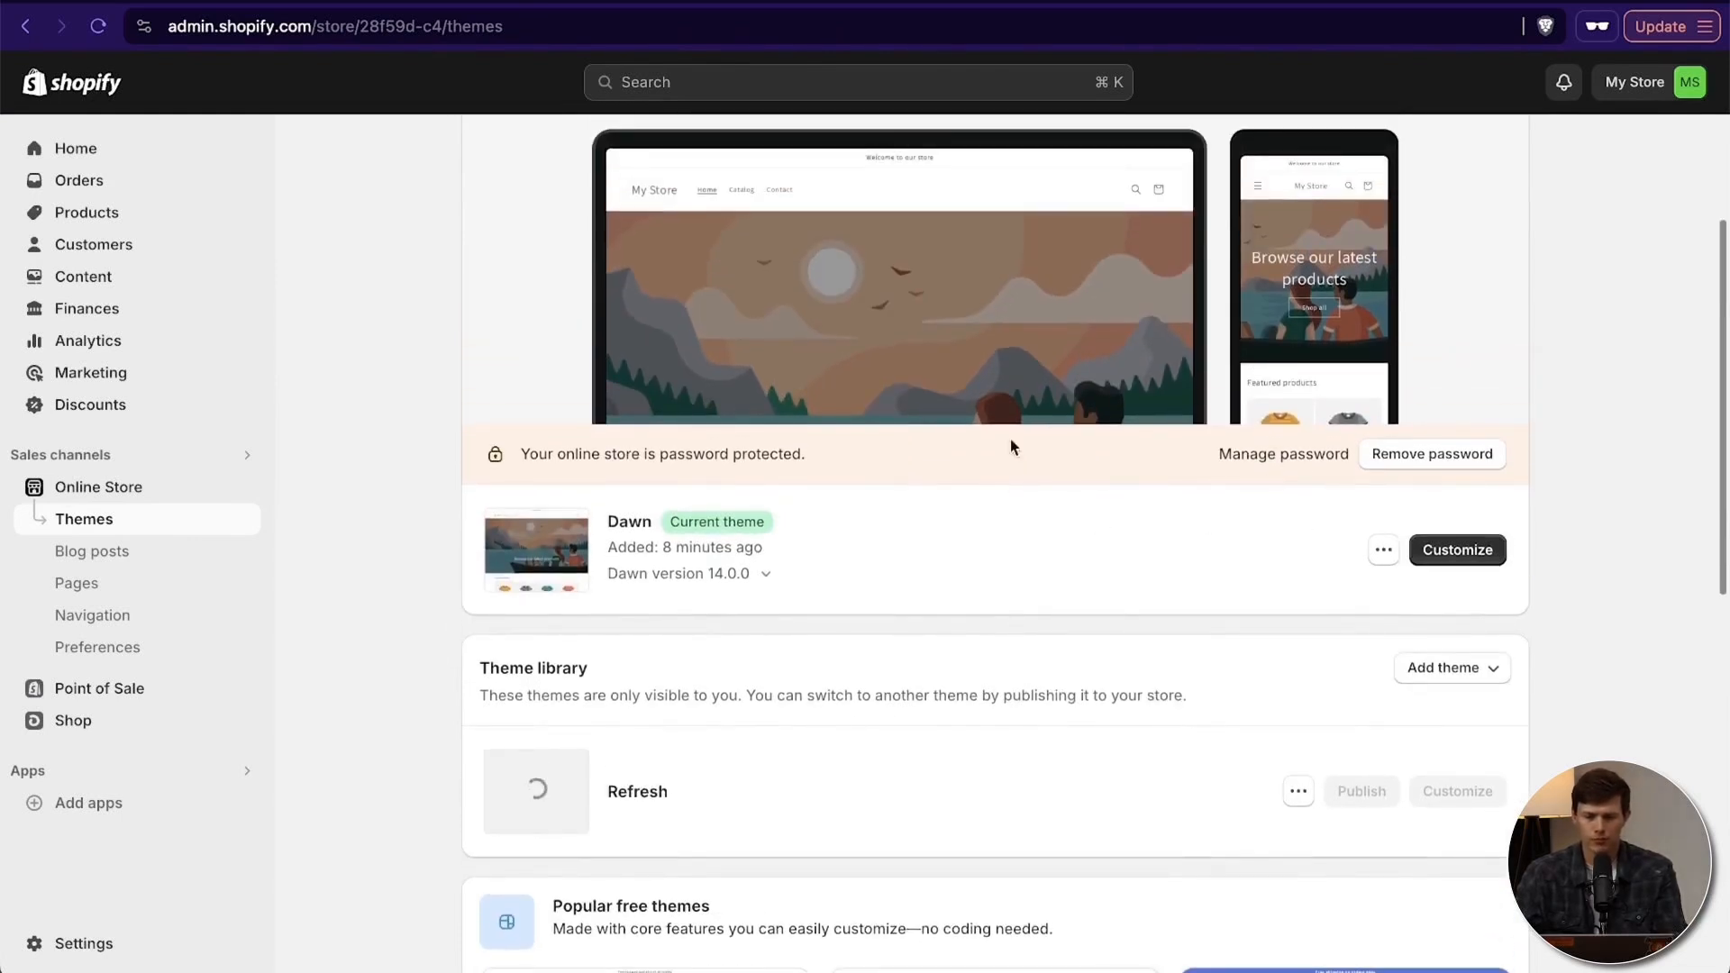
left_click(1441, 455)
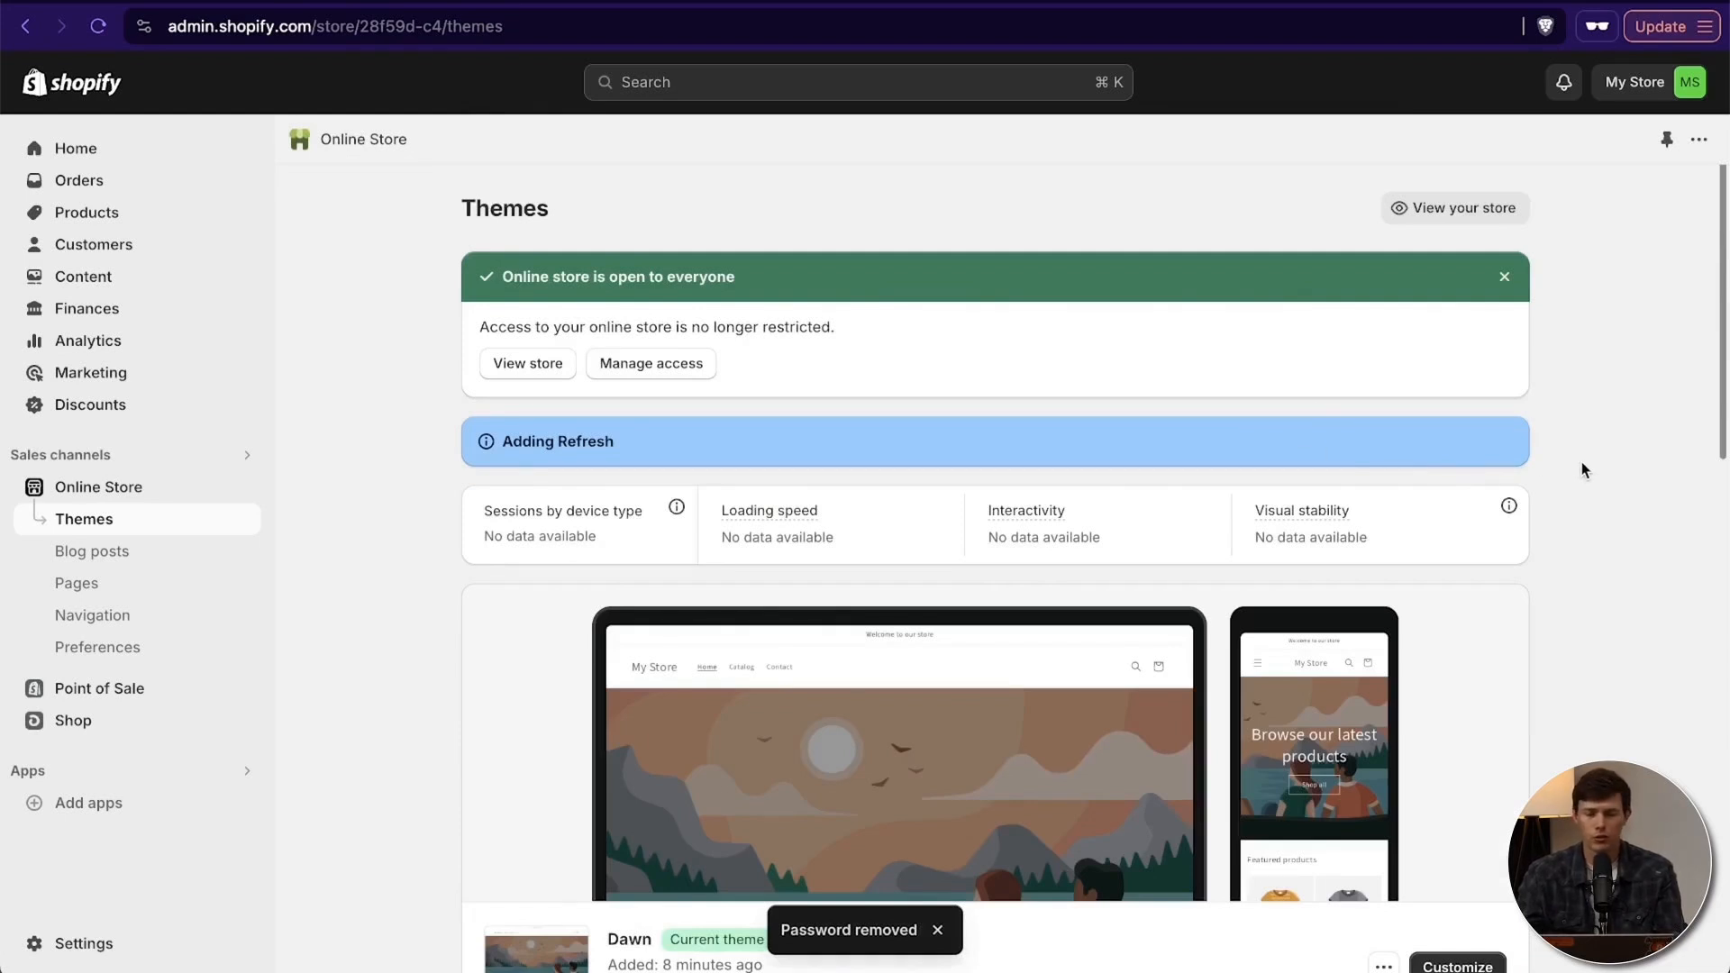
- Publish the Refresh theme from the theme library as the store's current theme
scroll(1581, 461, "down", 6)
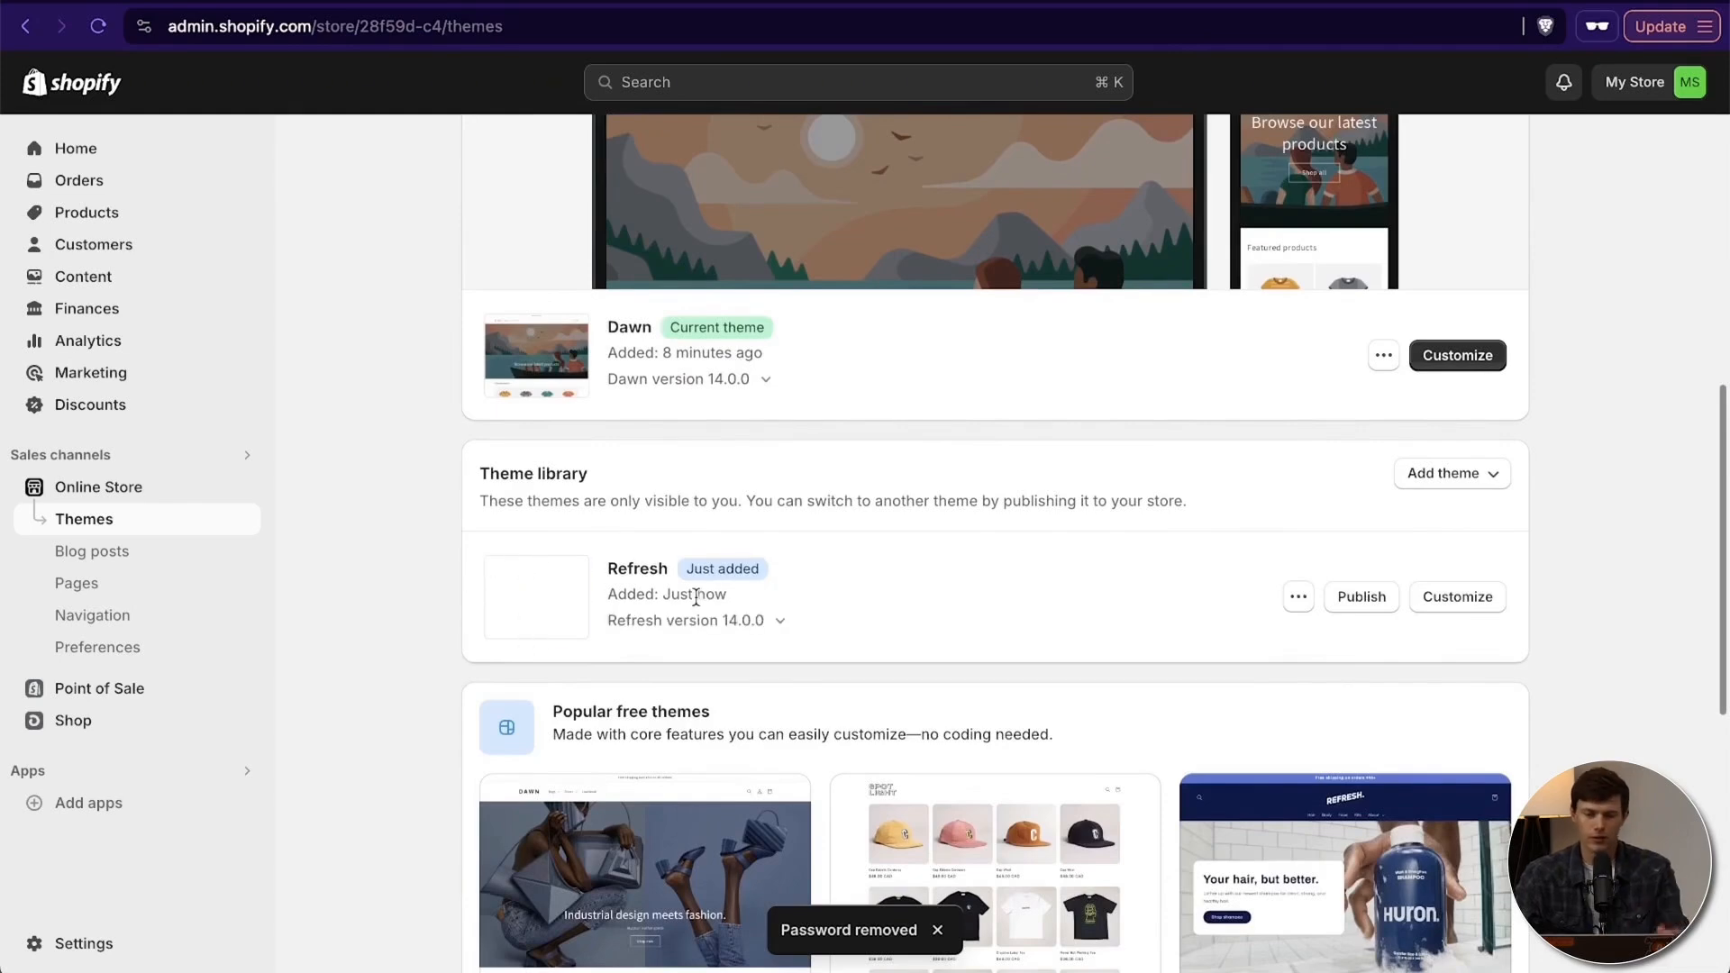
left_click(1362, 599)
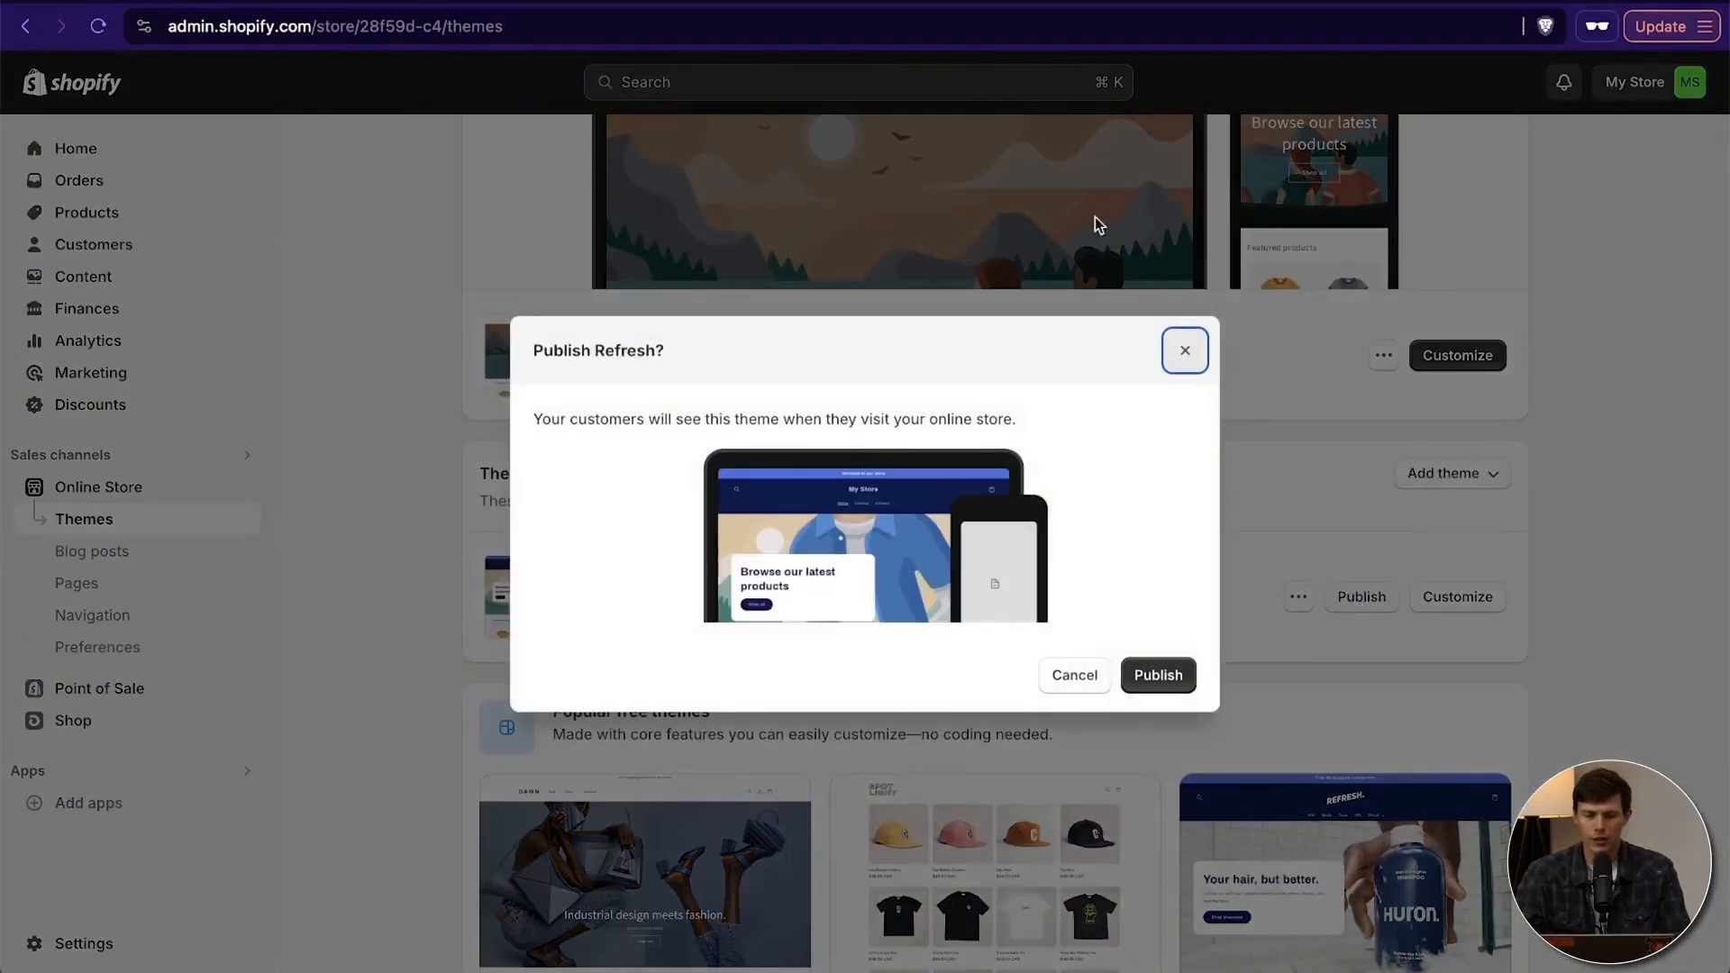
left_click(1160, 678)
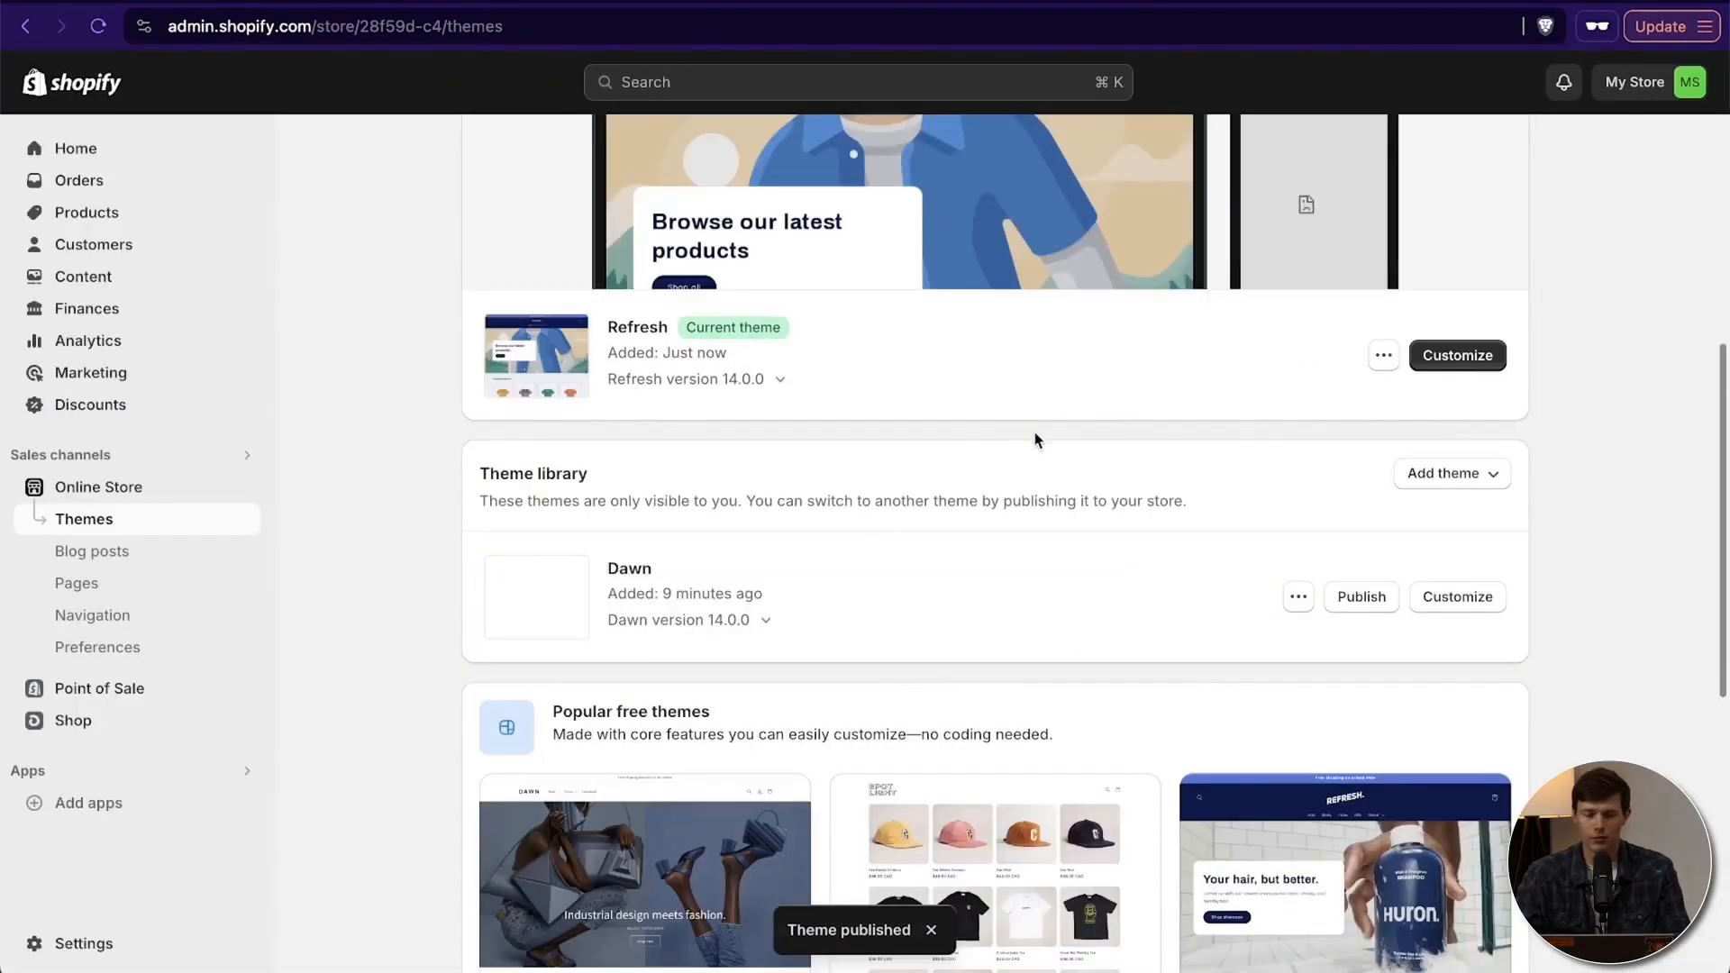
- View the live store with the Refresh theme and examine its homepage from the header to the footer
scroll(1034, 433, "up", 4)
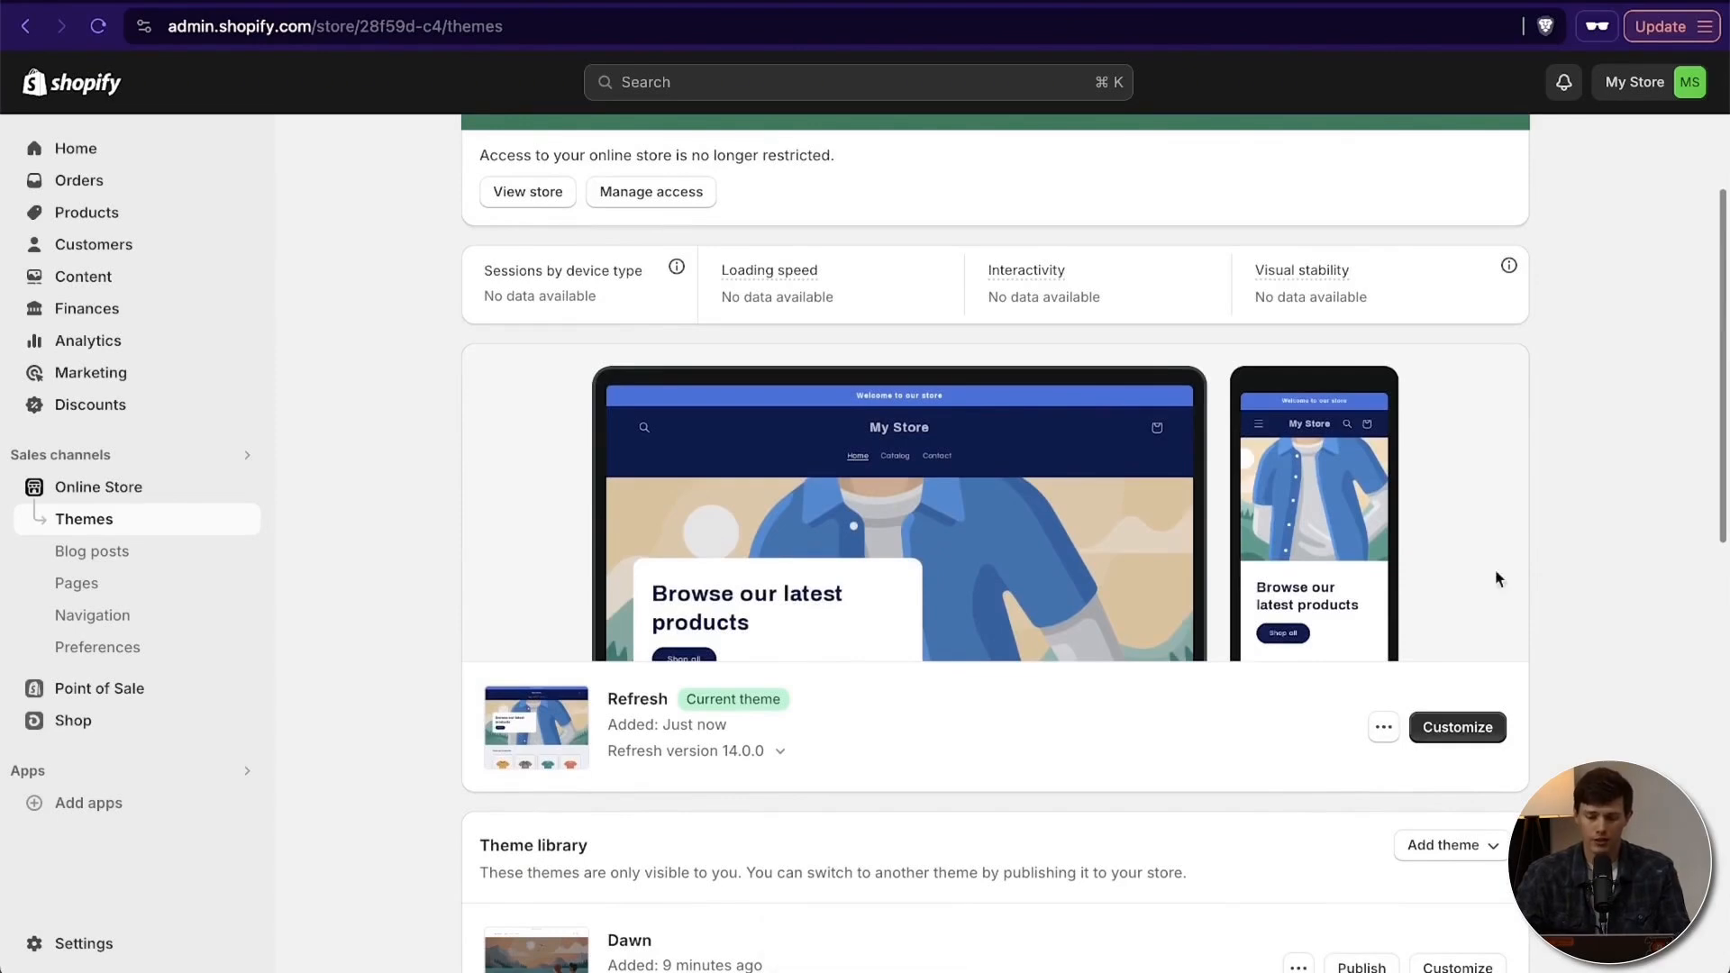
left_click(1381, 727)
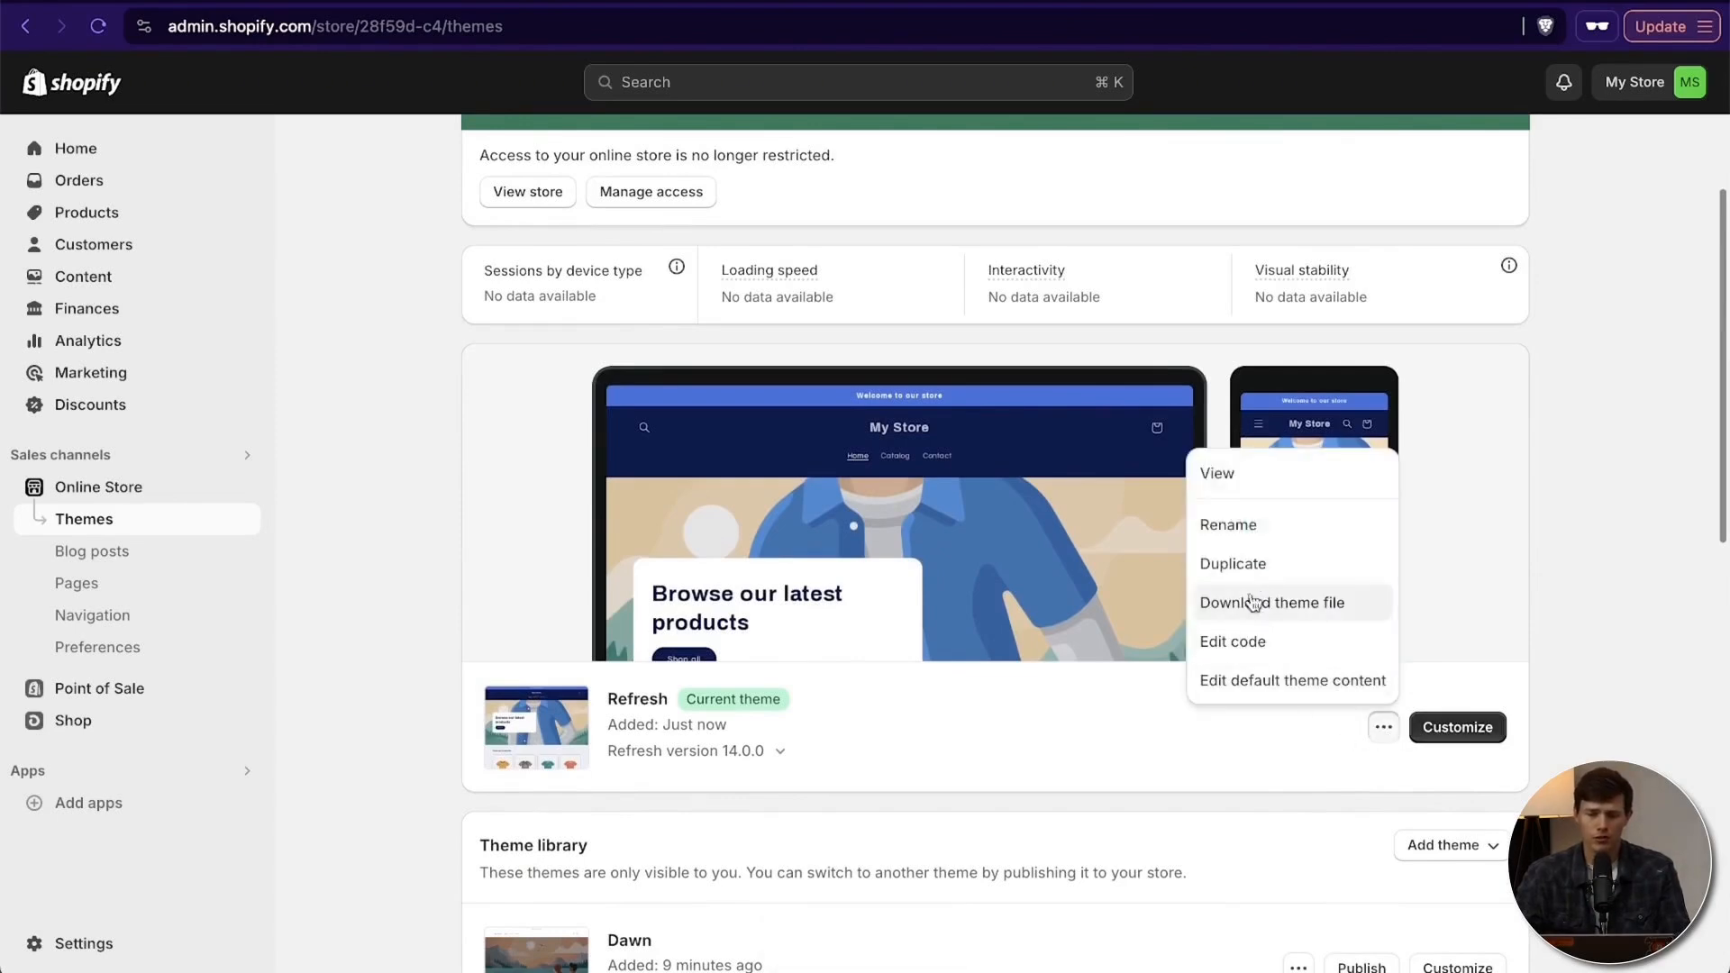
left_click(1251, 479)
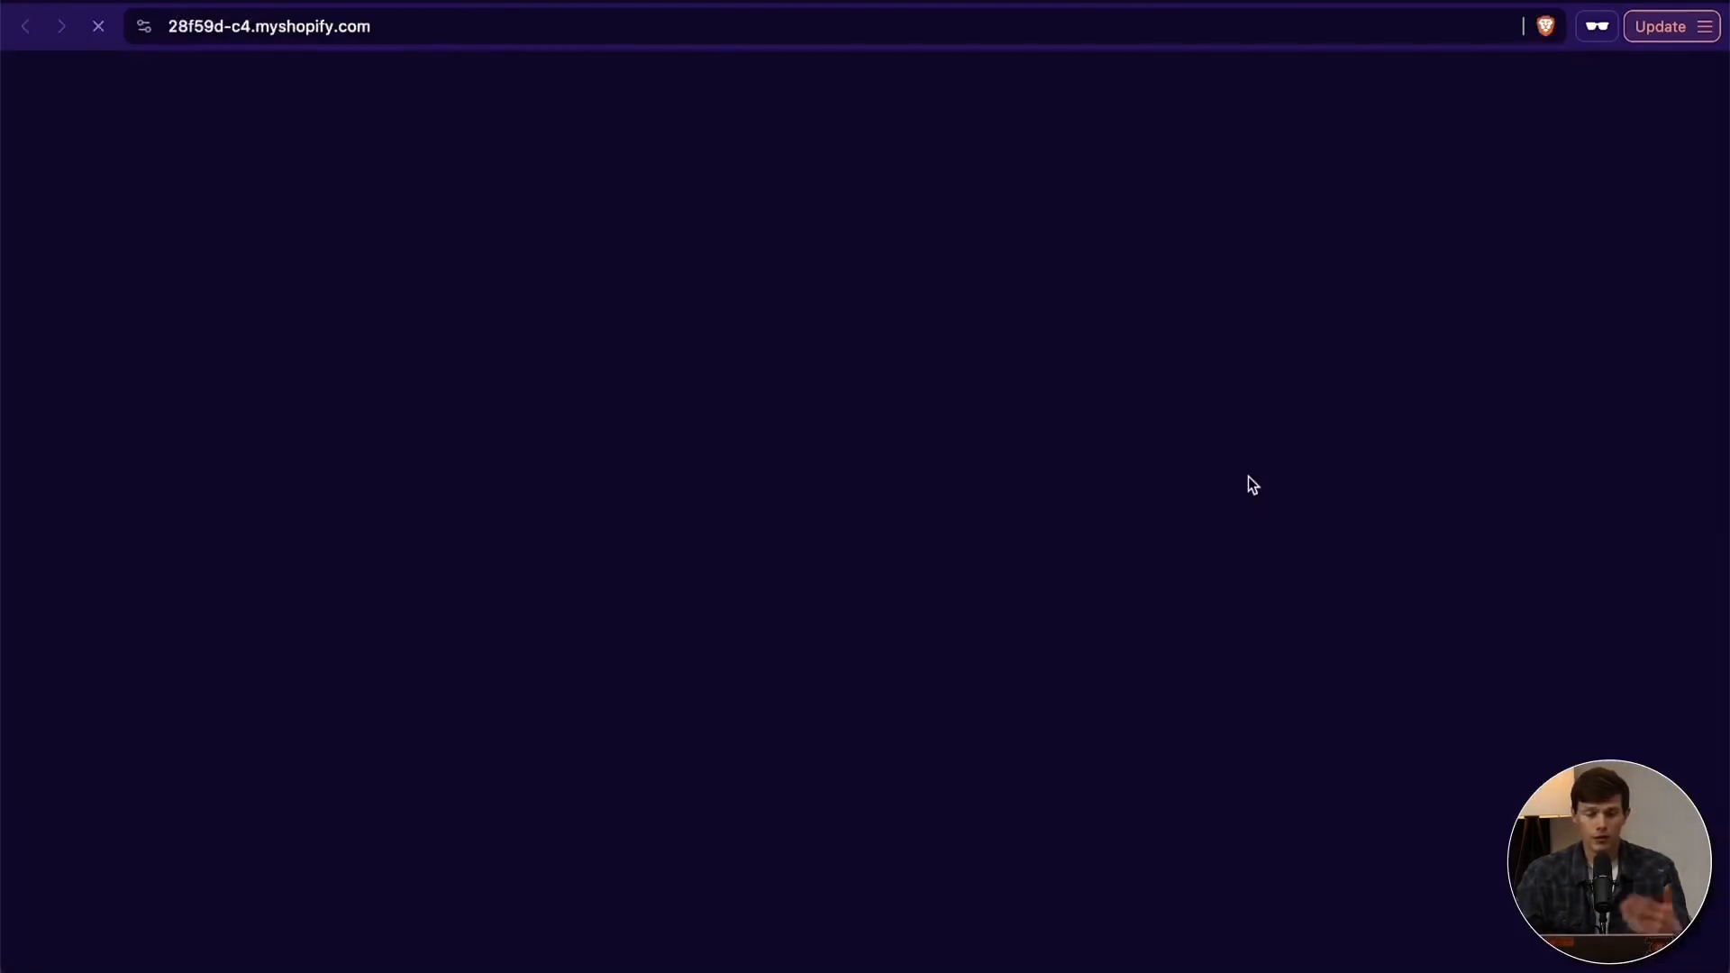
scroll(1327, 483, "down", 5)
scroll(1327, 483, "down", 3)
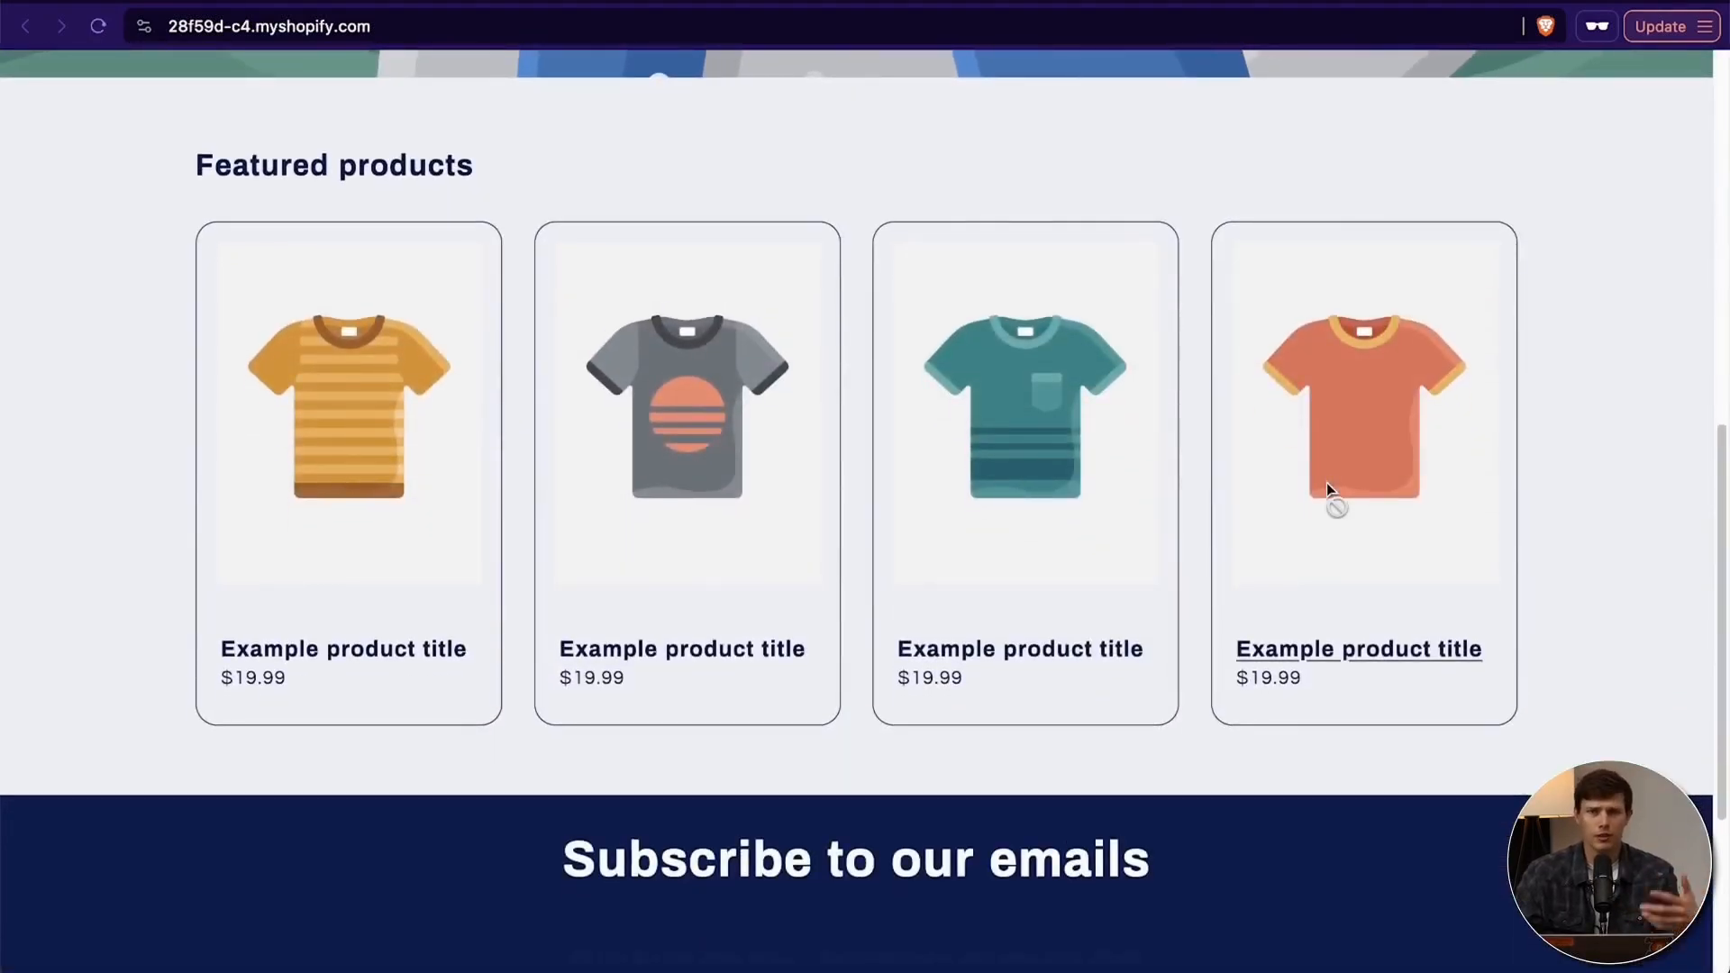
scroll(1326, 483, "down", 4)
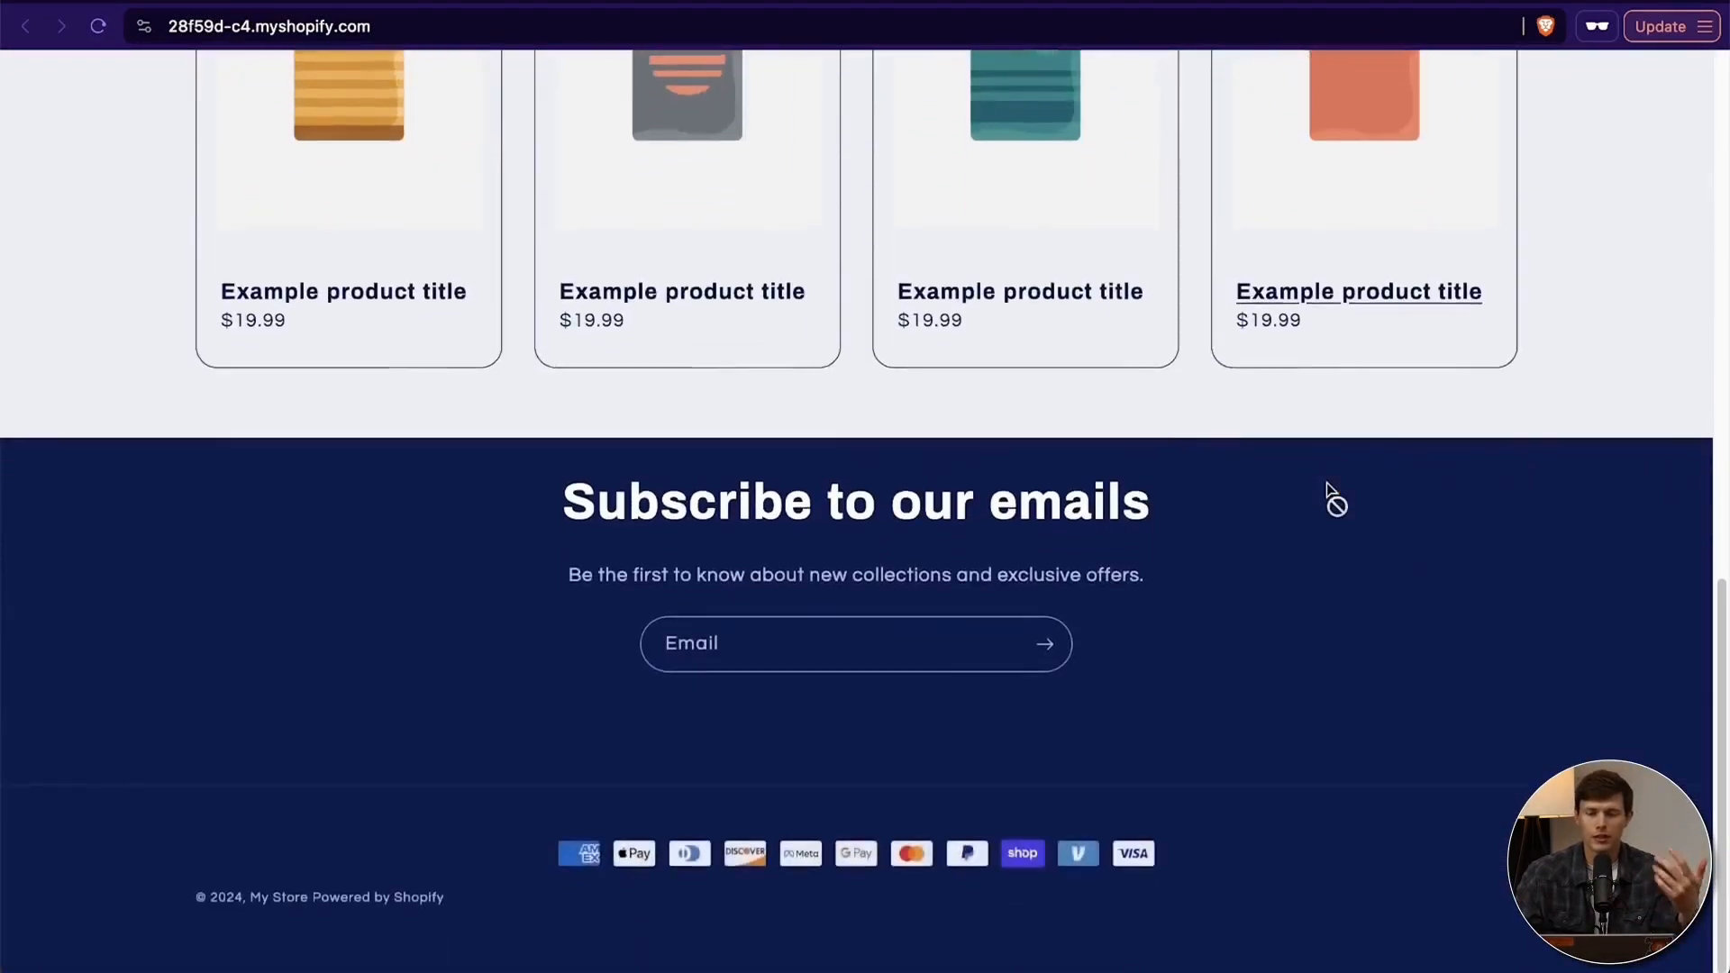
scroll(1326, 483, "up", 8)
scroll(1326, 482, "up", 5)
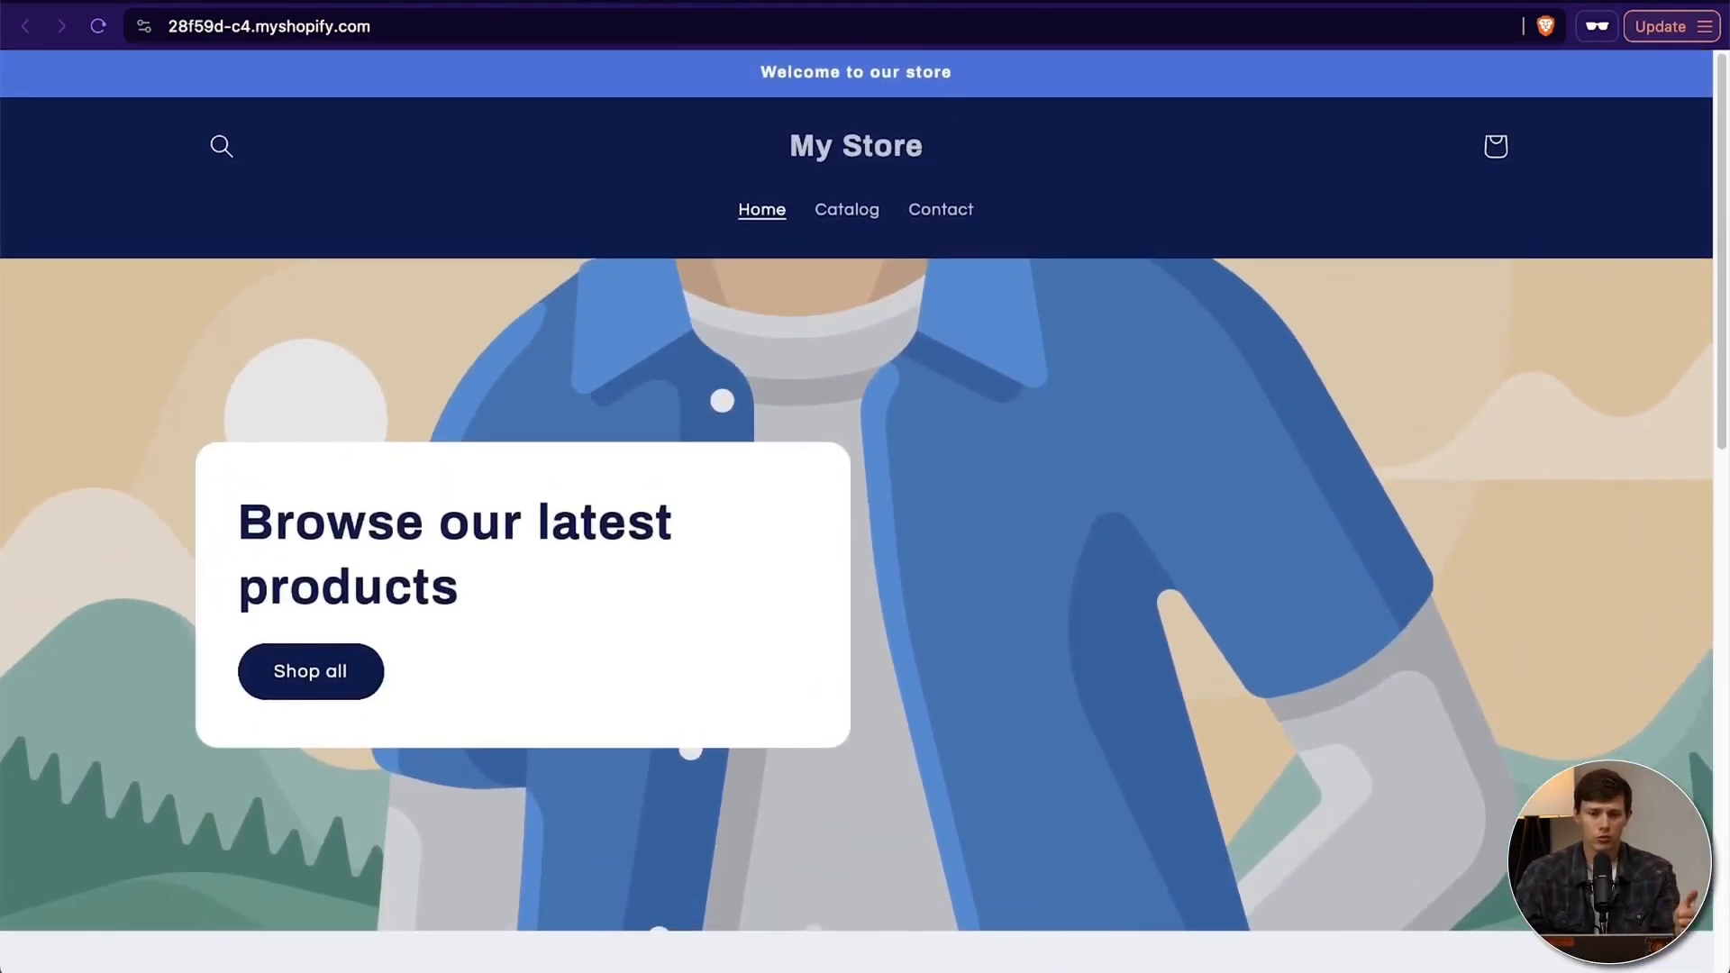
- Return to the store admin and create a new product titled Wooden Surfboard 8' Tri-fin
left_click(913, 2)
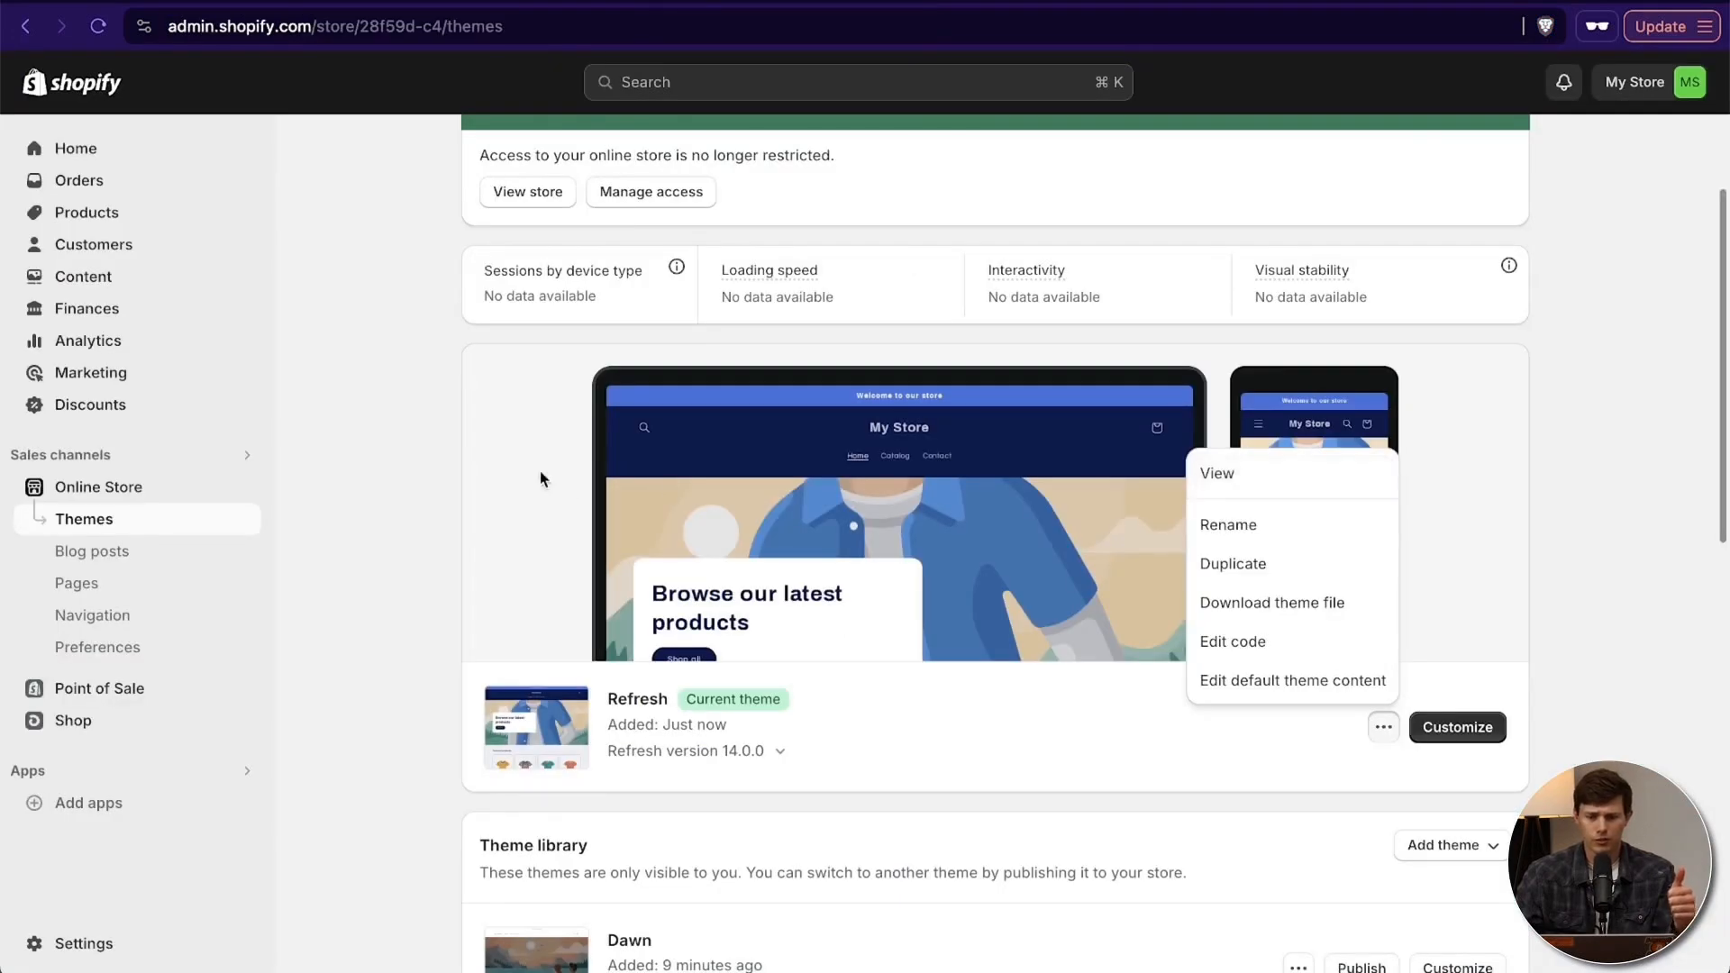
left_click(90, 150)
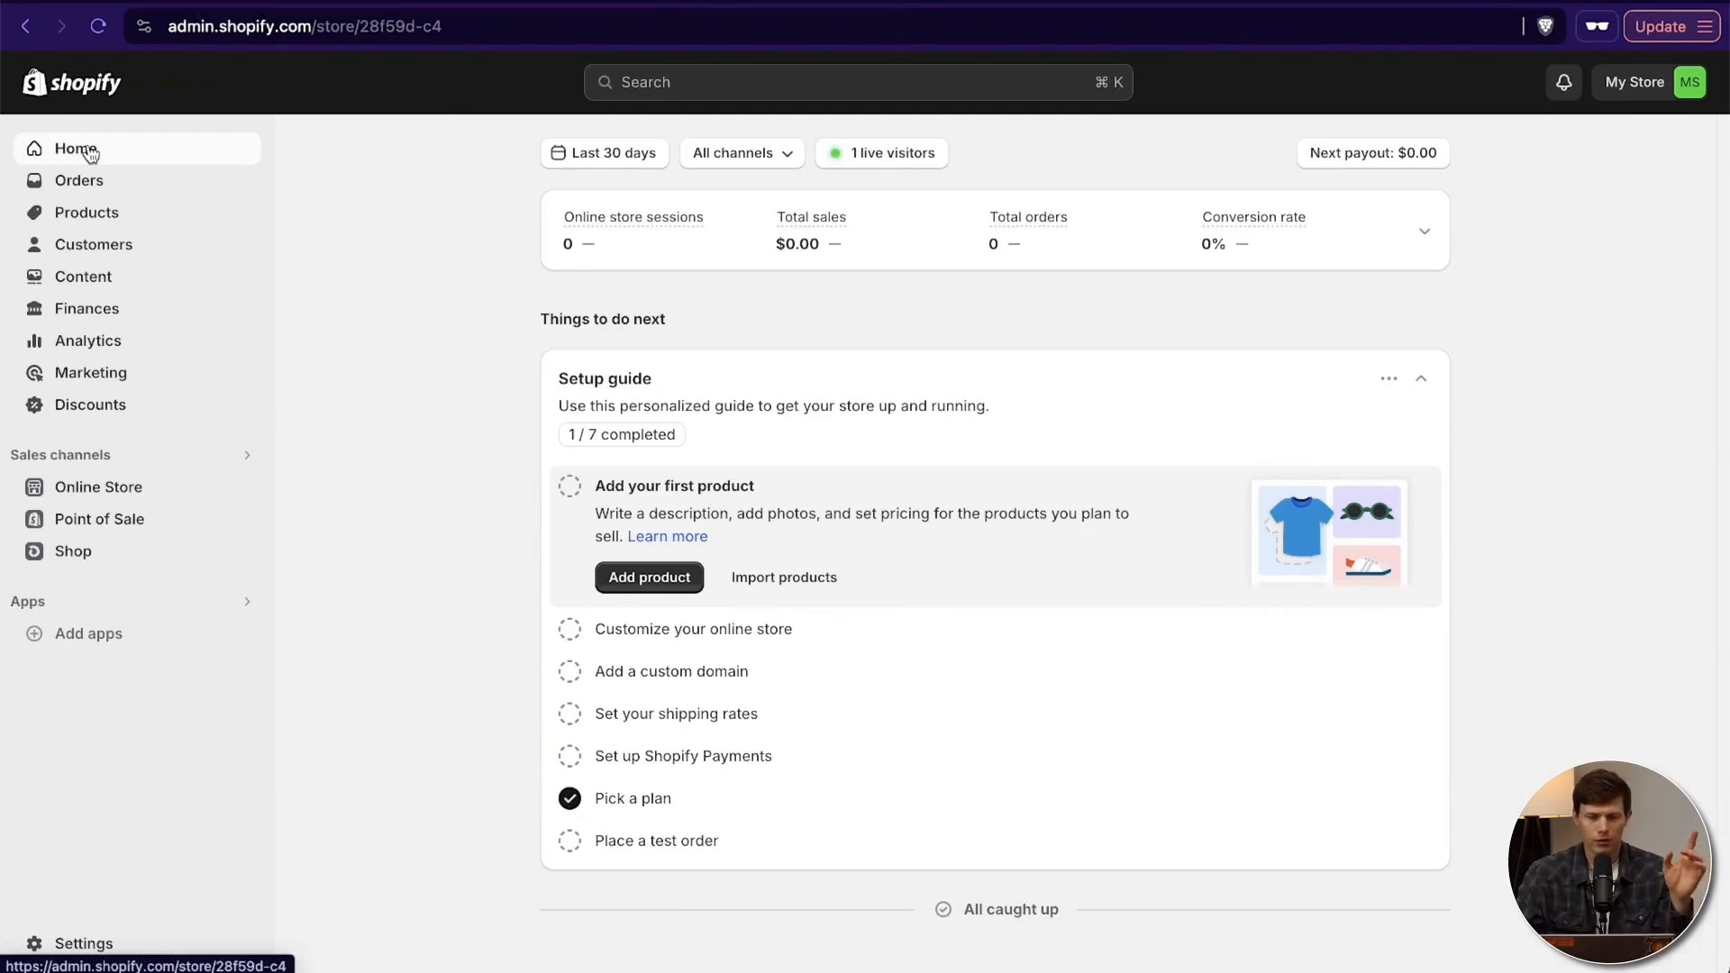
left_click(90, 213)
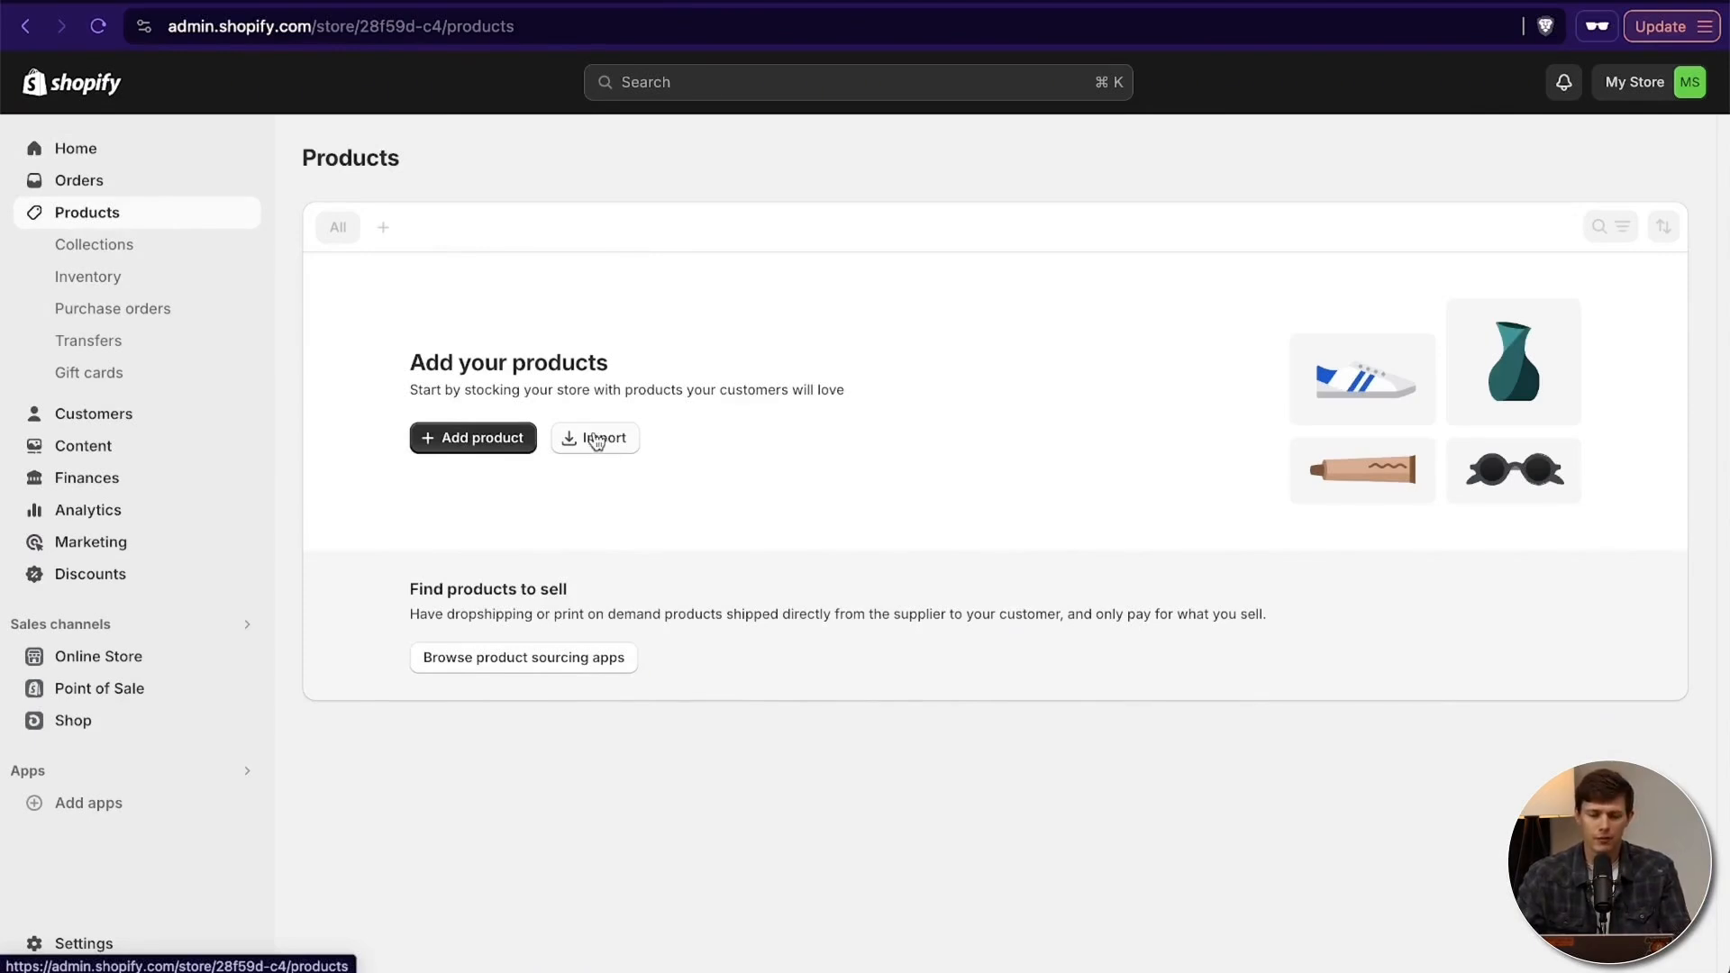
left_click(485, 441)
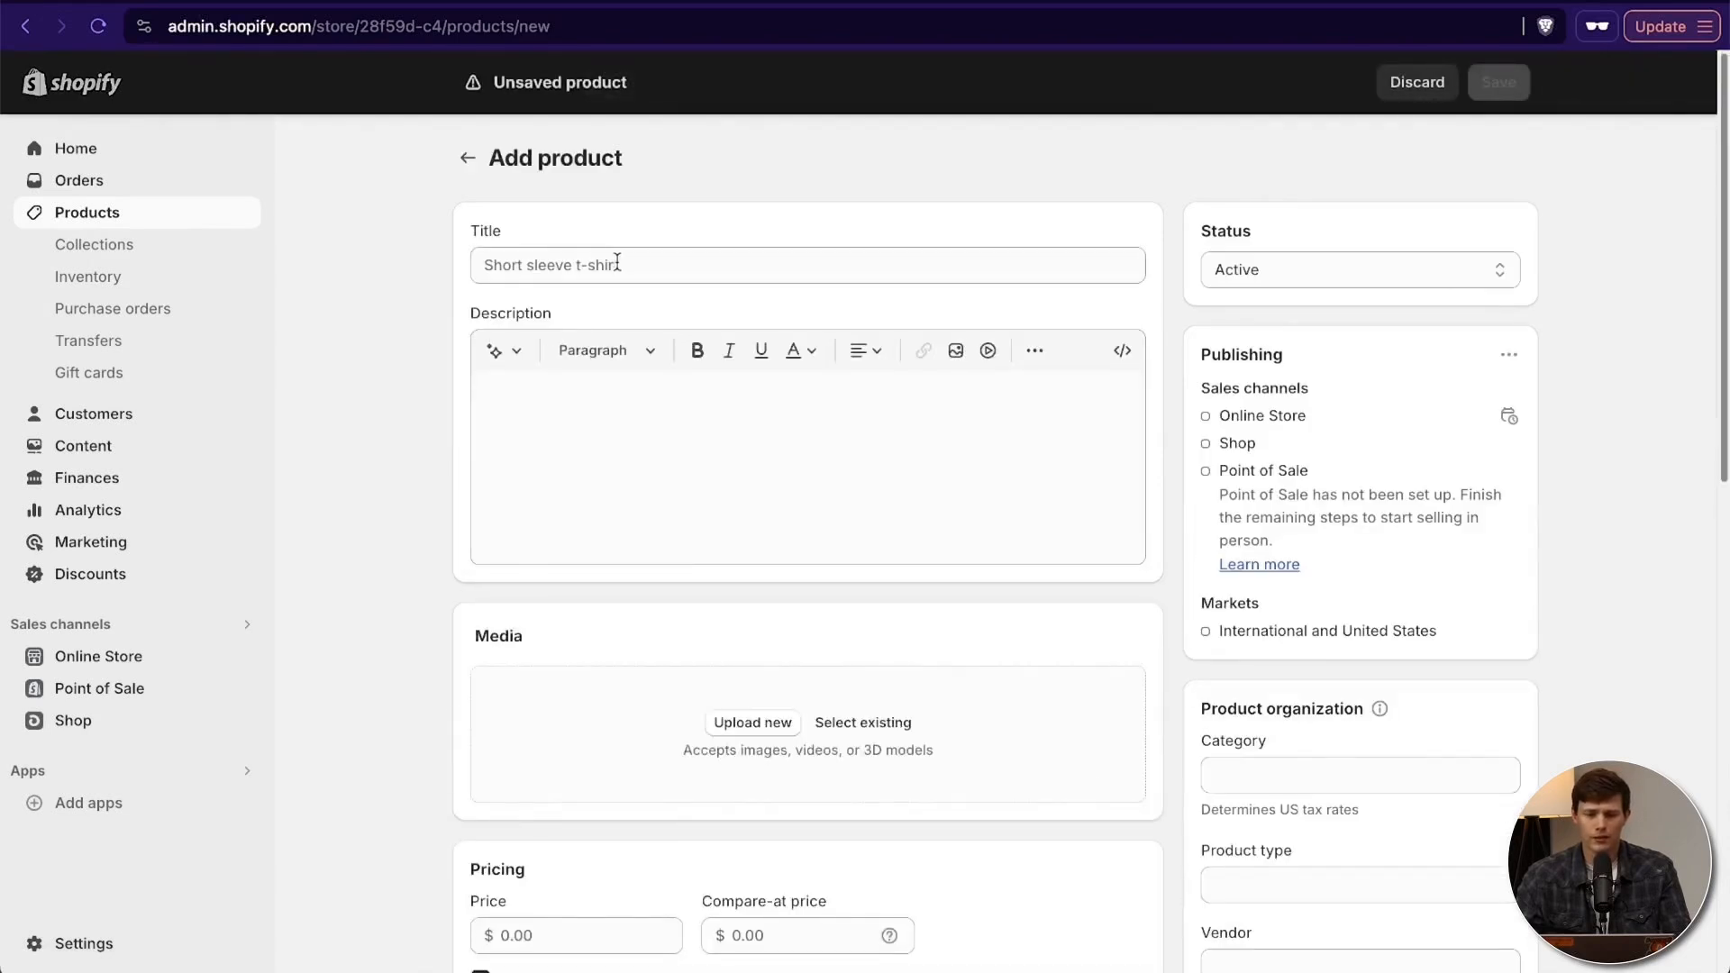
left_click(617, 263)
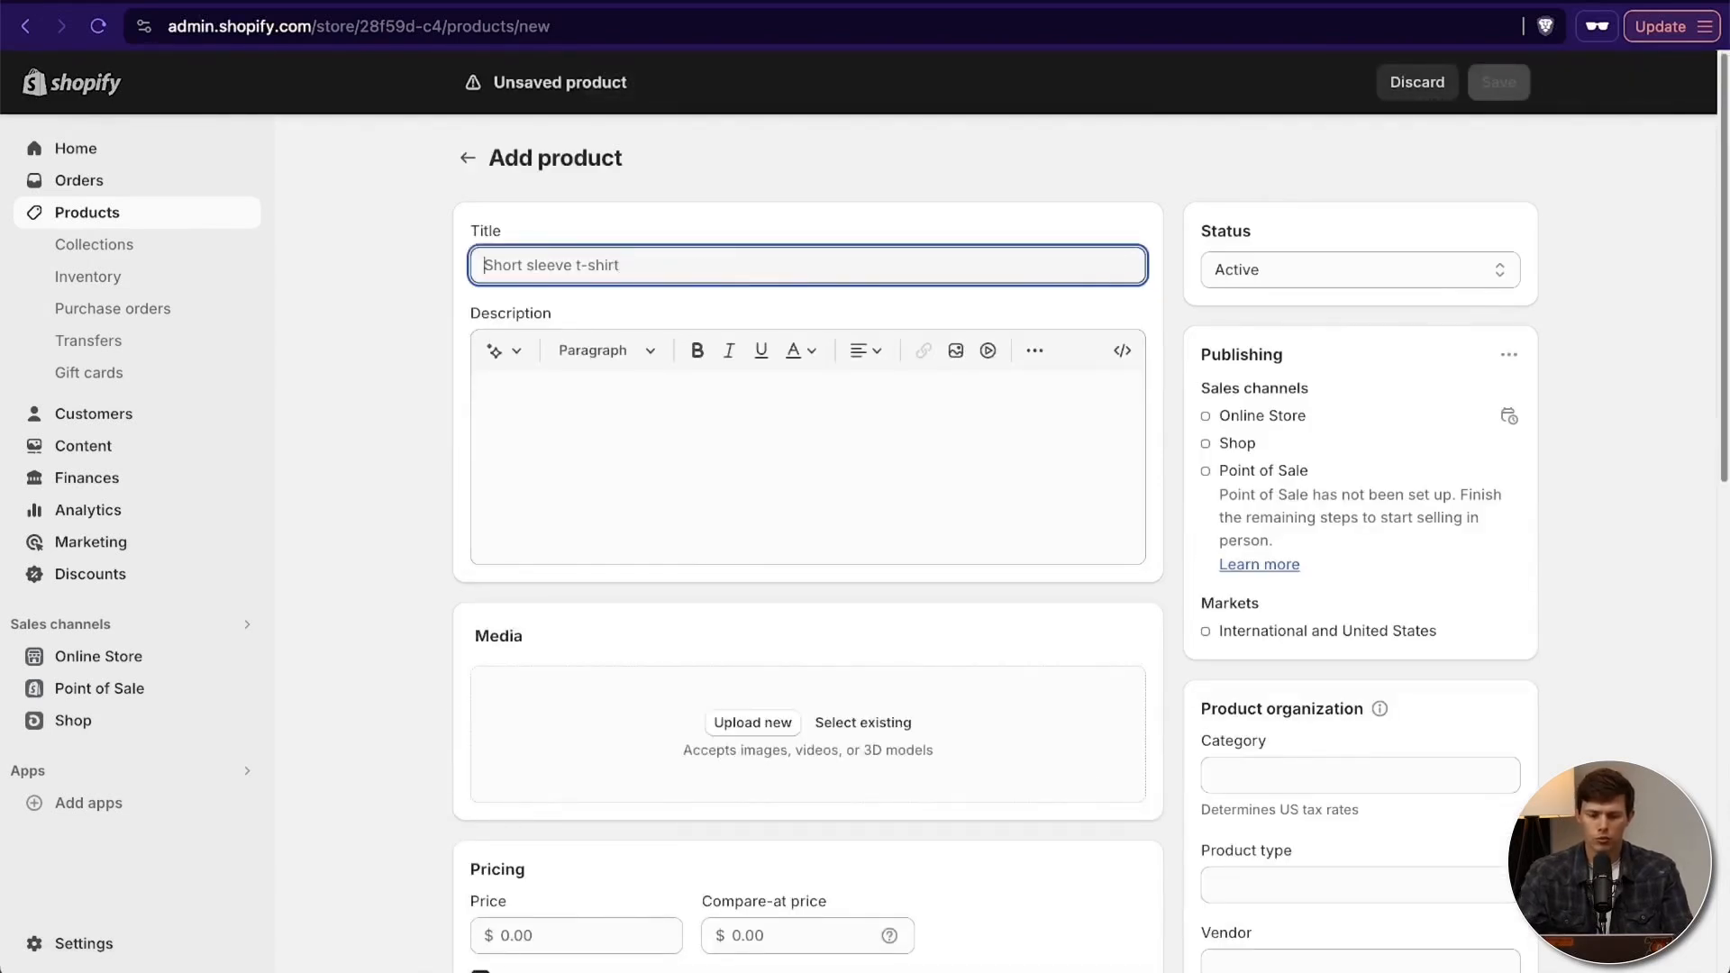
type("Wooden Surfboard 8' Tri-fin")
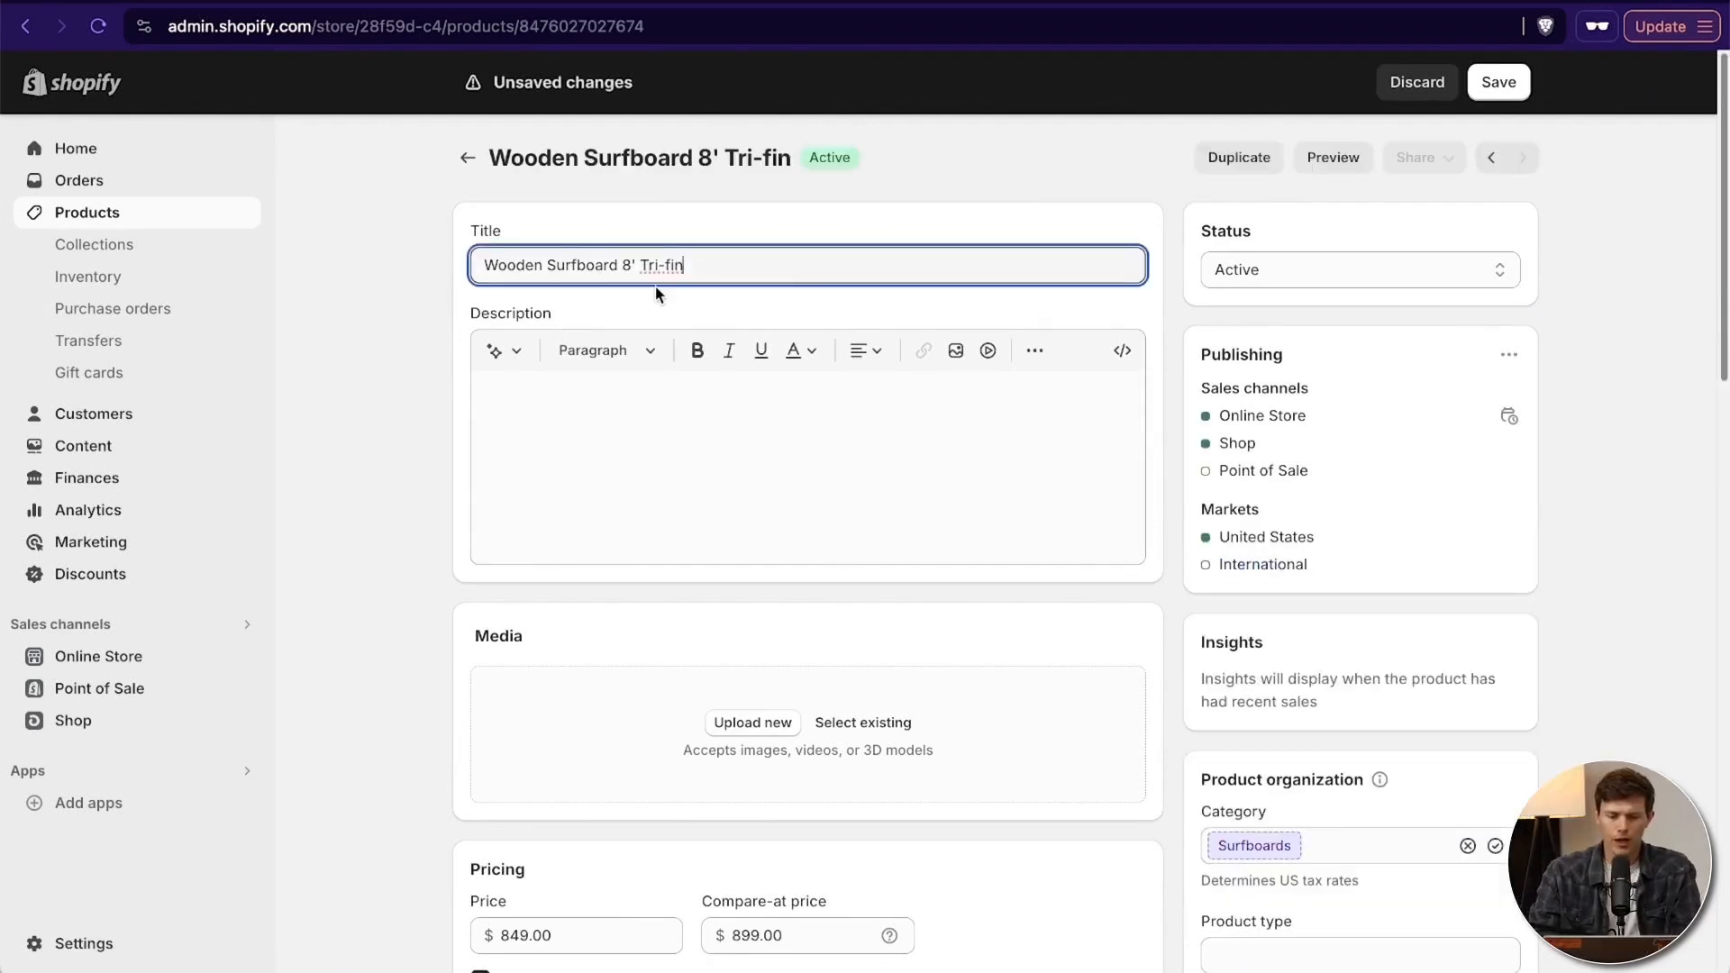
- Paste the prepared "Ride the Waves with Timeless Elegance" text with key features and specifications into the product description
left_click(635, 445)
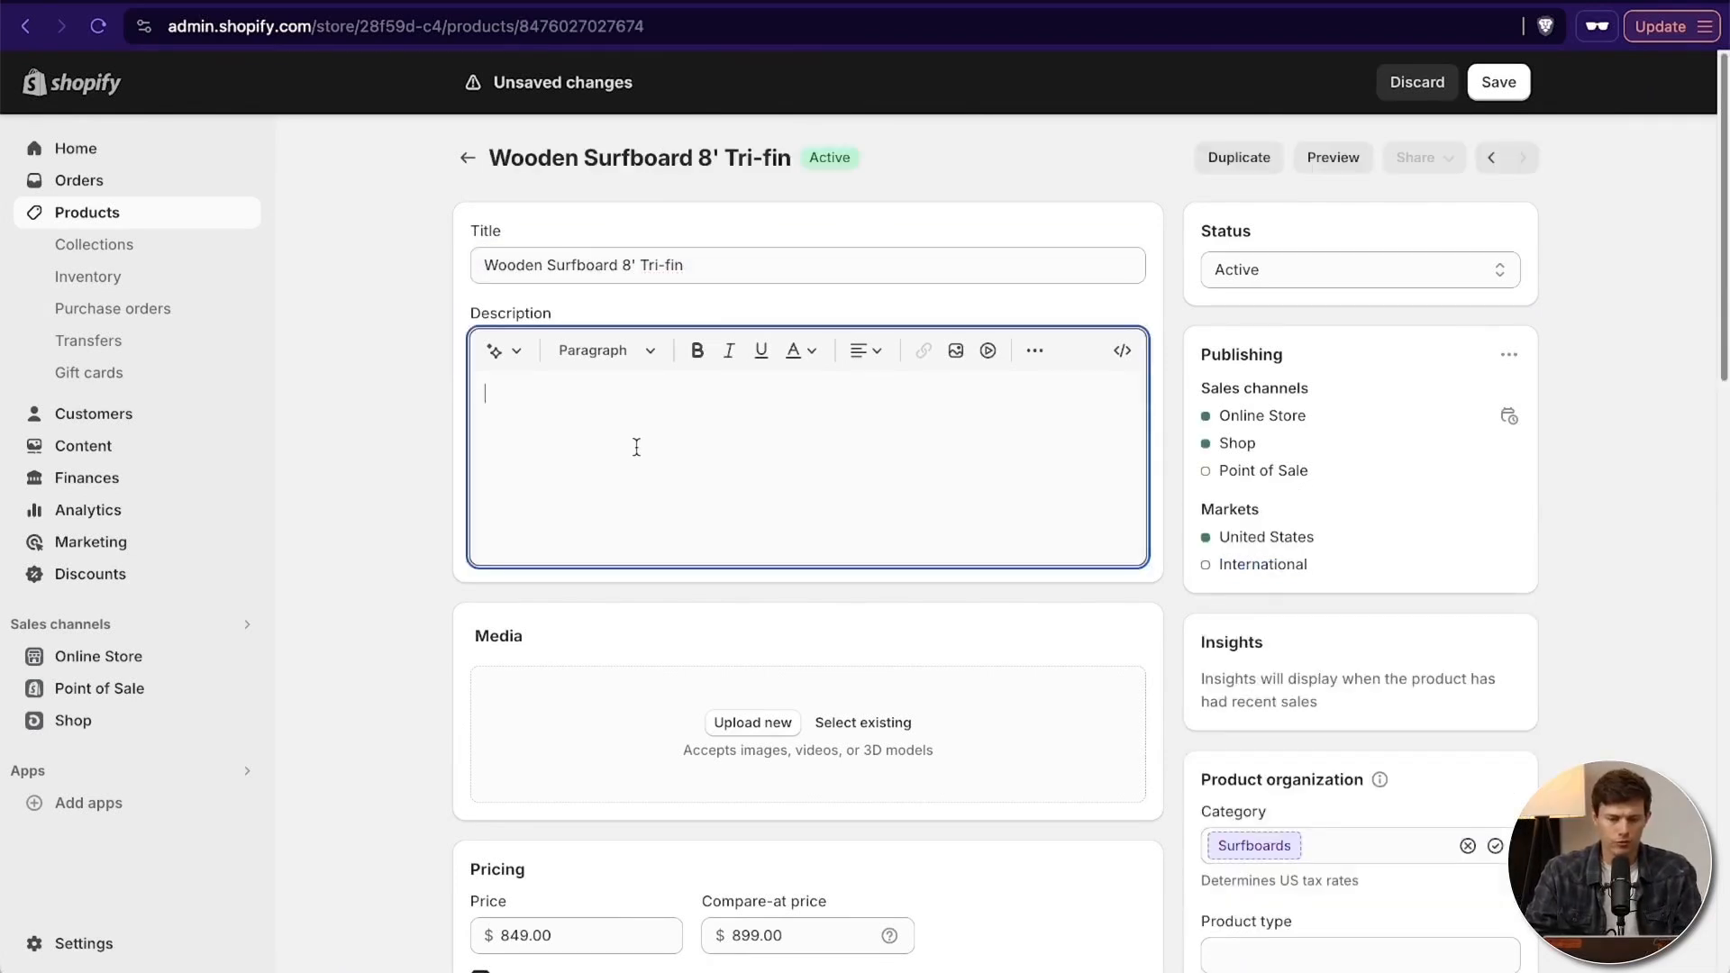
key("ctrl+v")
scroll(742, 502, "up", 3)
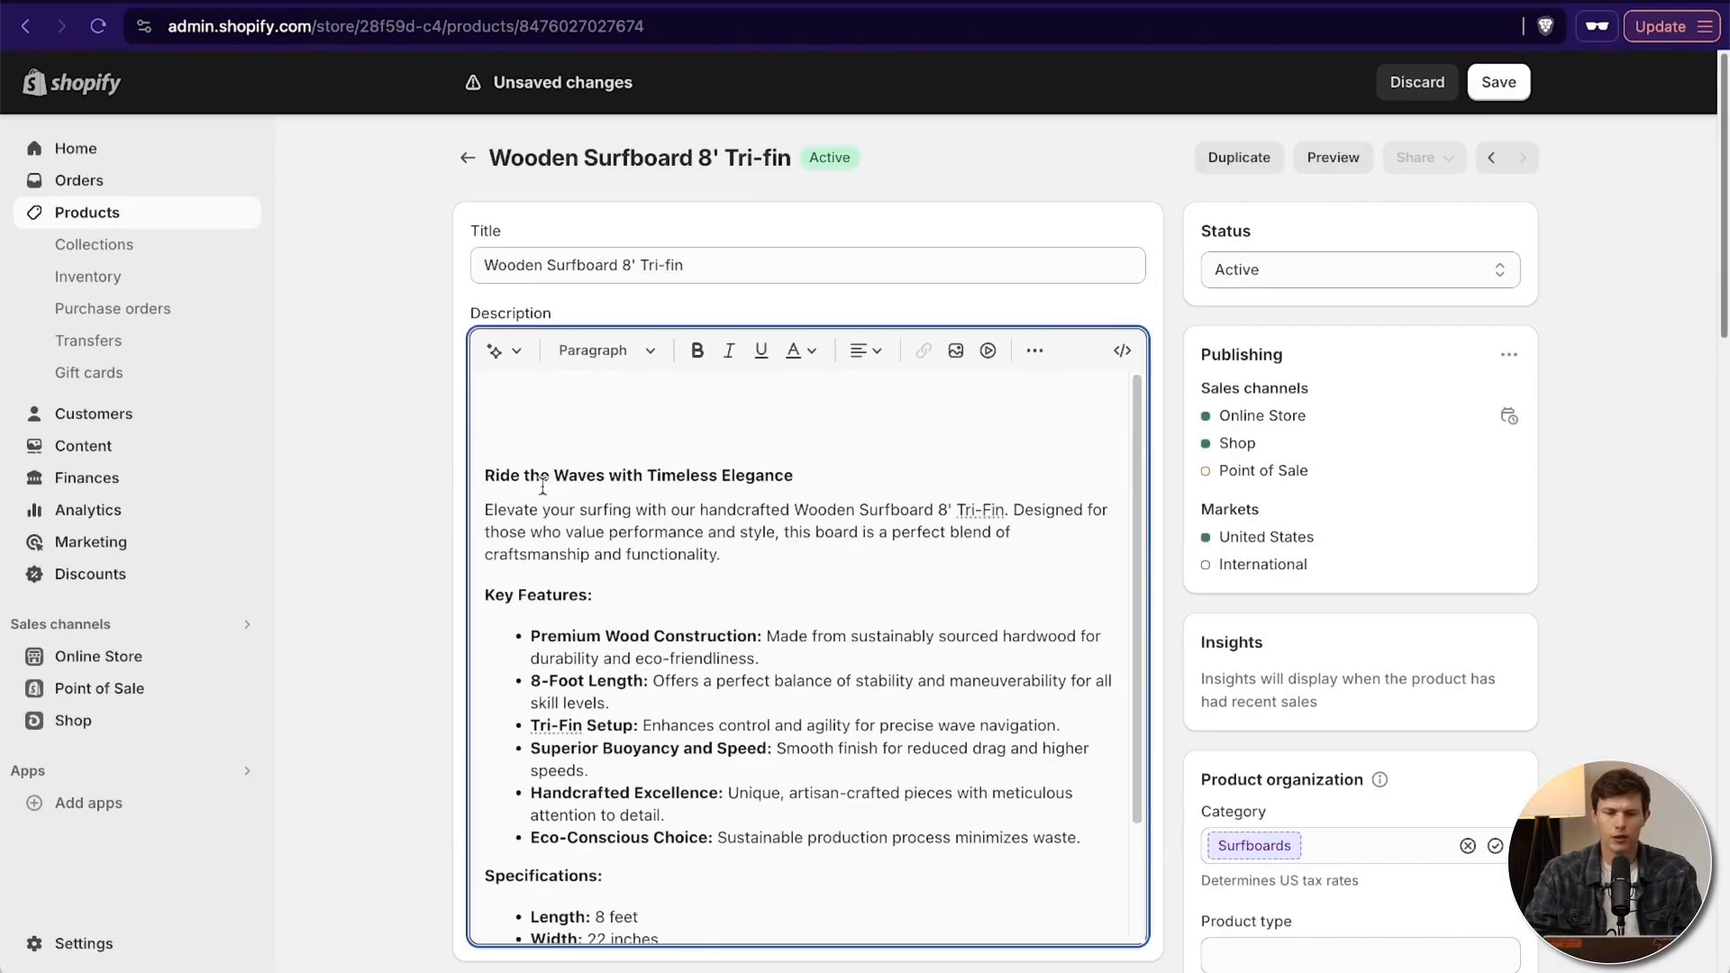
- Remove the blank lines above "Ride the Waves with Timeless Elegance" in the product description and make that heading bold
left_click(522, 443)
key("Down")
key("BackSpace")
key("BackSpace")
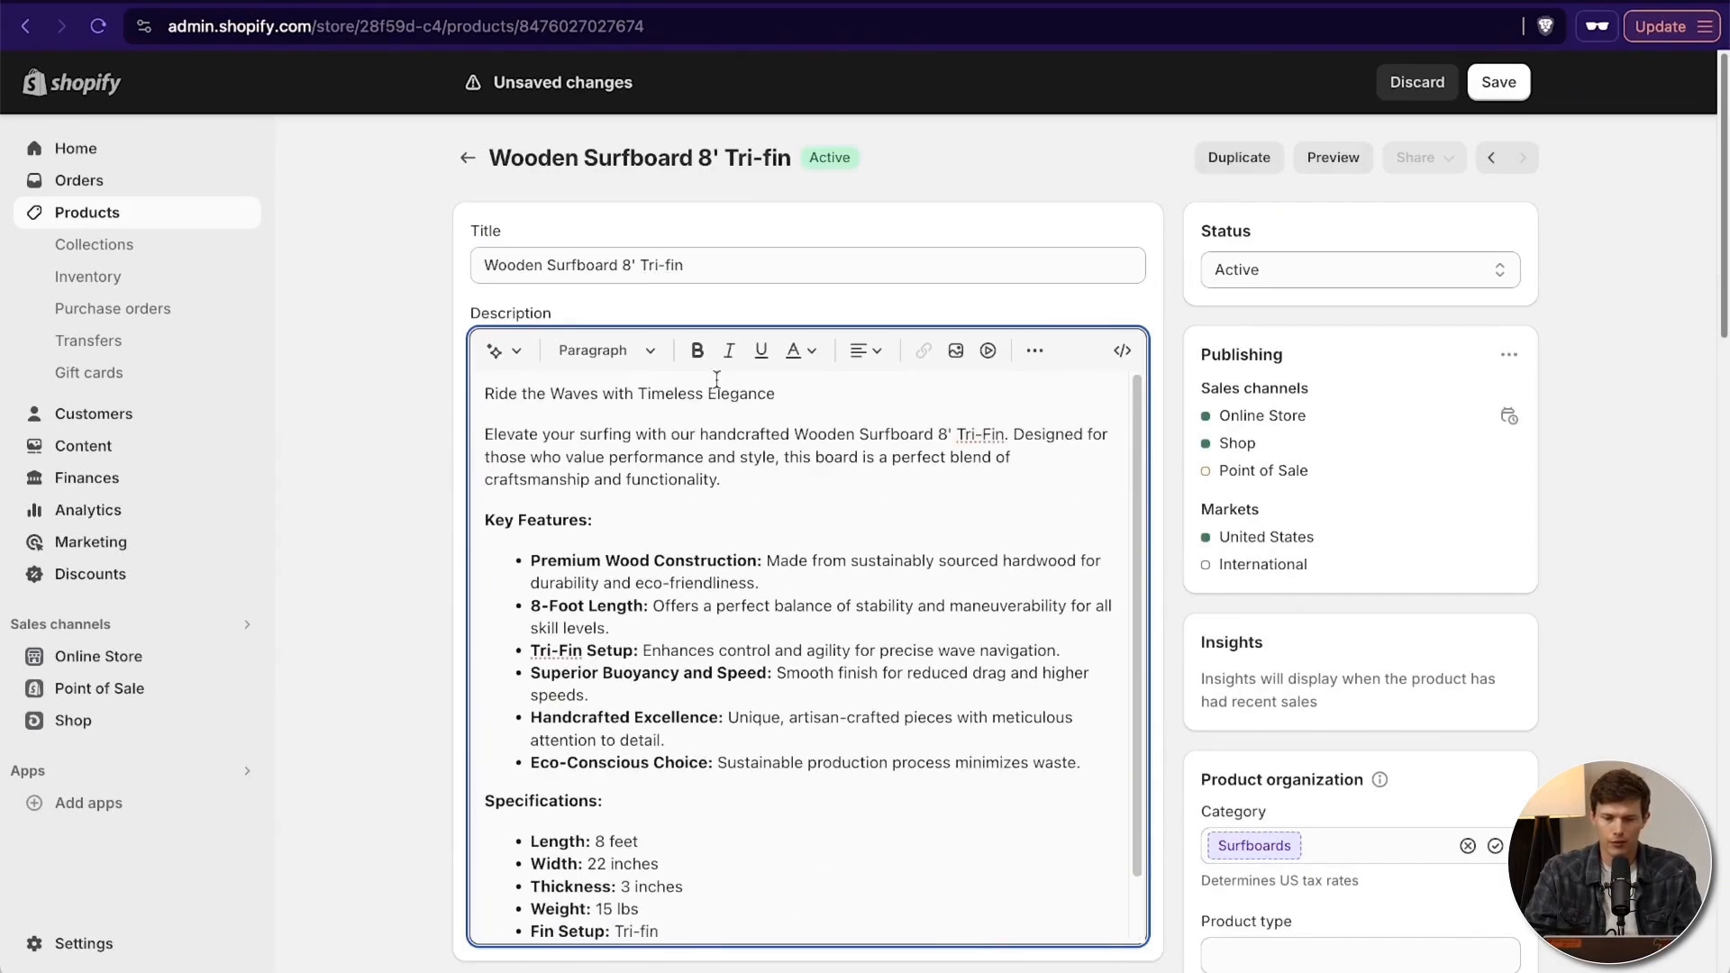
triple_click(775, 396)
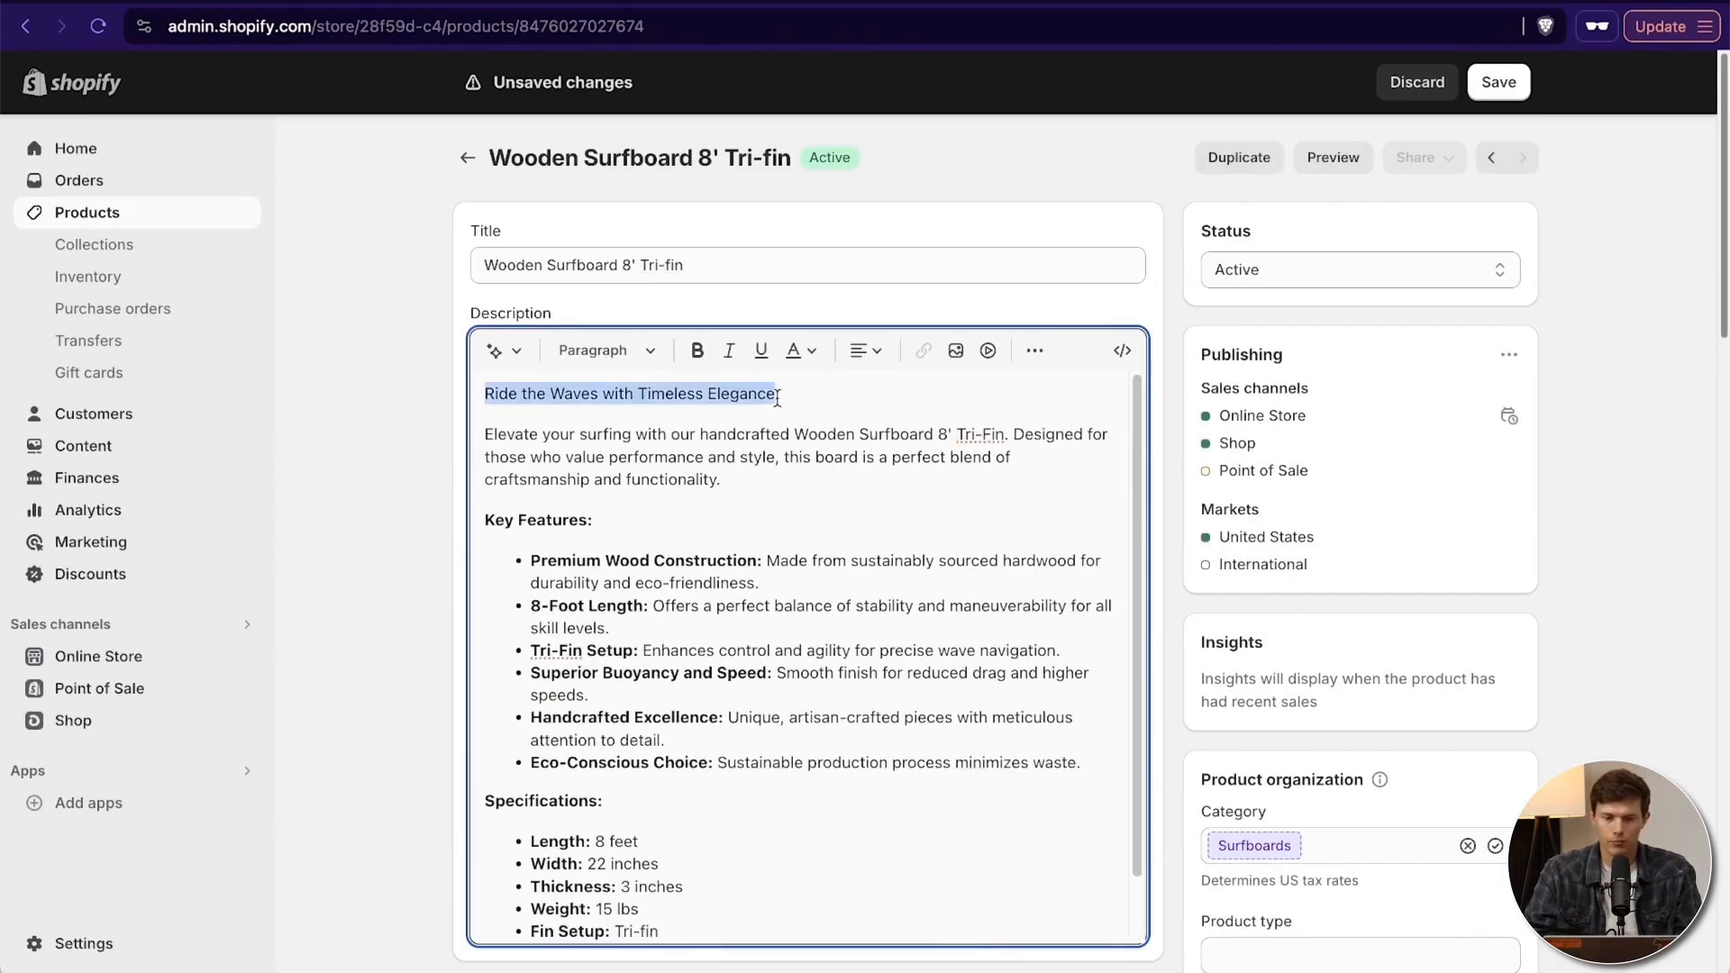
left_click(708, 347)
left_click(831, 455)
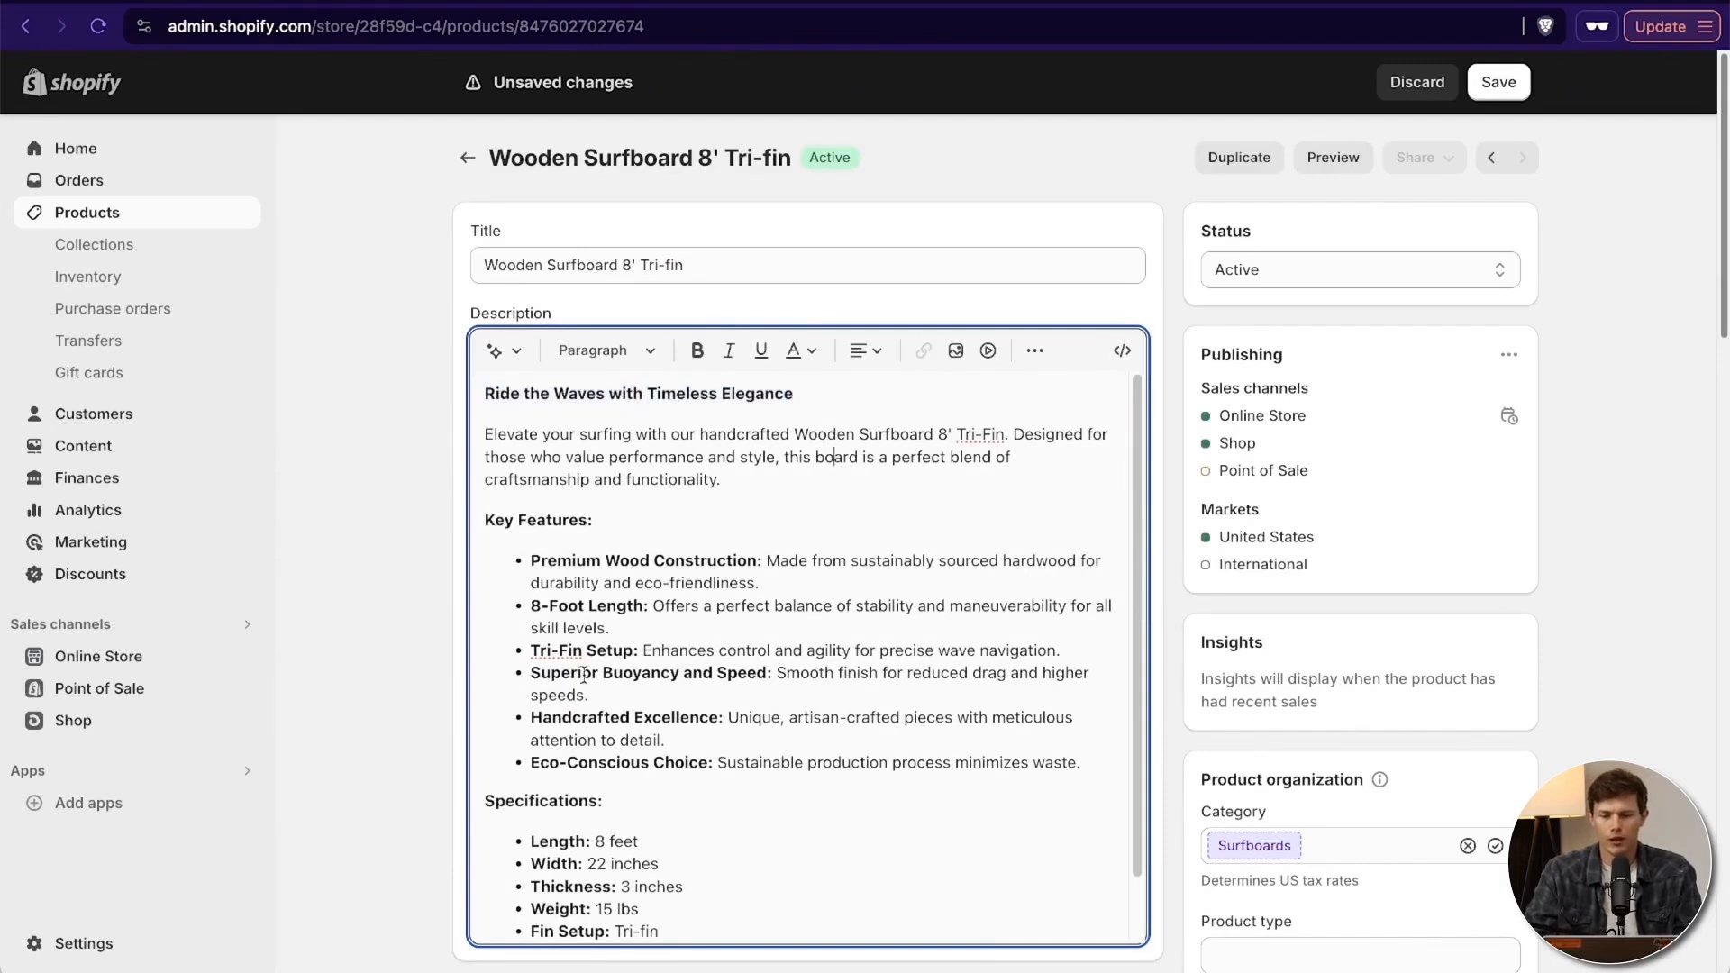
- Check the options for generating a product description, close them without generating, and look through the rest of the description
left_click(504, 352)
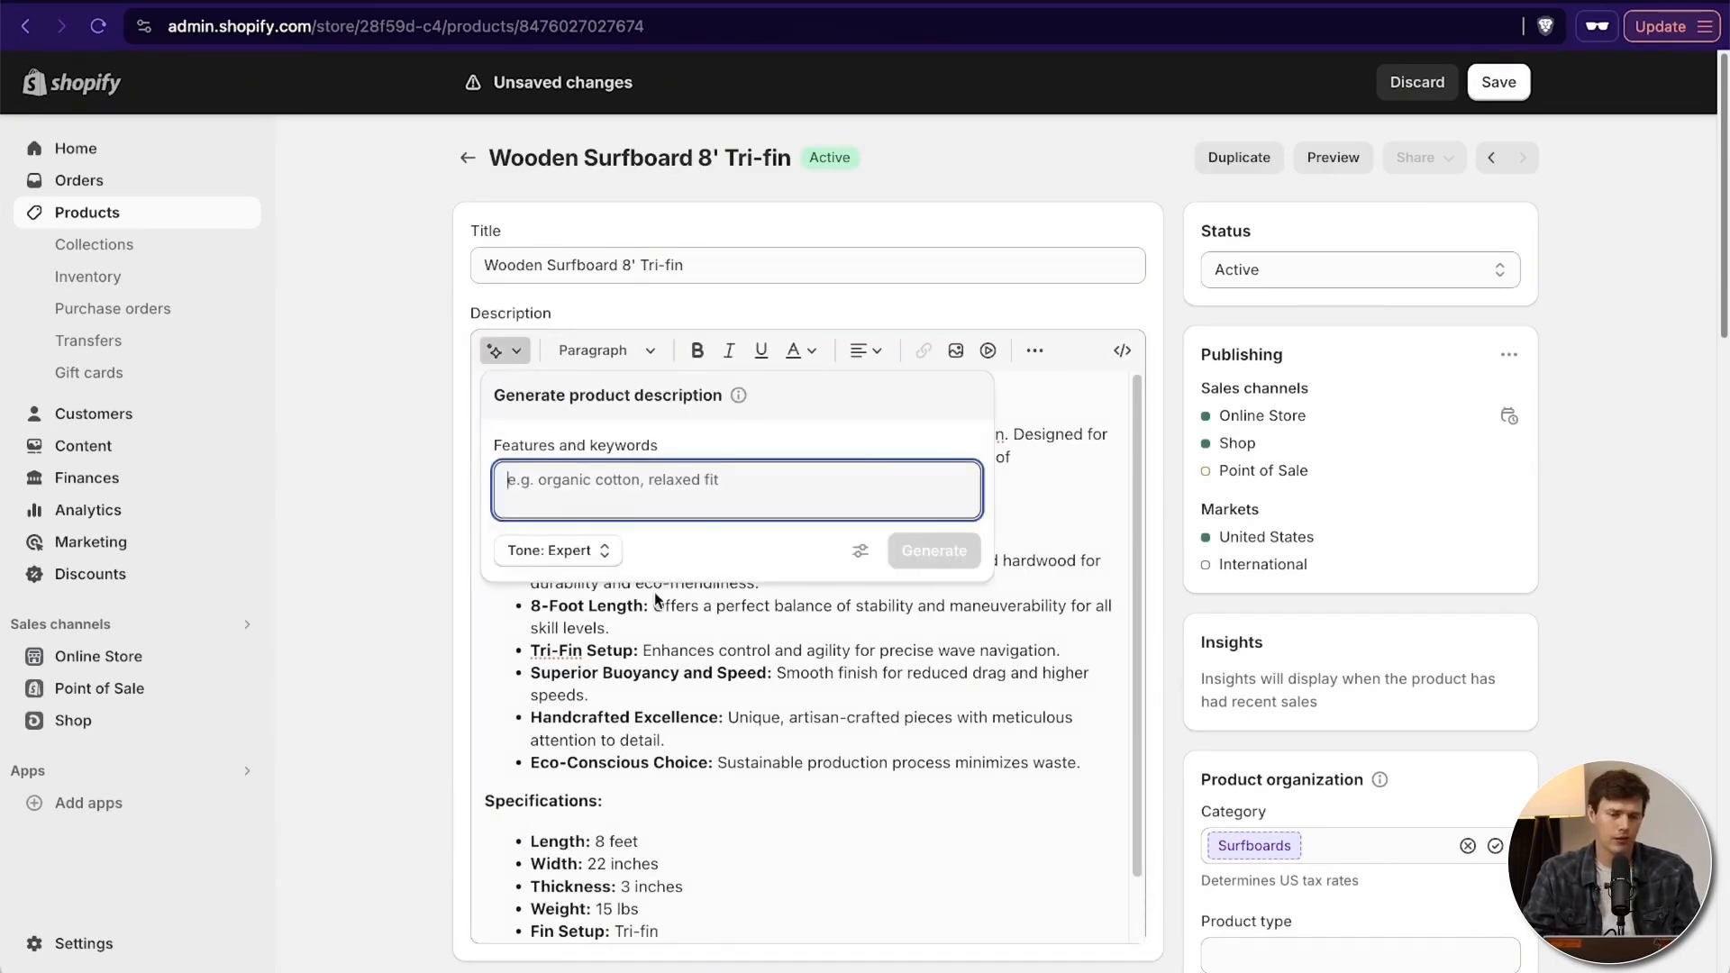
left_click(684, 666)
left_click_drag(747, 455, 901, 457)
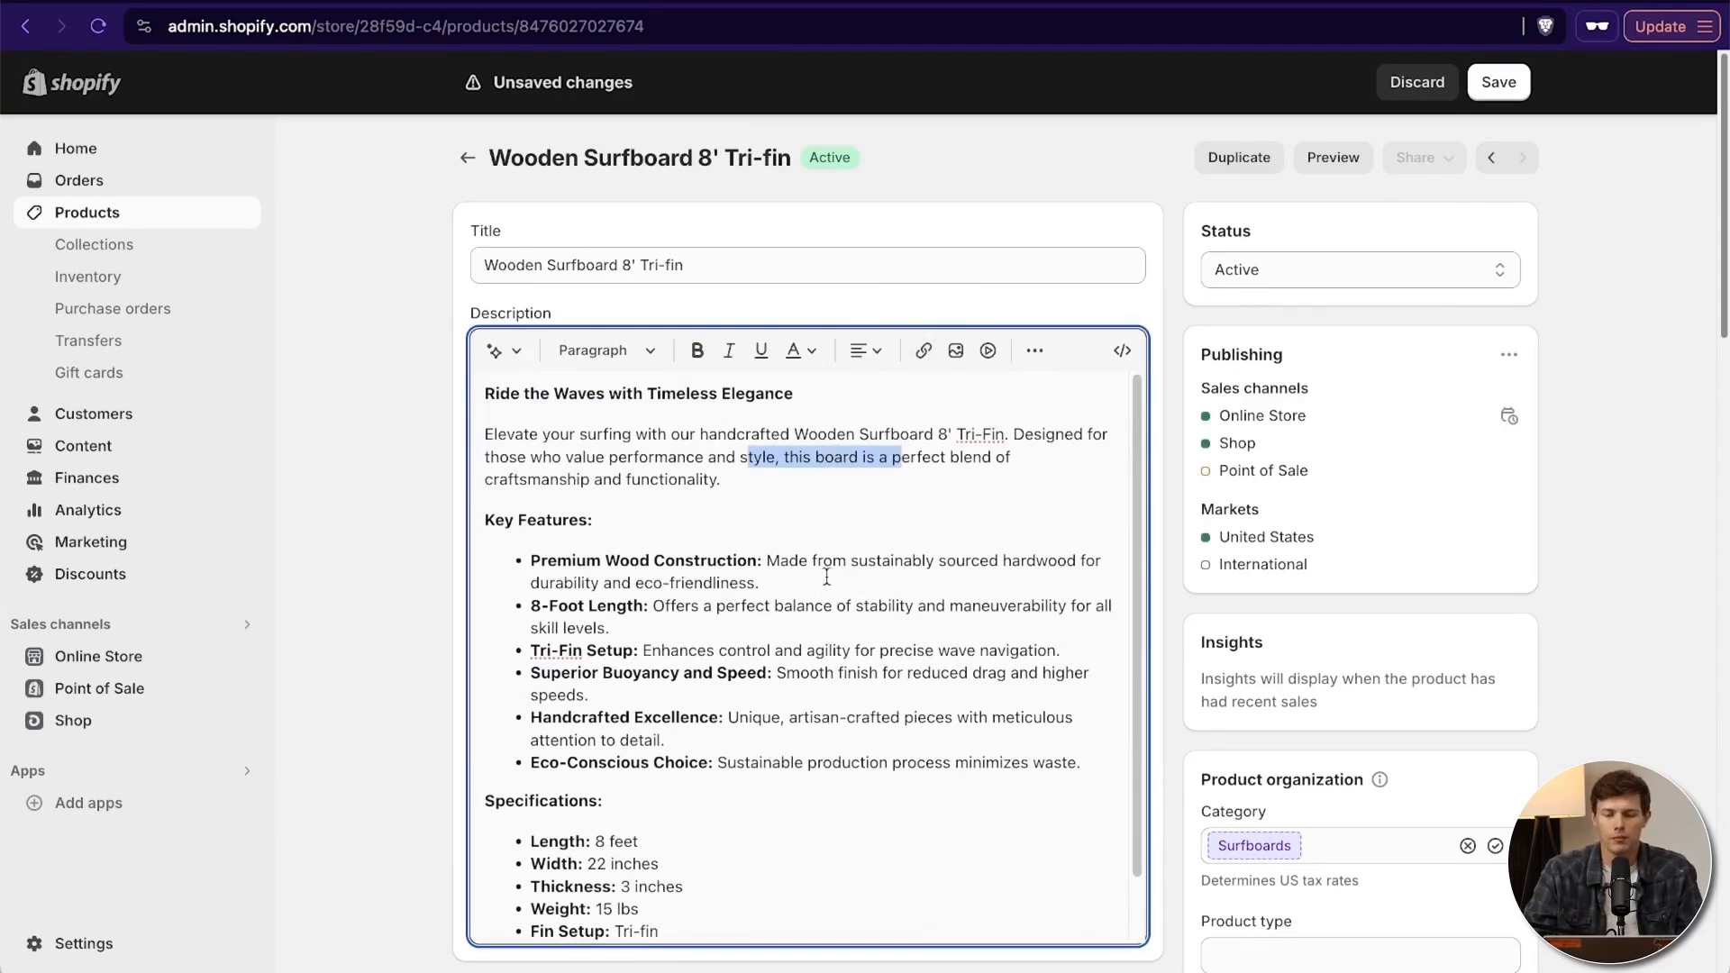
scroll(830, 573, "down", 2)
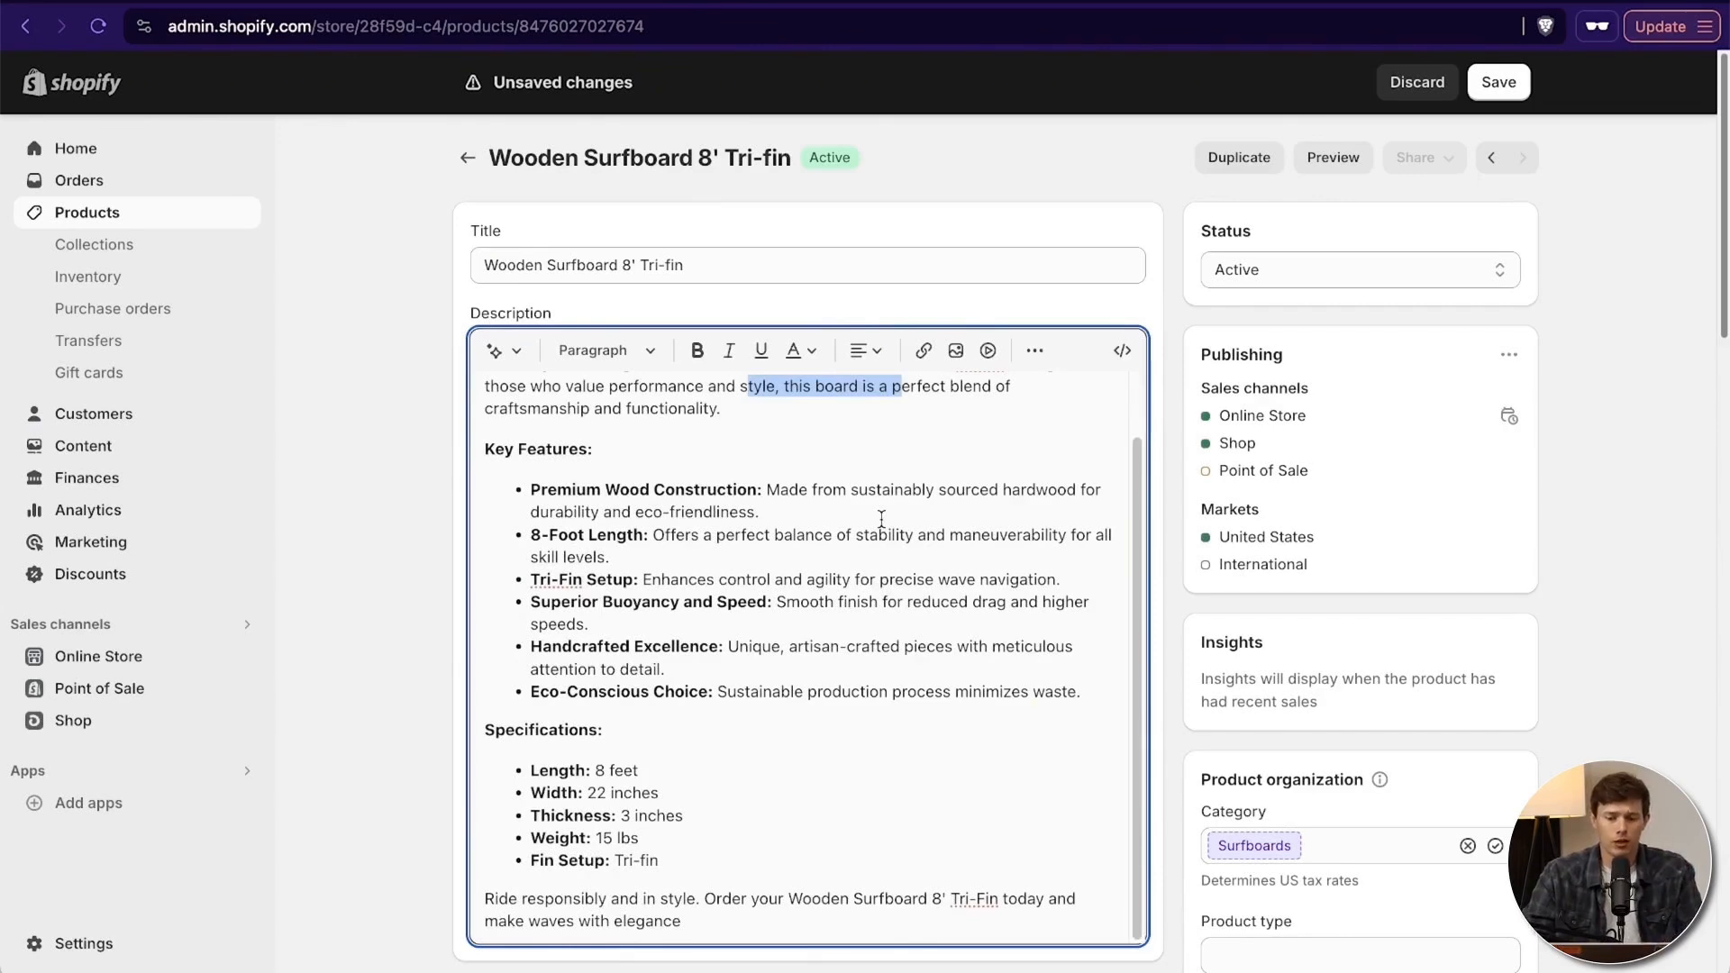
- Select the word "sustainably" in the description, check the link insertion options including the target window choices, and cancel without adding a link
left_click_drag(858, 491, 934, 493)
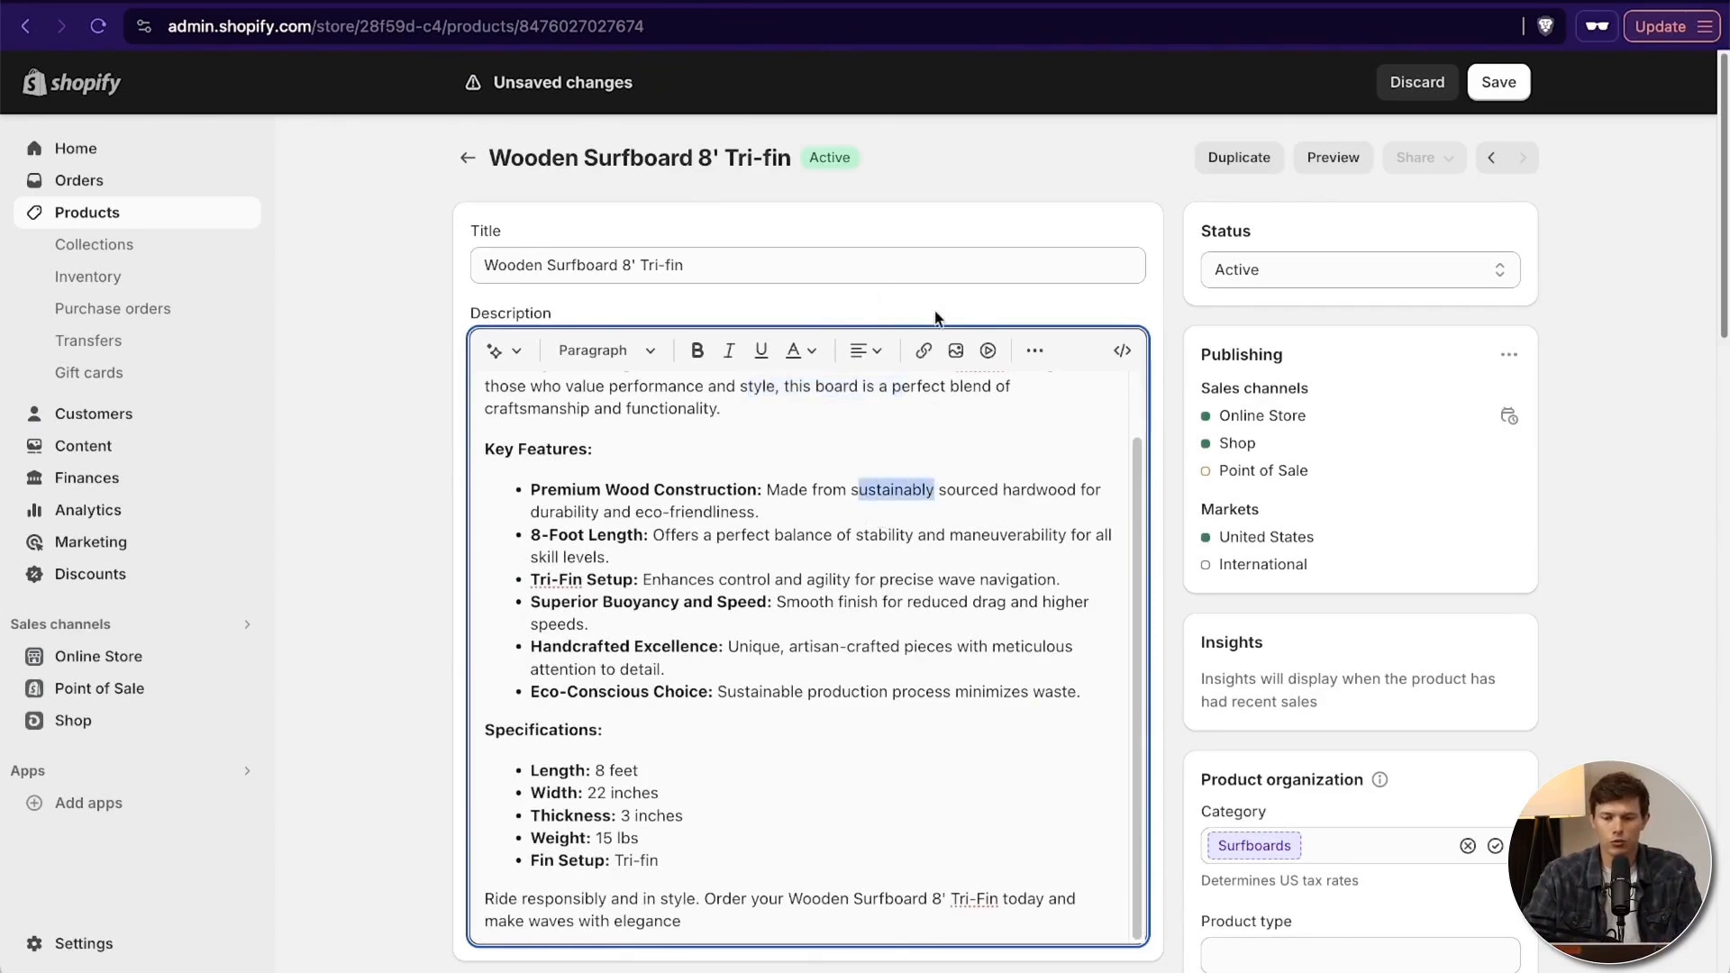
left_click(924, 351)
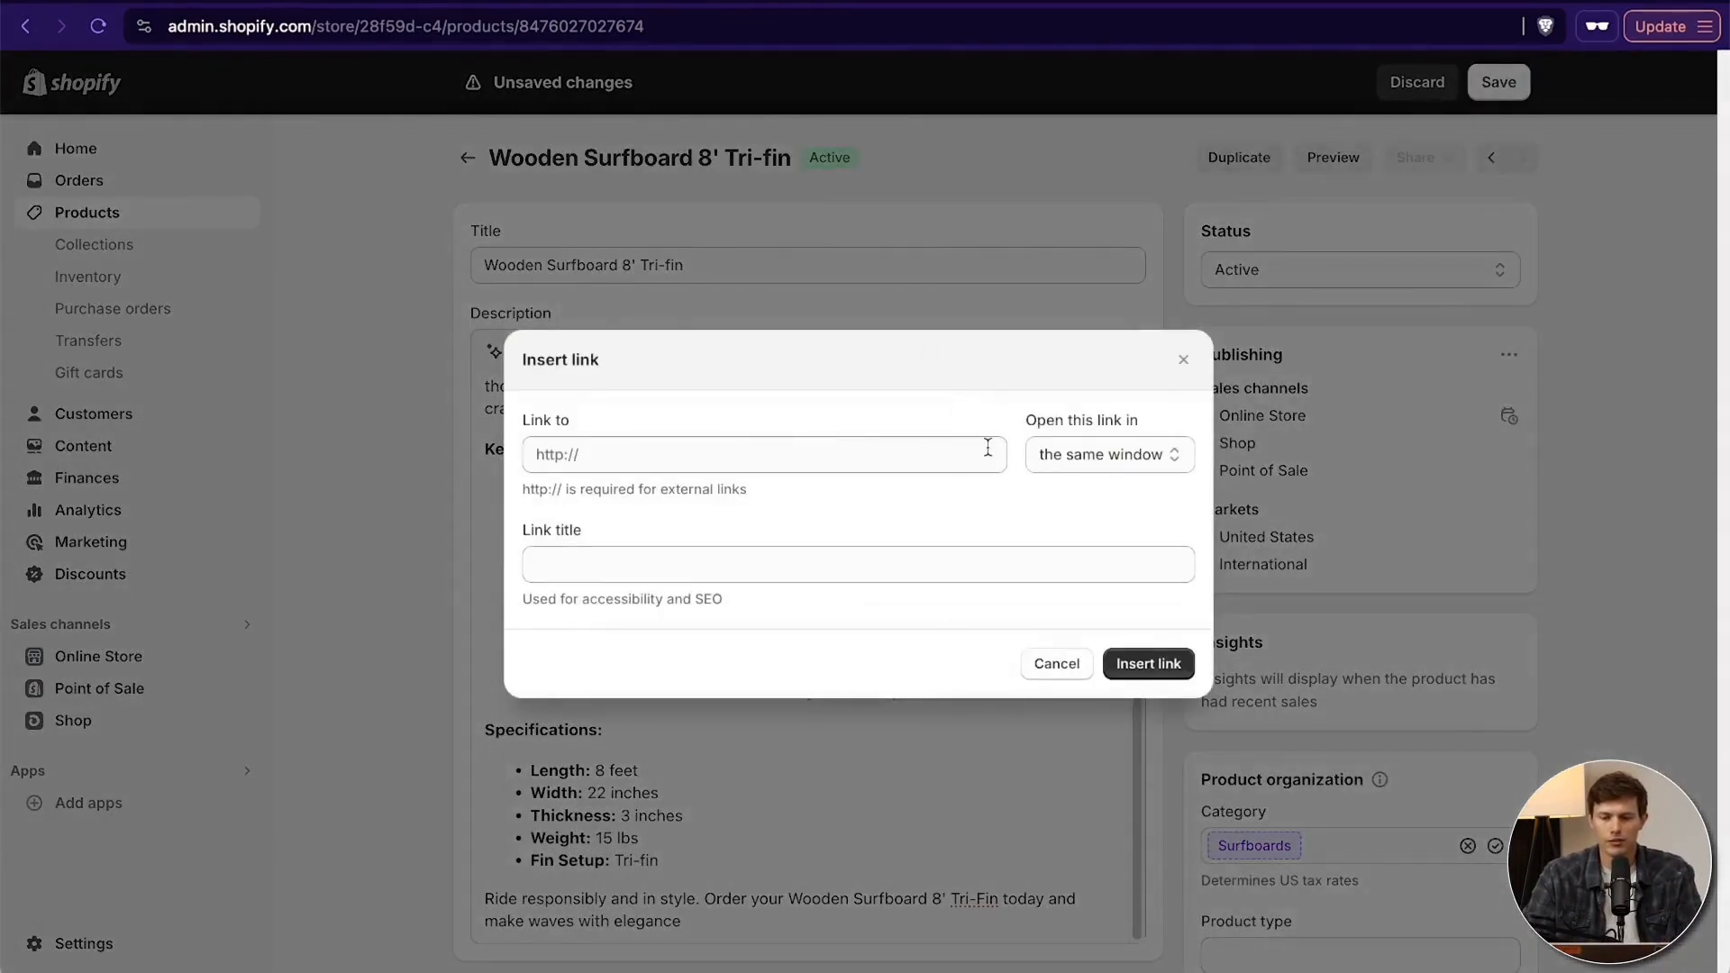
left_click(1099, 454)
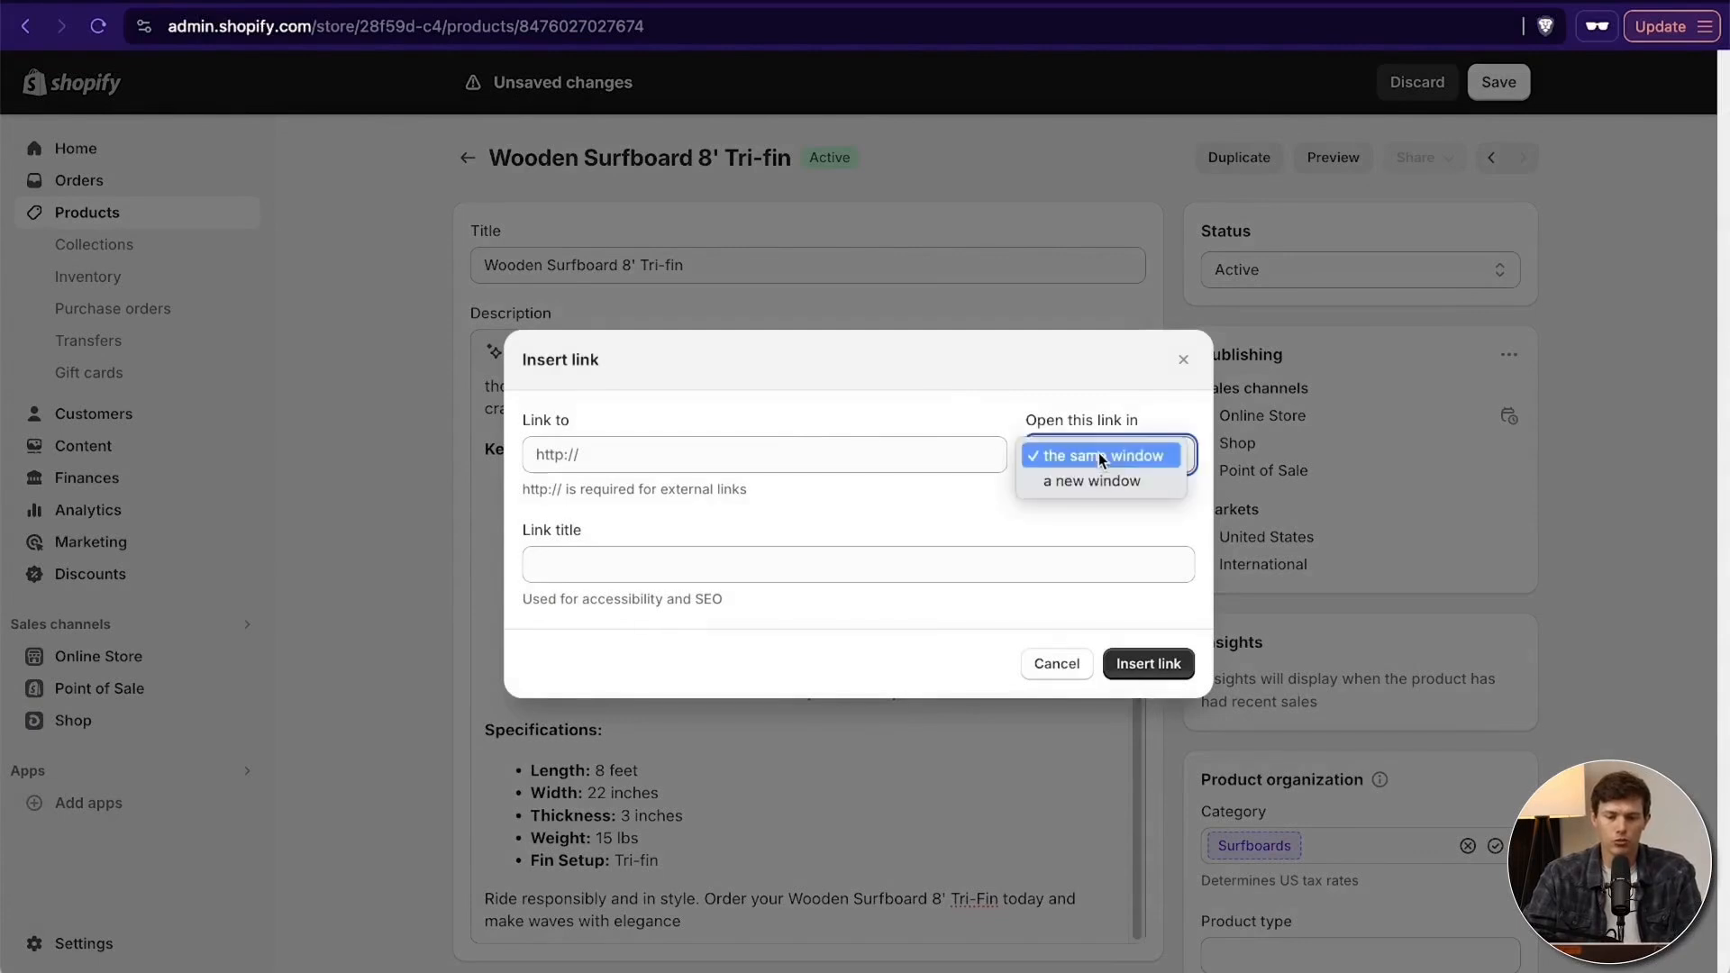
left_click(1059, 663)
left_click(1060, 663)
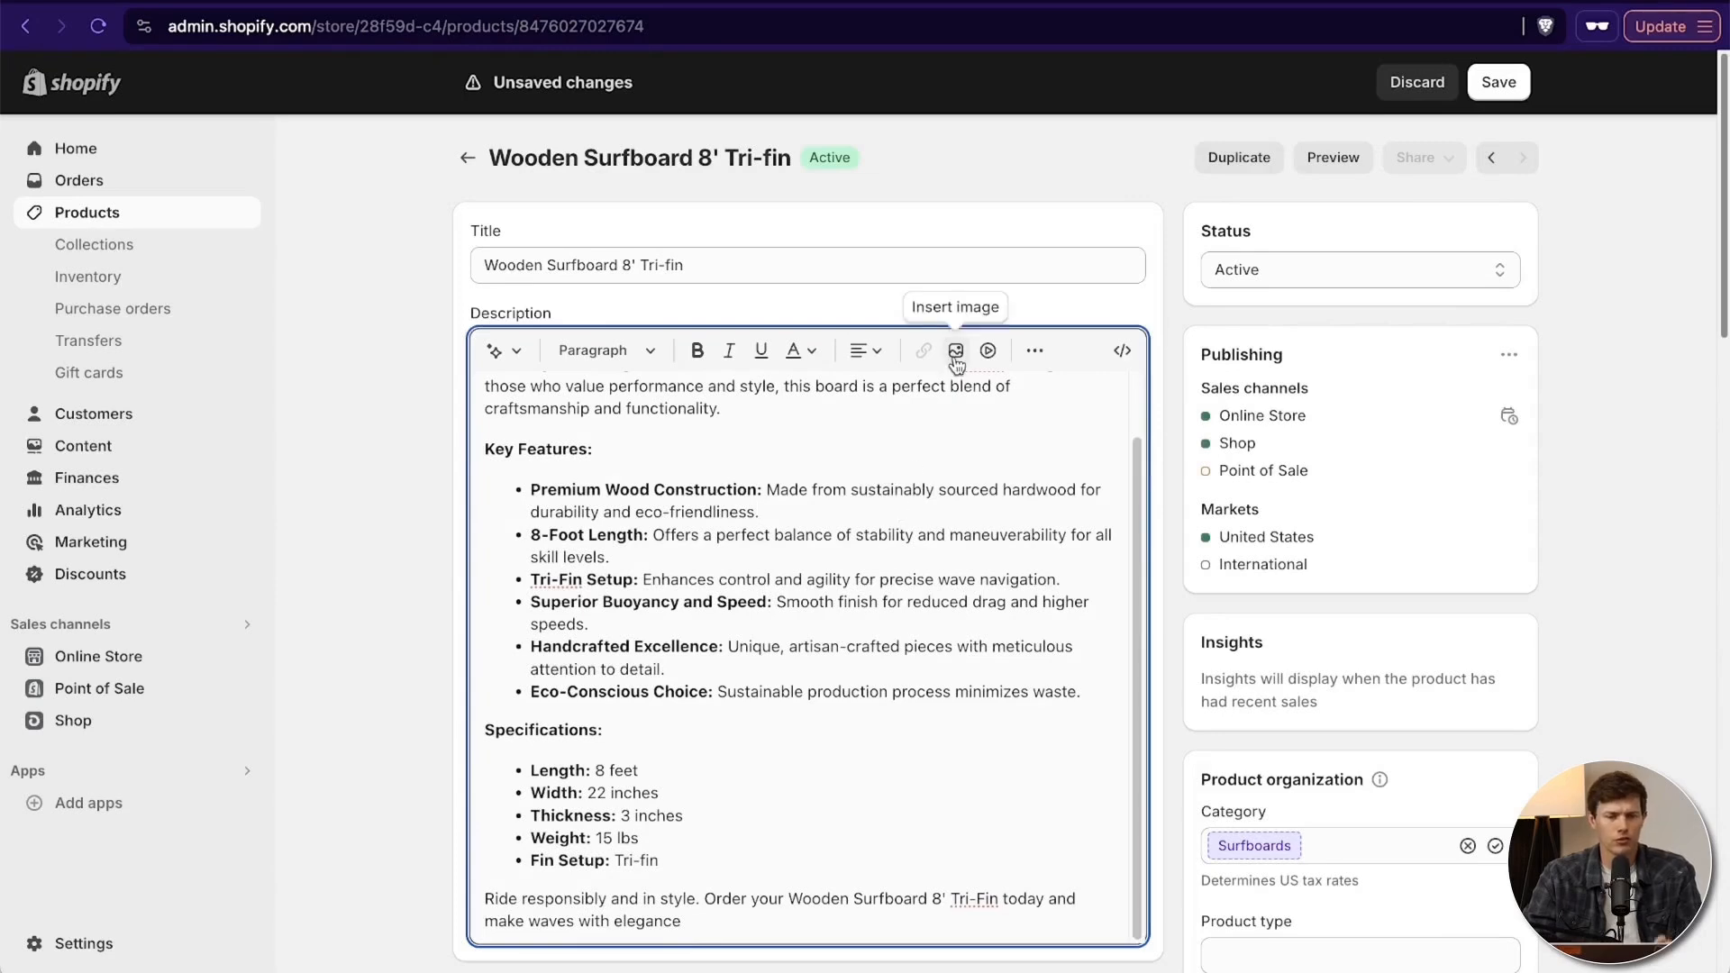
- Upload five surfboard and surfing images from the computer to the product's media
scroll(908, 705, "down", 5)
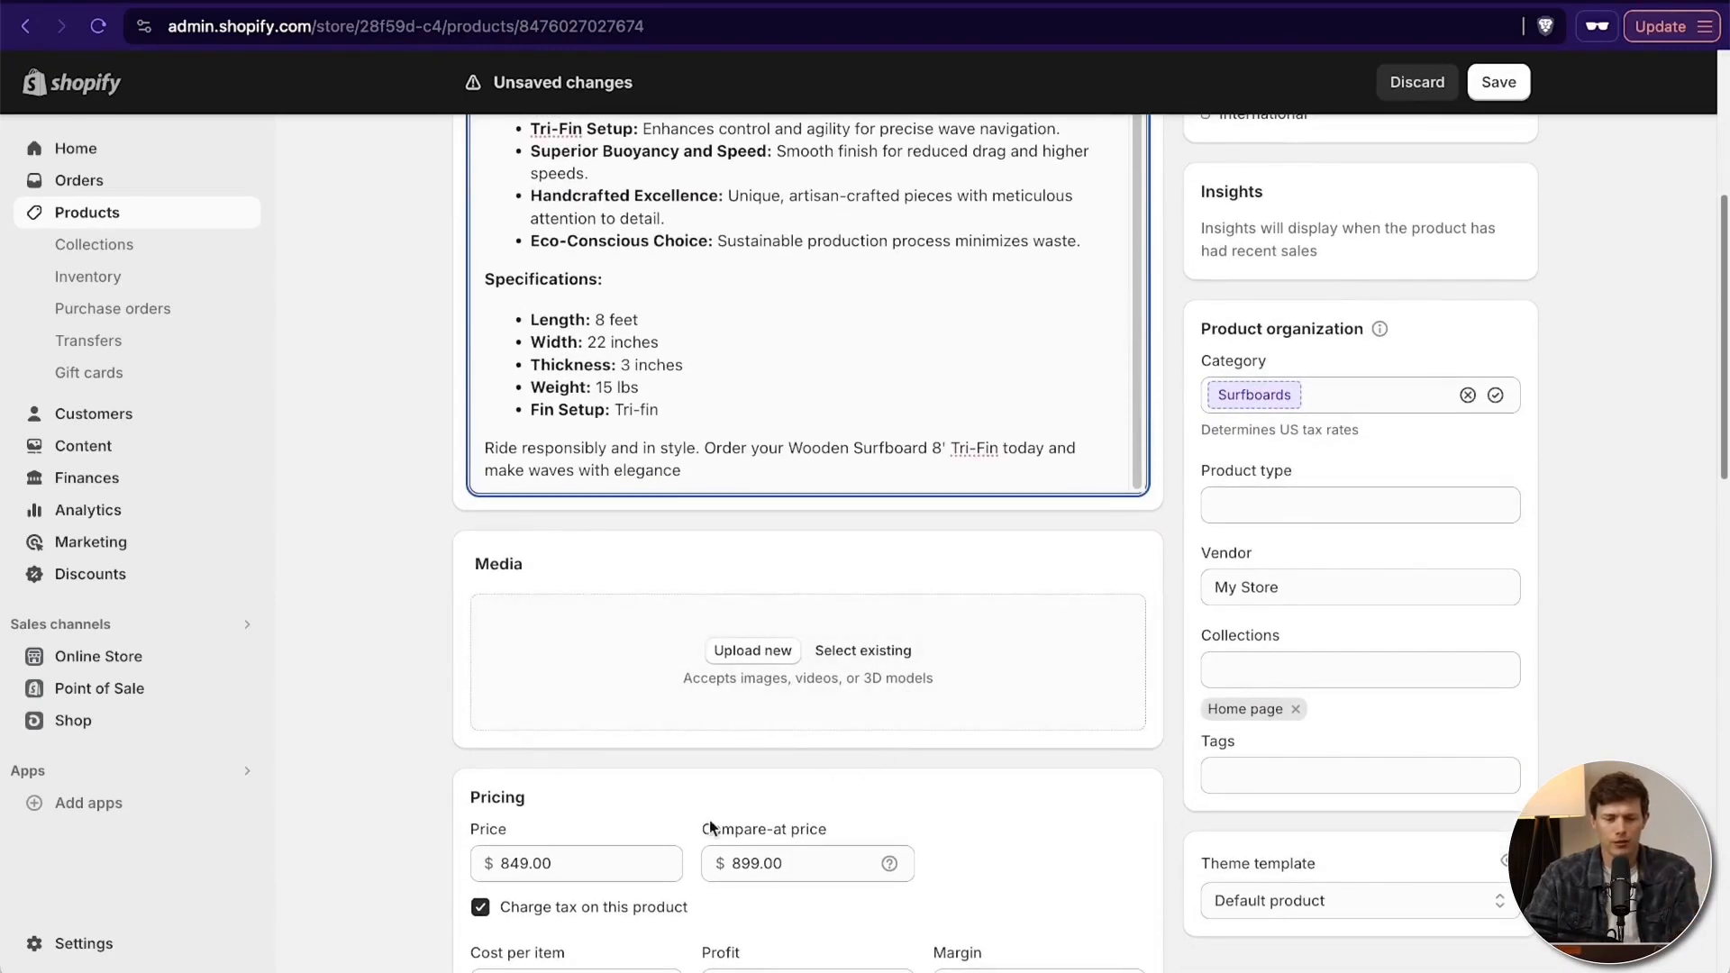
left_click(747, 660)
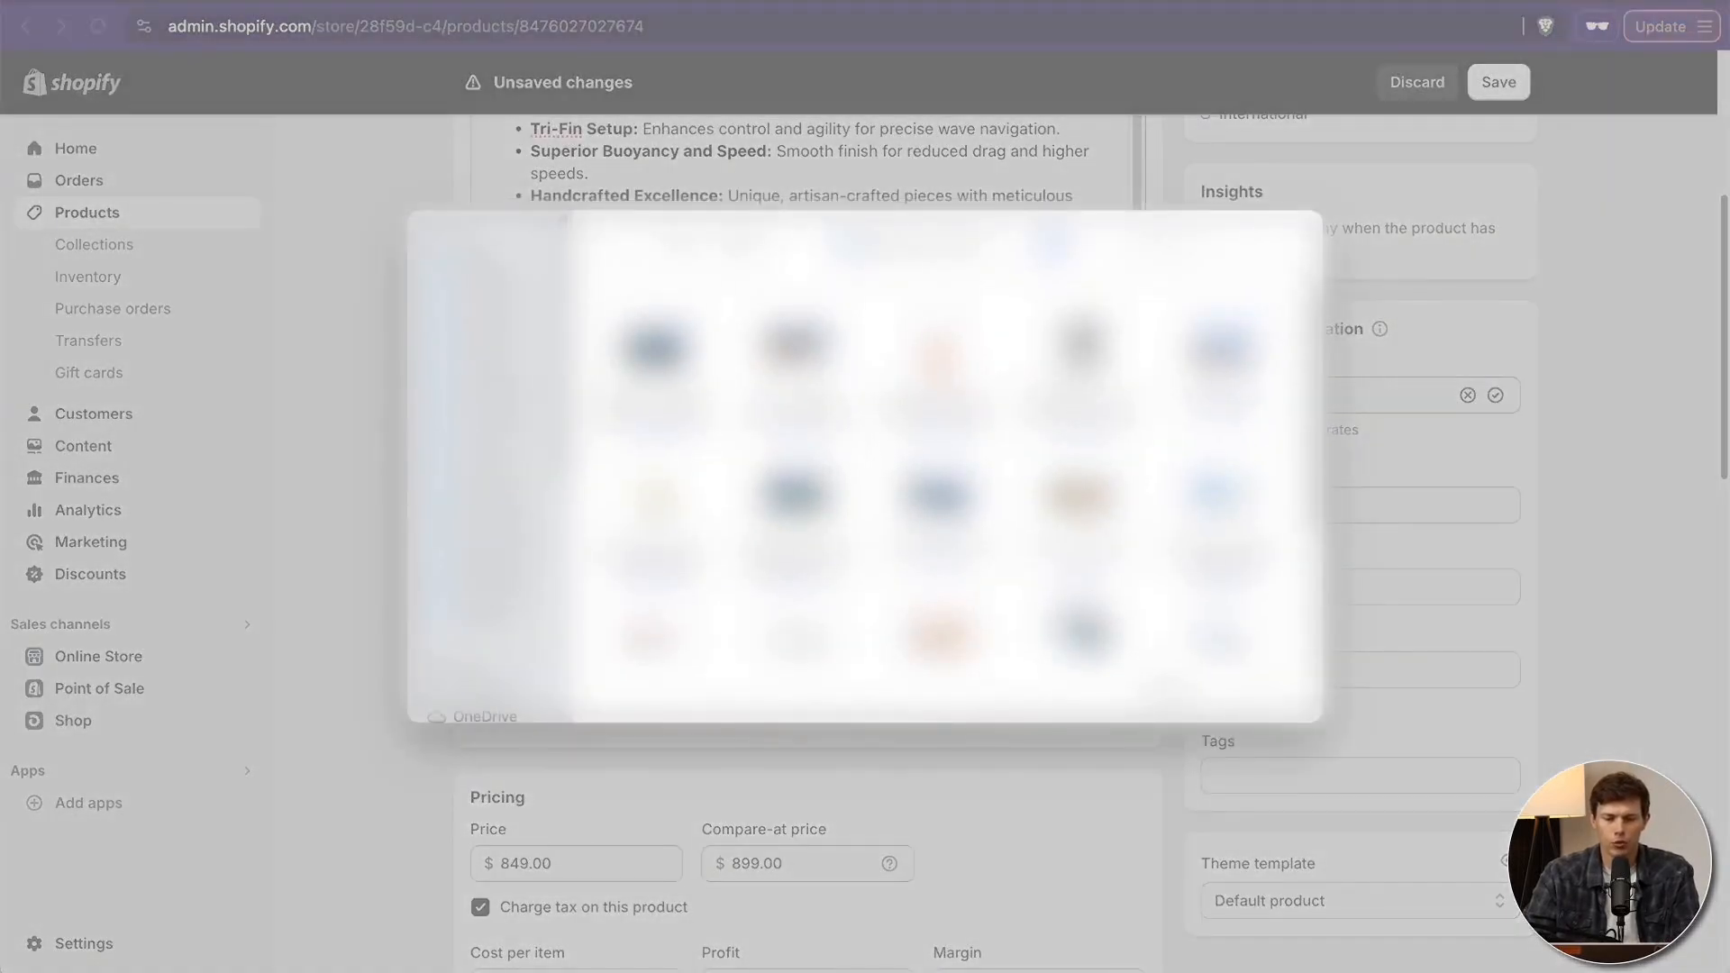
scroll(937, 469, "down", 3)
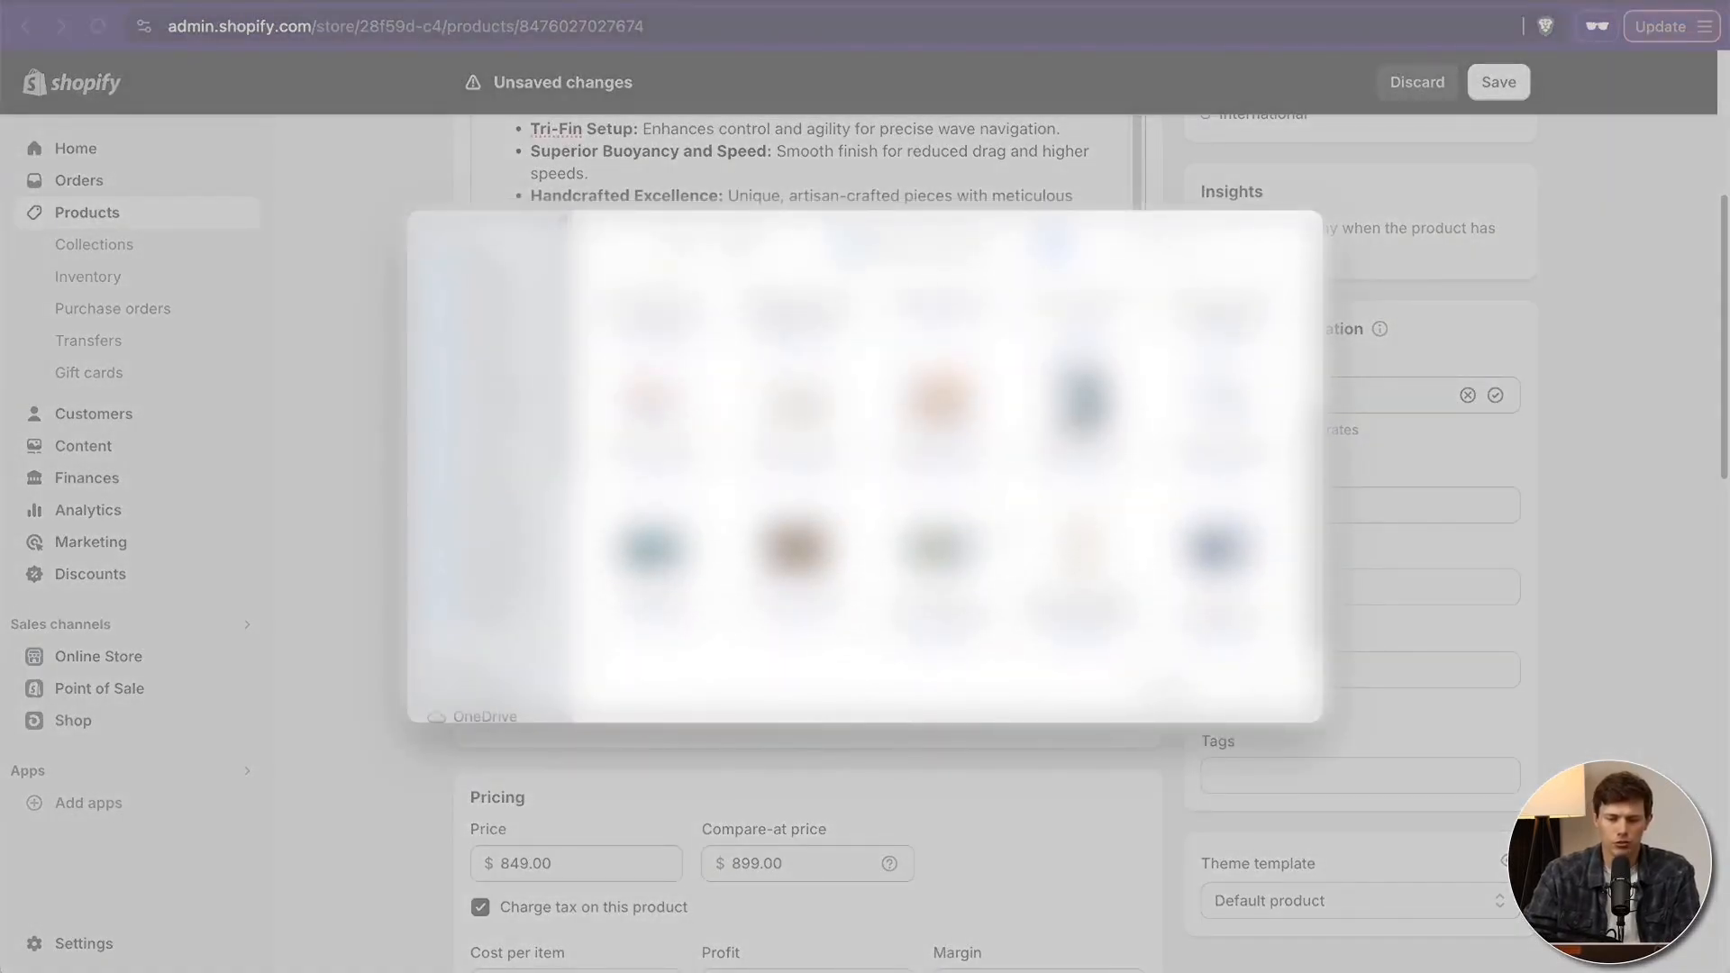
left_click(1081, 549)
left_click(940, 400, "super")
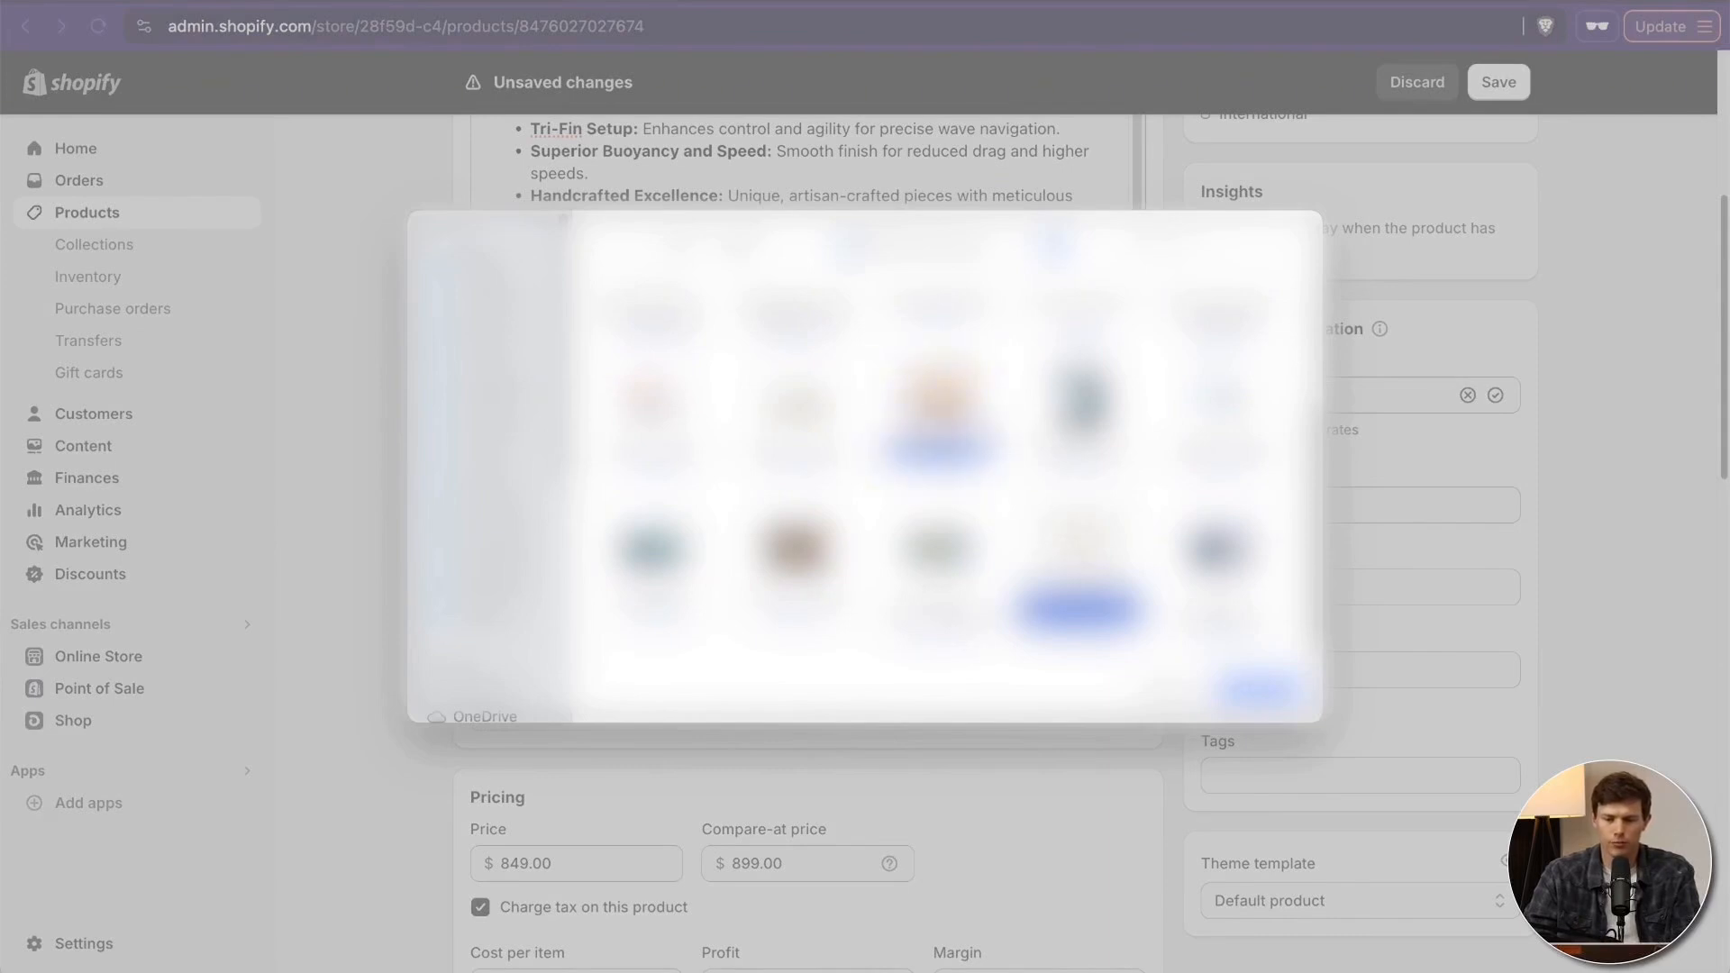
left_click(653, 550, "super")
scroll(937, 468, "up", 3)
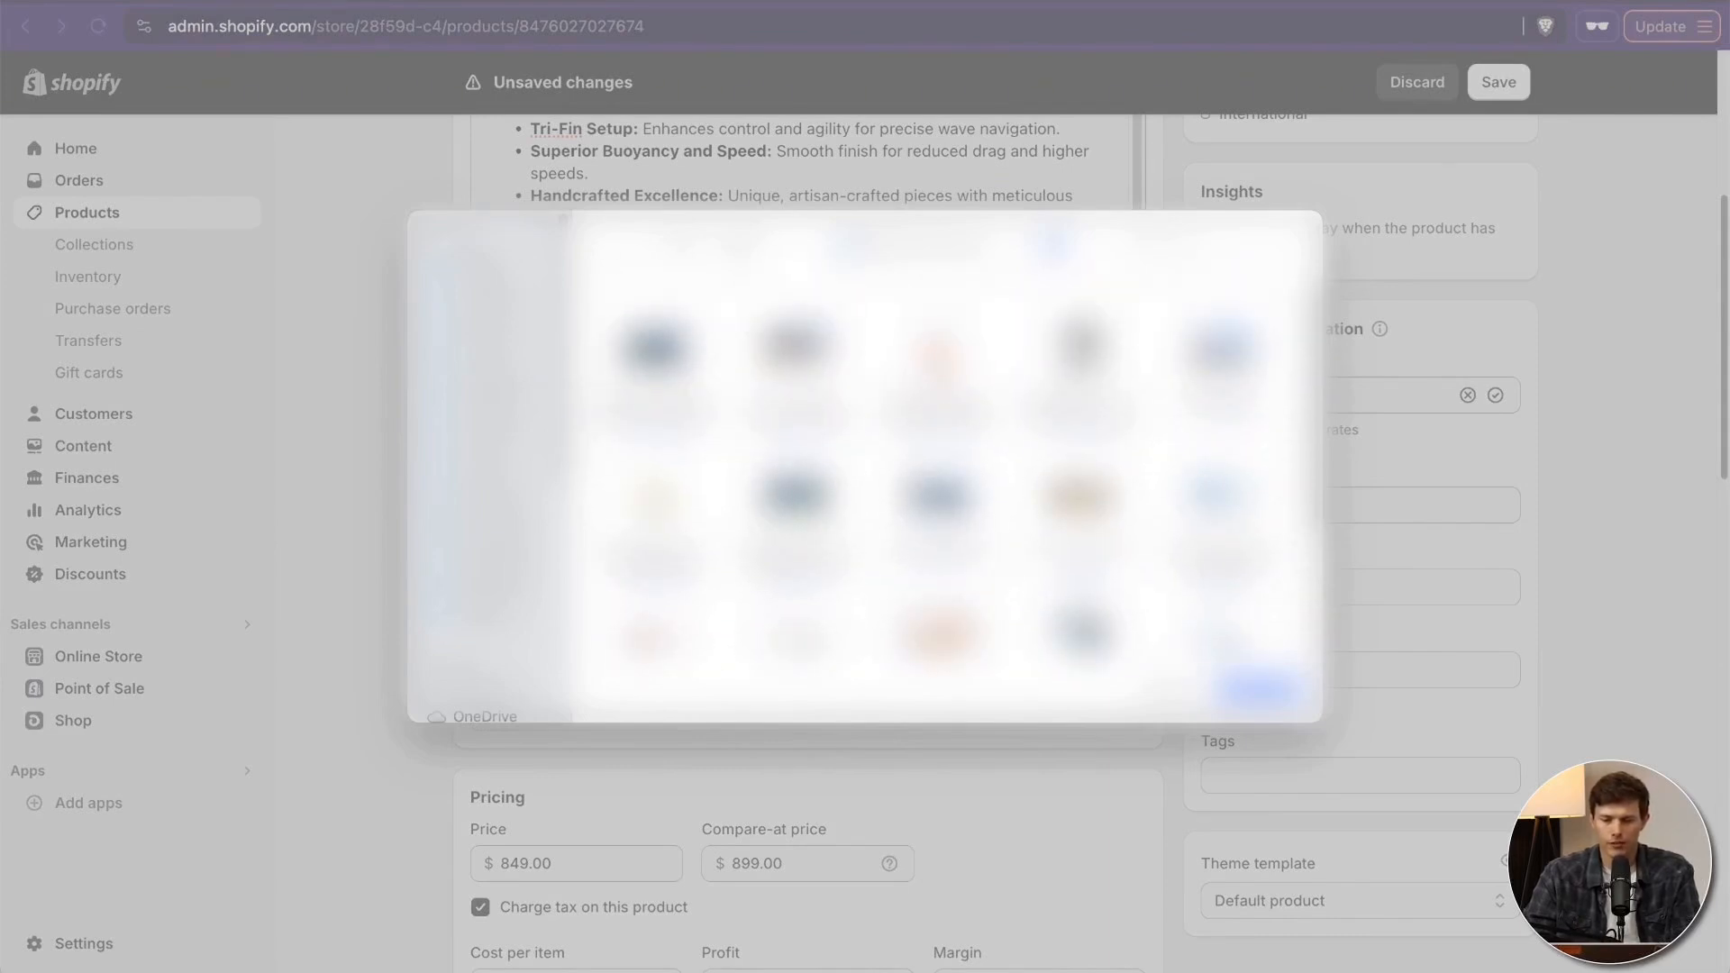
left_click(1222, 355, "super")
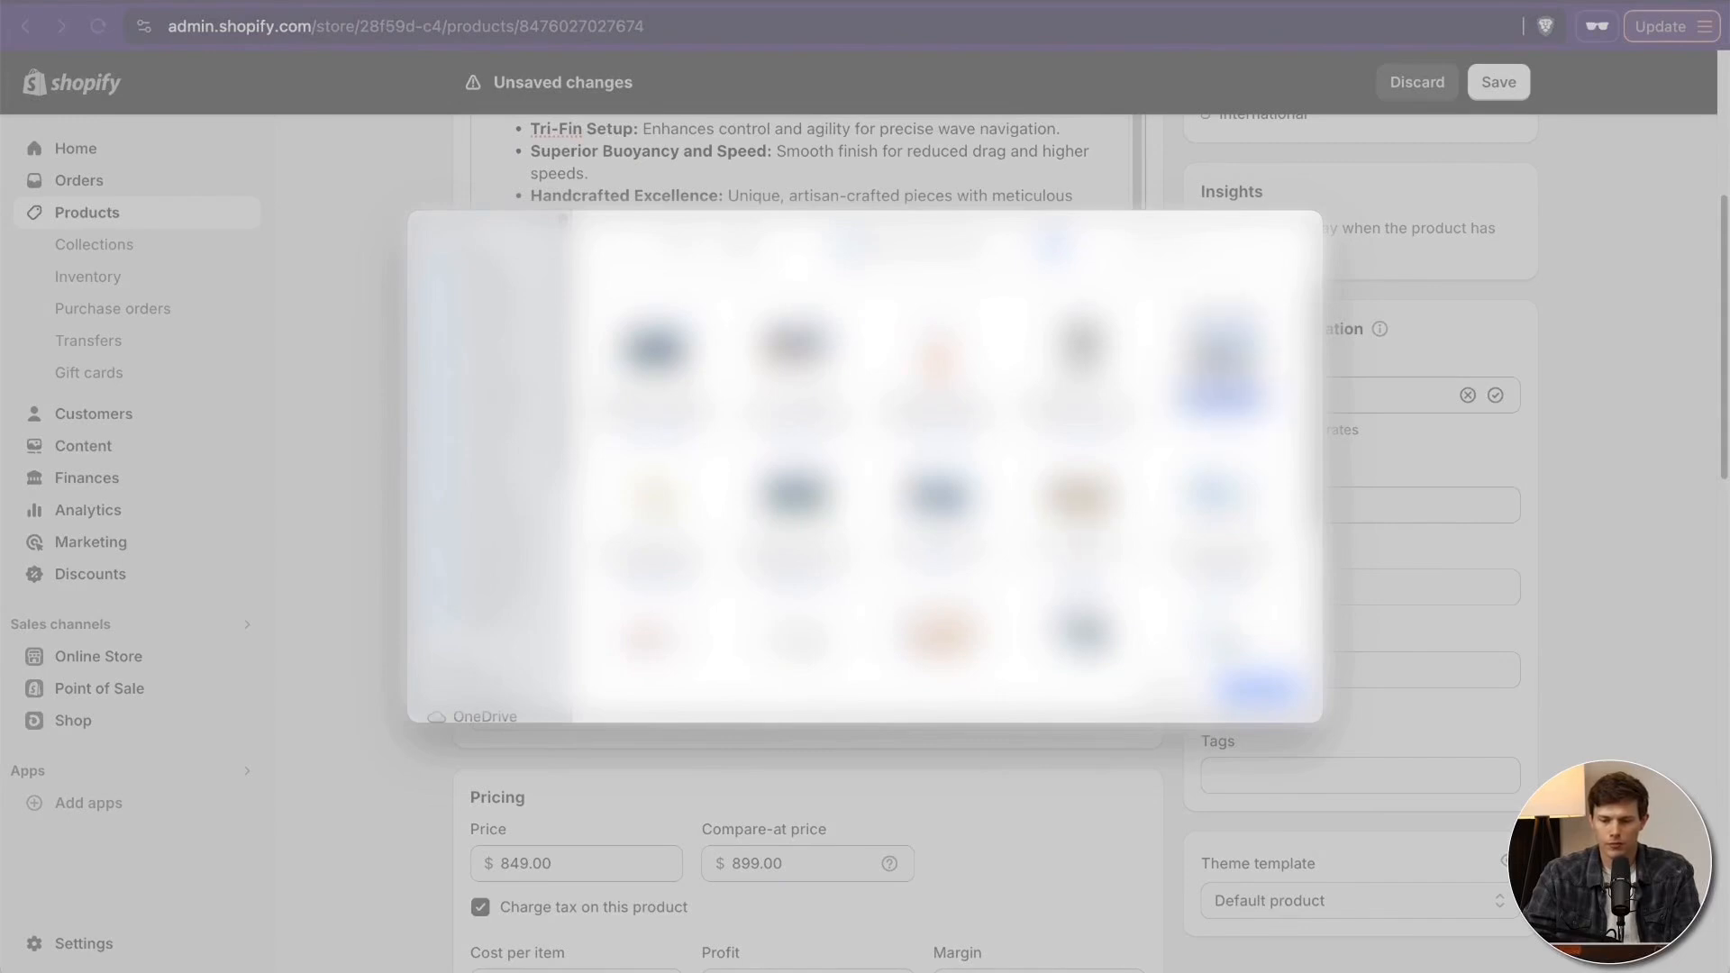
left_click(1080, 500, "super")
left_click(1260, 690)
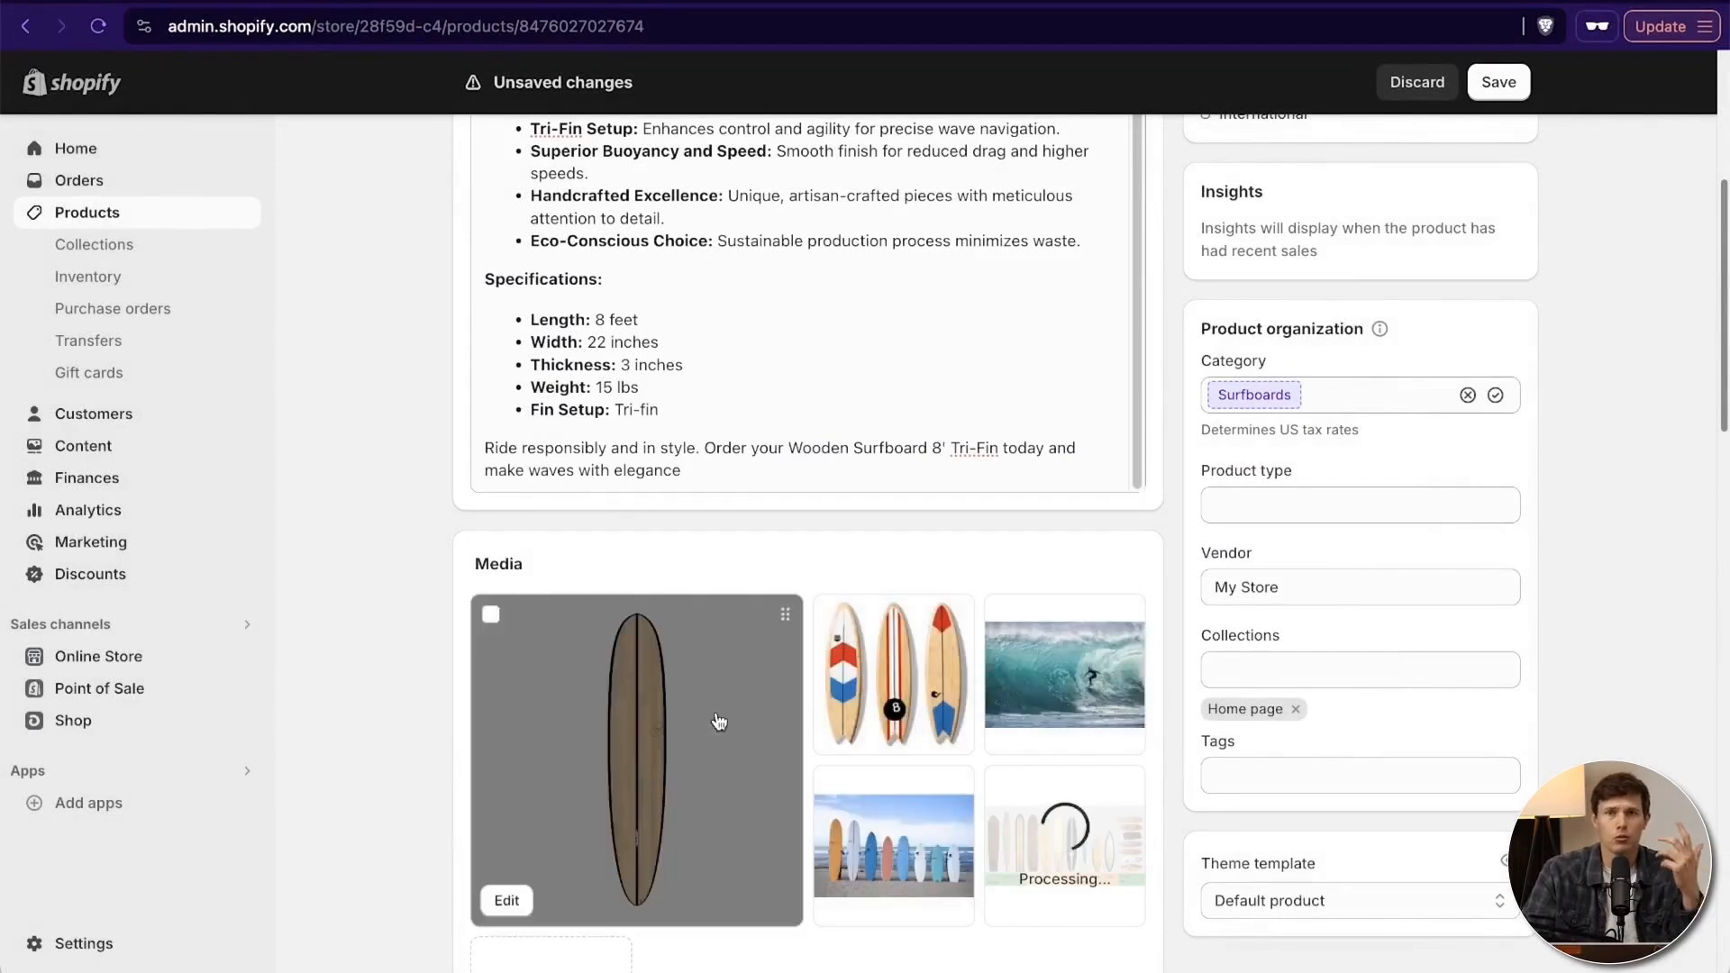
- Reorder the product media so the three patterned surfboards image comes first and the beach surfboard lineup comes second
scroll(717, 721, "down", 3)
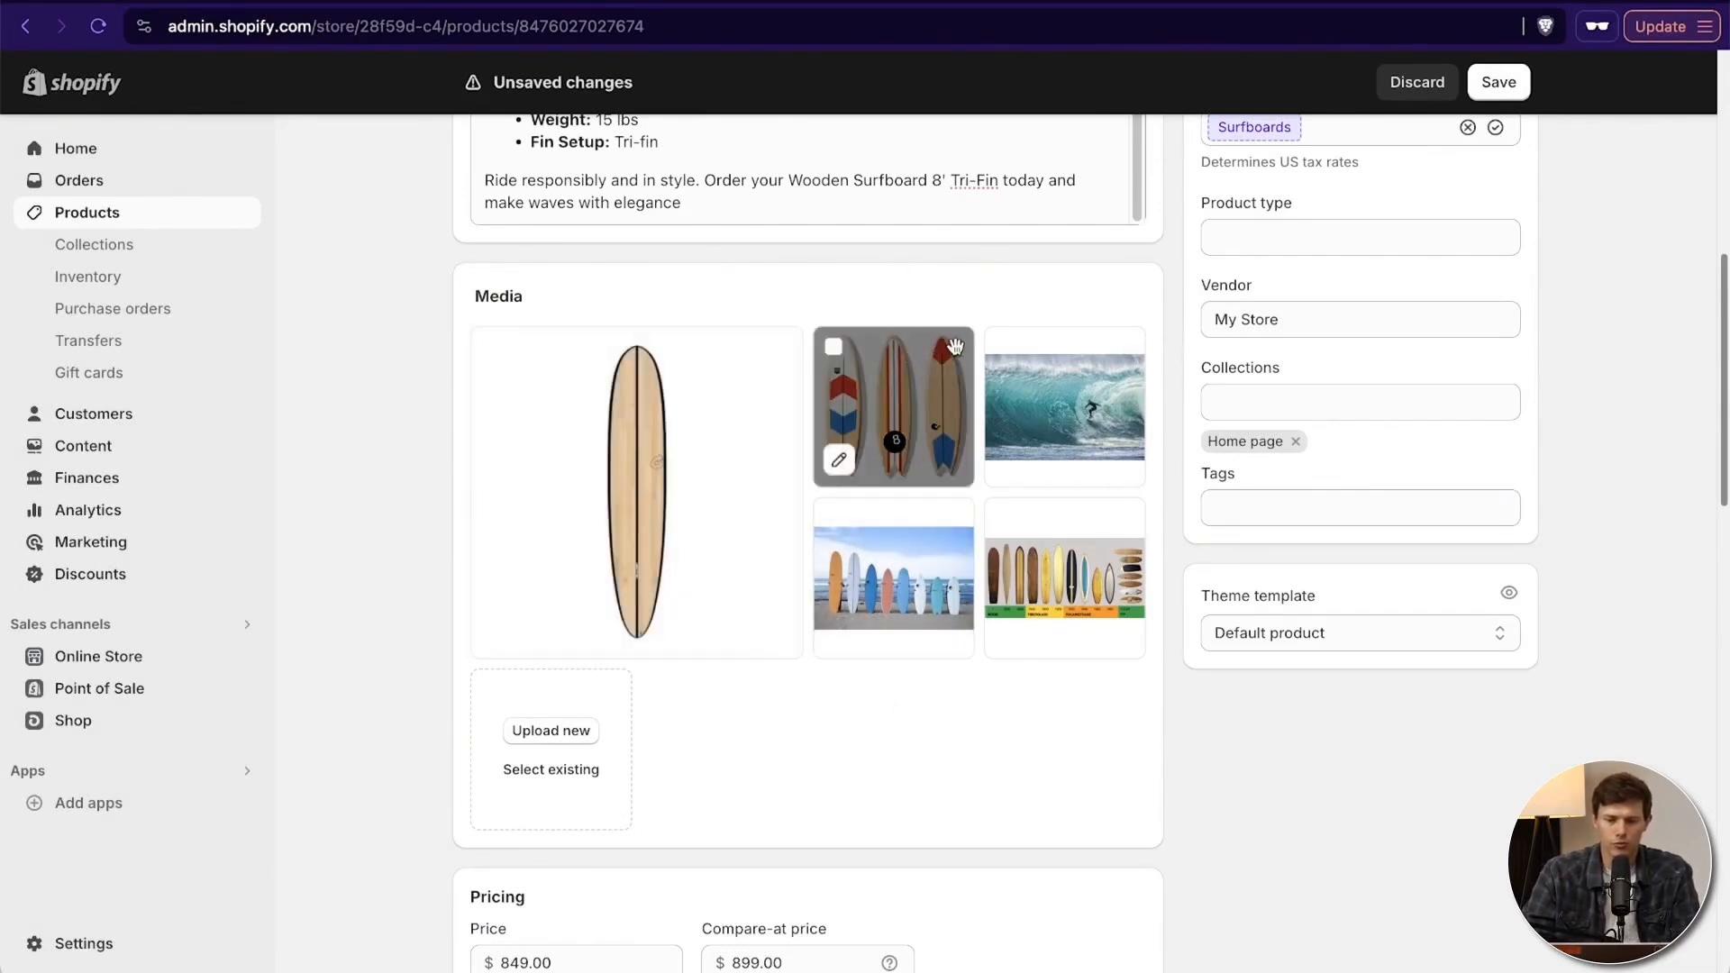
left_click_drag(954, 346, 766, 374)
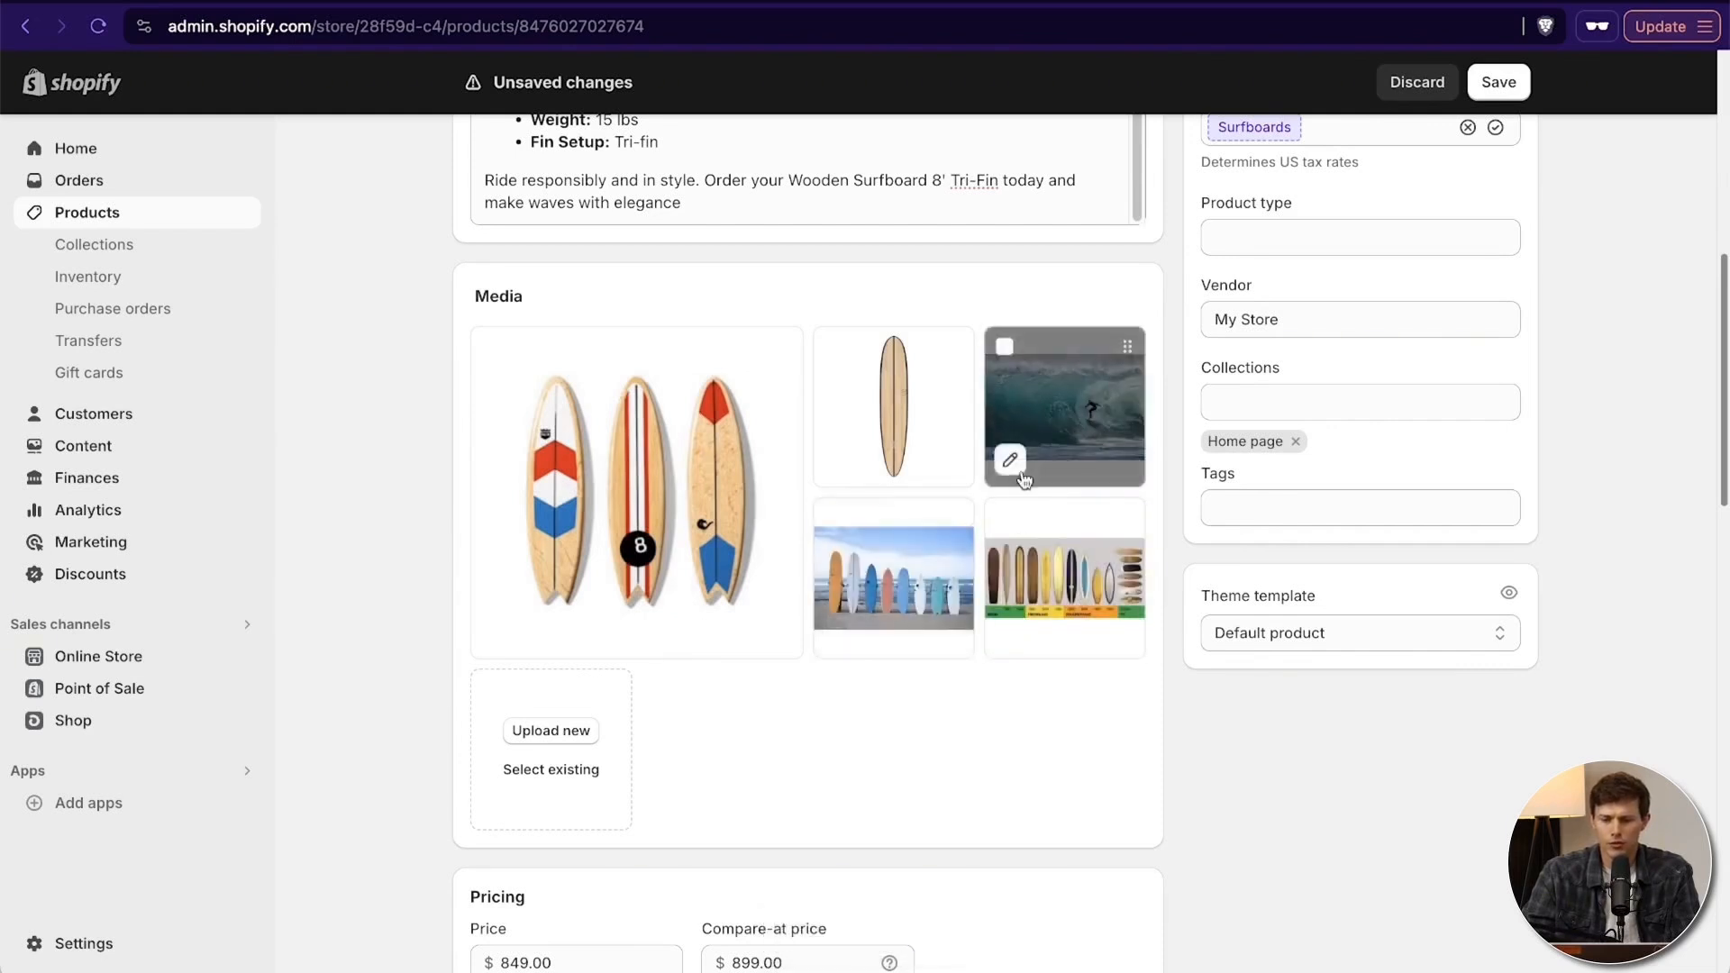
left_click_drag(954, 523, 935, 385)
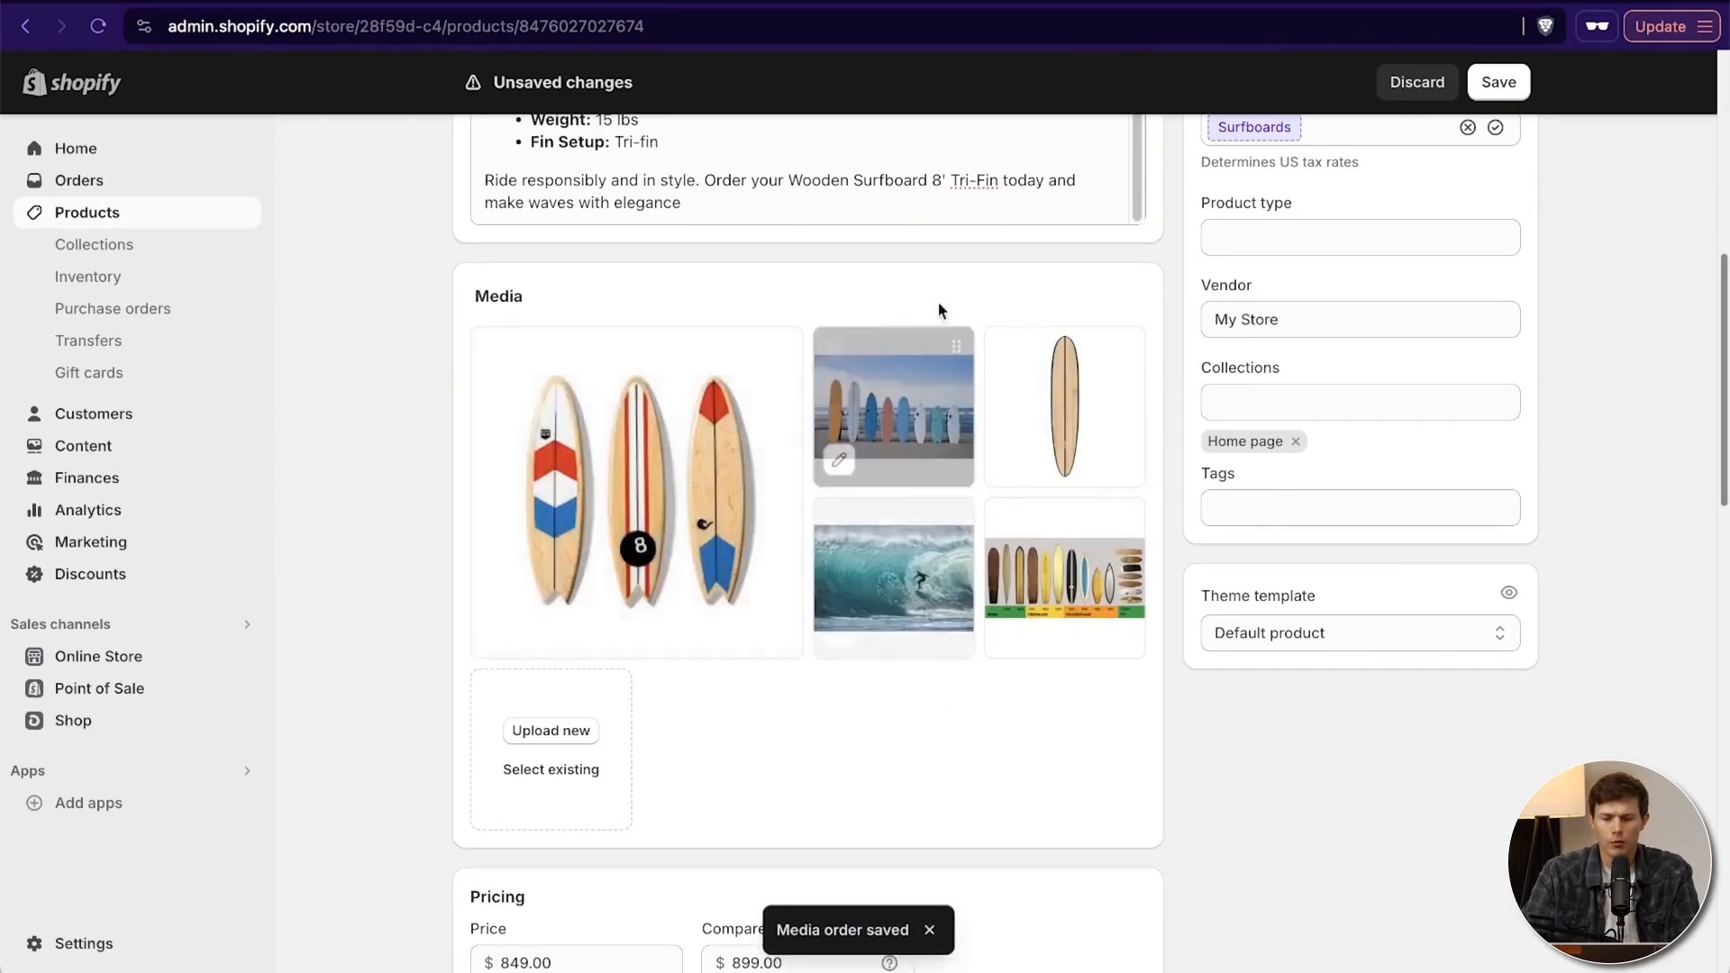
- Set the product's price to $849 and its compare-at price to $899
scroll(976, 592, "down", 1)
scroll(977, 594, "down", 3)
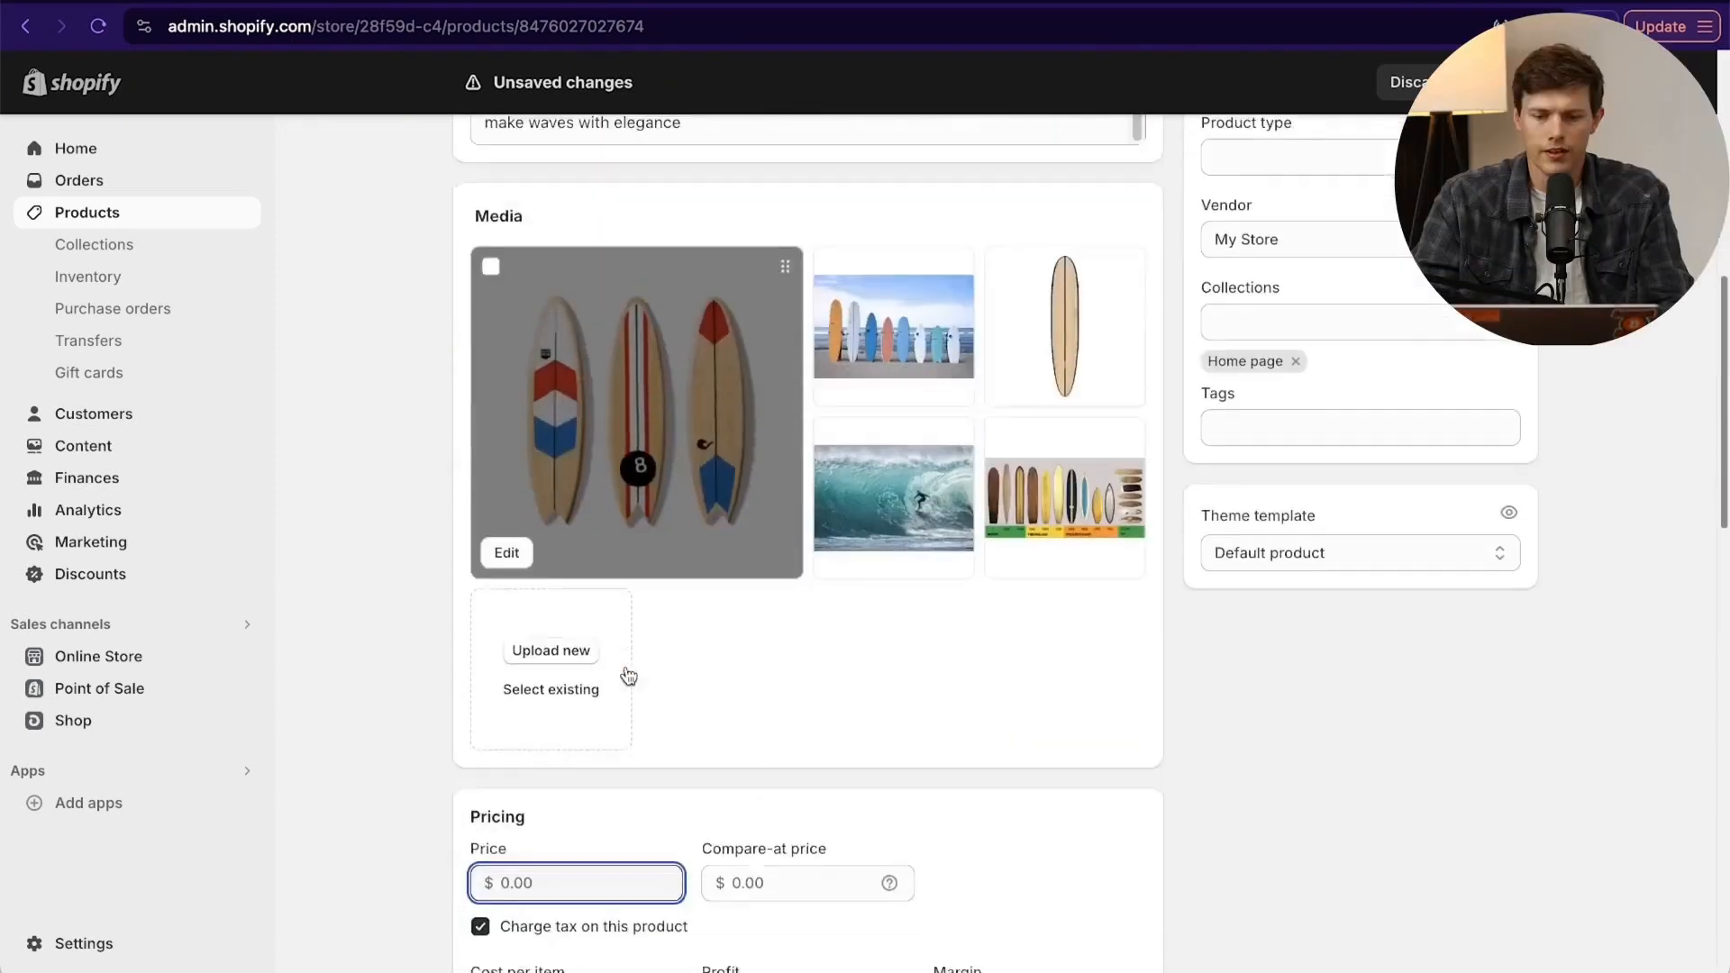
scroll(578, 704, "down", 2)
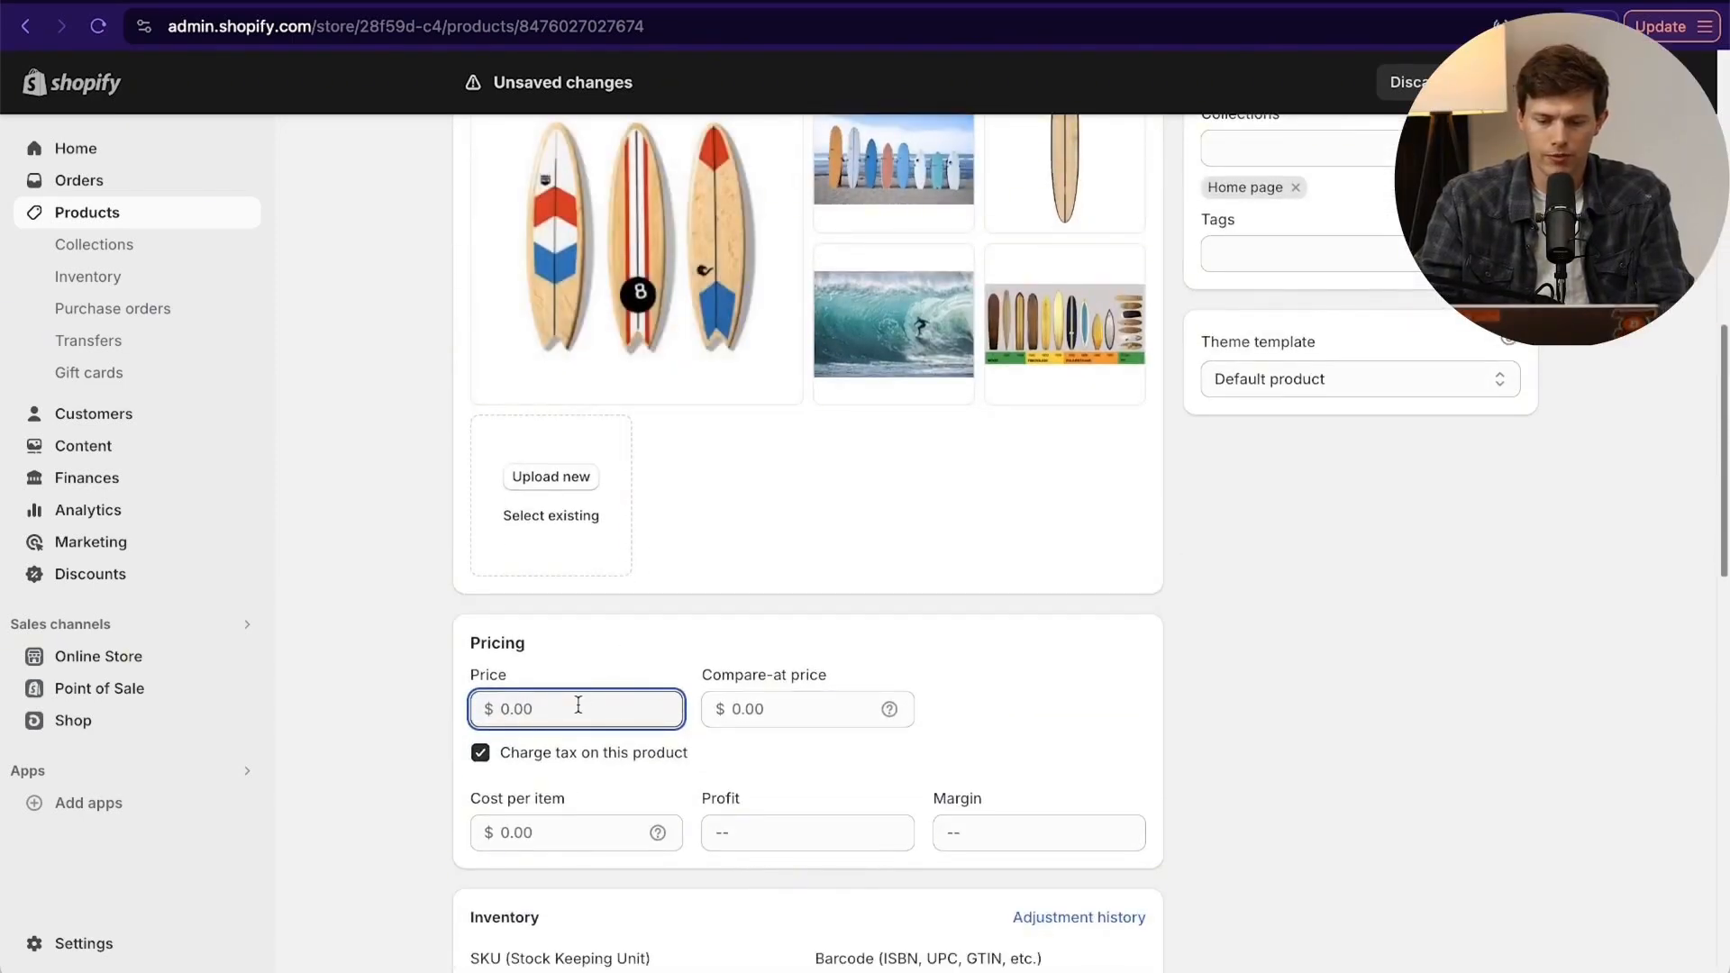
type("849")
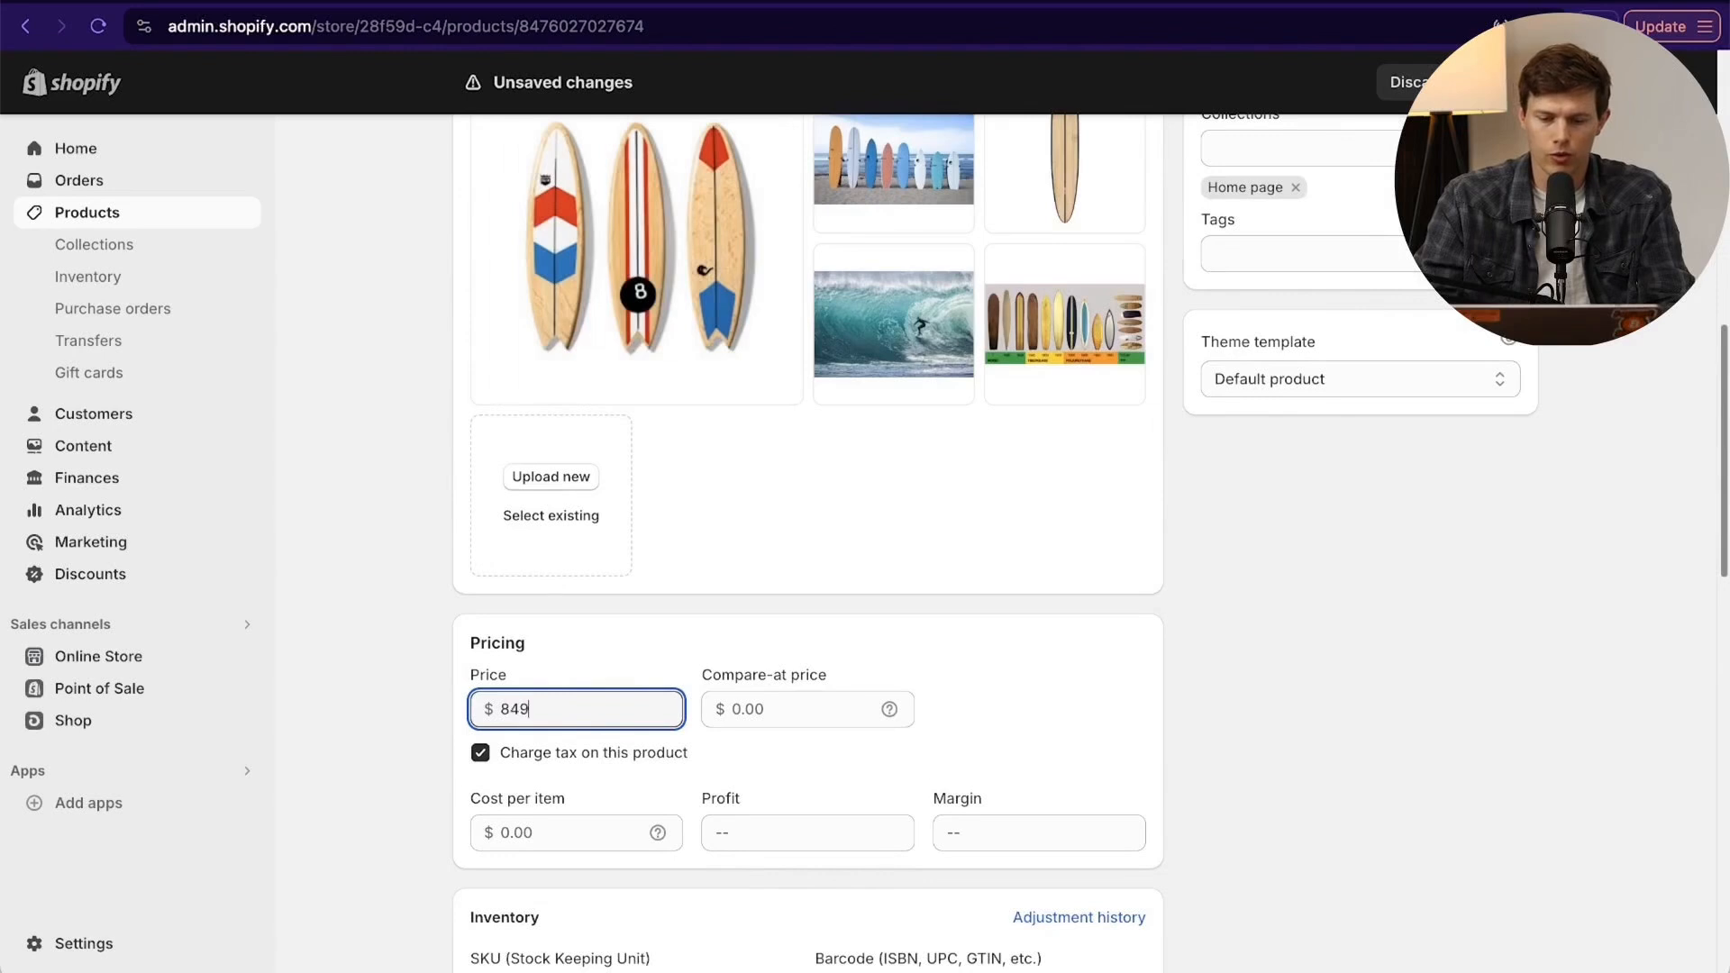
left_click(773, 714)
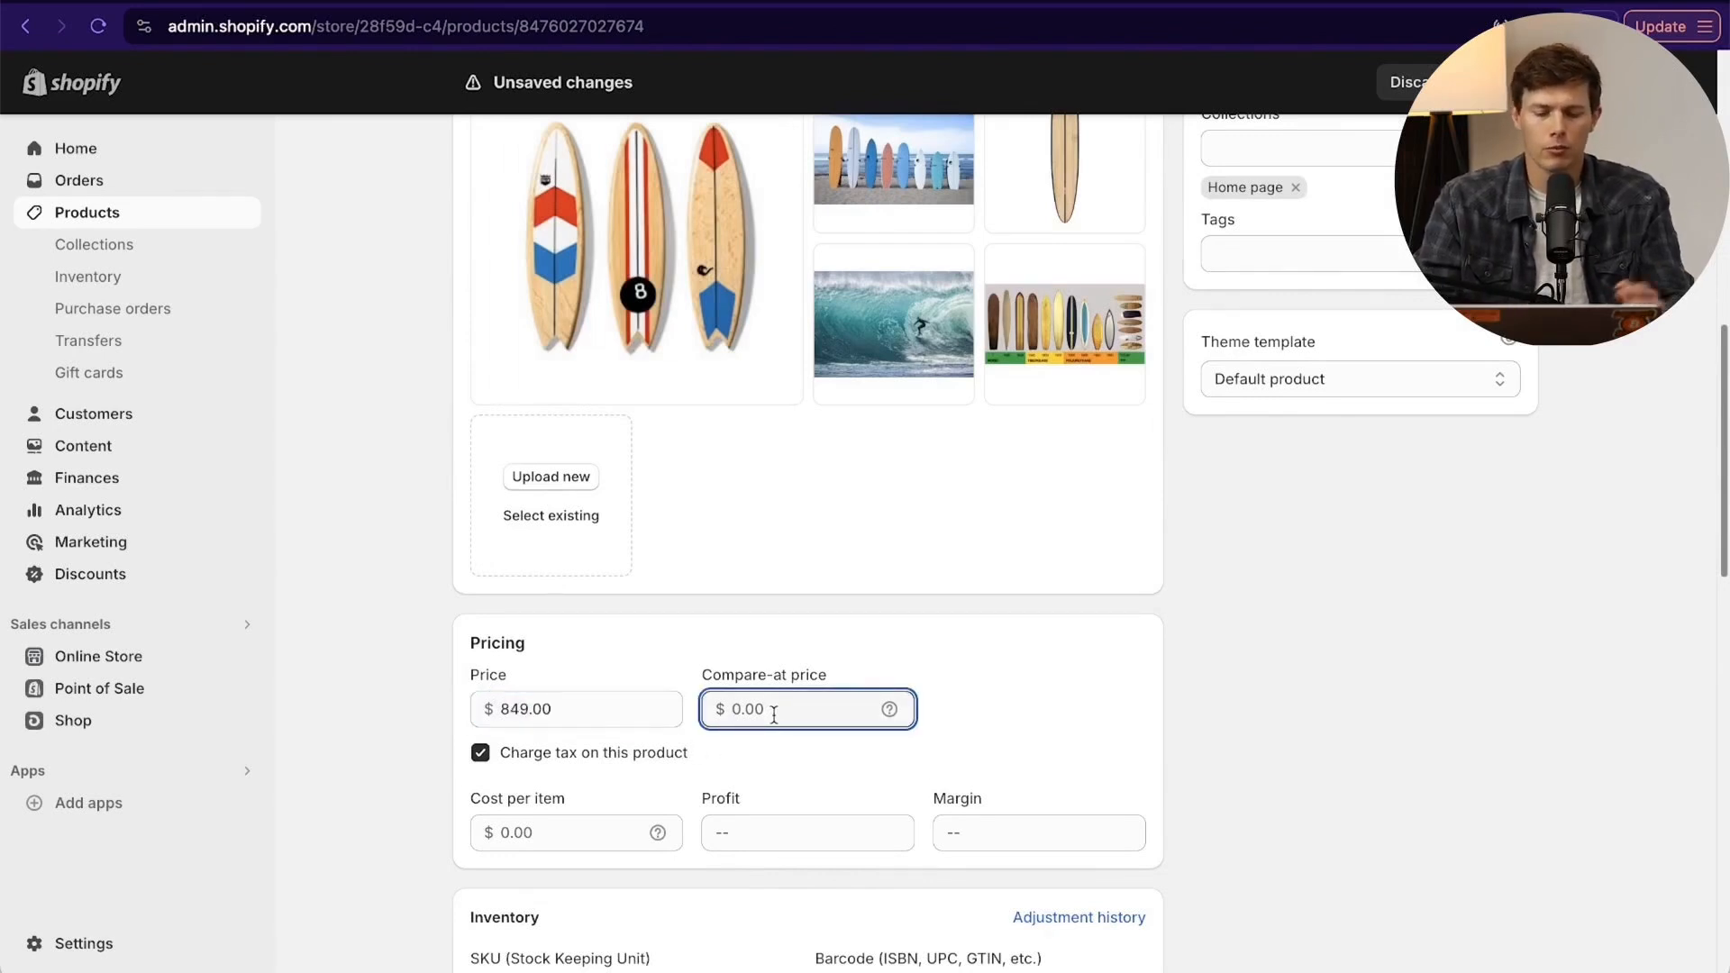
type("899")
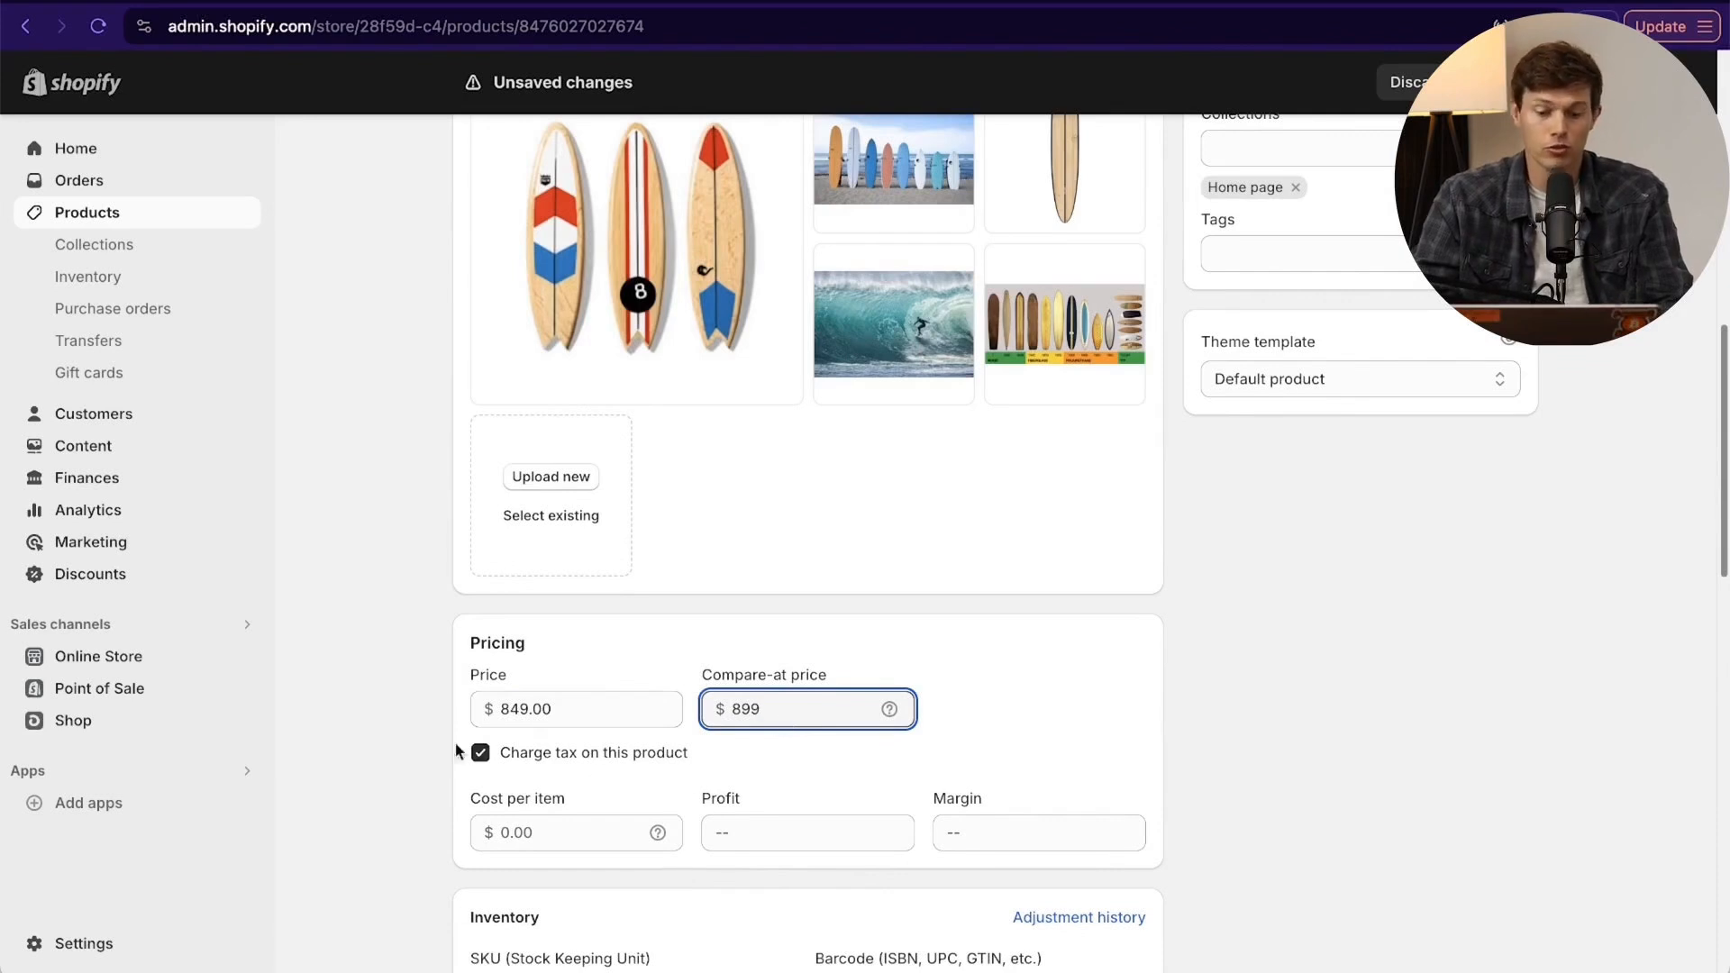
- Set the product's cost per item to $357
scroll(612, 761, "down", 3)
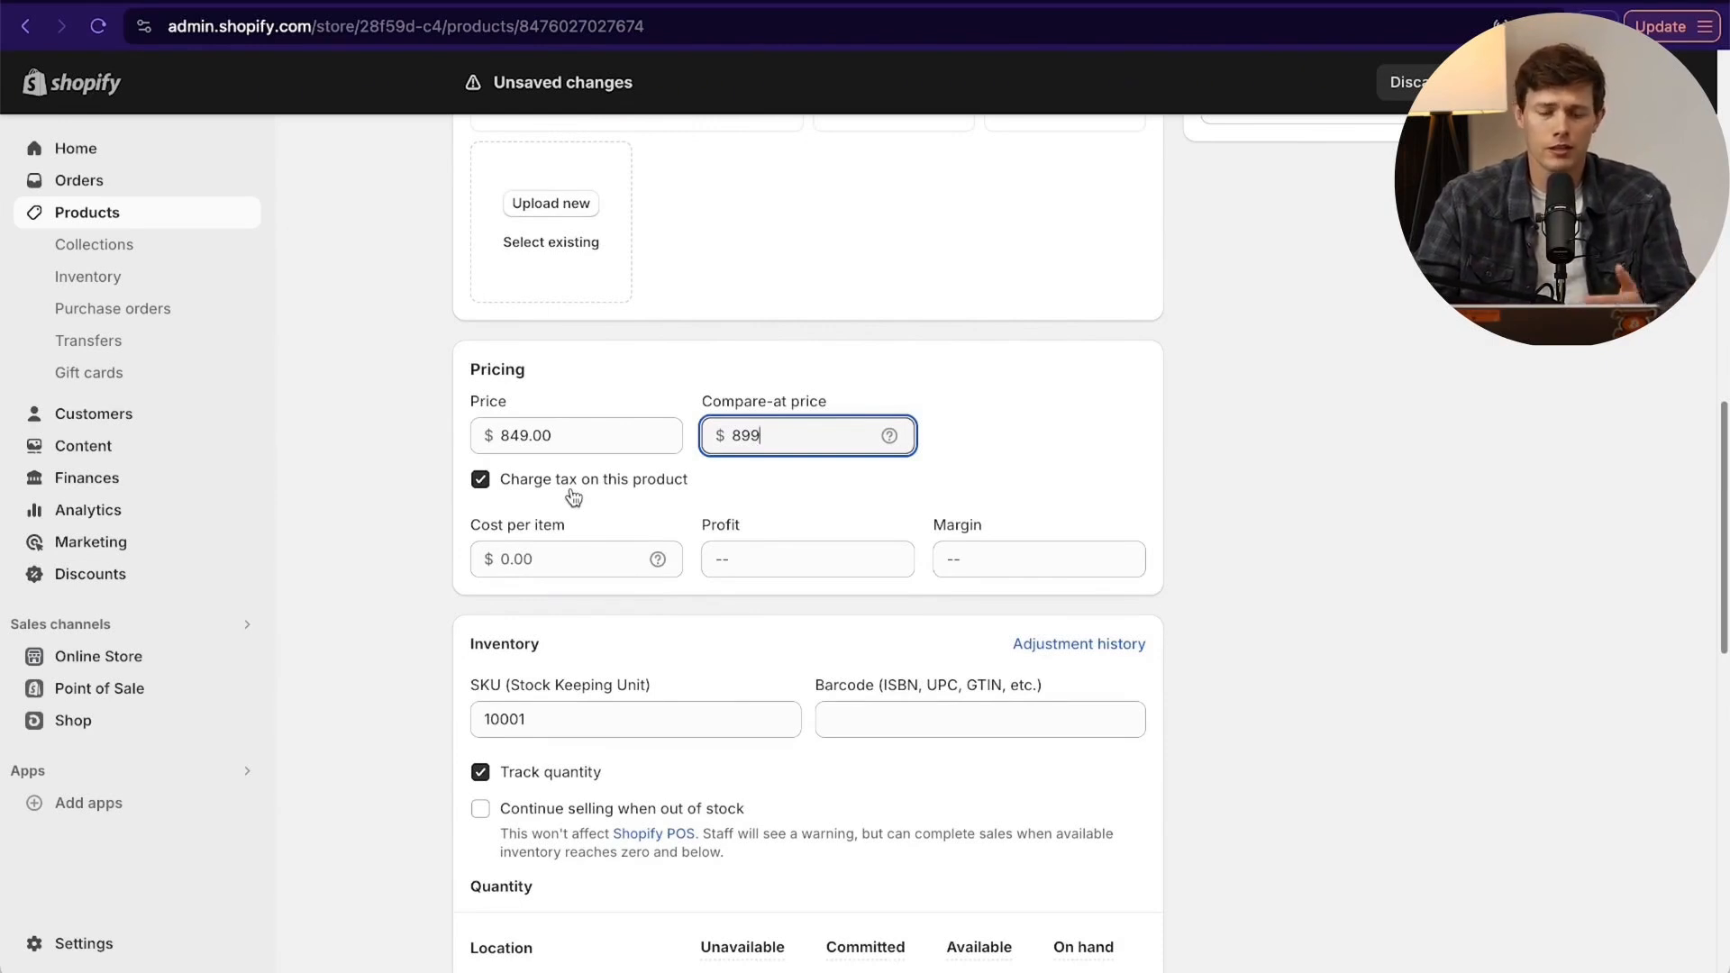
left_click(546, 555)
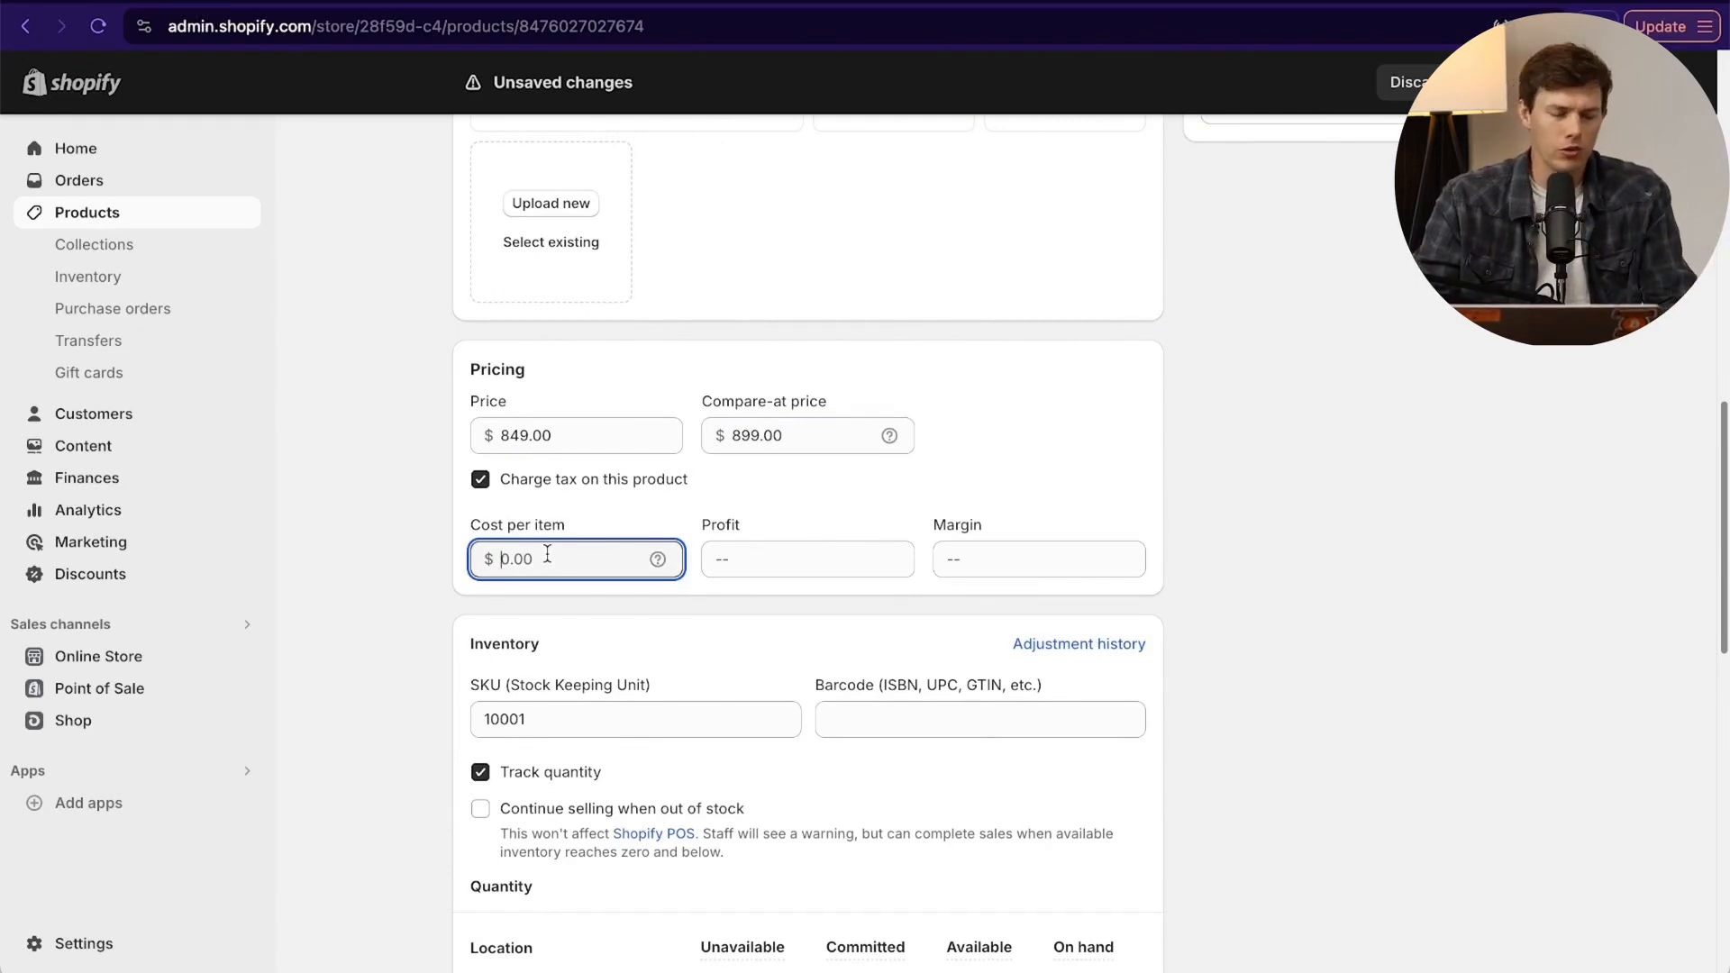
type("357")
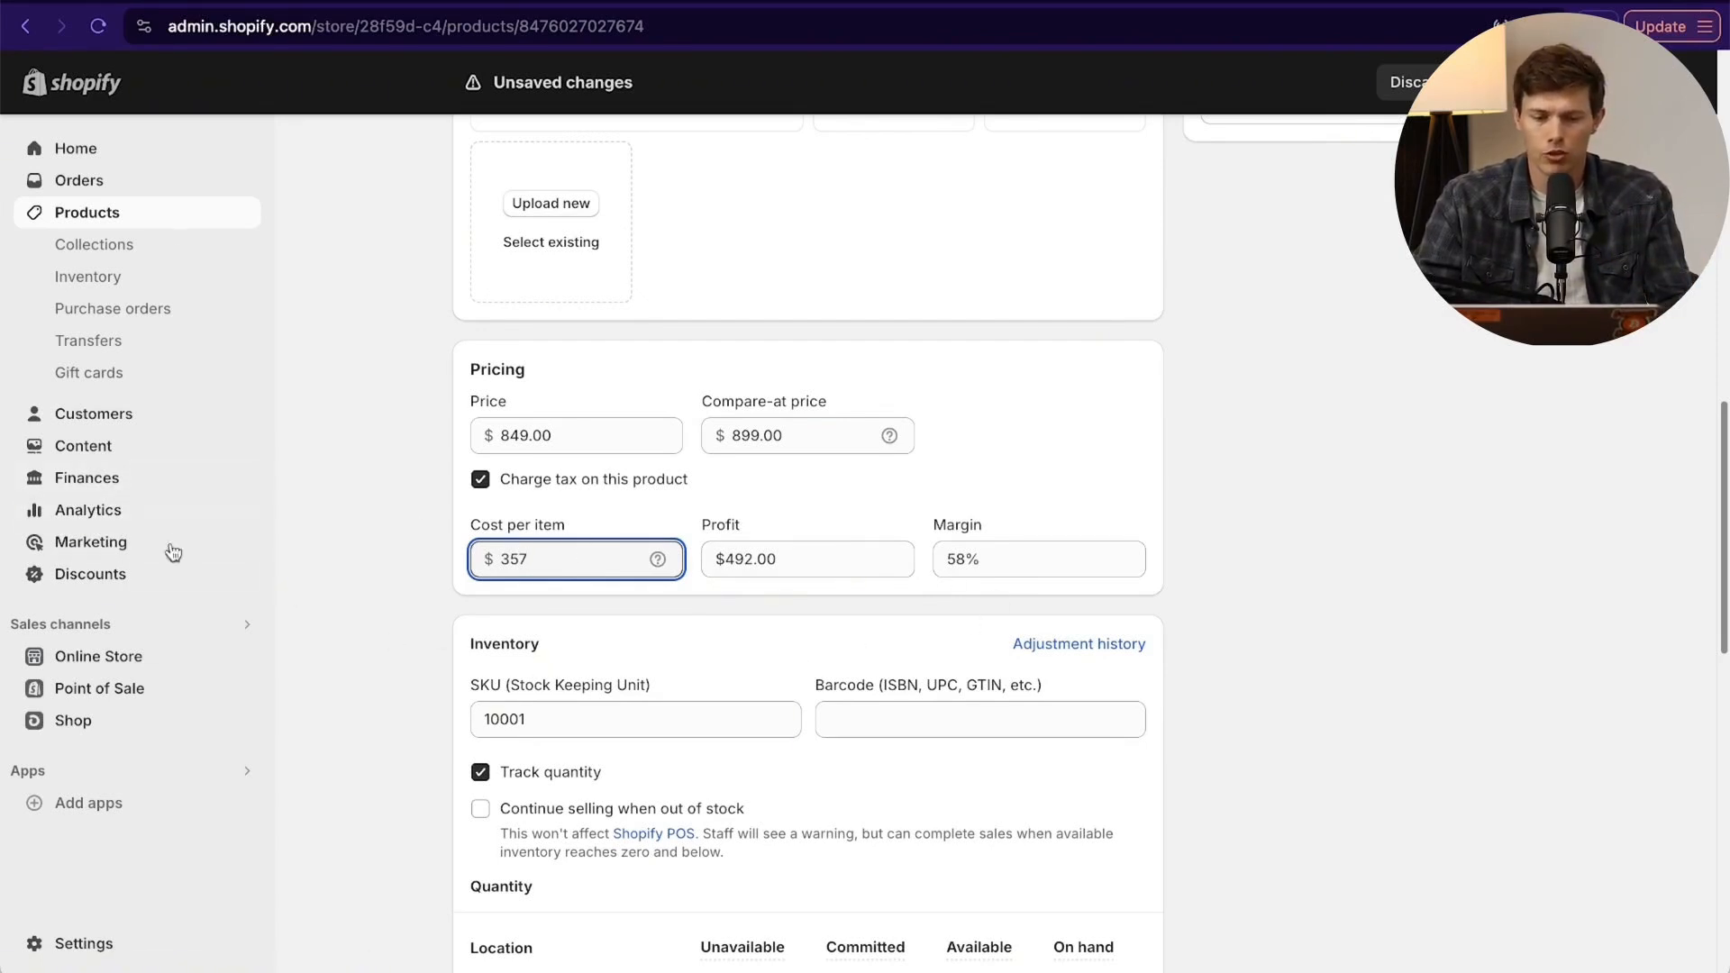
- Review the product's SKU and the adjustment options for its available quantity, leaving the stock values as they are
scroll(949, 620, "down", 5)
left_click(678, 482)
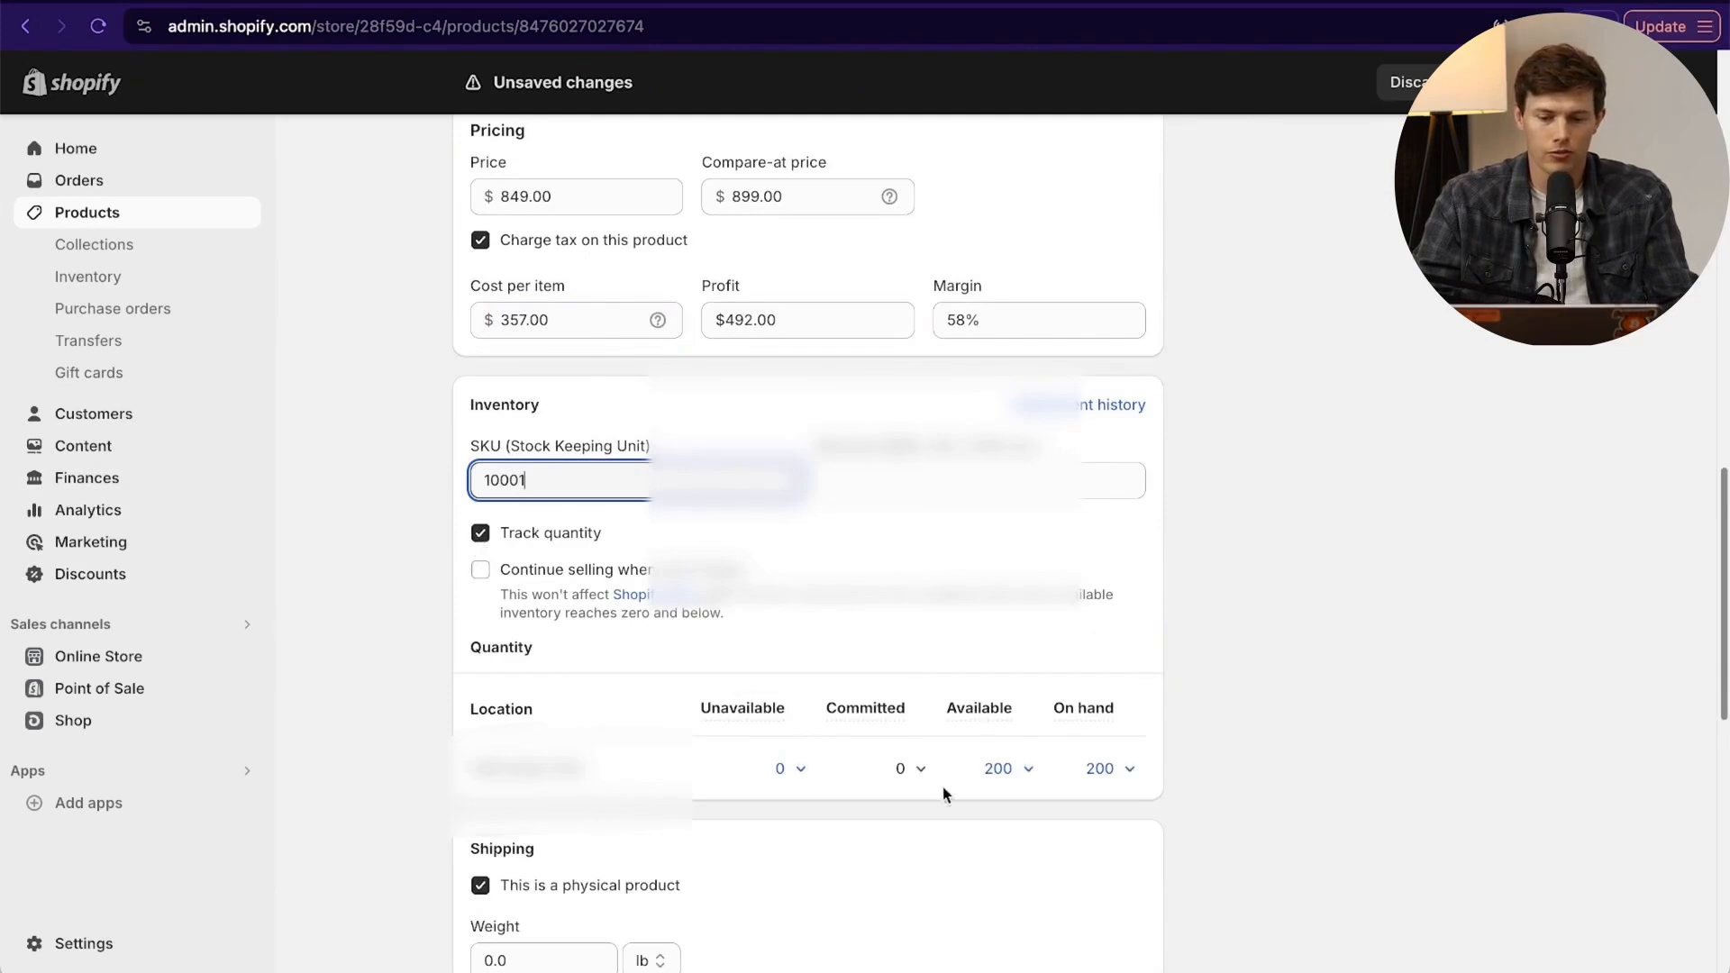
left_click(997, 772)
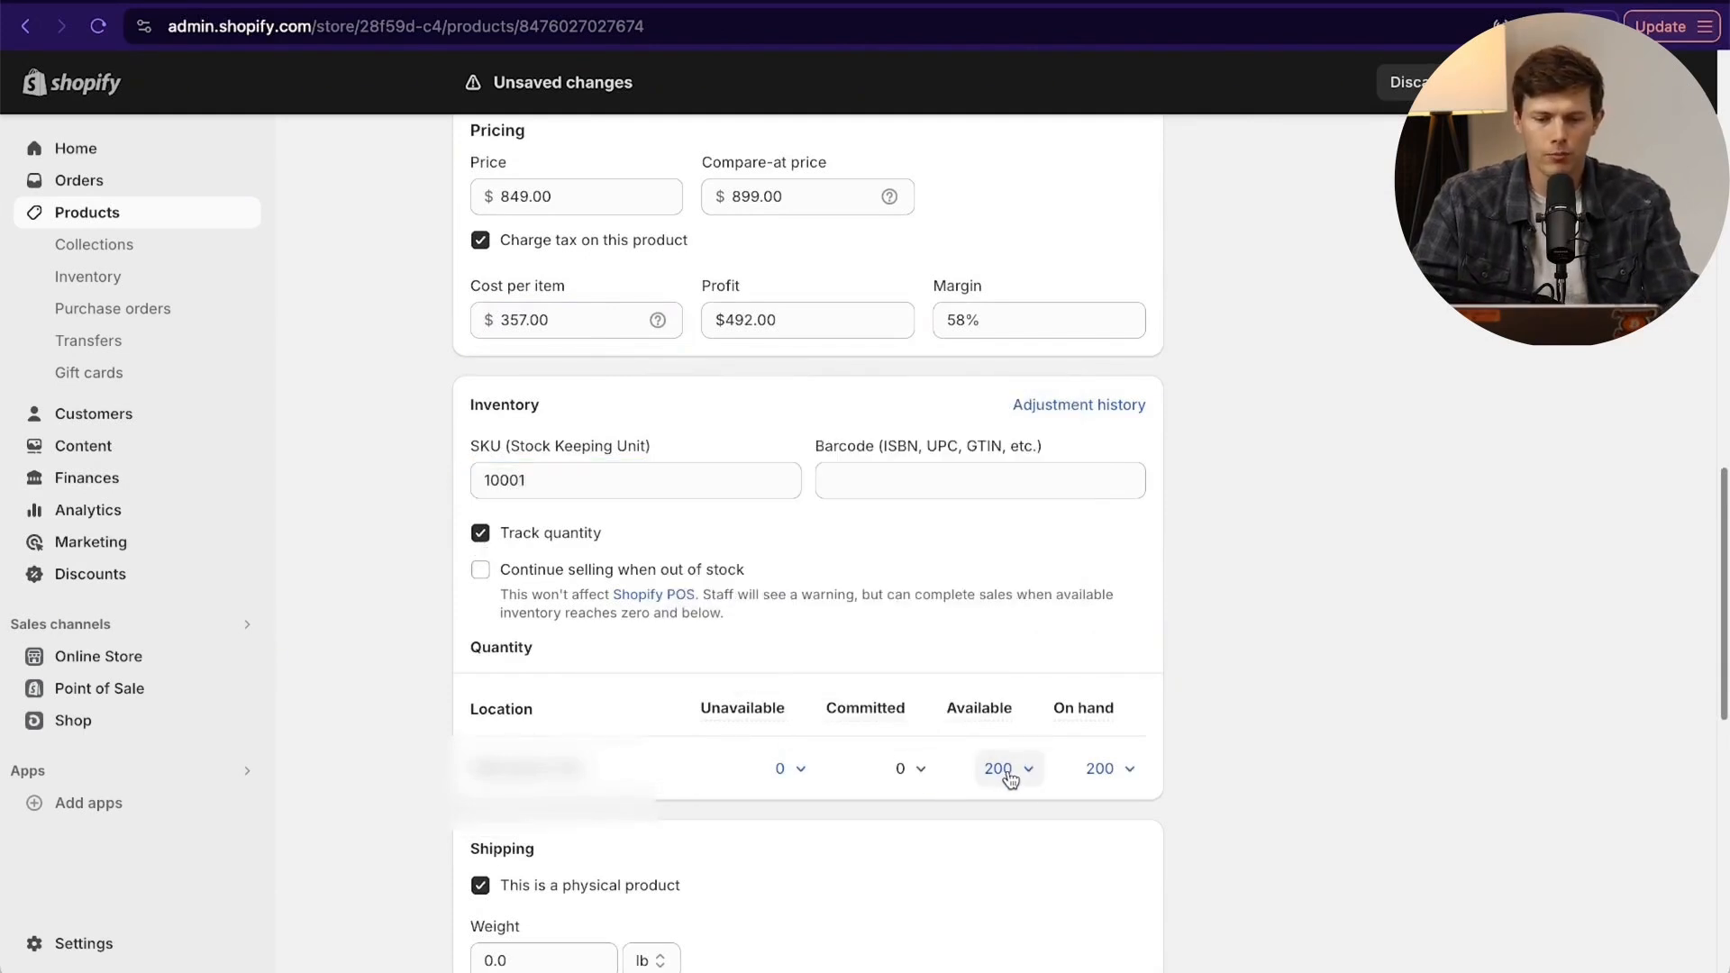
left_click(1008, 774)
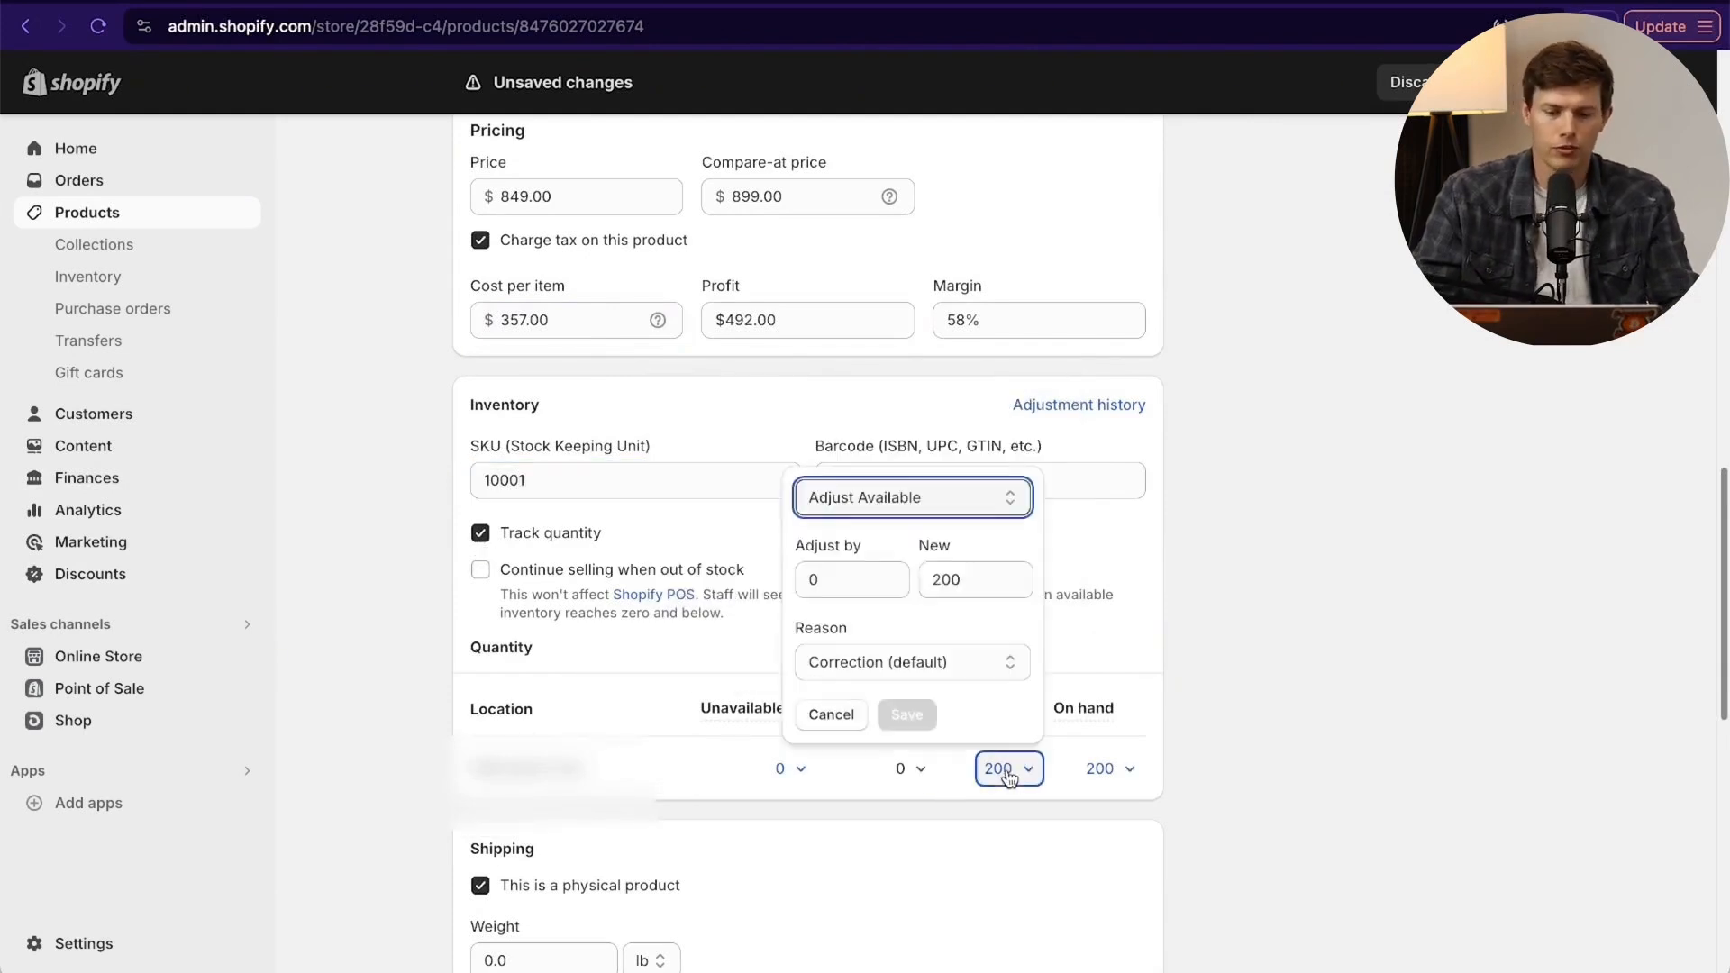
left_click(1197, 560)
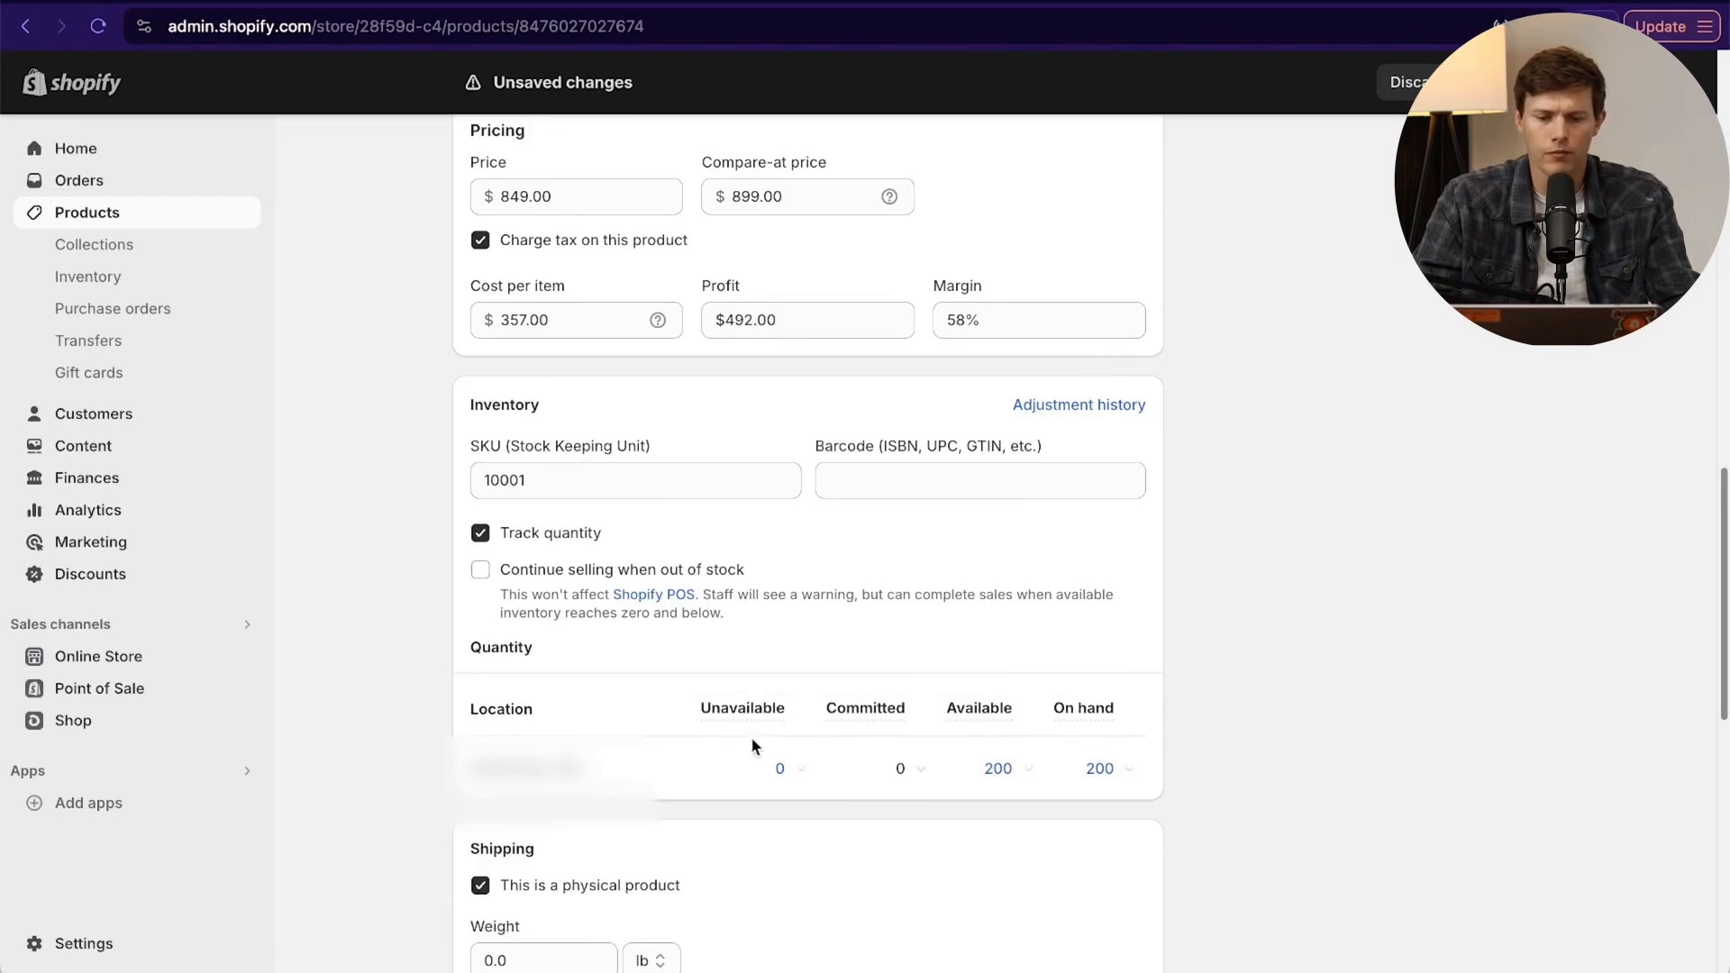
- Add 2 units to the product's unavailable inventory as damaged and save the adjustment
left_click(792, 773)
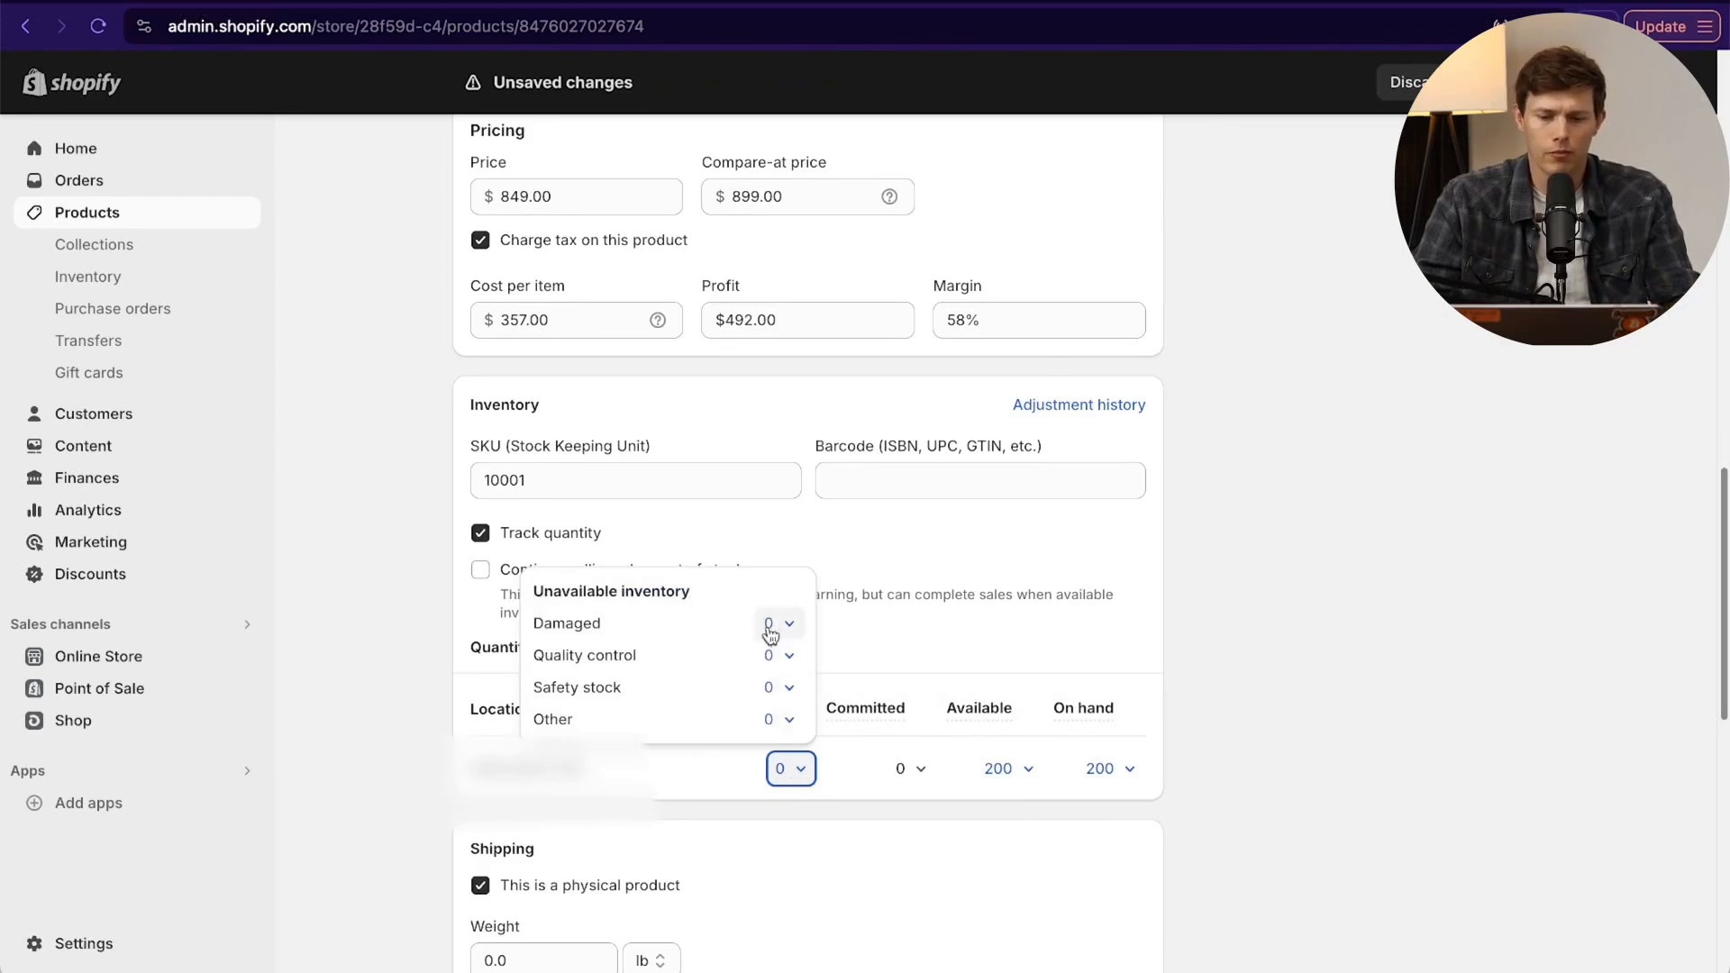
left_click(773, 622)
left_click(785, 668)
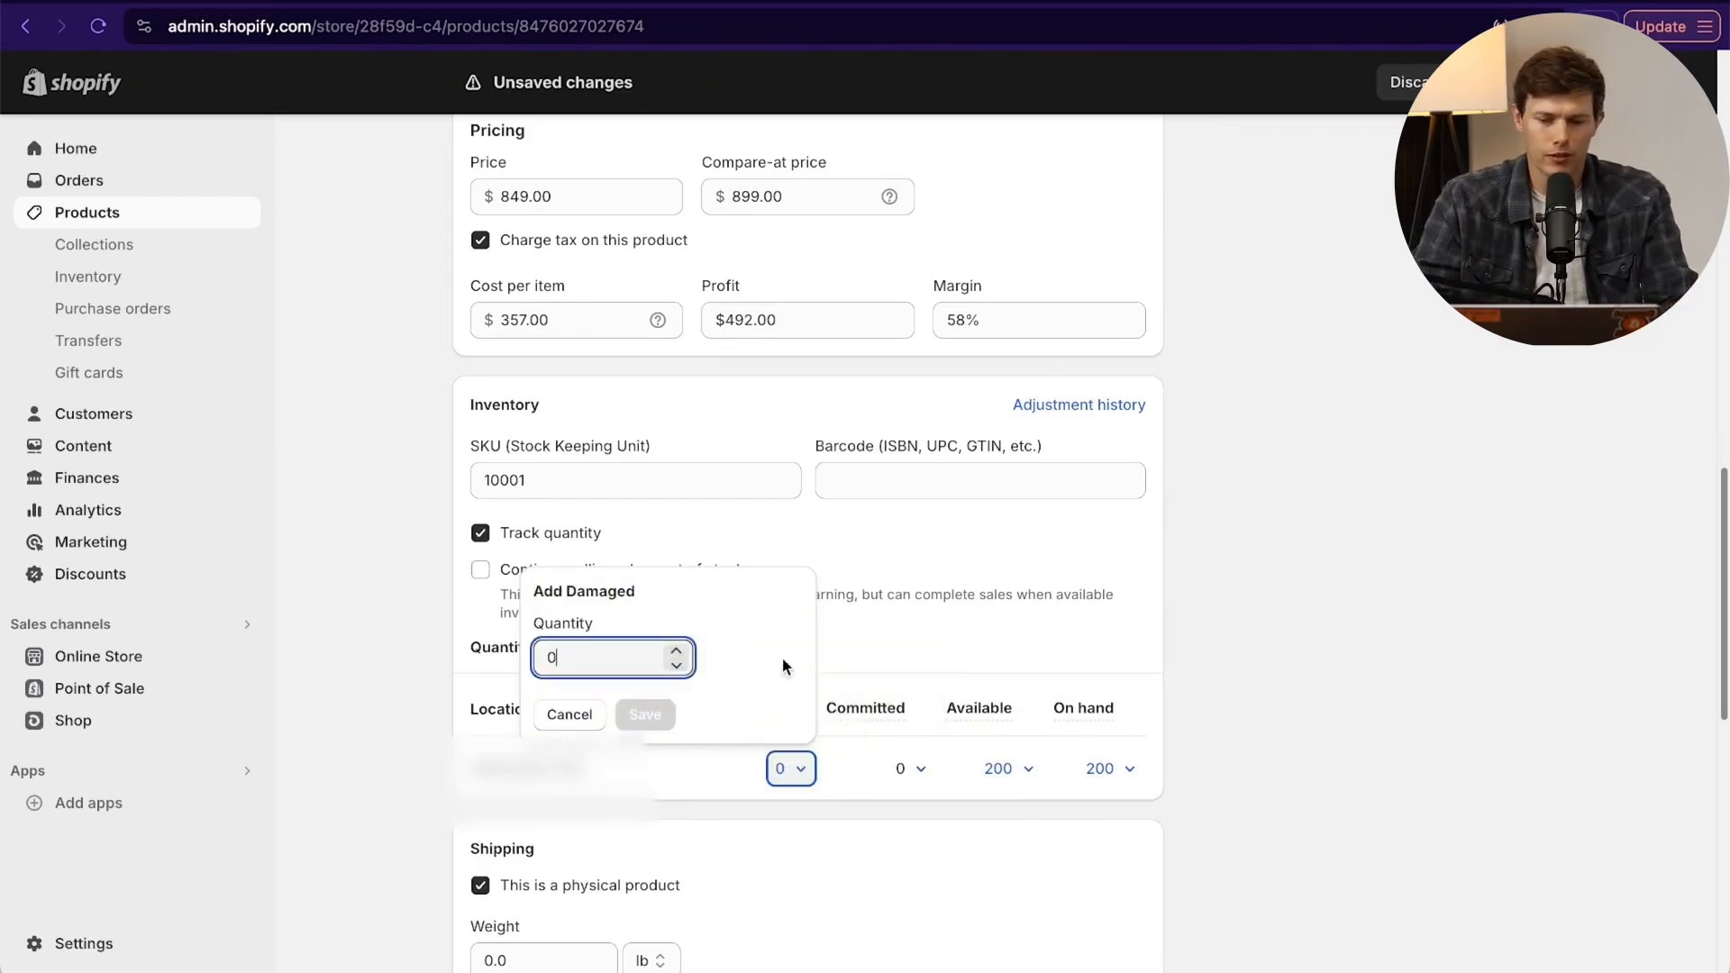
key("BackSpace")
type("2")
left_click(652, 721)
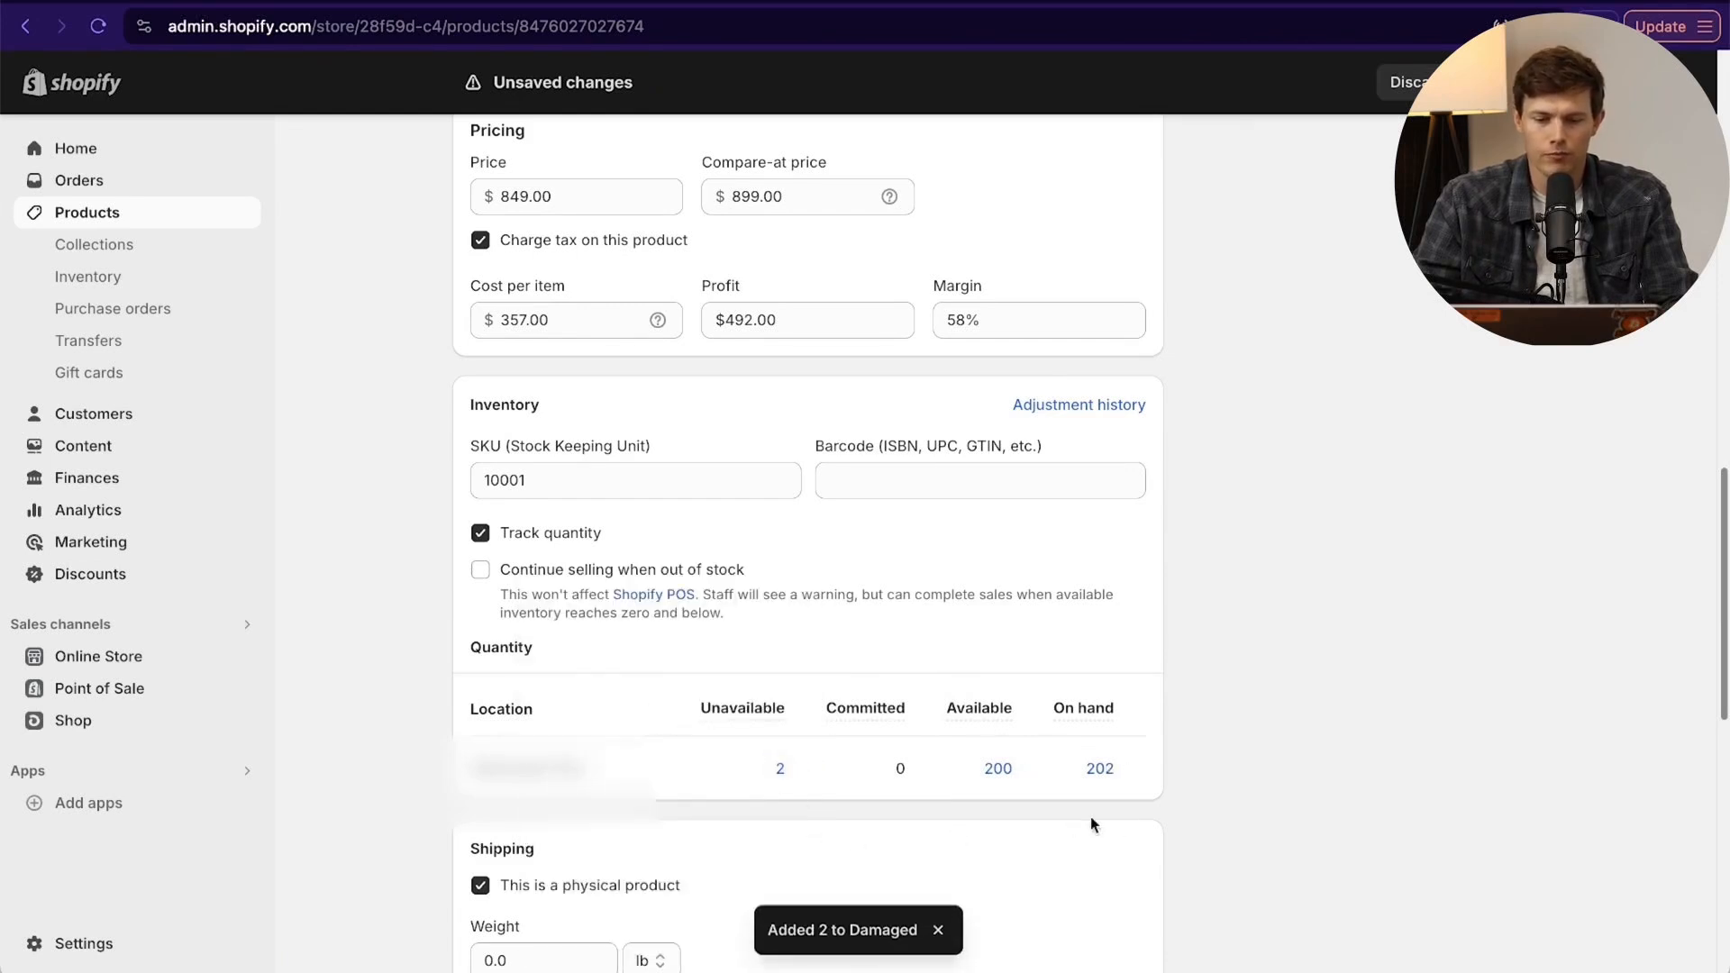
- Set the product's shipping weight to 15 lb and check it against the weight specification in the description
mouse_move(1137, 786)
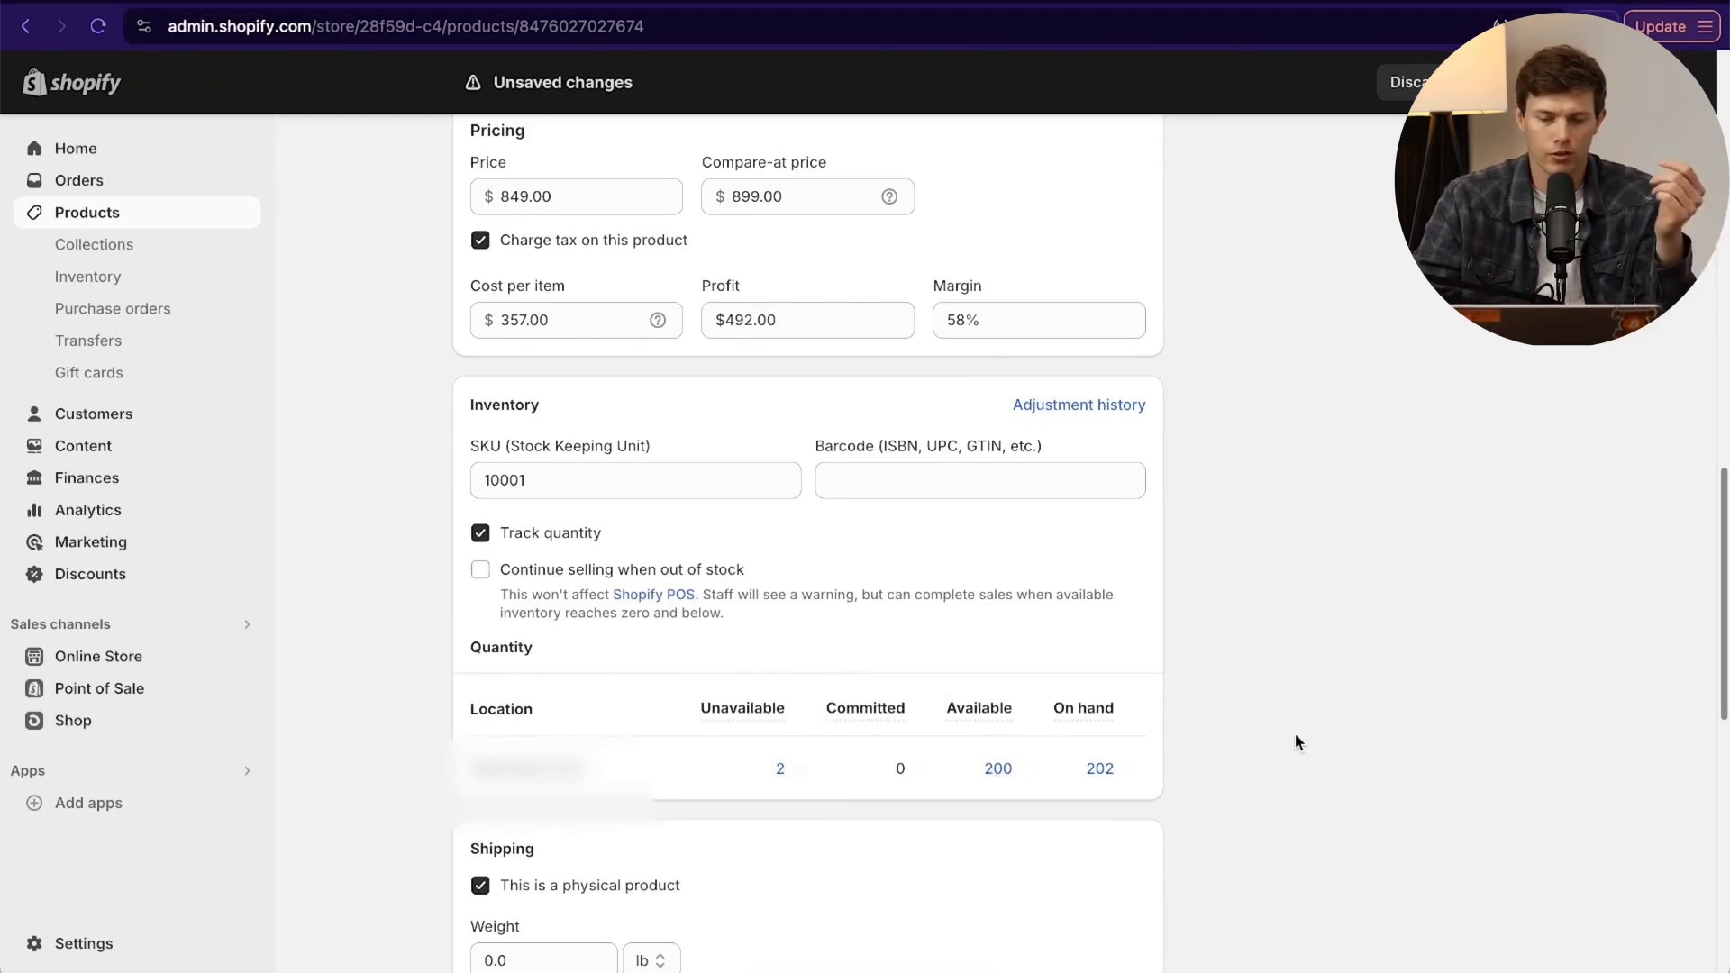
scroll(1297, 742, "down", 6)
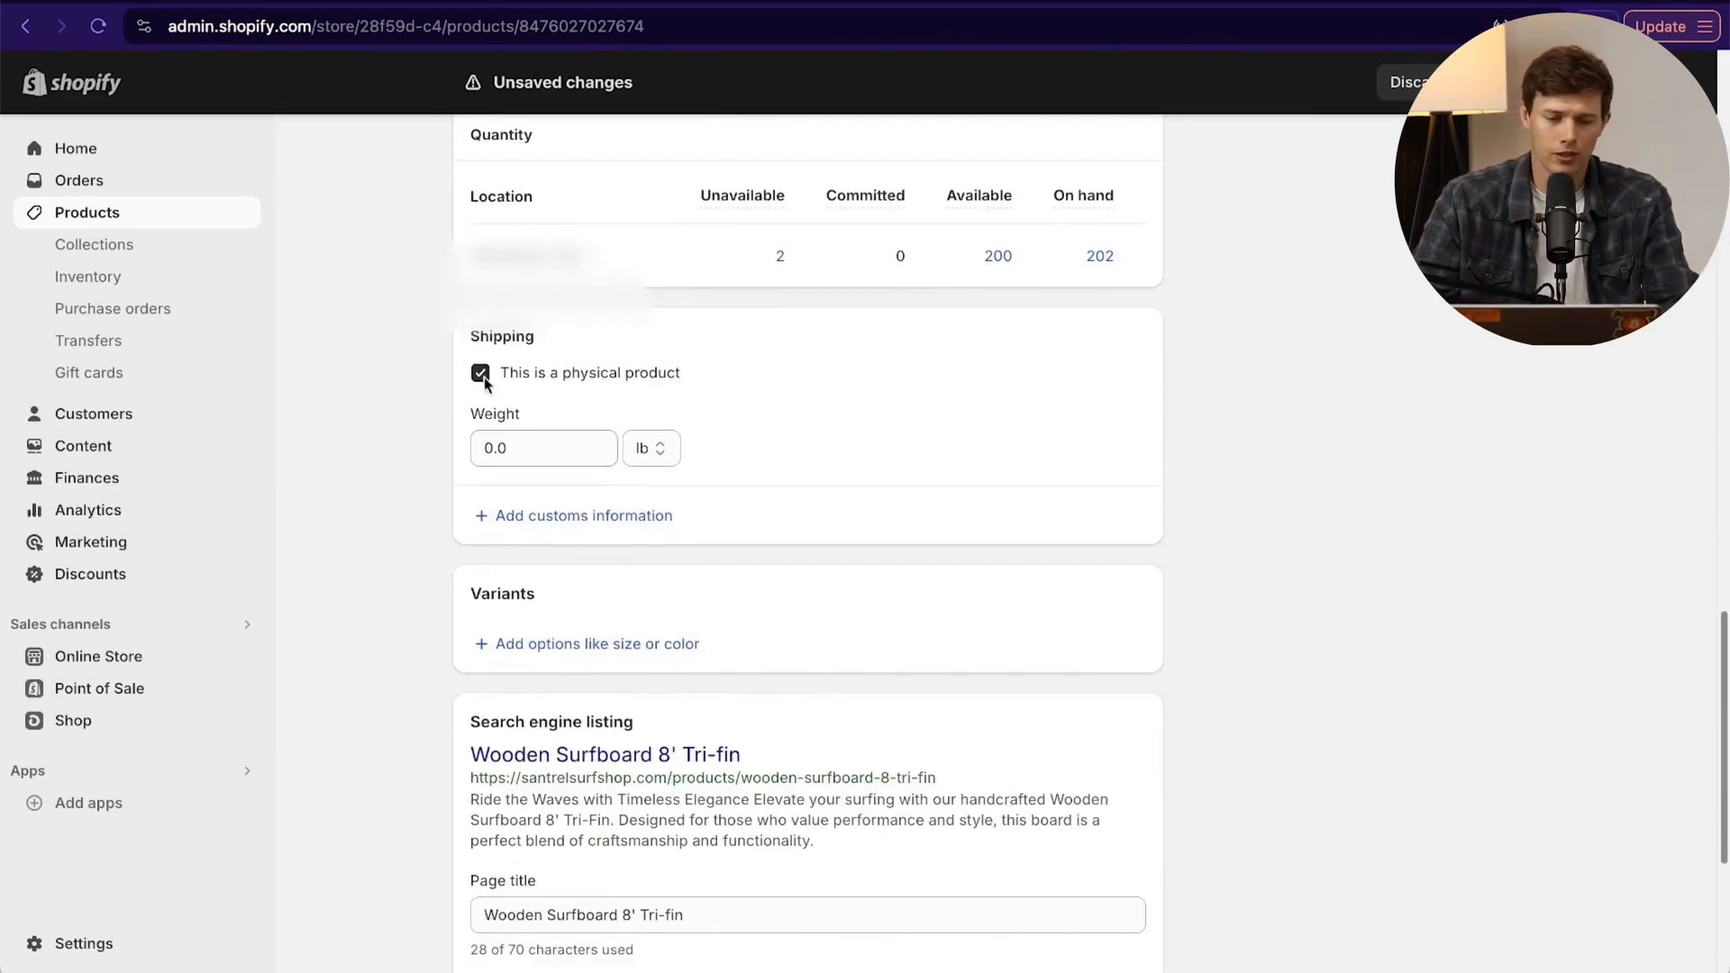
left_click(487, 448)
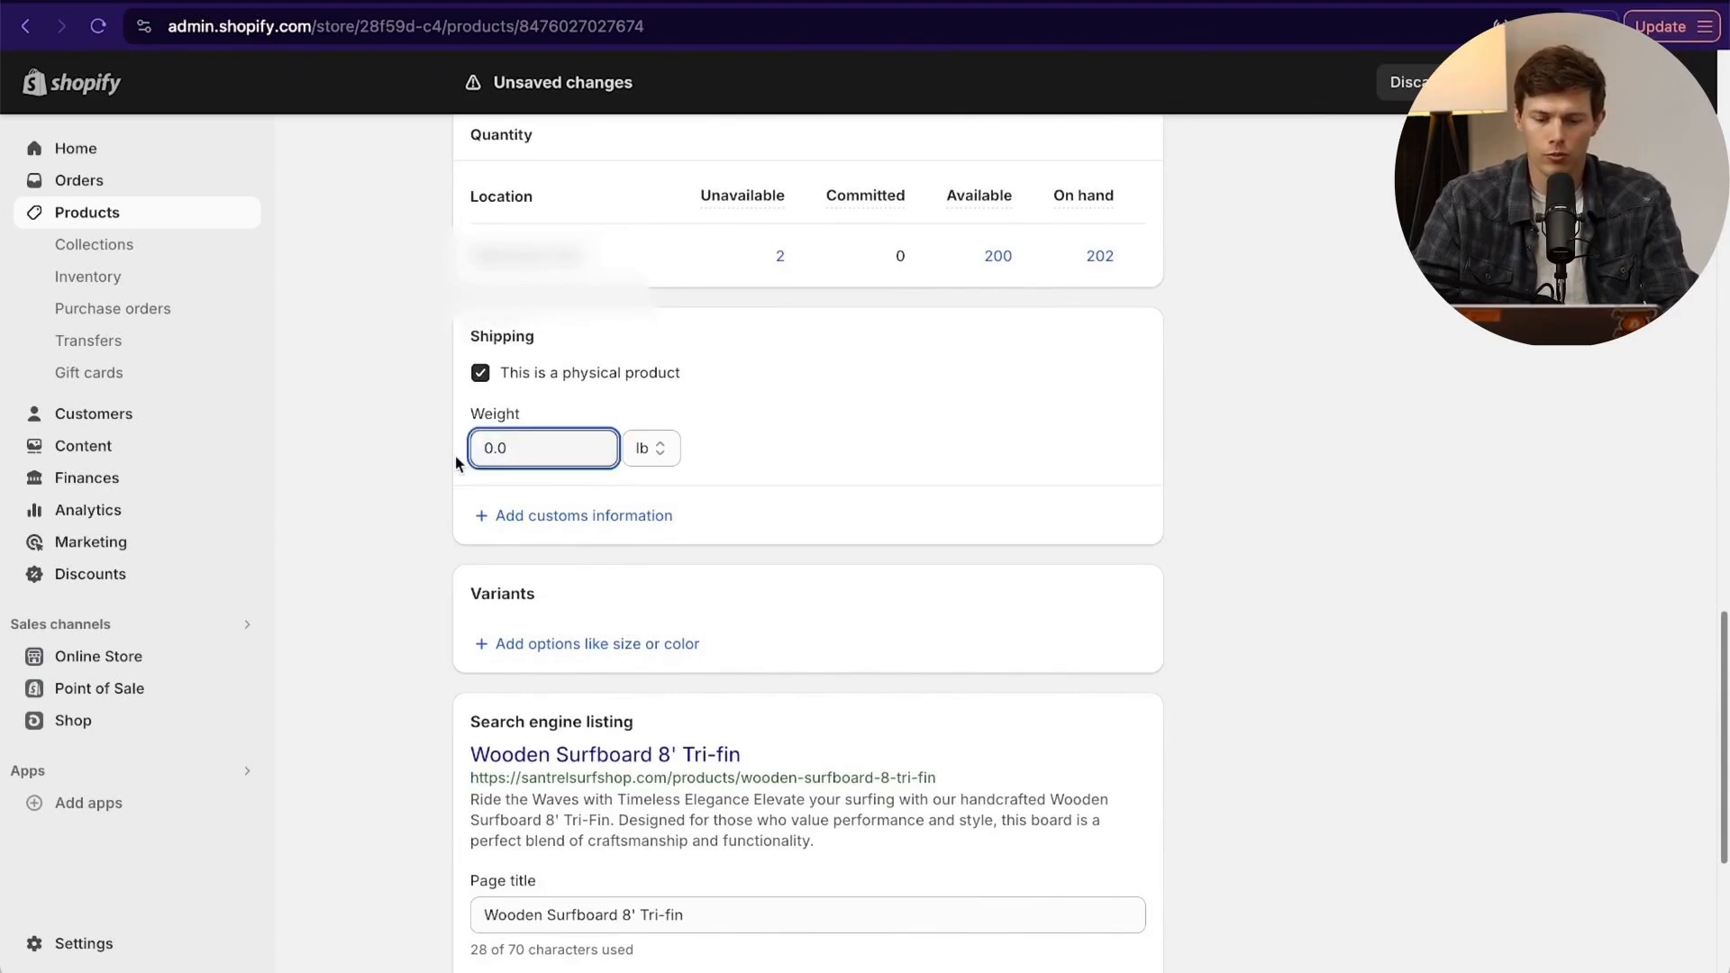
type("15")
scroll(798, 471, "up", 10)
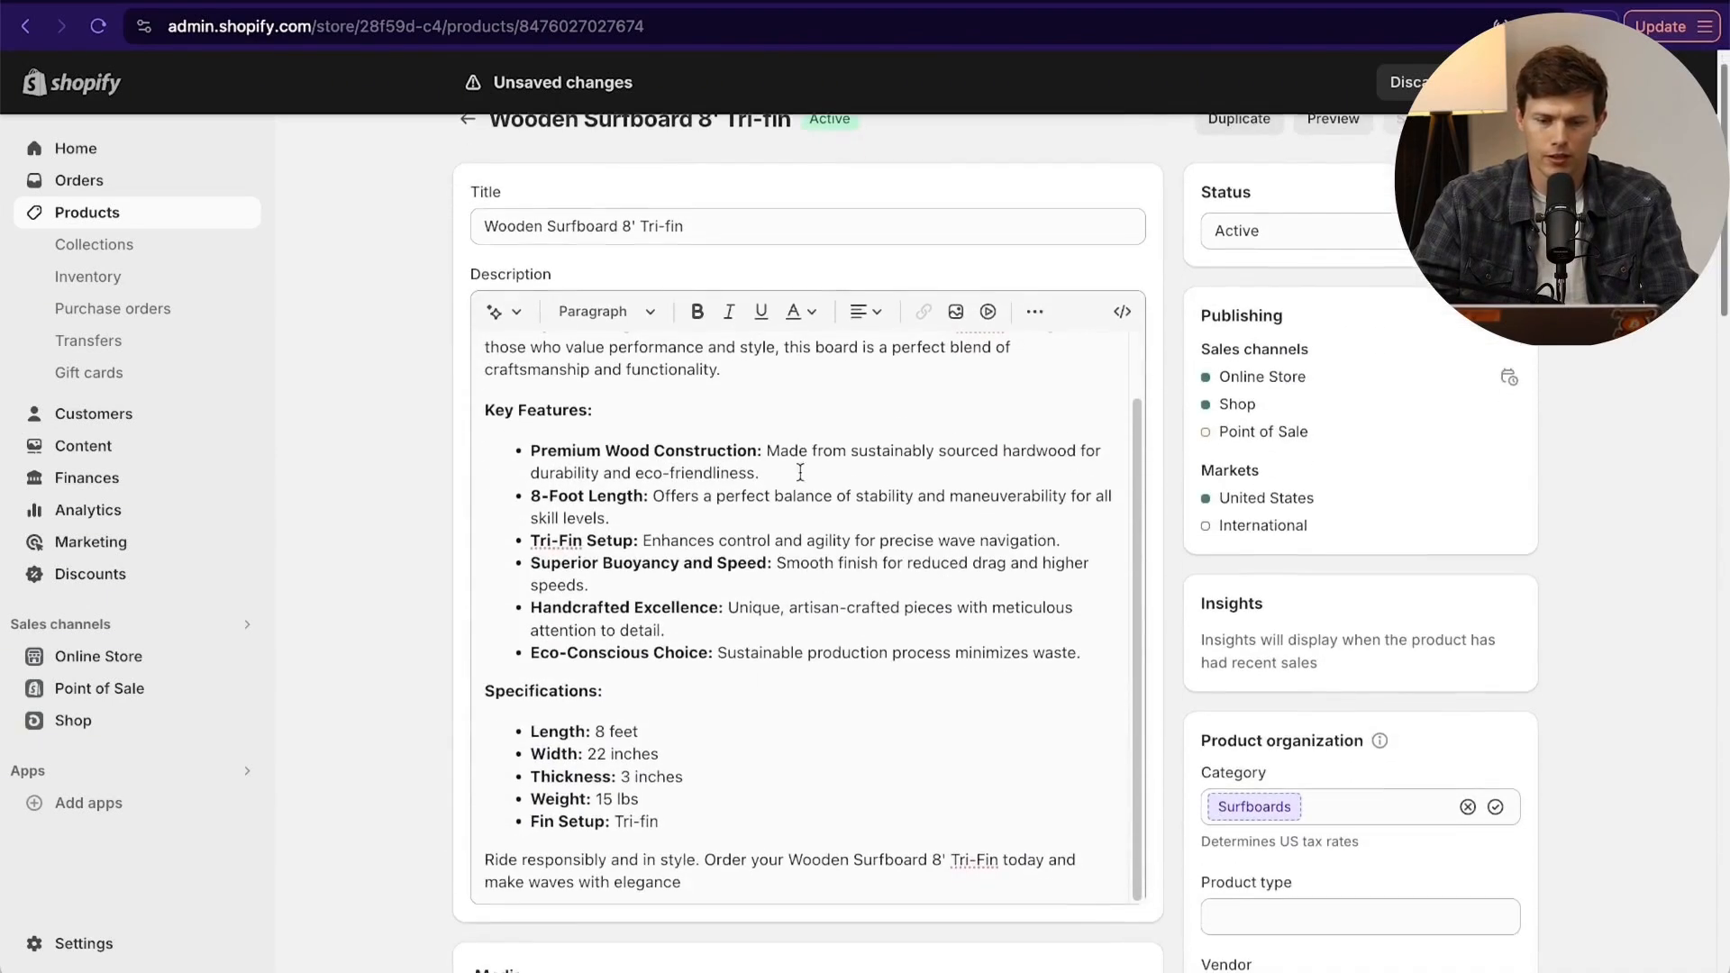
left_click_drag(669, 817, 463, 810)
left_click(811, 781)
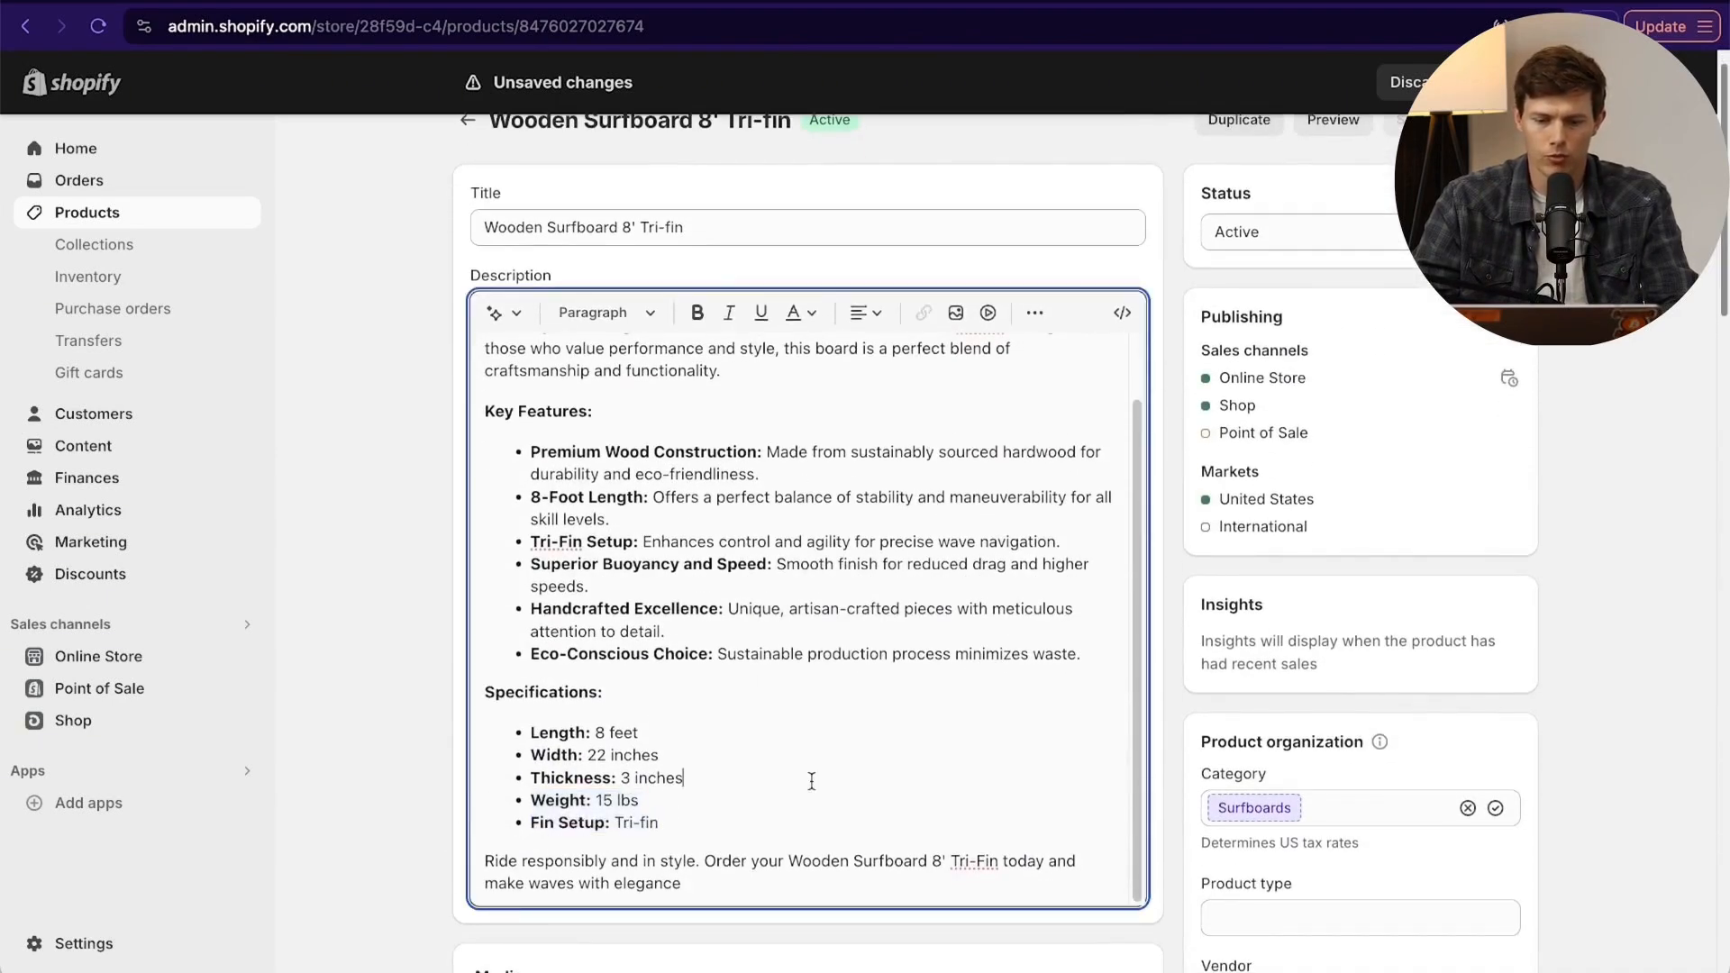
scroll(810, 781, "down", 20)
scroll(810, 781, "up", 1)
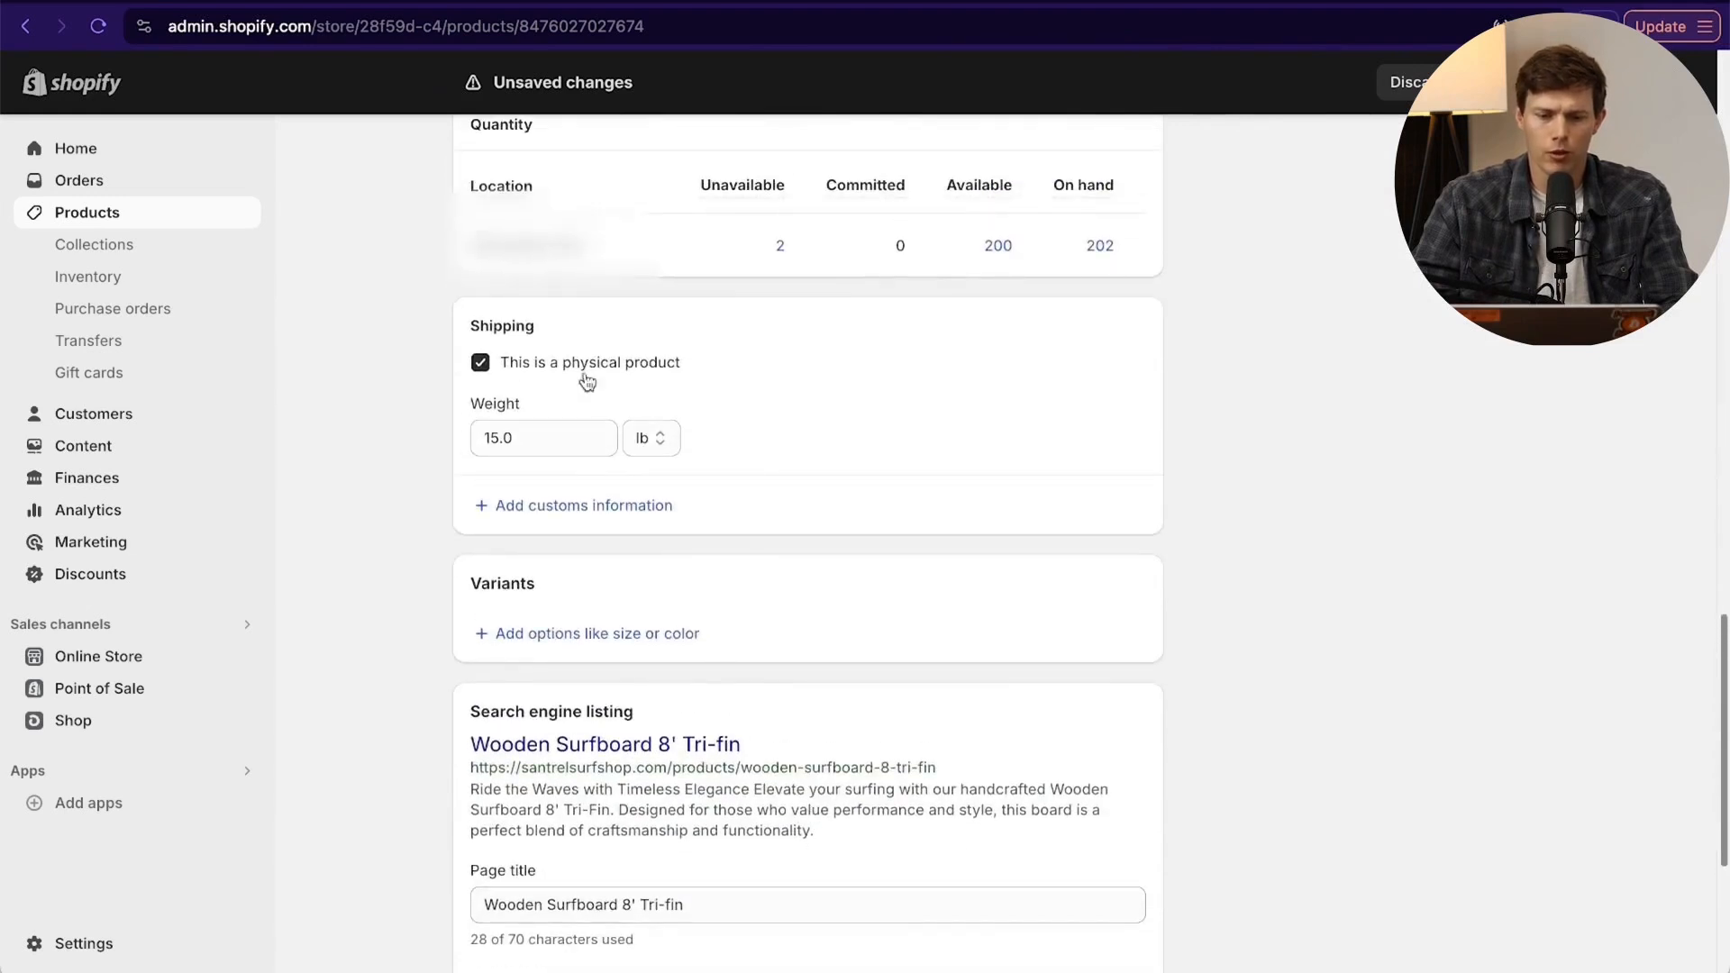
- Add a variant option named Size to the product
left_click(619, 635)
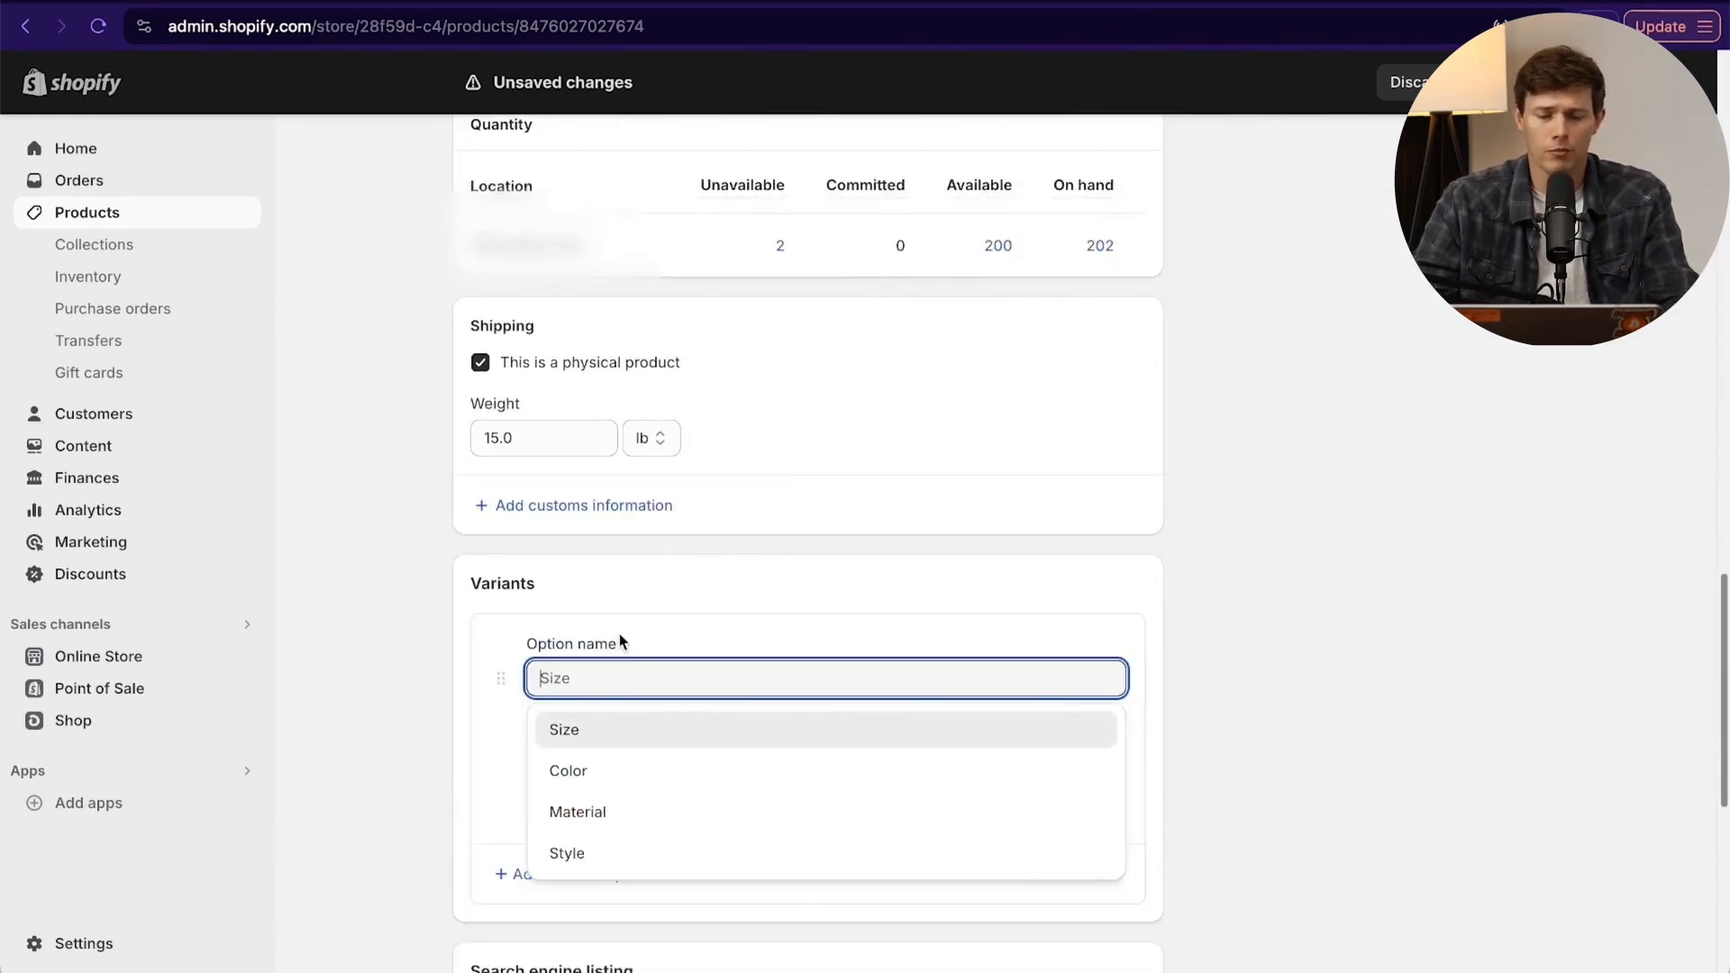
scroll(1147, 724, "down", 3)
scroll(1088, 722, "down", 1)
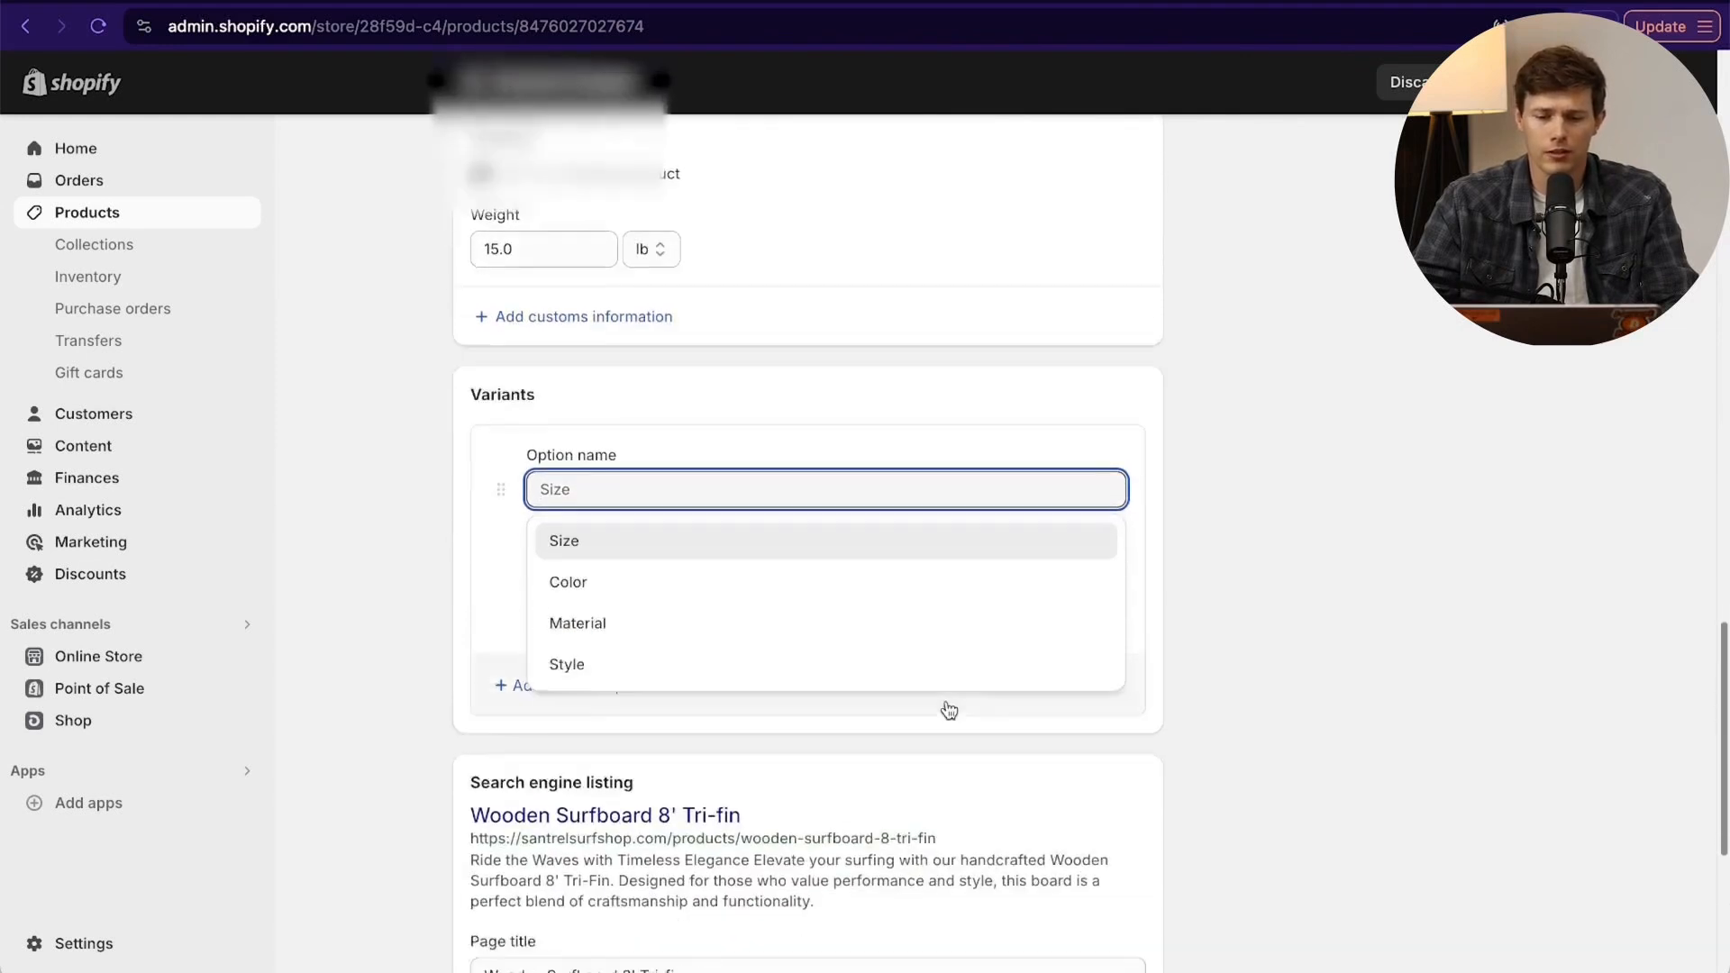
left_click(791, 586)
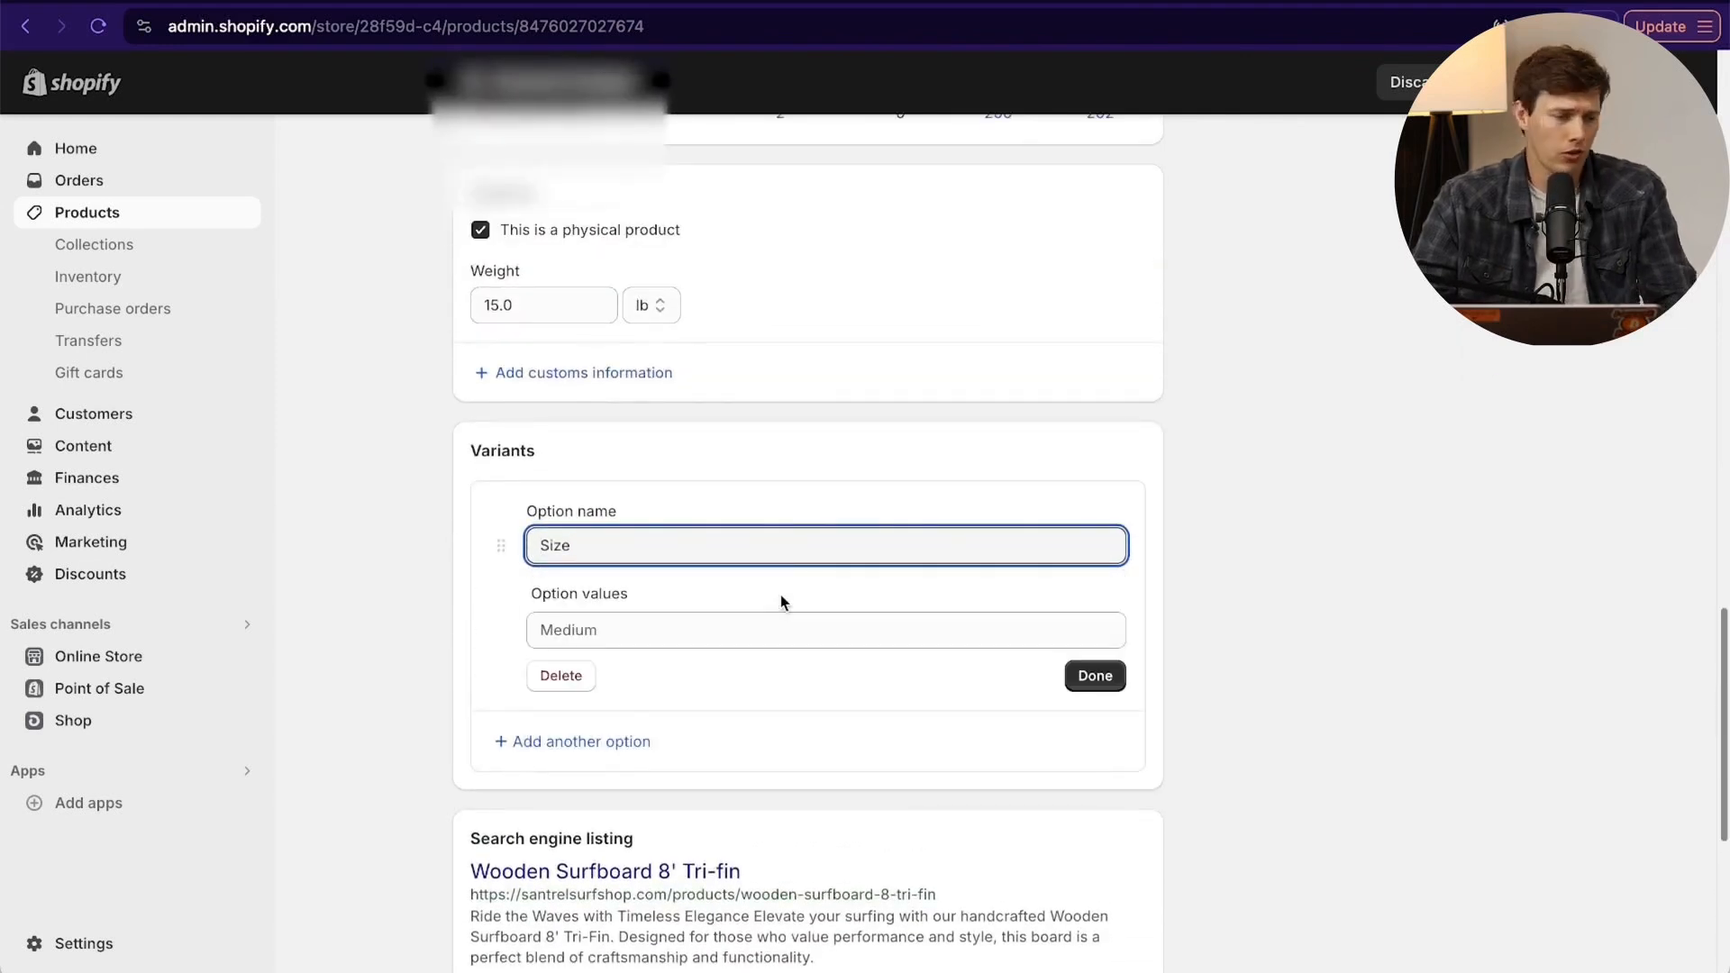
- Enter 8', 8.5', 9' and 10' as the values of the Size option
left_click(736, 634)
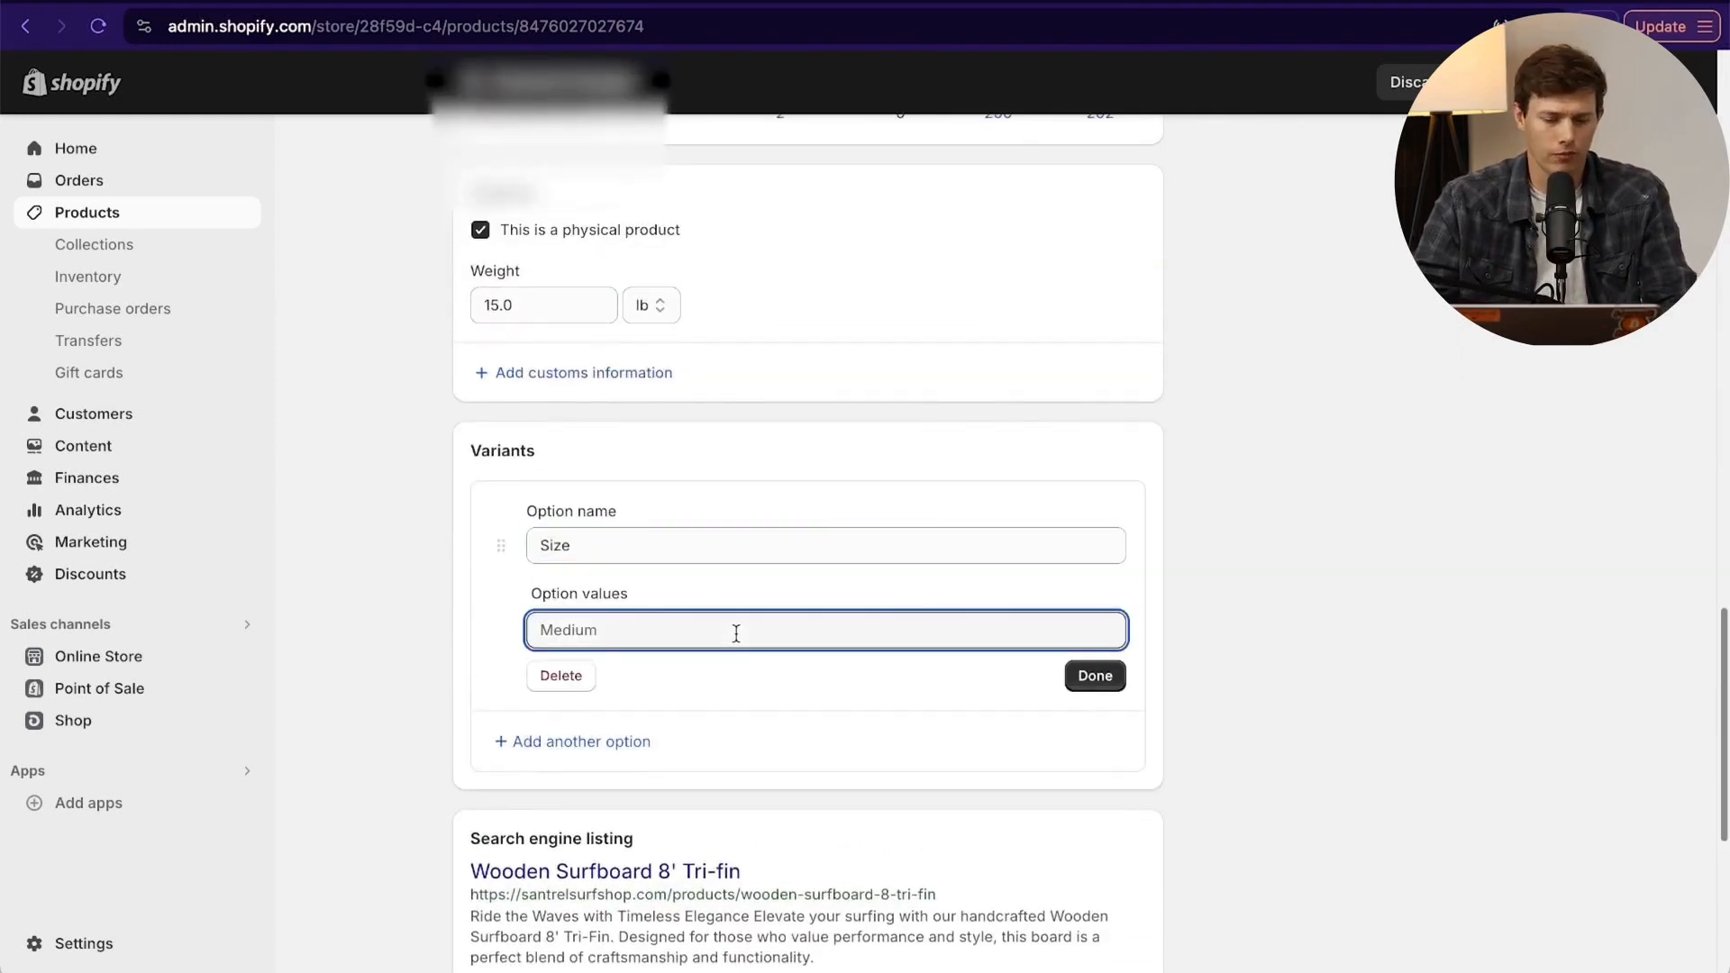
type("8")
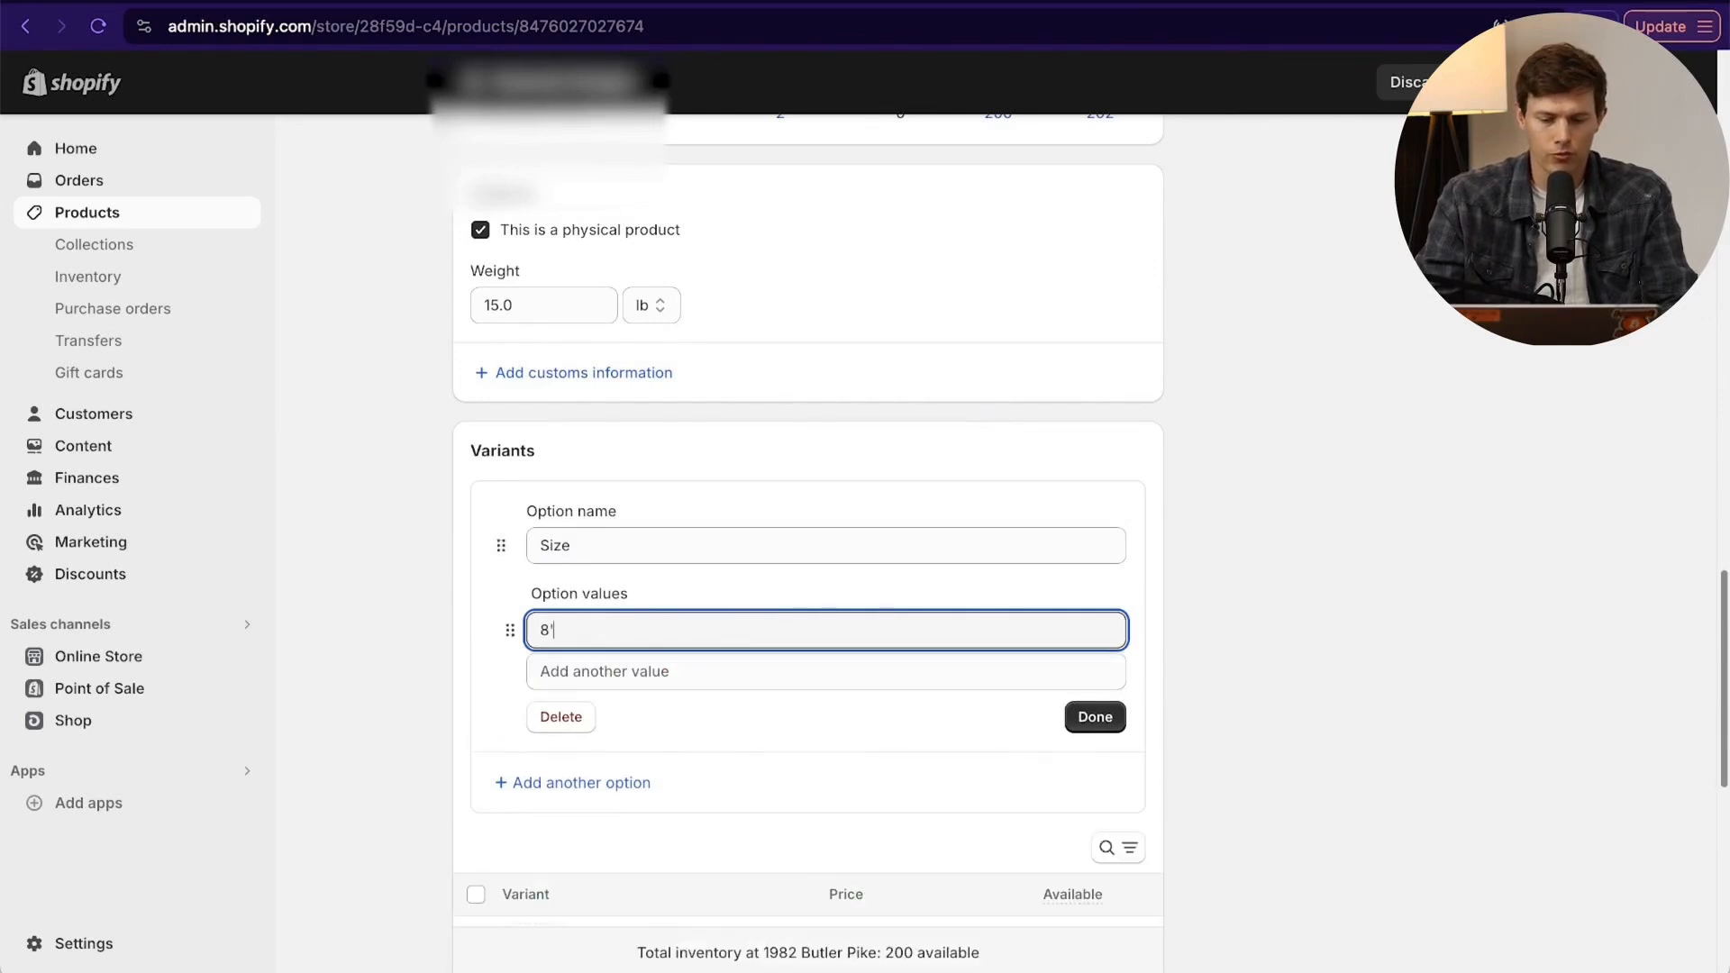
left_click(724, 672)
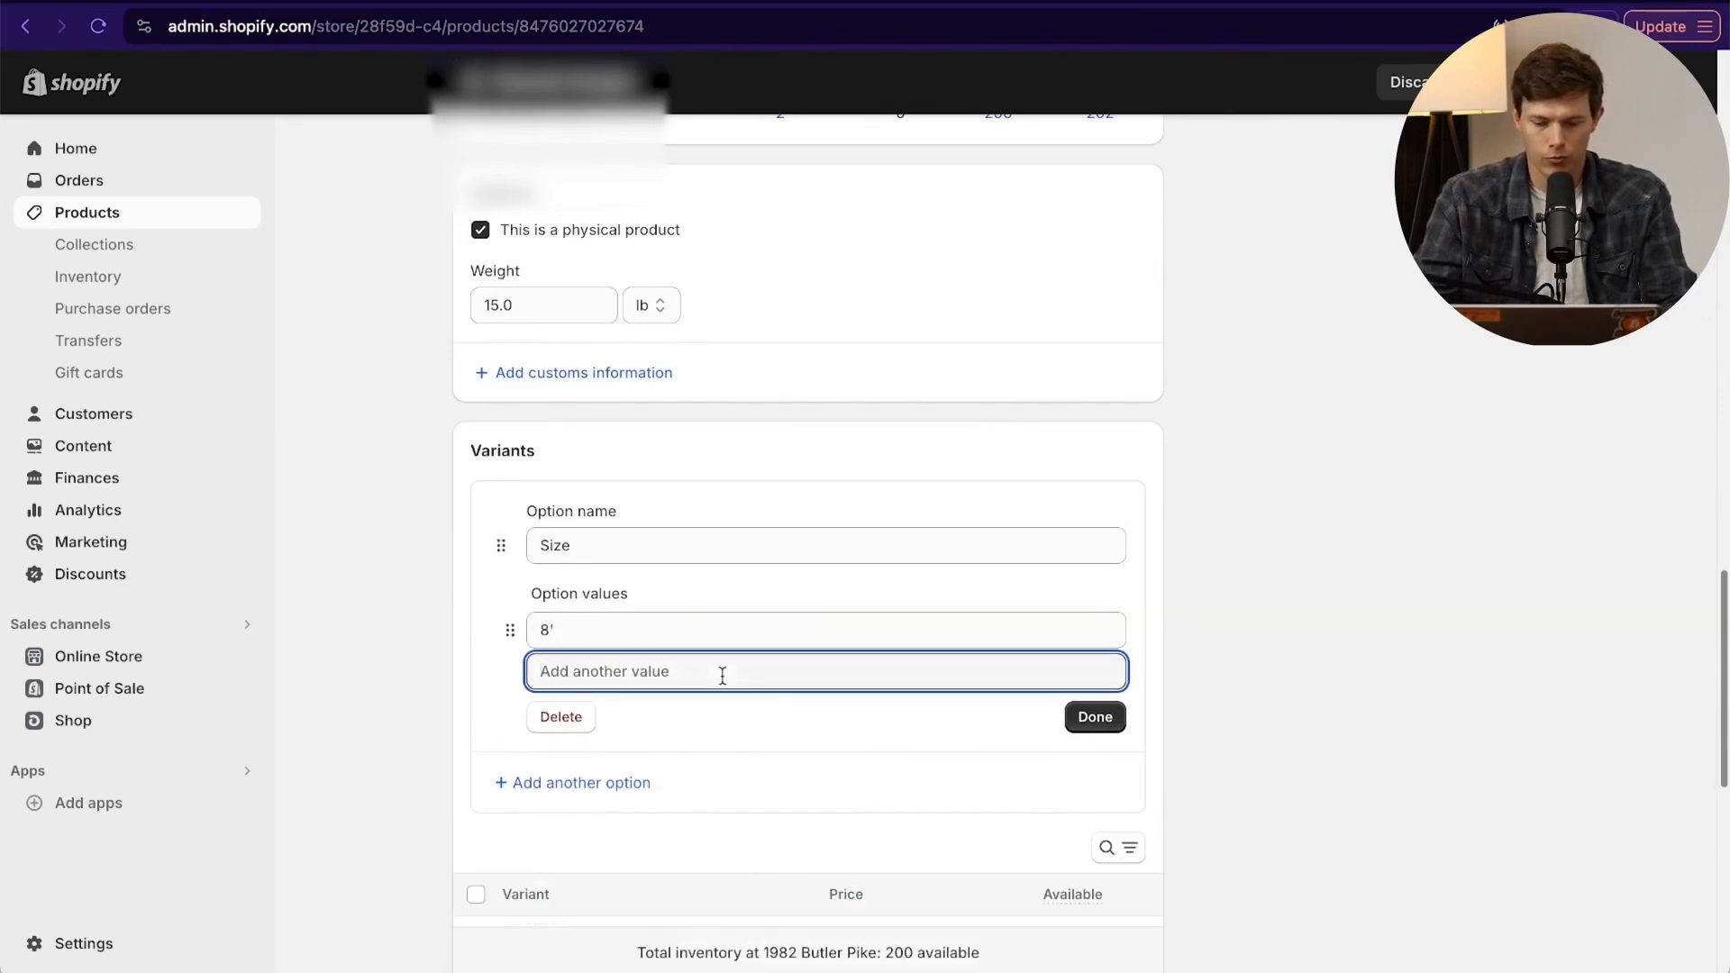
type("8.5'")
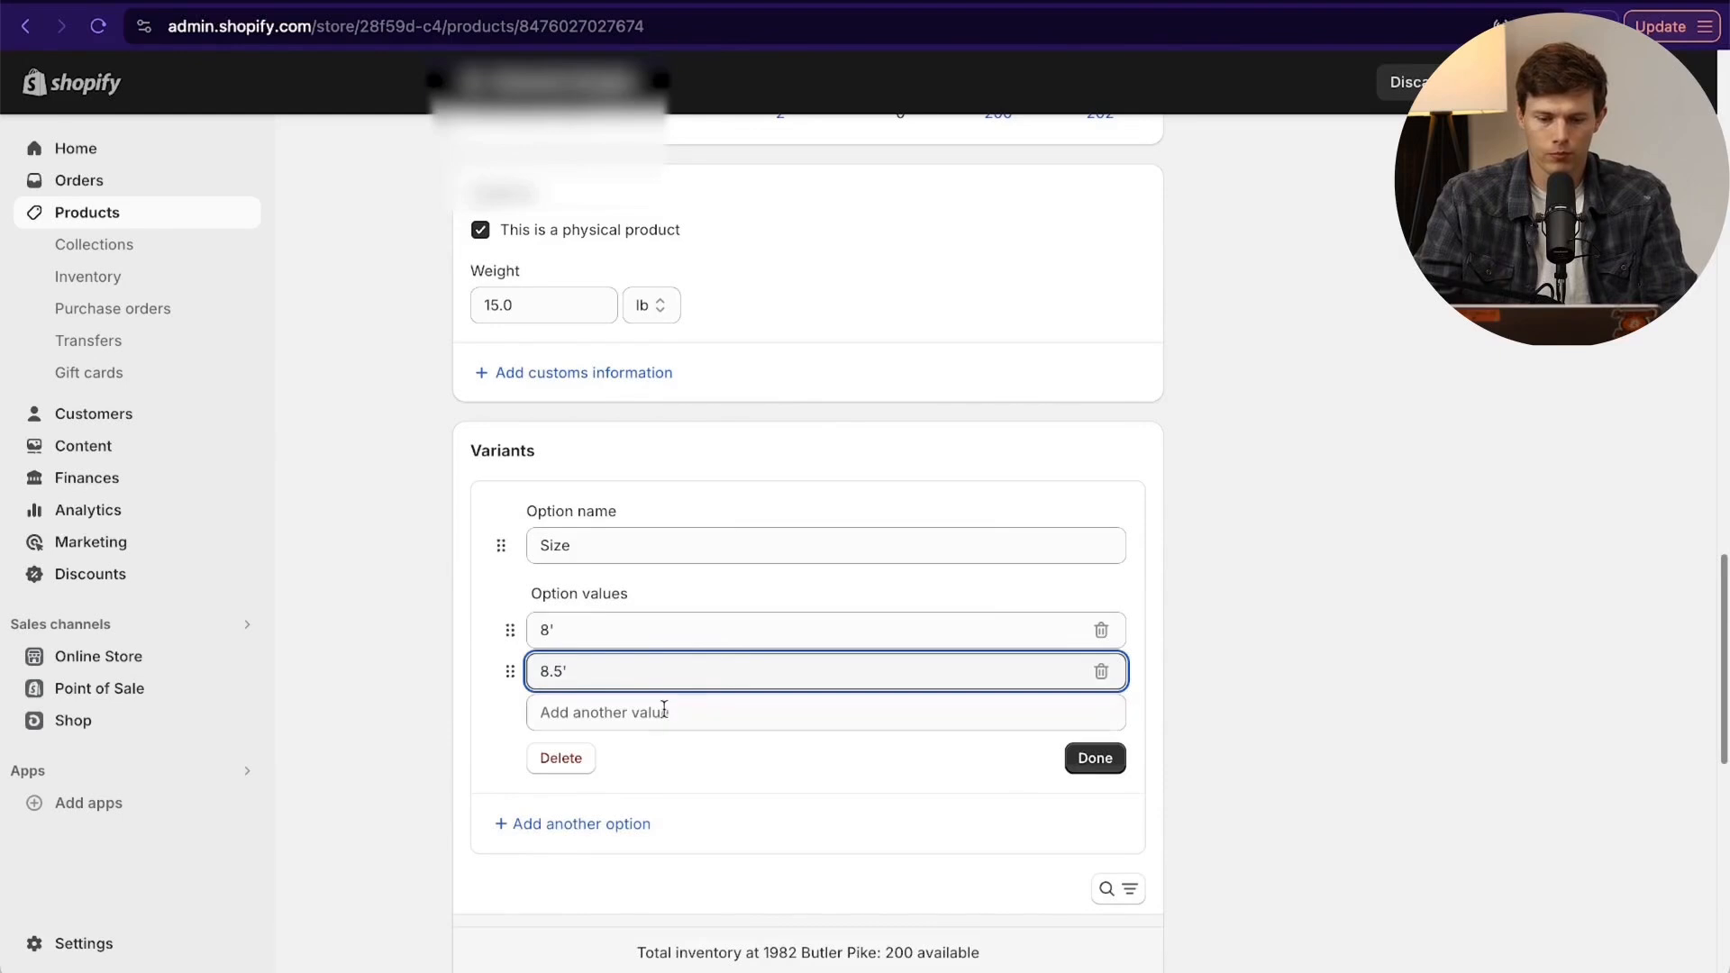
left_click(644, 716)
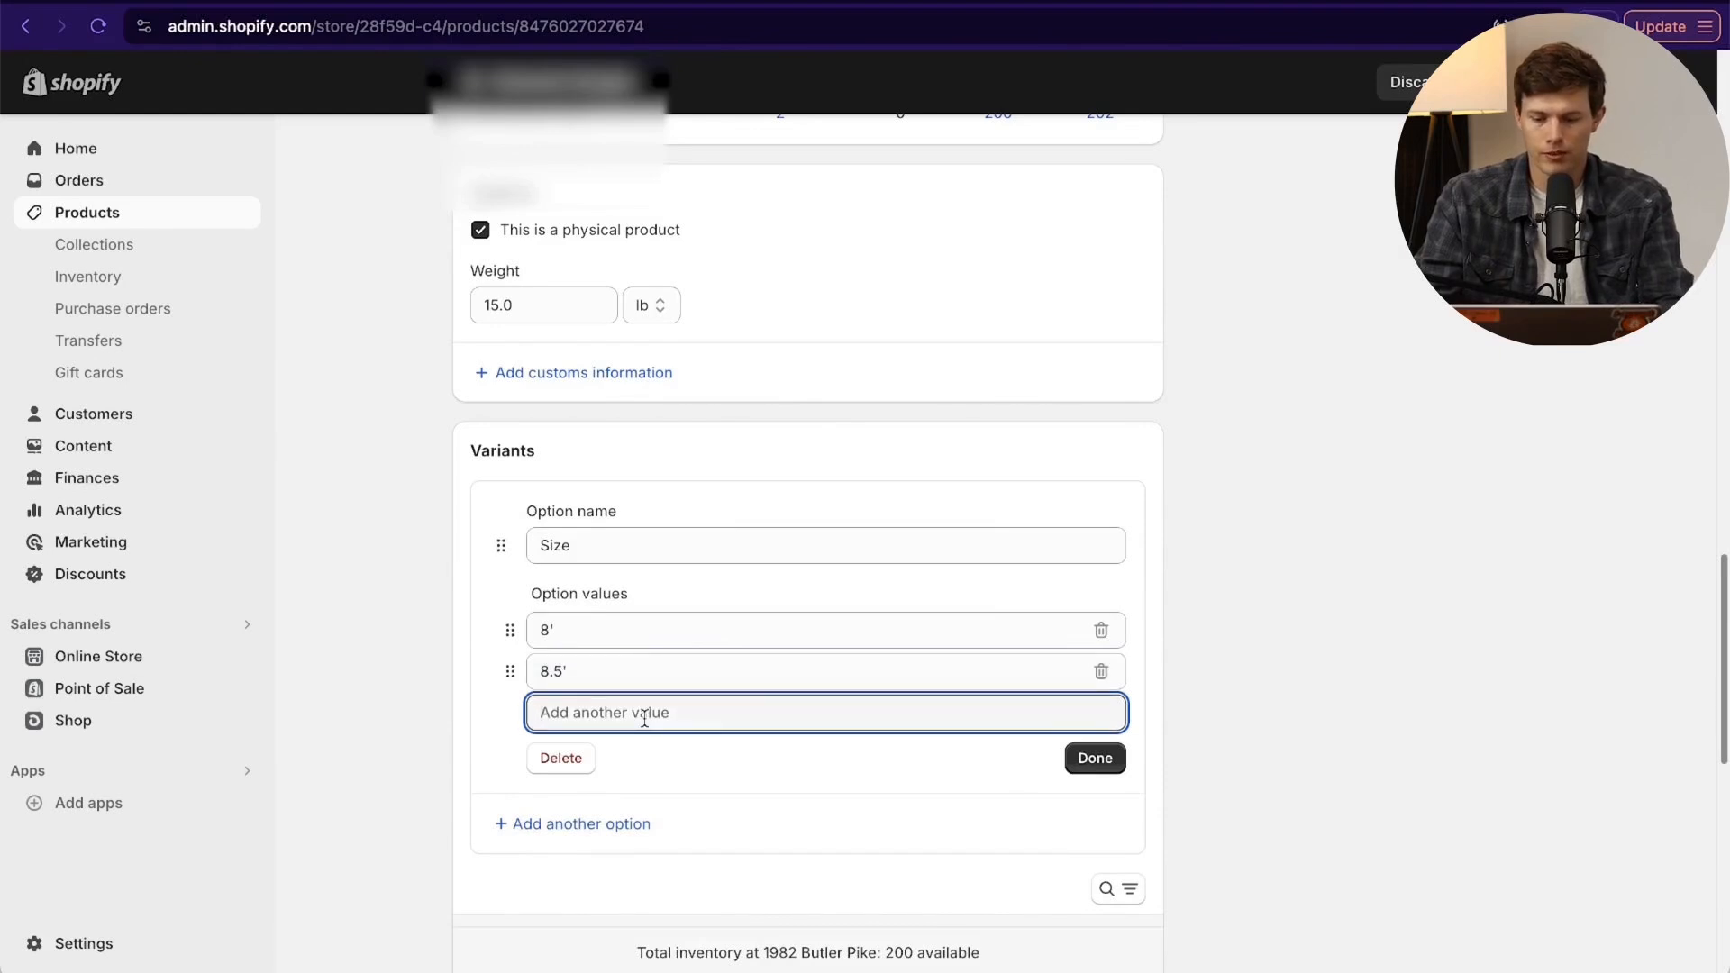
type("9'")
left_click(600, 751)
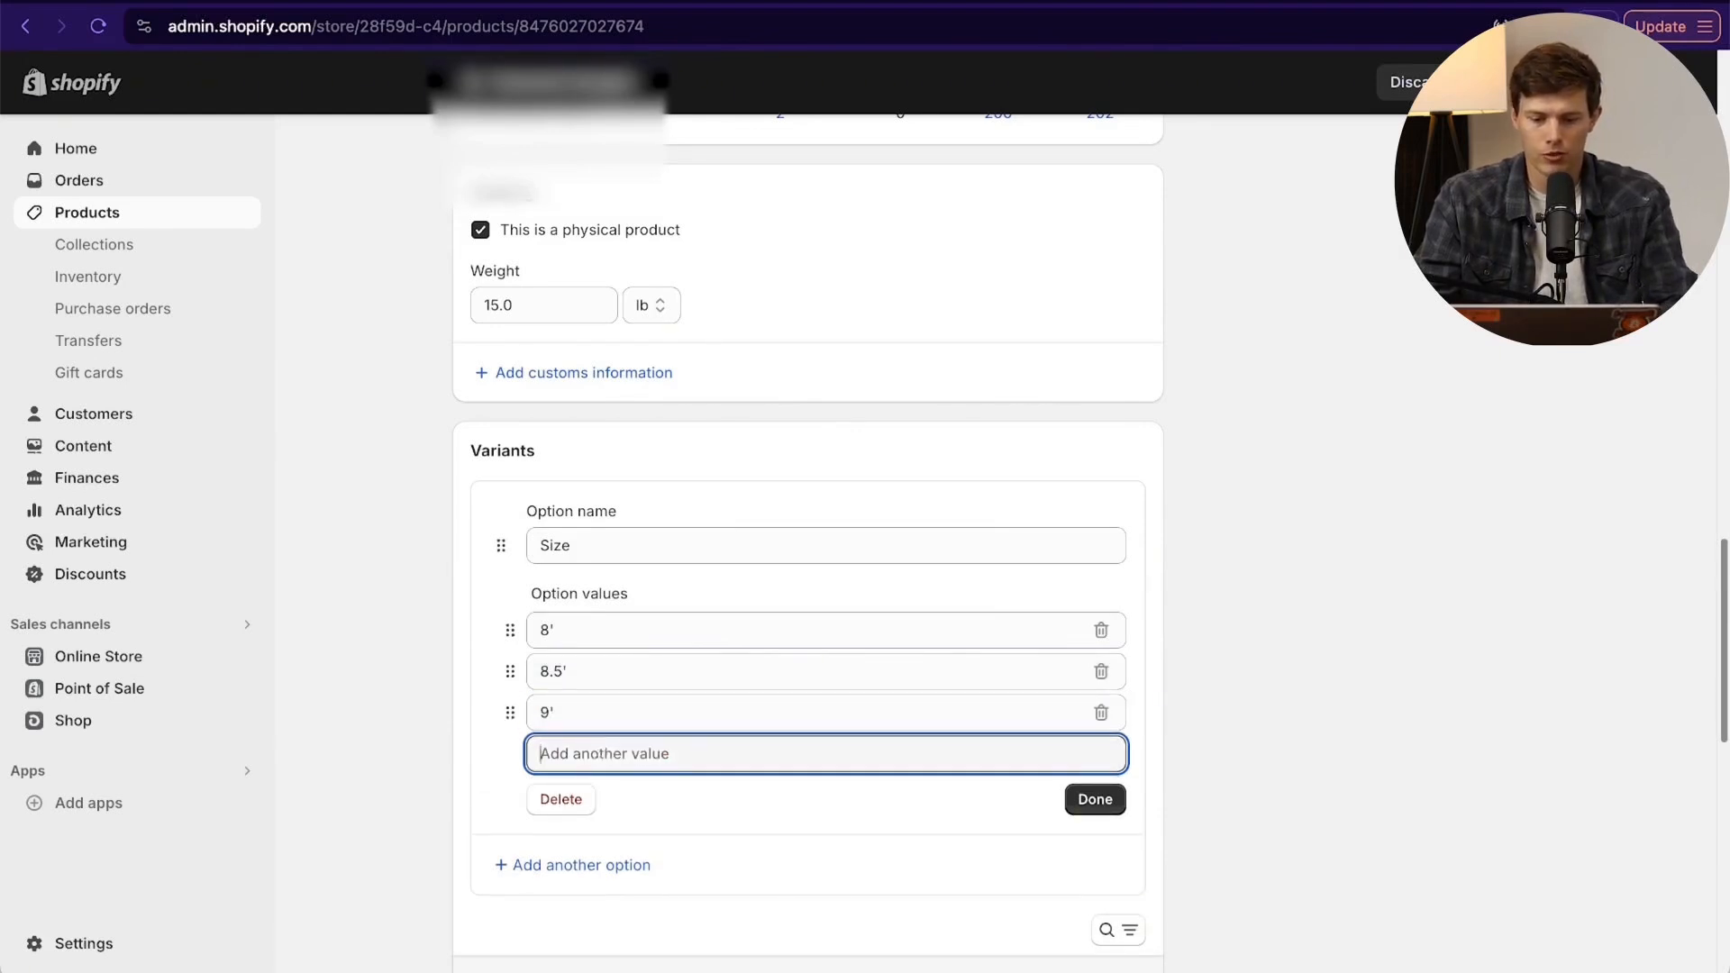
type("10'")
scroll(599, 750, "down", 2)
scroll(807, 541, "down", 2)
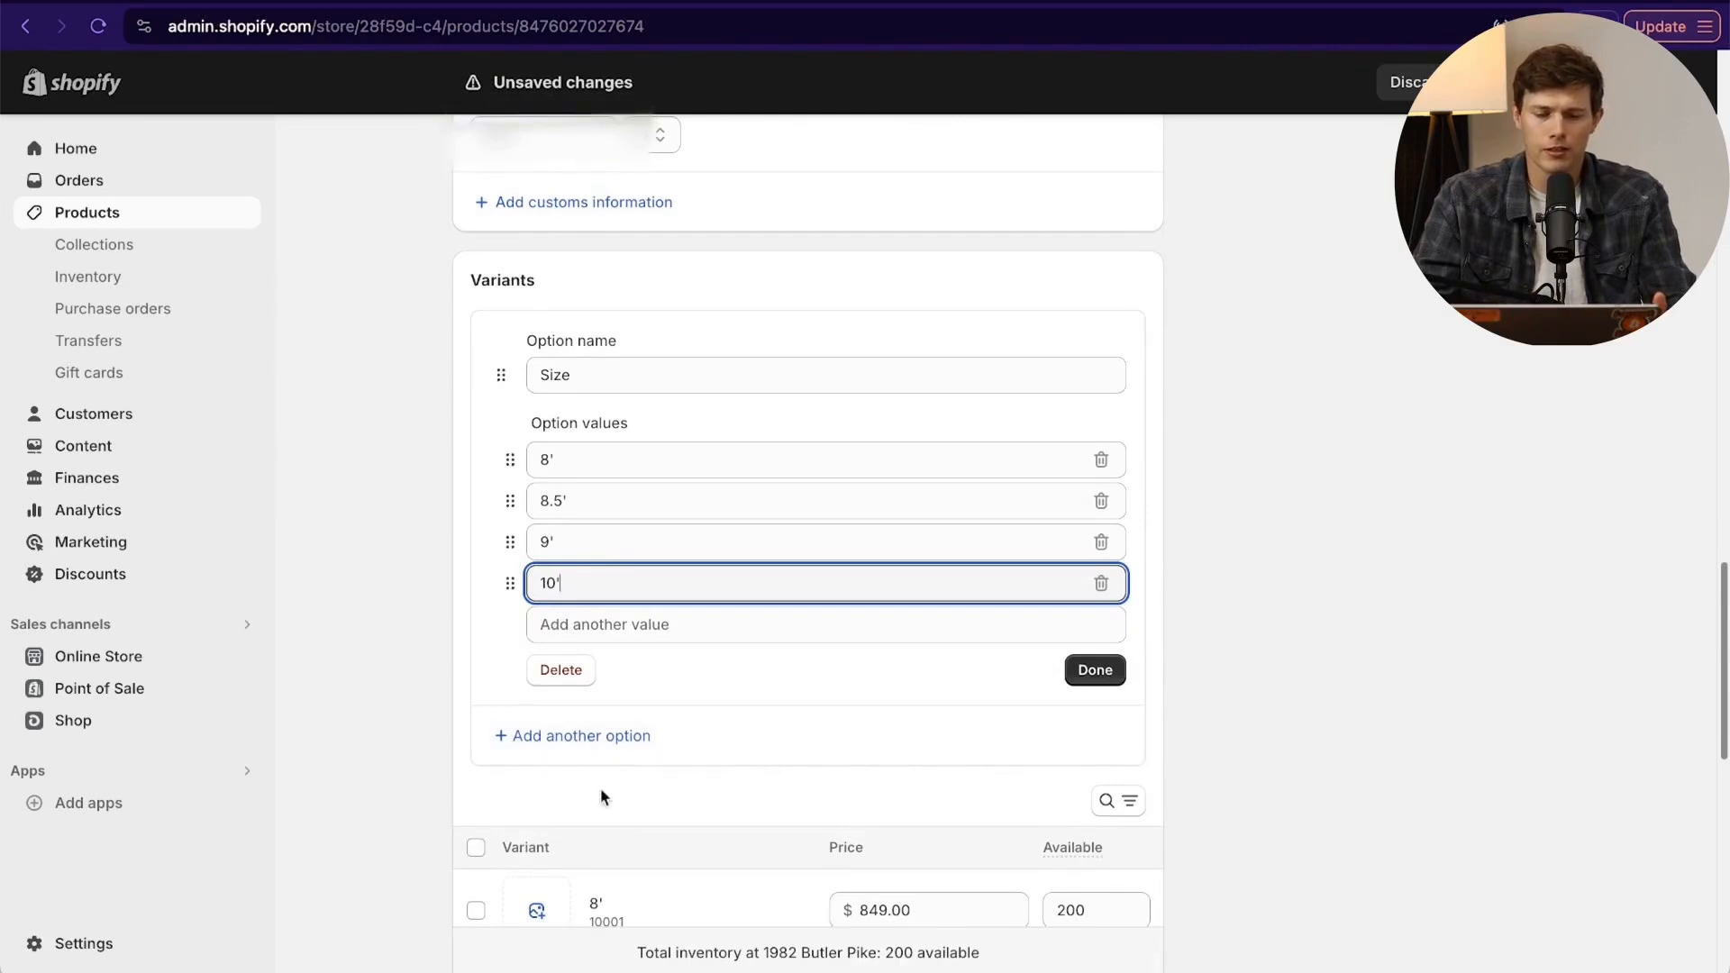
- Add a Color option with the values walnut and mahogony, and finish editing both variant options
left_click(586, 744)
left_click(586, 737)
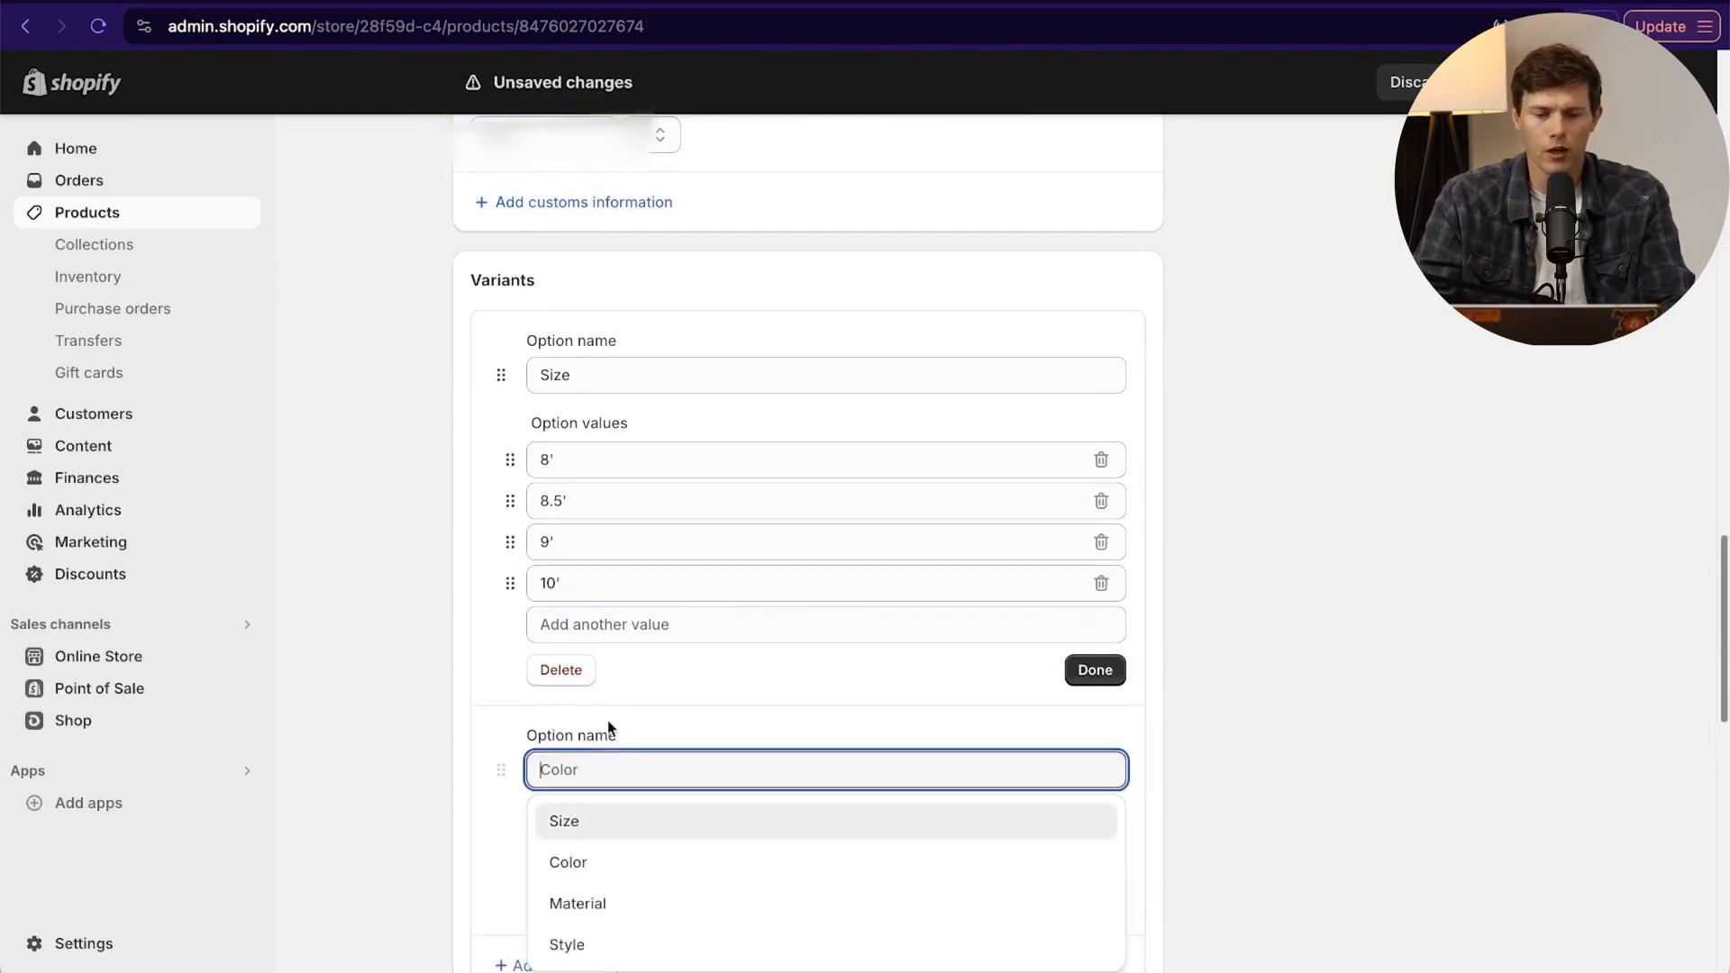
scroll(658, 755, "down", 3)
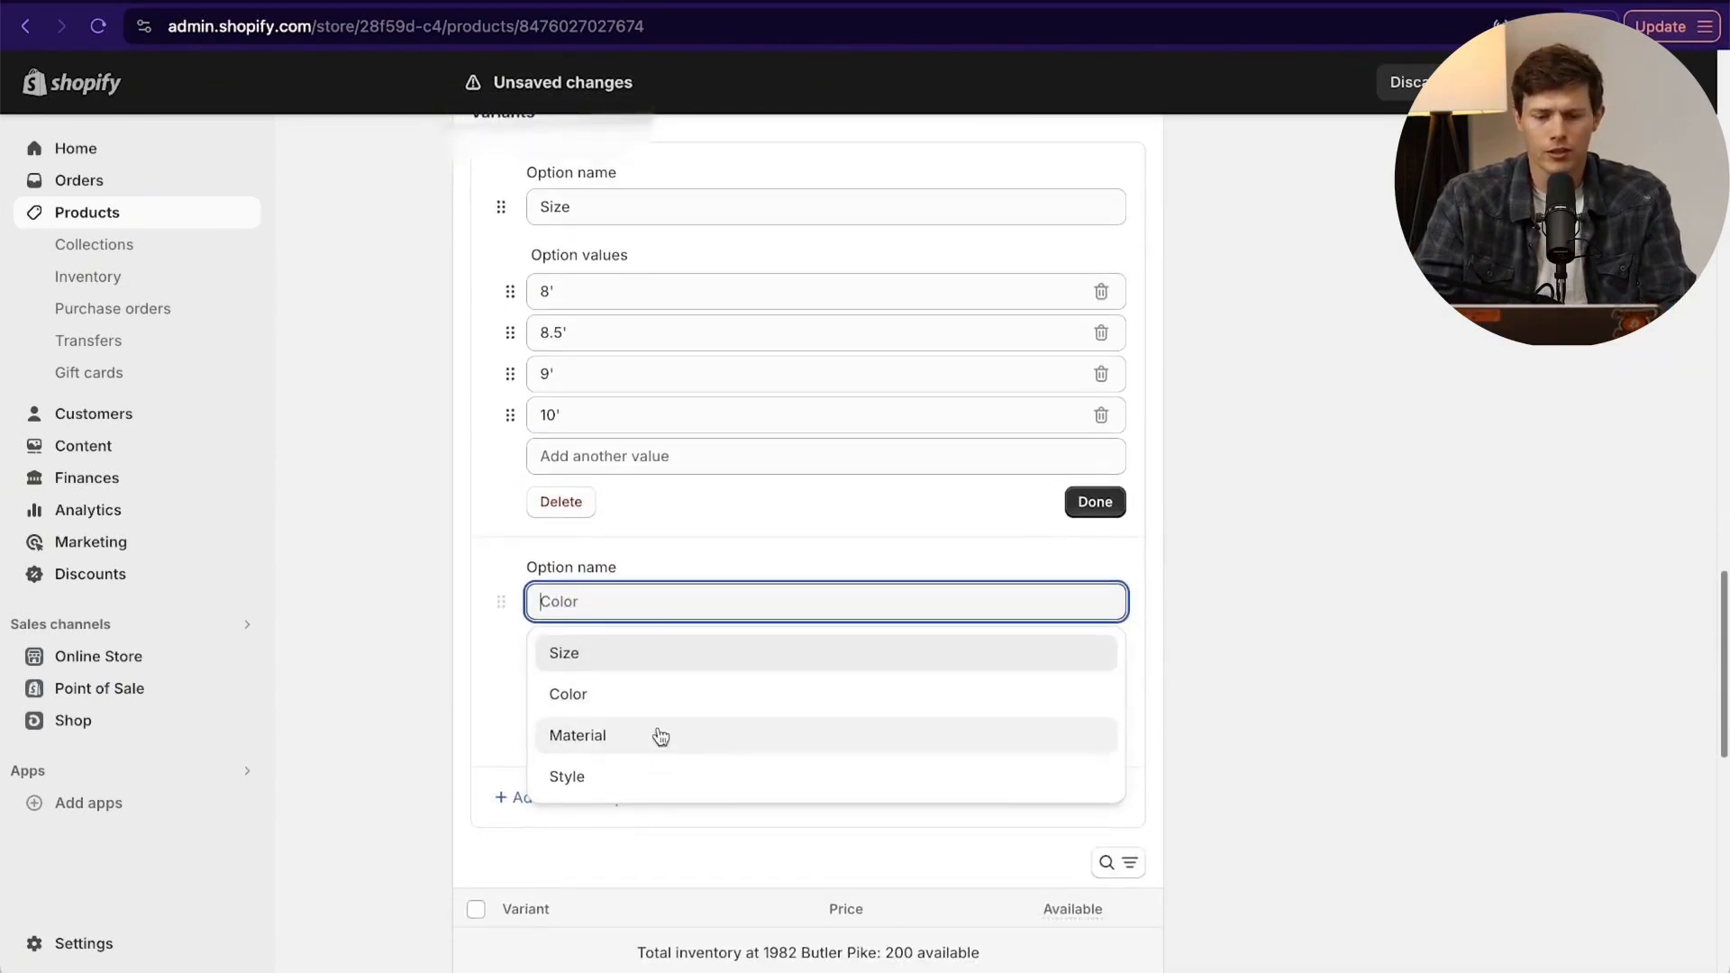
left_click(644, 704)
left_click(638, 686)
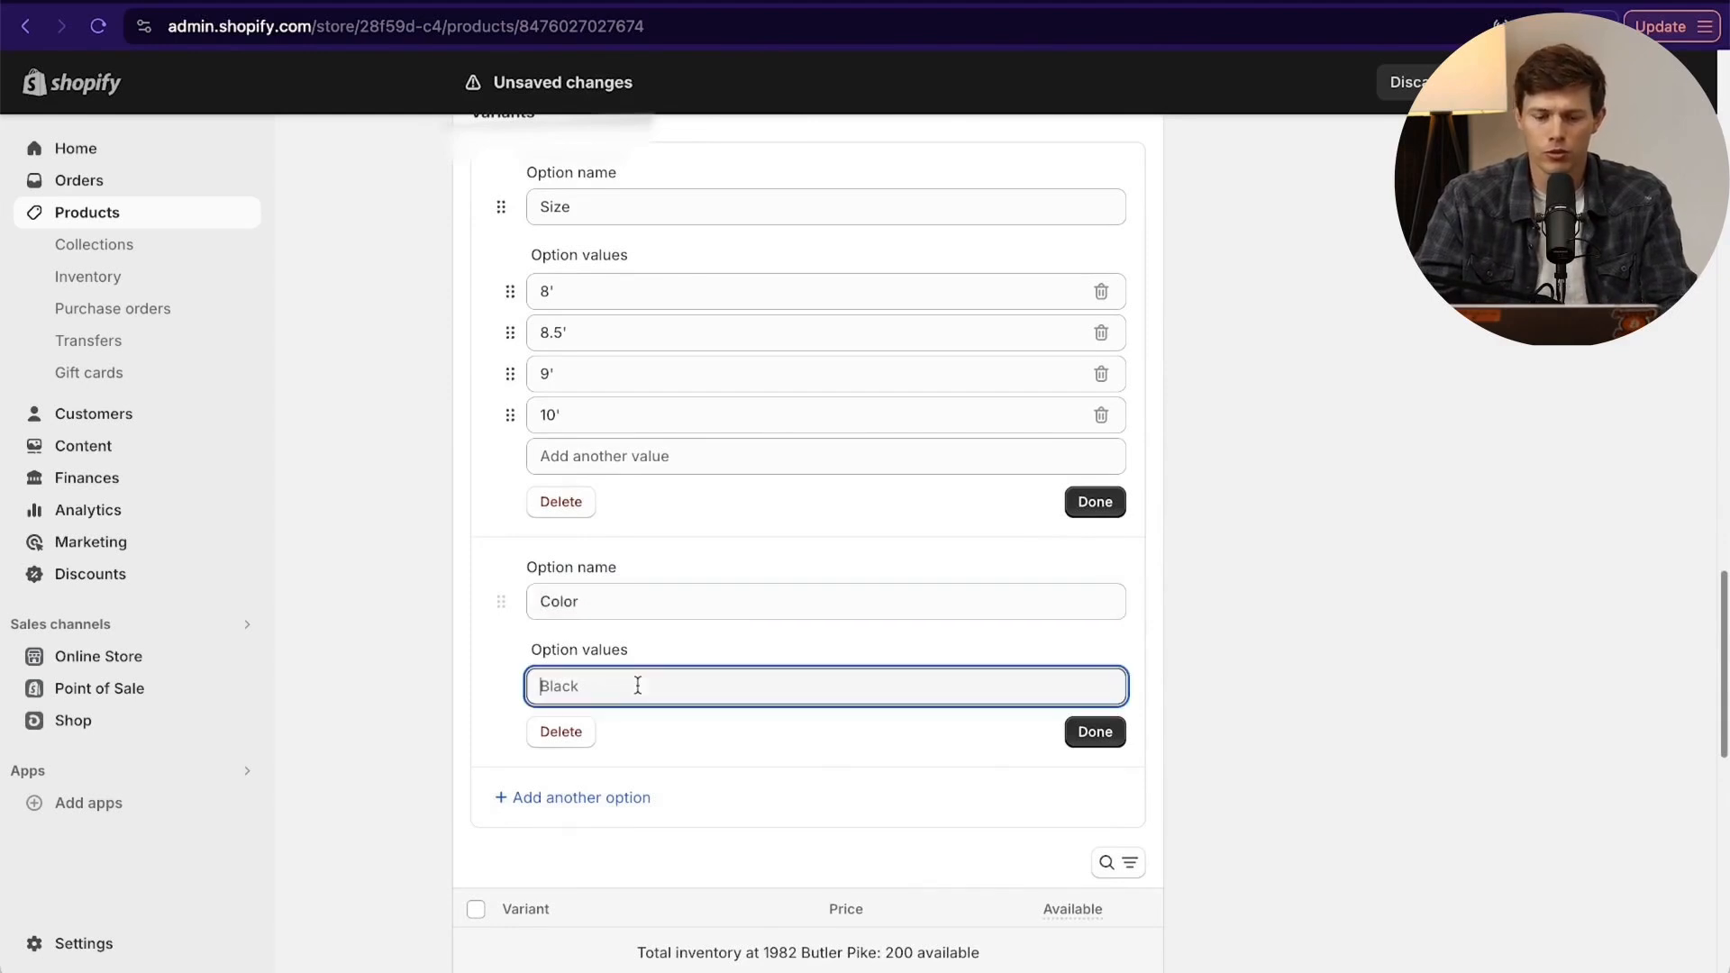
type("walm")
type("nut")
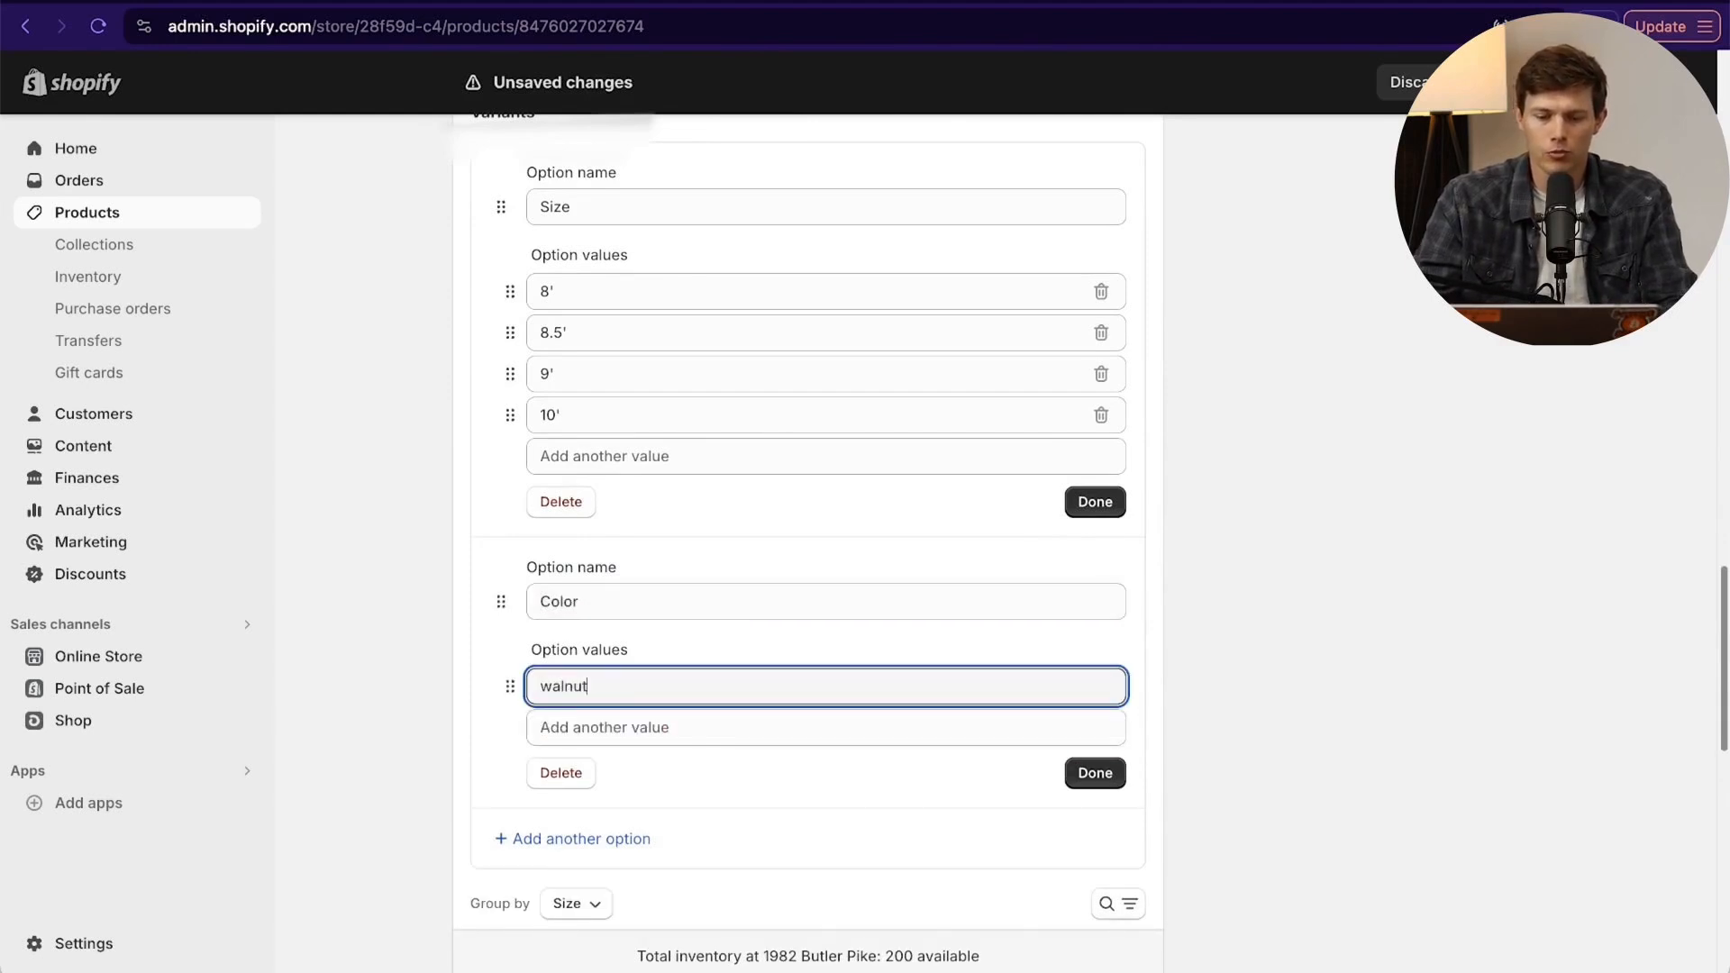
left_click(626, 727)
type("mahog")
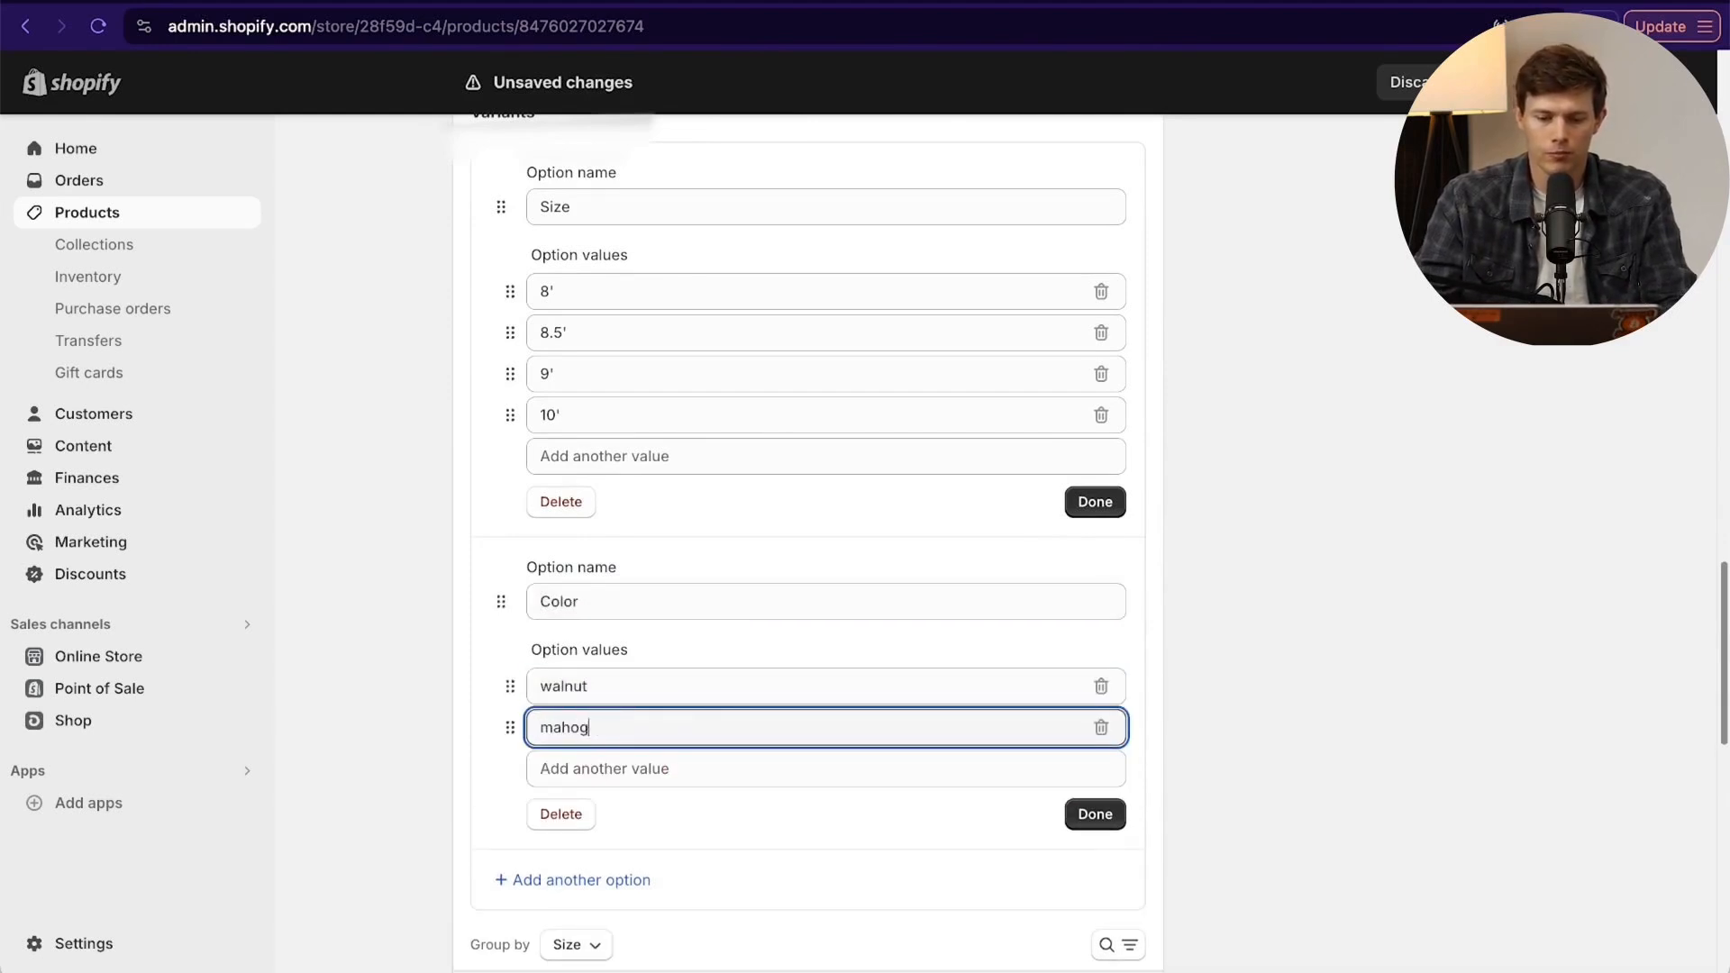
type("ony")
left_click(1092, 815)
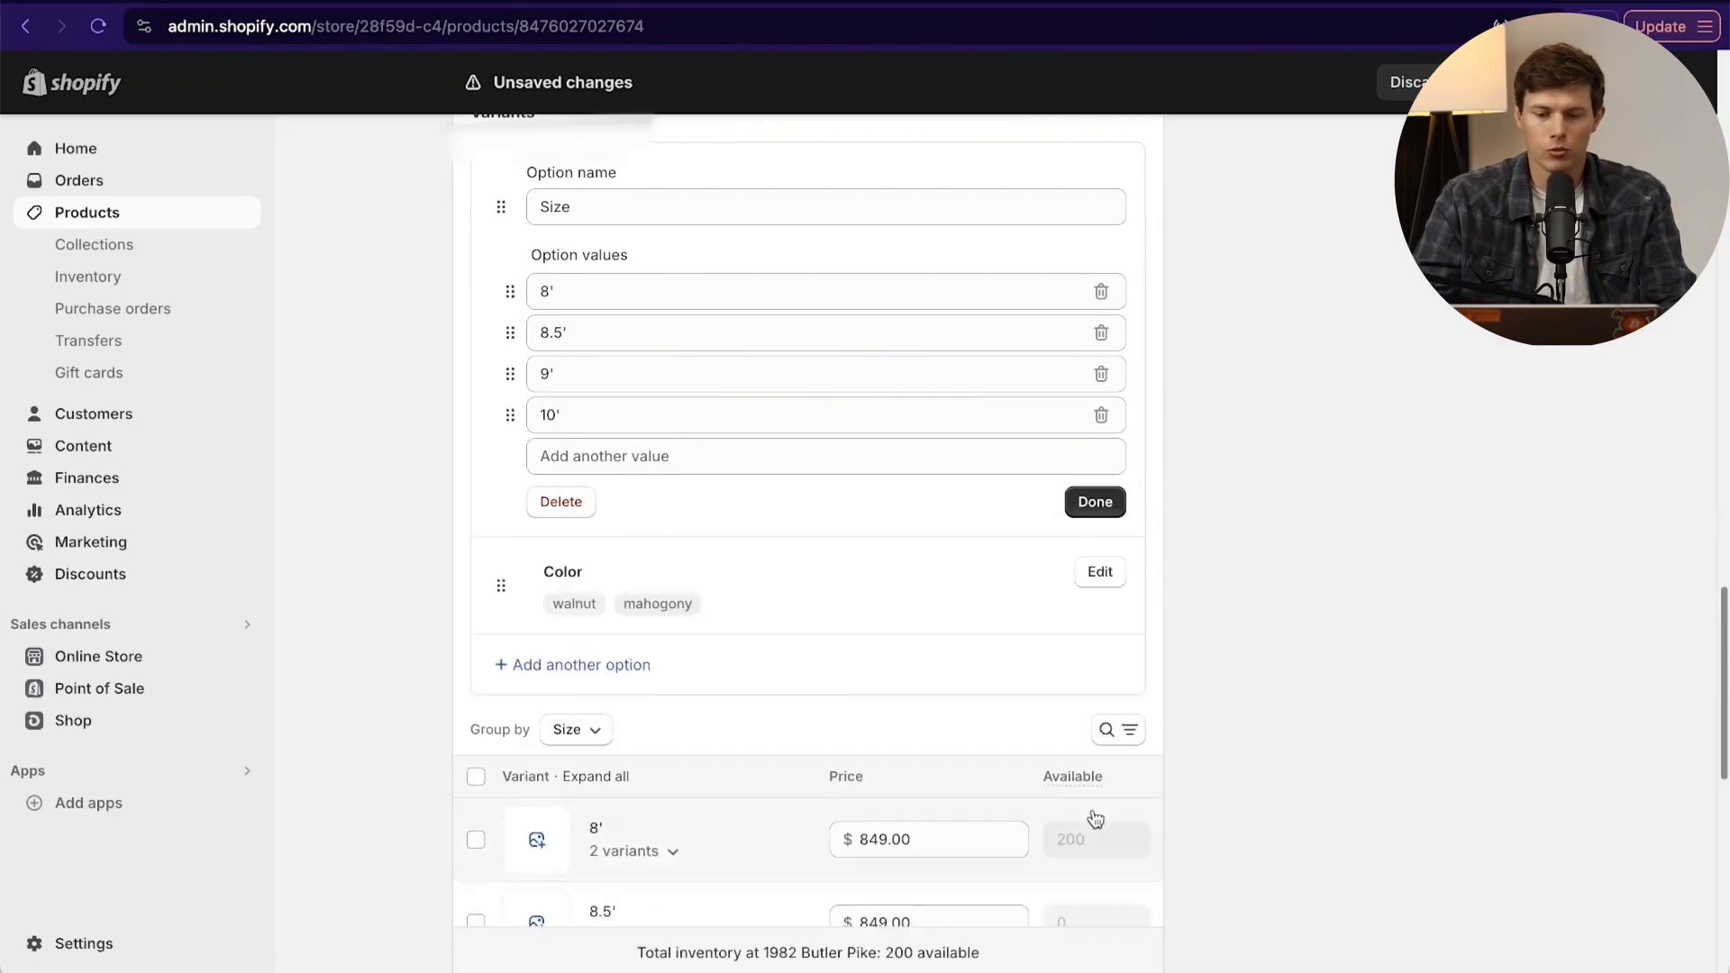
left_click(1096, 502)
- Expand all size groups in the variant list and review each variant's SKU, price and available quantity
scroll(1320, 486, "down", 2)
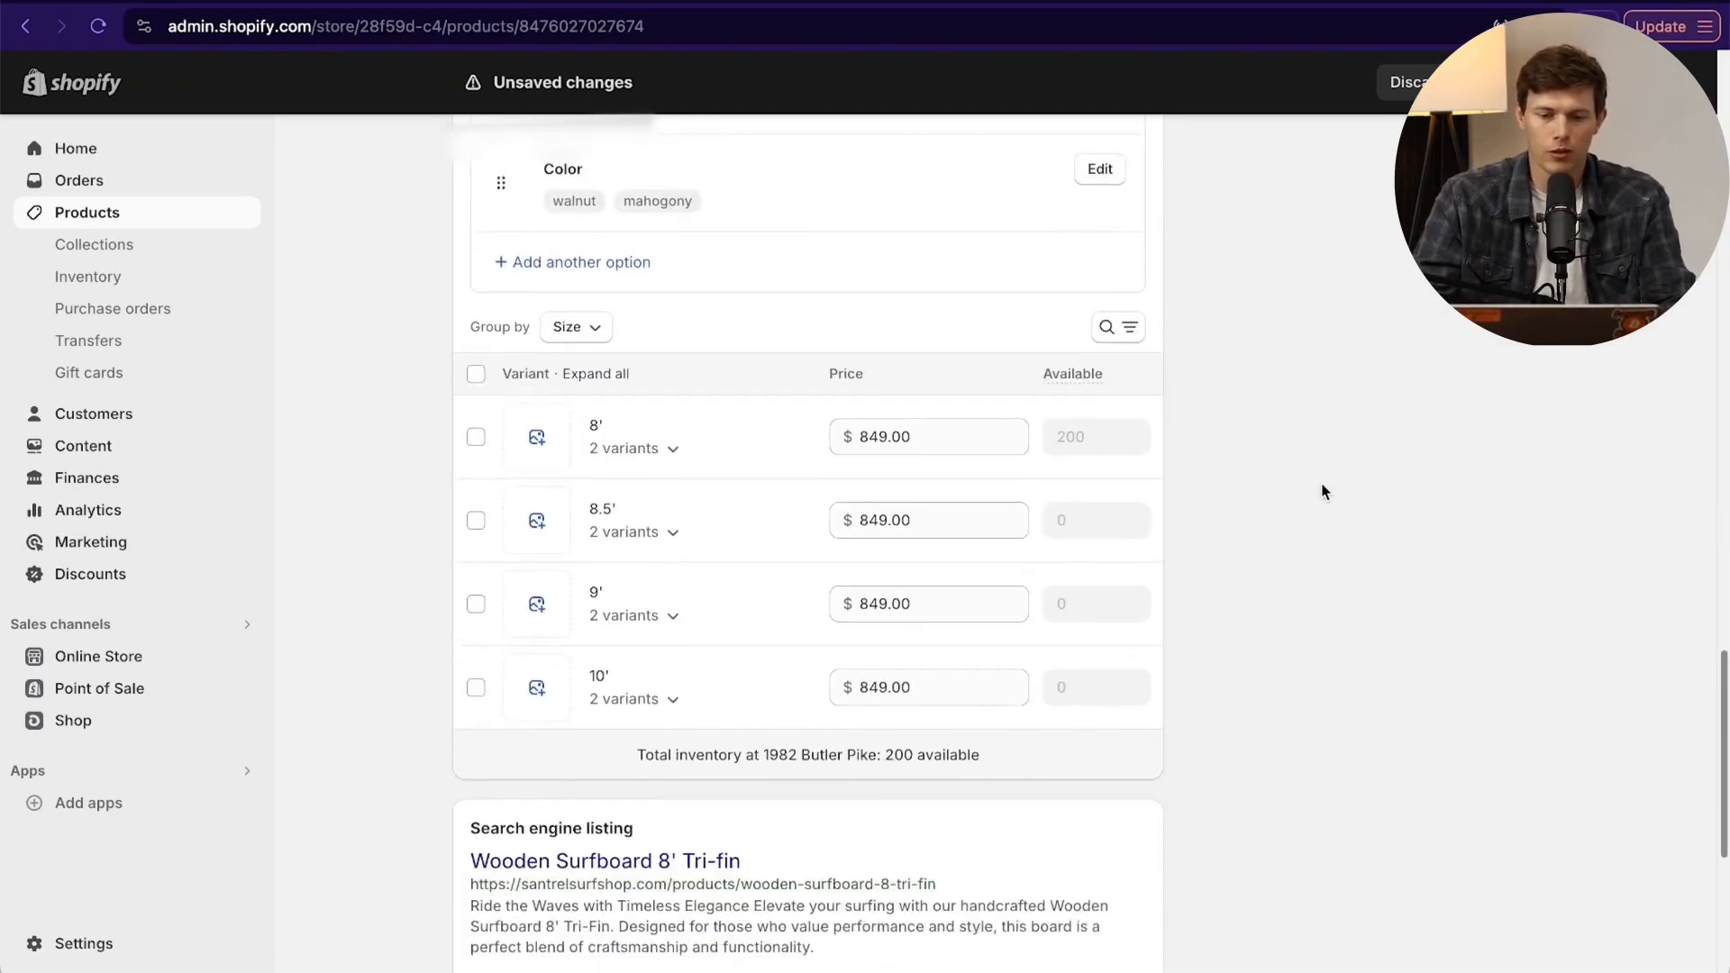
left_click(601, 369)
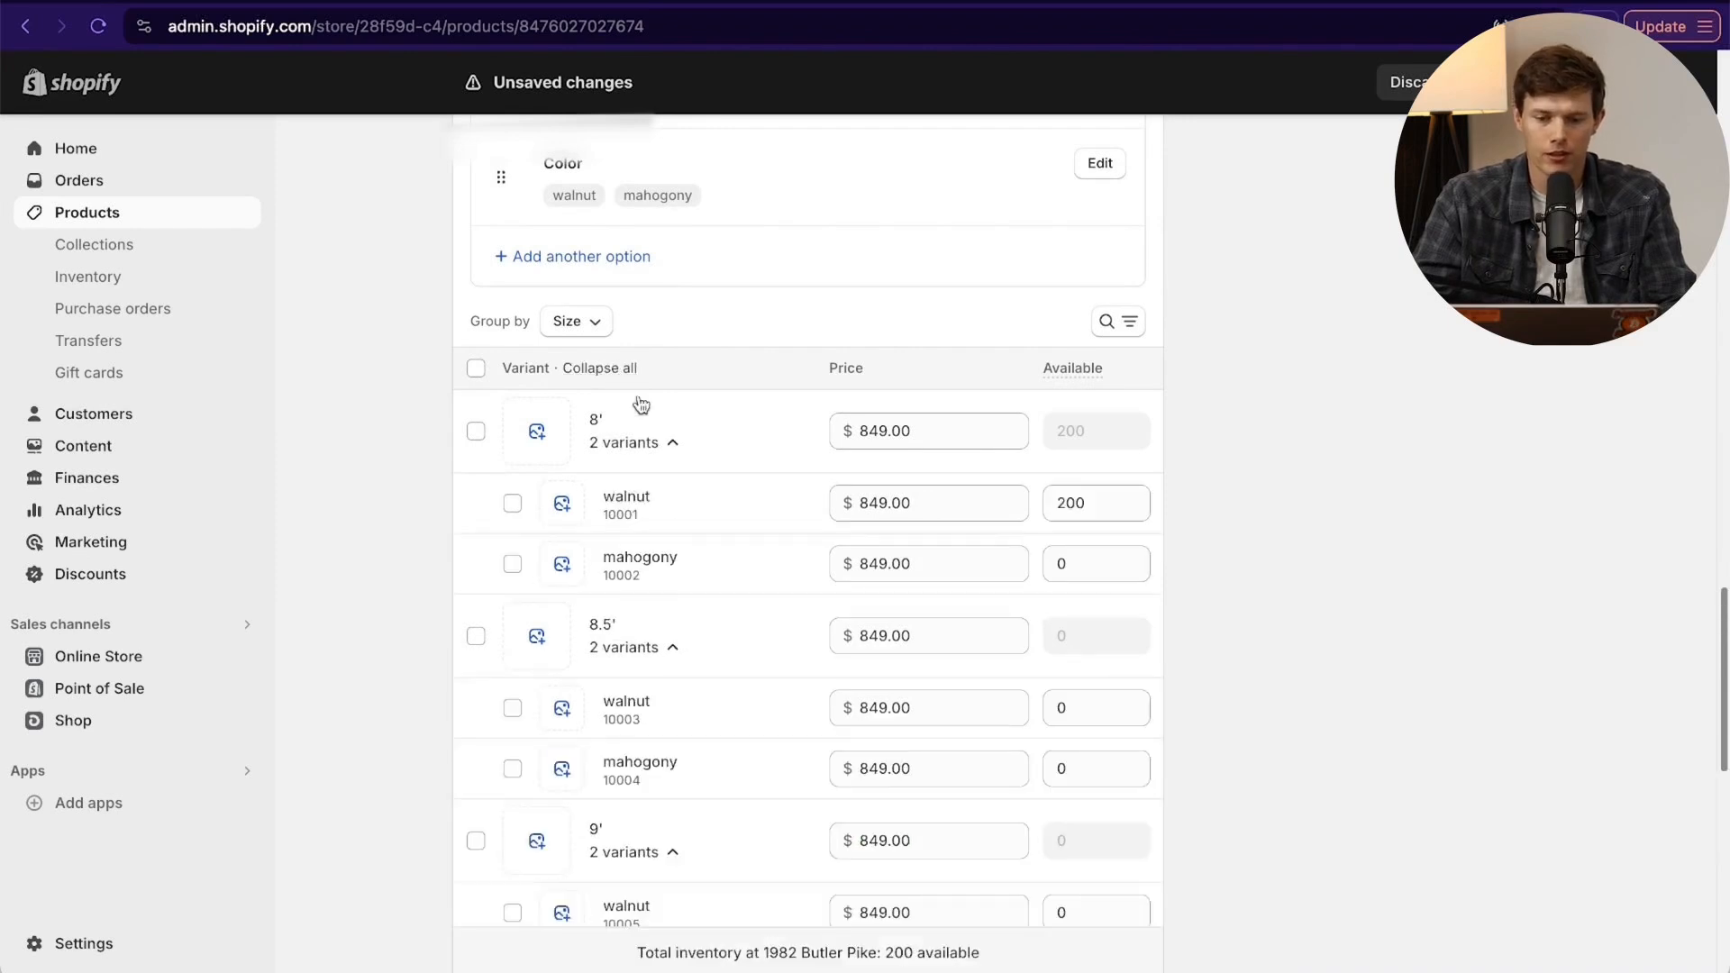
scroll(734, 491, "down", 5)
scroll(735, 491, "up", 4)
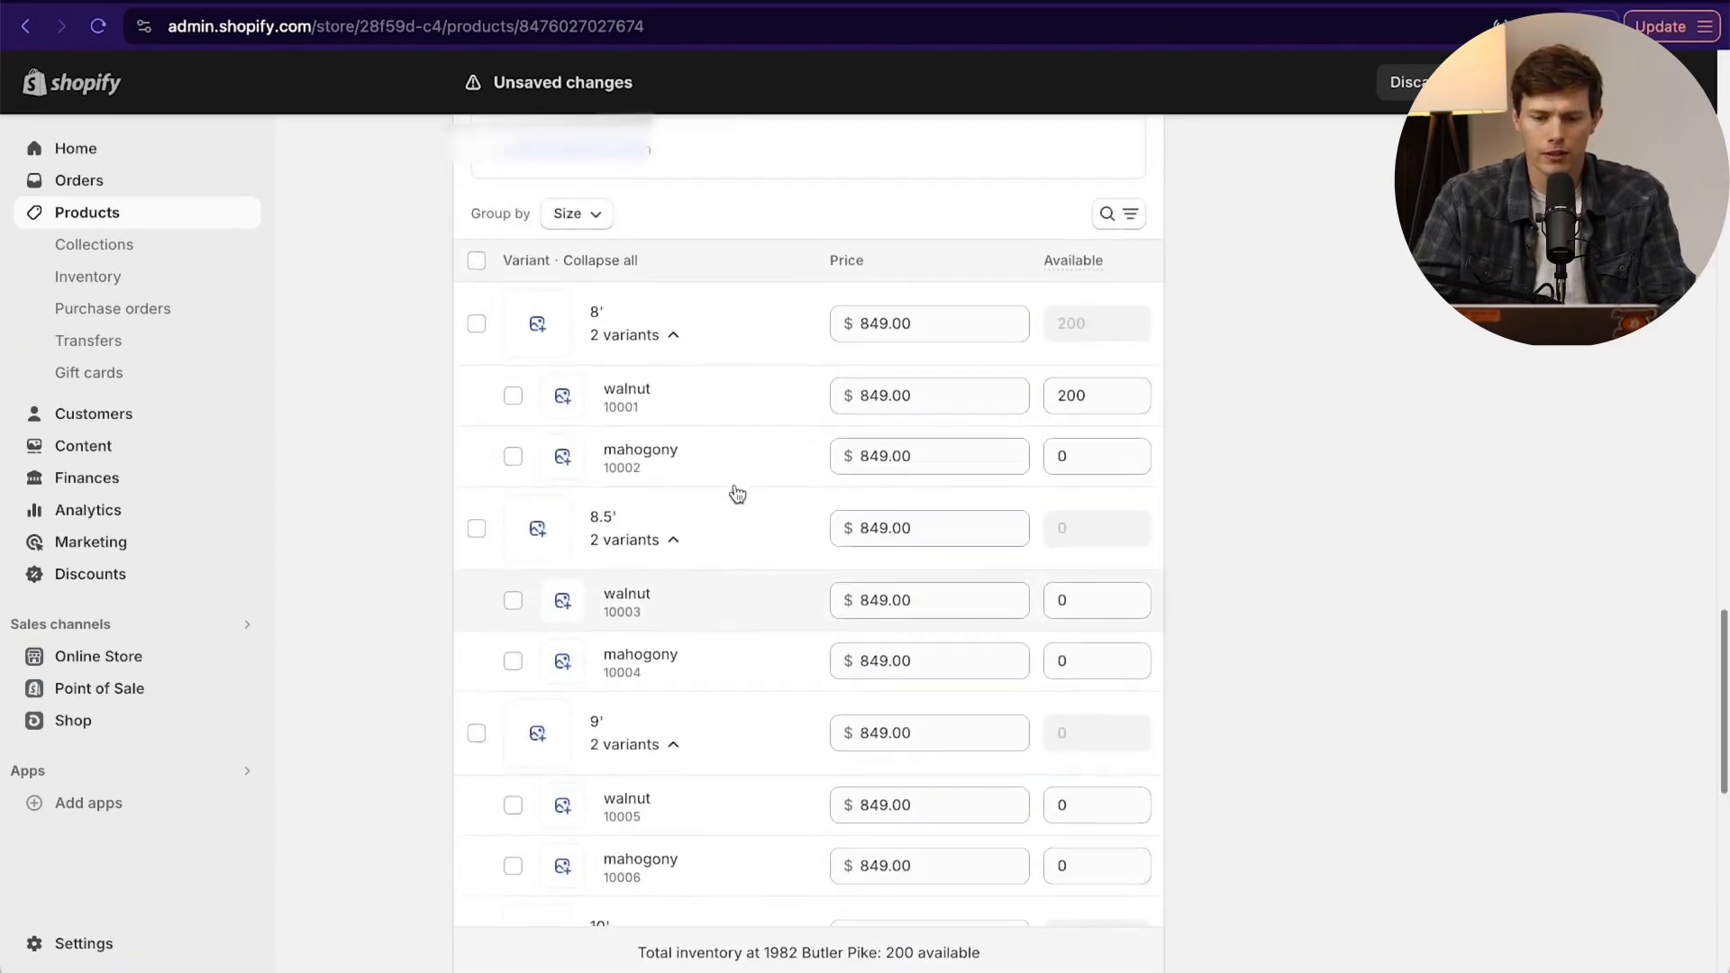
scroll(737, 494, "down", 1)
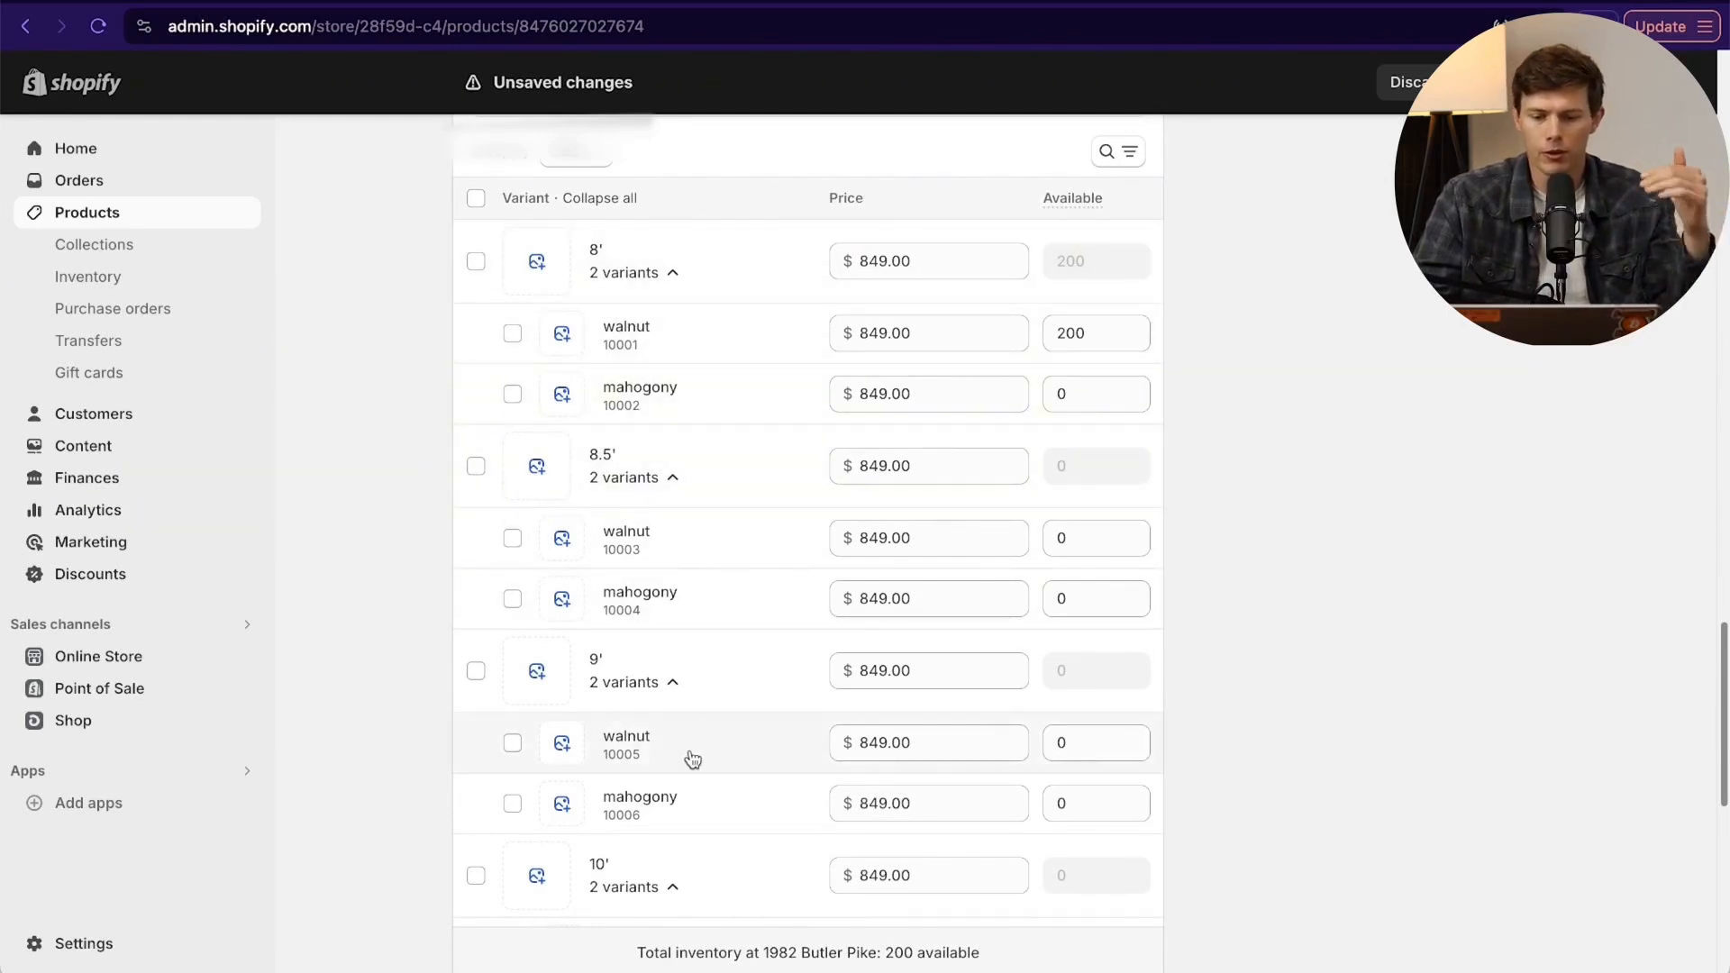
scroll(689, 653, "up", 2)
scroll(689, 635, "up", 2)
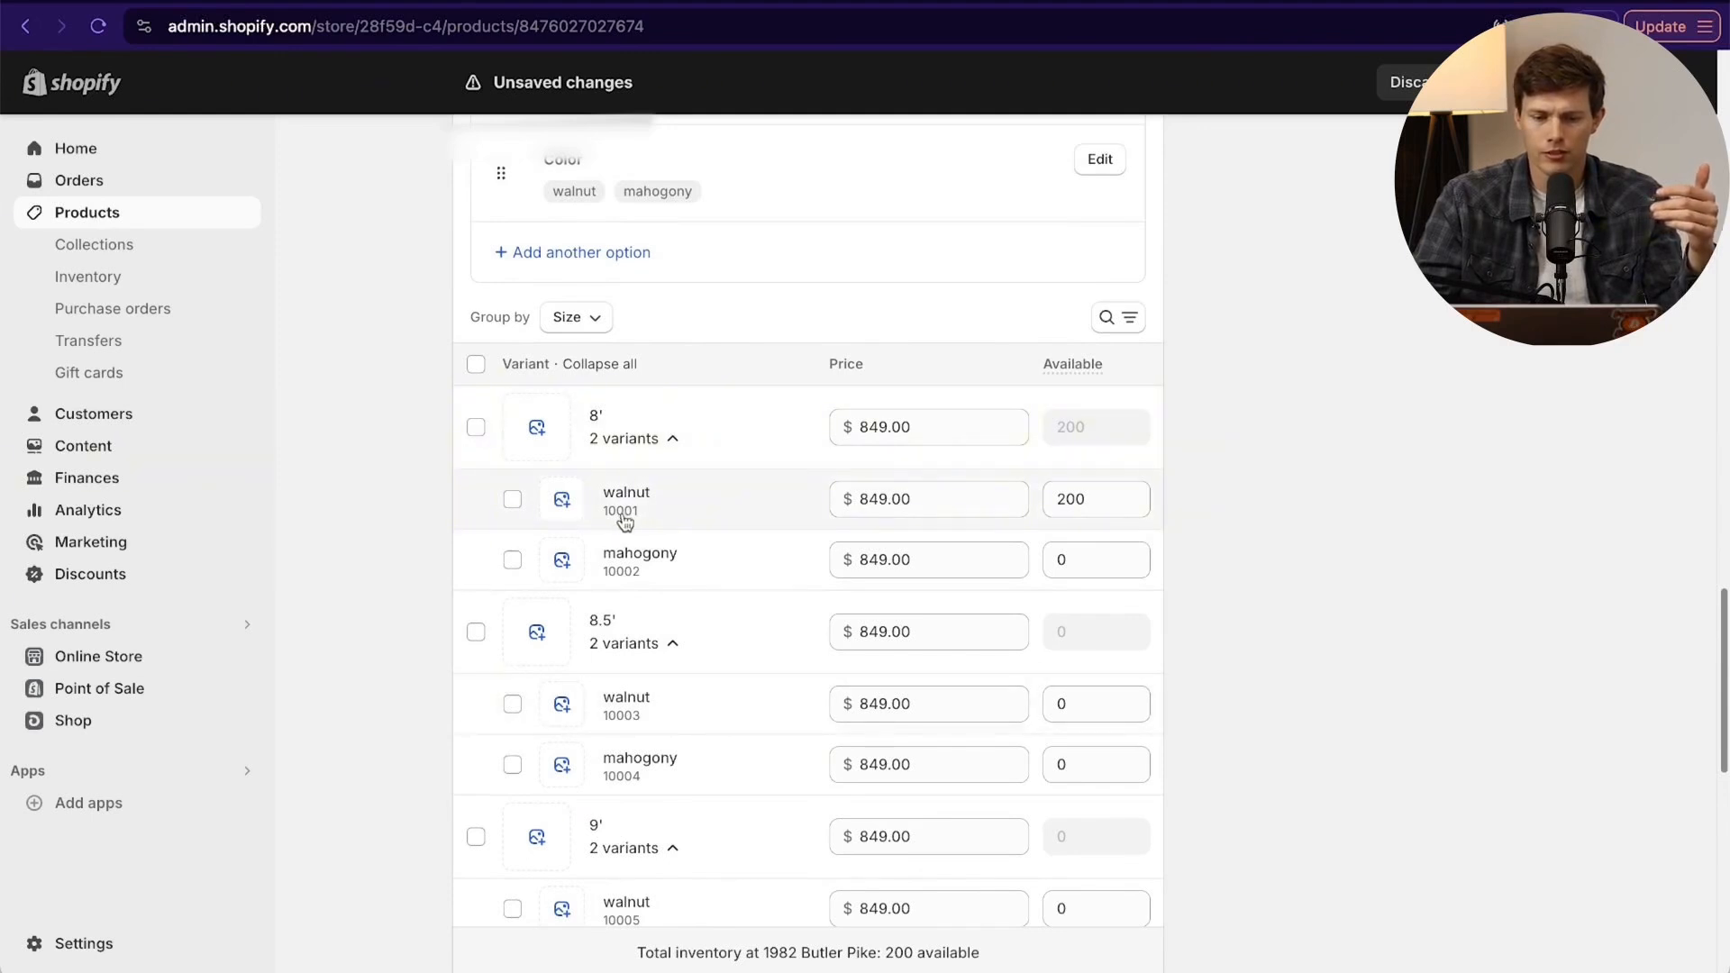
scroll(830, 559, "down", 2)
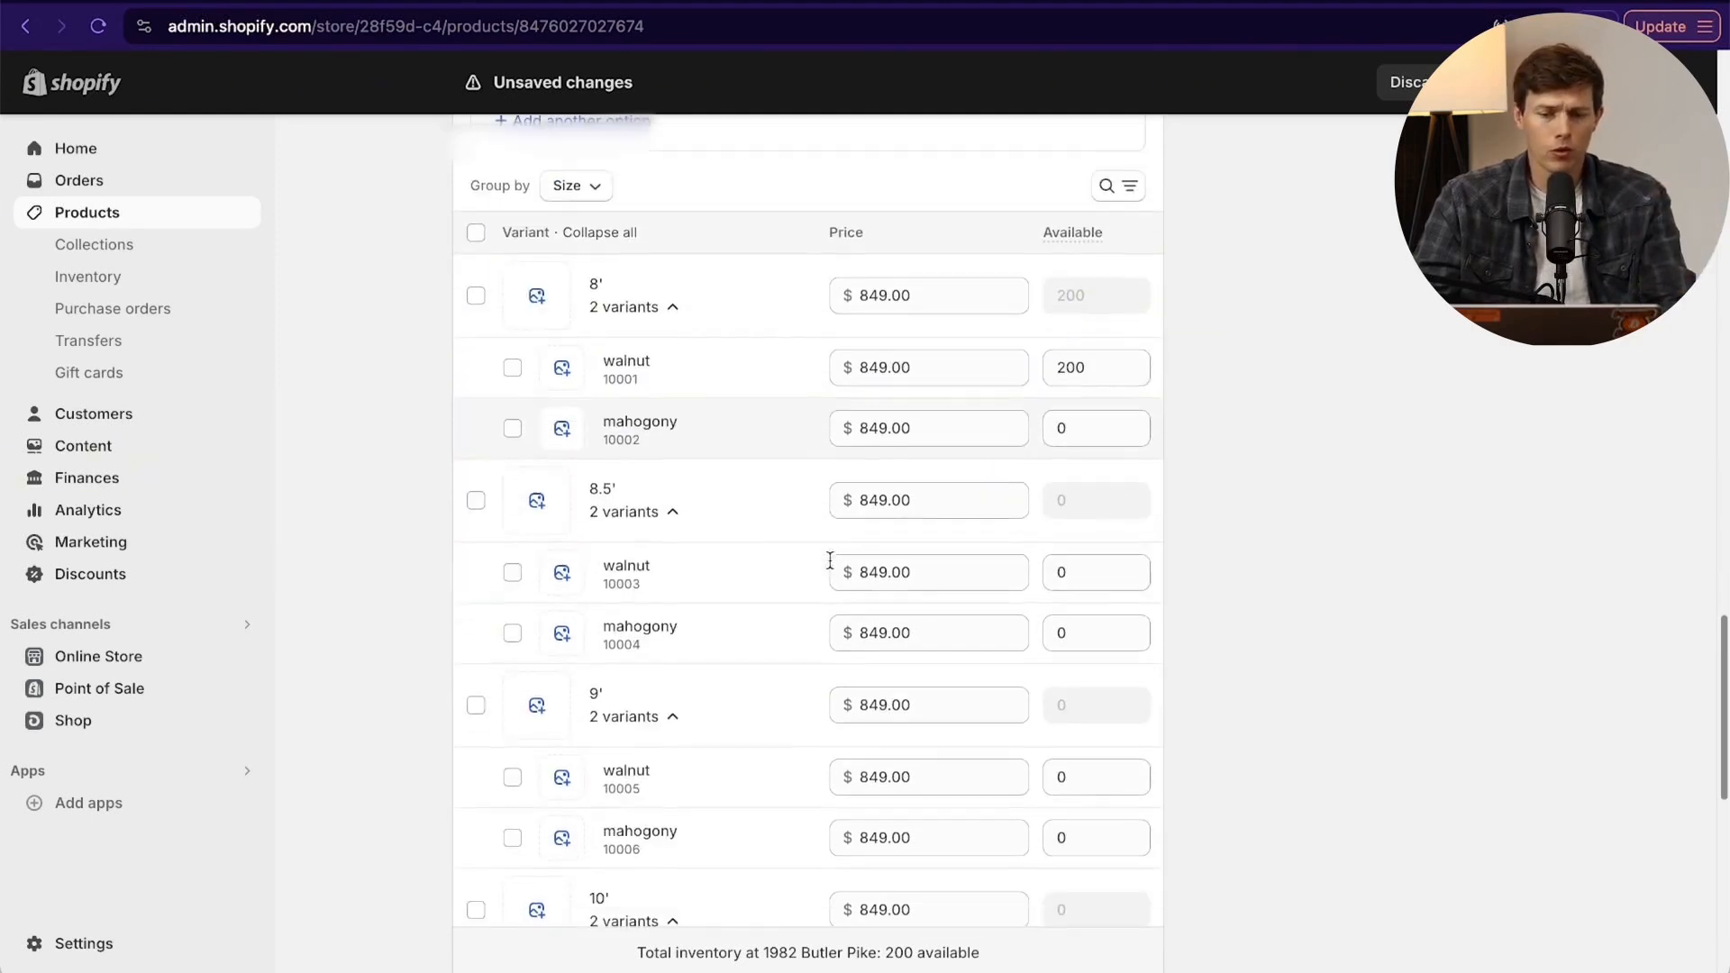
- Set the mahogony variants' available quantities to 30 for 8', 30 for 8.5' and 14 for 9'
left_click(1082, 429)
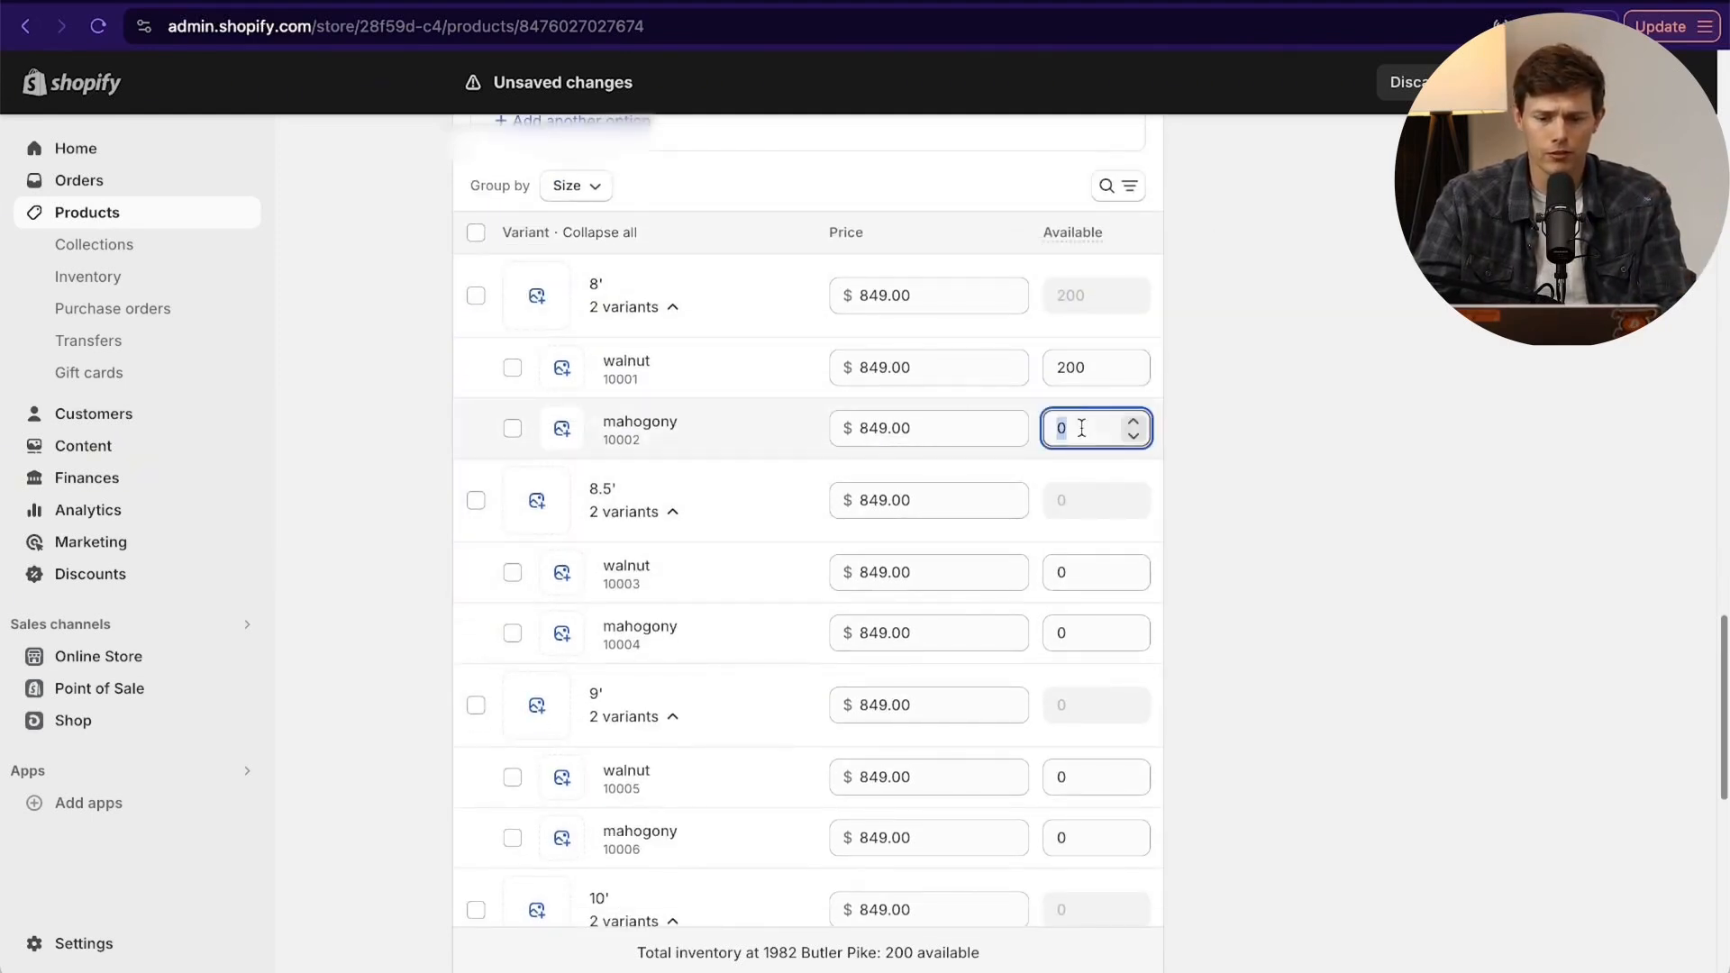
type("30")
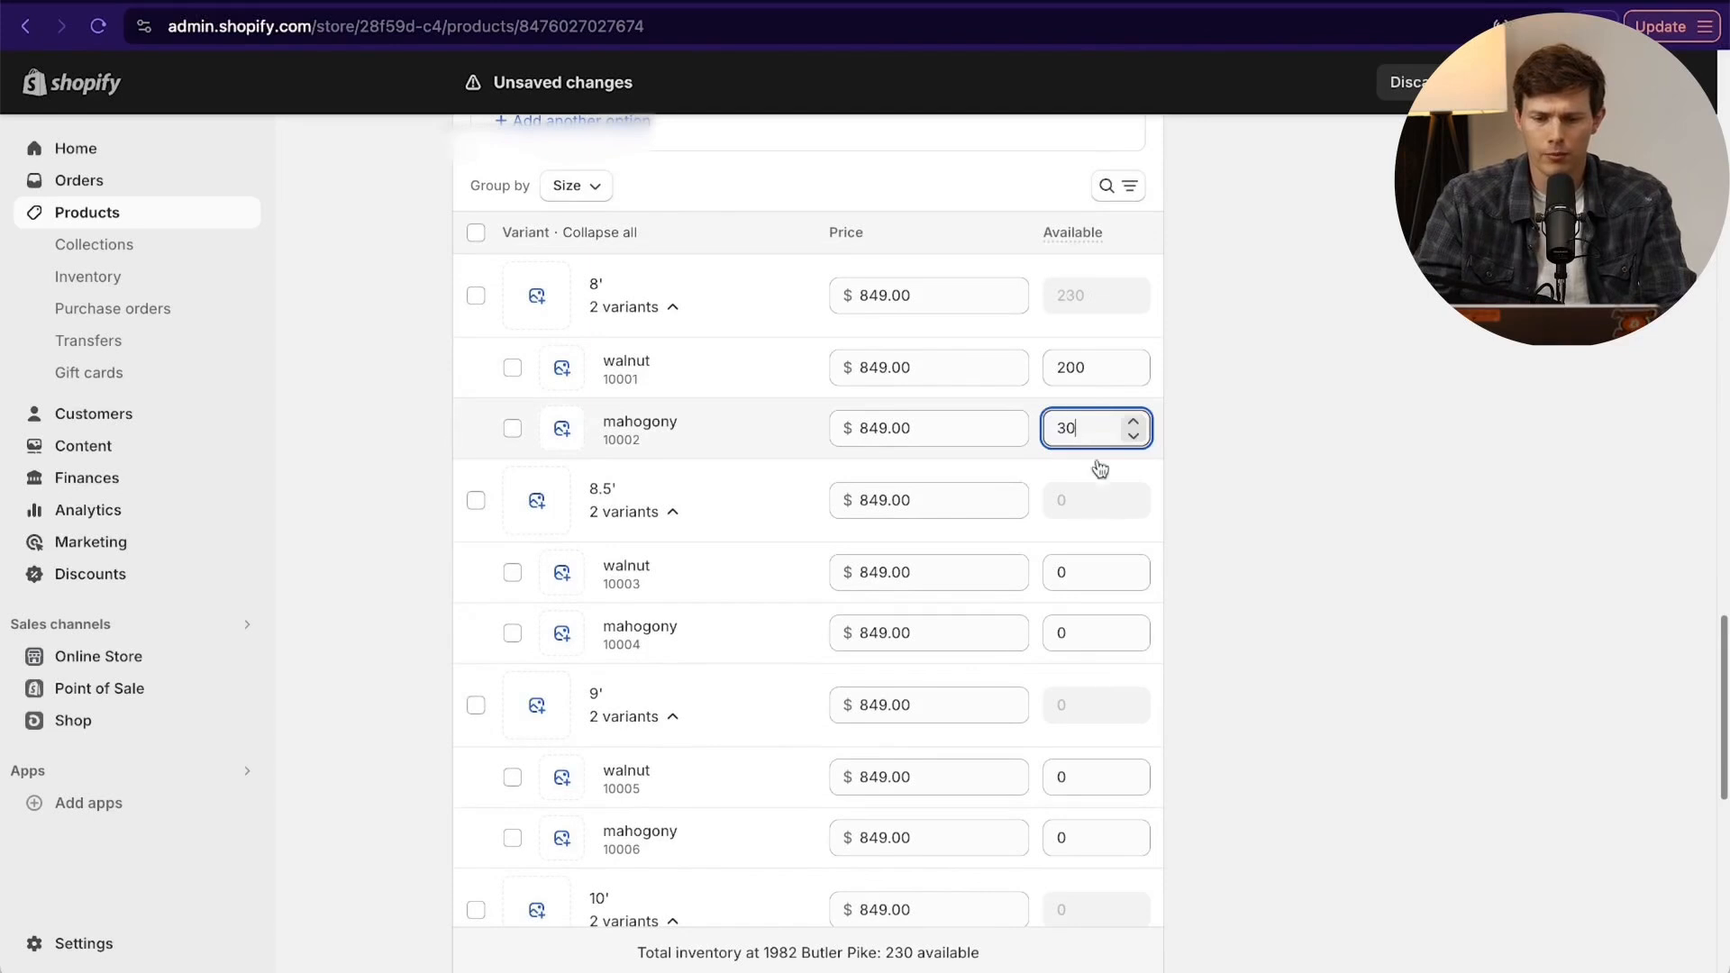
left_click(1069, 618)
type("30")
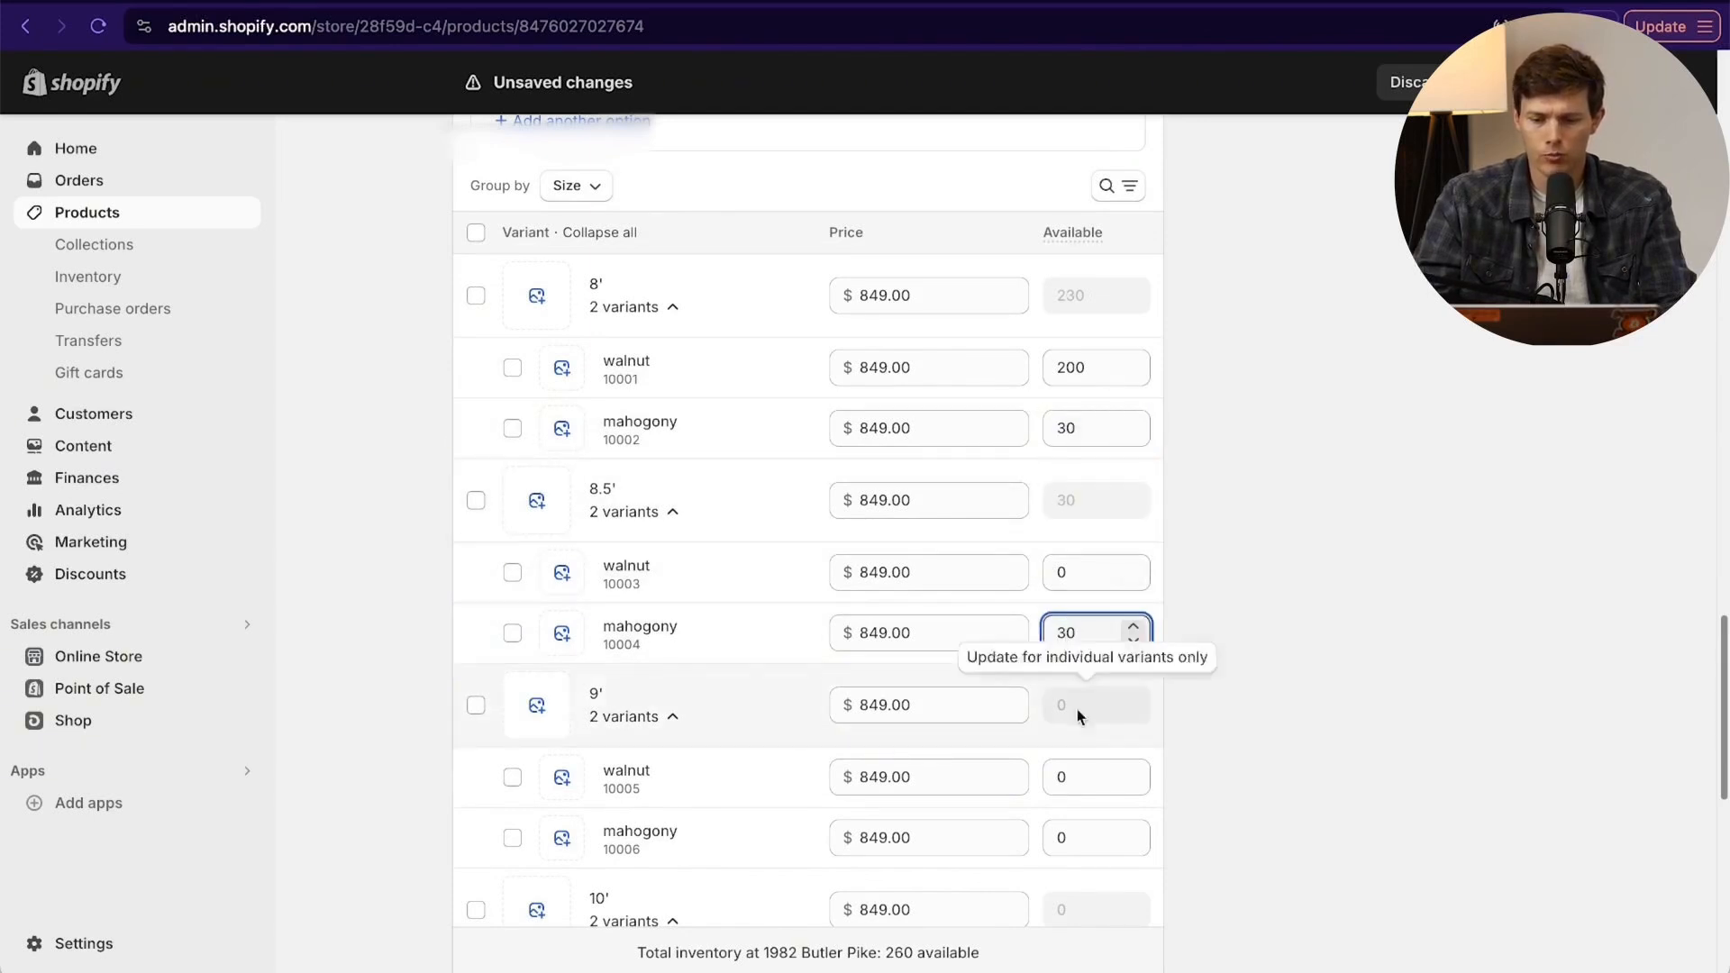
left_click(1072, 837)
type("14")
- Set the 10' variants' available quantities to 70 for mahogony and 234 for walnut
scroll(1240, 781, "down", 3)
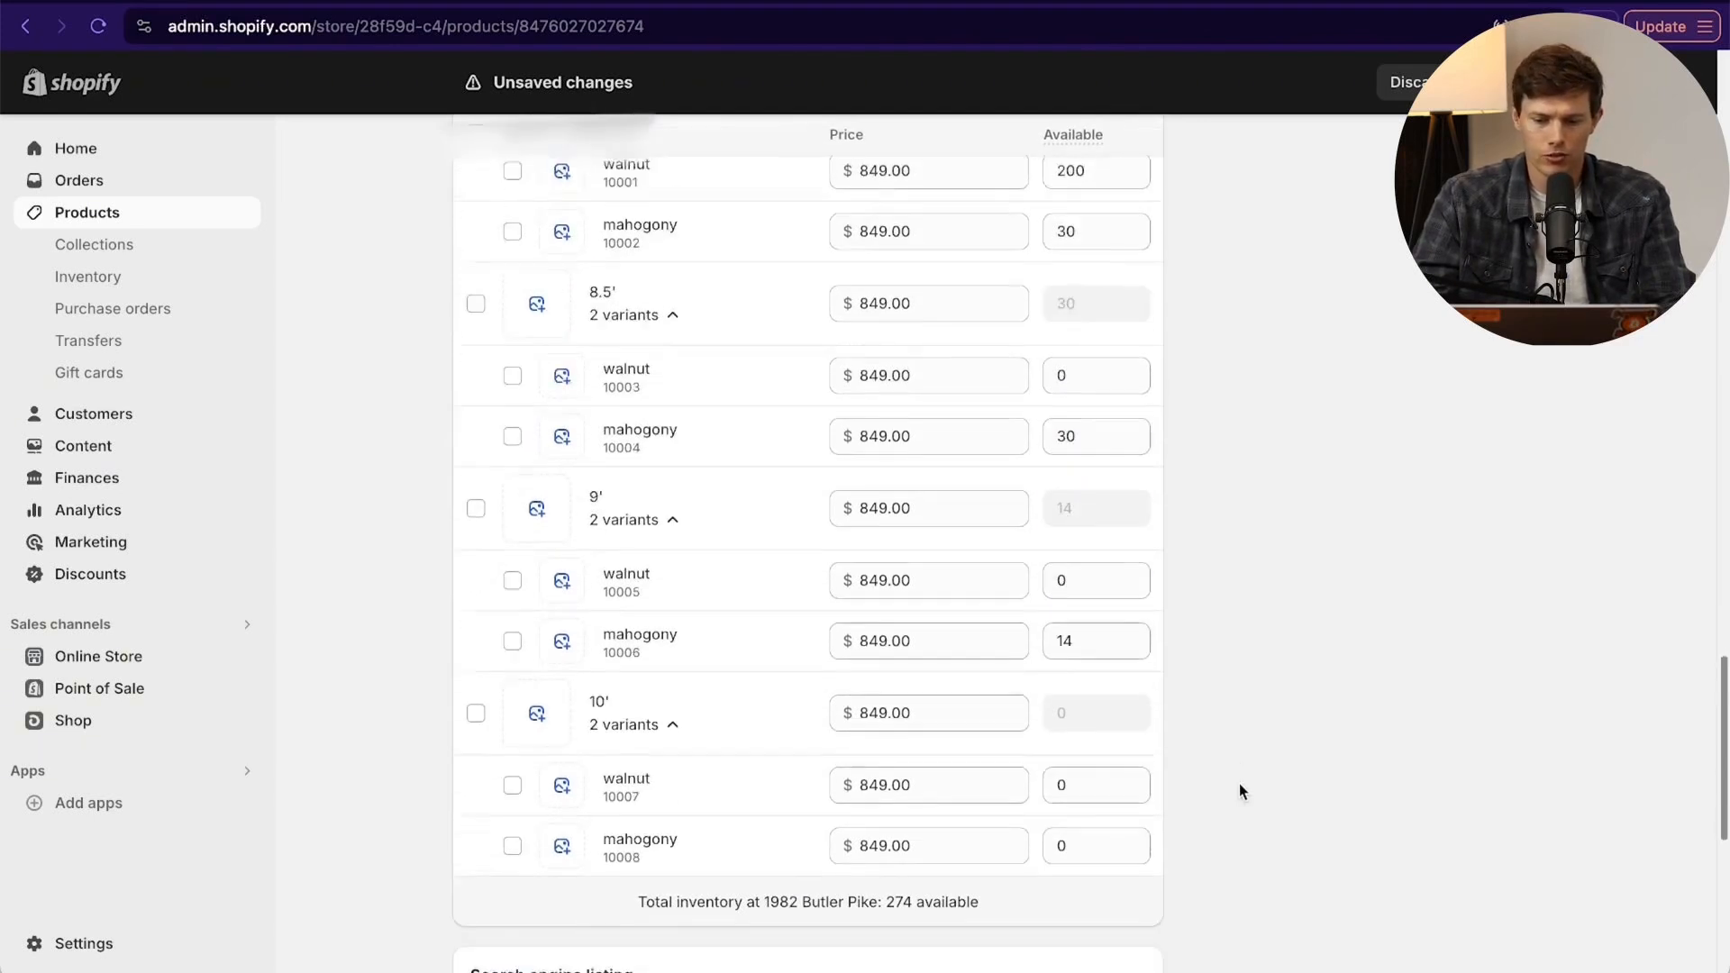
left_click(1045, 782)
left_click(1027, 782)
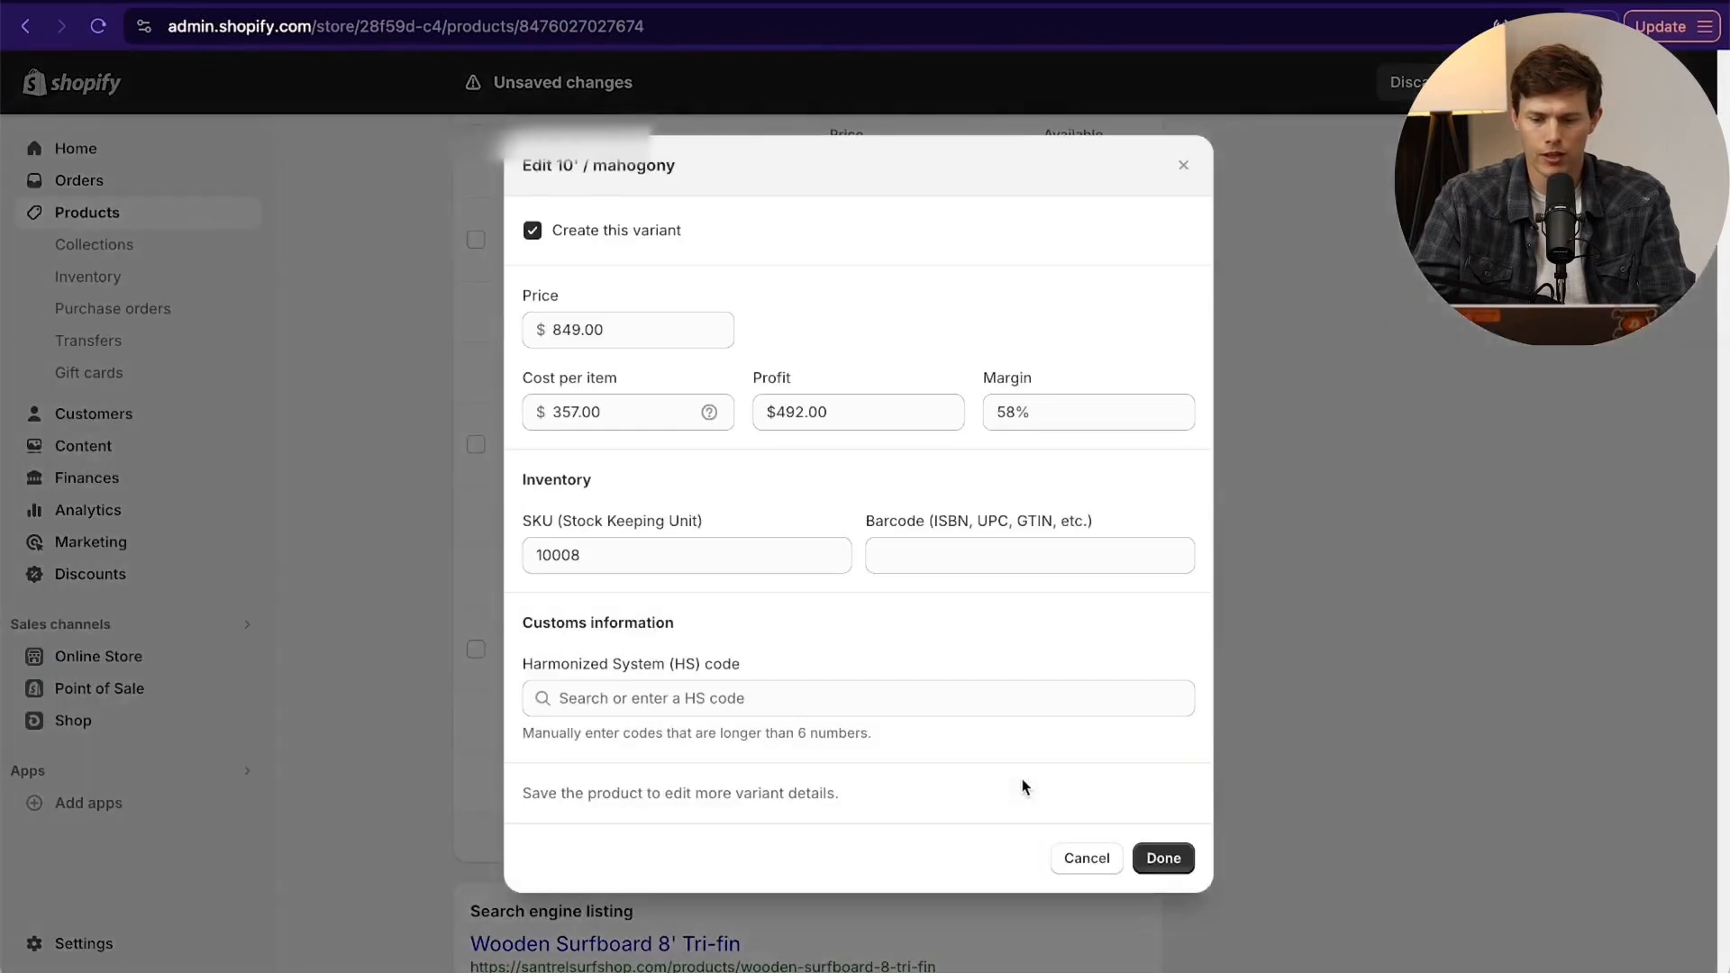
left_click(1084, 858)
left_click(1072, 775)
type("70")
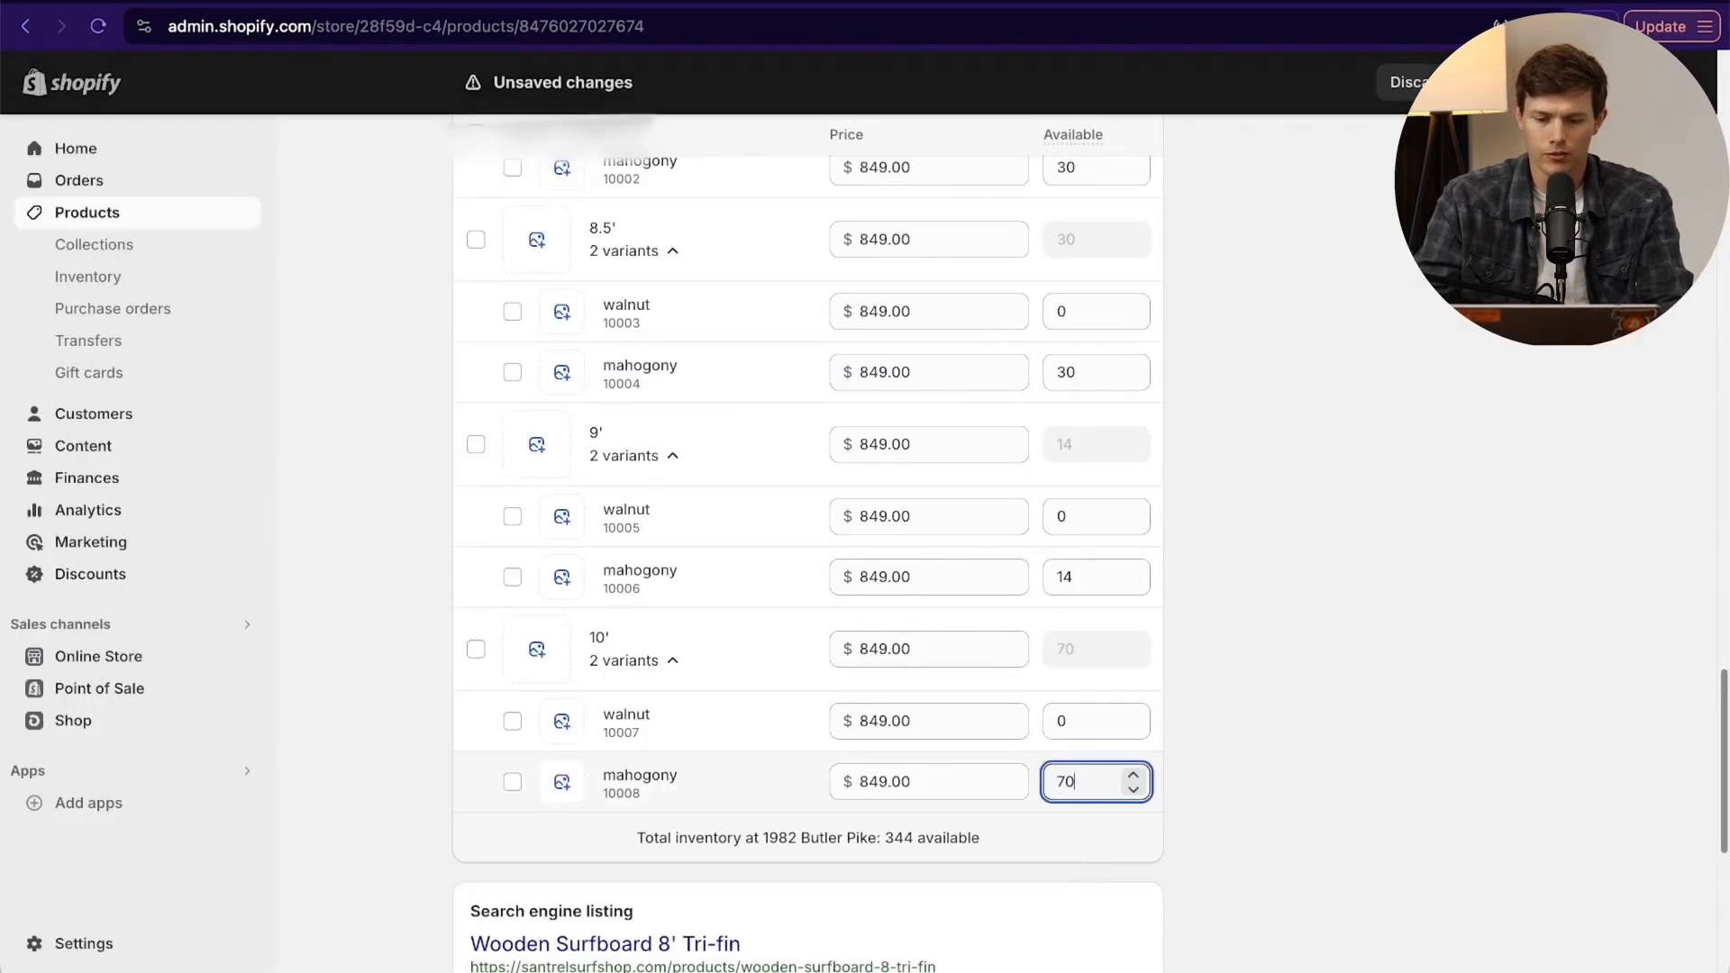
left_click(1094, 713)
type("234")
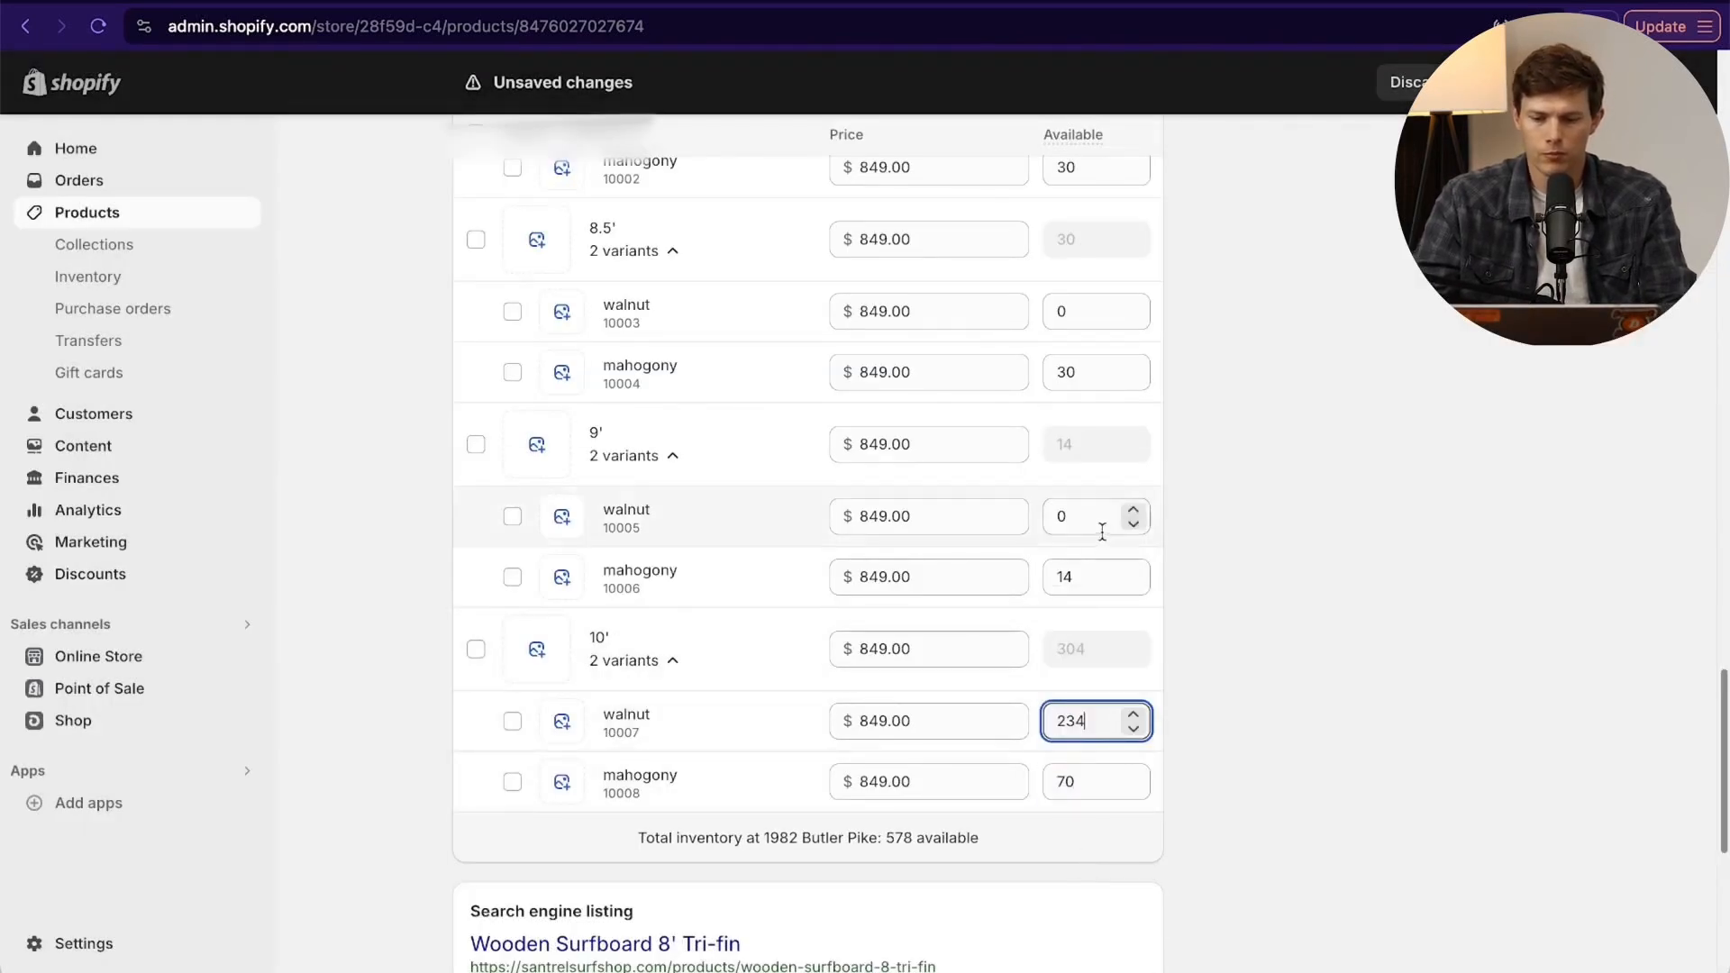
- Set the walnut variants' available quantities to 34 for 9' and 34 for 8.5'
left_click(1081, 575)
left_click(1081, 515)
type("34")
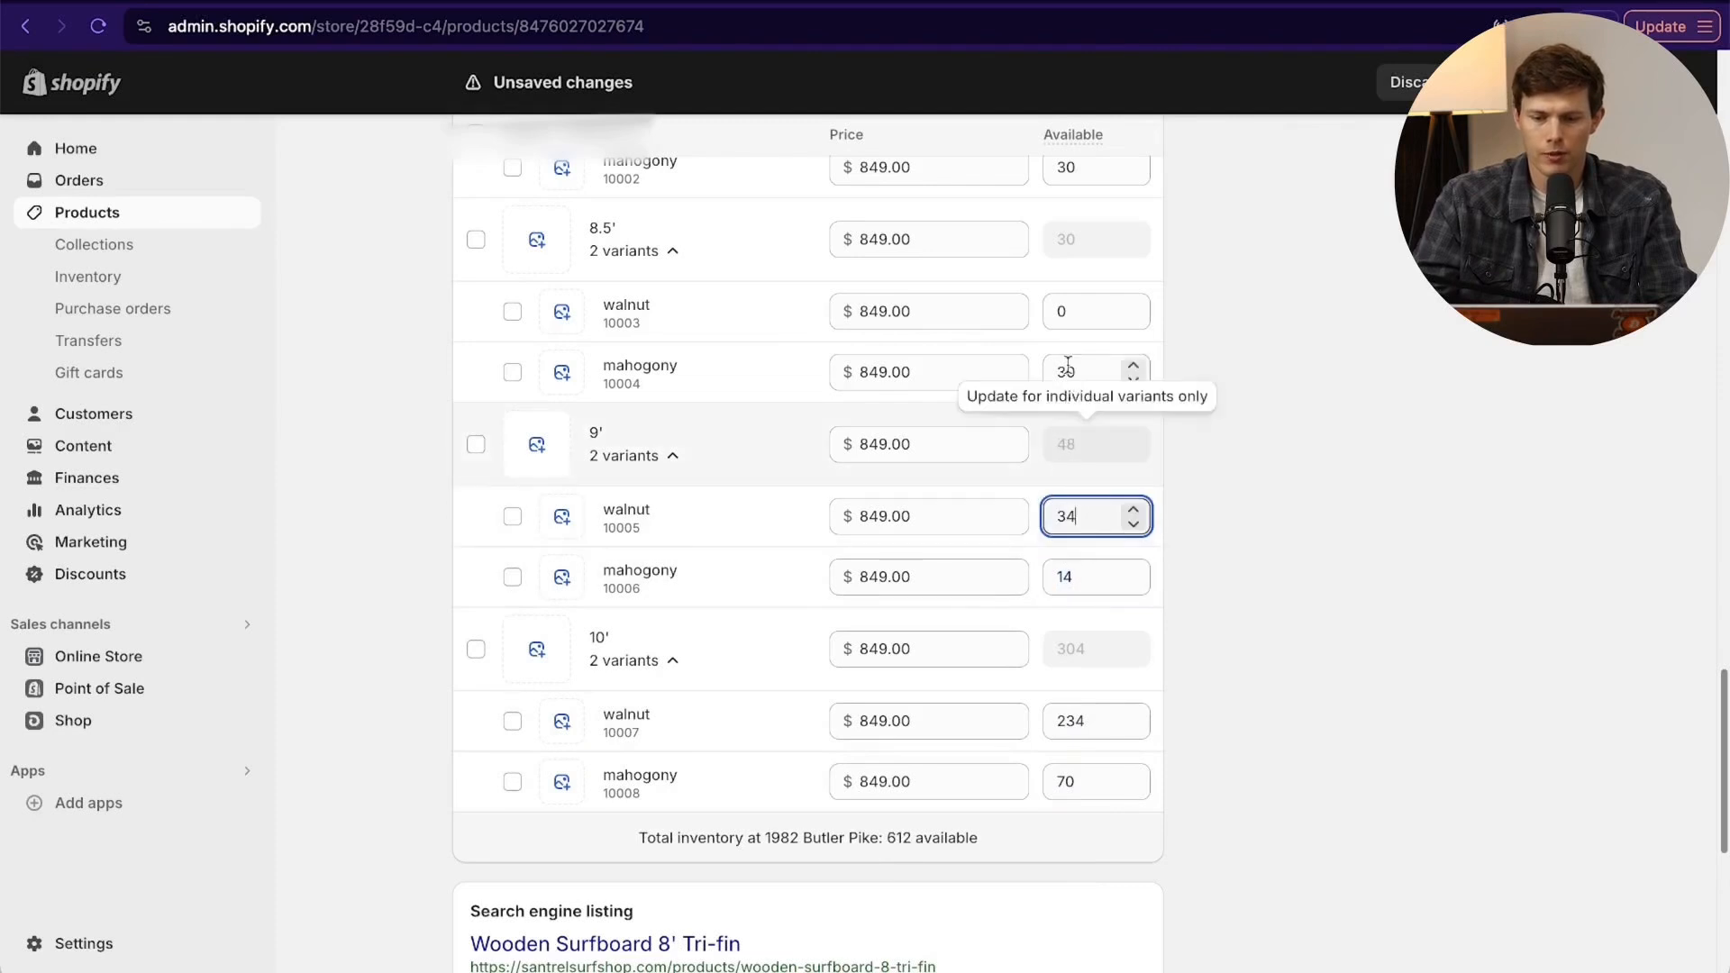
left_click(1092, 311)
type("34")
scroll(1218, 412, "up", 2)
scroll(1218, 412, "up", 2)
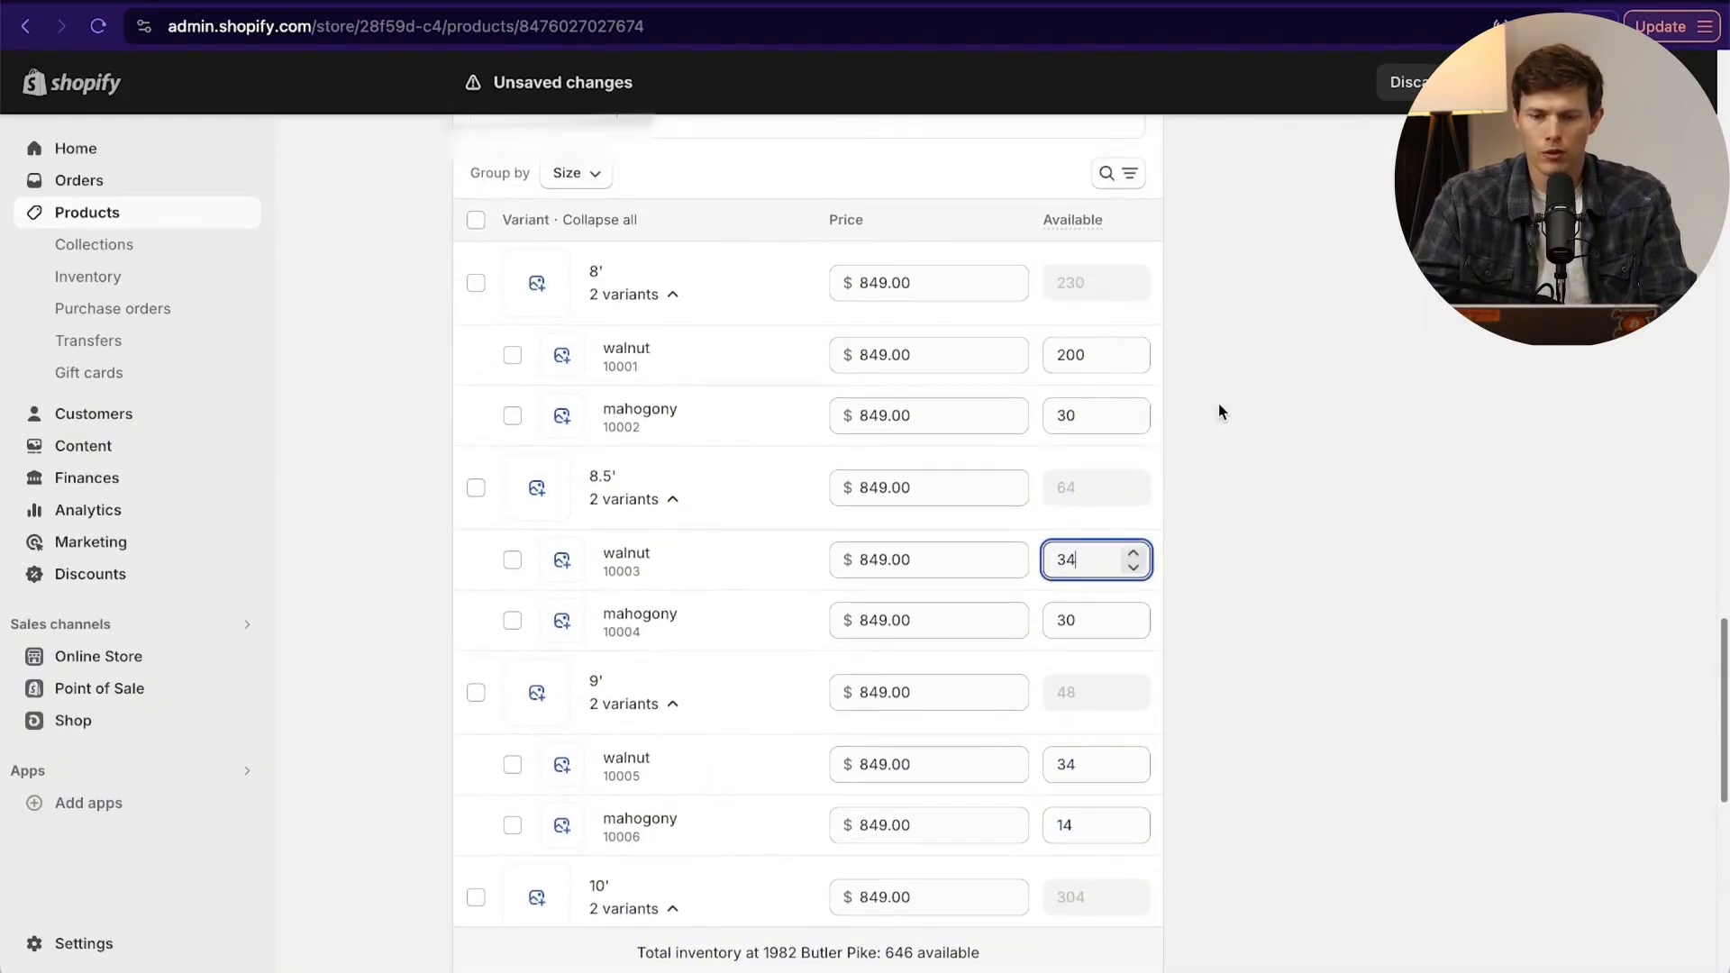
- Set the price to 949 for all variants in the 10' size group
scroll(870, 692, "down", 3)
scroll(870, 692, "down", 1)
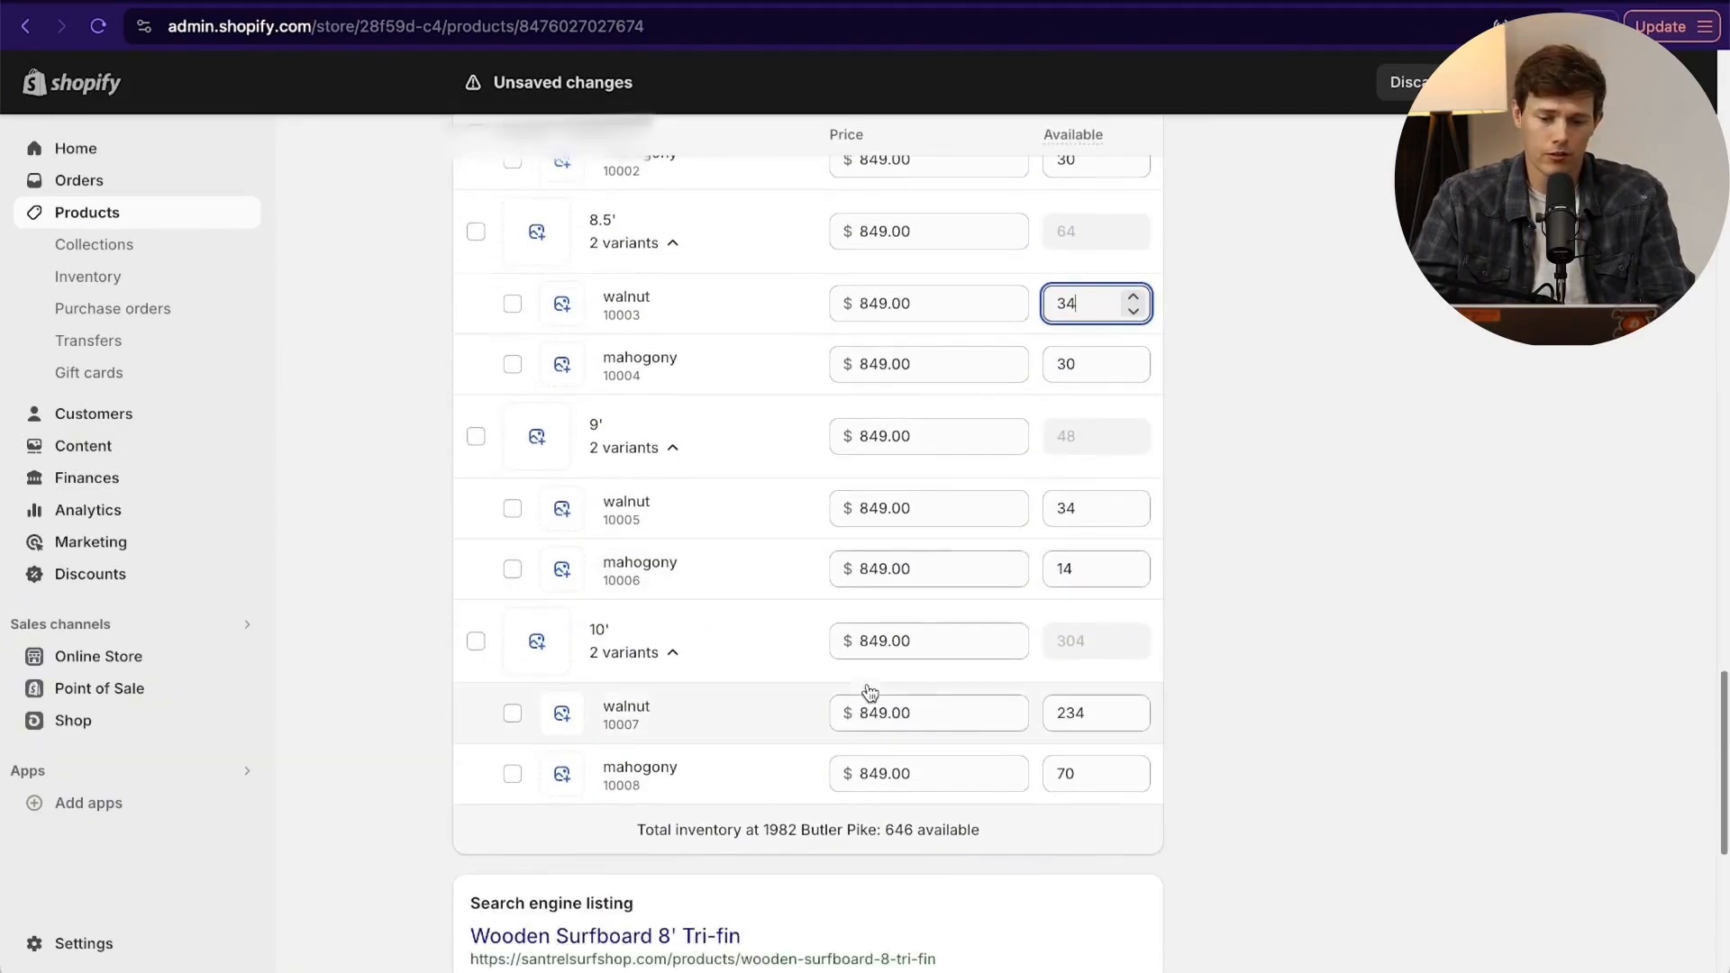
left_click(879, 640)
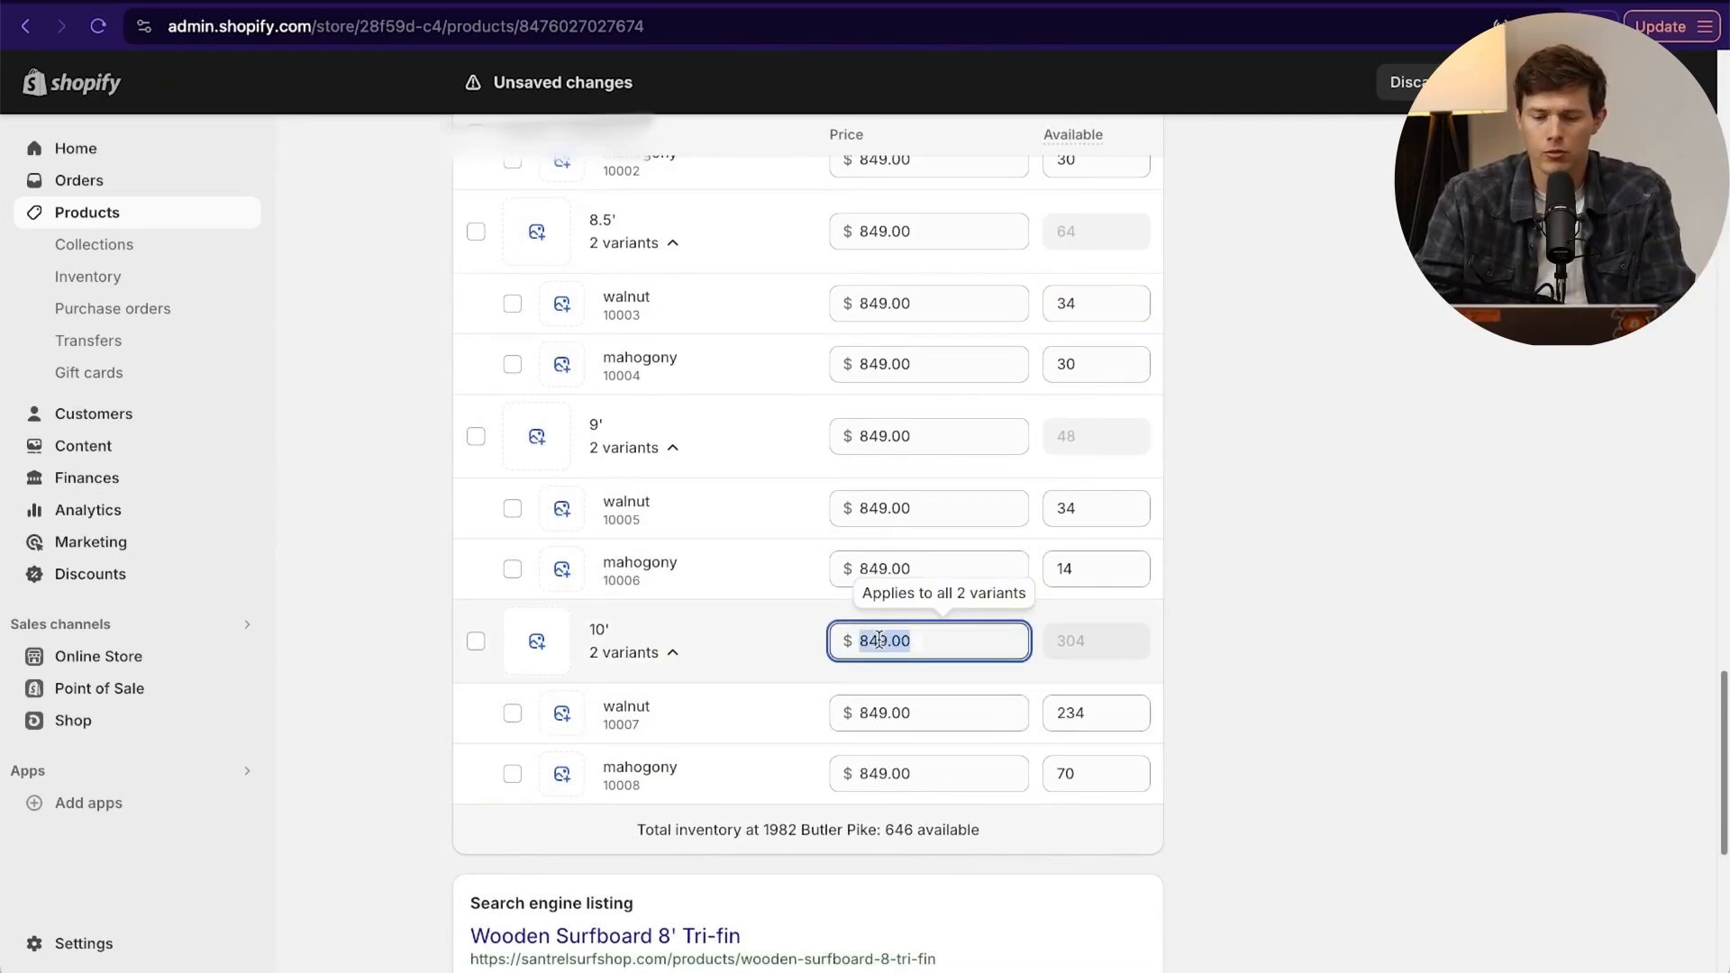
type("949")
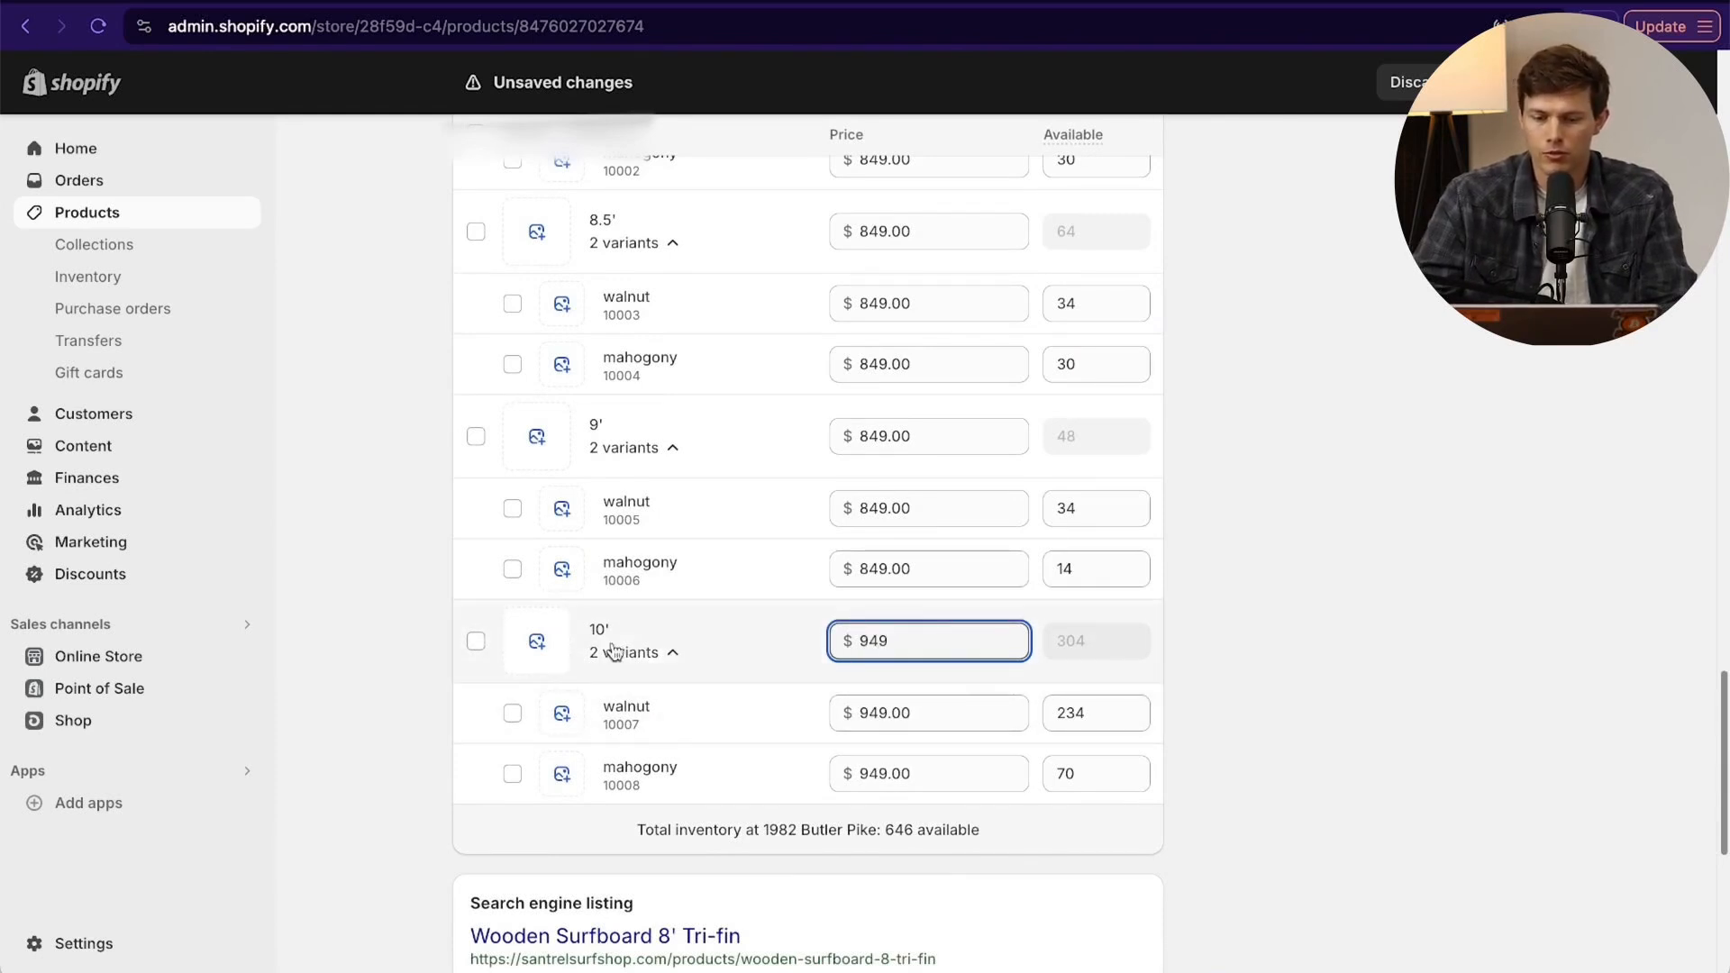
- Assign the existing single wooden board PNG (TQ22_ACT_DON...) as the image of the whole 8' size group
scroll(862, 774, "up", 5)
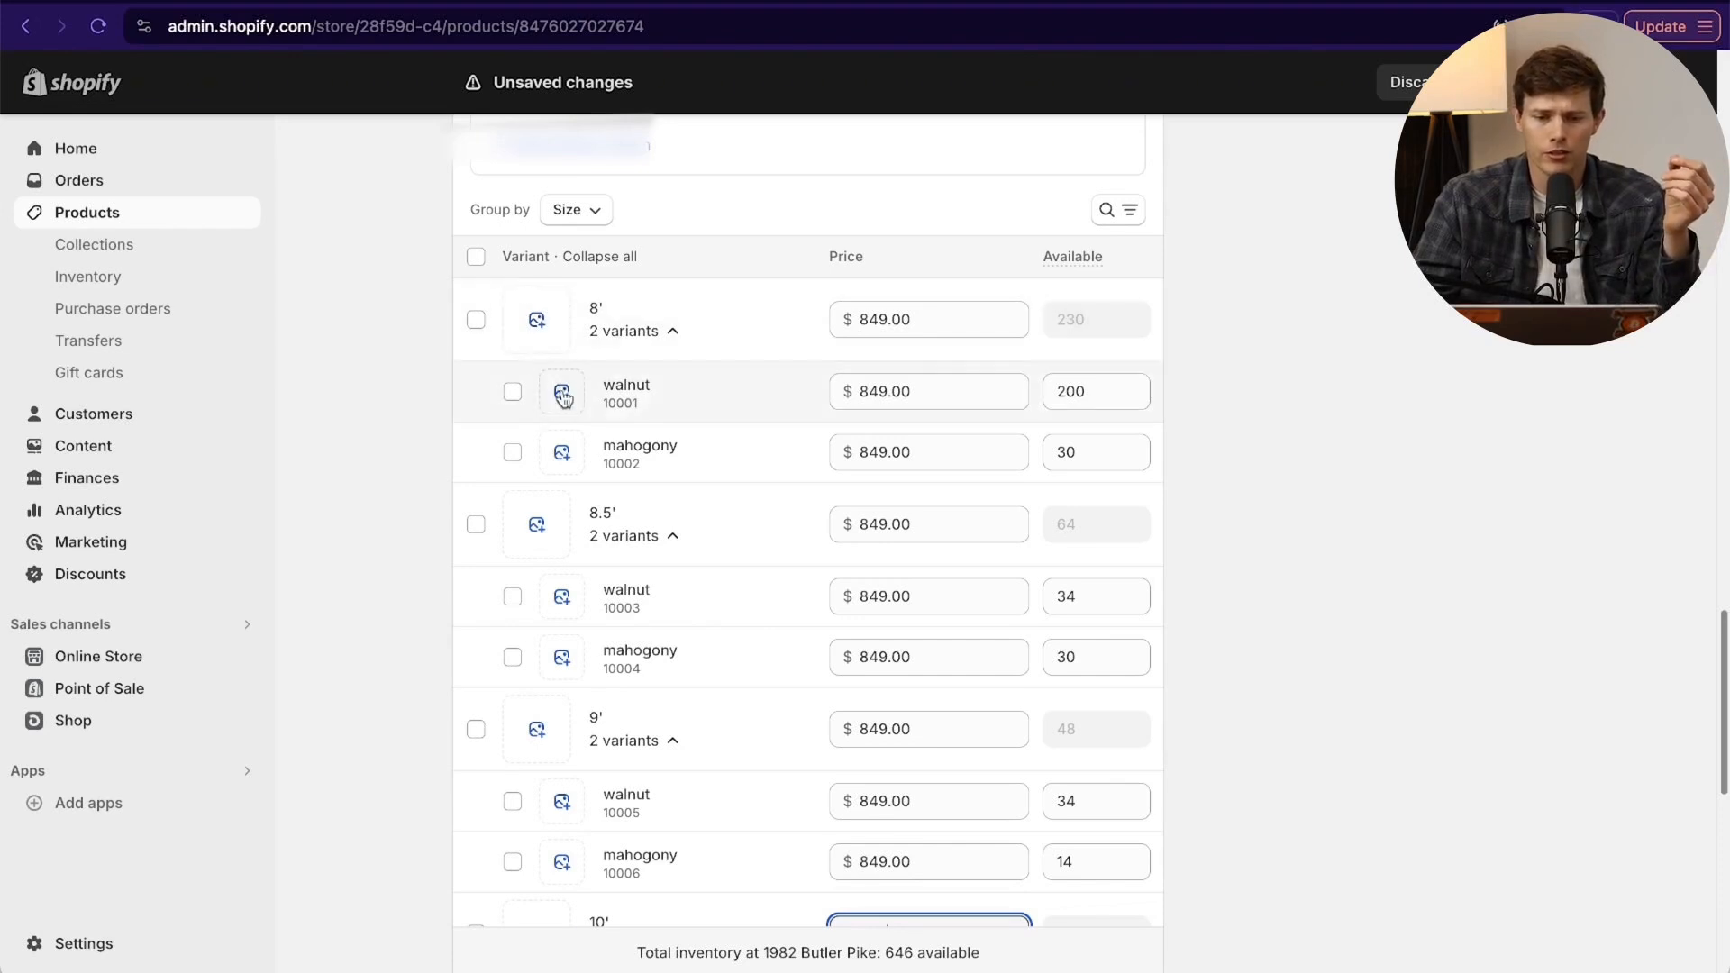
left_click(536, 320)
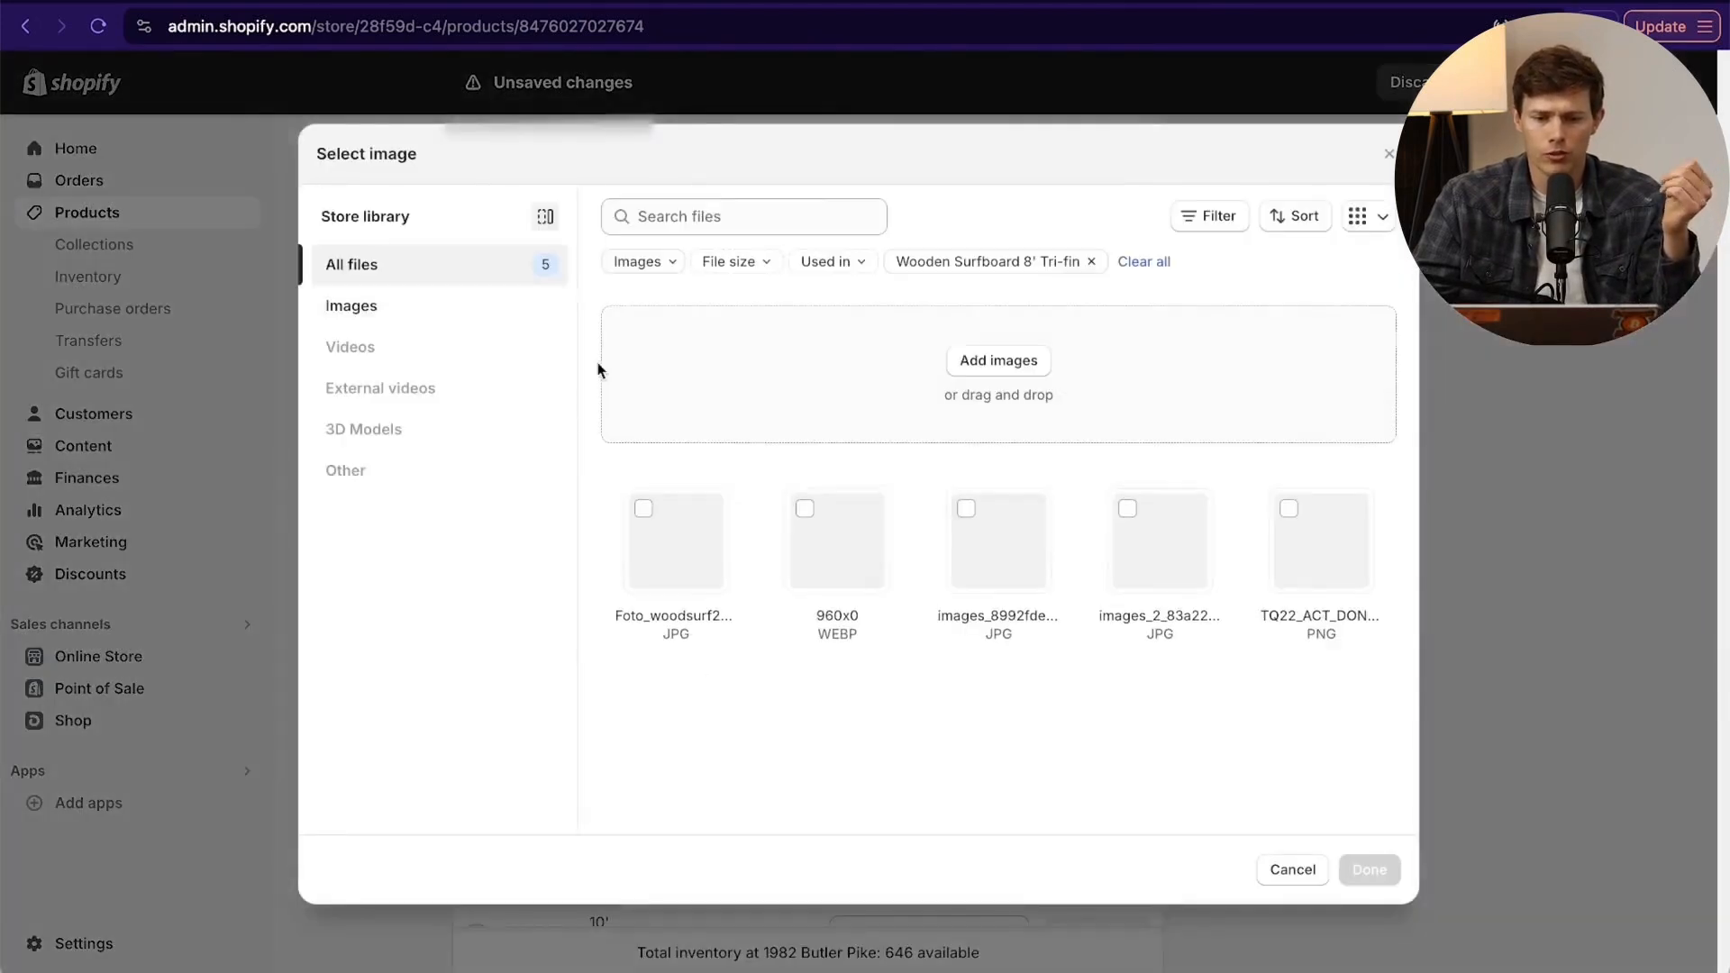
left_click(1299, 547)
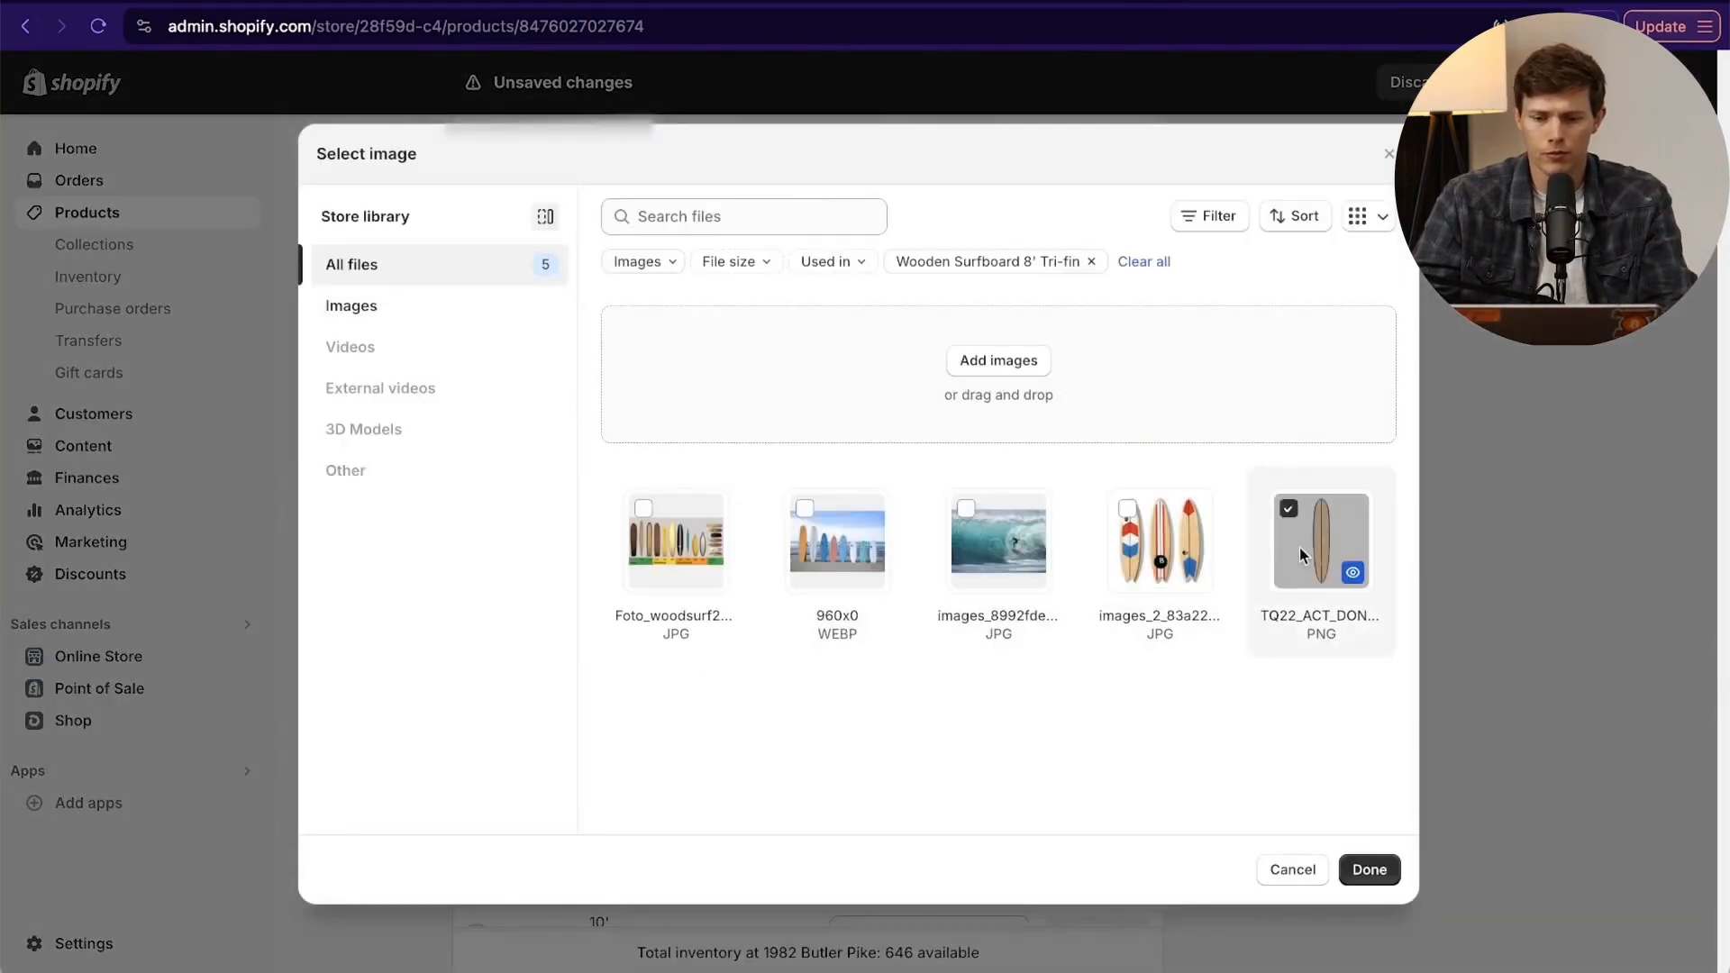
left_click(1369, 870)
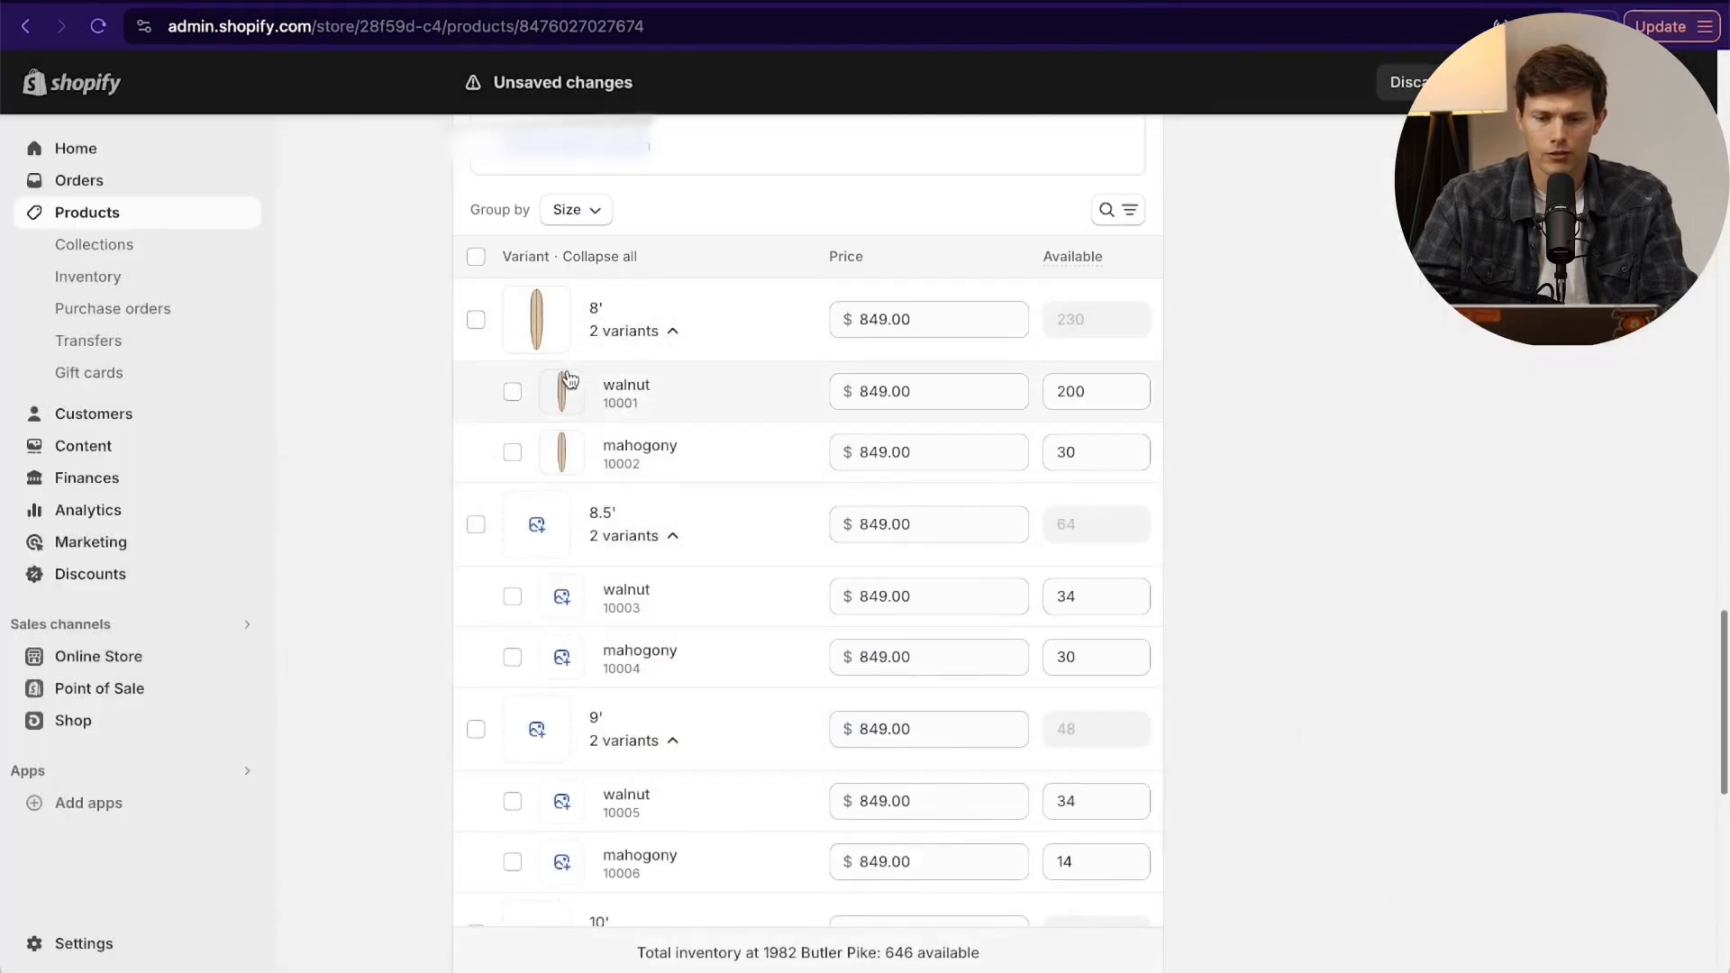
- Upload the orange-tailed surfboard WEBP image from the Santrel Surf Shop folder and assign it to the 8' mahogony variant
left_click(562, 450)
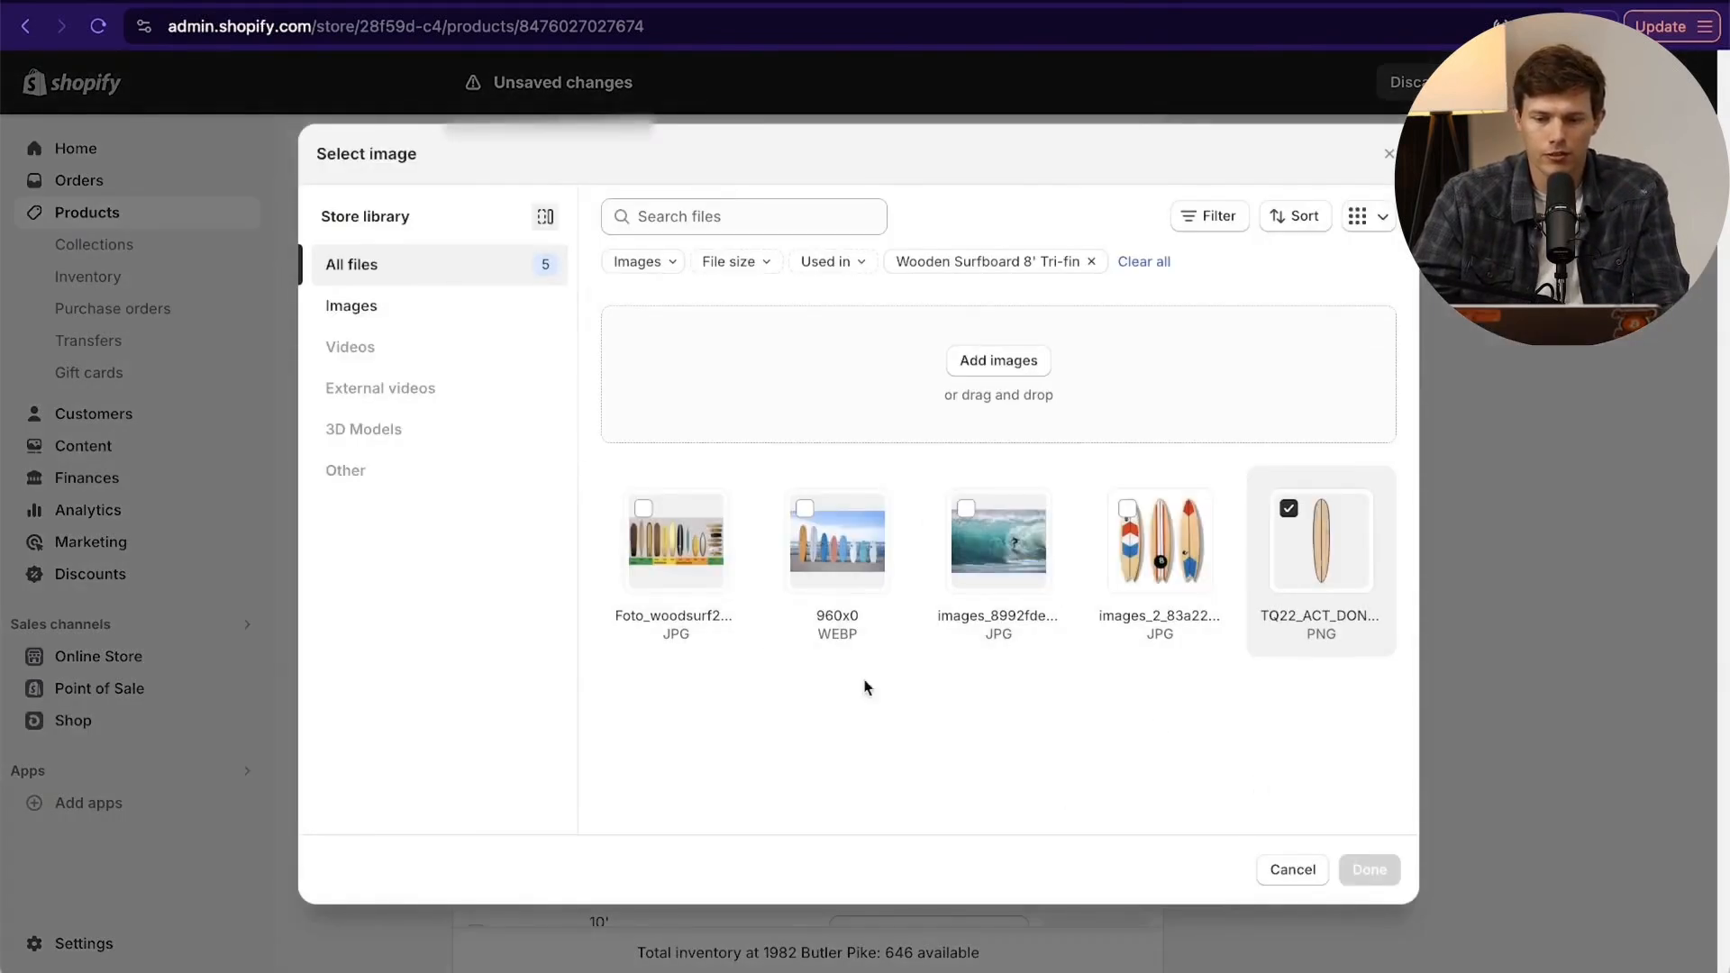
left_click(964, 364)
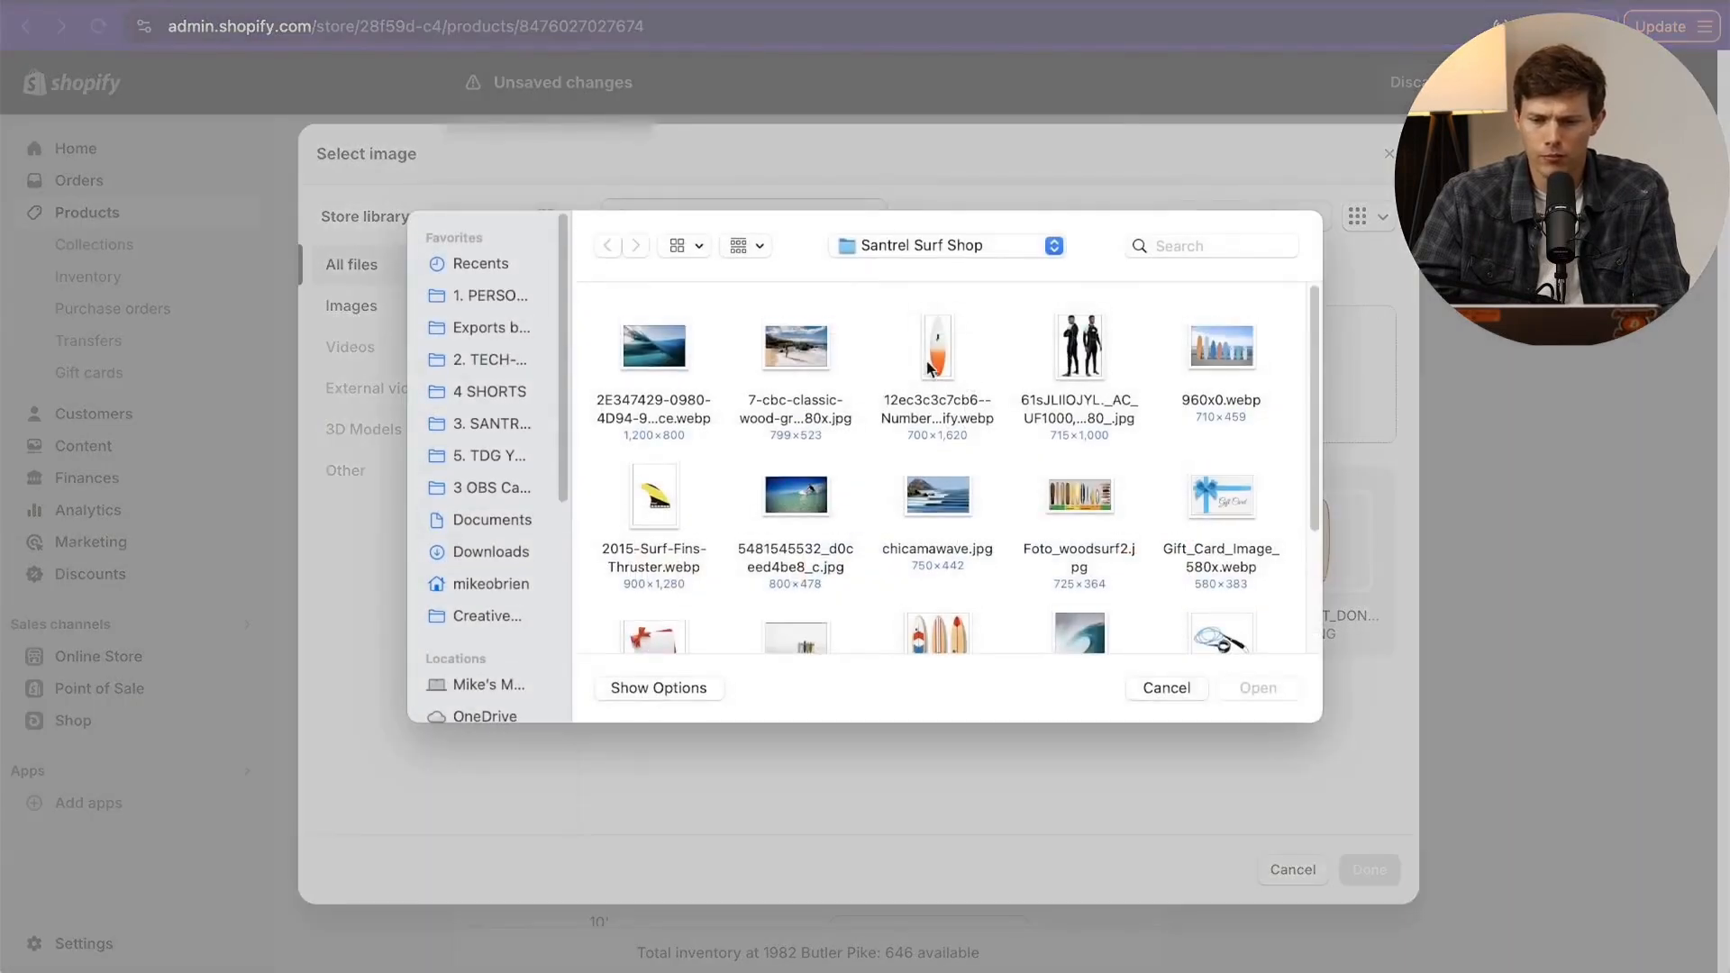
left_click(924, 363)
scroll(1144, 540, "down", 5)
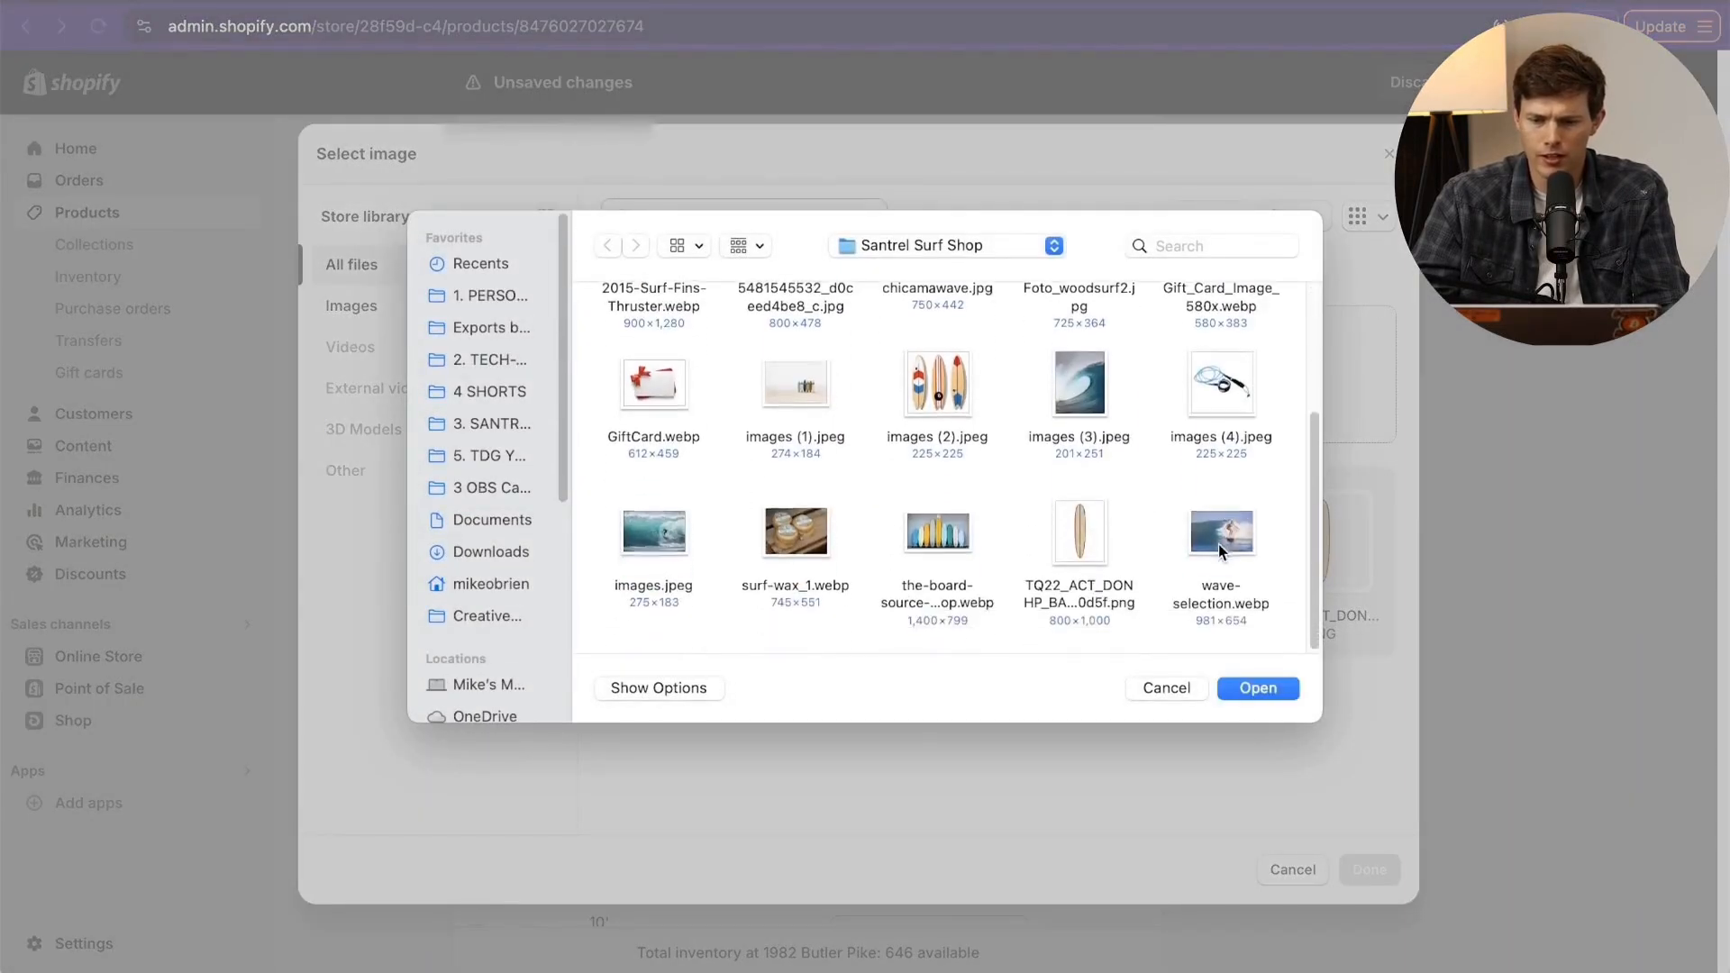
left_click(1260, 687)
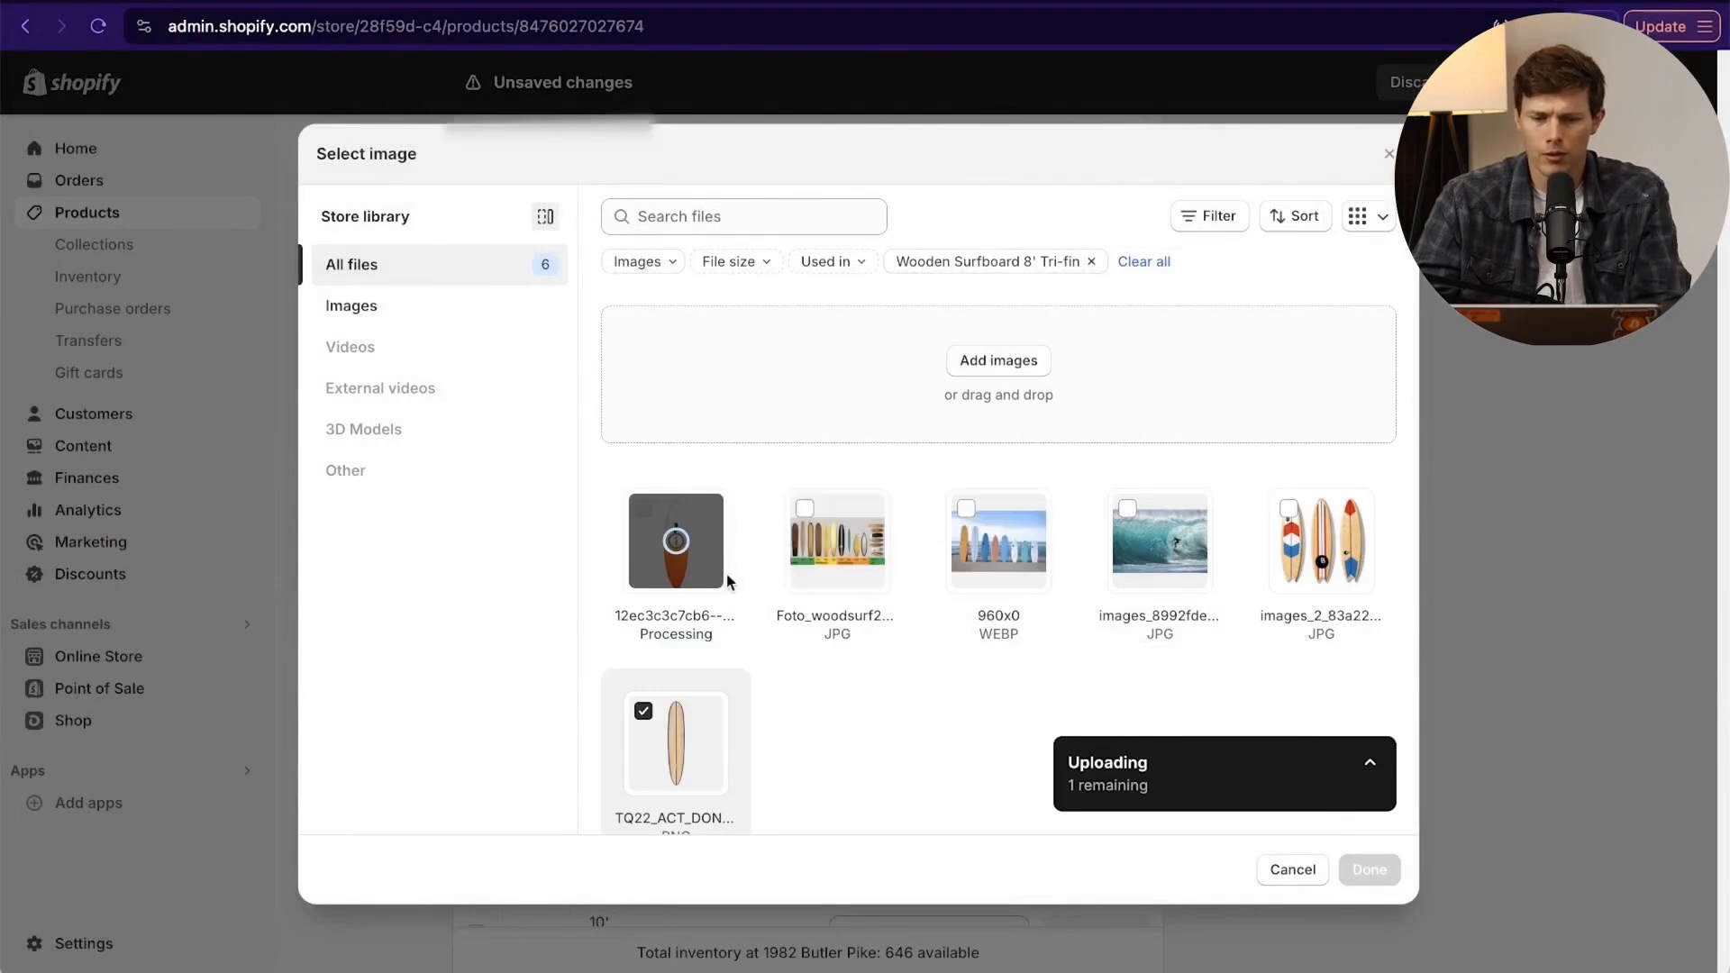
left_click(674, 568)
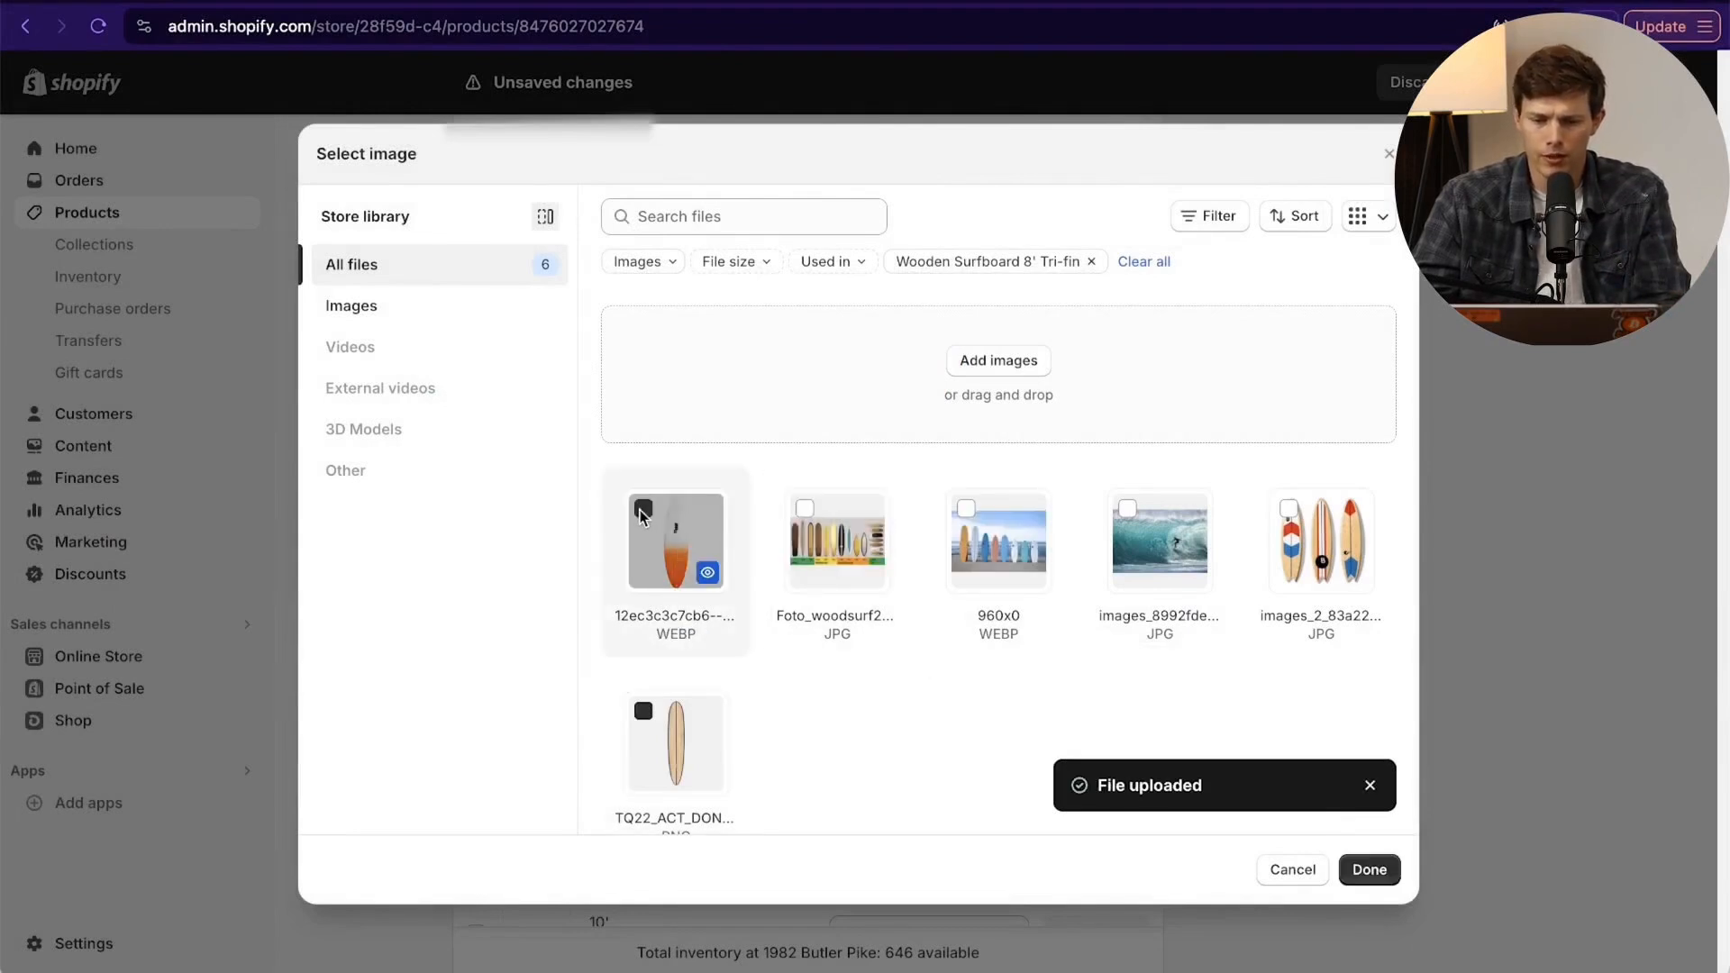
left_click(1362, 870)
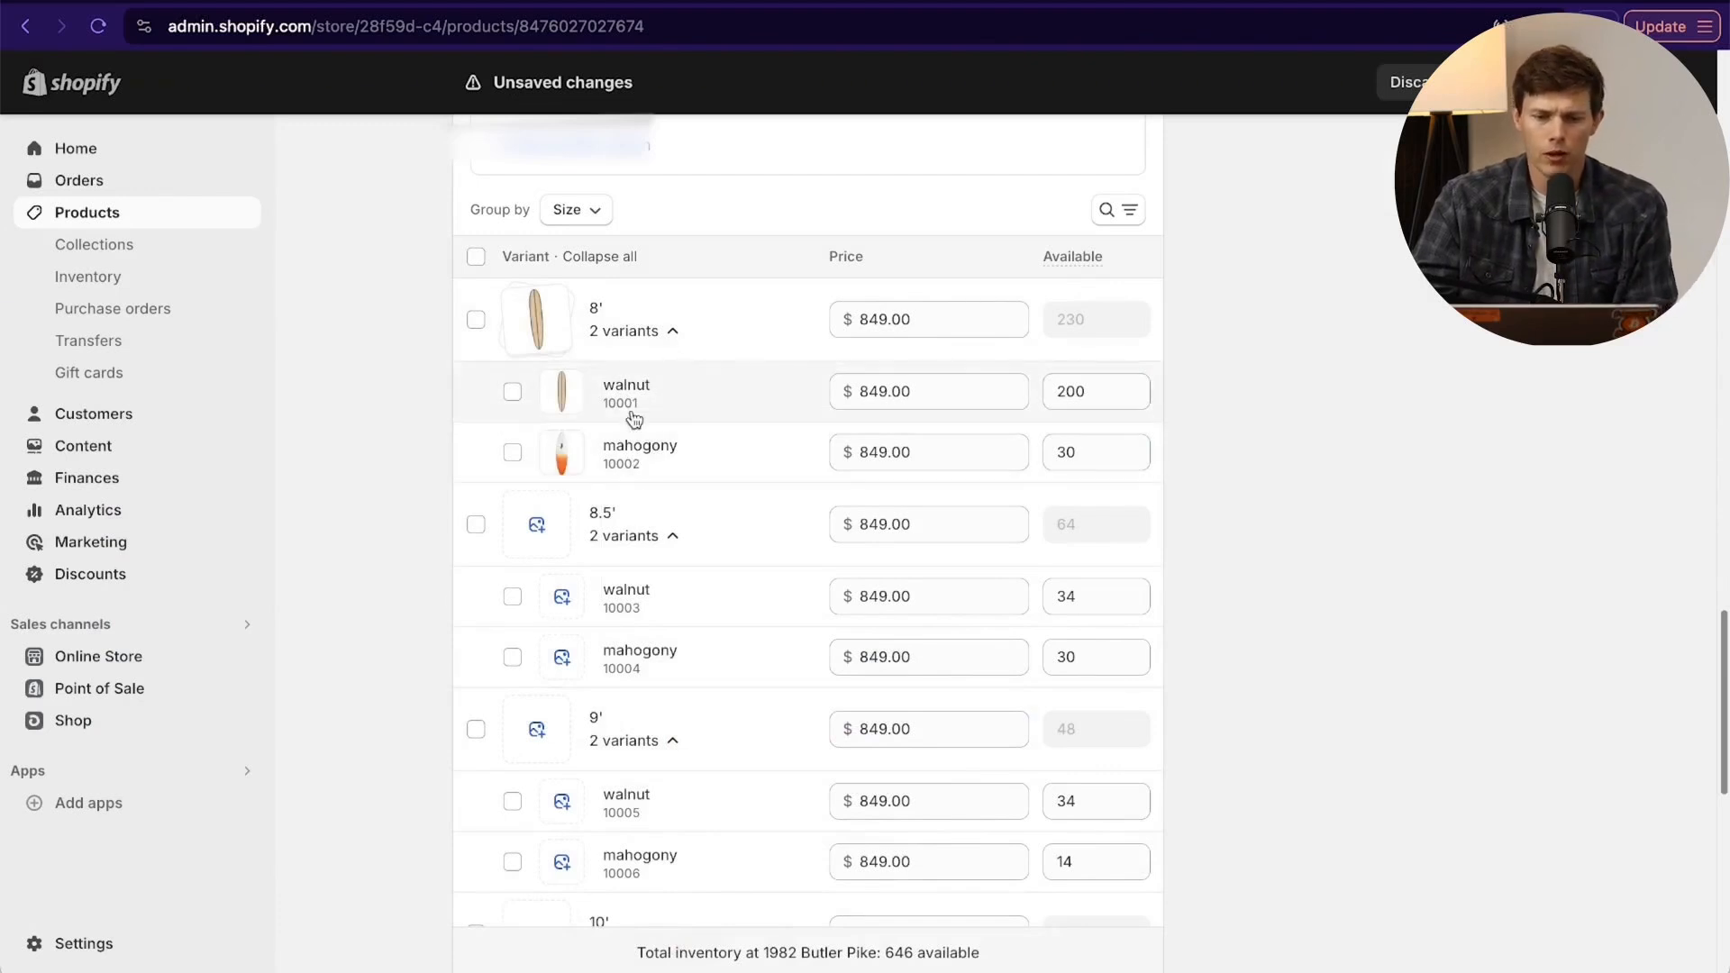
- Extend the search engine listing's page title with "- South Florida Surfboards" after the product name
scroll(1171, 477, "down", 10)
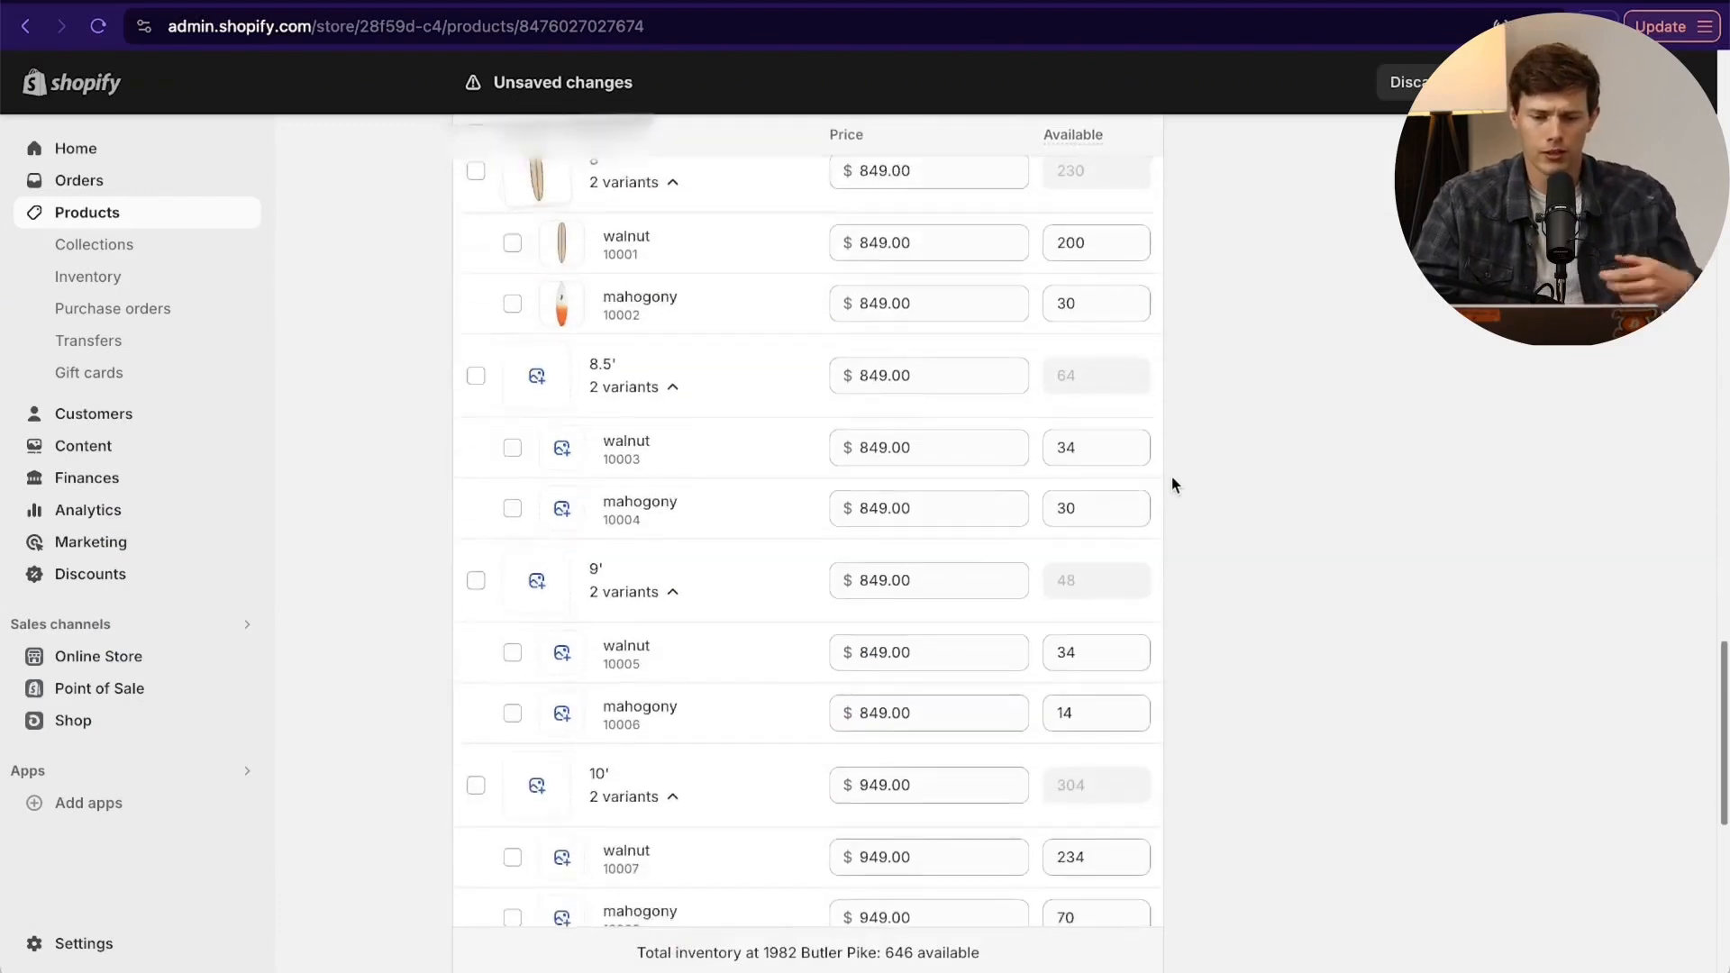
scroll(1171, 484, "up", 5)
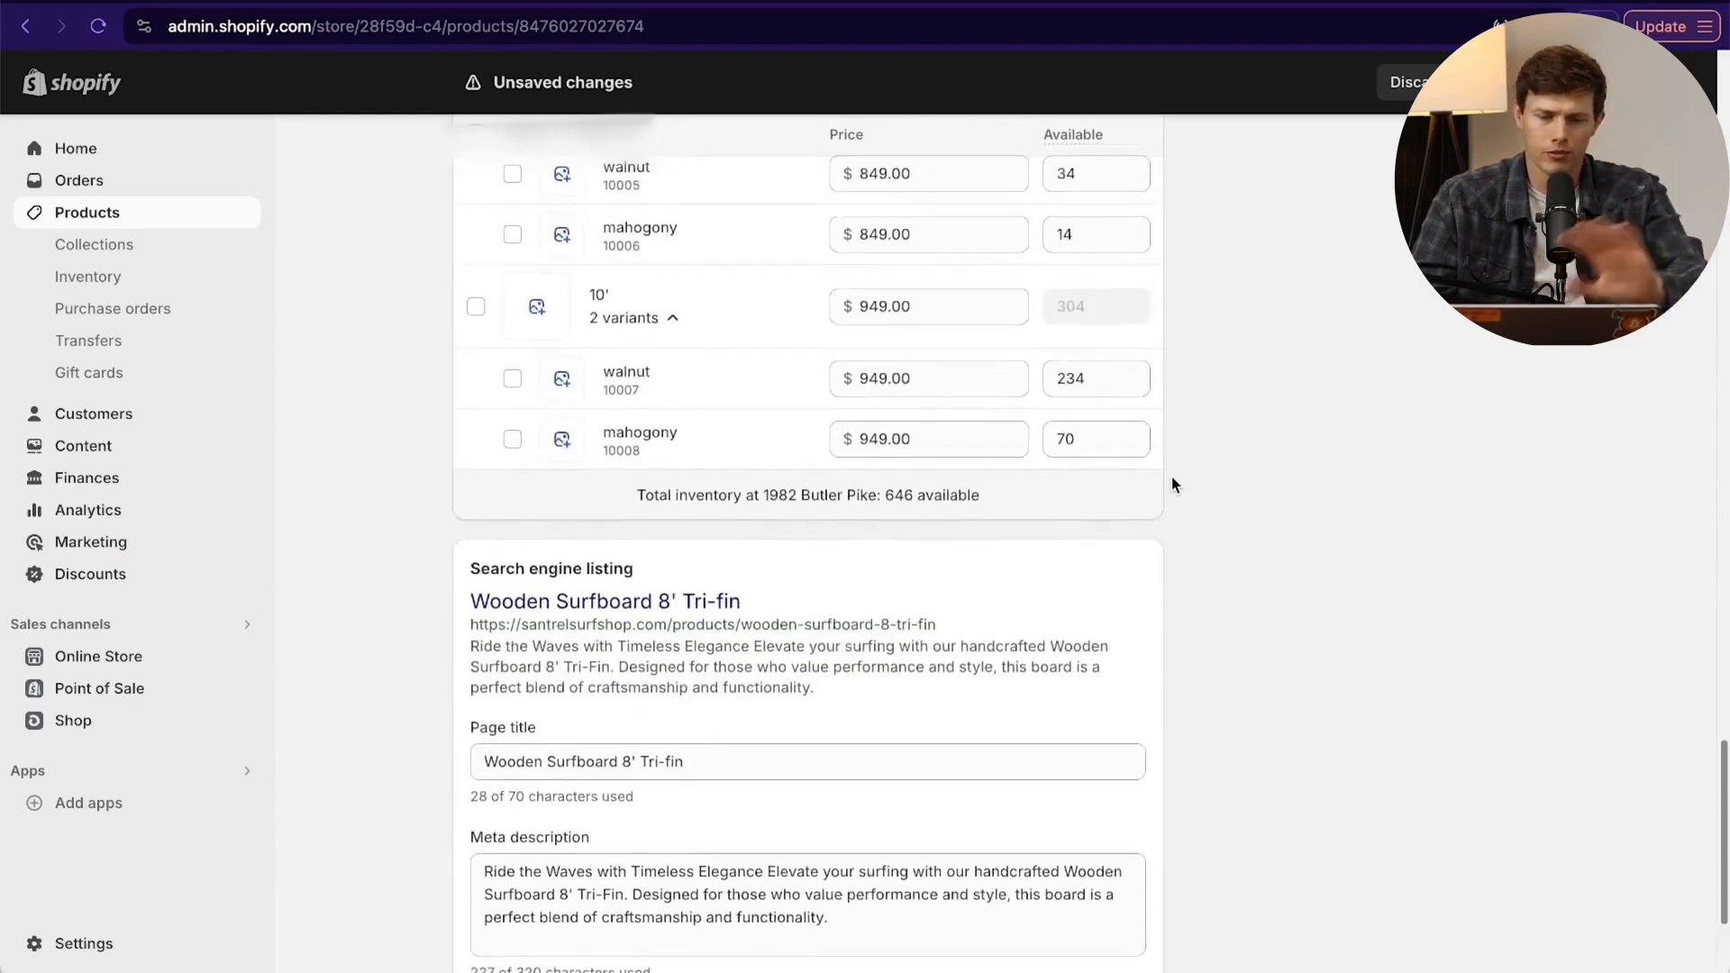
scroll(1171, 484, "down", 3)
scroll(1172, 484, "down", 2)
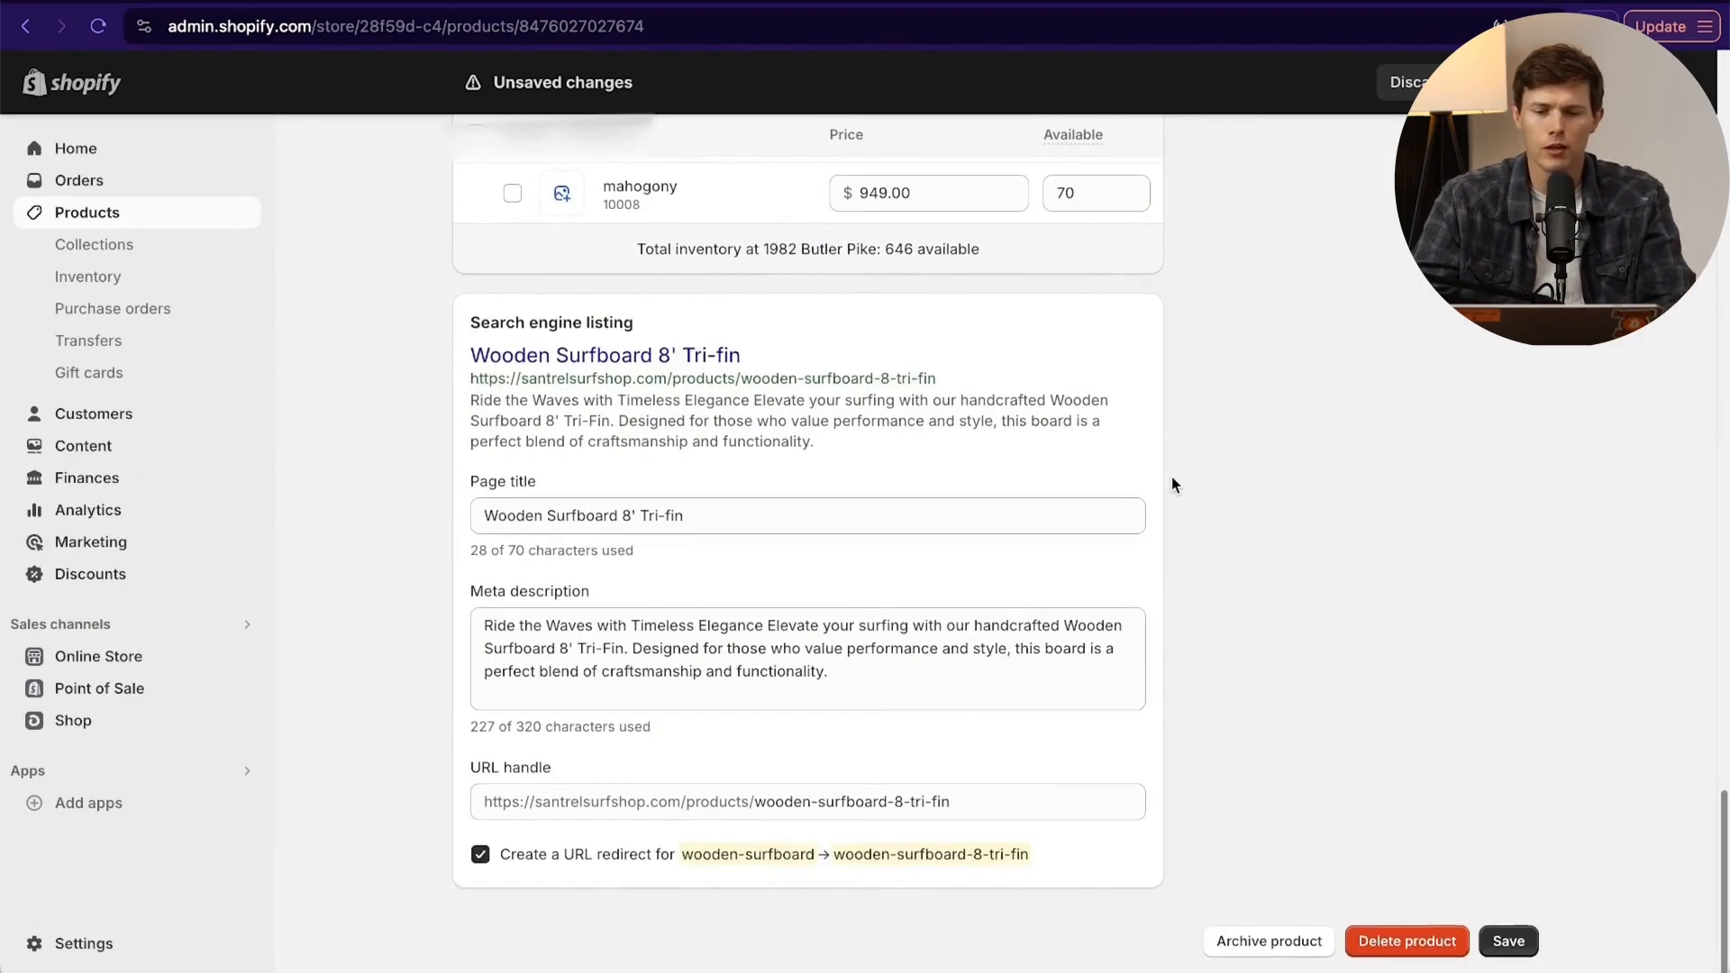
left_click(566, 522)
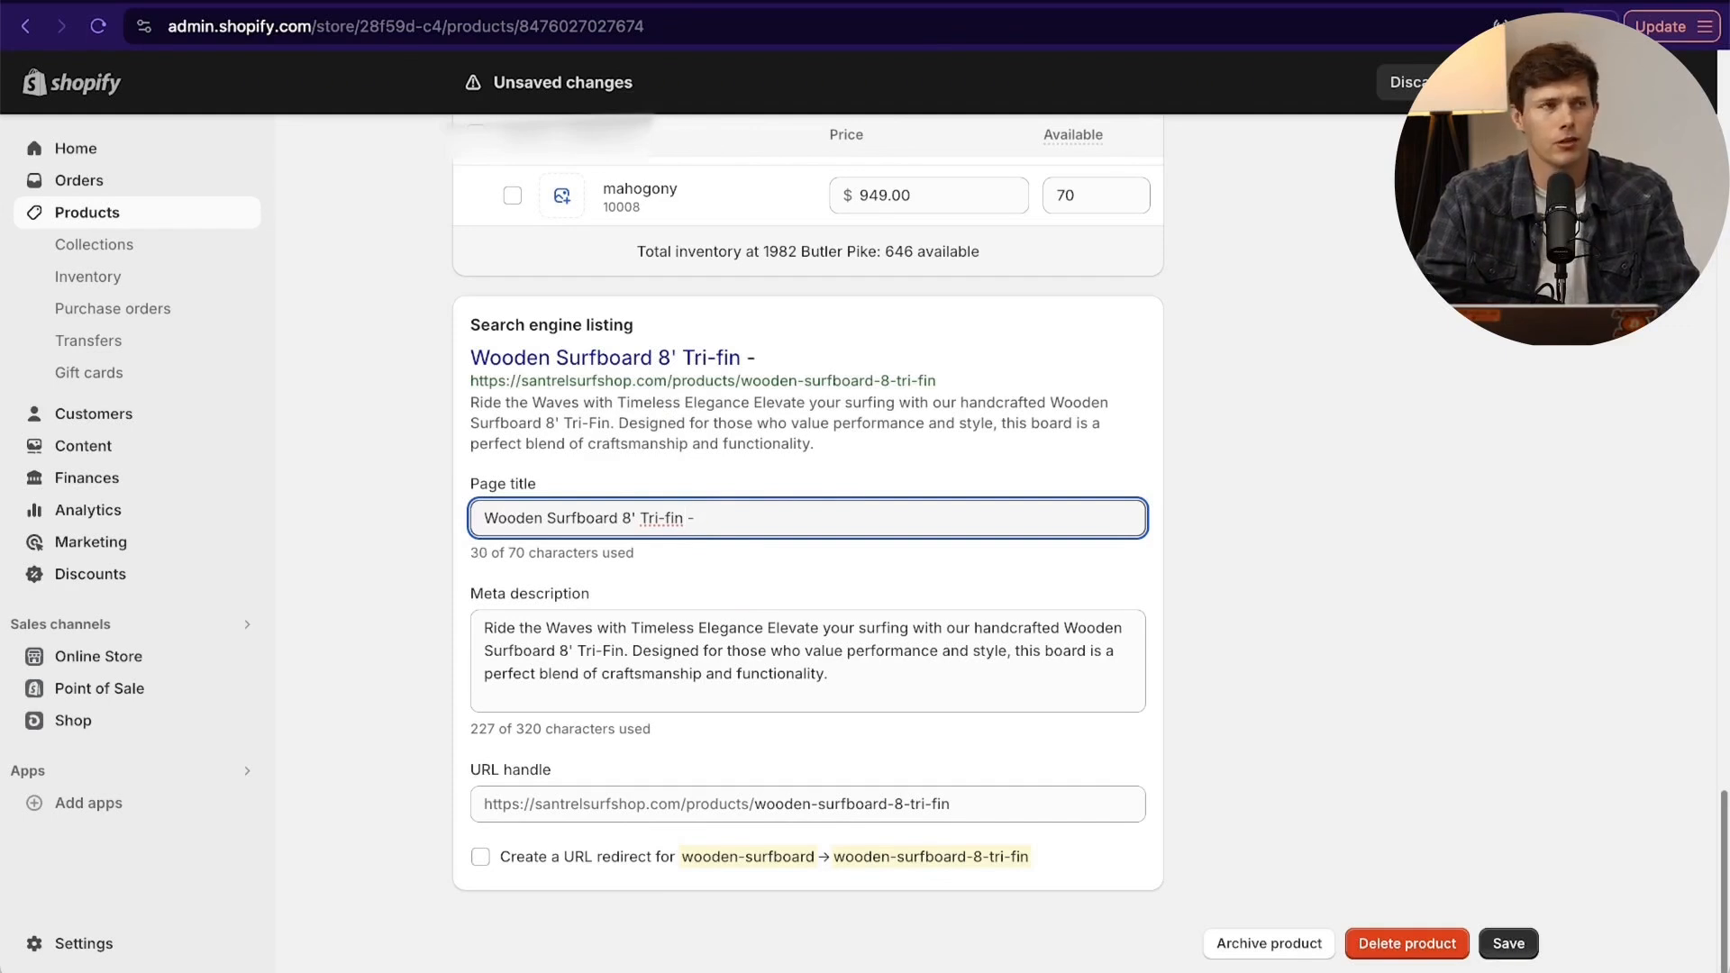
type("South ")
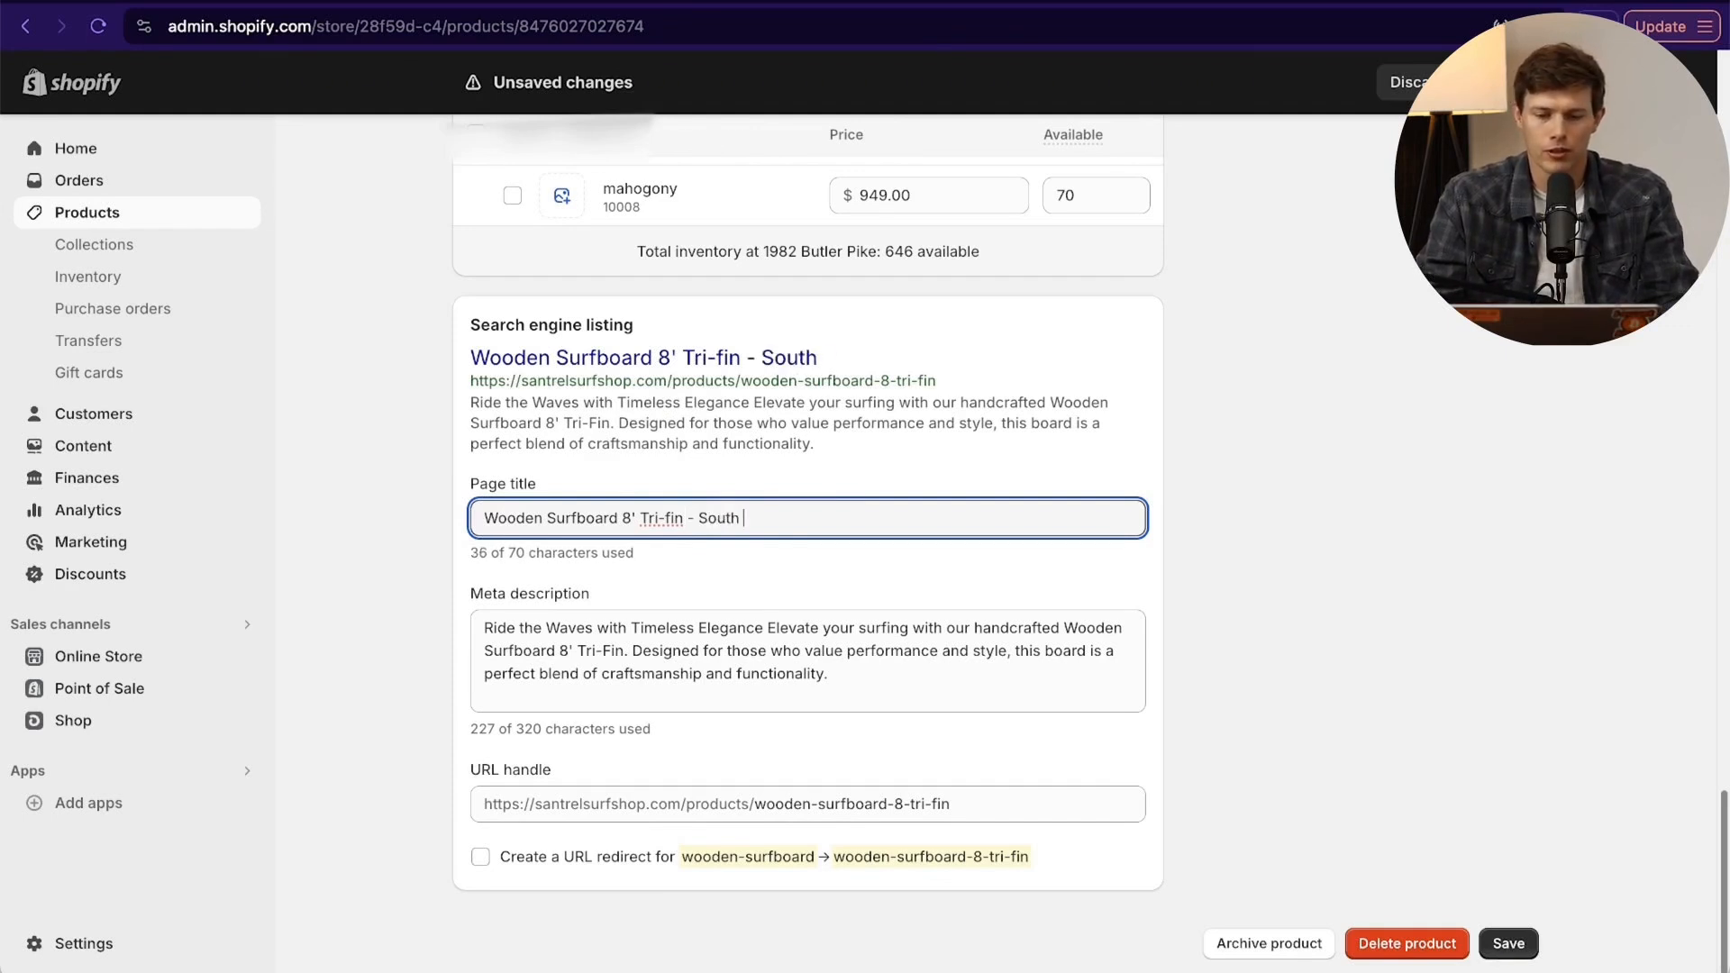
type("Florida Surfboards")
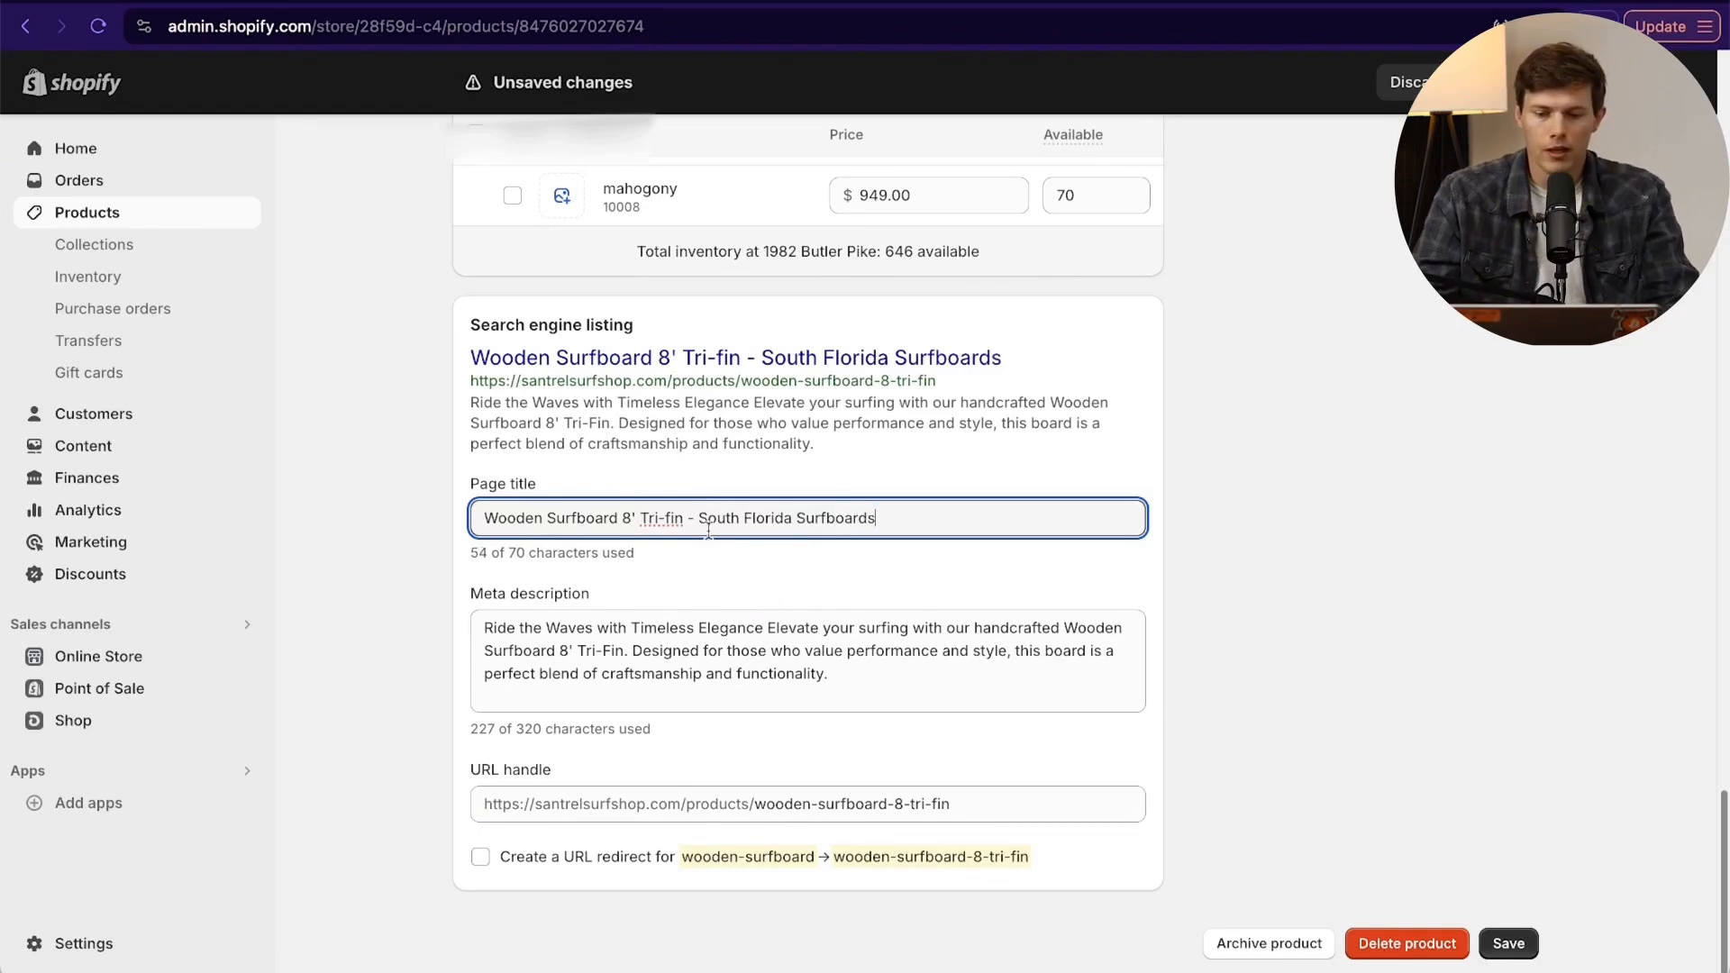
- Replace "South Florida Surfboards" in the page title so it reads "Wooden Surfboard 8' Tri-fin - Santrel Surf Shop"
left_click_drag(702, 521, 878, 521)
type("Sant")
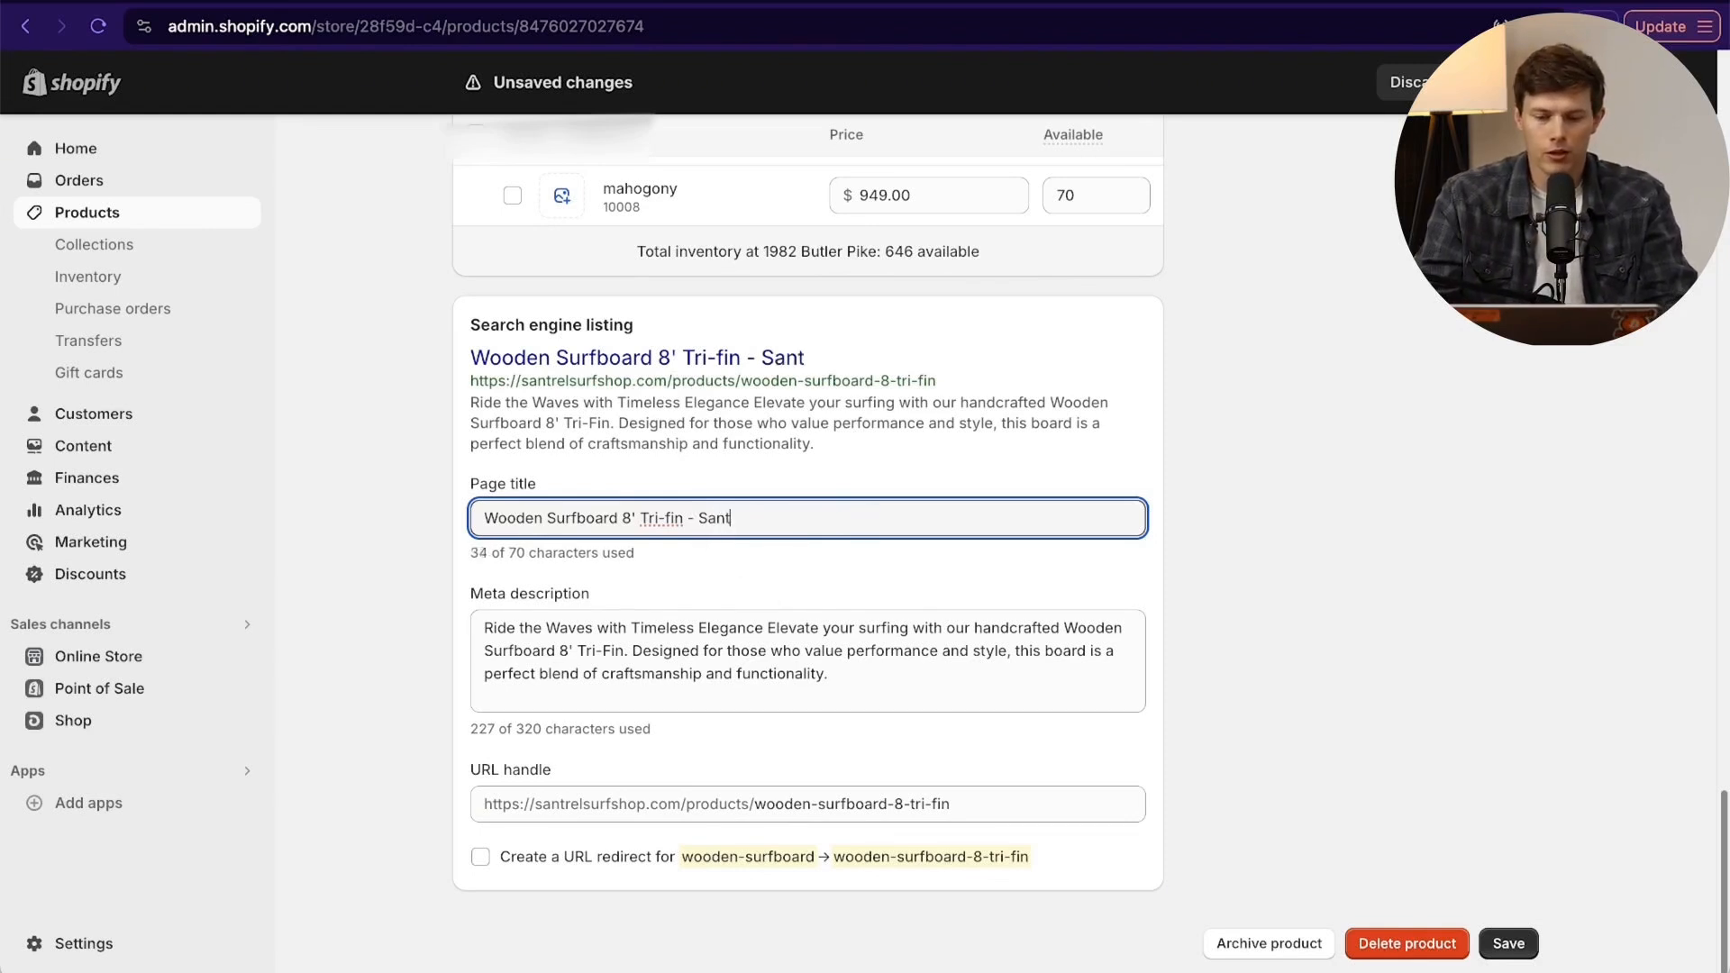
type("rel S")
type("urf SHop")
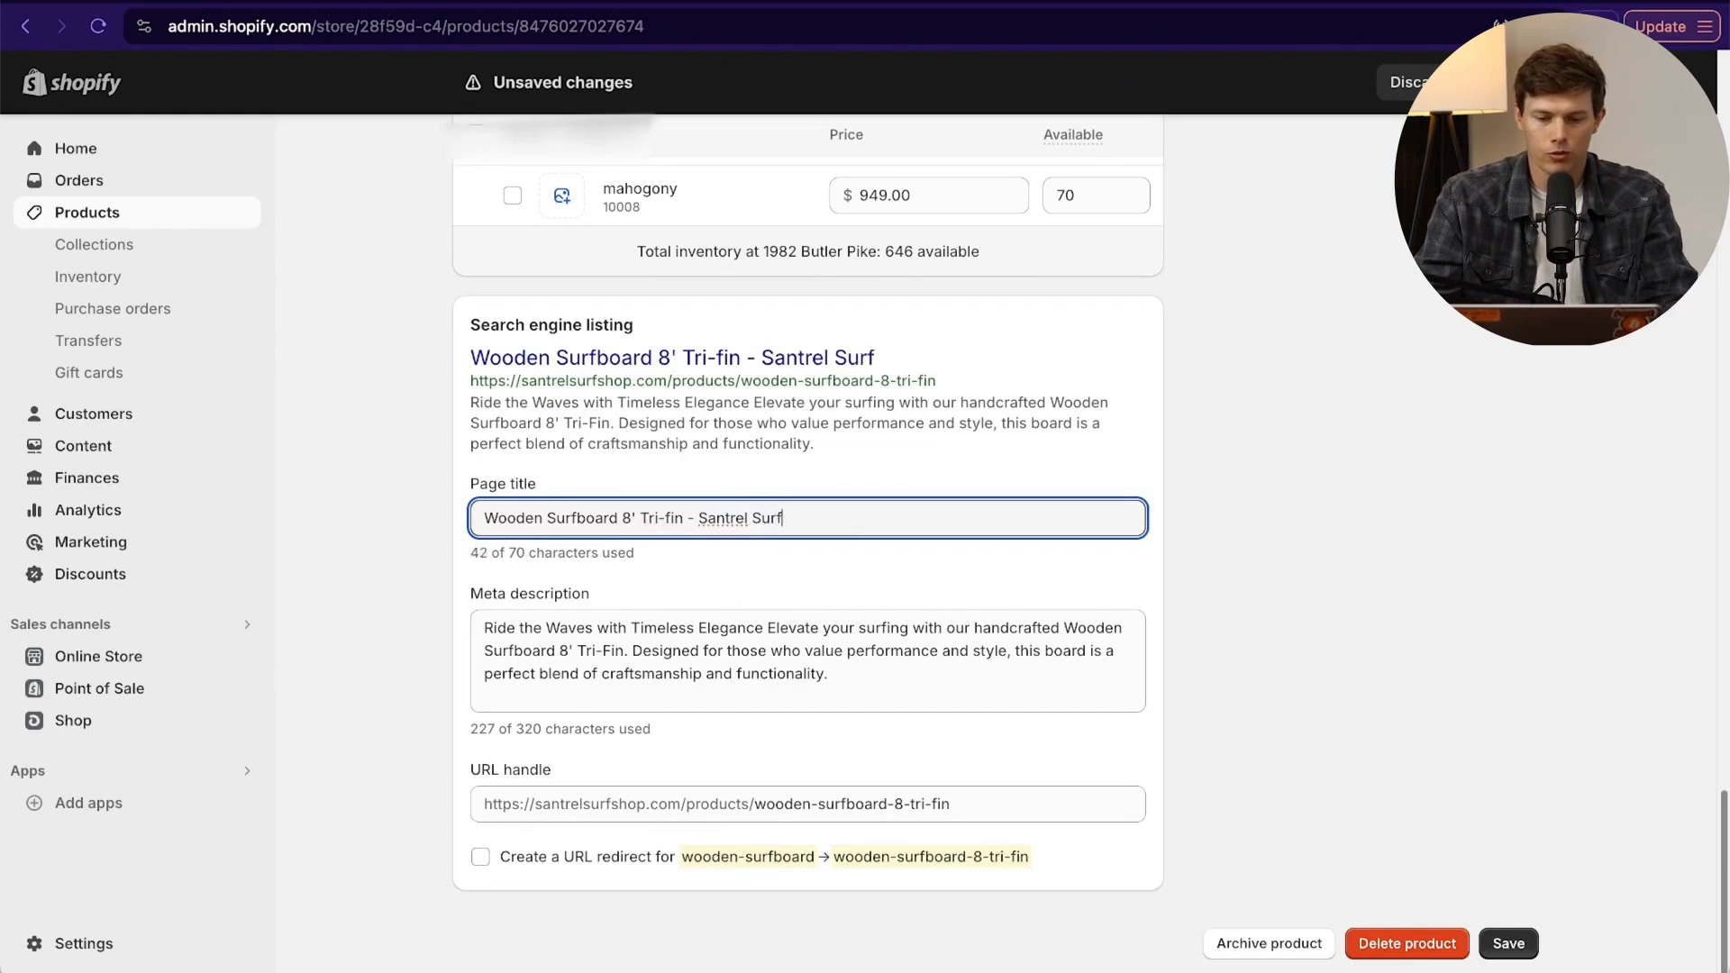
key("BackSpace")
key("BackSpace")
key("BackSpace")
type("hop")
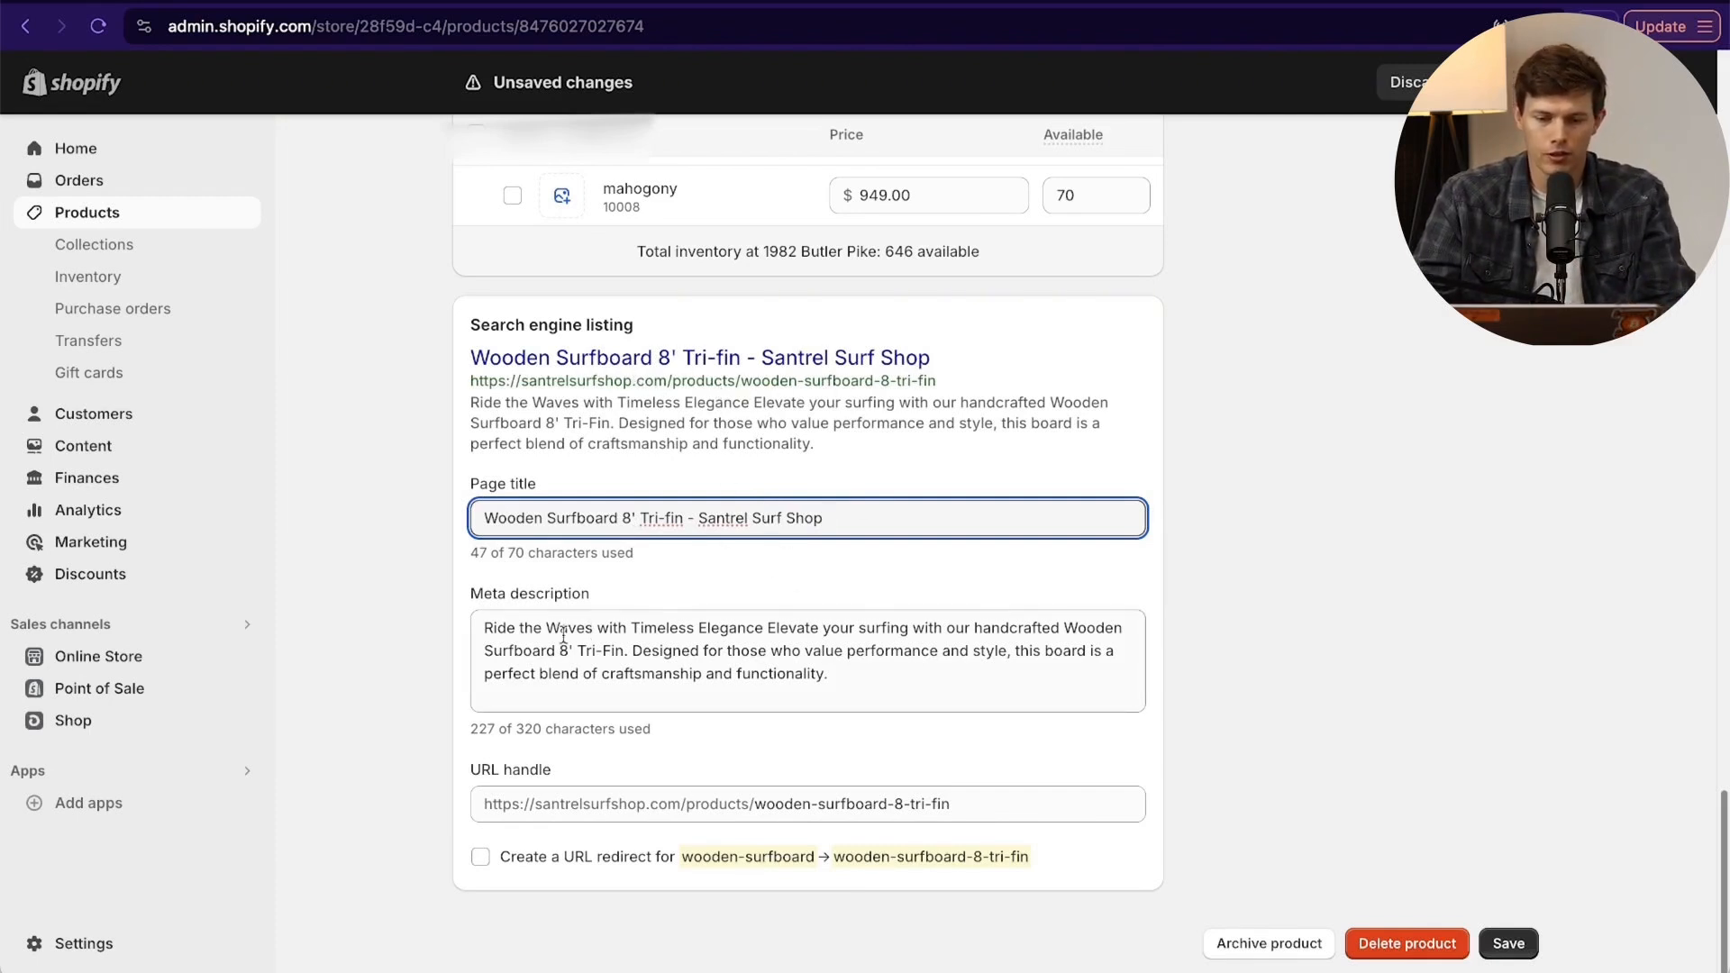
- Compare the meta description with the product description, and shorten the URL handle to wooden-surfboard
left_click(868, 682)
scroll(847, 525, "up", 20)
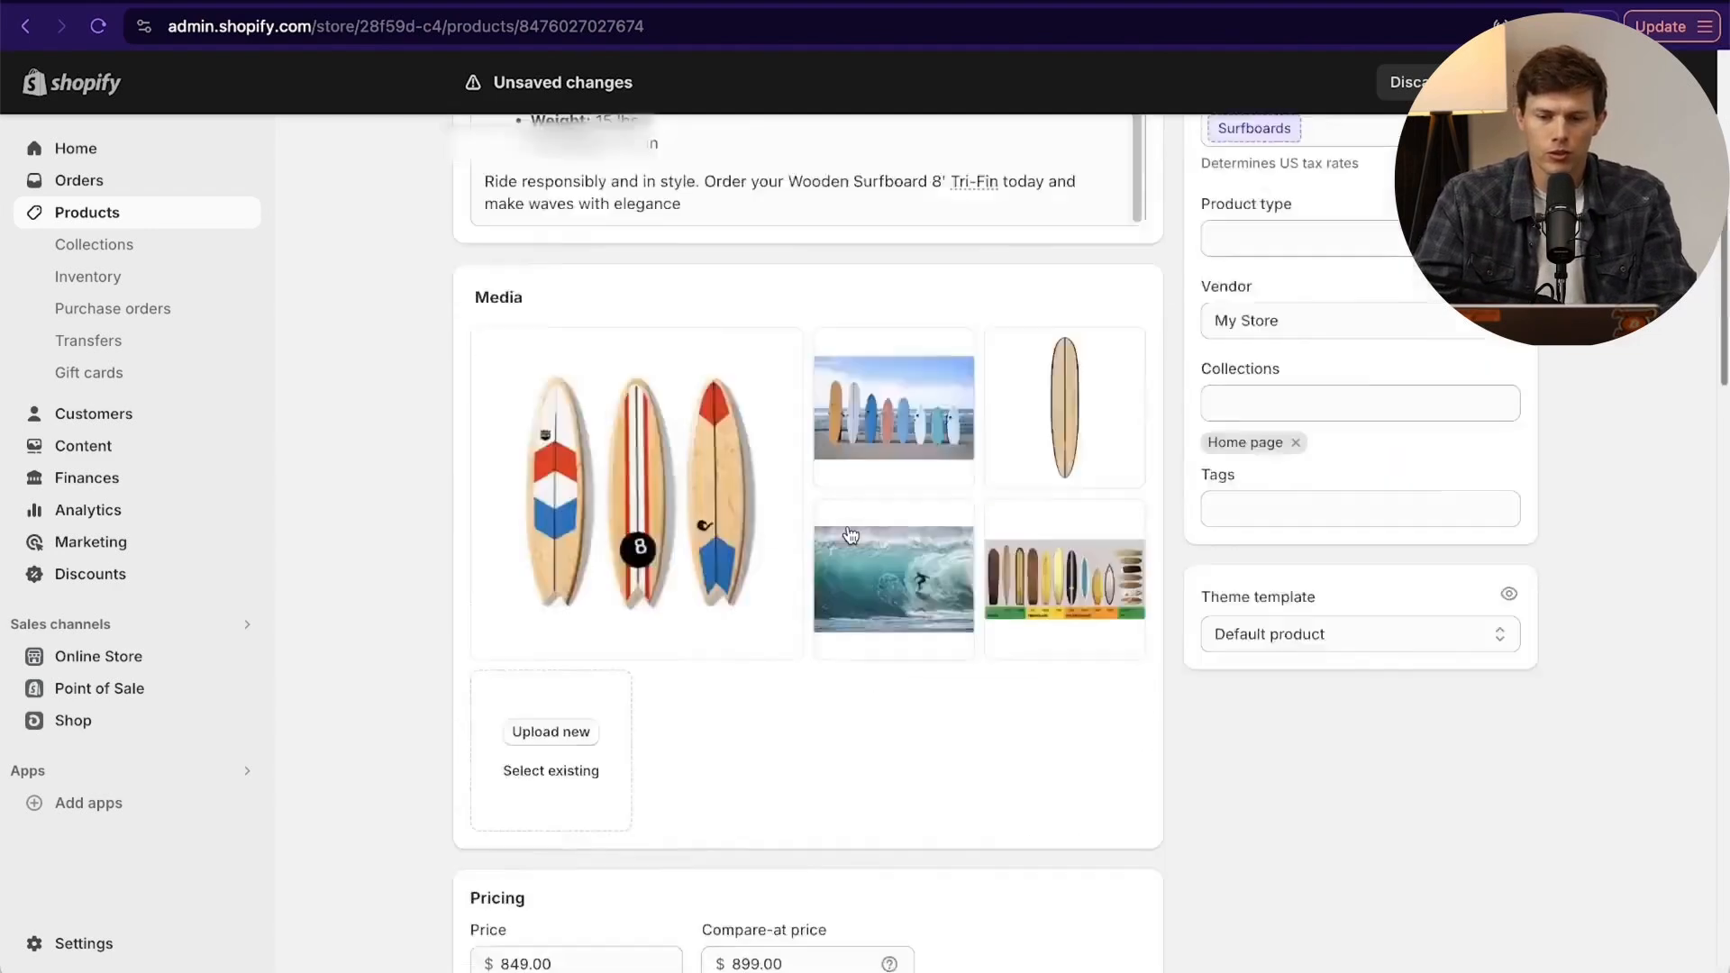
scroll(375, 378, "up", 1)
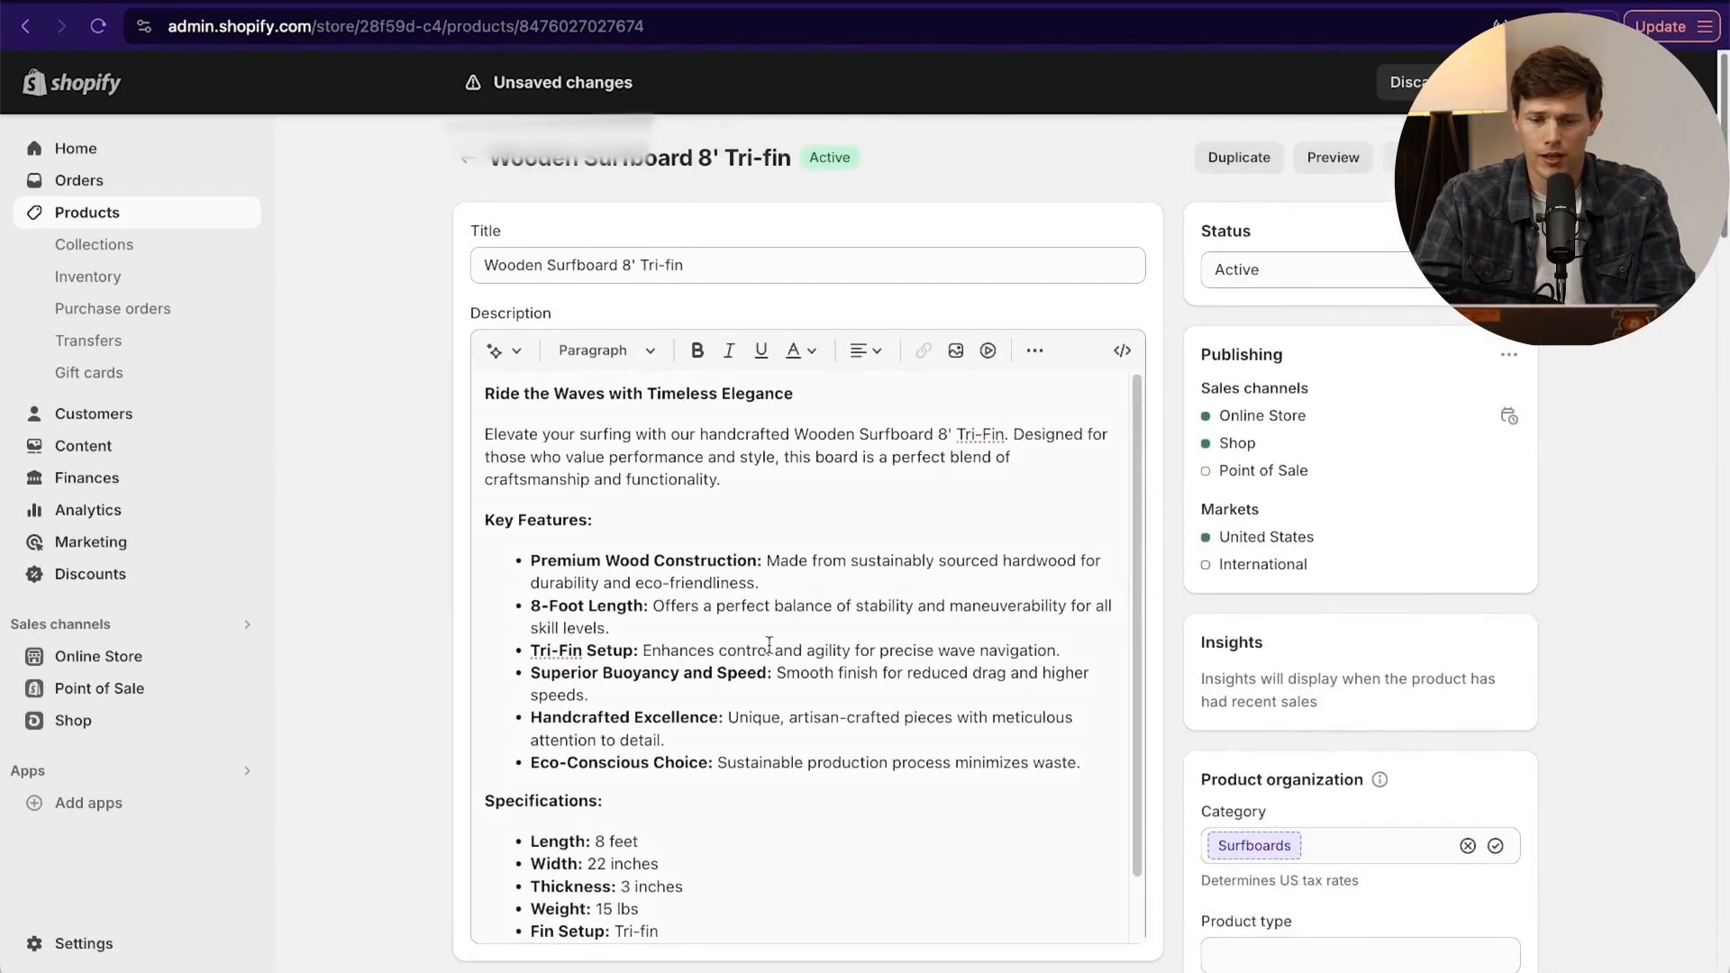
scroll(407, 620, "down", 20)
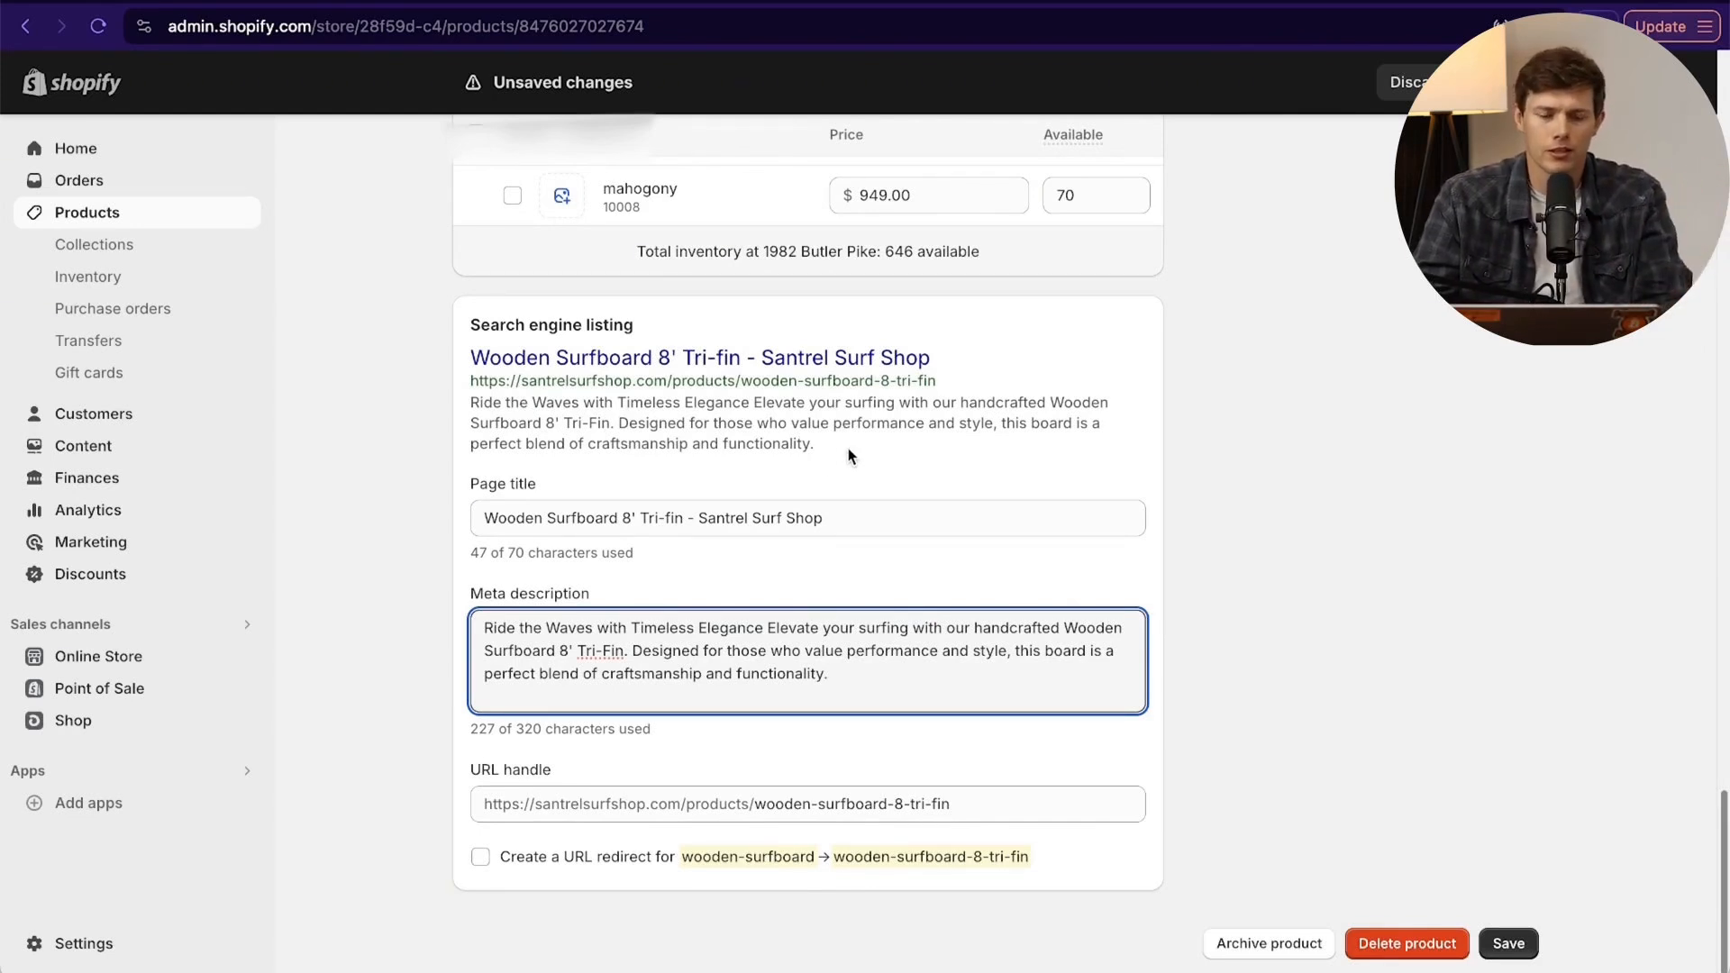
left_click(991, 804)
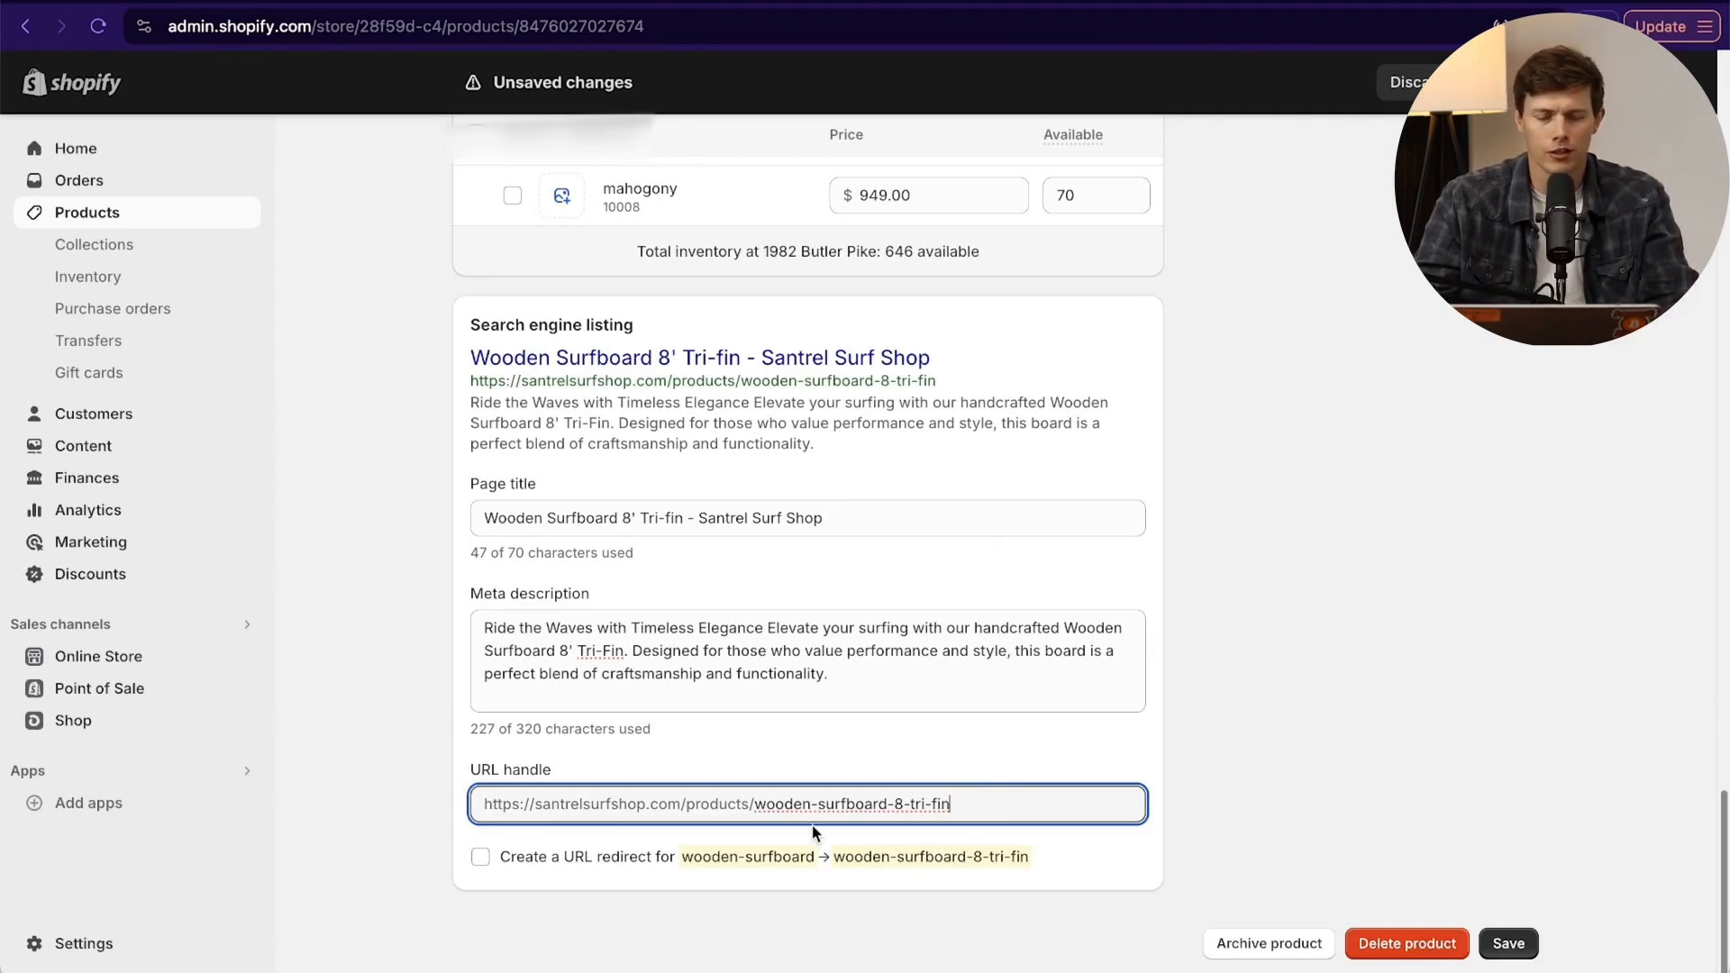
left_click(753, 809)
left_click(1008, 809)
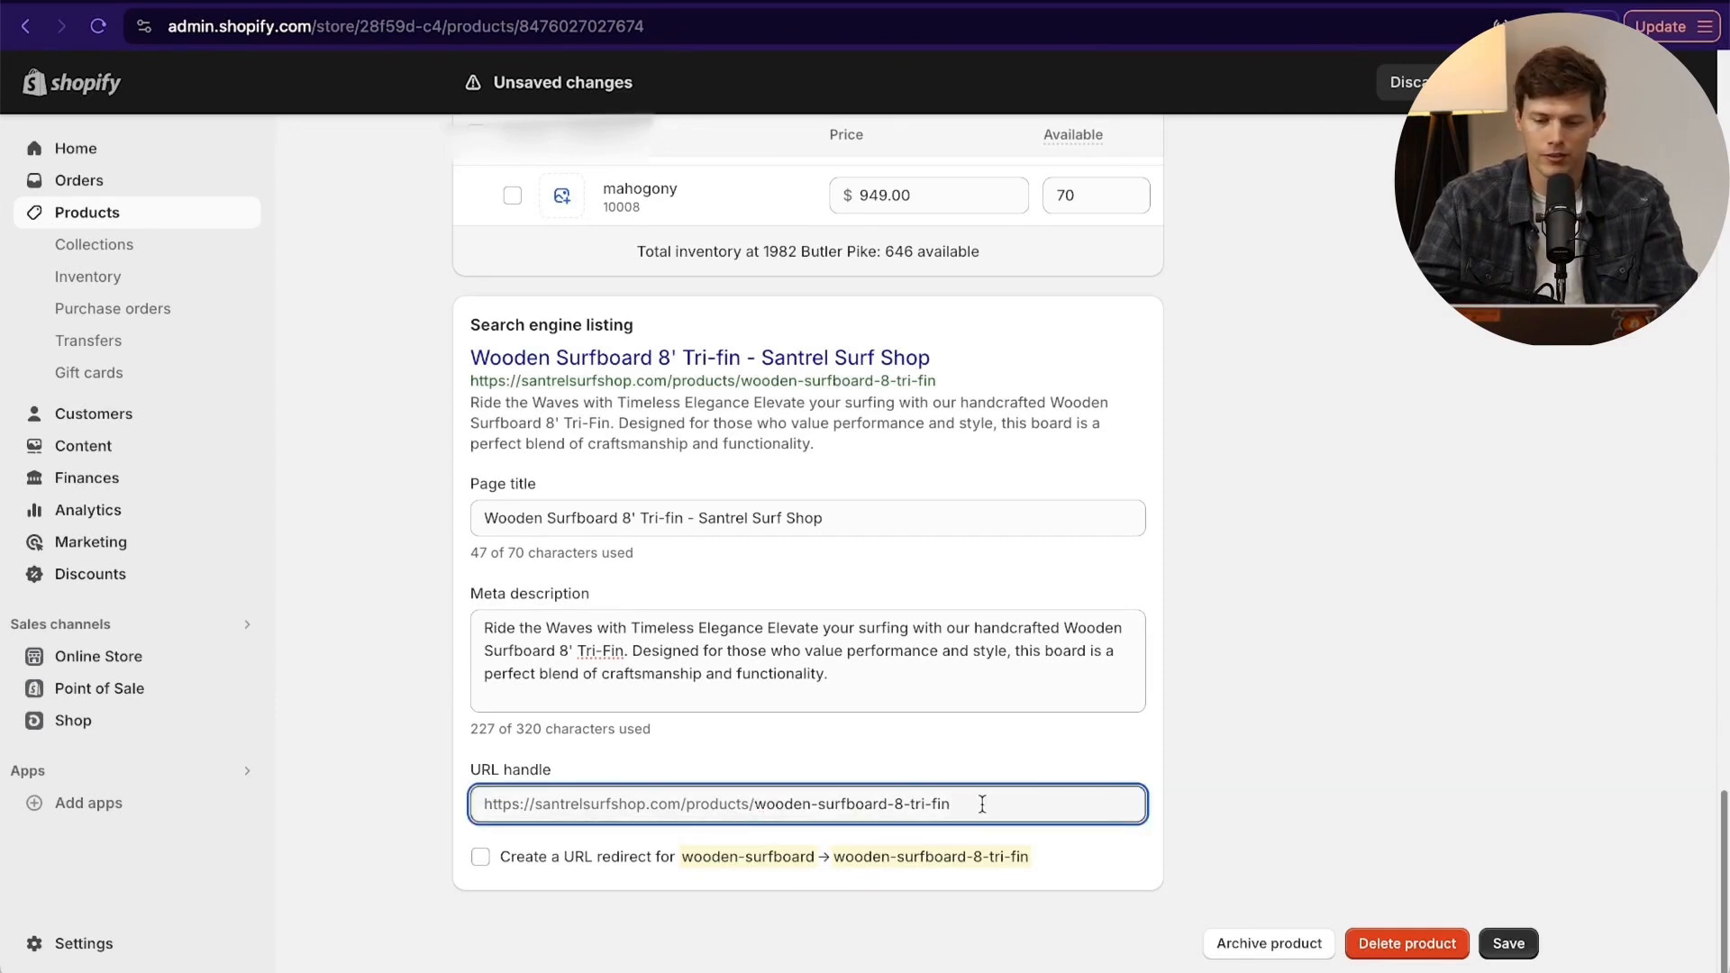
left_click_drag(982, 804, 895, 808)
key("BackSpace")
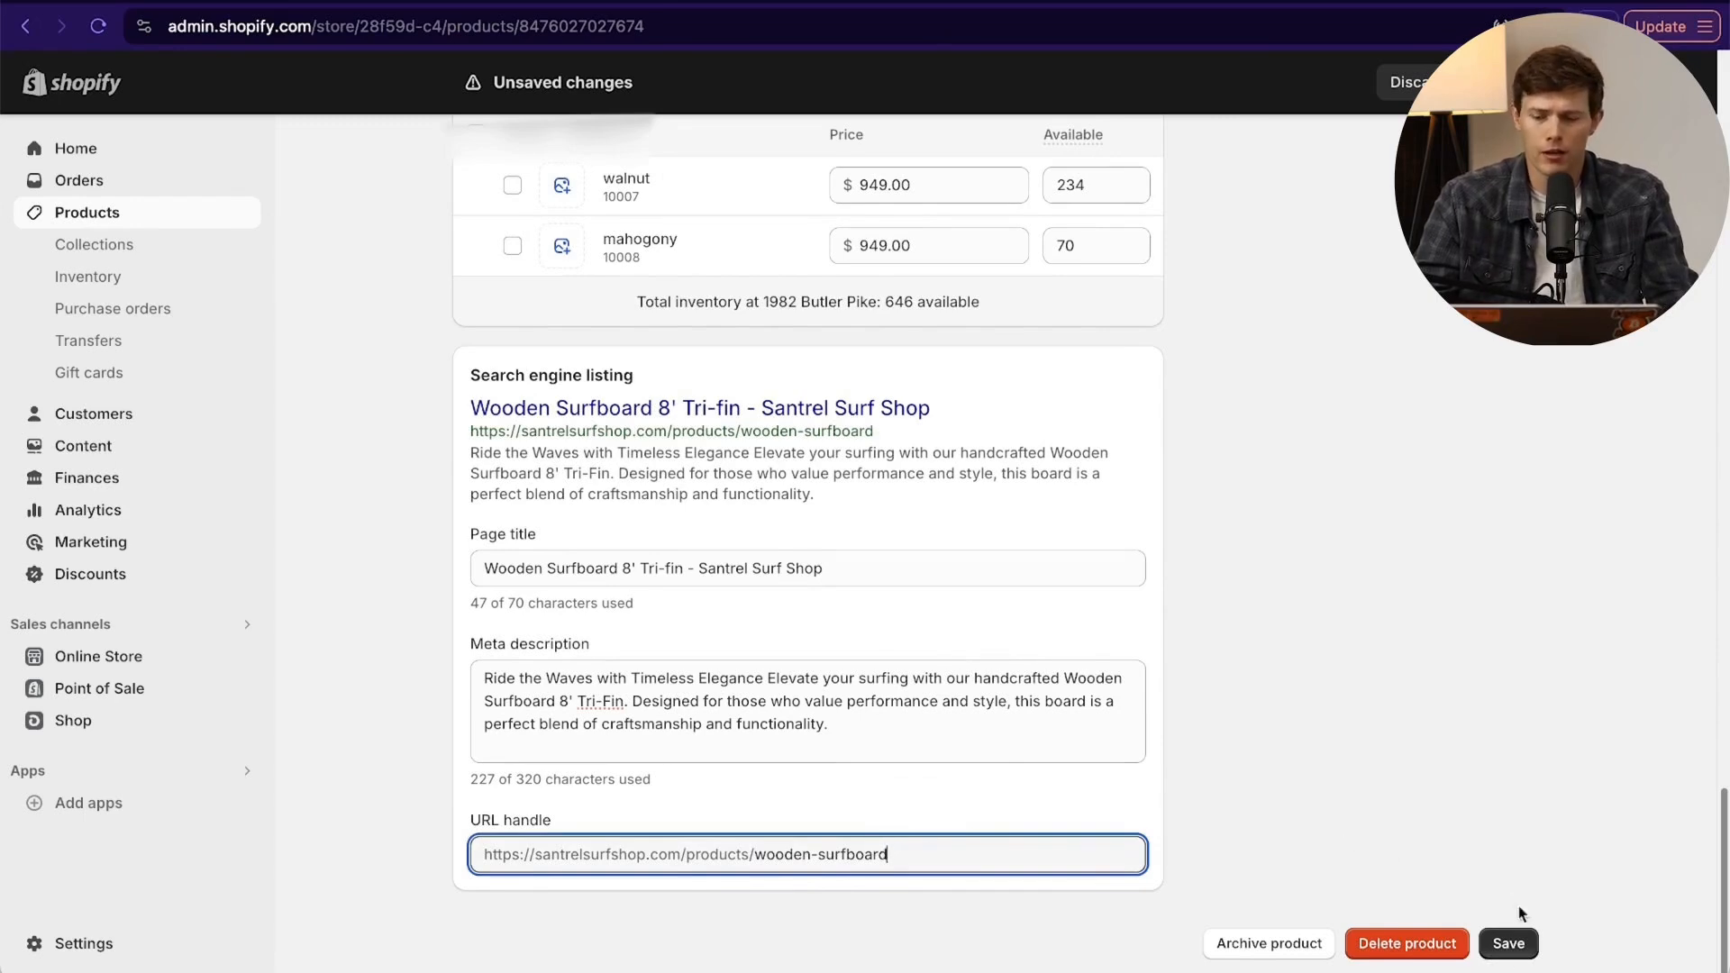
- Save the wooden surfboard product and accept the changes to its variants
scroll(1294, 946, "up", 20)
scroll(1288, 830, "down", 20)
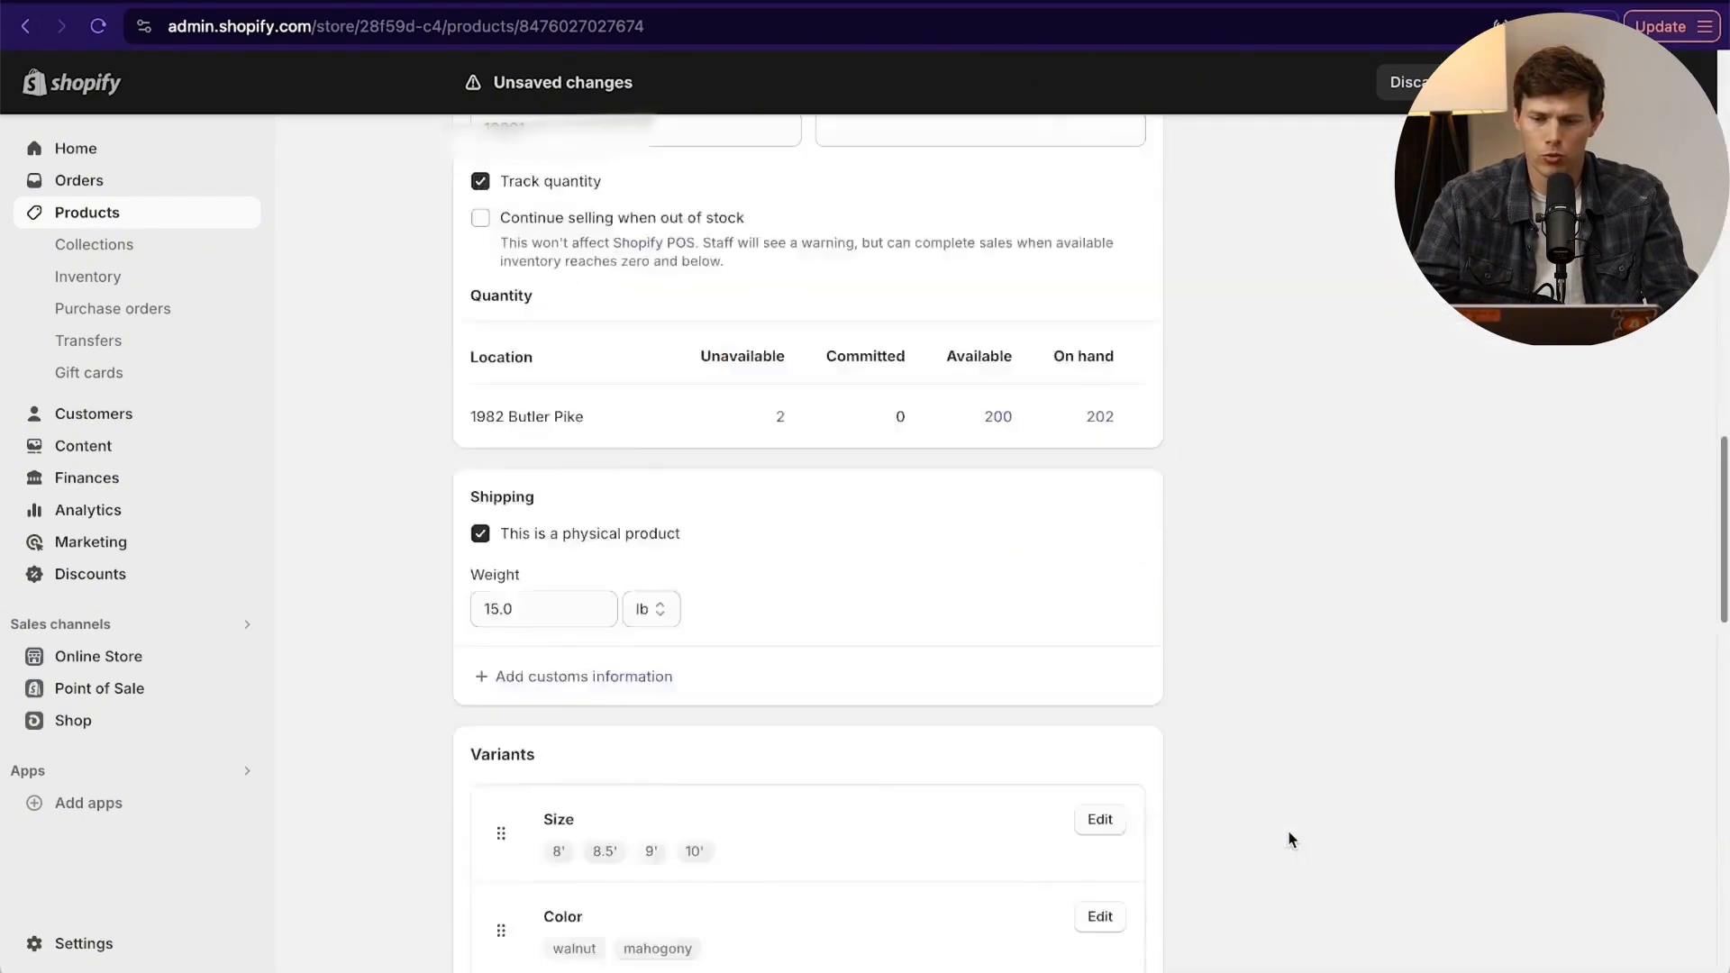
left_click(1514, 942)
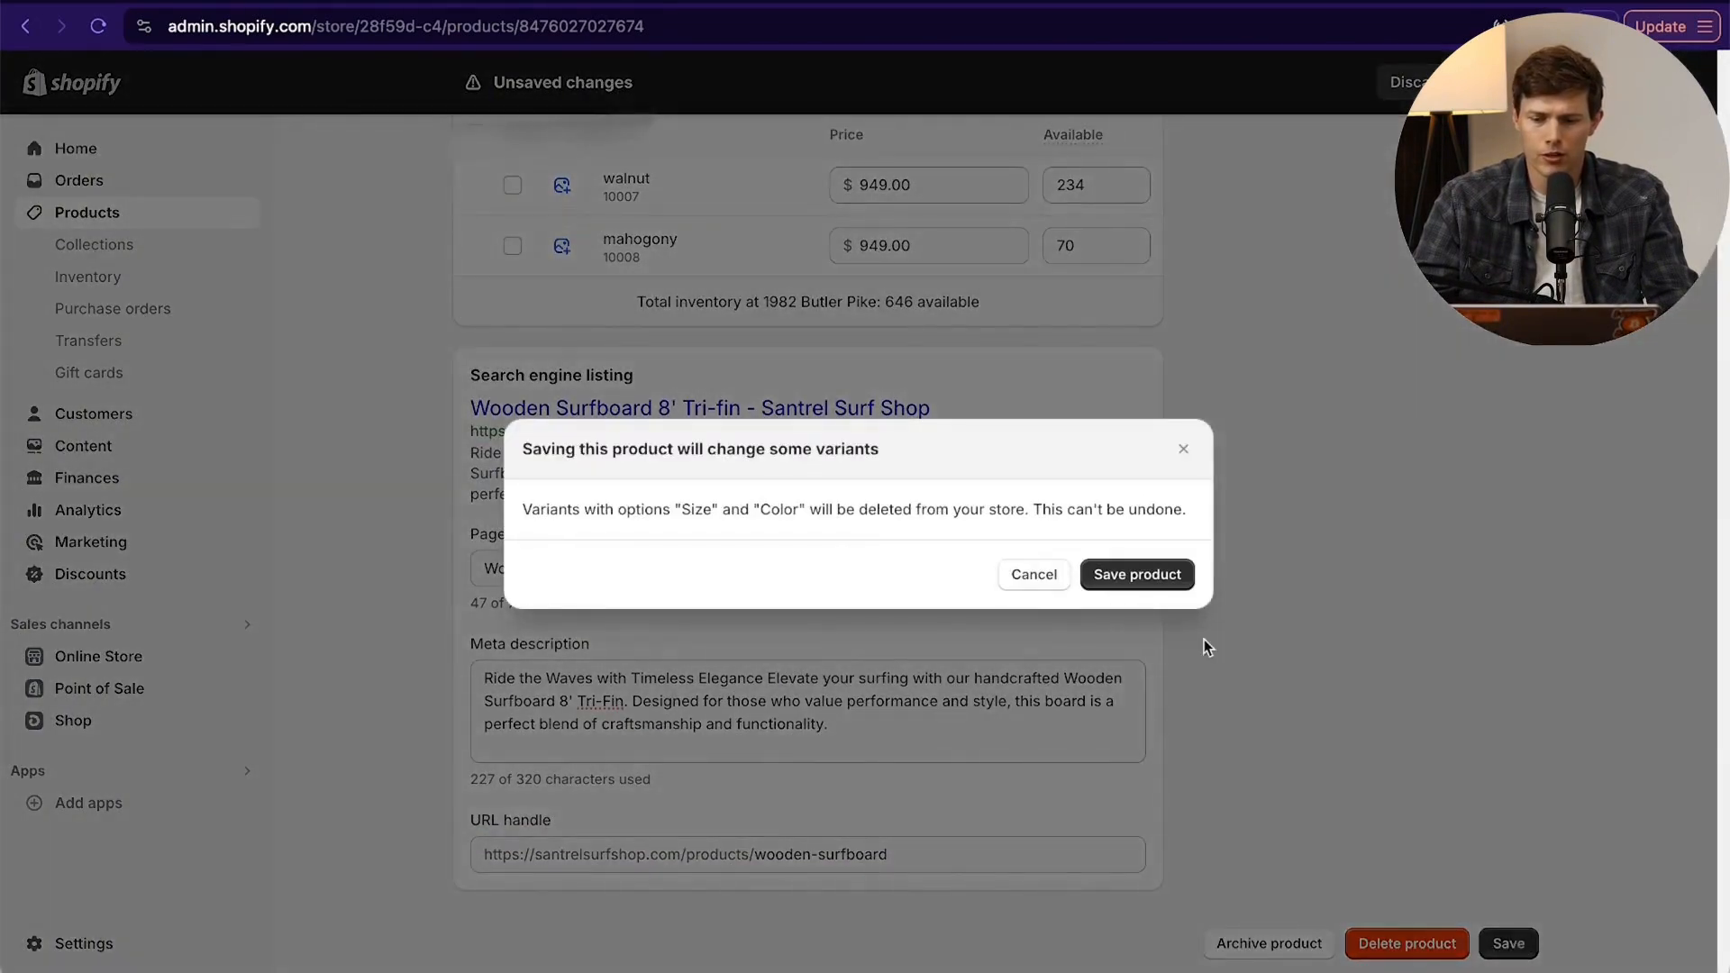
left_click(1144, 580)
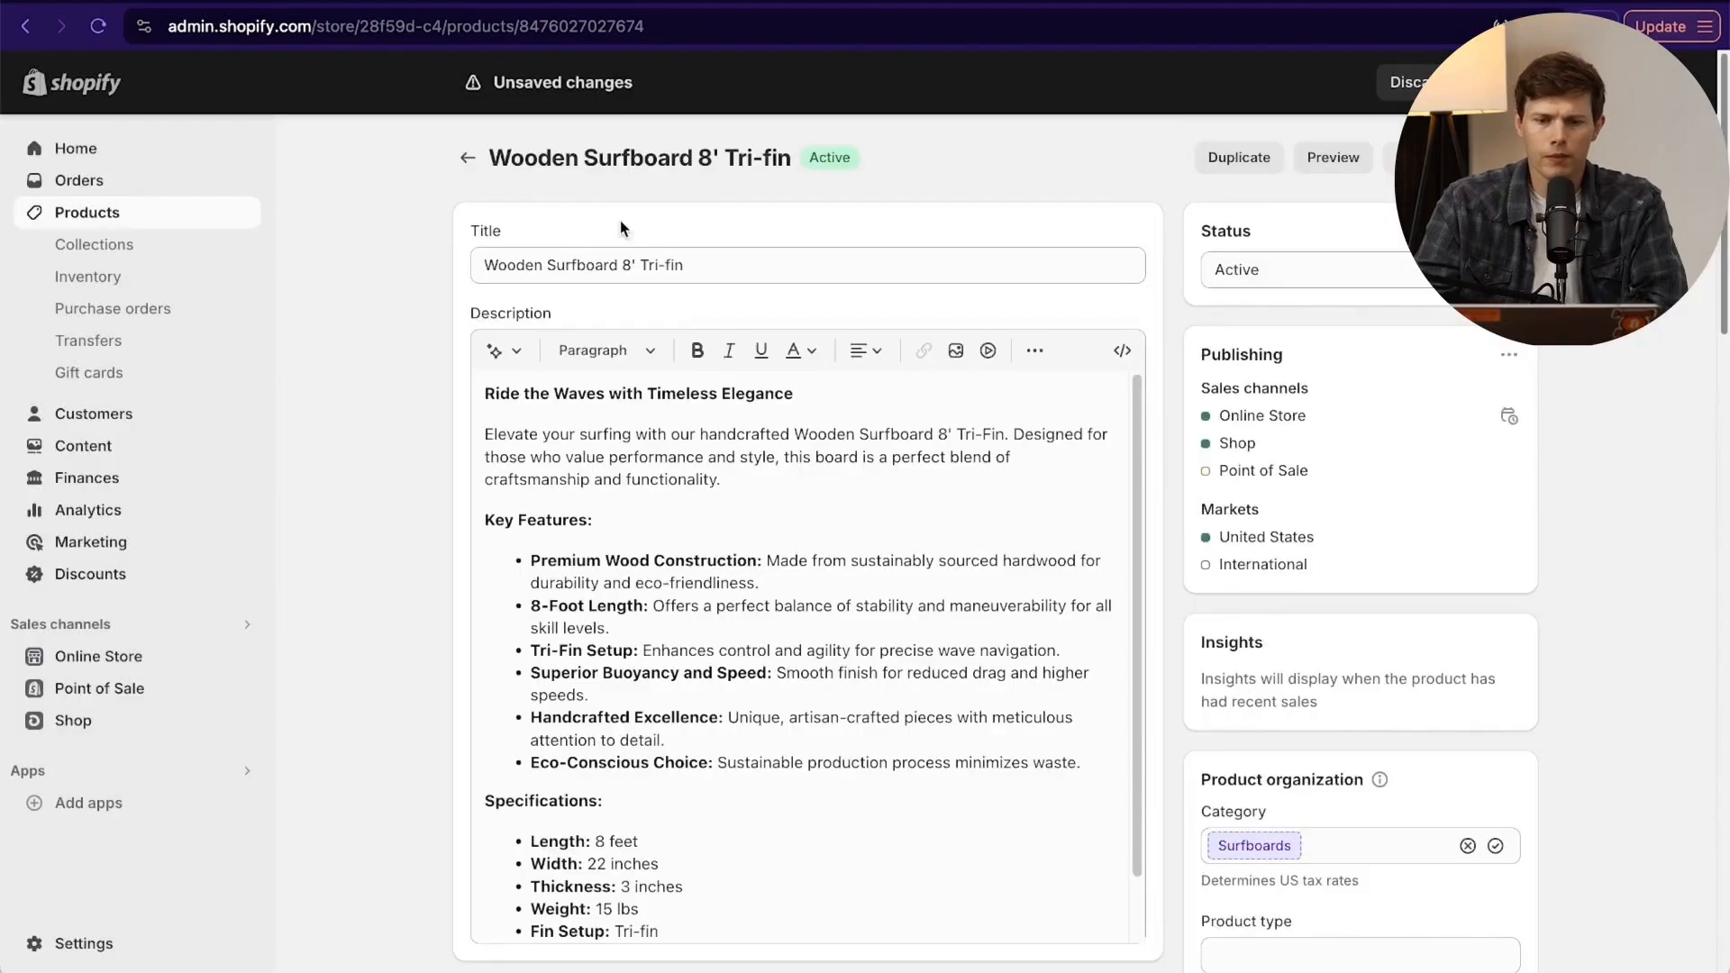
- Return to the product list and open the Premium Surfboard product
left_click(469, 160)
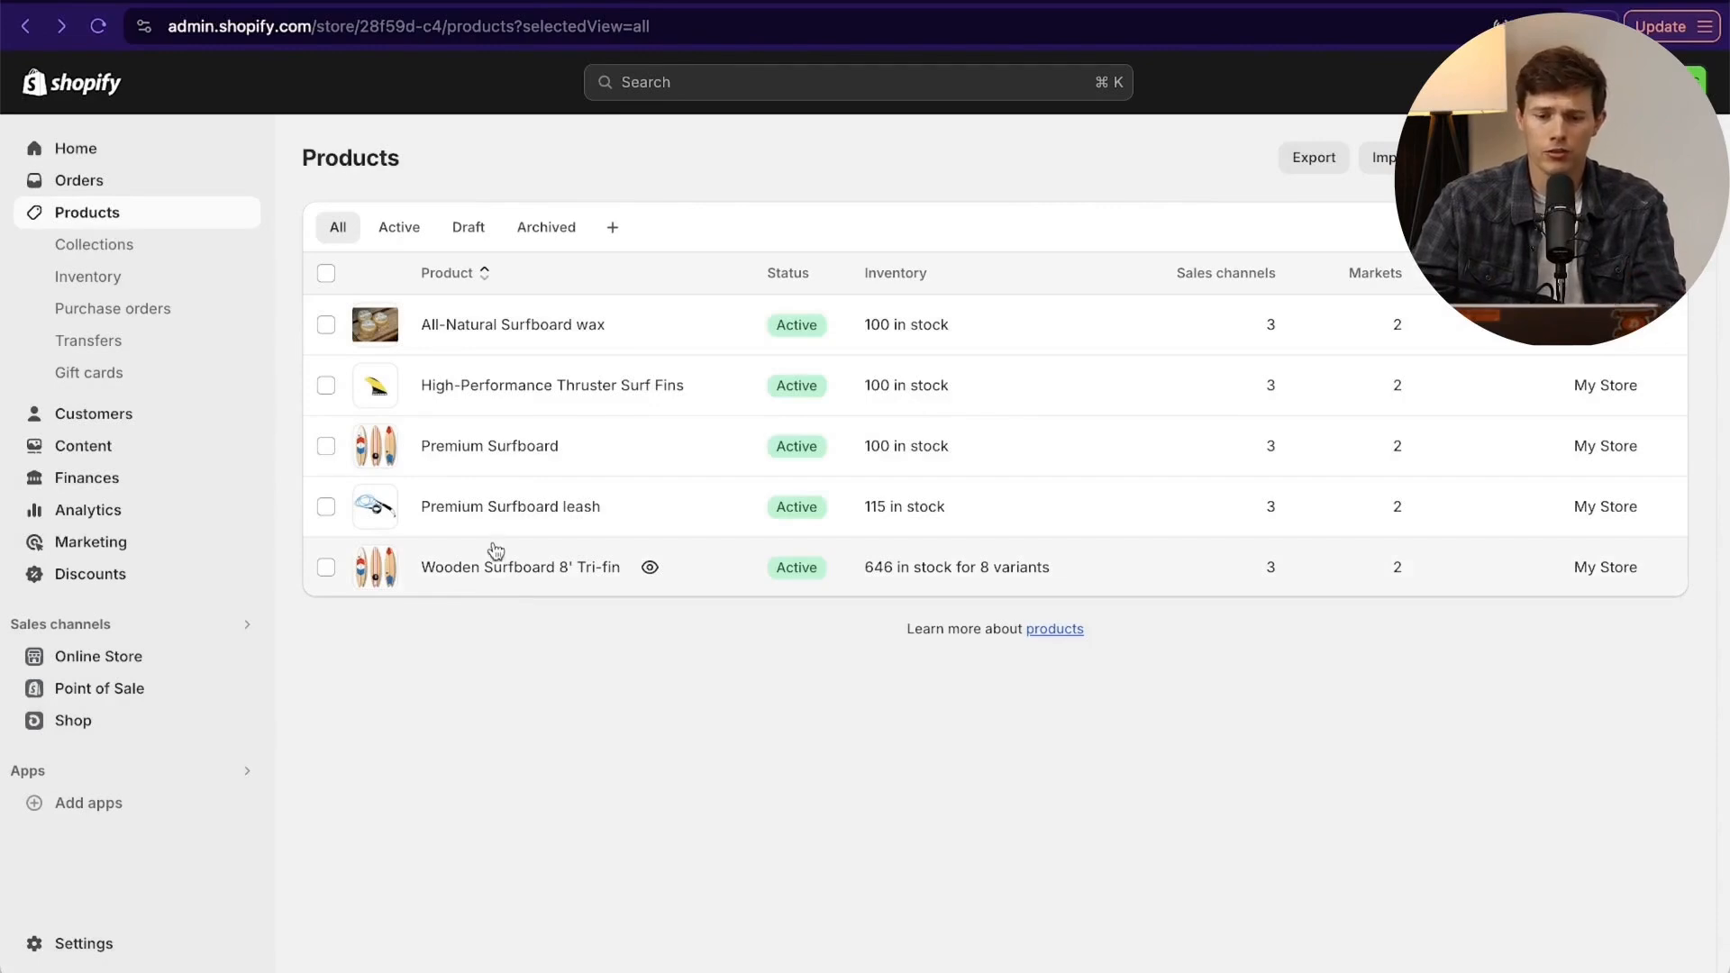
left_click(464, 446)
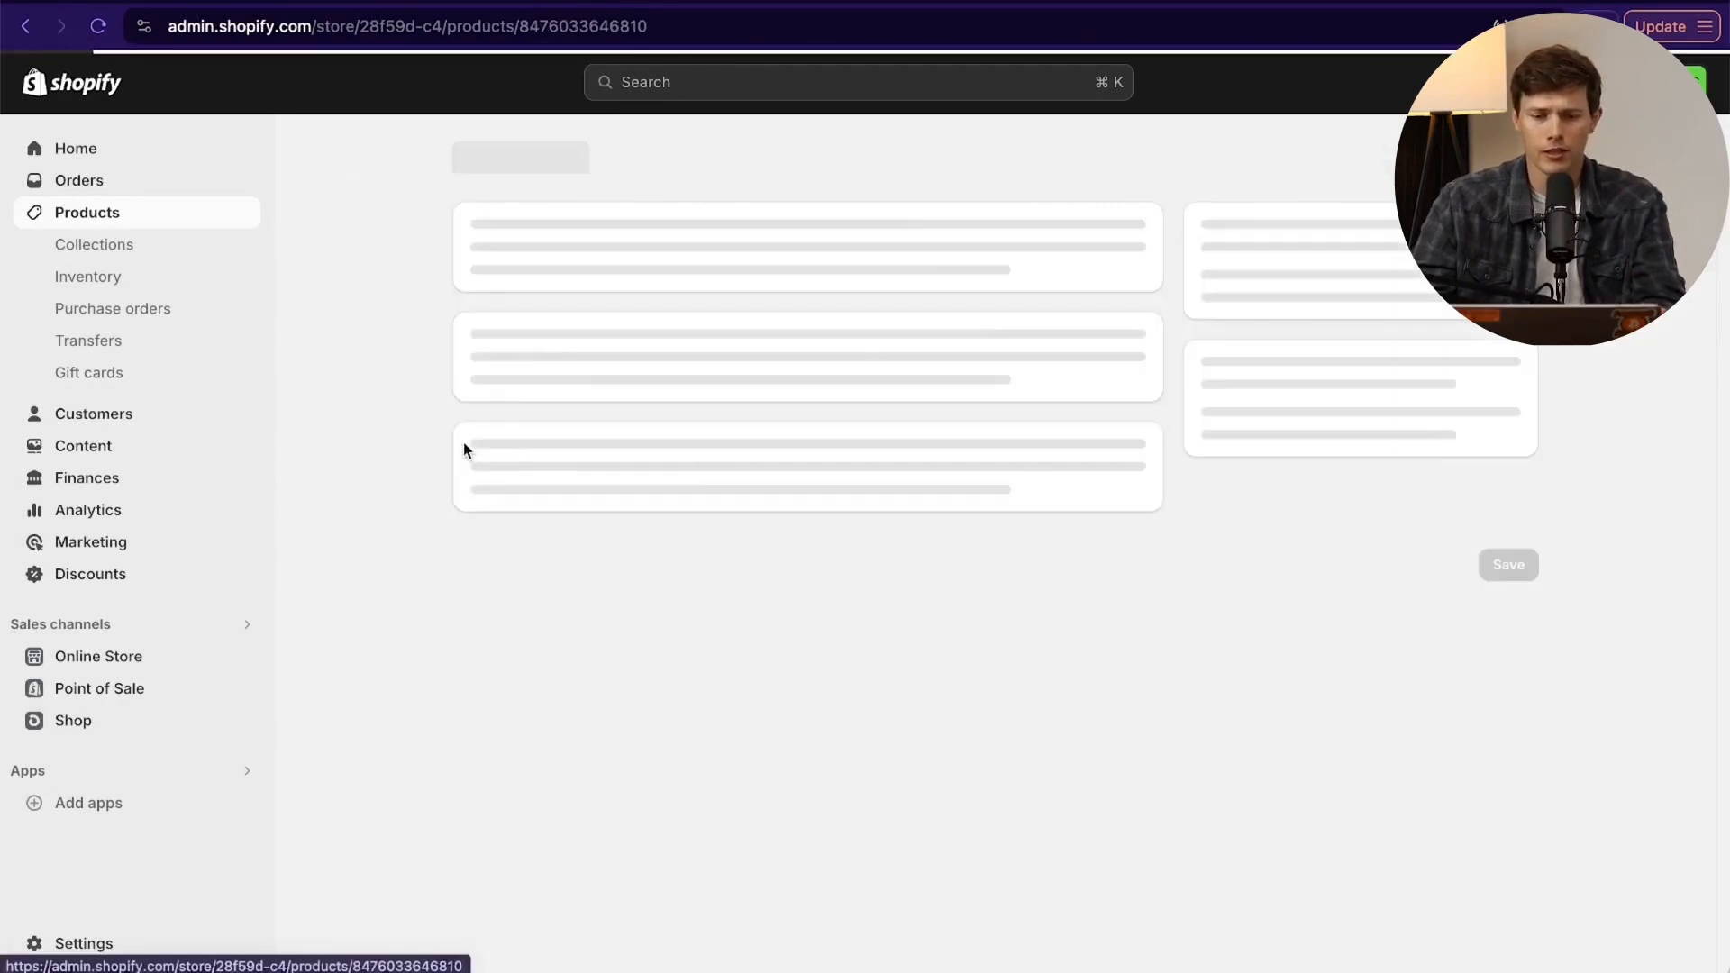
- Show the customs information fields in the Premium Surfboard's shipping settings
scroll(593, 470, "down", 12)
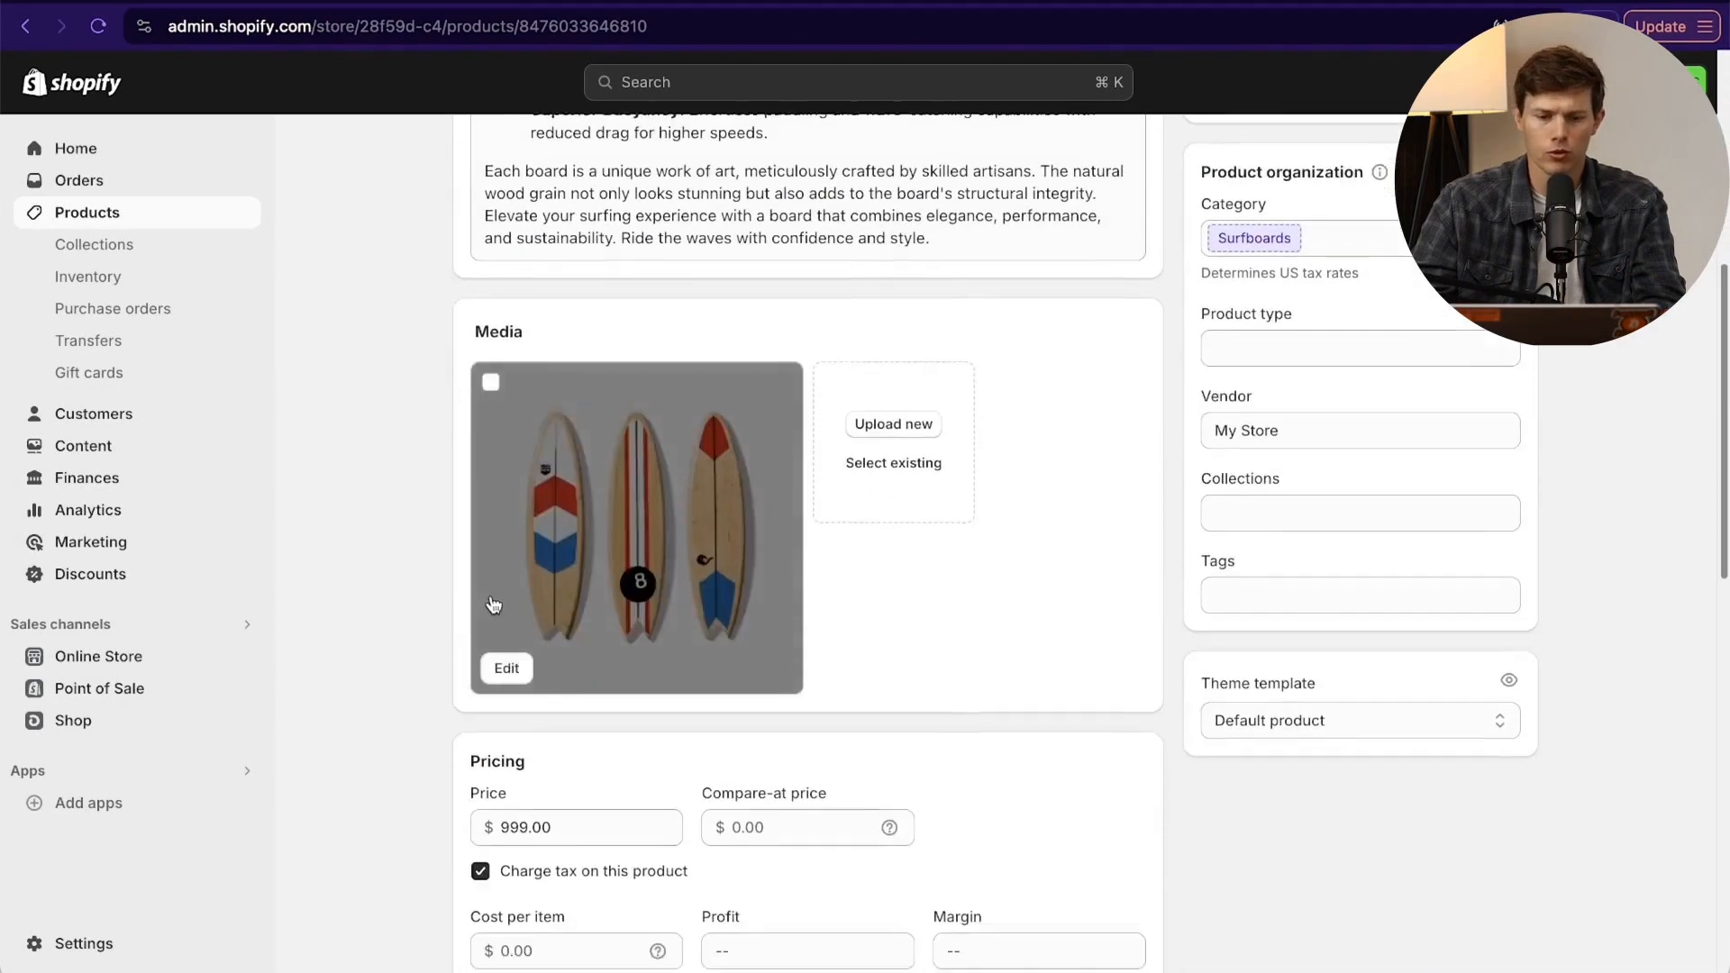
scroll(432, 631, "down", 2)
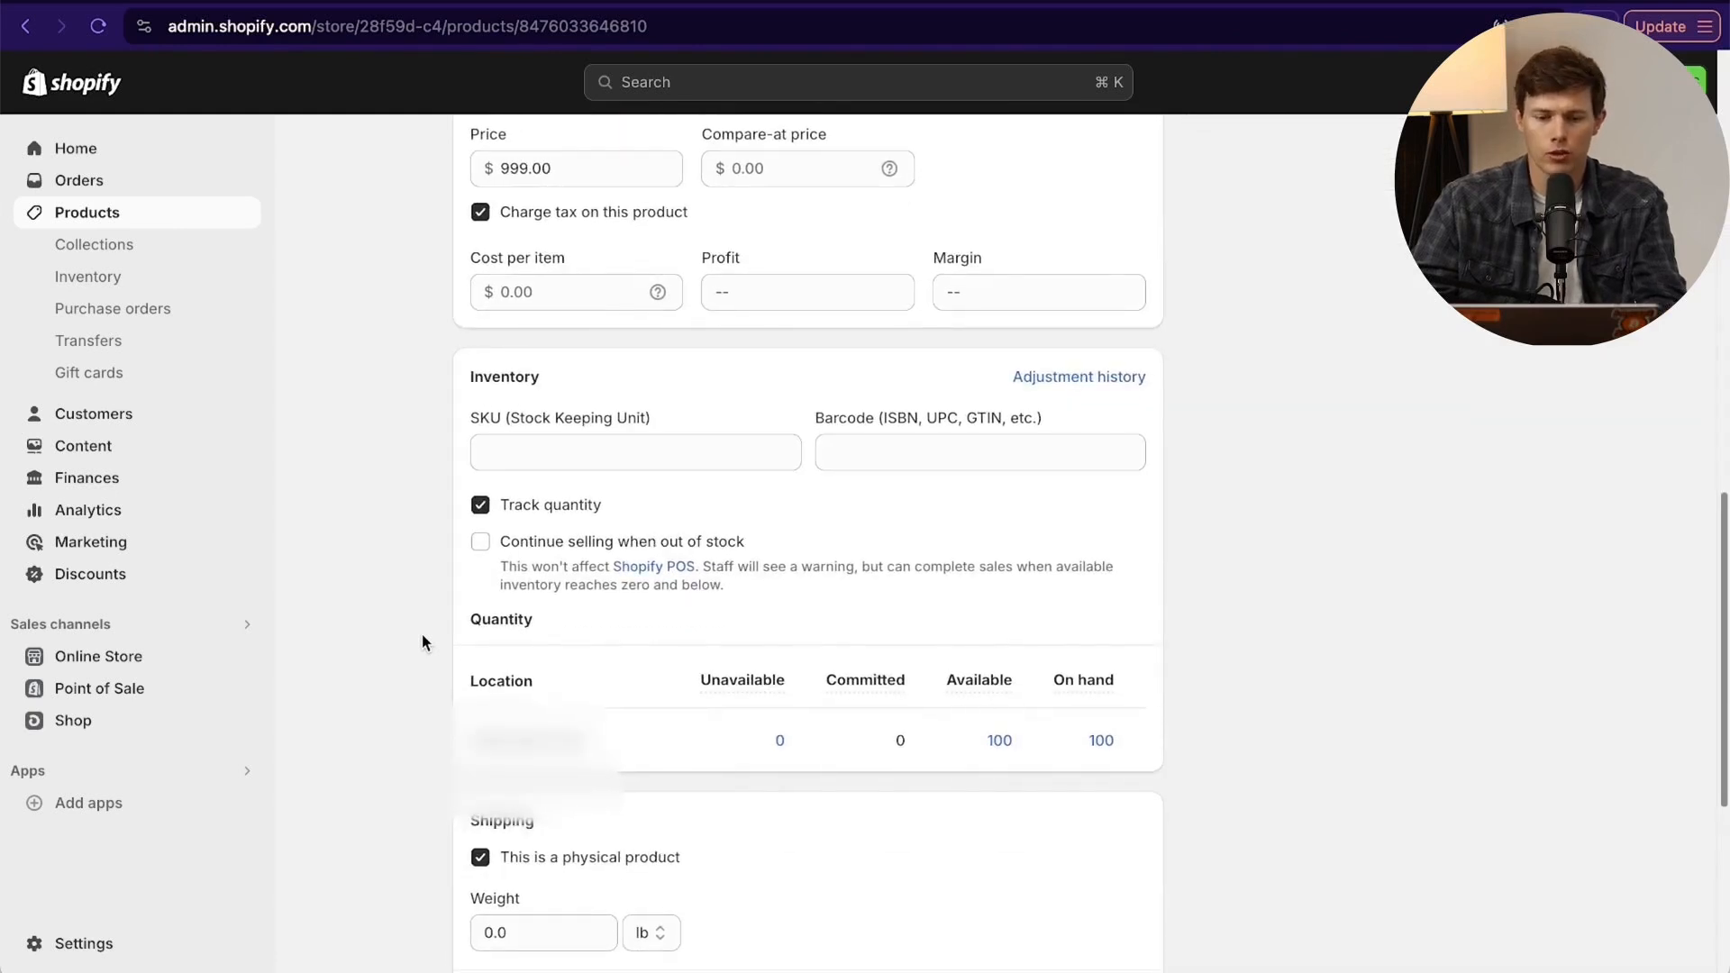
scroll(426, 631, "down", 5)
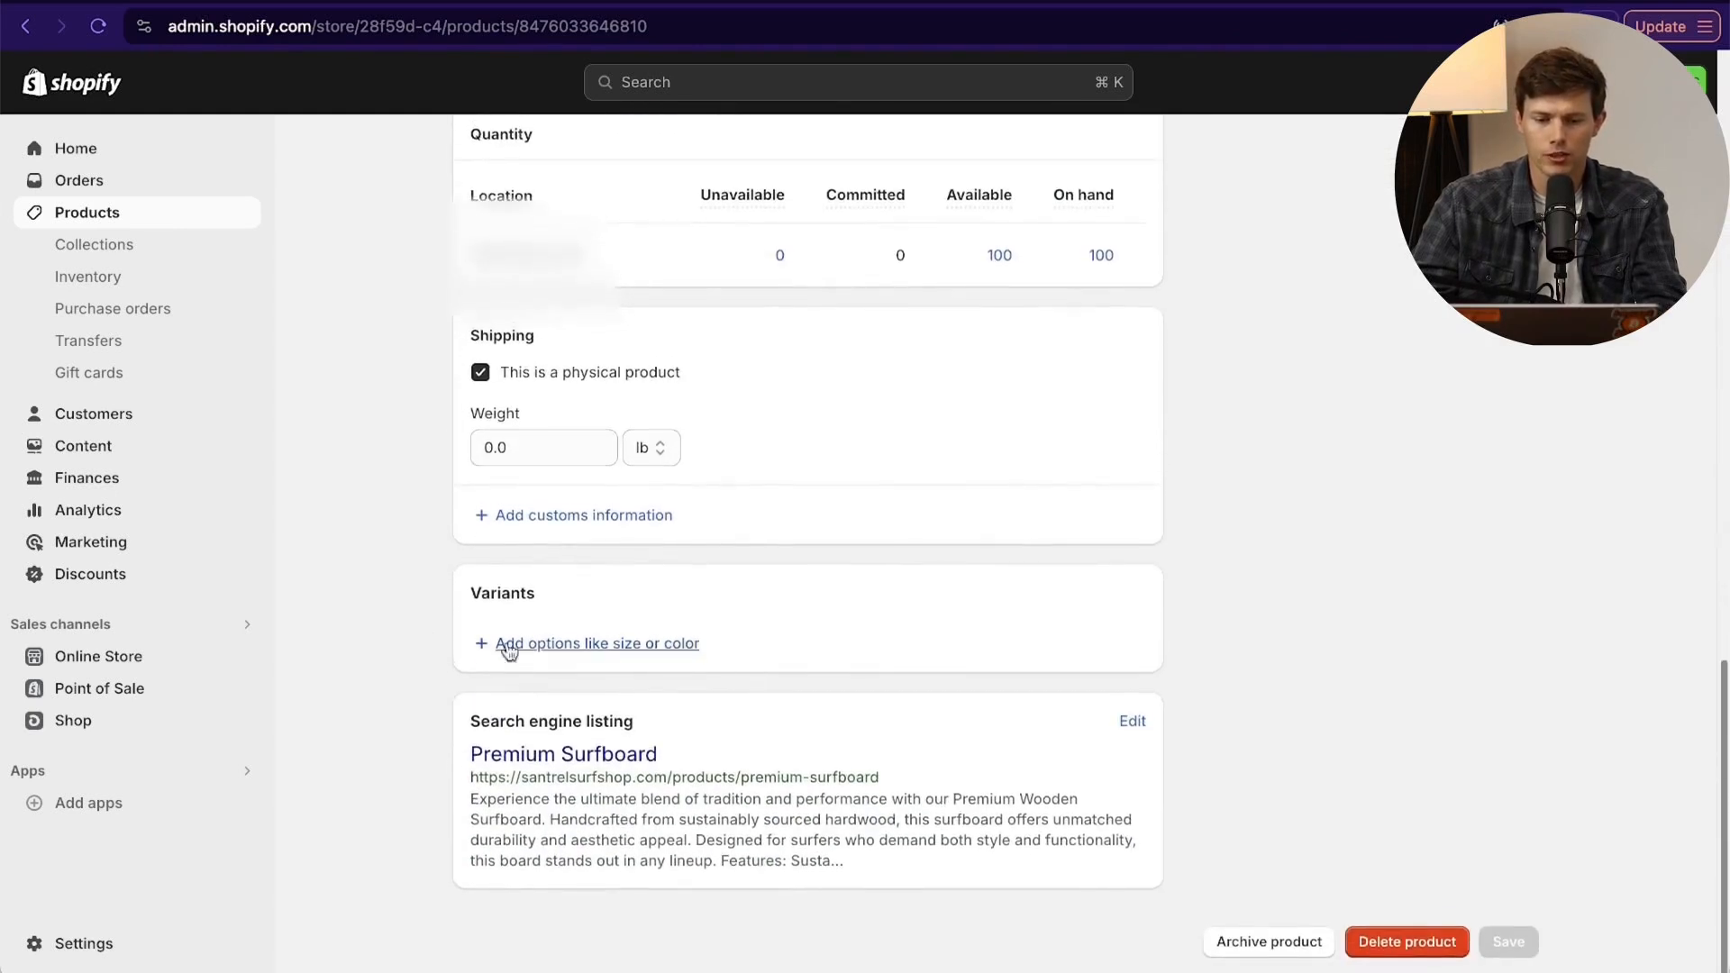
left_click(566, 515)
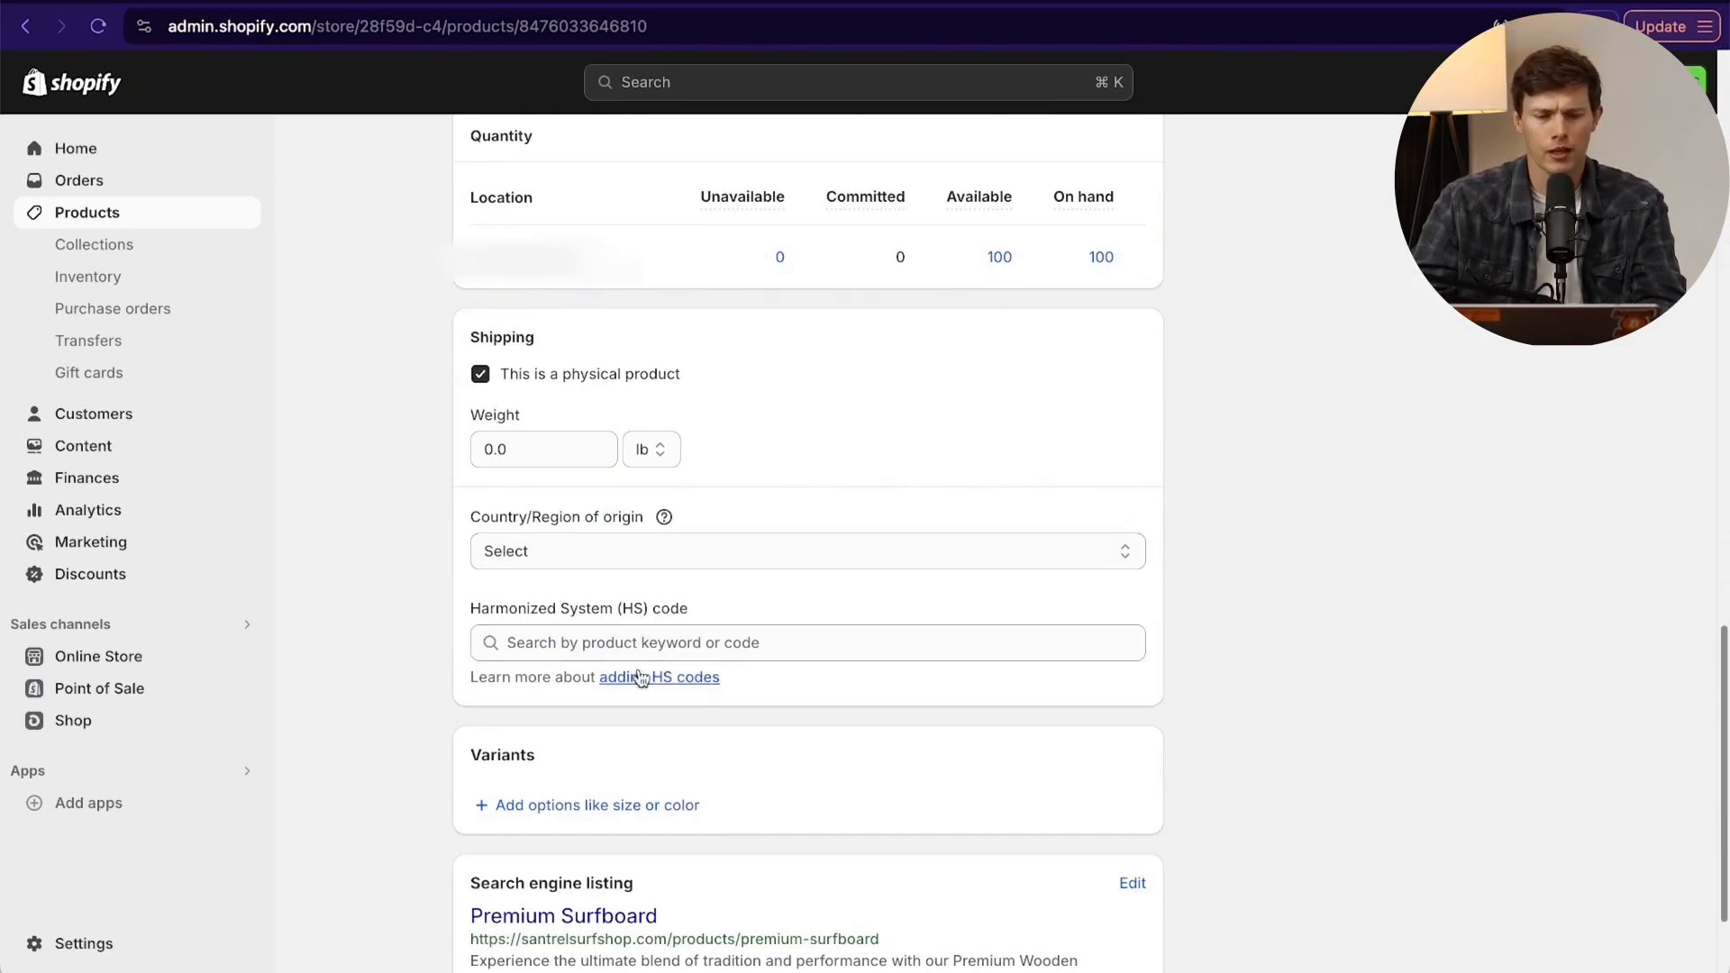
scroll(890, 663, "up", 1)
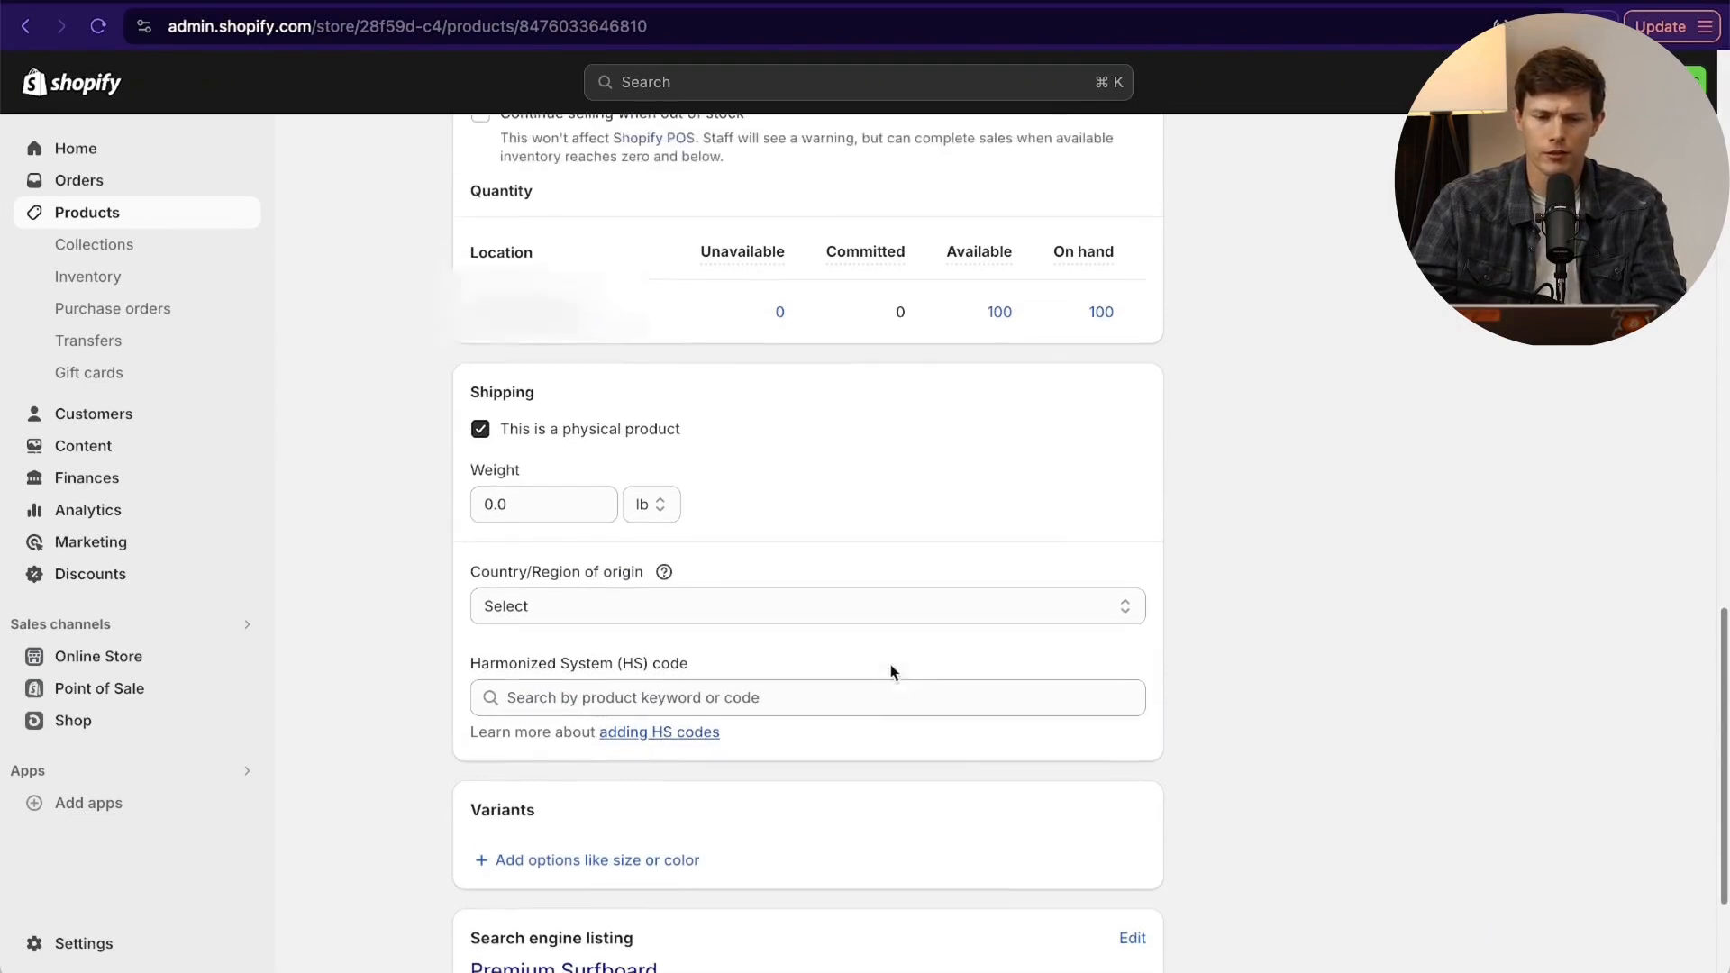
- Set the Premium Surfboard's shipping weight to 10 lb and save the product
left_click(549, 527)
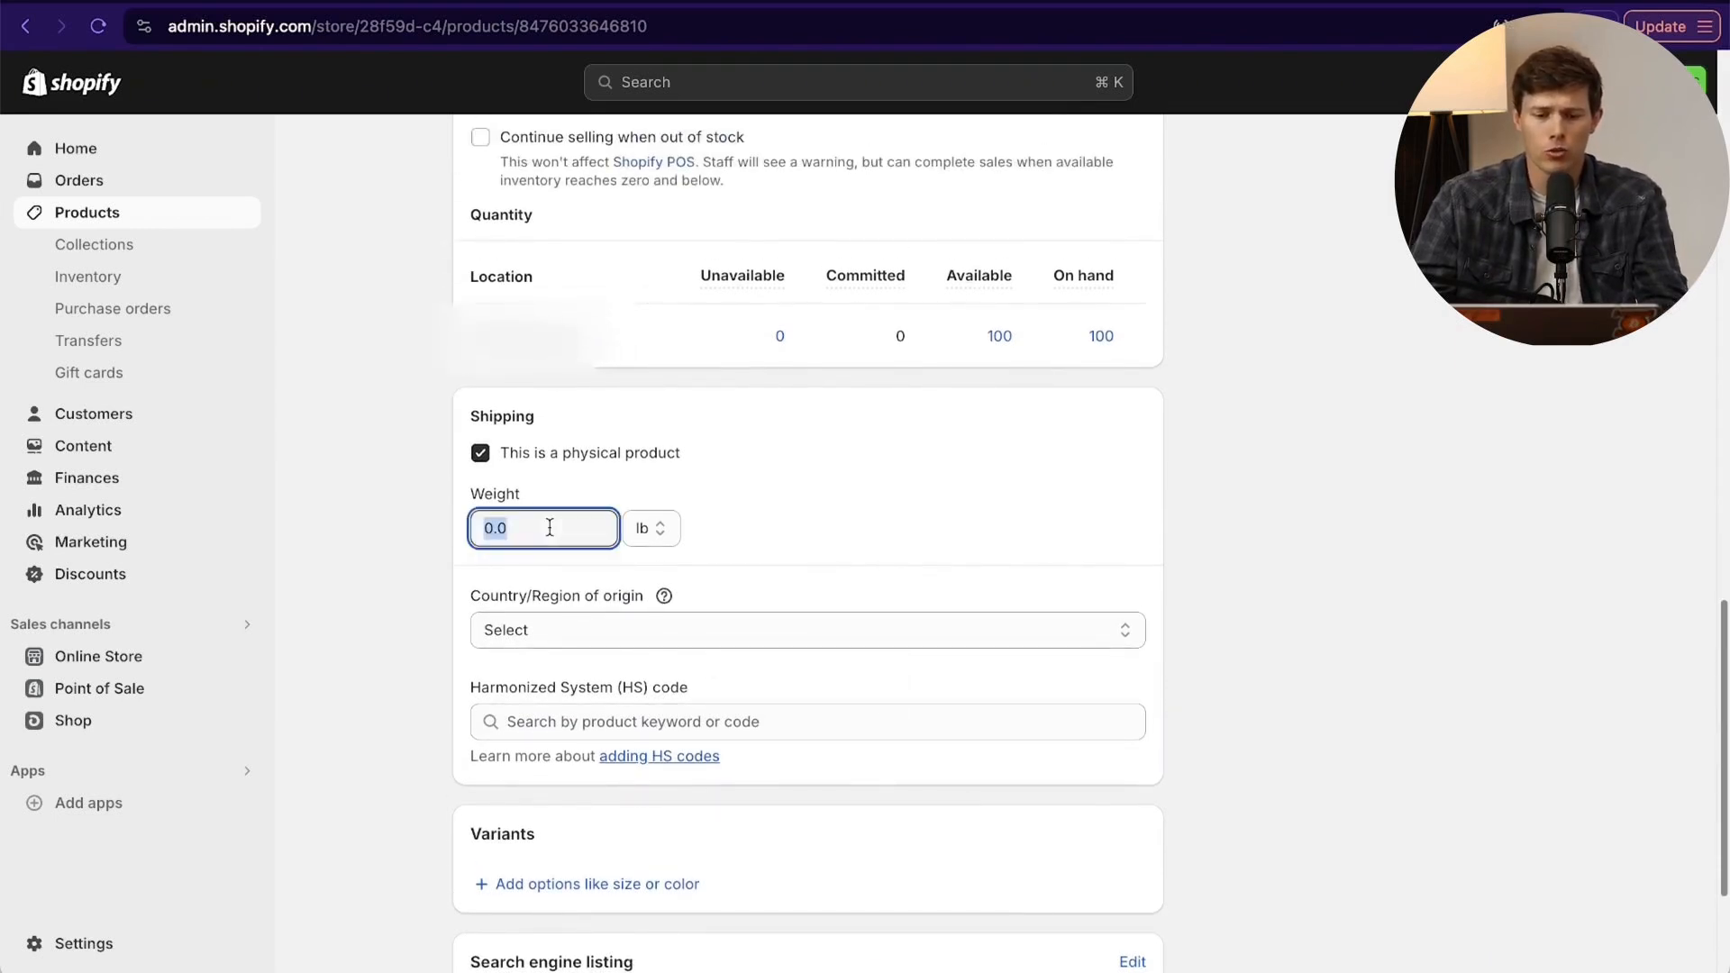
scroll(541, 585, "up", 1)
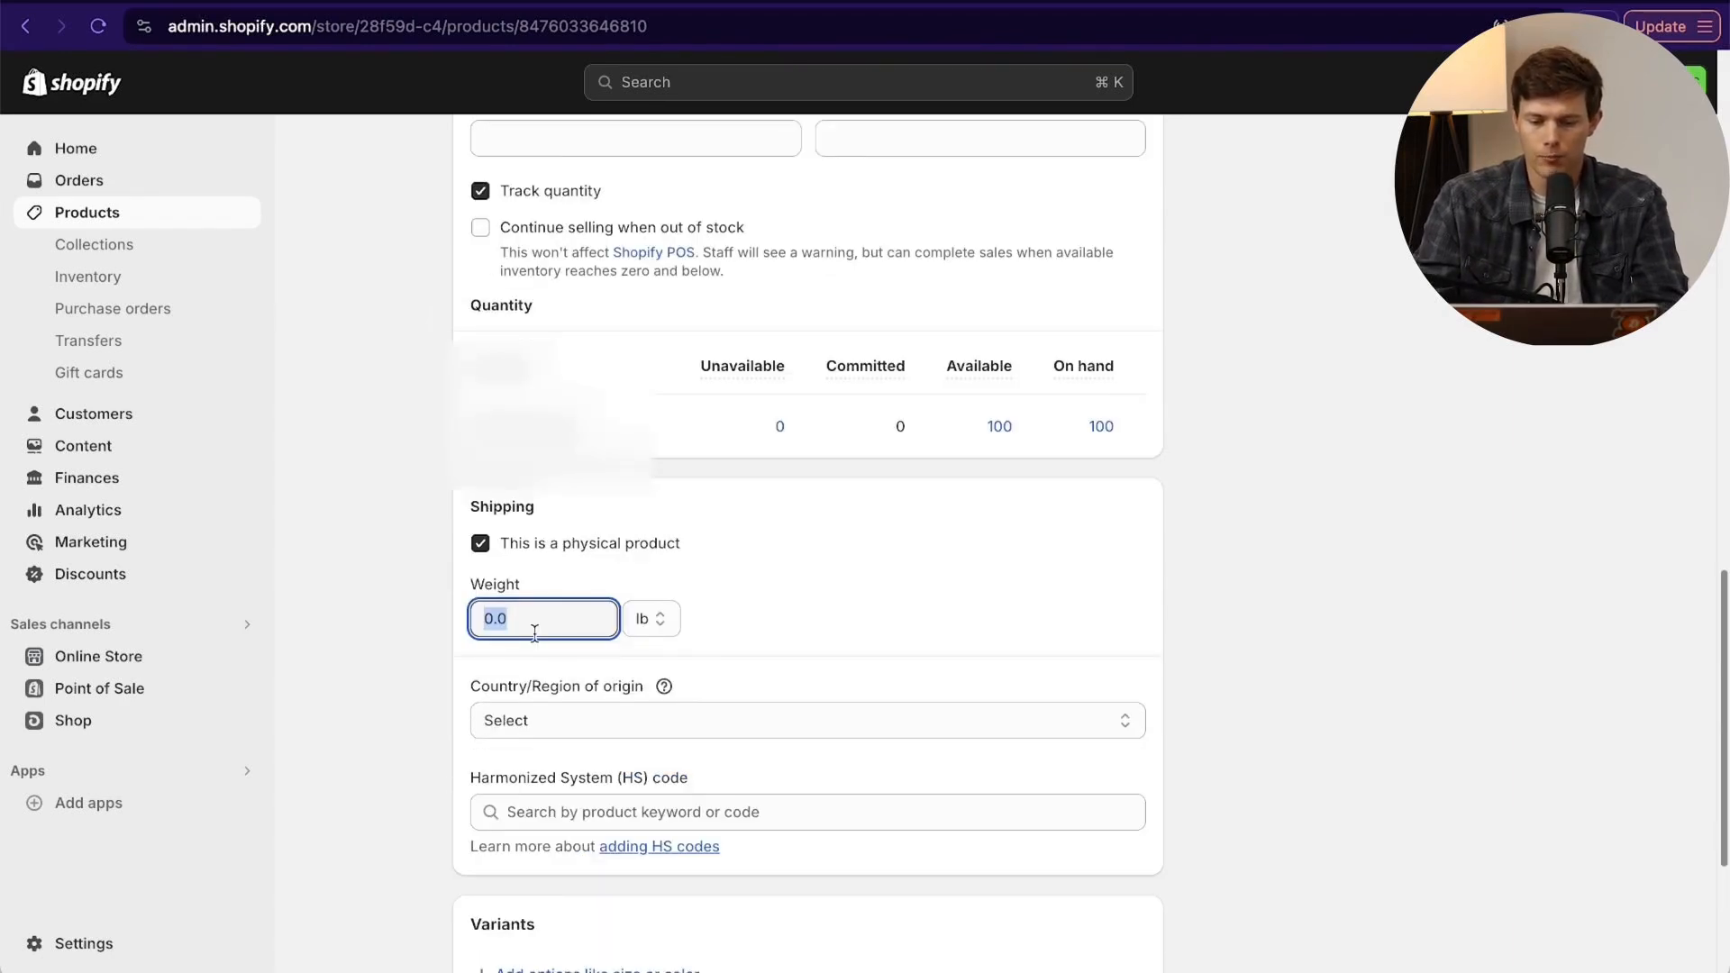
type("10")
scroll(1074, 711, "down", 1)
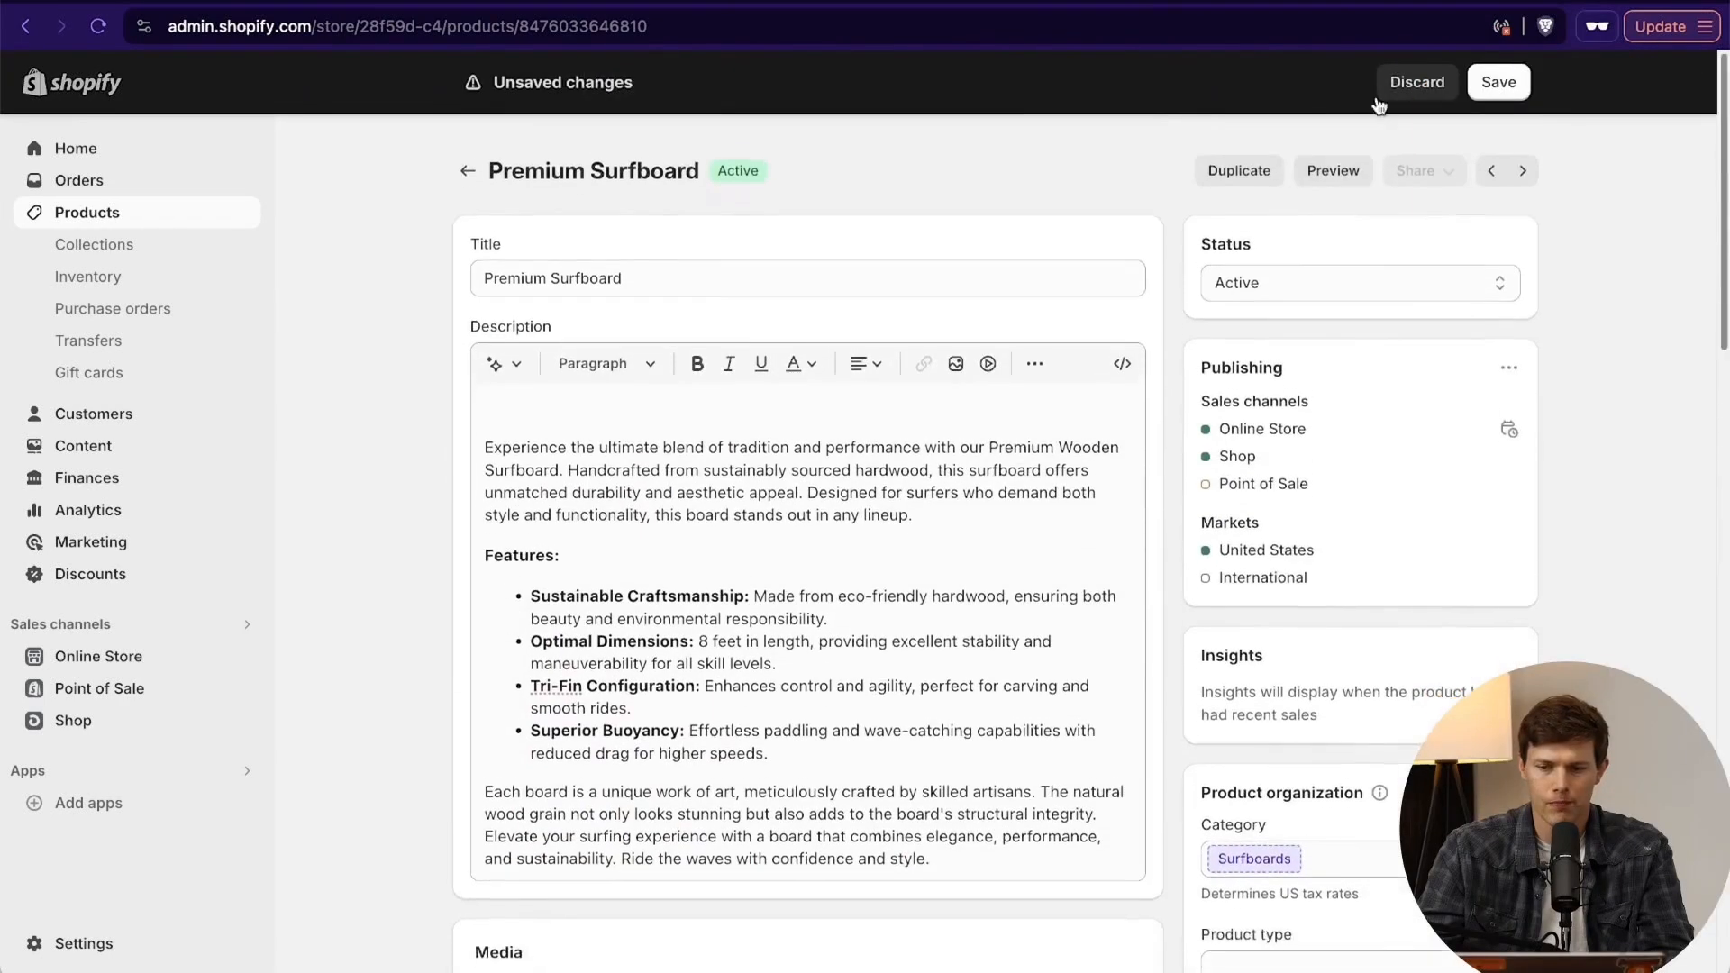
left_click(1498, 82)
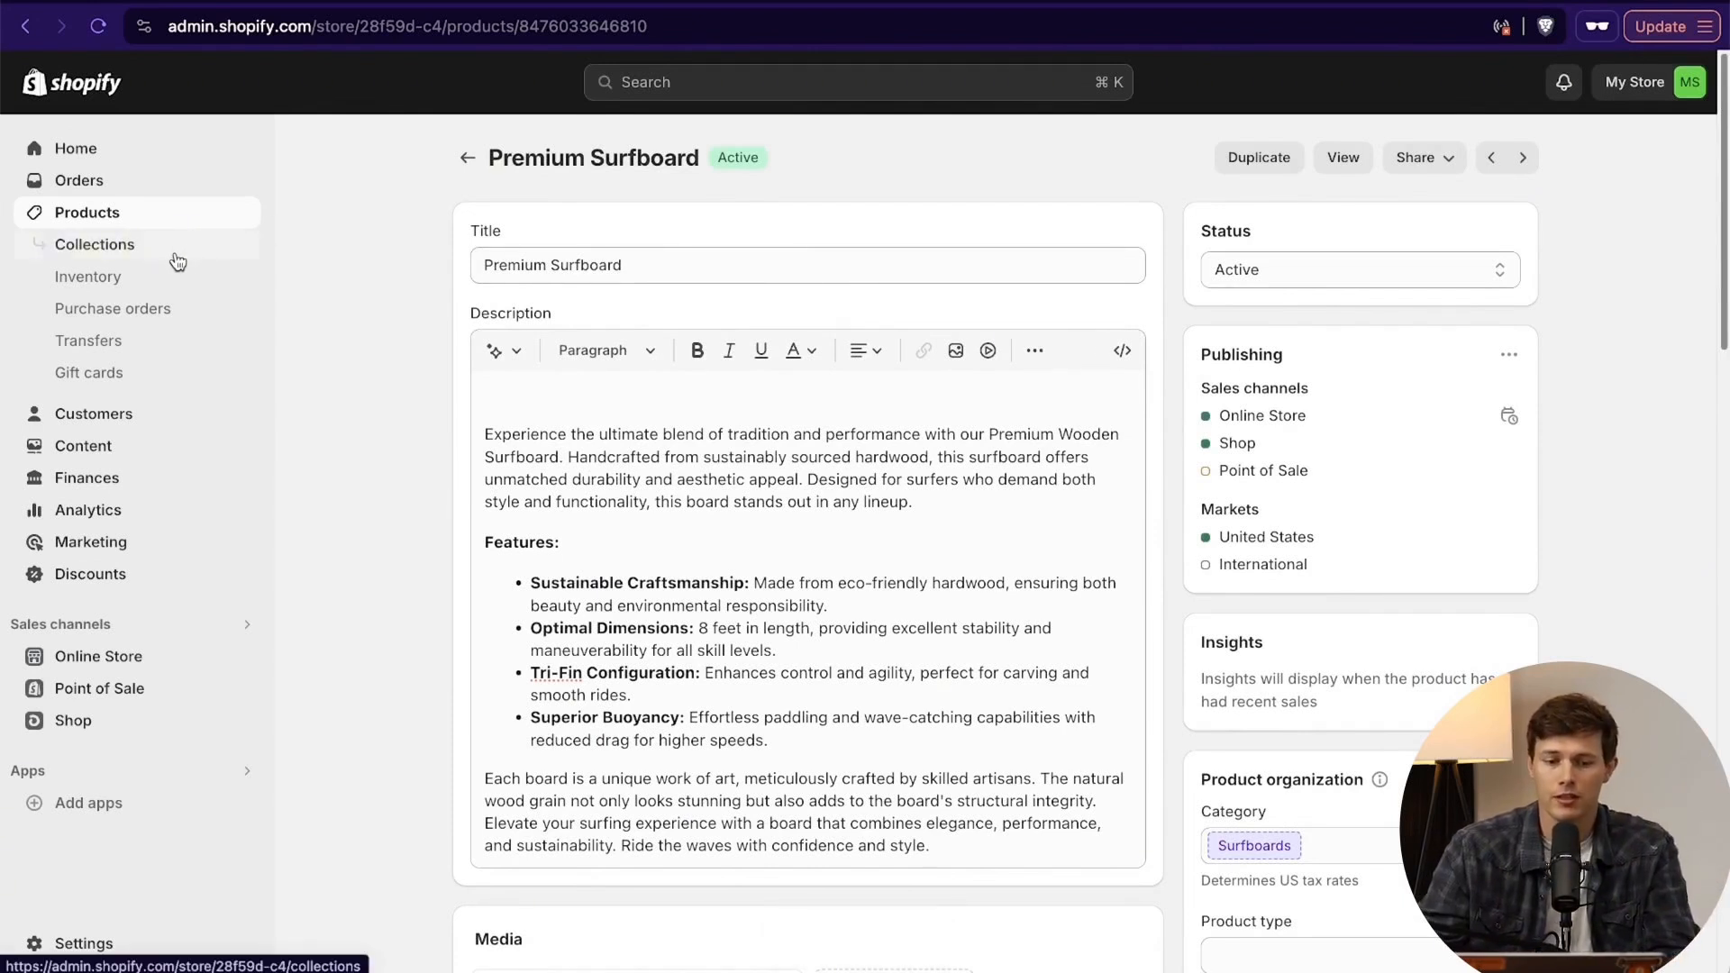
- Start a new collection titled "Surfboards" and paste in the description beginning "Enhance your surfing experience with our Surfboard Accessories Collection"
left_click(154, 225)
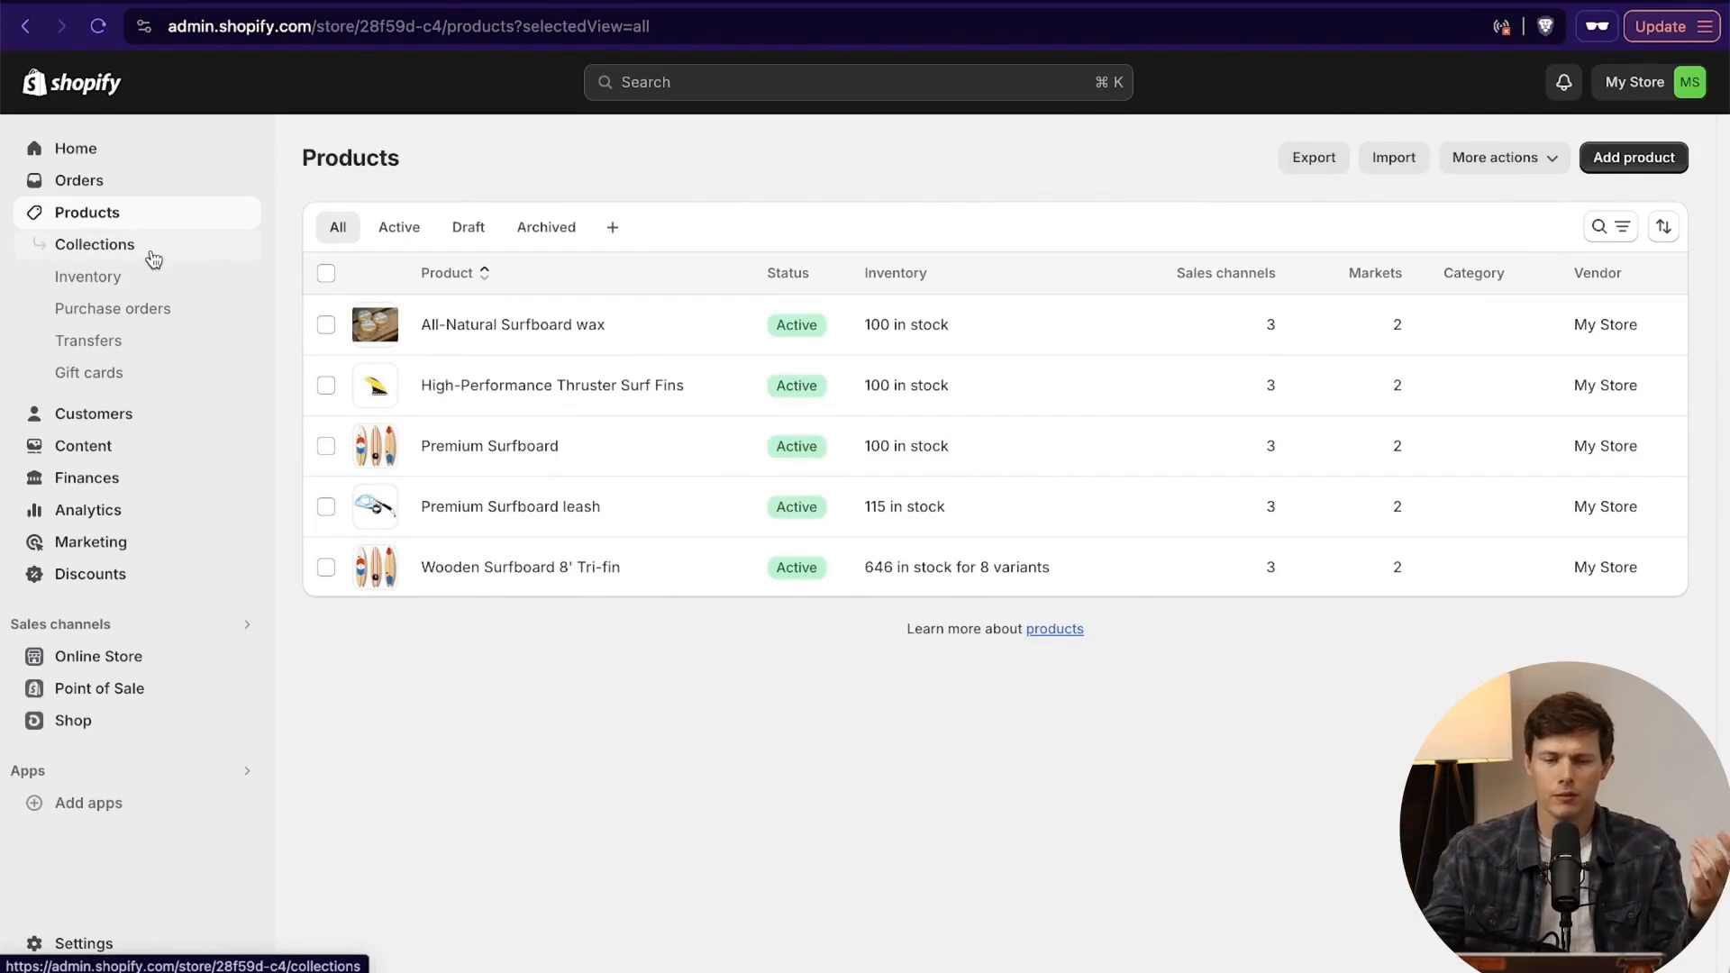
left_click(153, 260)
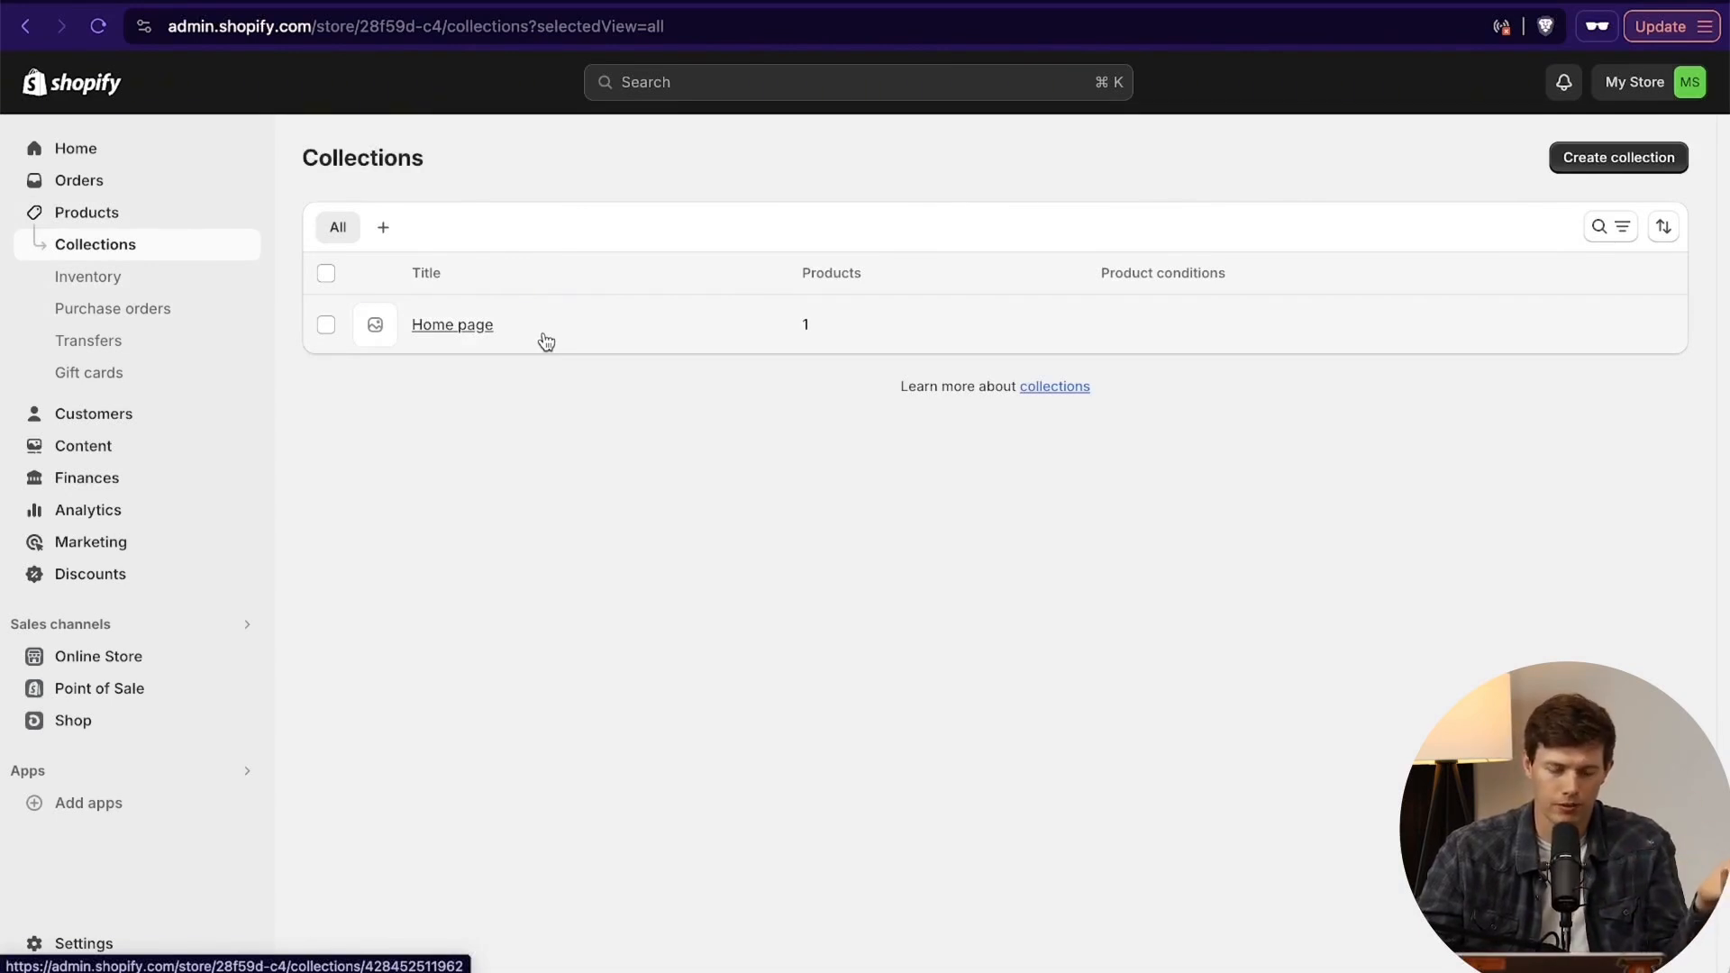
left_click(1607, 167)
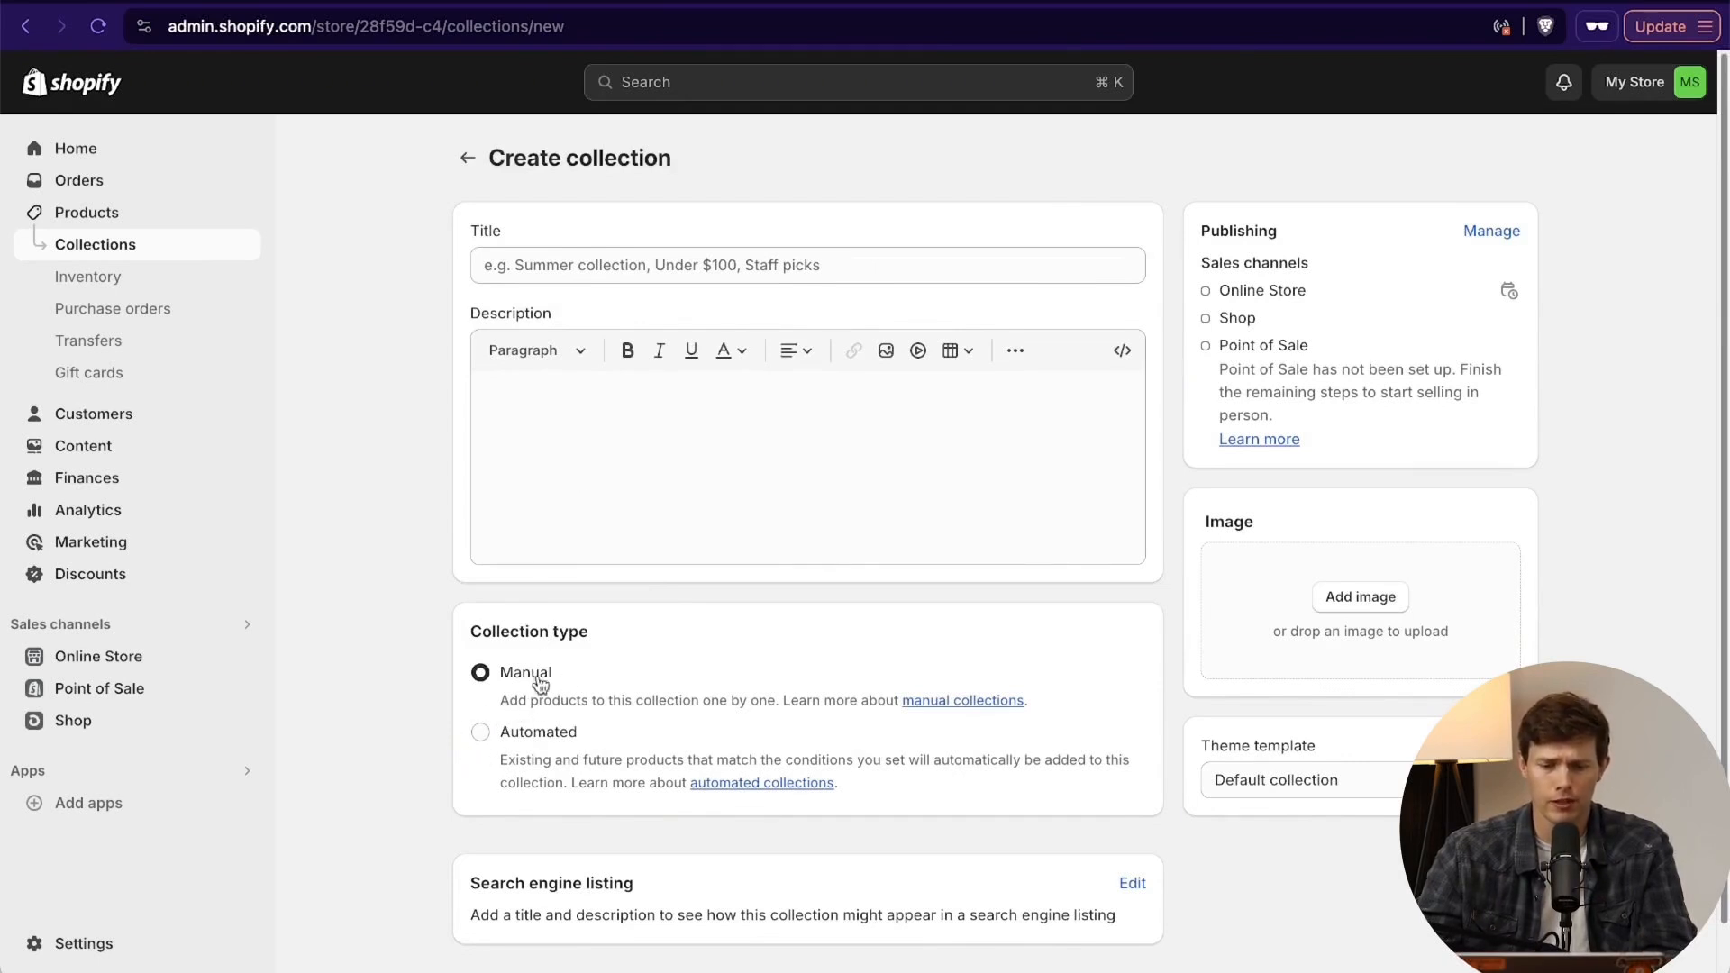
left_click(623, 264)
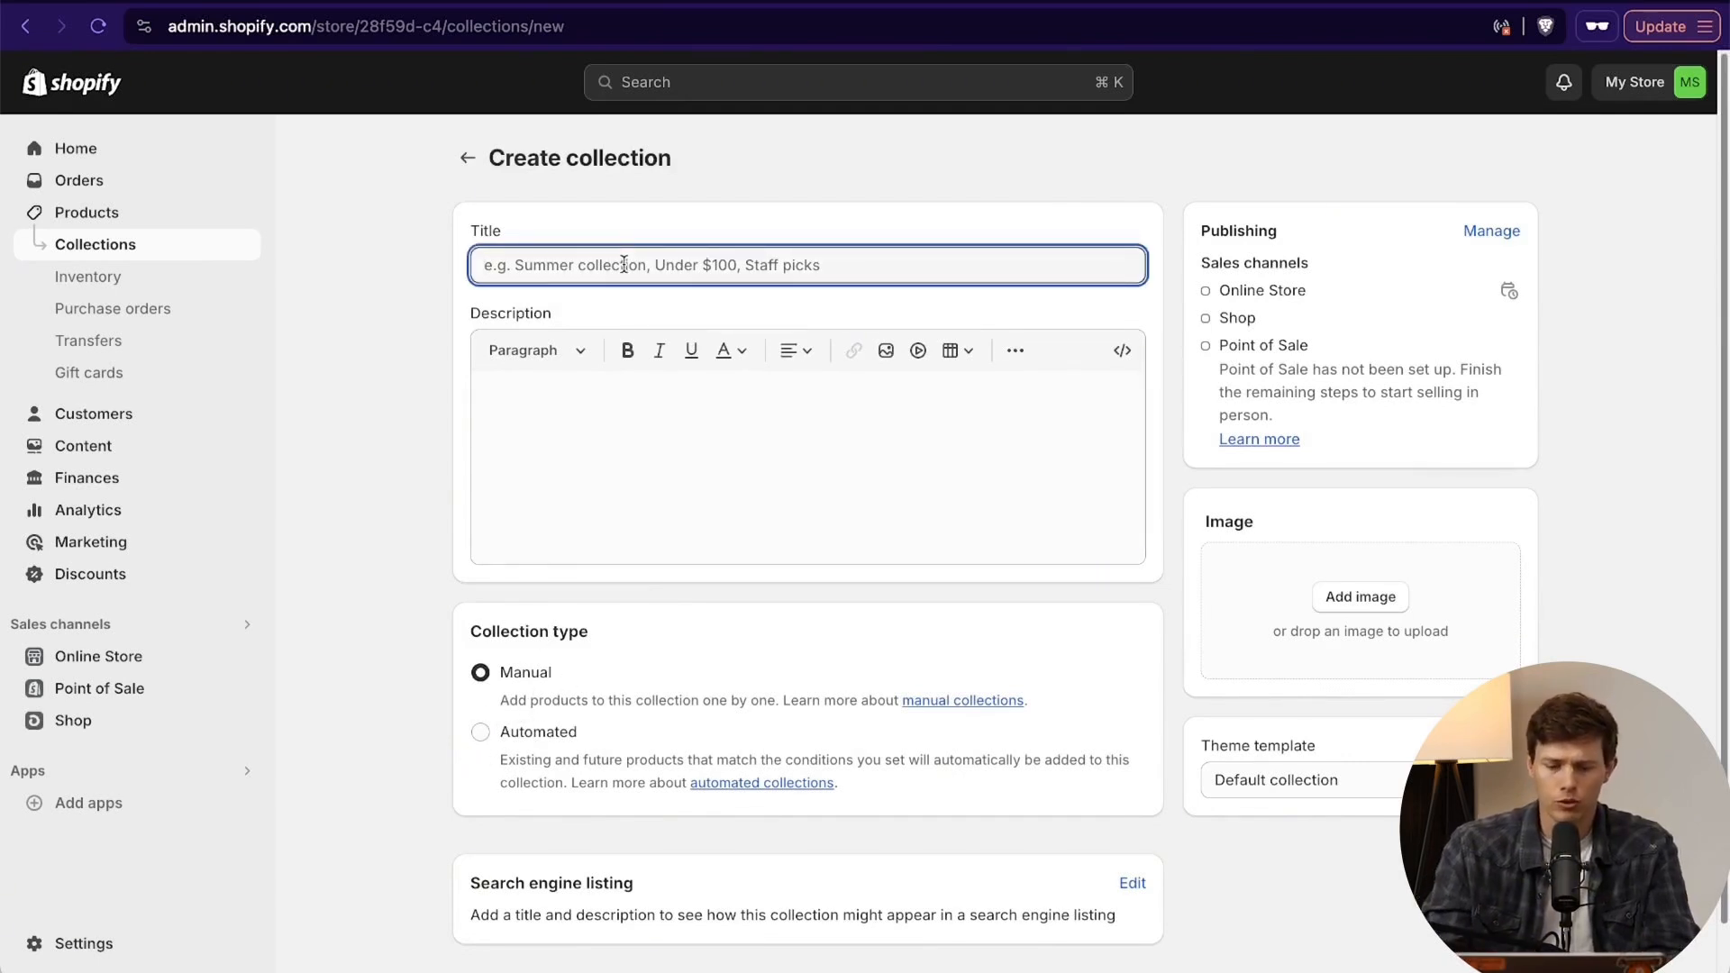
type("Surfboards")
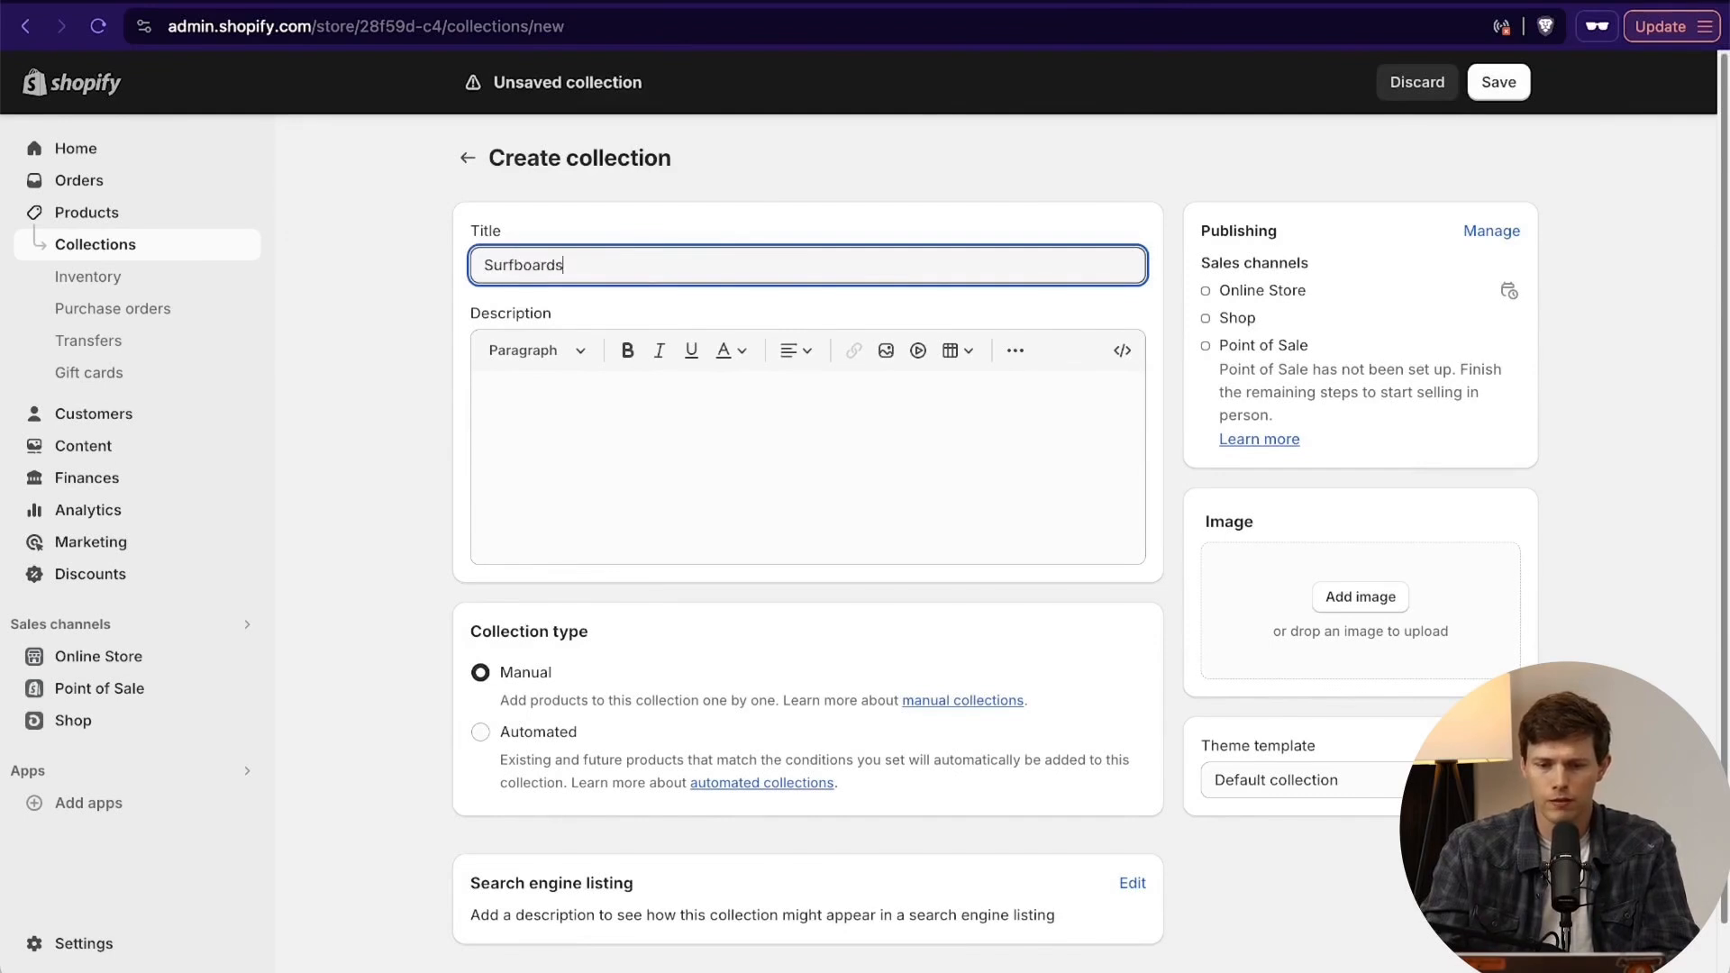
left_click(681, 434)
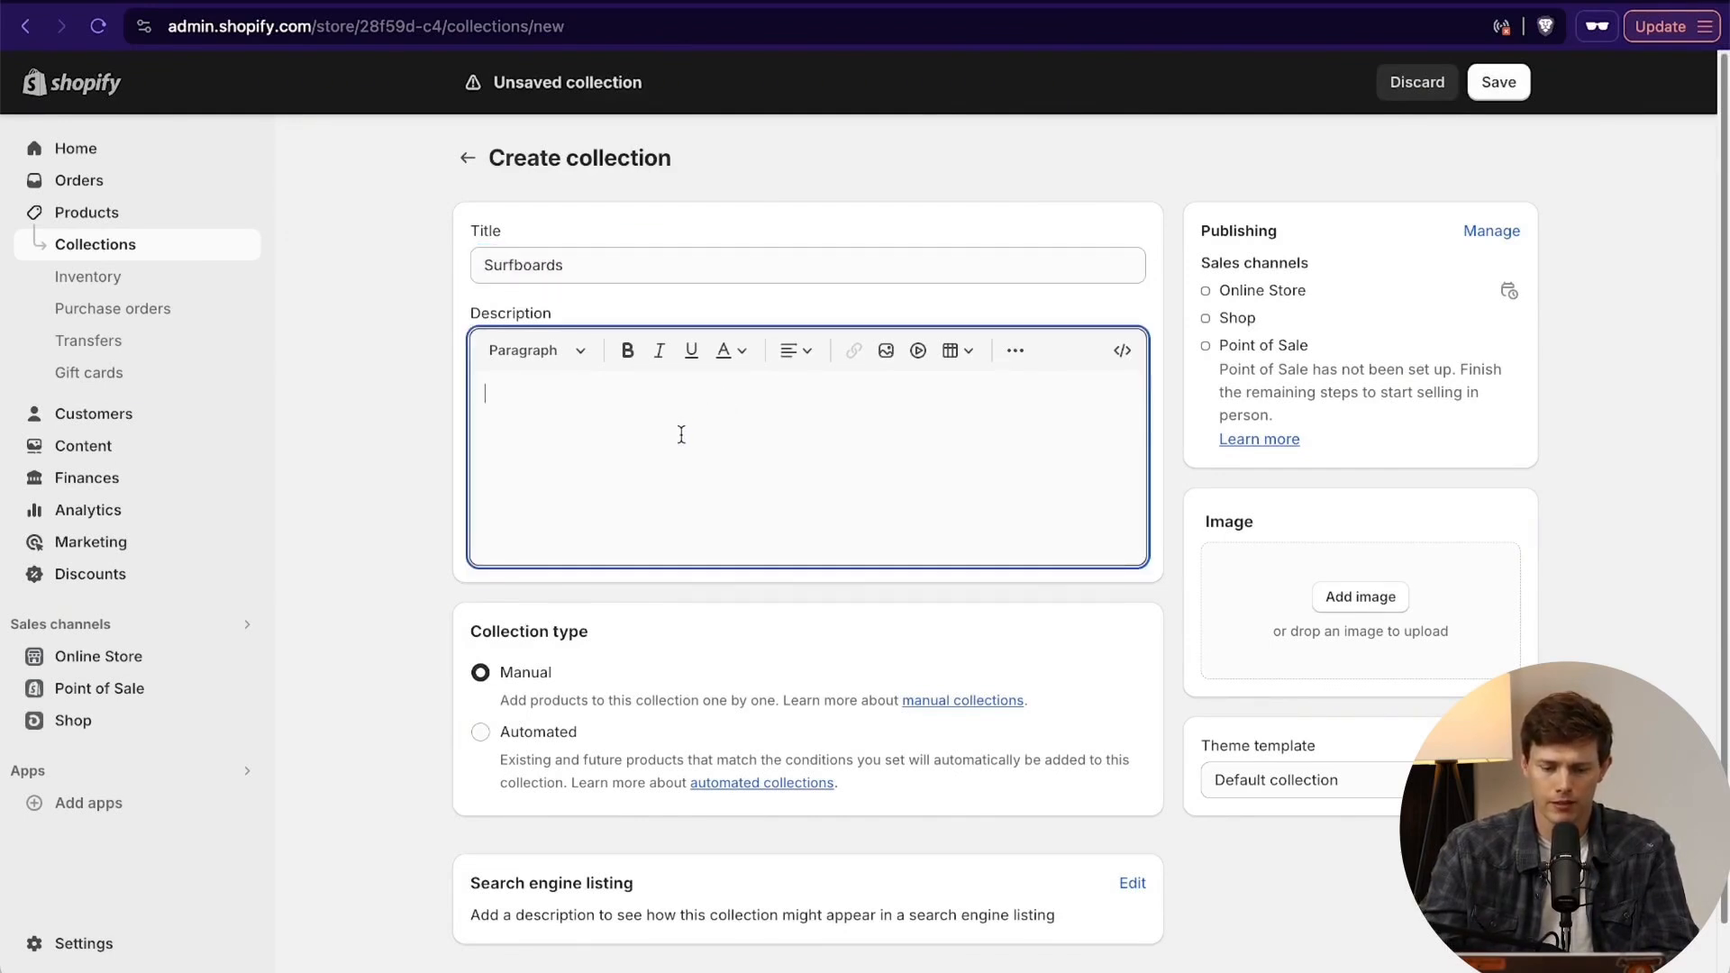
type("Enhance your surfing experience with our Surfboard Accessories Collection, featuring high-performance thruster fins, durable surfboard leashes, and eco-friendly surfboard wax. Our accessories are designed to maximize your board's potential, providing superior grip, control, and reliability. Whether you're looking to upgrade your fins, secure your board, or improve traction, we've got you covered. Equip yourself with the best and ride the waves with confidenc")
- Add 960x0.webp from the Santrel Surf Shop folder as the collection image and save the Surfboards collection
scroll(796, 536, "down", 3)
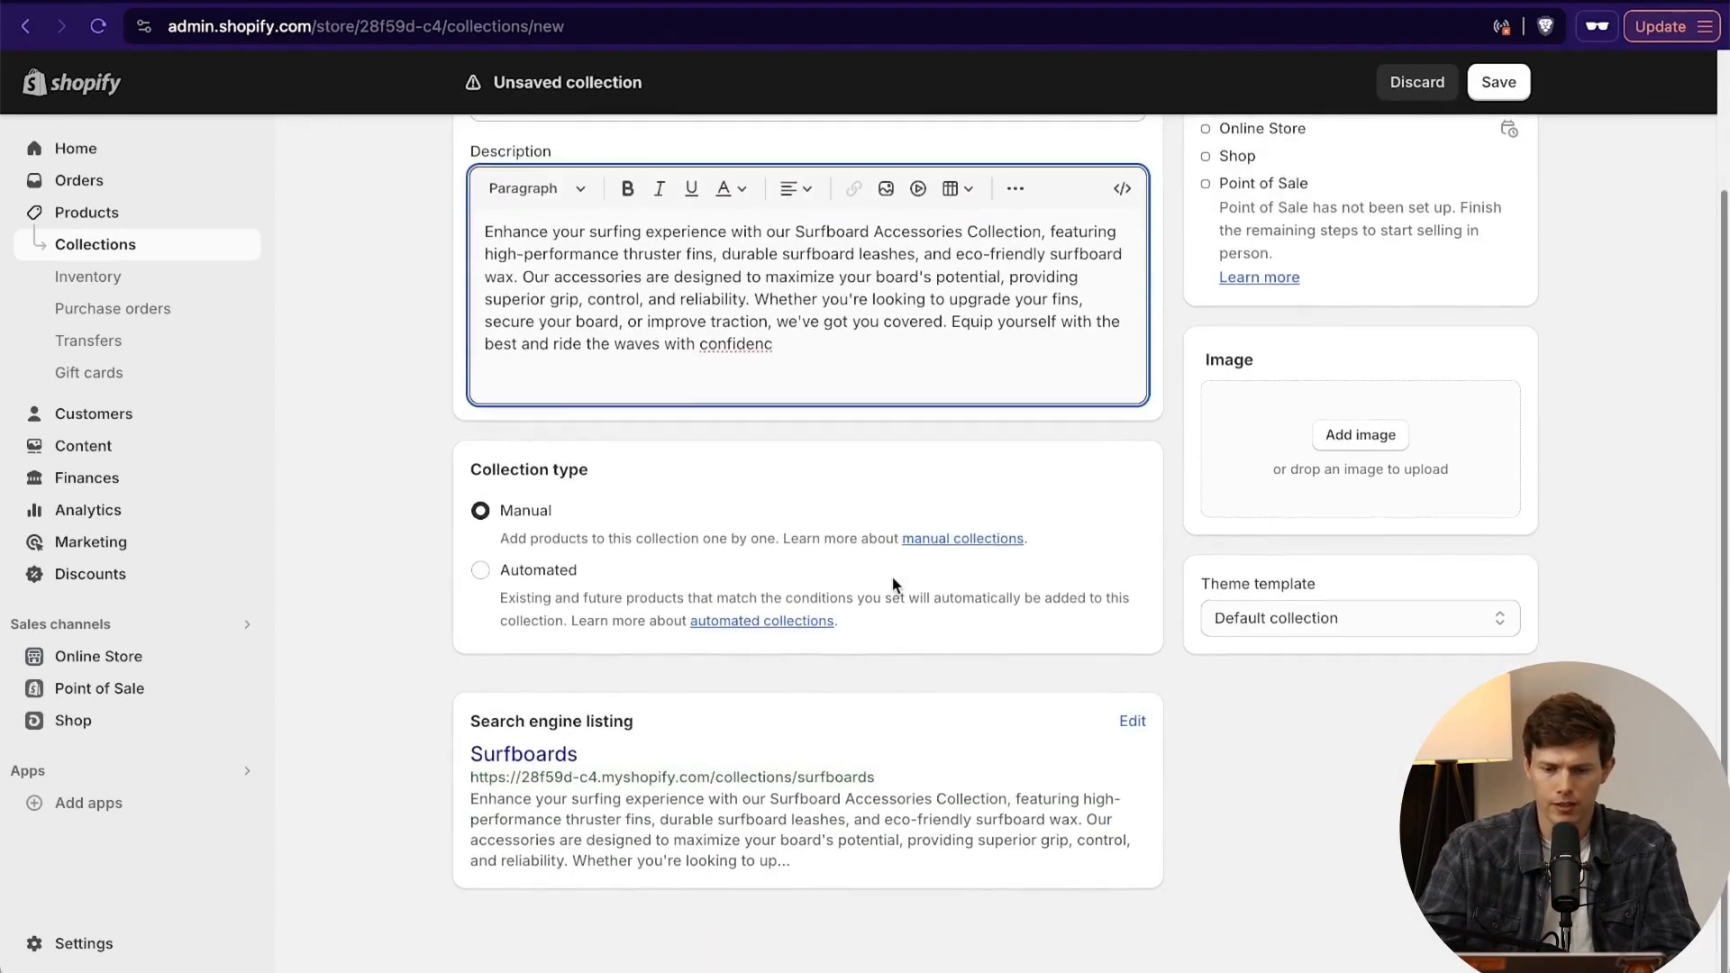
scroll(1182, 641, "up", 3)
left_click(1378, 598)
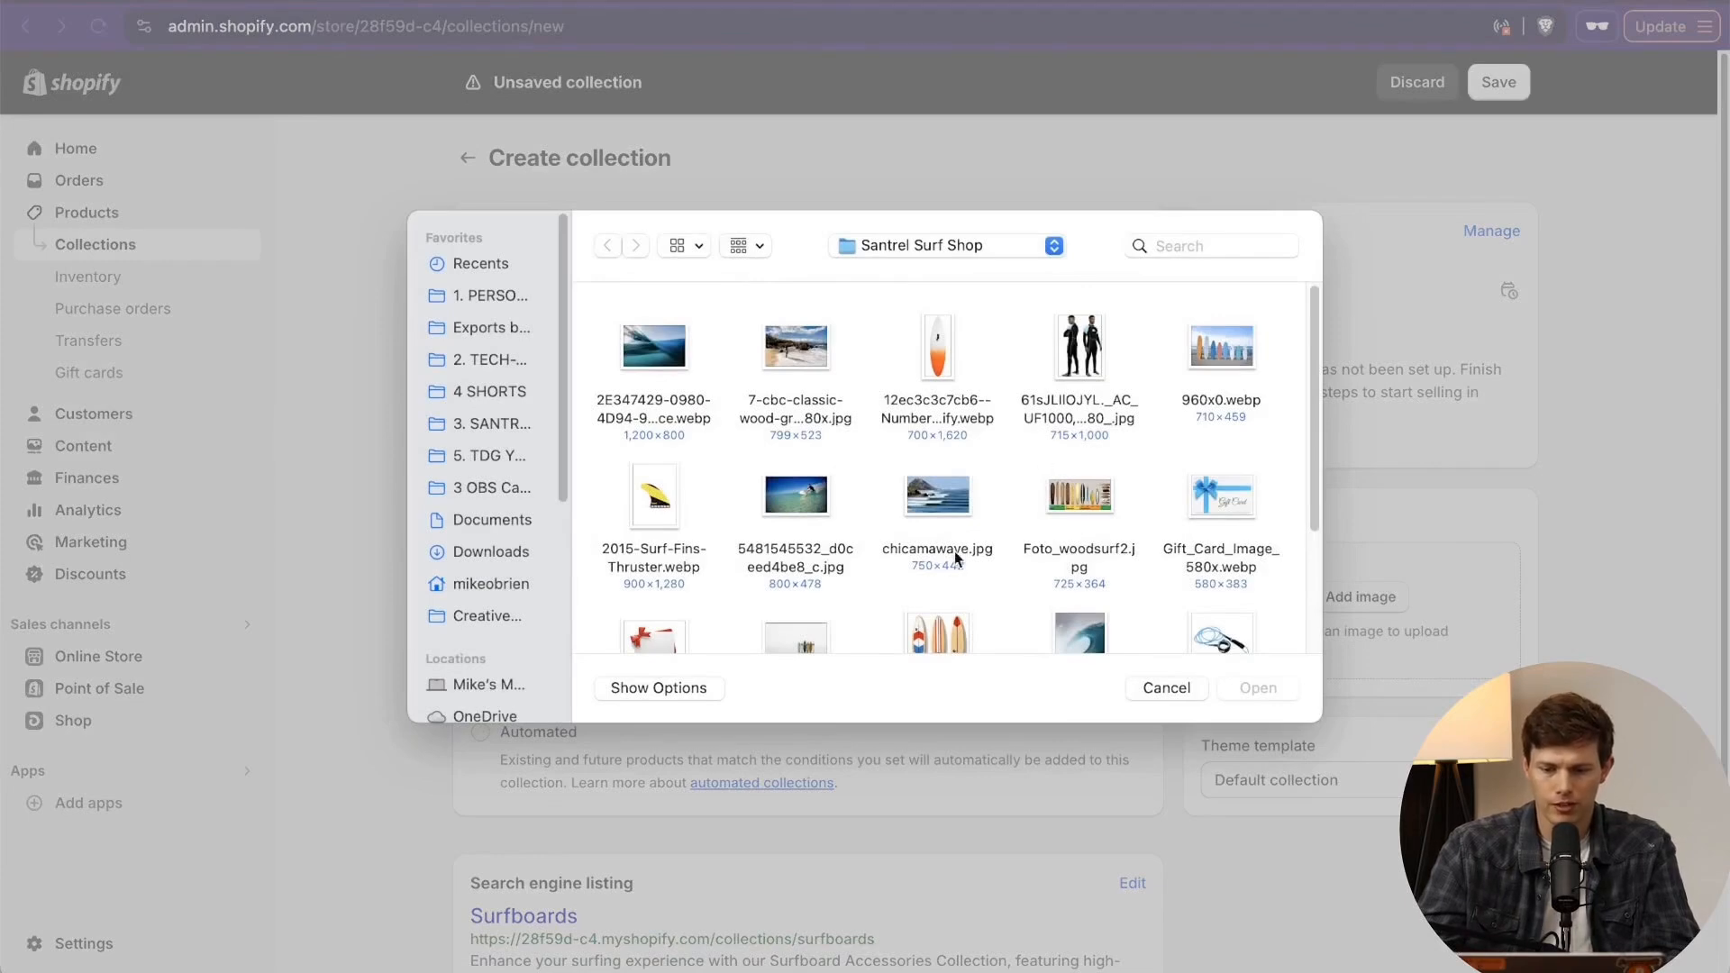
scroll(954, 550, "down", 1)
left_click(1221, 322)
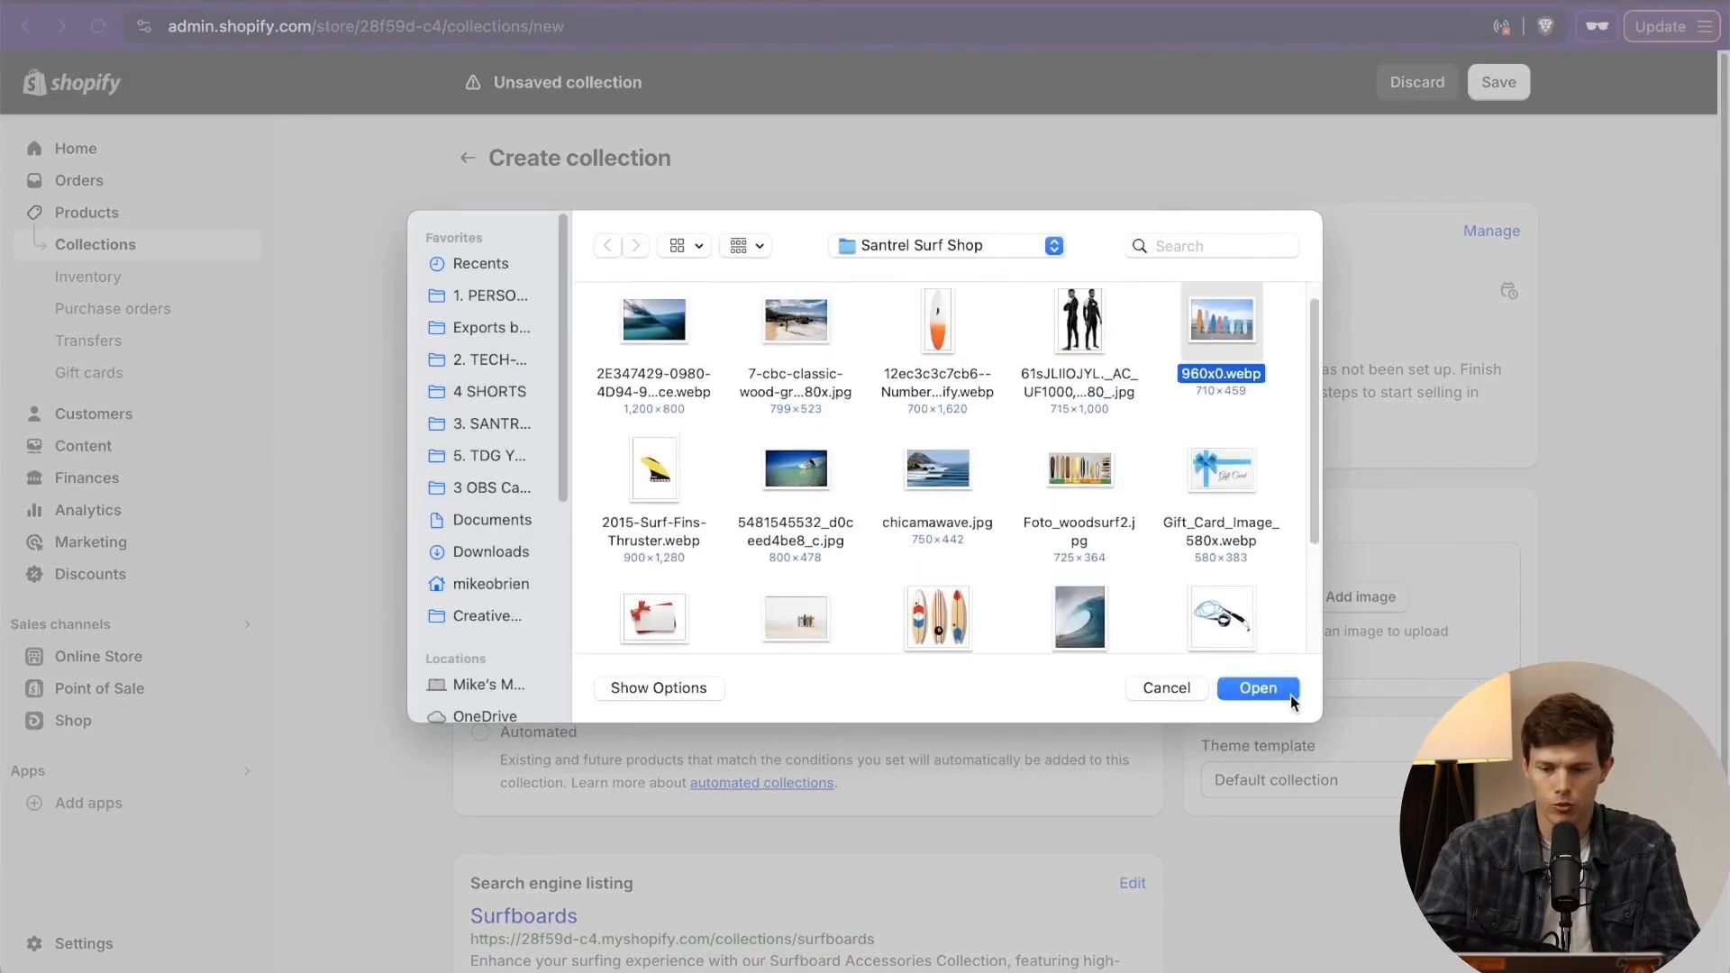
left_click(1279, 689)
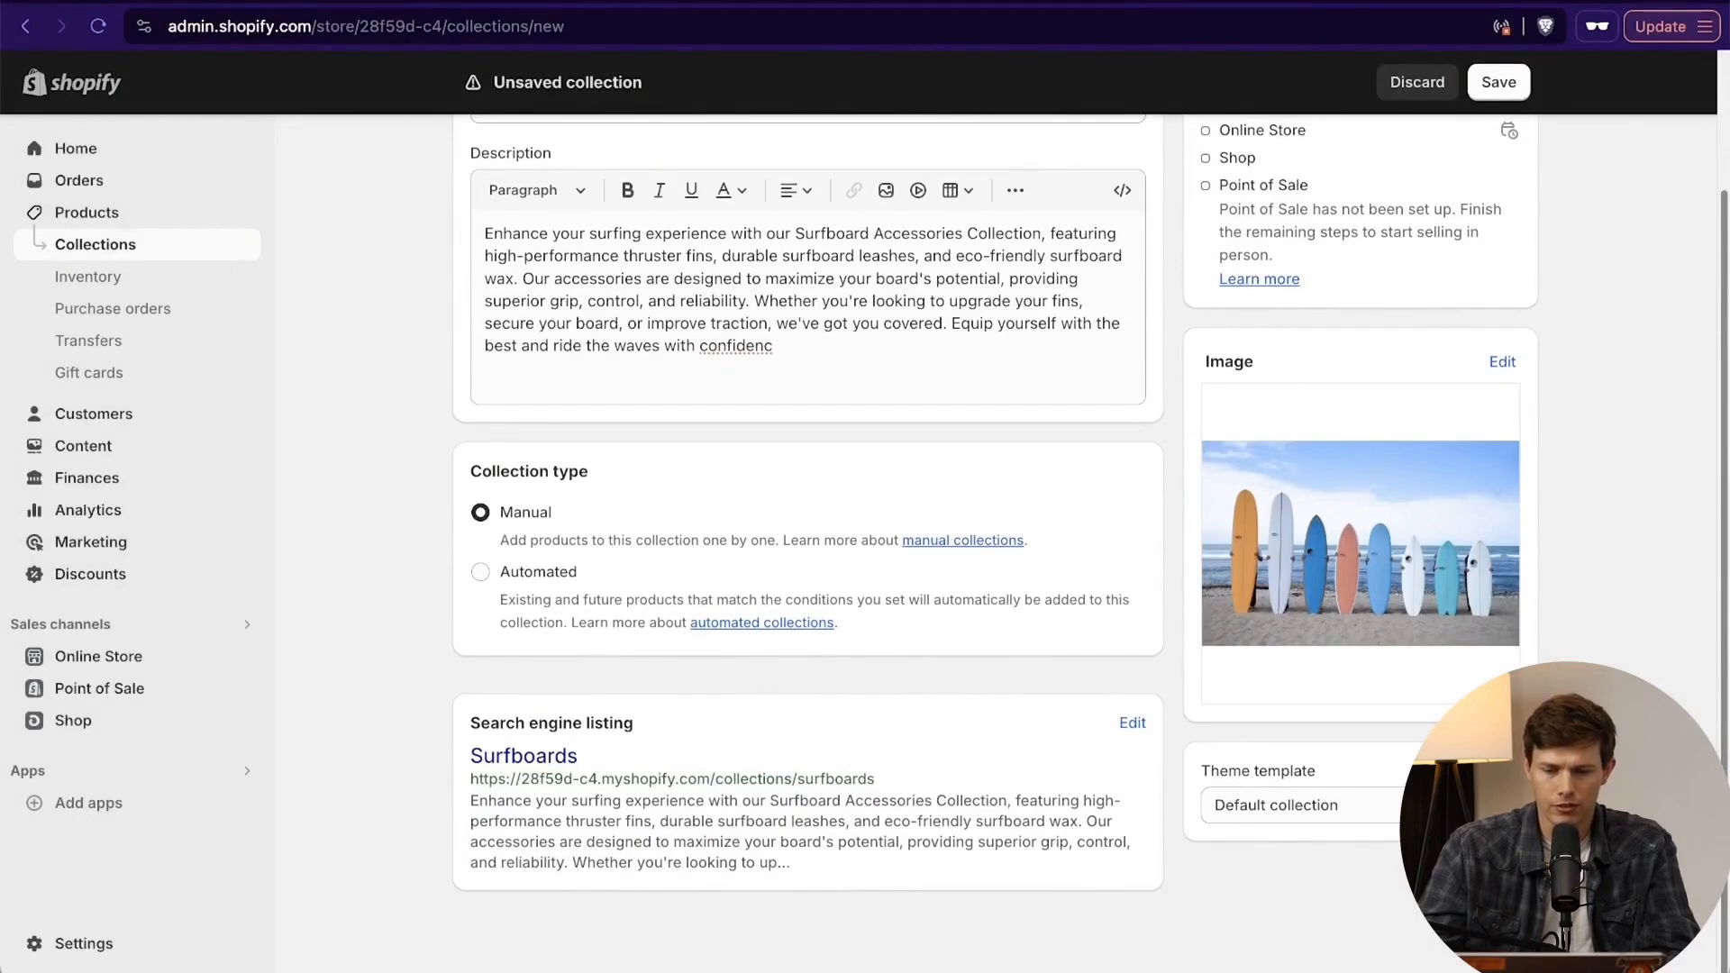
key("super+s")
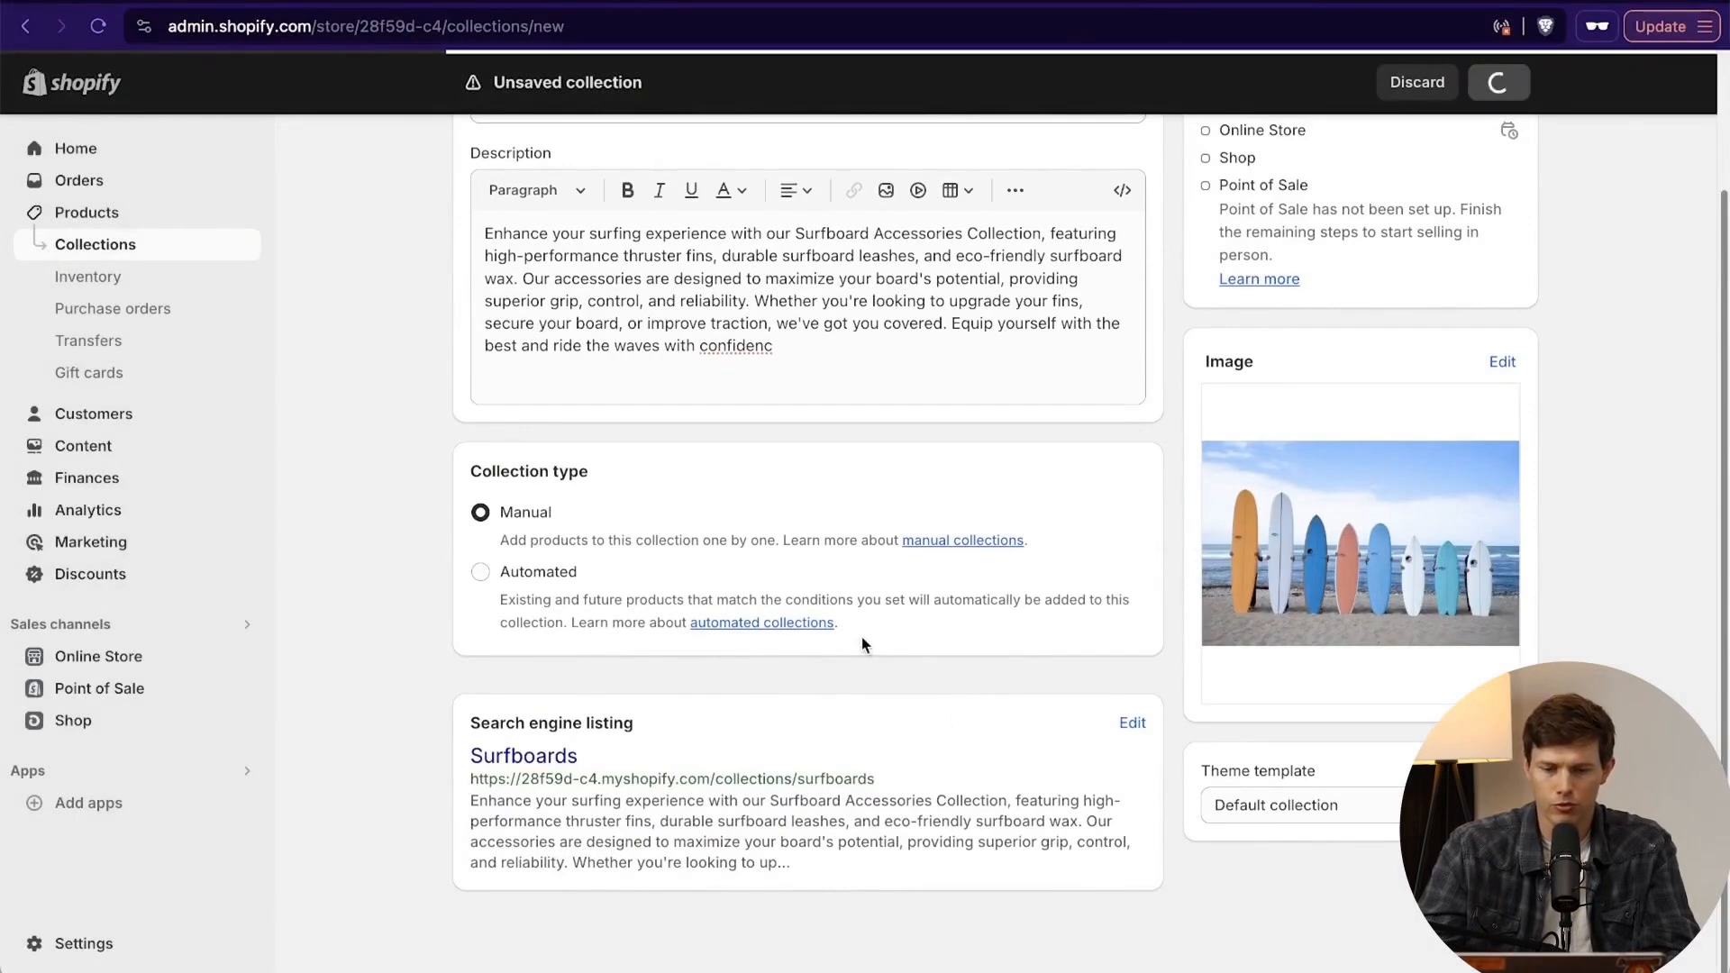
- Add the Premium Surfboard and Wooden Surfboard 8' Tri-fin products to the Surfboards collection
scroll(777, 674, "down", 5)
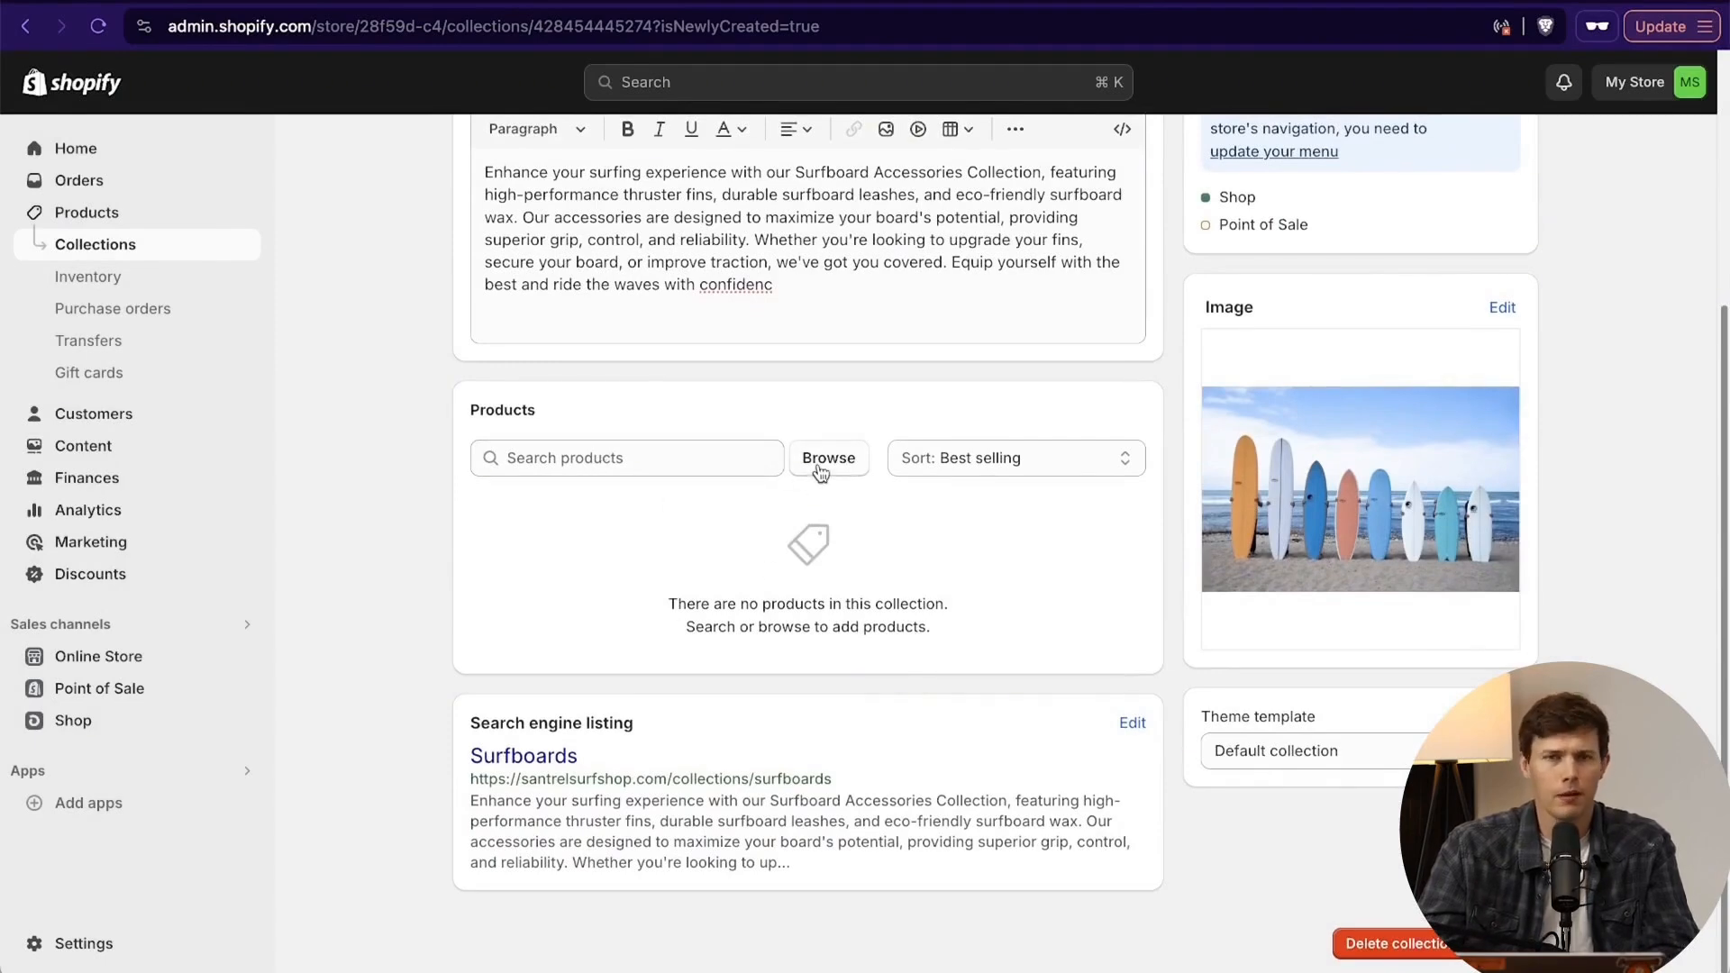
left_click(820, 473)
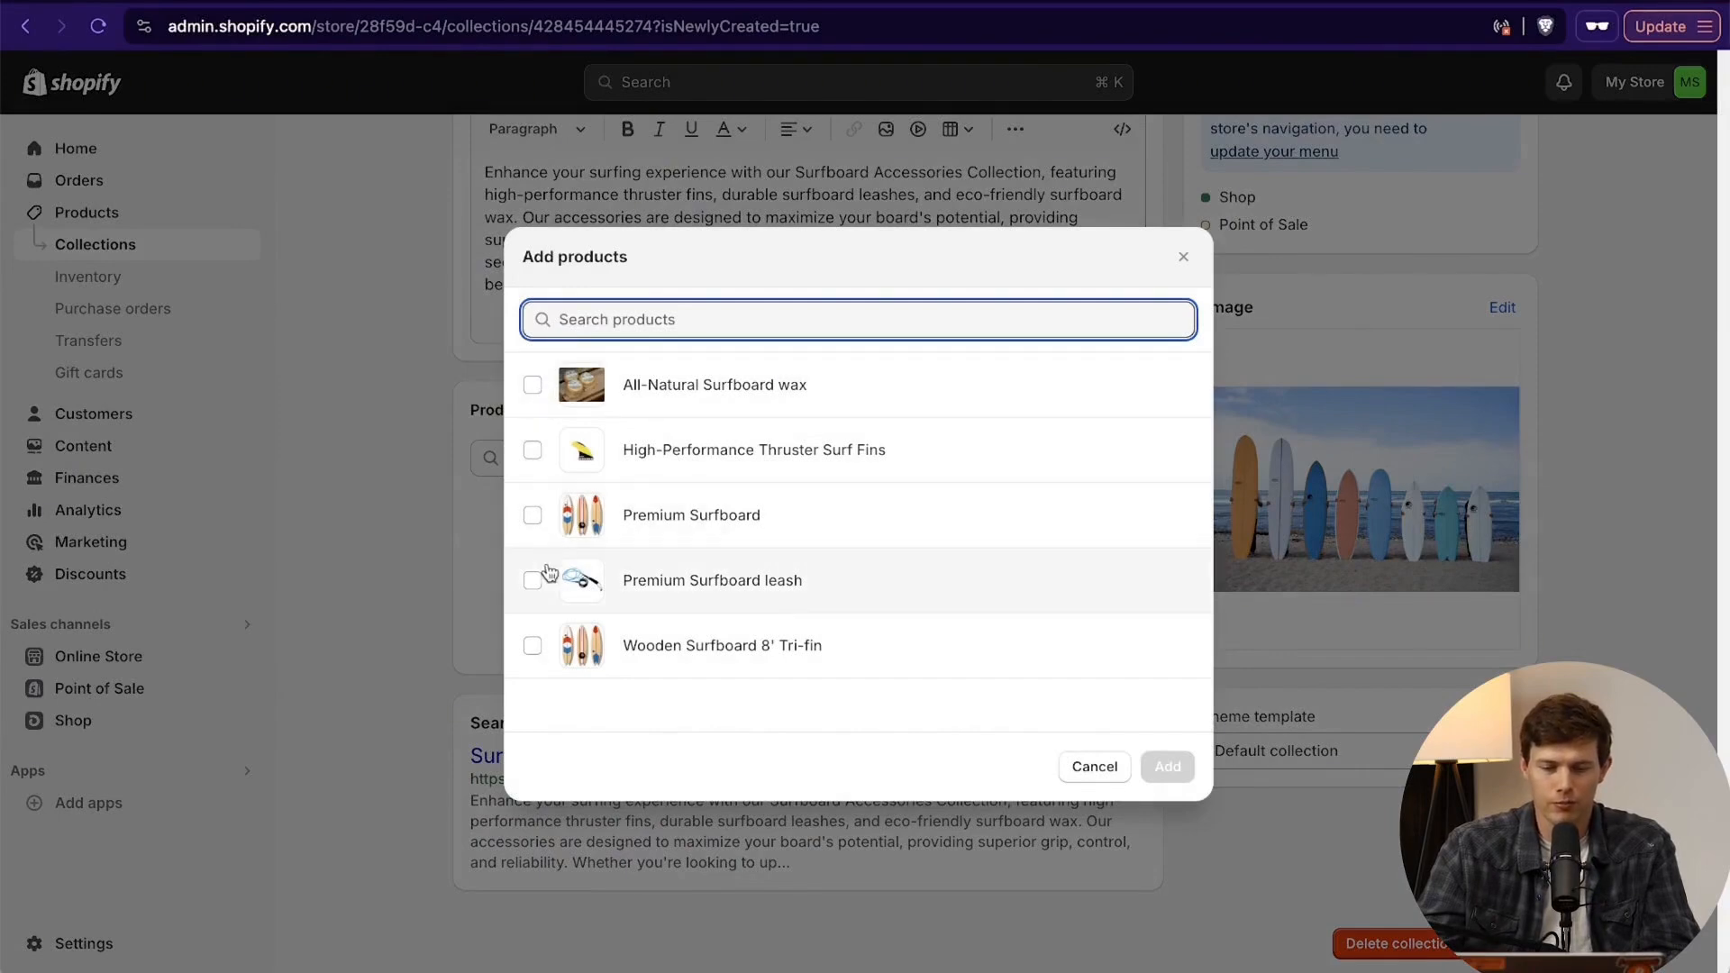
left_click(532, 515)
left_click(531, 646)
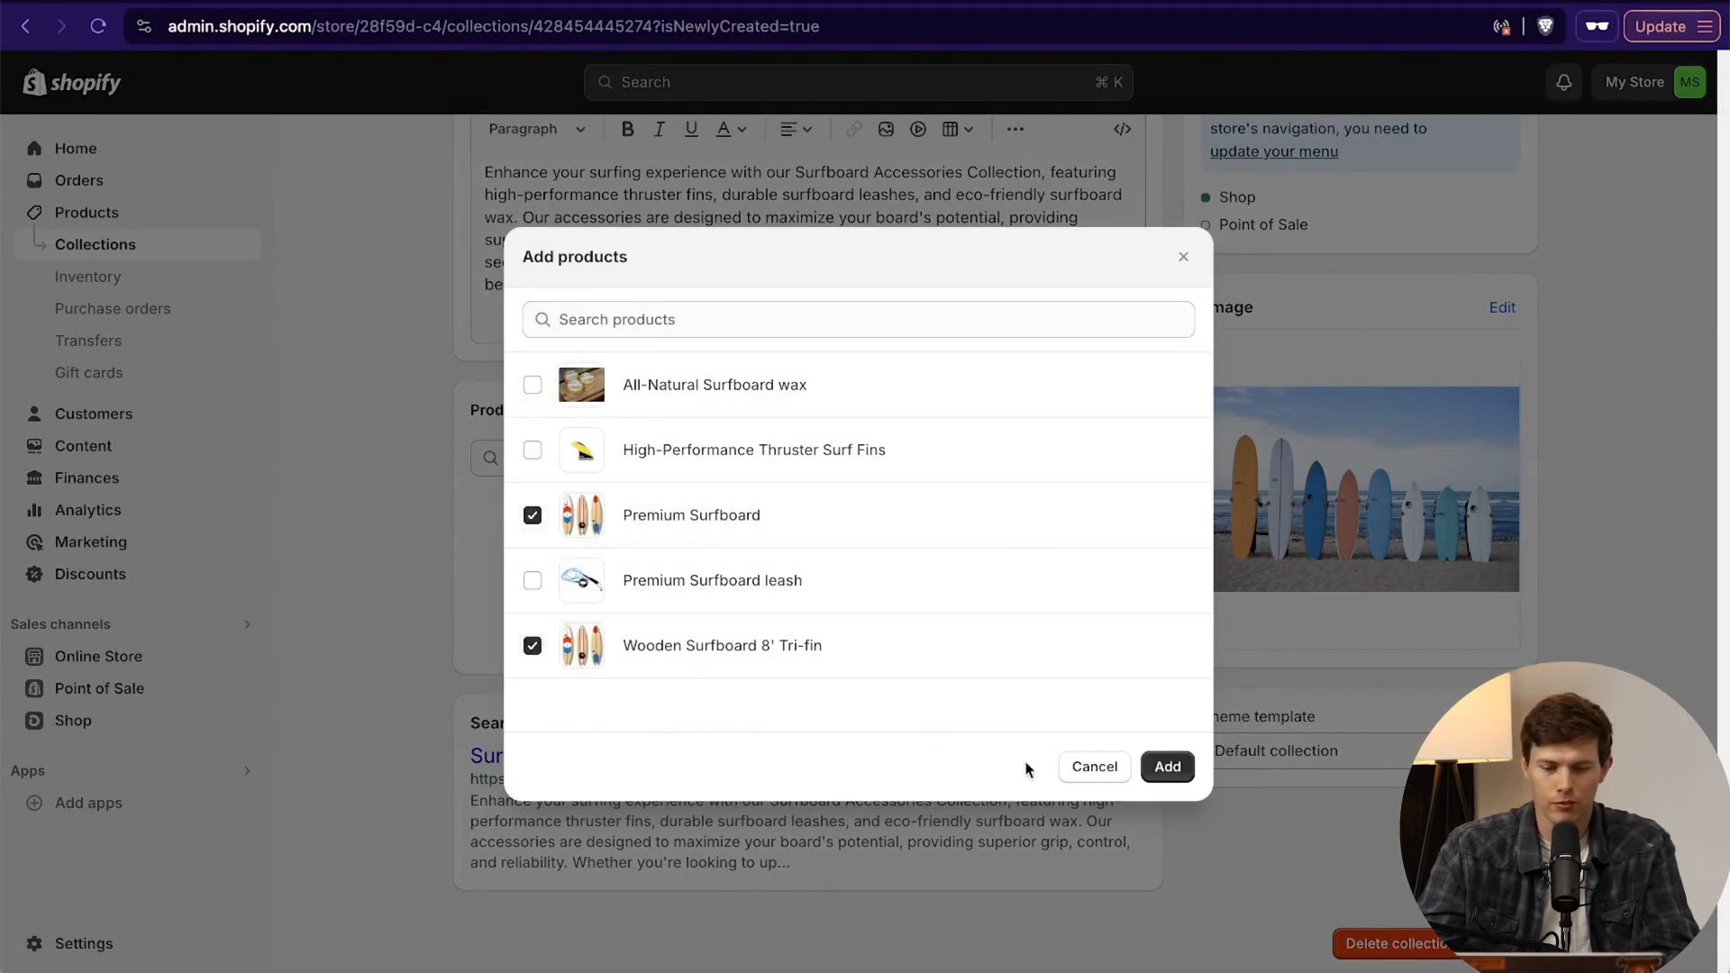
left_click(1167, 766)
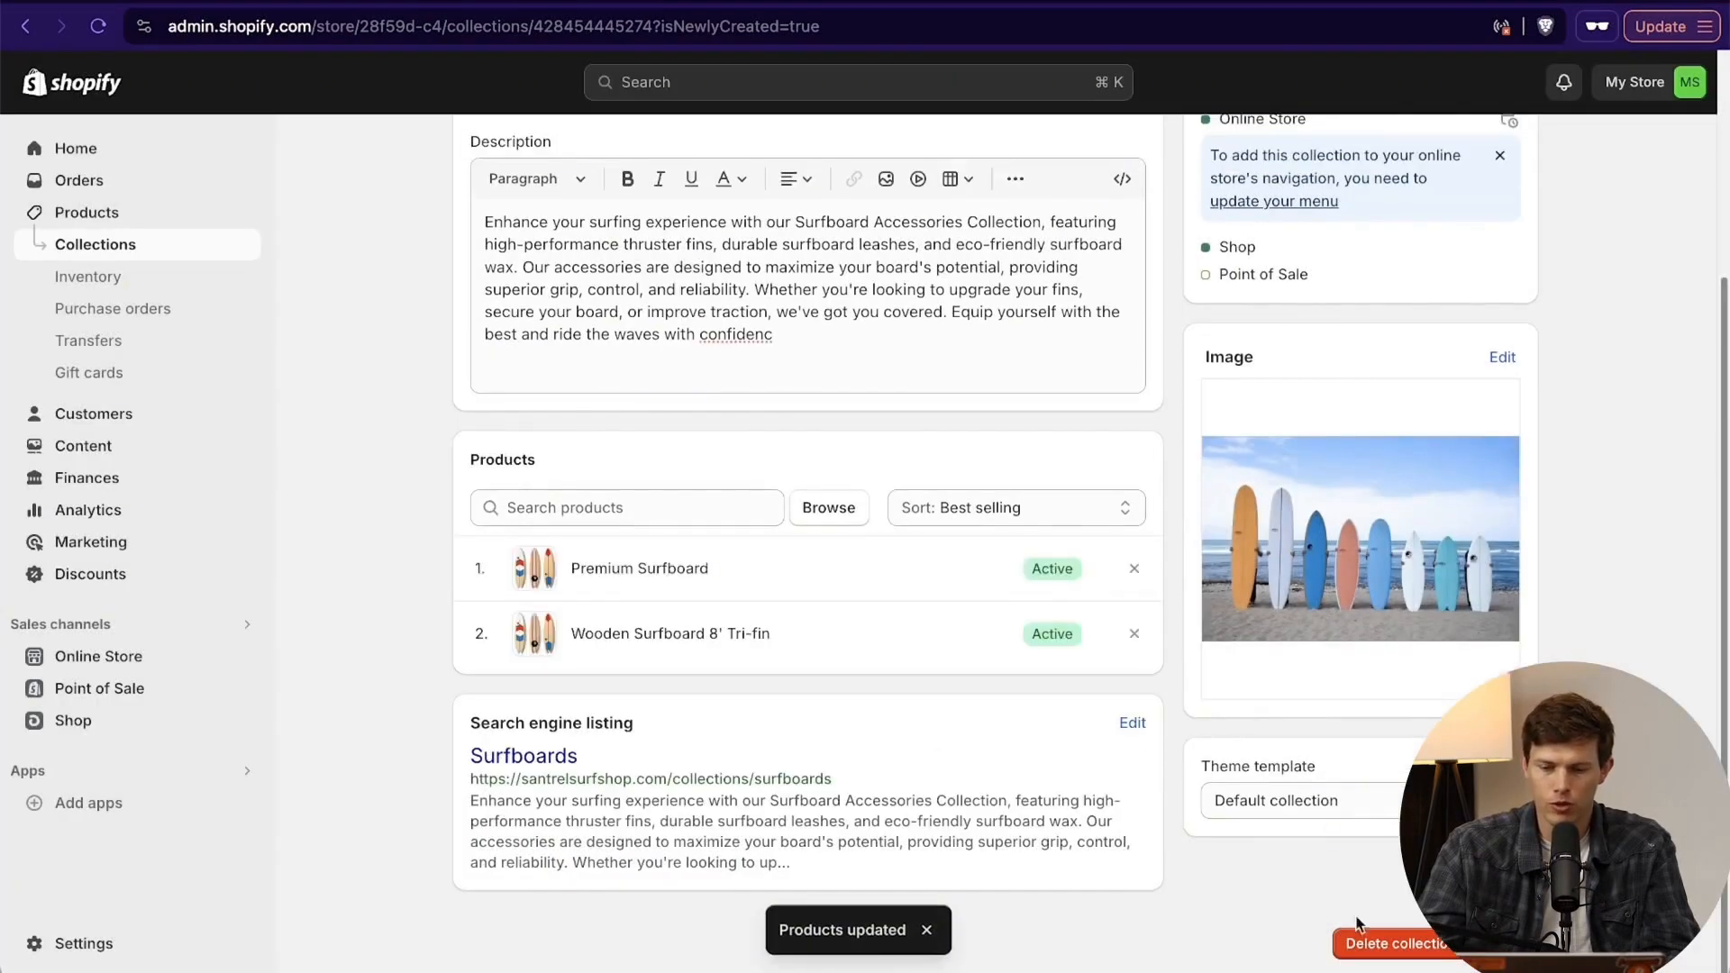
scroll(1358, 924, "up", 4)
scroll(1359, 924, "down", 4)
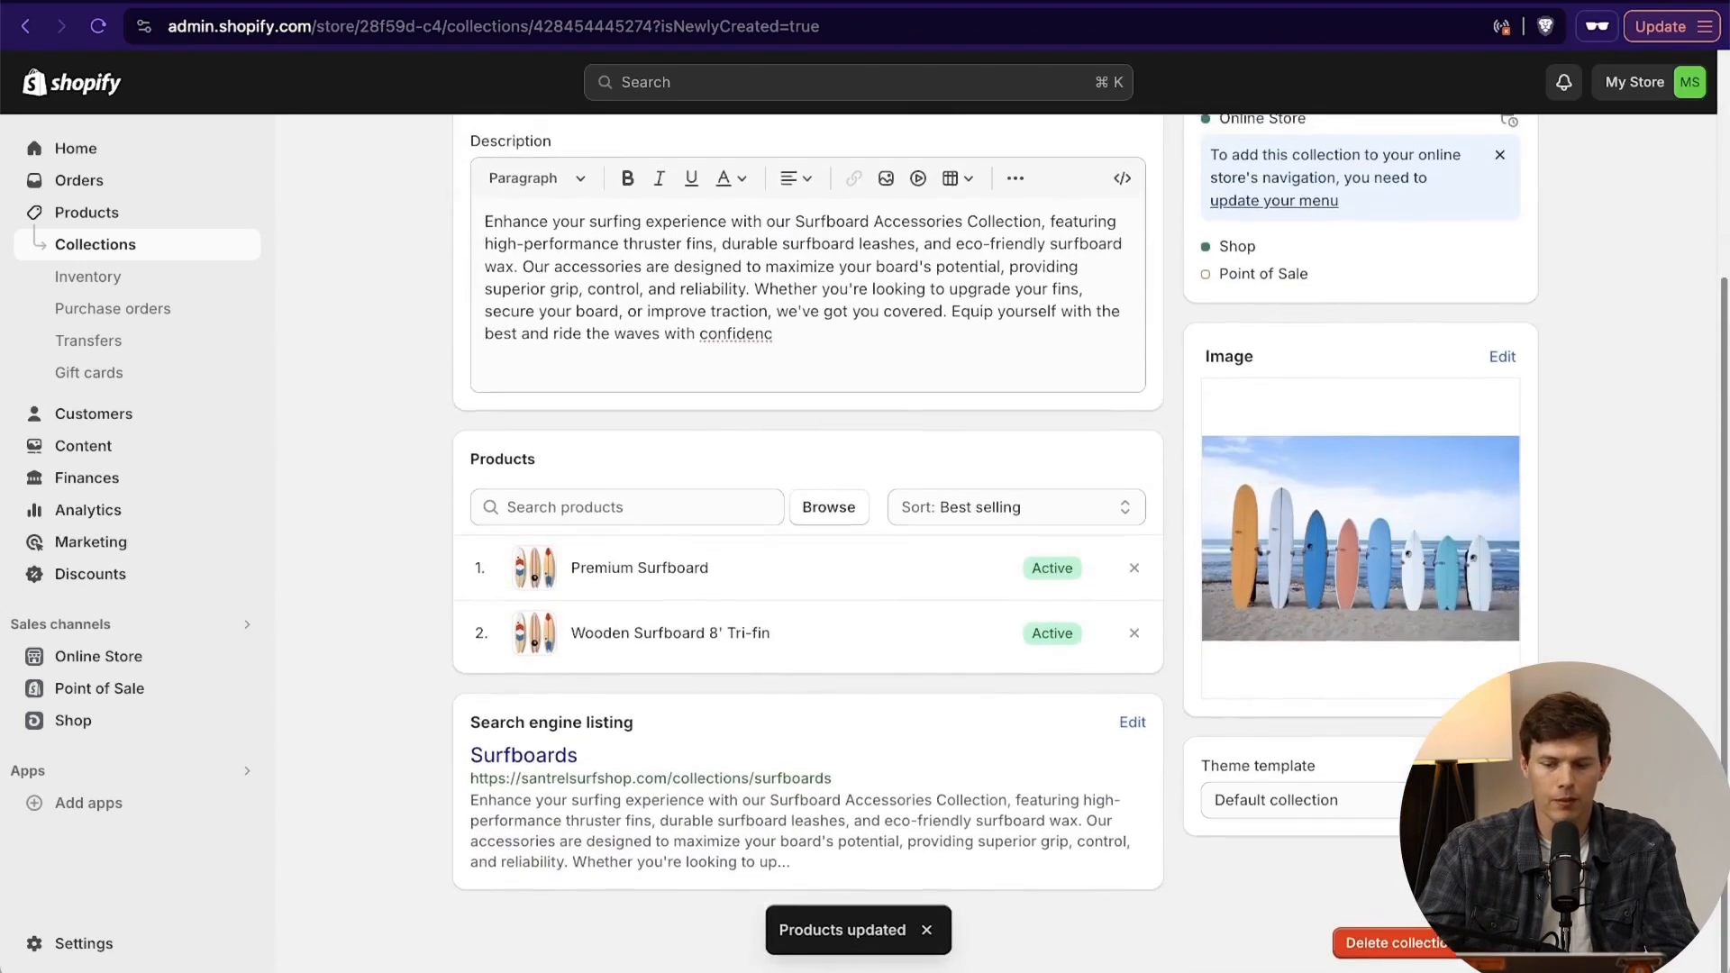
scroll(1302, 833, "up", 4)
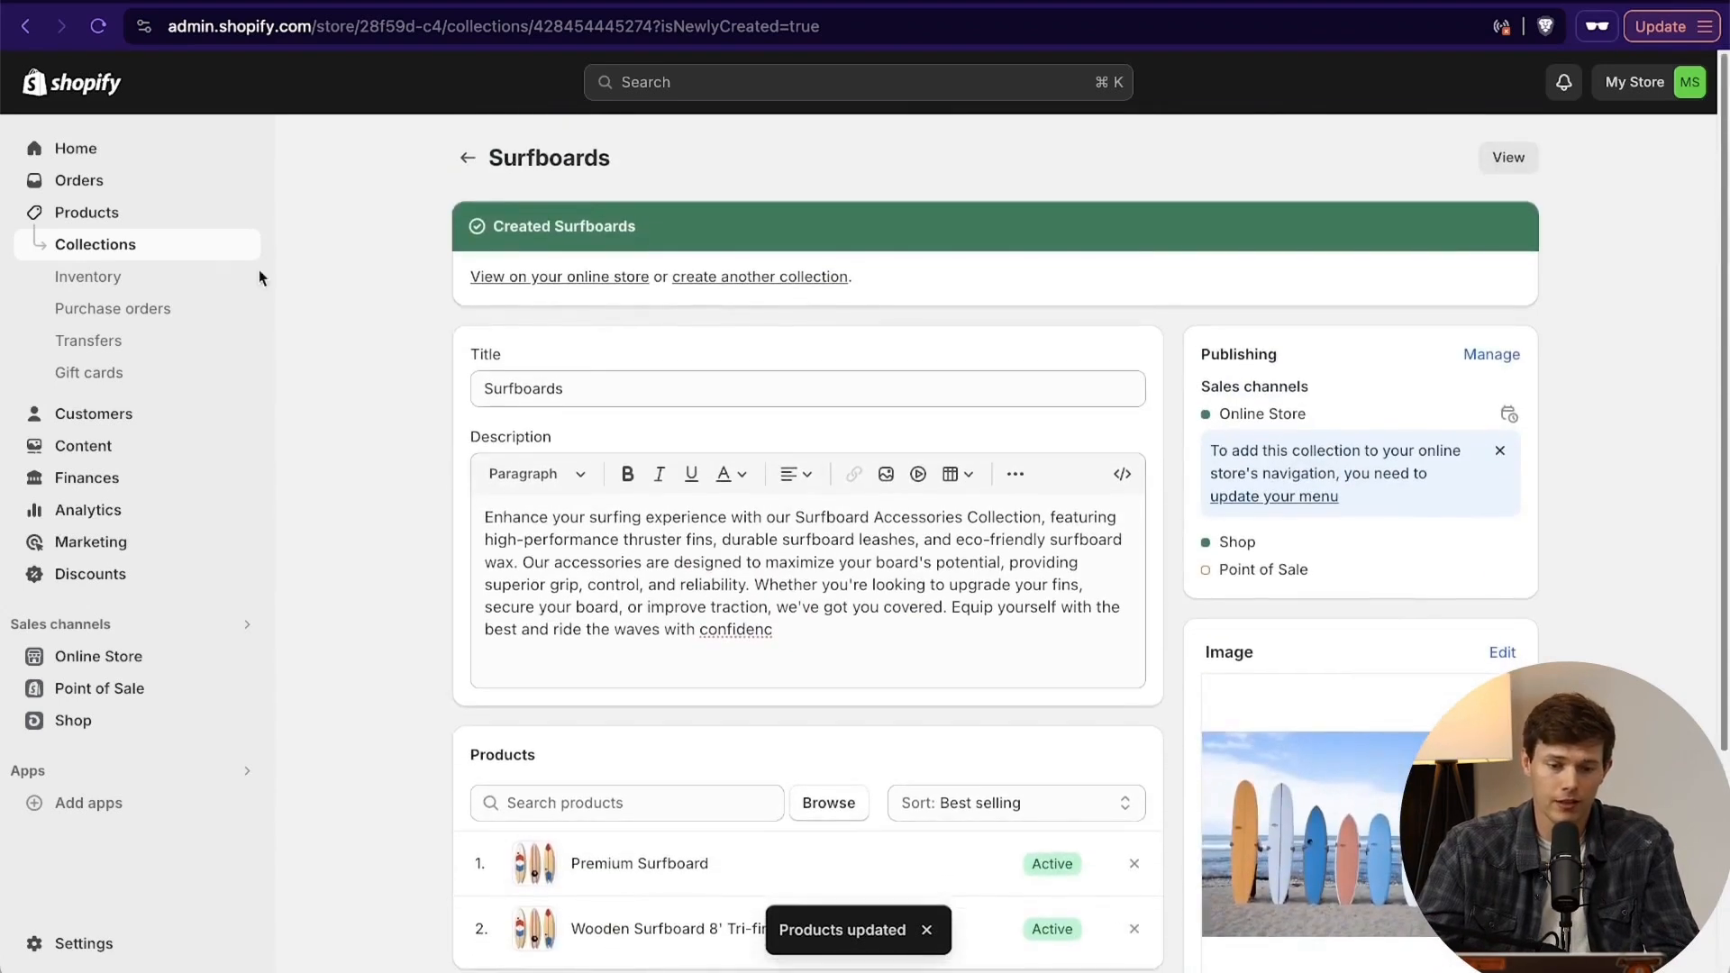
- Start another collection titled "Products Under $100" and paste in the description beginning "Discover quality and affordability"
left_click(162, 247)
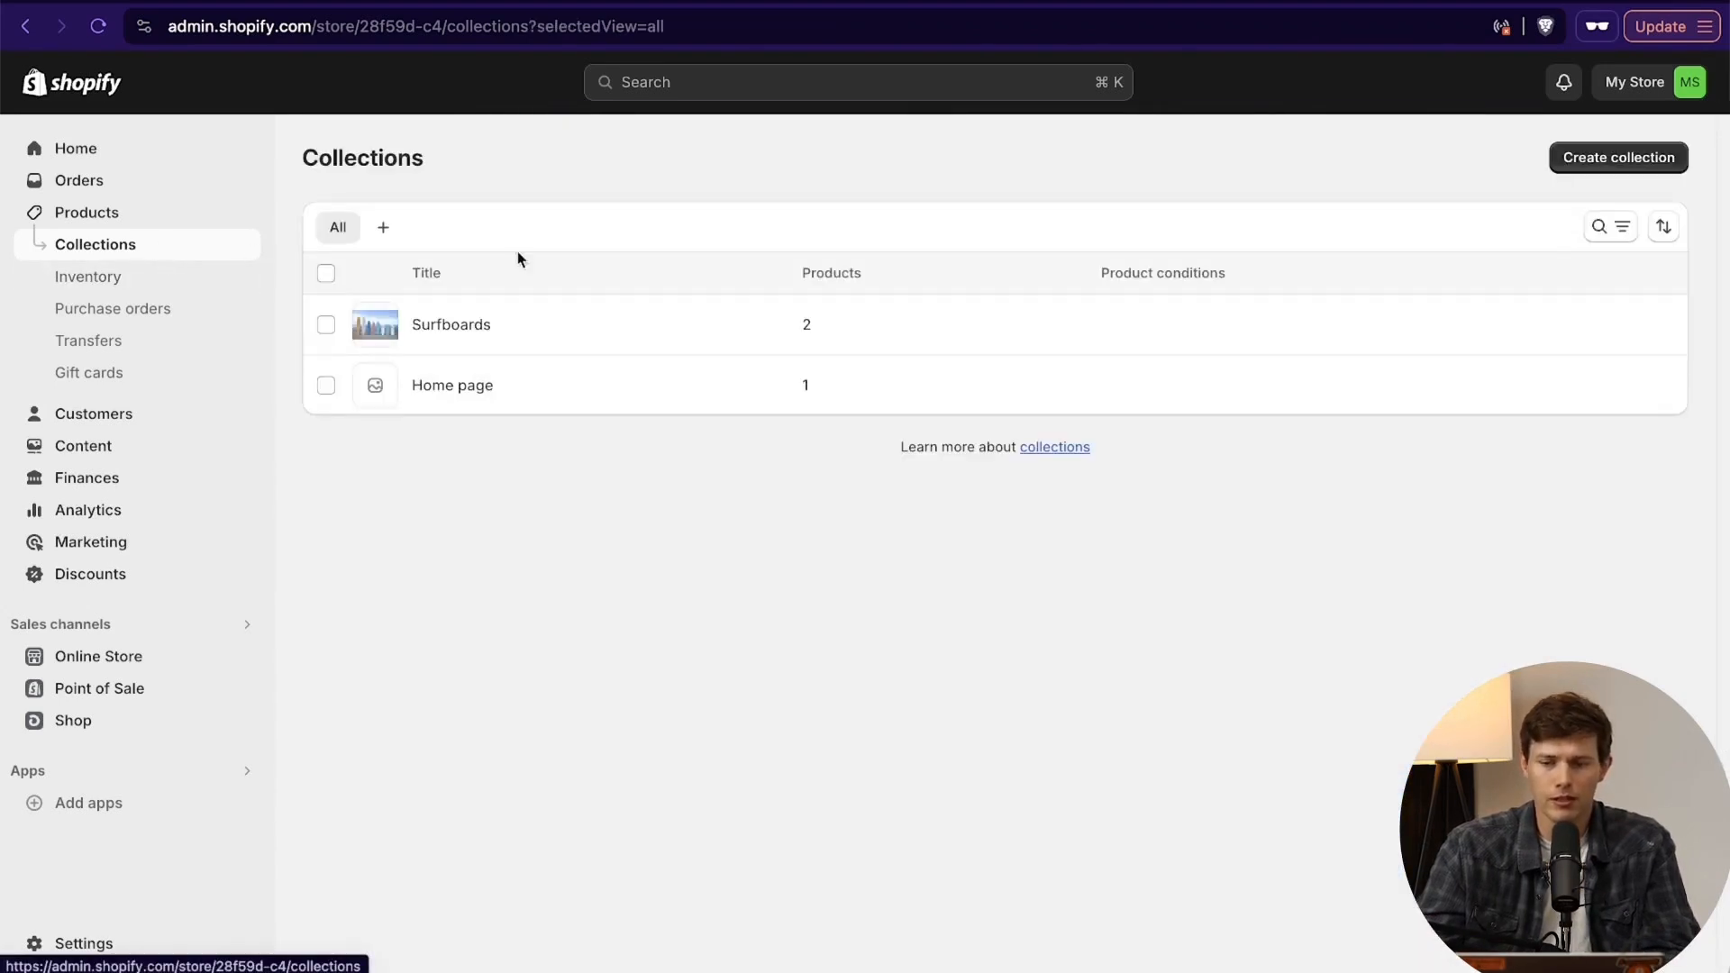
left_click(1591, 159)
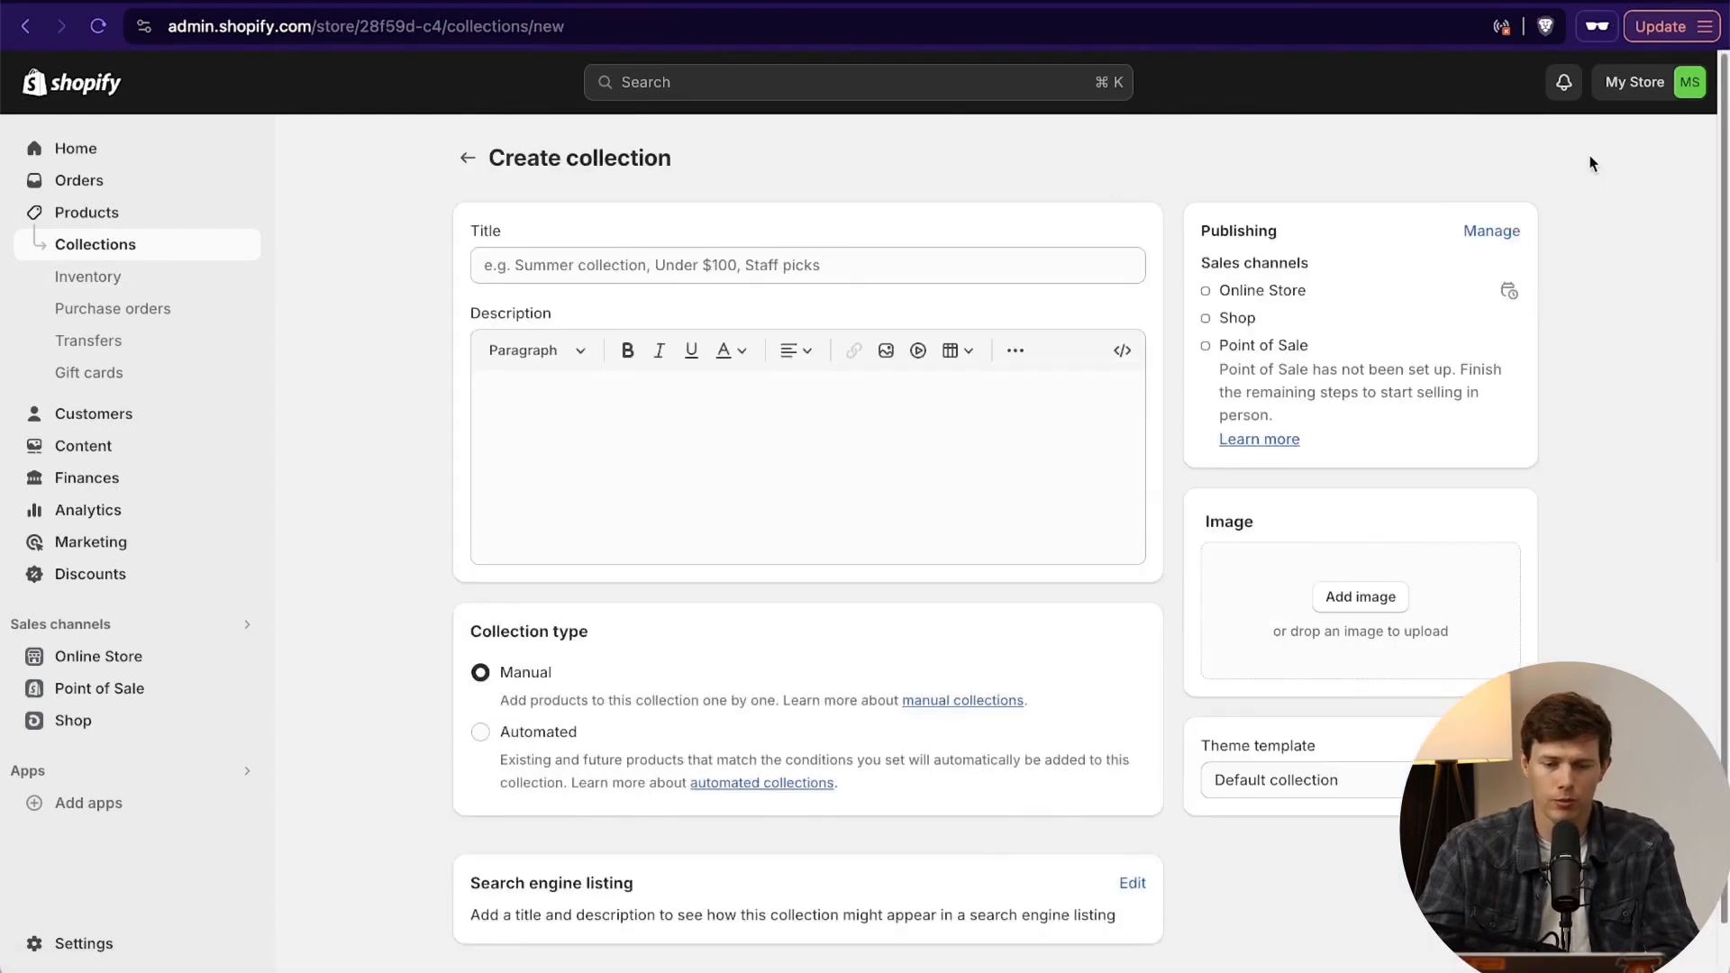
left_click(848, 264)
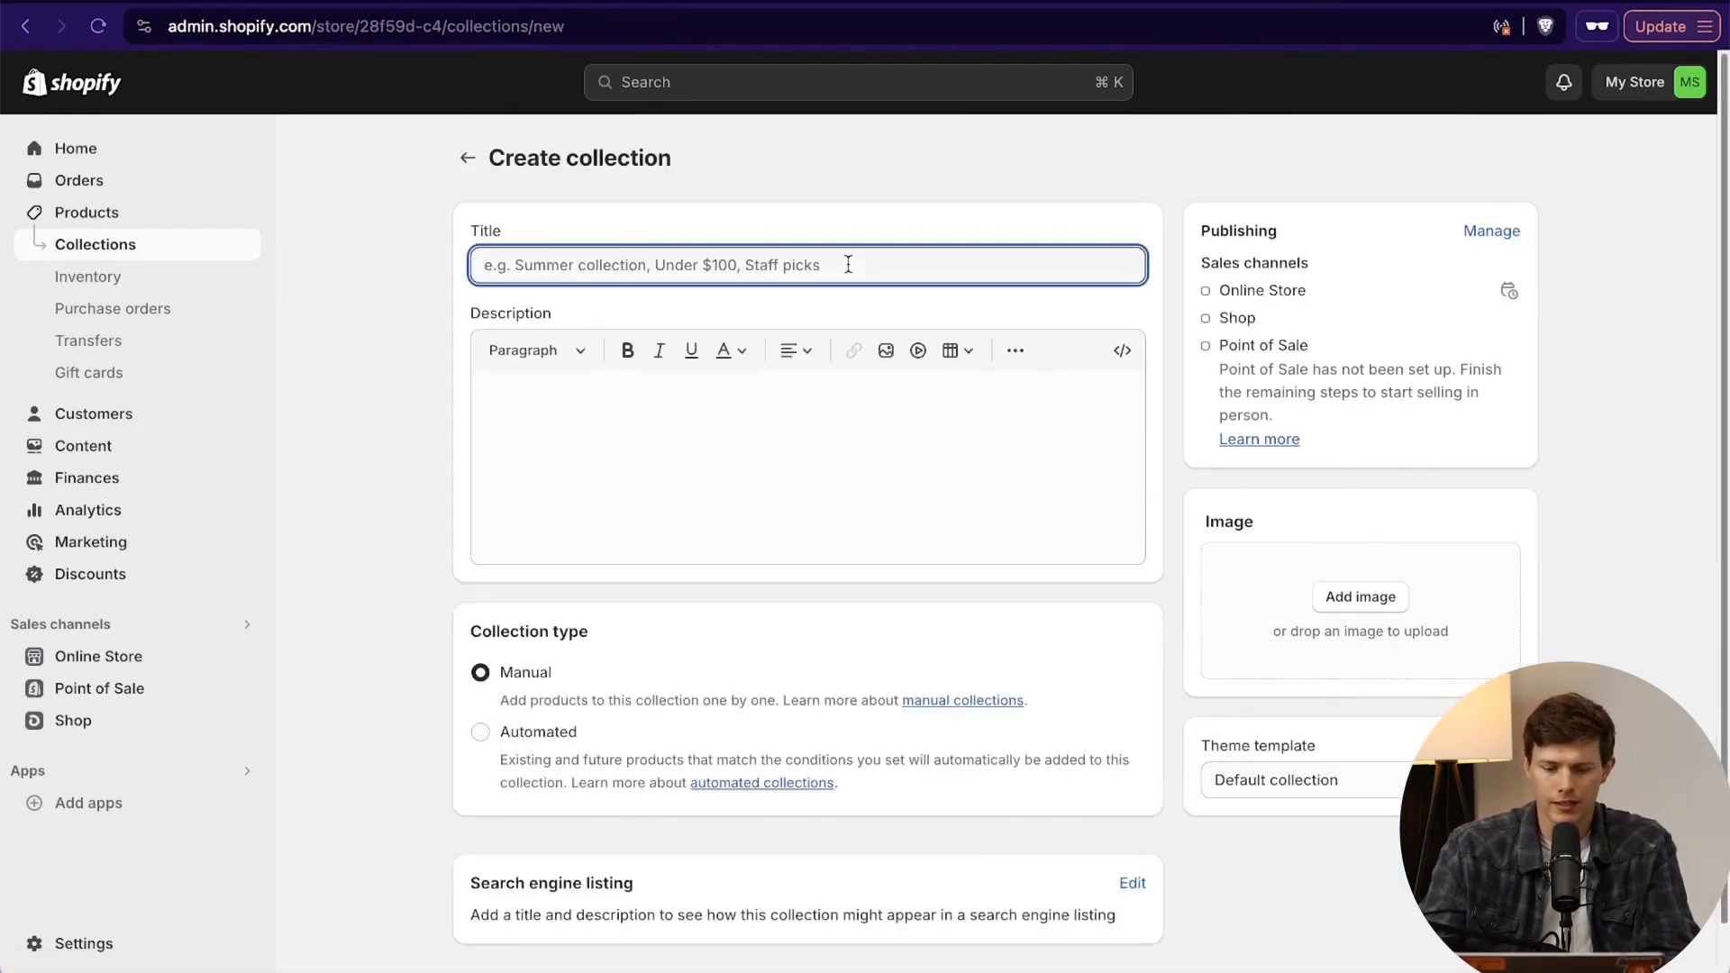
type("Products Under $100")
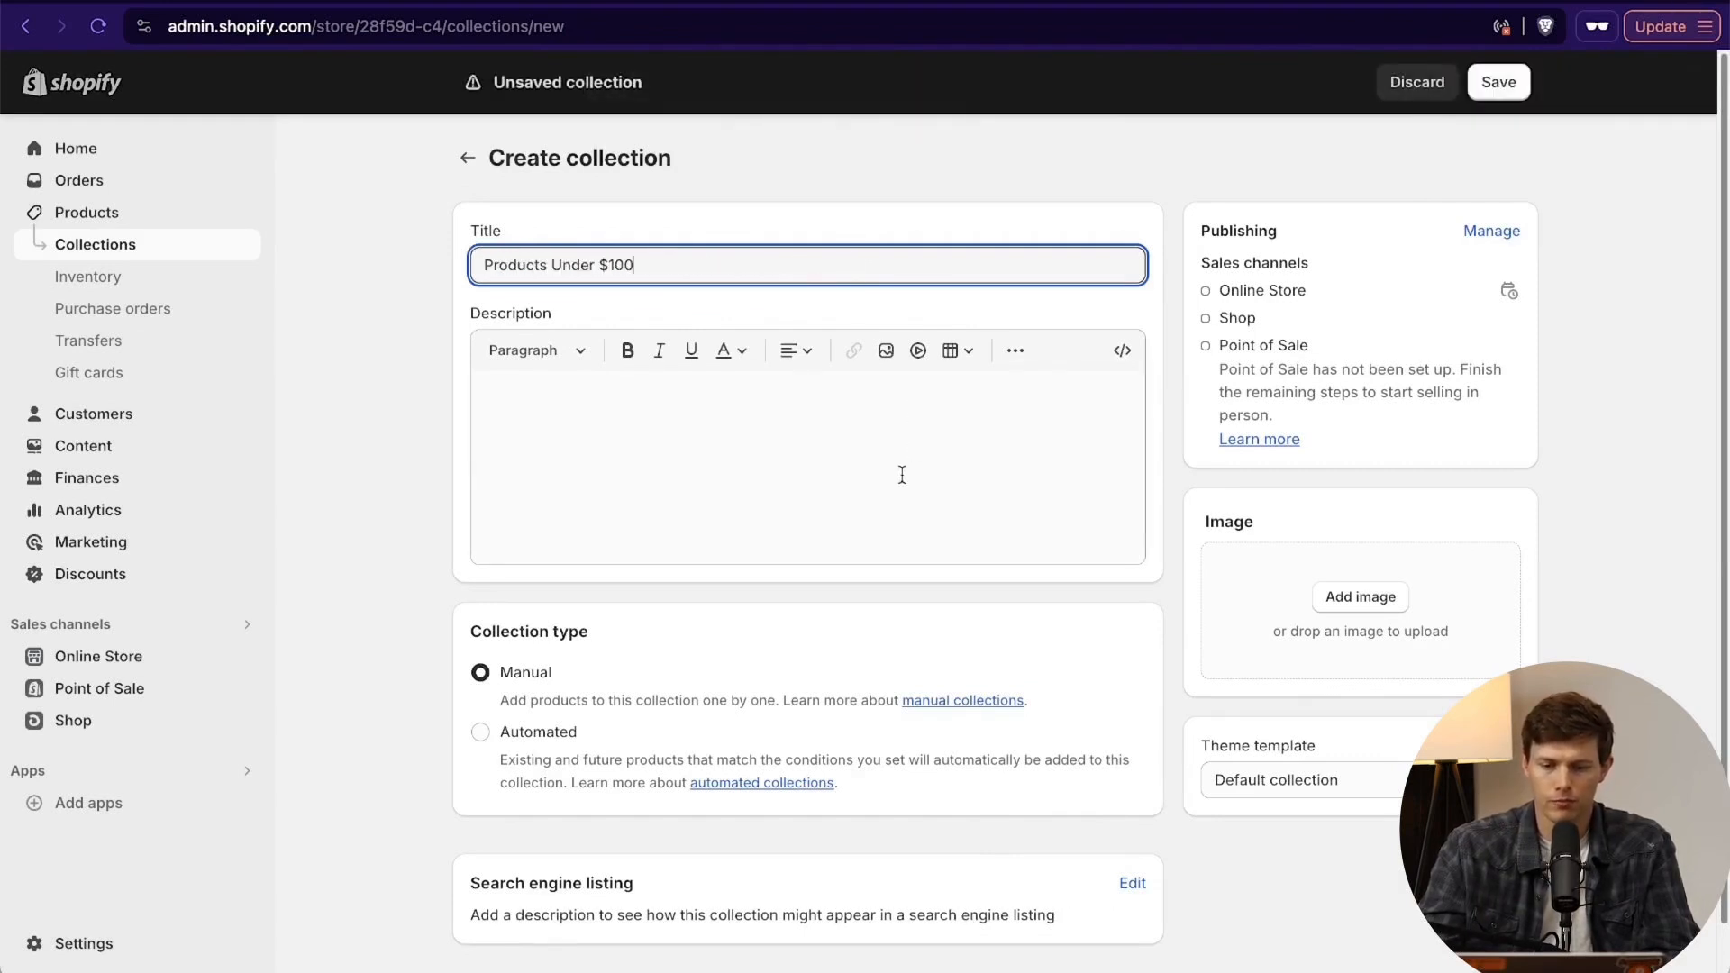
left_click(649, 456)
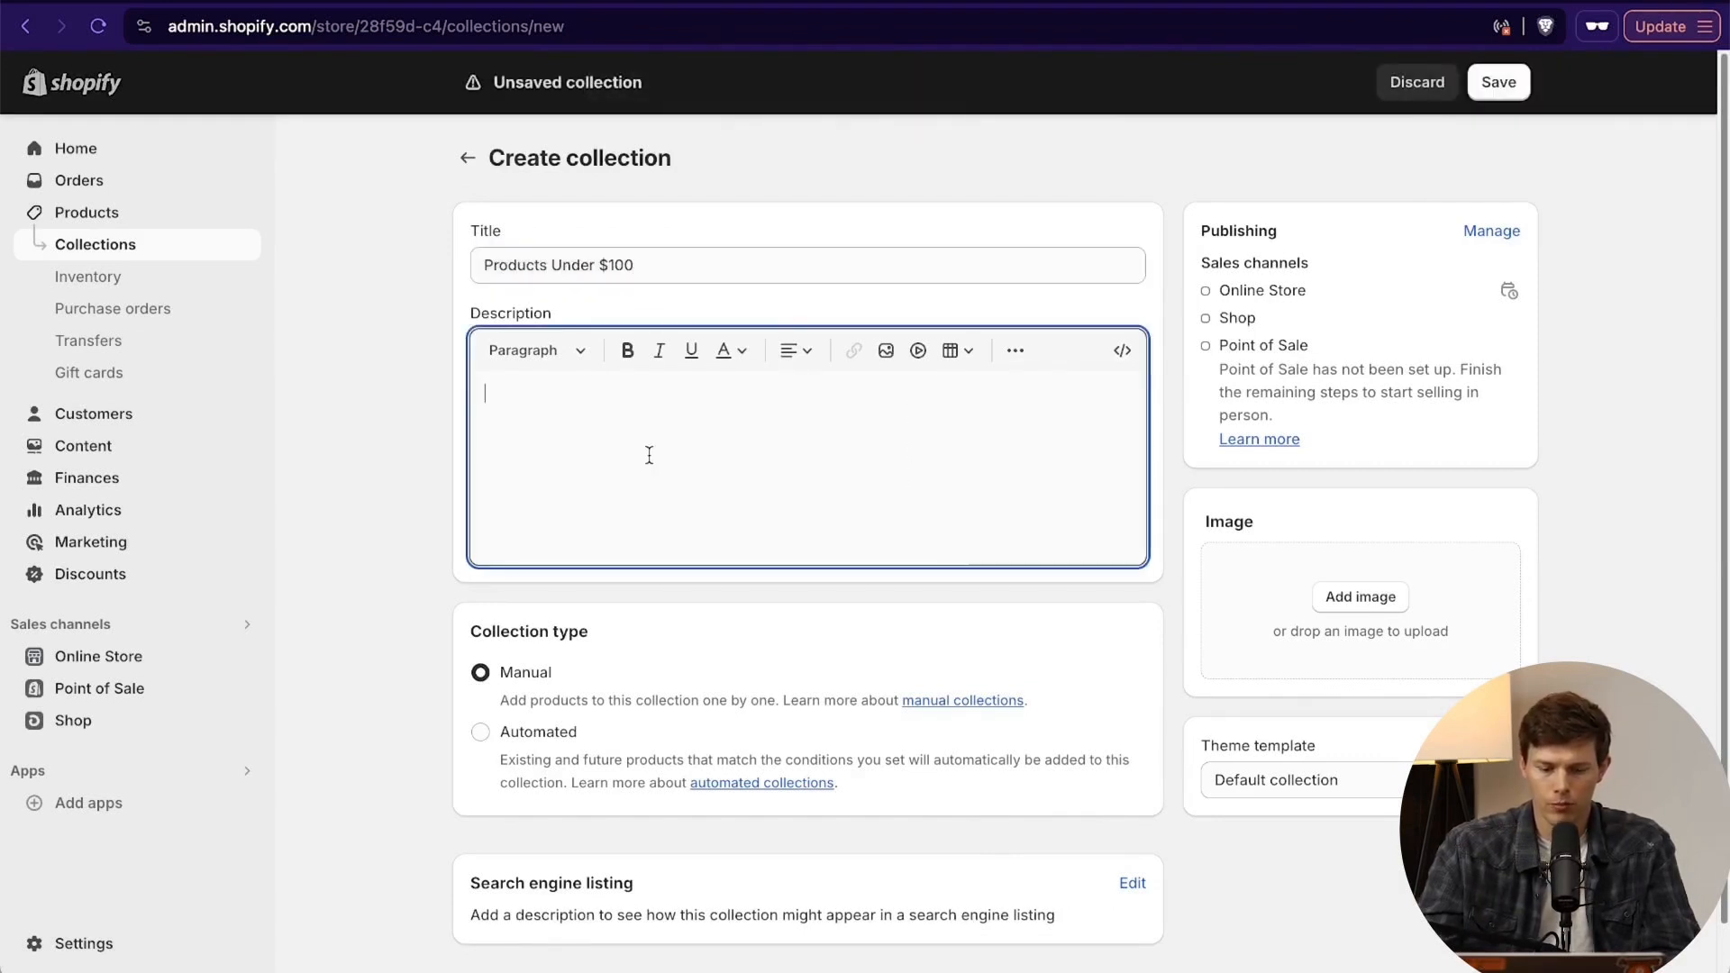
type("Discover quality and affordability with our Products Under $100 Collection, perfect for budget-conscious surfers. From durable surfboard leashes to eco-friendly wax and high-performance thruster fins, each item is designed to enhance your surfing experience without breaking the bank. Enjoy exceptional performance and reliability at a great value. Upgrade your gear and hit the waves with confidence, all for under $100.")
- Make the Products Under $100 collection automated, with the condition that price is less than $100
scroll(729, 478, "down", 3)
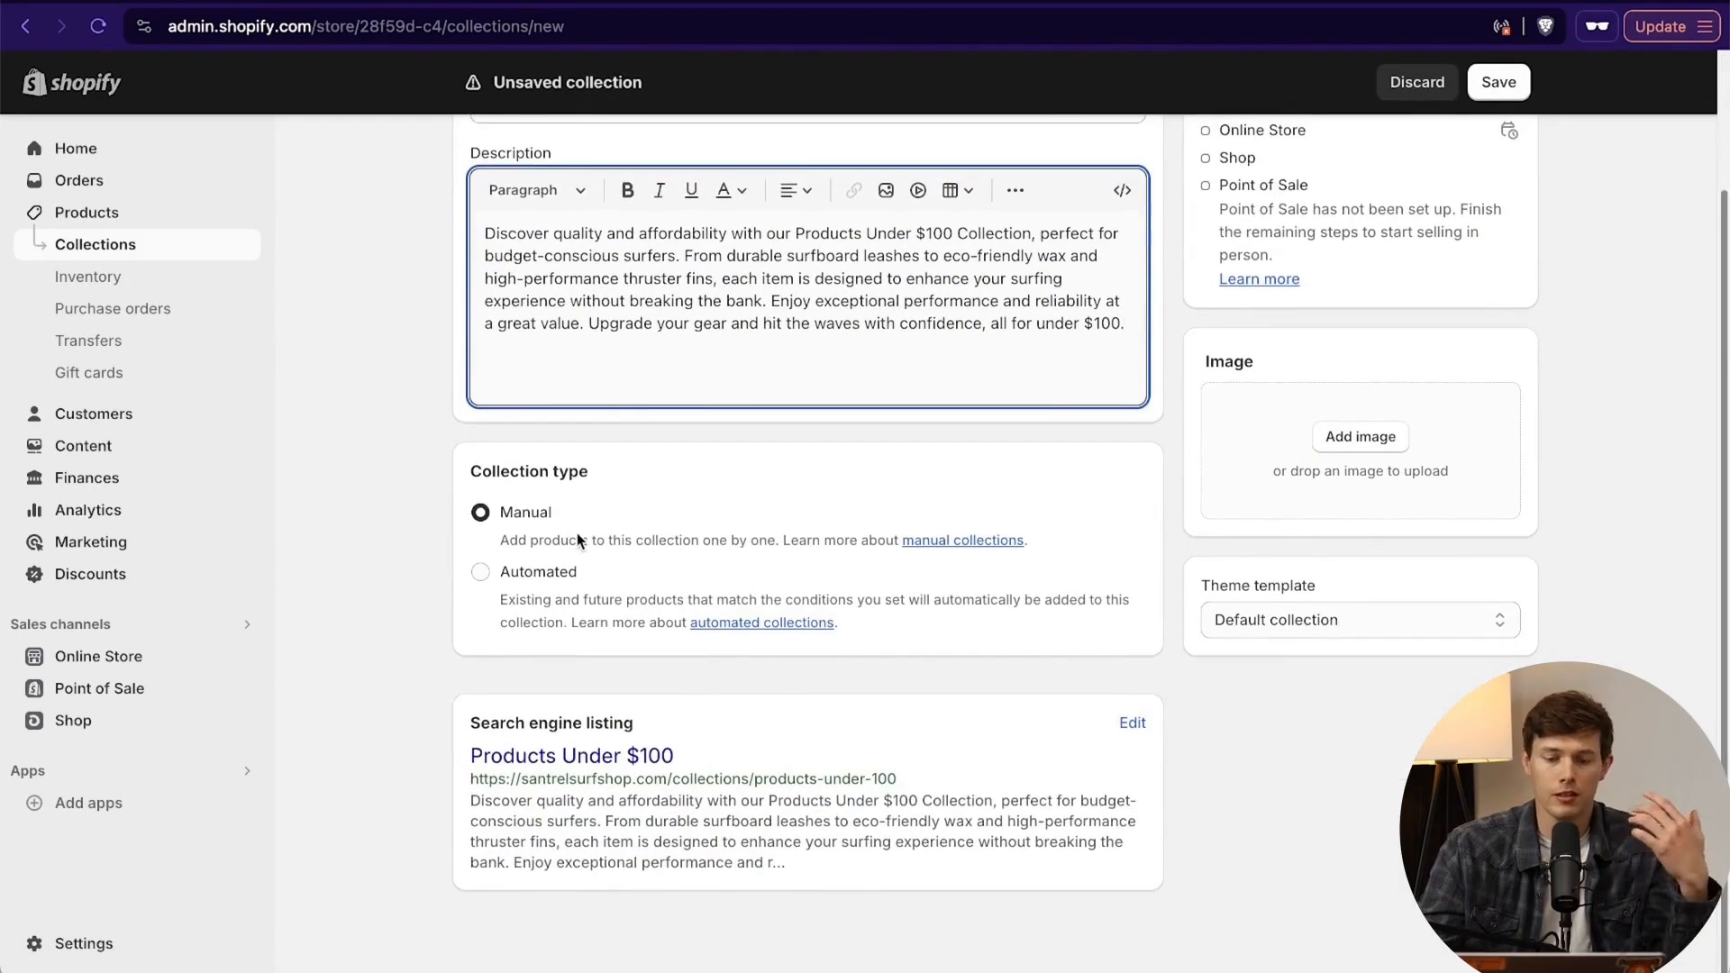
left_click(480, 571)
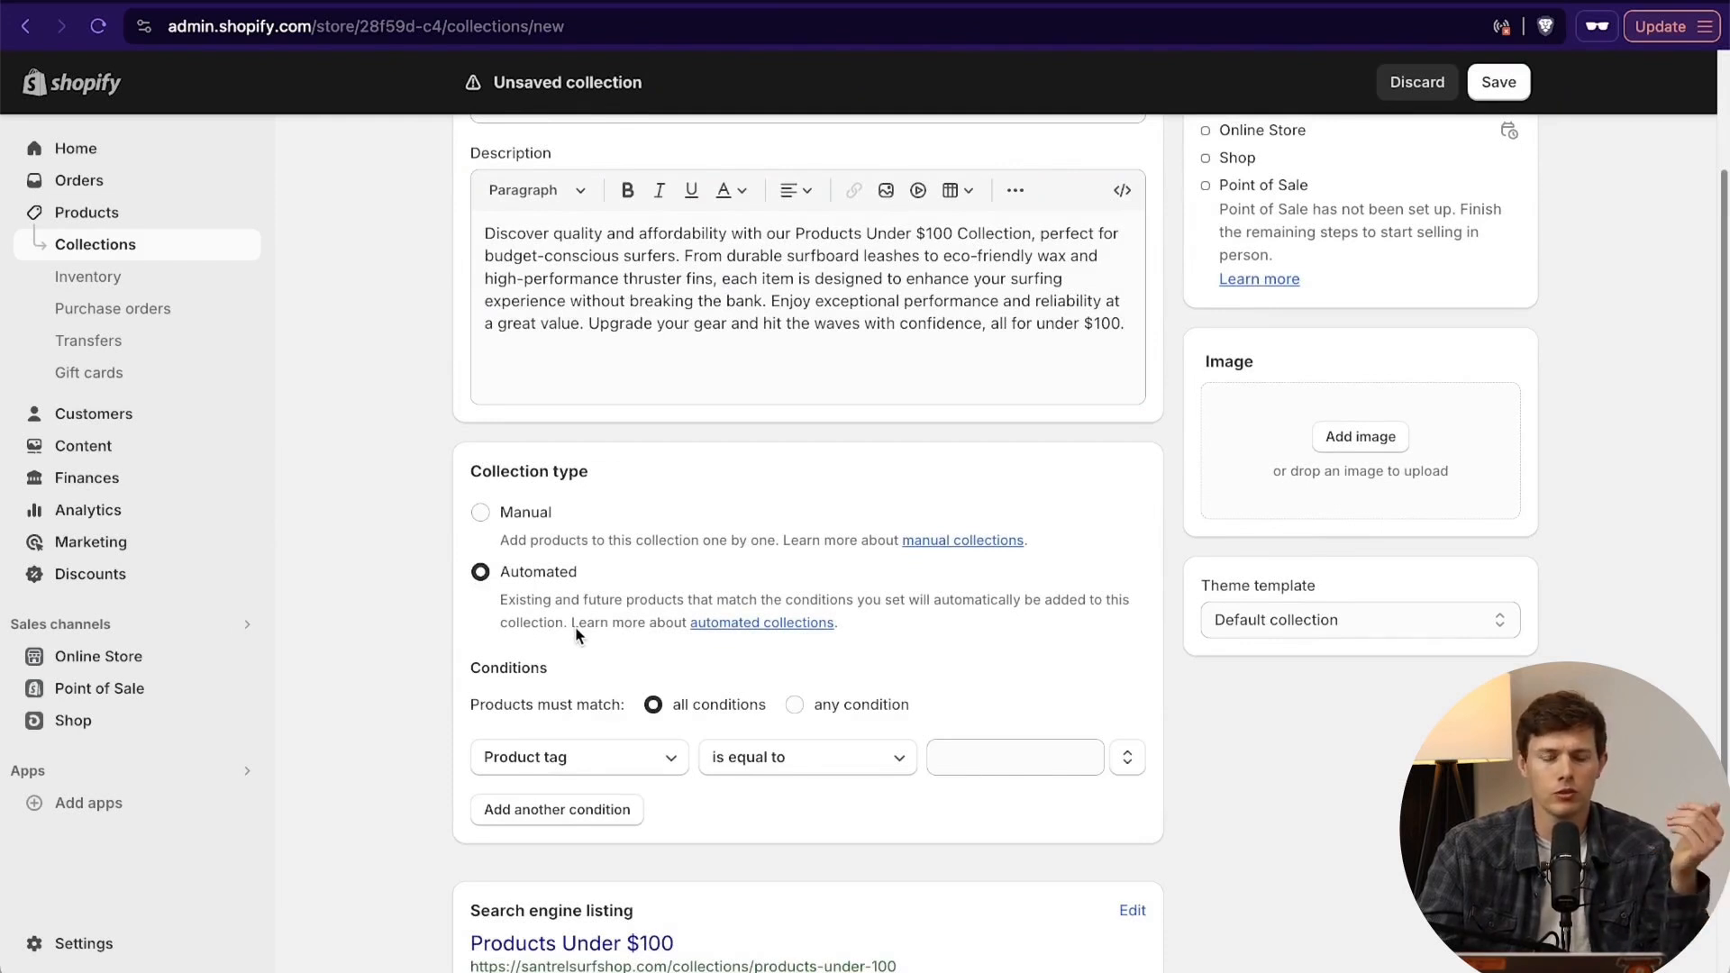
scroll(606, 577, "down", 2)
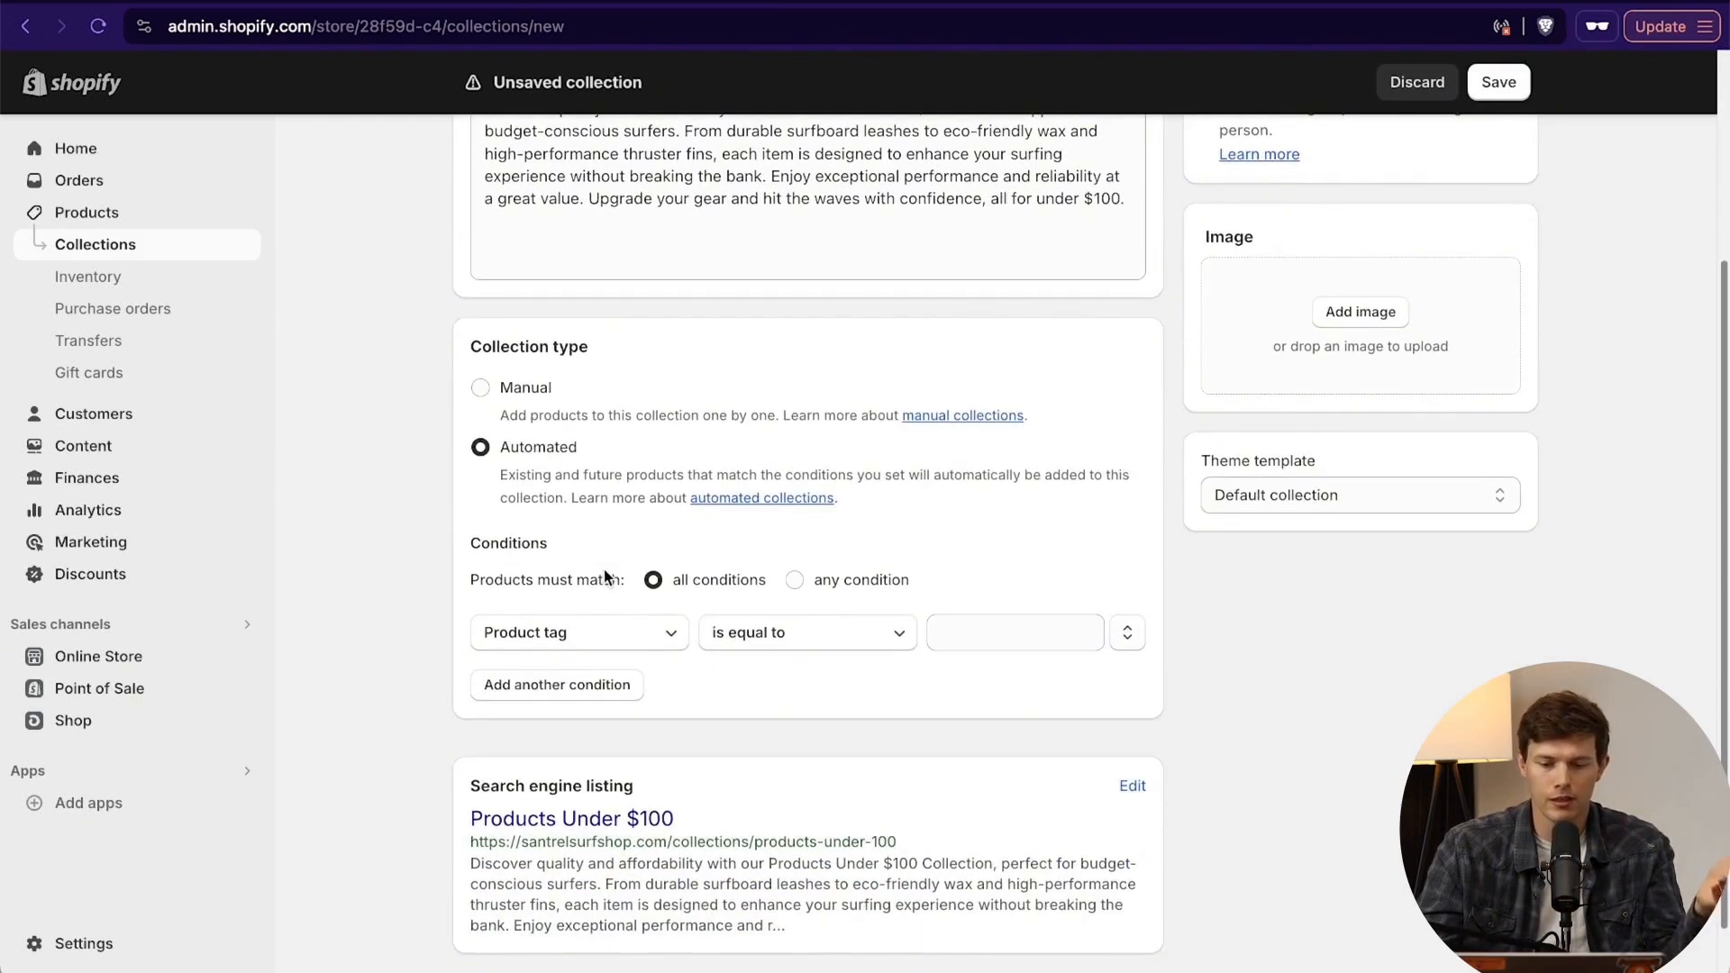
left_click(614, 631)
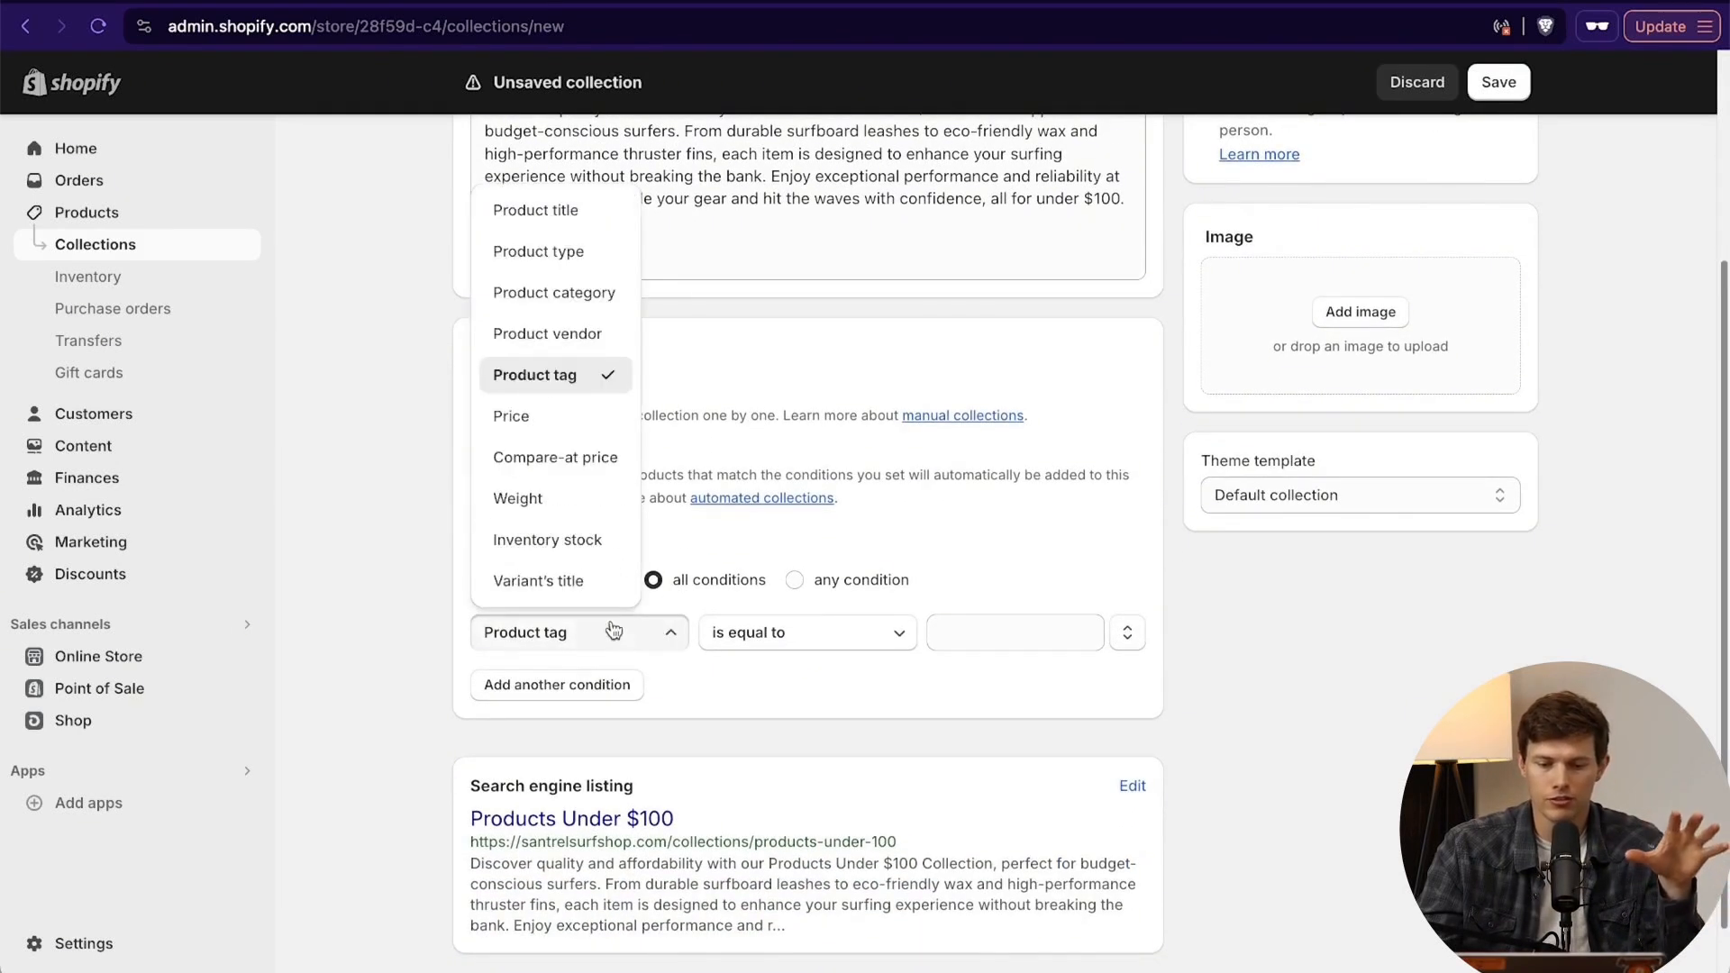
left_click(560, 422)
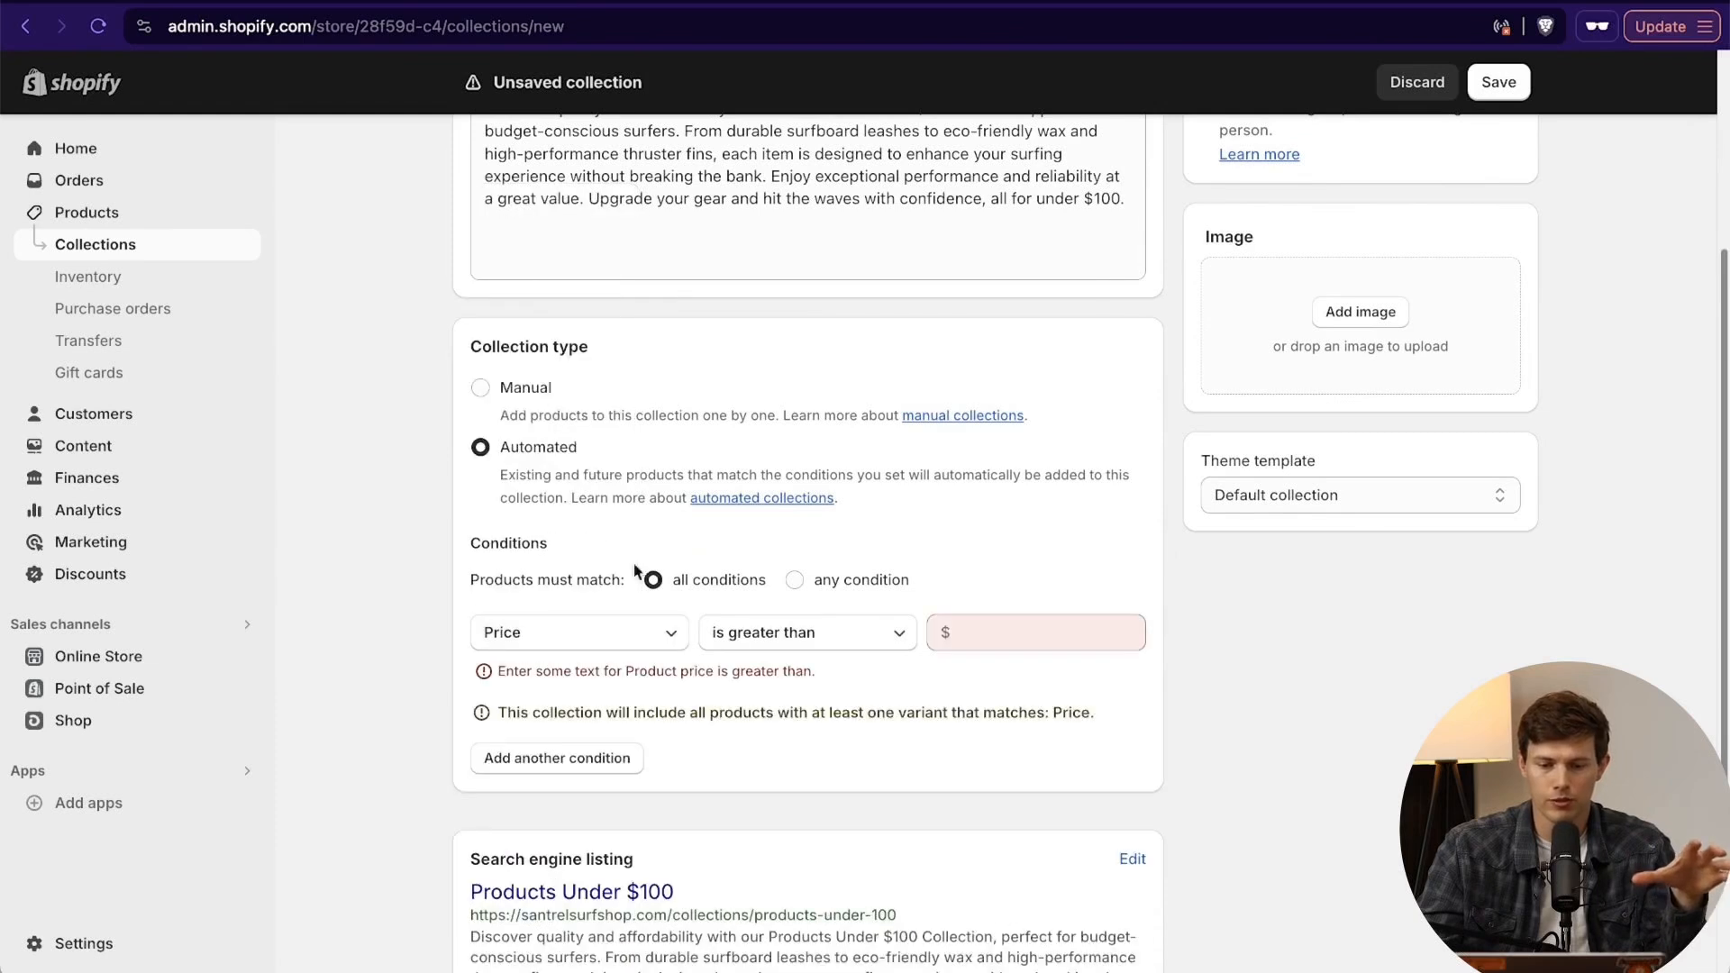
left_click(810, 641)
left_click(792, 803)
left_click(1003, 633)
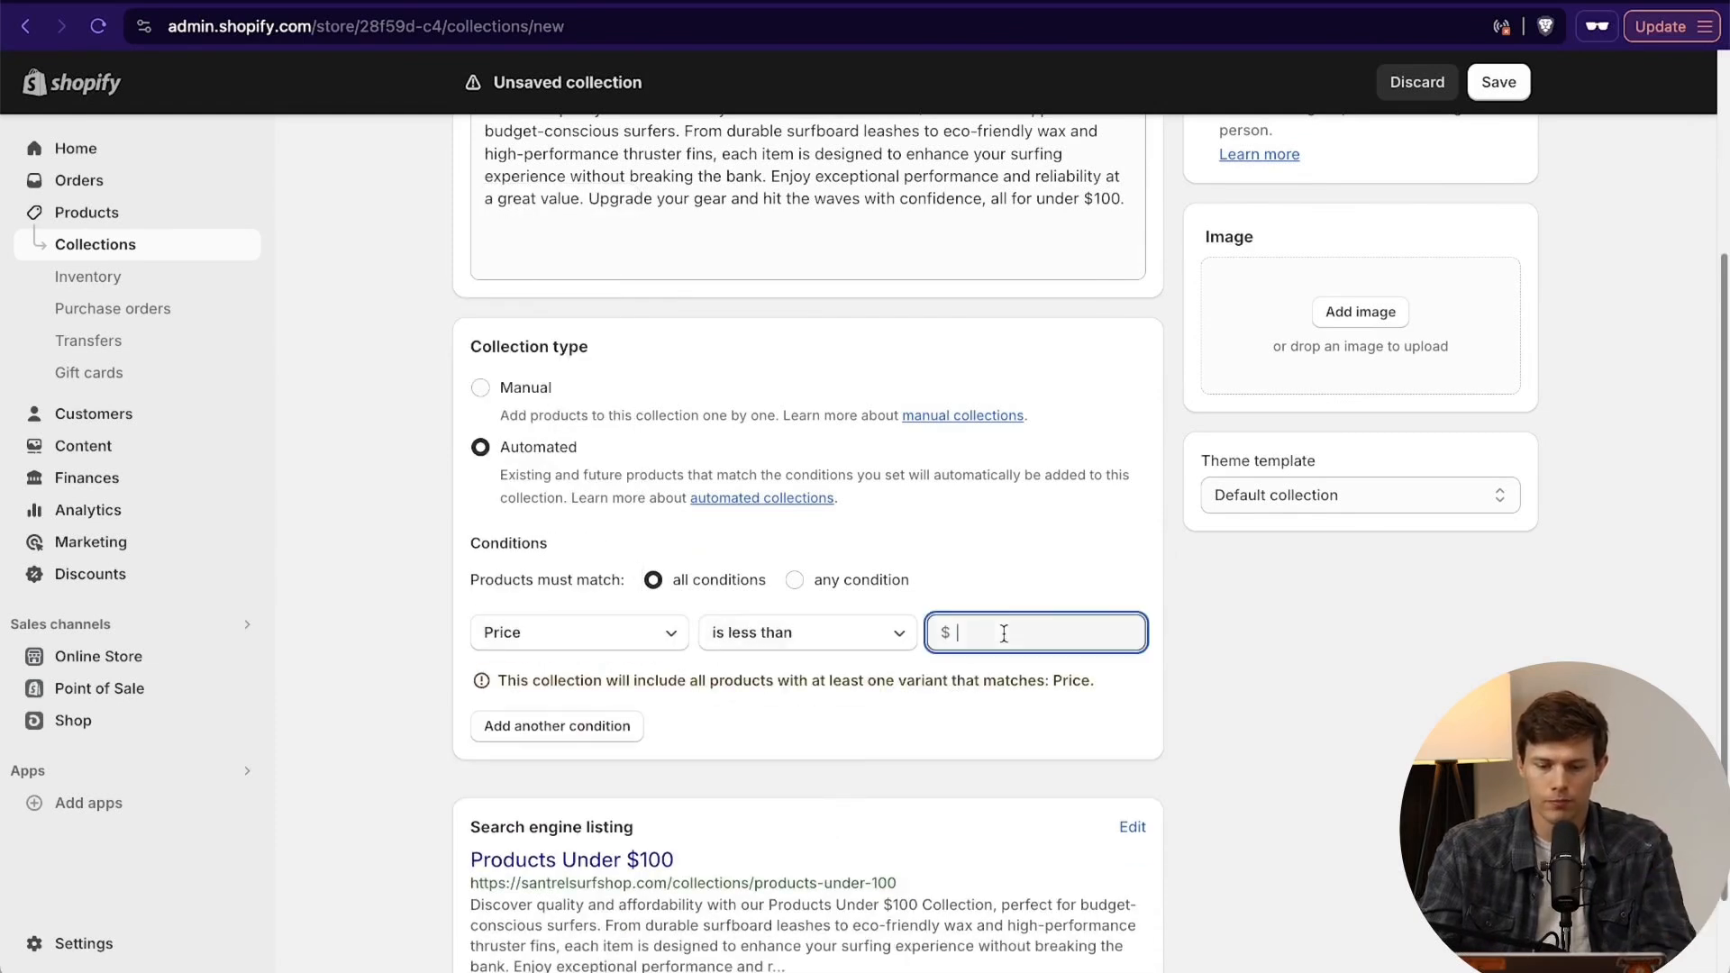
type("100")
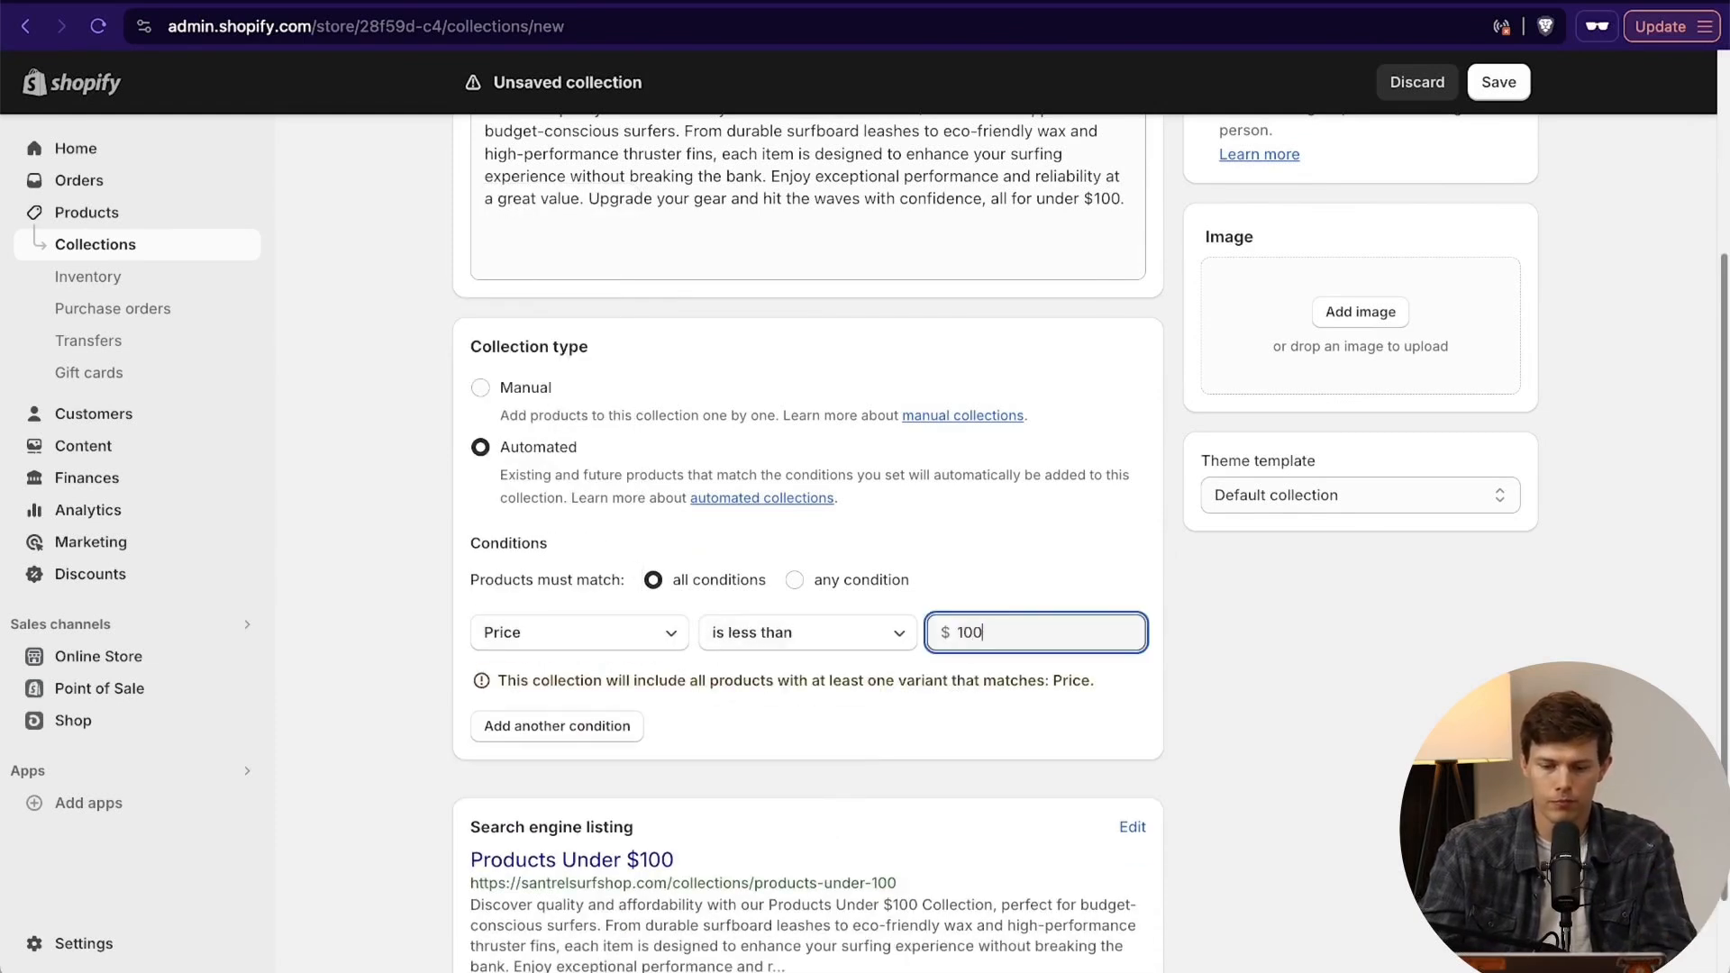
- Try a second condition requiring the product title to contain "accessory", and remove that condition again
left_click(587, 726)
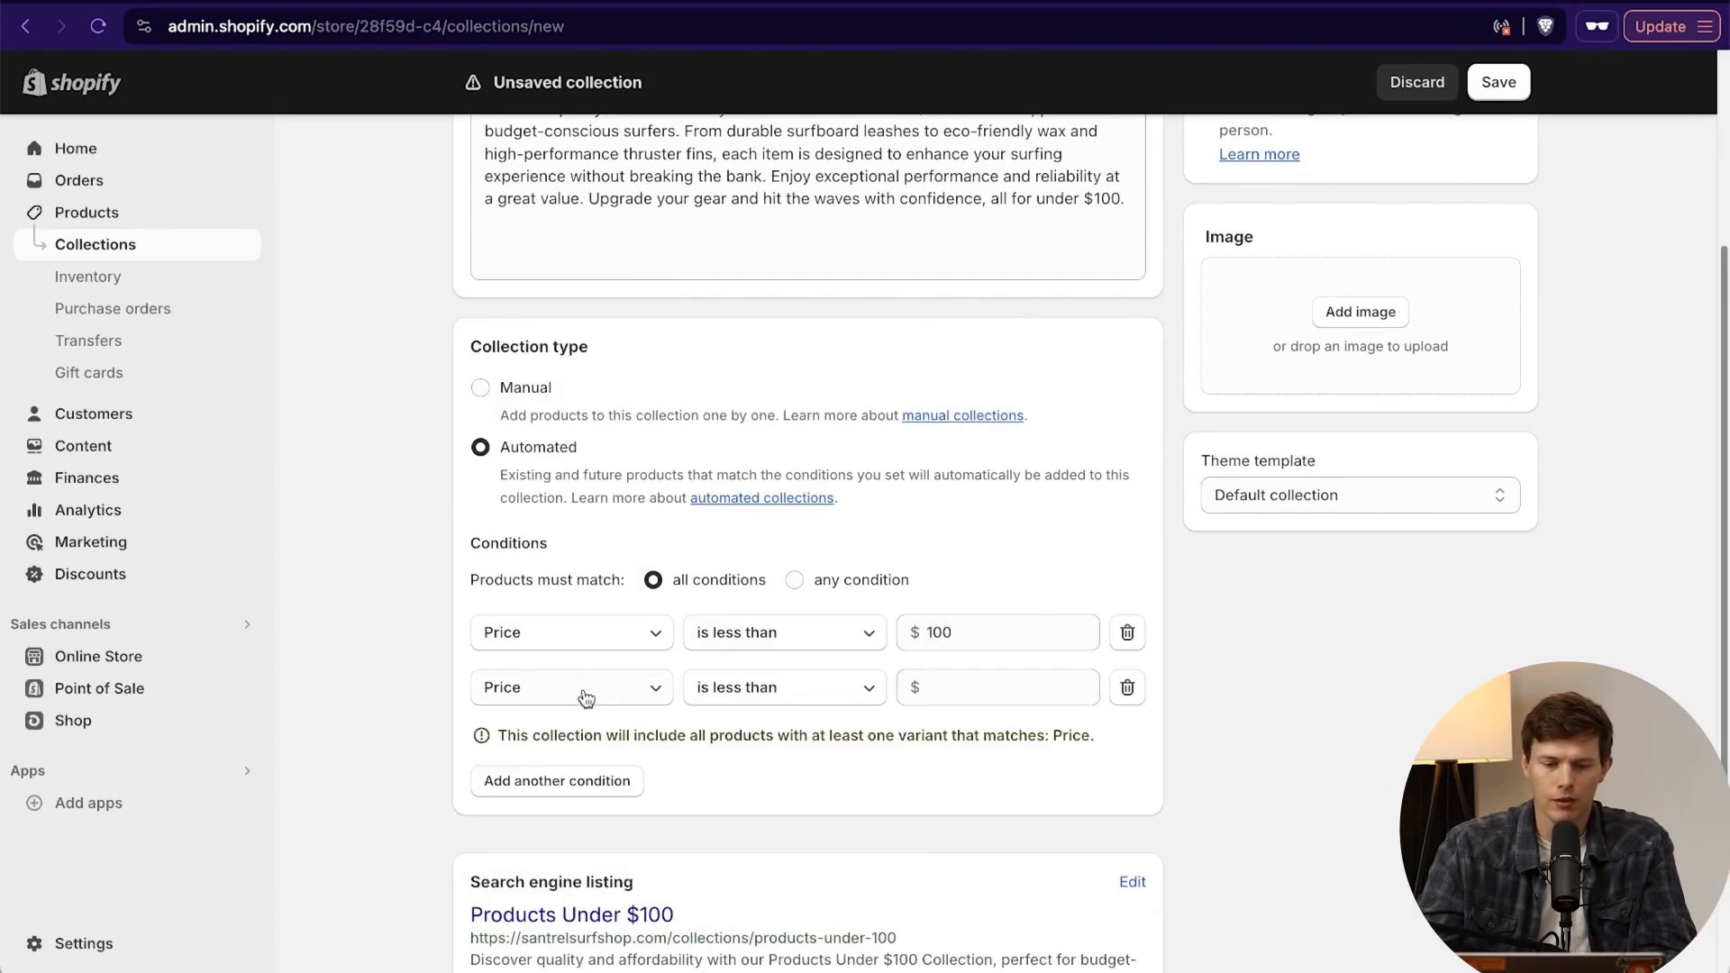
left_click(585, 698)
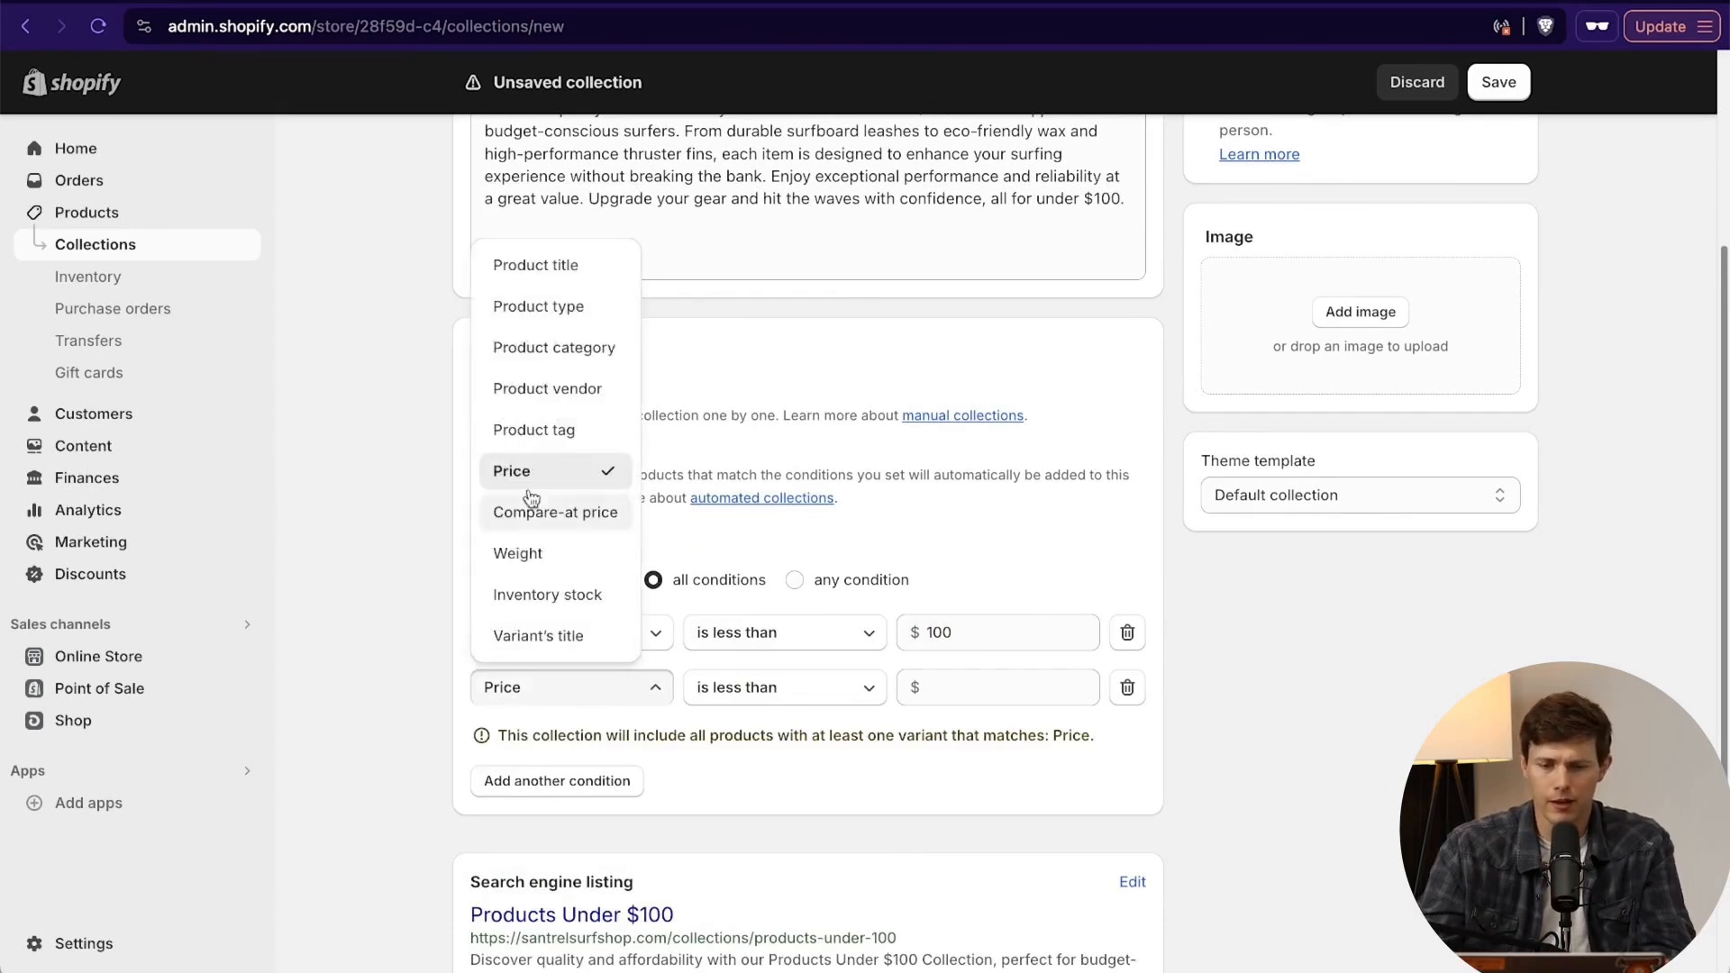
left_click(544, 267)
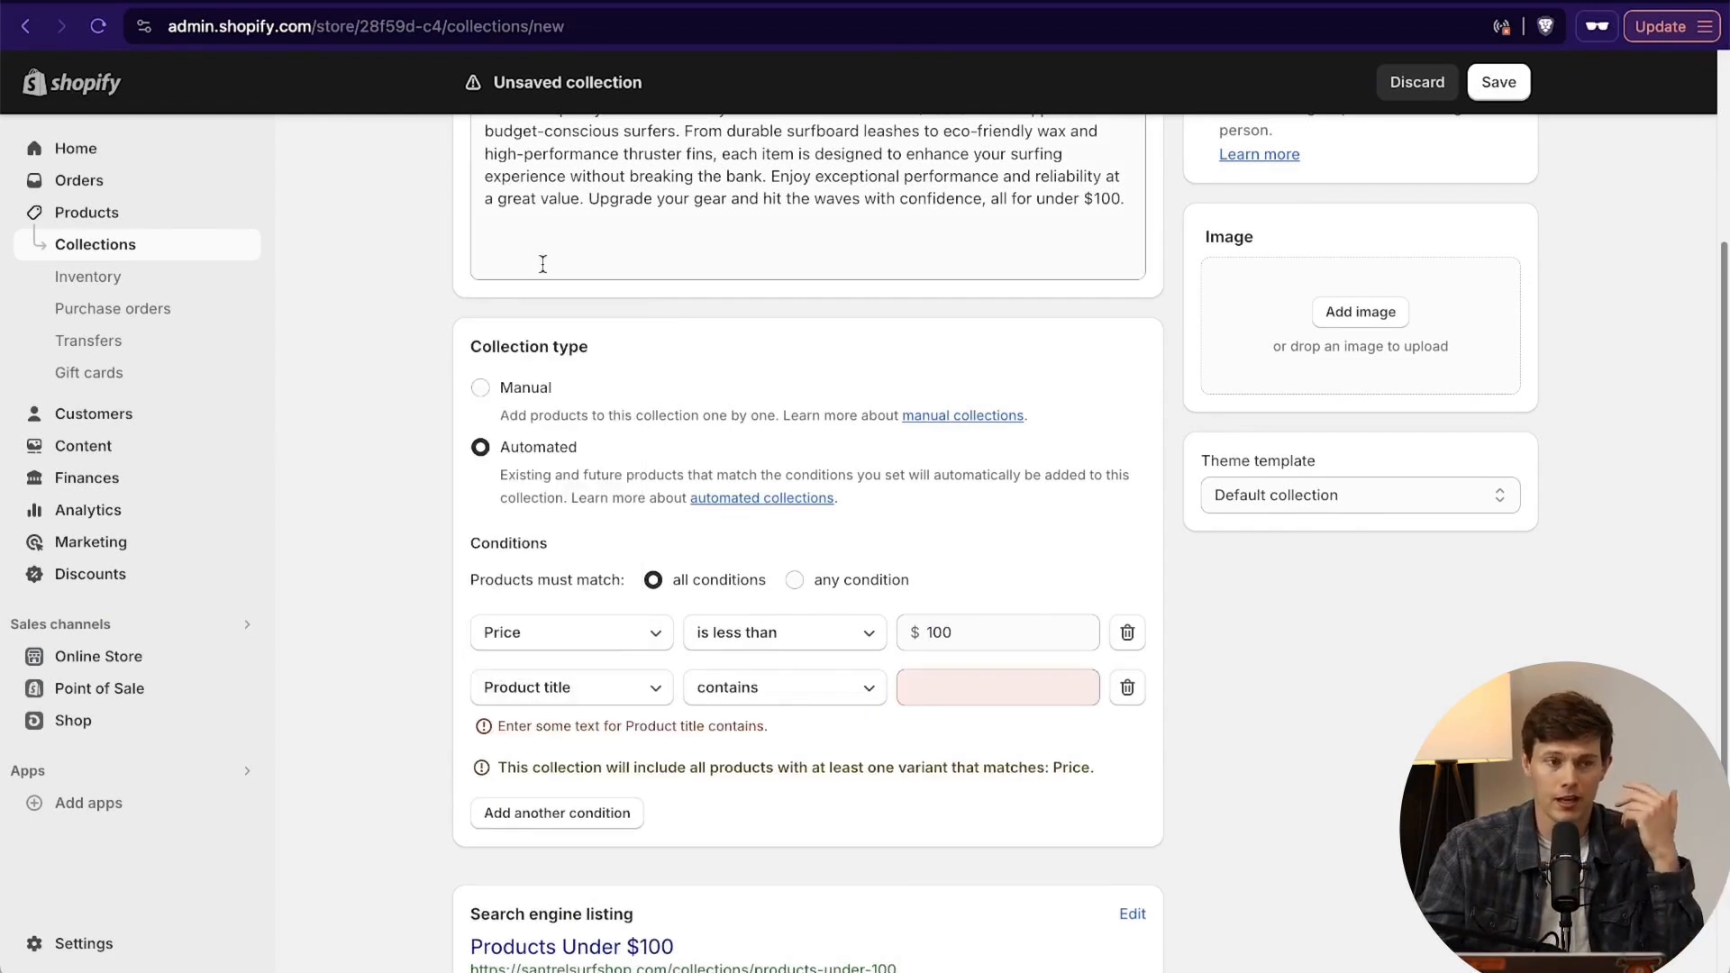
left_click(762, 695)
left_click(983, 700)
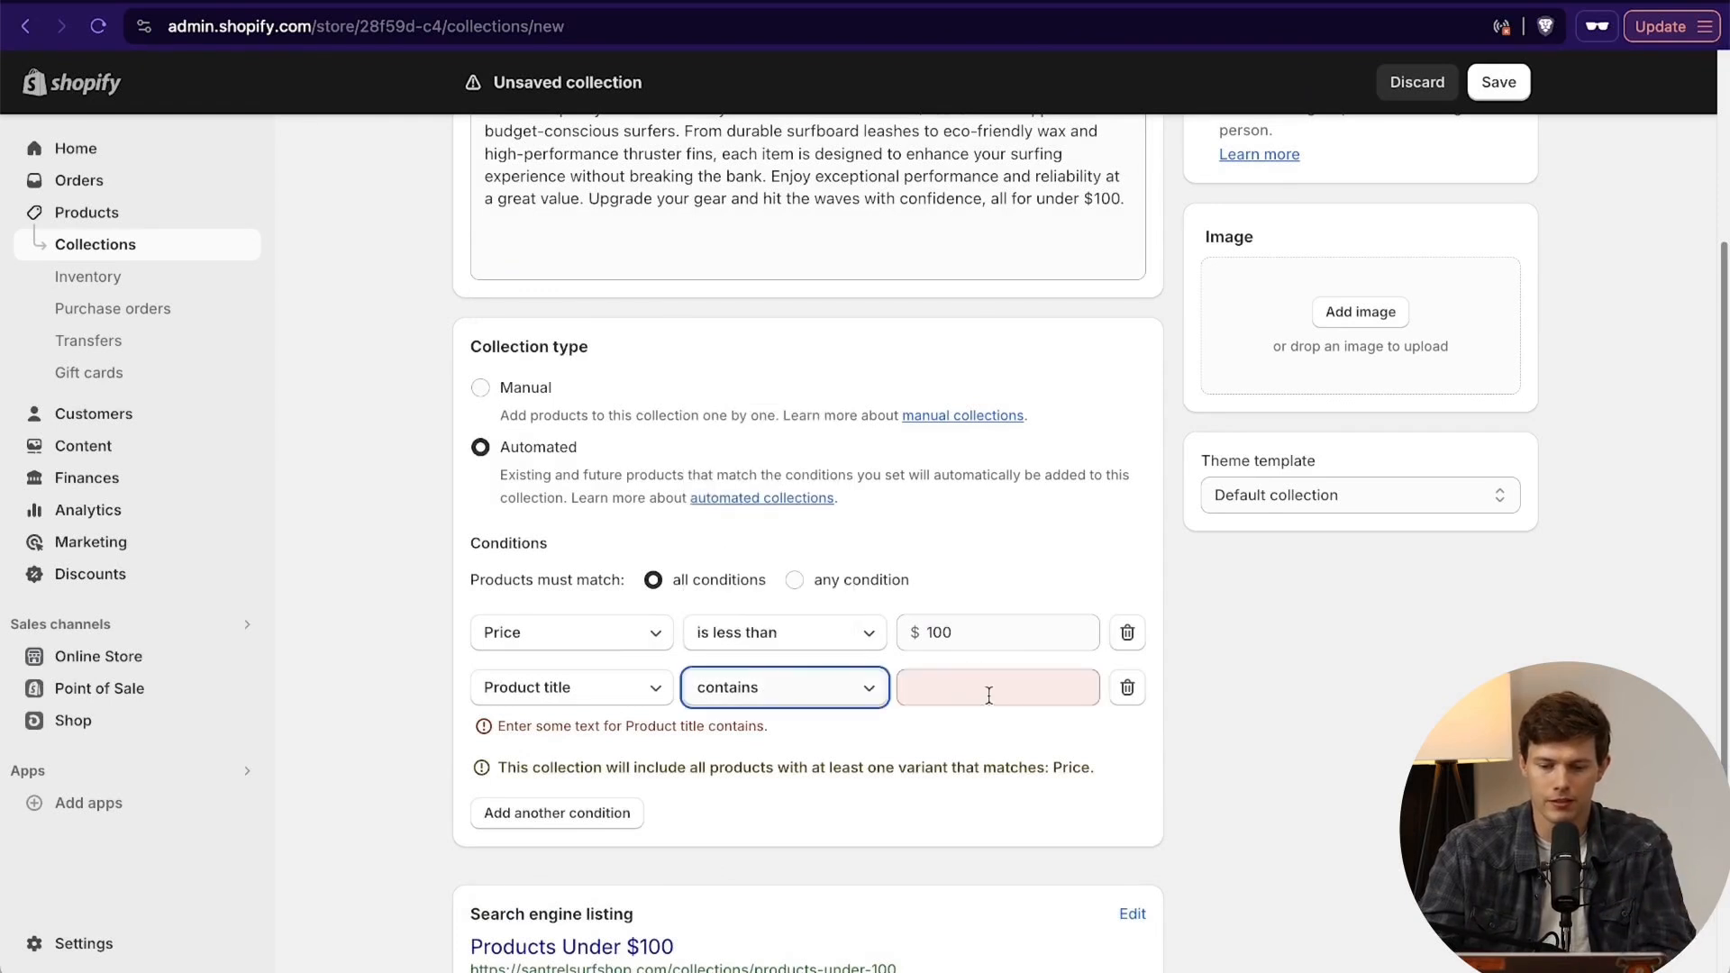
left_click(988, 695)
type("accessory")
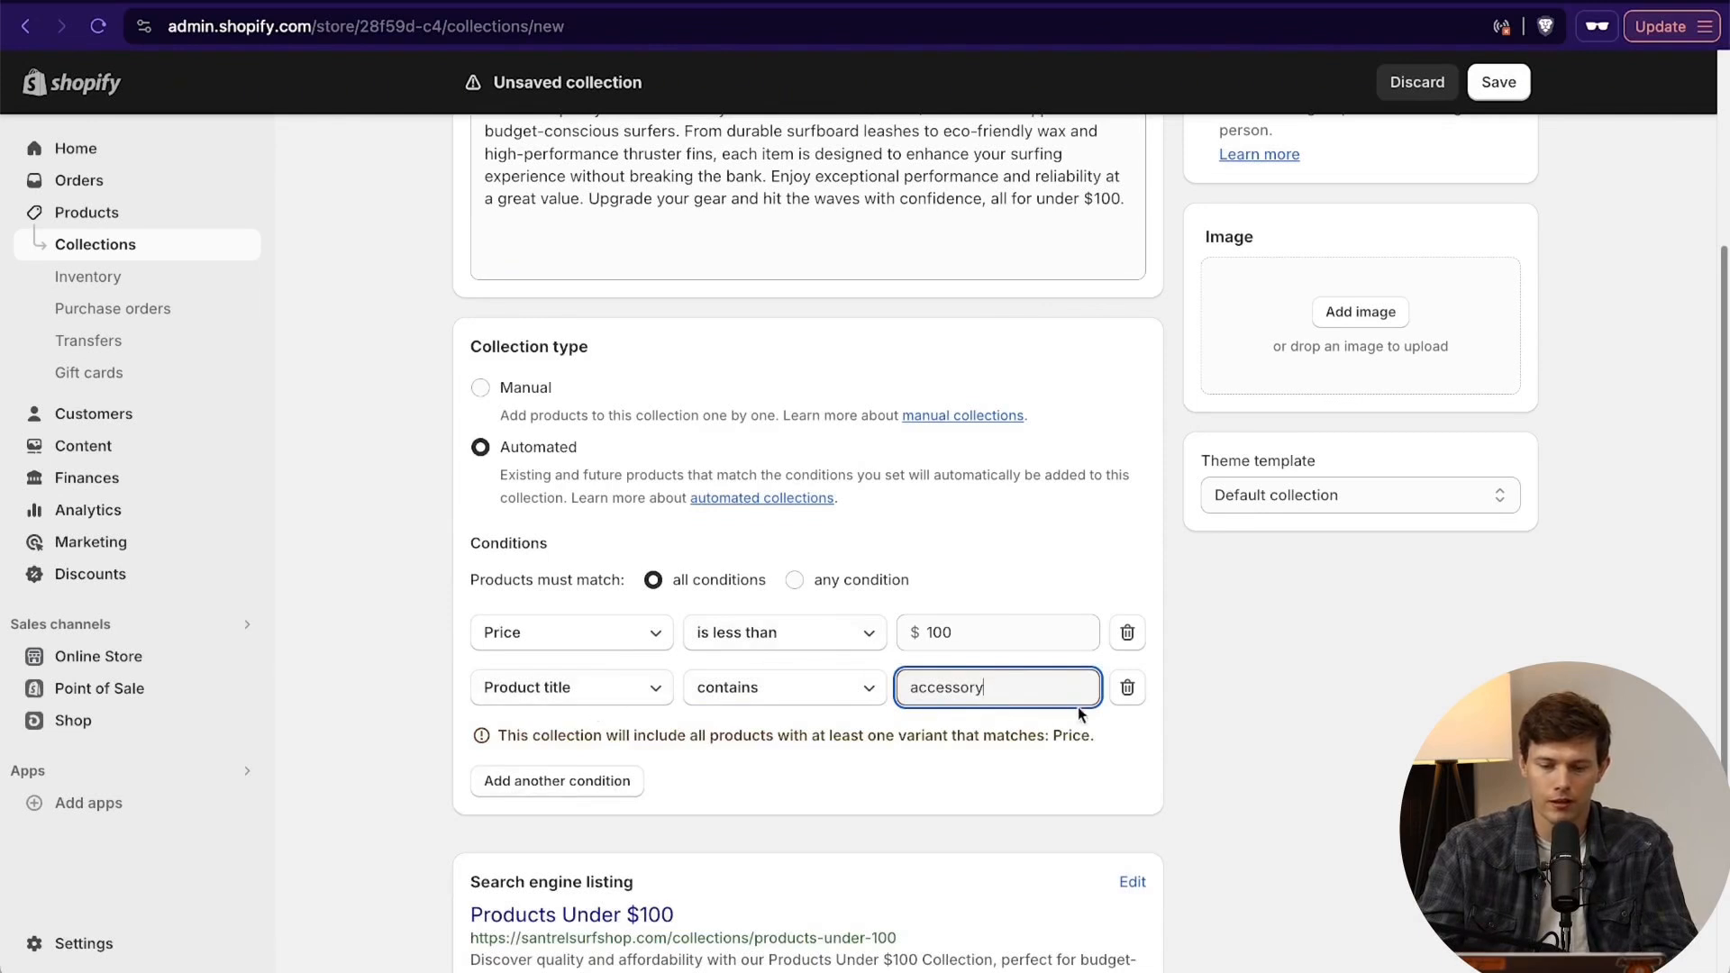
left_click(1127, 688)
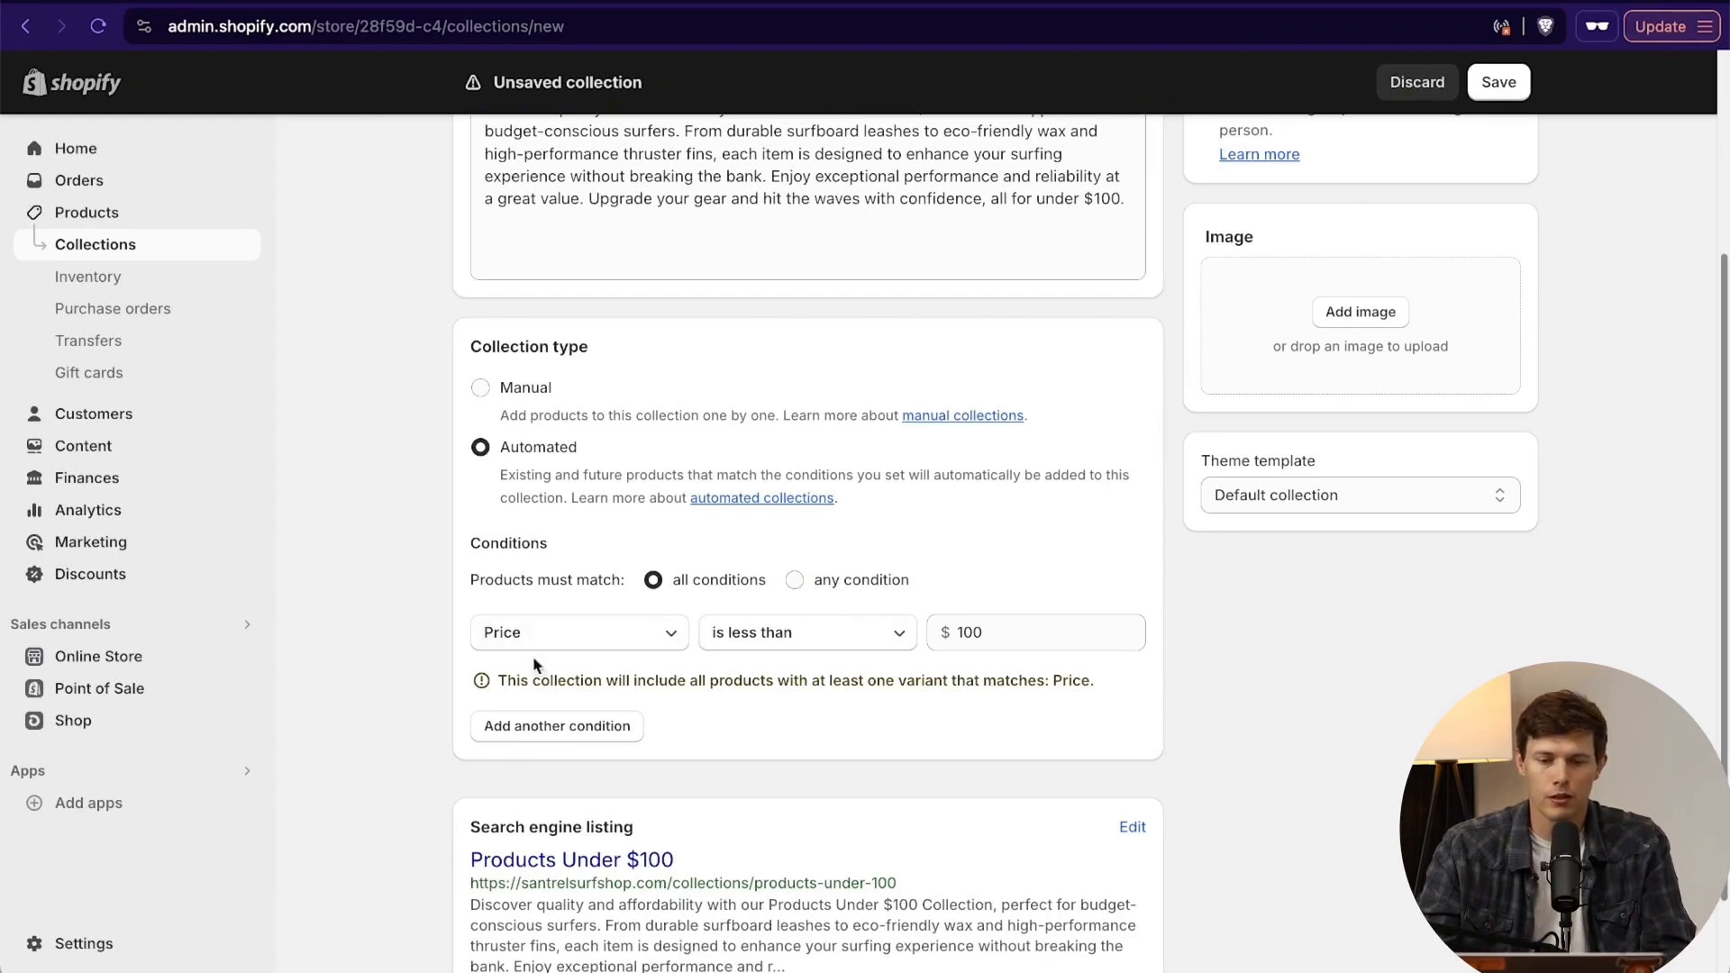
scroll(509, 543, "down", 1)
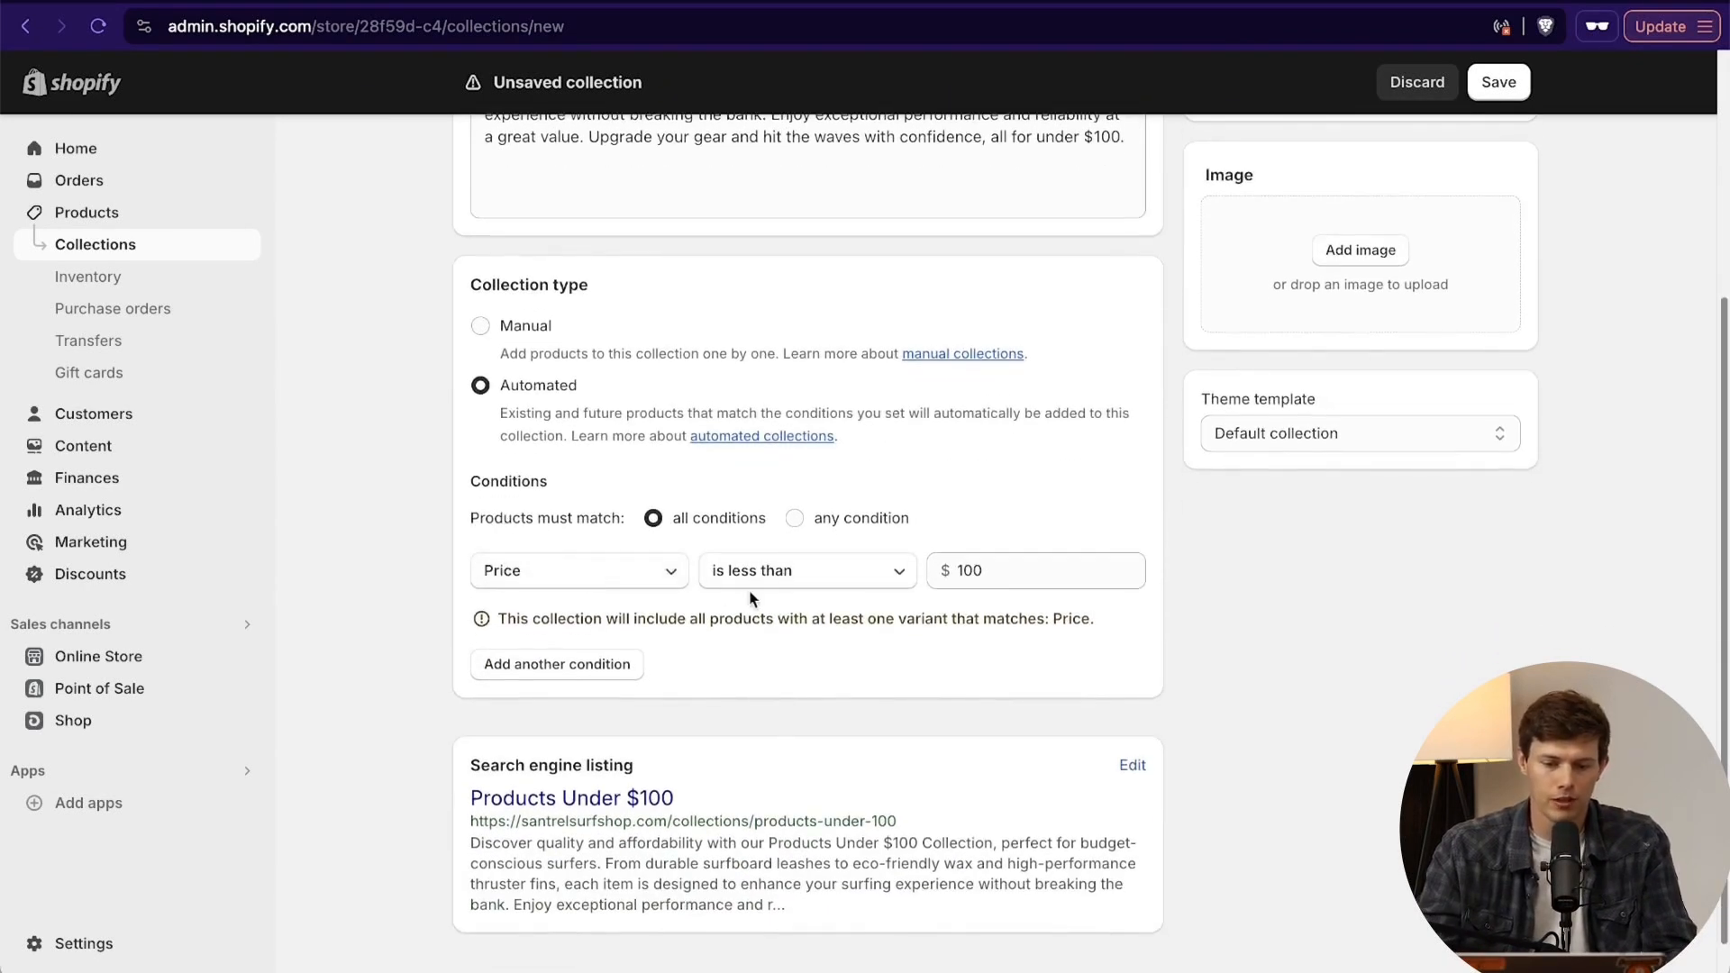
left_click(597, 582)
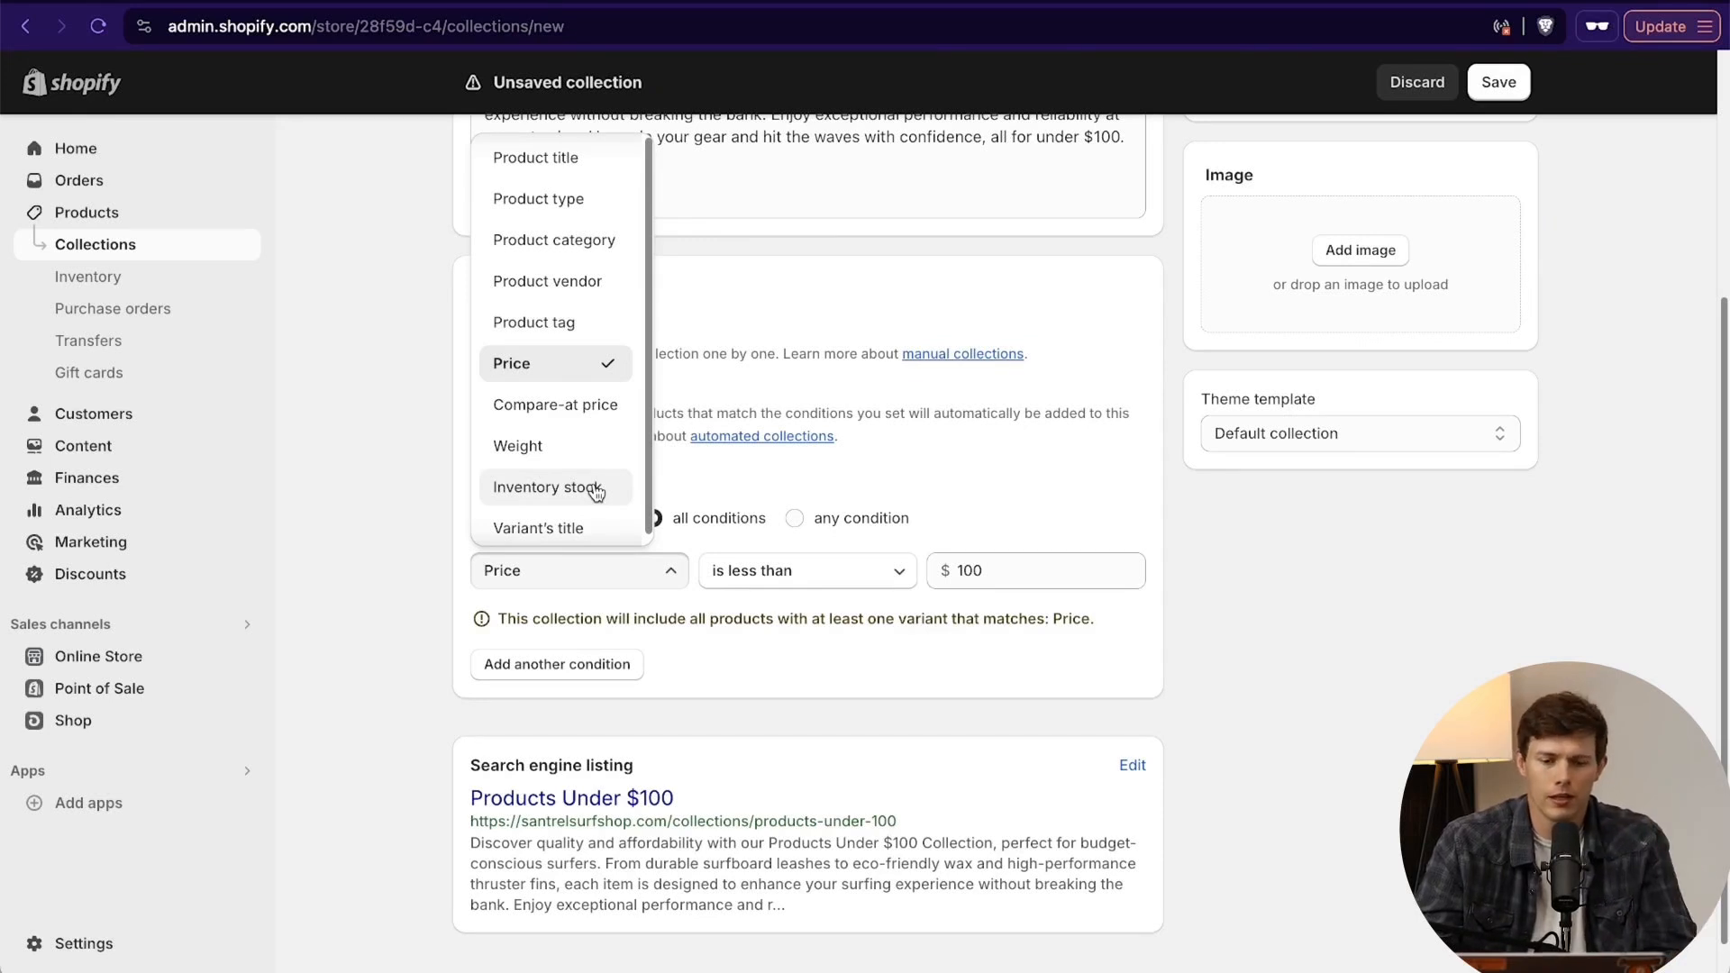
scroll(568, 491, "down", 1)
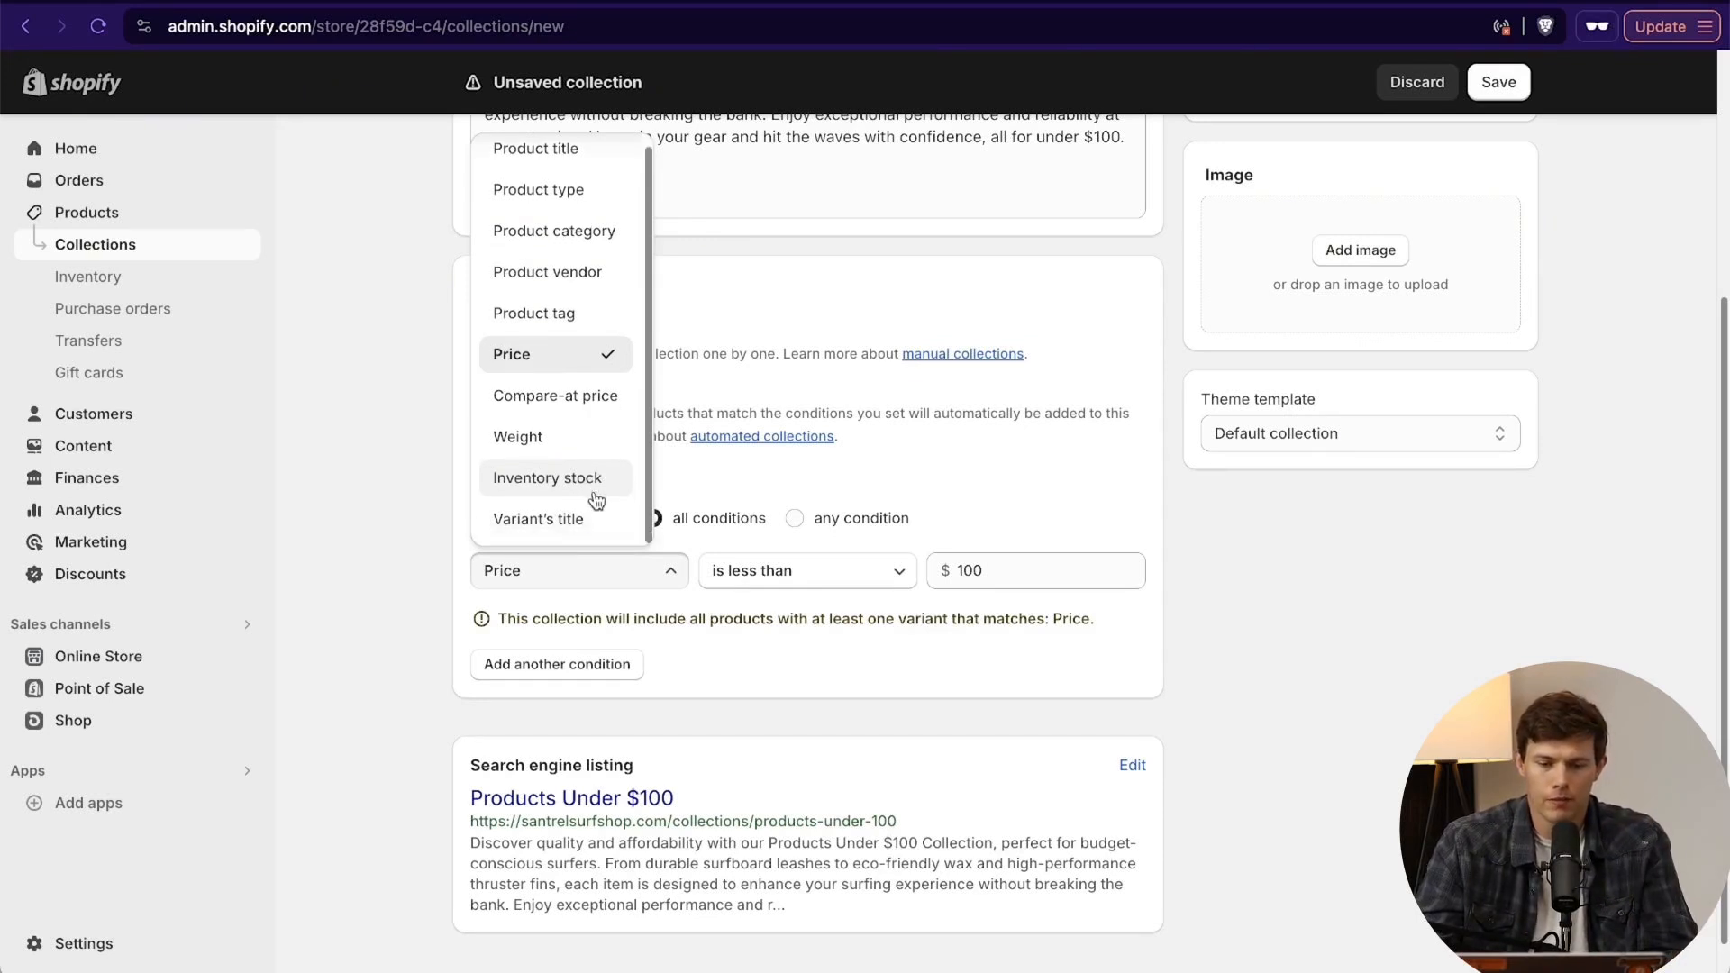
left_click(397, 630)
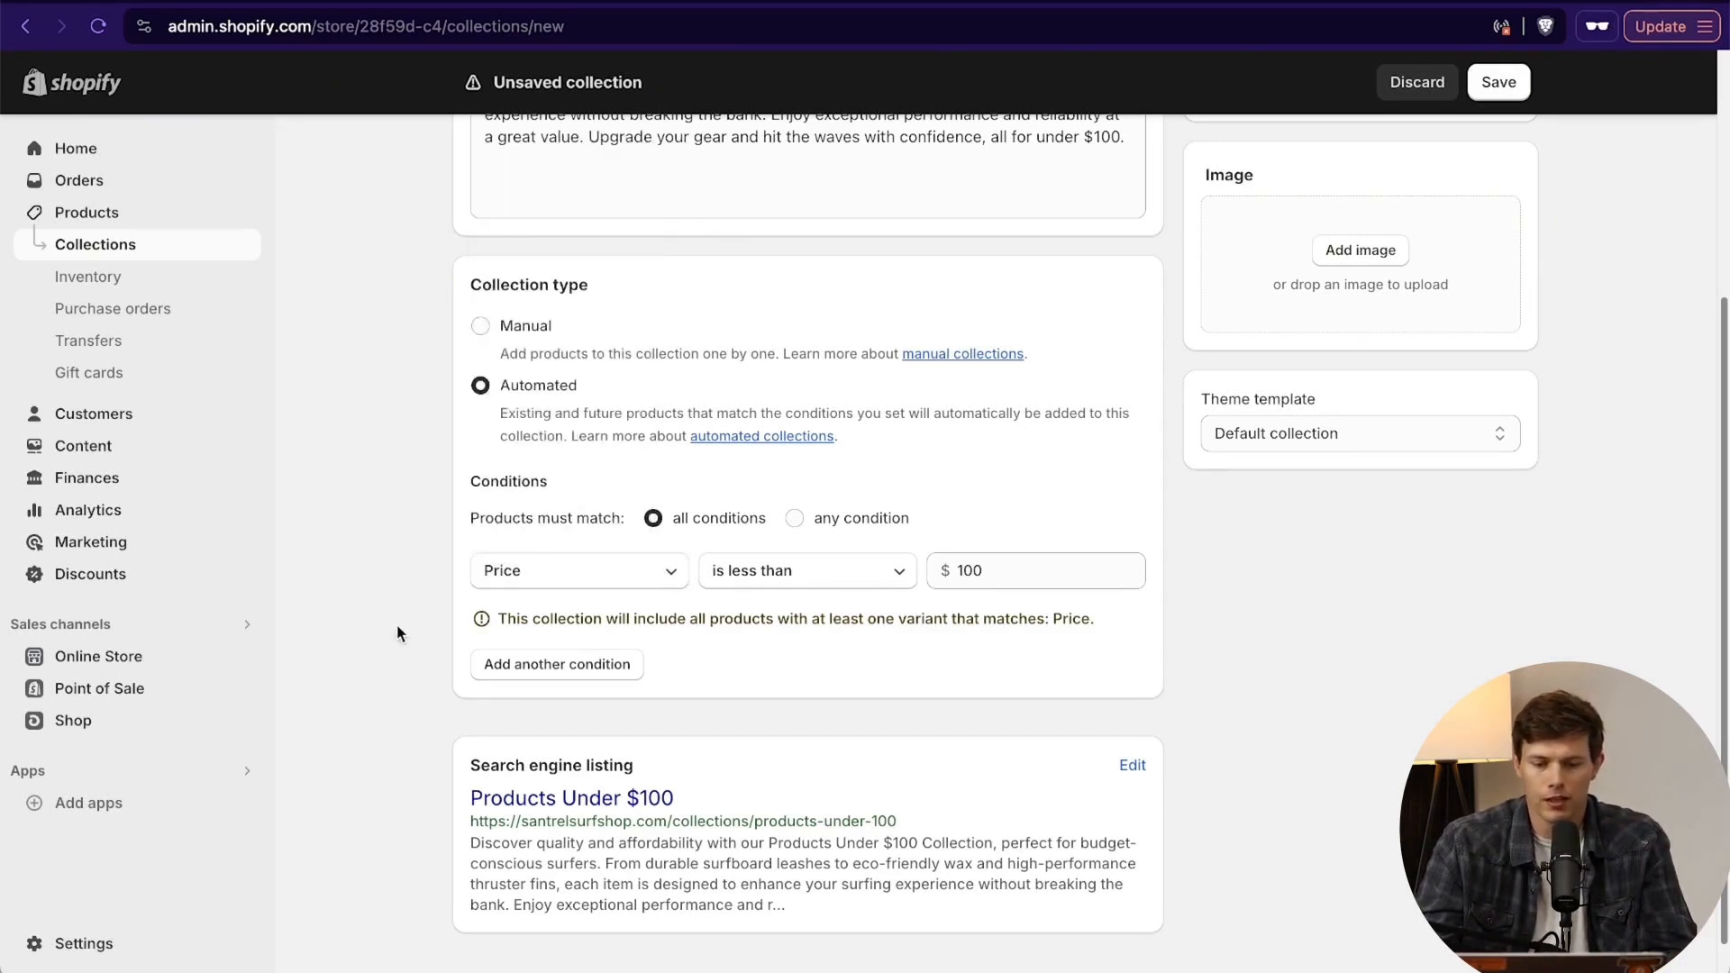
- Add Foto_woodsurf2.jpg from the Santrel Surf Shop folder as the collection image
scroll(399, 633, "down", 1)
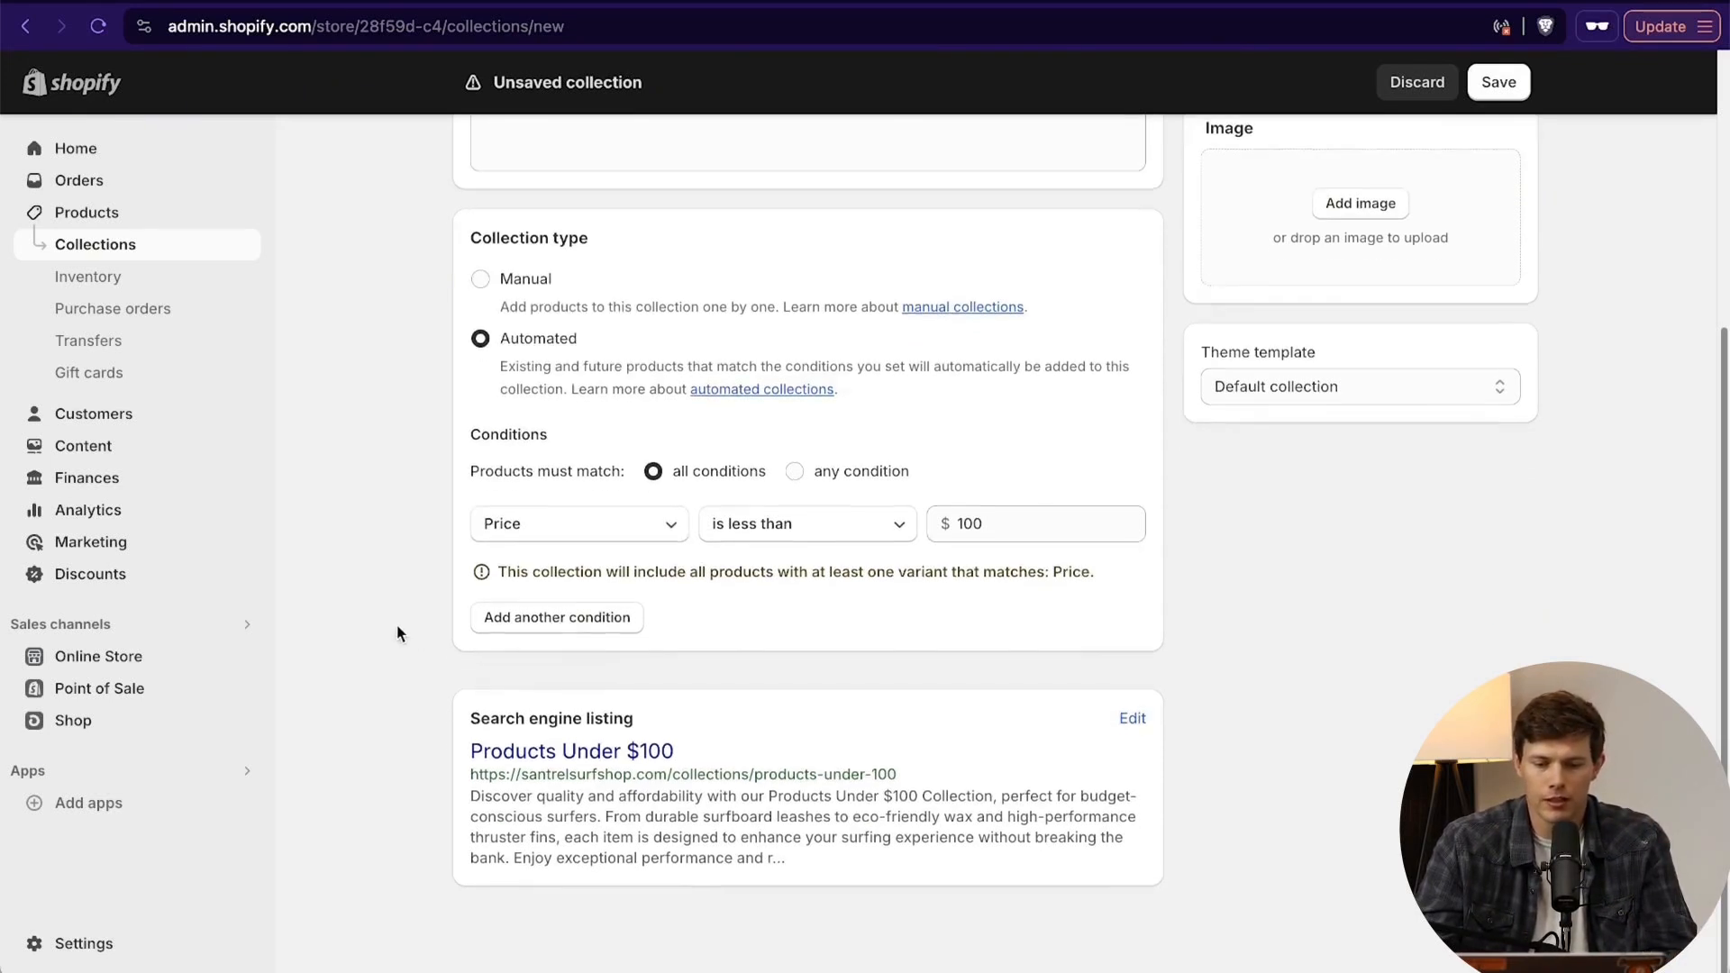
left_click(1358, 209)
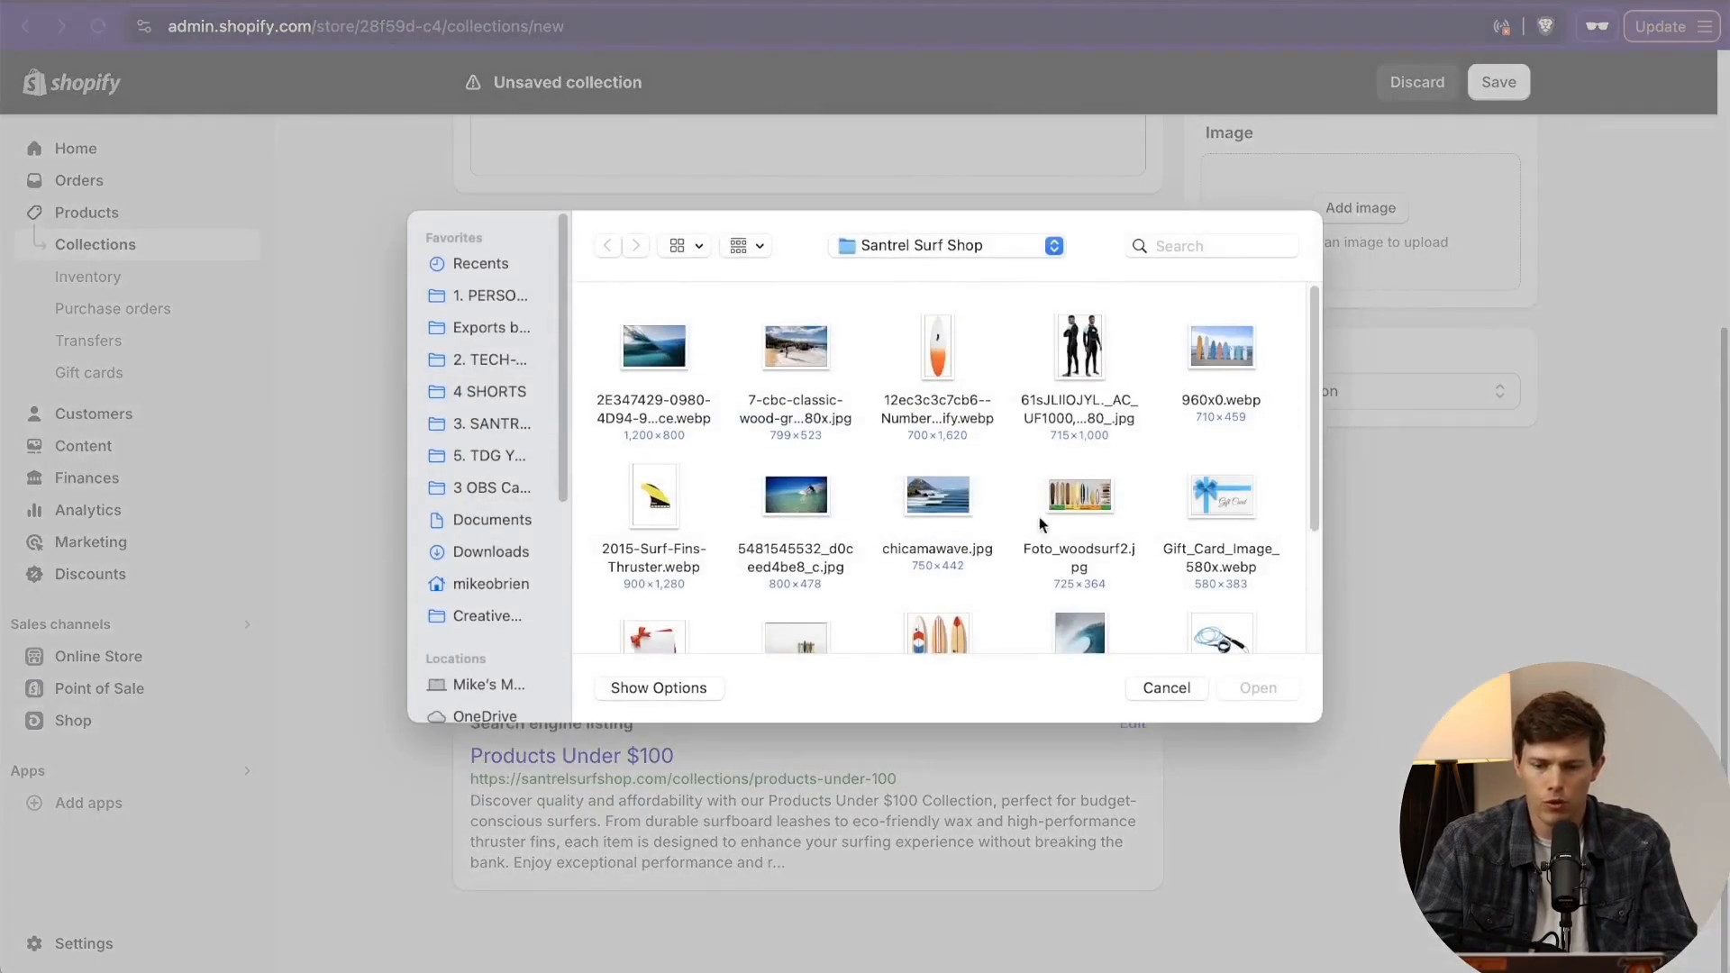
left_click(1086, 505)
left_click(1259, 690)
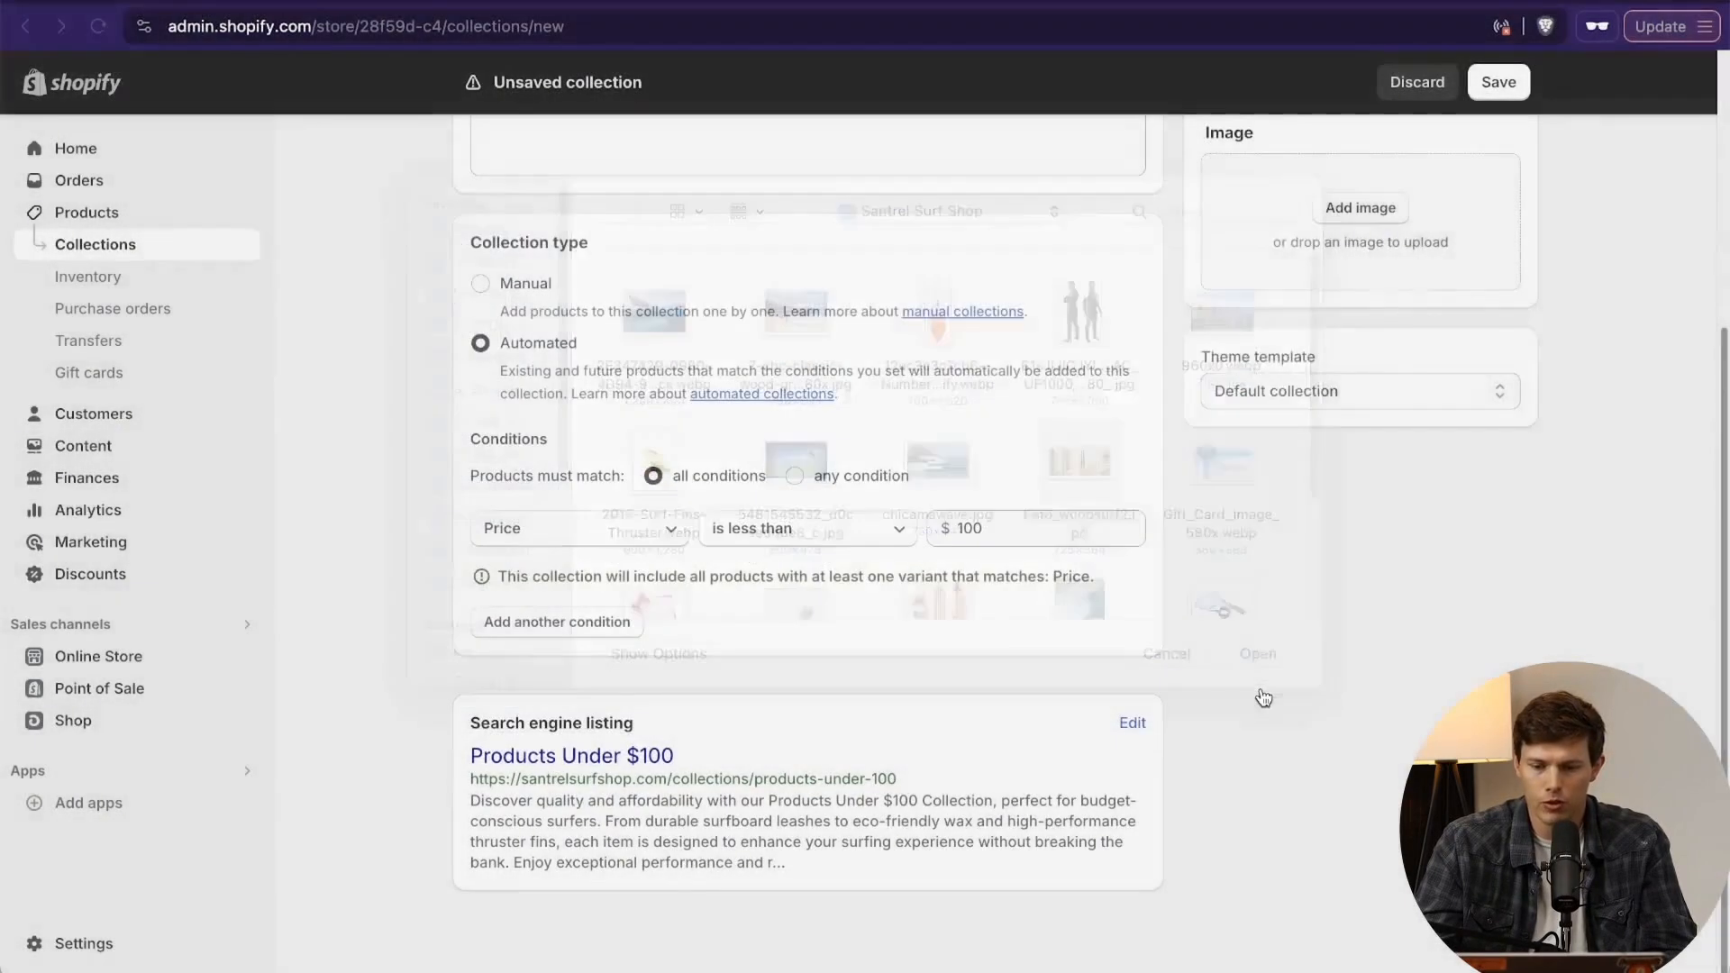
- Replace the collection image with images.jpeg from the Santrel Surf Shop folder and save the Products Under $100 collection
scroll(1306, 598, "up", 3)
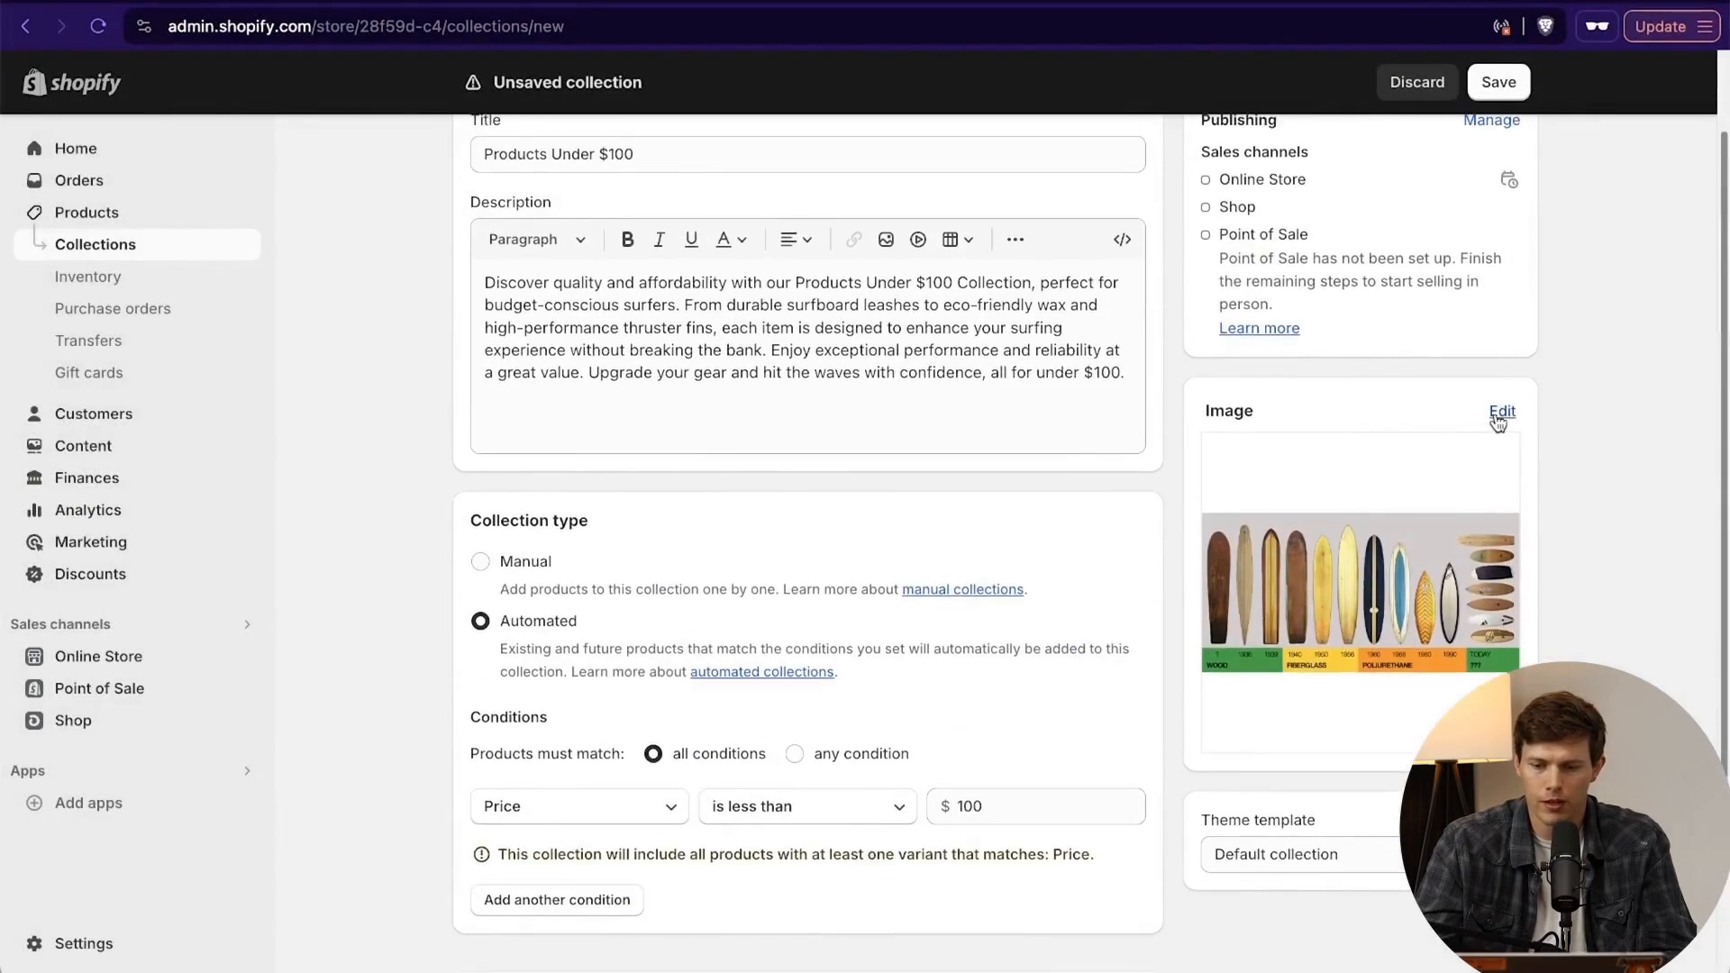
left_click(1500, 411)
left_click(1519, 469)
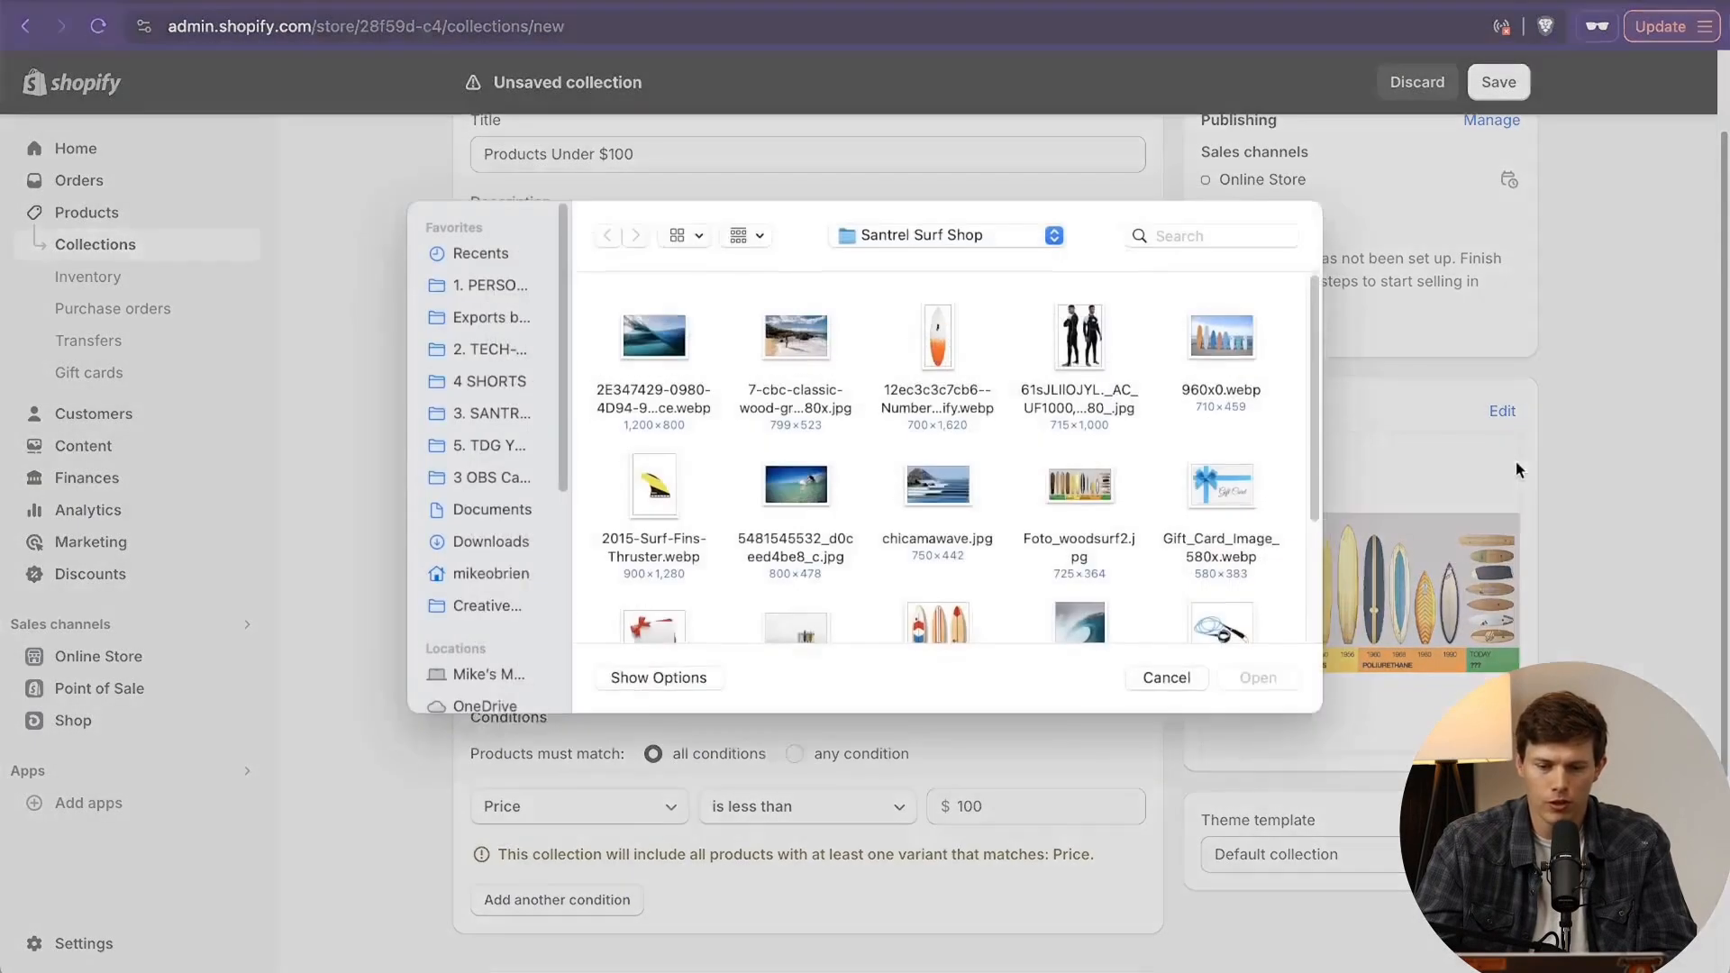
scroll(874, 496, "down", 3)
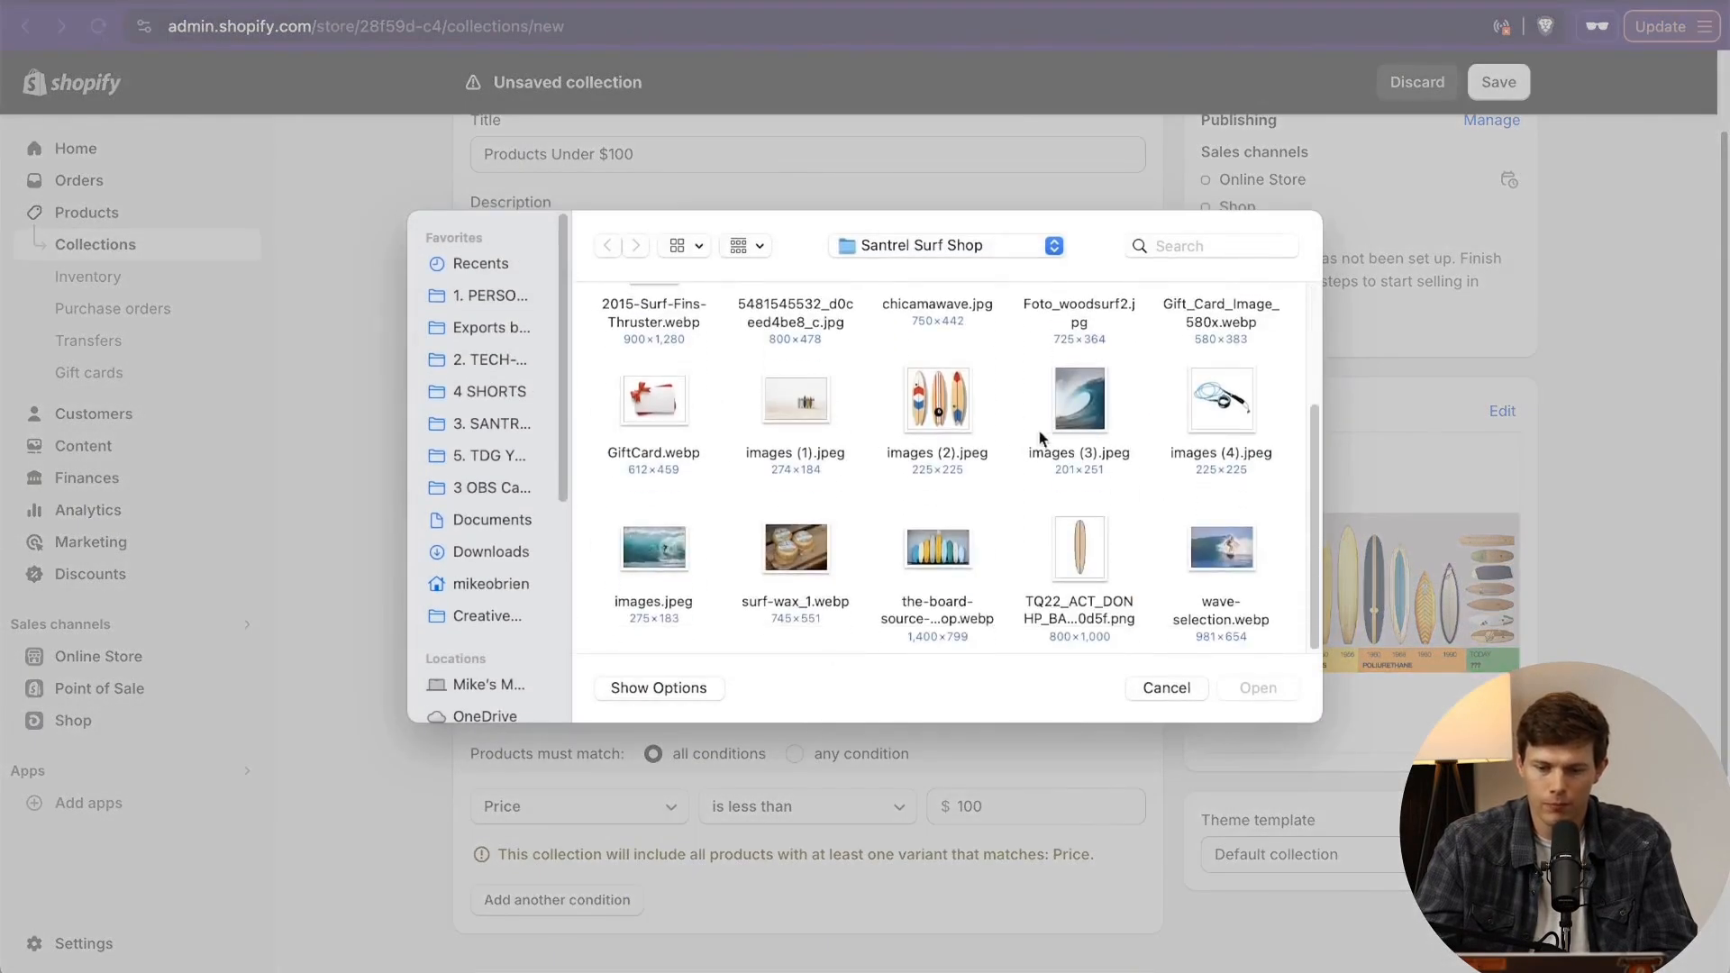
left_click(669, 565)
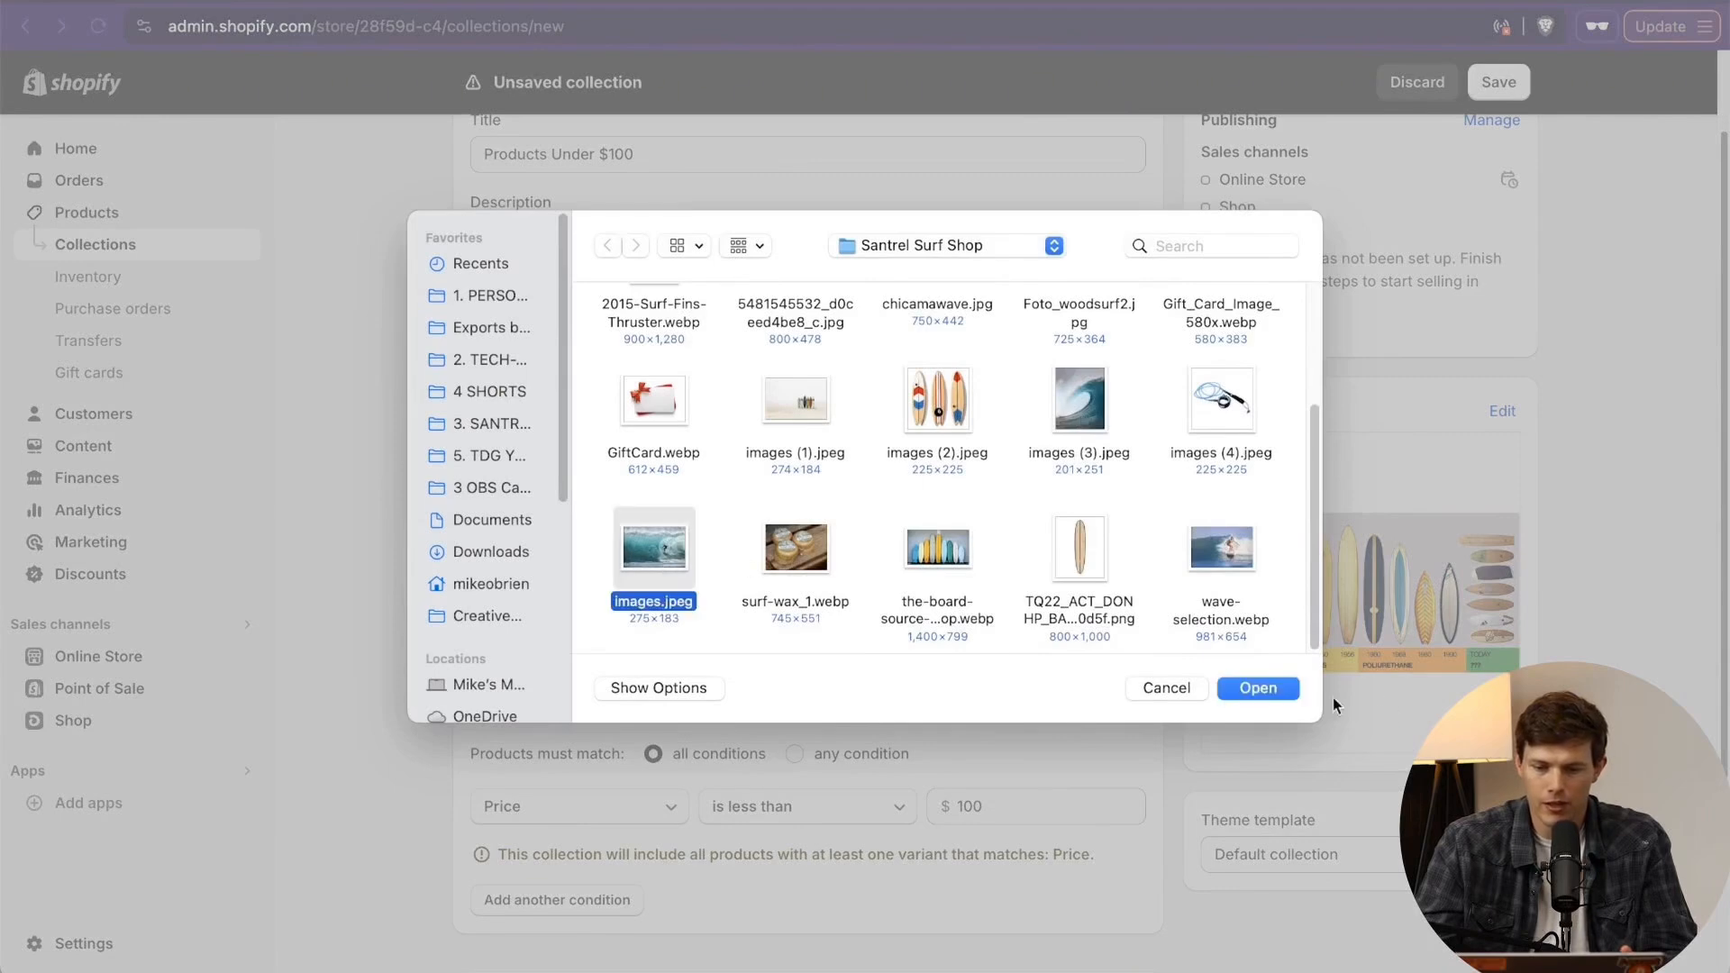
left_click(1265, 690)
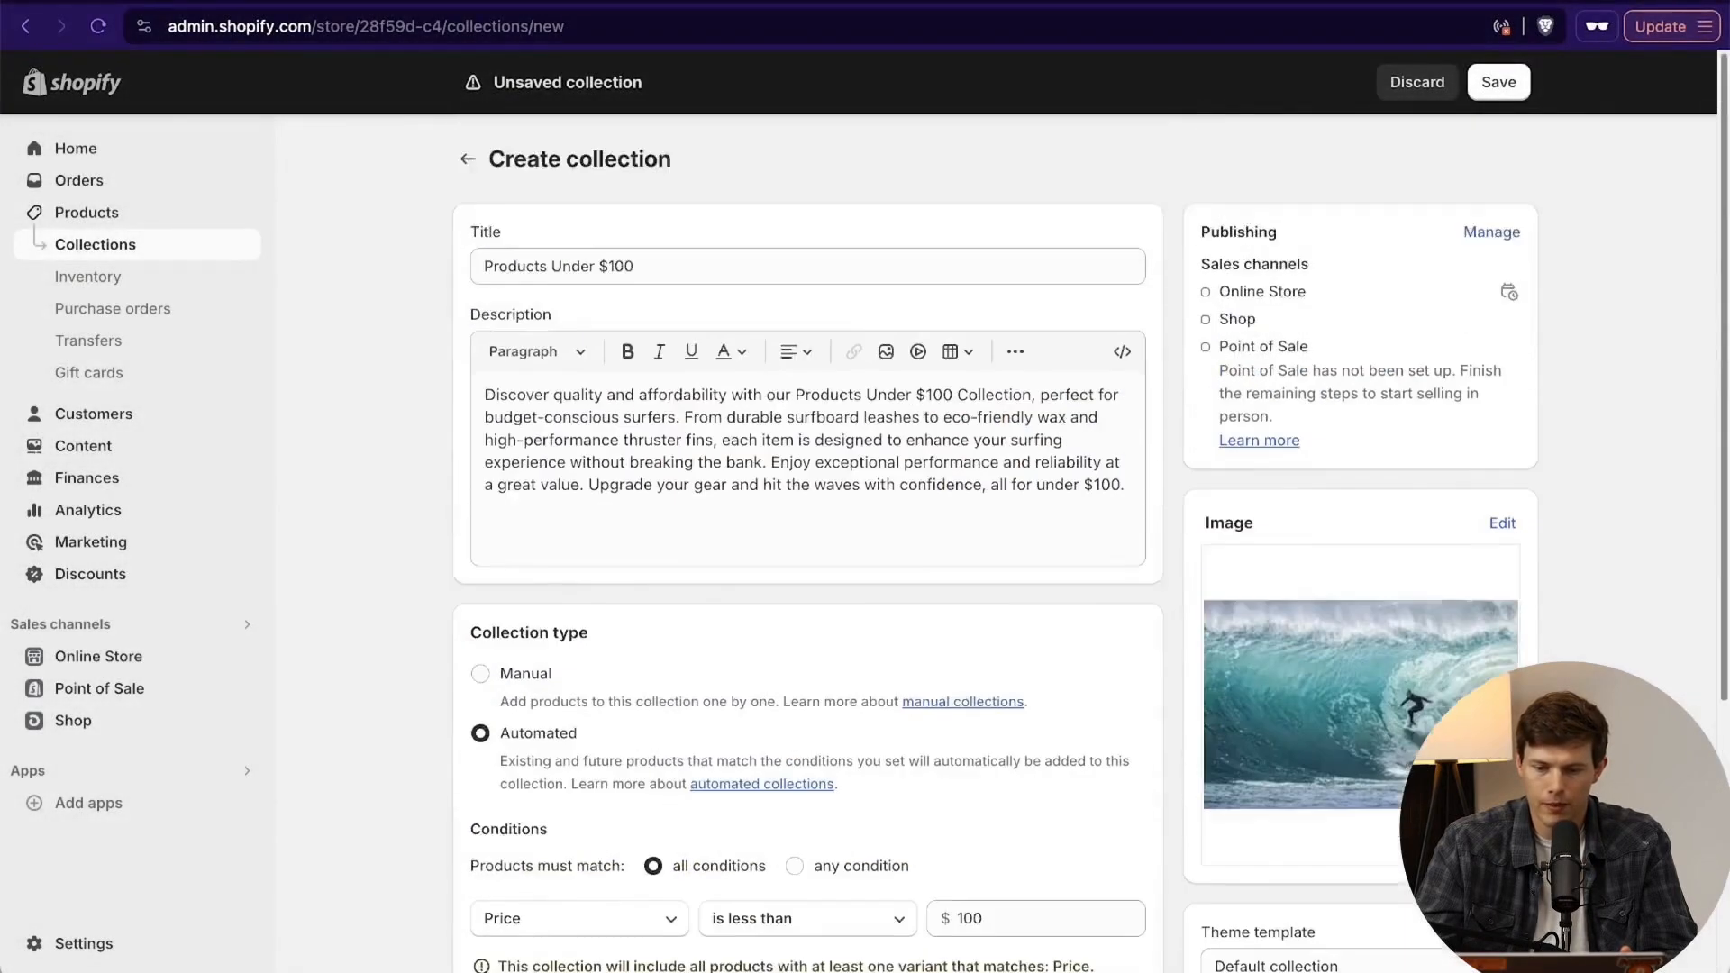
left_click(1500, 83)
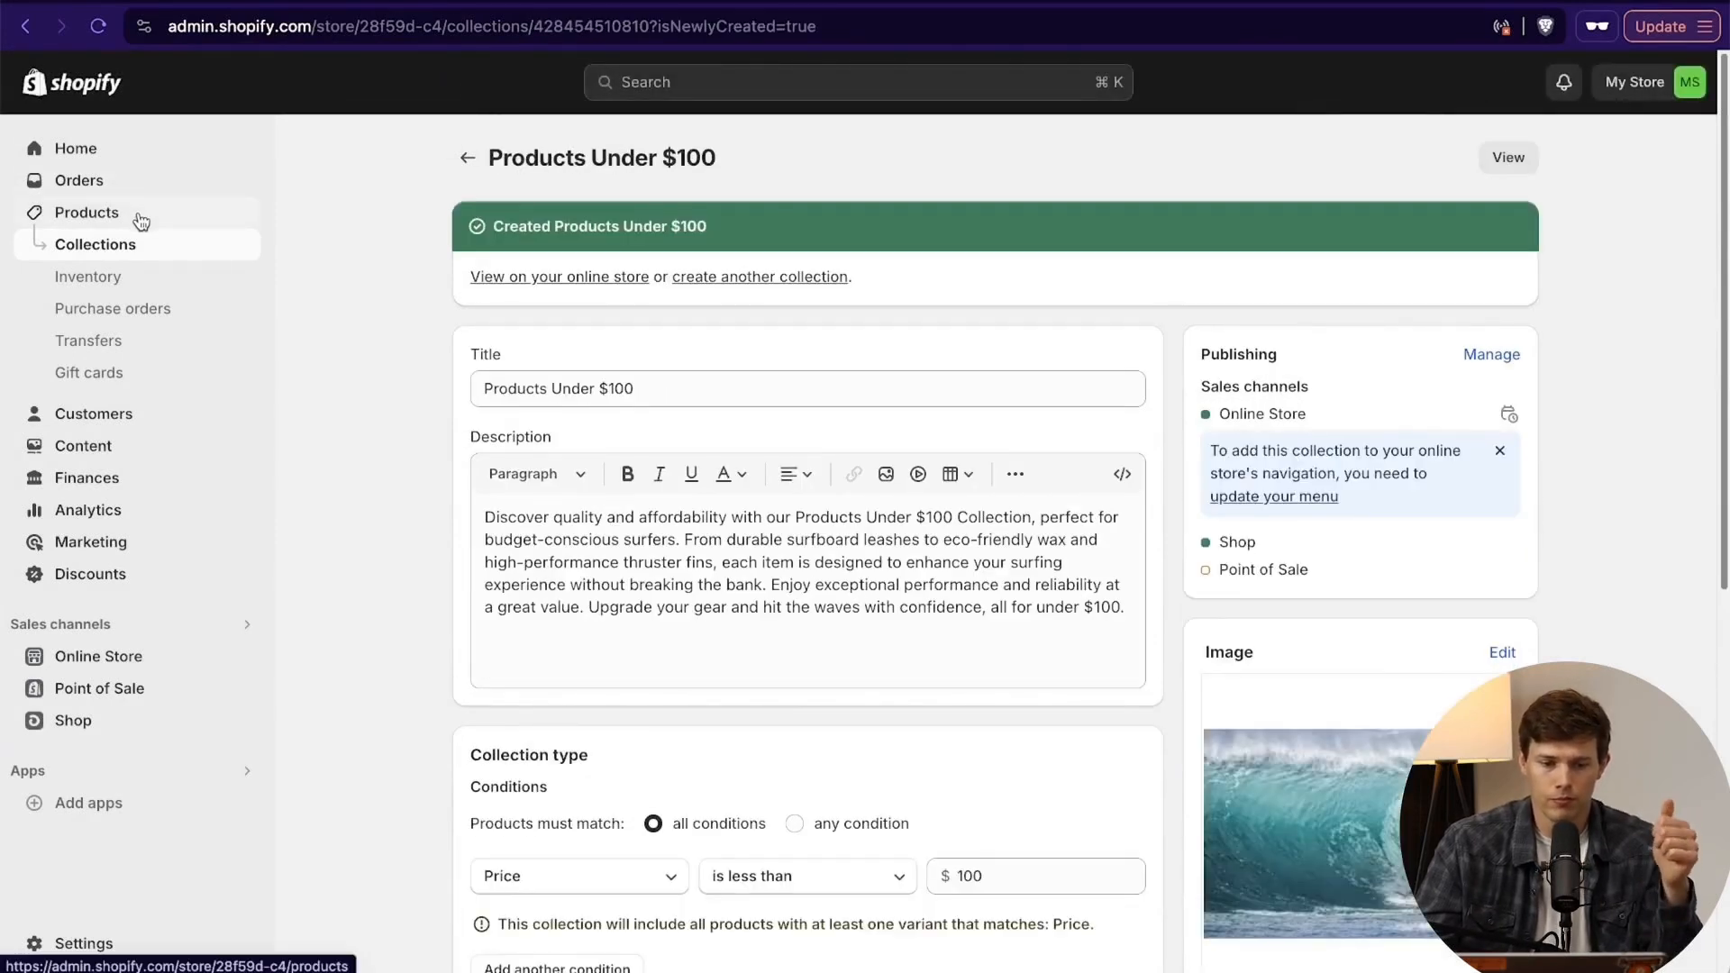
- Review the store's inventory quantities, including the available stock of the 8' / walnut Wooden Surfboard 8' Tri-fin variant
left_click(149, 283)
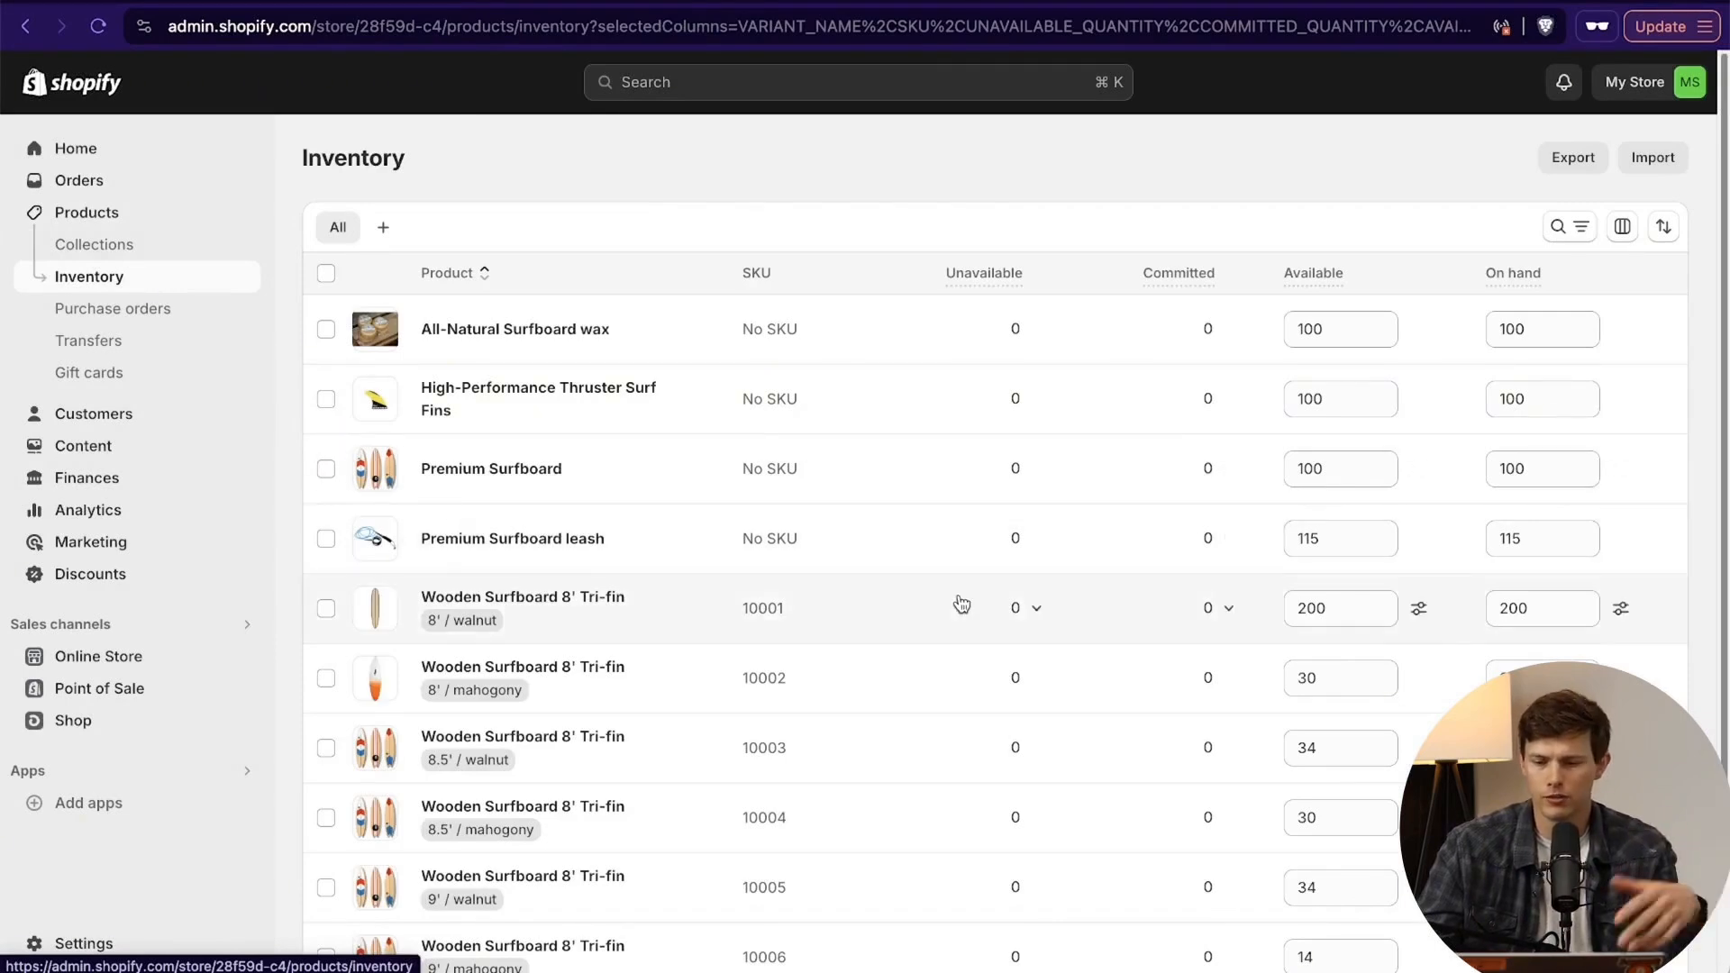
scroll(961, 603, "down", 3)
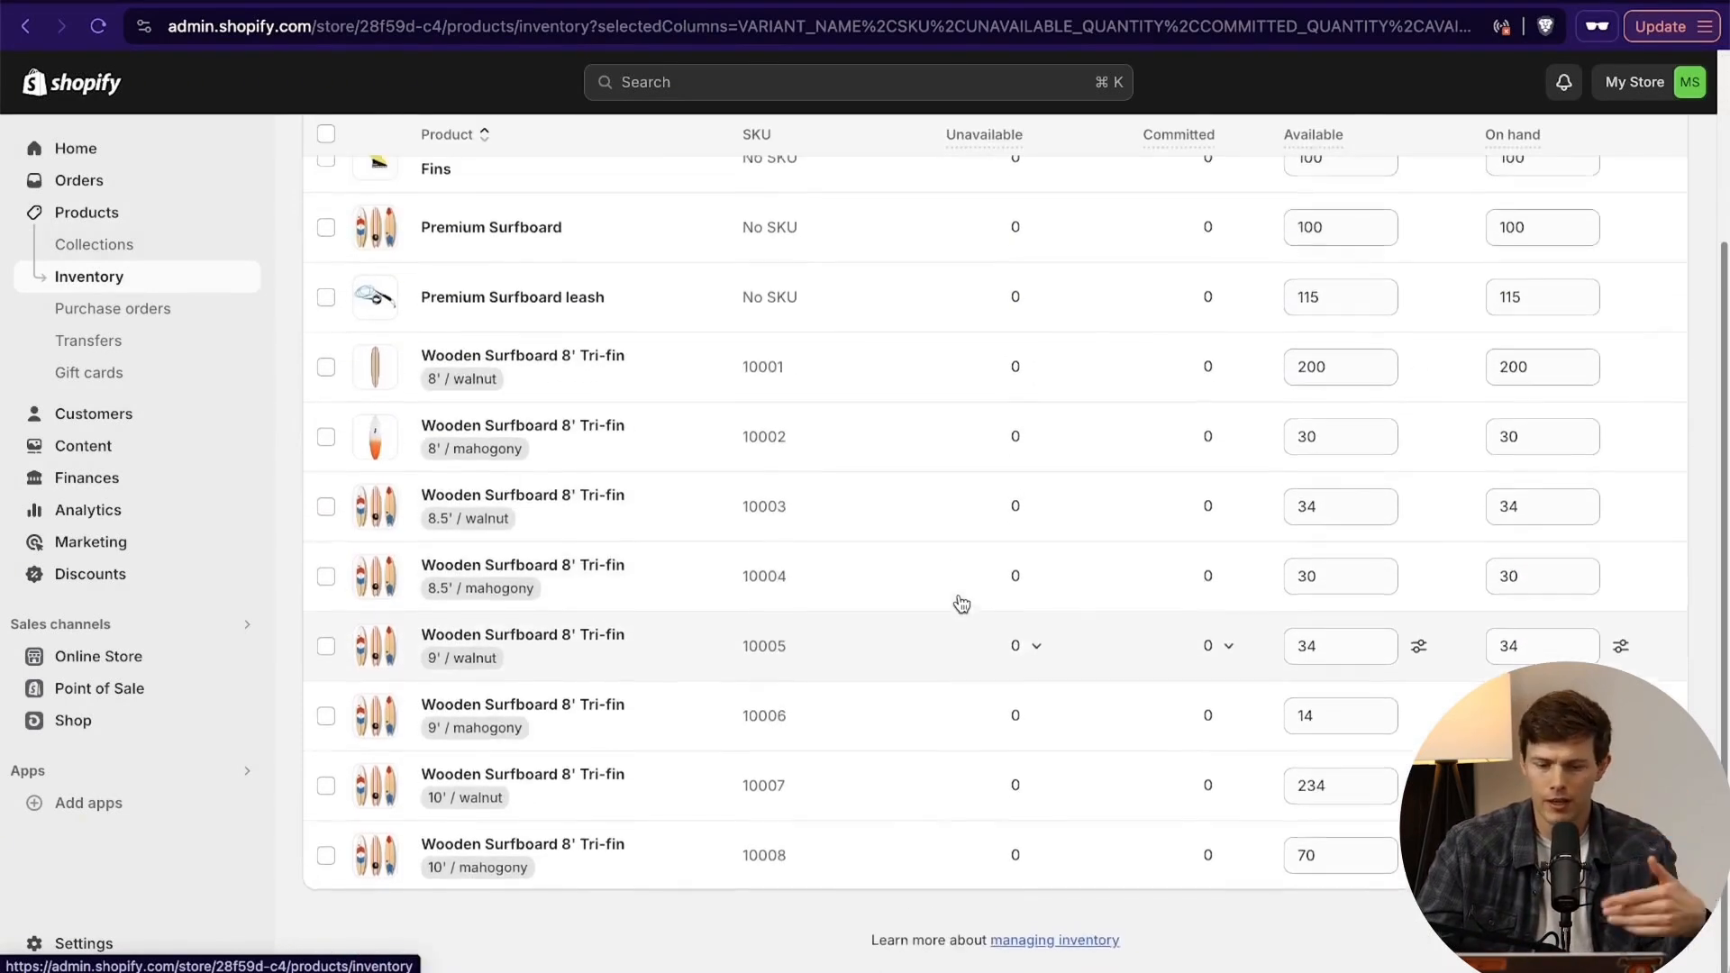
scroll(961, 604, "up", 3)
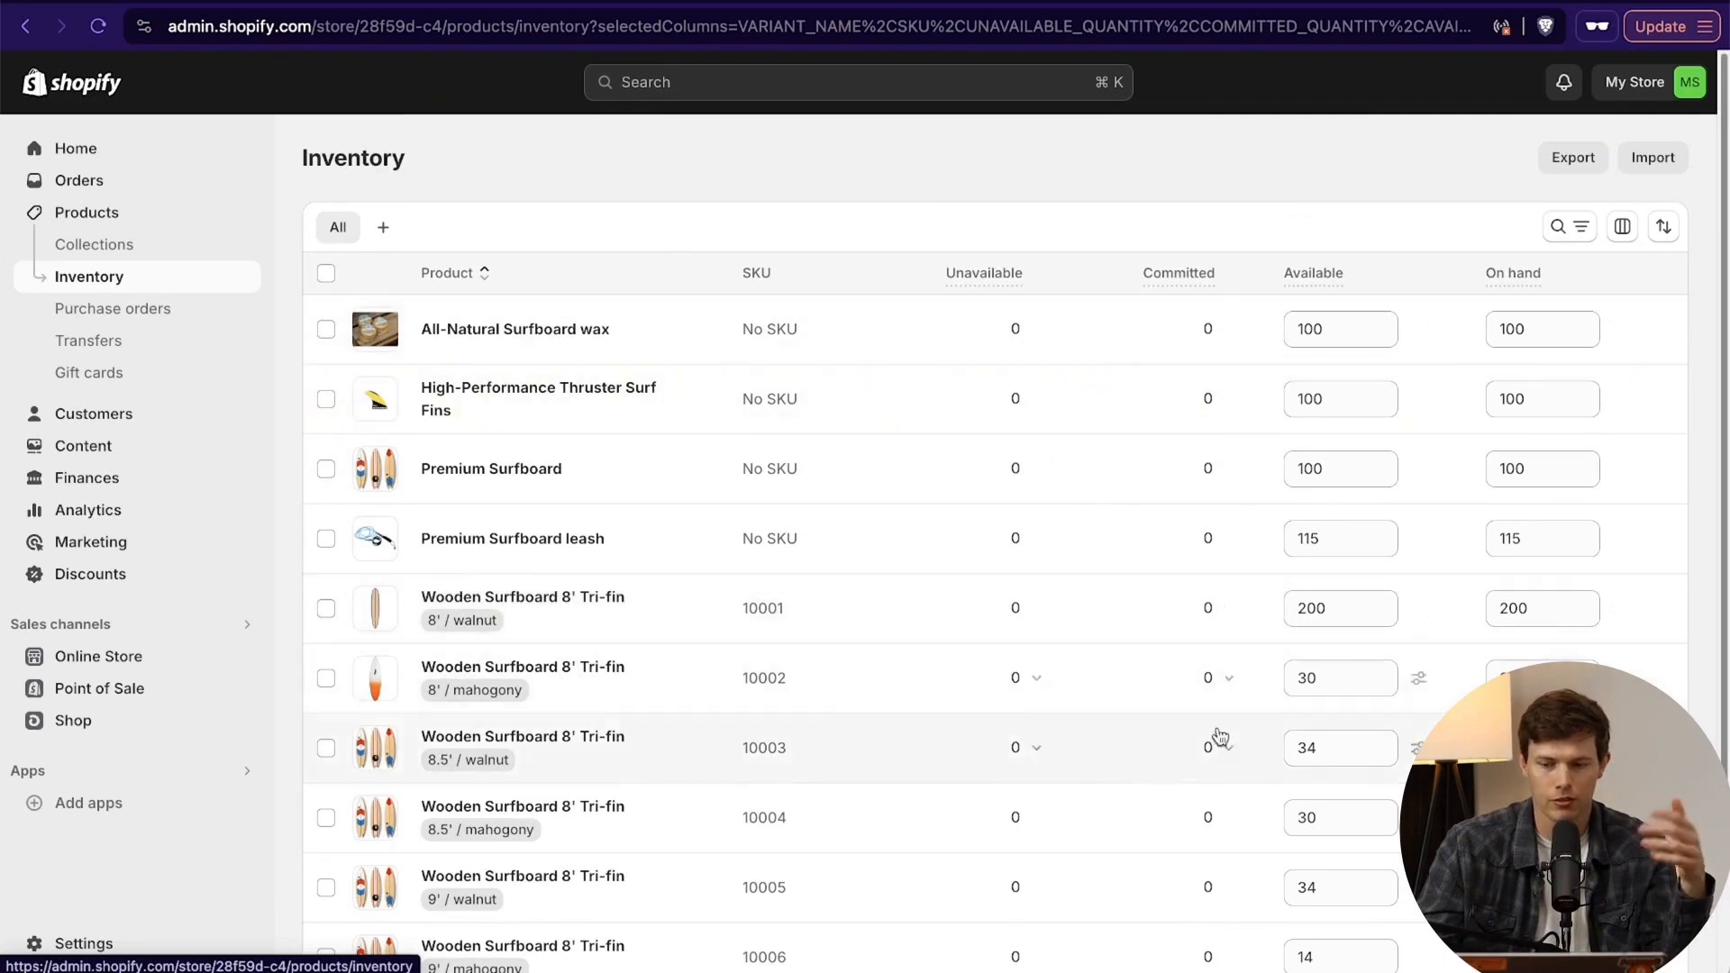
left_click(1333, 610)
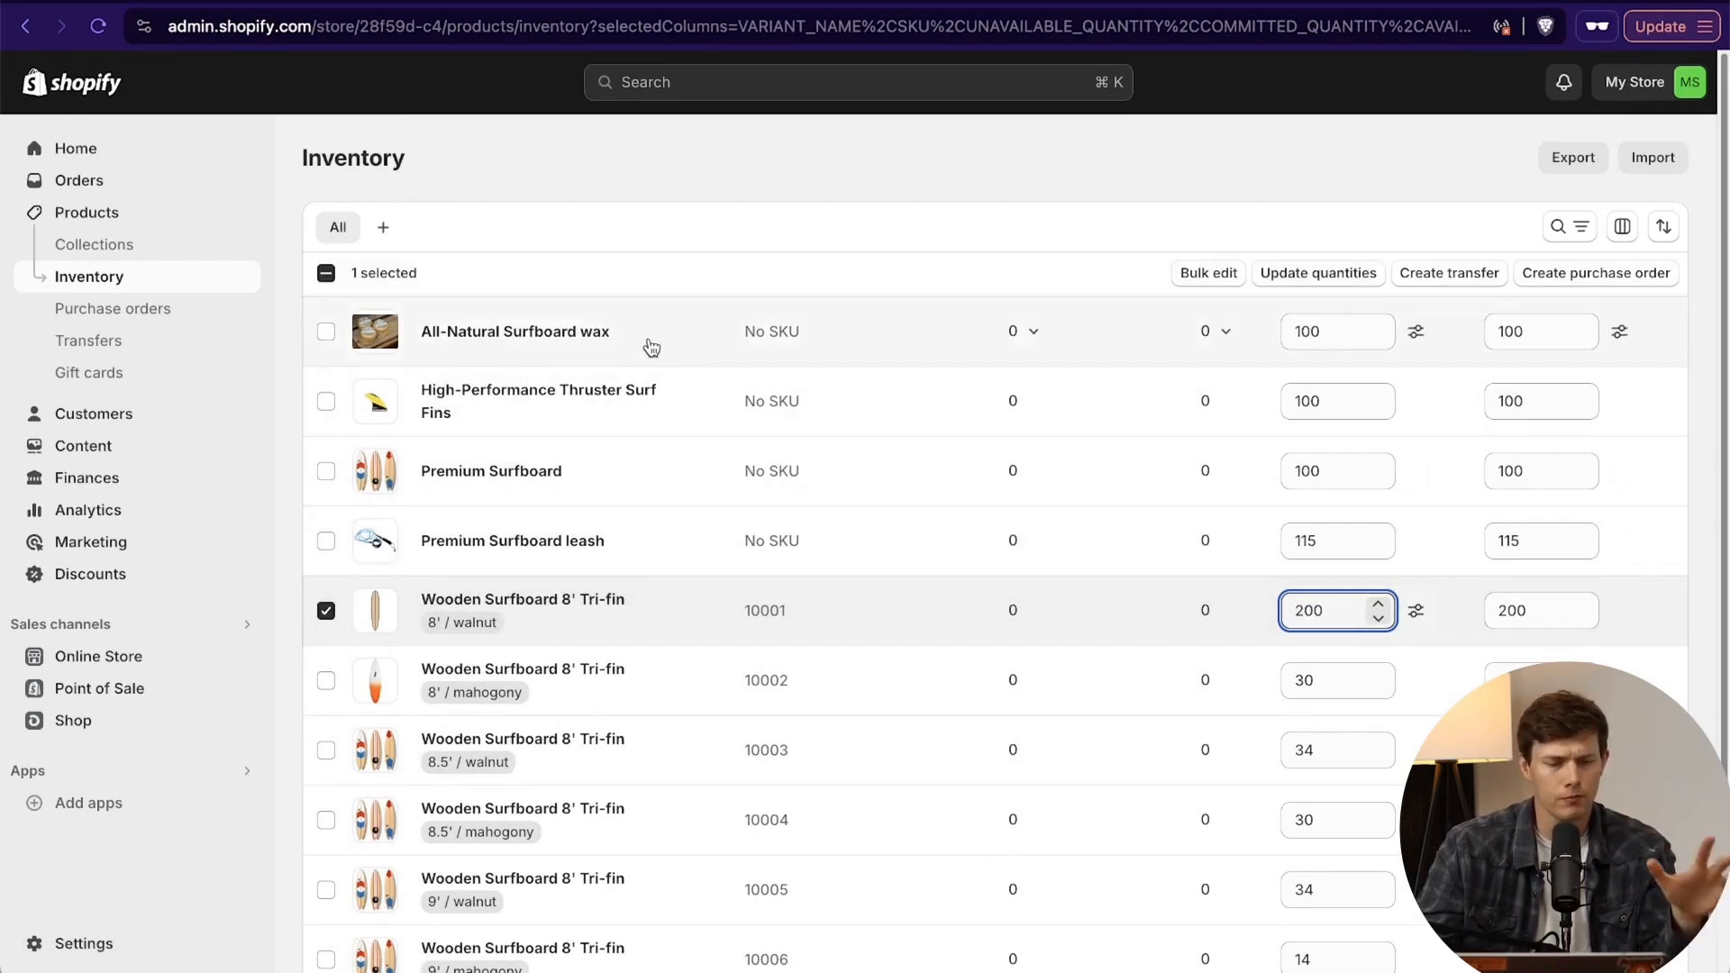
- Look over the inventory transfers page and the fields of a blank purchase order
left_click(115, 346)
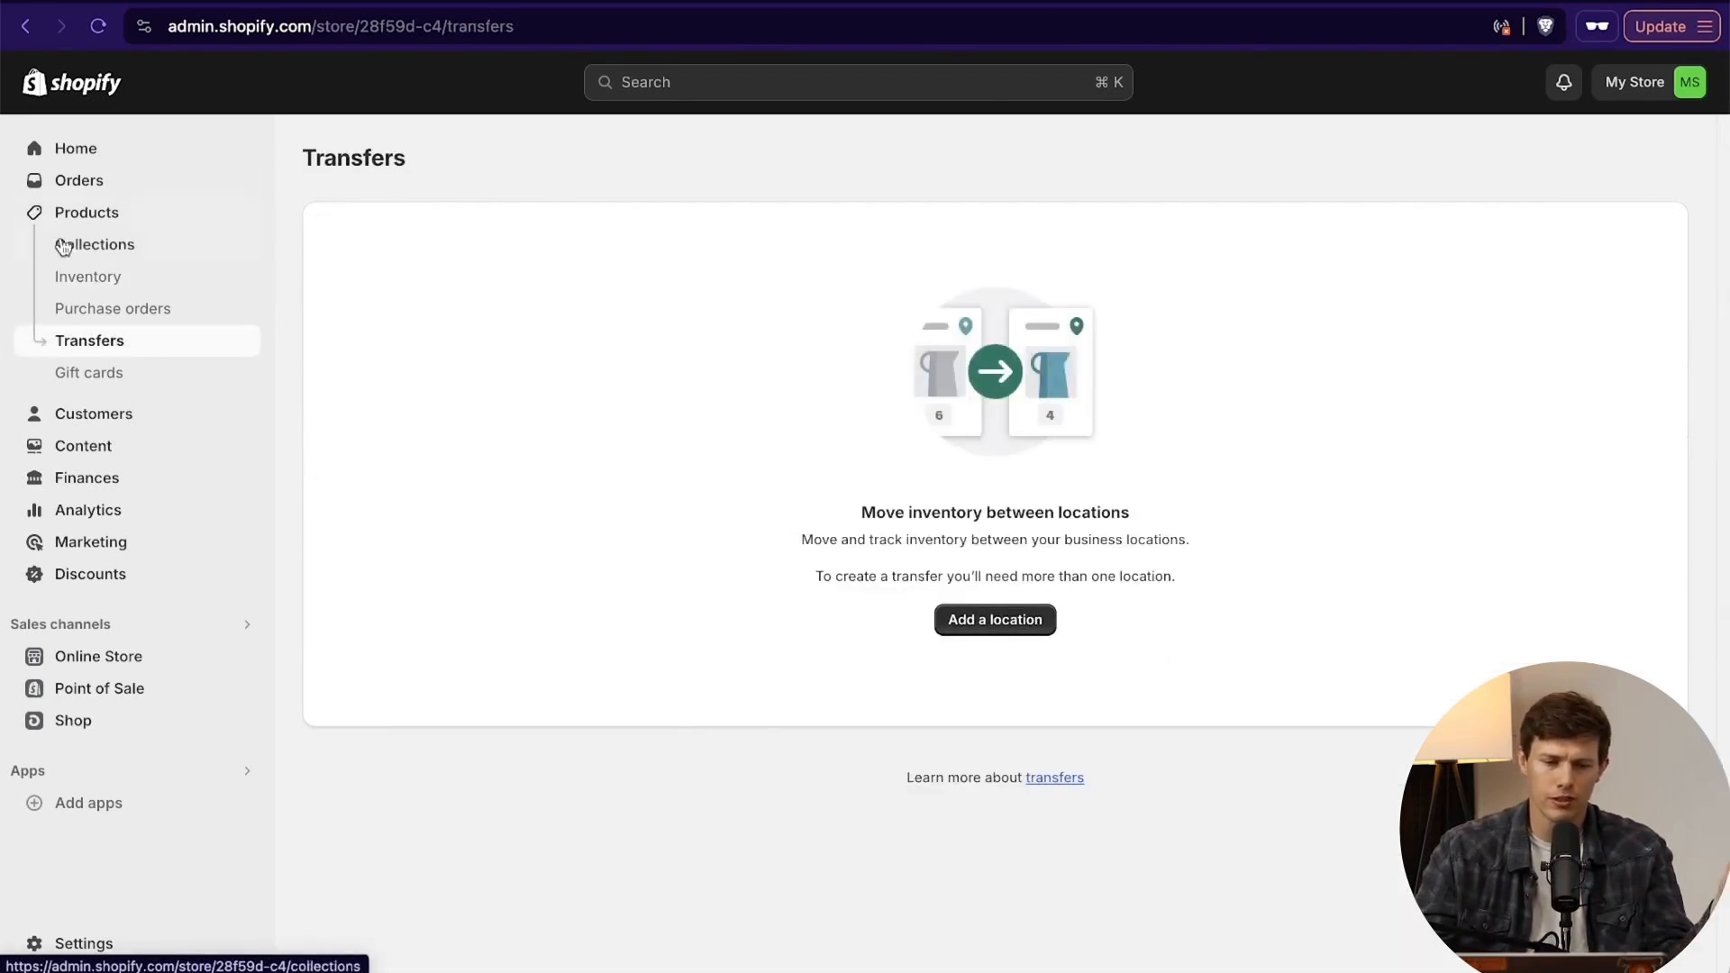
left_click(125, 310)
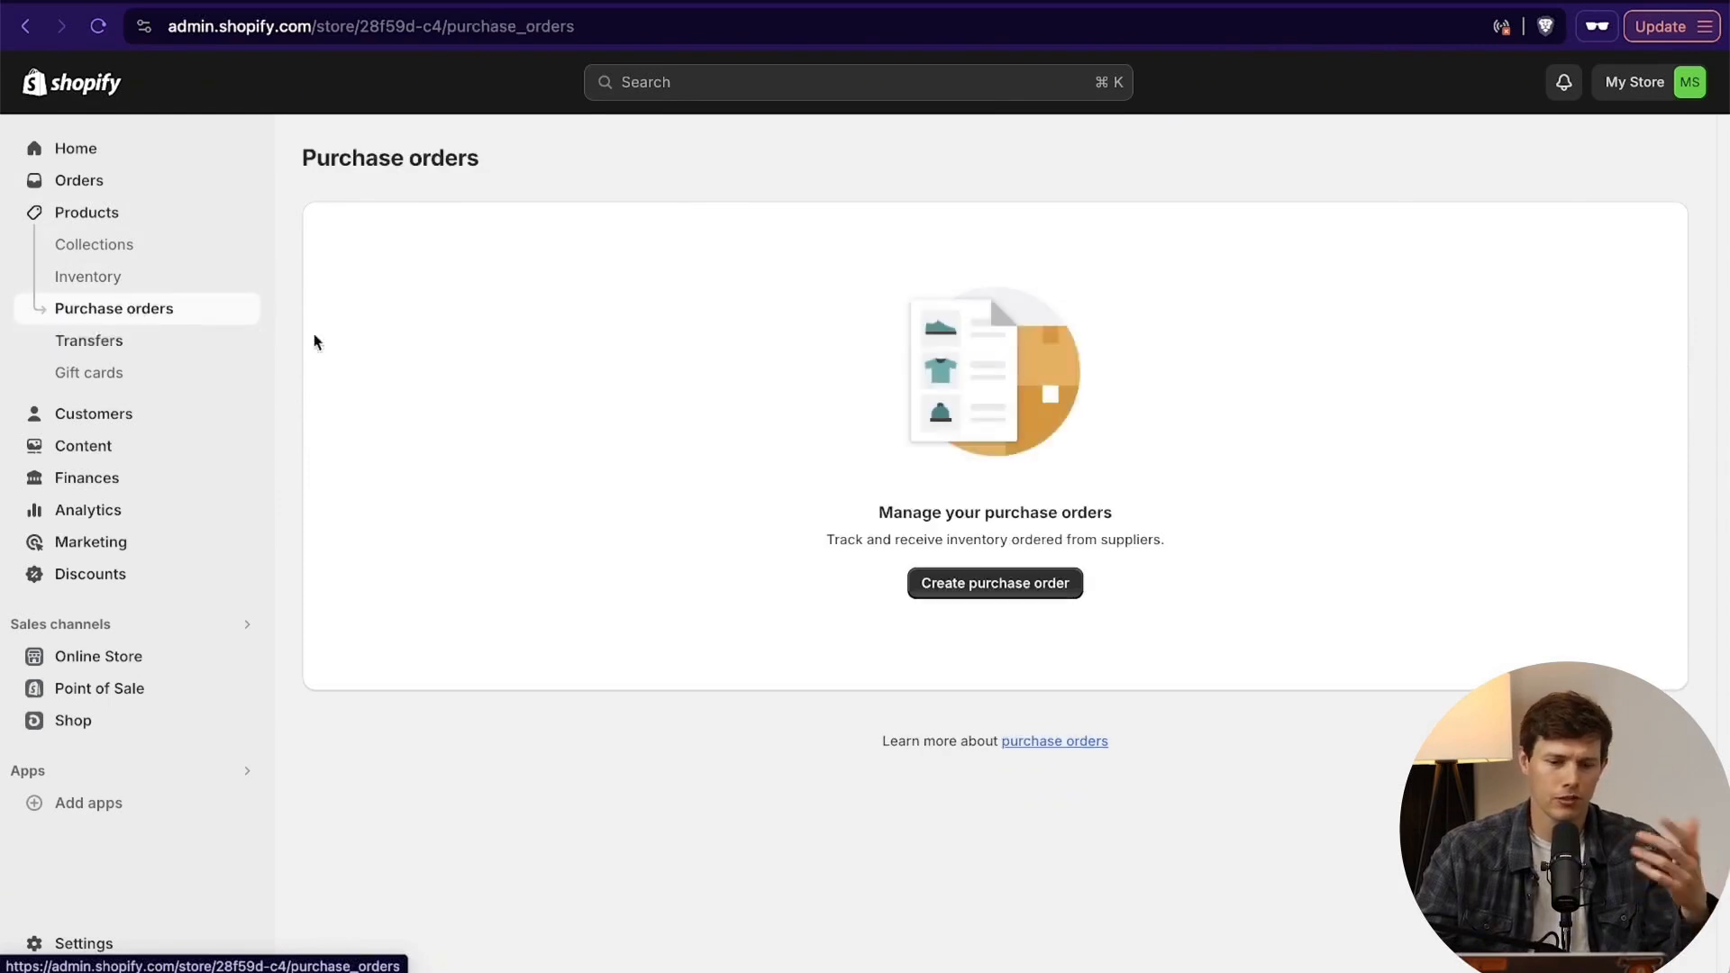
left_click(986, 587)
scroll(1248, 615, "down", 1)
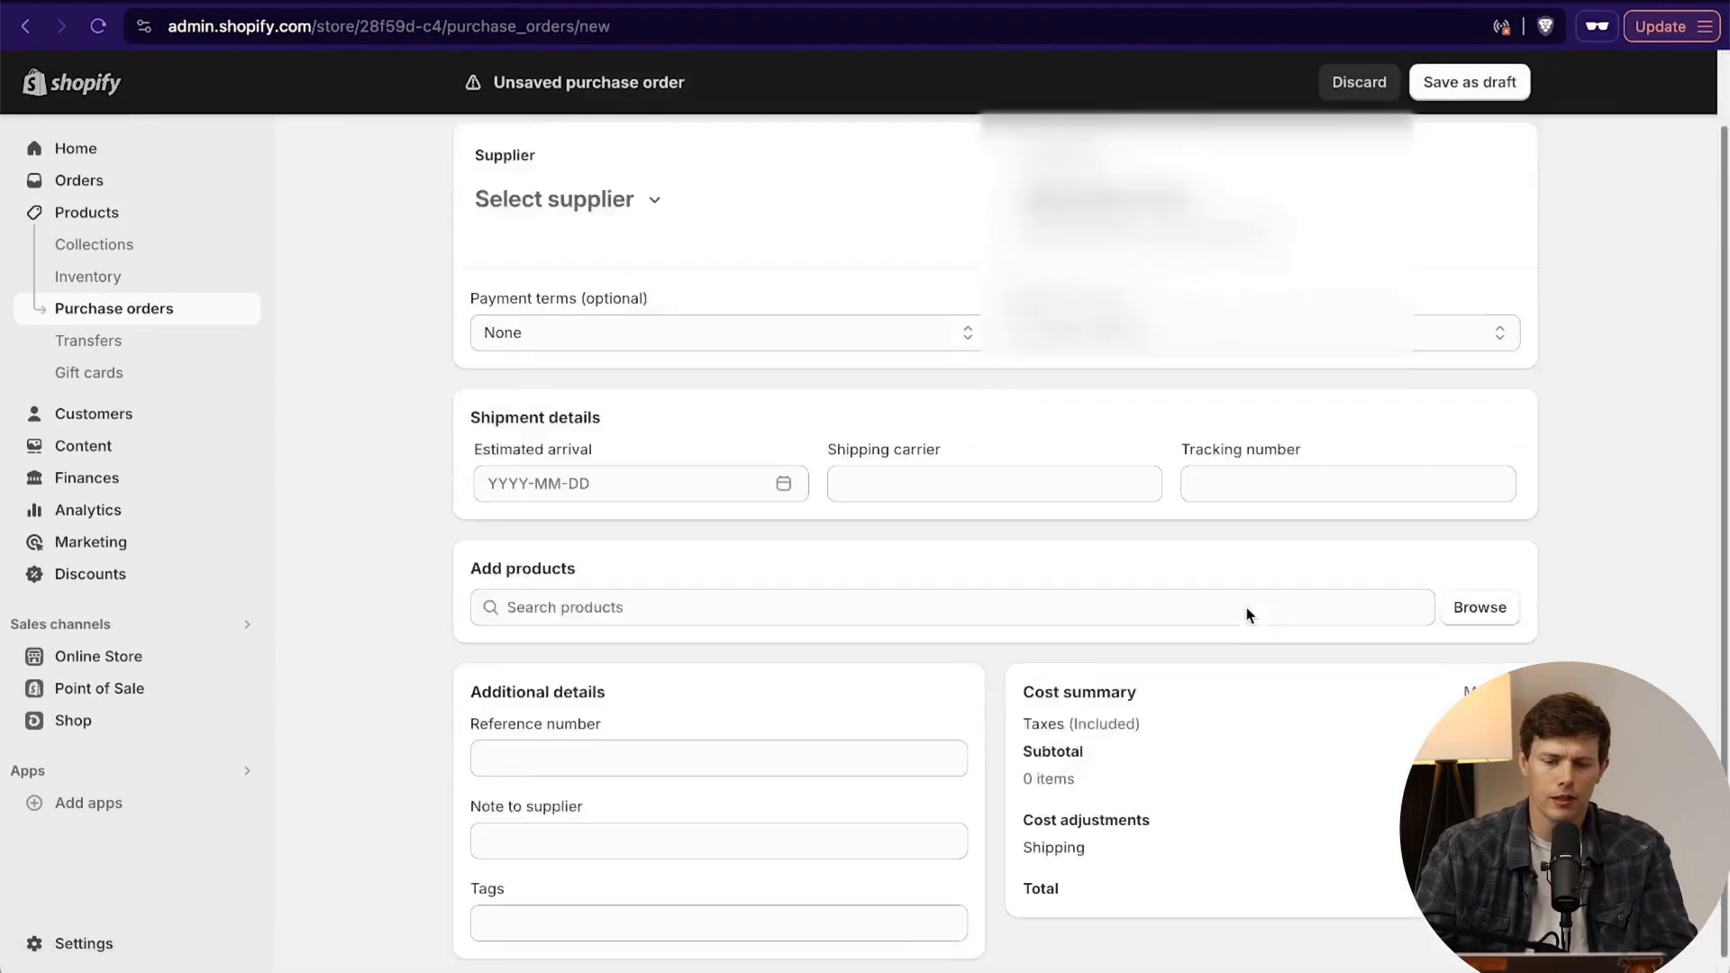
scroll(1248, 615, "up", 1)
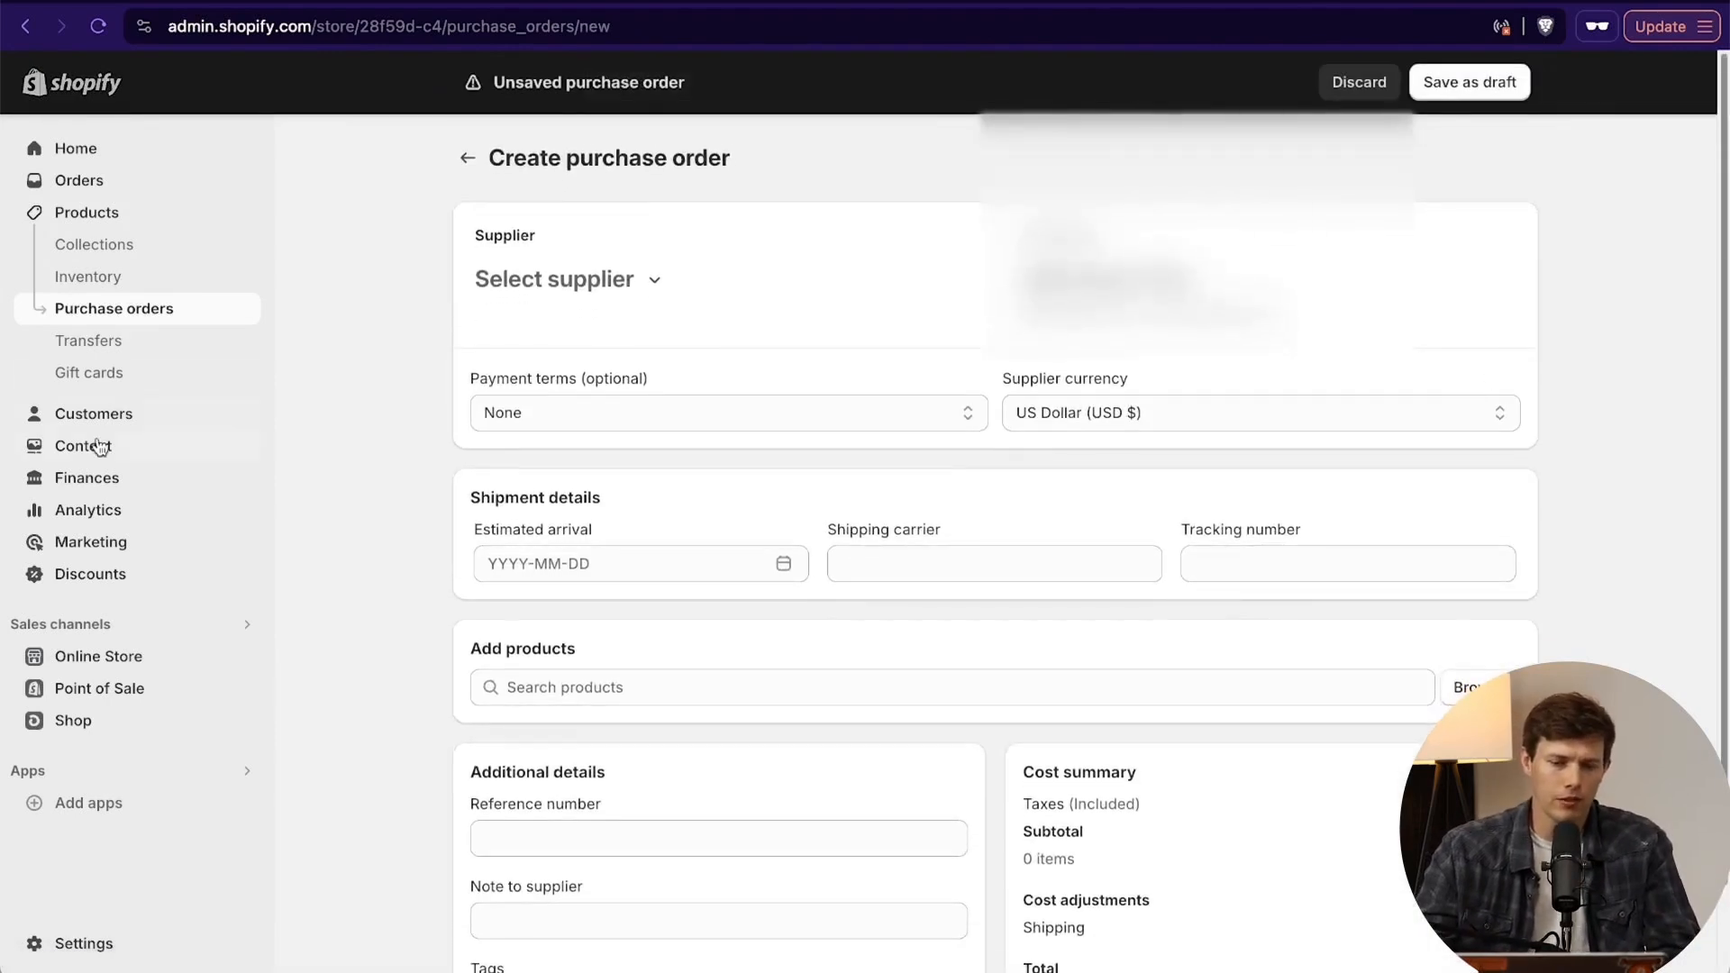
- Discard the blank purchase order and start a gift card product titled "Santrel Surf Shop Gift Card" with a description beginning "Give the gift of endless waves"
left_click(120, 372)
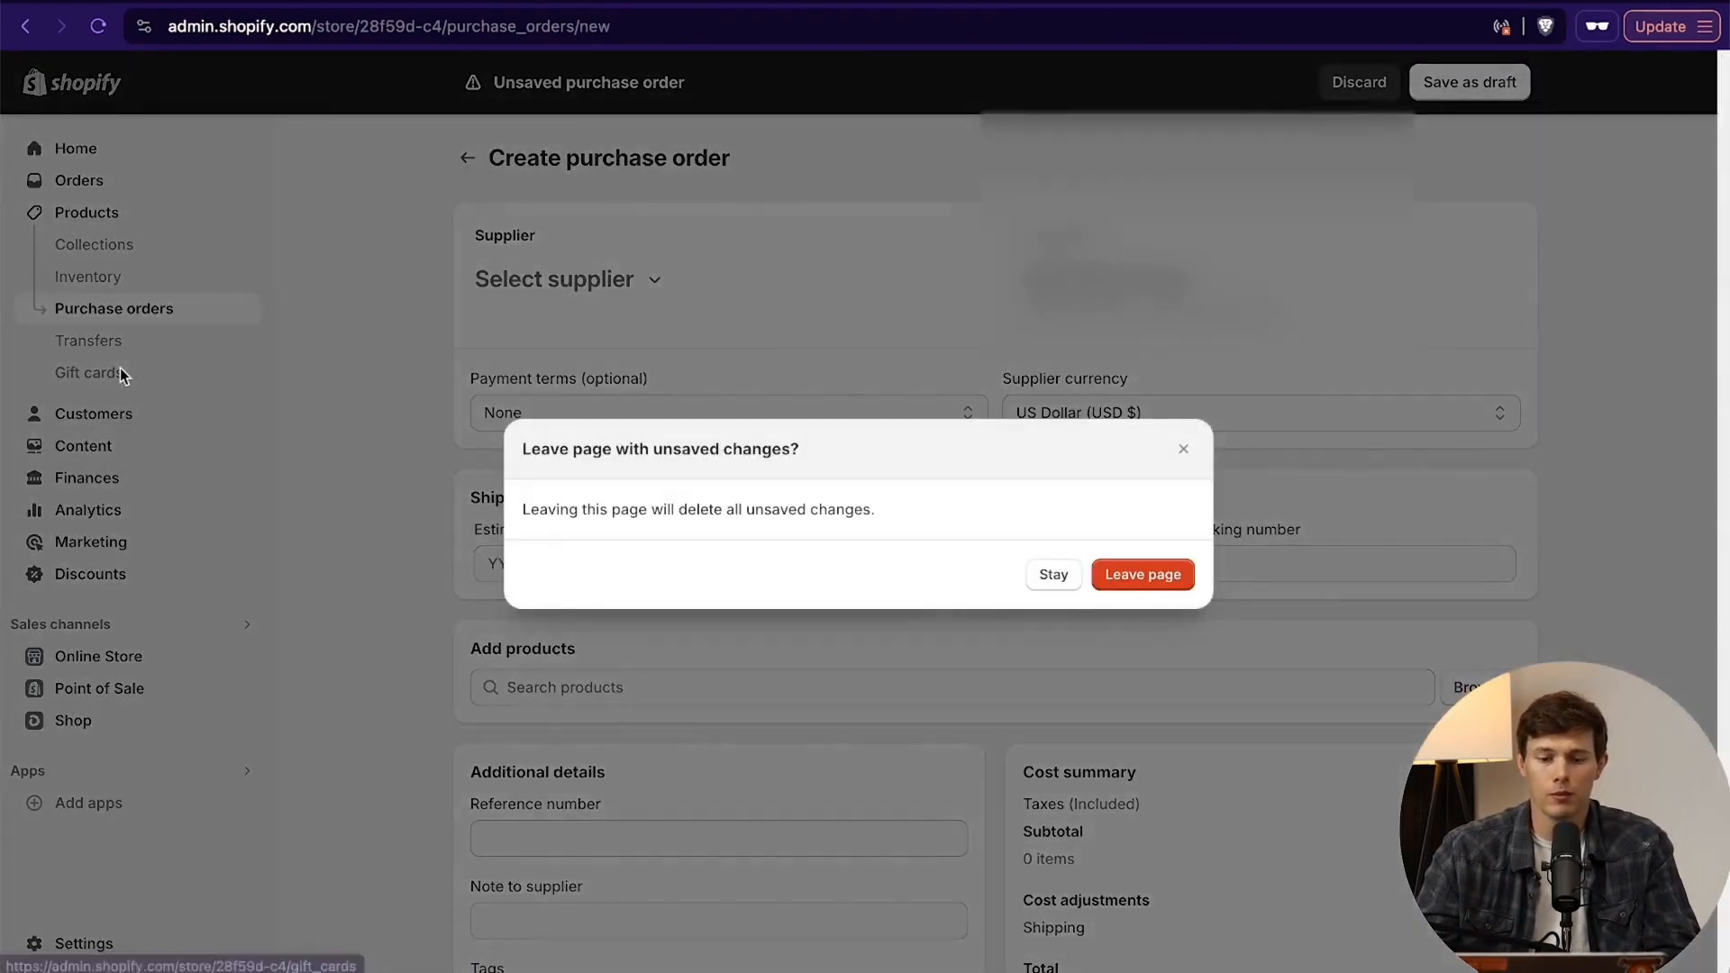
left_click(1170, 582)
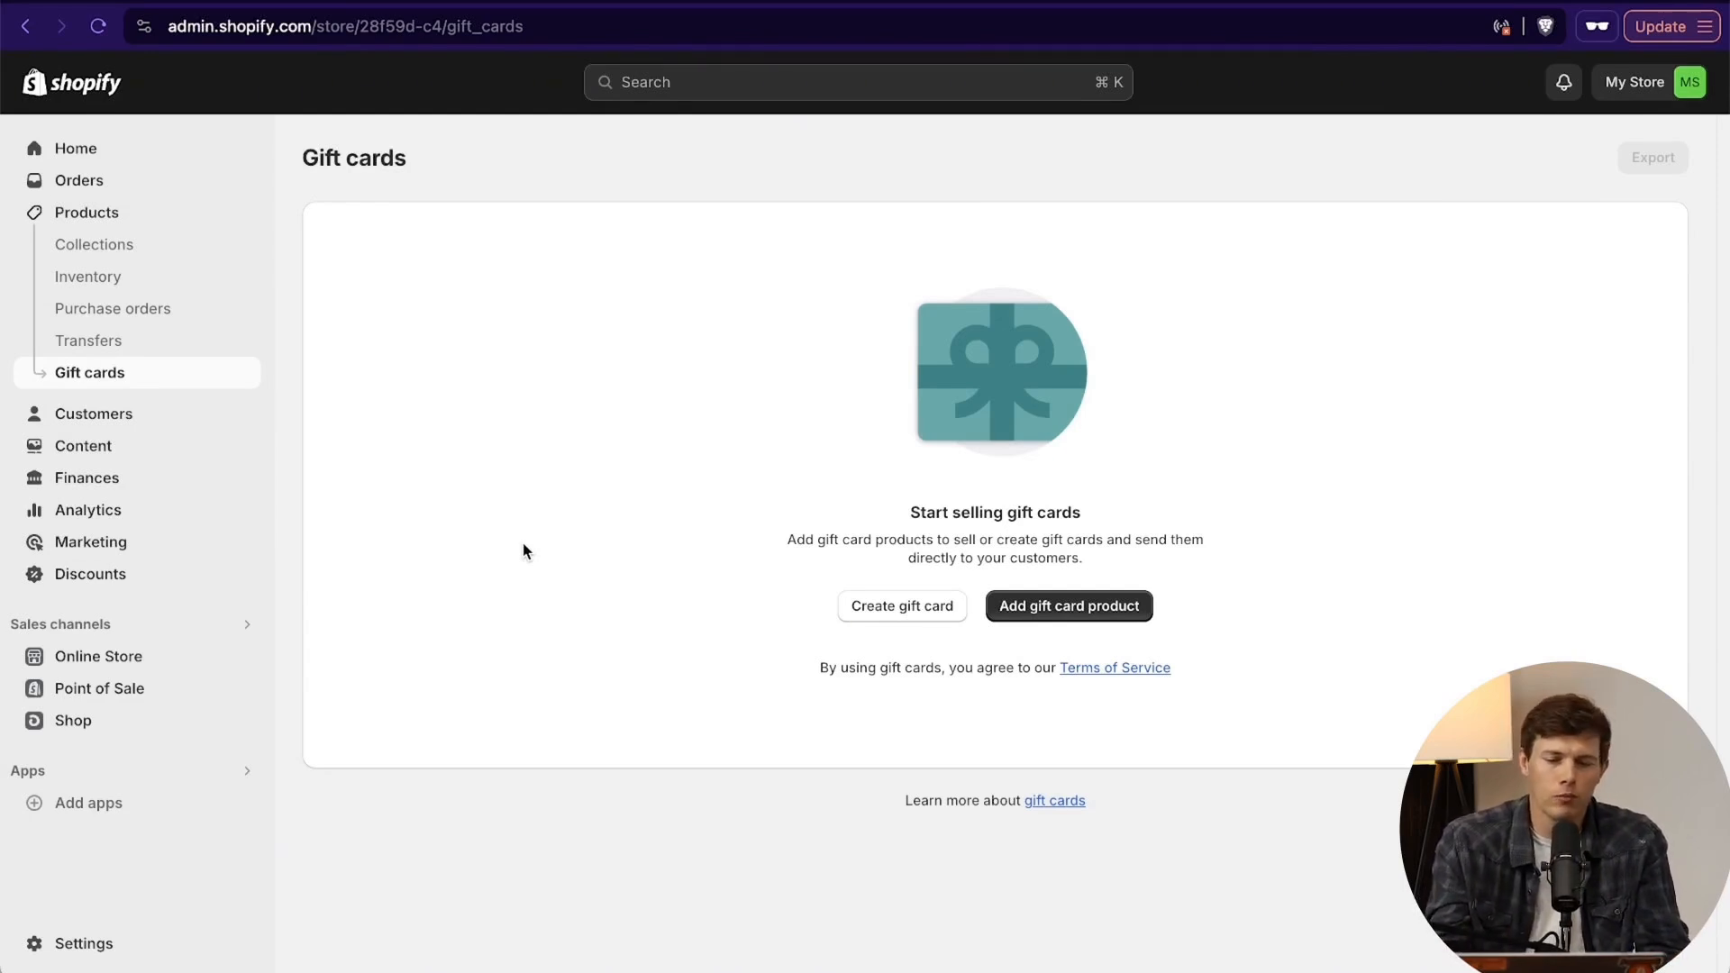
left_click(1066, 616)
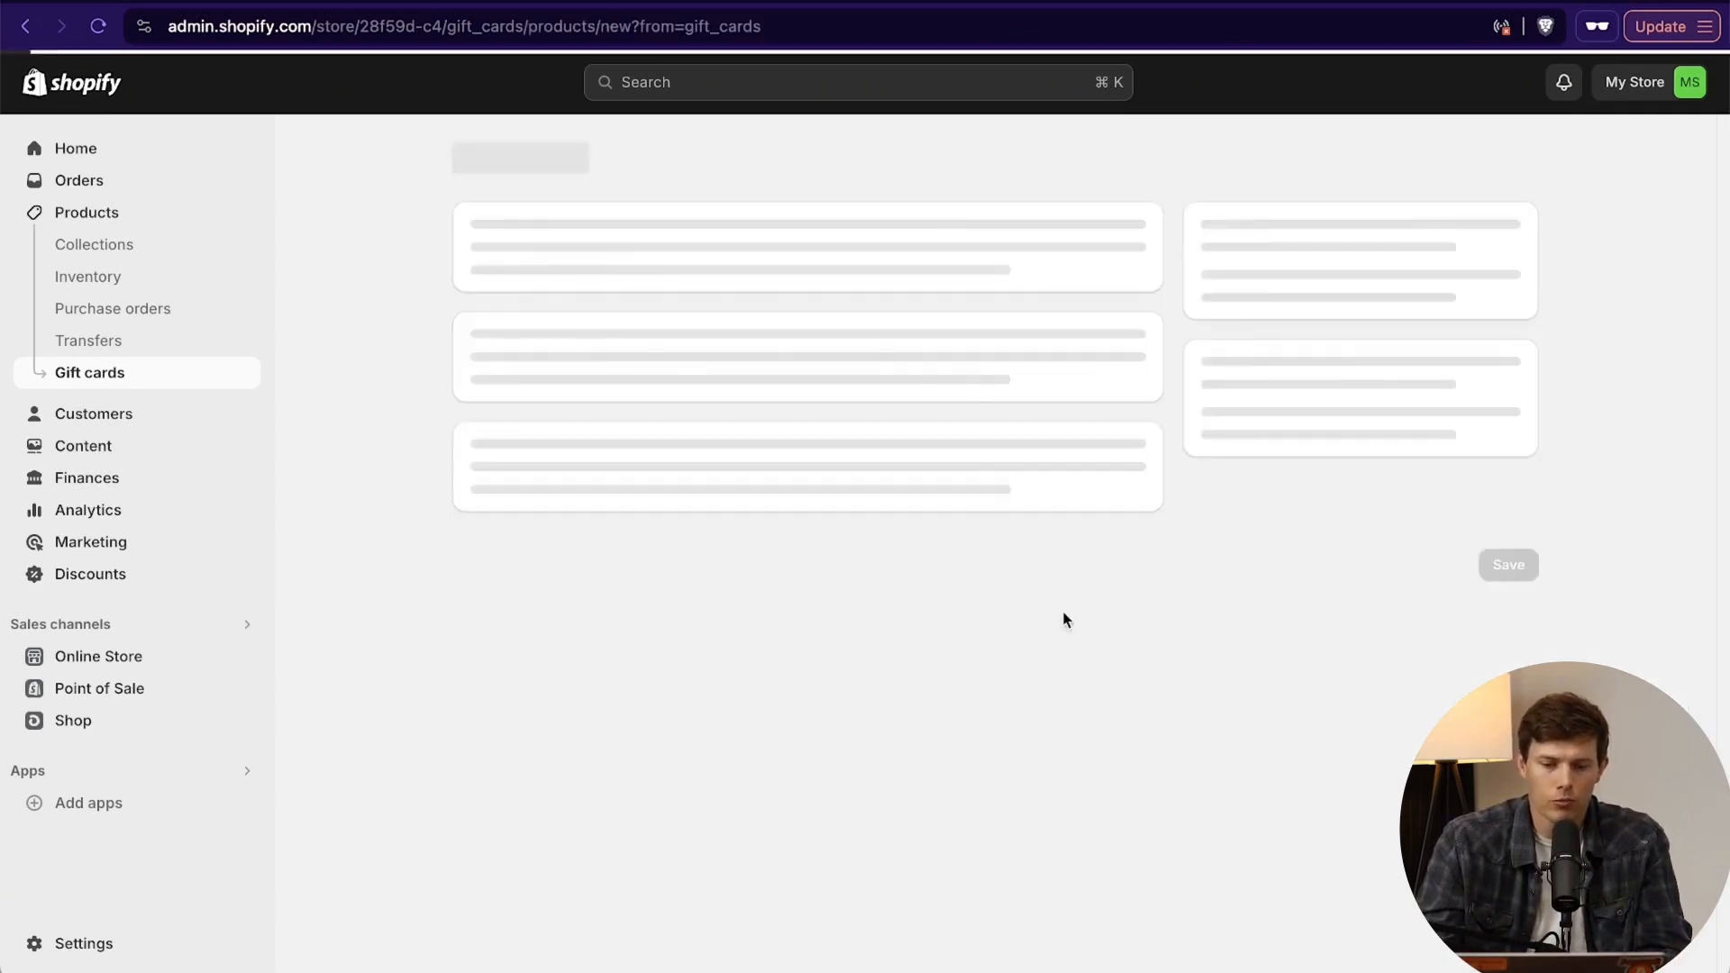
left_click(683, 271)
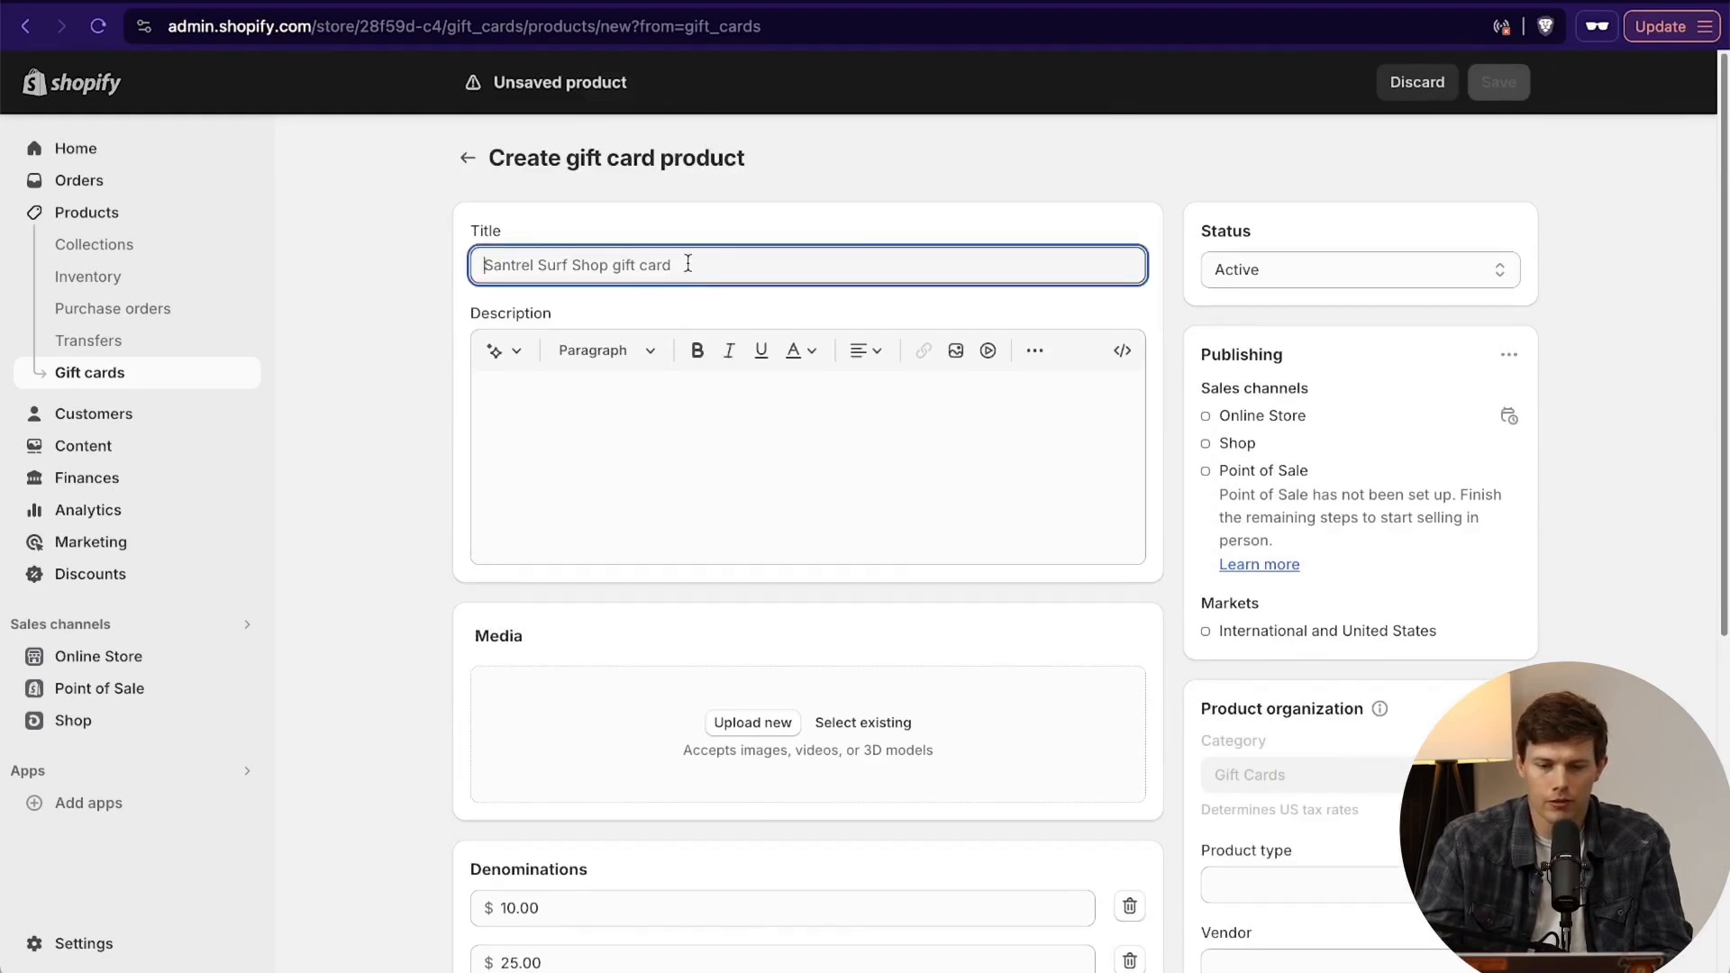
type("Santrel Surf Shop Gift Card")
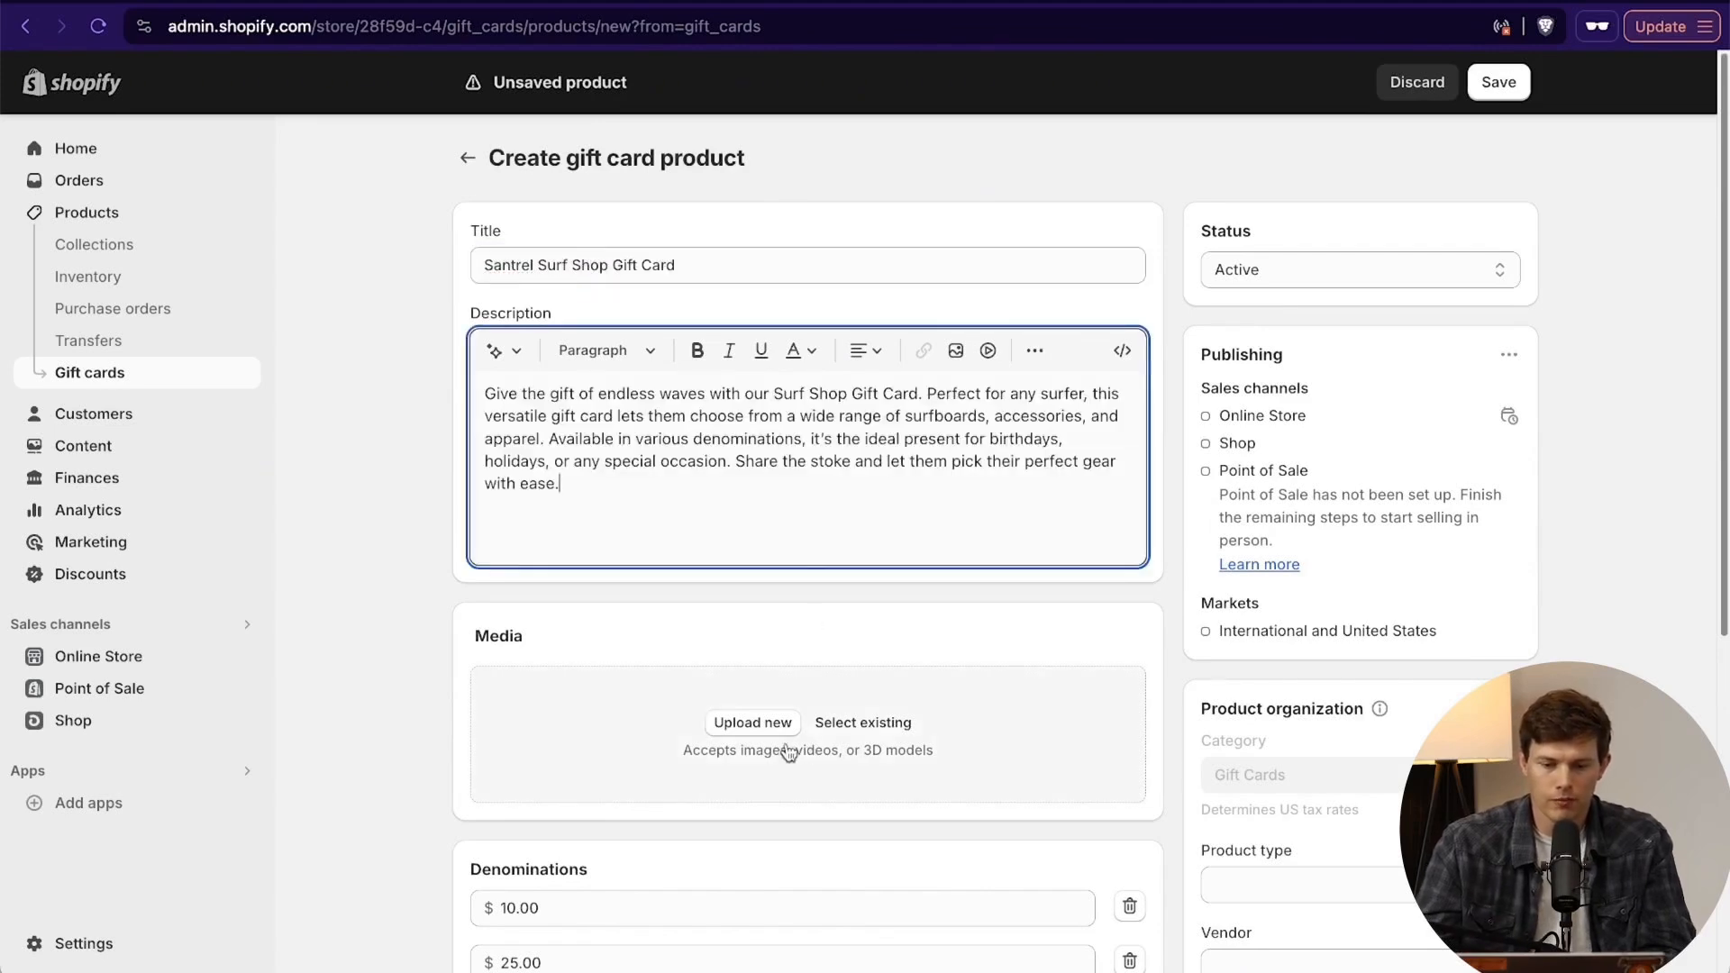
- Upload Gift_Card_Image_580x.webp from the Santrel Surf Shop folder as the gift card product's media
left_click(766, 722)
left_click(1225, 493)
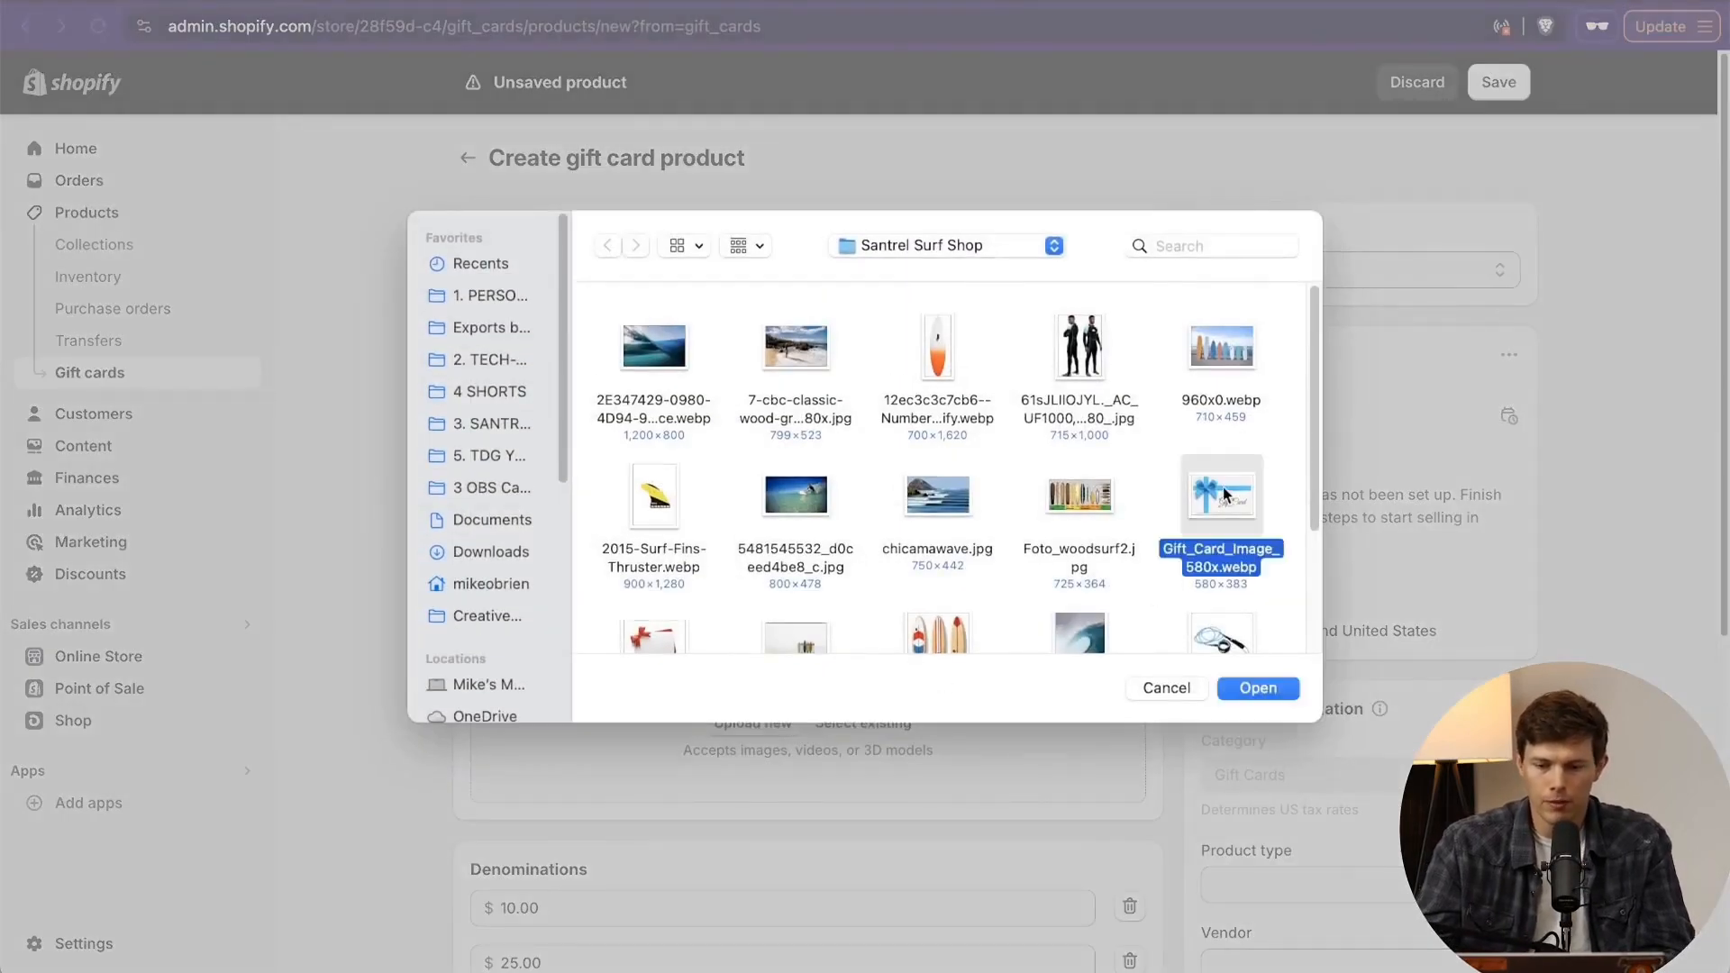
double_click(1223, 494)
- Remove the $10 and $25 denominations from the gift card product
scroll(870, 820, "down", 6)
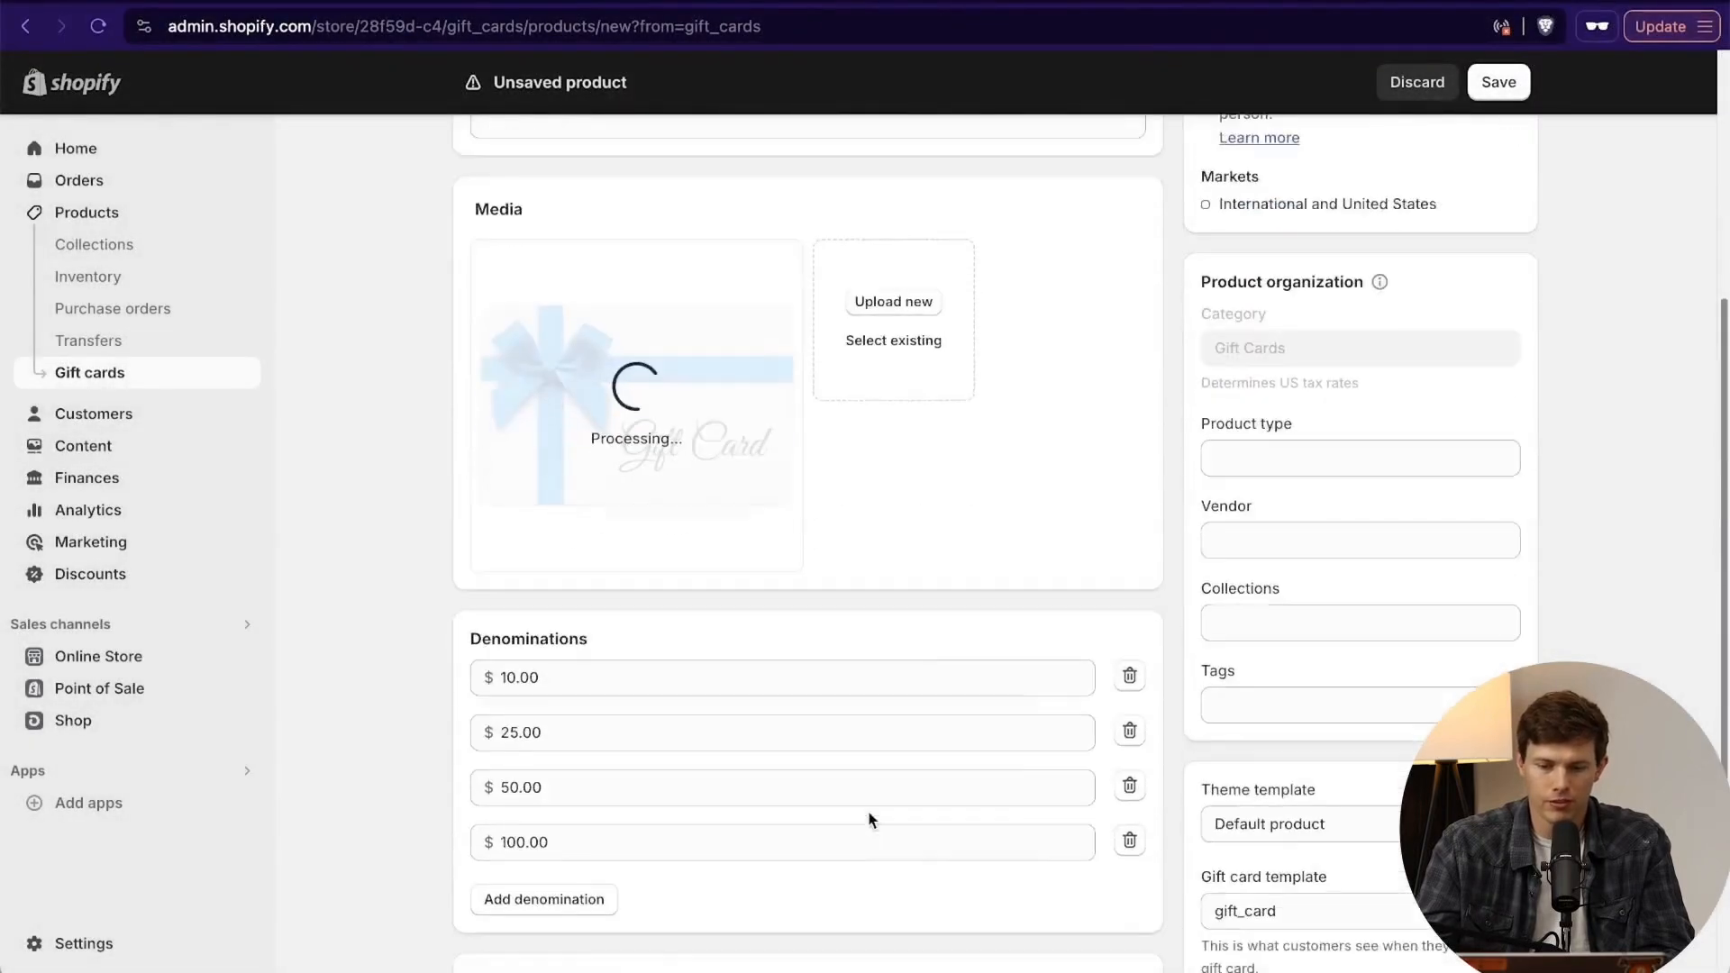
scroll(870, 819, "down", 2)
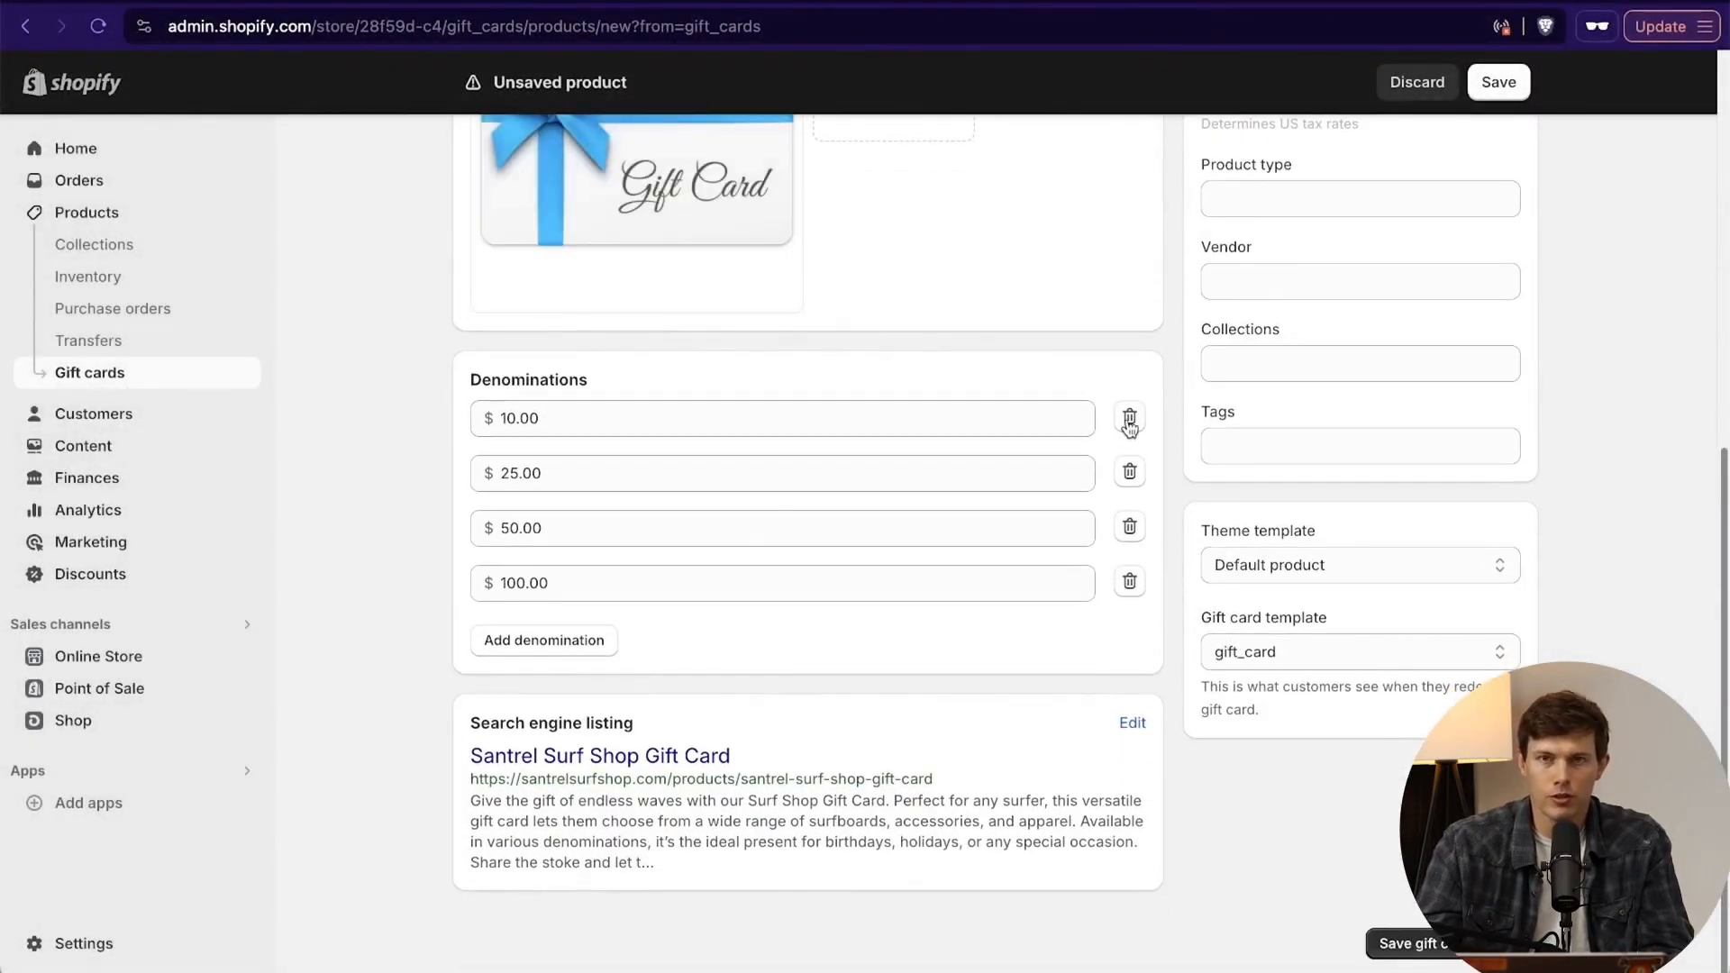
left_click(1130, 420)
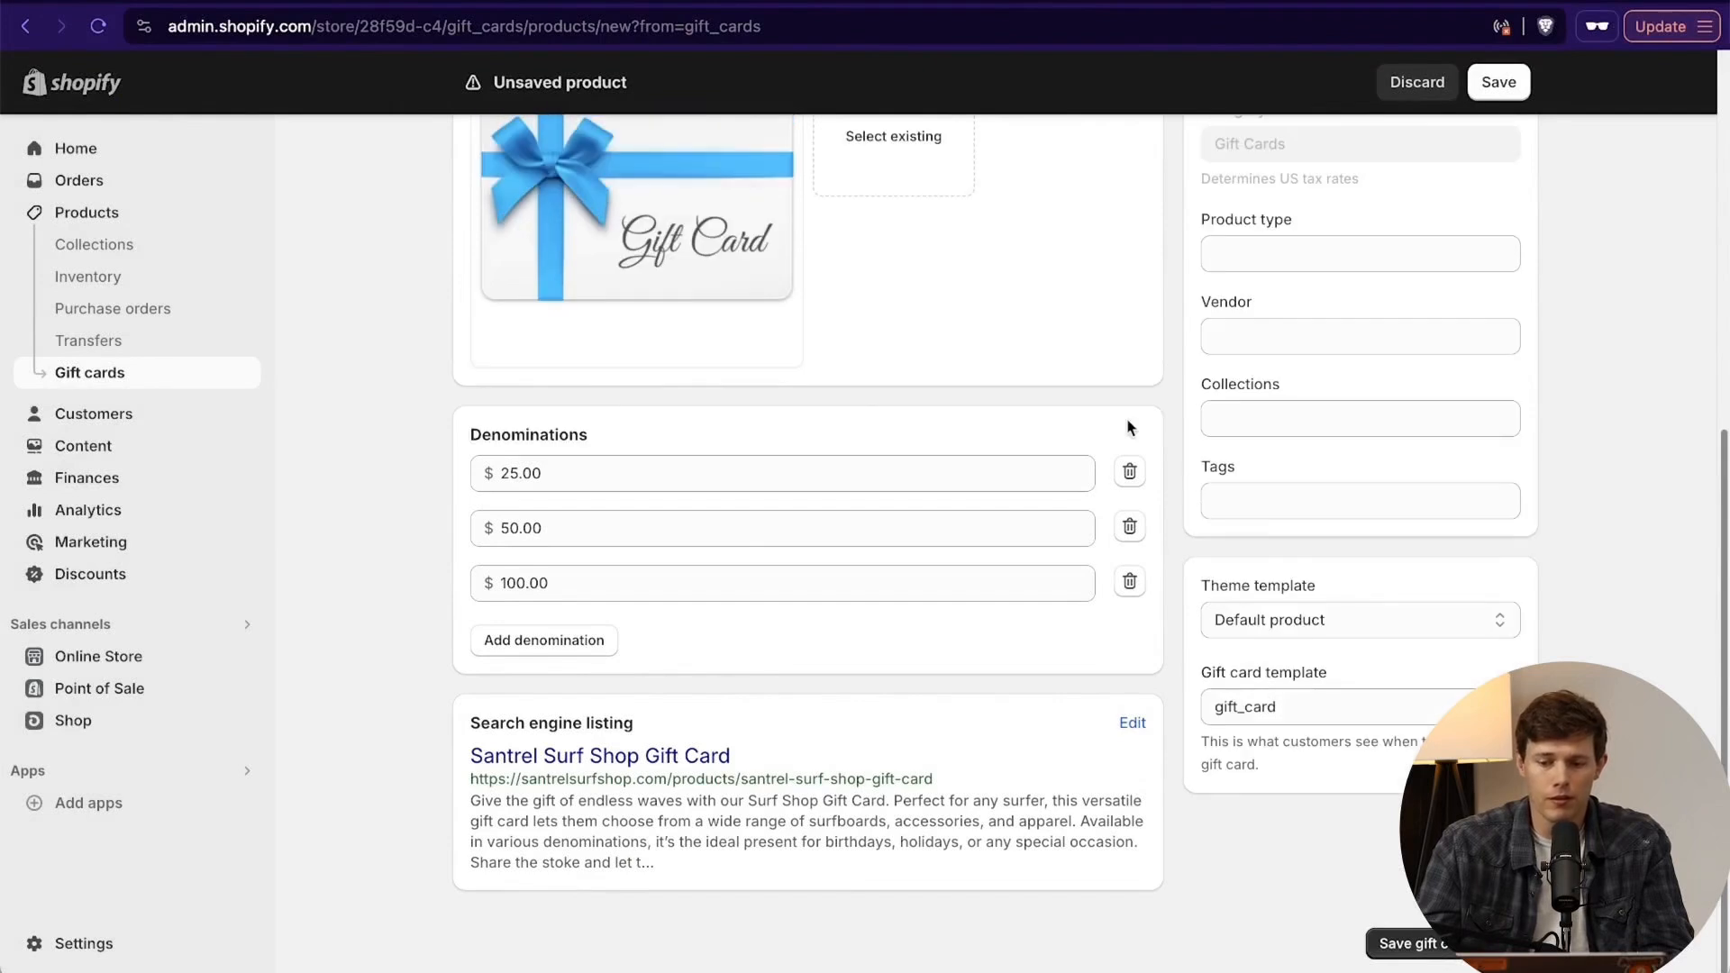
left_click(1130, 472)
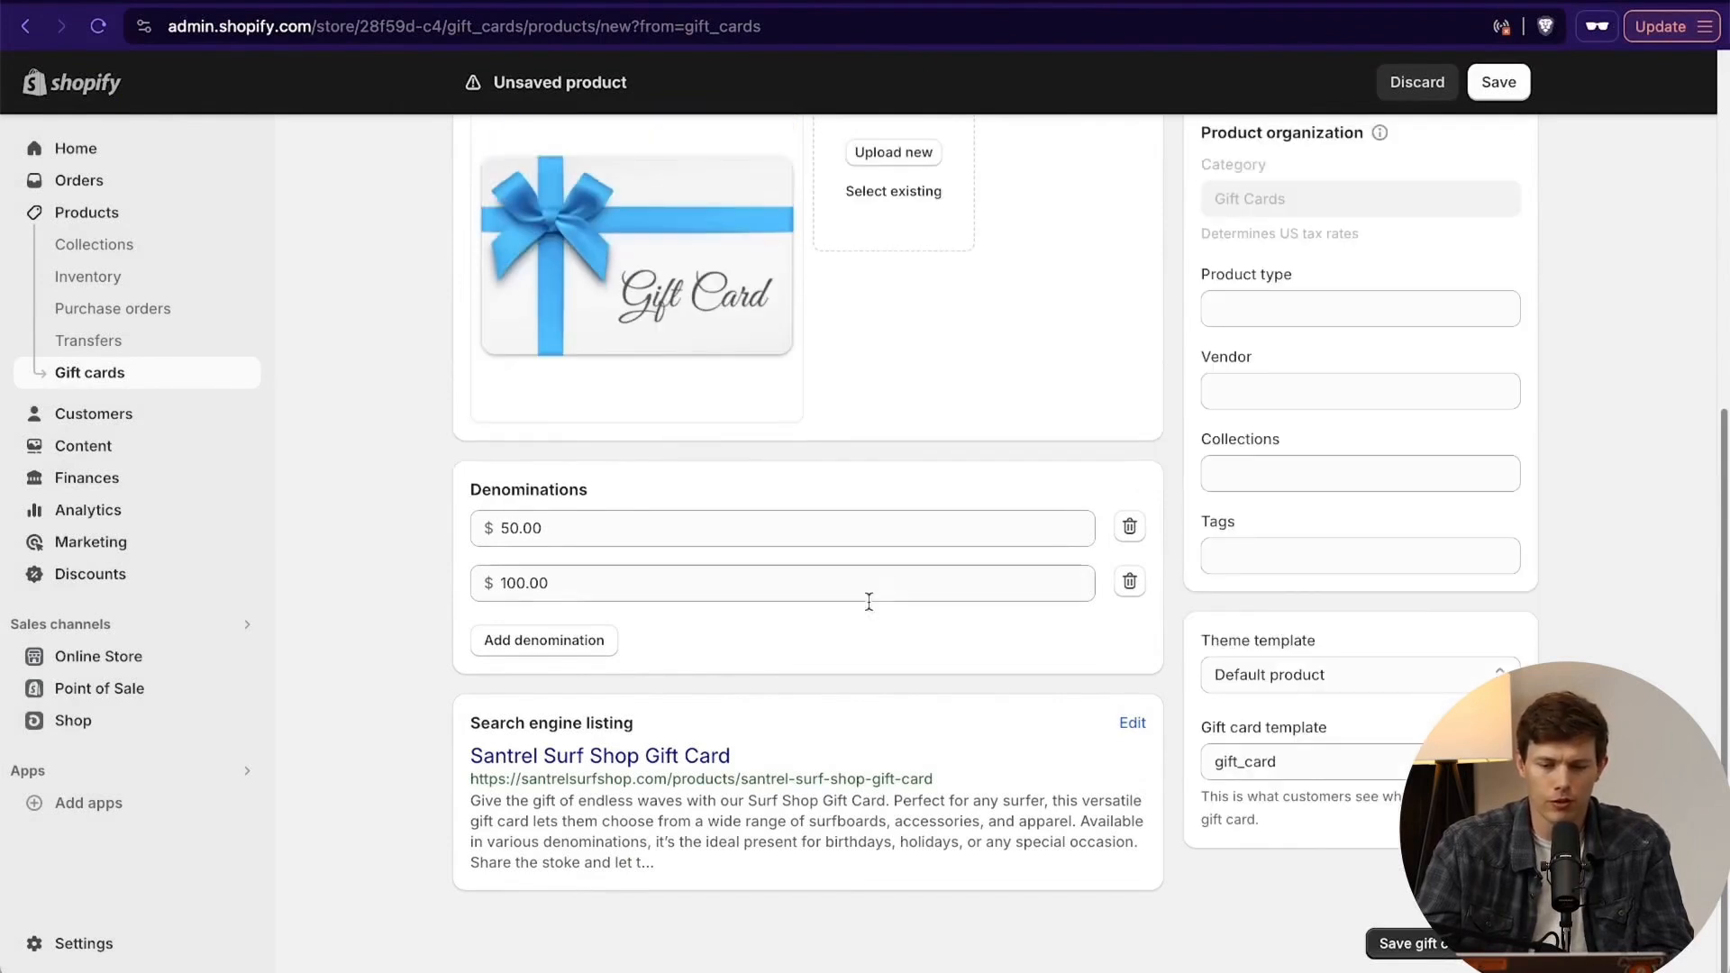
- Add gift card denominations of $75, $500 and $1,000 and save the gift card product
left_click(558, 638)
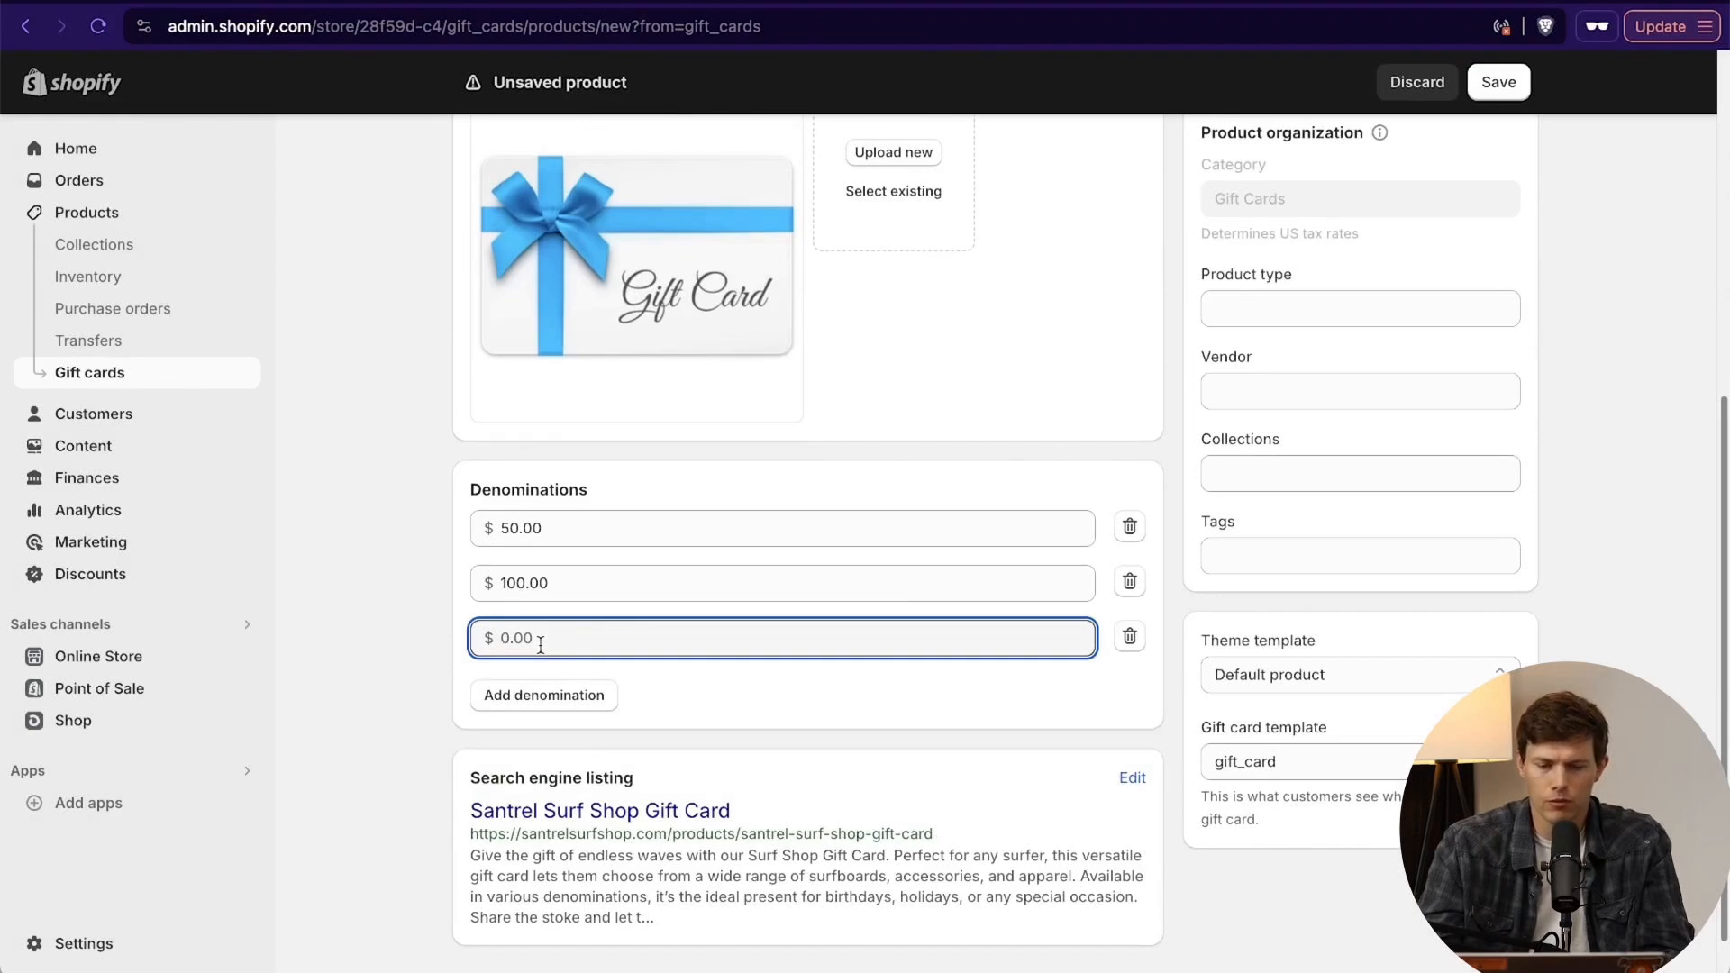
type("75")
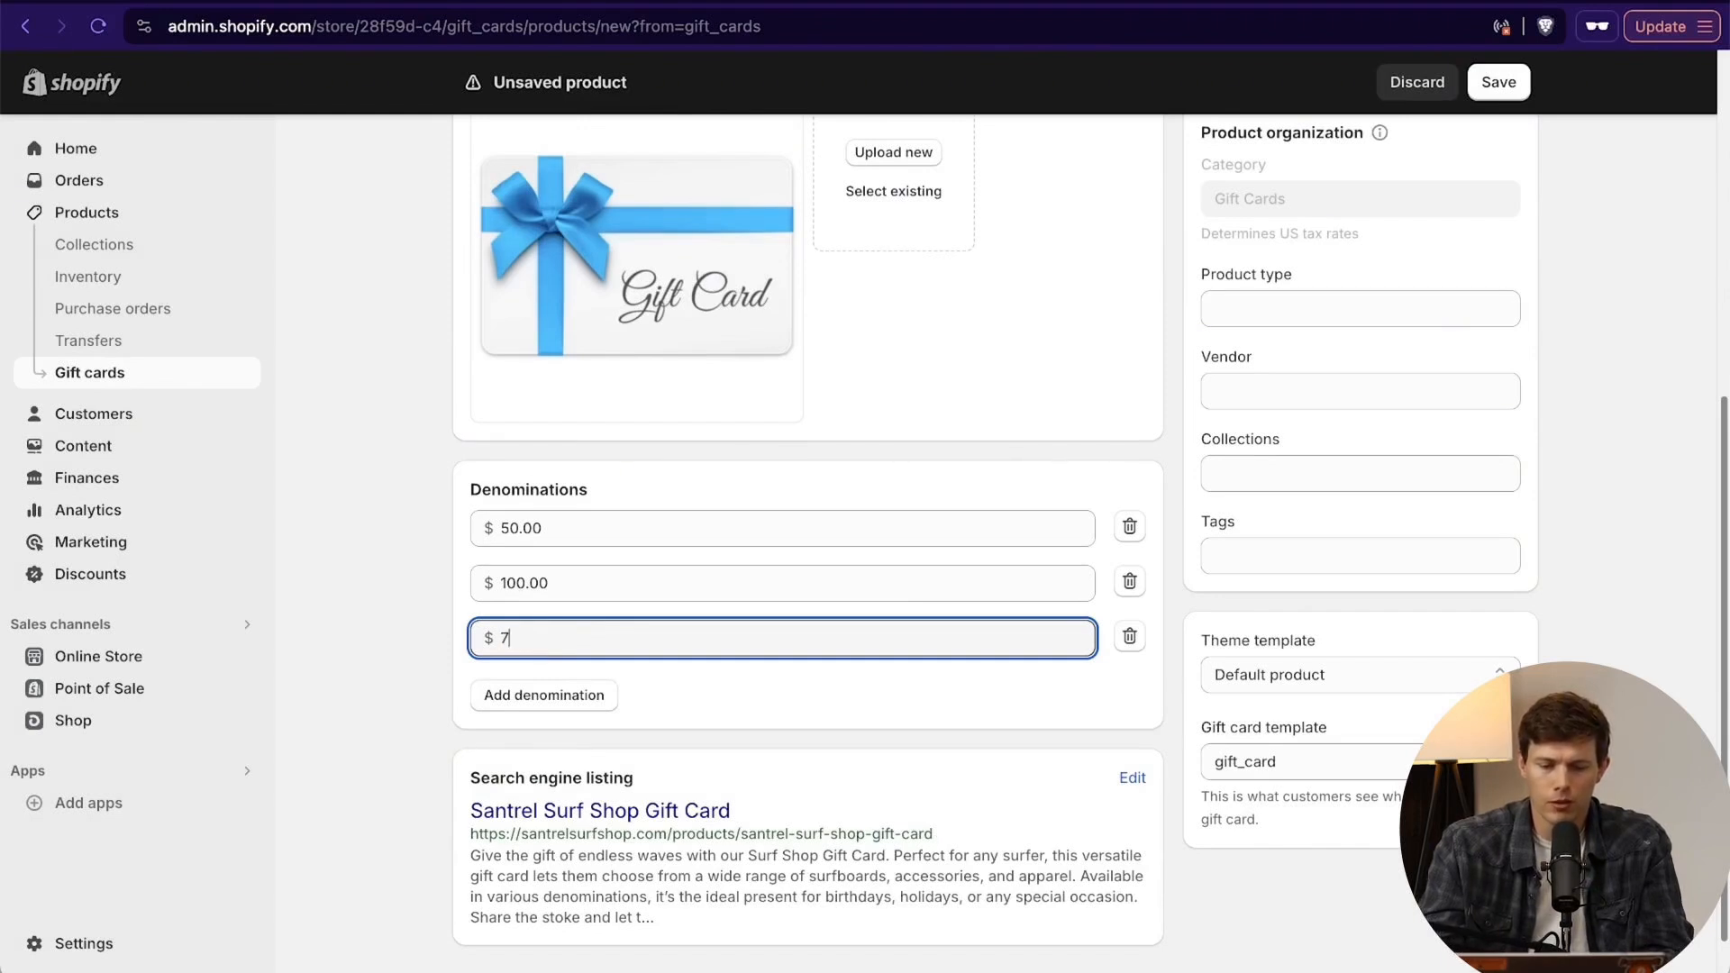
left_click(509, 703)
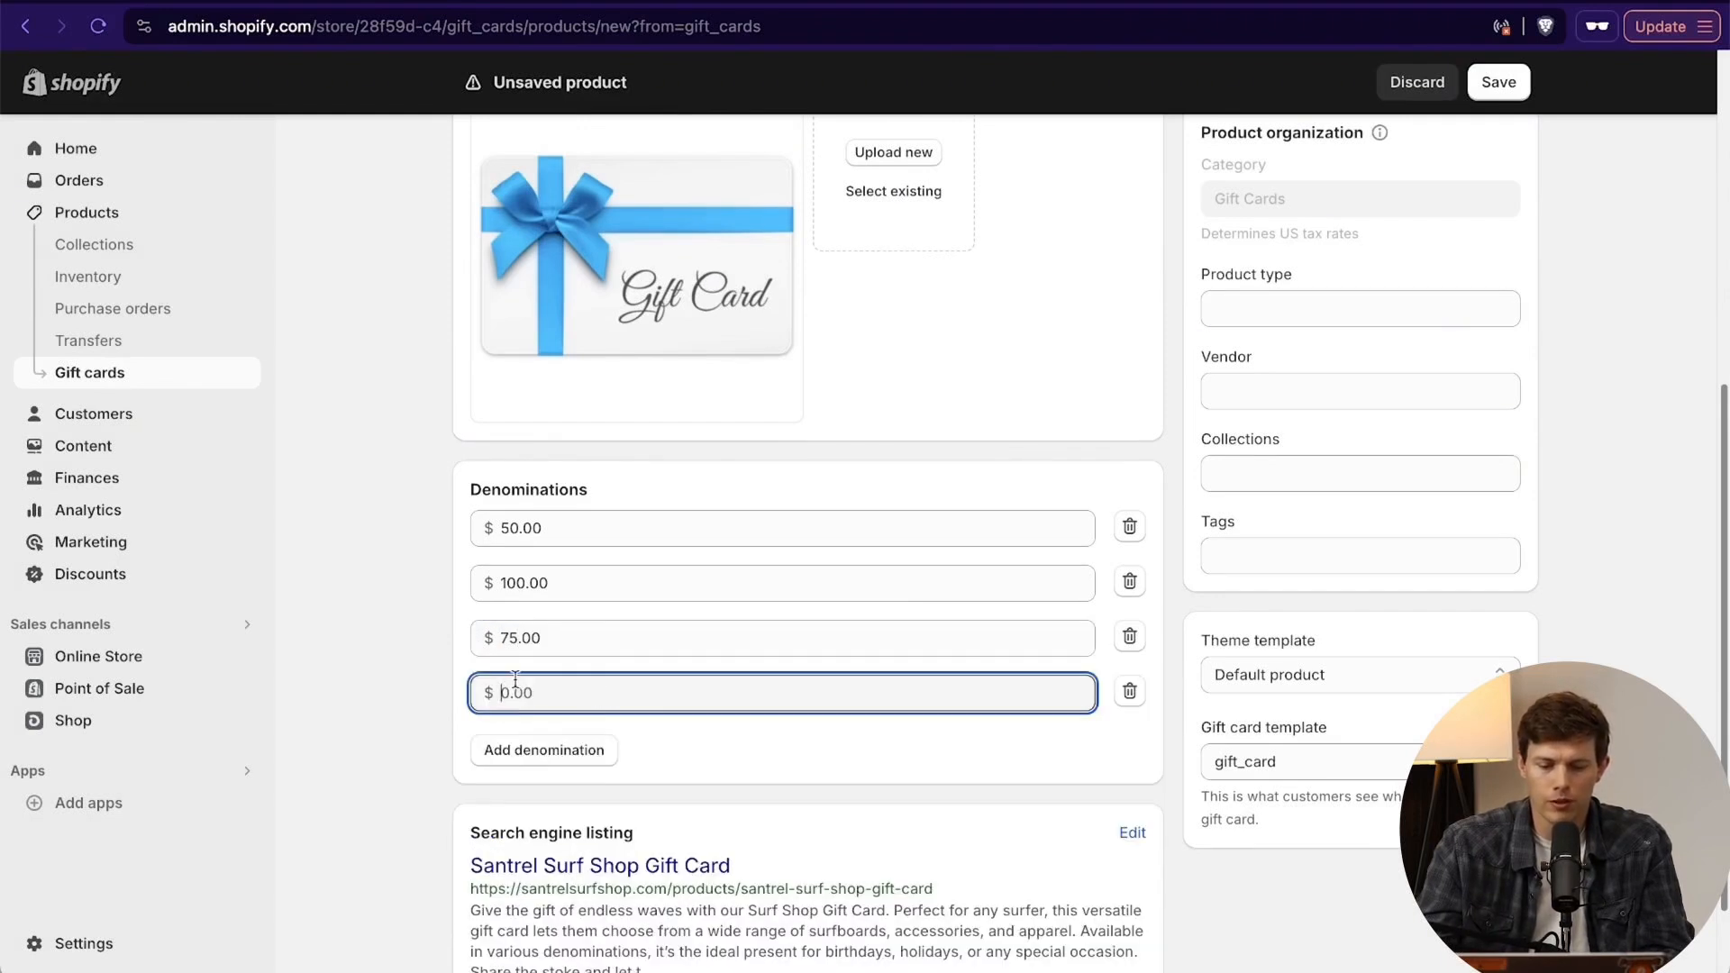
type("500")
left_click(551, 766)
type("1000")
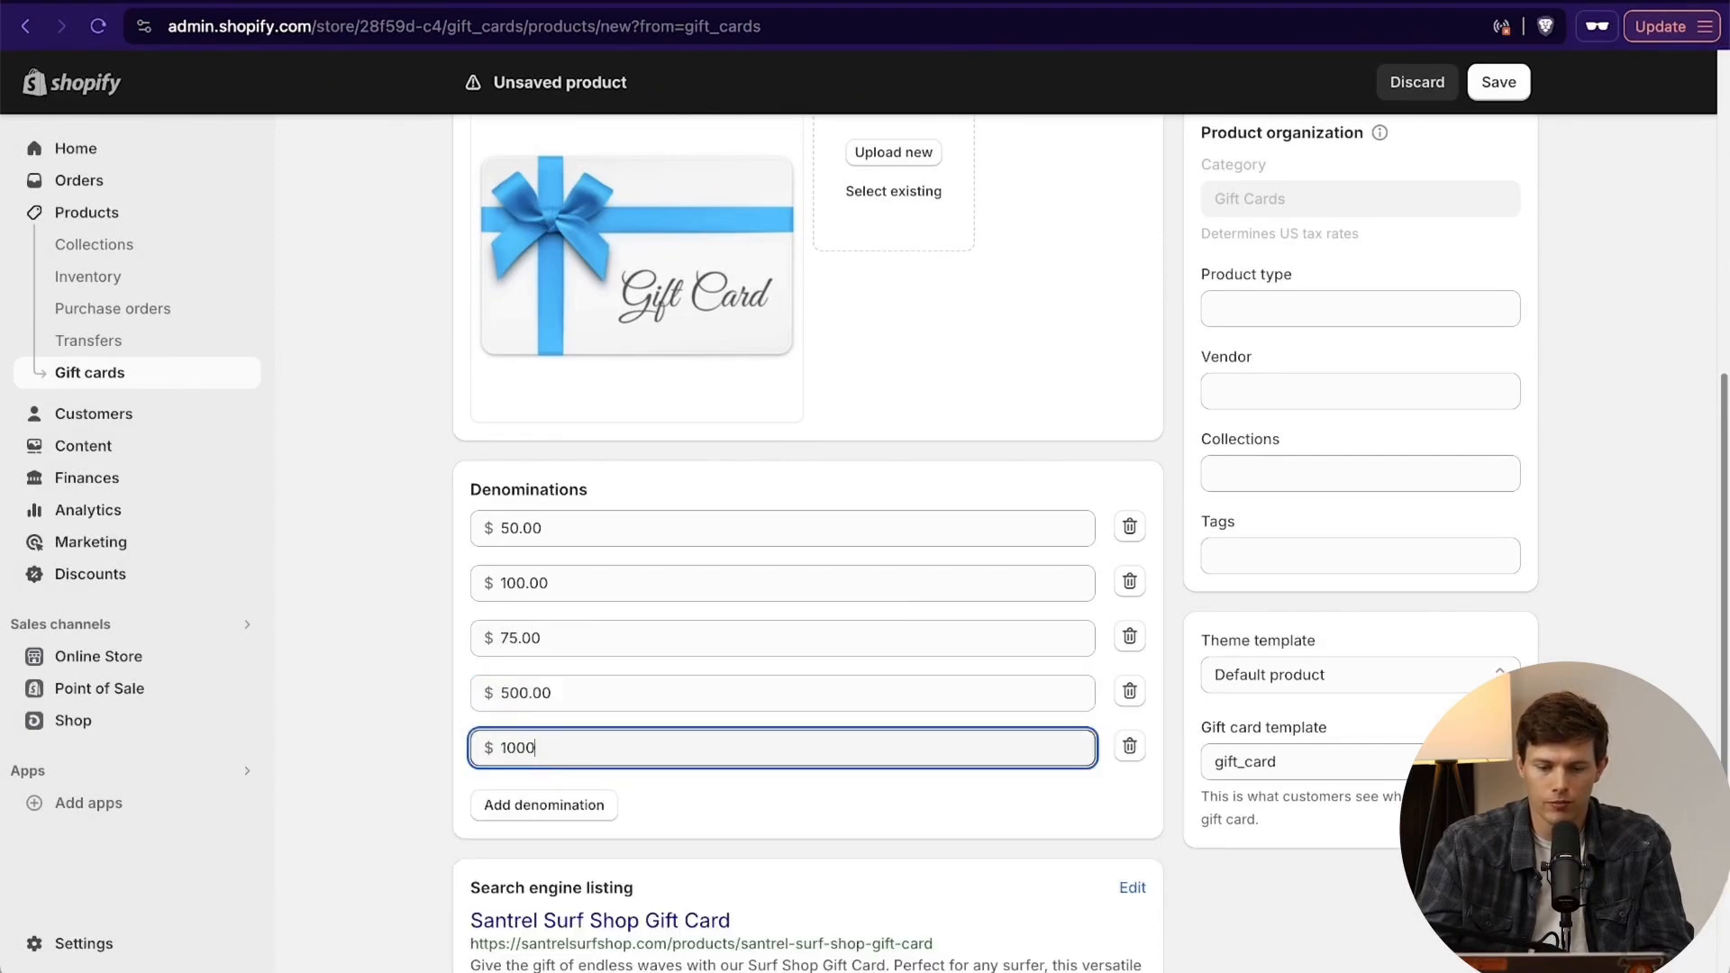
left_click(907, 793)
scroll(906, 793, "down", 1)
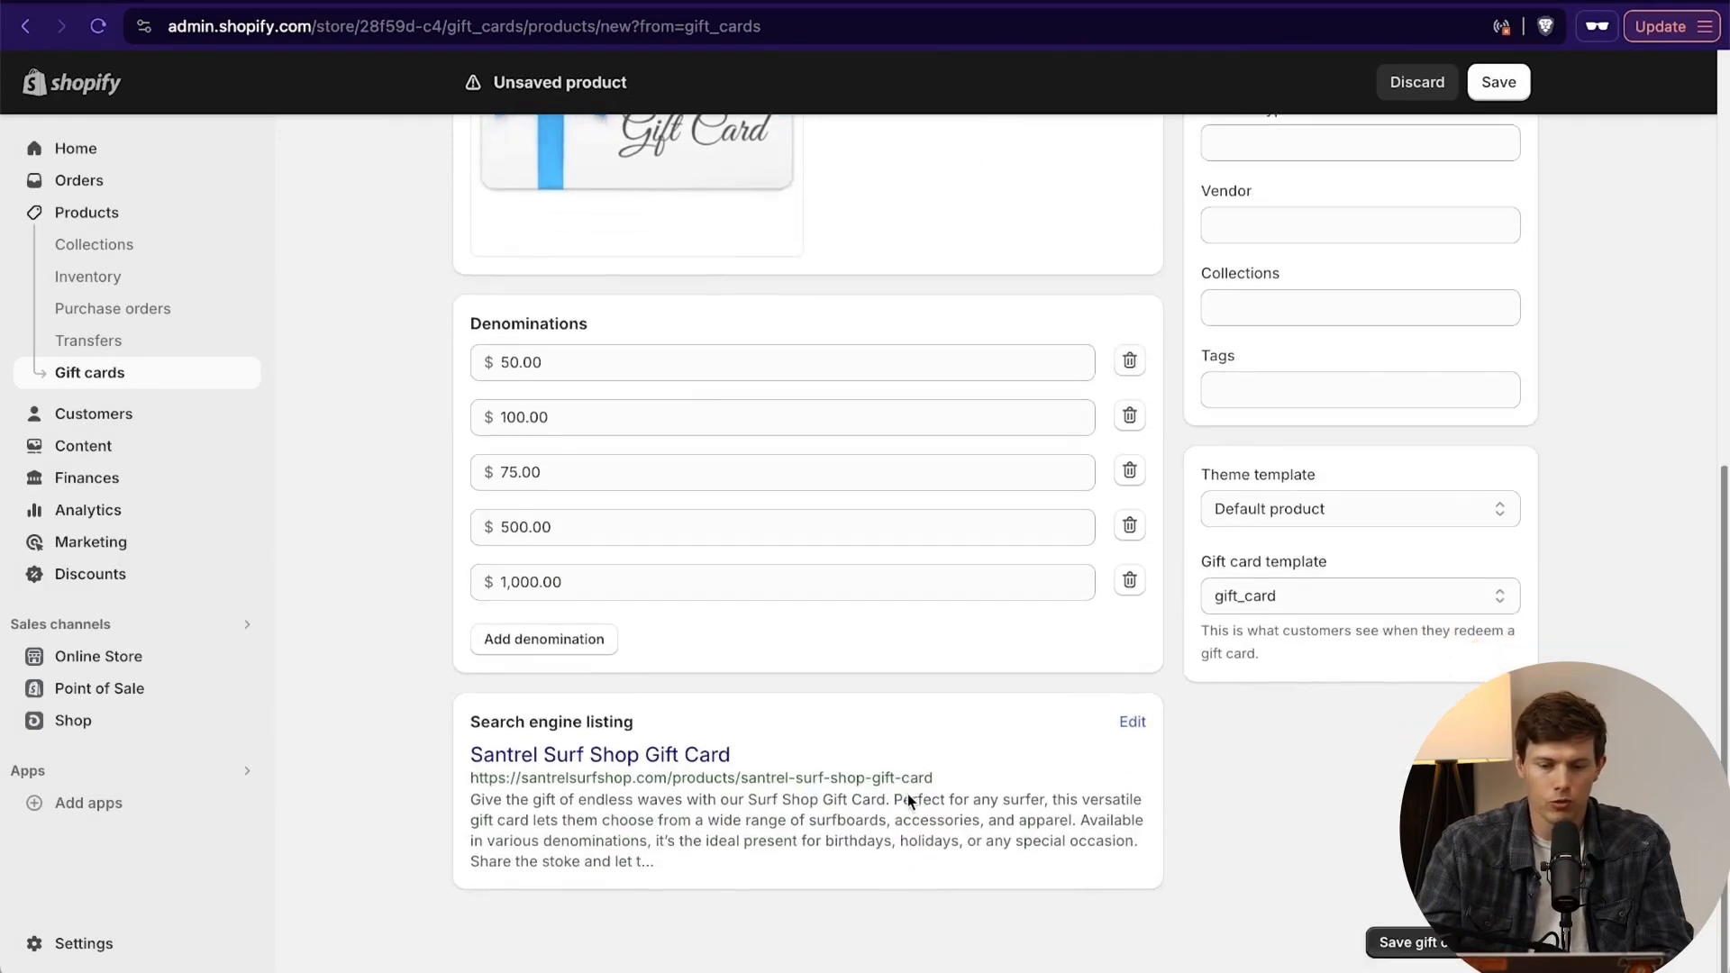
scroll(1094, 800, "up", 8)
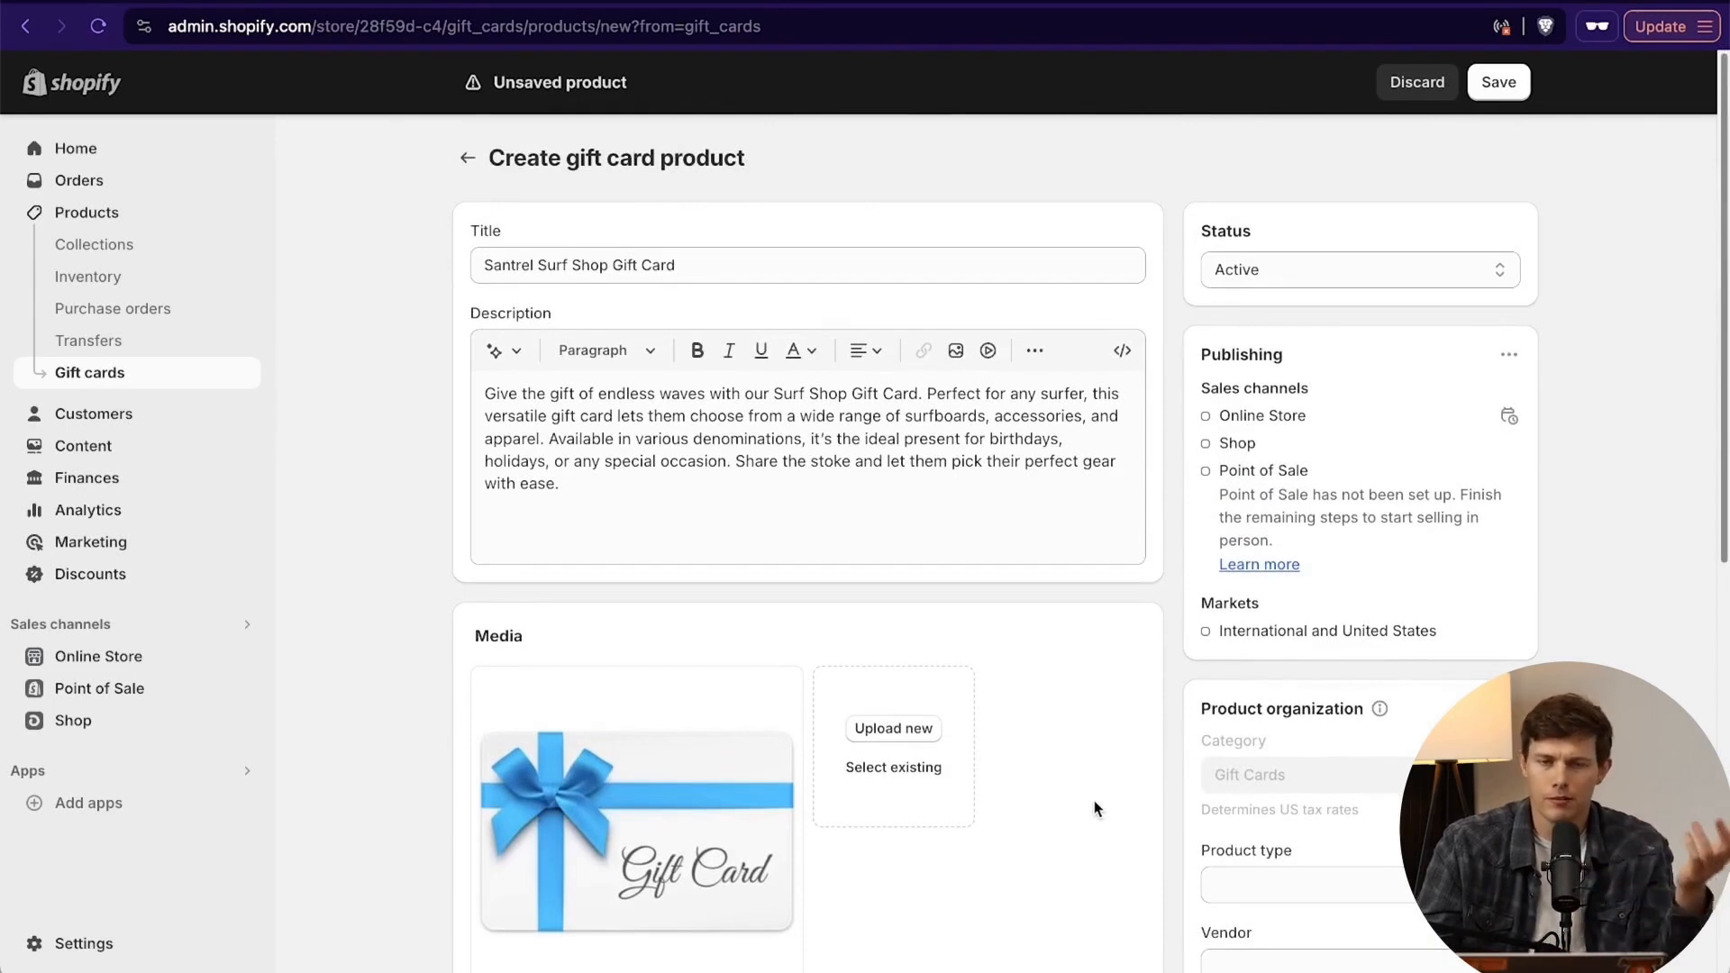
scroll(1094, 800, "down", 3)
scroll(1093, 800, "down", 7)
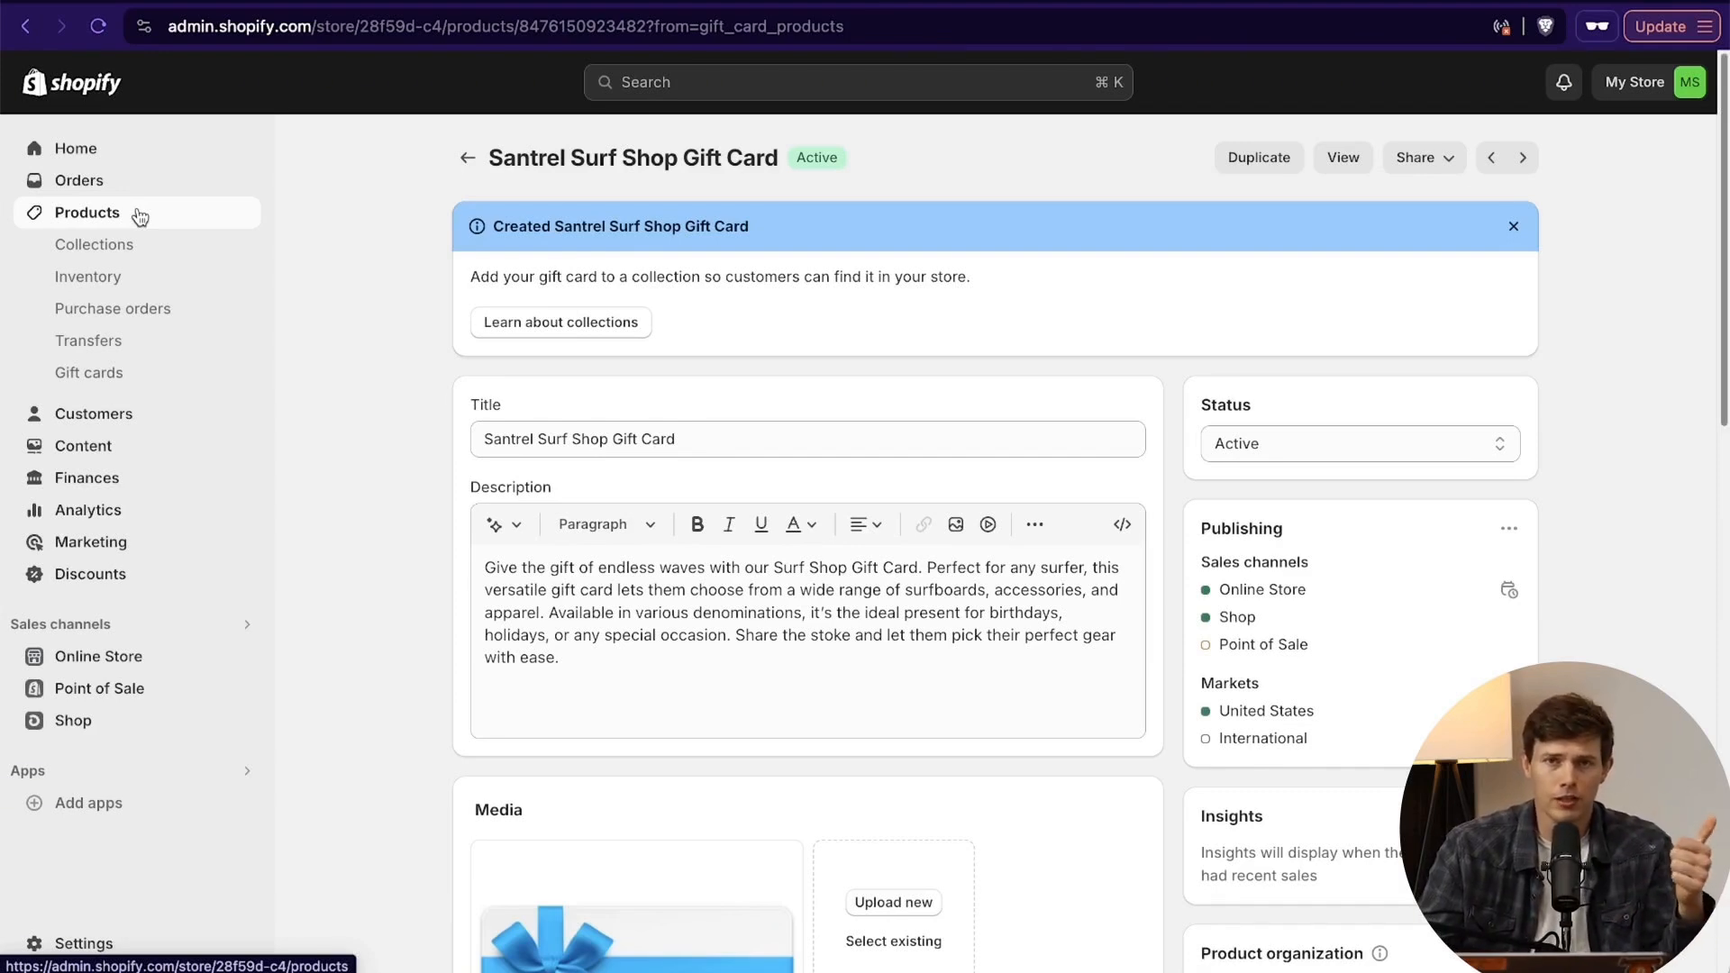
- Check the store name in the profile of the store details settings and close it without changes
left_click(69, 943)
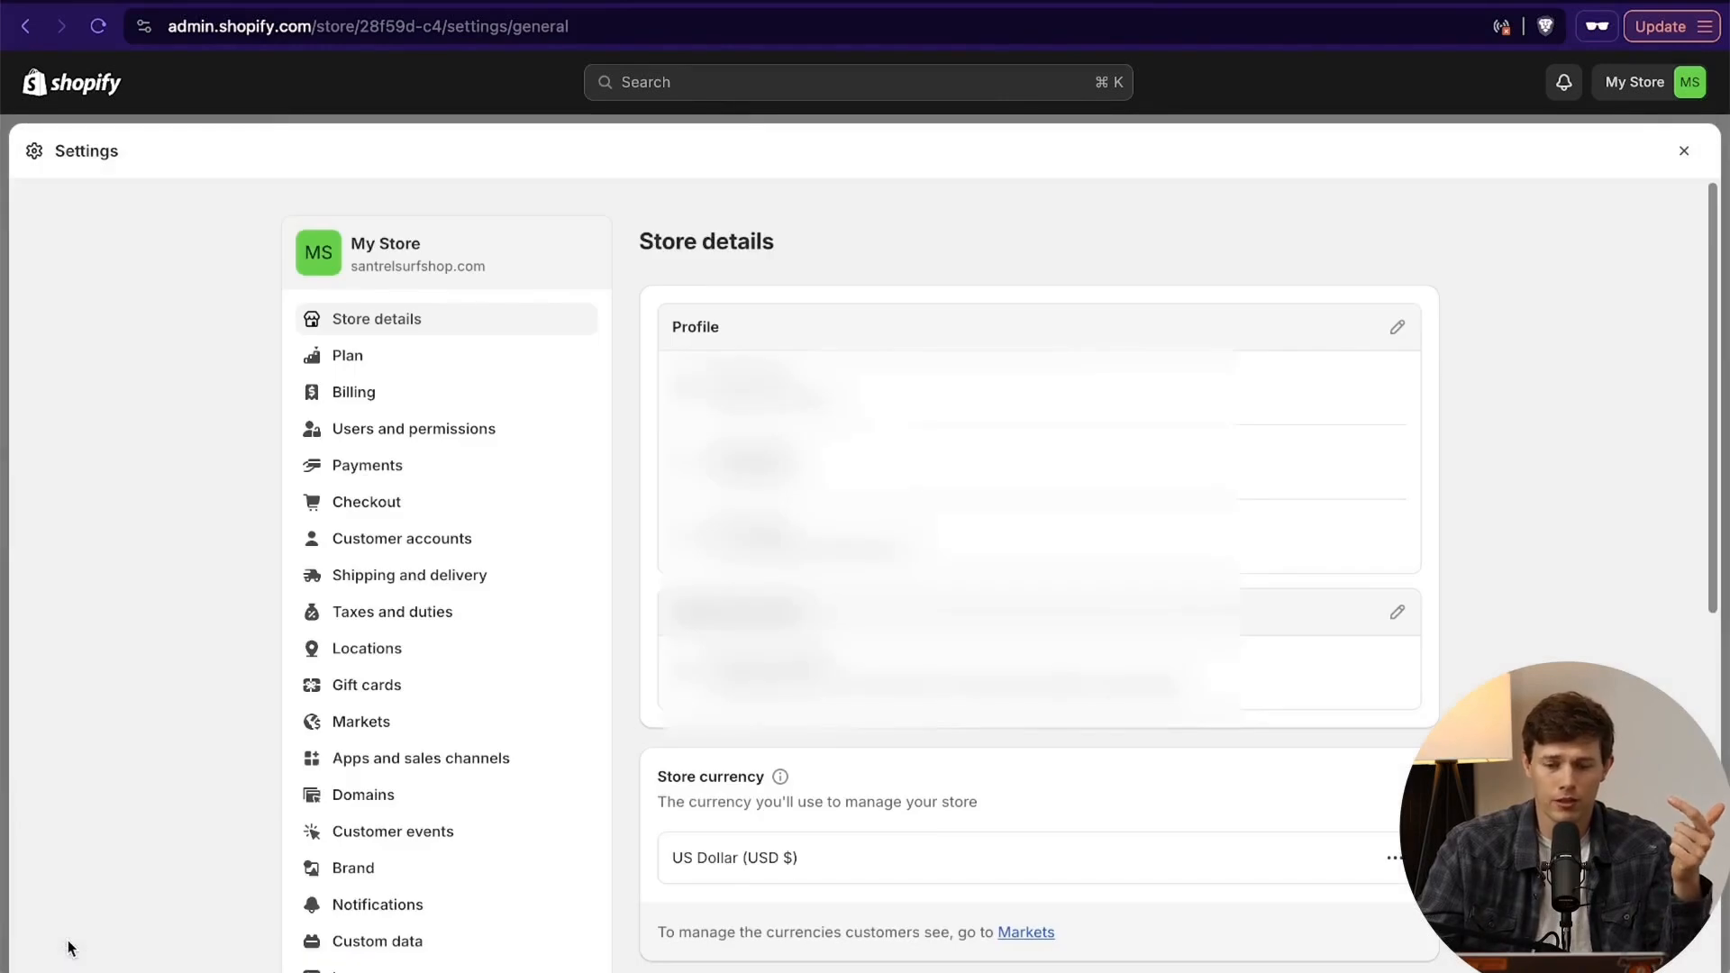
left_click(1397, 329)
left_click(700, 480)
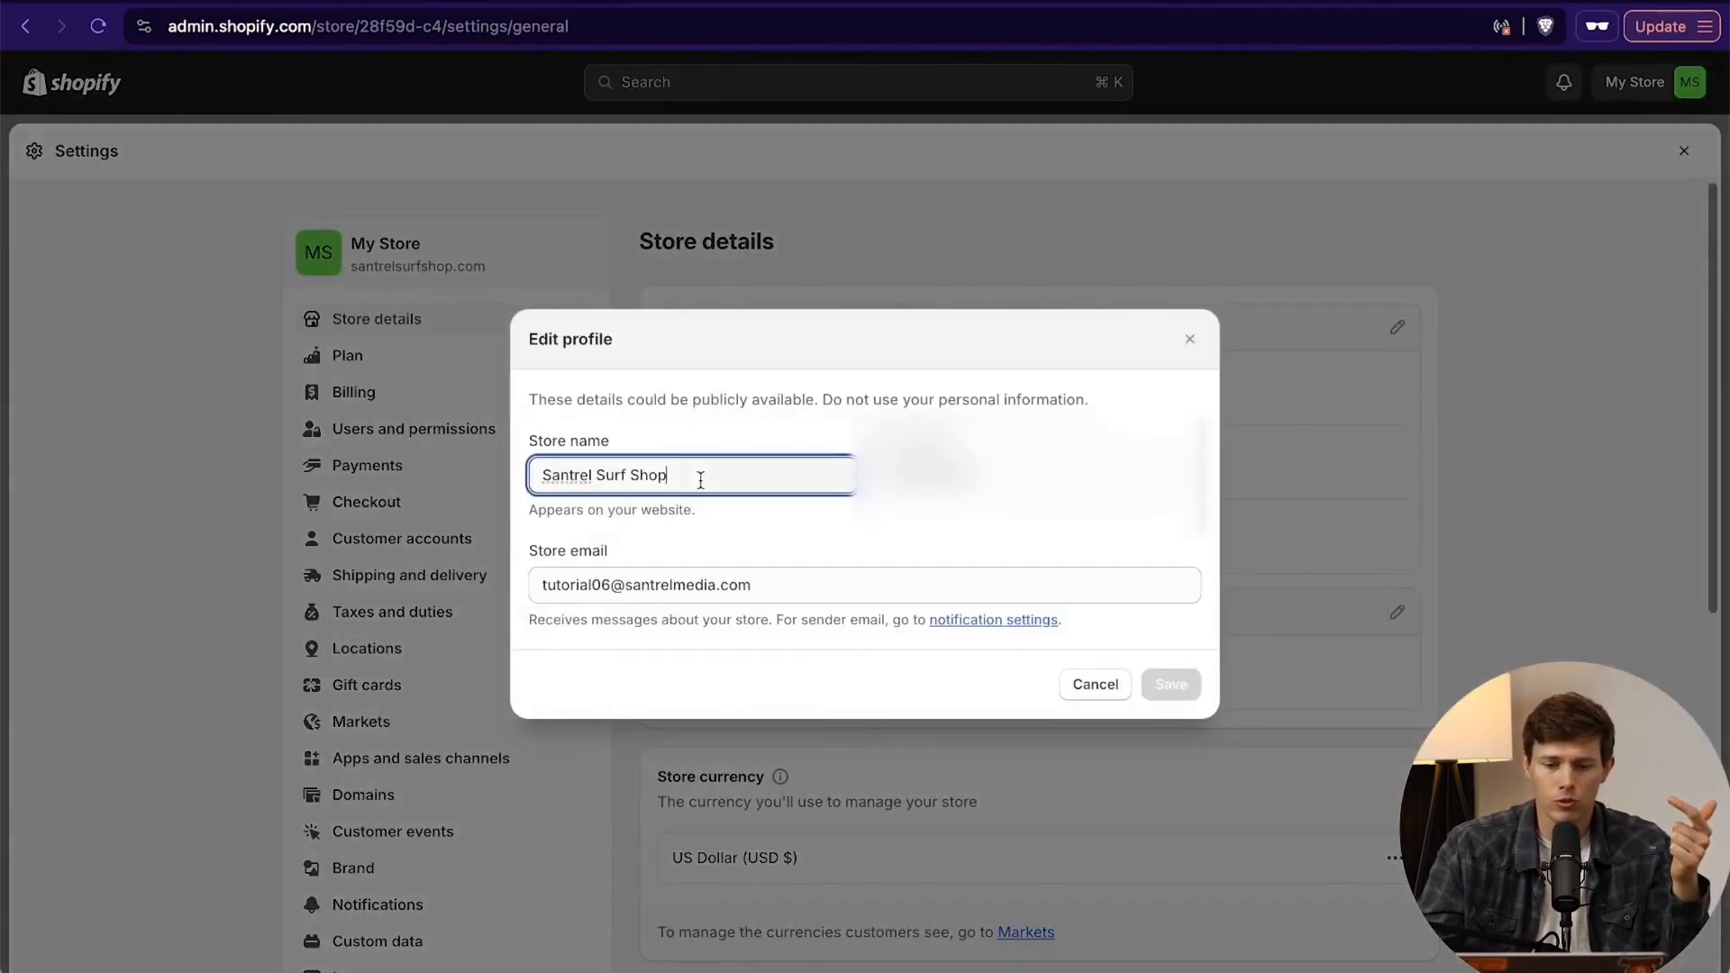
key("super+a")
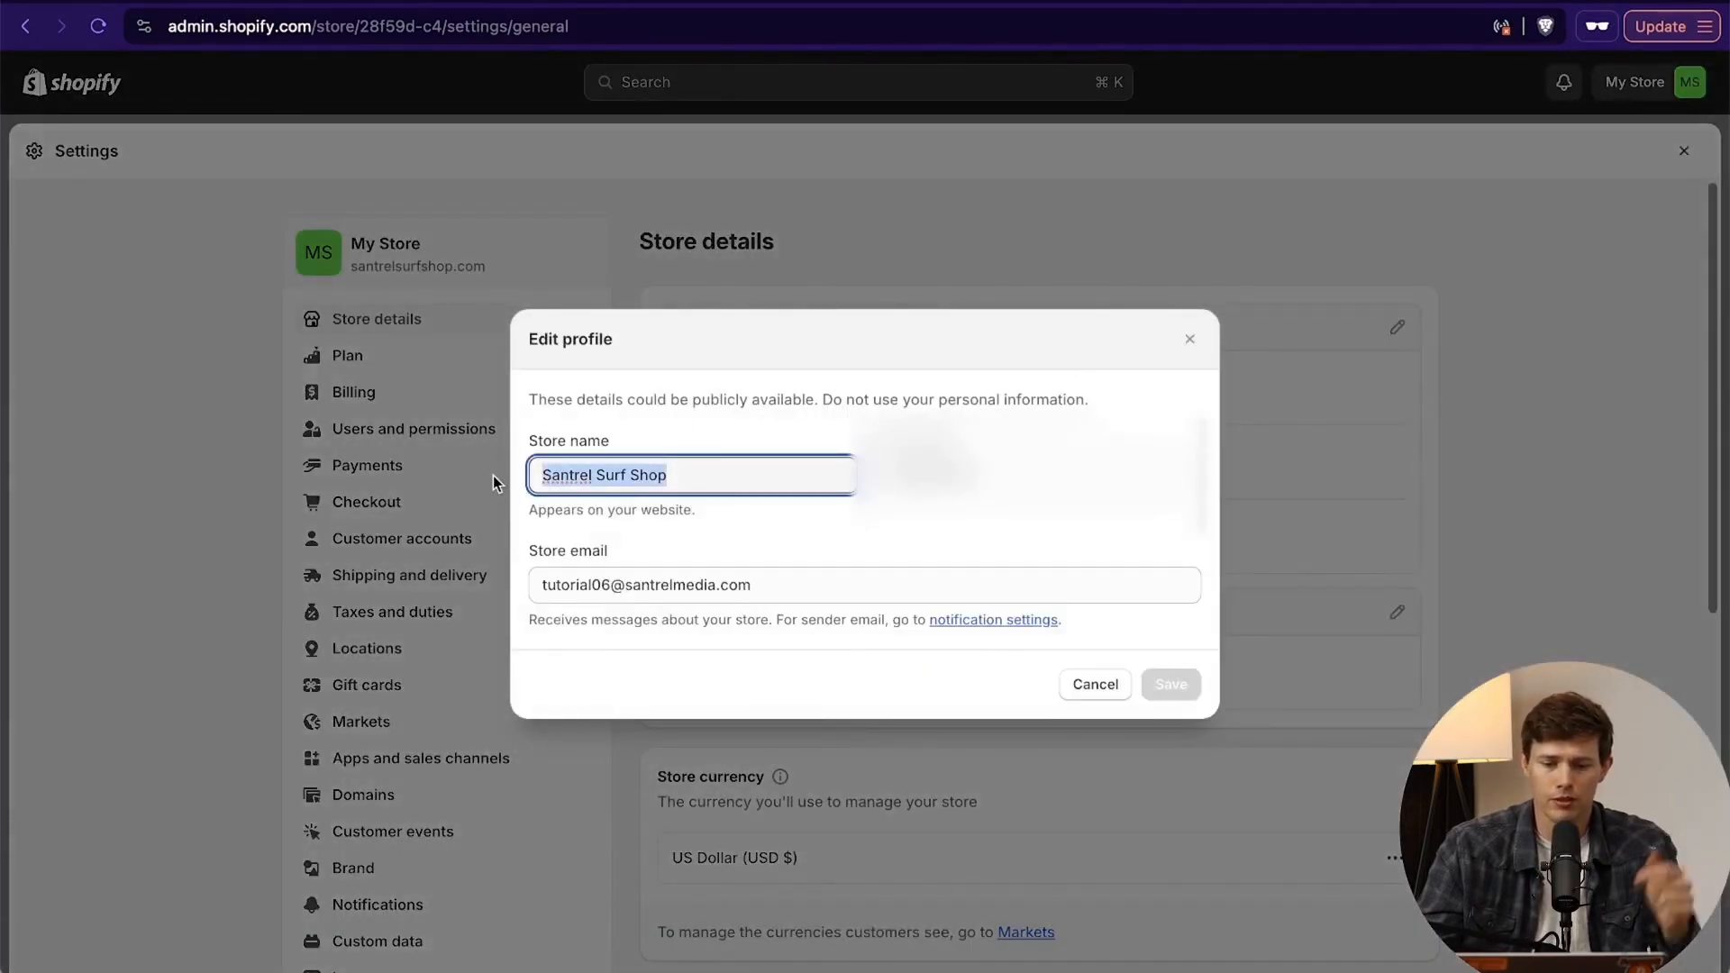
left_click(1191, 340)
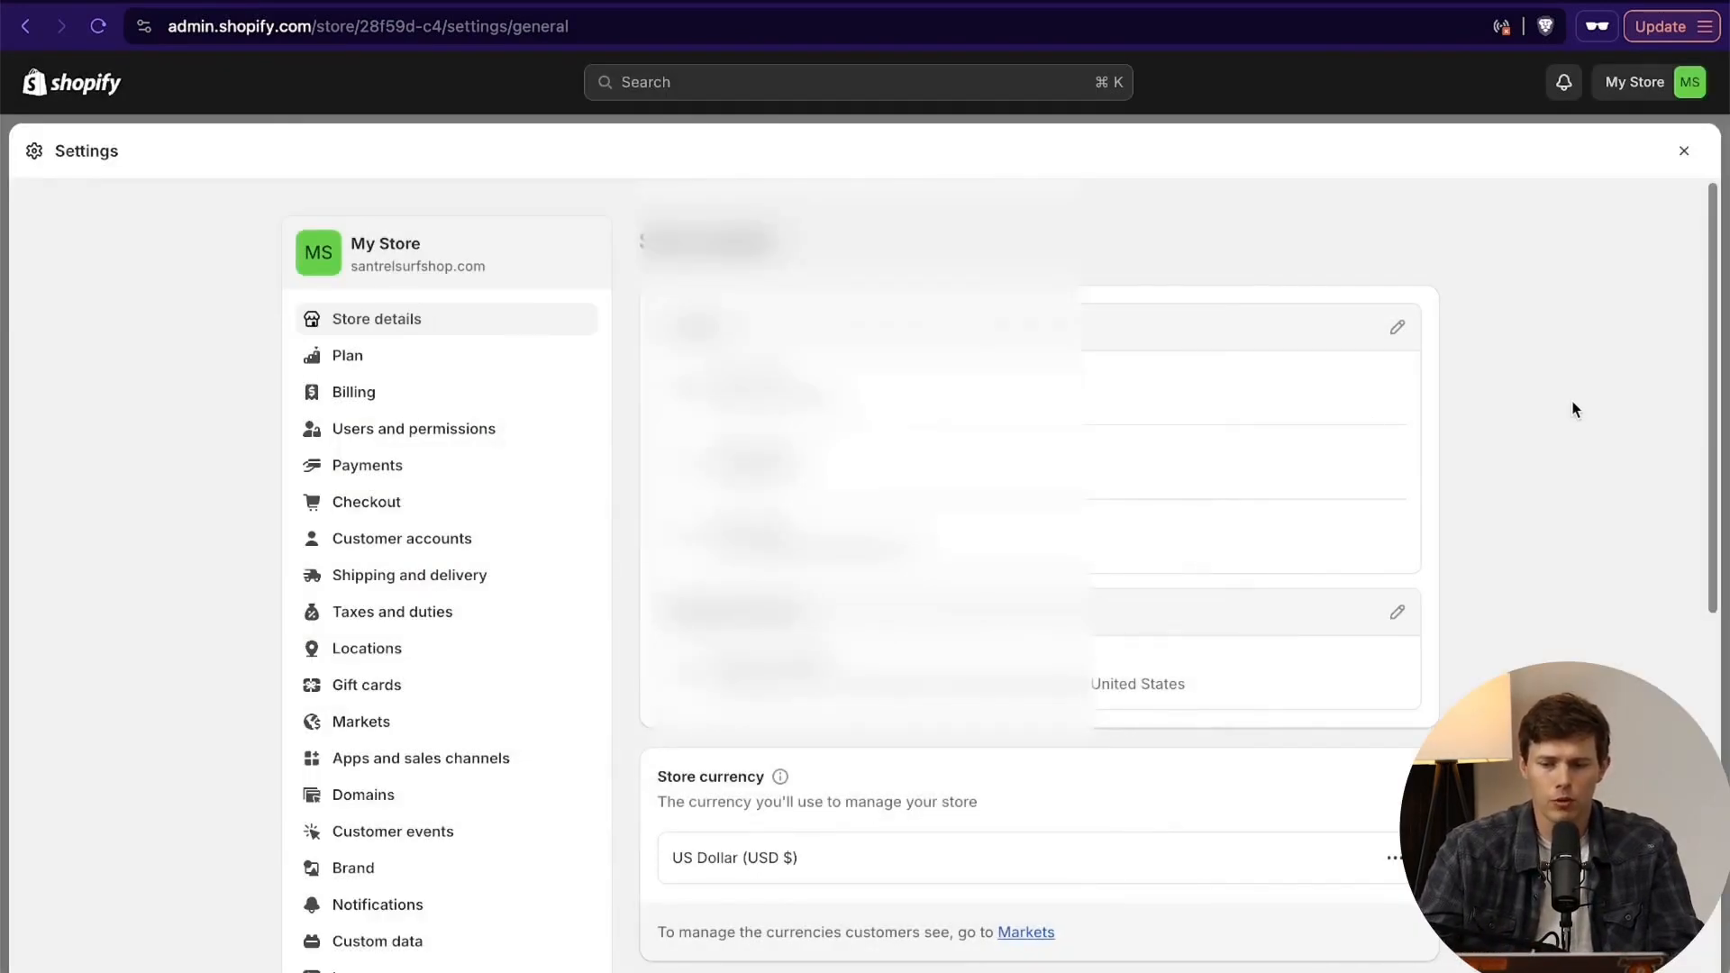
- Try an order ID format with the prefix SURF- and the suffix -a1 in the store details
scroll(1574, 410, "down", 7)
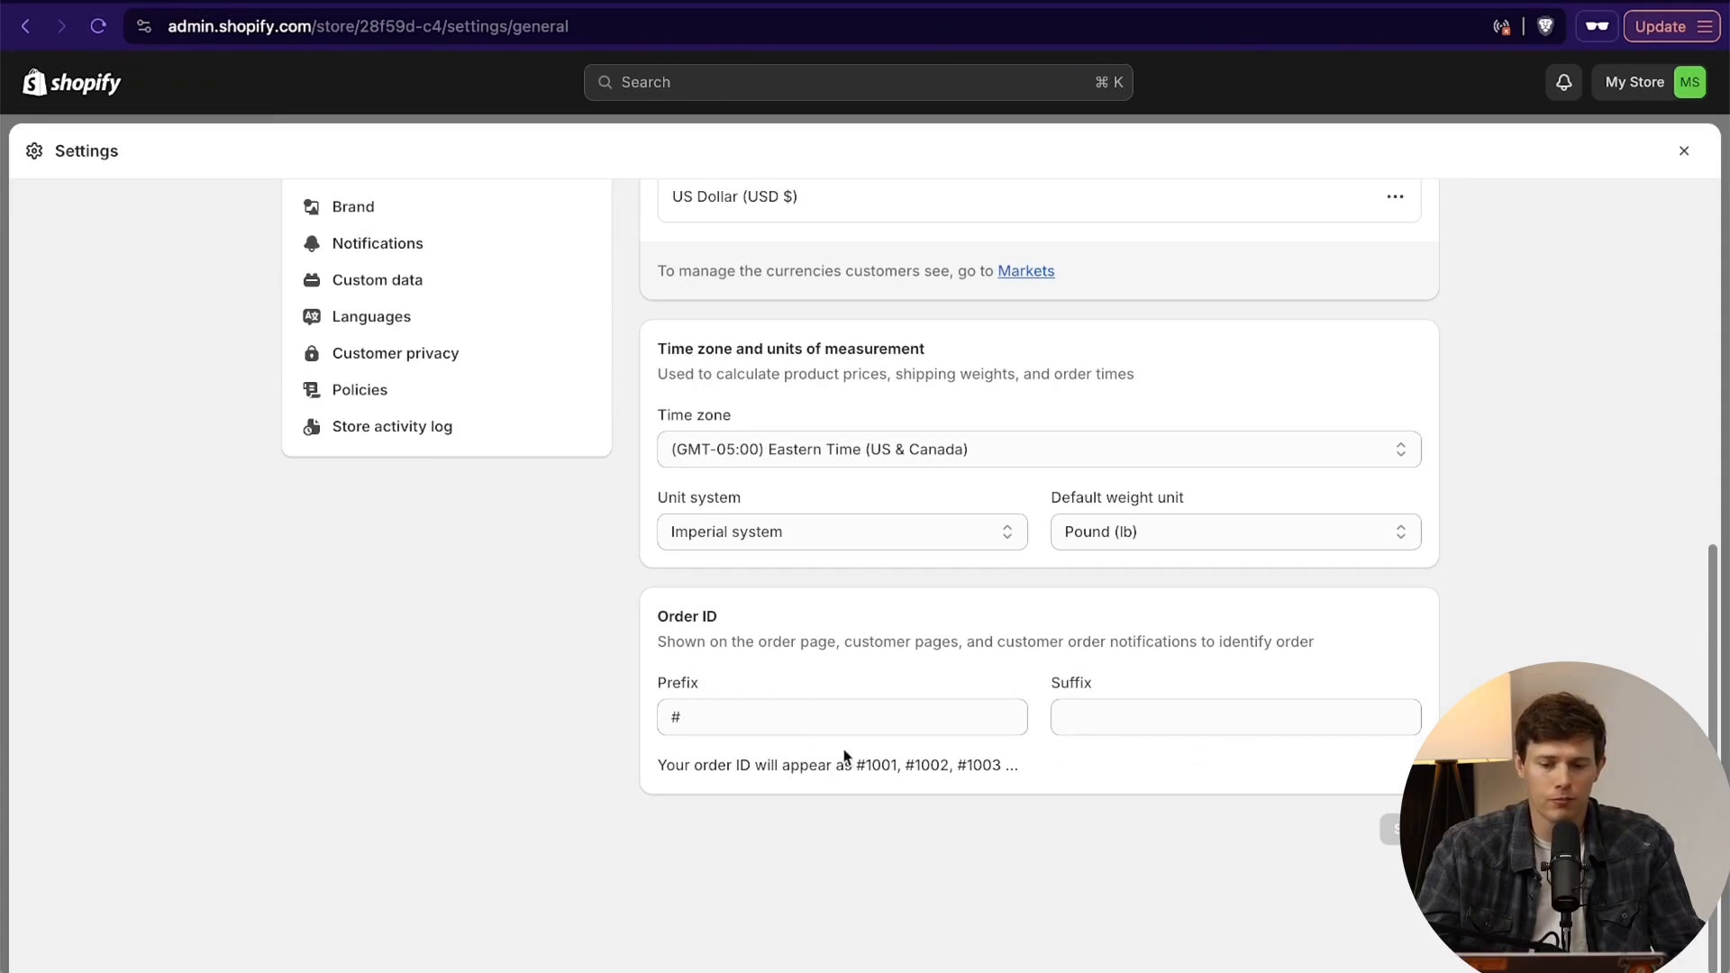
left_click(706, 717)
key("BackSpace")
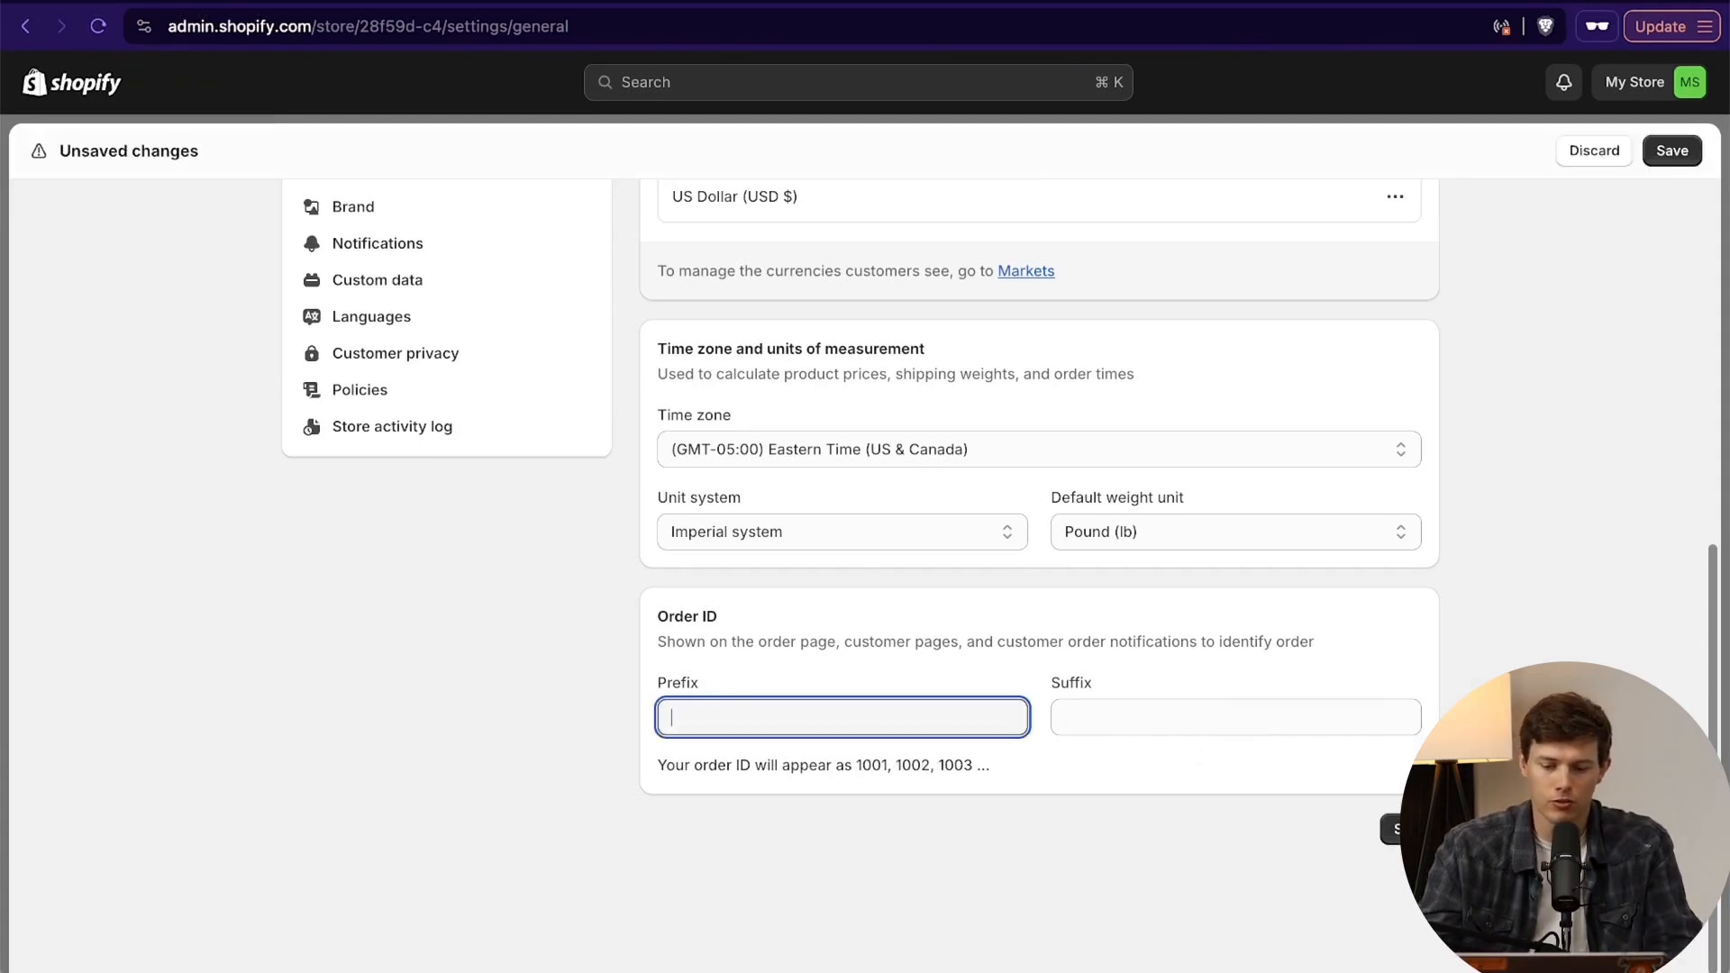
type("SURF-")
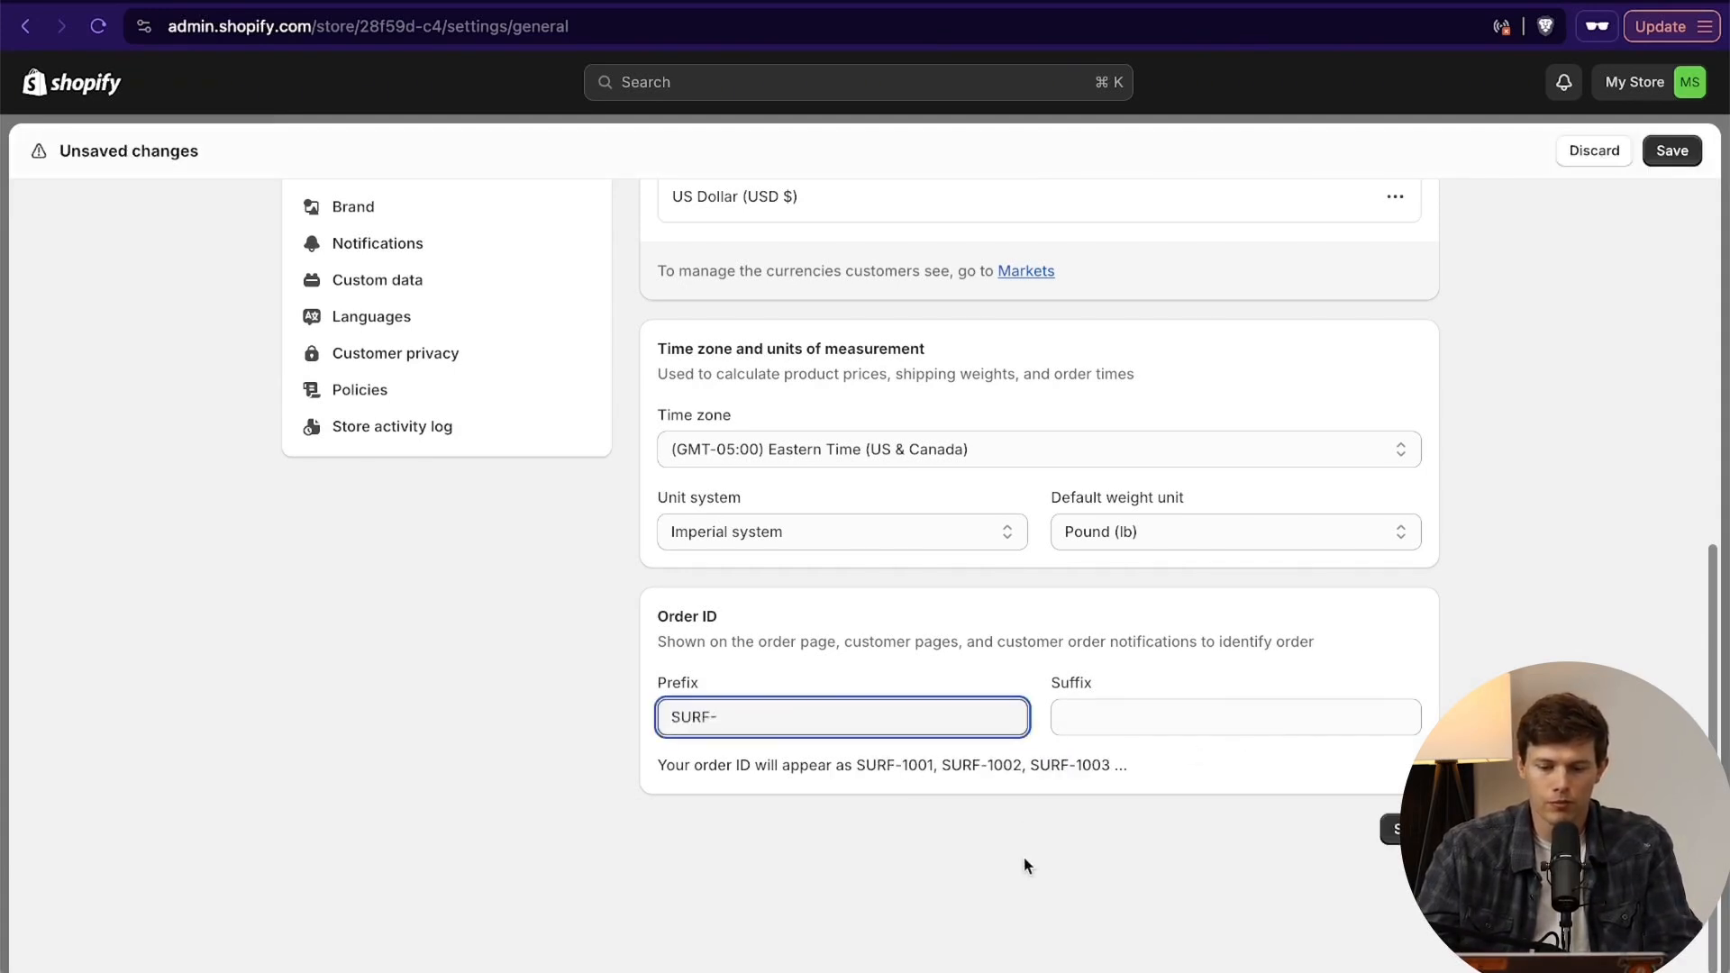
left_click(1159, 712)
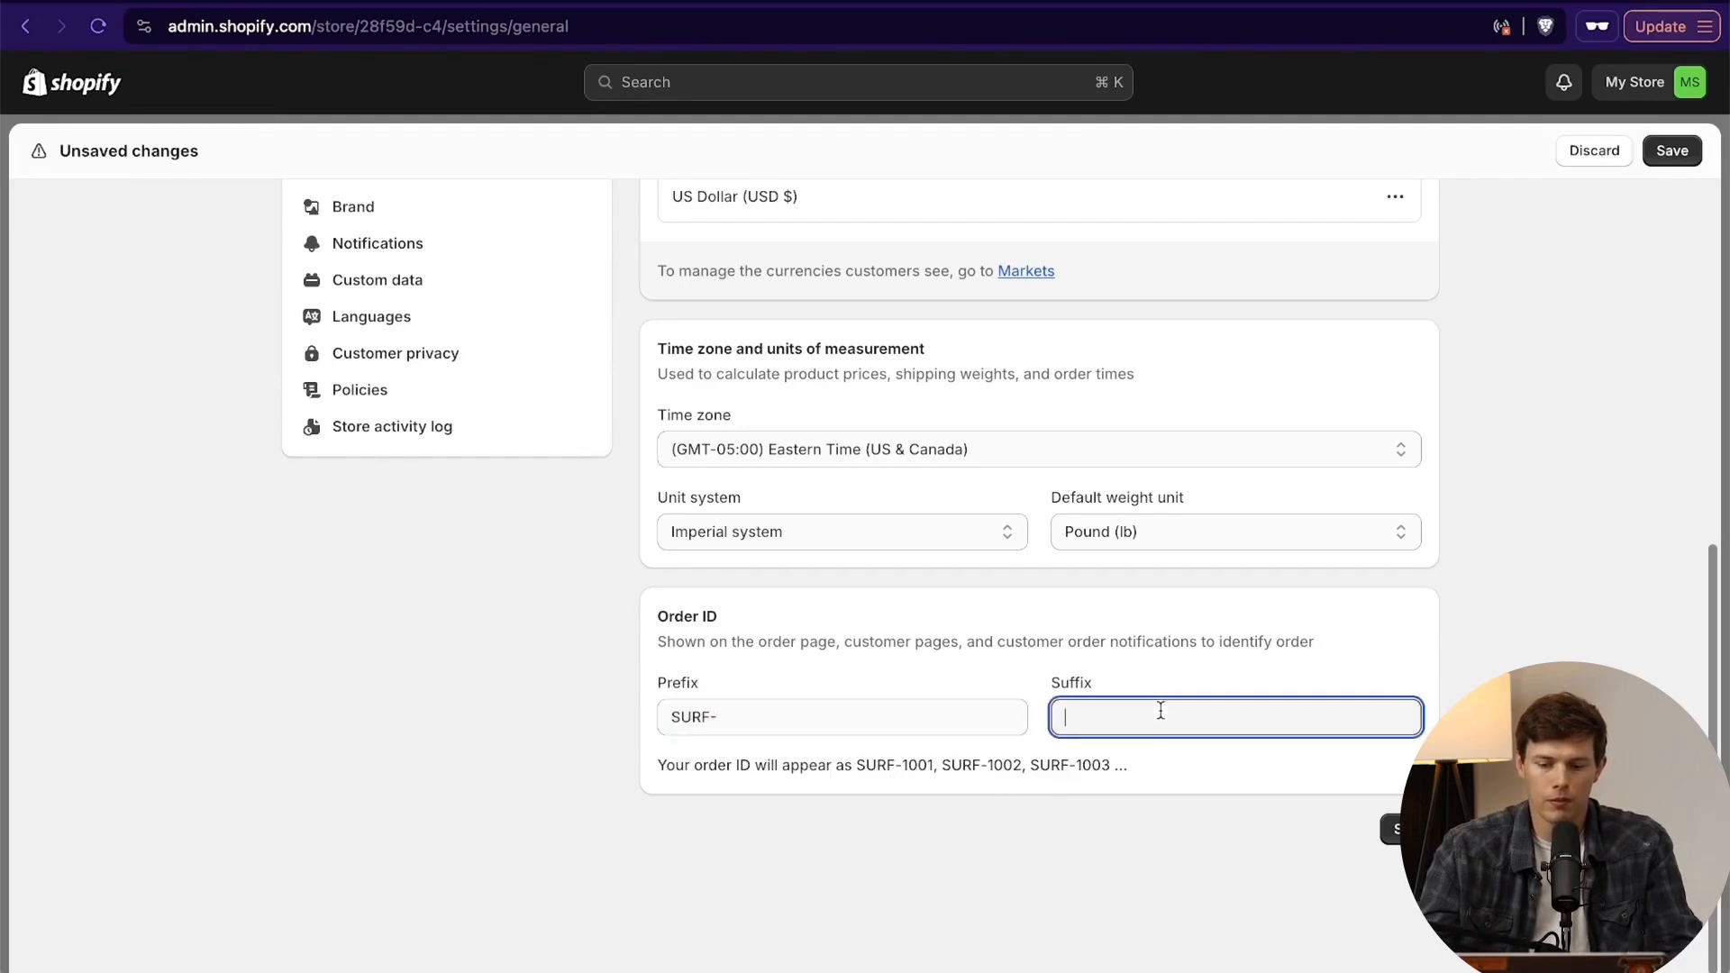
type("-a1")
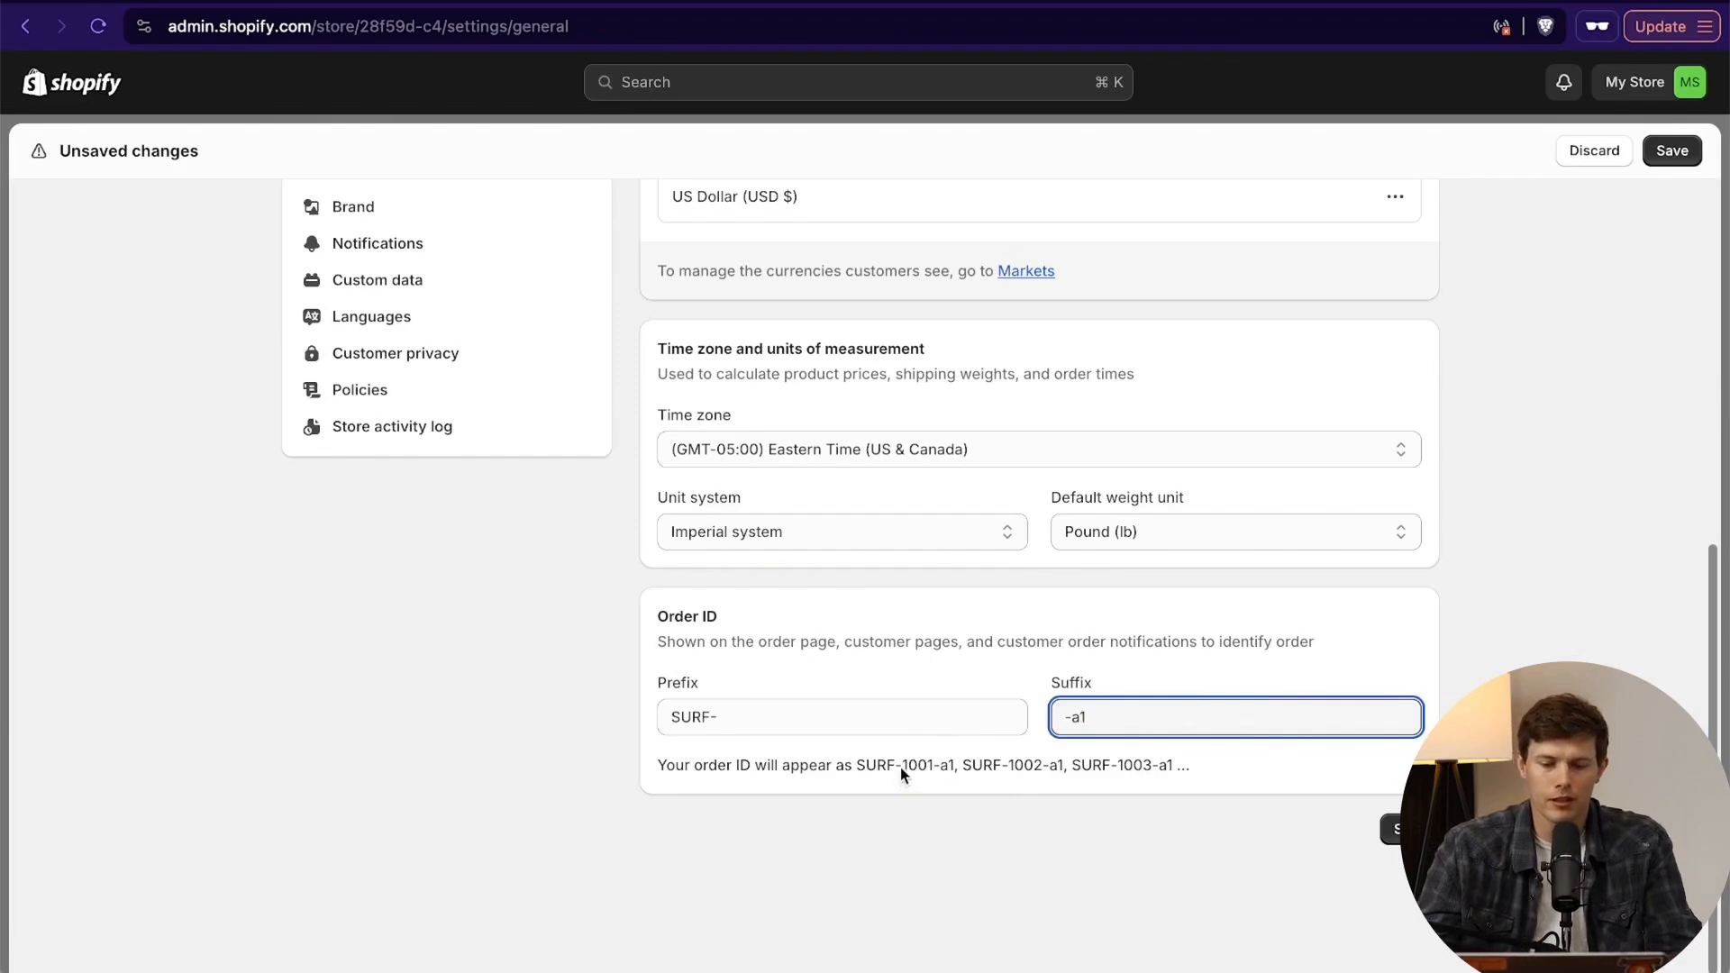
left_click_drag(901, 766, 932, 770)
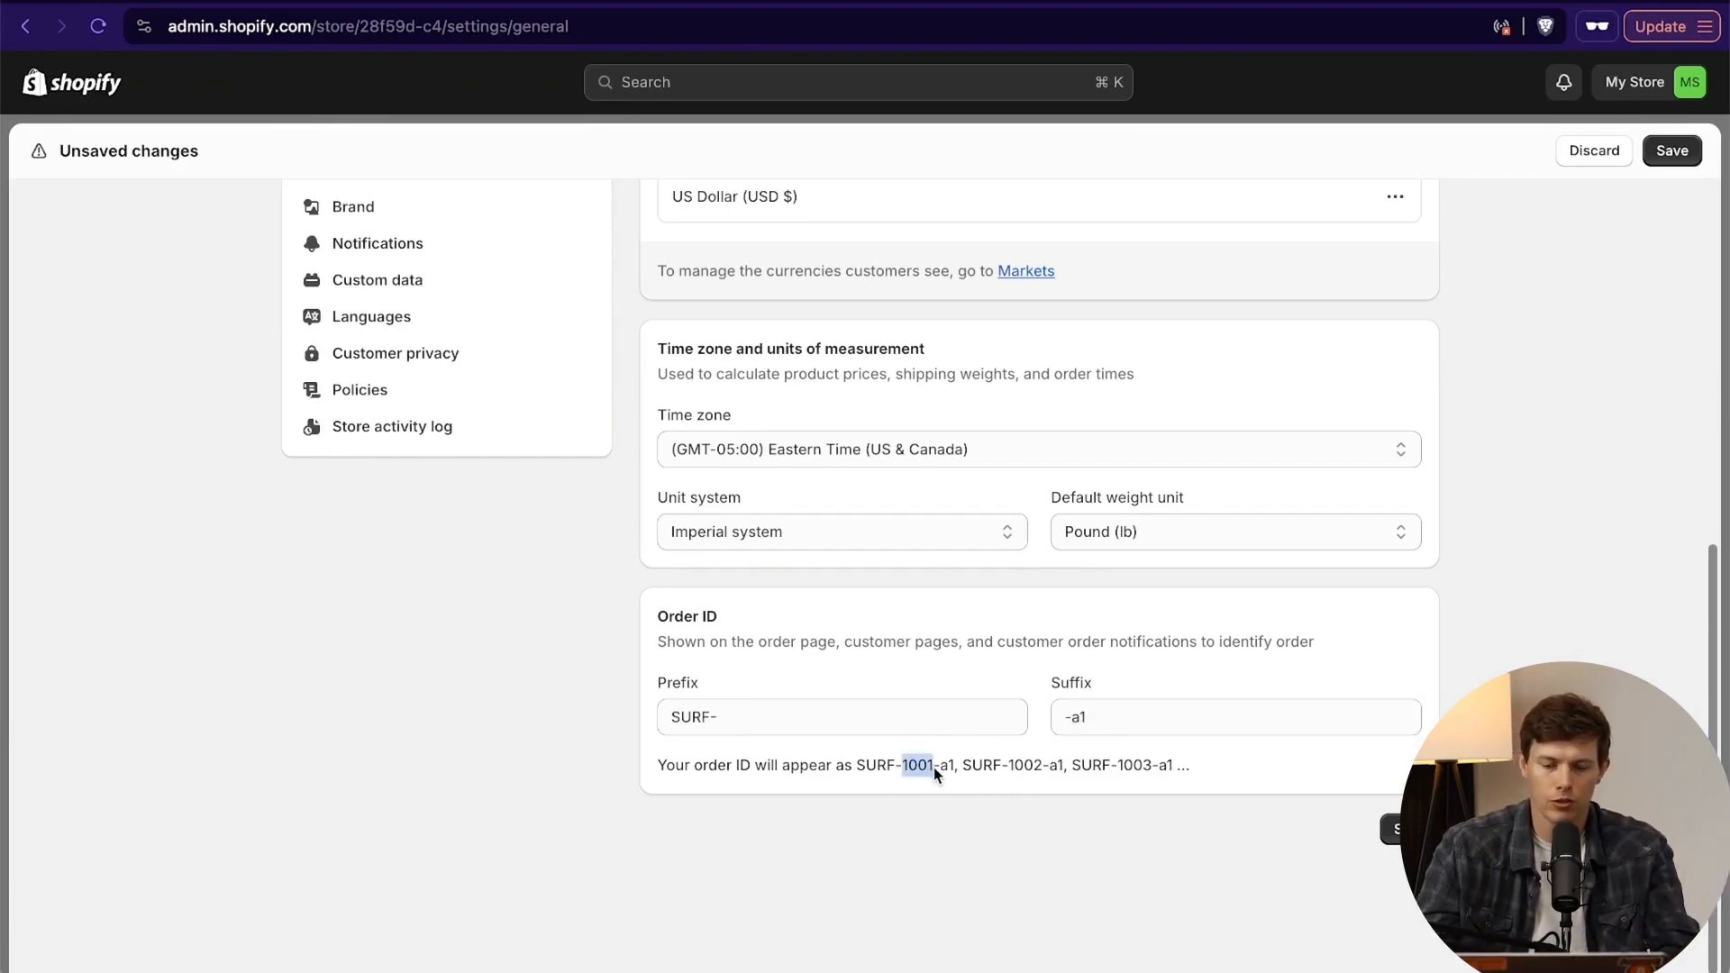
- Restore the order ID prefix to # and clear the suffix
left_click(846, 730)
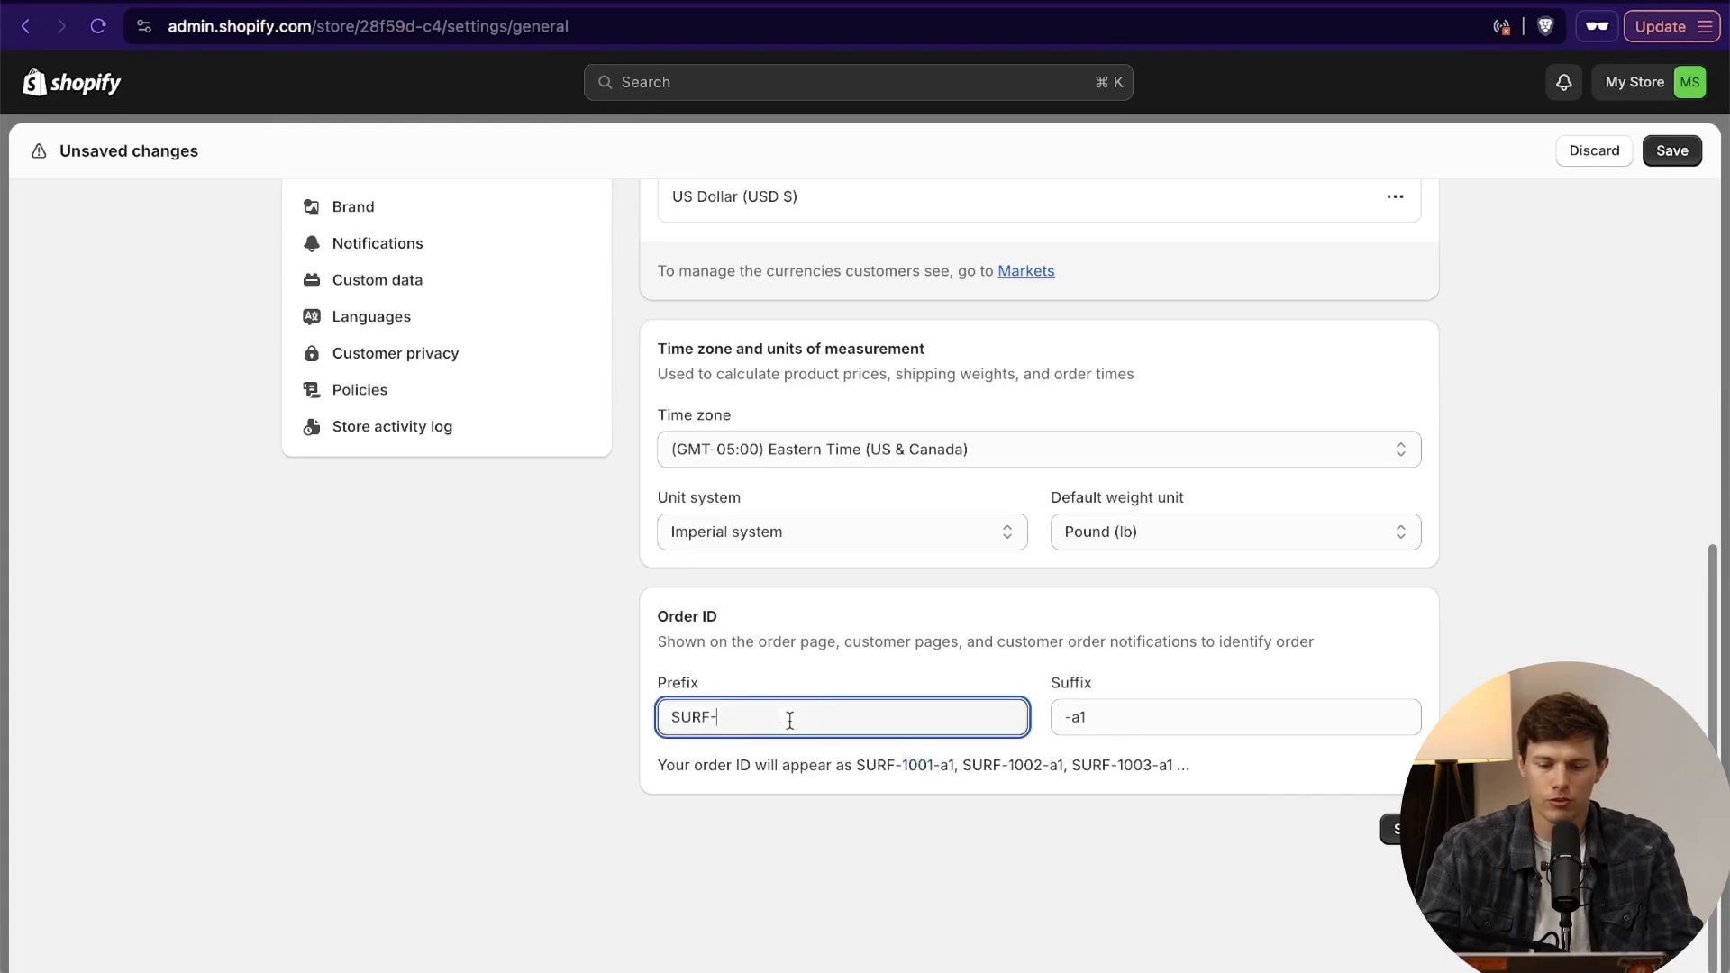
key("super+a")
key("BackSpace")
type("#")
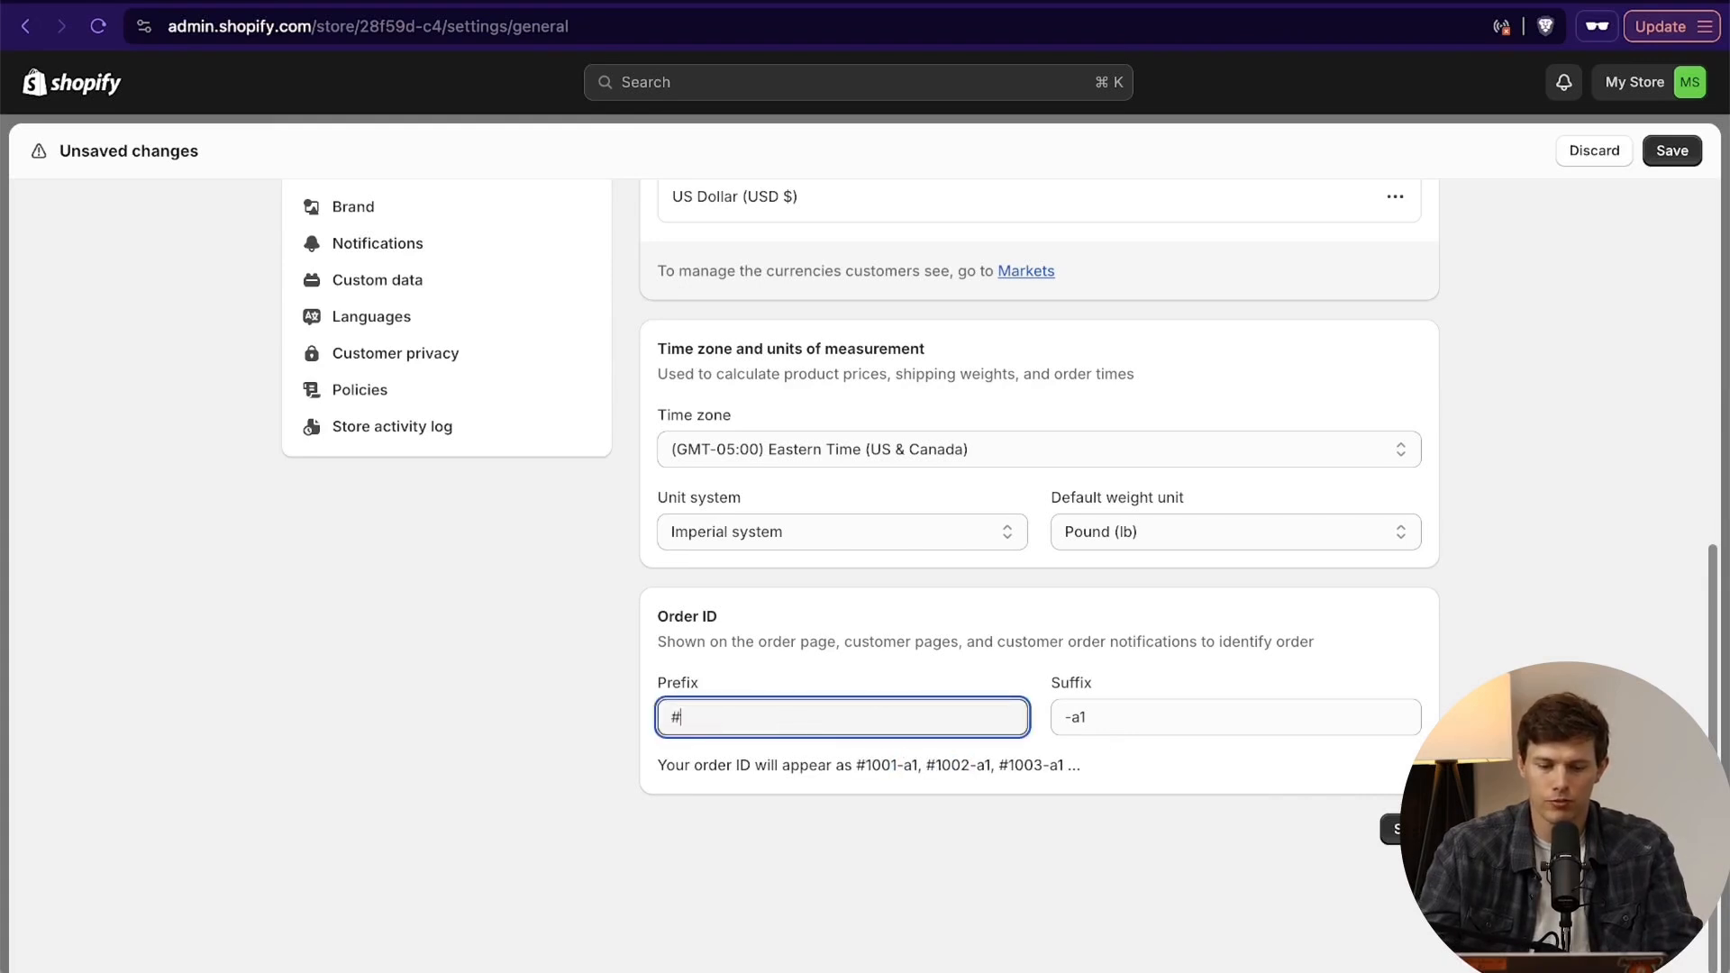
left_click(1143, 718)
key("super+a")
key("BackSpace")
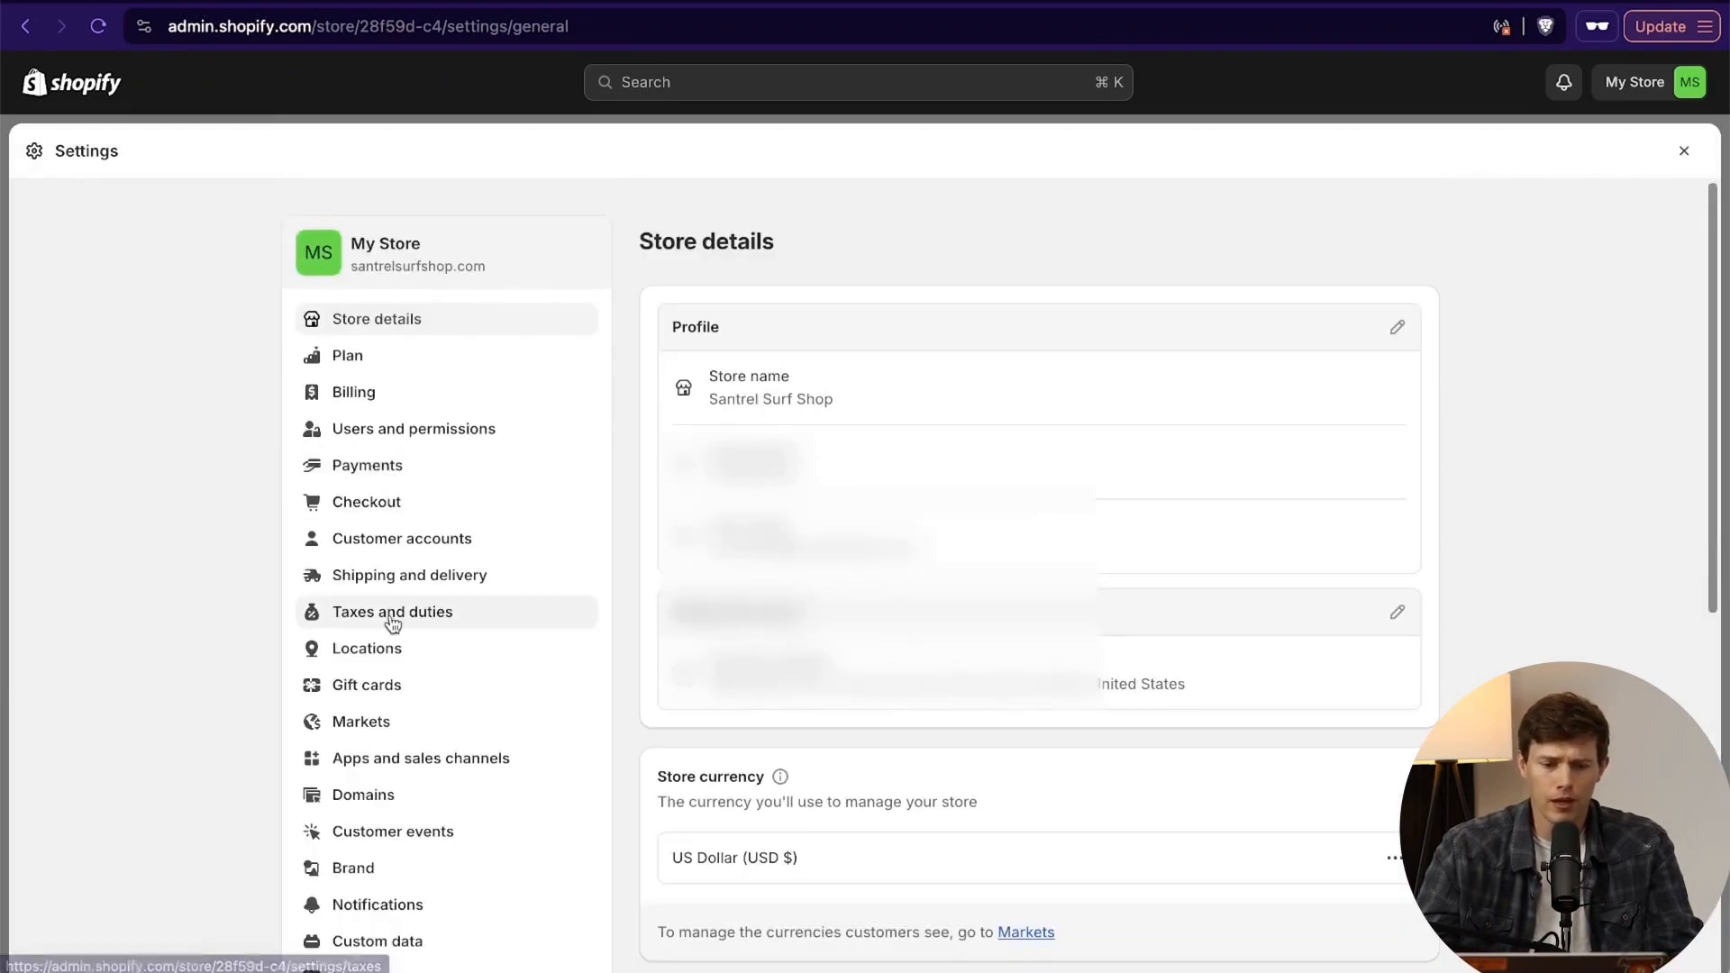
- Open the store's domain settings
left_click(383, 796)
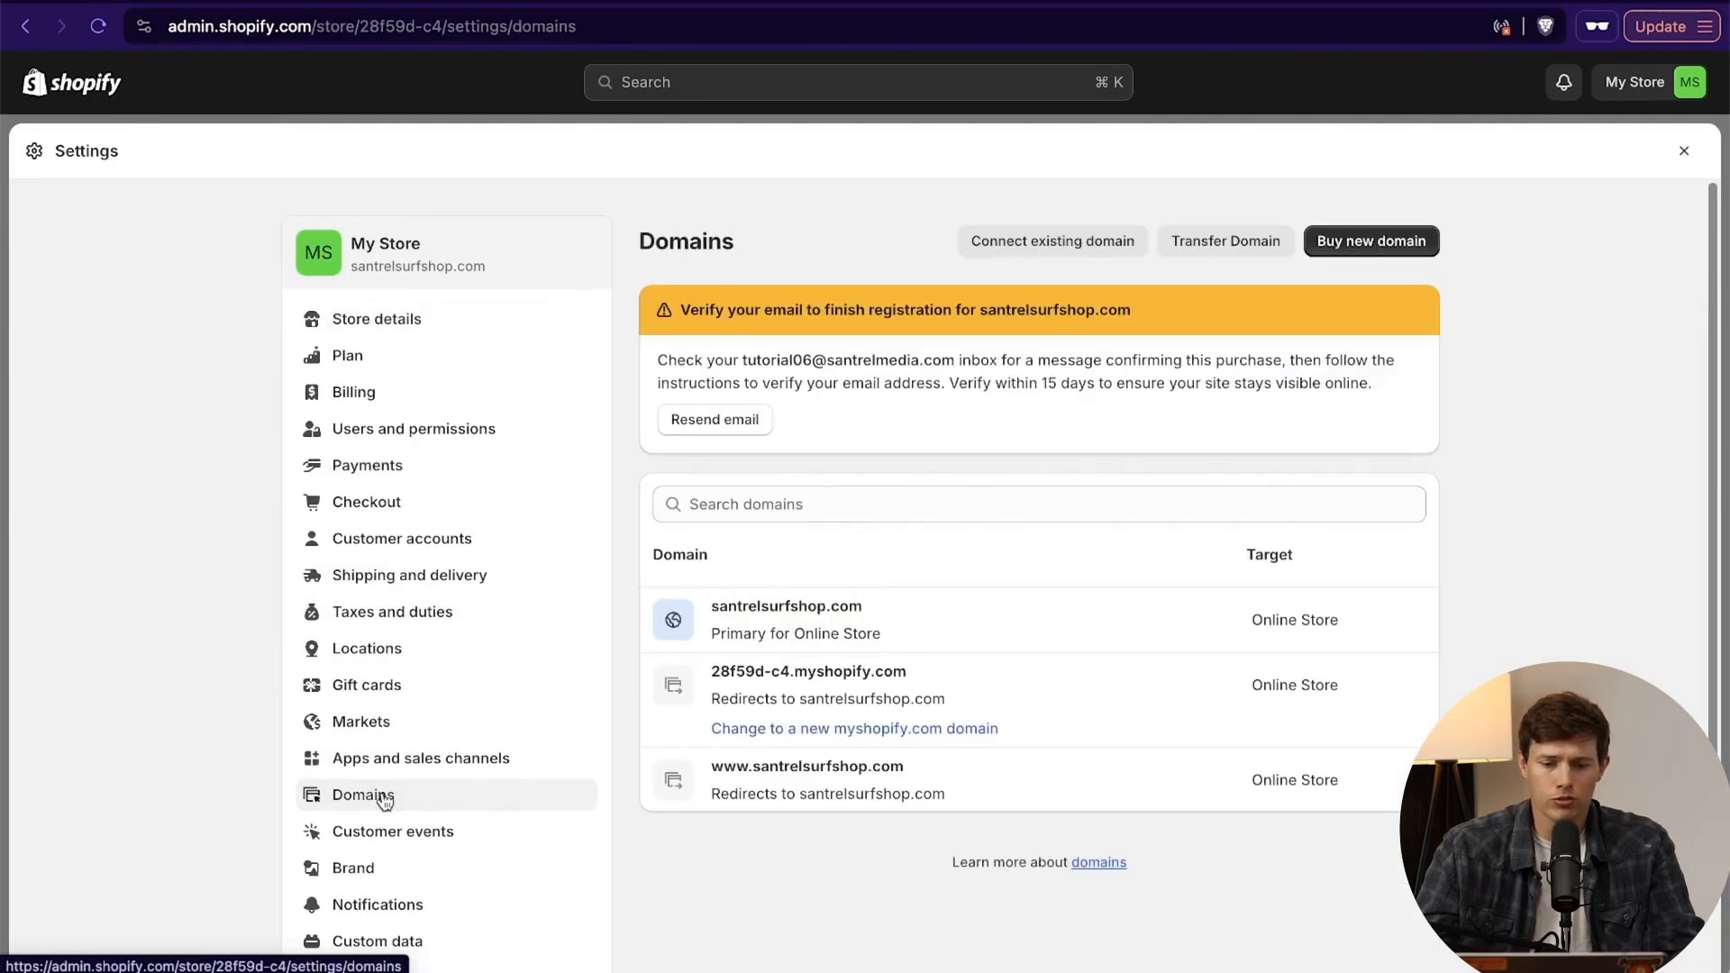
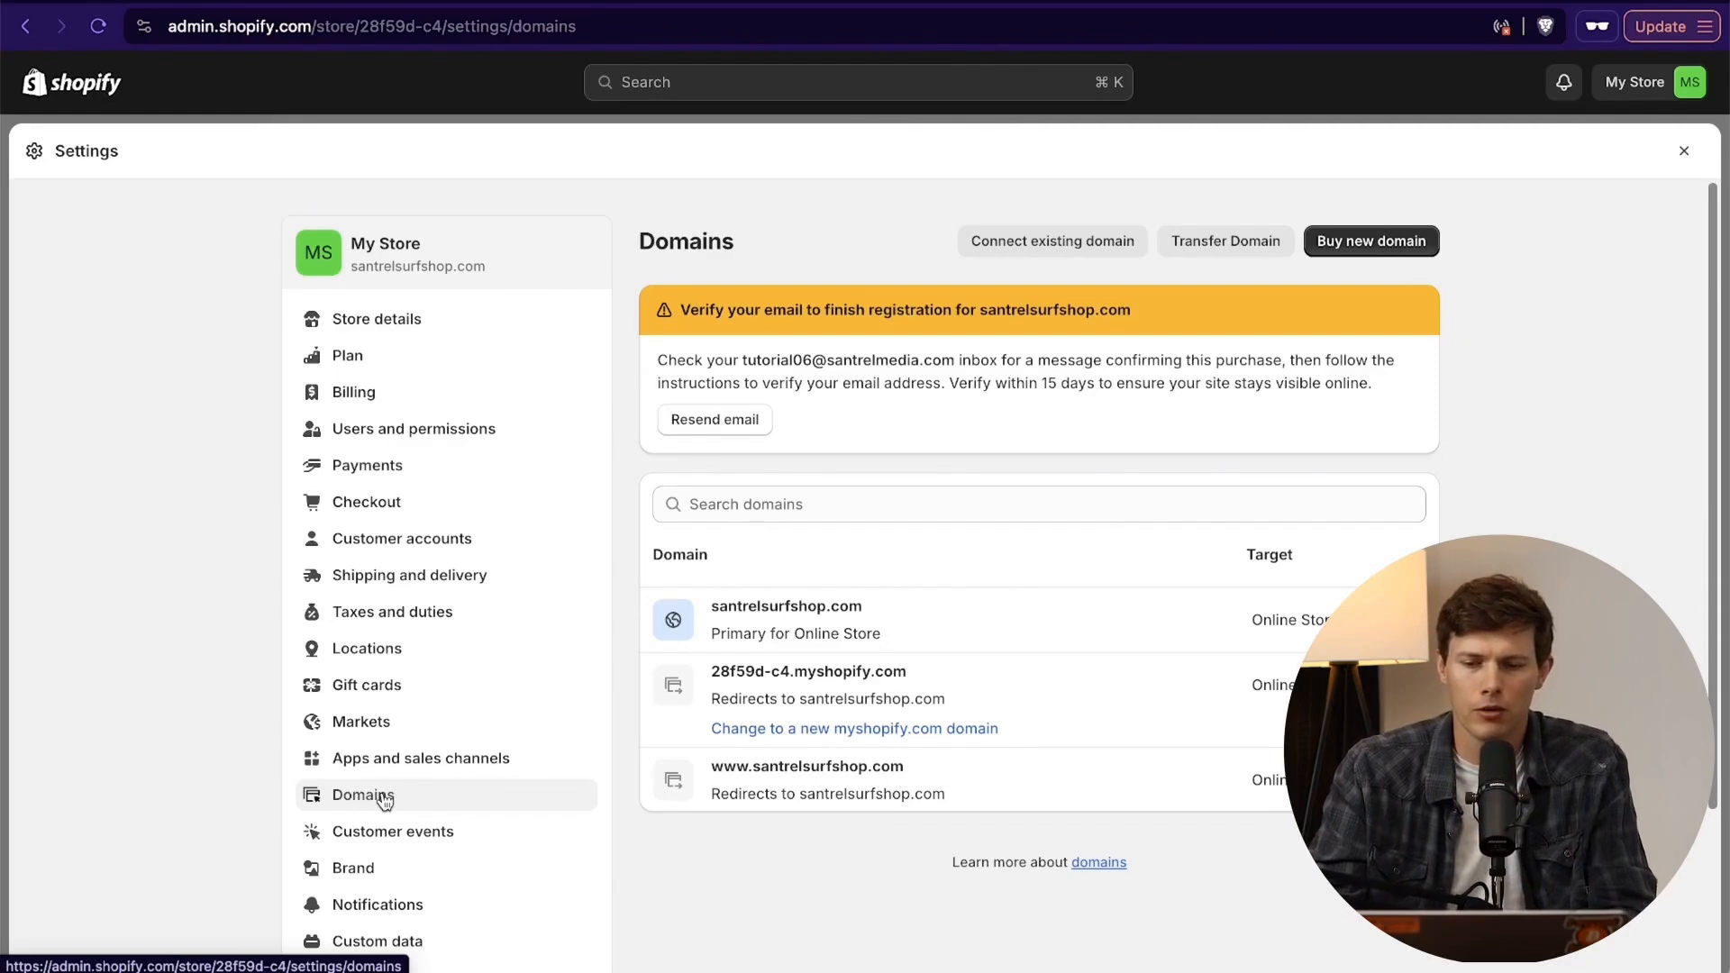
left_click(1348, 238)
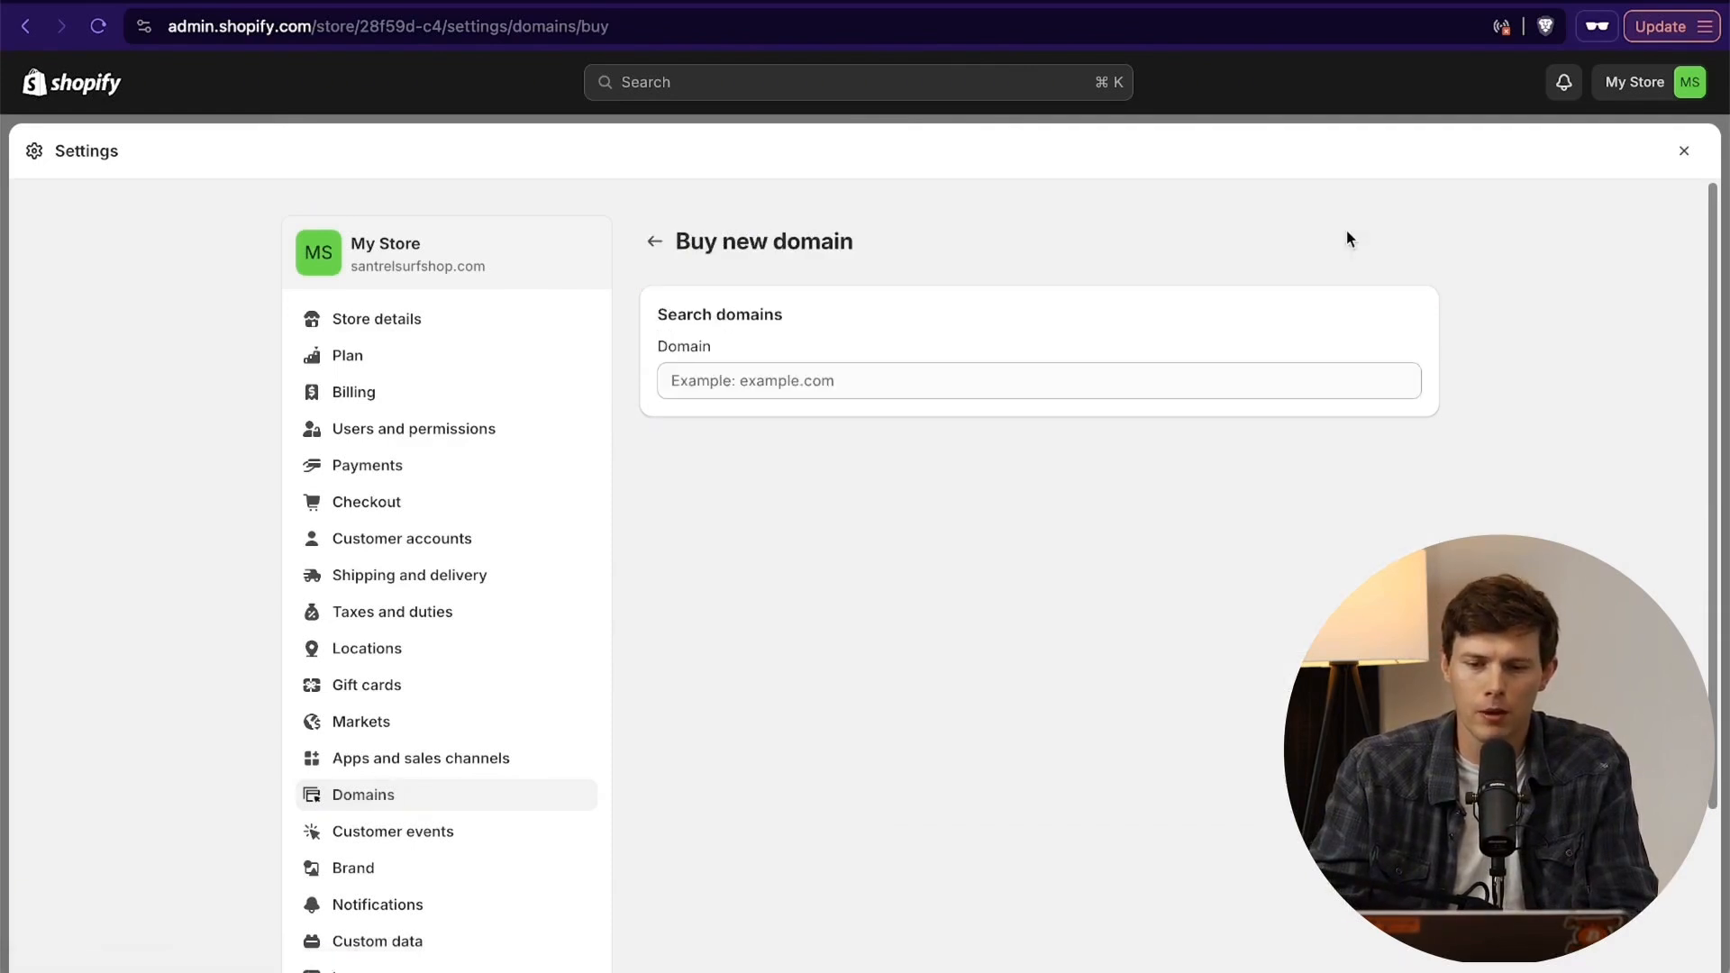
left_click(881, 382)
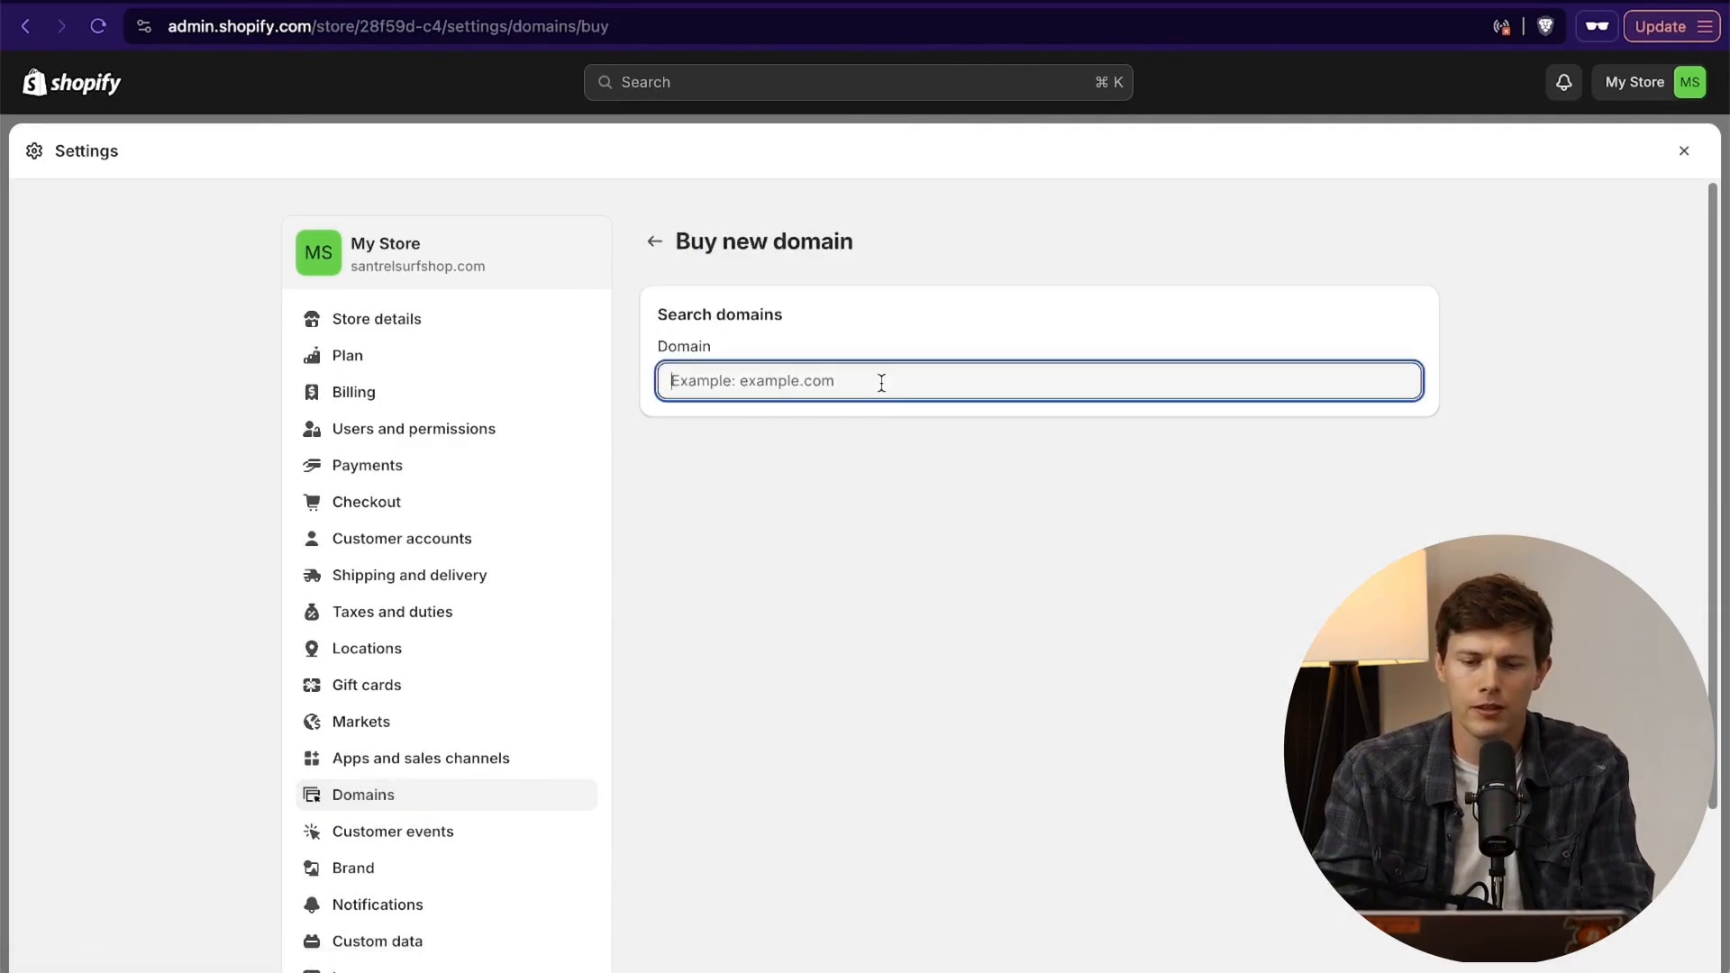
type("santrel")
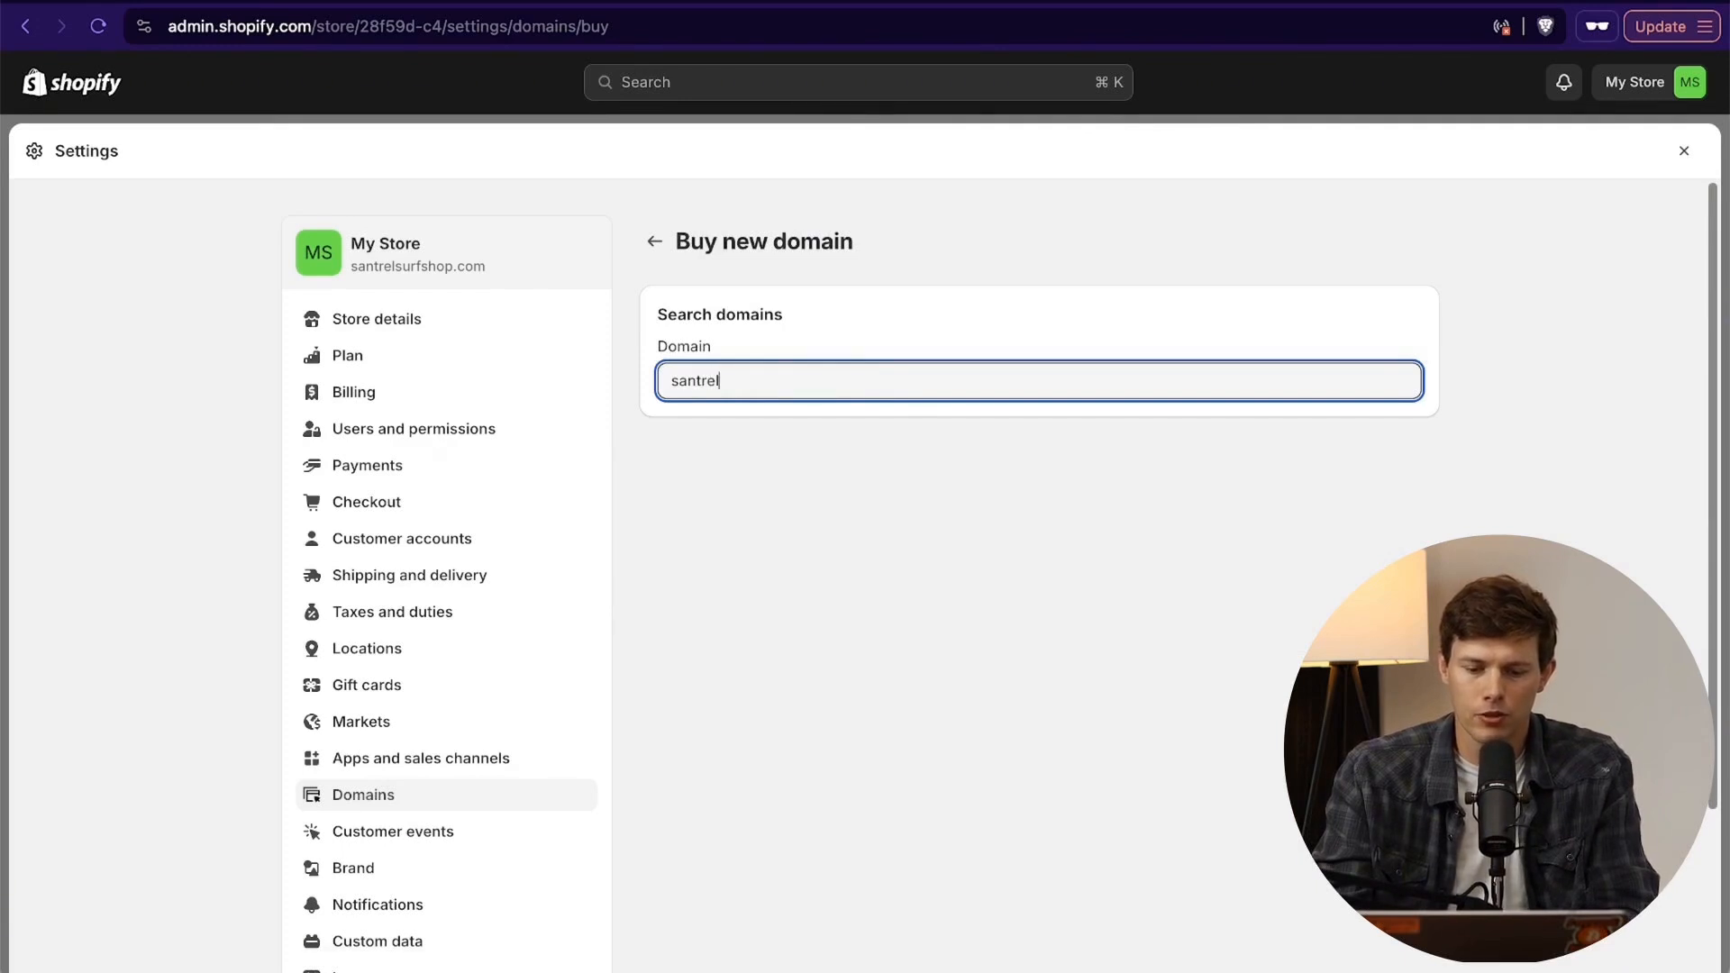
key("super+a")
key("BackSpace")
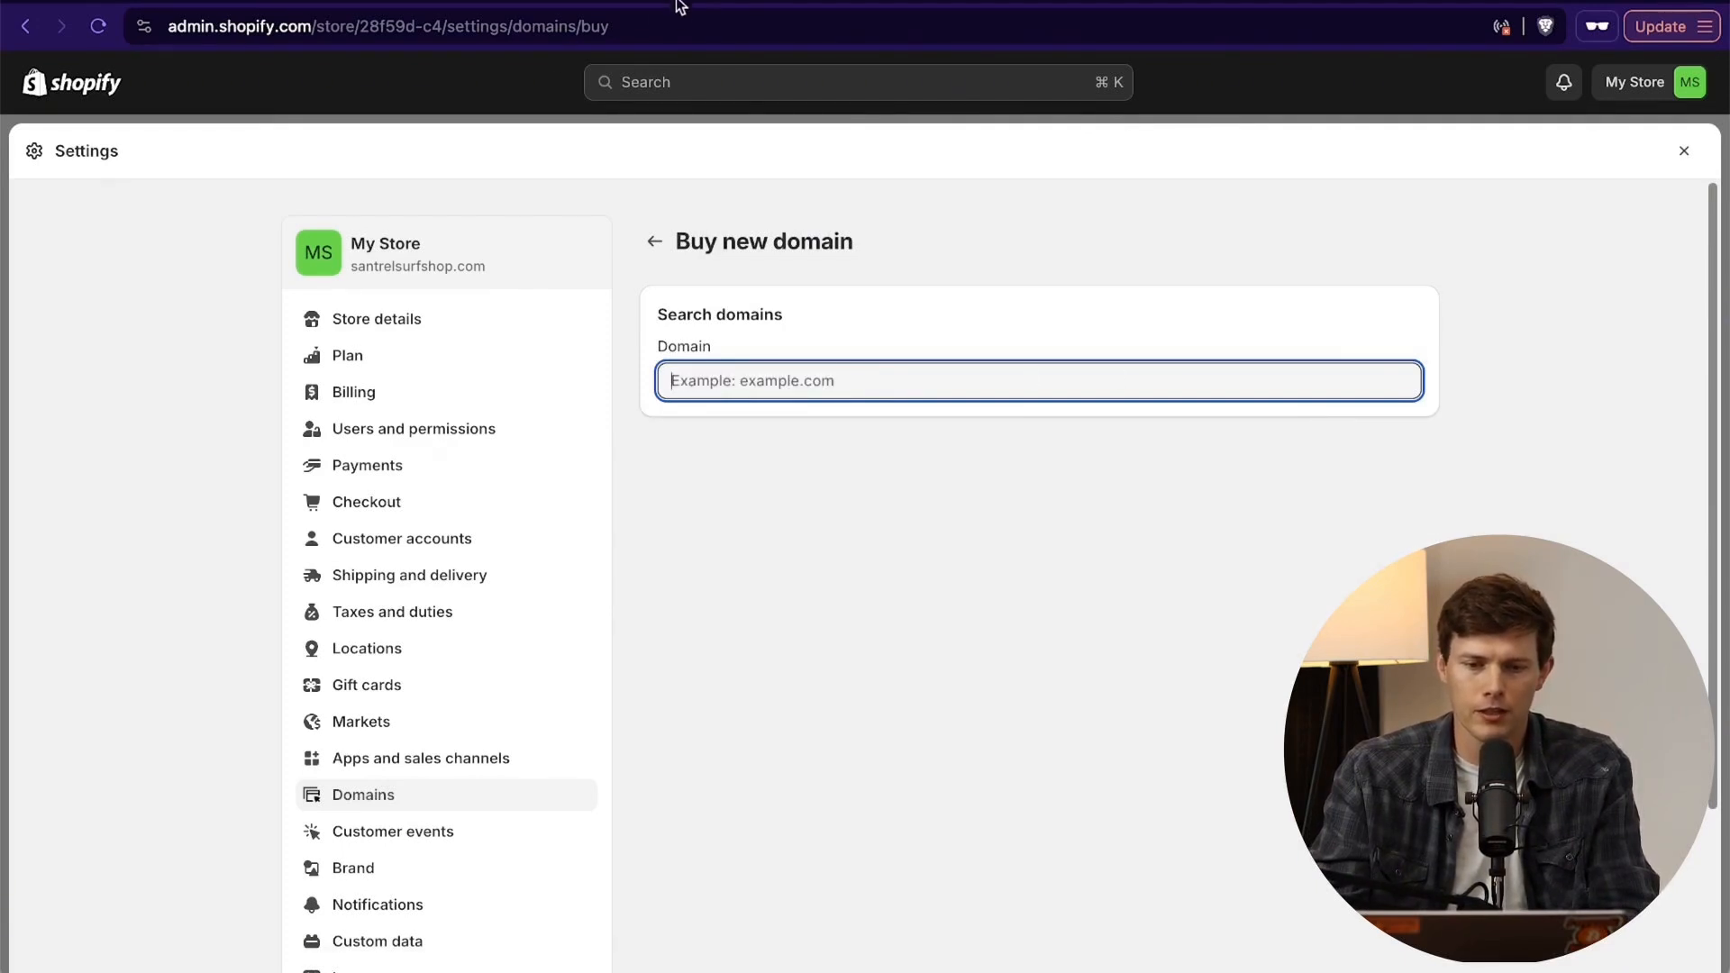
- Open namecheap.com in a new private window and search for the domain santrelsurfshop.com
key("super+shift+n")
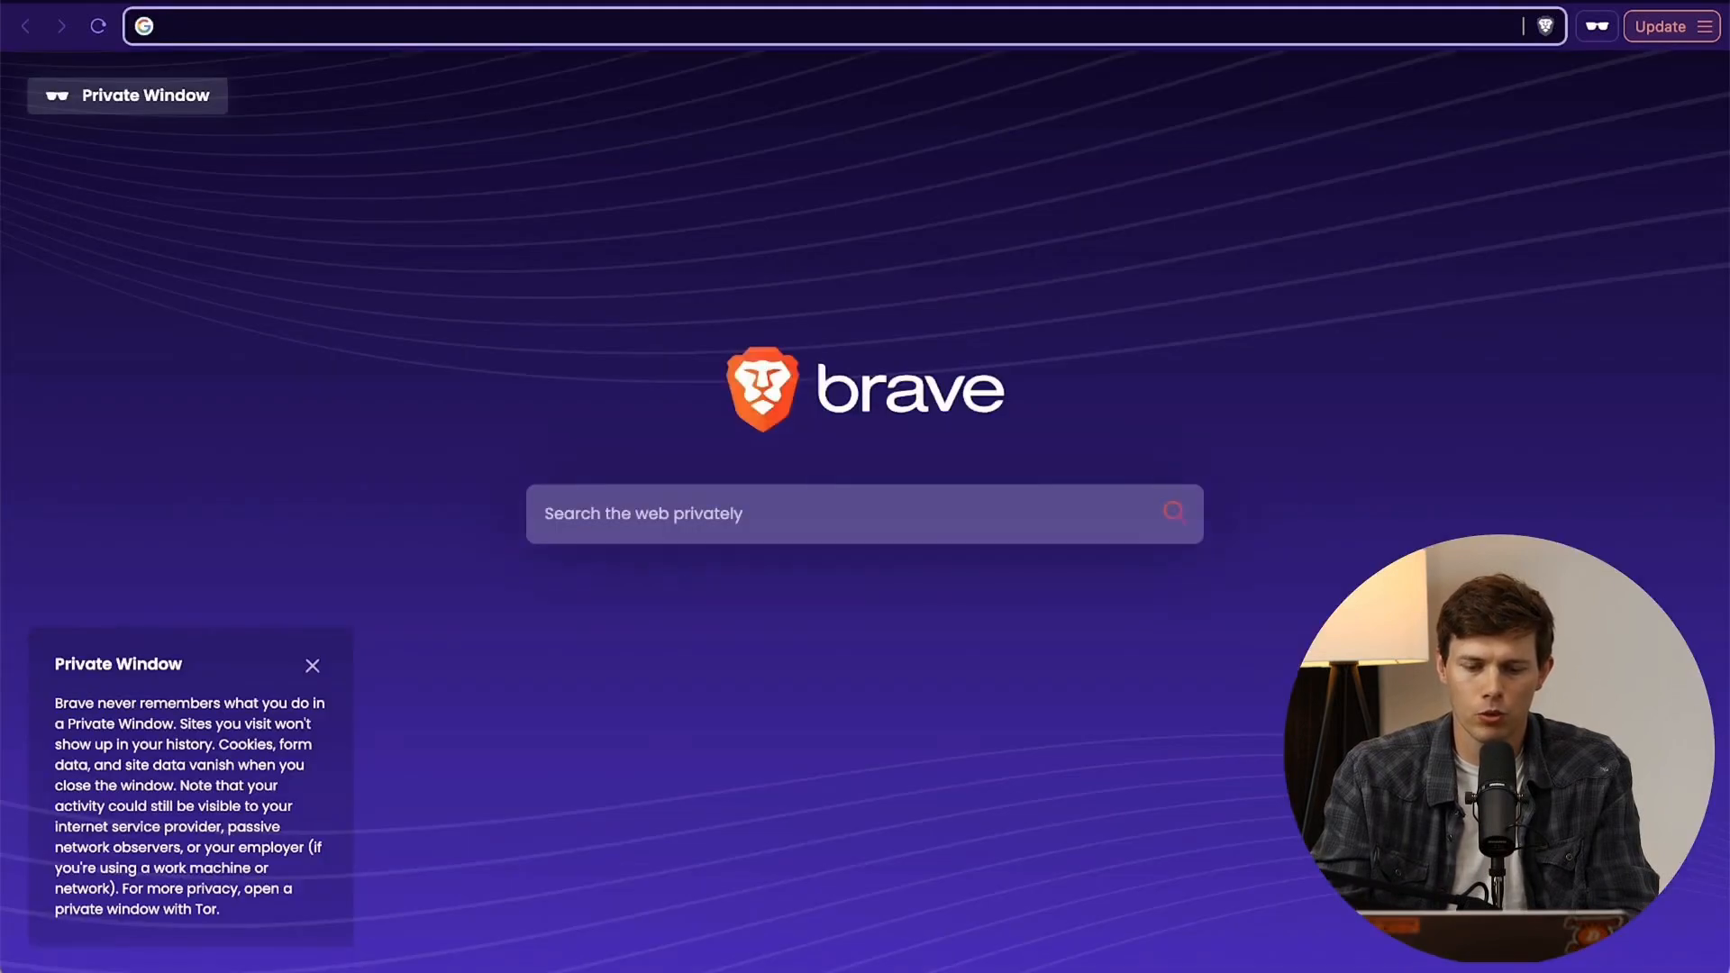
type("namecheap.com")
key("Return")
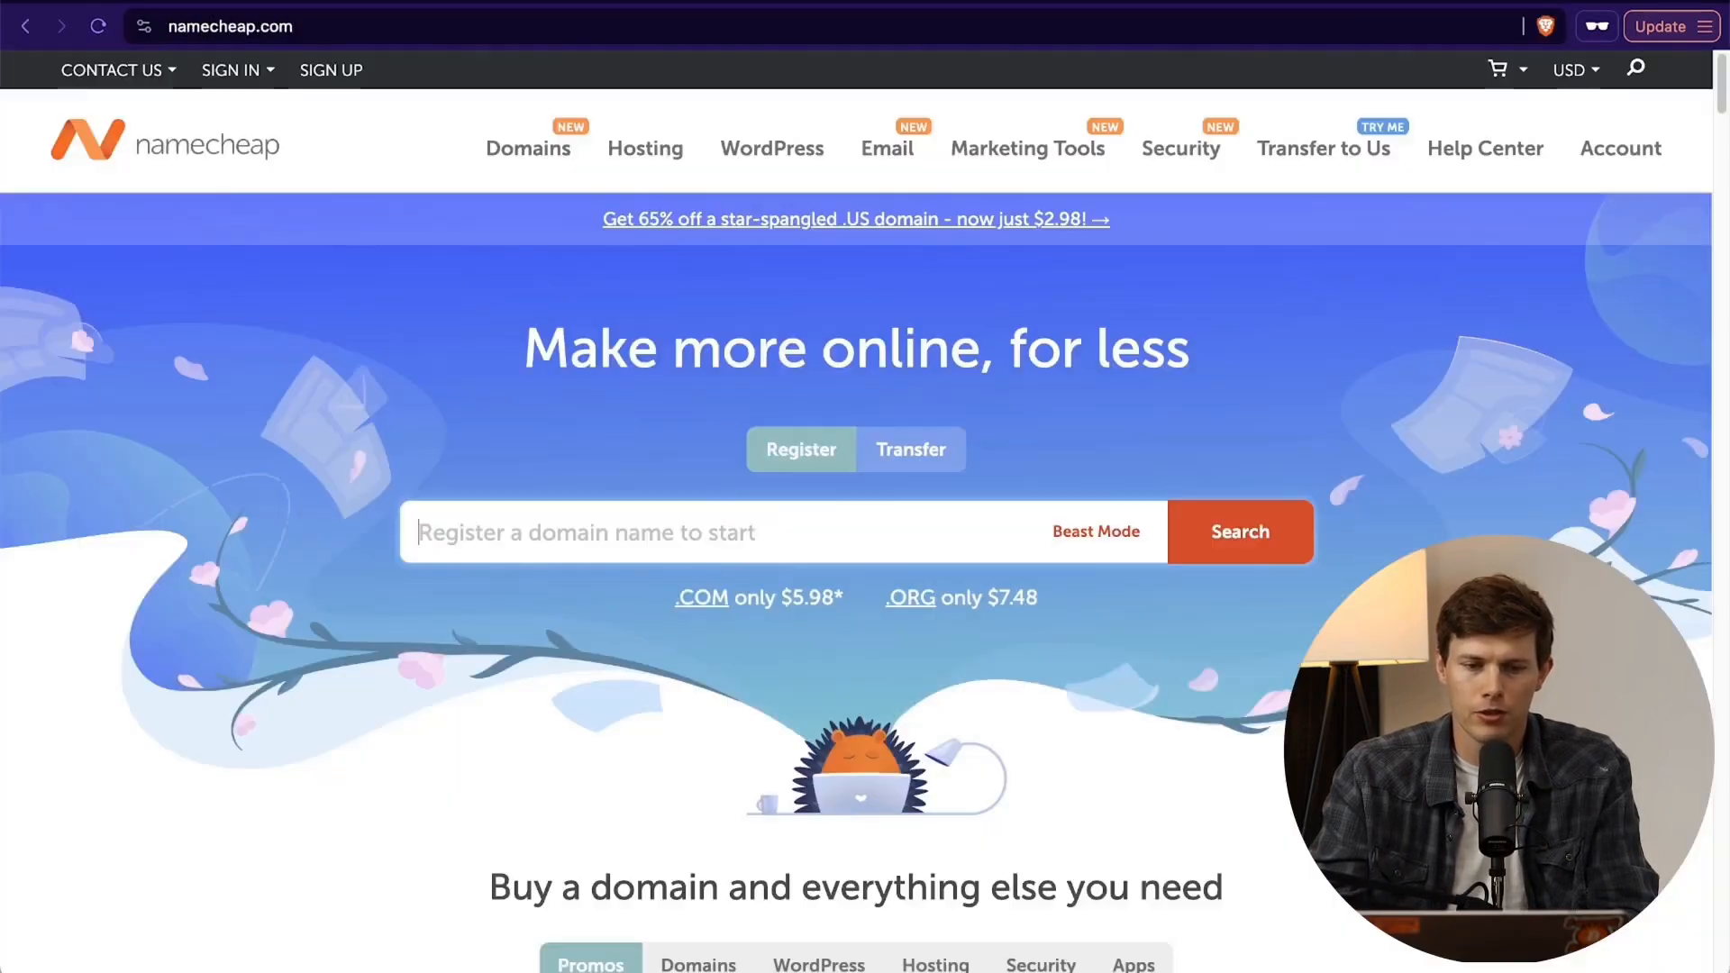
left_click(598, 536)
type("santrelsur")
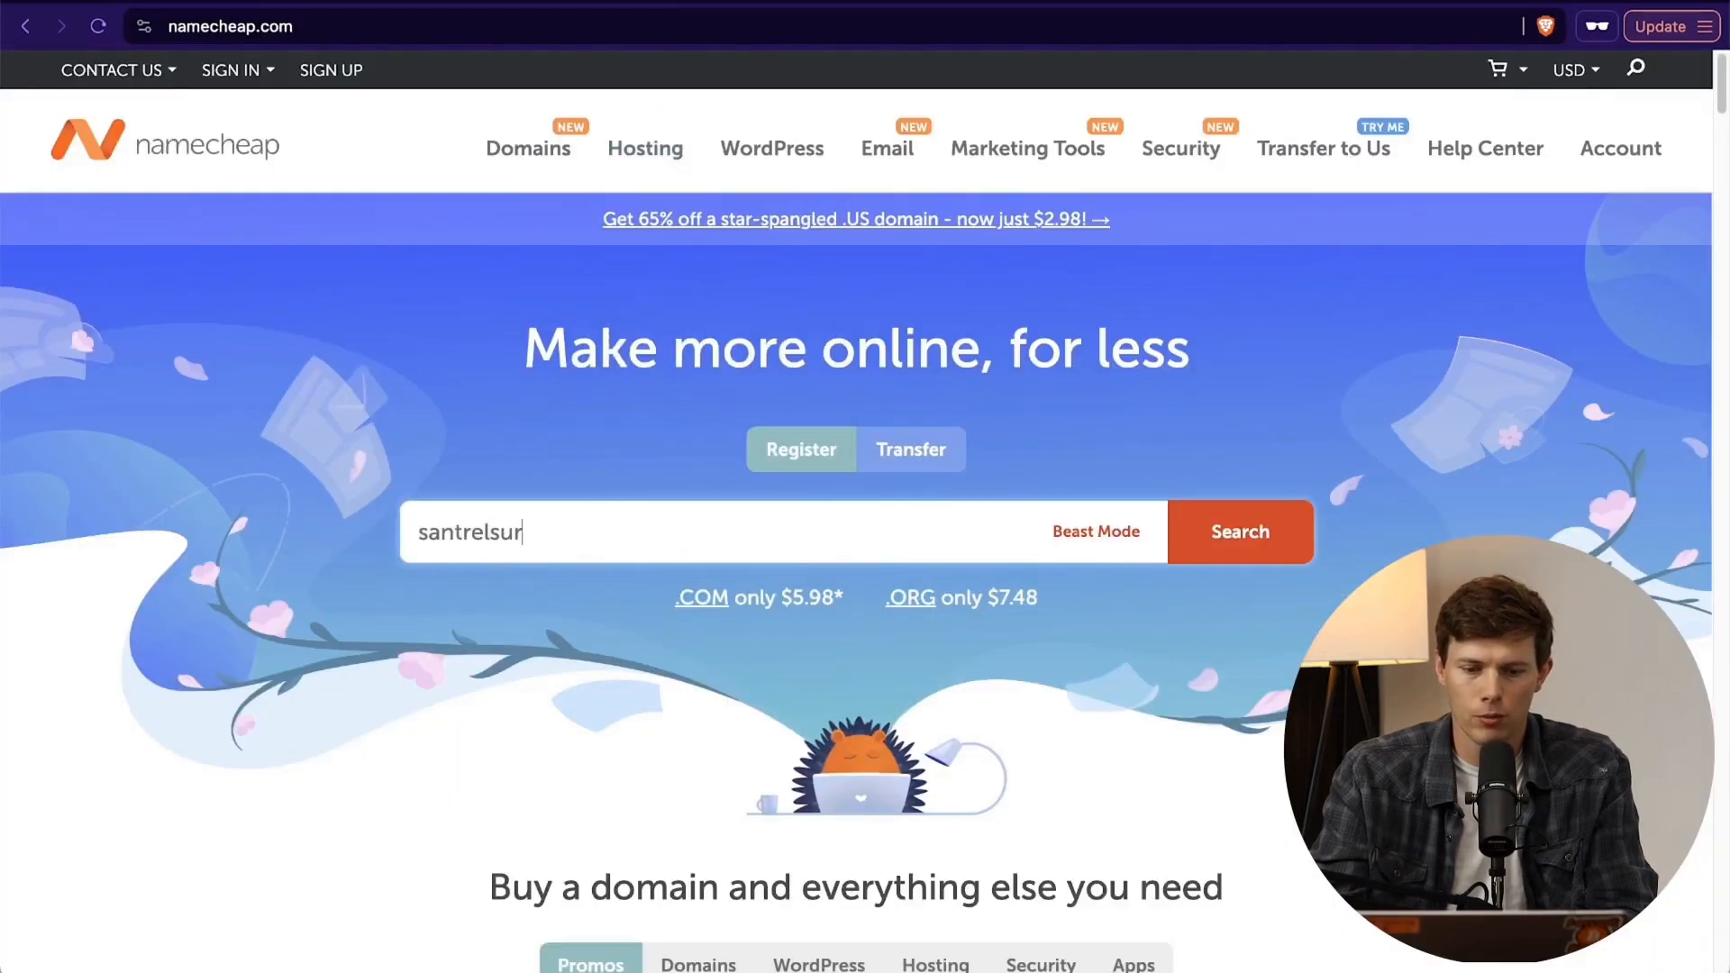
type("fshop.com")
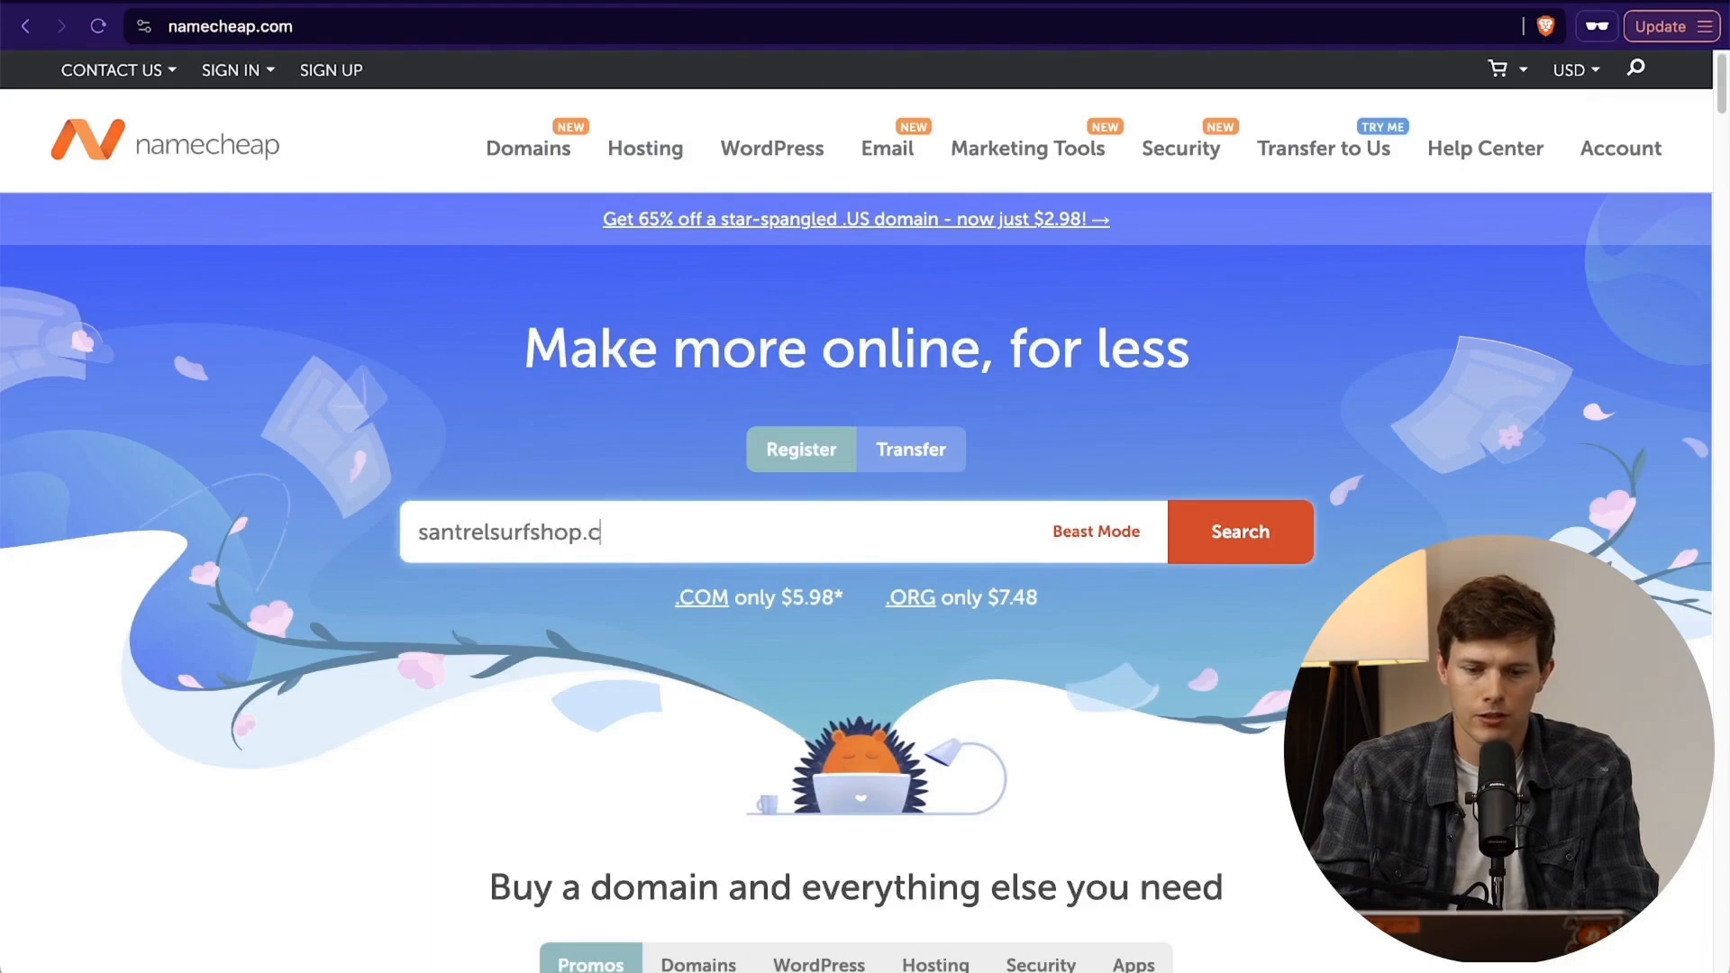
key("Return")
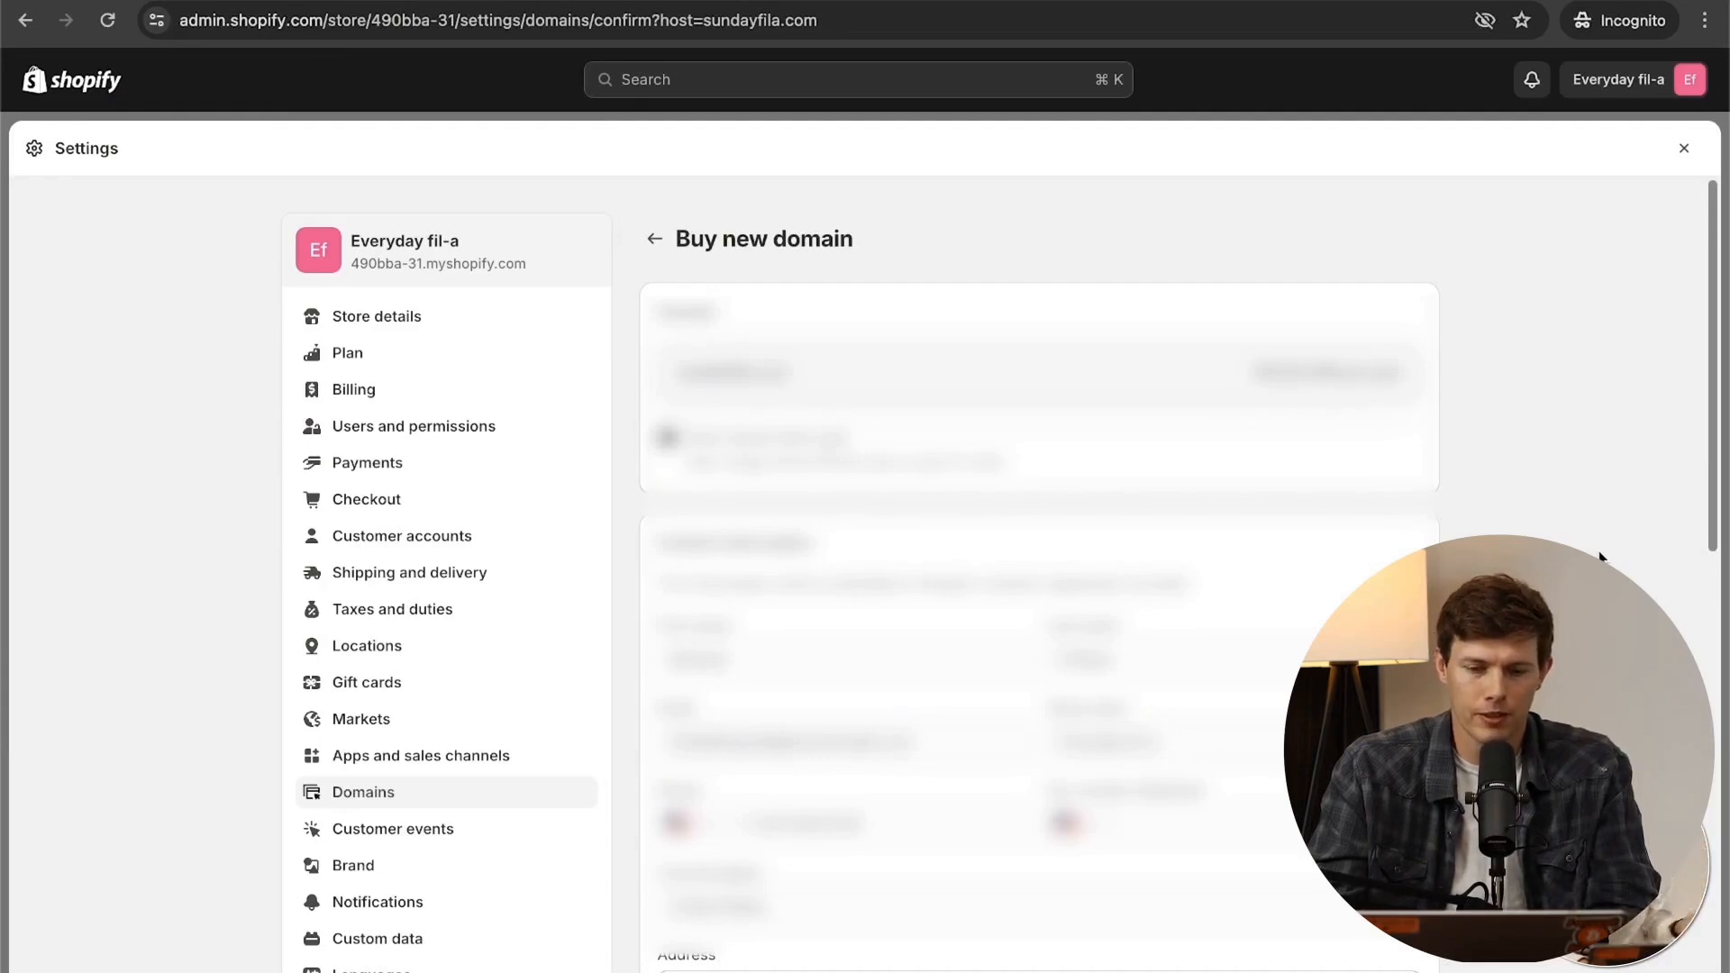
- Review the contact details on the purchase form for the domain sundayfila.com and submit the form
scroll(1599, 556, "down", 5)
scroll(1599, 555, "down", 3)
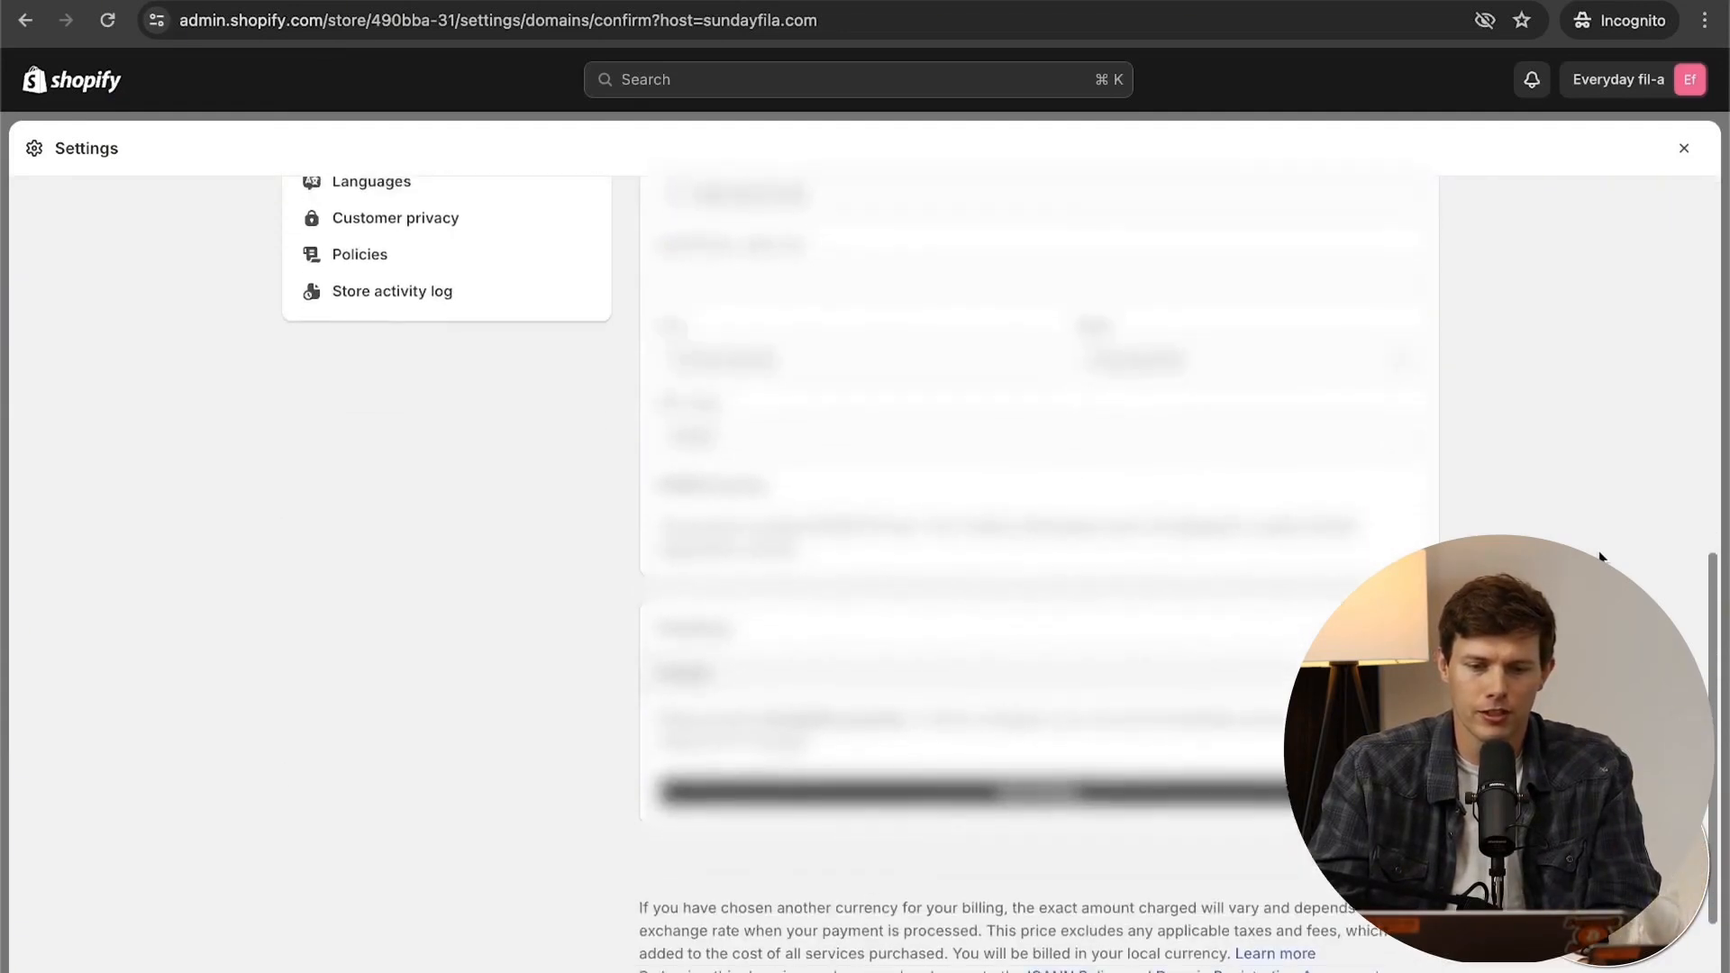
left_click(1187, 784)
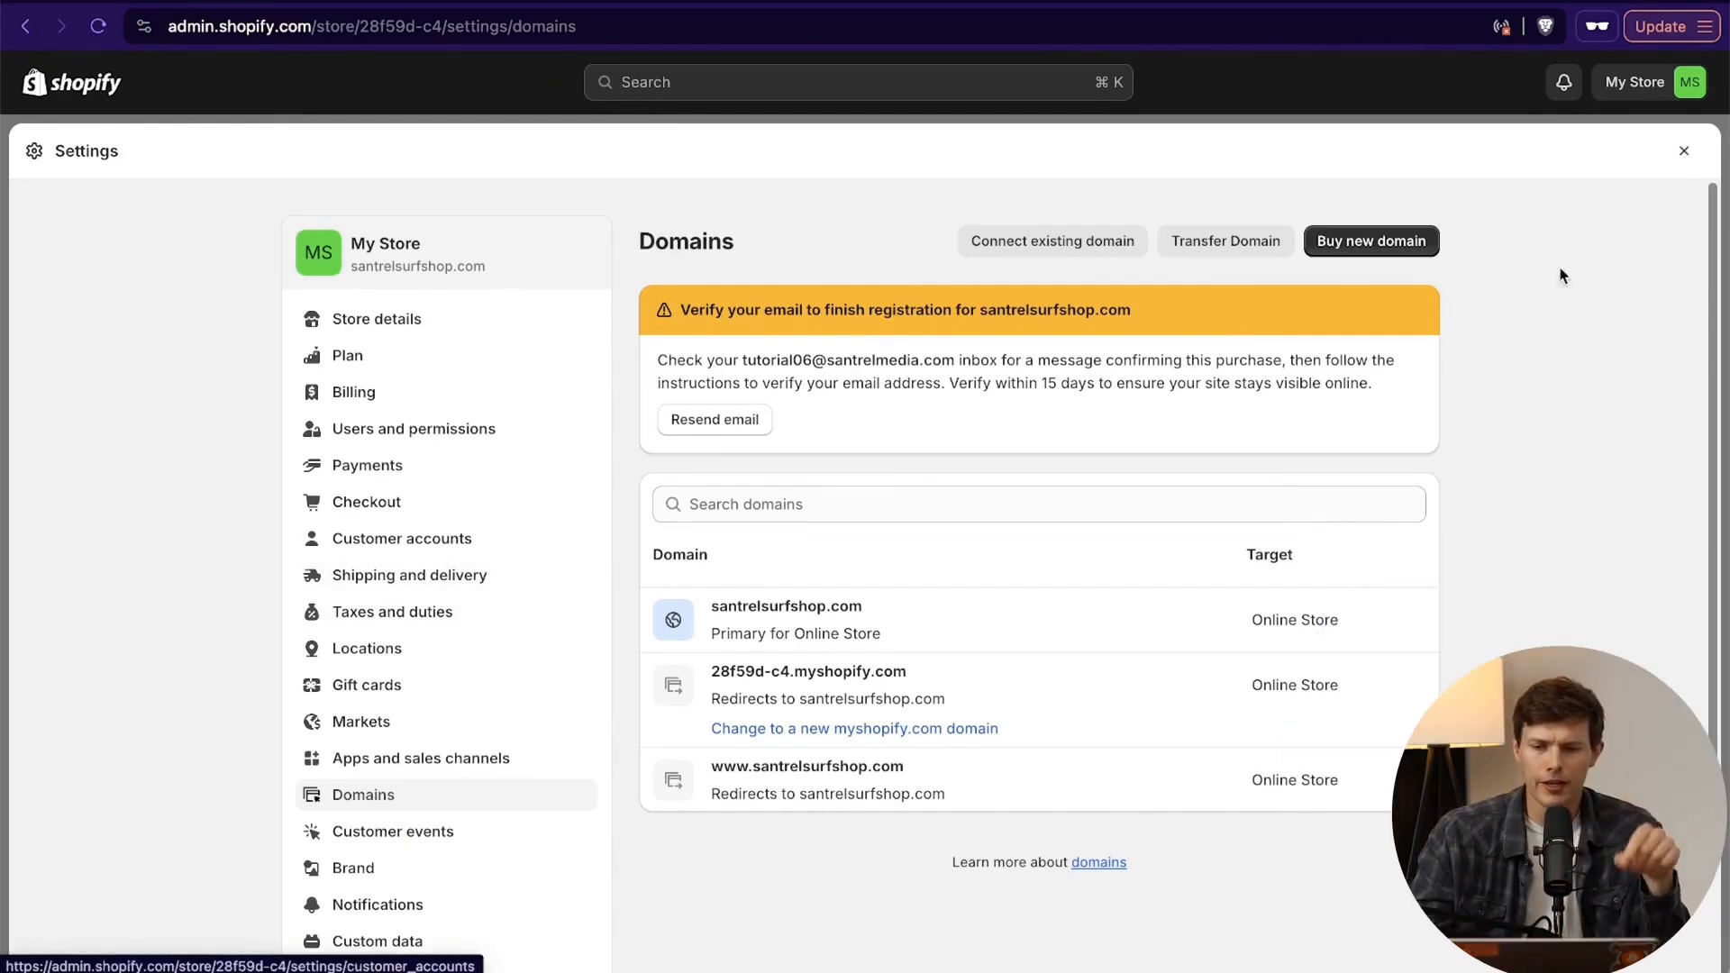
- Close the store settings and open the online store's current Refresh theme in the theme editor
left_click(1682, 151)
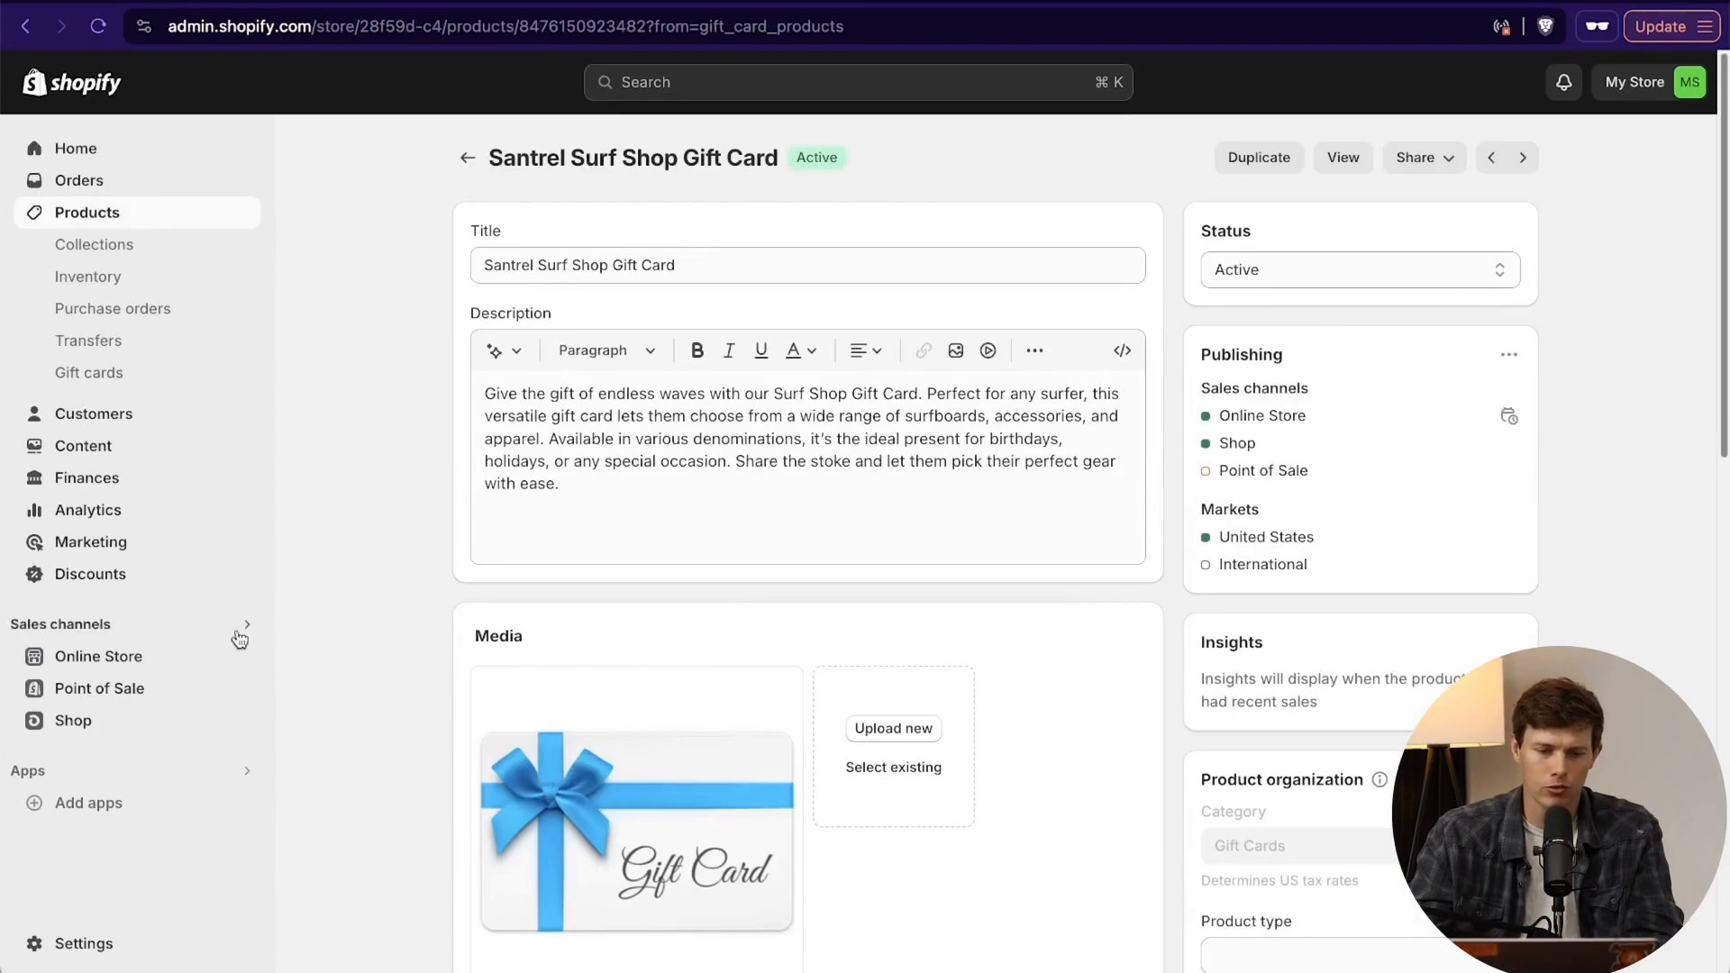
left_click(74, 662)
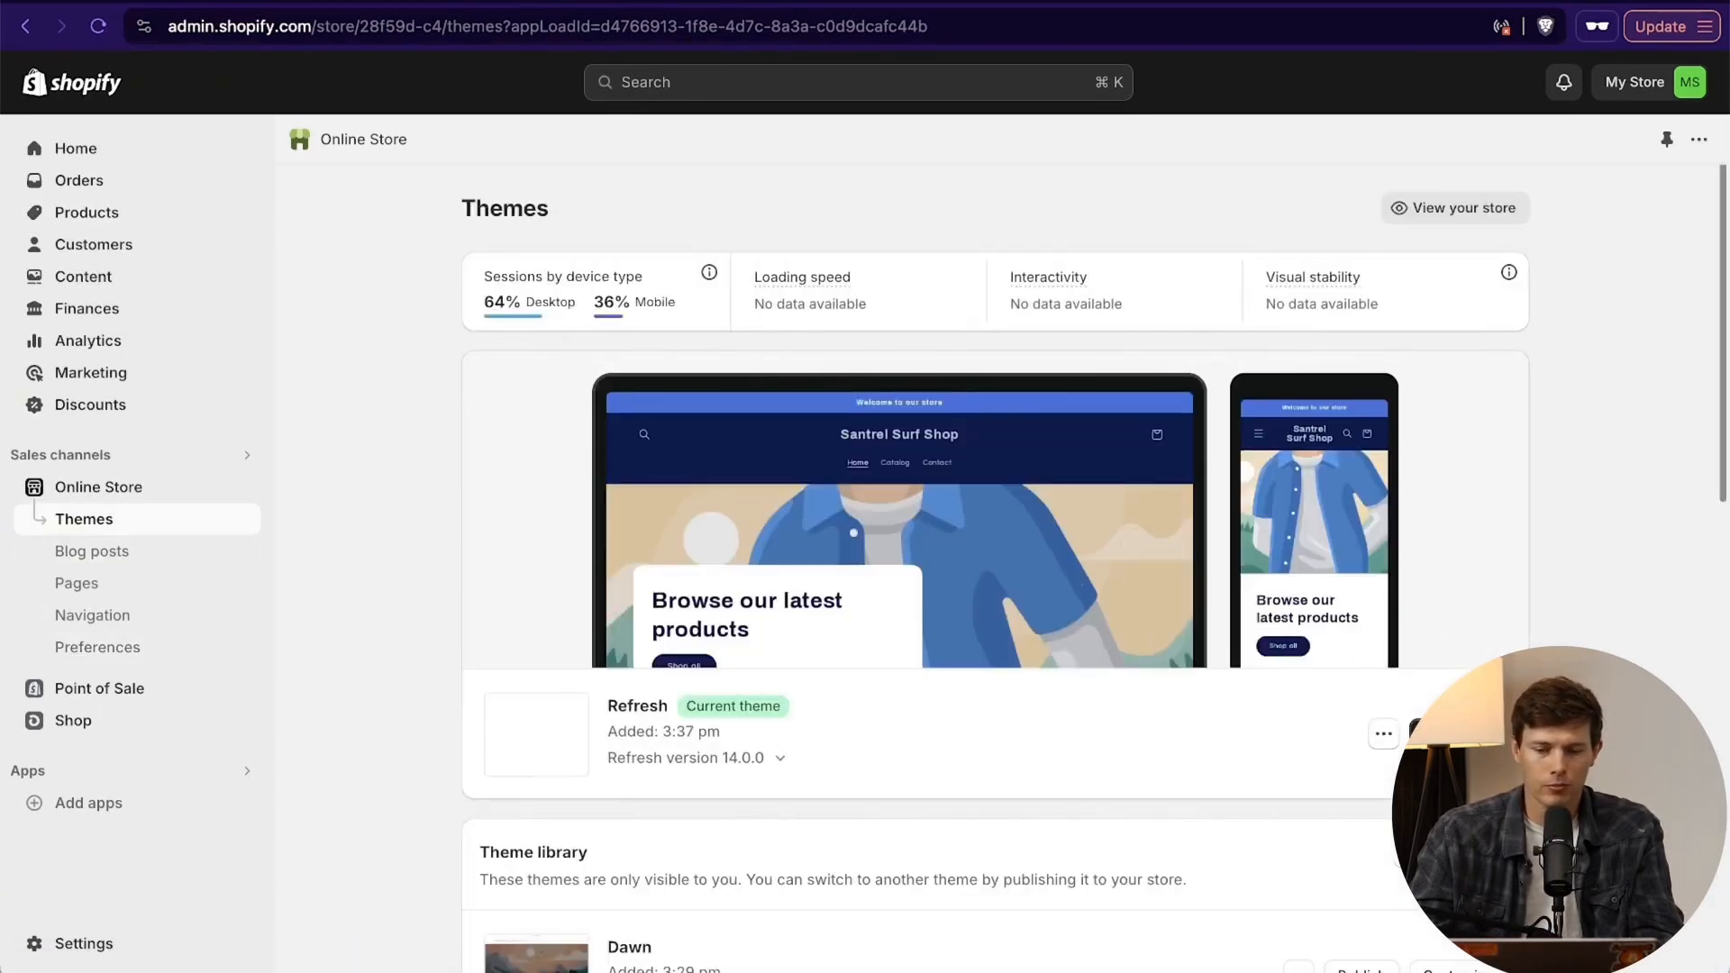
left_click(1441, 733)
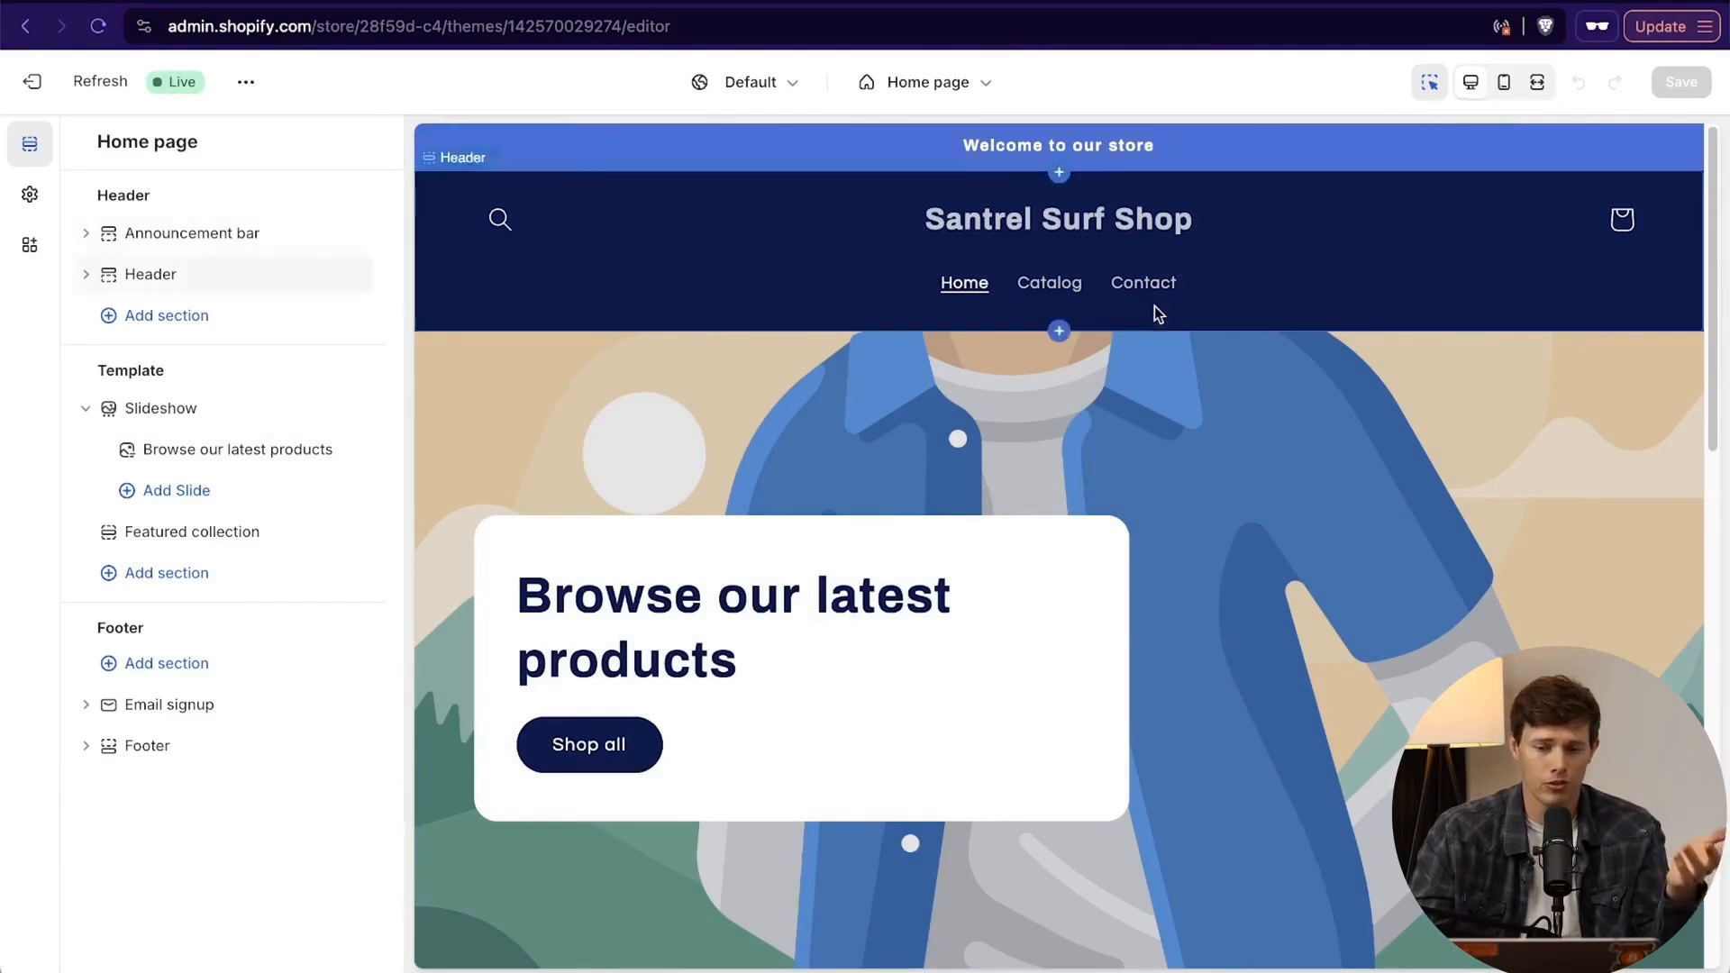
- Preview the home page in the desktop, mobile and fullscreen layouts, and return to the desktop layout
scroll(1154, 306, "down", 10)
scroll(1154, 307, "up", 10)
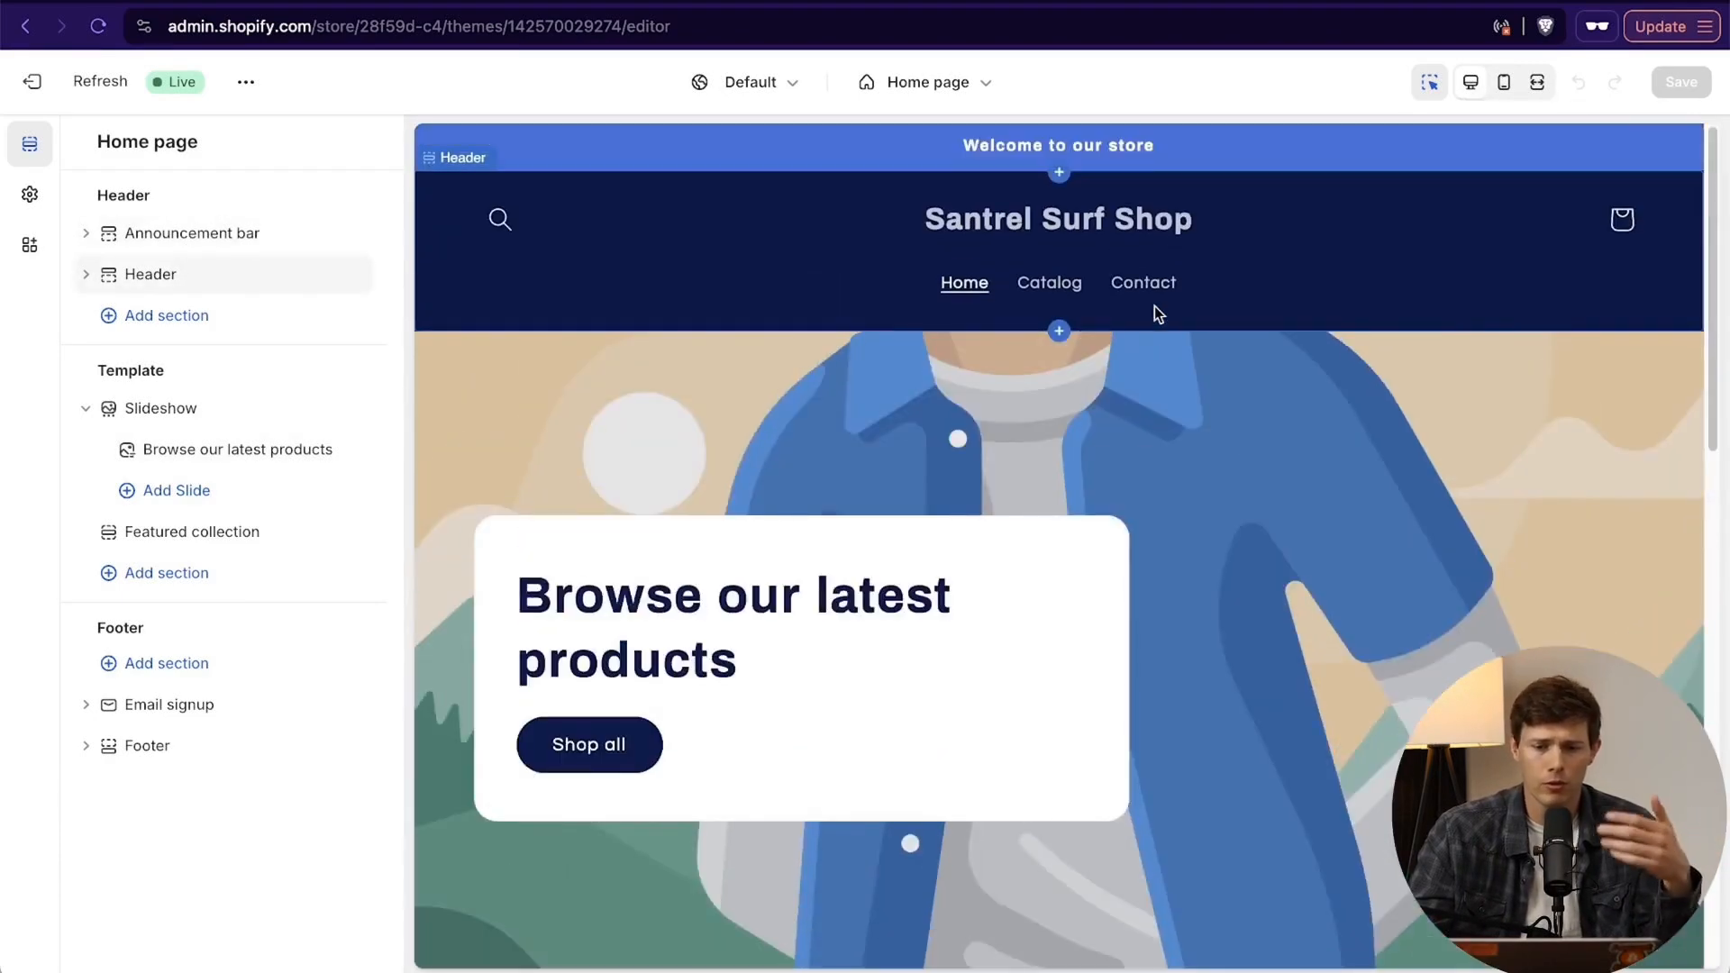
scroll(1154, 306, "down", 10)
scroll(1154, 307, "up", 10)
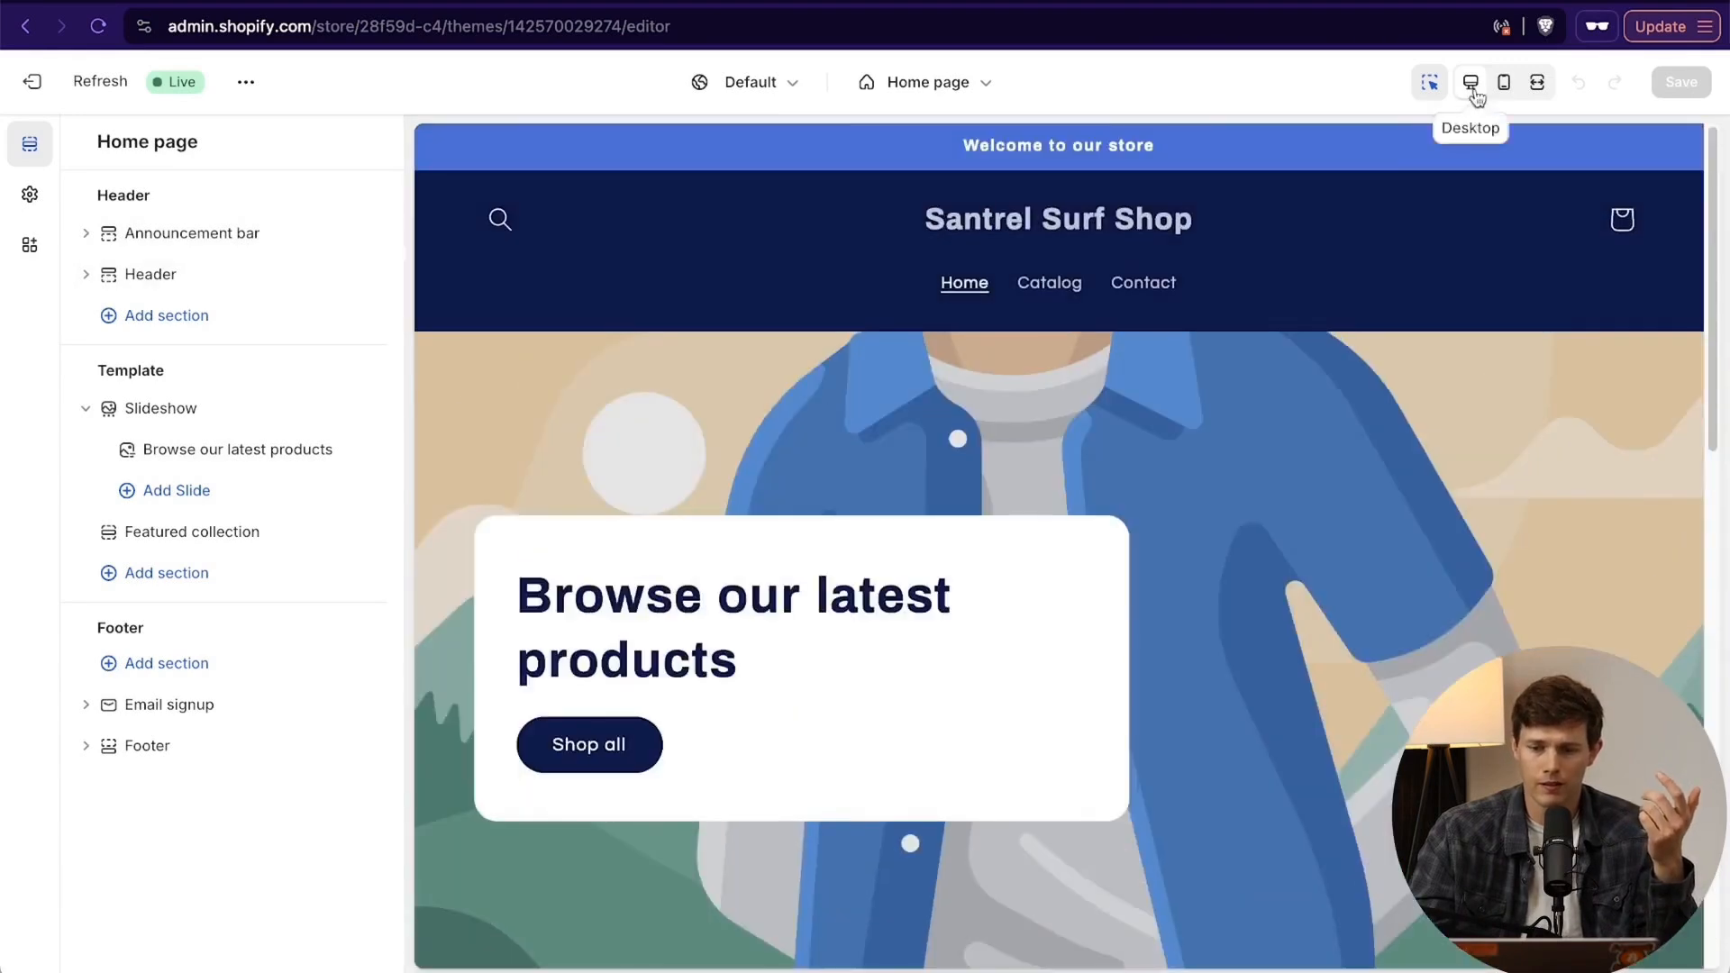
left_click(1503, 83)
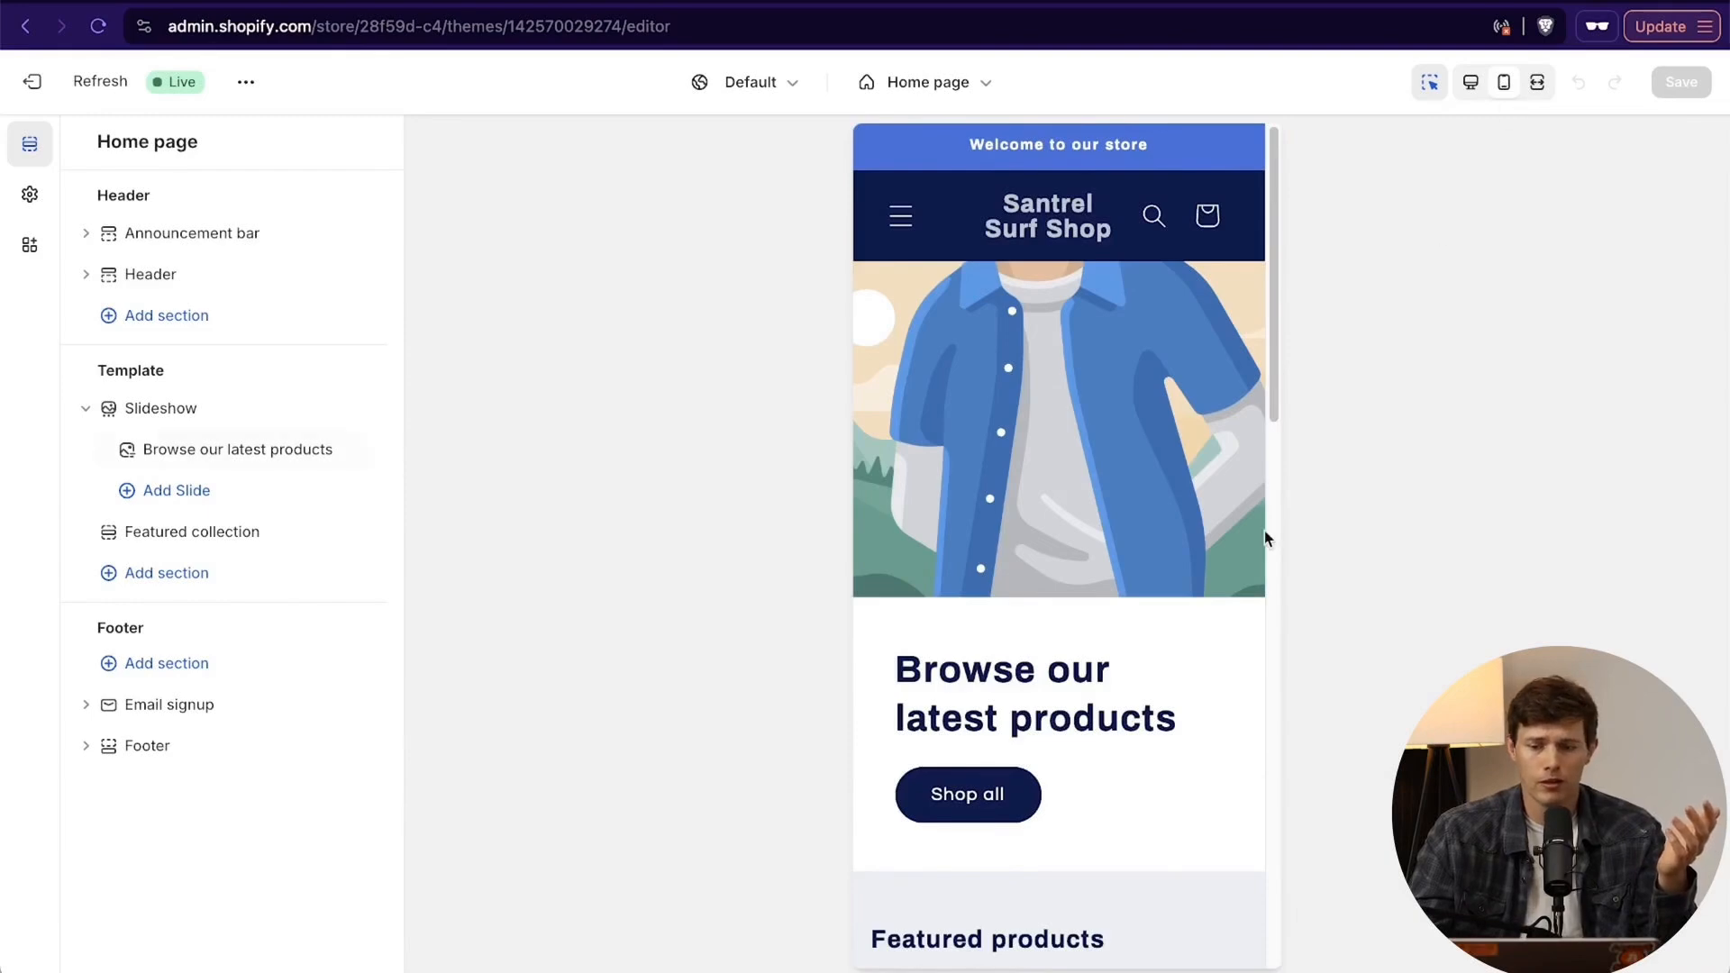
scroll(1263, 531, "down", 10)
scroll(1263, 531, "up", 10)
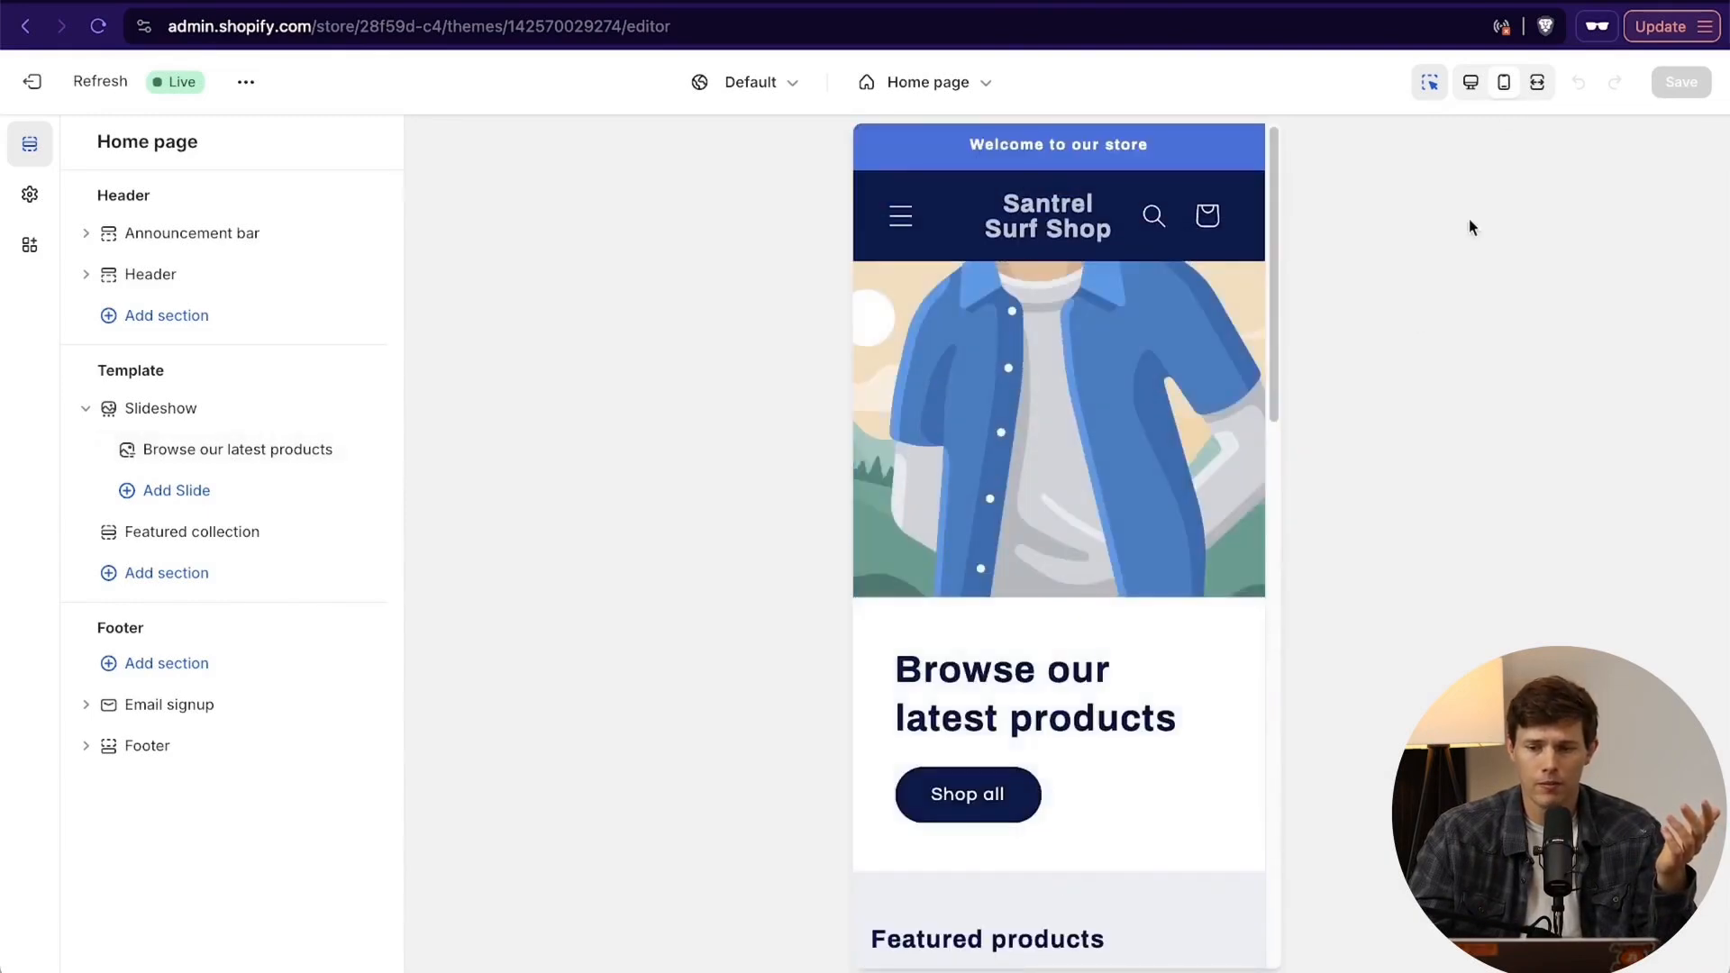
left_click(1537, 82)
scroll(1170, 581, "down", 10)
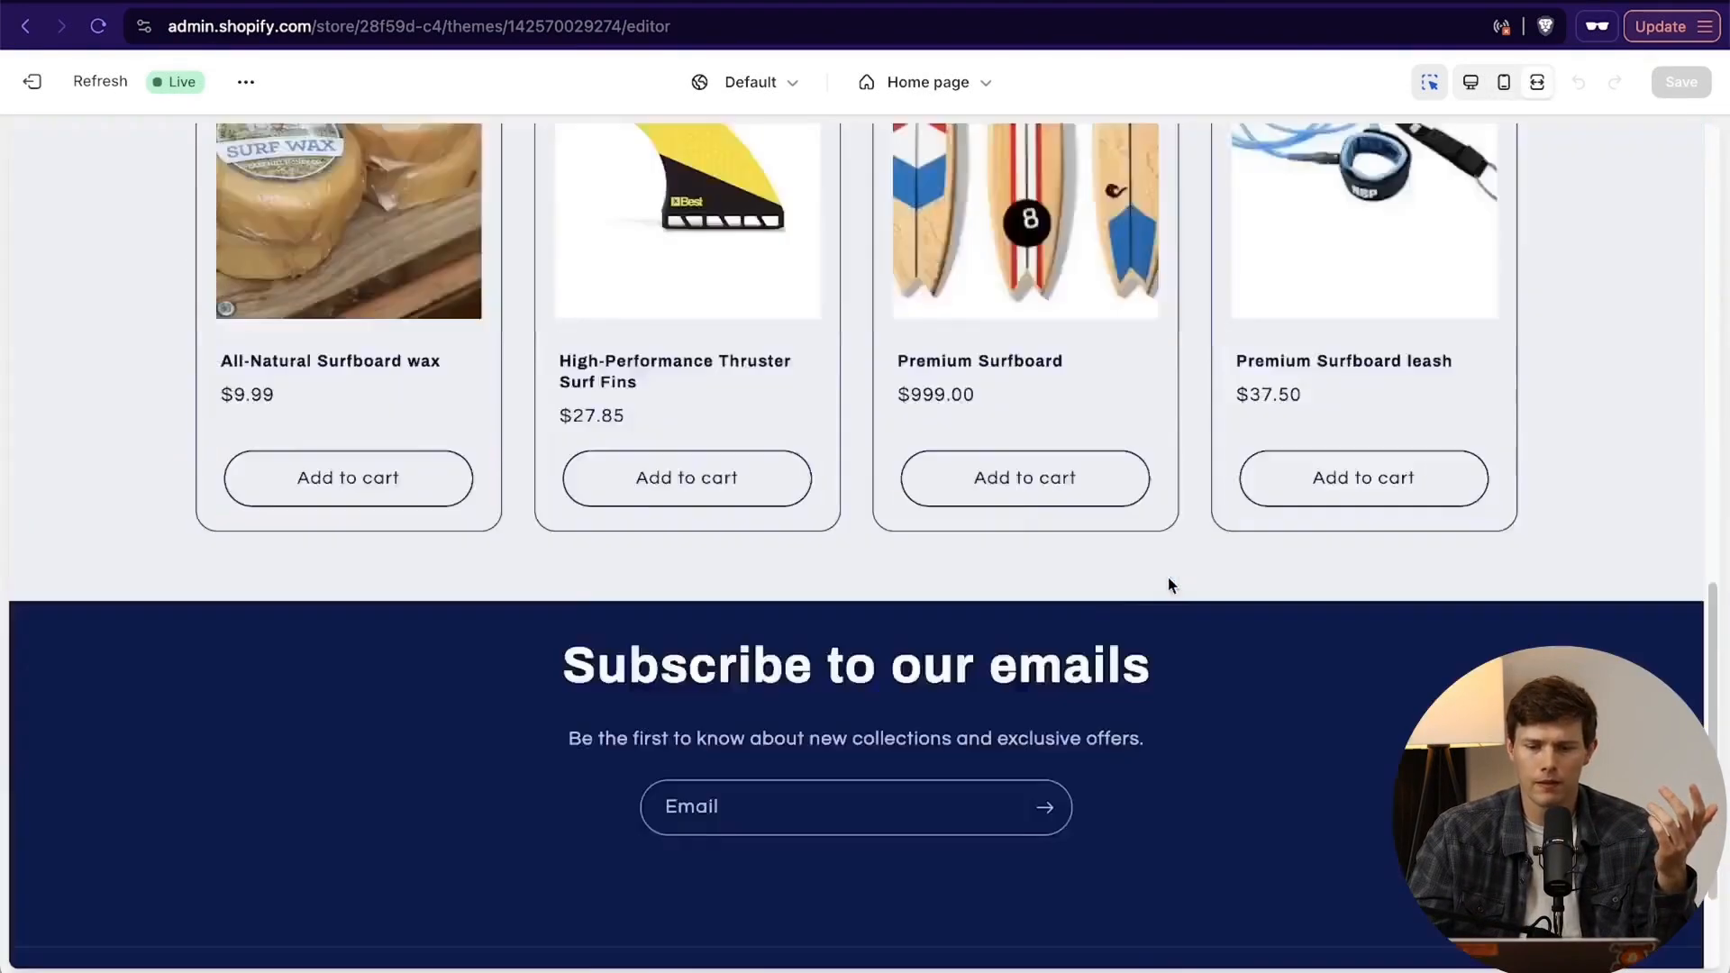
scroll(1169, 581, "up", 10)
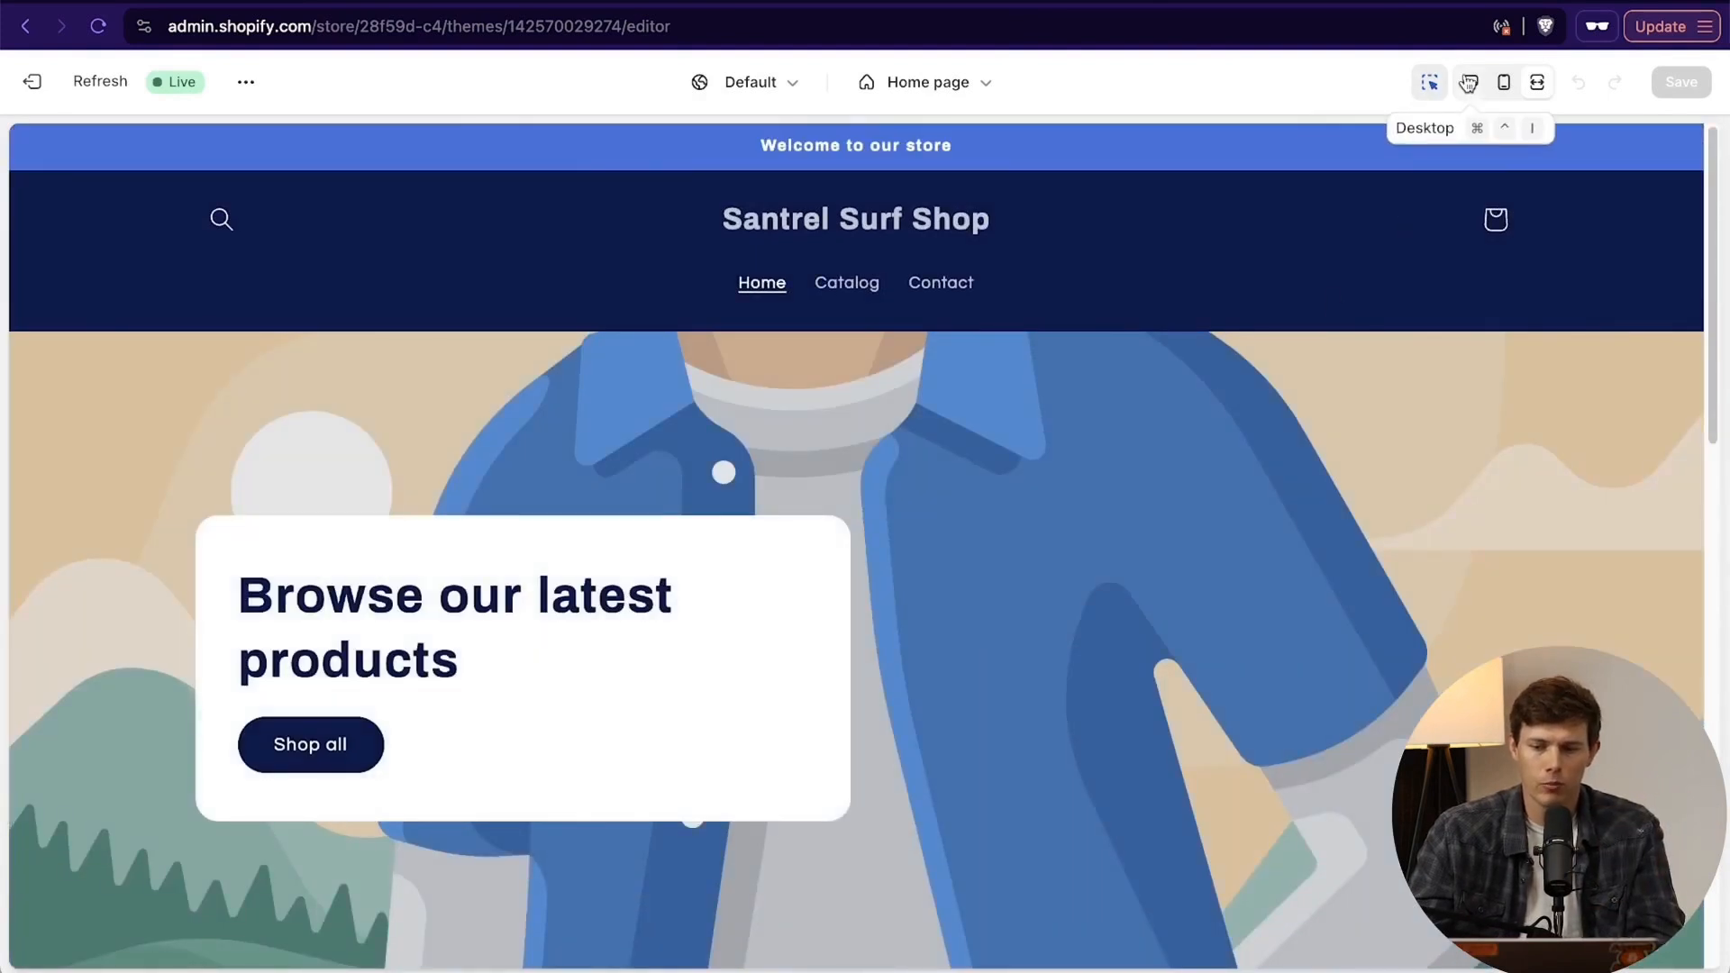
left_click(1470, 83)
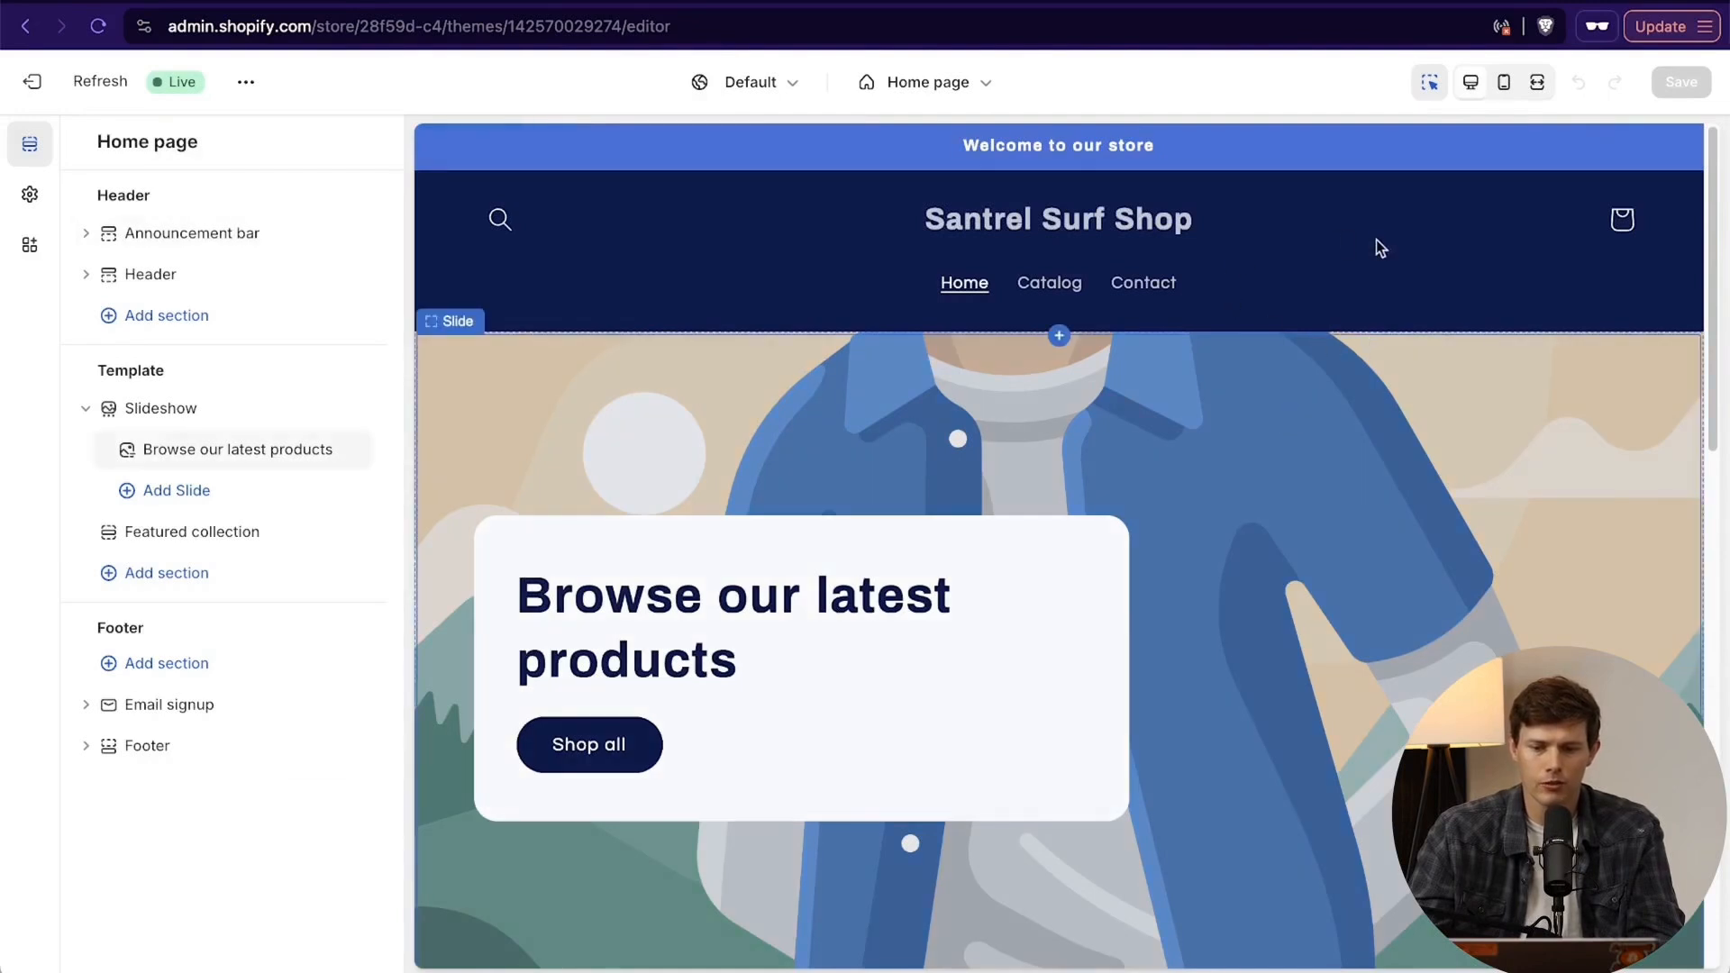
- Examine the home page's sections in the desktop preview, from the header and slideshow through the featured products to the email signup and footer
scroll(1283, 539, "down", 3)
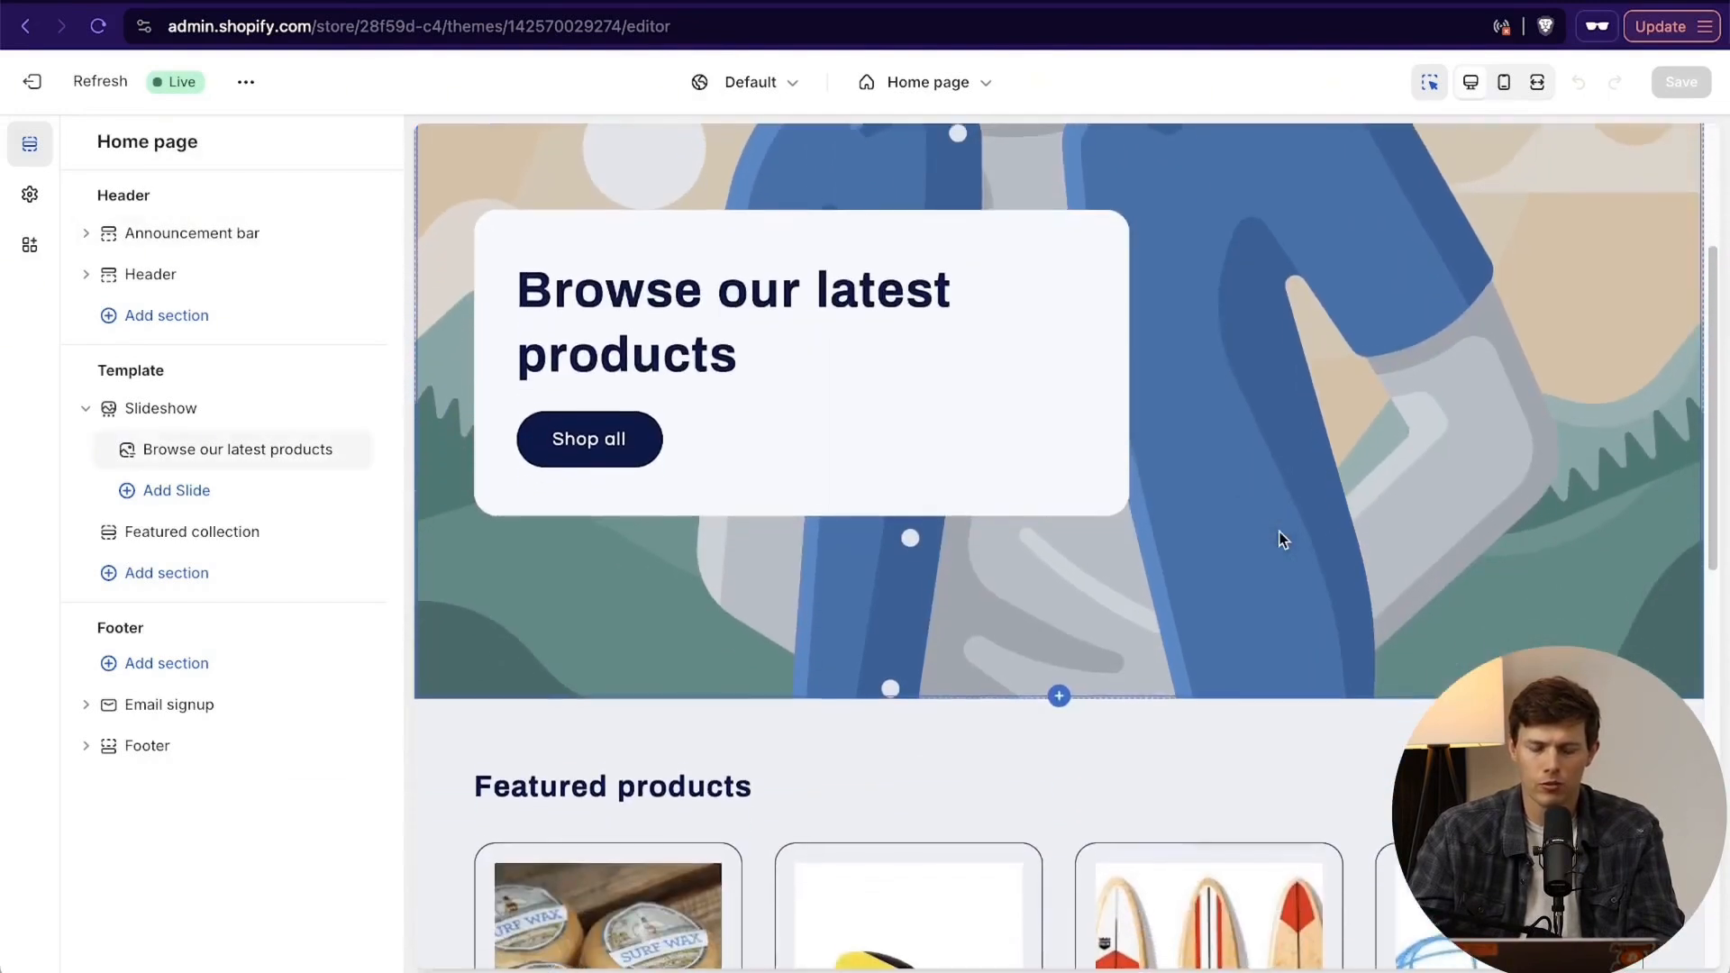
scroll(1288, 610, "up", 3)
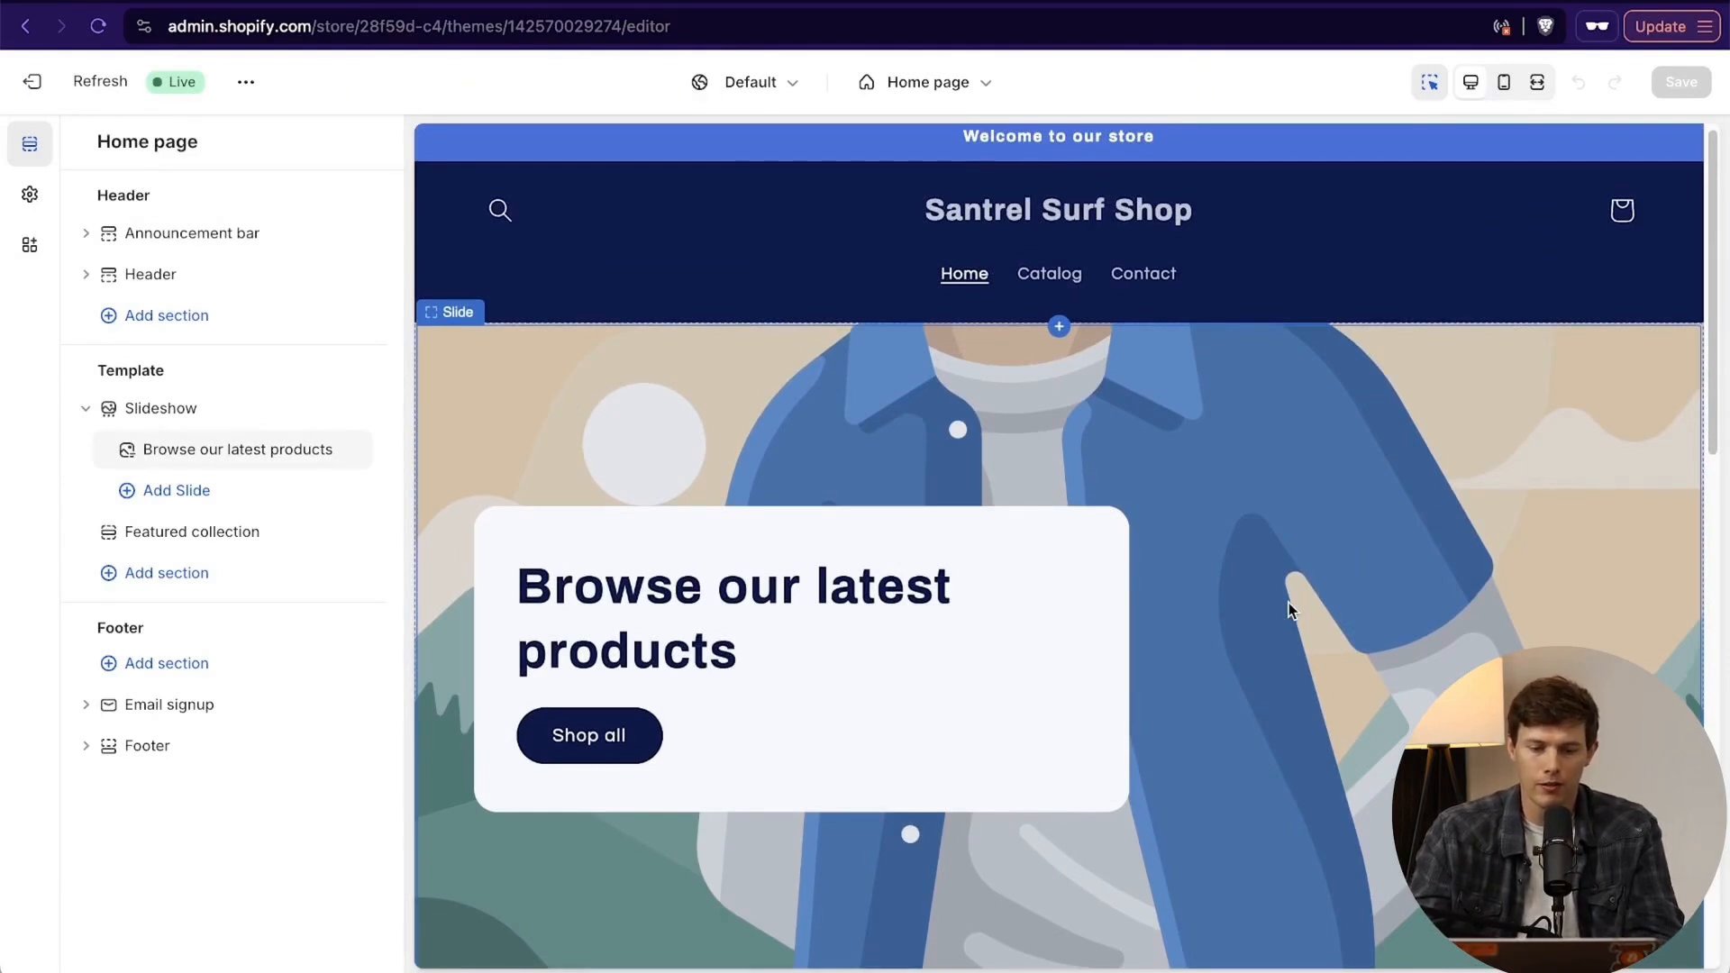
scroll(1312, 564, "down", 2)
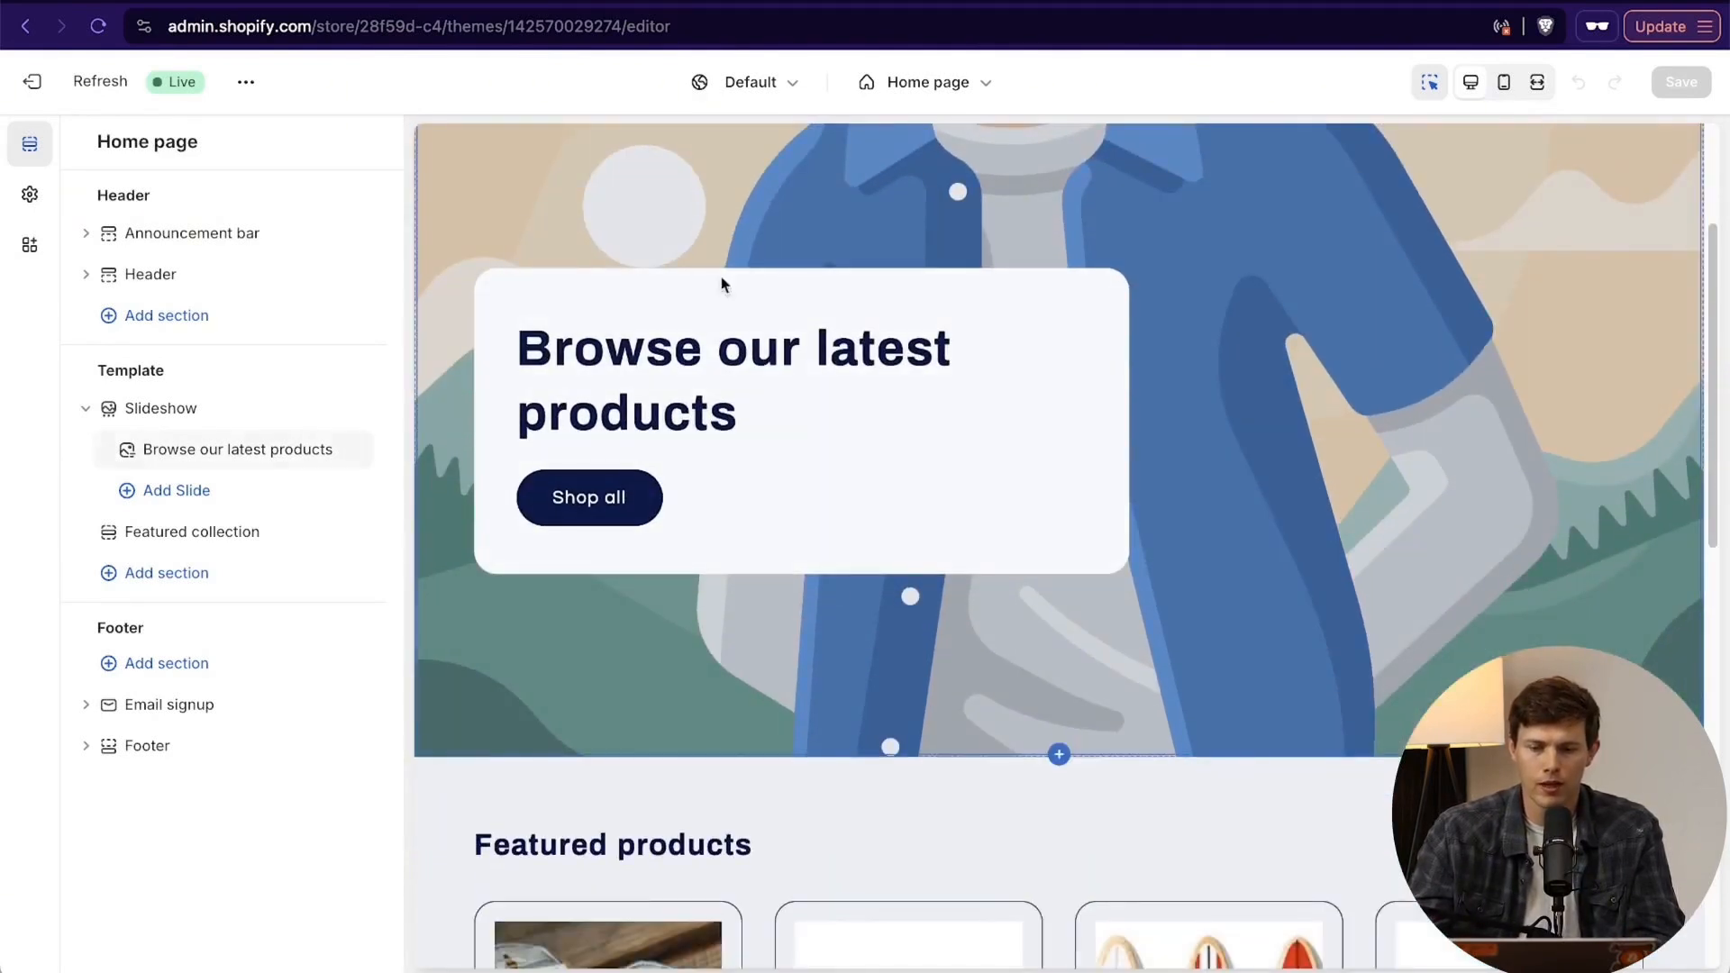
scroll(1369, 591, "up", 3)
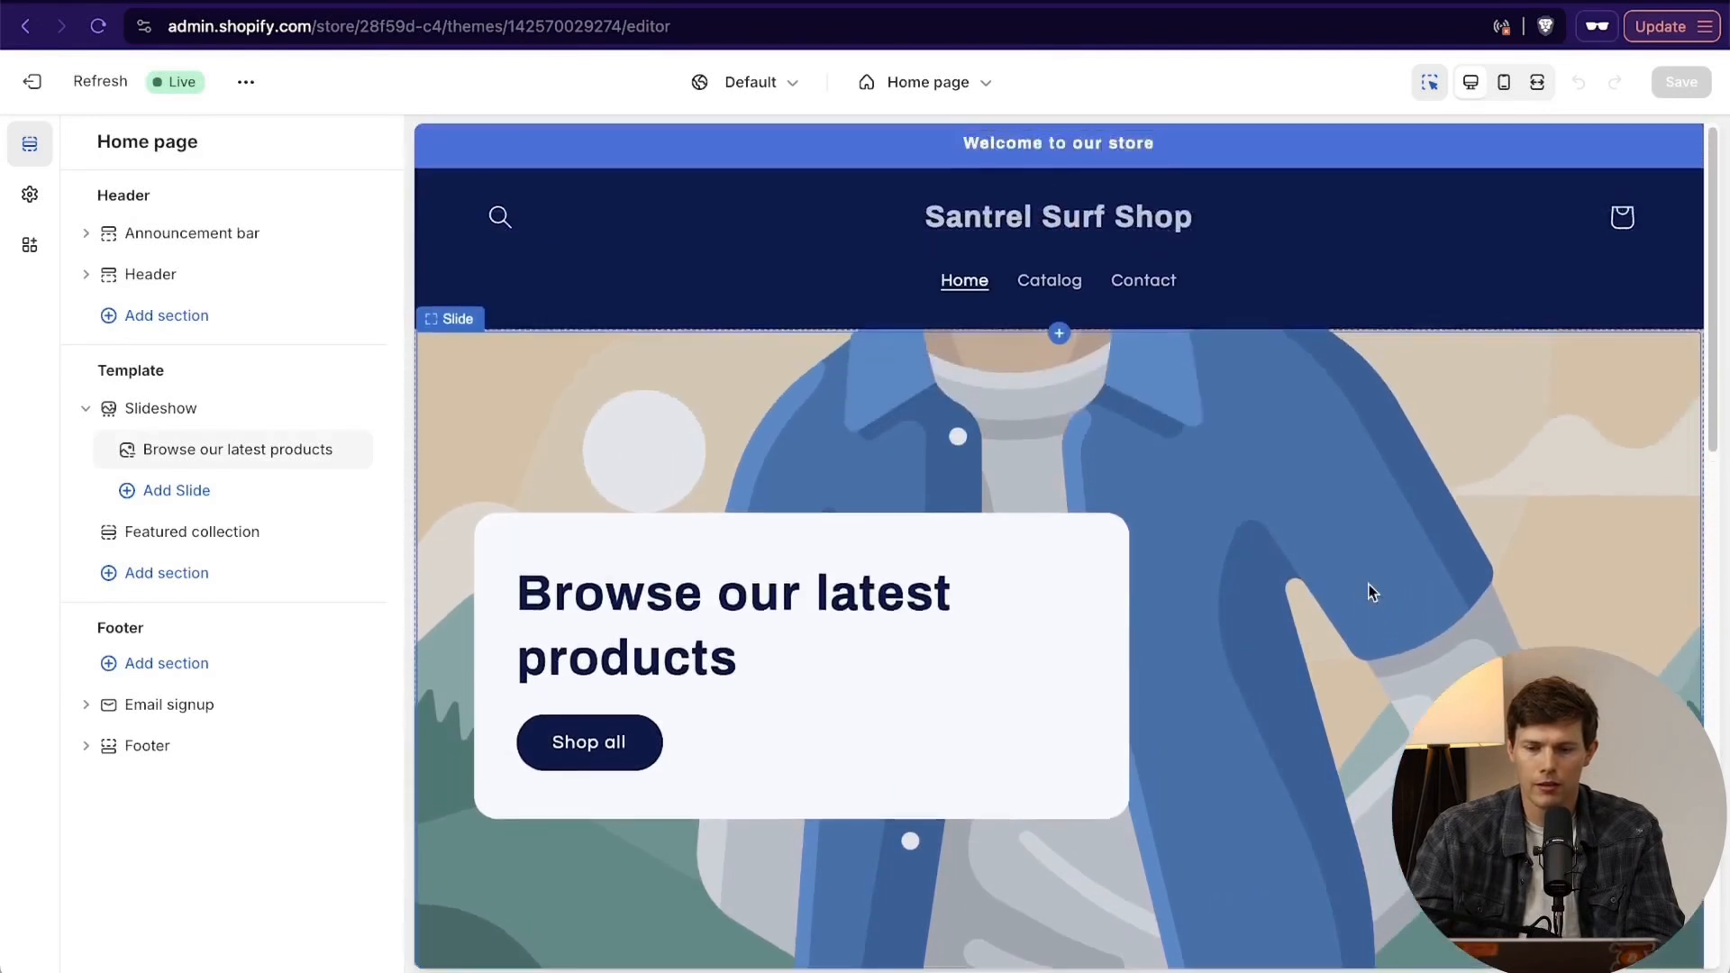
scroll(1360, 585, "down", 1)
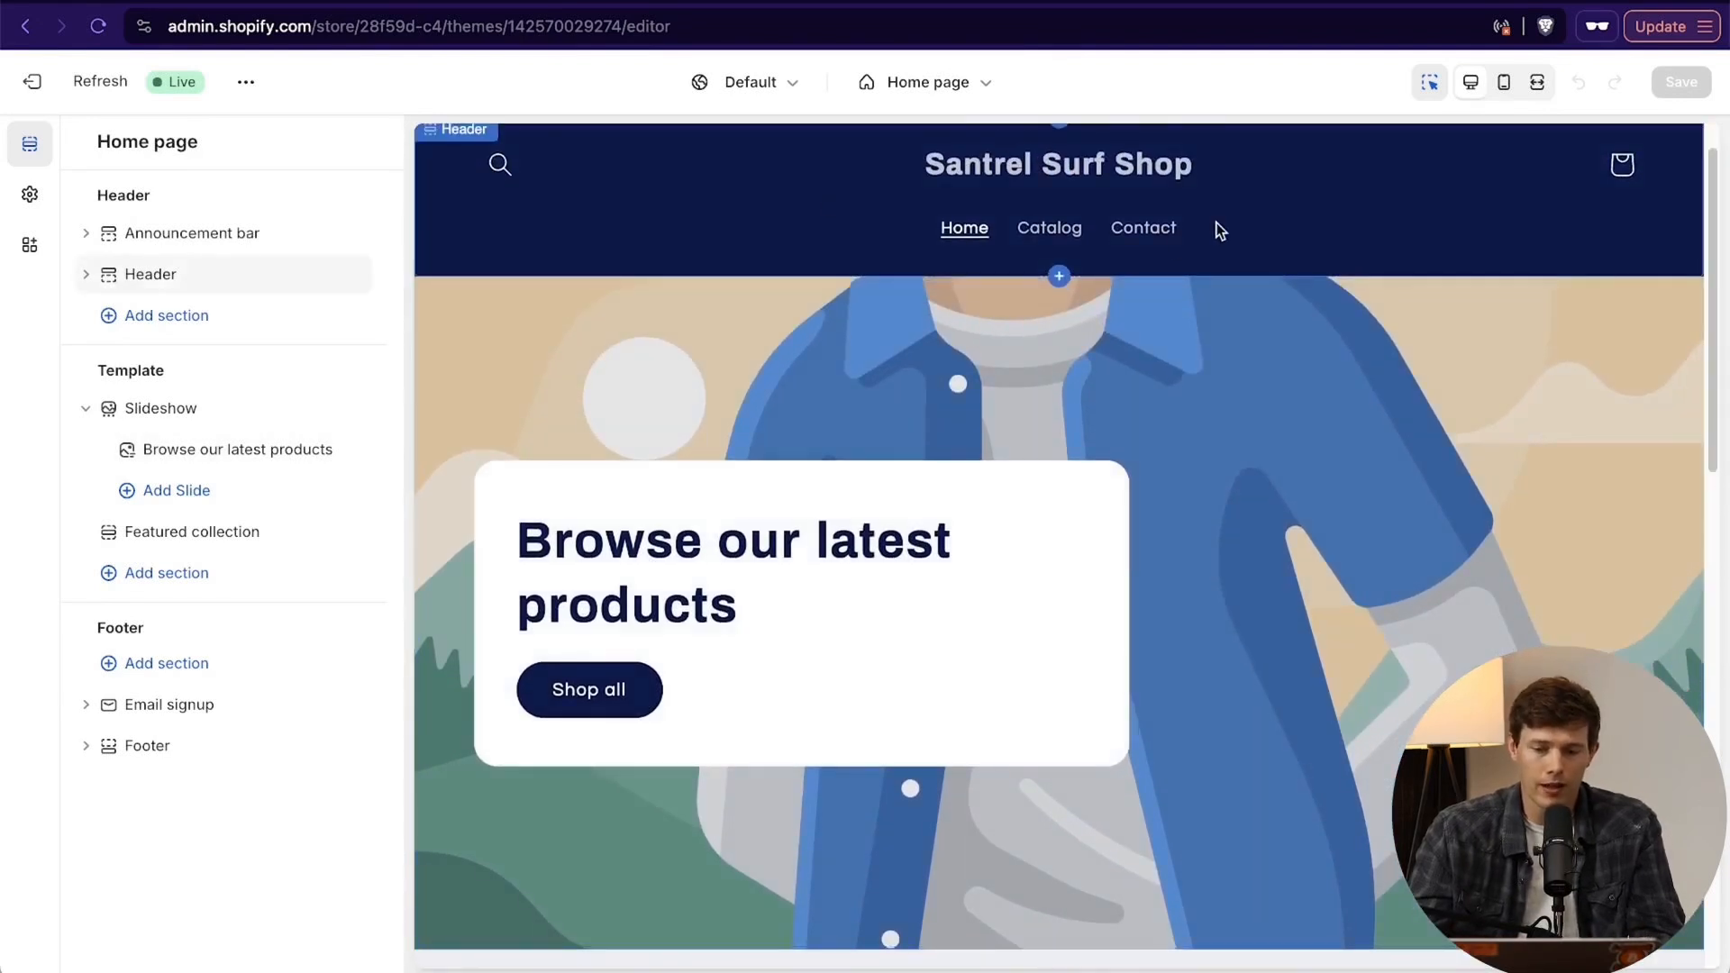
scroll(1218, 231, "down", 1)
scroll(1216, 223, "down", 8)
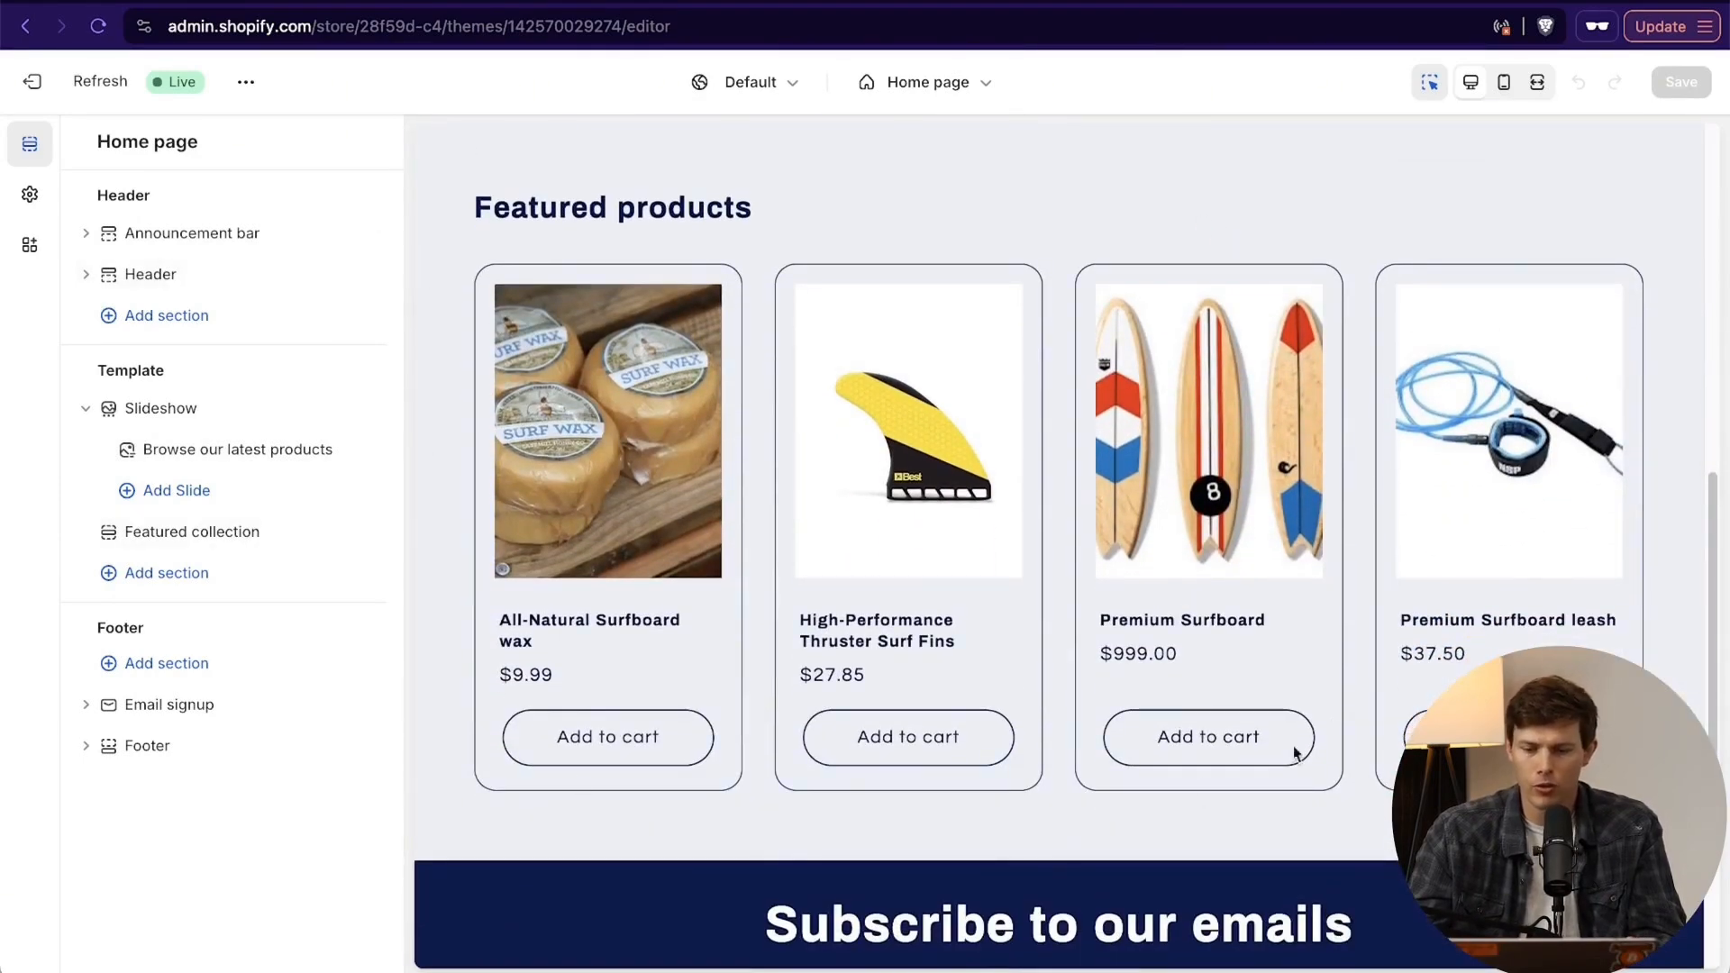
scroll(1240, 448, "down", 2)
scroll(1239, 441, "down", 4)
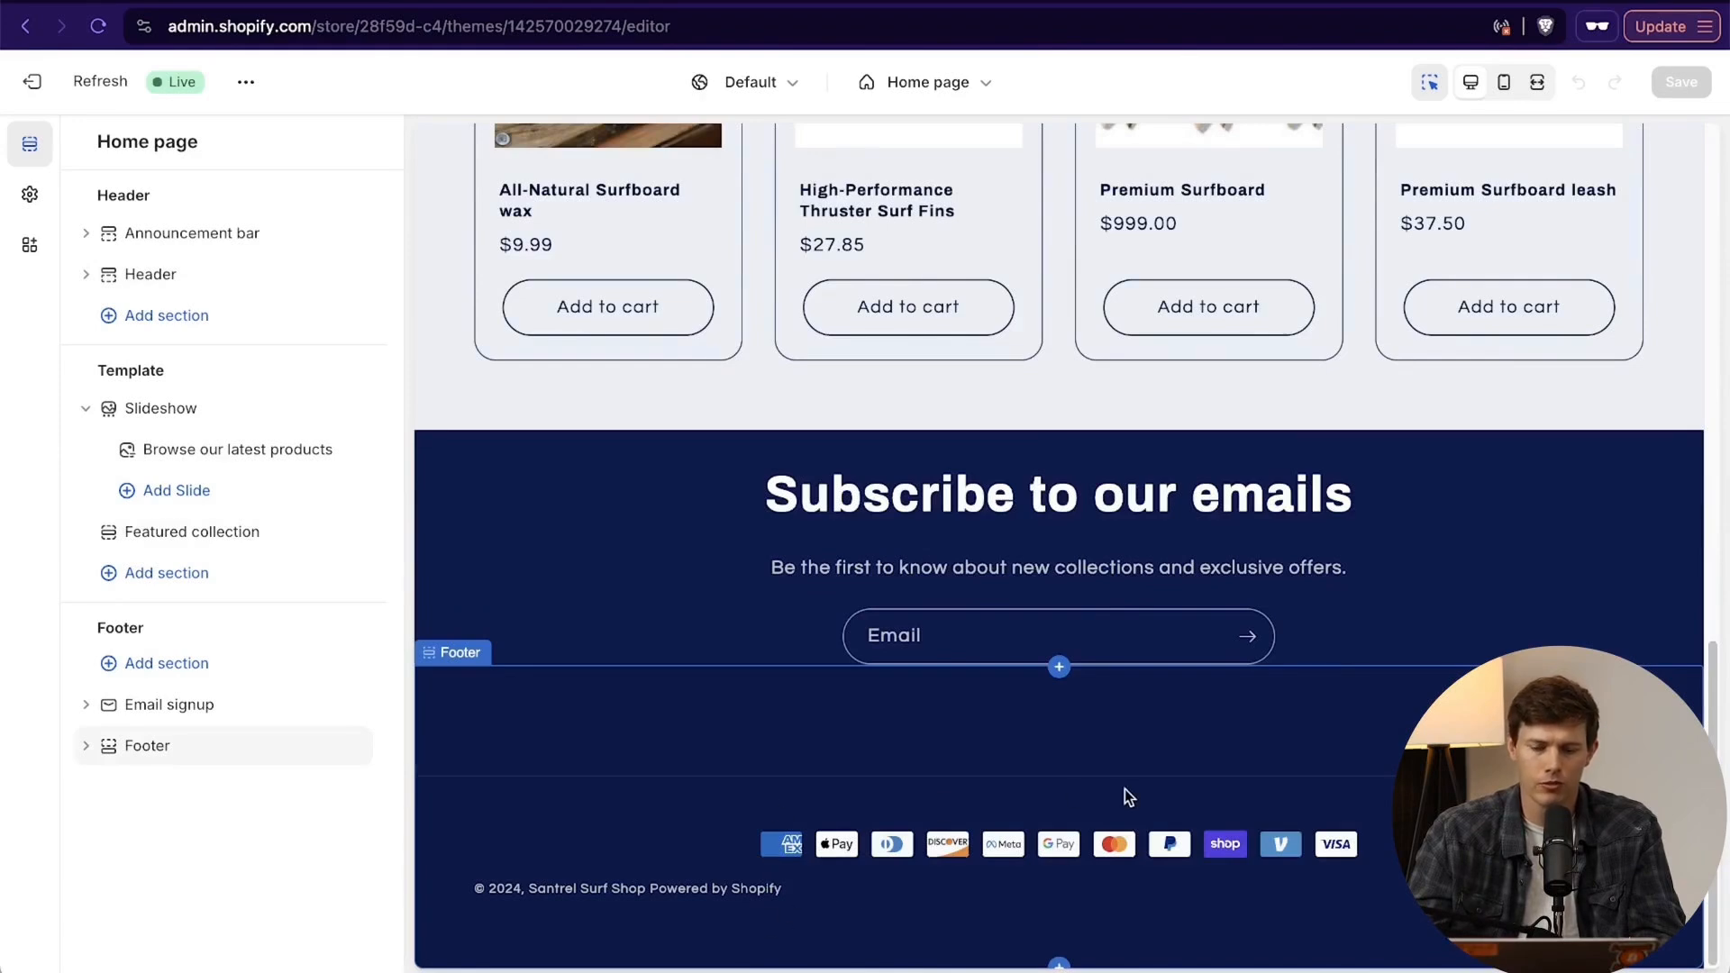
scroll(1391, 761, "up", 1)
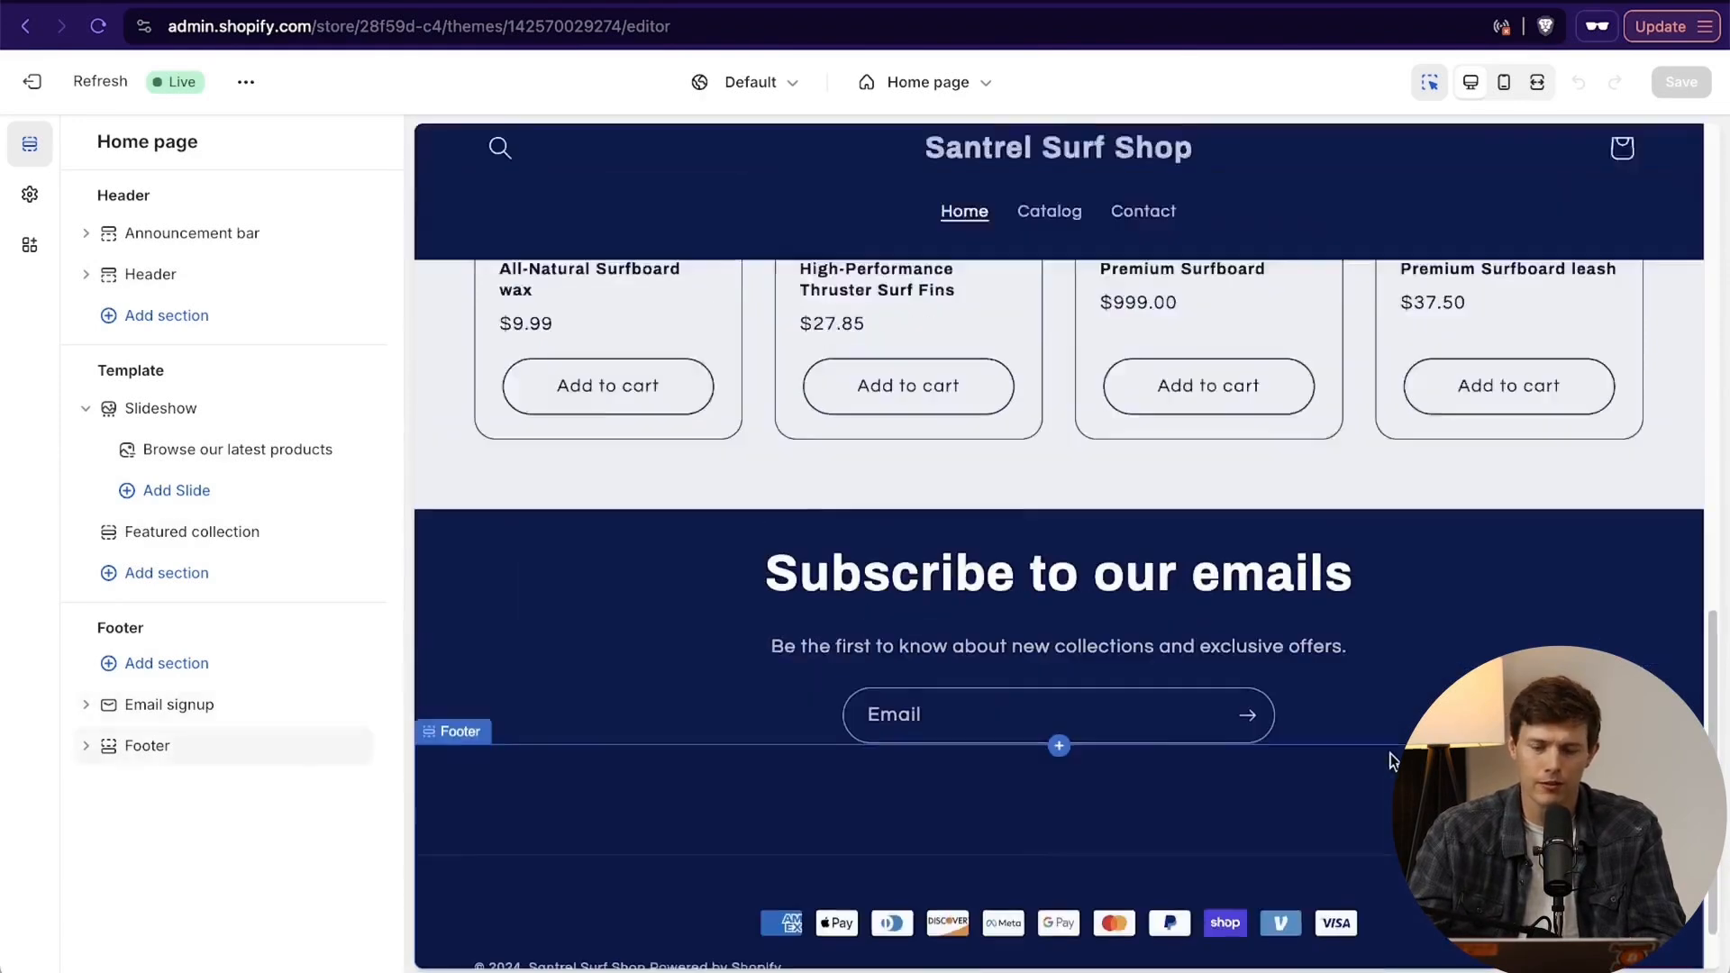
scroll(1392, 761, "up", 10)
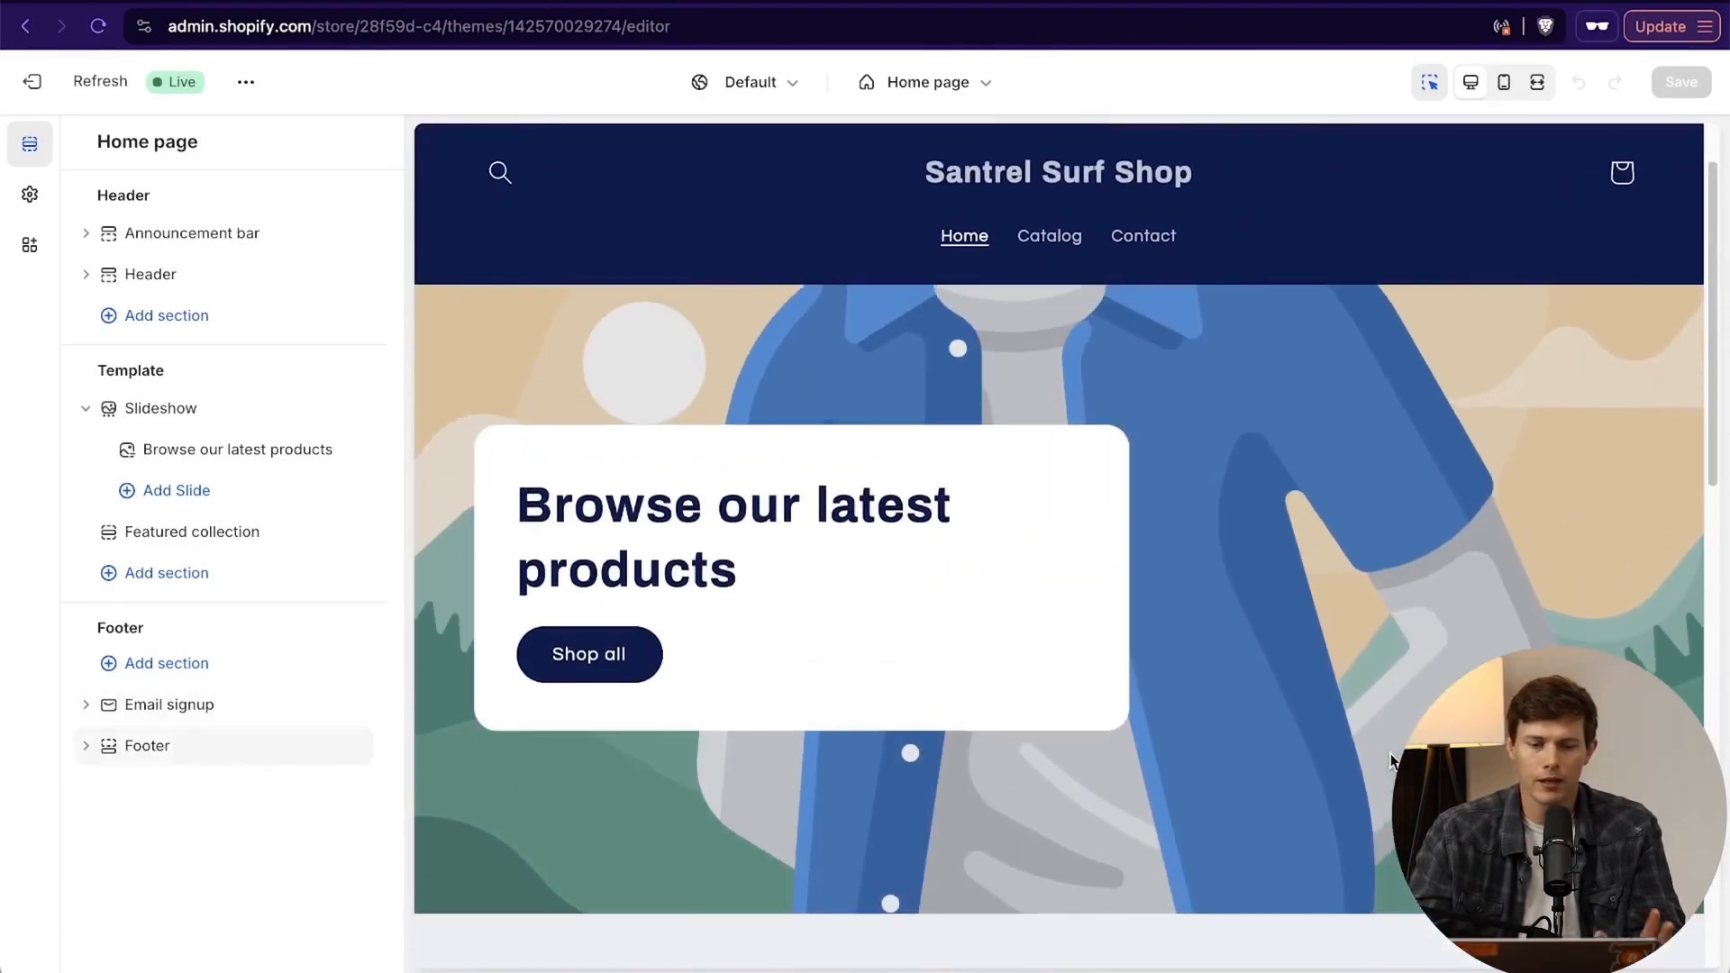
scroll(1388, 759, "down", 3)
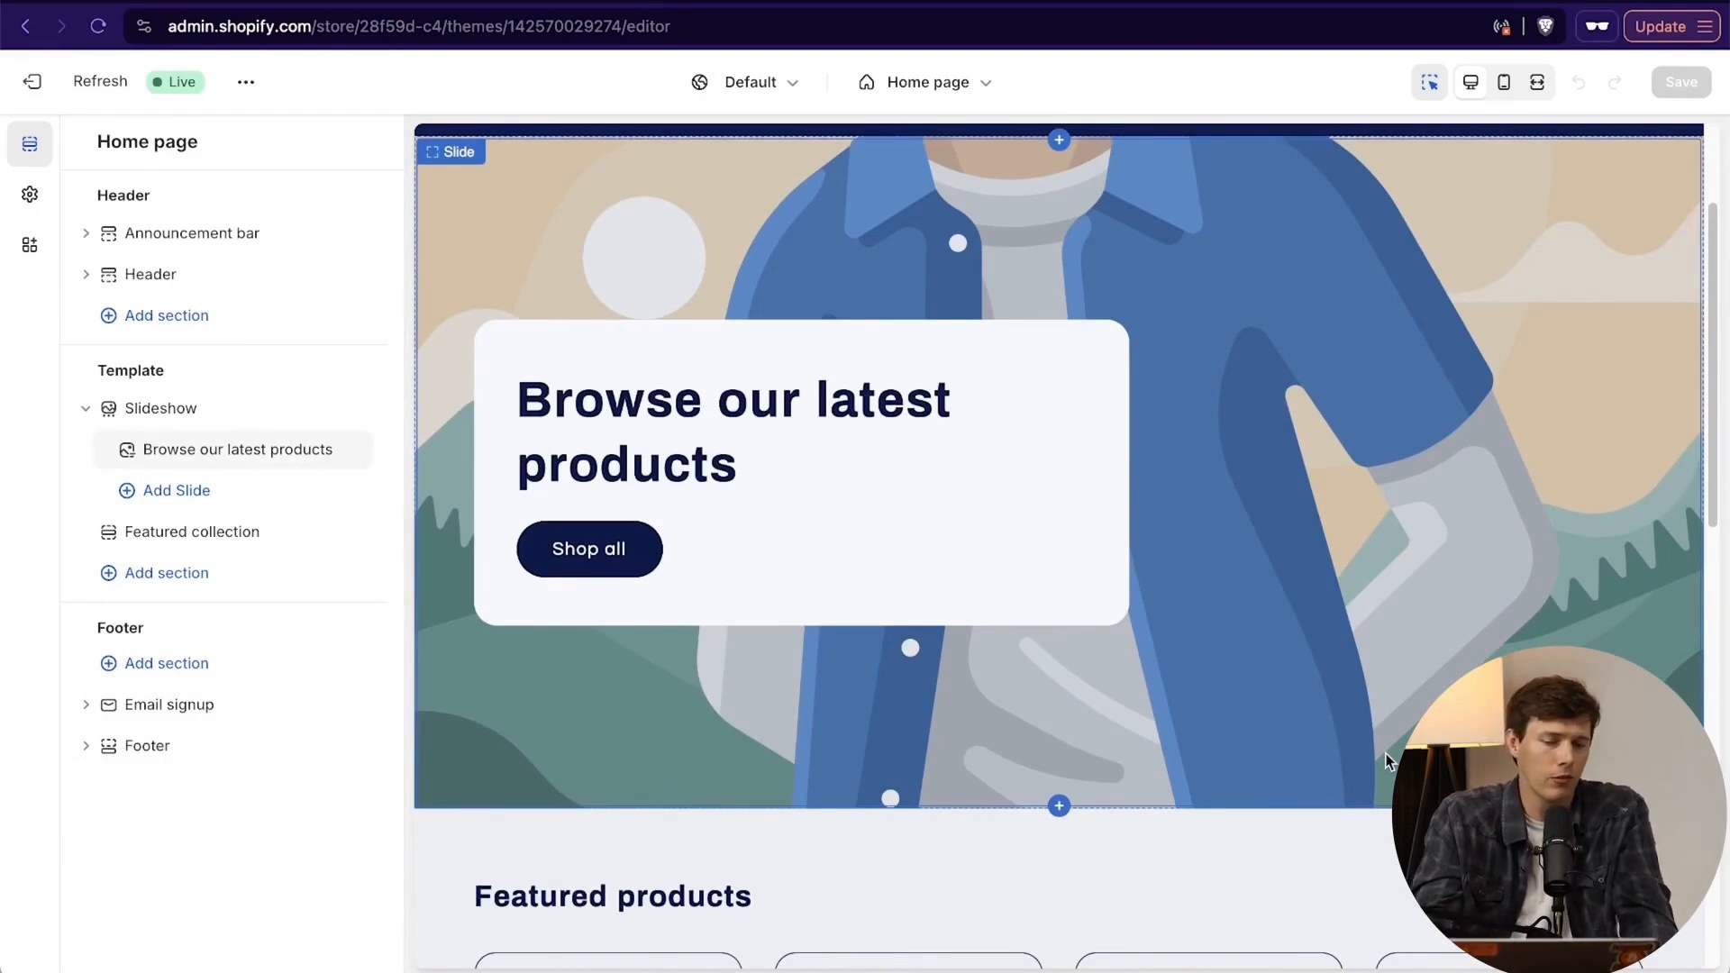
scroll(1386, 753, "down", 3)
scroll(1386, 753, "up", 2)
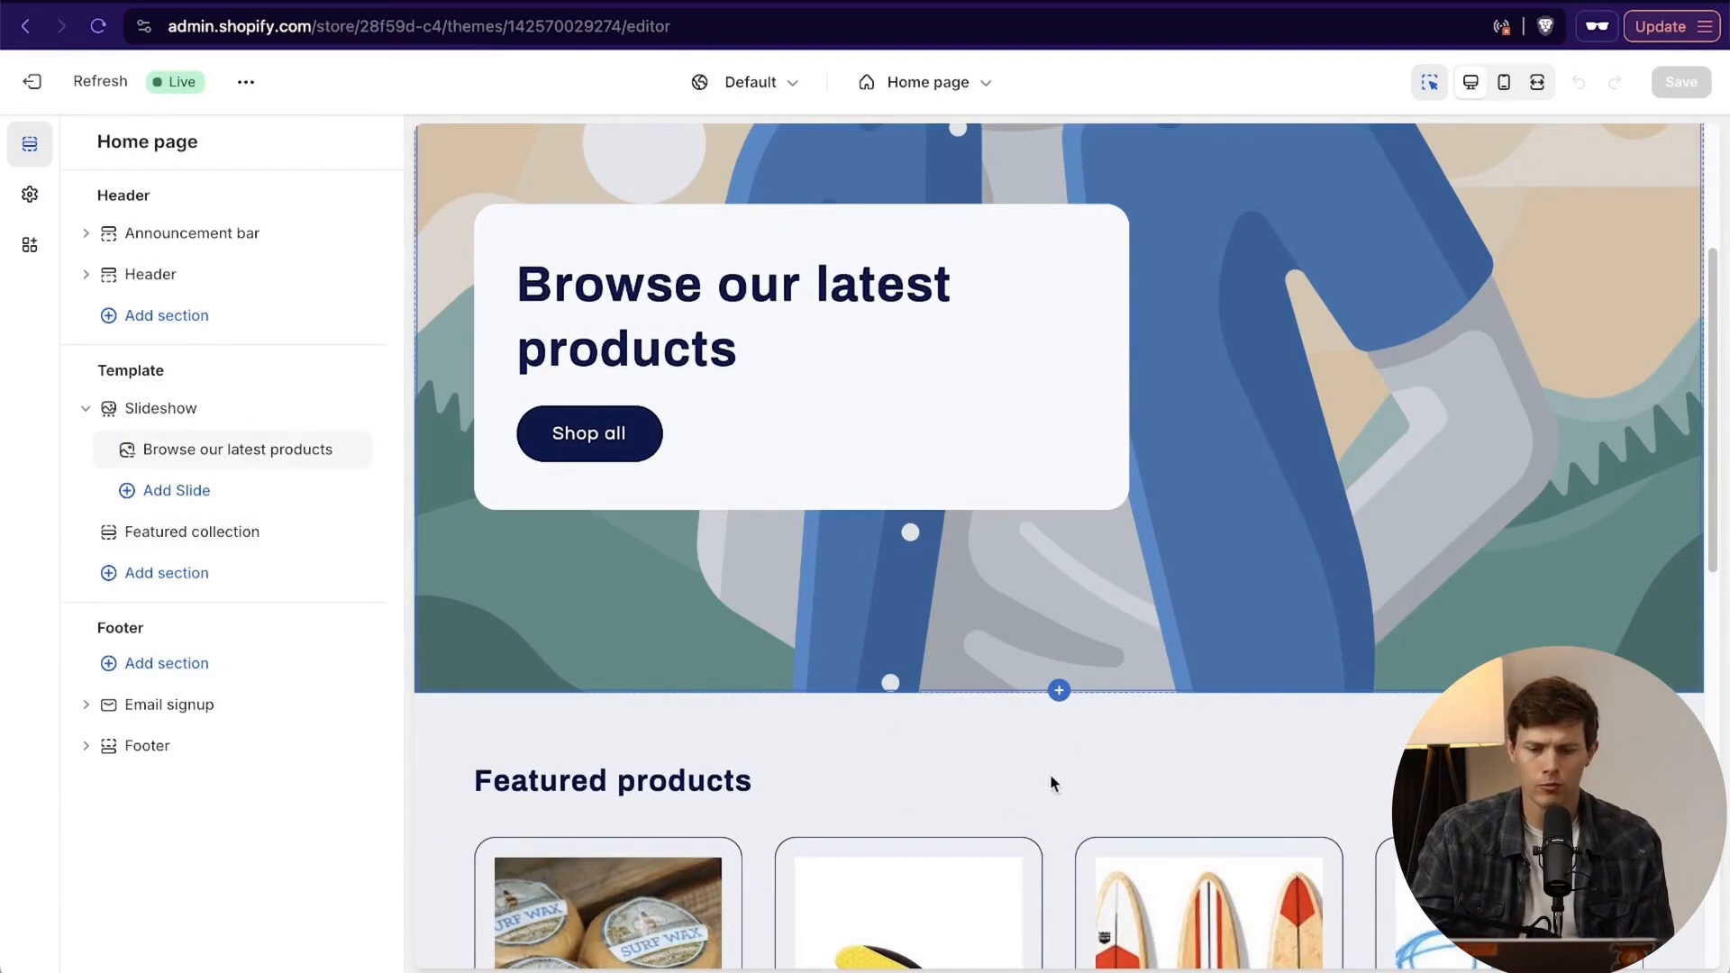
- Add a Multicolumn section to the home page between the slideshow and the featured products
left_click(1062, 695)
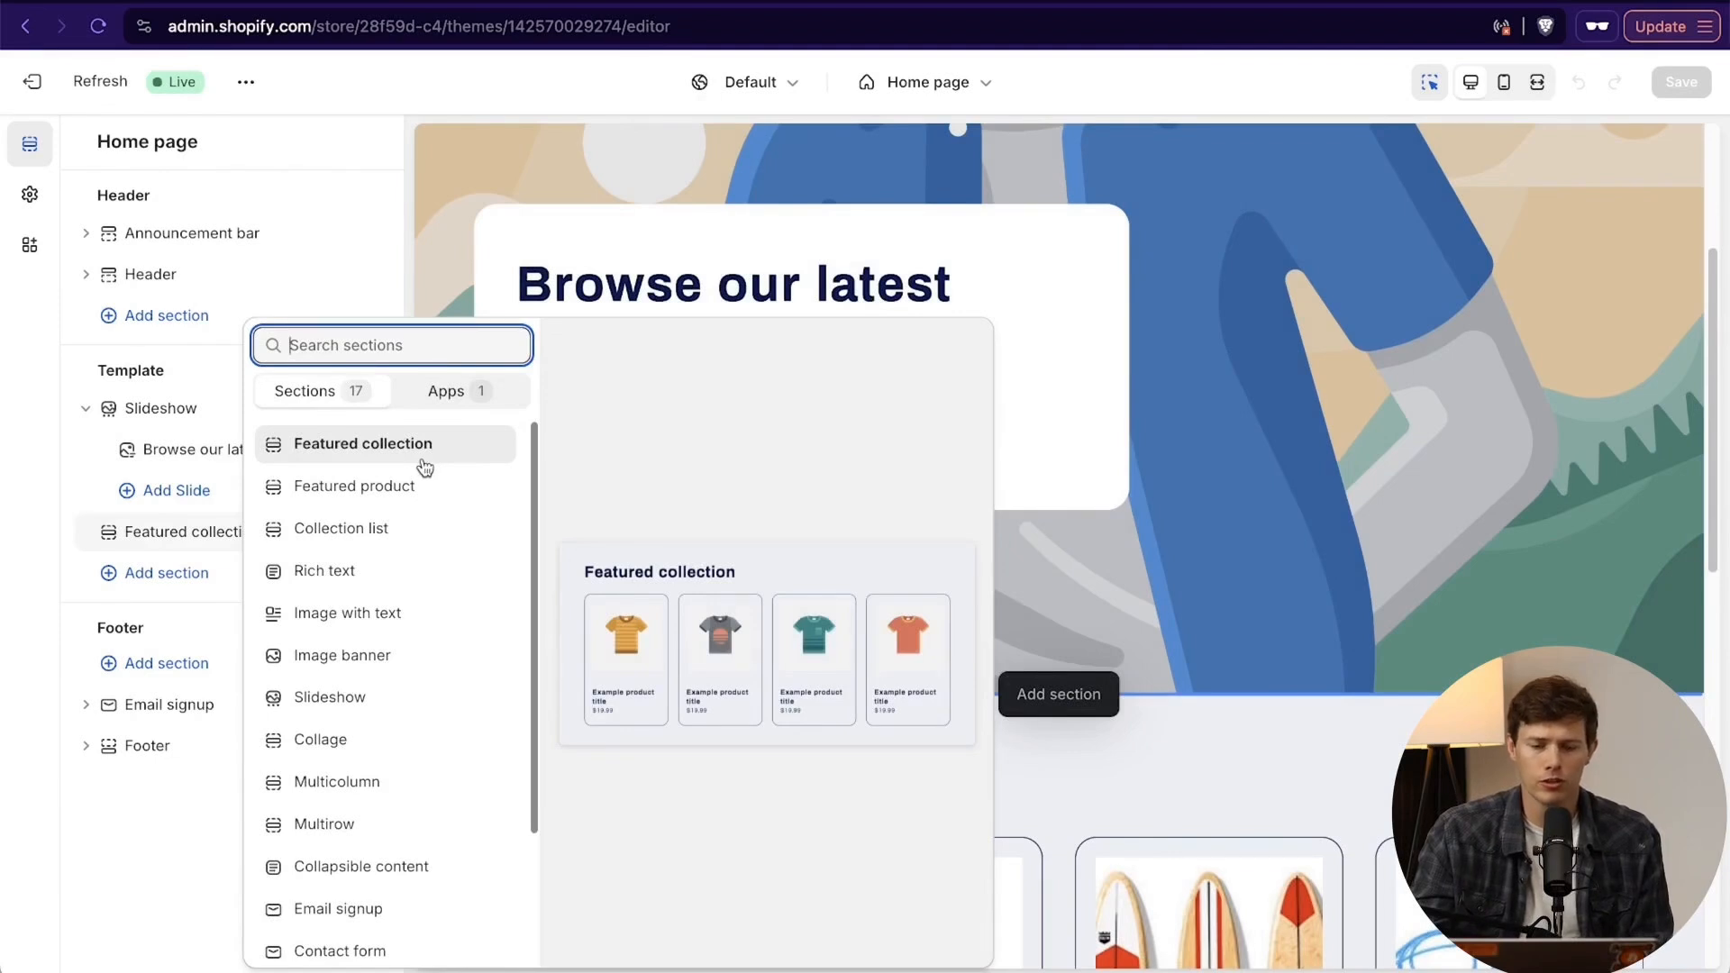
scroll(414, 607, "down", 3)
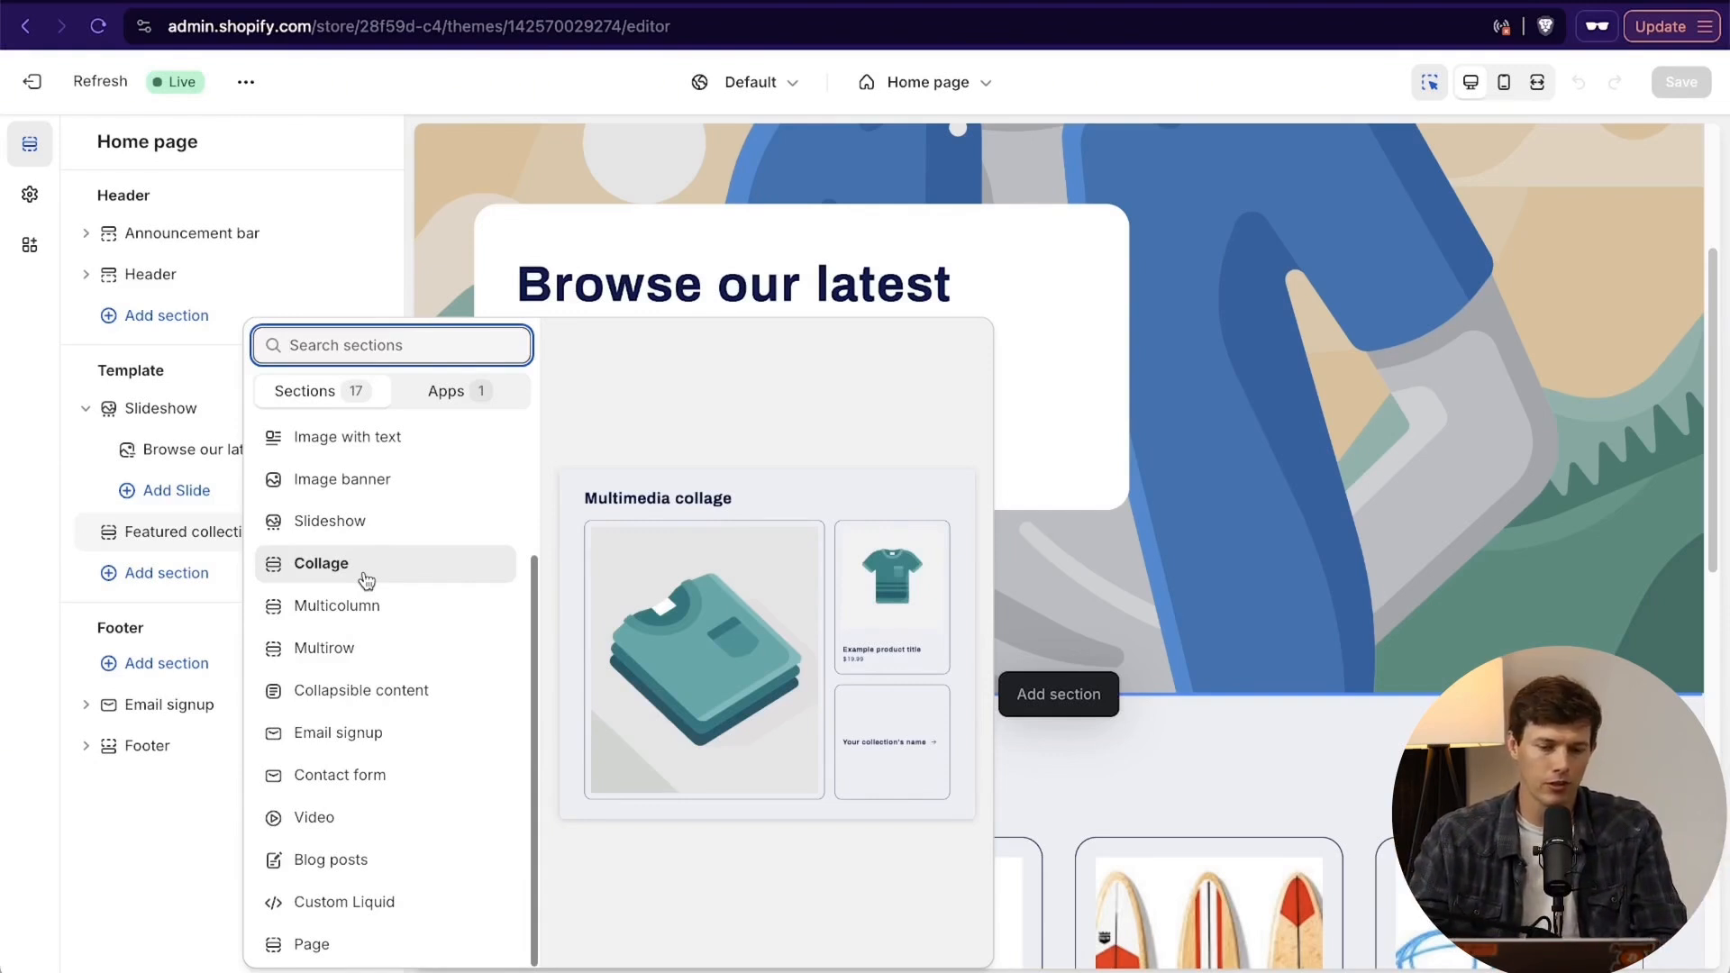
scroll(364, 579, "up", 1)
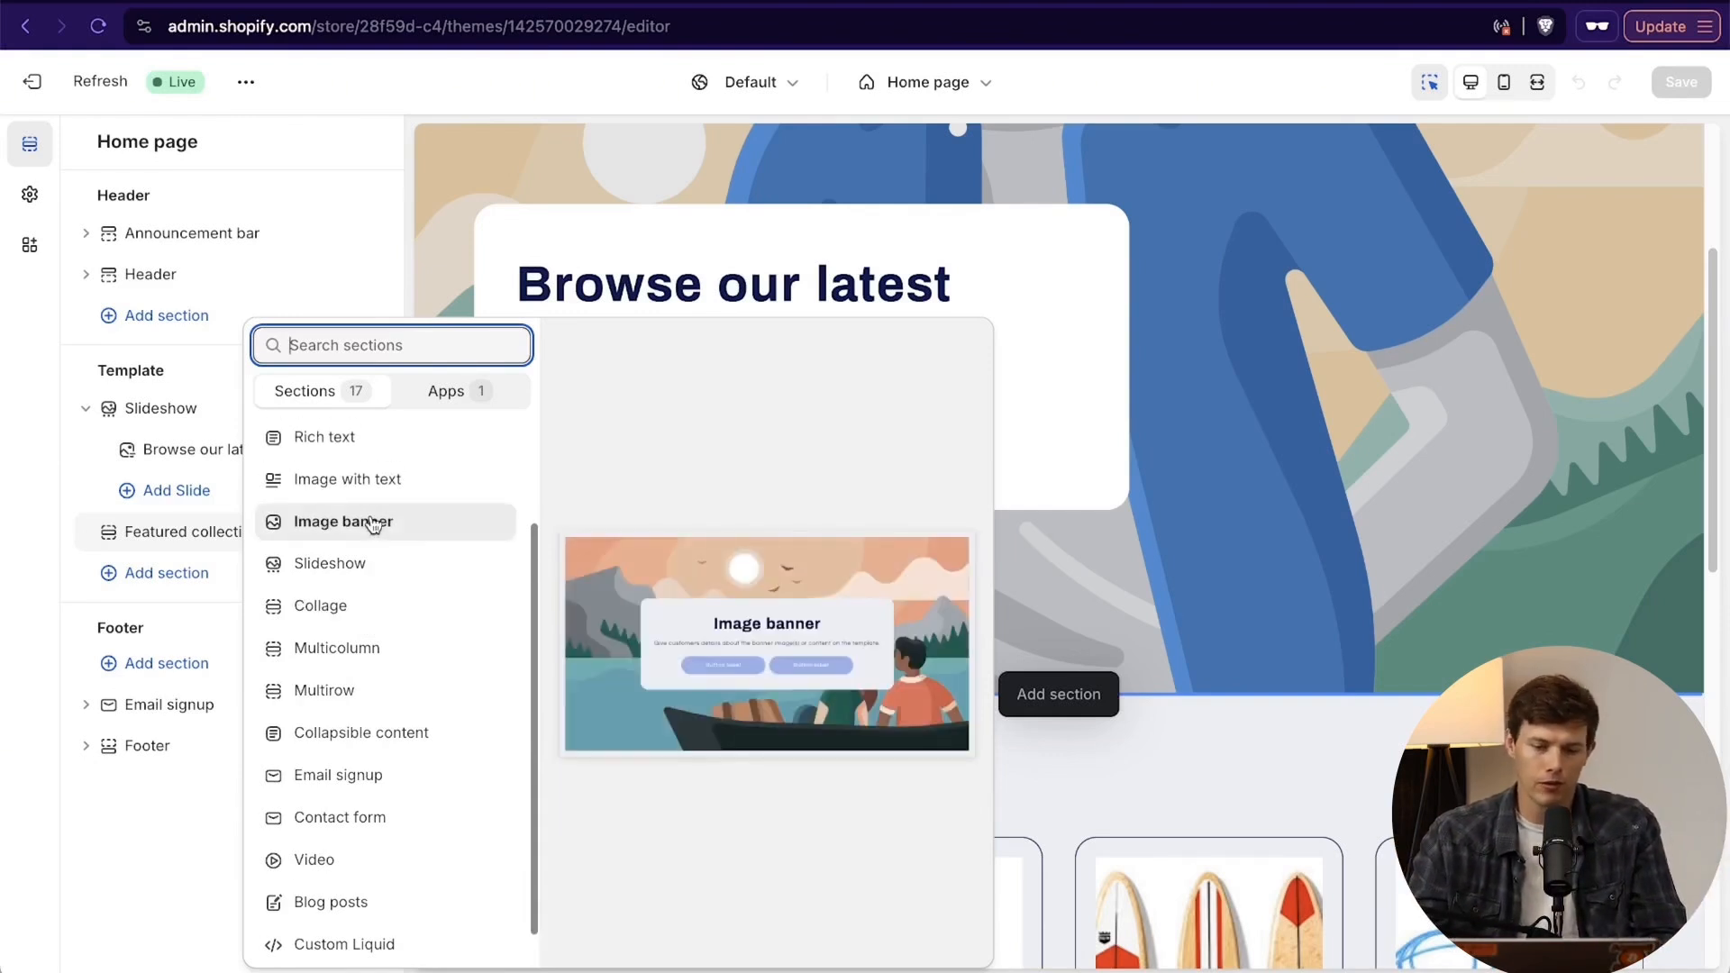
scroll(392, 529, "down", 1)
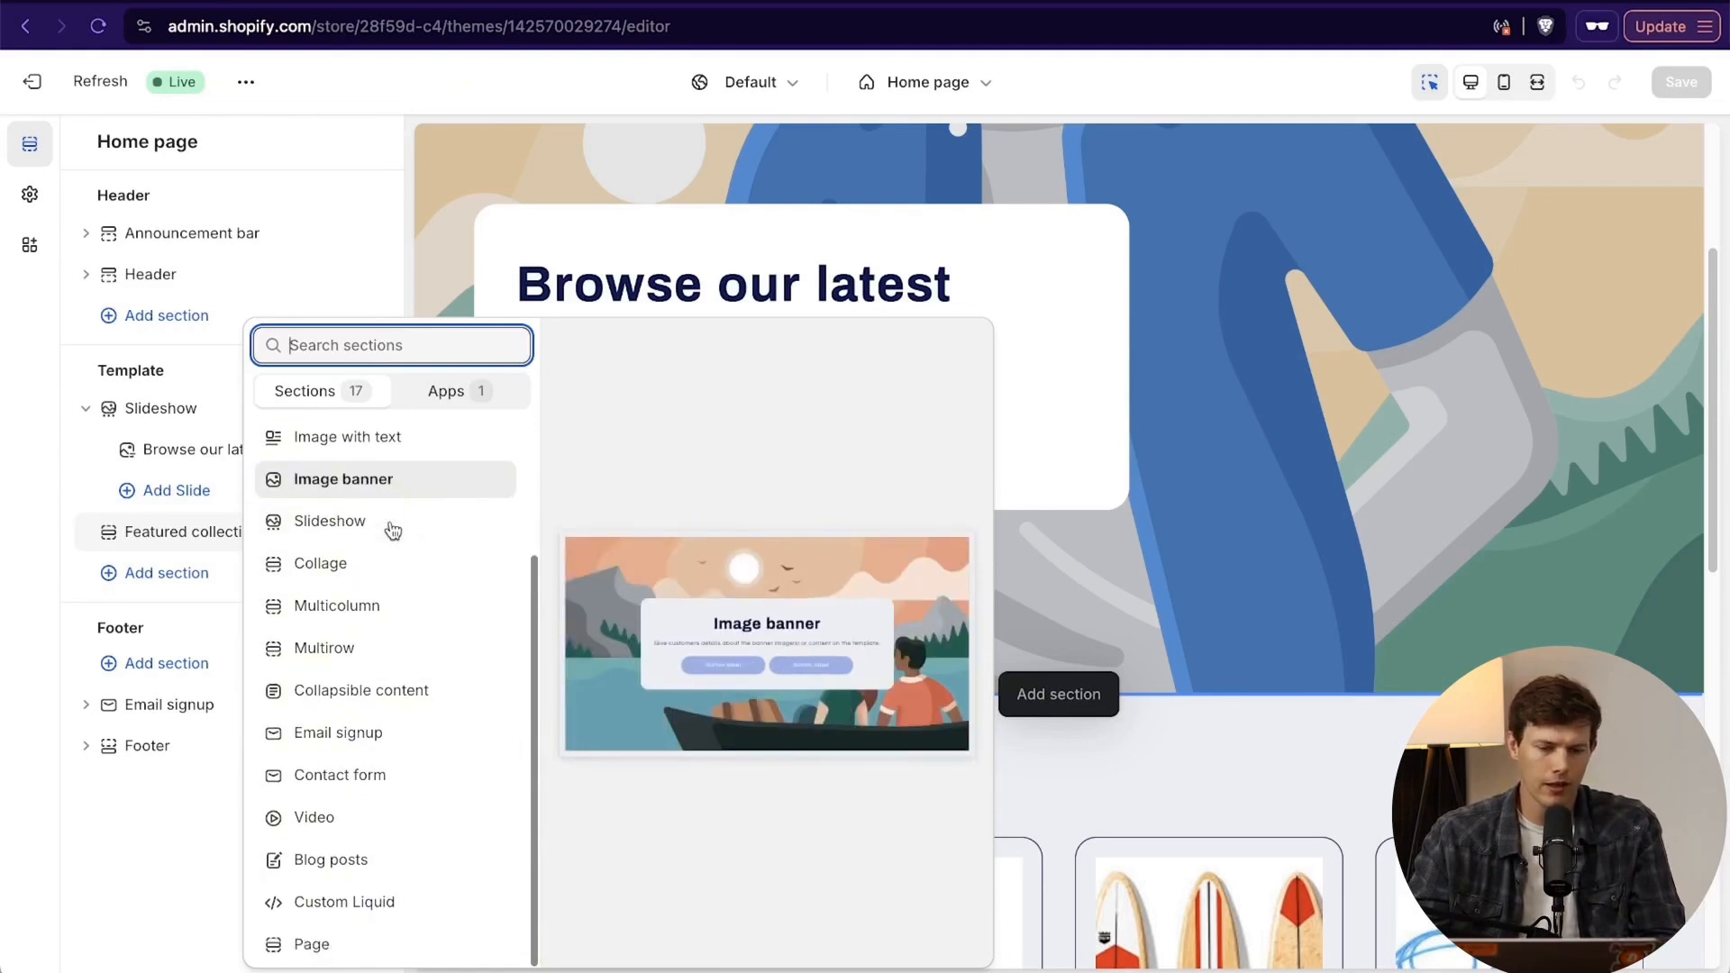
scroll(377, 759, "up", 4)
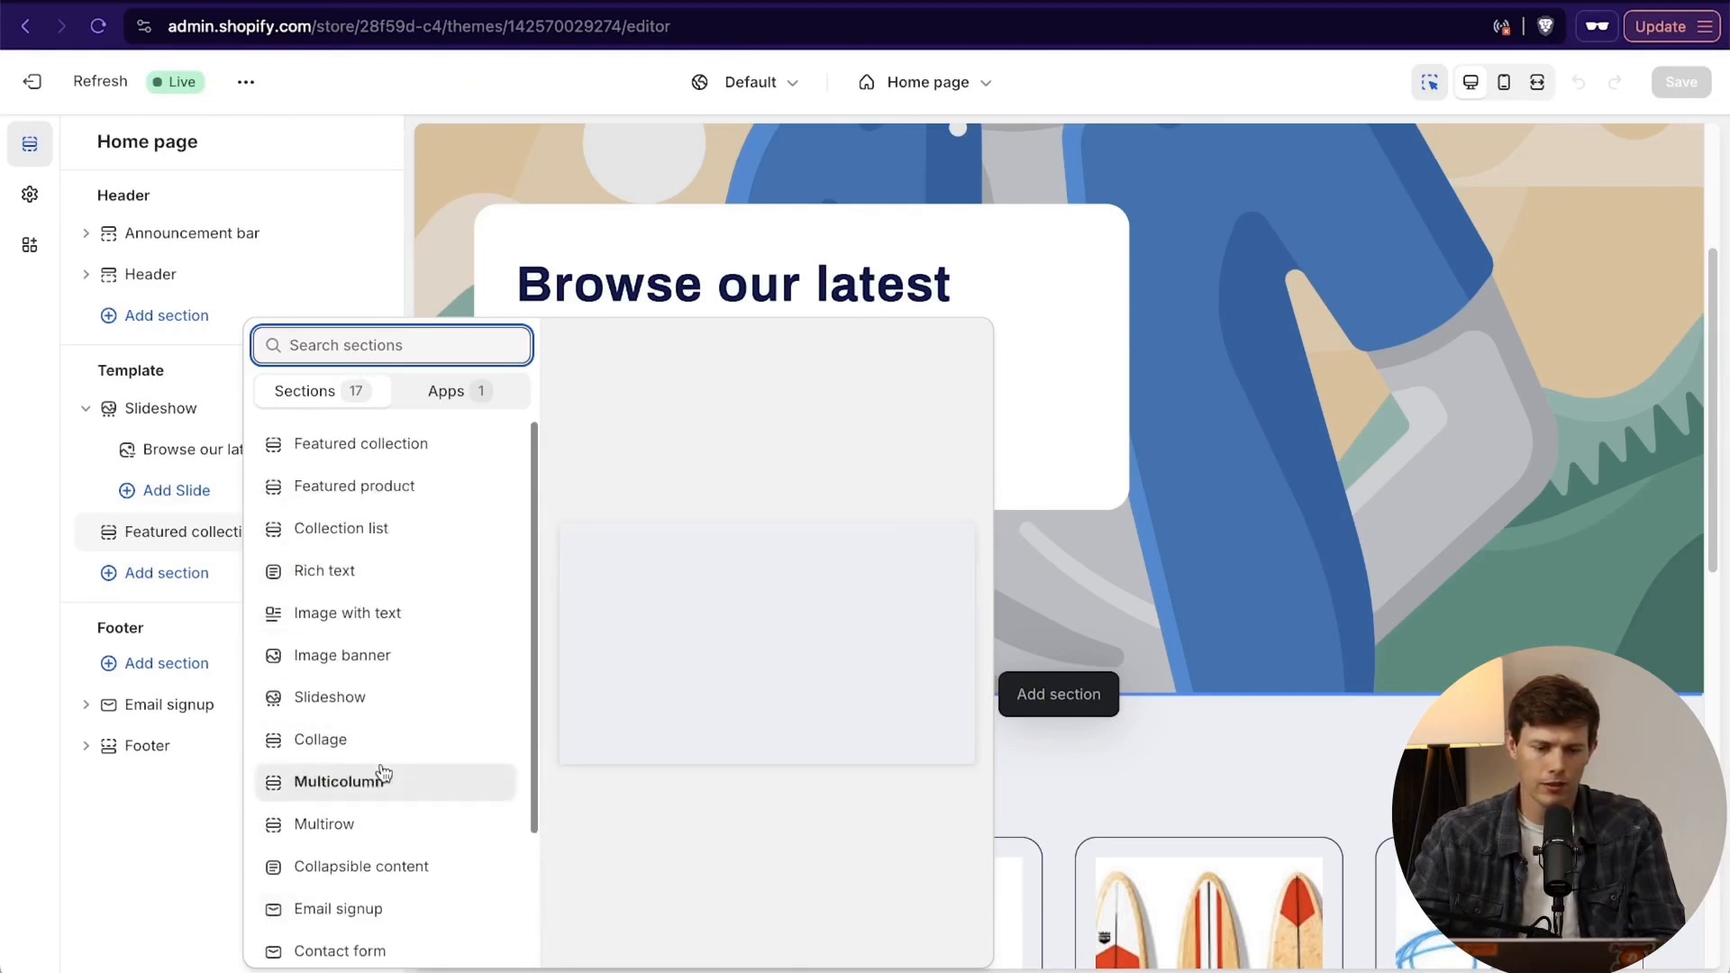
scroll(379, 772, "down", 3)
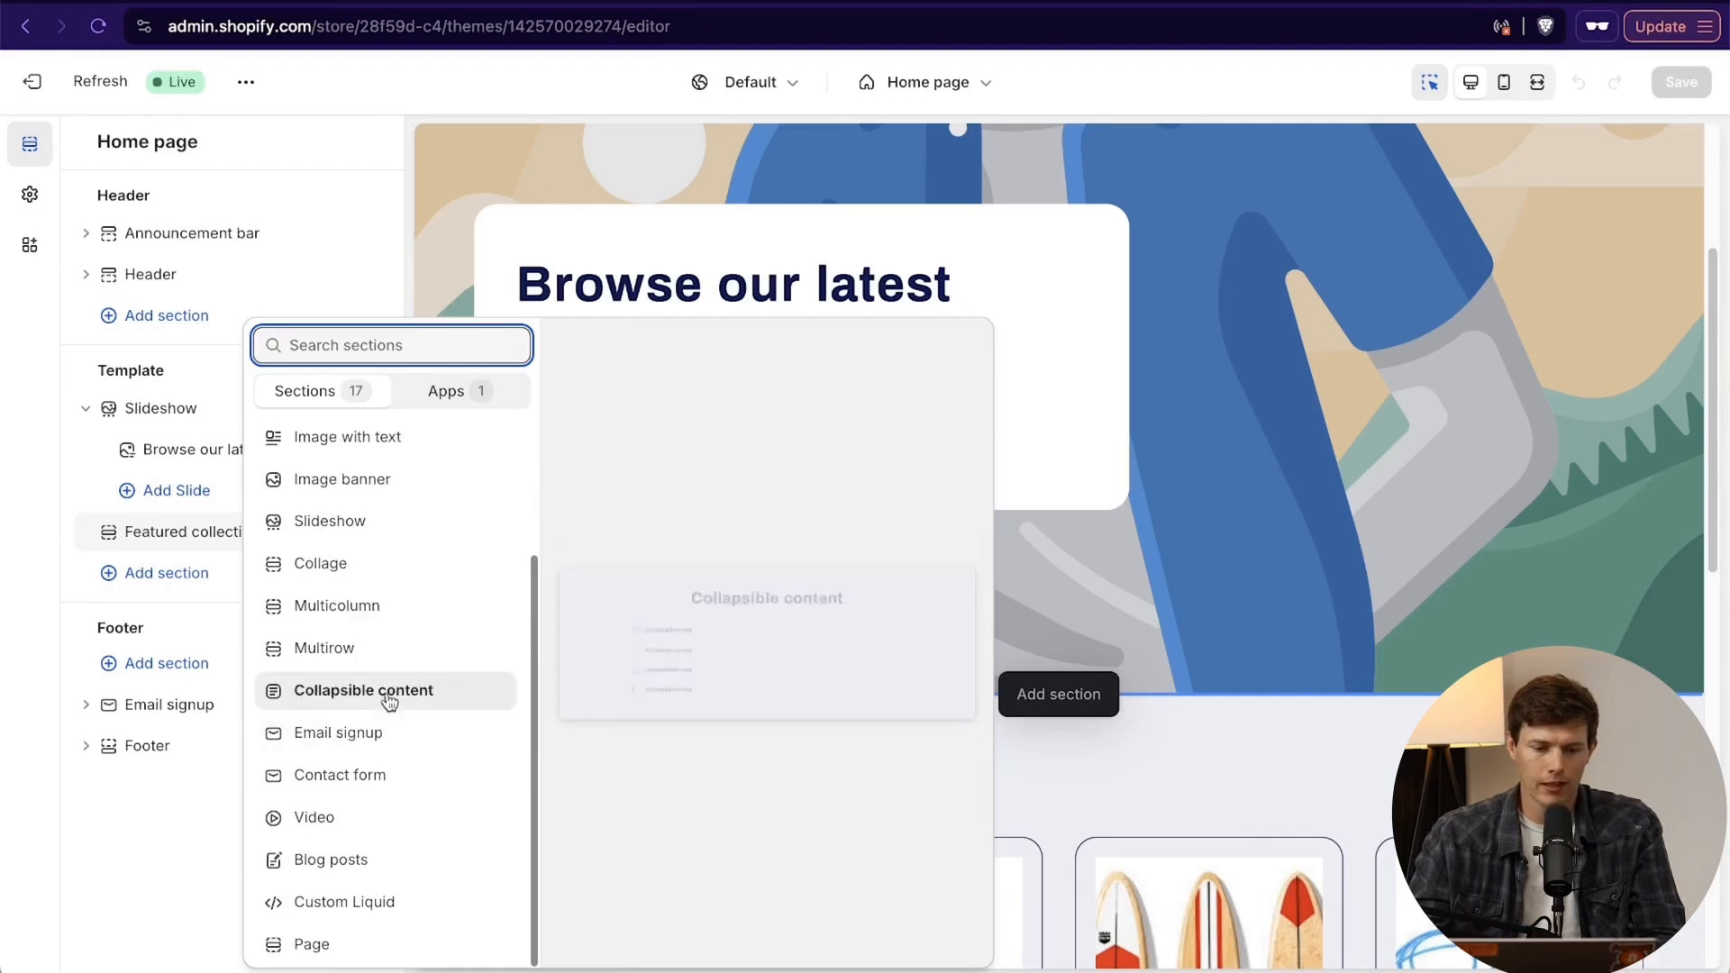
scroll(383, 606, "up", 3)
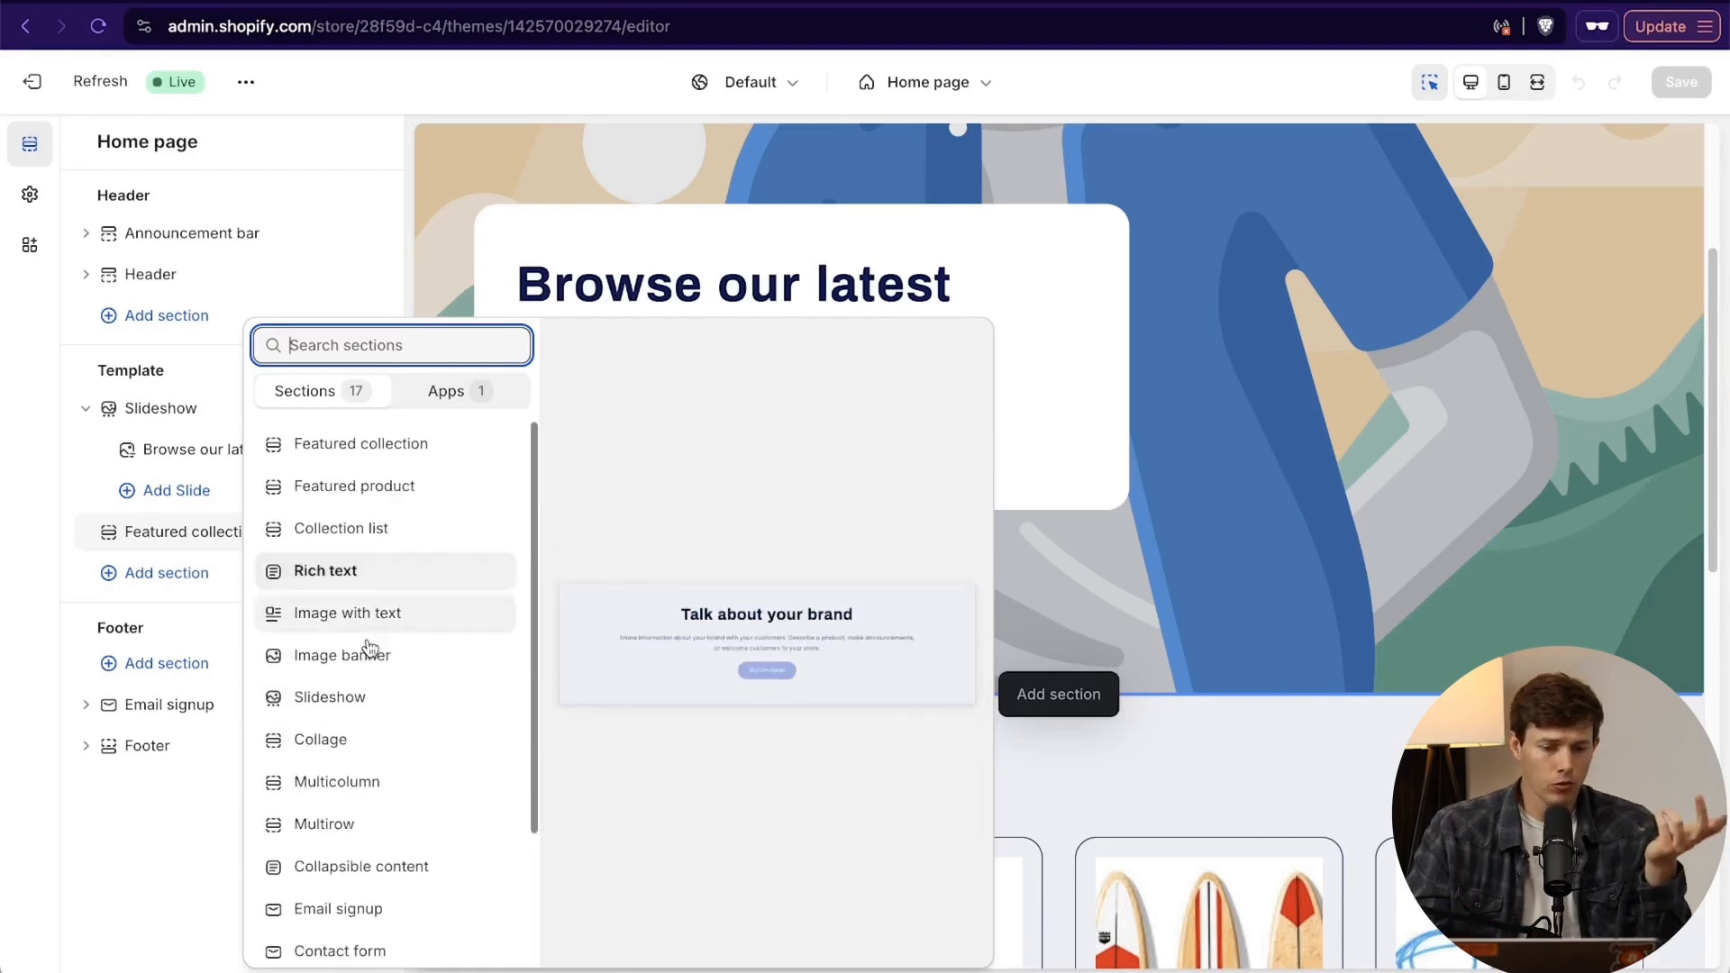
left_click(364, 785)
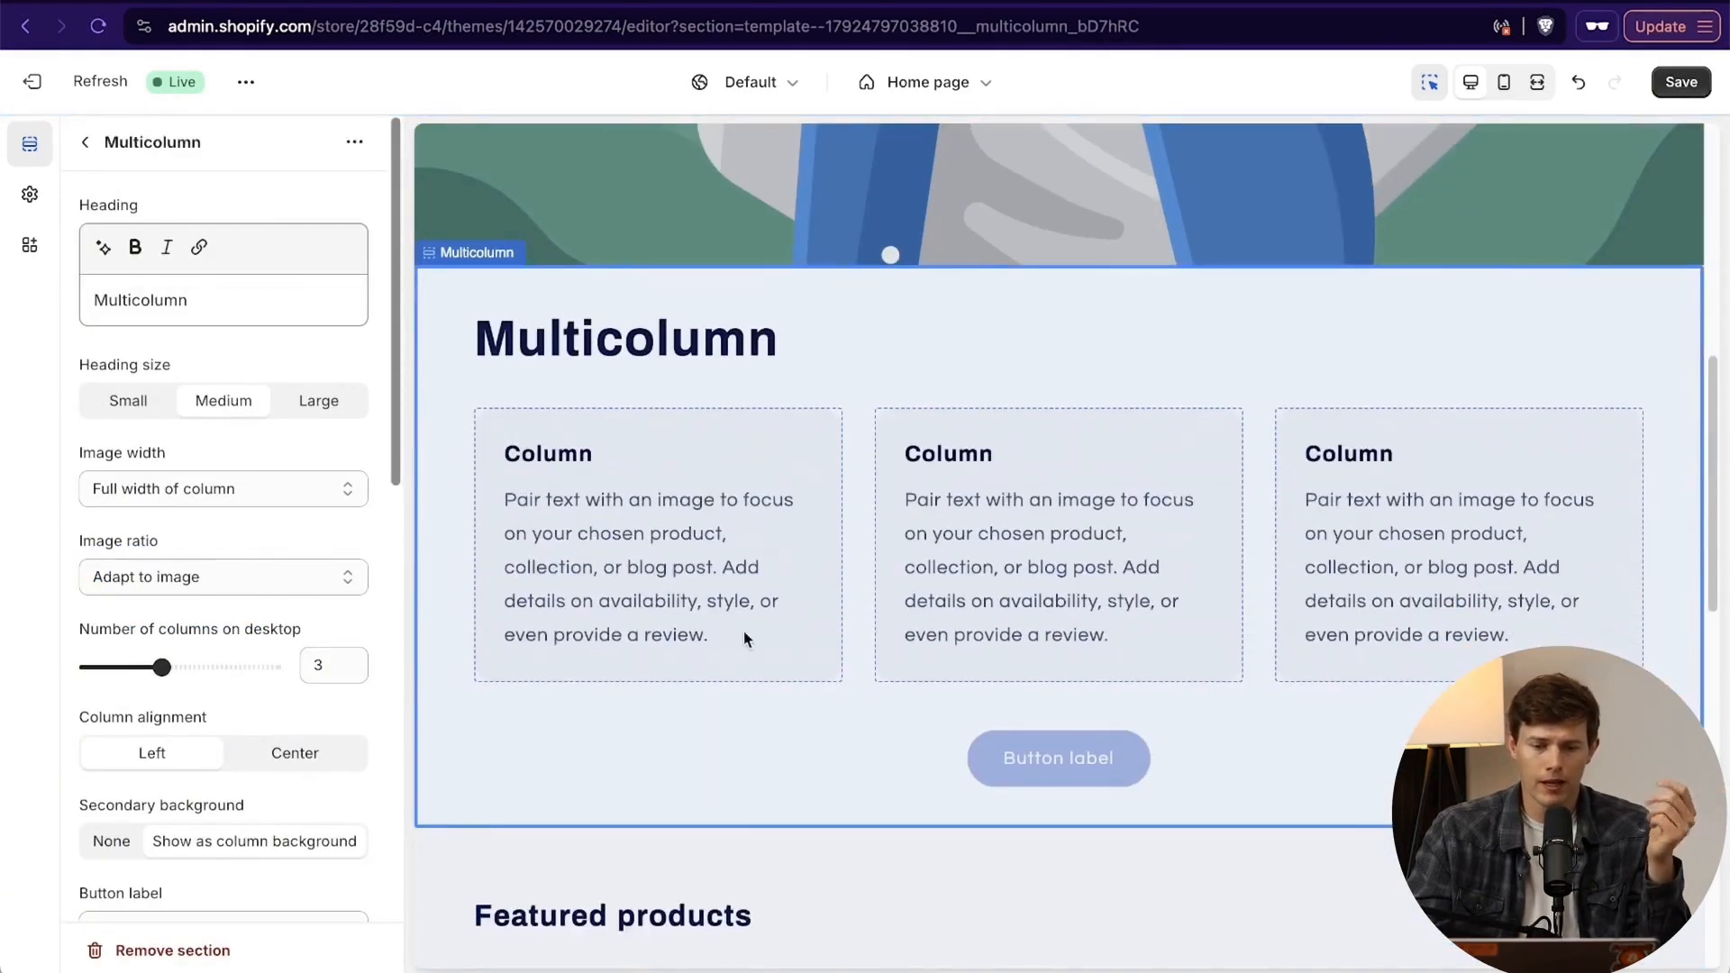
scroll(954, 683, "up", 8)
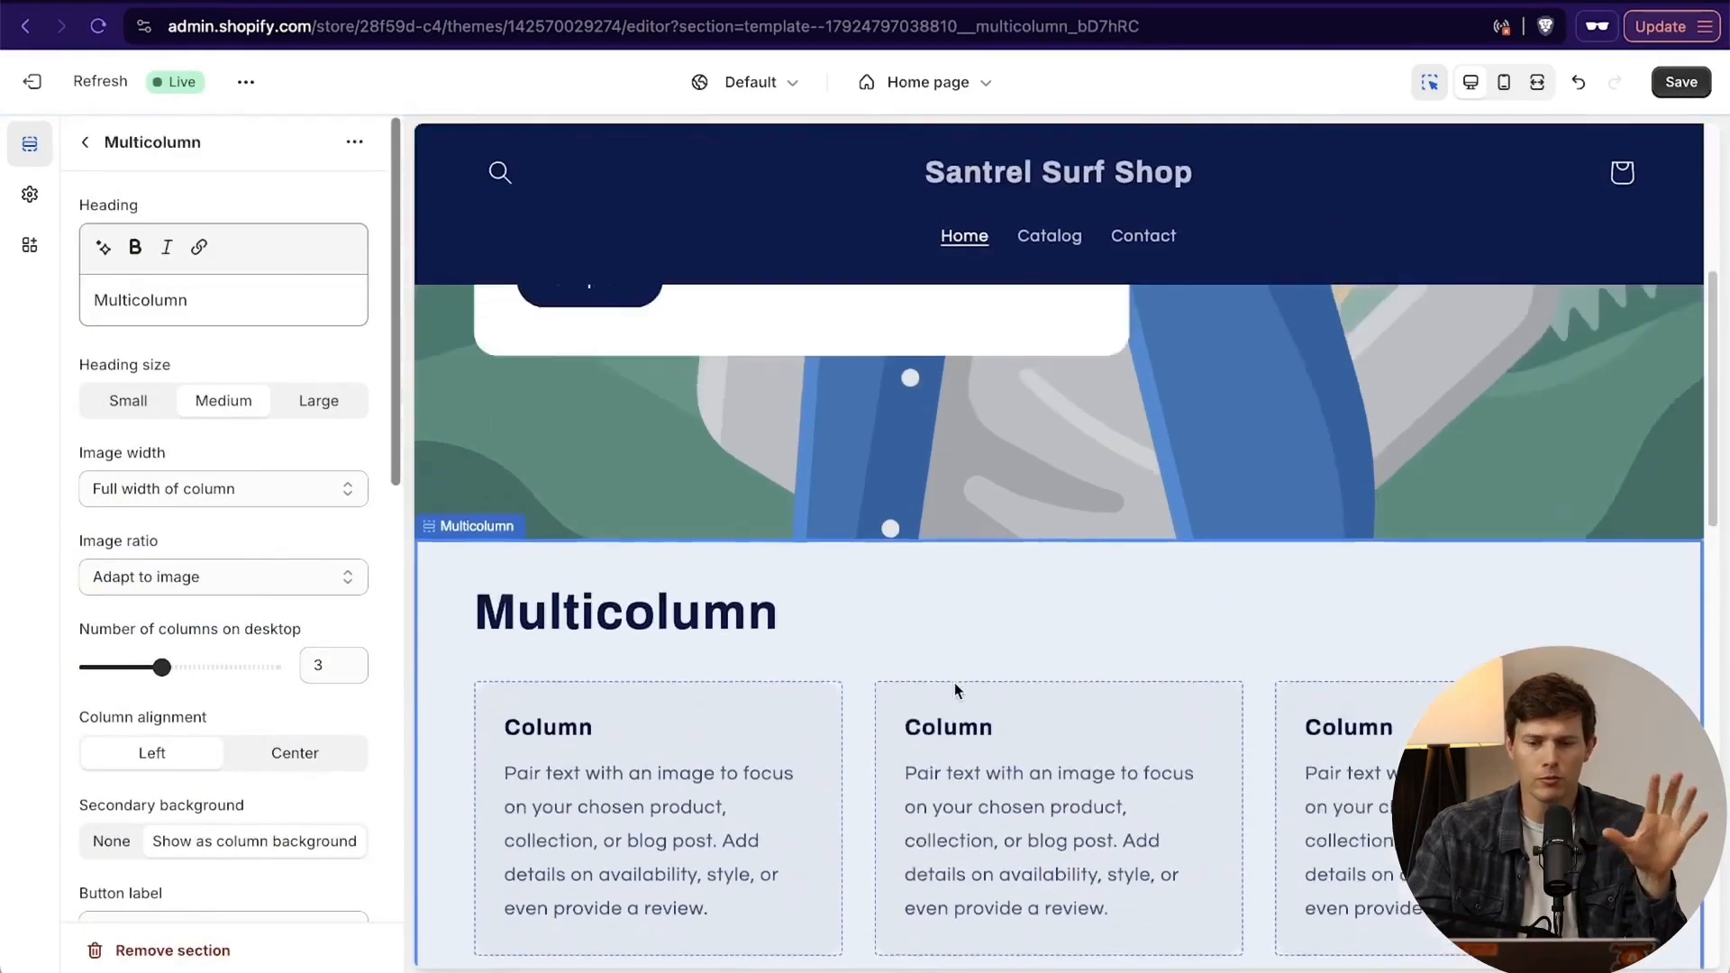
scroll(954, 683, "down", 5)
scroll(954, 683, "down", 3)
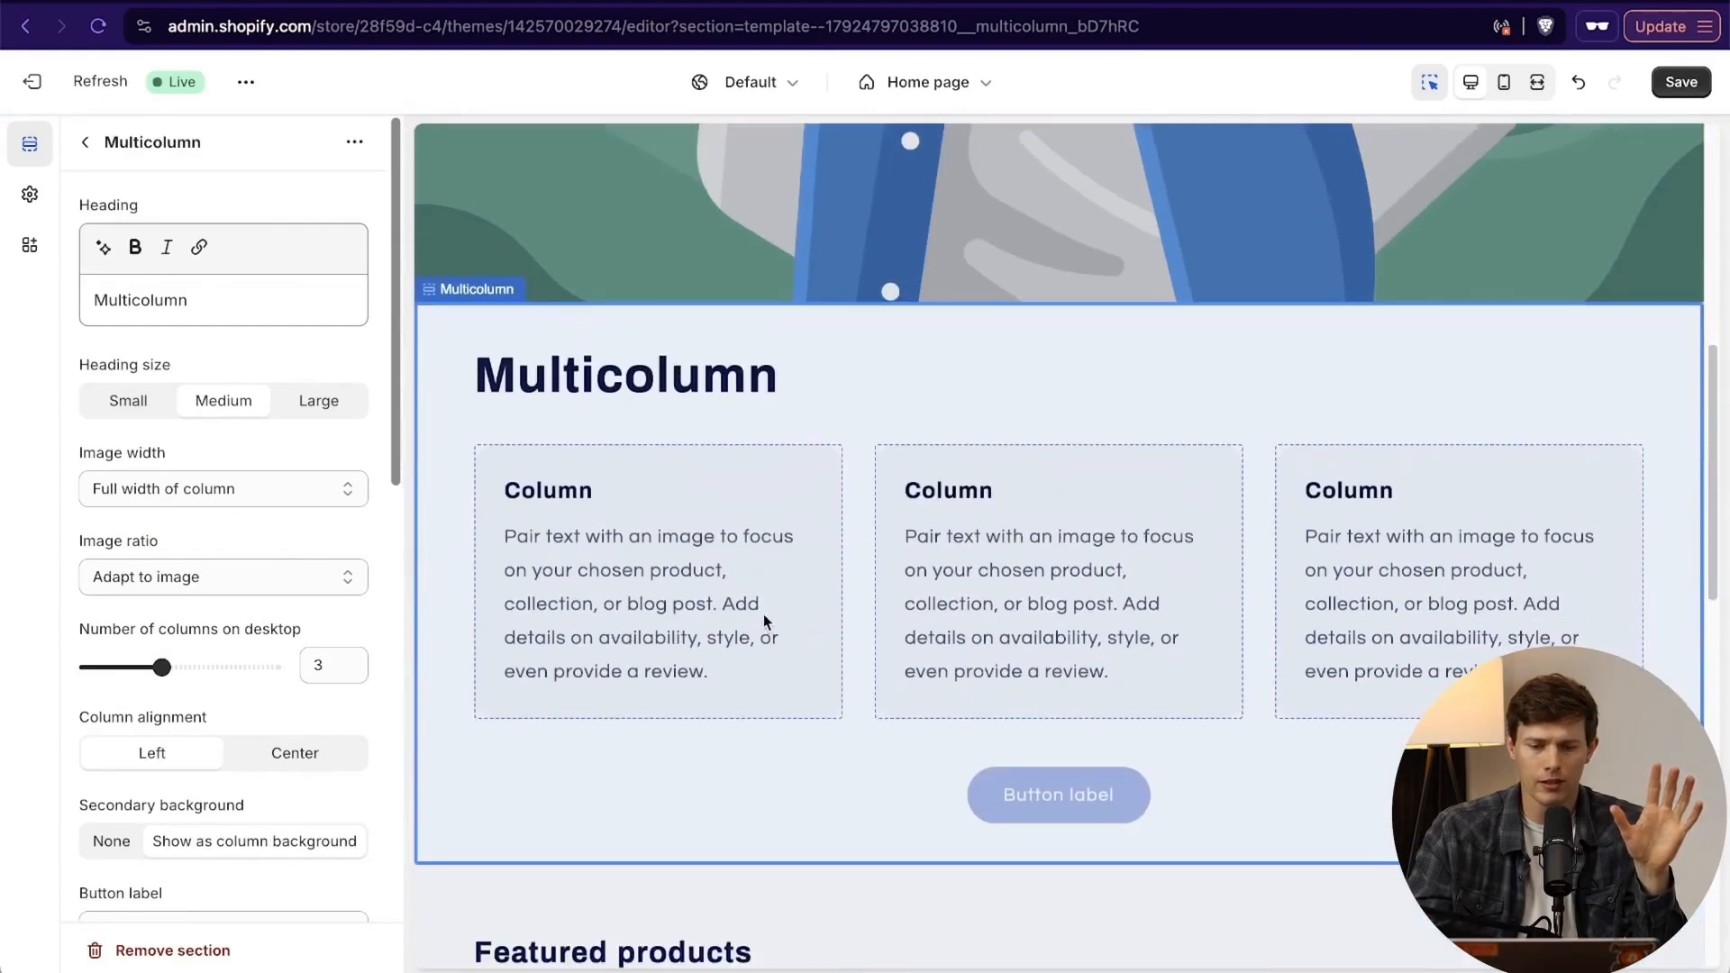
left_click(762, 615)
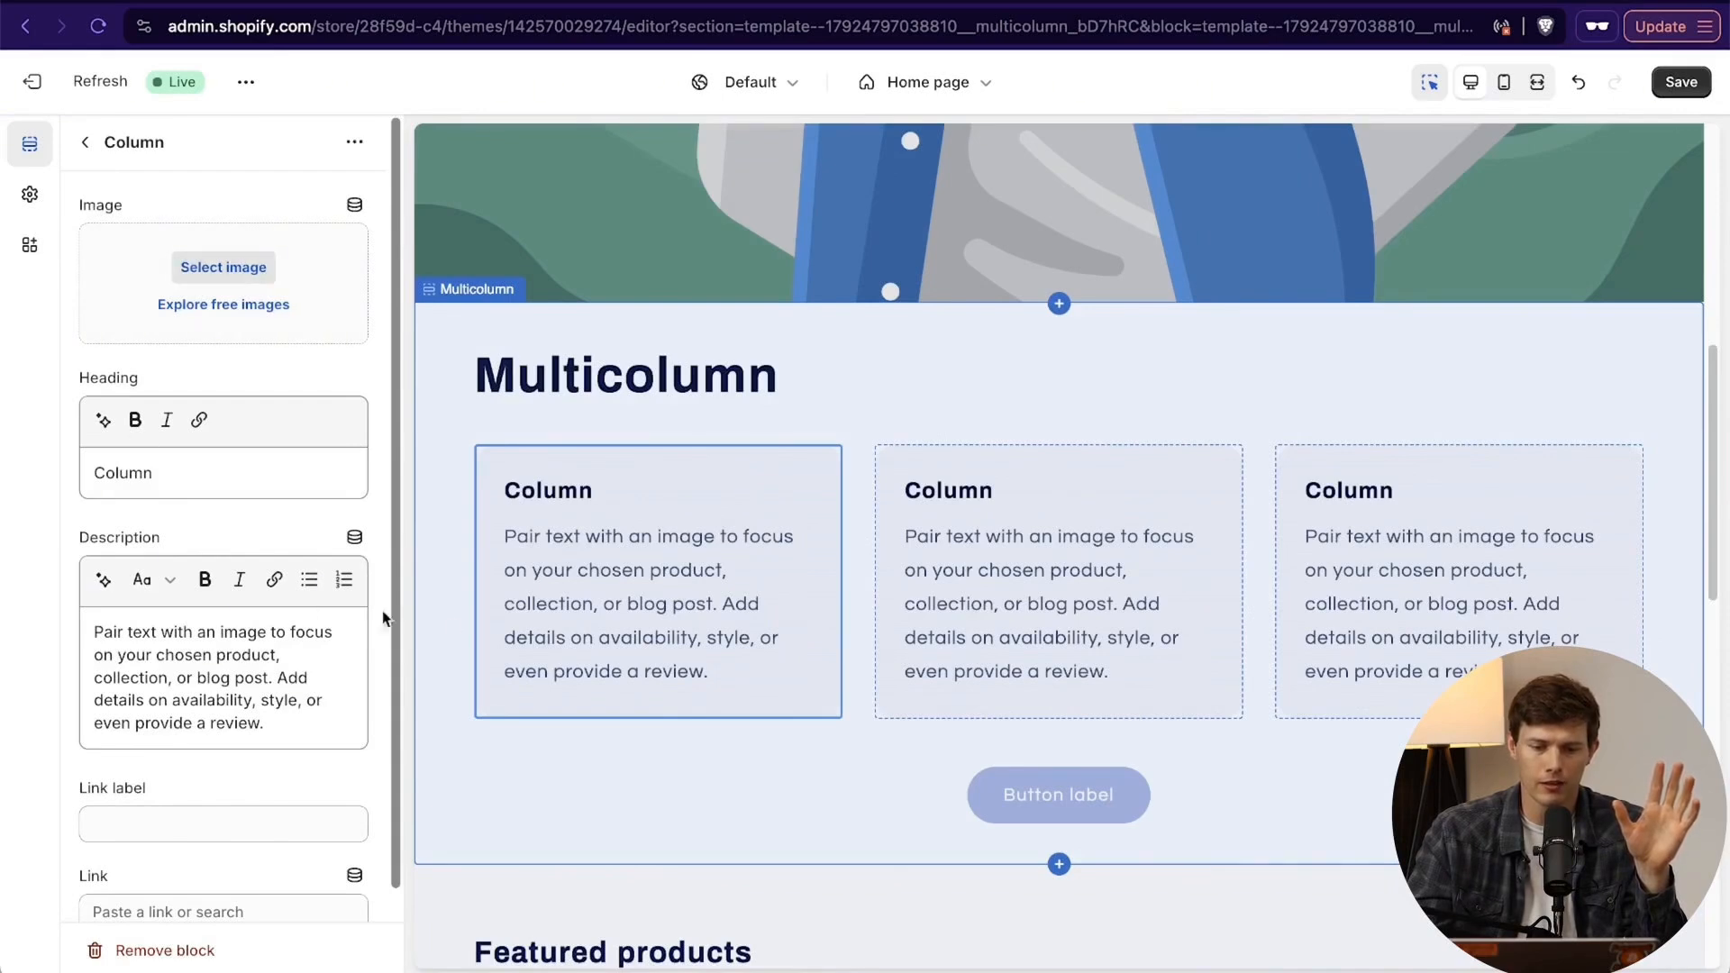
left_click(244, 268)
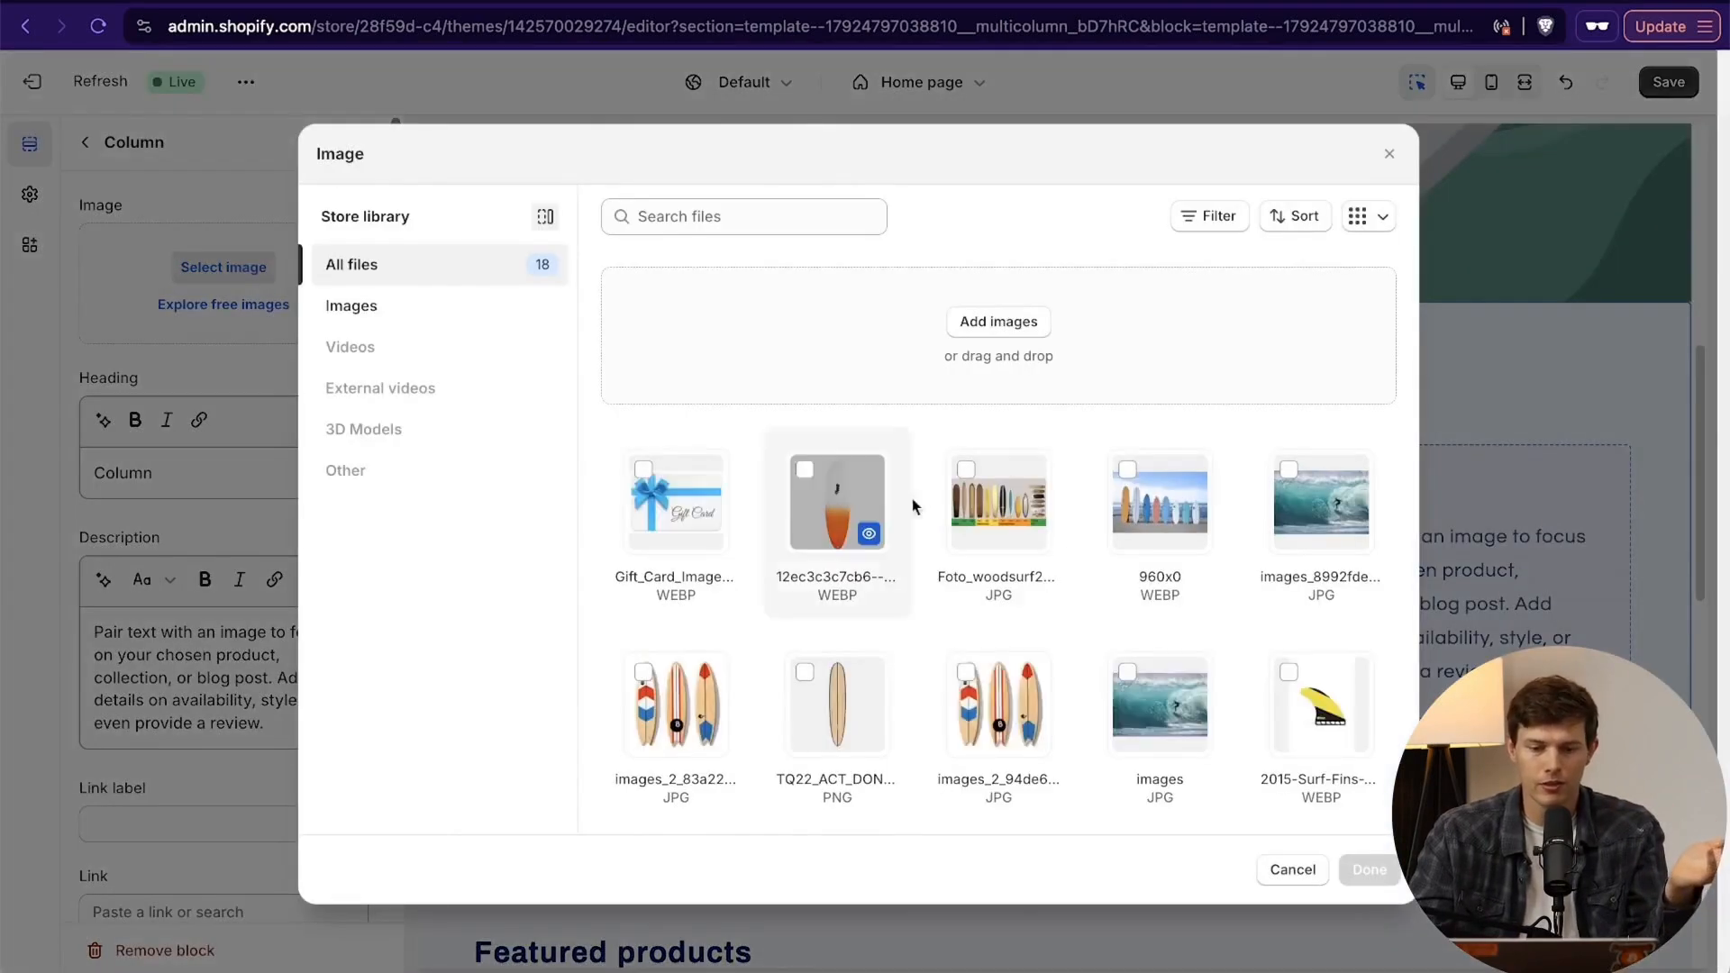
scroll(1159, 602, "down", 3)
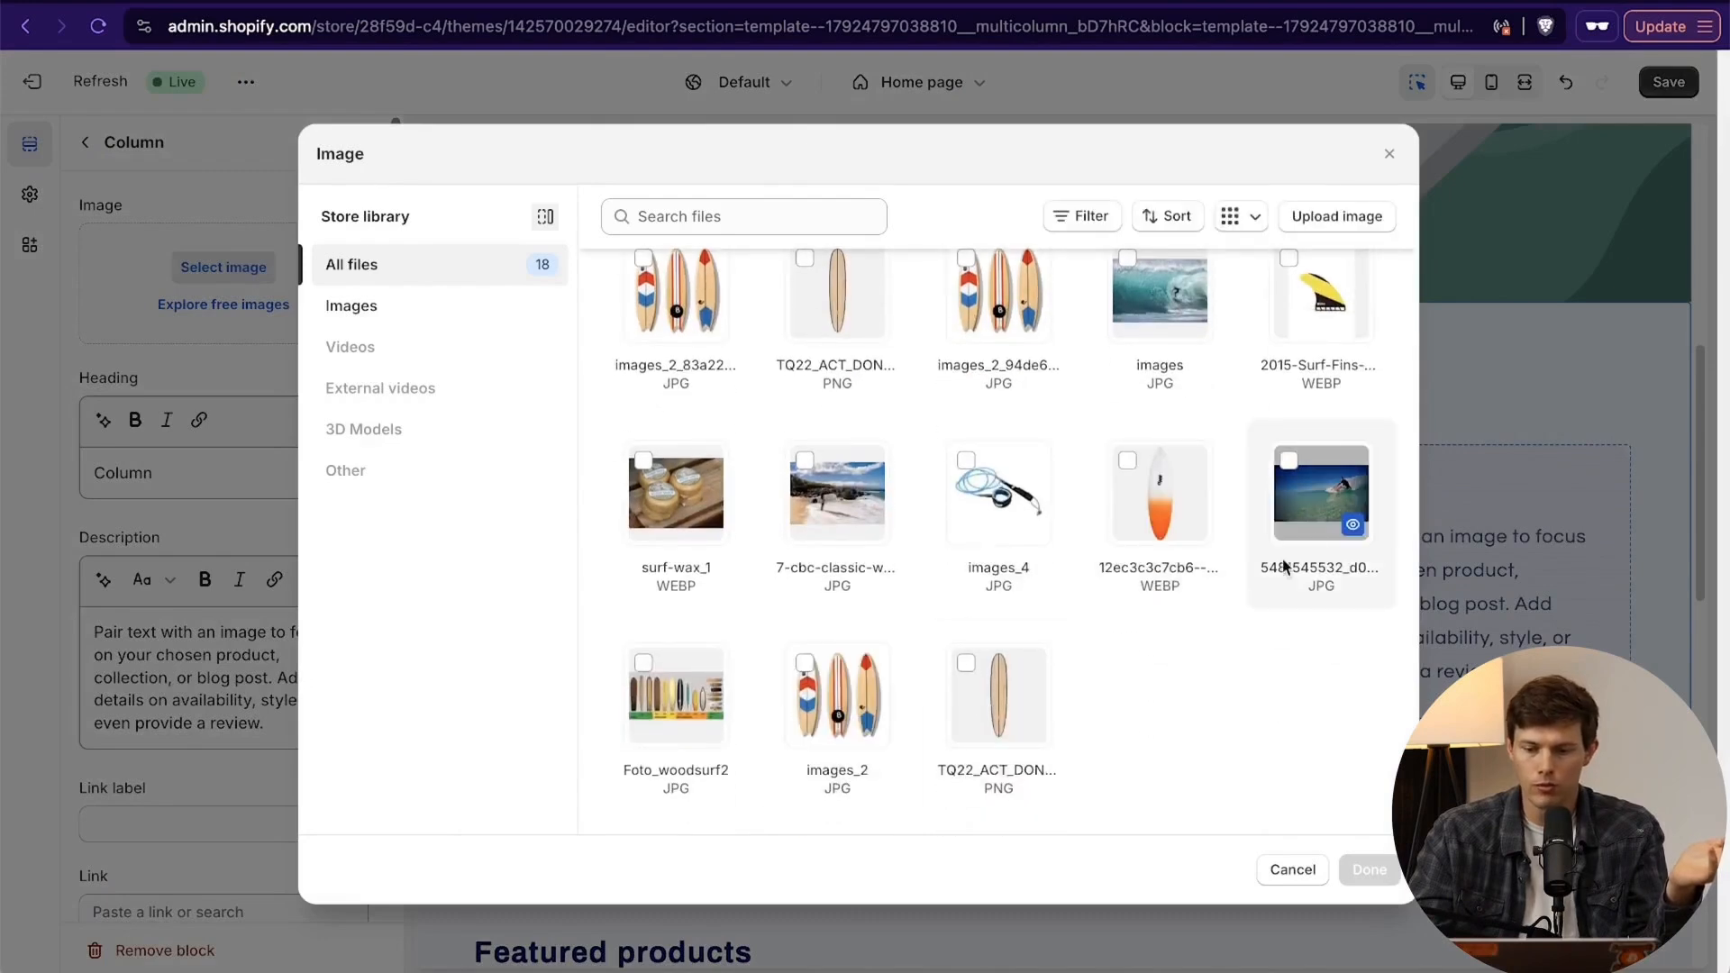
left_click(1315, 518)
left_click(1369, 869)
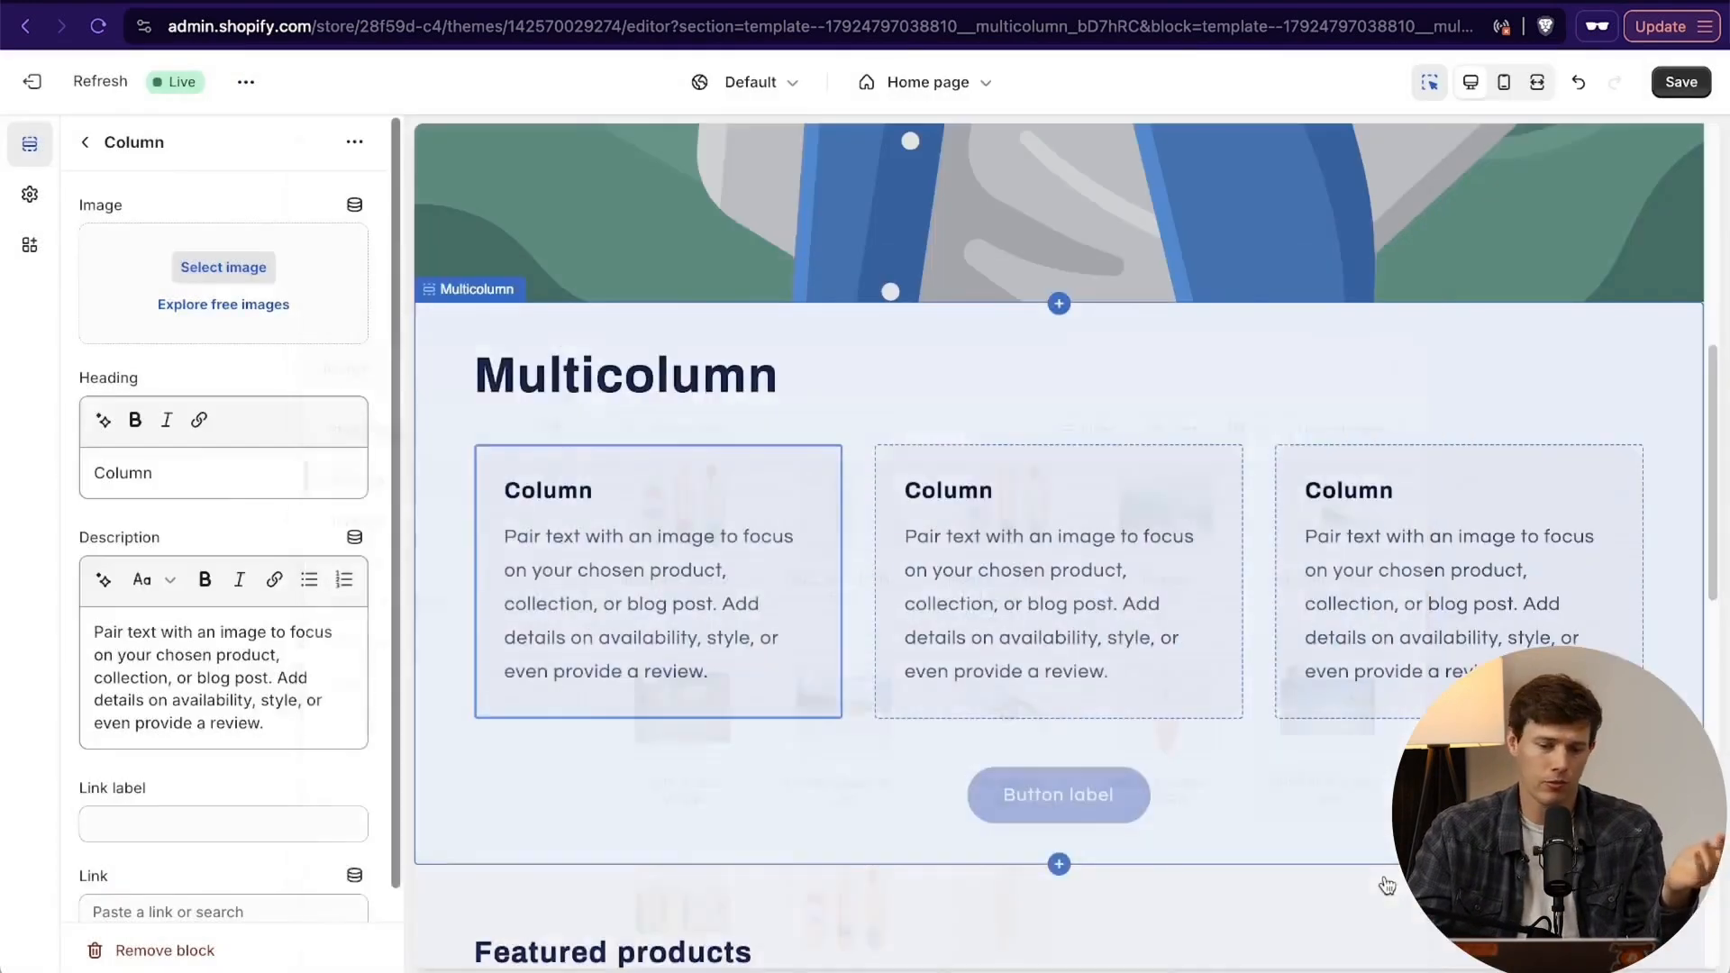
- Replace the first column's heading with the featured surfer's full name followed by "- Pro Surfer"
left_click(196, 667)
double_click(198, 668)
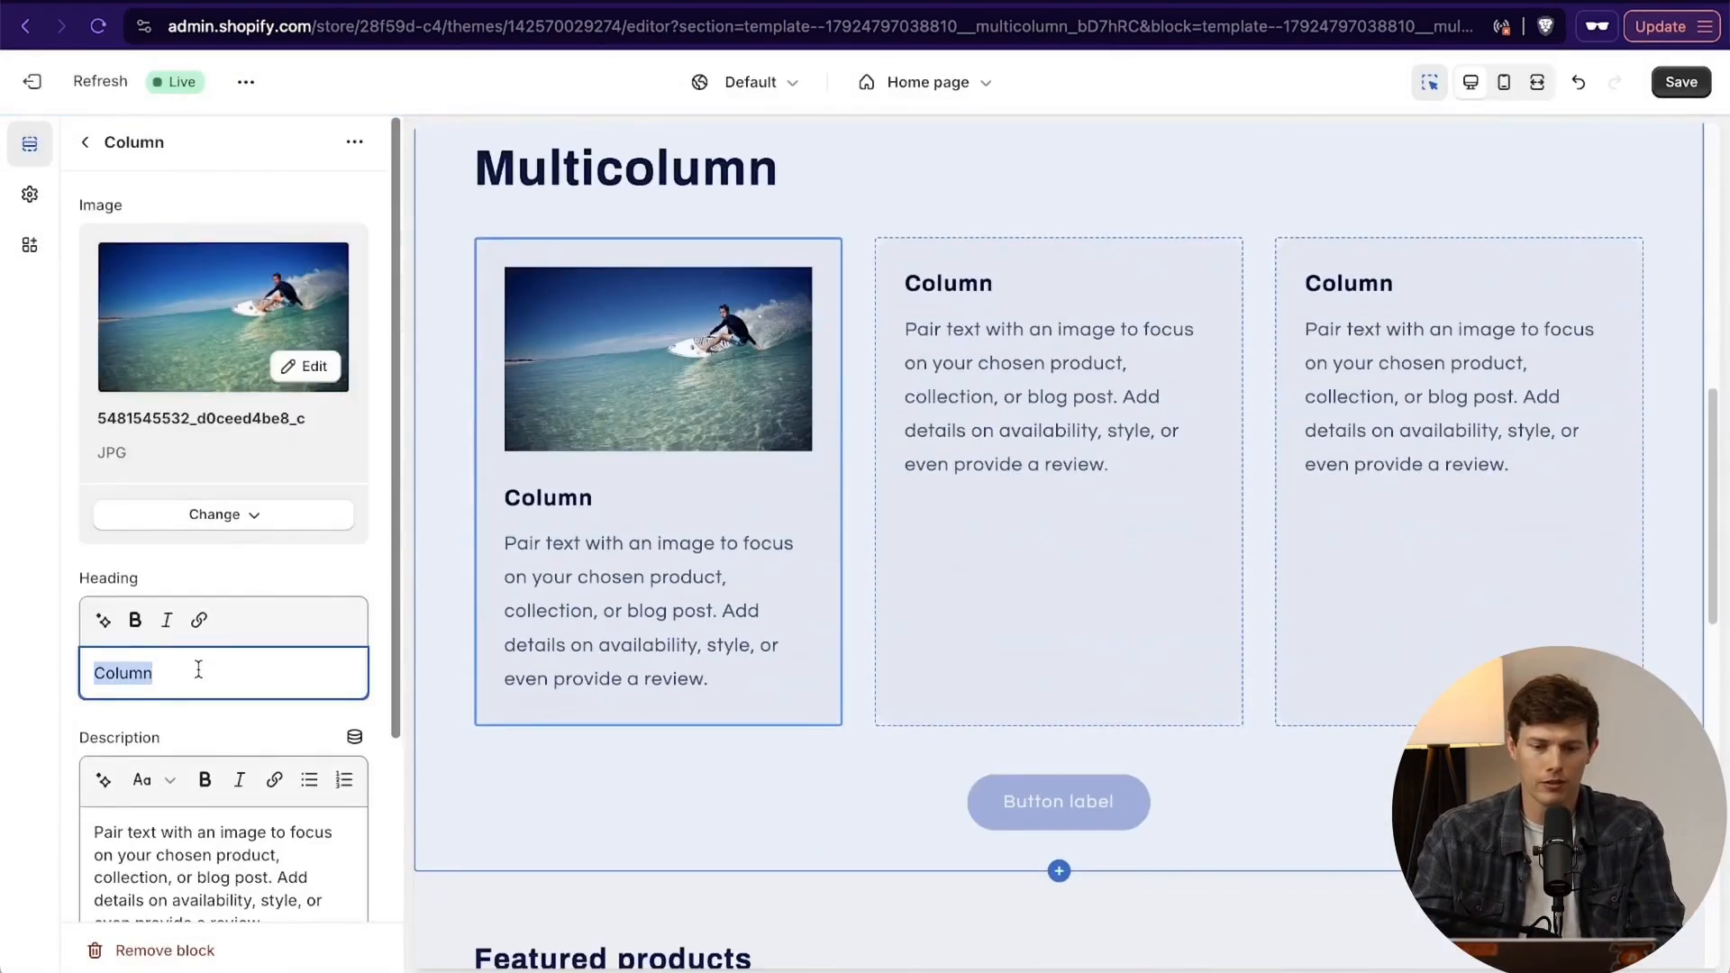
type("Ricky Bobby")
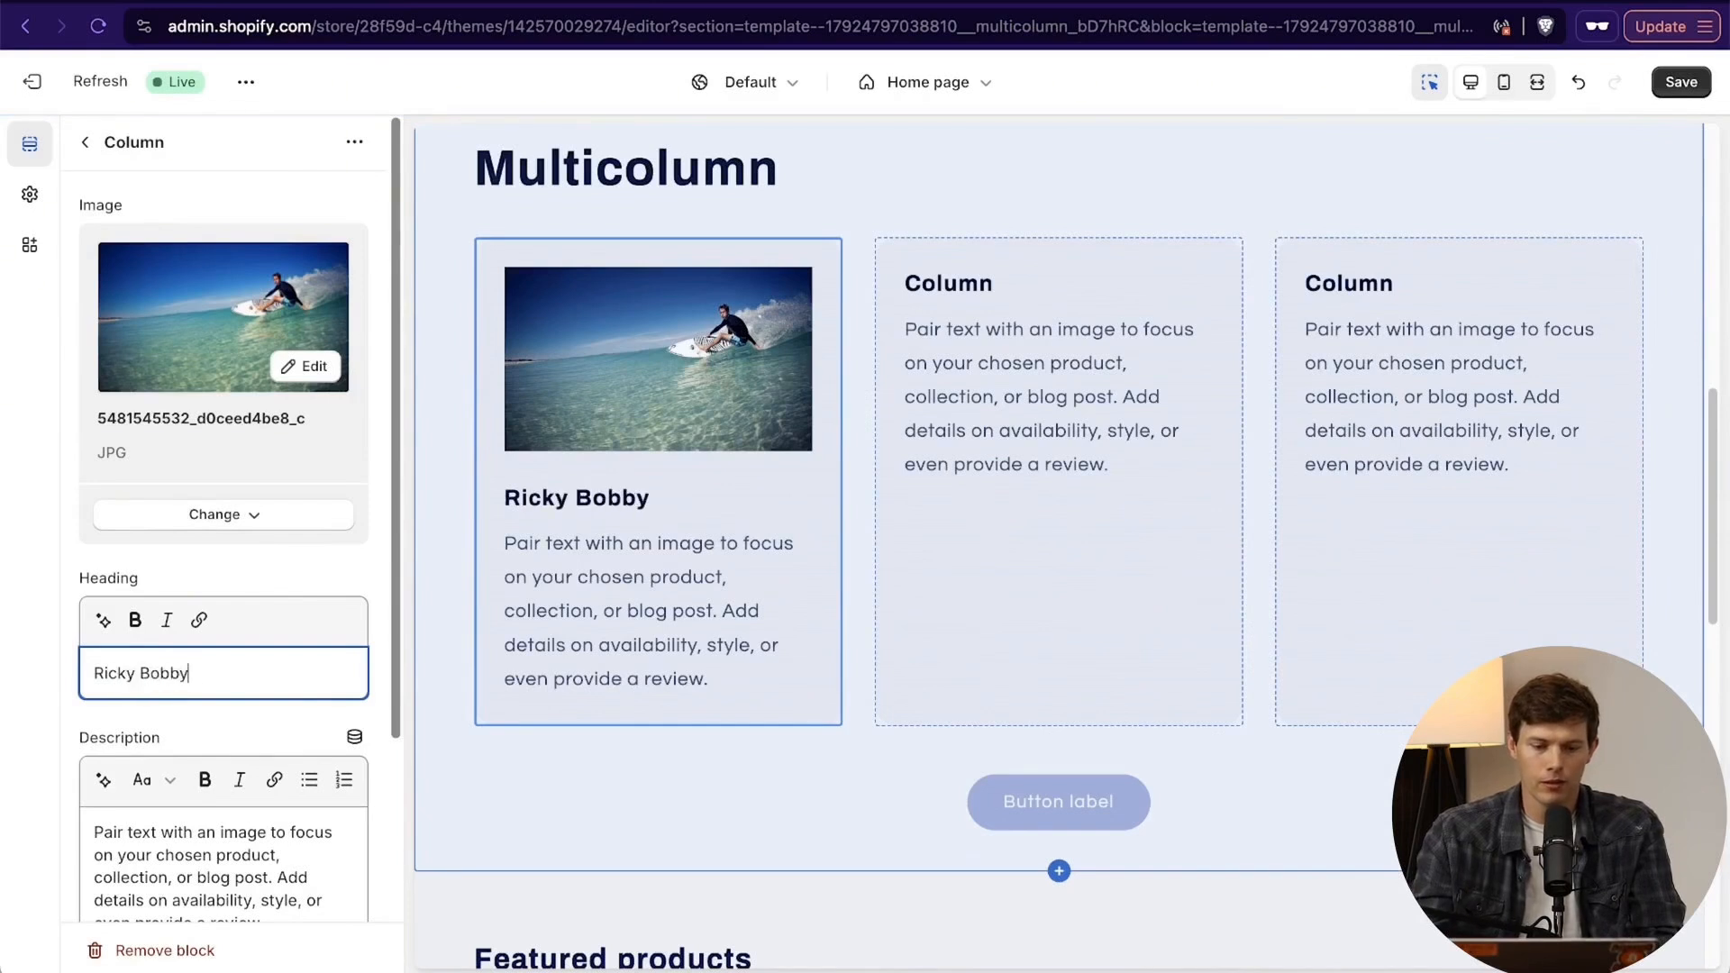
type(" - Pro ")
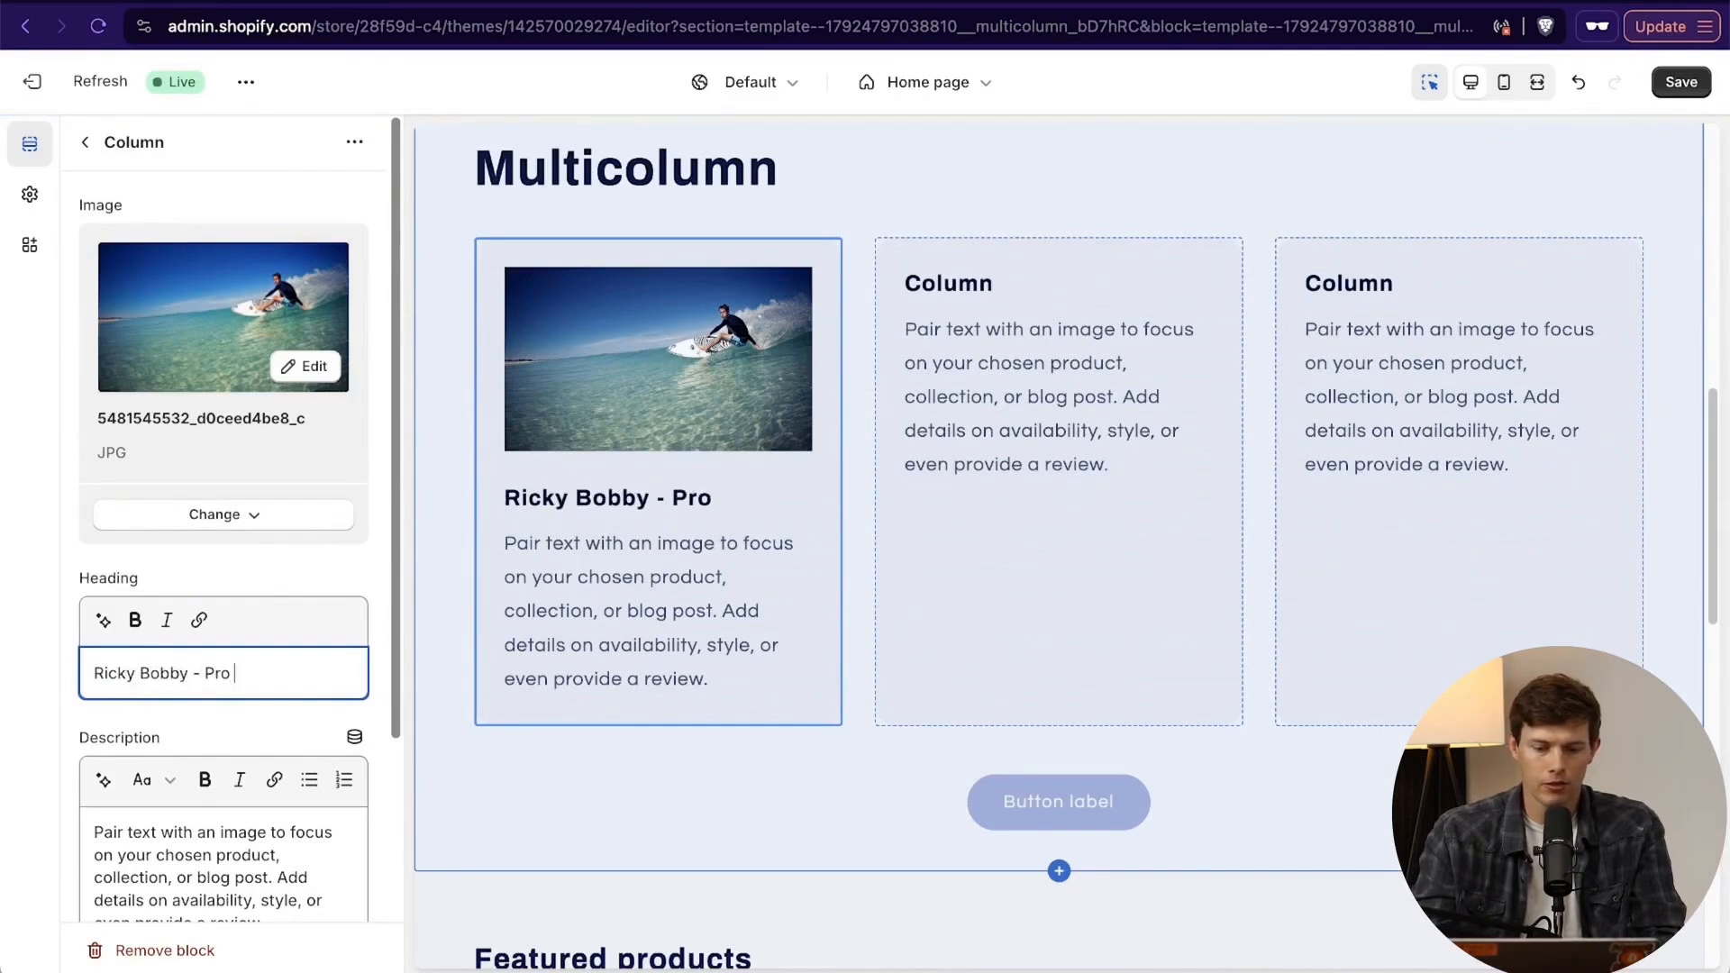
type("Surfer")
- Replace the first column's description with "I love Santrel Surf Shop products and I win lots of competitions with their stuff"
triple_click(147, 863)
type("I l")
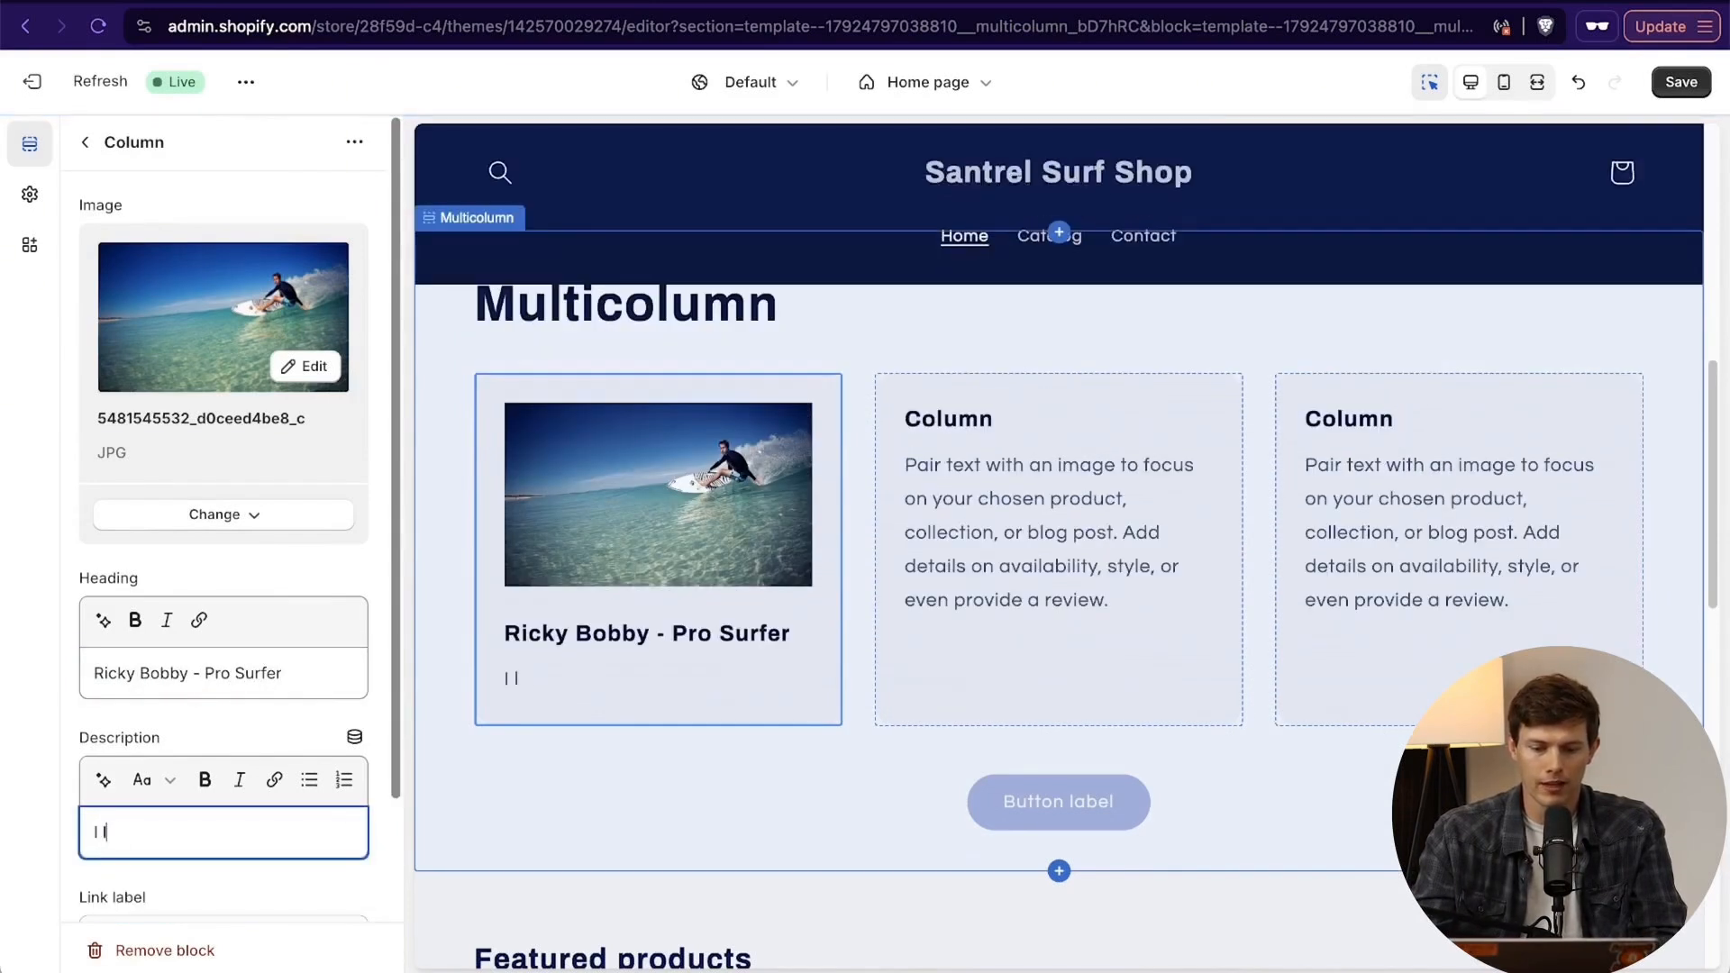
type("ove Santrel Su")
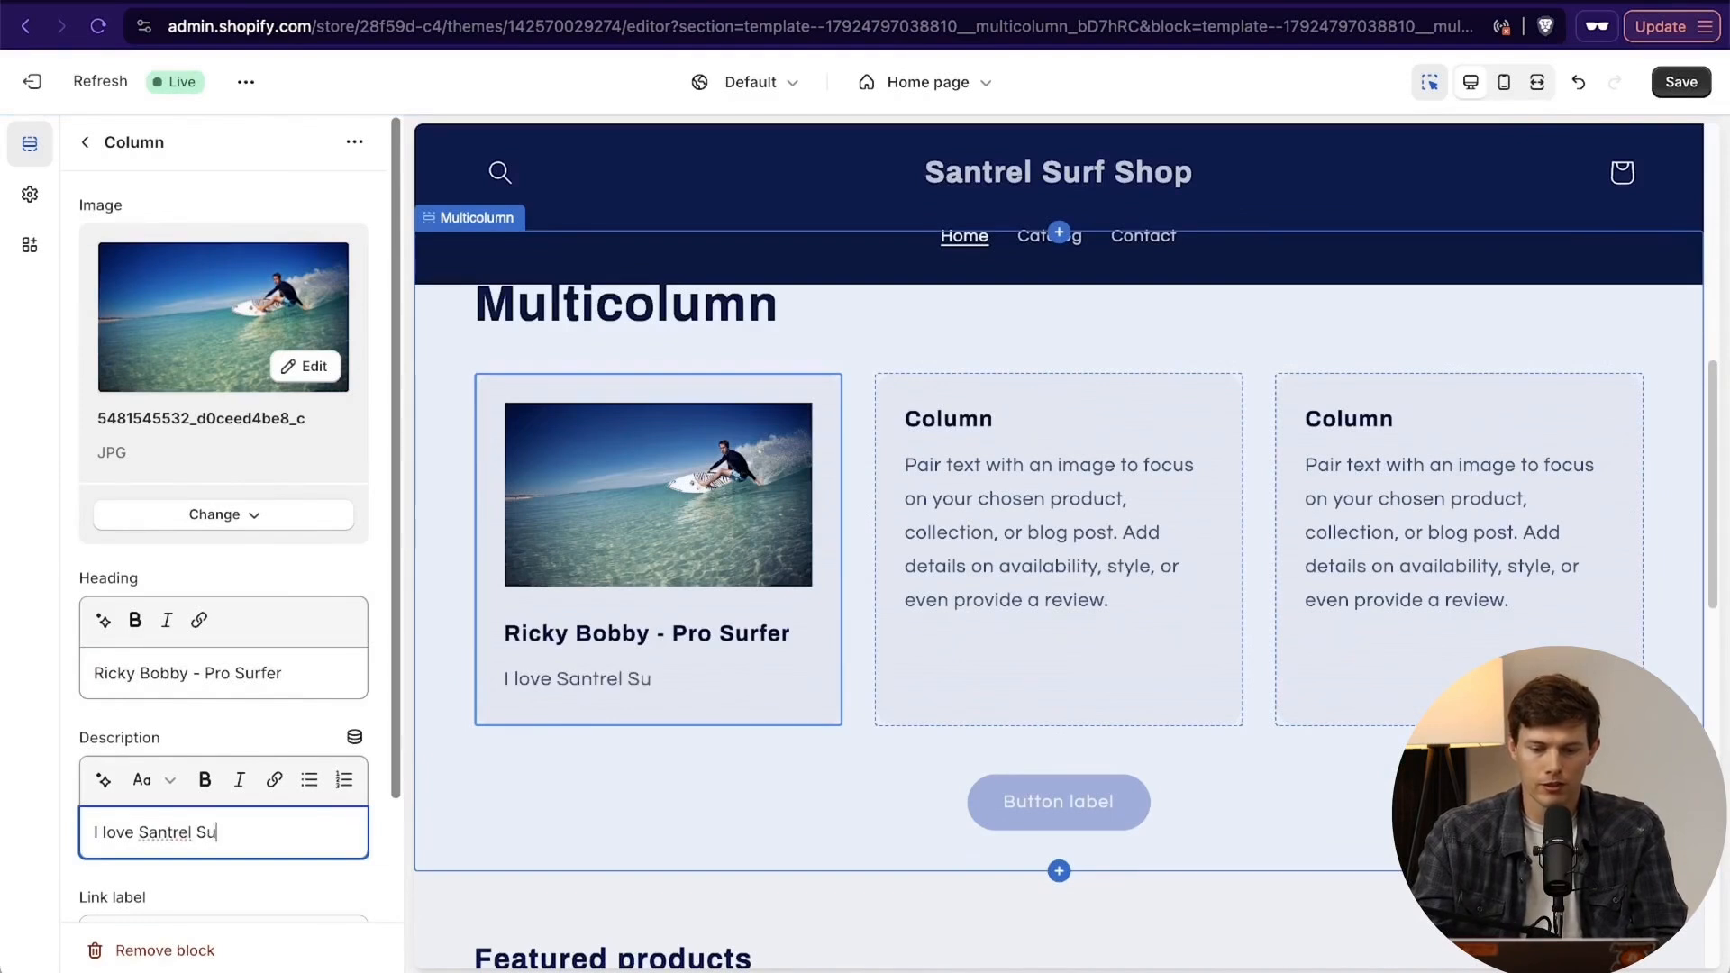
type("rg")
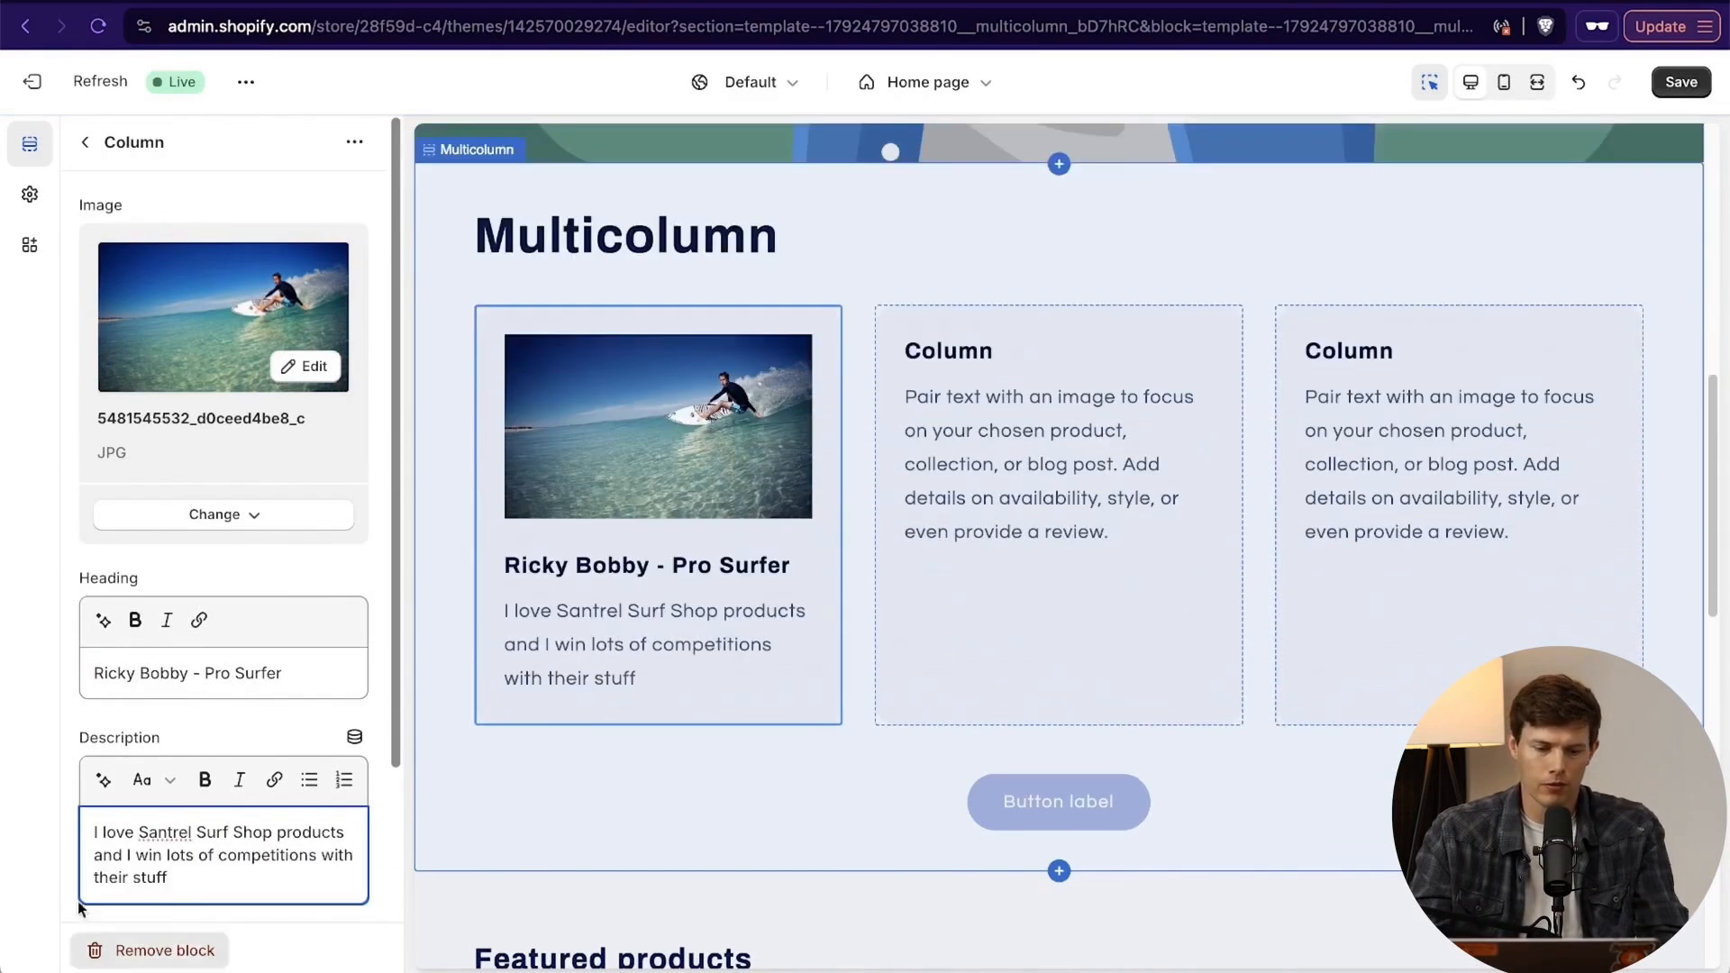
scroll(150, 859, "down", 3)
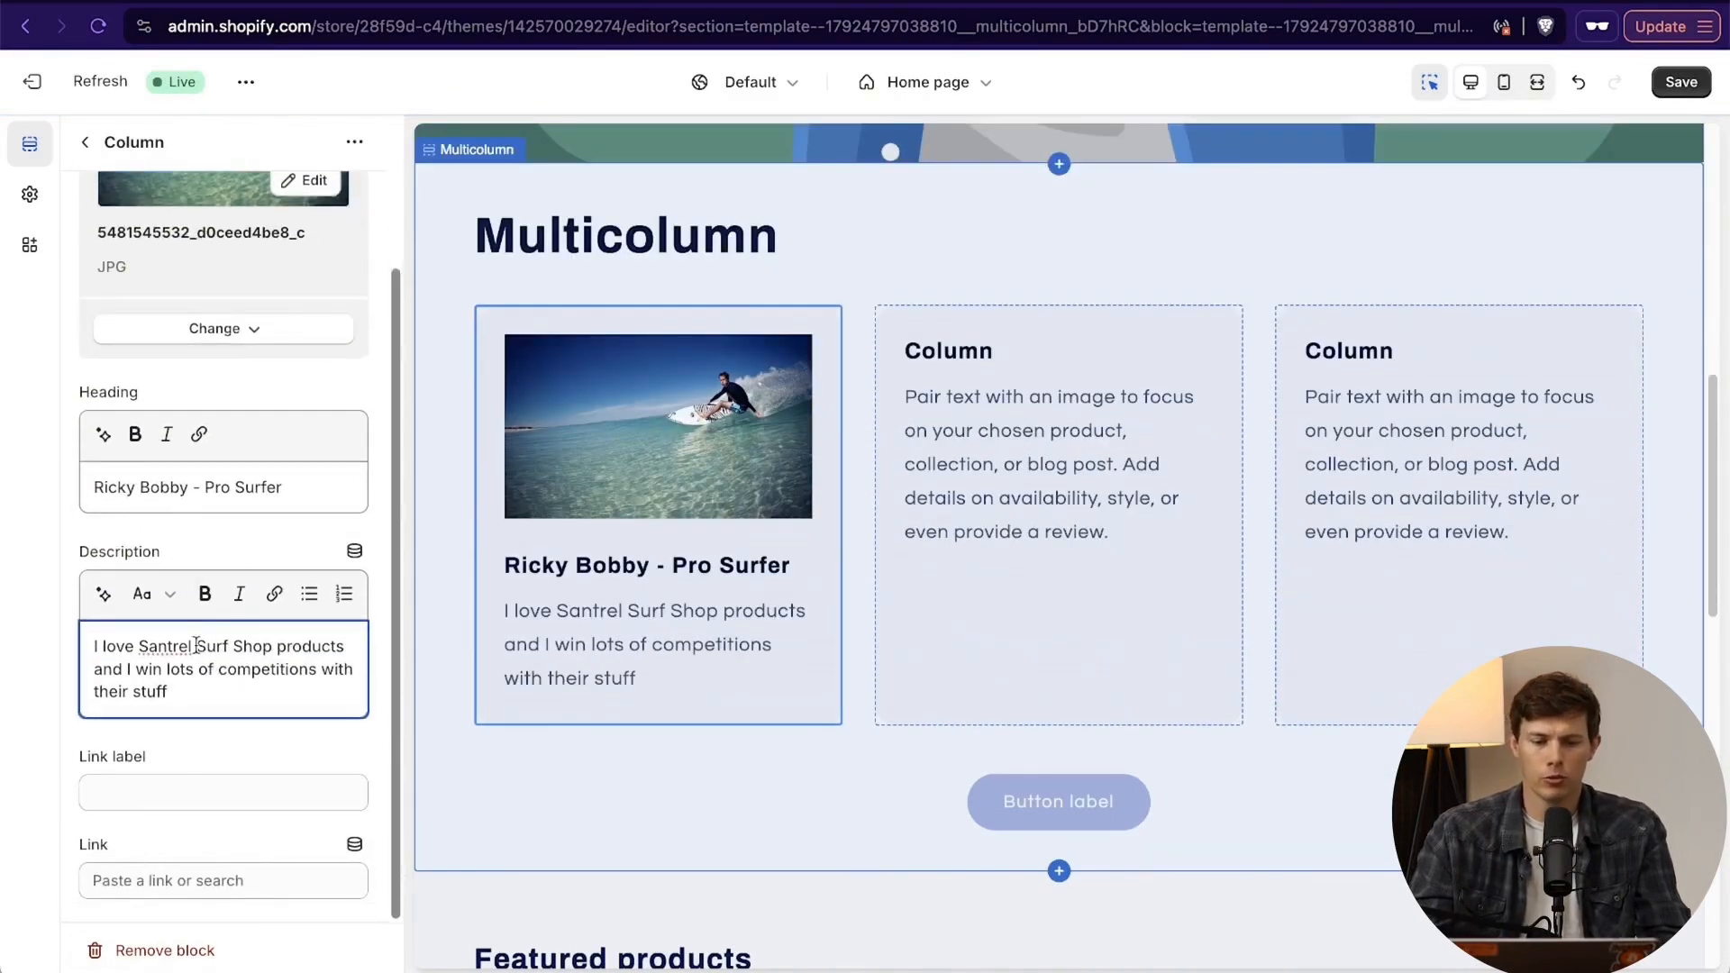
- Make "Santrel Surf Shop" bold in the first column's description and italicize the whole description
left_click_drag(139, 645, 261, 642)
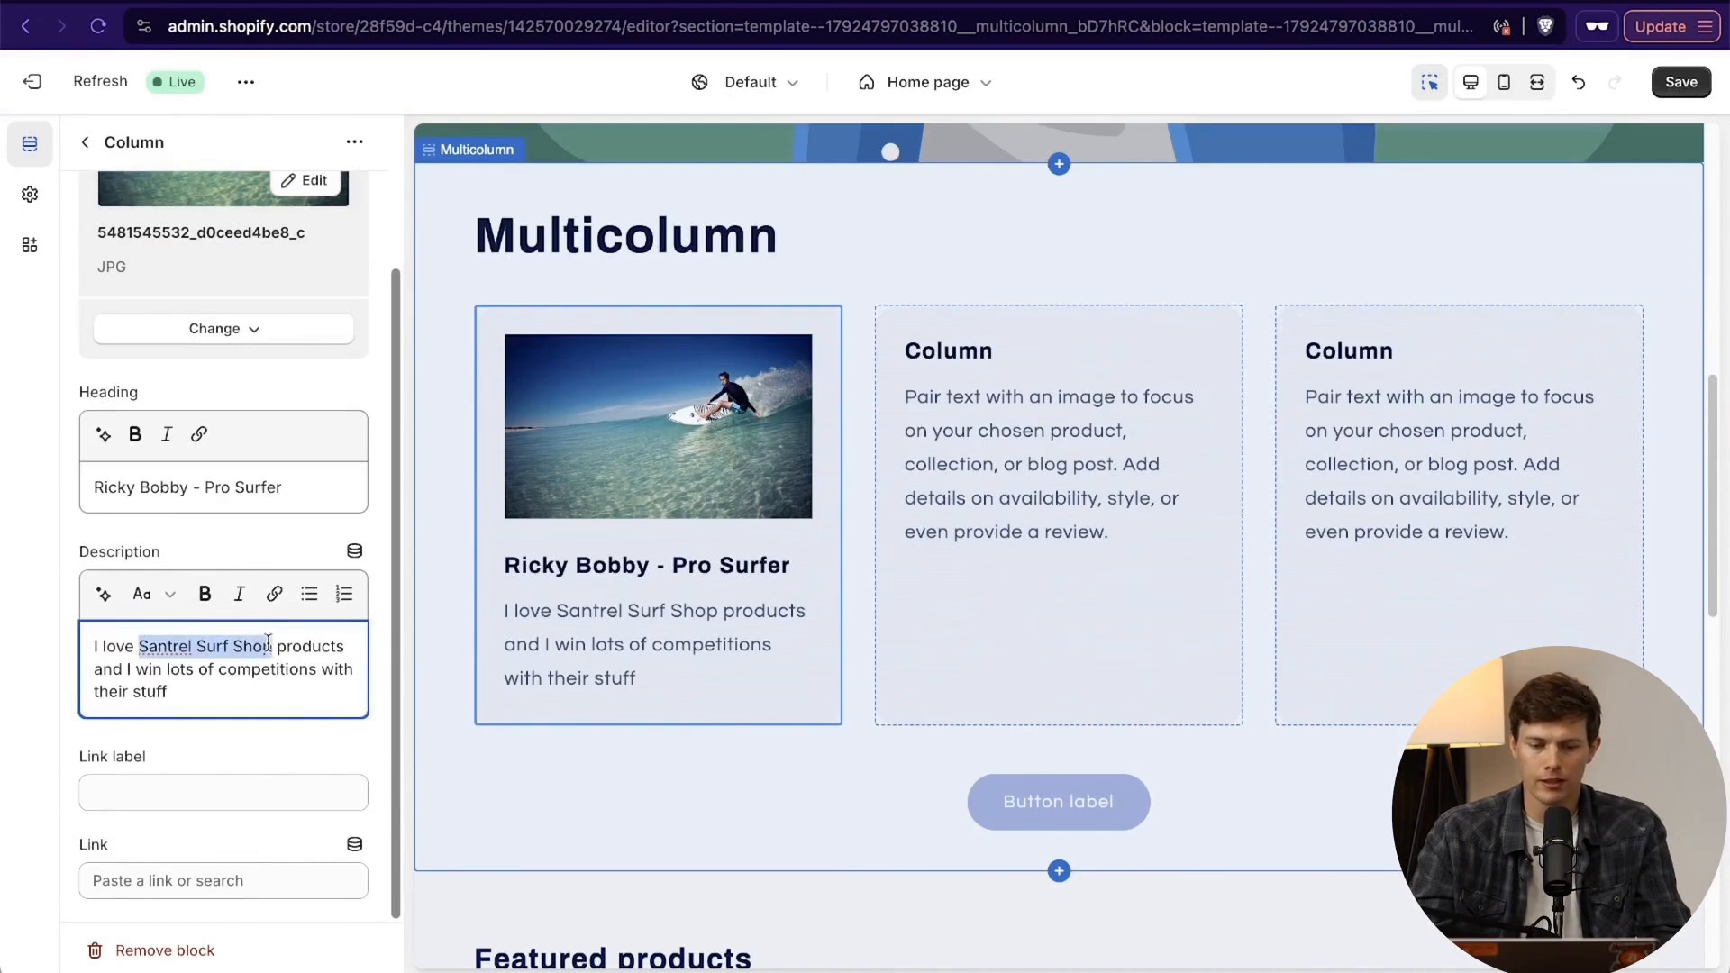
left_click(204, 593)
left_click(225, 701)
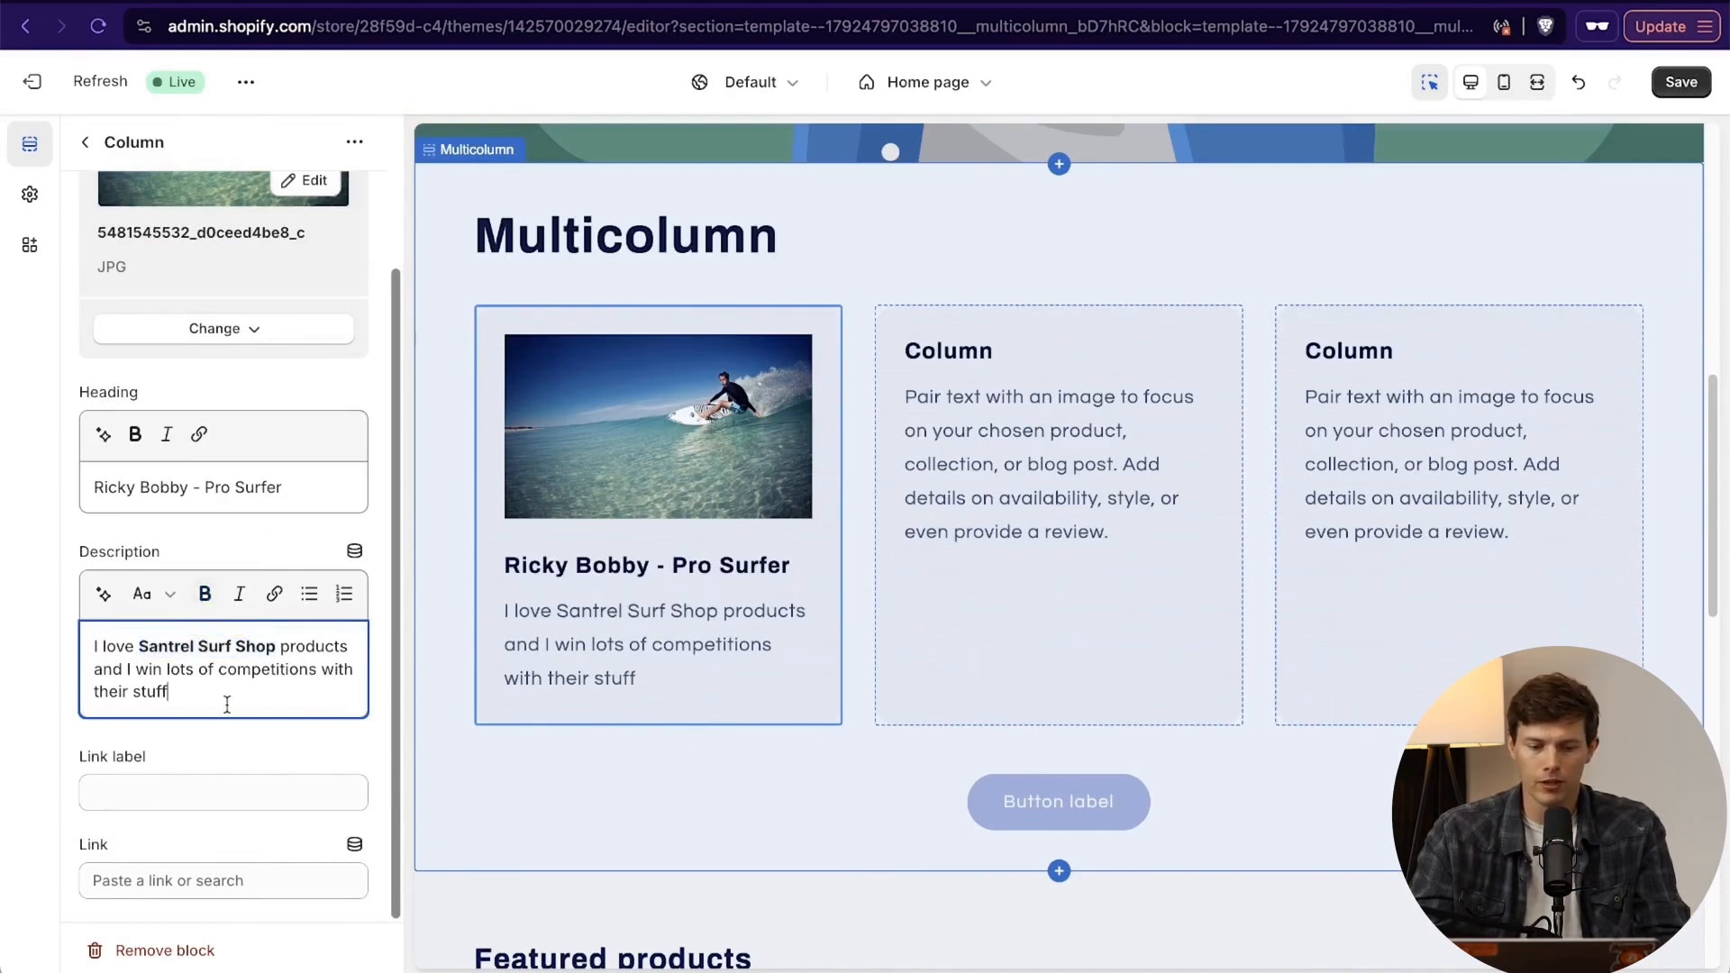
triple_click(241, 651)
left_click(239, 592)
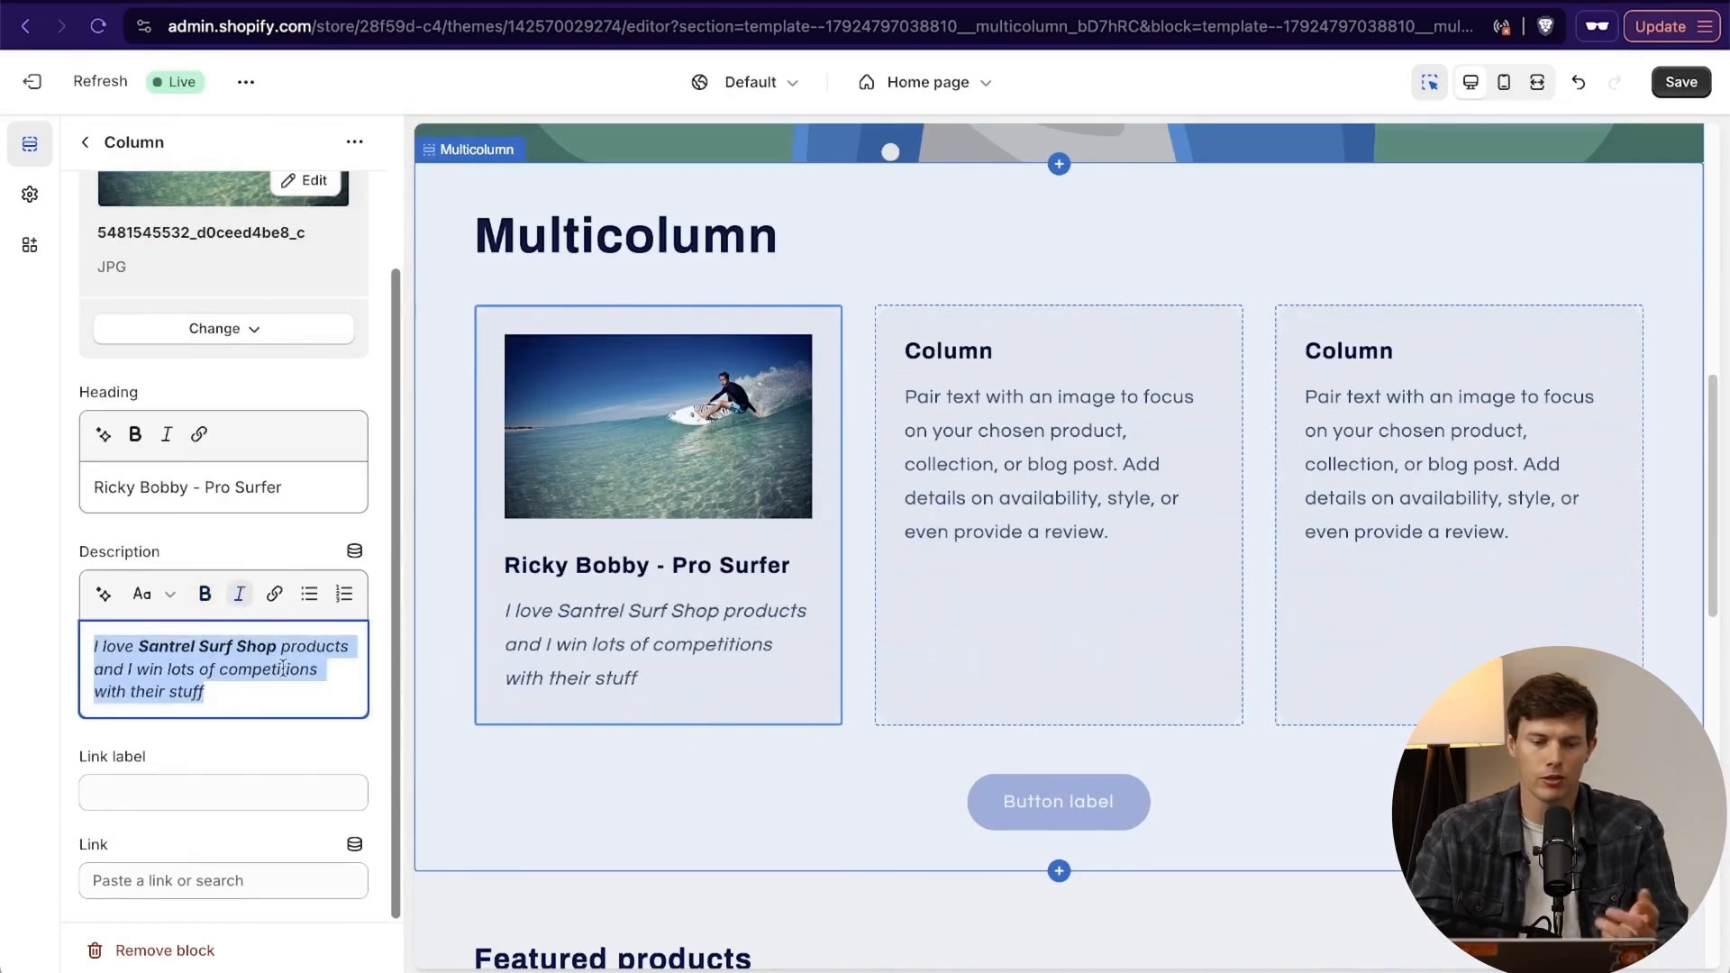
left_click(242, 698)
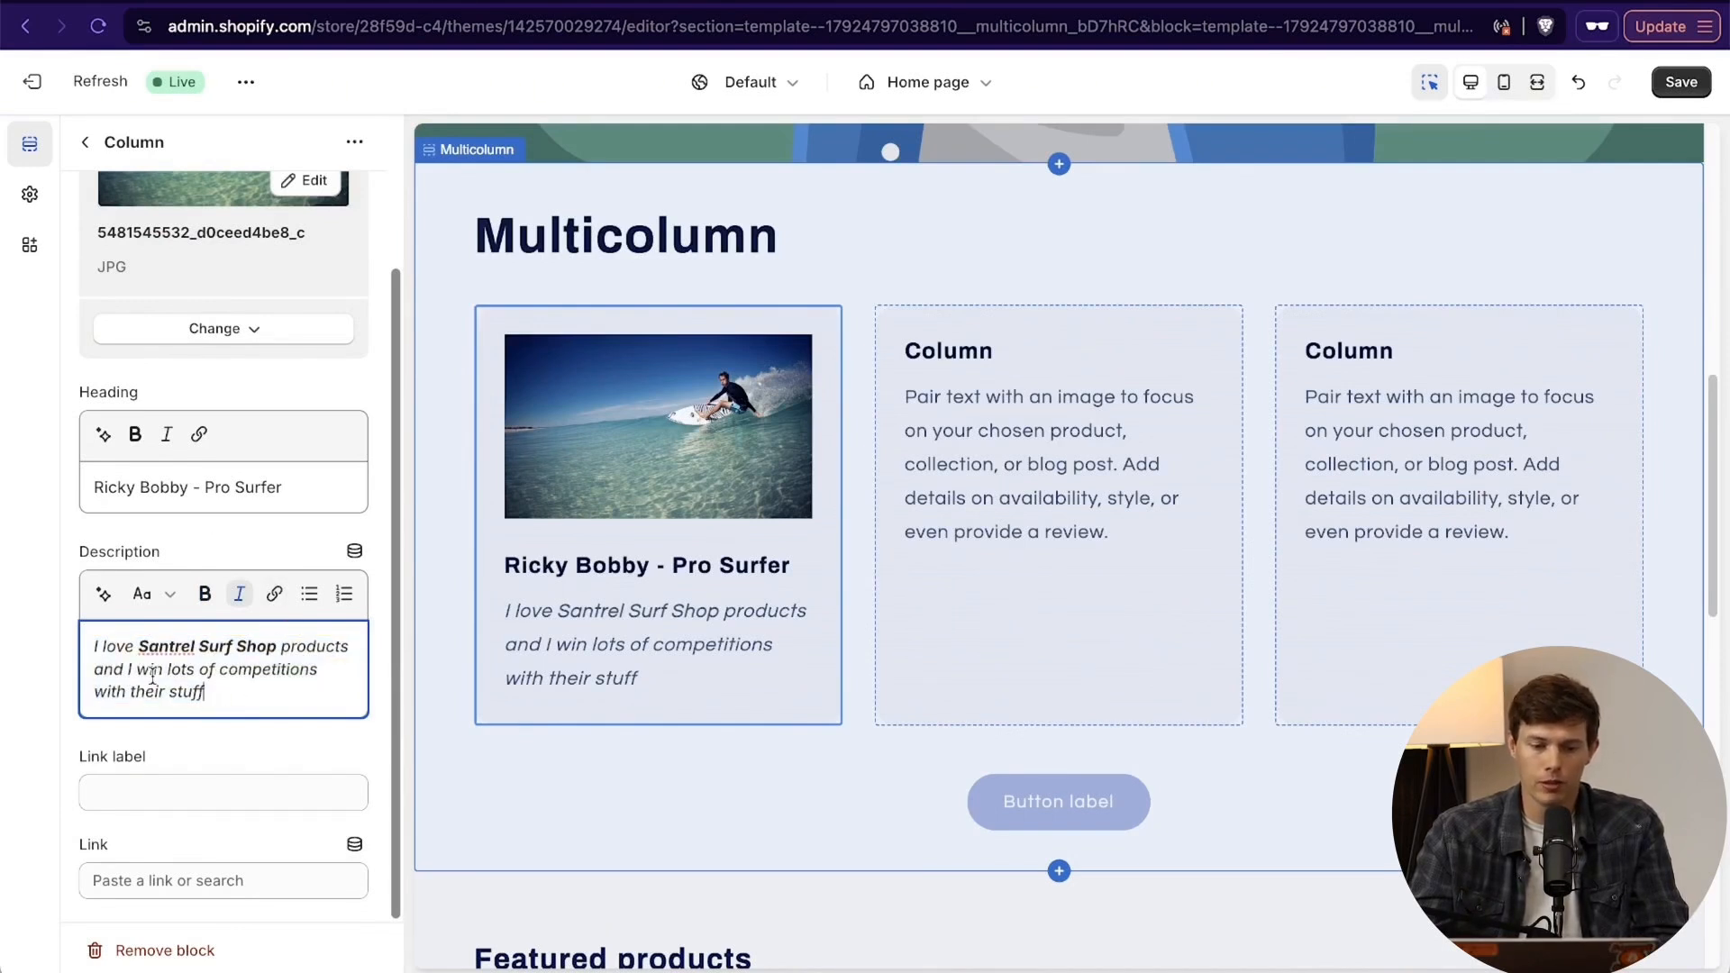
left_click_drag(131, 692, 207, 692)
left_click(274, 593)
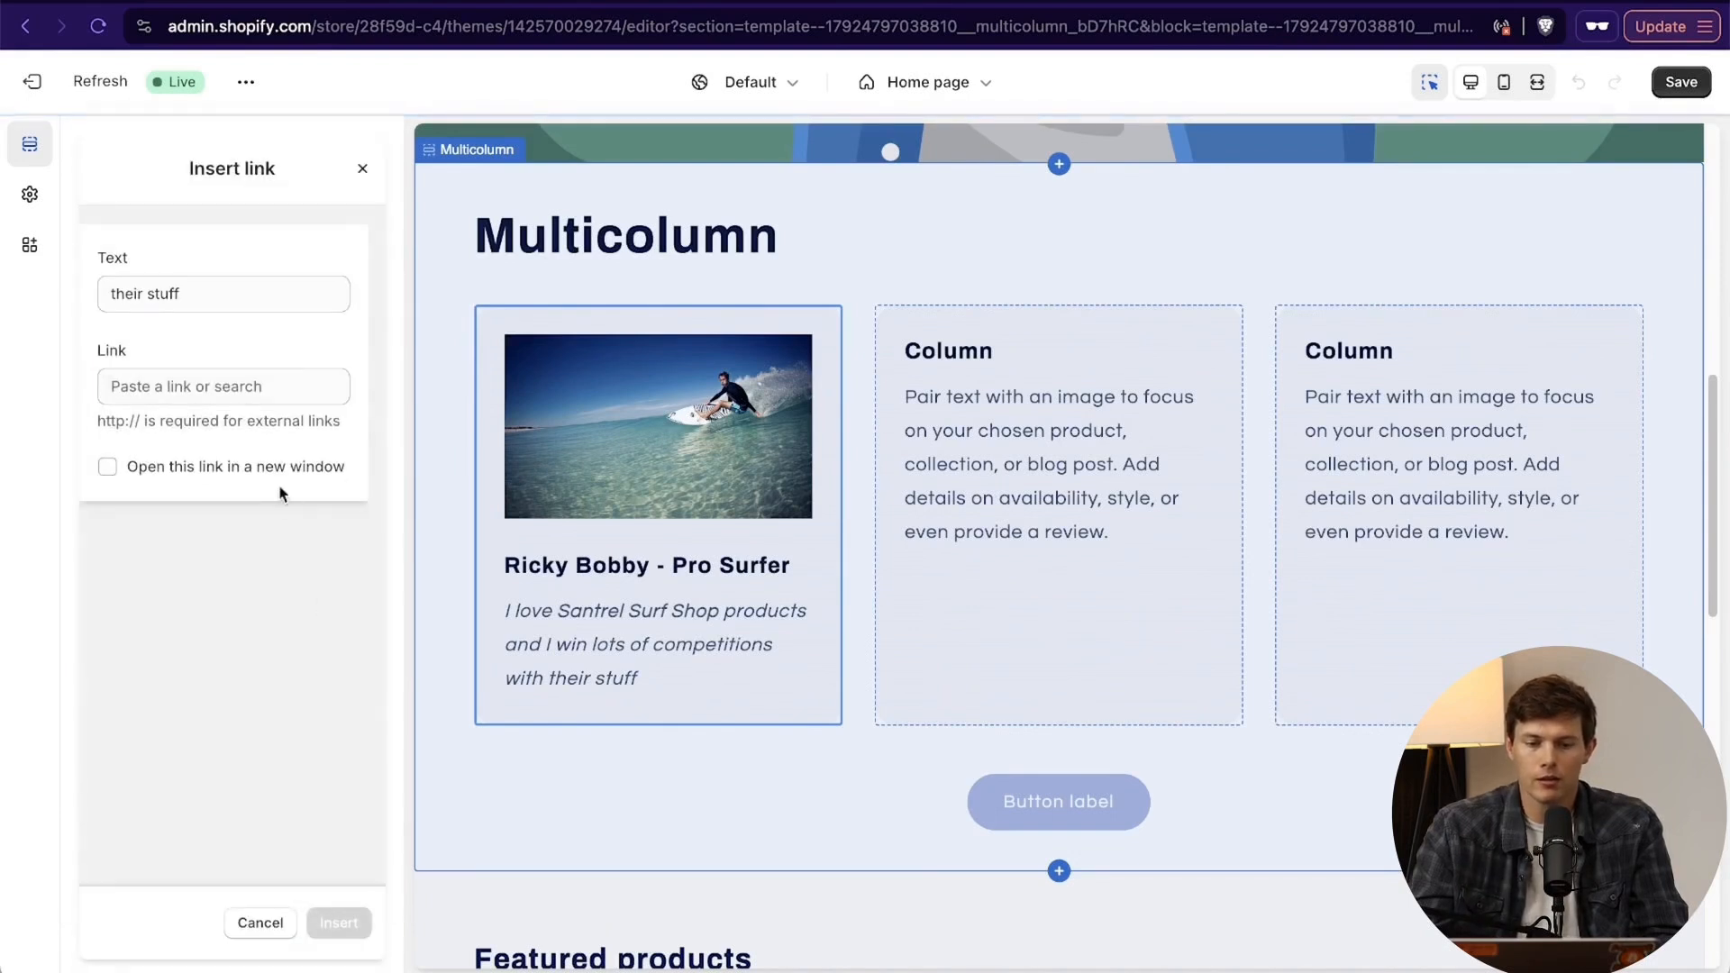
left_click(266, 934)
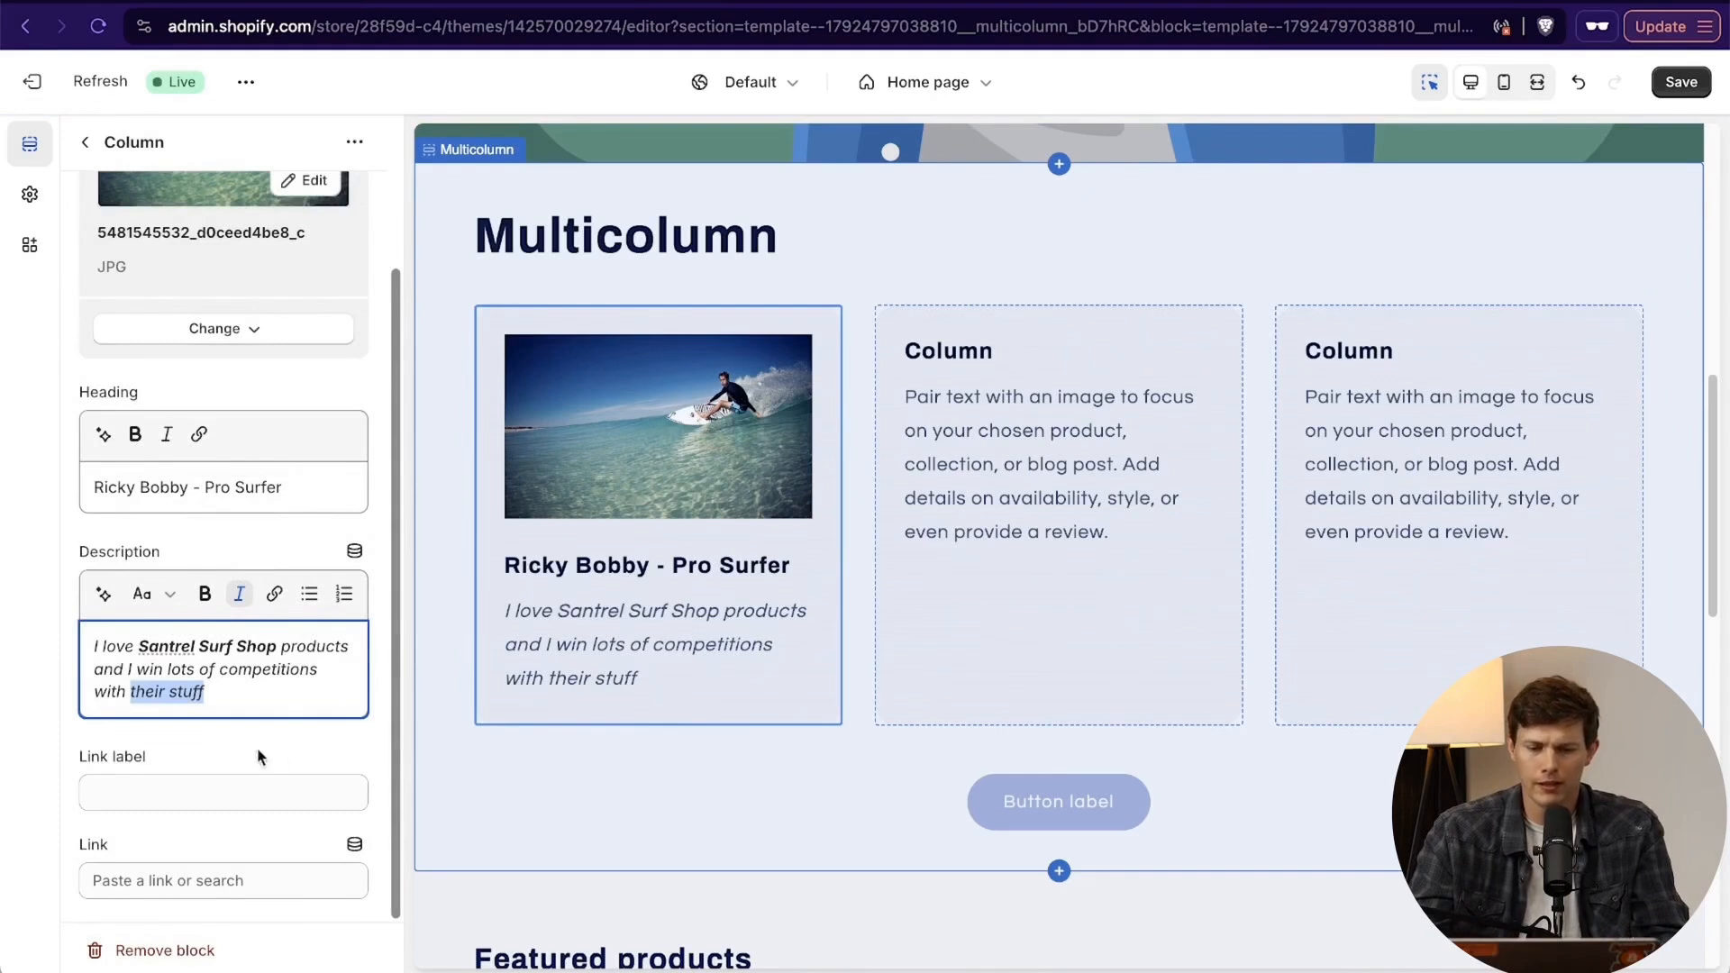
left_click(255, 696)
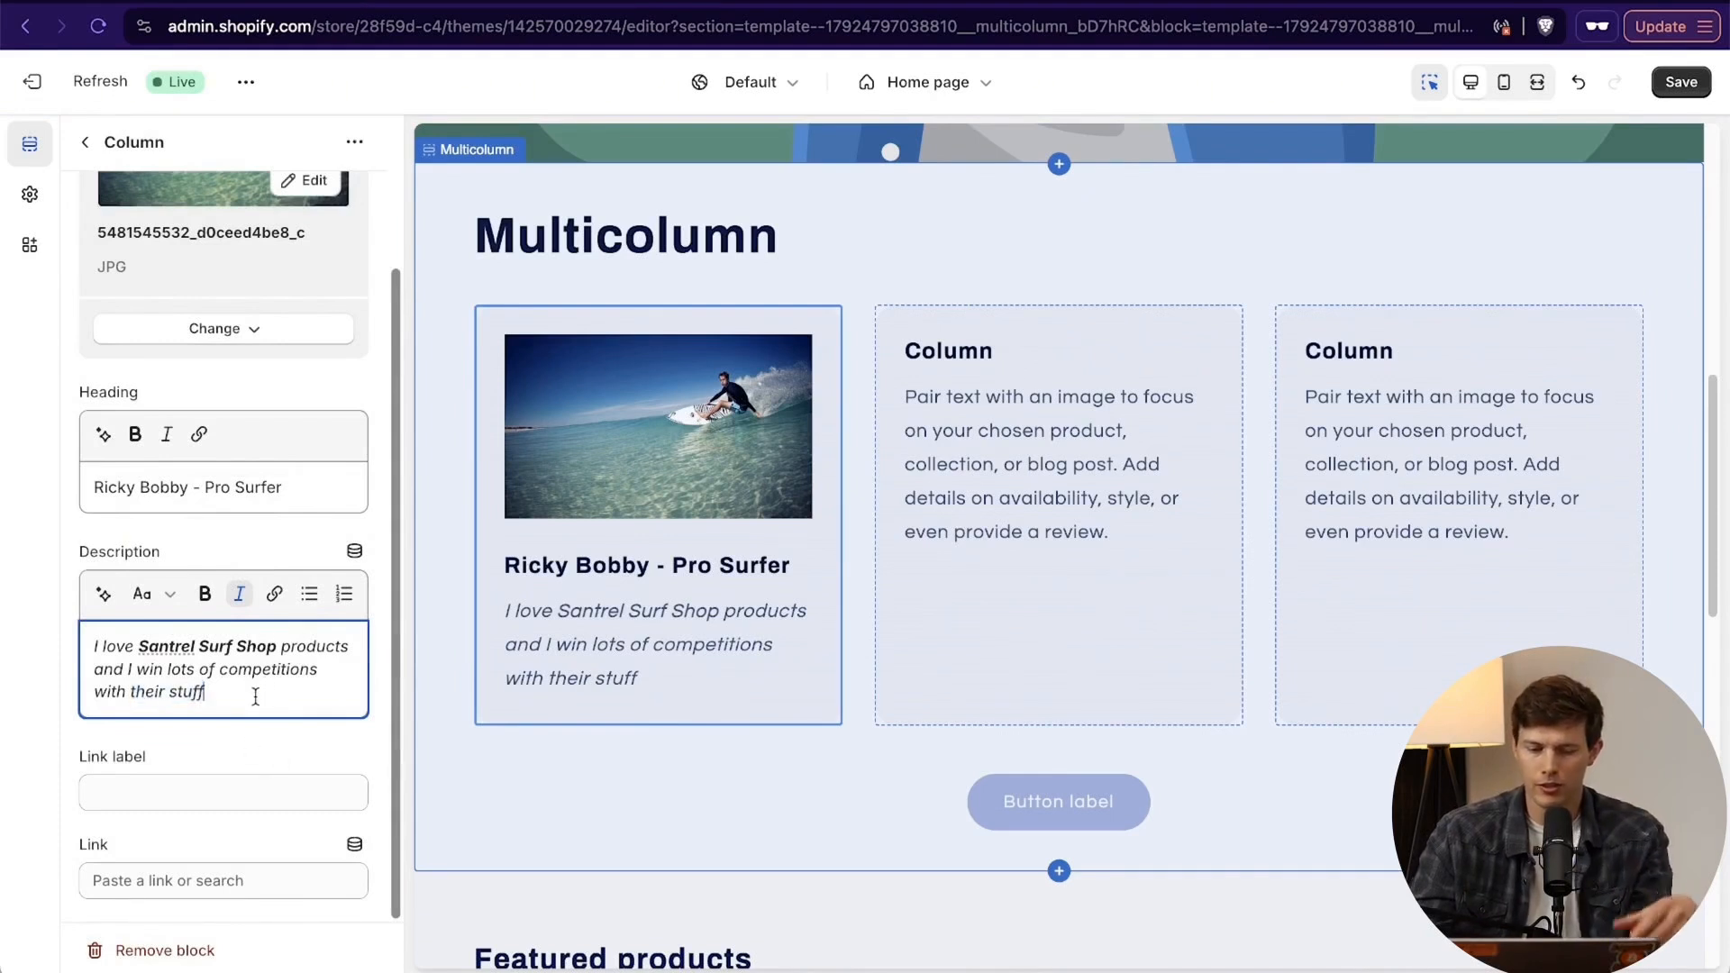
- Link the first column to the product Wooden Surfboard 8' Tri-fin
left_click(212, 793)
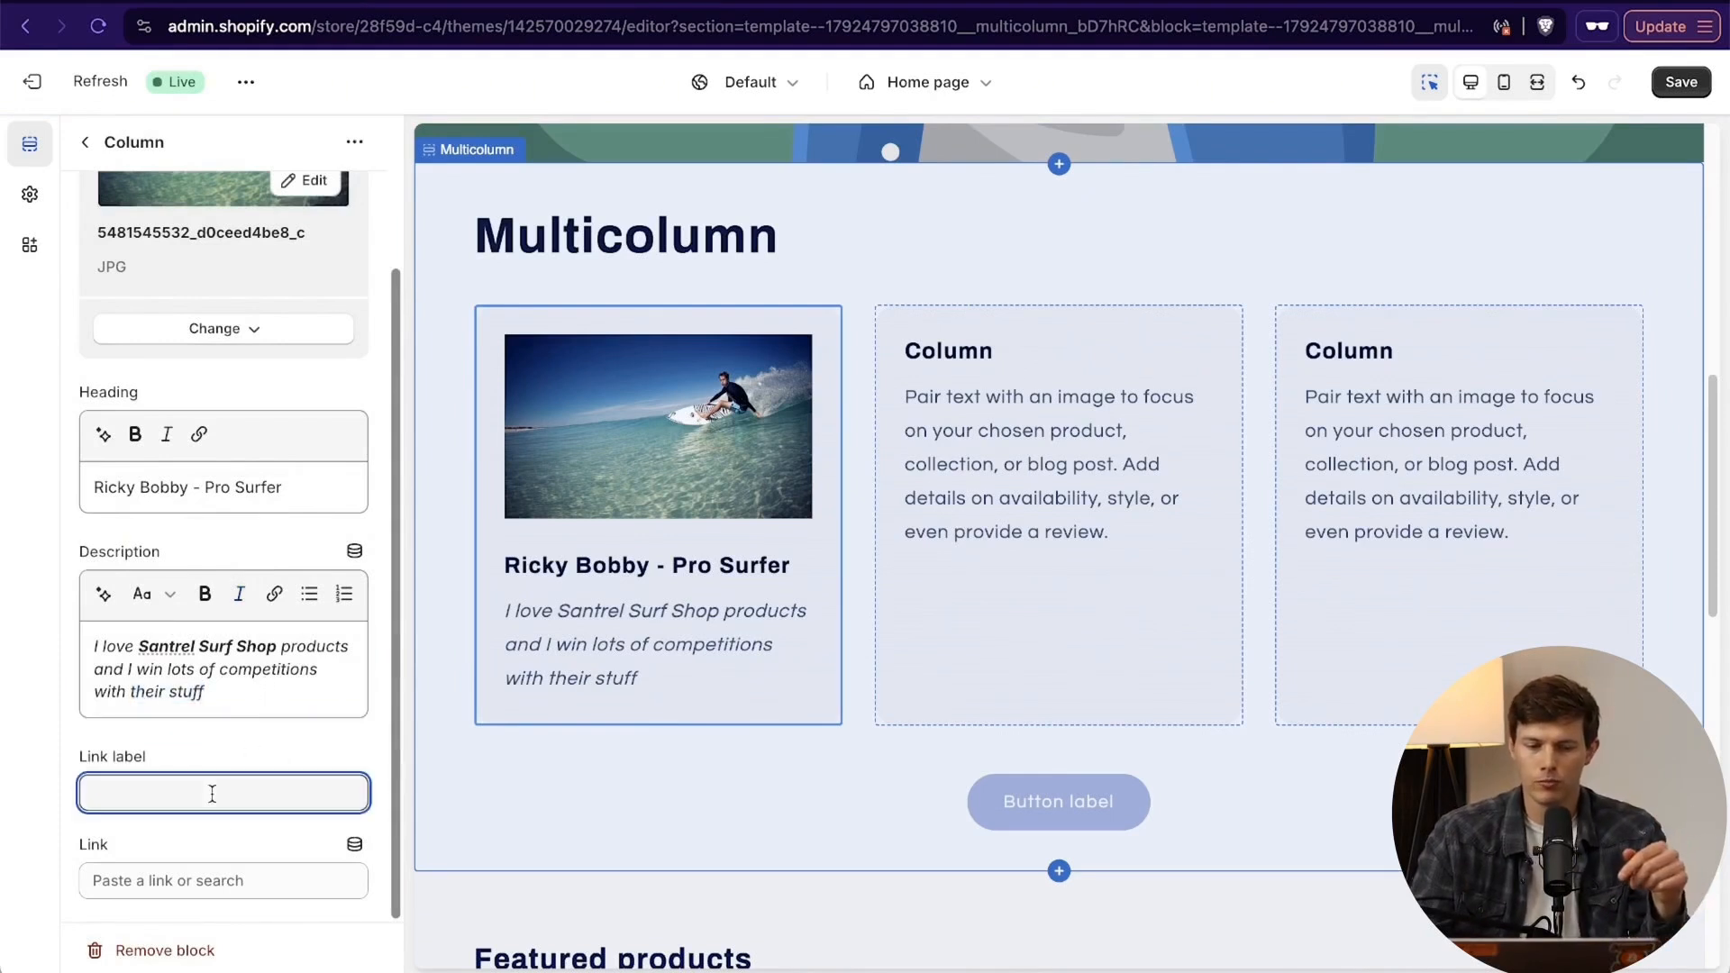
left_click(189, 878)
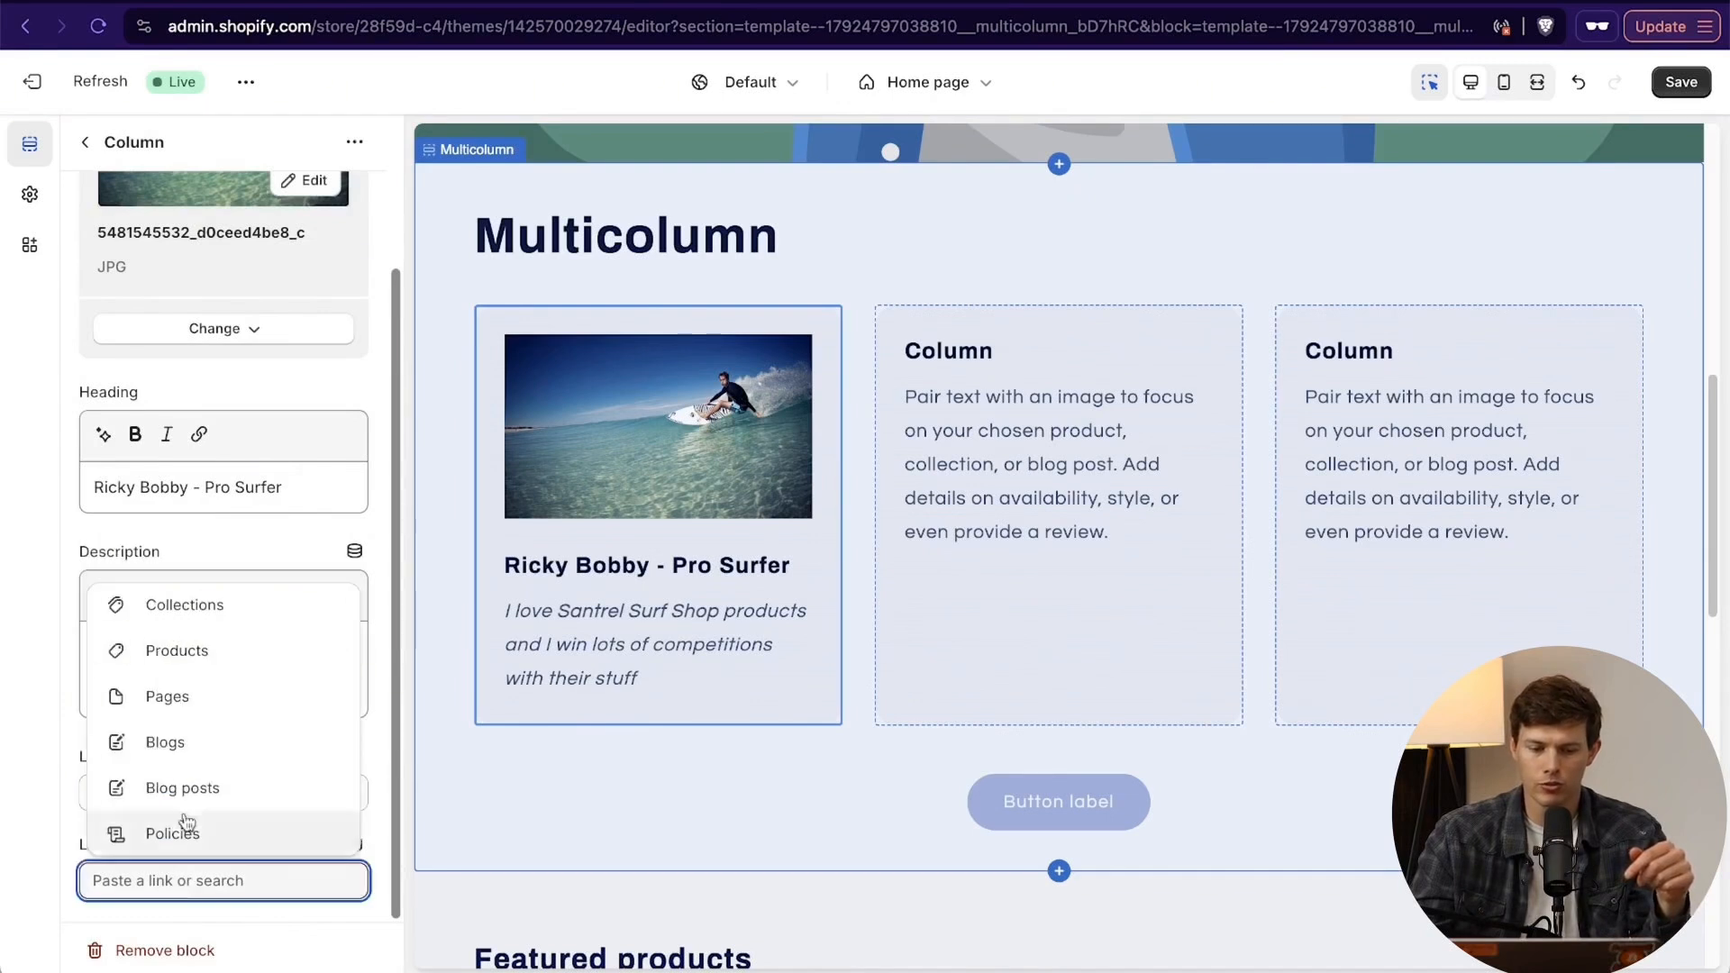
left_click(221, 647)
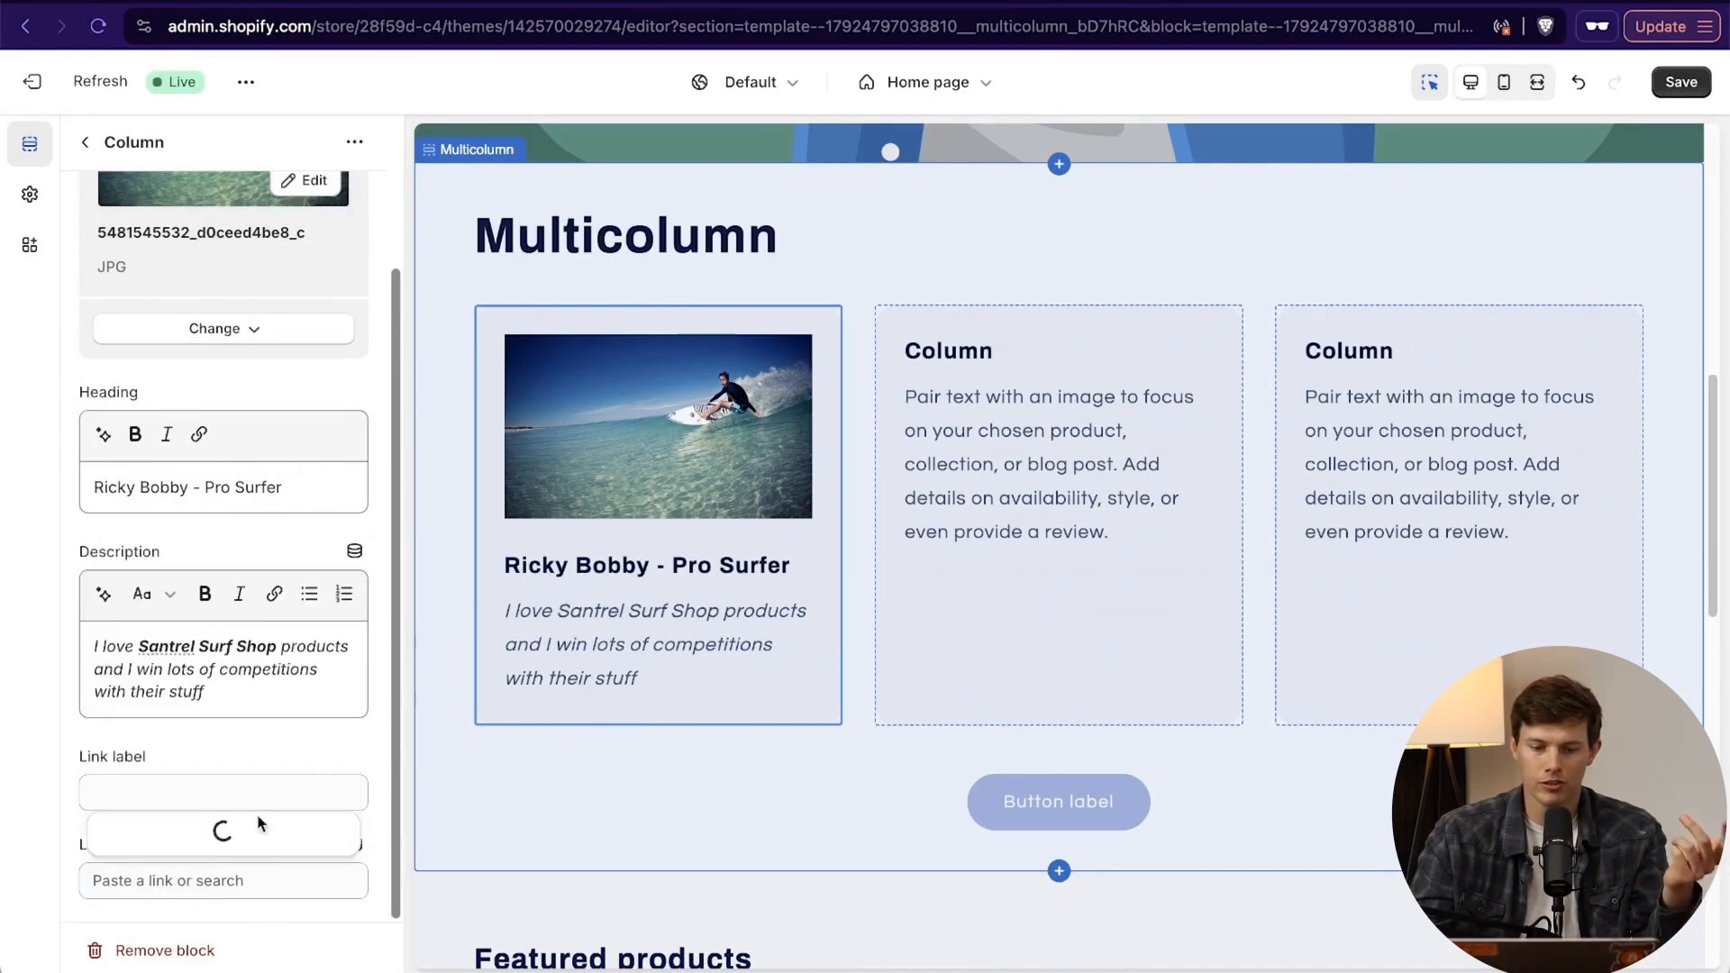
left_click(221, 834)
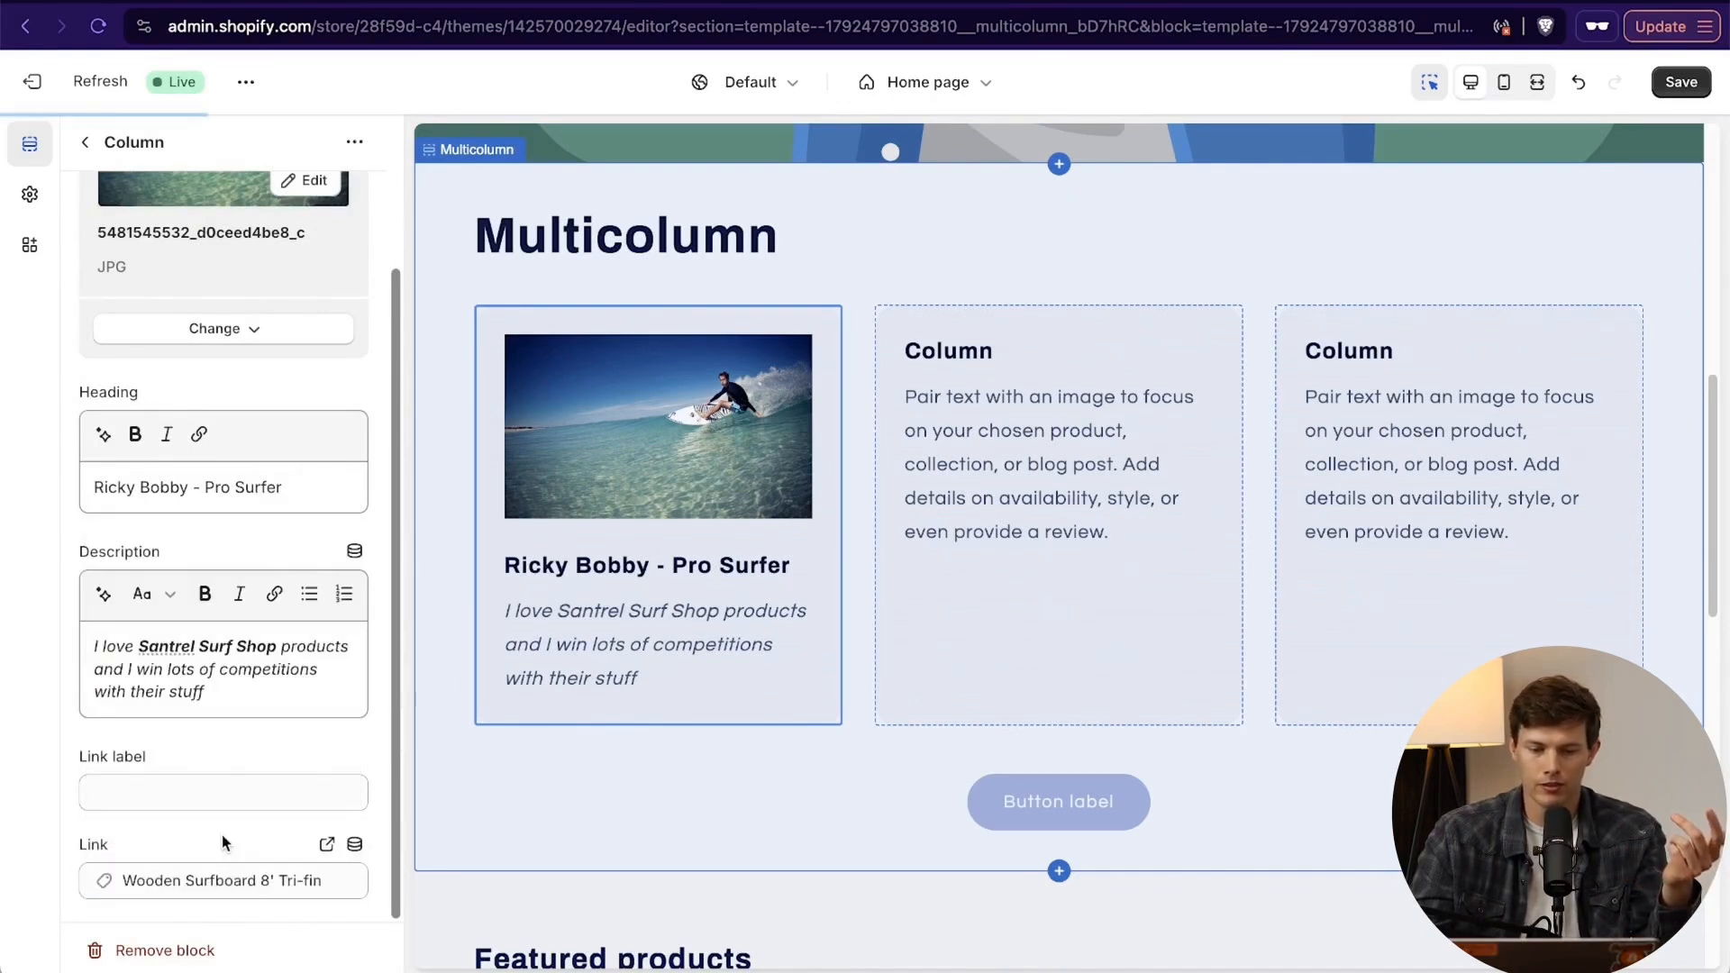
- Set the first column's link label to the surfer's first name in the possessive followed by "Surfboard"
left_click(246, 782)
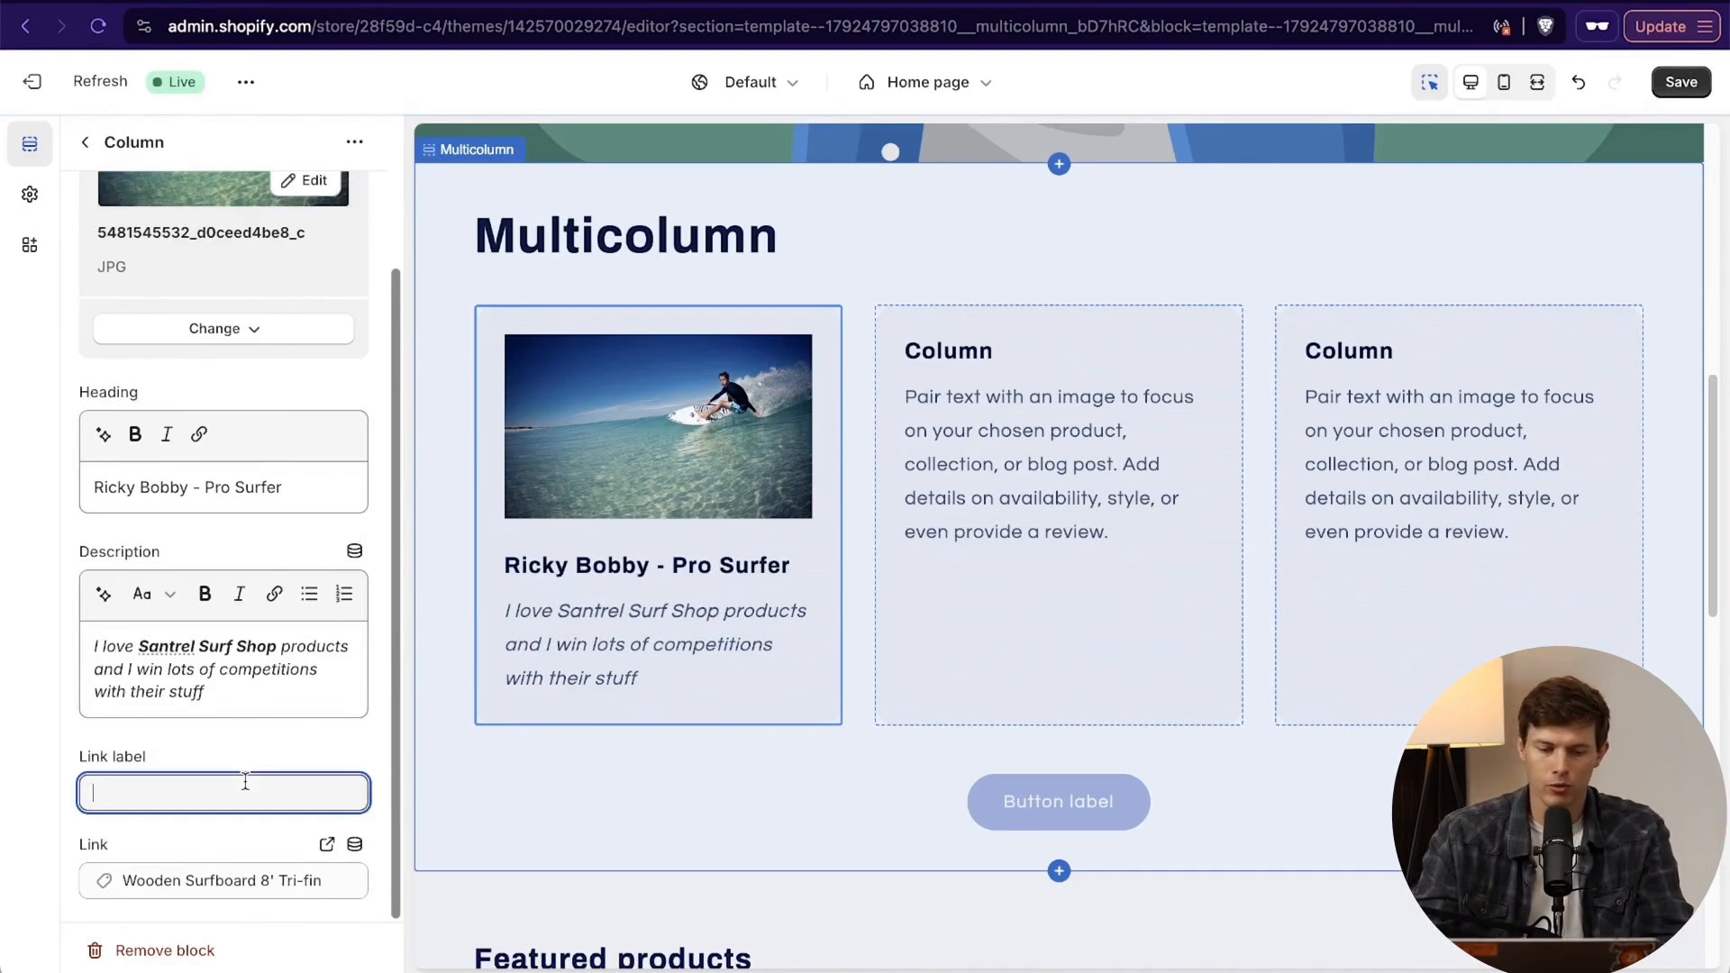
type("Ric")
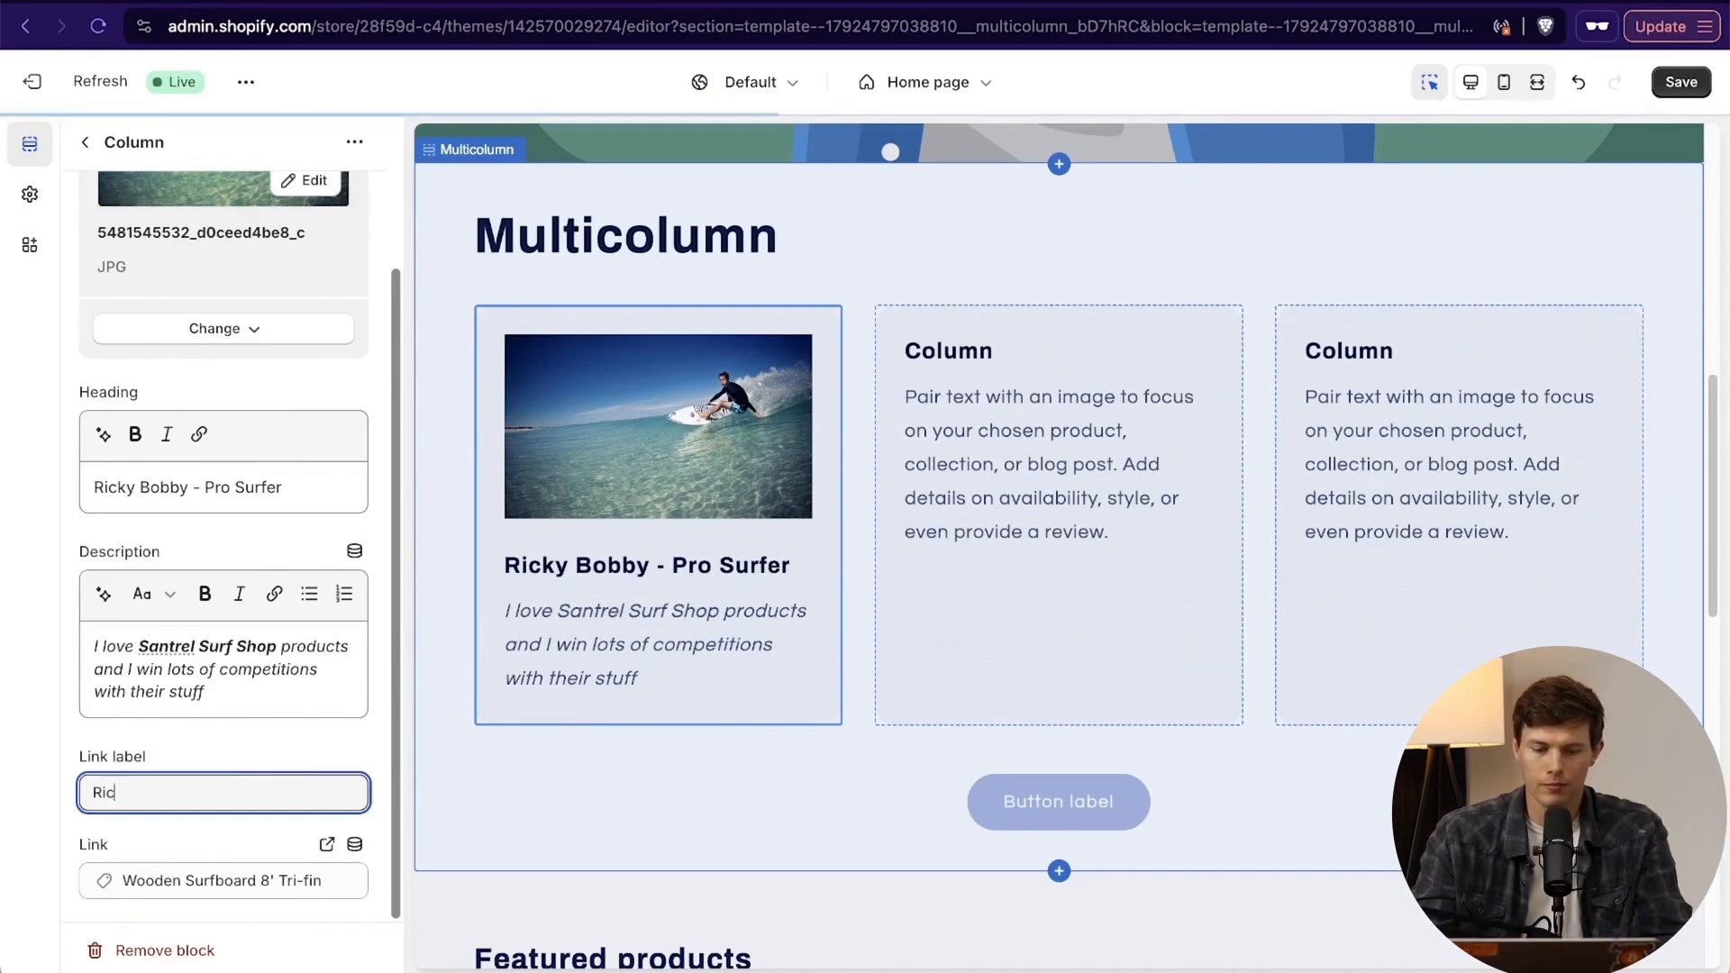
type("ky's Surfboard")
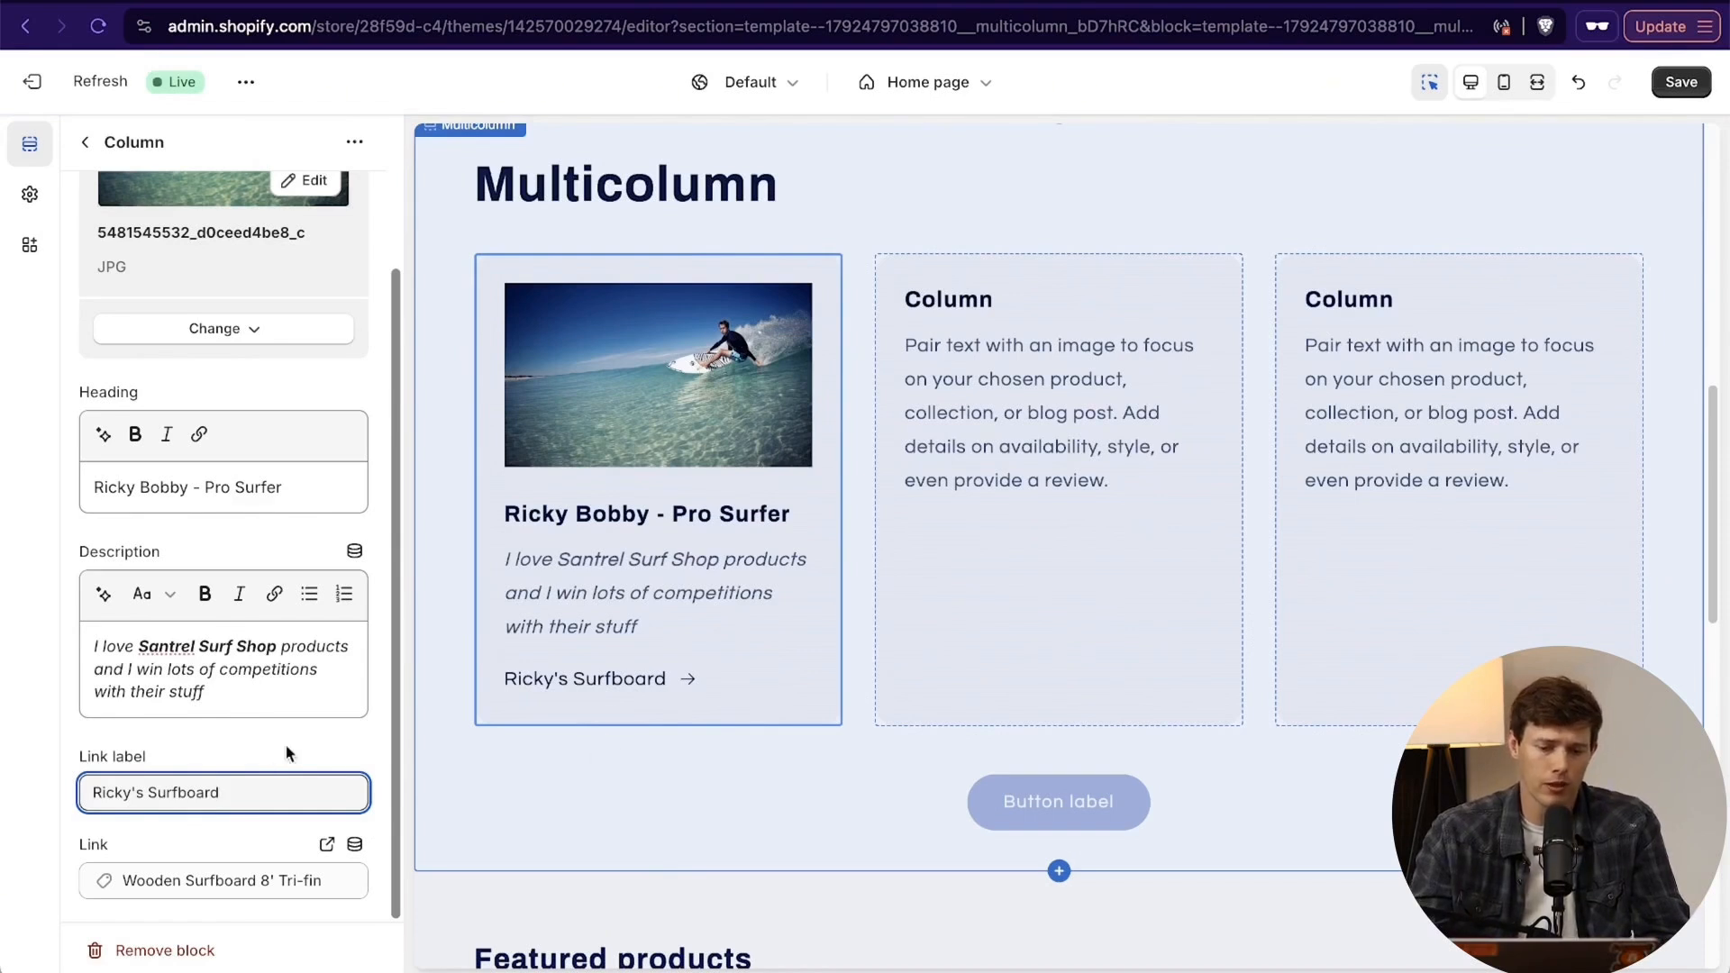
scroll(285, 744, "up", 3)
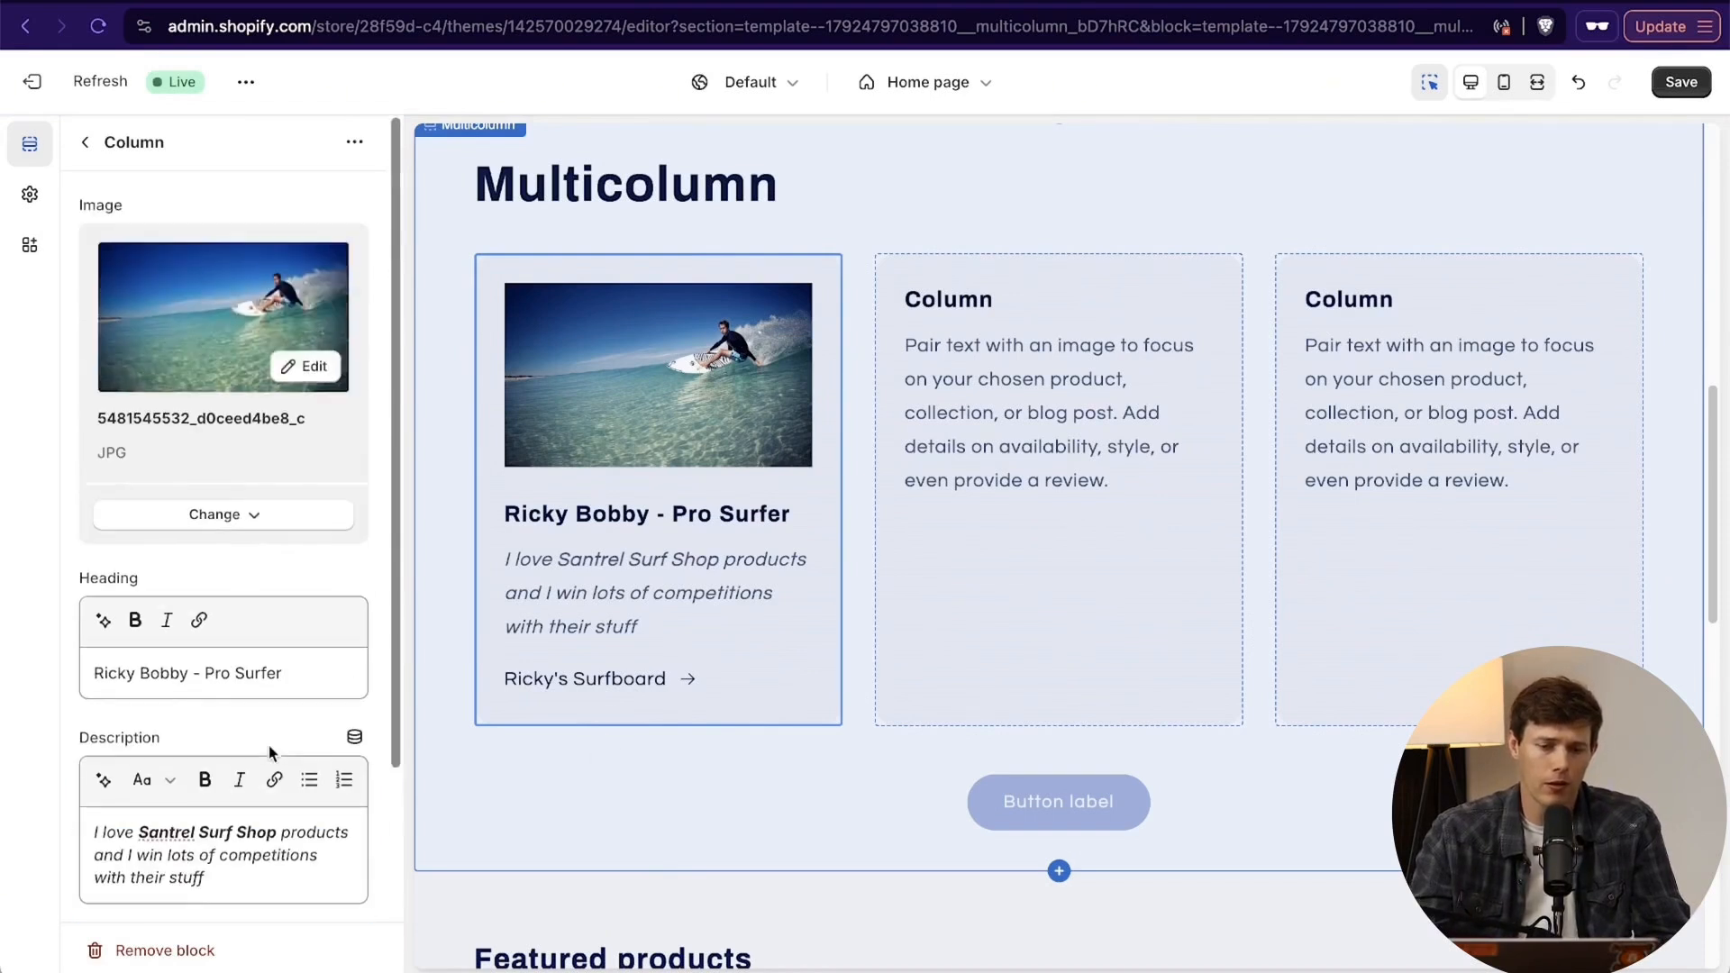
- Return to the home page's section list and collapse the Slideshow and Multicolumn sections
left_click(86, 144)
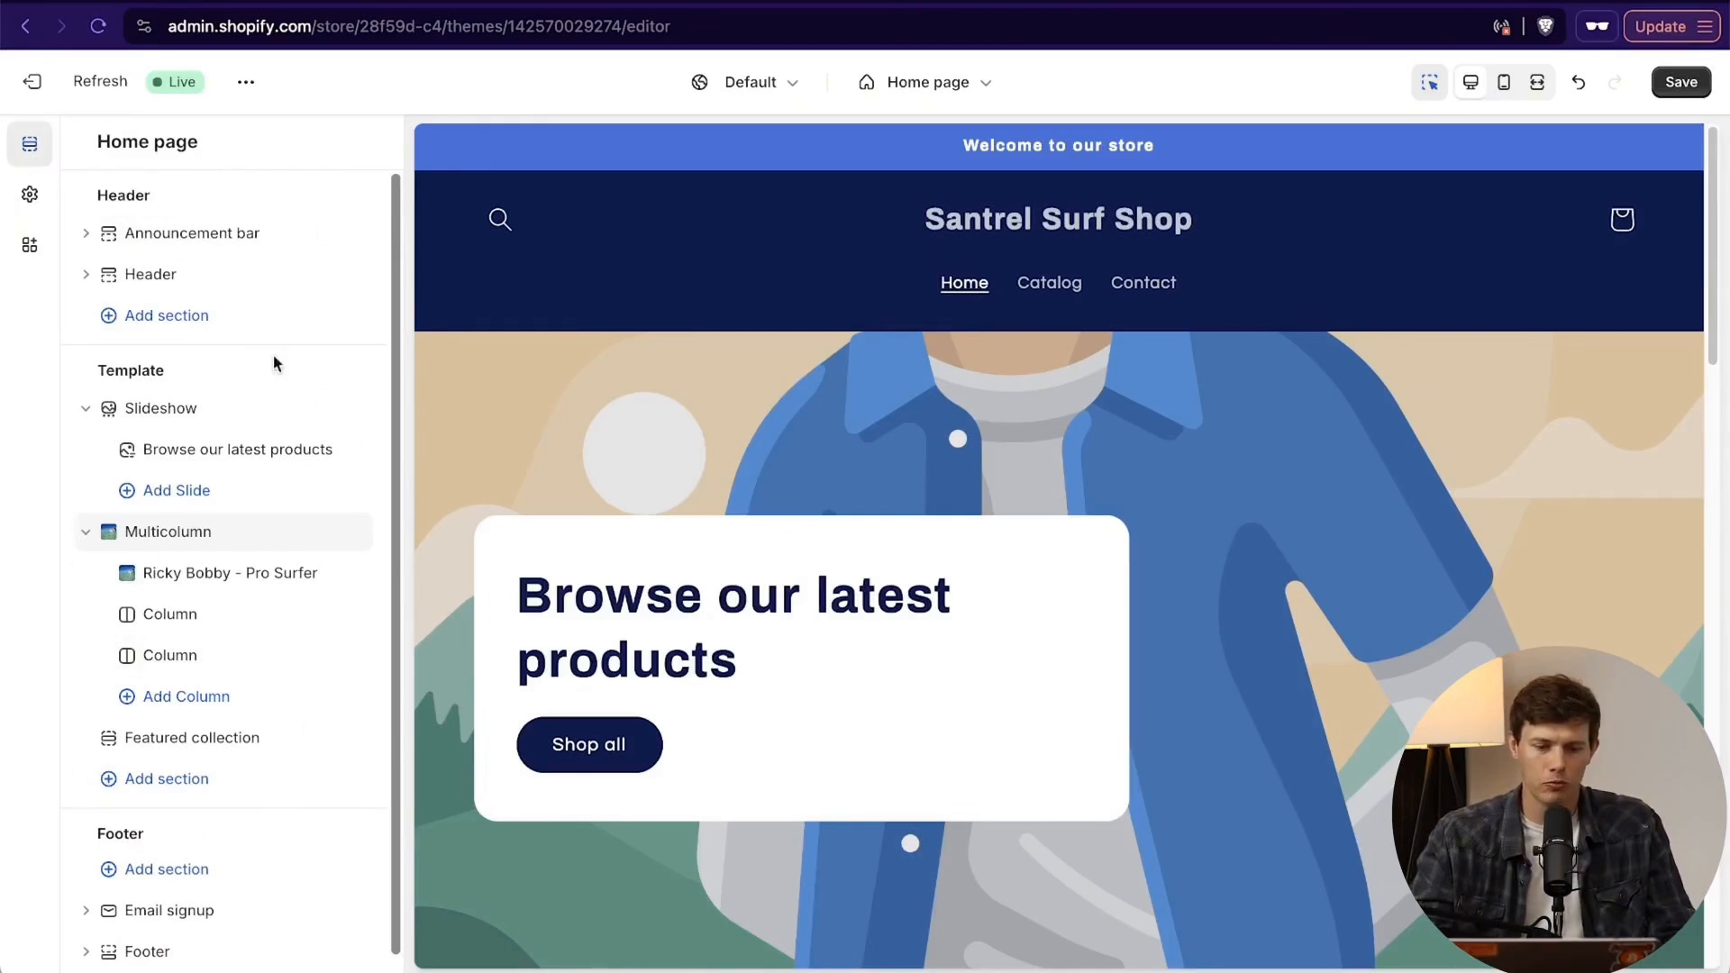
scroll(757, 402, "down", 8)
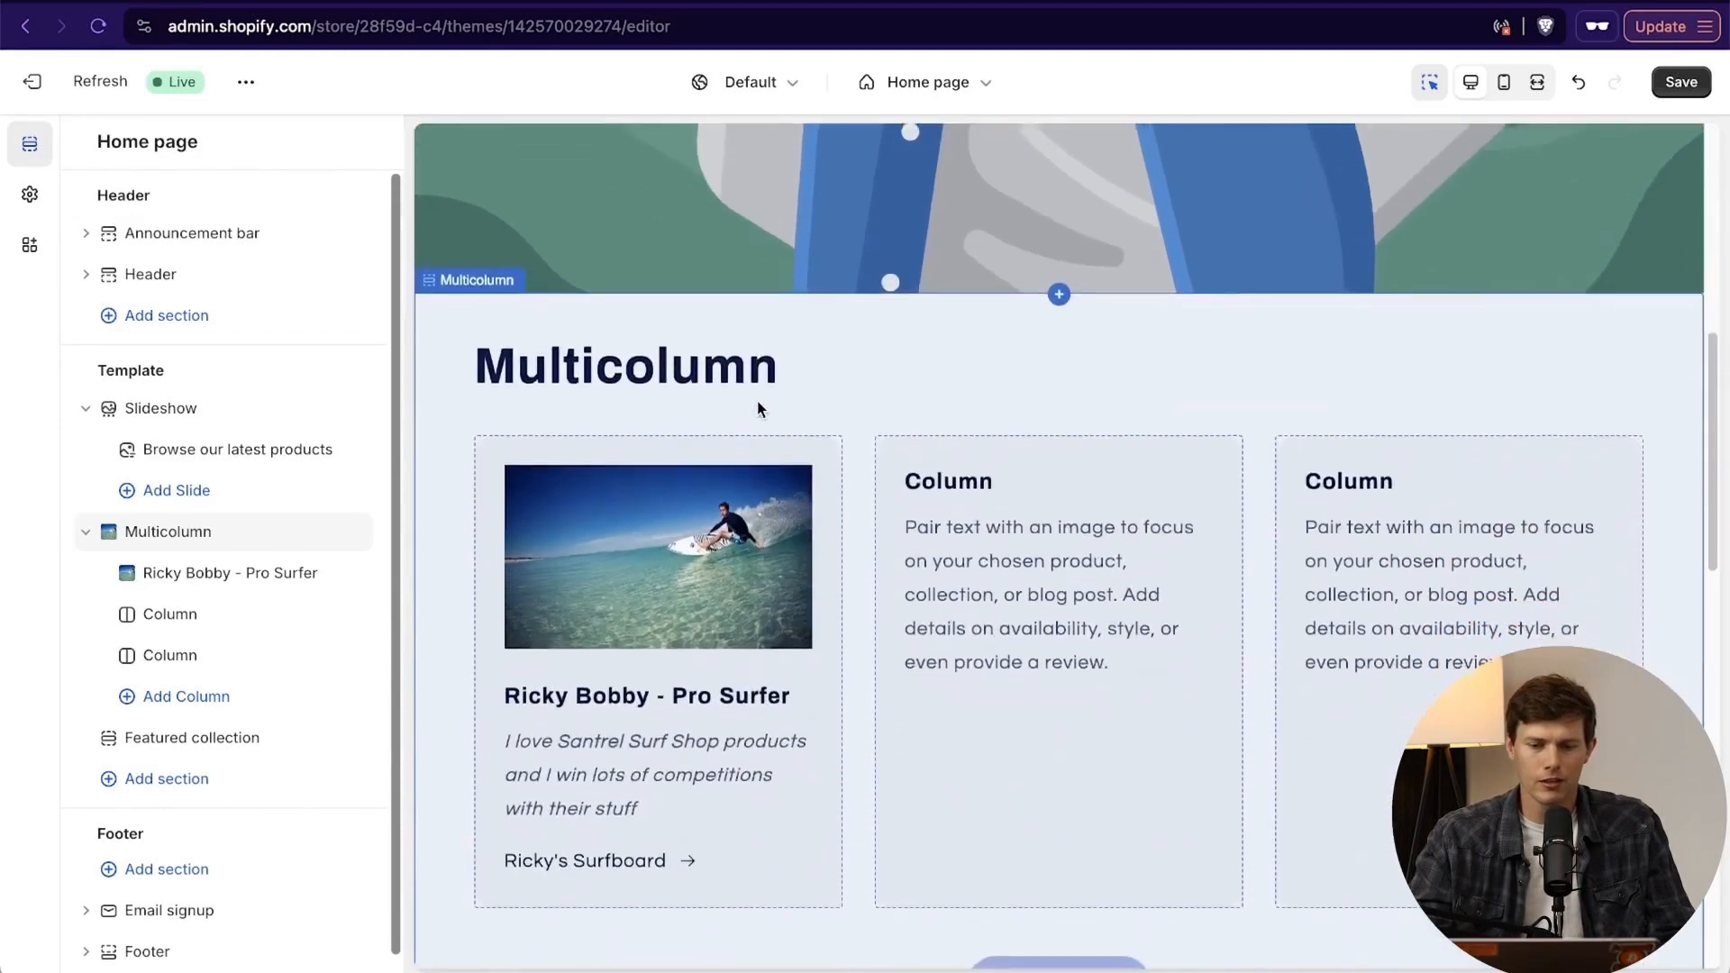
scroll(756, 402, "up", 5)
scroll(757, 408, "up", 3)
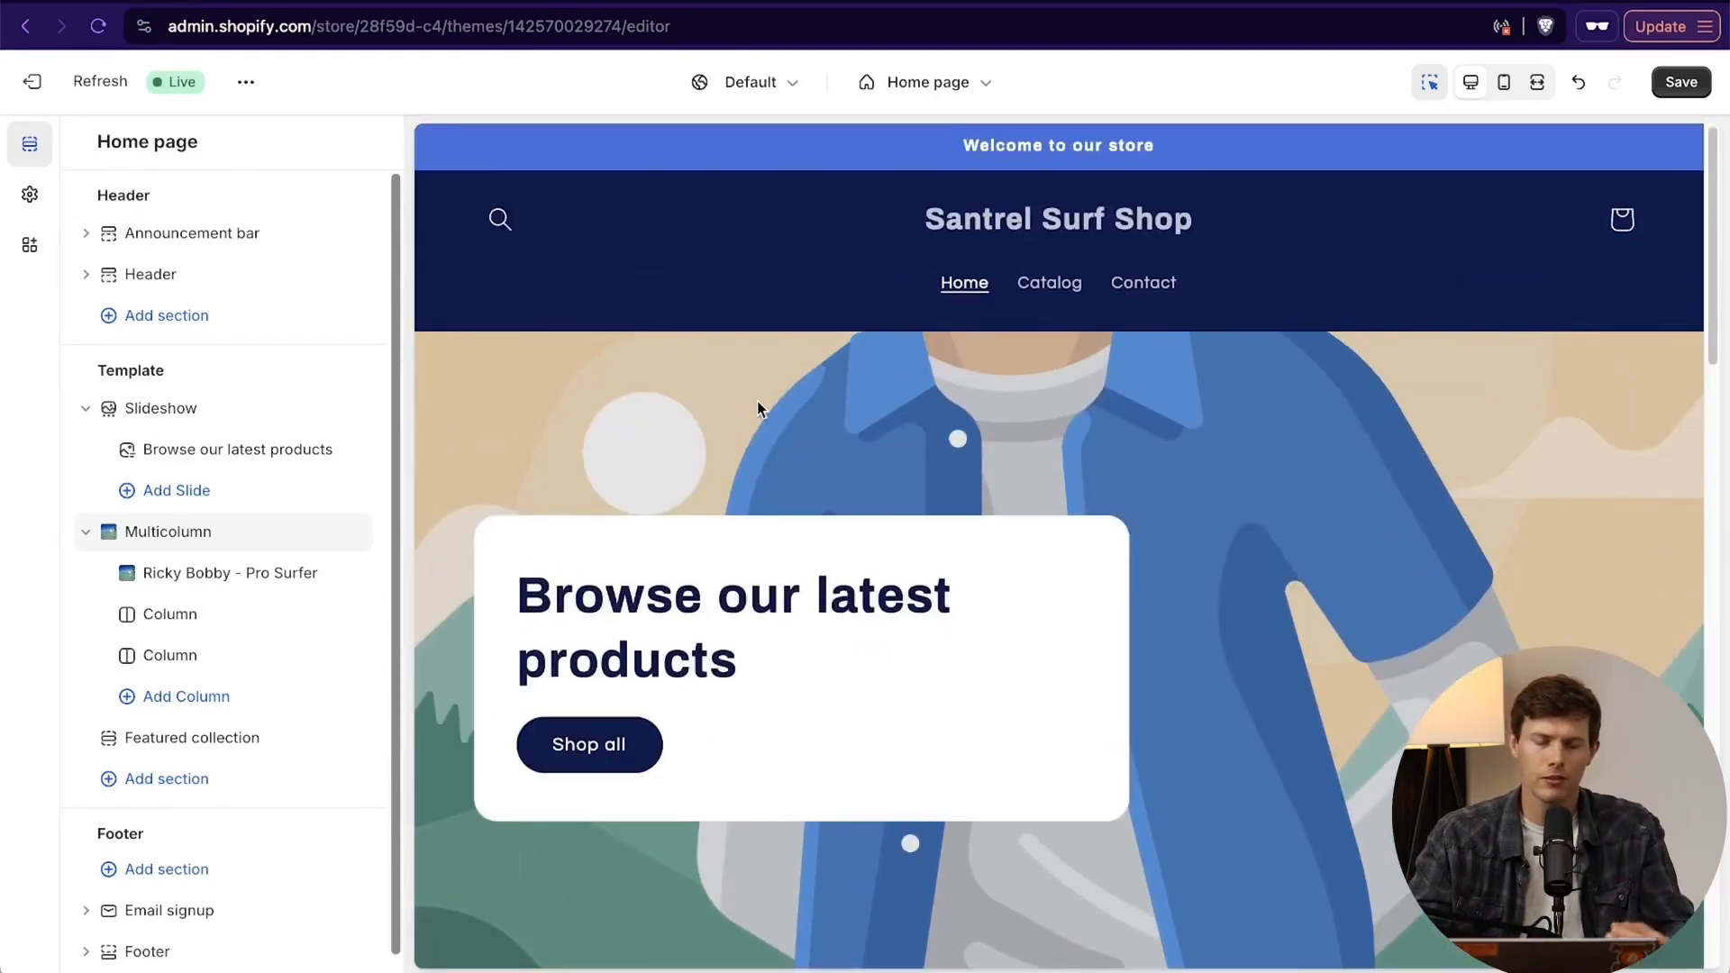
scroll(757, 401, "down", 3)
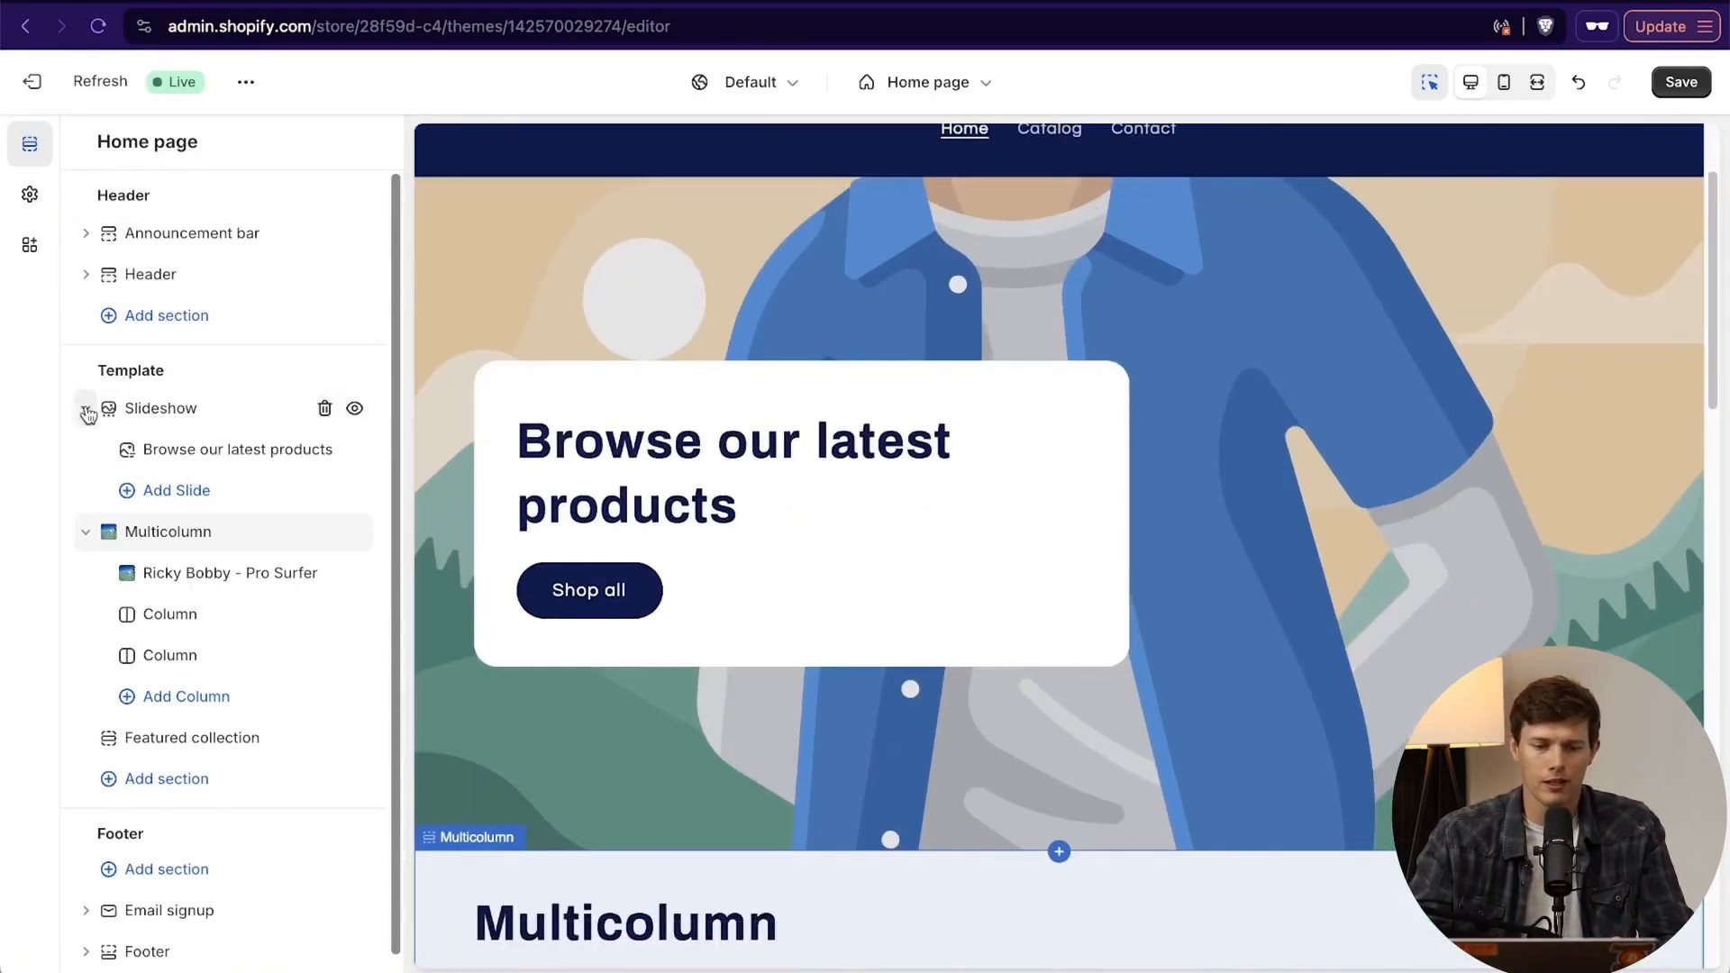
scroll(712, 586, "up", 3)
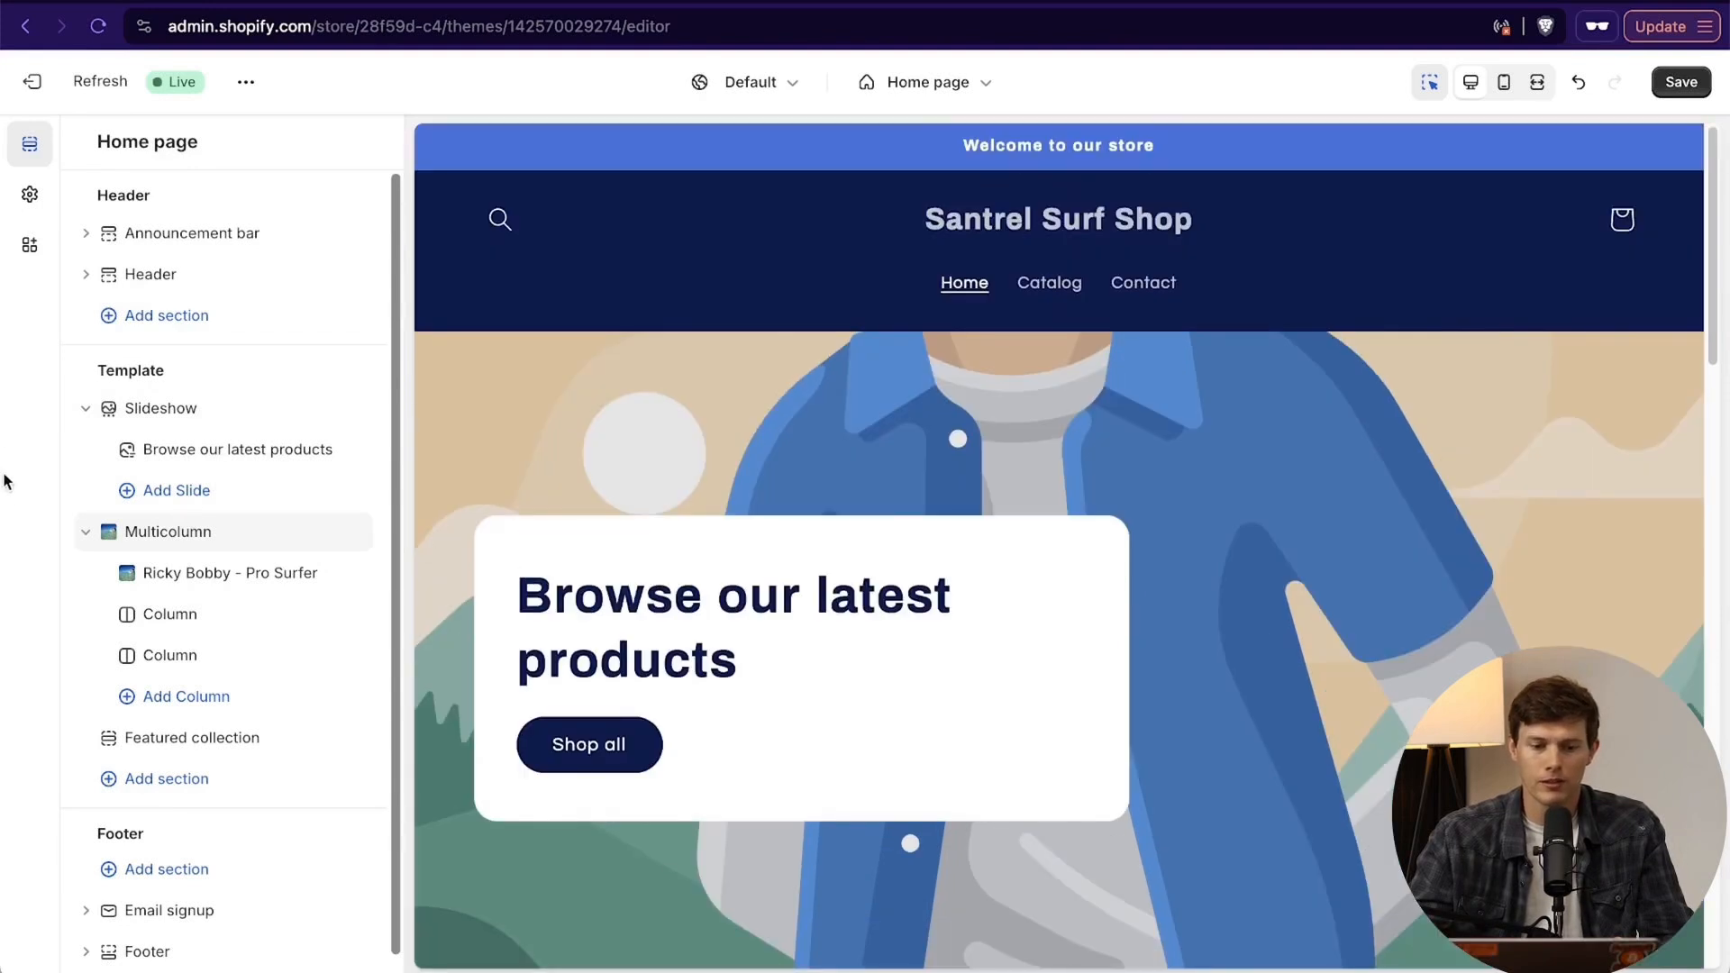
left_click(86, 410)
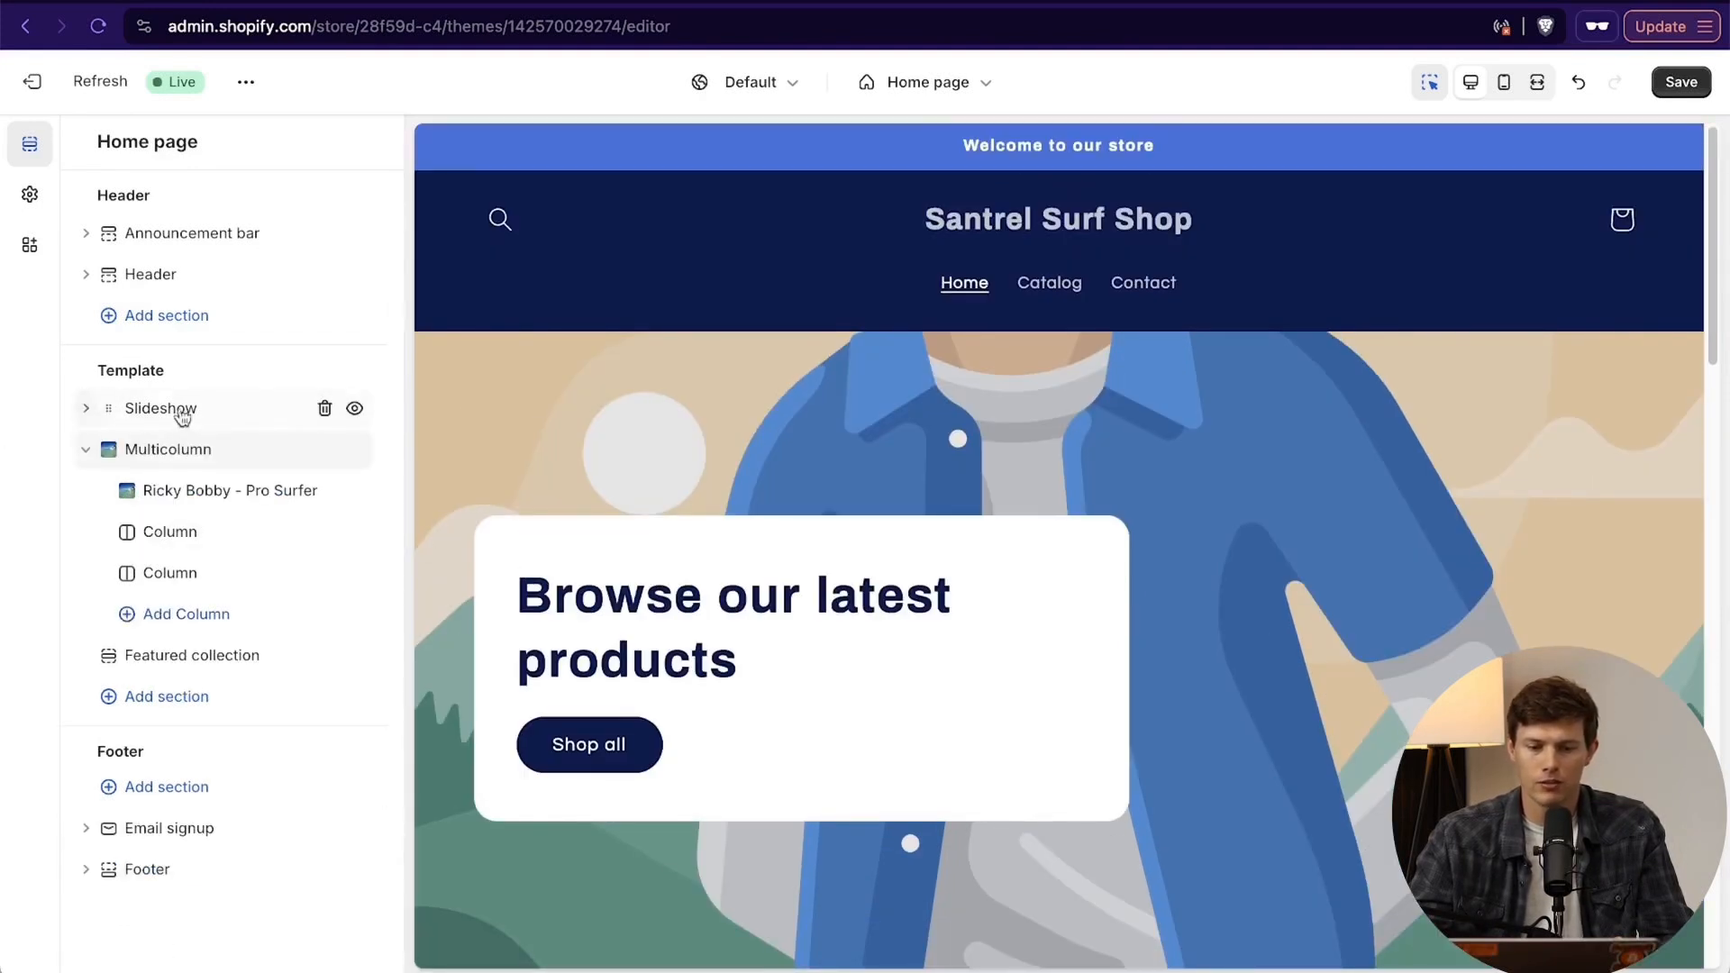
scroll(1162, 413, "down", 1)
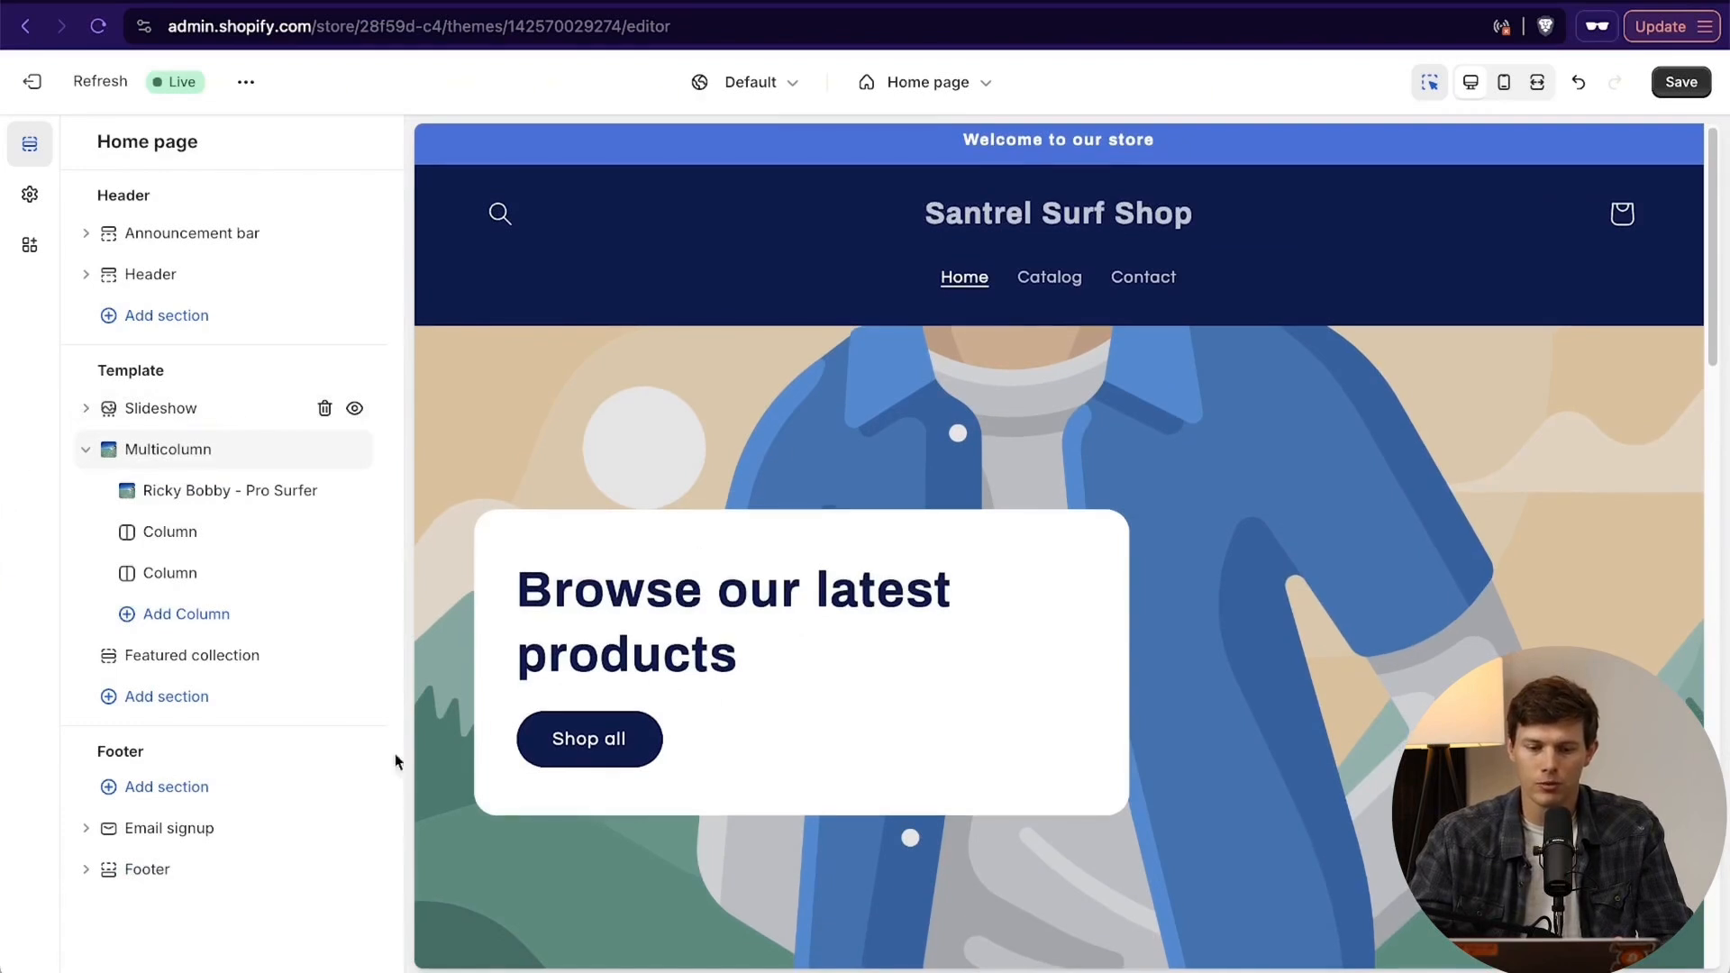
left_click(91, 408)
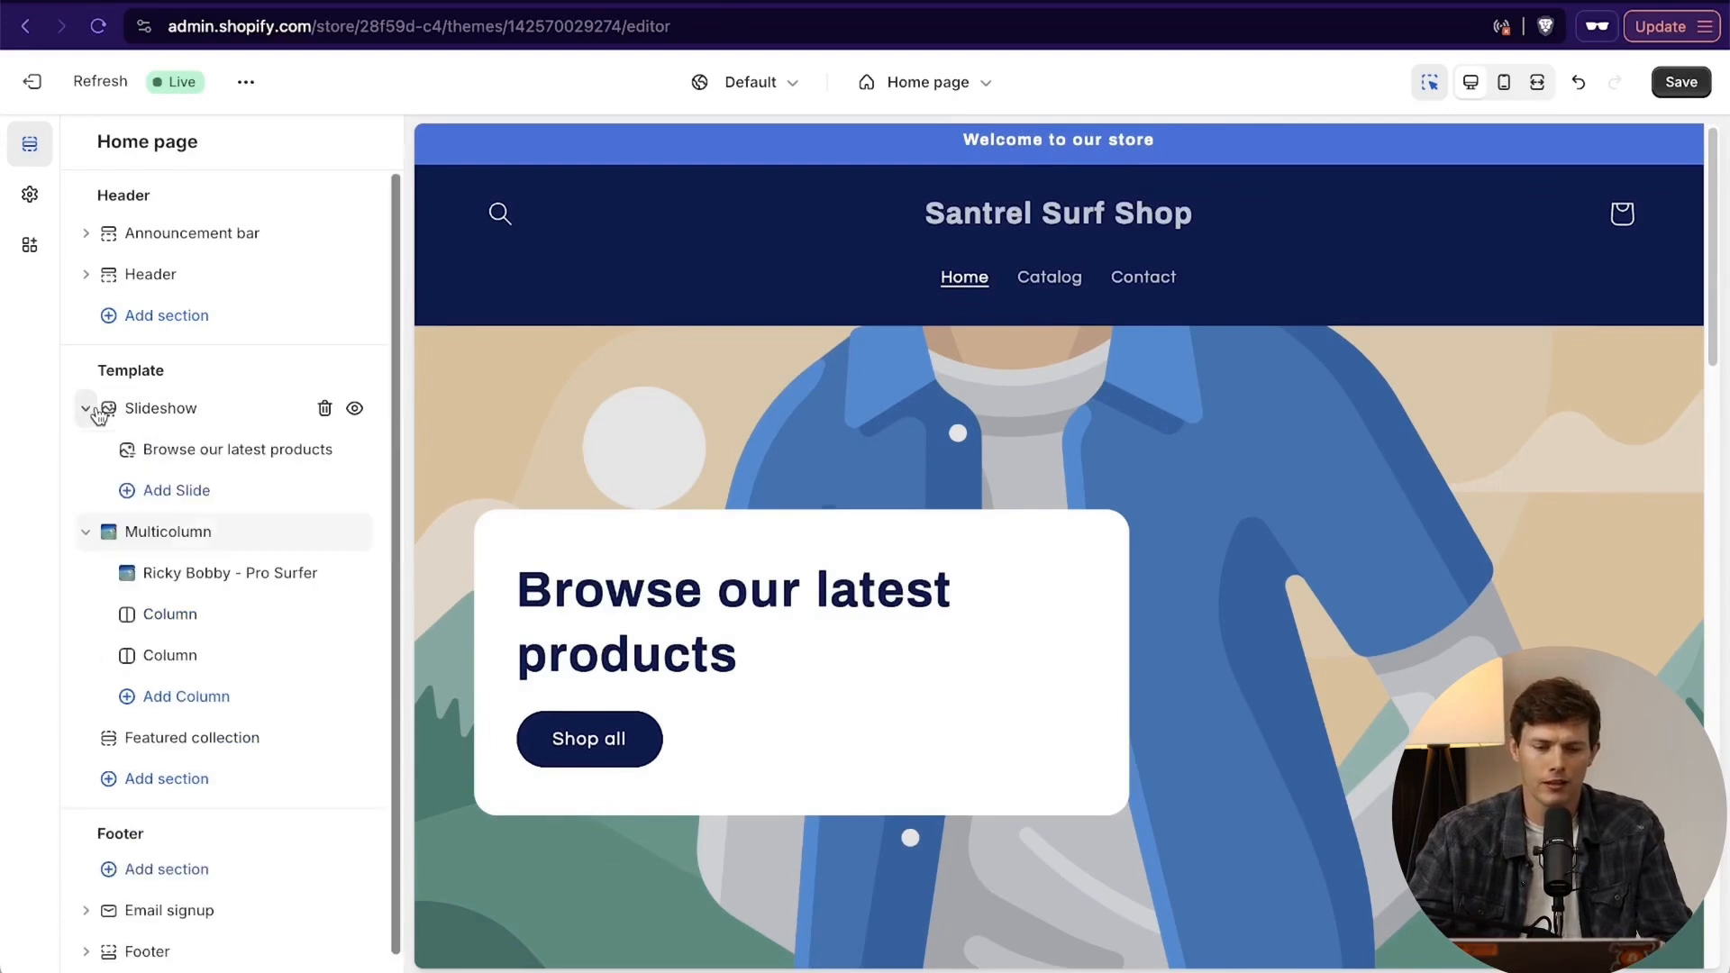
left_click(90, 408)
left_click(90, 408)
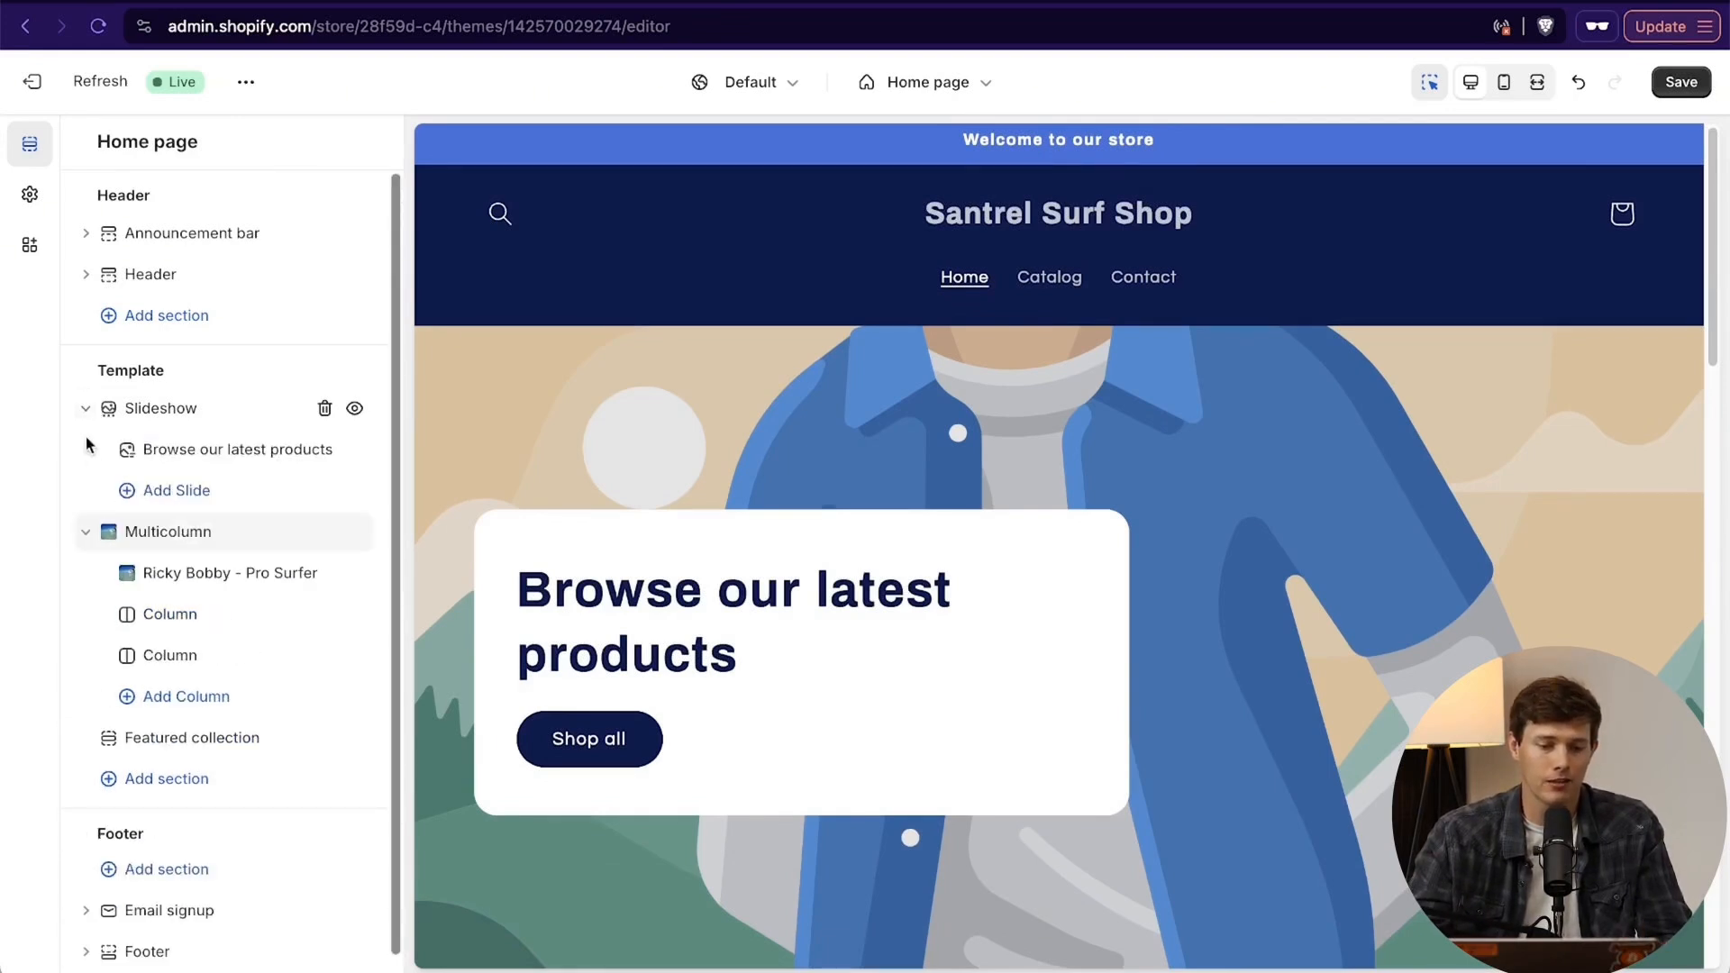
left_click(87, 410)
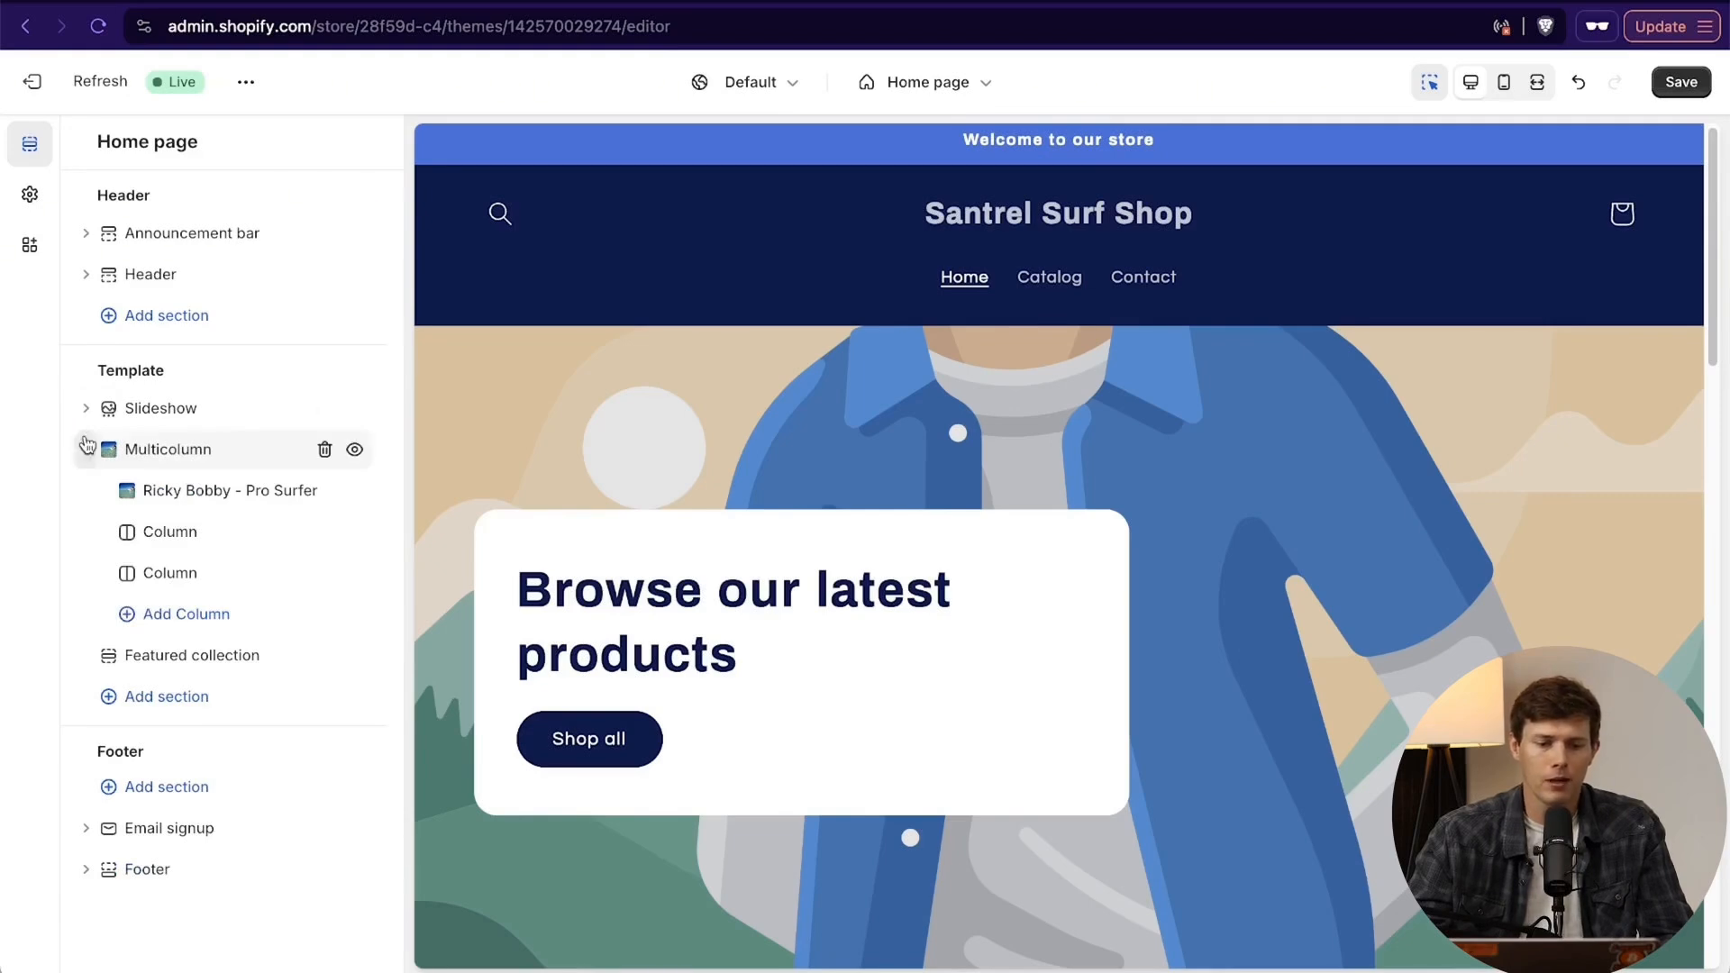
left_click(86, 450)
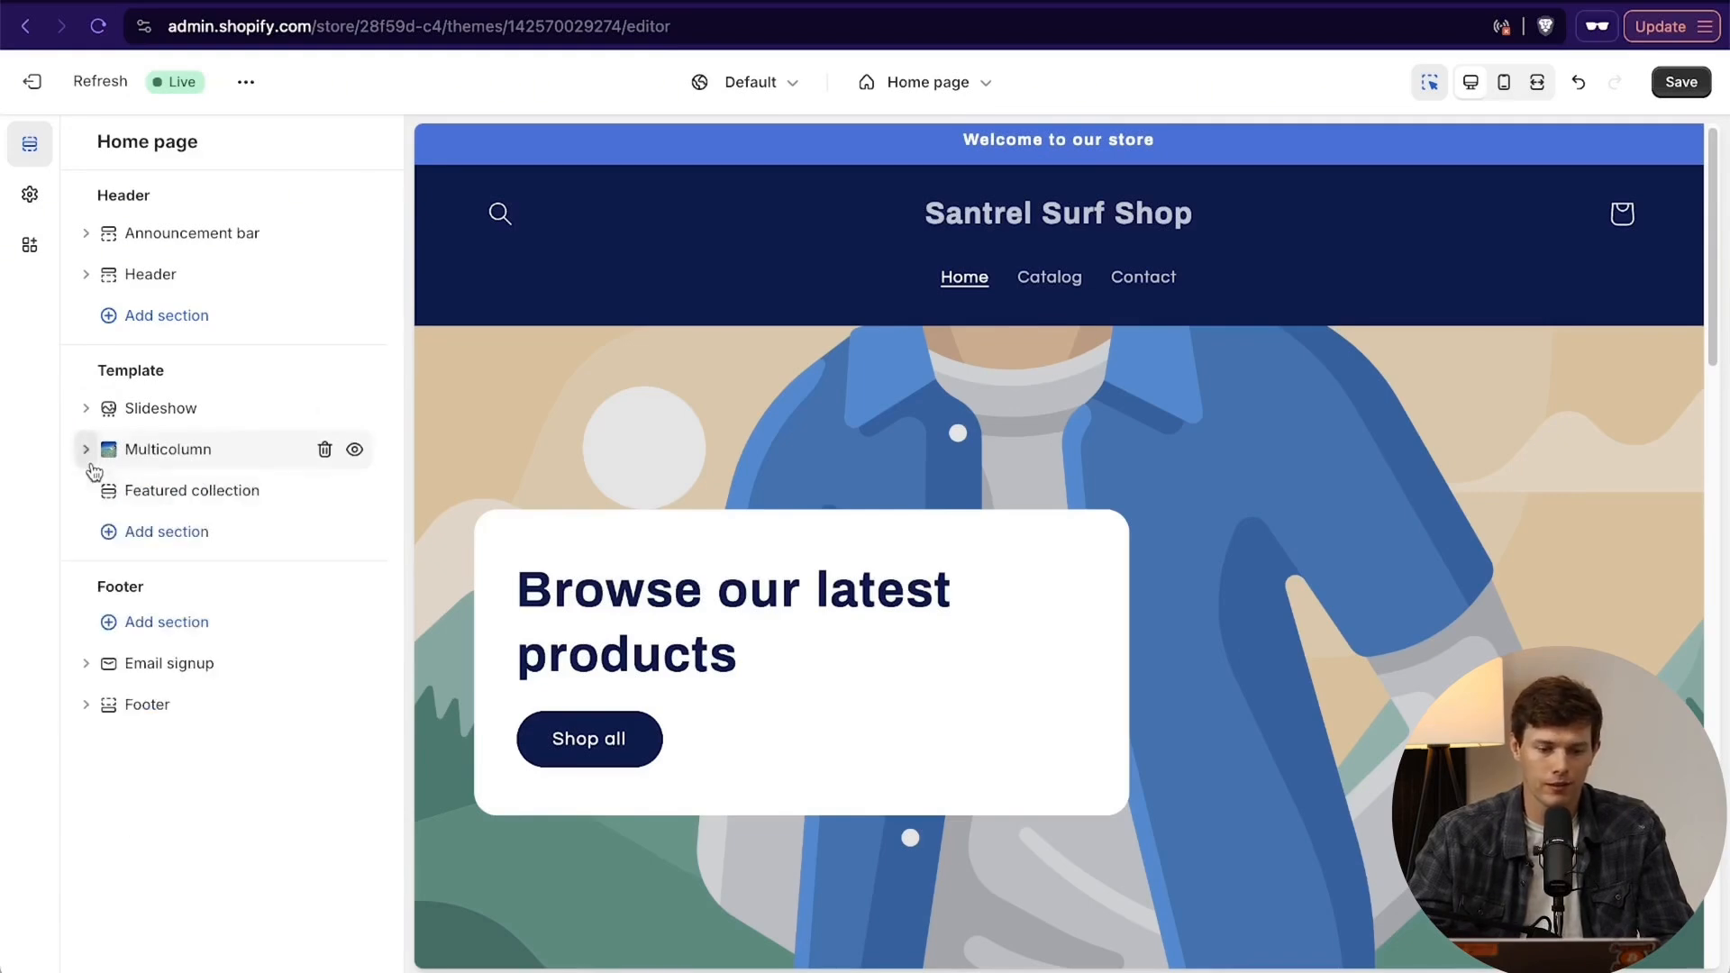
- Move the Multicolumn section below the Featured collection section in the home page template
scroll(829, 522, "down", 10)
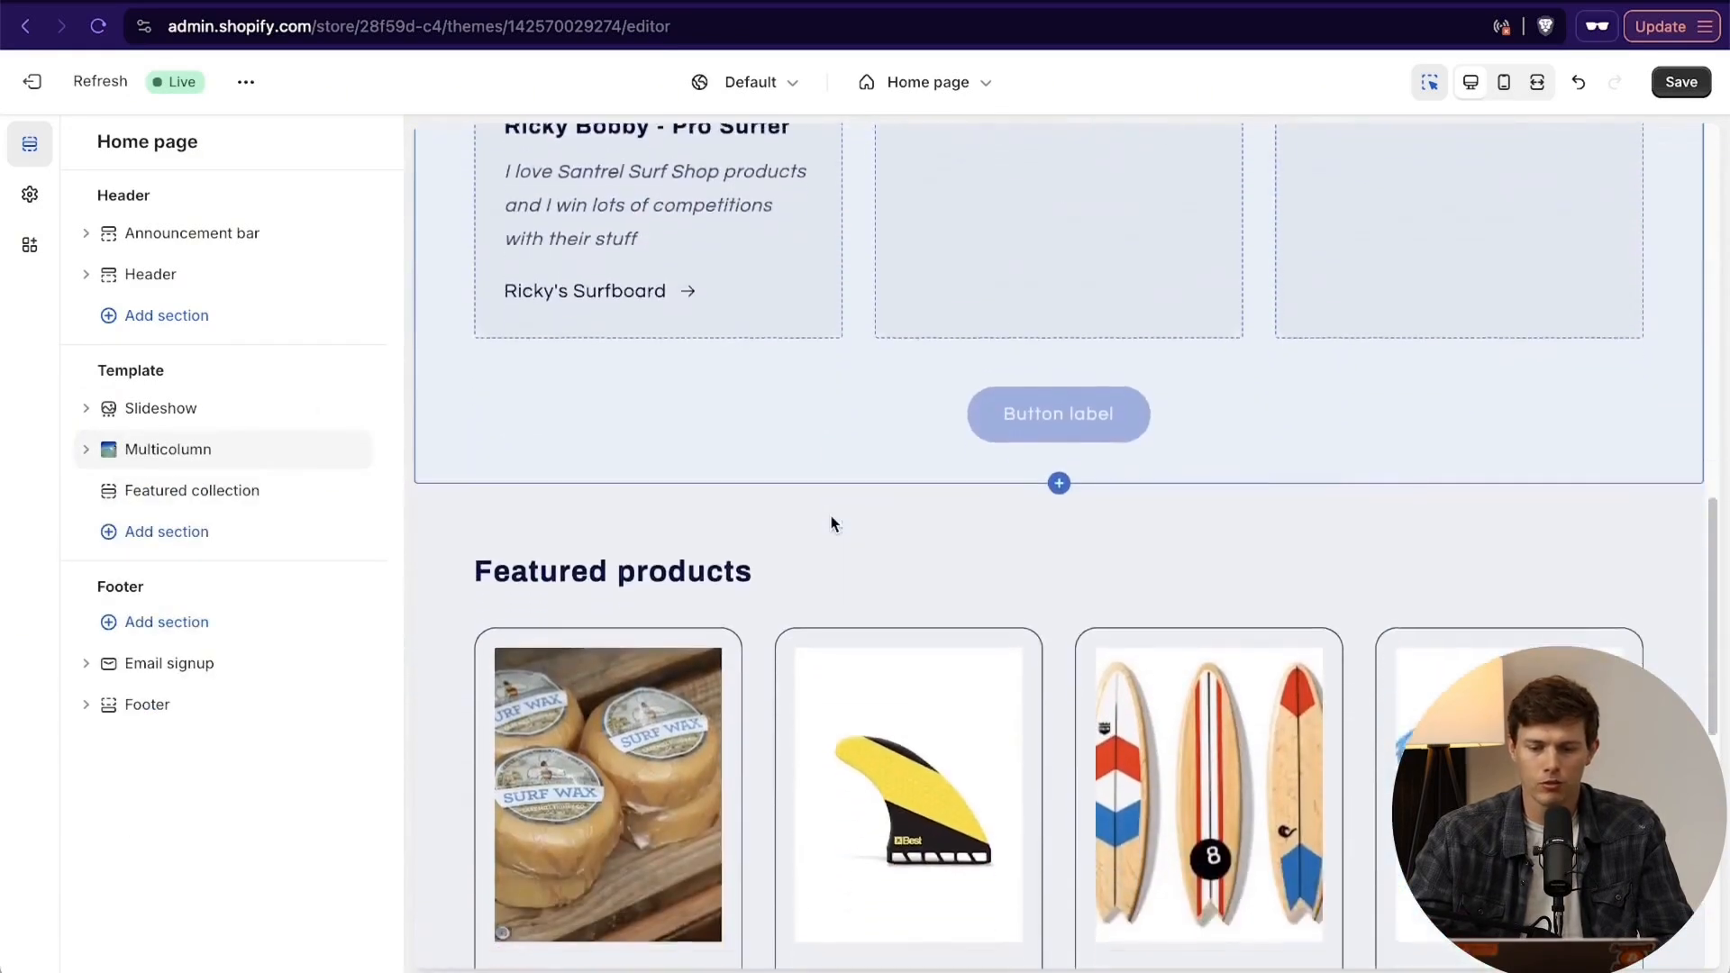
scroll(830, 534, "down", 3)
scroll(829, 533, "up", 15)
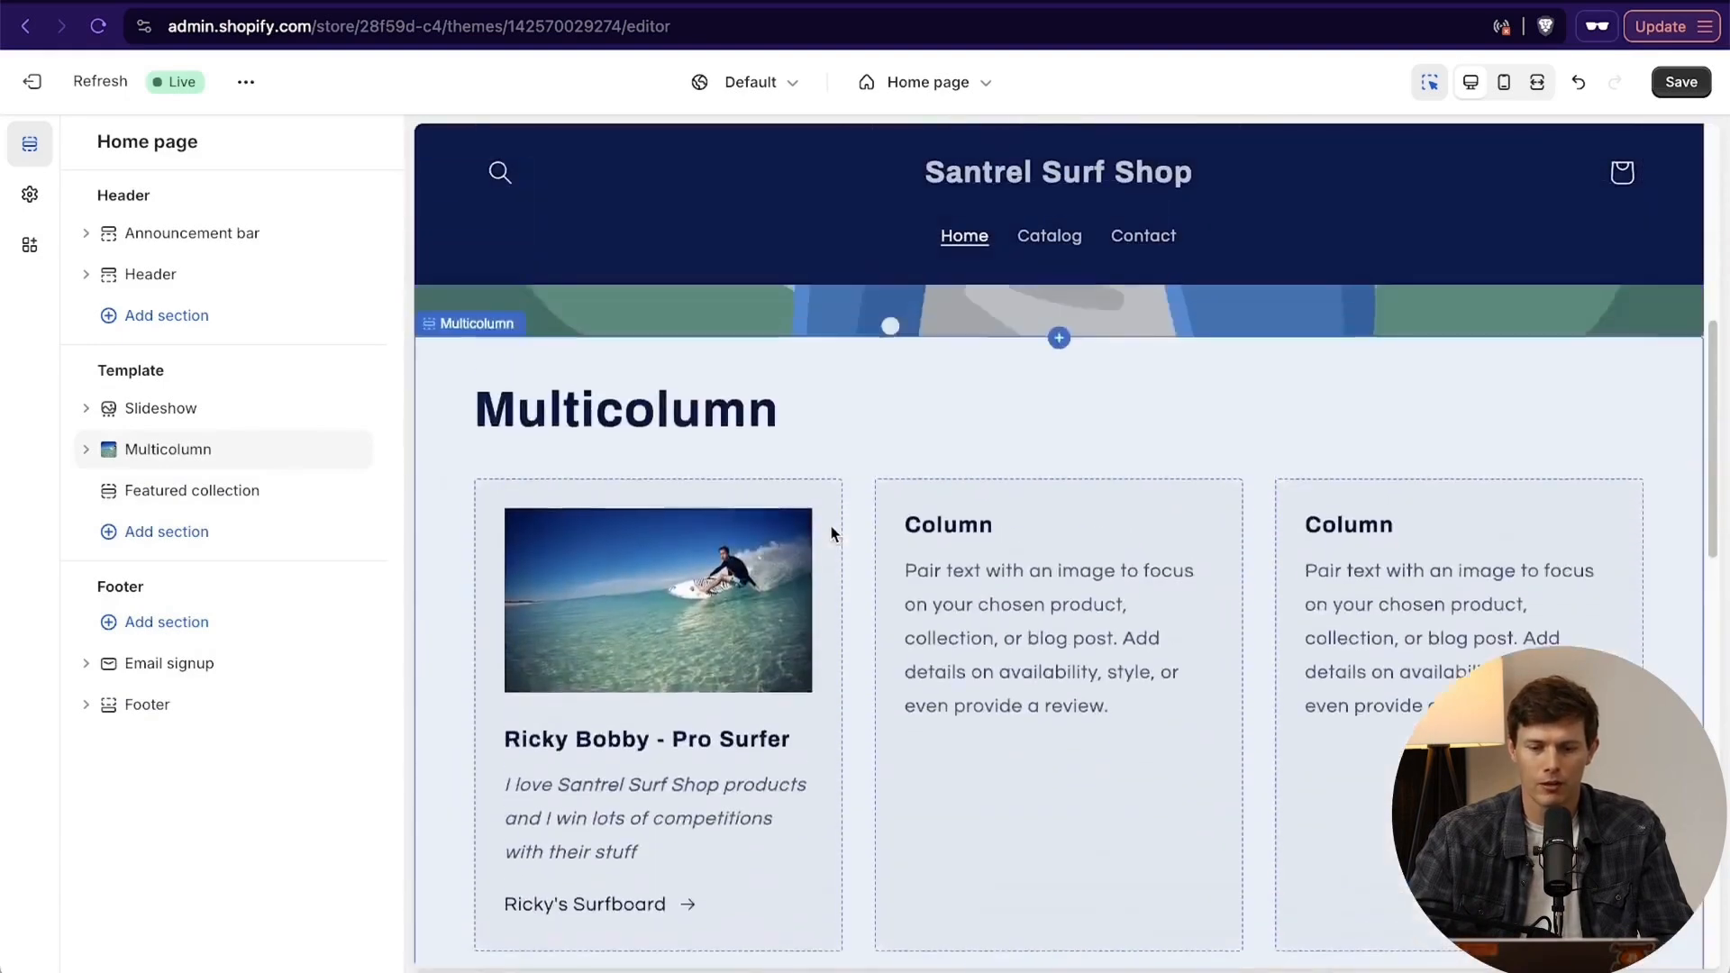
scroll(832, 533, "down", 10)
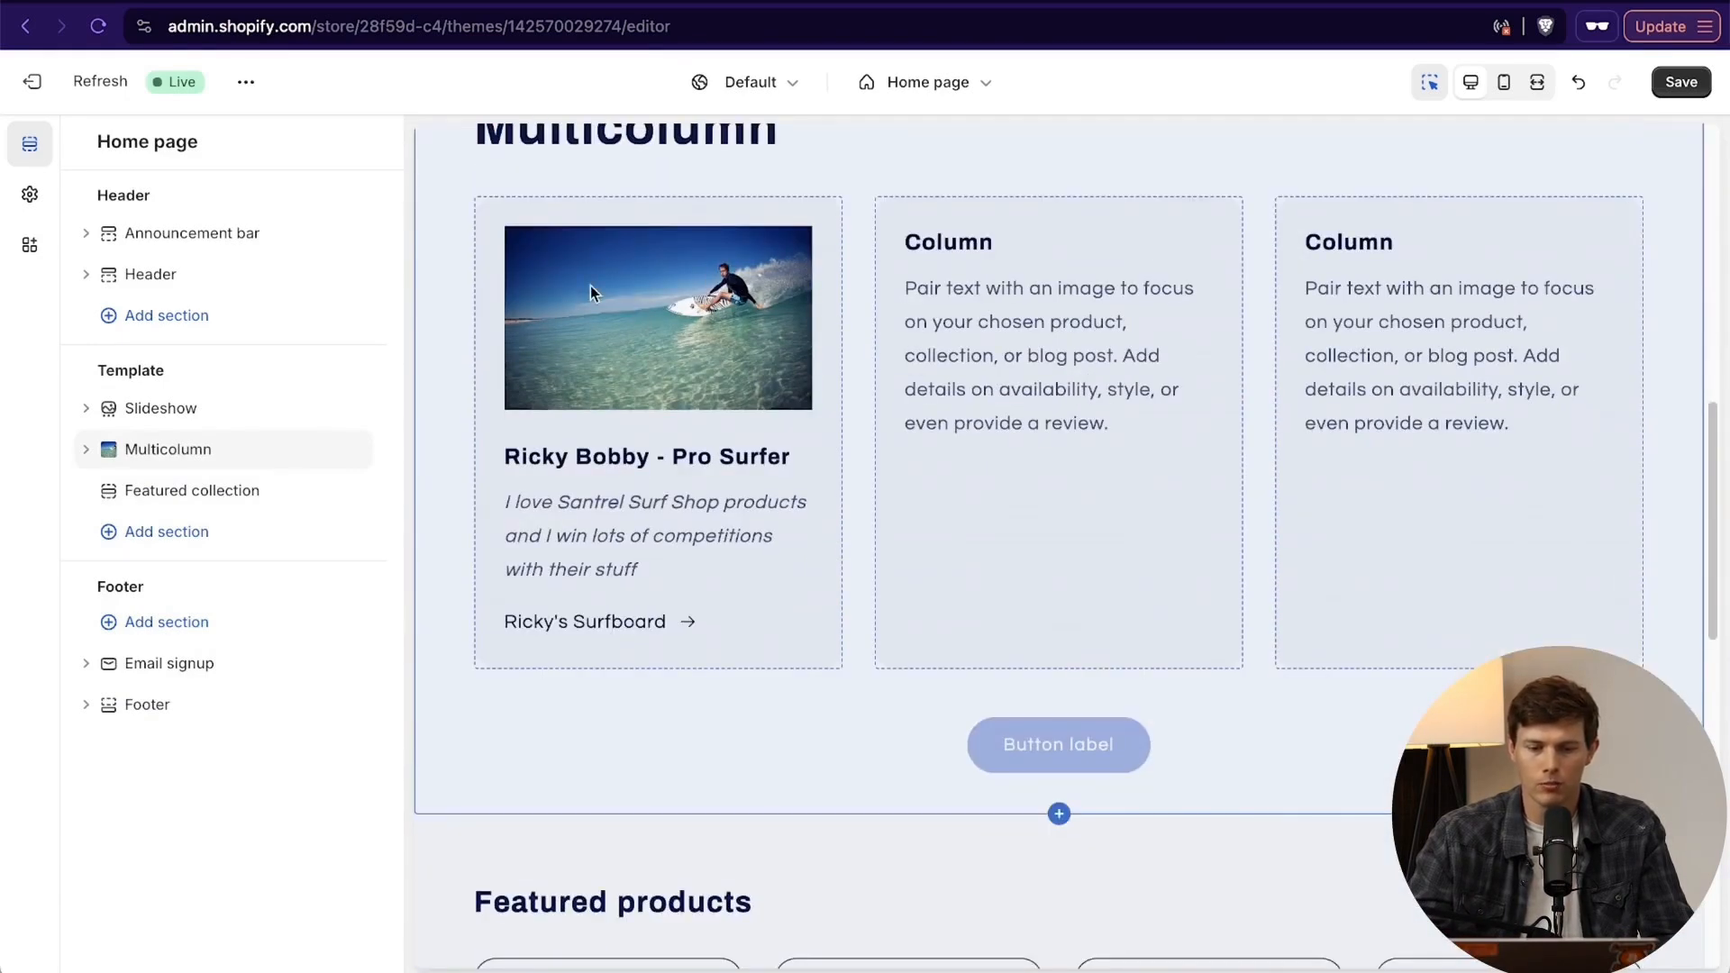
scroll(748, 628, "down", 5)
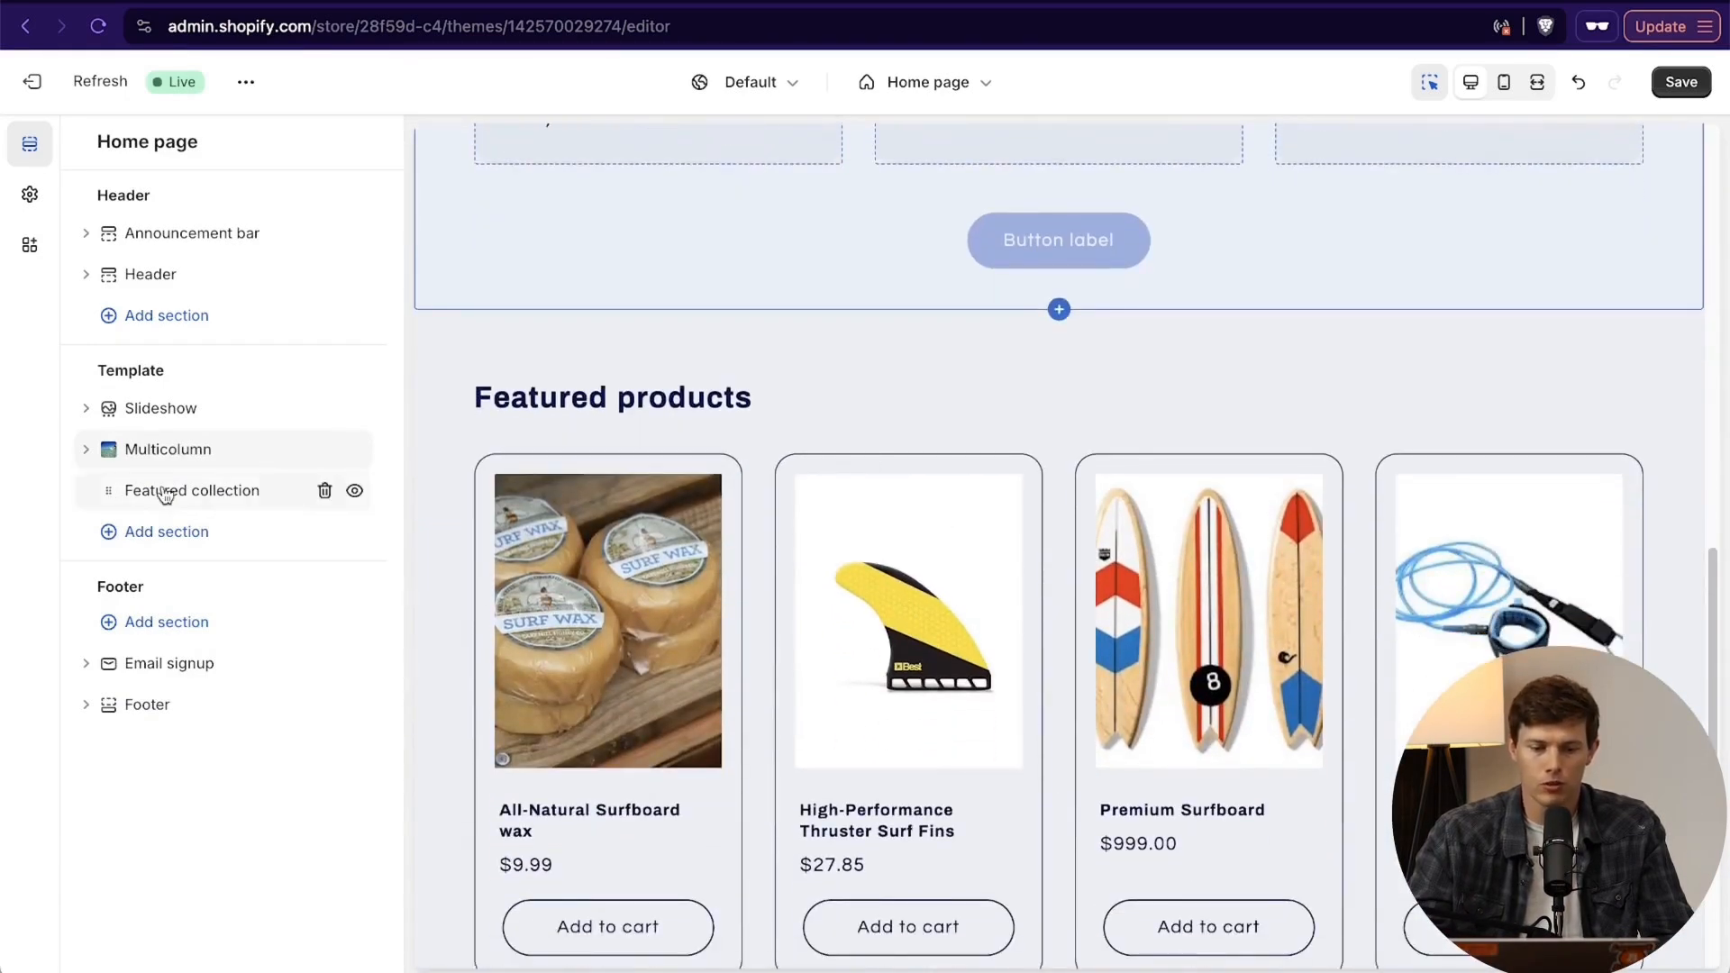
left_click_drag(104, 449, 101, 491)
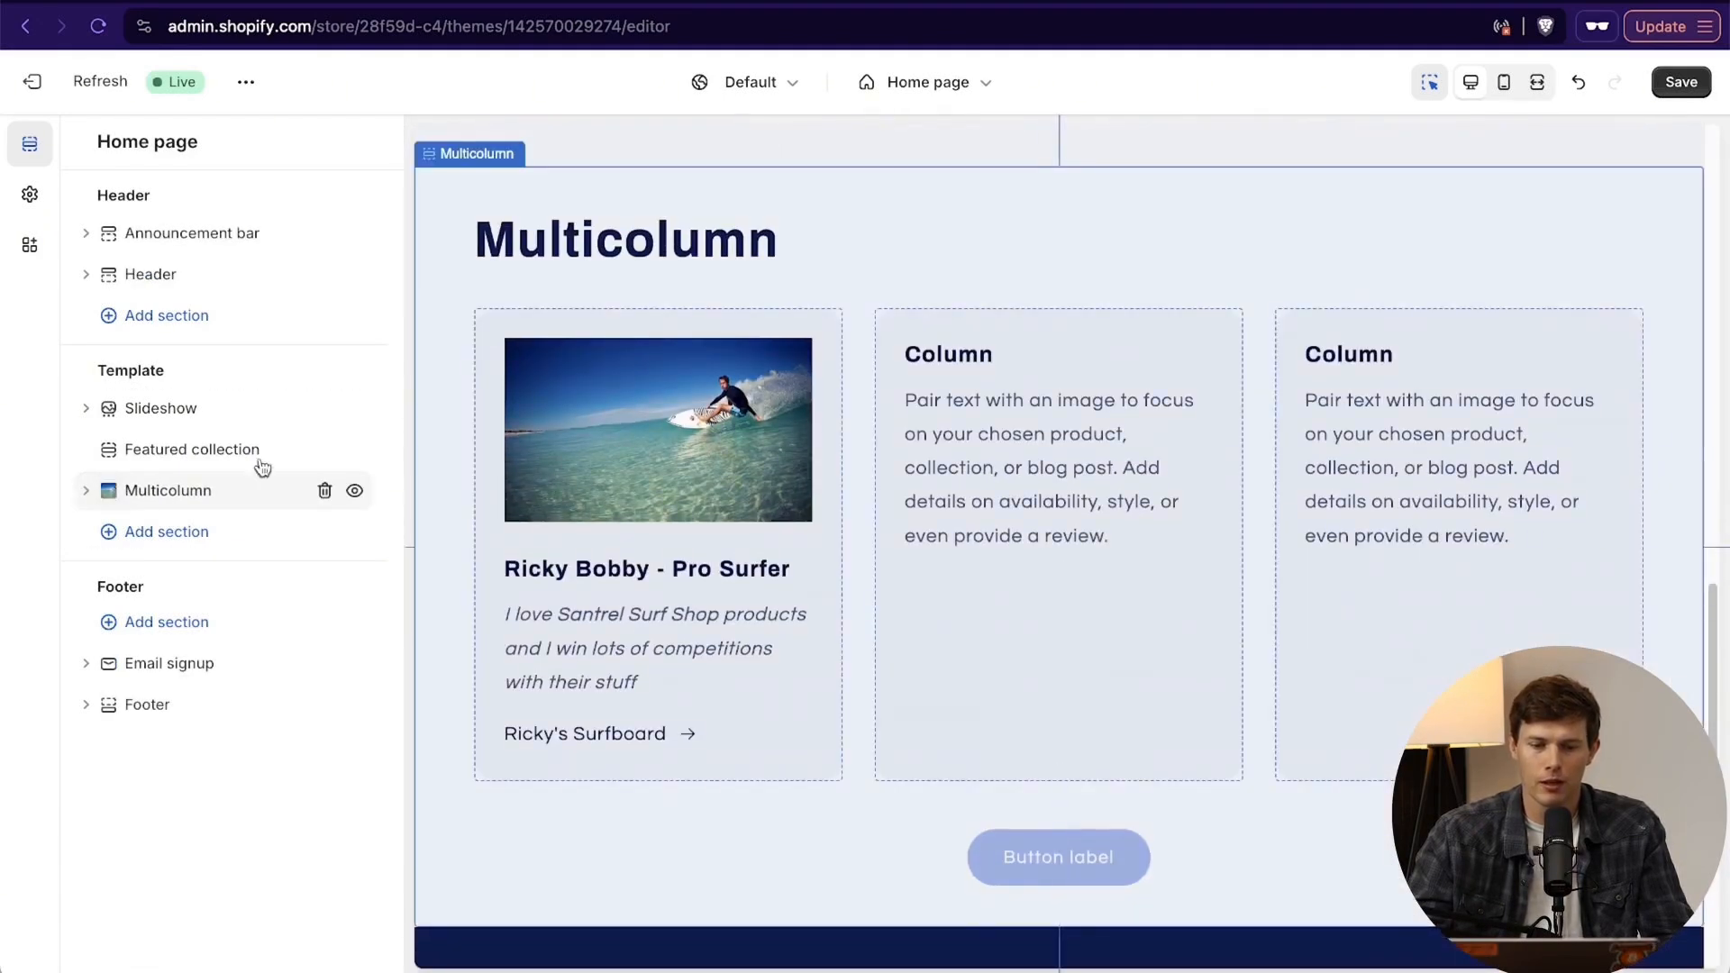
- Add a second Featured collection section between the existing Featured collection and Multicolumn sections
scroll(1101, 436, "up", 15)
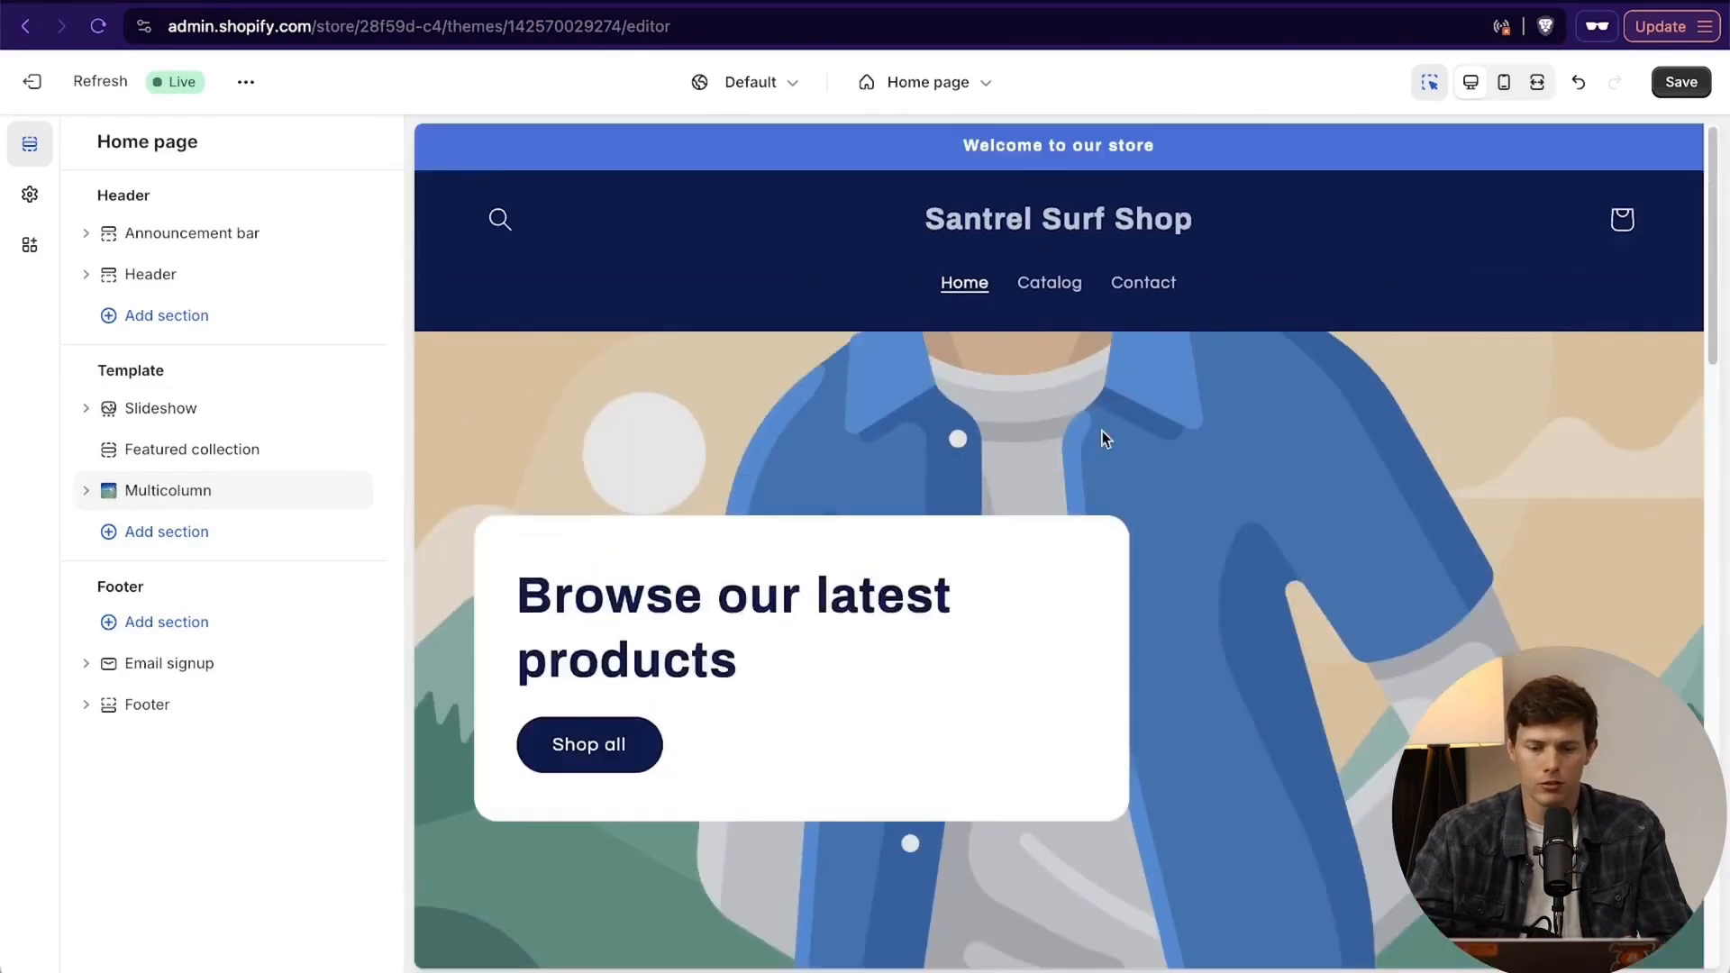
scroll(1101, 430, "down", 20)
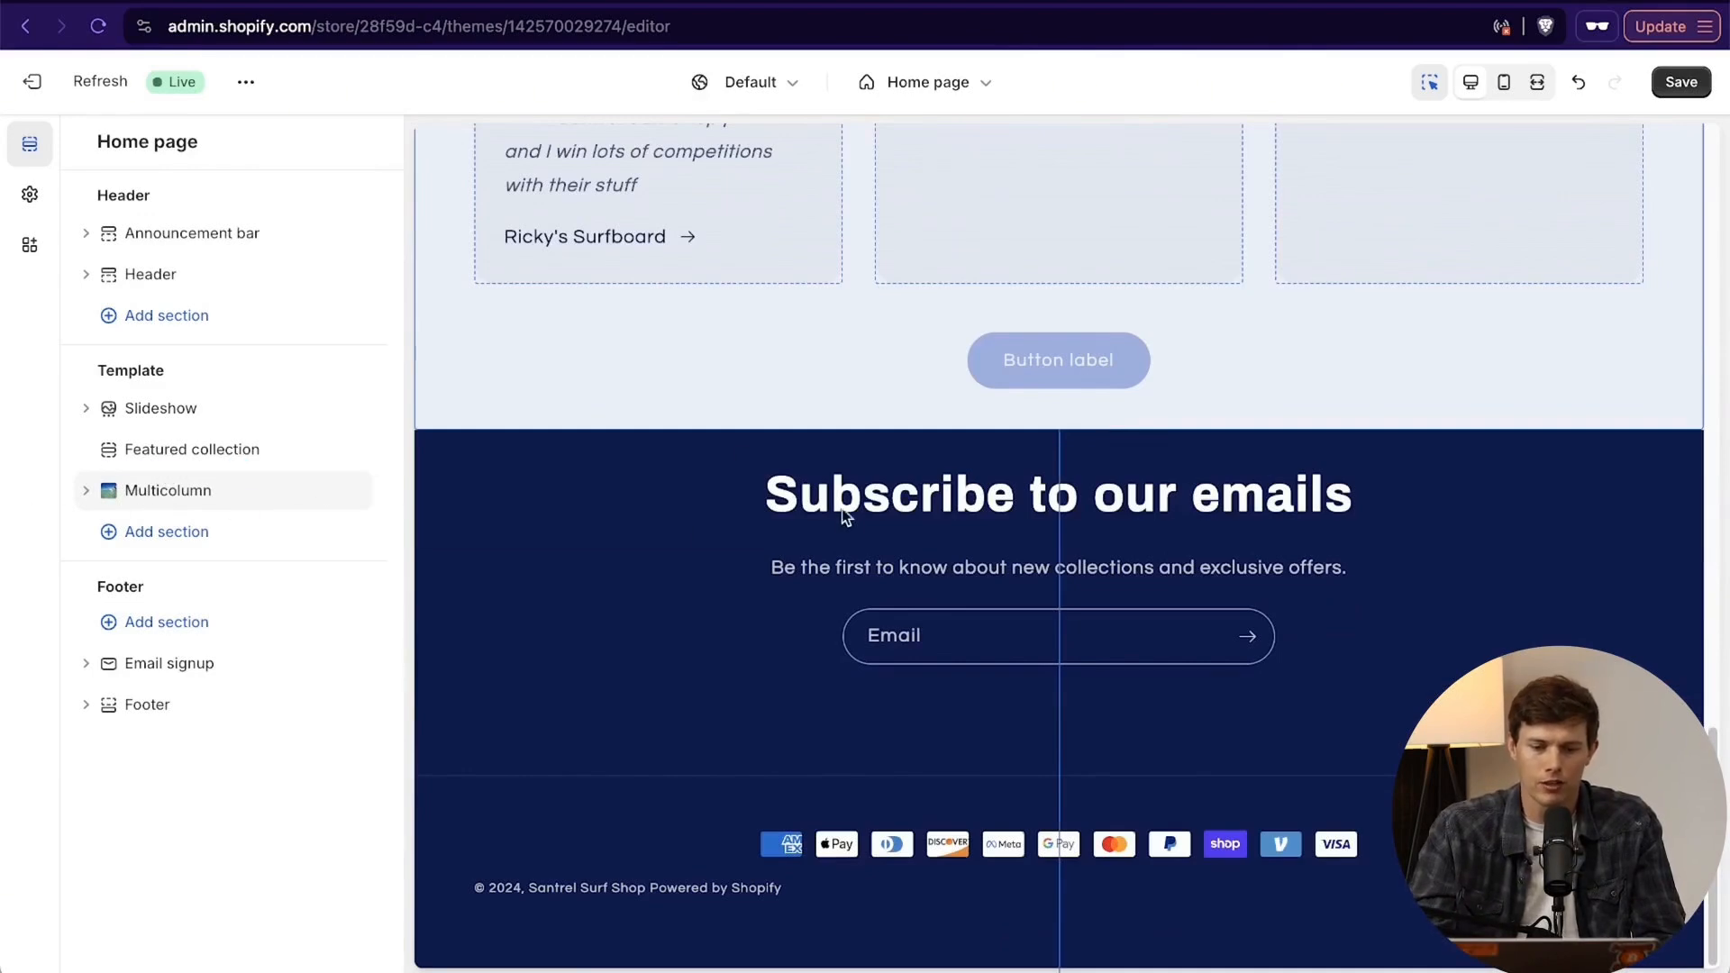
scroll(845, 528, "up", 3)
scroll(845, 522, "up", 5)
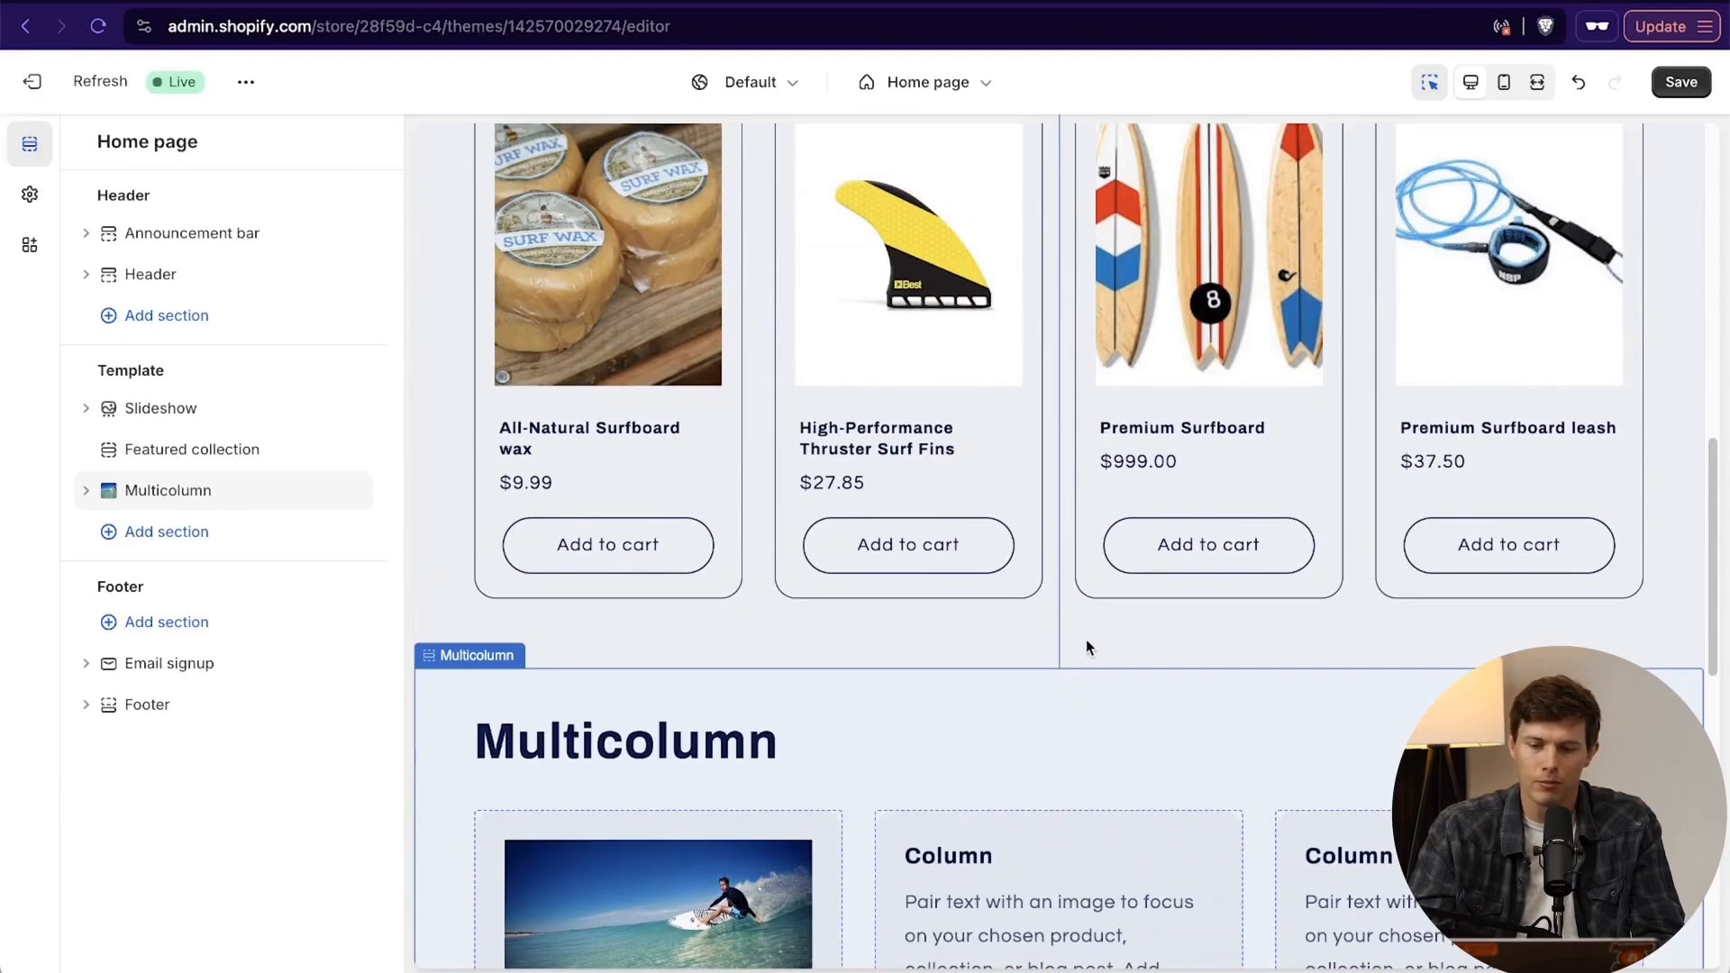
left_click(1061, 698)
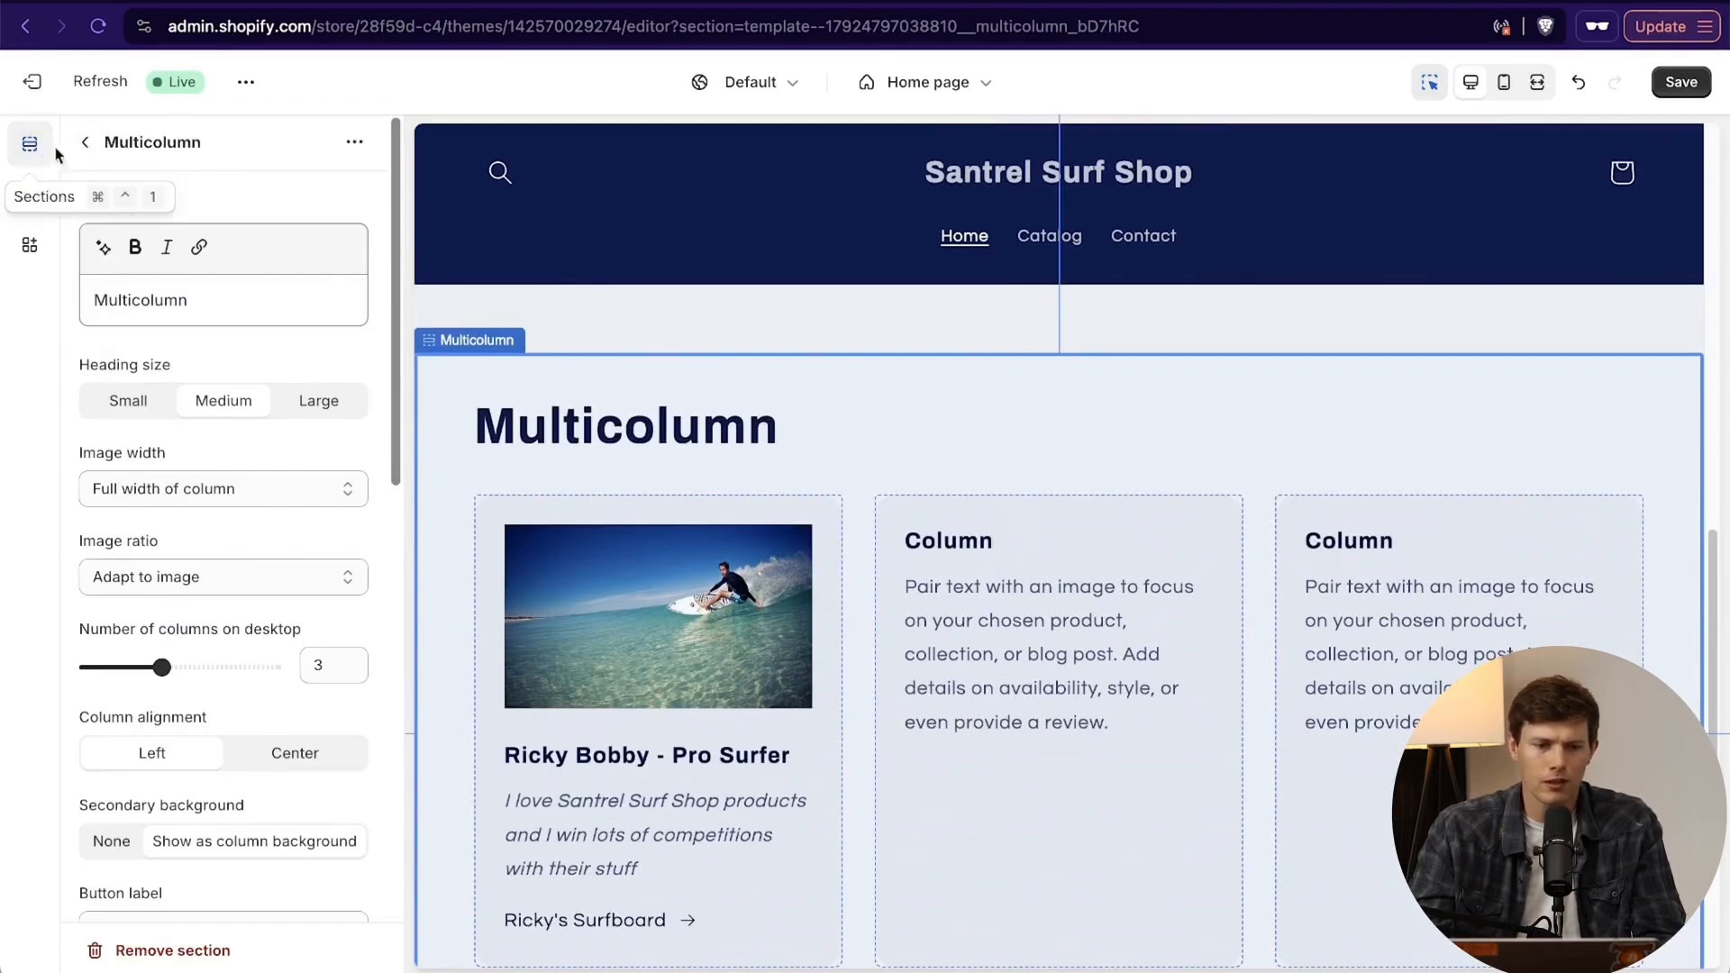
left_click(87, 148)
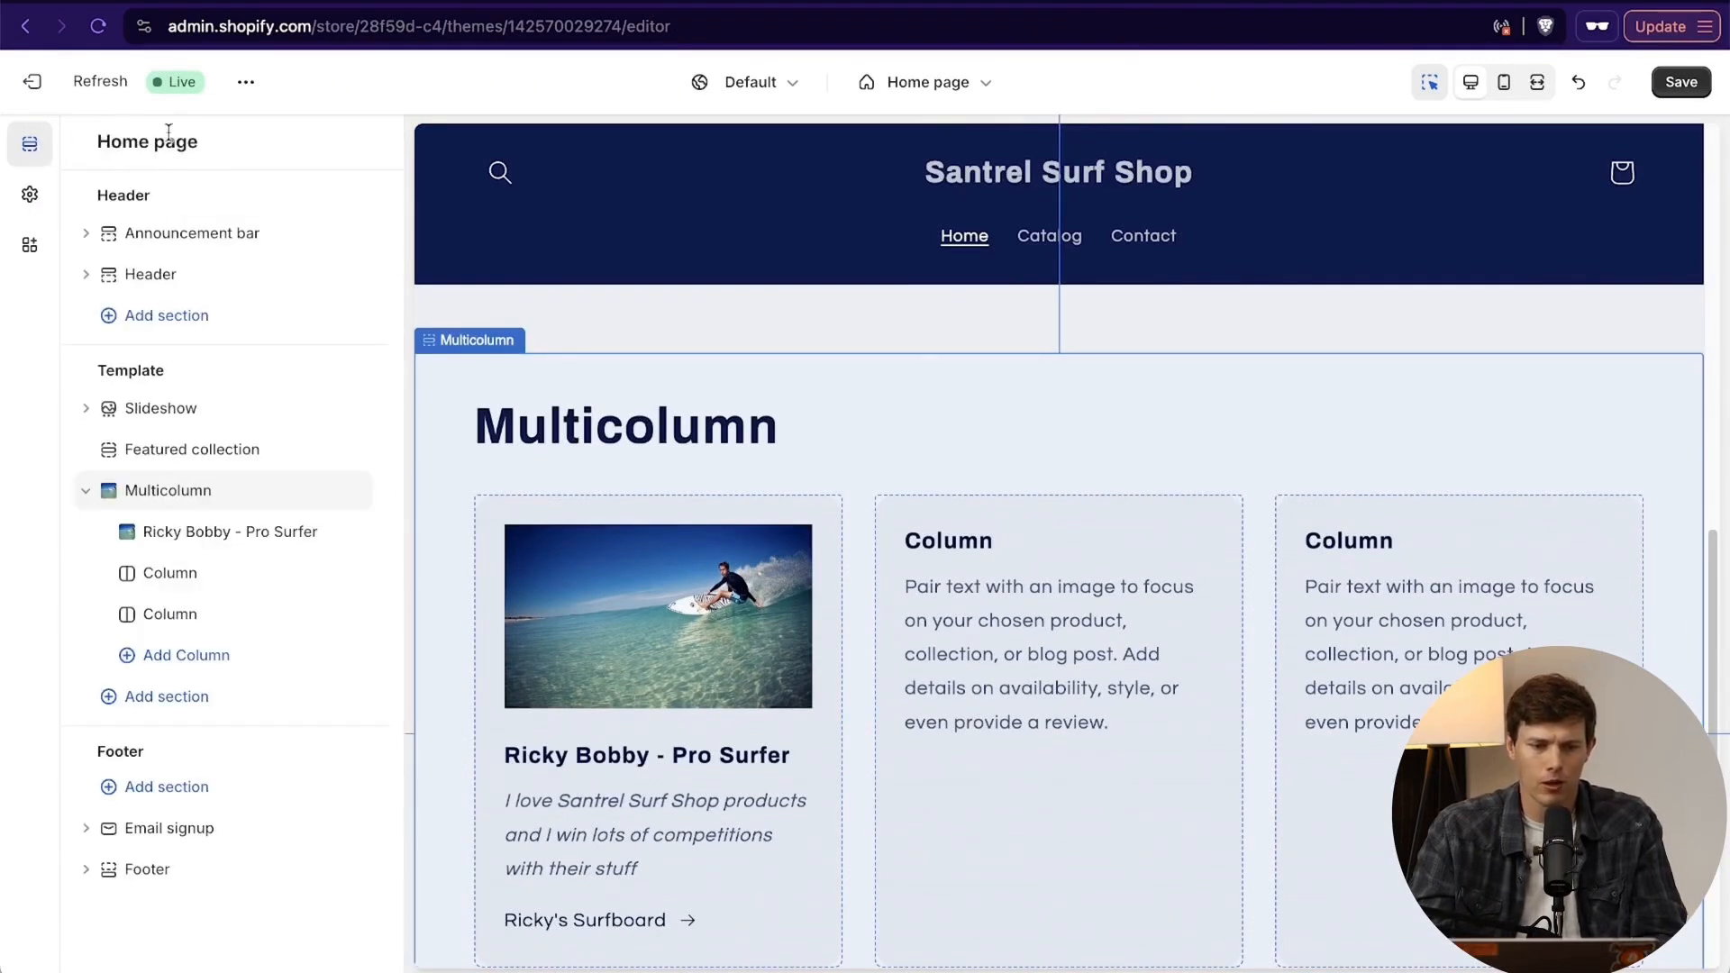
left_click_drag(110, 498, 209, 465)
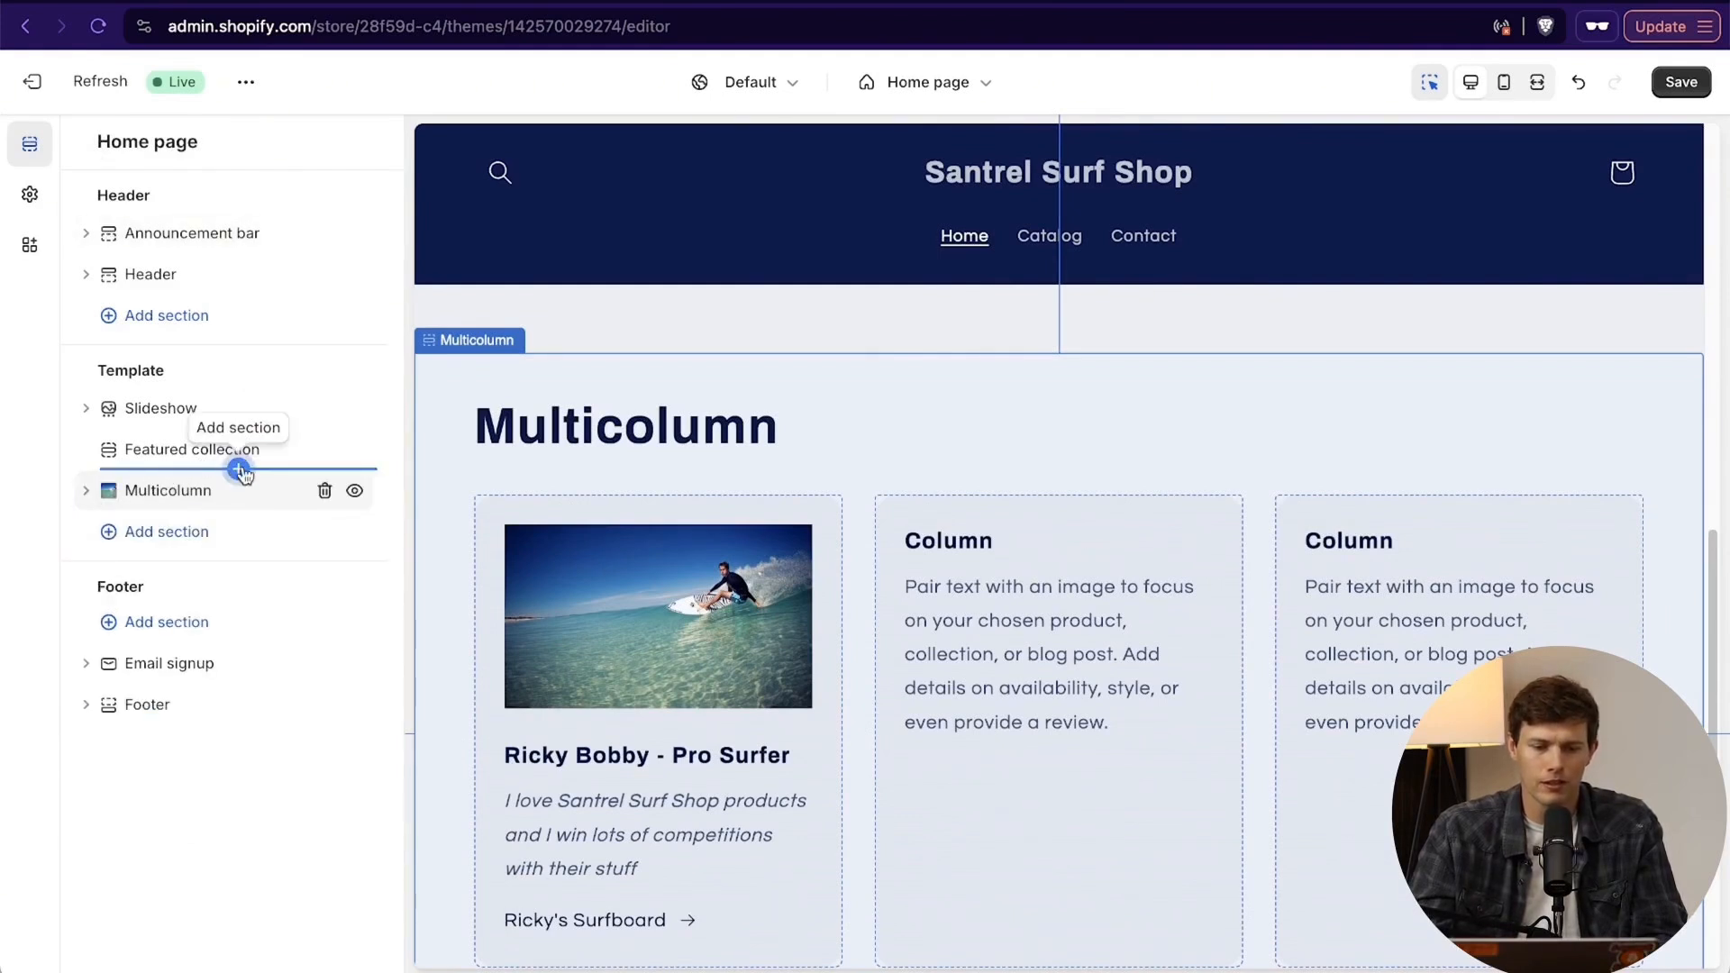
left_click(238, 468)
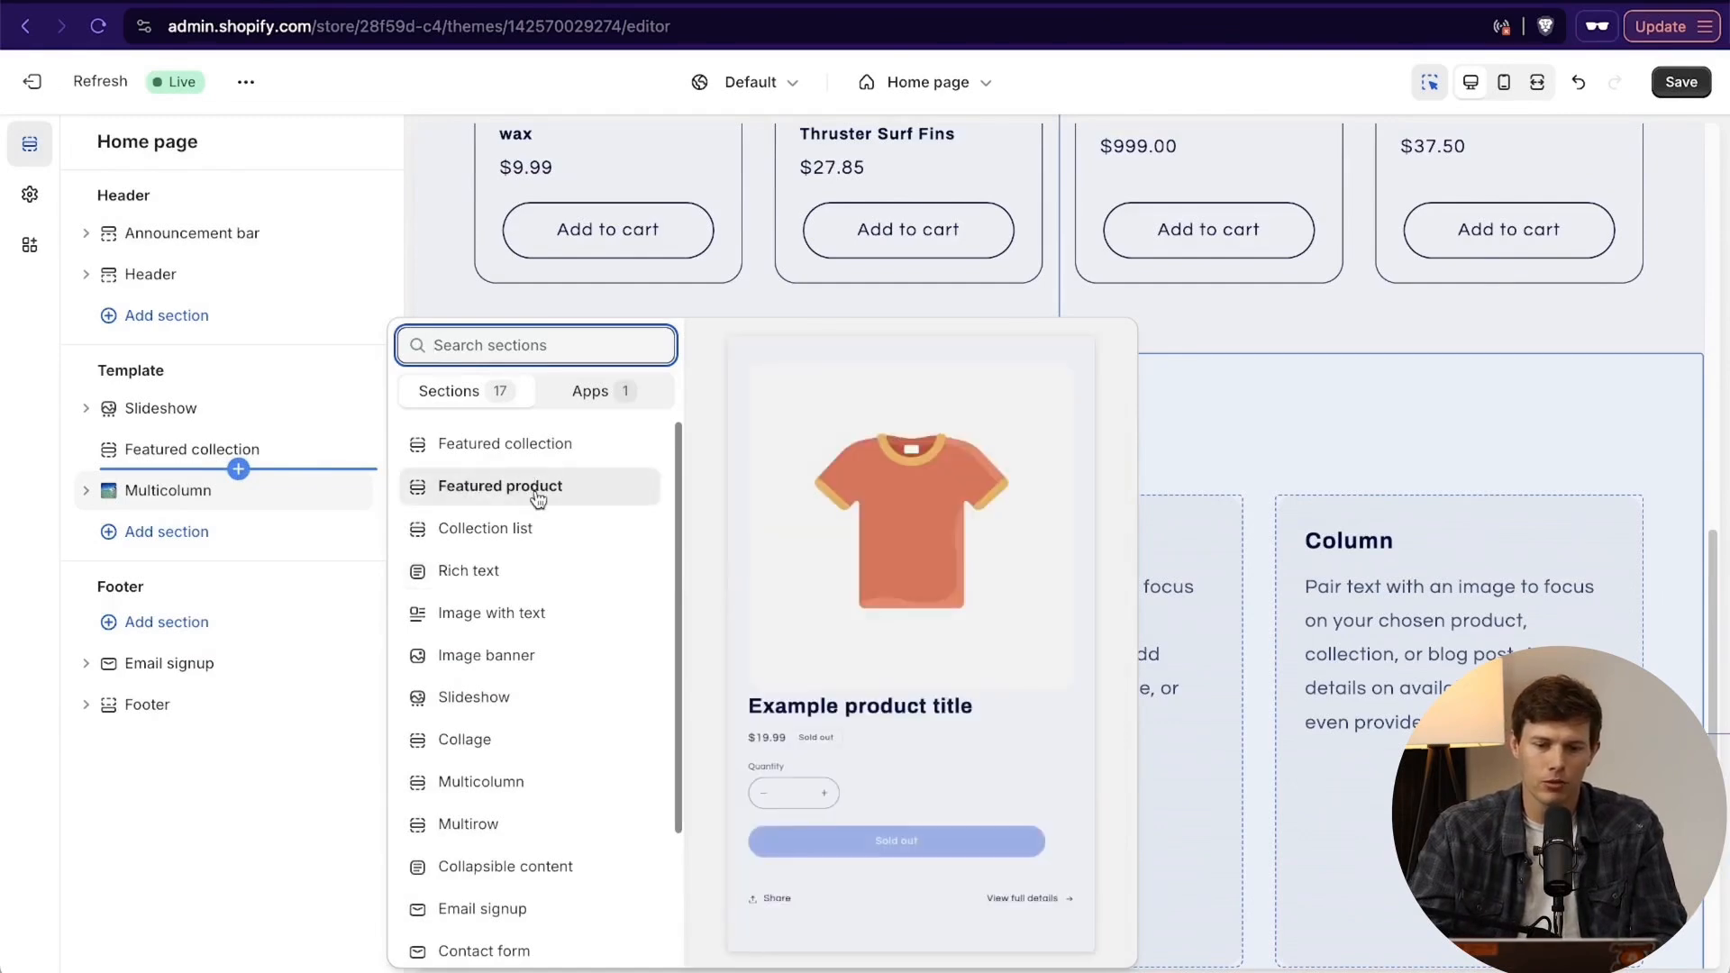
left_click(537, 444)
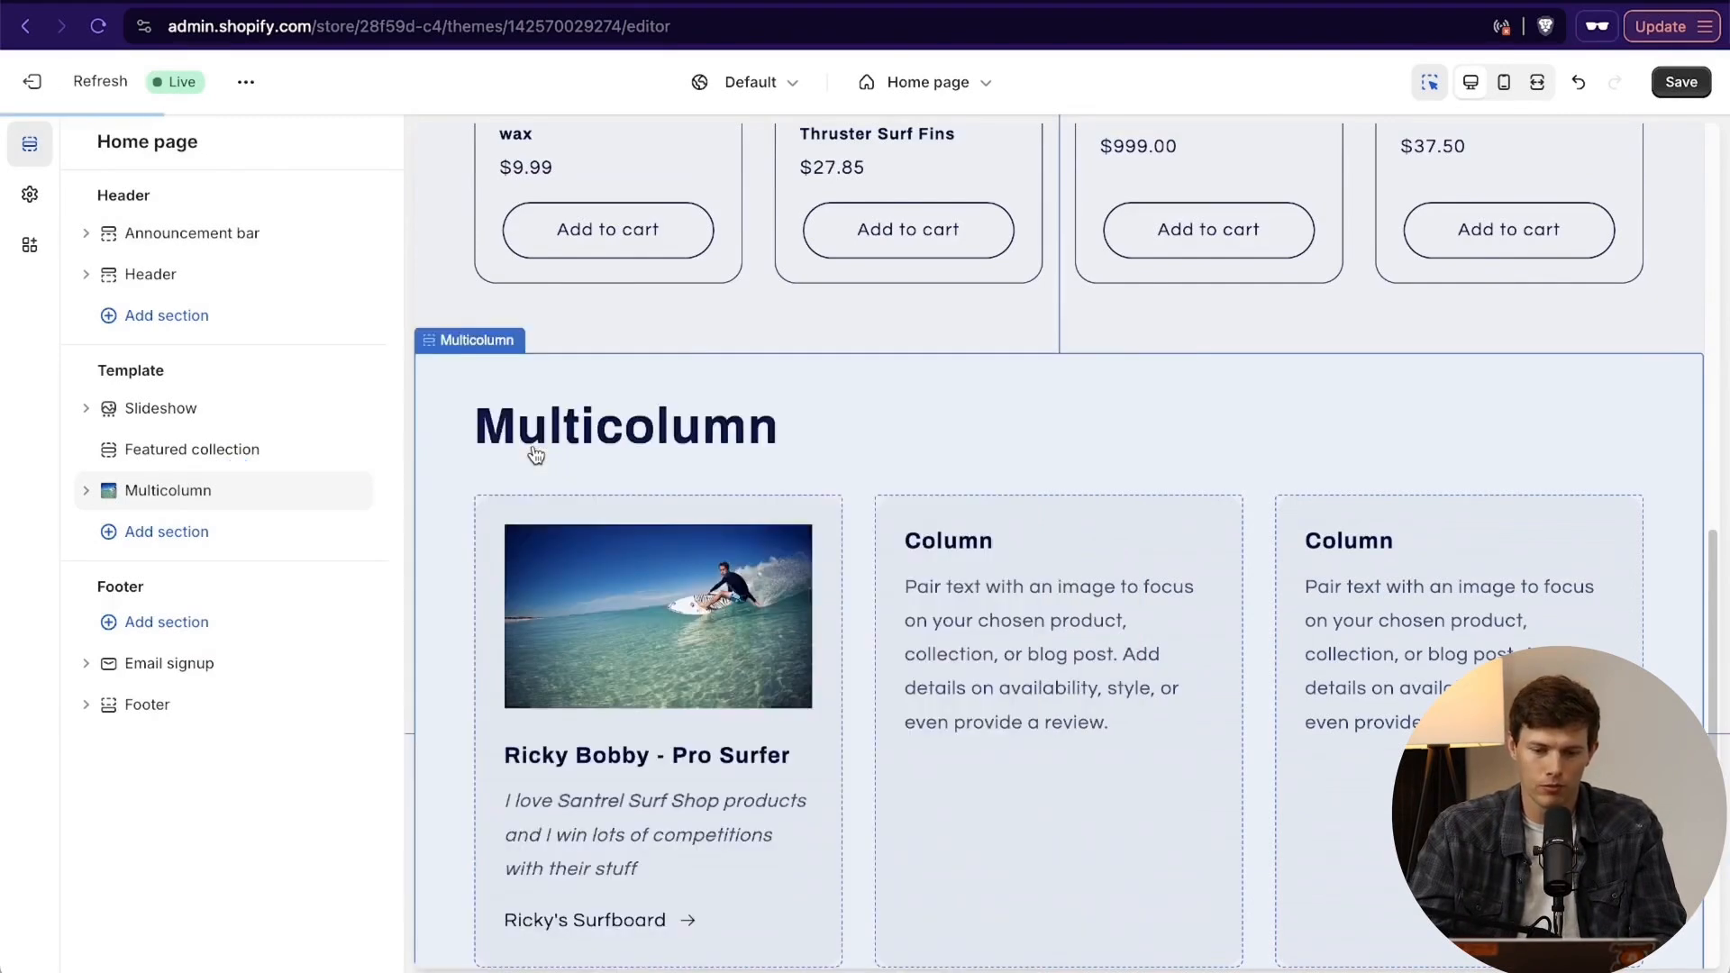
- Assign the Surfboards collection to the new Featured collection section
scroll(775, 614, "up", 10)
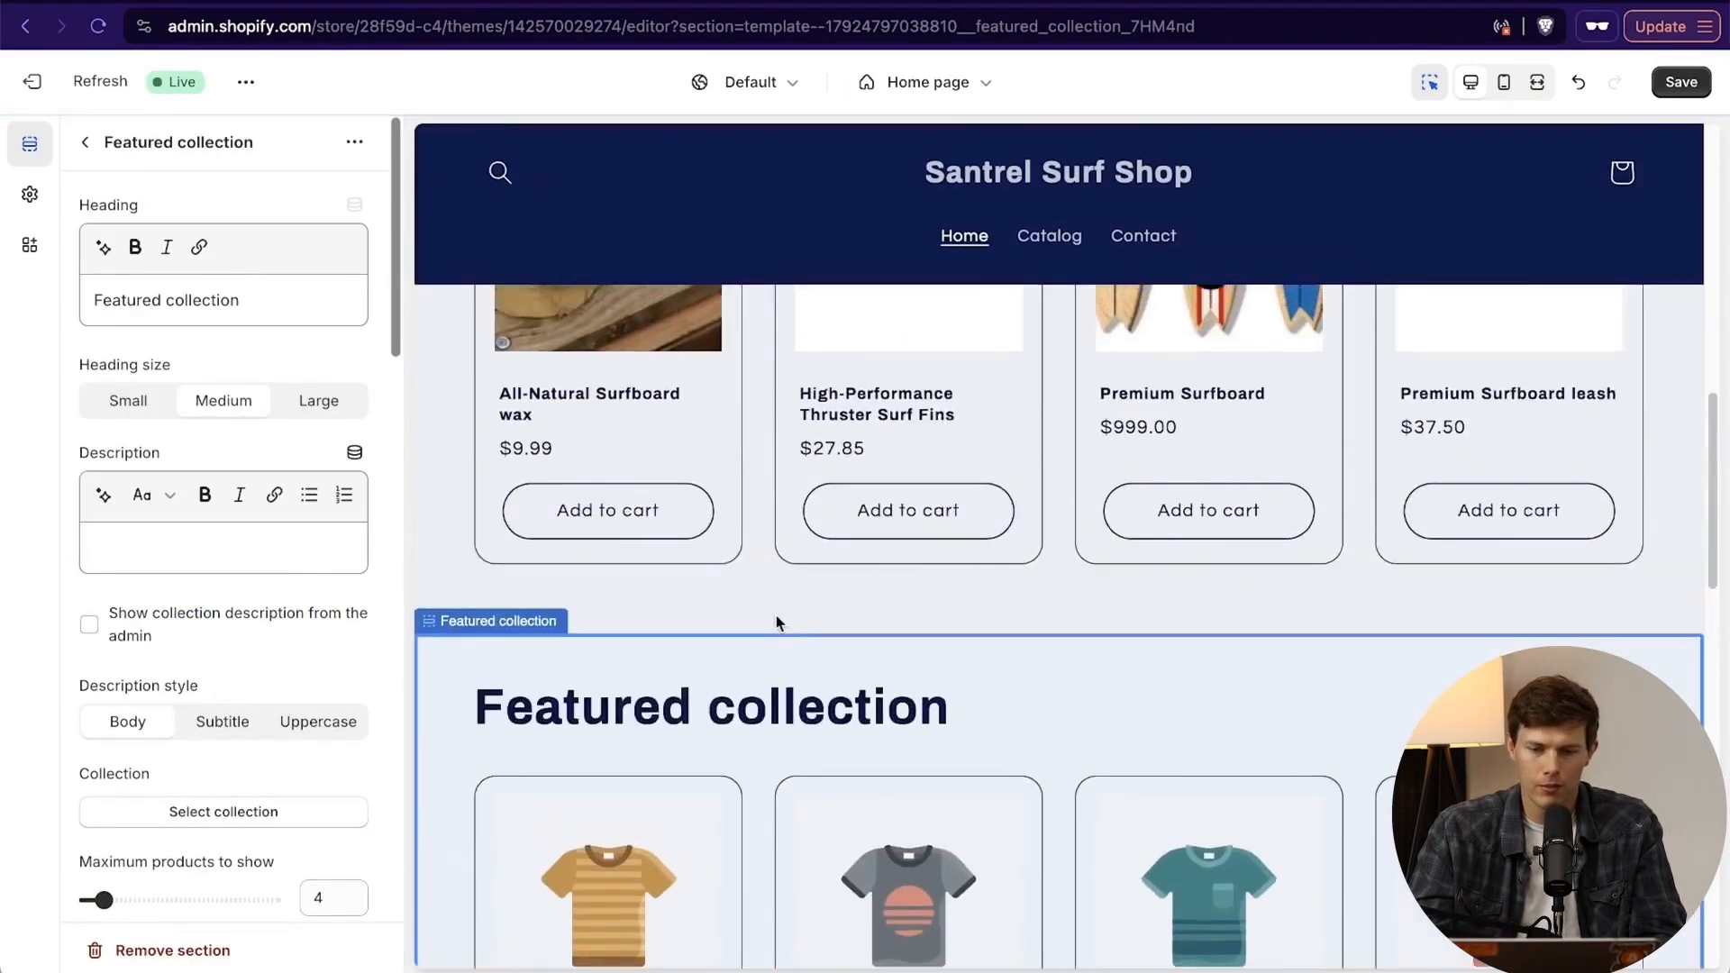
scroll(776, 622, "down", 8)
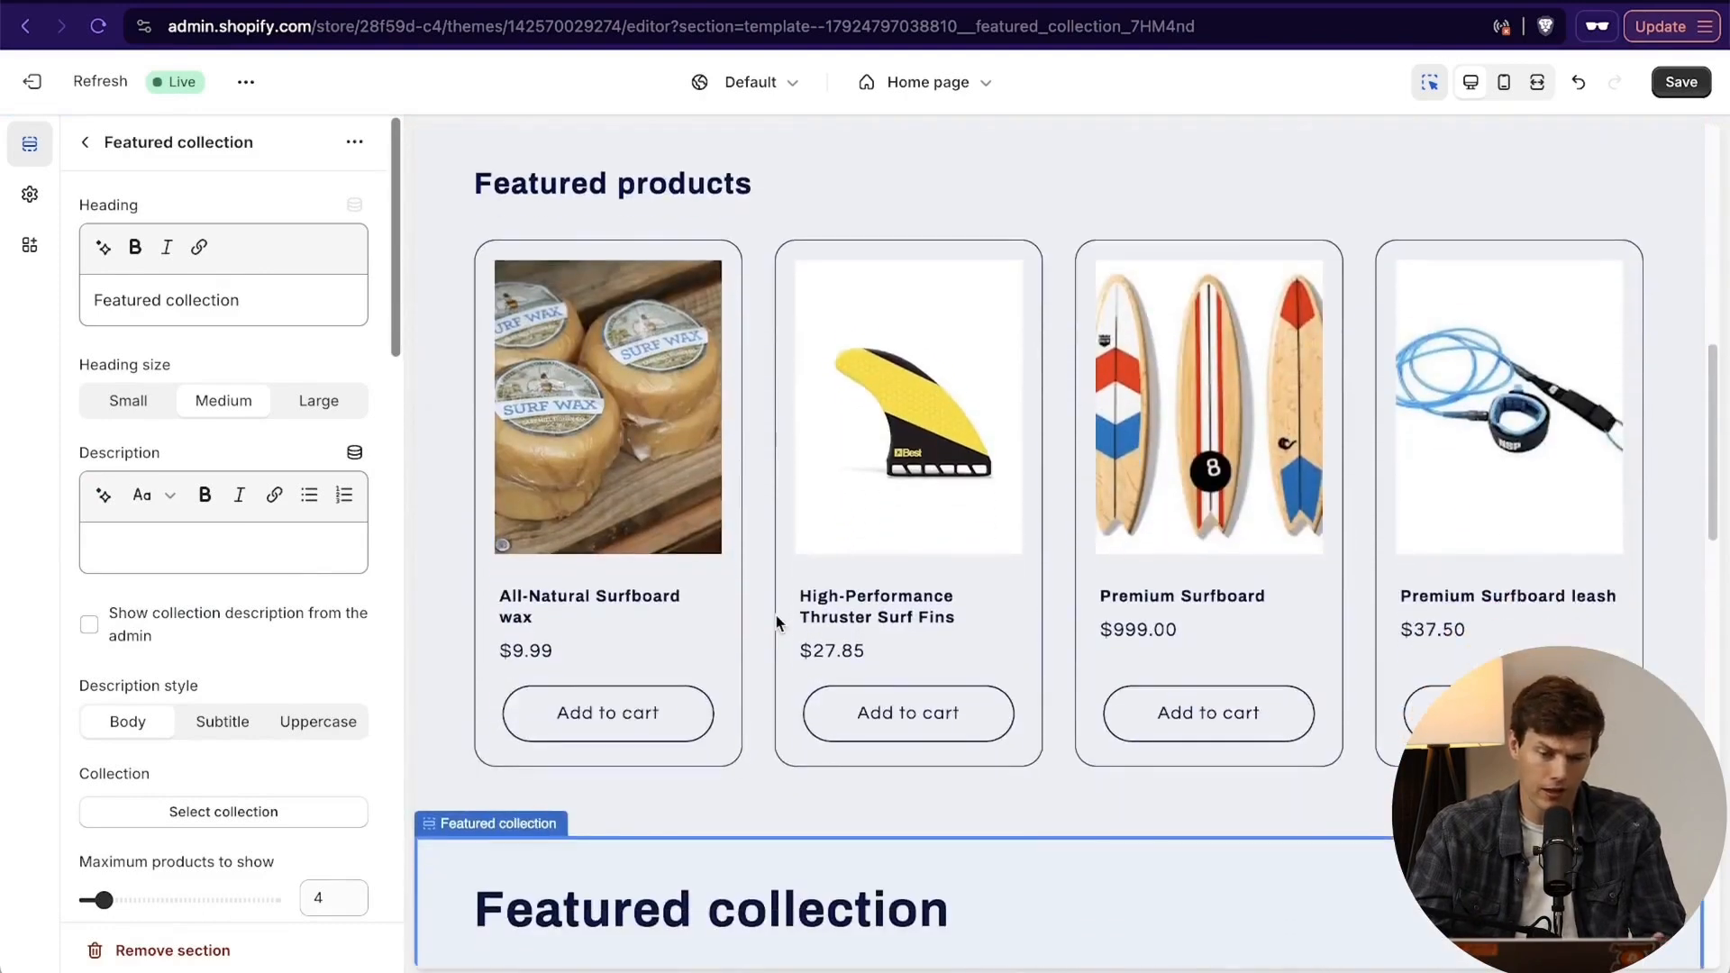
scroll(777, 622, "down", 2)
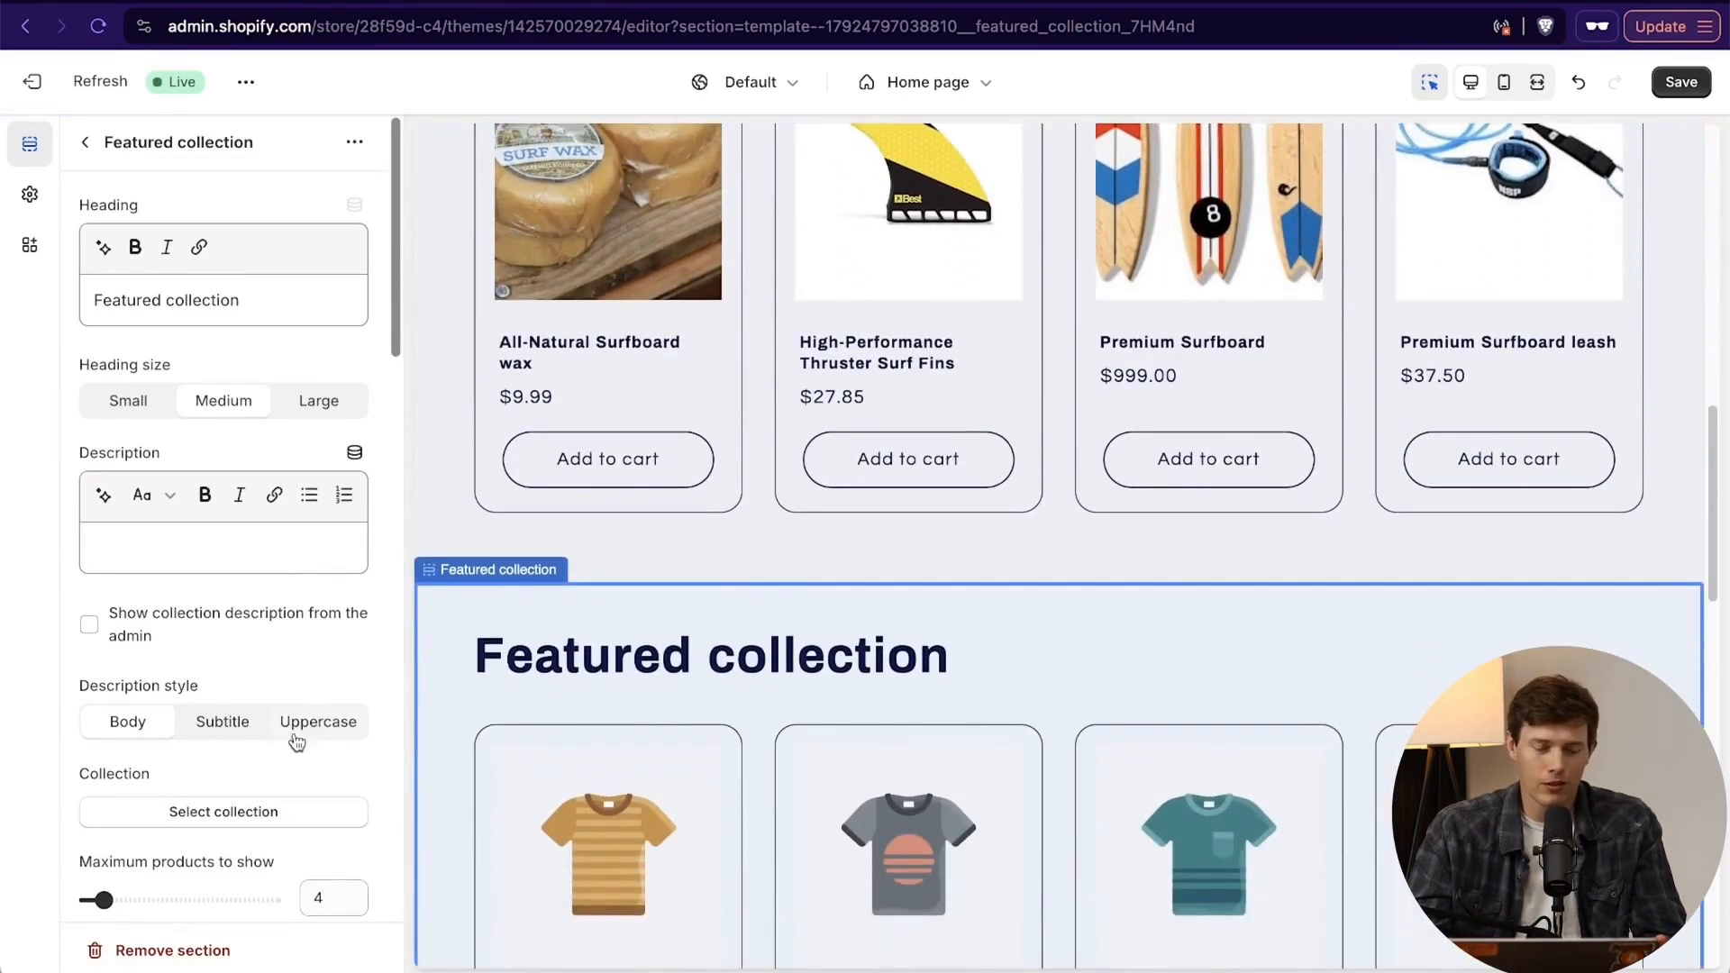
left_click(215, 814)
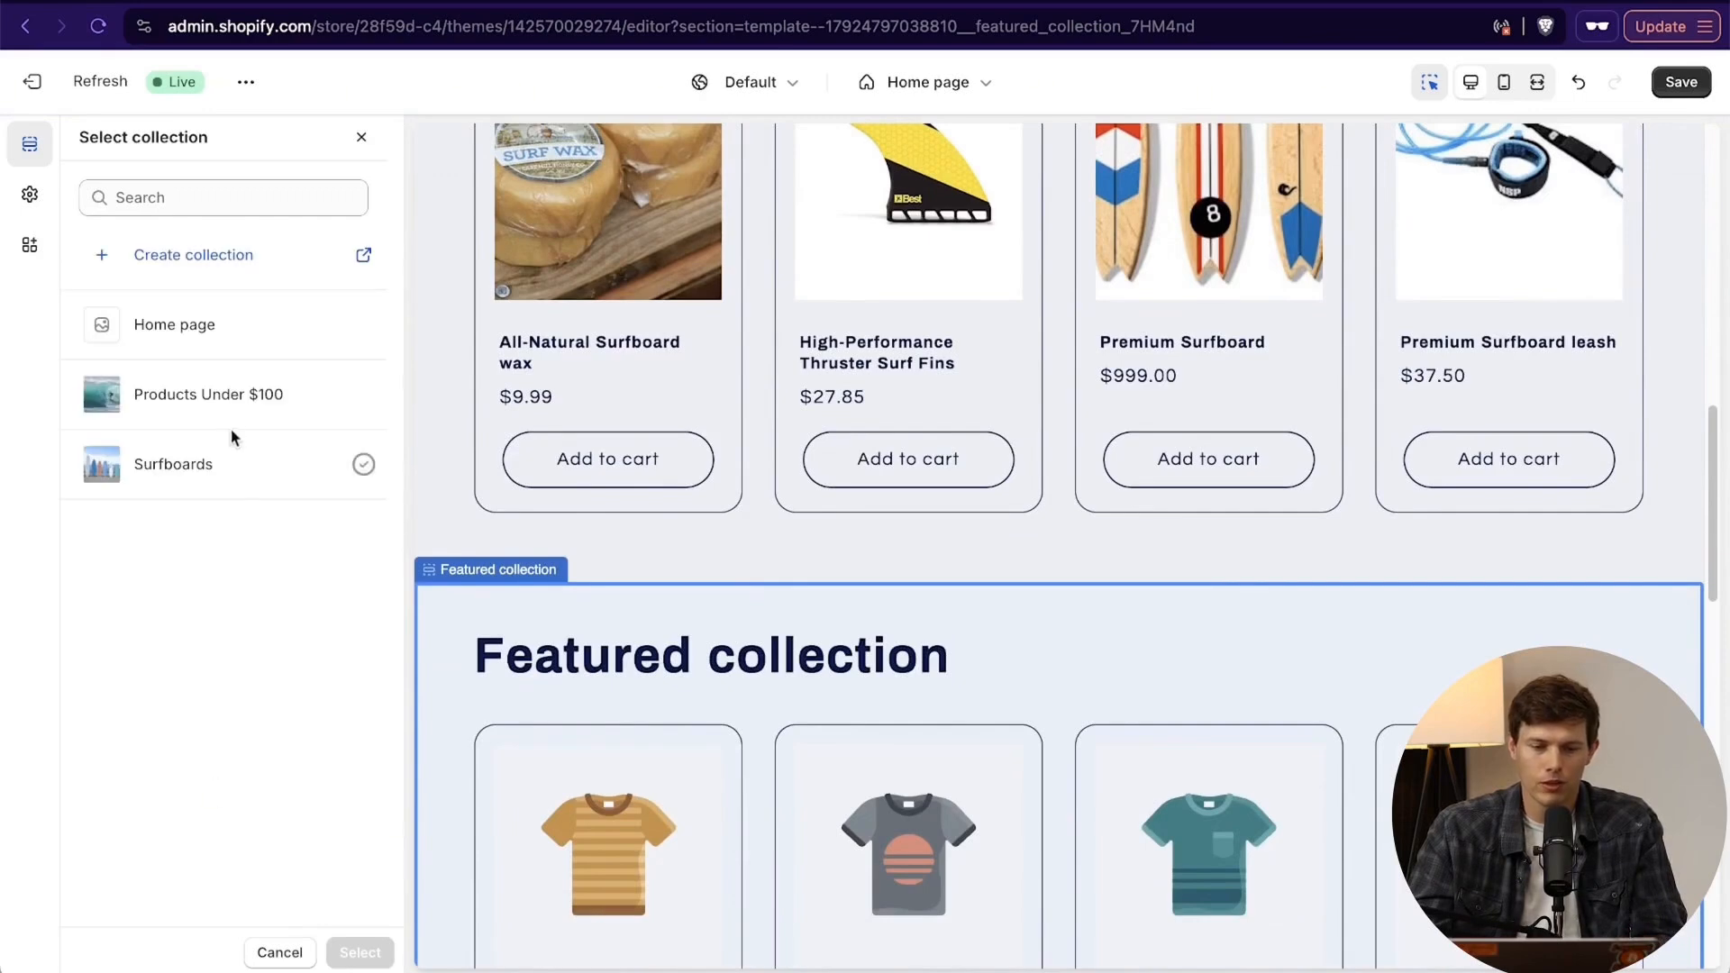
left_click(190, 480)
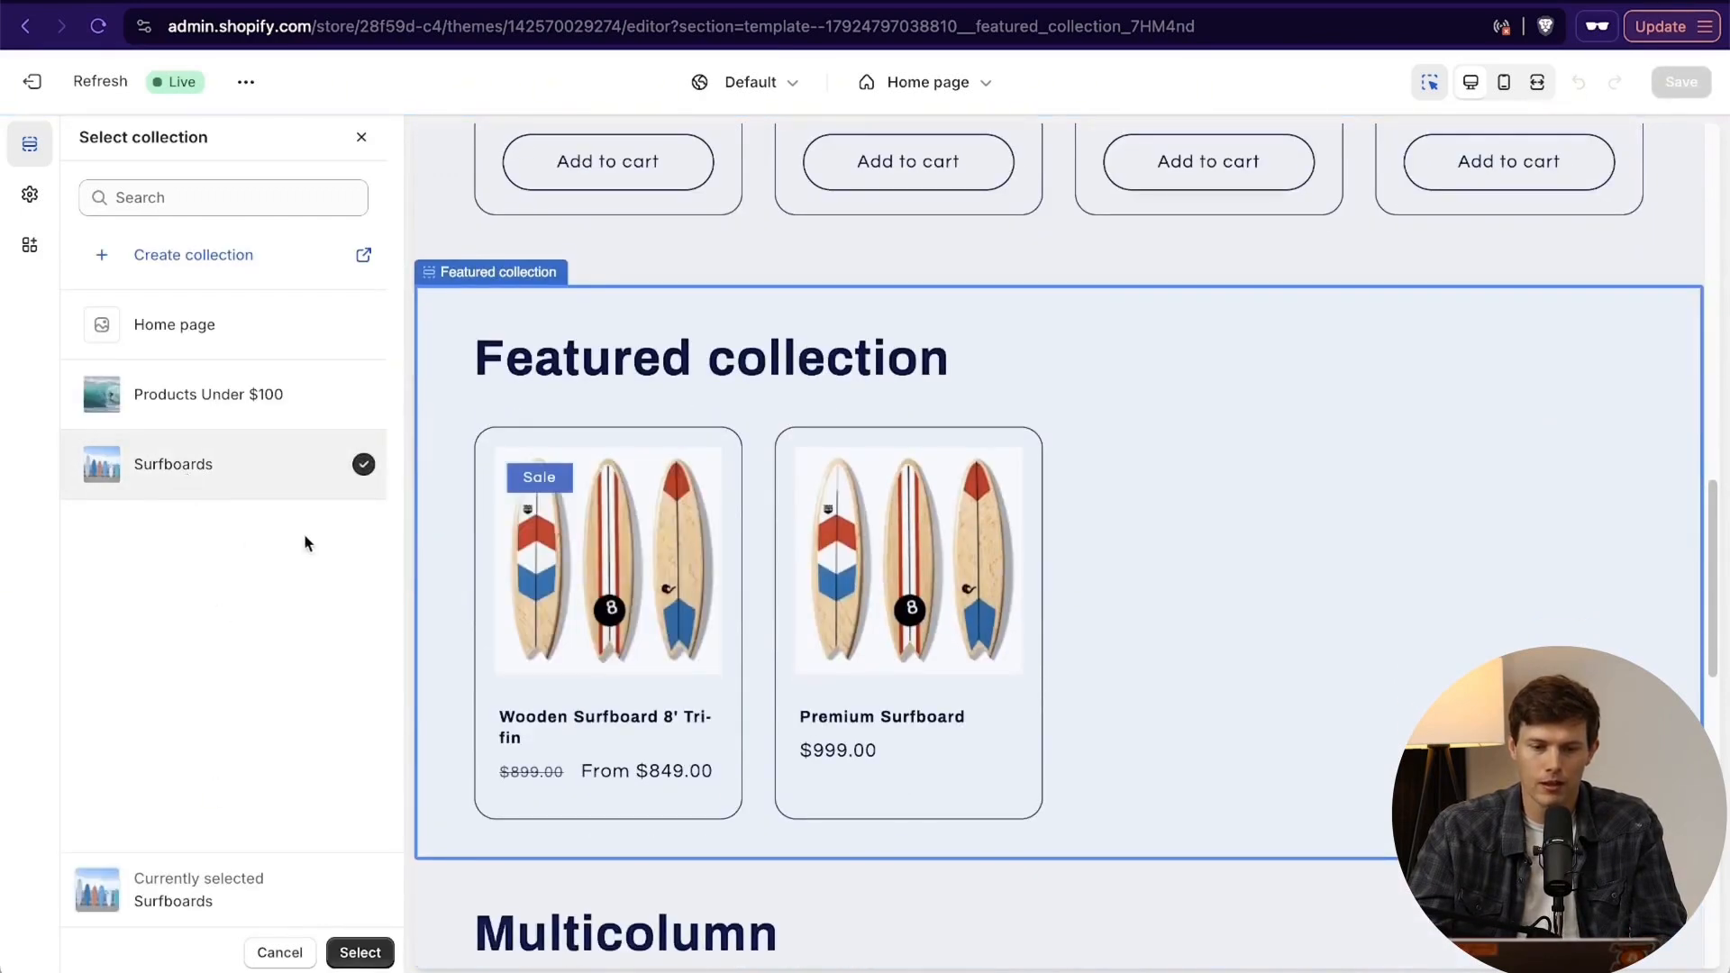
left_click(359, 952)
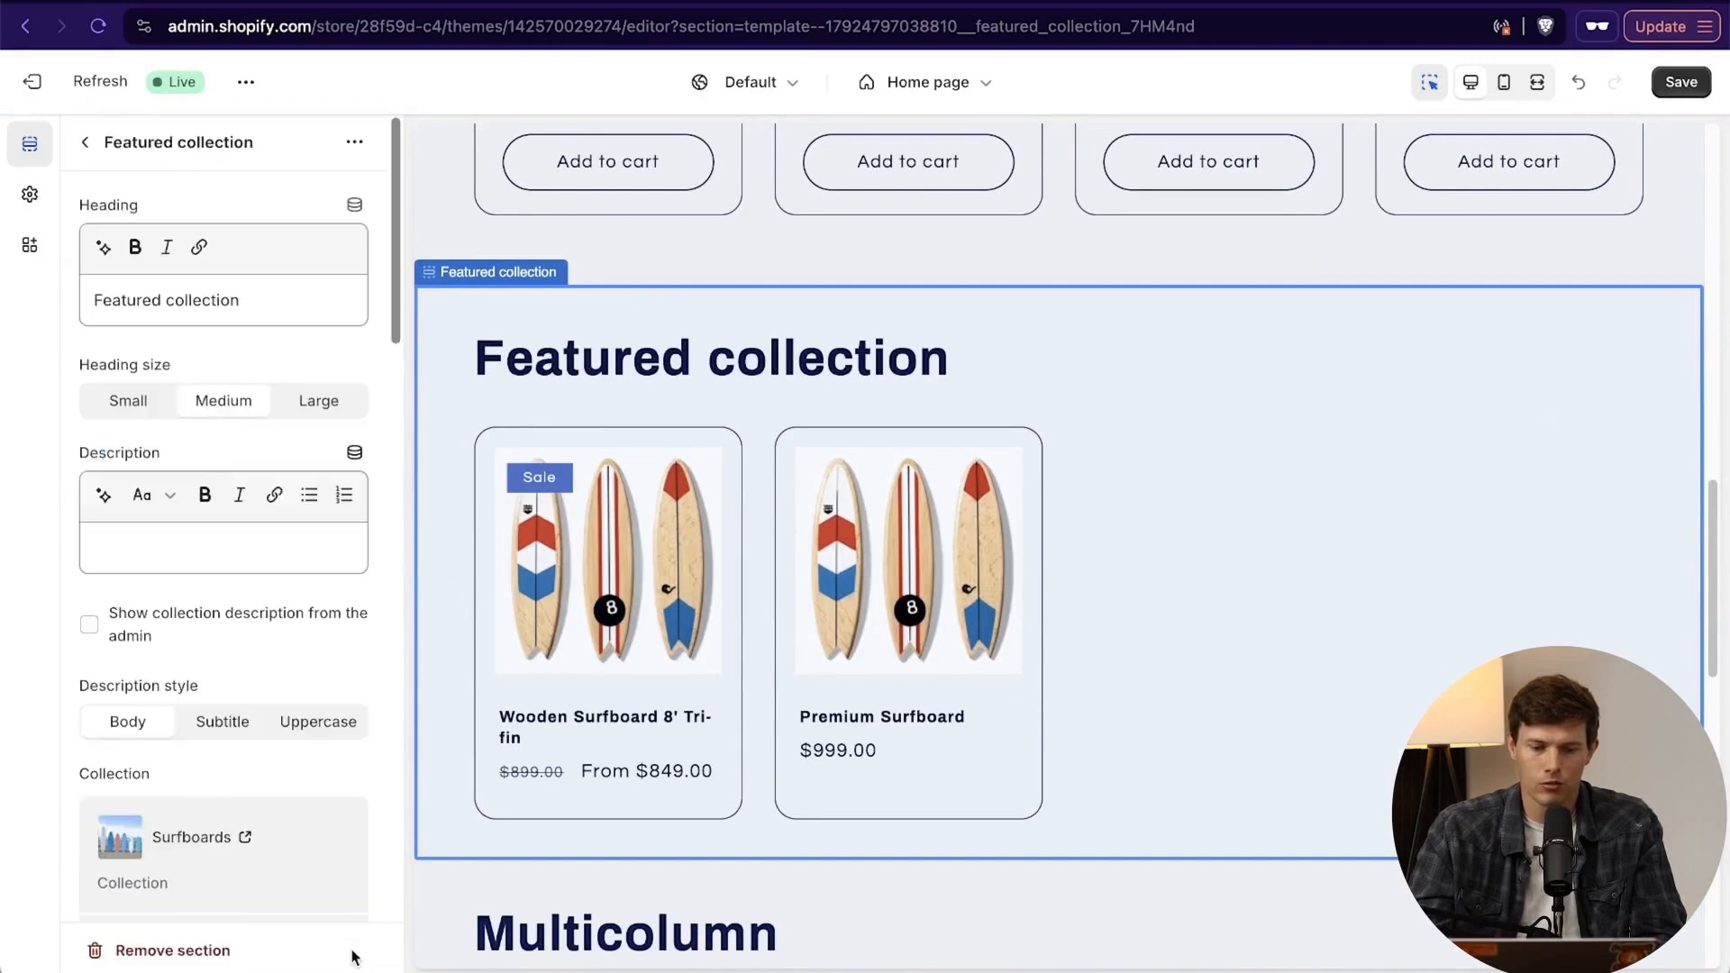
- Change the new section's heading to "Our Finest Premium Surfboards" and set its heading size to Small
left_click(248, 304)
key("super+a")
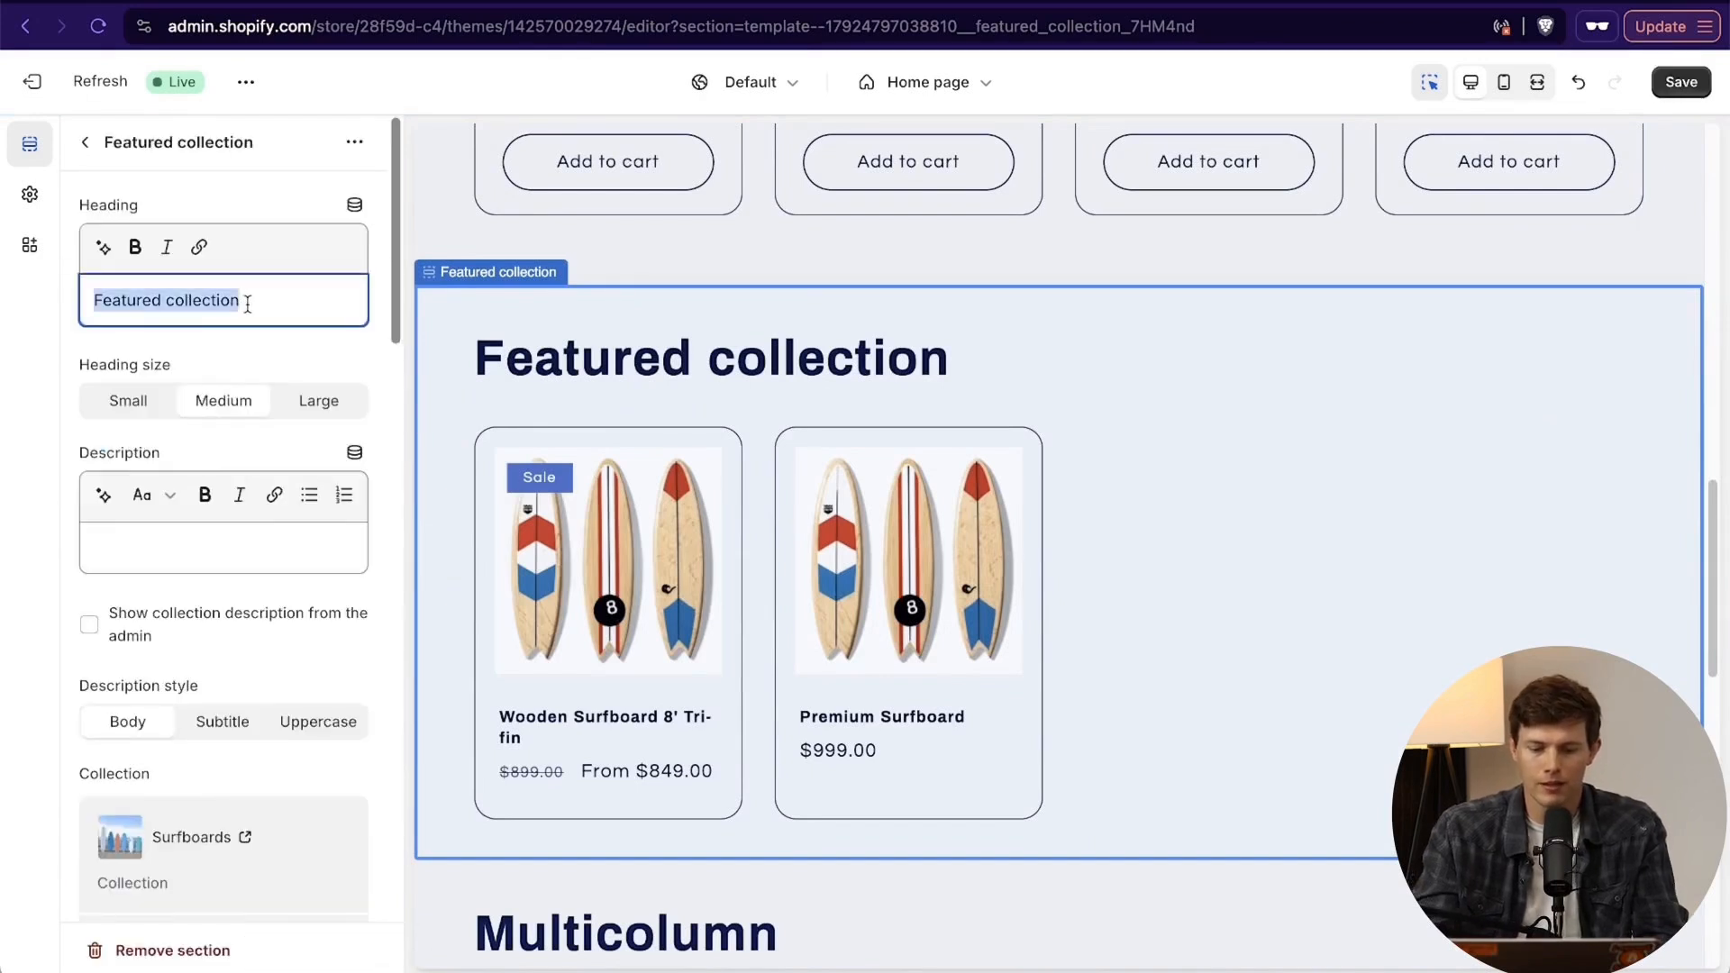
type("Oru")
key("BackSpace")
key("BackSpace")
key("BackSpace")
type("ur ")
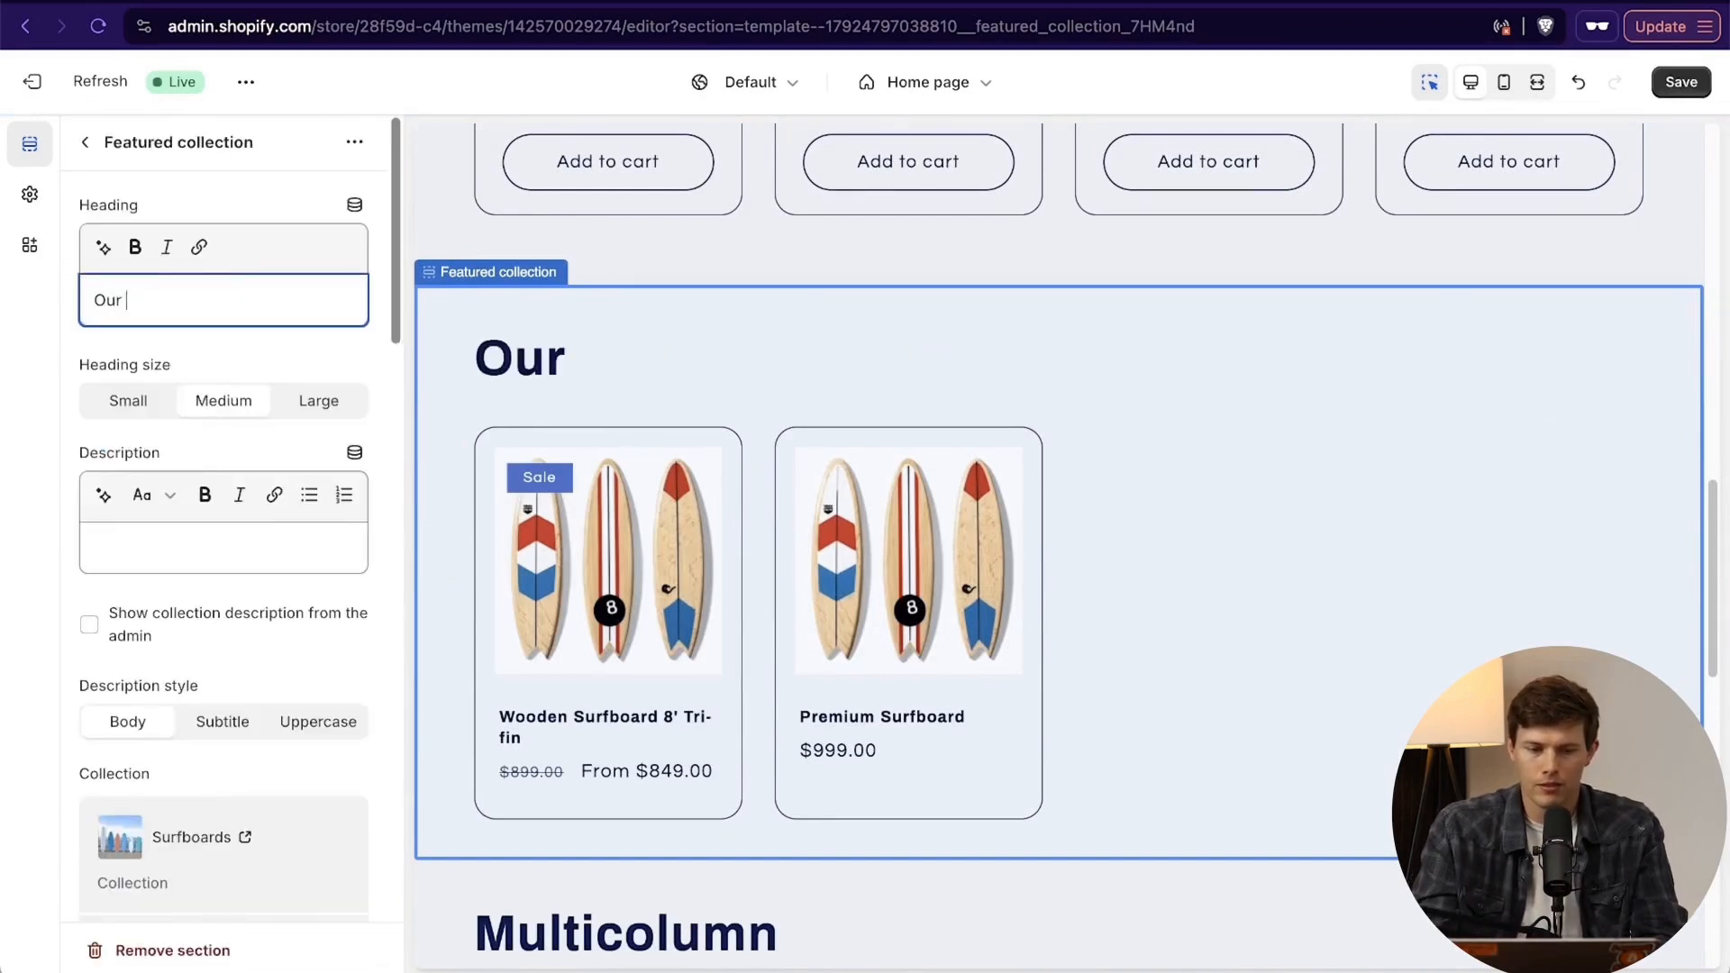
type("Finest Premium Surbo")
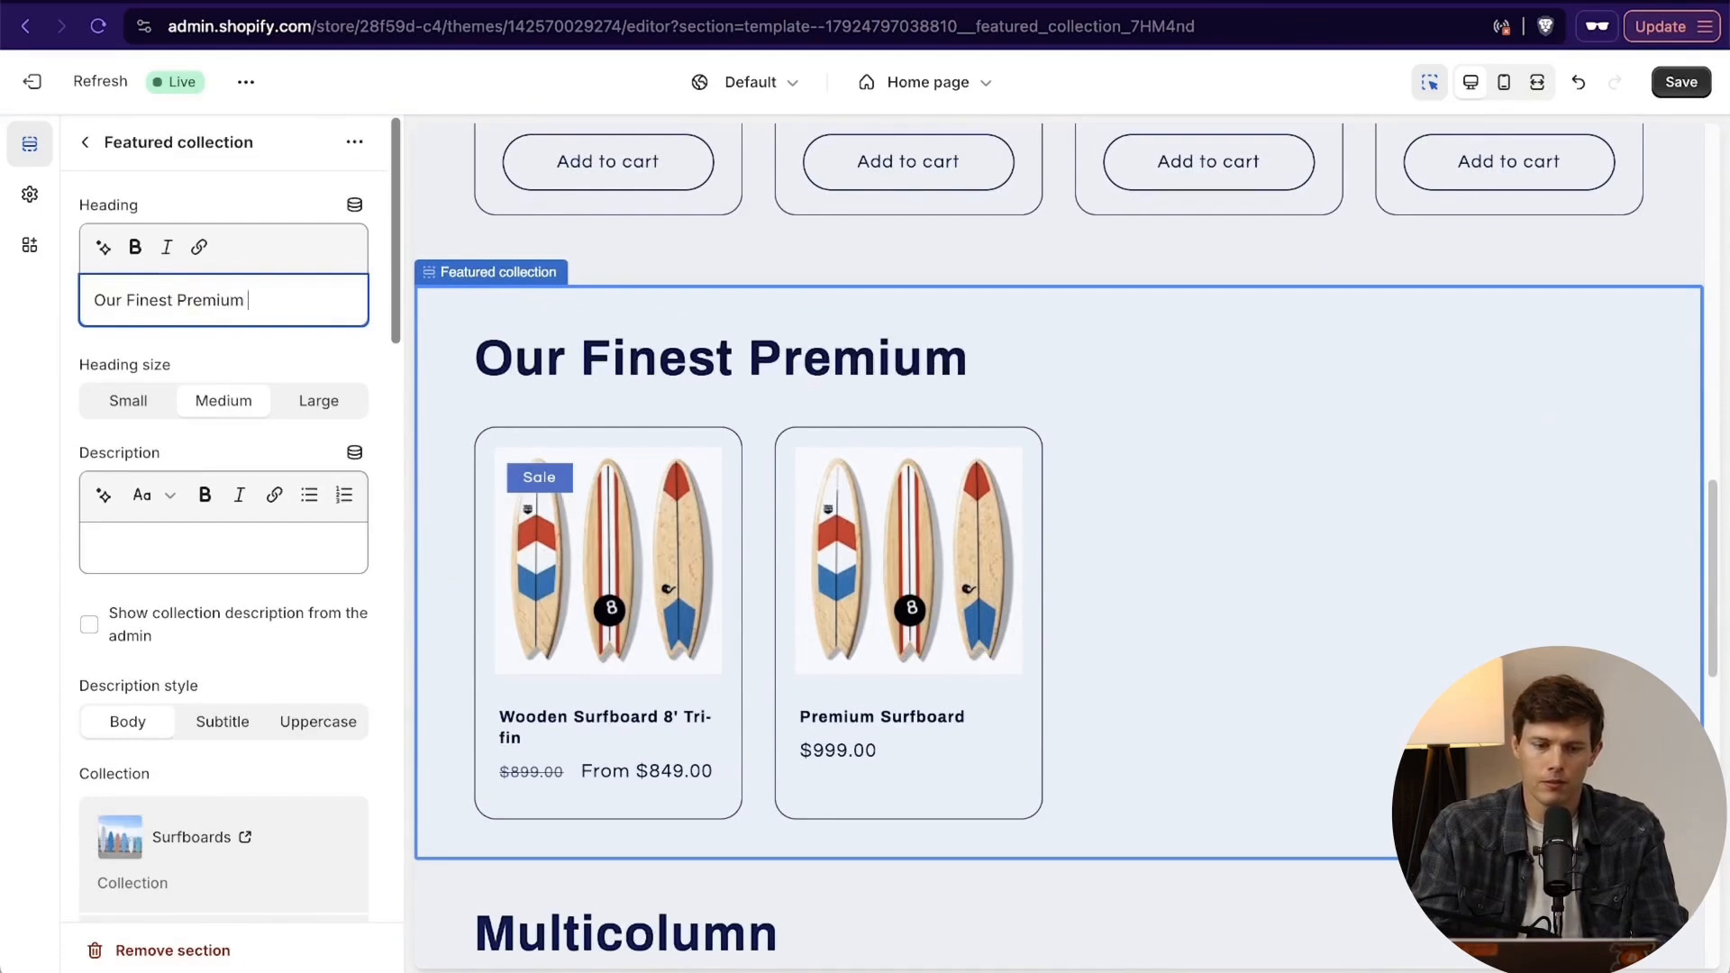
key("BackSpace")
key("BackSpace")
type("fboards")
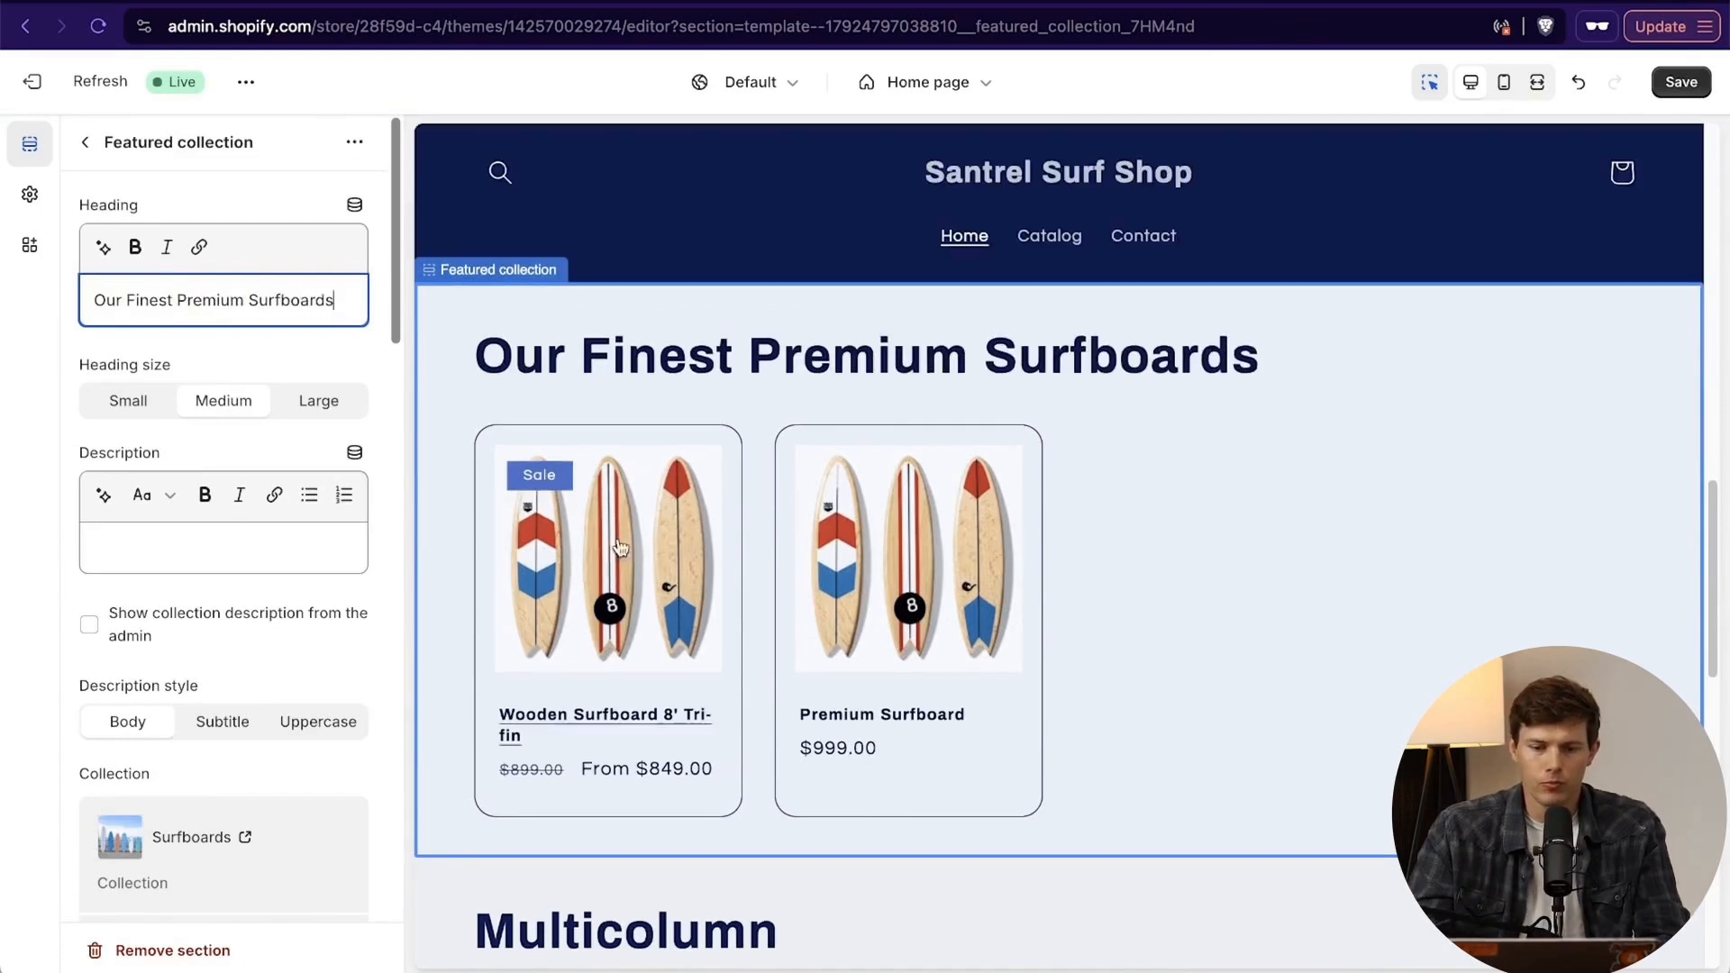
left_click(122, 401)
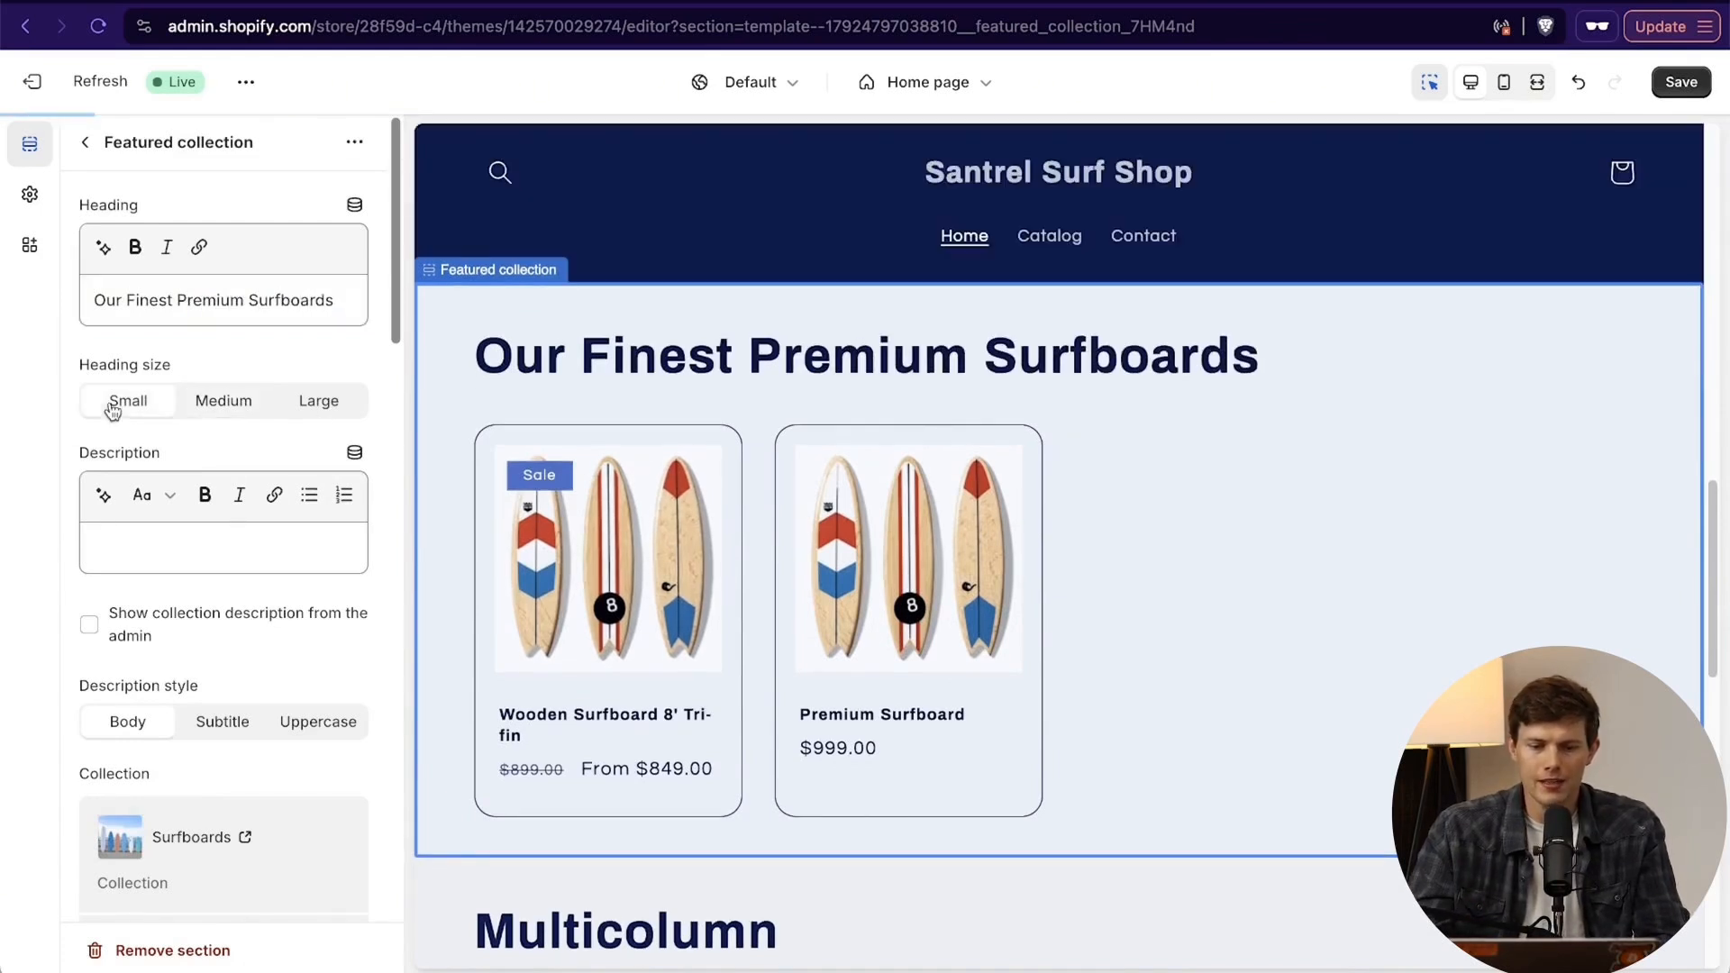
- Set the surfboards section's heading size to Medium after comparing it with Large
left_click(251, 405)
left_click(323, 401)
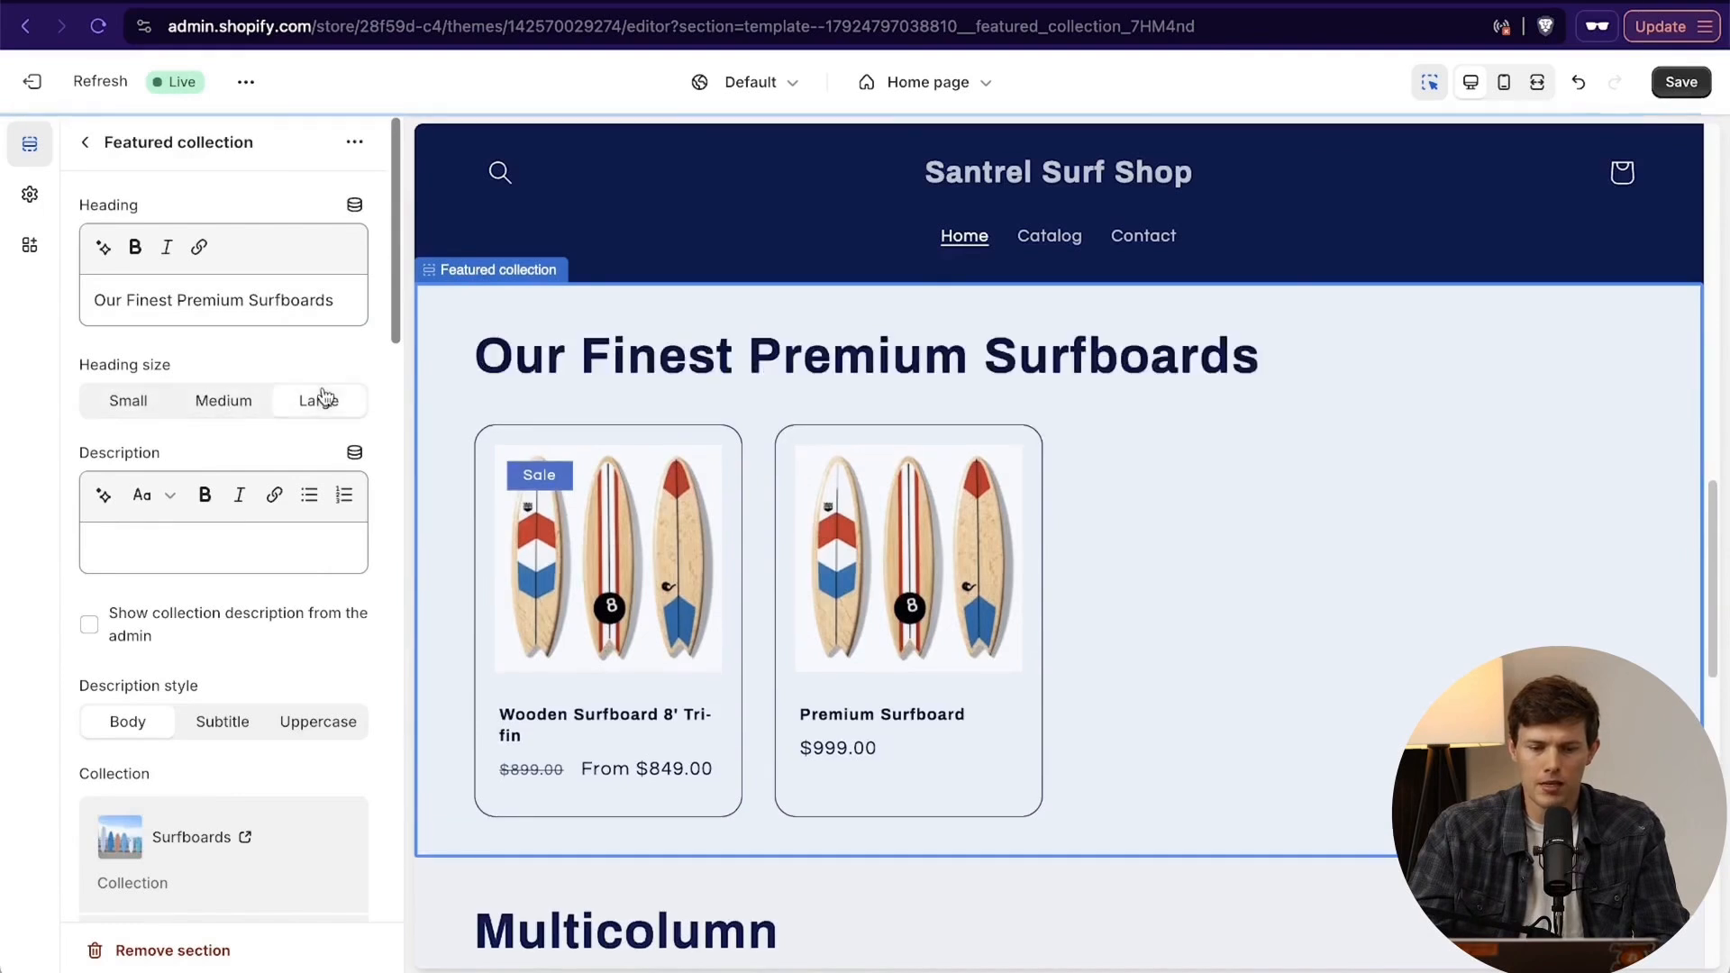
left_click(228, 401)
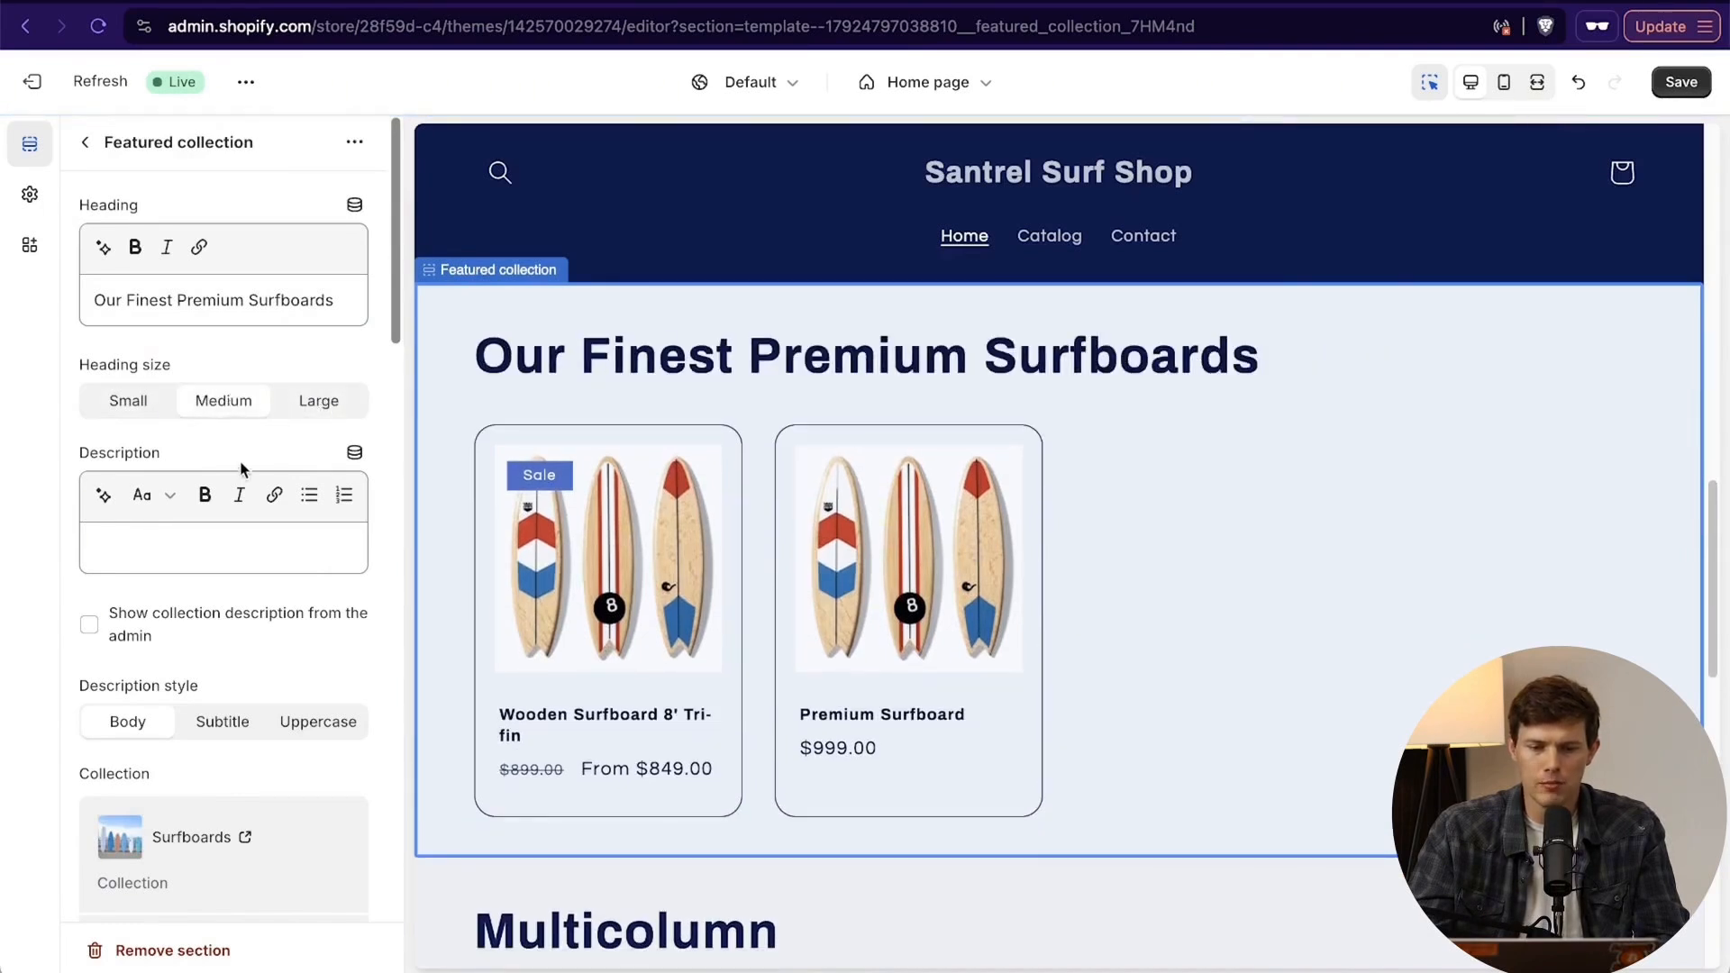
- Paste the copied Surf Shop Gift Card text as the surfboards section's description
scroll(240, 461, "down", 1)
left_click(211, 484)
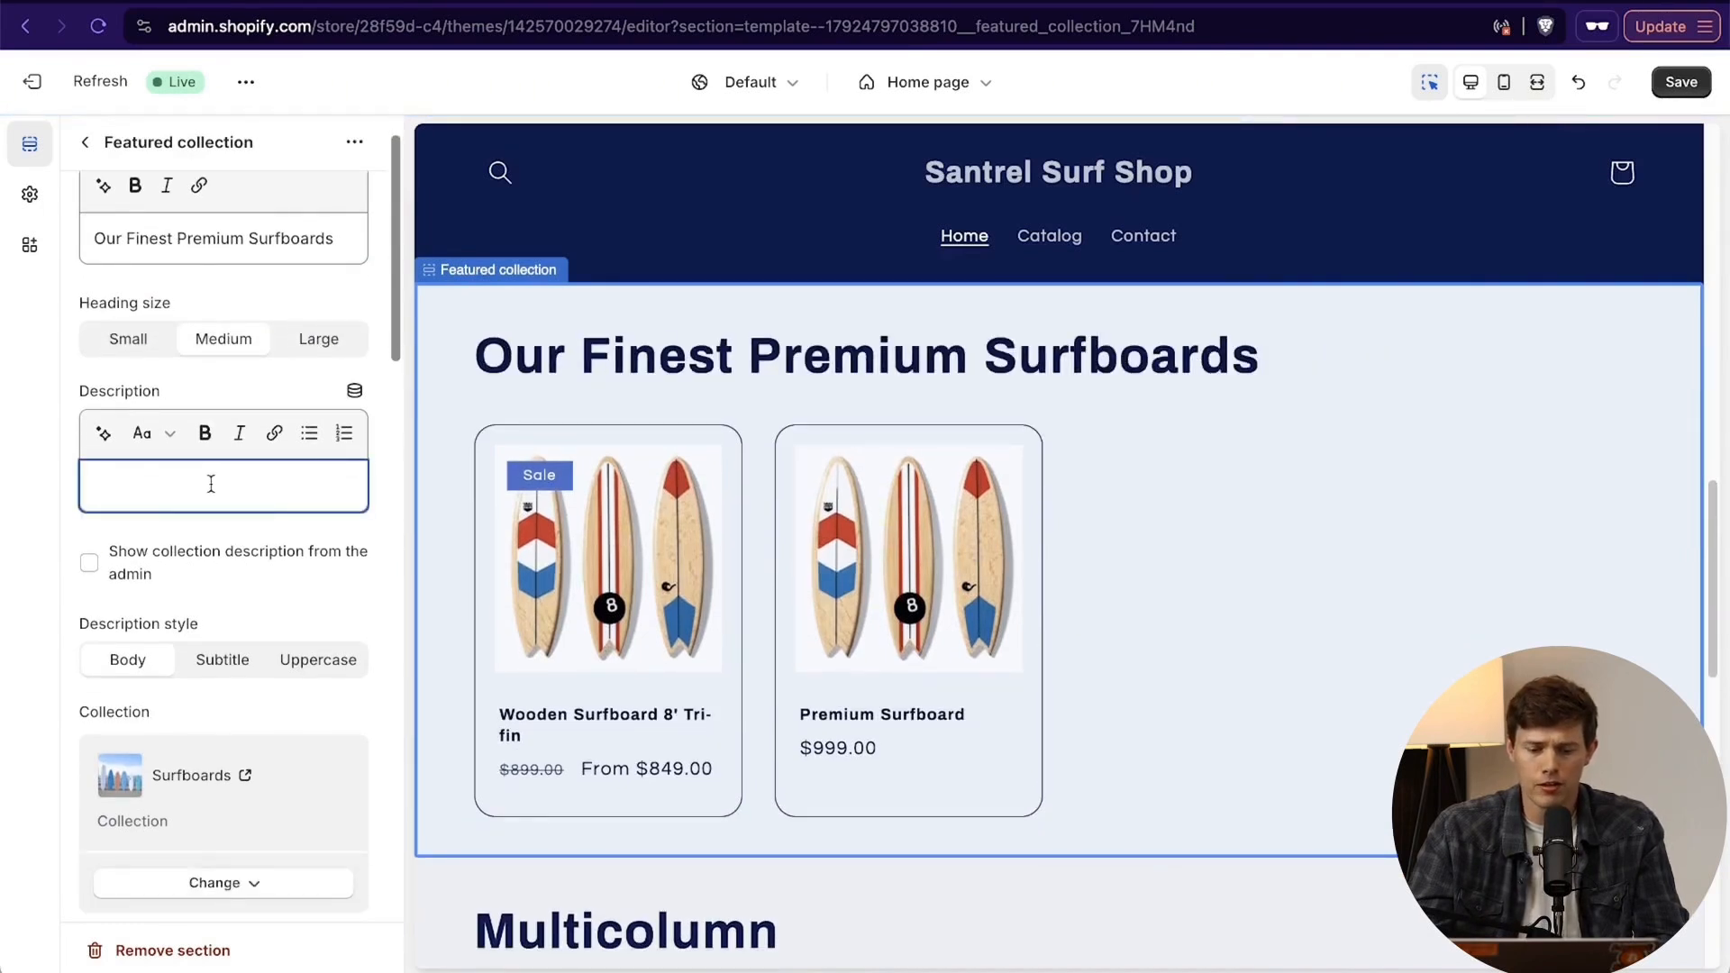
type("Give the gift of endless waves with our Surf Shop Gift Card. Perfect for any surfer, this versatile gift card lets them choose from a wide range of surfboards, accessories, and apparel. Available in various denominations, it’s the ideal present for birthdays, holidays, or any special occasion. Share the stoke and let them pick their perfect gear with ease.")
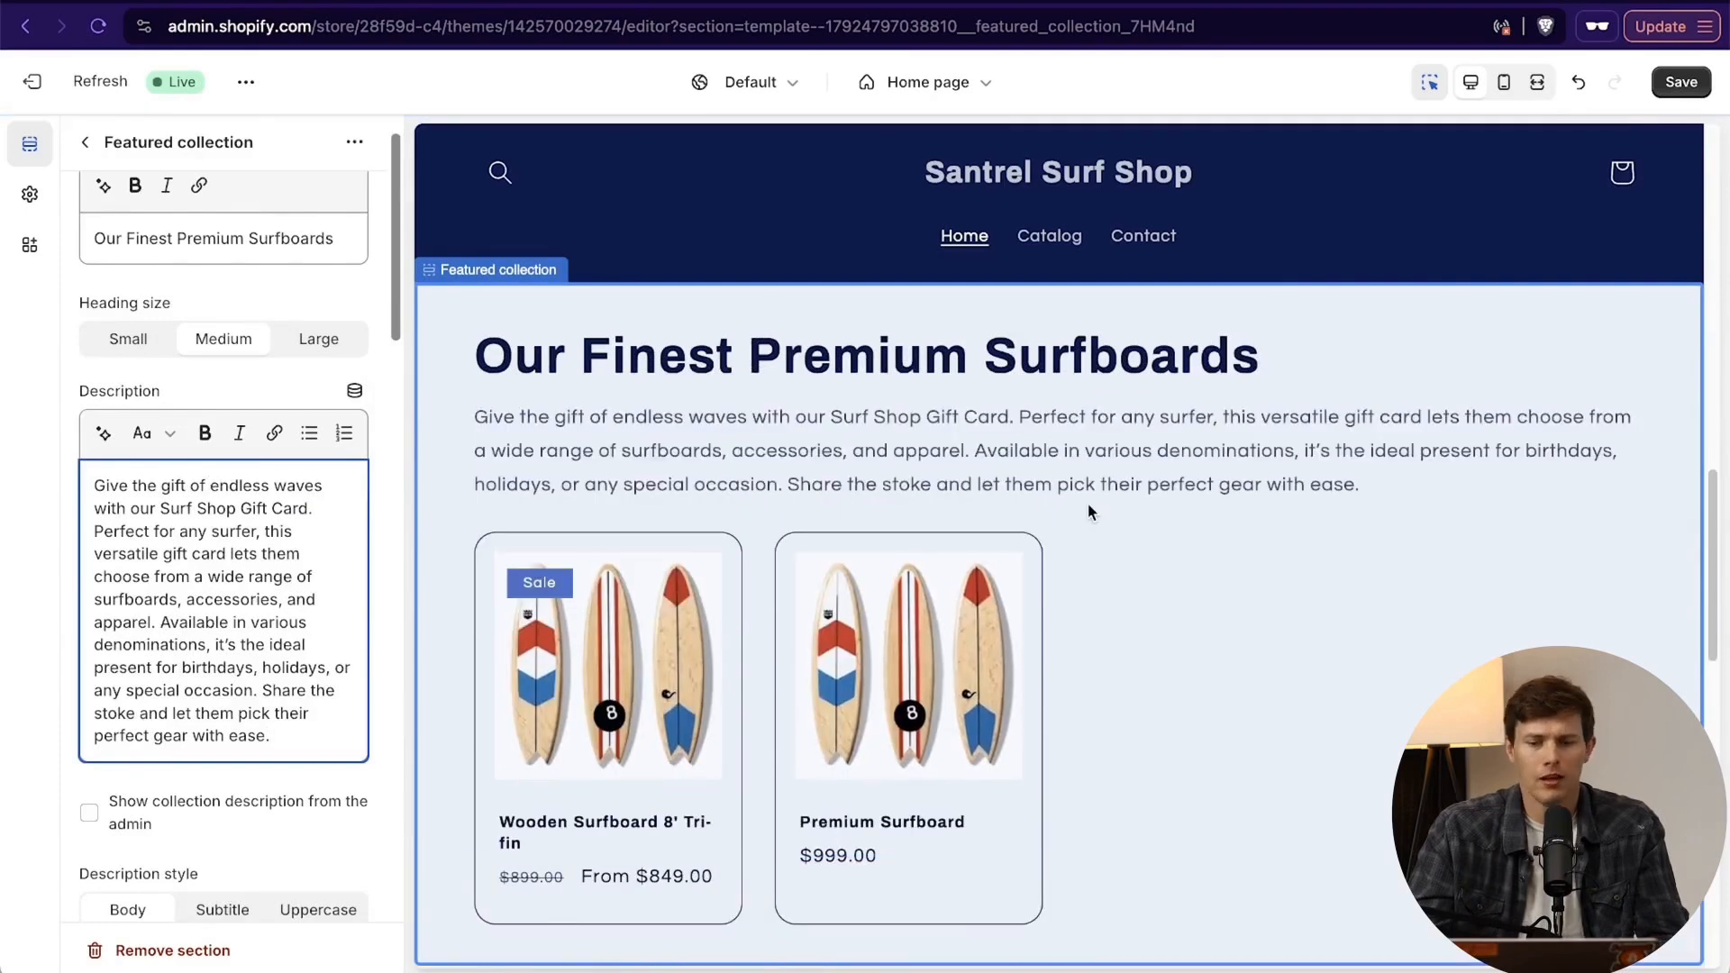
scroll(1088, 510, "down", 2)
scroll(851, 652, "down", 2)
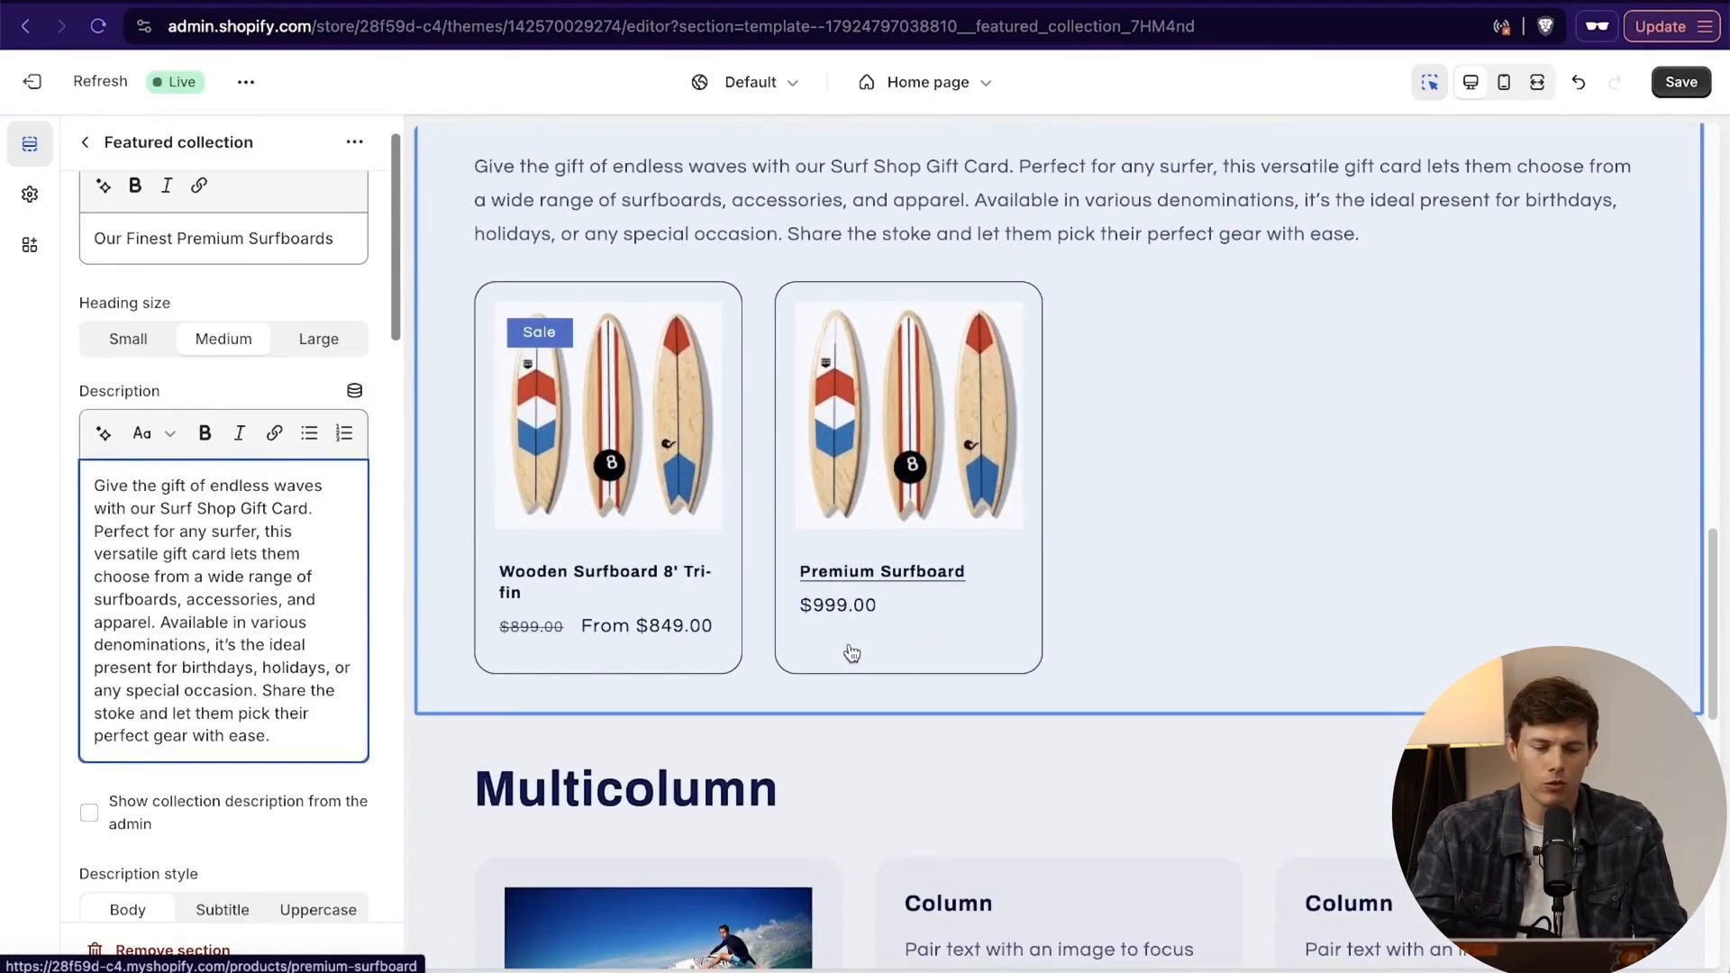
- Try the Subtitle and Uppercase description styles and return the description to Body
scroll(221, 838, "down", 1)
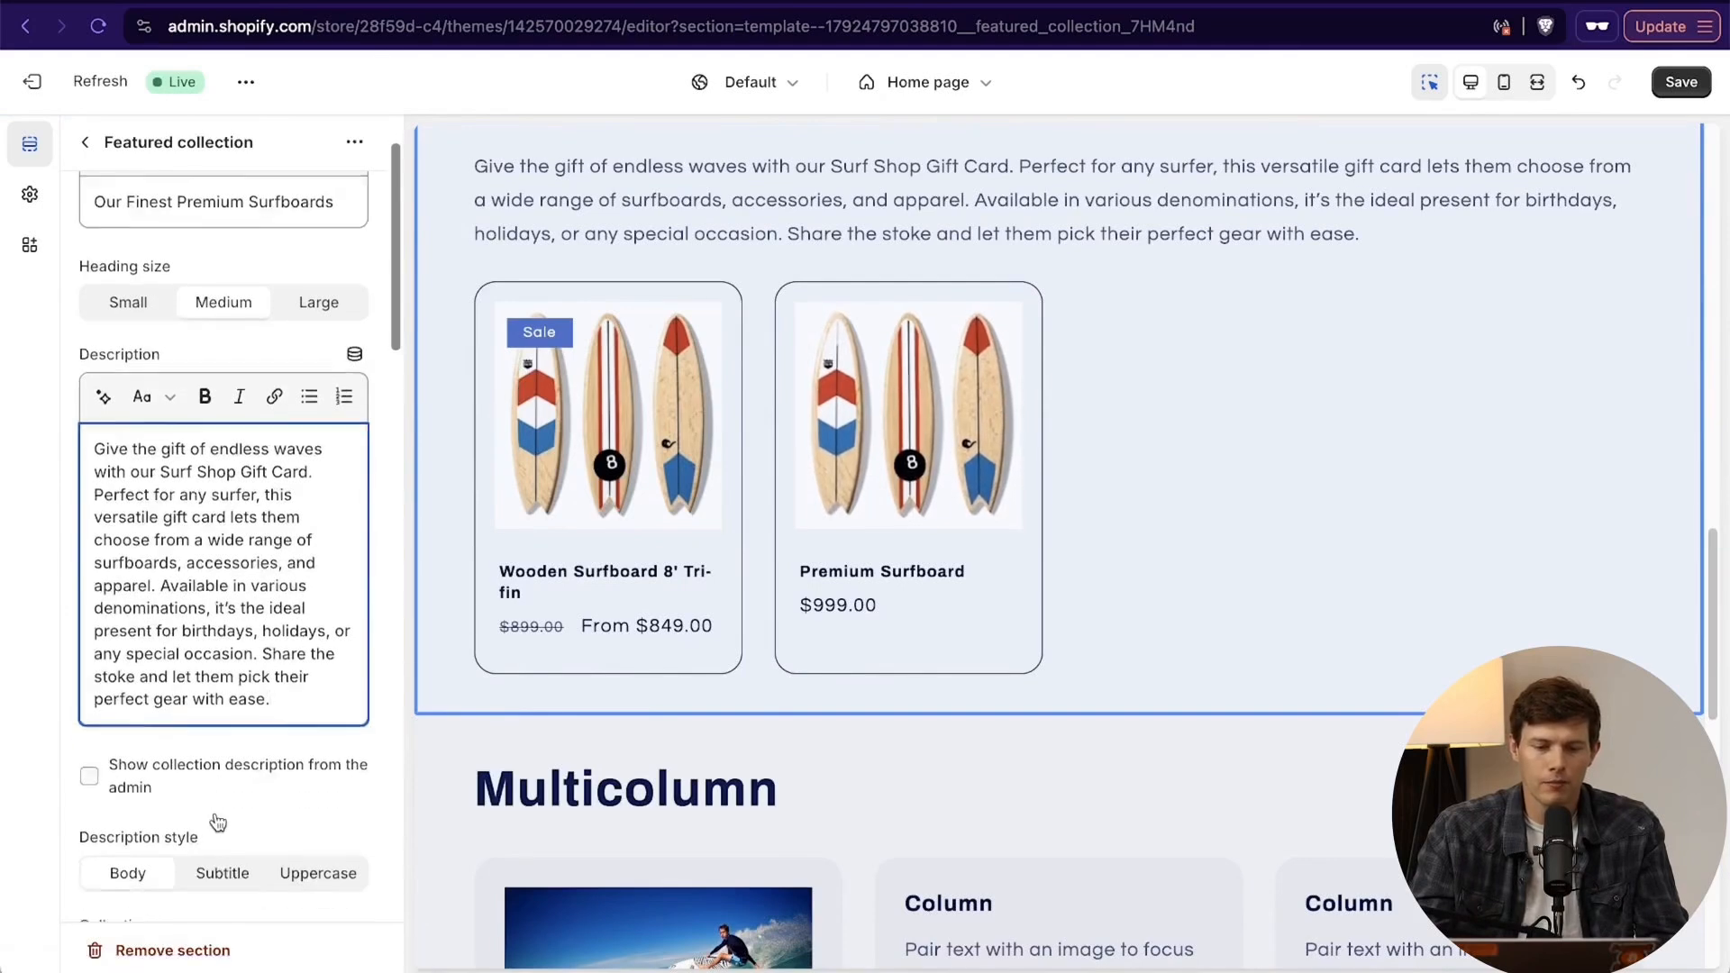
scroll(218, 822, "down", 5)
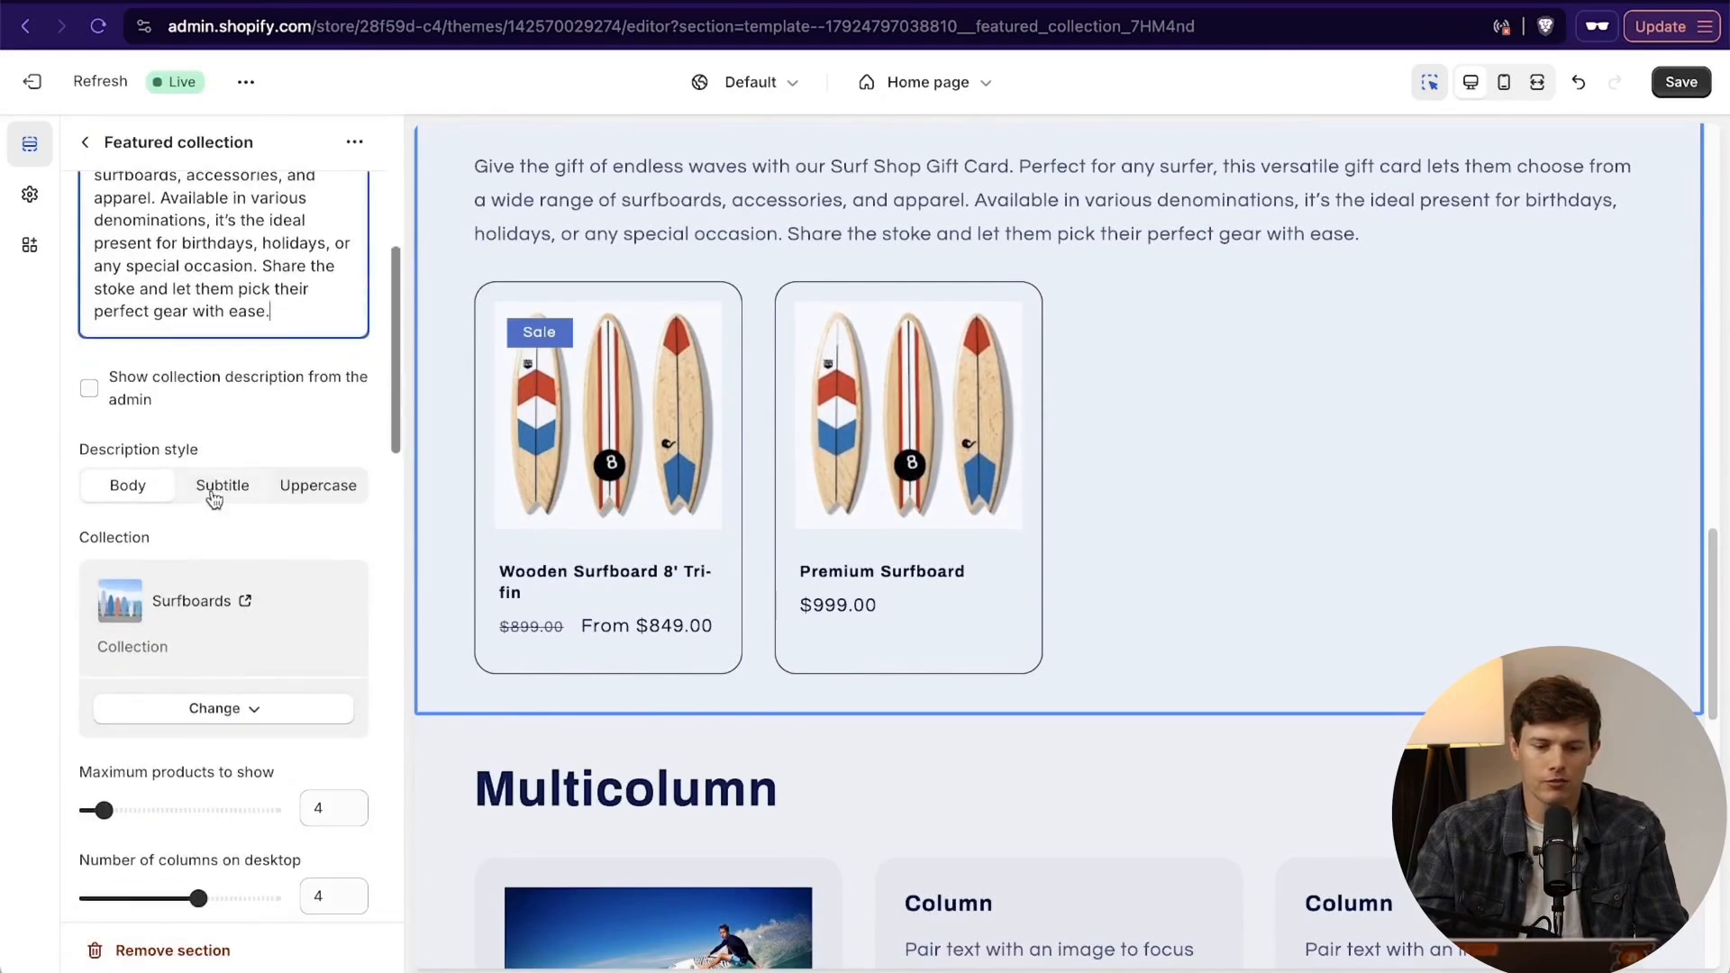
left_click(221, 485)
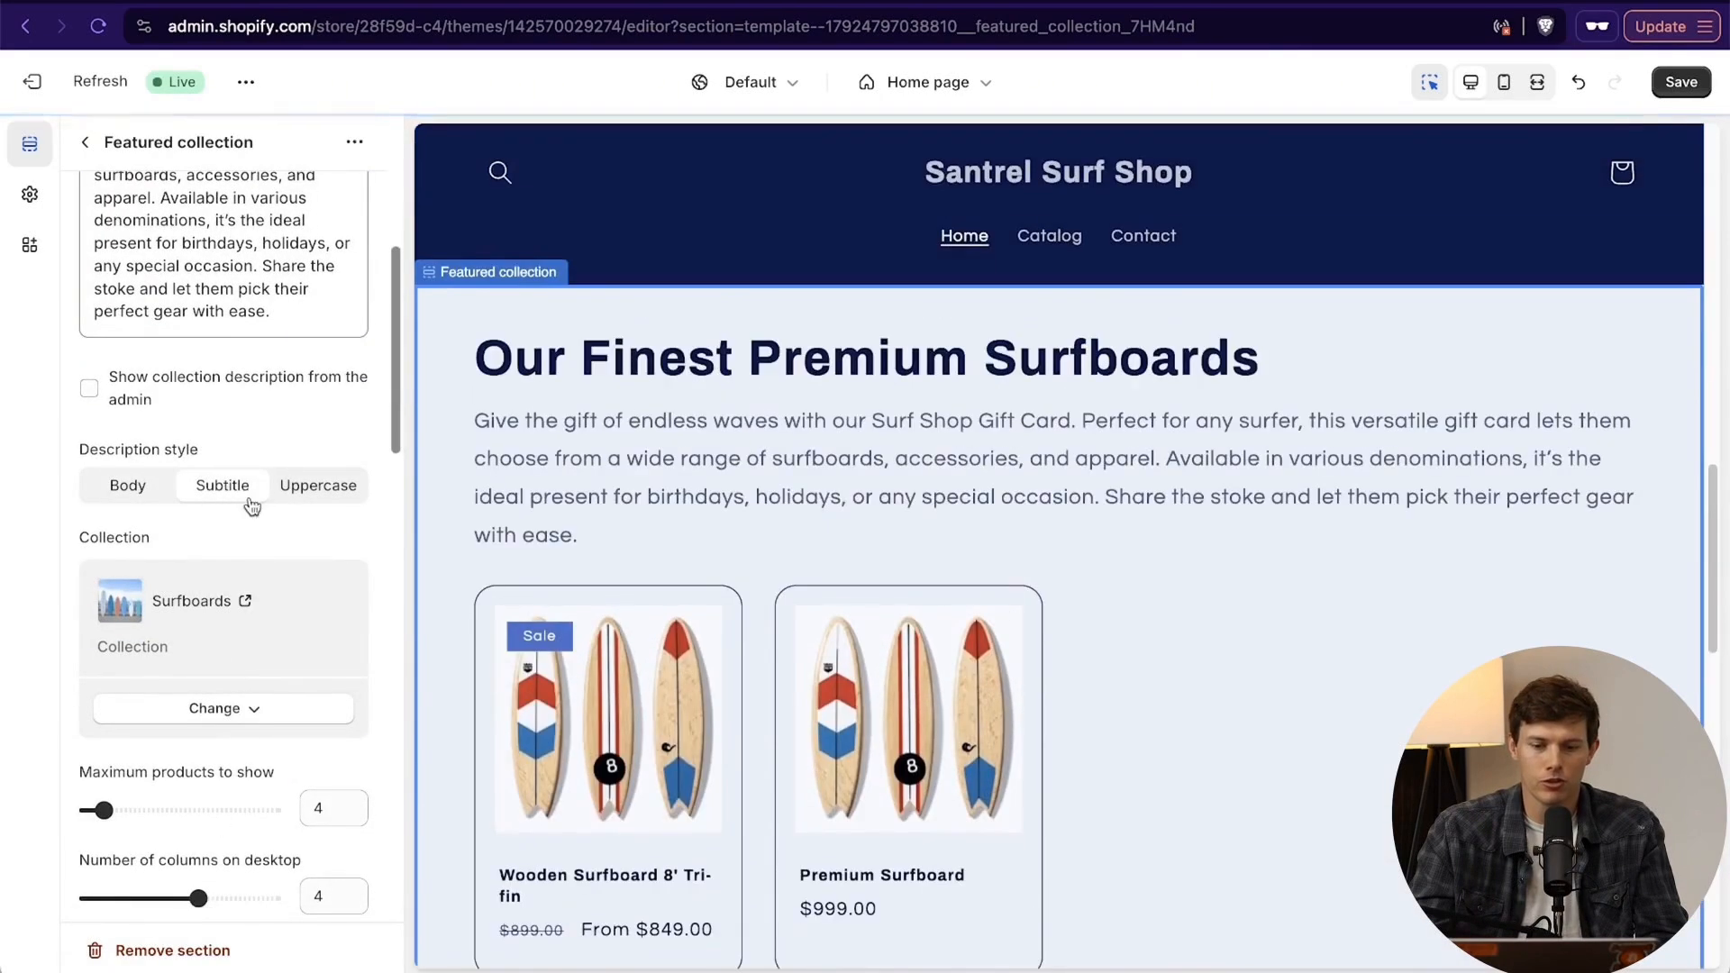
left_click(330, 484)
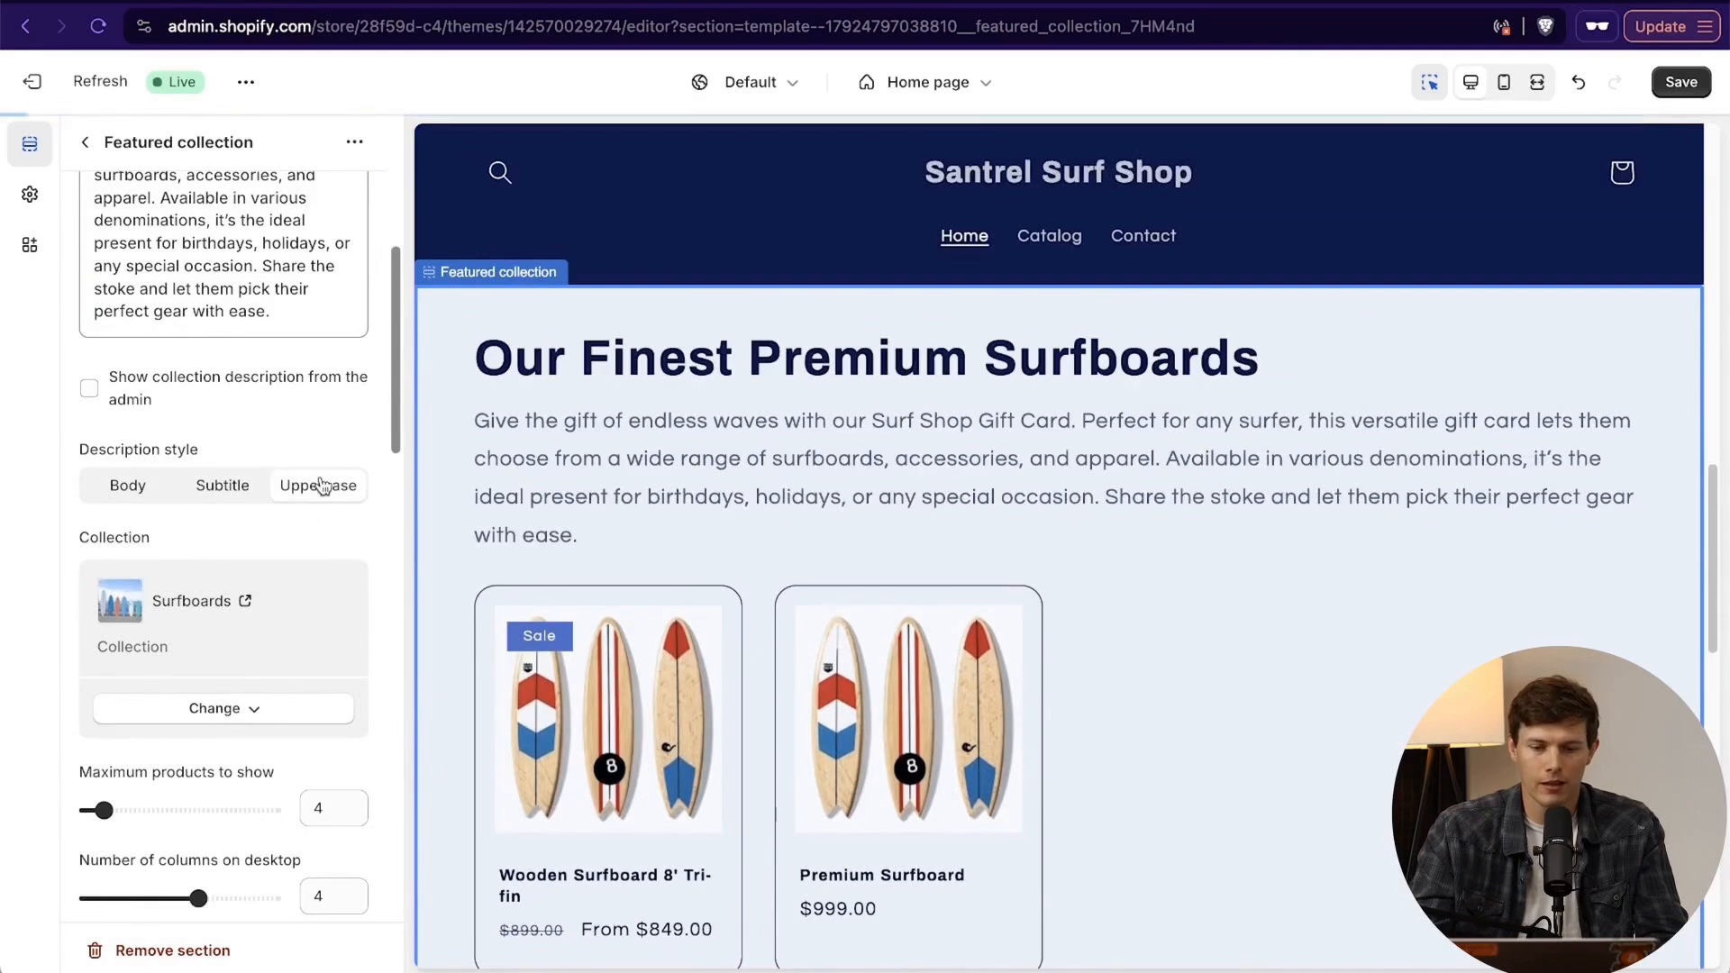
left_click(127, 494)
- Set the surfboards section's maximum products to show to 2 and its number of columns on desktop to 3
scroll(273, 567, "down", 3)
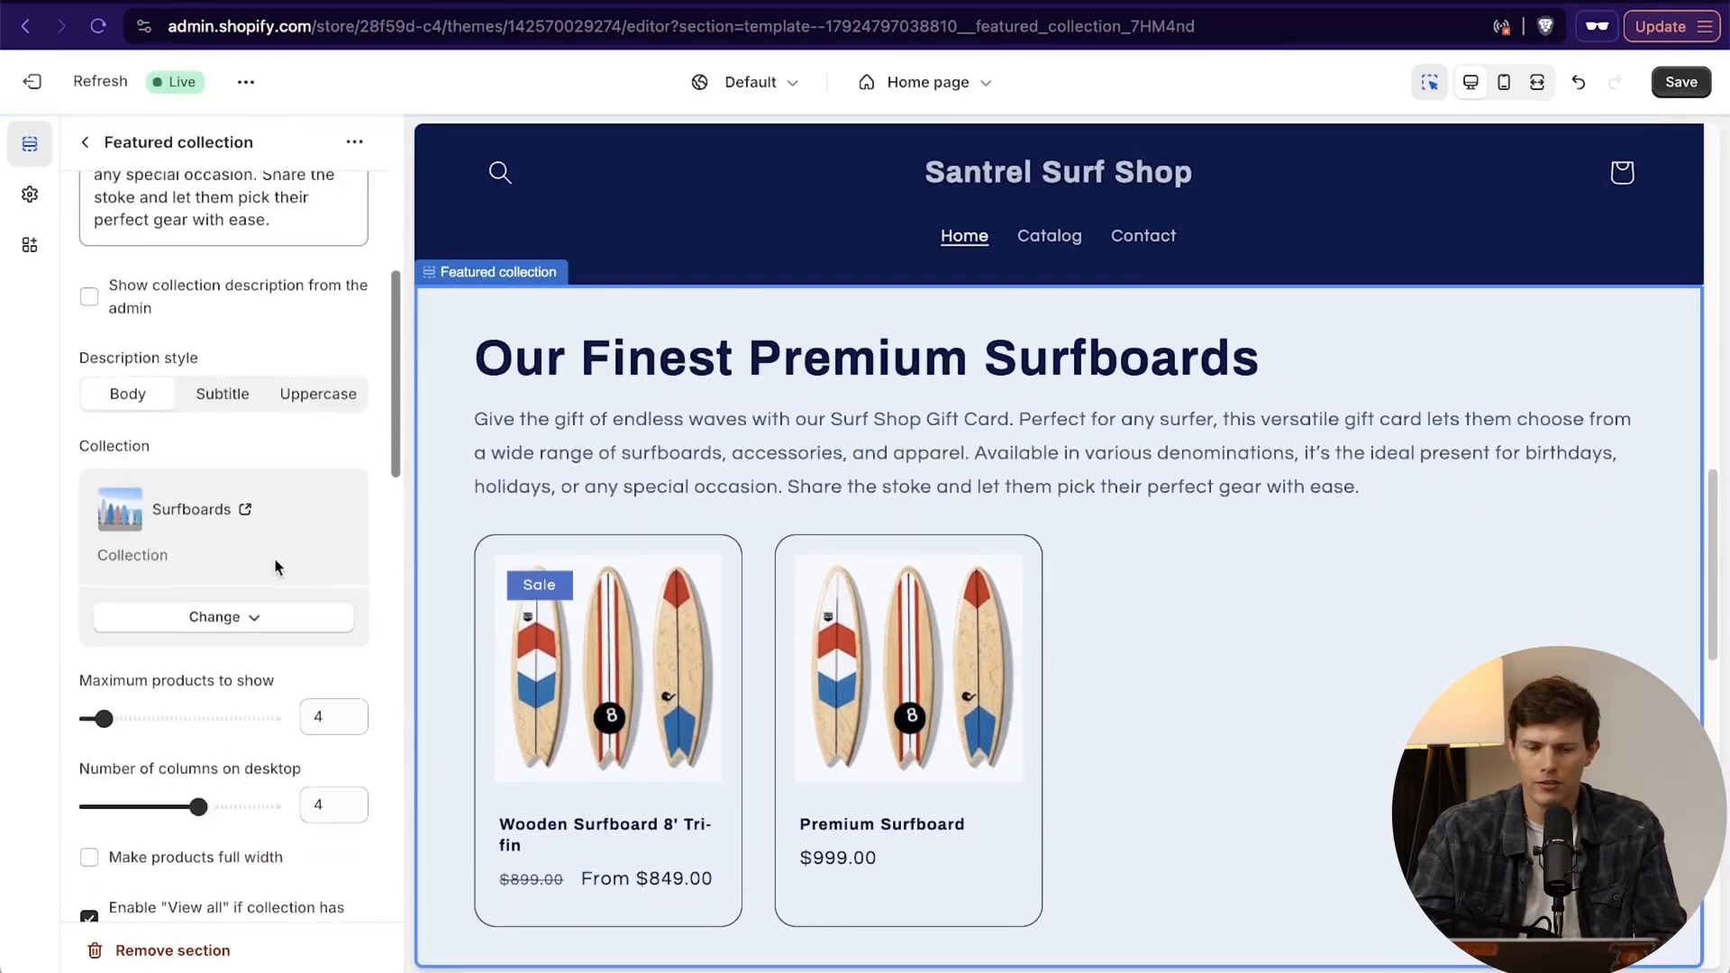
scroll(174, 675, "down", 5)
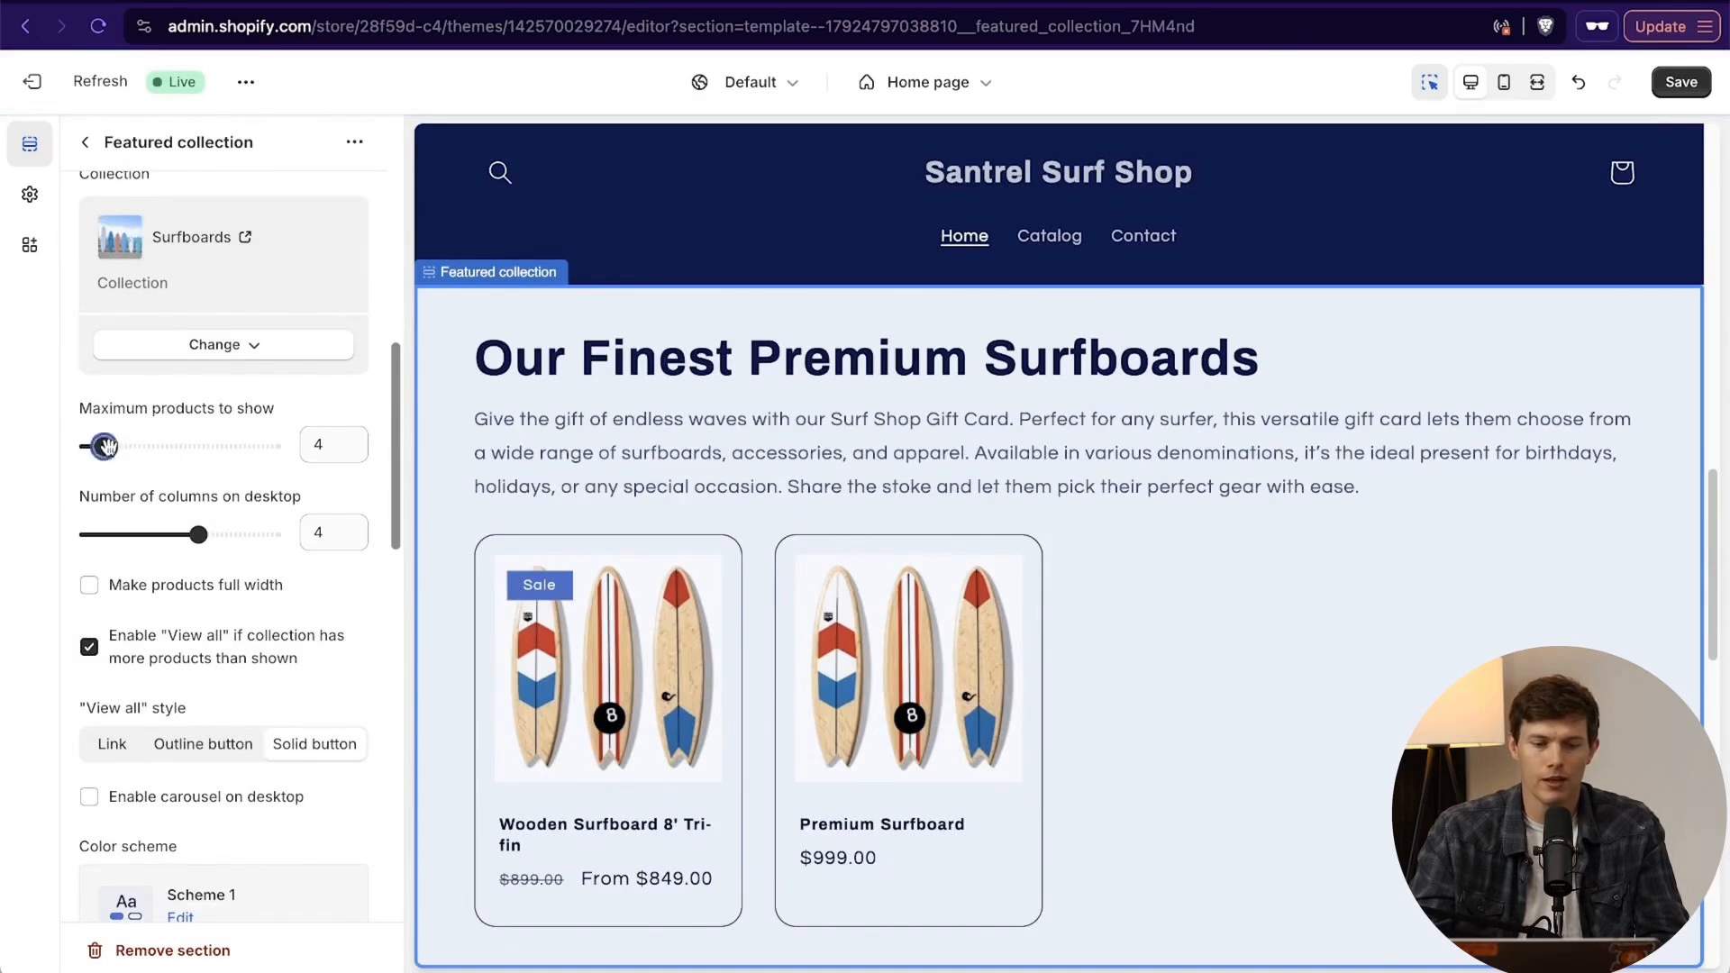
mouse_move(104, 446)
left_mouse_down()
mouse_move(135, 445)
mouse_move(88, 443)
left_mouse_up()
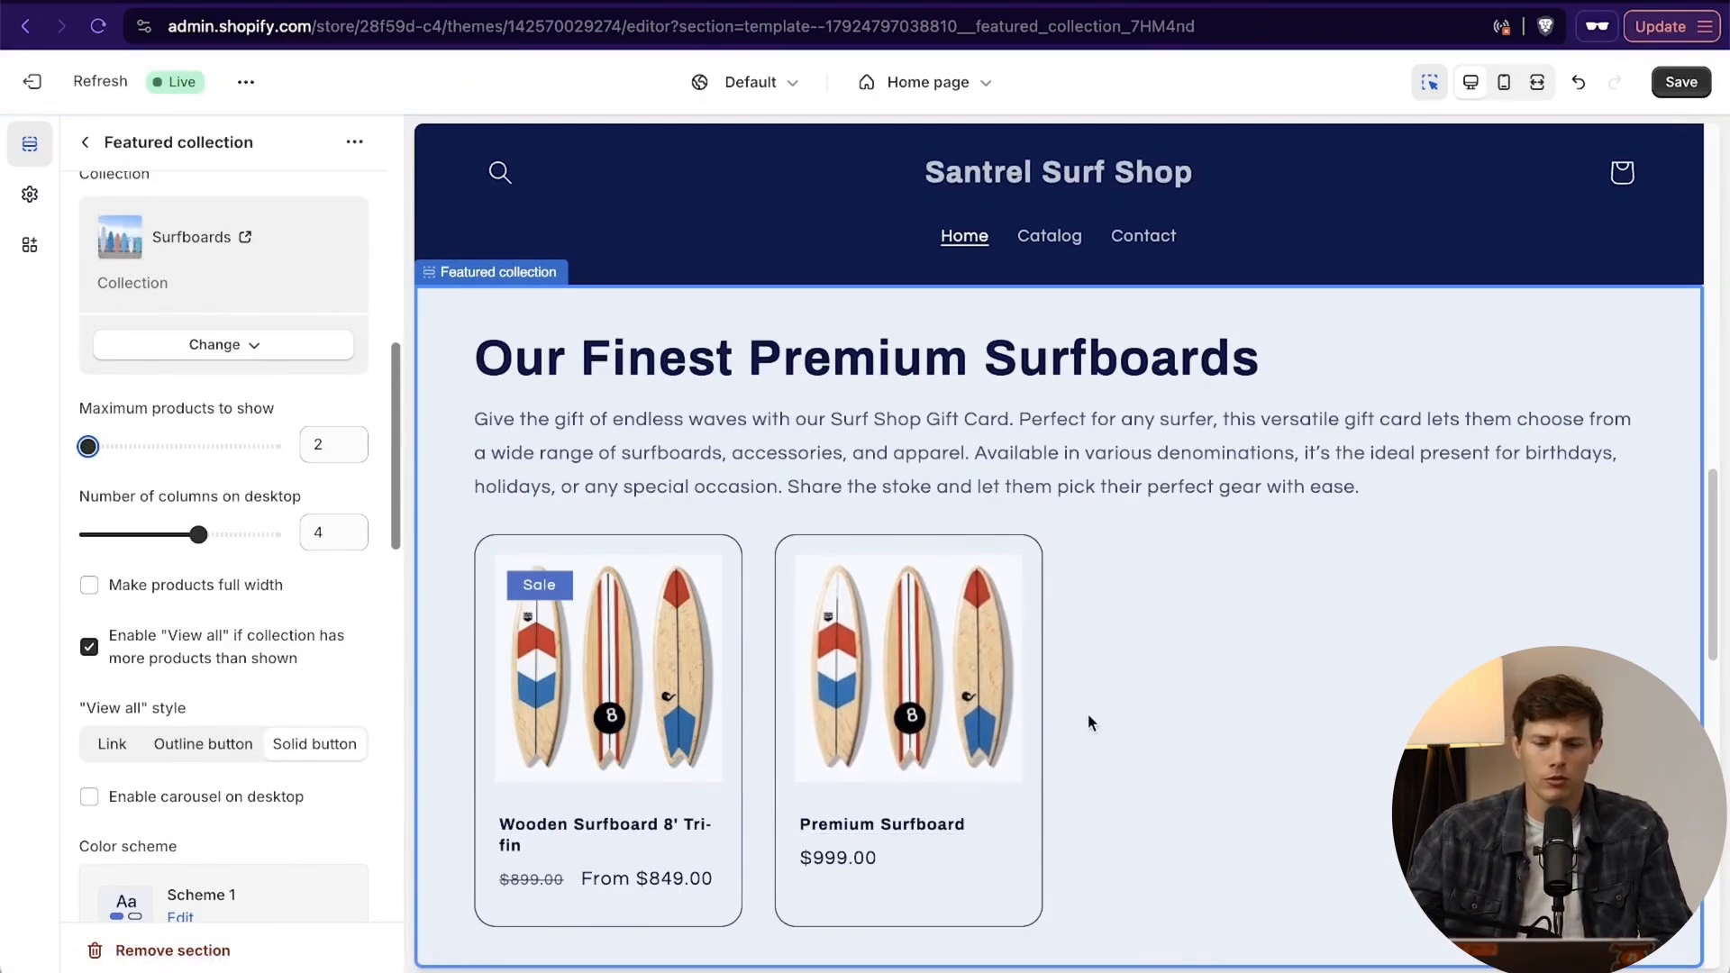
scroll(213, 730, "down", 2)
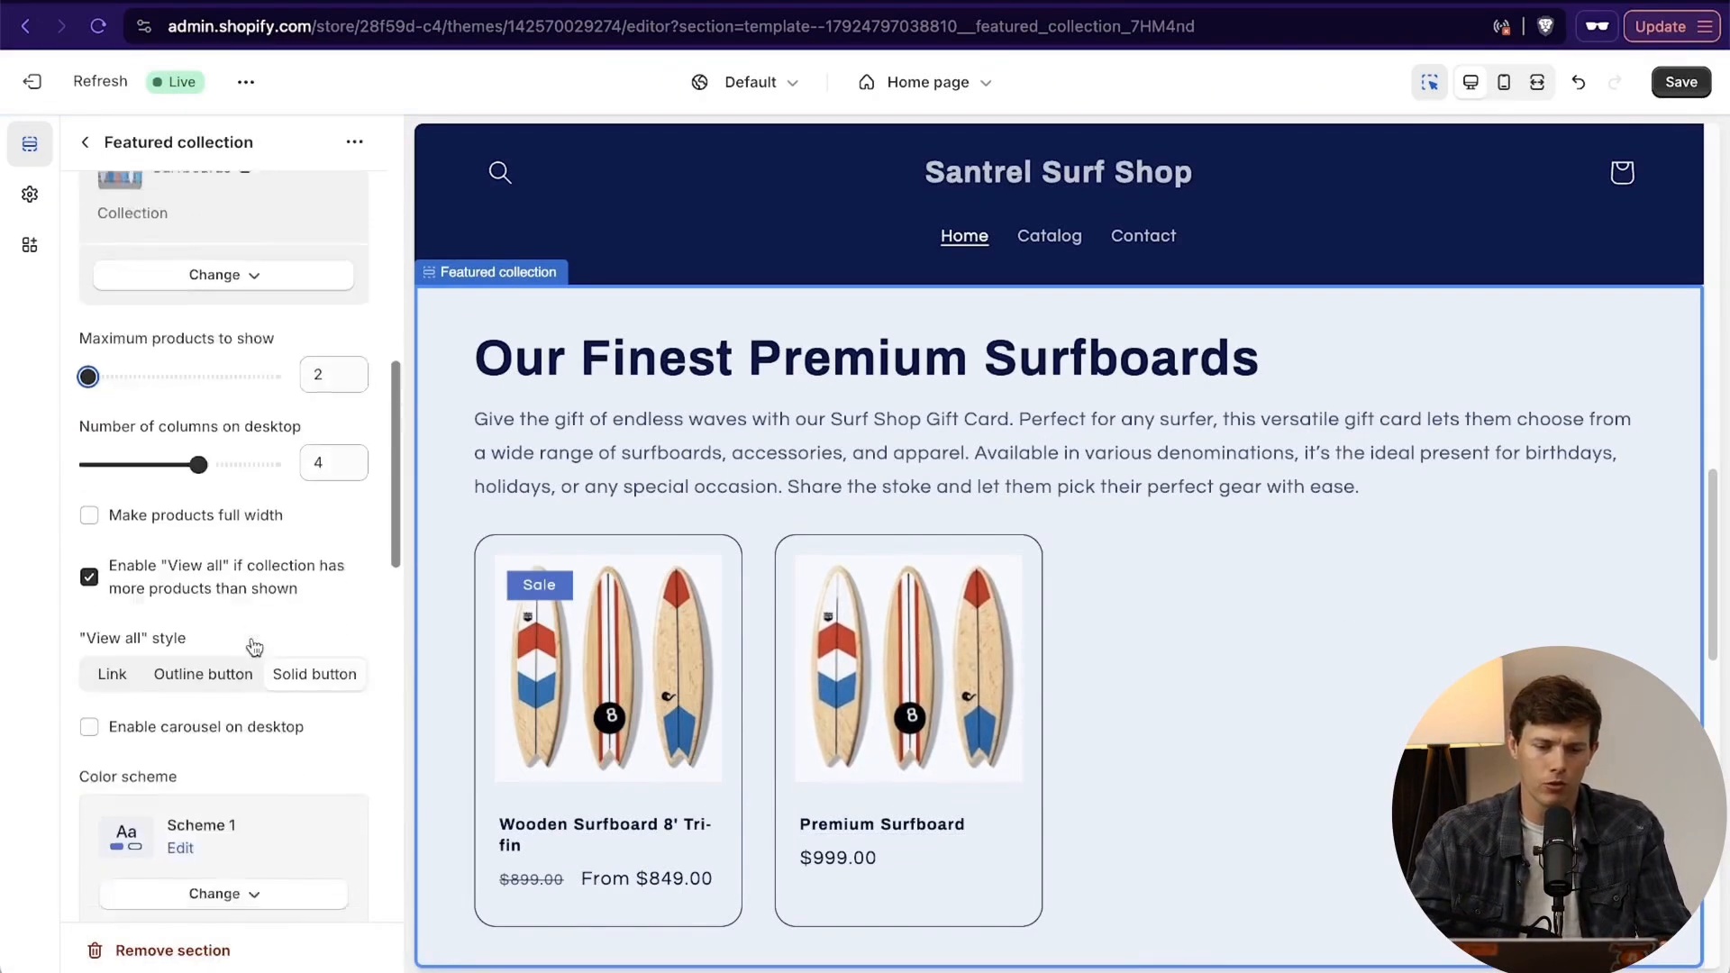
left_click_drag(199, 441, 124, 440)
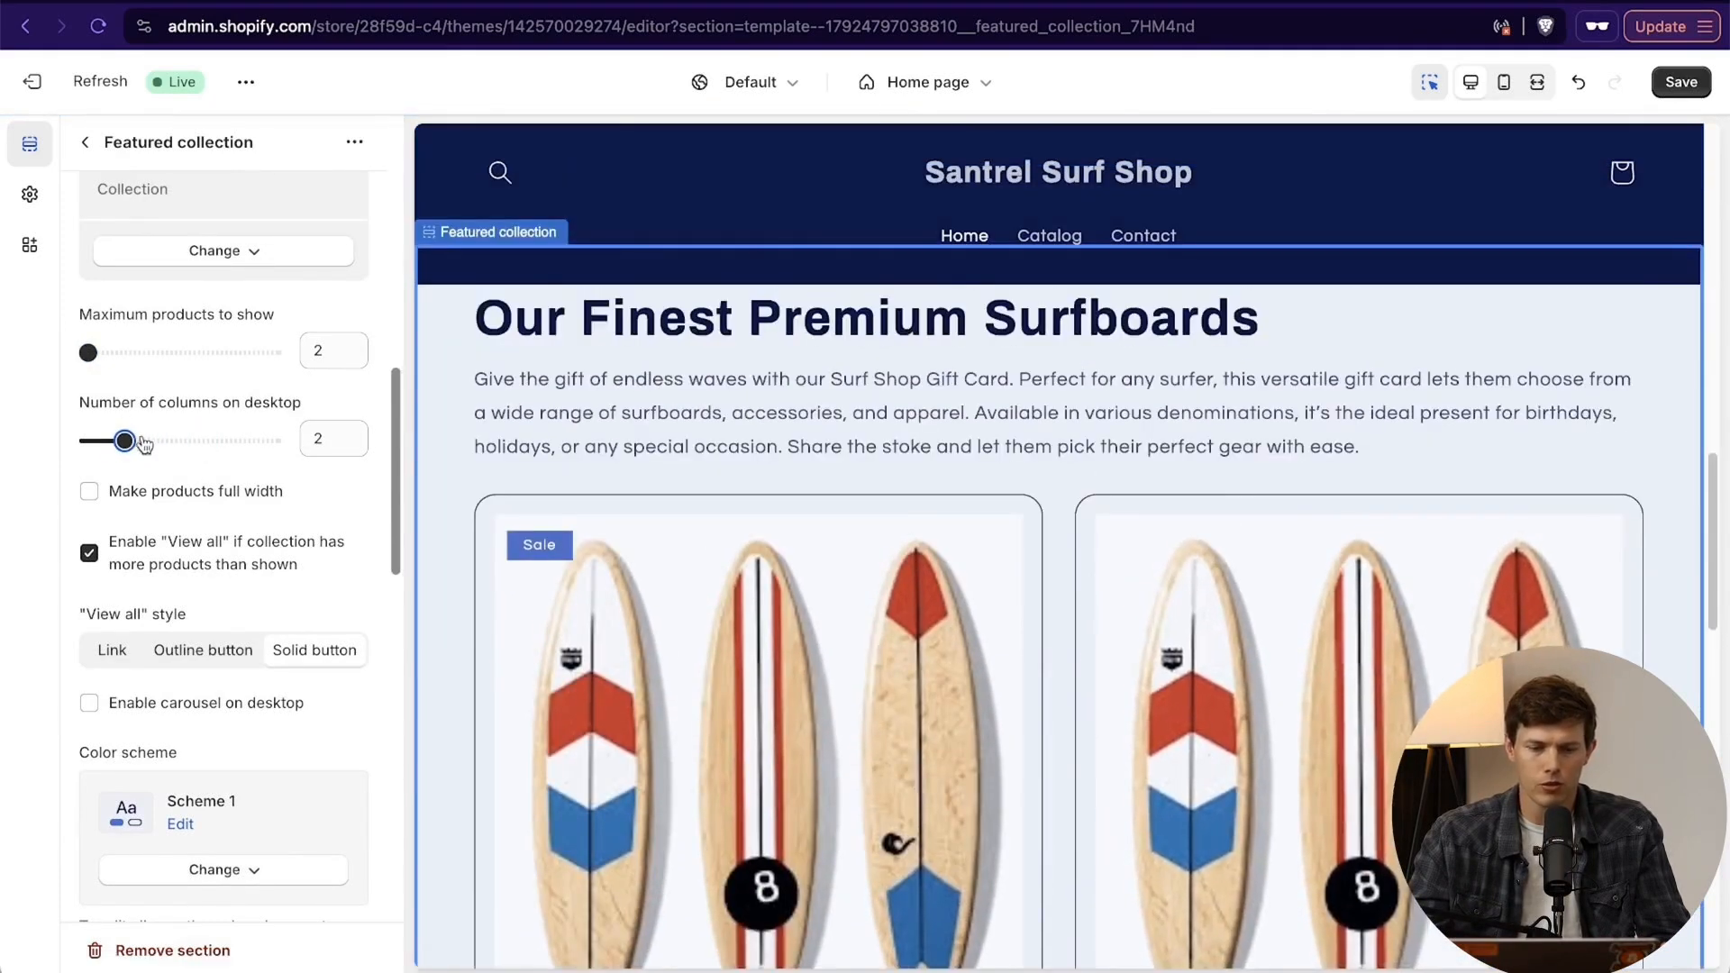
left_click_drag(125, 440, 162, 440)
scroll(1028, 638, "up", 4)
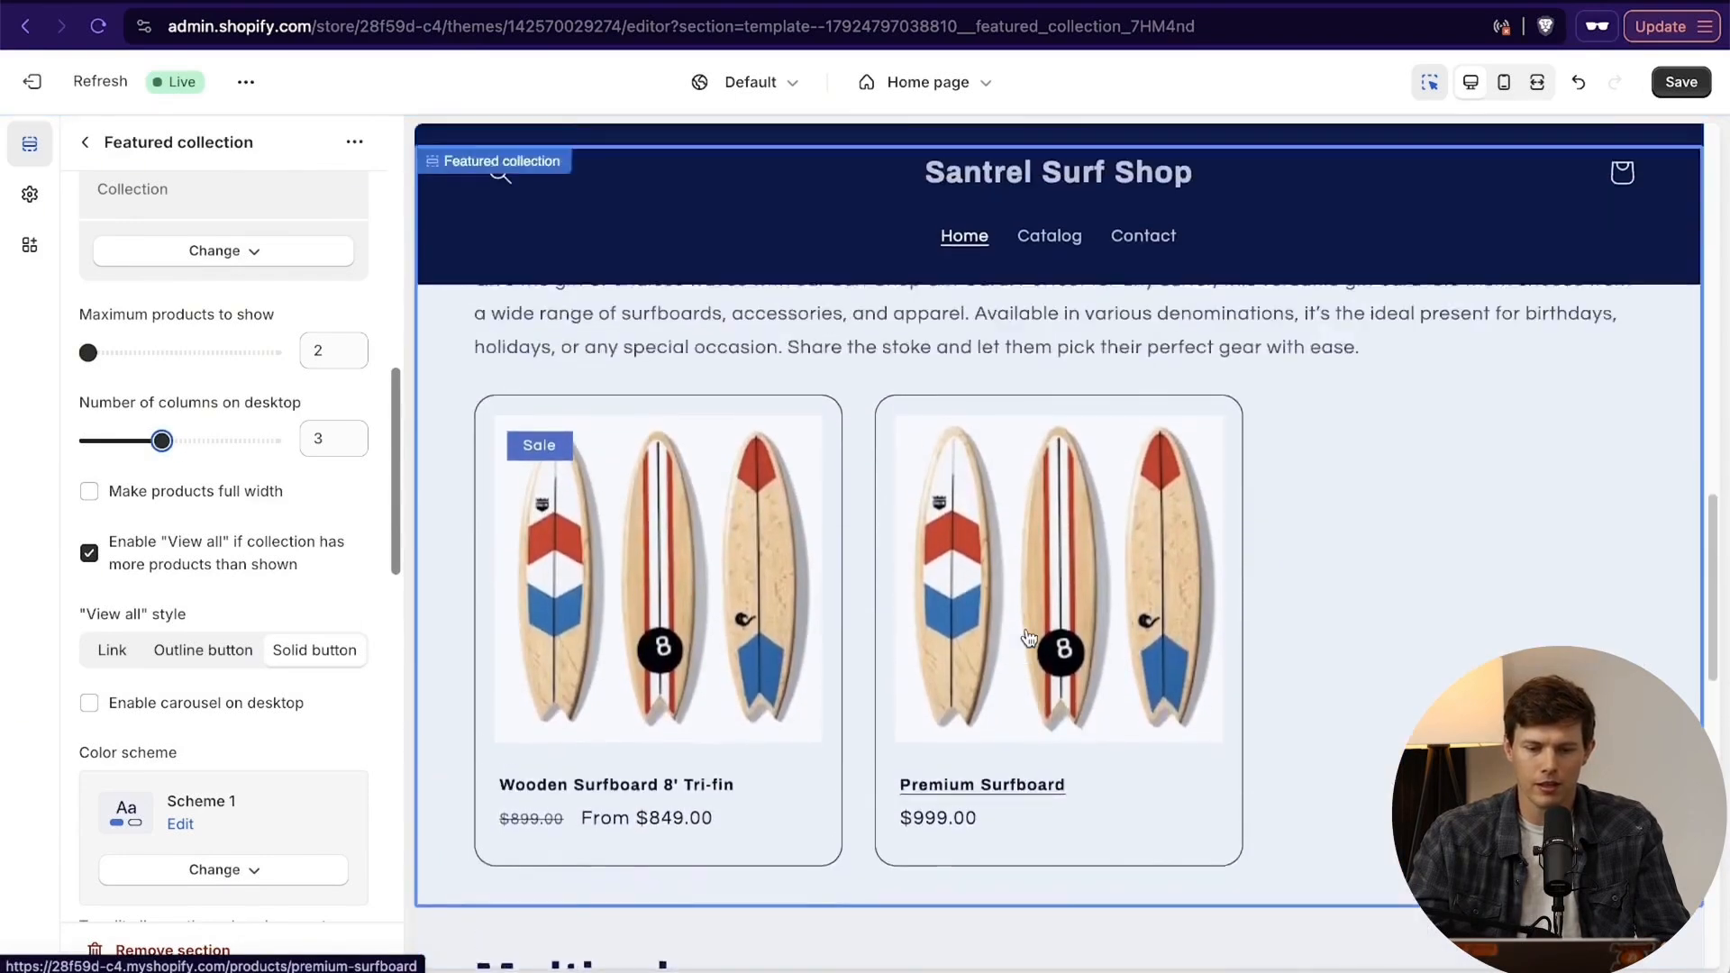
- Stay on the page with the unsaved changes and review the surfboards section's layout in the preview
scroll(1029, 637, "down", 1)
scroll(1029, 638, "left", 3)
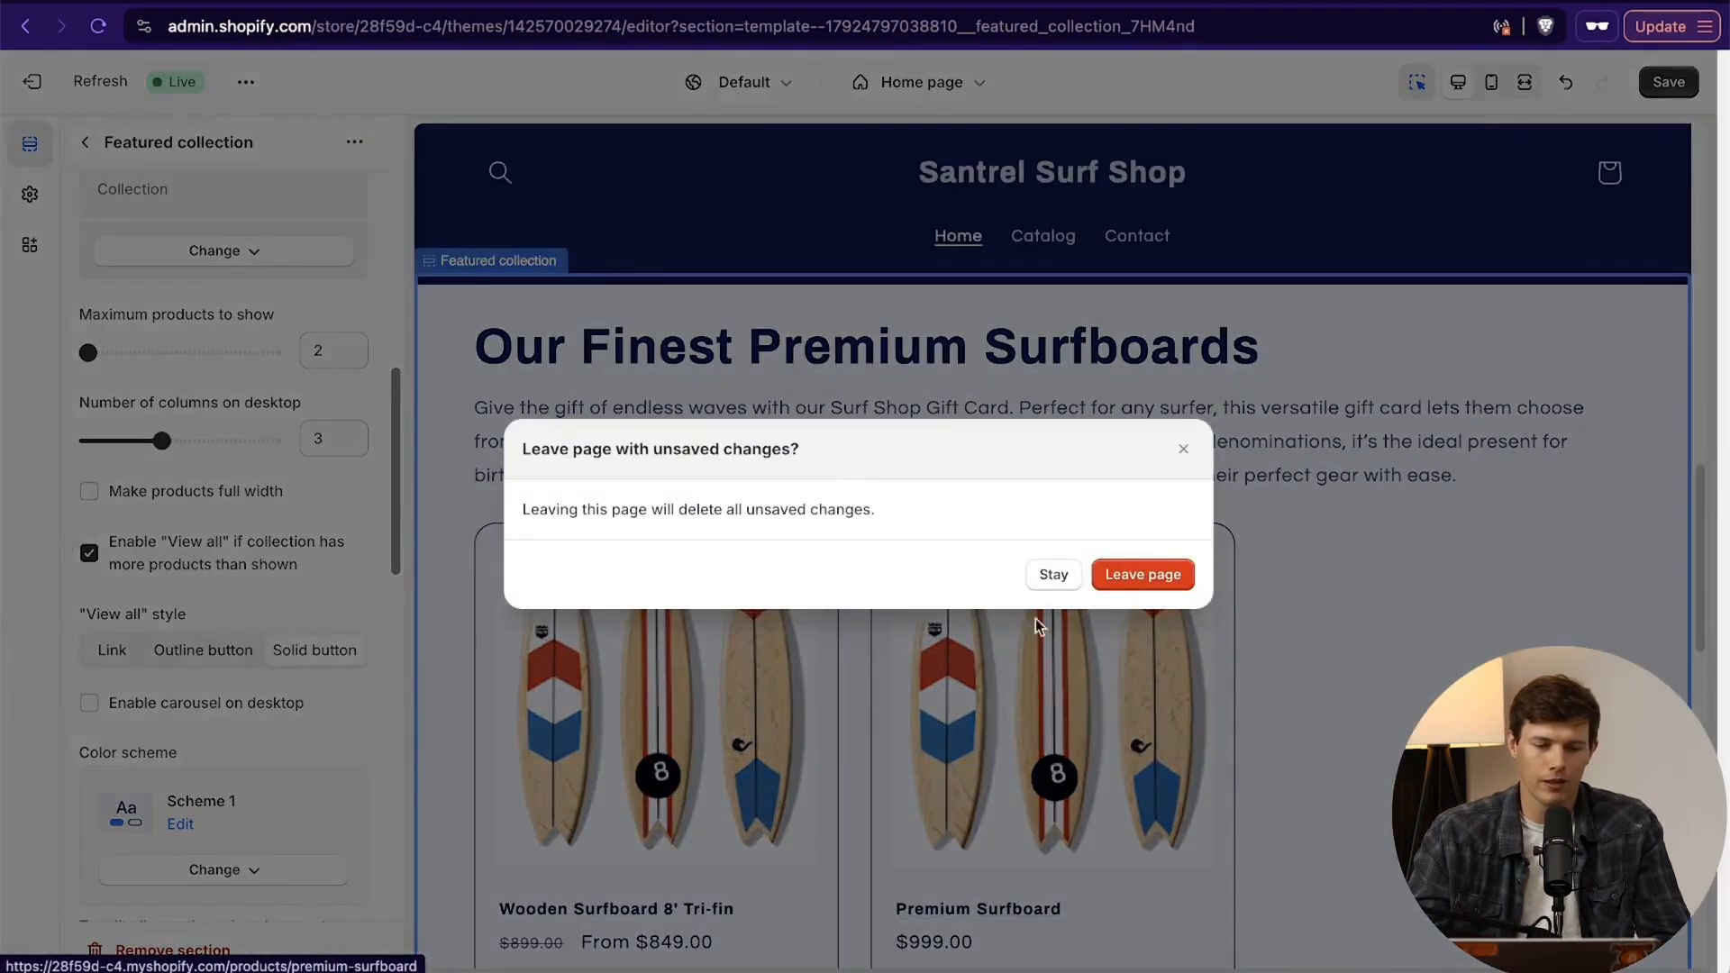
left_click(1052, 577)
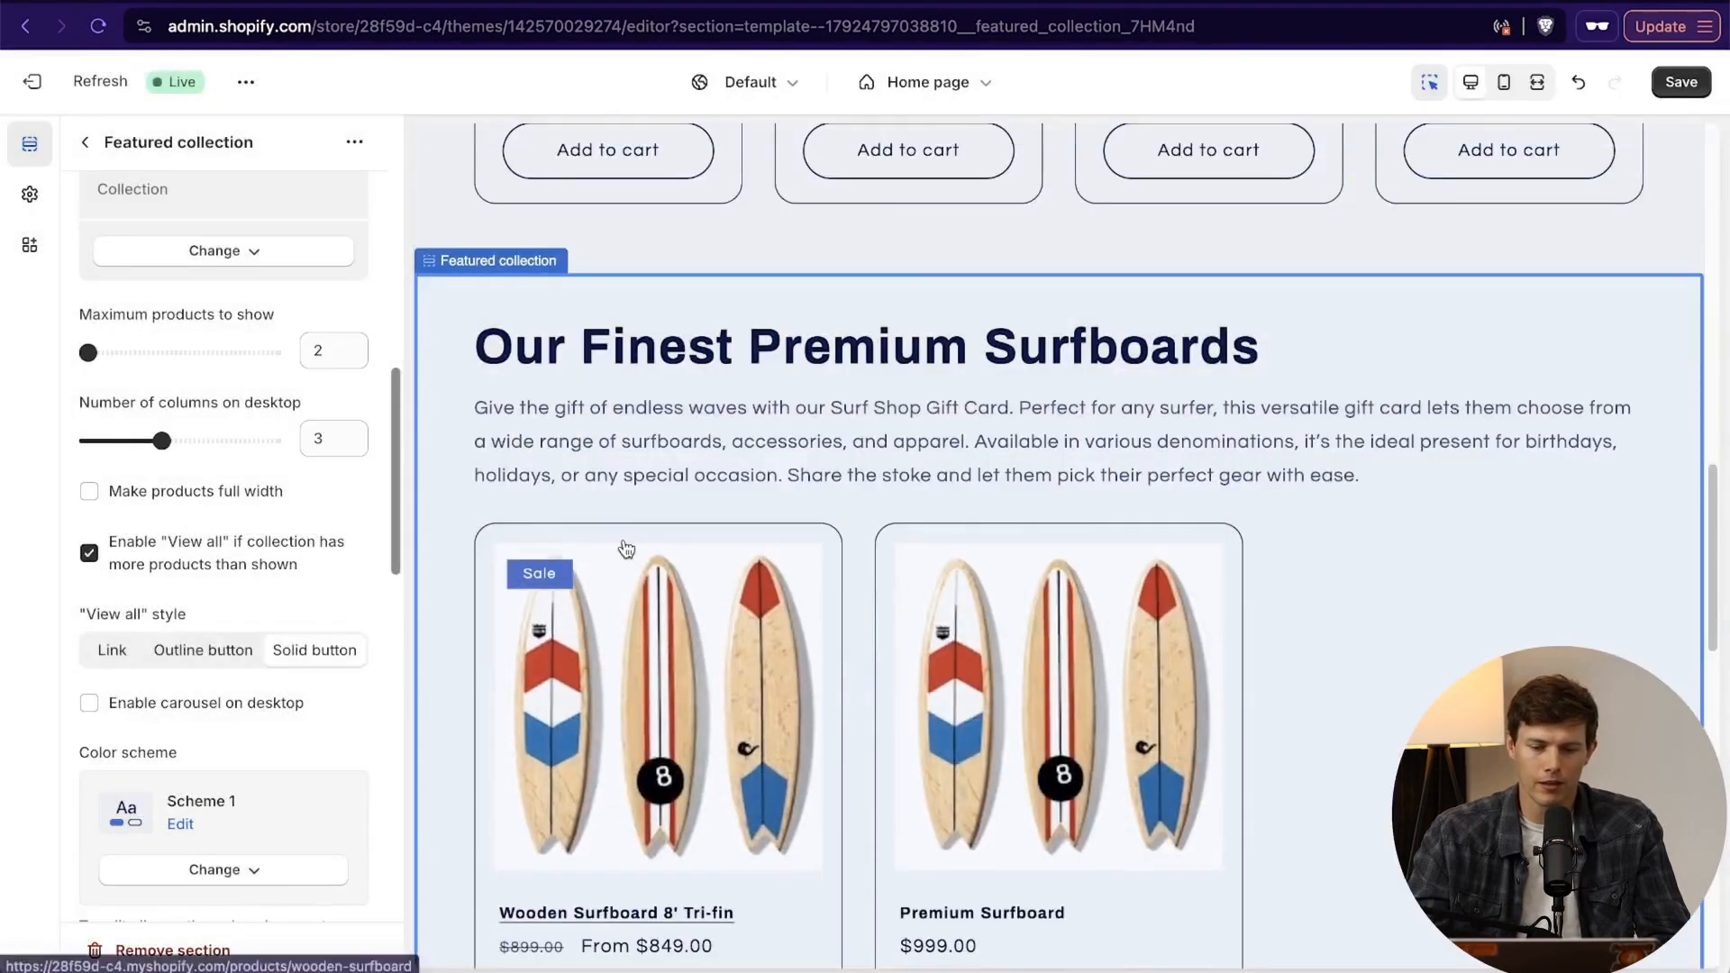
scroll(1063, 584, "down", 5)
scroll(247, 592, "up", 2)
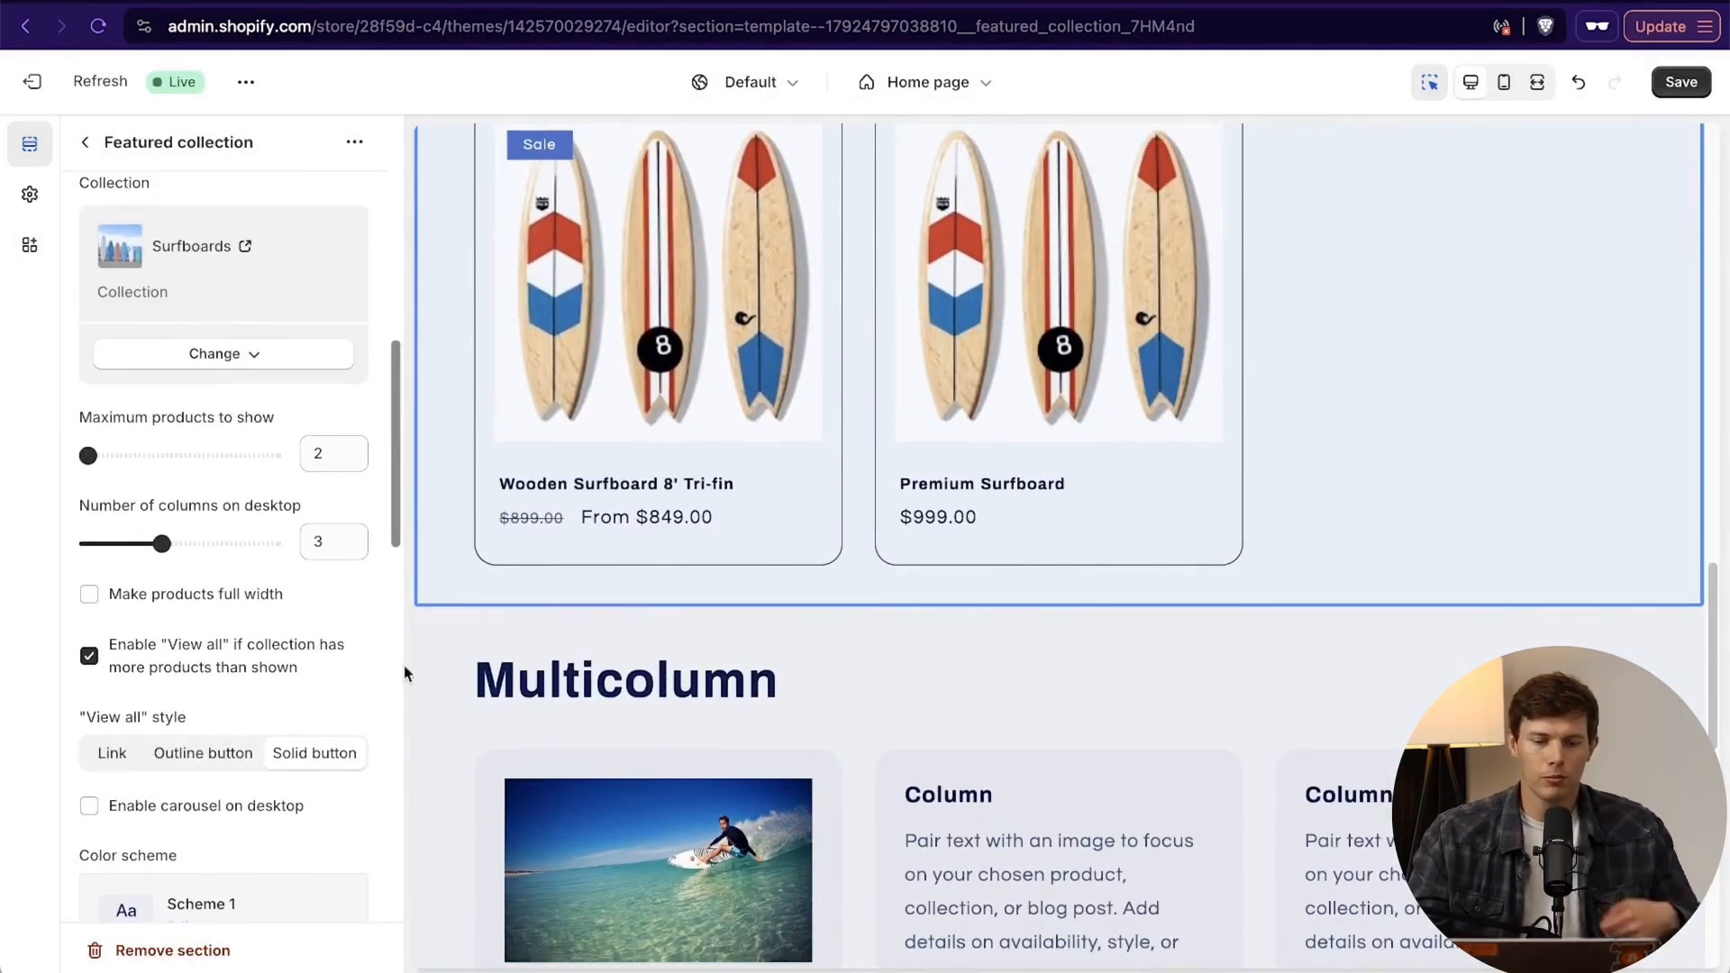
scroll(857, 617, "up", 5)
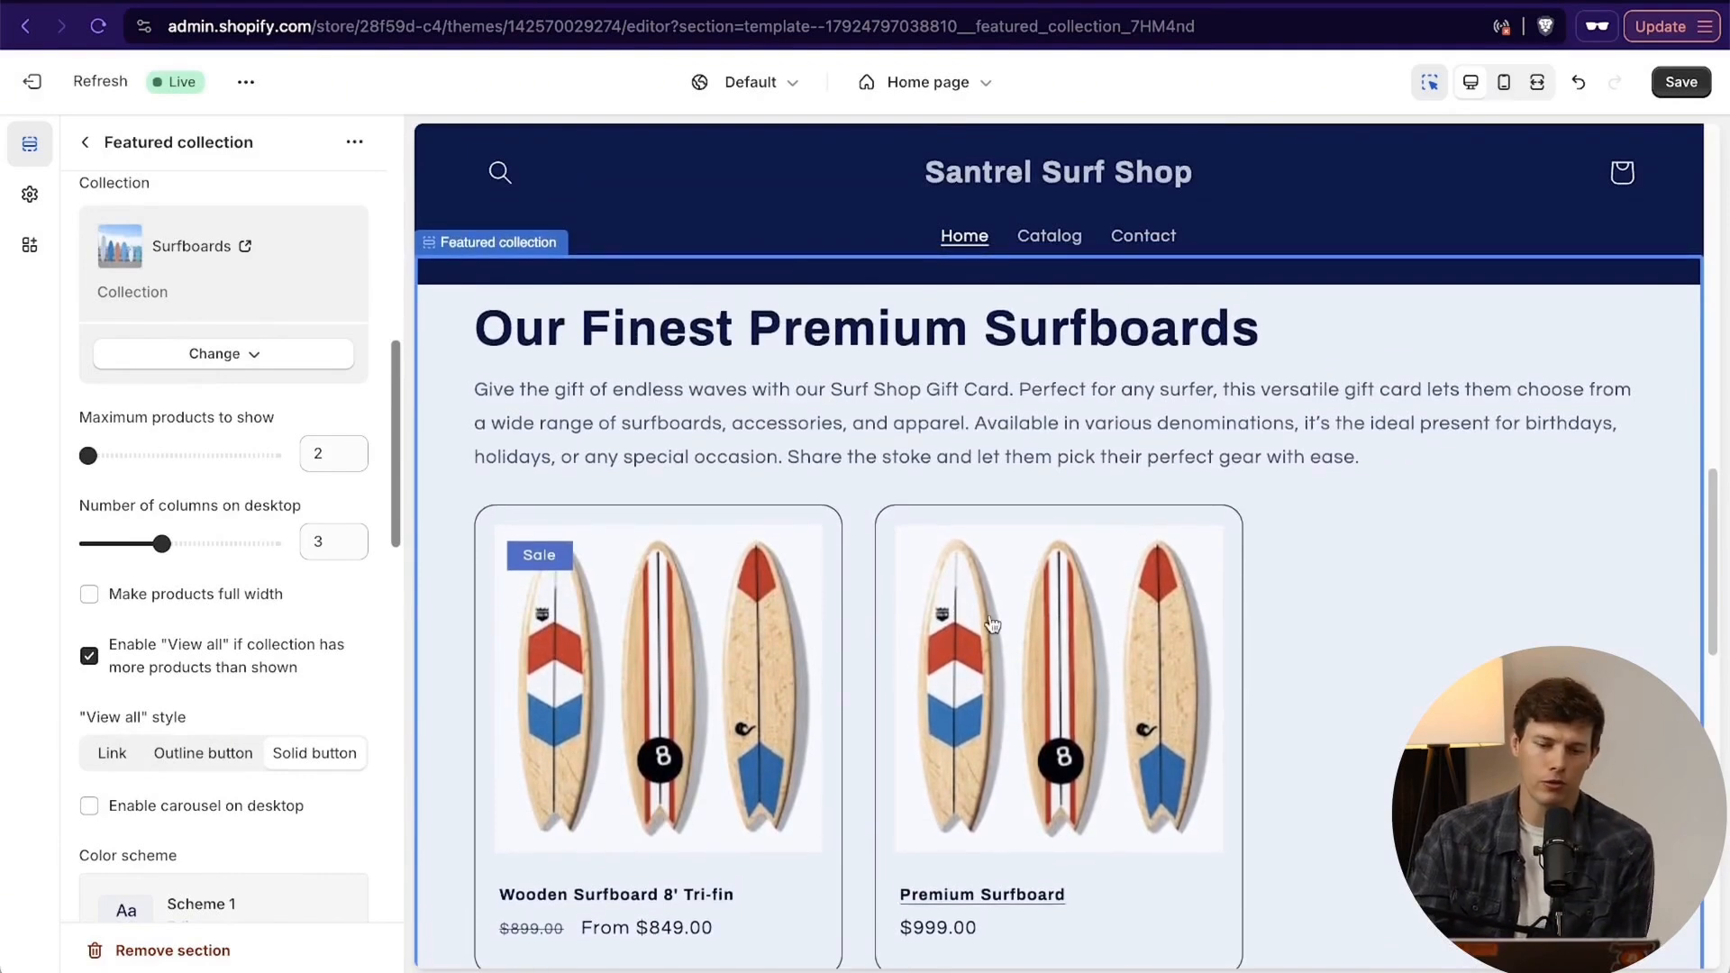
scroll(1294, 706, "down", 5)
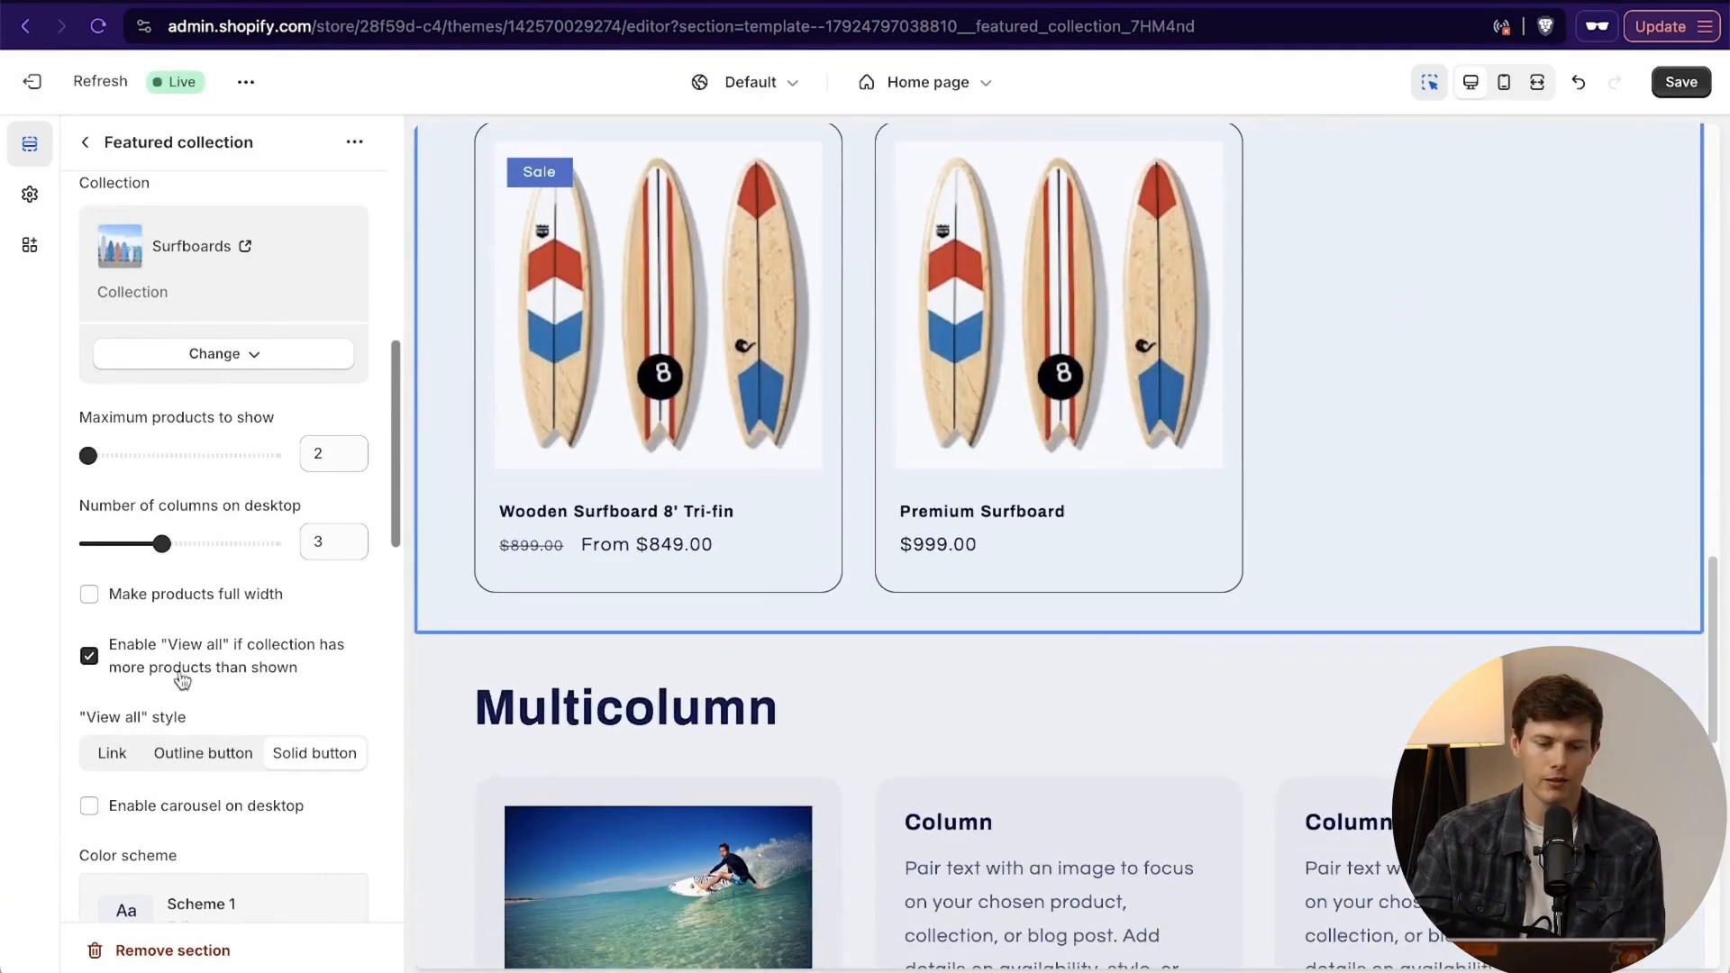
- Check the color schemes available for the surfboards section without choosing another one
scroll(183, 680, "down", 5)
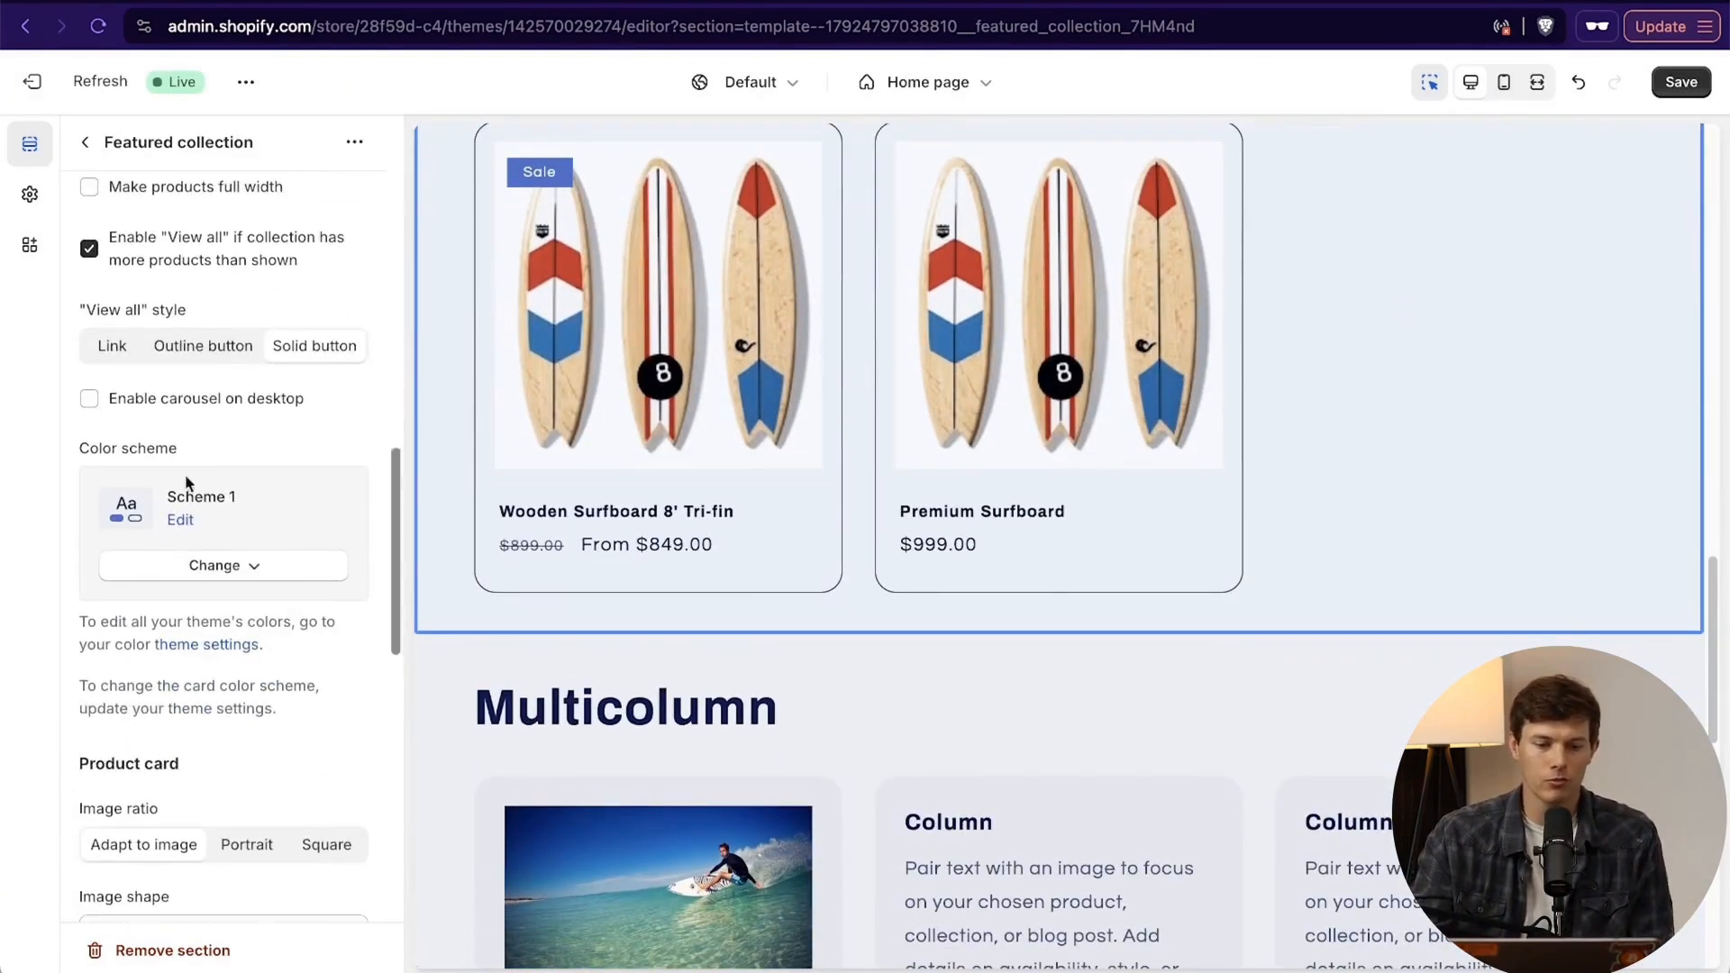
left_click(250, 578)
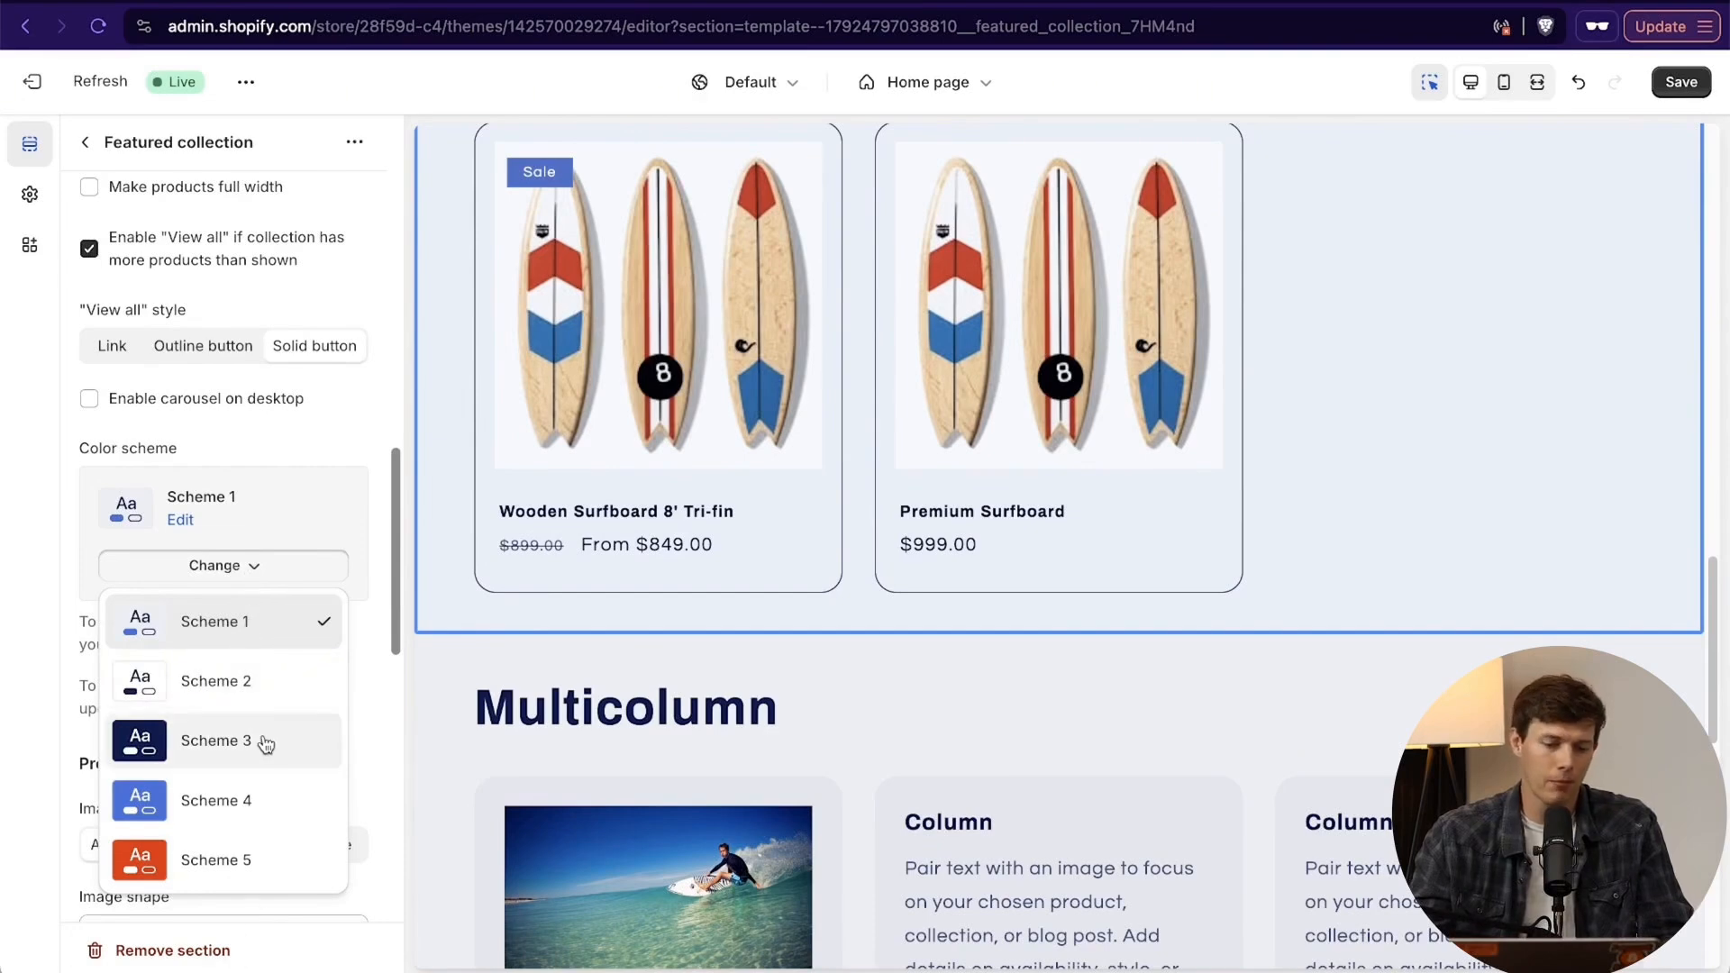
left_click(314, 559)
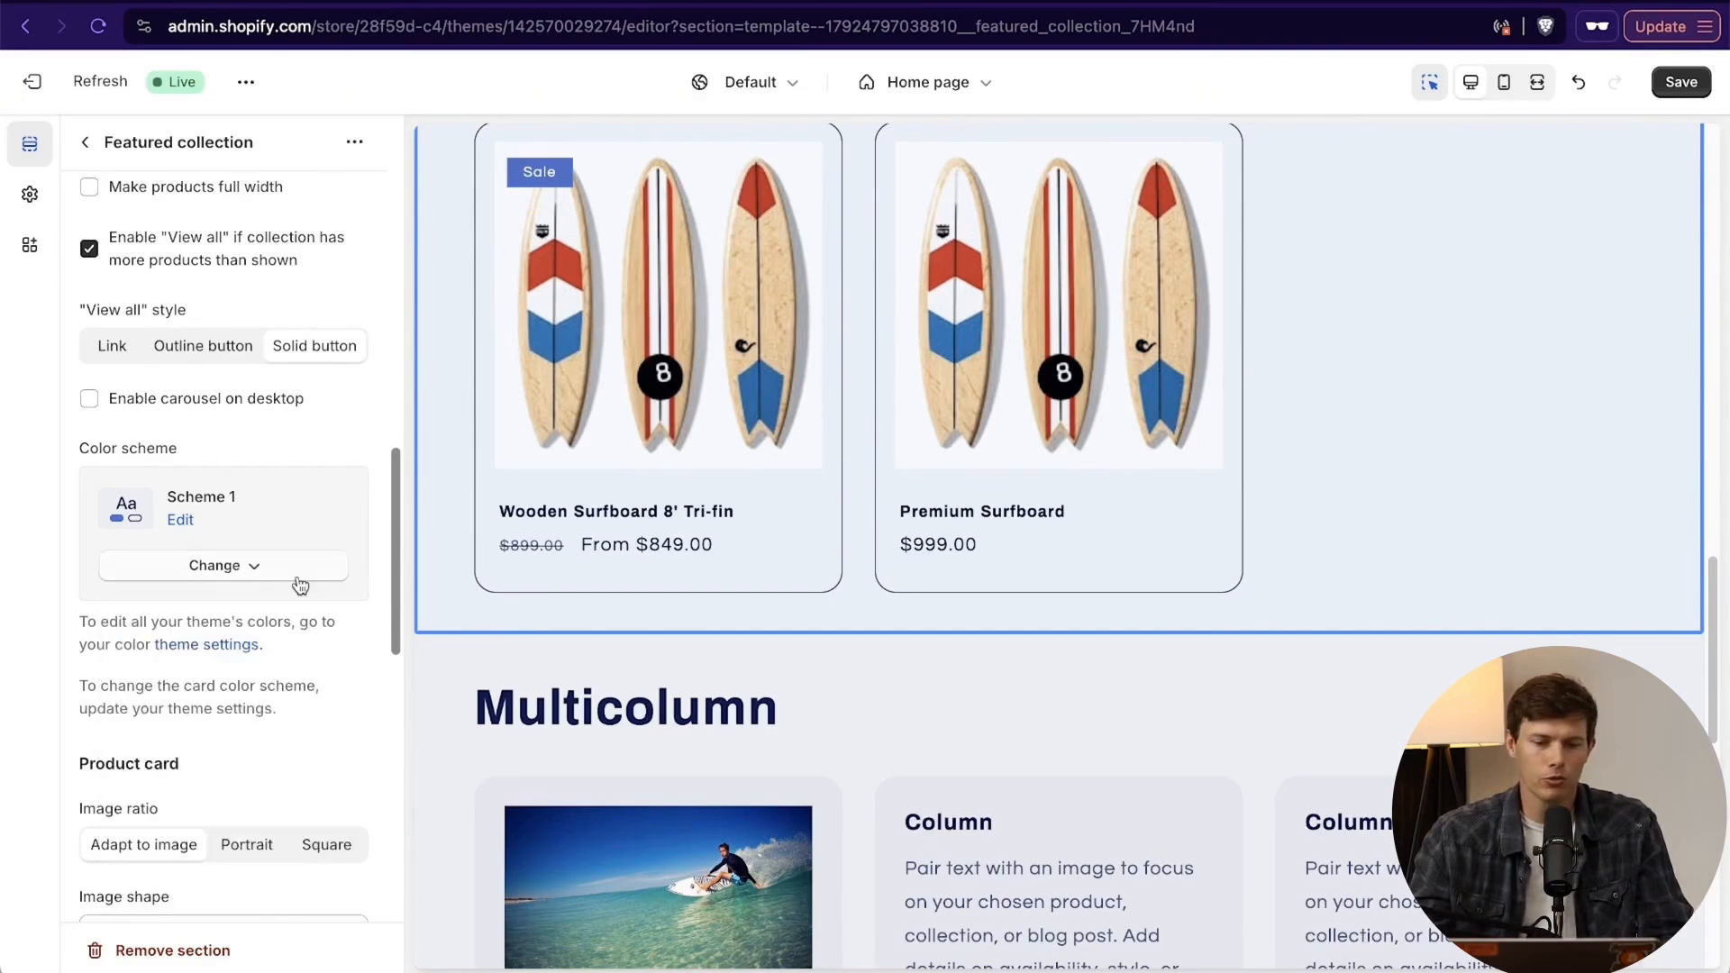
- Change the background color of Scheme 1 to #D6D8E6 in the theme's color settings
scroll(299, 585, "up", 5)
scroll(300, 585, "up", 1)
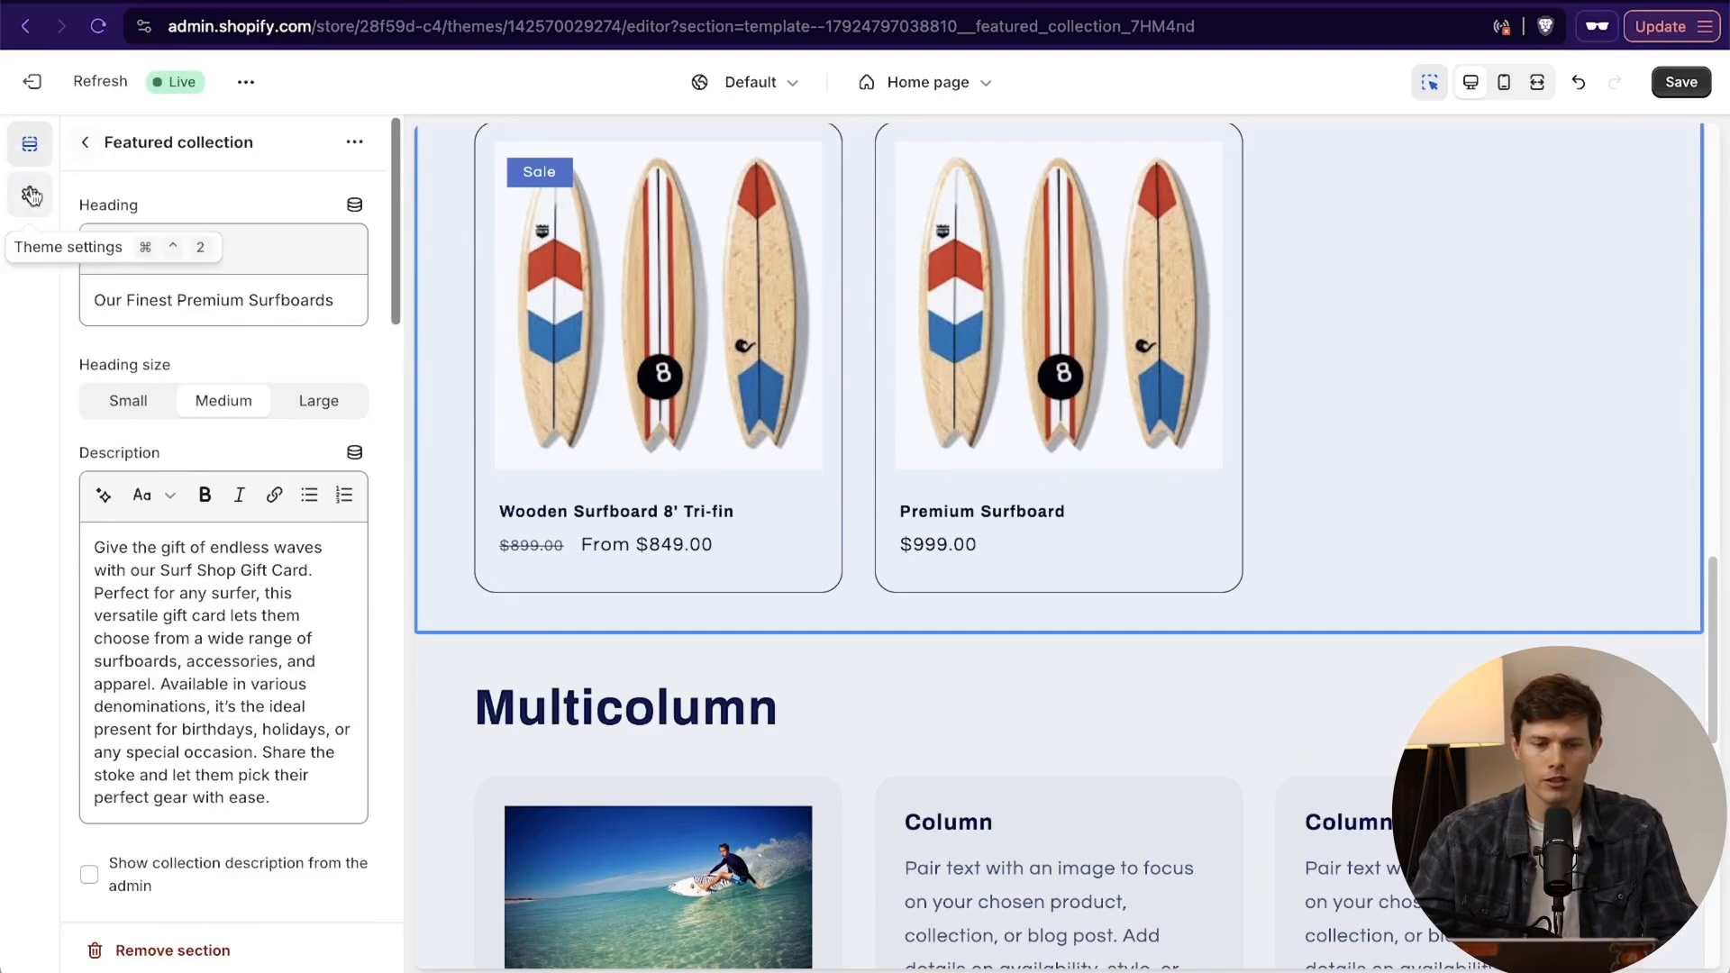
left_click(31, 196)
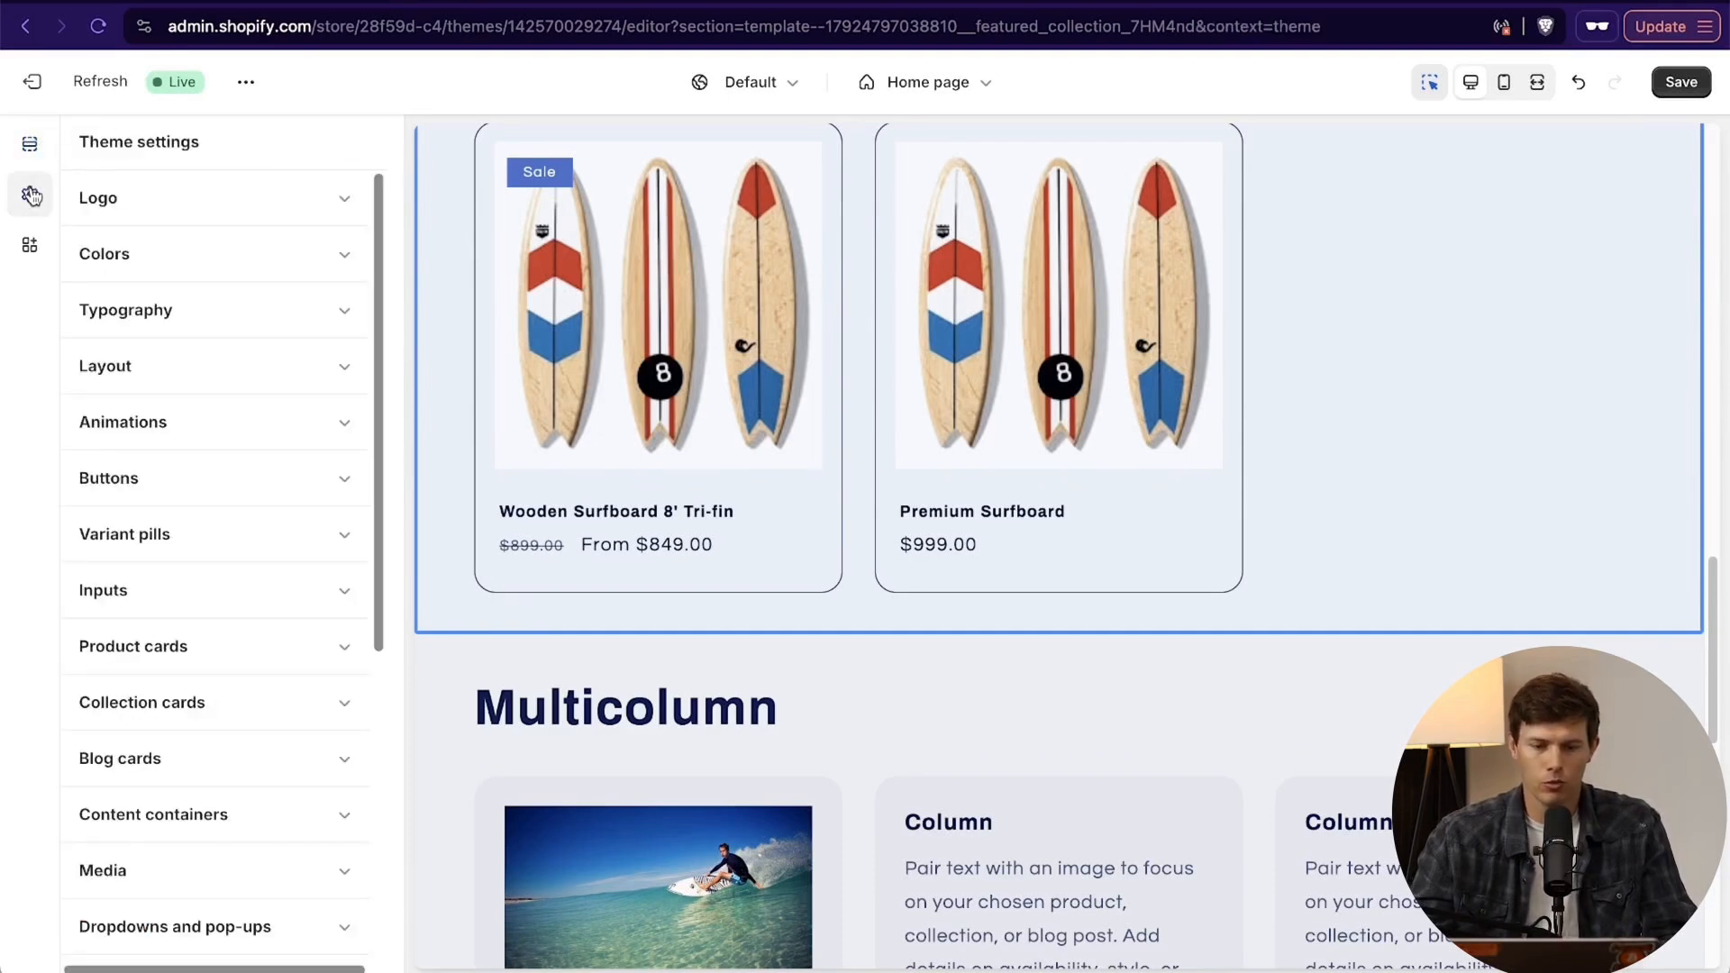
scroll(905, 348, "up", 15)
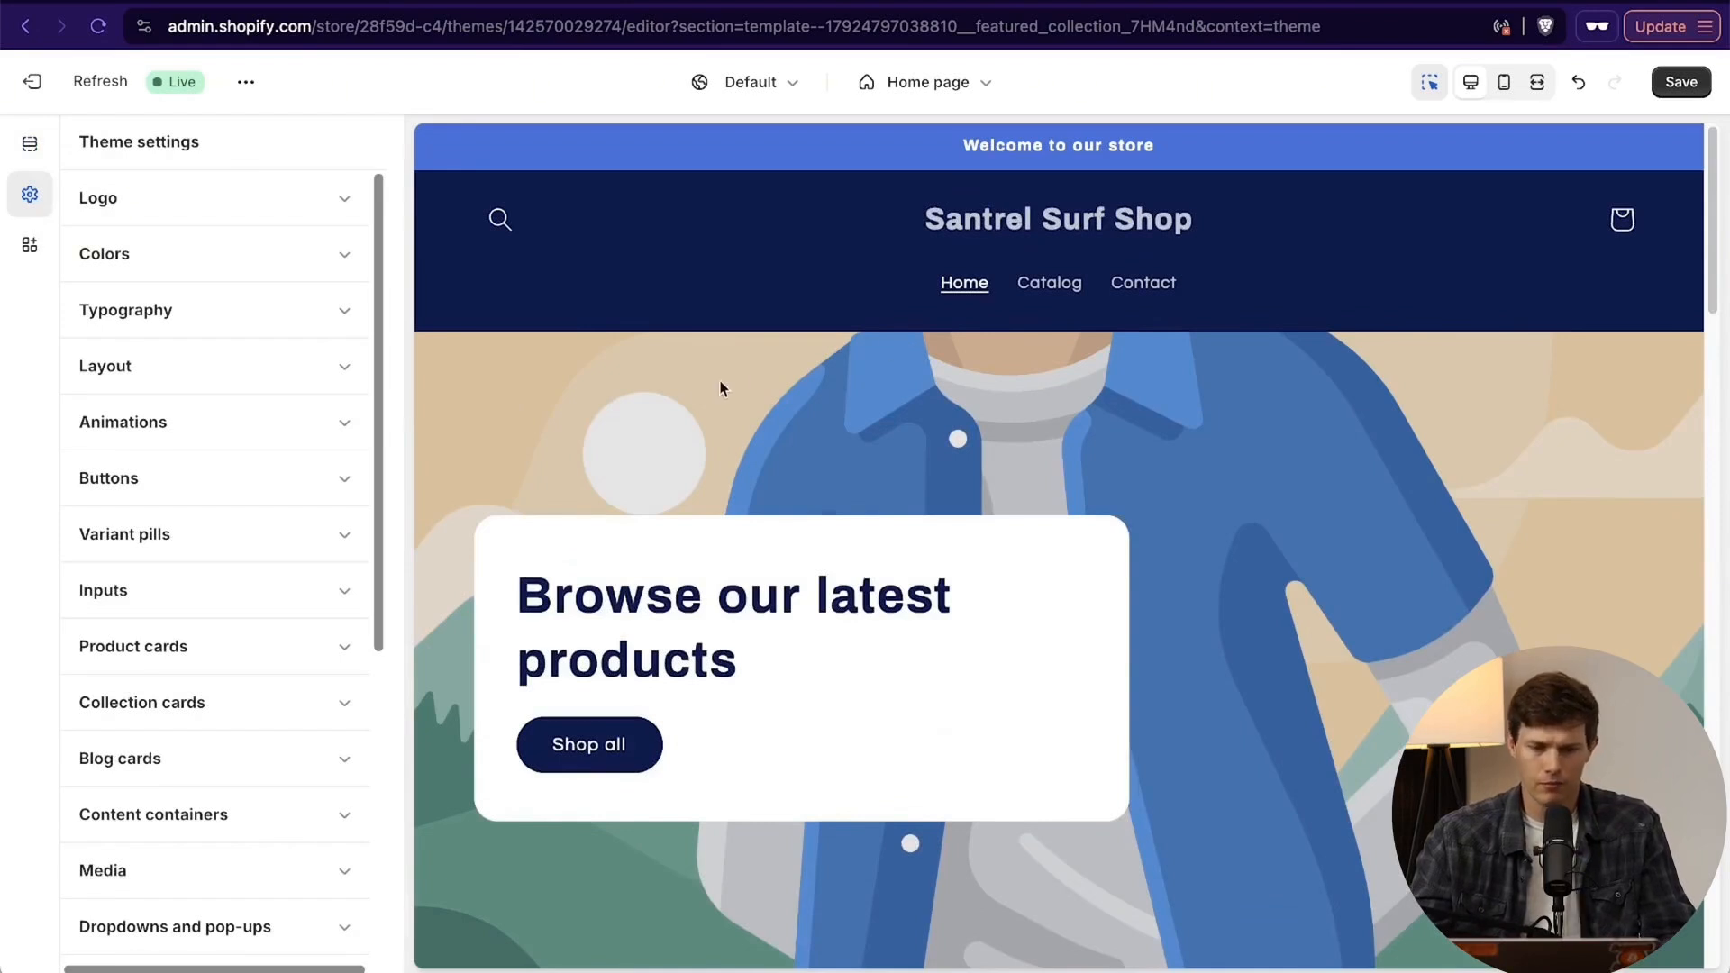
left_click(246, 255)
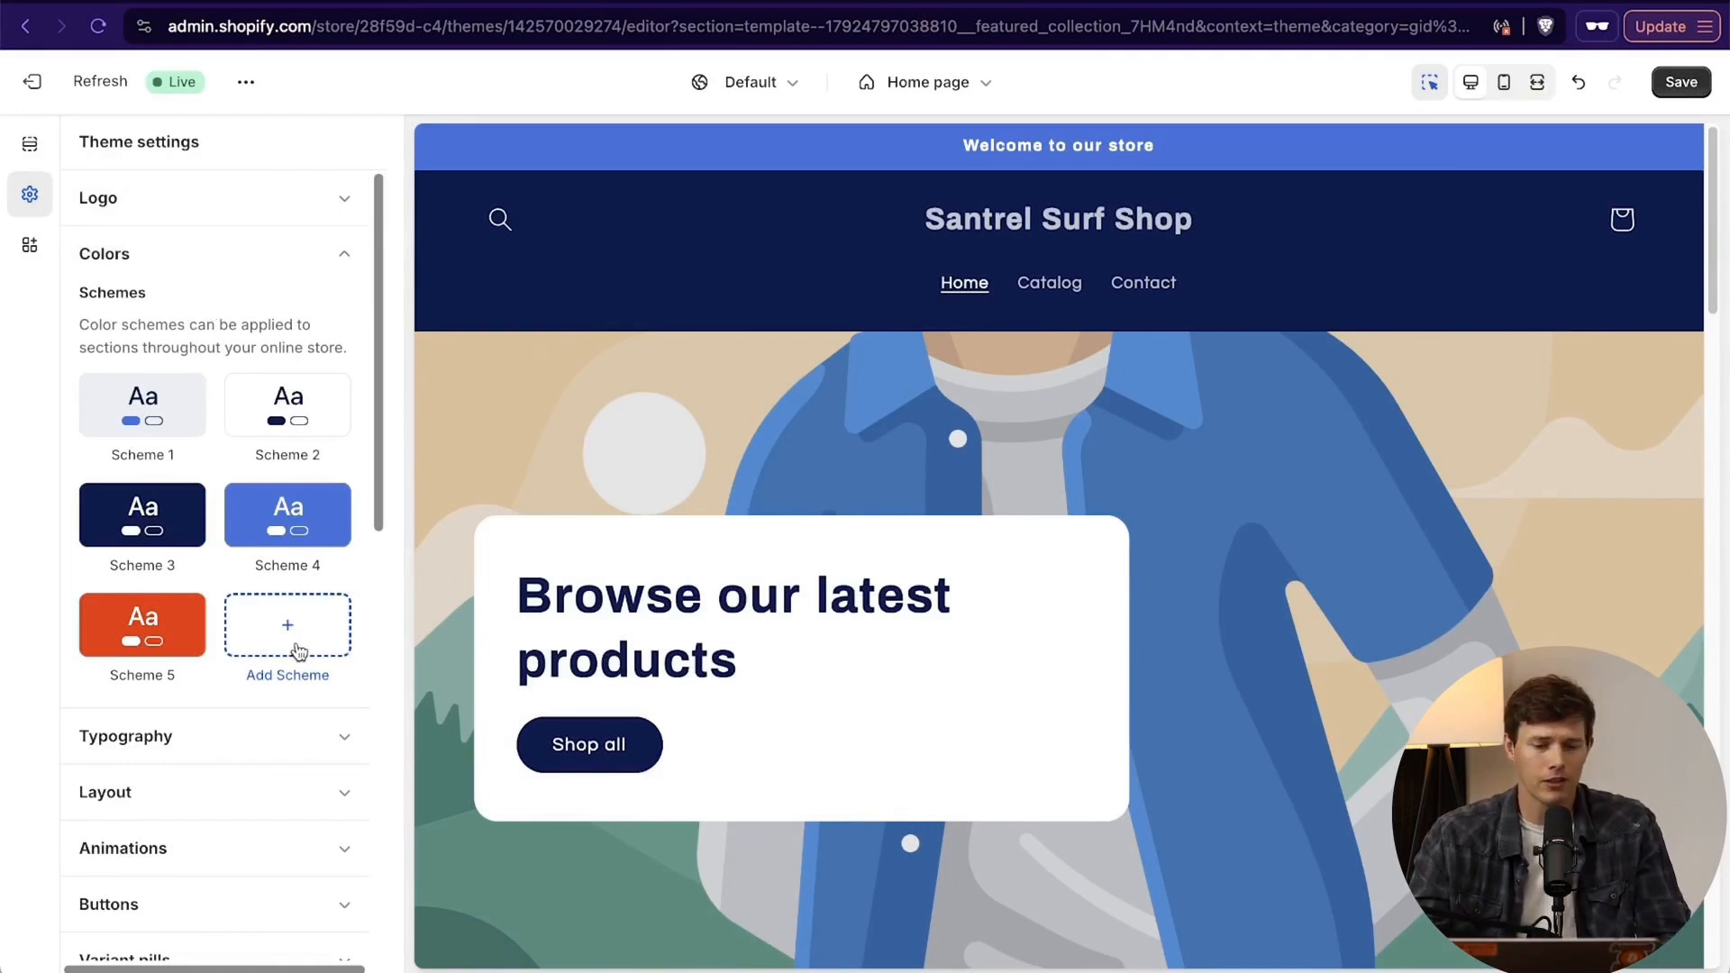
scroll(297, 644, "down", 2)
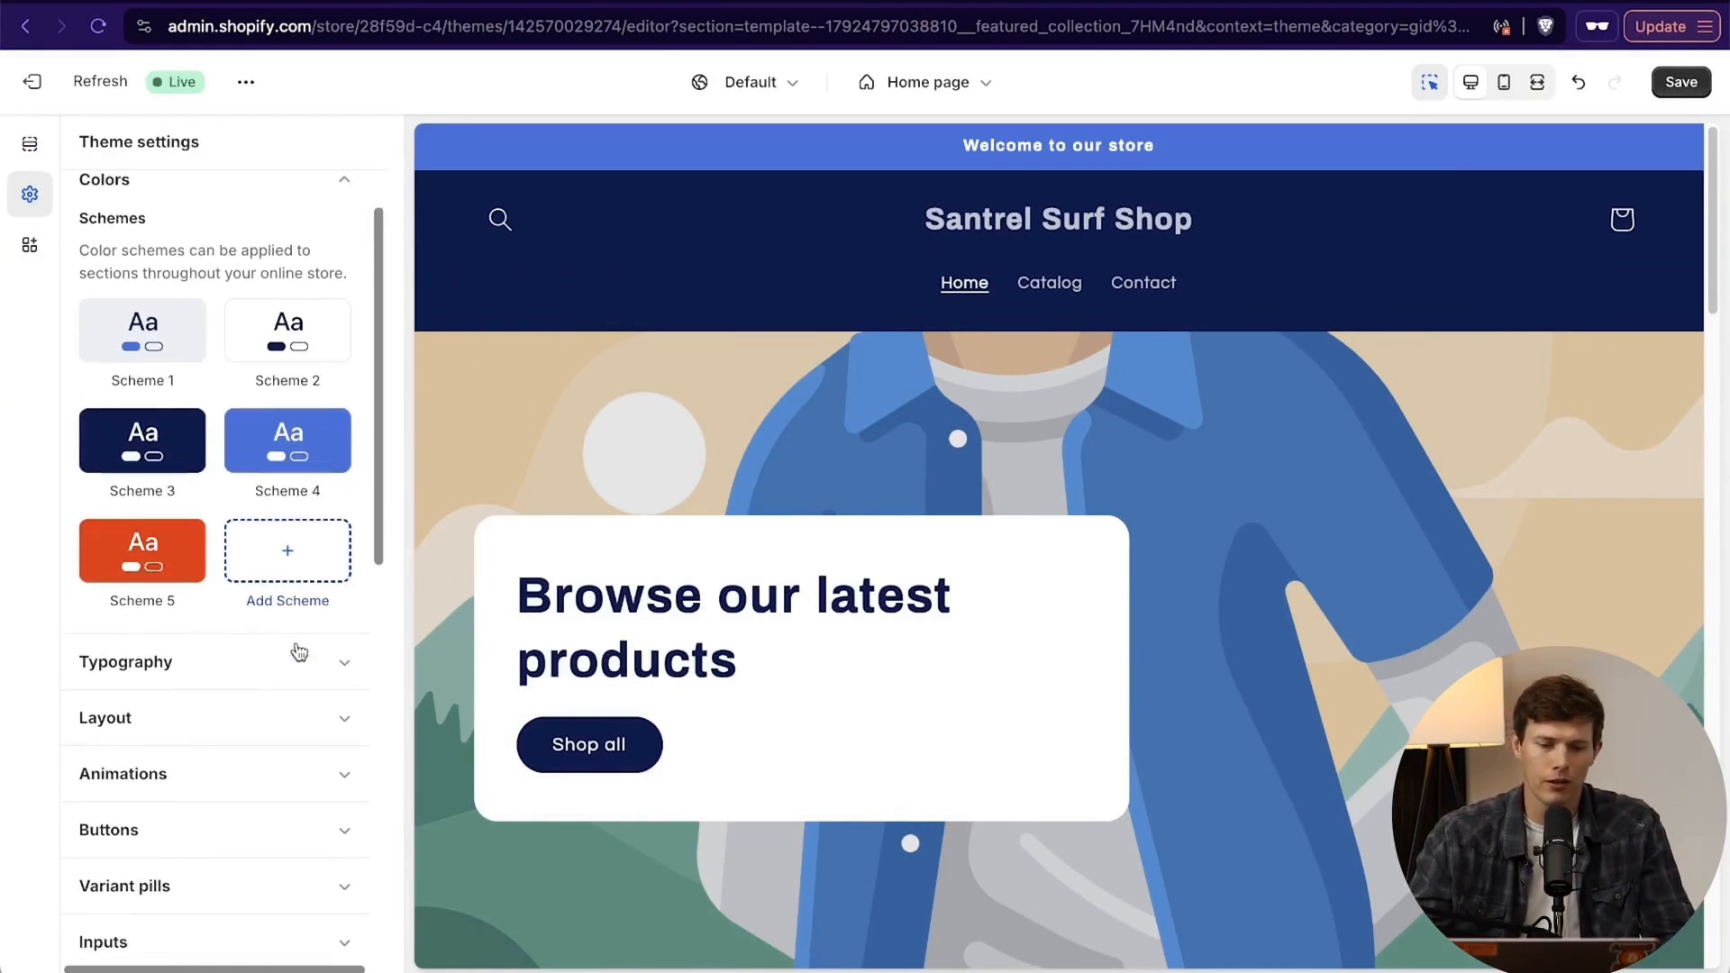
left_click(179, 313)
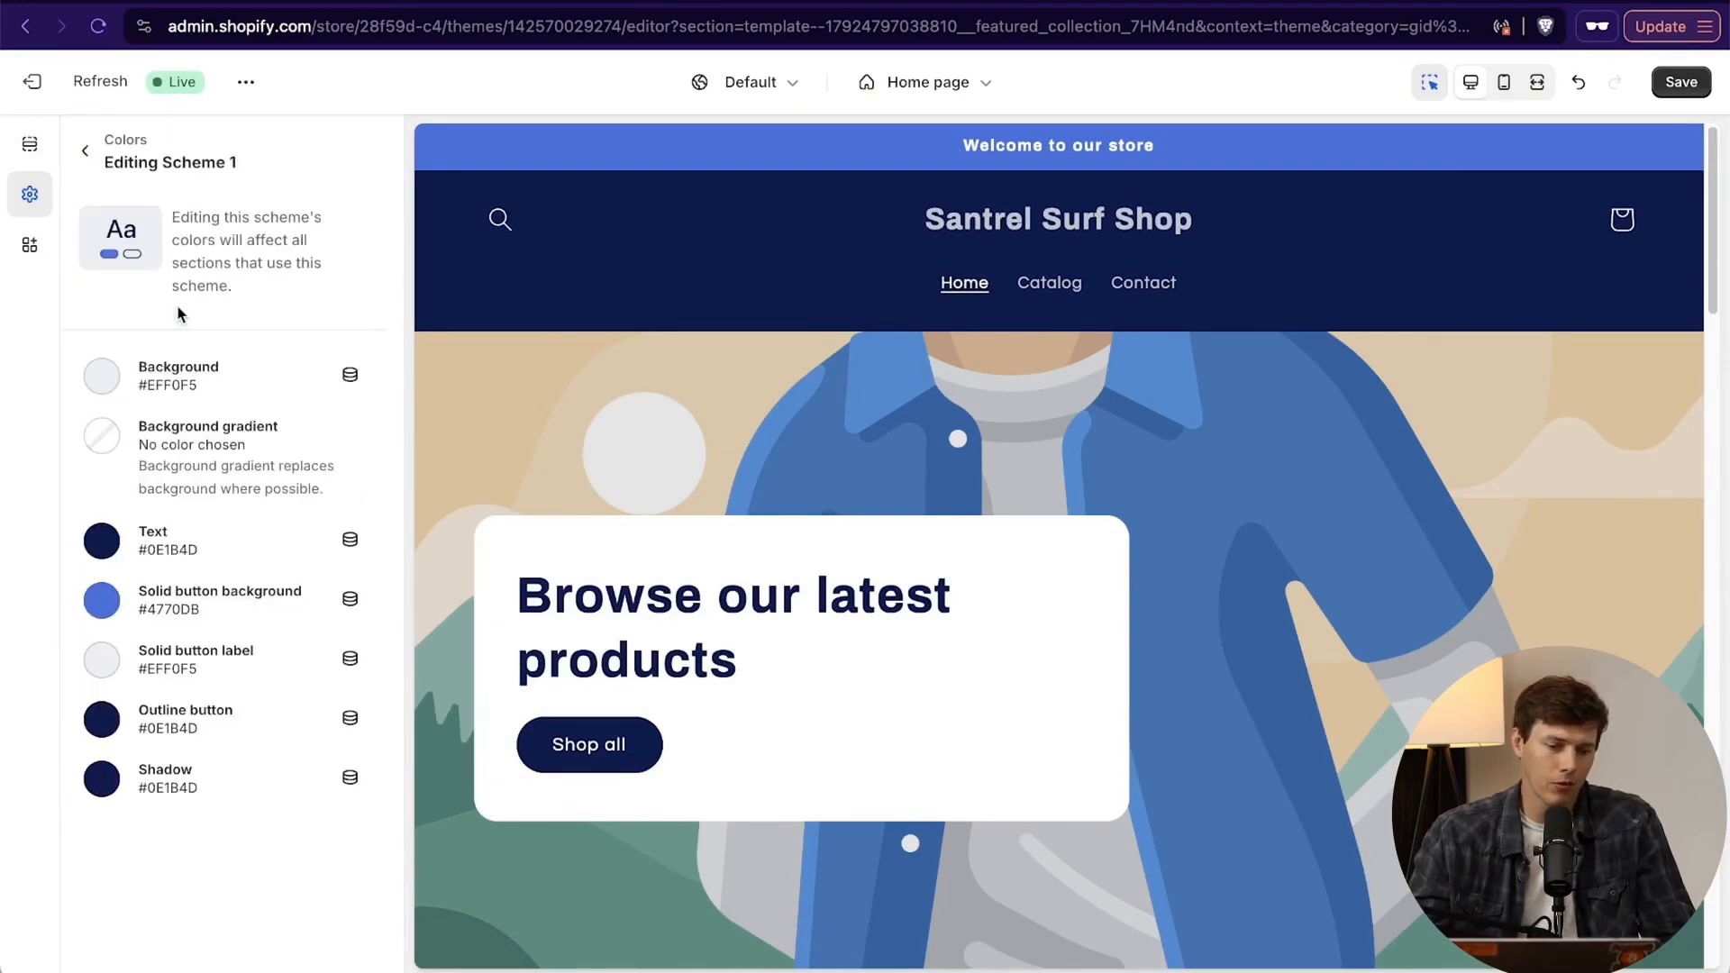
left_click(102, 375)
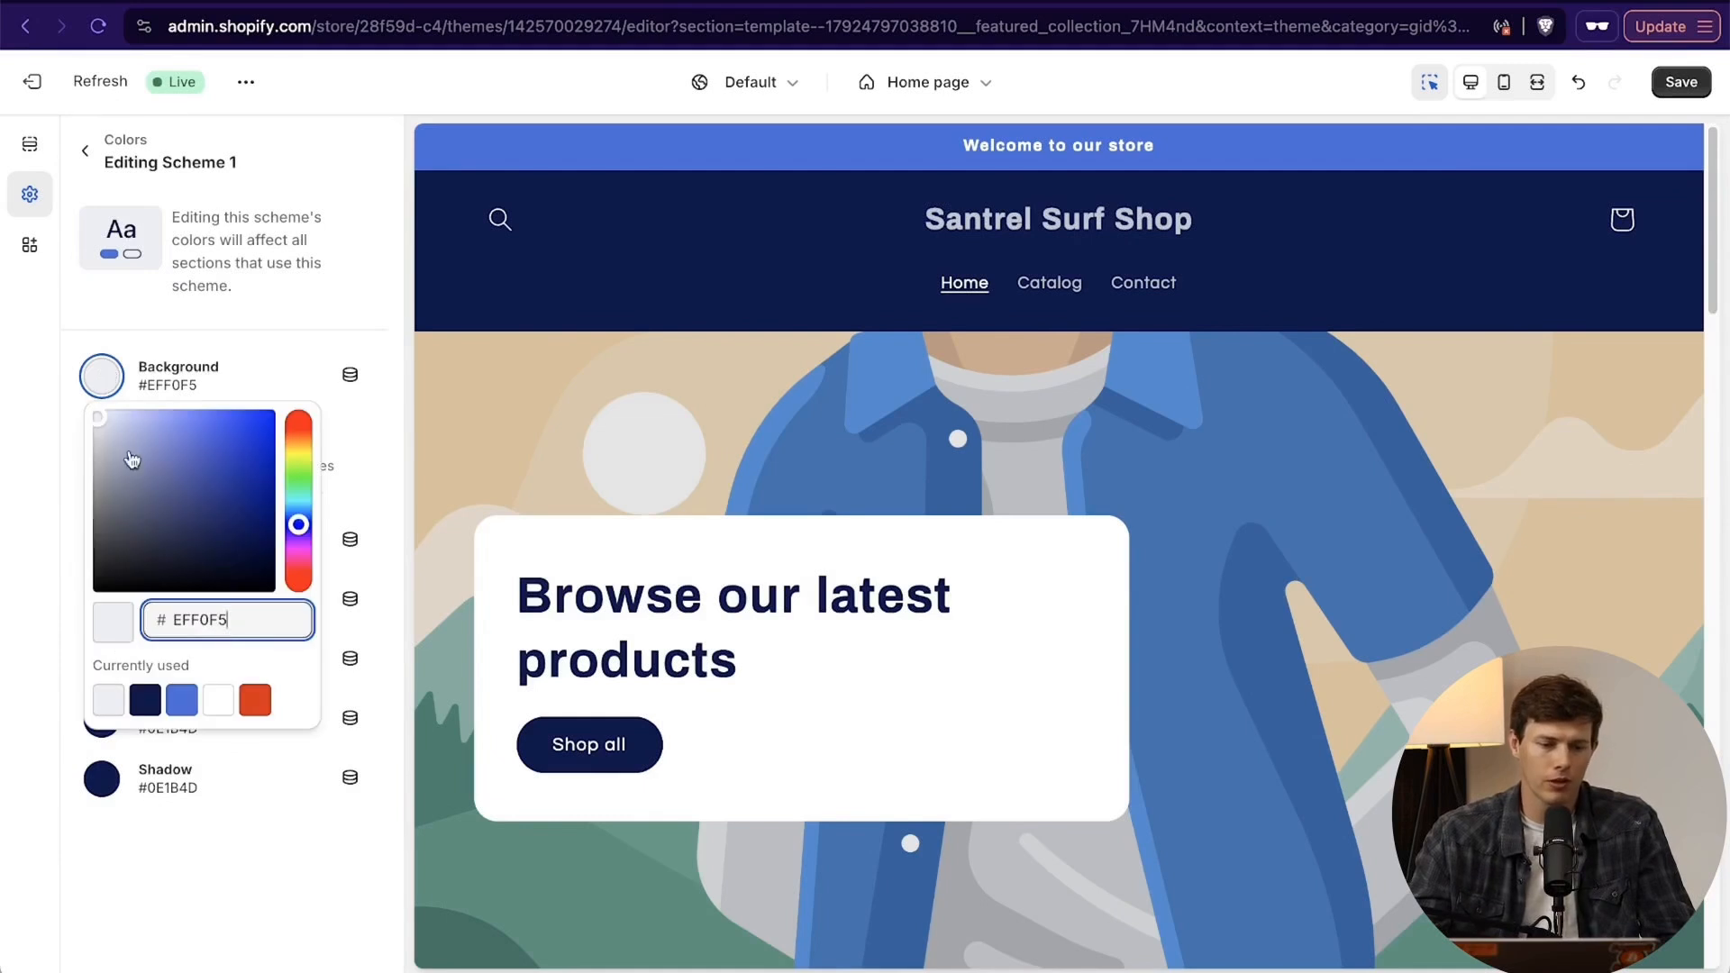
left_click_drag(137, 460, 106, 434)
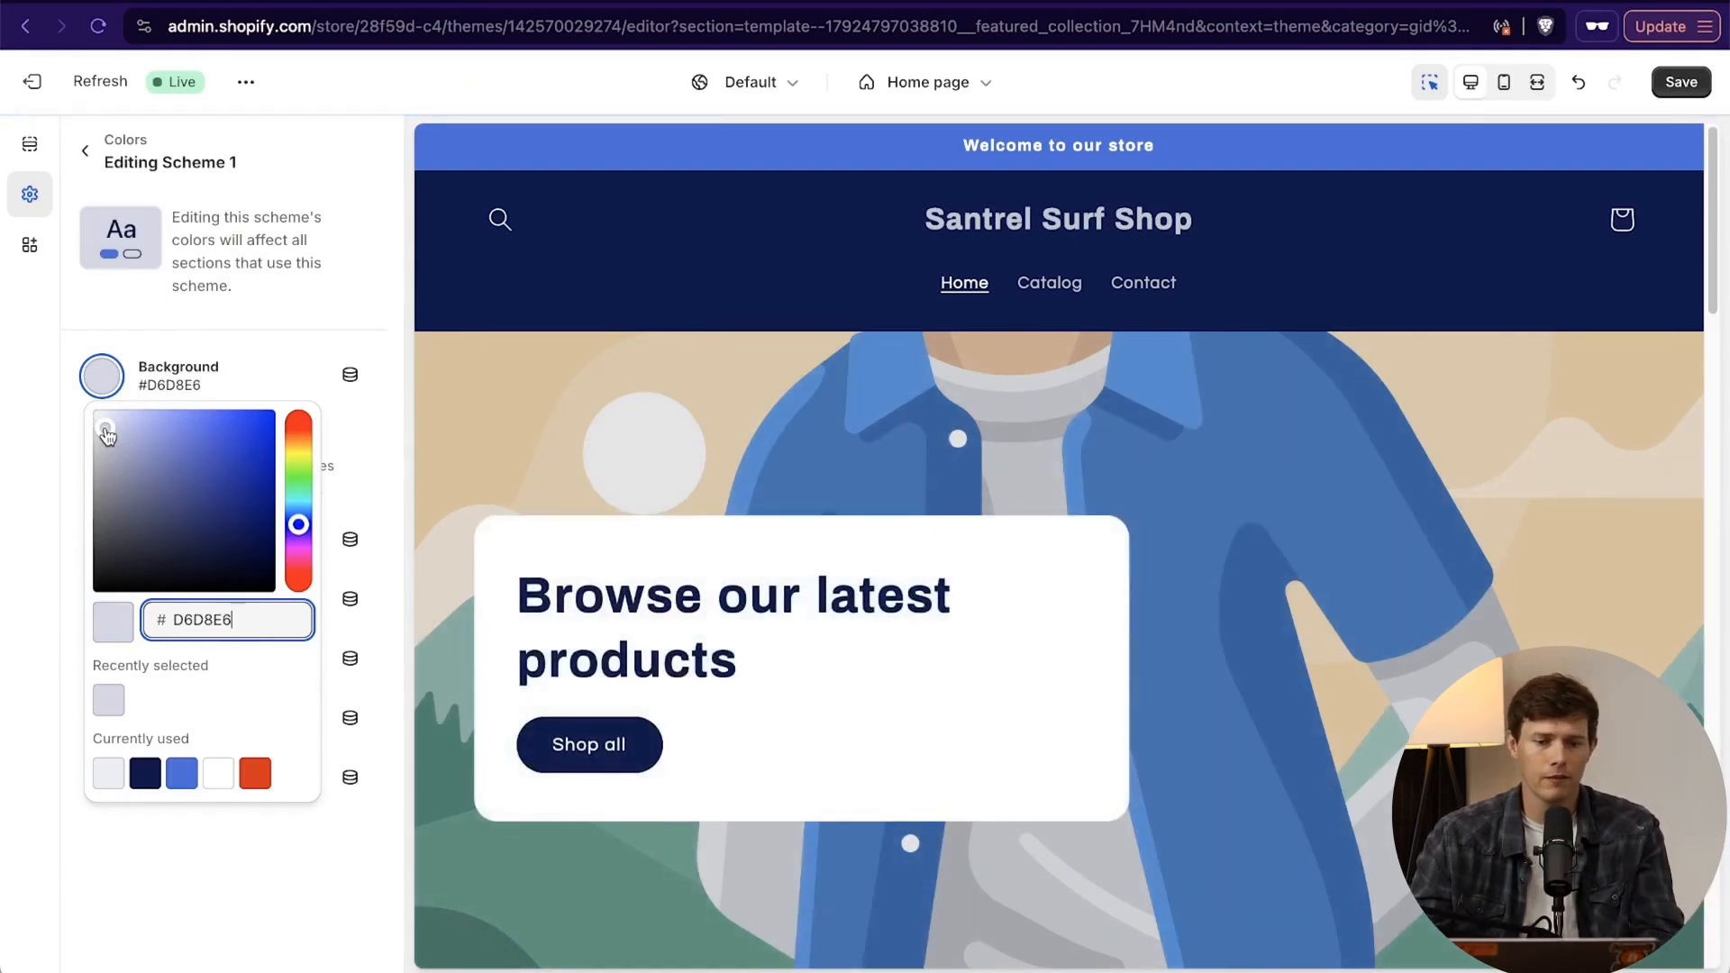
- Search the web for "html color identifier" in a new private browser window and open the HTML Colors from Image result
key("super+shift+n")
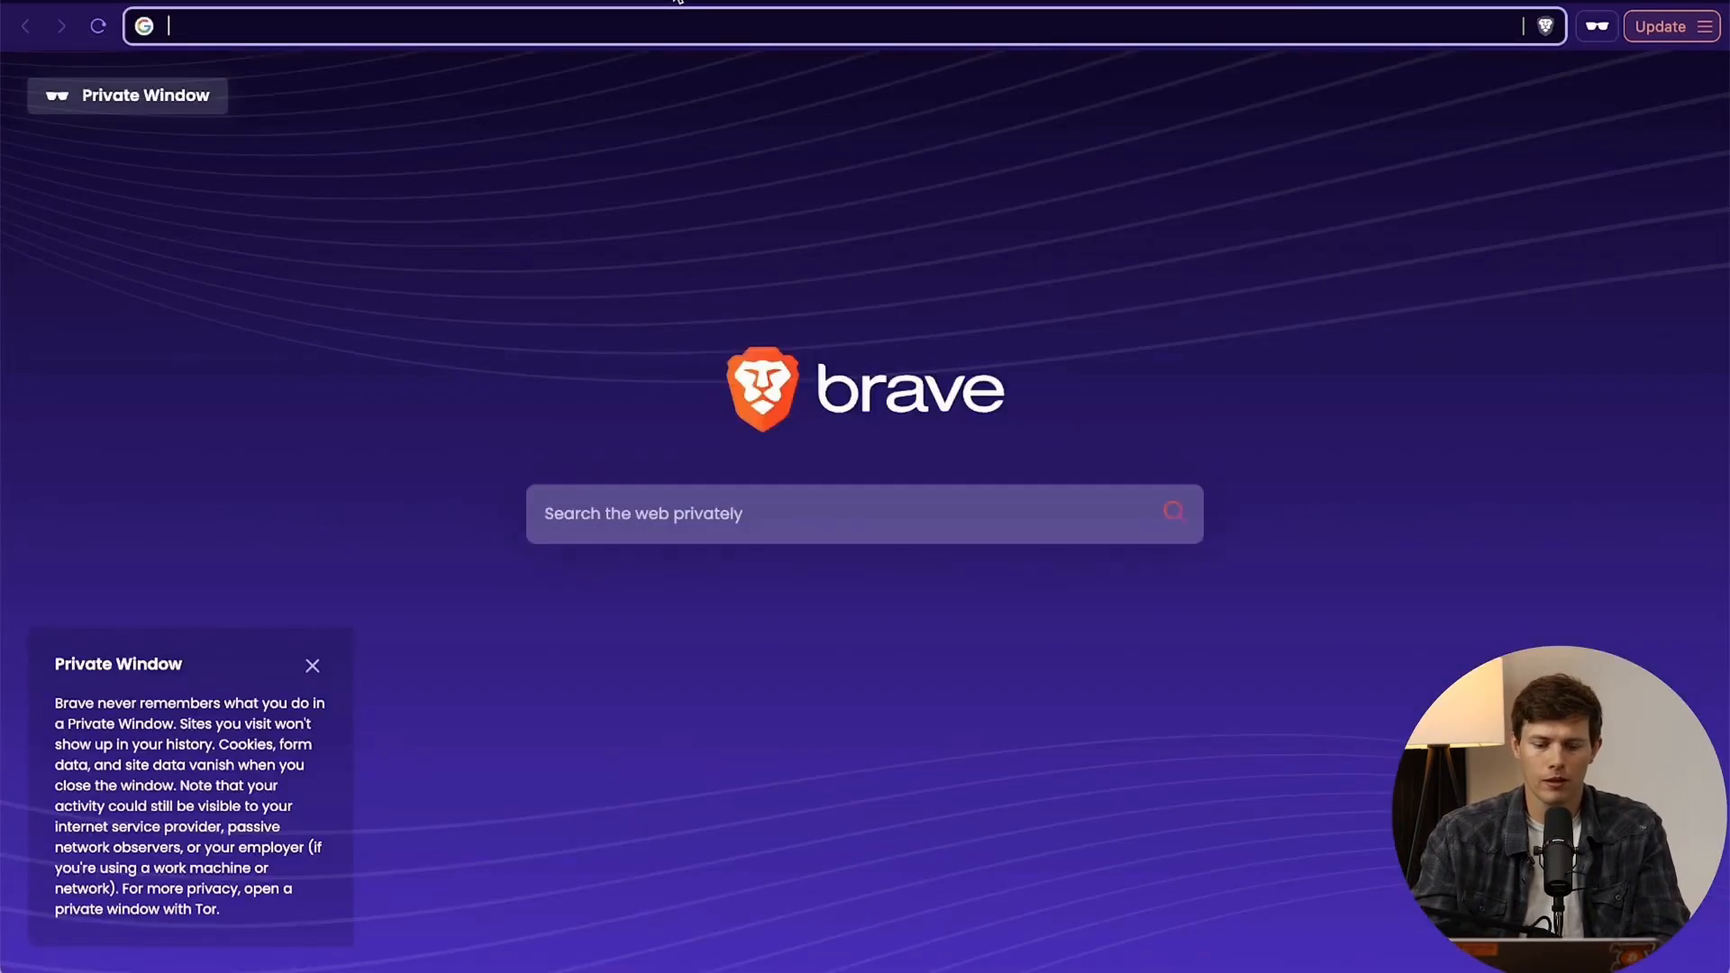
type("html color iden")
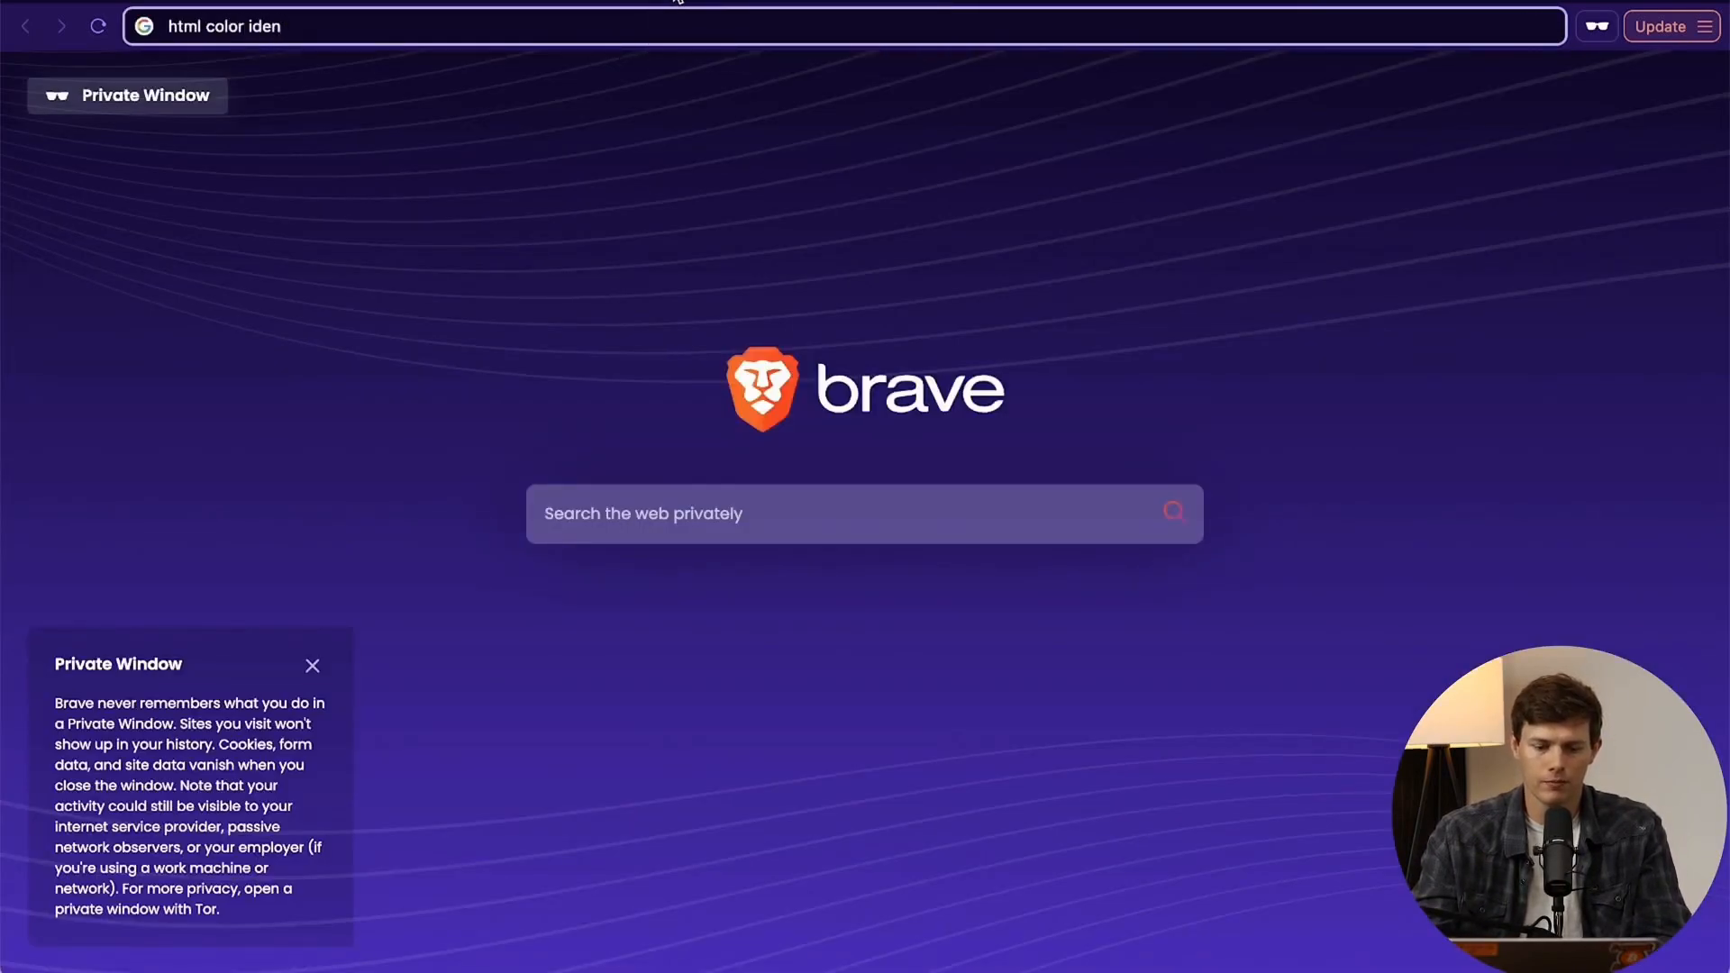
type("tifier")
key("Return")
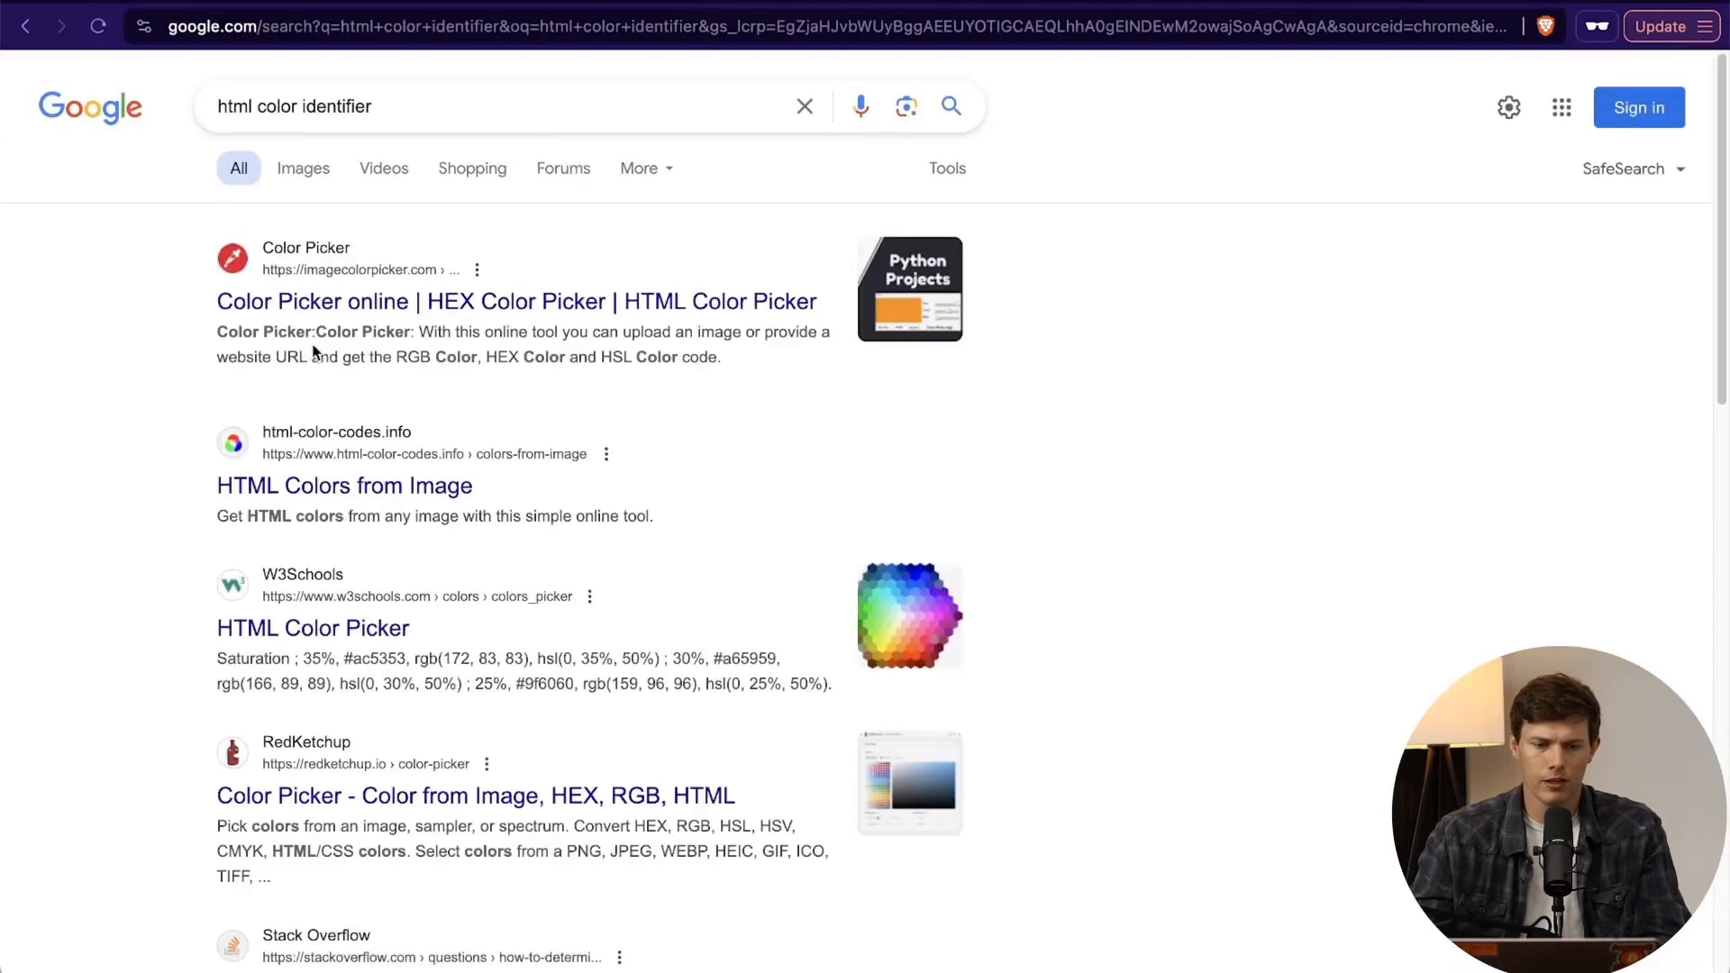
left_click(286, 491)
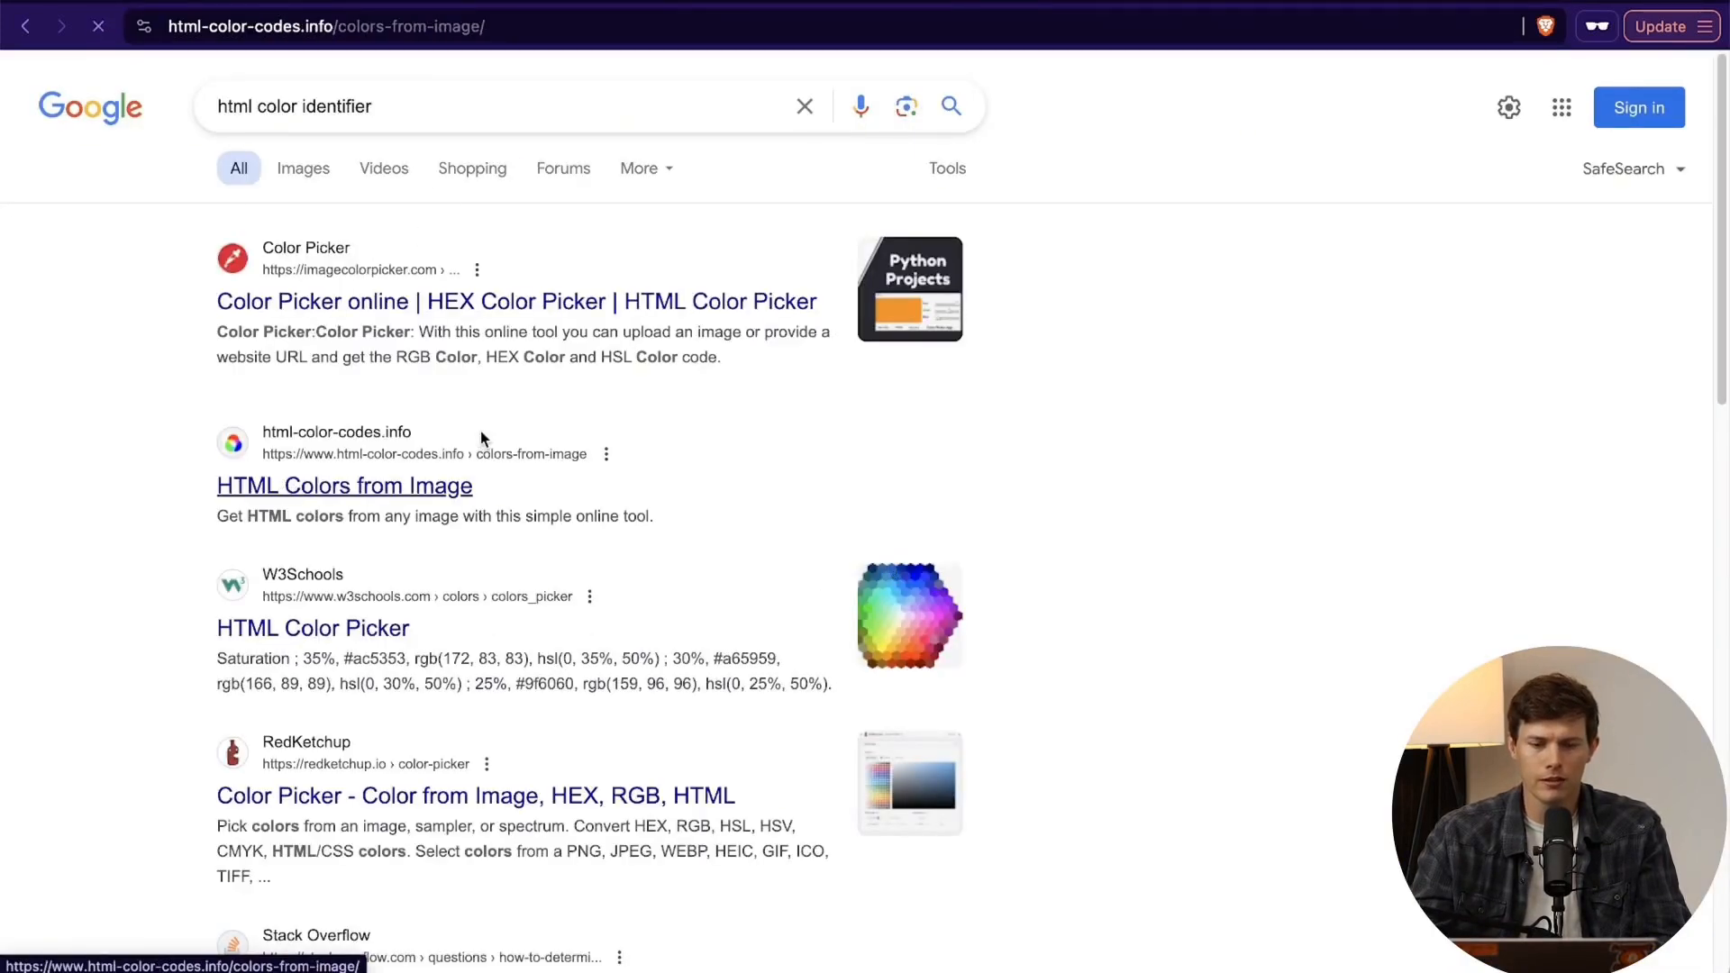
- Load the surfboard picture images (2).jpeg from the Santrel Surf Shop folder into the Colors From Image tool
left_click(420, 301)
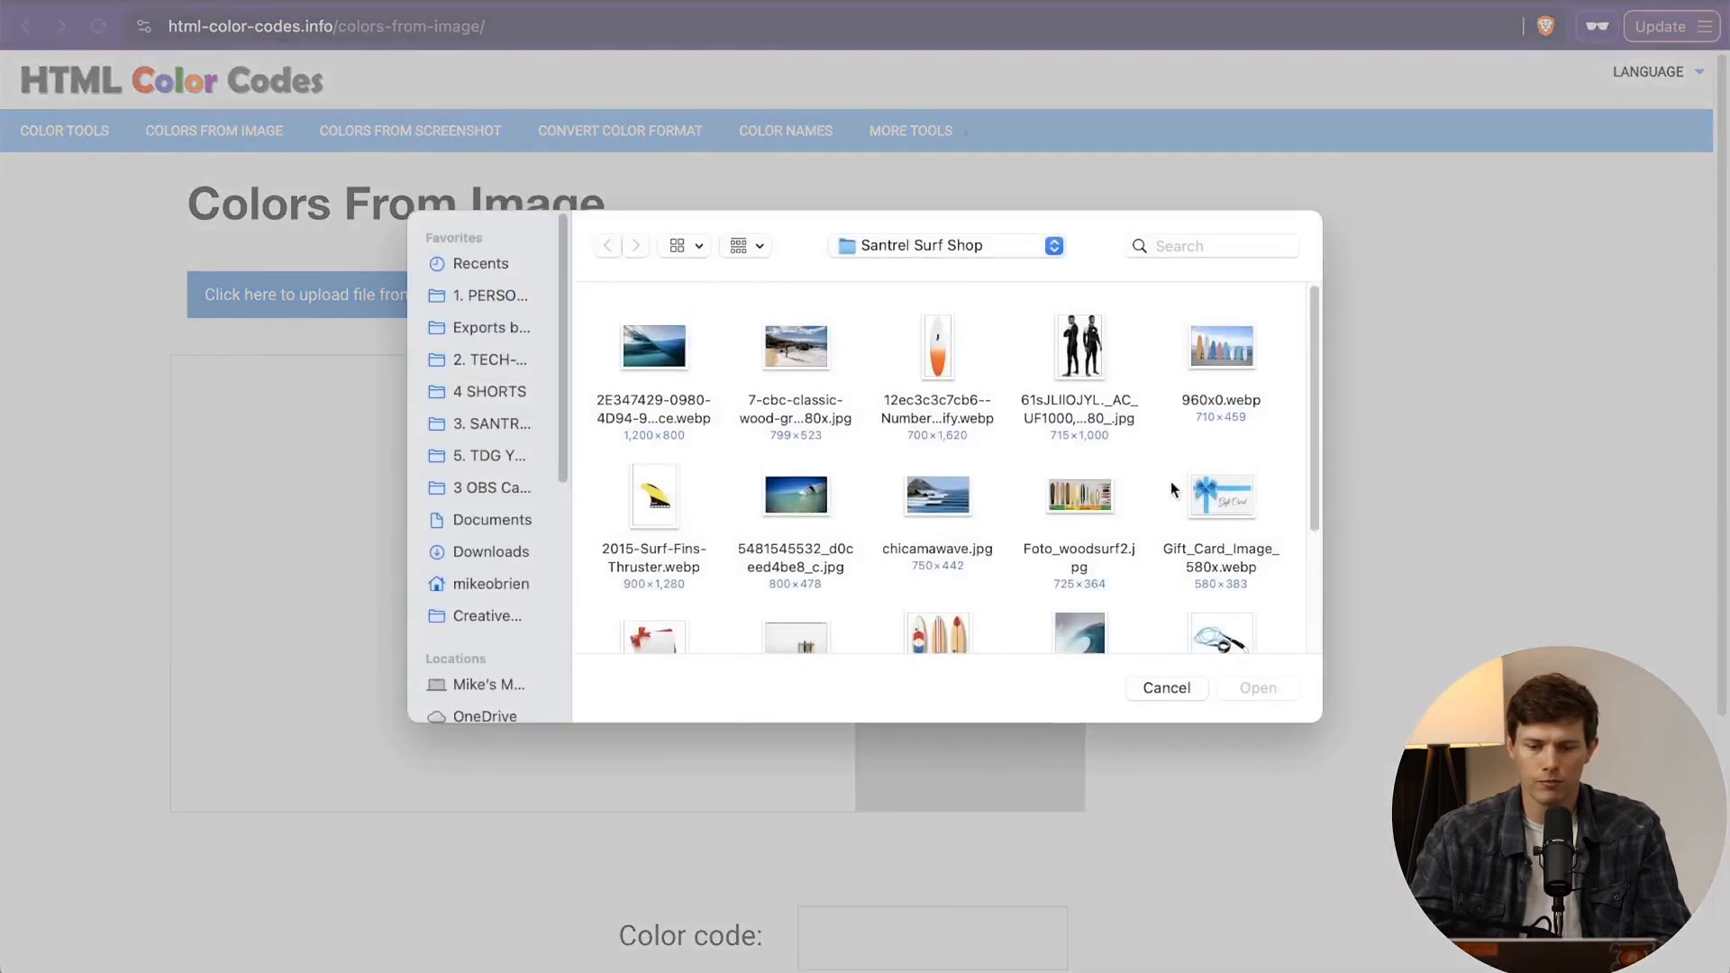
scroll(1170, 481, "down", 5)
left_click(946, 397)
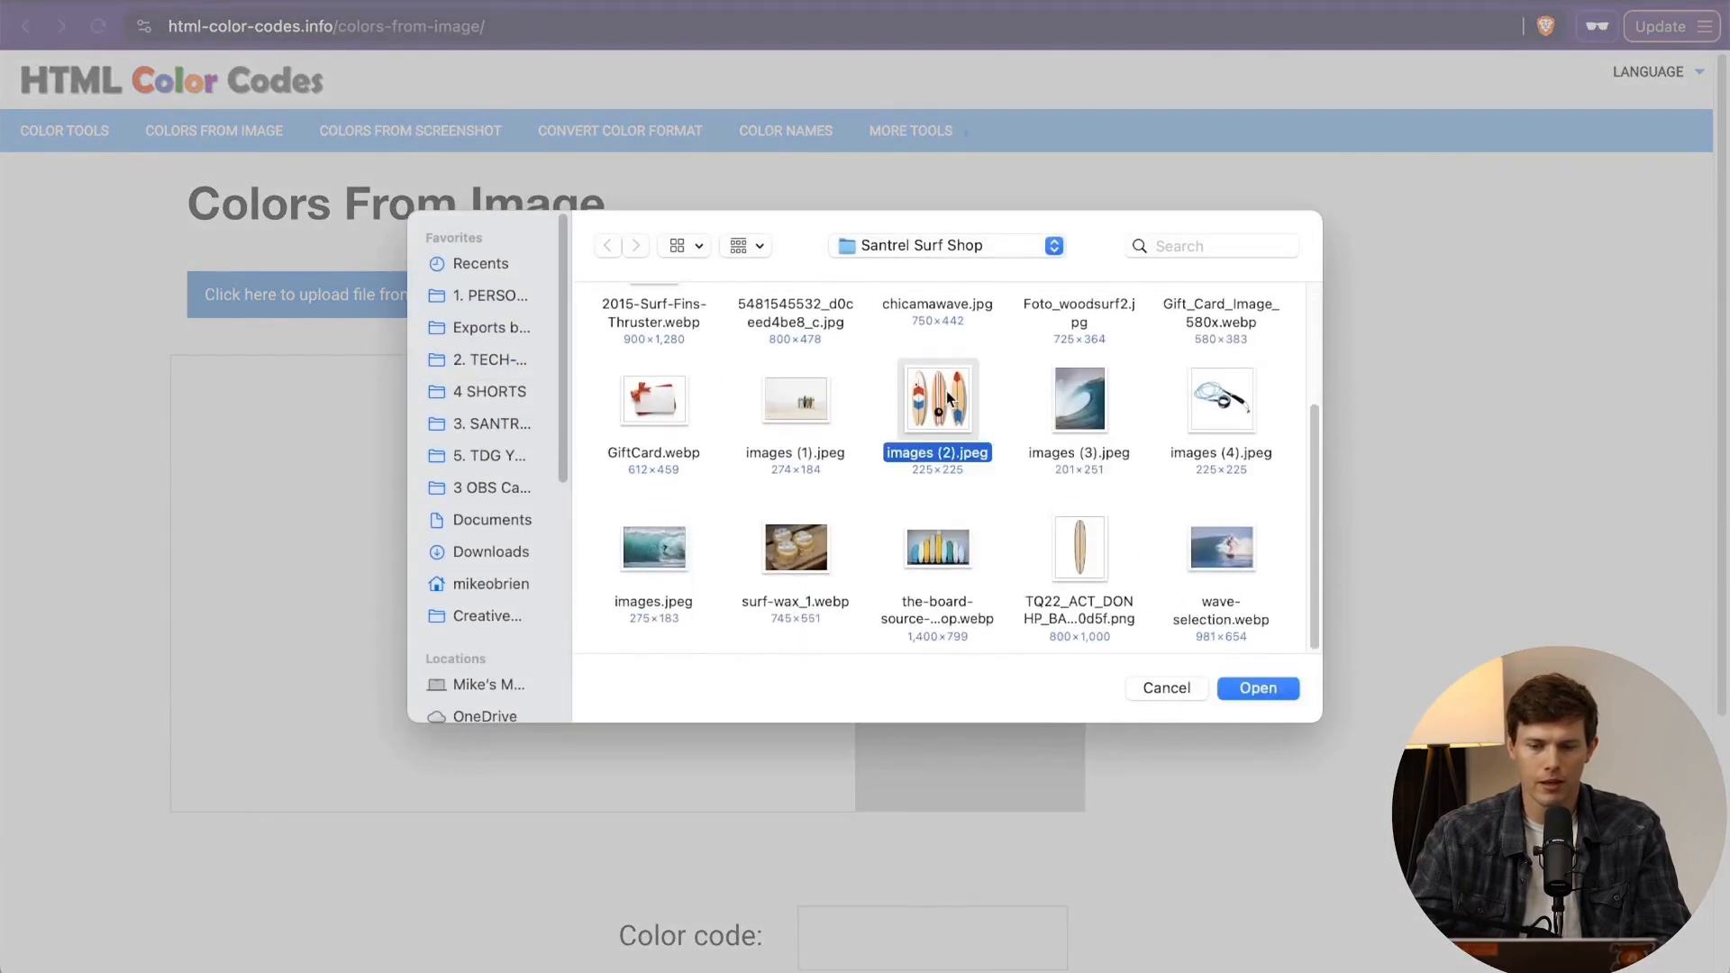
left_click(1261, 685)
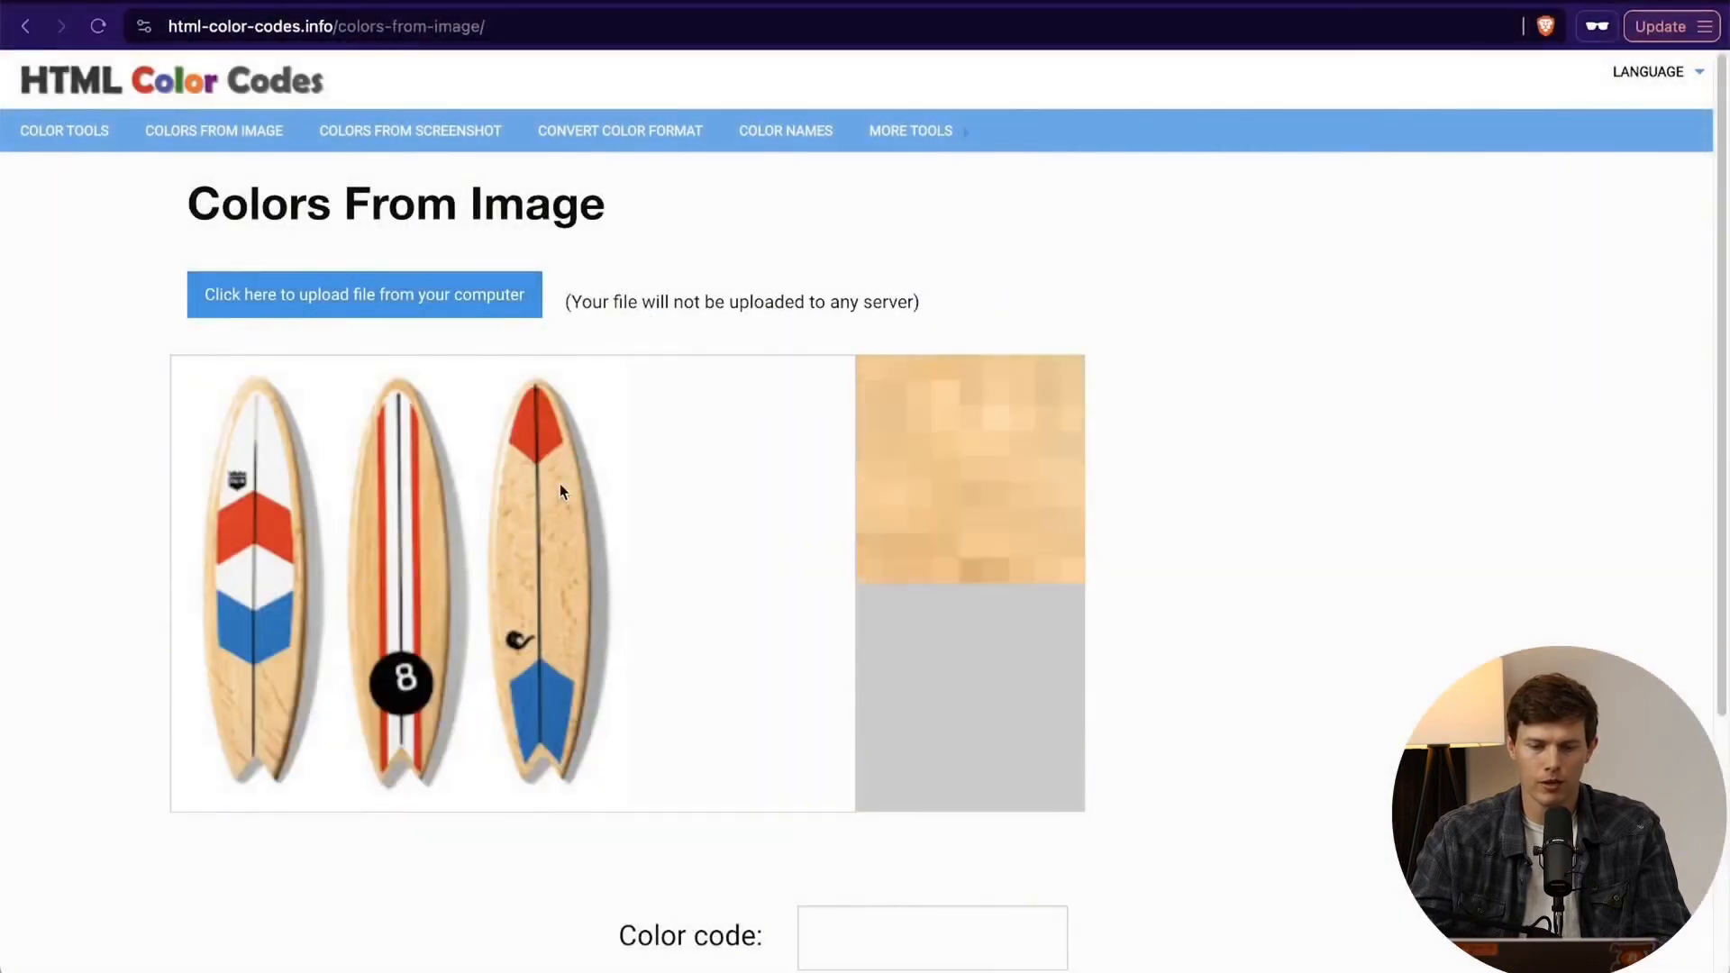
- Sample the red chevron on the first surfboard and copy its color code #EA2016
left_click(266, 523)
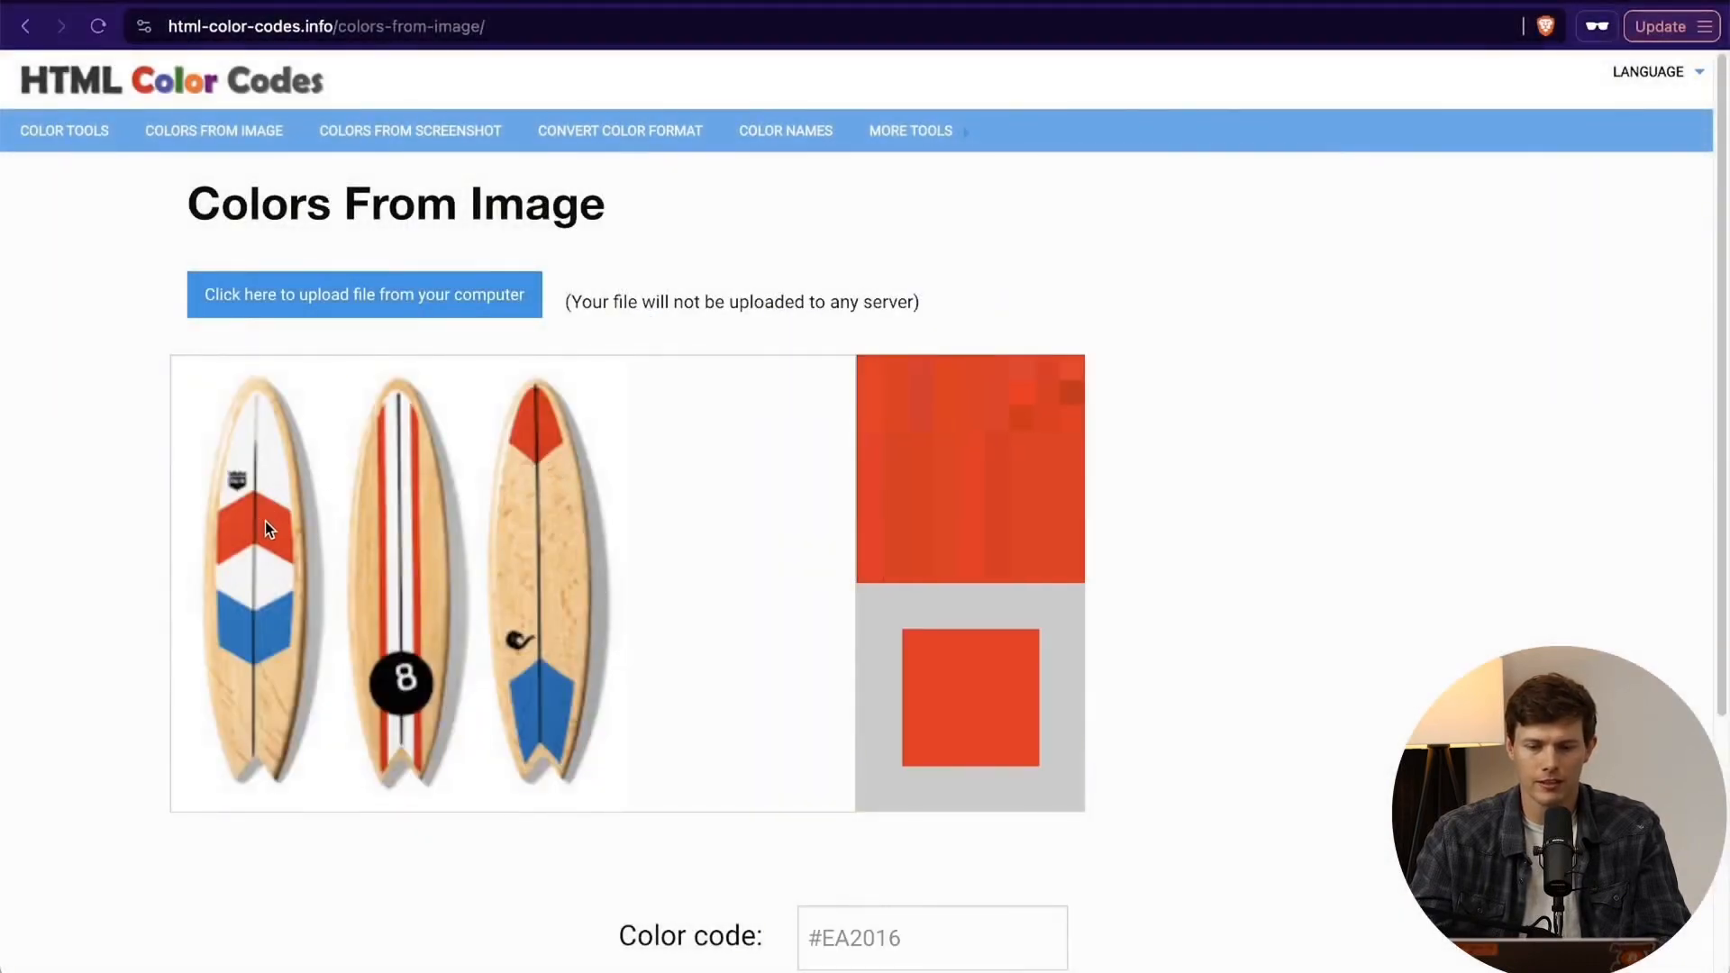
scroll(975, 769, "down", 3)
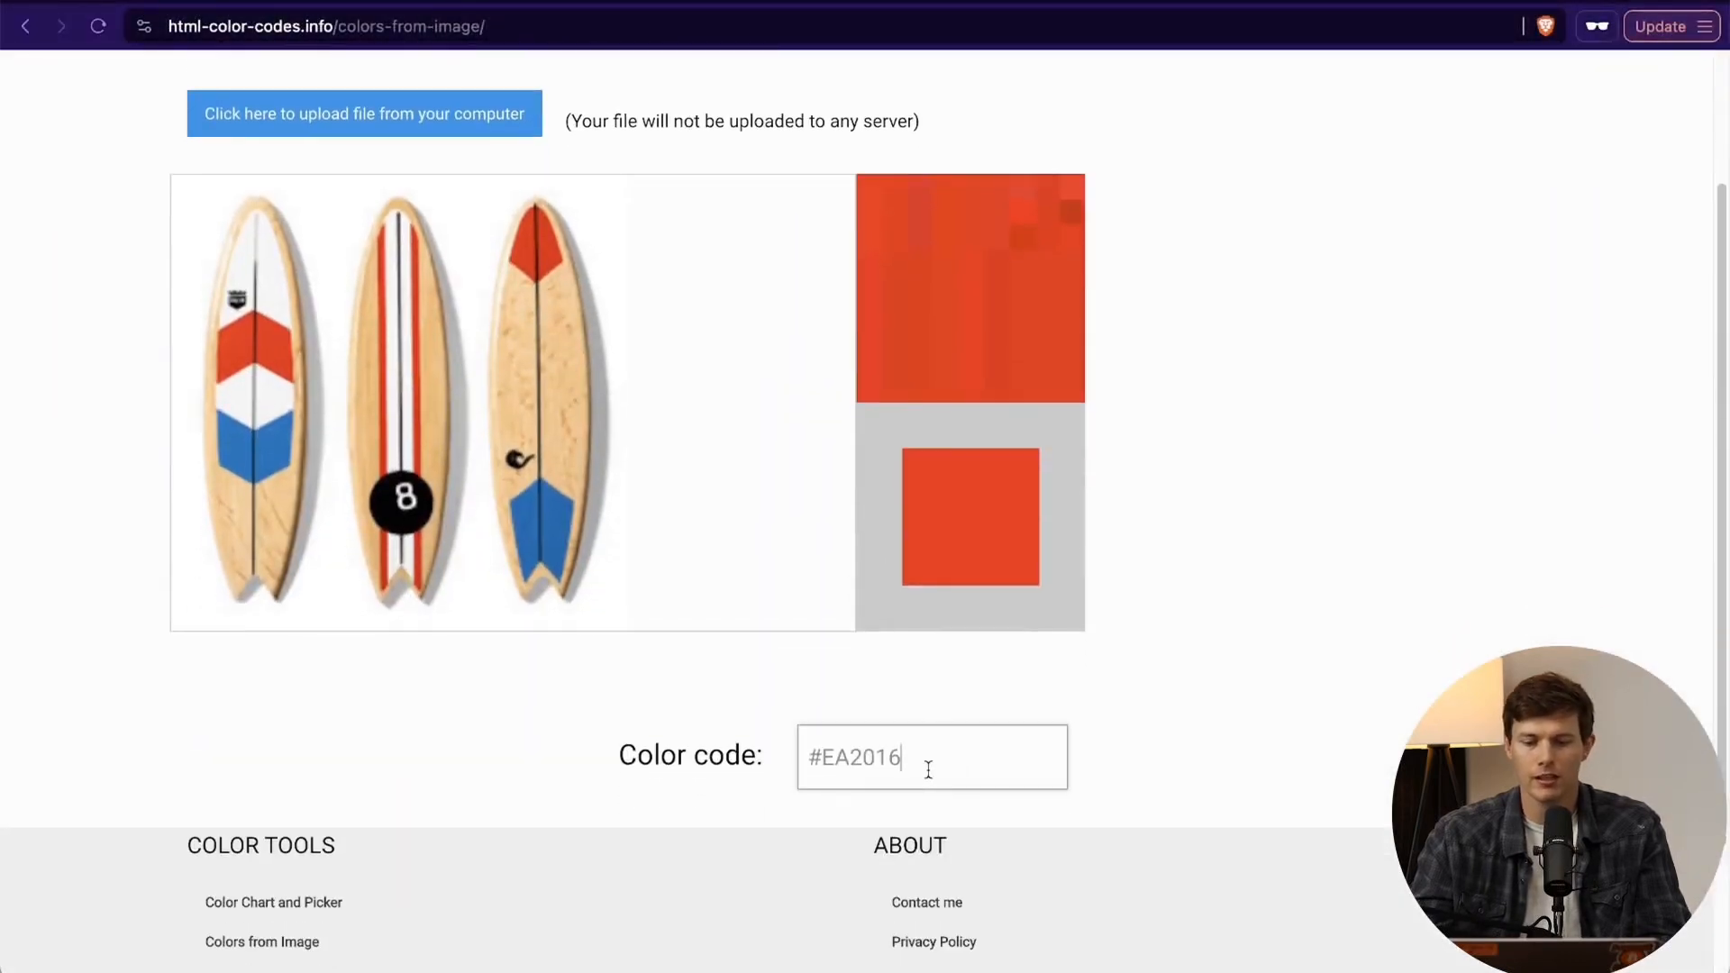
left_click_drag(948, 757, 780, 763)
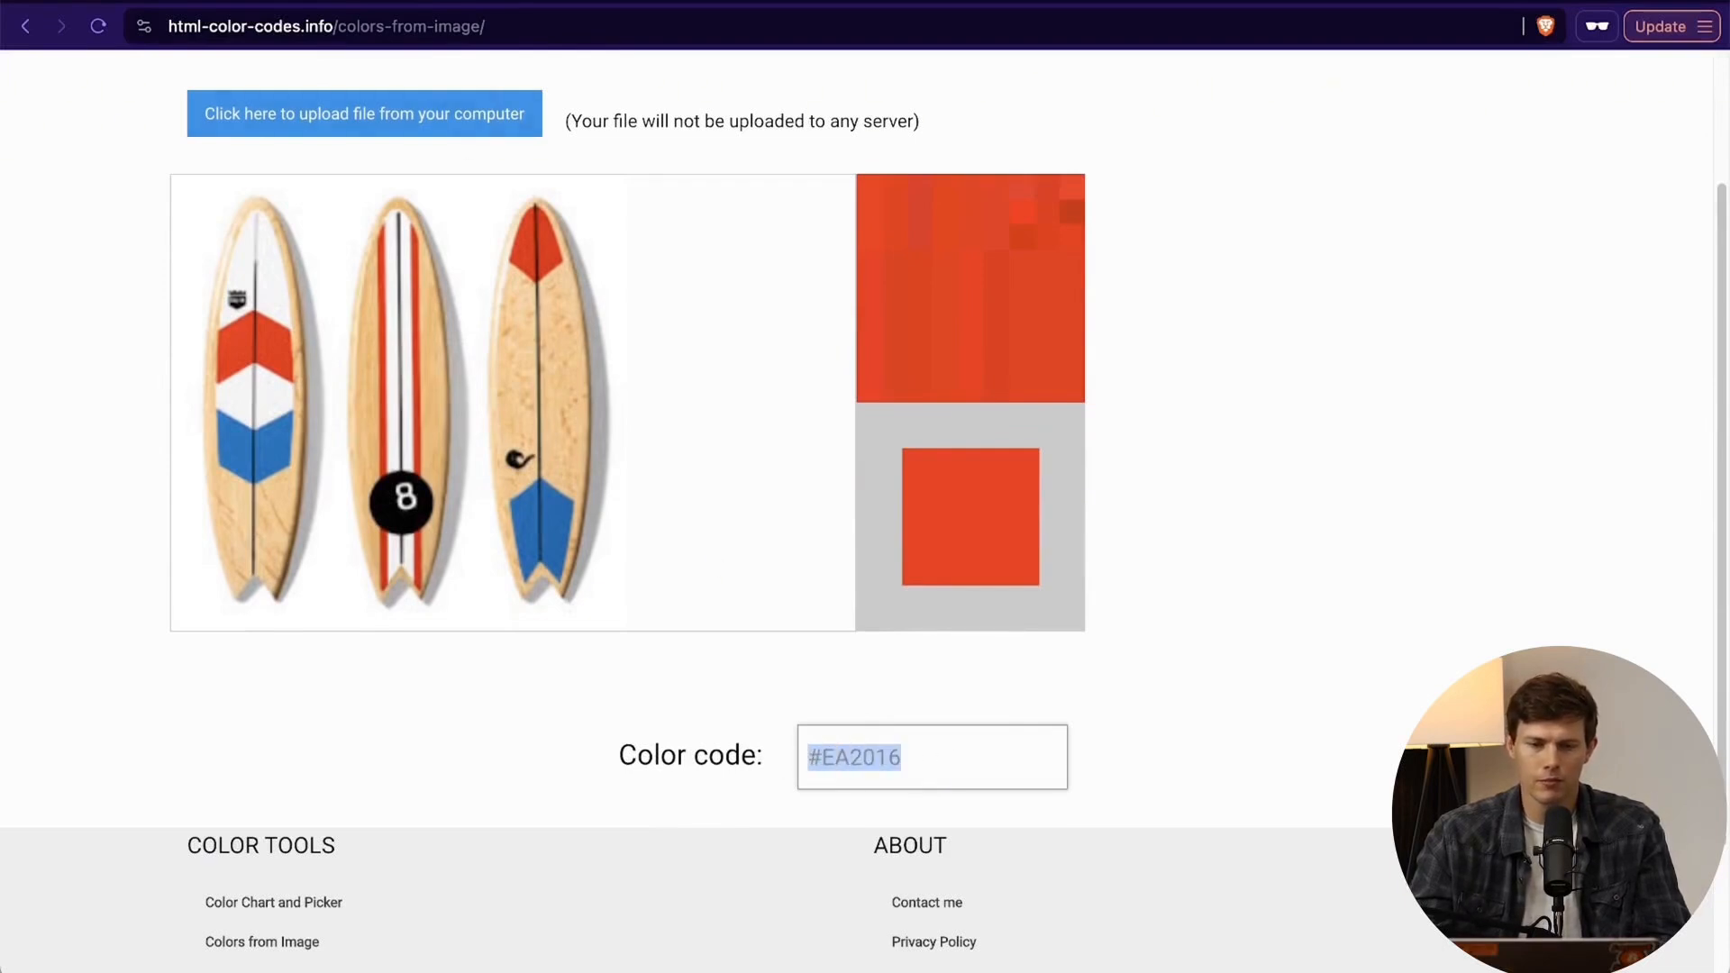
- Switch back to the Shopify theme editor and set the background color of Scheme 5 to #EA2016
left_click(502, 2)
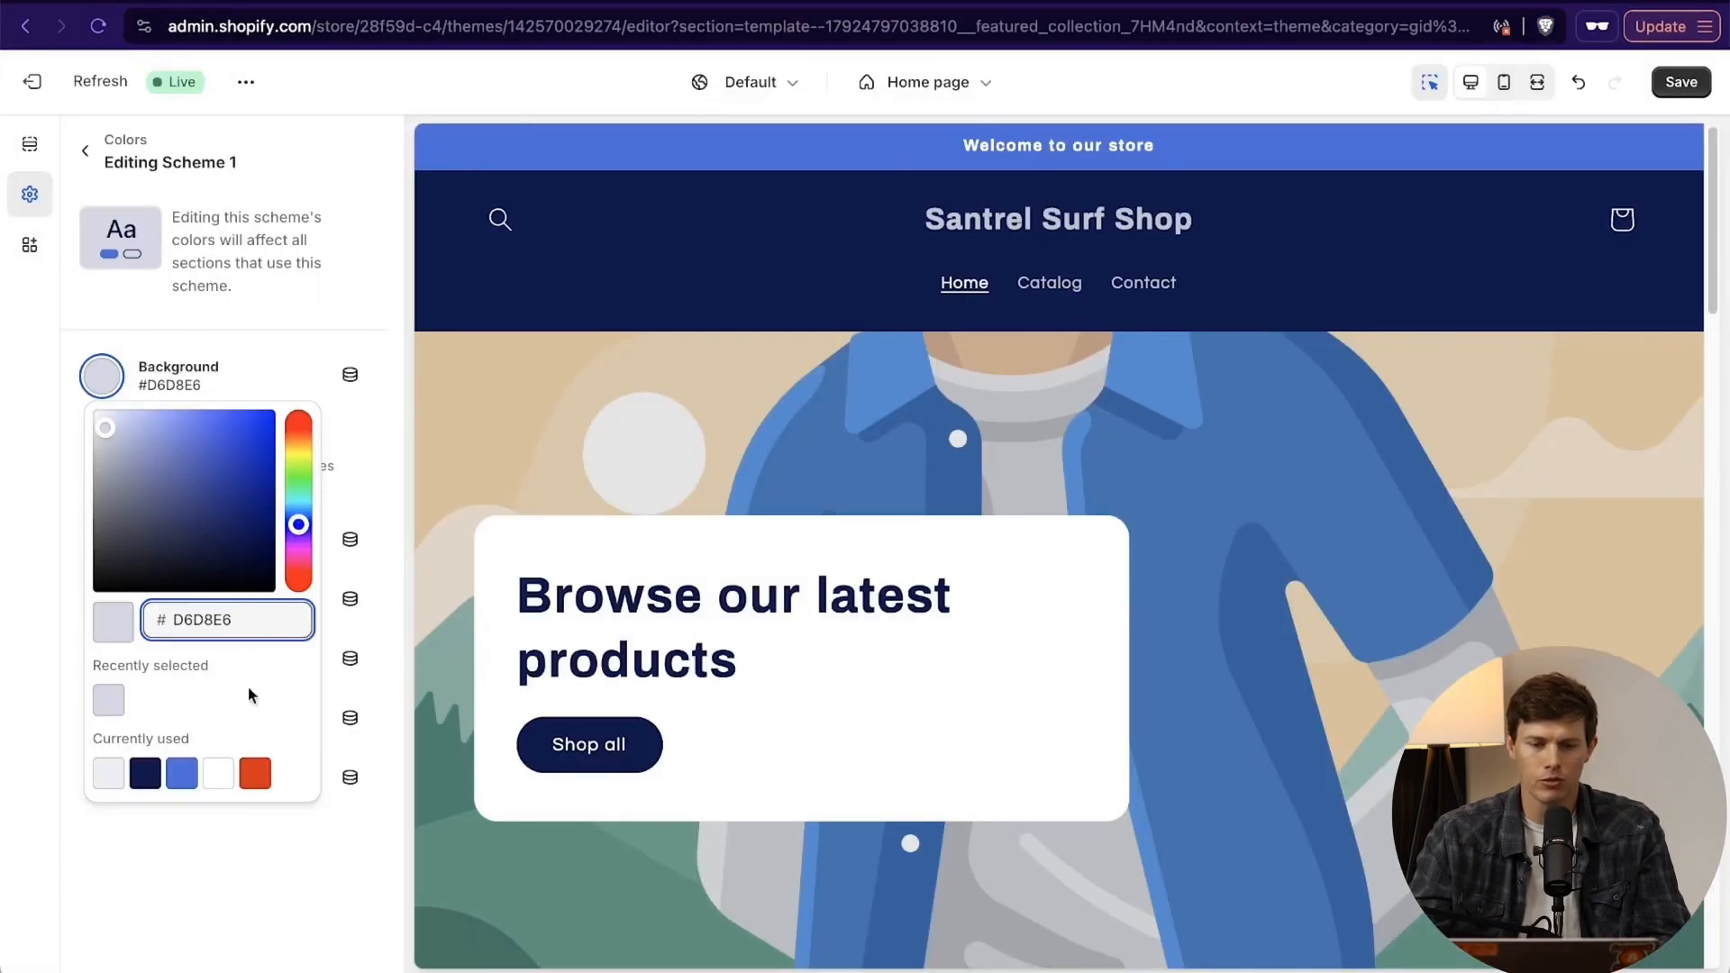
key("super+a")
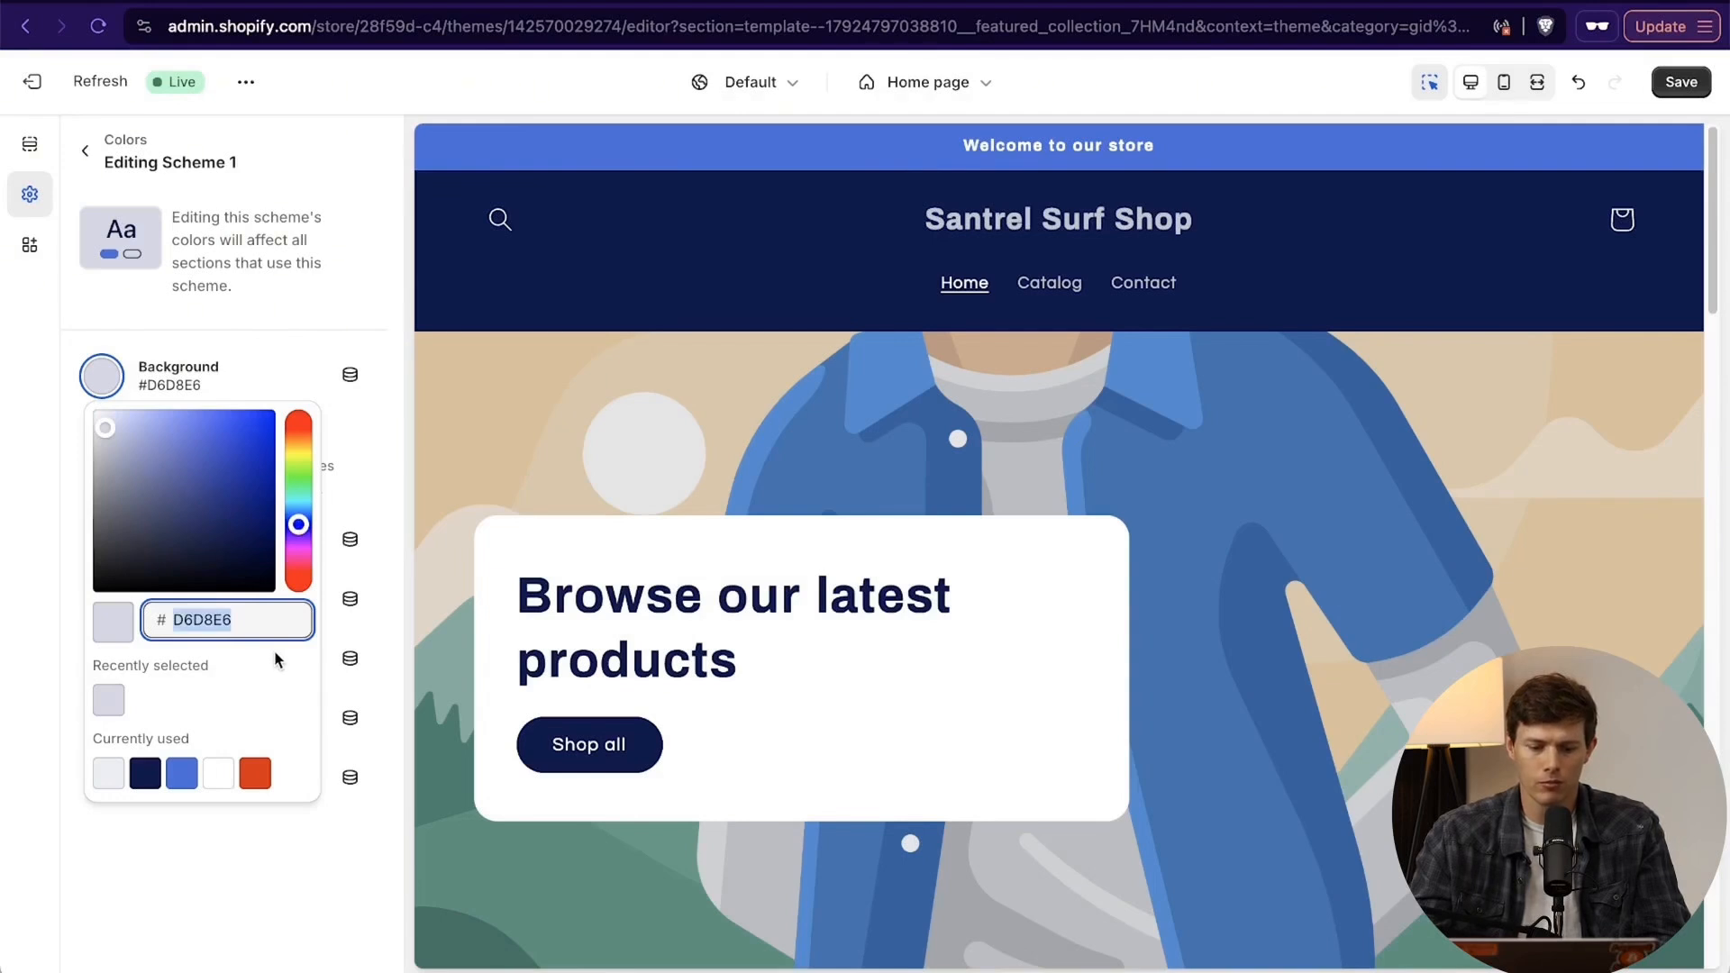
left_click(240, 851)
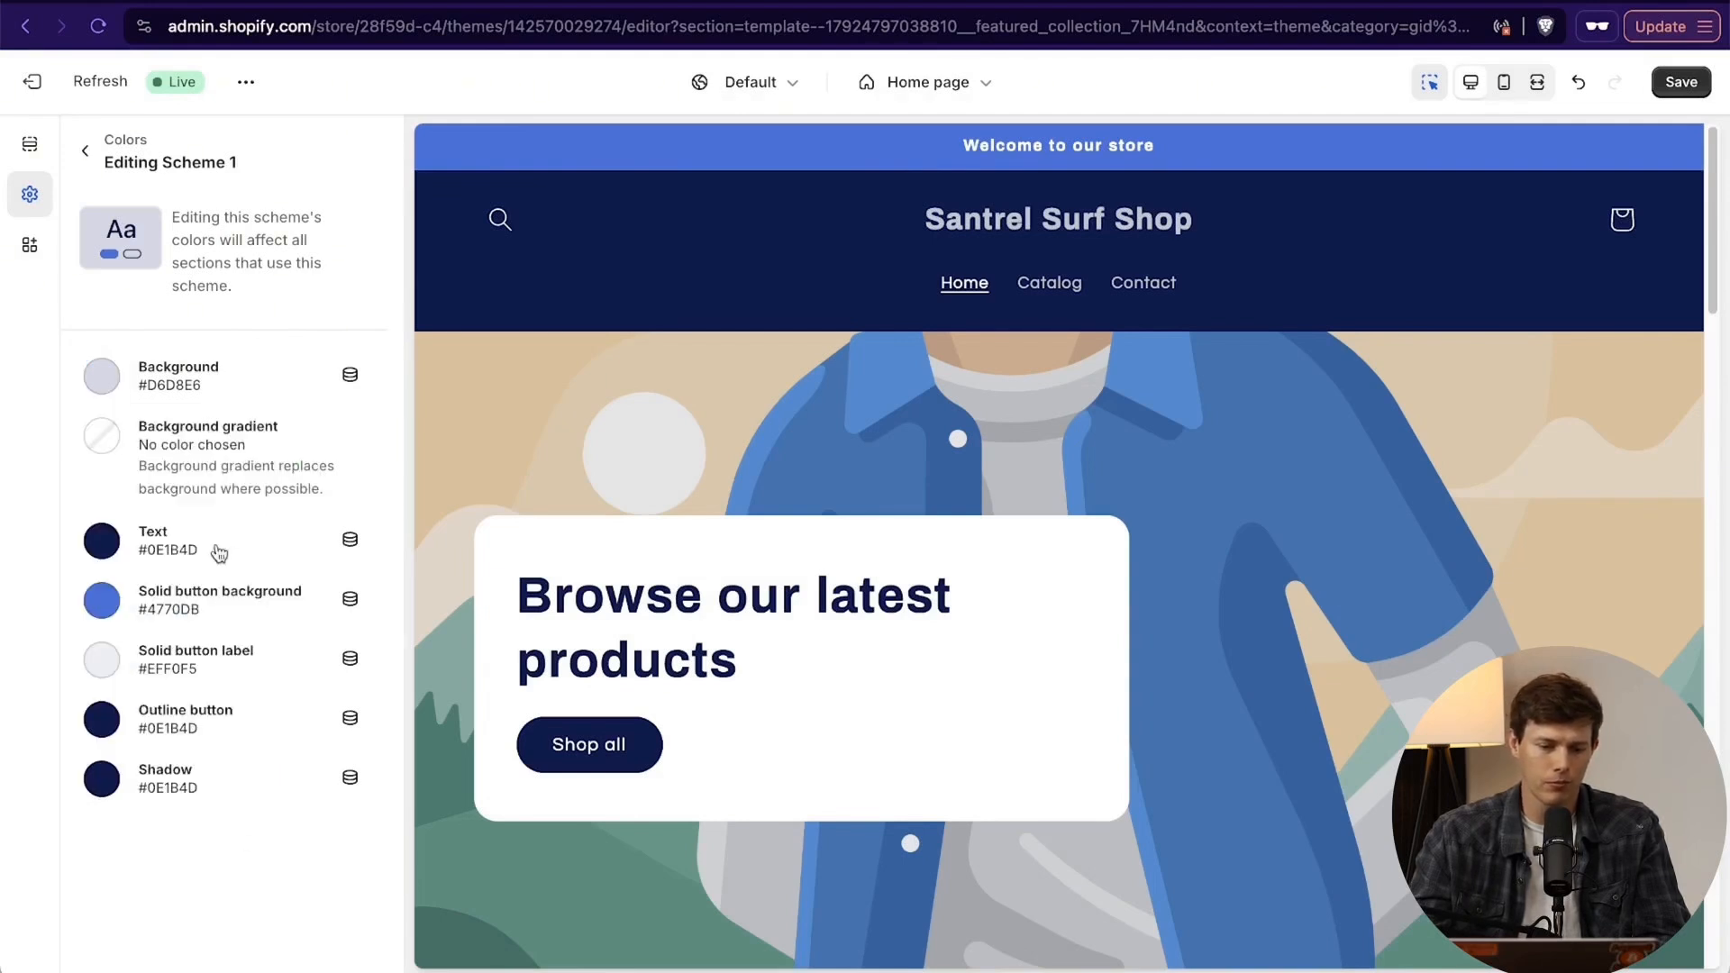
left_click(87, 154)
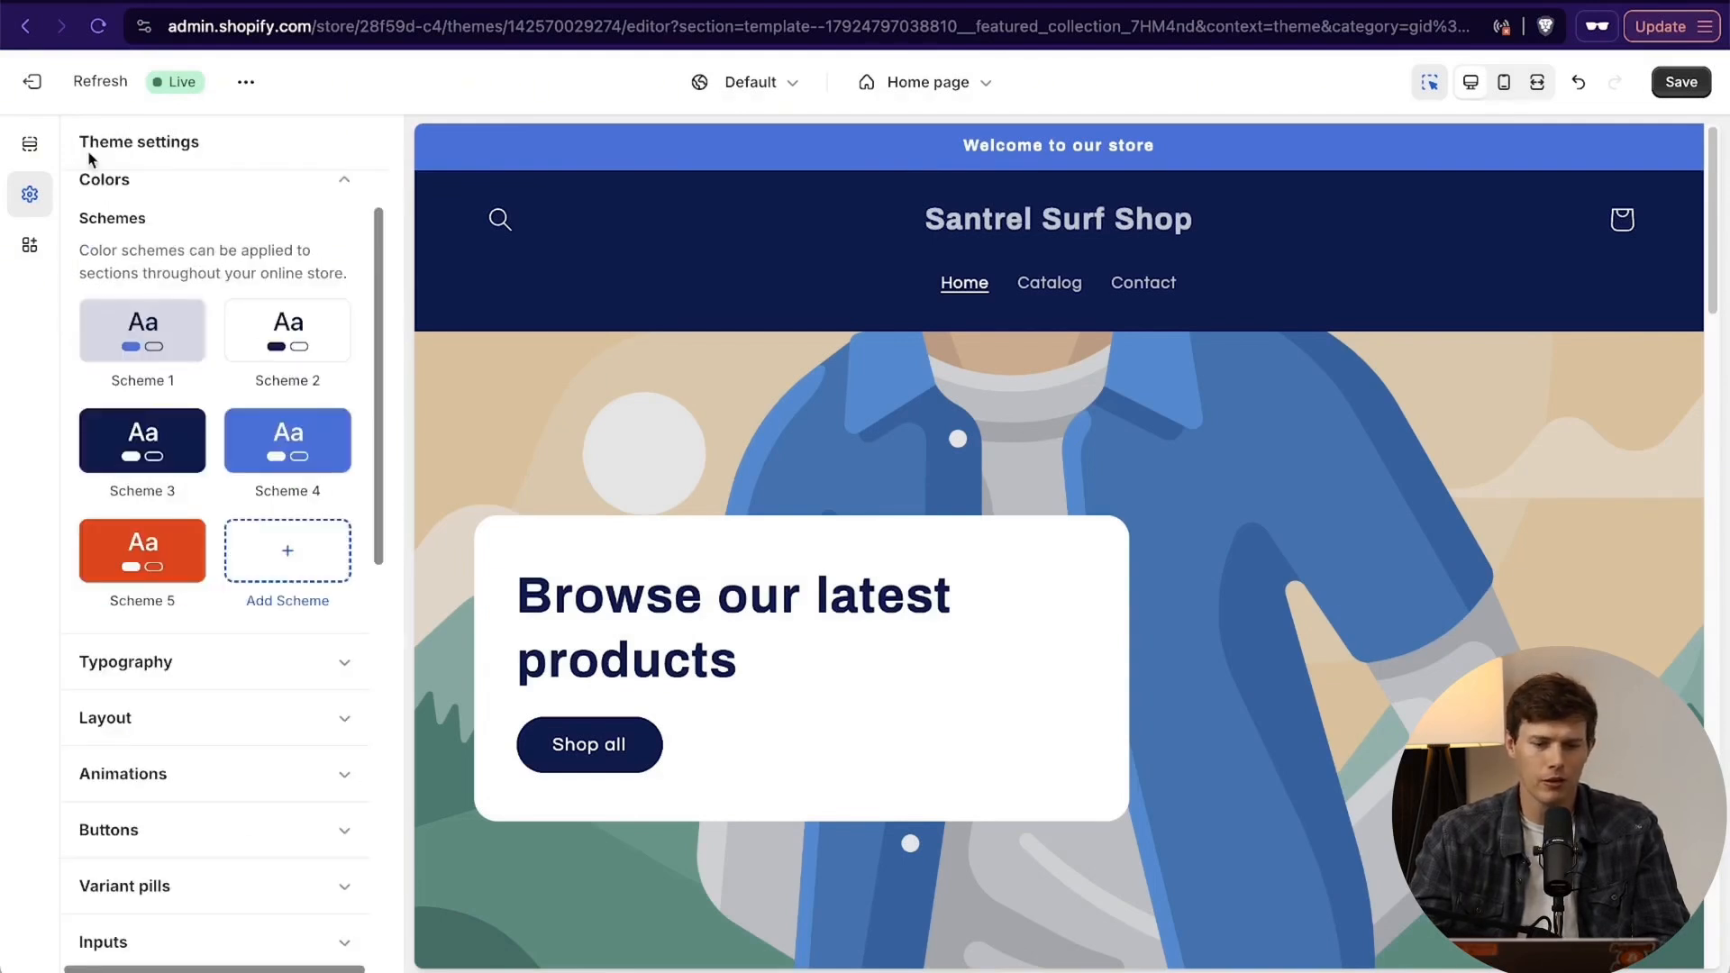
left_click(168, 566)
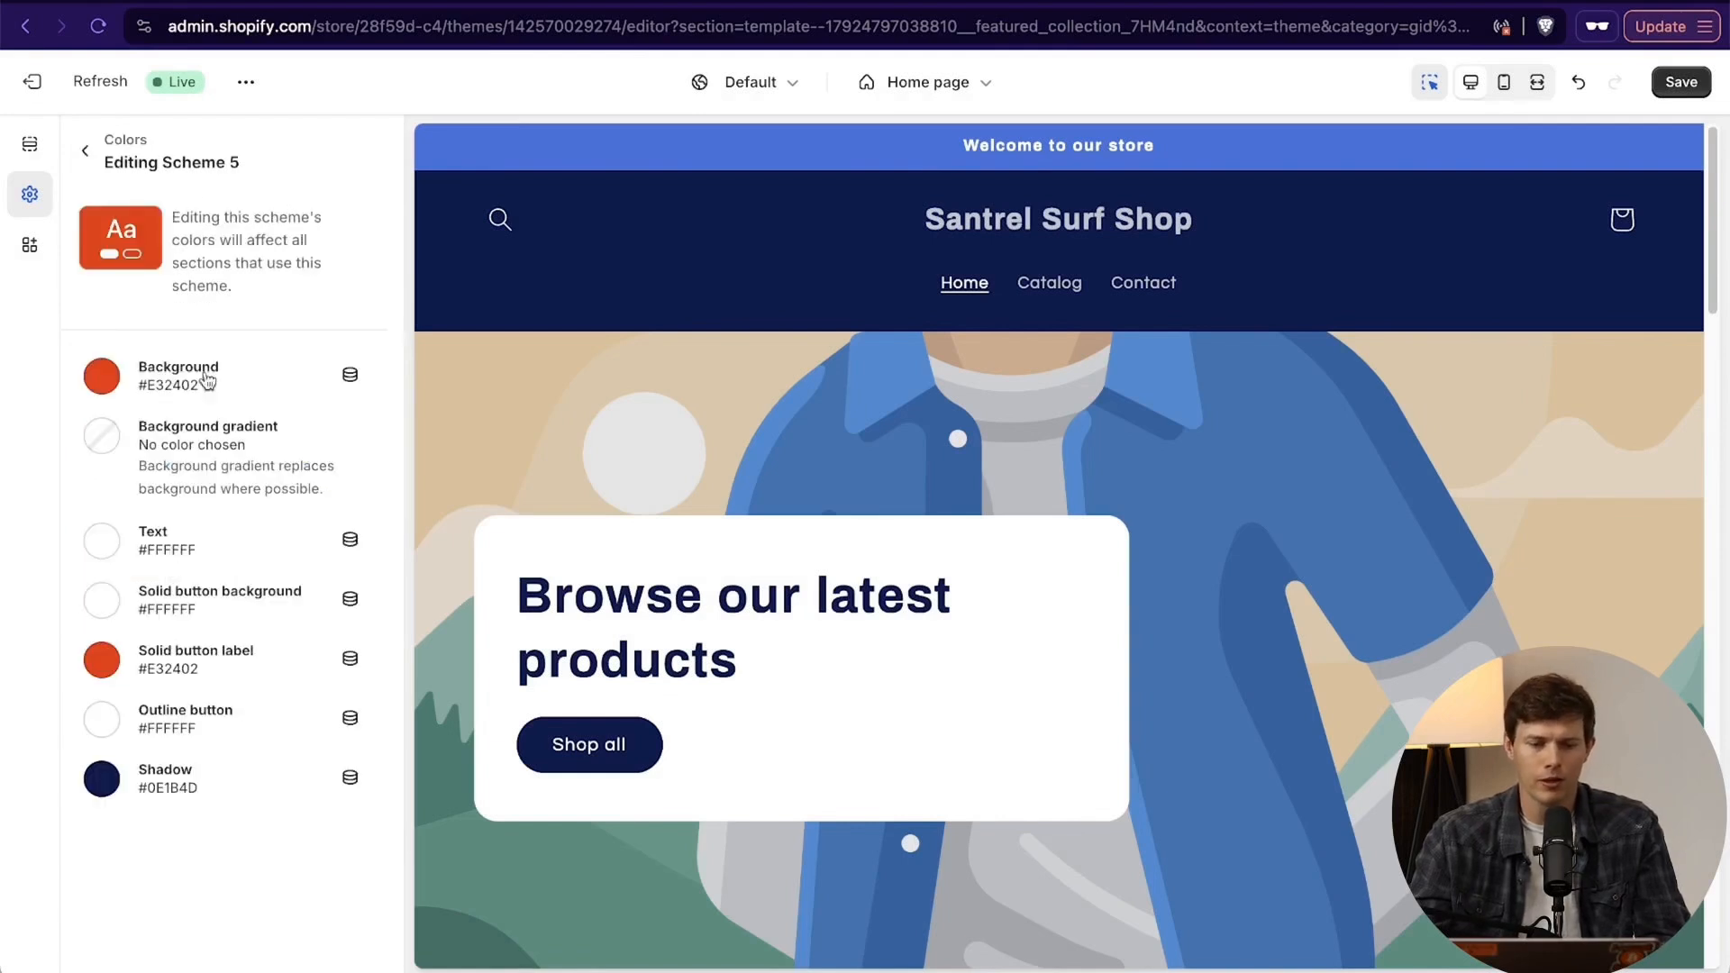
left_click(114, 384)
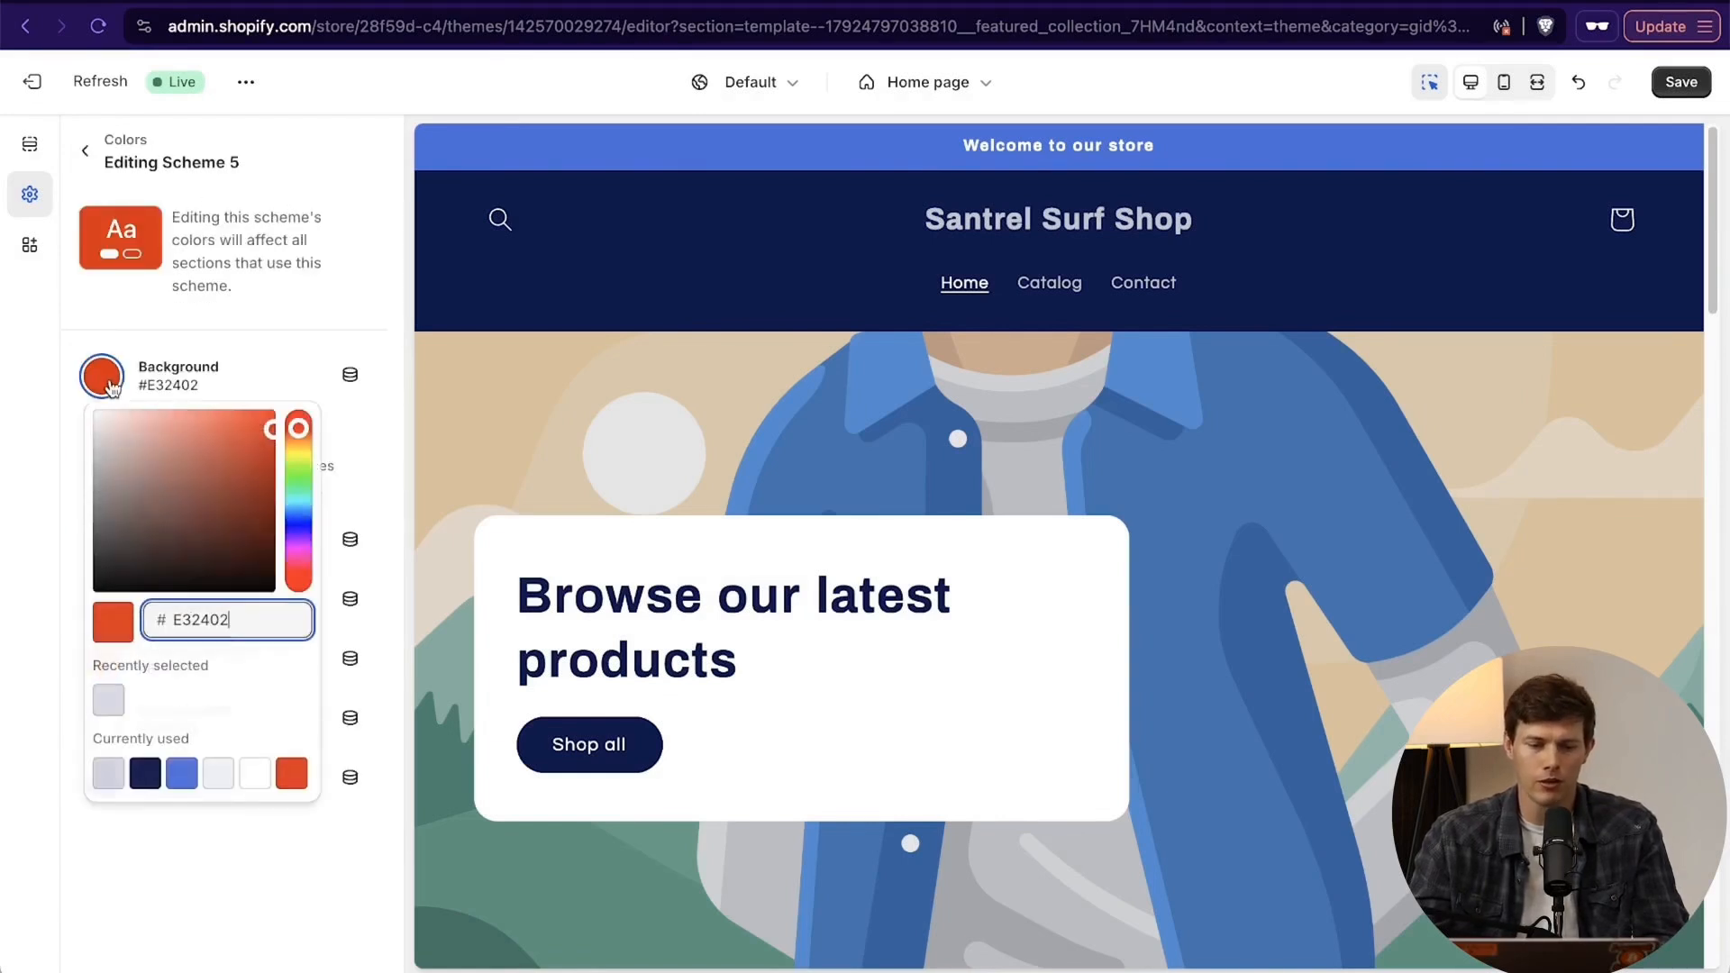
double_click(253, 622)
type("EA2016")
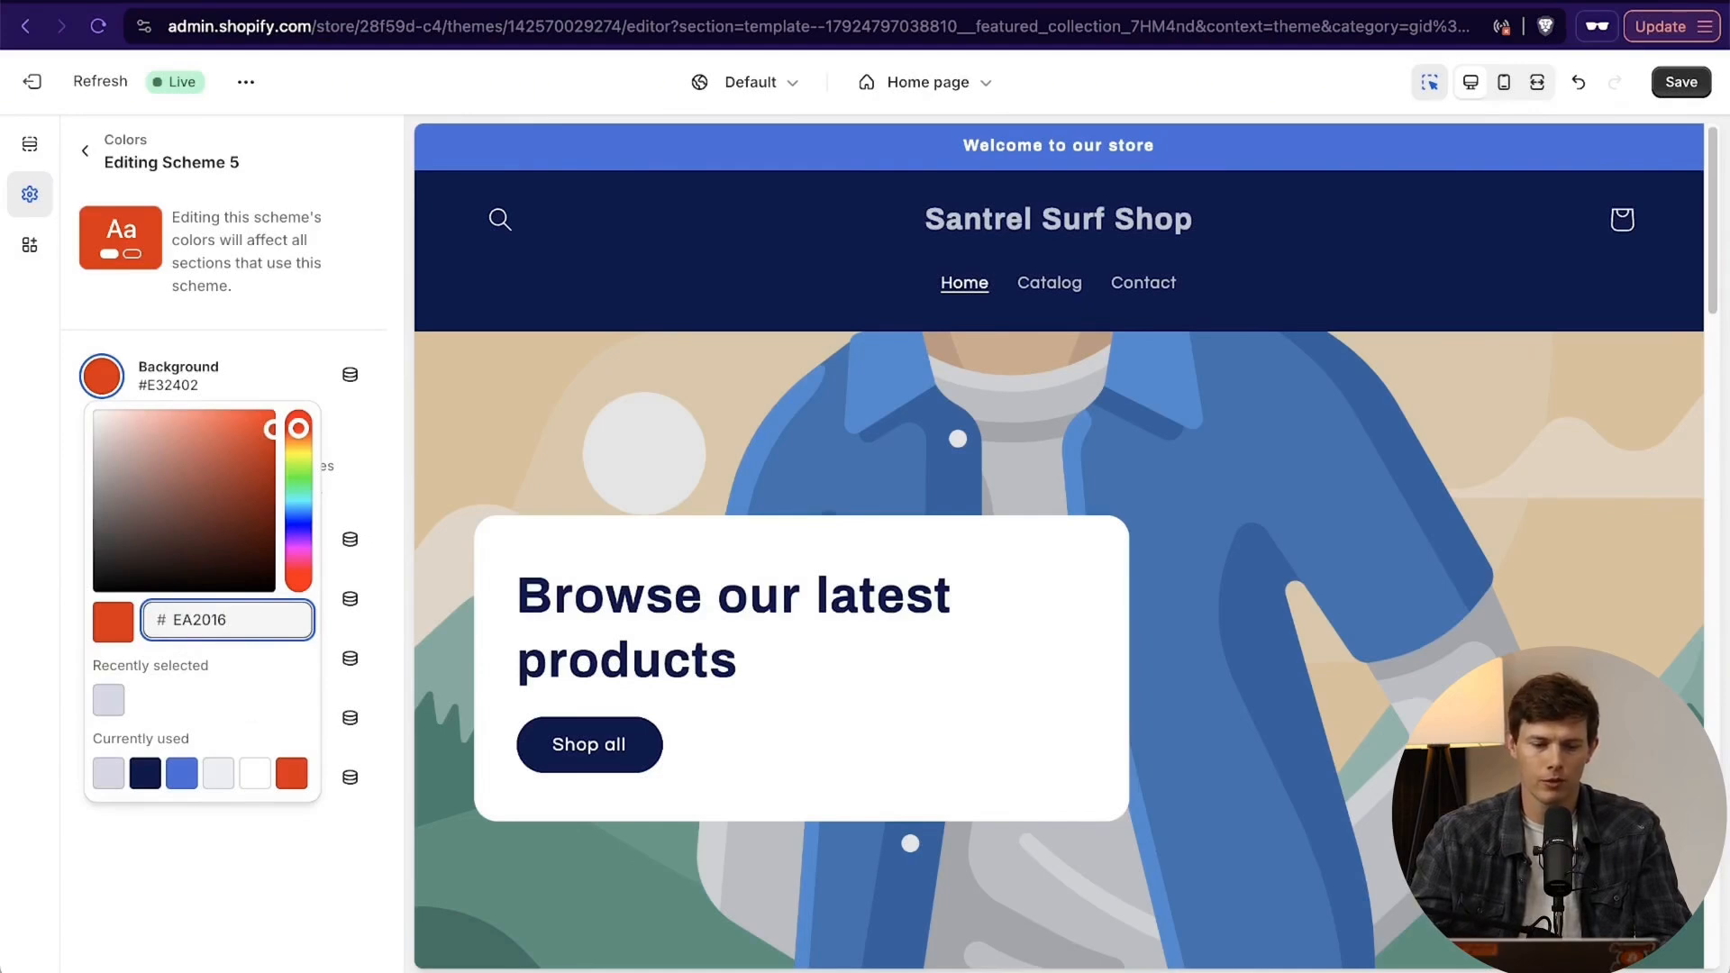
left_click(247, 879)
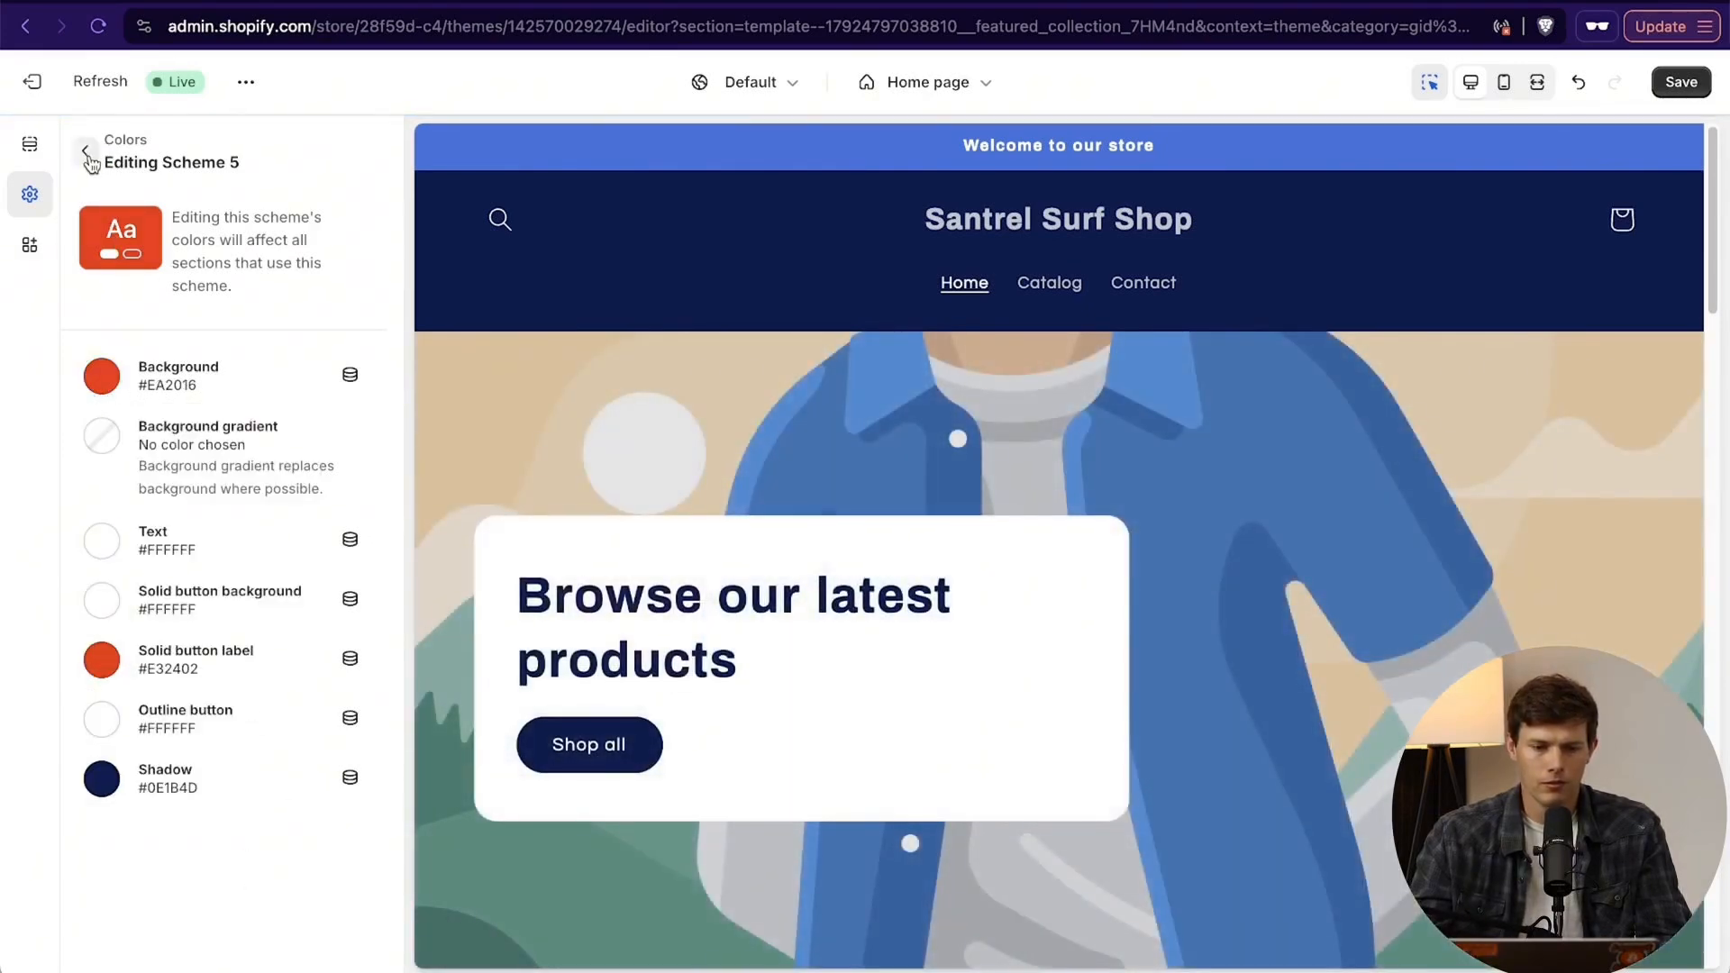
left_click(87, 152)
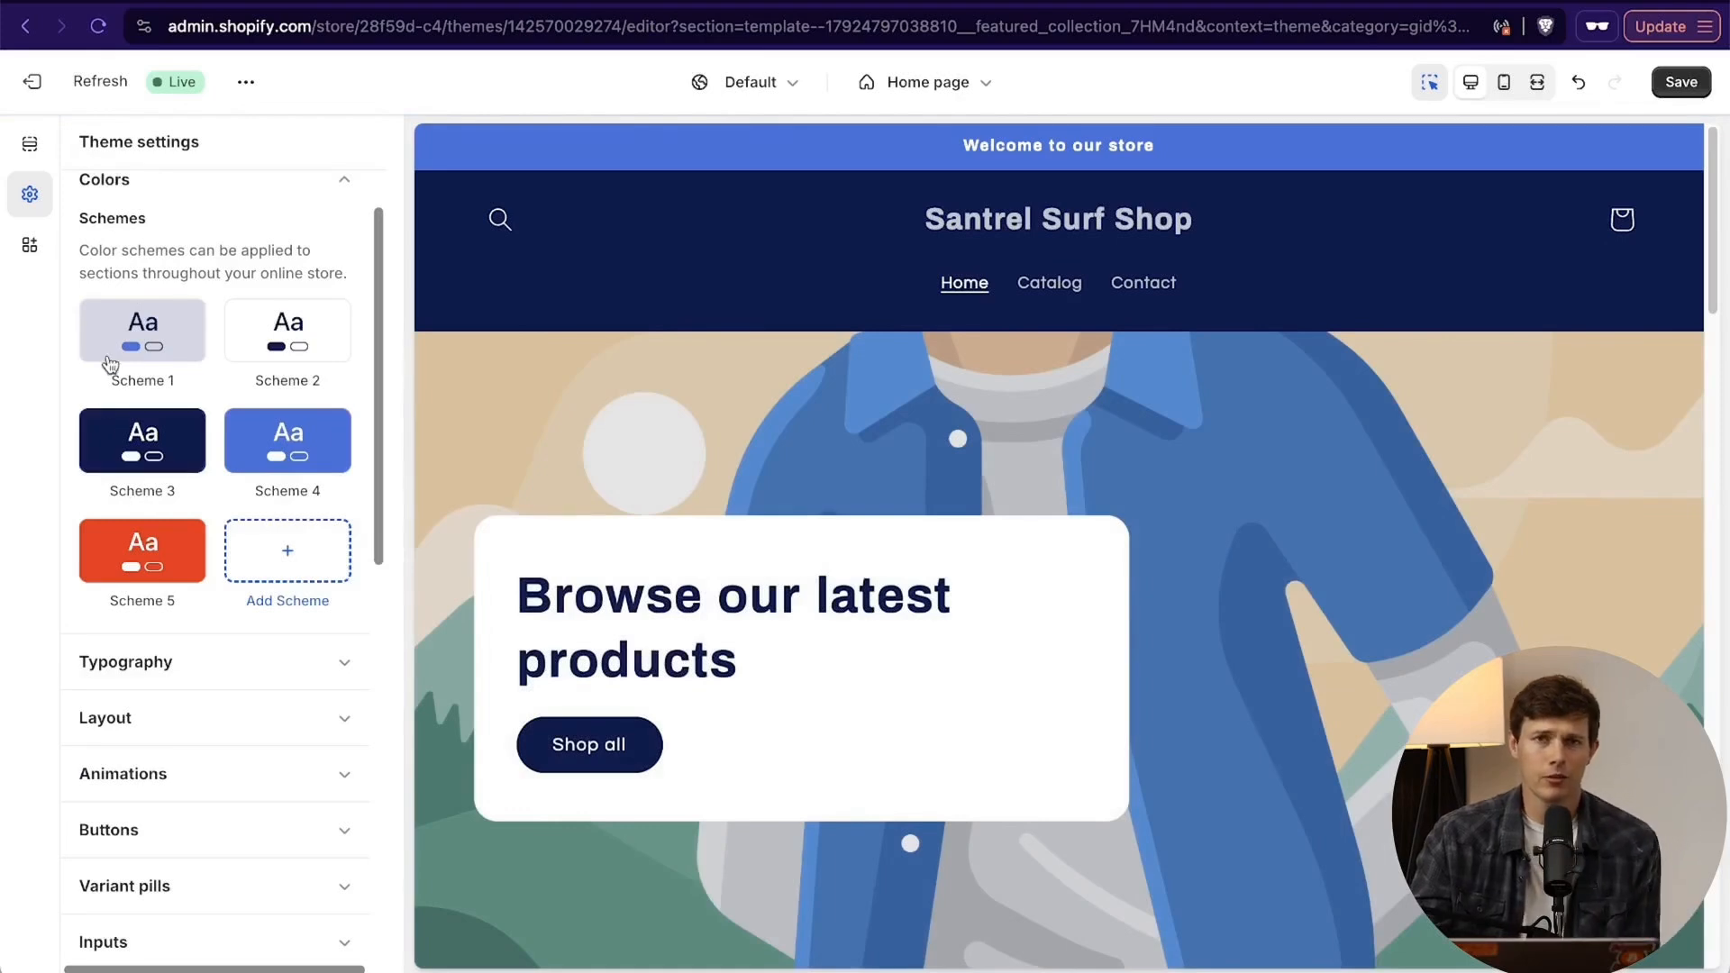
- Review the home page preview and the typography settings, browsing the available heading fonts without choosing another one
scroll(781, 513, "down", 5)
scroll(781, 513, "up", 3)
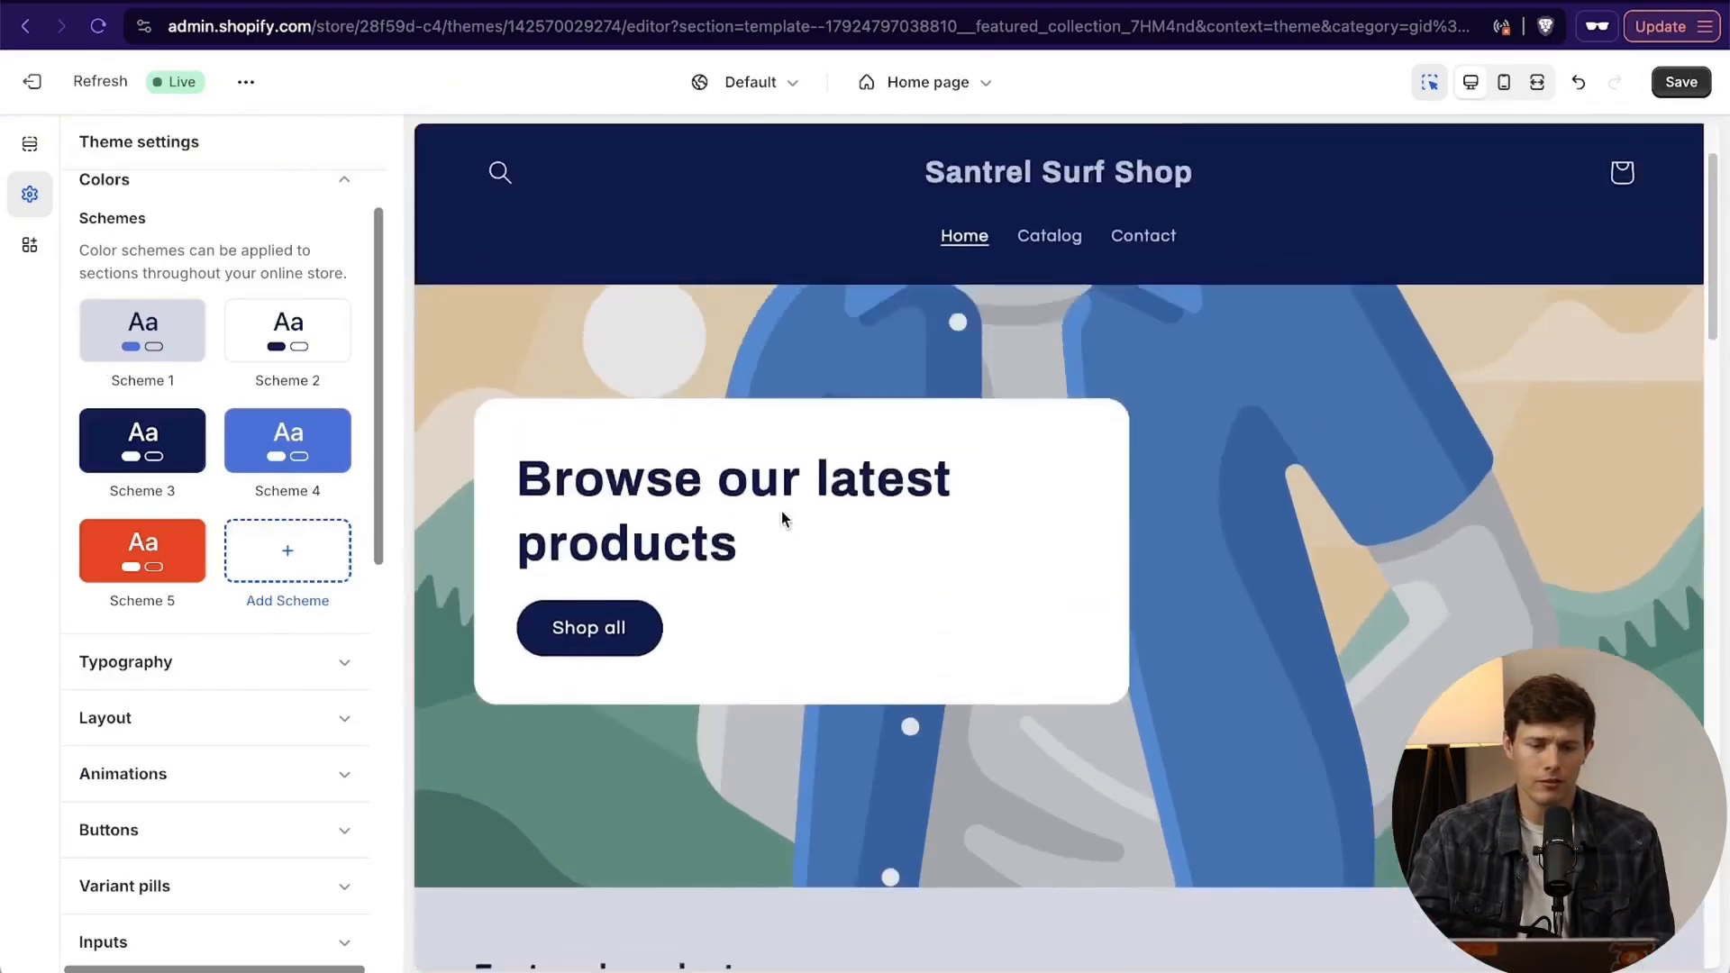
scroll(781, 511, "up", 2)
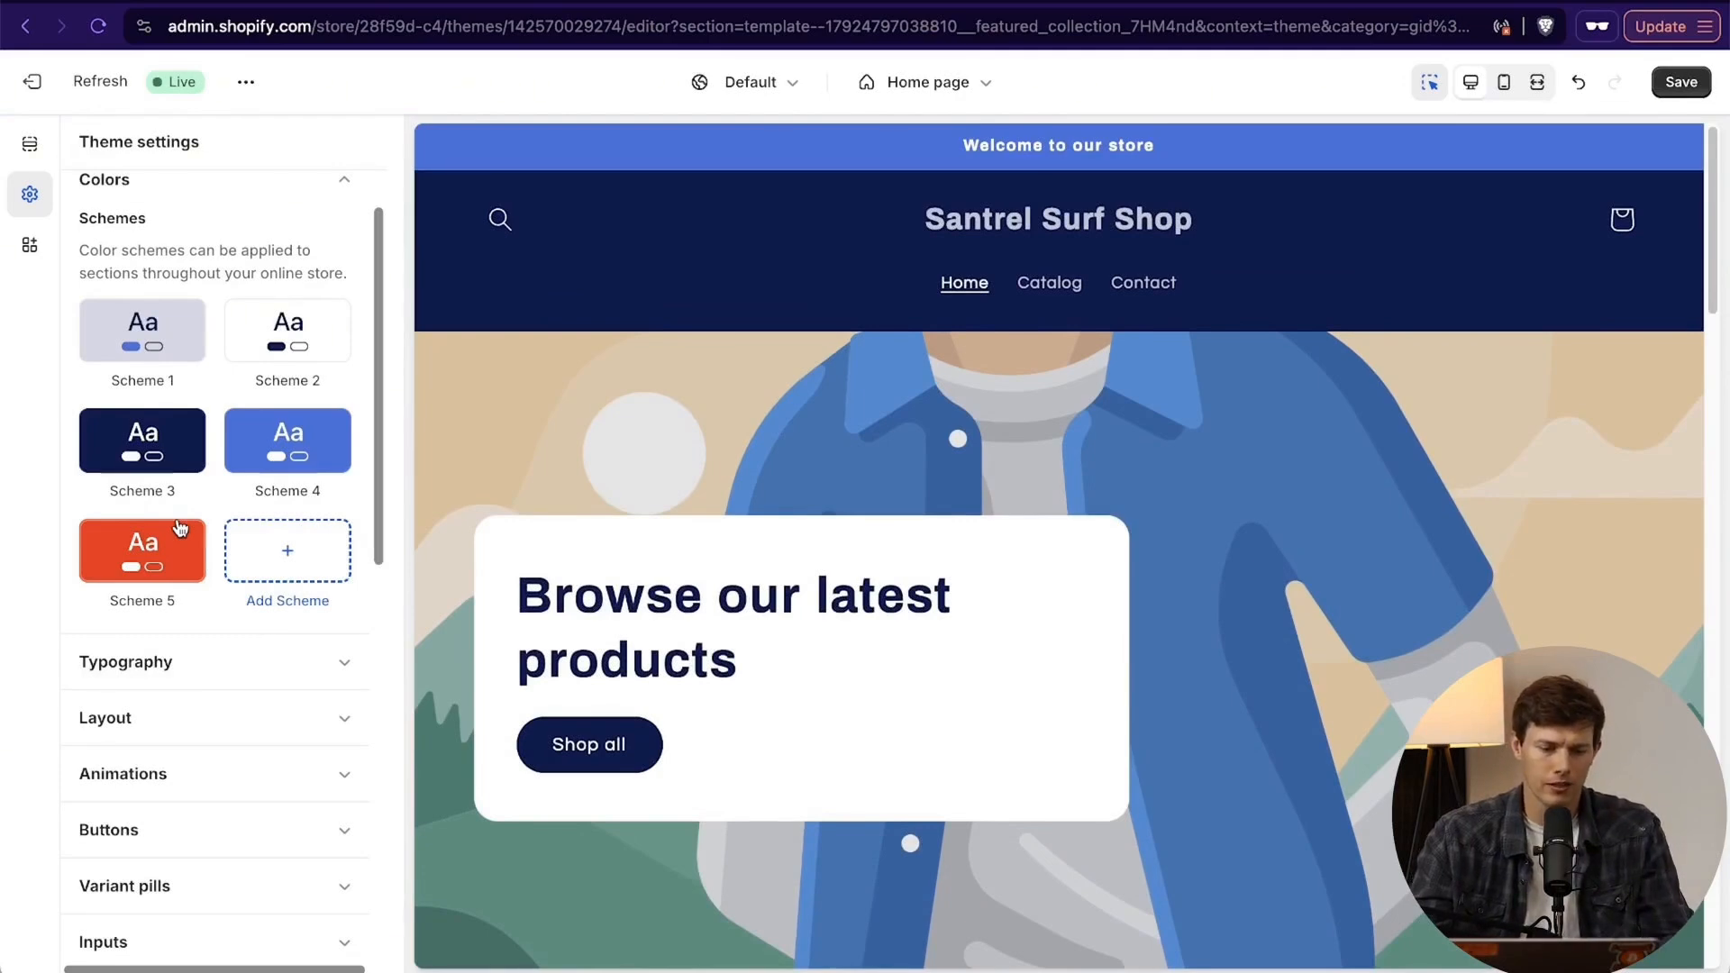
left_click(224, 664)
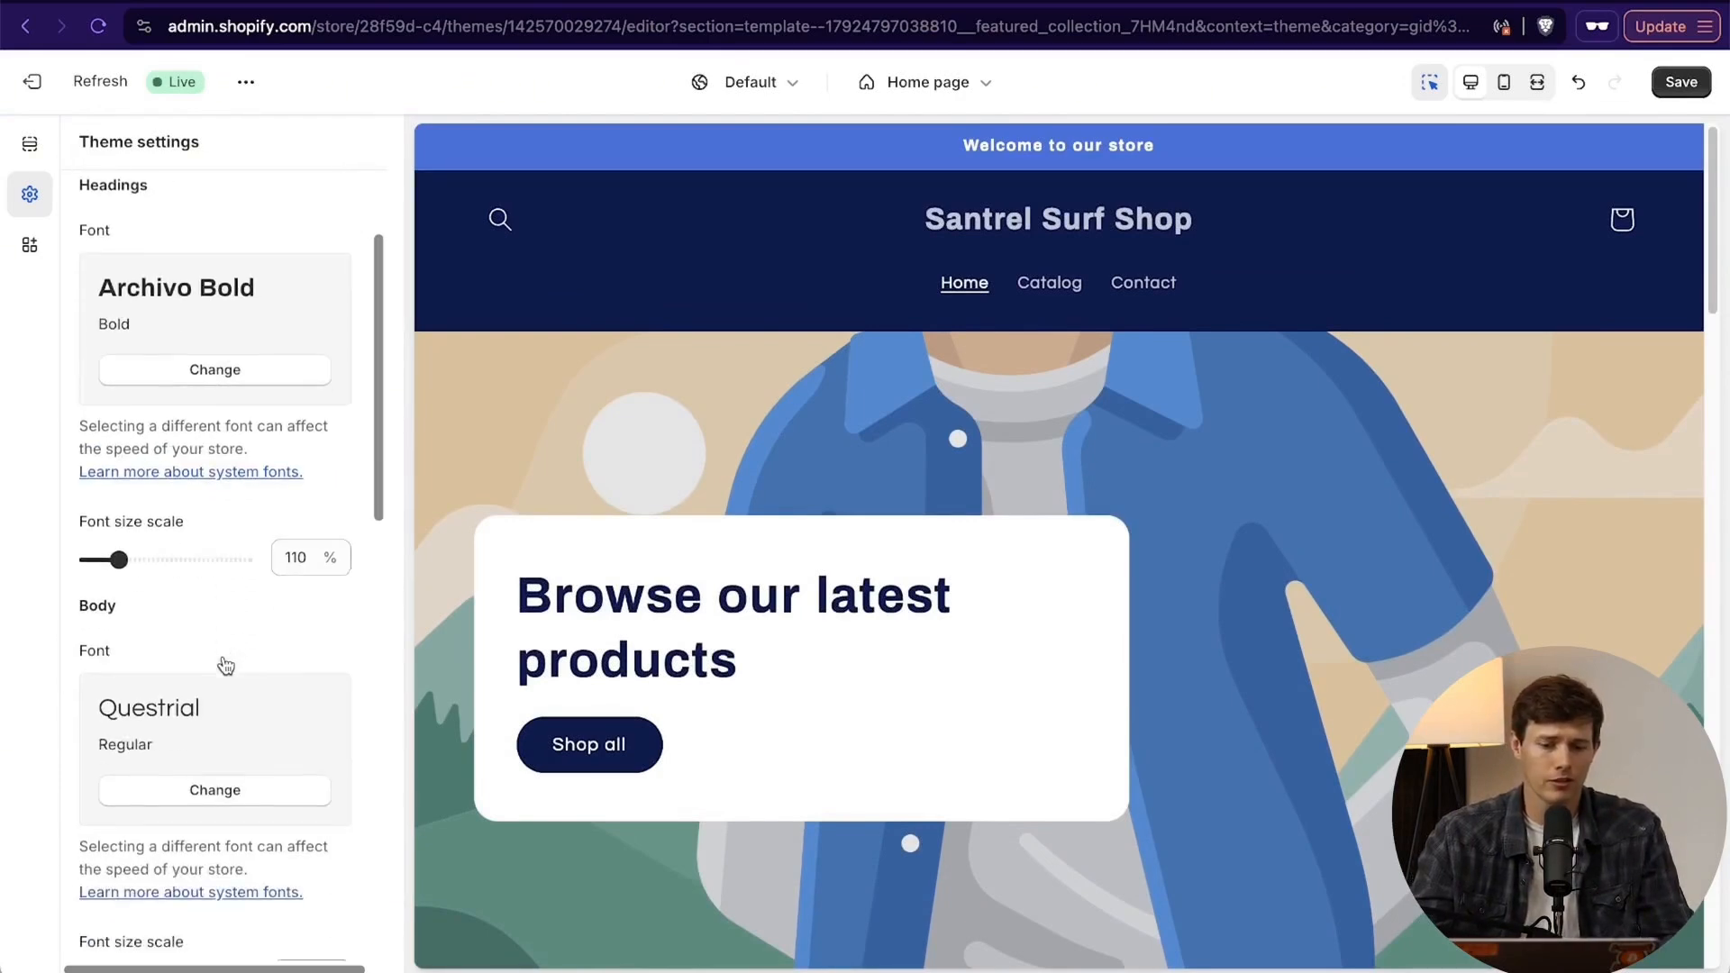
scroll(1020, 567, "down", 10)
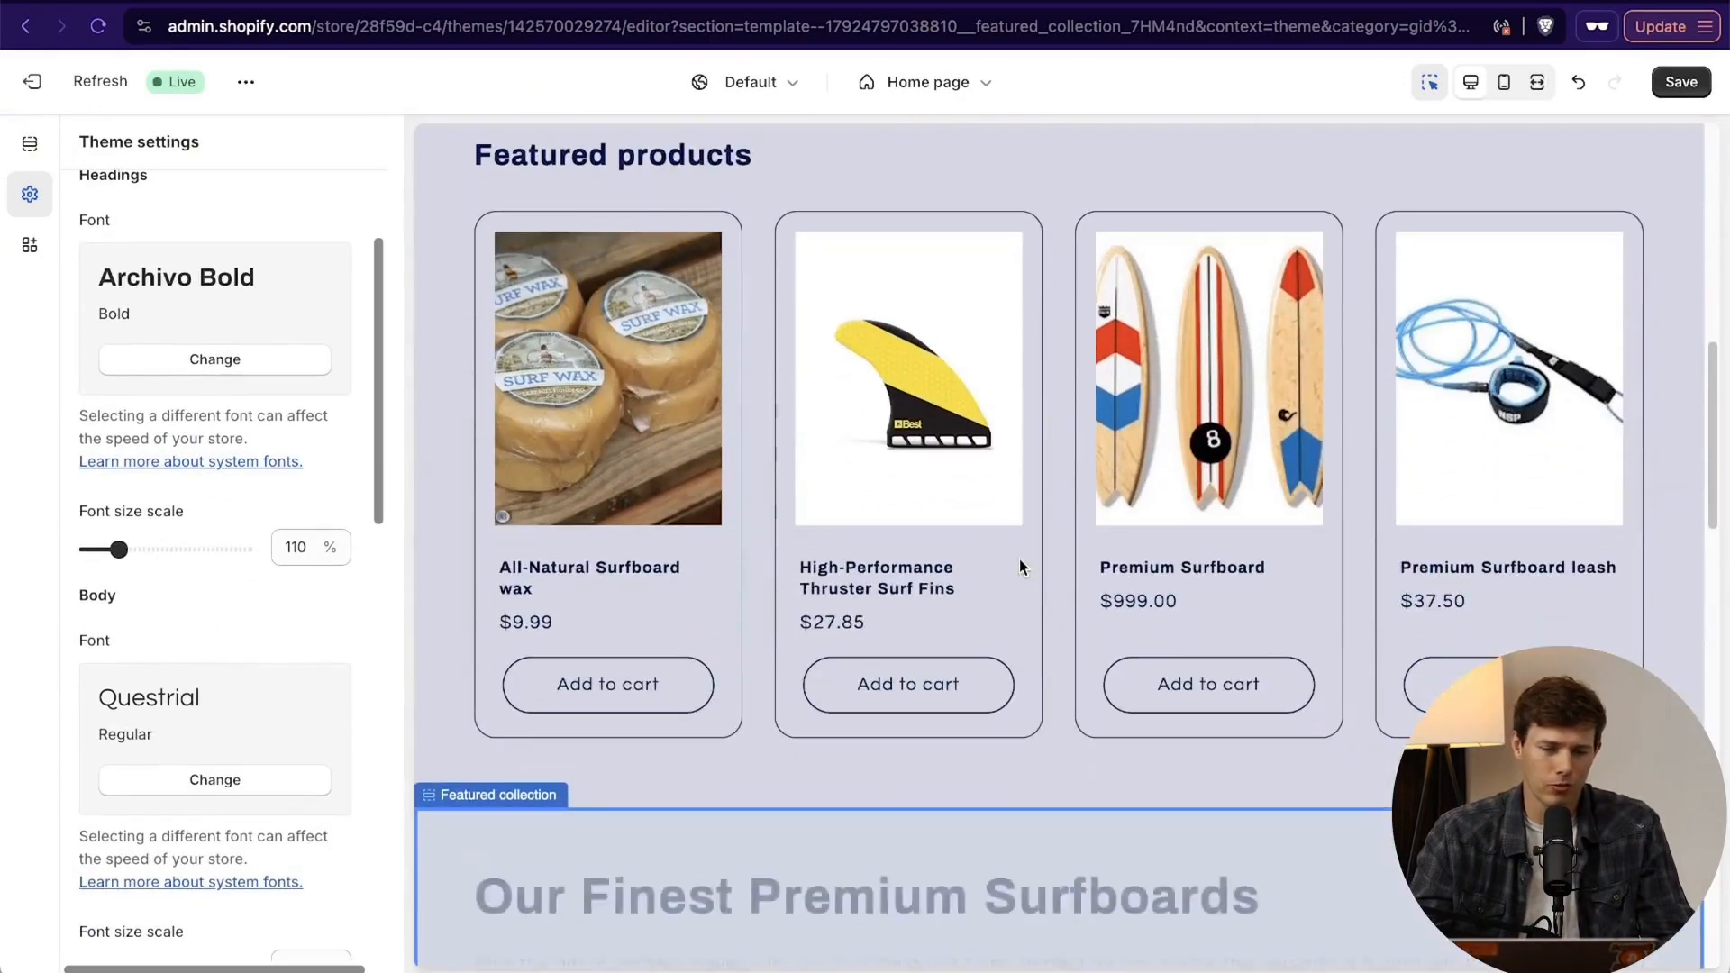
scroll(1016, 445, "down", 5)
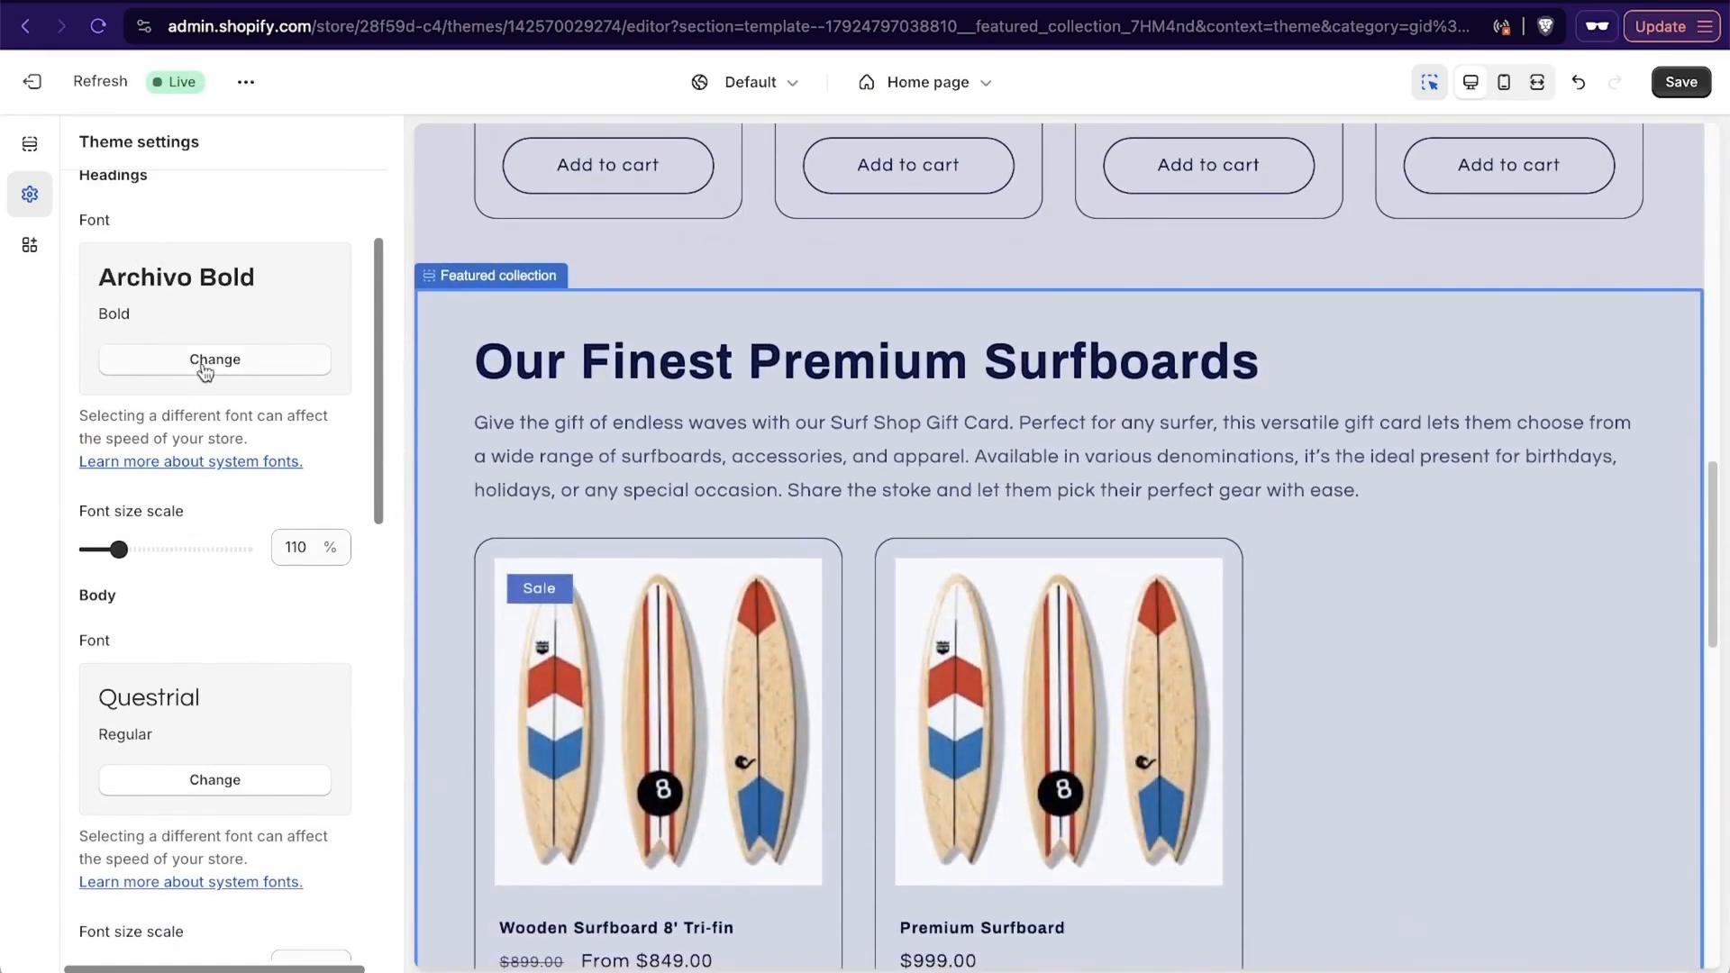
left_click(206, 360)
scroll(221, 531, "down", 10)
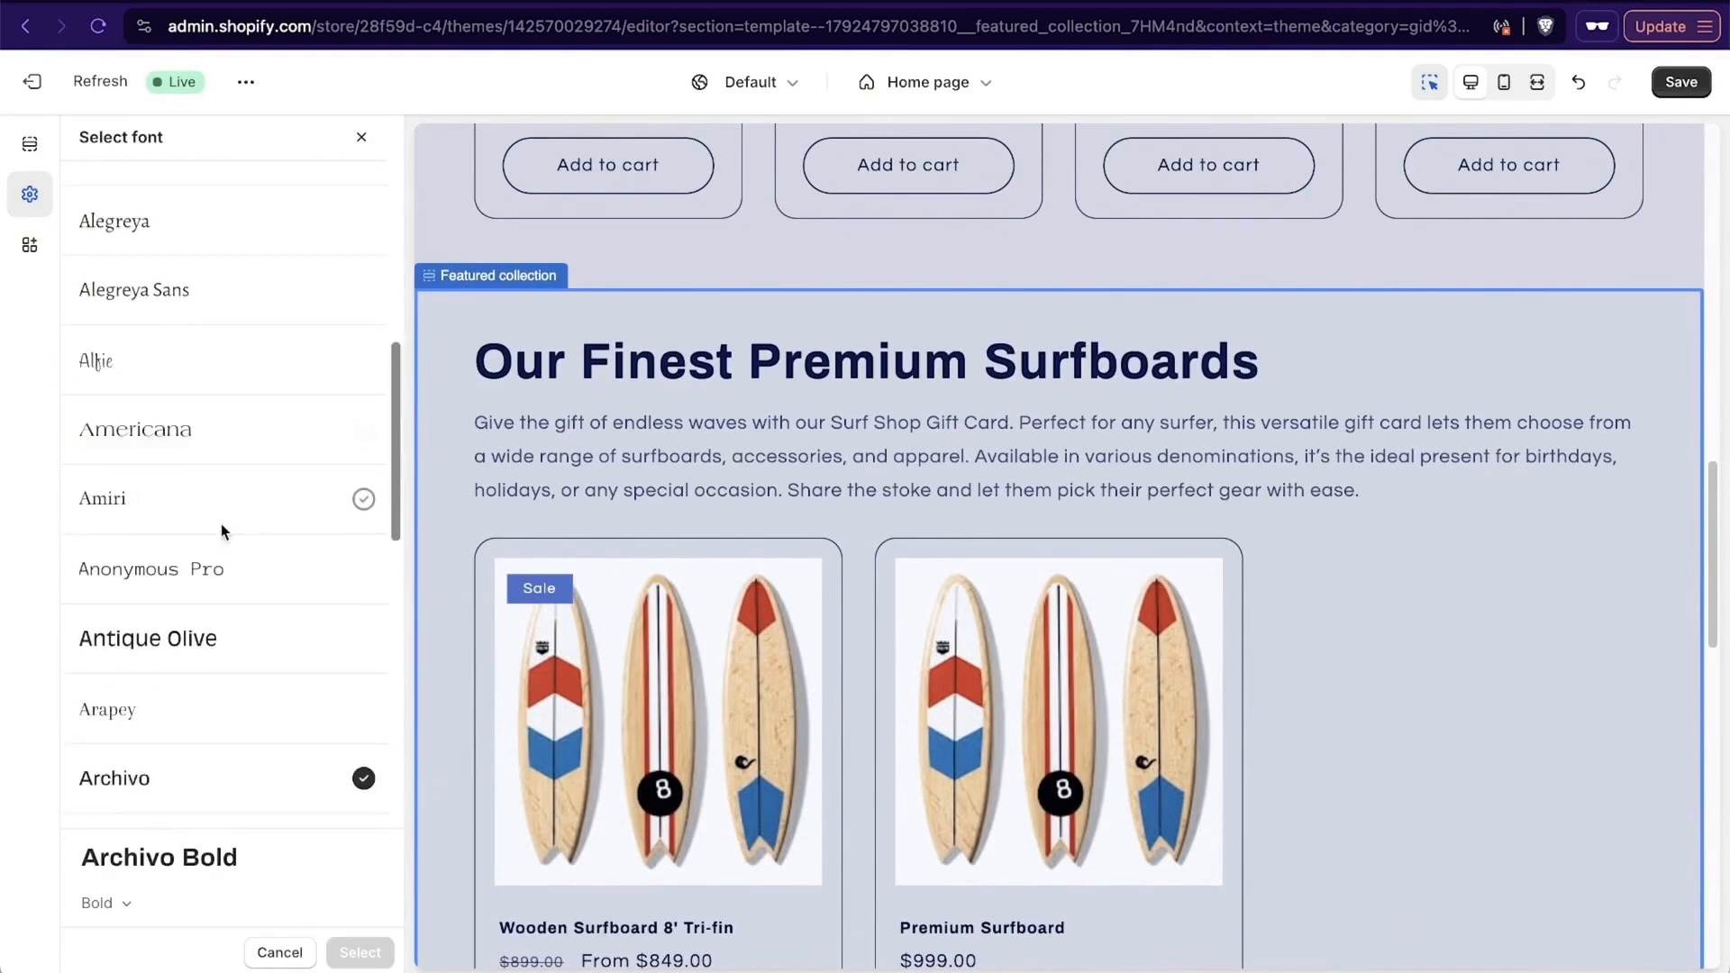
scroll(219, 522, "up", 10)
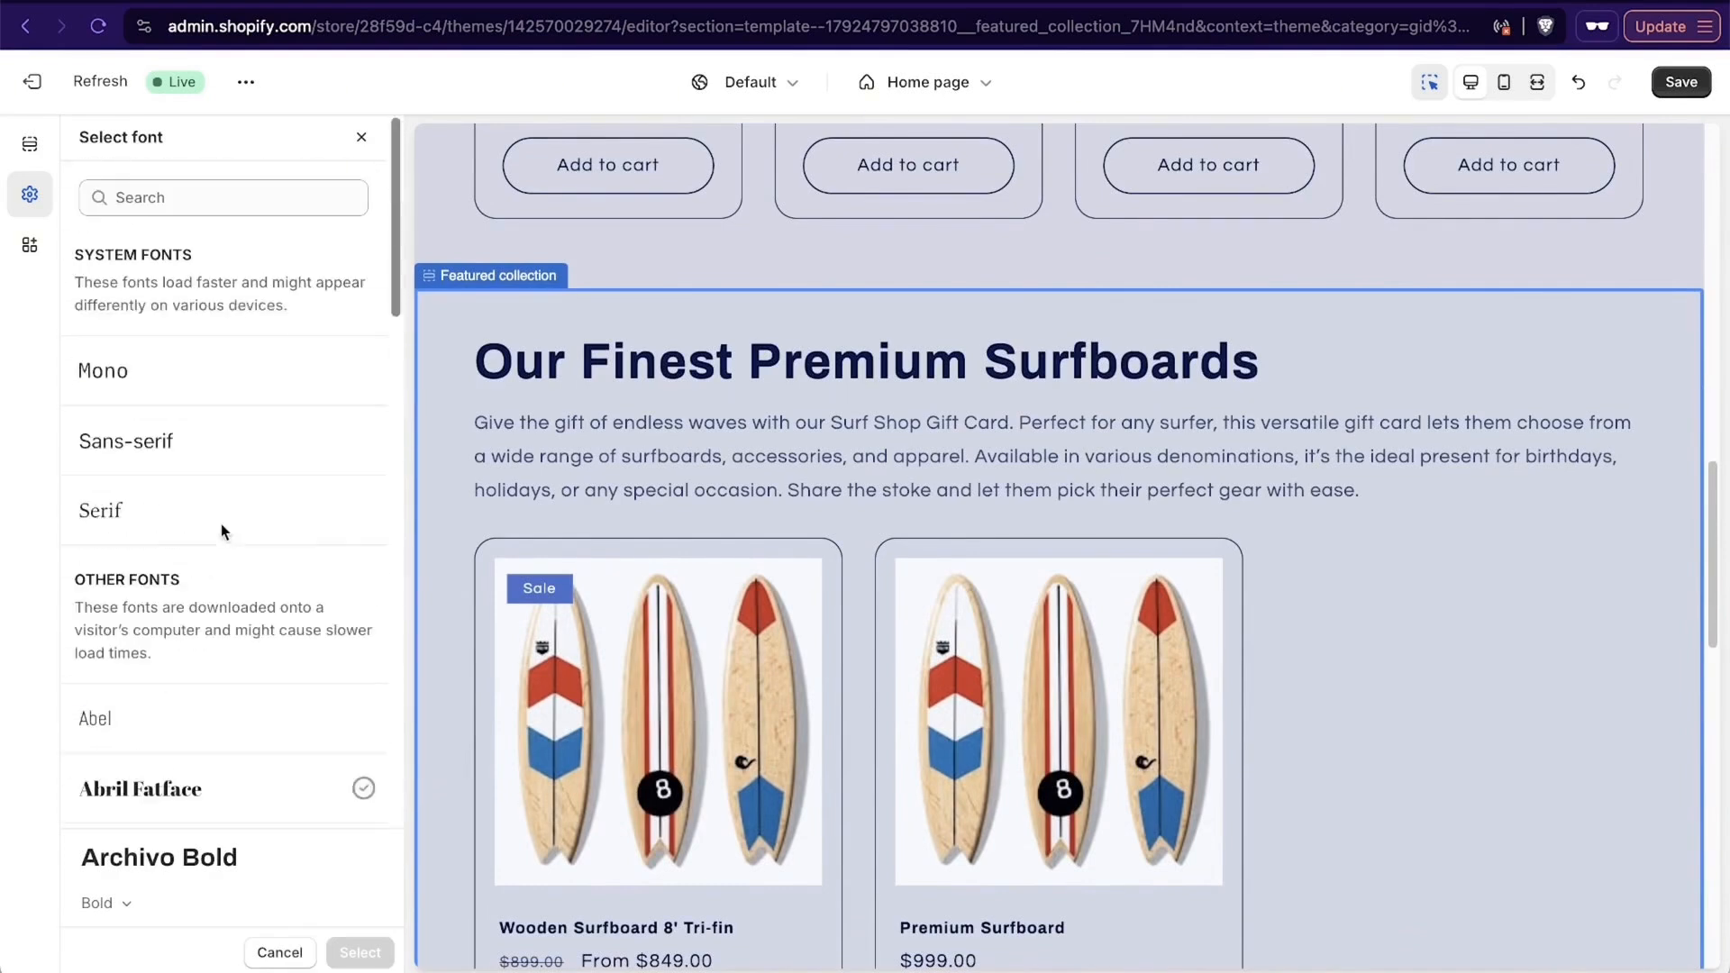
left_click(363, 138)
scroll(155, 333, "up", 3)
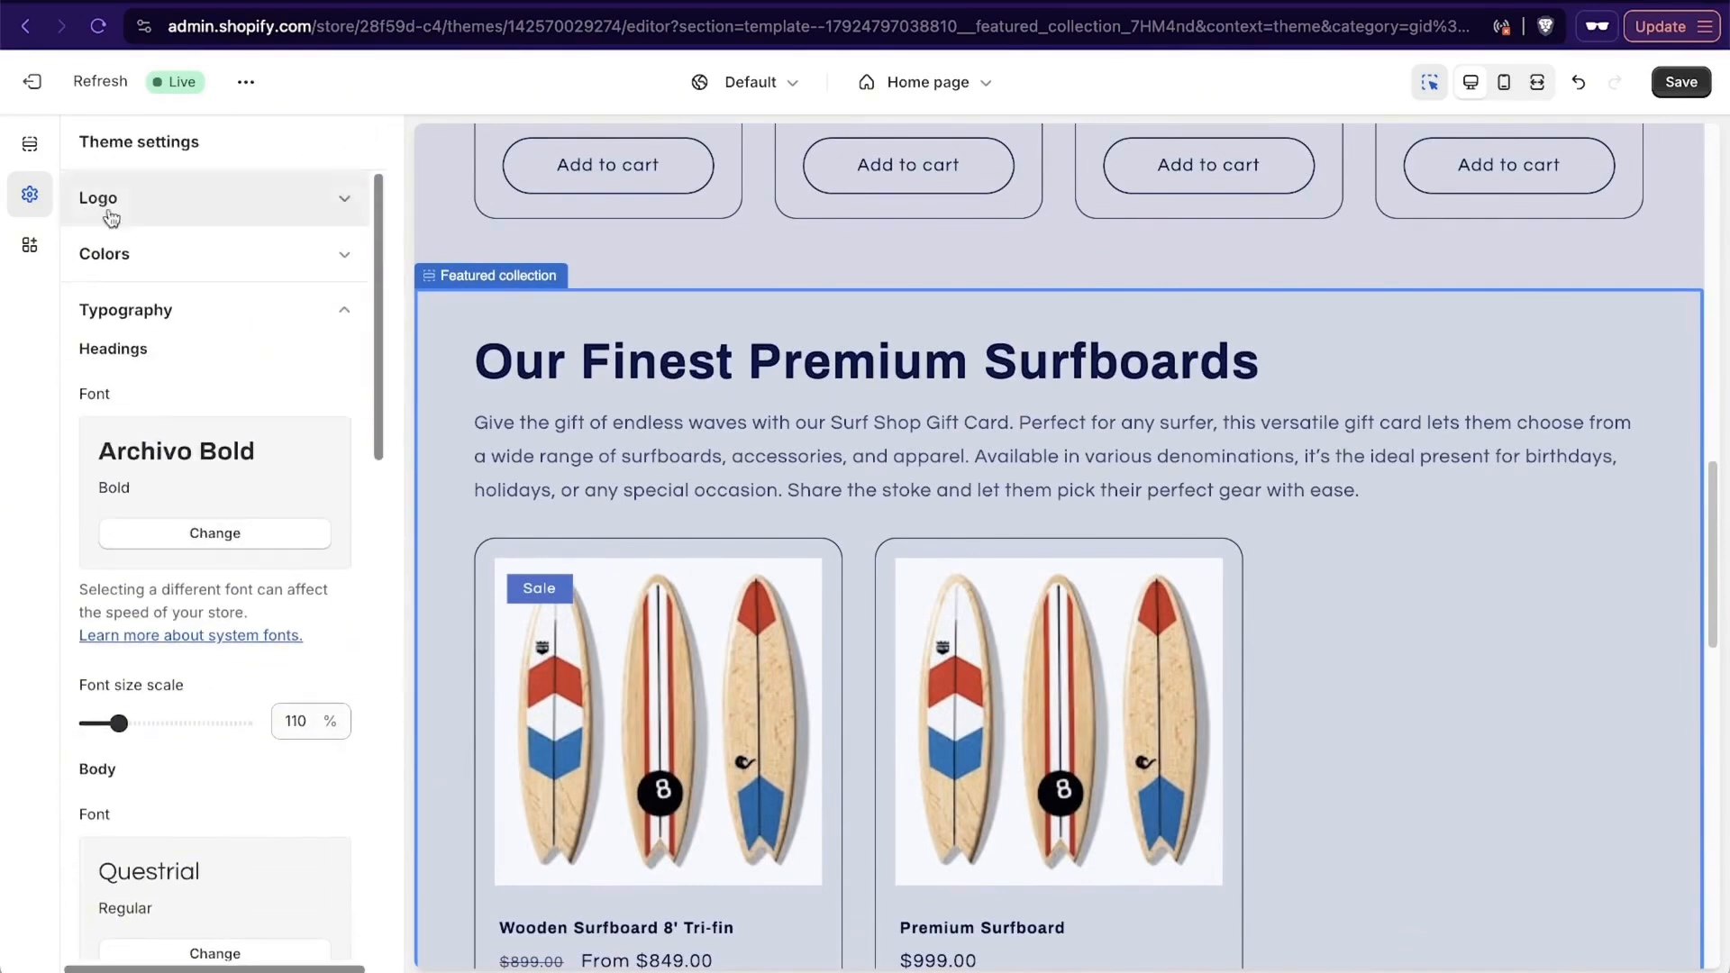
left_click(346, 315)
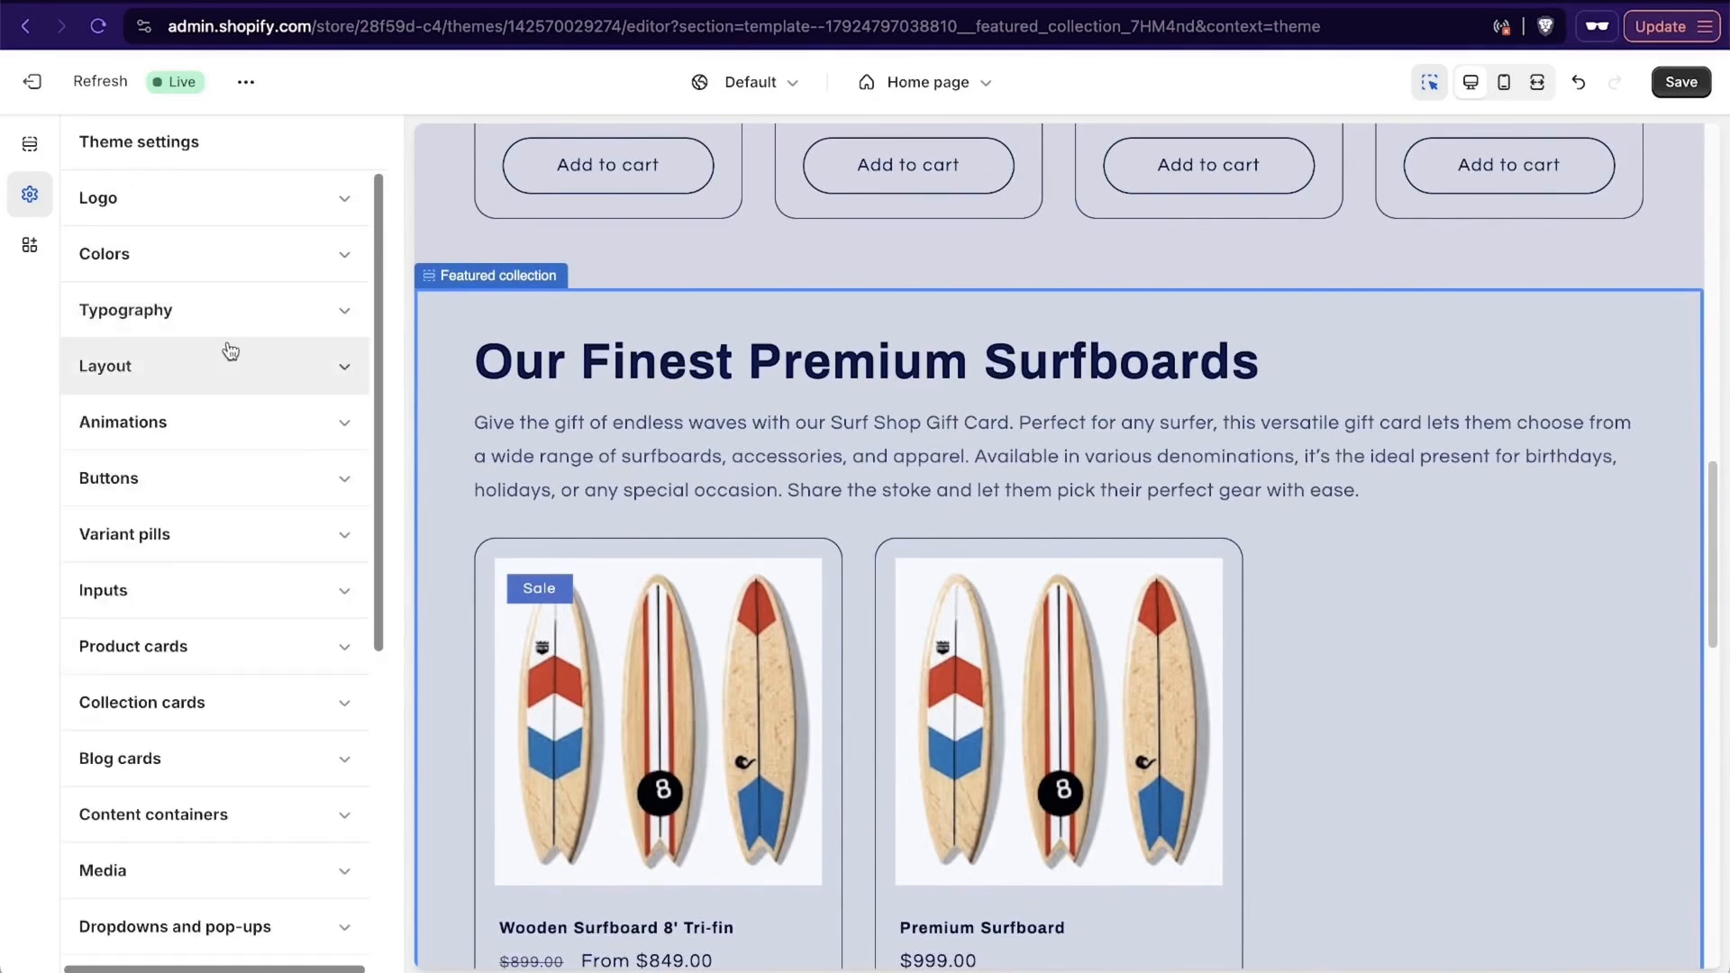
- Examine the theme's animation settings and the section reveal effect in the preview, plus the app embeds
left_click(225, 420)
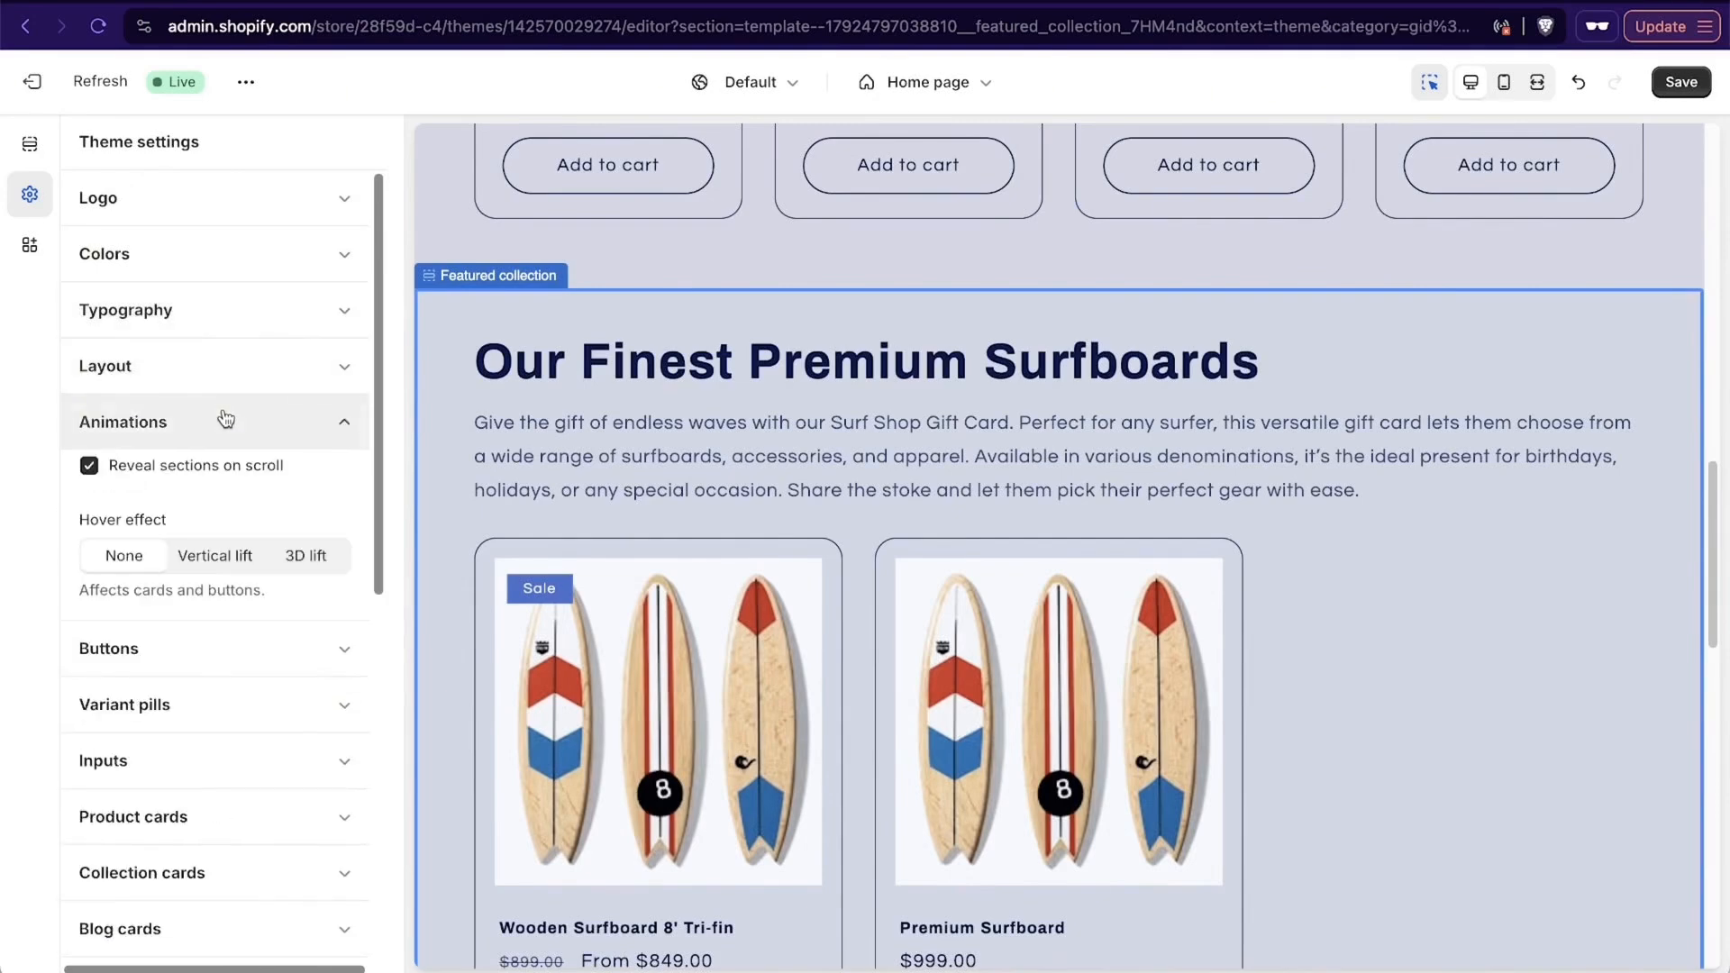
scroll(899, 413, "down", 10)
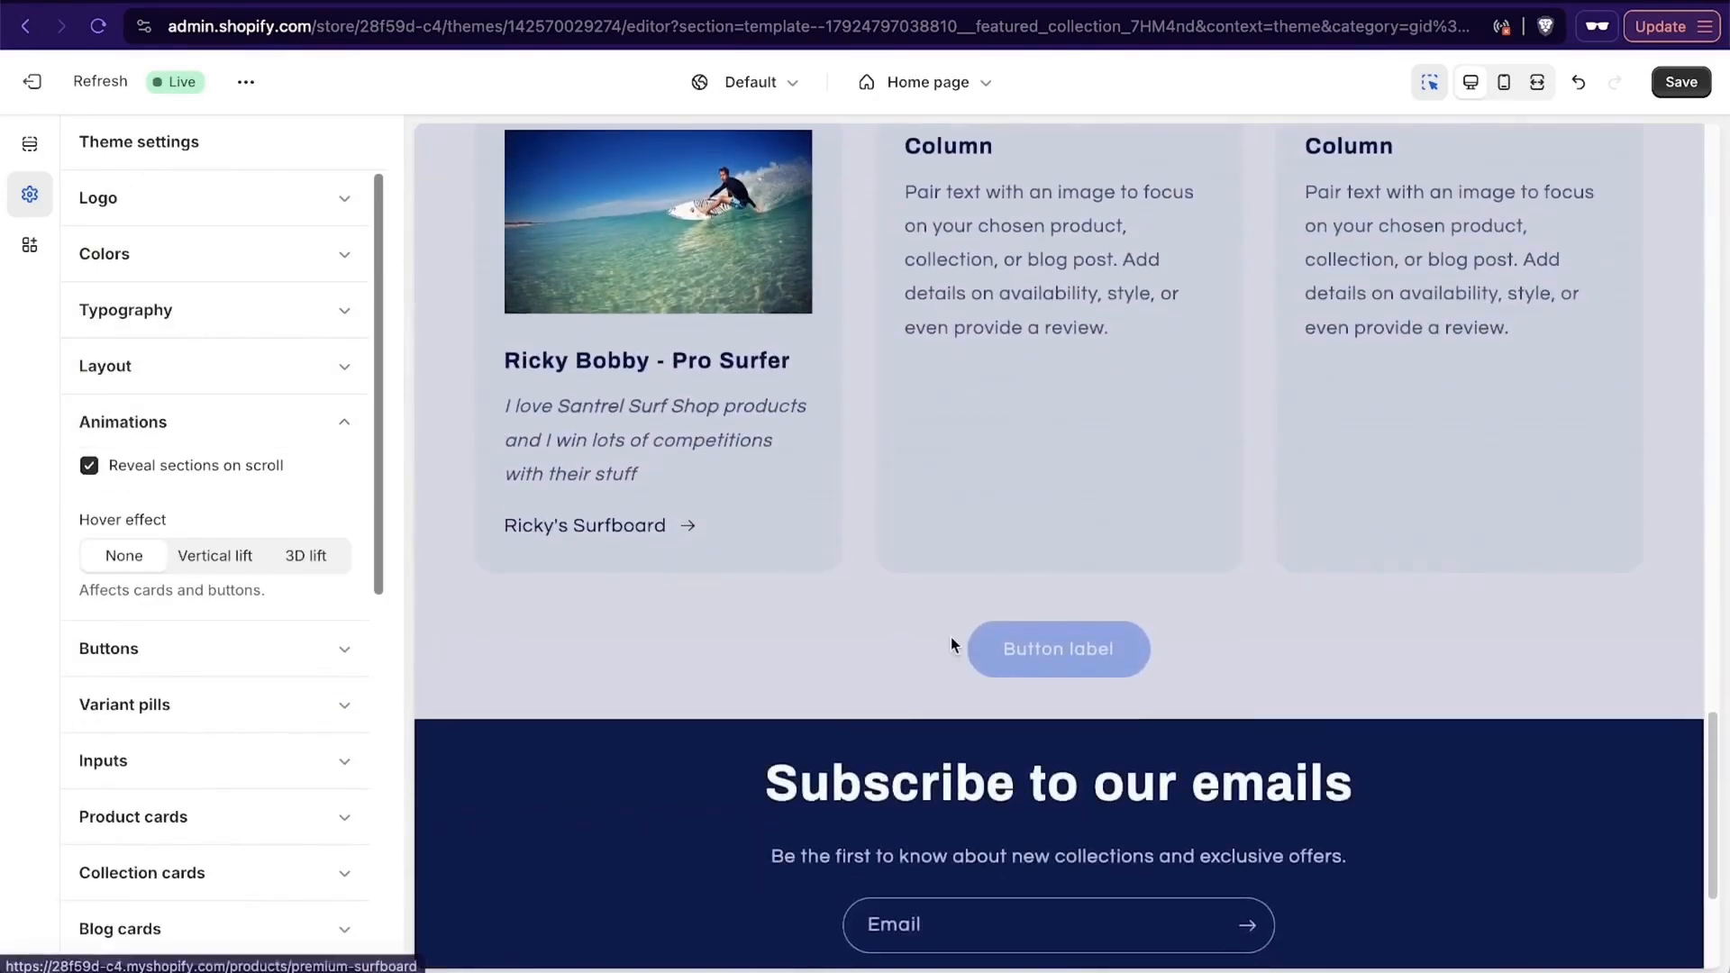
scroll(949, 636, "up", 10)
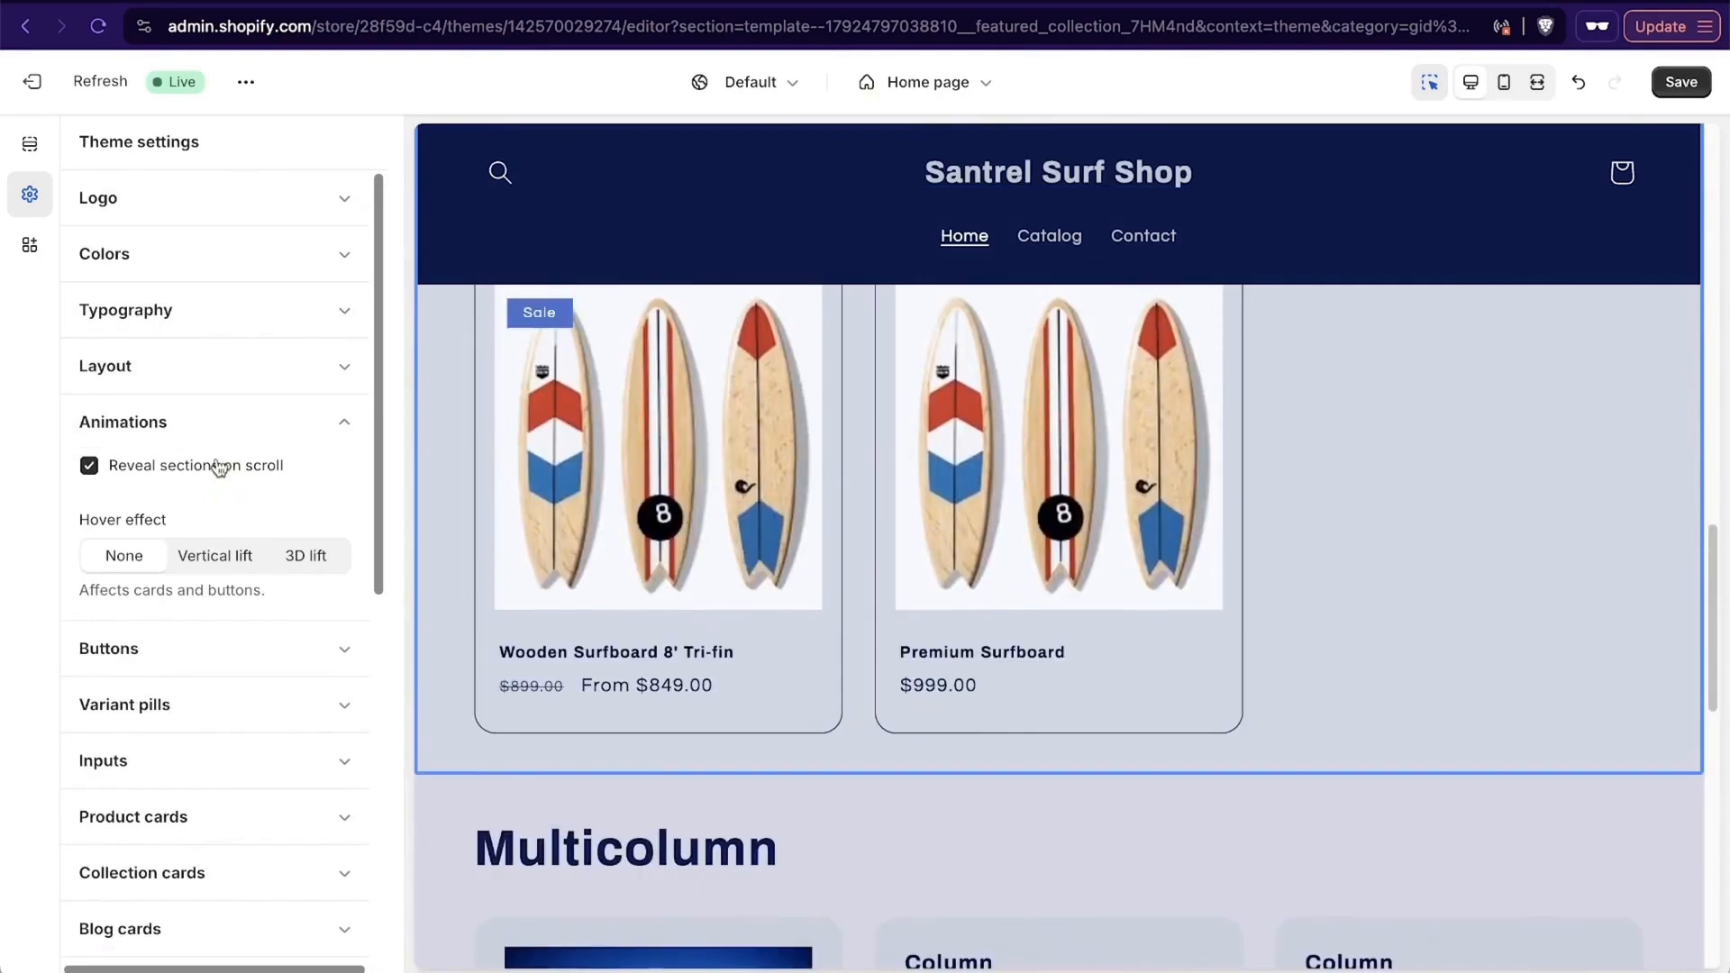
left_click(344, 423)
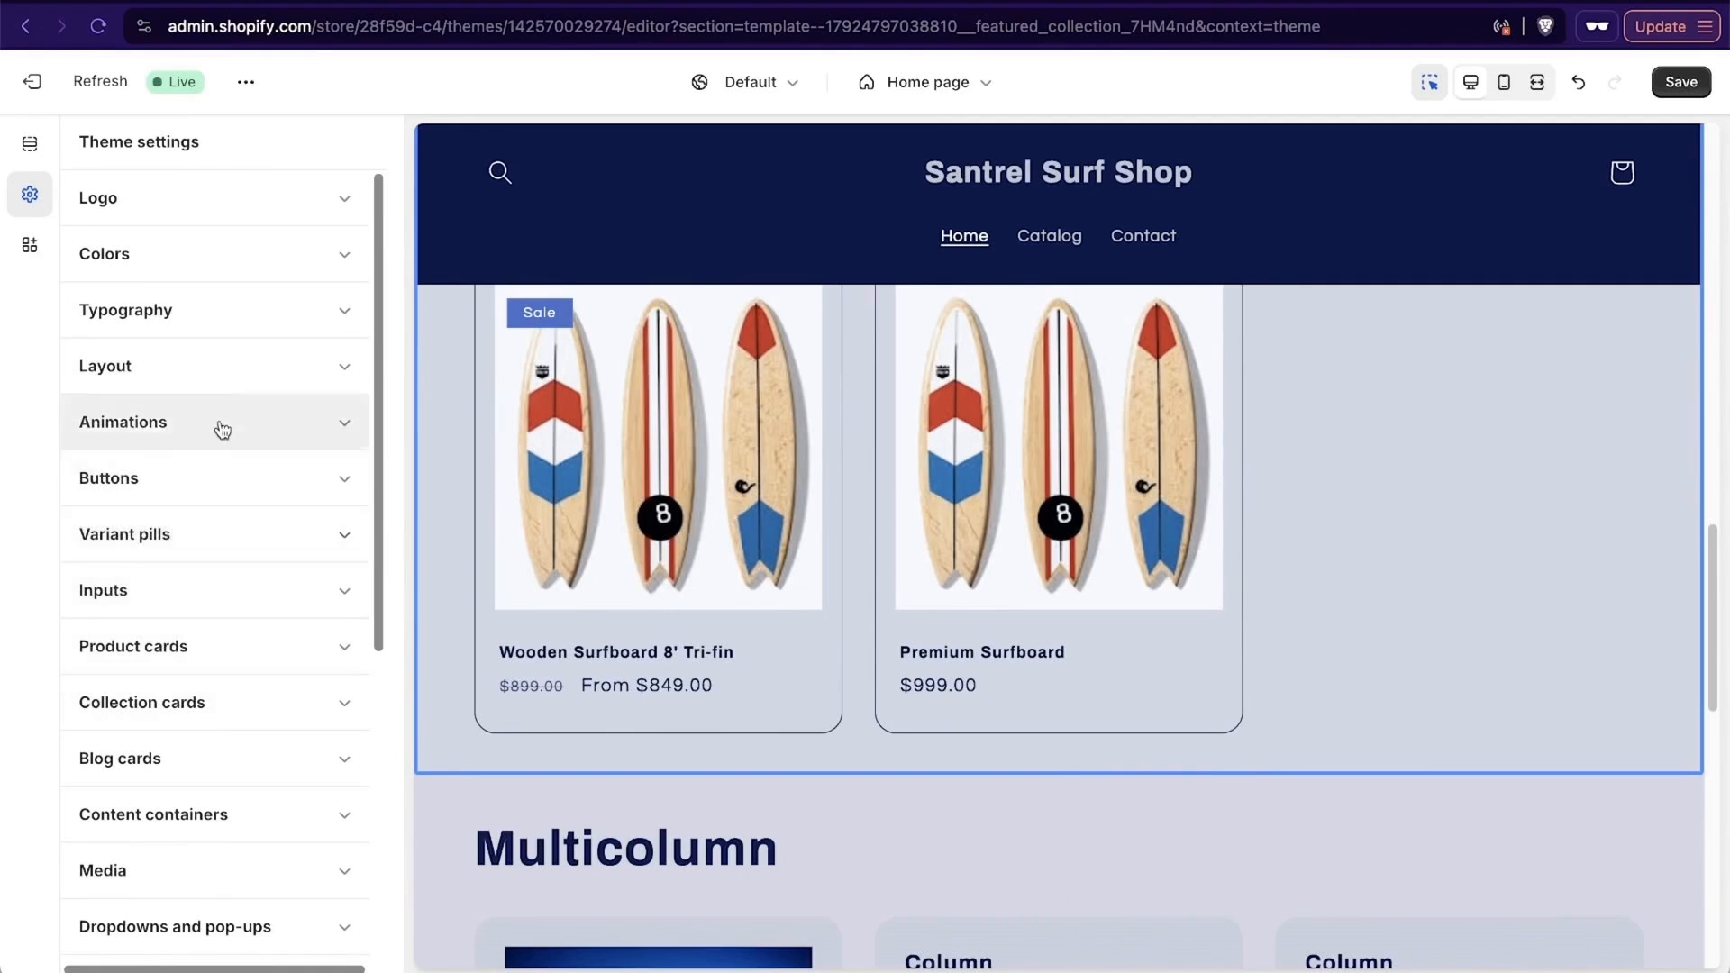
left_click(245, 384)
left_click(278, 374)
left_click(249, 422)
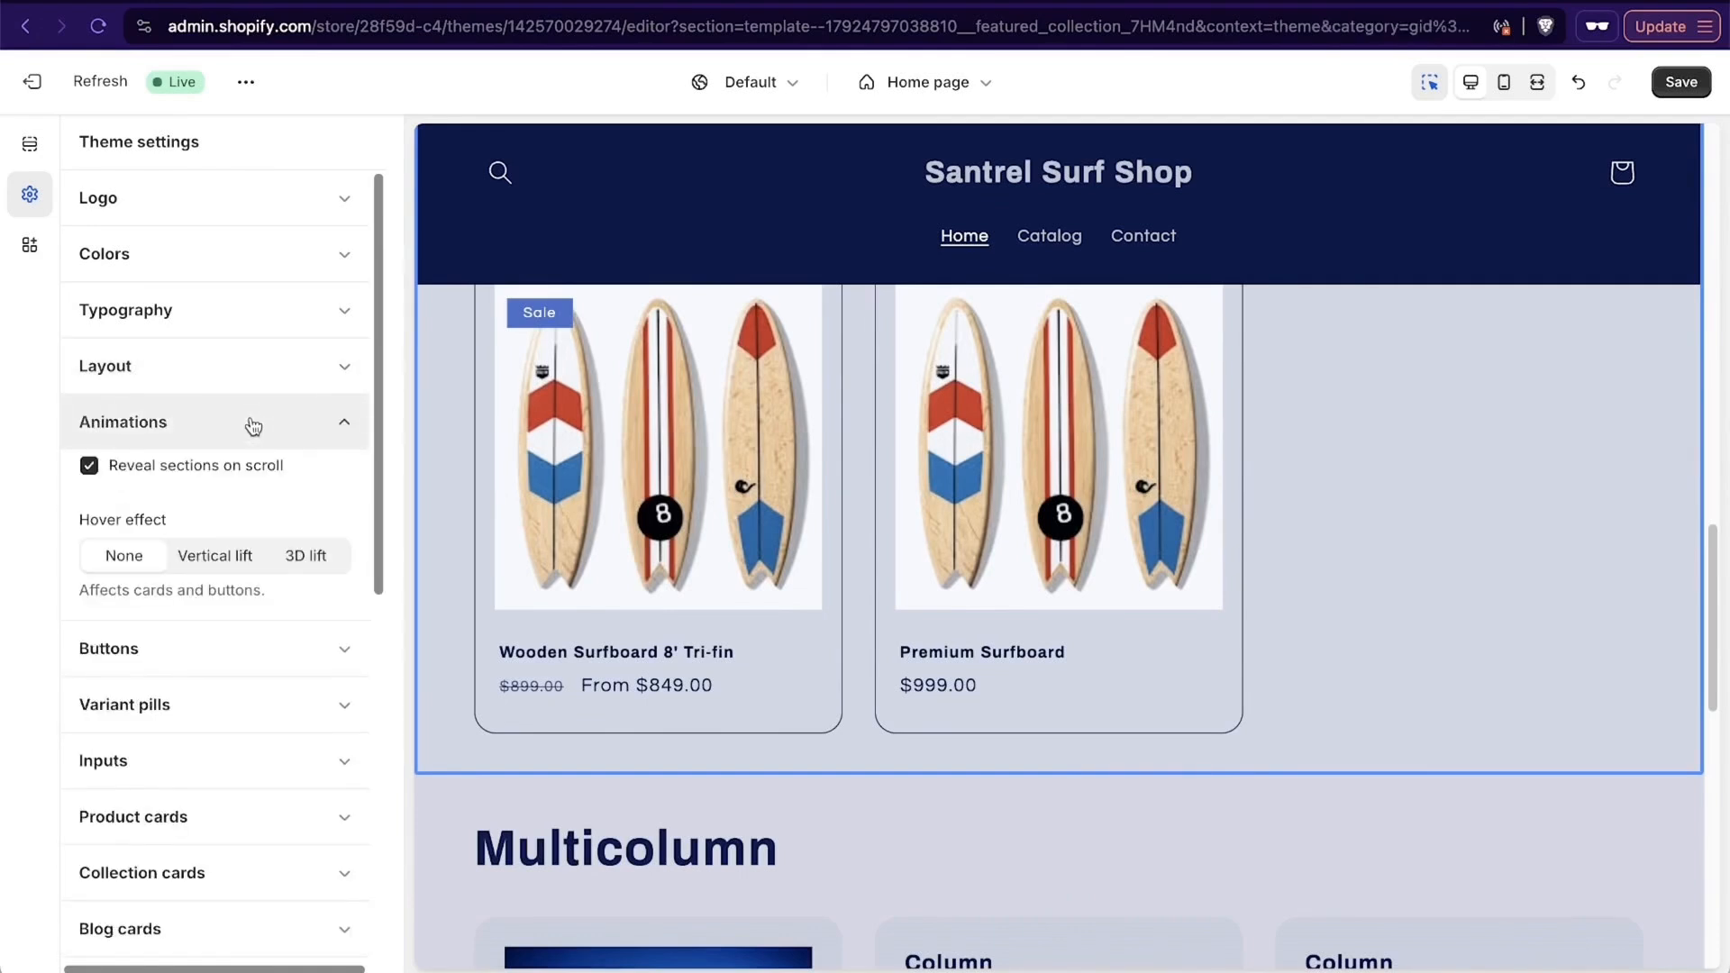
left_click(253, 423)
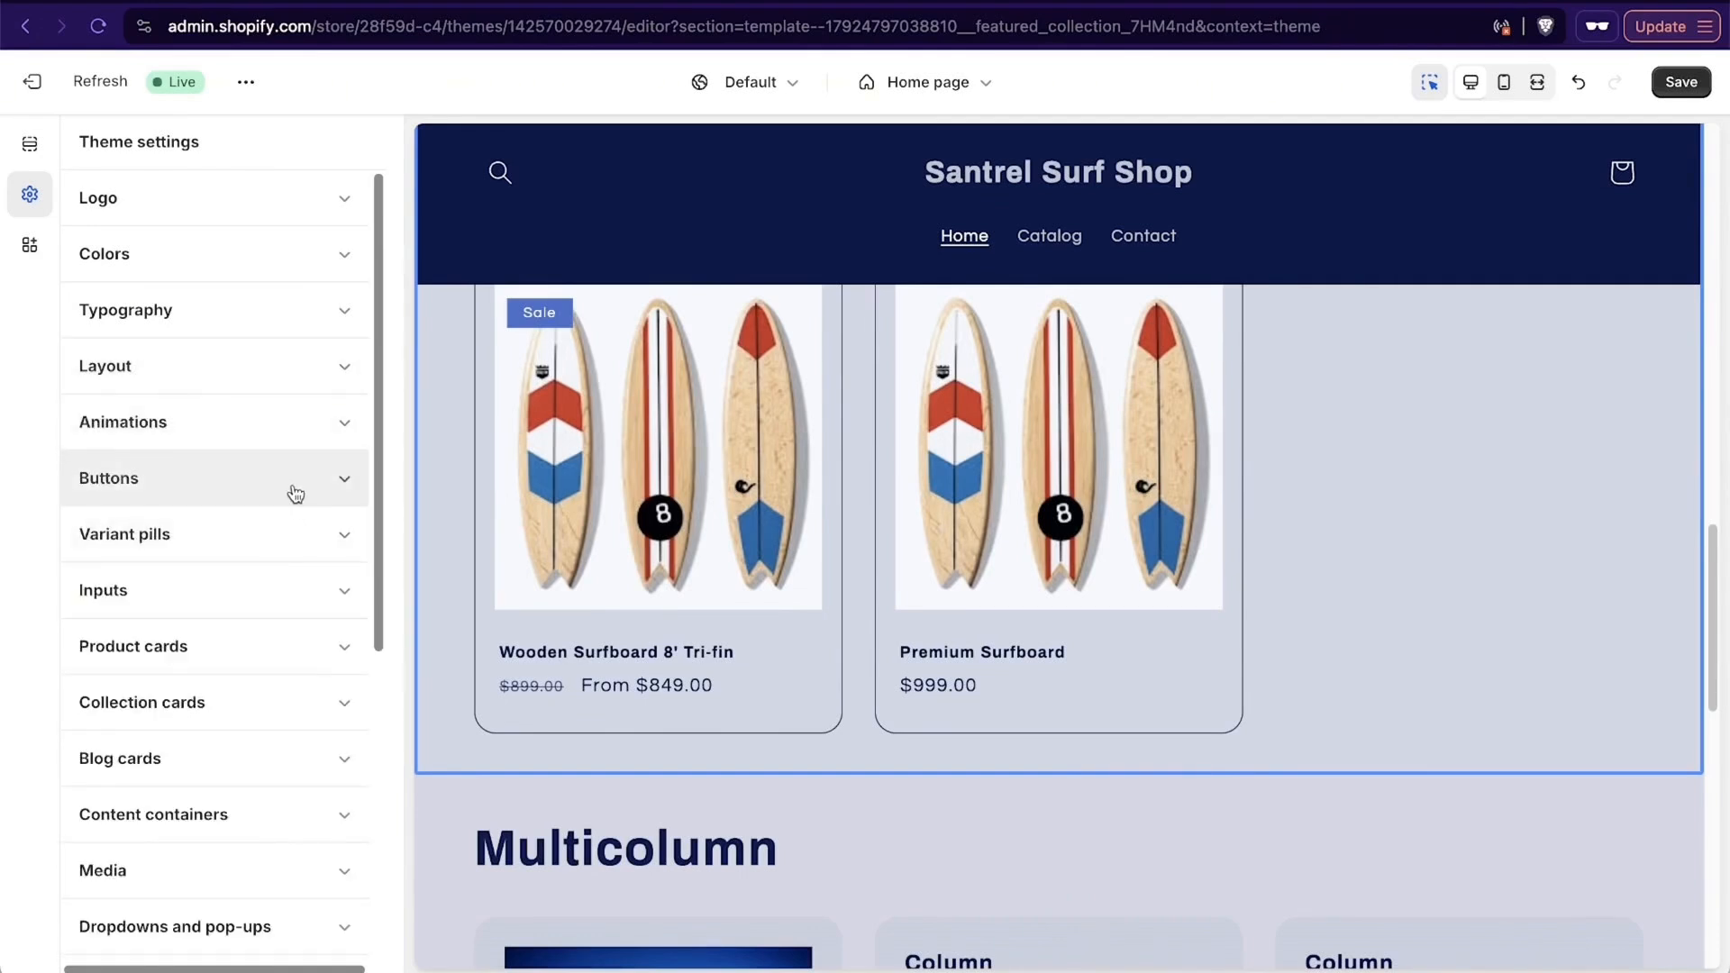
scroll(803, 579, "up", 10)
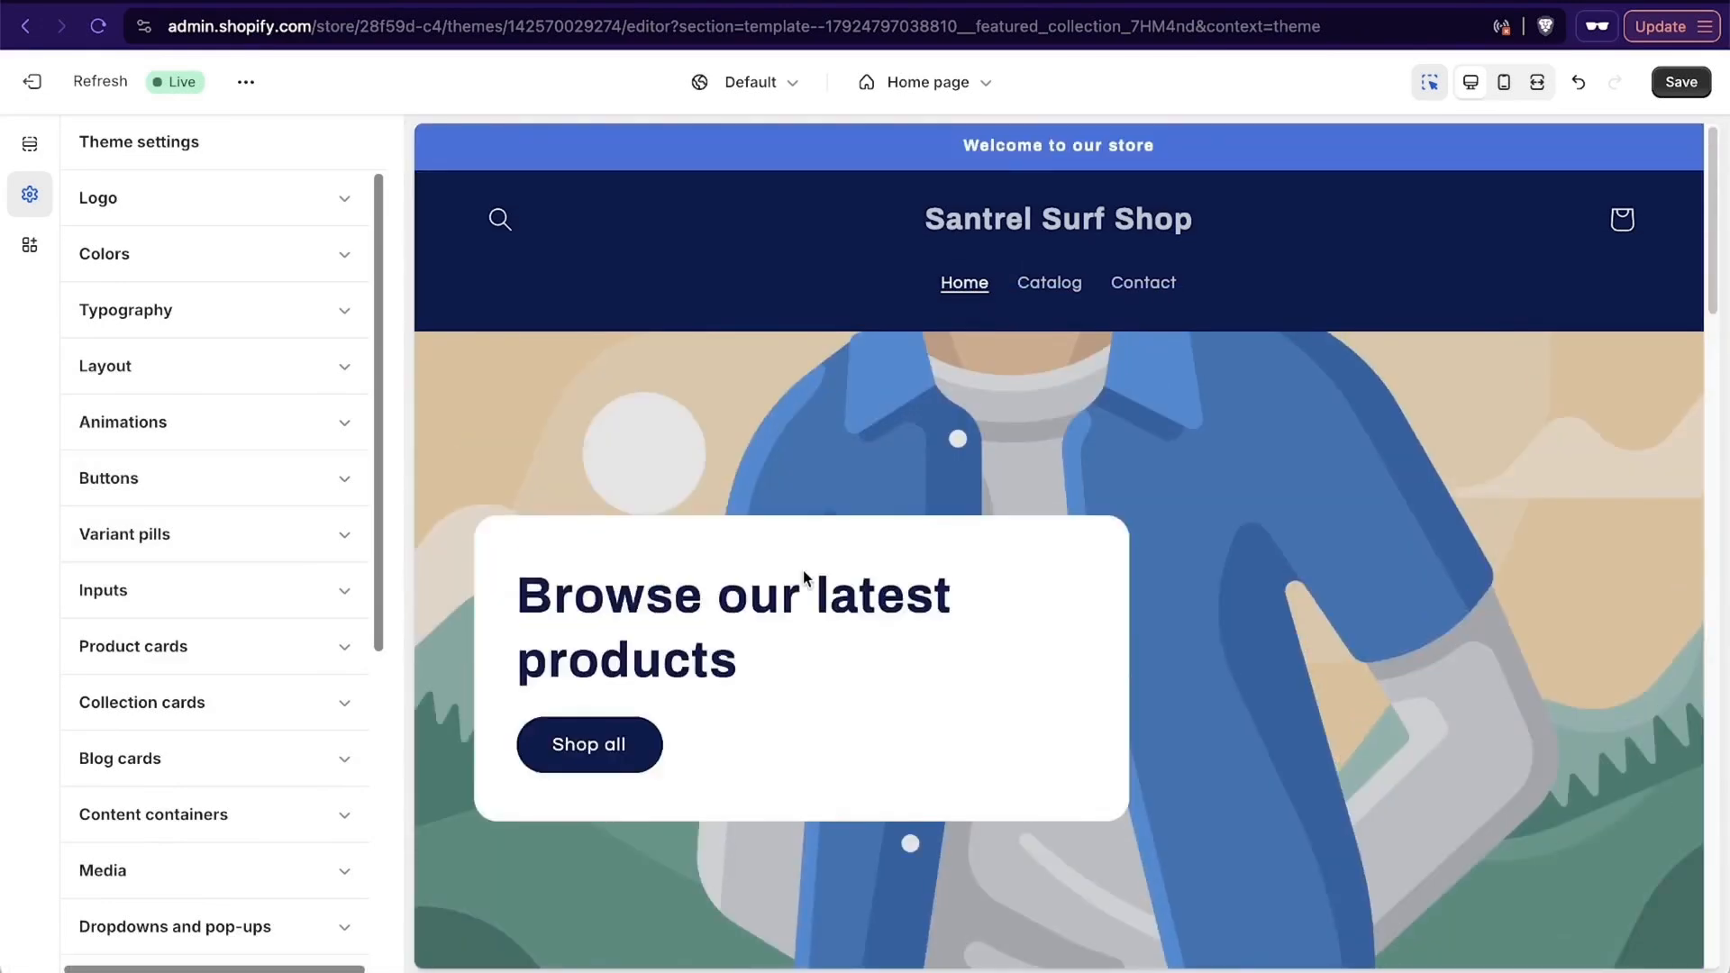
left_click(29, 244)
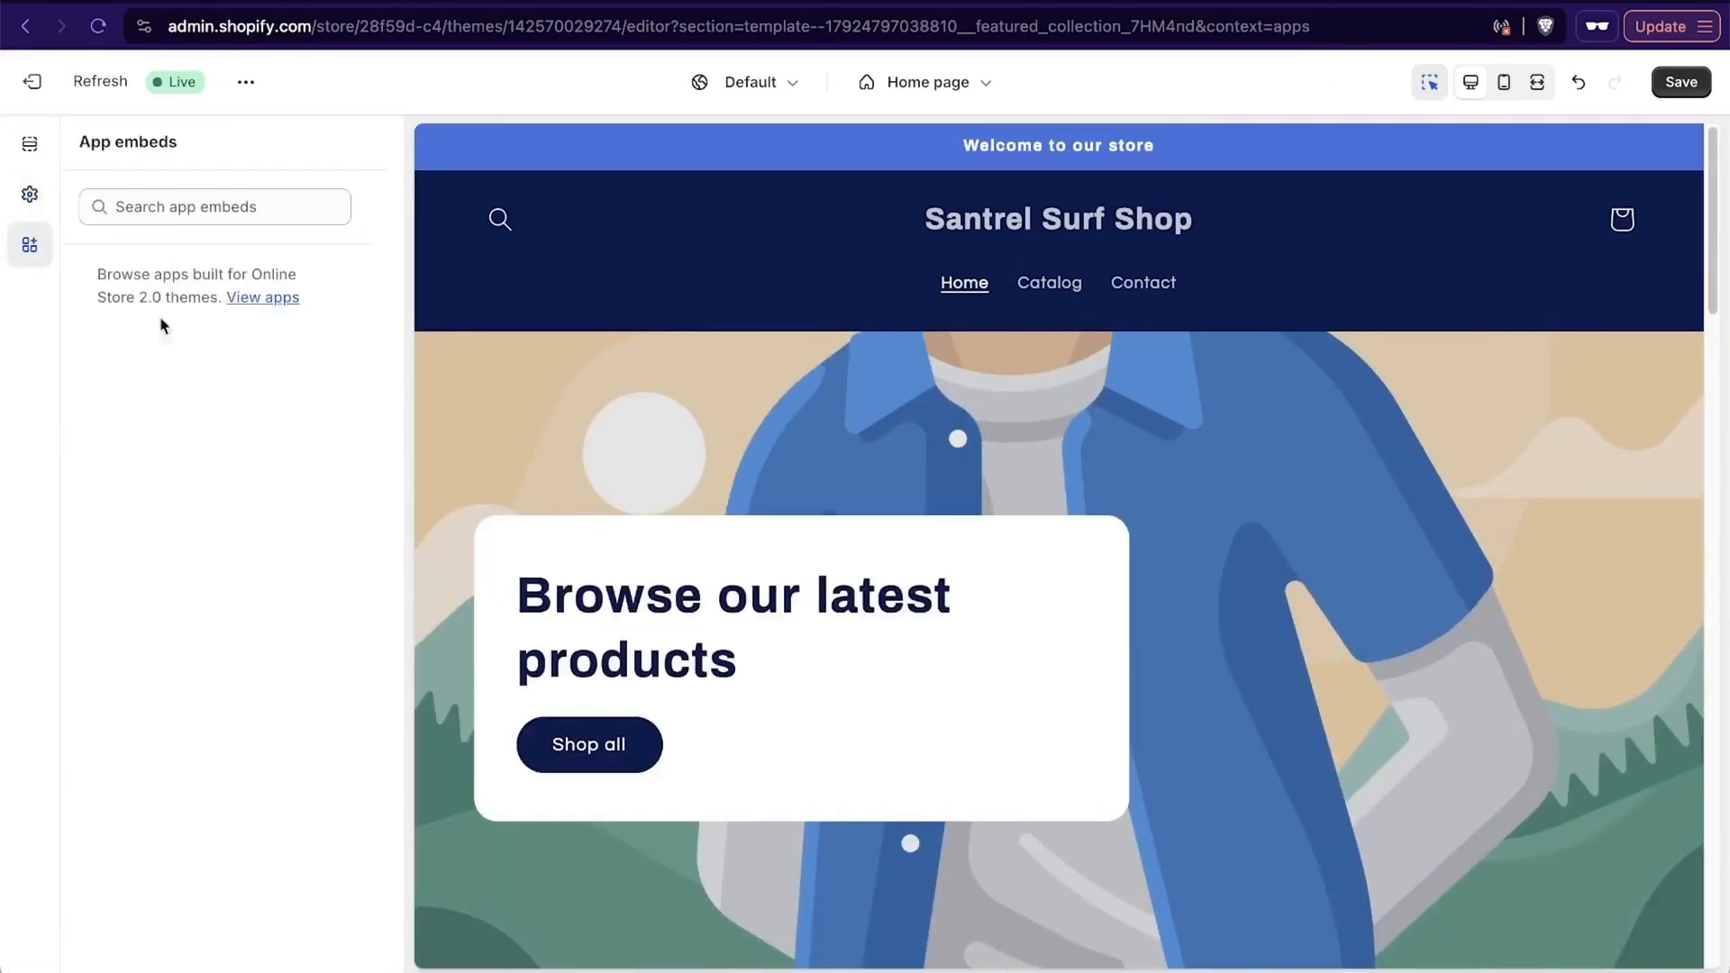
- Open the slideshow's slide on the home page and set its image to the 7-cbc-classic-wood-graphic surfer photo
left_click(31, 149)
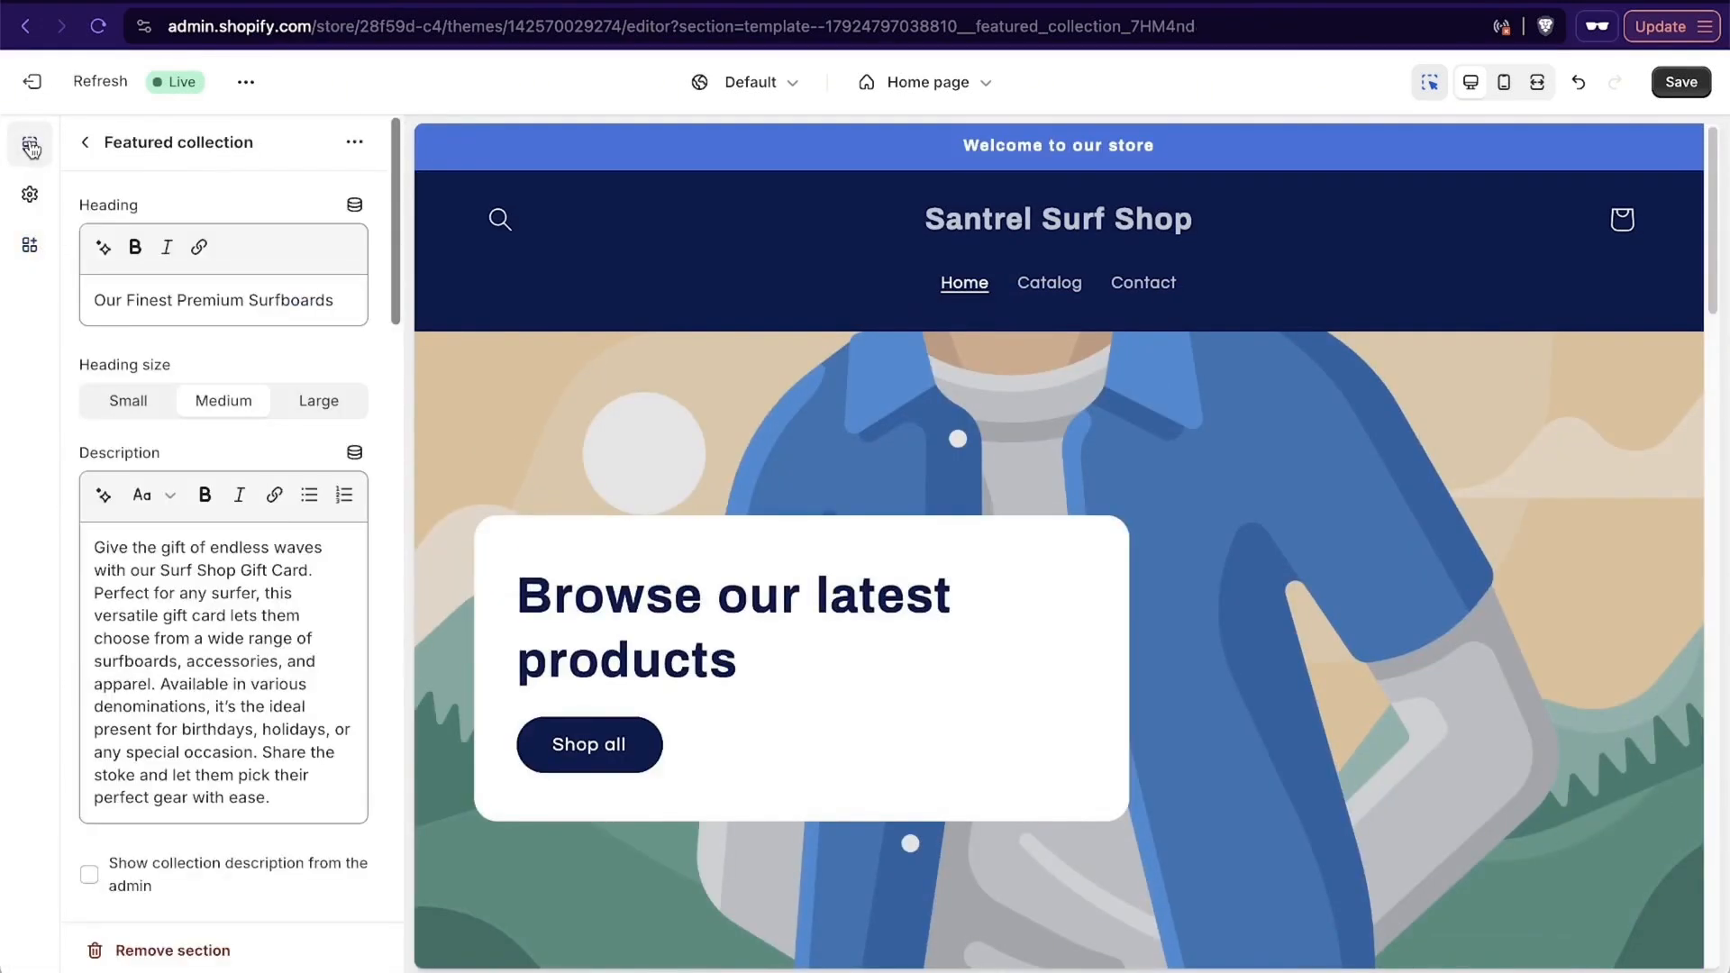
left_click(89, 144)
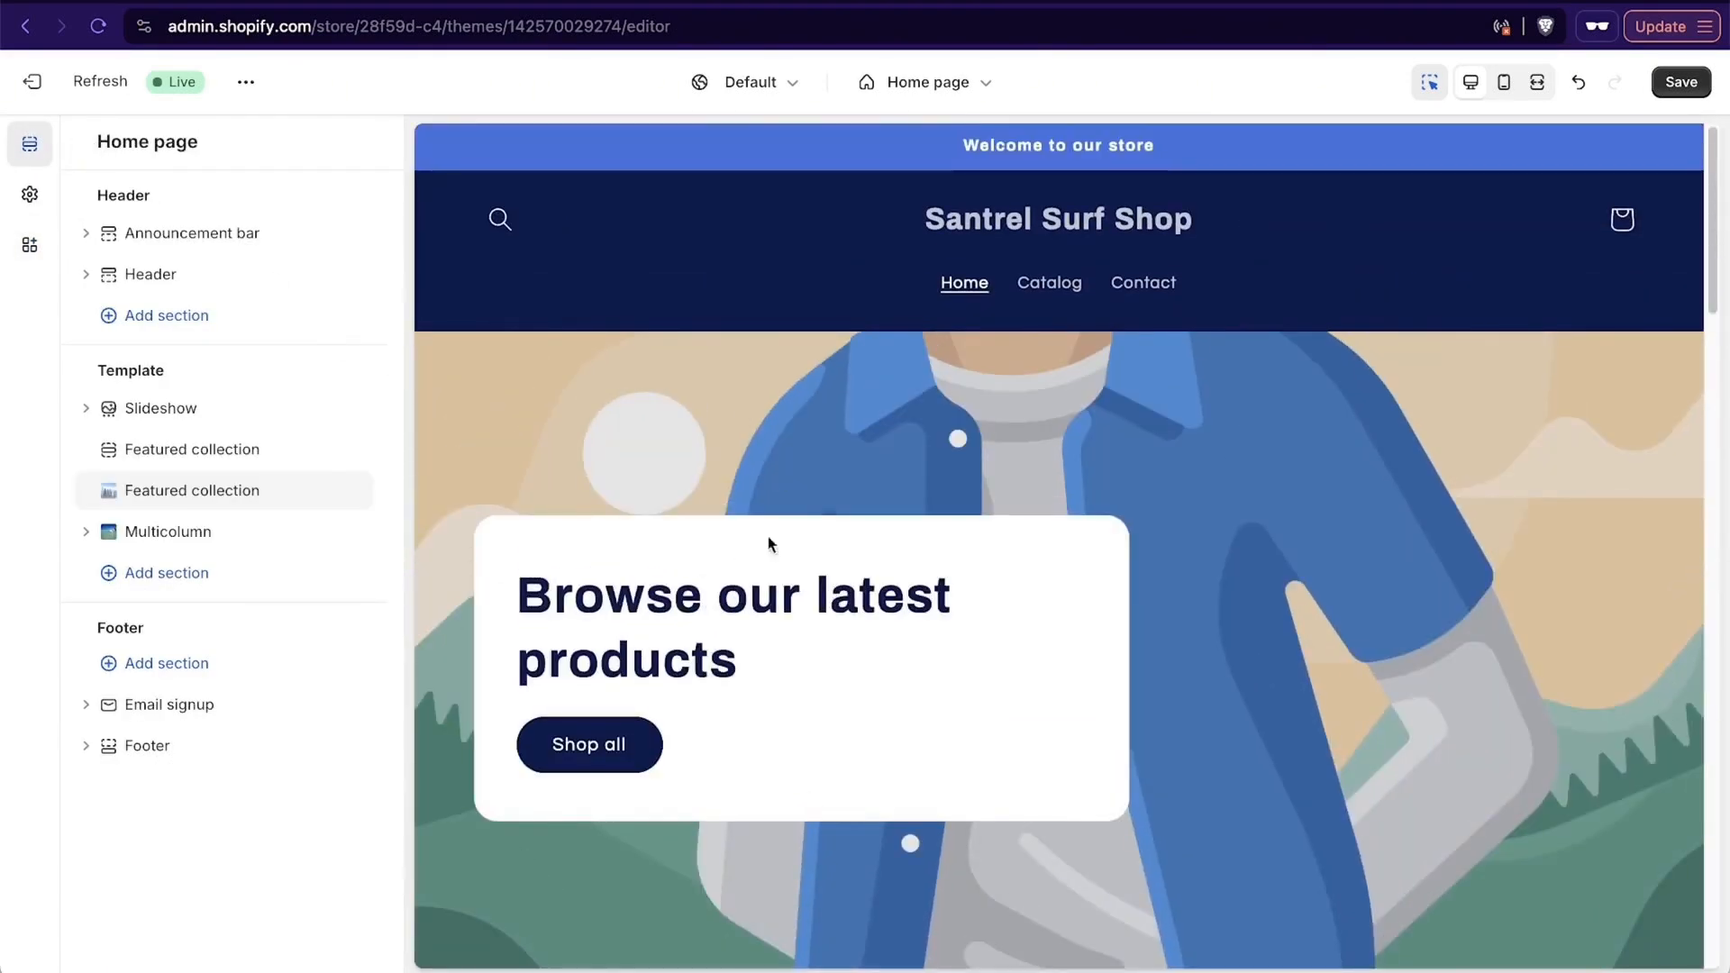
left_click(734, 447)
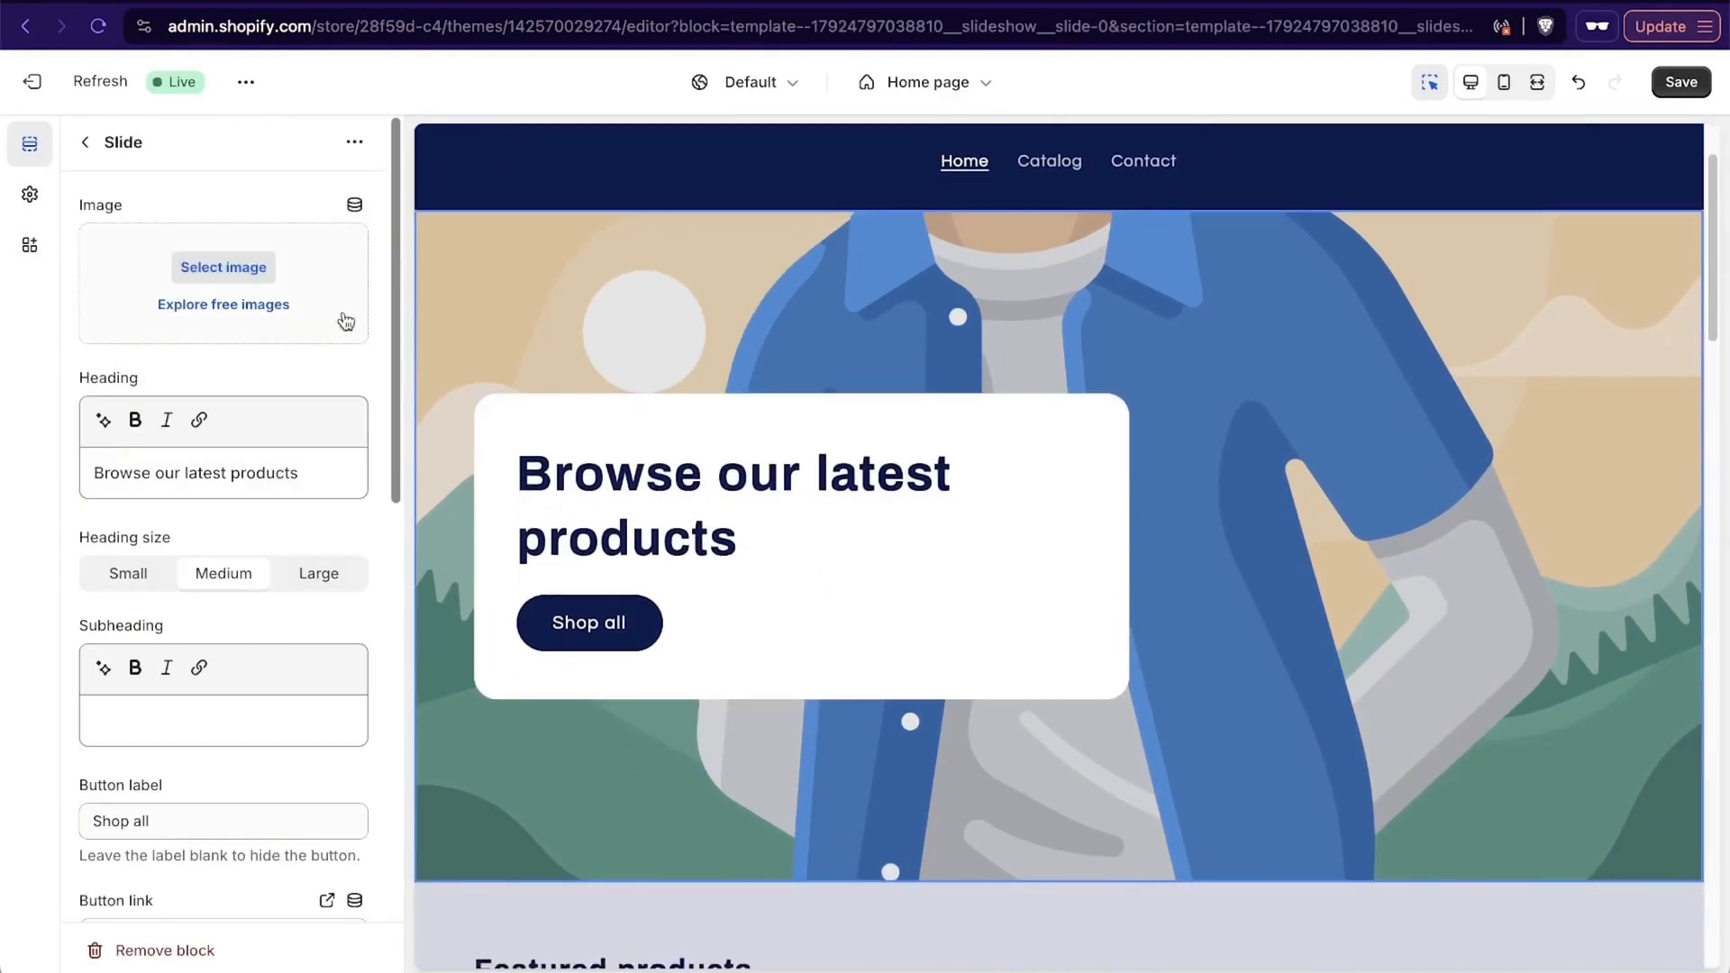
left_click(238, 268)
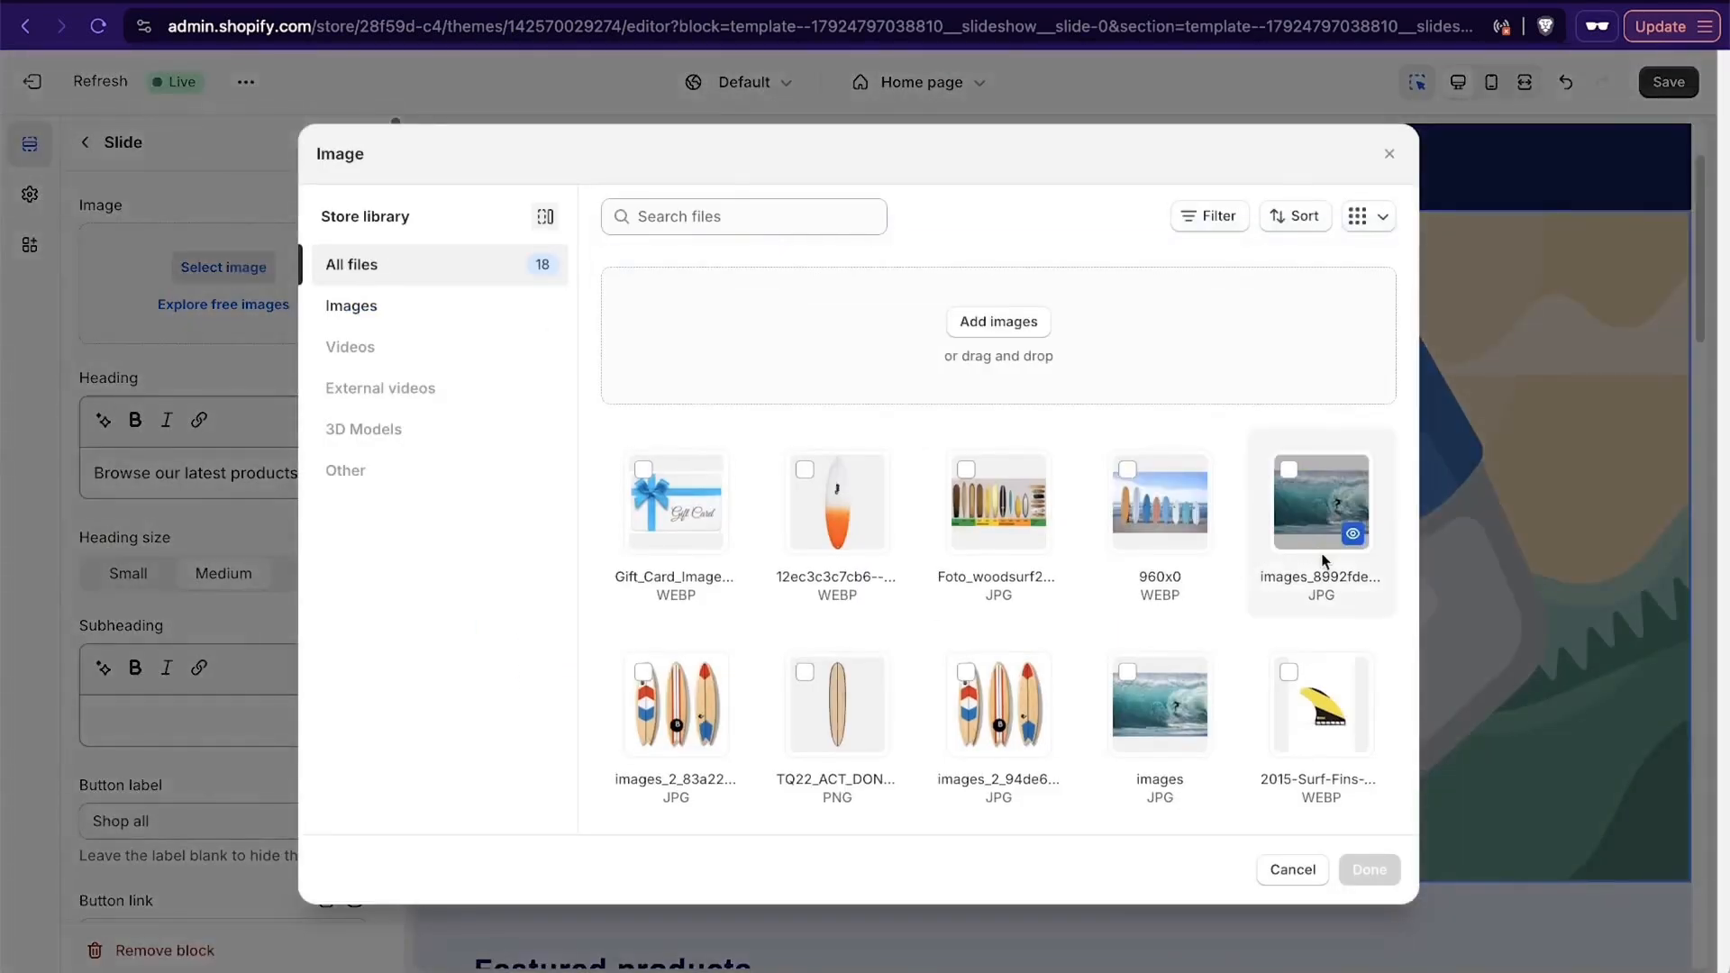
scroll(1322, 560, "down", 5)
scroll(1128, 677, "up", 2)
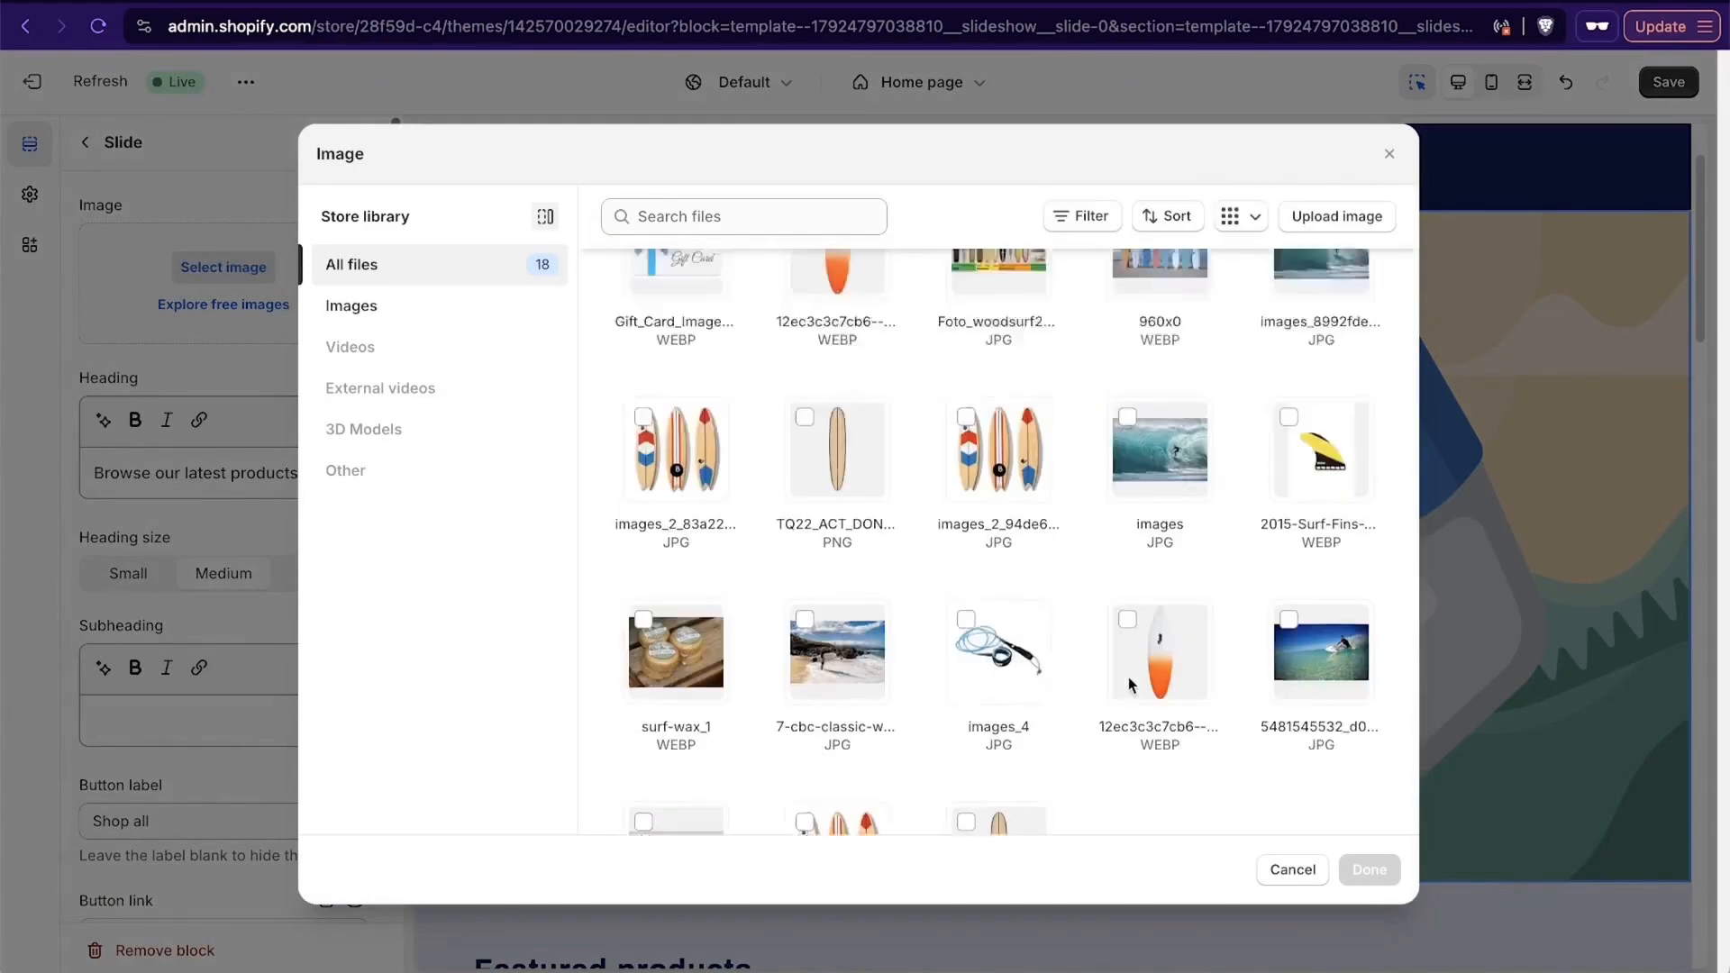
scroll(1128, 677, "up", 3)
scroll(1153, 637, "down", 4)
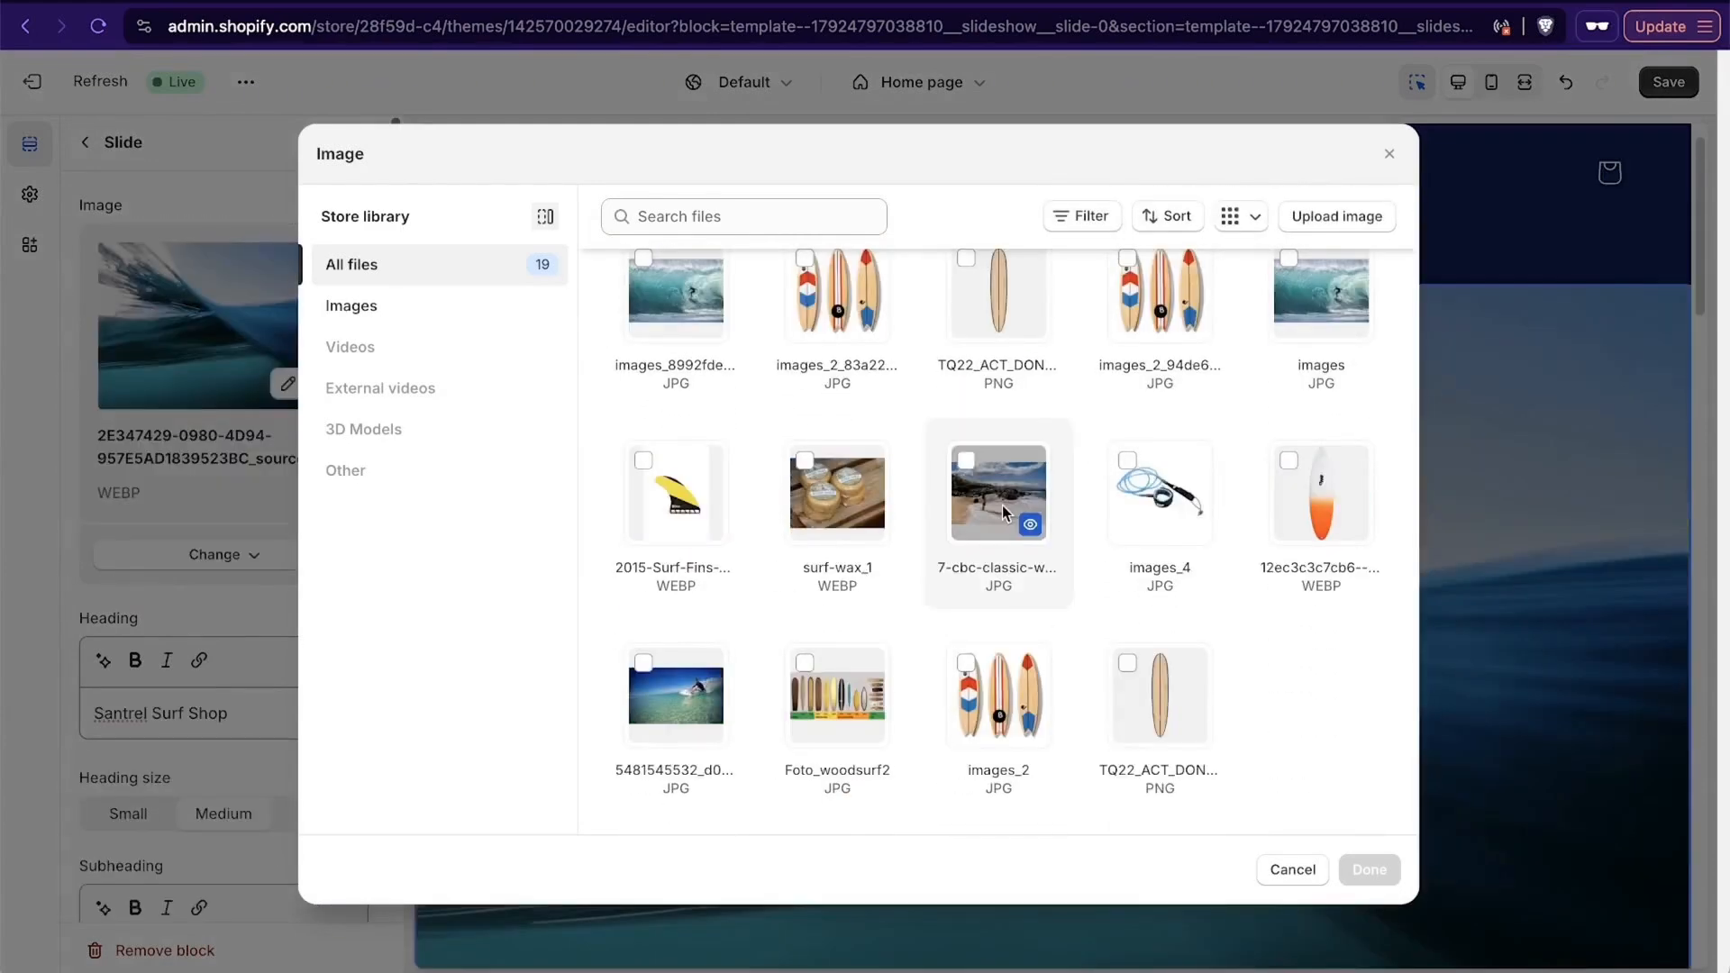
left_click(1001, 506)
left_click(1369, 870)
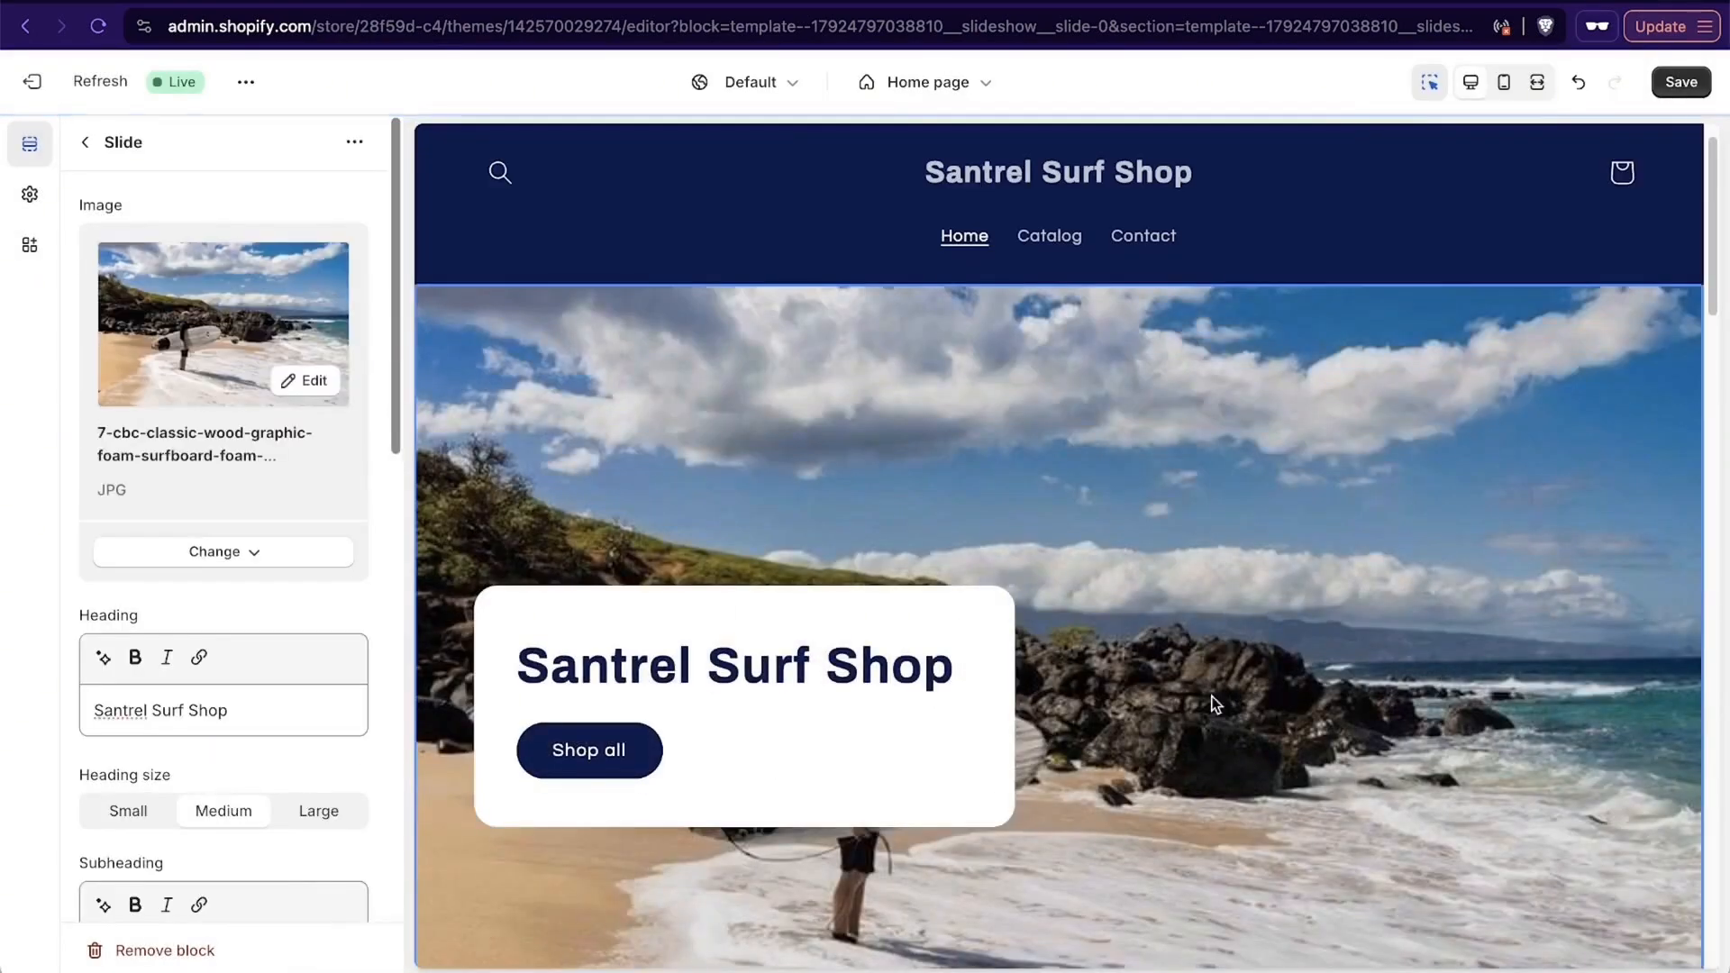
- Place the slide image's focal point on the surfer where he holds the board and save the image
scroll(1289, 503, "down", 4)
scroll(1289, 502, "up", 5)
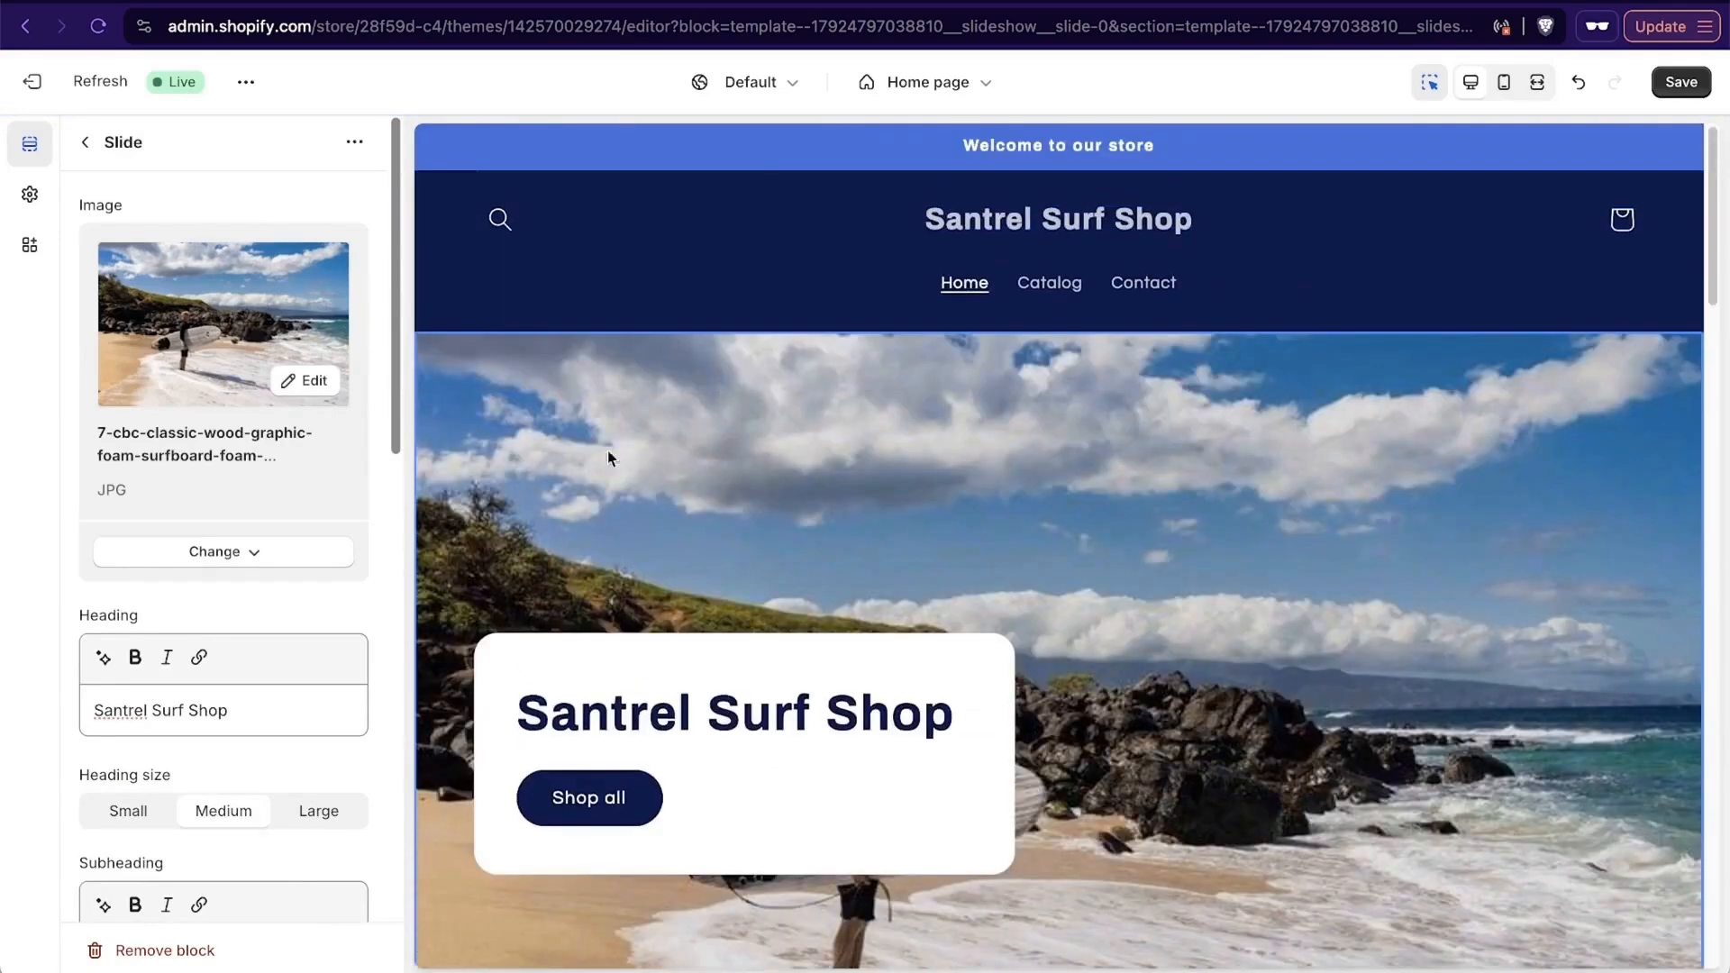
left_click(315, 379)
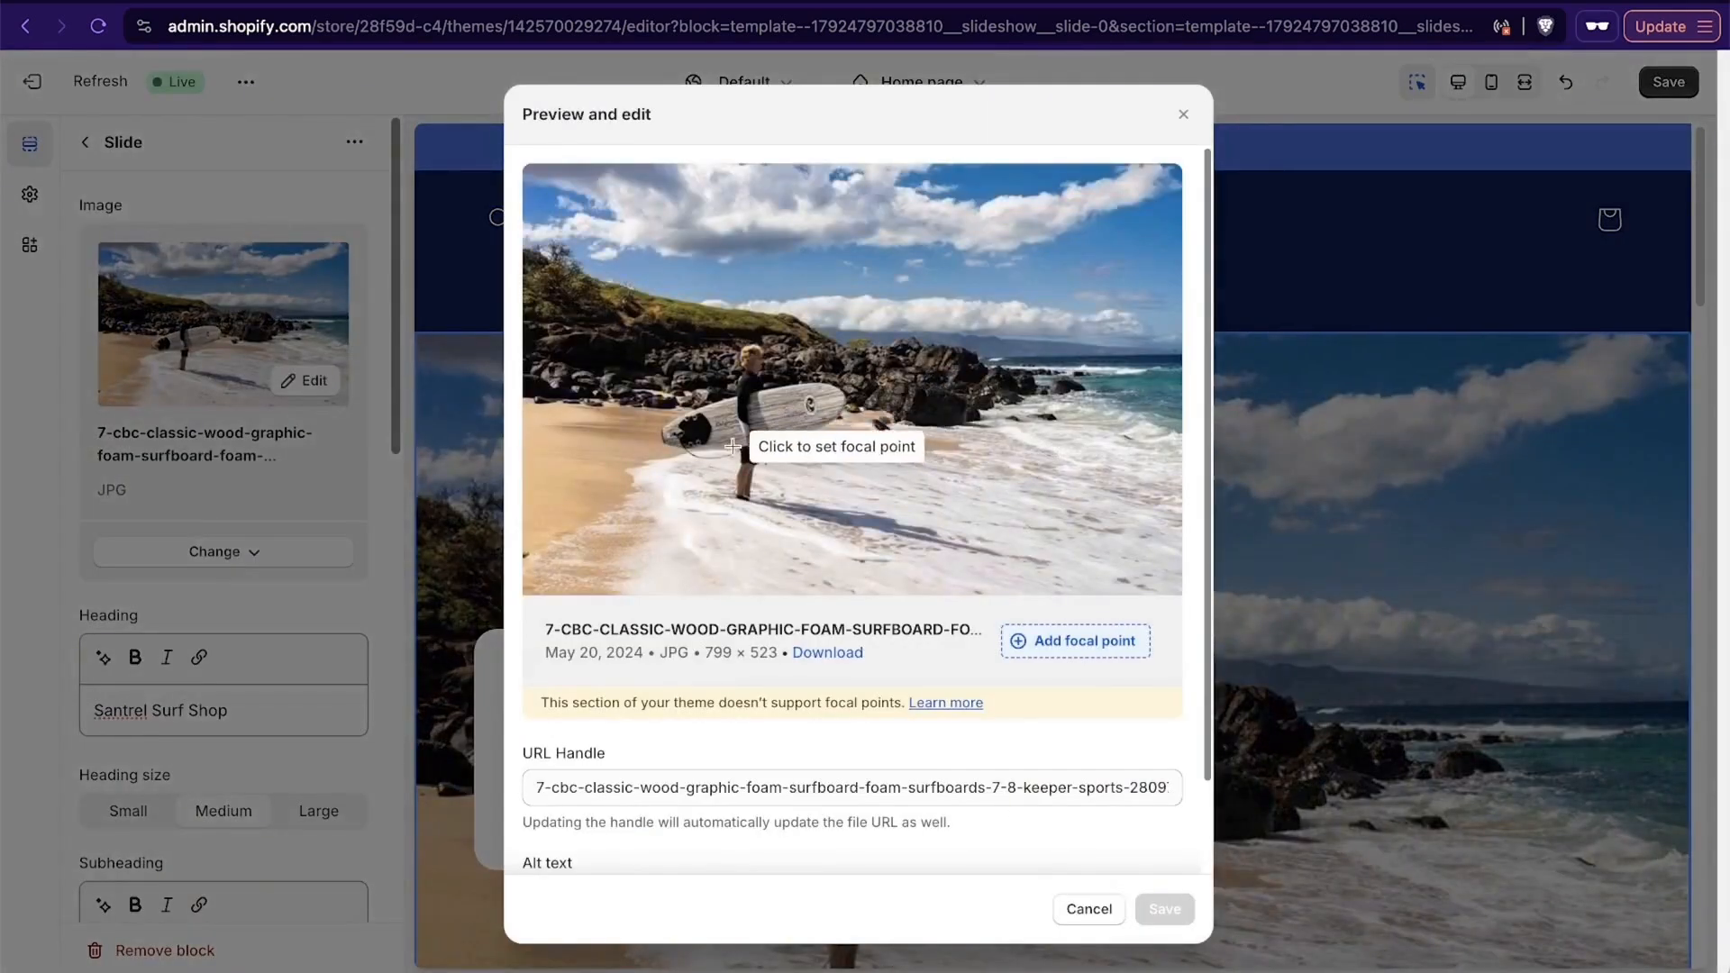
left_click(732, 446)
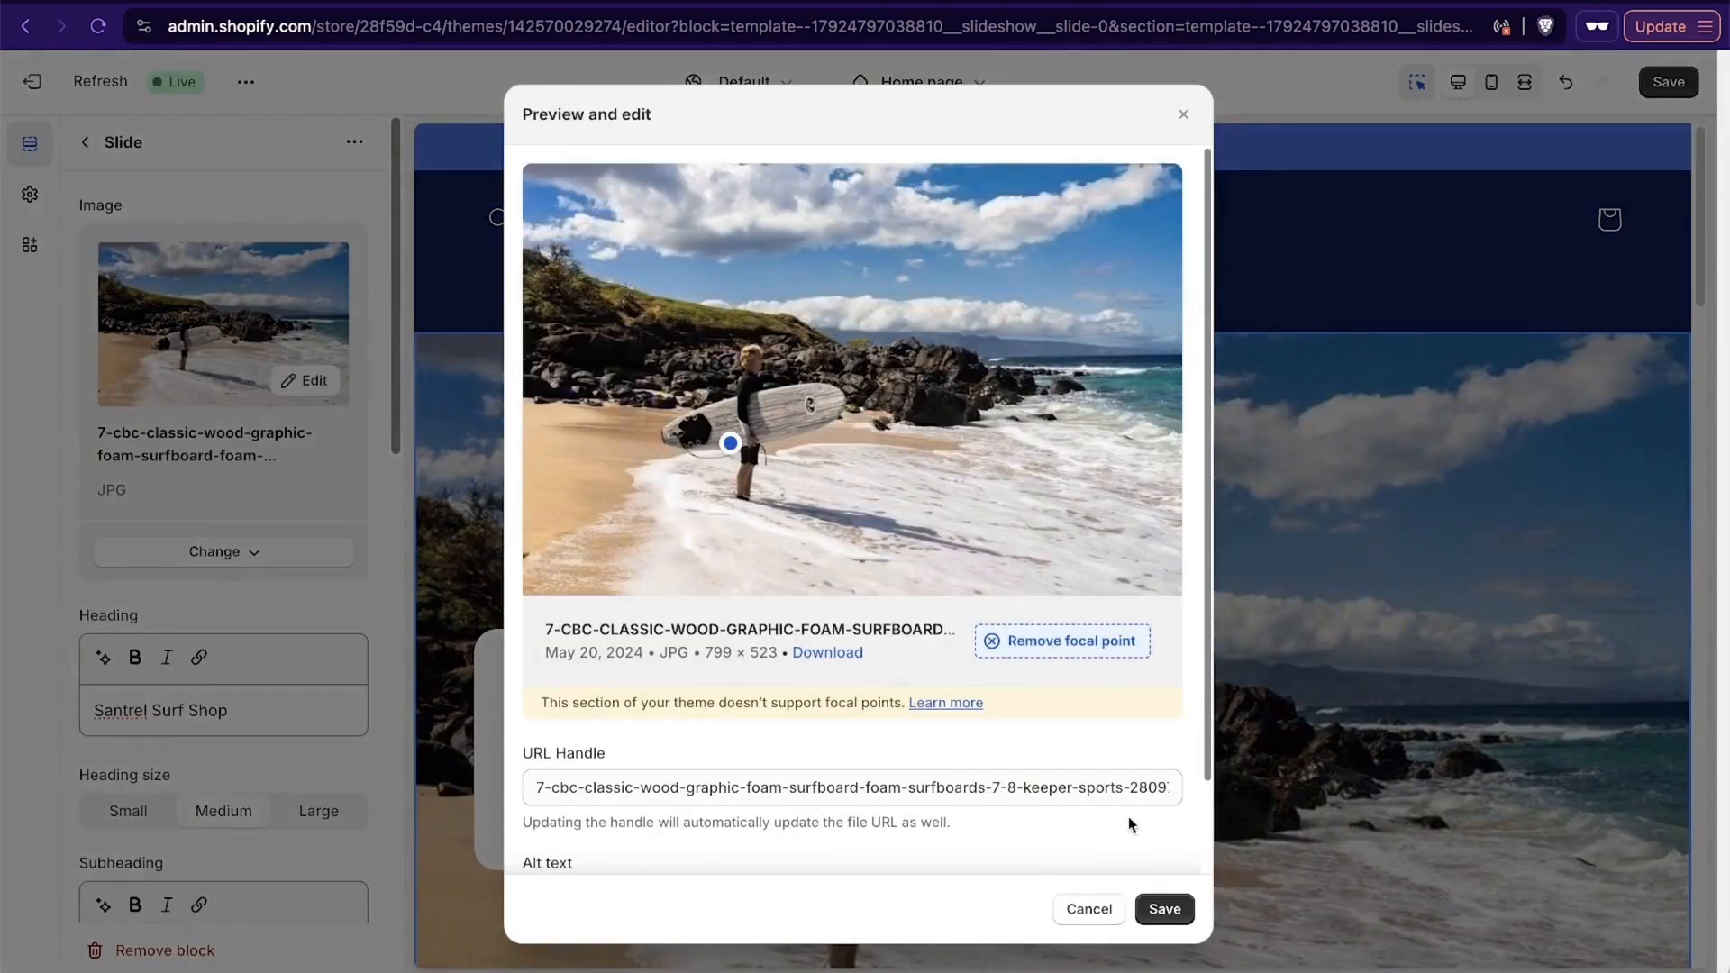
left_click(648, 518)
left_click(734, 473)
left_click(743, 430)
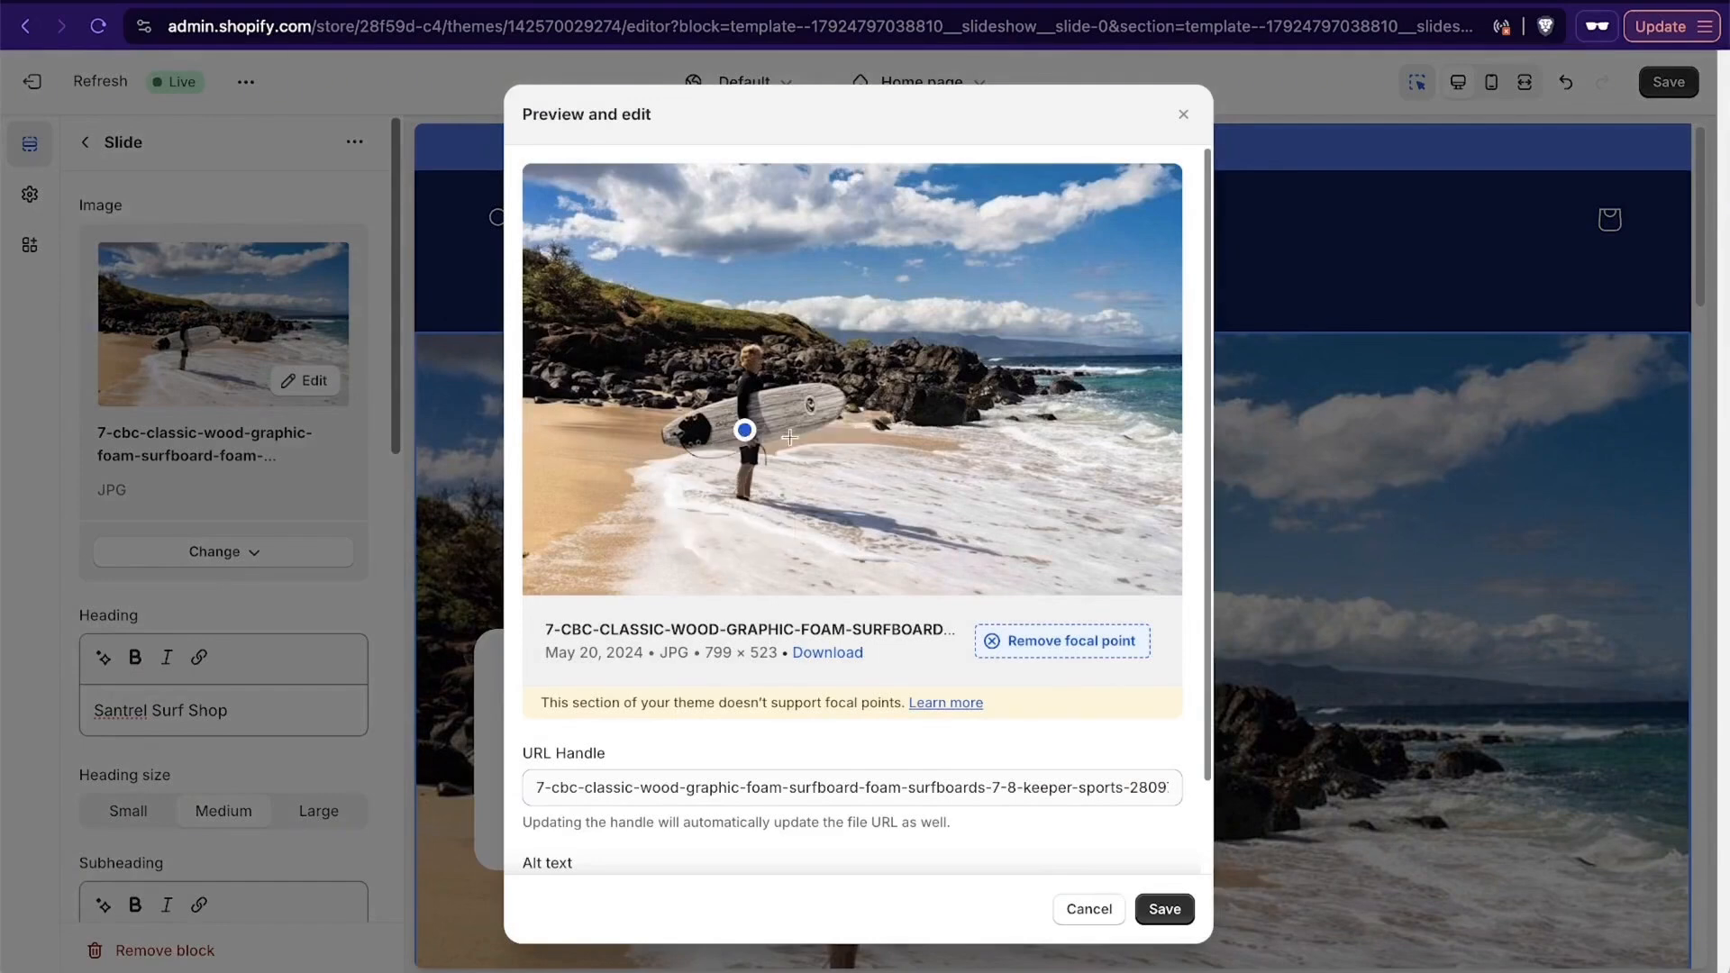
left_click(1171, 910)
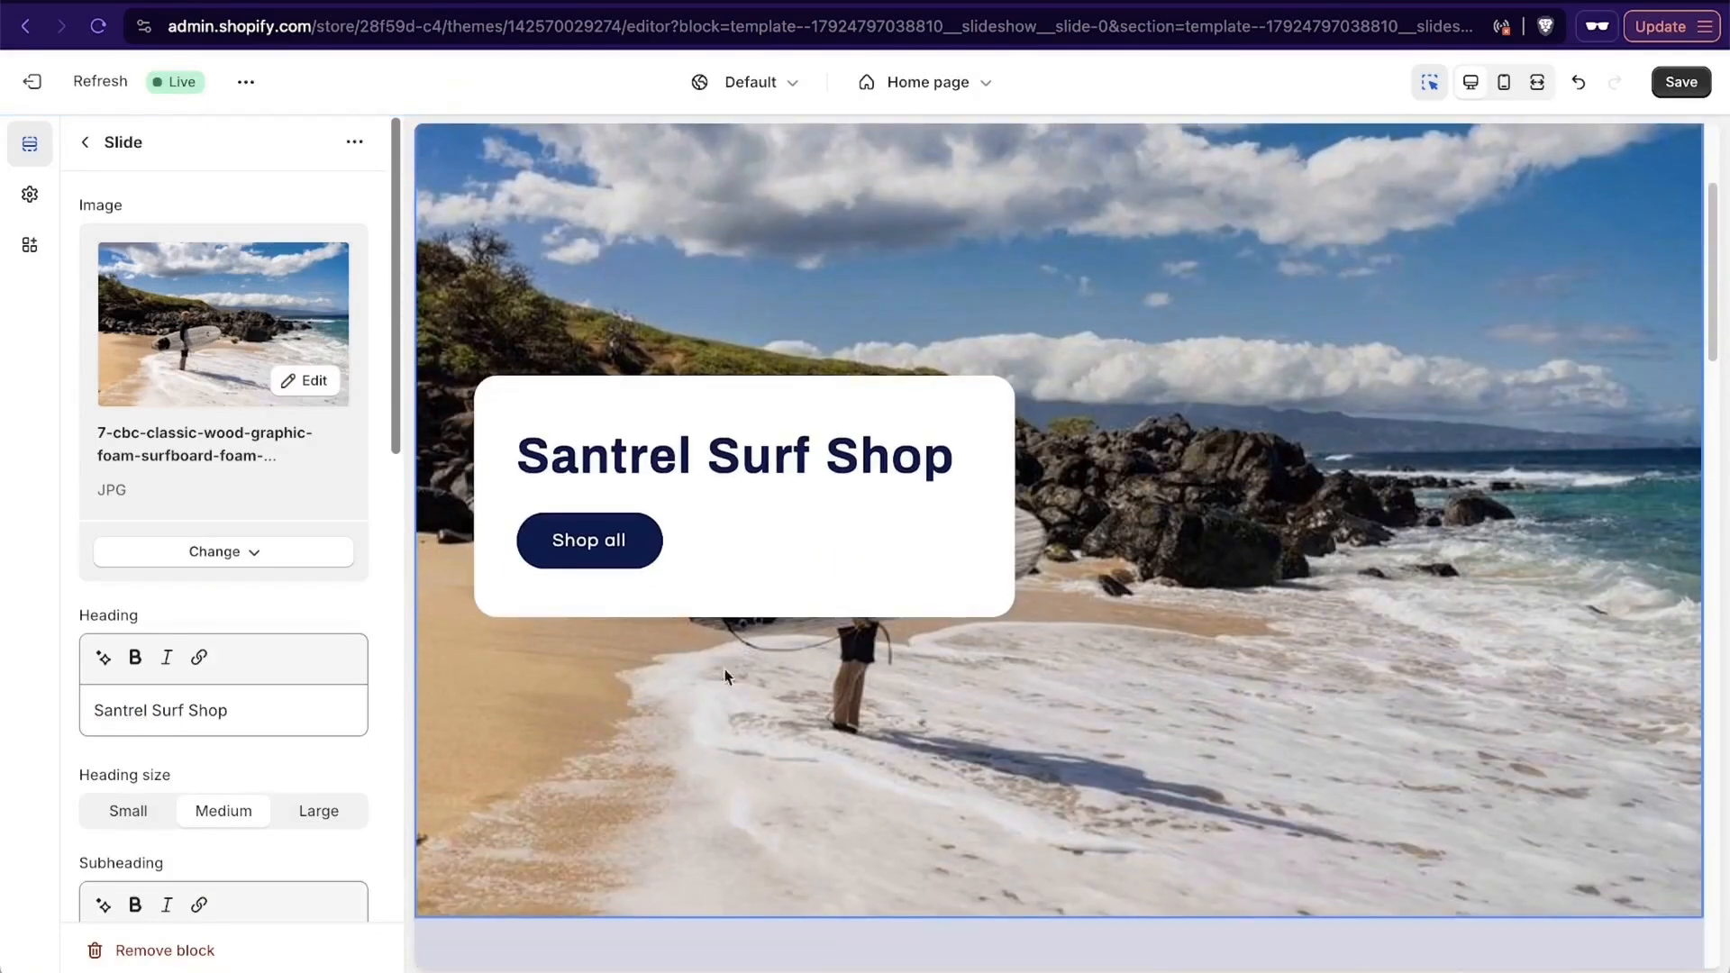
- Add the subheading "Trusted by dozens of professional surfers globally" to the slide
left_click(287, 697)
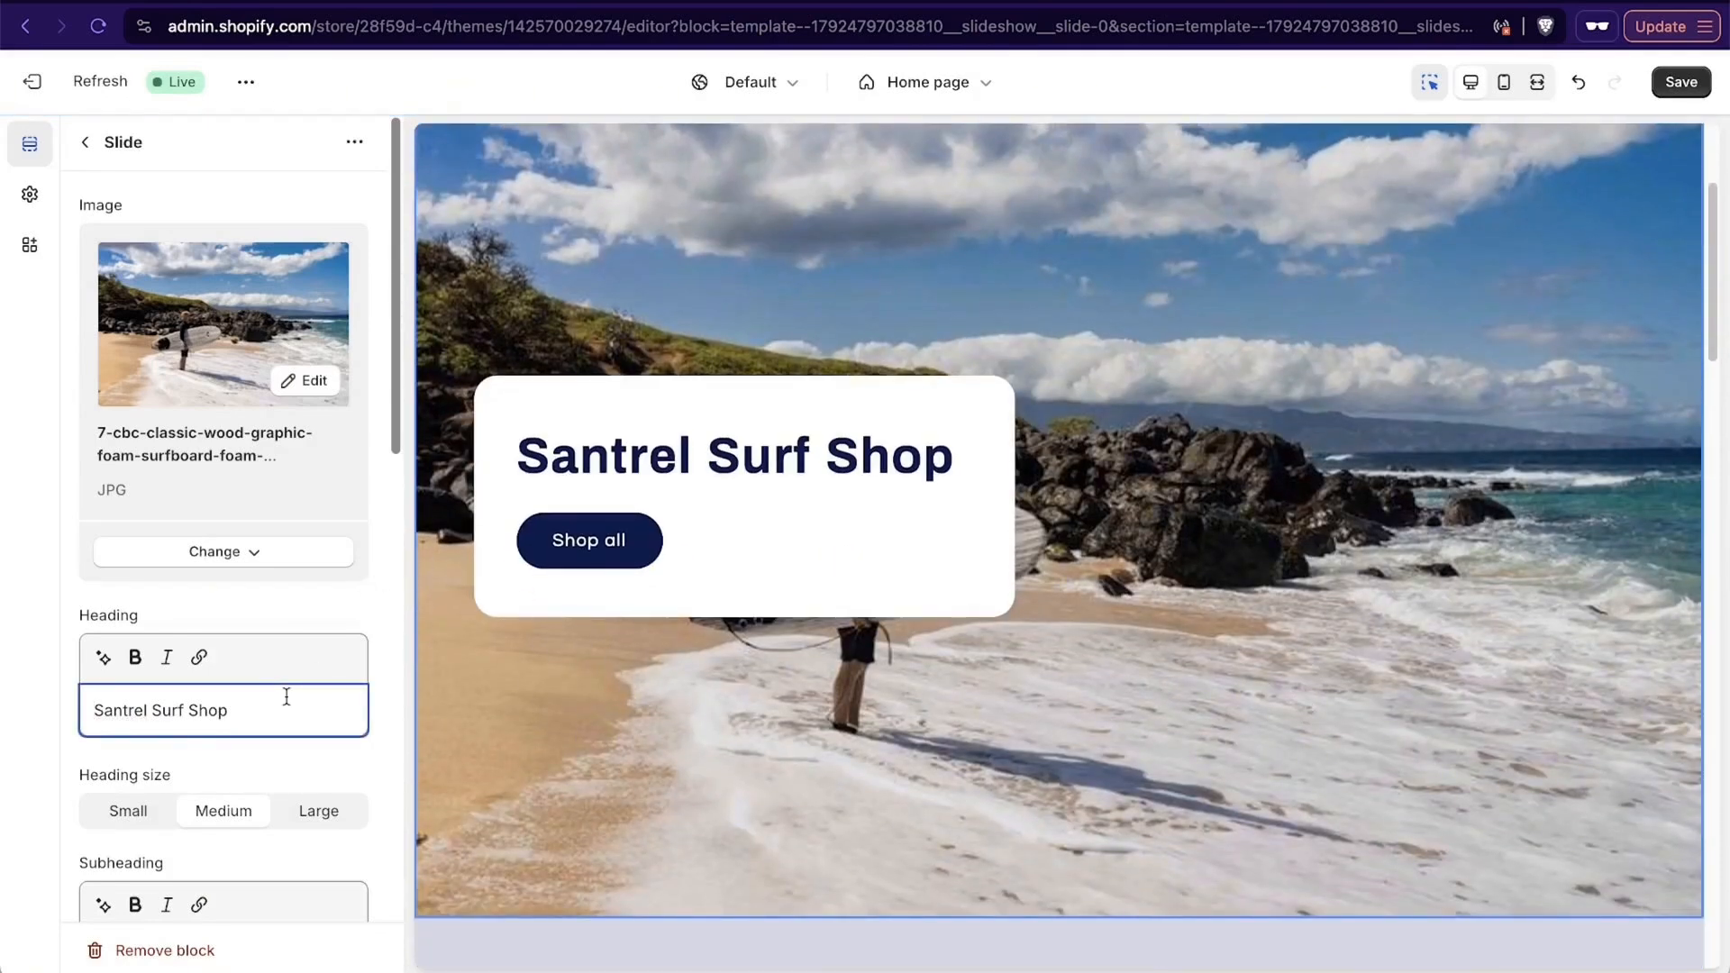
scroll(286, 697, "down", 1)
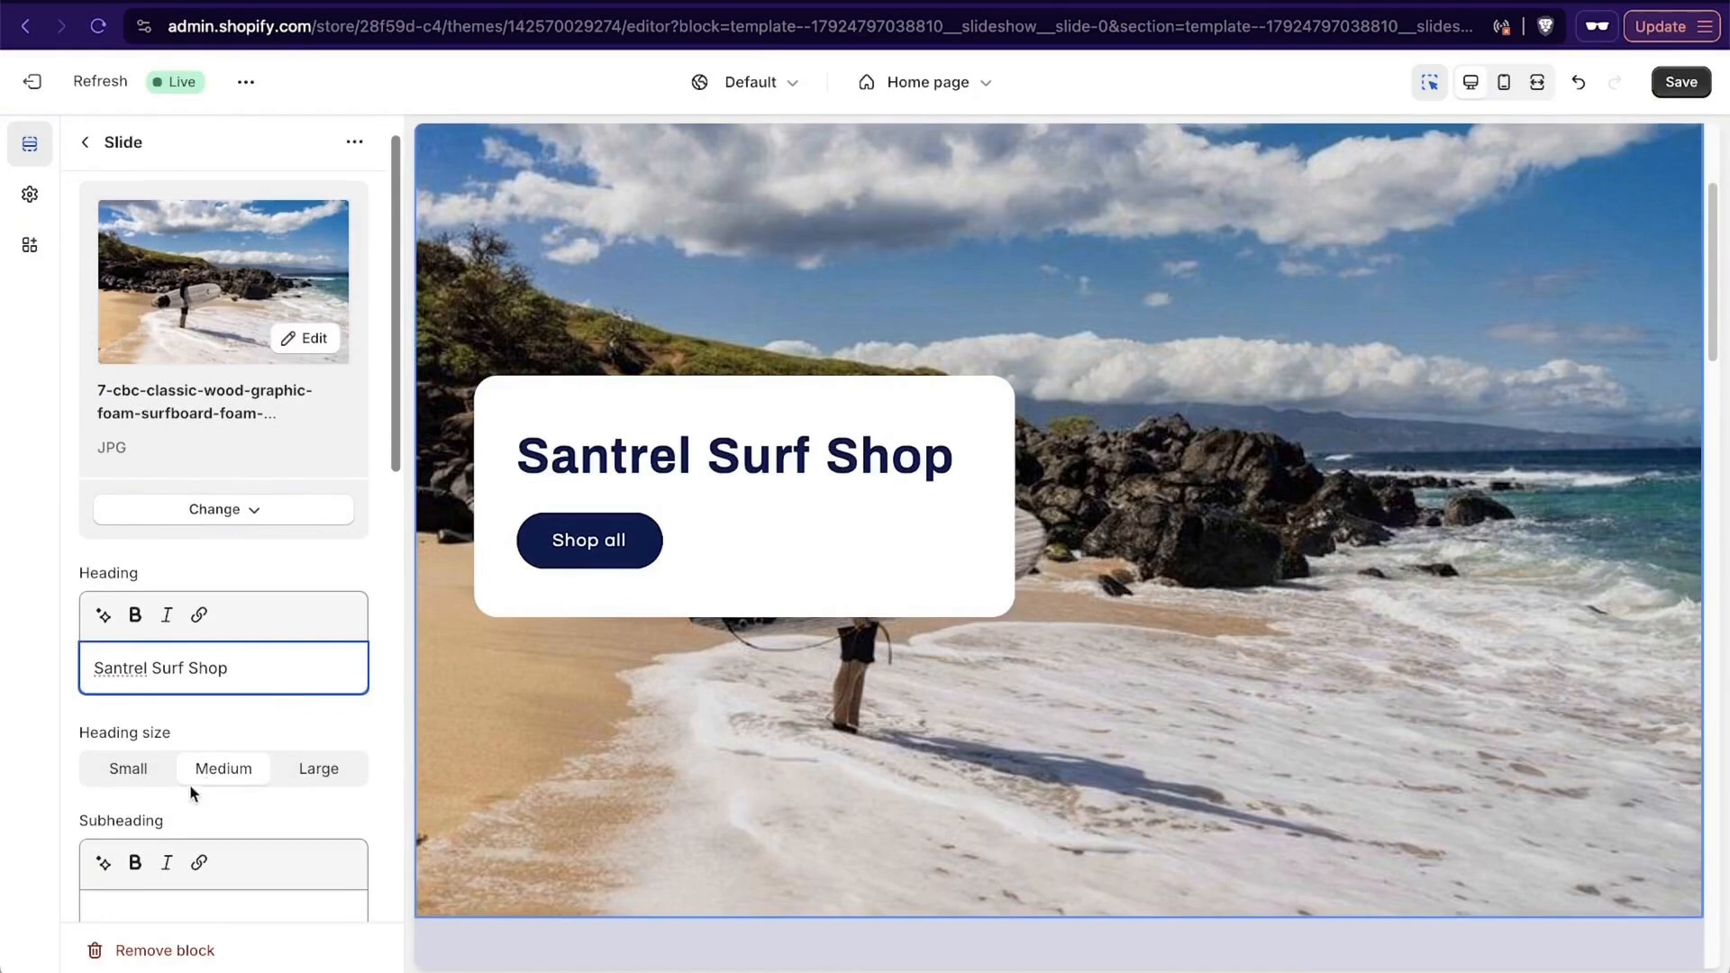
scroll(268, 694, "down", 3)
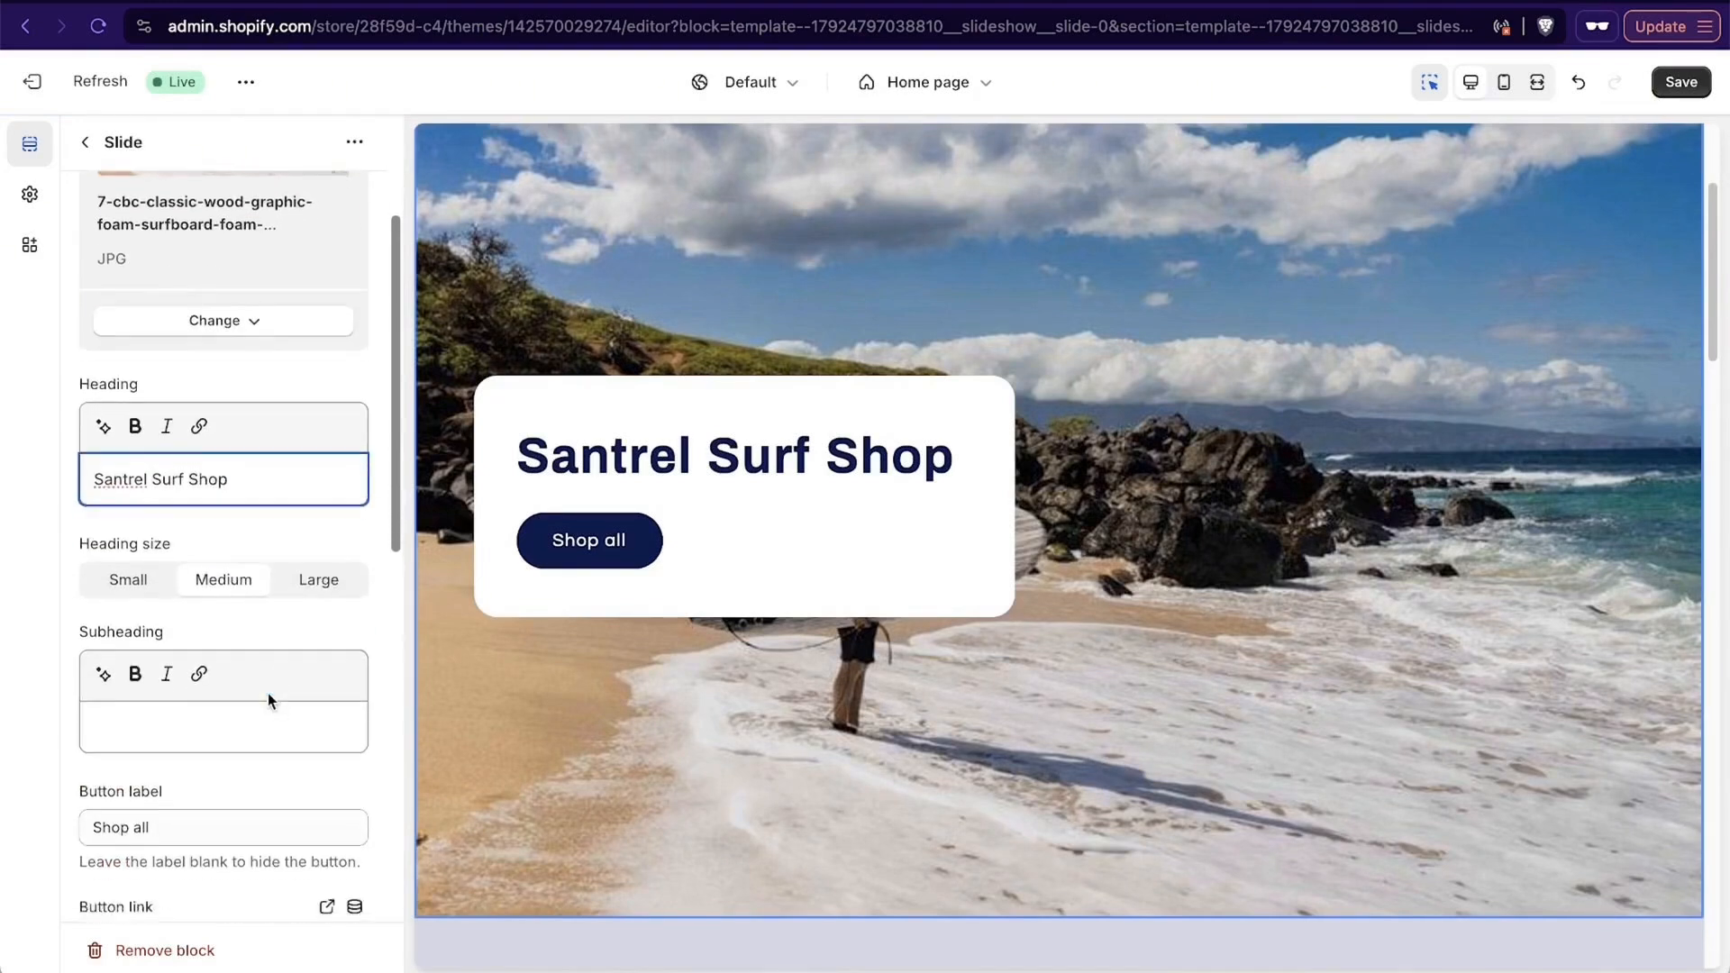
left_click(228, 723)
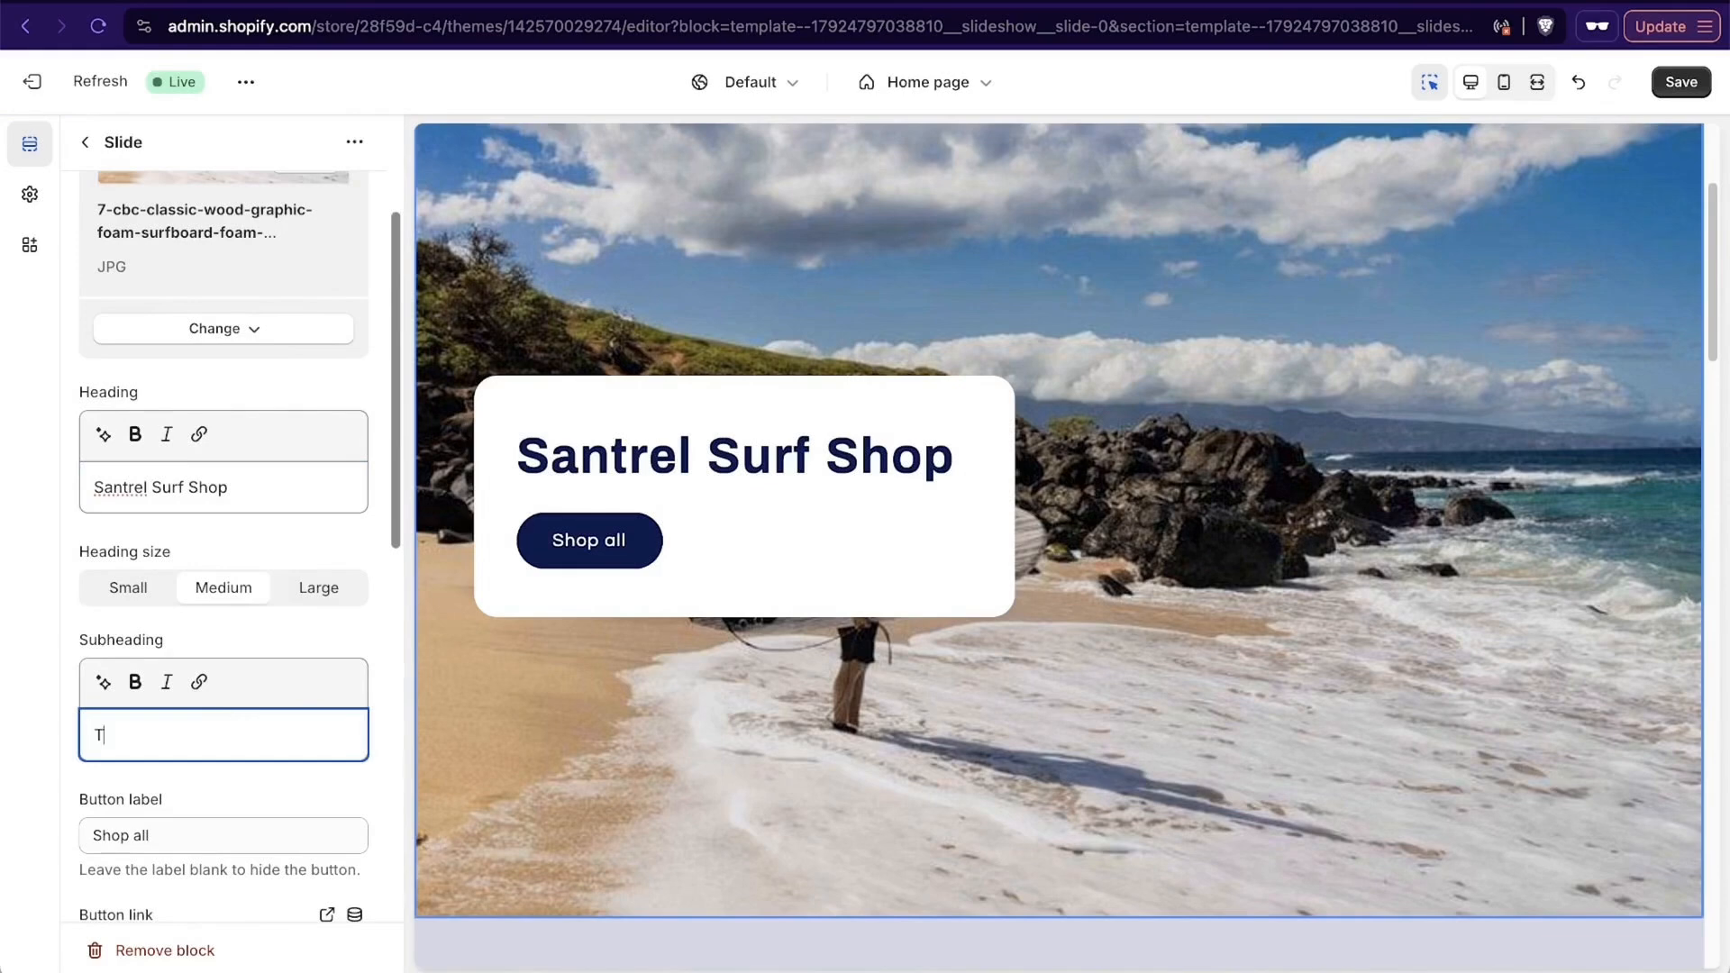
type("Trusted by dozens of professional surfers globally")
- Change the slide's button label to "Shop Boards"
scroll(162, 554, "down", 6)
left_click(162, 554)
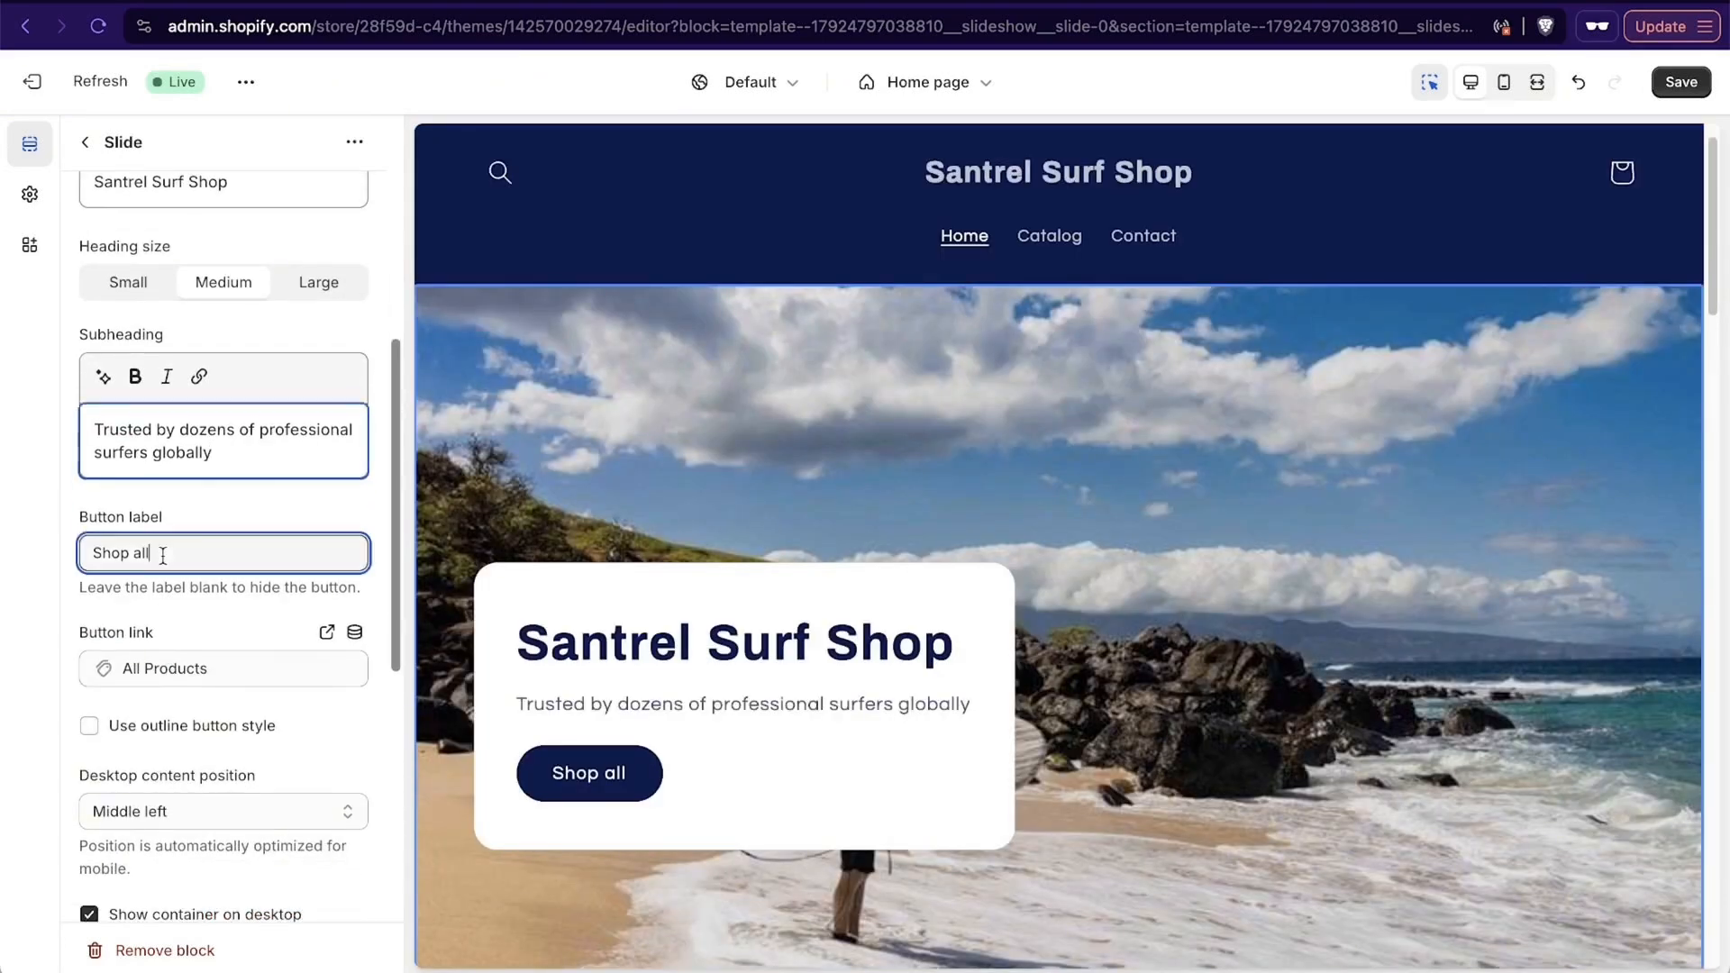
key("super+a")
type("Shop ")
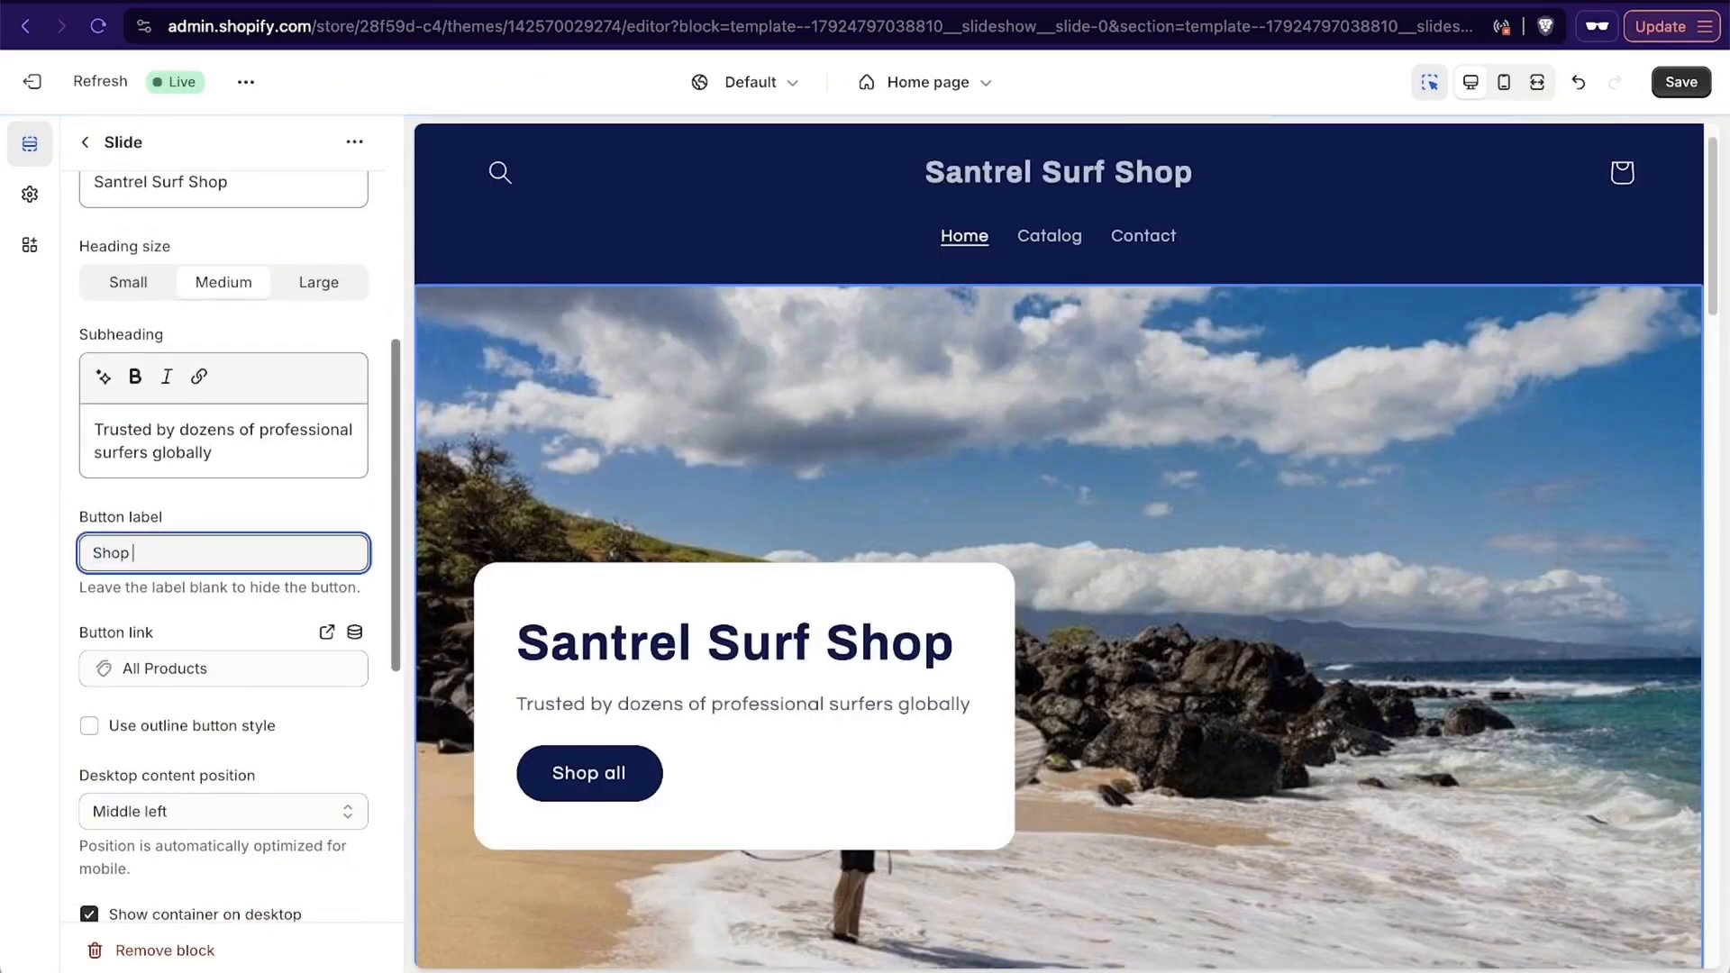
type("Surf")
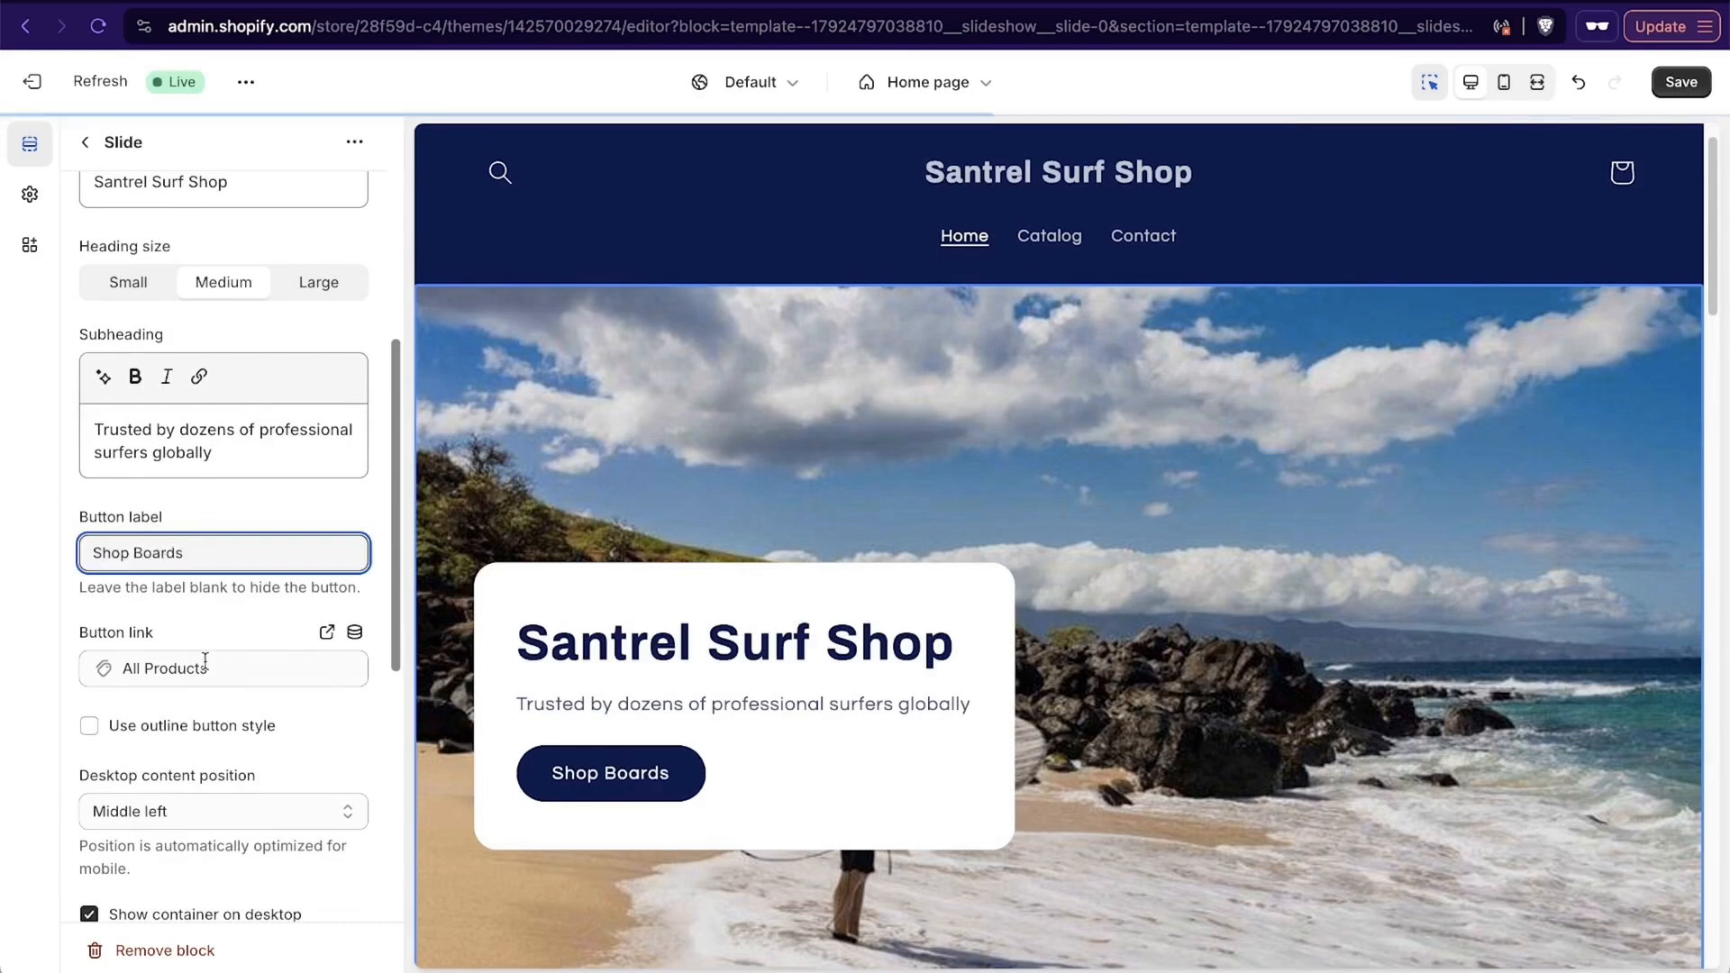
- Link the slide's button to the Surfboards collection
scroll(189, 594, "down", 2)
left_click(185, 614)
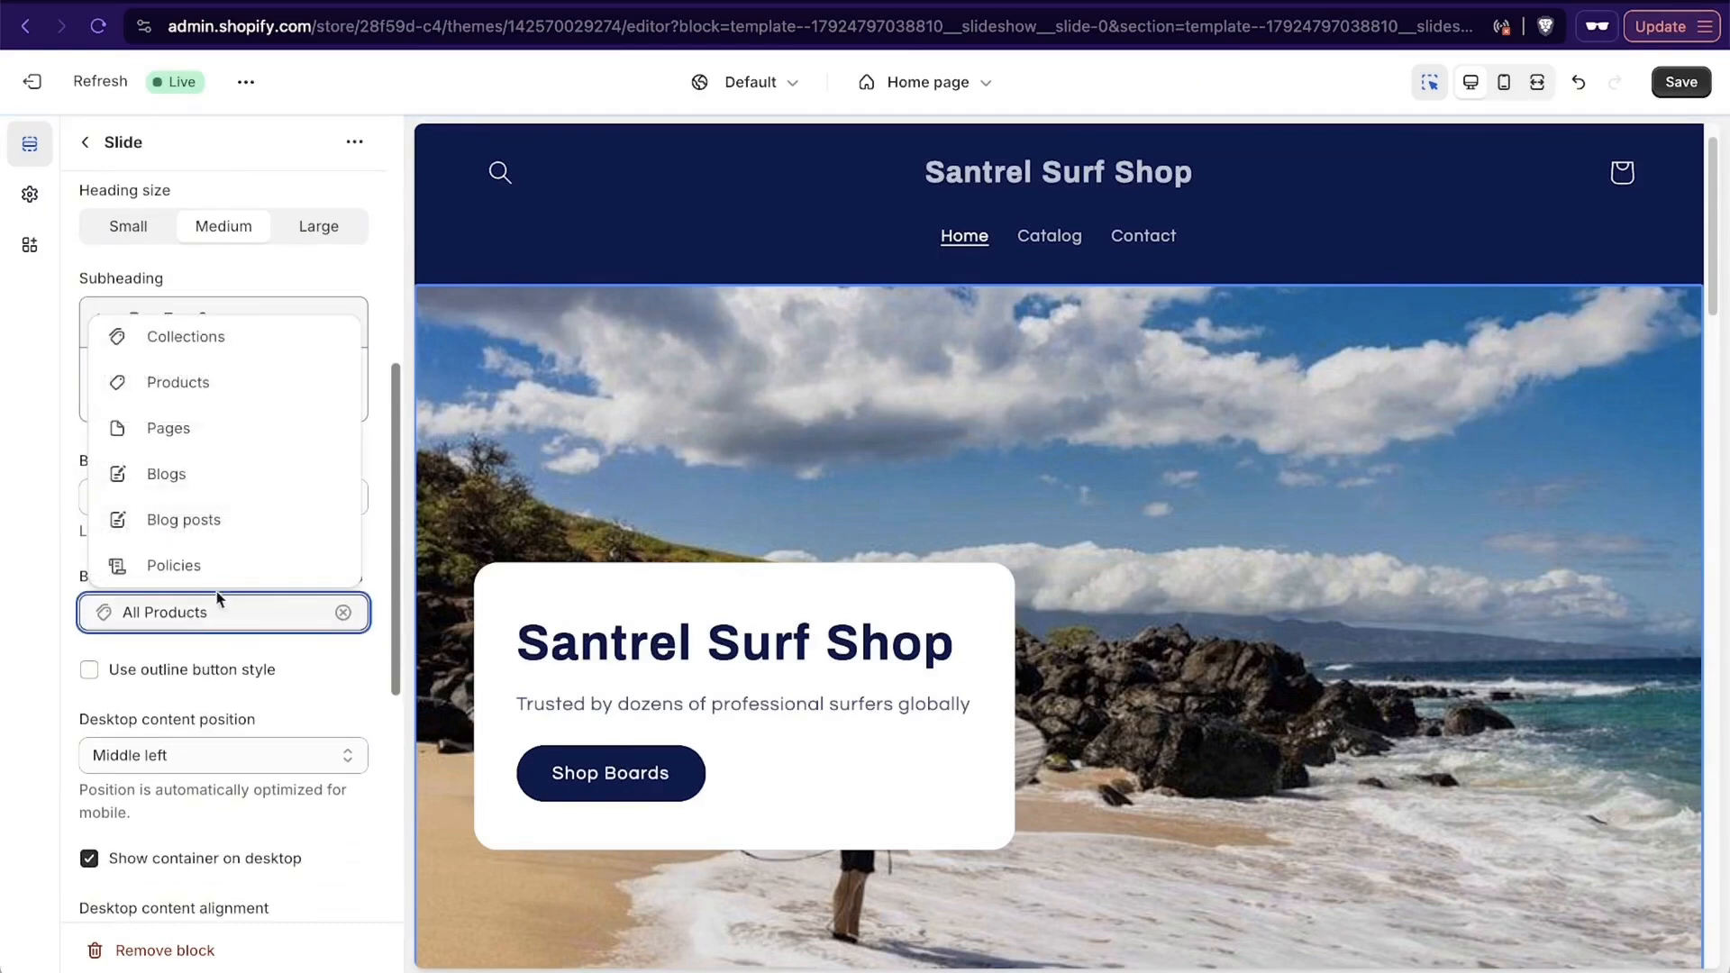
left_click(243, 335)
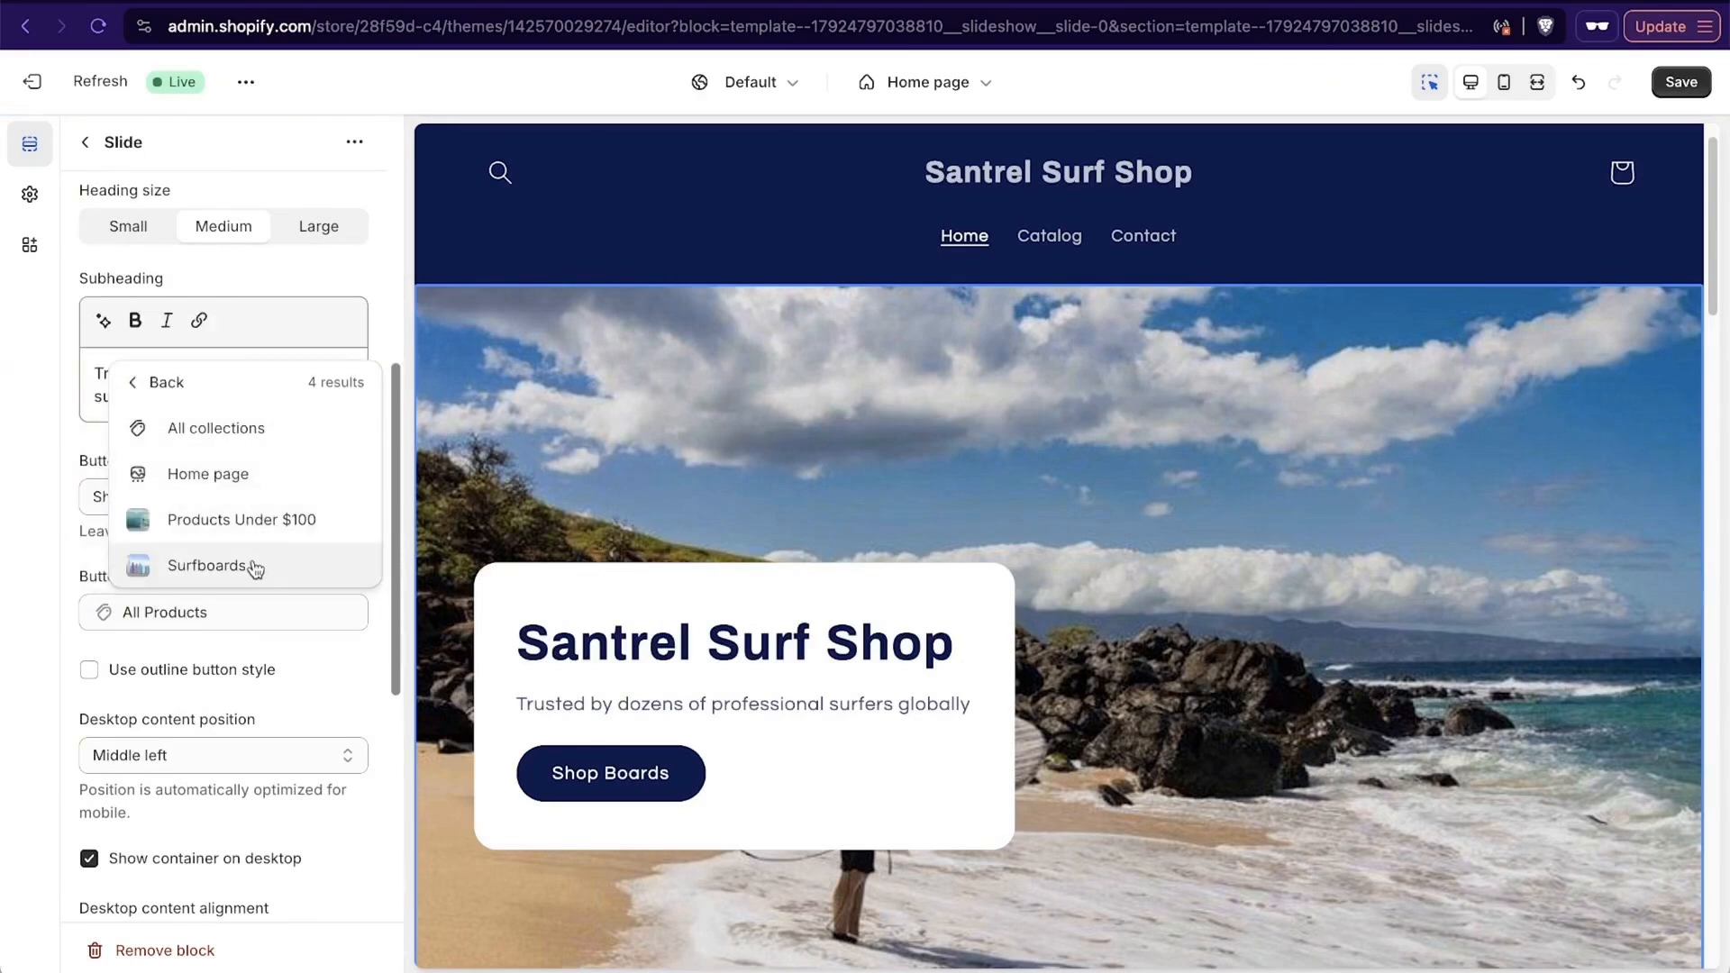
left_click(255, 567)
- Try the outline button style on the slide's button
scroll(289, 688, "down", 3)
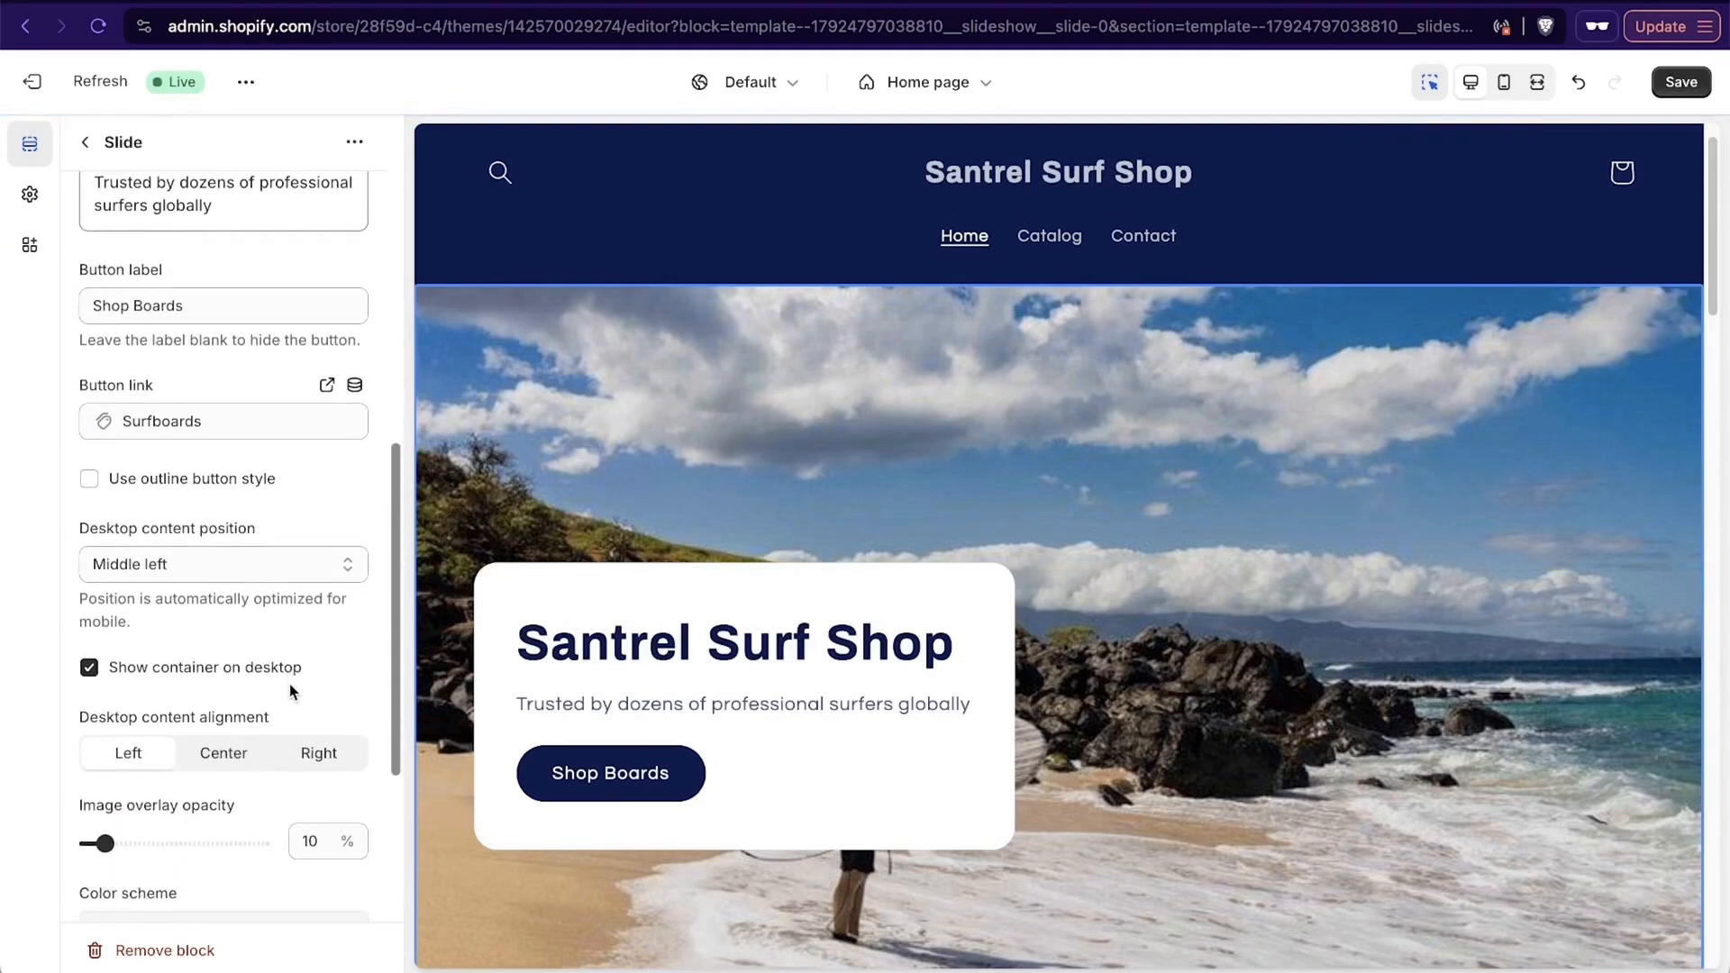
left_click(94, 480)
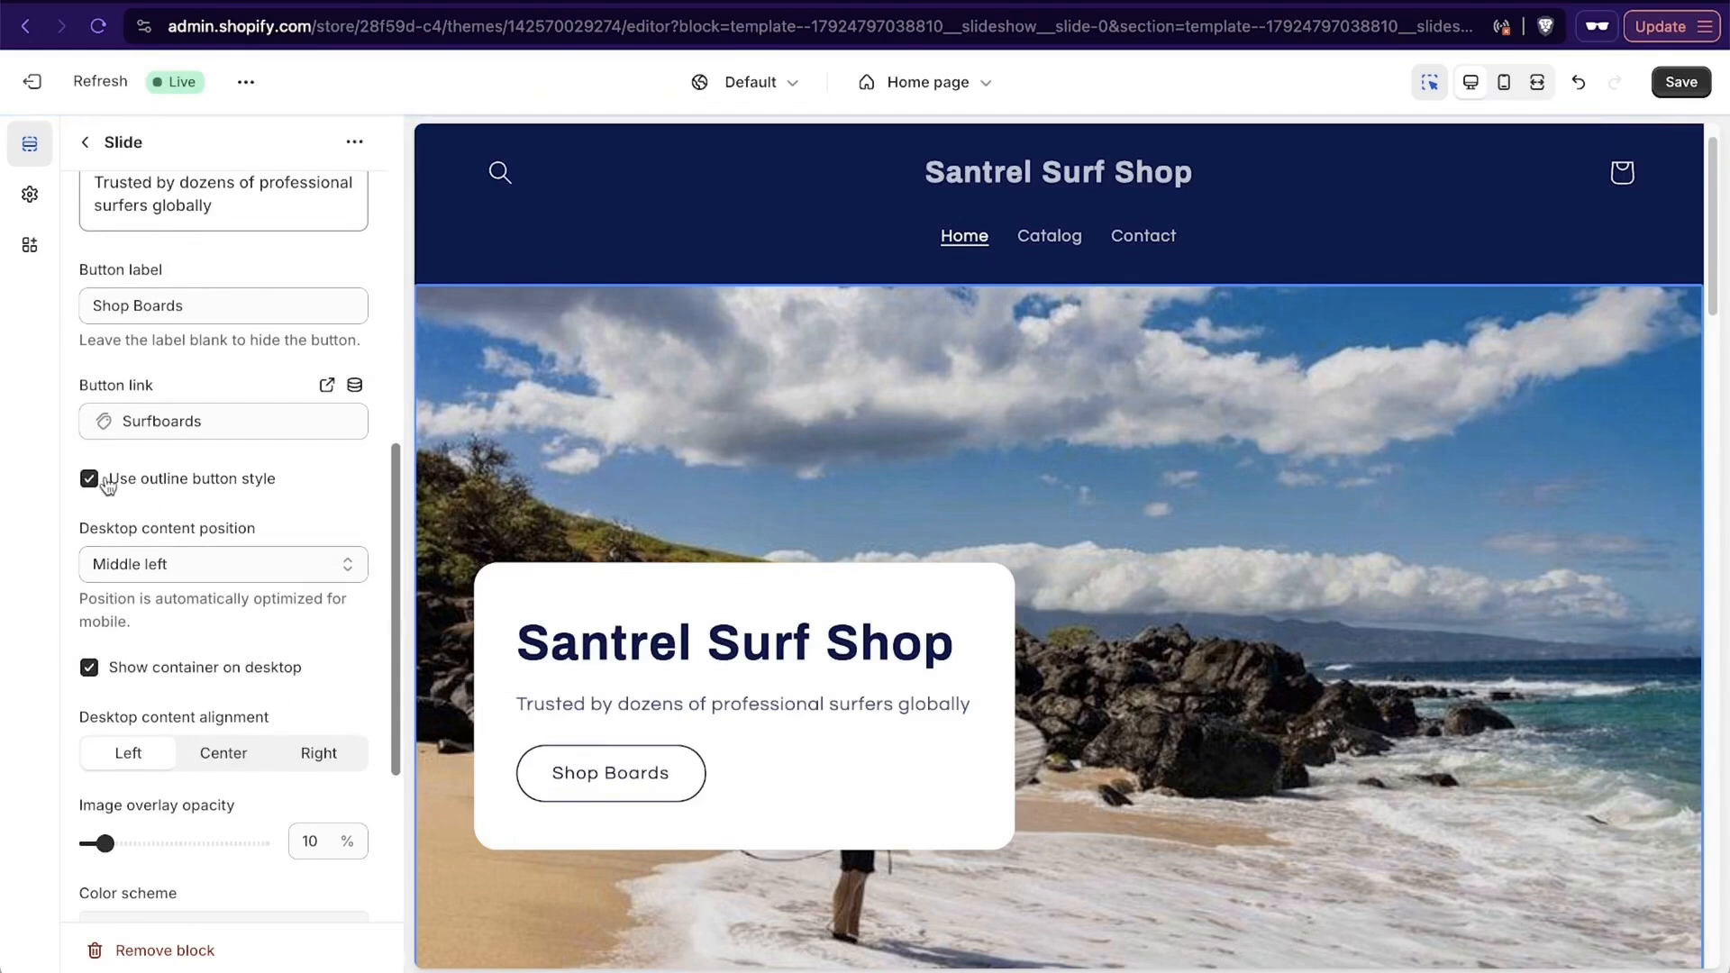
left_click(107, 483)
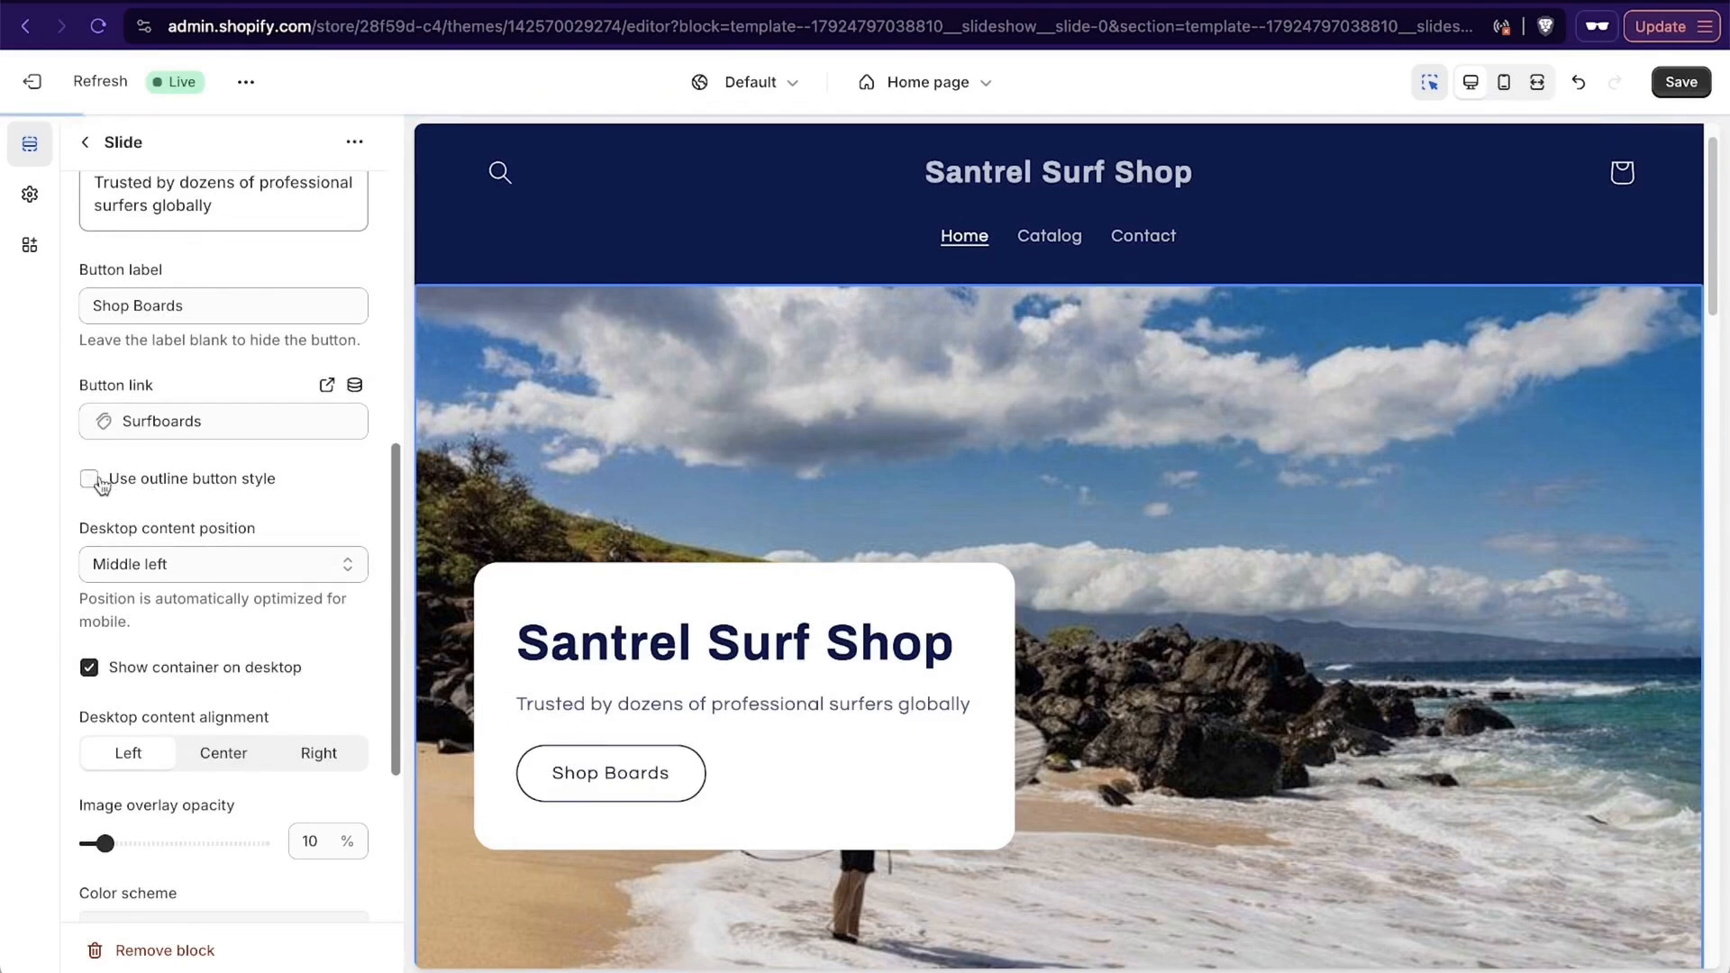
- Set the slide's desktop content position to Middle right
left_click(213, 563)
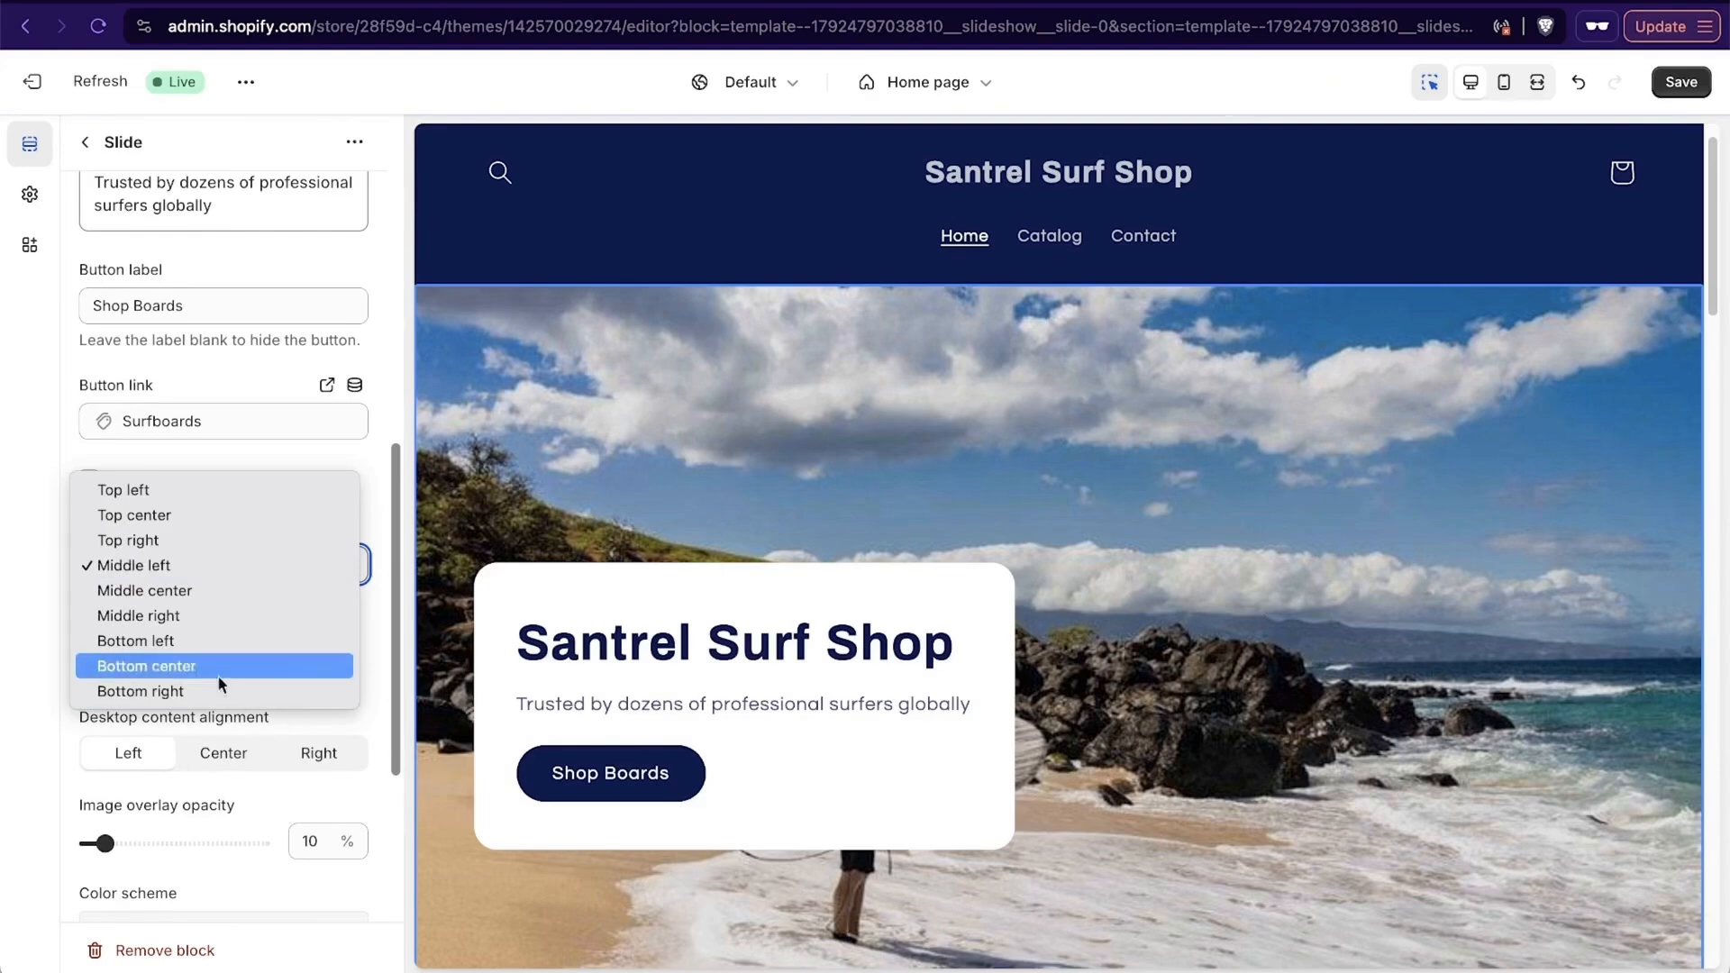
left_click(182, 618)
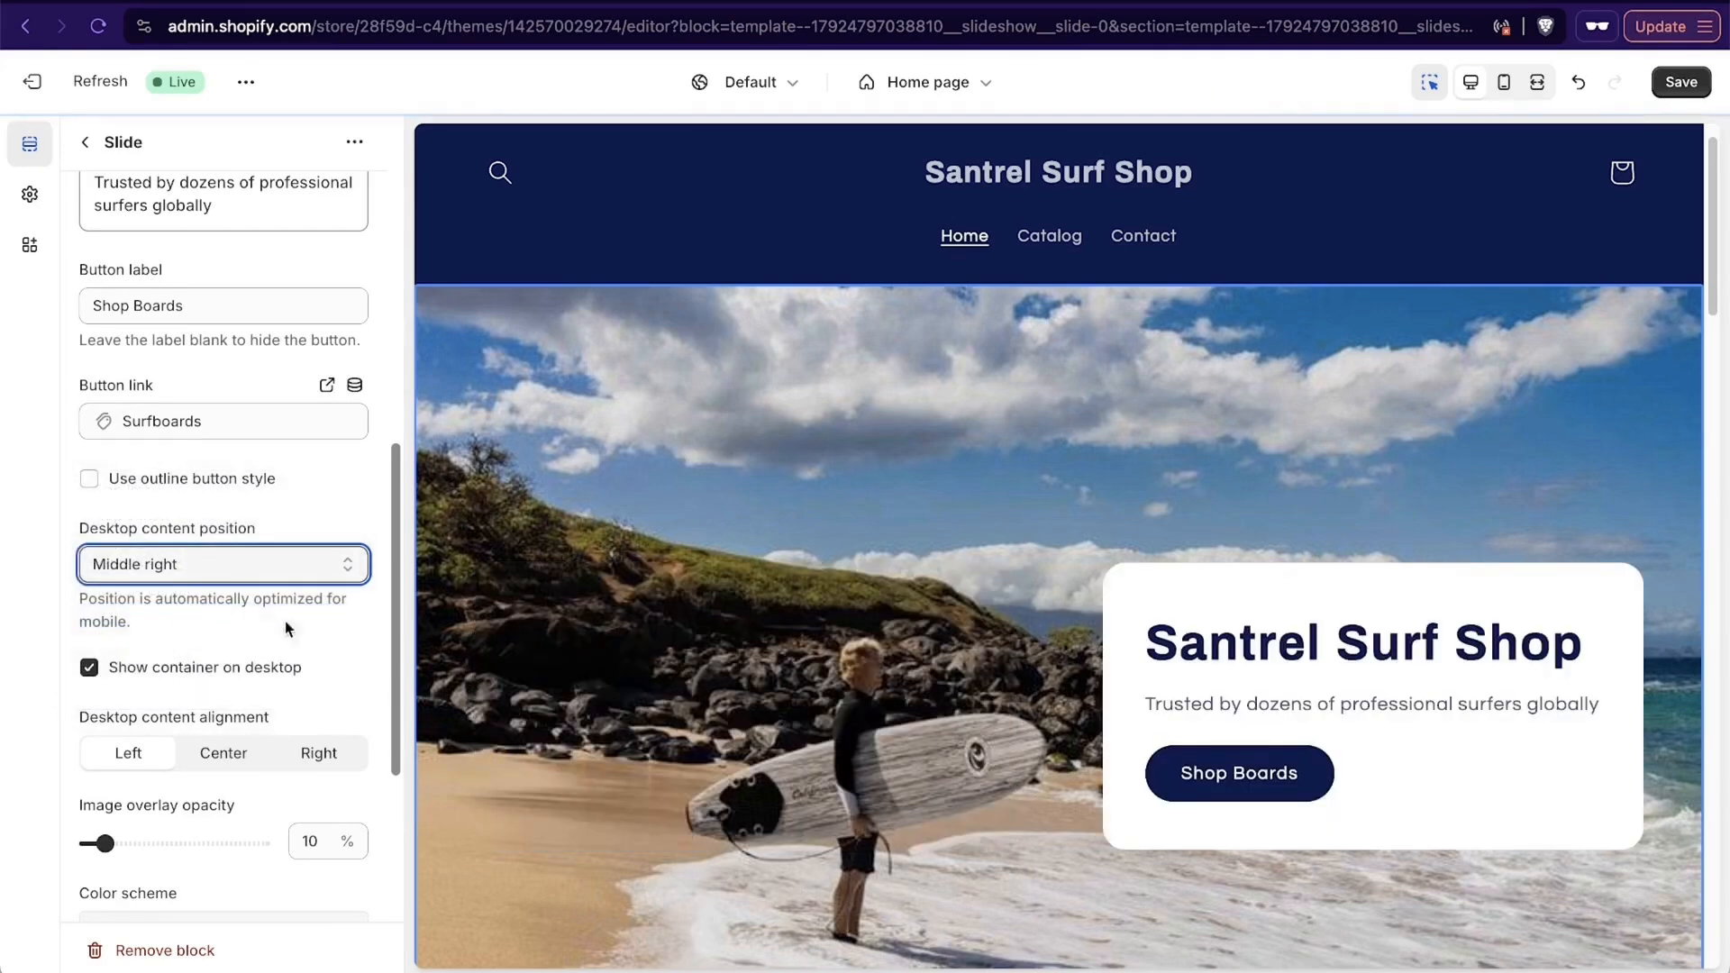
scroll(968, 727, "down", 2)
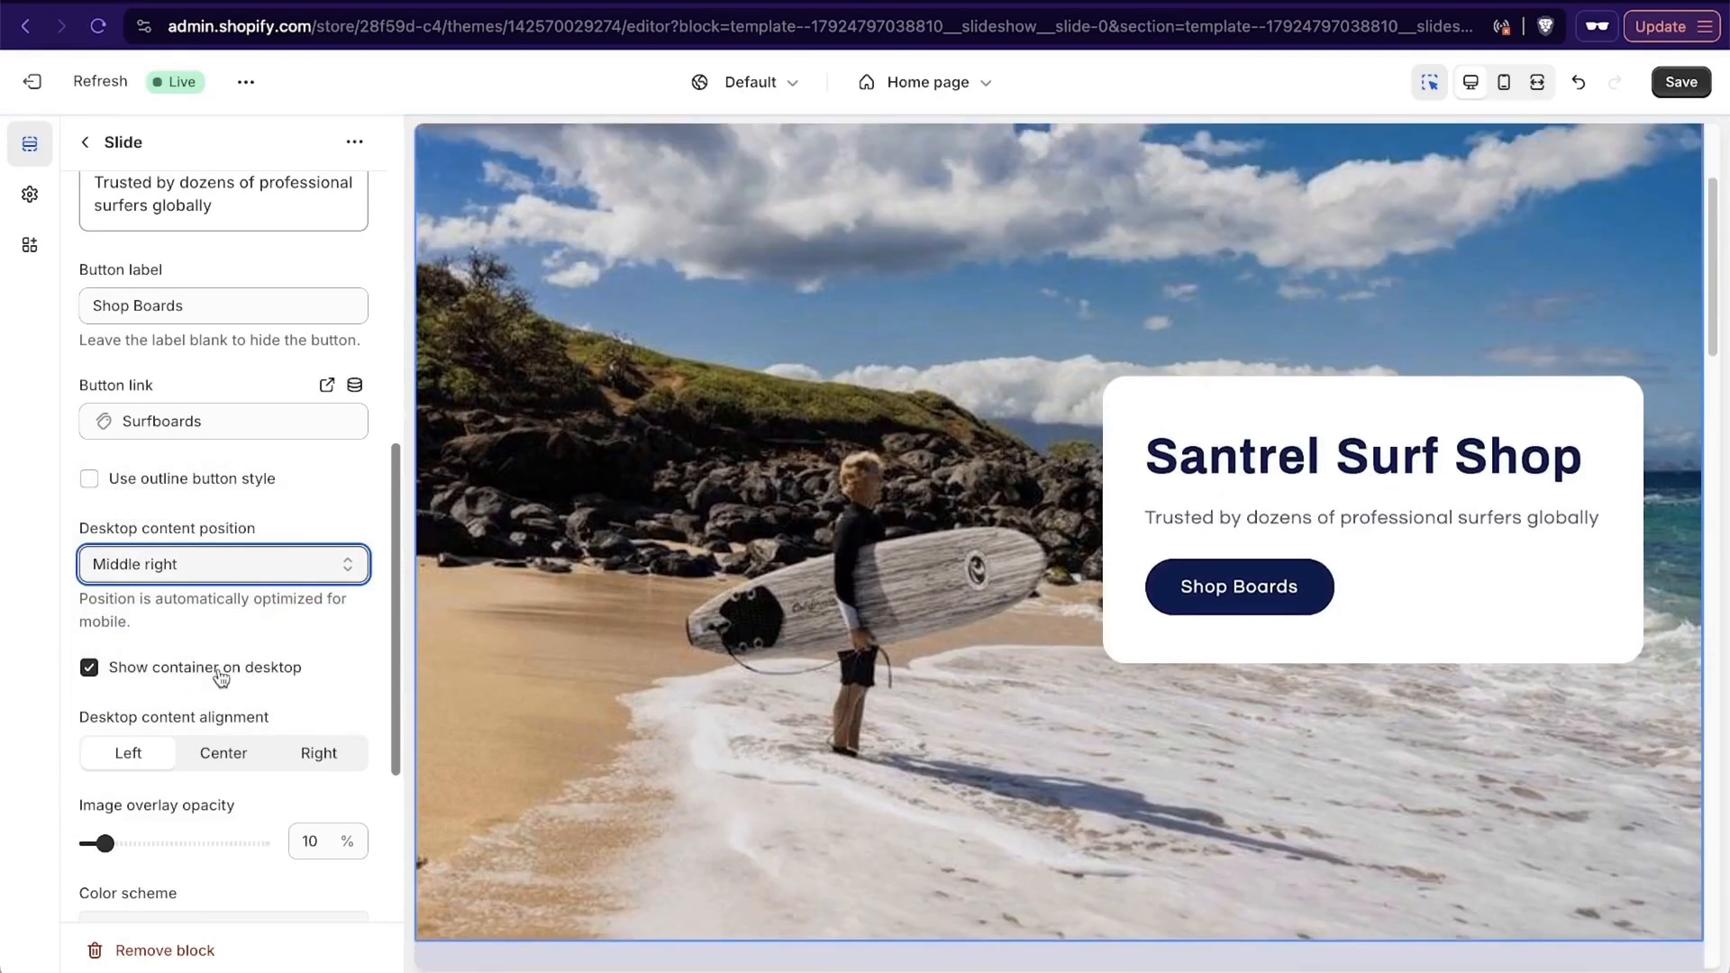
- Try hiding the slide's content container on desktop
scroll(221, 676, "down", 2)
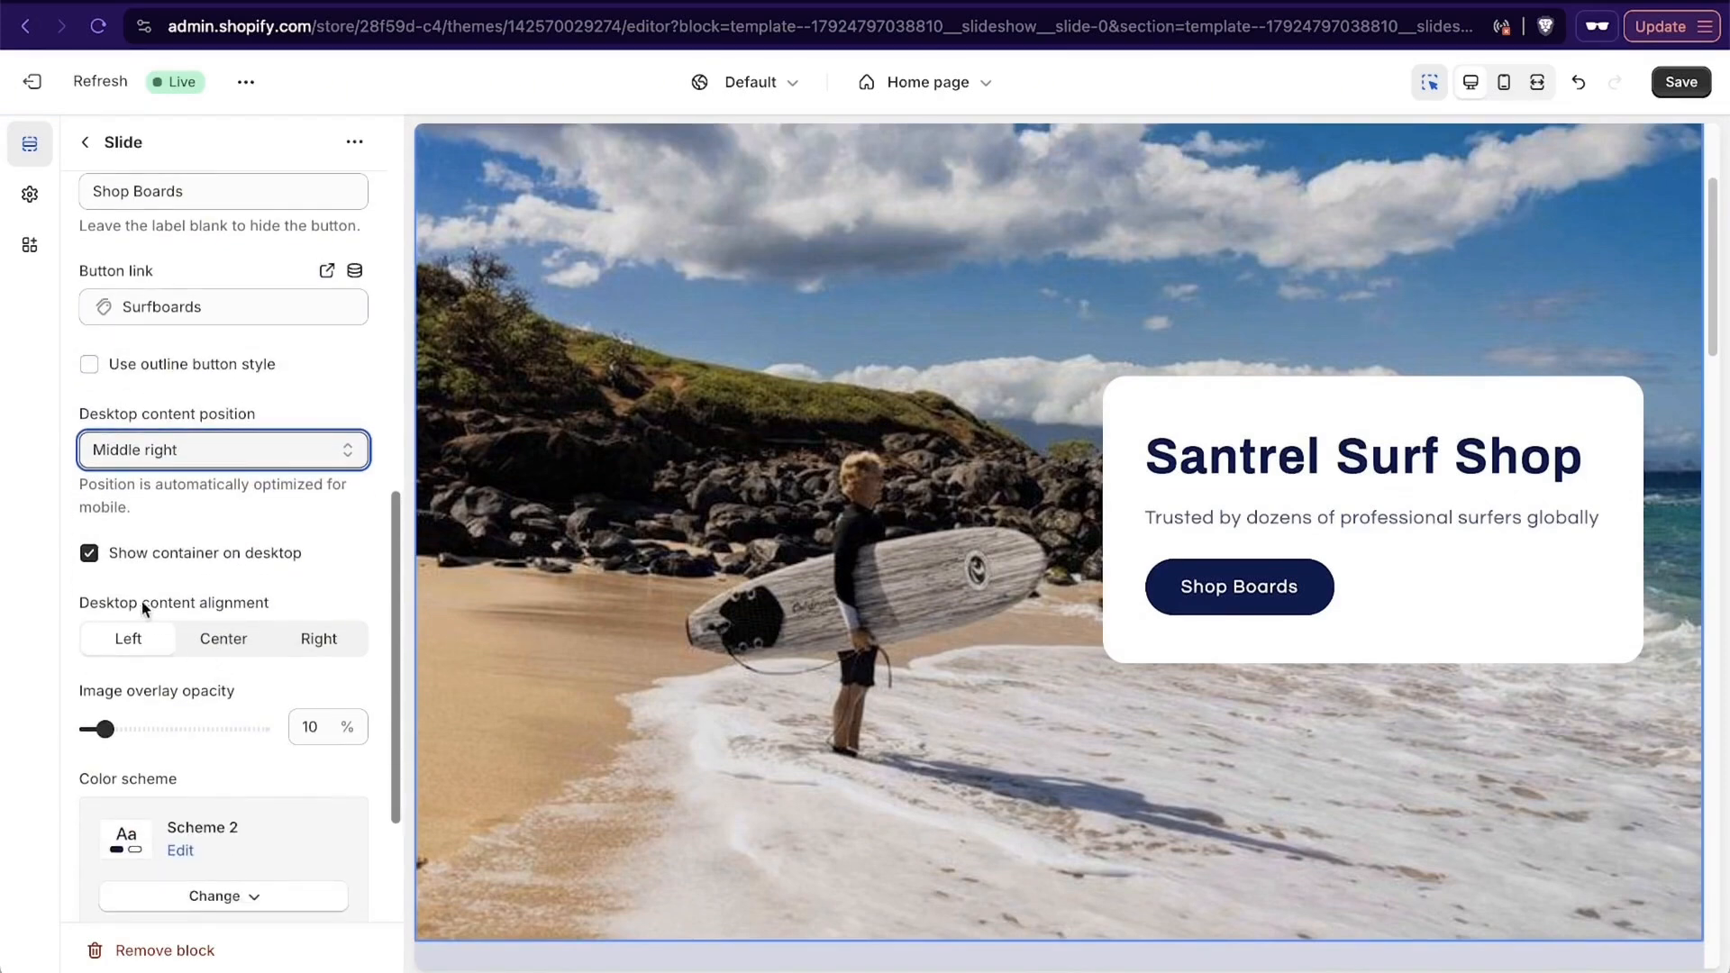
left_click(90, 553)
left_click(89, 553)
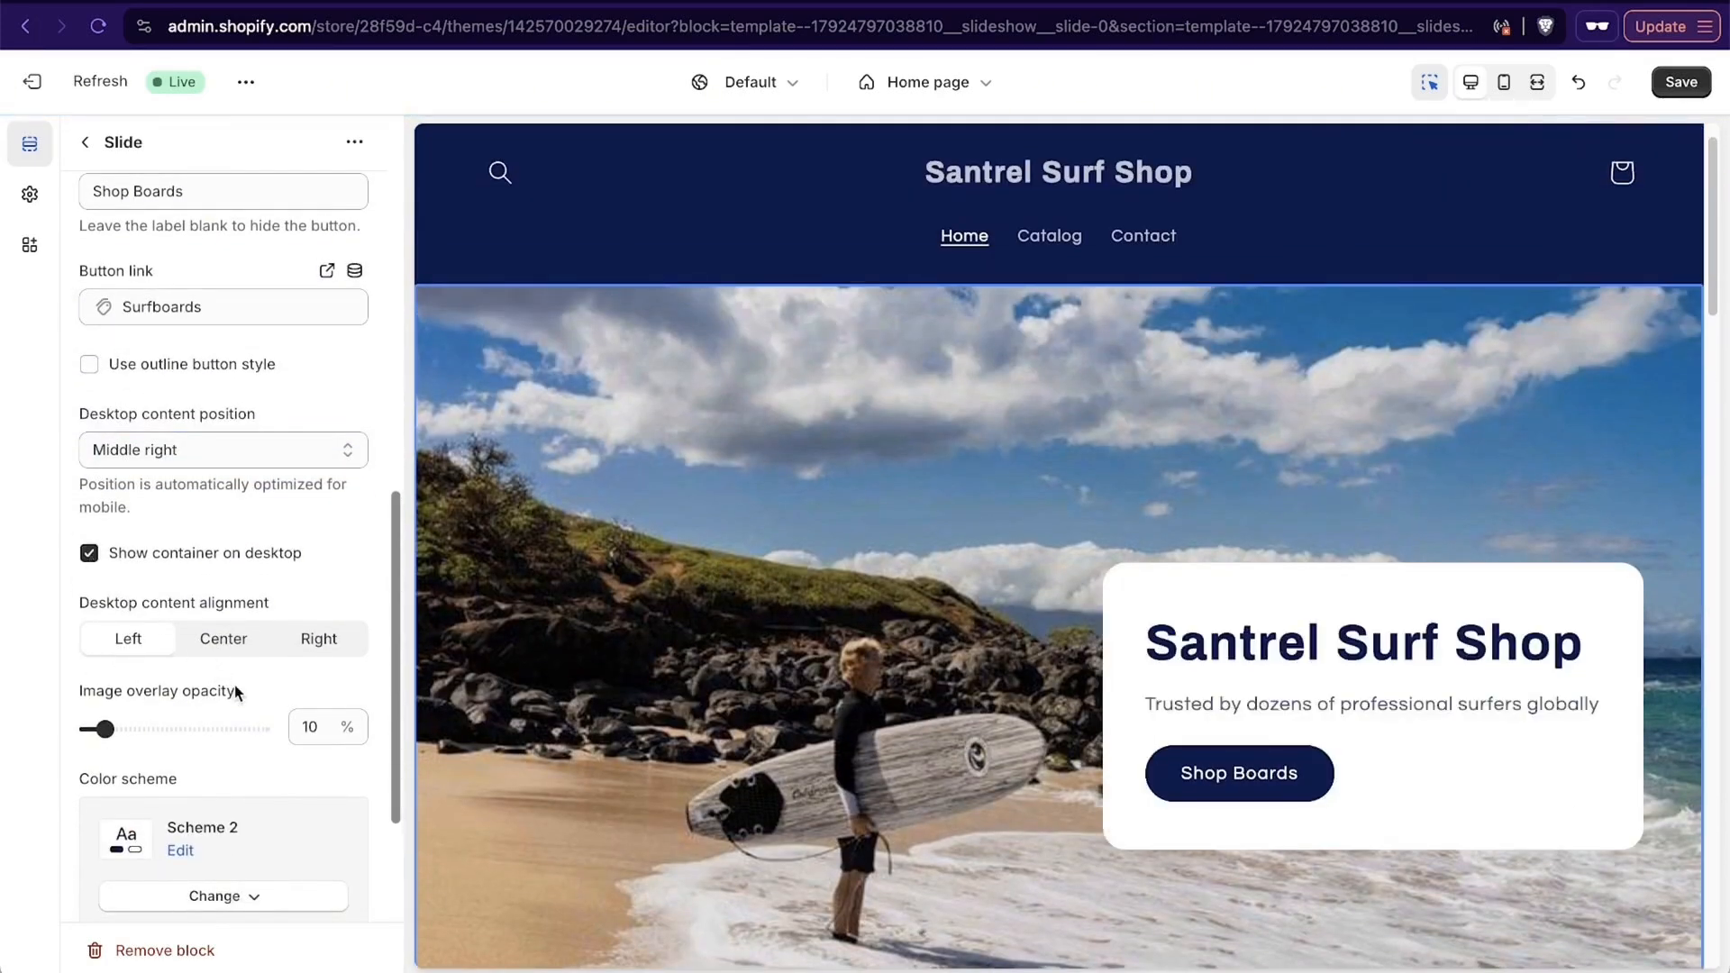
- Darken the slide image by trying an overlay opacity of 40% and settling on 30%
scroll(235, 690, "down", 4)
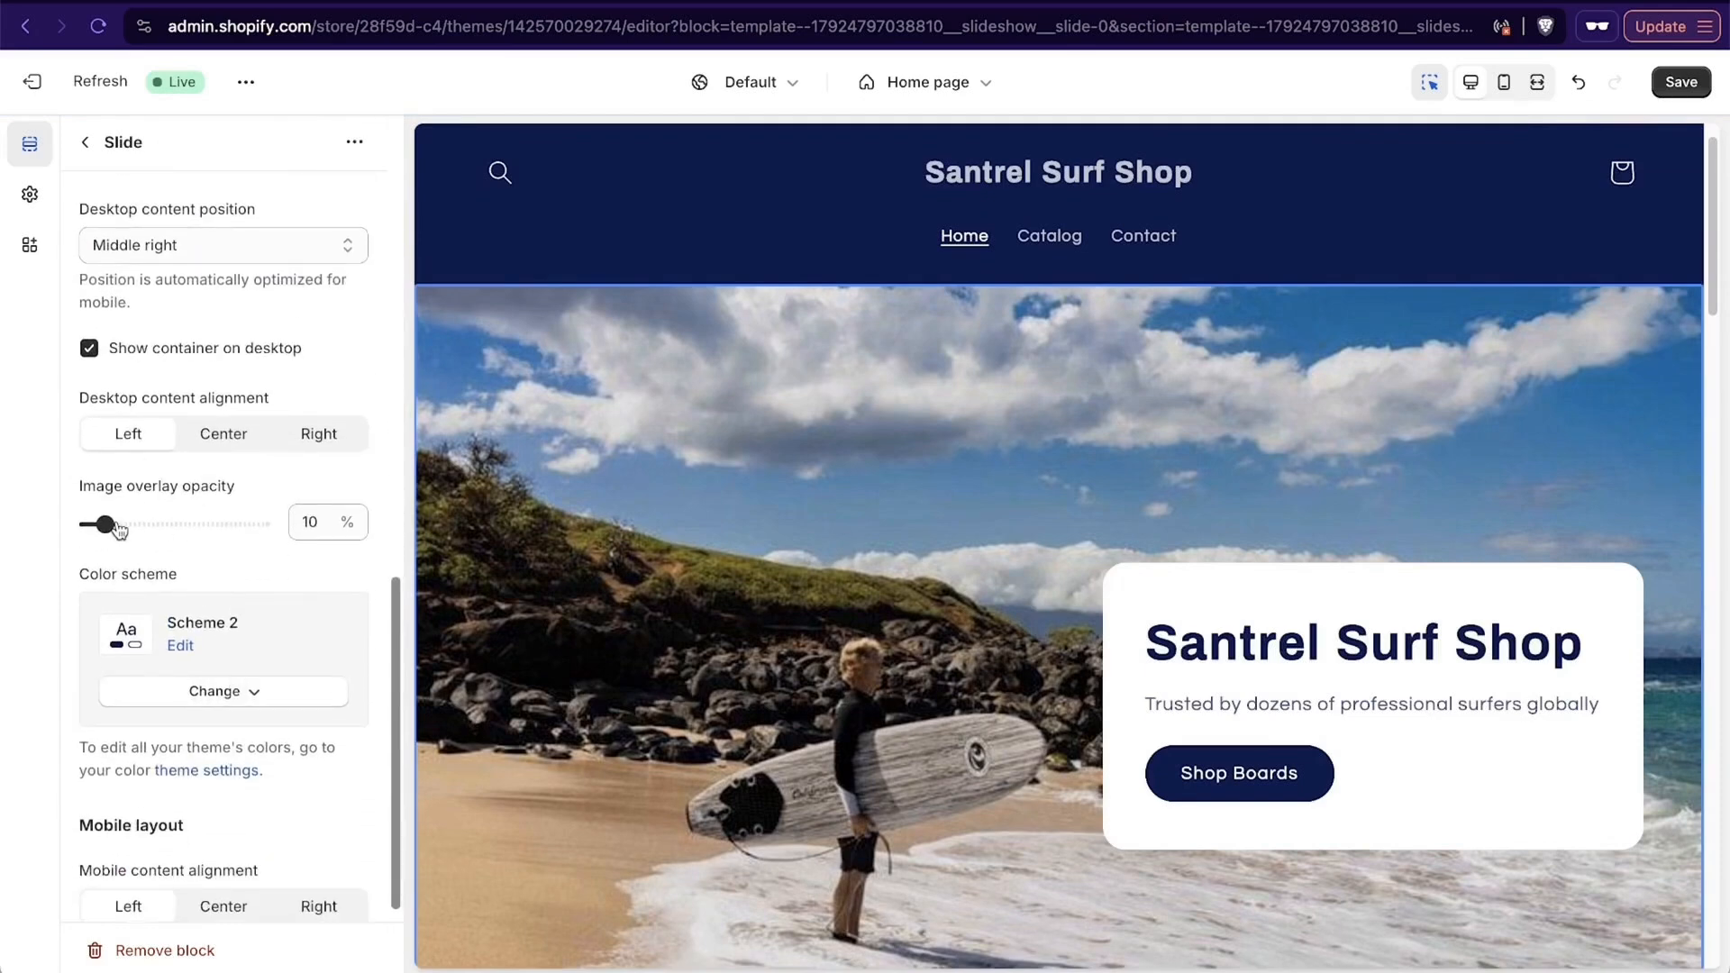
scroll(721, 552, "down", 3)
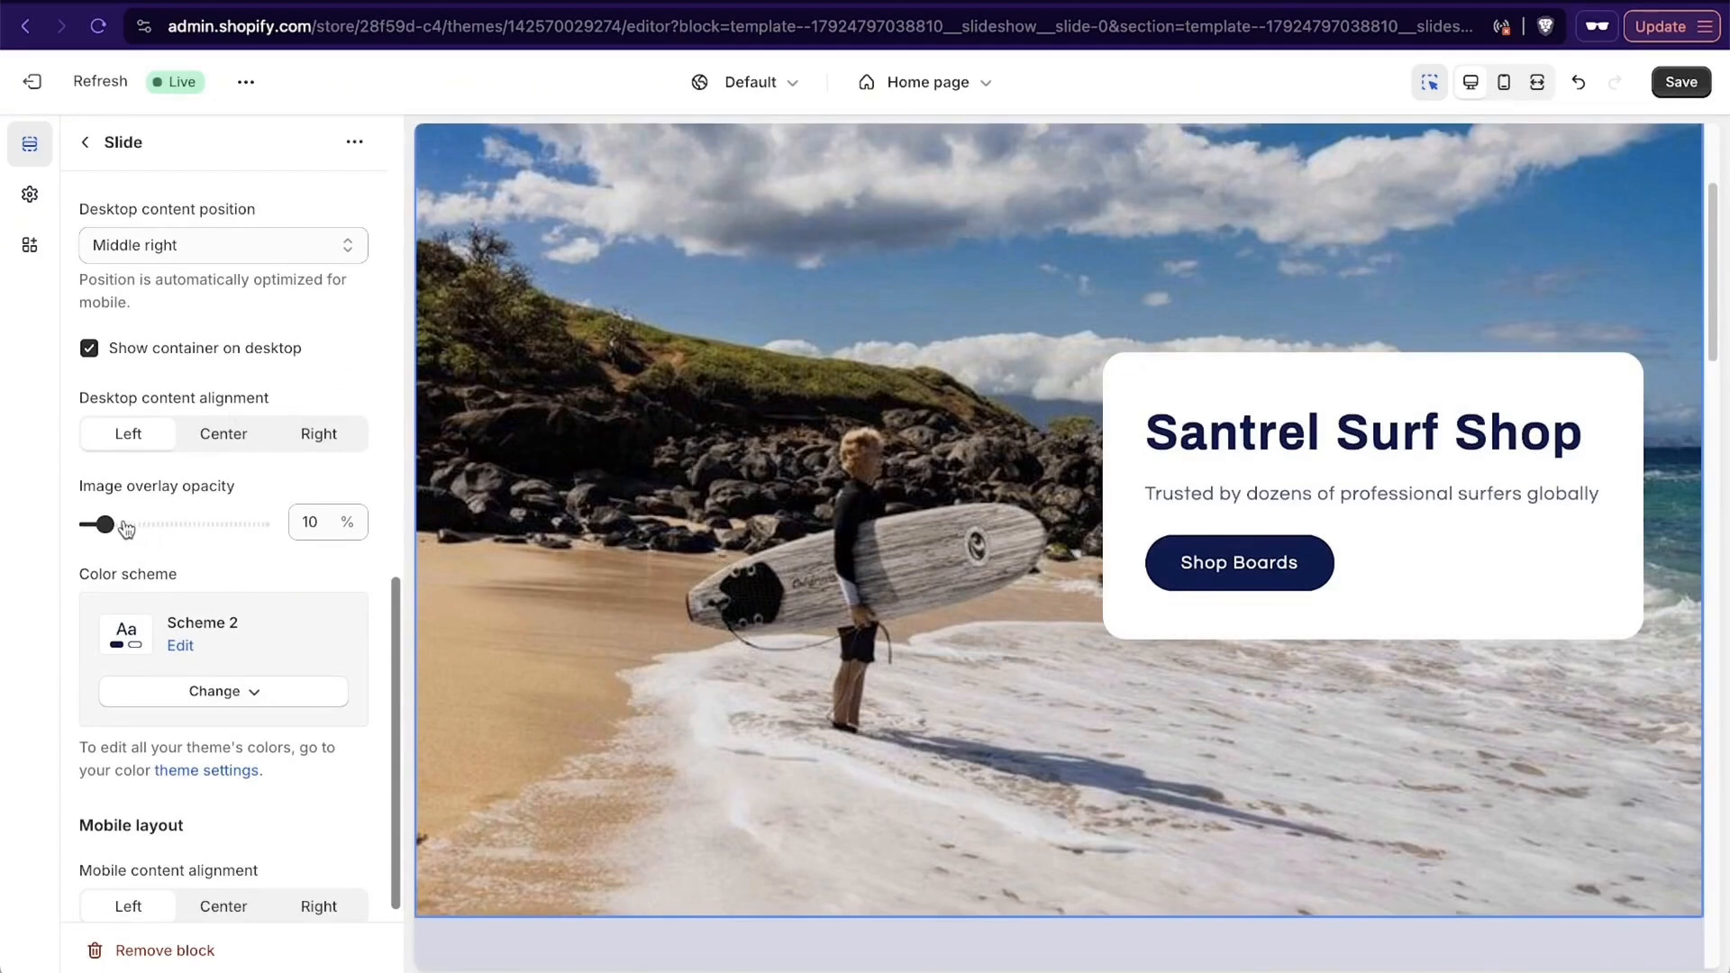
left_click_drag(104, 524, 157, 525)
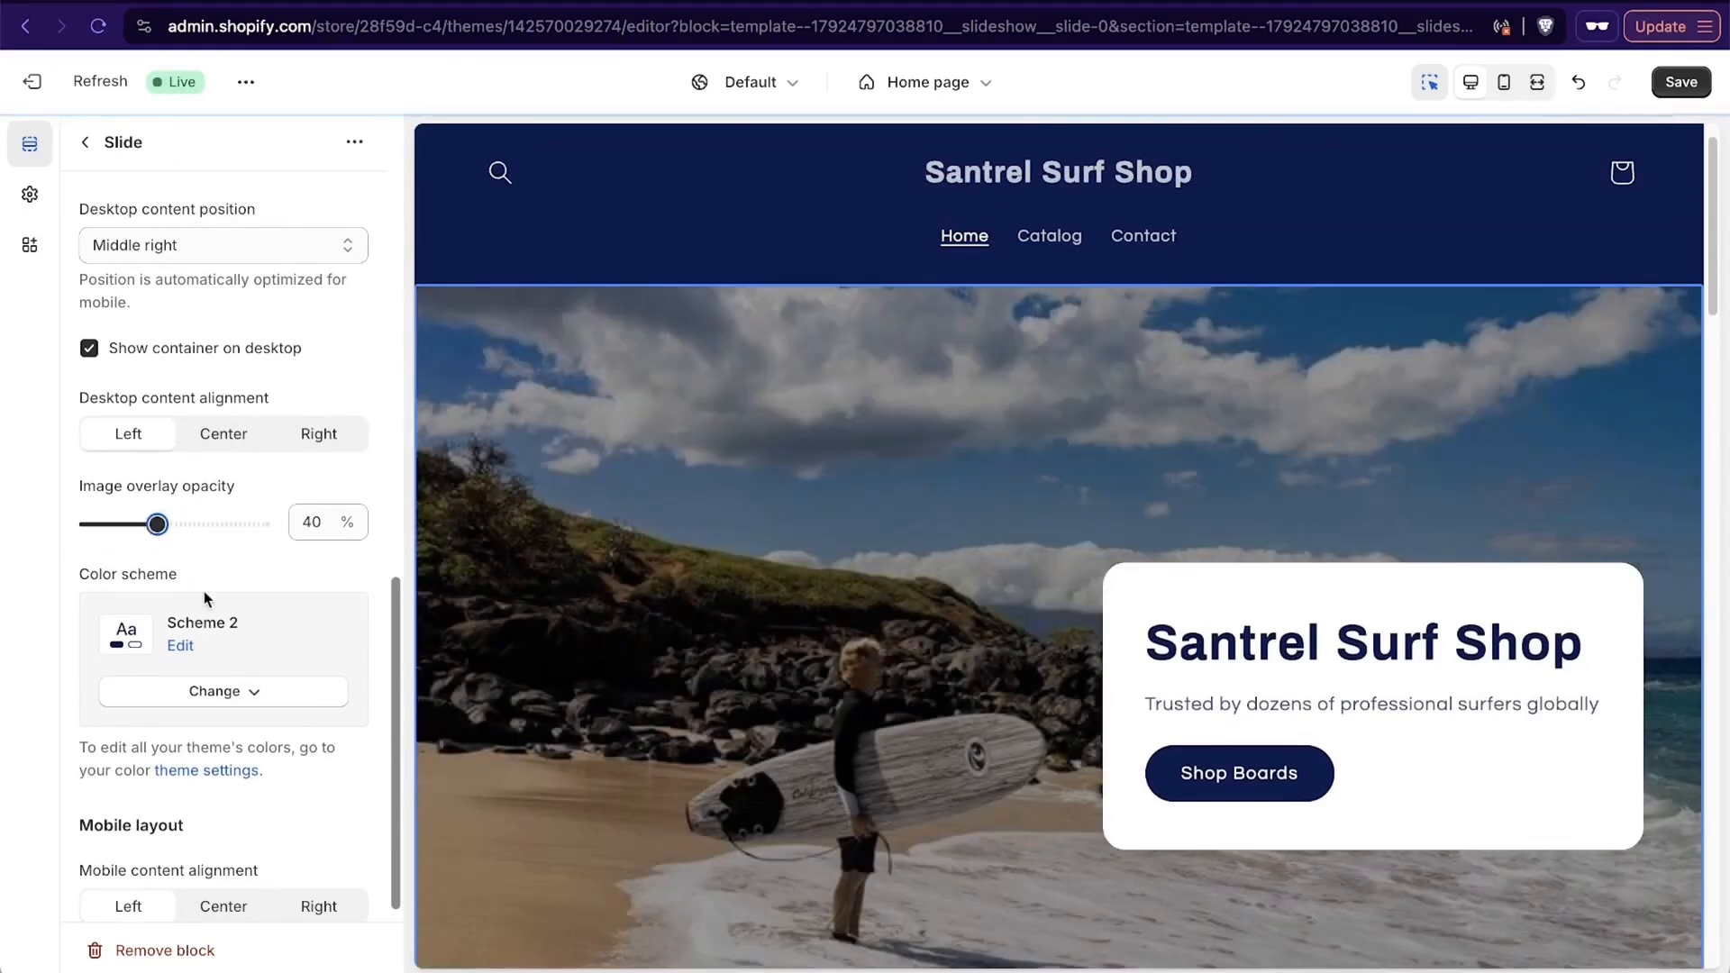
scroll(204, 592, "down", 1)
scroll(633, 587, "down", 3)
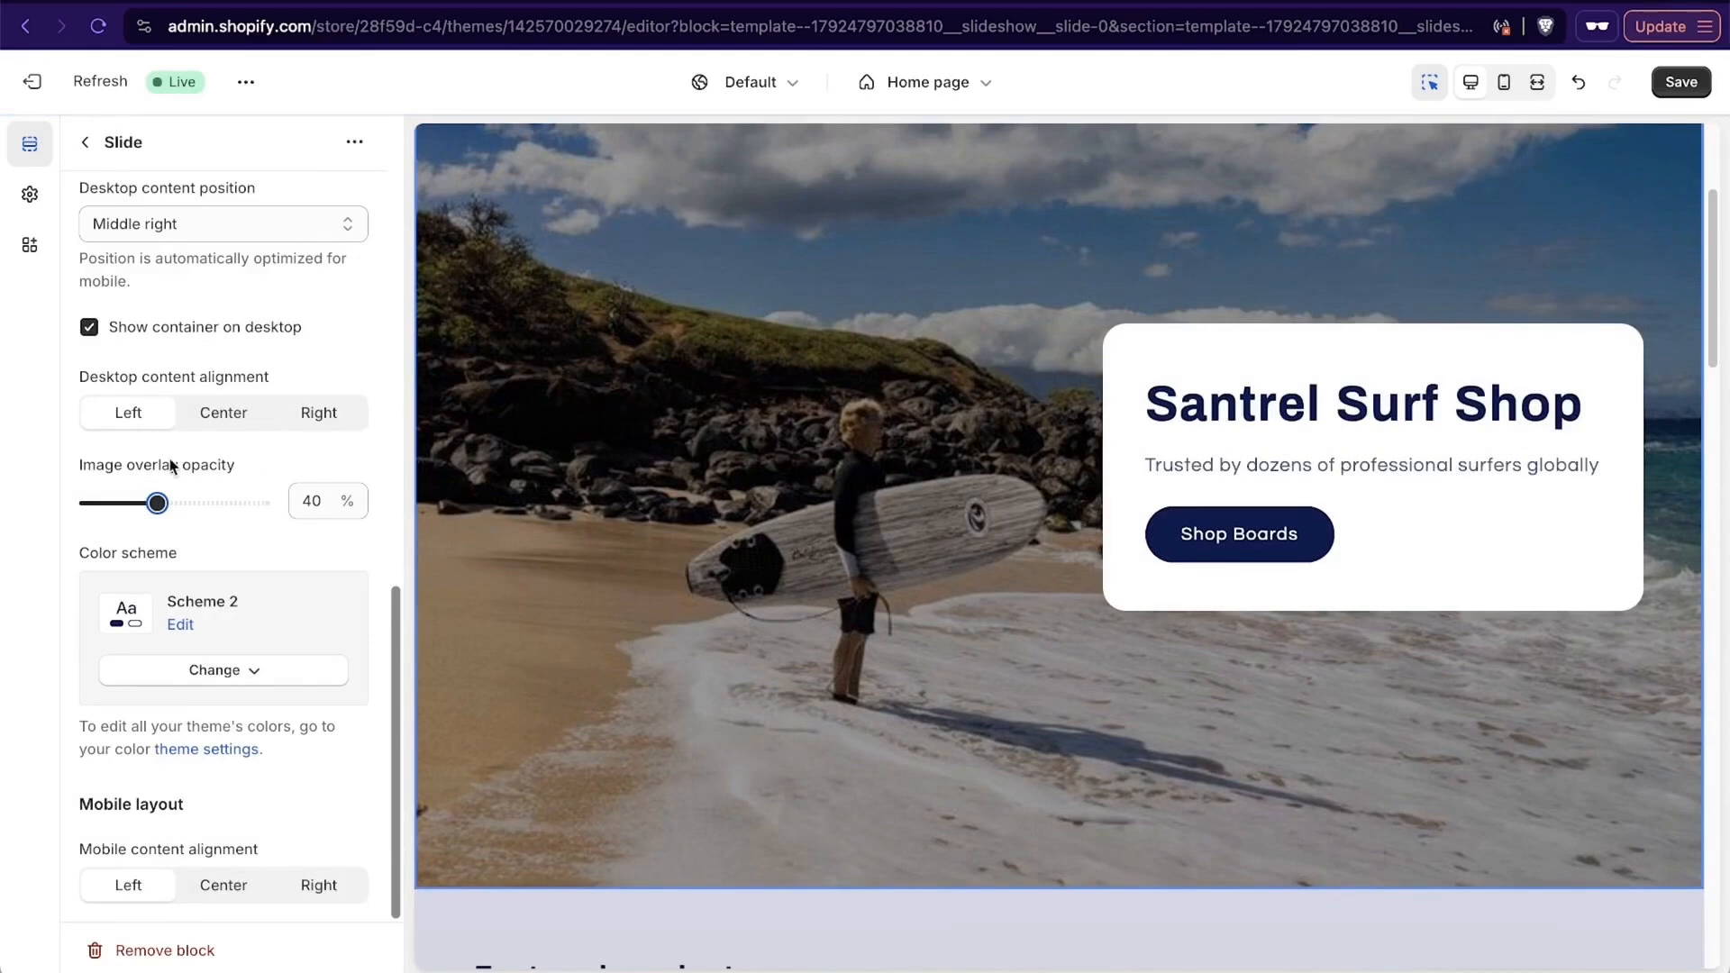
left_click_drag(157, 503, 139, 502)
scroll(666, 521, "down", 7)
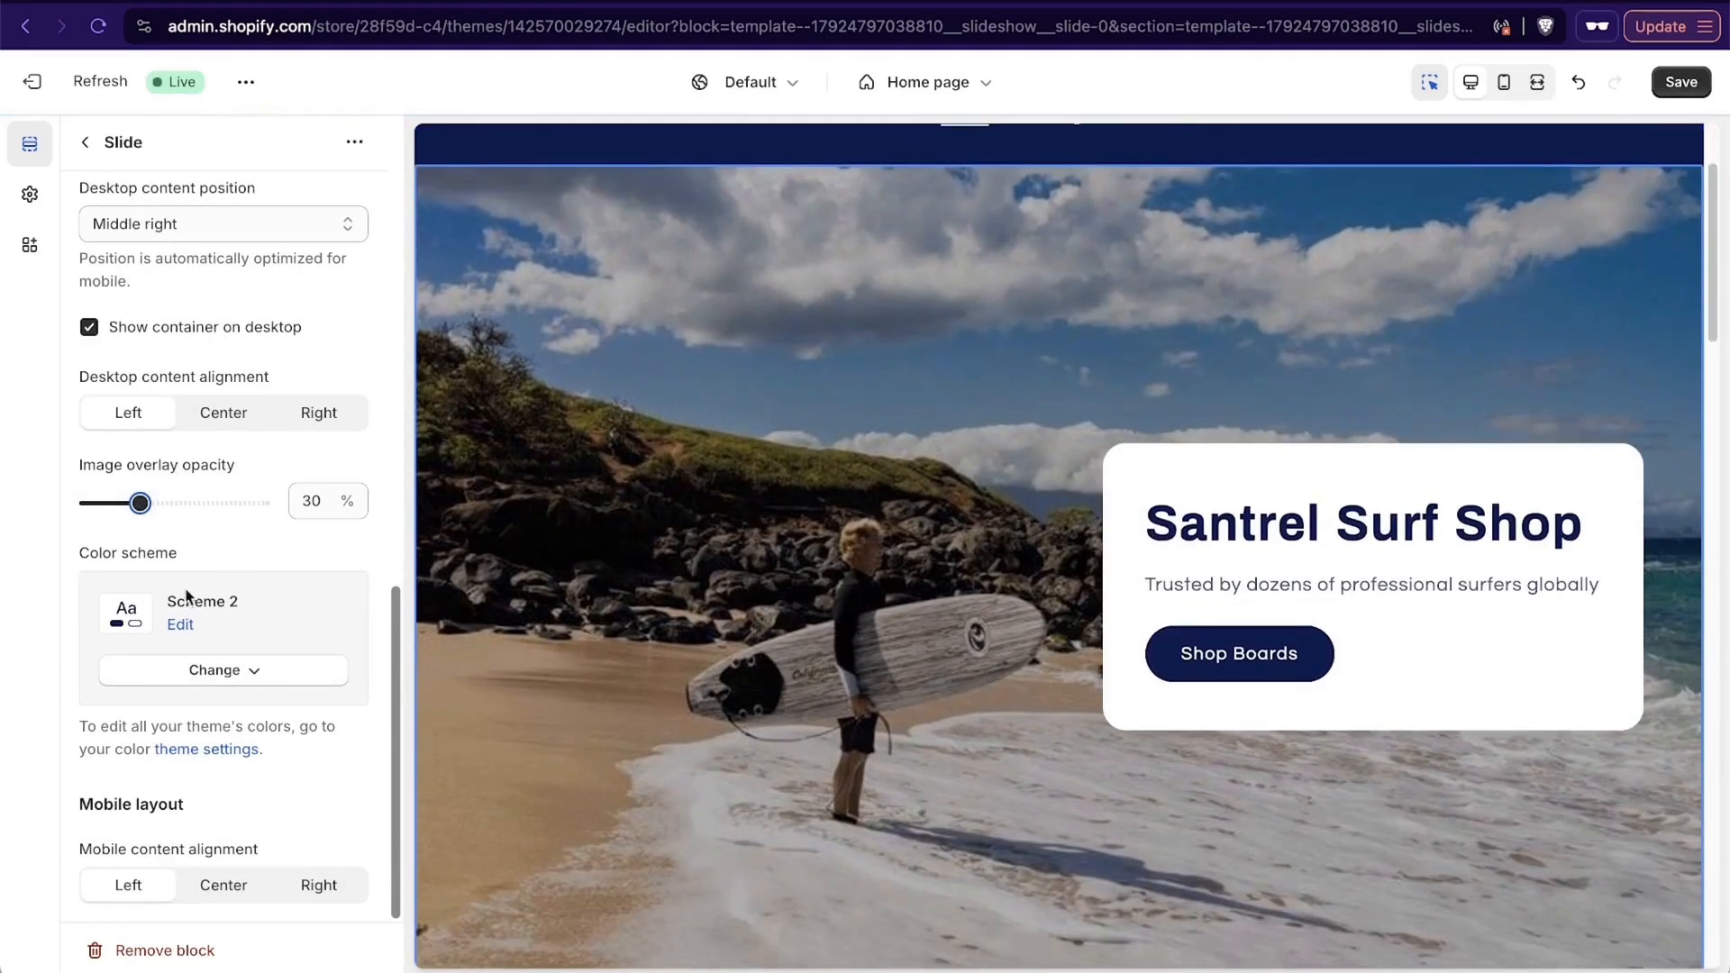
- Try adding a focal point to the slide's current image
scroll(186, 587, "up", 10)
left_click(286, 382)
left_click(1031, 640)
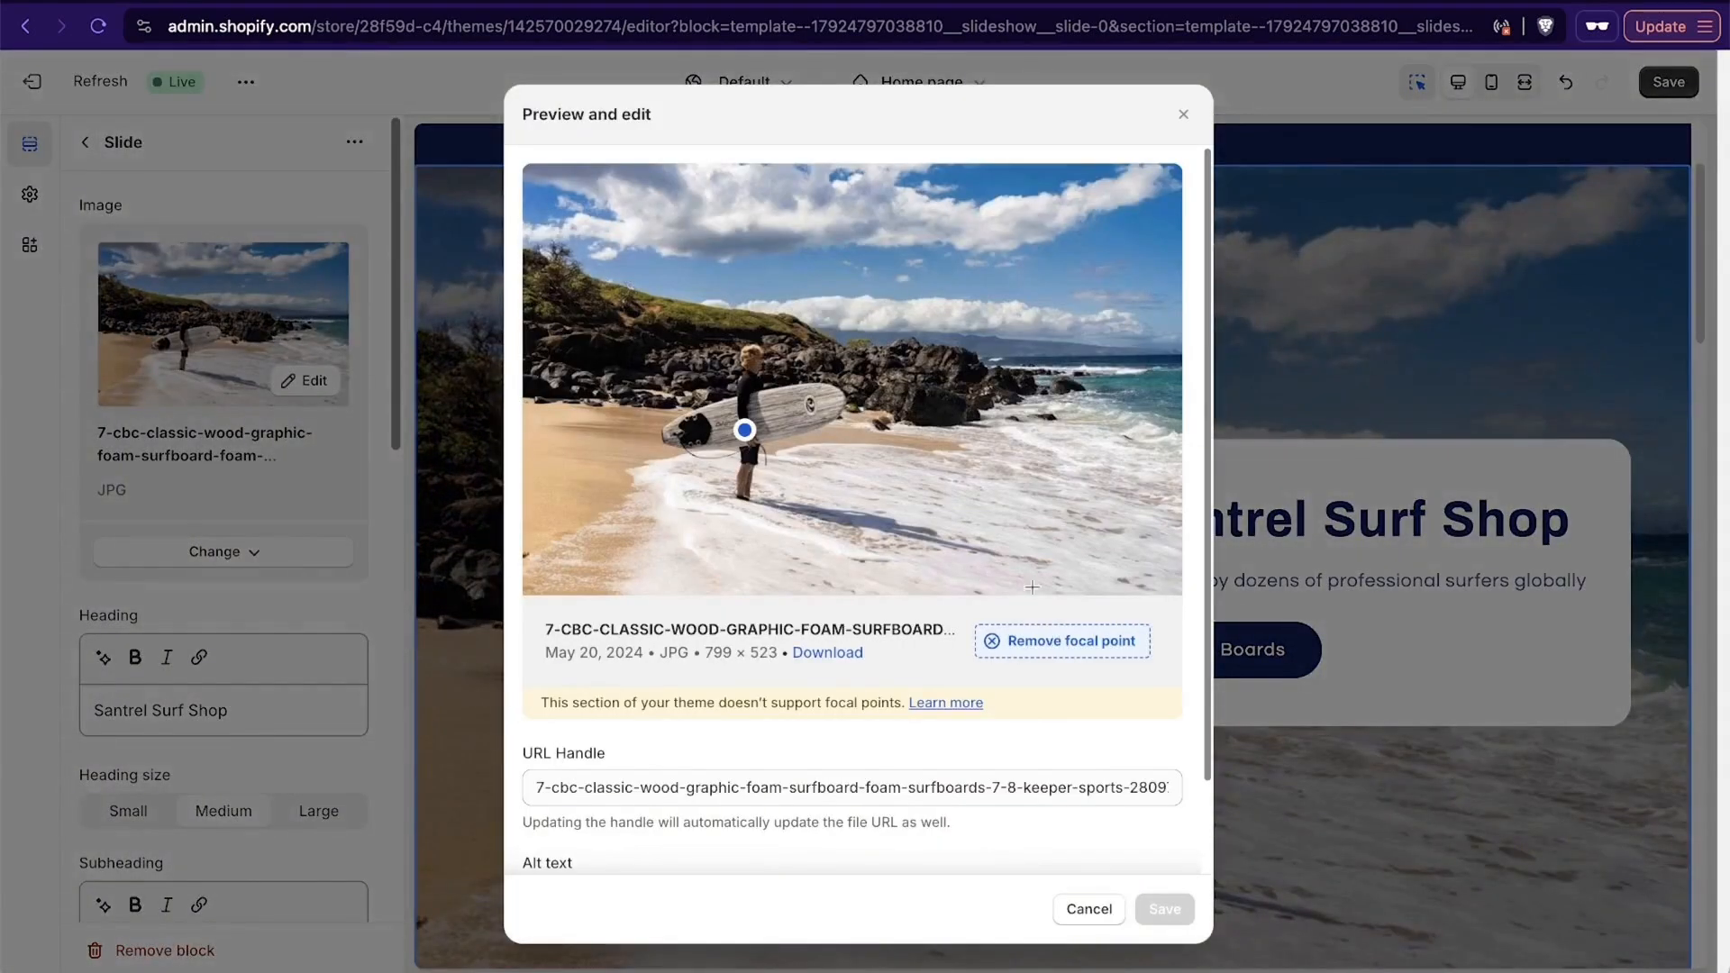
scroll(991, 721, "down", 3)
left_click(1092, 907)
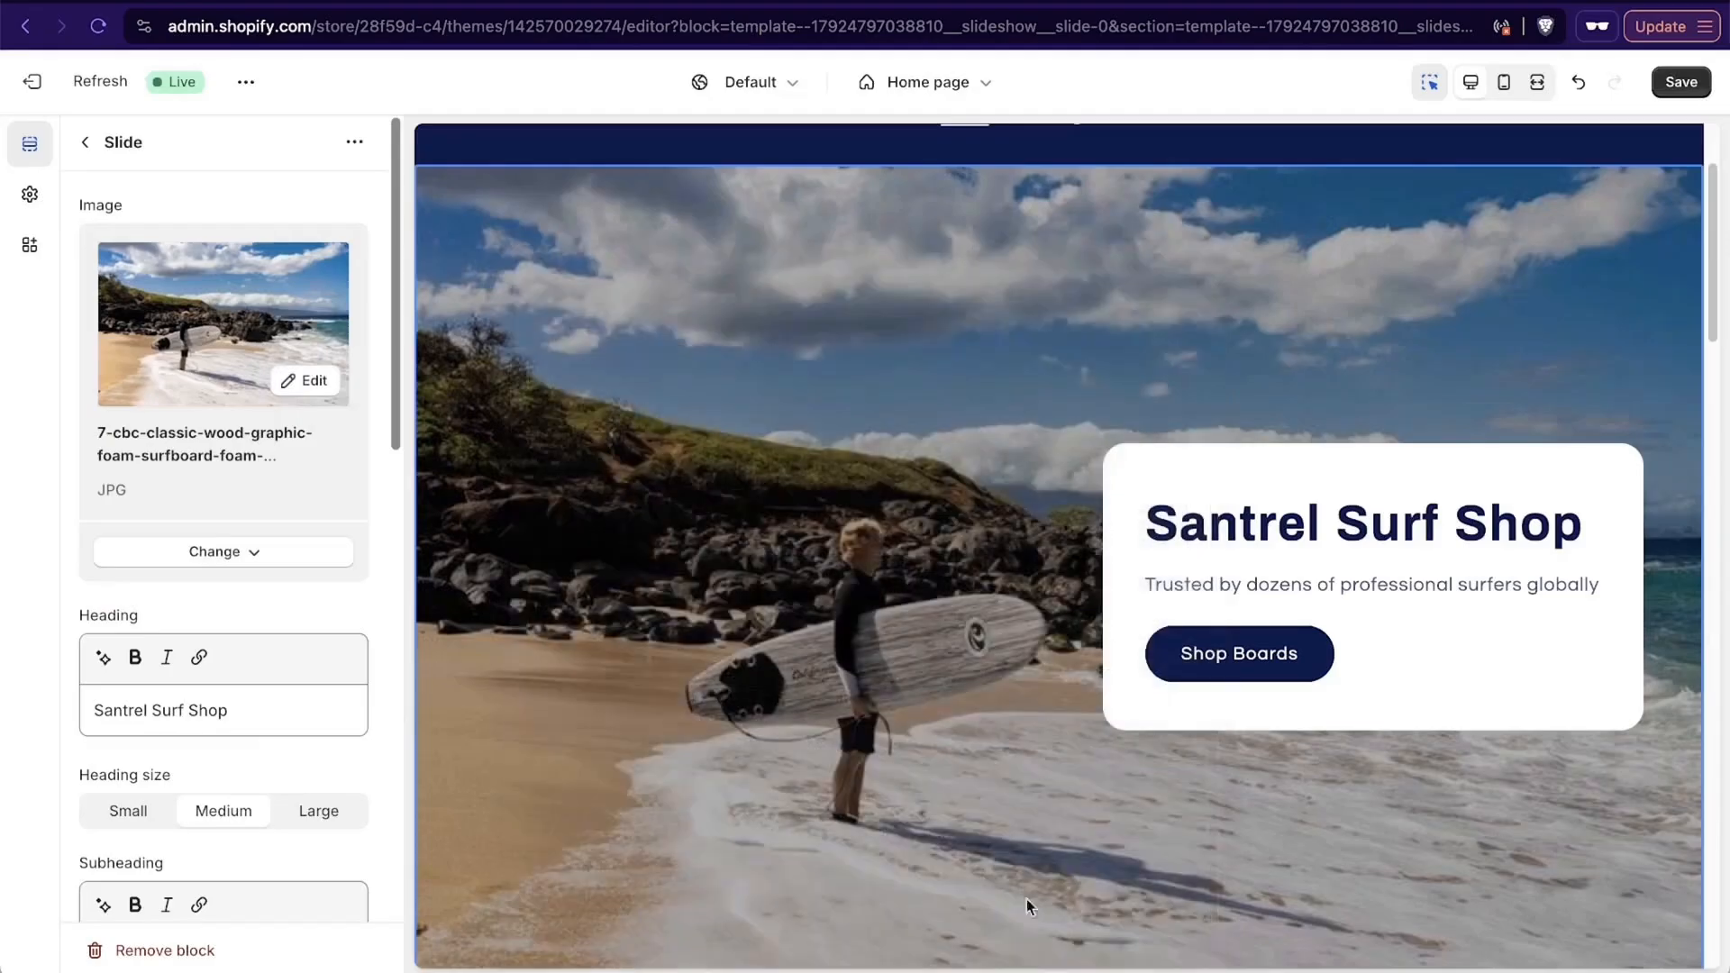
- Replace the slide's image with the surfer-in-a-wave picture "images" (JPG) from the store library
left_click(220, 551)
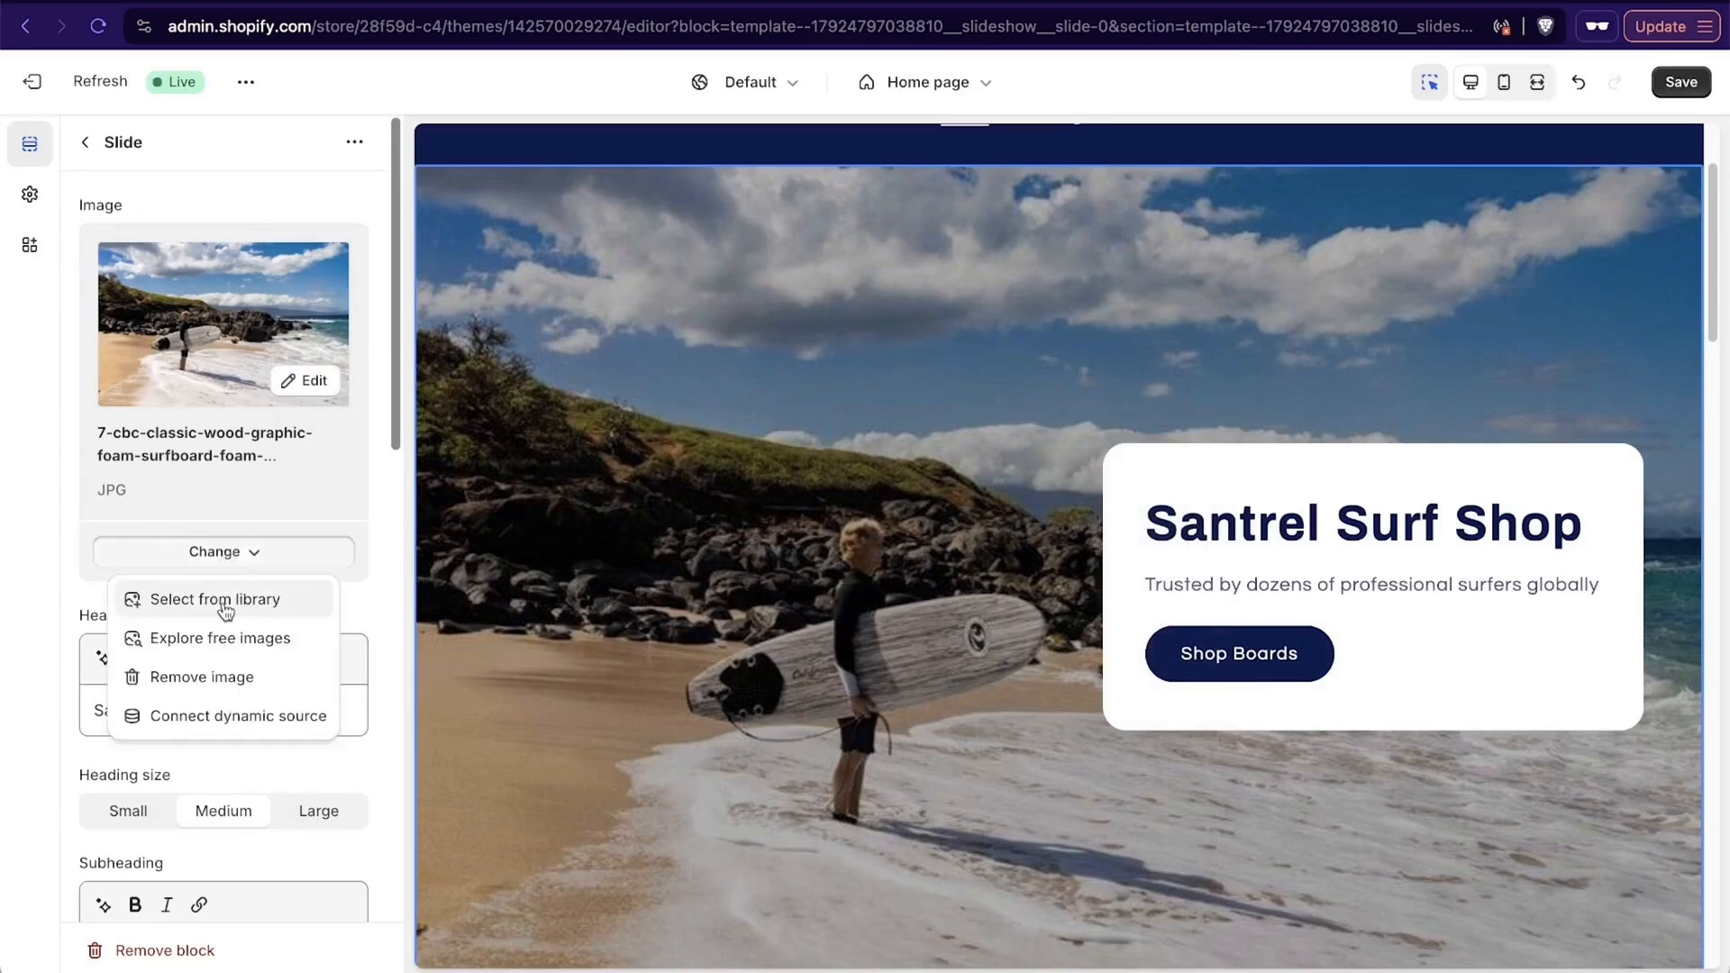
left_click(225, 605)
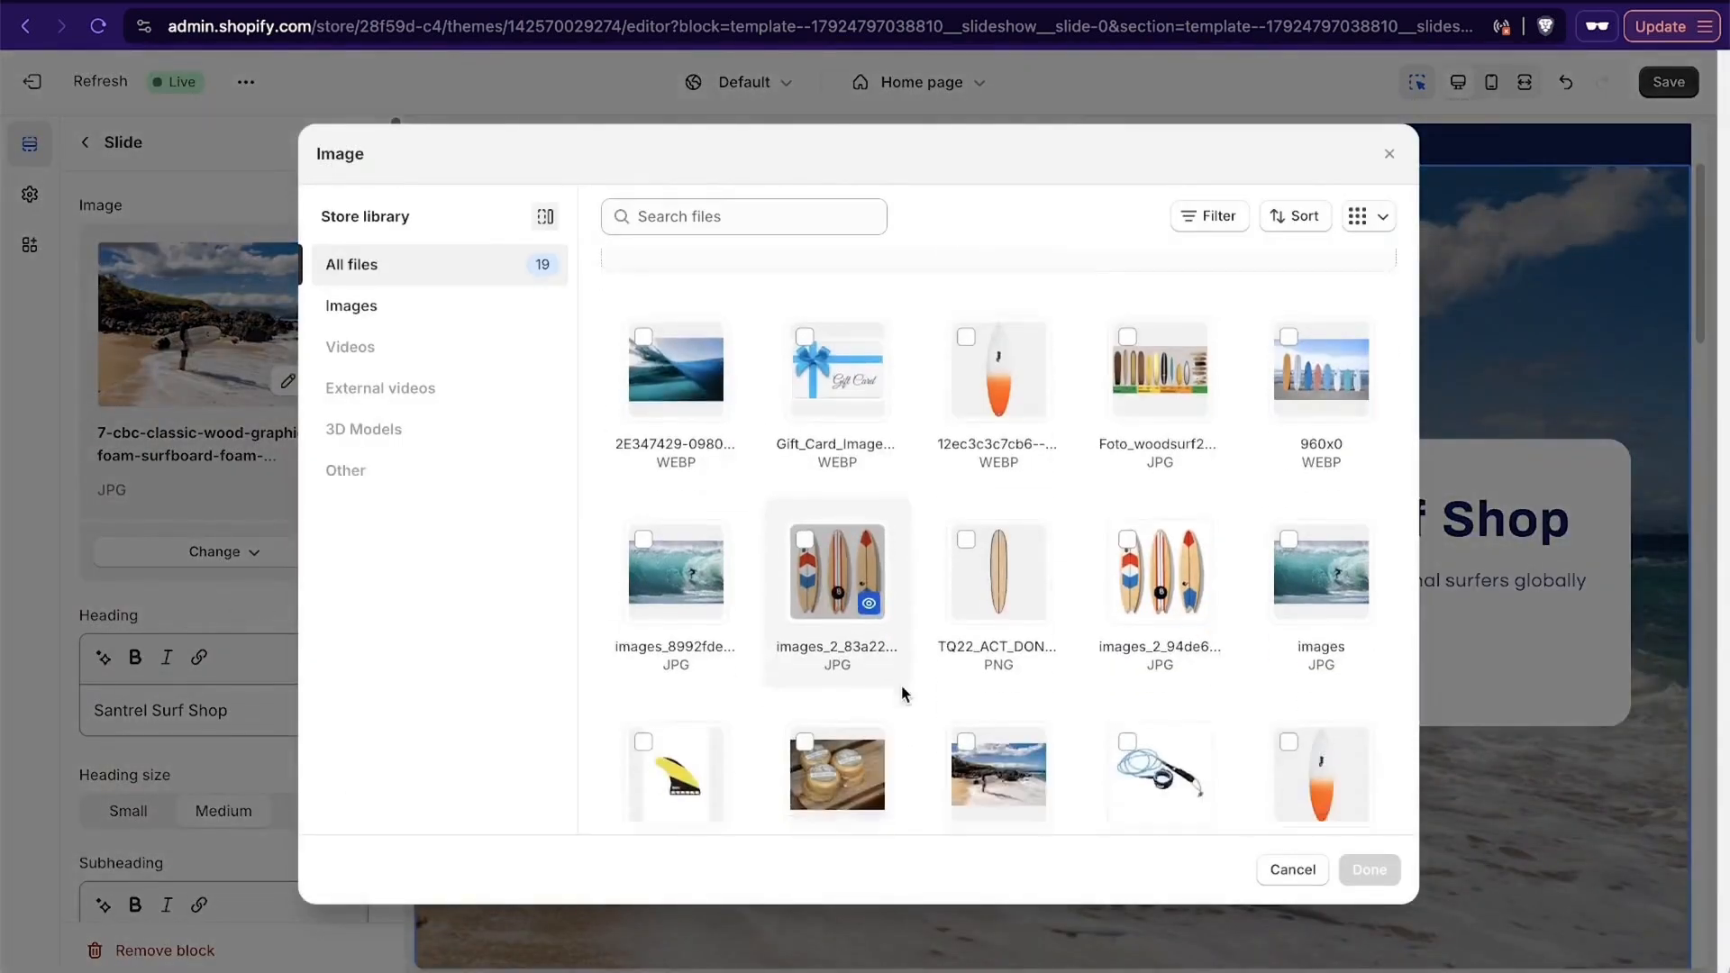
scroll(901, 684, "down", 1)
left_click(1288, 436)
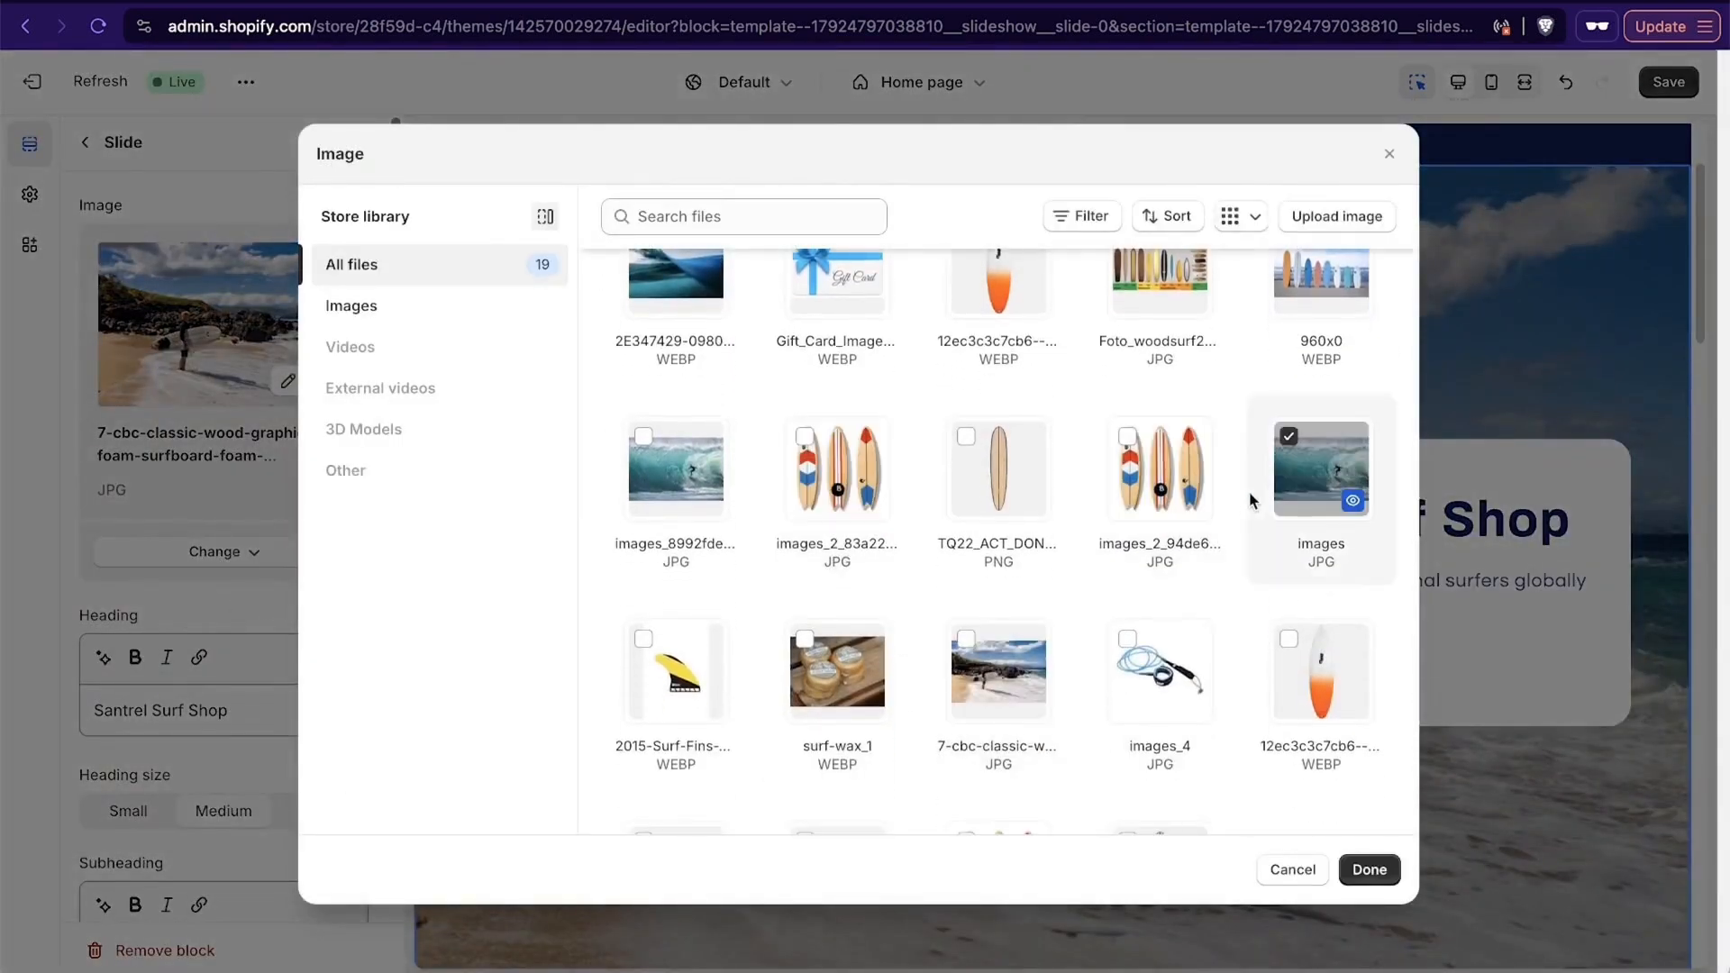
left_click(1370, 870)
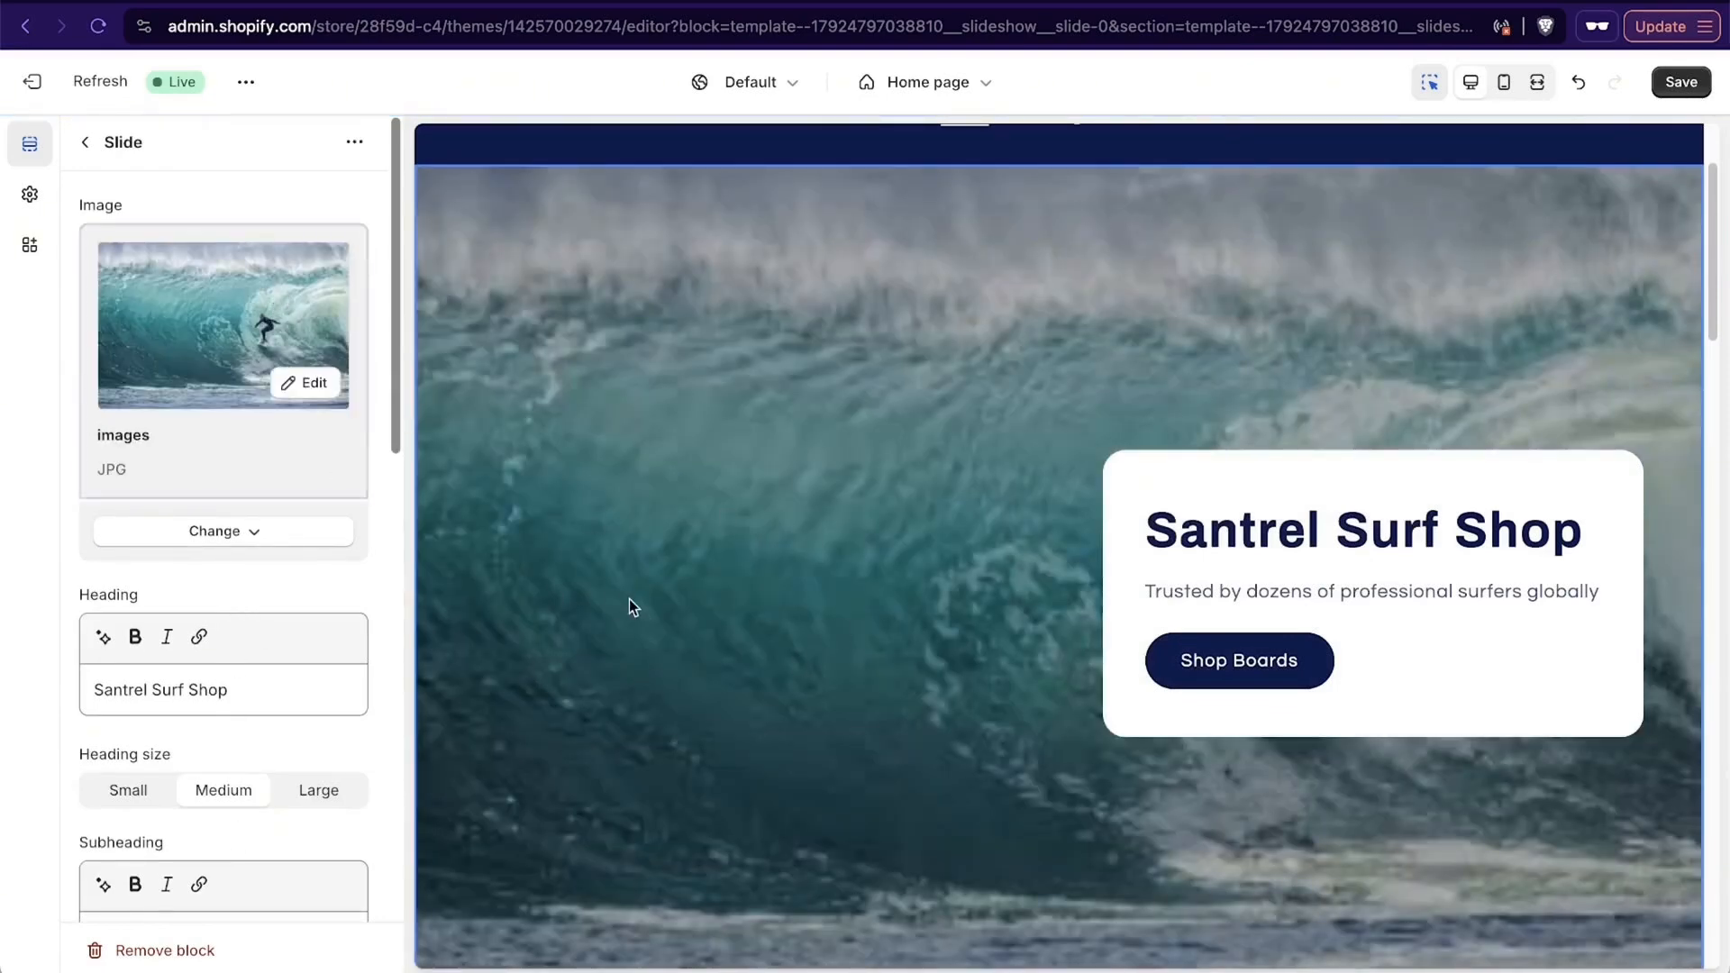
- Set the slide's desktop content position to Middle left
scroll(629, 598, "up", 2)
scroll(629, 598, "down", 6)
scroll(629, 594, "up", 5)
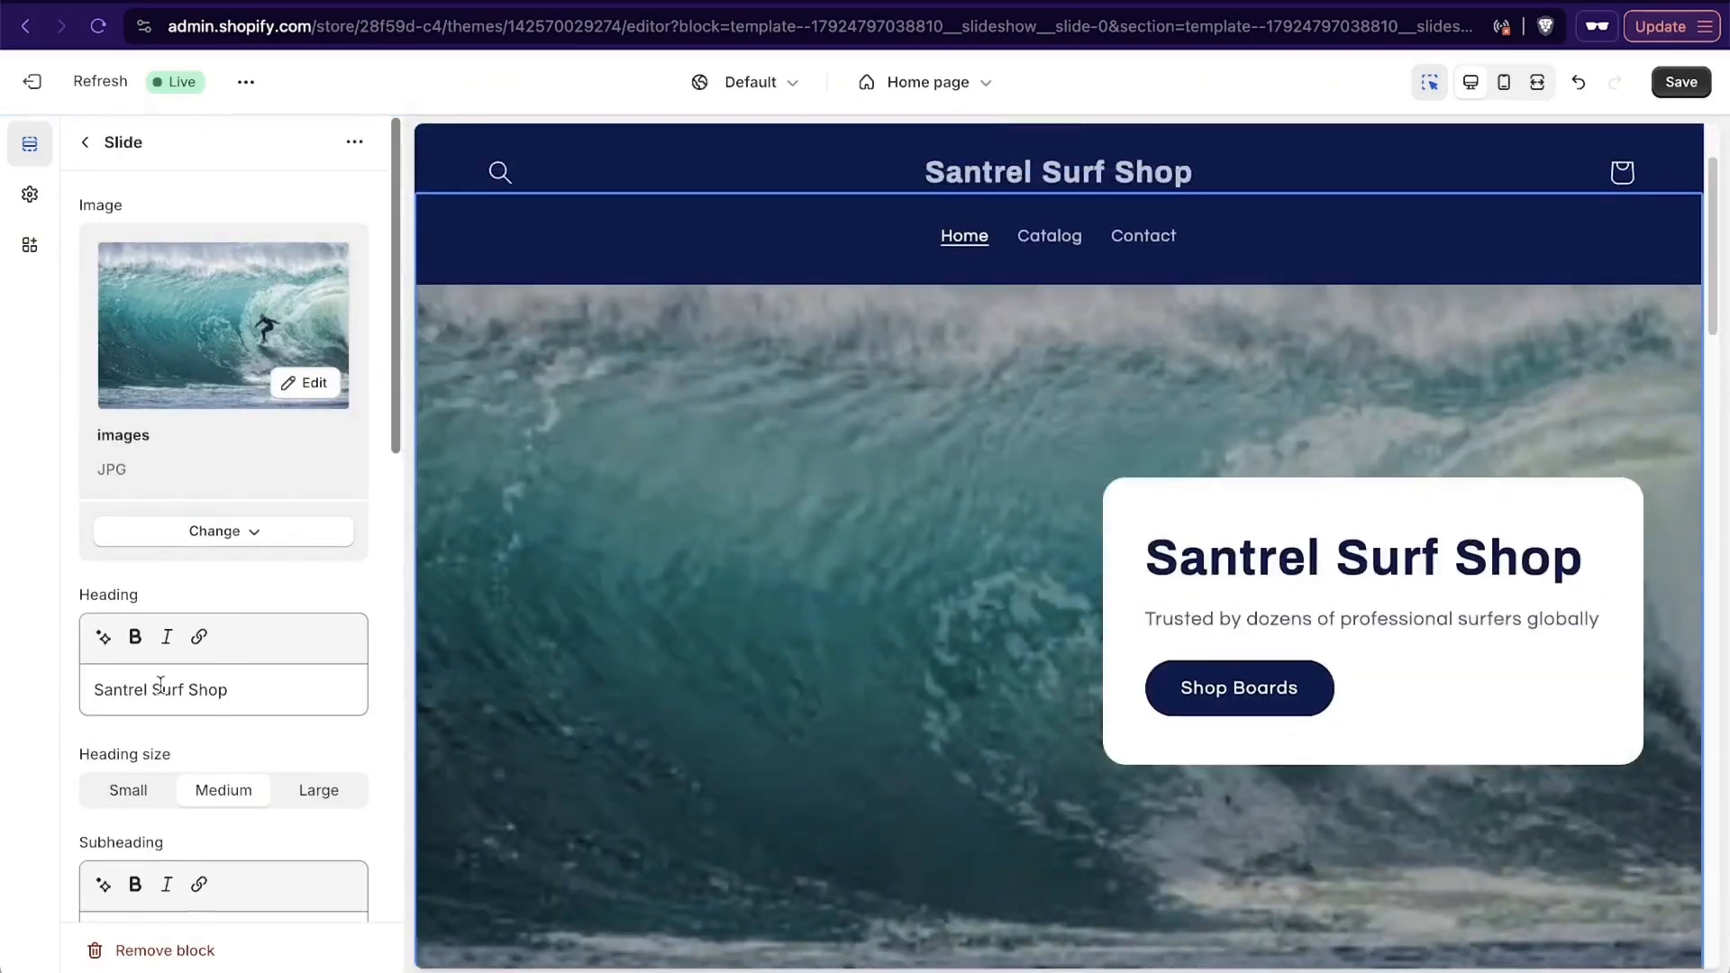
scroll(166, 721, "down", 4)
scroll(167, 751, "down", 6)
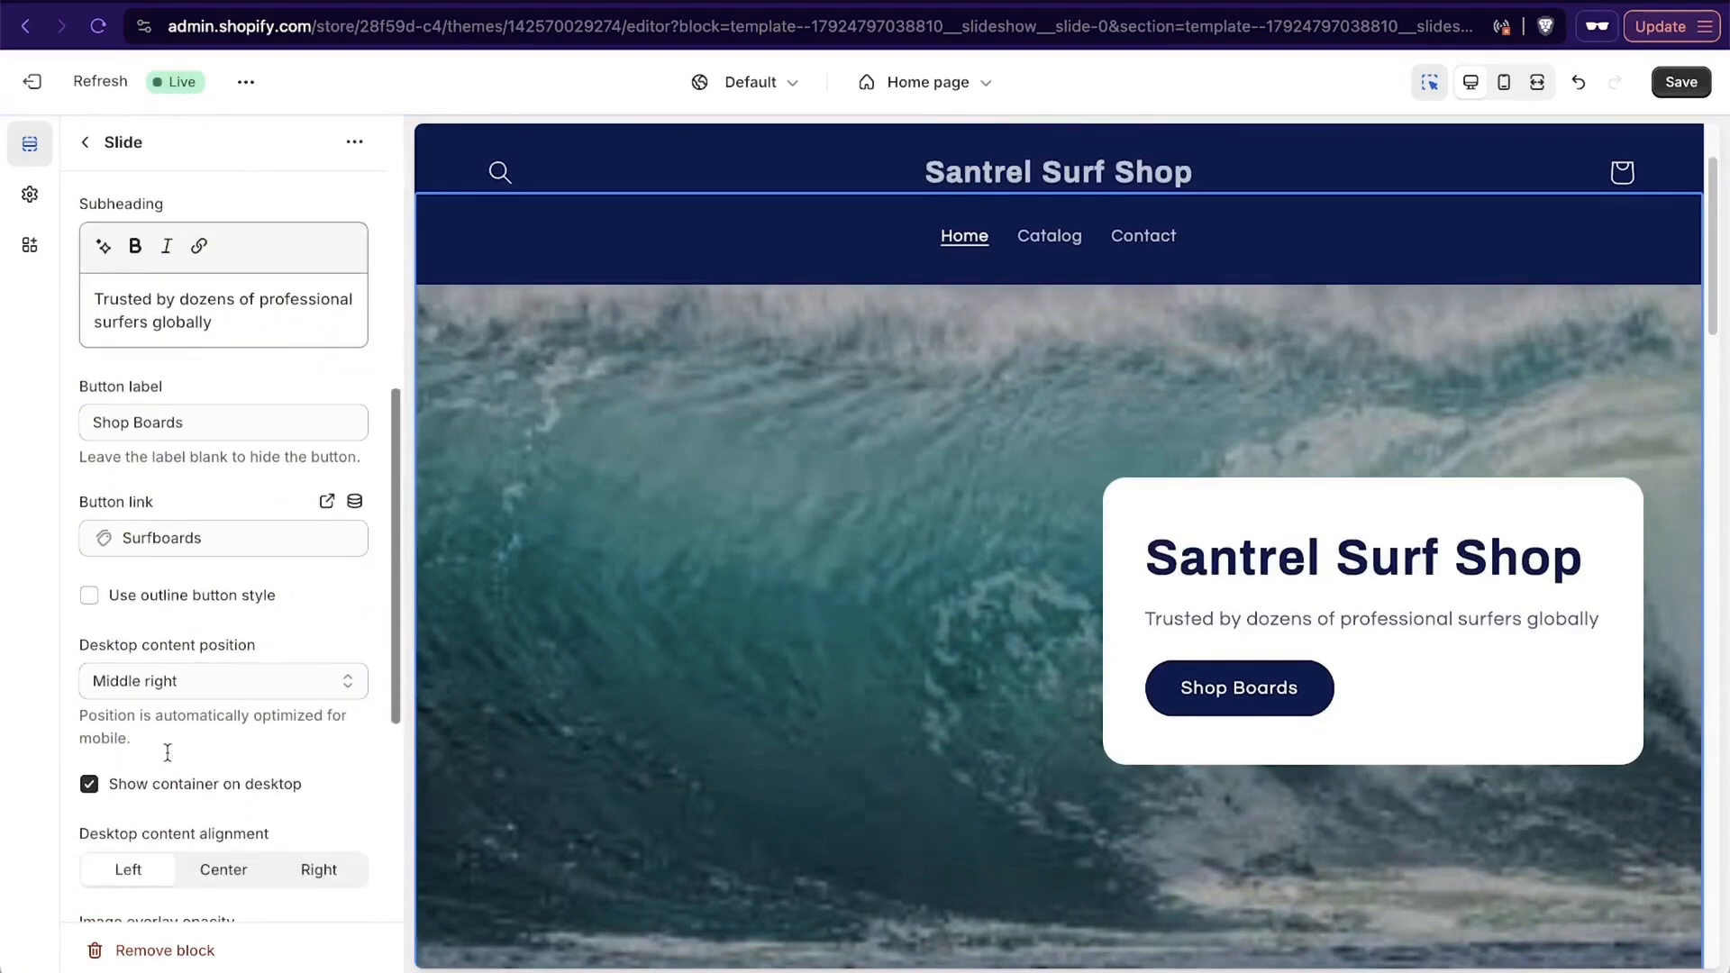
left_click(159, 588)
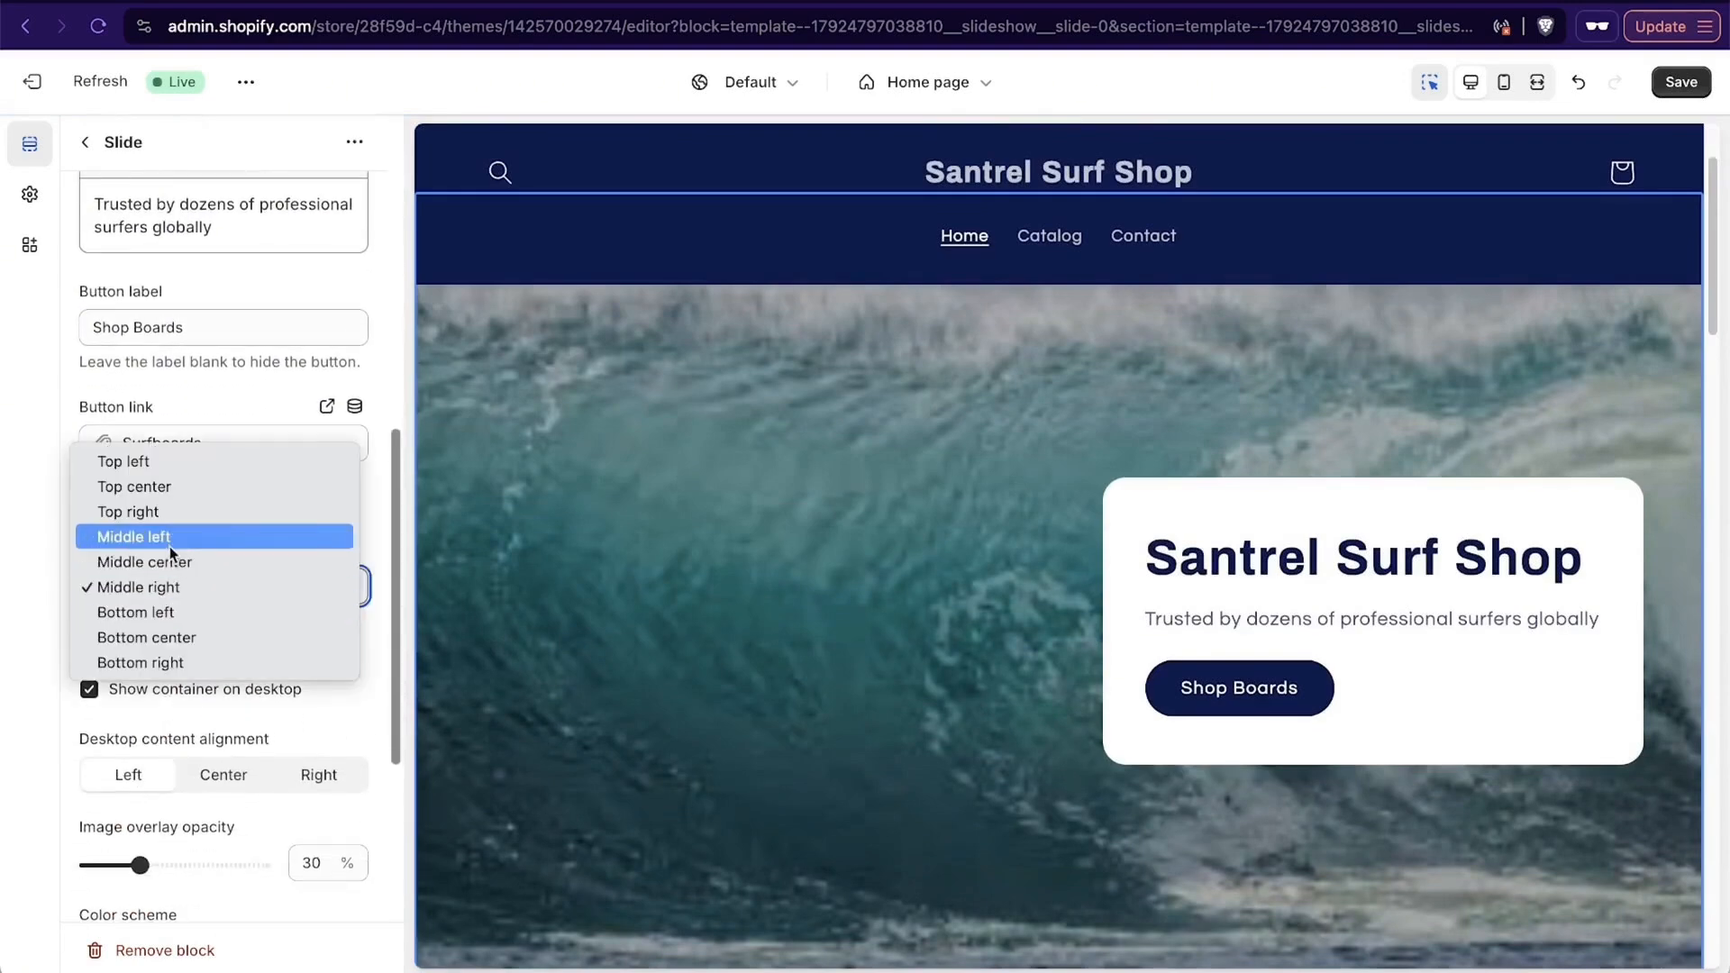
key("Escape")
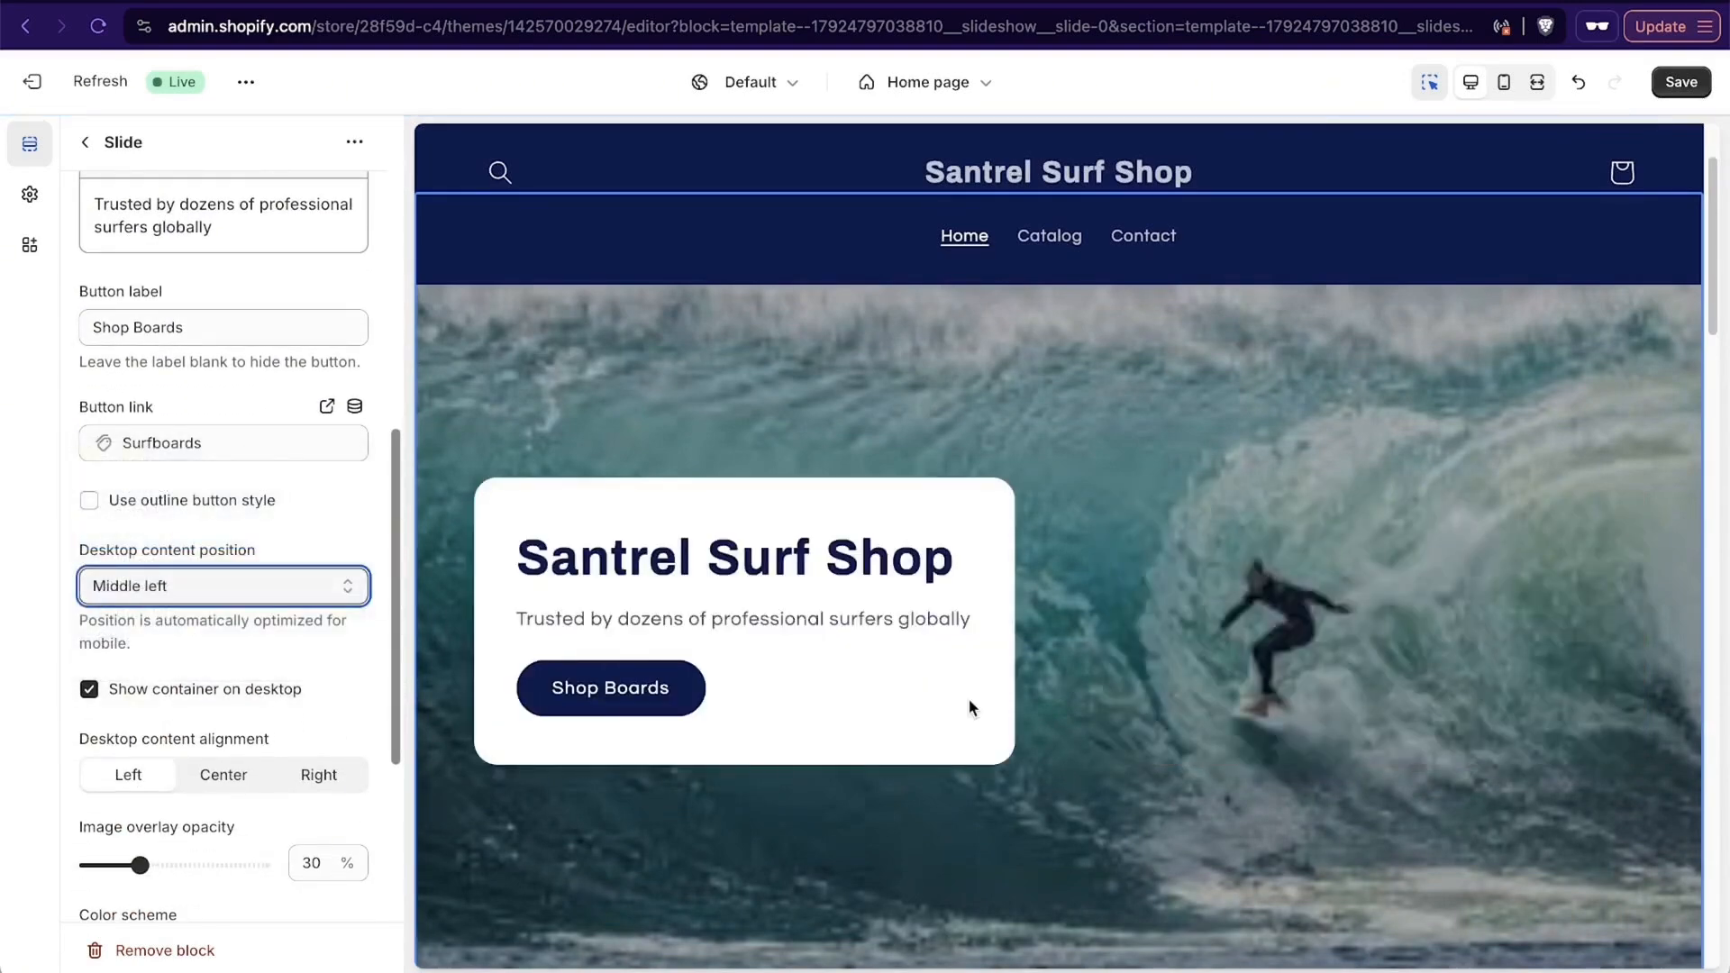
- Examine the home page preview from the announcement bar and slideshow down to the featured collections
scroll(969, 701, "down", 7)
scroll(970, 701, "up", 5)
scroll(970, 699, "up", 3)
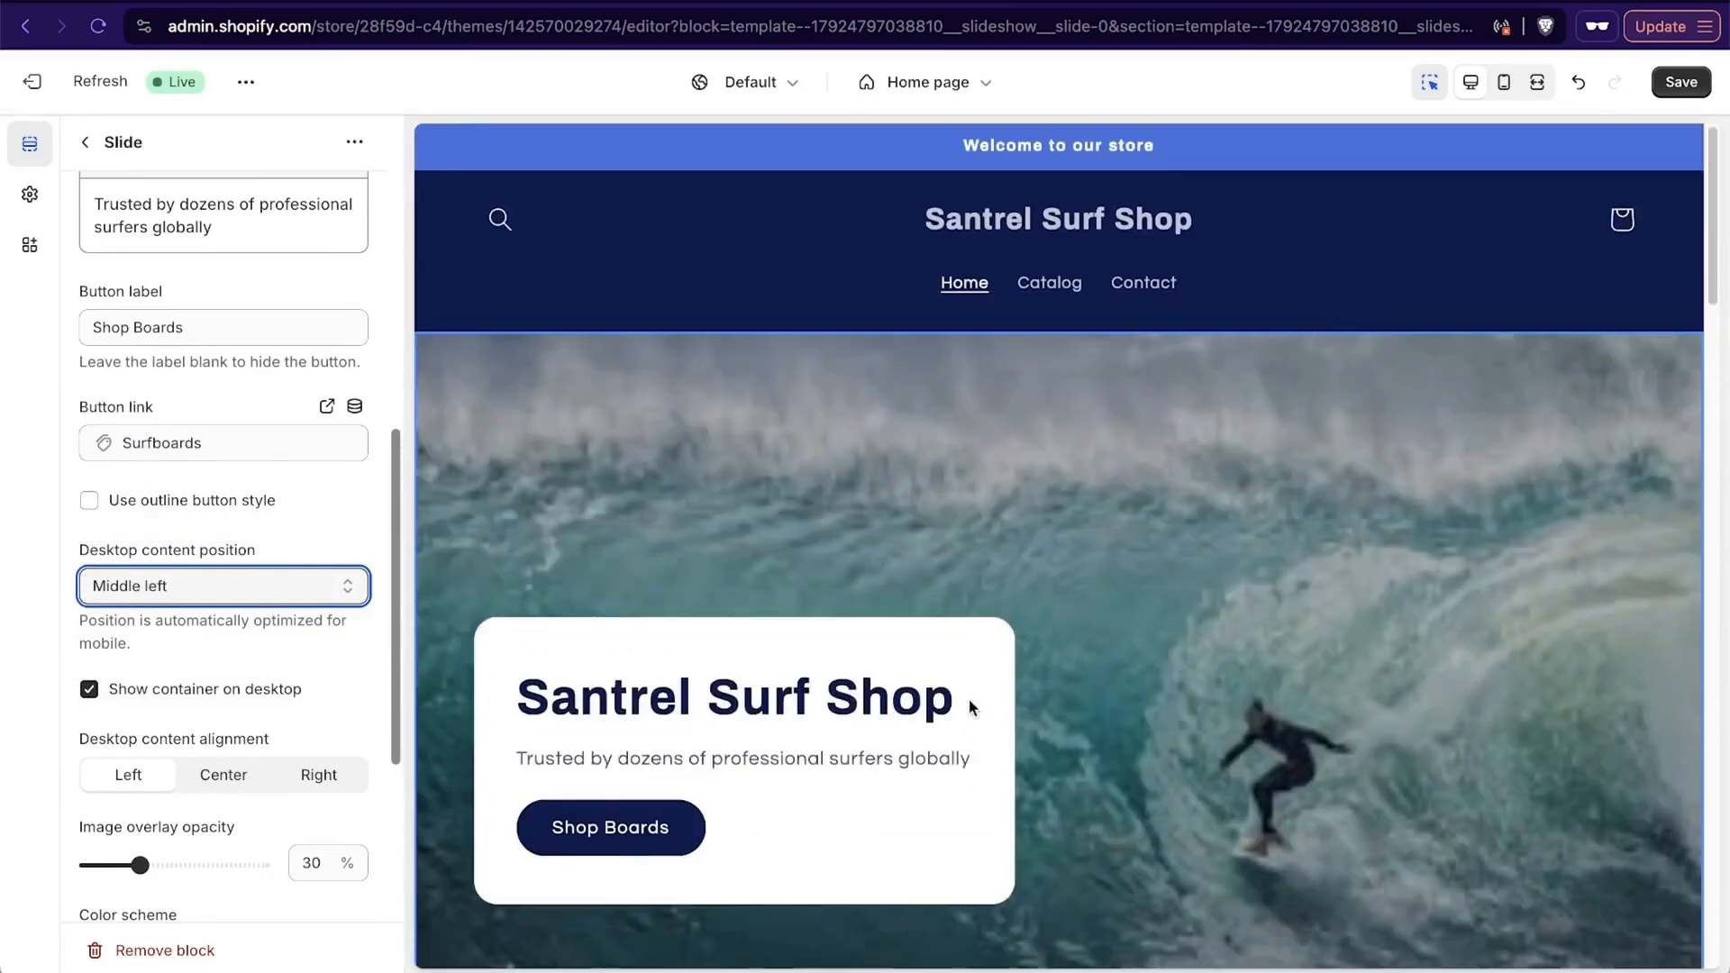
scroll(969, 699, "down", 3)
scroll(969, 704, "up", 4)
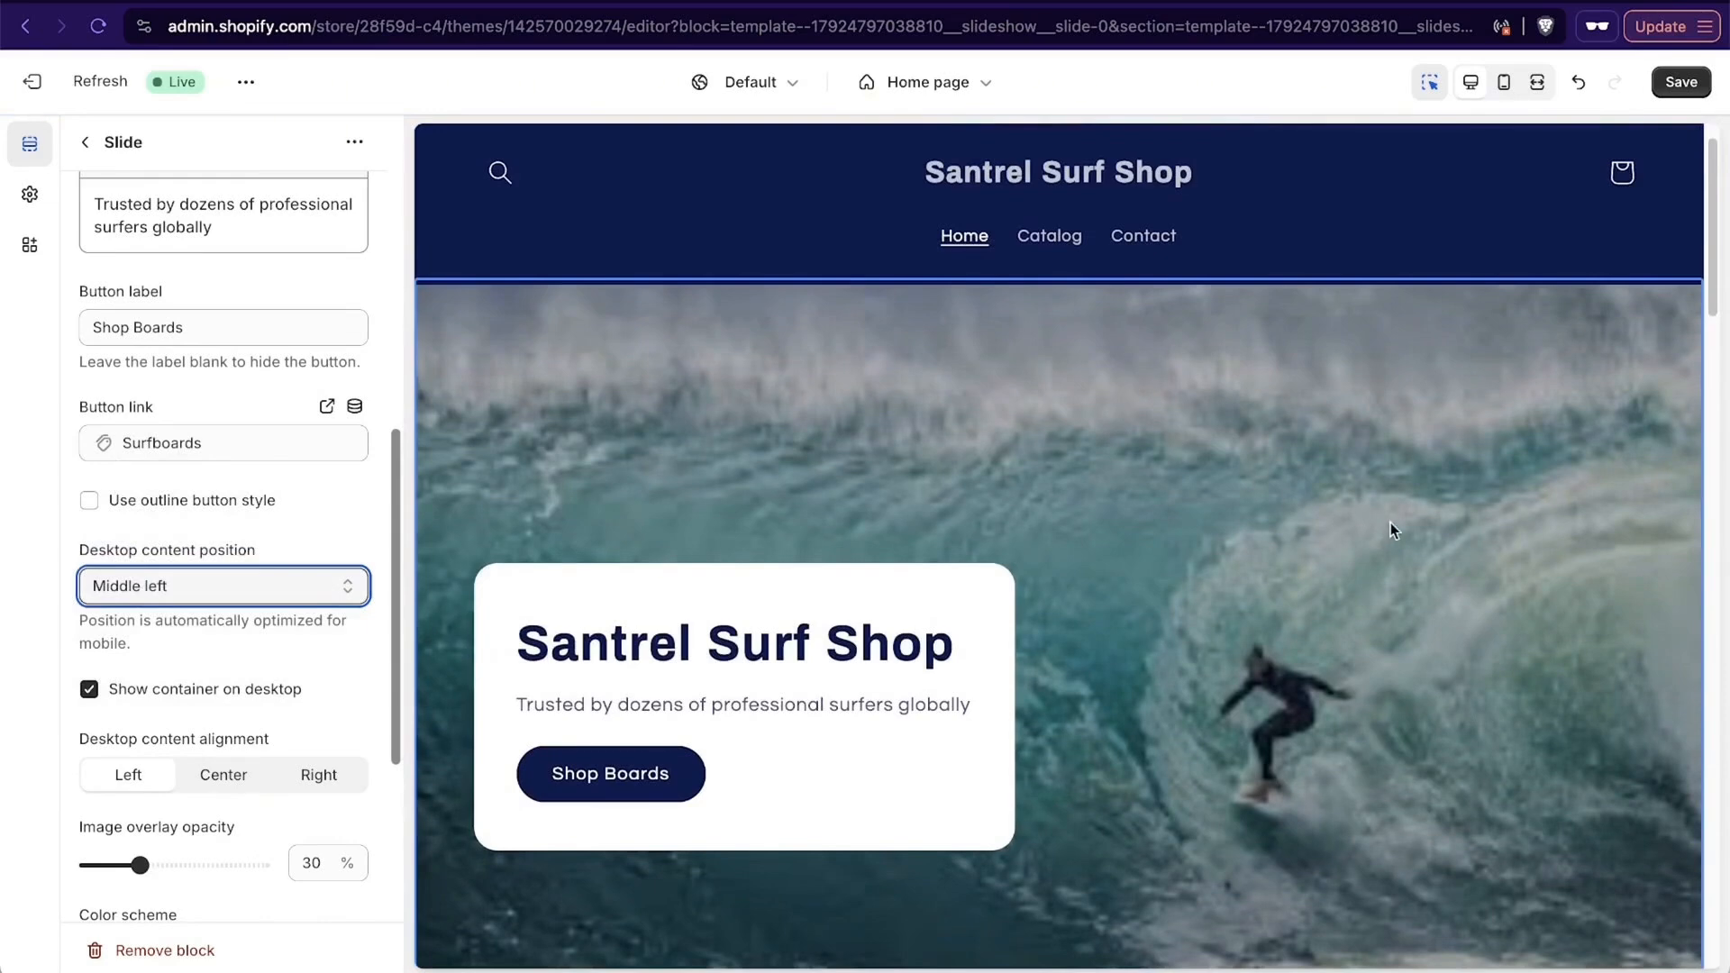
scroll(1391, 527, "down", 3)
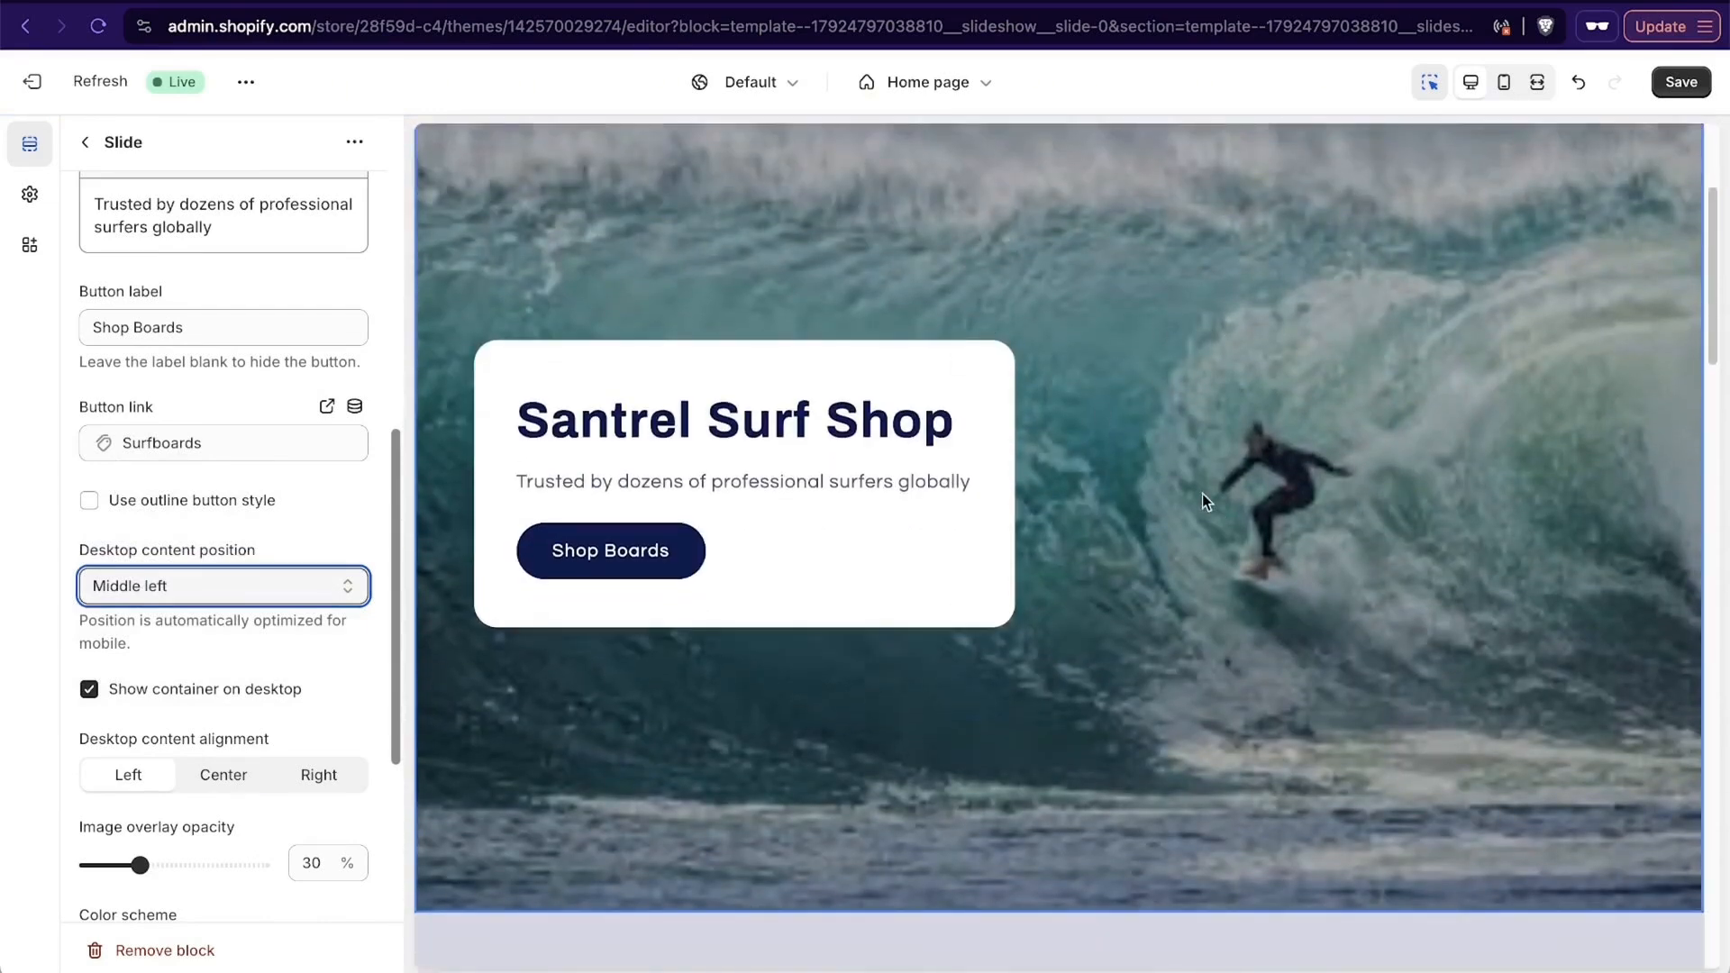
scroll(1202, 495, "down", 7)
scroll(1201, 494, "down", 3)
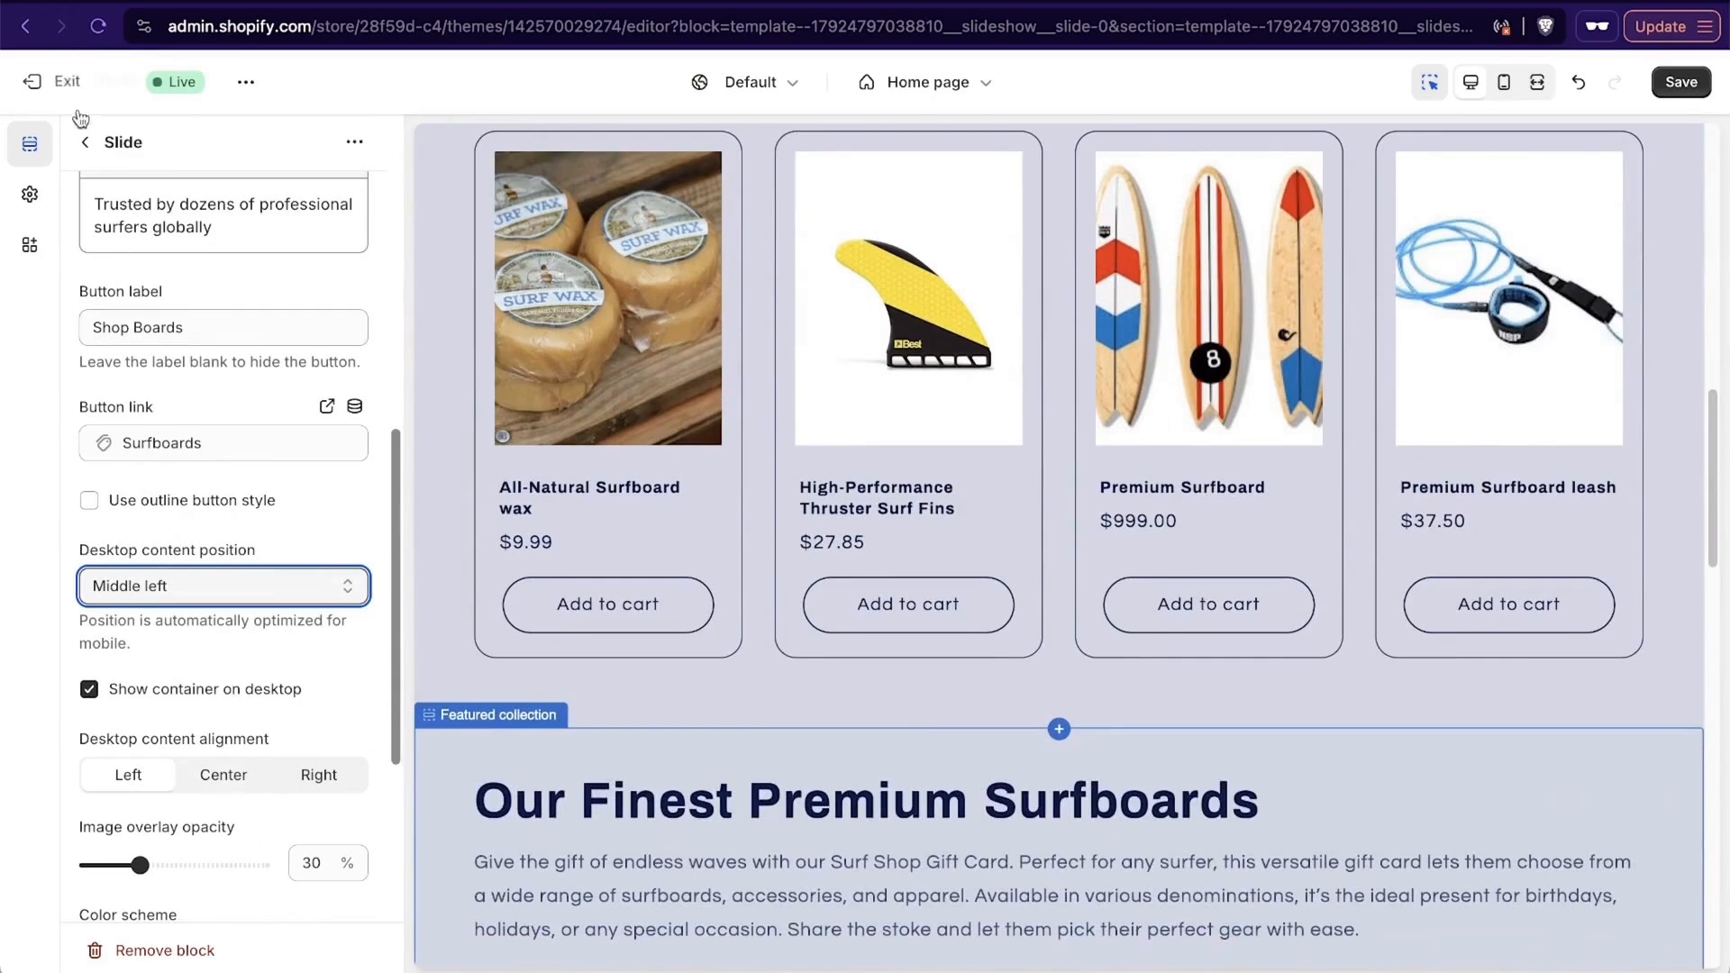
- Return to the home page's section list and add a second slide to the slideshow
left_click(85, 142)
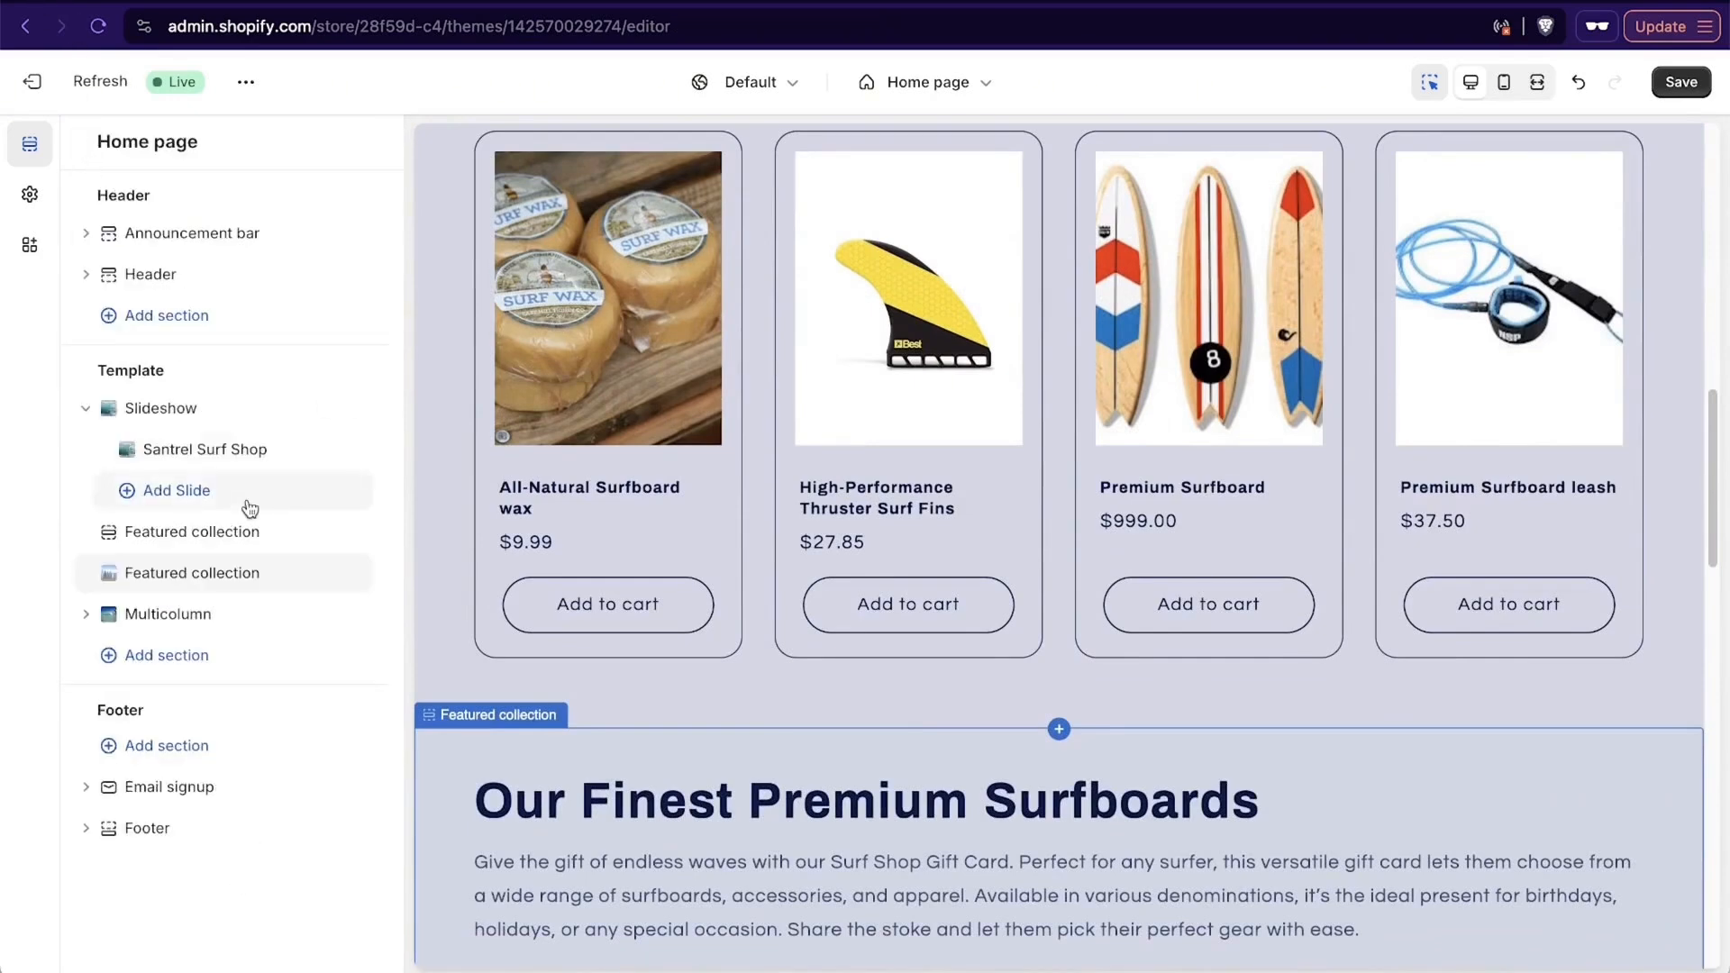
scroll(1170, 521, "down", 2)
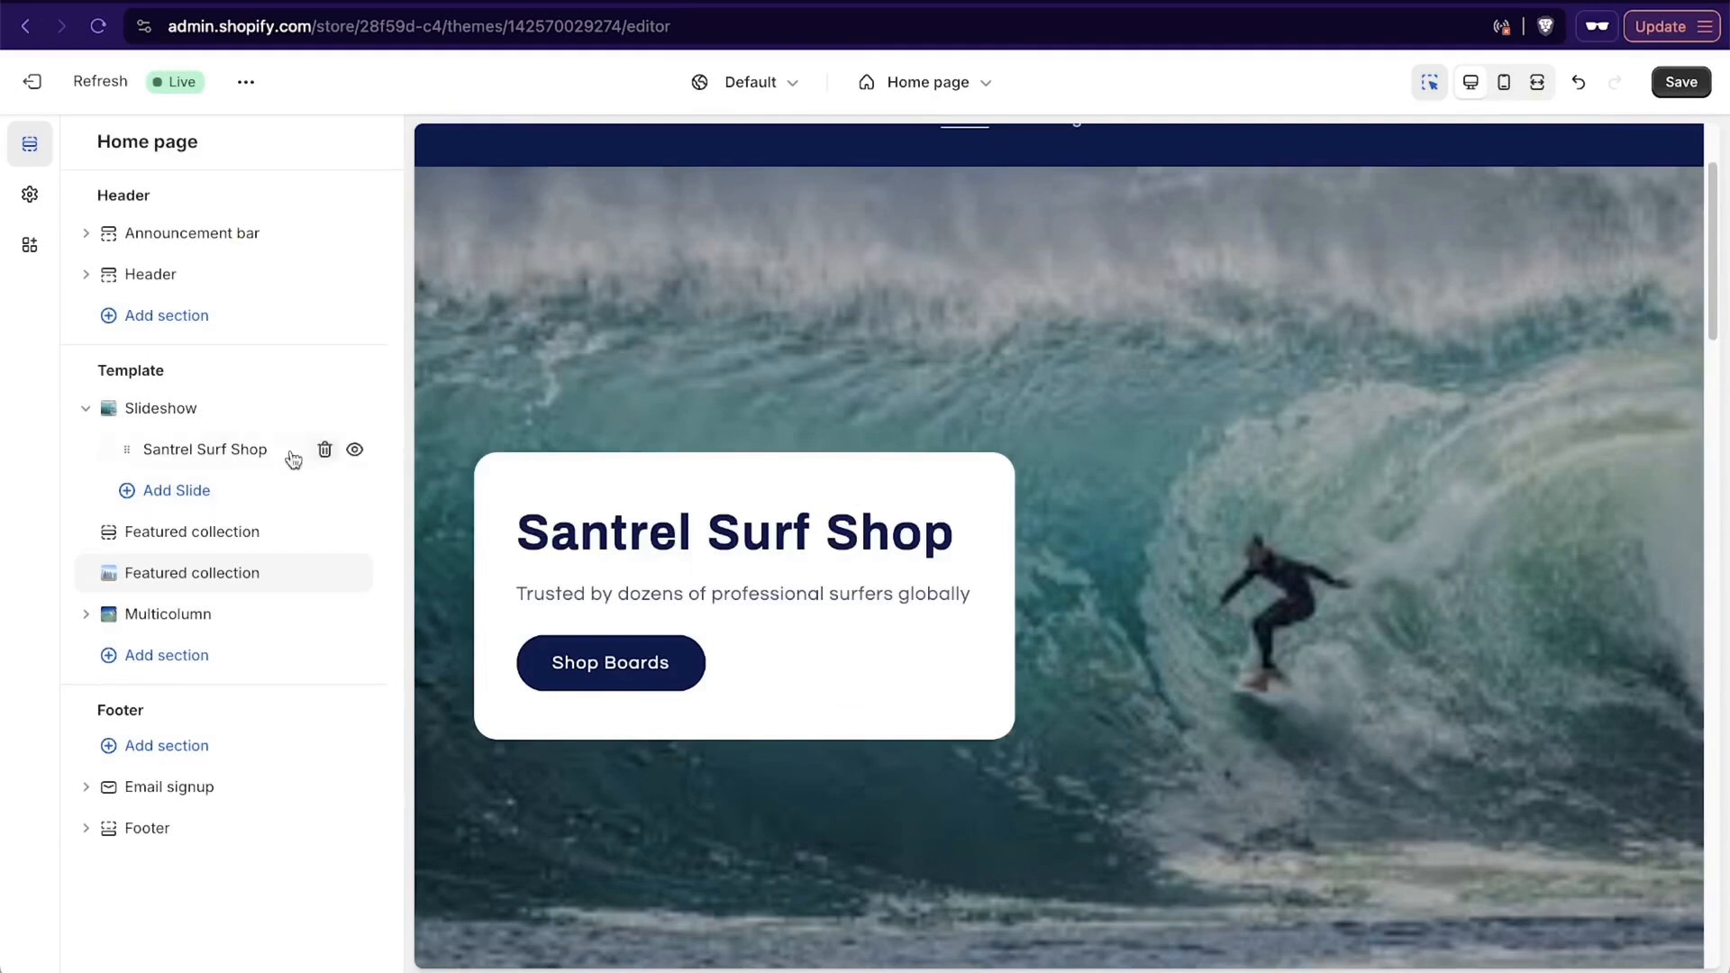
left_click(180, 509)
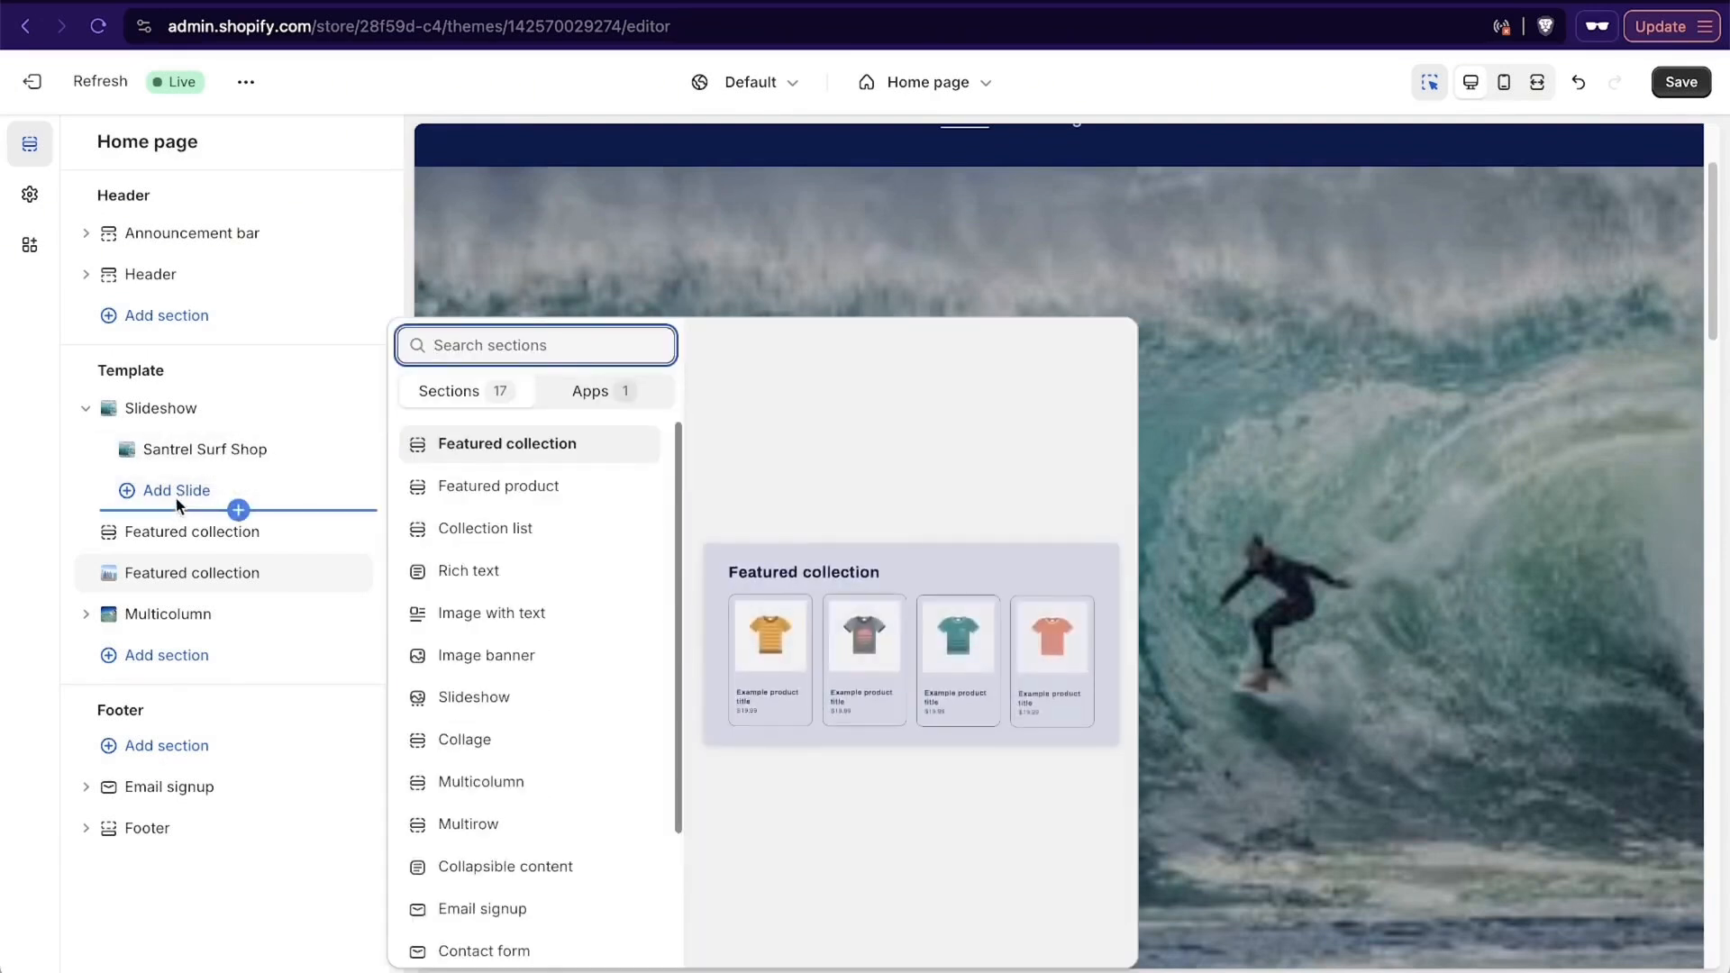
left_click(186, 495)
left_click(186, 496)
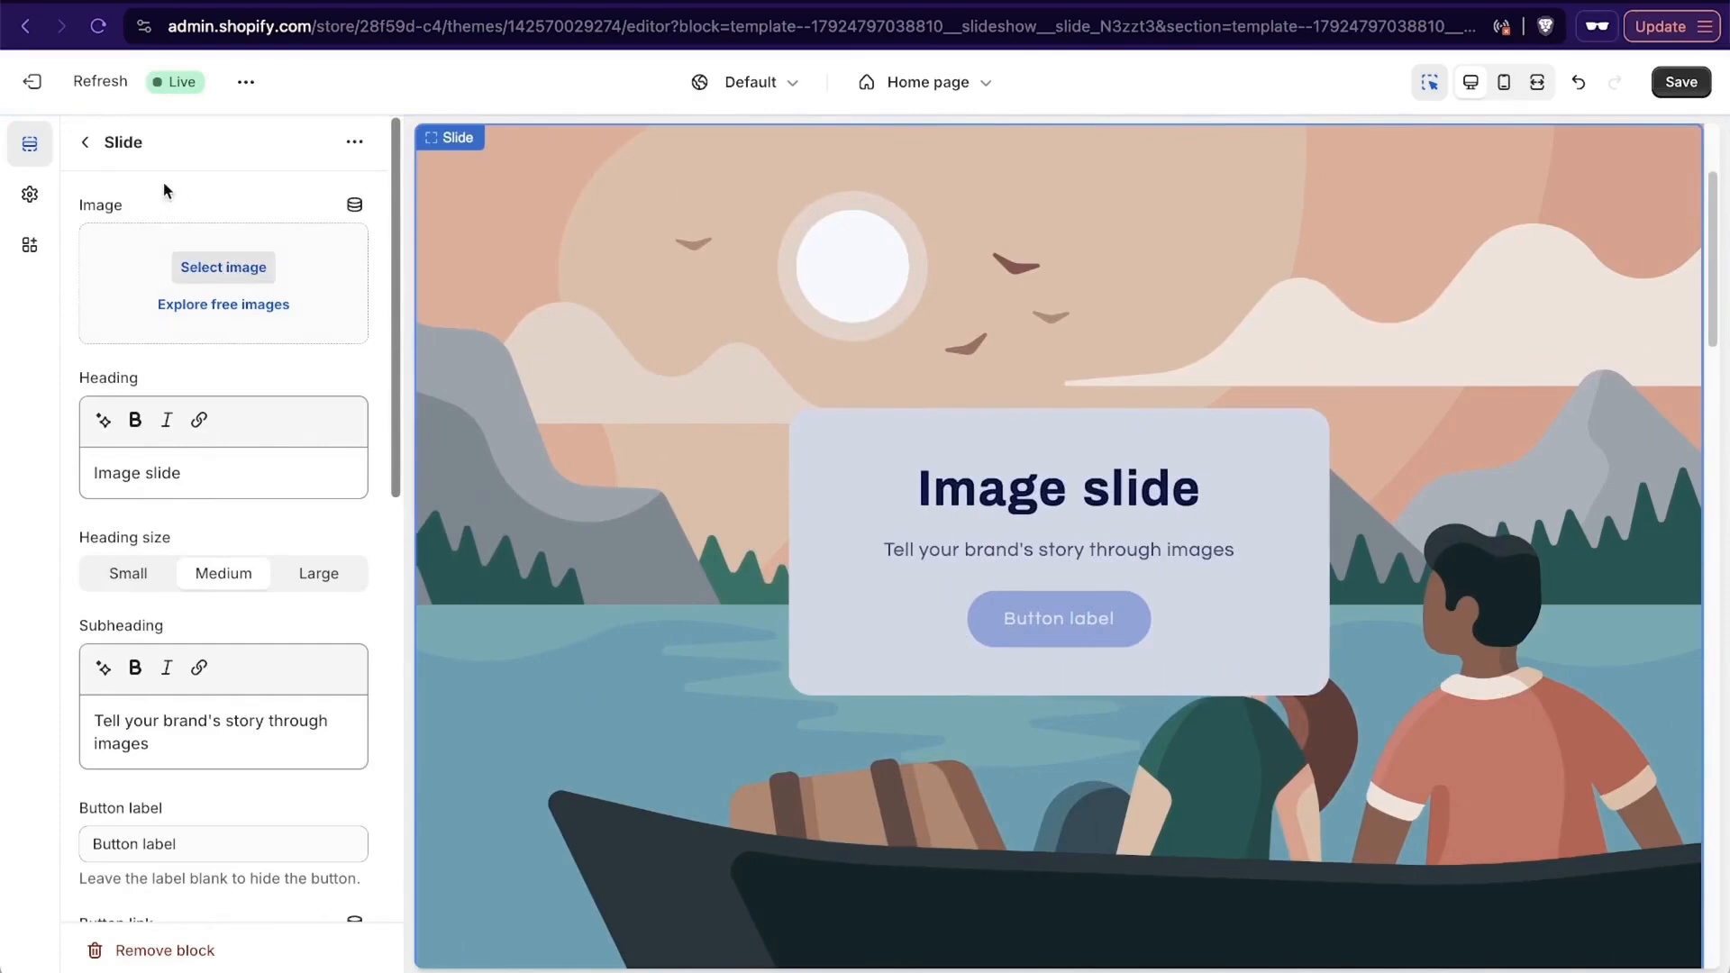
- Give the new slide the surfboard line-up image "960x0" (WEBP) from the store library
left_click(224, 266)
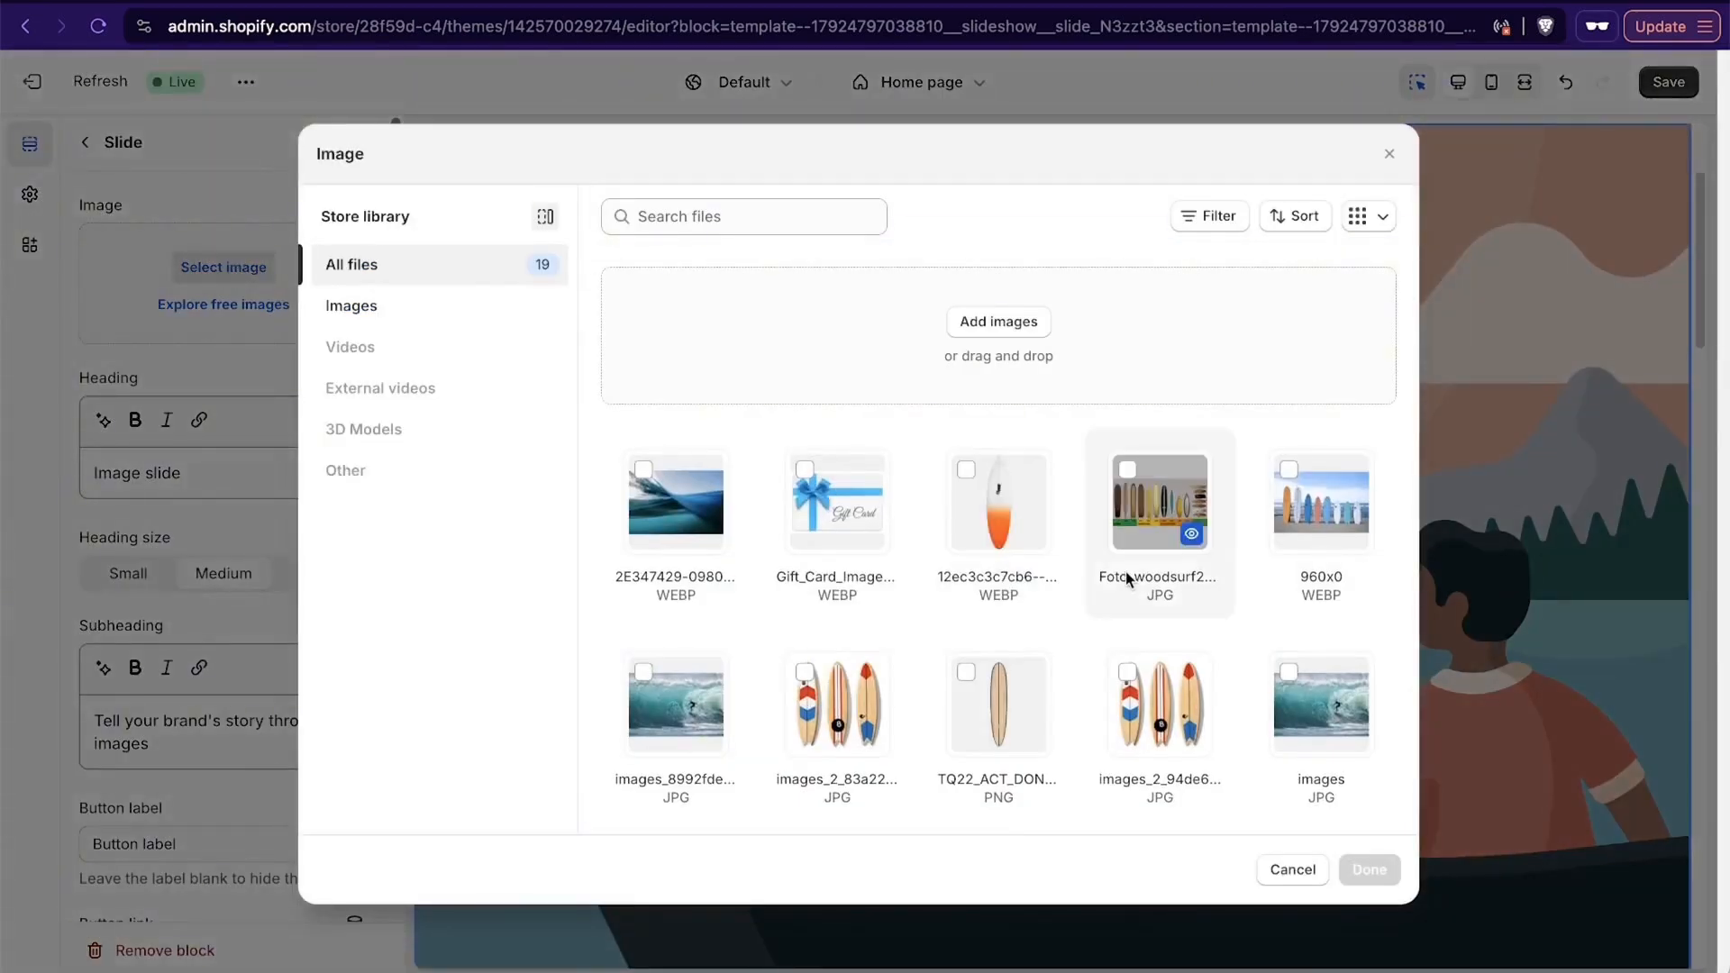
left_click(1335, 512)
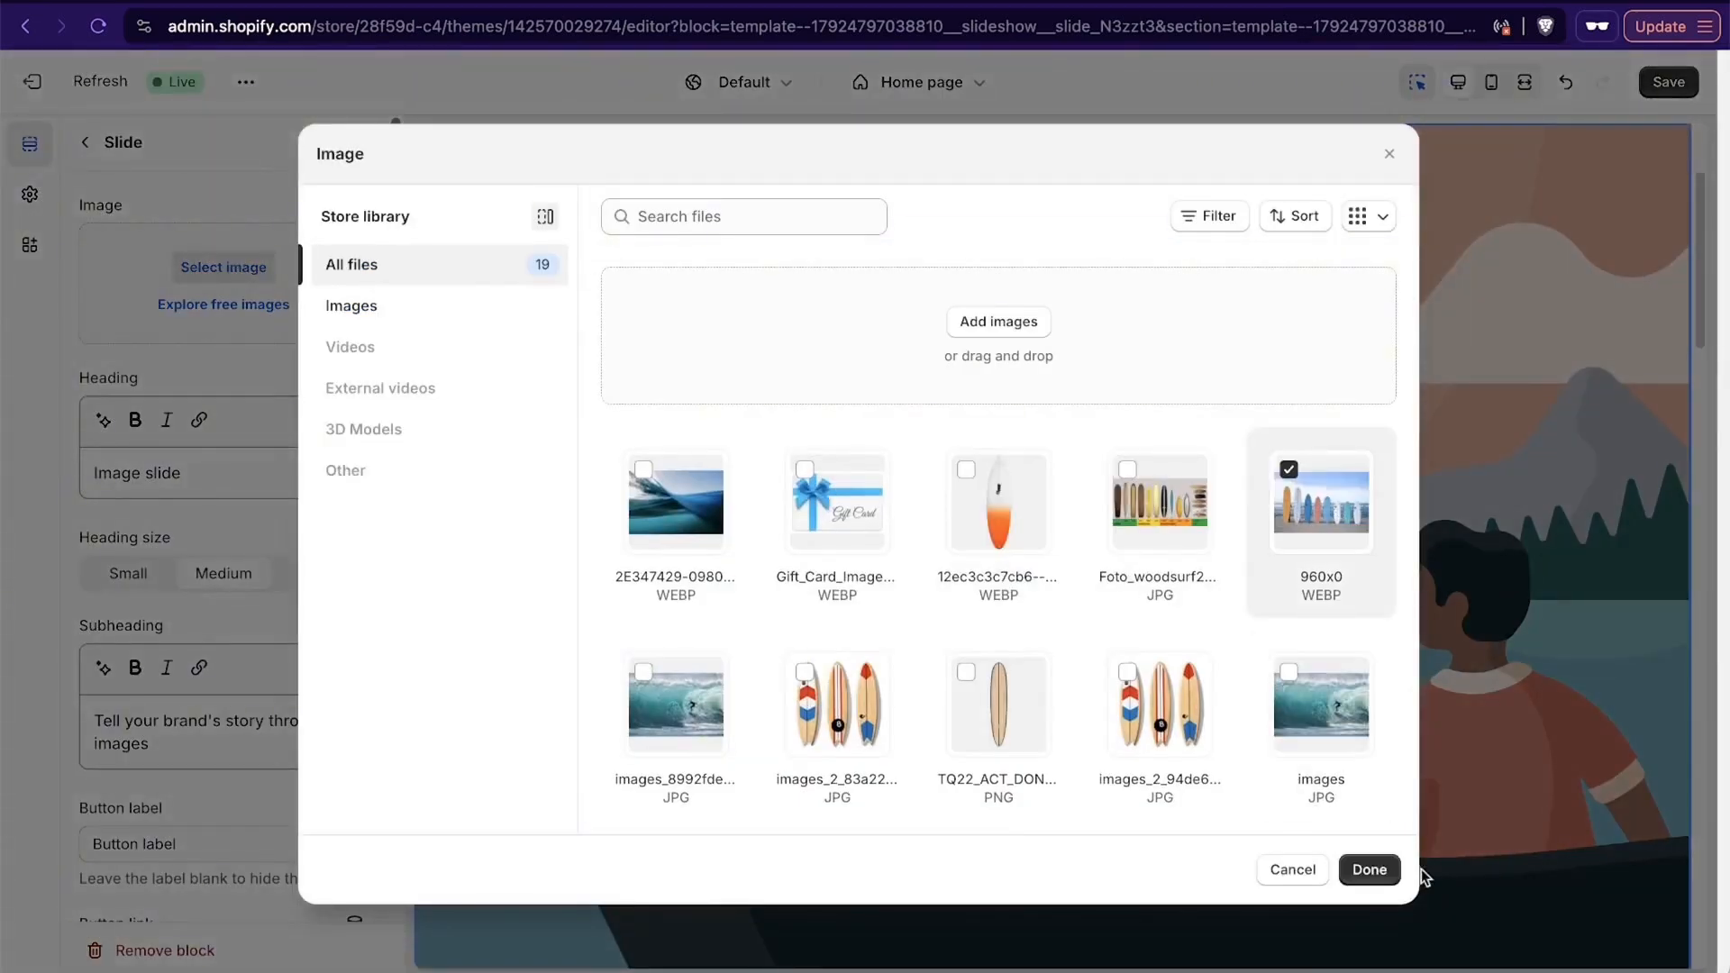
left_click(1374, 870)
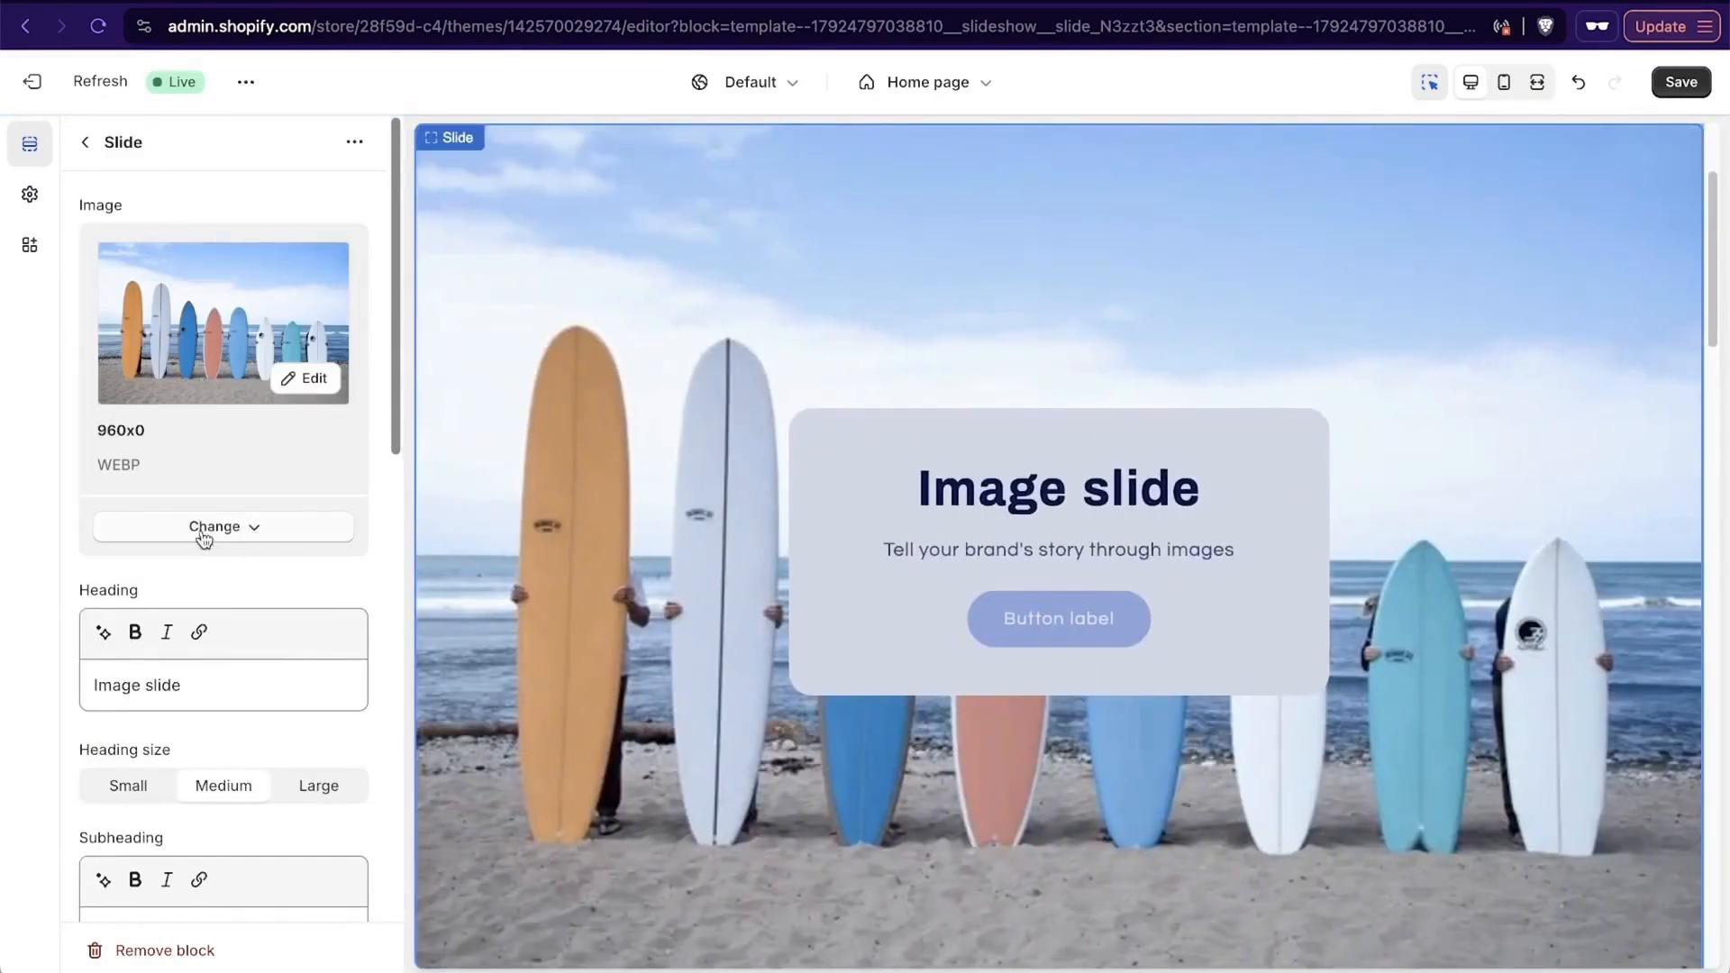
- Set the new slide's desktop content position to Top right and hide its container on desktop
scroll(214, 689, "down", 5)
scroll(214, 690, "down", 3)
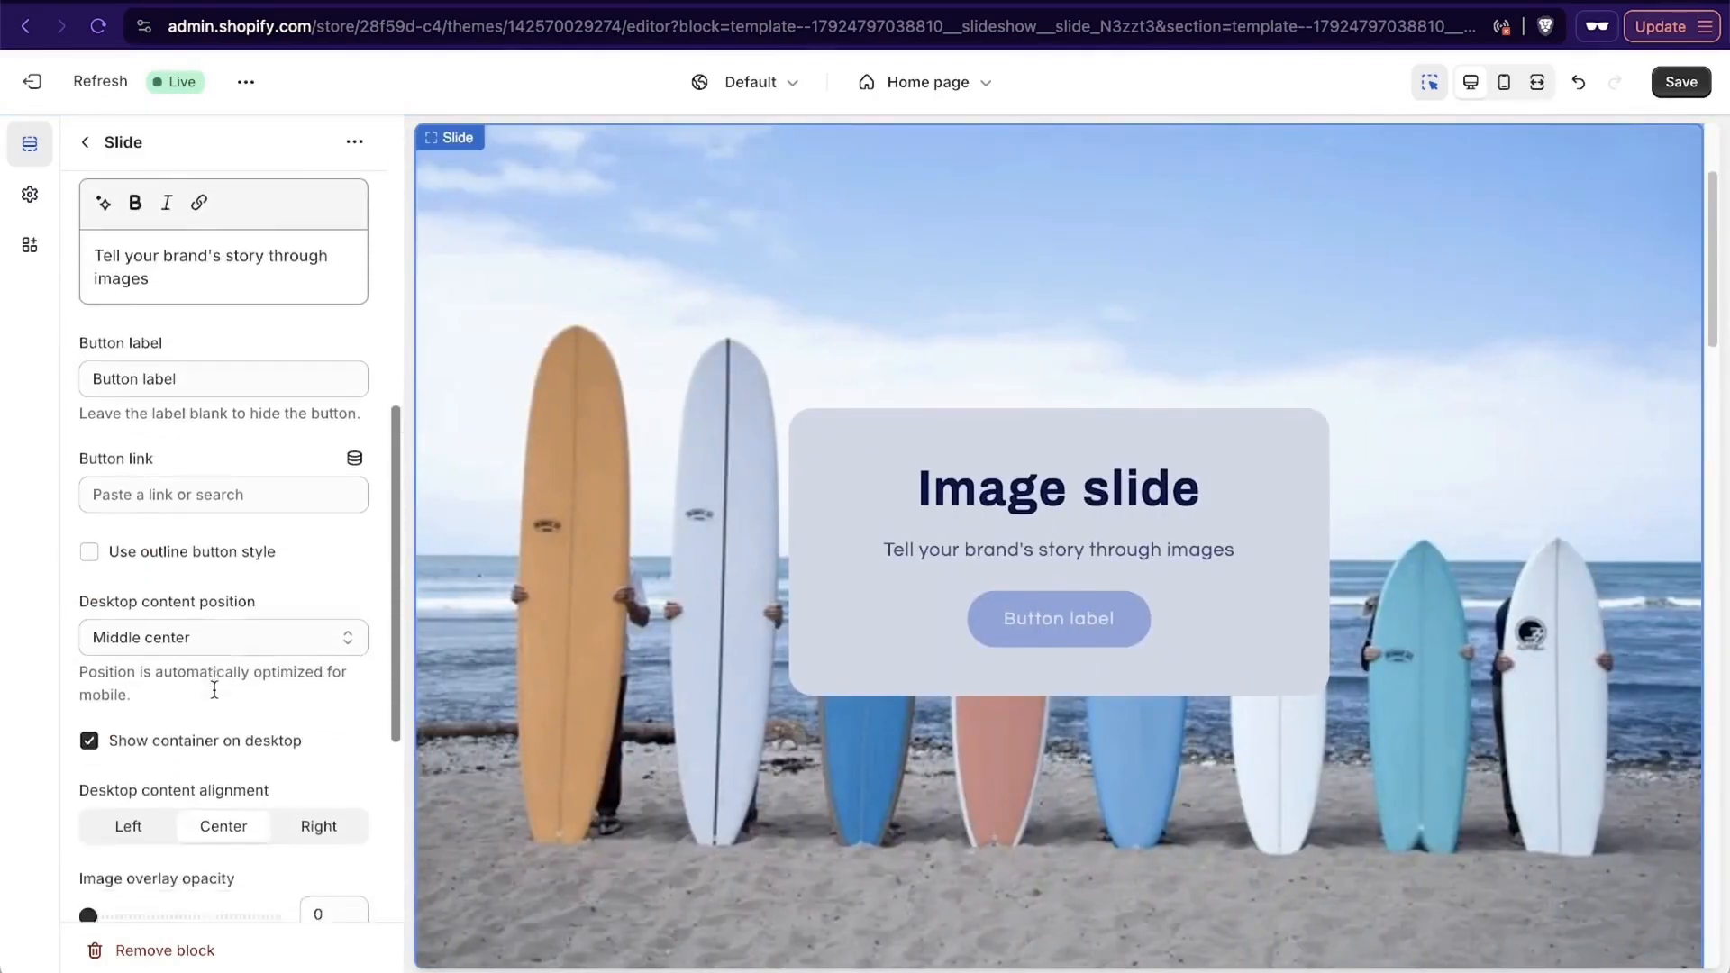
left_click(213, 576)
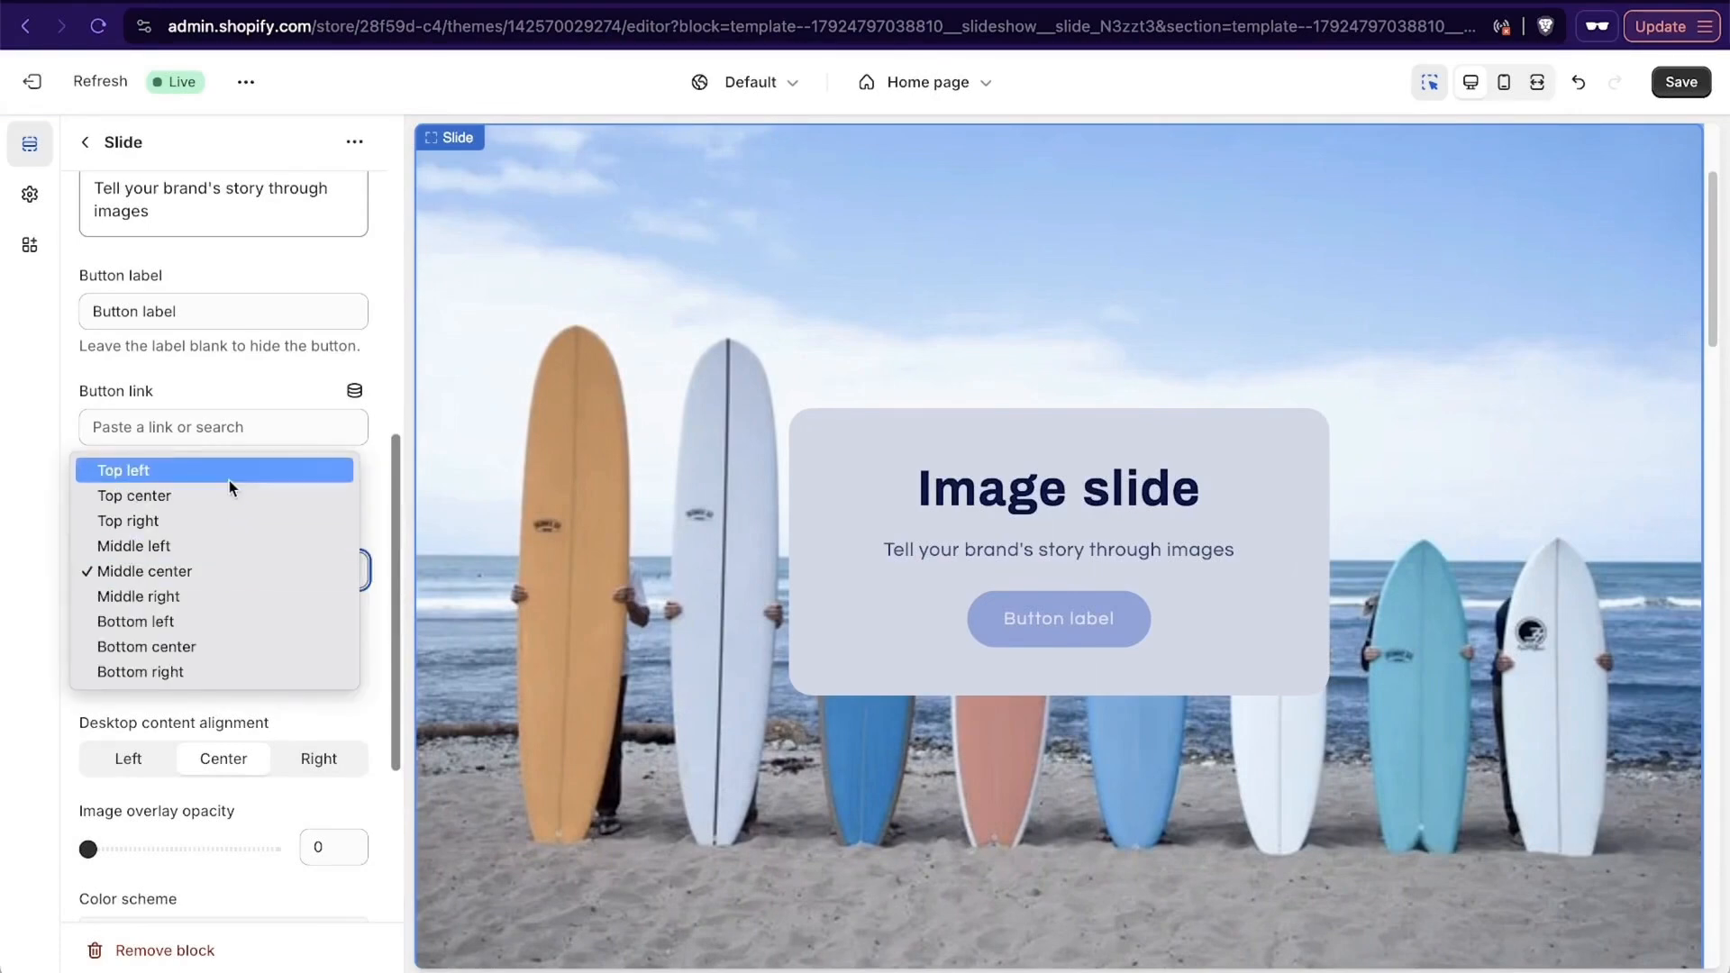
left_click(225, 520)
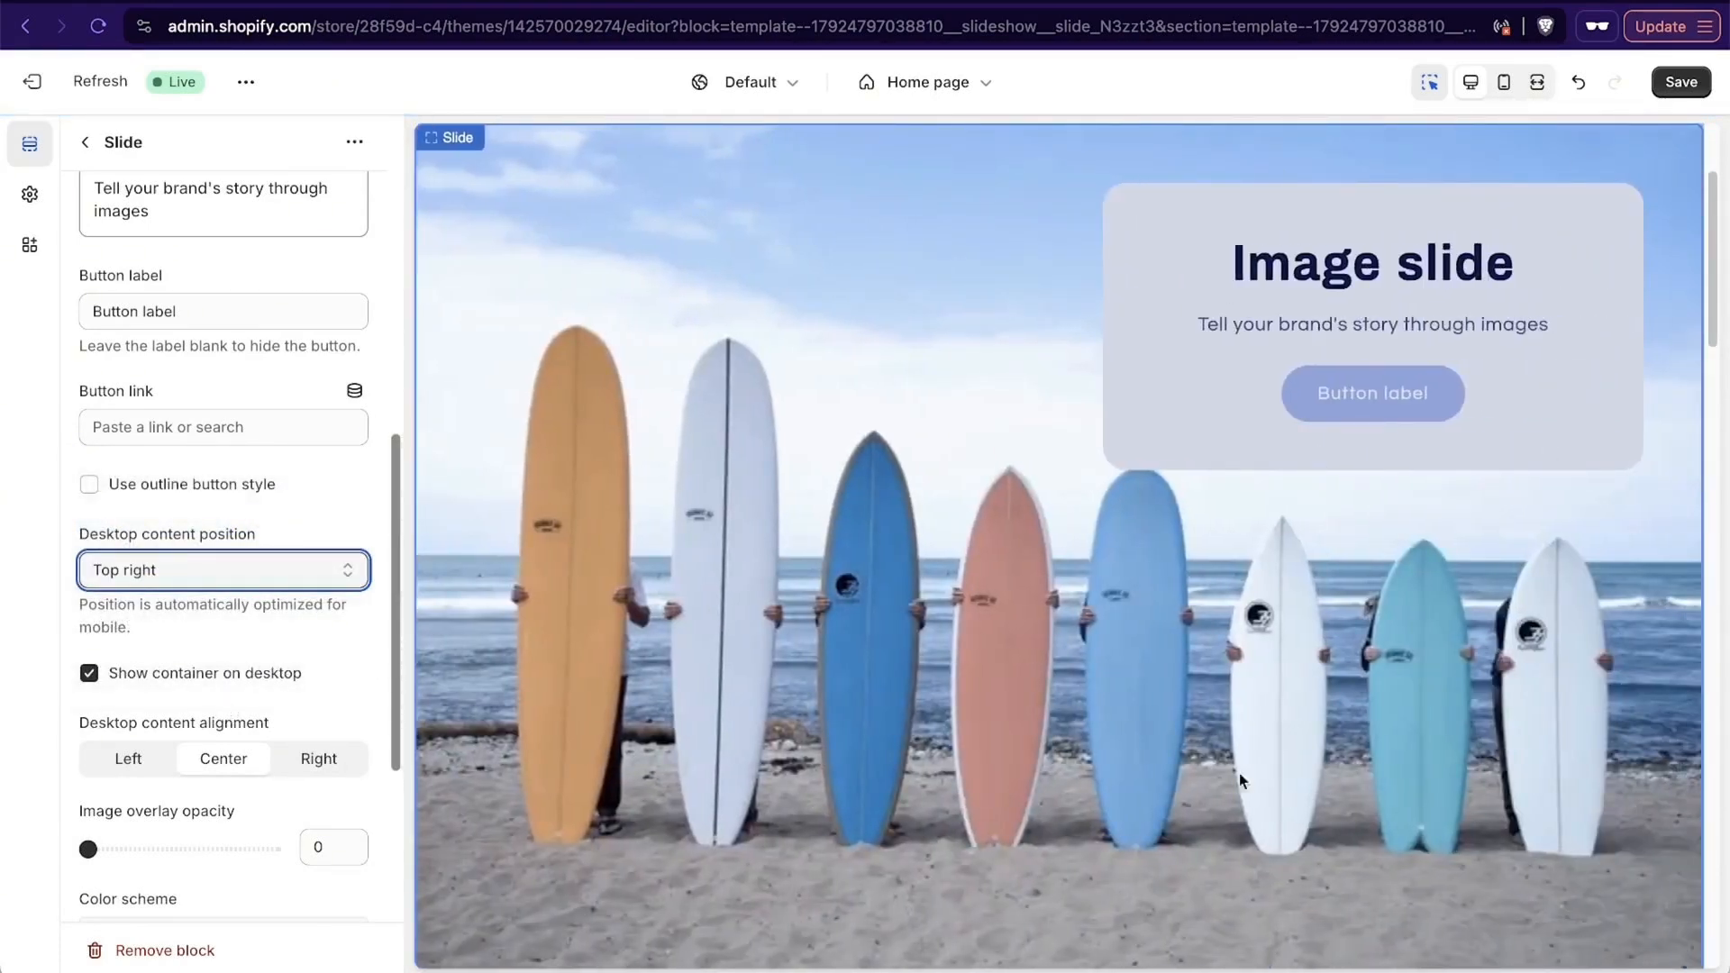
scroll(1095, 526, "up", 1)
scroll(1095, 526, "down", 2)
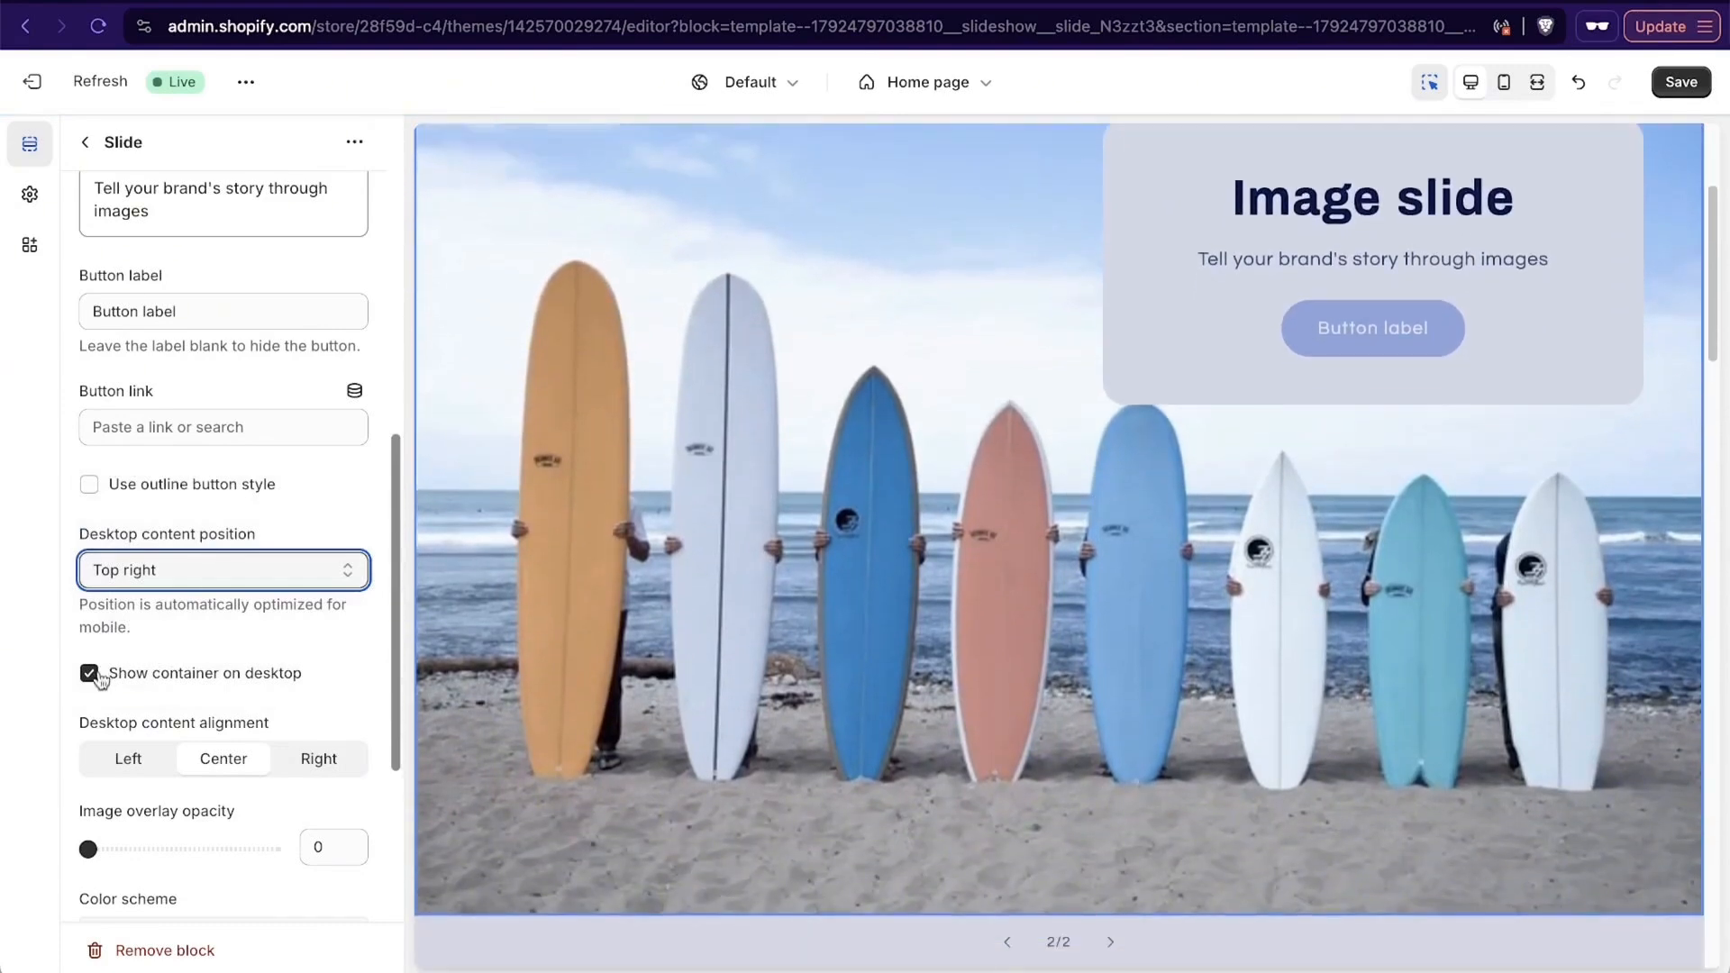
left_click(98, 680)
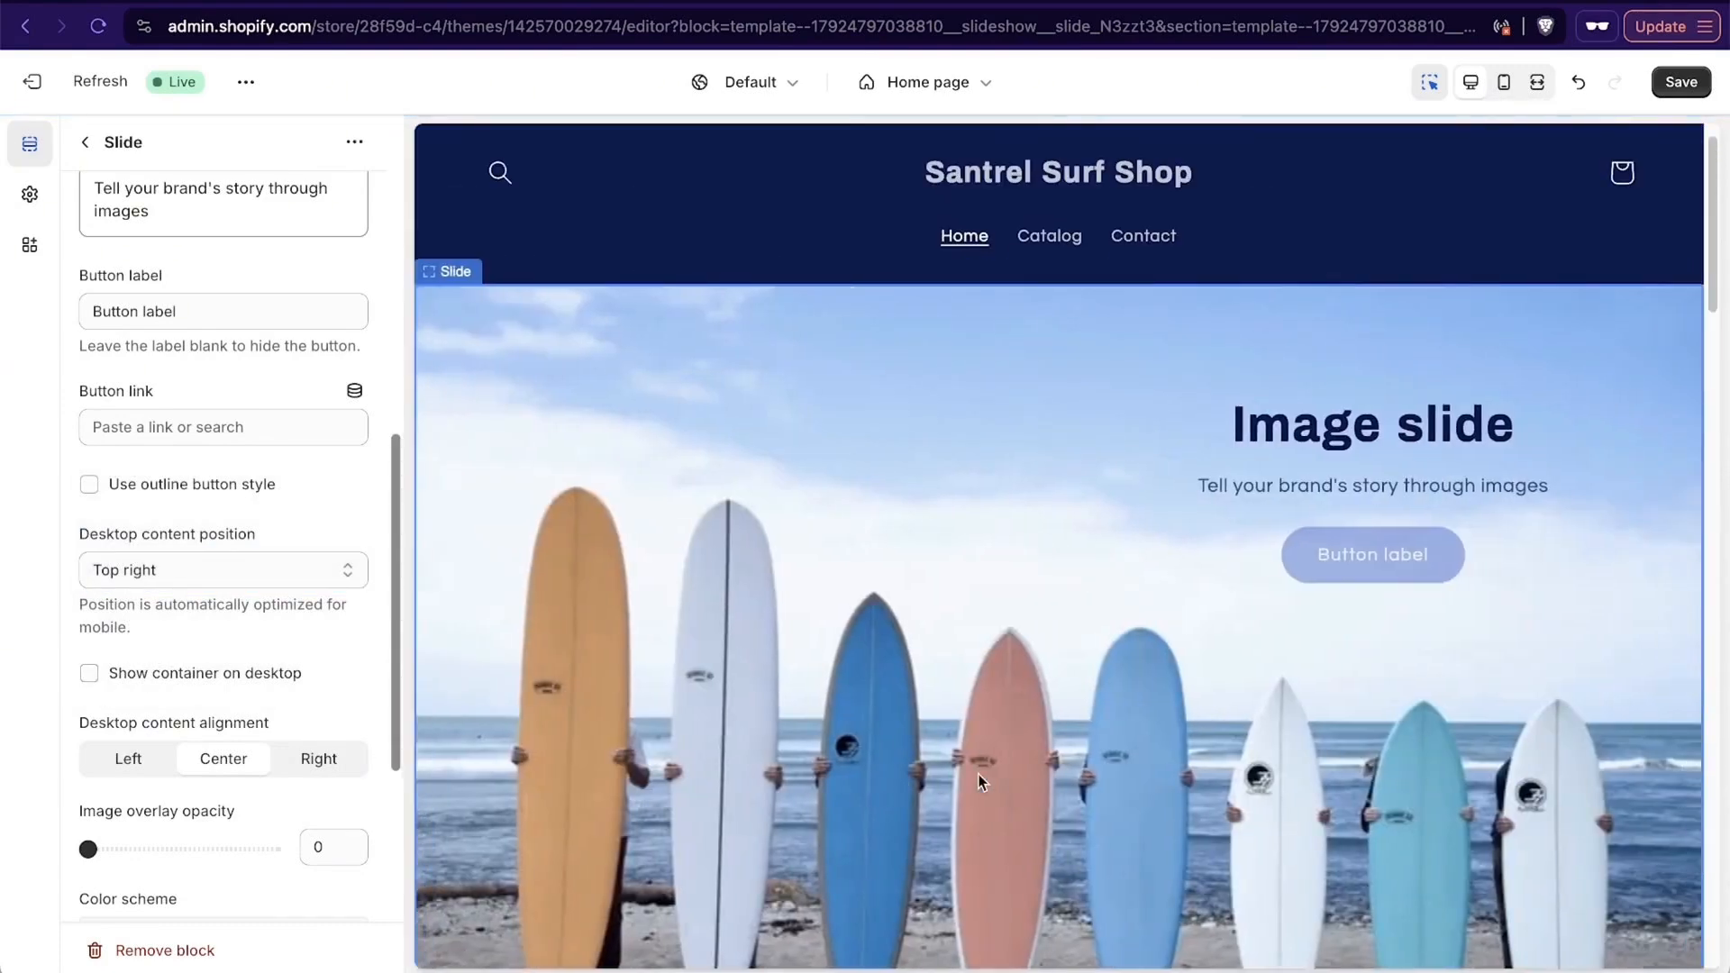
- Set the new slide's button label to "Shop Our Premium Collection"
scroll(232, 504, "up", 3)
left_click(231, 514)
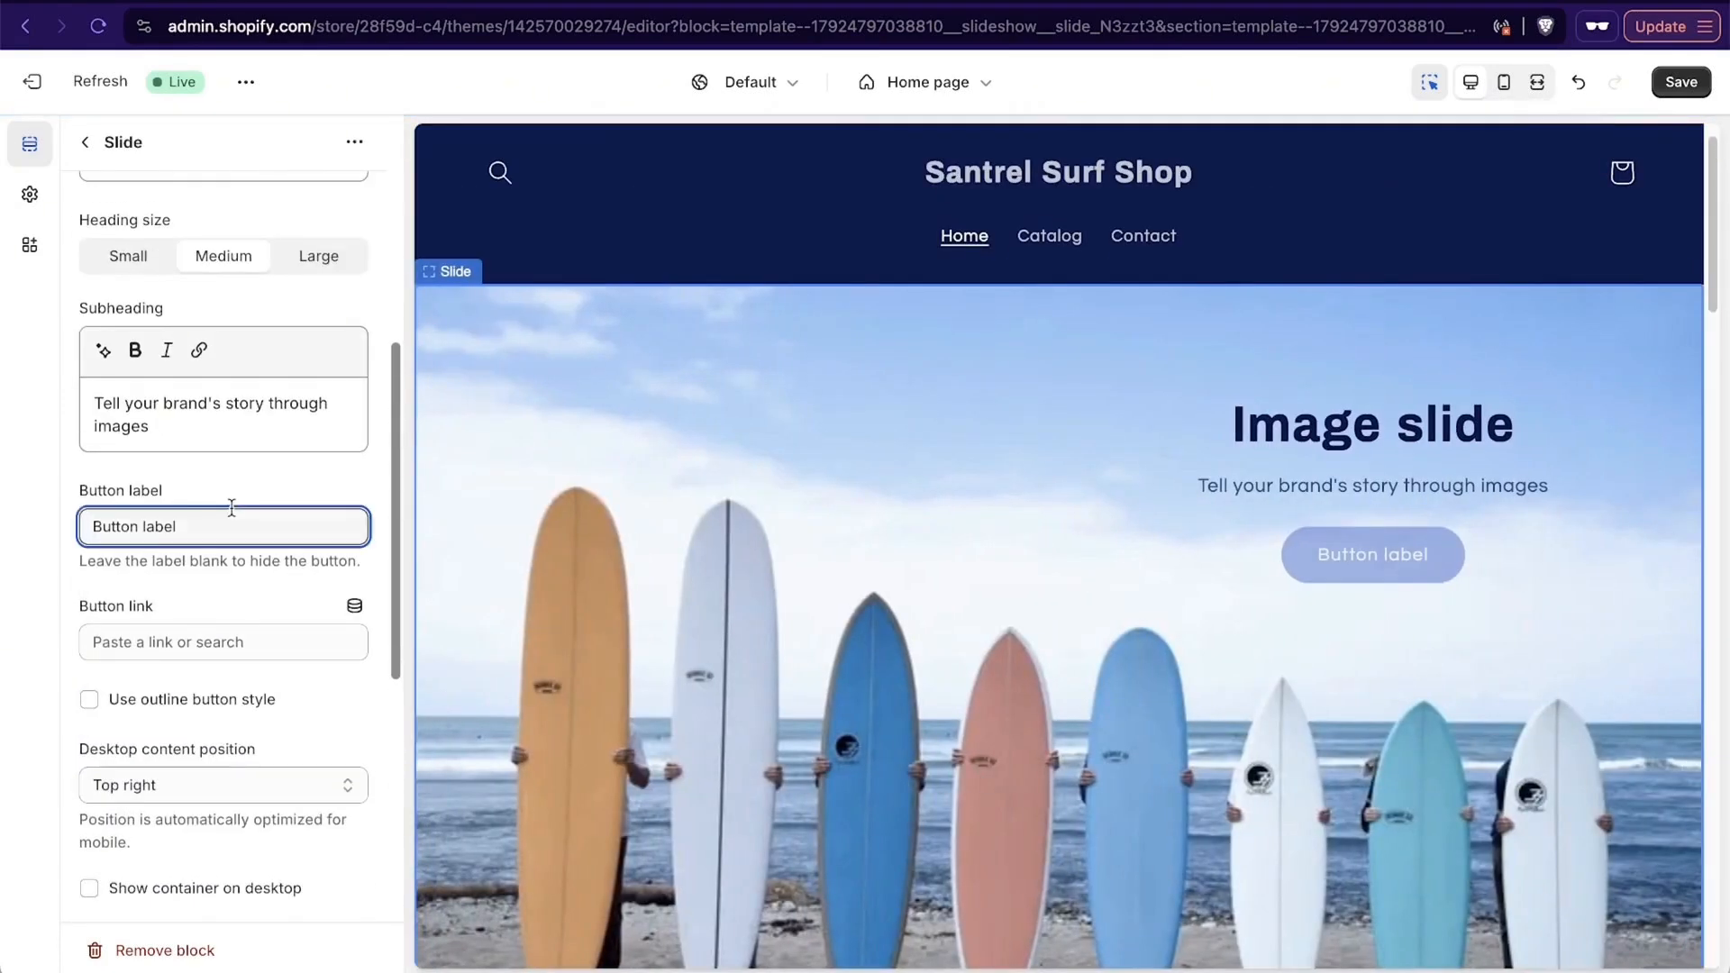
key("super+a")
type("Shop Our")
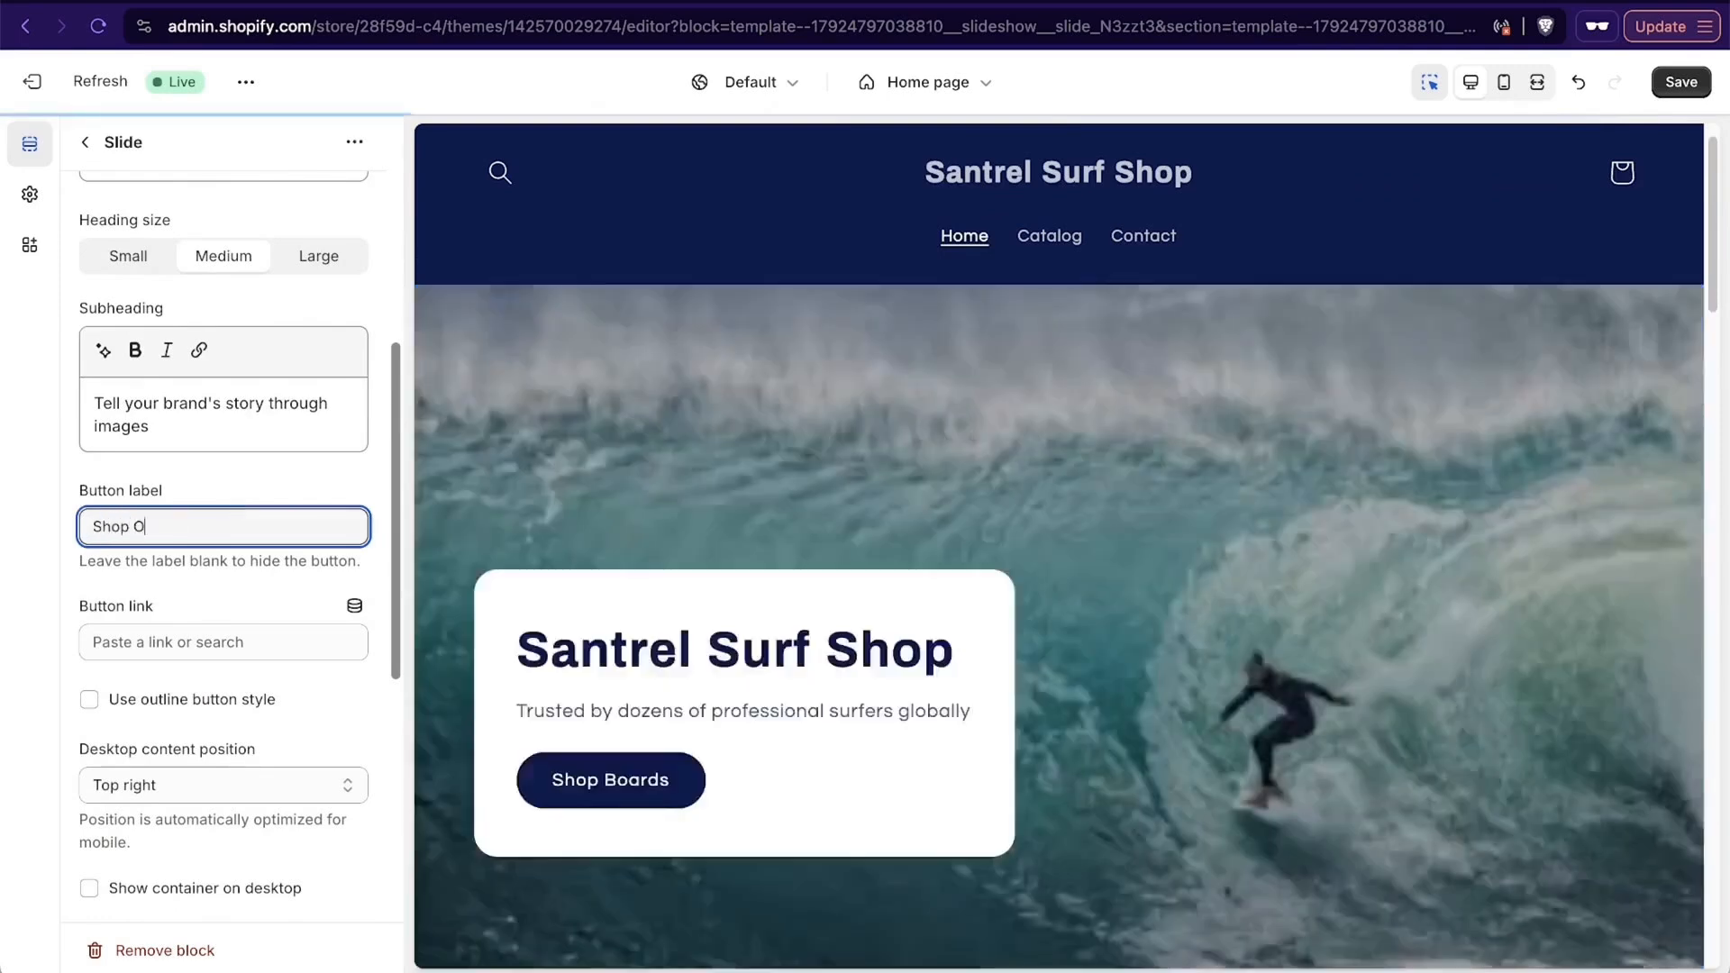
type(" Premium Collection")
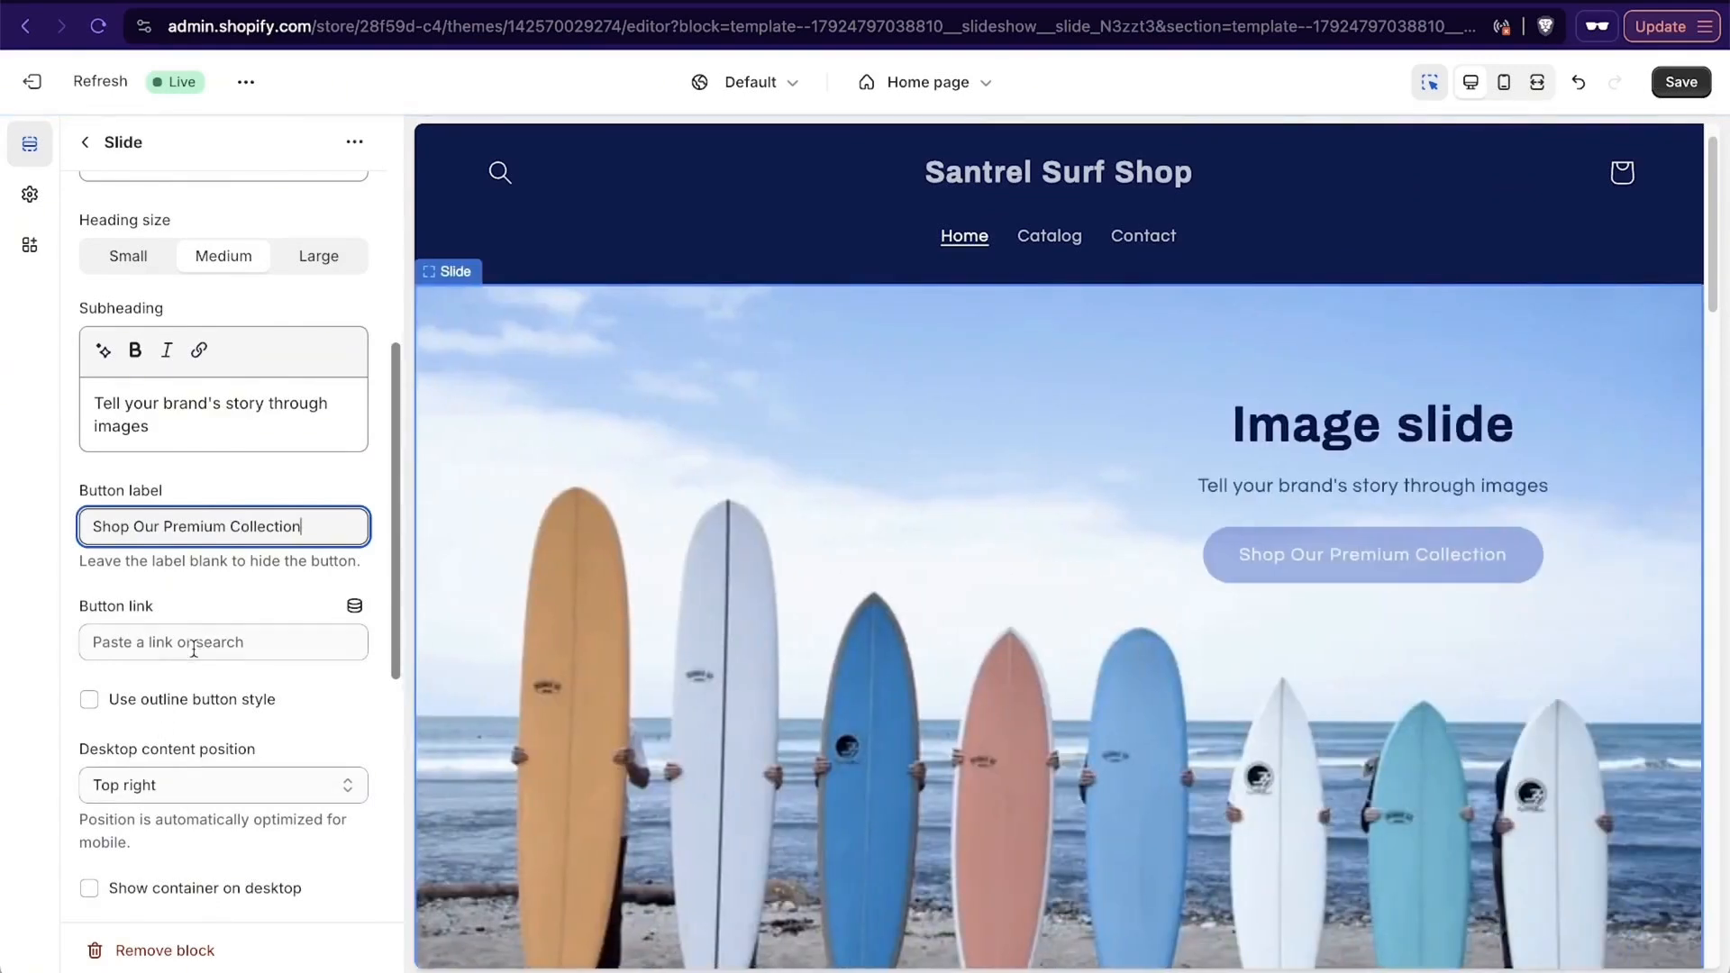
- Link the new slide's button to the Surfboards collection
left_click(193, 643)
left_click(251, 367)
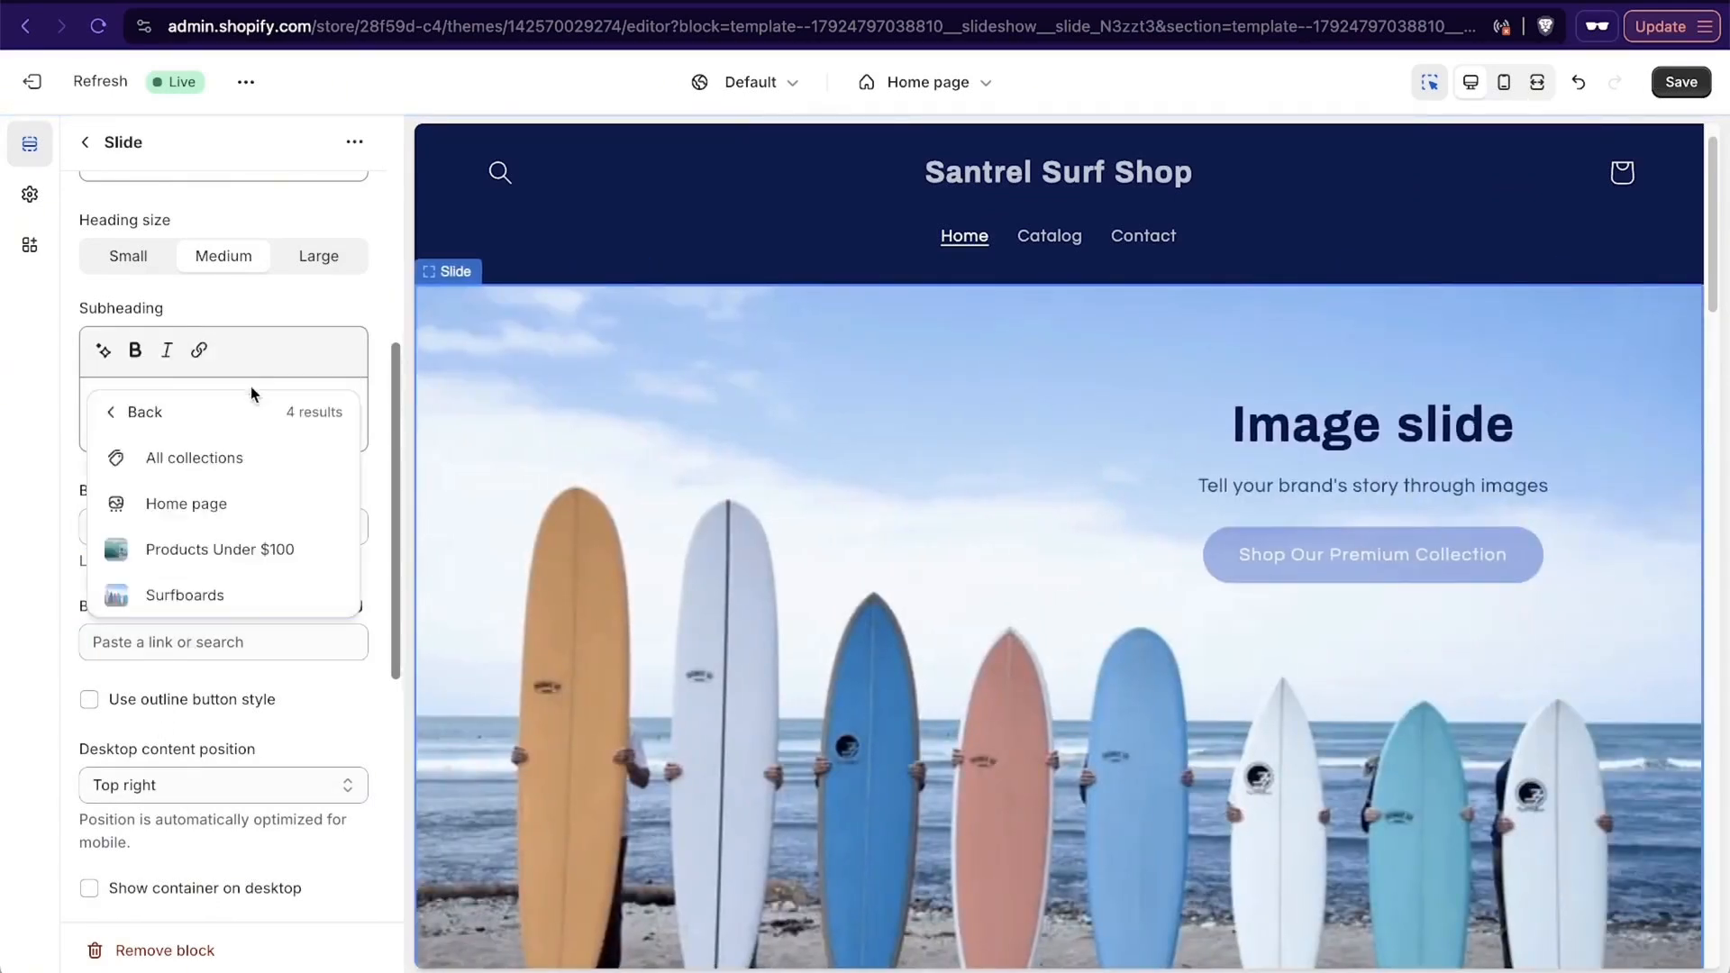
left_click(219, 595)
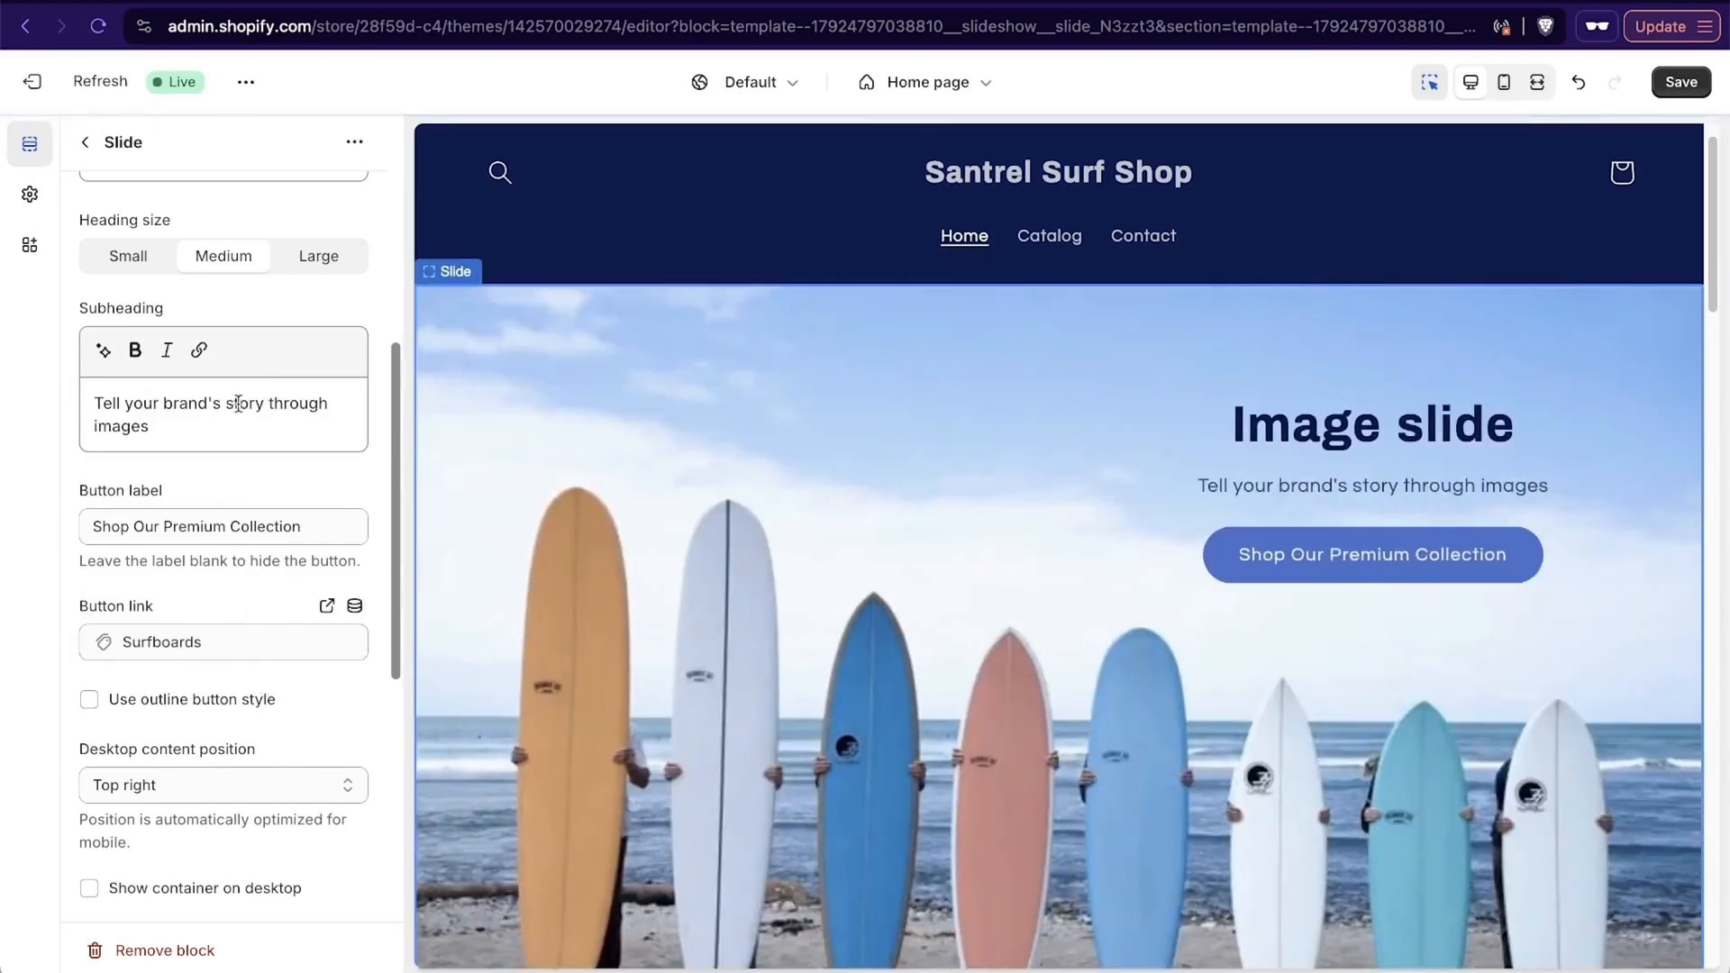
- Replace the new slide's heading with "A Surfboard For Everyone"
scroll(238, 402, "up", 3)
triple_click(224, 404)
type("A ")
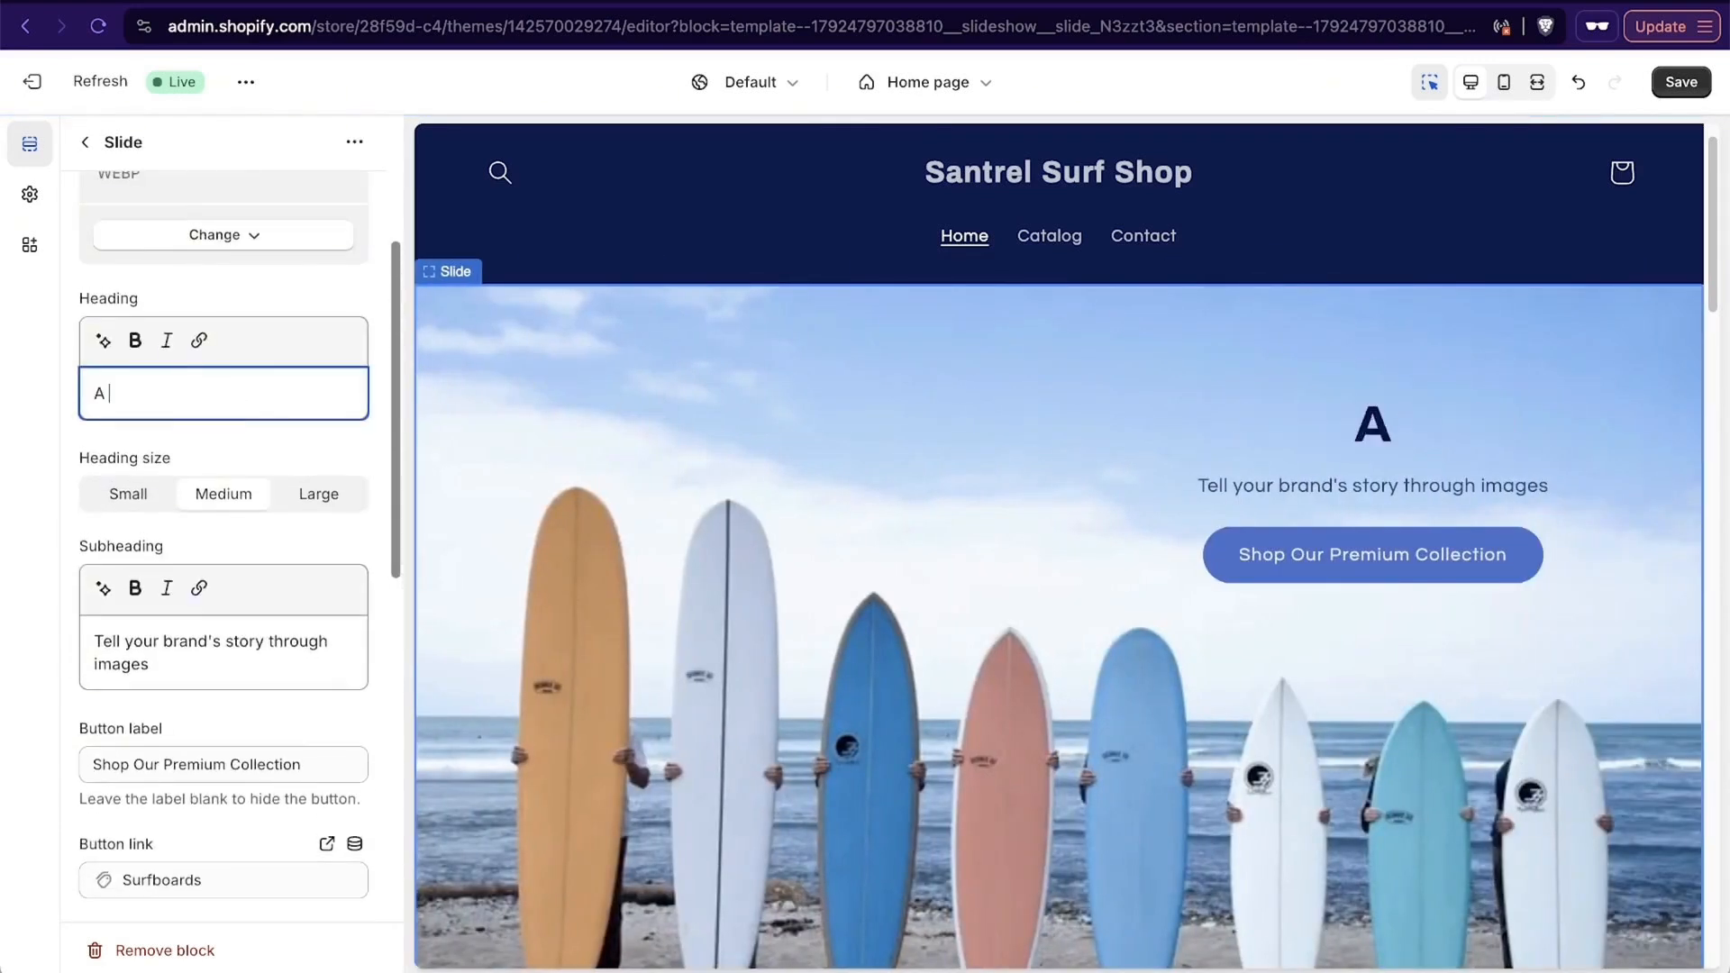
type("Surfboa")
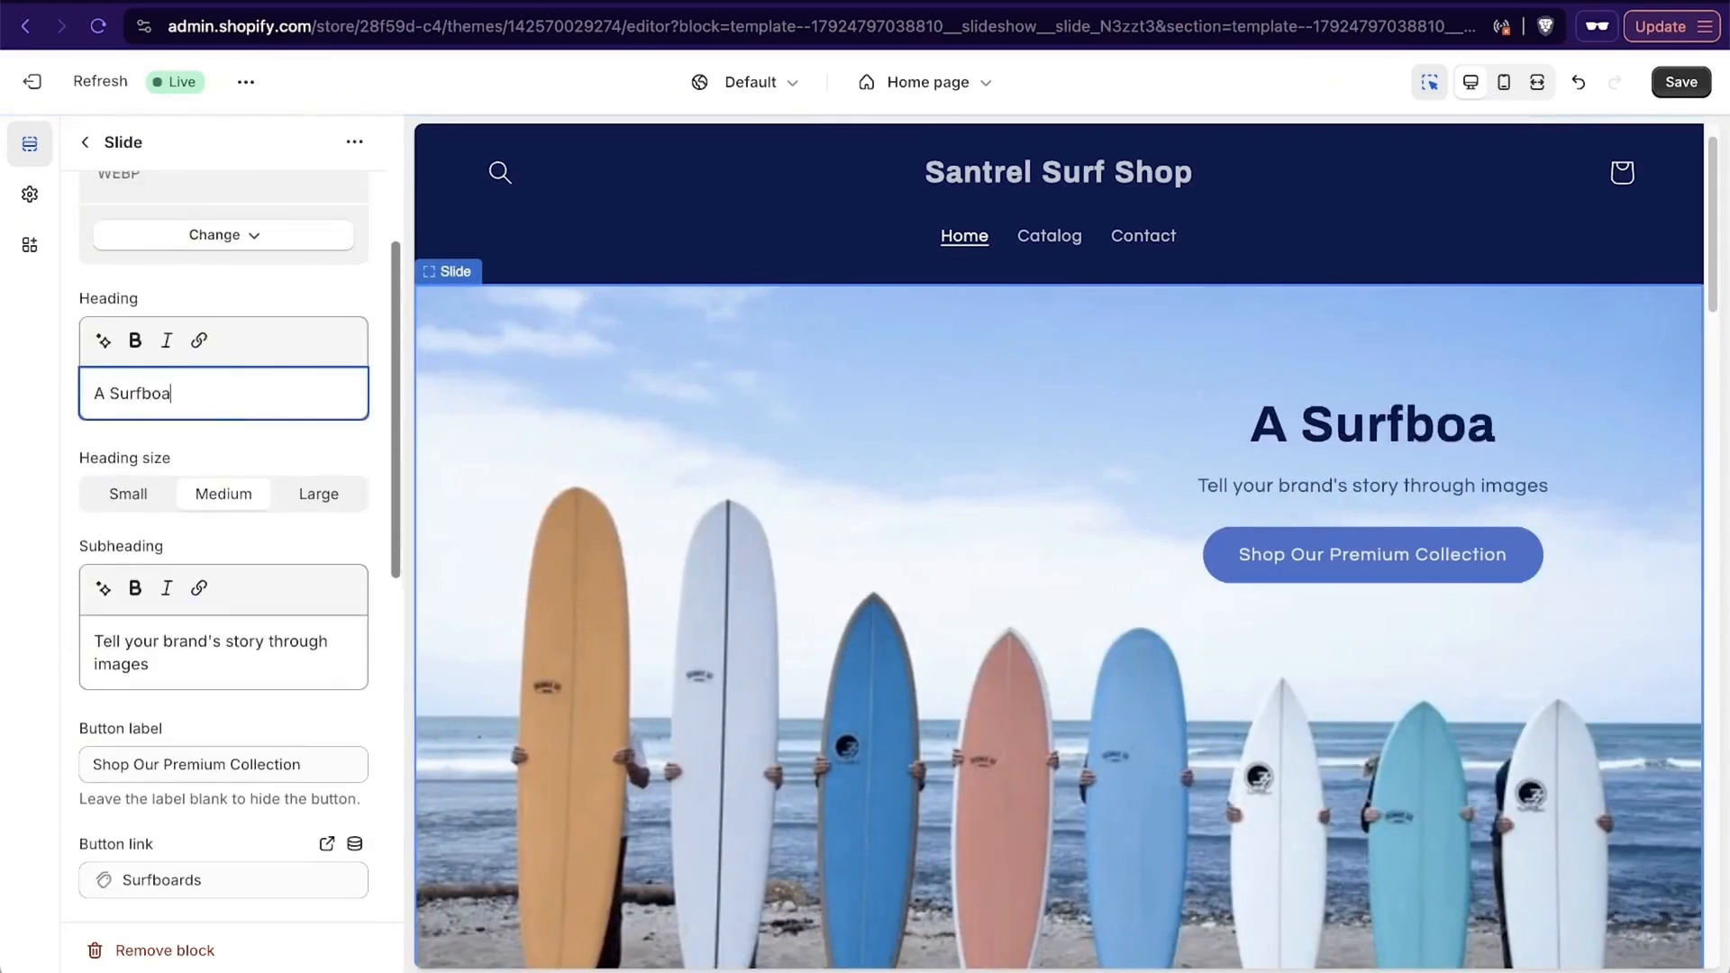
type("rd For E")
key("BackSpace")
key("BackSpace")
type("r E")
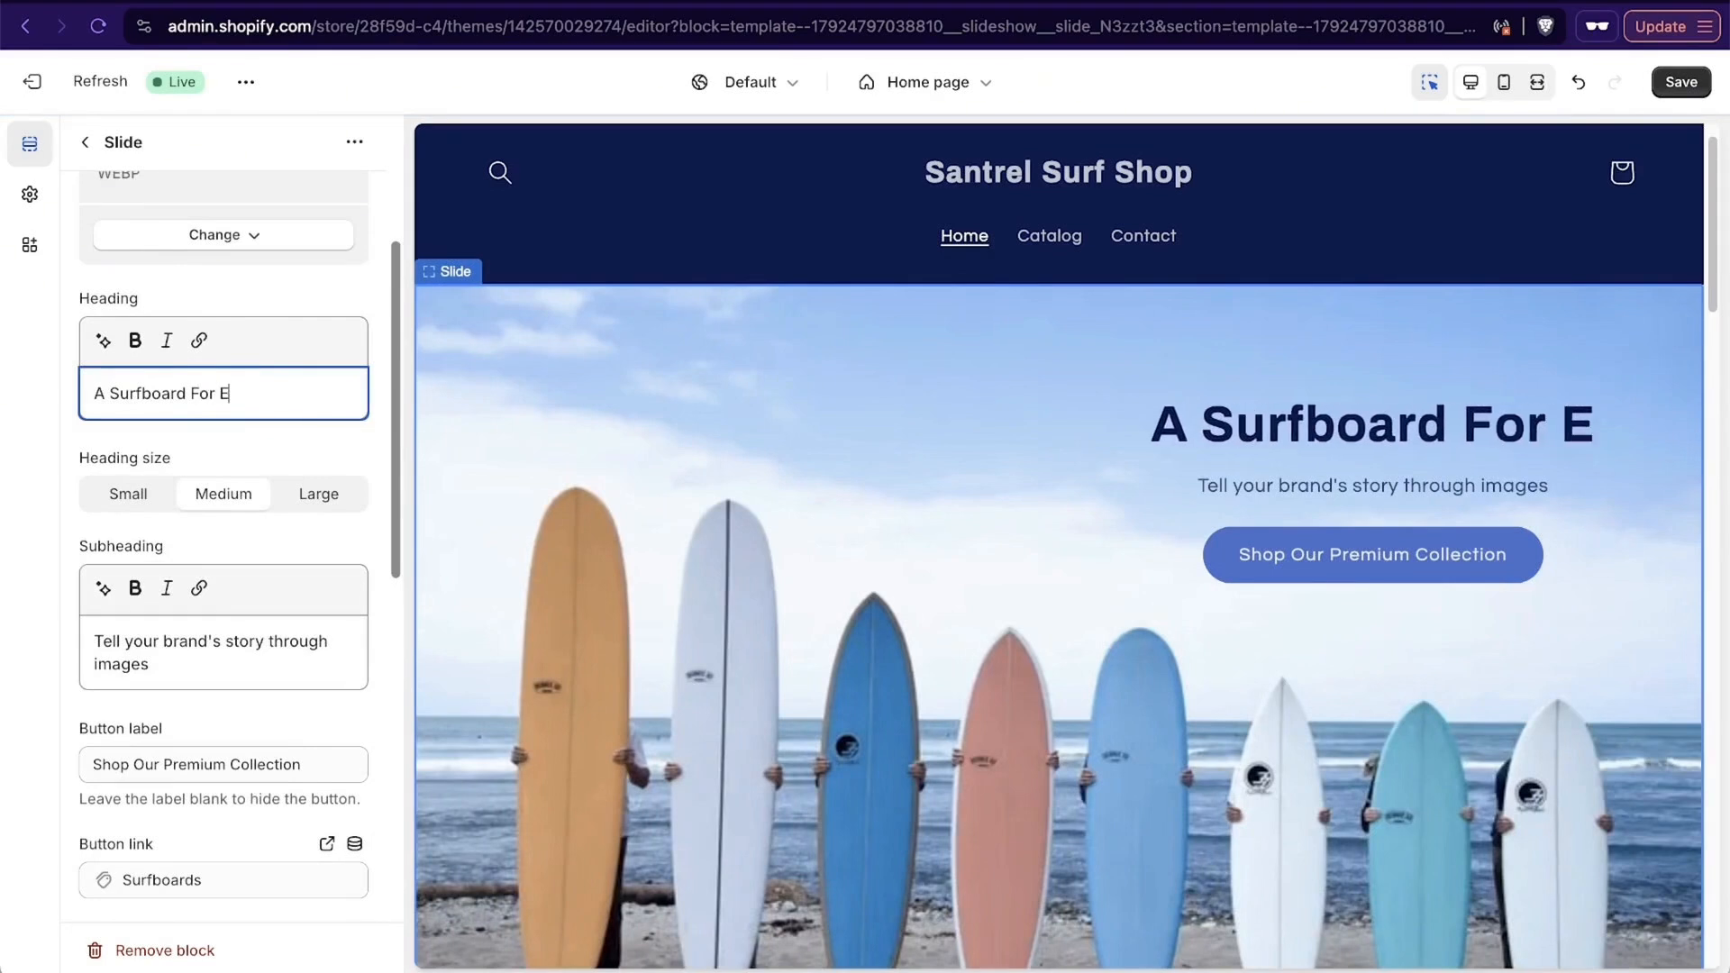
type("veryone")
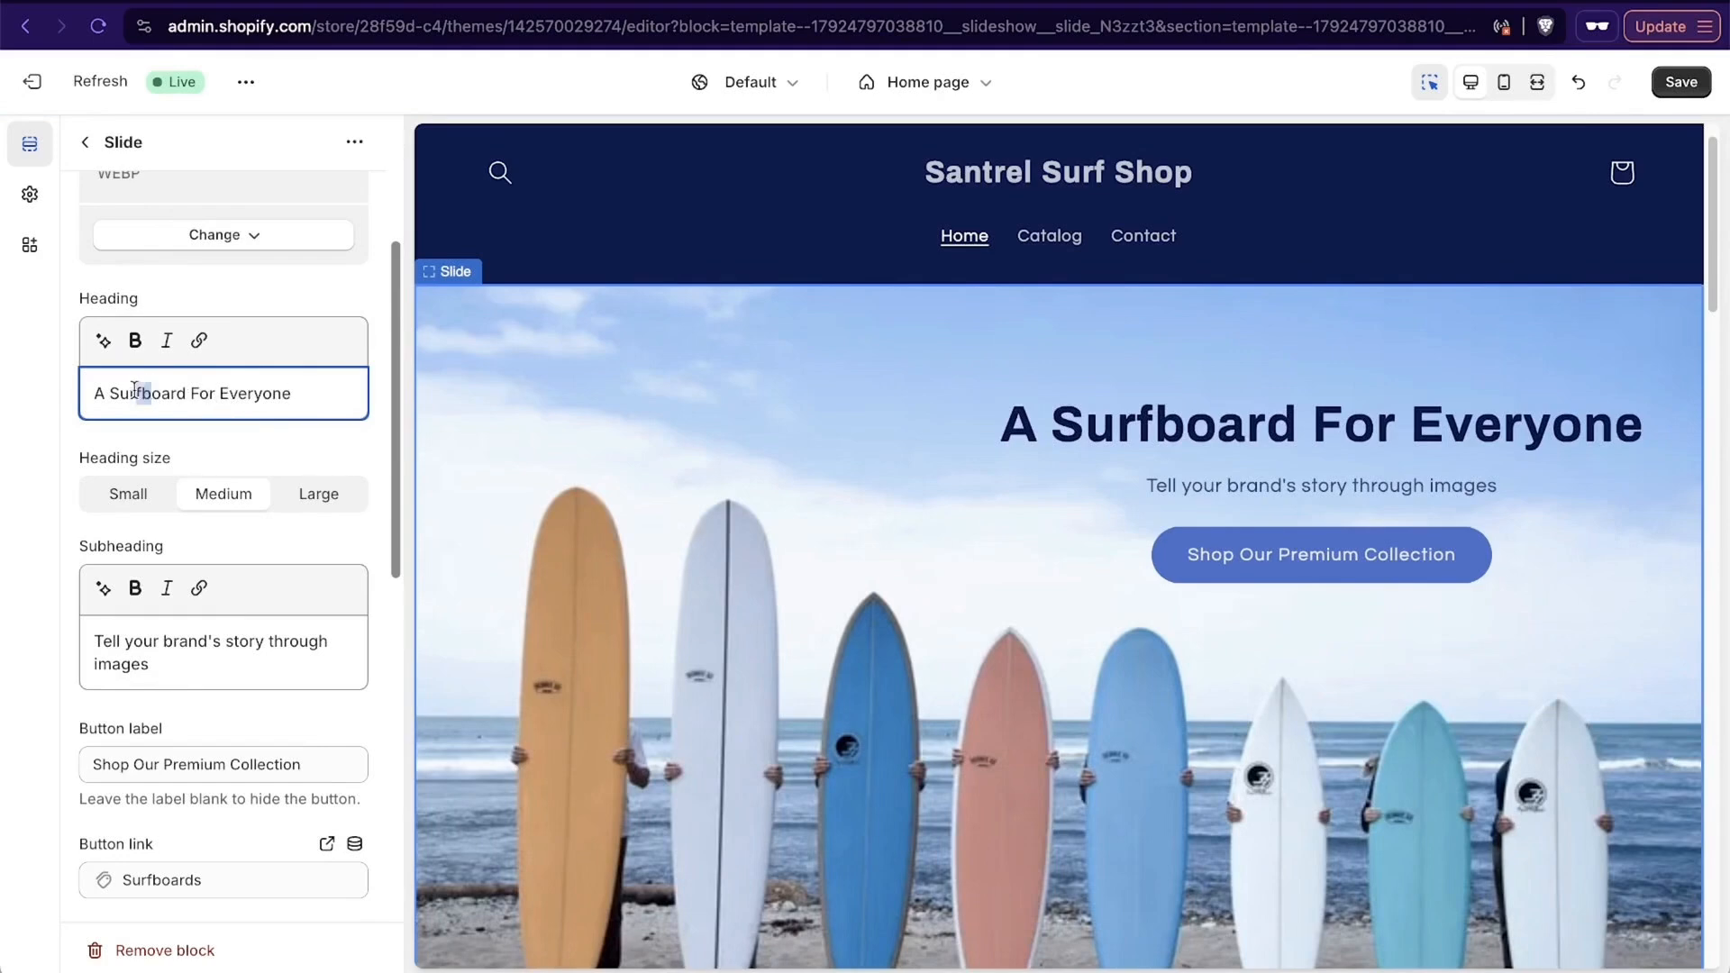
- Change the slide's heading to "A Board For Everyone" and write an italic subheading about skilled technicians helping customers of any skill level find the perfect board
left_click_drag(135, 389, 106, 391)
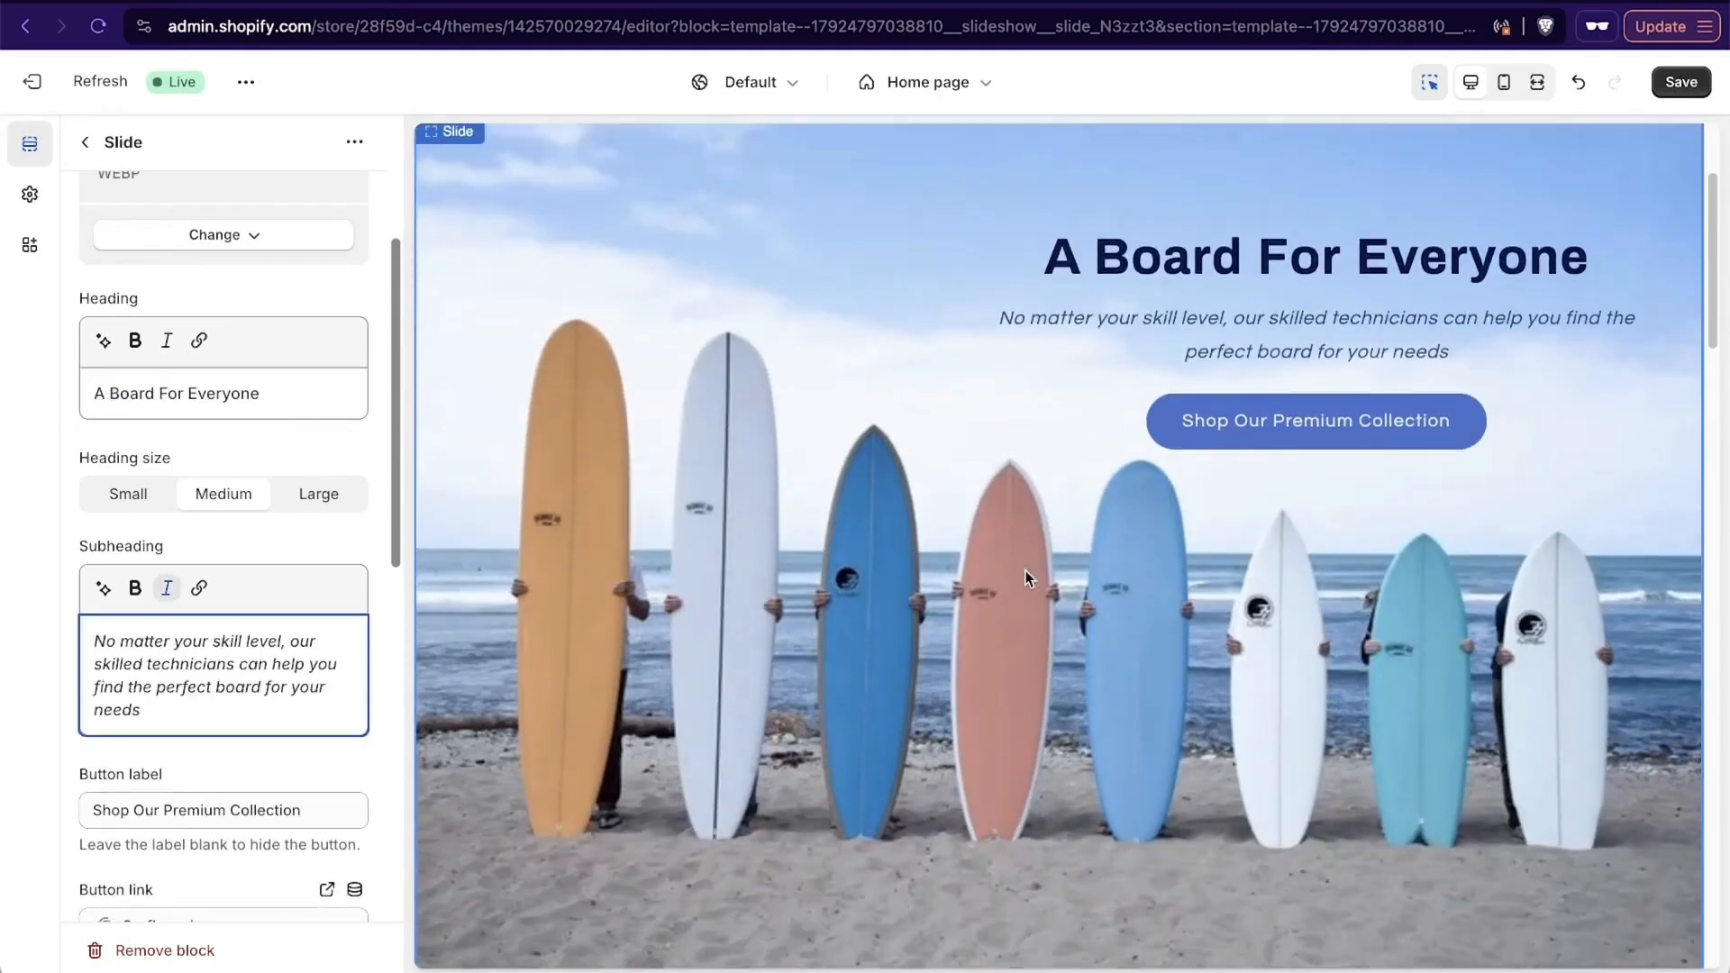
scroll(1025, 570, "up", 1)
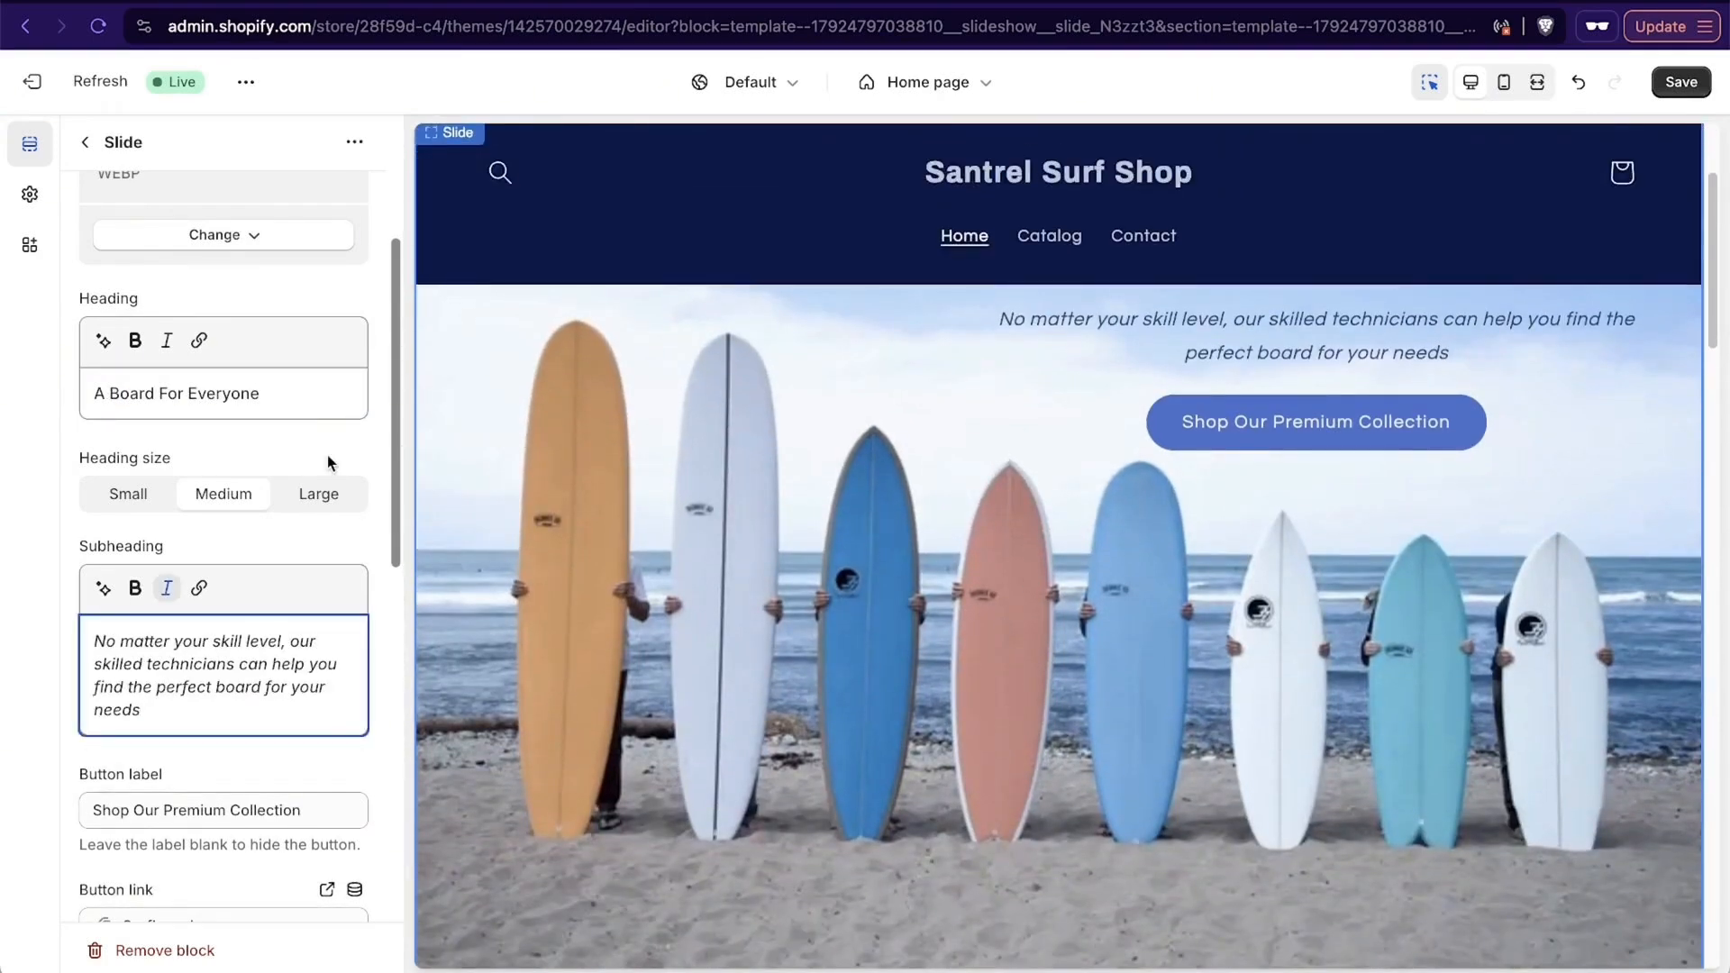
scroll(327, 456, "up", 3)
- Return to the home page section list and move the "A Board For Everyone" slide above the "Santrel Surf Shop" slide
left_click(85, 149)
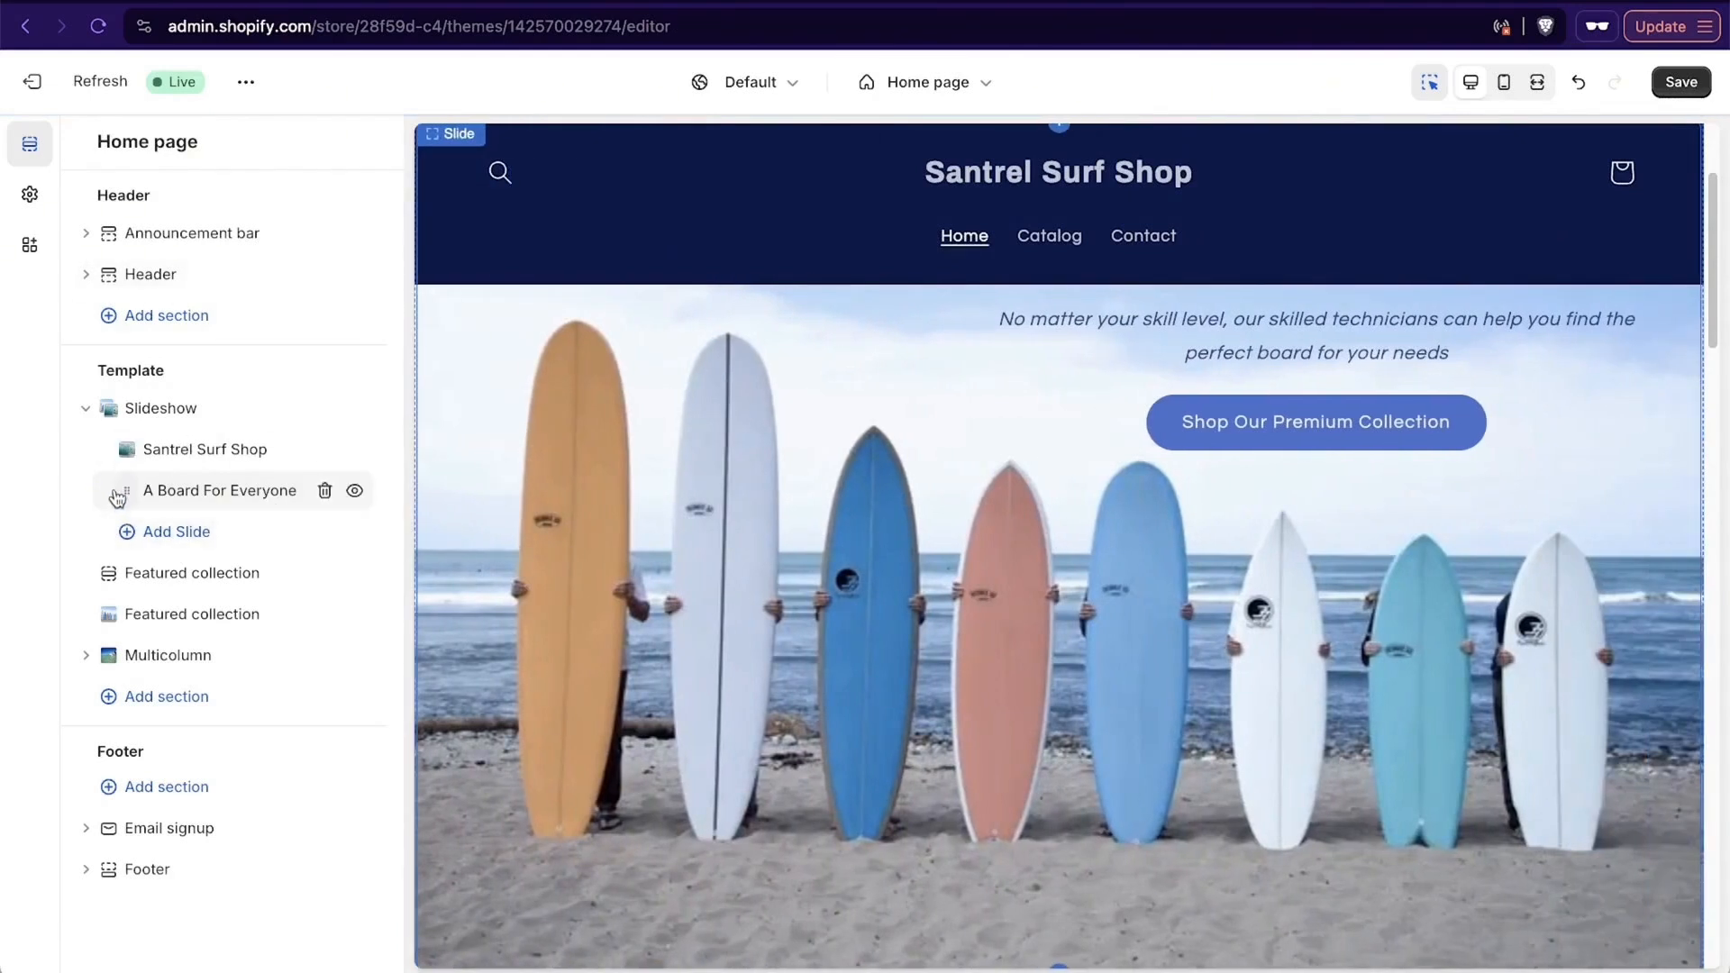
left_click_drag(116, 494, 126, 448)
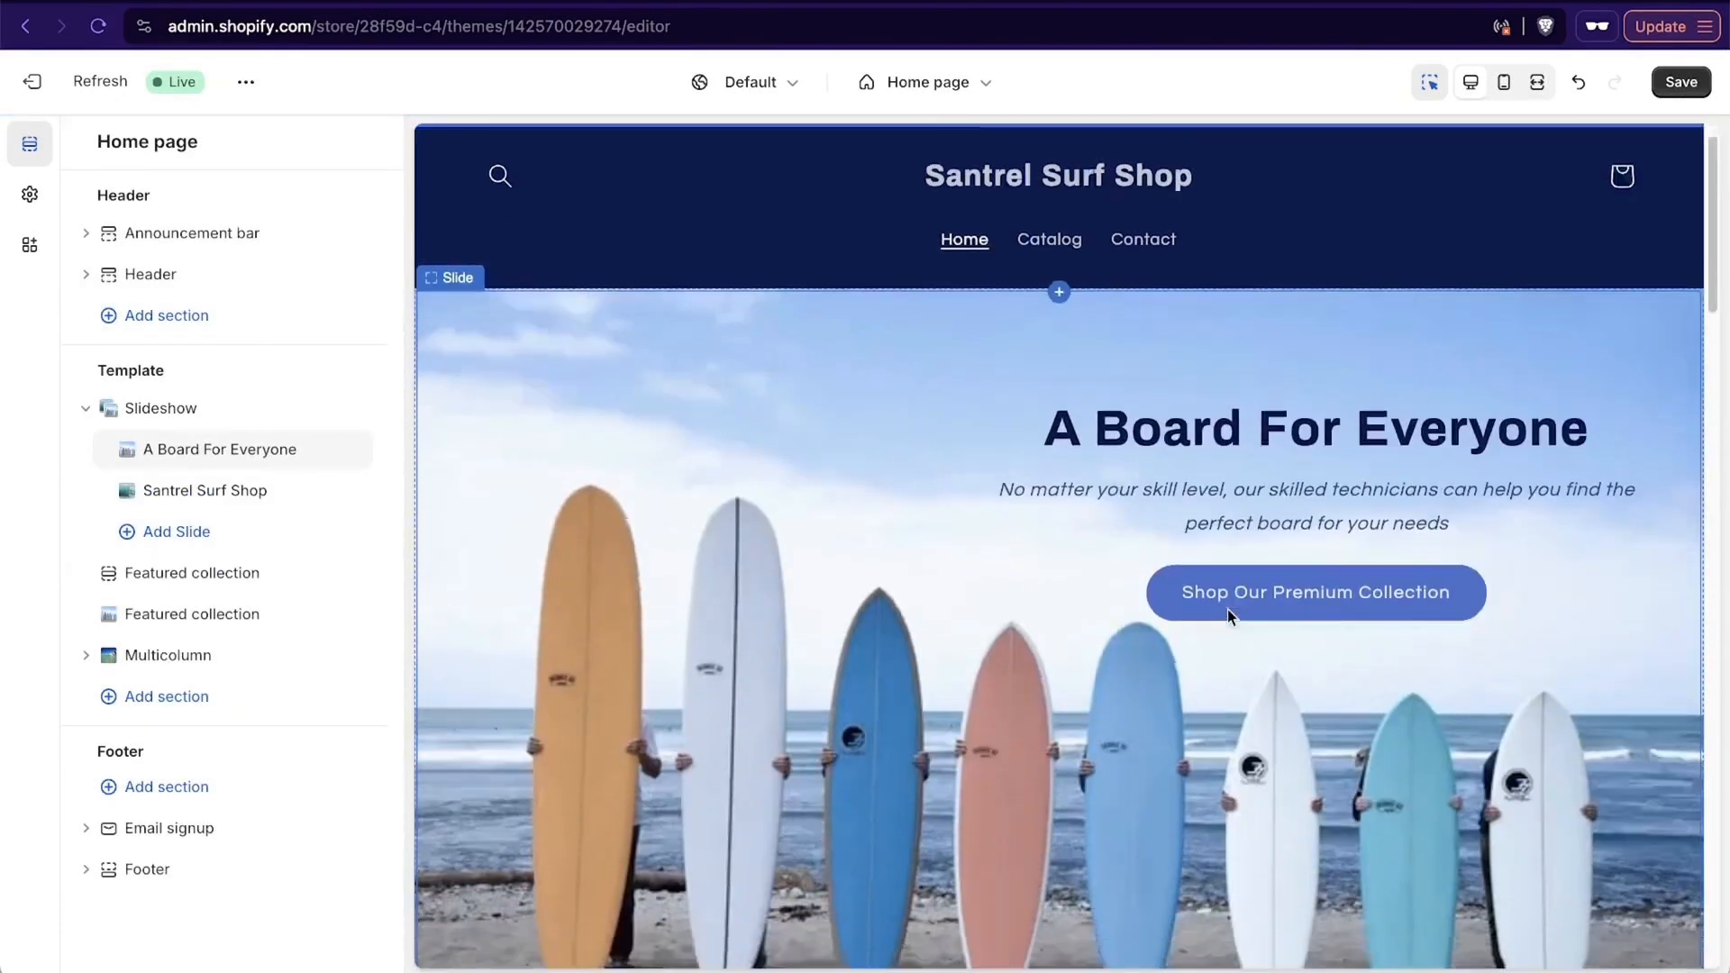
- Review the home page preview from the reordered slideshow through the featured collections down to the multicolumn section
scroll(1227, 609, "down", 5)
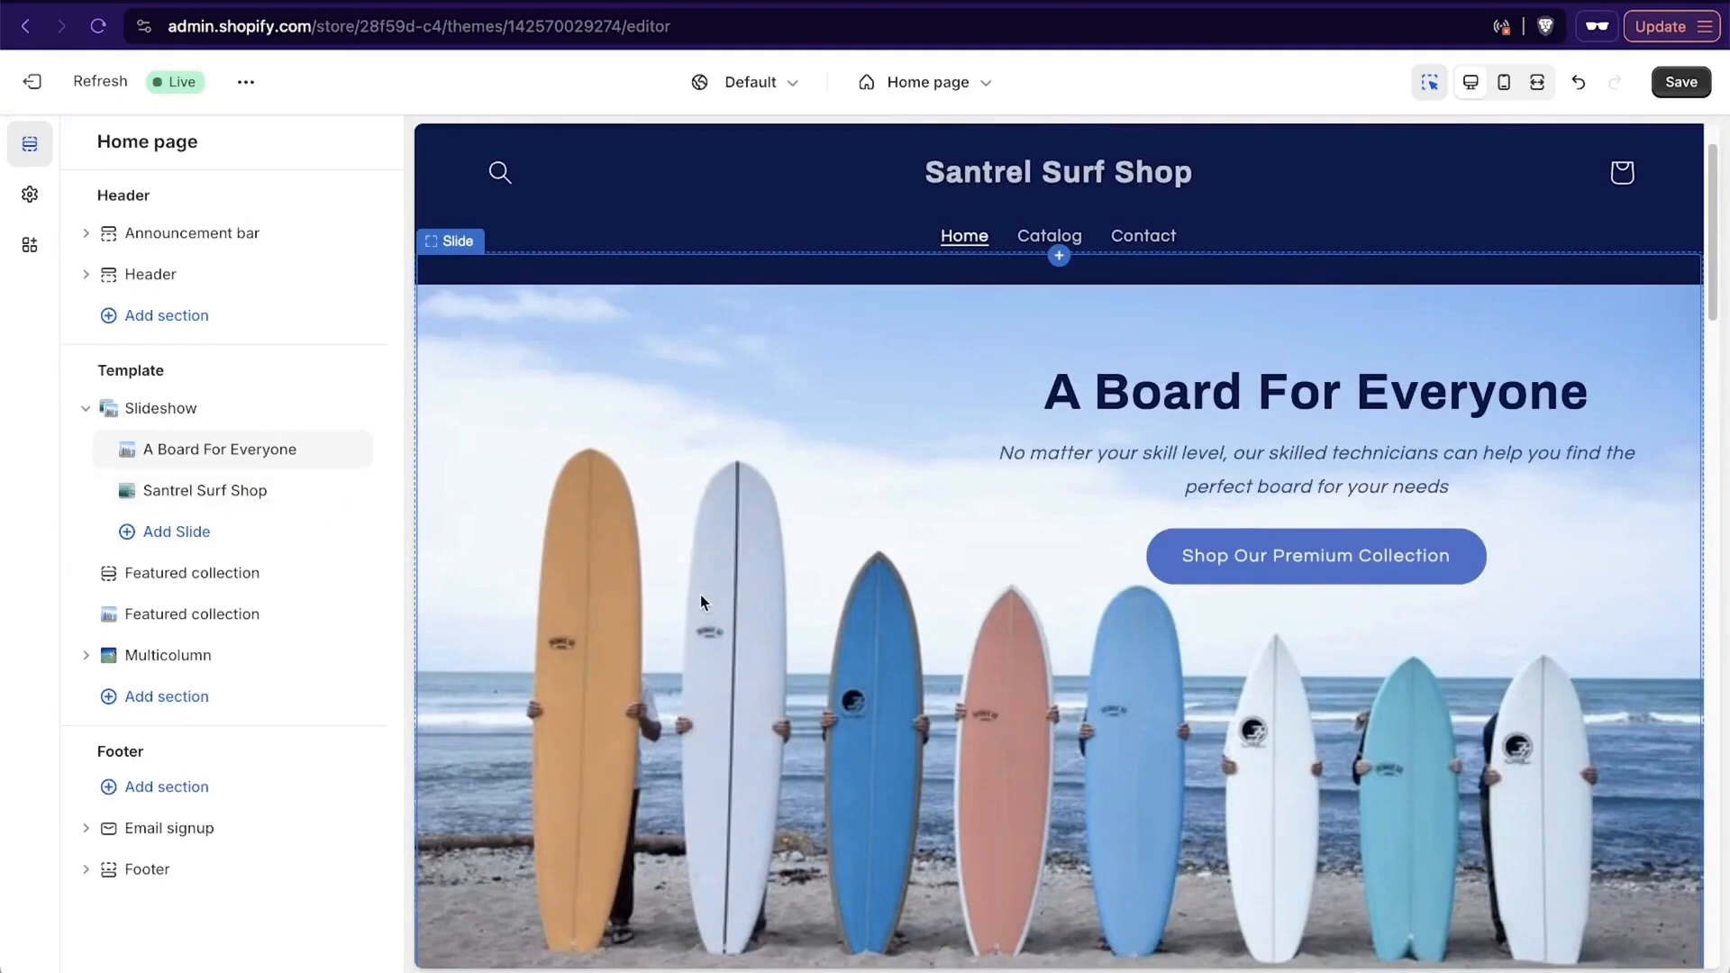
scroll(704, 560, "down", 4)
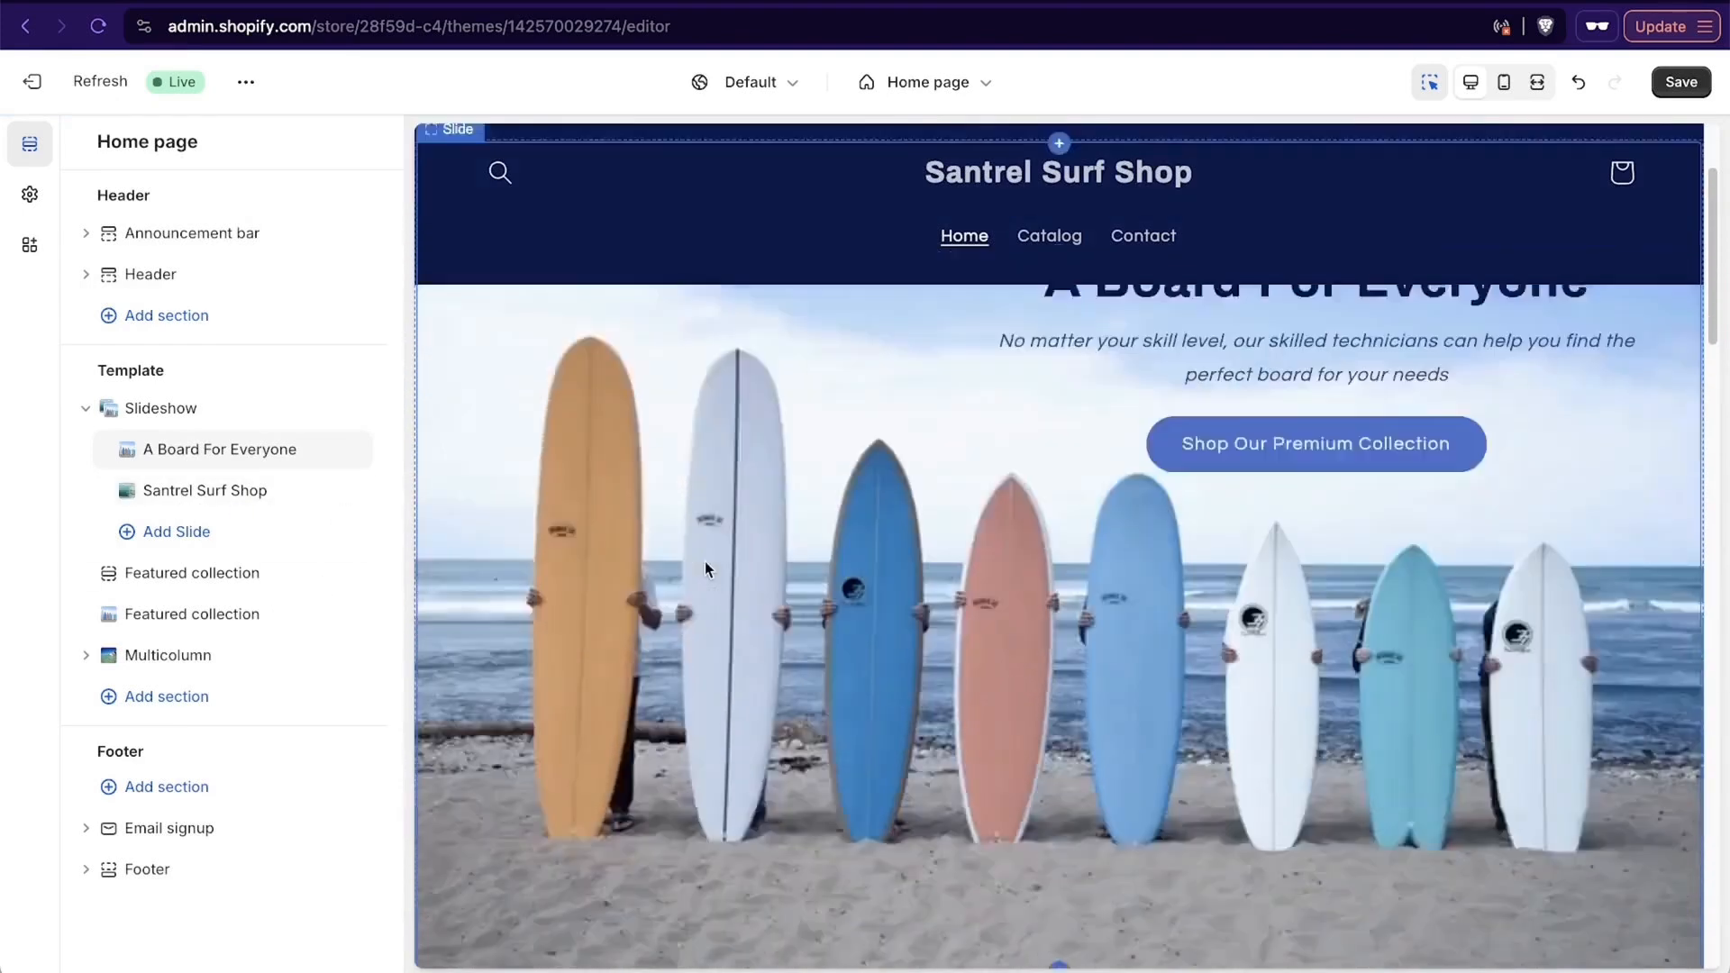
scroll(705, 560, "down", 3)
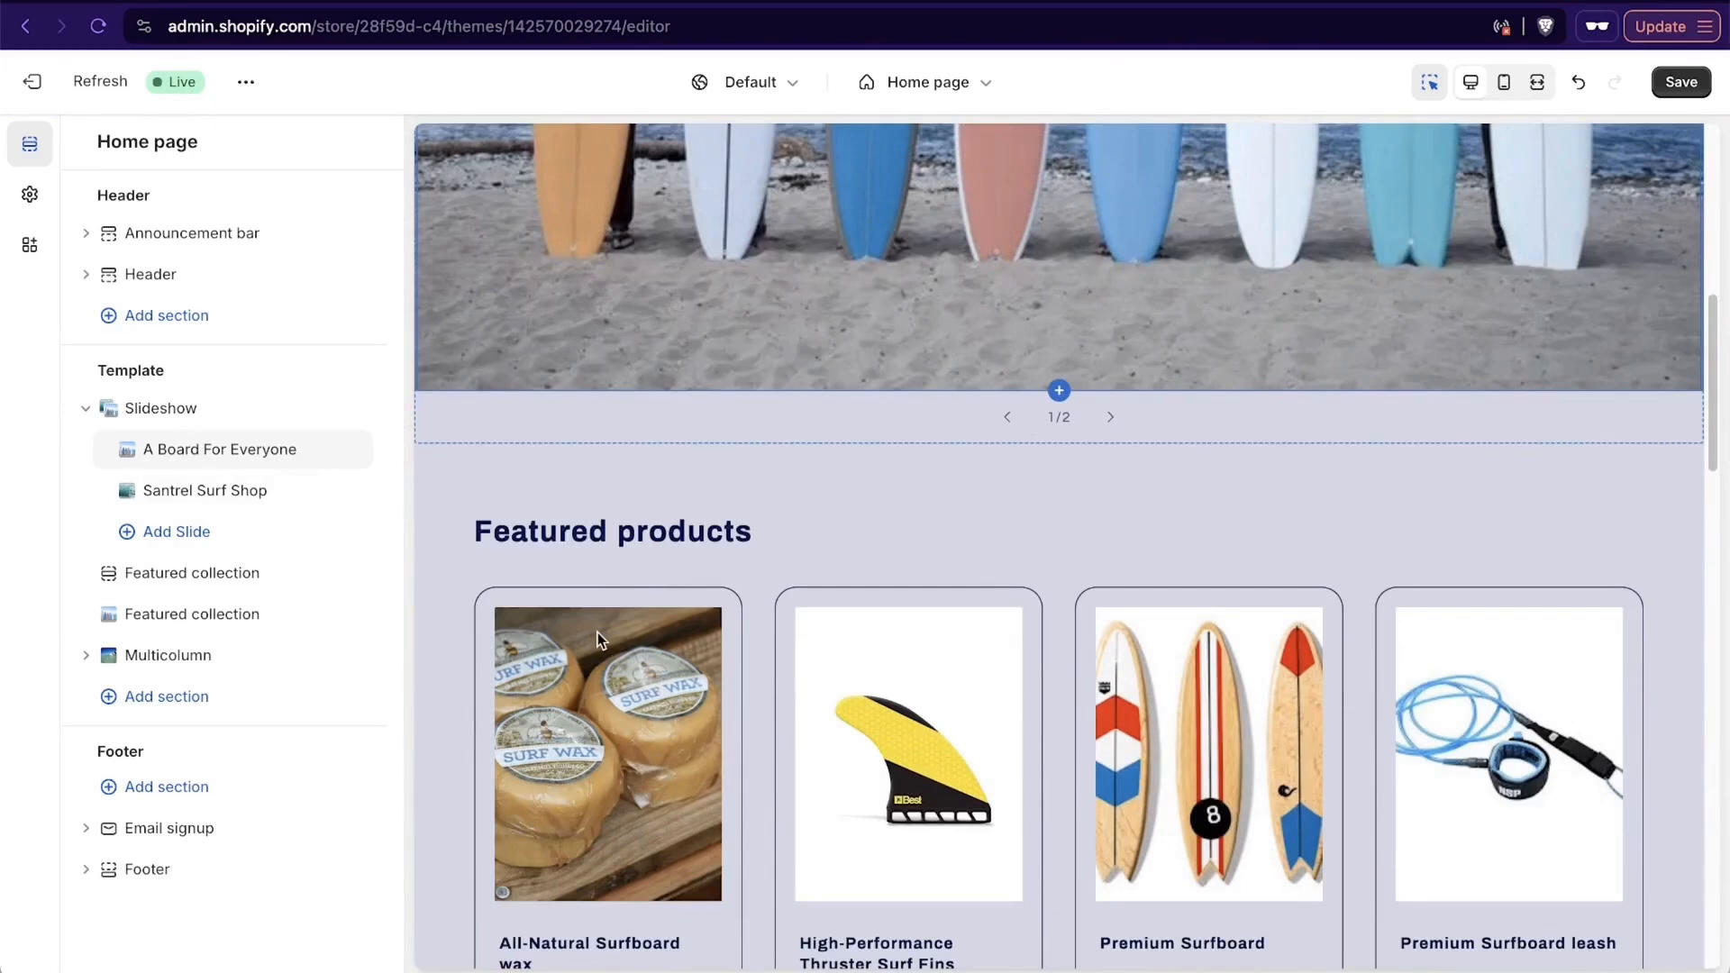
scroll(818, 564, "up", 8)
scroll(818, 564, "down", 14)
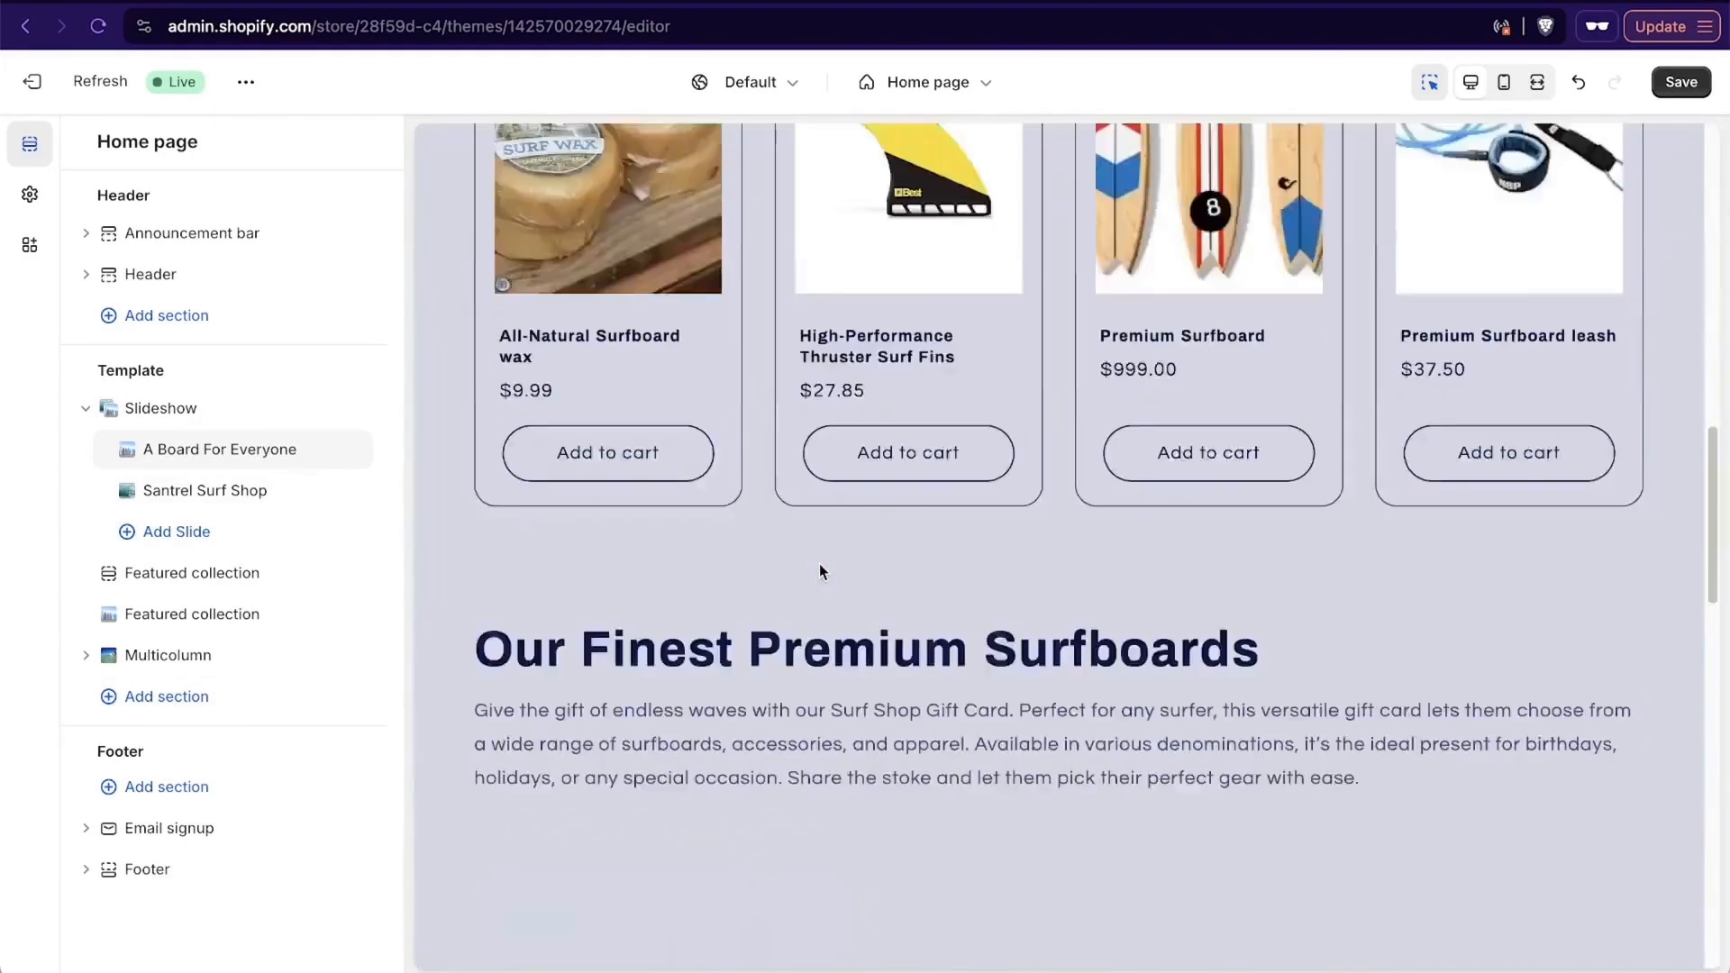
scroll(819, 564, "down", 1)
scroll(1196, 536, "down", 10)
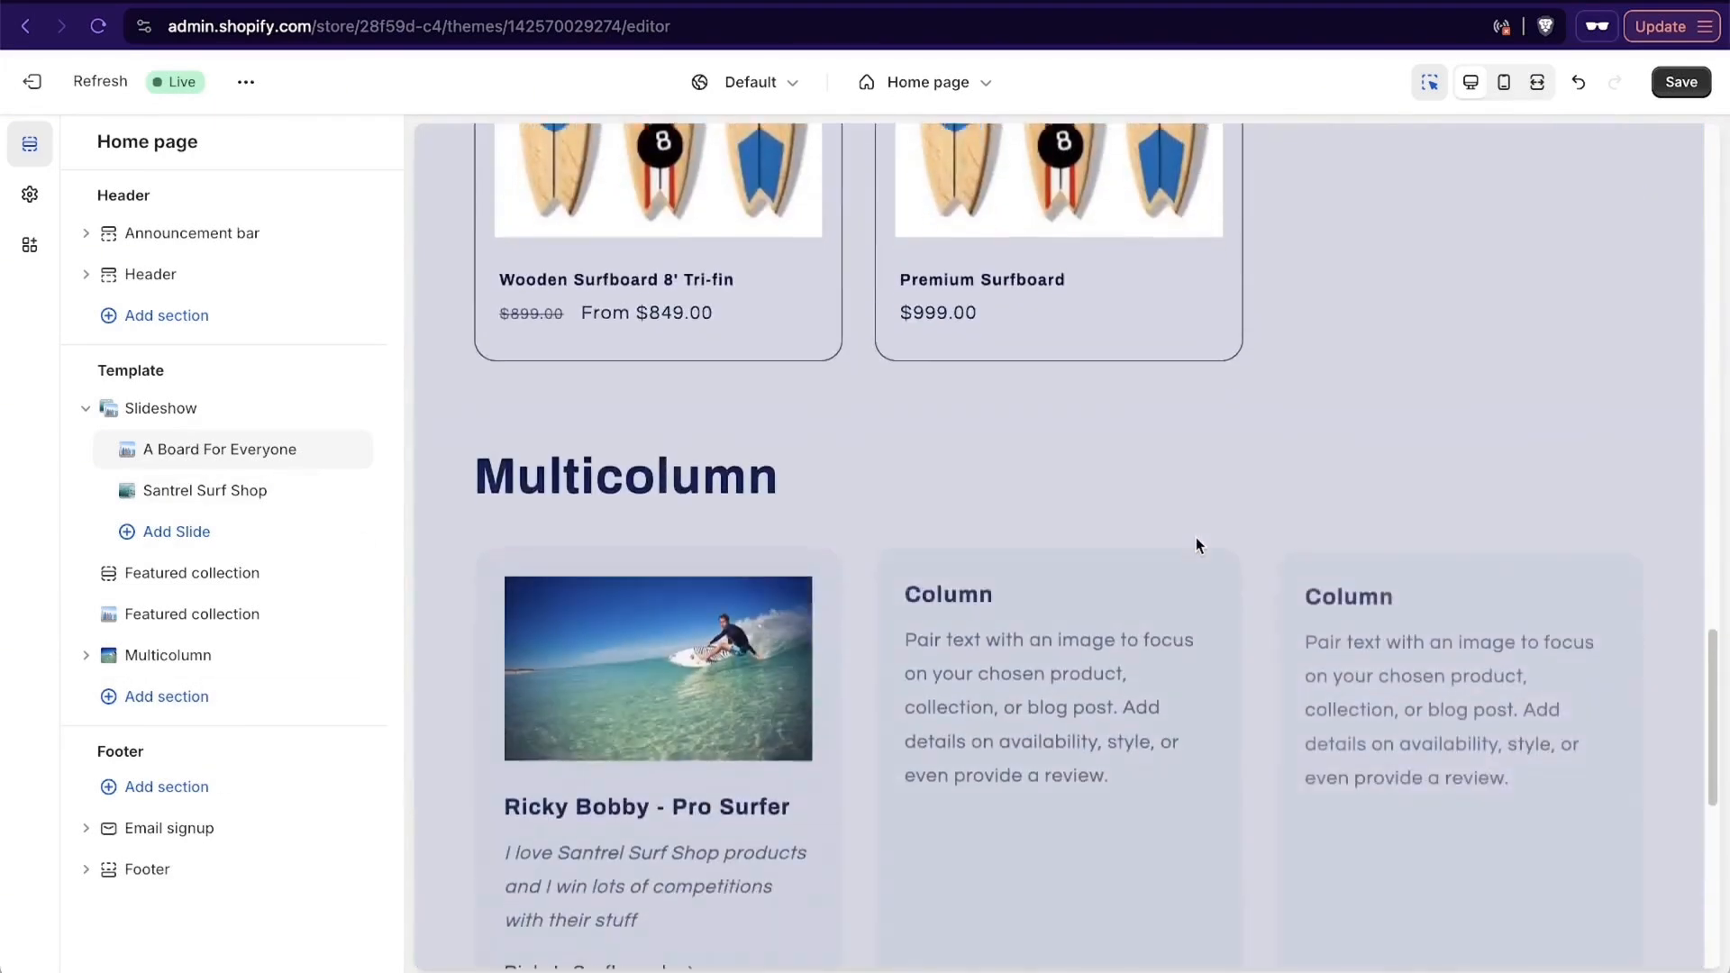
scroll(1196, 537, "down", 1)
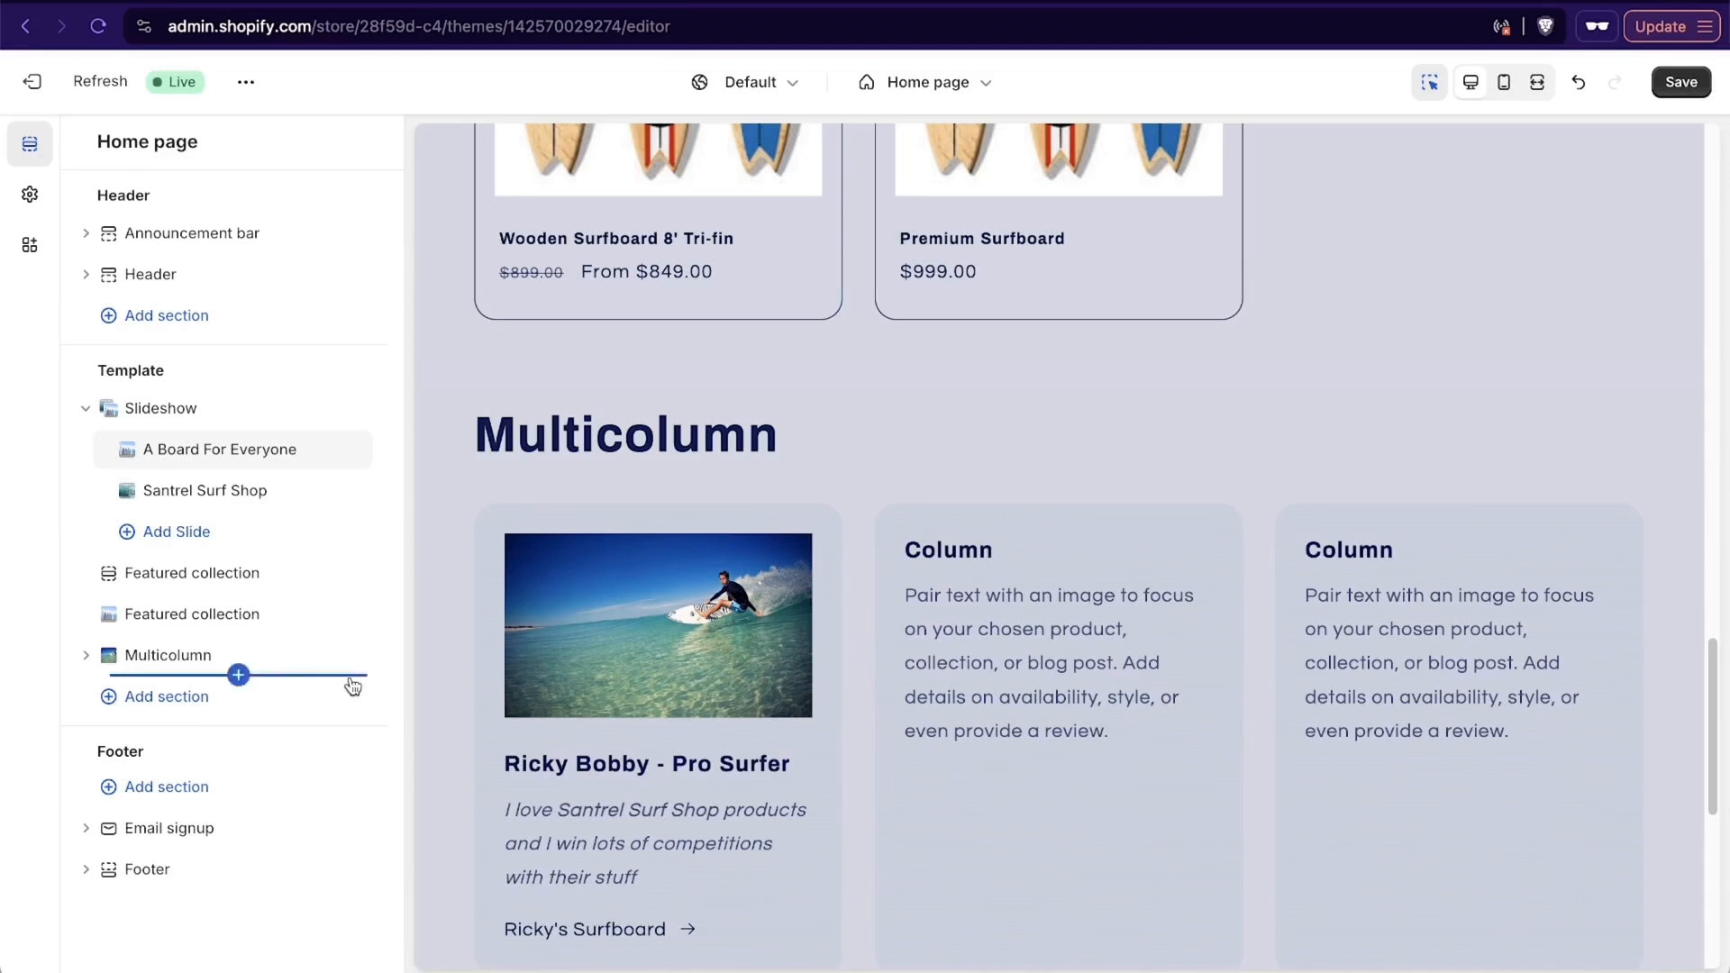
- Add a Collapsible content section to the home page template below the Multicolumn section
left_click(168, 698)
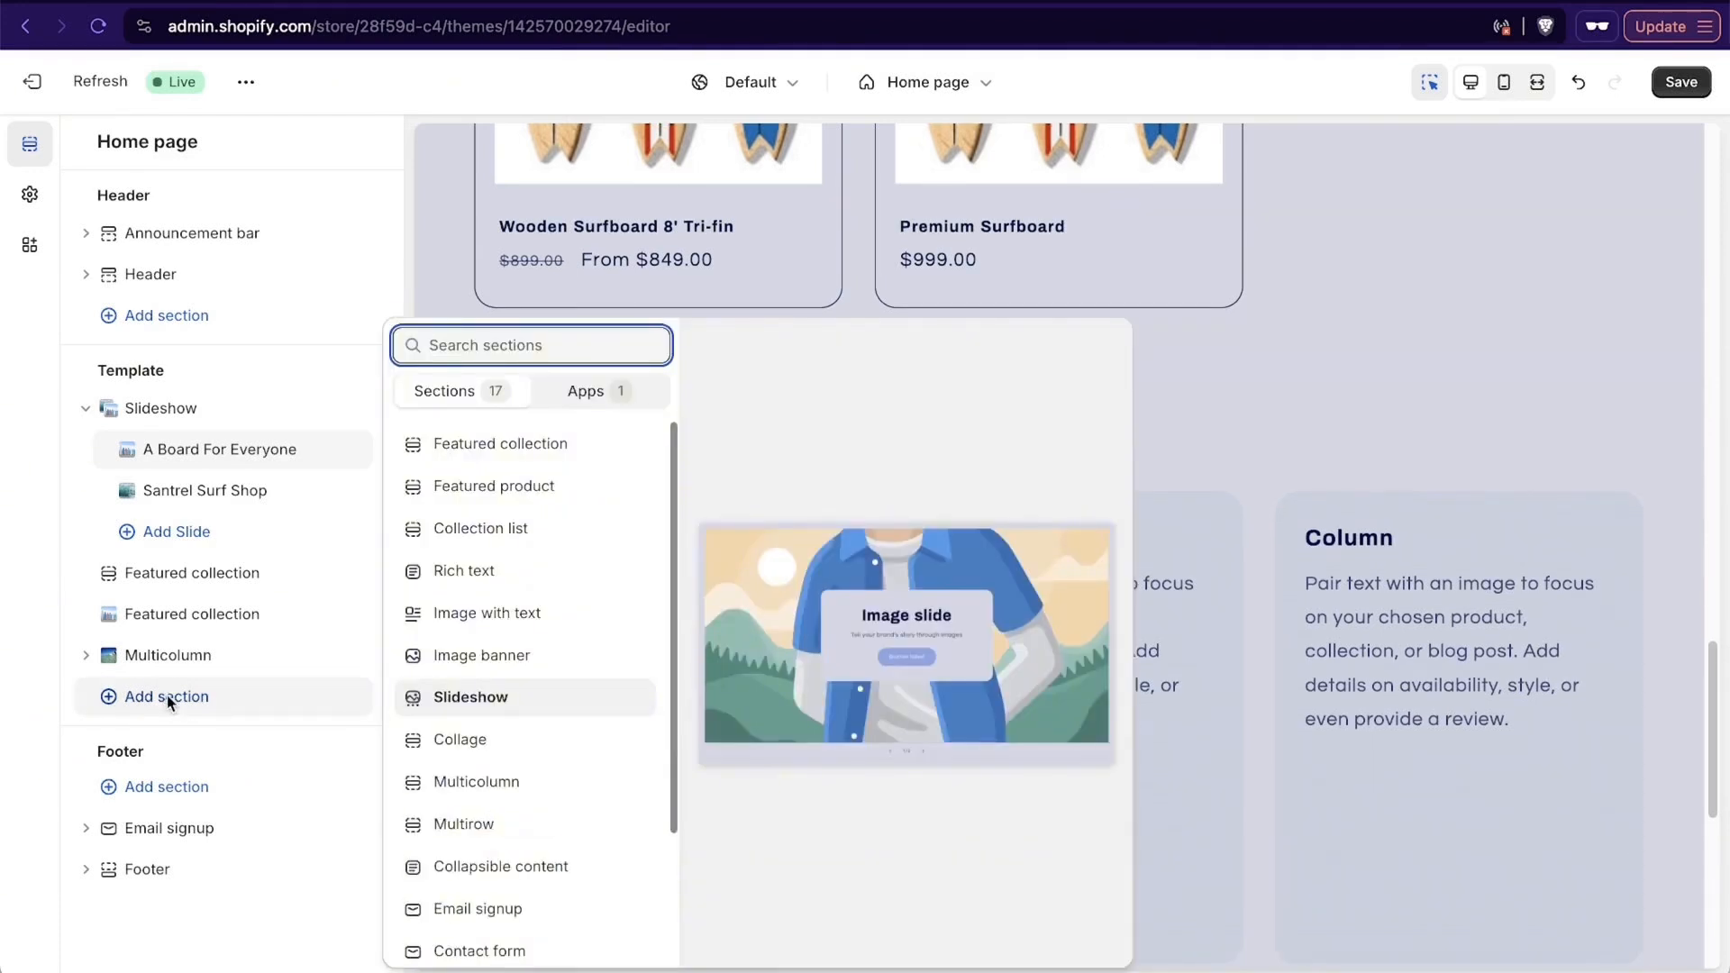
scroll(587, 664, "down", 4)
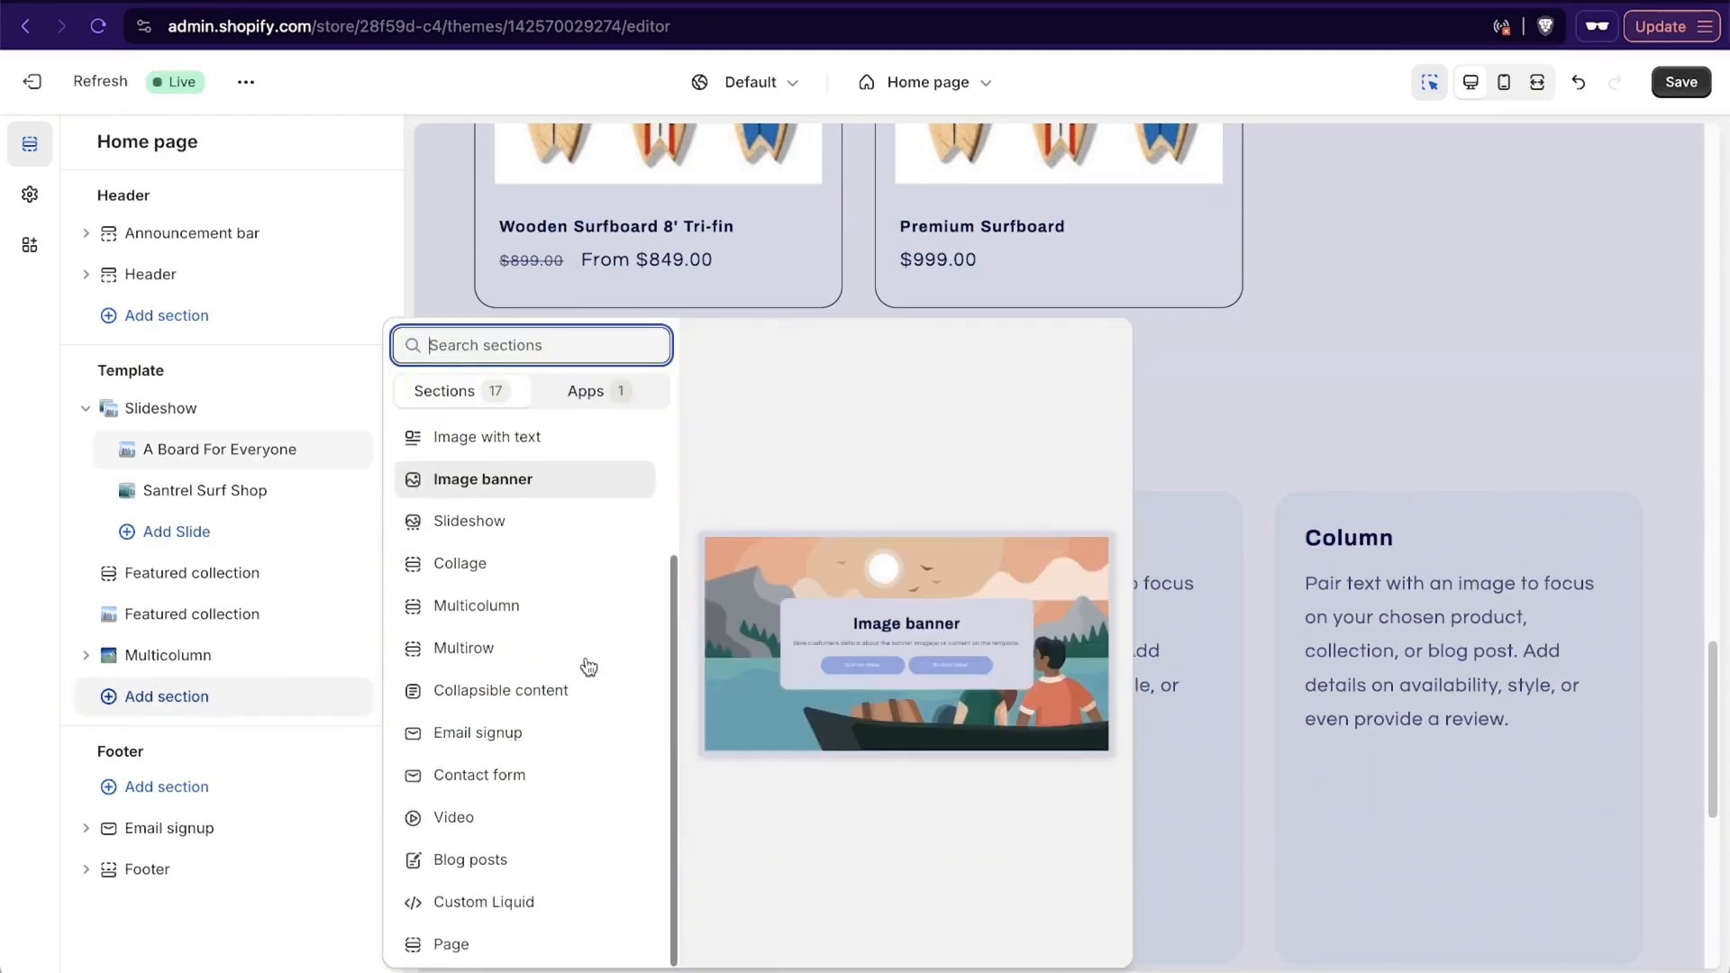
left_click(528, 699)
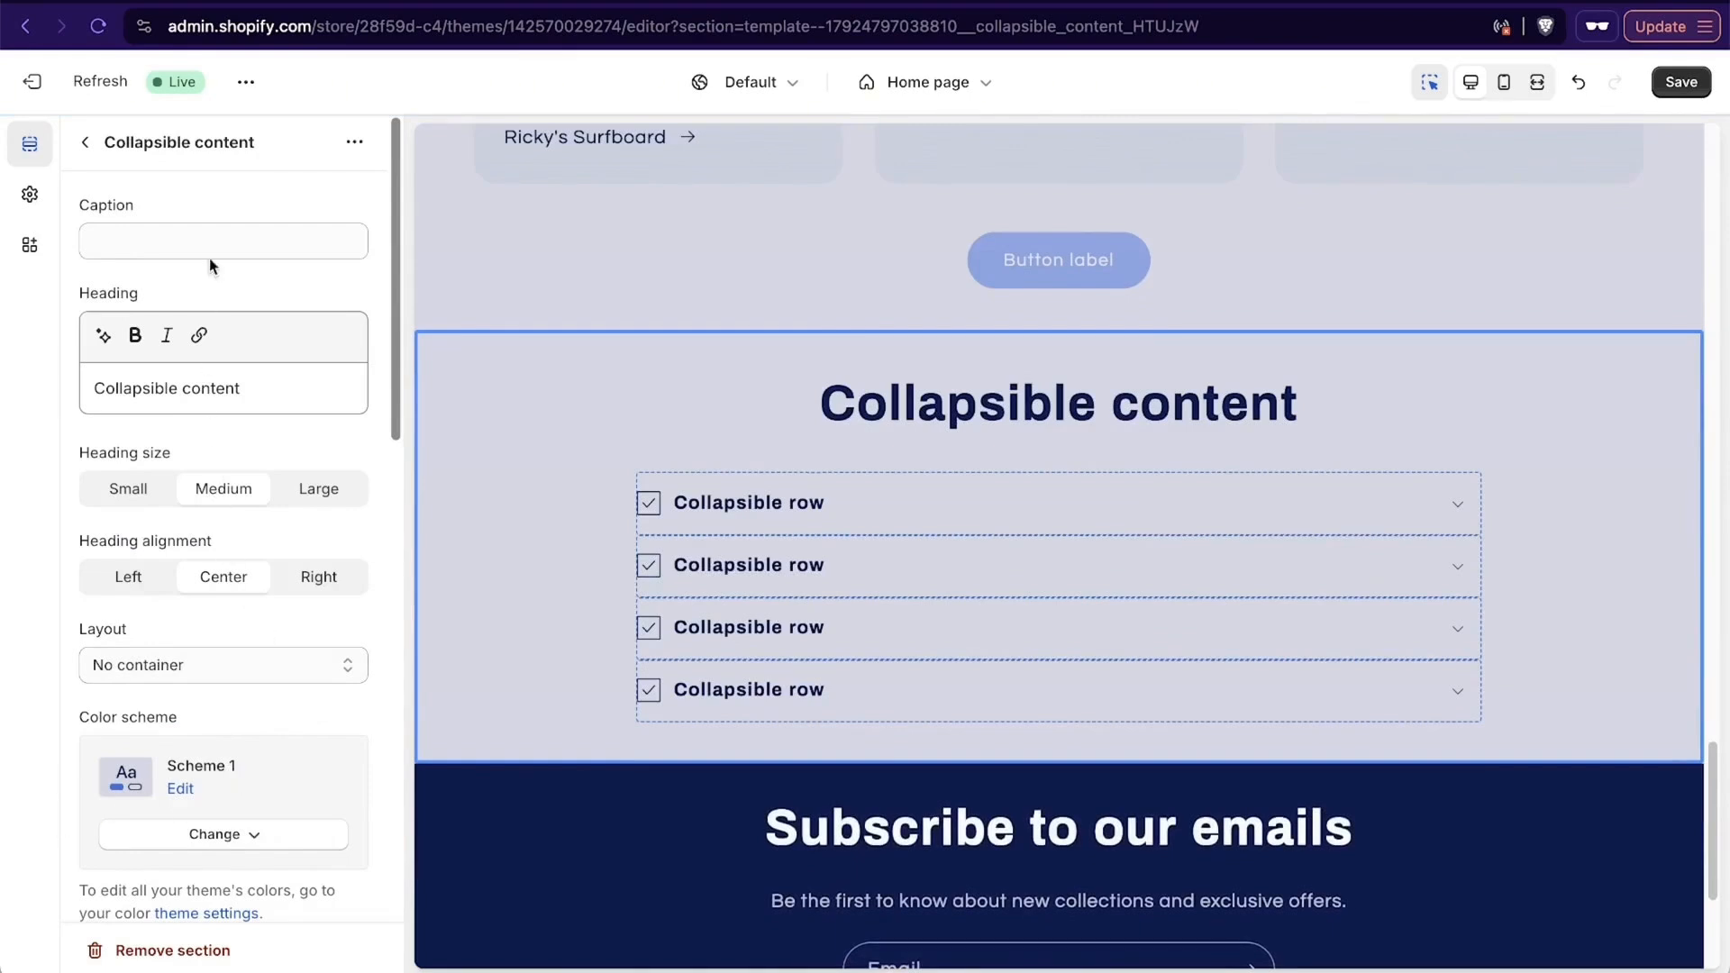
- Set the collapsible content section's caption to "Frequently Asked Questions"
left_click(215, 236)
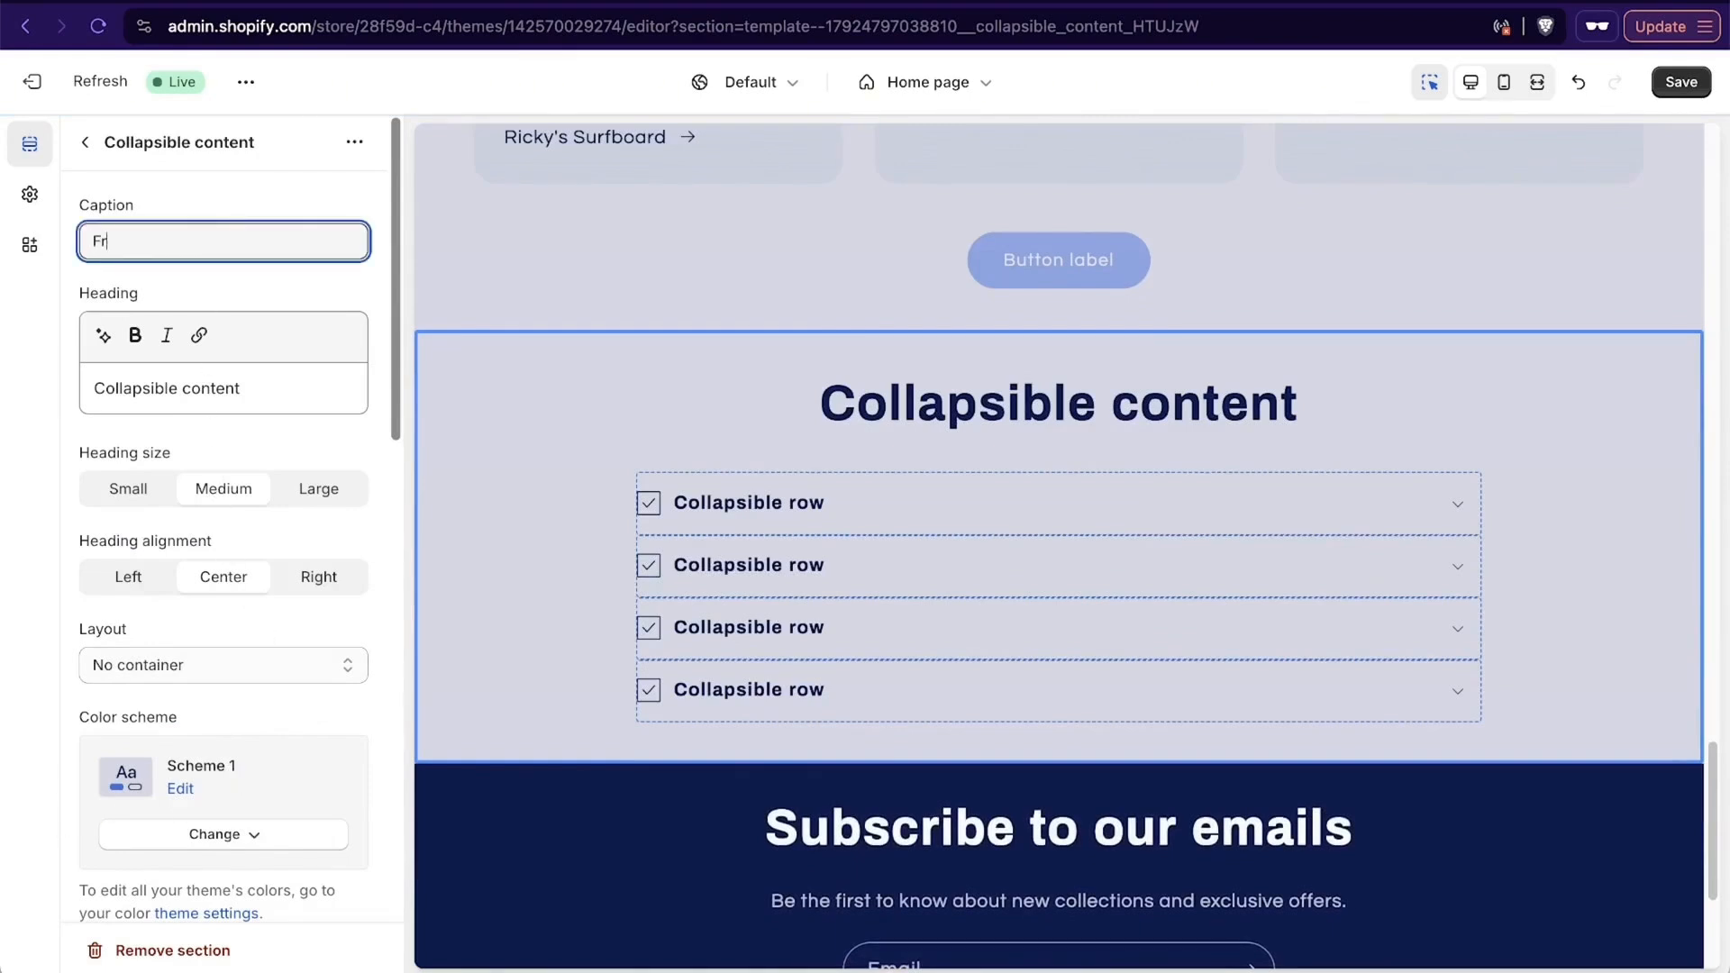
type("Frequently ")
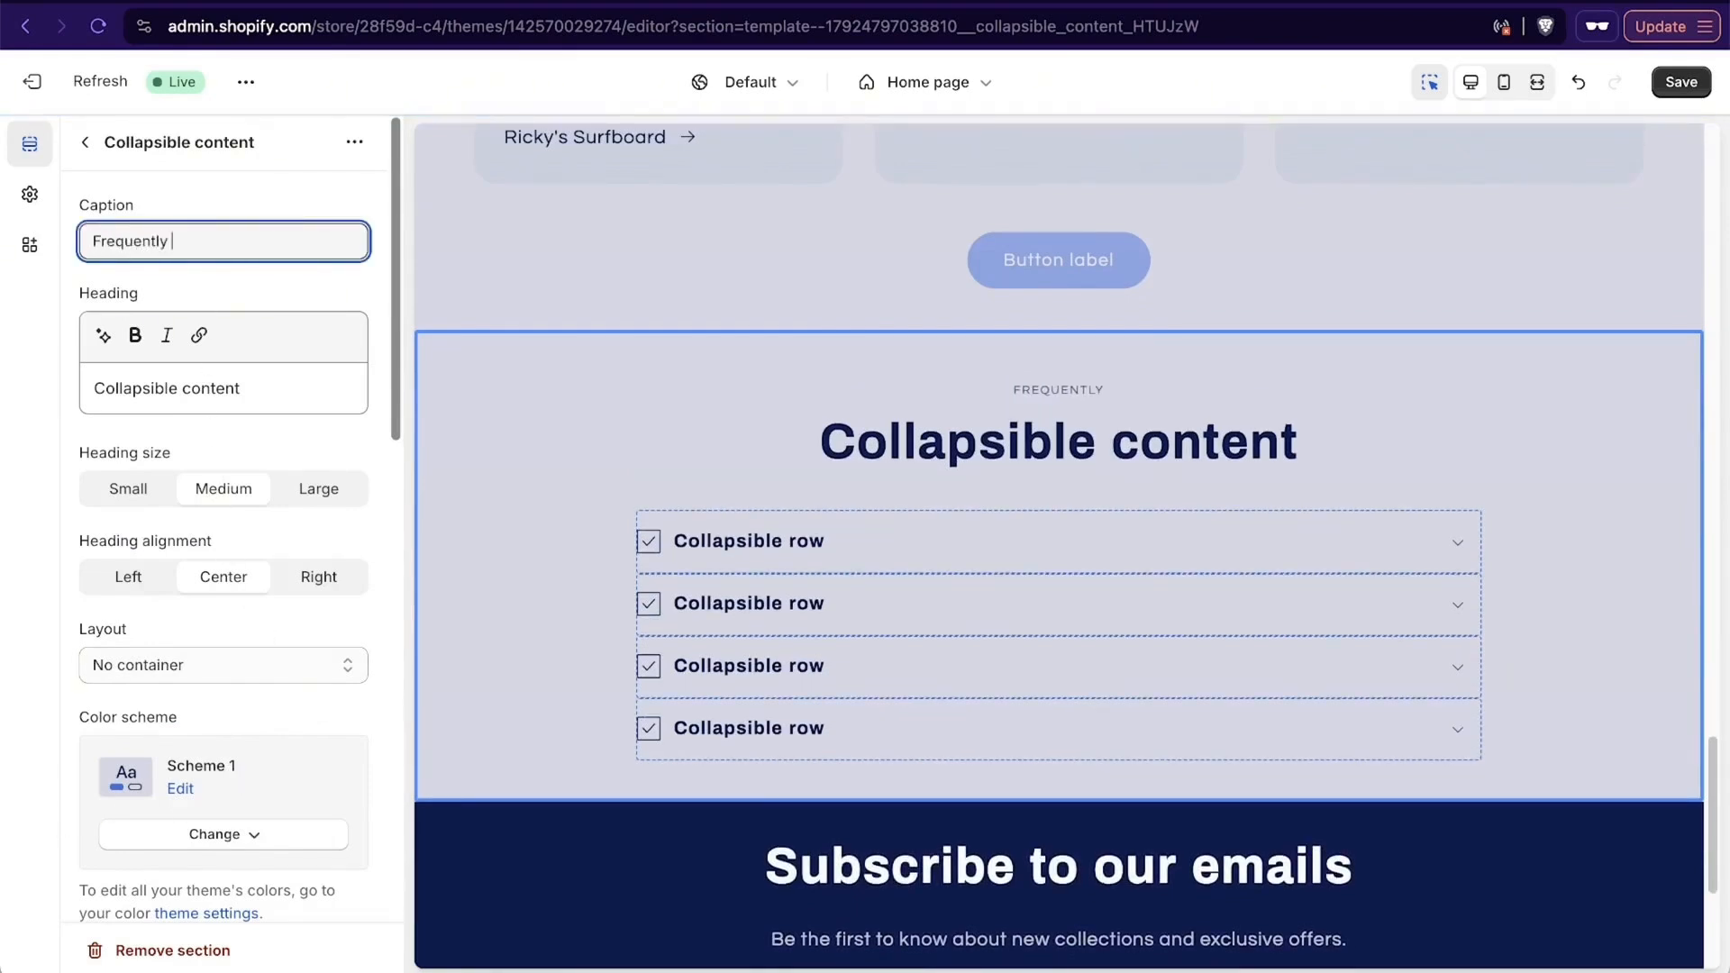
type("Asked Questiosn")
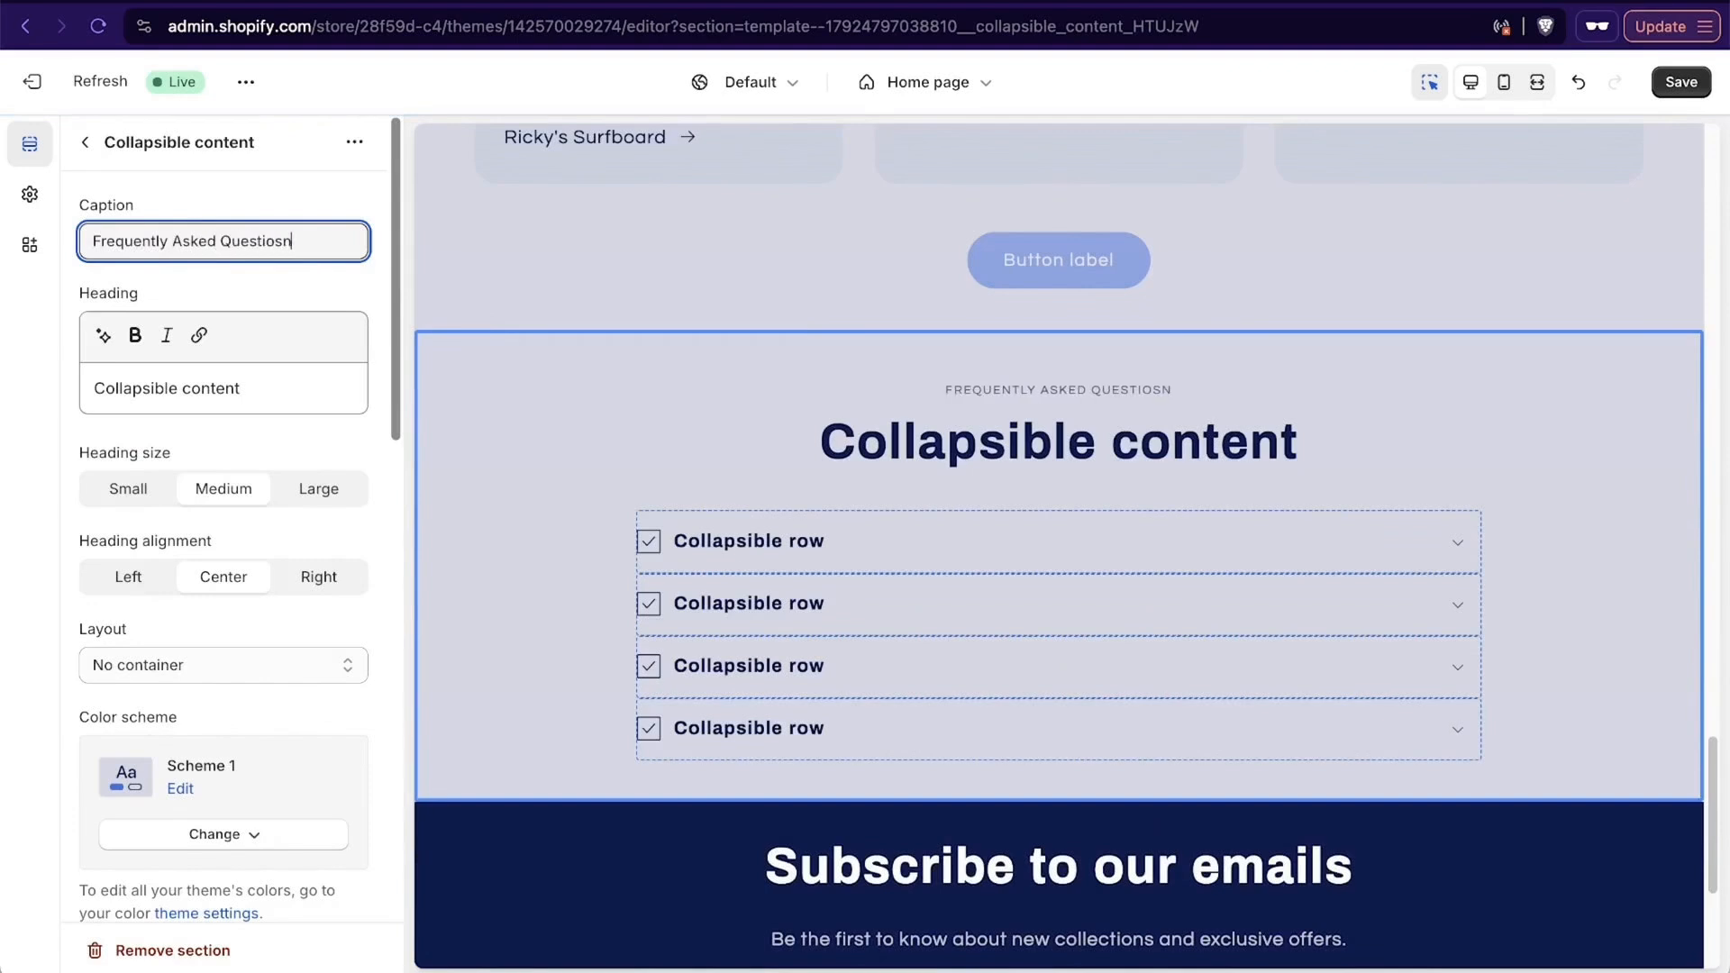
key("BackSpace")
key("BackSpace")
type("ns")
- Replace the collapsible content section's heading with "FAQs" and look through its layout and color scheme settings
left_click(203, 385)
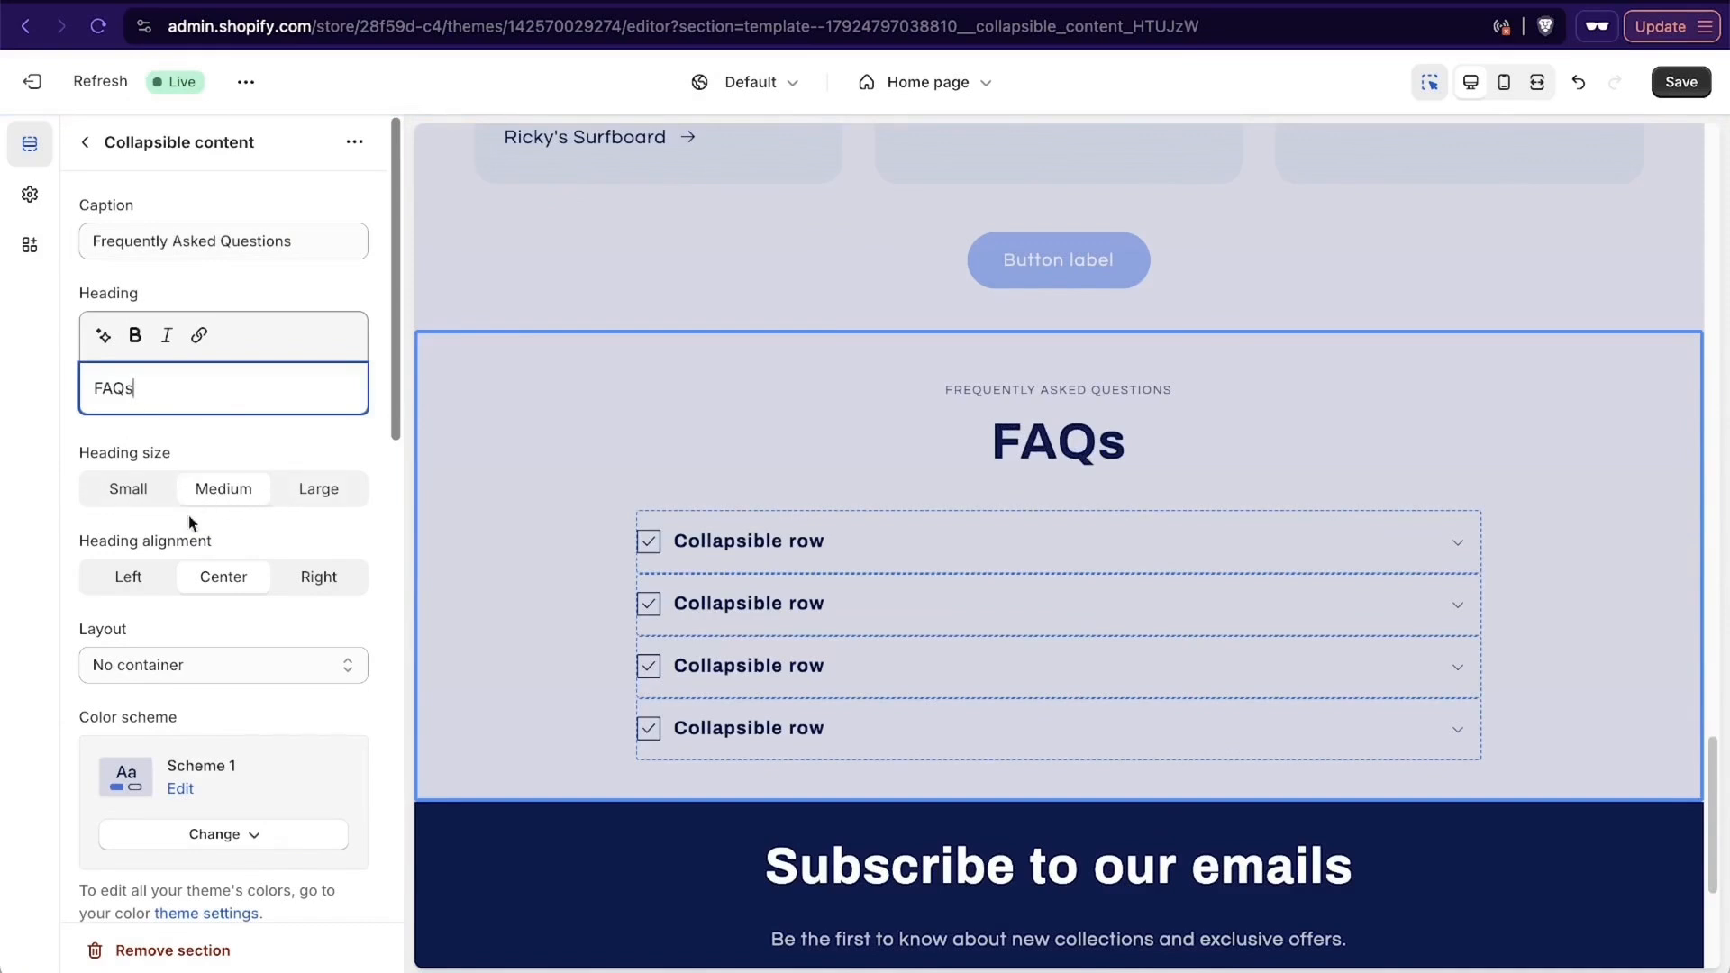
scroll(187, 613, "down", 5)
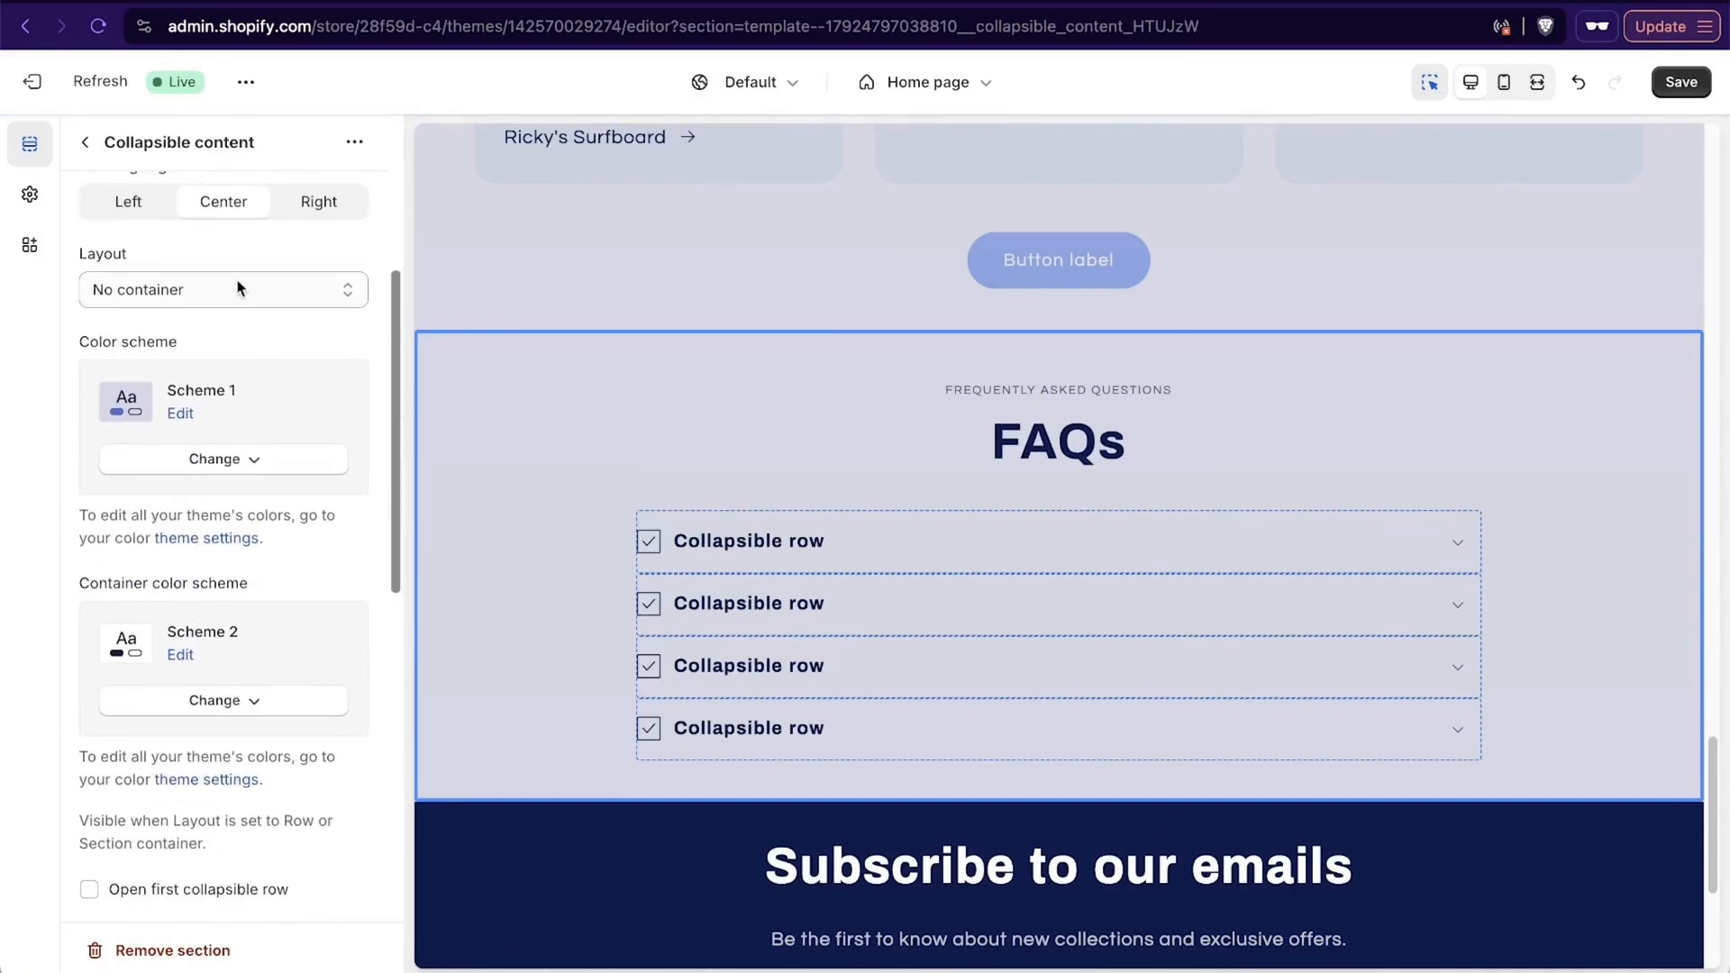
scroll(230, 523, "down", 5)
scroll(229, 522, "up", 5)
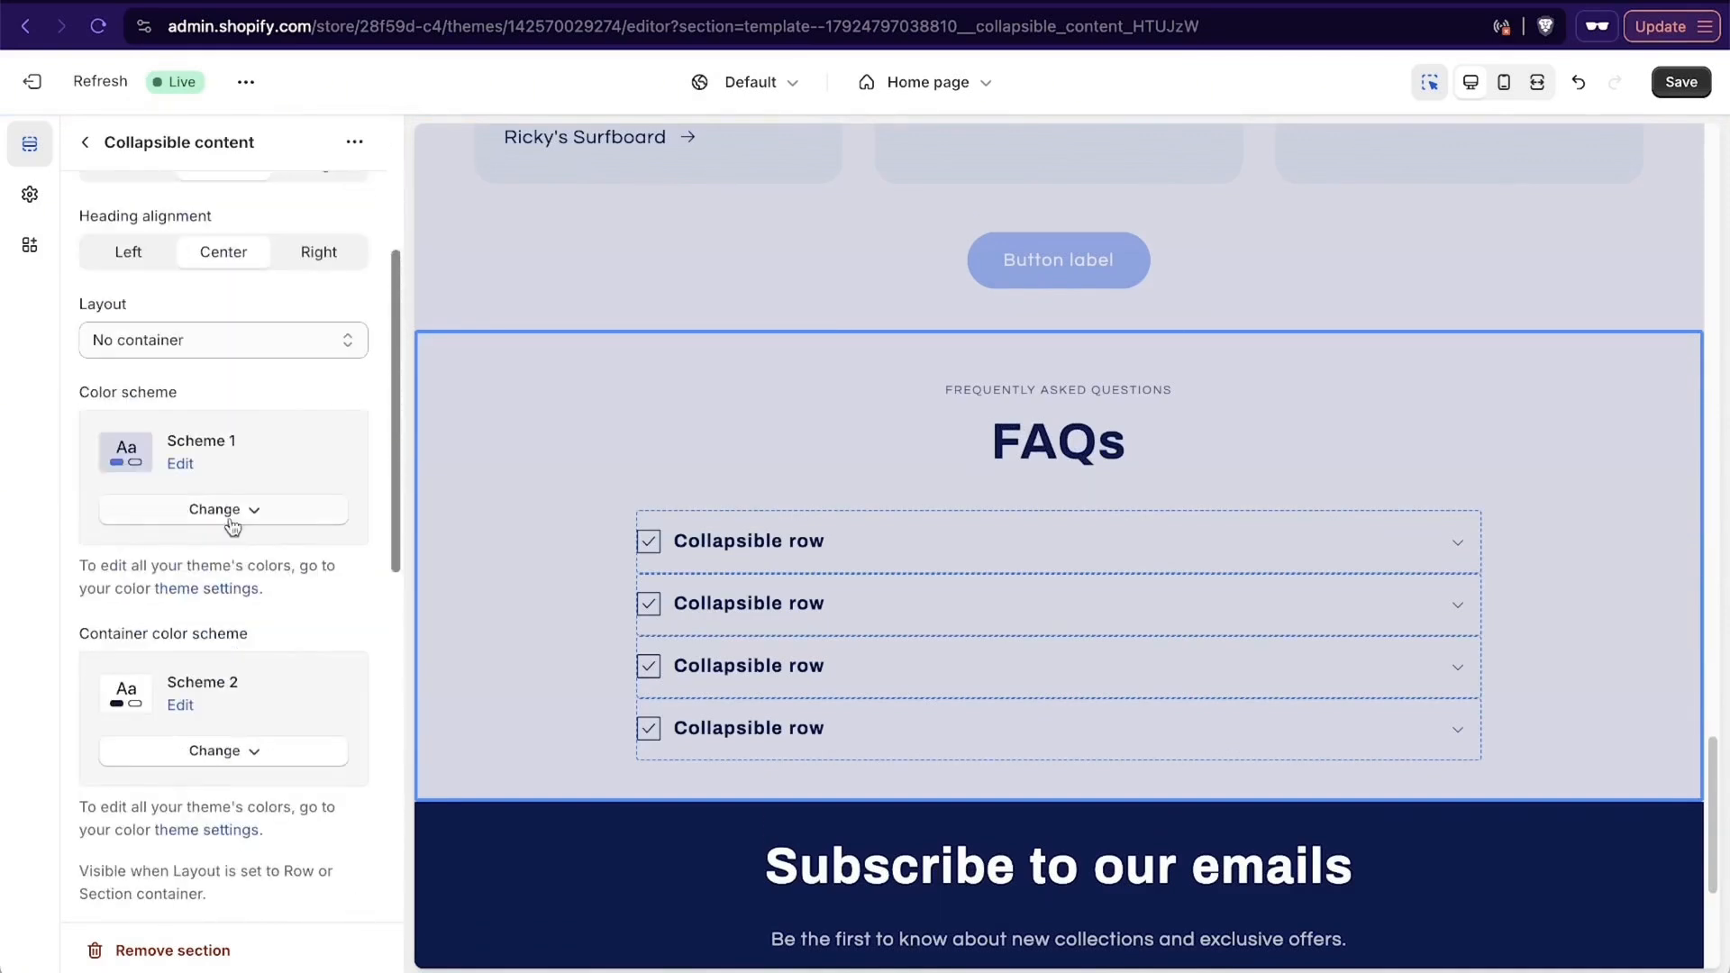
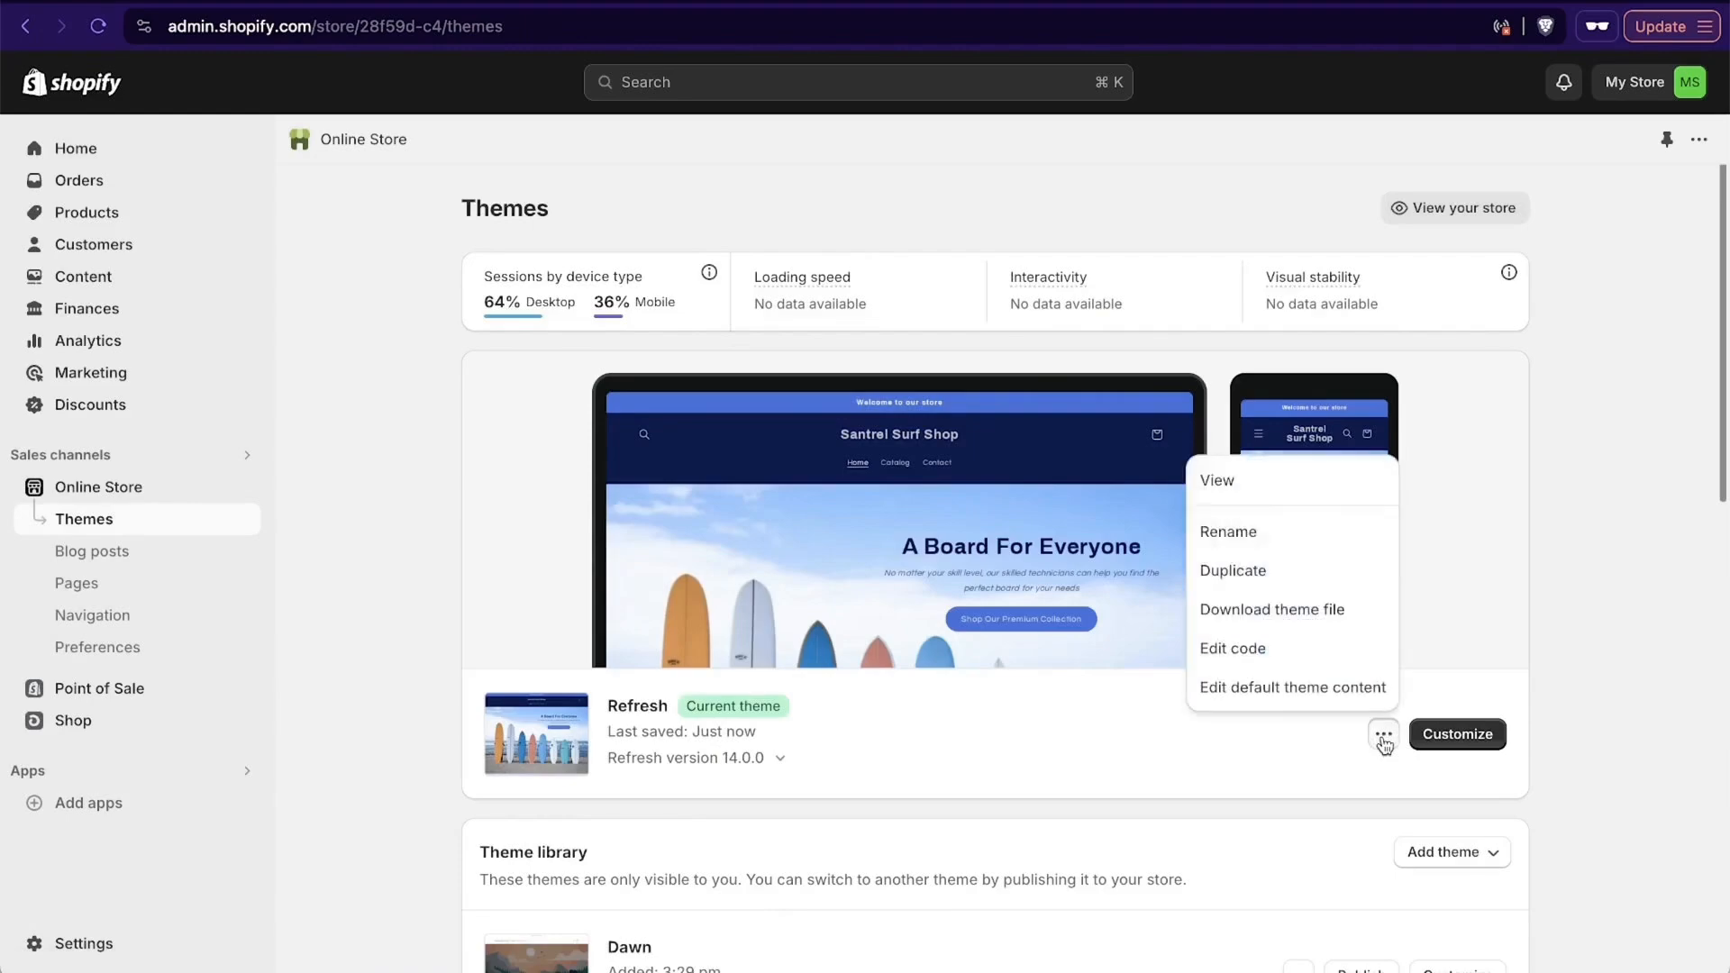
- Open the published Refresh theme as a live storefront and look over the "A Board For Everyone" slide and nearby home page content
left_click(1261, 485)
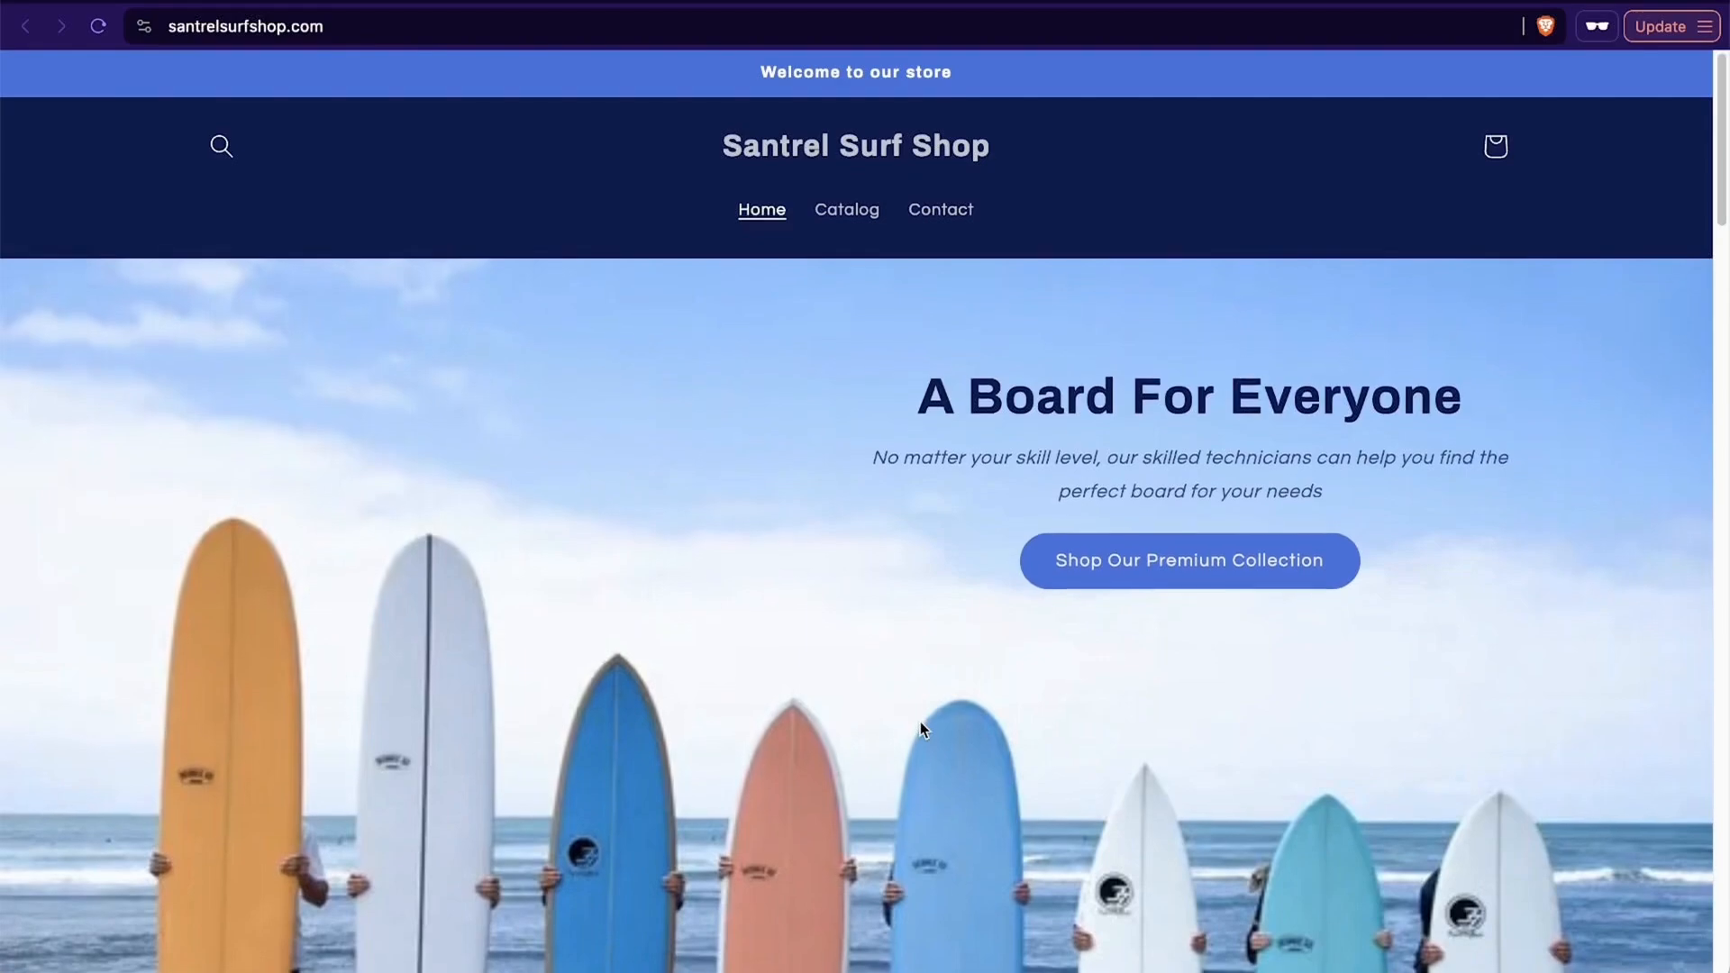
scroll(1217, 620, "down", 13)
scroll(1218, 619, "up", 12)
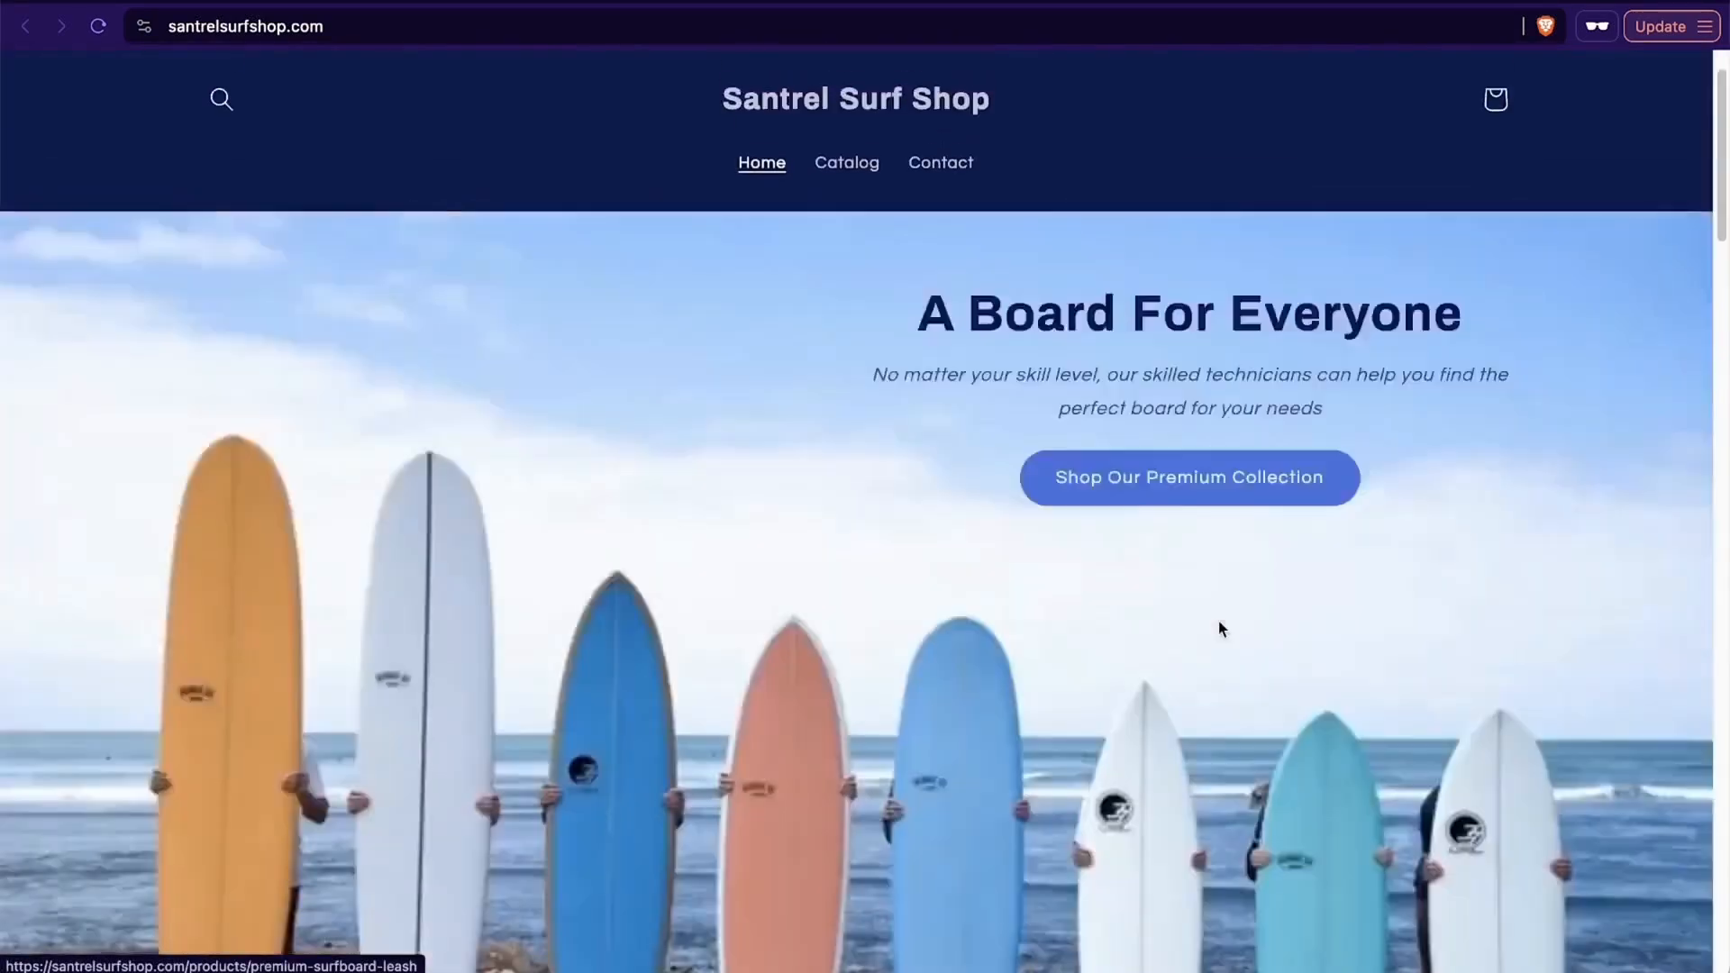
scroll(1222, 628, "up", 2)
scroll(1193, 591, "down", 12)
scroll(1170, 586, "up", 10)
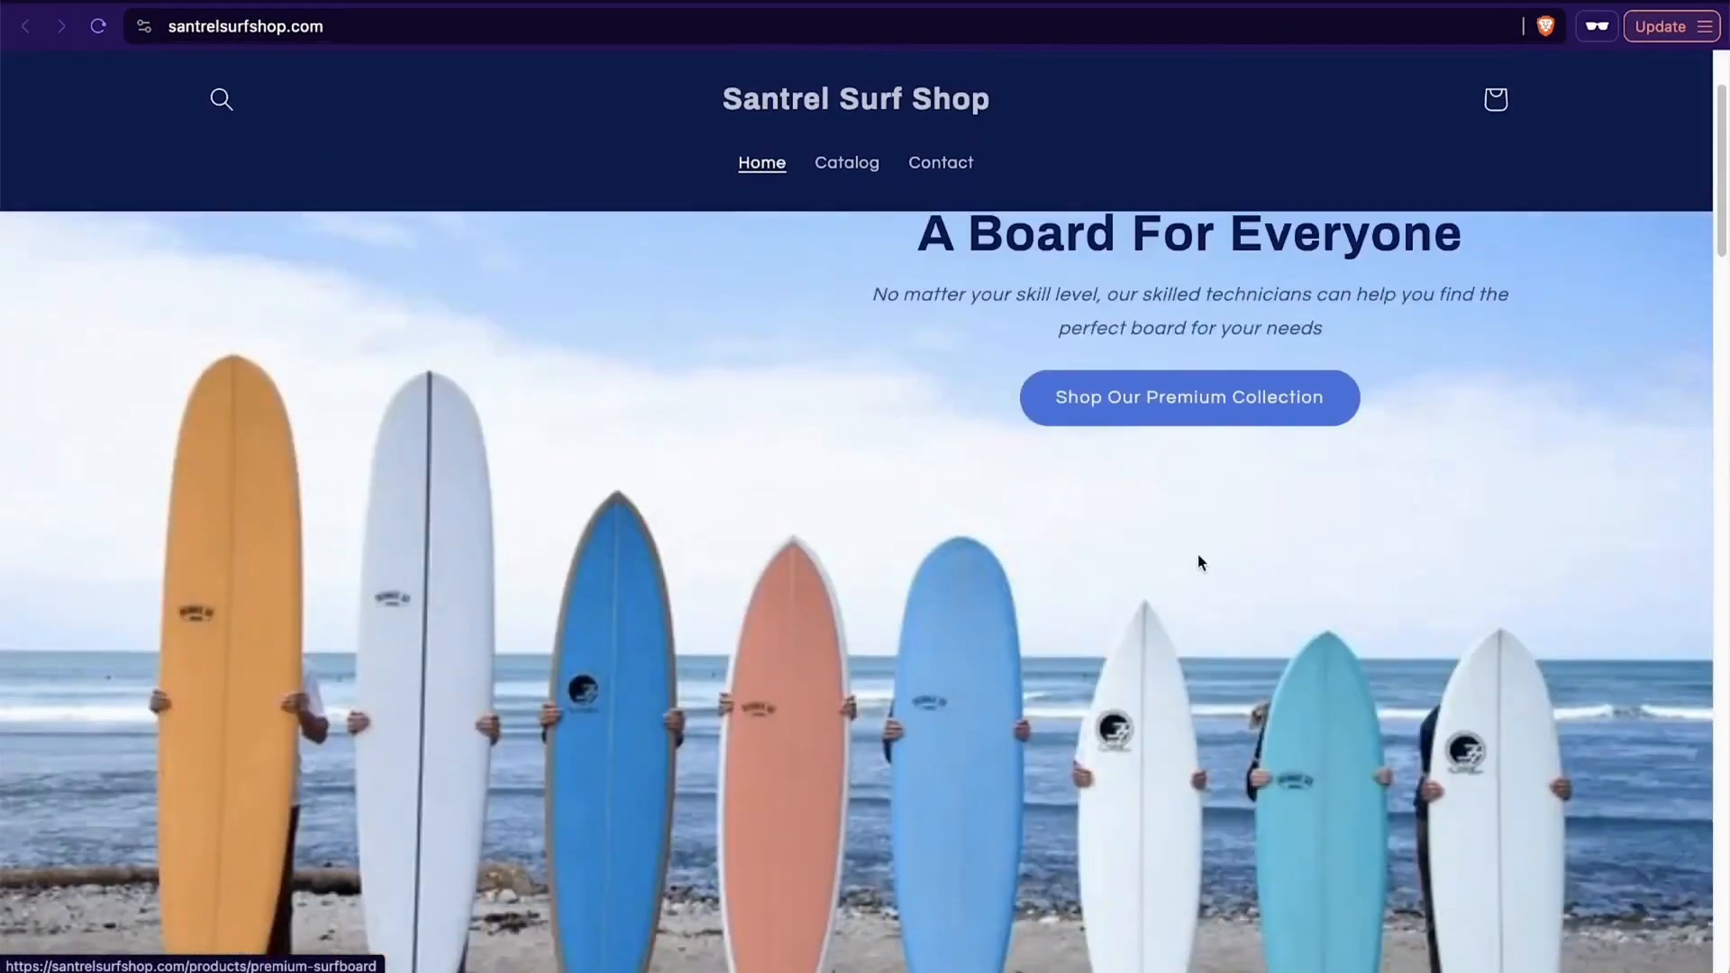
- Follow the slide's "Shop Our Premium Collection" link to the Surfboards collection and open the Wooden Surfboard 8' Tri-fin product page
left_click(1189, 398)
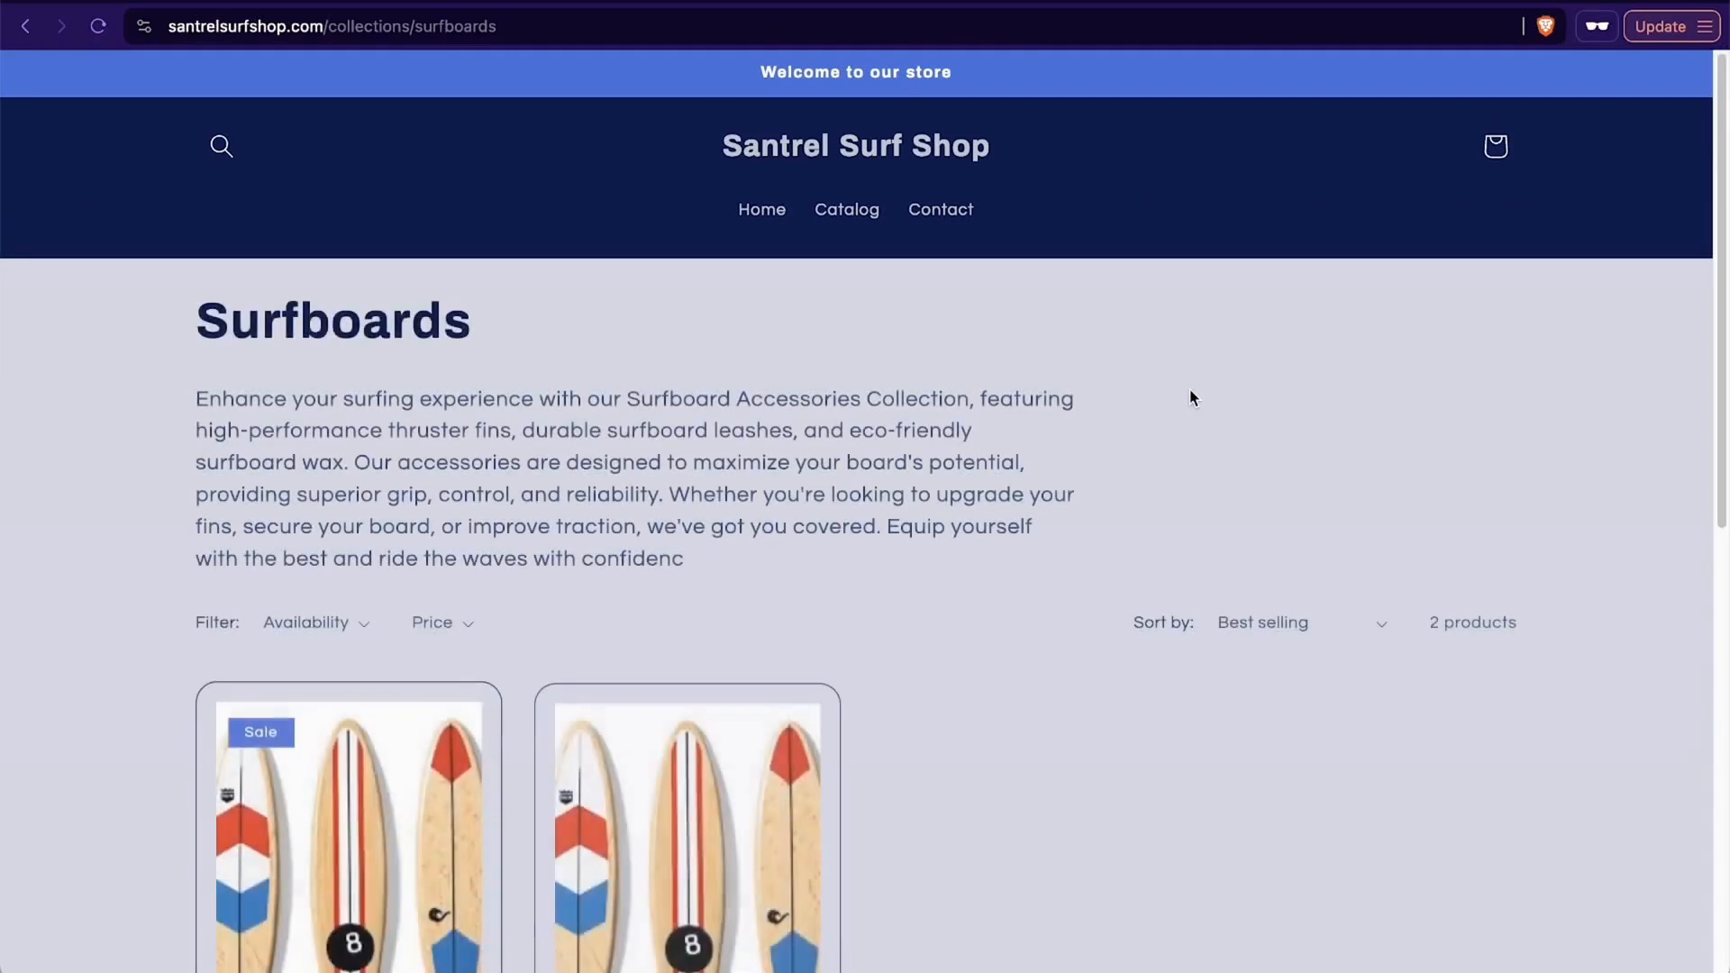
scroll(1189, 397, "down", 5)
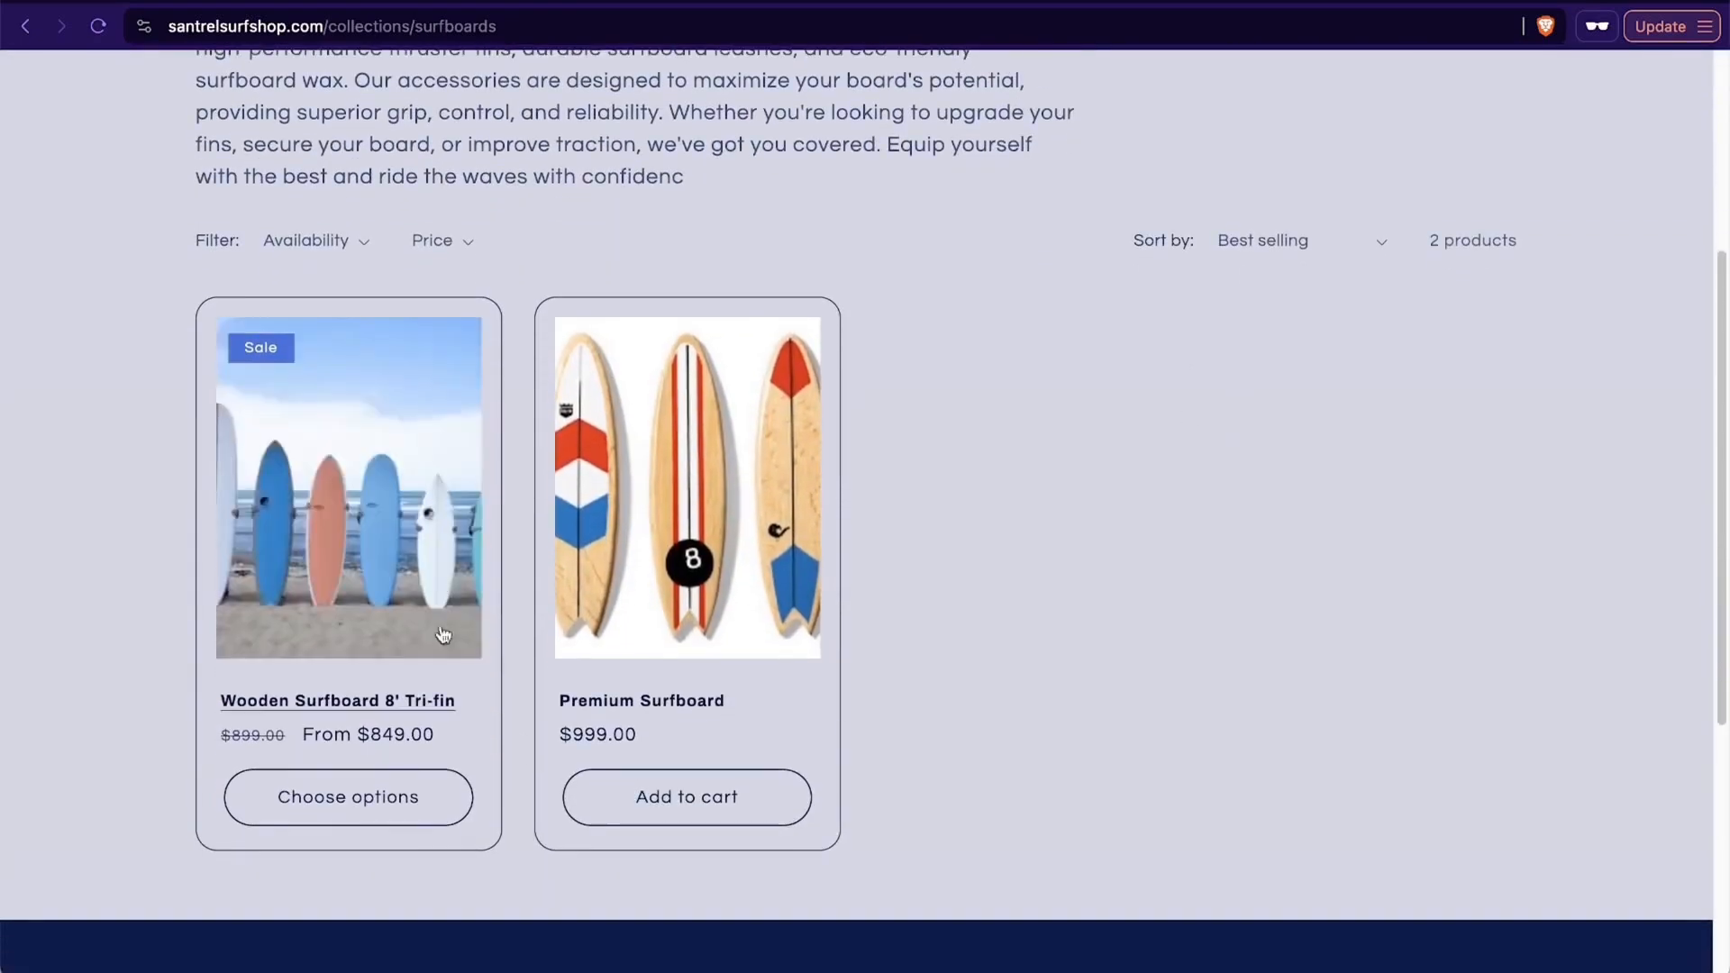
left_click(402, 706)
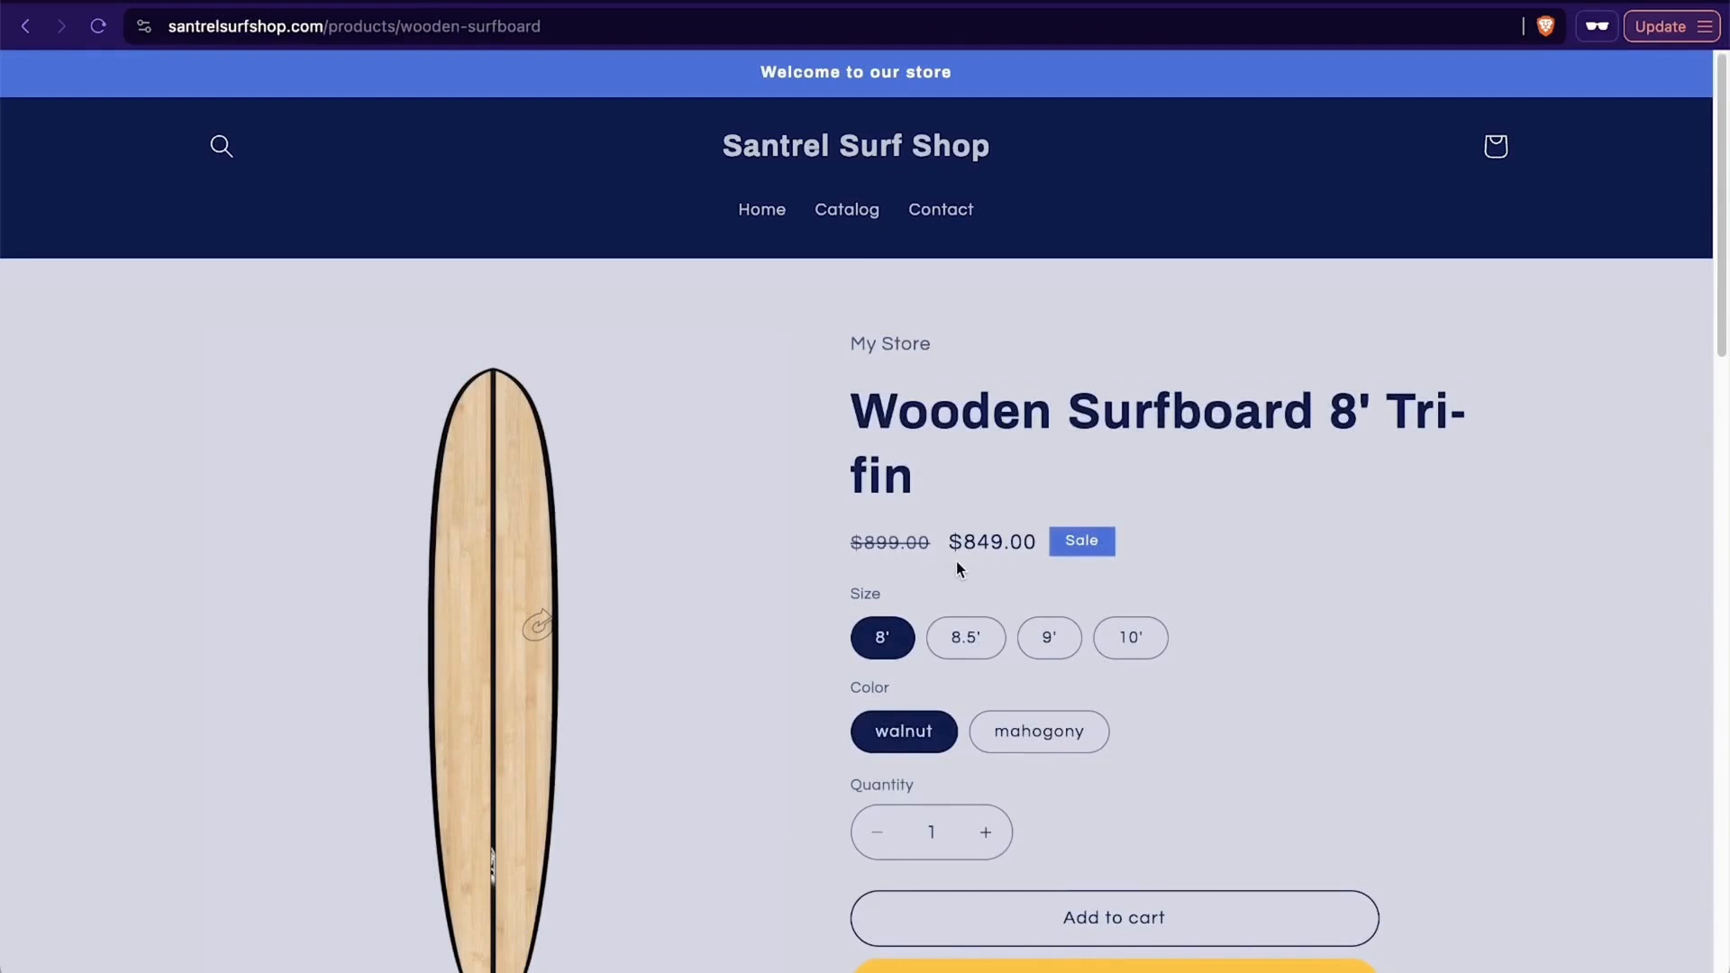
- Highlight the product's sale price and crossed-out original price, and choose the mahogony color variant
left_click_drag(962, 541, 1059, 543)
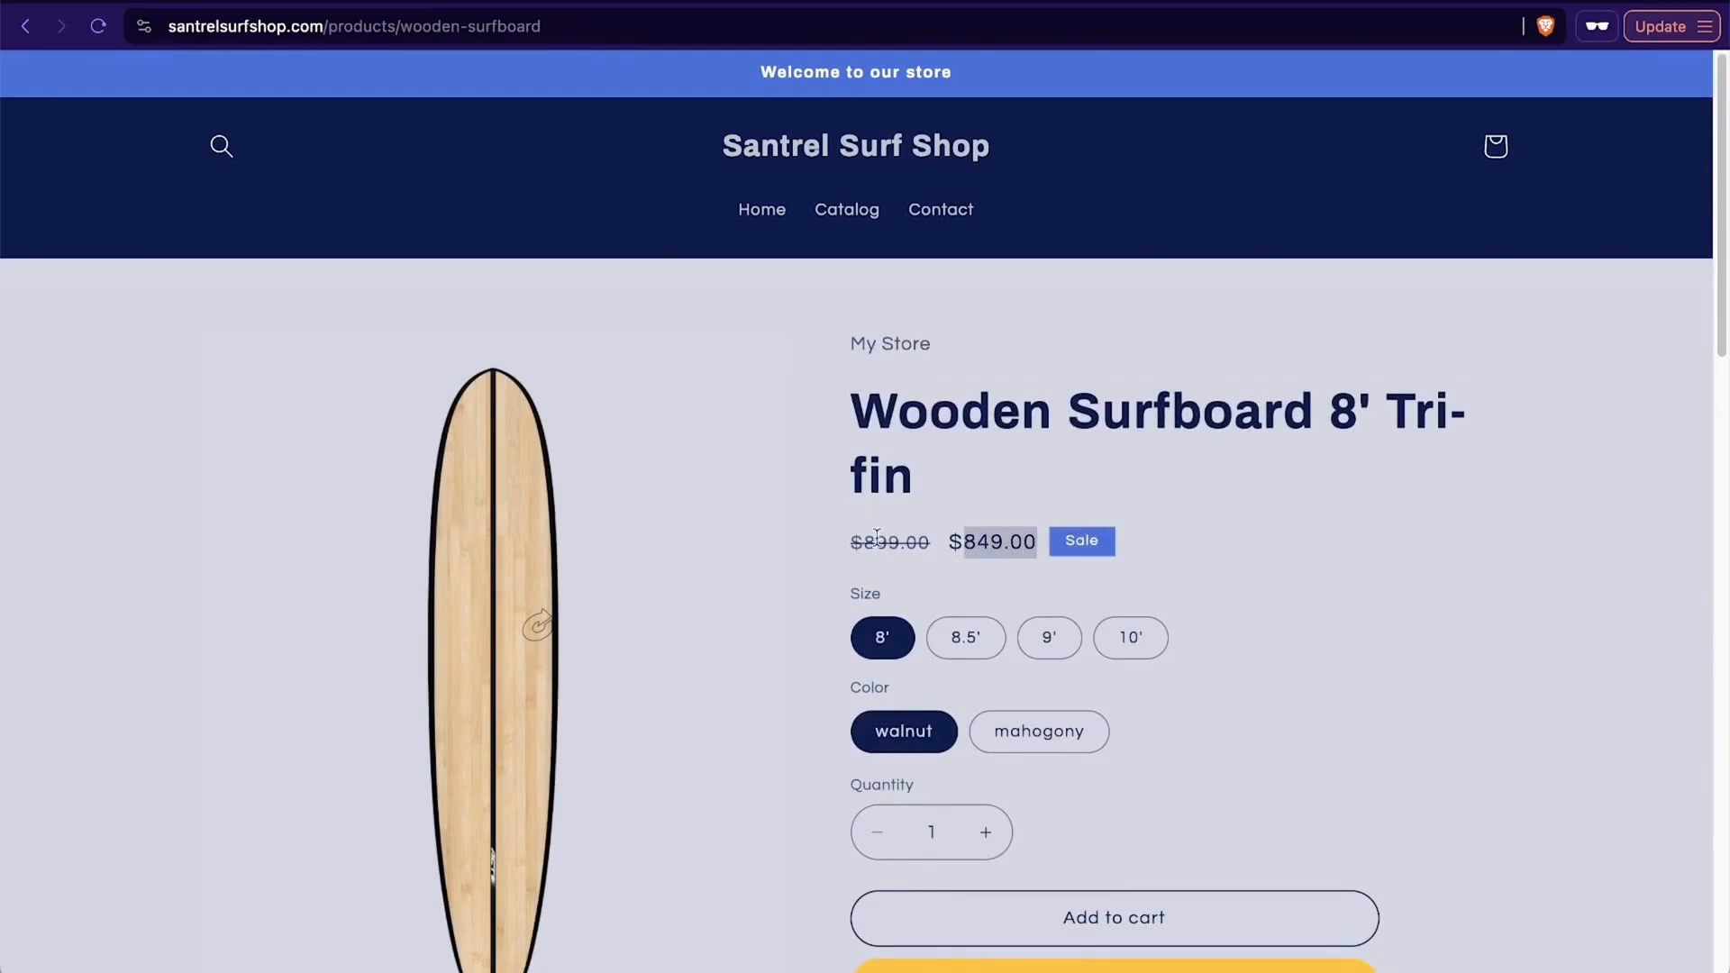
left_click_drag(847, 544, 926, 544)
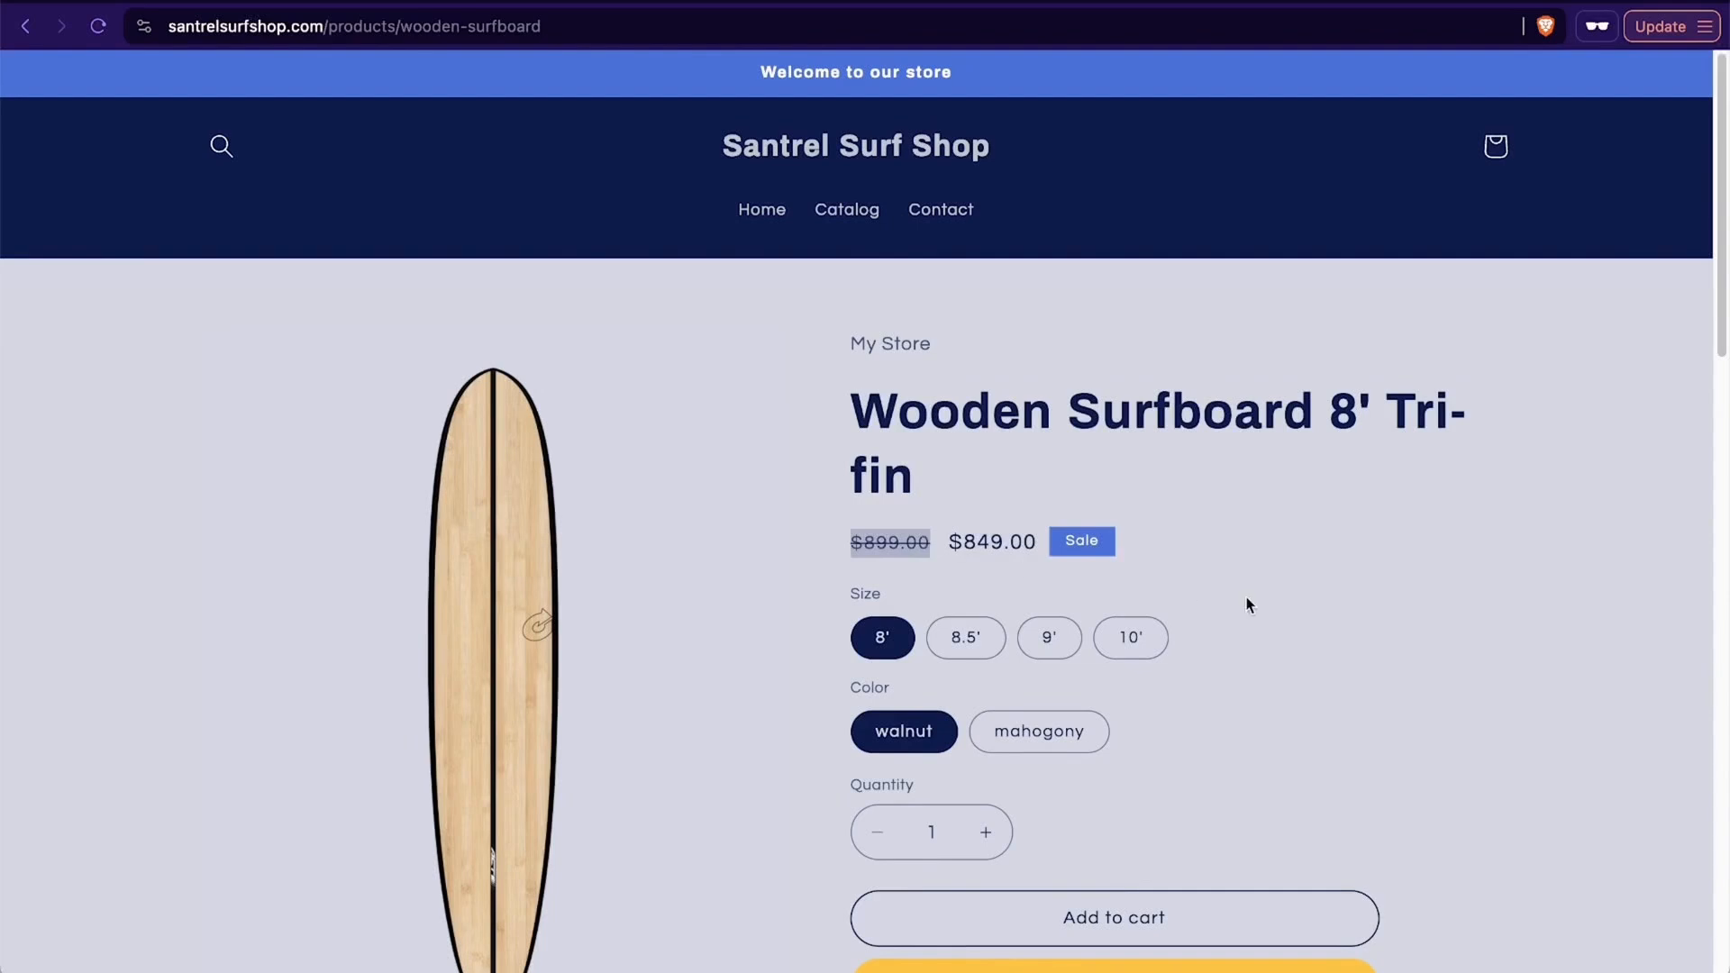
scroll(1246, 599, "down", 3)
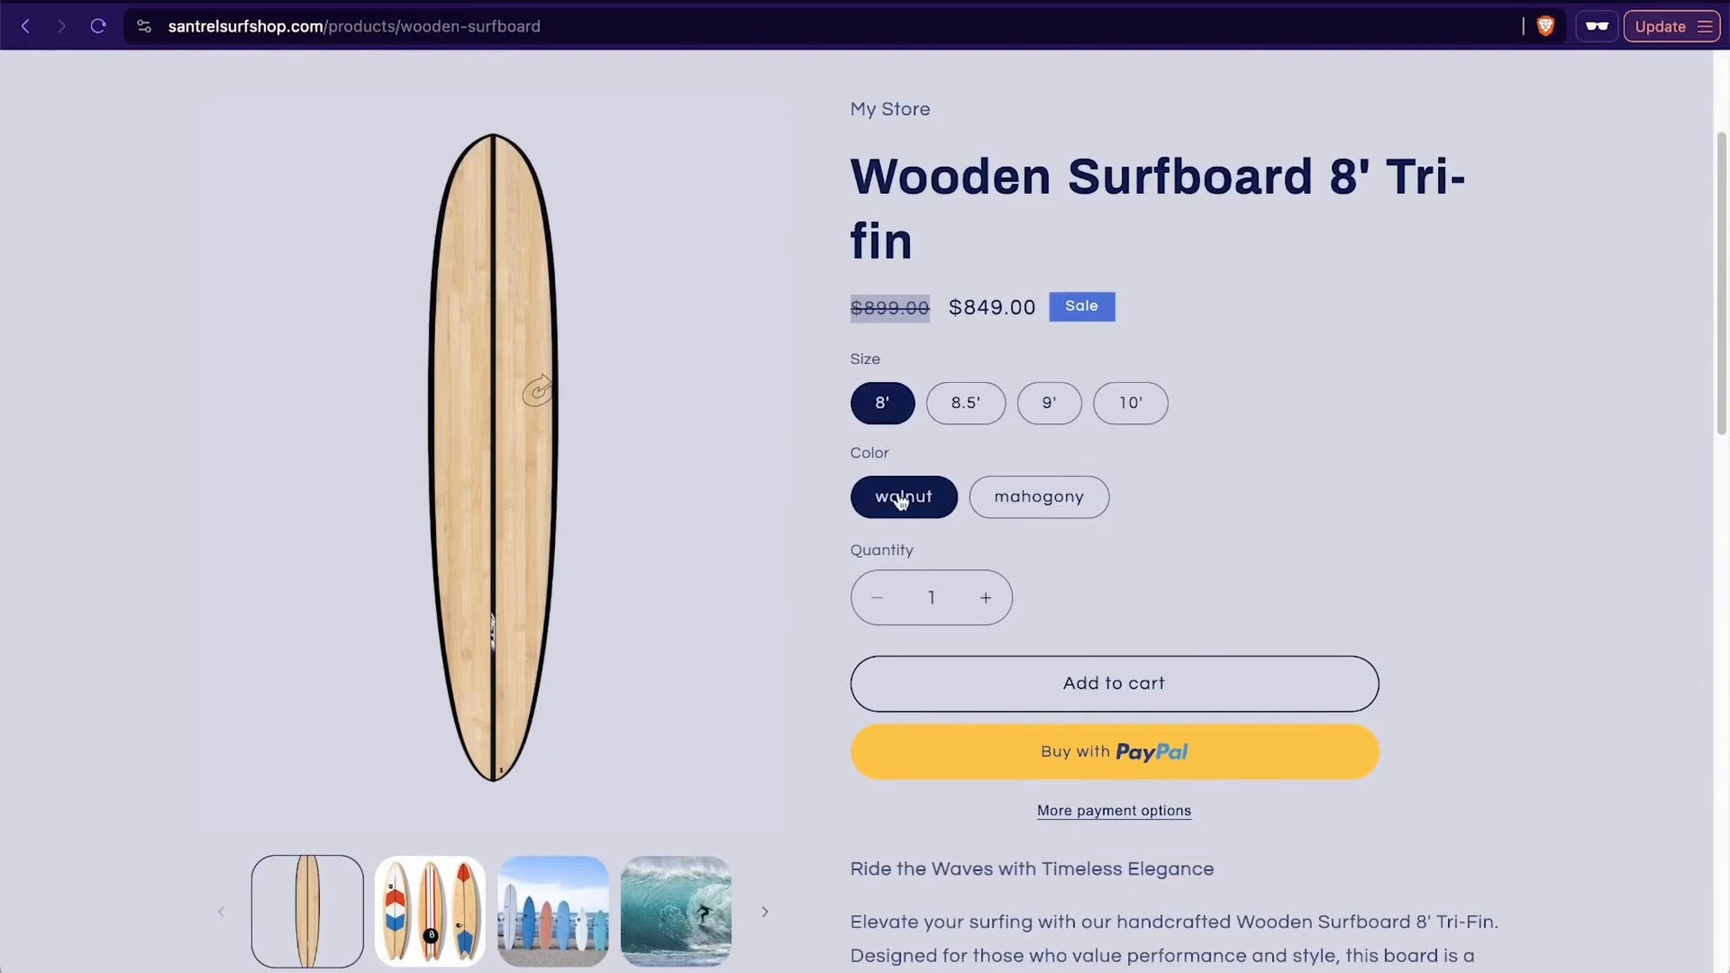
left_click(1032, 500)
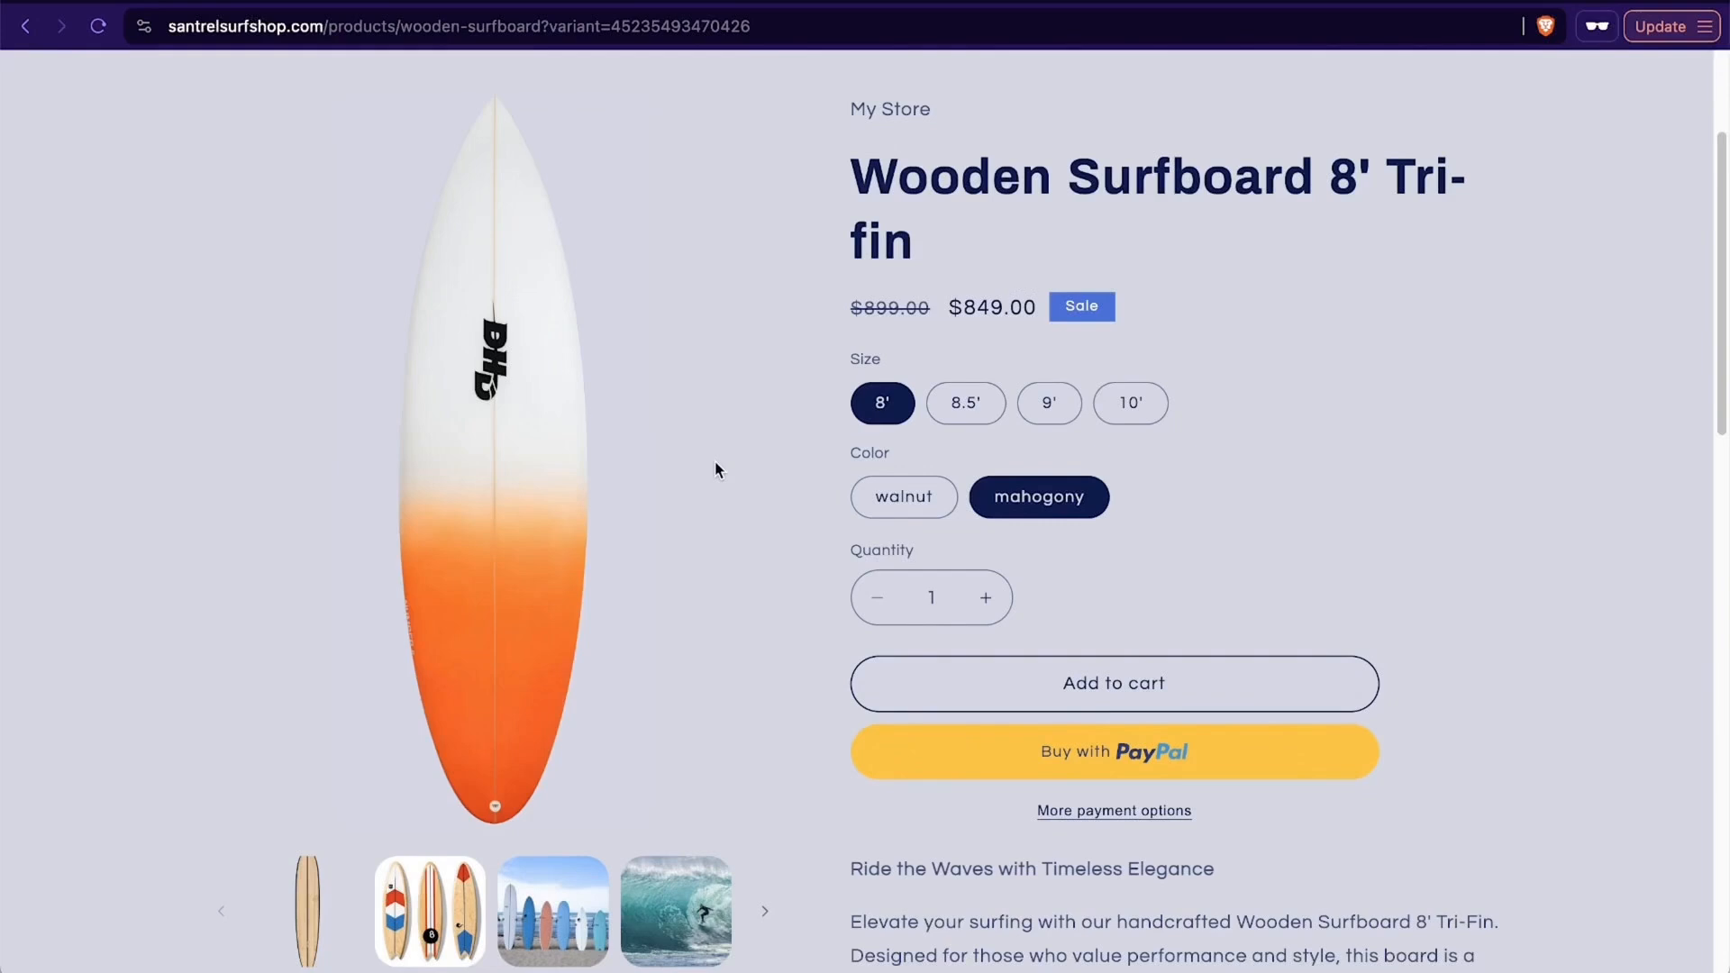
- View the product's gallery images one after another, up to the surfboard history chart
scroll(715, 470, "down", 2)
scroll(716, 470, "up", 3)
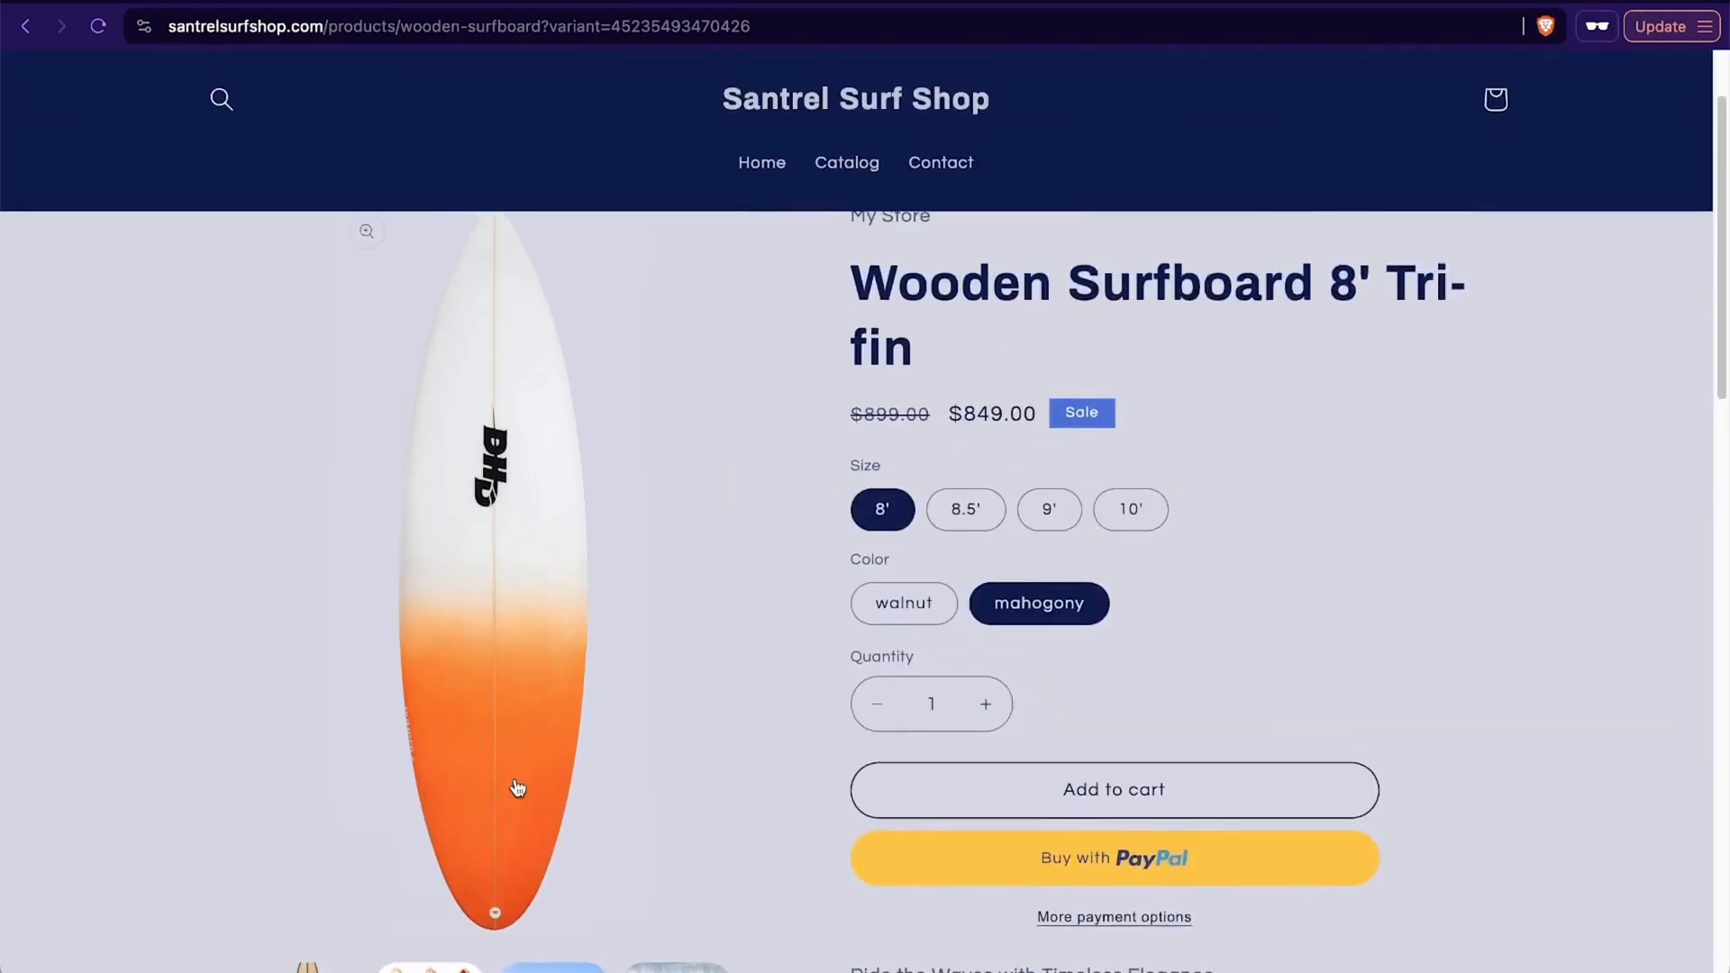
scroll(518, 788, "down", 2)
left_click(431, 893)
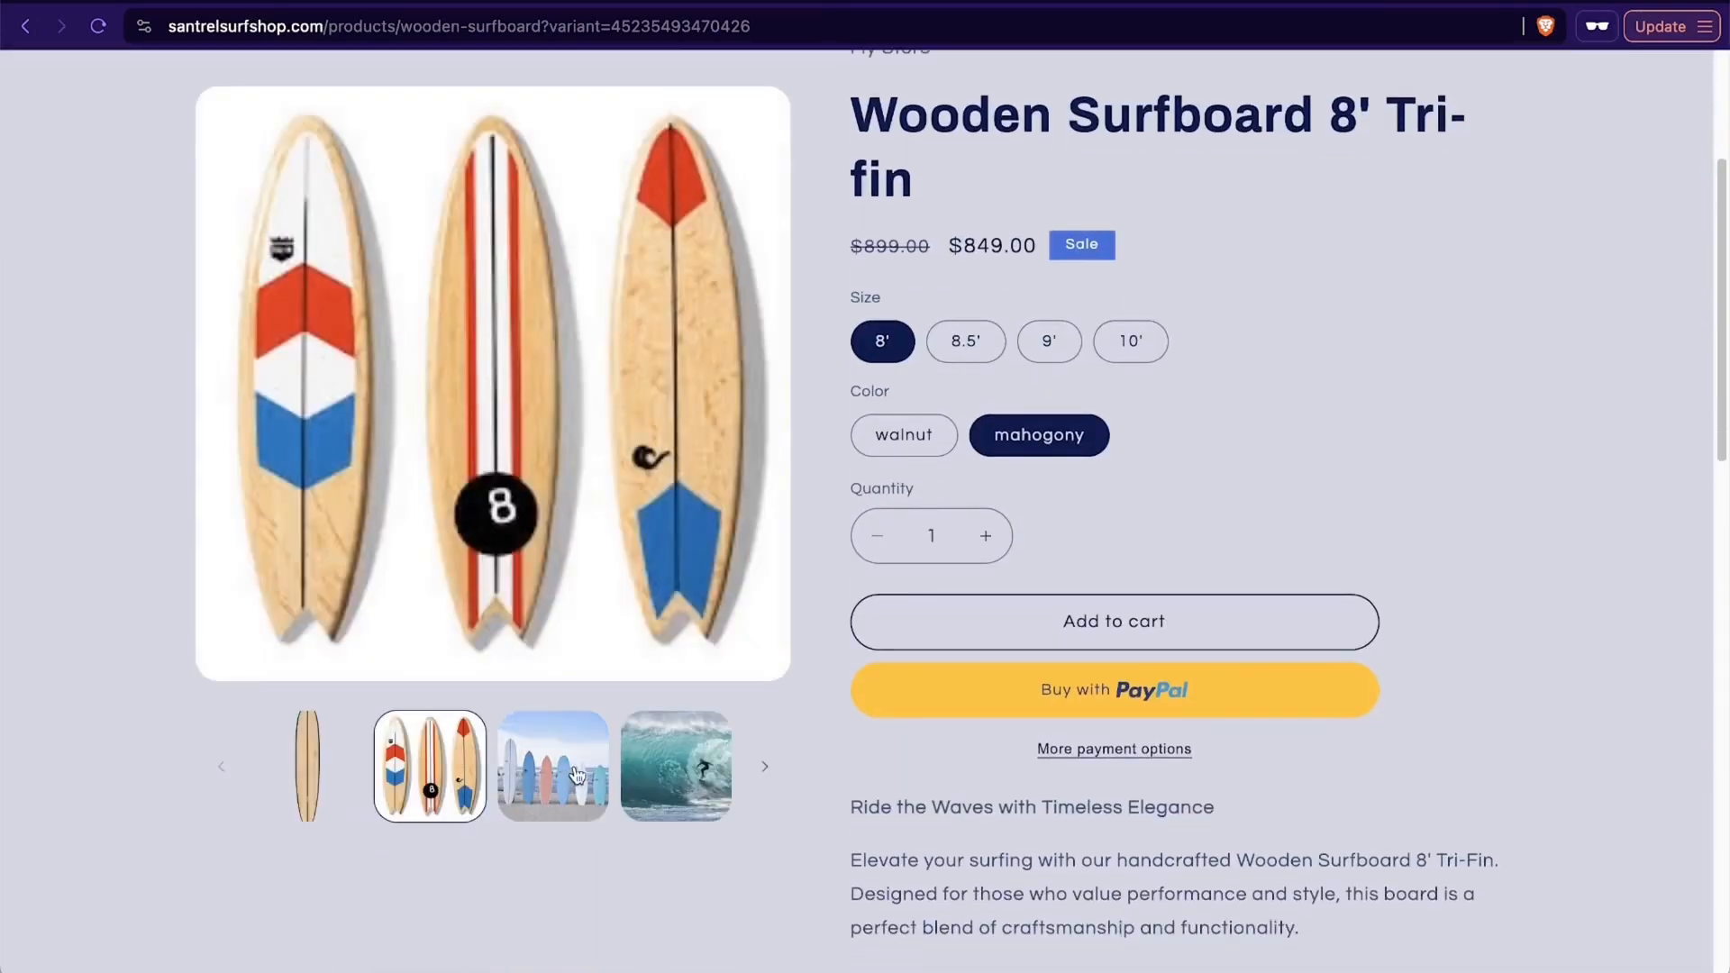
left_click(574, 775)
left_click(682, 577)
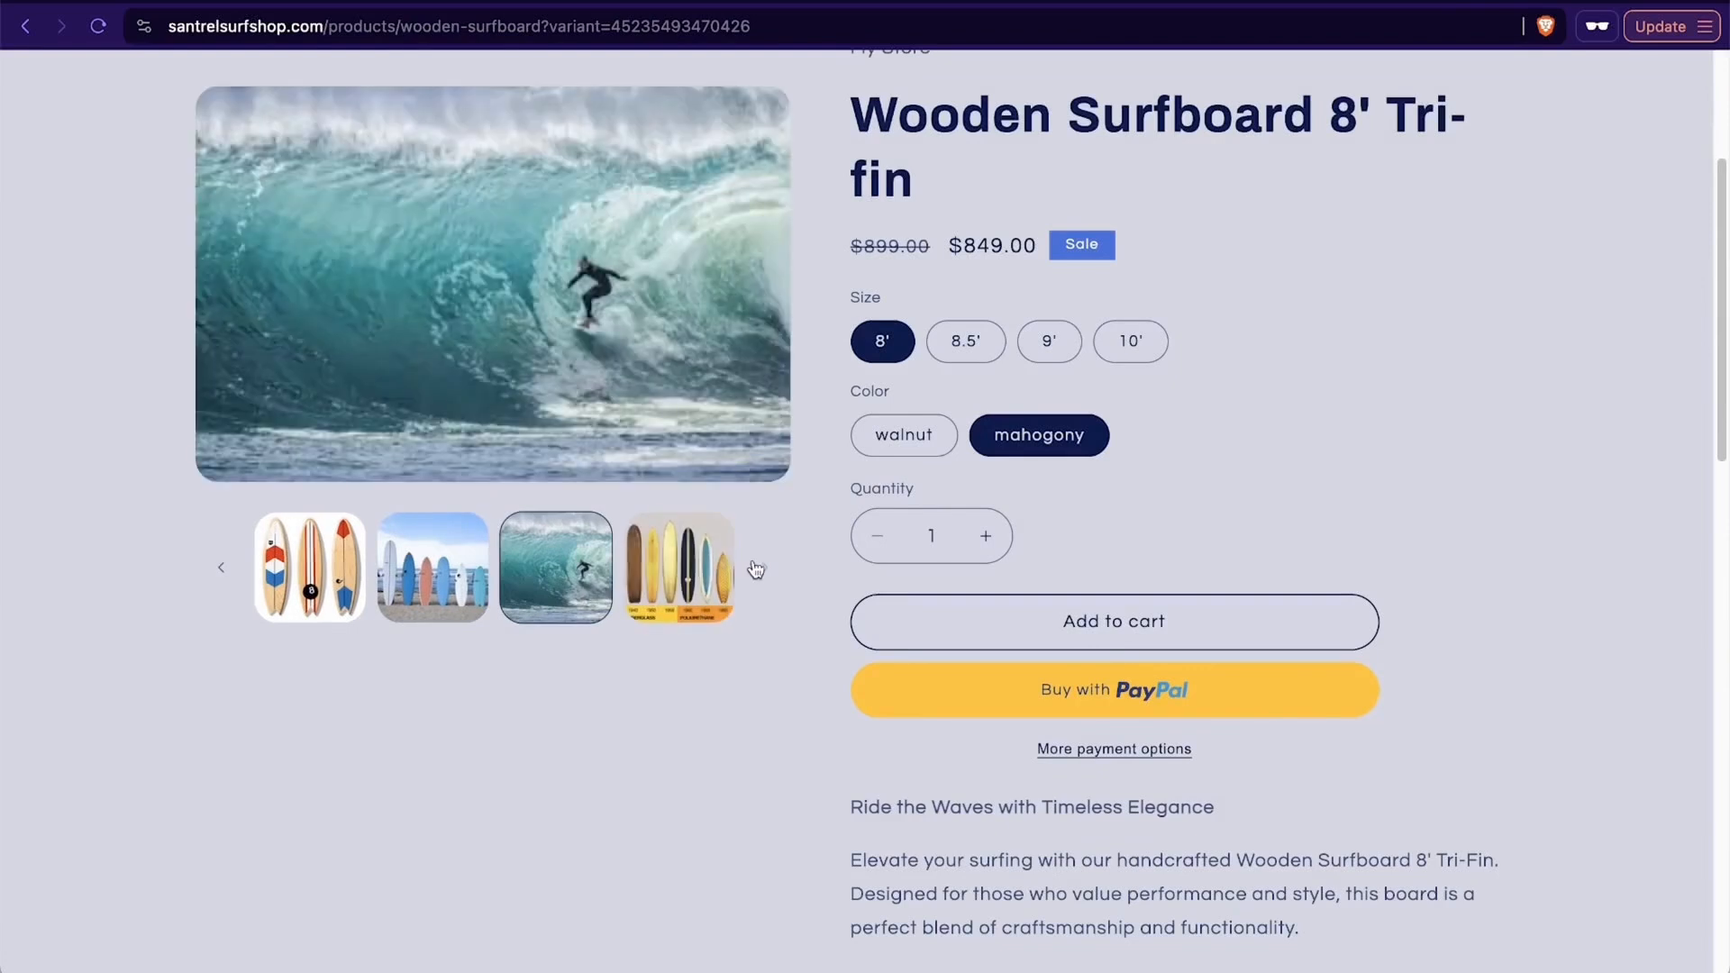
left_click(658, 585)
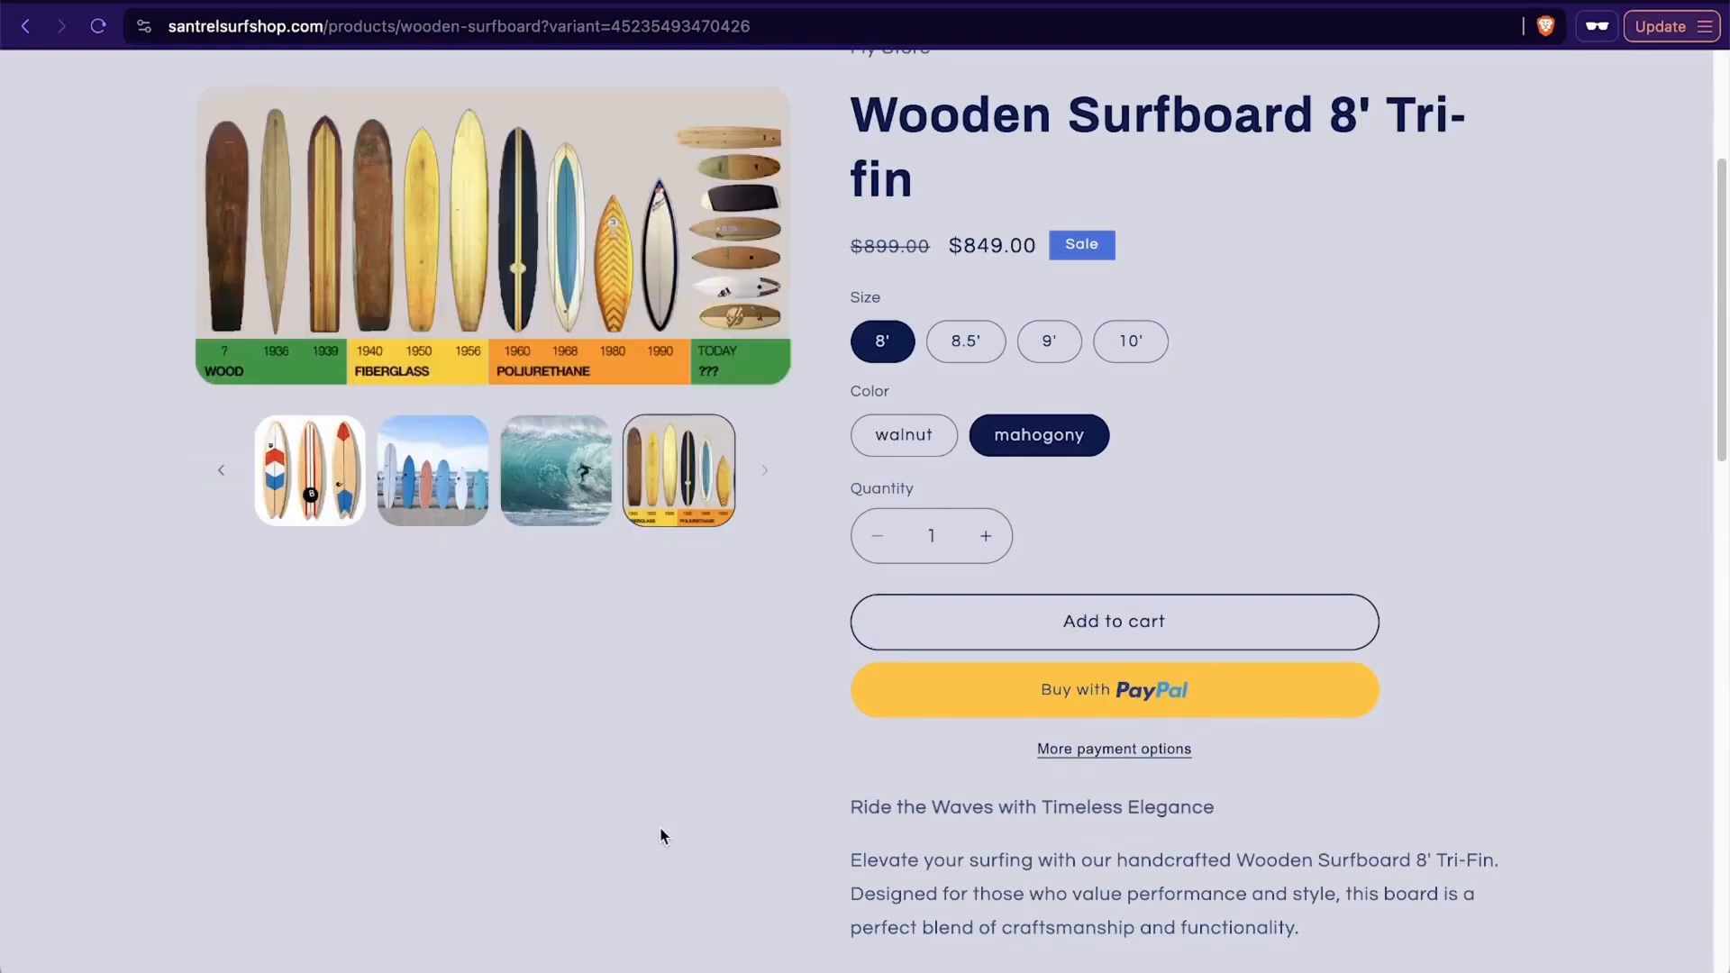
- Return the product gallery from the surfboard history chart to its first image
scroll(662, 834, "up", 3)
scroll(664, 829, "down", 3)
scroll(664, 829, "up", 3)
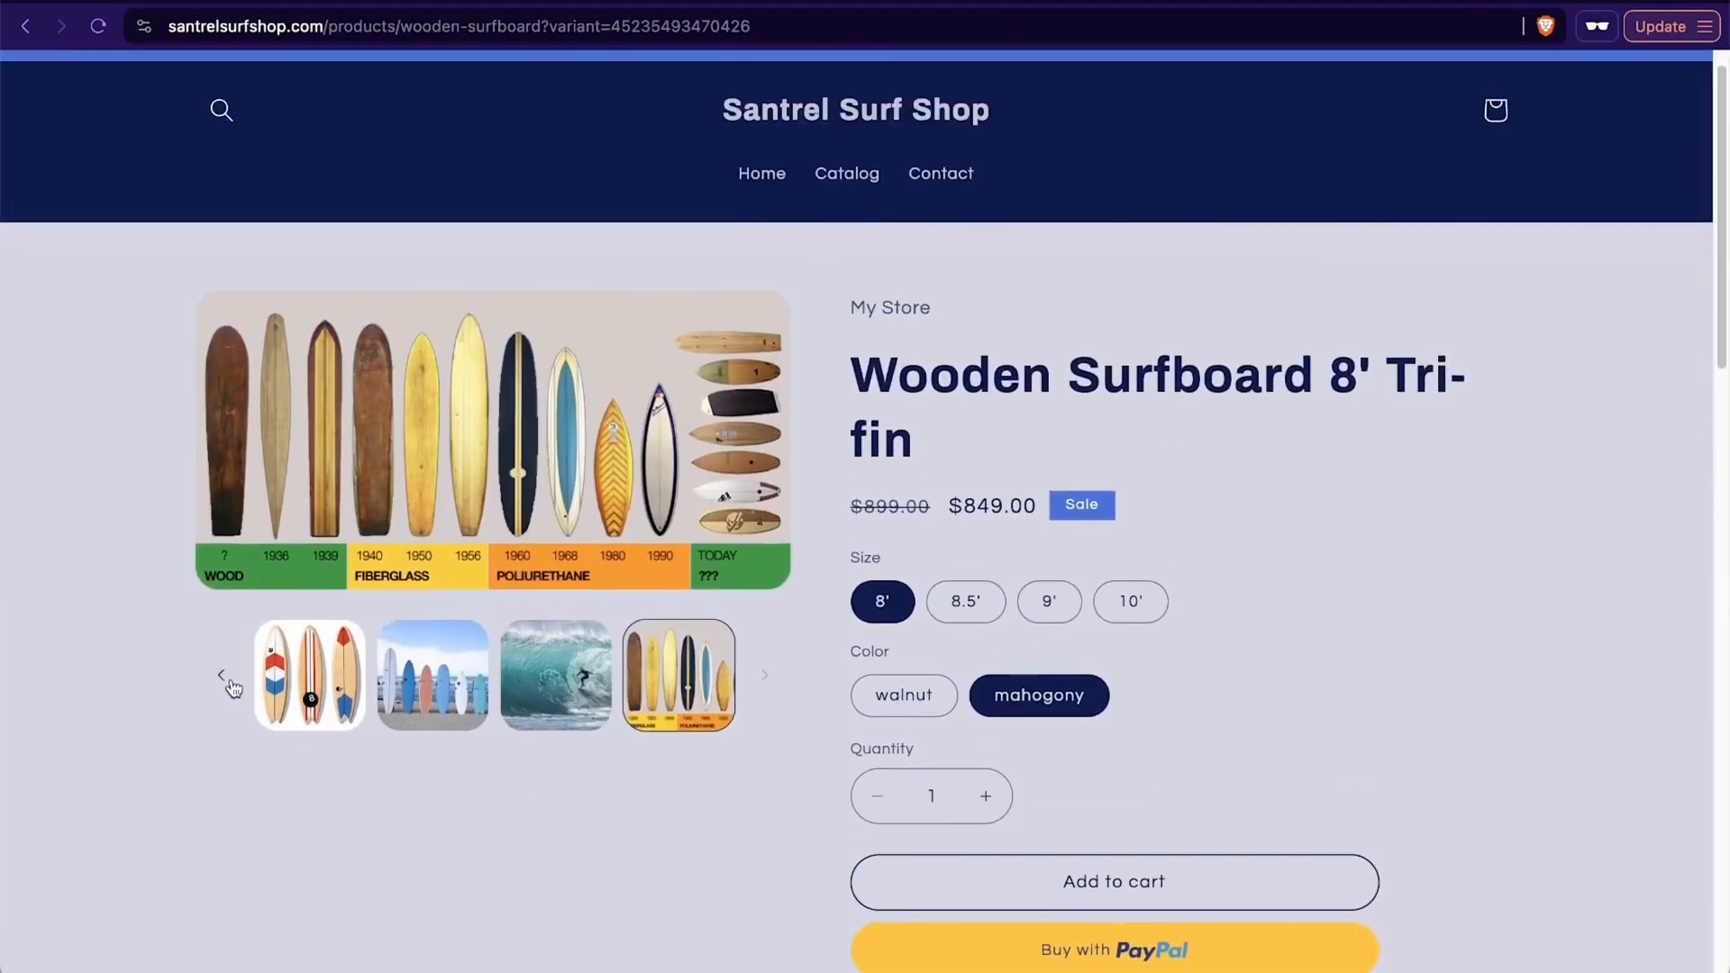
left_click(236, 680)
left_click(311, 685)
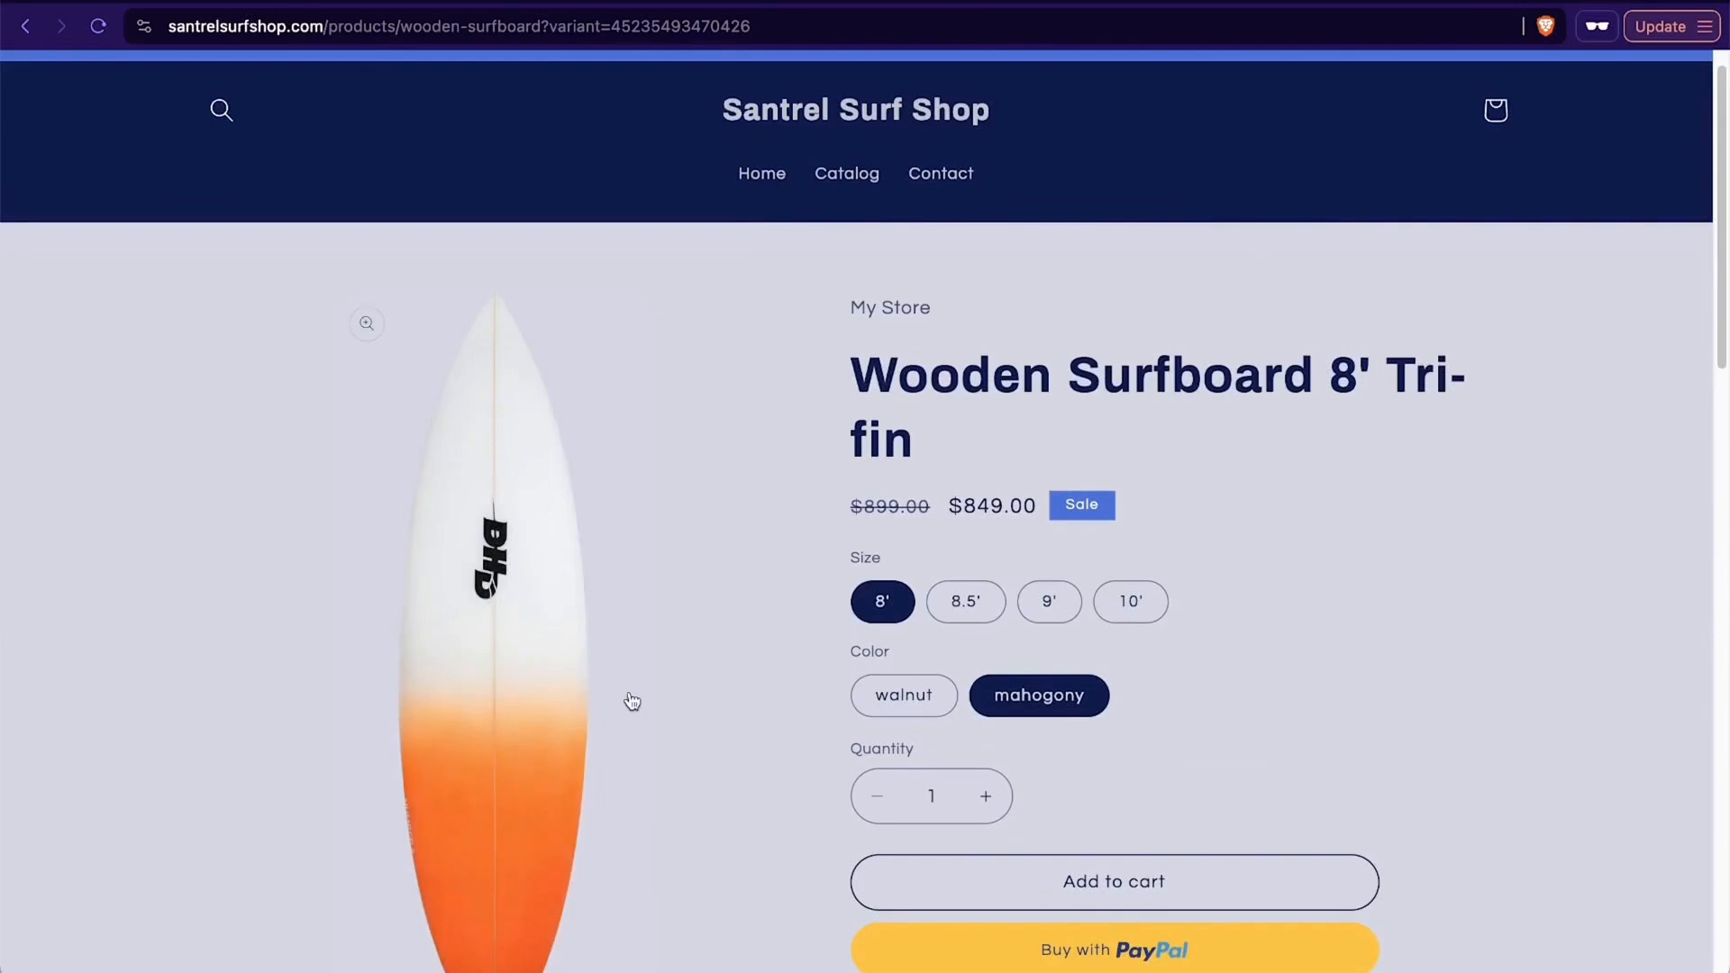
- Review the product page's options, description, specifications and "You may also like" recommendation
scroll(634, 674, "down", 3)
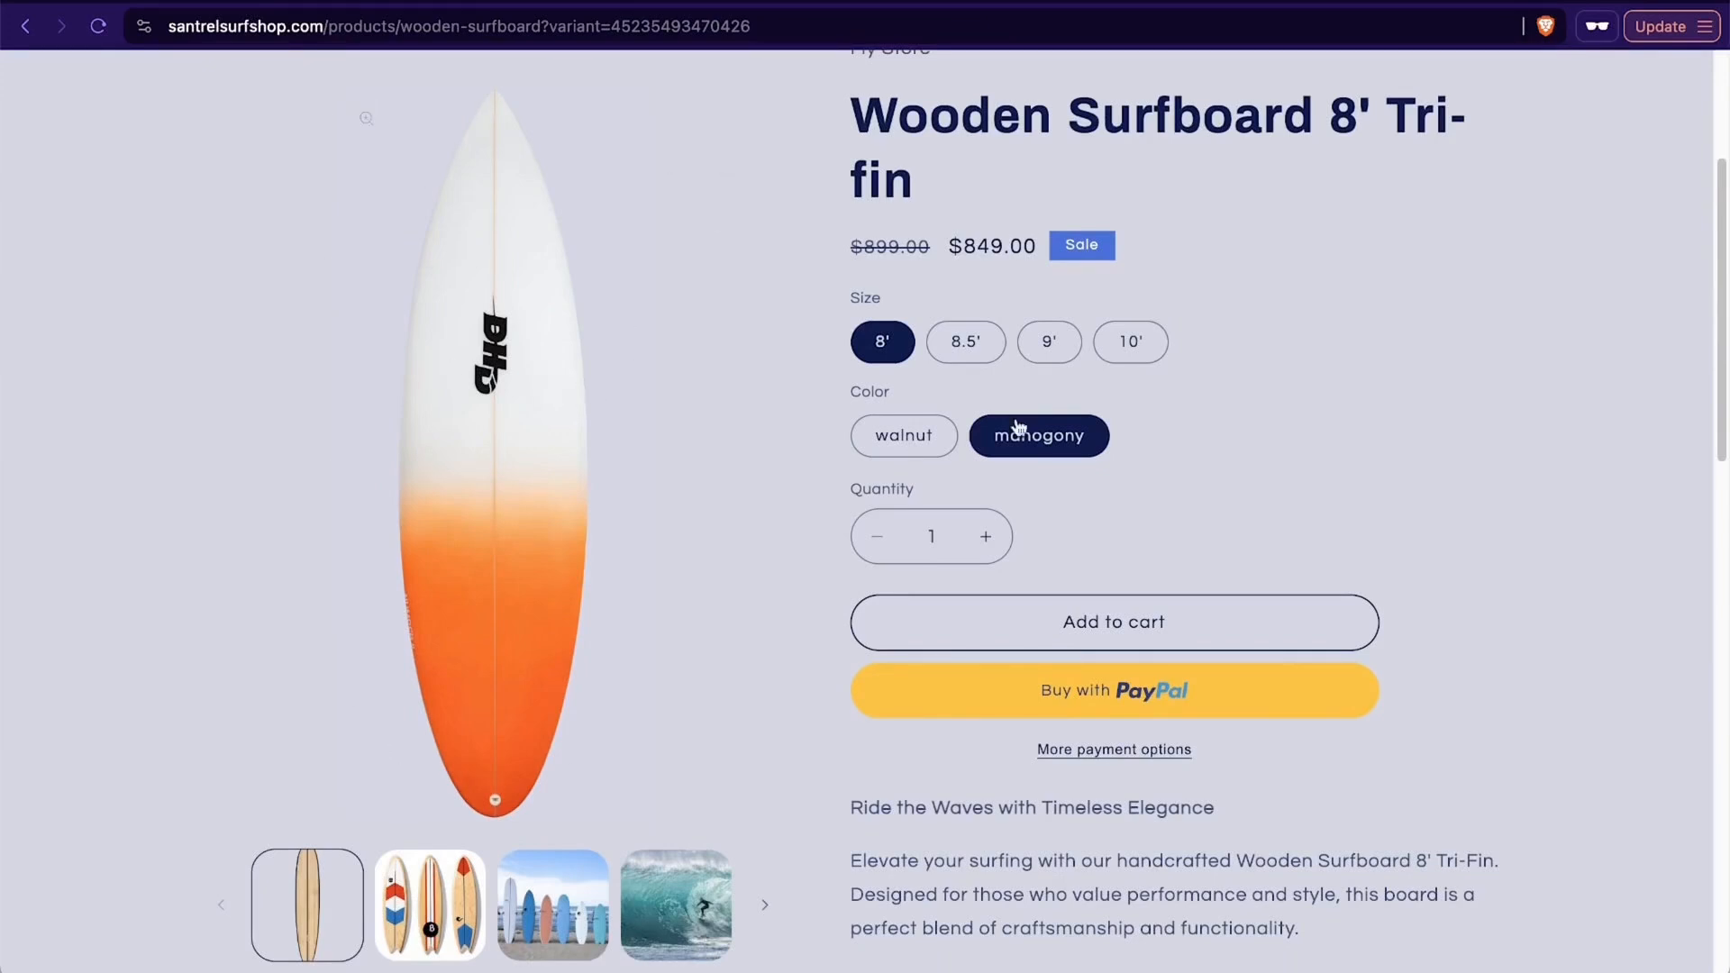
scroll(1155, 486, "up", 3)
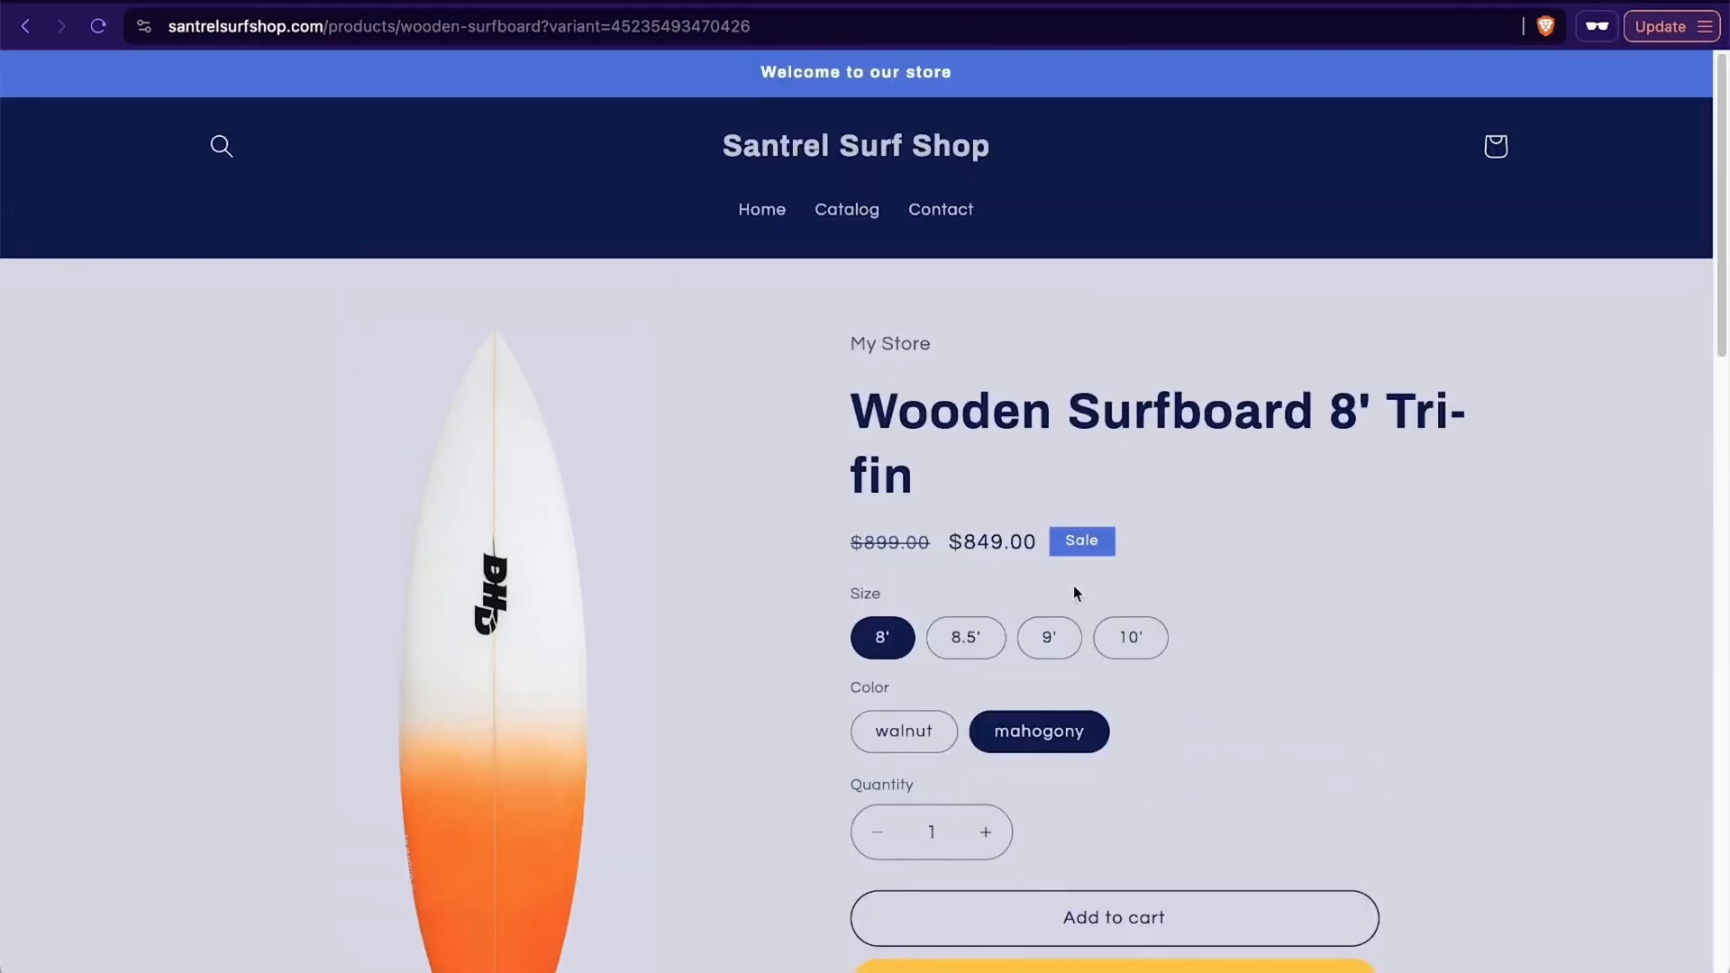
scroll(1409, 527, "down", 10)
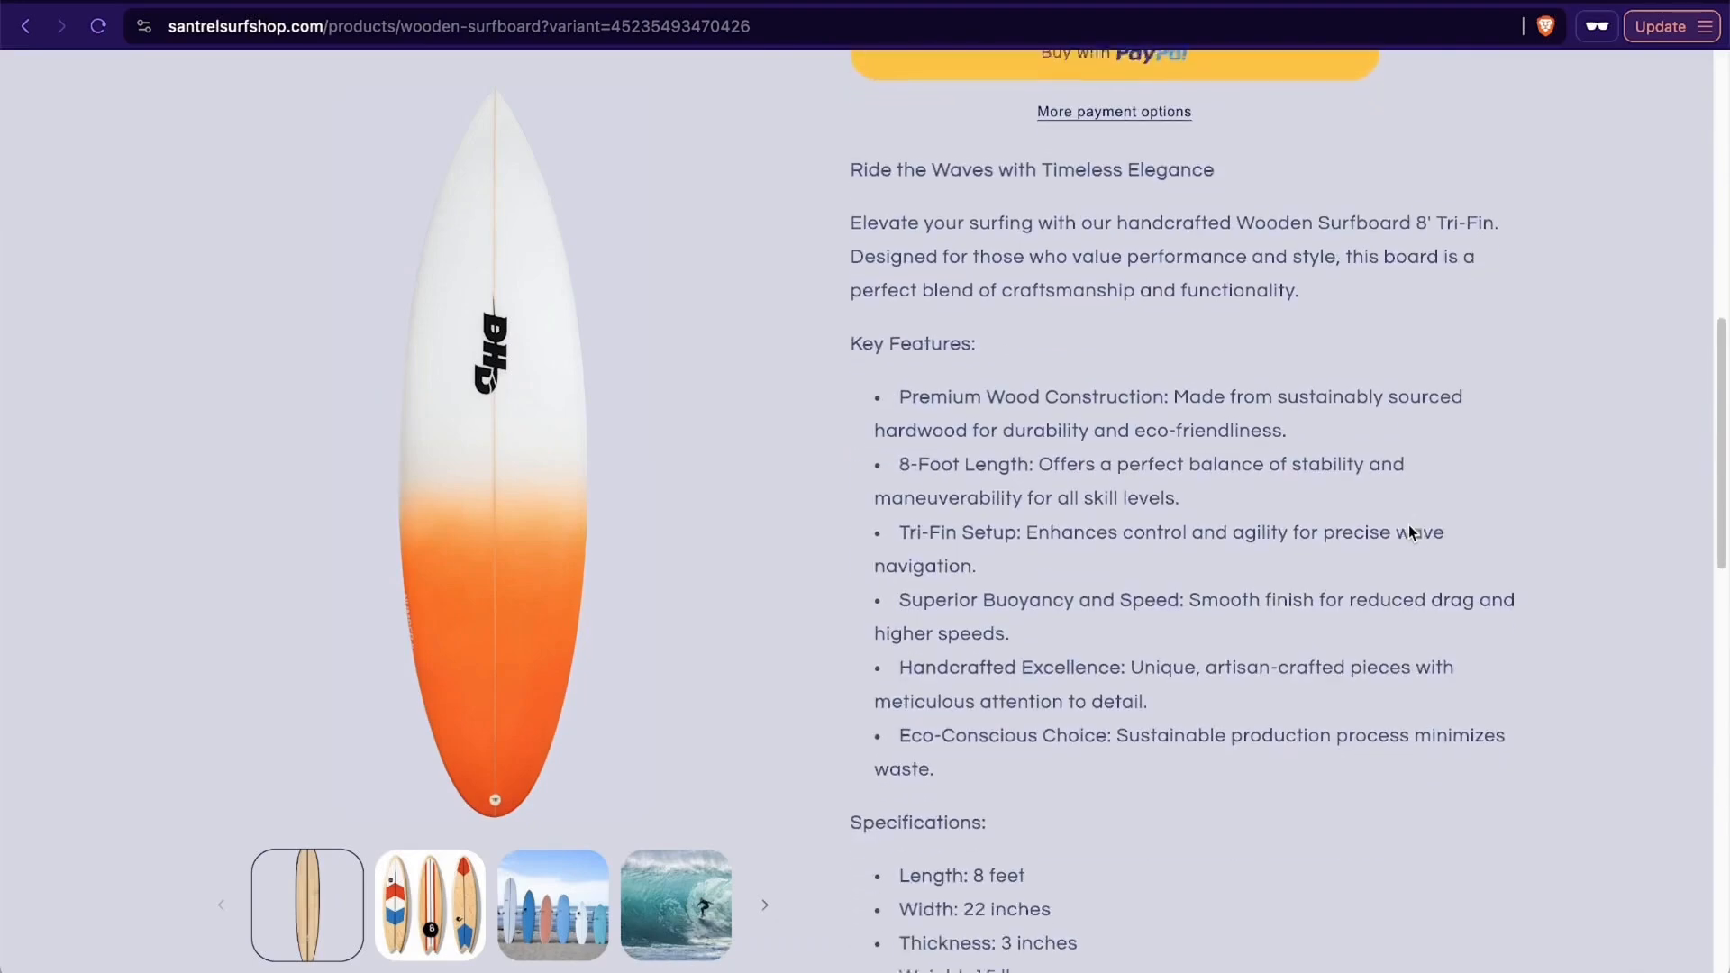
scroll(1391, 473, "down", 5)
scroll(1390, 474, "up", 5)
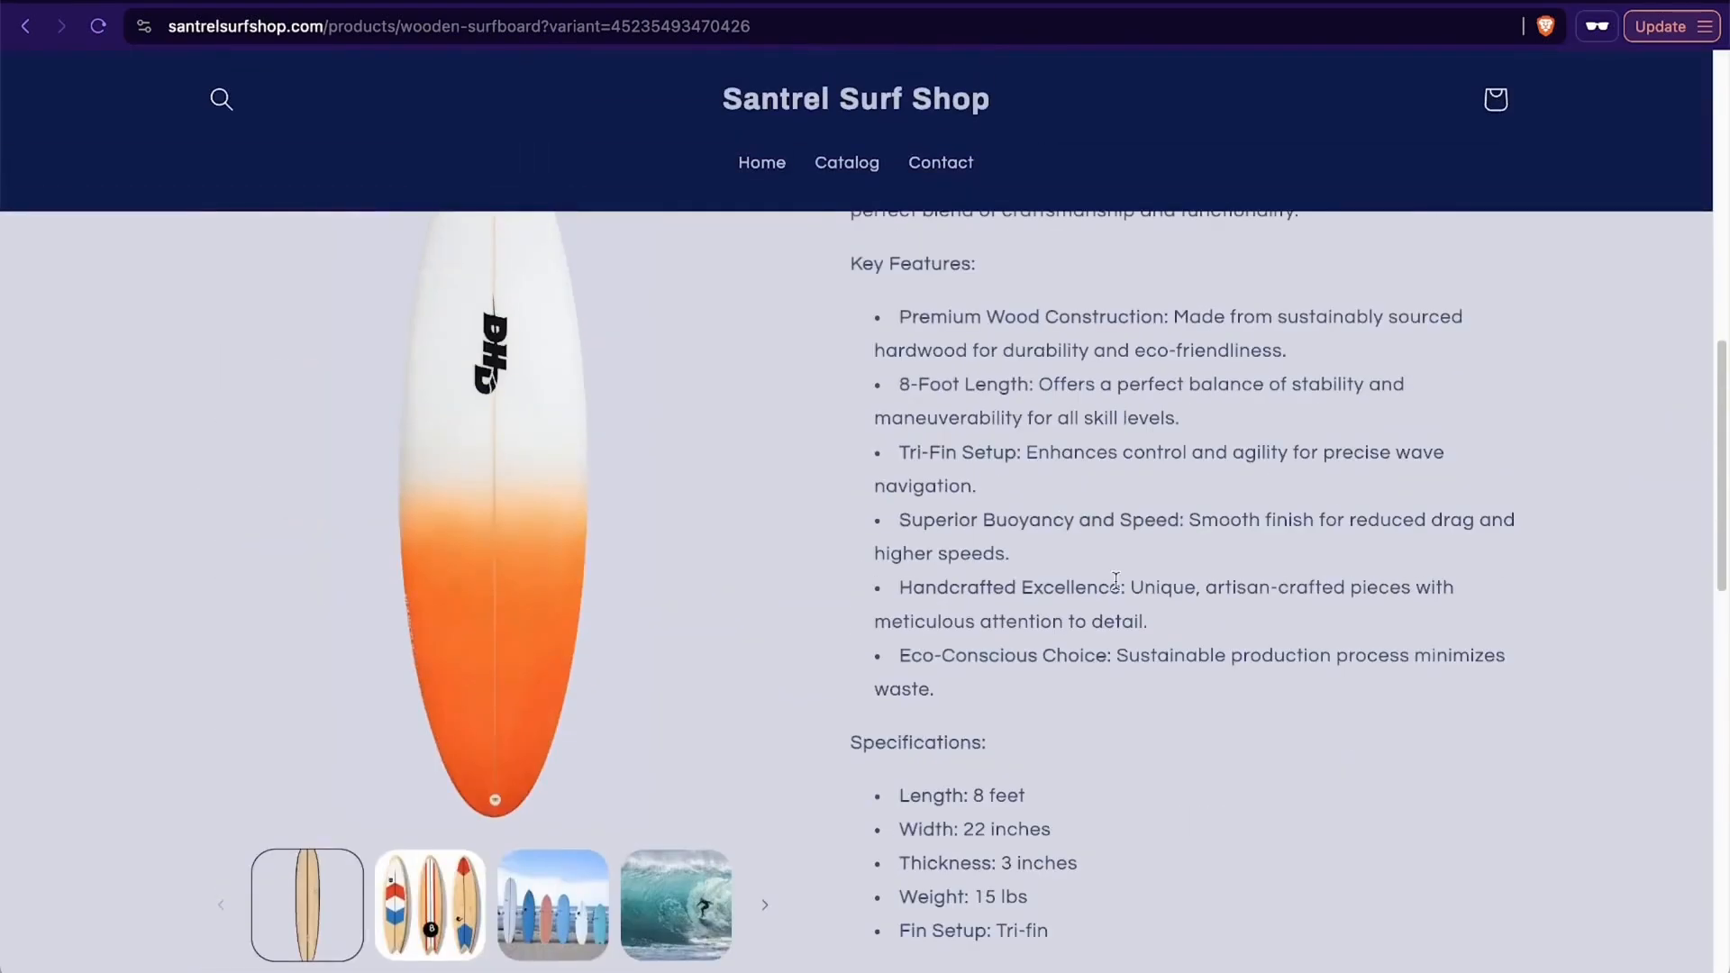
scroll(1116, 587, "down", 4)
scroll(1115, 588, "down", 3)
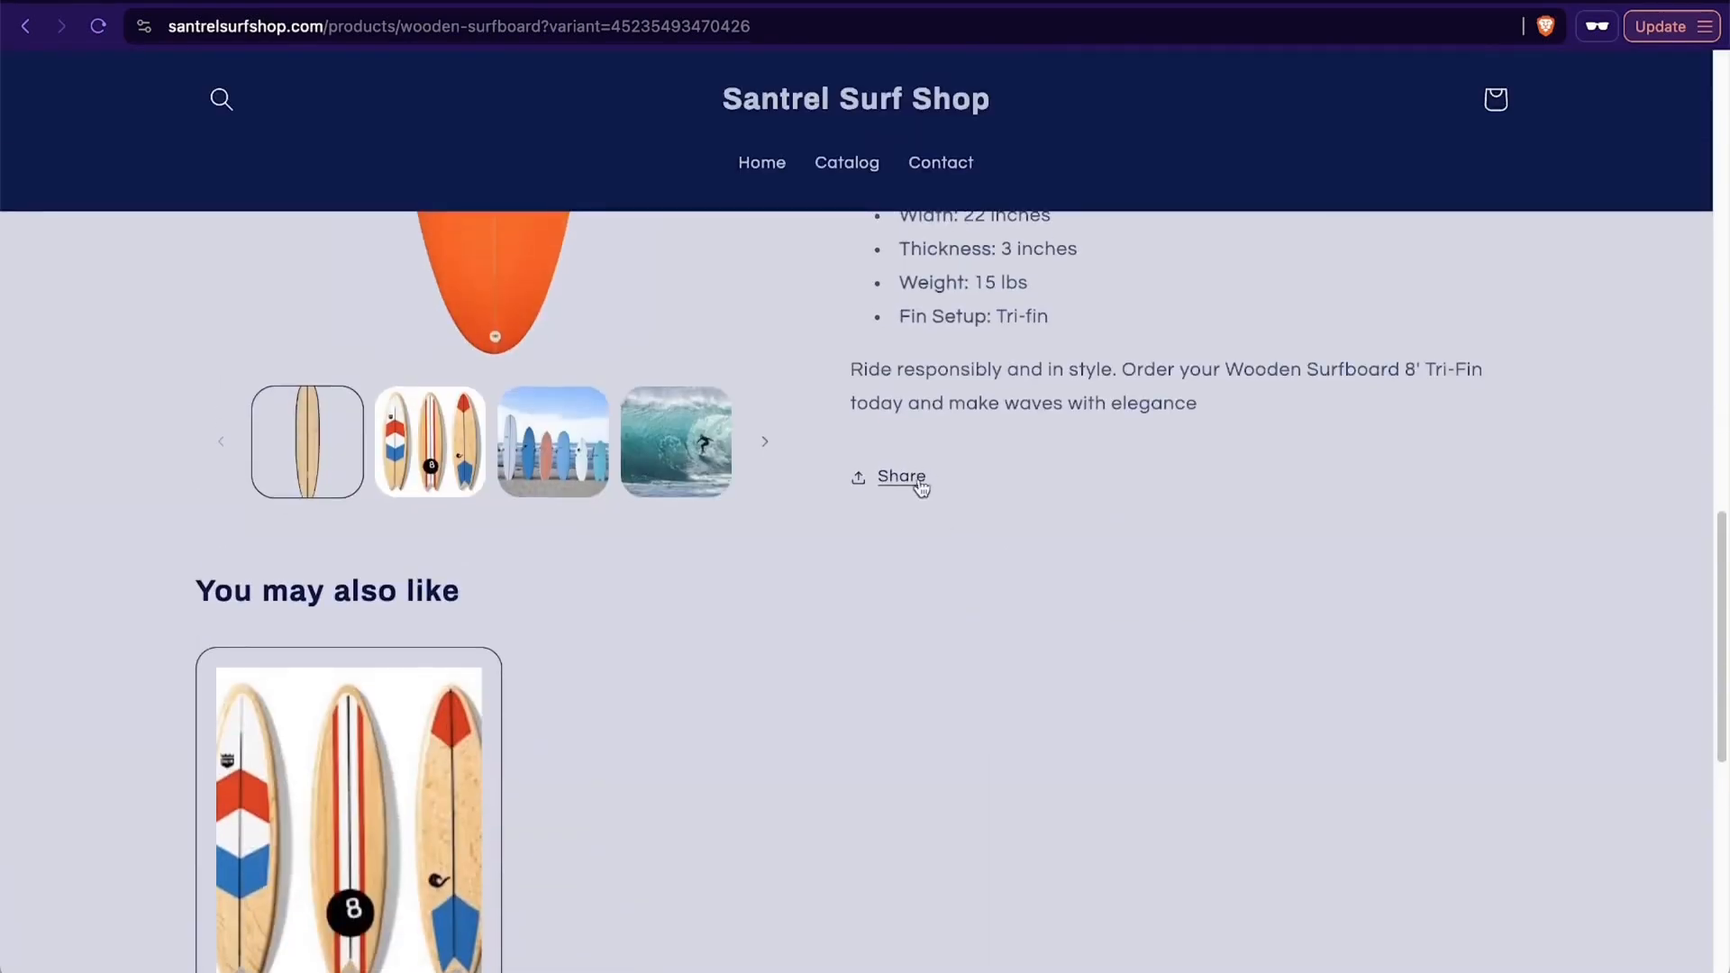
scroll(1054, 527, "down", 2)
scroll(1054, 529, "down", 2)
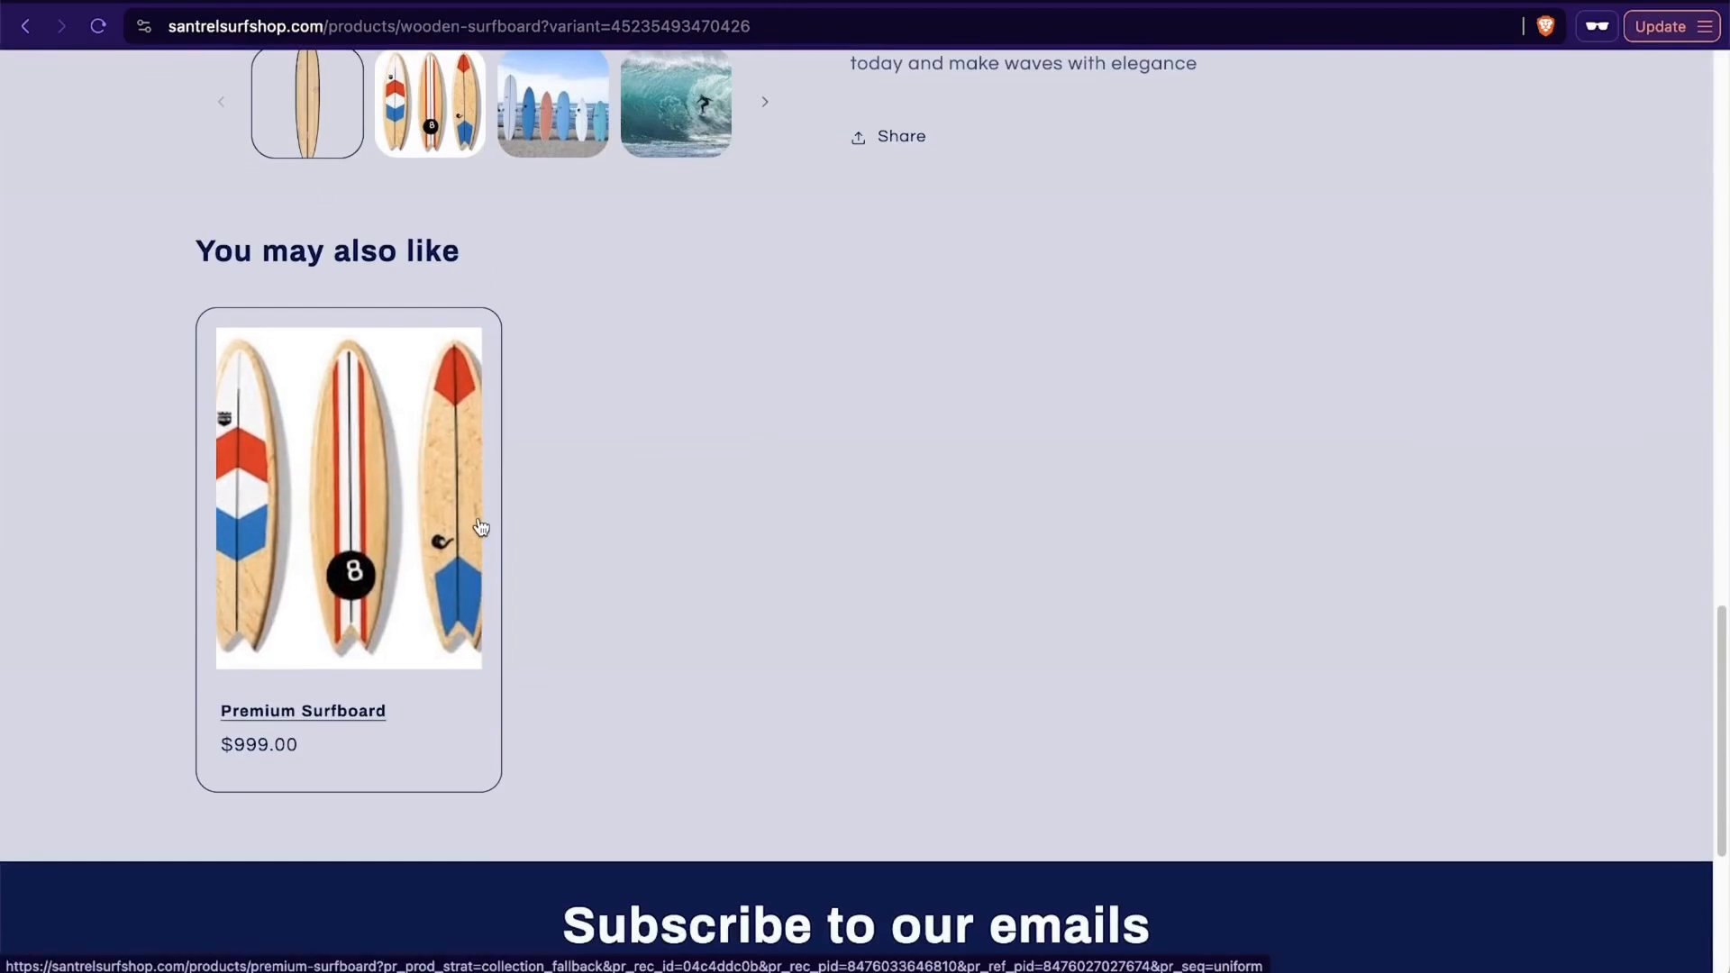
scroll(1095, 559, "up", 15)
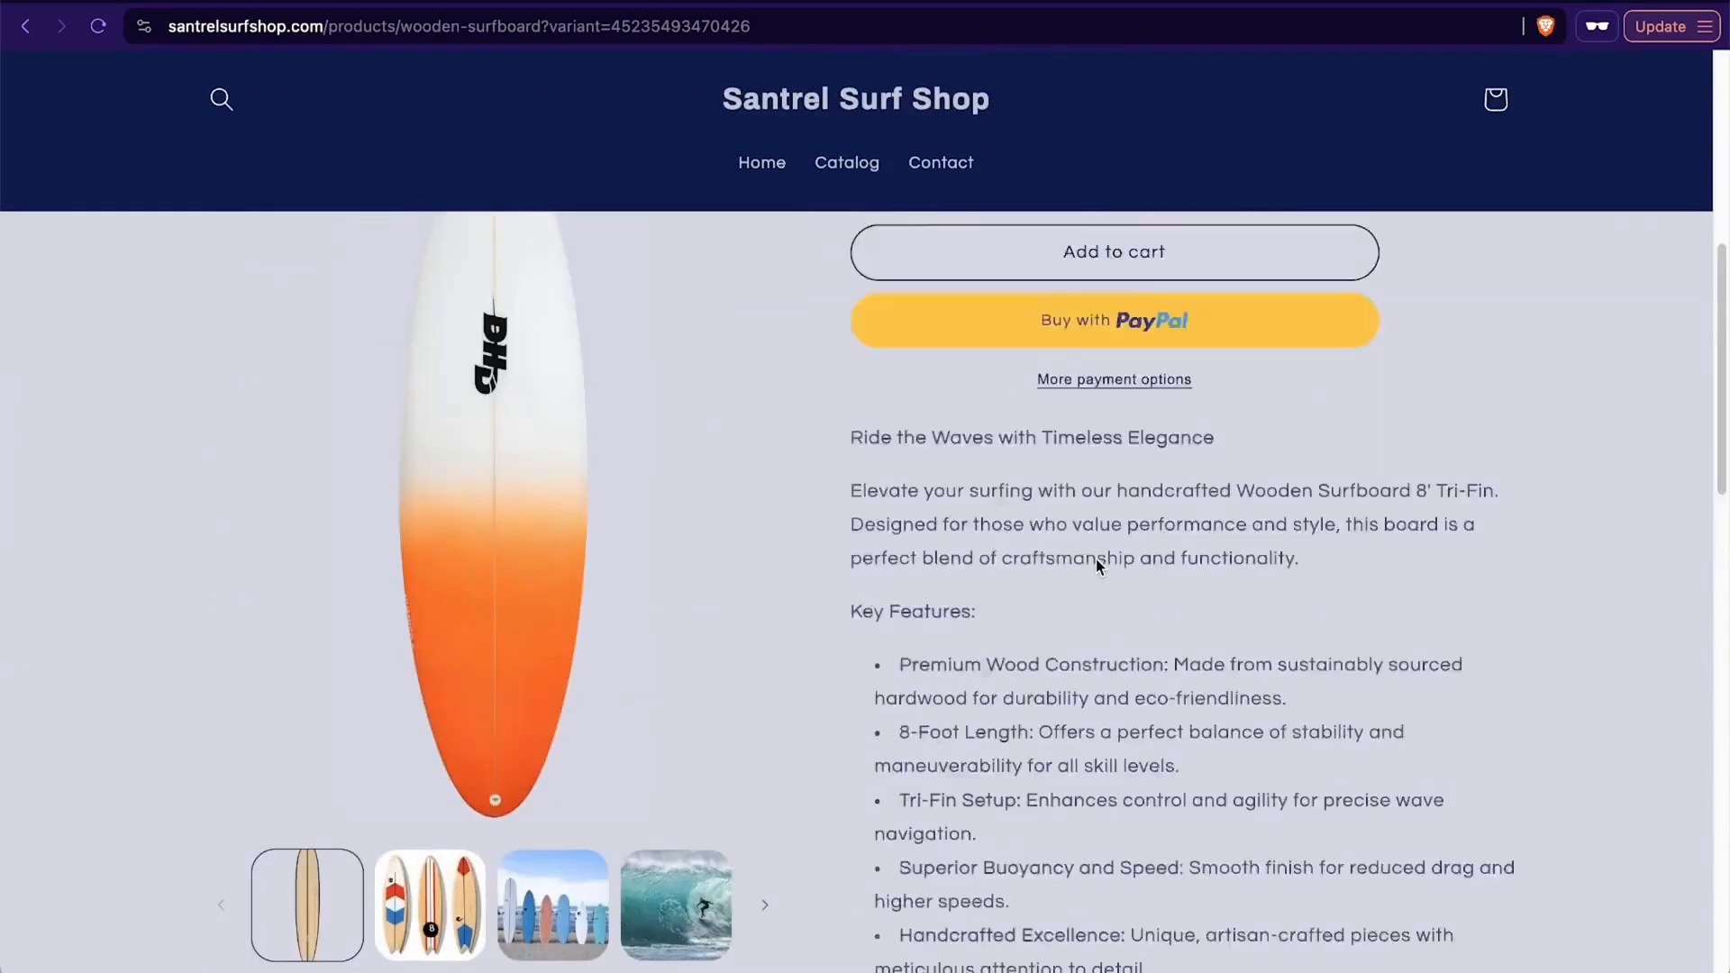
scroll(1403, 645, "down", 3)
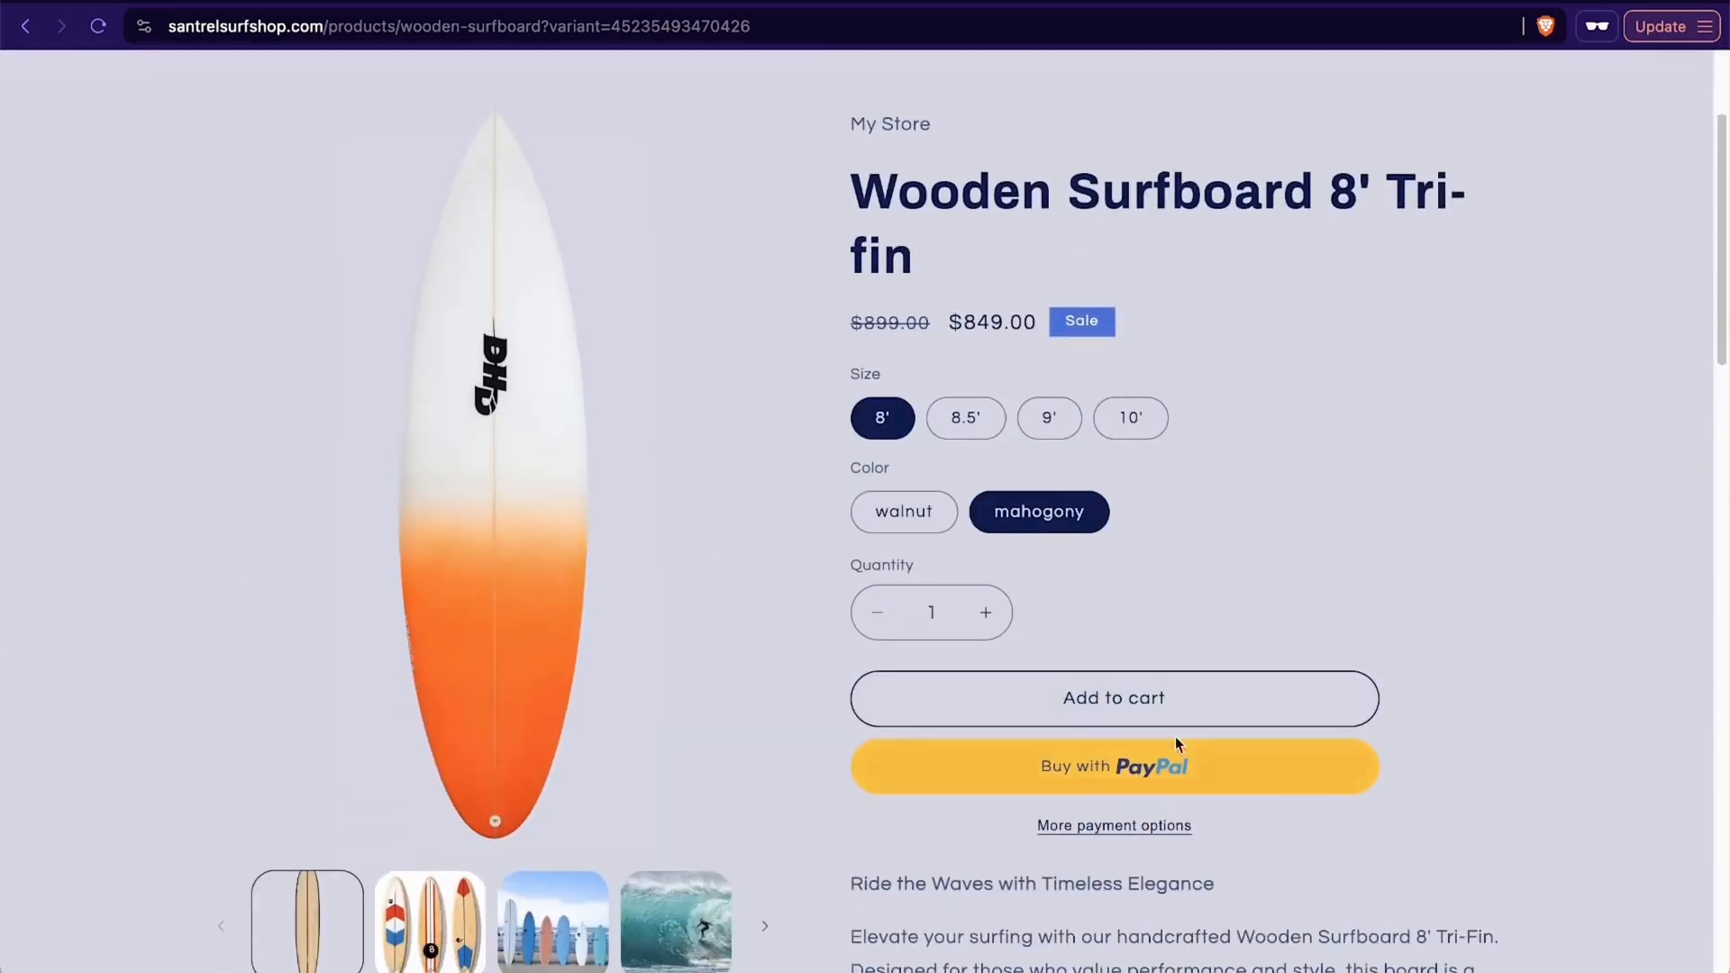
- Add the 8' mahogony Wooden Surfboard to the cart and close the cart drawer
left_click(1289, 704)
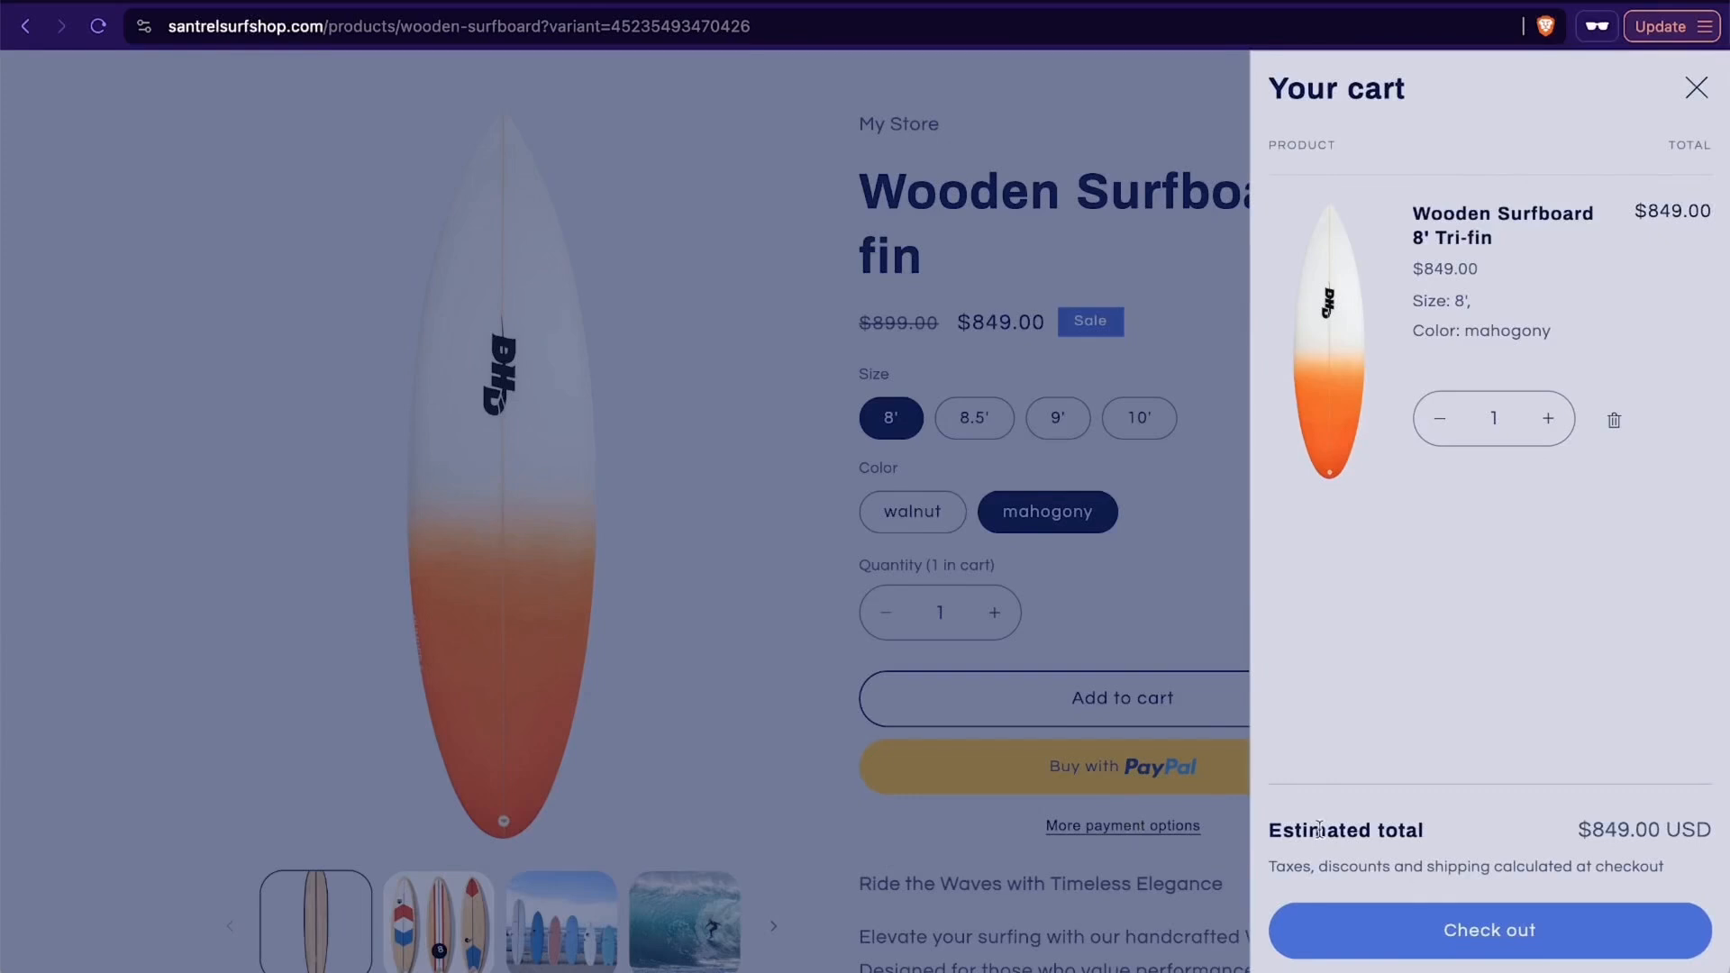
left_click(1696, 87)
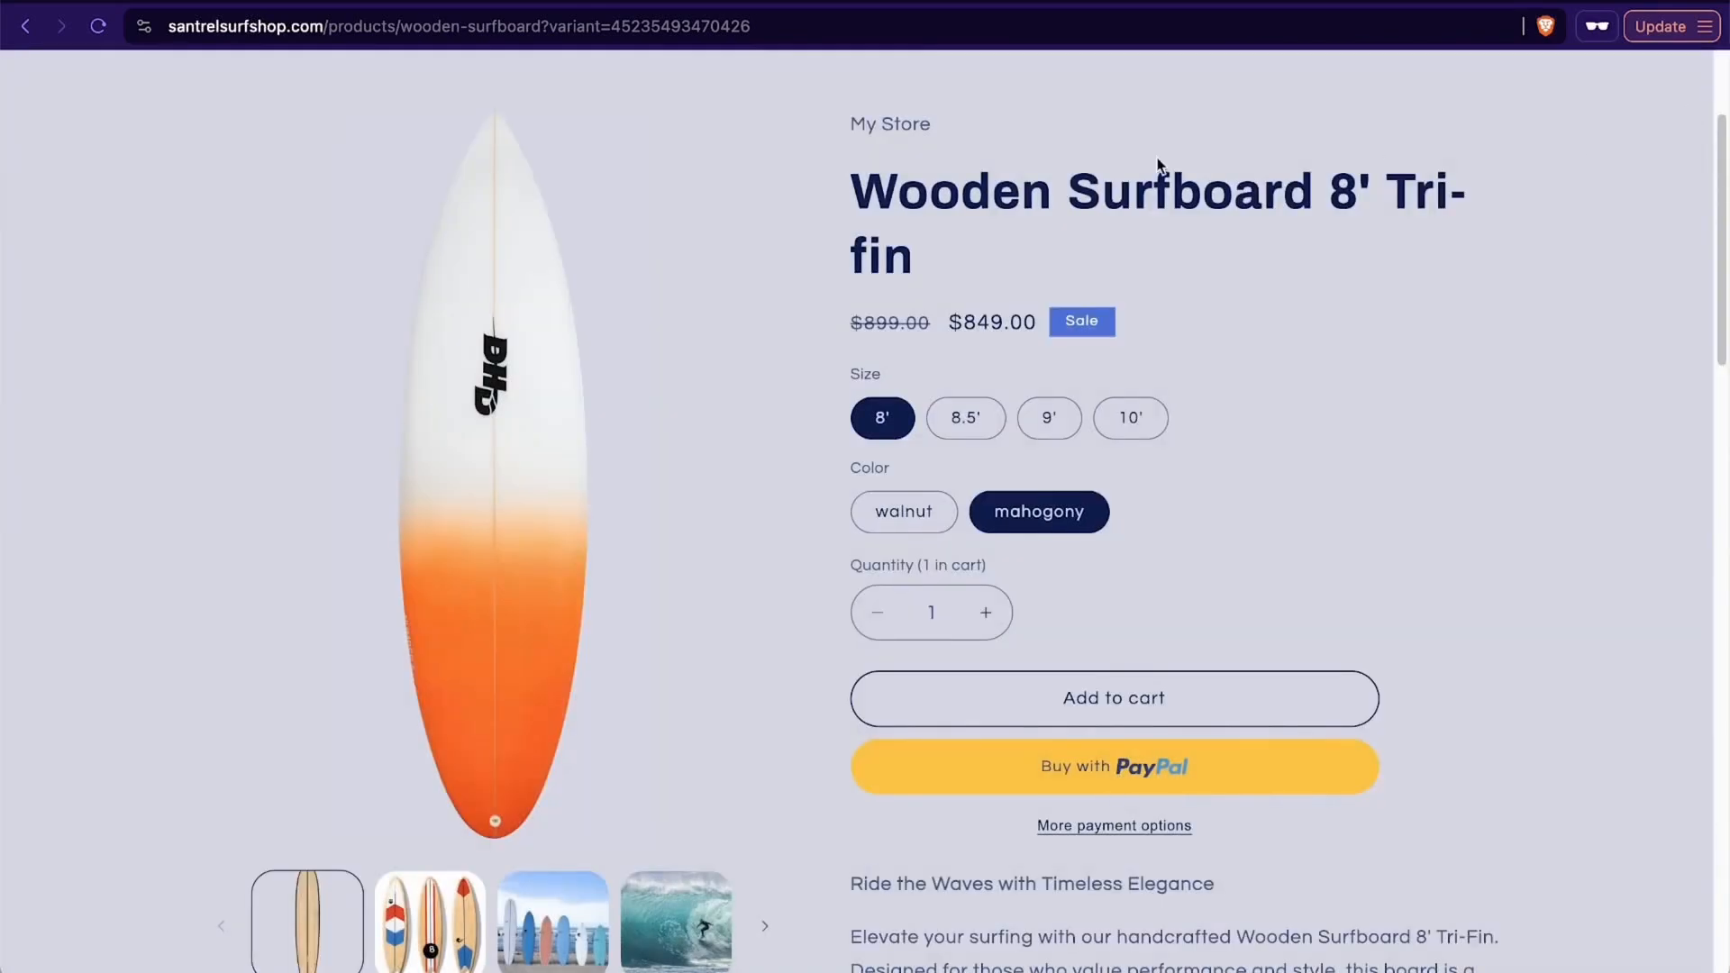
- Switch back to the Shopify admin and open the store's Payments settings
left_click(915, 0)
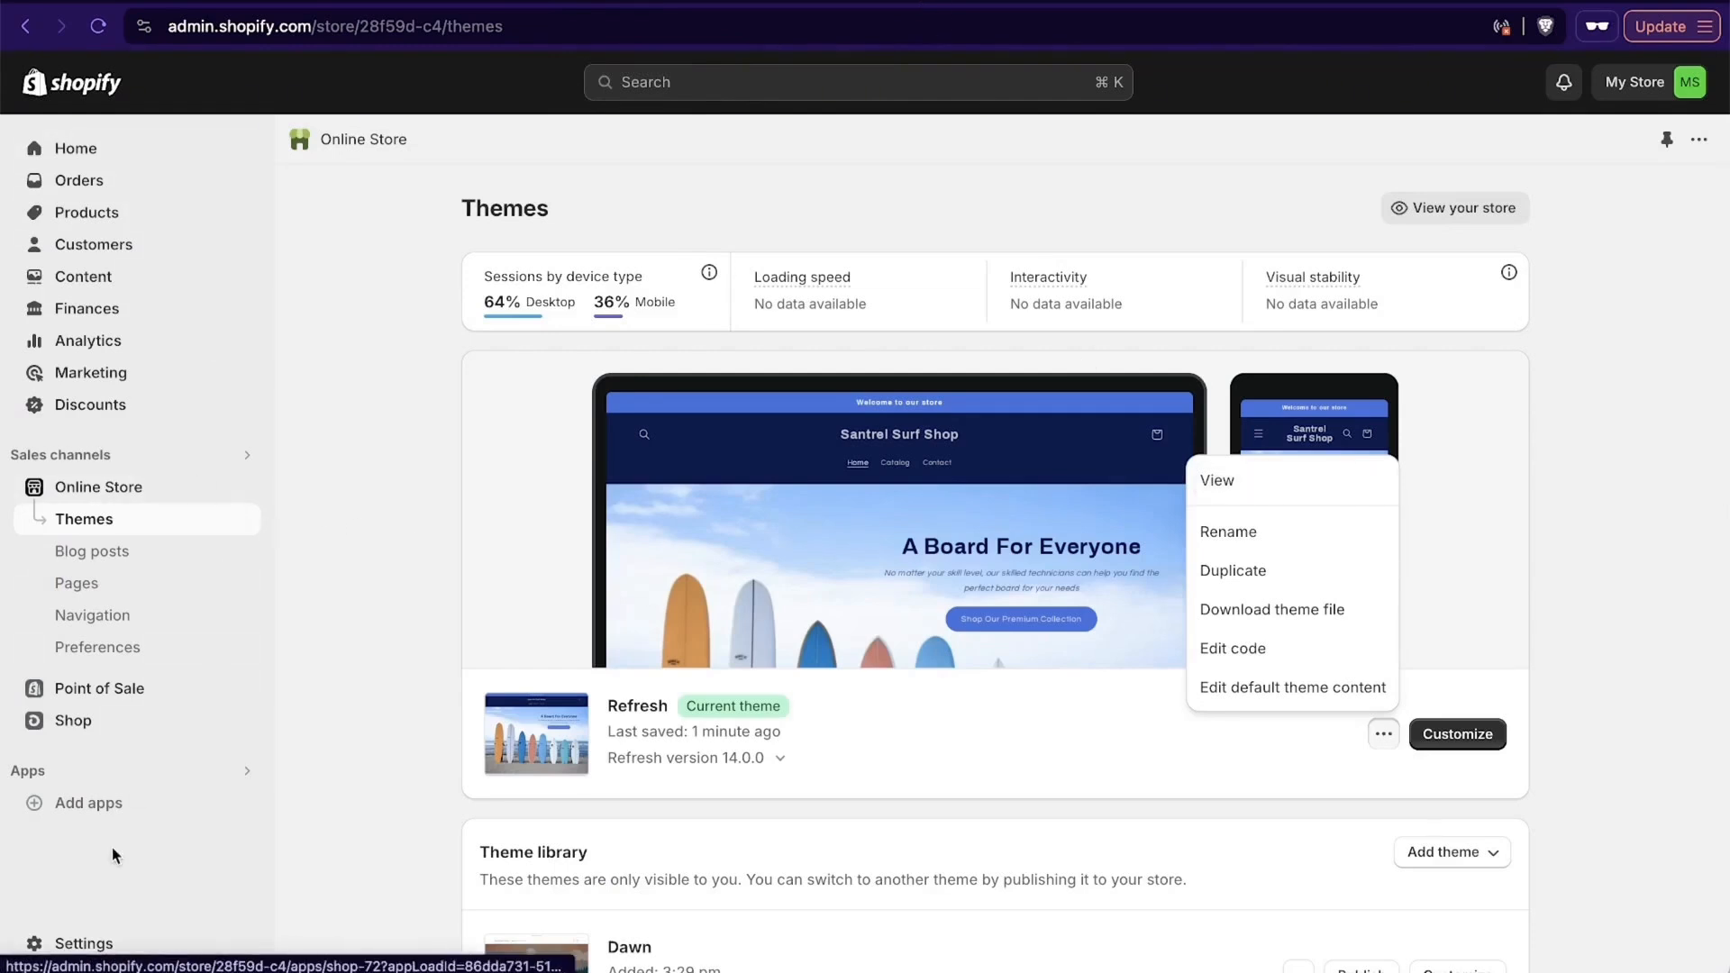
left_click(84, 944)
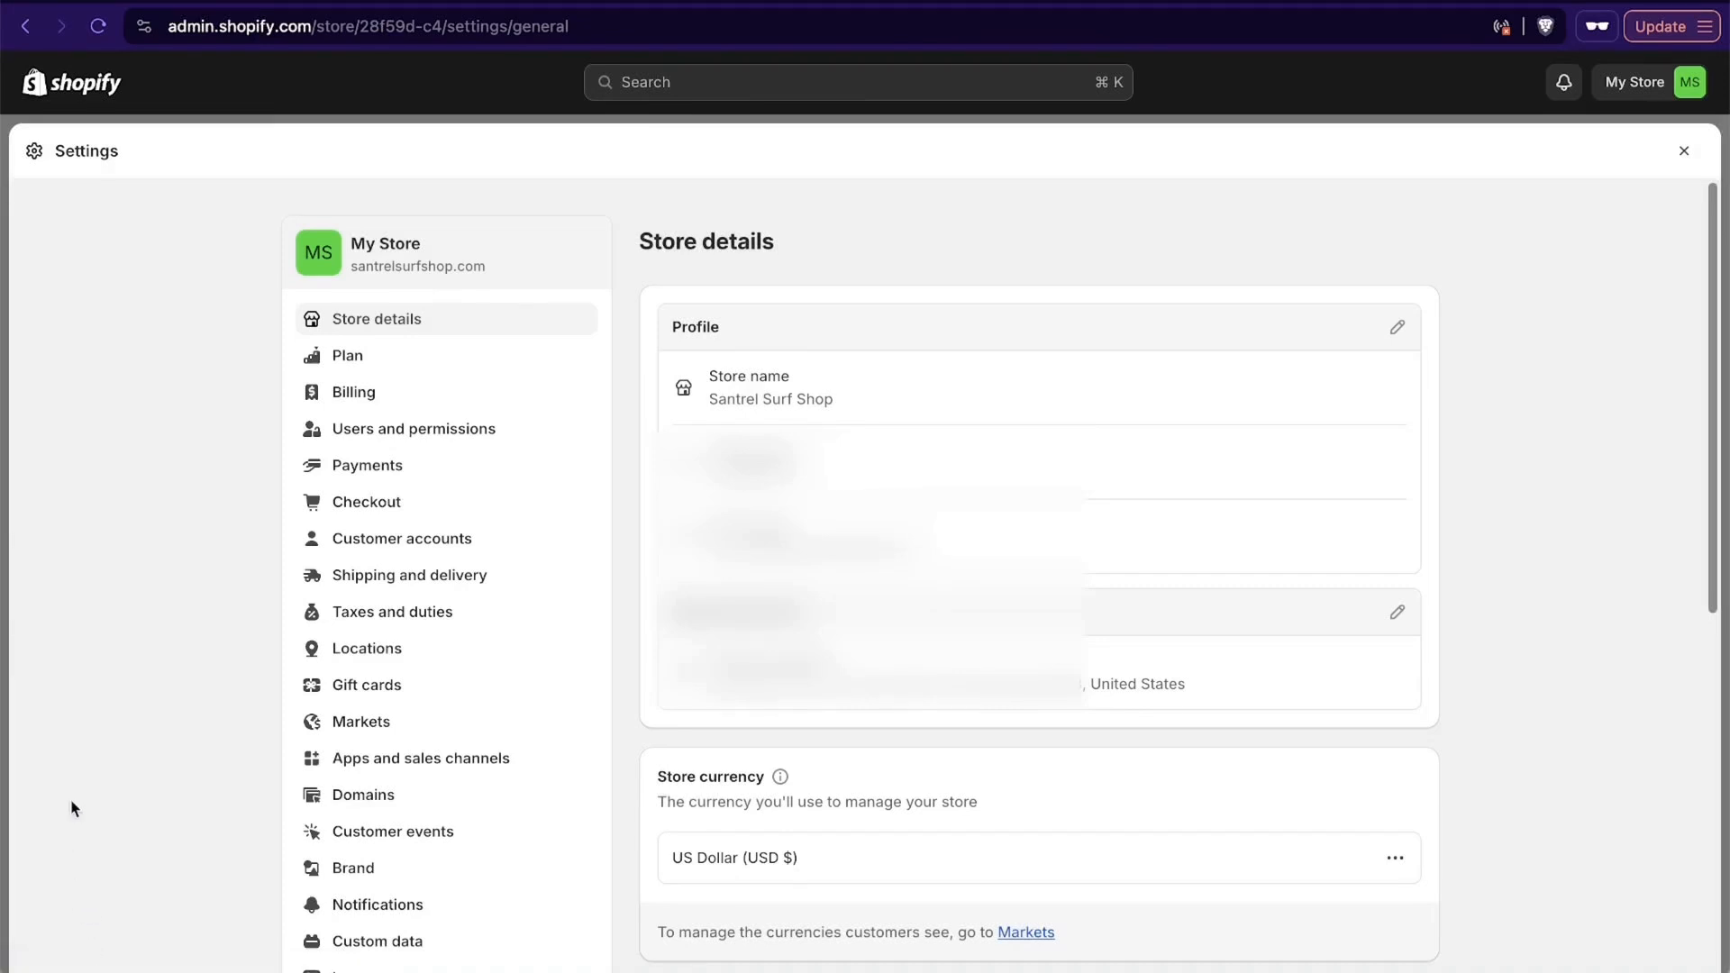
left_click(378, 464)
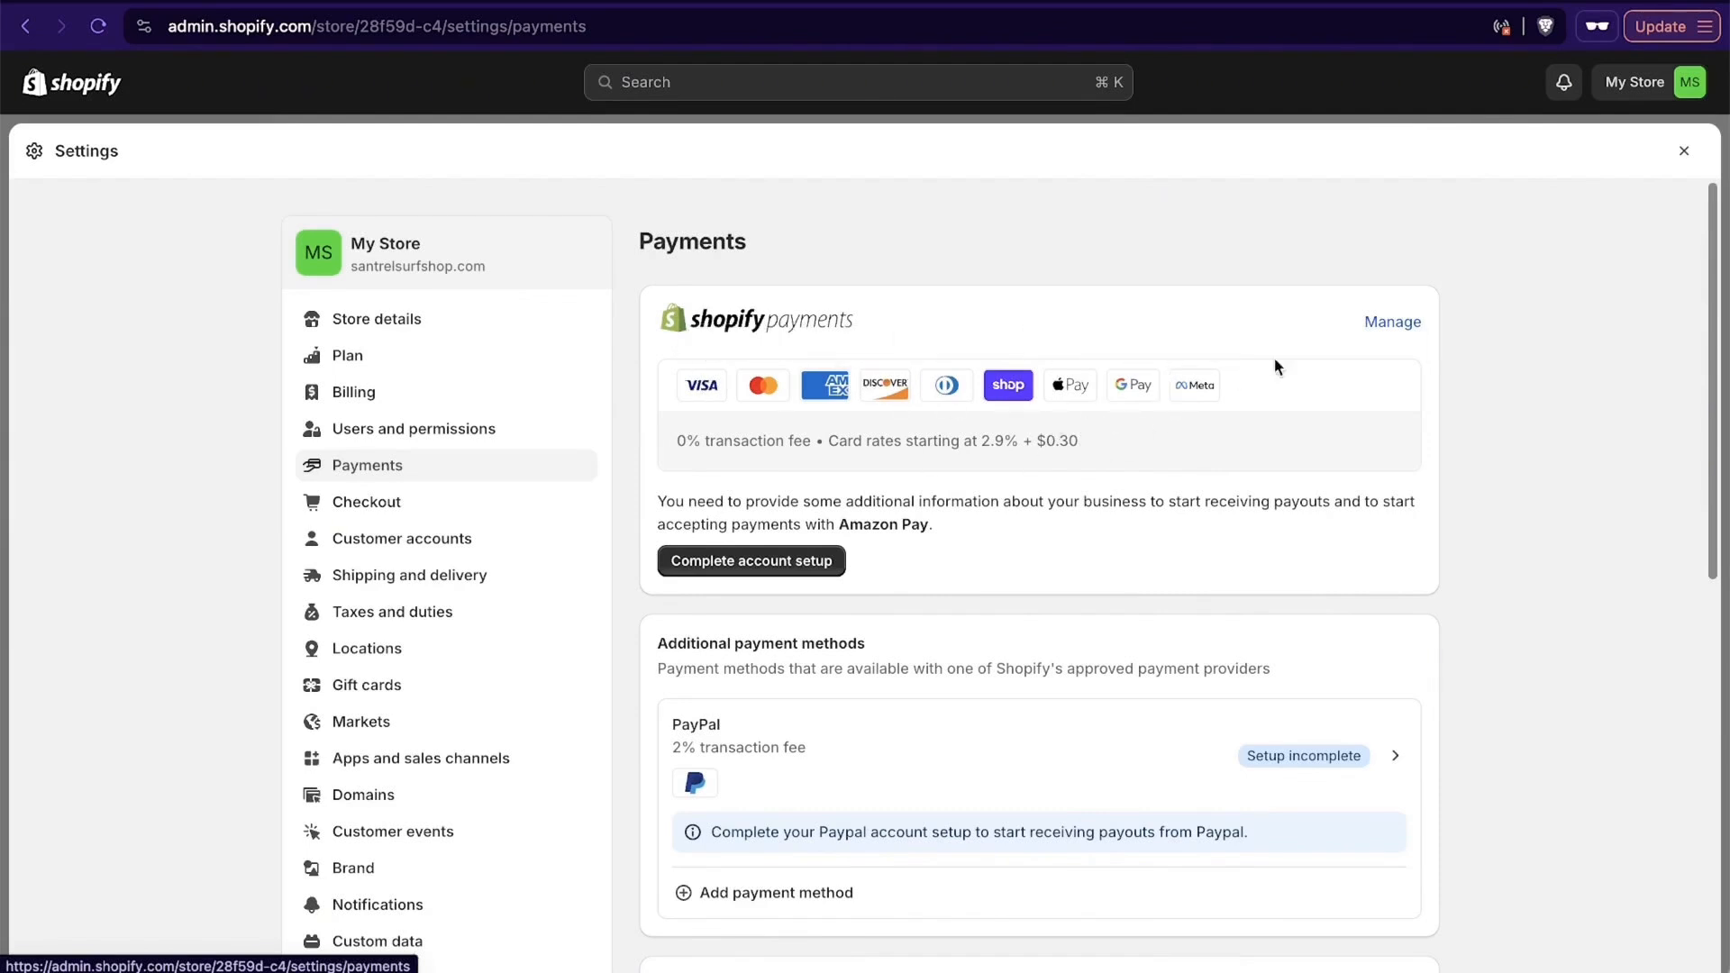
- Start the Shopify Payments account setup, open the business information form and set the business type to LLC
left_click(769, 565)
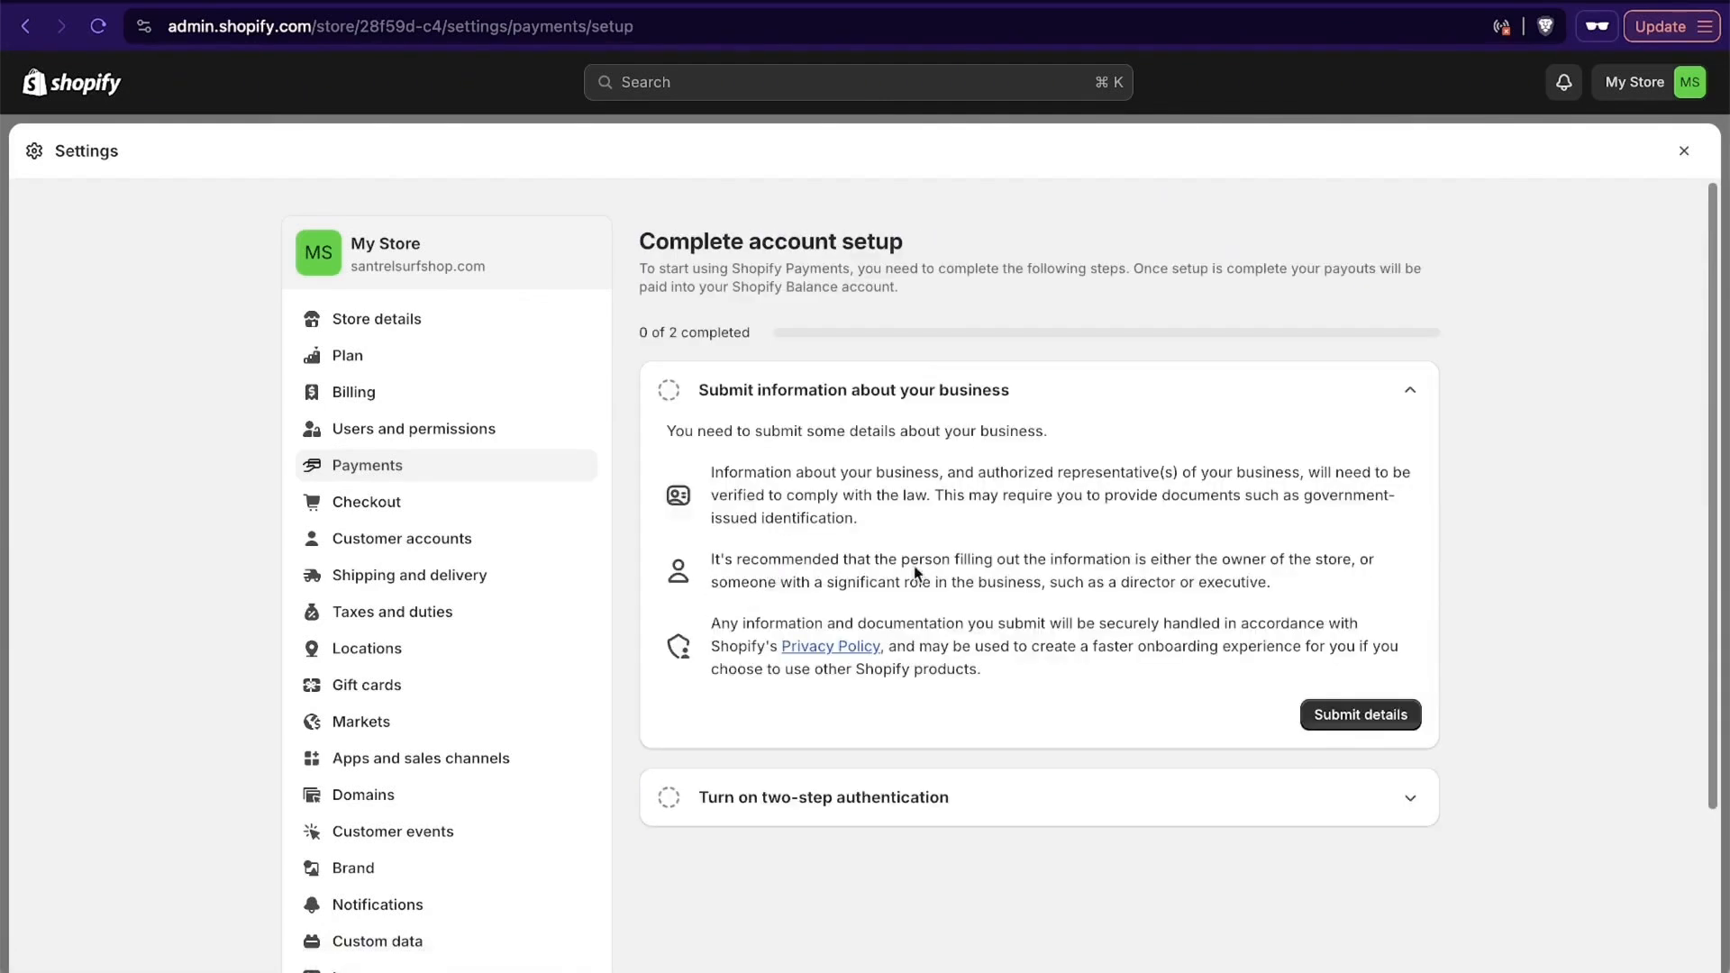
left_click(1350, 716)
left_click(953, 448)
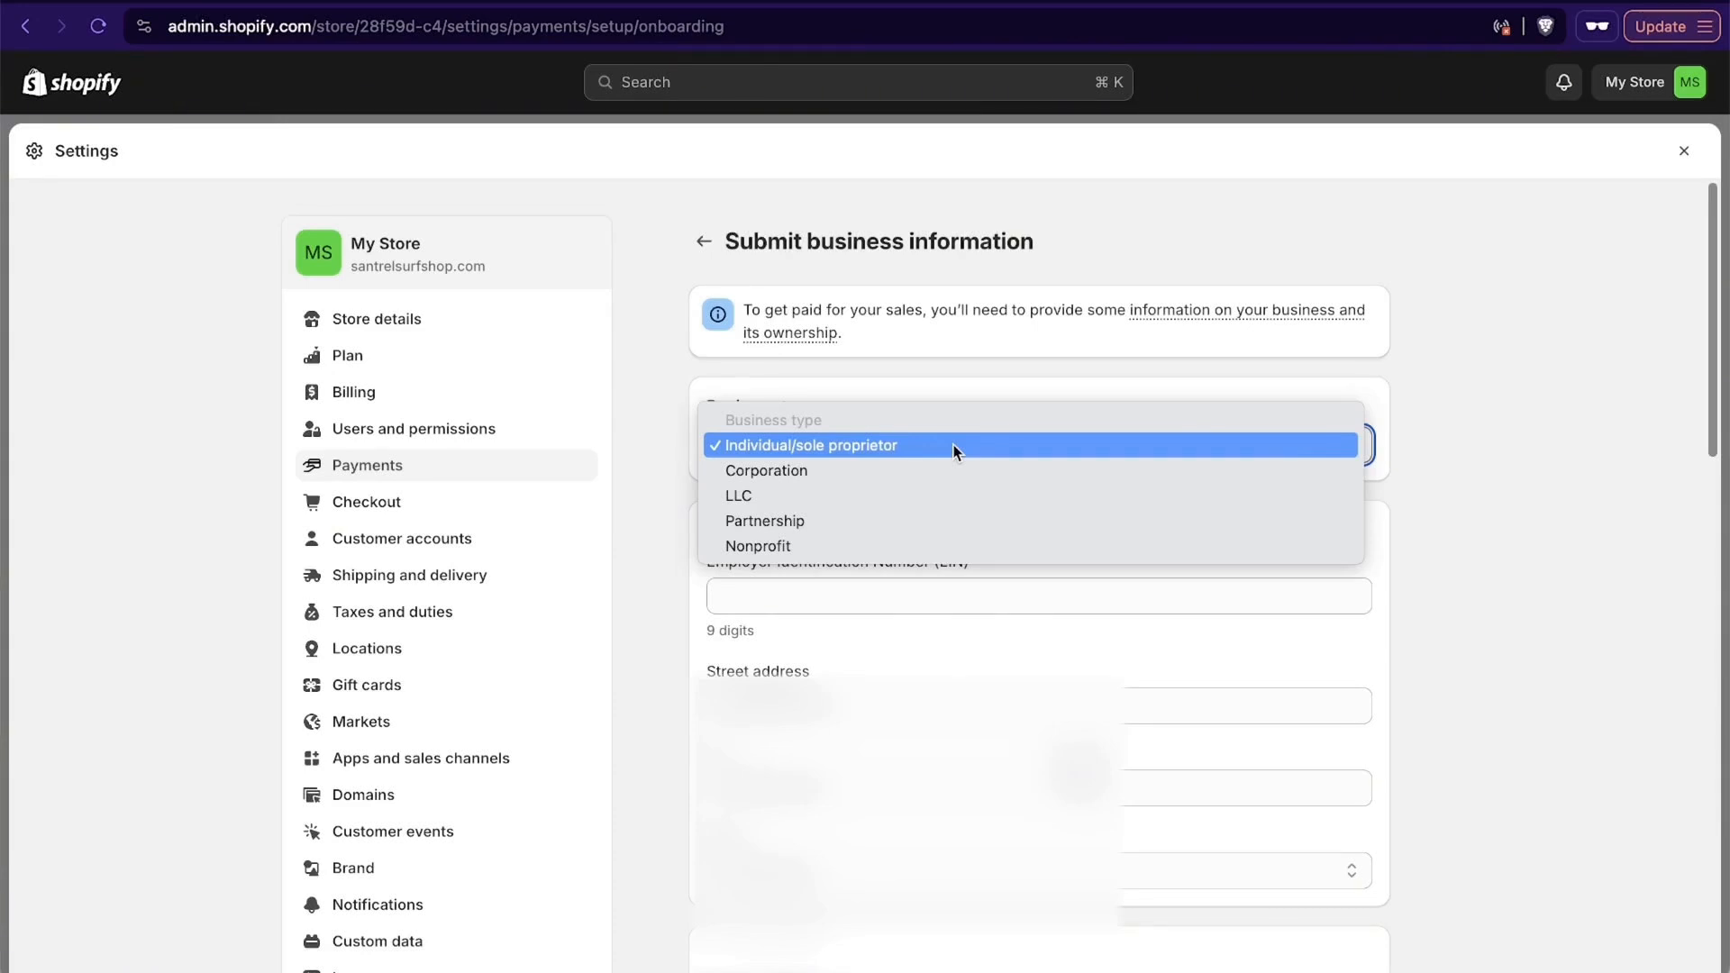
left_click(924, 497)
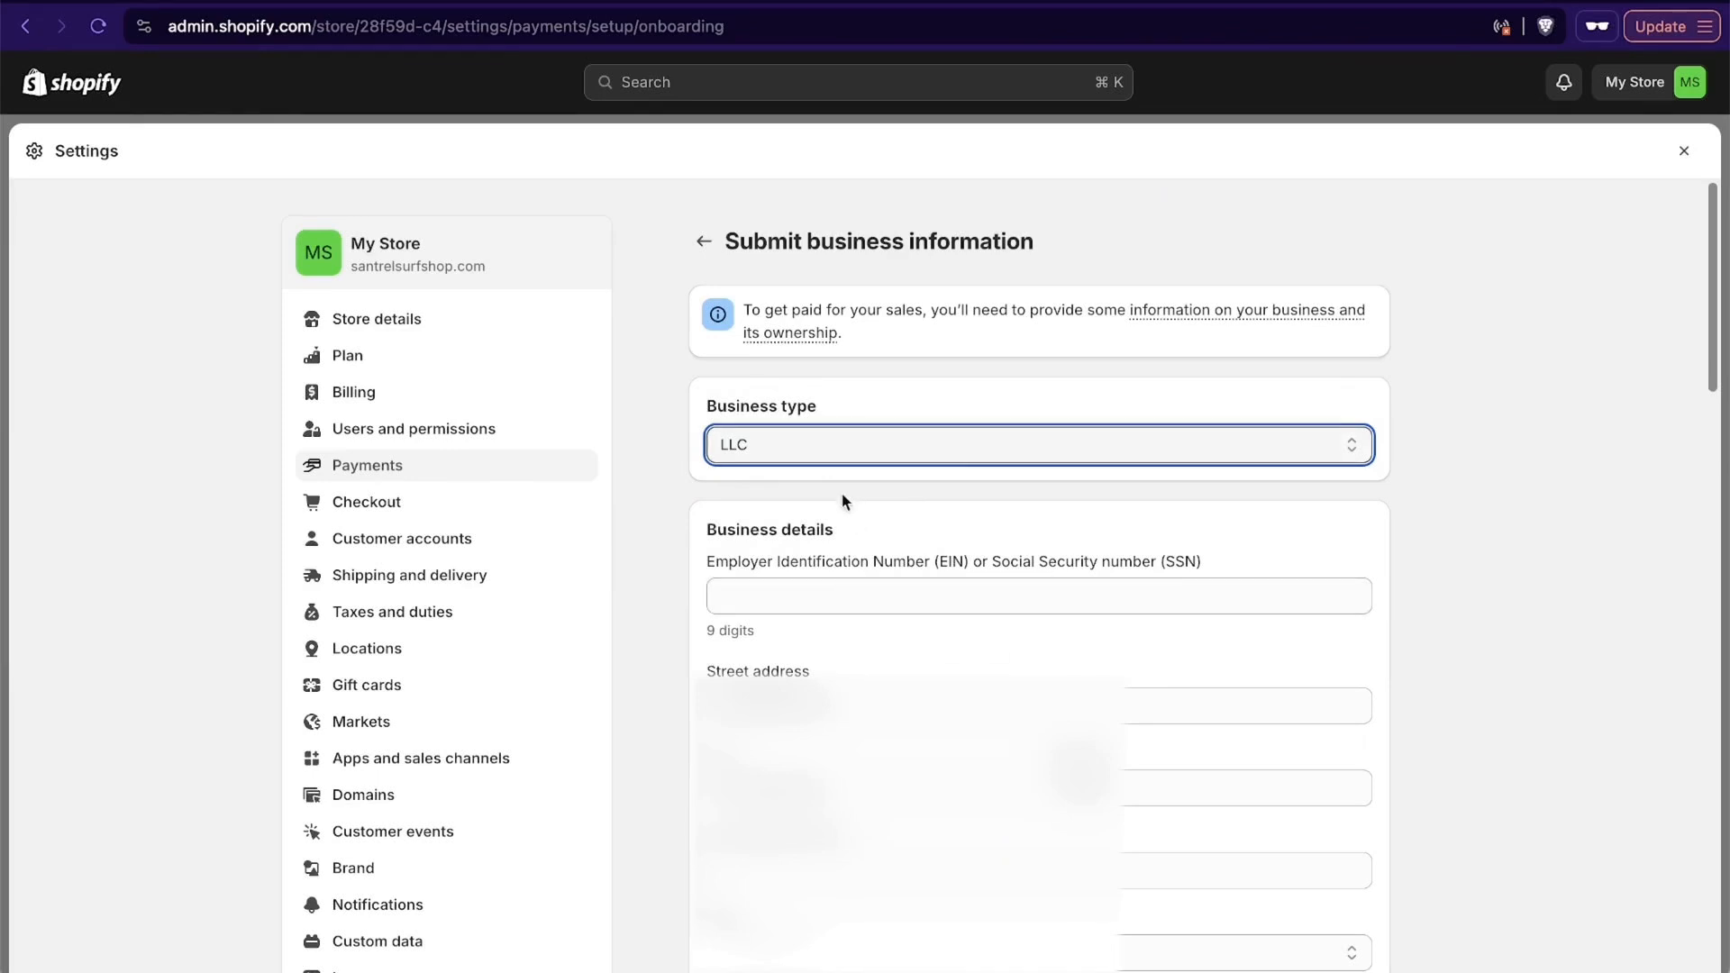
- Go through the business information form from the EIN or SSN field down to the customer billing statement section
left_click(808, 591)
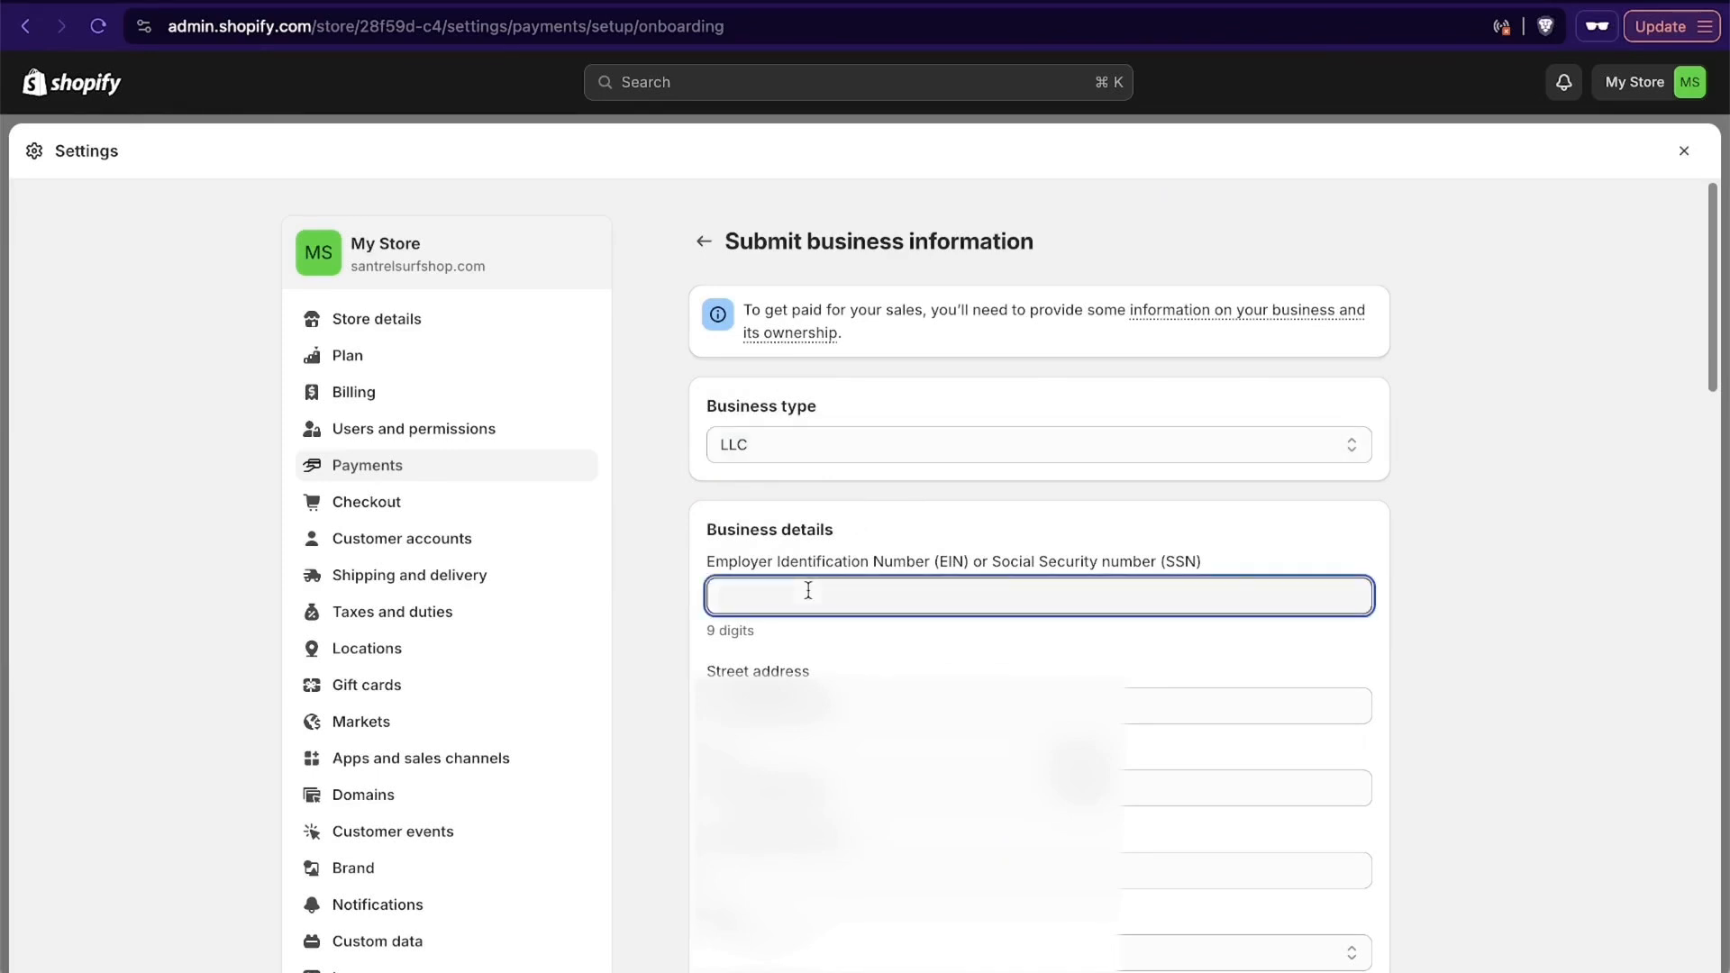
scroll(808, 591, "down", 3)
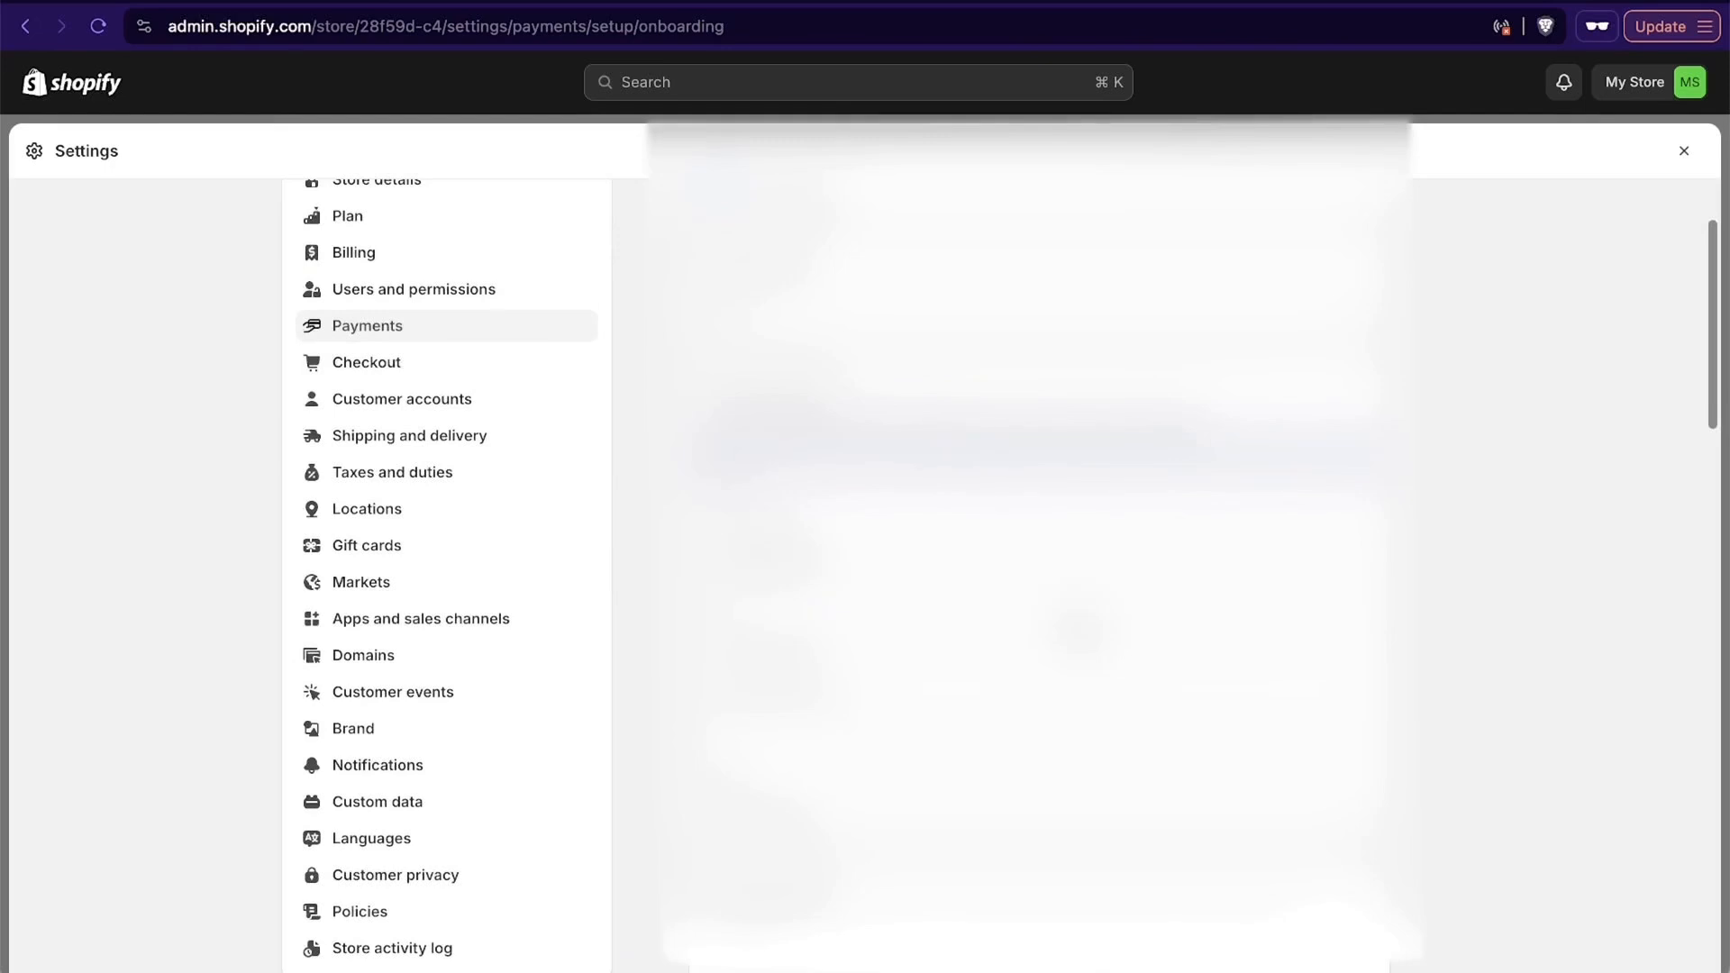
scroll(808, 591, "down", 2)
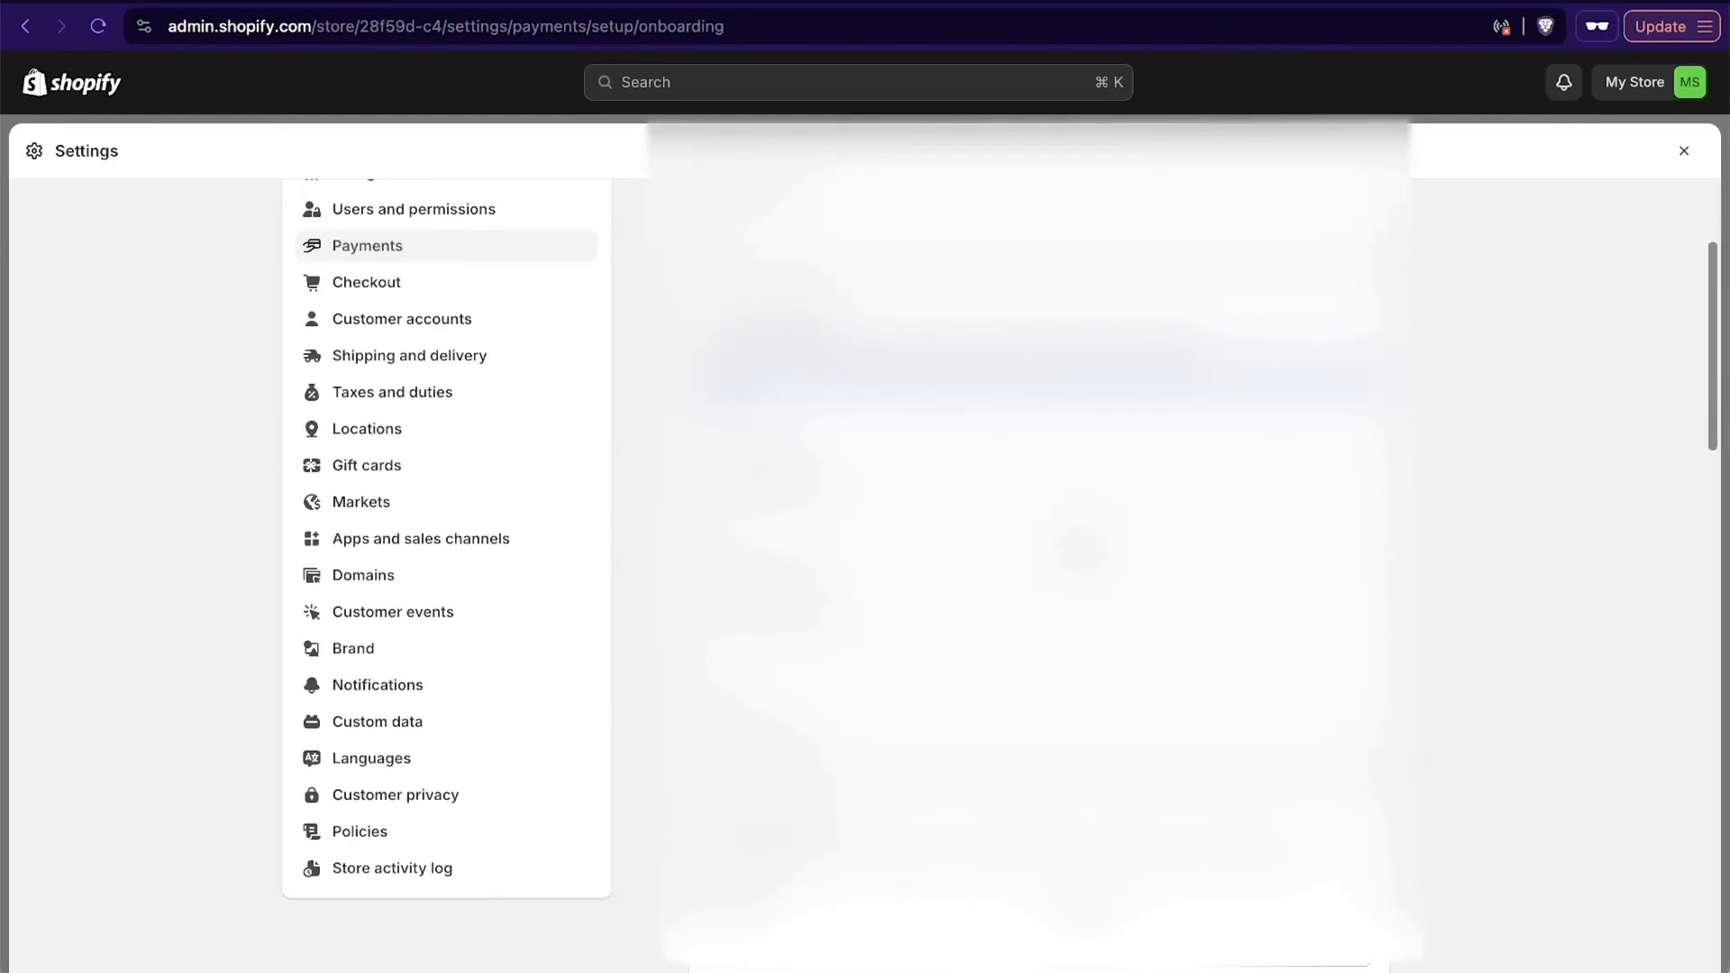
scroll(808, 591, "down", 1)
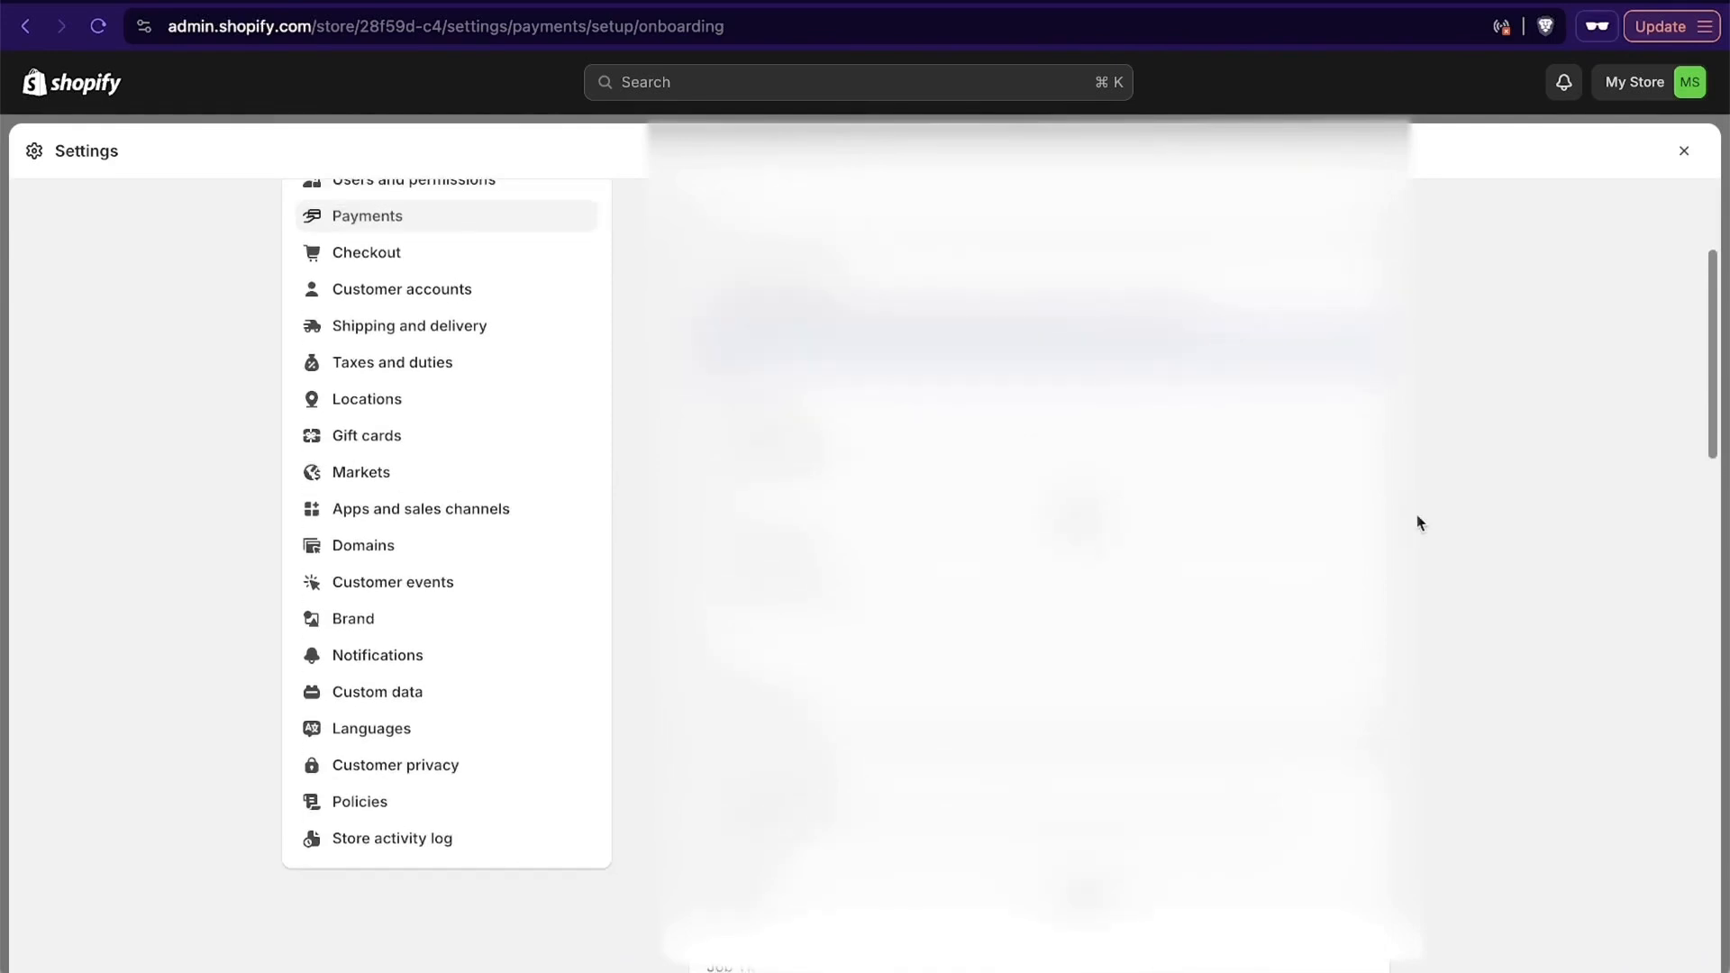
scroll(1444, 548, "down", 15)
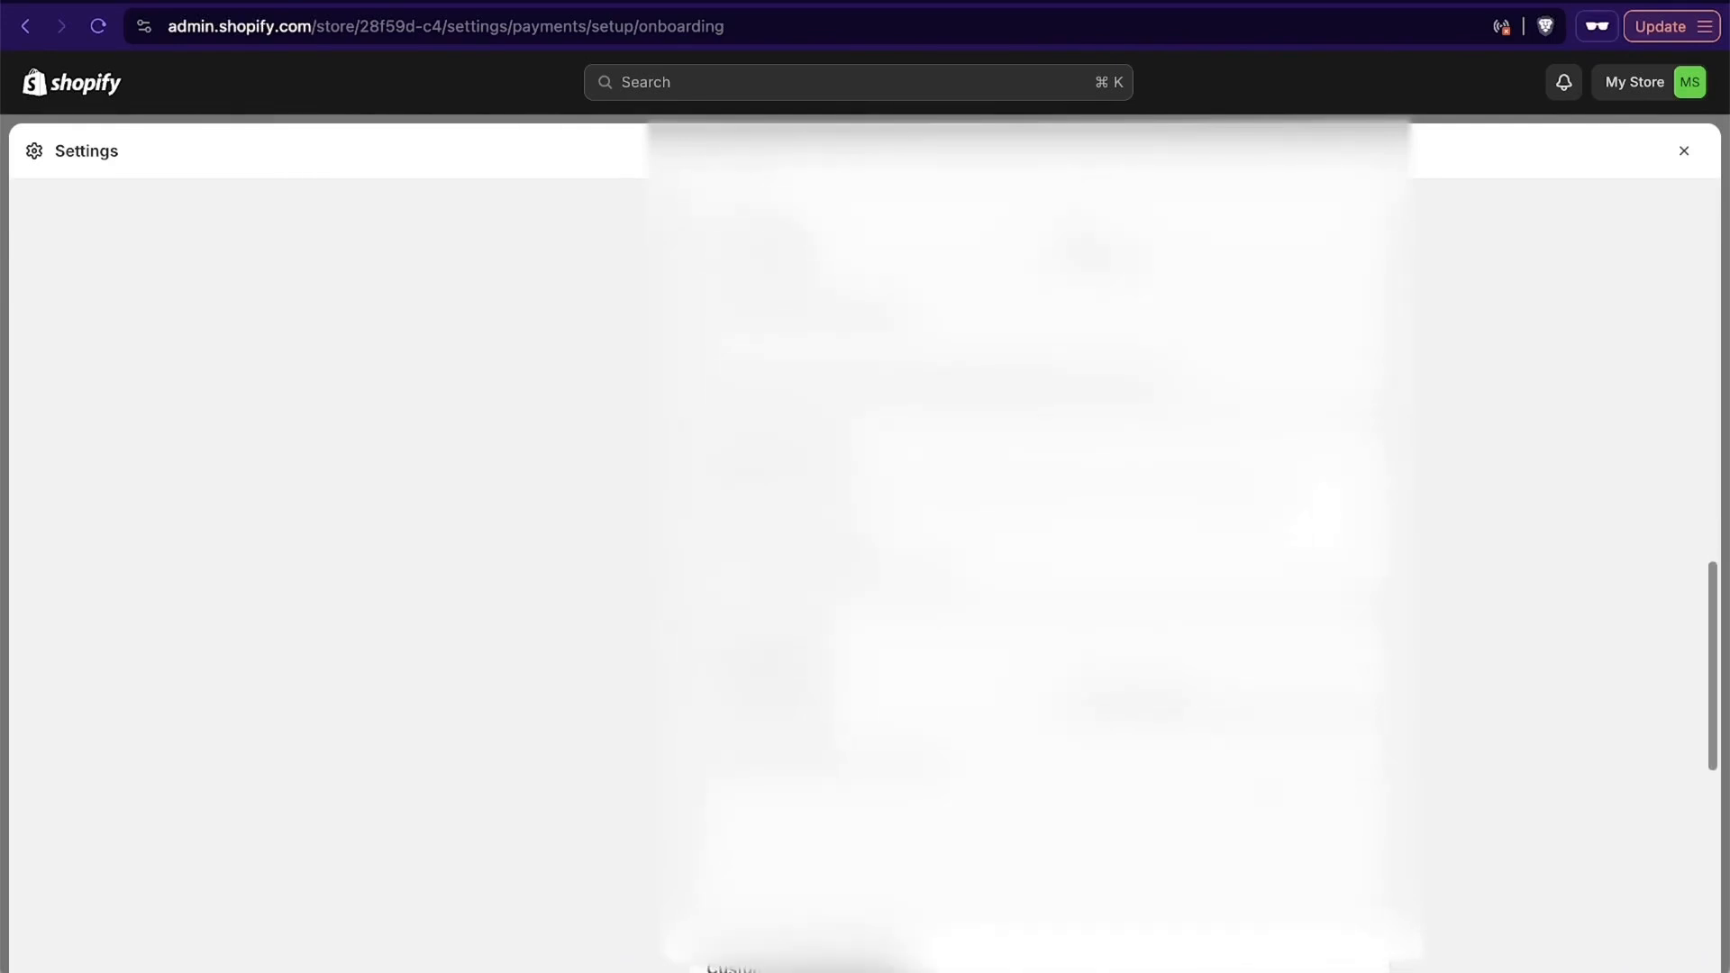
scroll(1128, 742, "down", 8)
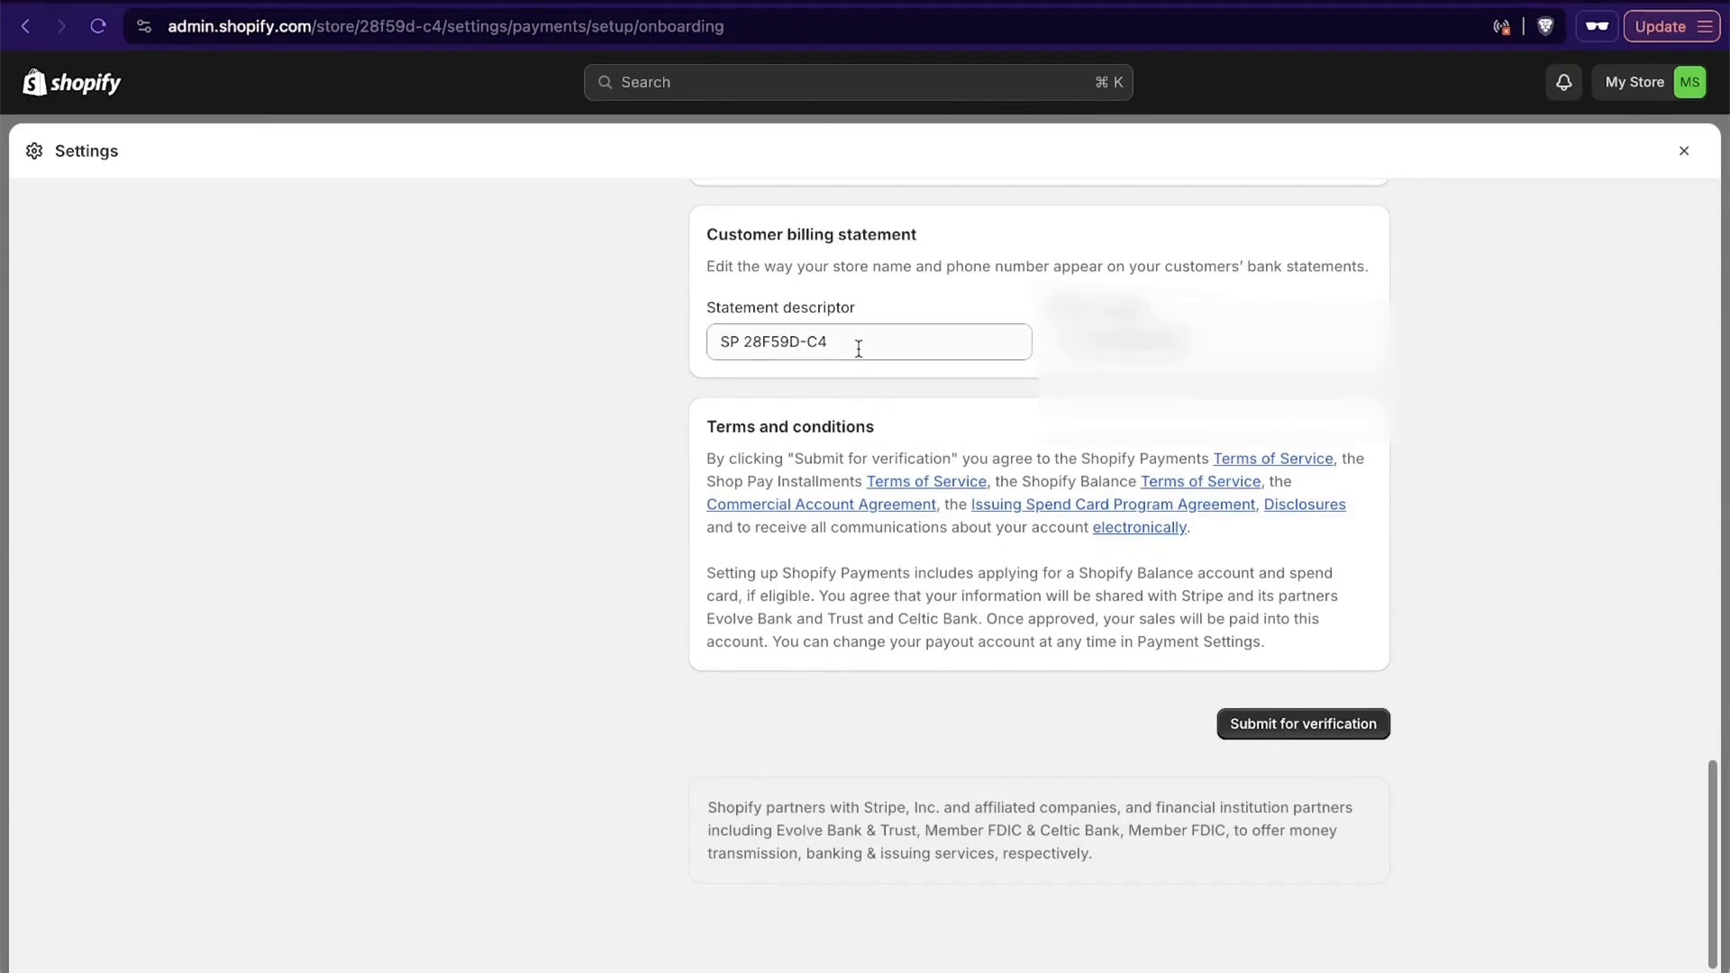
- Set the statement descriptor for the customer billing statement to SANTRELSURF
left_click(859, 349)
key("super+a")
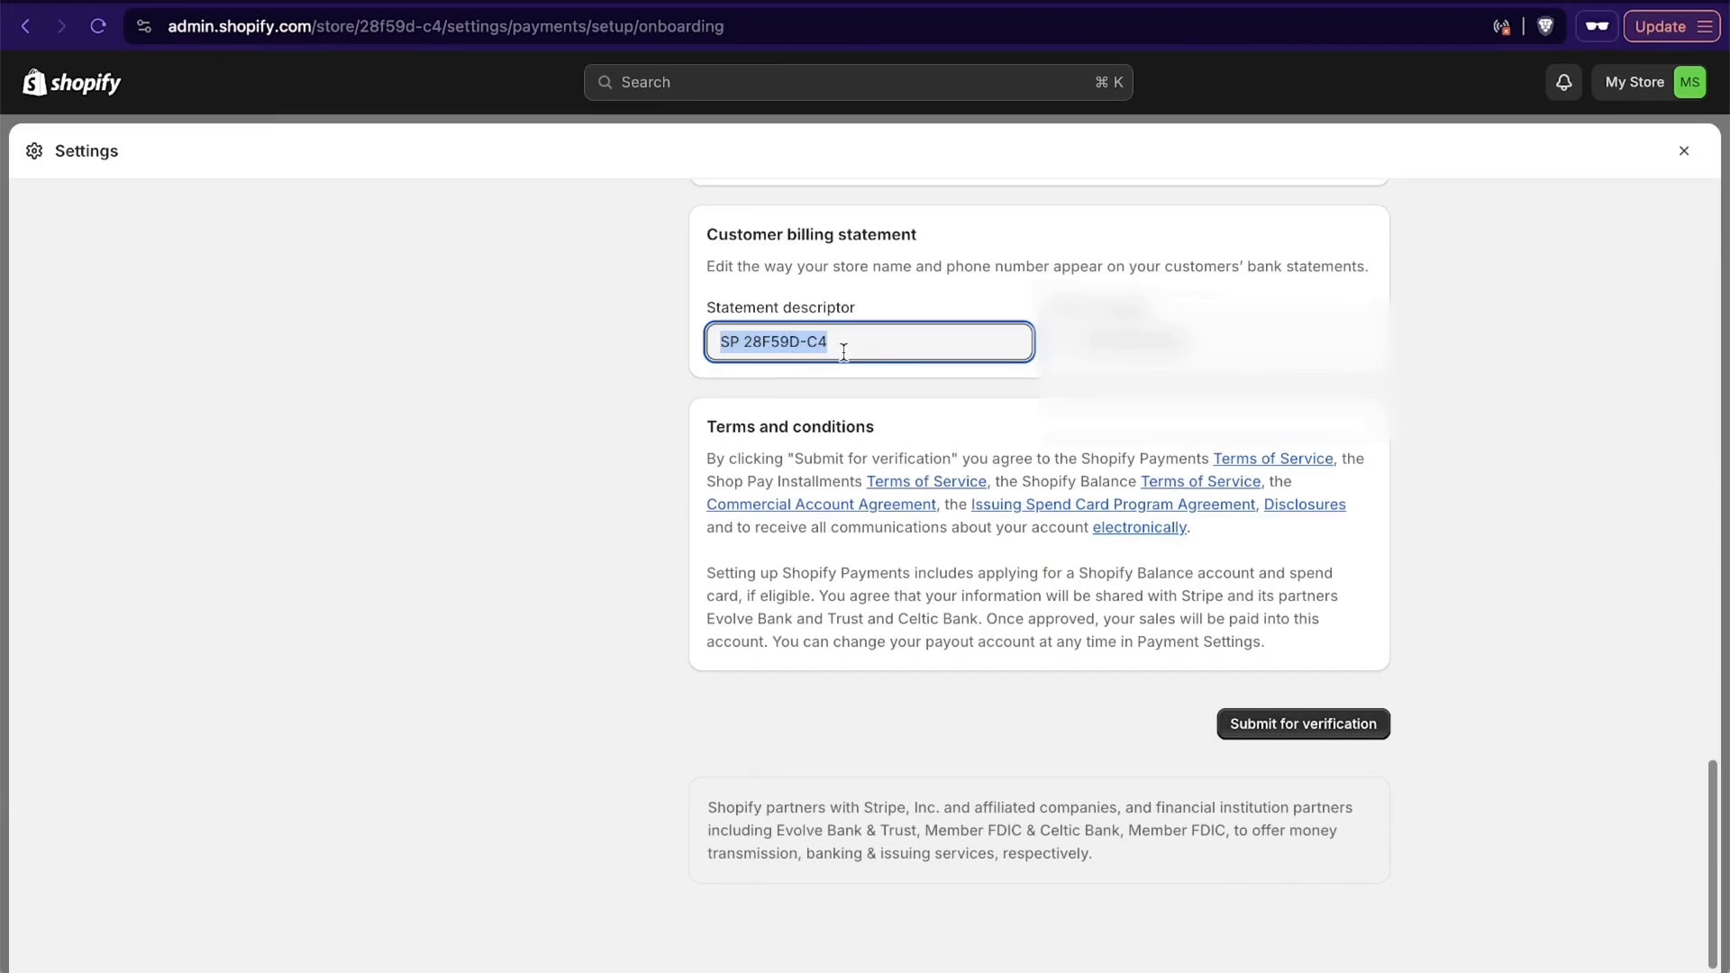
type("SANTREL-SU")
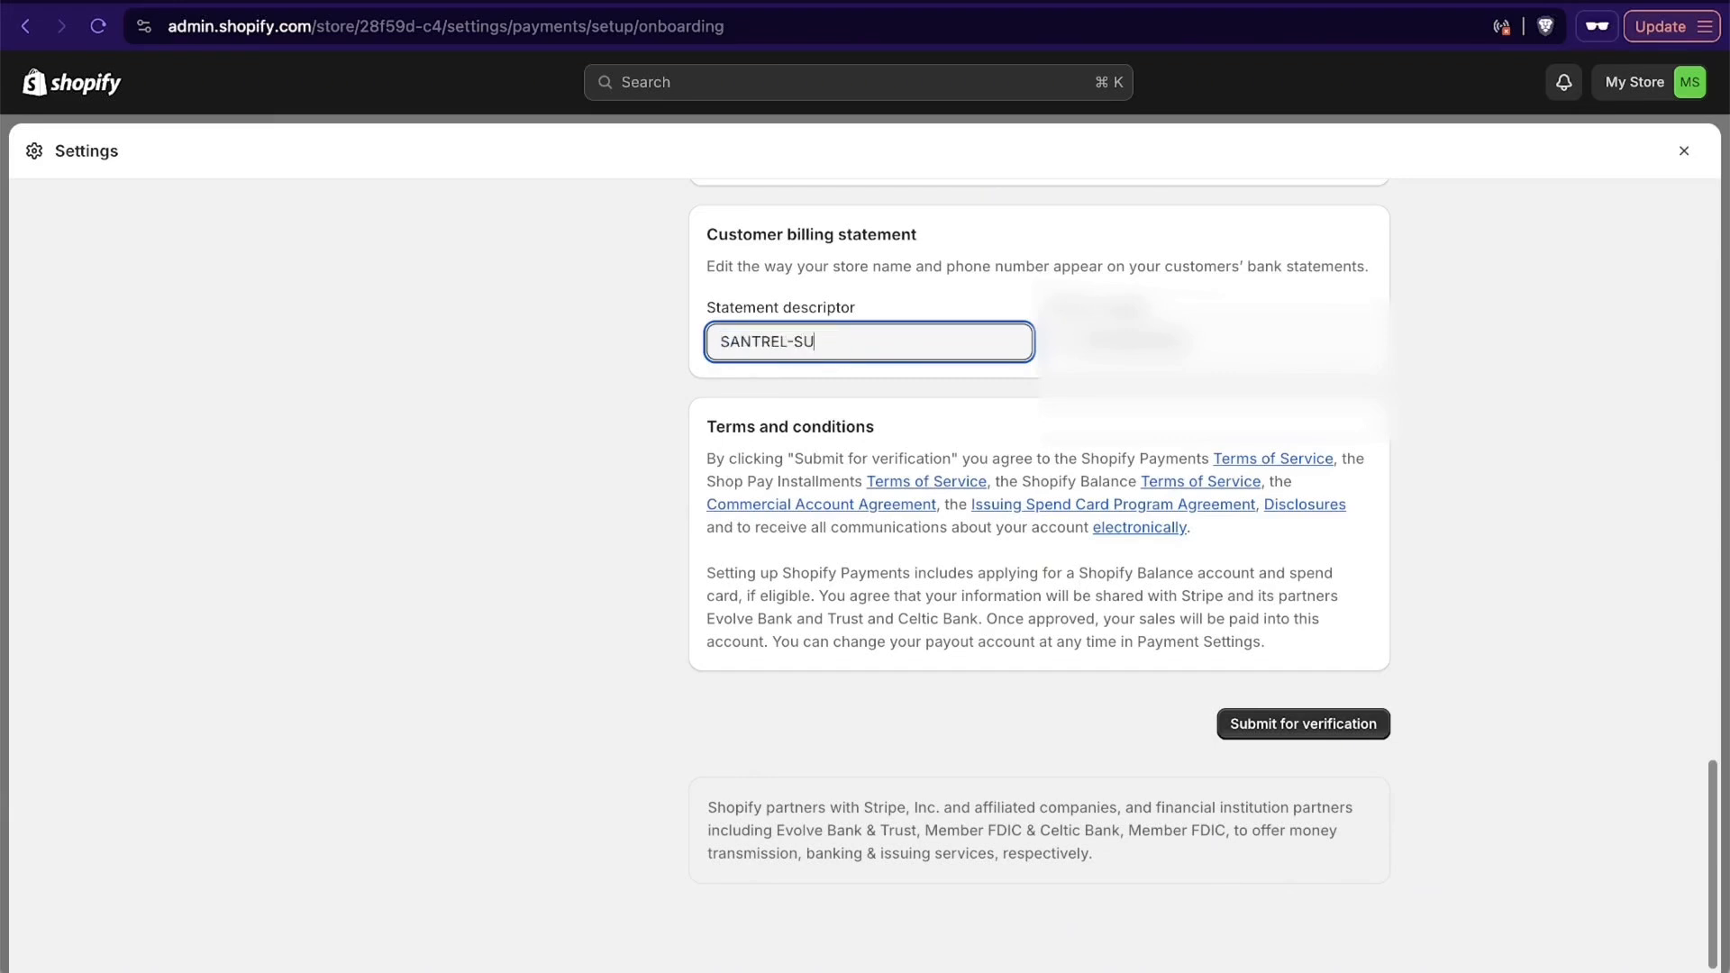
key("BackSpace")
key("BackSpace")
key("BackSpace")
type("SURF")
scroll(624, 413, "up", 1)
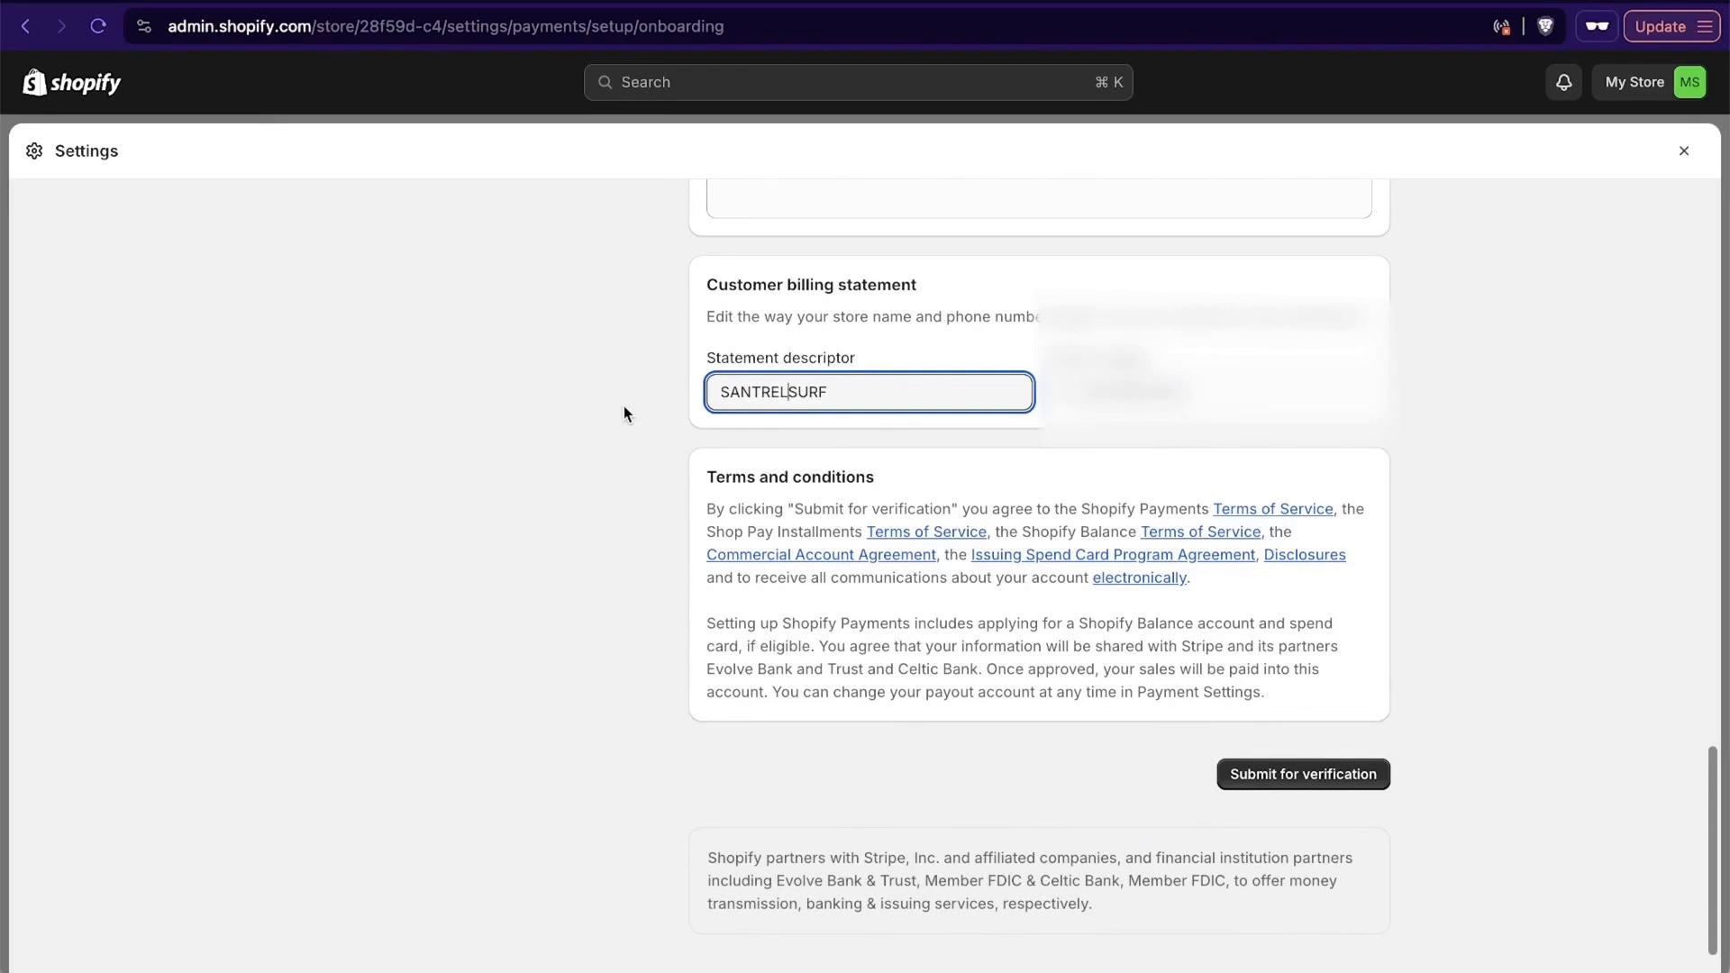
left_click_drag(895, 382, 593, 380)
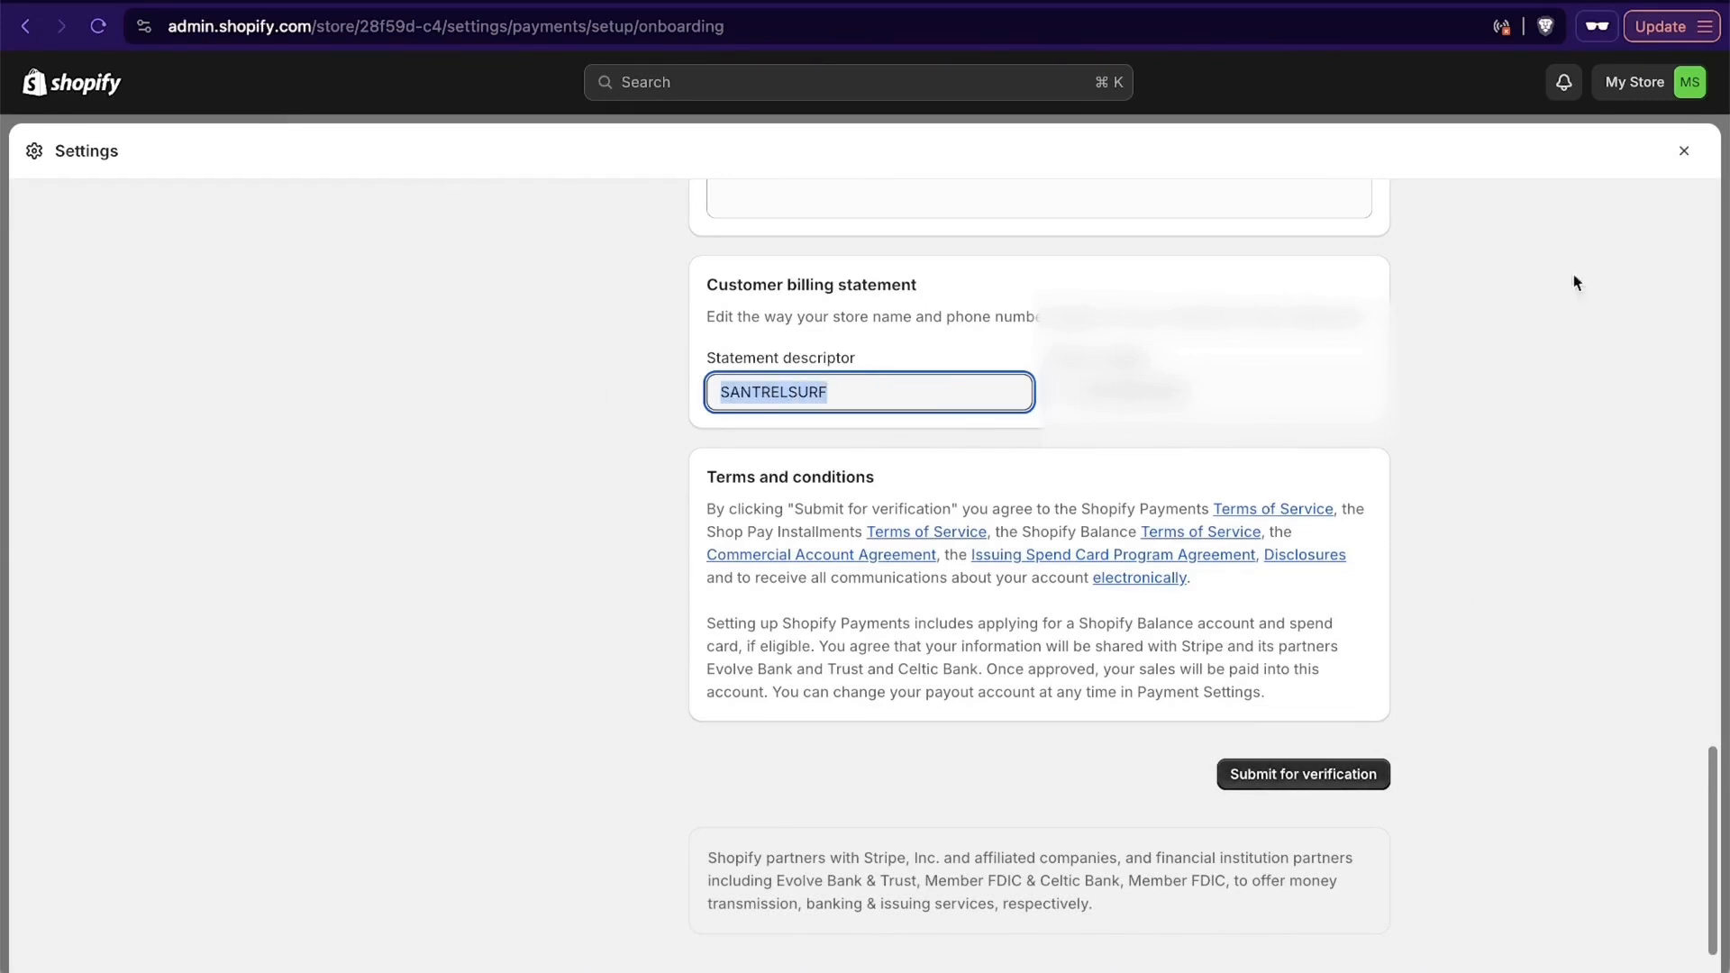
- Leave the unsubmitted business form and review the PayPal, payment capture and manual payment options in the Payments settings
left_click(1682, 151)
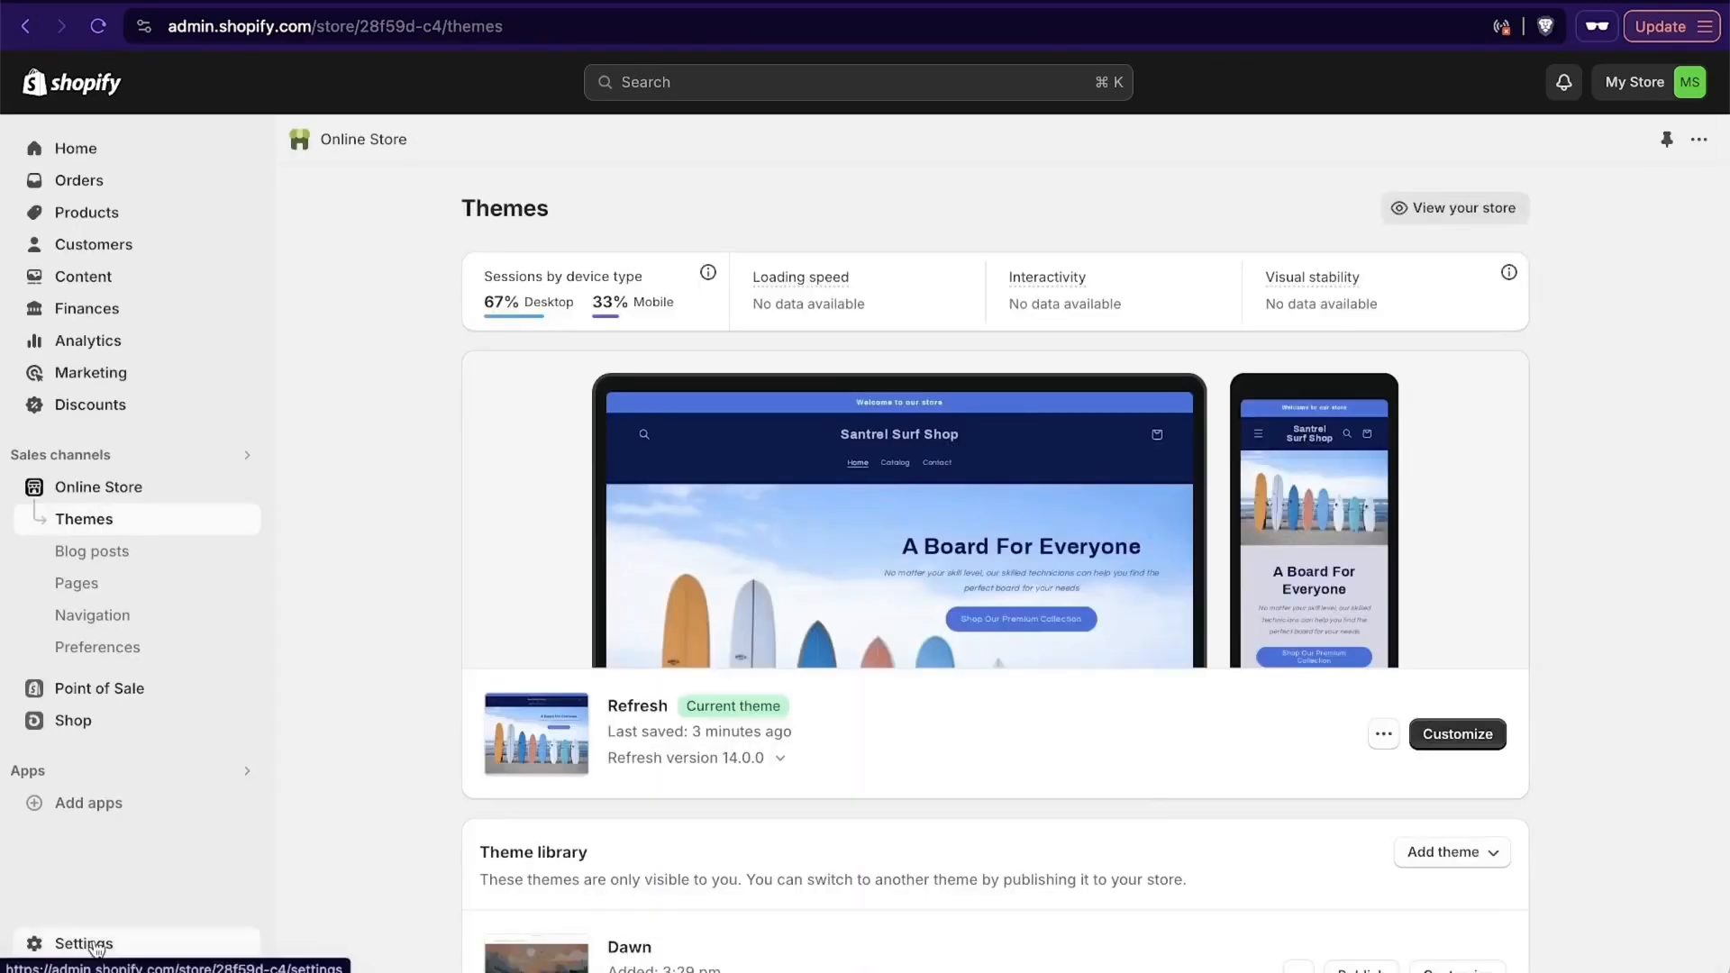
left_click(90, 944)
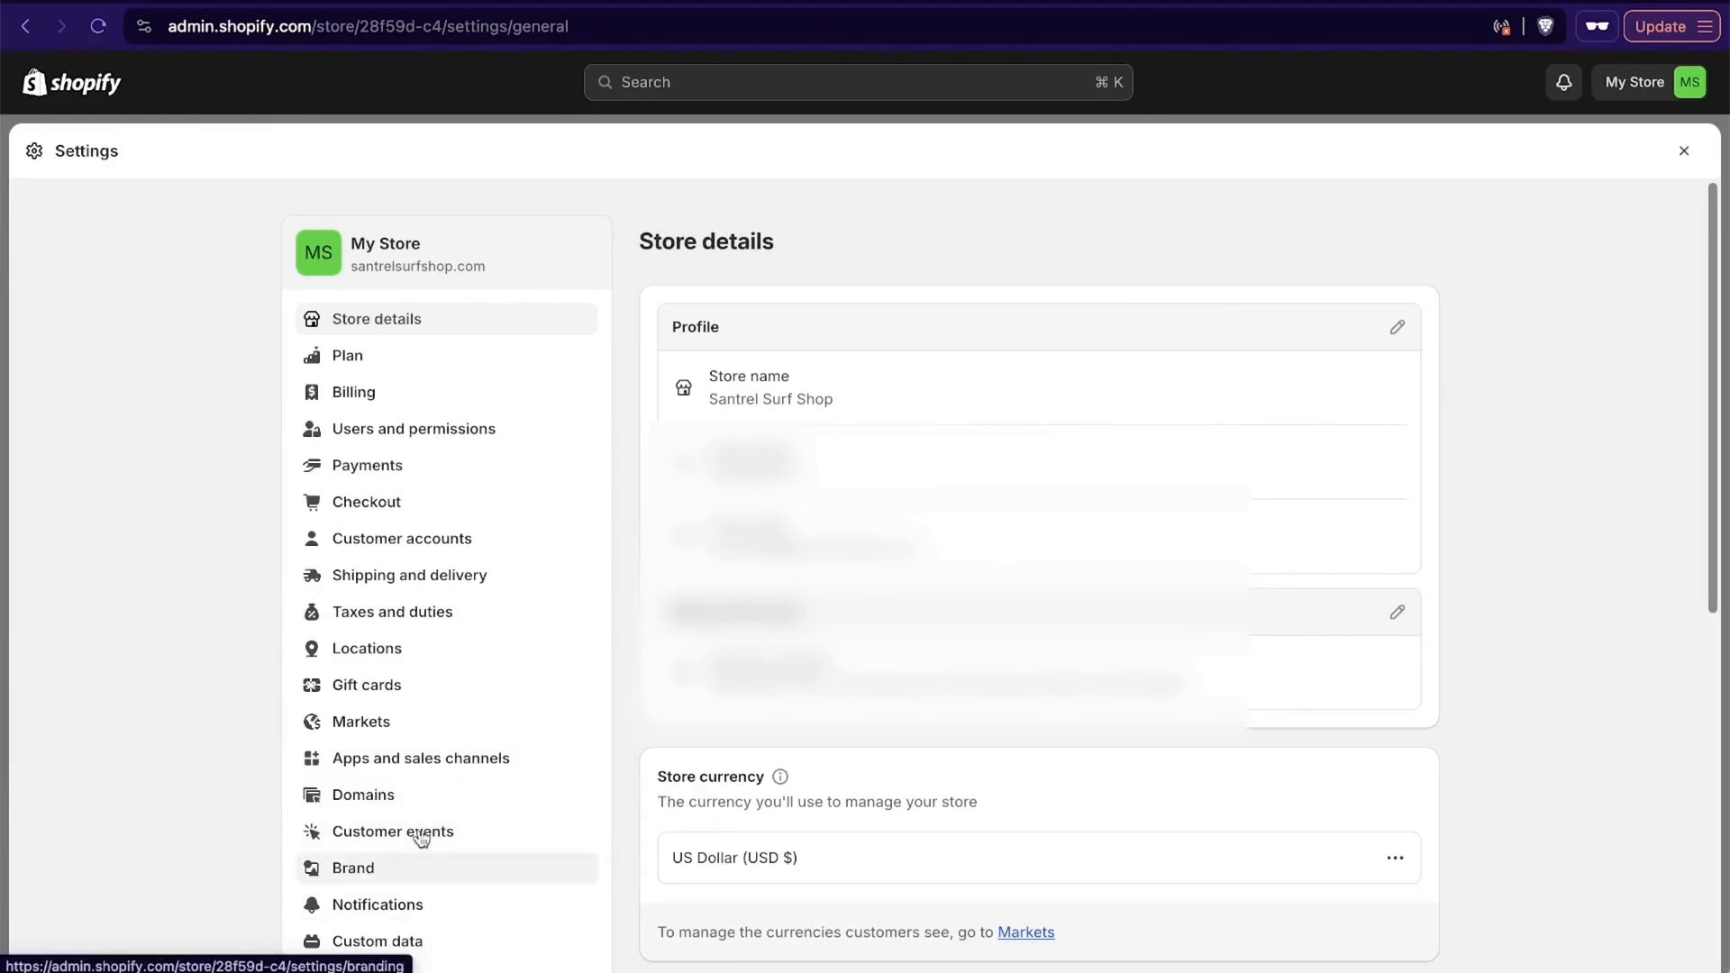
left_click(367, 465)
scroll(1108, 796, "down", 4)
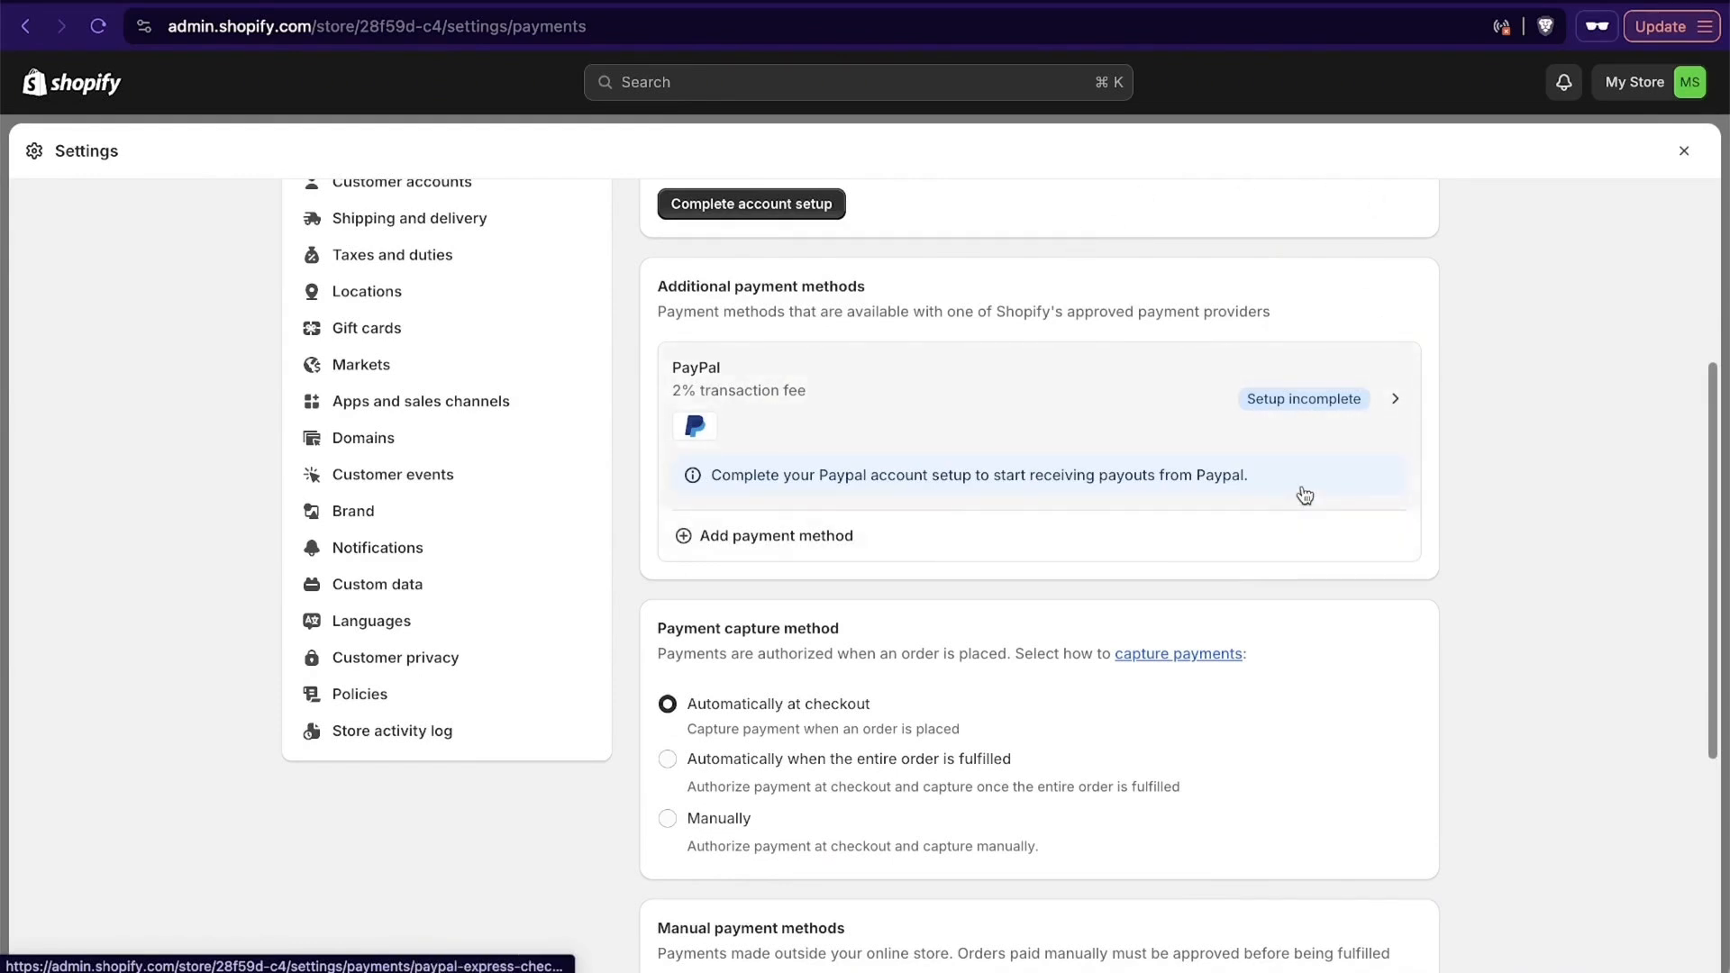
scroll(1441, 539, "down", 2)
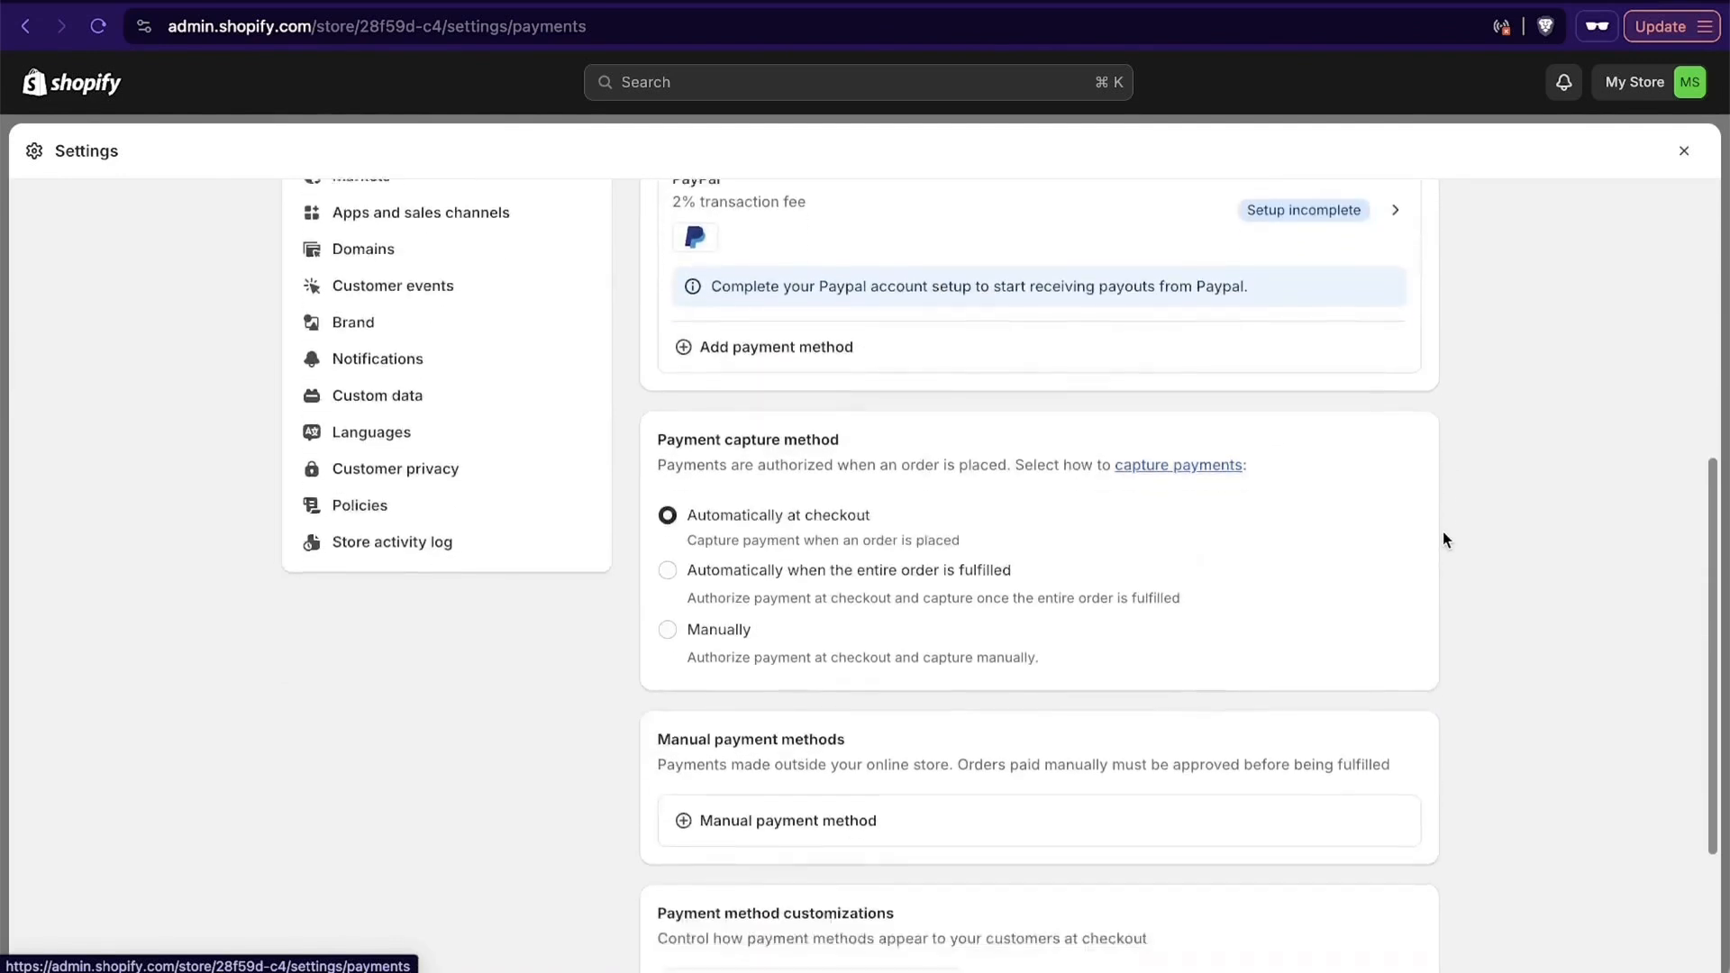
scroll(1443, 539, "down", 3)
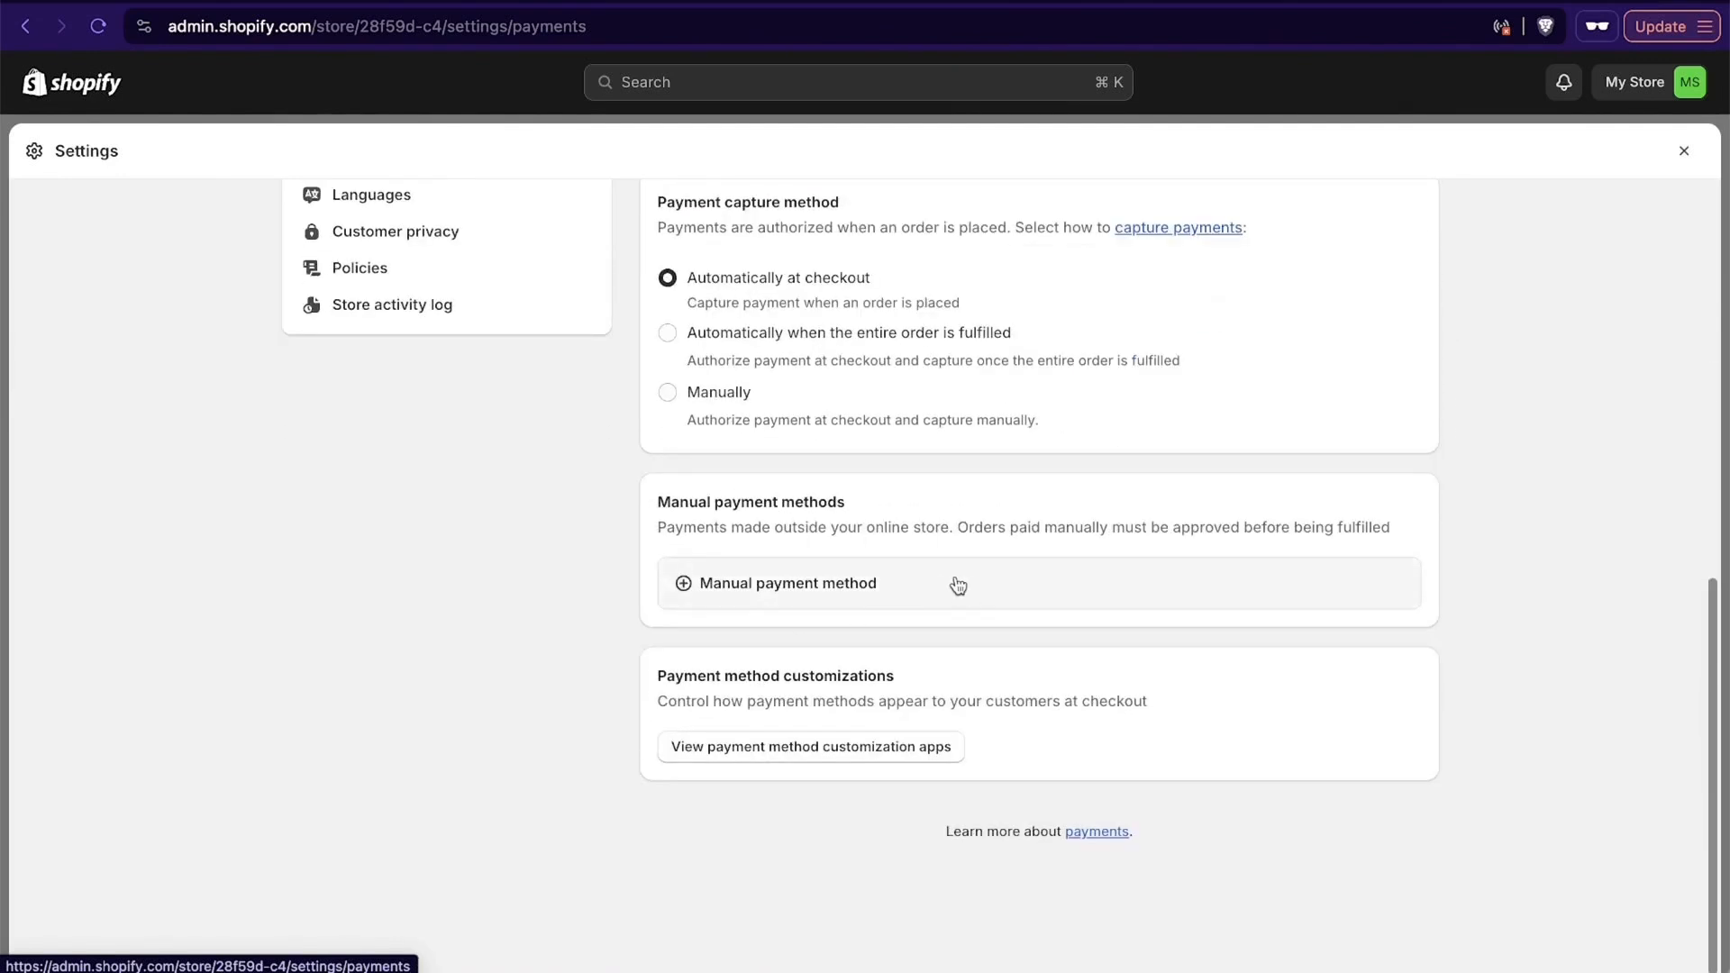
scroll(552, 603, "up", 1)
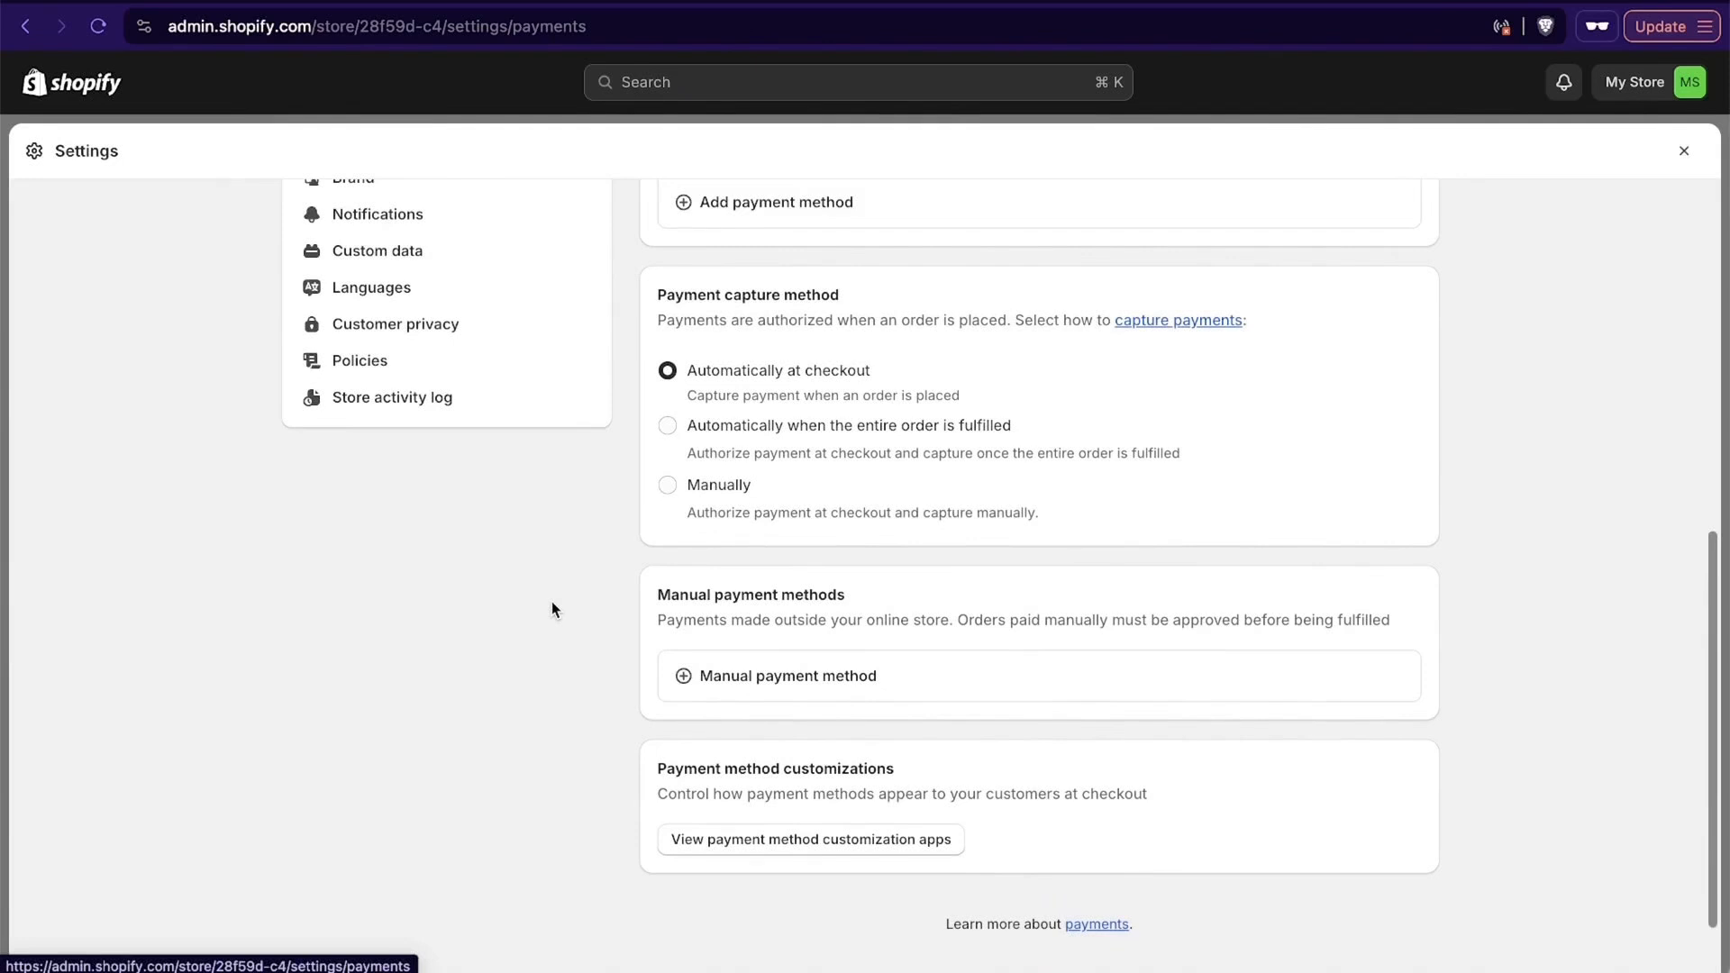
scroll(791, 703, "up", 2)
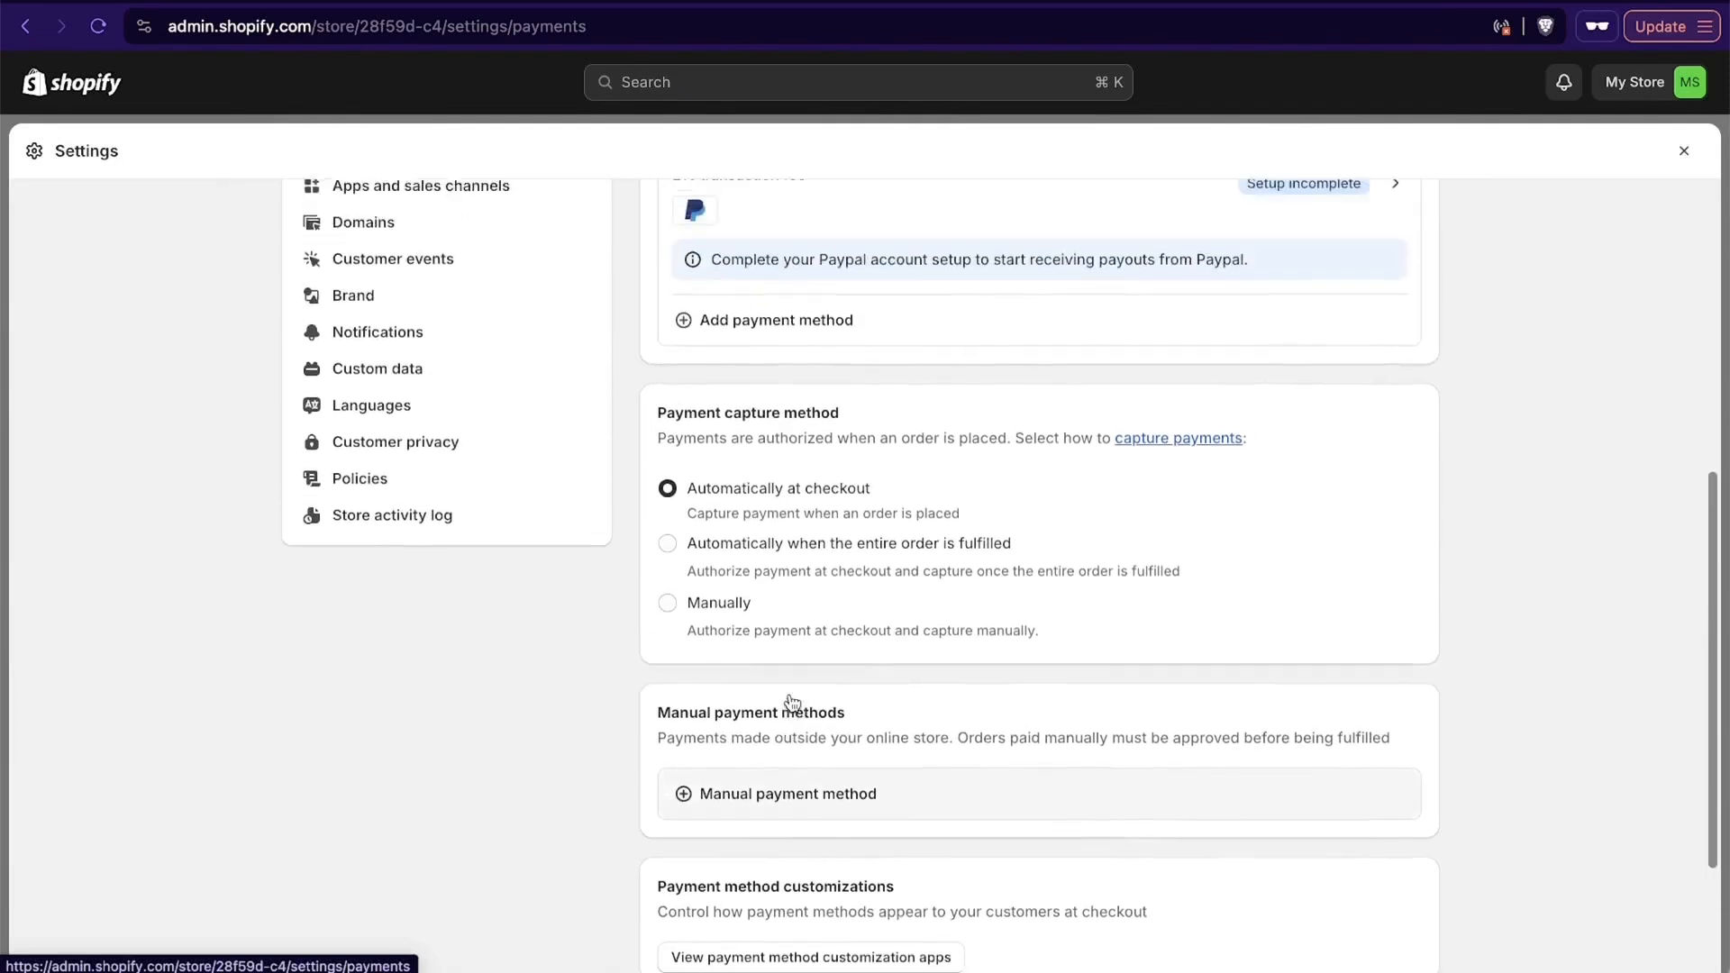
scroll(790, 698, "up", 10)
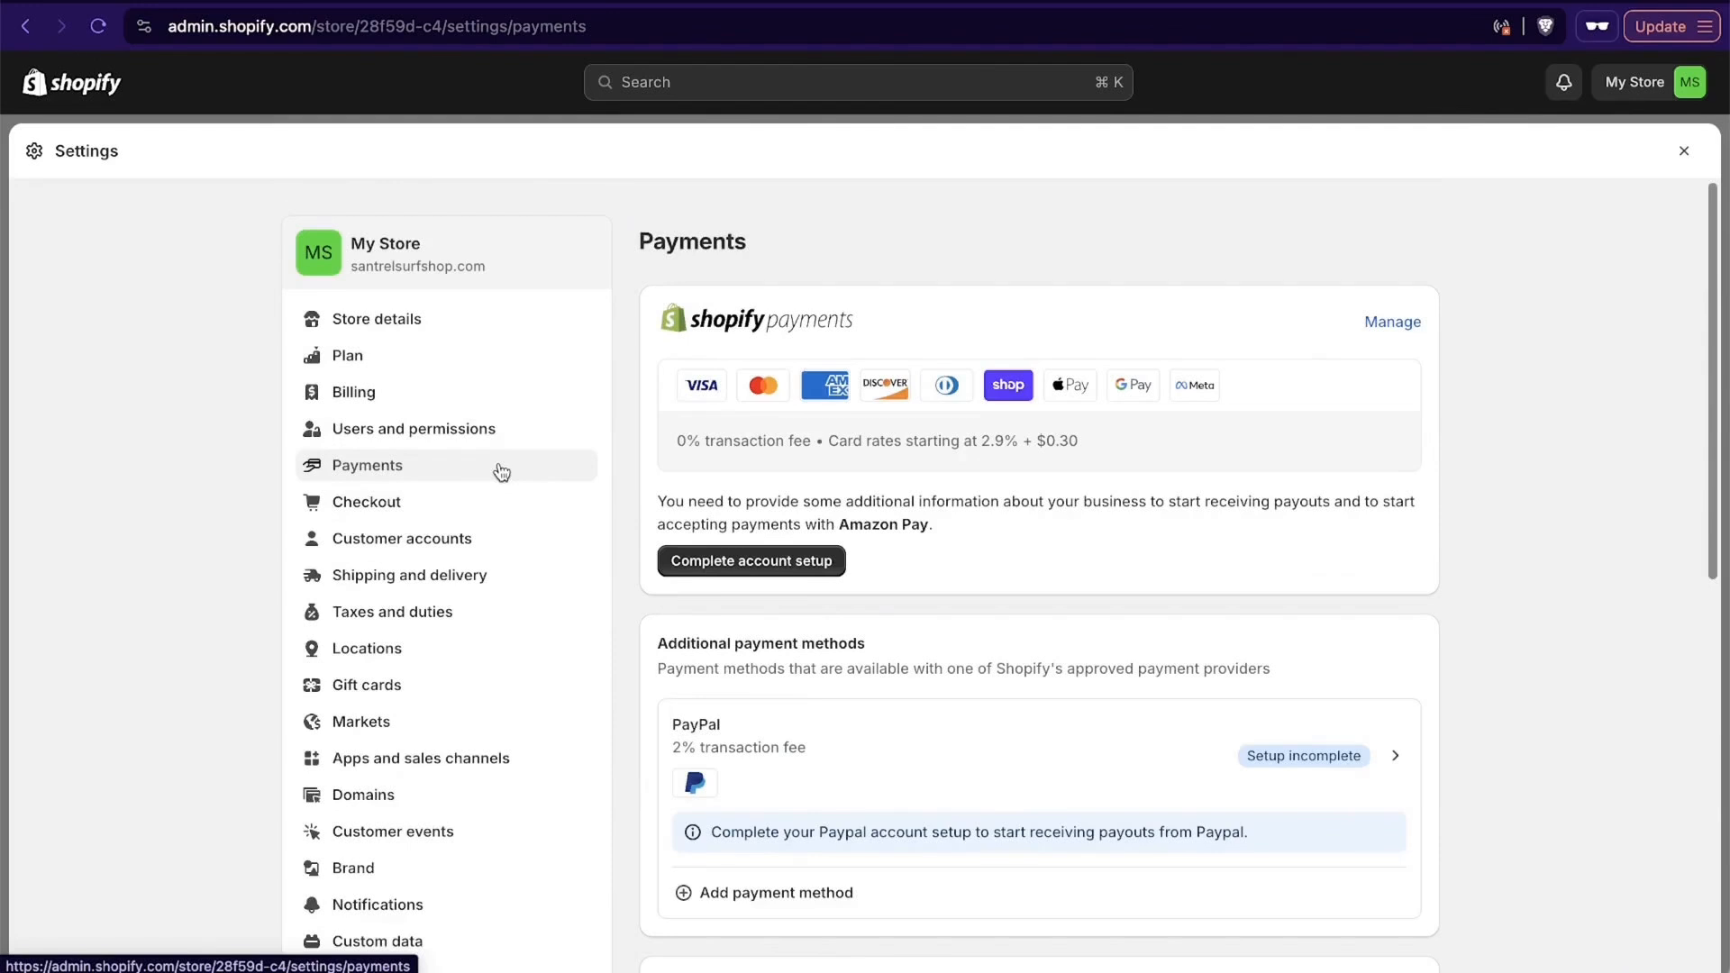
- Open the Users and permissions settings and review the store owner, staff account and collaborator sections
left_click(448, 440)
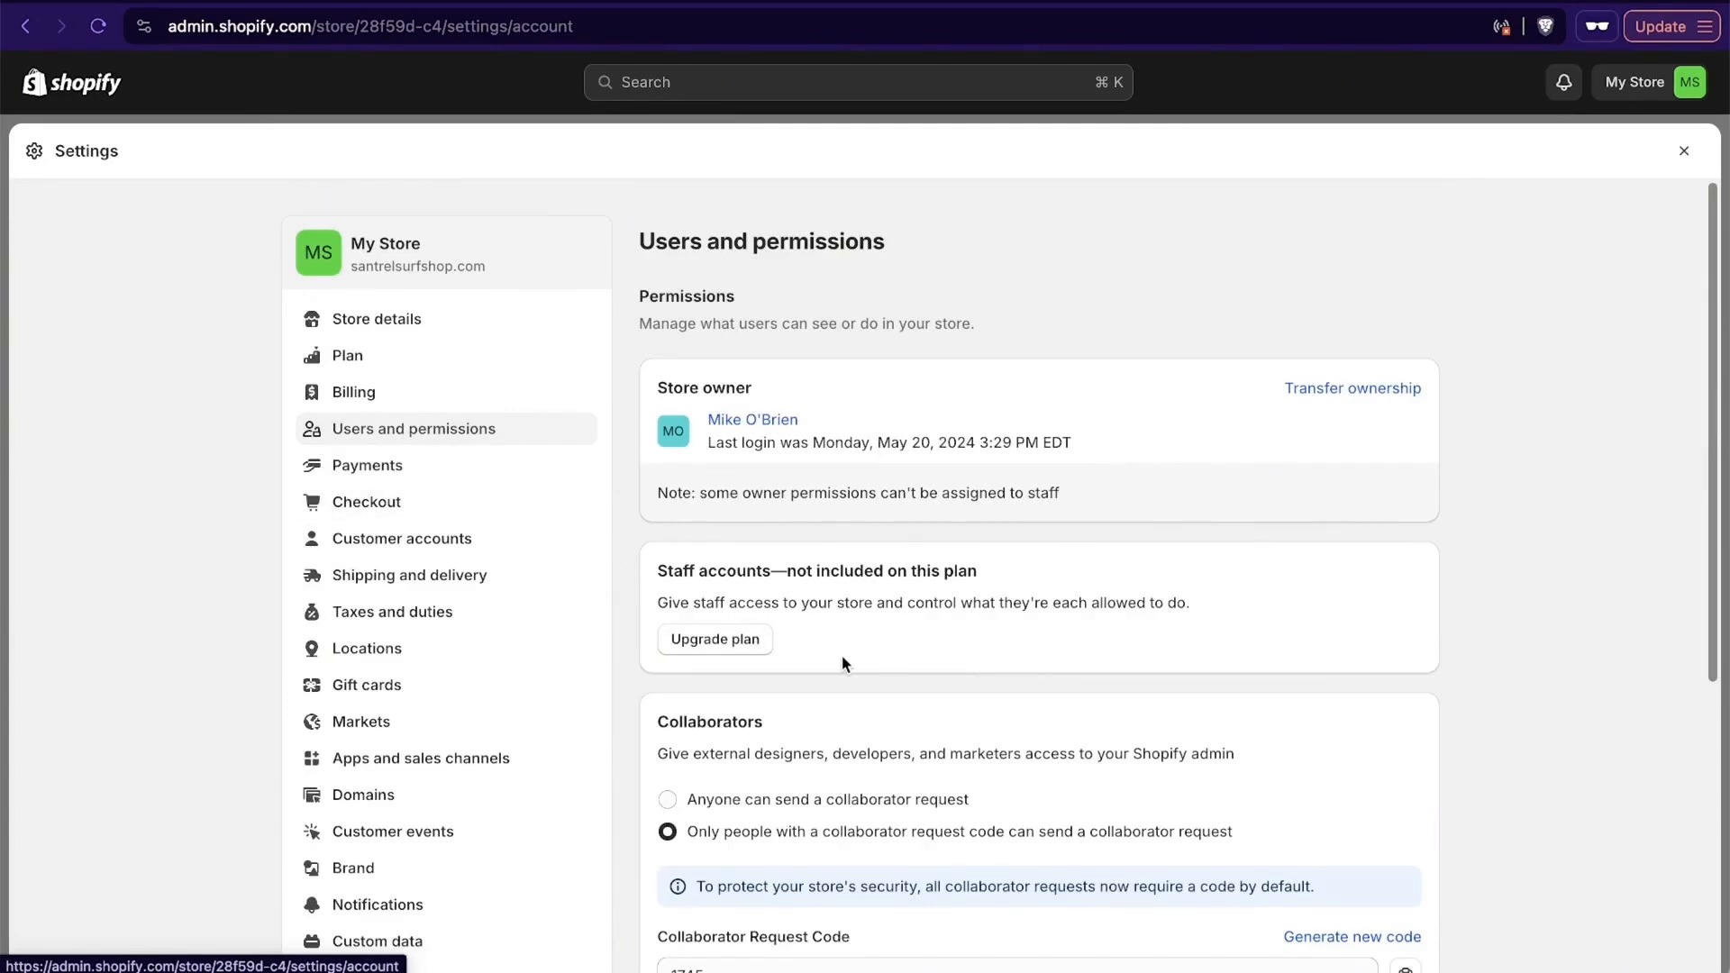
scroll(842, 656, "down", 4)
scroll(841, 656, "up", 4)
scroll(841, 655, "down", 5)
scroll(841, 655, "up", 4)
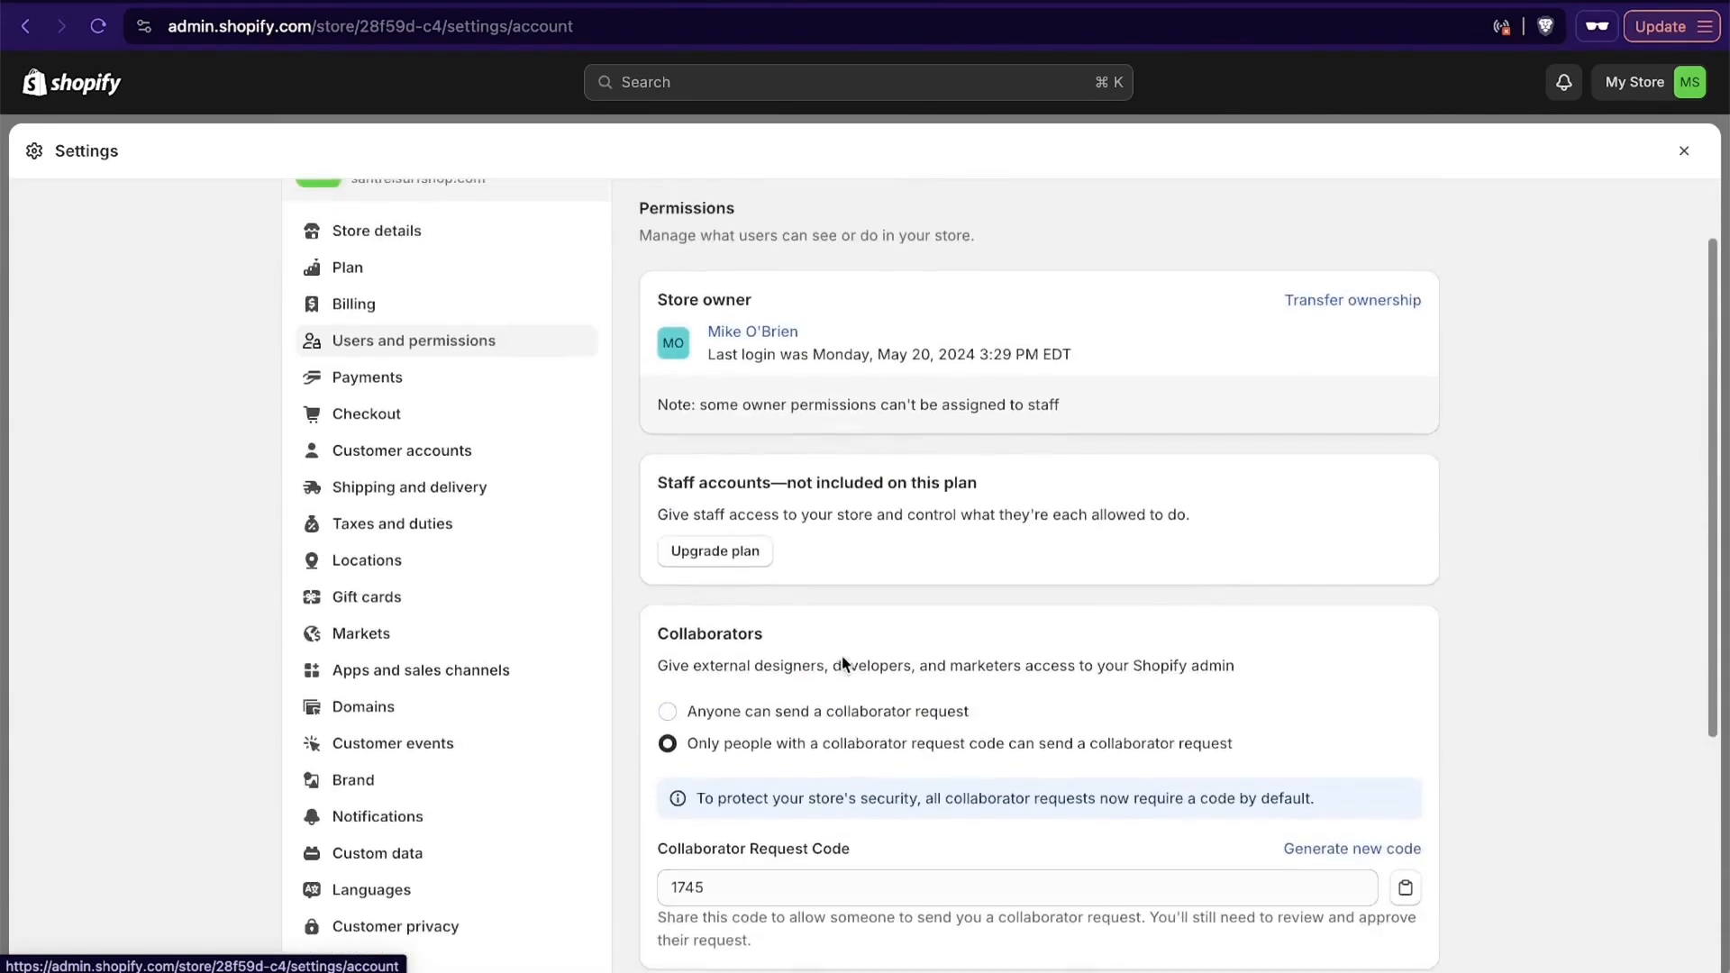
left_click(438, 387)
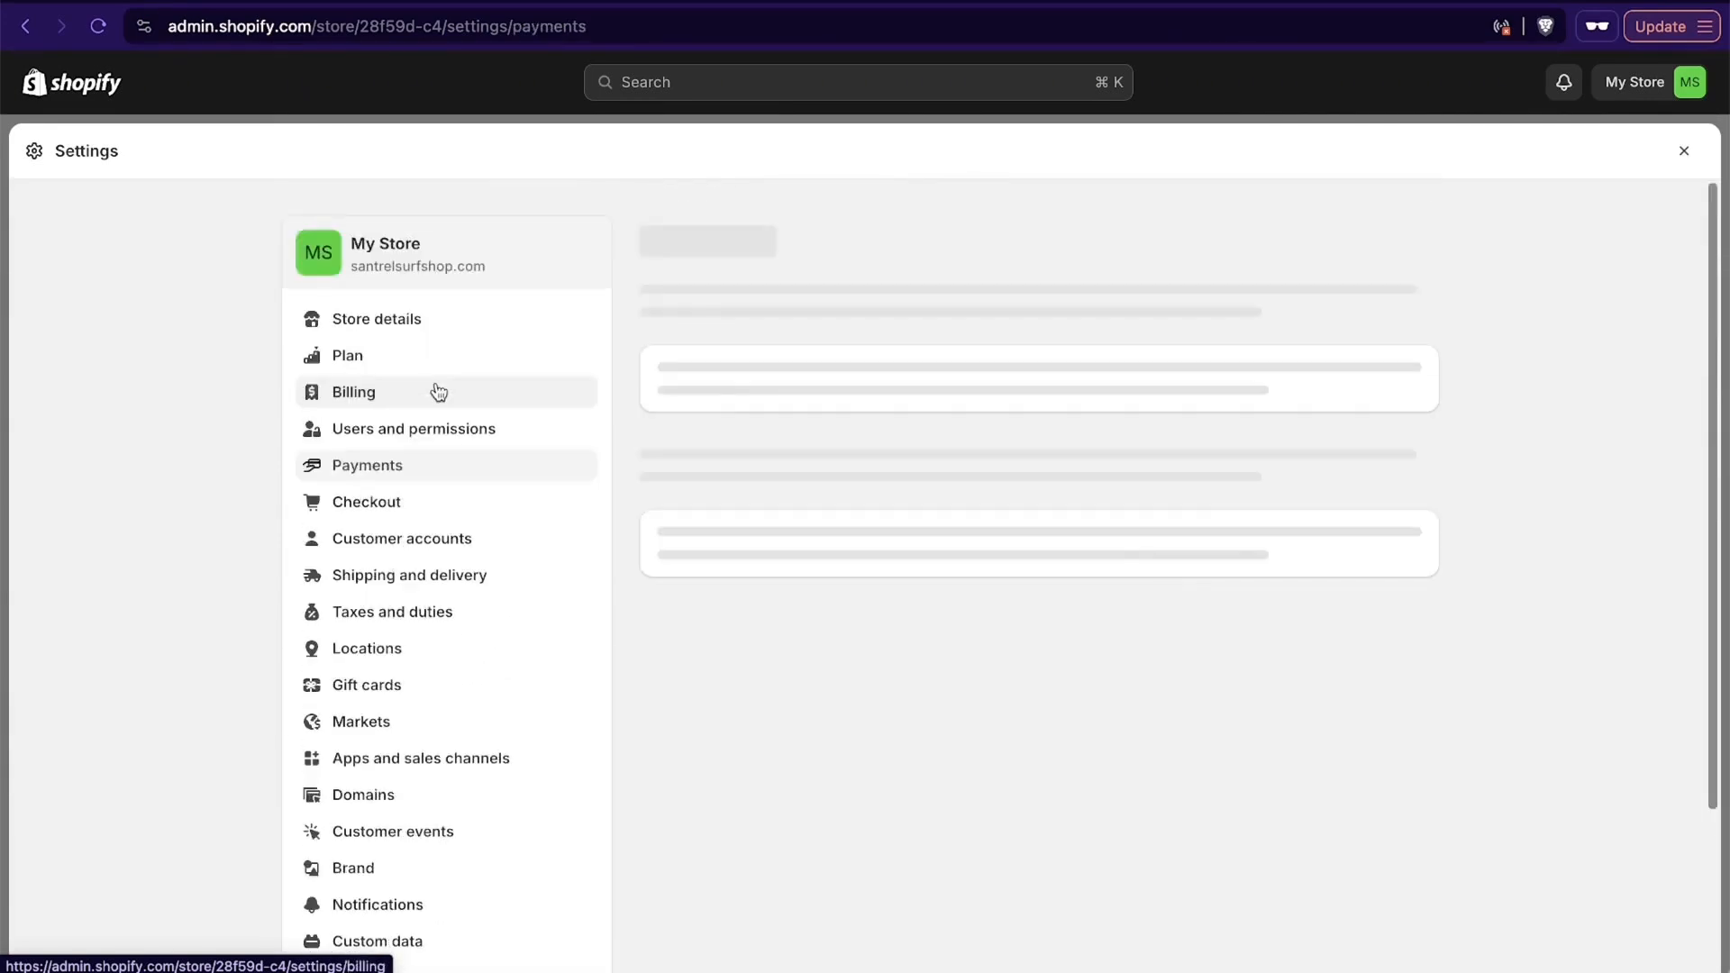
- Open the Checkout settings and set the full name option to require first and last name
left_click(373, 511)
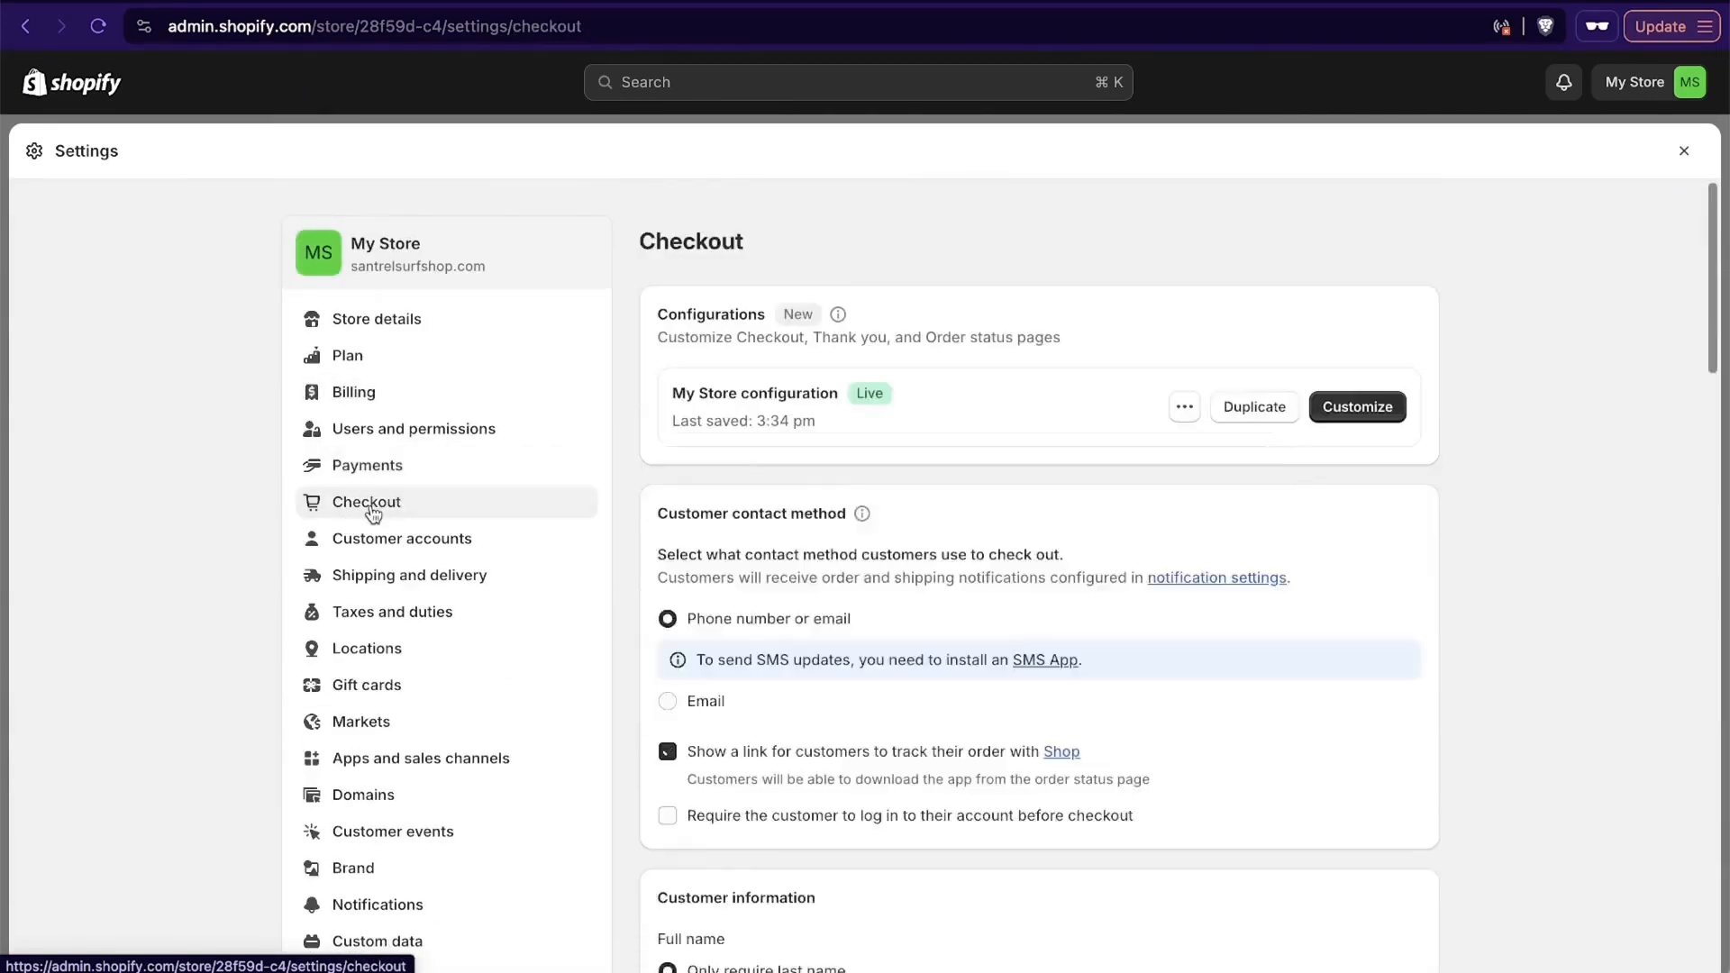
scroll(1092, 575, "down", 3)
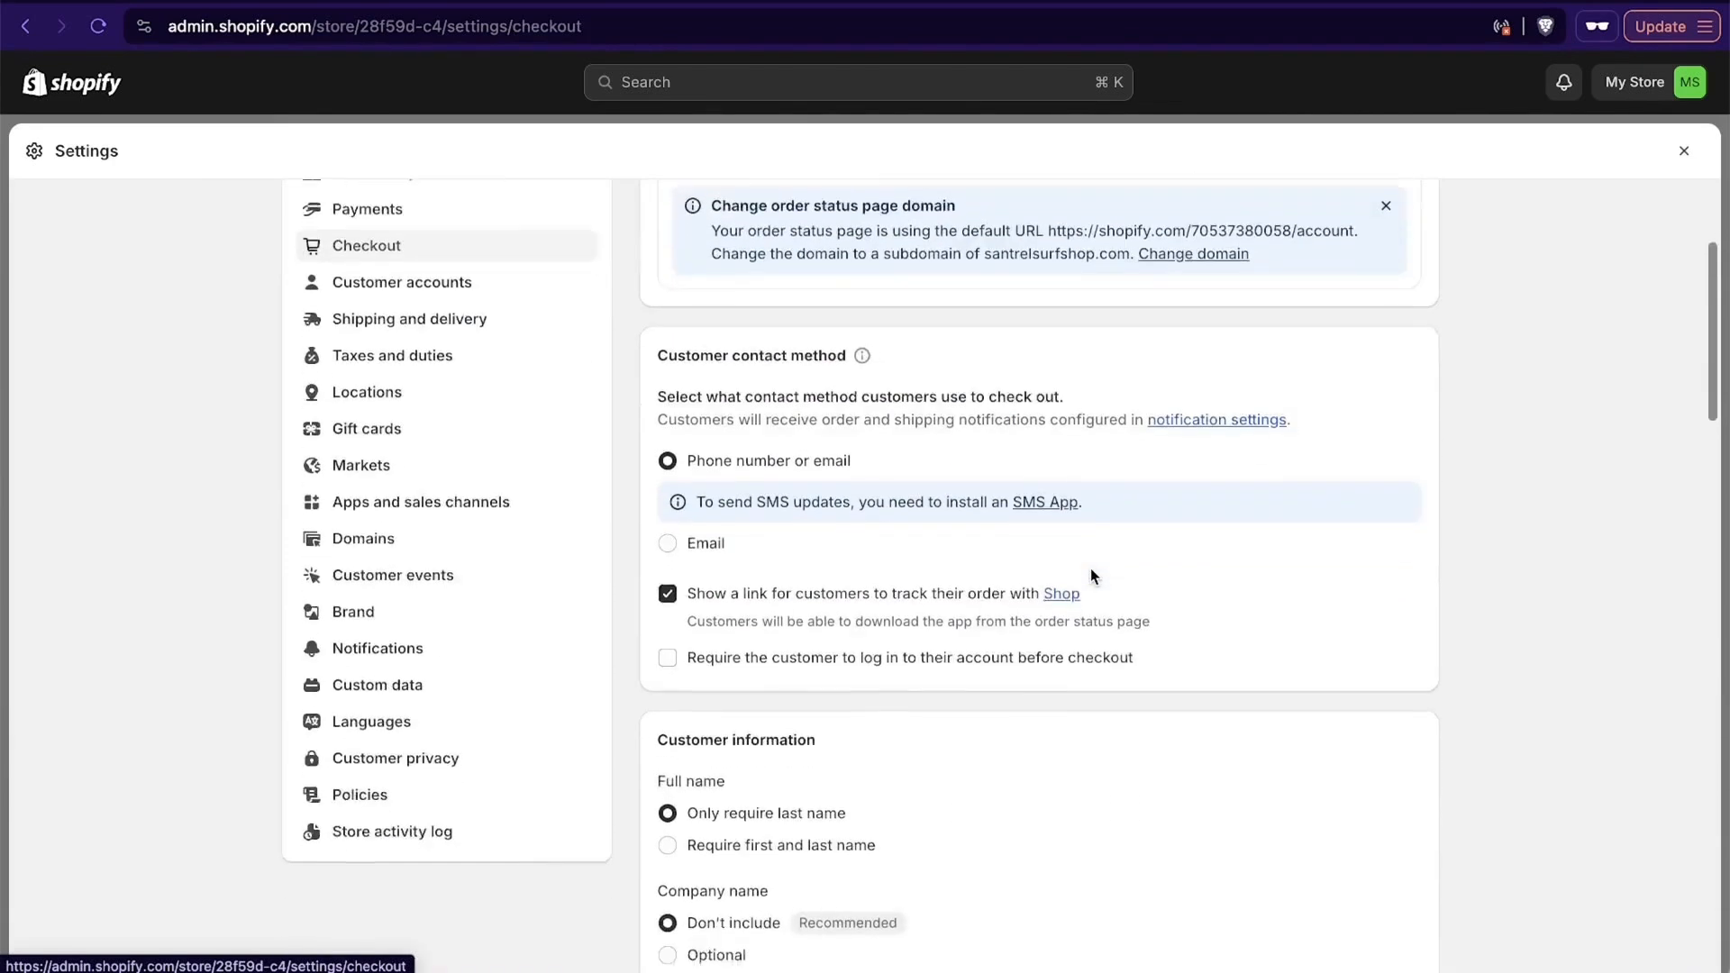
scroll(1264, 634, "down", 4)
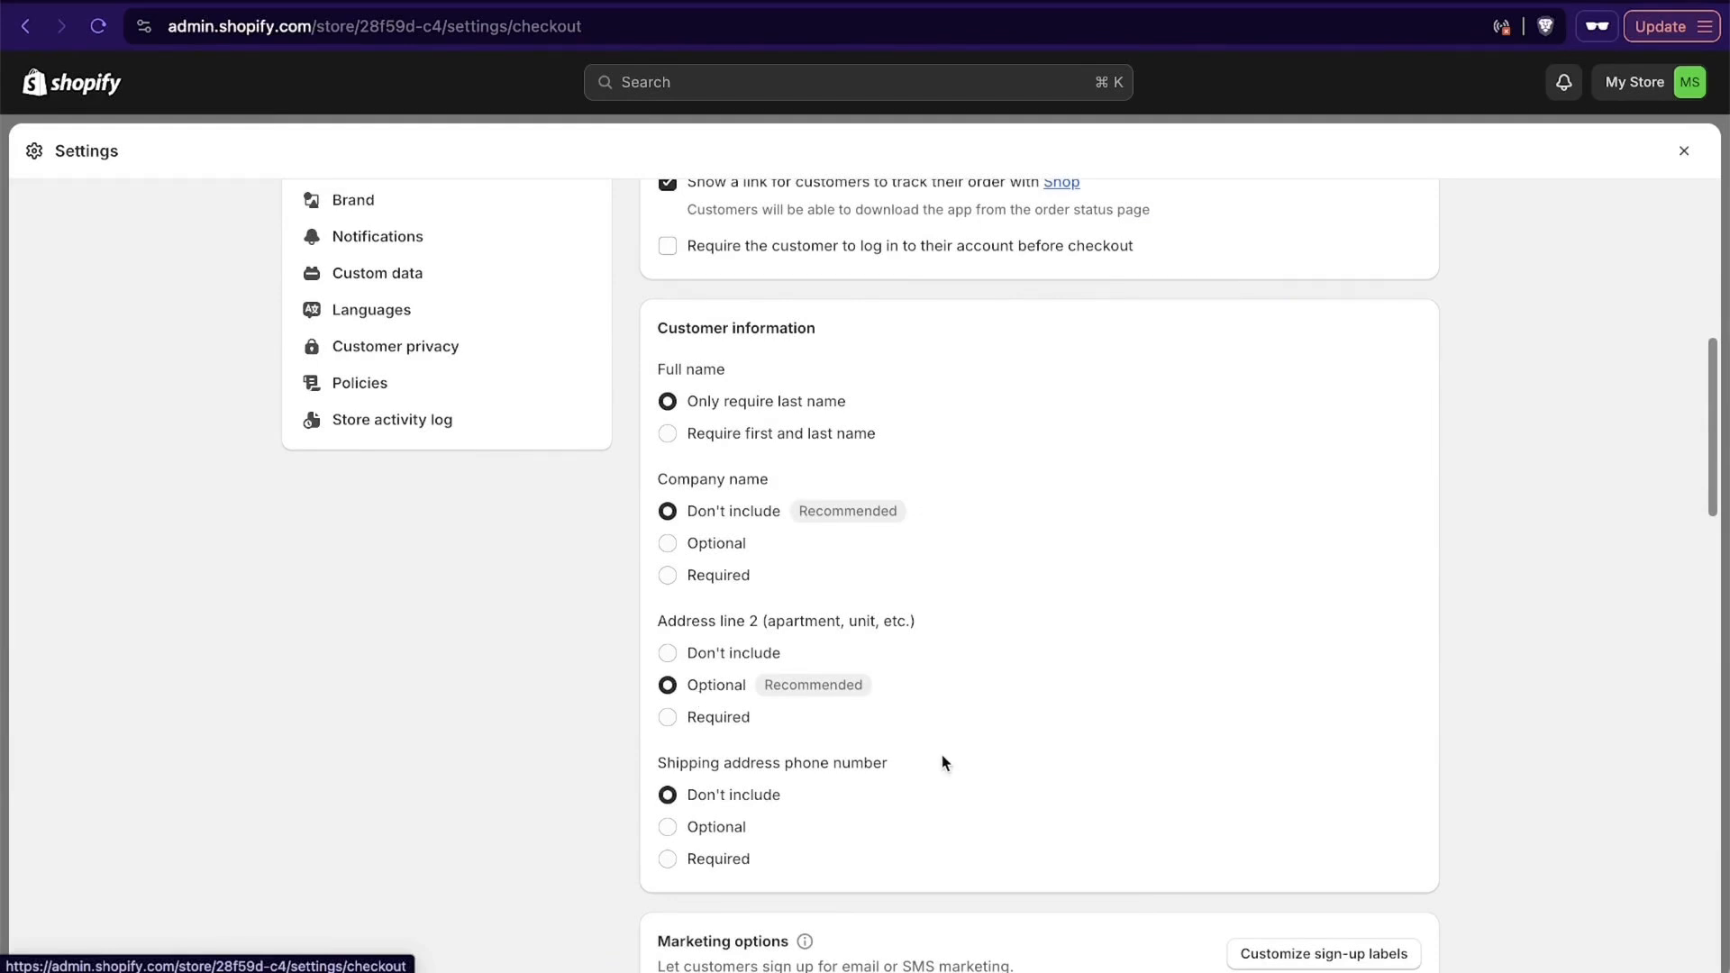
left_click(667, 434)
- Make the email marketing sign-up preselected in the checkout's marketing options
scroll(1208, 561, "down", 5)
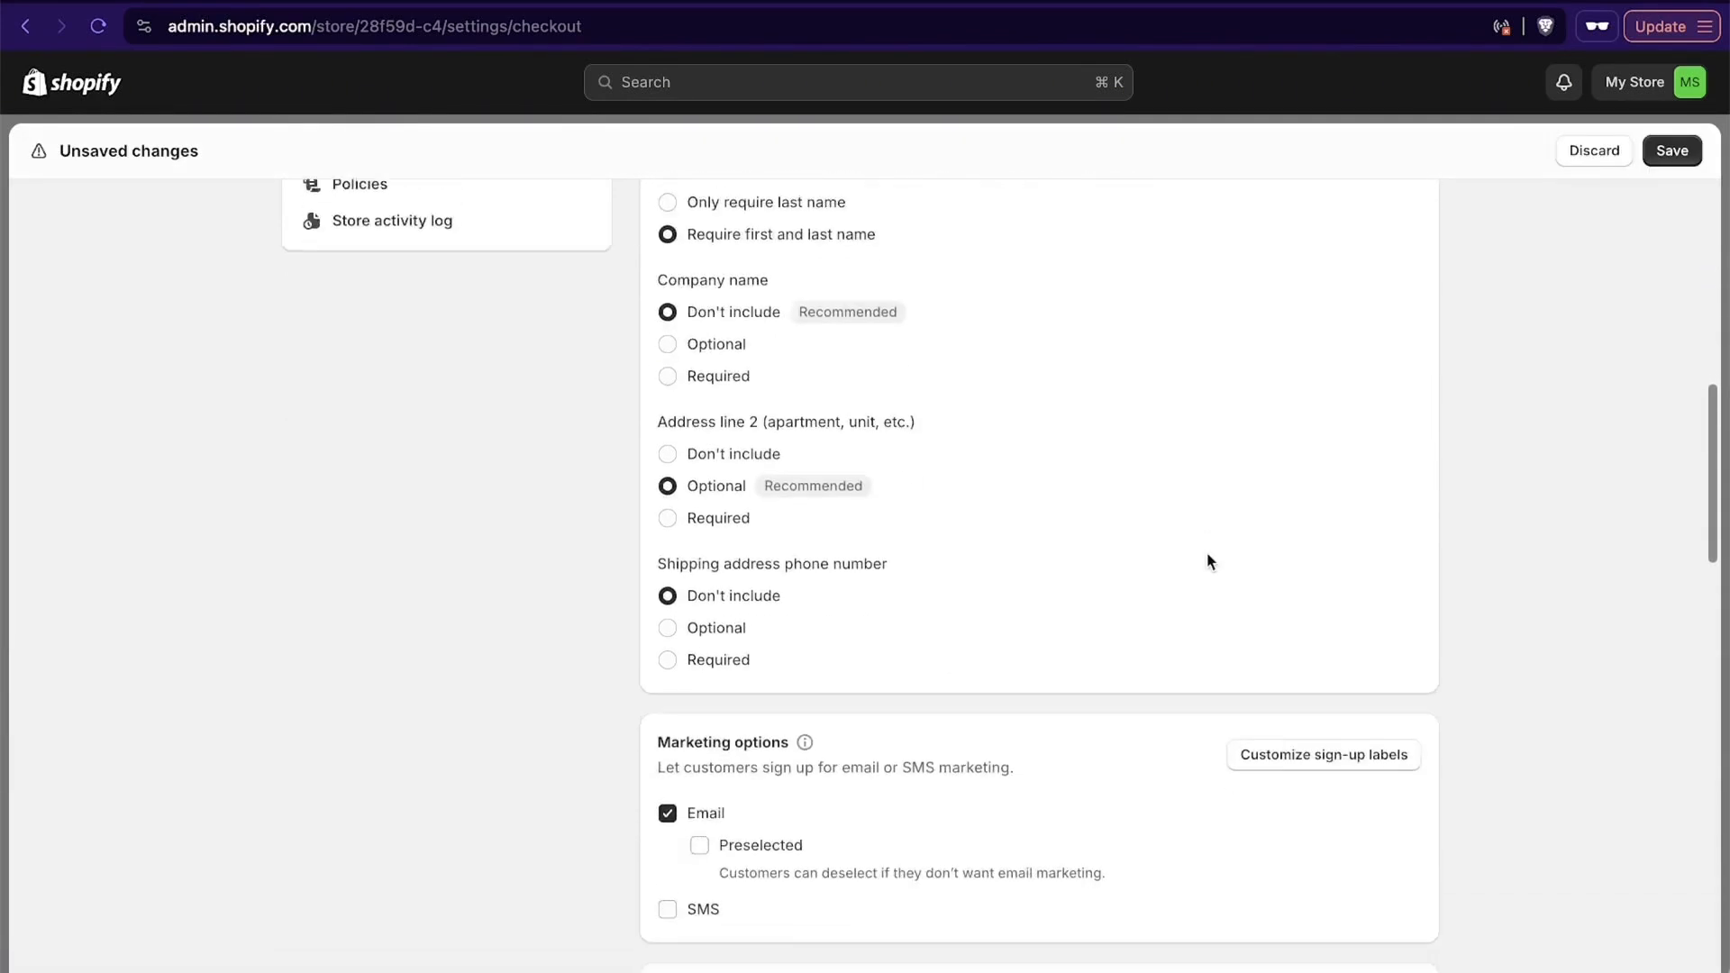
scroll(1208, 562, "down", 2)
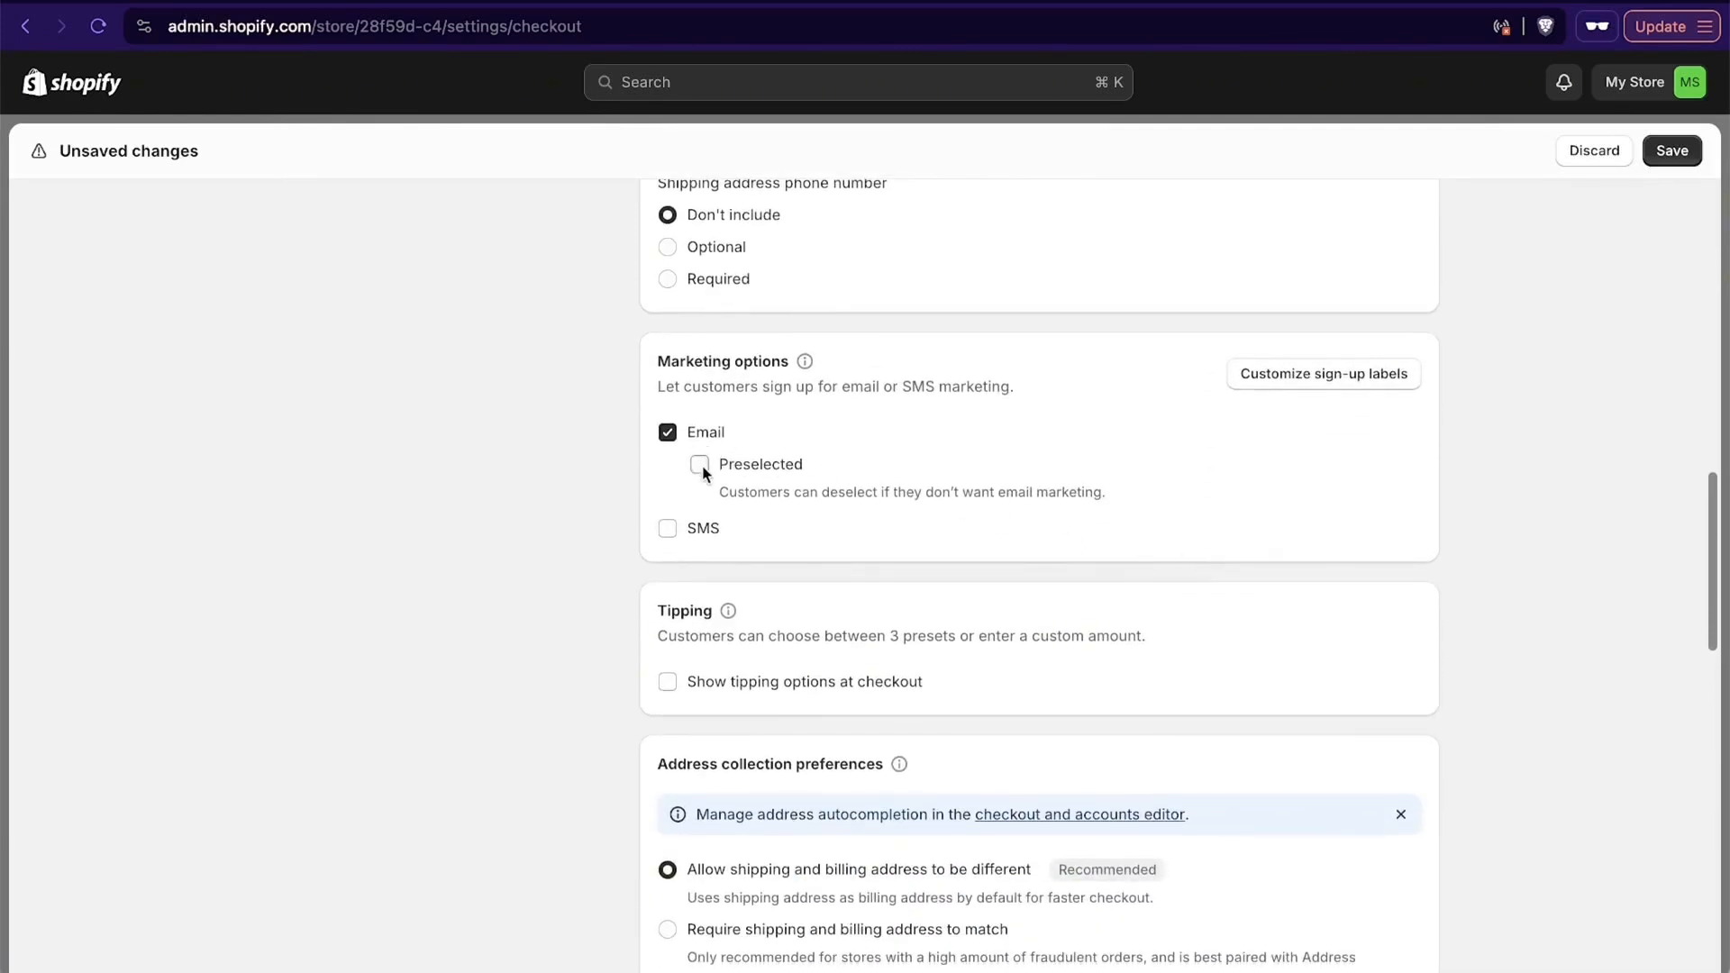
left_click(700, 465)
left_click(710, 477)
left_click(711, 477)
- Turn on tipping options at checkout to view the presets, and turn them off again
scroll(615, 562, "down", 1)
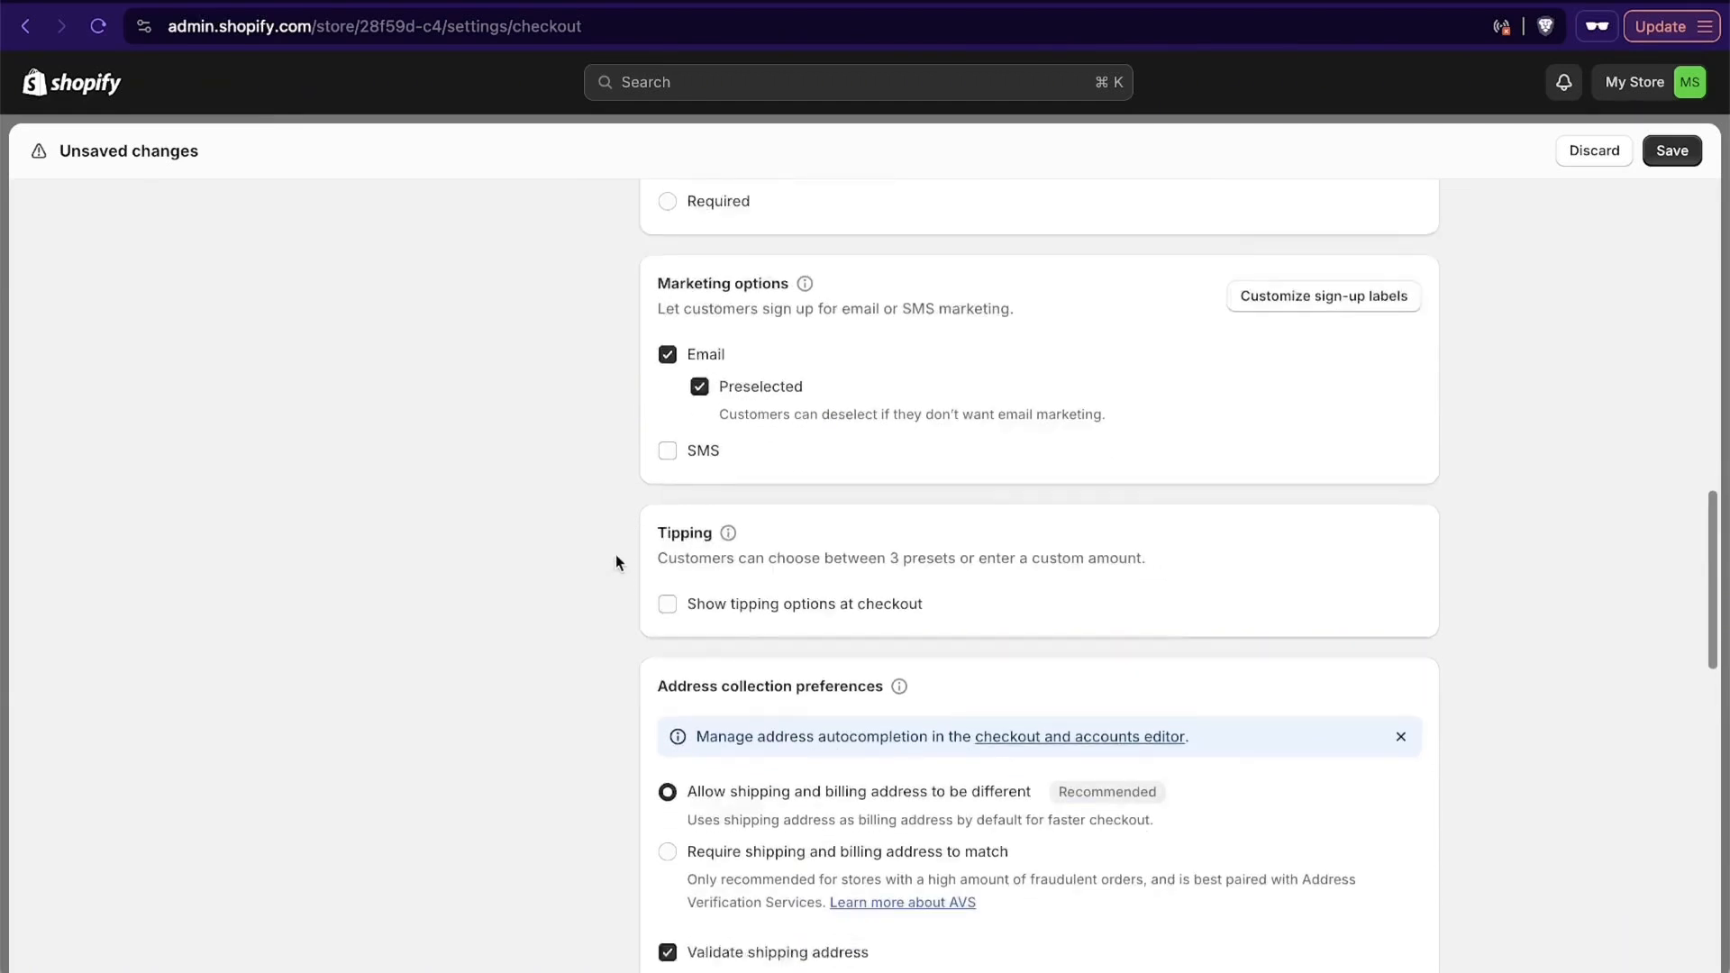
scroll(615, 562, "down", 3)
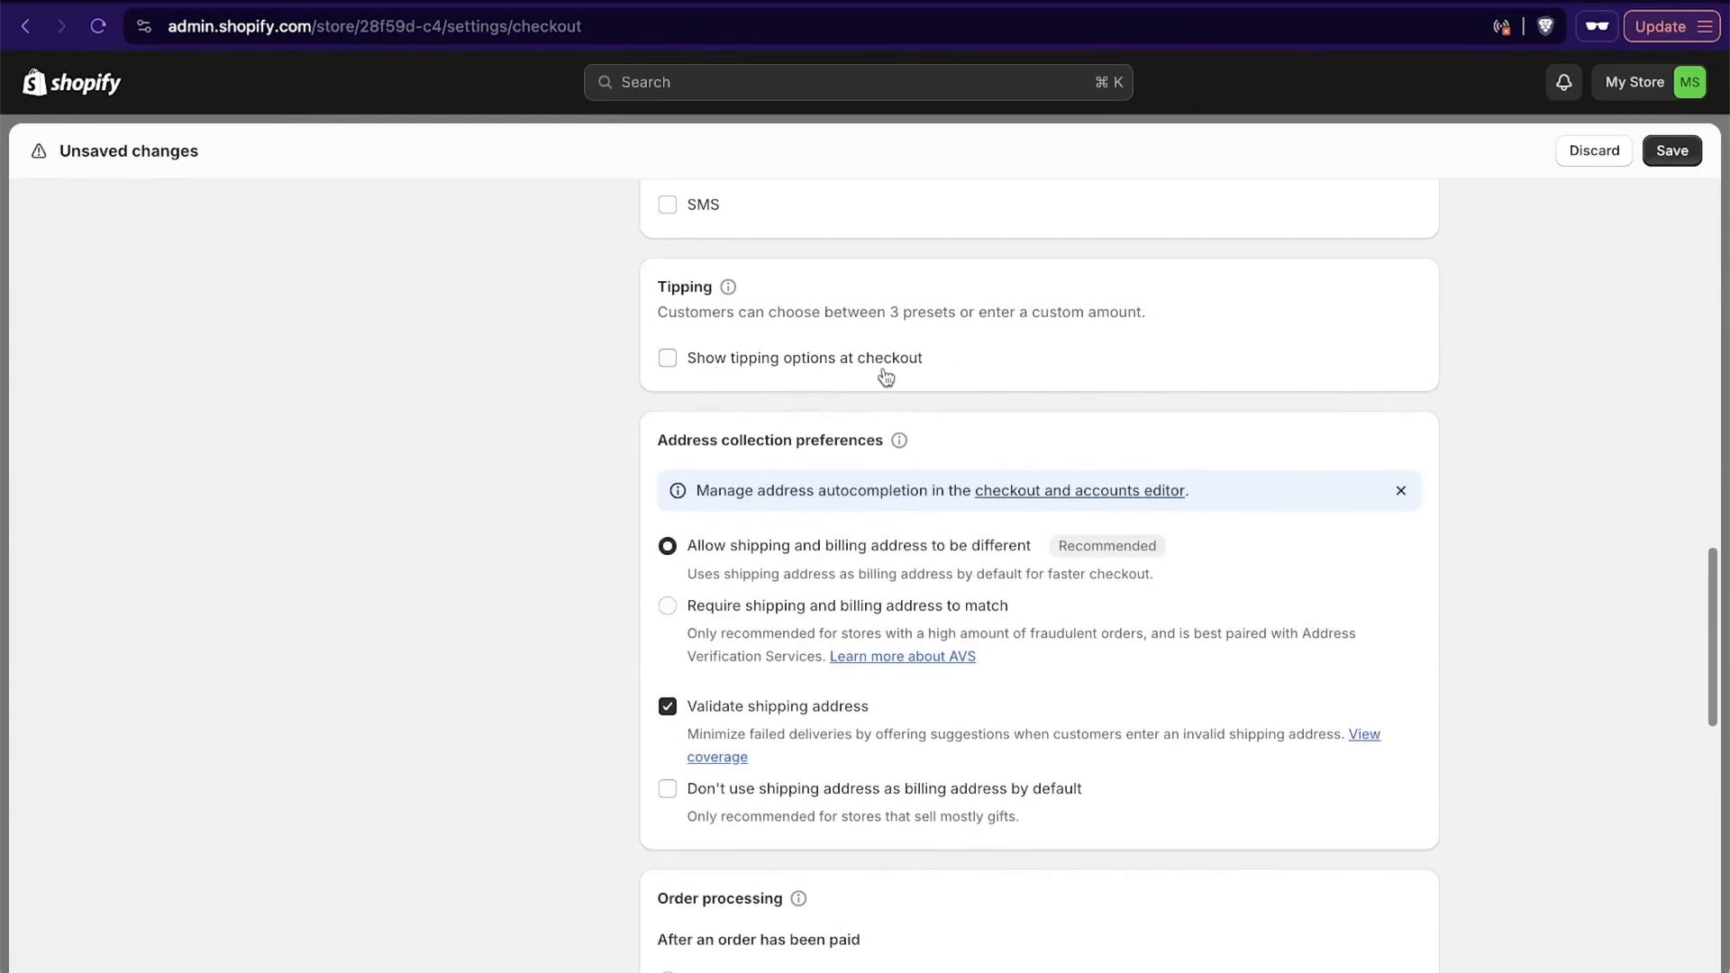
left_click(666, 360)
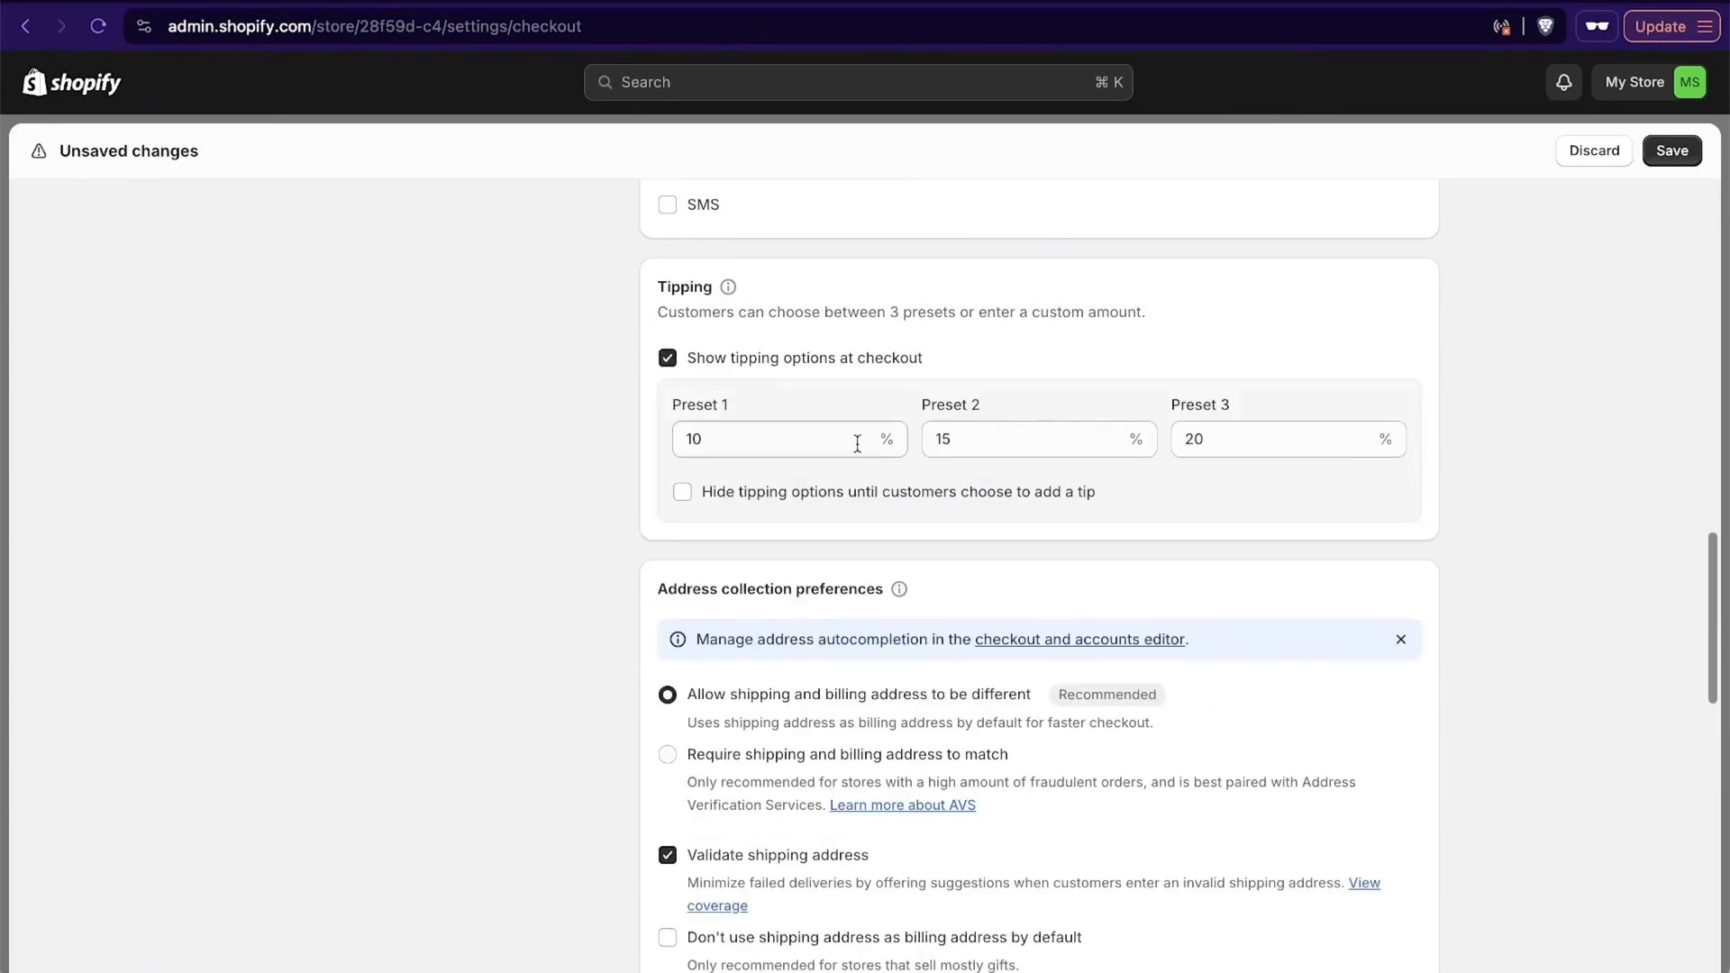
left_click(667, 358)
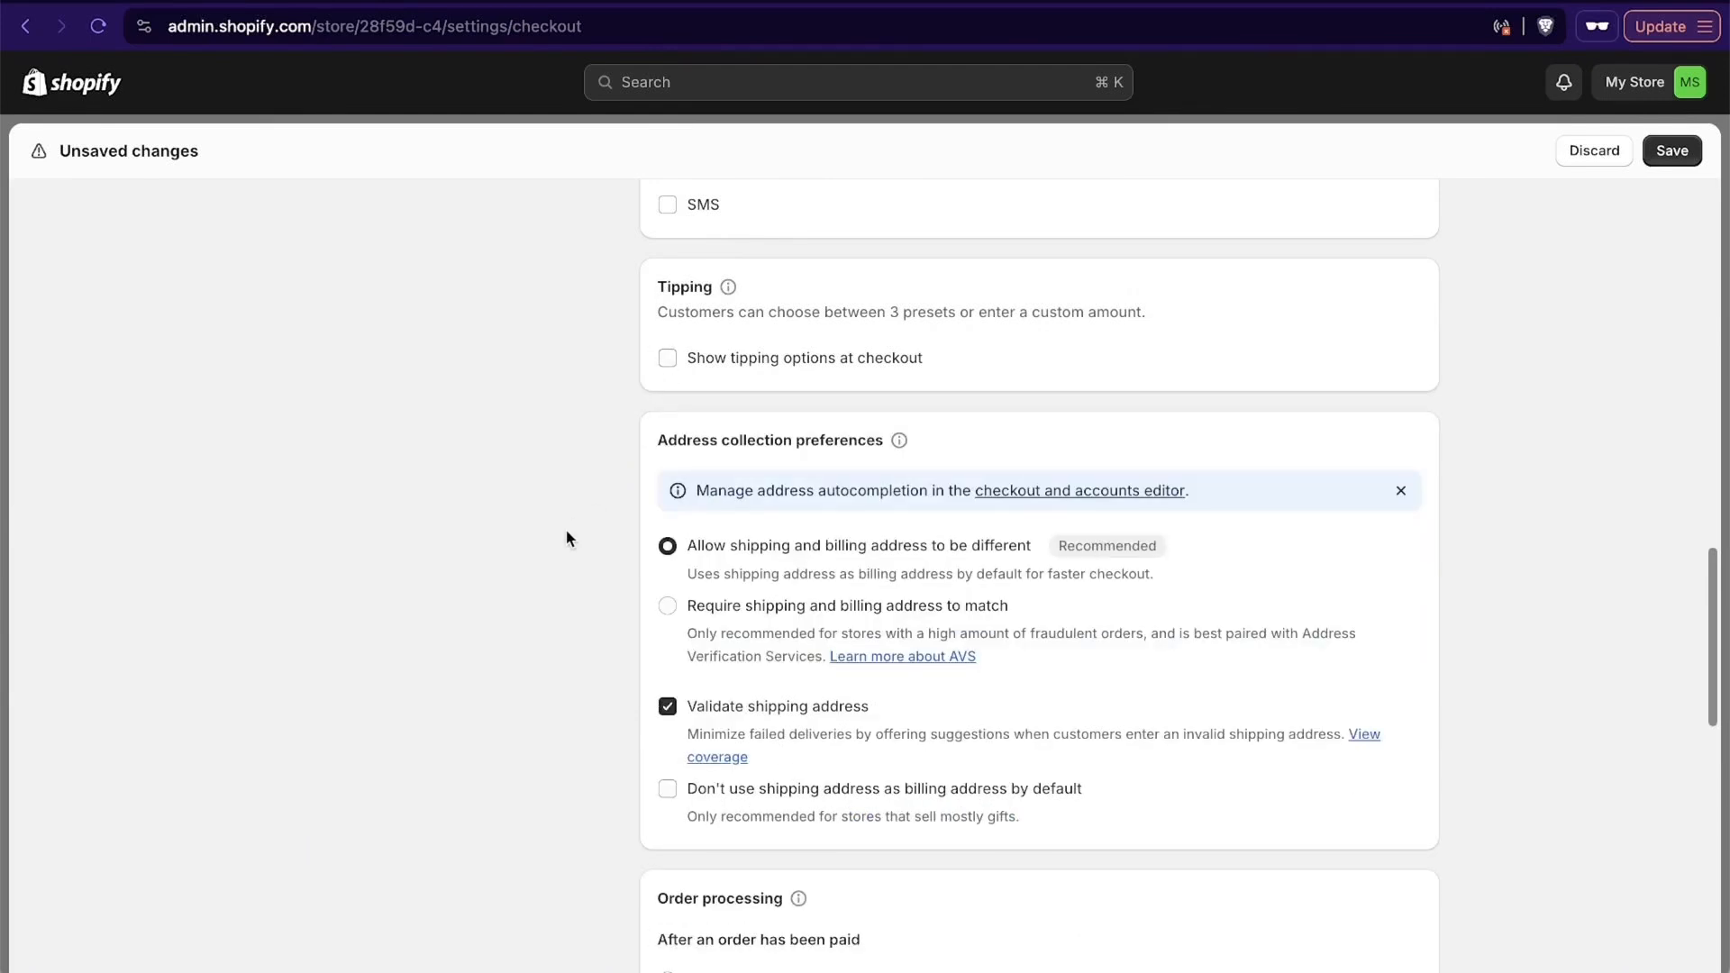
- Go through the remaining order processing, language and rules sections and save the checkout settings
scroll(565, 538, "down", 9)
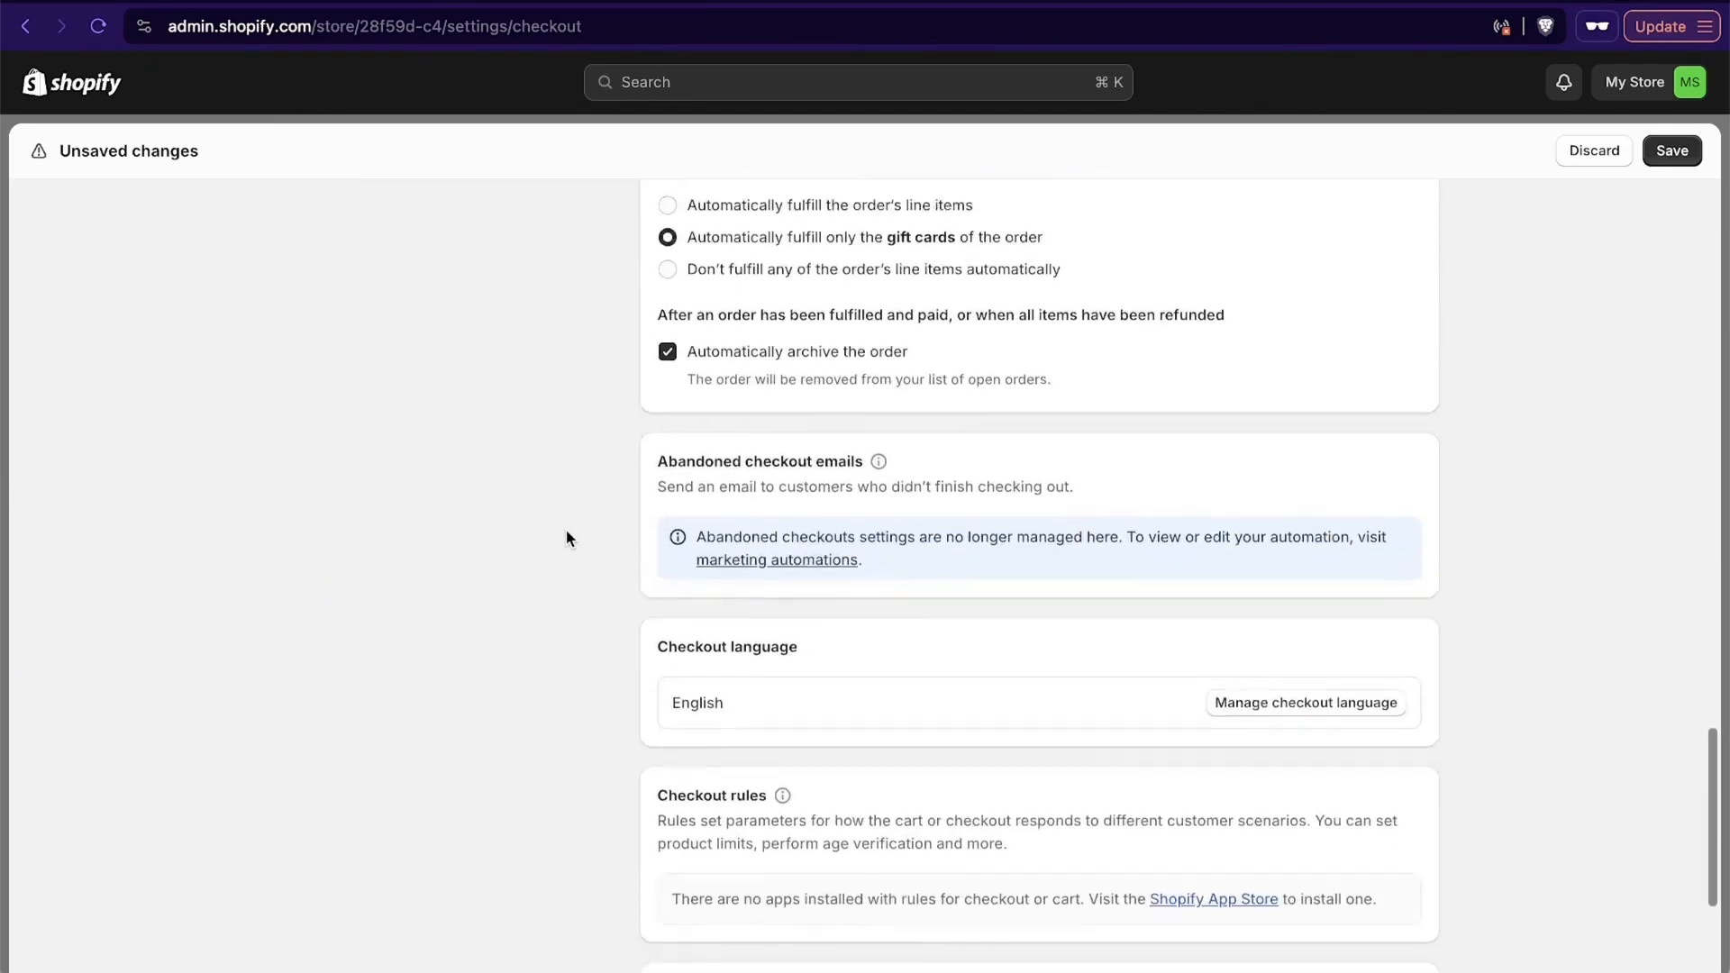
scroll(585, 558, "down", 3)
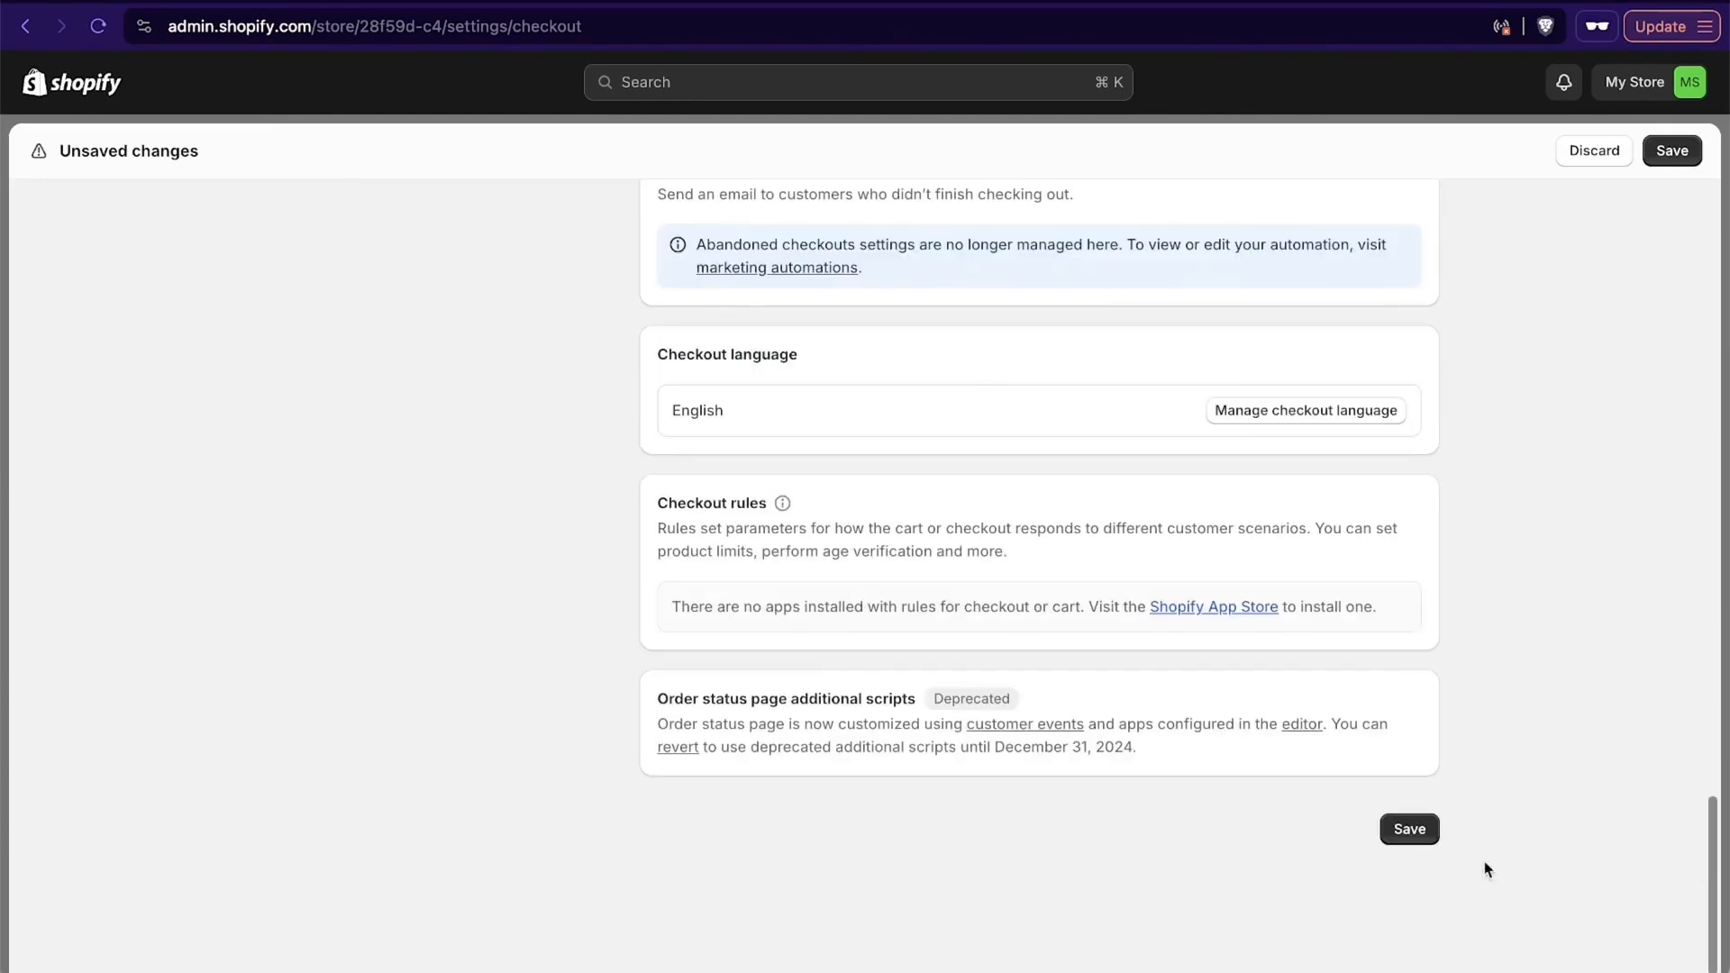
left_click(1404, 827)
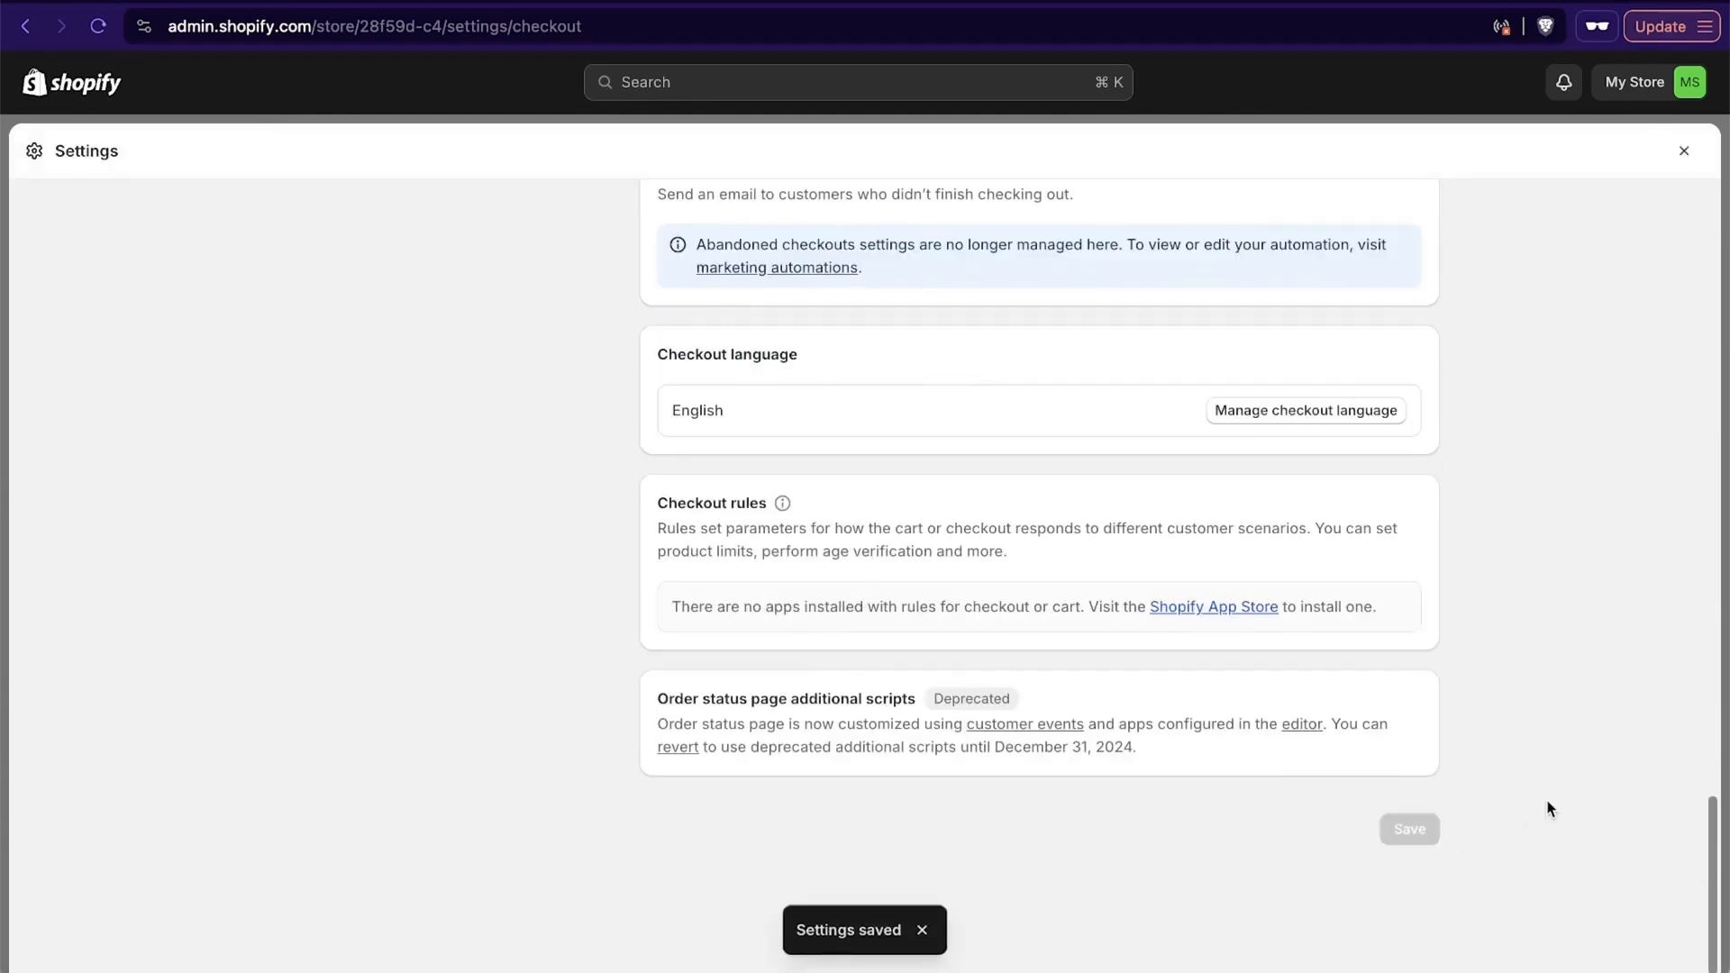
- In the Customer accounts settings, show the login link in the store header and at checkout, using new customer accounts
scroll(1549, 807, "up", 10)
left_click(548, 571)
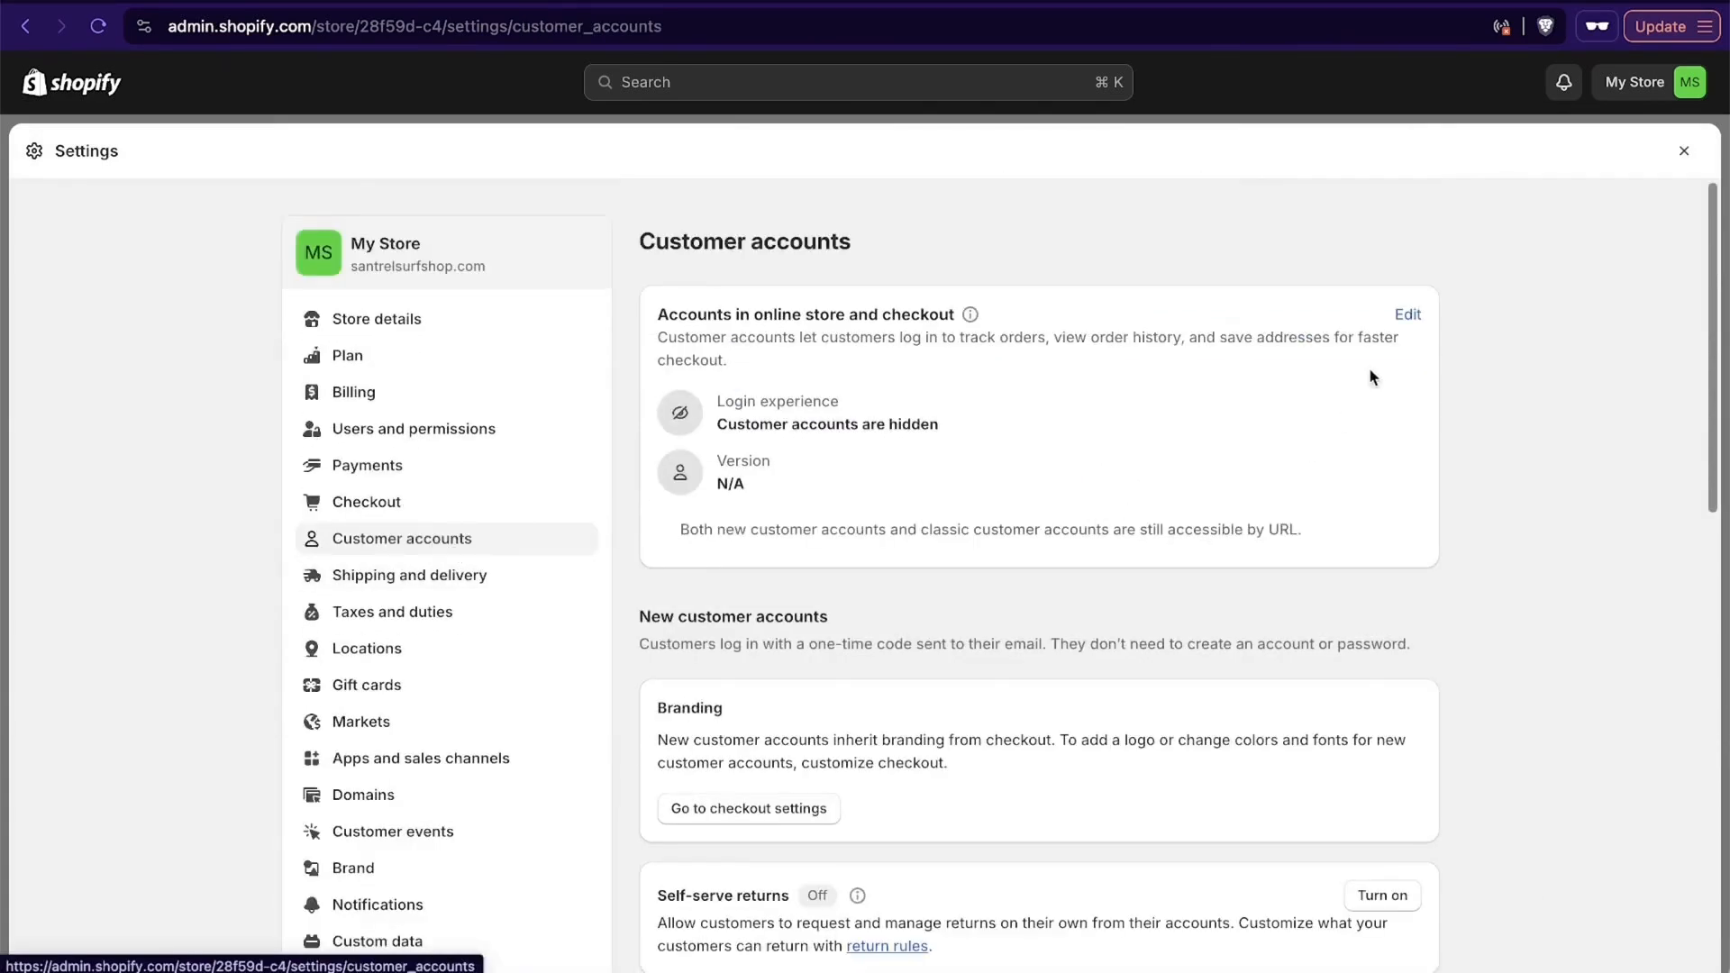
left_click(1406, 314)
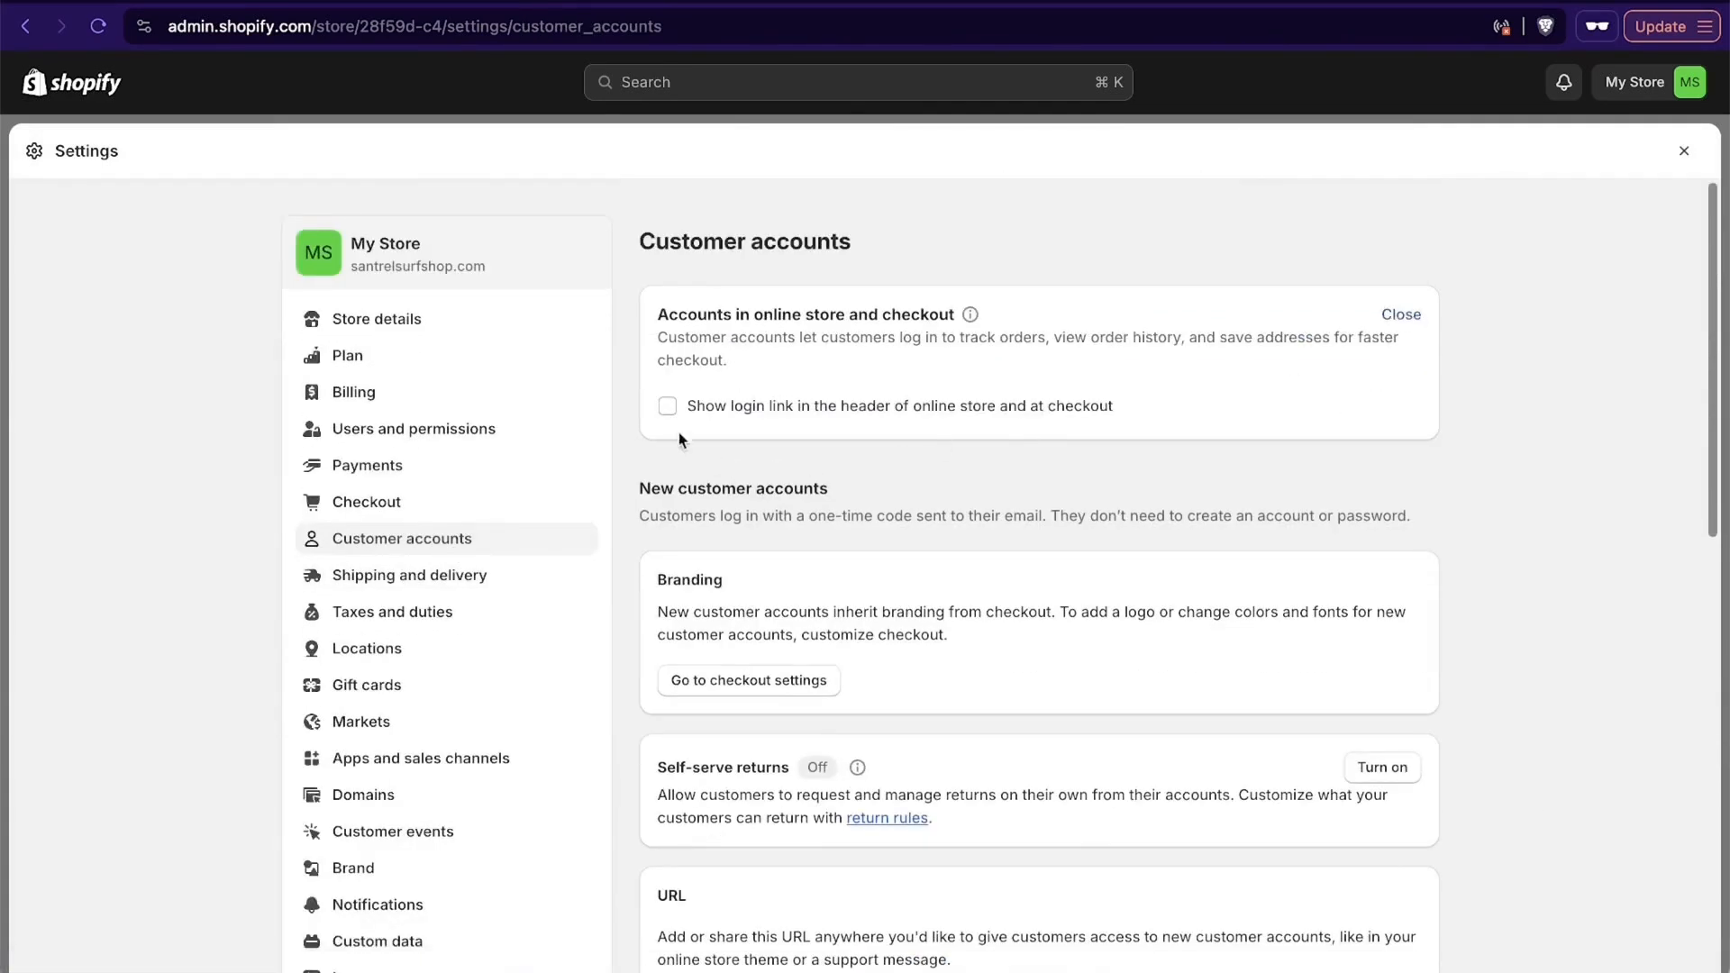
left_click(667, 405)
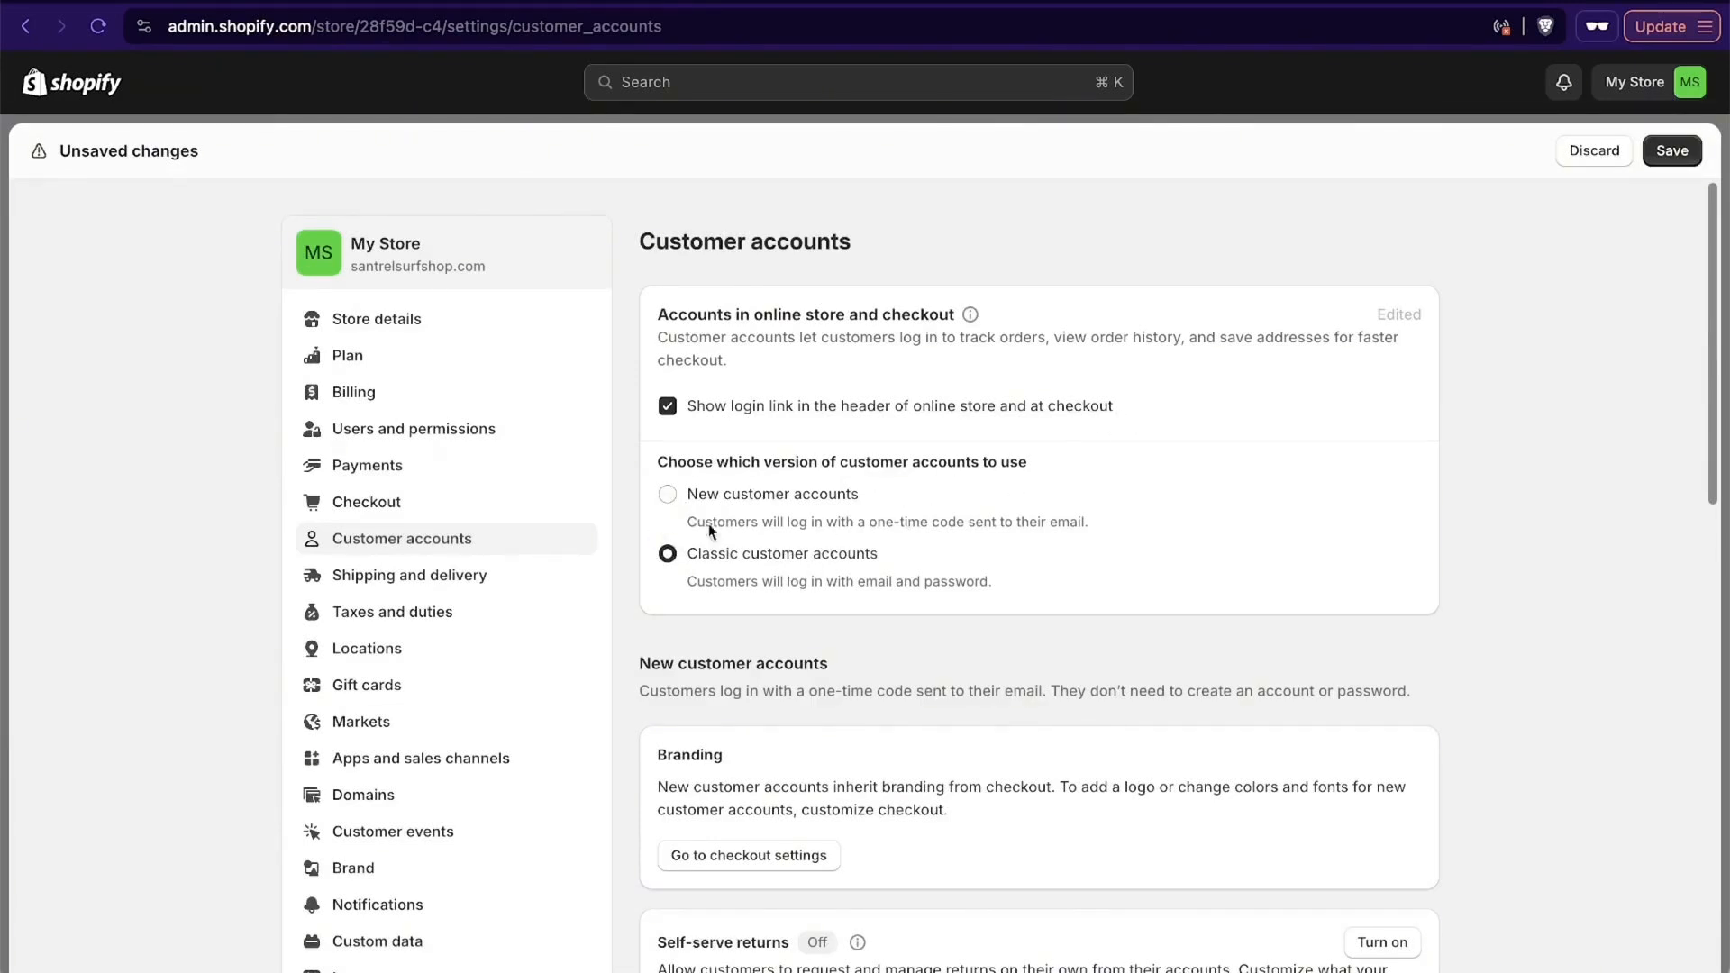
left_click(690, 507)
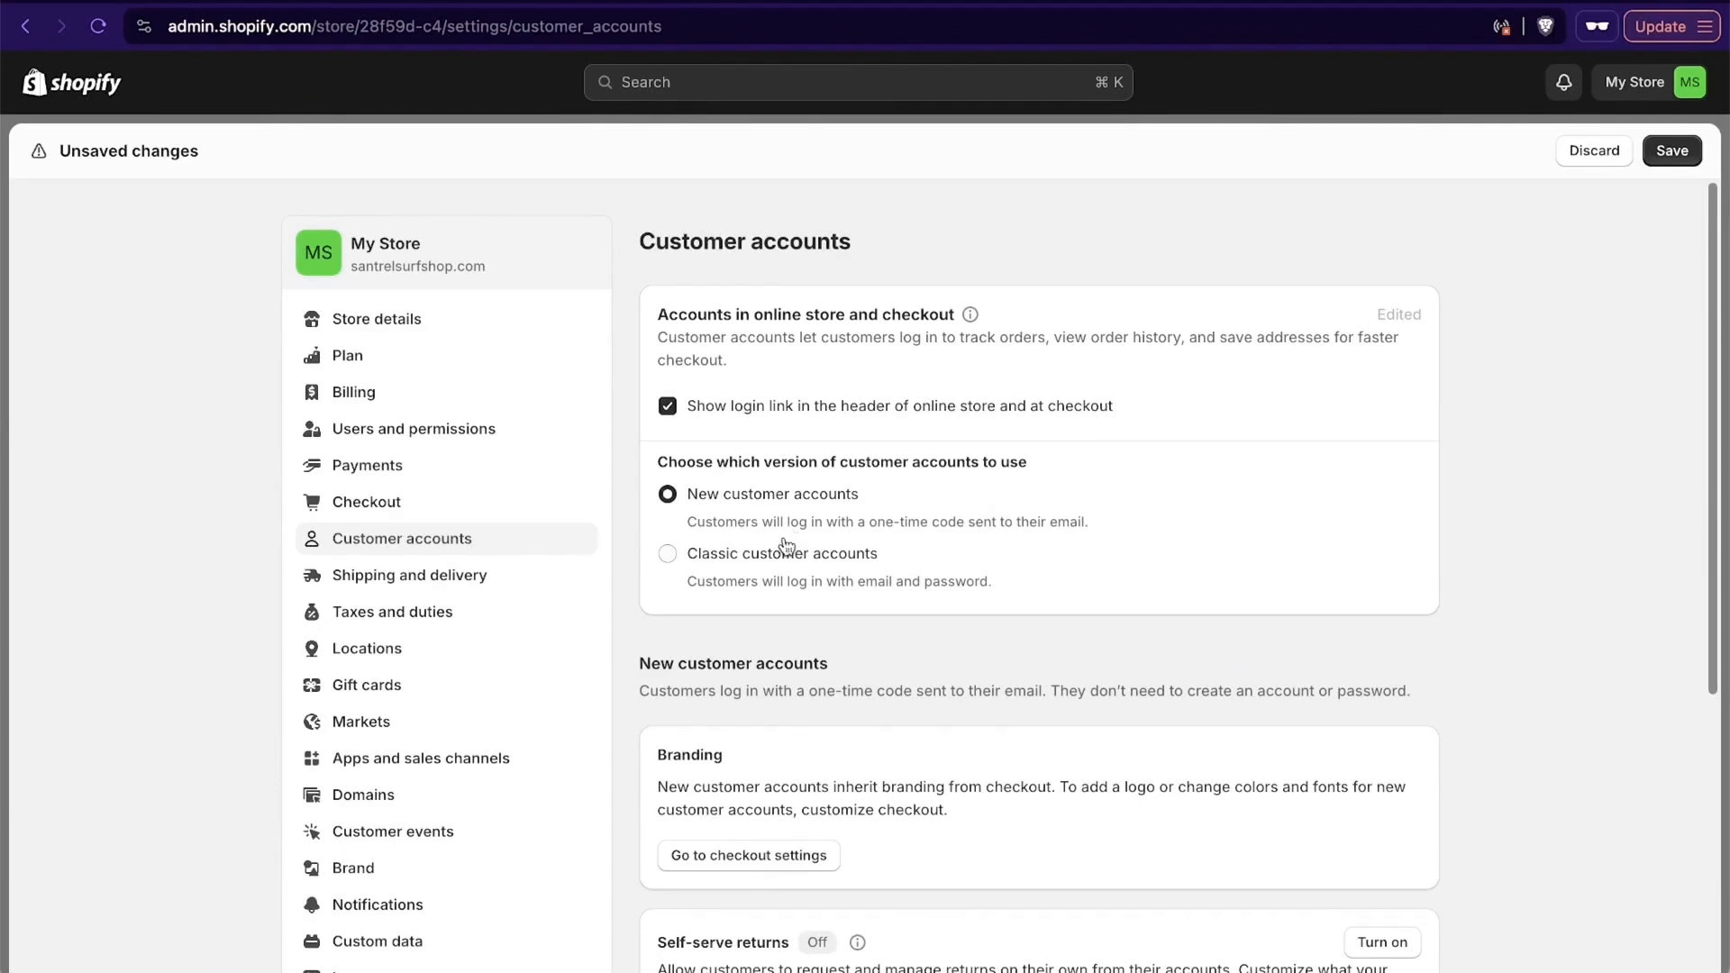
- Turn on self-serve returns for new customer accounts and save the customer account settings
scroll(1538, 604, "down", 4)
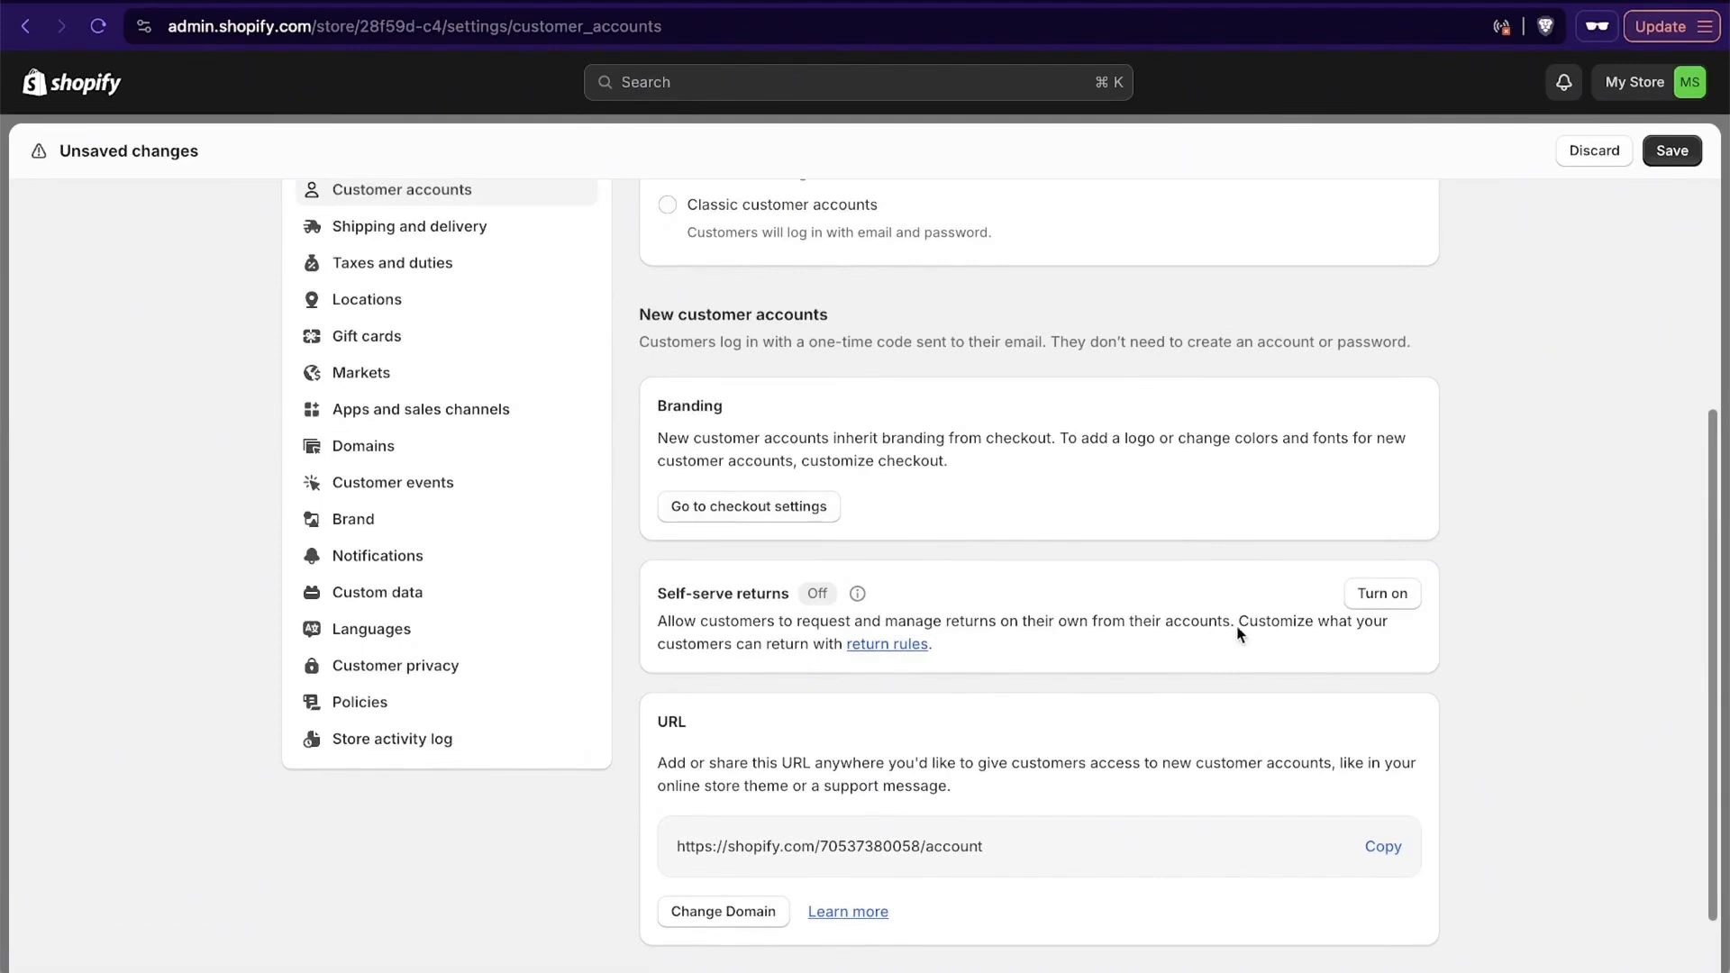
left_click(1404, 603)
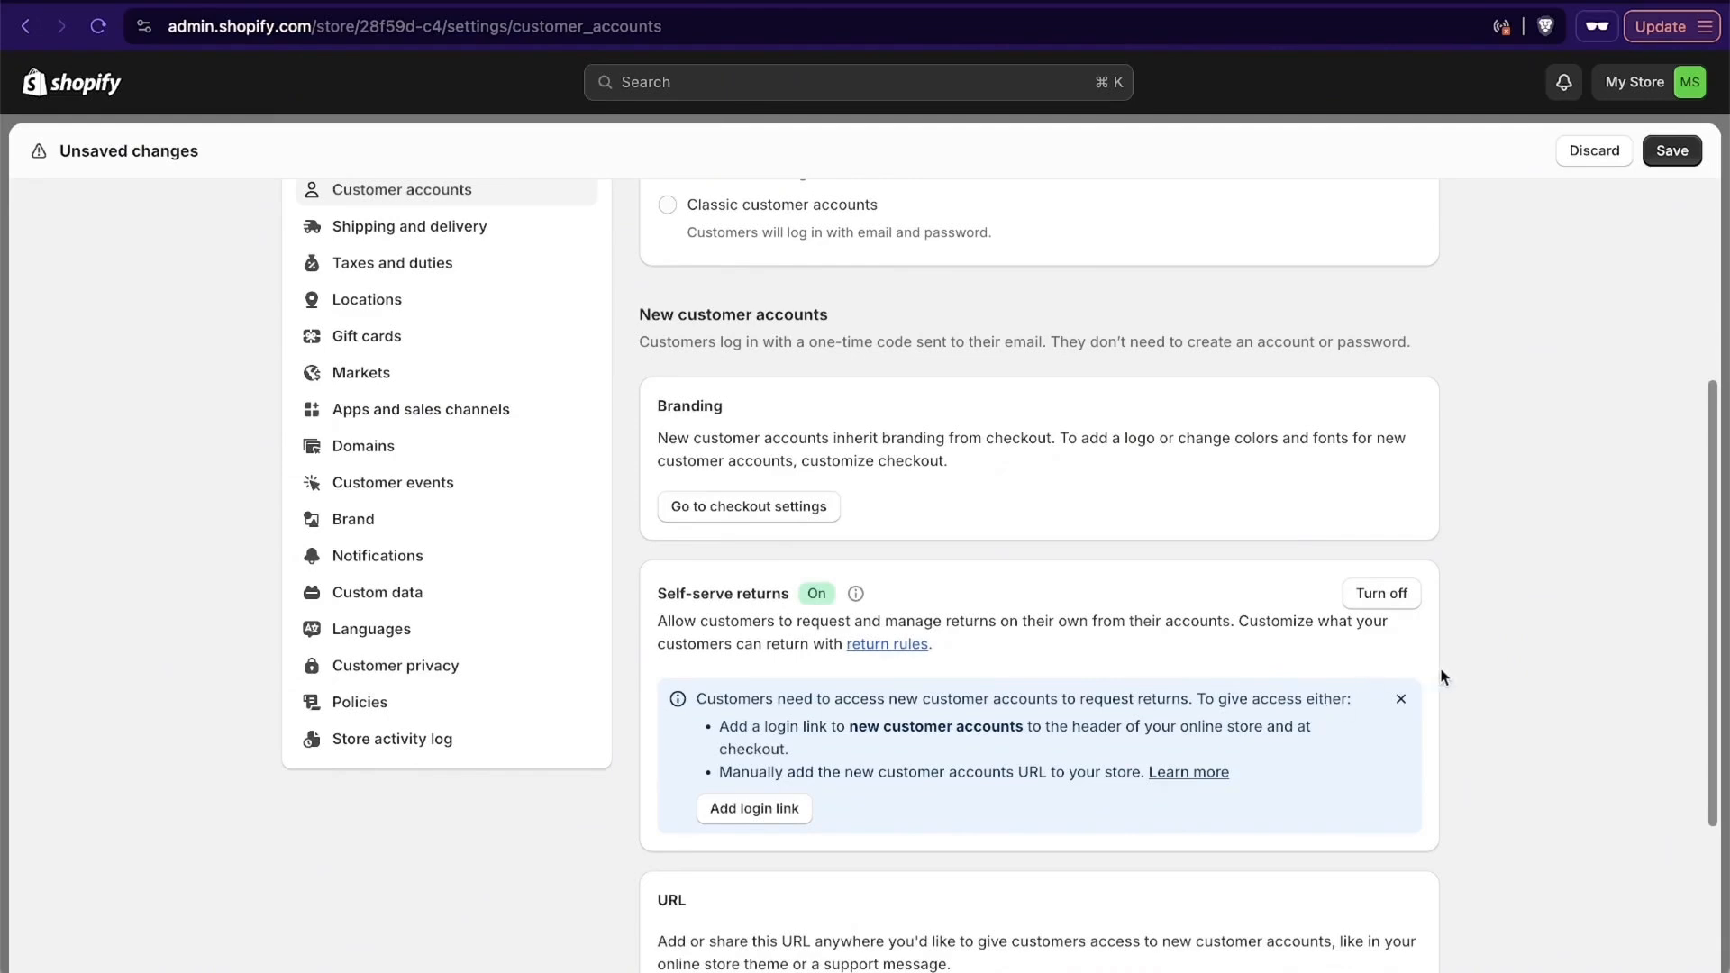
scroll(1501, 753, "down", 1)
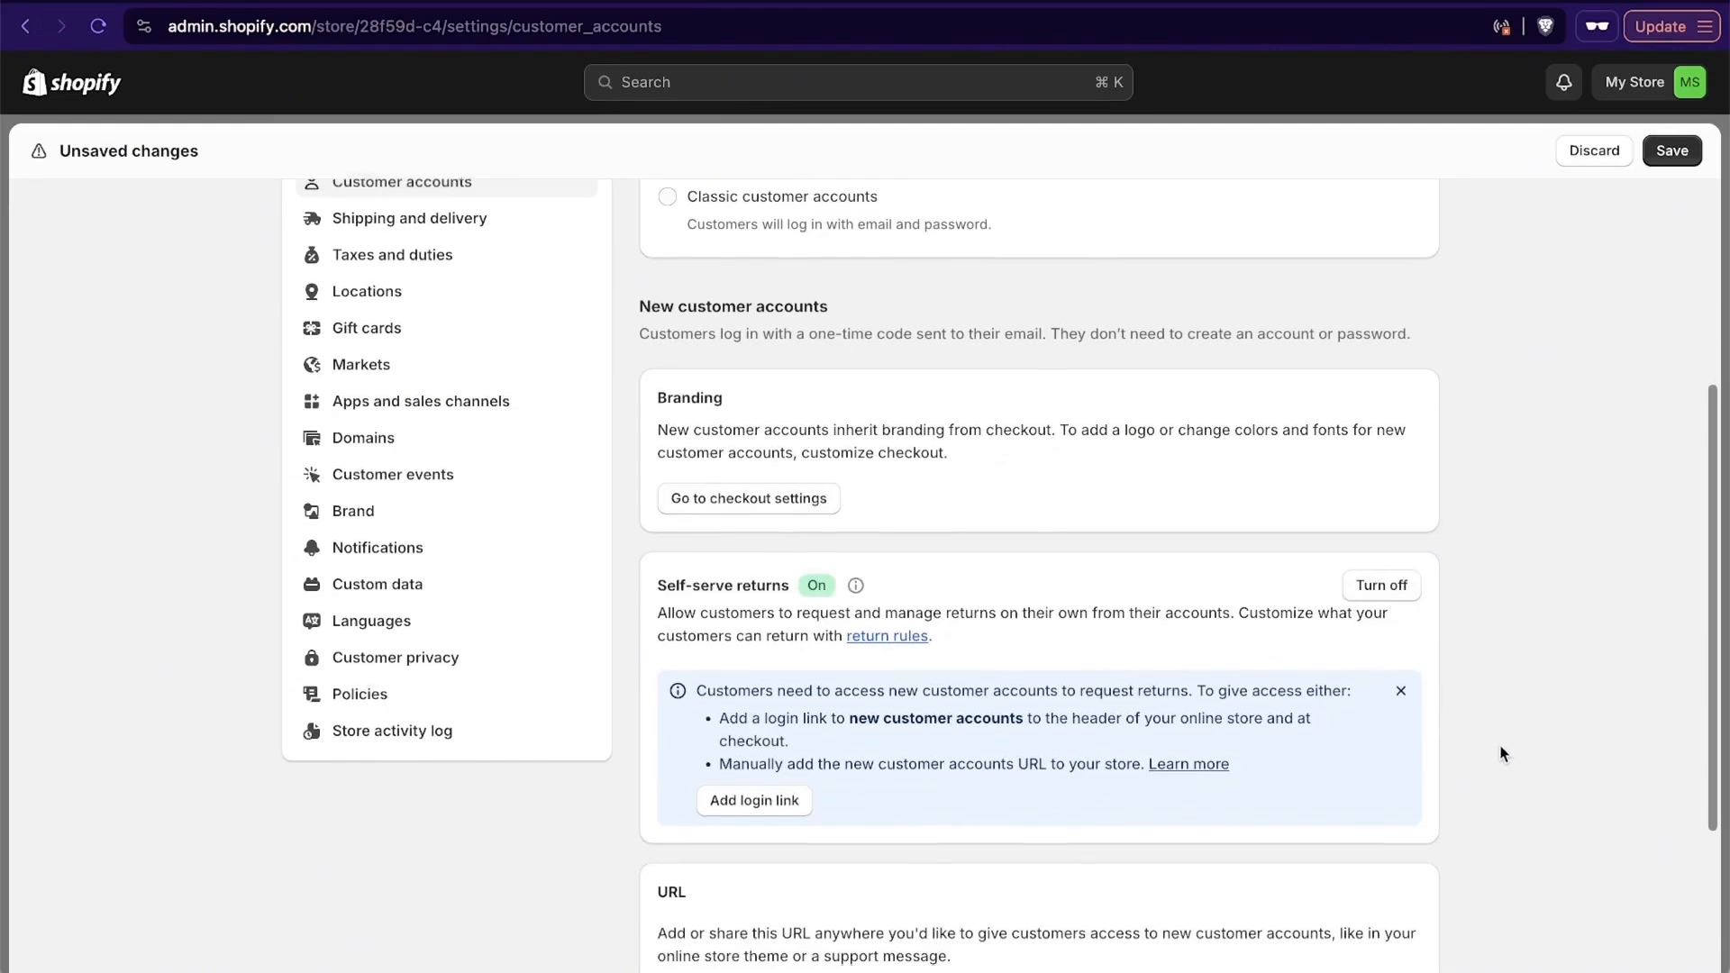
scroll(1501, 753, "down", 3)
scroll(1502, 753, "up", 7)
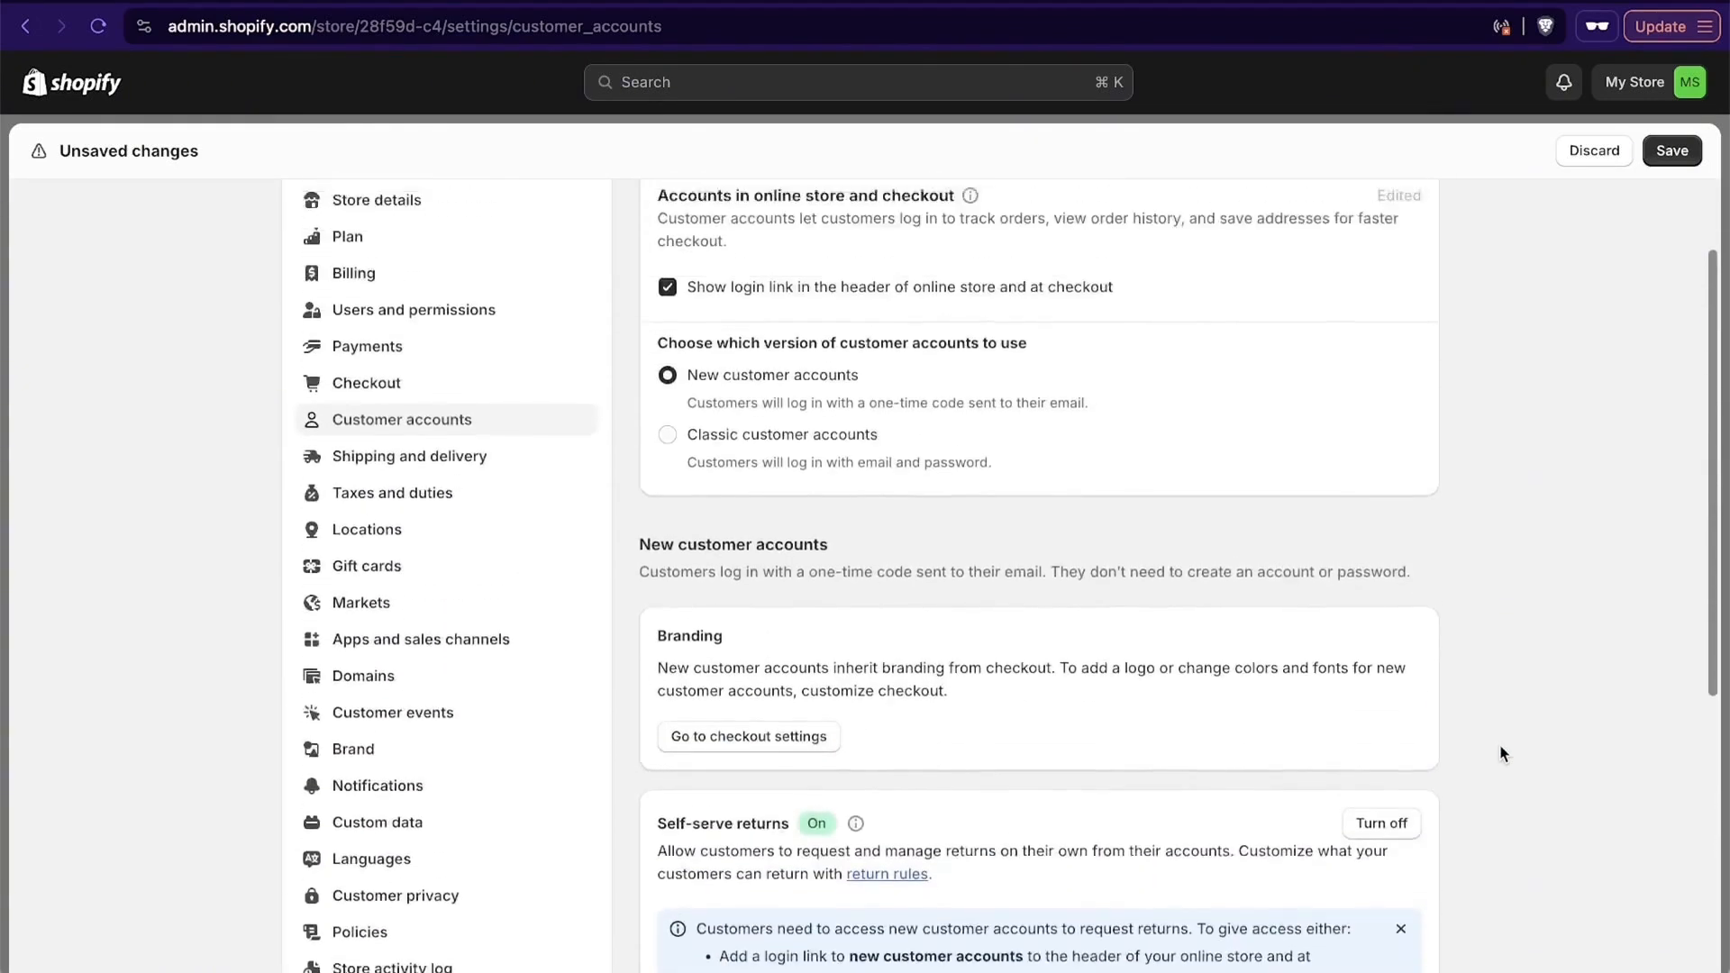
left_click(1658, 155)
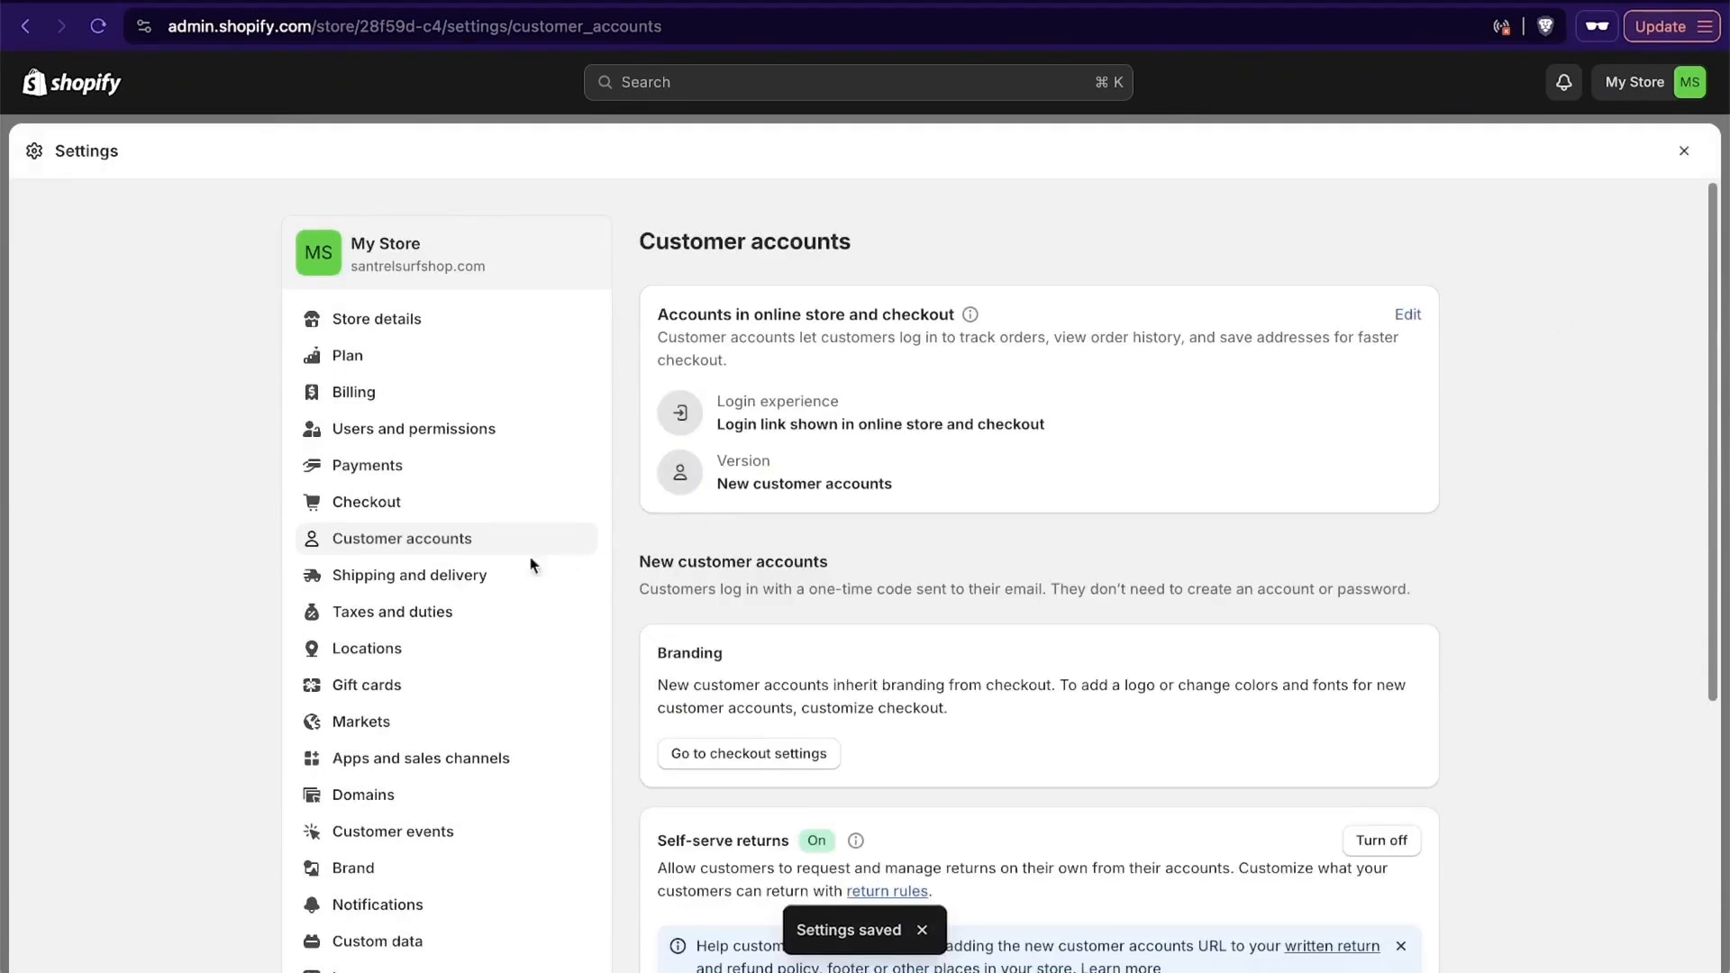
- In the Shipping and delivery settings, start a new custom shipping profile named USA Surfboards
left_click(478, 582)
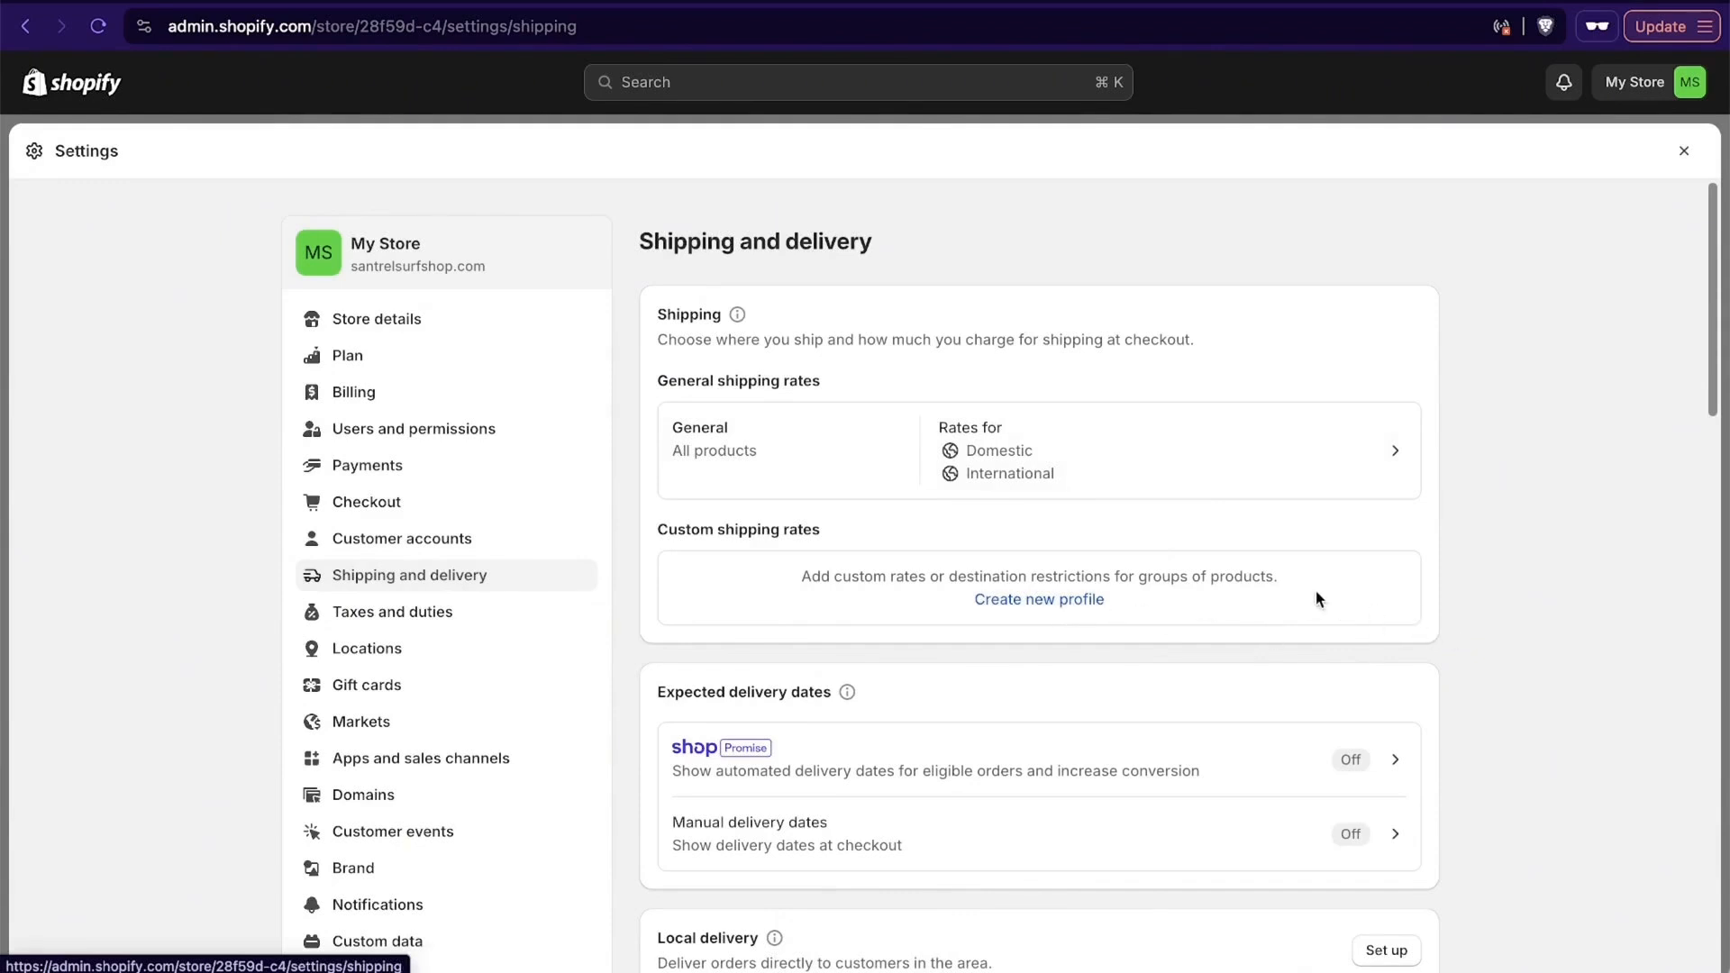
left_click(1036, 601)
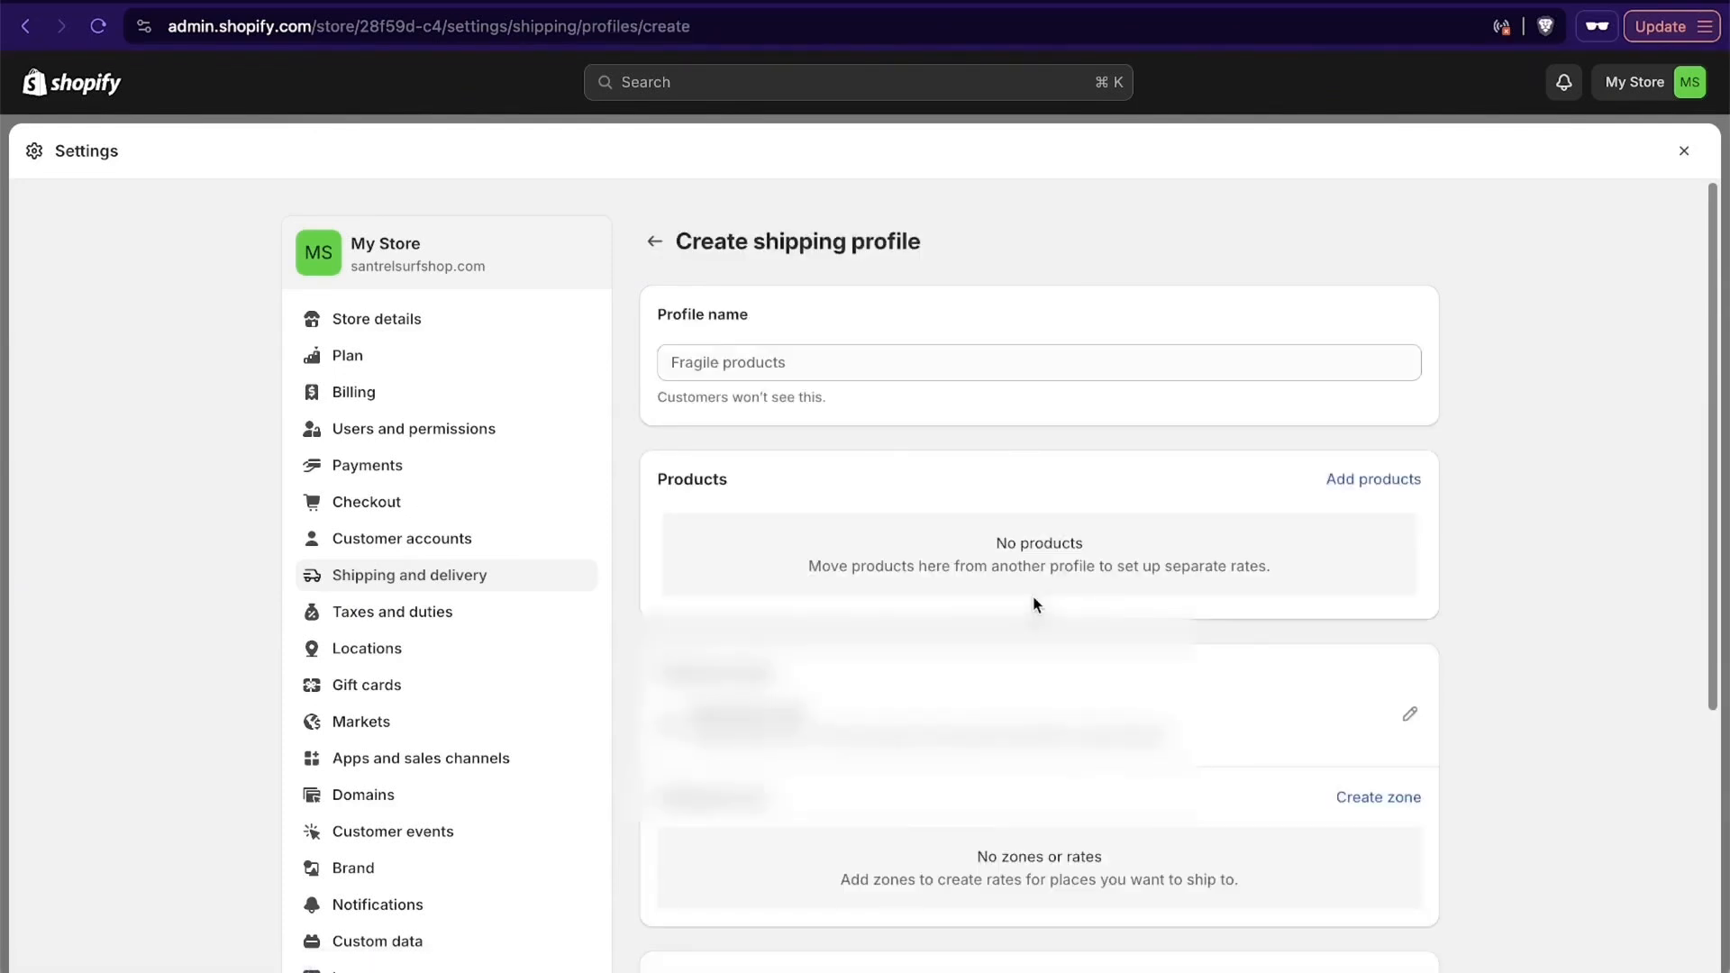
left_click(787, 358)
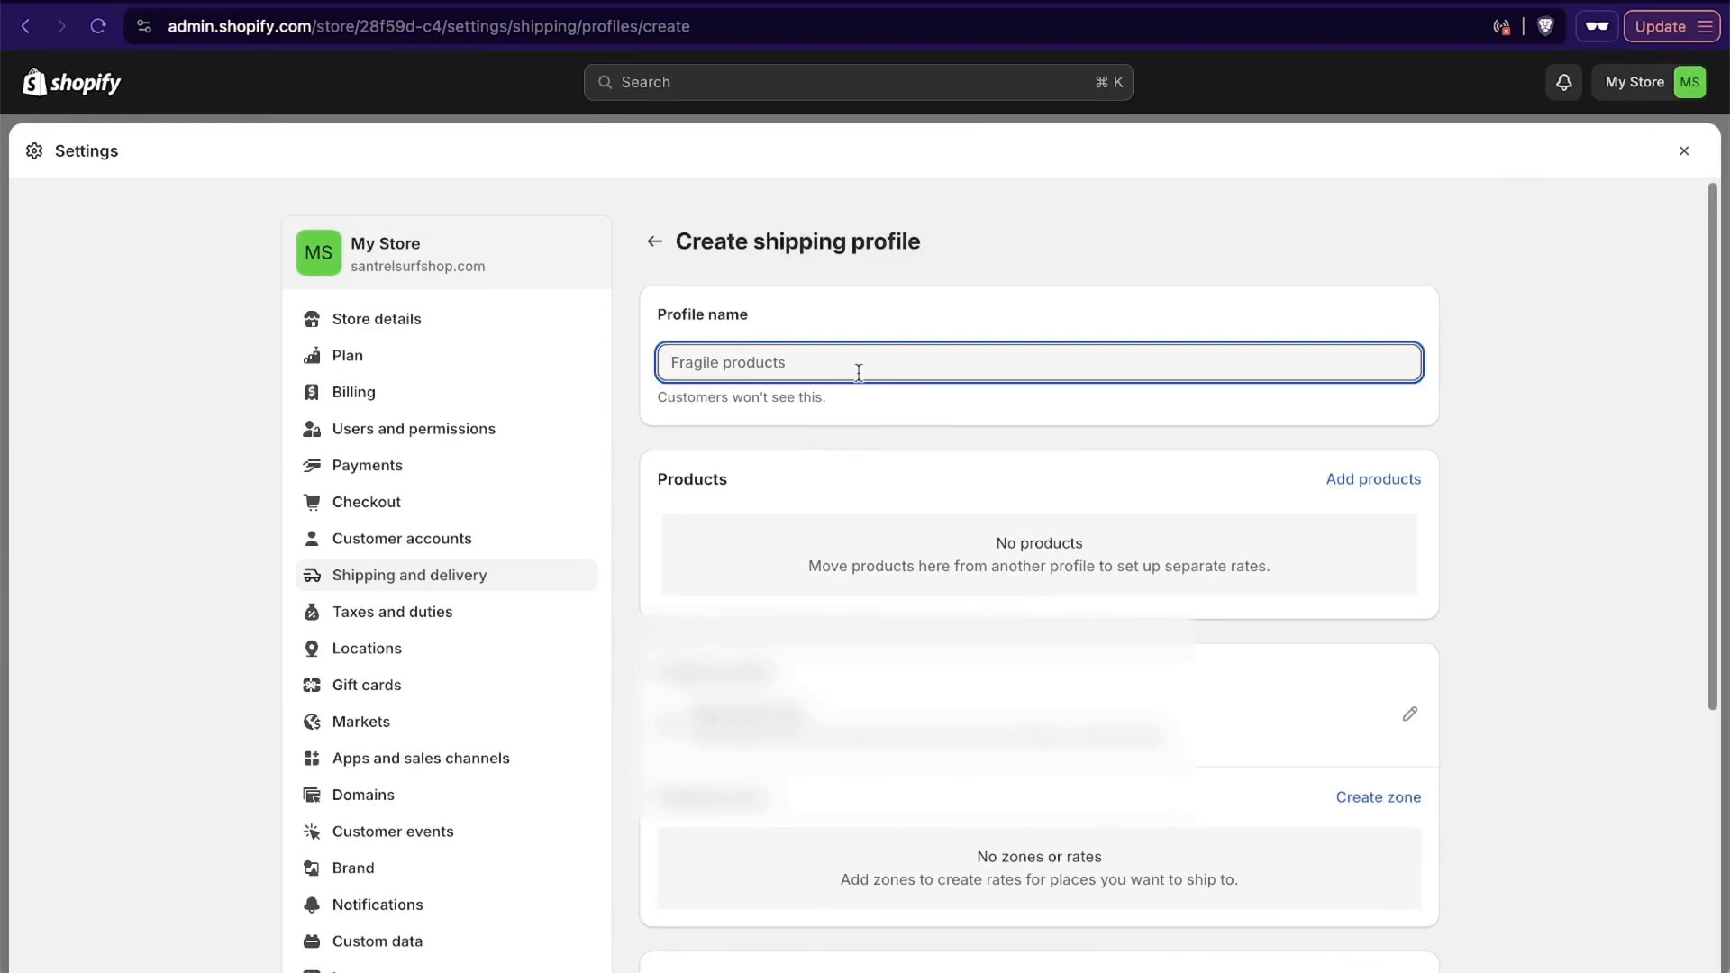
type("USA ")
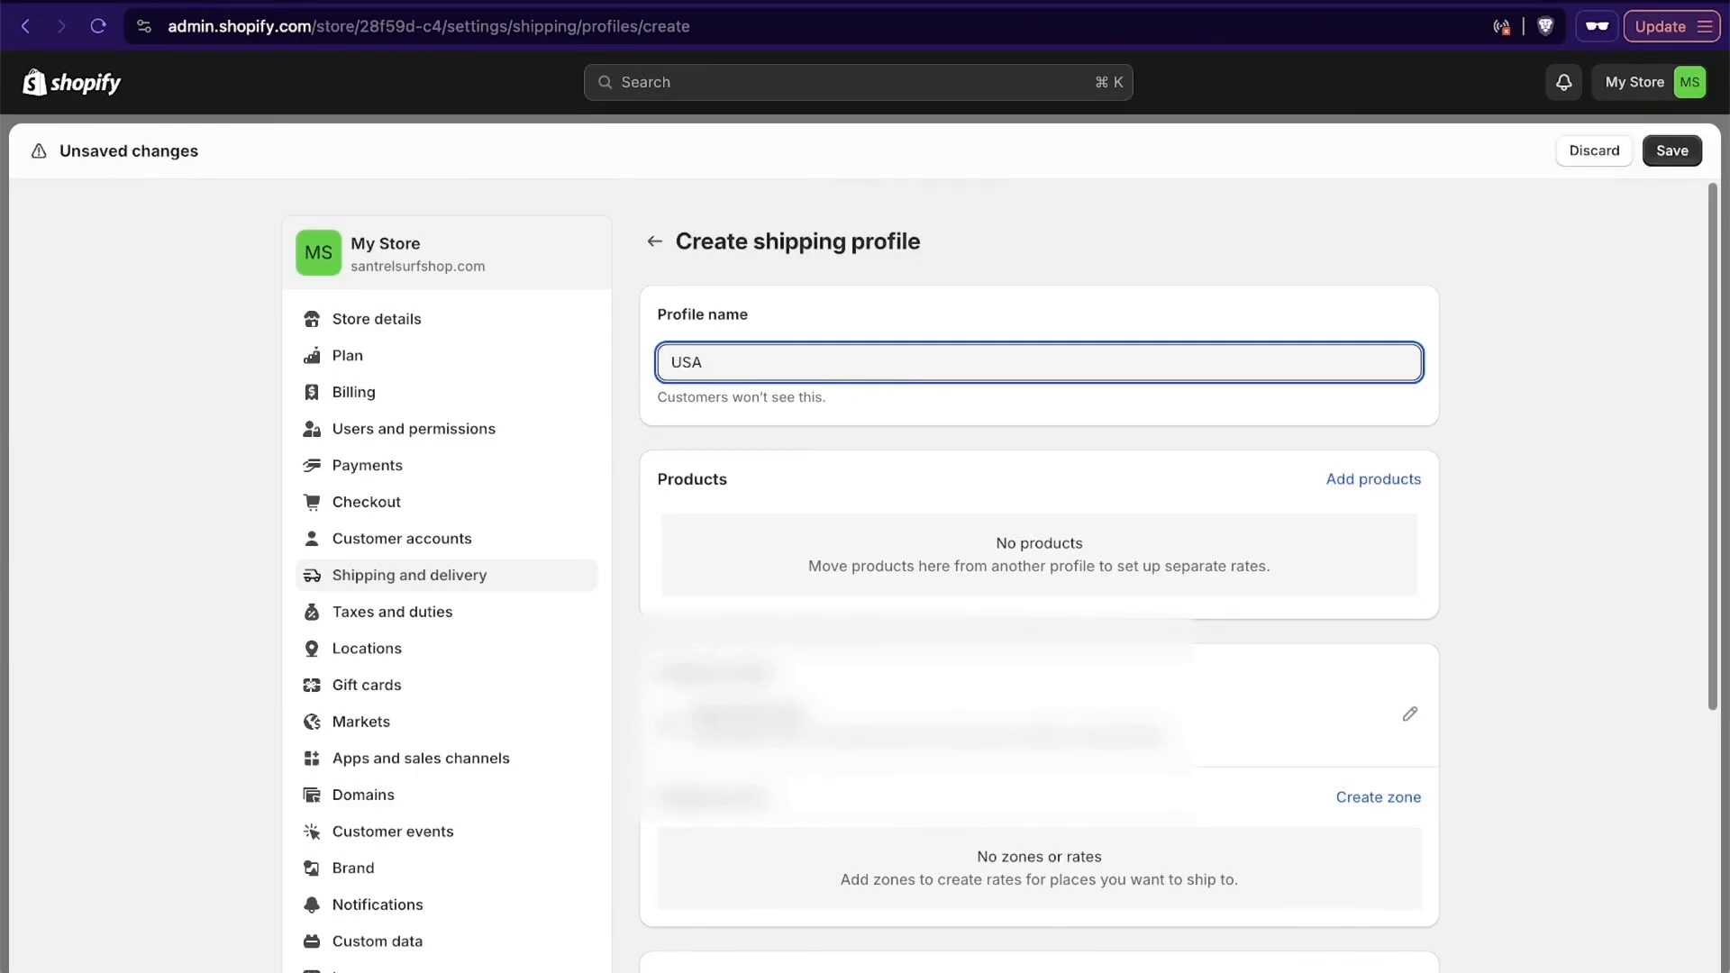
type("Surfboards")
- Start a new shipping zone in the profile and name it "united states"
scroll(1138, 460, "down", 3)
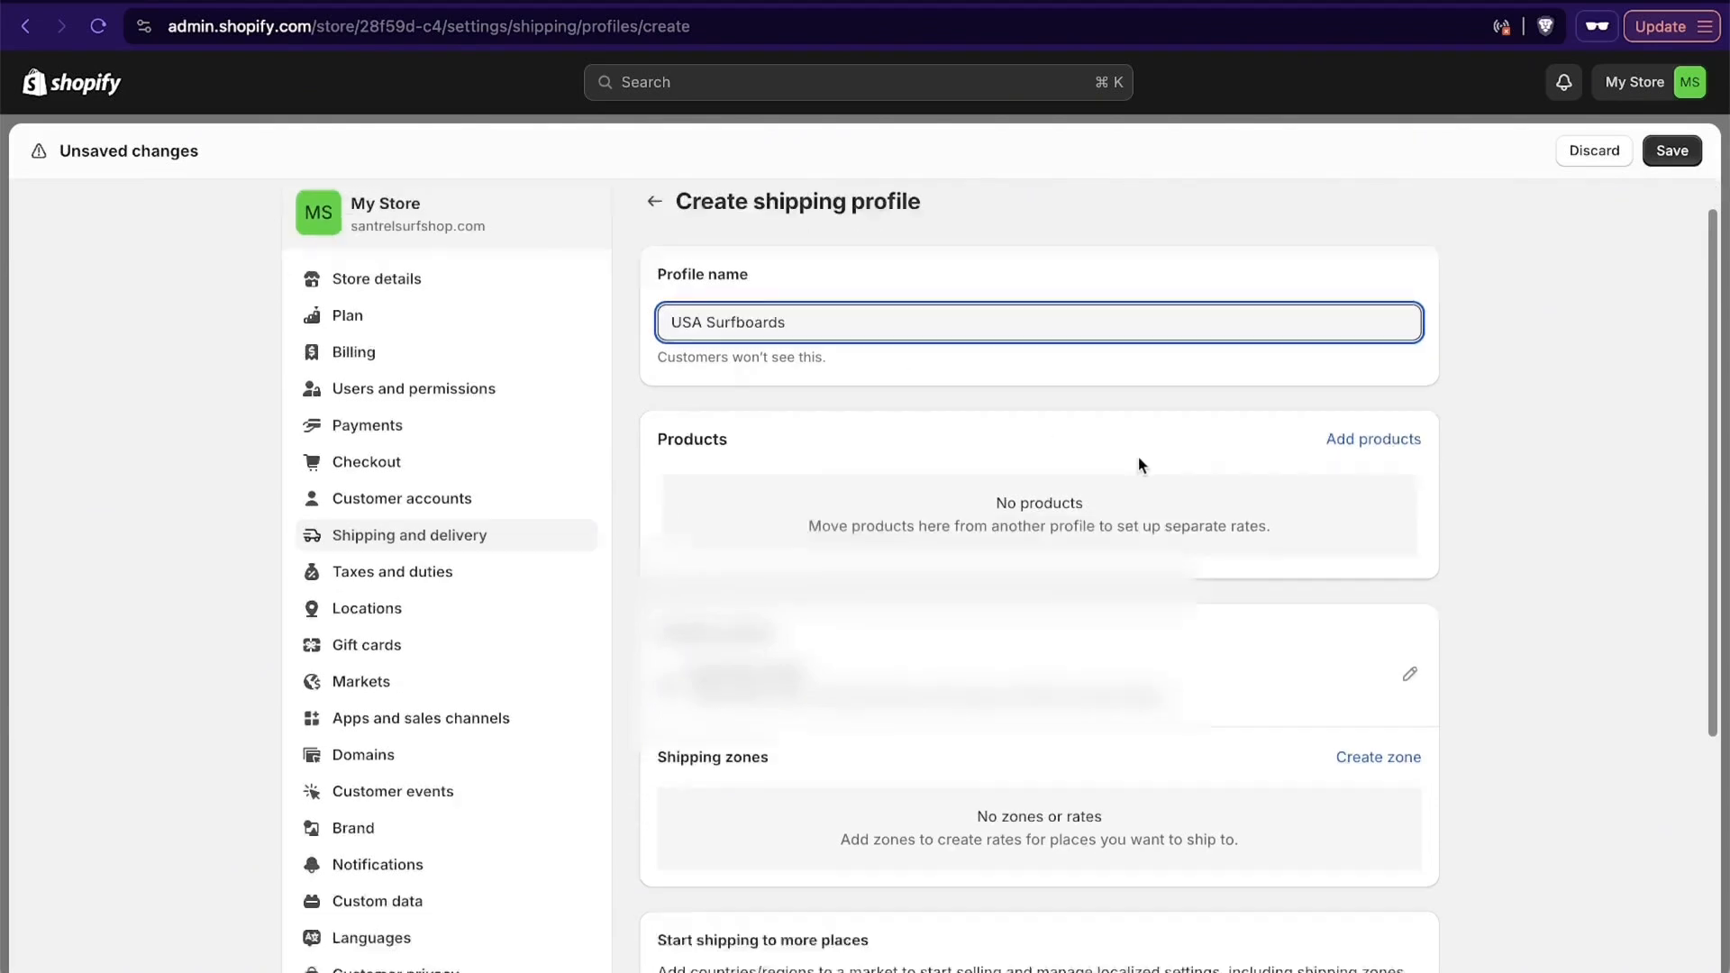
scroll(1486, 493, "down", 3)
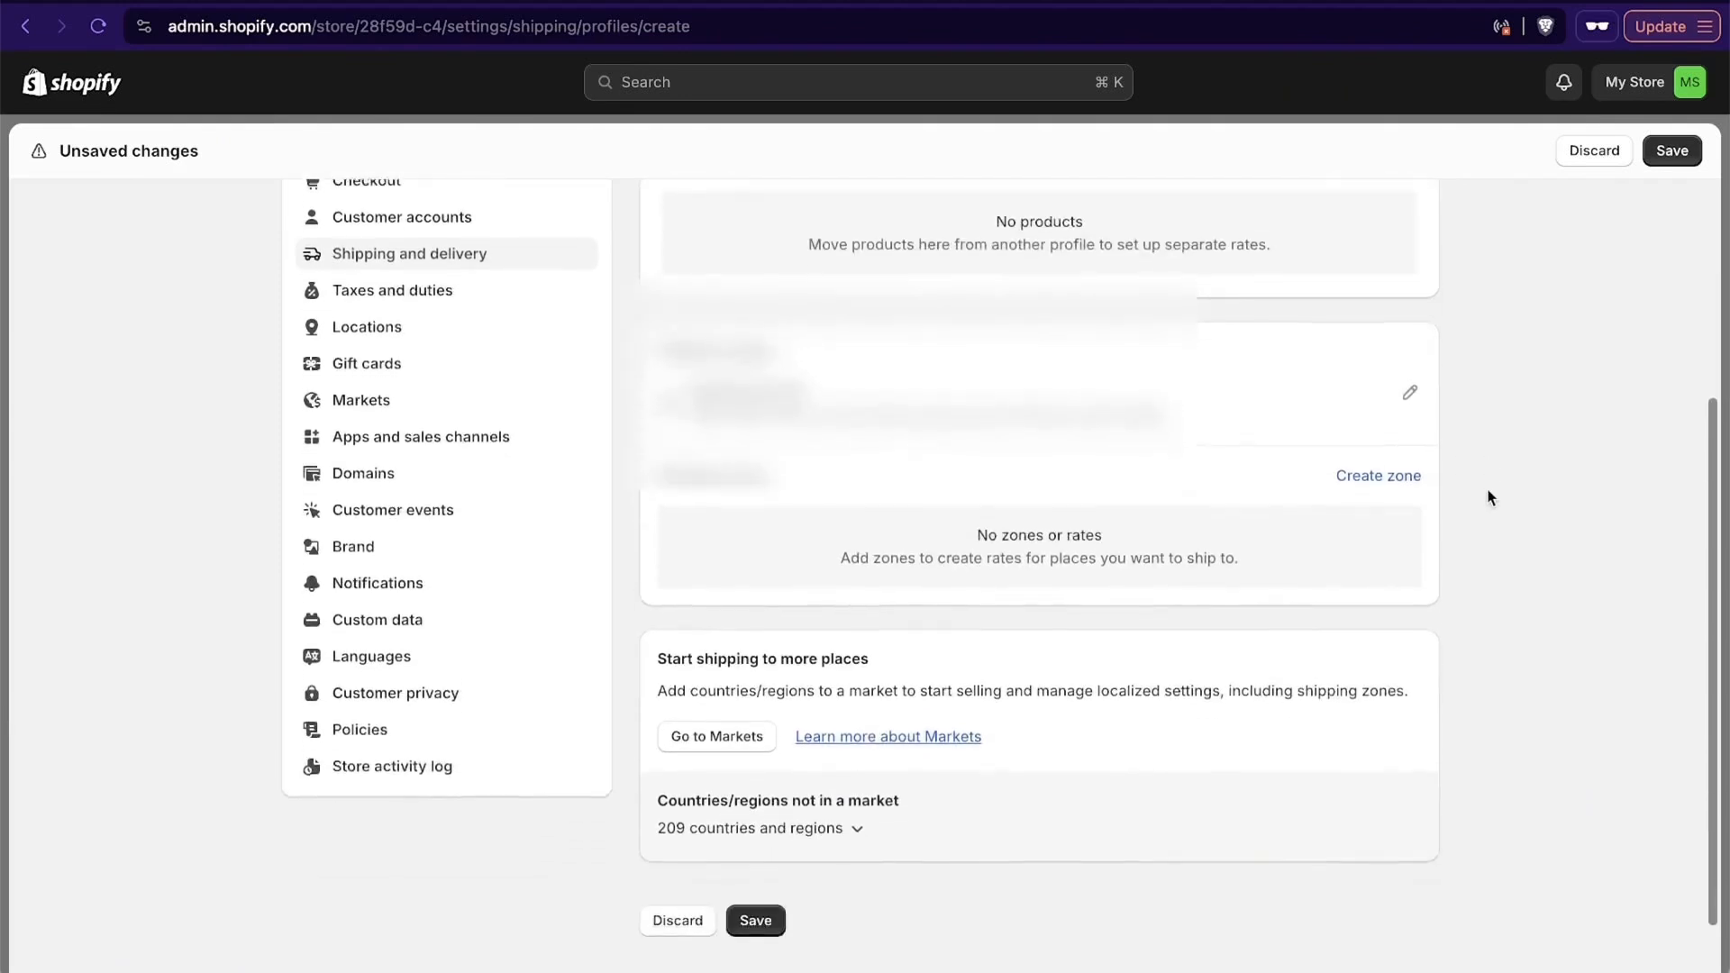
left_click(1369, 417)
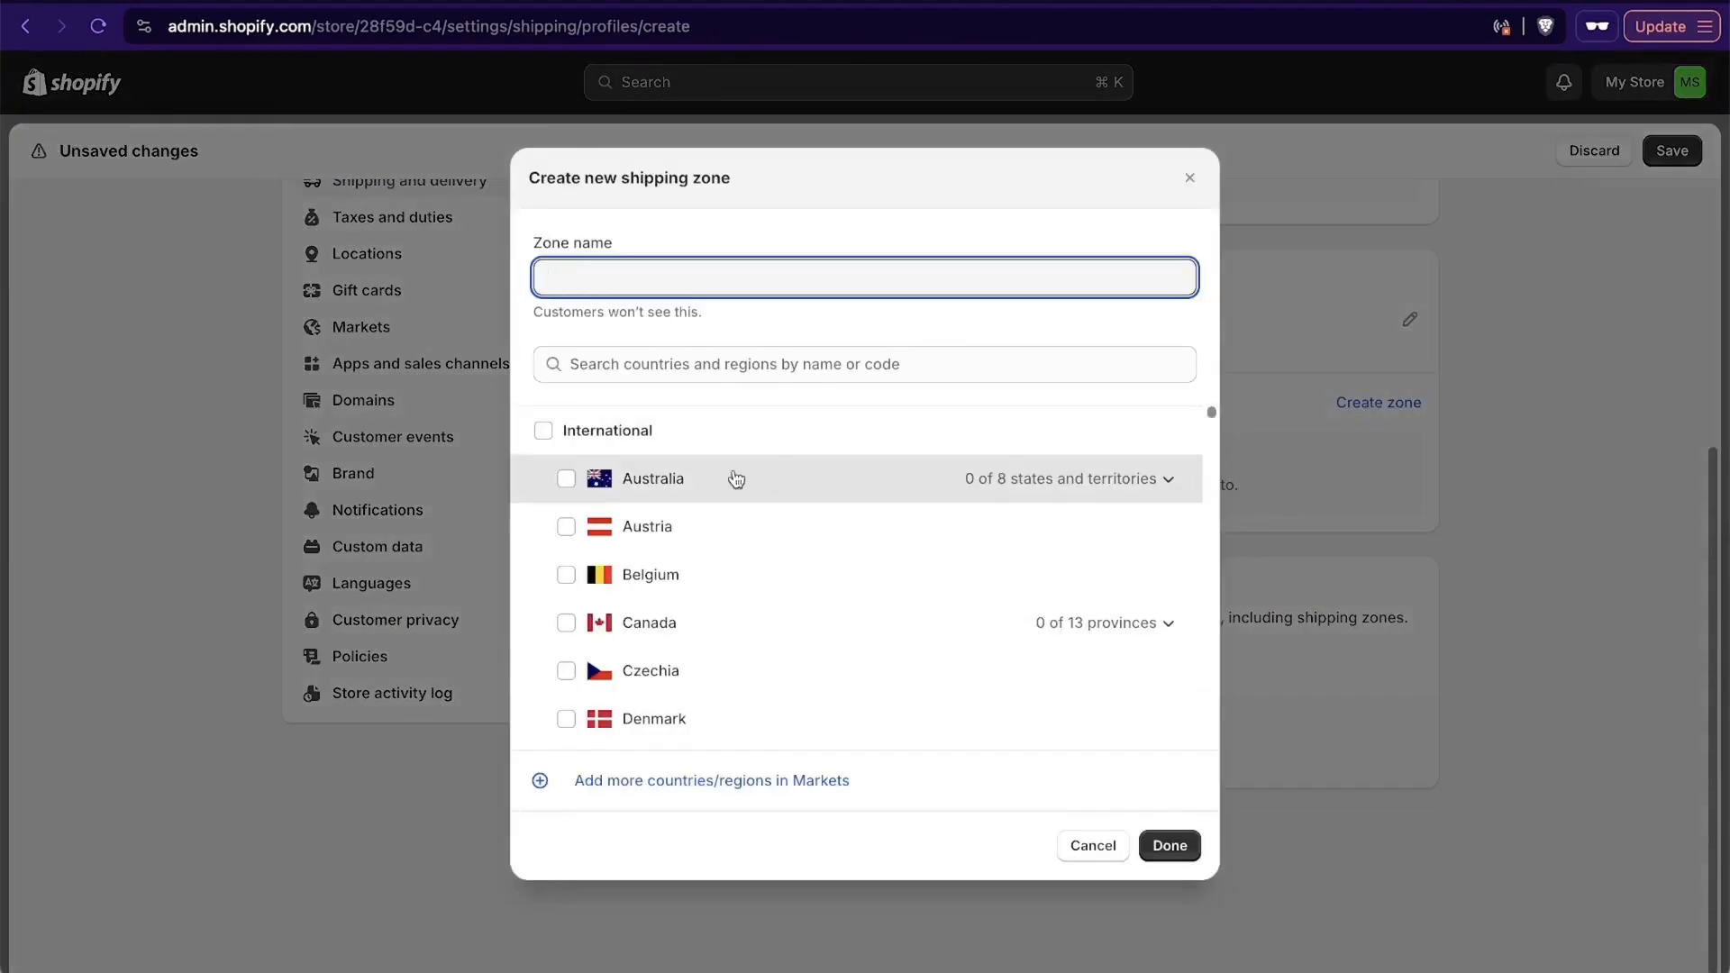
type("usa")
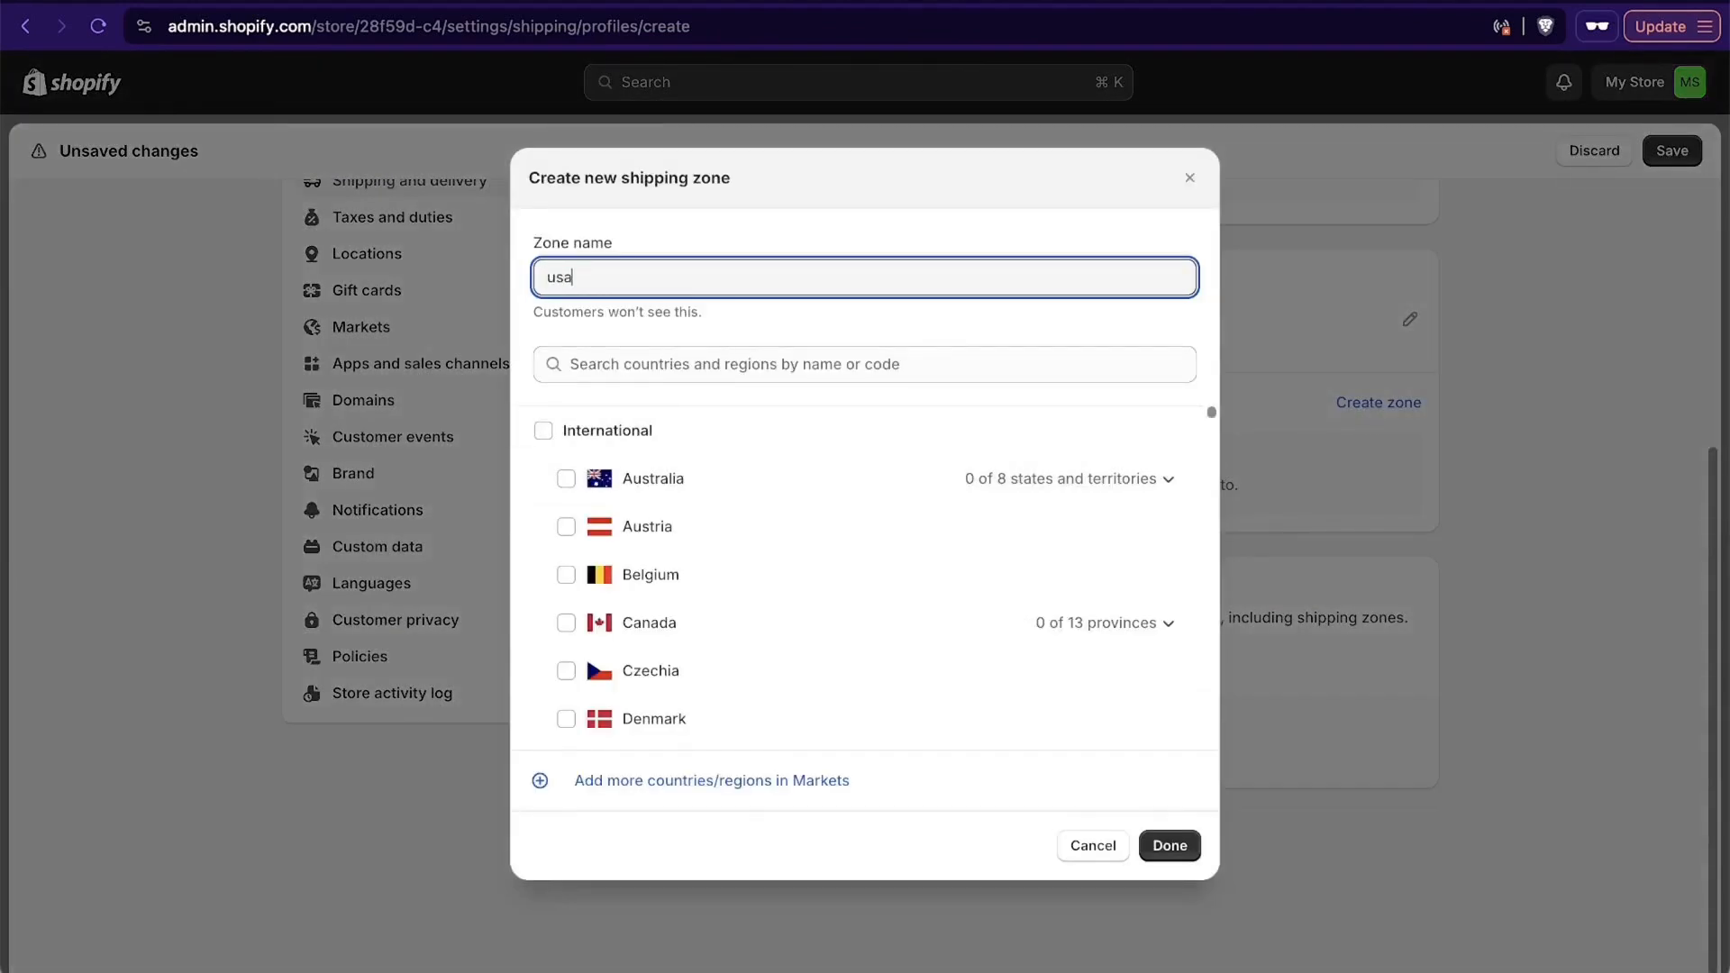
key("BackSpace")
key("BackSpace")
key("BackSpace")
type("united states")
- Search the zone's country list for "united states", include the United States, and finish the zone
left_click(712, 362)
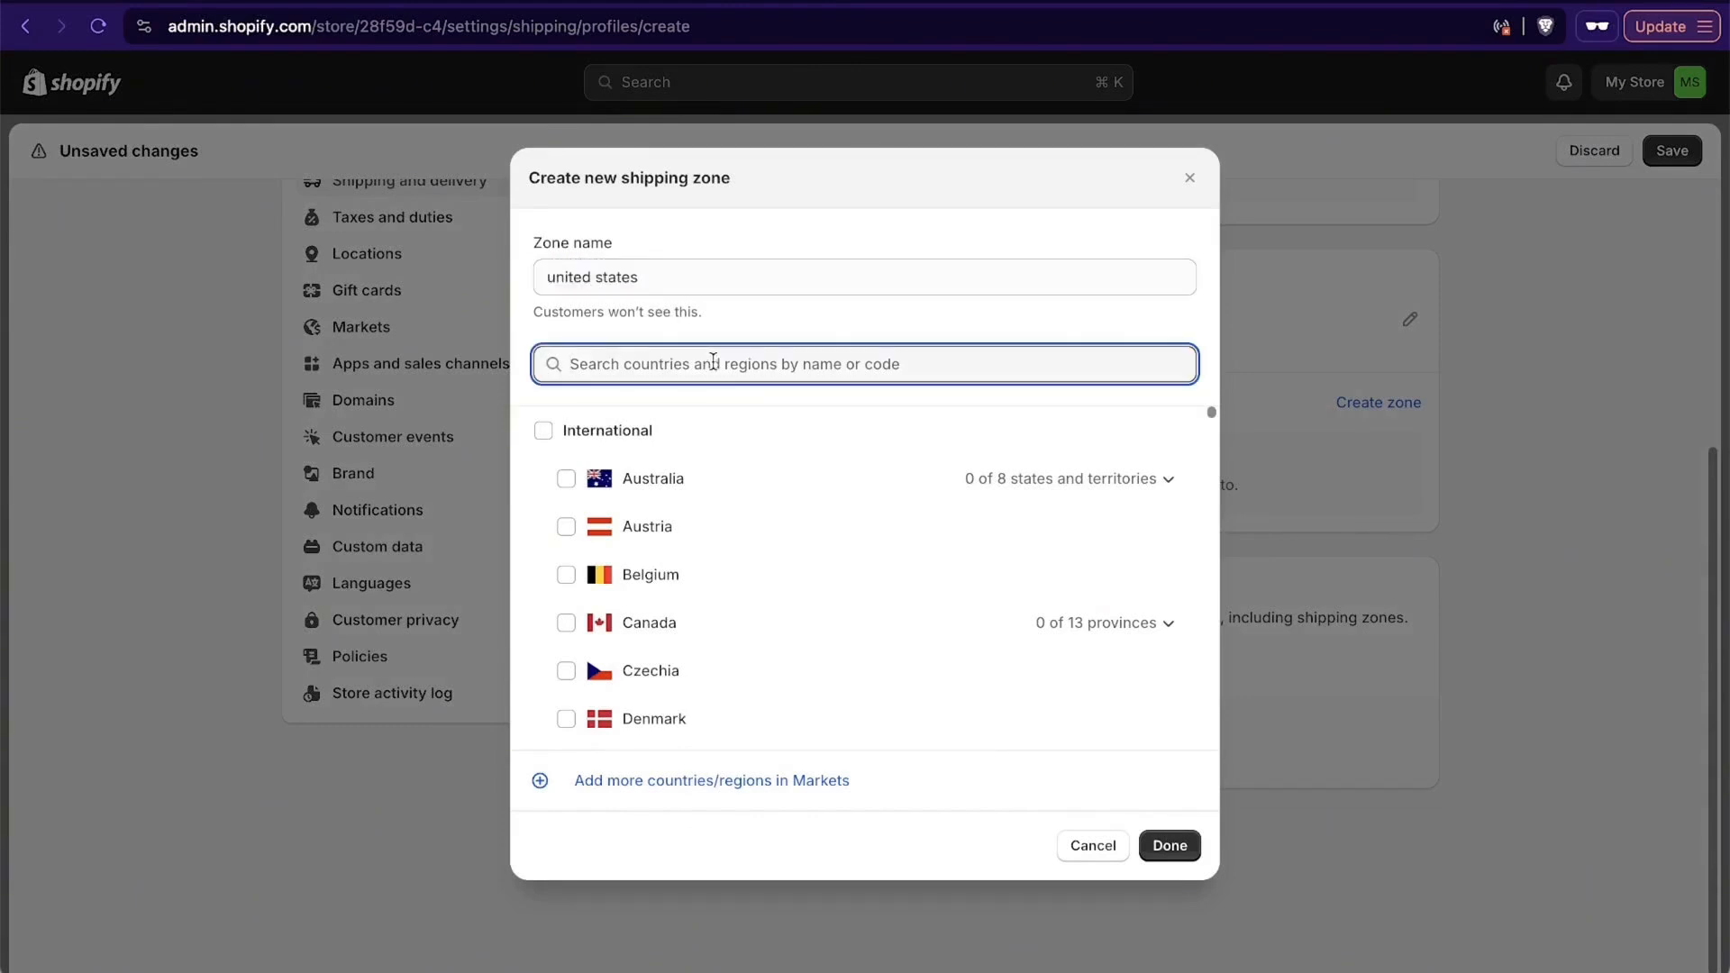
type("united ")
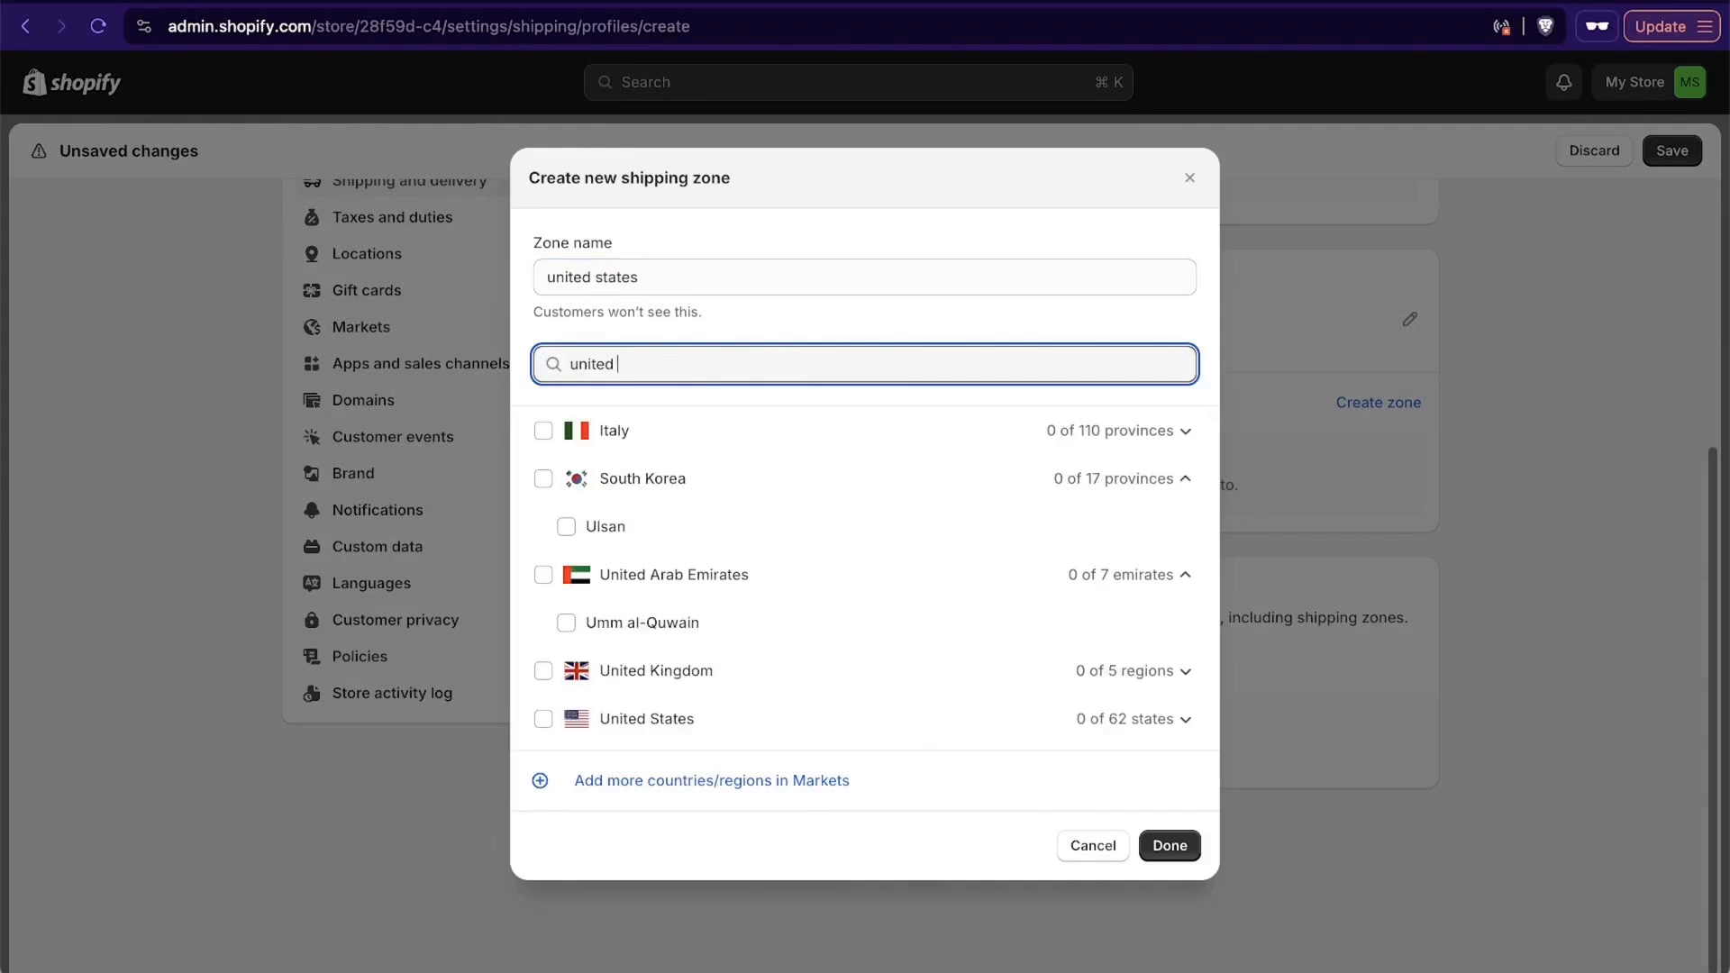
type("states")
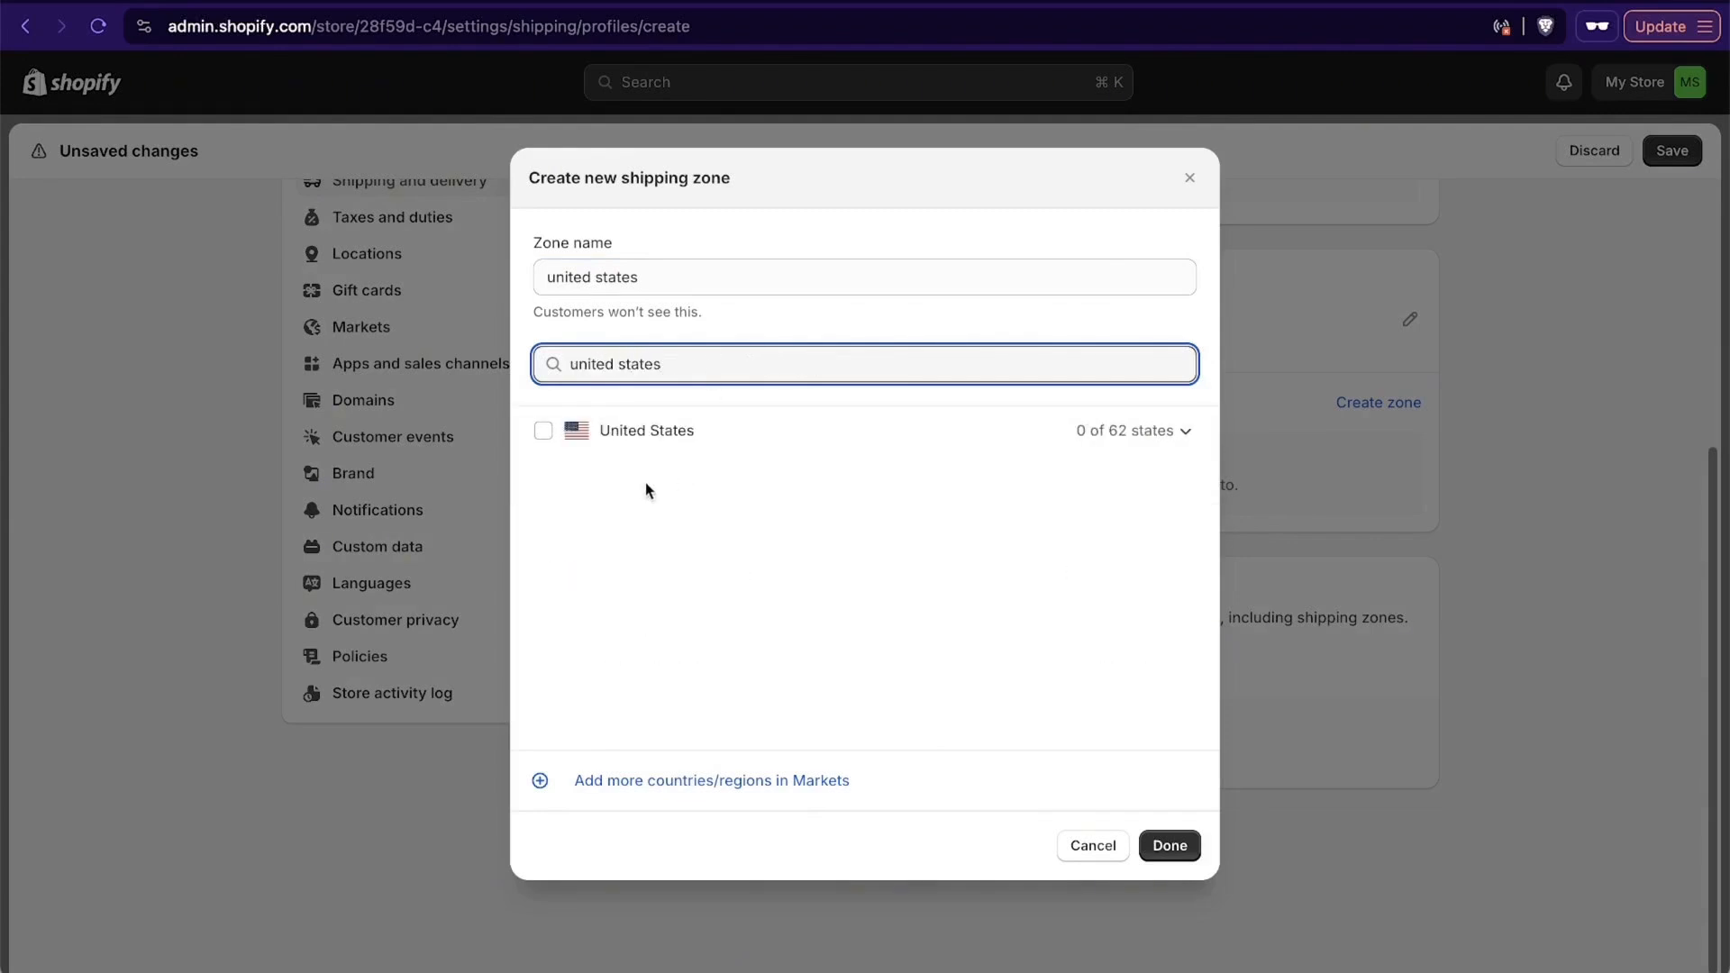
left_click(544, 433)
left_click(1178, 854)
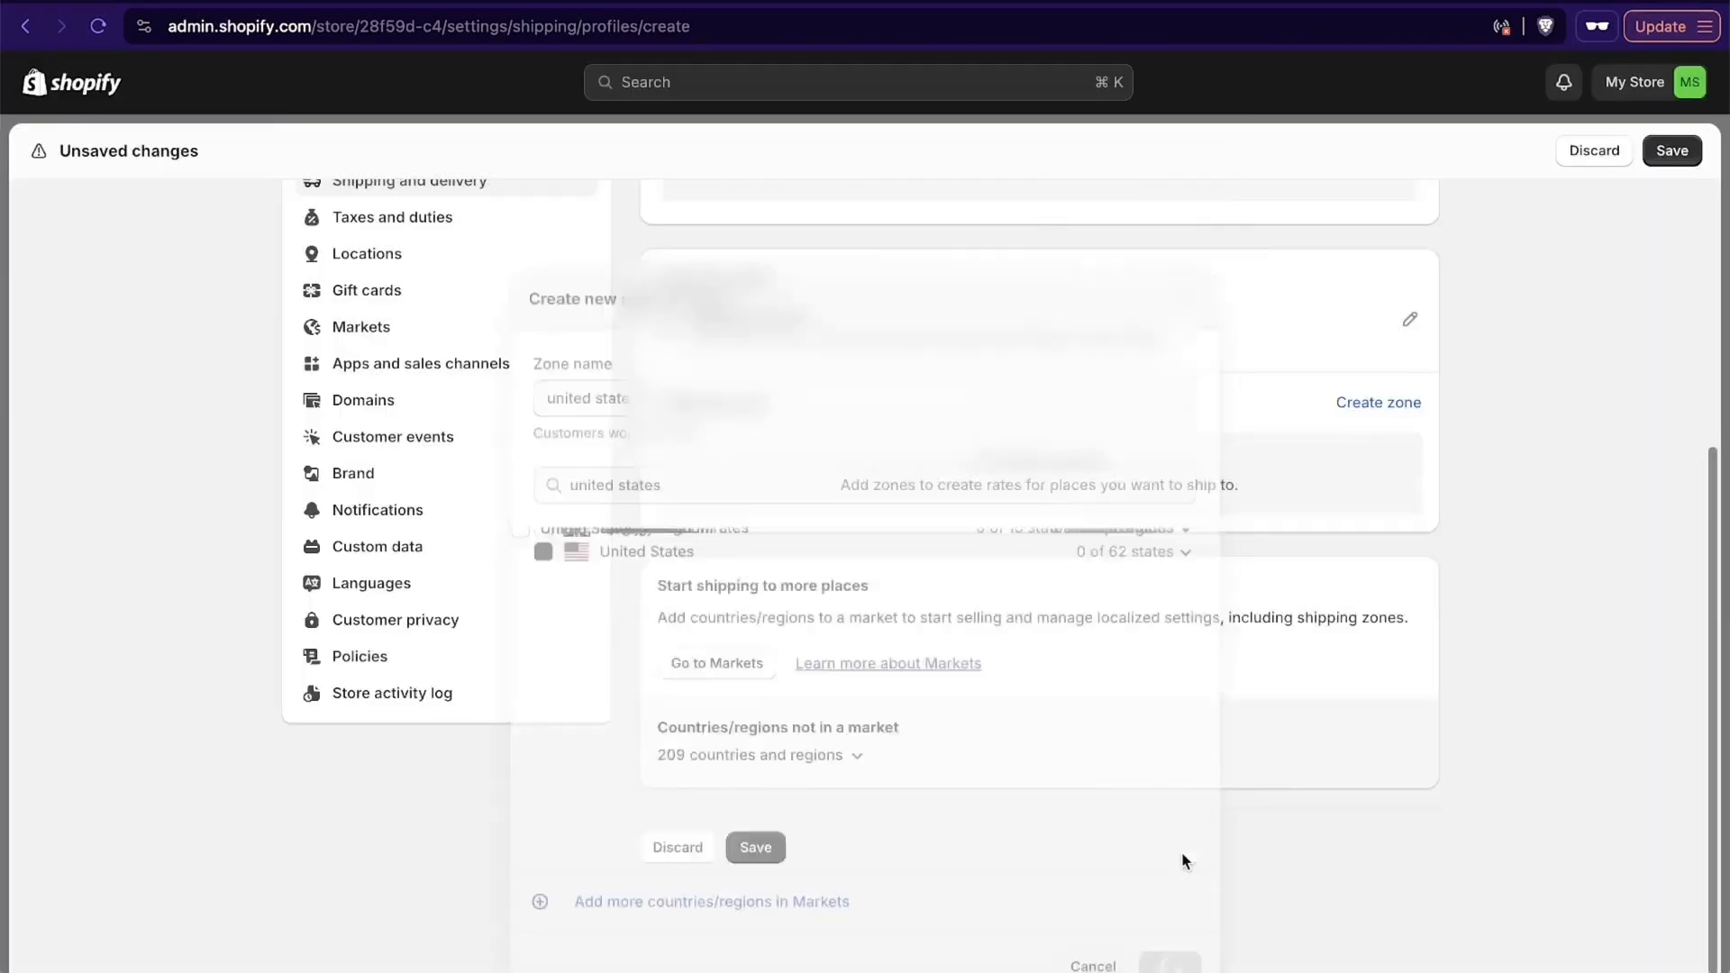
- Add an Express (1 to 2 business days) flat rate priced at $89 to the United States zone
left_click(696, 555)
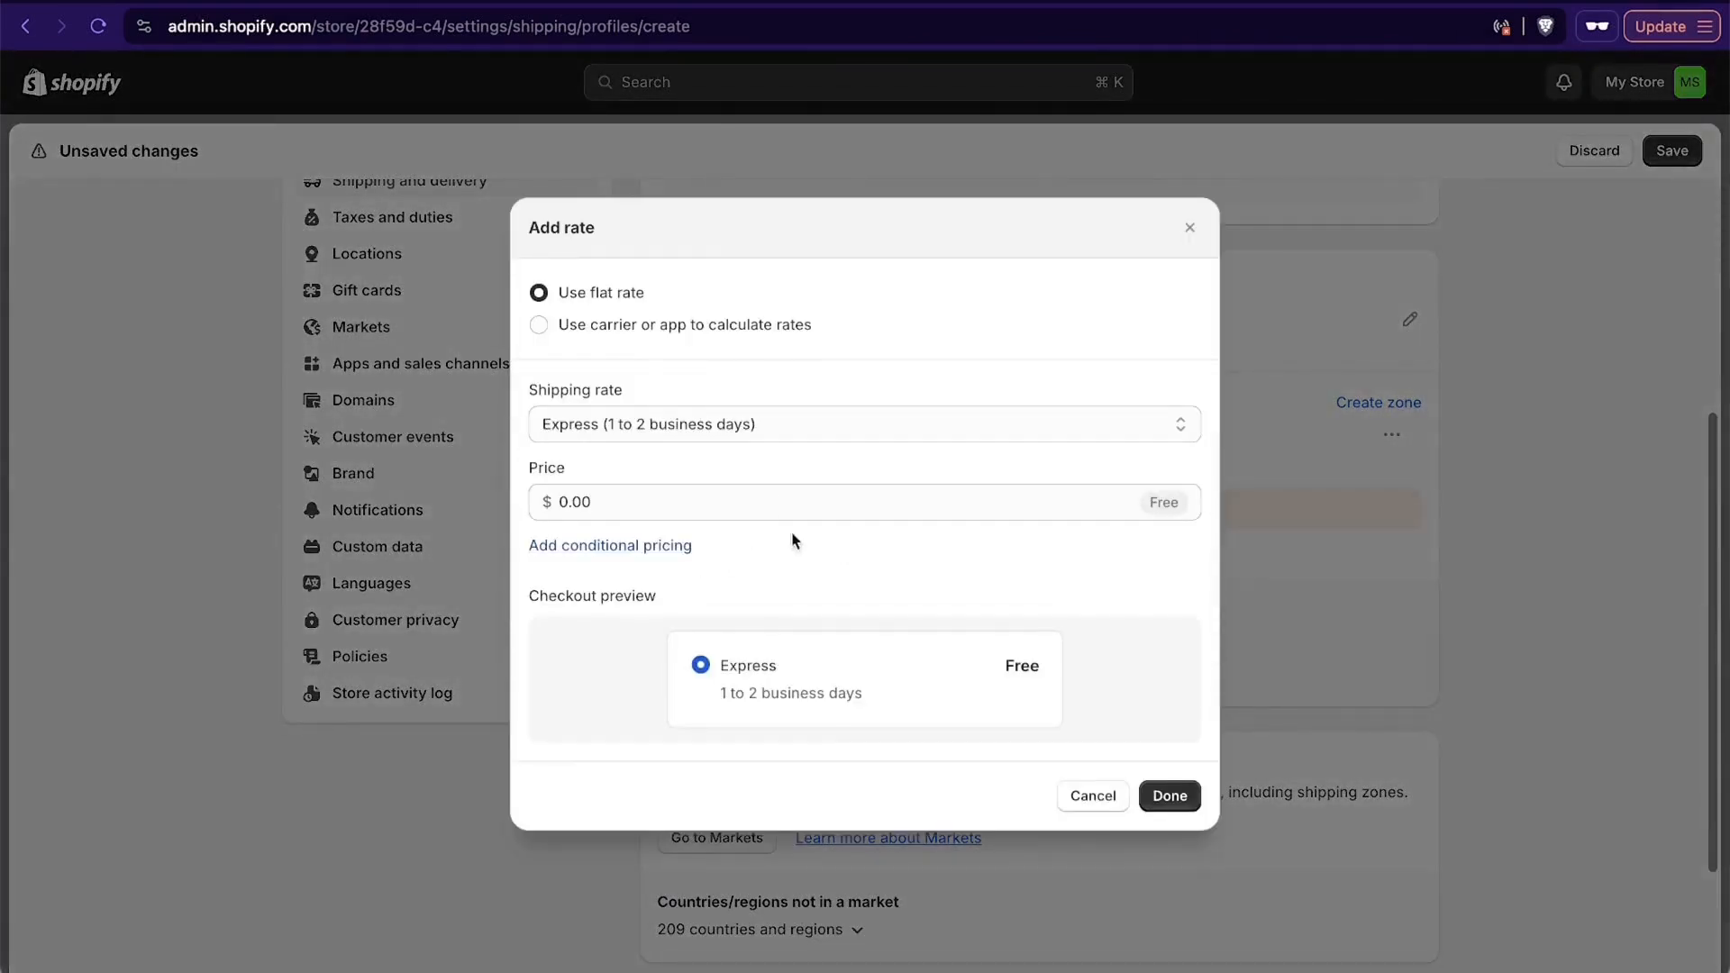
left_click(600, 502)
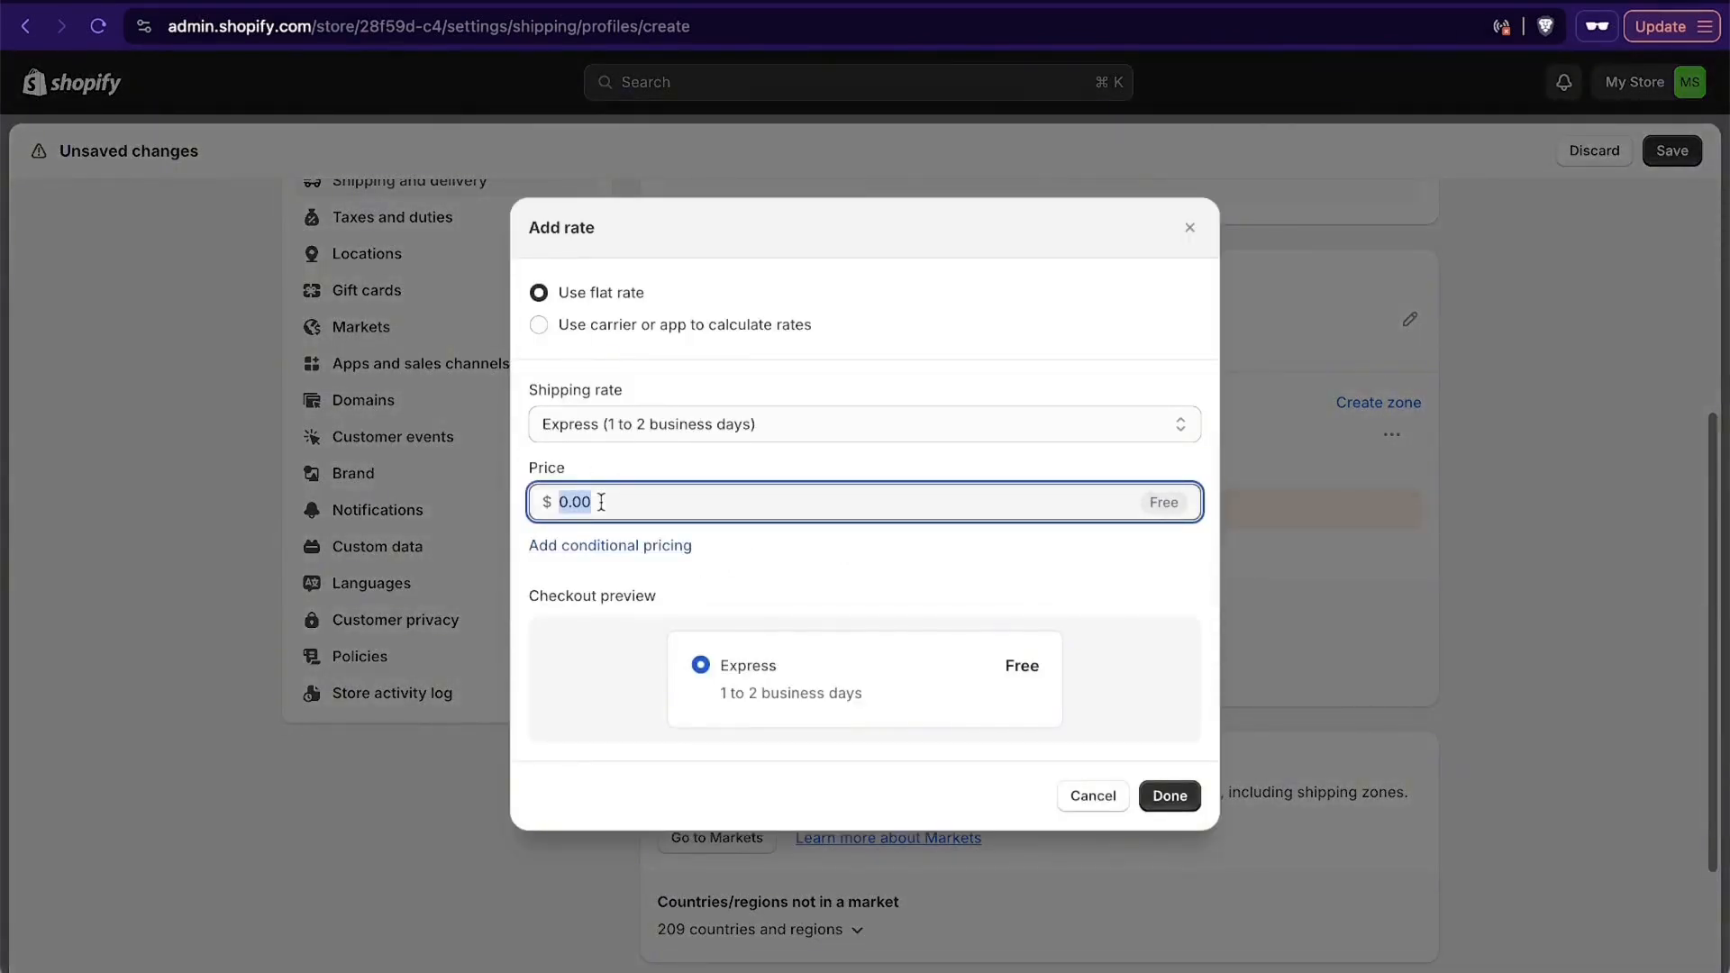
type("89")
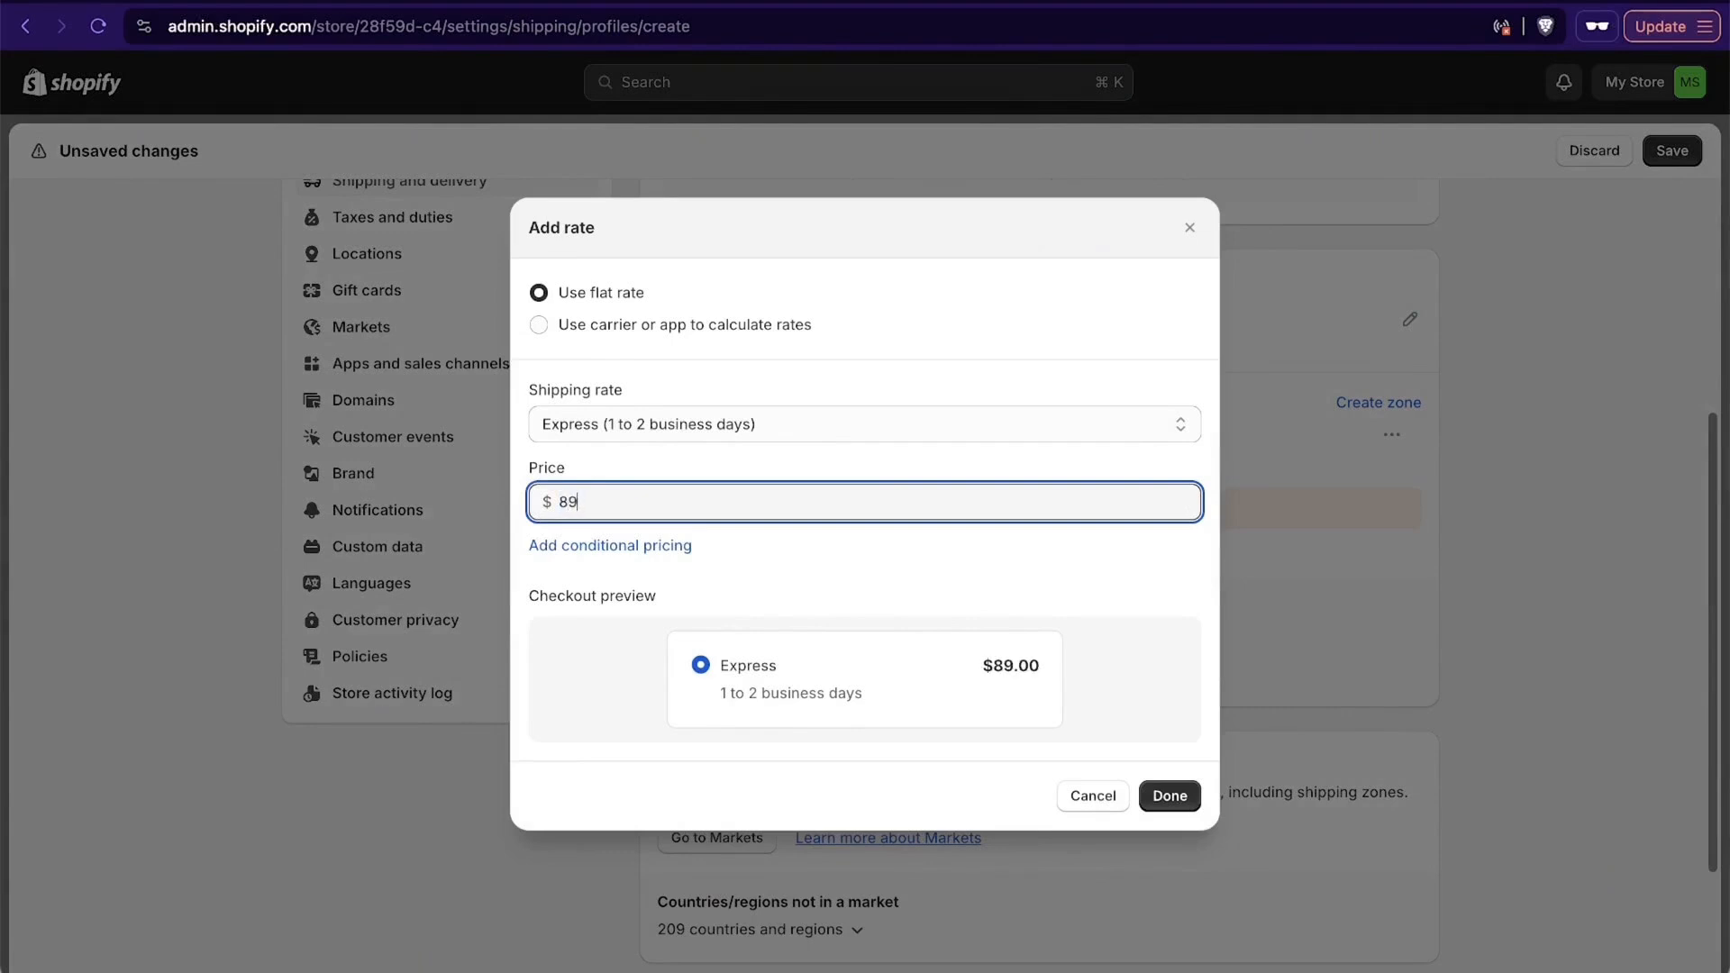
left_click(1173, 797)
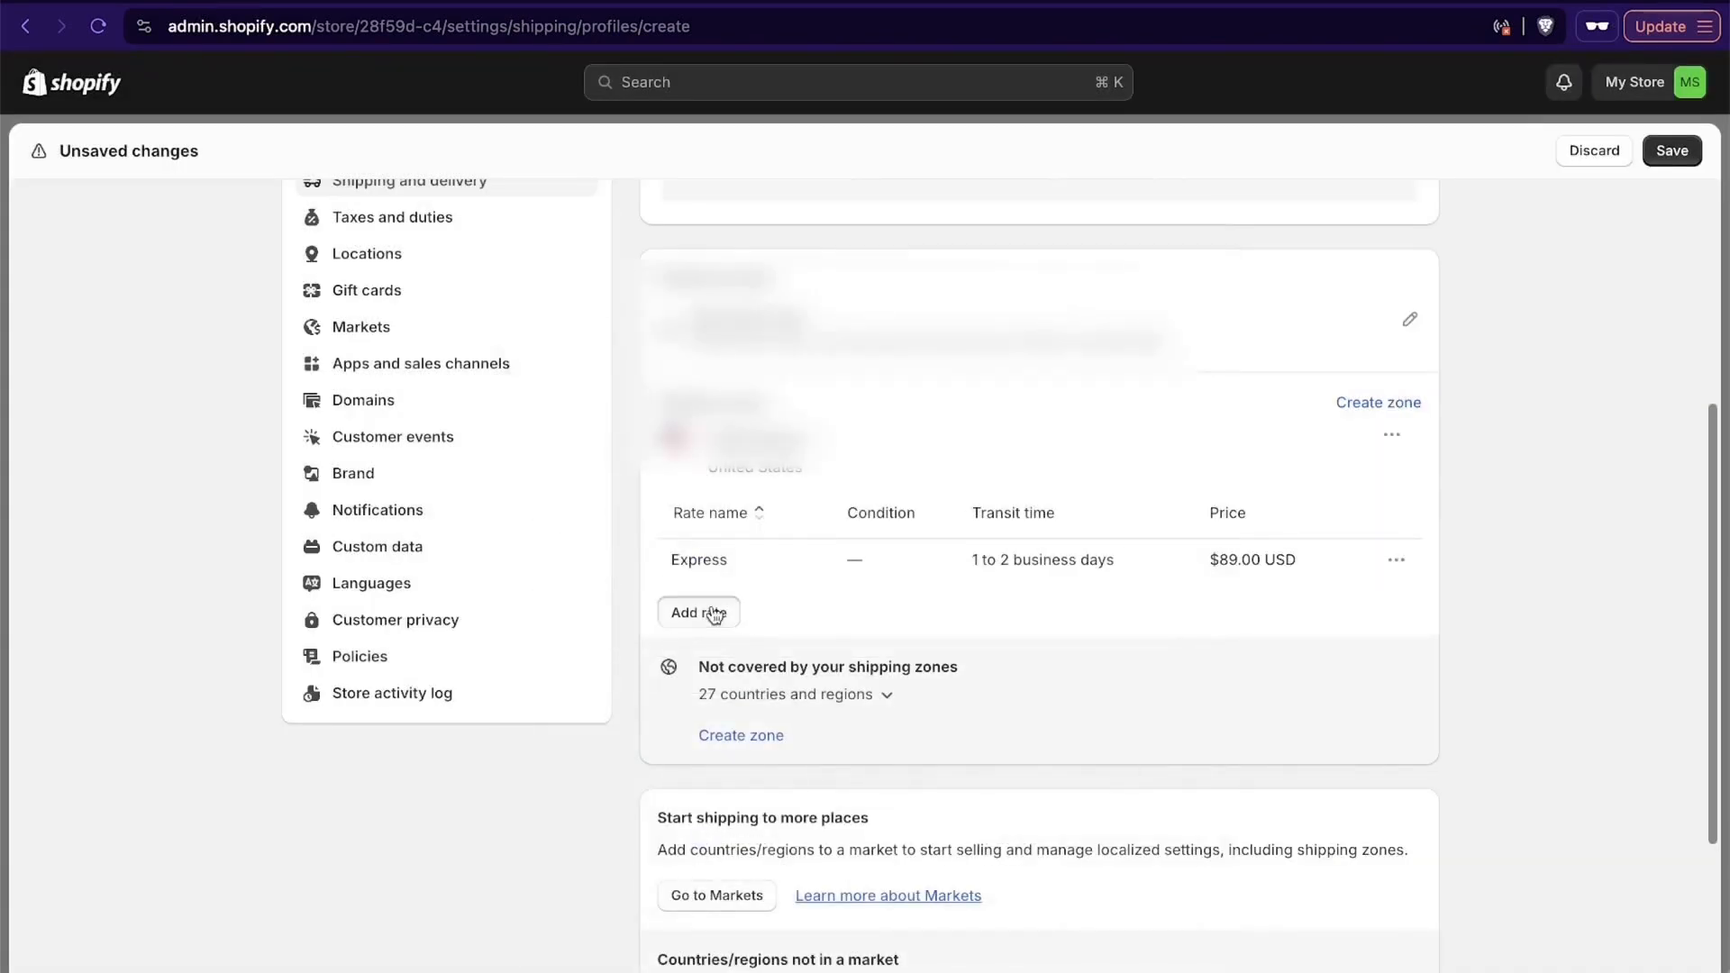
- Add an Economy (5 to 8 business days) flat rate priced at $59 to the zone and save the shipping profile
left_click(714, 614)
left_click(651, 425)
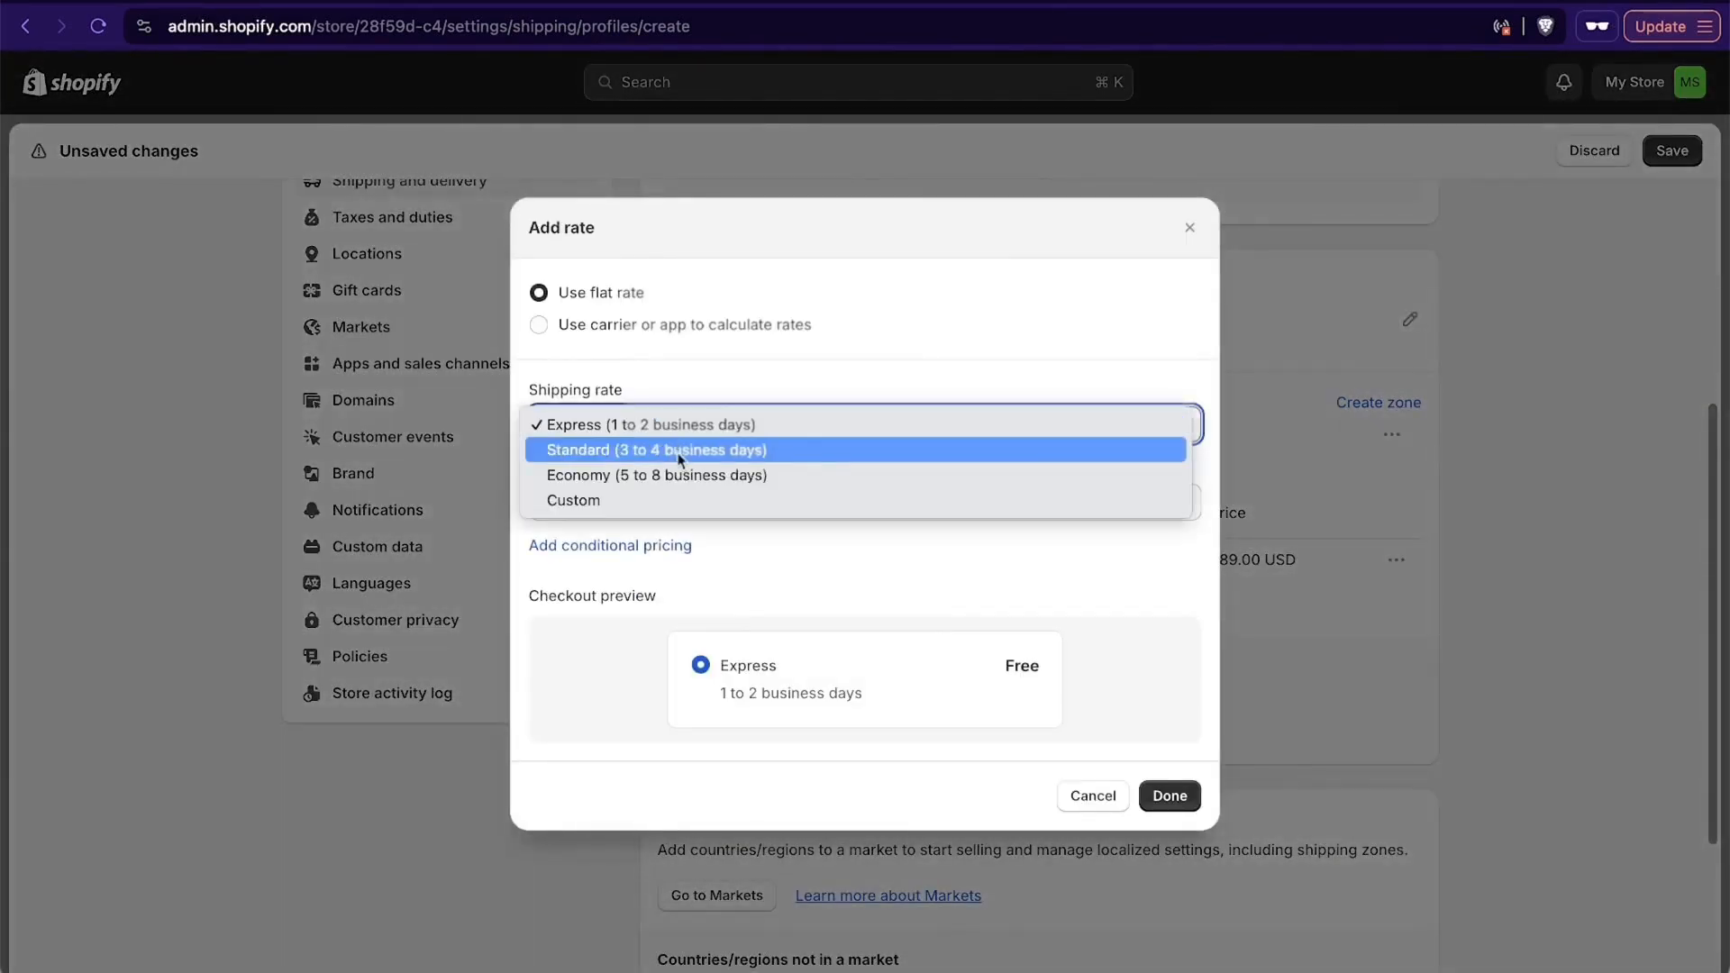
left_click(700, 477)
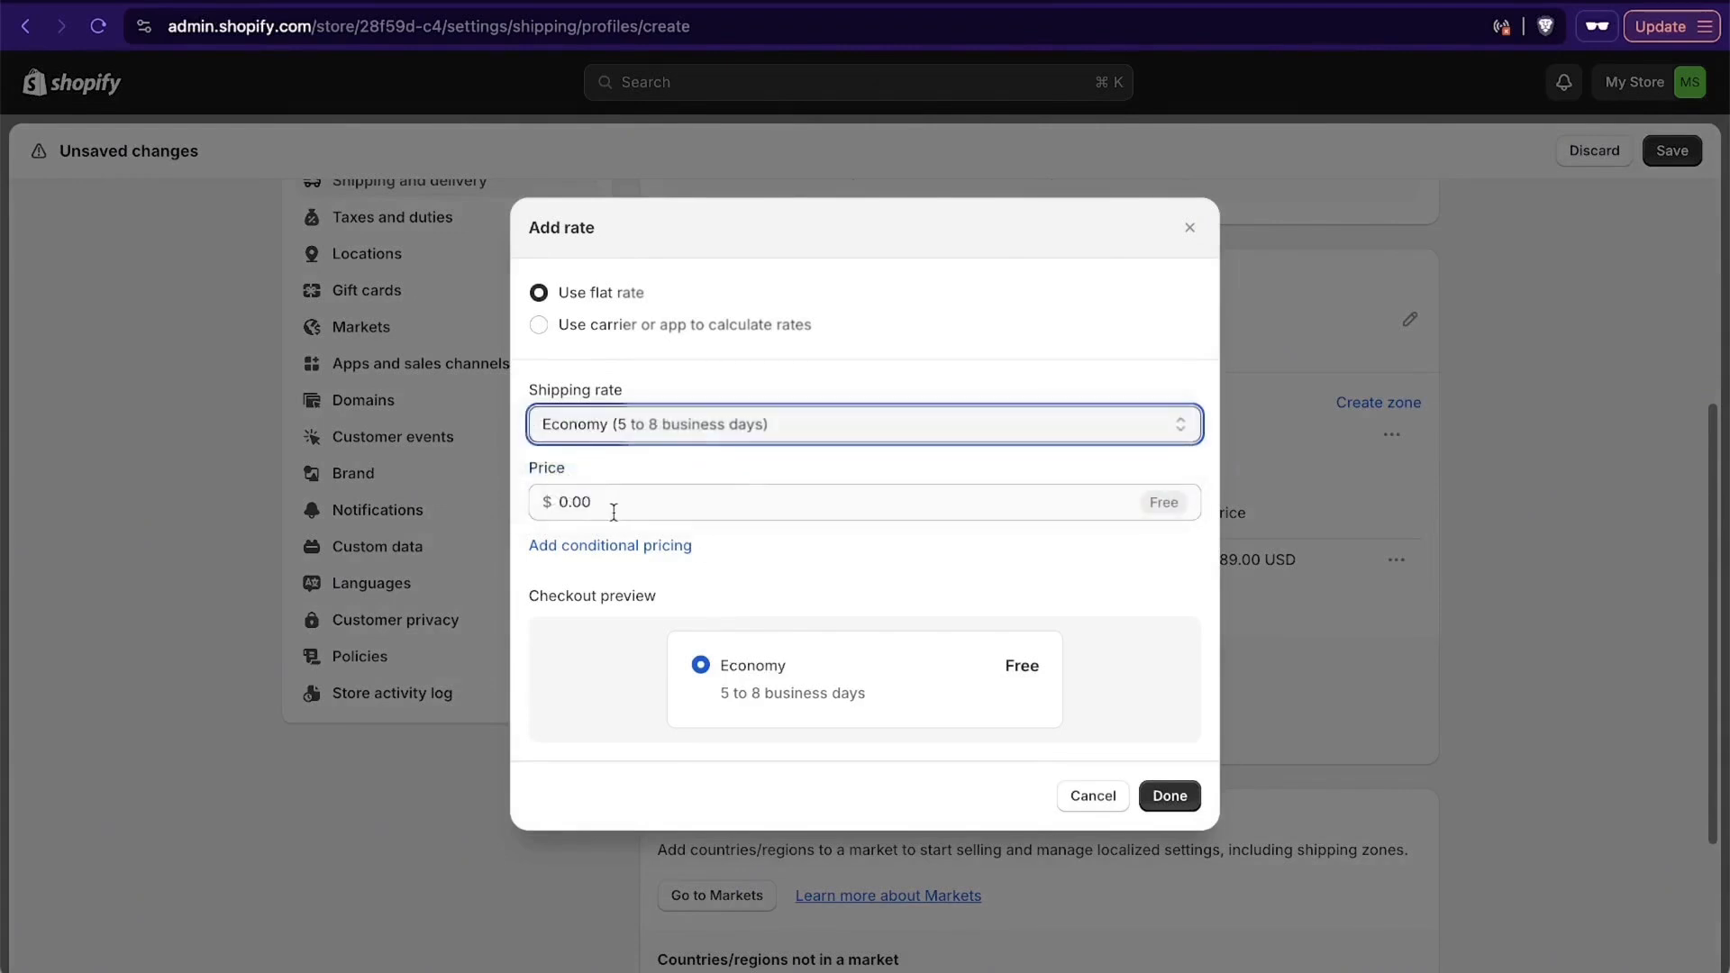
left_click(614, 512)
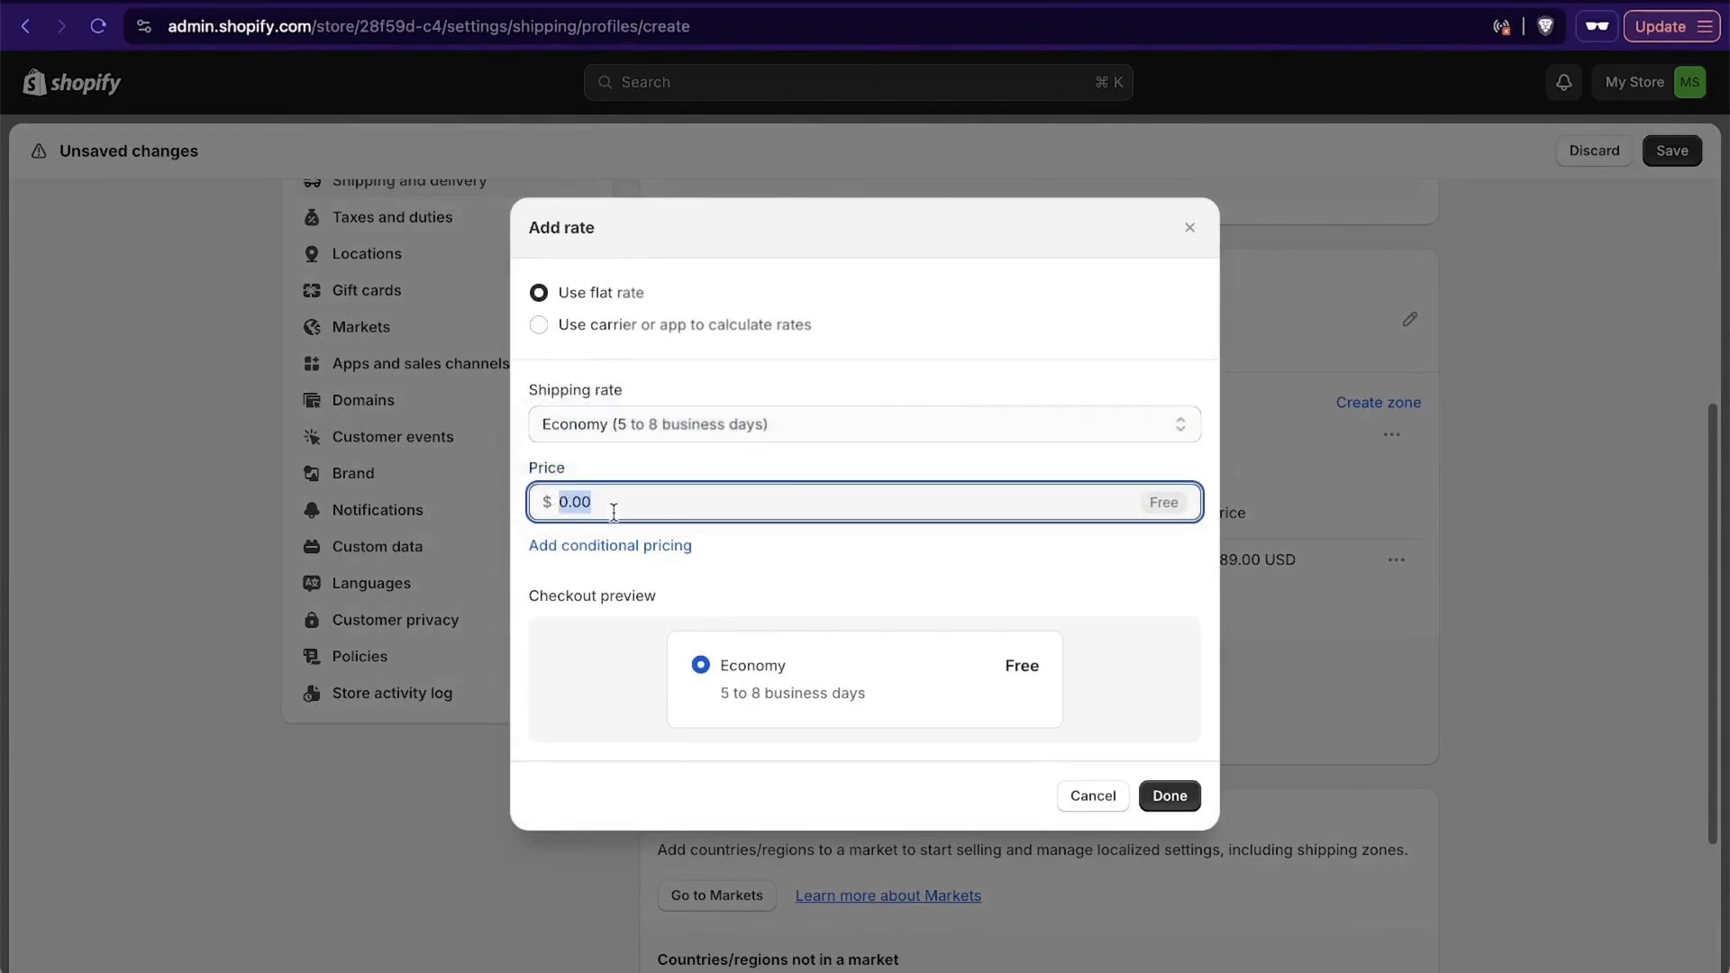
type("59")
left_click(1167, 797)
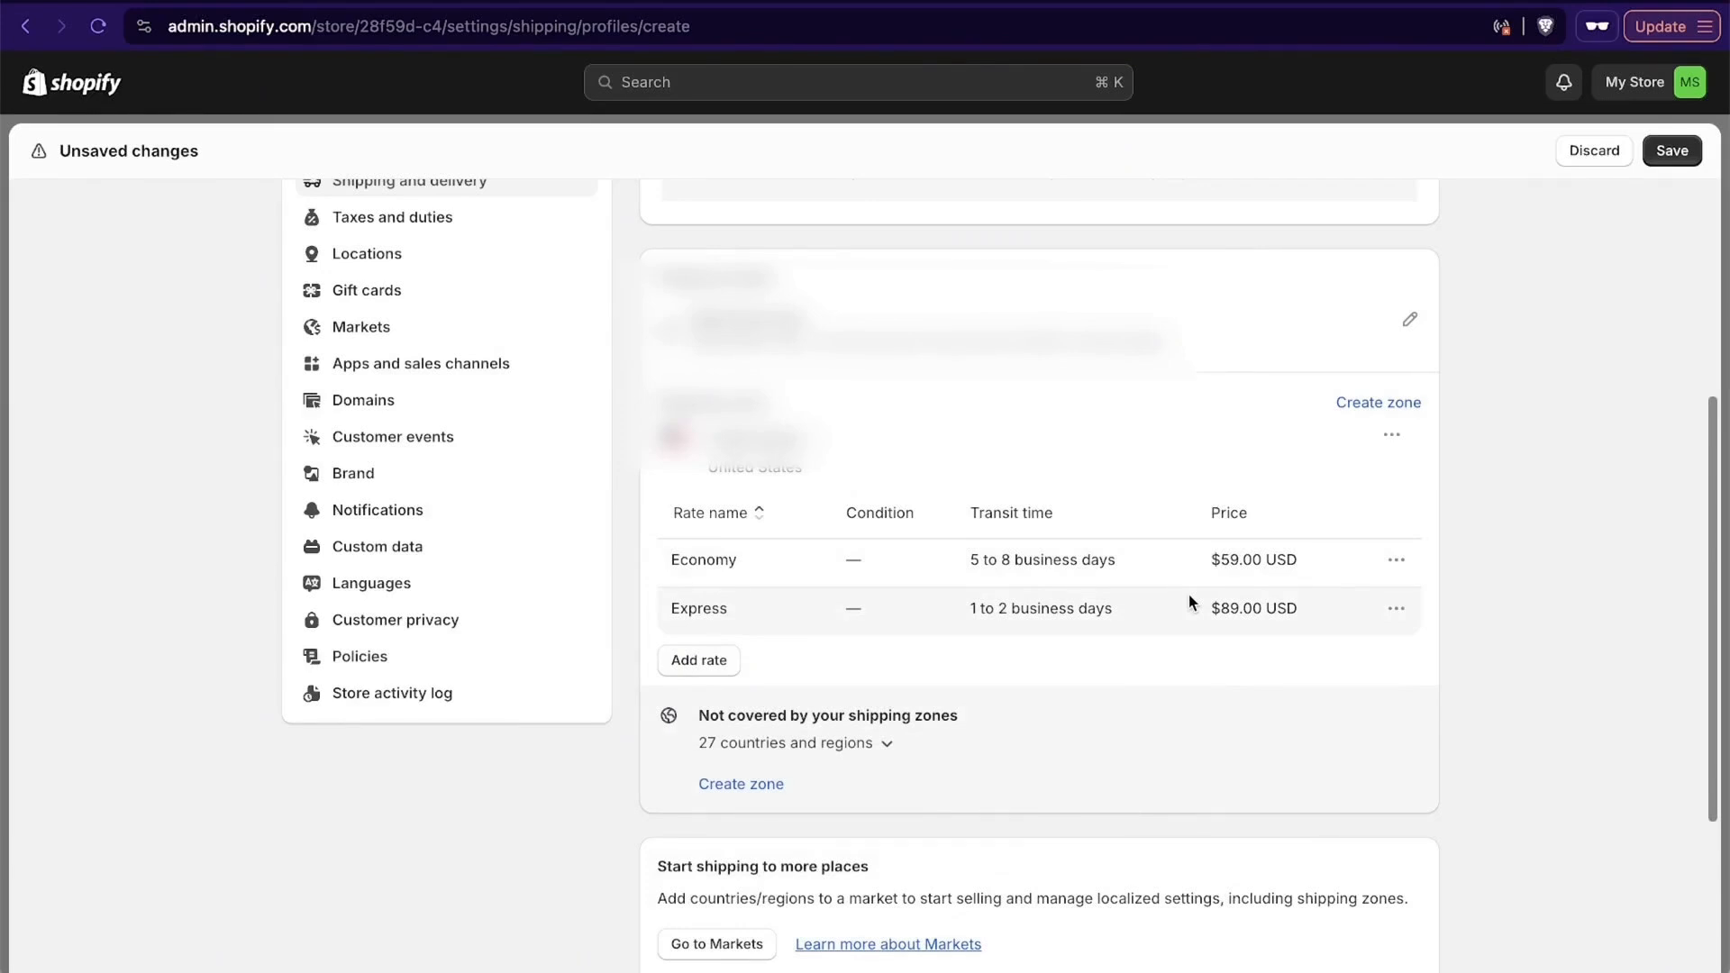
scroll(1189, 597, "down", 5)
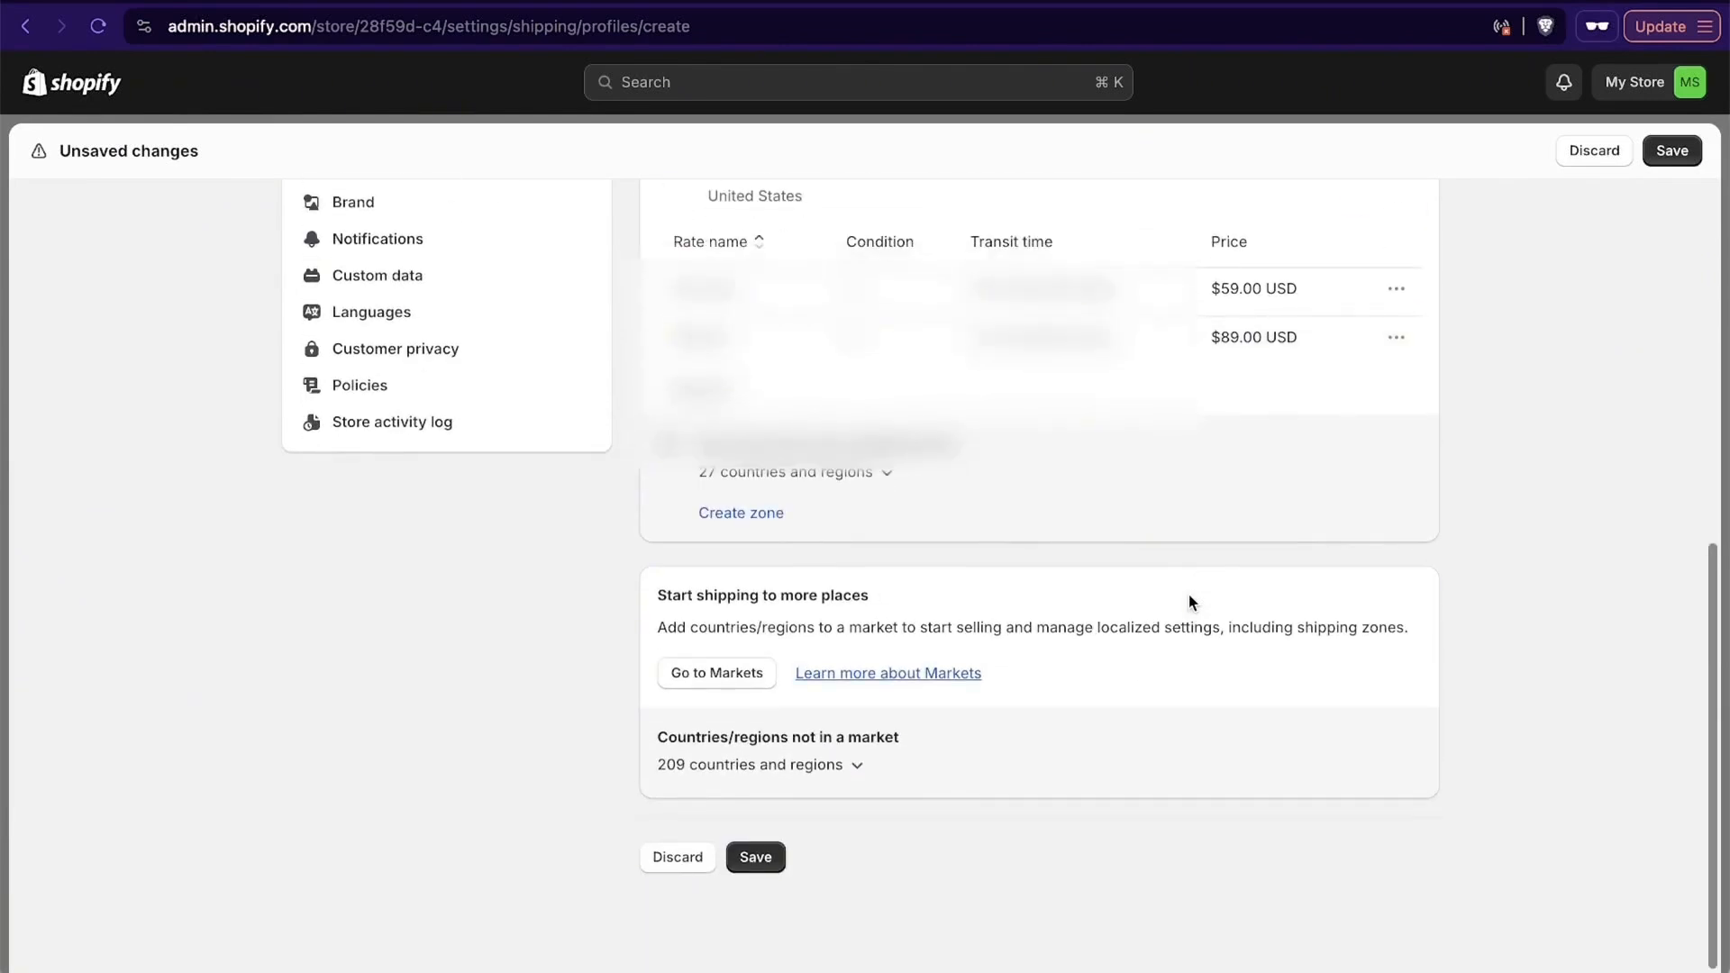
left_click(757, 860)
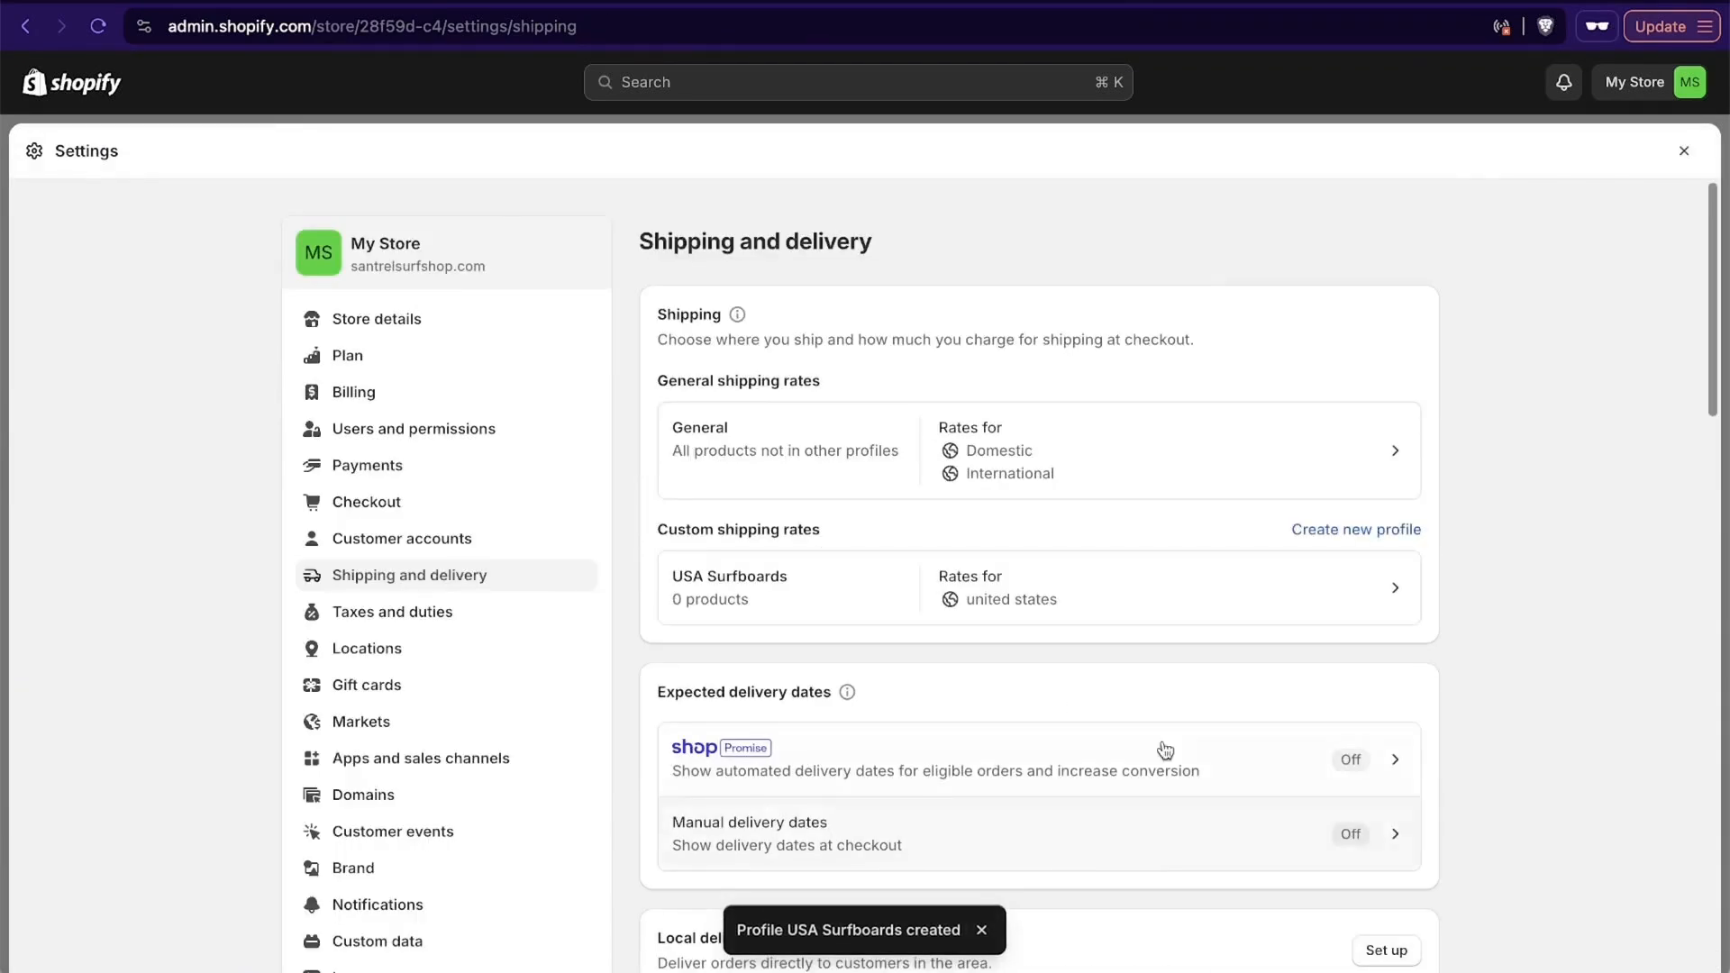
- Look through the remaining shipping and delivery sections, from expected delivery dates down to custom order fulfillment
scroll(1365, 690, "down", 5)
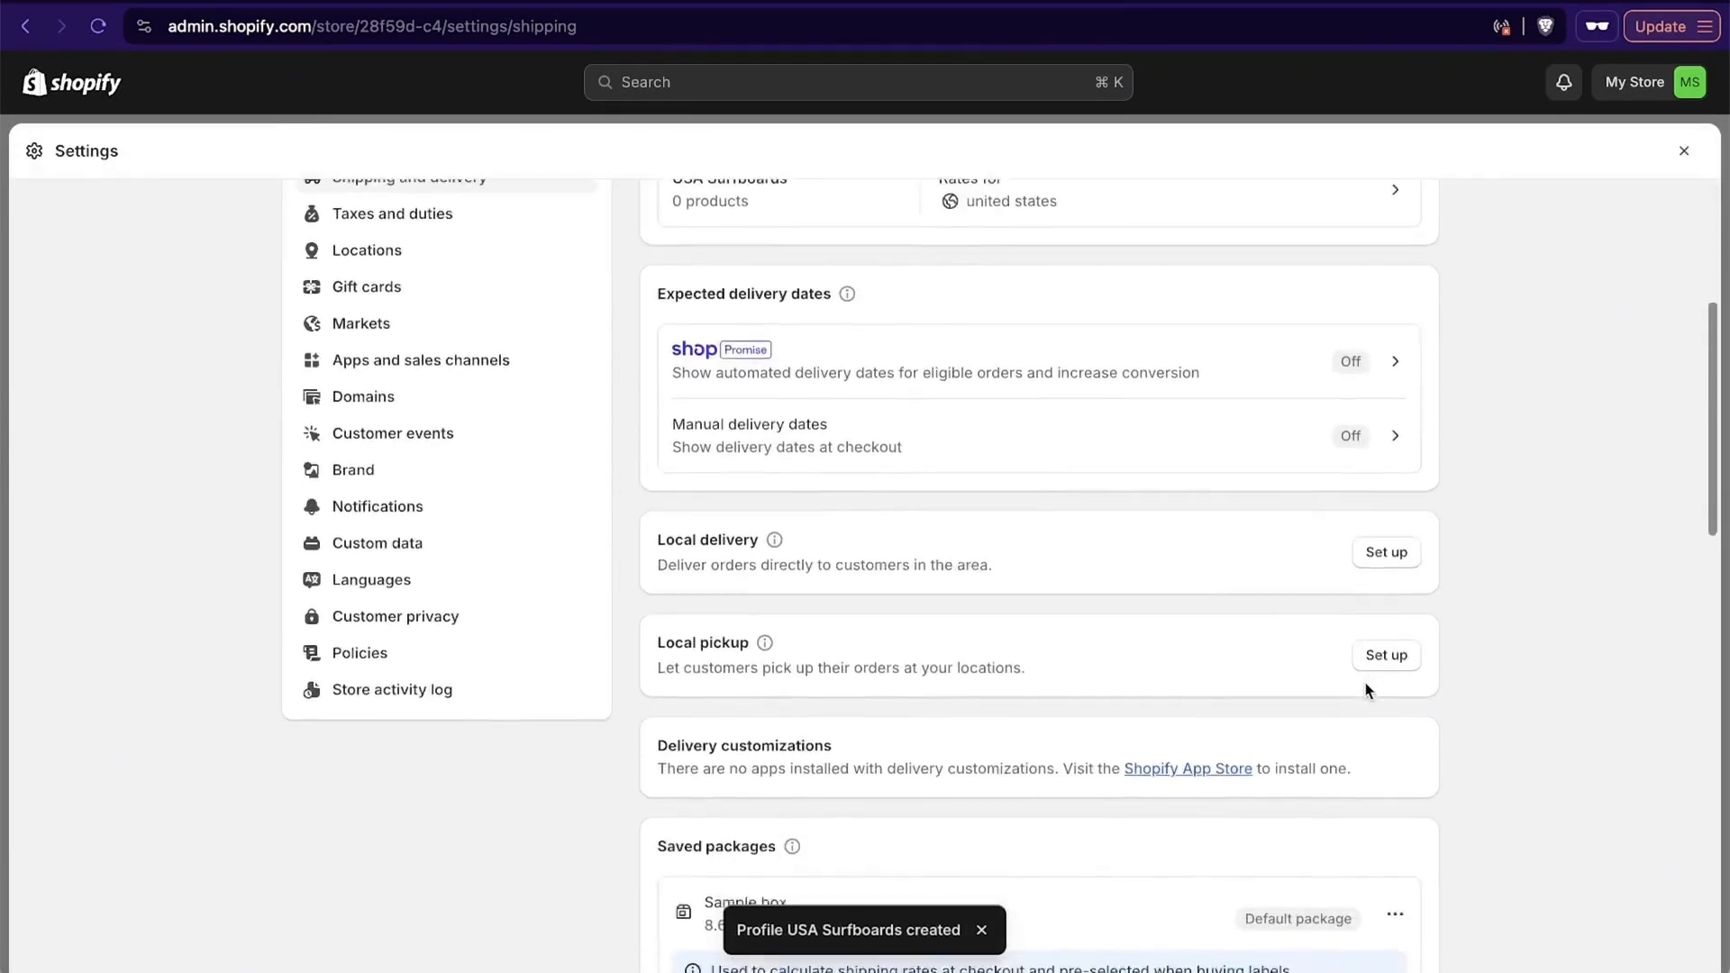
scroll(1364, 691, "down", 7)
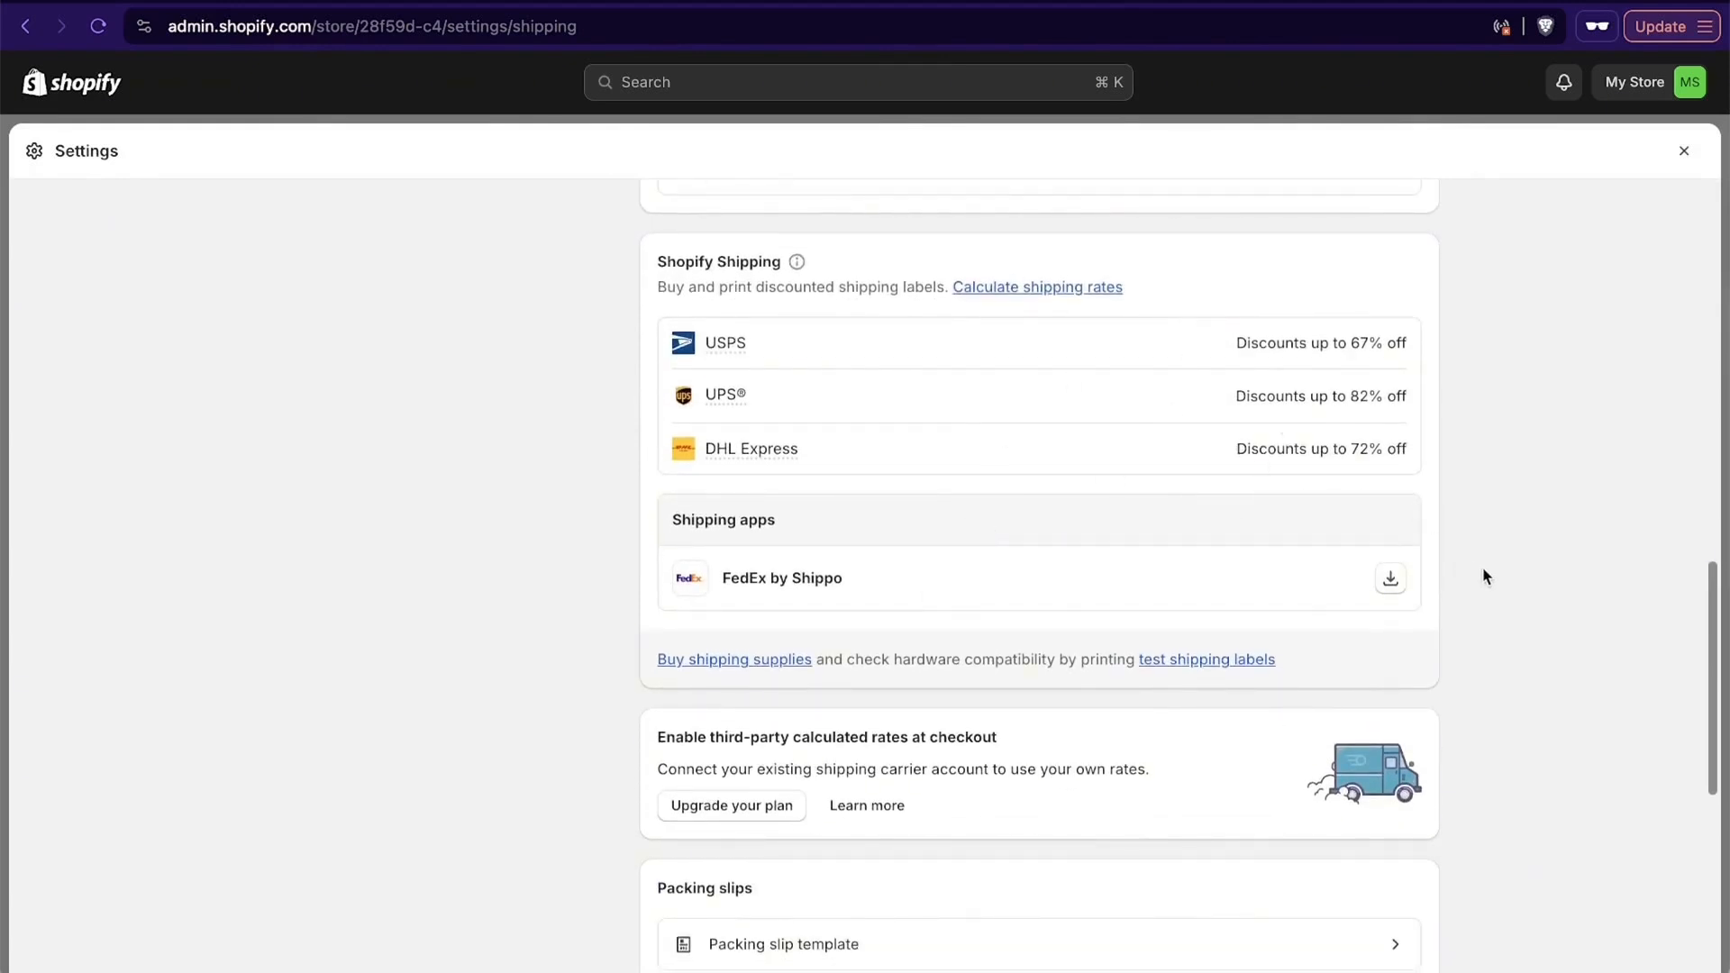
scroll(1484, 576, "down", 2)
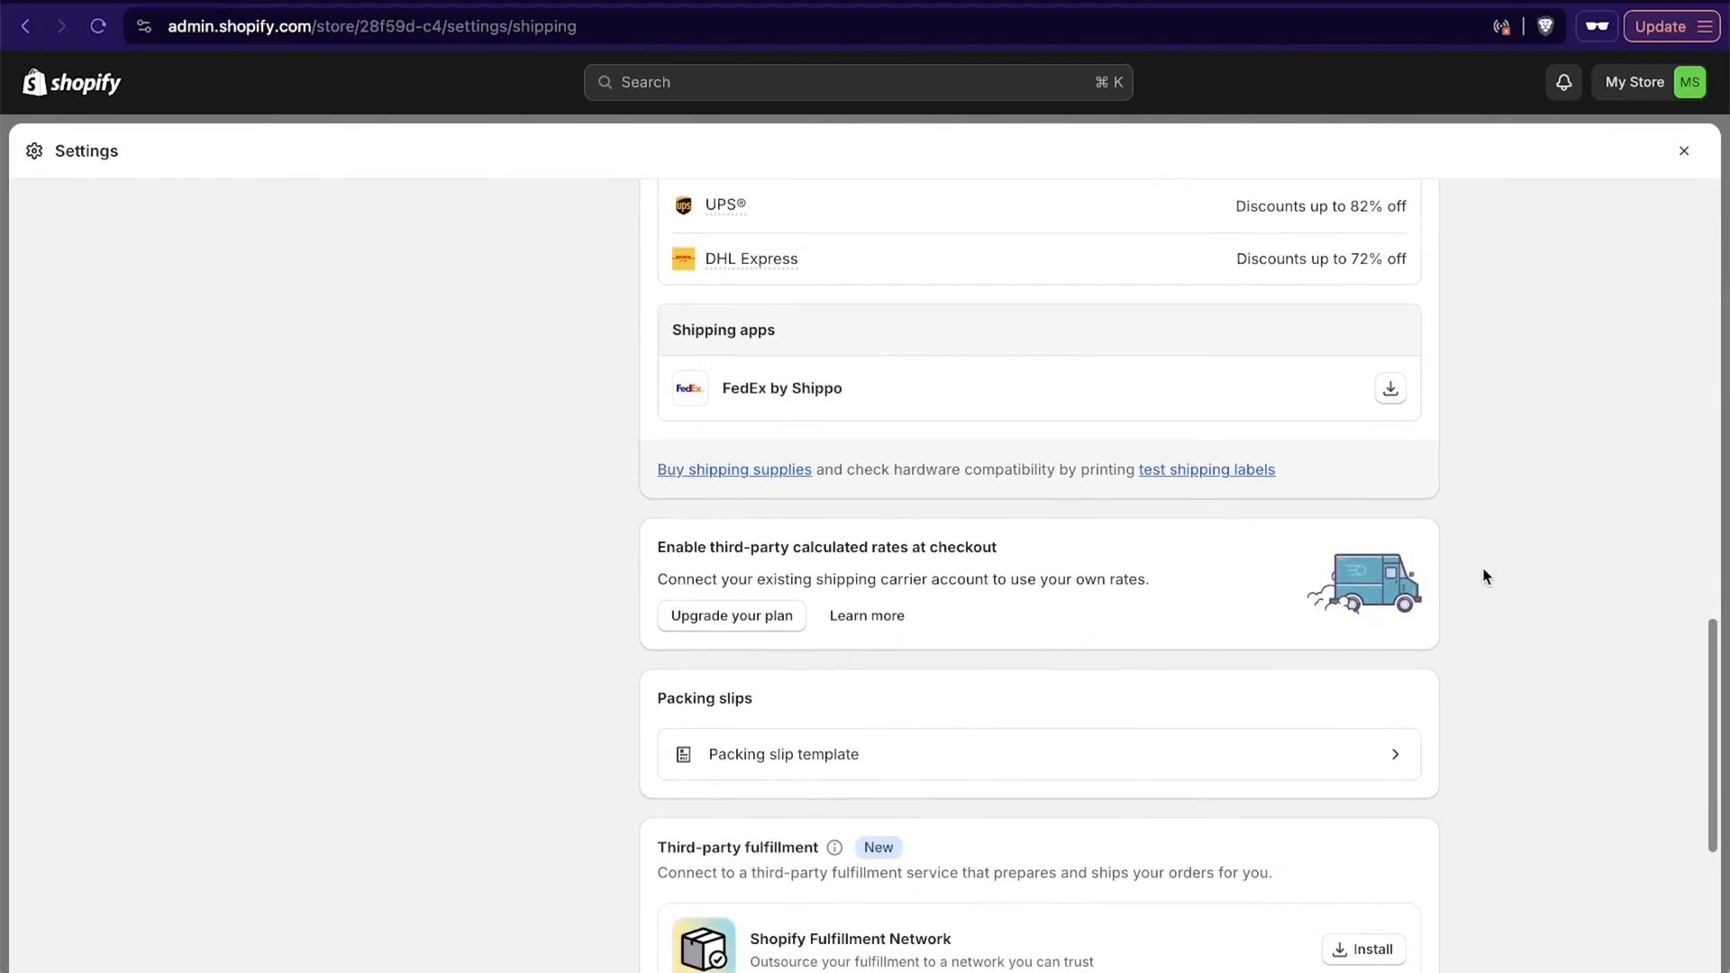
scroll(1483, 576, "down", 4)
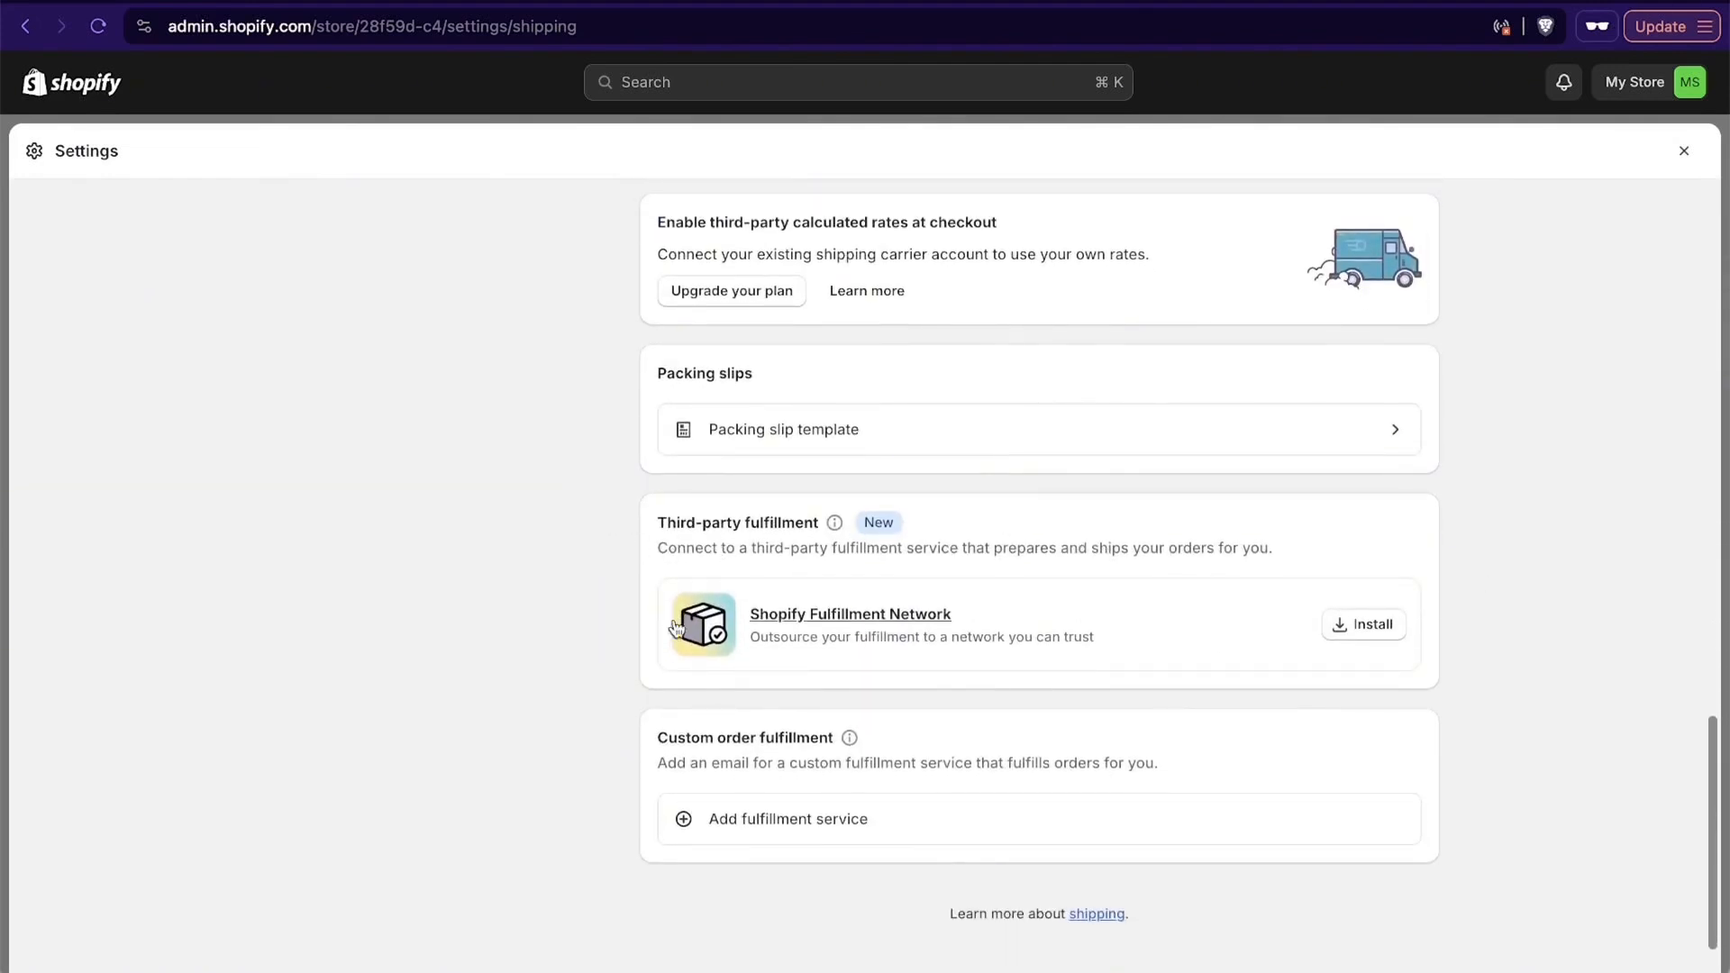
- Open the United States region in the taxes and duties settings and view its tax liability management page
scroll(1413, 642, "up", 15)
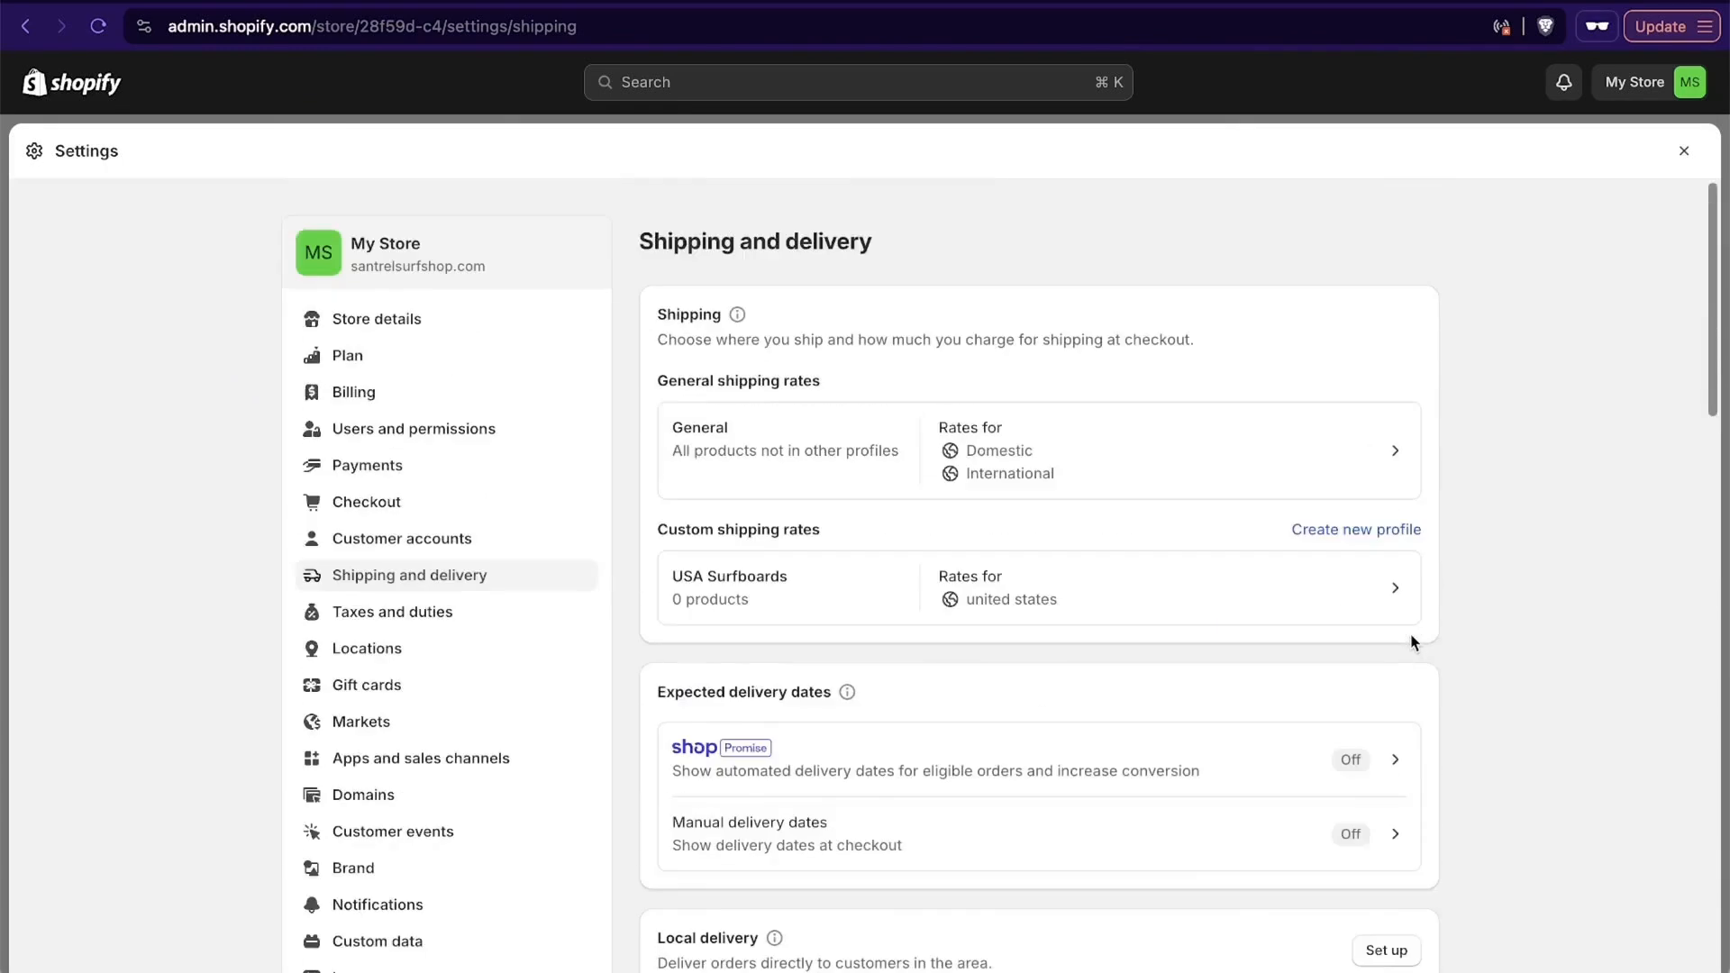
left_click(393, 593)
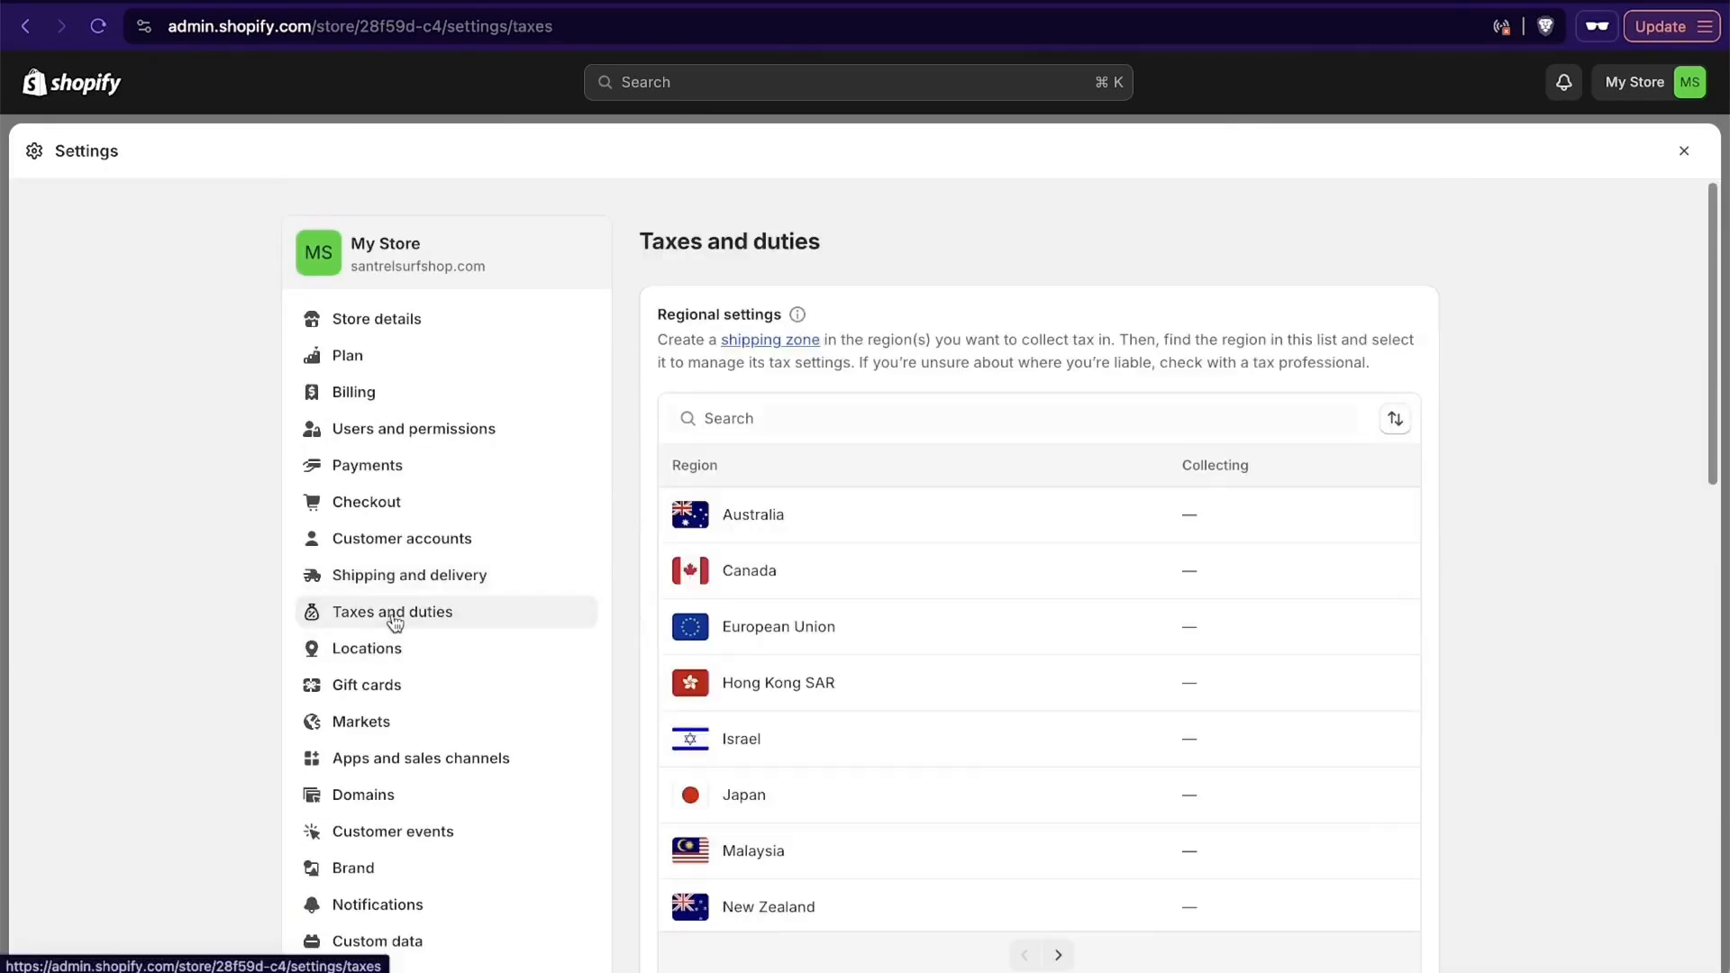
scroll(923, 495, "down", 3)
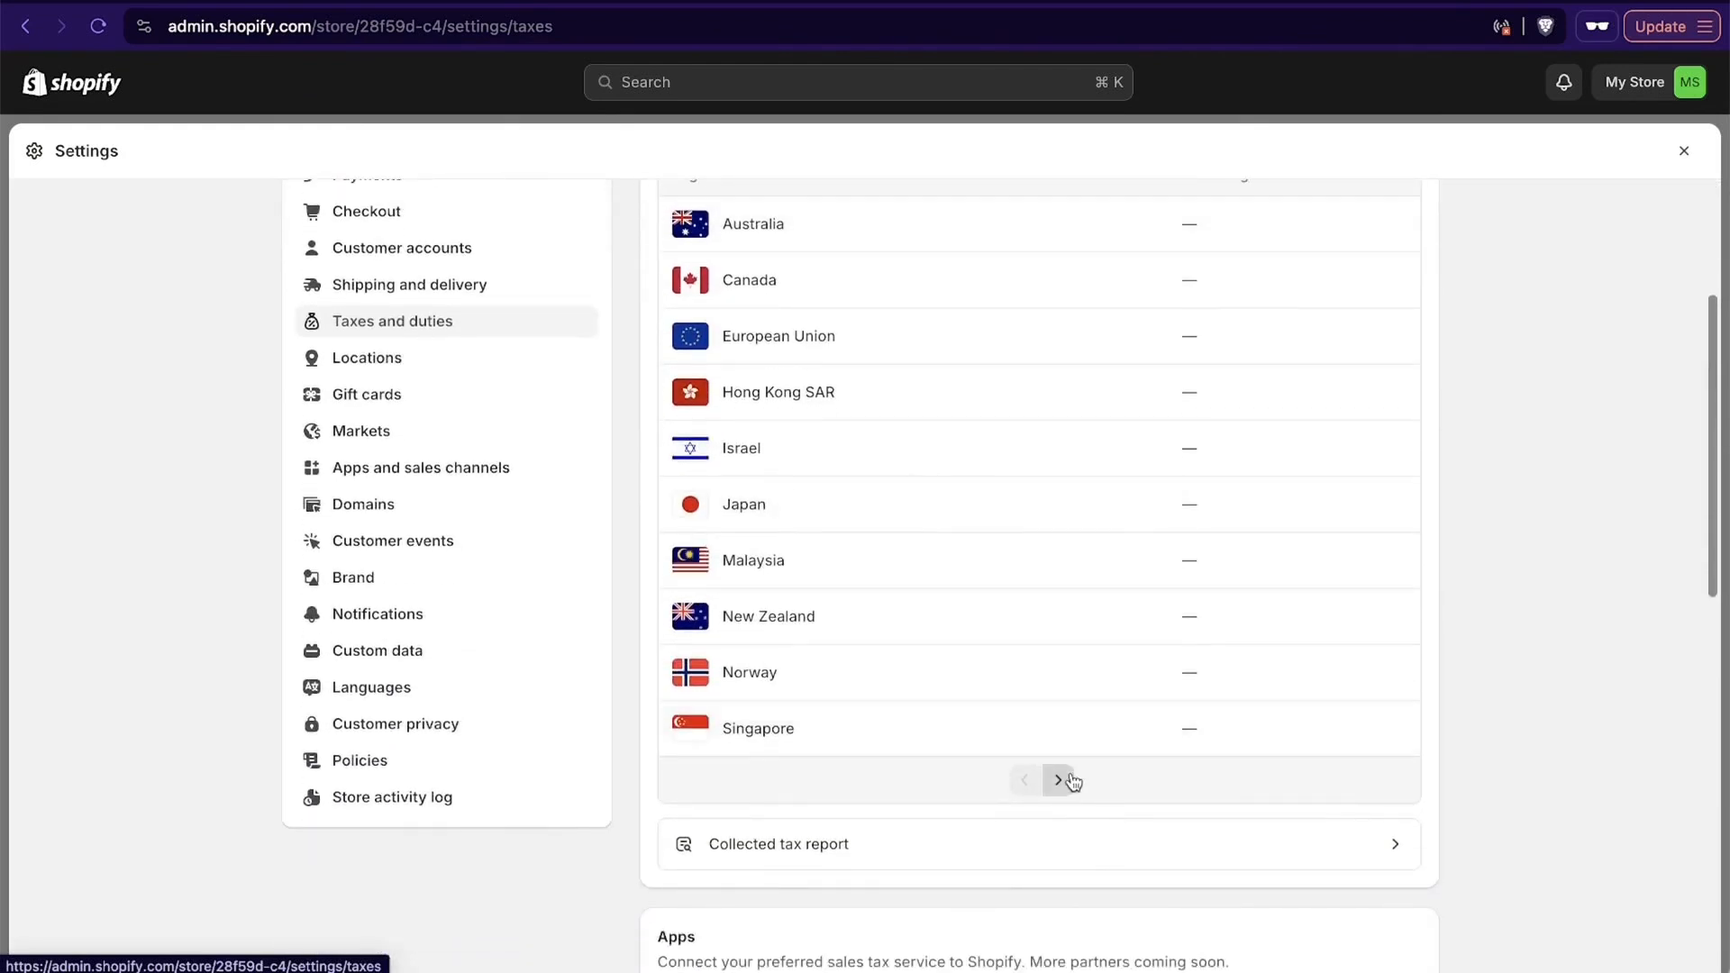
left_click(1059, 781)
scroll(1066, 781, "up", 3)
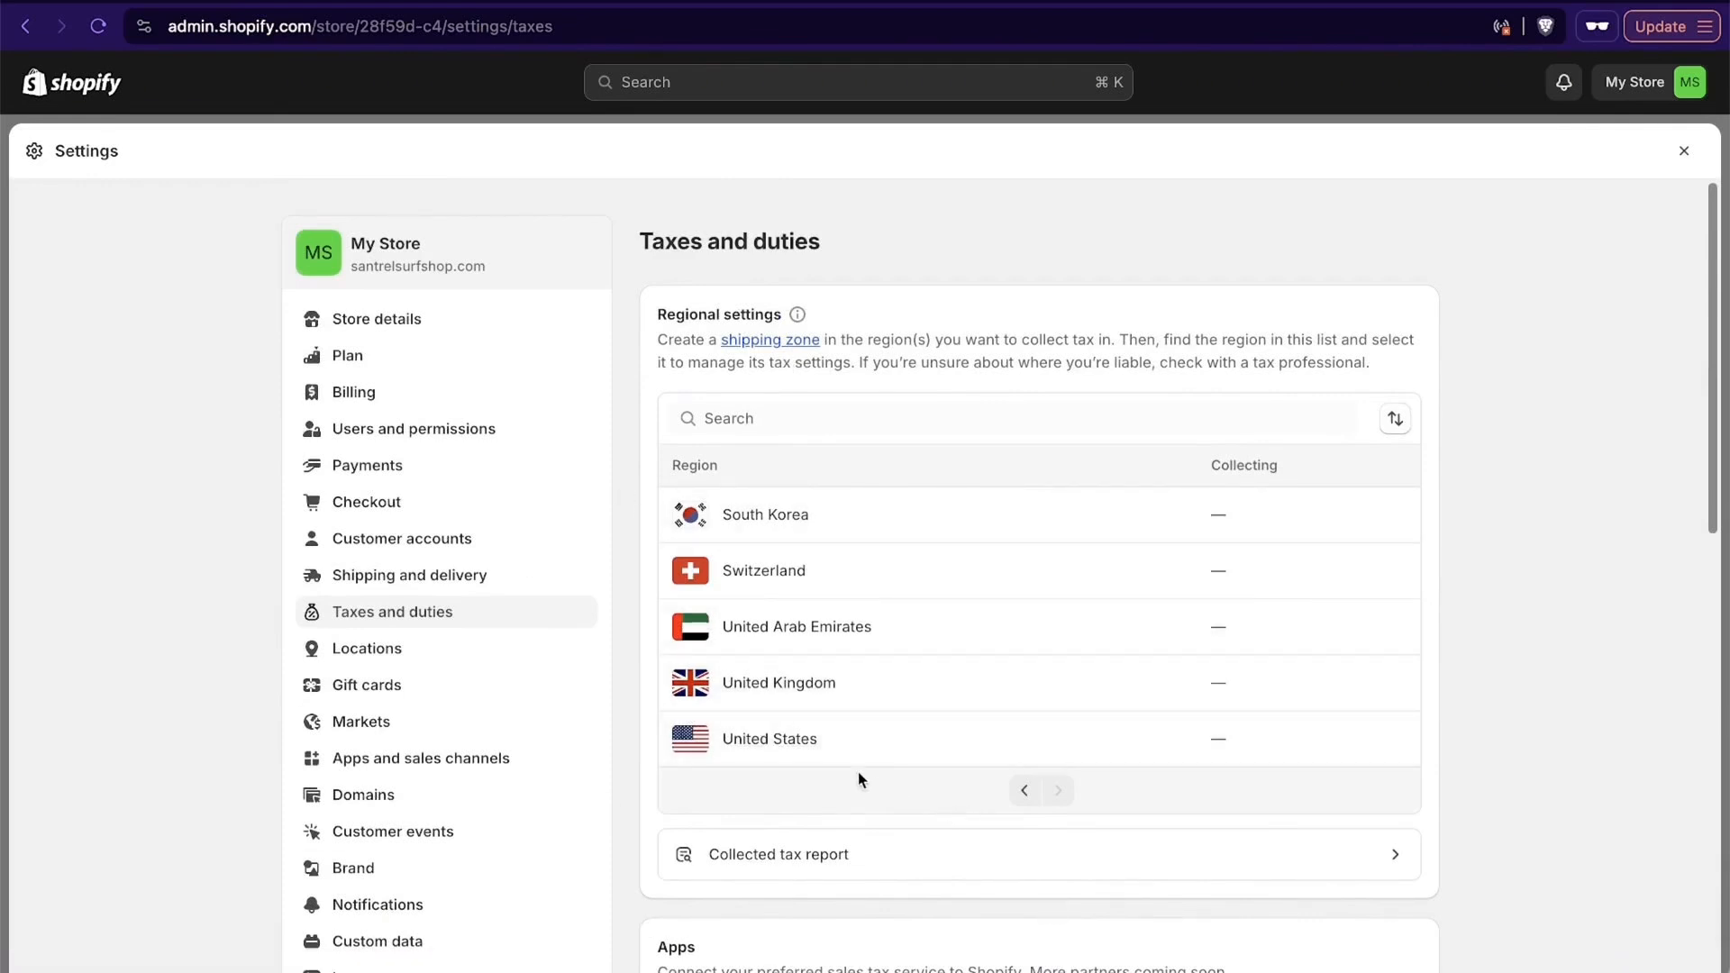
left_click(789, 738)
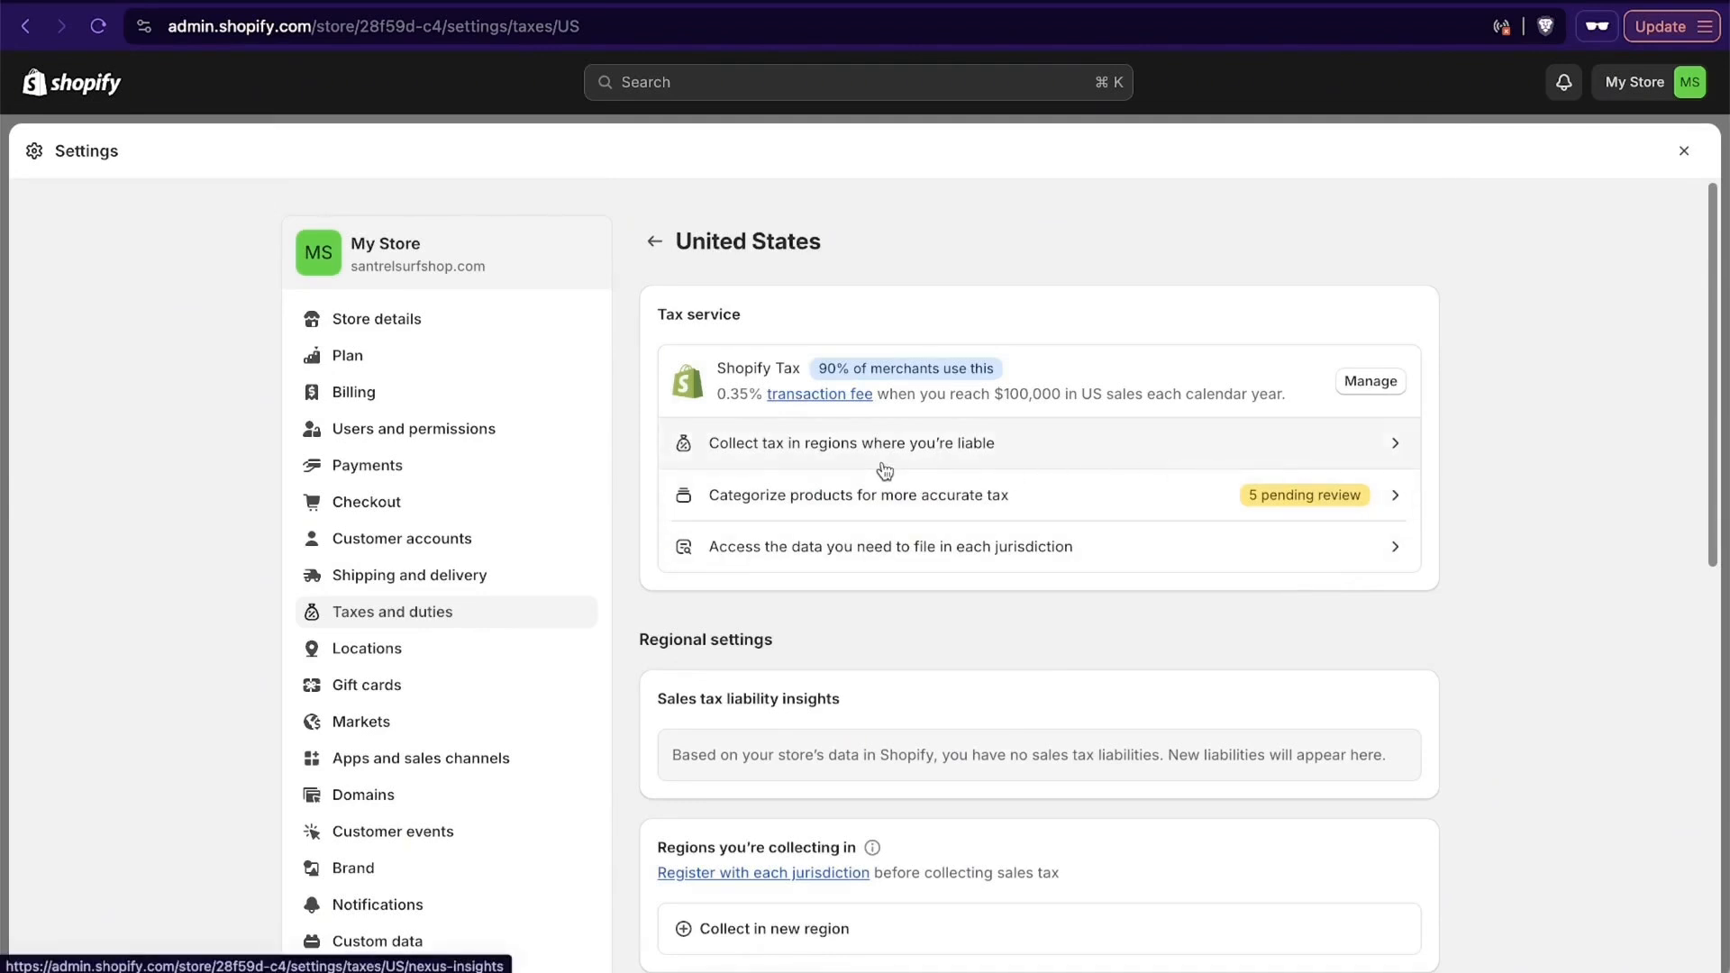
left_click(1052, 442)
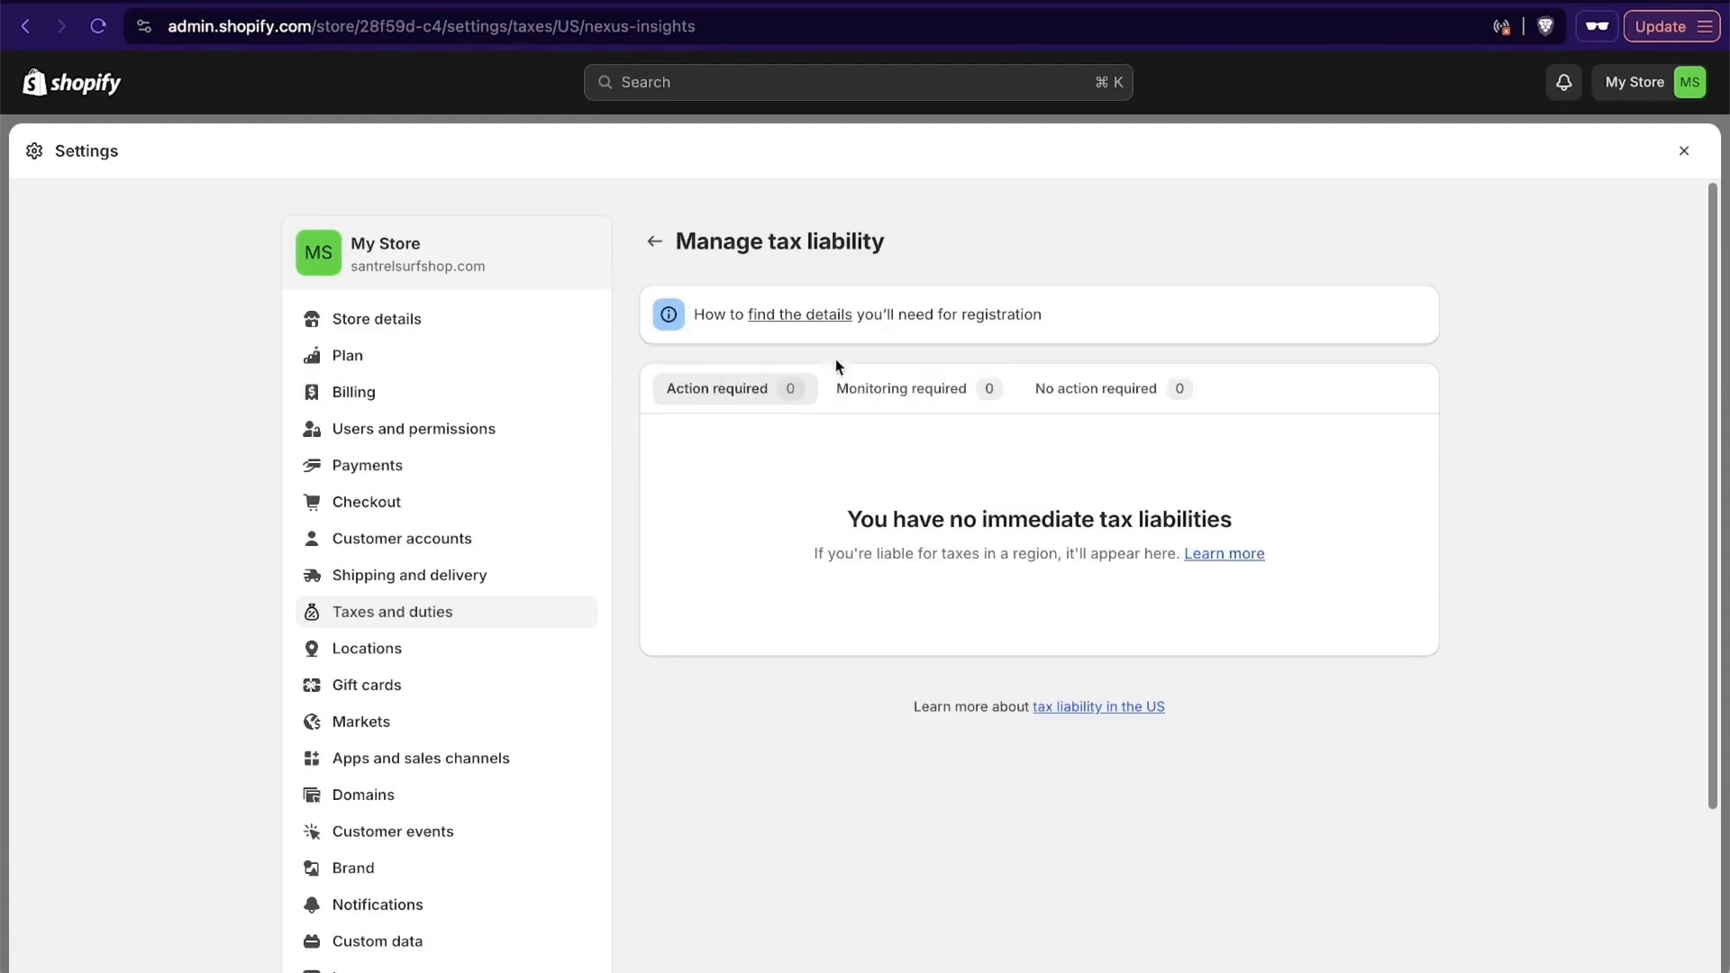
- Try the form for collecting sales tax in a new region with Pennsylvania selected, and close it without submitting
scroll(1225, 571, "down", 4)
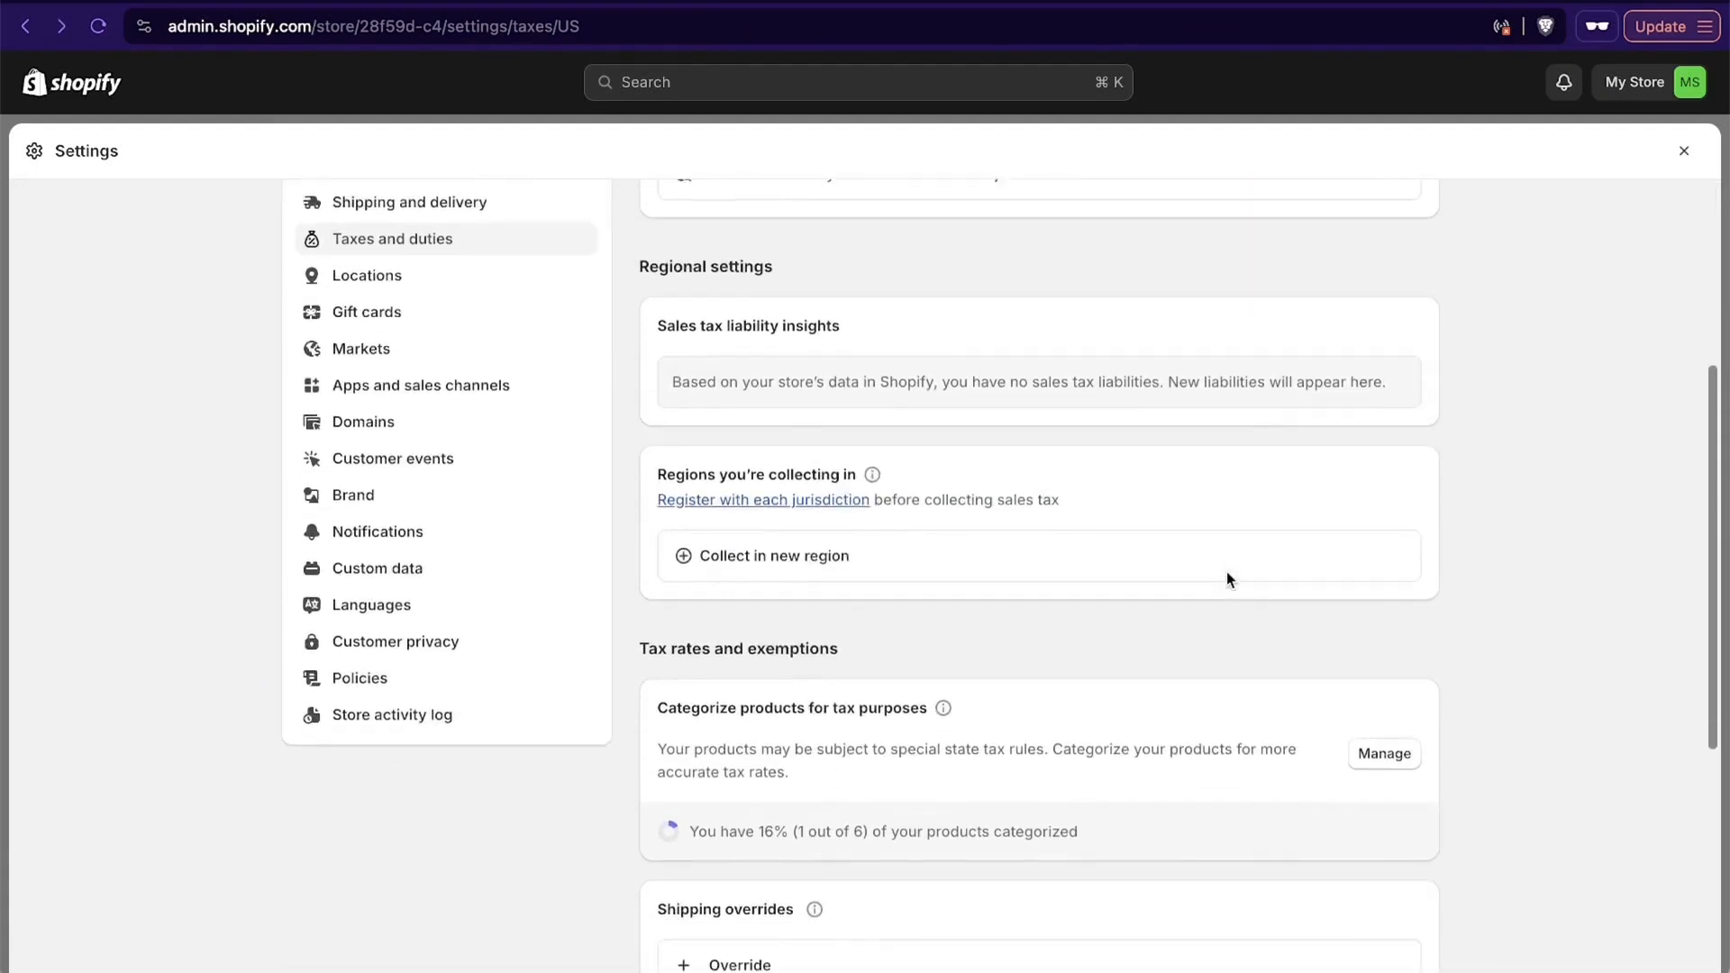
scroll(1225, 571, "down", 1)
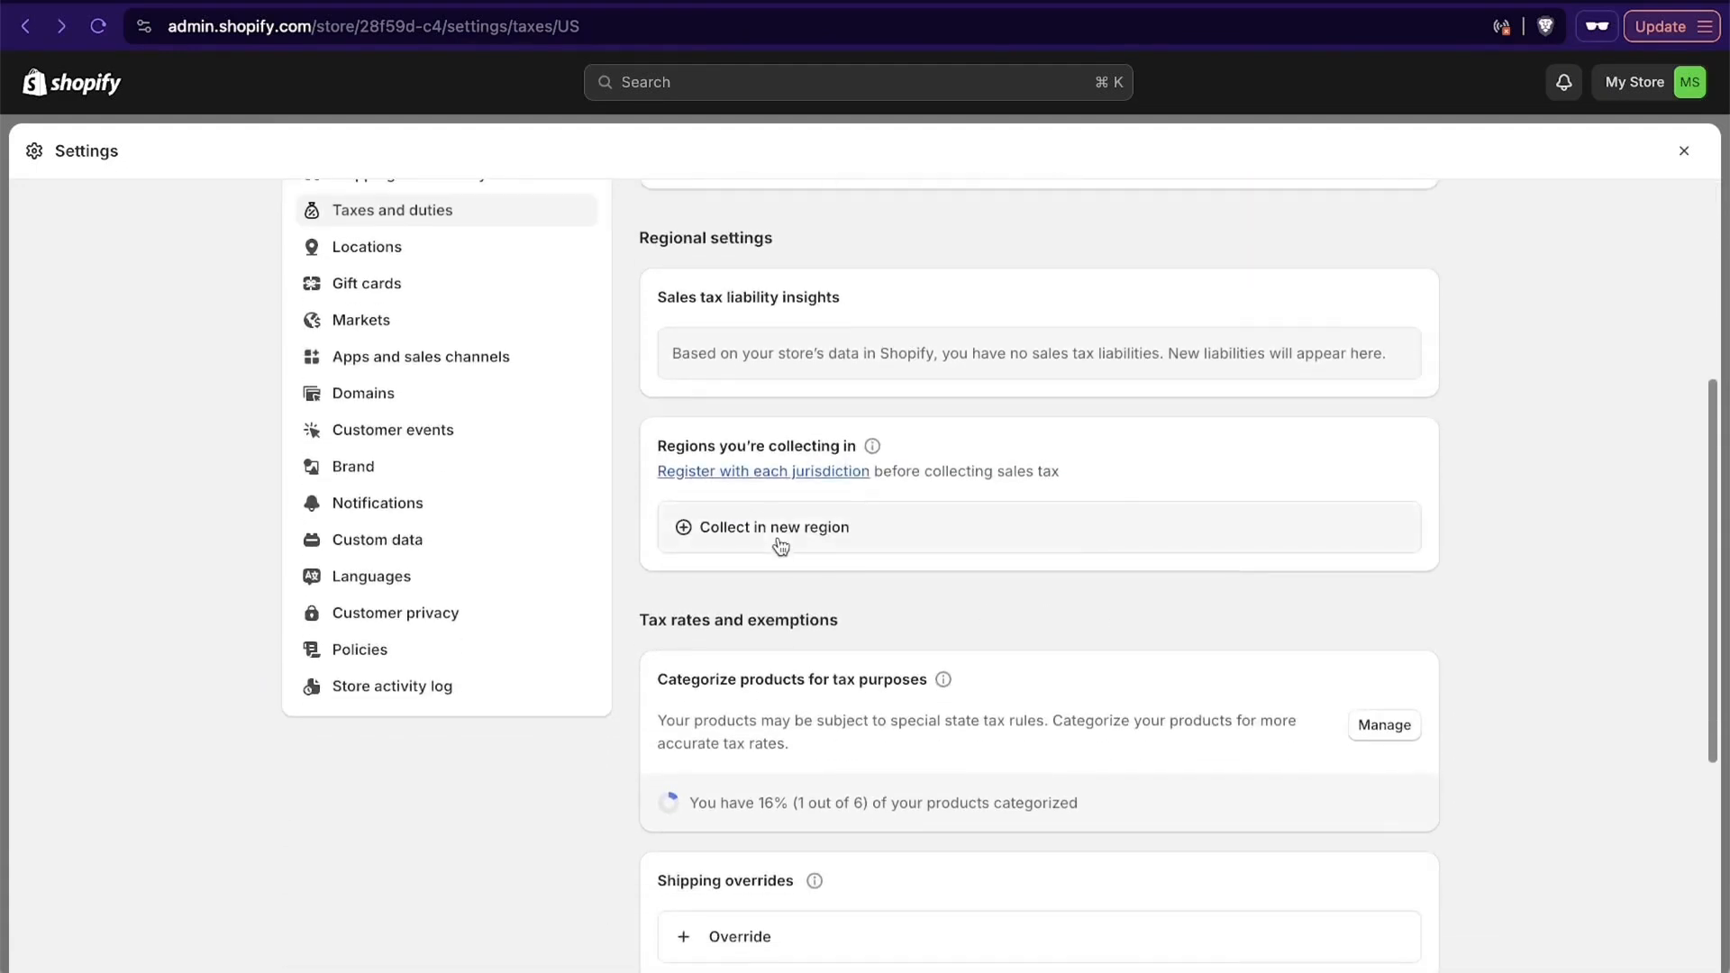
left_click(741, 531)
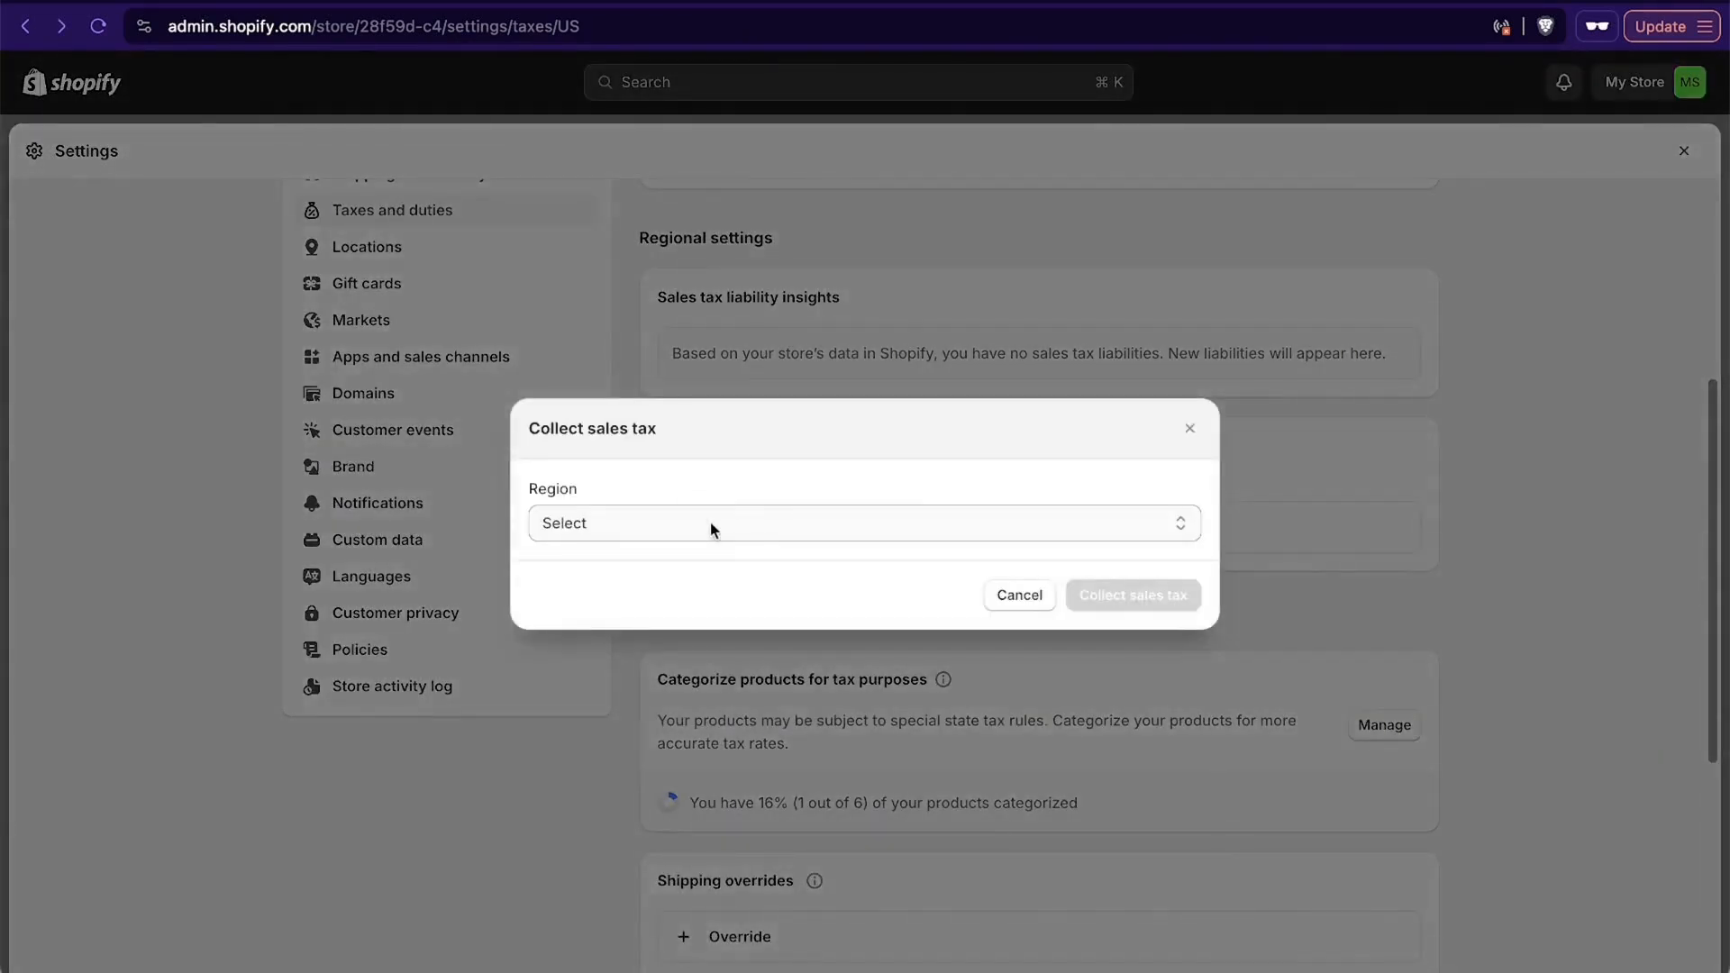
left_click(710, 525)
scroll(772, 707, "down", 10)
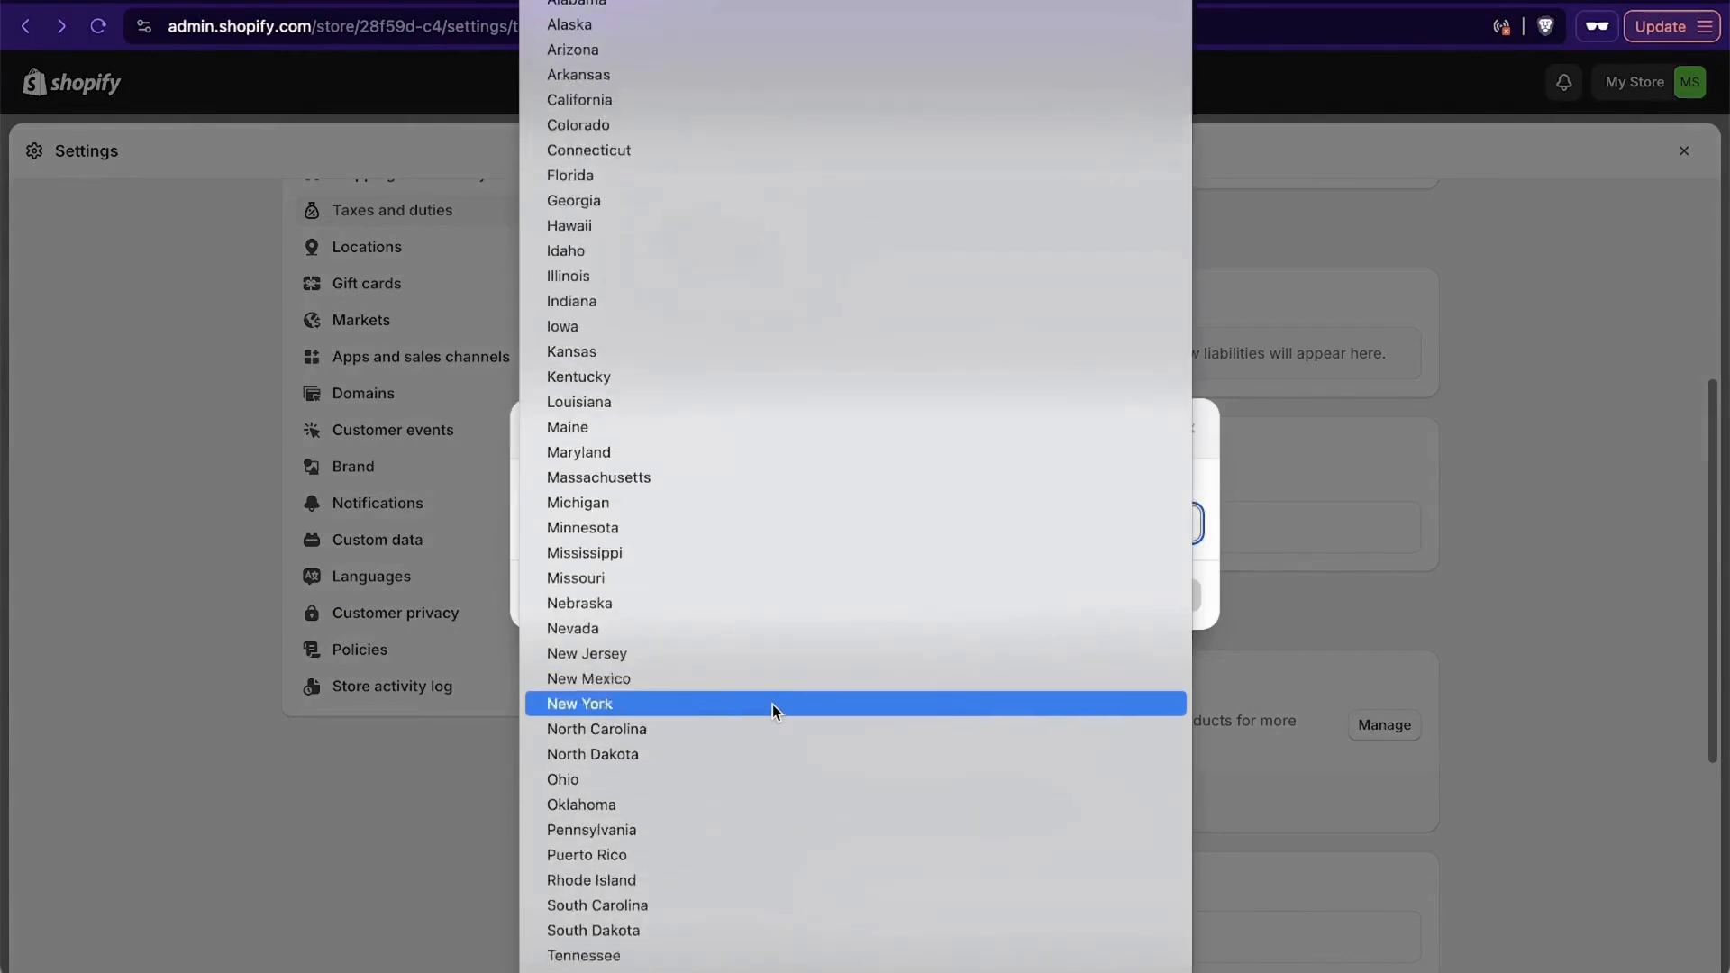
left_click(782, 658)
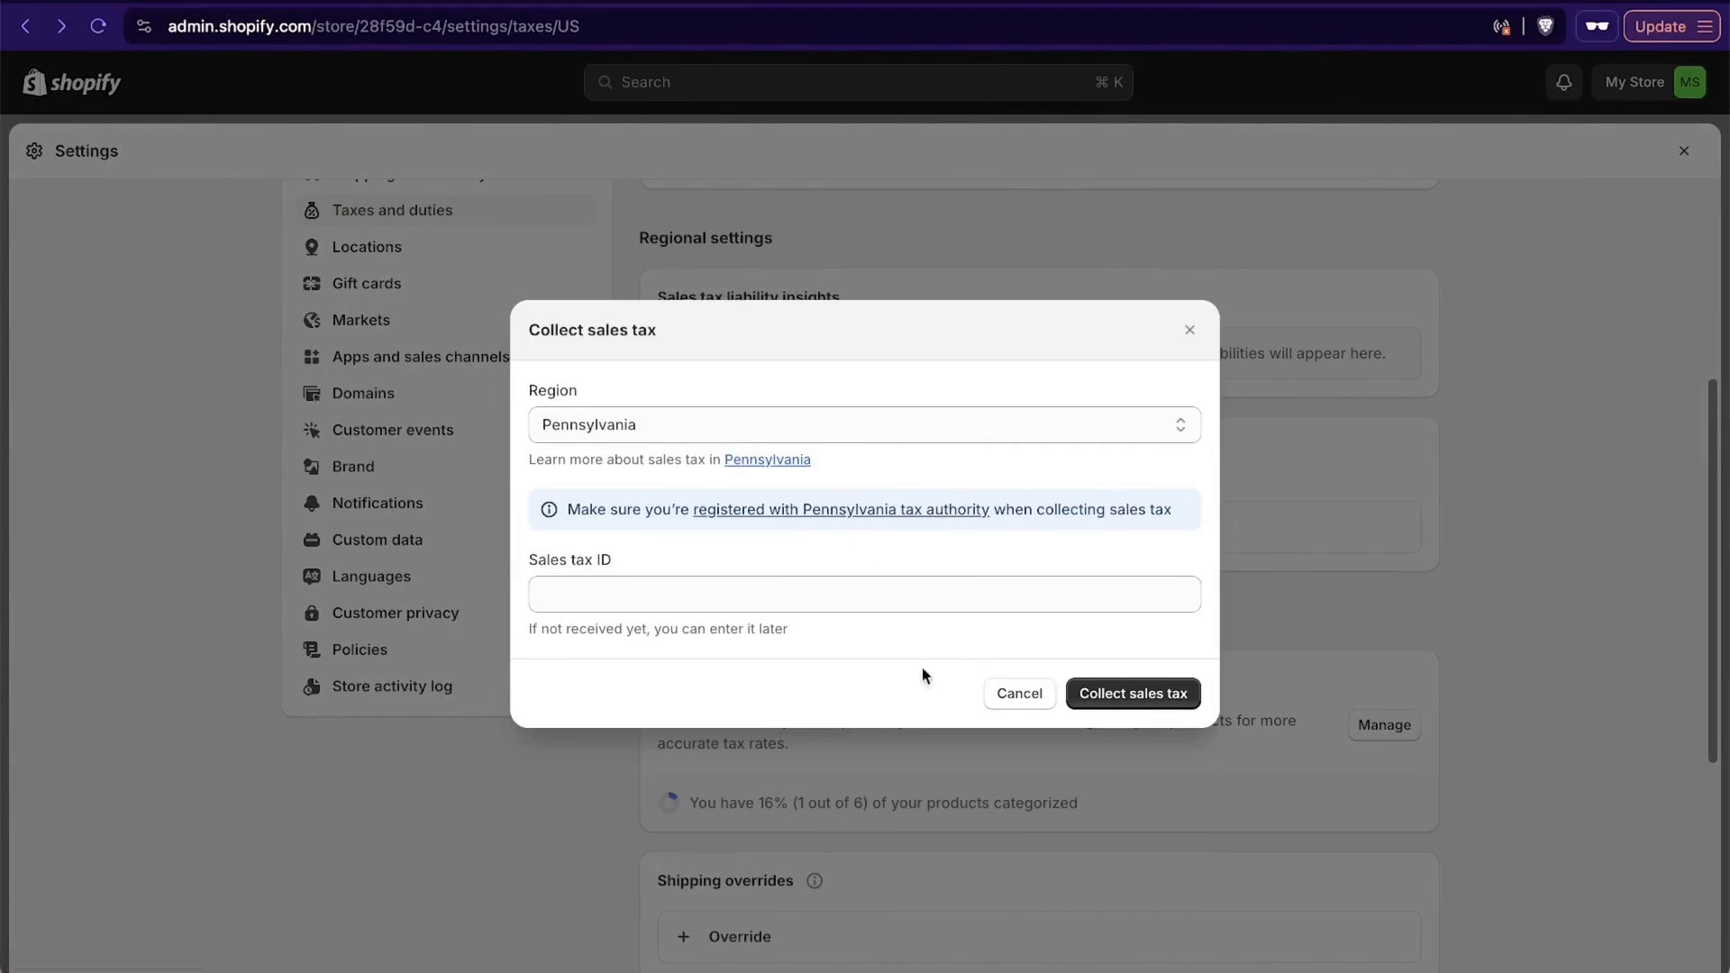
left_click(675, 590)
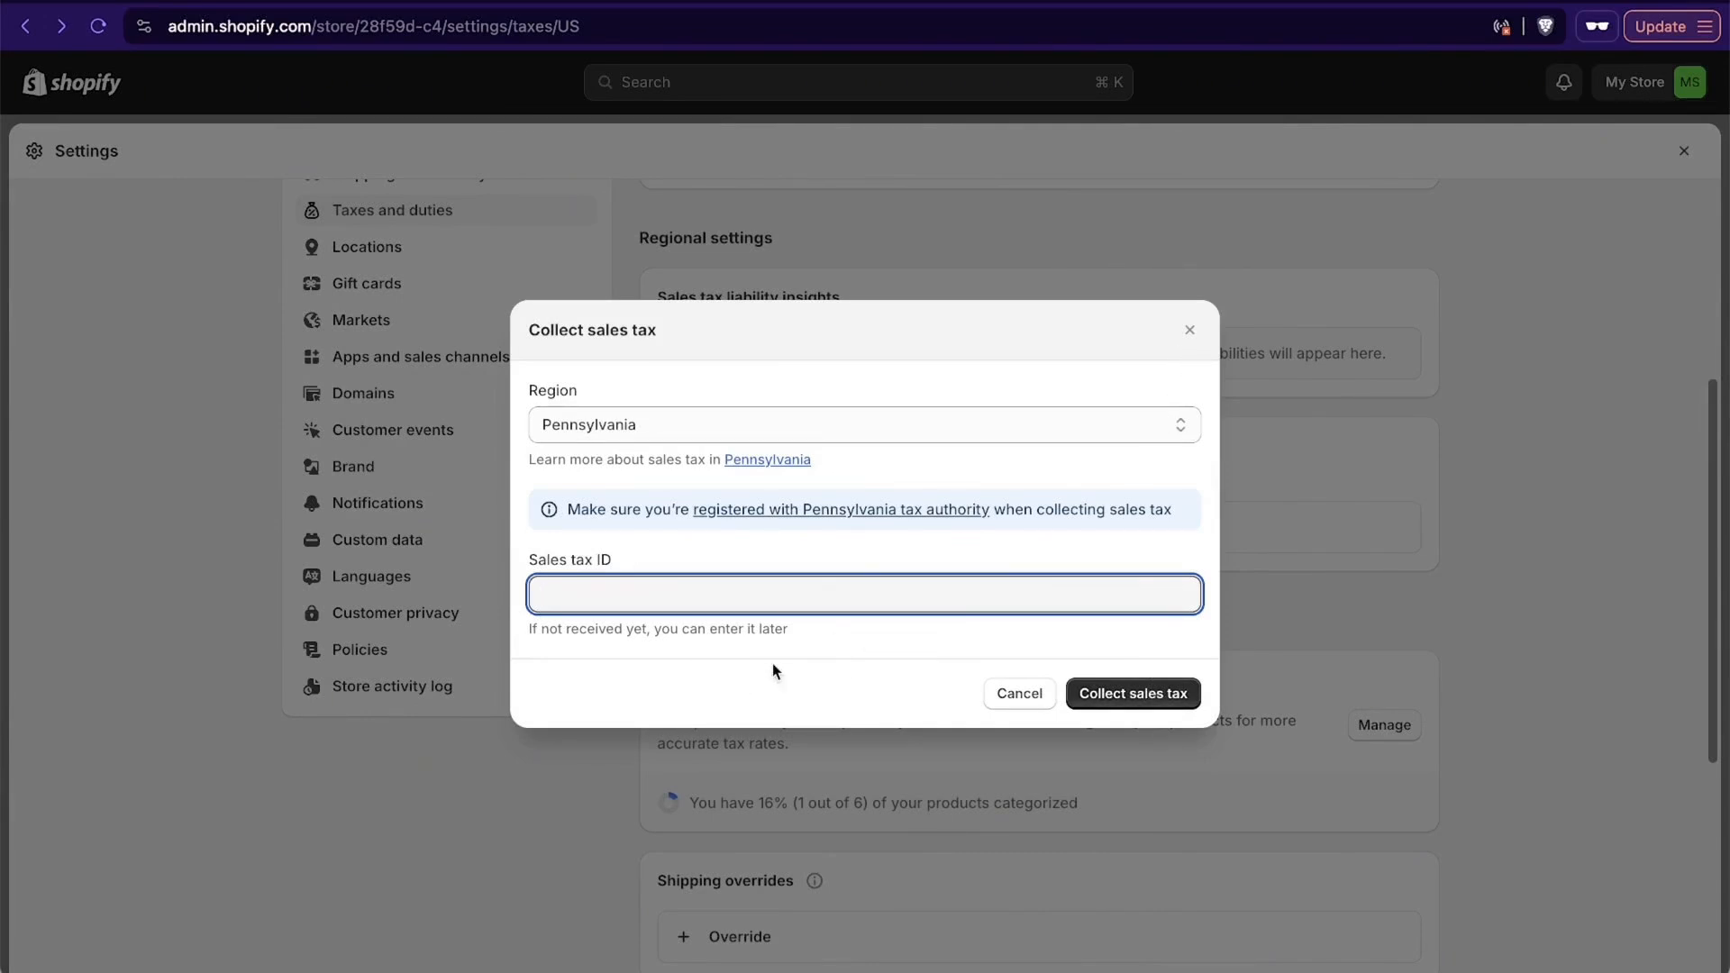
left_click(1191, 331)
- Open the customer events settings and review the options for managing pixels
scroll(1339, 579, "down", 4)
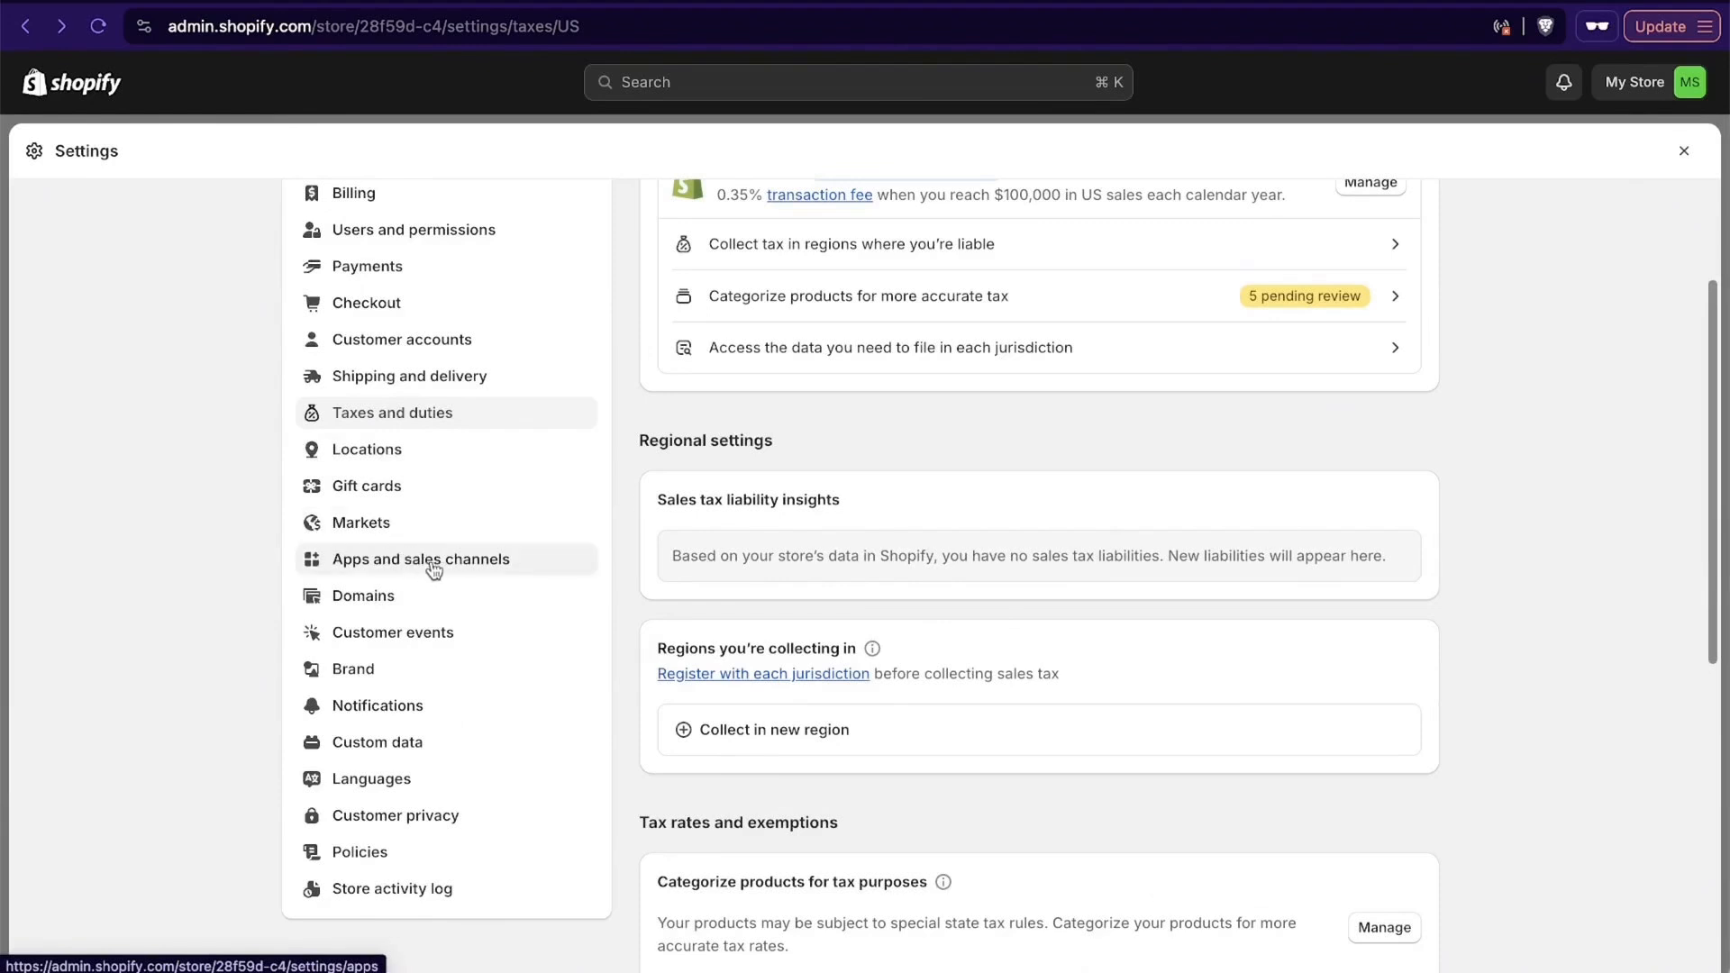
left_click(428, 636)
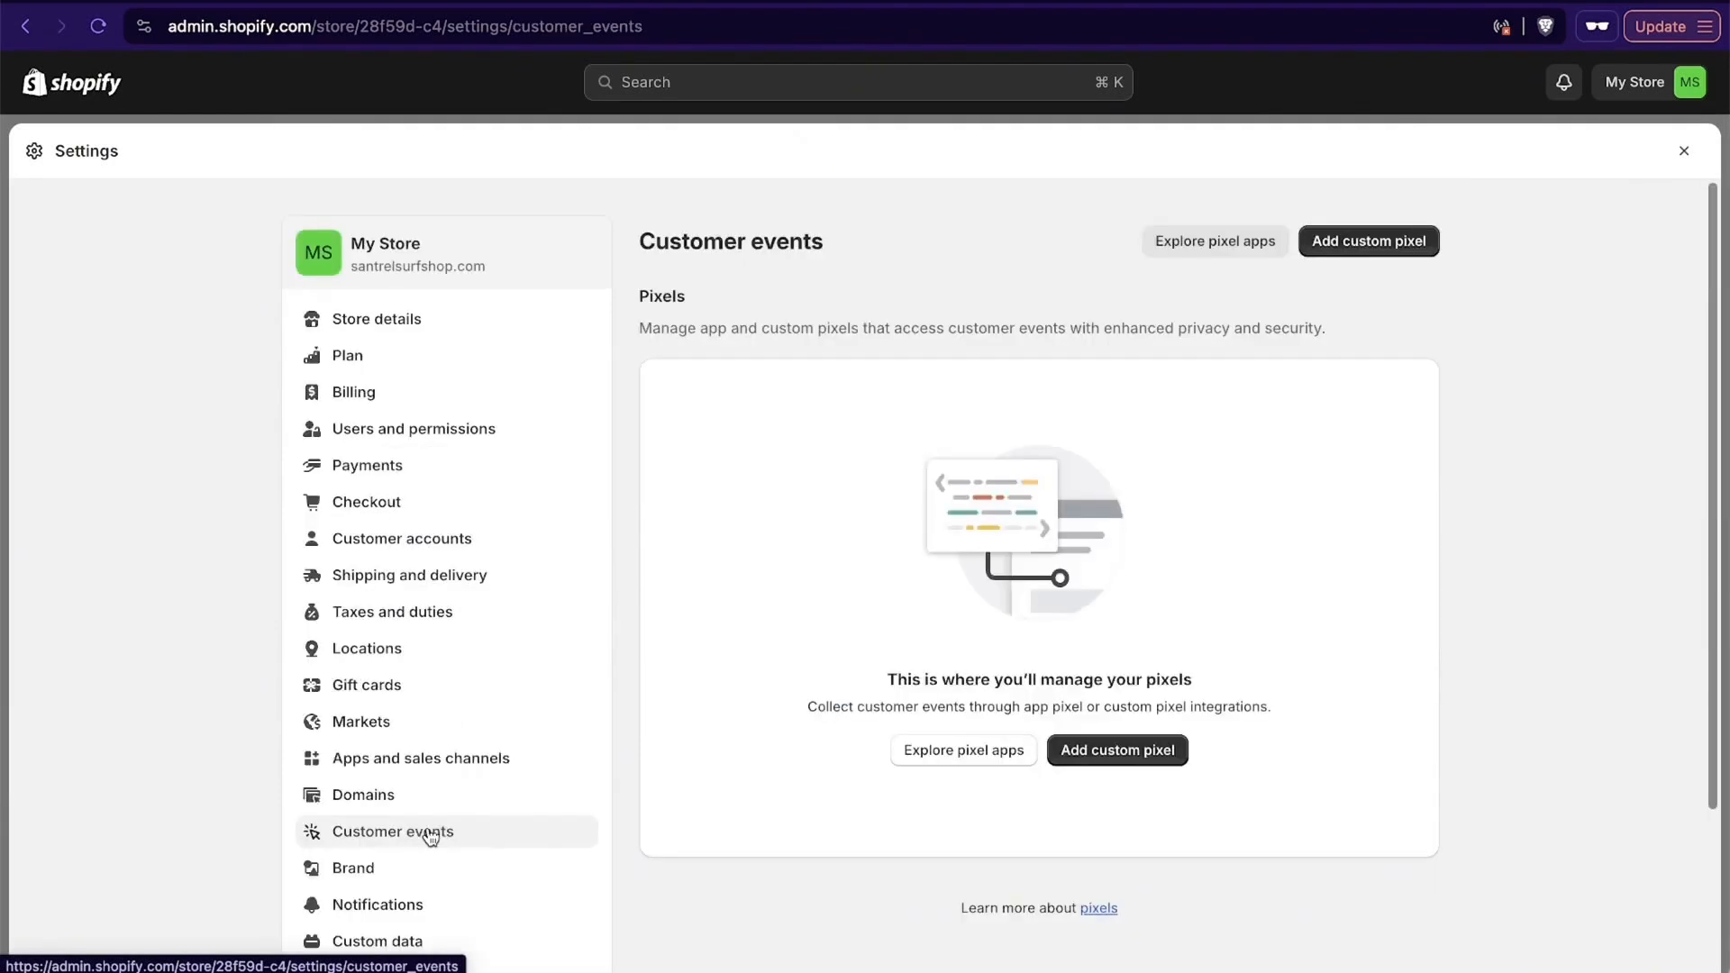
scroll(1167, 662, "down", 3)
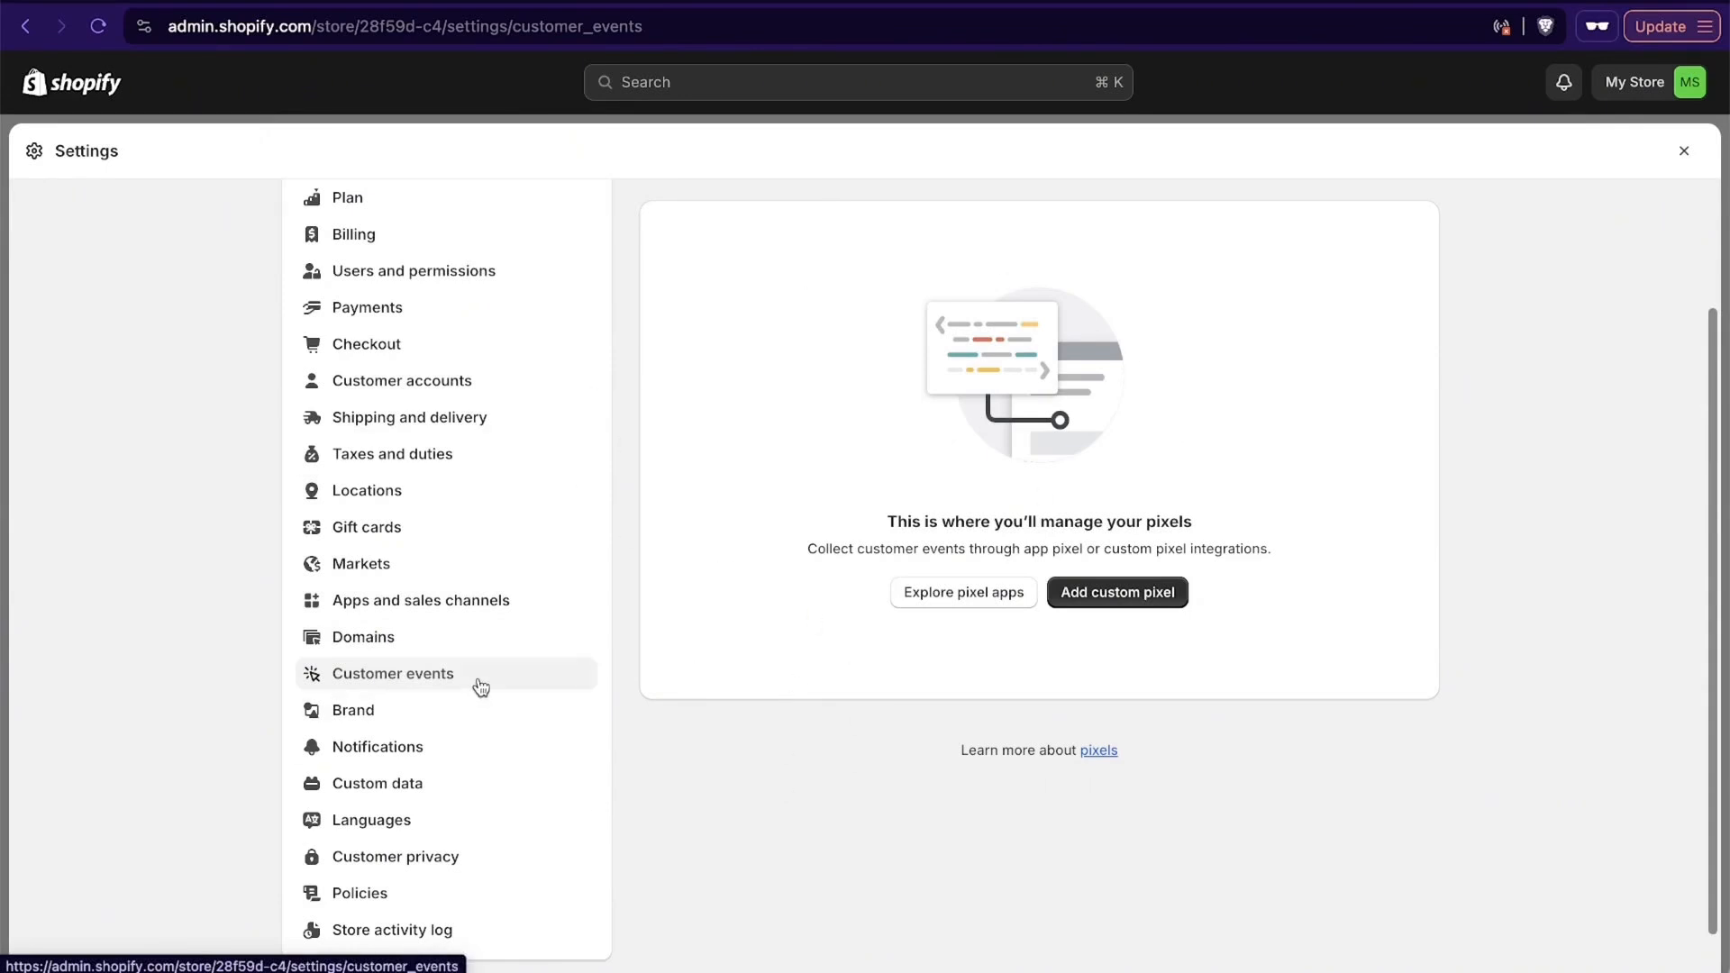
- In the brand settings, upload the Santrel_Logo_B image and use it as the default logo
scroll(477, 698, "down", 1)
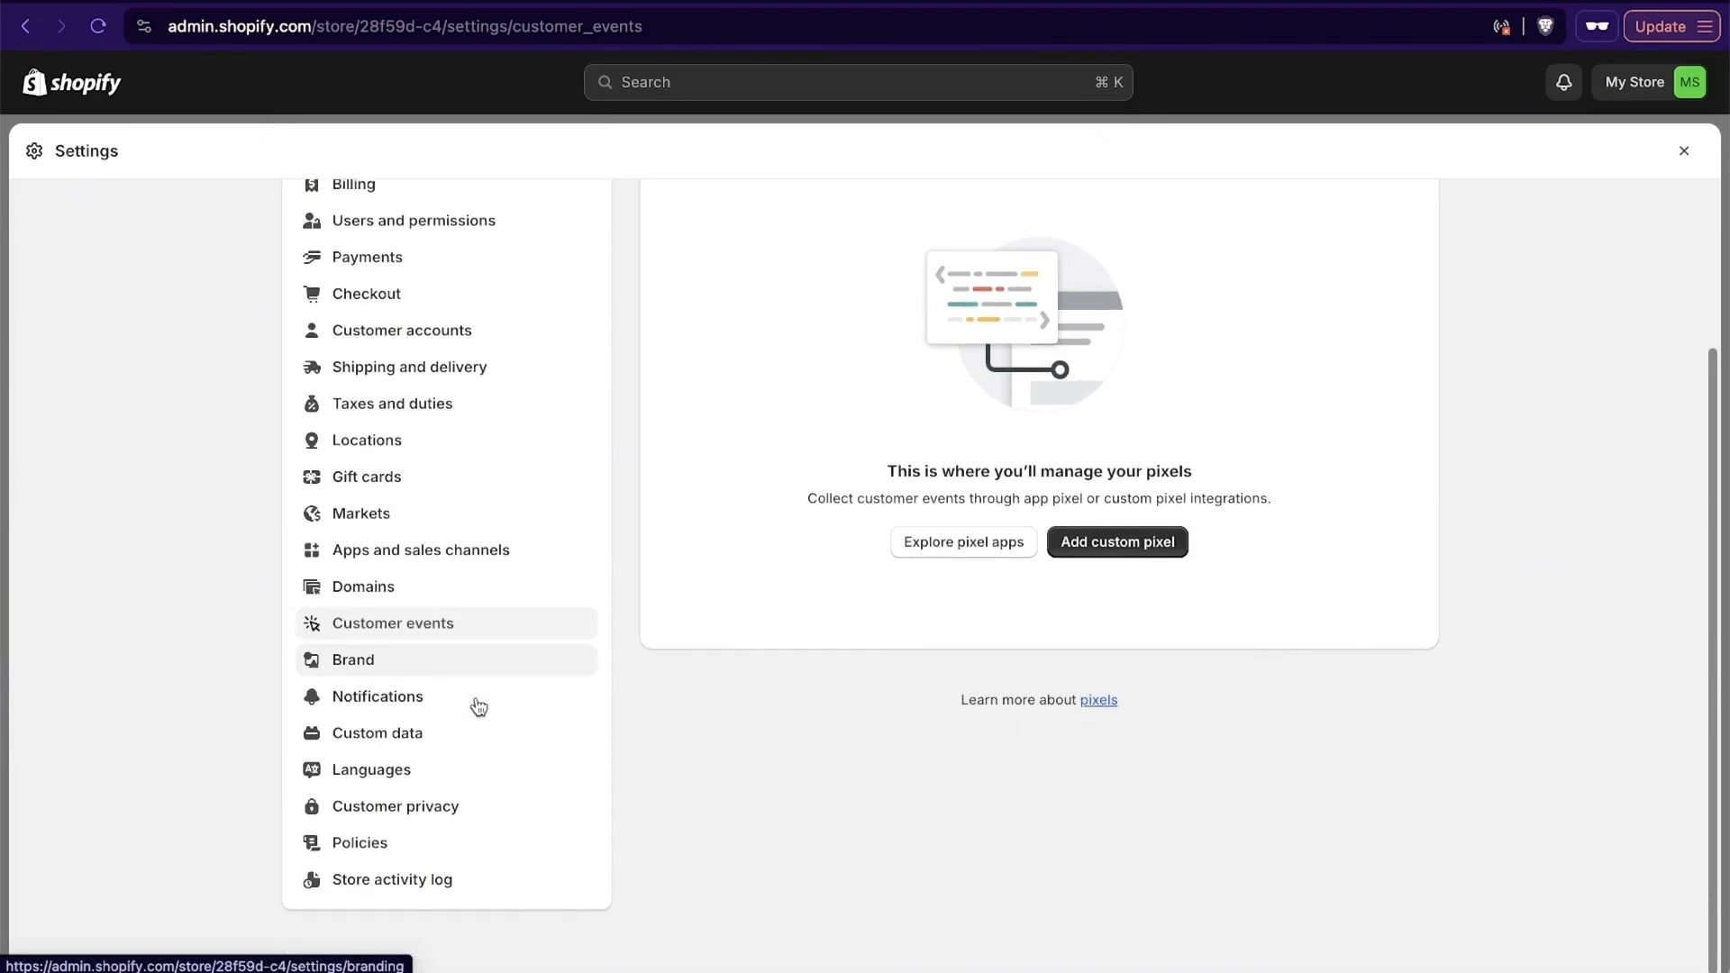
left_click(431, 864)
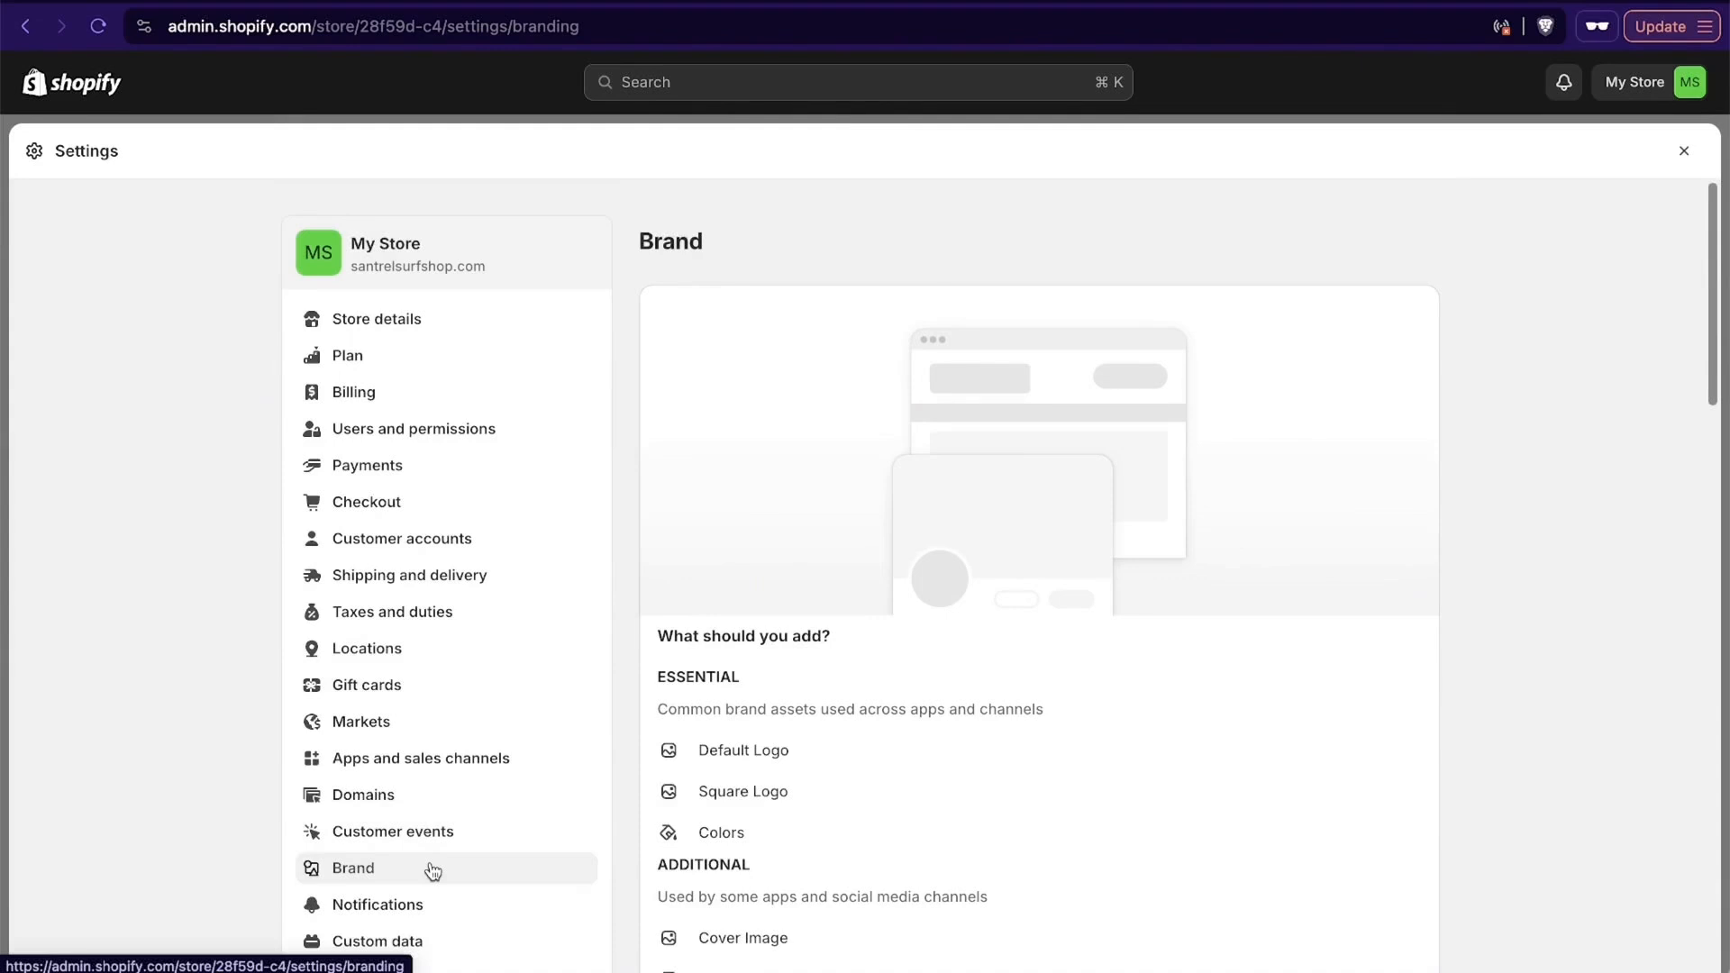
scroll(886, 748, "down", 3)
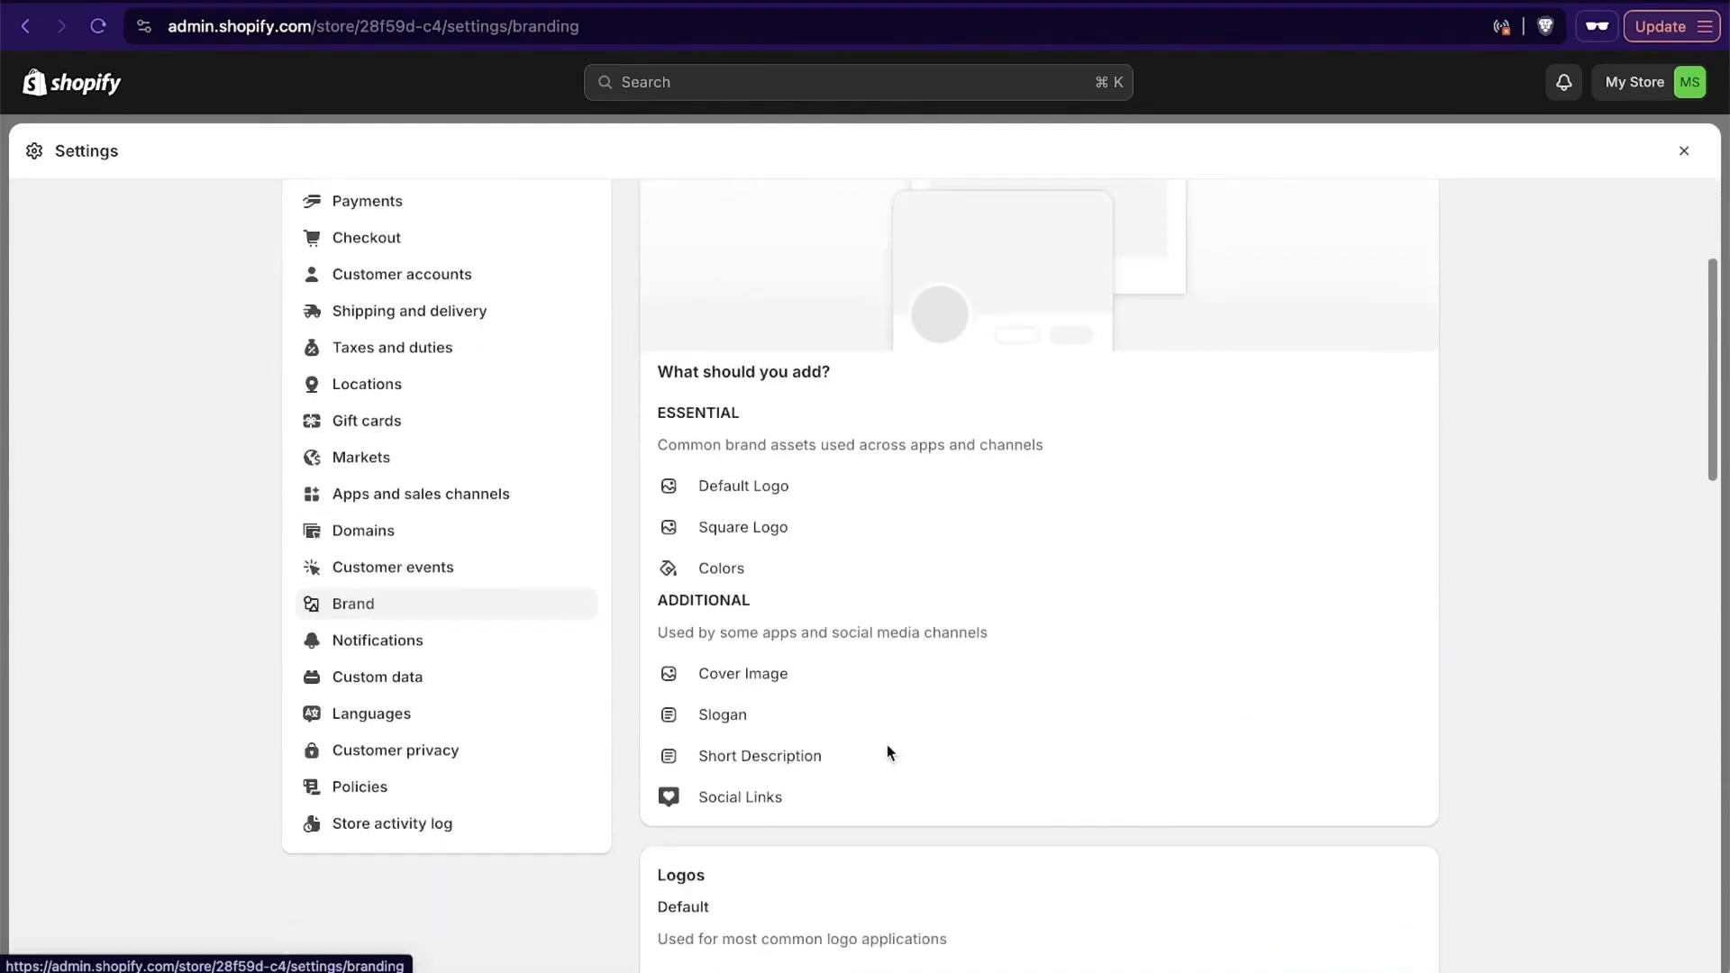
scroll(866, 690, "down", 4)
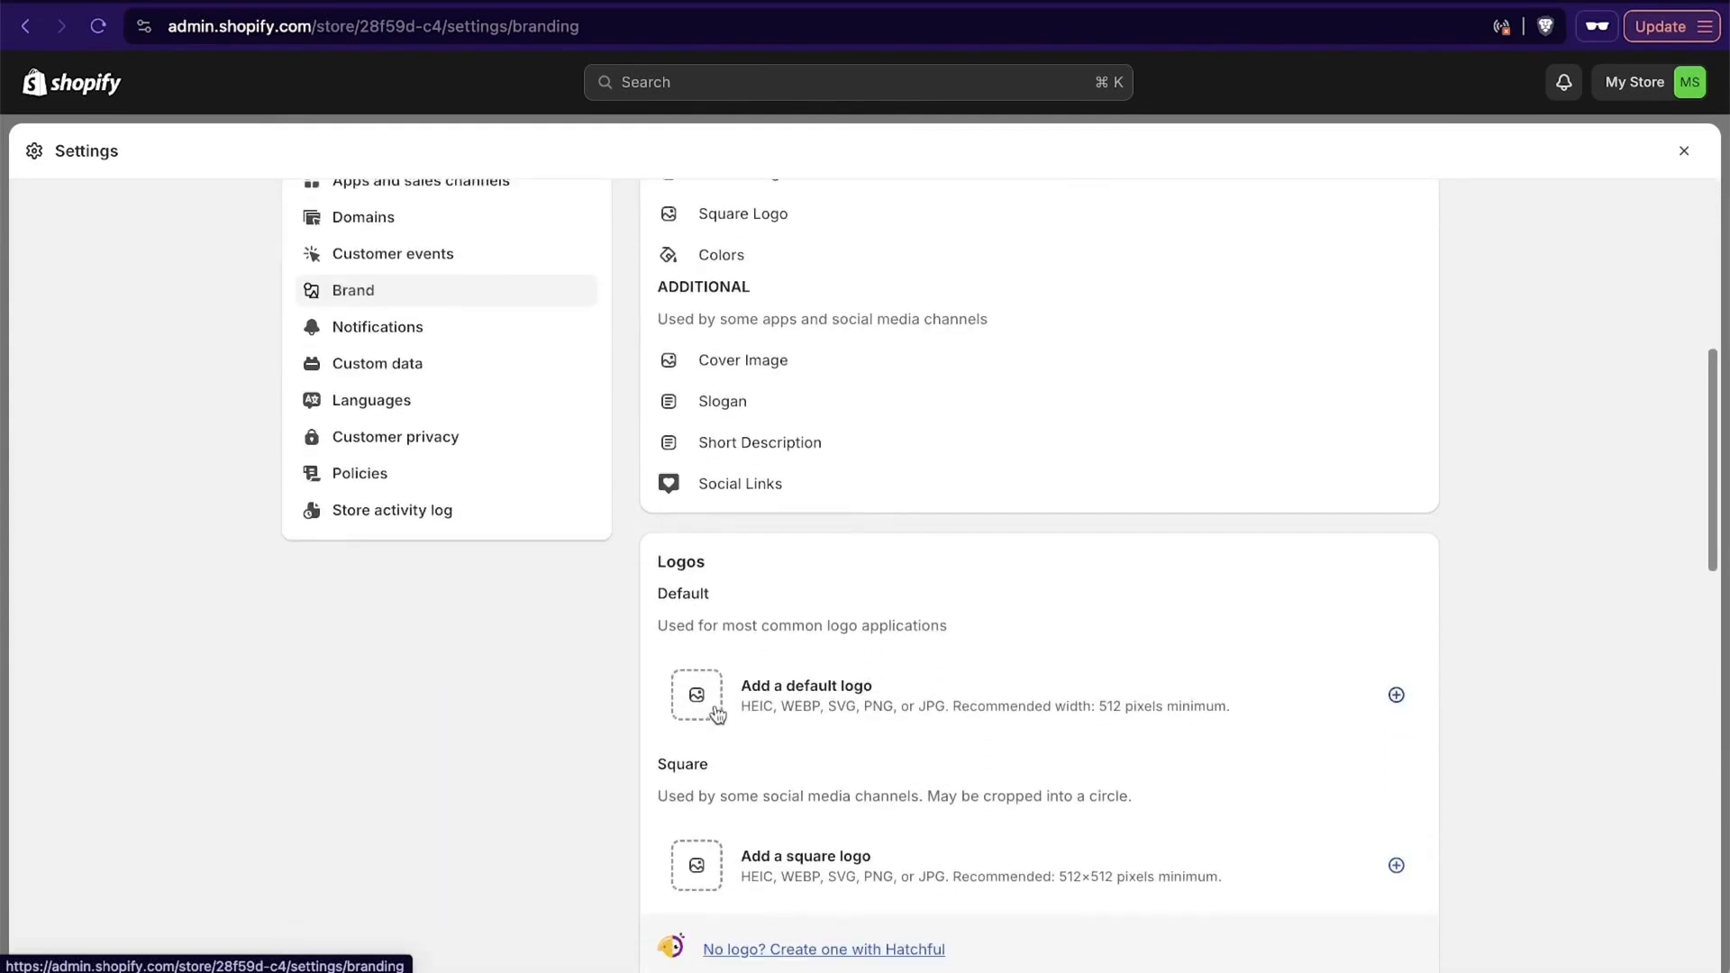
left_click(716, 711)
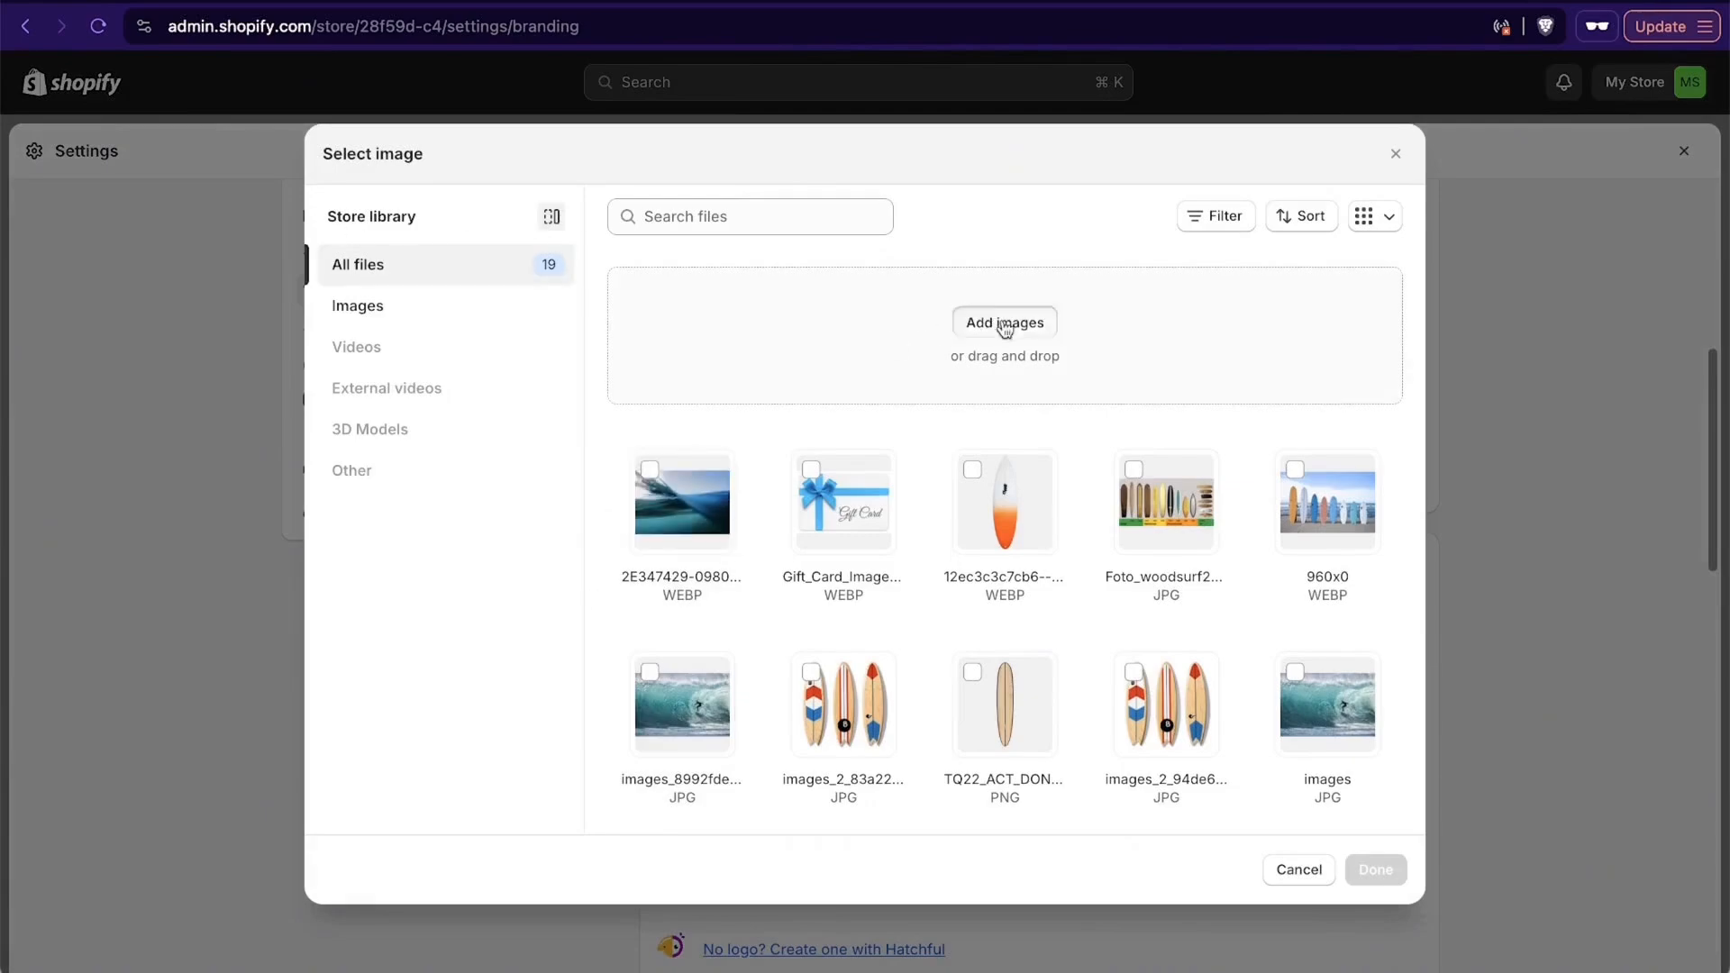
left_click(1005, 326)
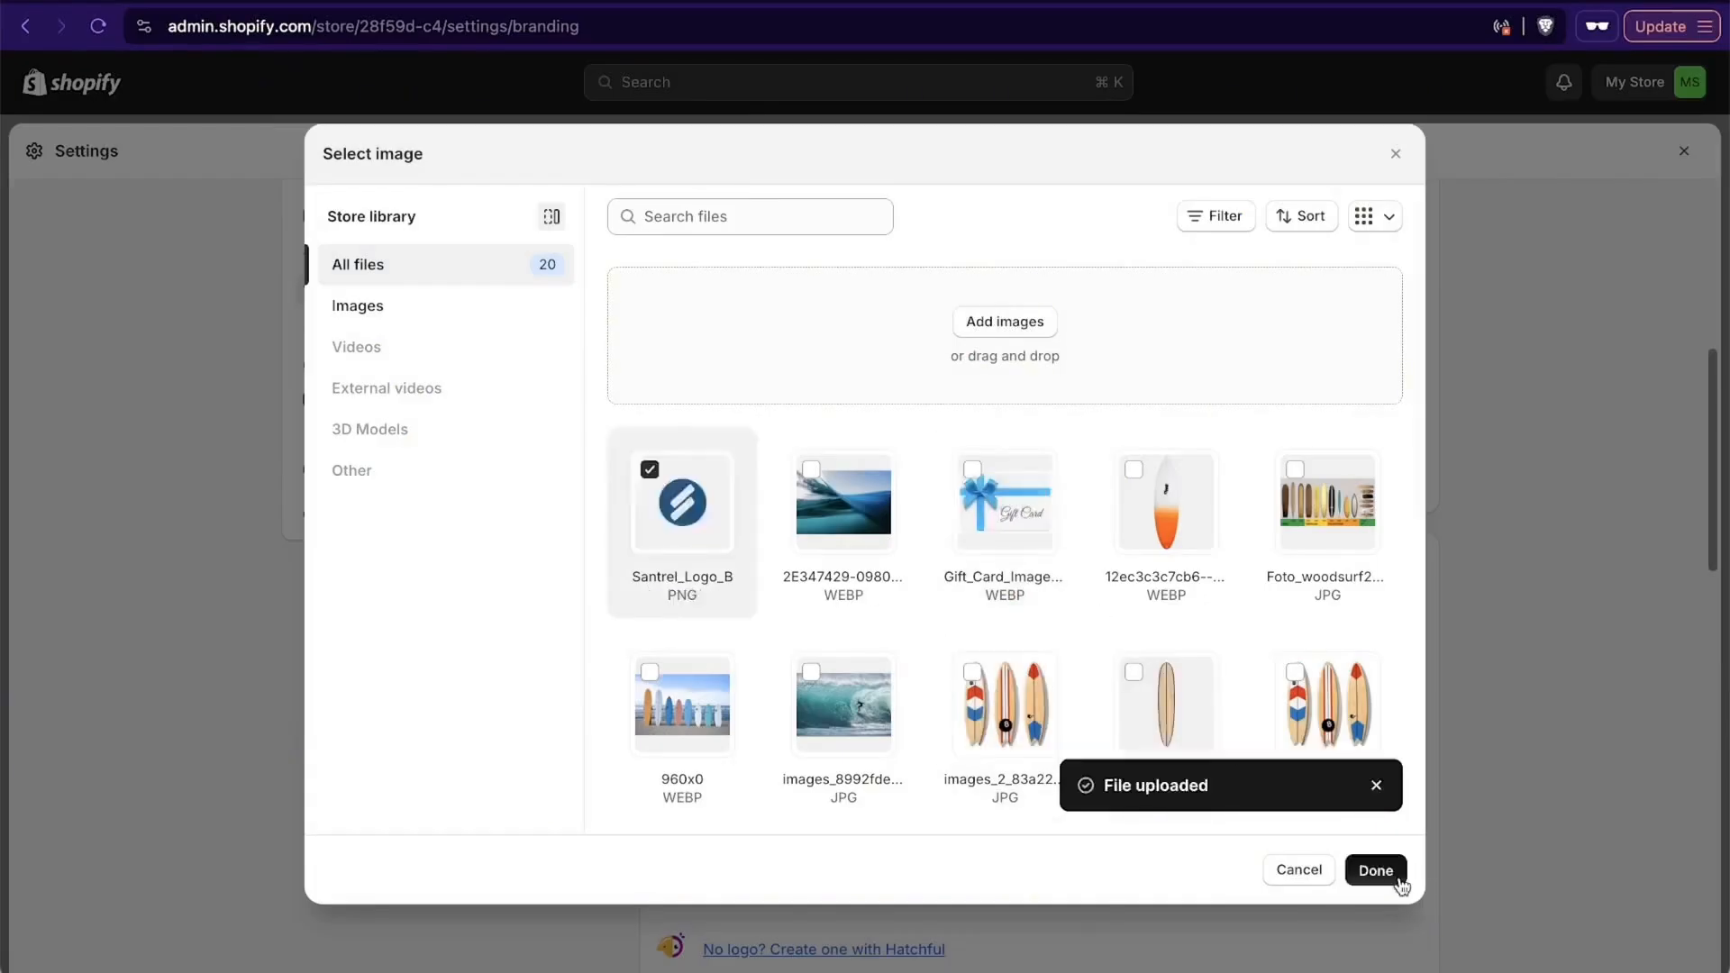
left_click(1375, 869)
- Add an Instagram social link with the full address of the owner's profile and save the brand settings
scroll(845, 717, "down", 4)
scroll(845, 717, "down", 5)
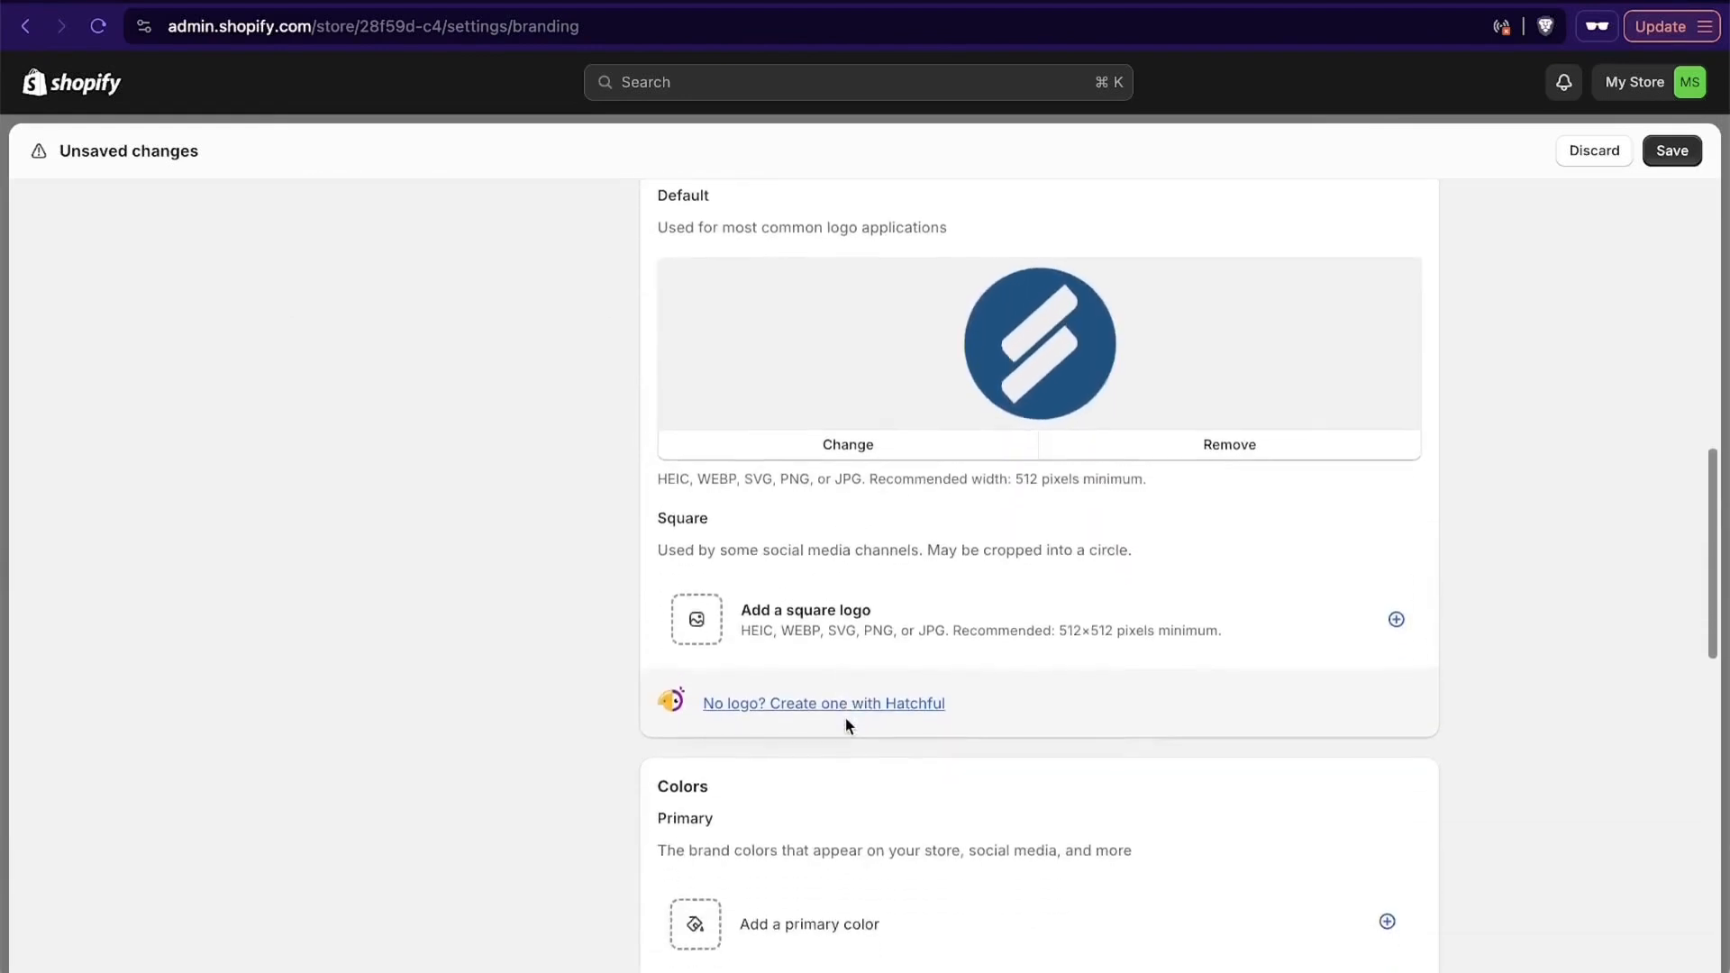
scroll(819, 591, "down", 6)
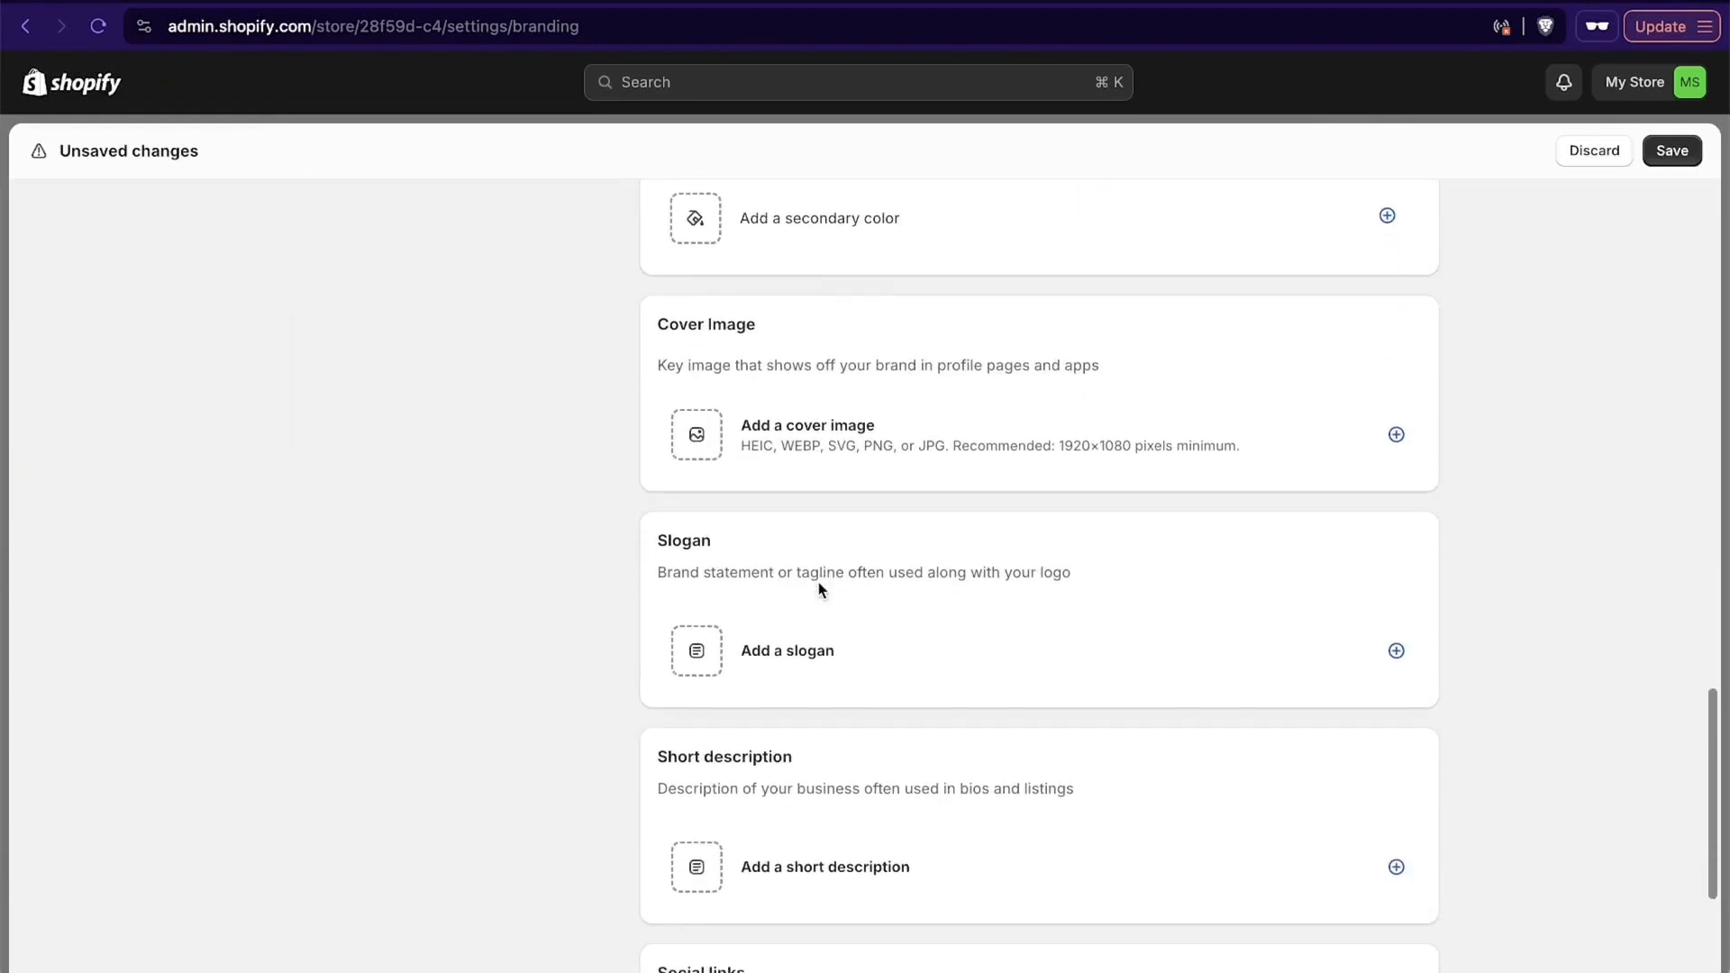
scroll(818, 591, "down", 3)
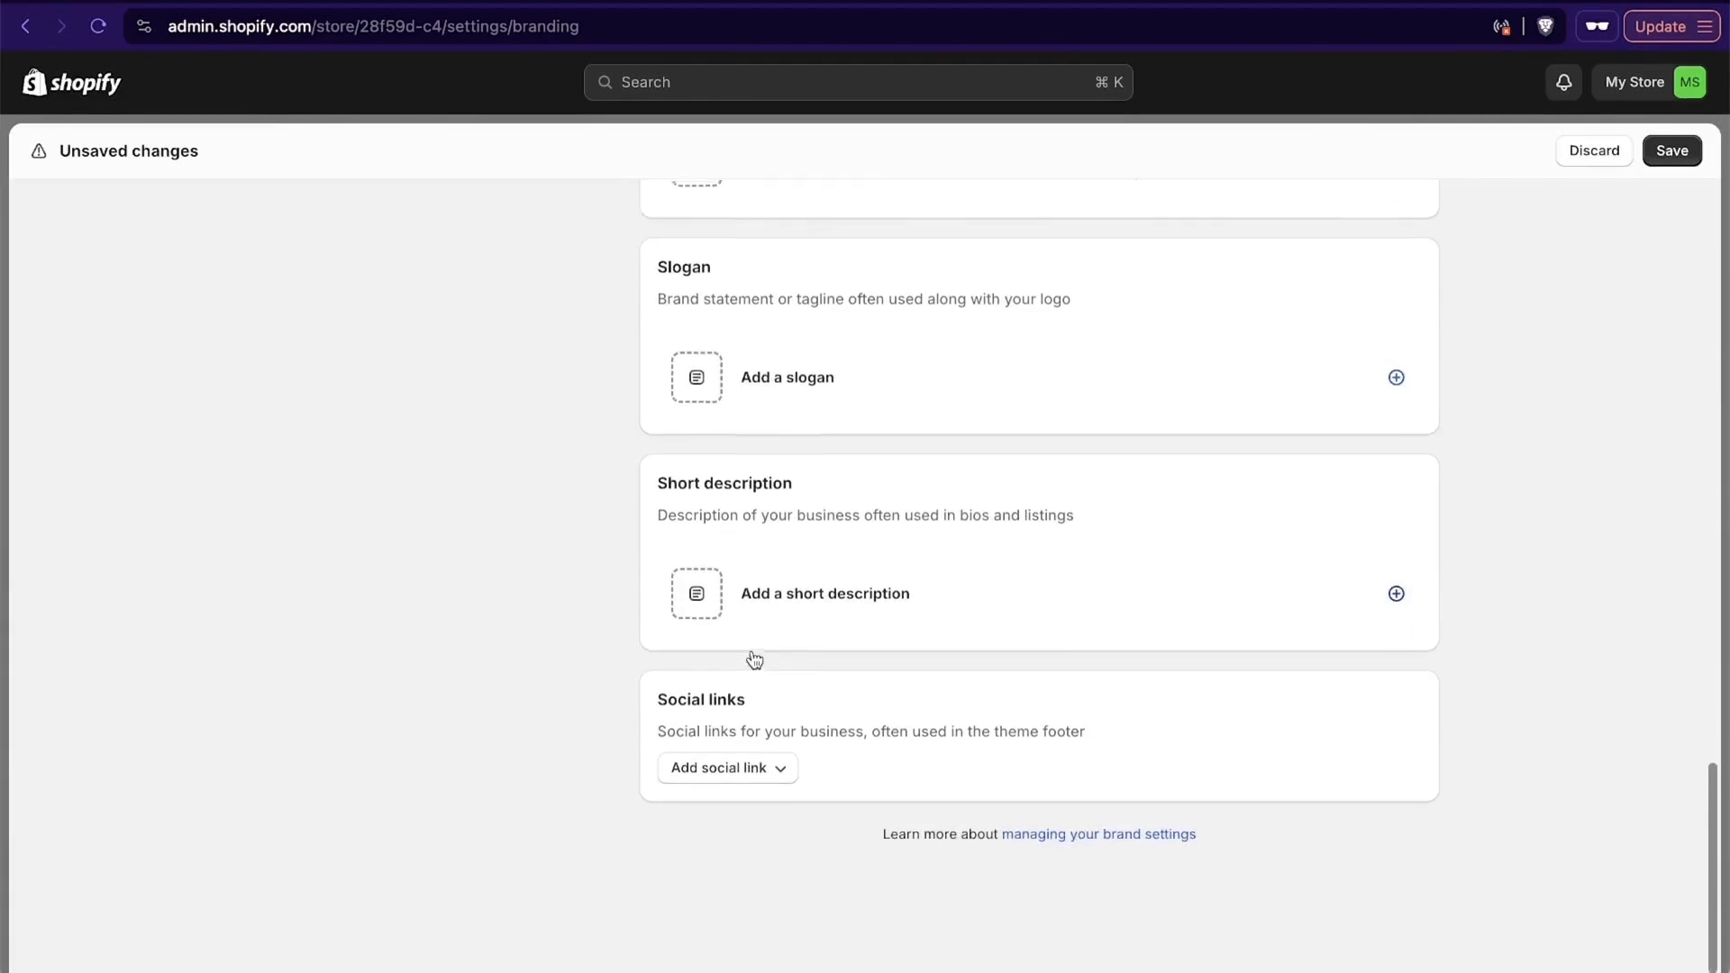
left_click(757, 765)
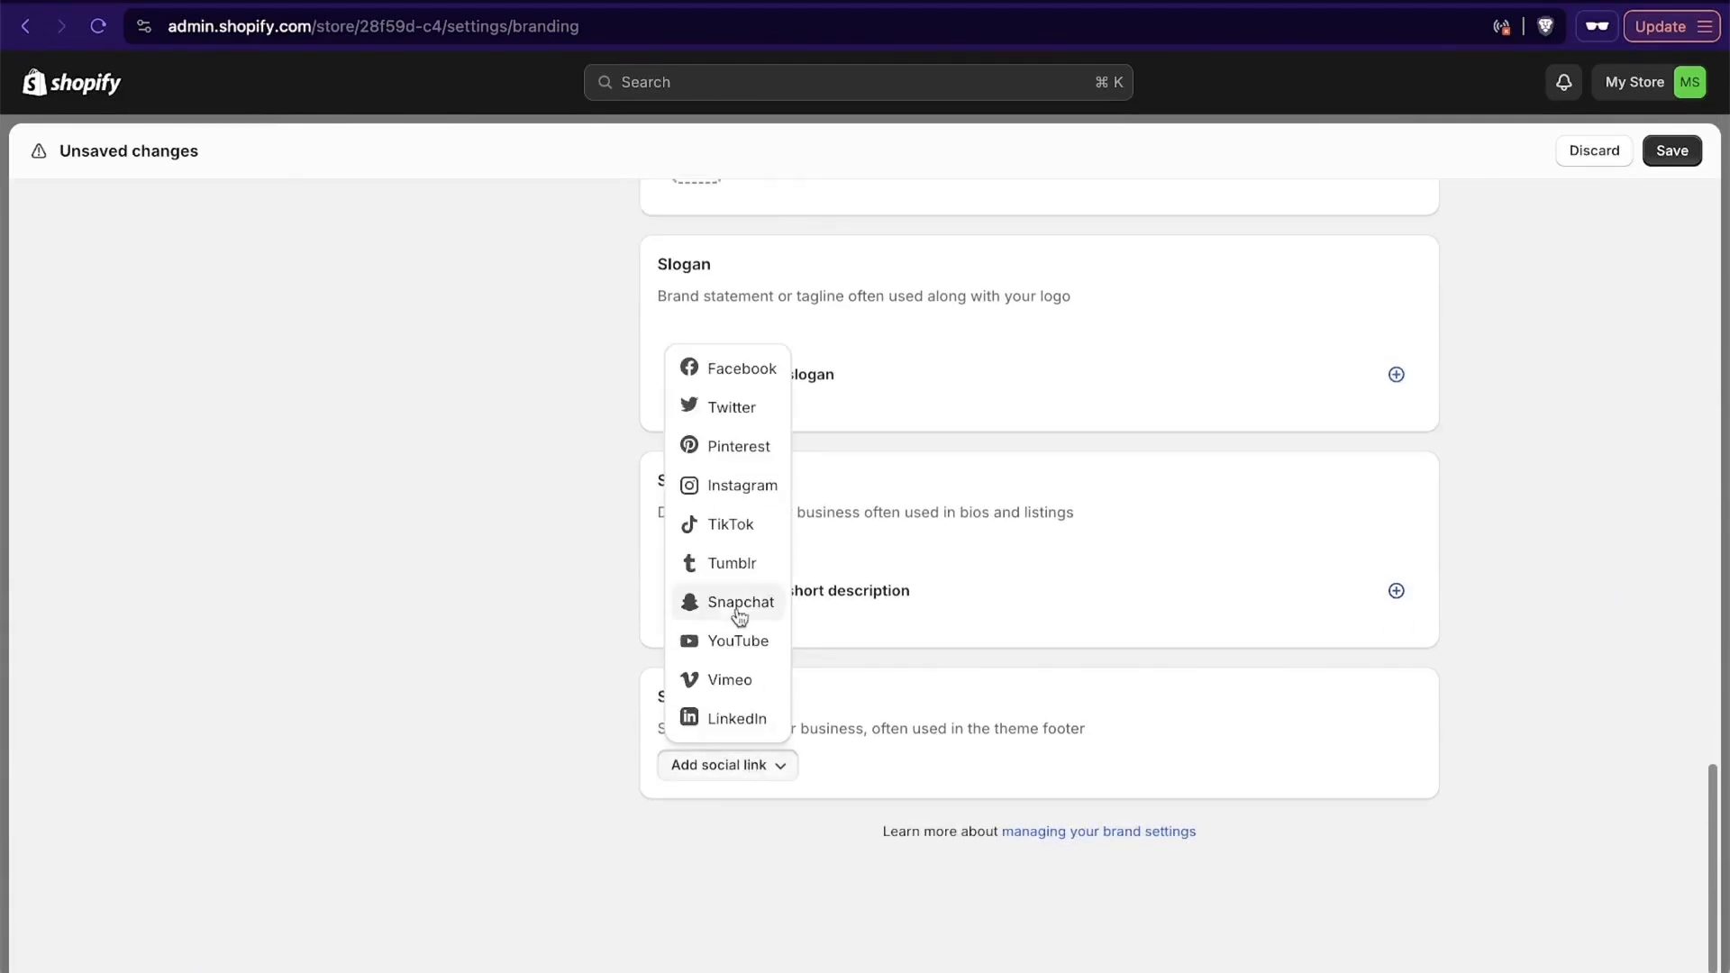
left_click(739, 485)
left_click(762, 829)
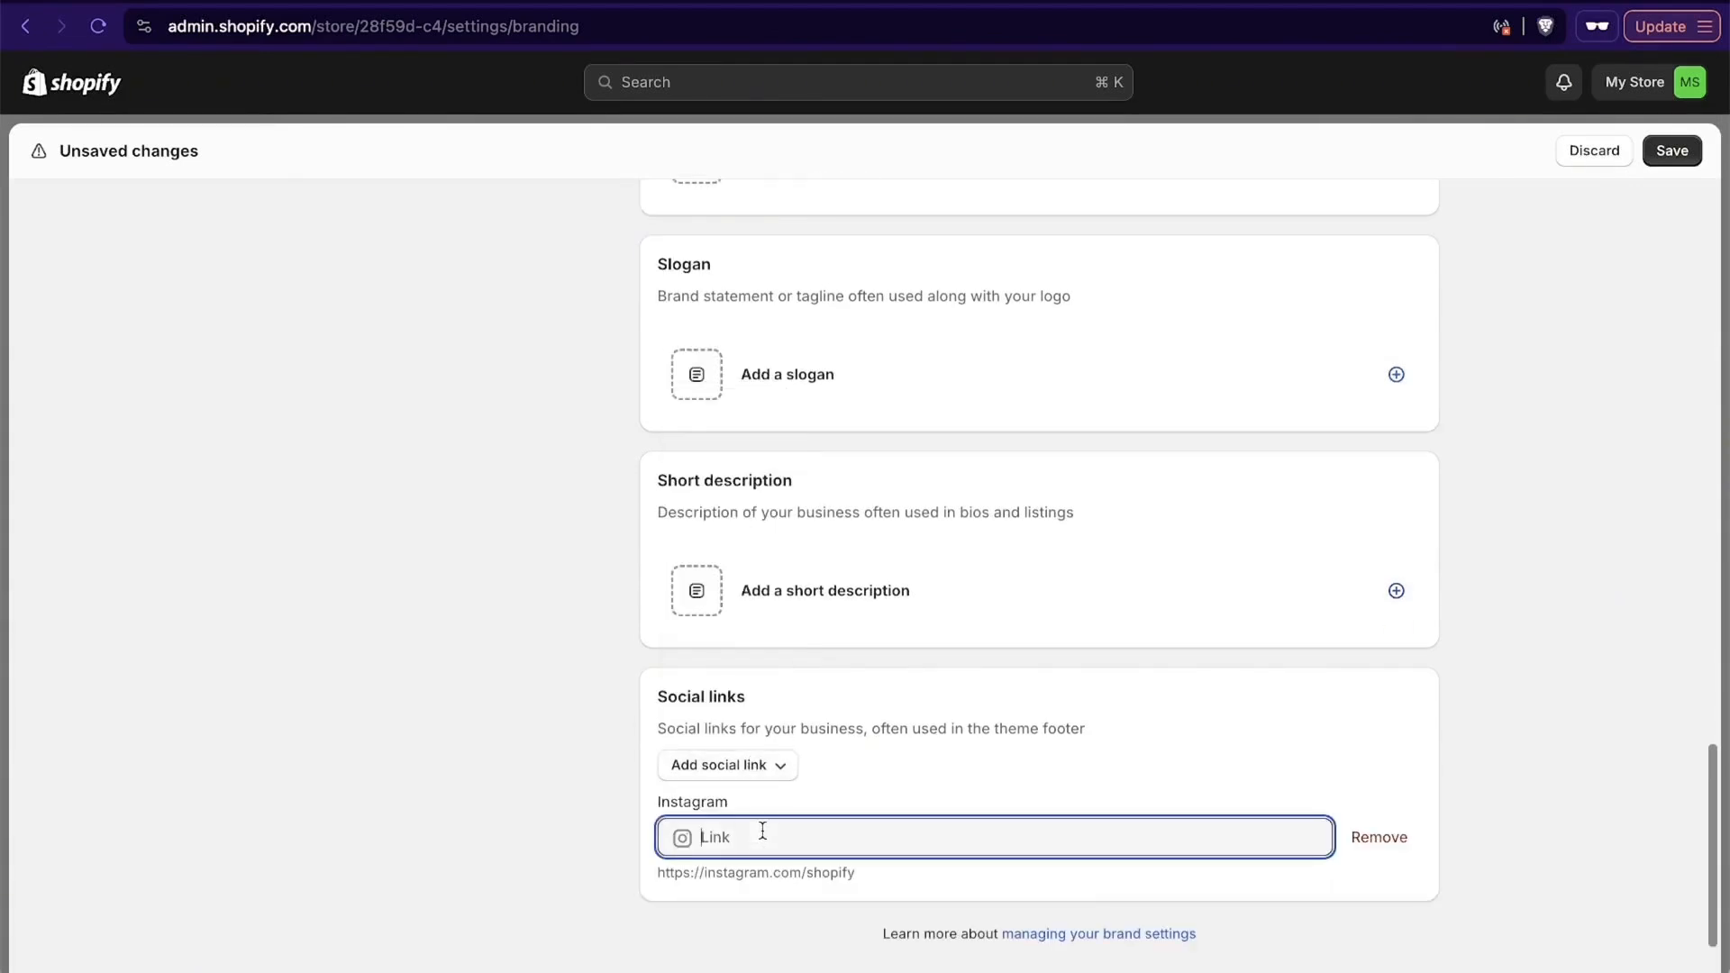
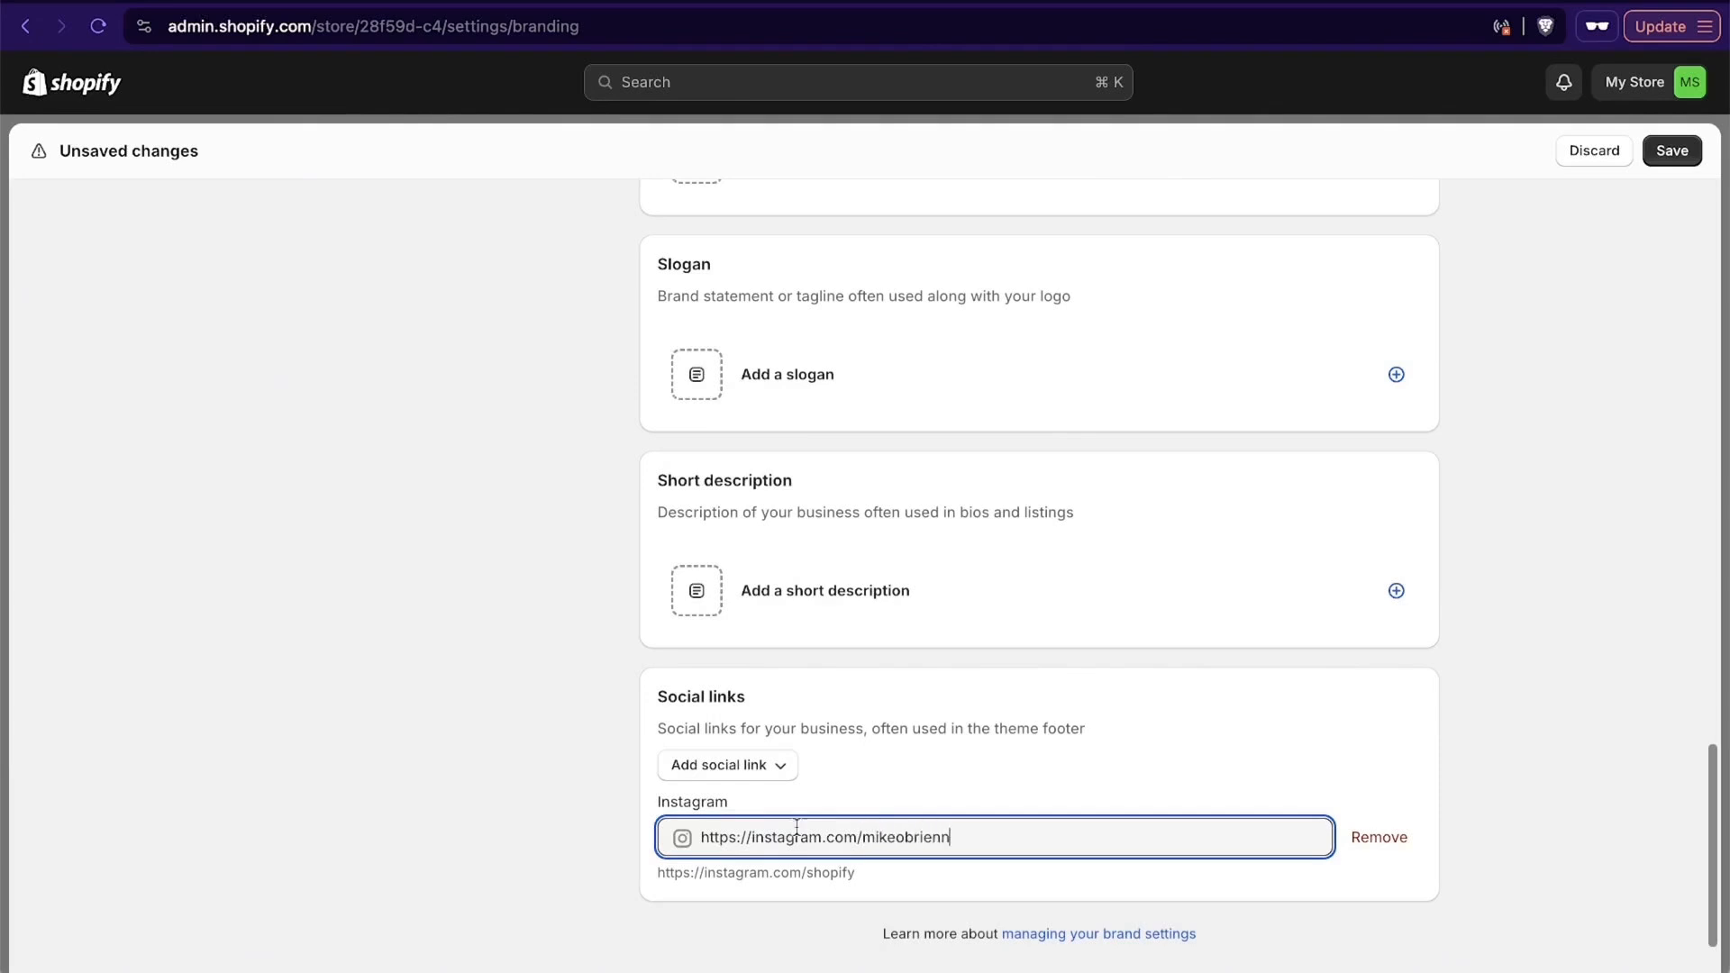
scroll(1189, 760, "down", 2)
scroll(1393, 841, "up", 15)
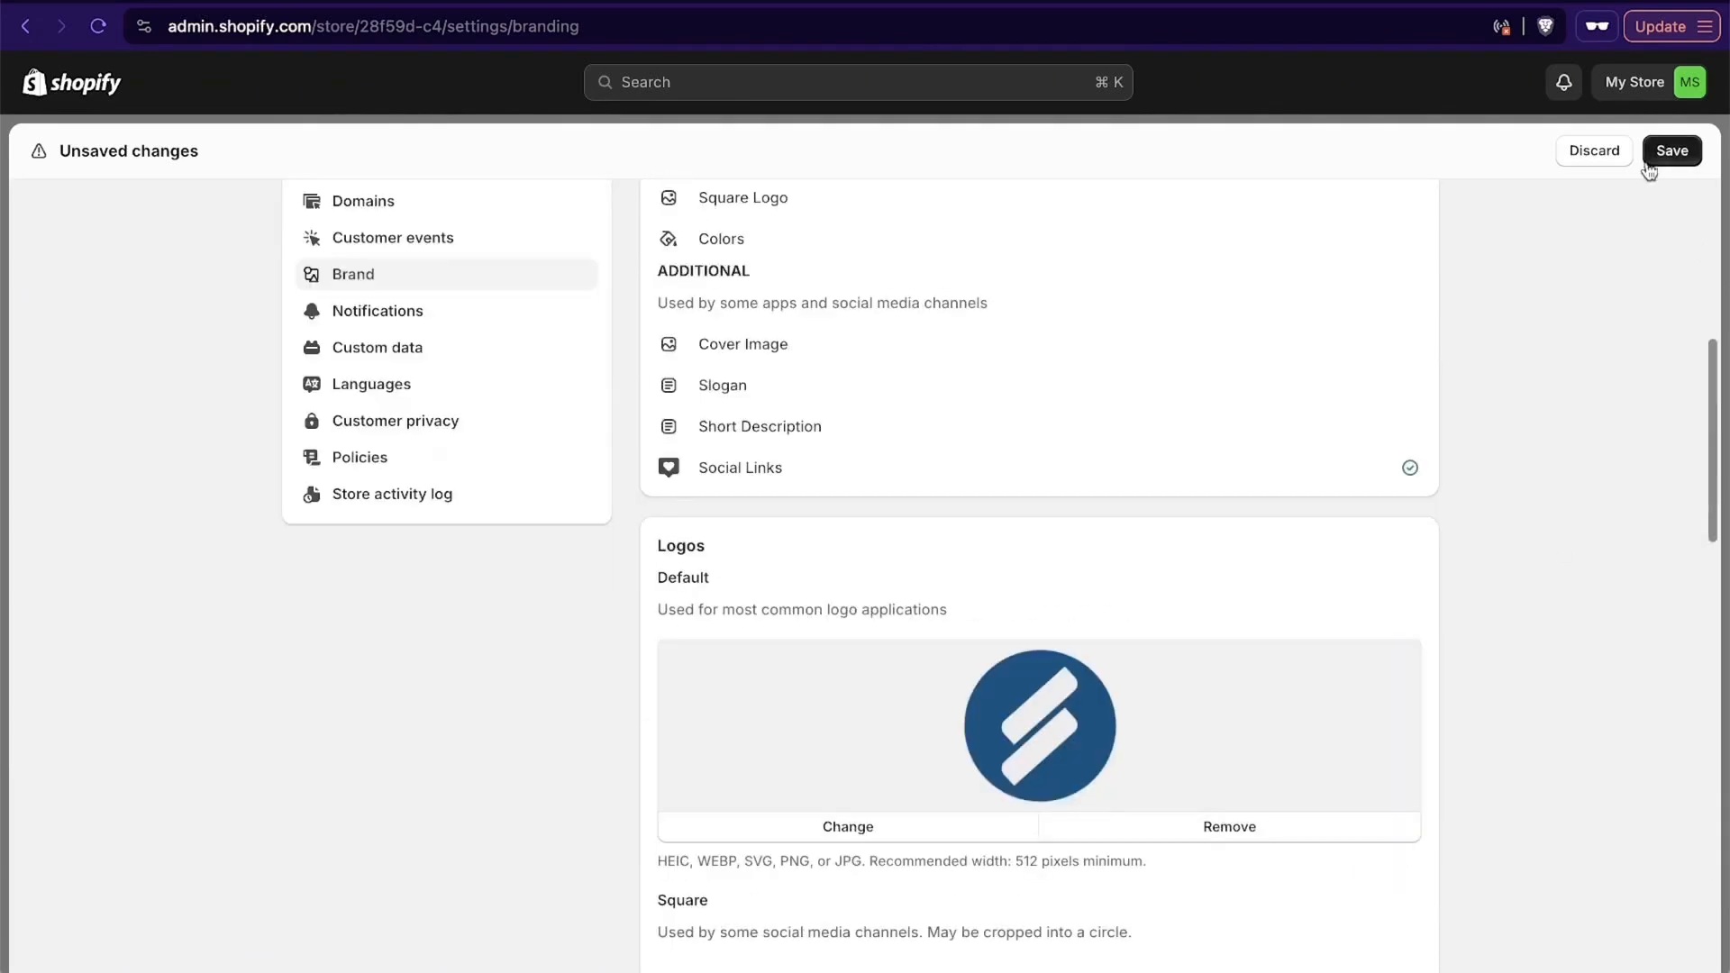
left_click(1671, 151)
- Open the store policies and look through the return rules, enforcement options and written return and refund policy
scroll(579, 596, "up", 2)
scroll(969, 579, "up", 3)
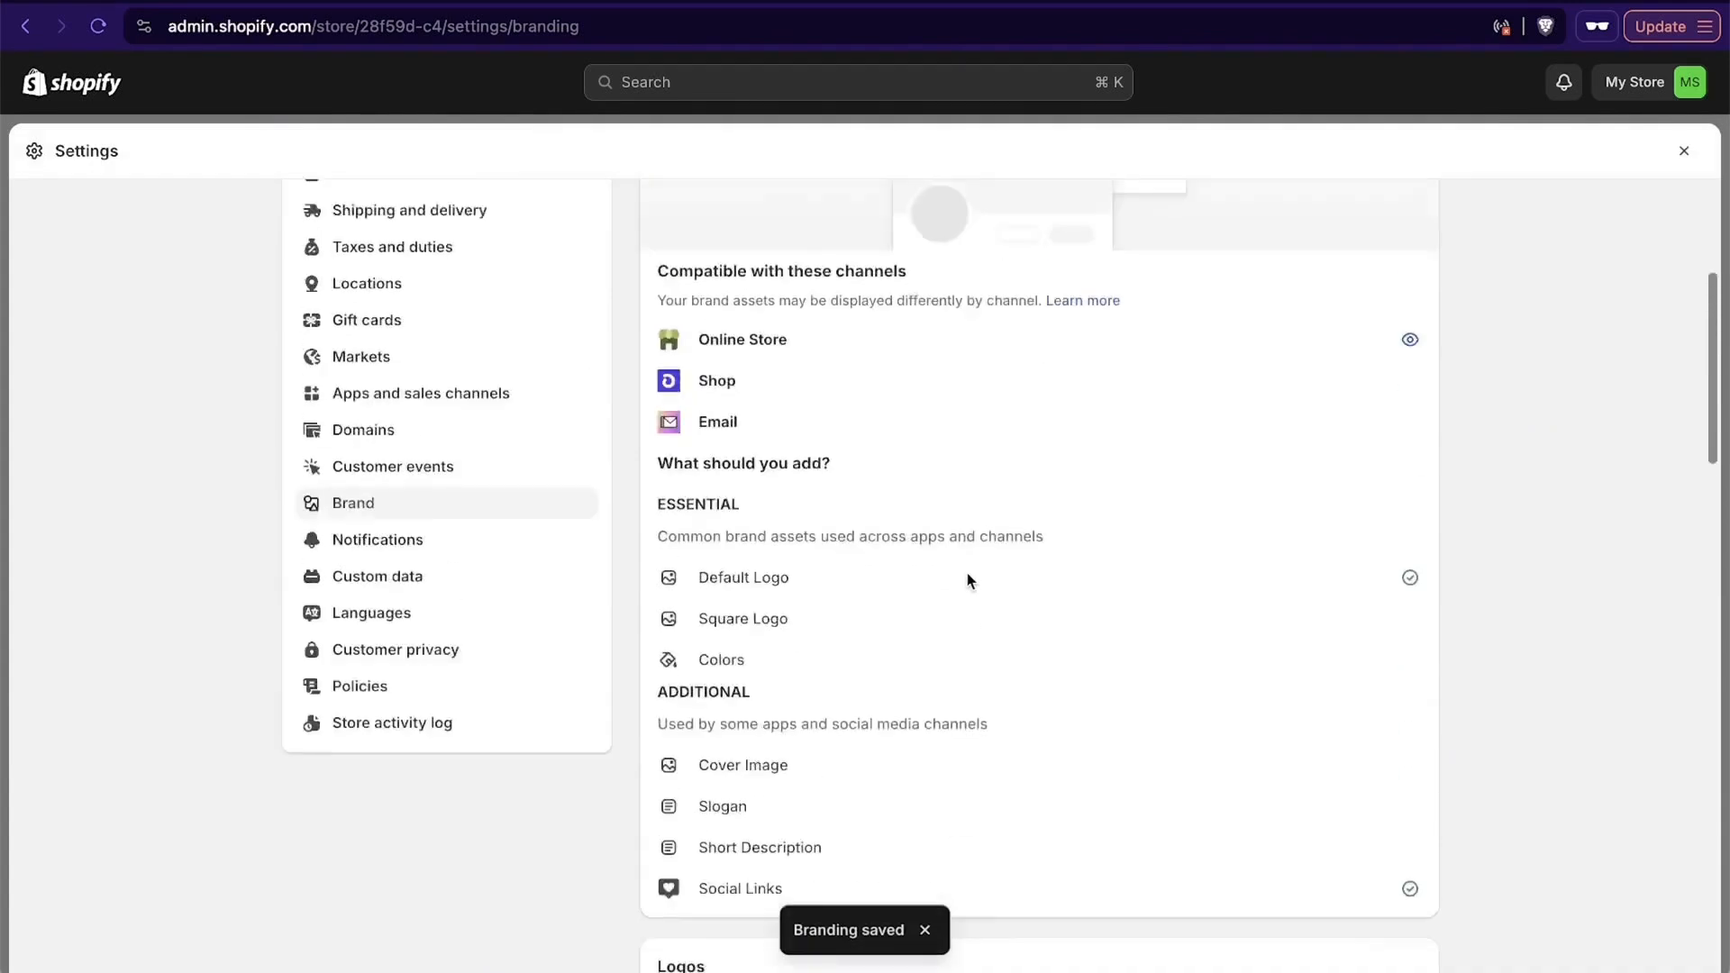
scroll(968, 579, "up", 4)
scroll(414, 665, "down", 2)
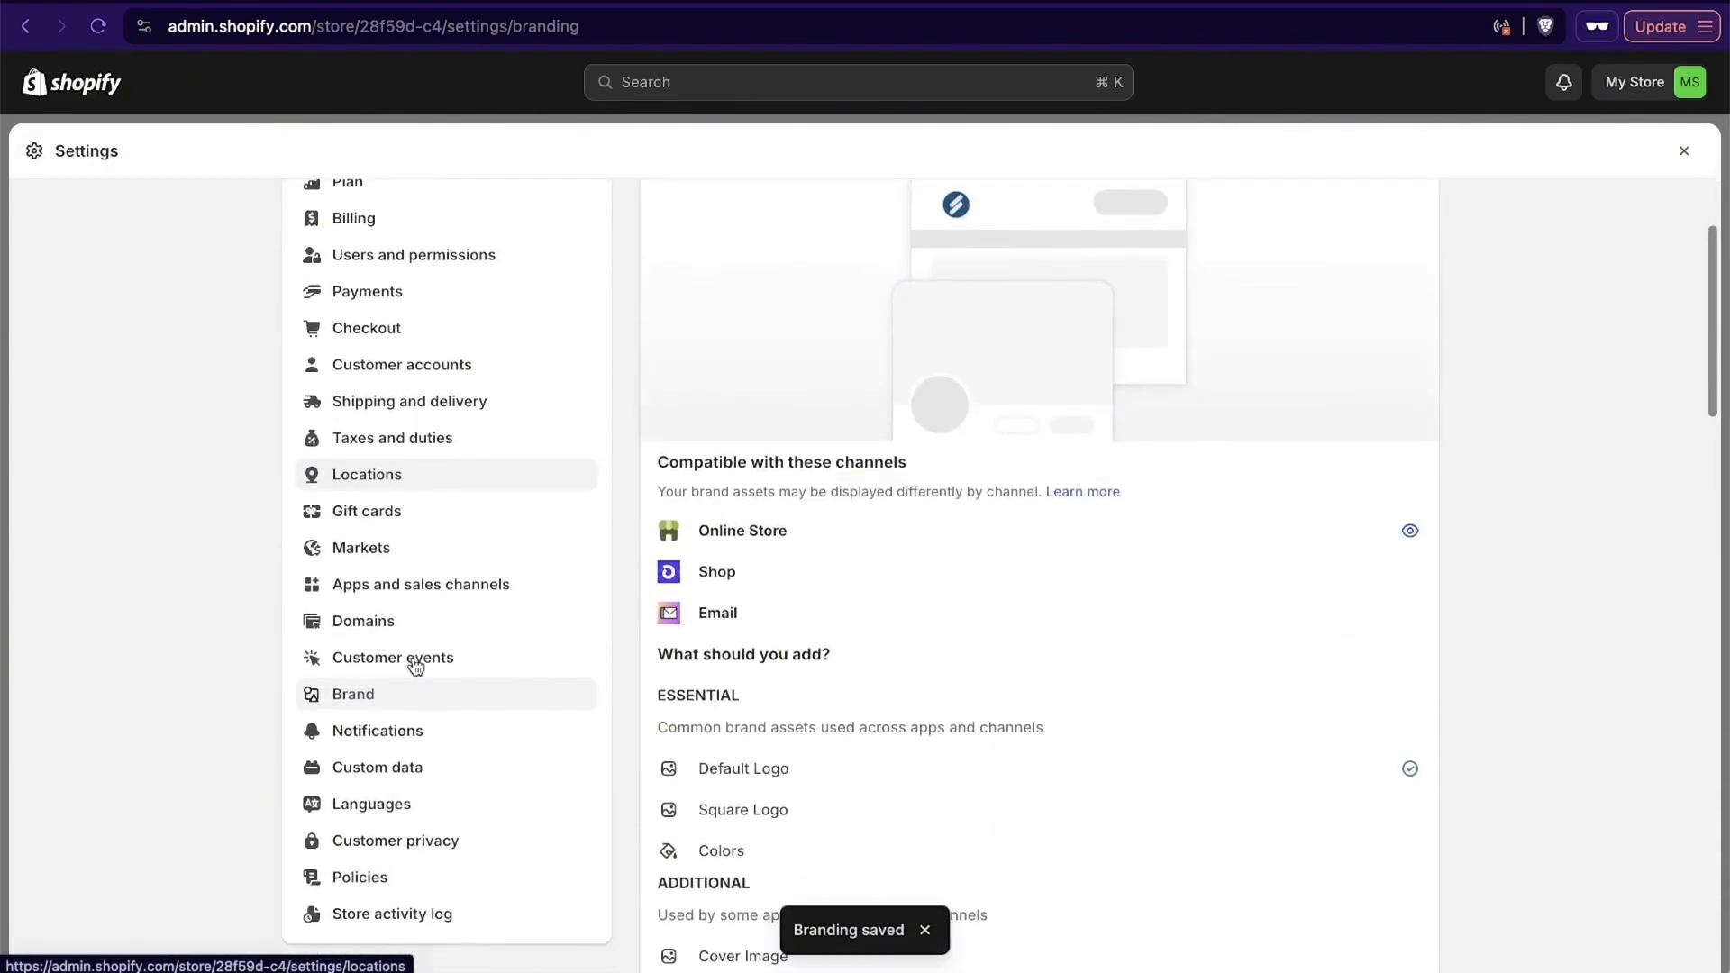
scroll(414, 665, "down", 1)
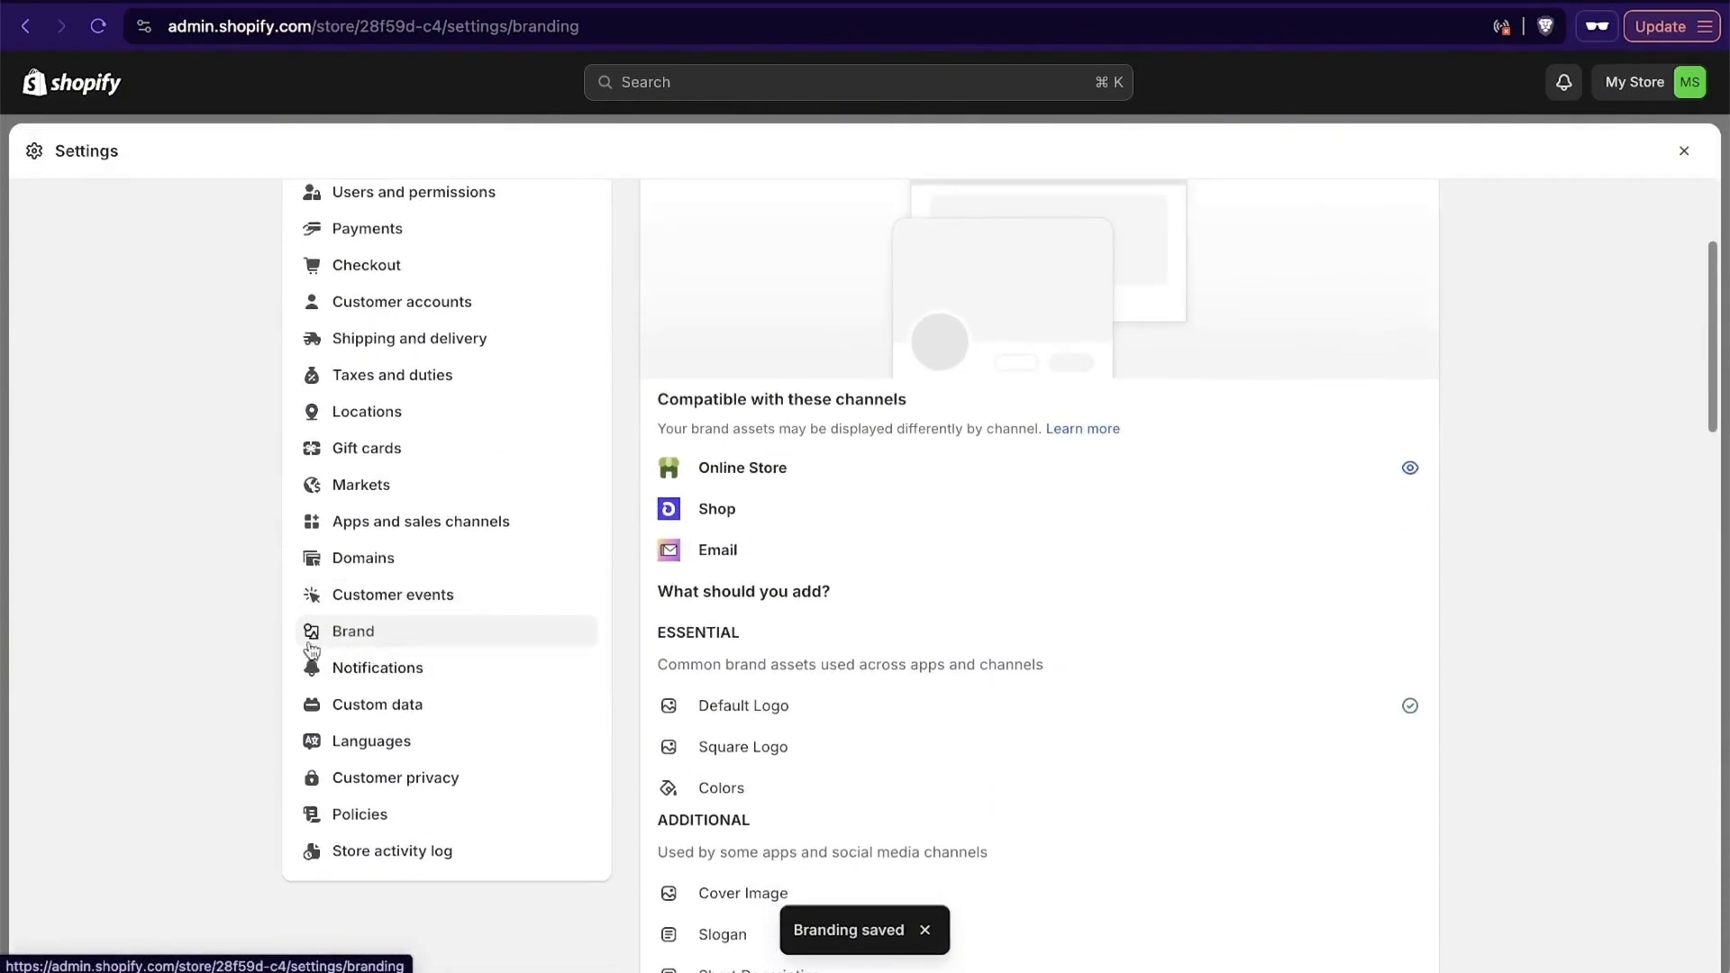
scroll(1186, 636, "down", 3)
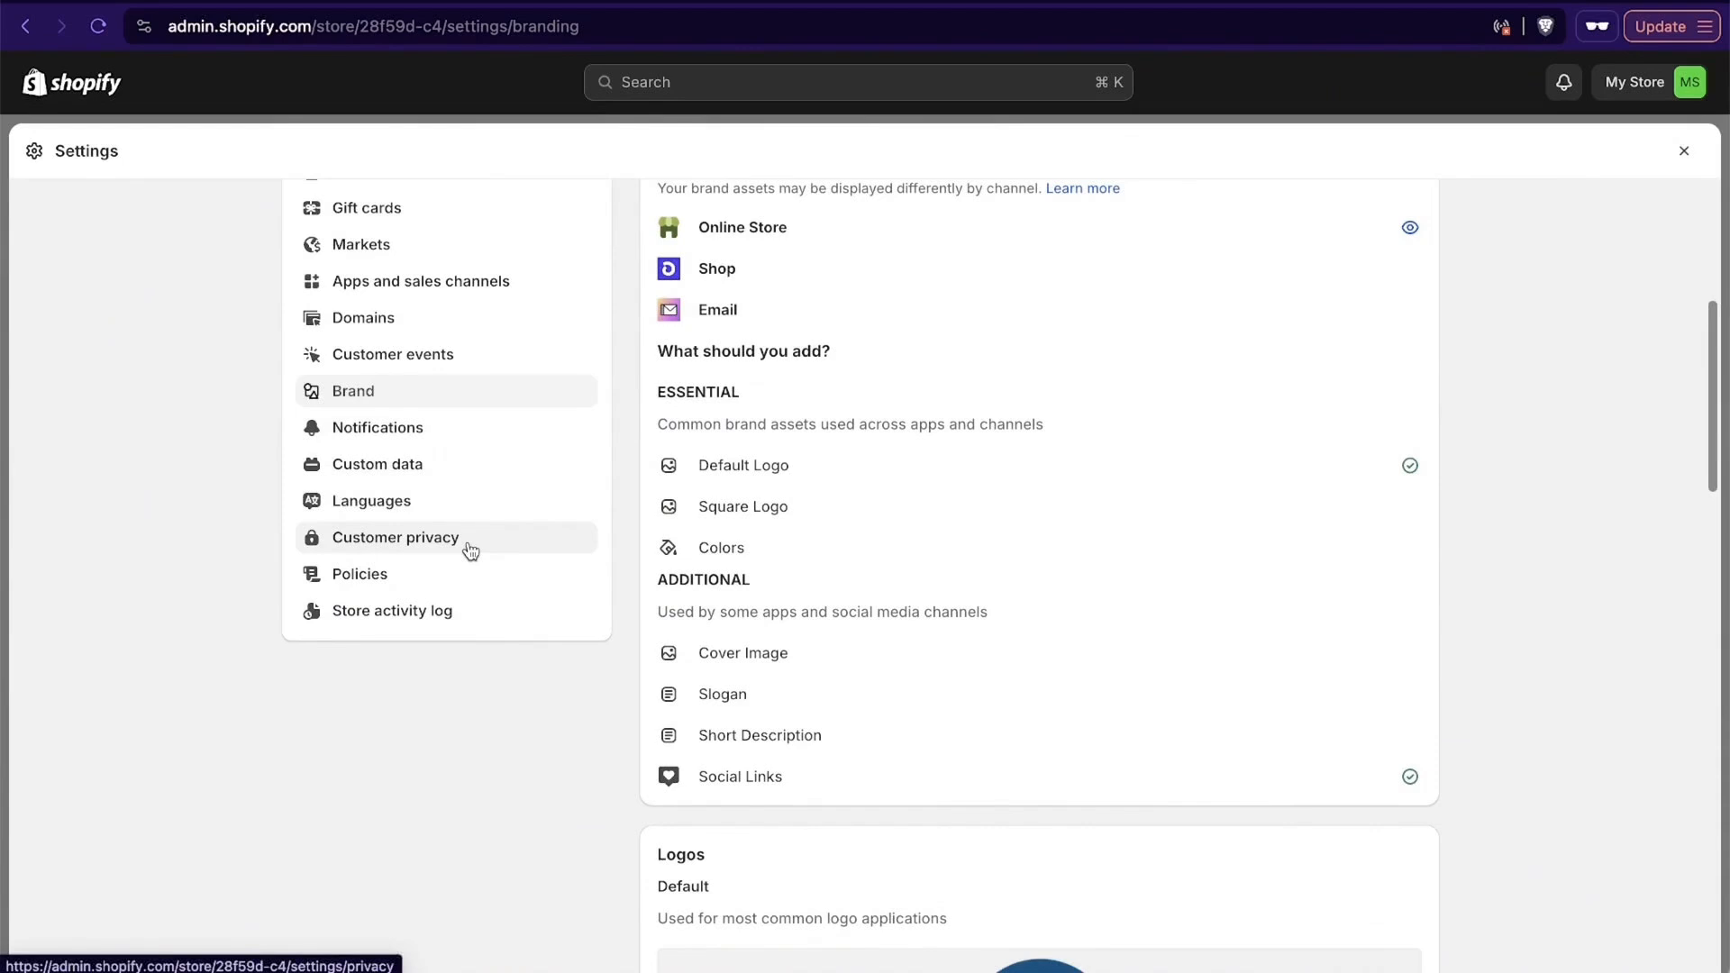
left_click(419, 578)
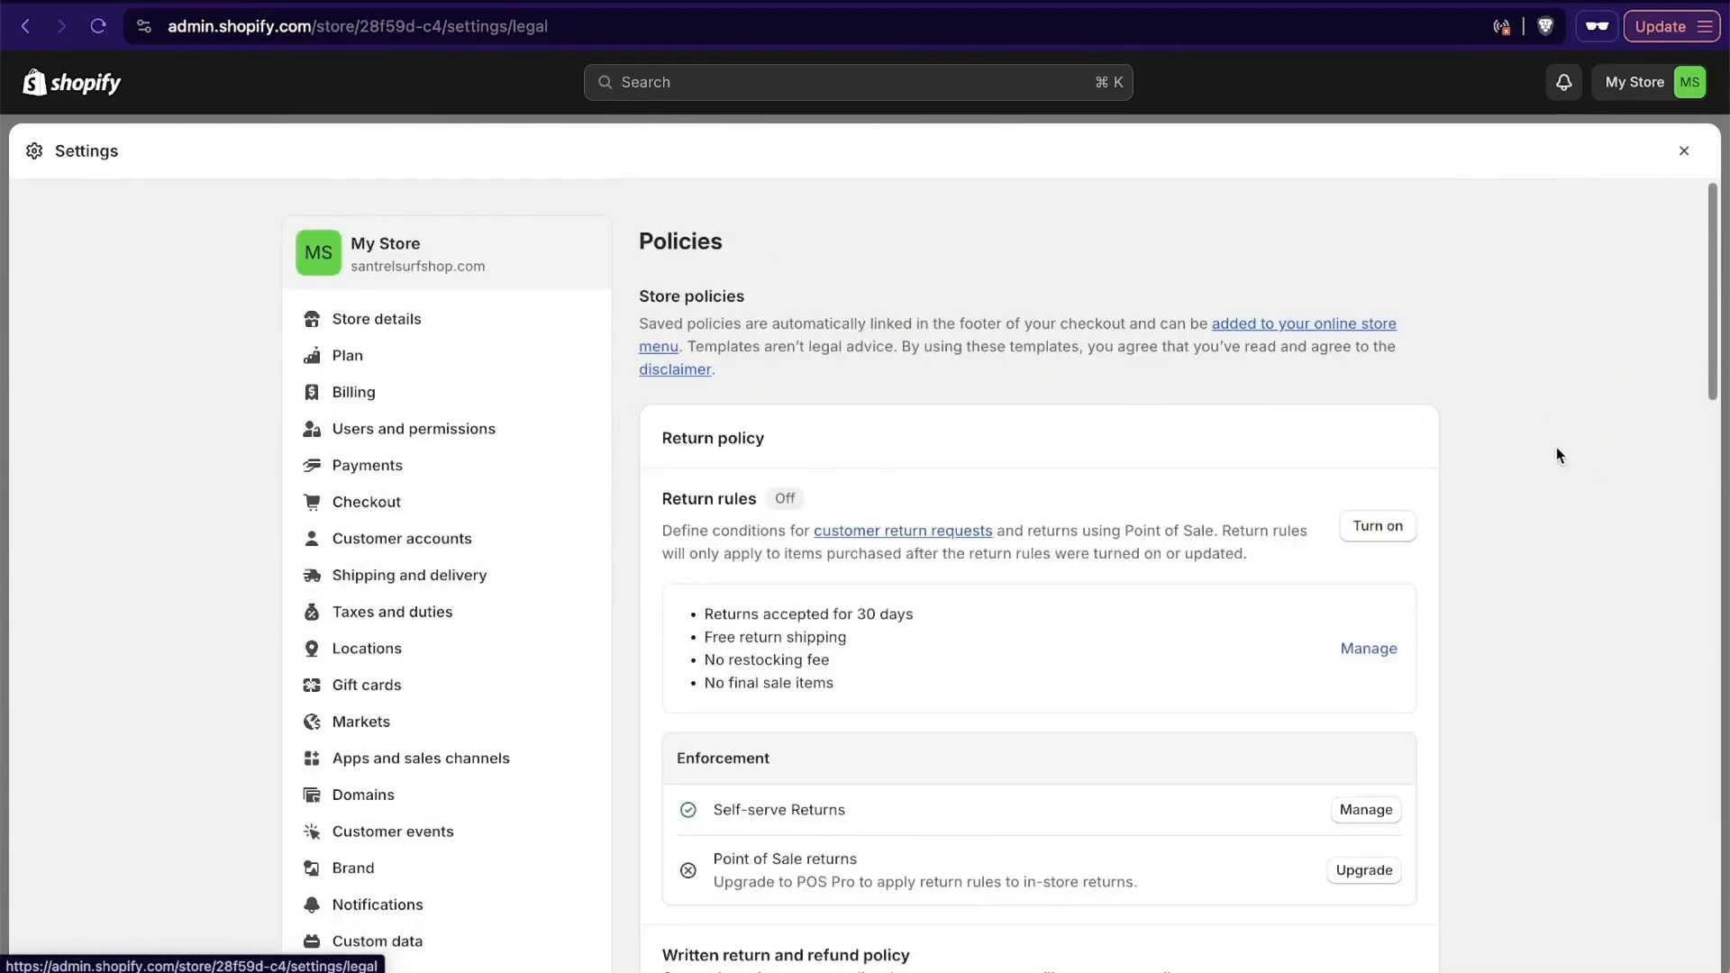
scroll(1556, 455, "down", 3)
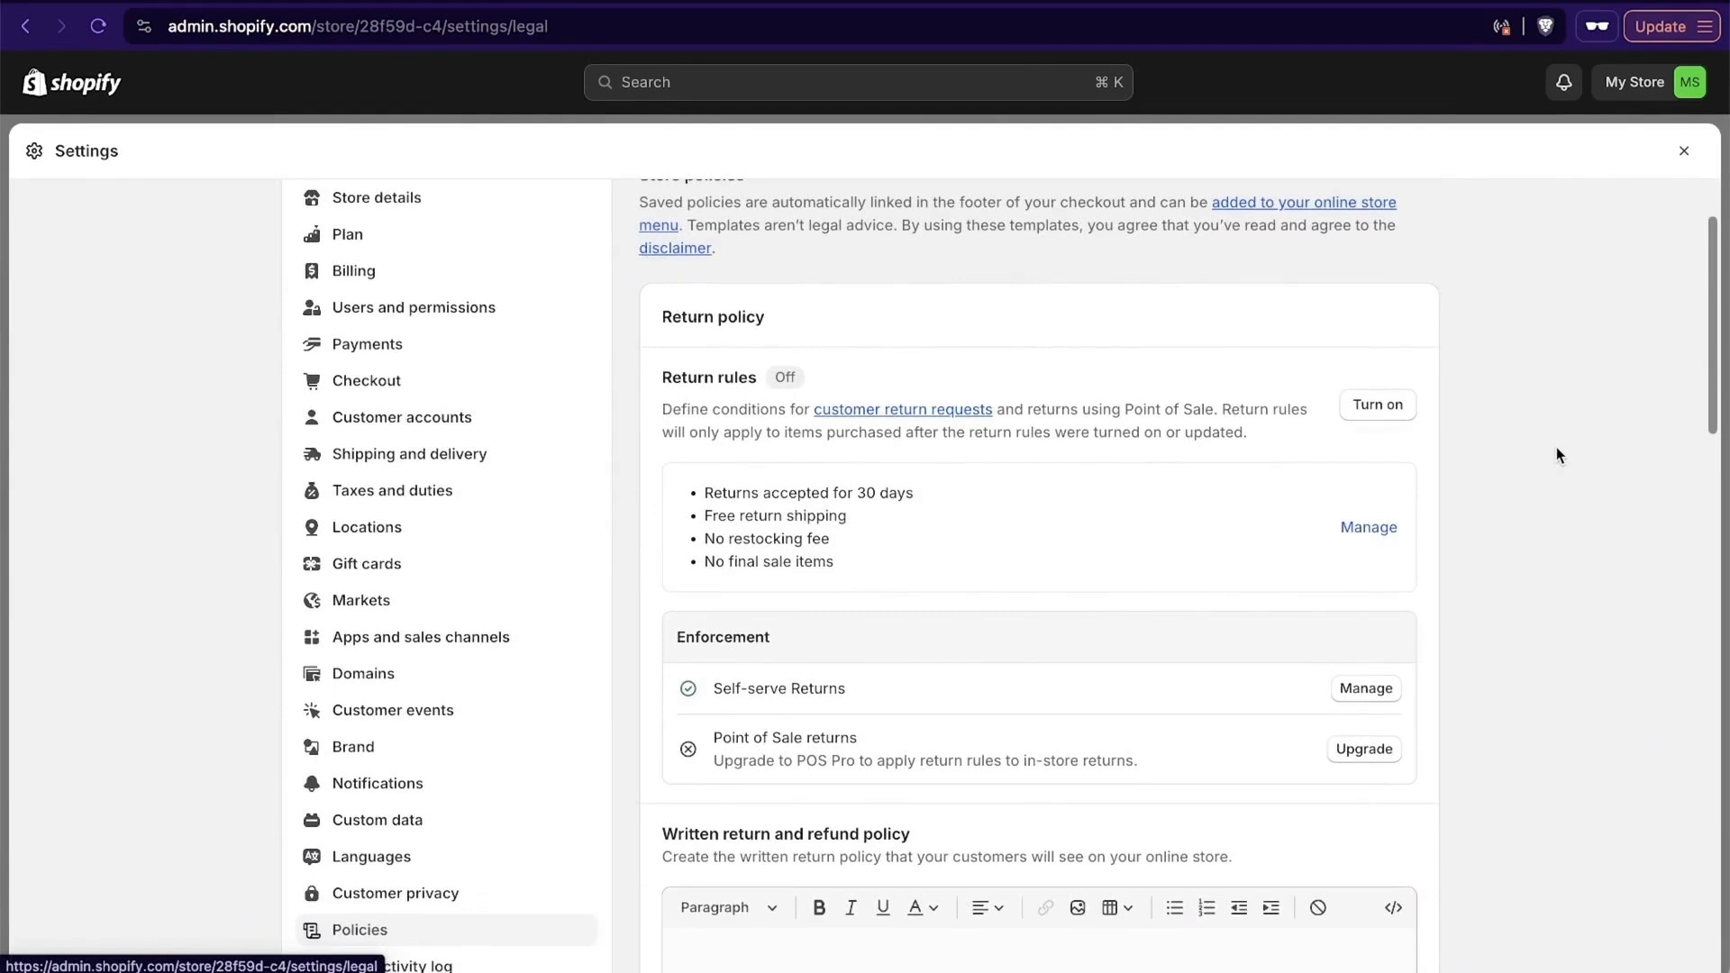
scroll(1556, 450, "down", 5)
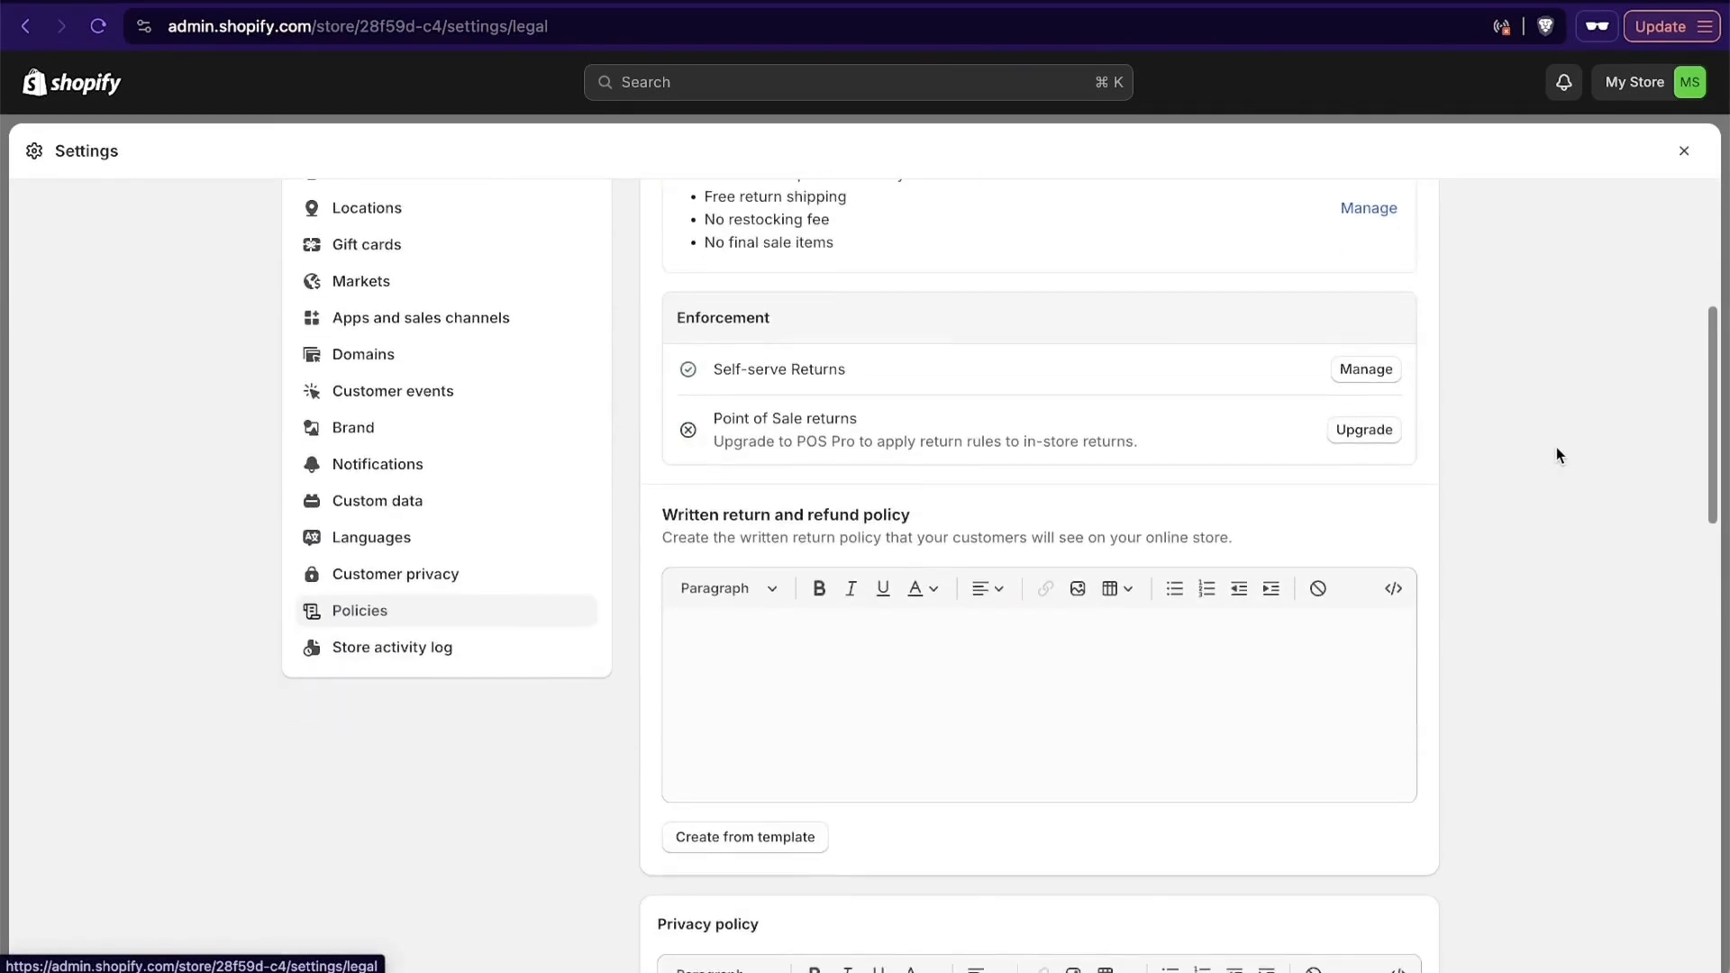
scroll(1556, 449, "down", 12)
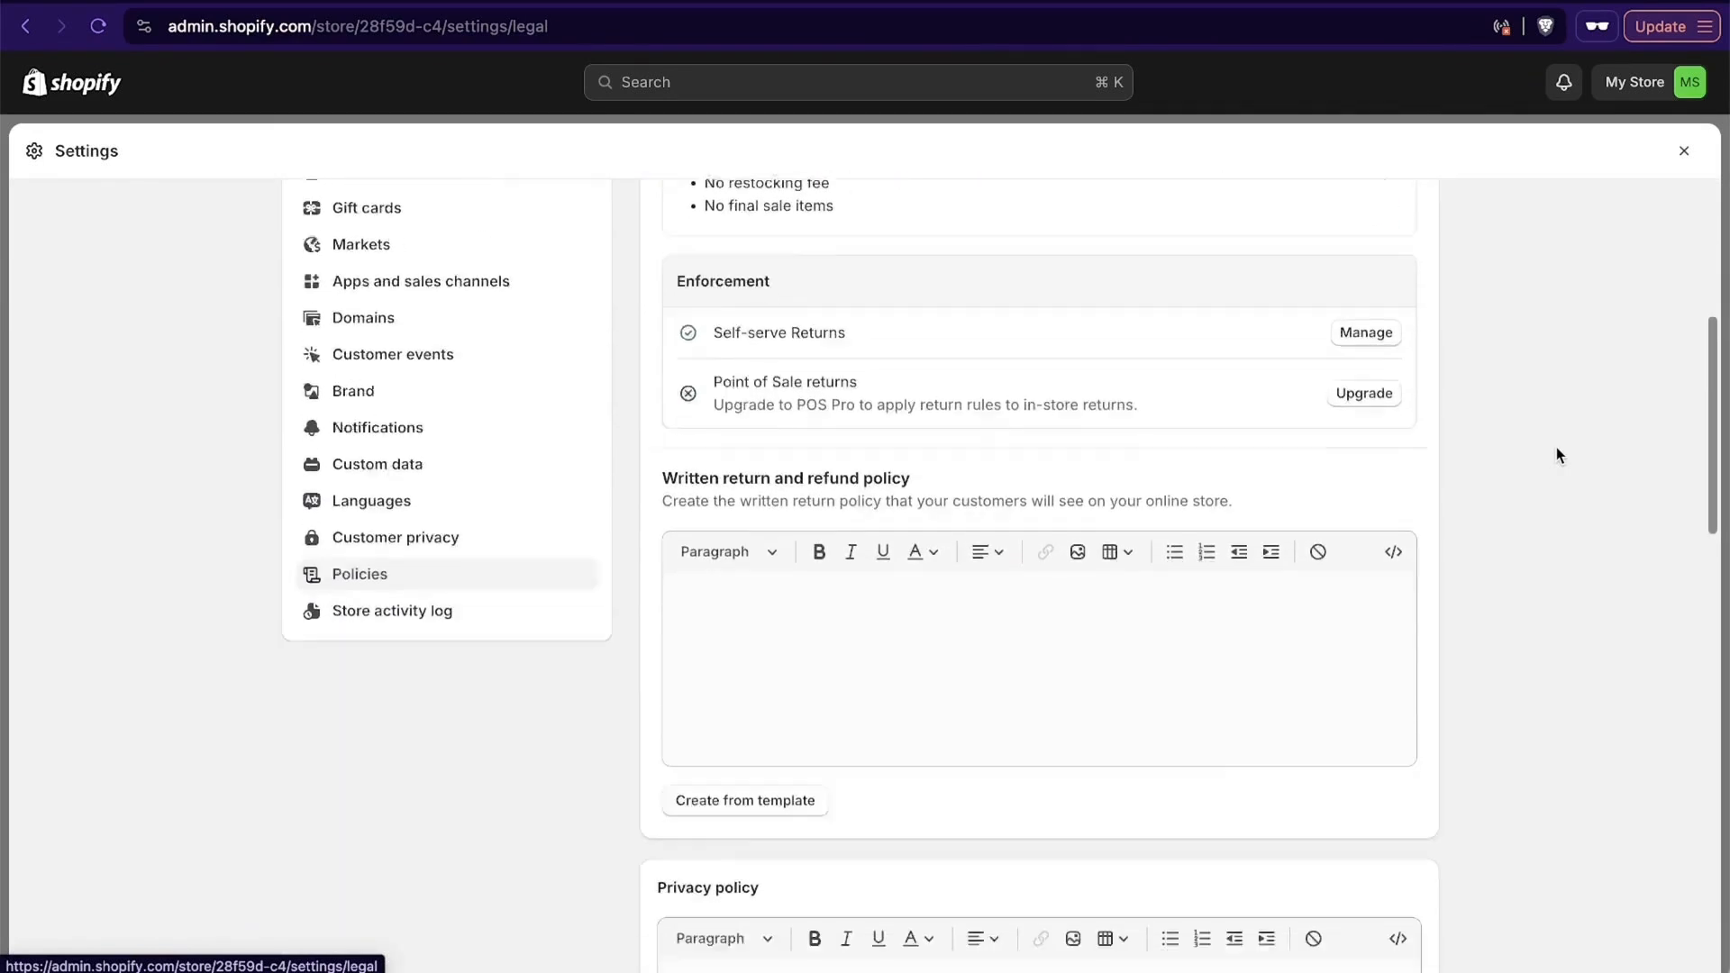
- Look over the policy sections and create the written return and refund policy from the template
scroll(1556, 449, "down", 3)
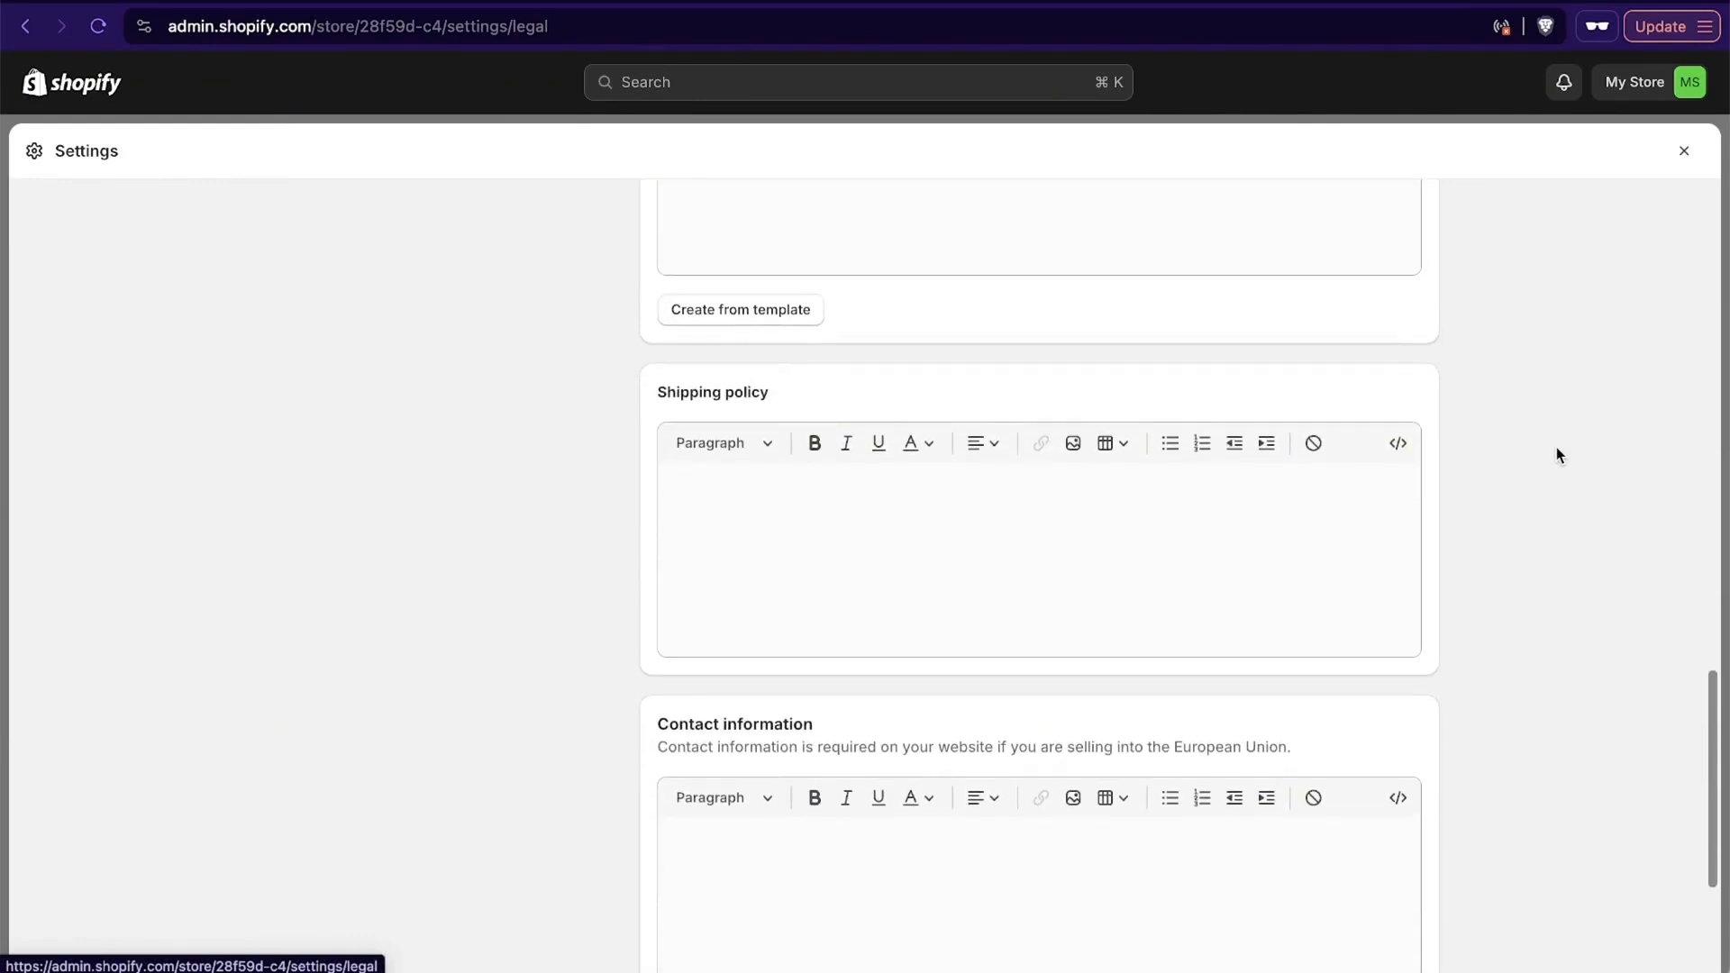
scroll(1554, 447, "up", 10)
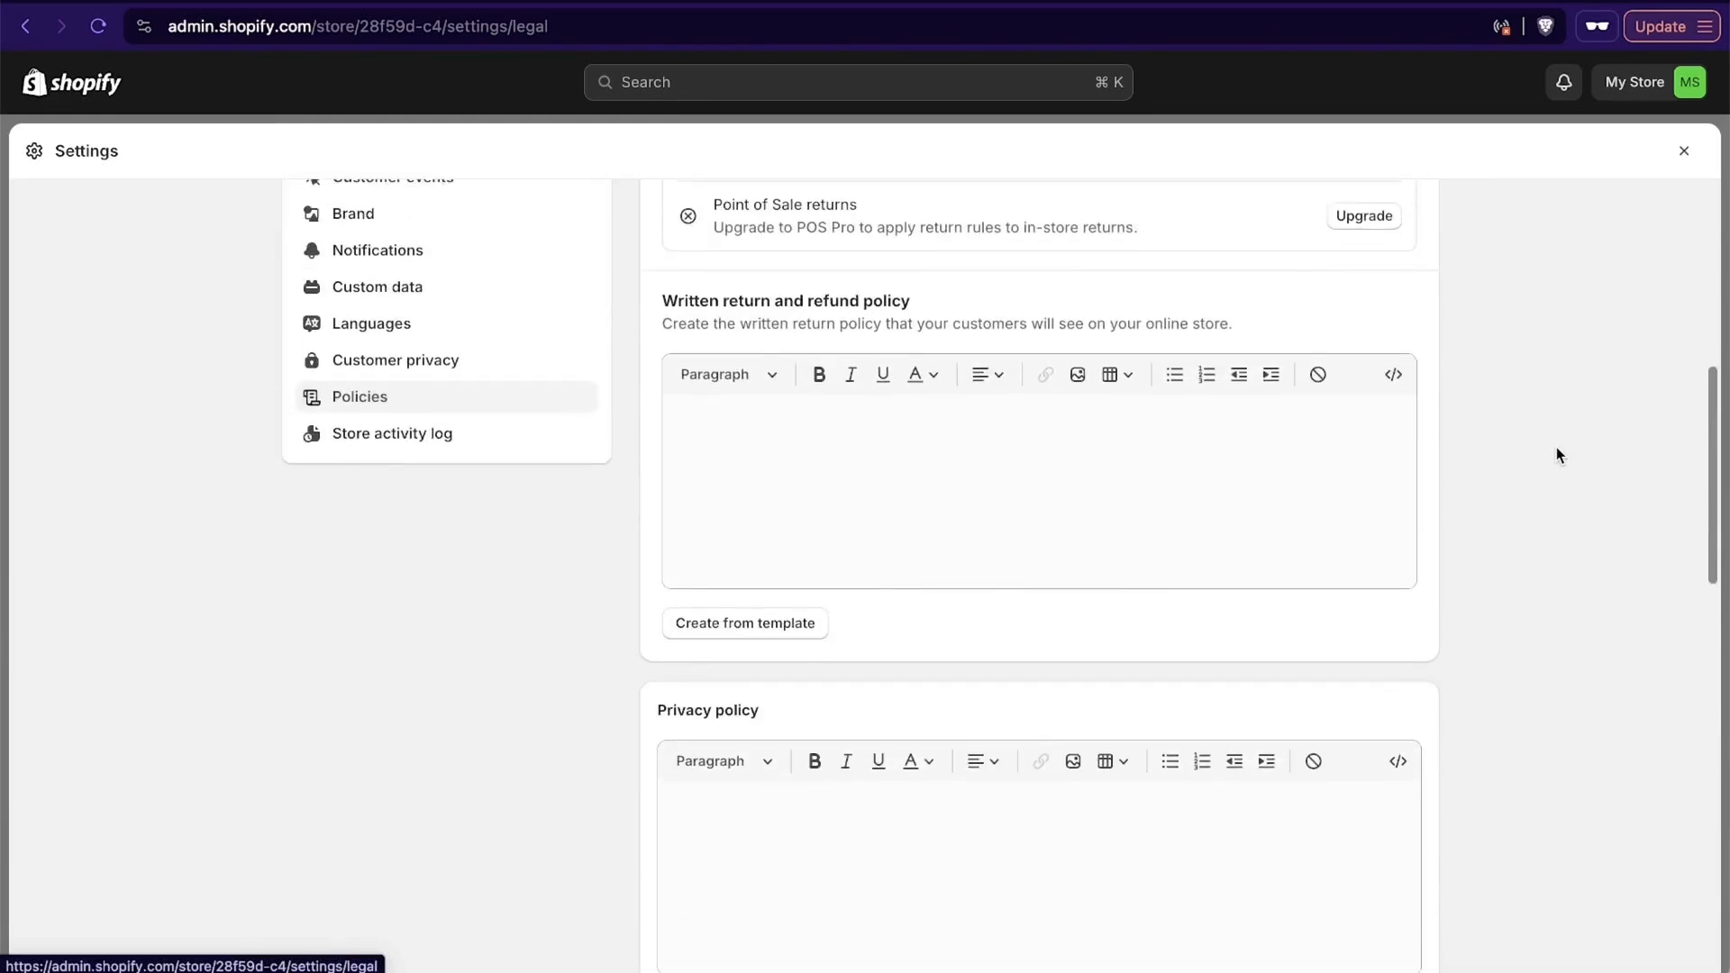
scroll(1559, 606, "up", 3)
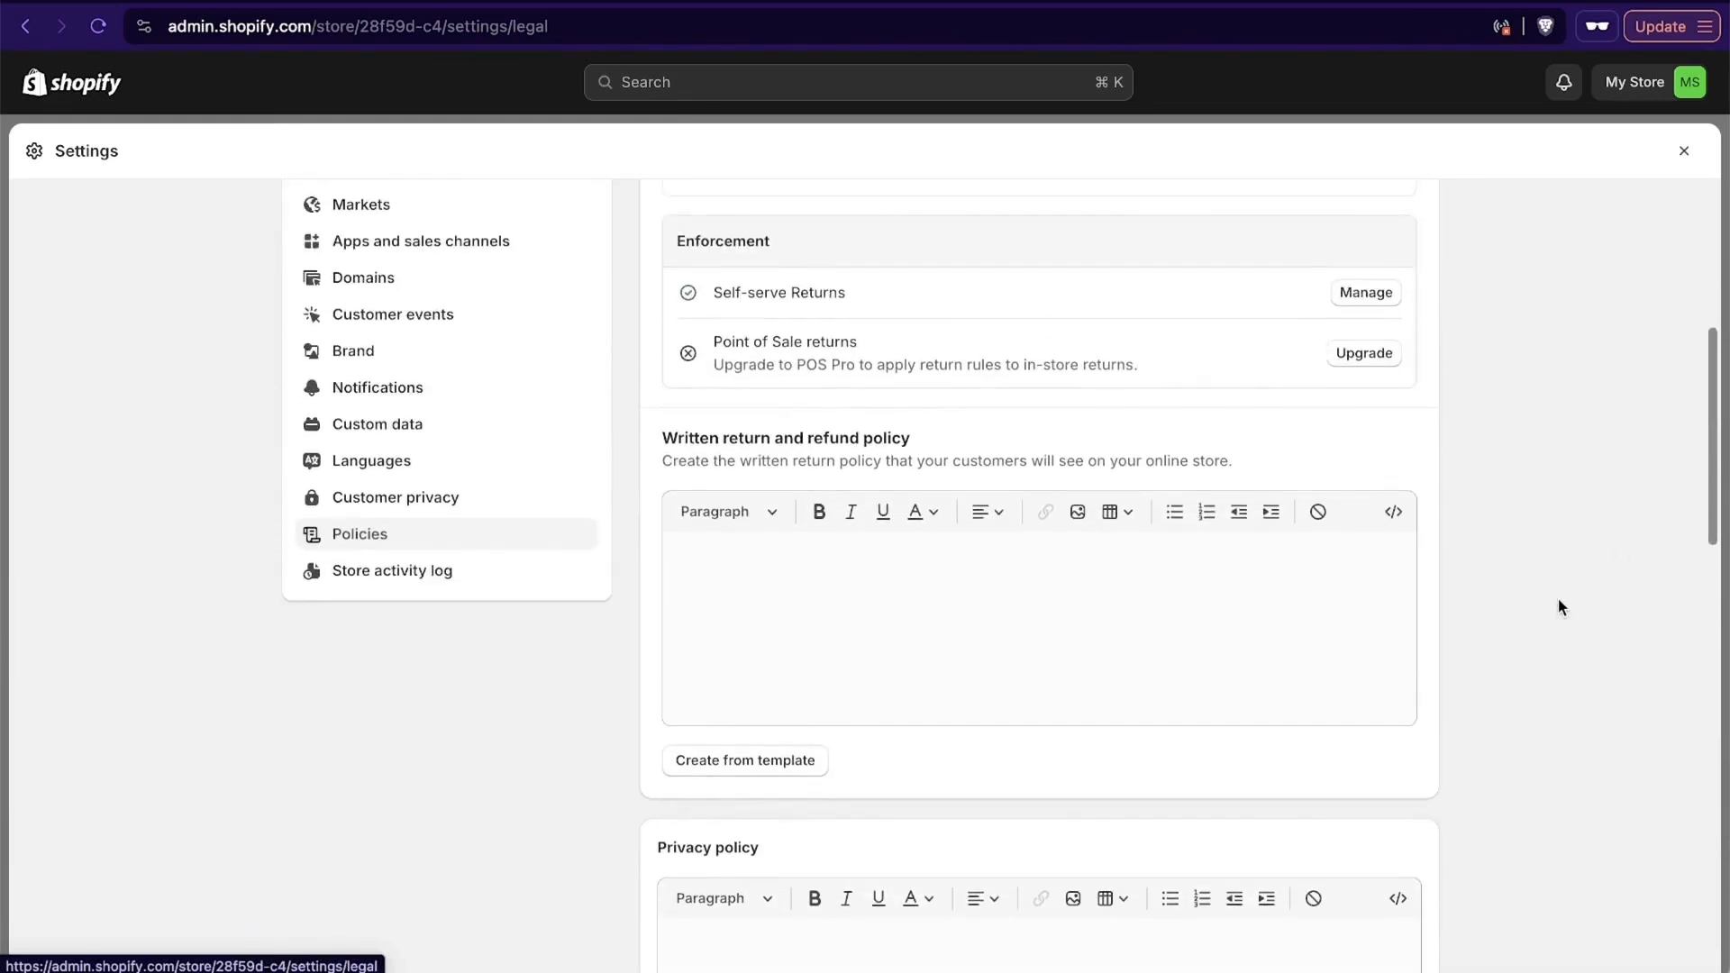
left_click(772, 759)
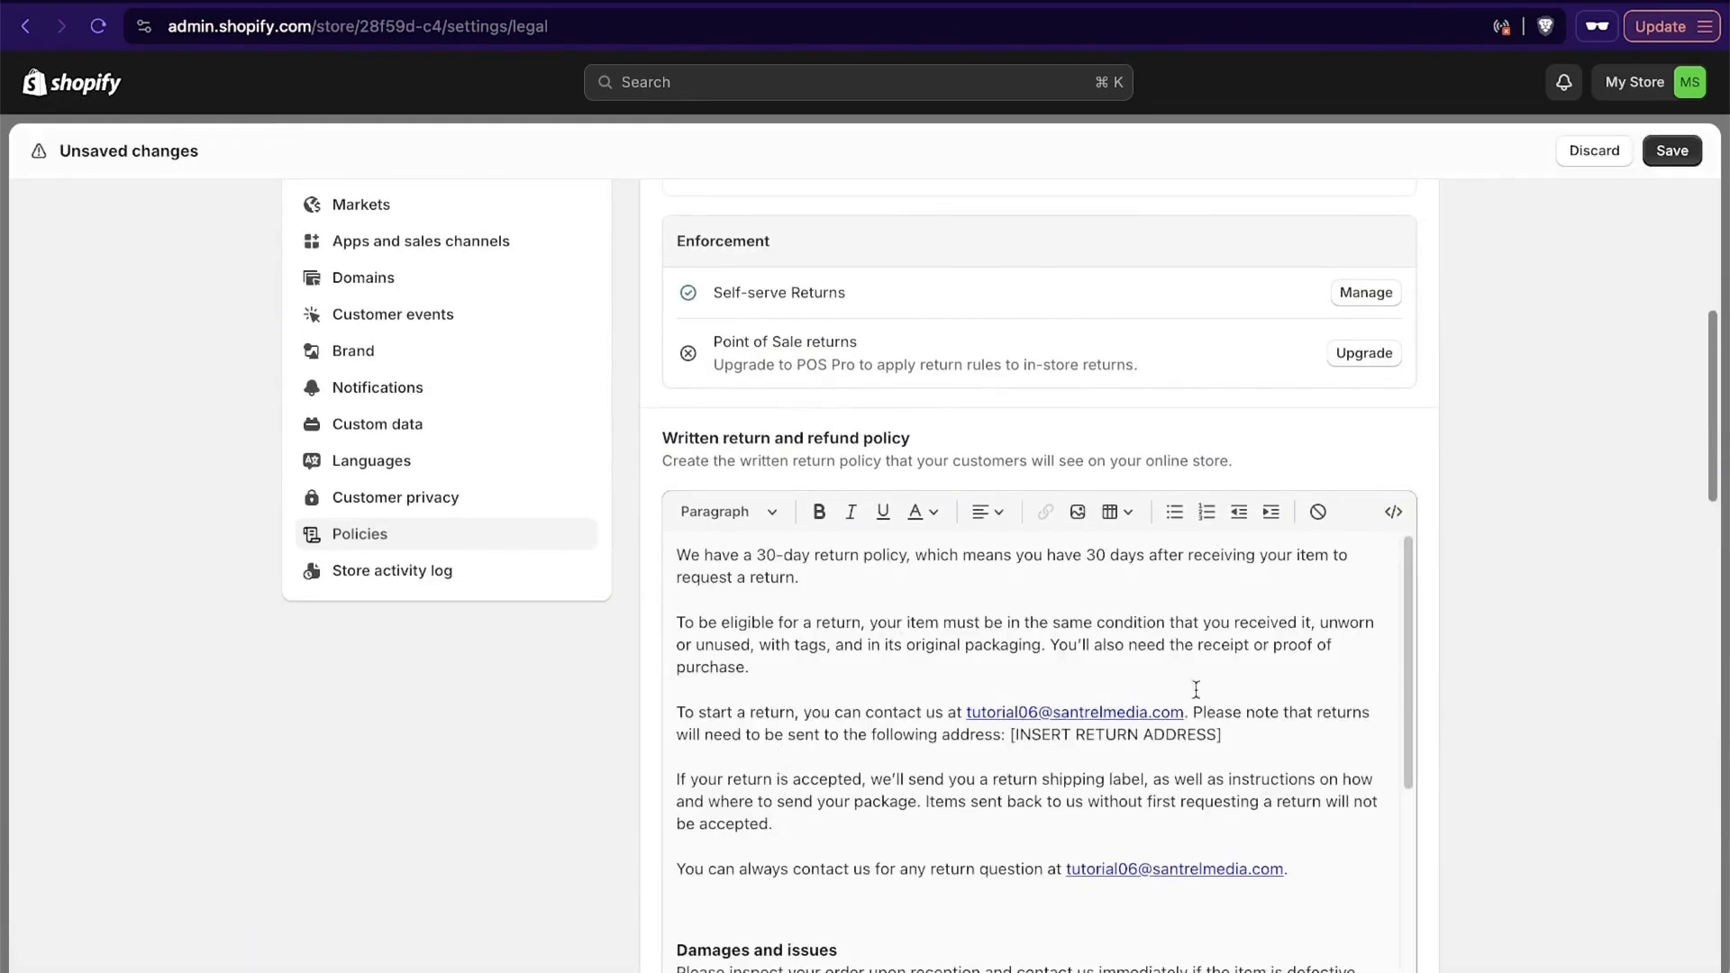
- Create the privacy policy and the terms of service from their templates
scroll(1491, 683, "down", 3)
scroll(1491, 682, "down", 15)
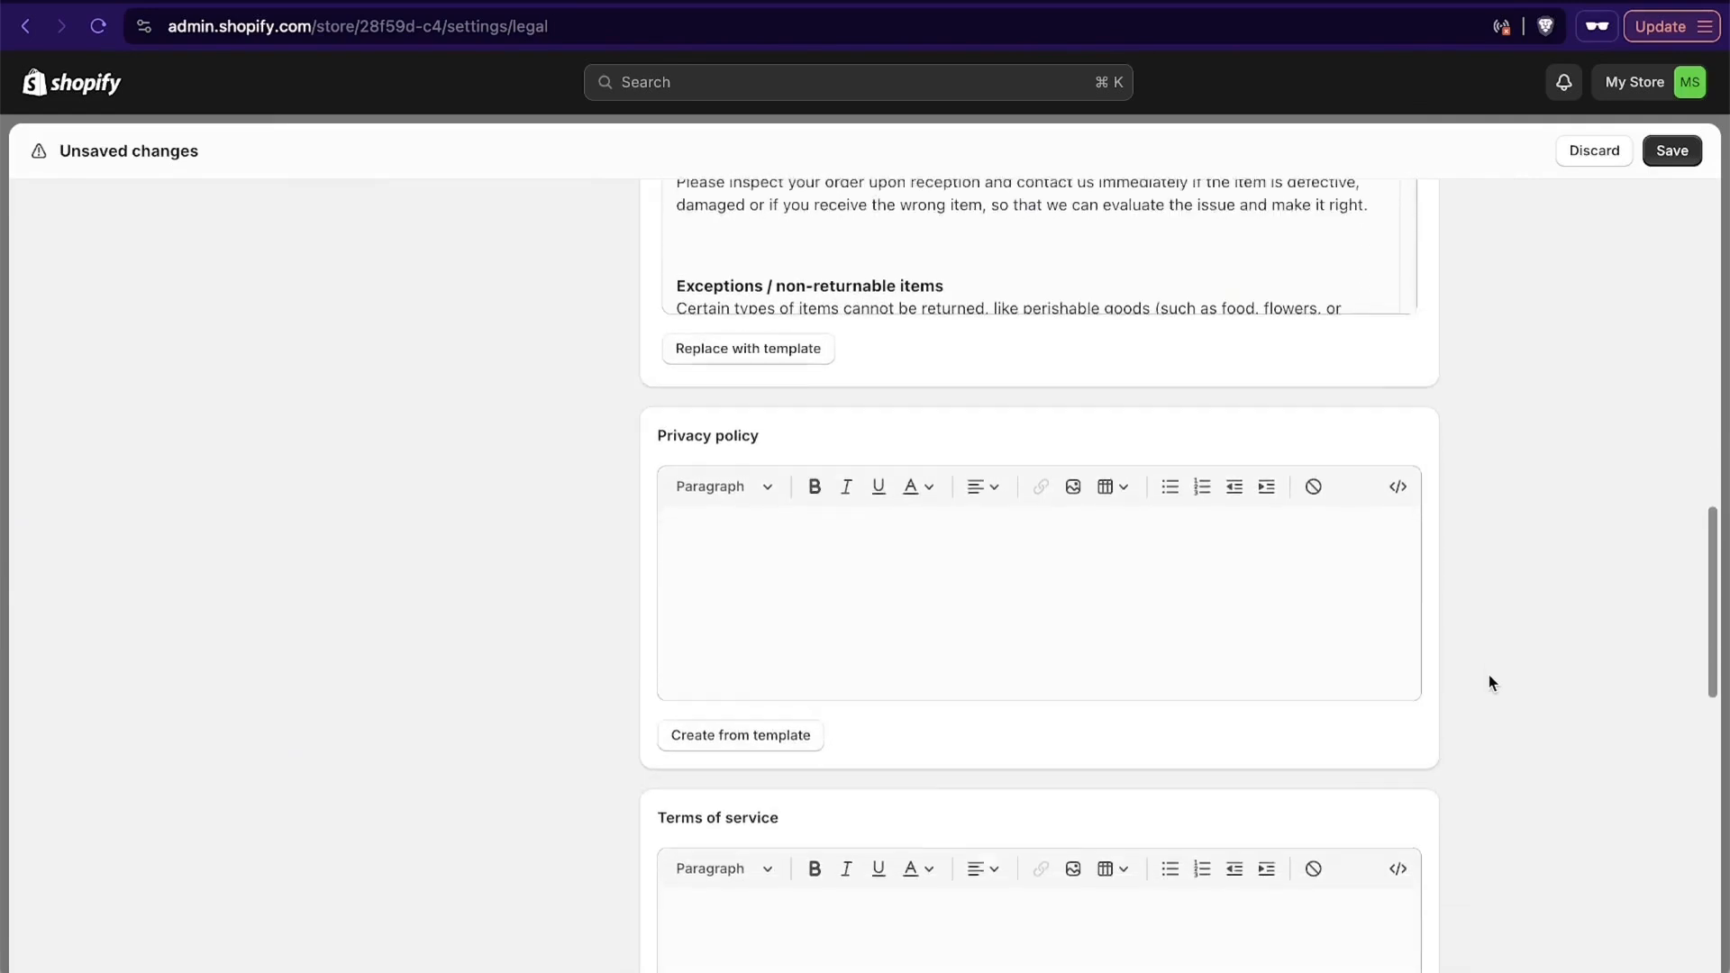
left_click(699, 720)
scroll(529, 815, "down", 15)
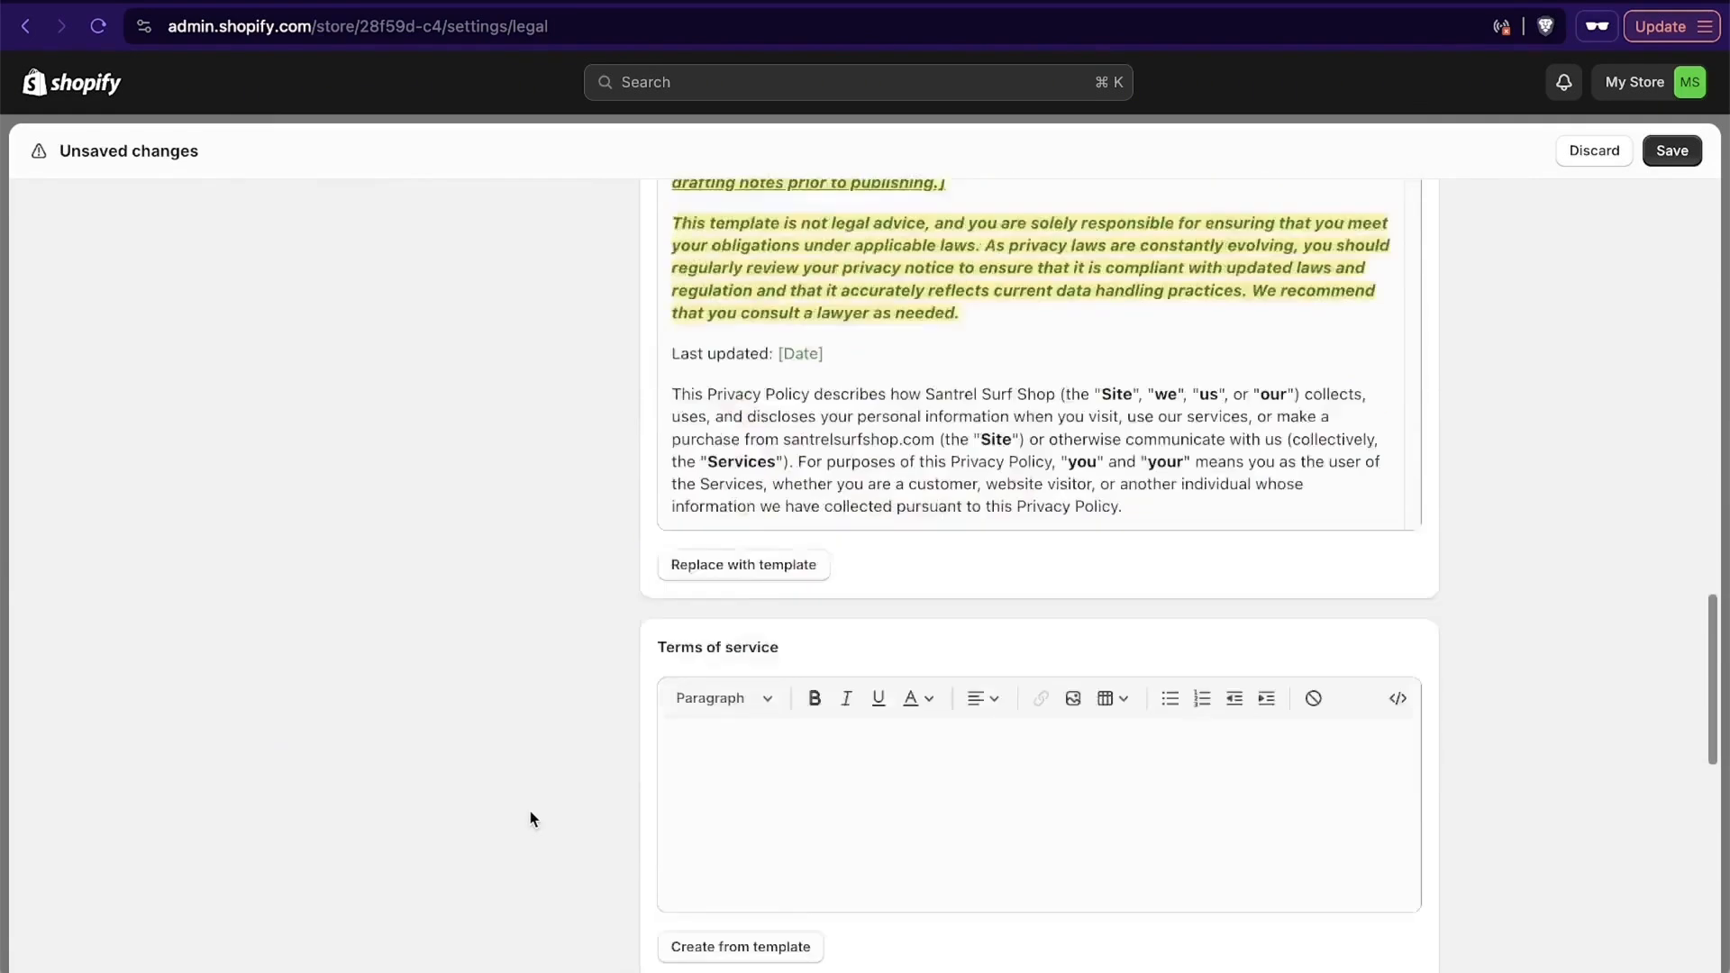
left_click(740, 556)
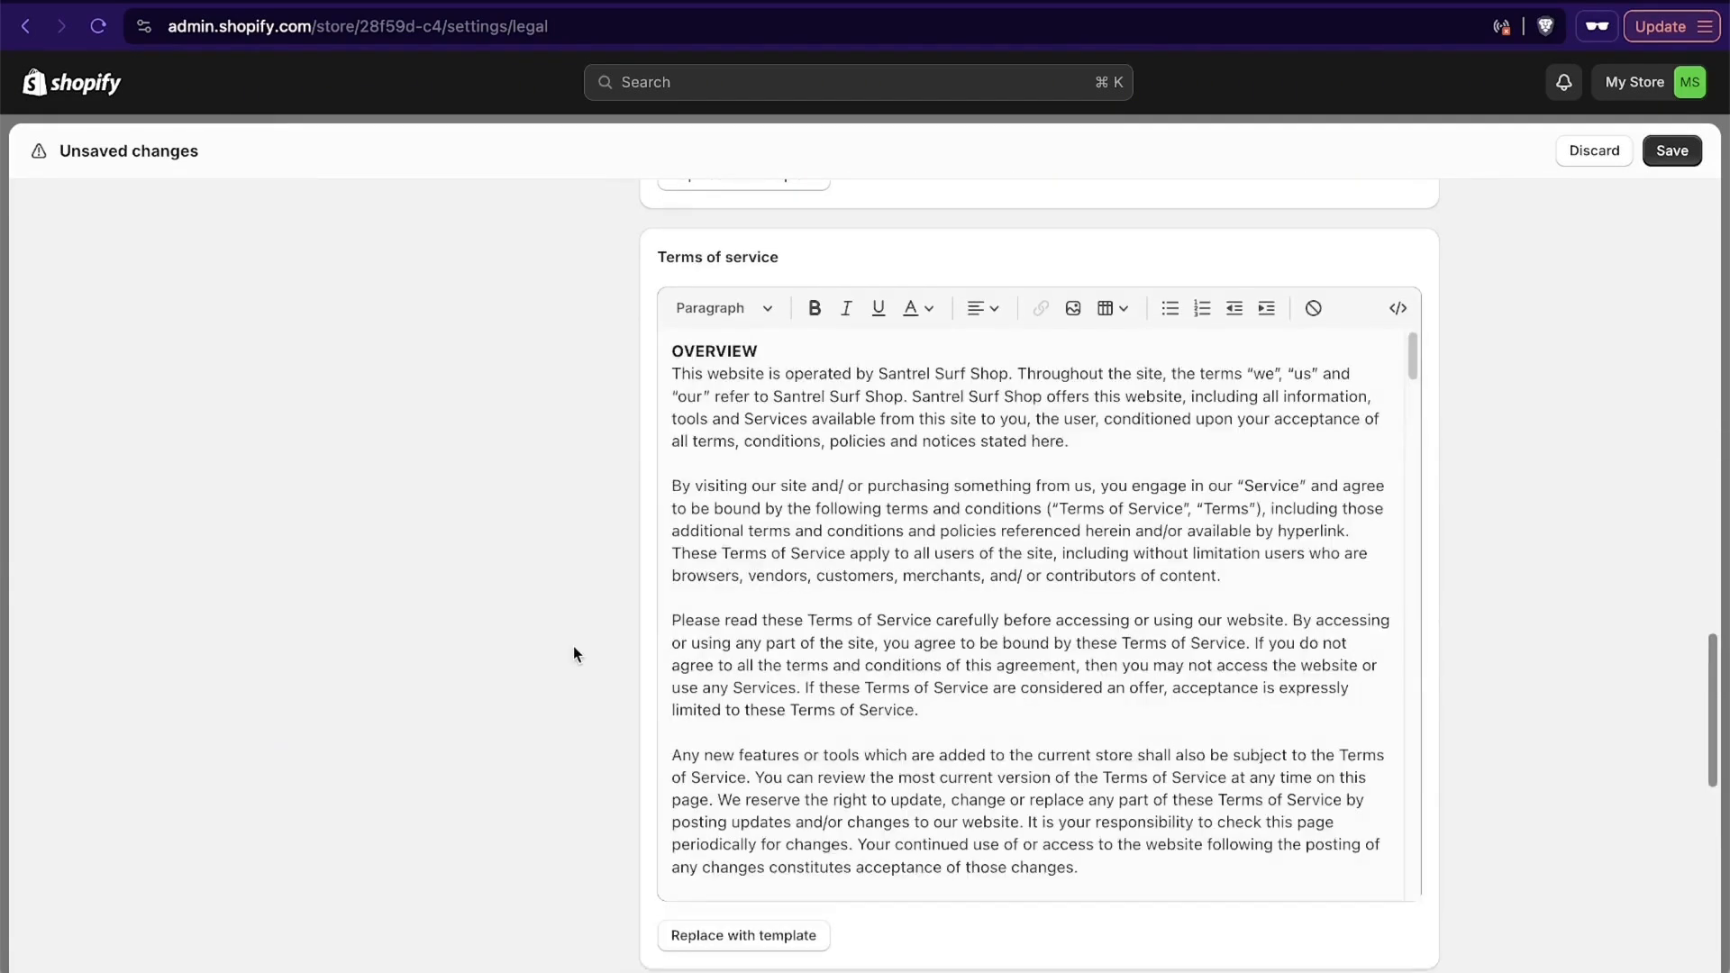
- Check the shipping policy, contact information and templated policy texts, and save the store policies
scroll(574, 652, "down", 12)
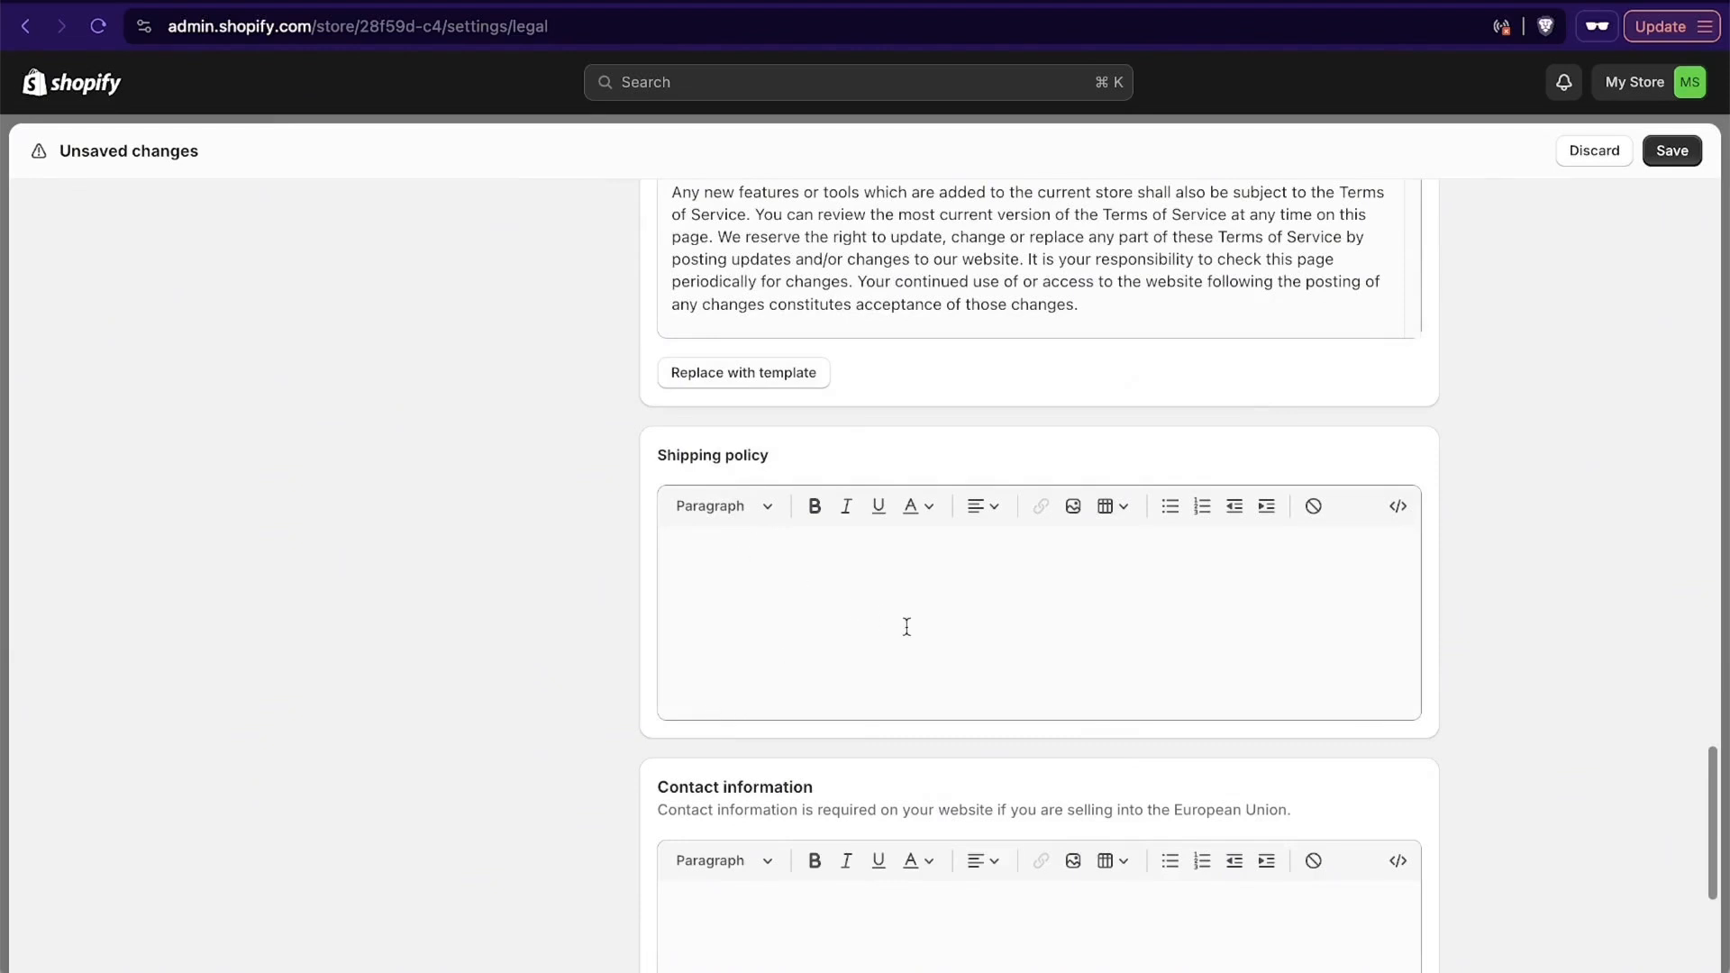
left_click(1078, 640)
scroll(1079, 644, "down", 2)
scroll(1078, 643, "down", 6)
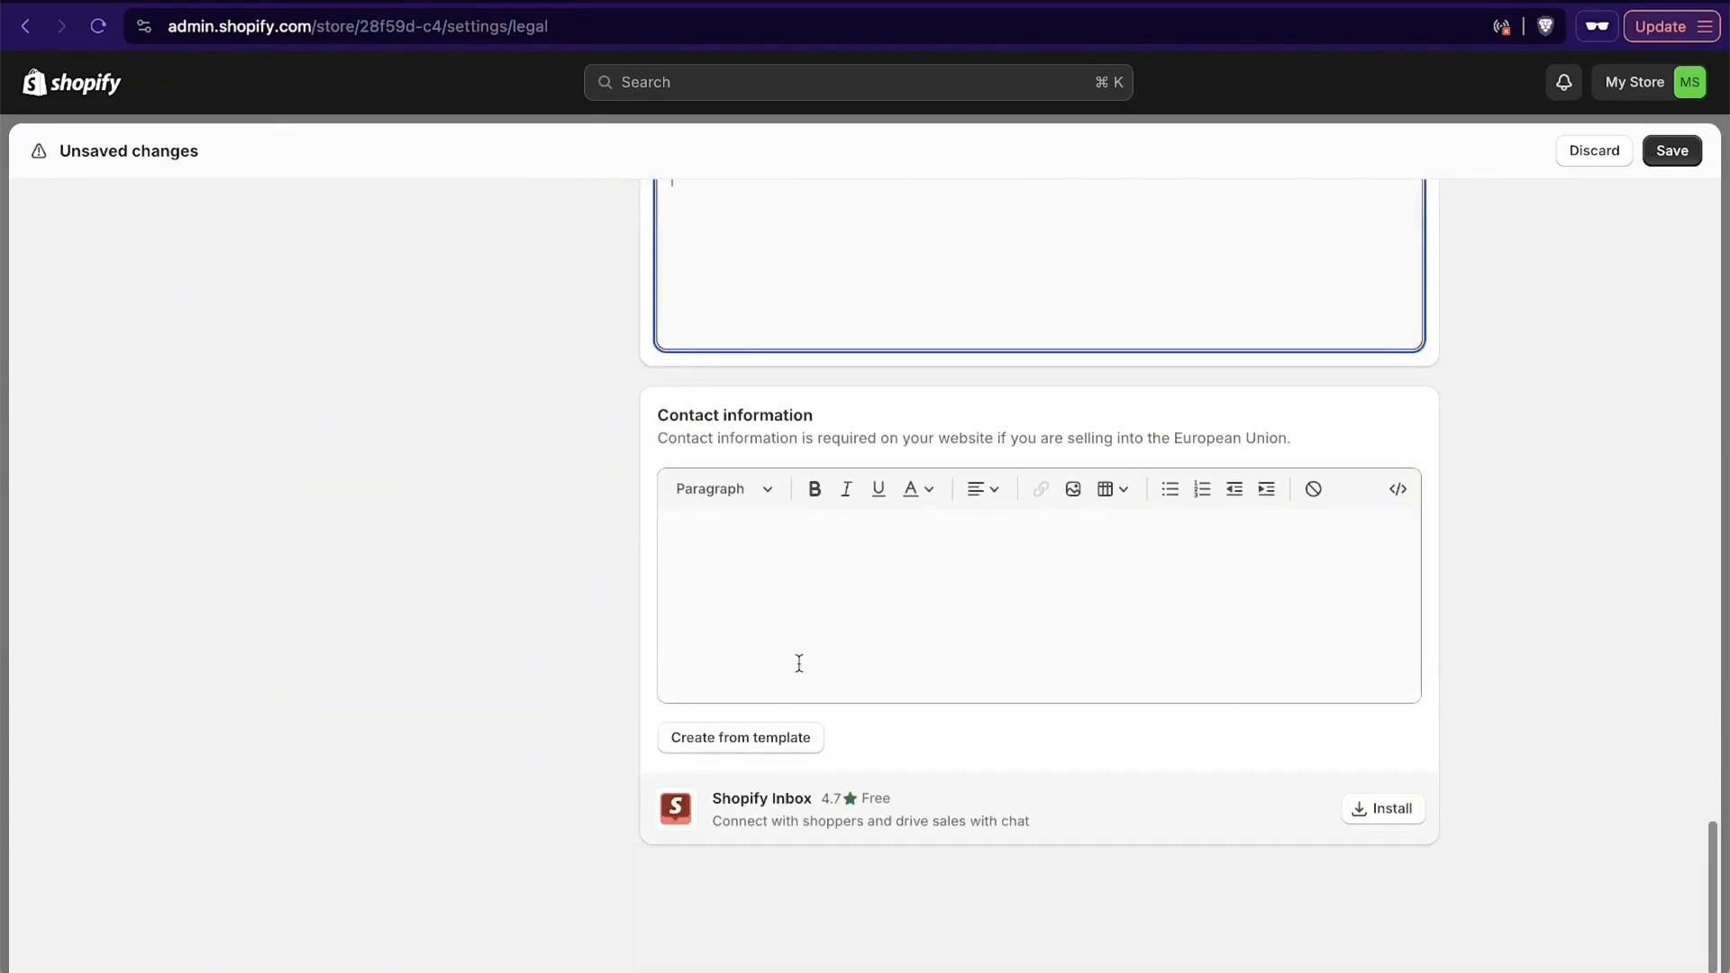
scroll(1527, 672, "up", 15)
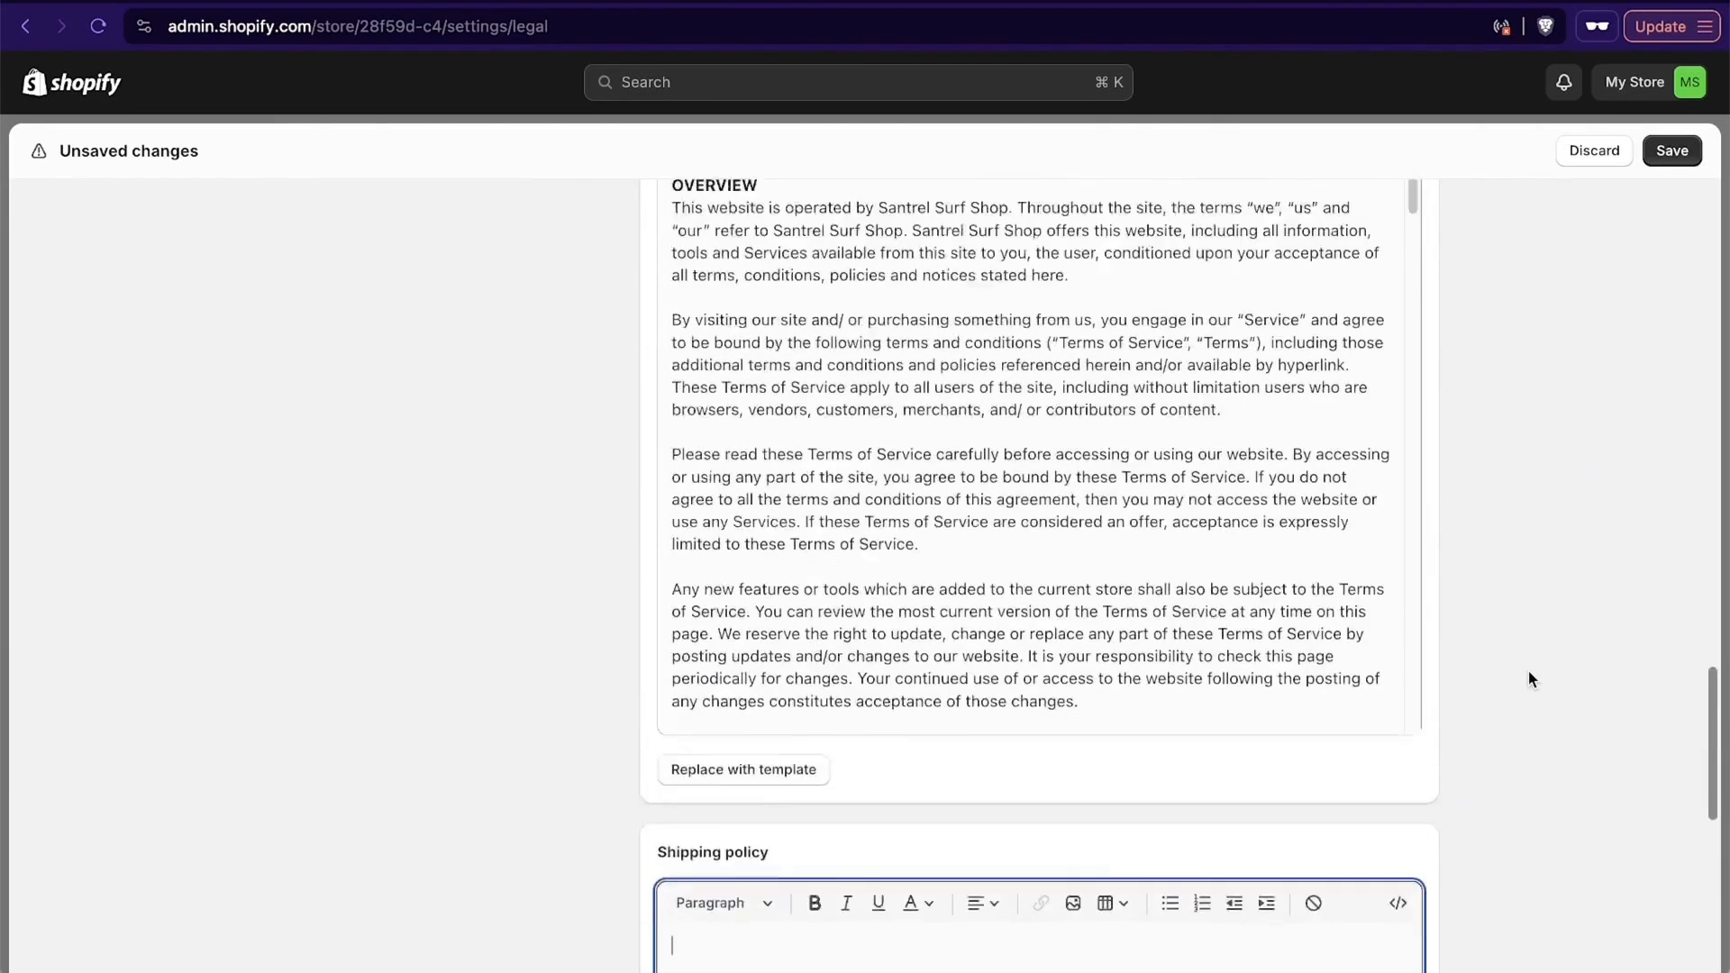
scroll(1527, 672, "up", 10)
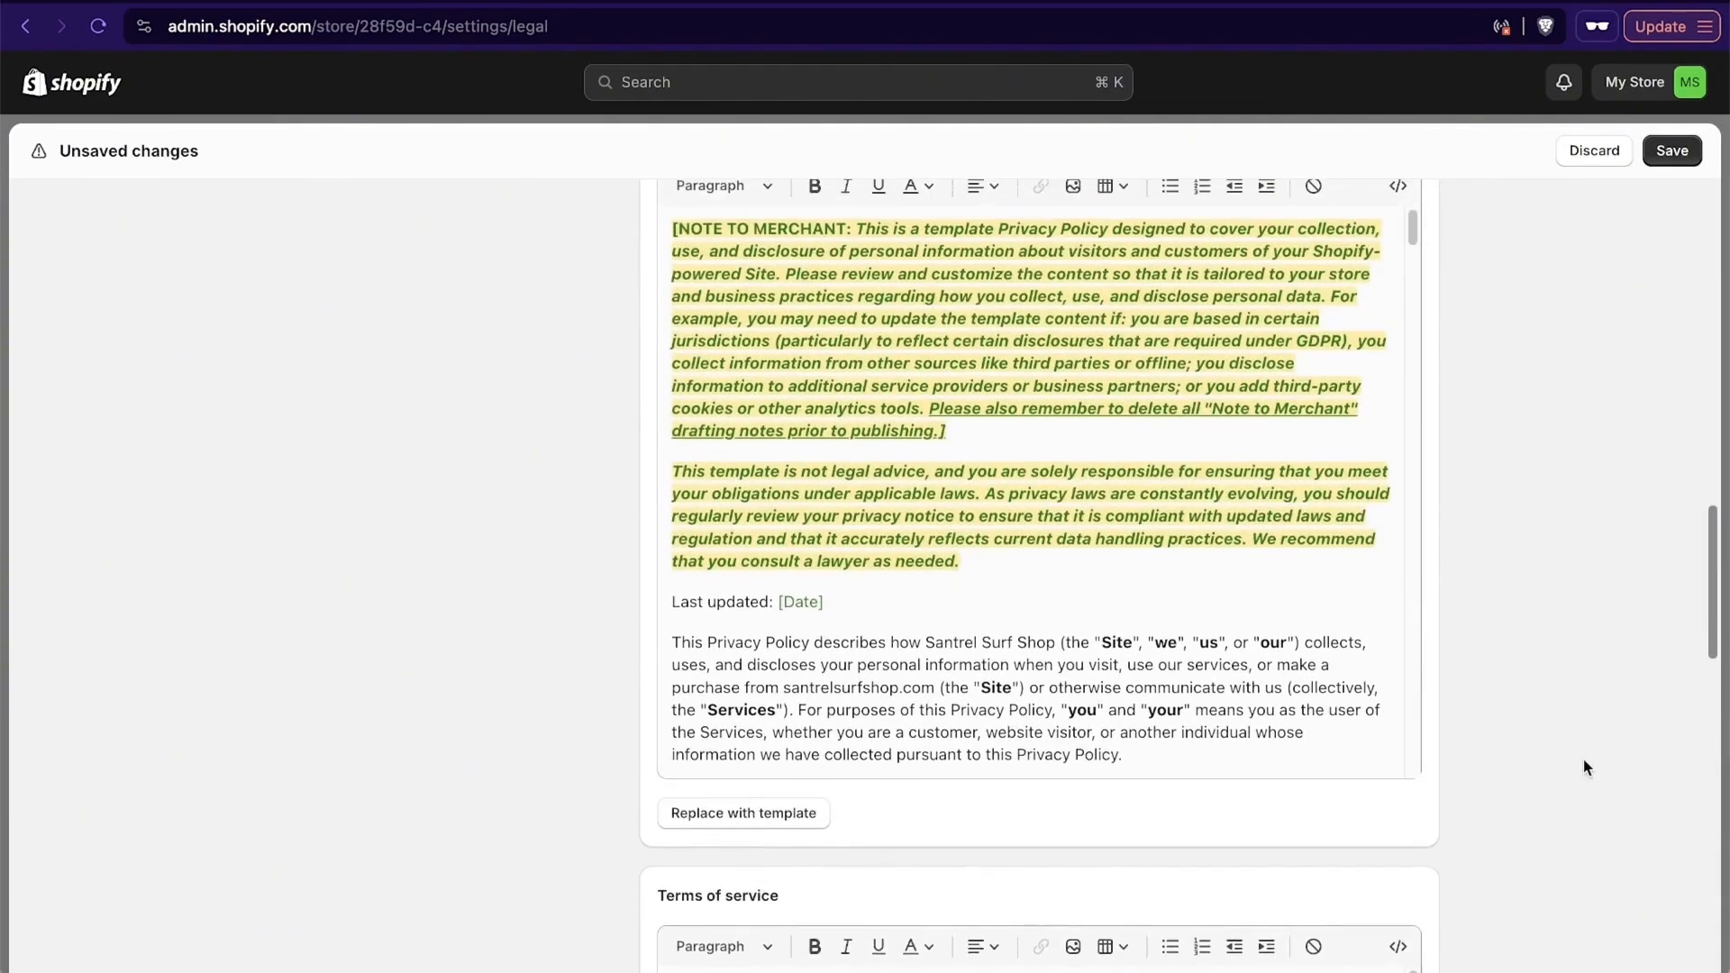
scroll(1585, 767, "up", 4)
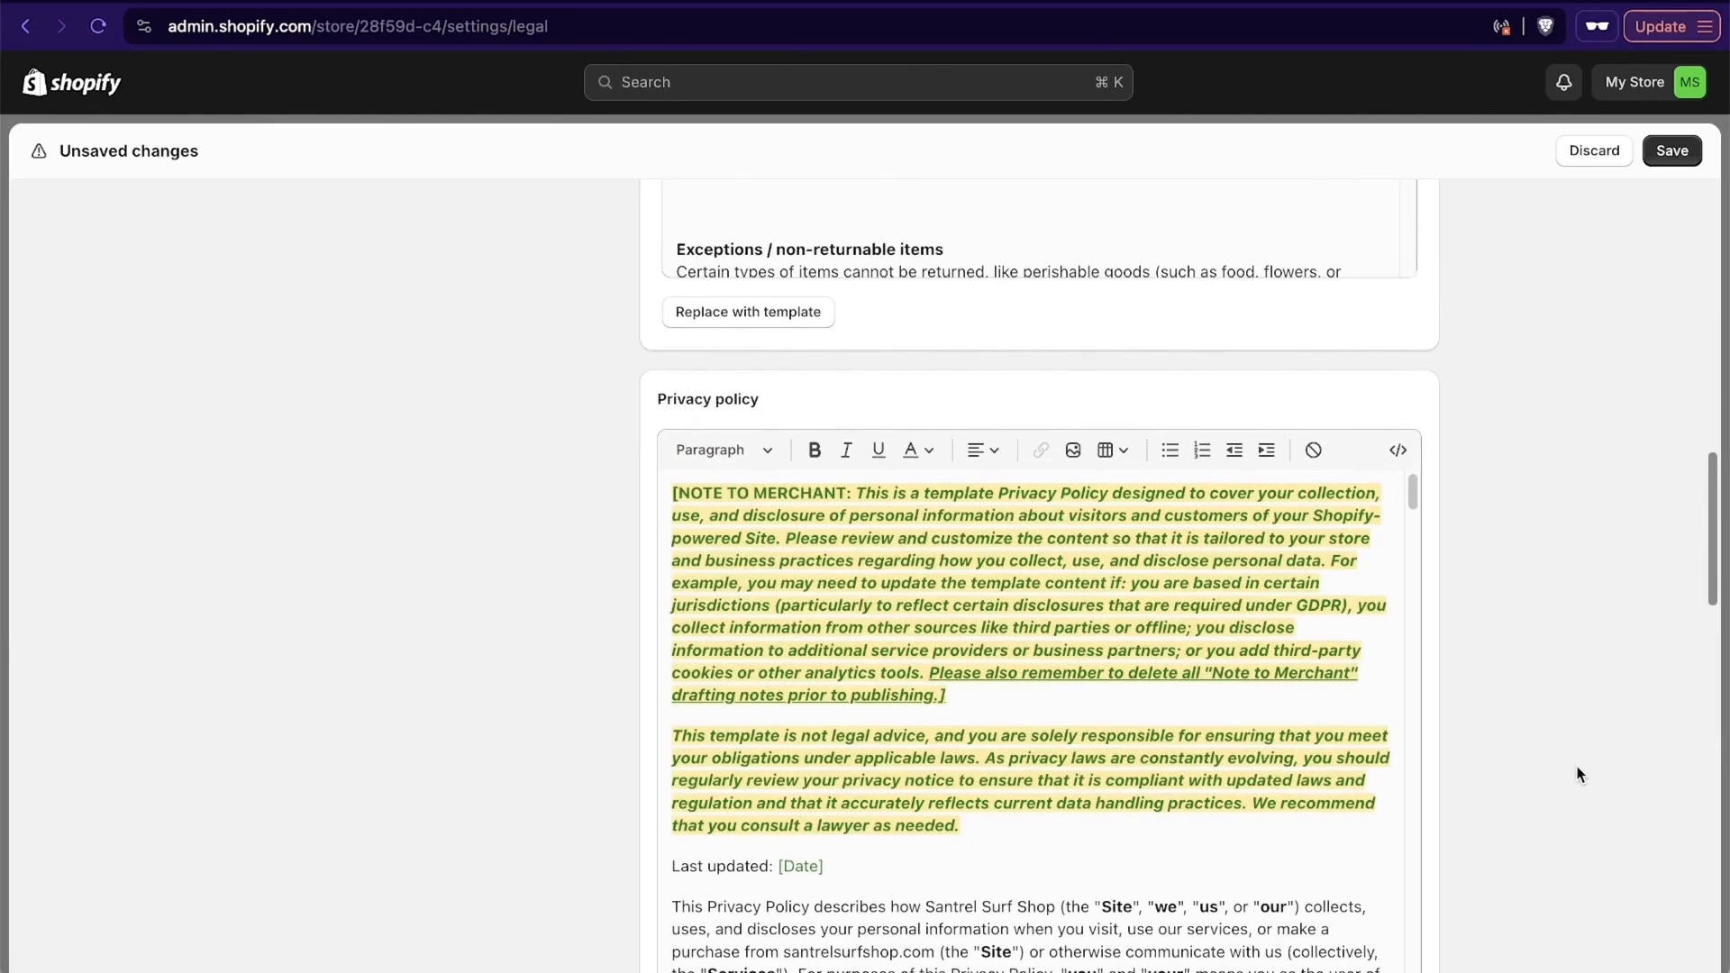
scroll(1577, 775, "up", 15)
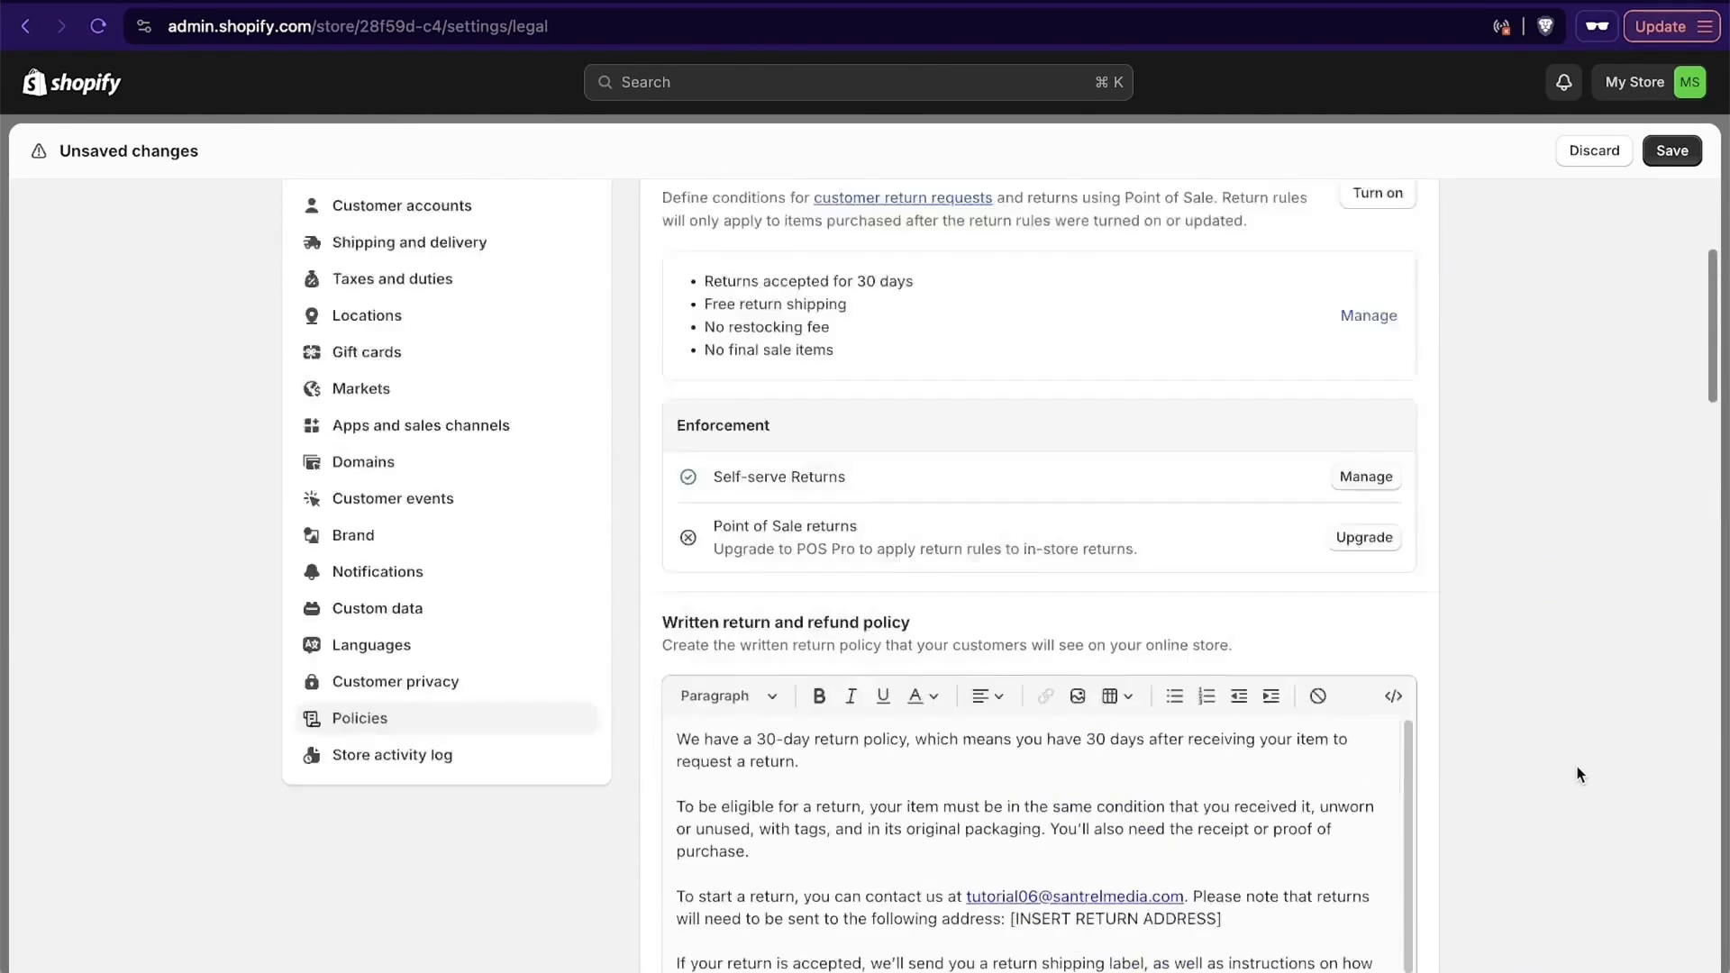
scroll(1576, 775, "up", 3)
scroll(1590, 540, "down", 3)
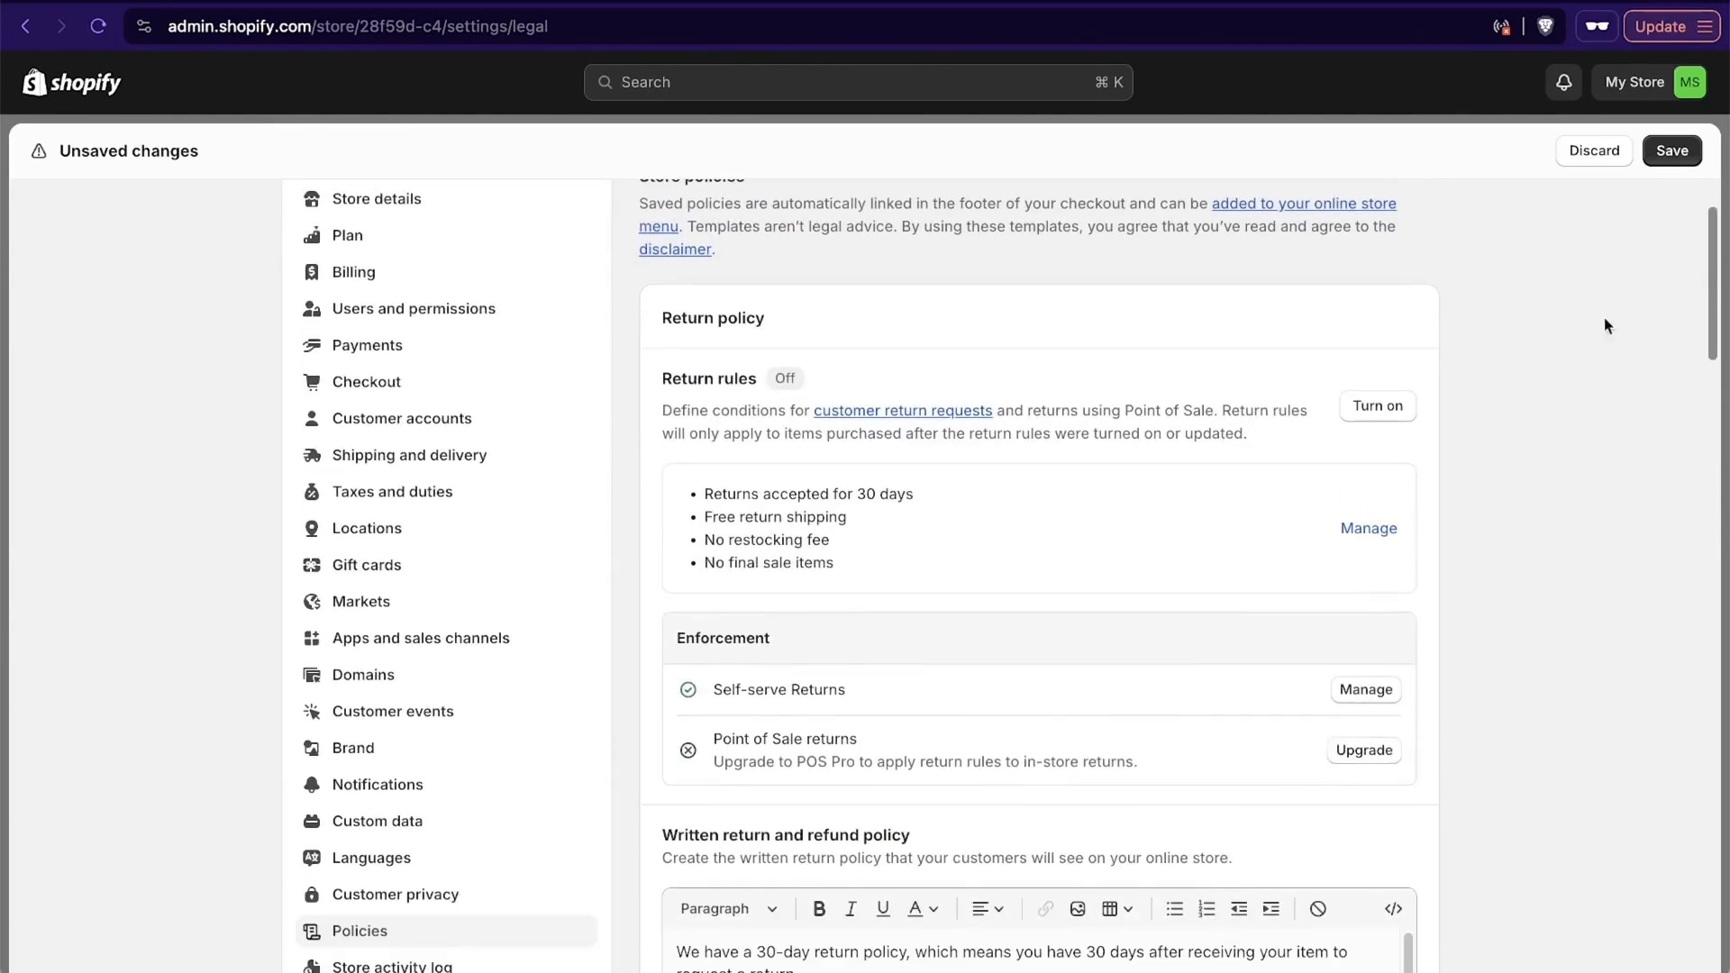
left_click(1670, 153)
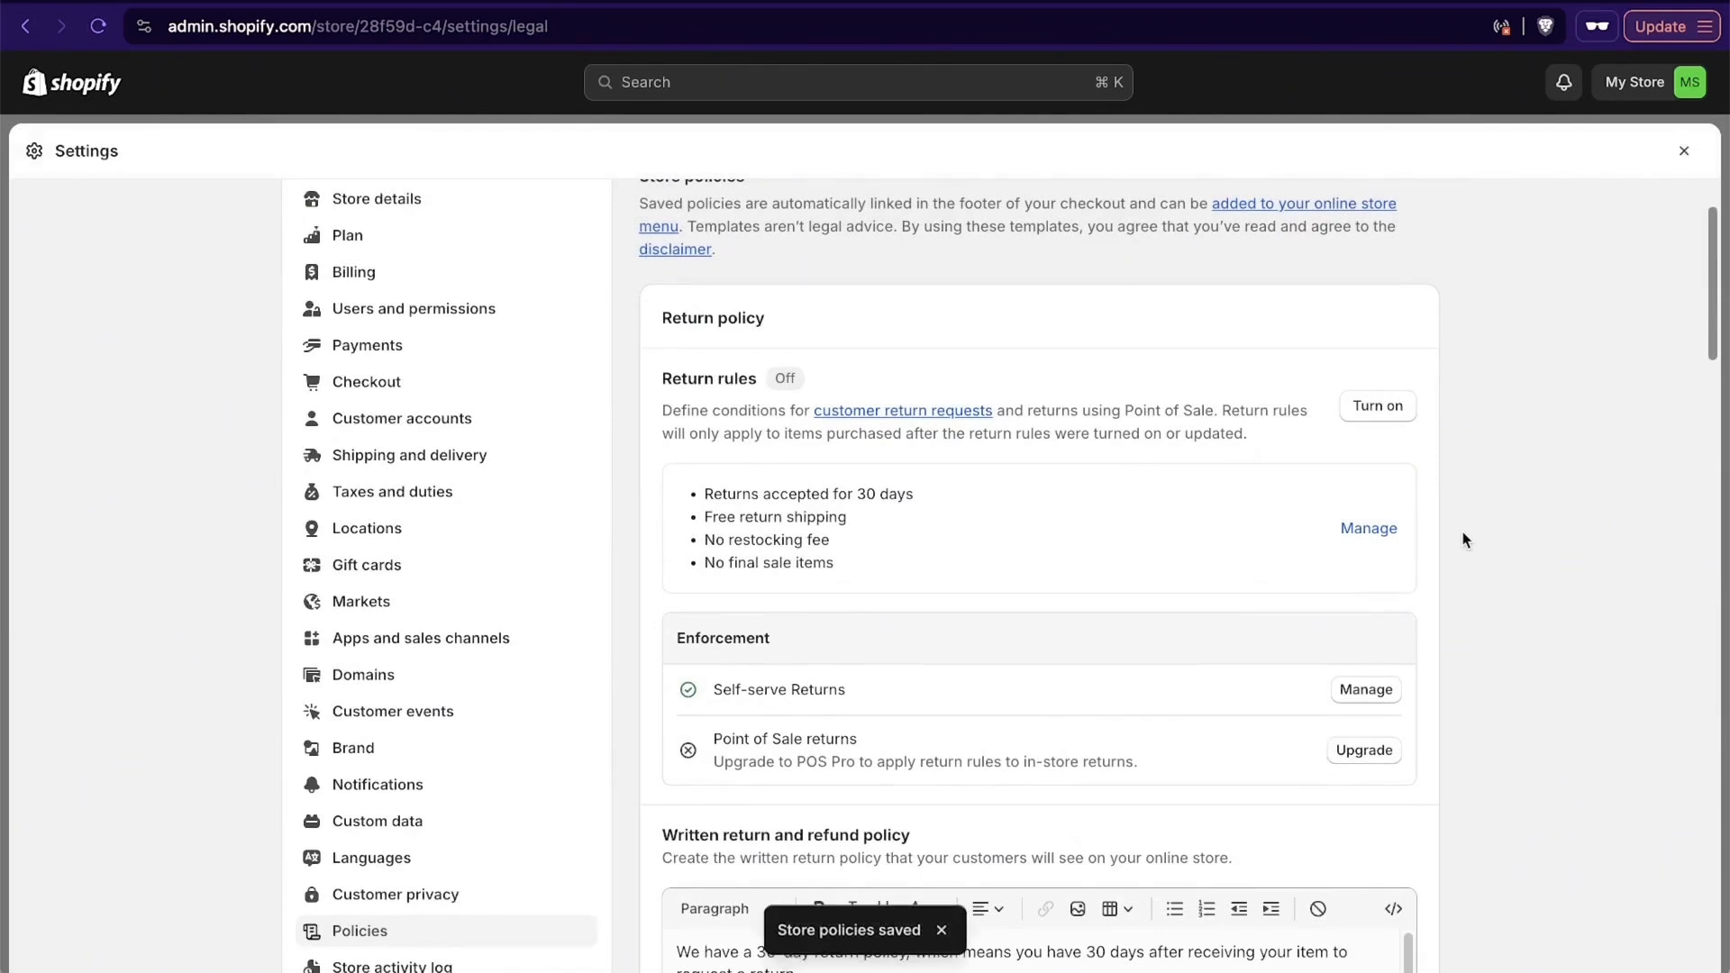
- Leave the settings and view the store's home dashboard and product list
left_click(1683, 153)
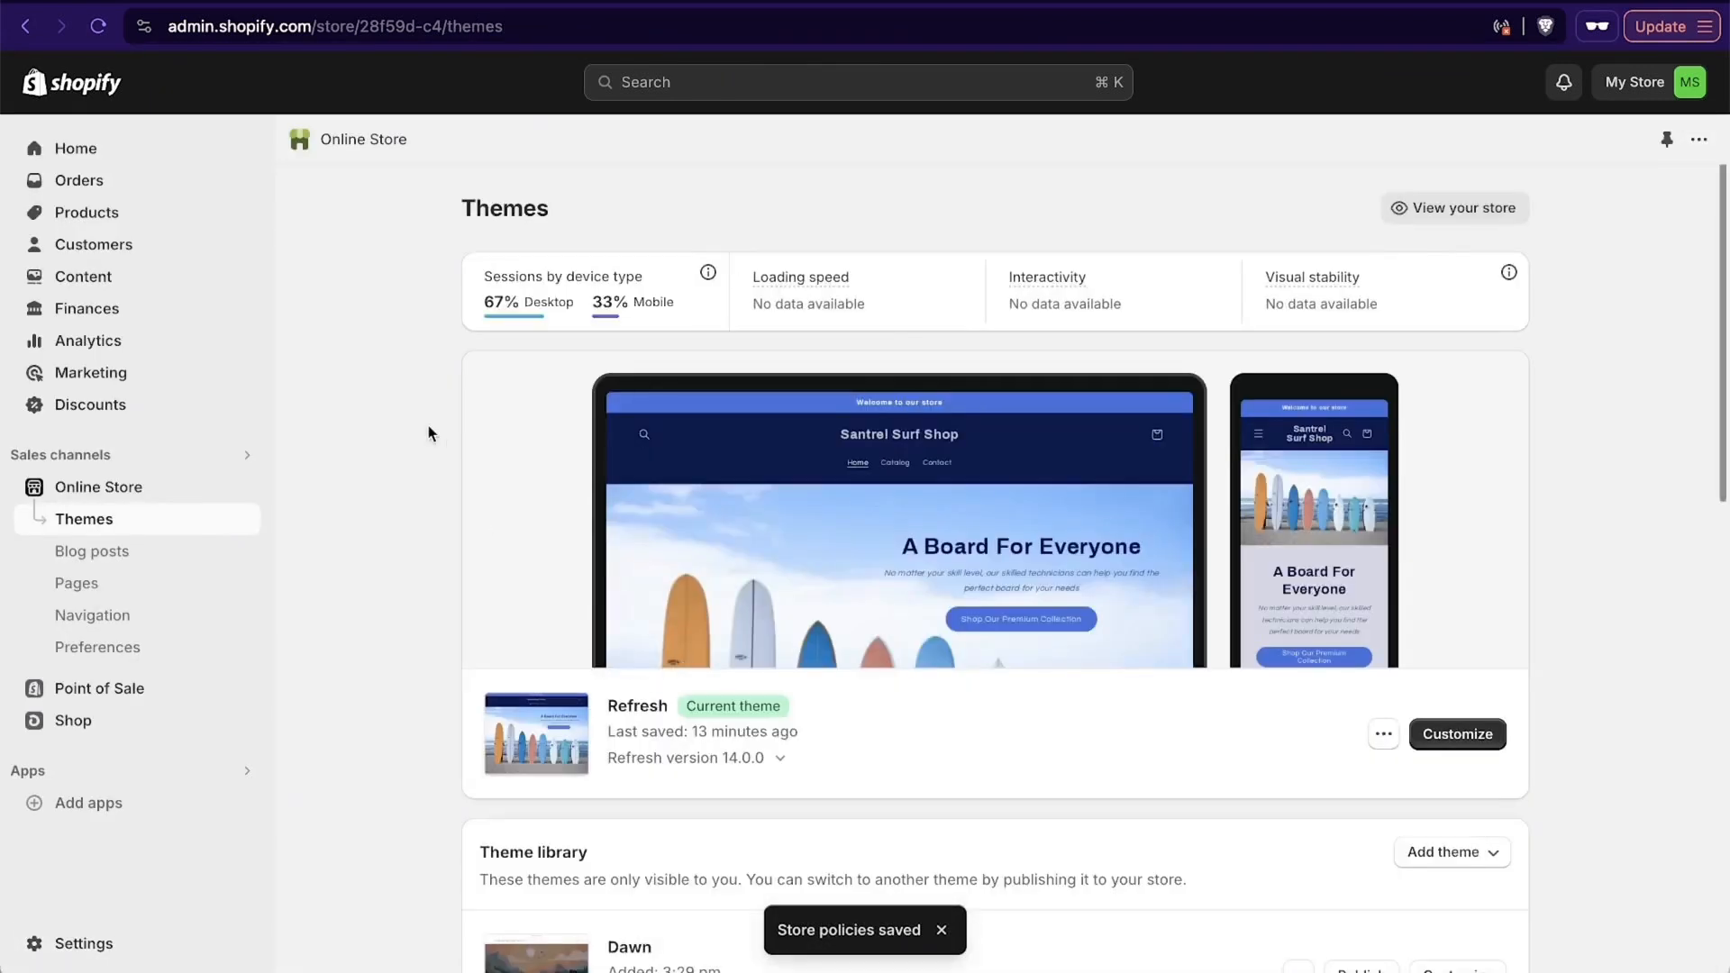
left_click(133, 167)
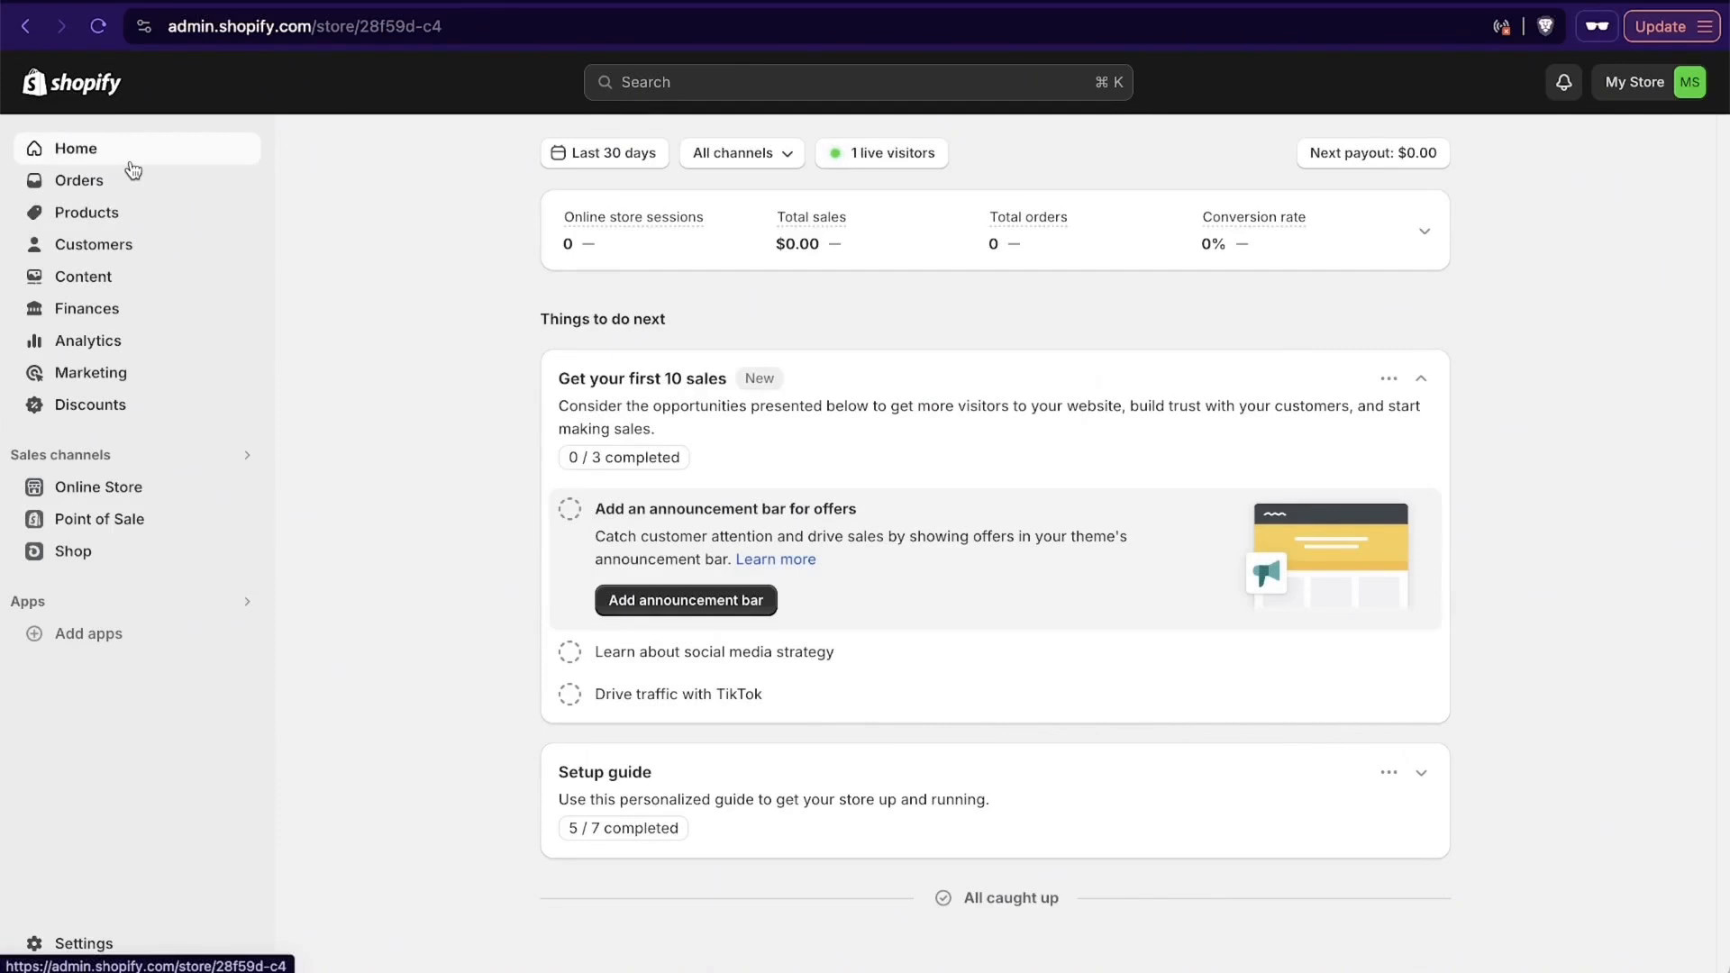
left_click(125, 219)
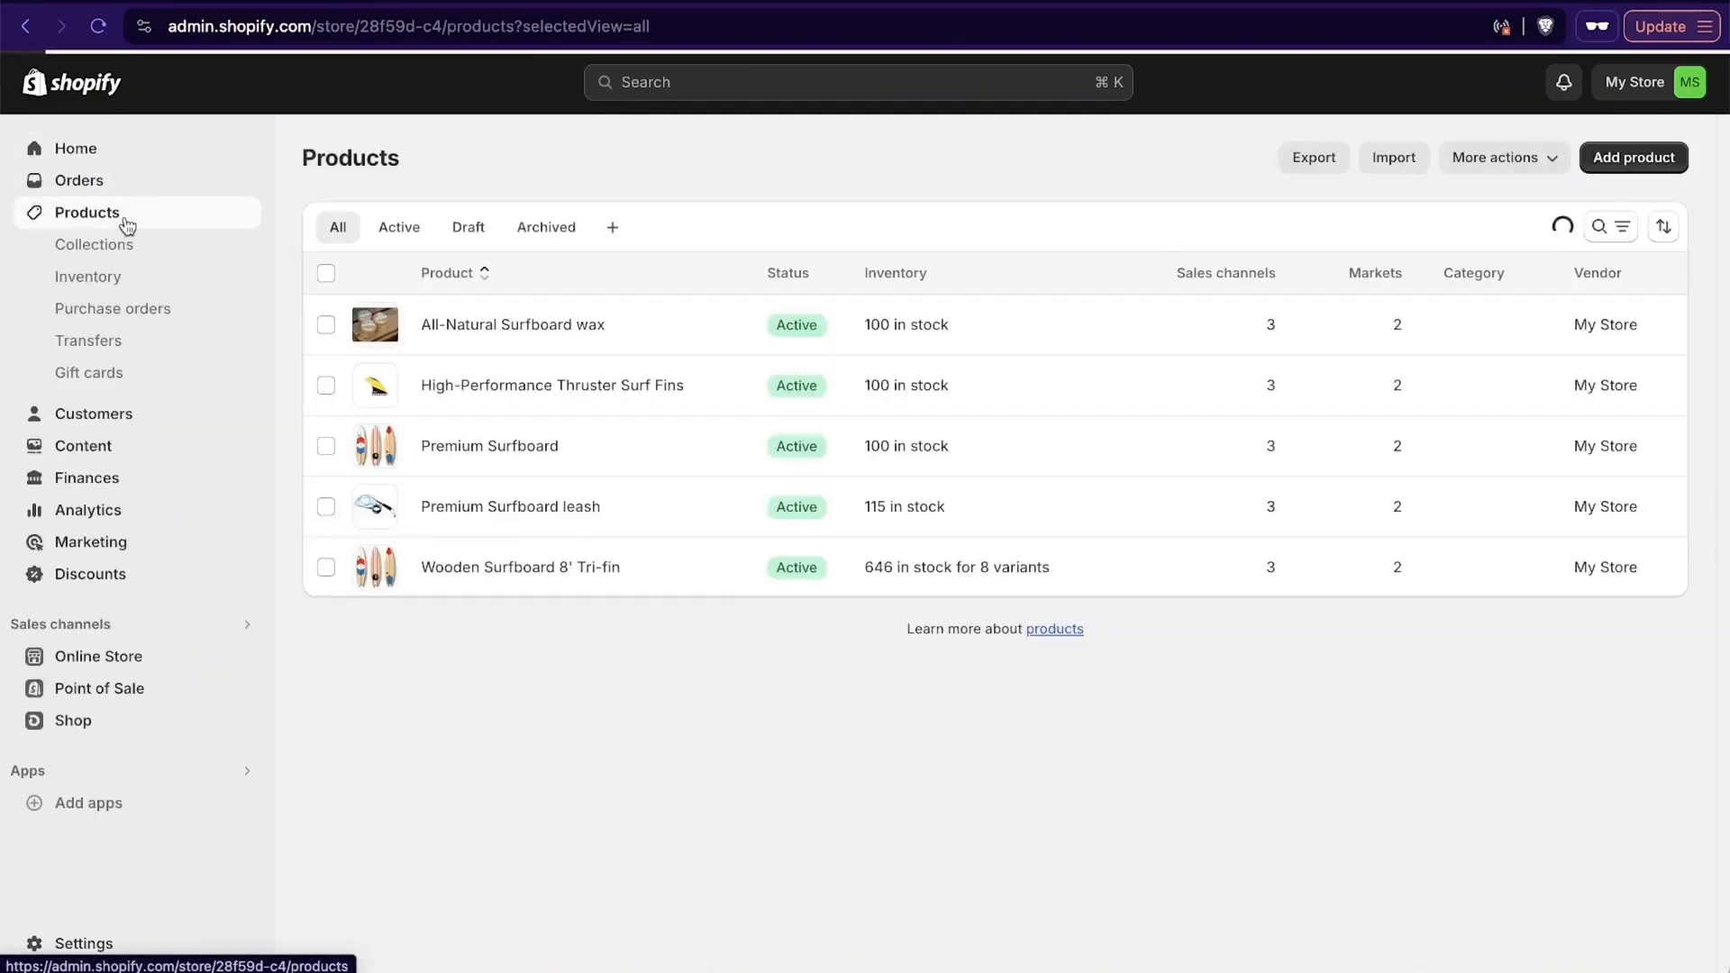
- Look at the customers page with its segments and the store's uploaded content files
left_click(162, 419)
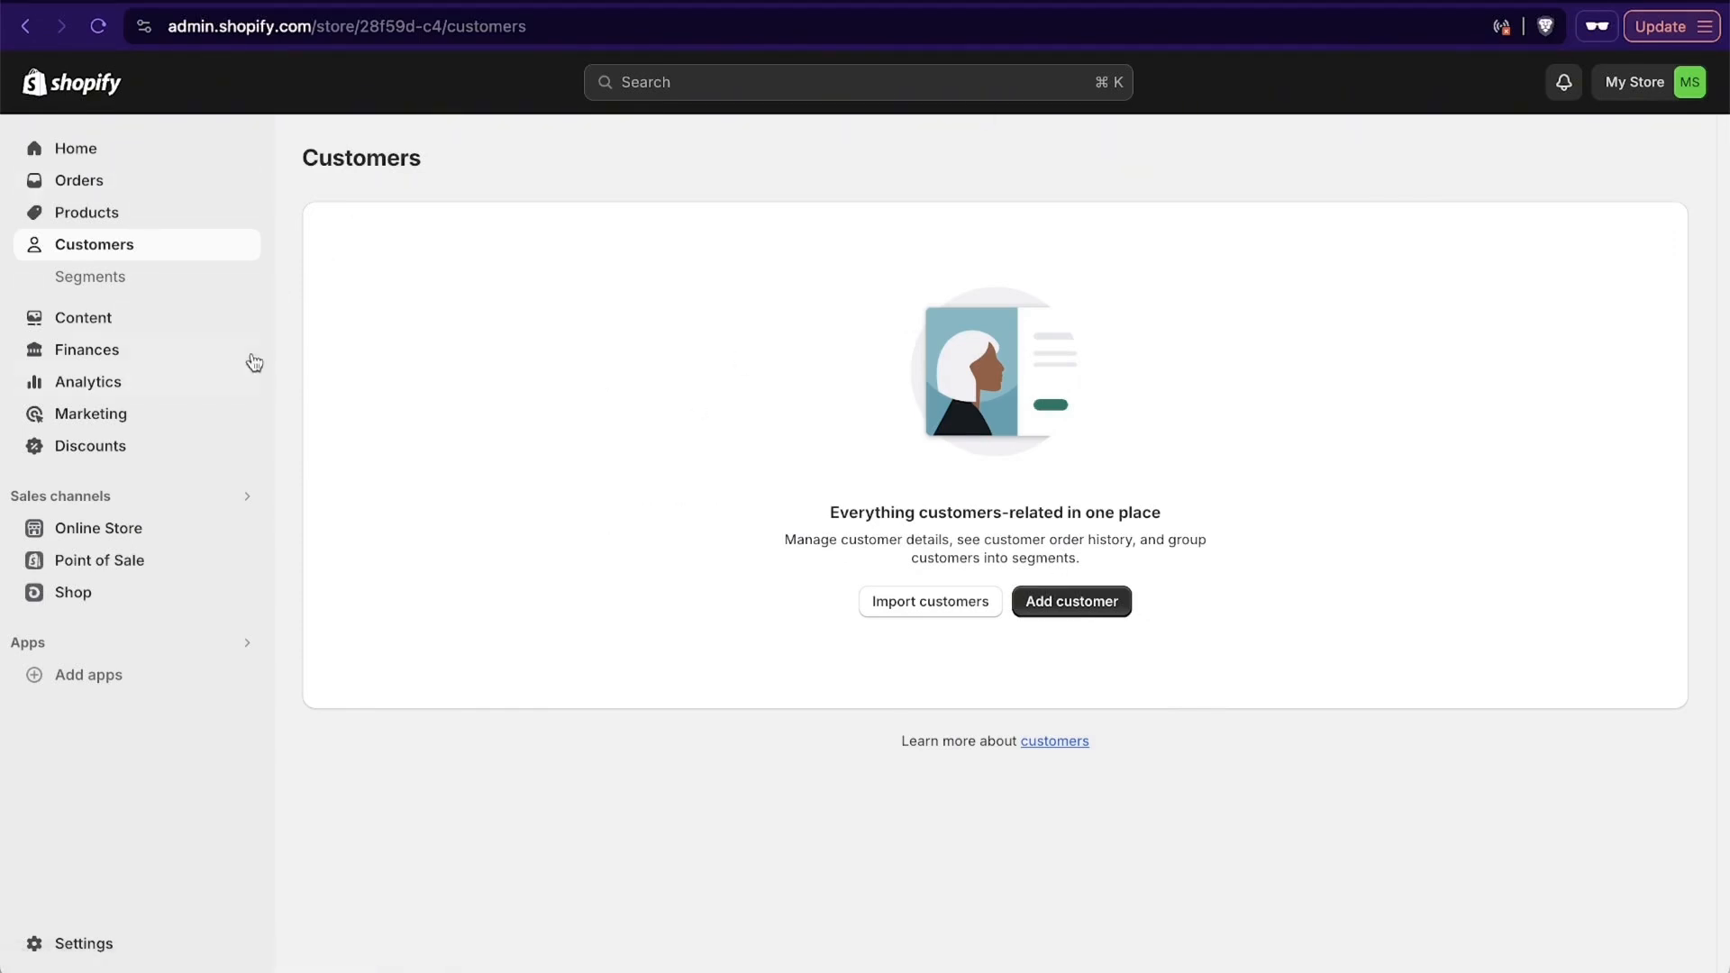
left_click(178, 287)
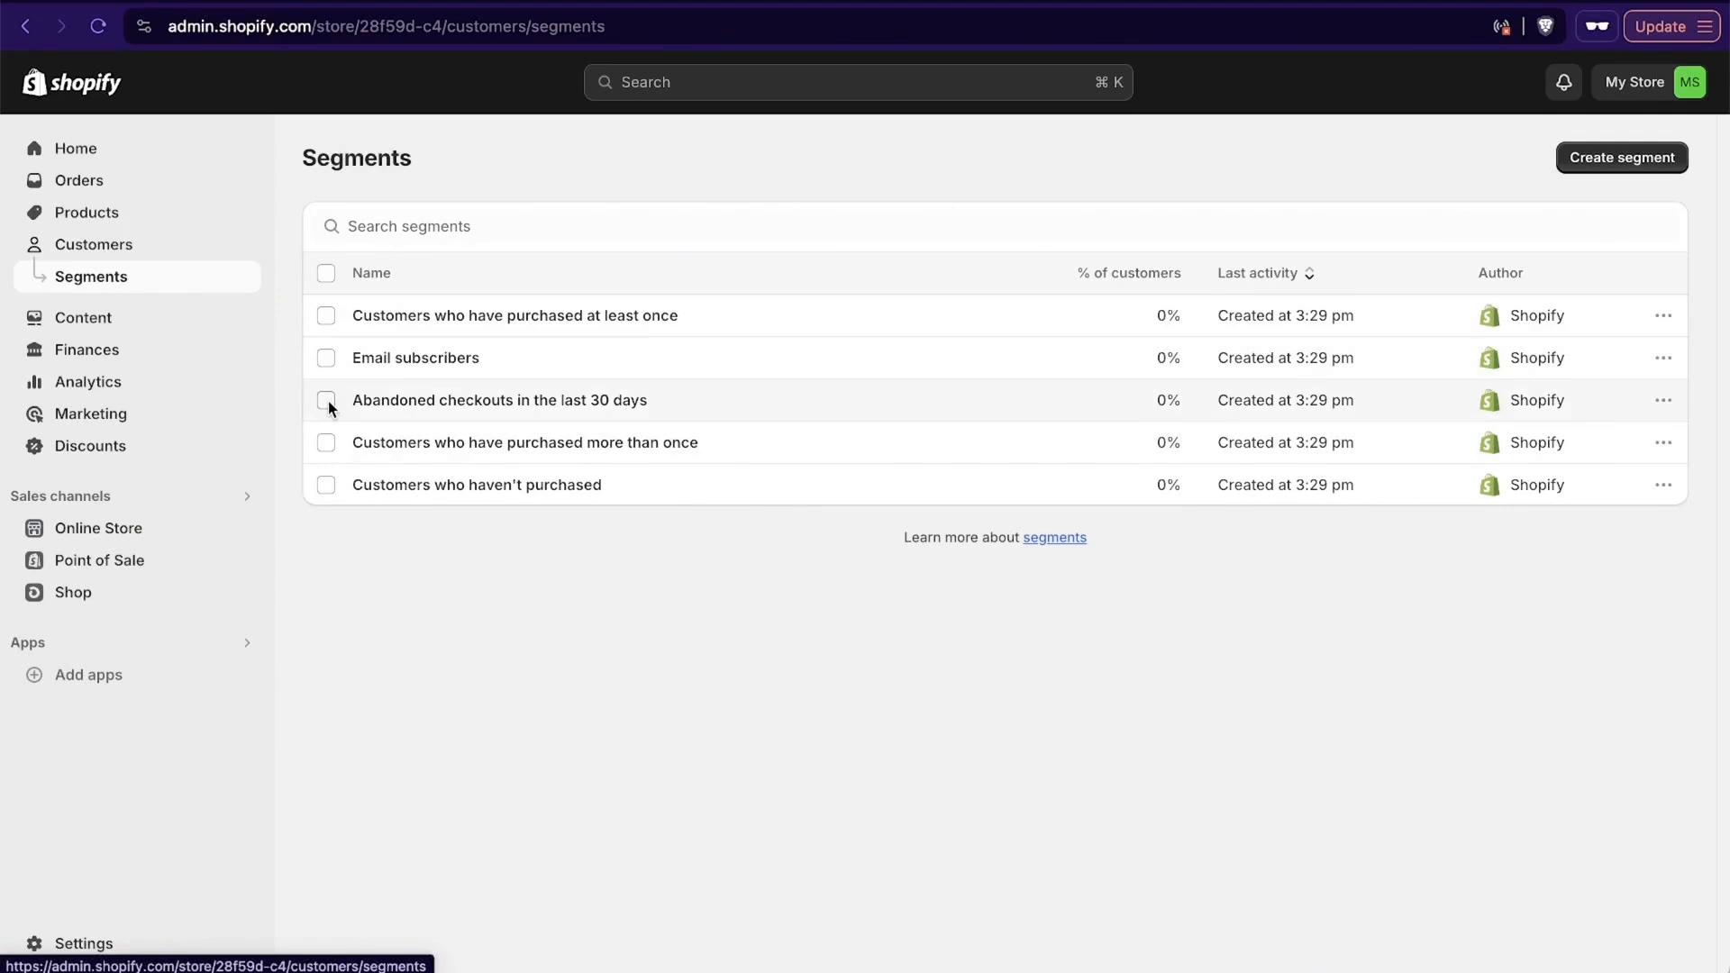
mouse_move(1186, 407)
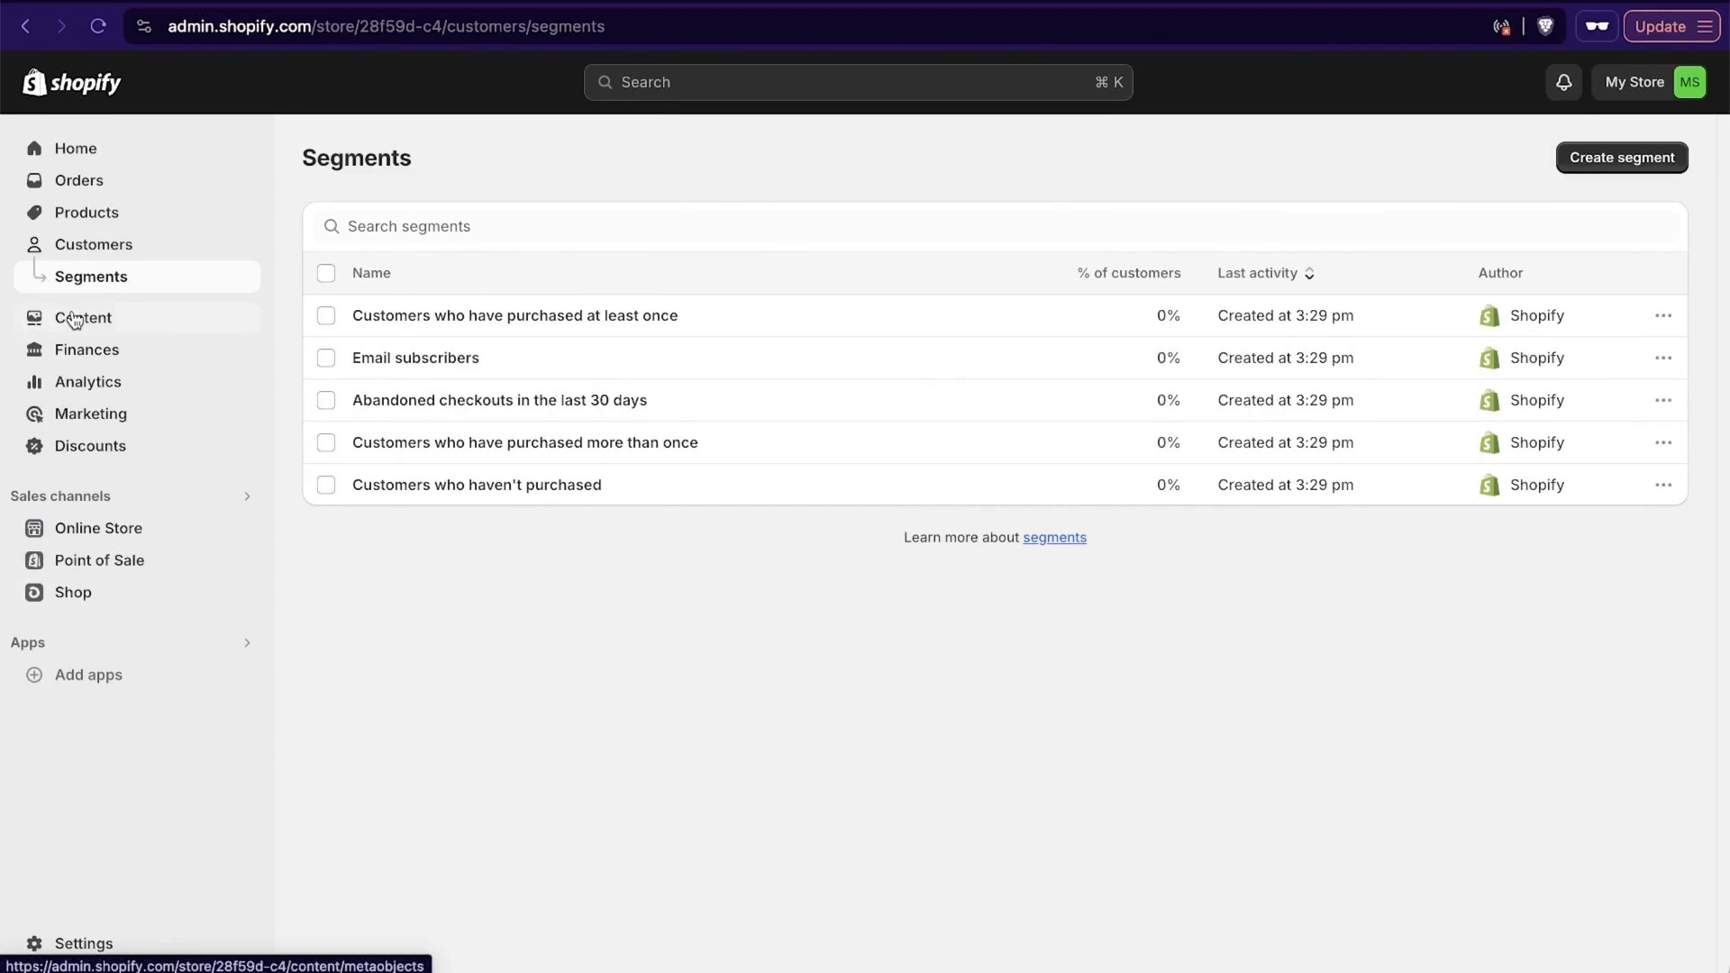
left_click(101, 320)
left_click(111, 351)
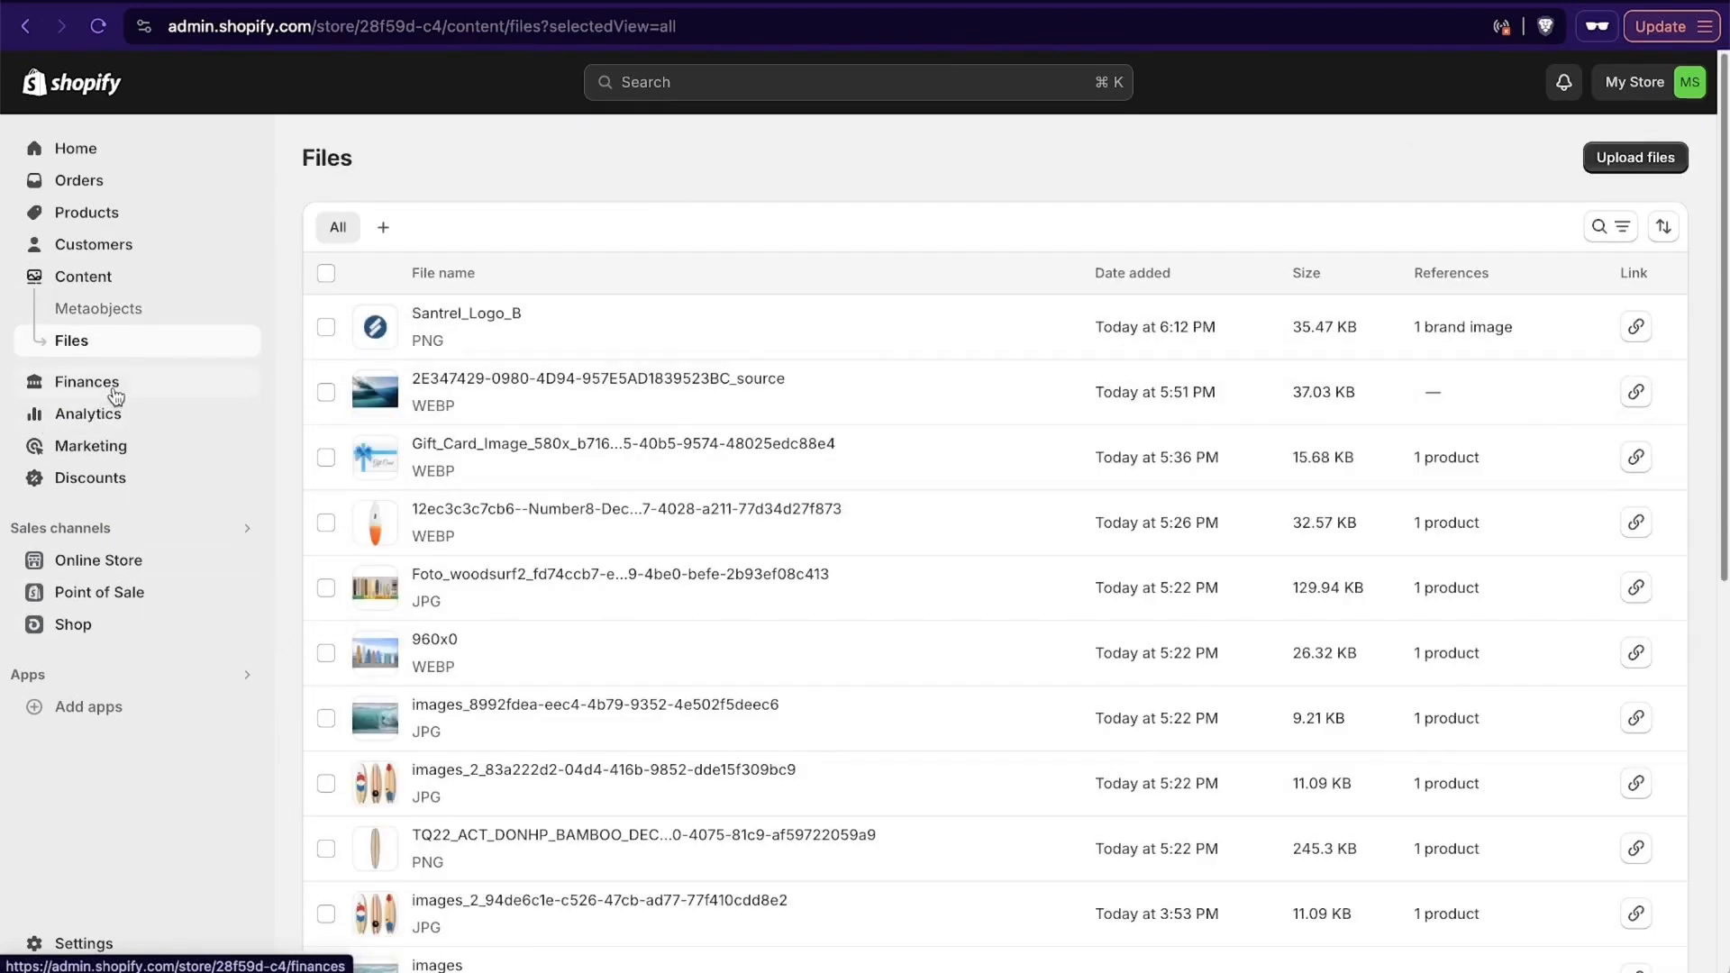
- Open the finances overview and examine the setup tasks, sales figures, earnings and spending breakdowns, and billing information
left_click(113, 392)
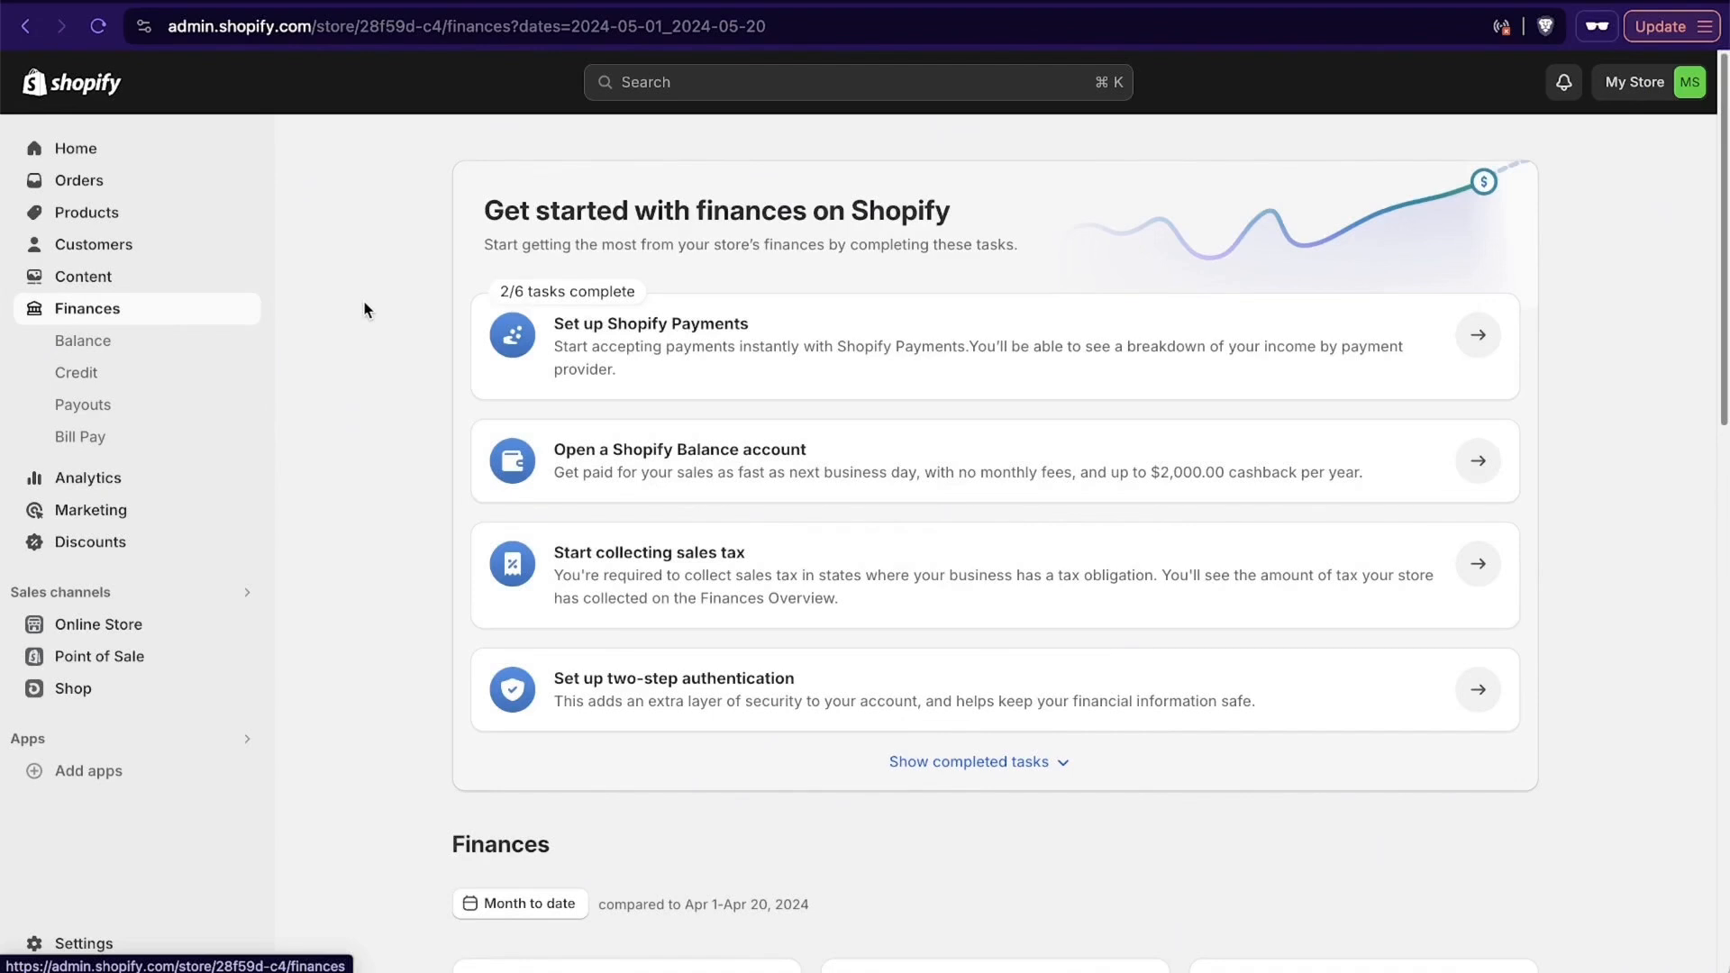
scroll(364, 309, "down", 3)
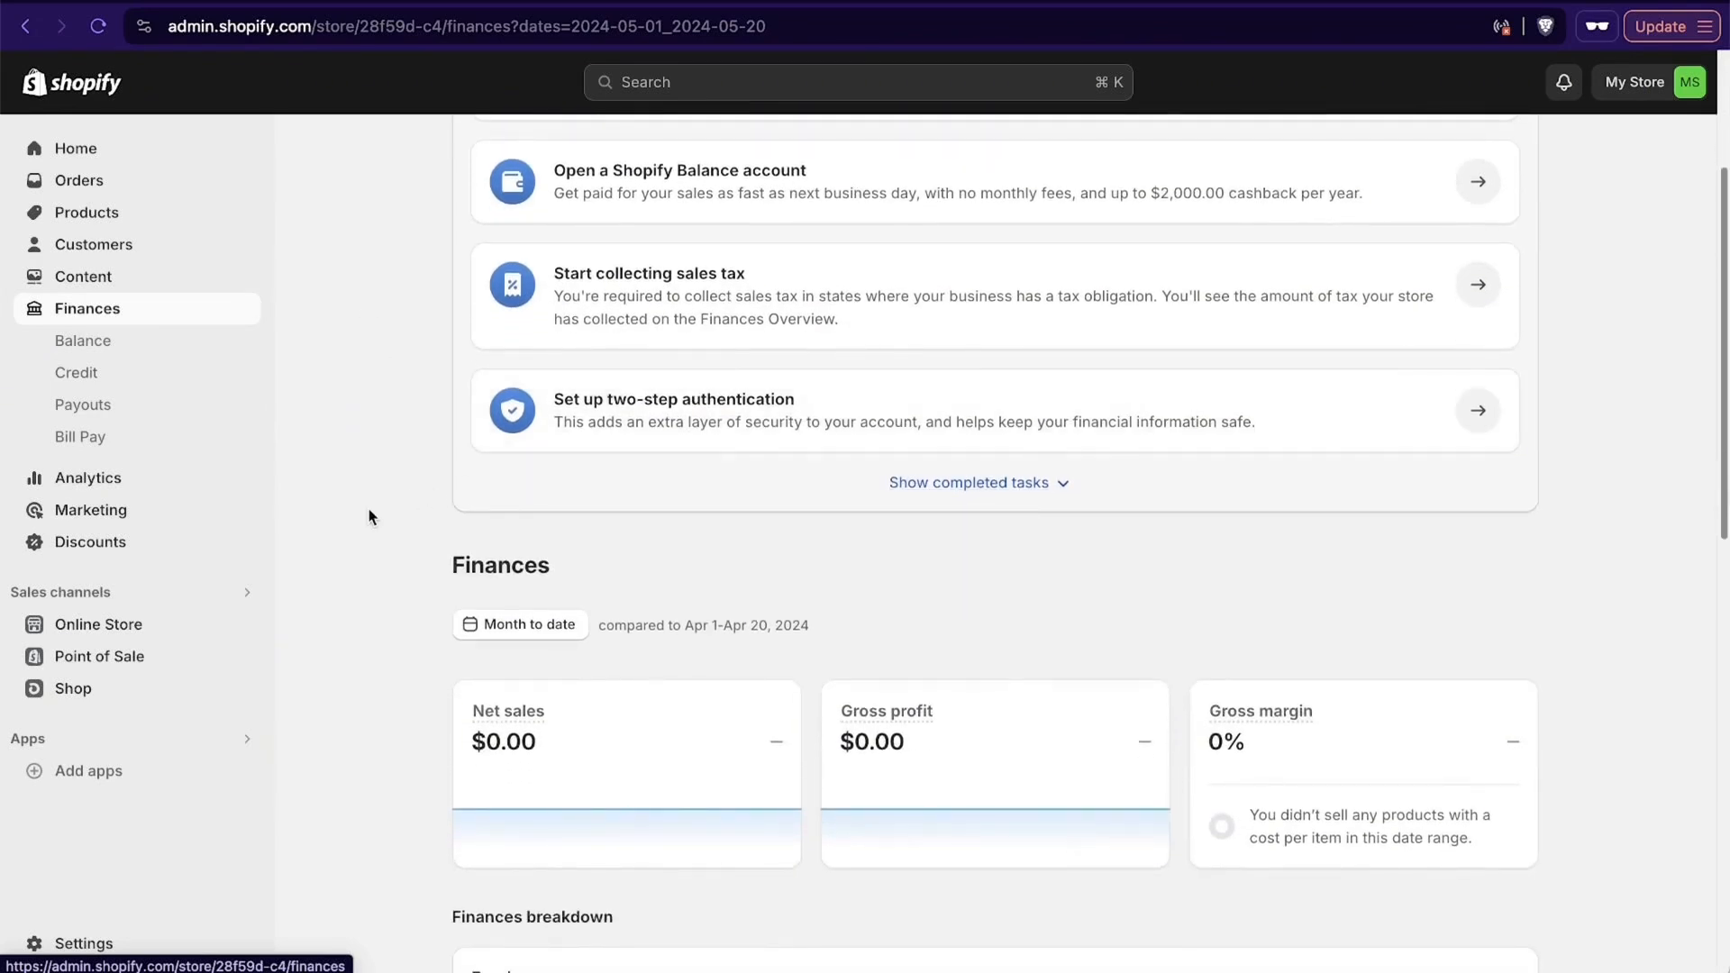
scroll(370, 505, "down", 5)
scroll(368, 517, "up", 4)
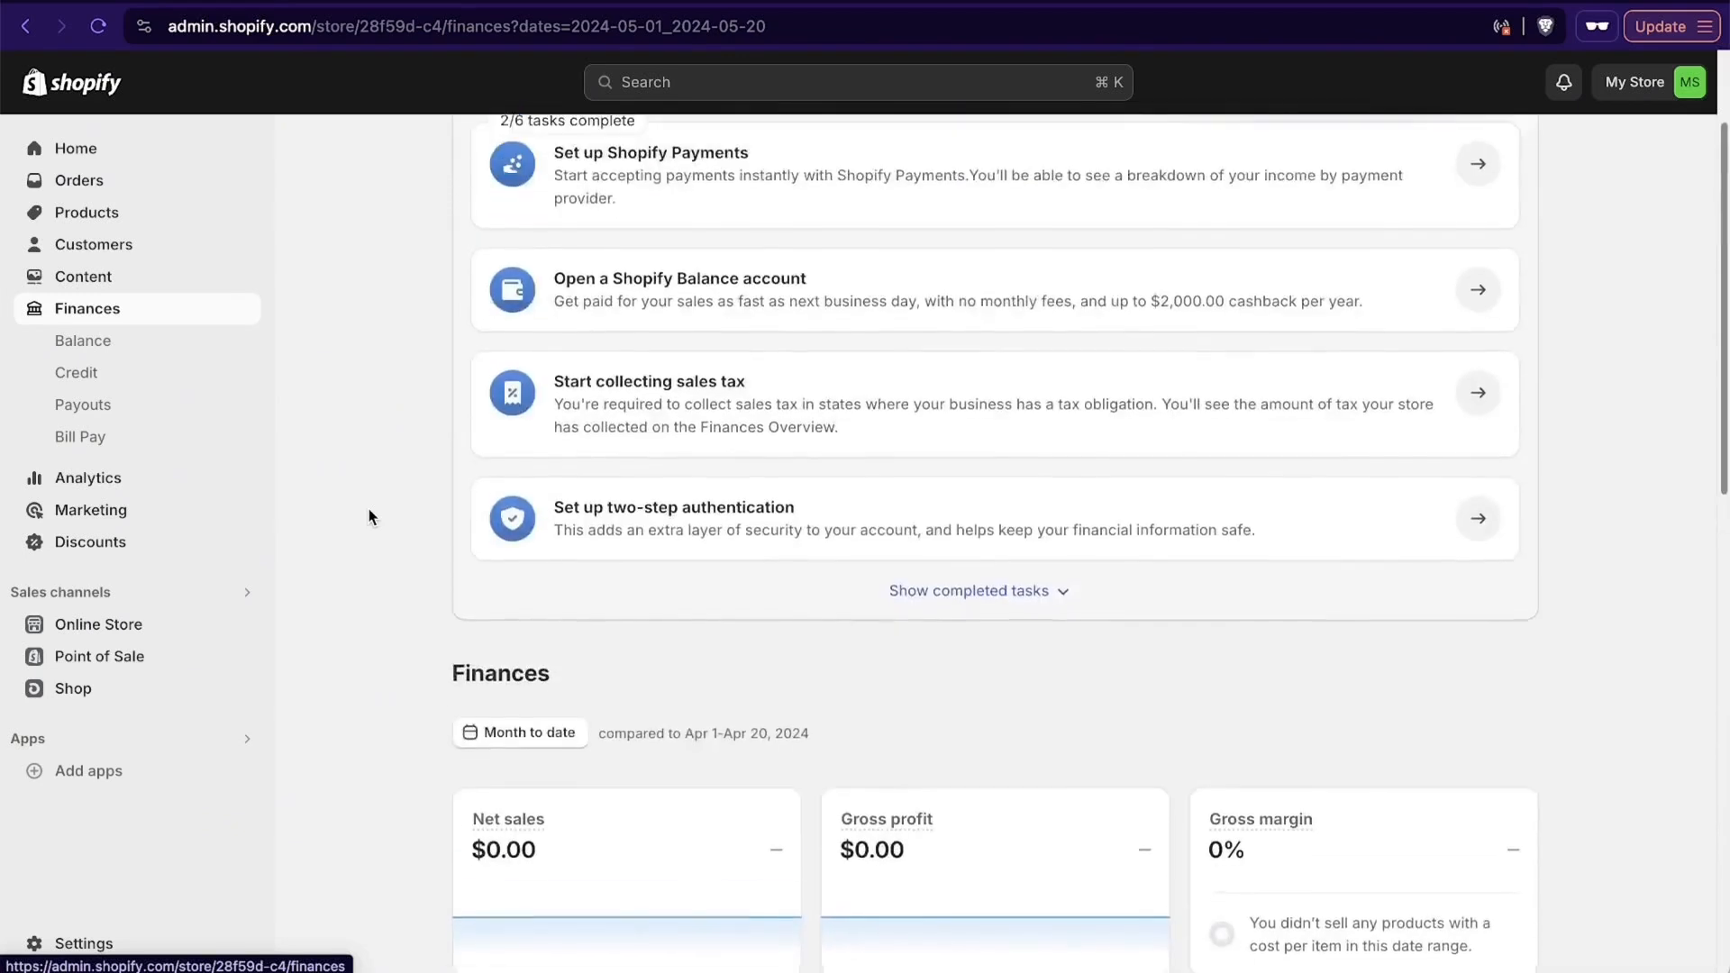
scroll(368, 516, "down", 3)
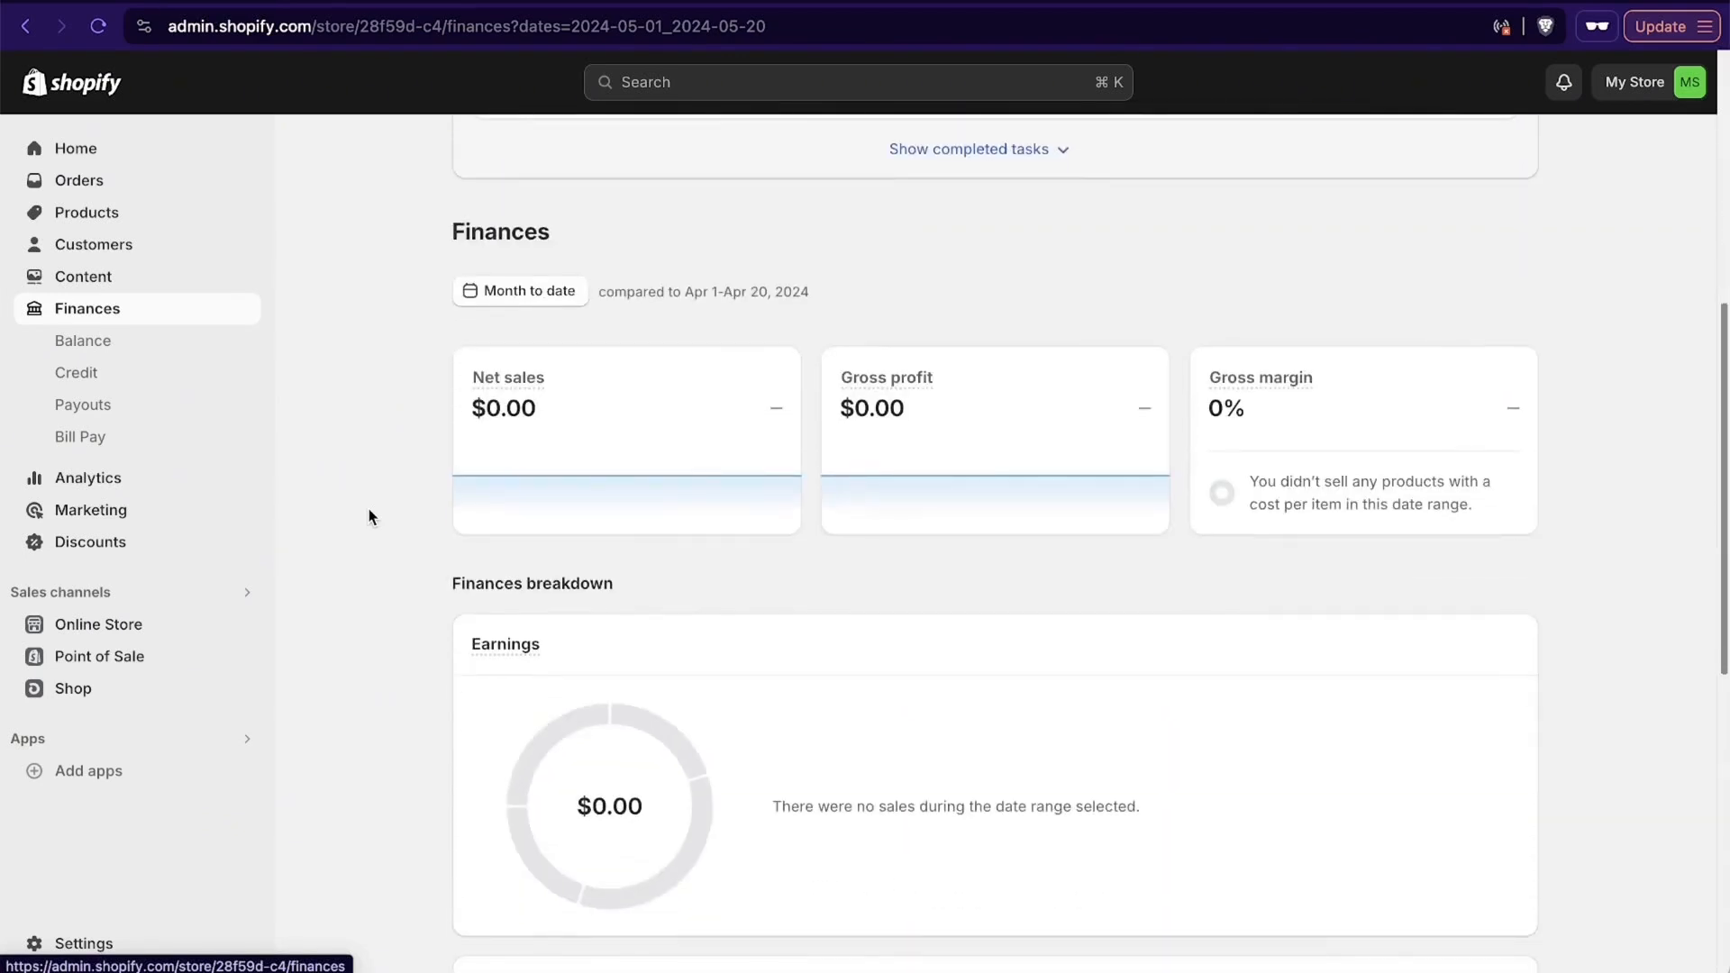
scroll(369, 516, "down", 1)
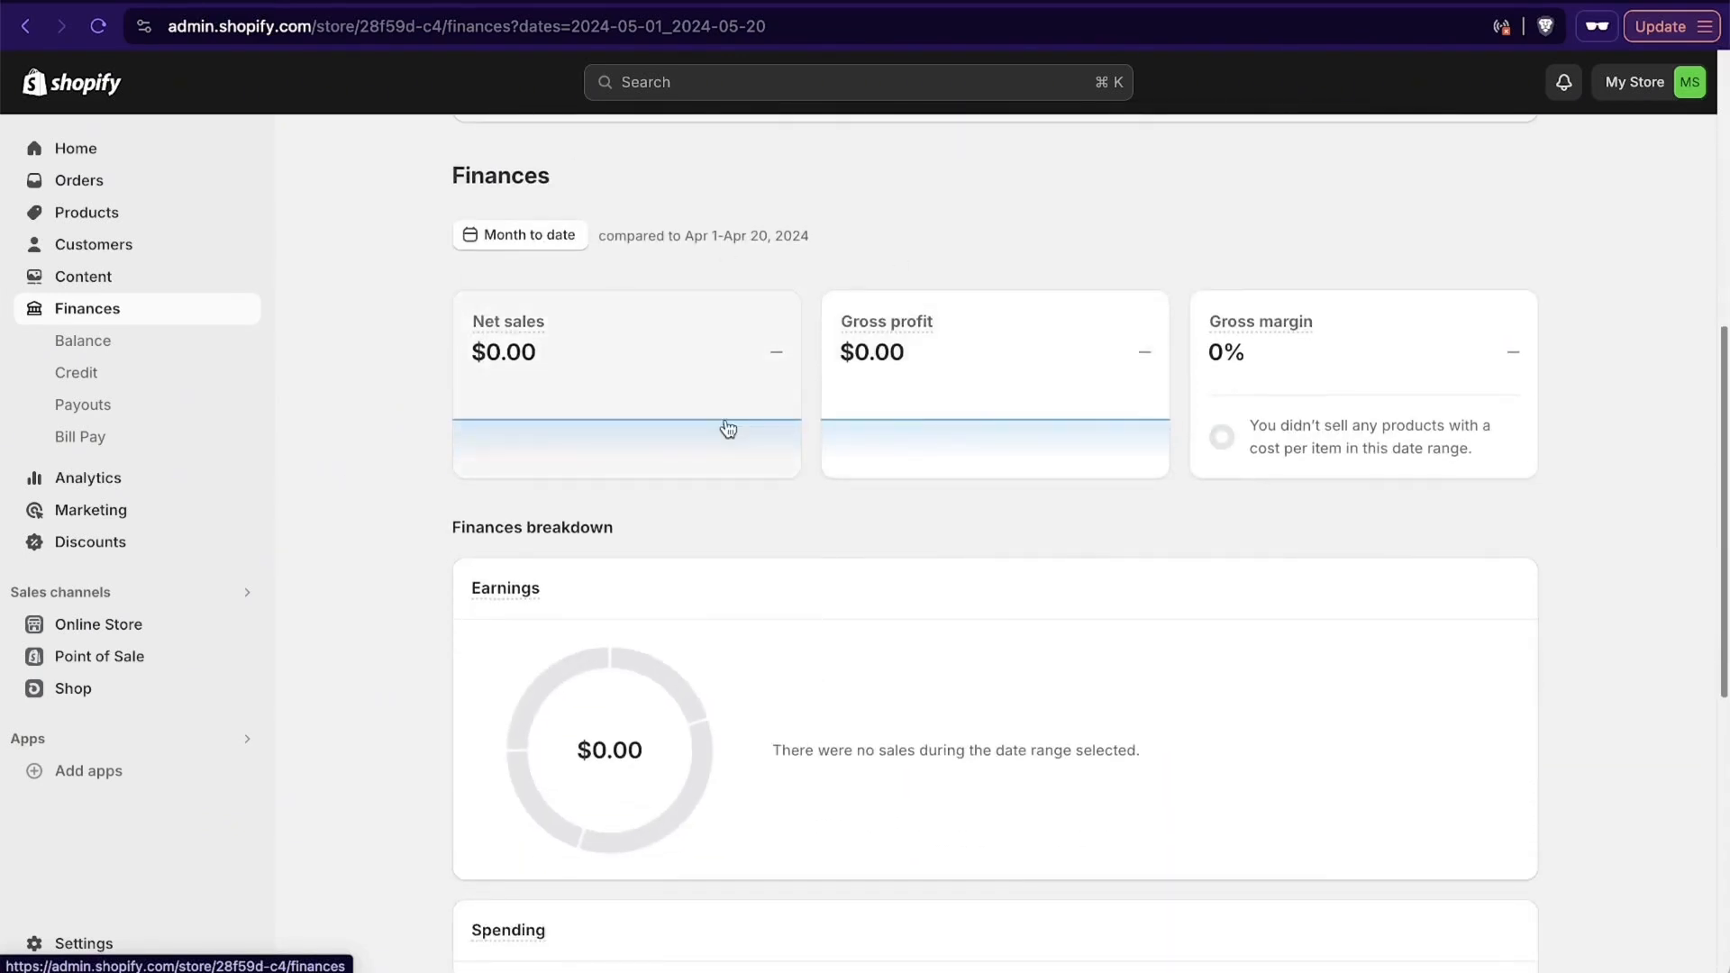
scroll(1452, 656, "down", 7)
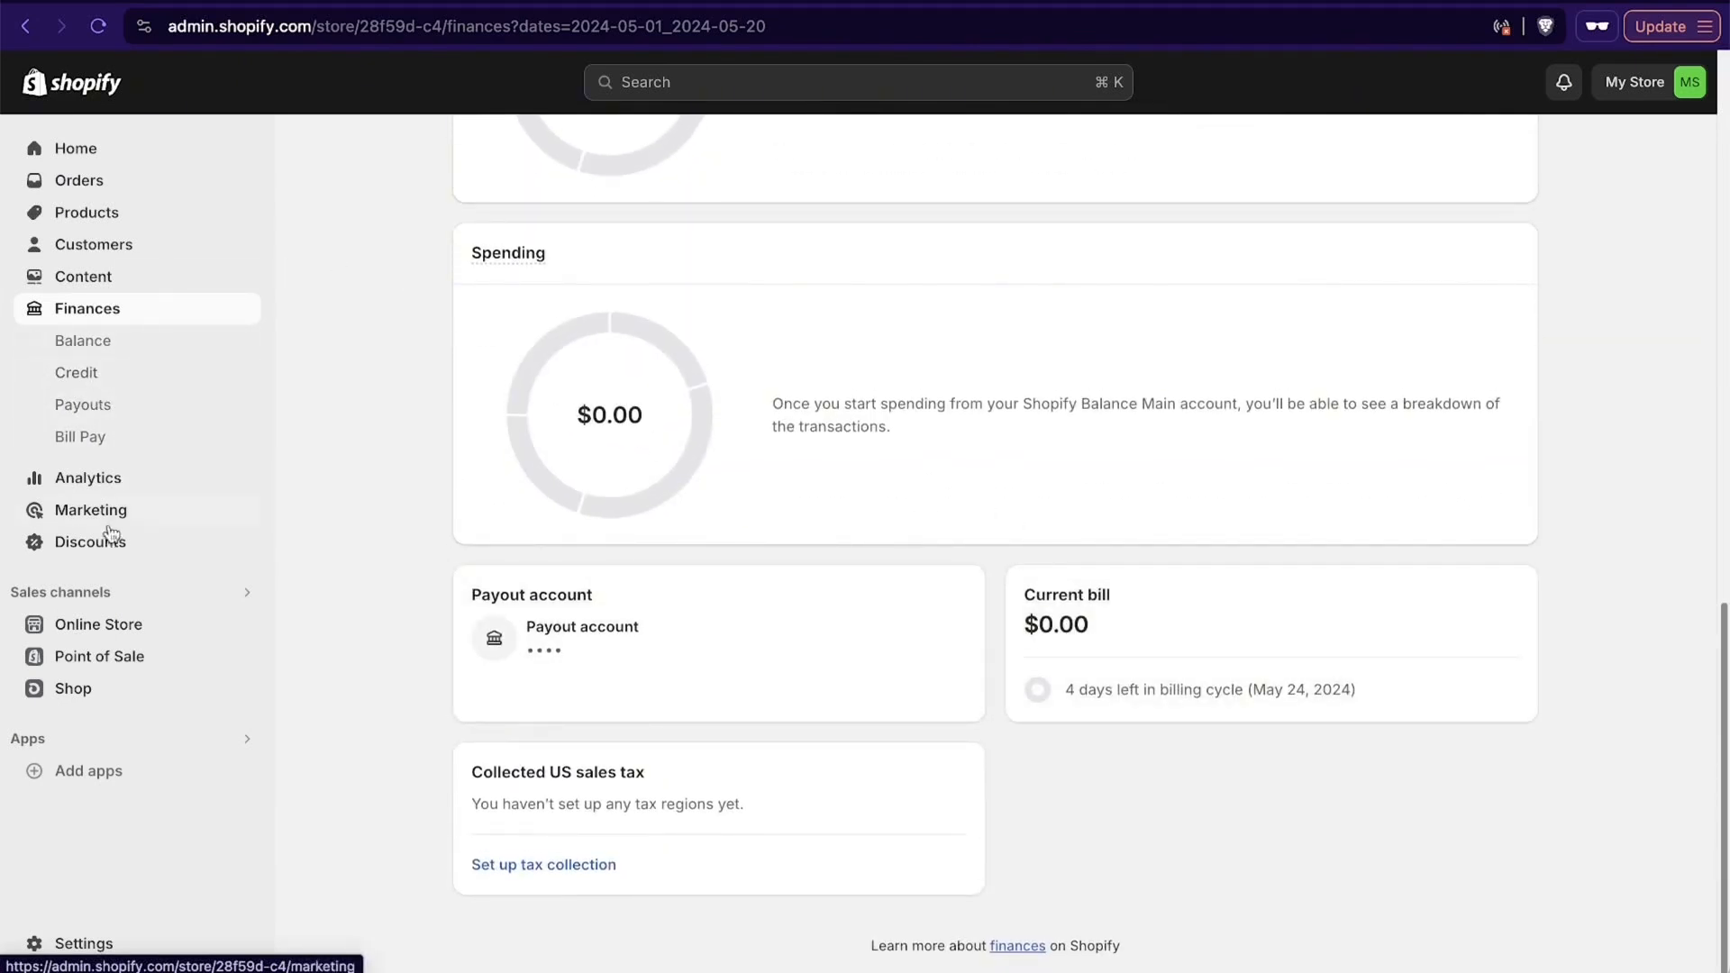
- Open the analytics dashboard and examine the sales, sessions, conversion rate, top product and customer reports
left_click(101, 487)
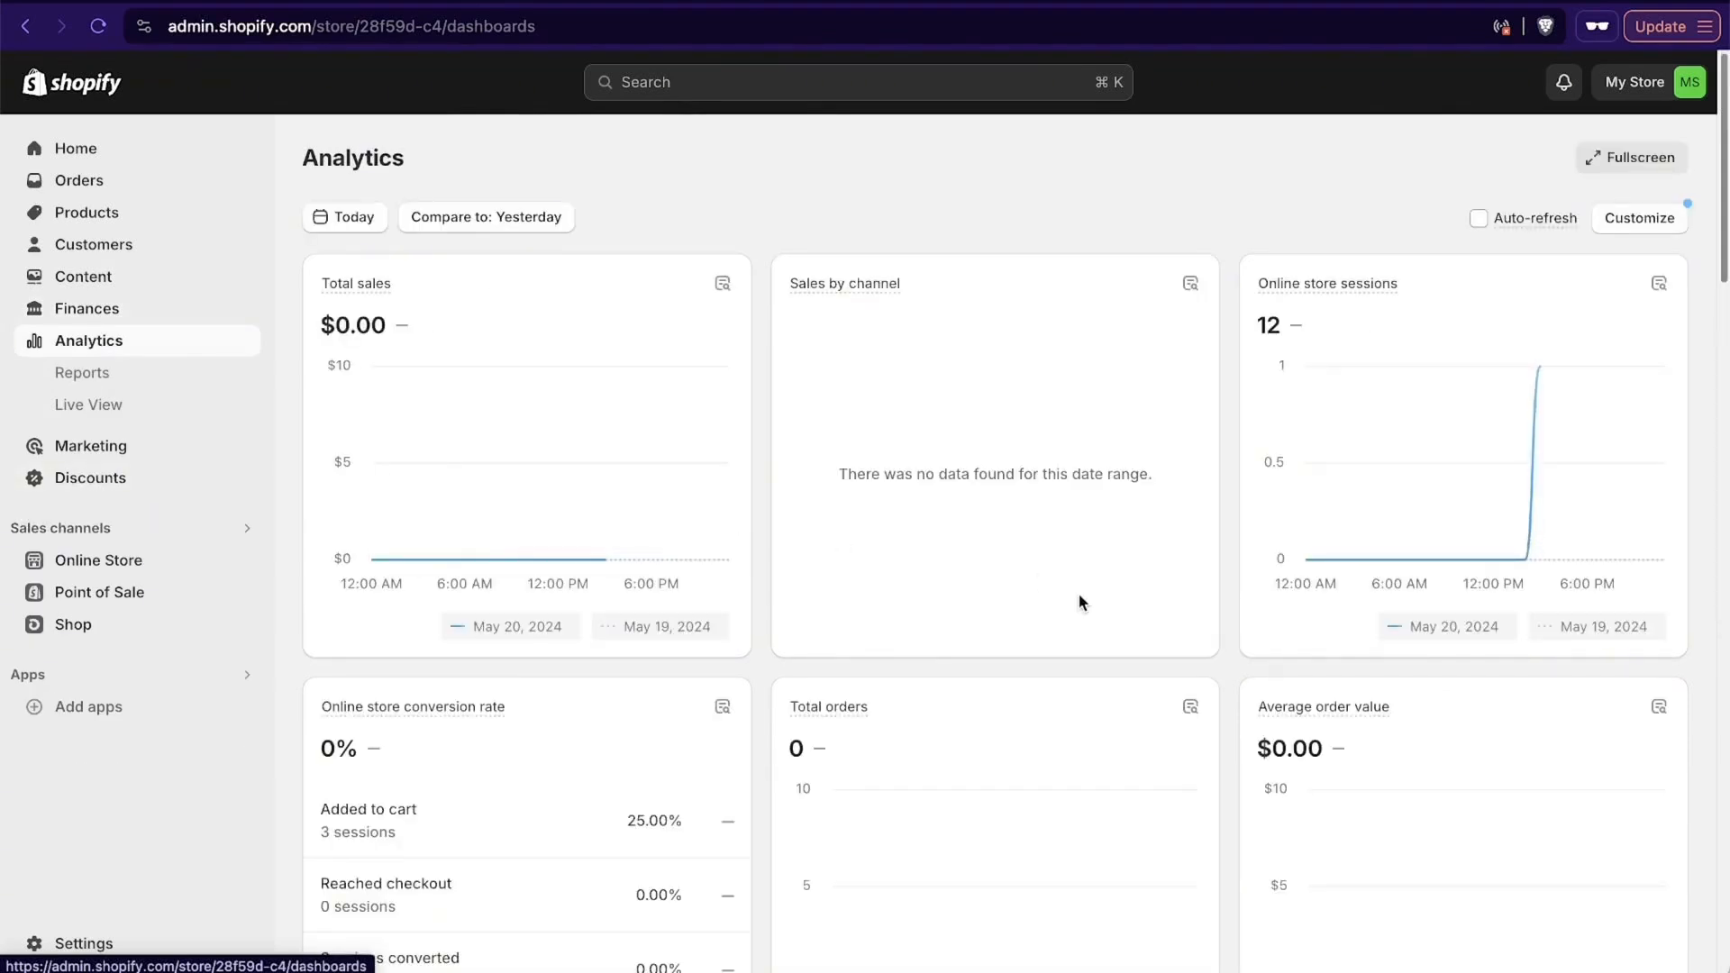
scroll(1510, 547, "down", 2)
scroll(1511, 546, "down", 1)
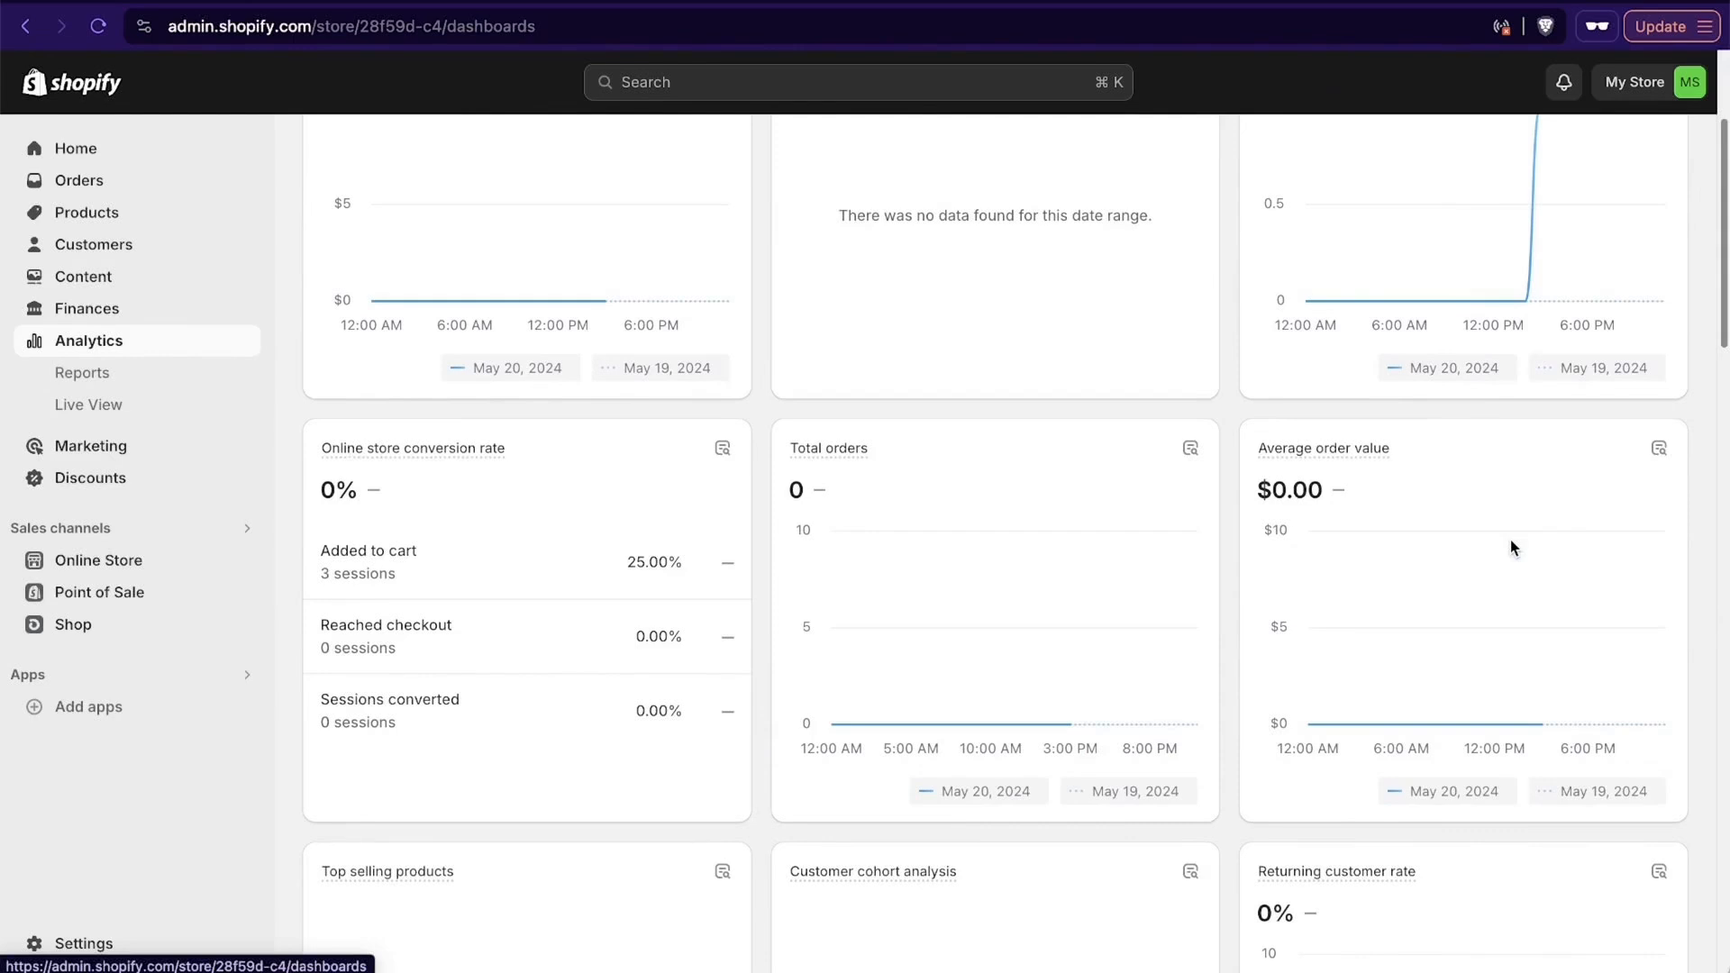
scroll(1509, 547, "down", 1)
scroll(1510, 547, "up", 2)
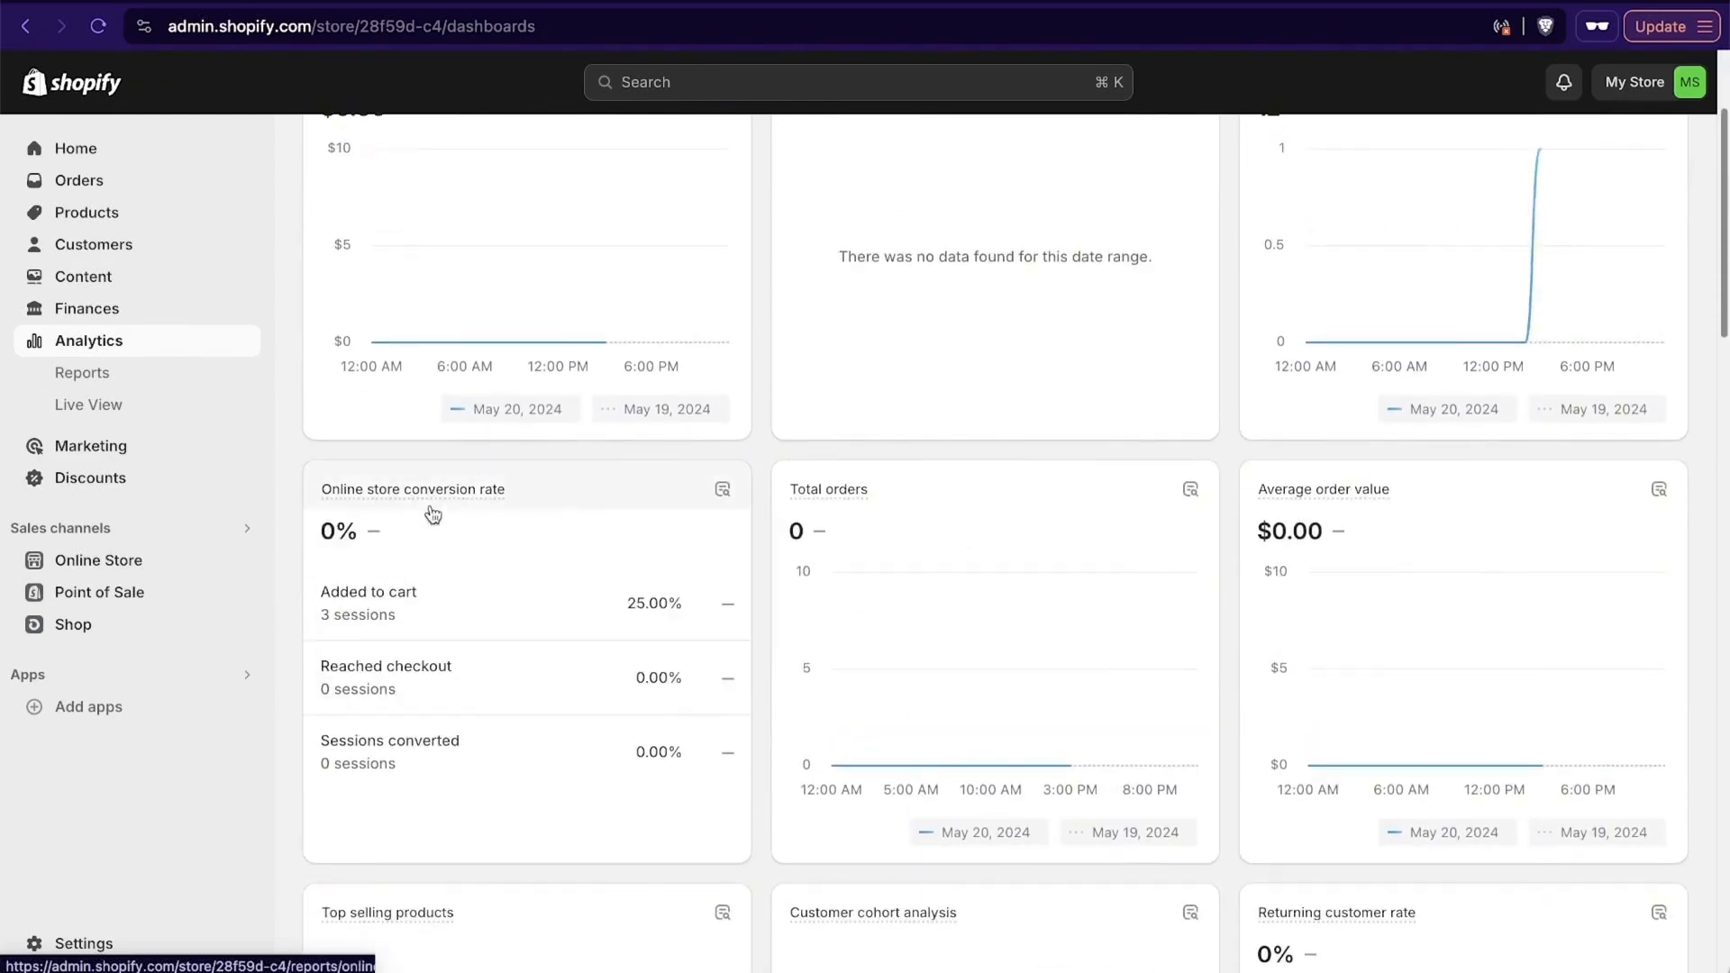
scroll(1055, 489, "up", 3)
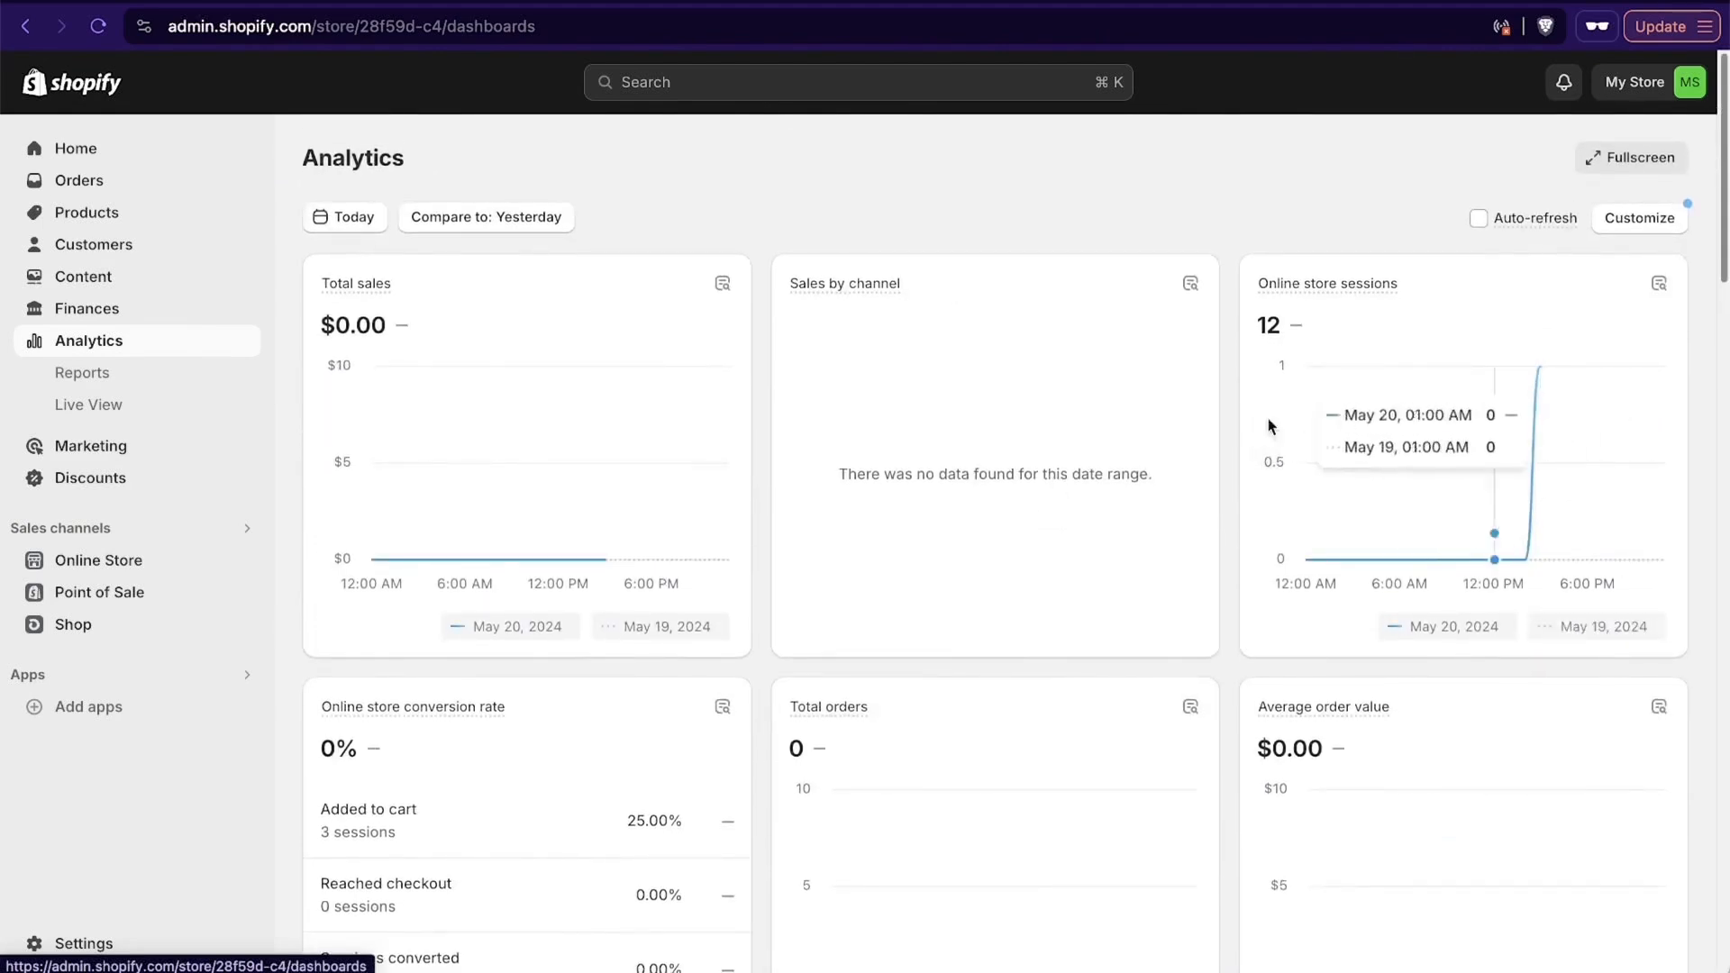
scroll(553, 459, "down", 10)
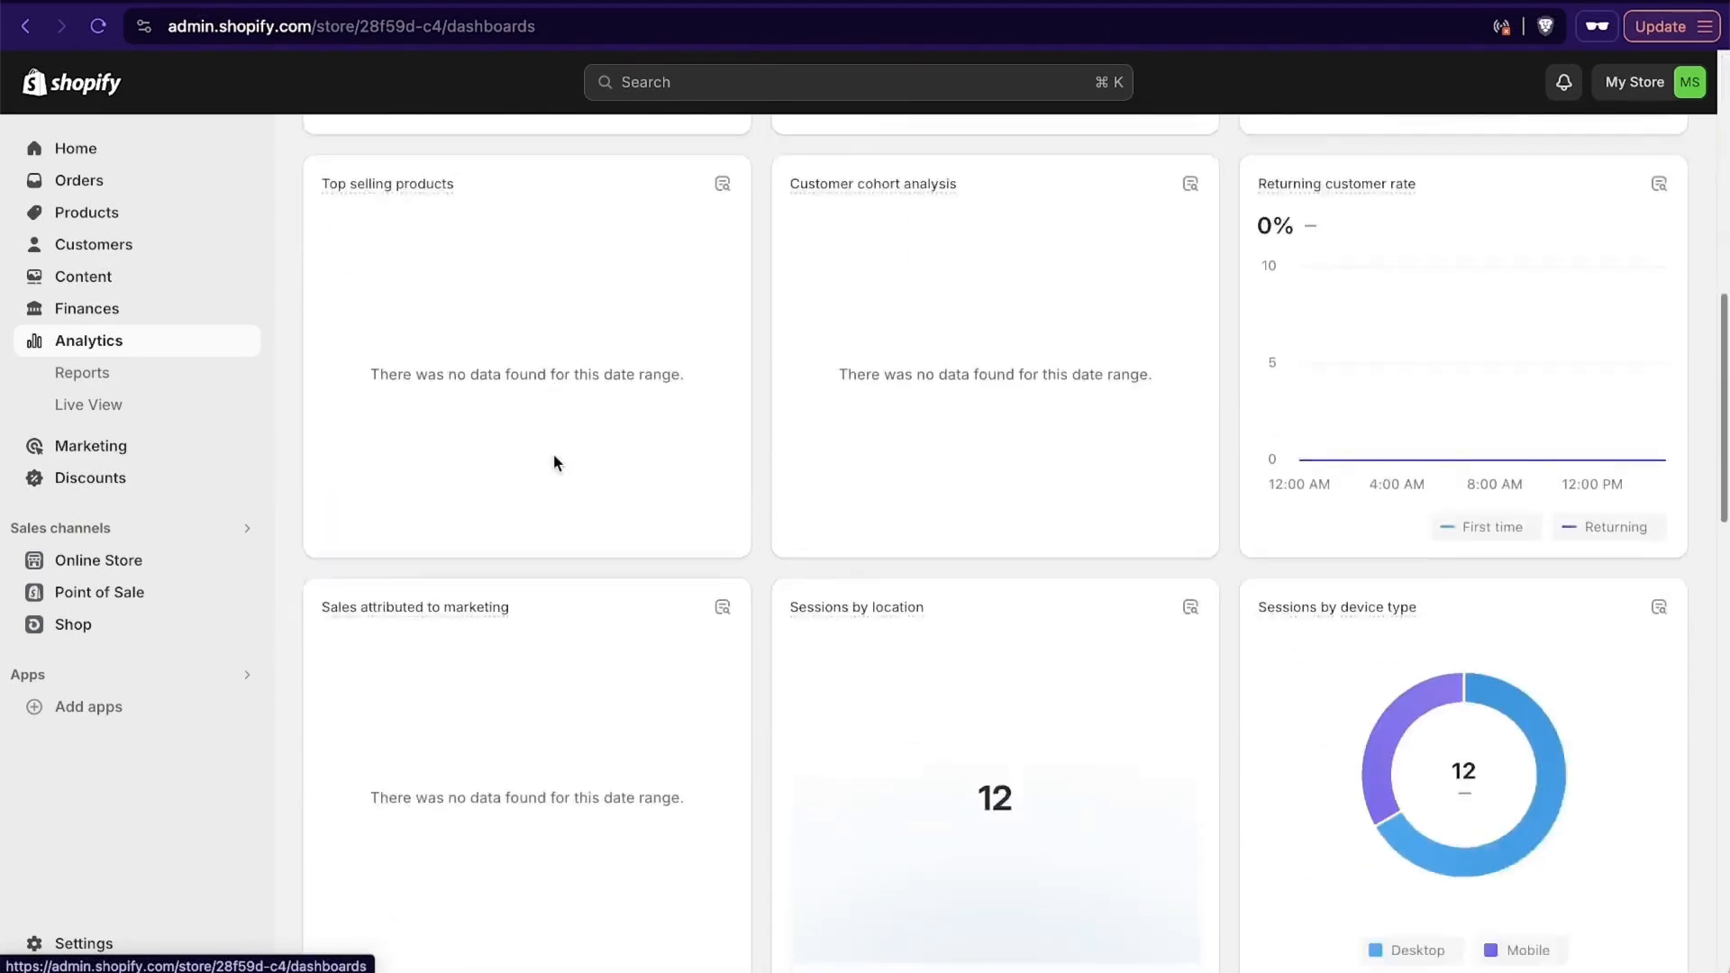
scroll(553, 459, "down", 2)
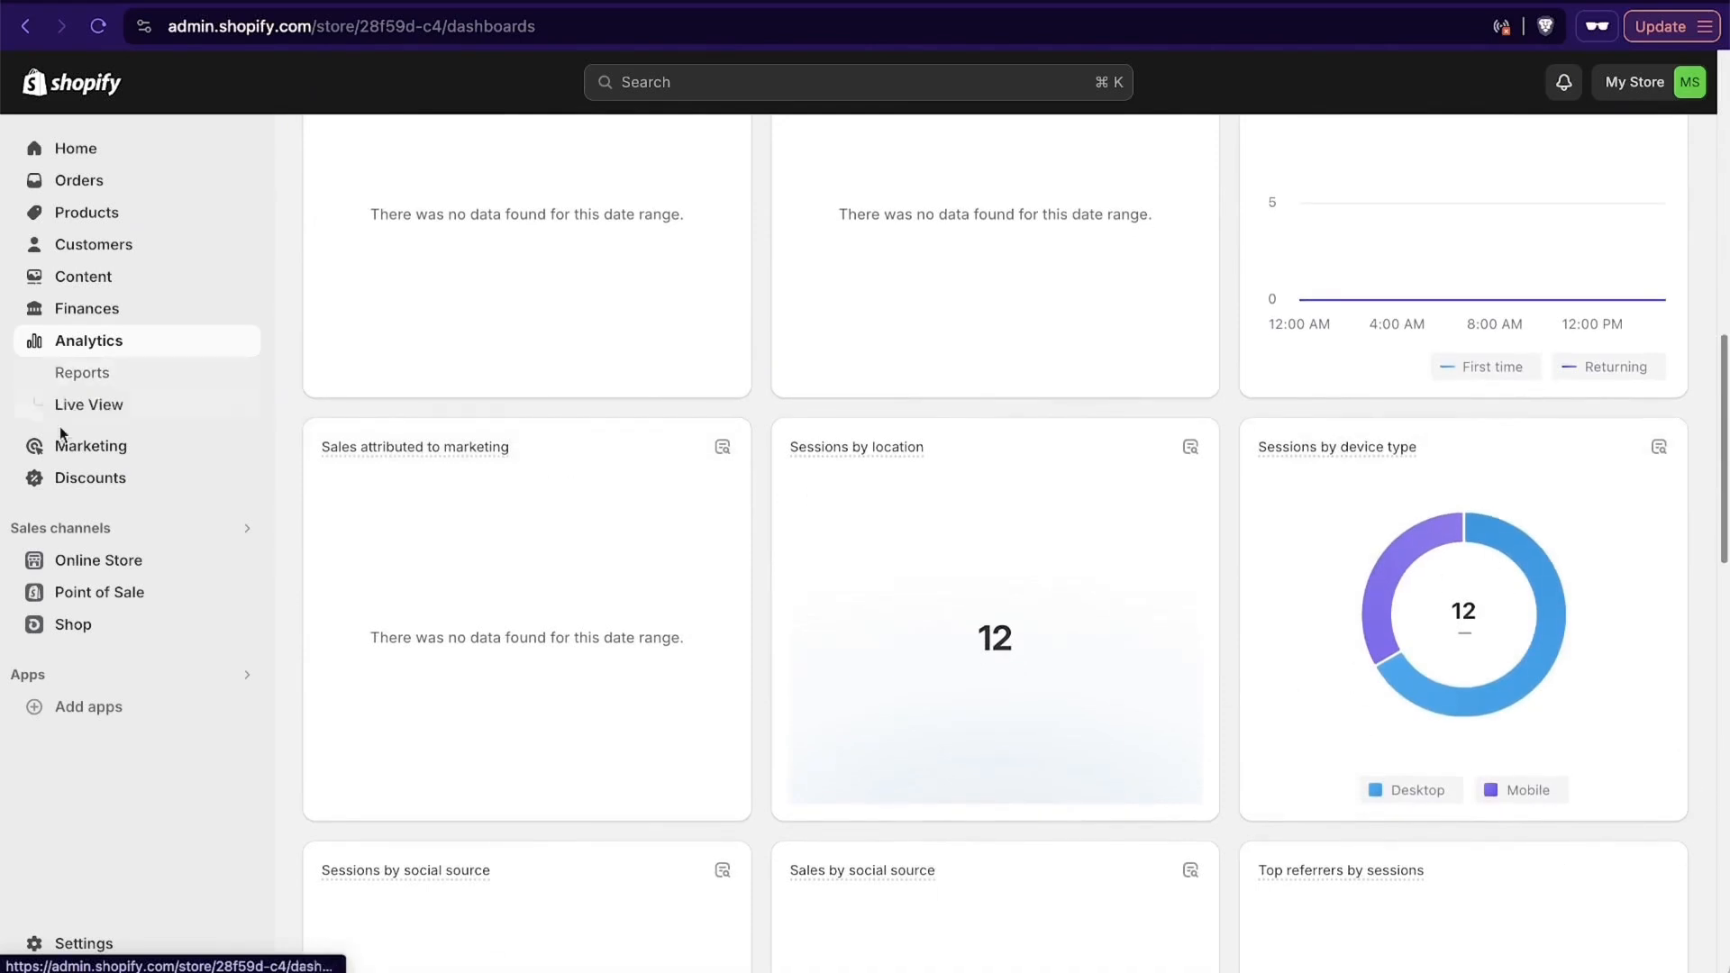
- Open the marketing section and look through its performance figures, top channels, installed app activities and suggested marketing apps
left_click(98, 446)
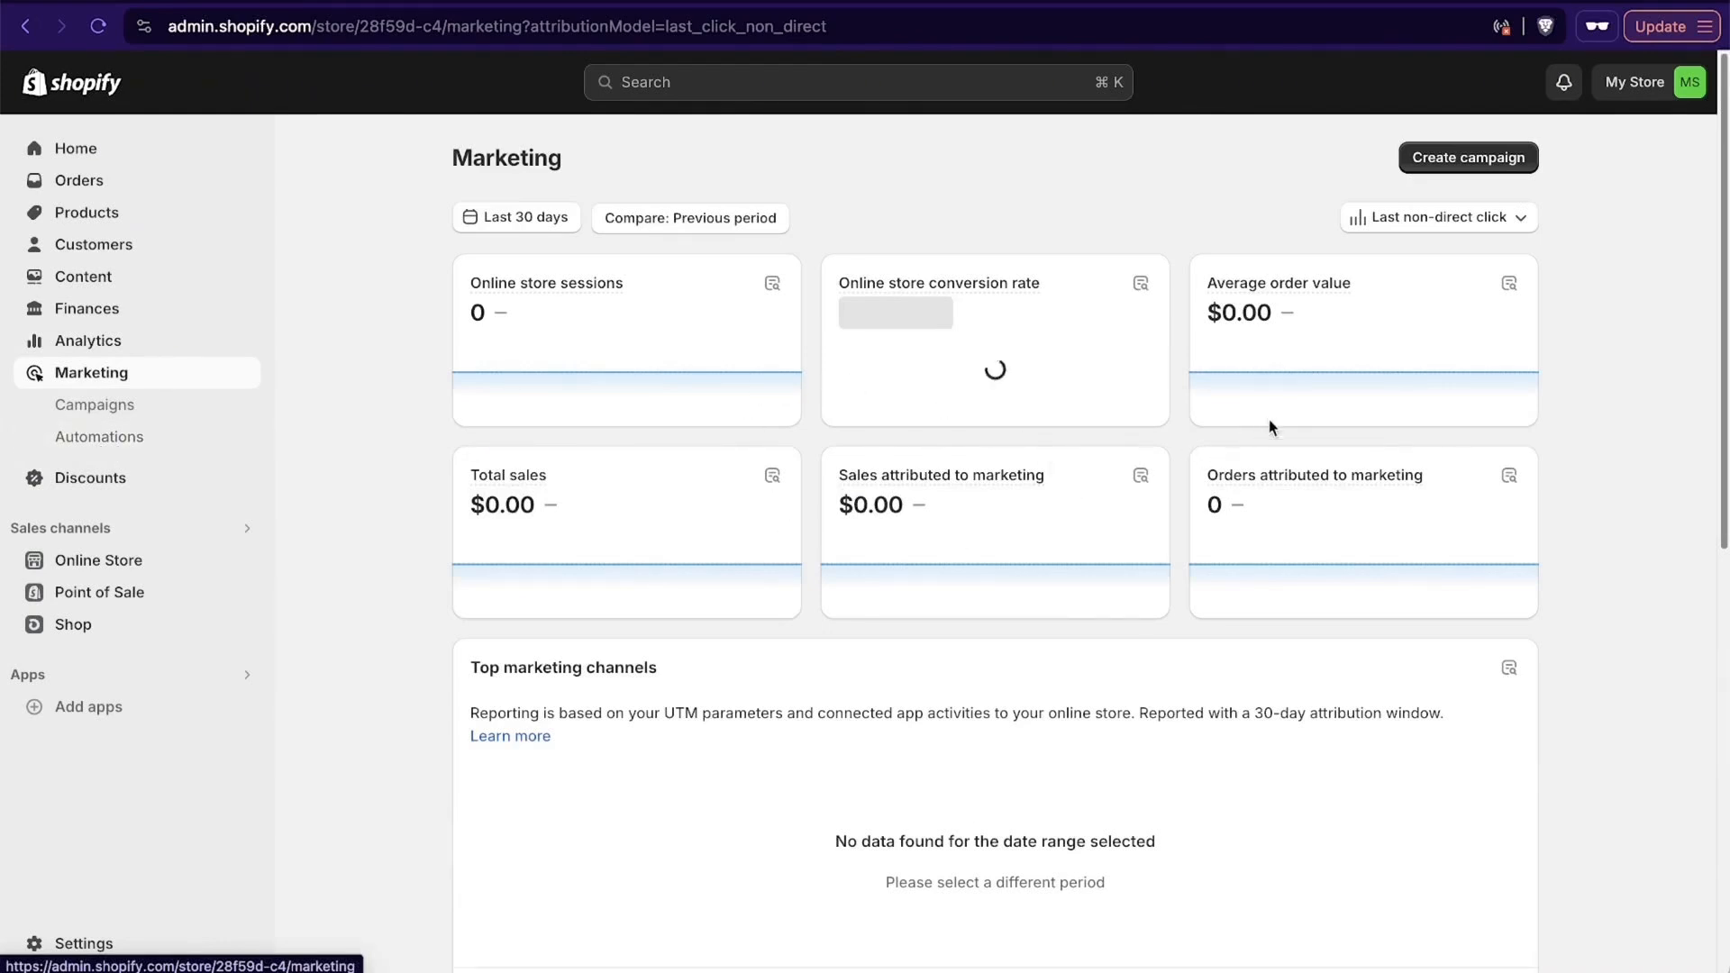
scroll(1542, 432, "down", 5)
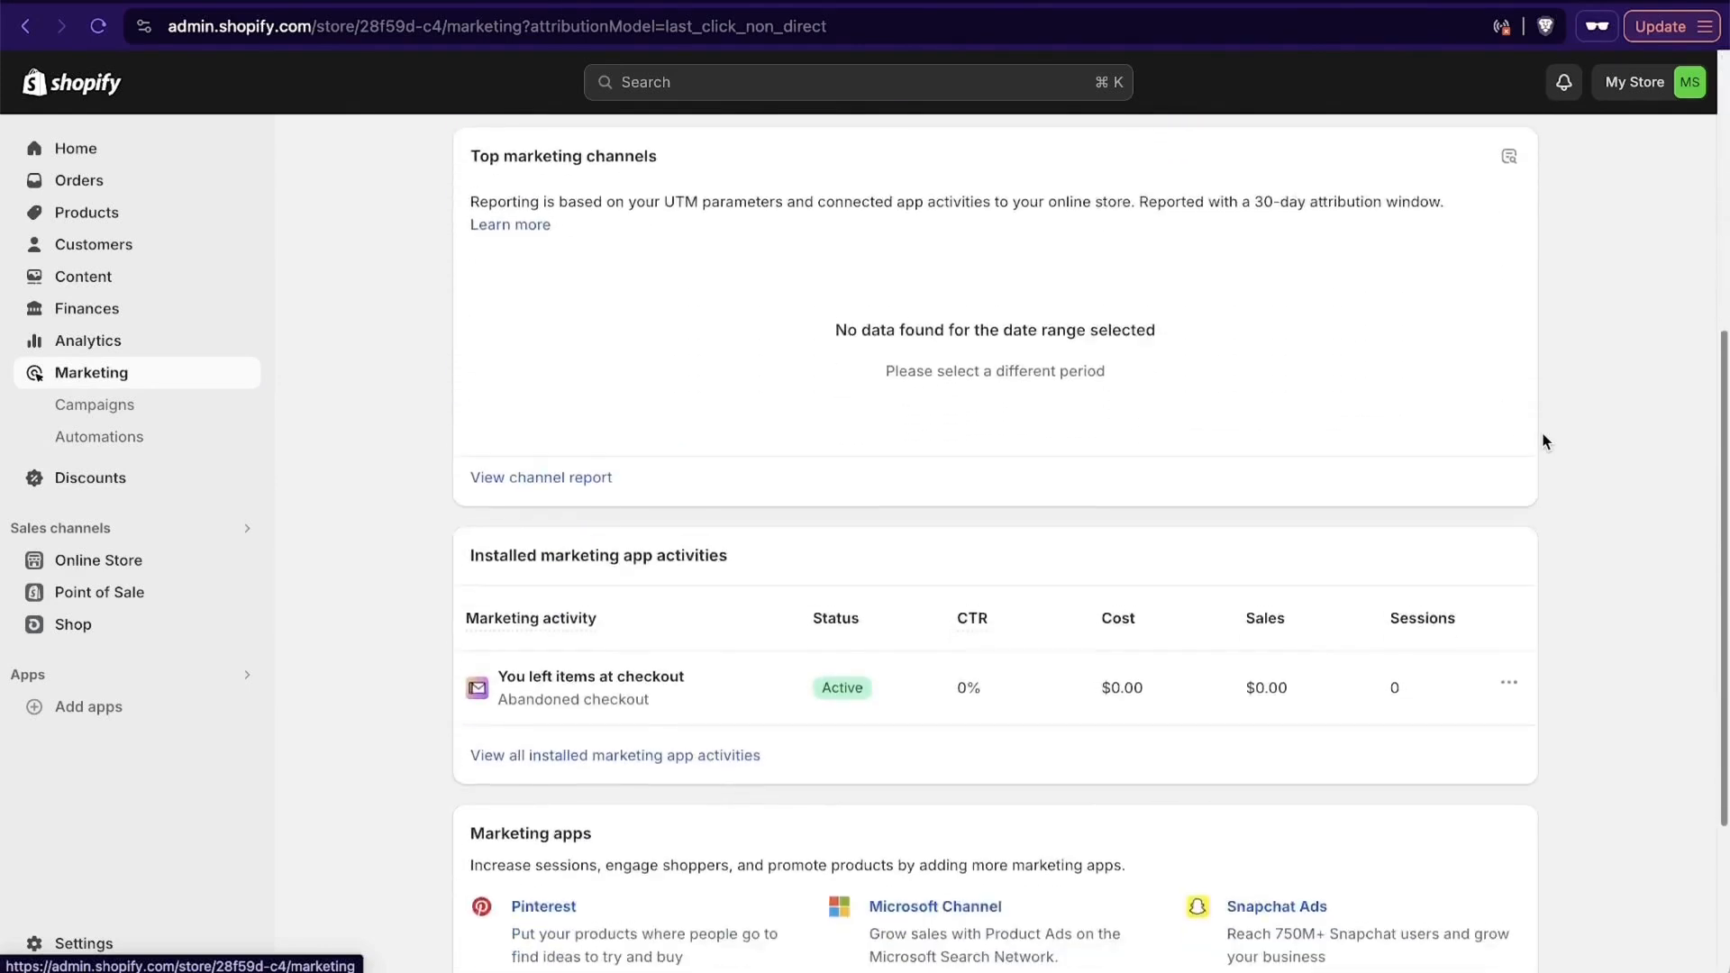
scroll(1544, 441, "down", 2)
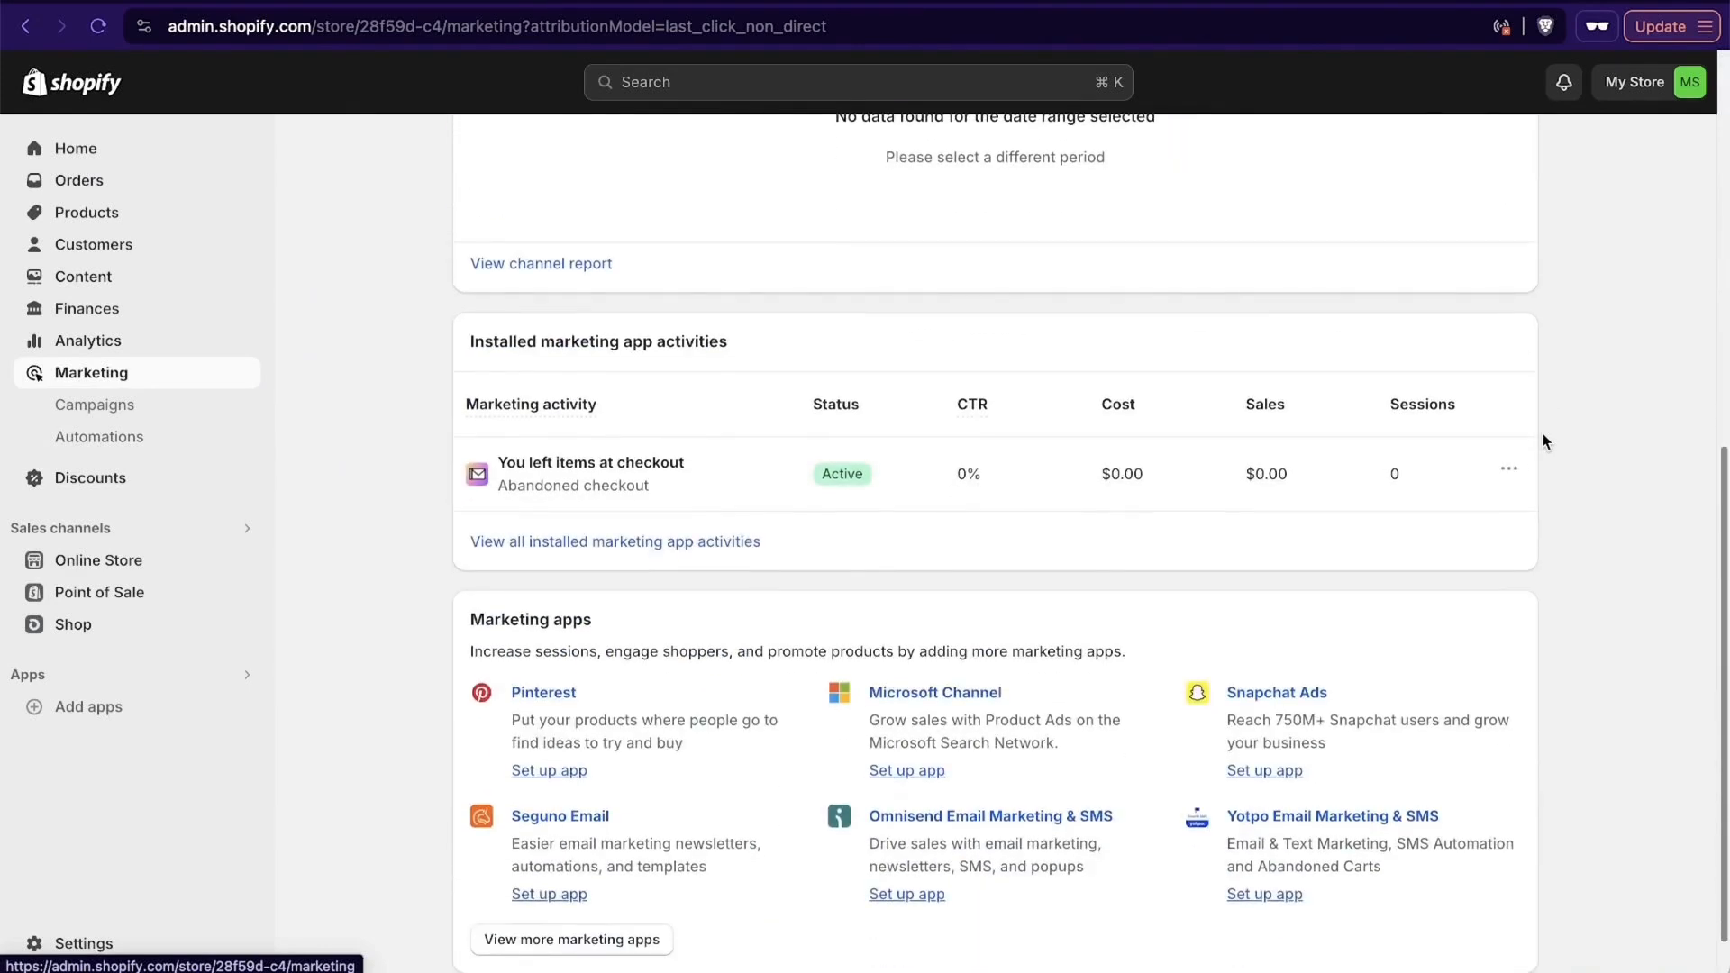
scroll(1155, 920, "down", 1)
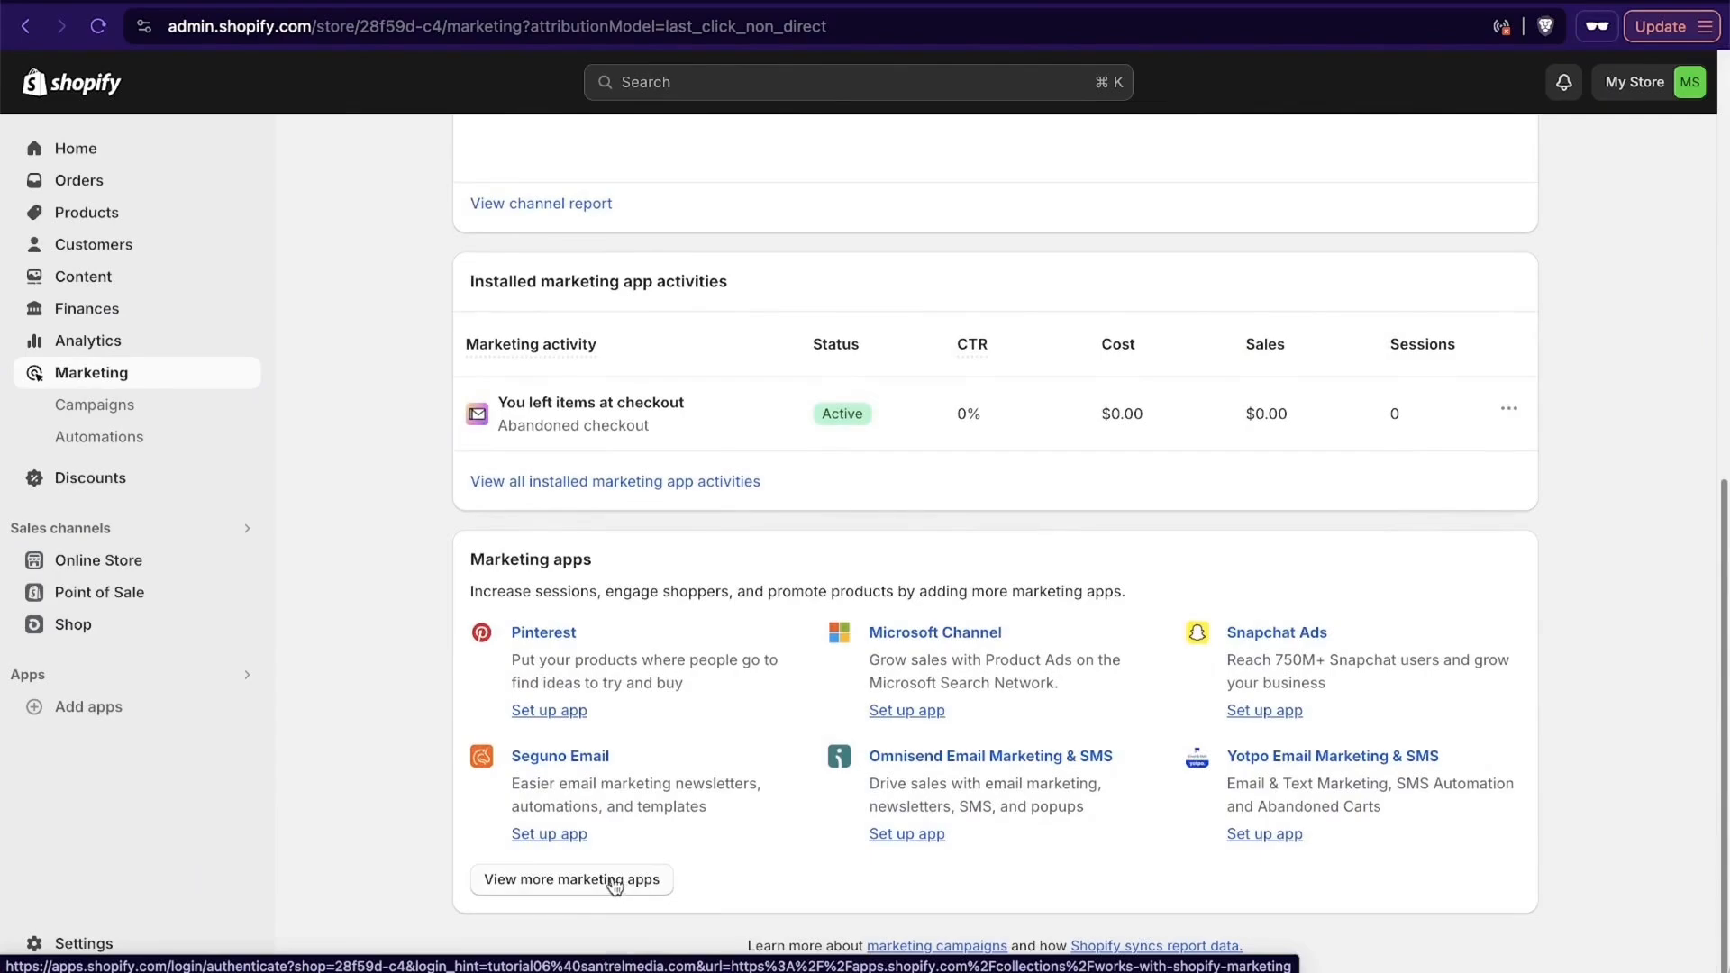
- Search the Shopify App Store for omnisend and install Omnisend Email Marketing & SMS on the store
left_click(613, 881)
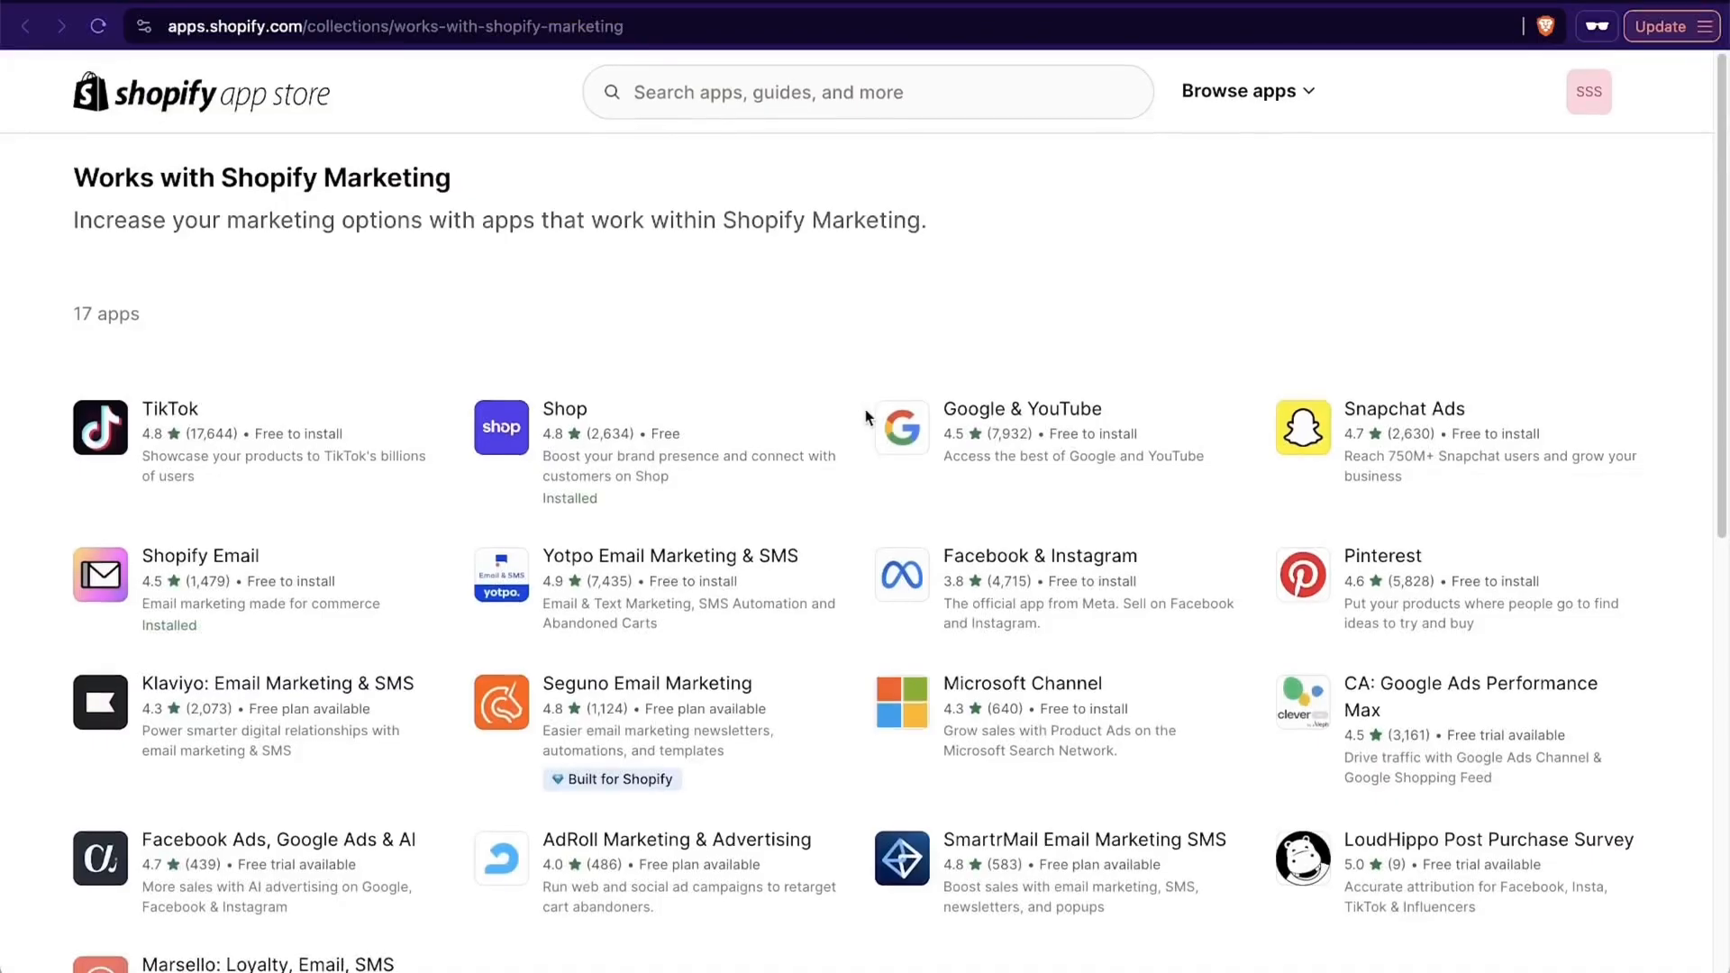
left_click(799, 90)
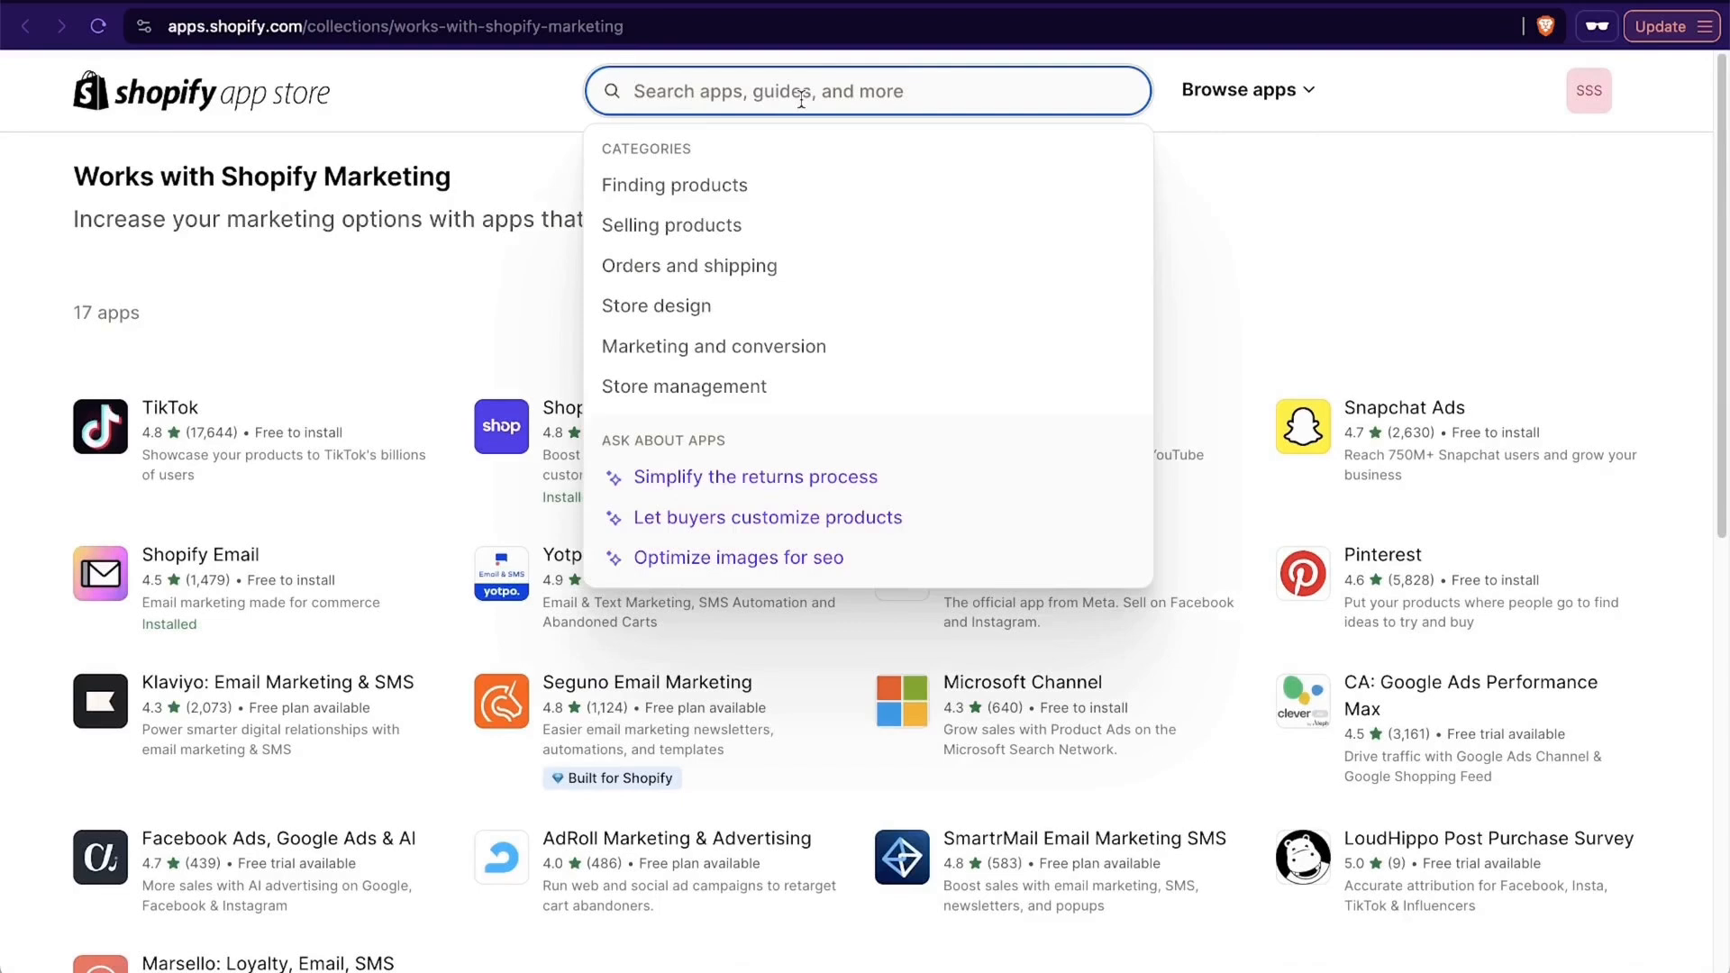
type("om")
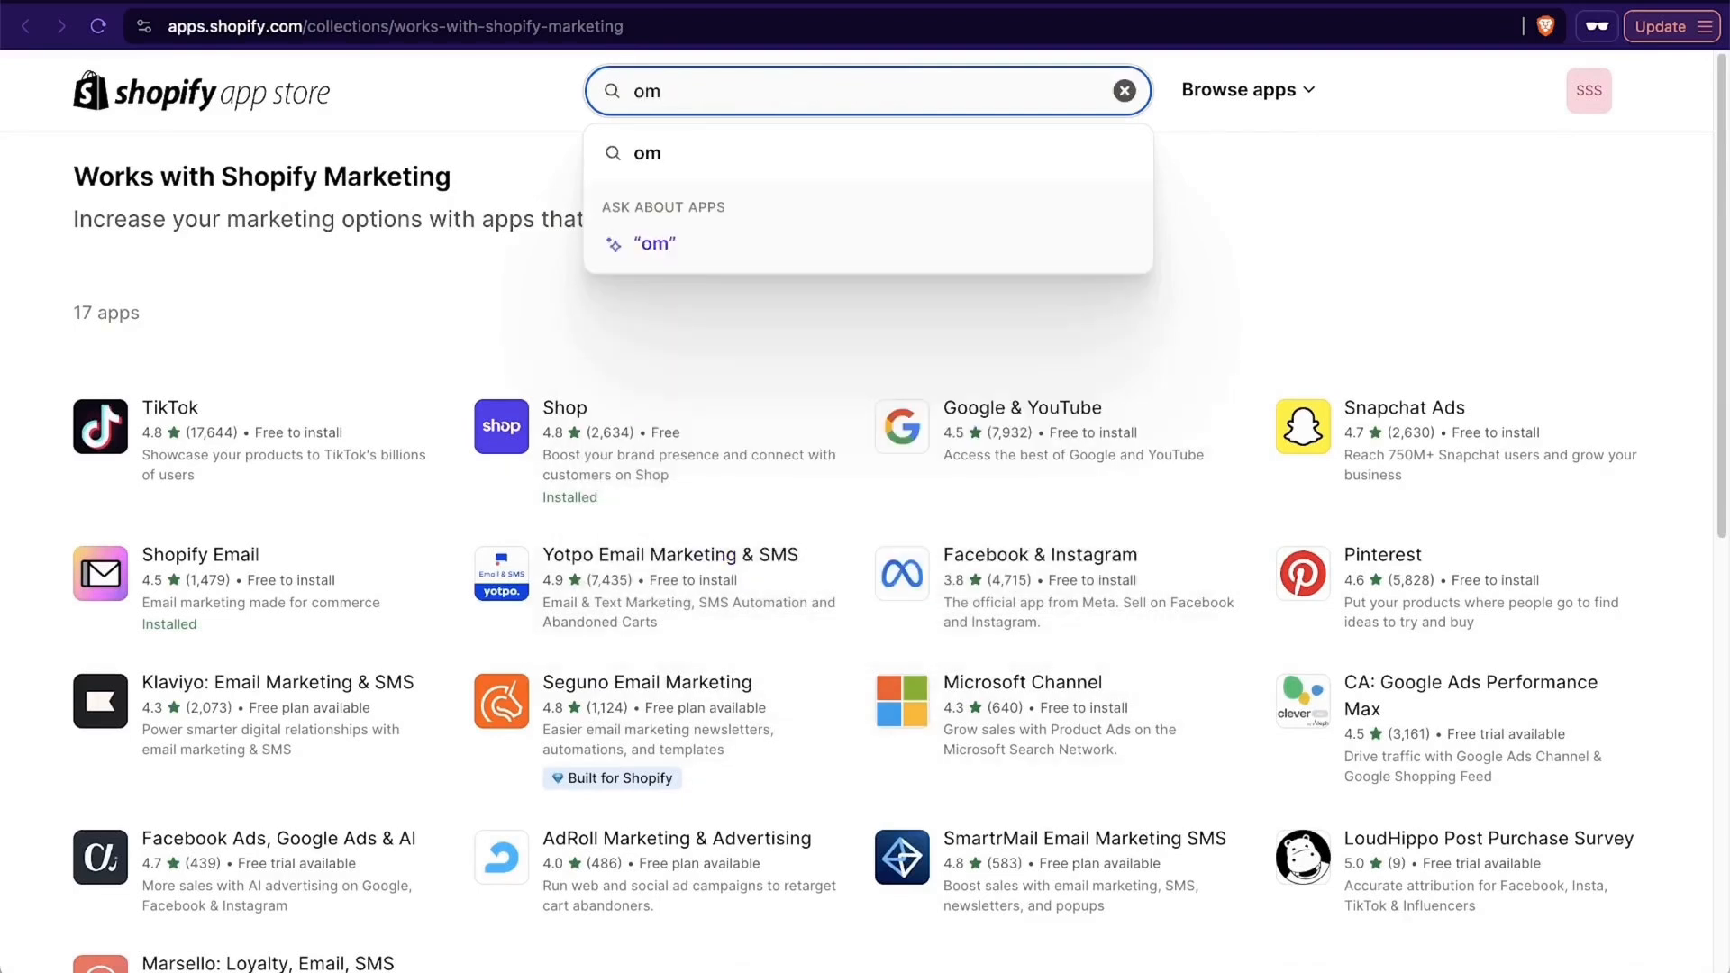
type("nisend")
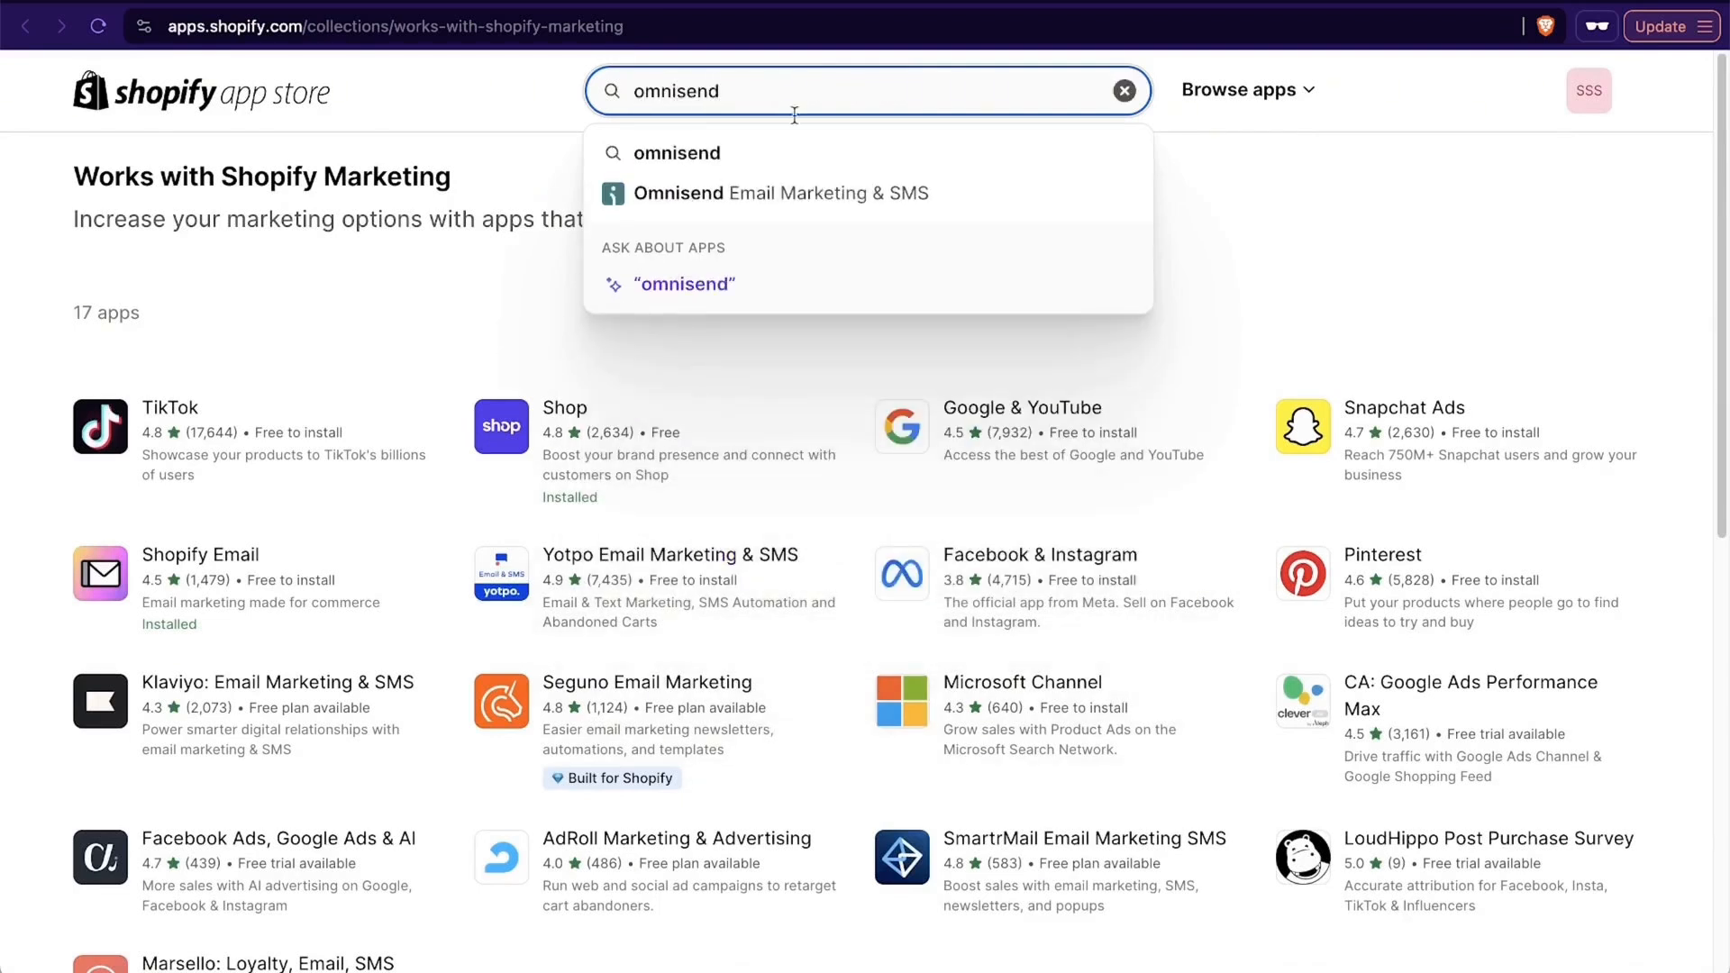
left_click(833, 195)
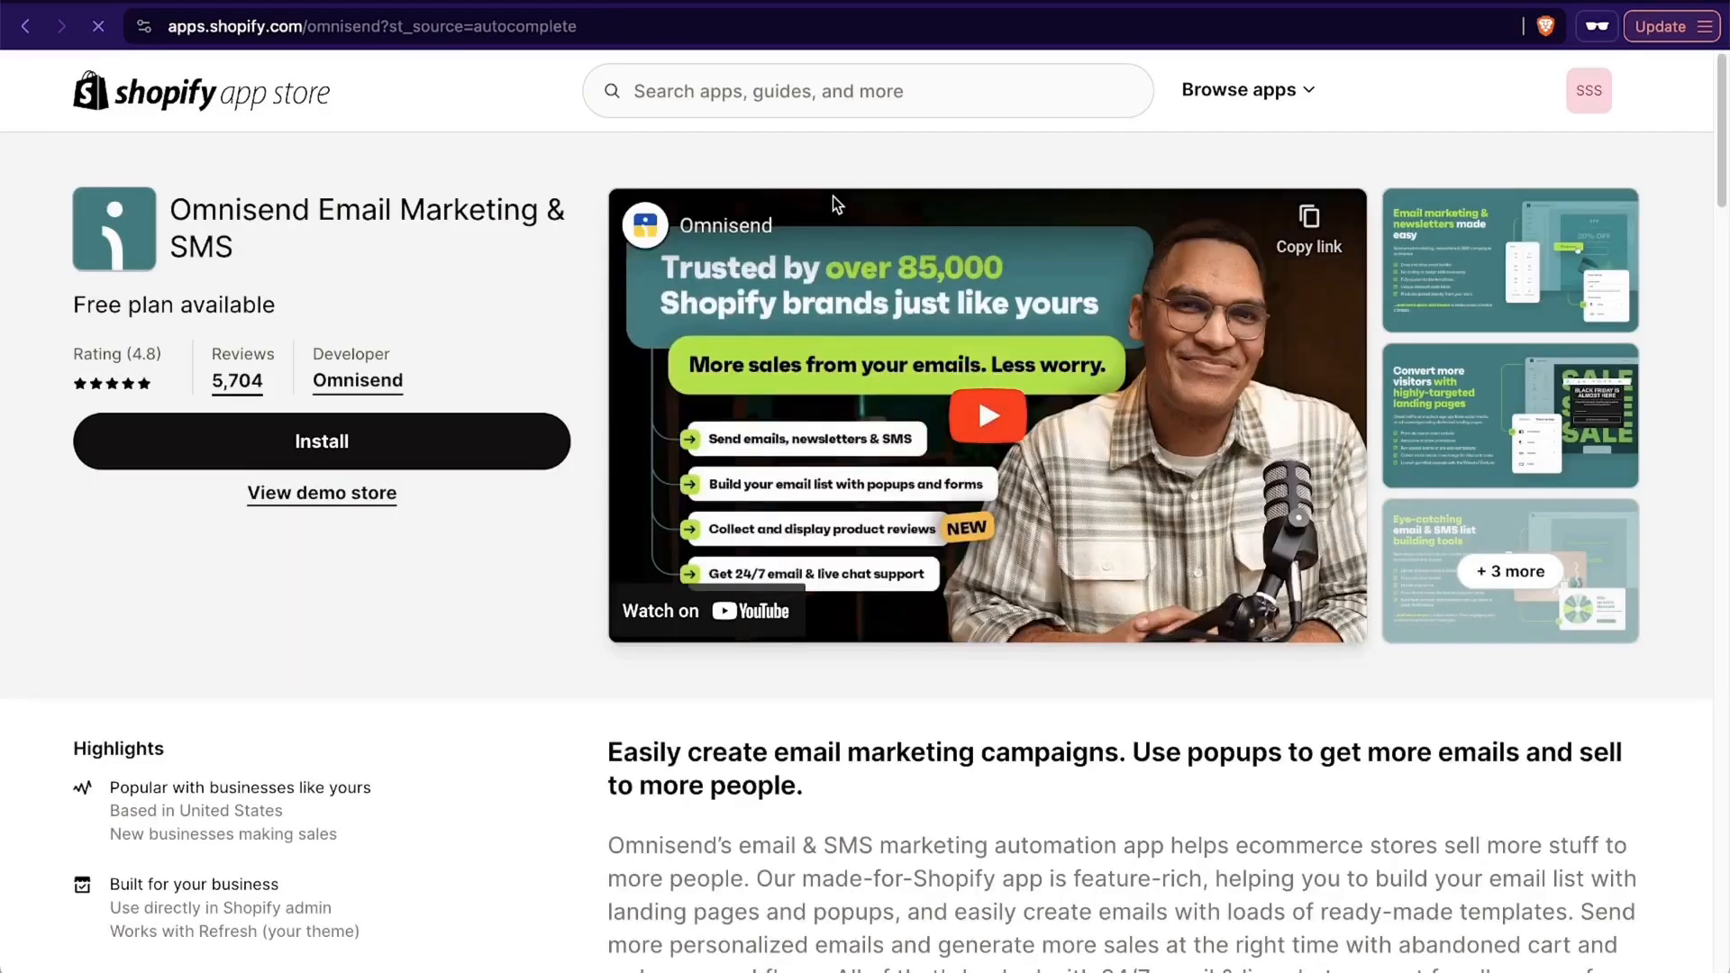
left_click(477, 450)
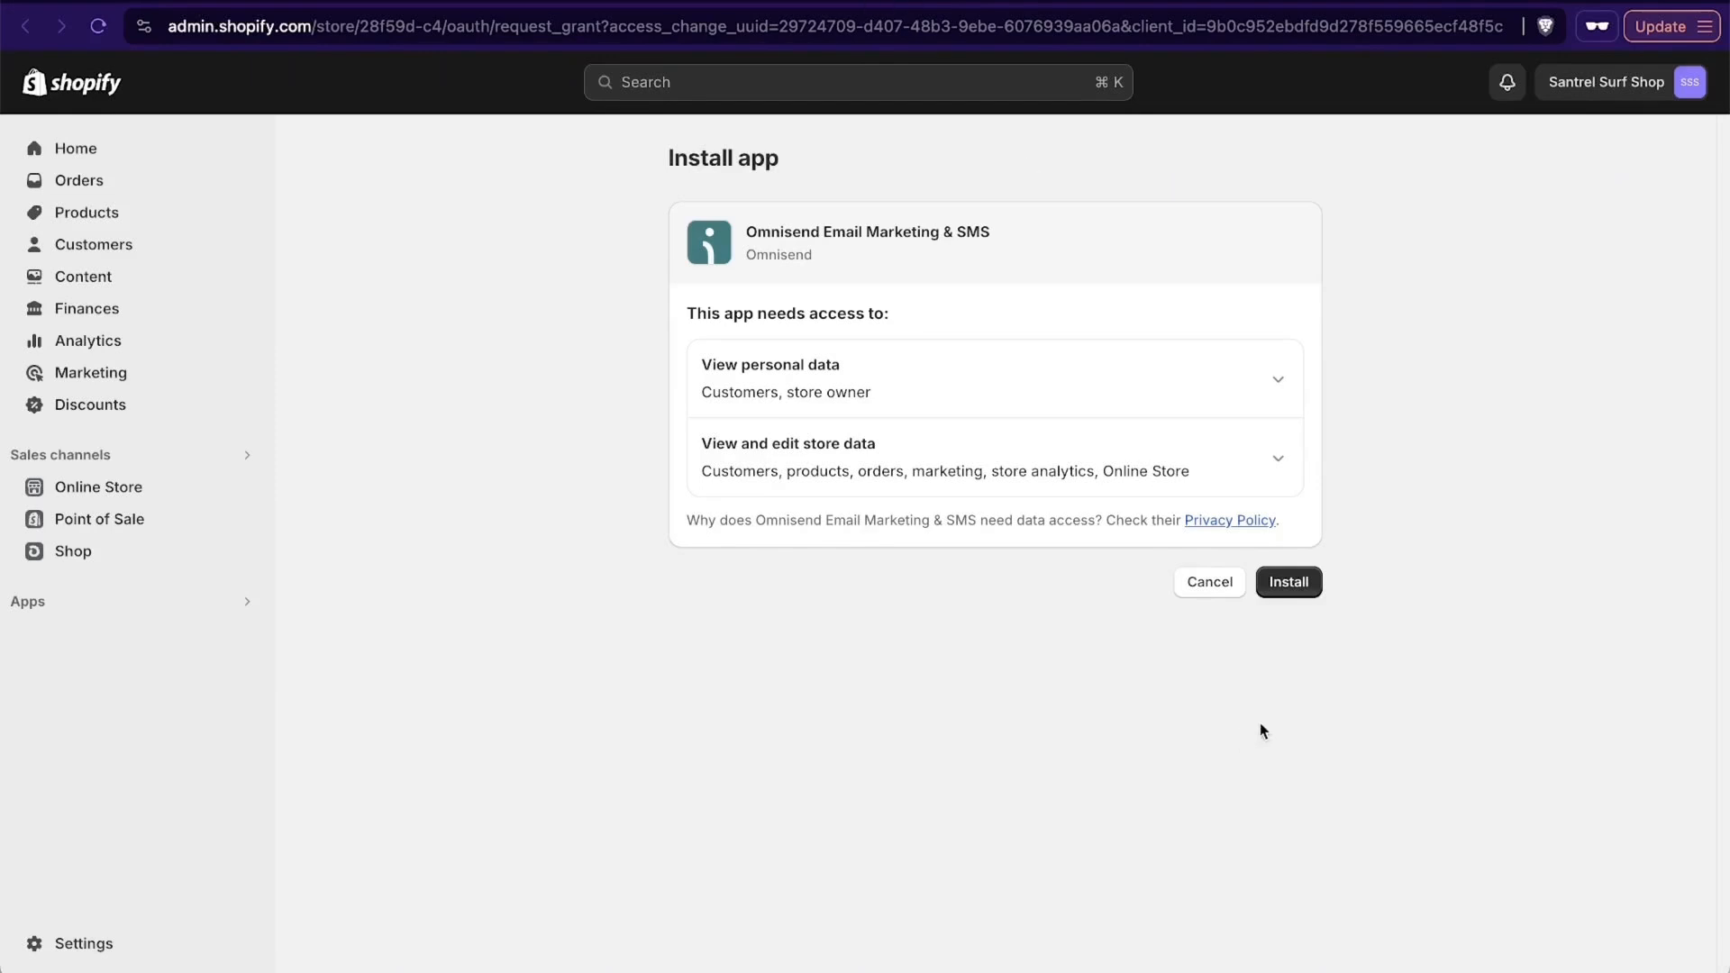
left_click(1297, 590)
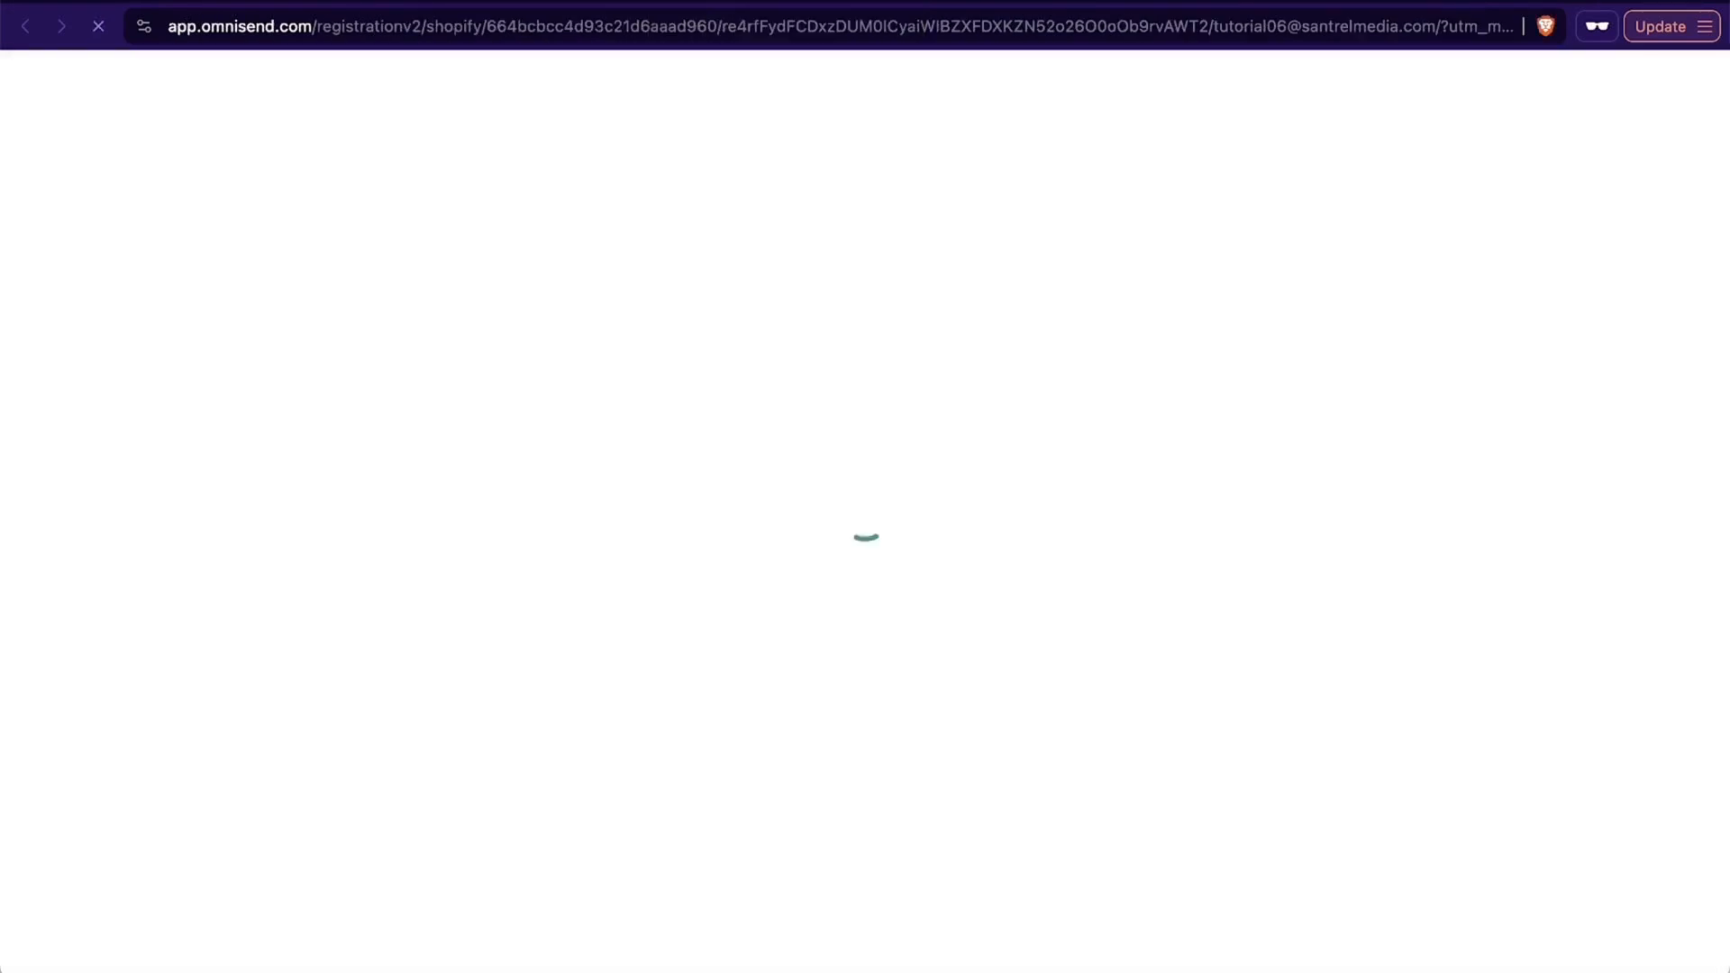
- Register for Omnisend with the first and last name, None as the current marketing software, and agreement to the terms and anti-spam policy
left_click(781, 575)
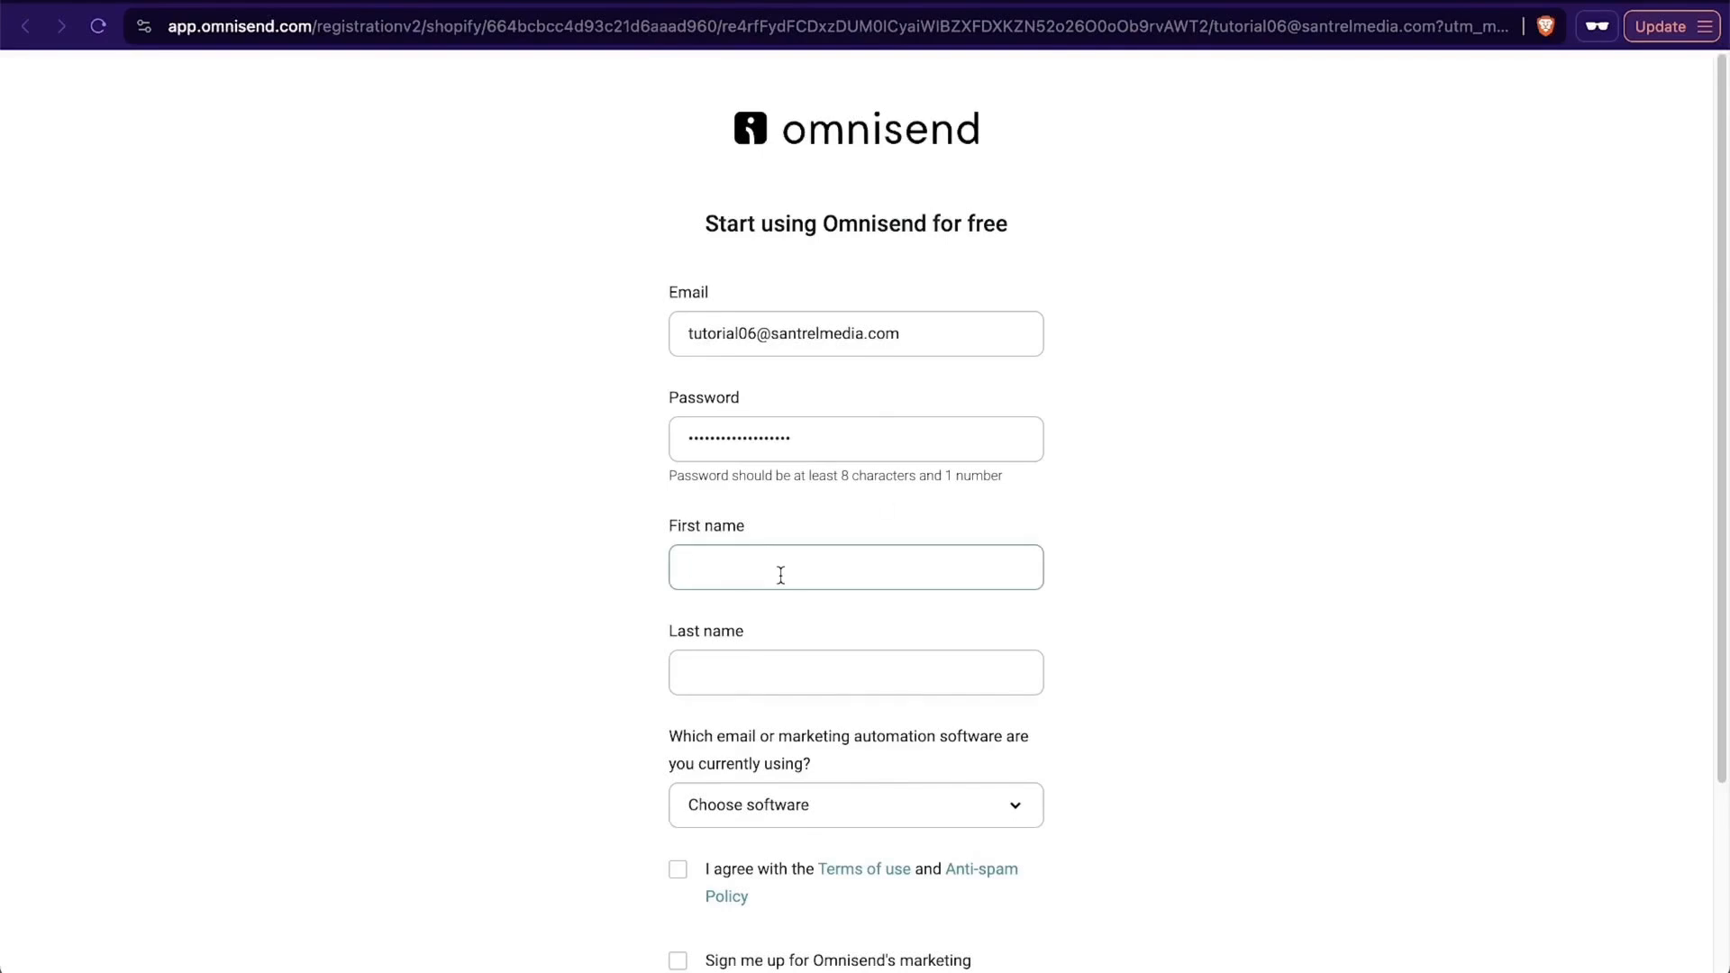
type("M")
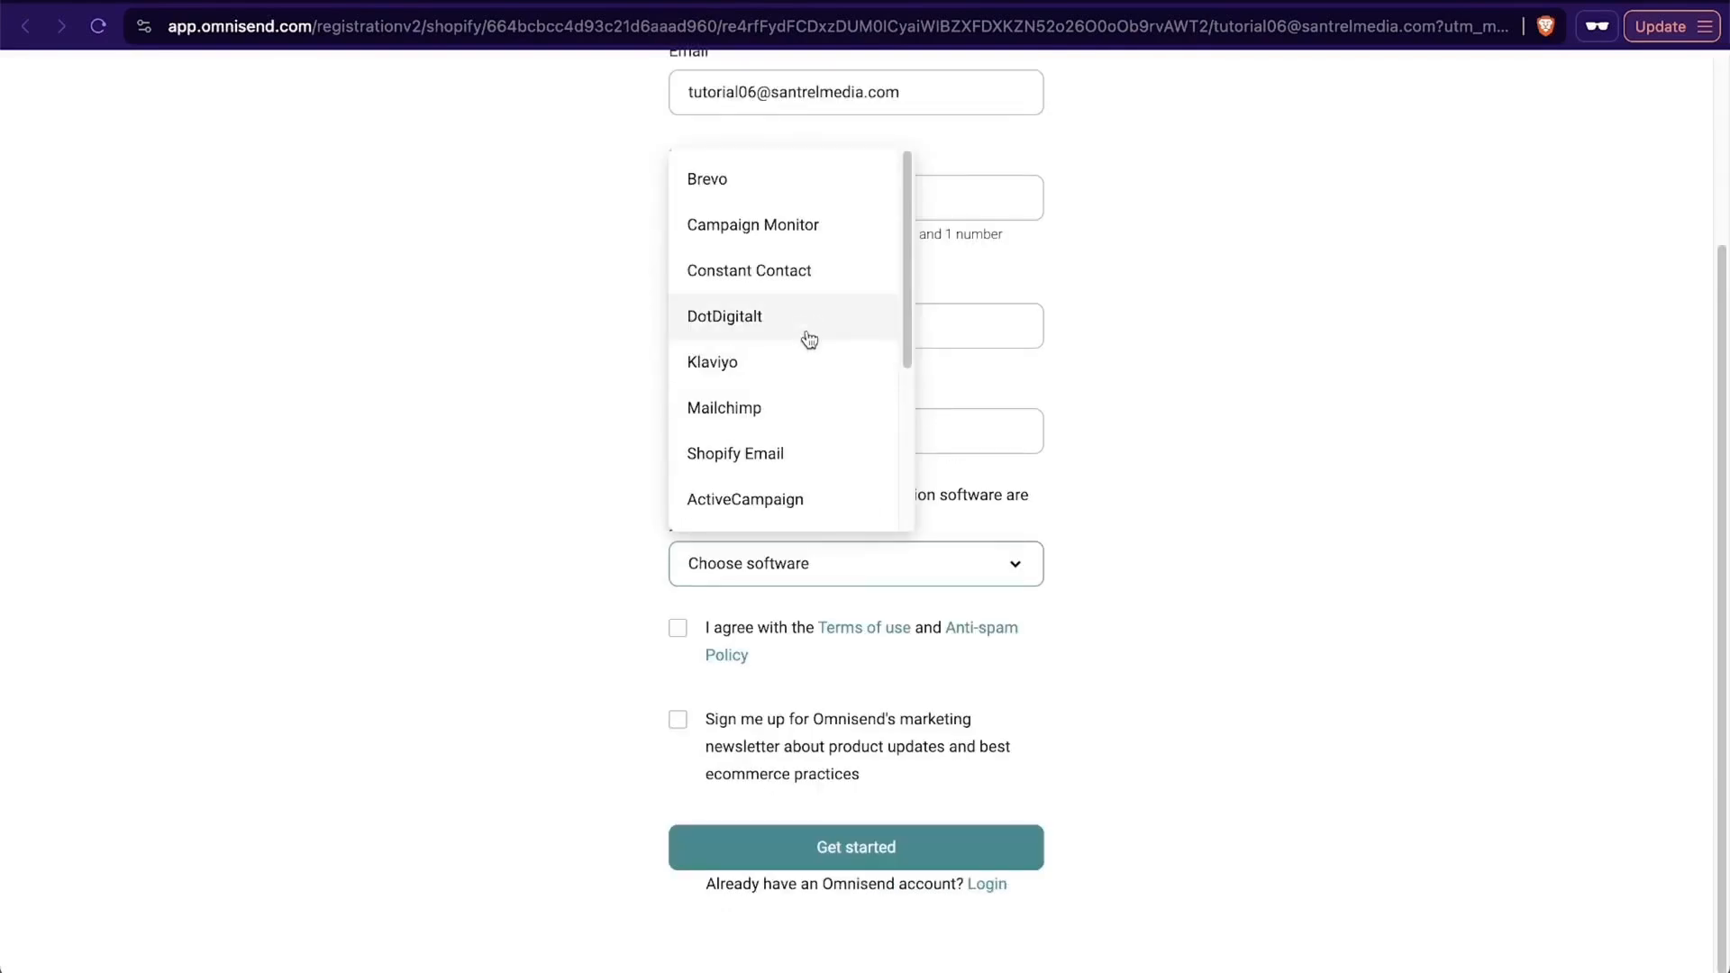
scroll(803, 361, "down", 3)
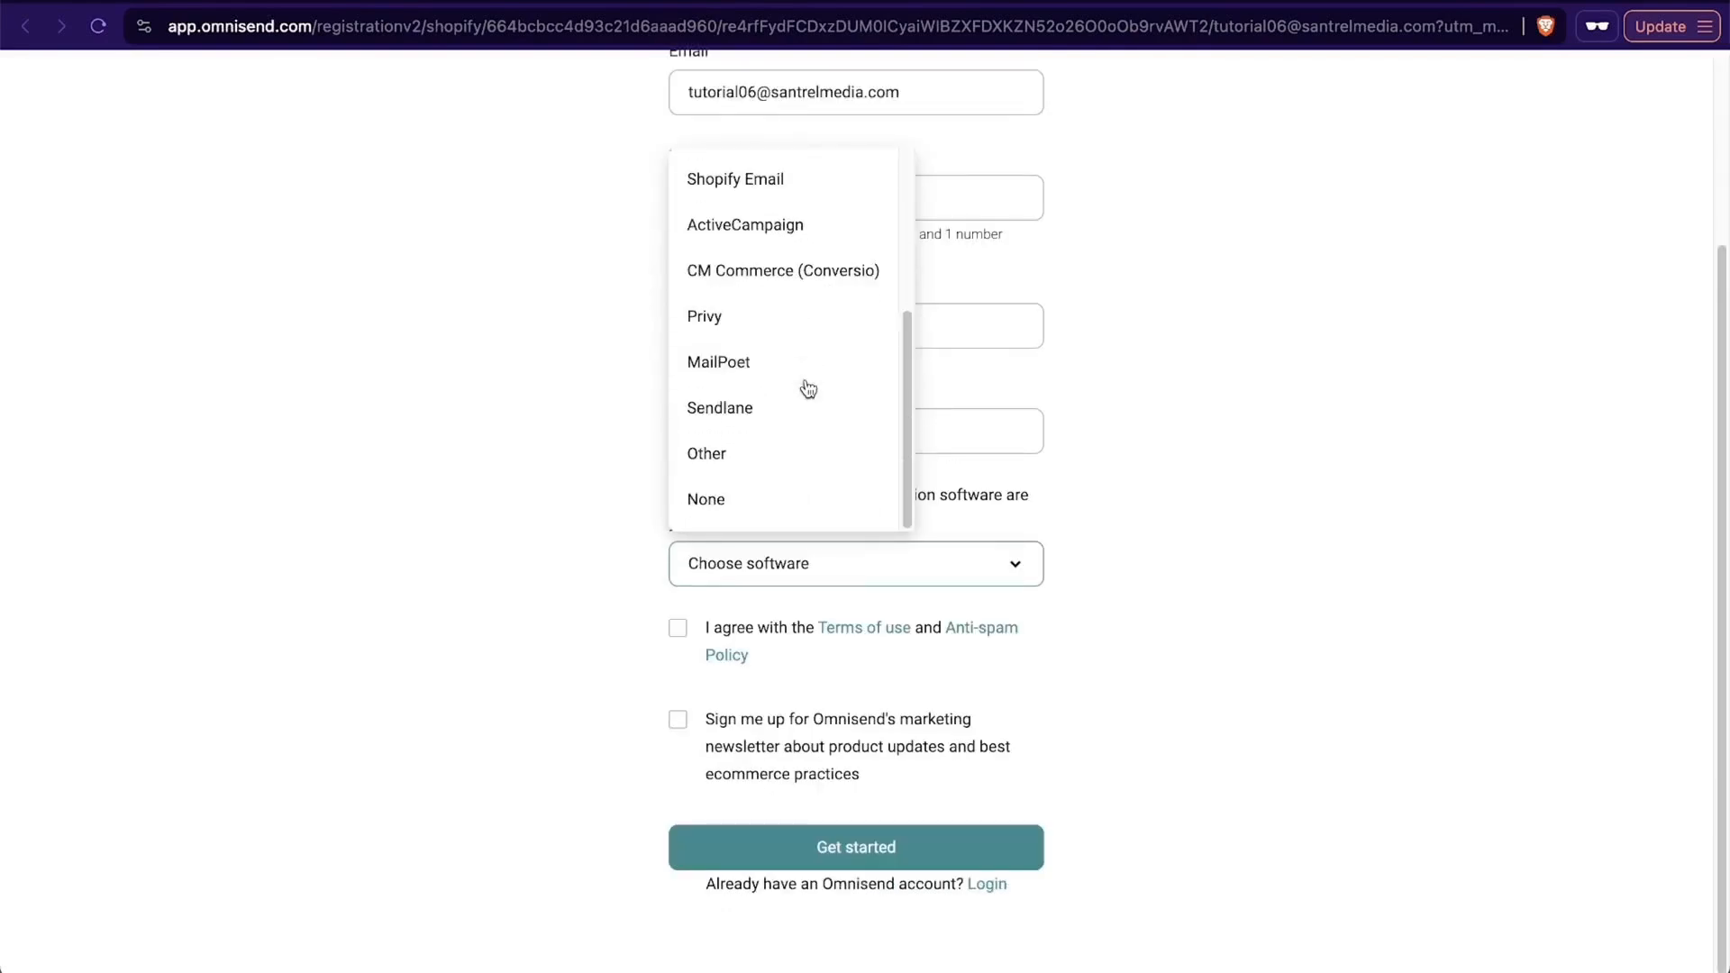
left_click(753, 491)
left_click(678, 628)
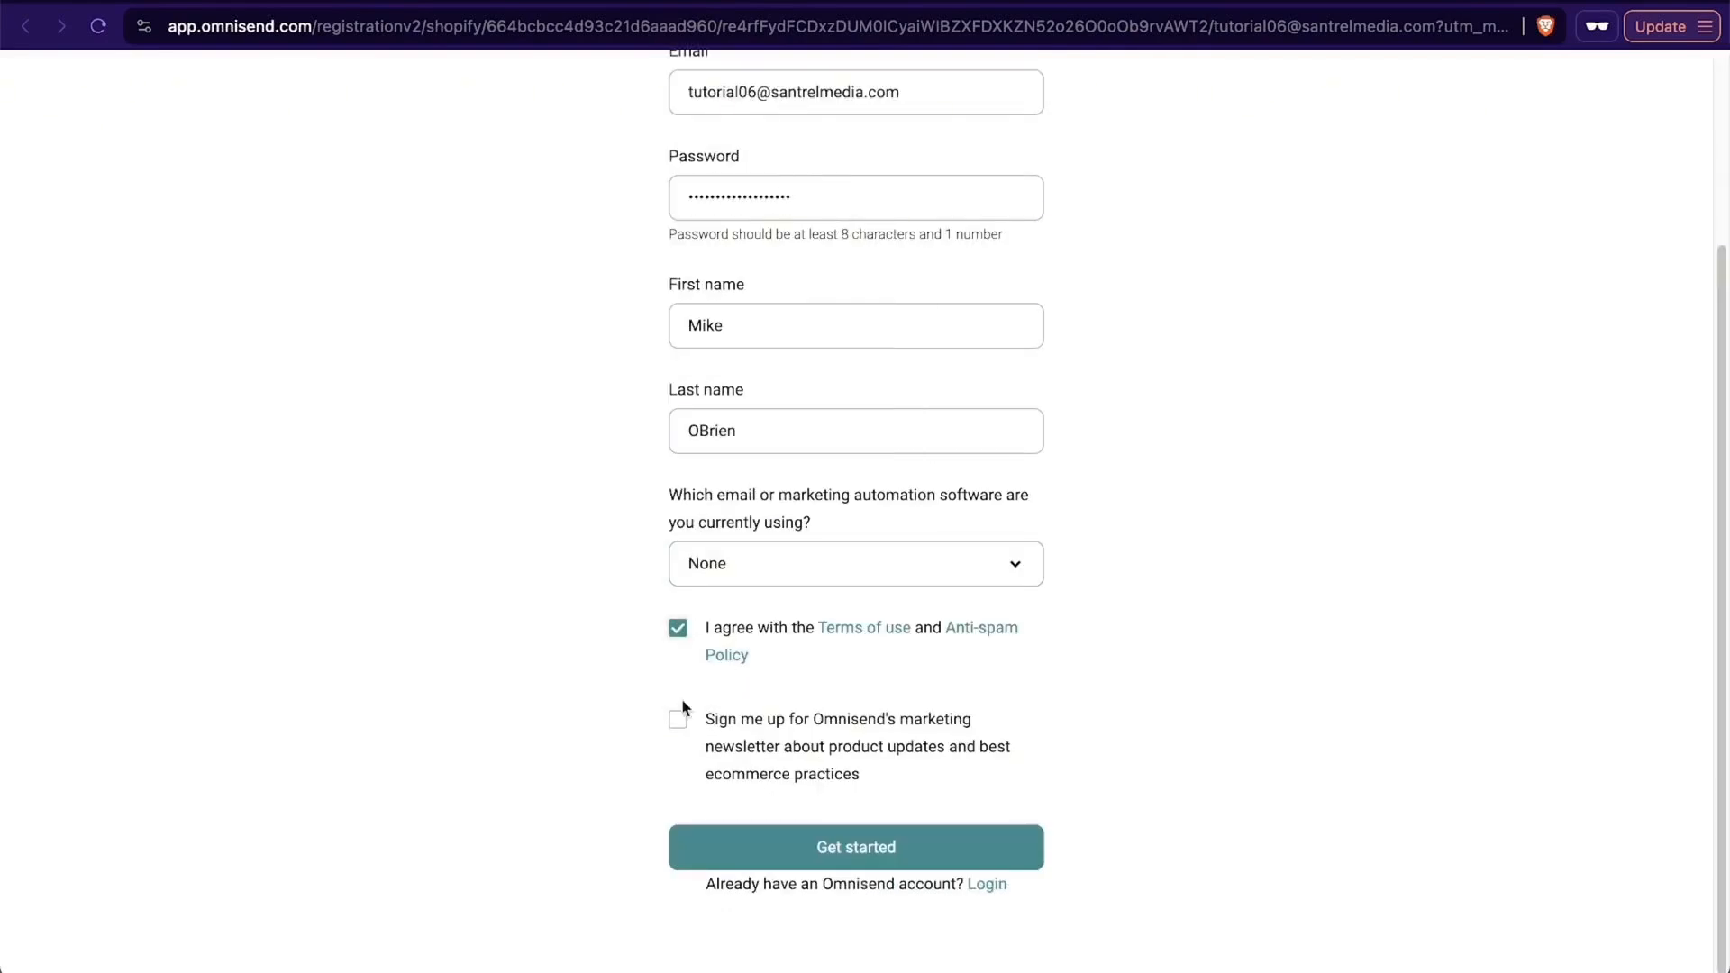
left_click(751, 852)
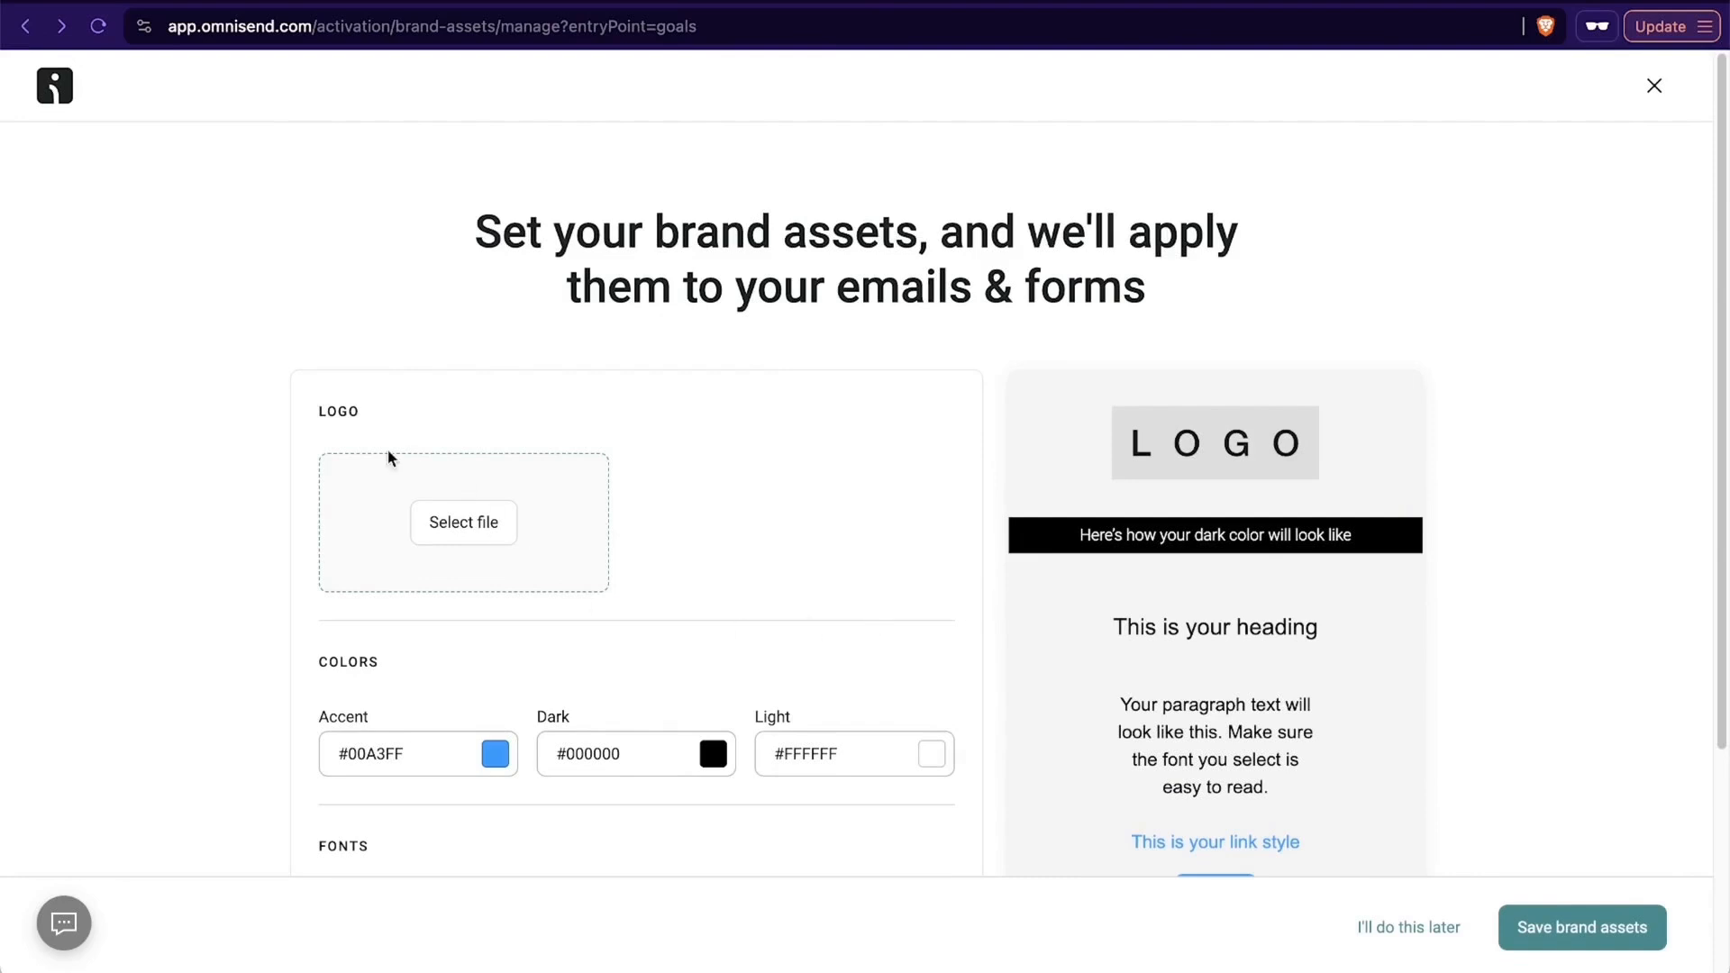
- Add an Instagram social link with the profile URL to the brand assets
scroll(124, 400, "down", 2)
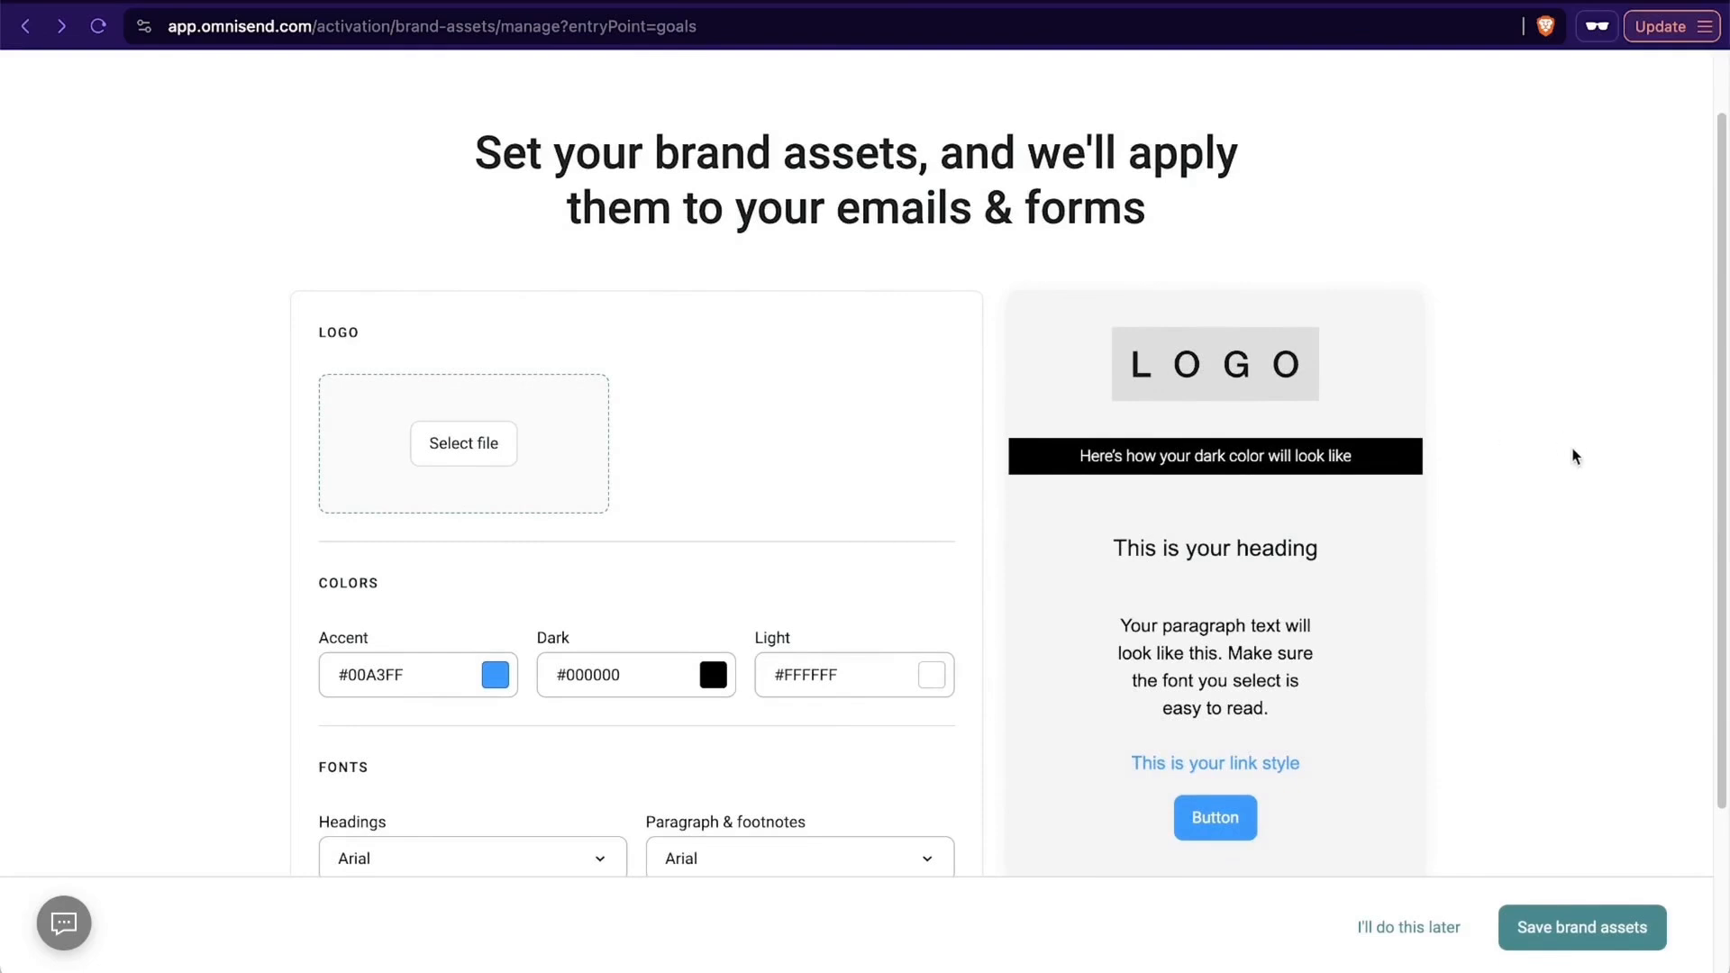
scroll(1575, 457, "down", 2)
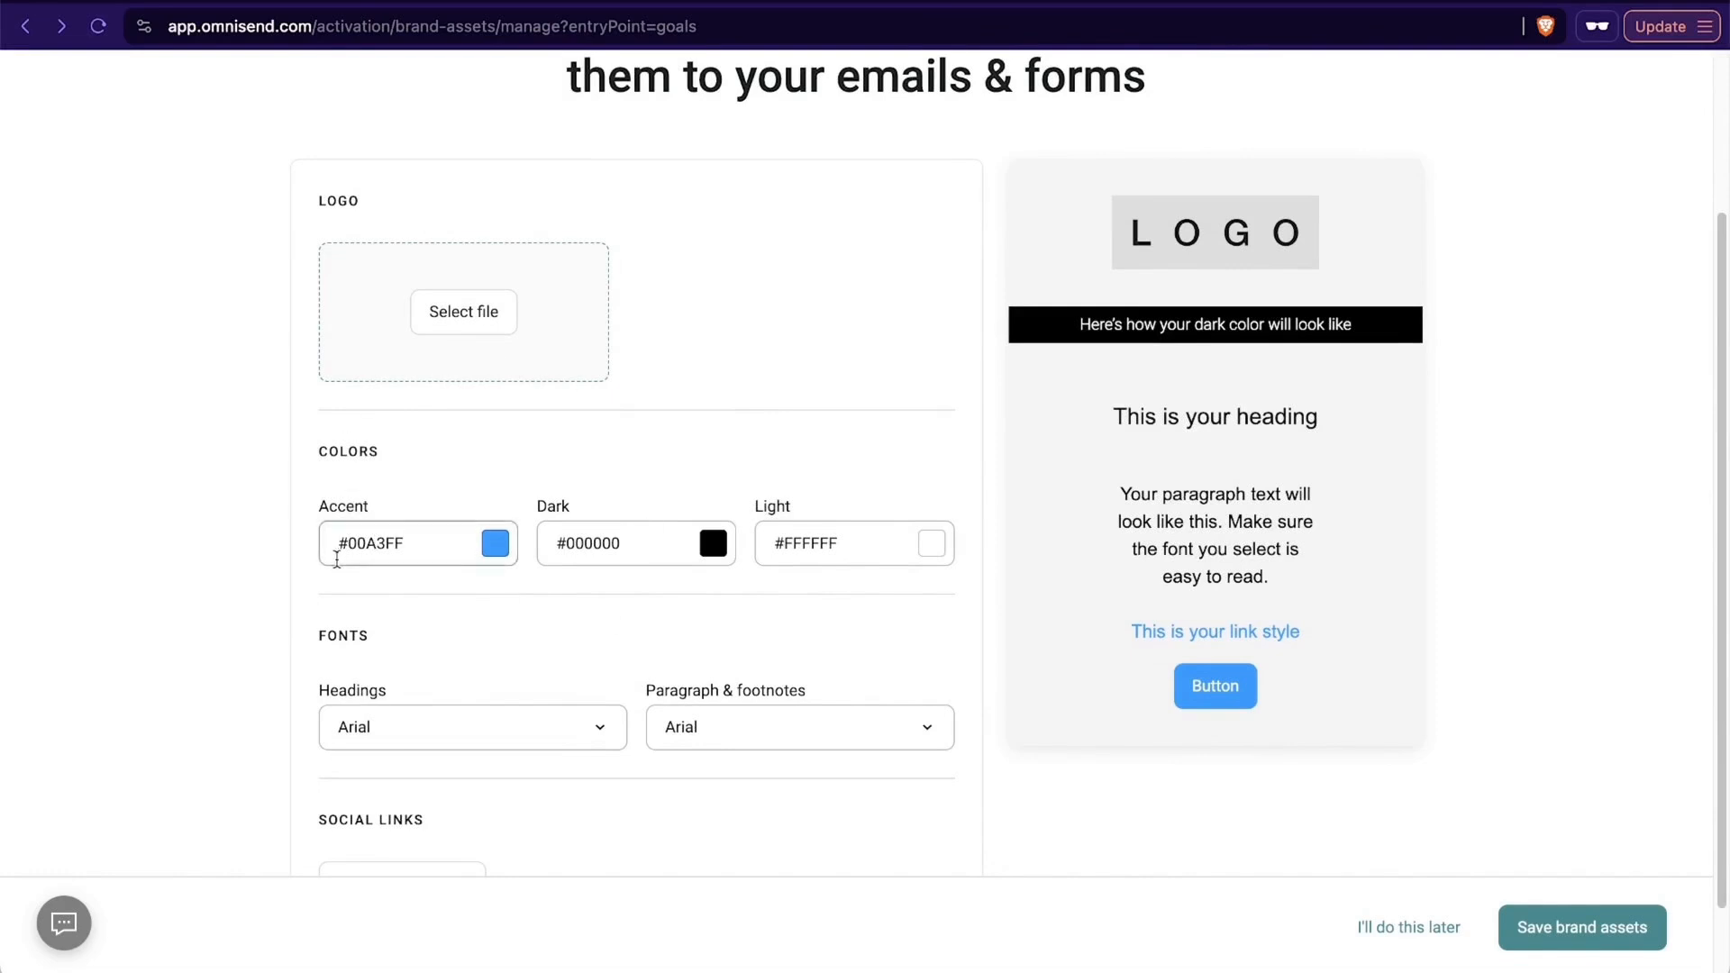
scroll(435, 257, "down", 2)
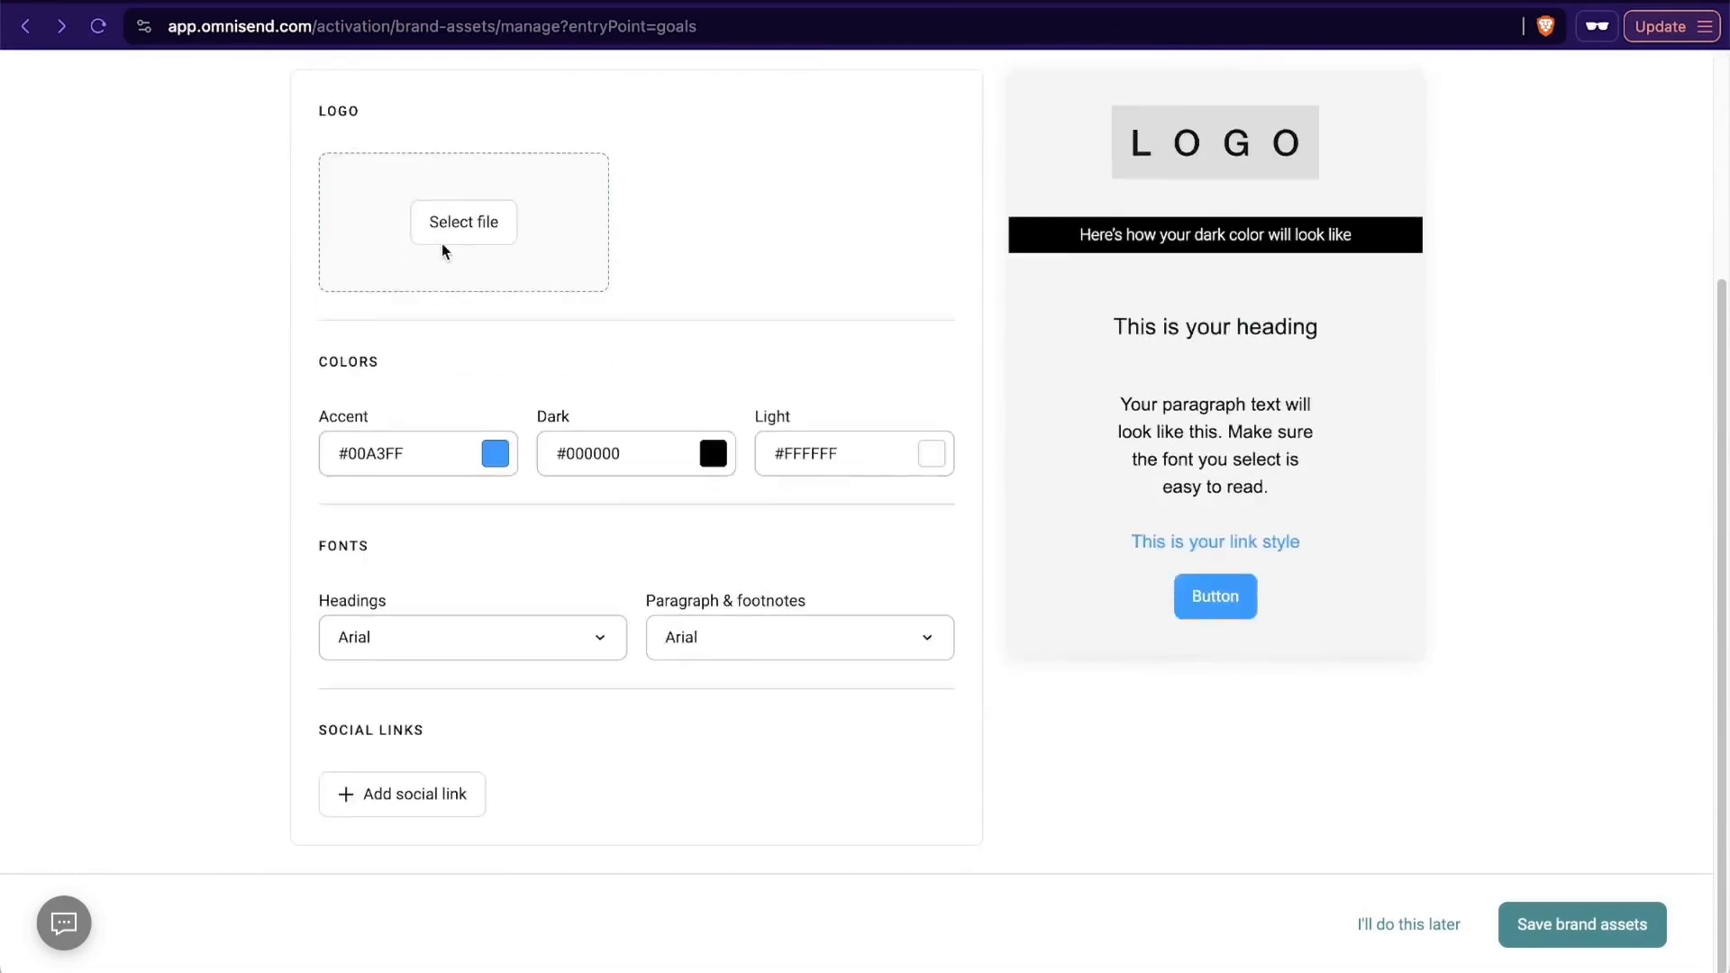
left_click(418, 814)
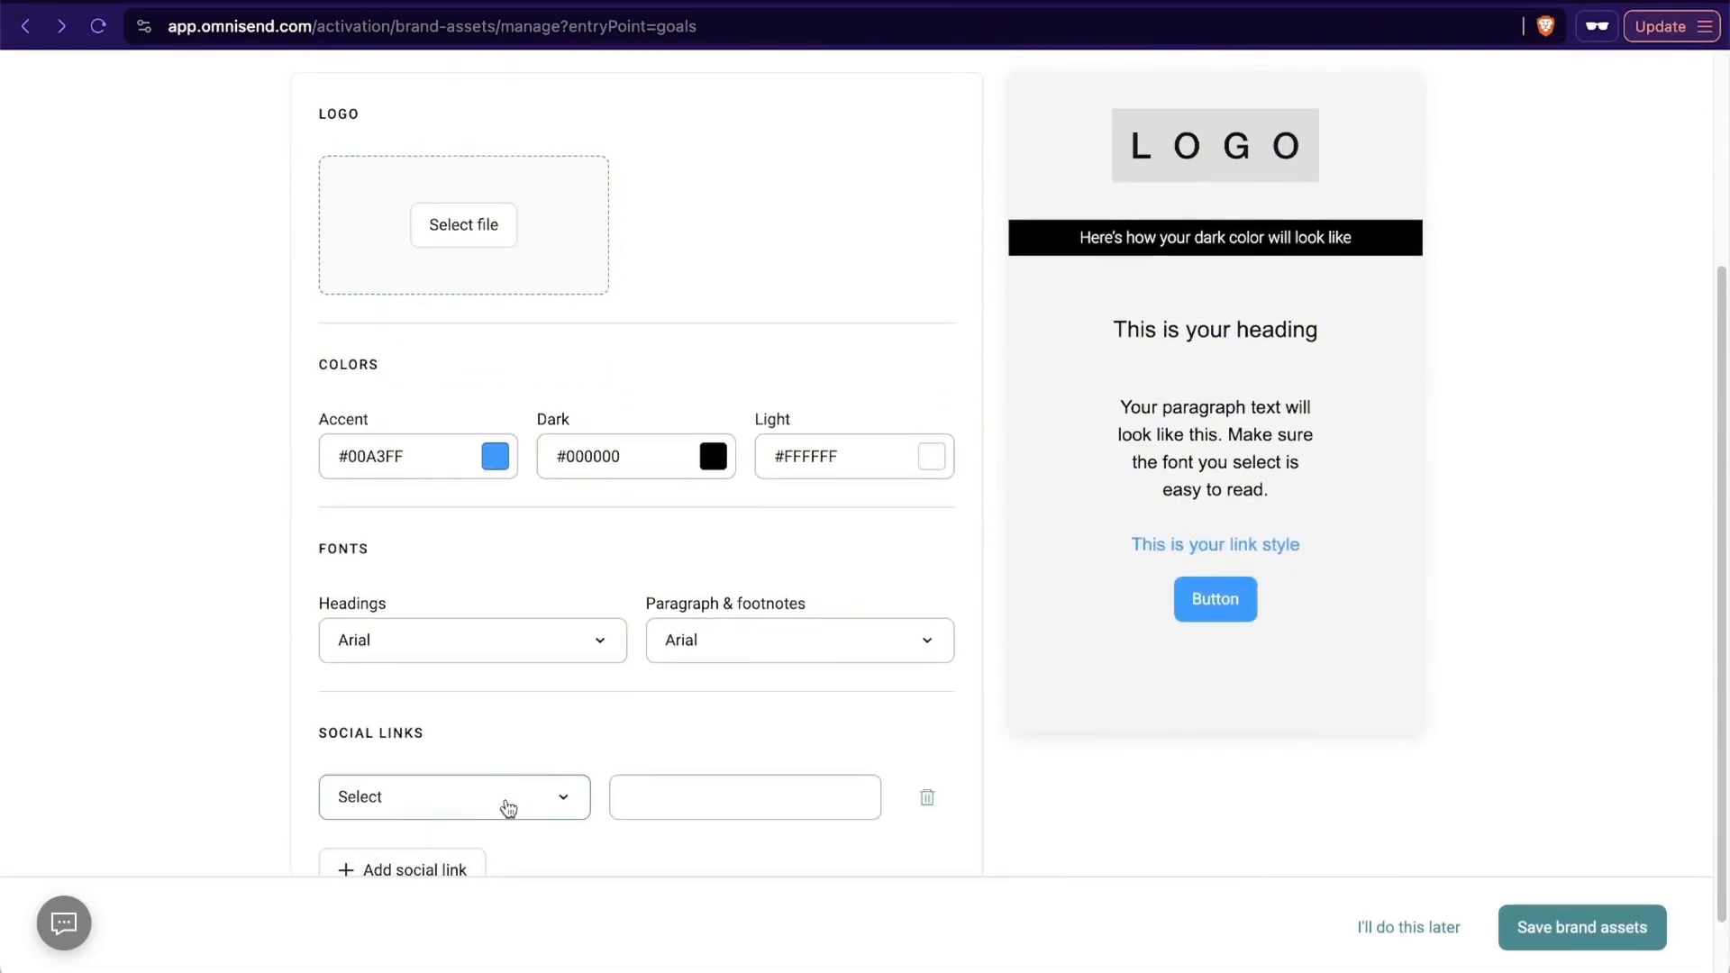
left_click(502, 805)
left_click(463, 464)
left_click(683, 794)
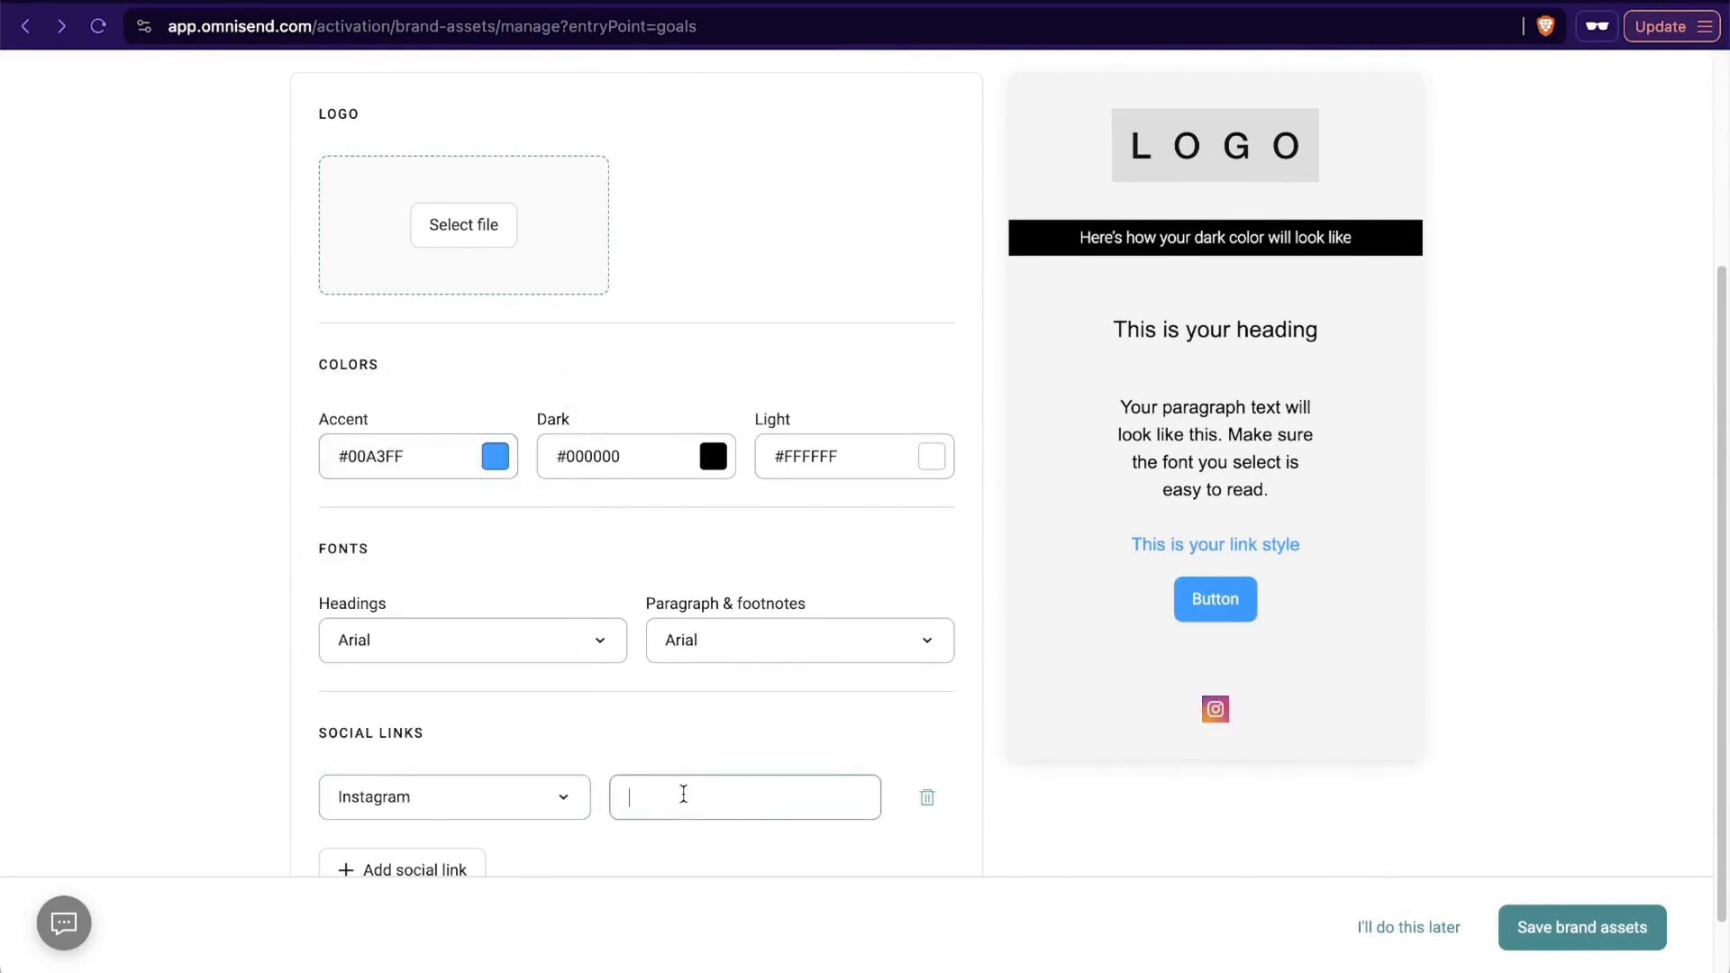
key("super+v")
- Add a second social link for X with its profile URL
left_click(441, 871)
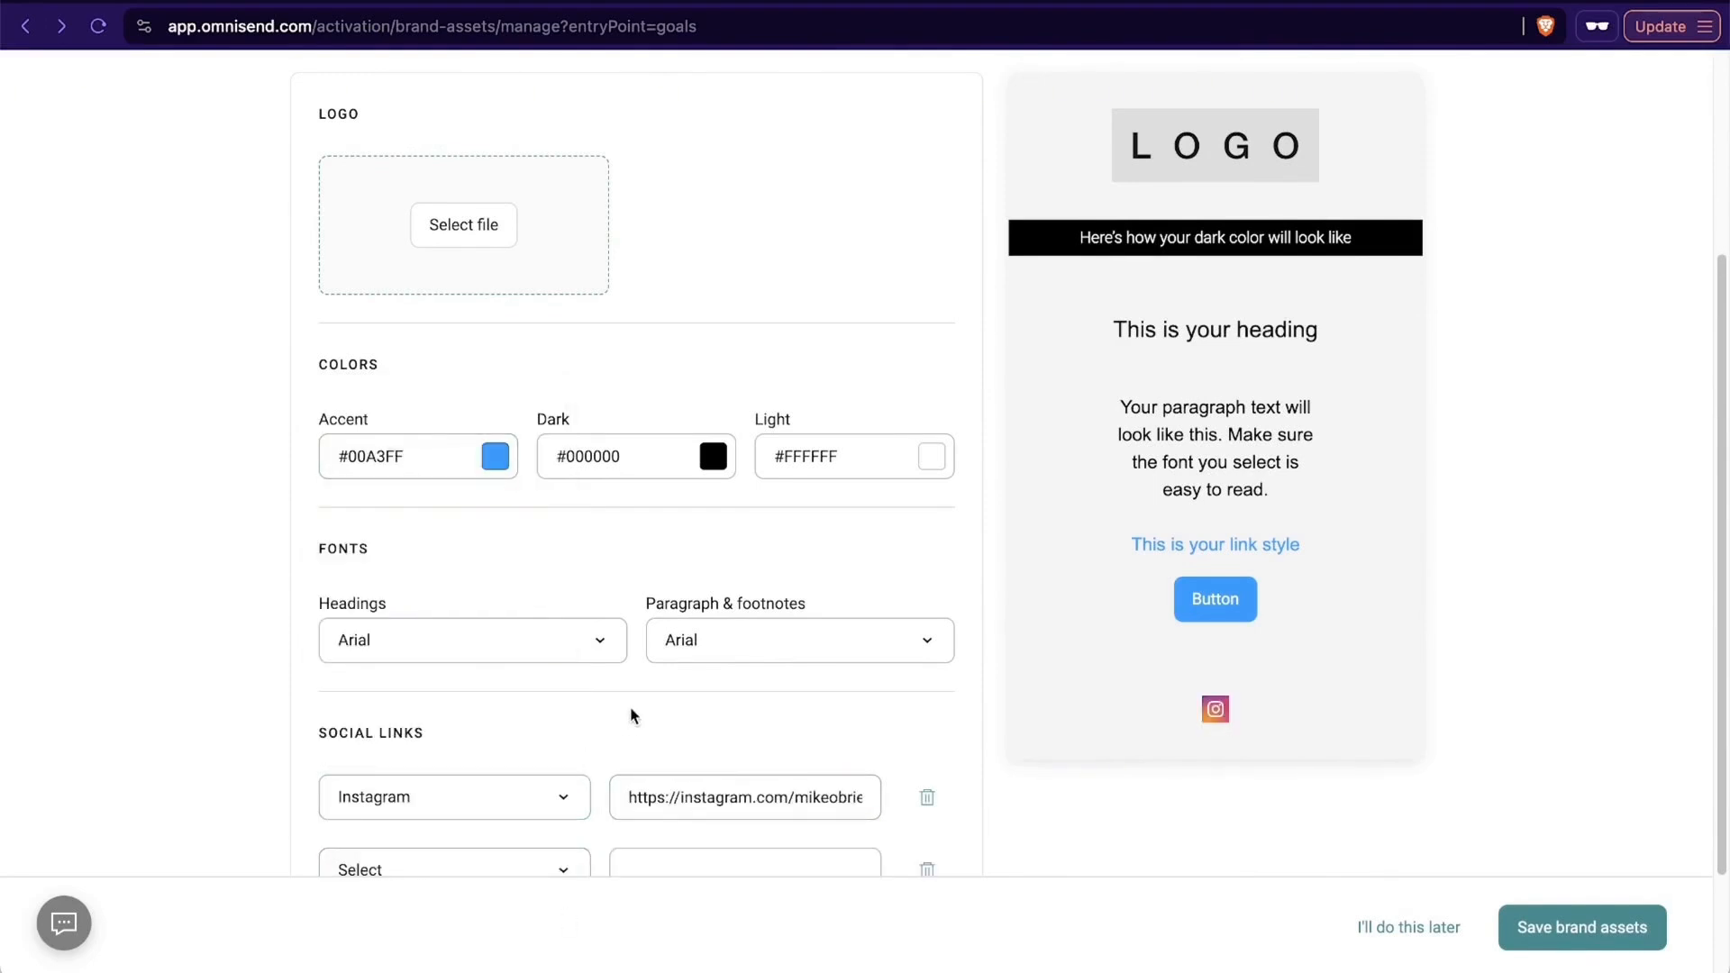
scroll(629, 715, "down", 3)
left_click(521, 723)
scroll(455, 490, "down", 1)
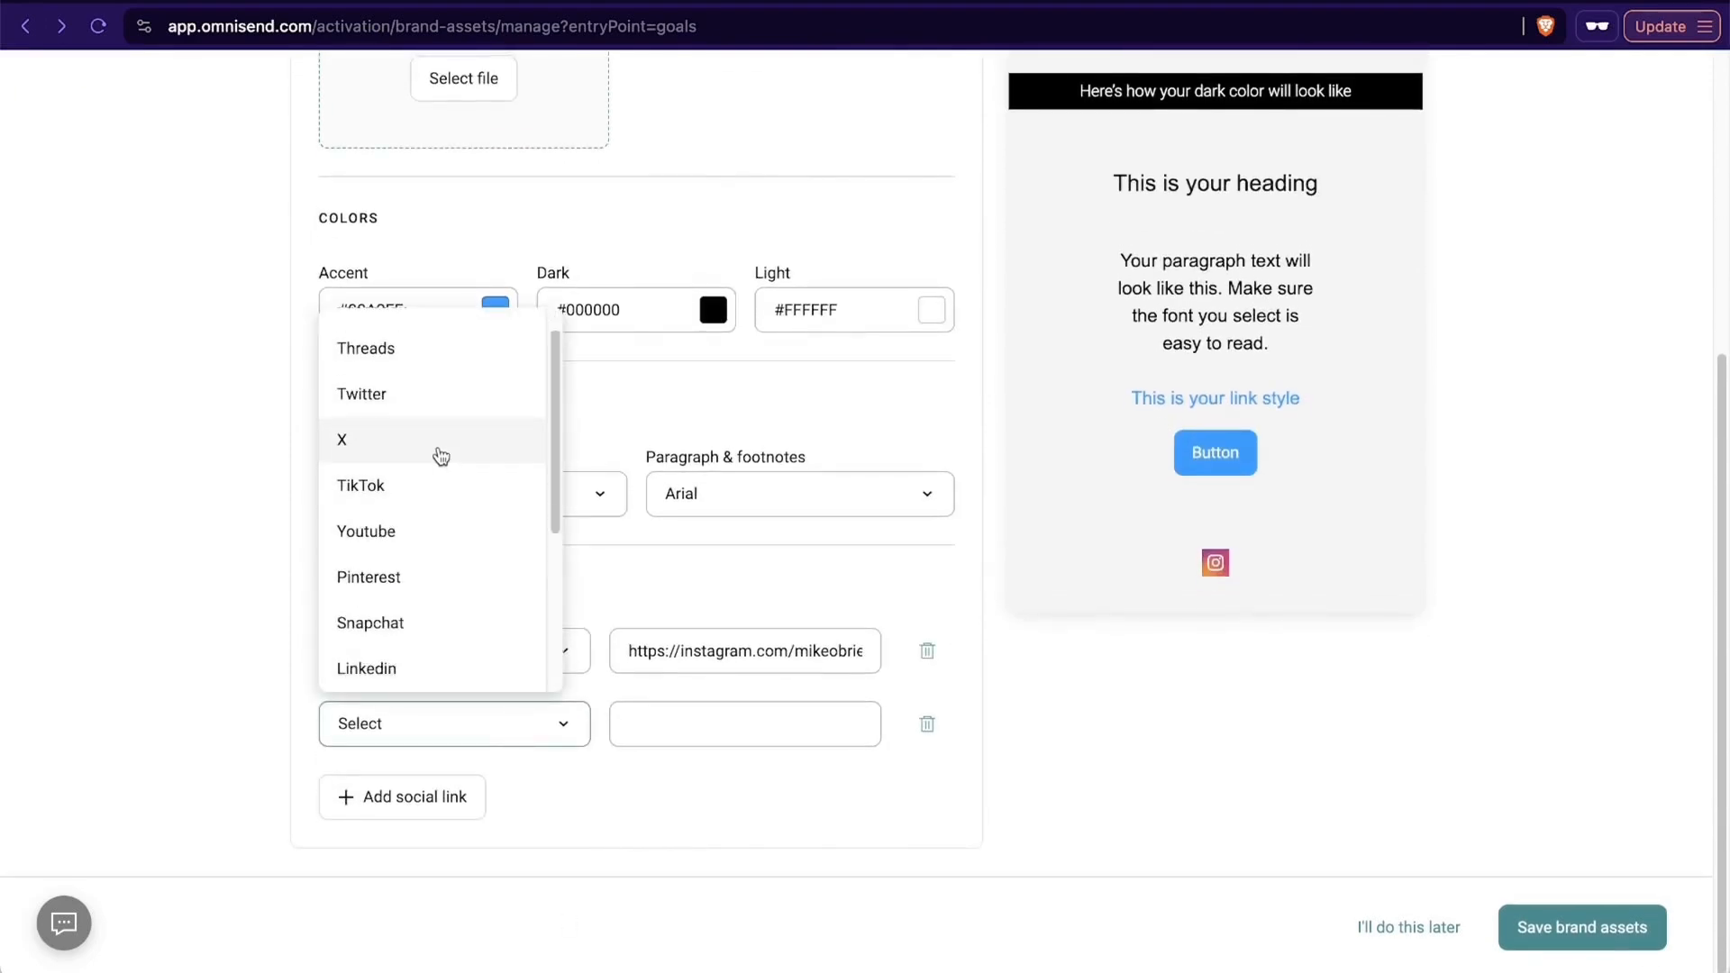
left_click(412, 460)
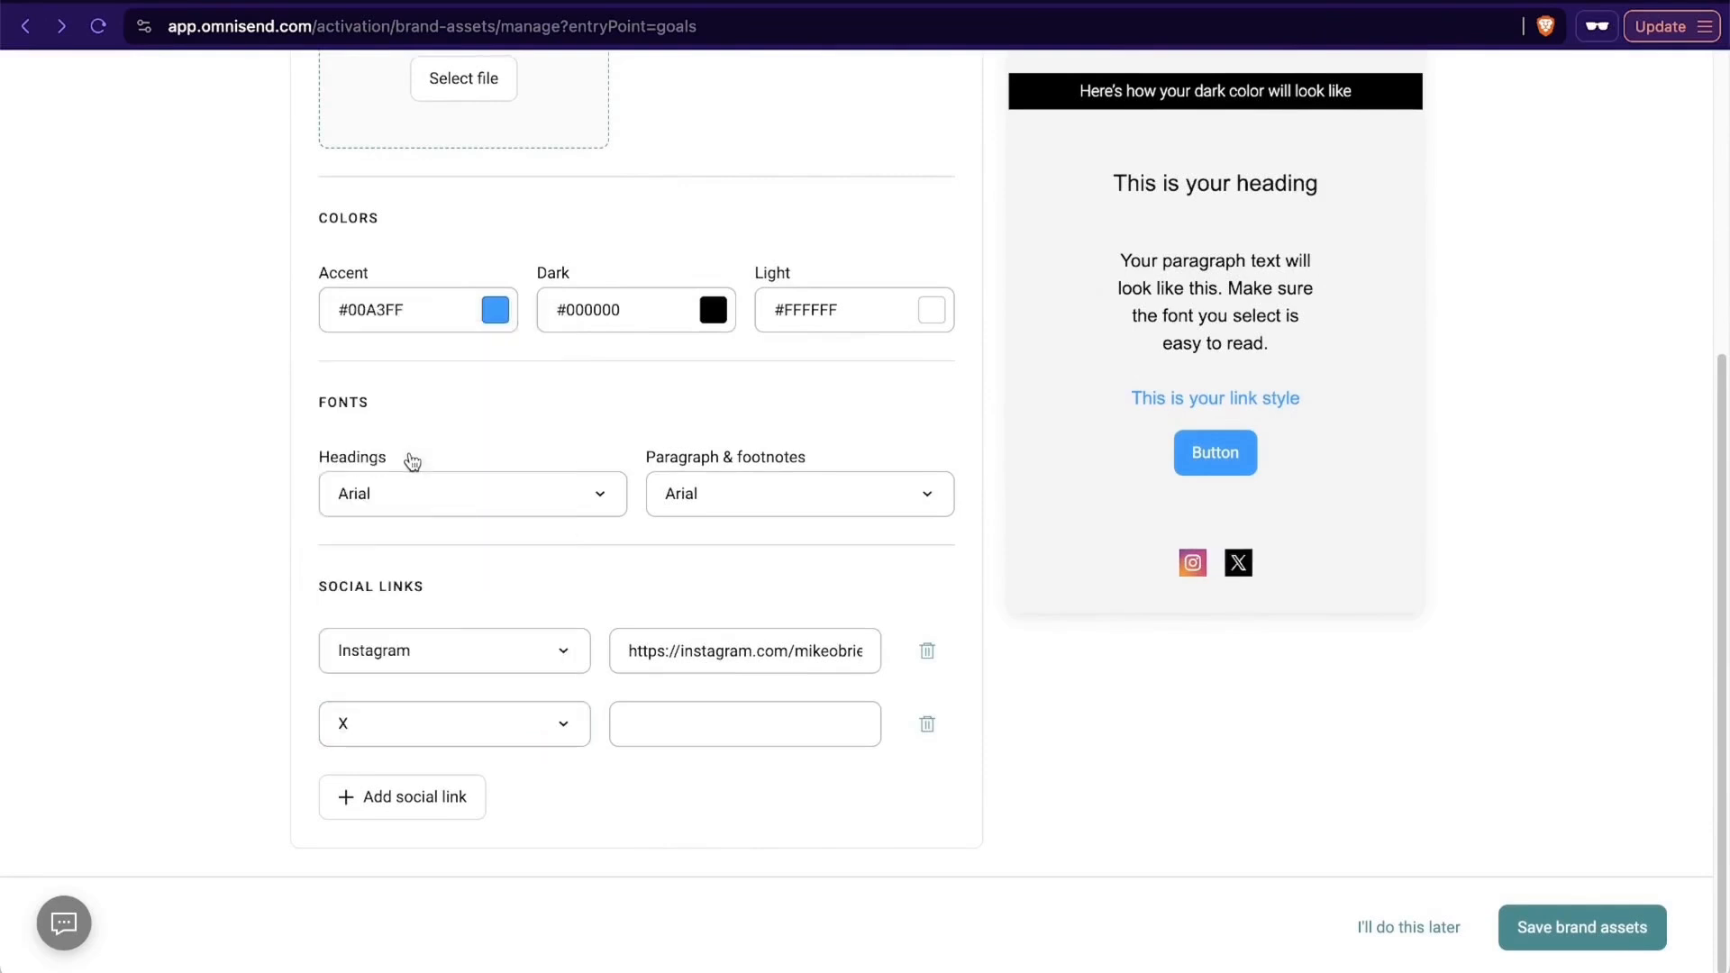
left_click(629, 718)
- Set the accent brand color to dark blue #004D7D
left_click(488, 716)
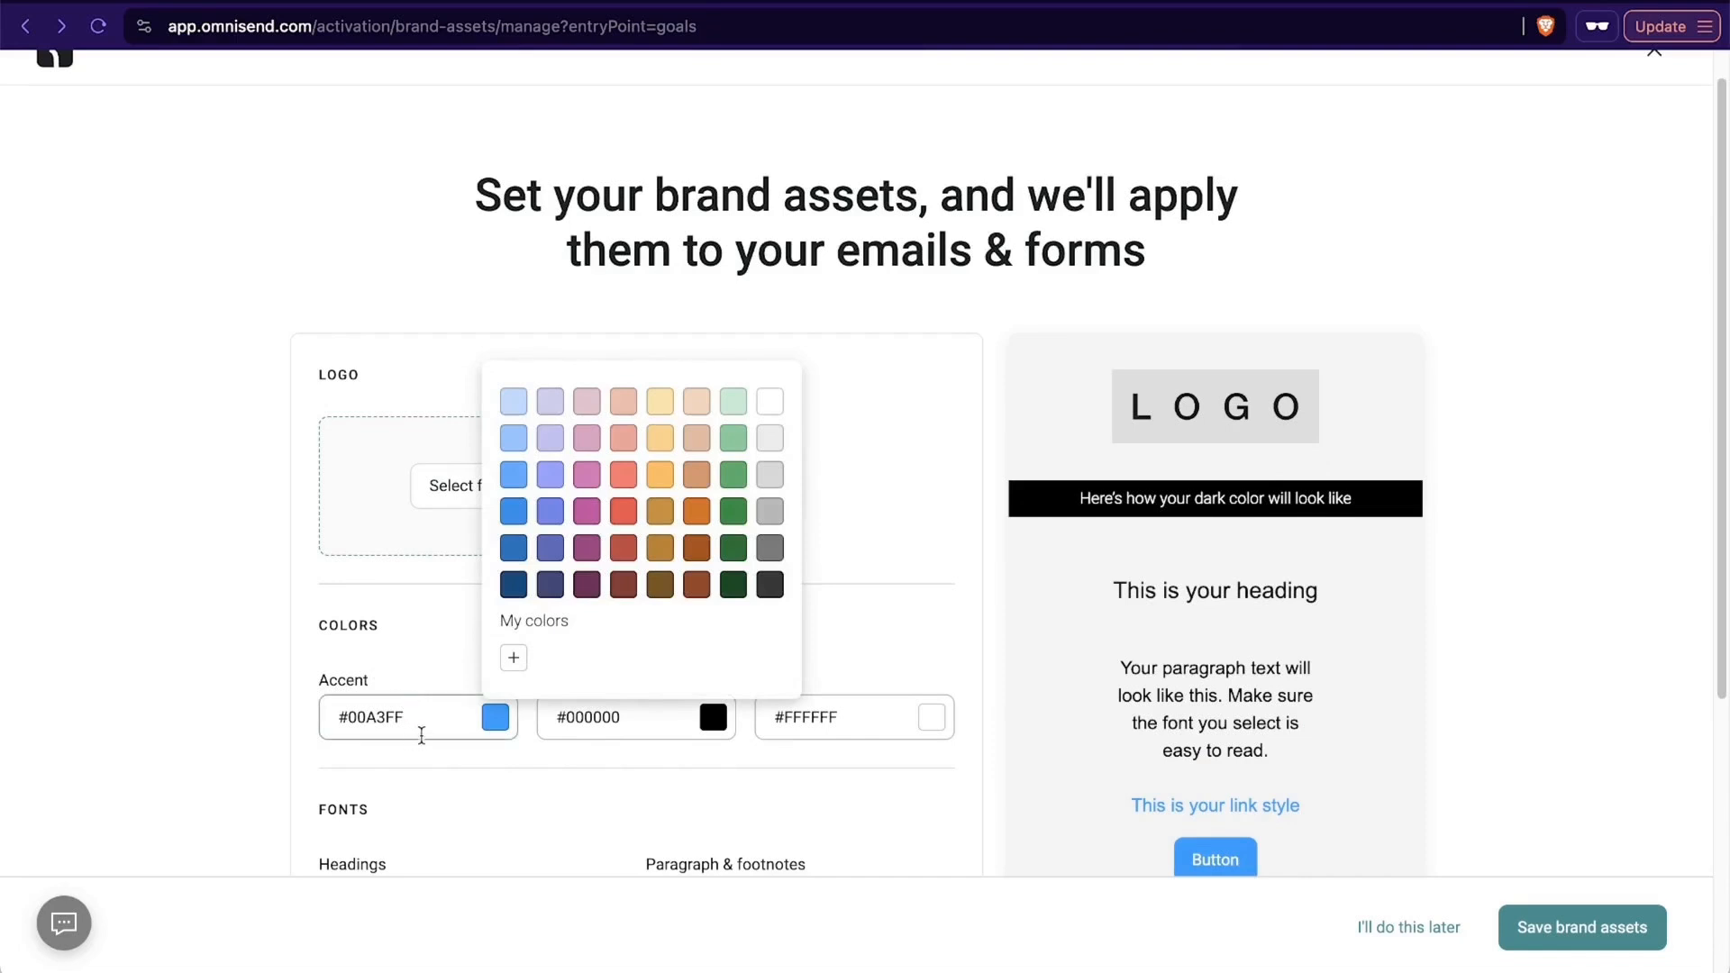
left_click(422, 732)
mouse_move(423, 726)
left_mouse_down()
mouse_move(321, 710)
mouse_move(402, 734)
left_mouse_up()
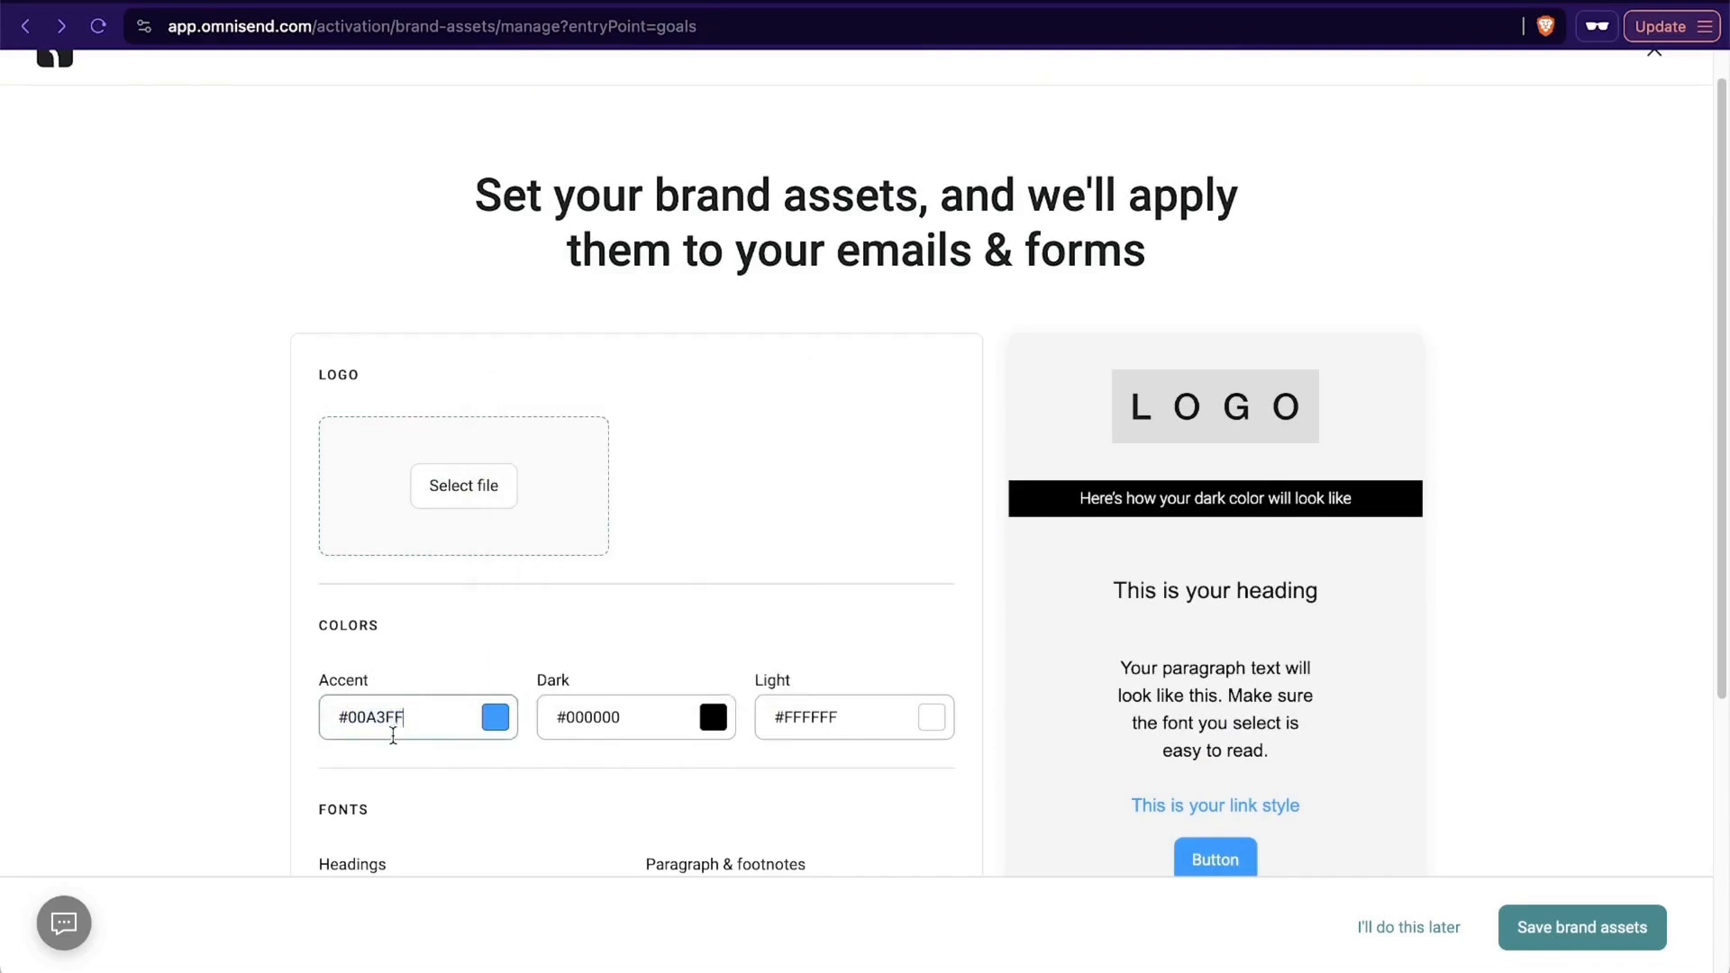
key("super+a")
left_click(503, 718)
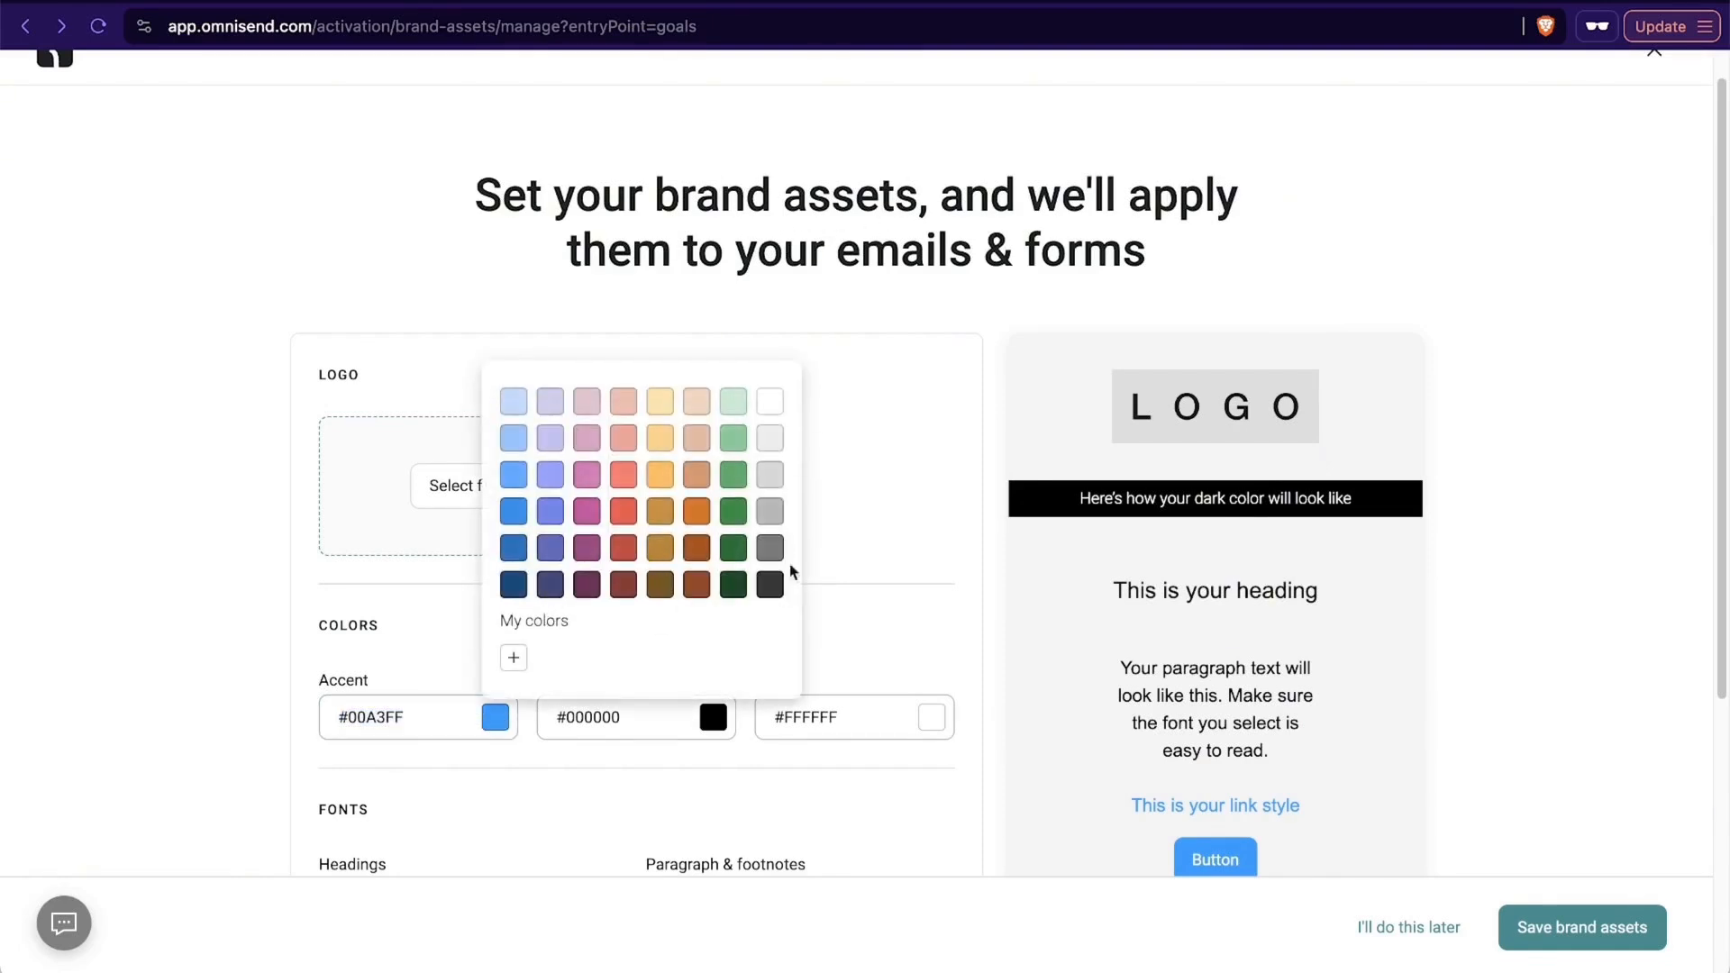
left_click(512, 586)
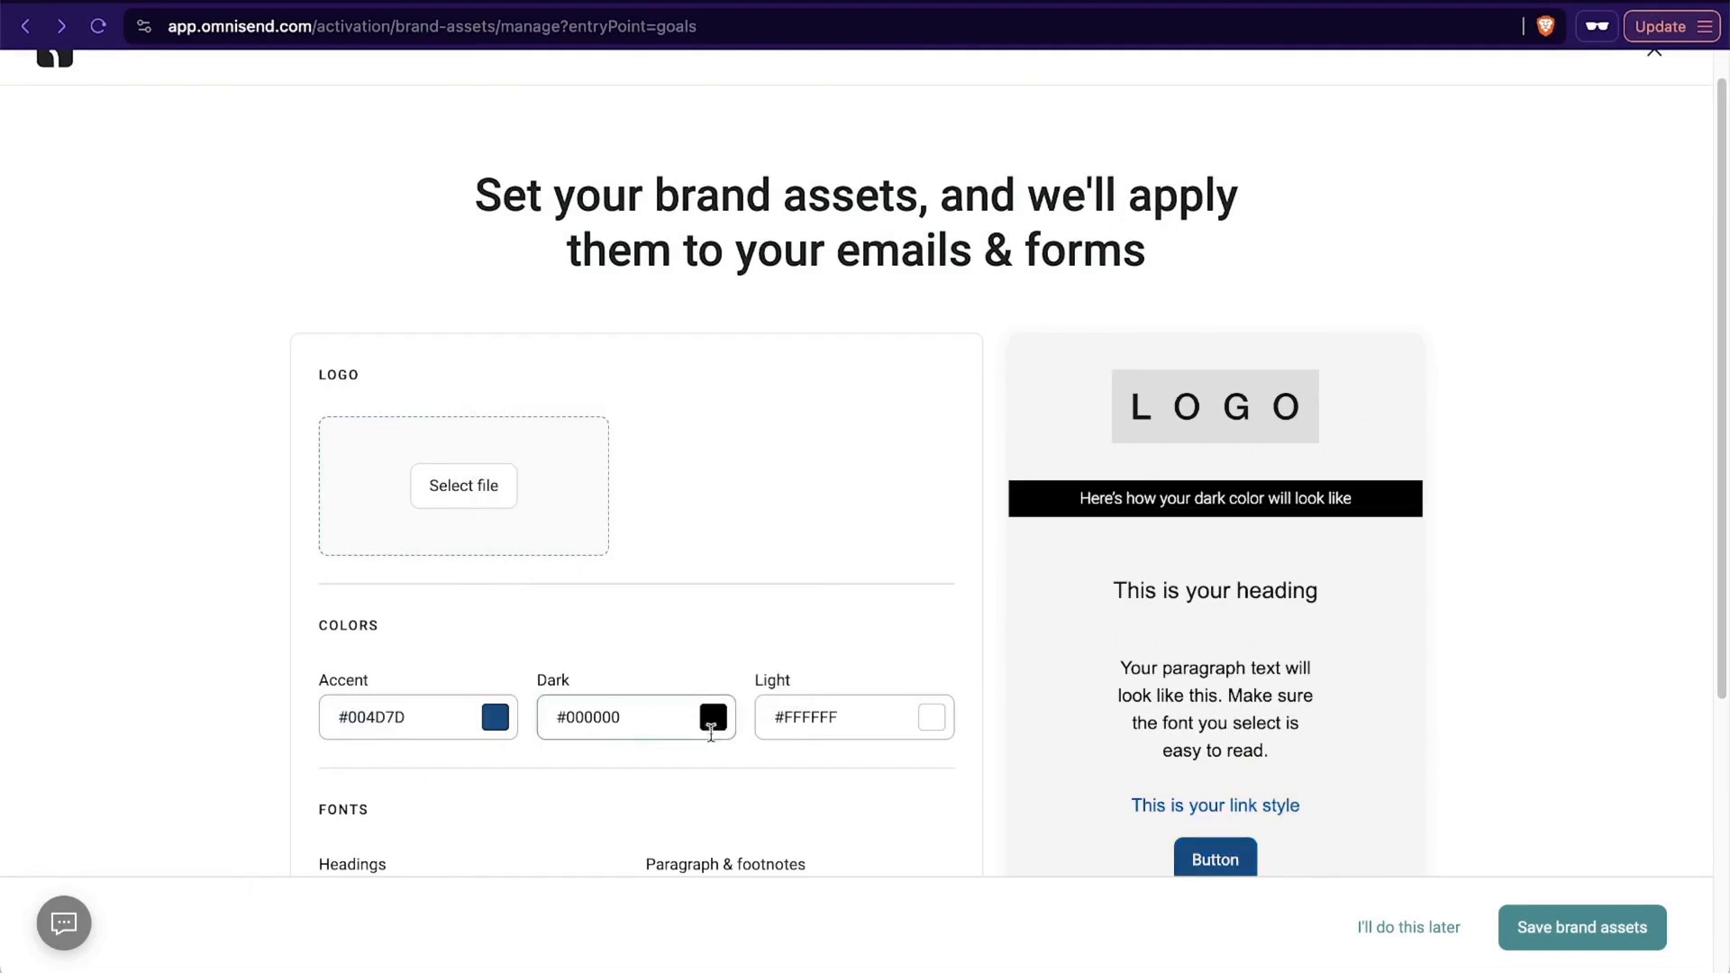
- Set the dark brand color to #004D7D and the accent color to #383838
left_click(713, 717)
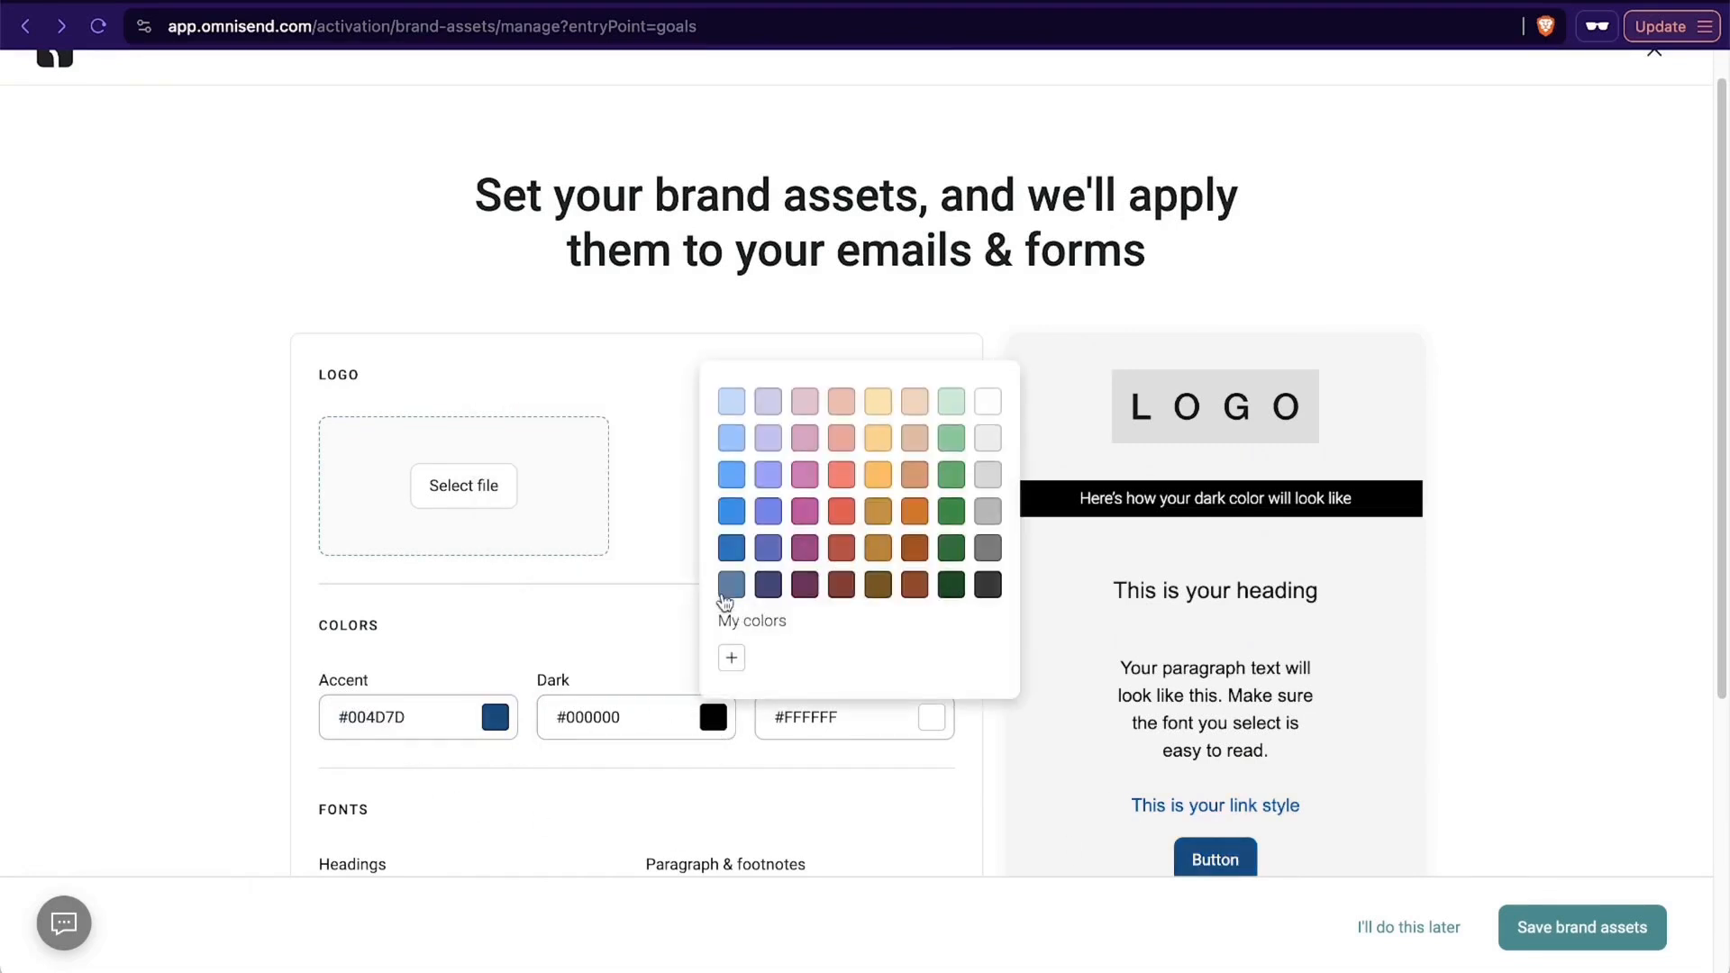
left_click(731, 584)
scroll(991, 660, "down", 3)
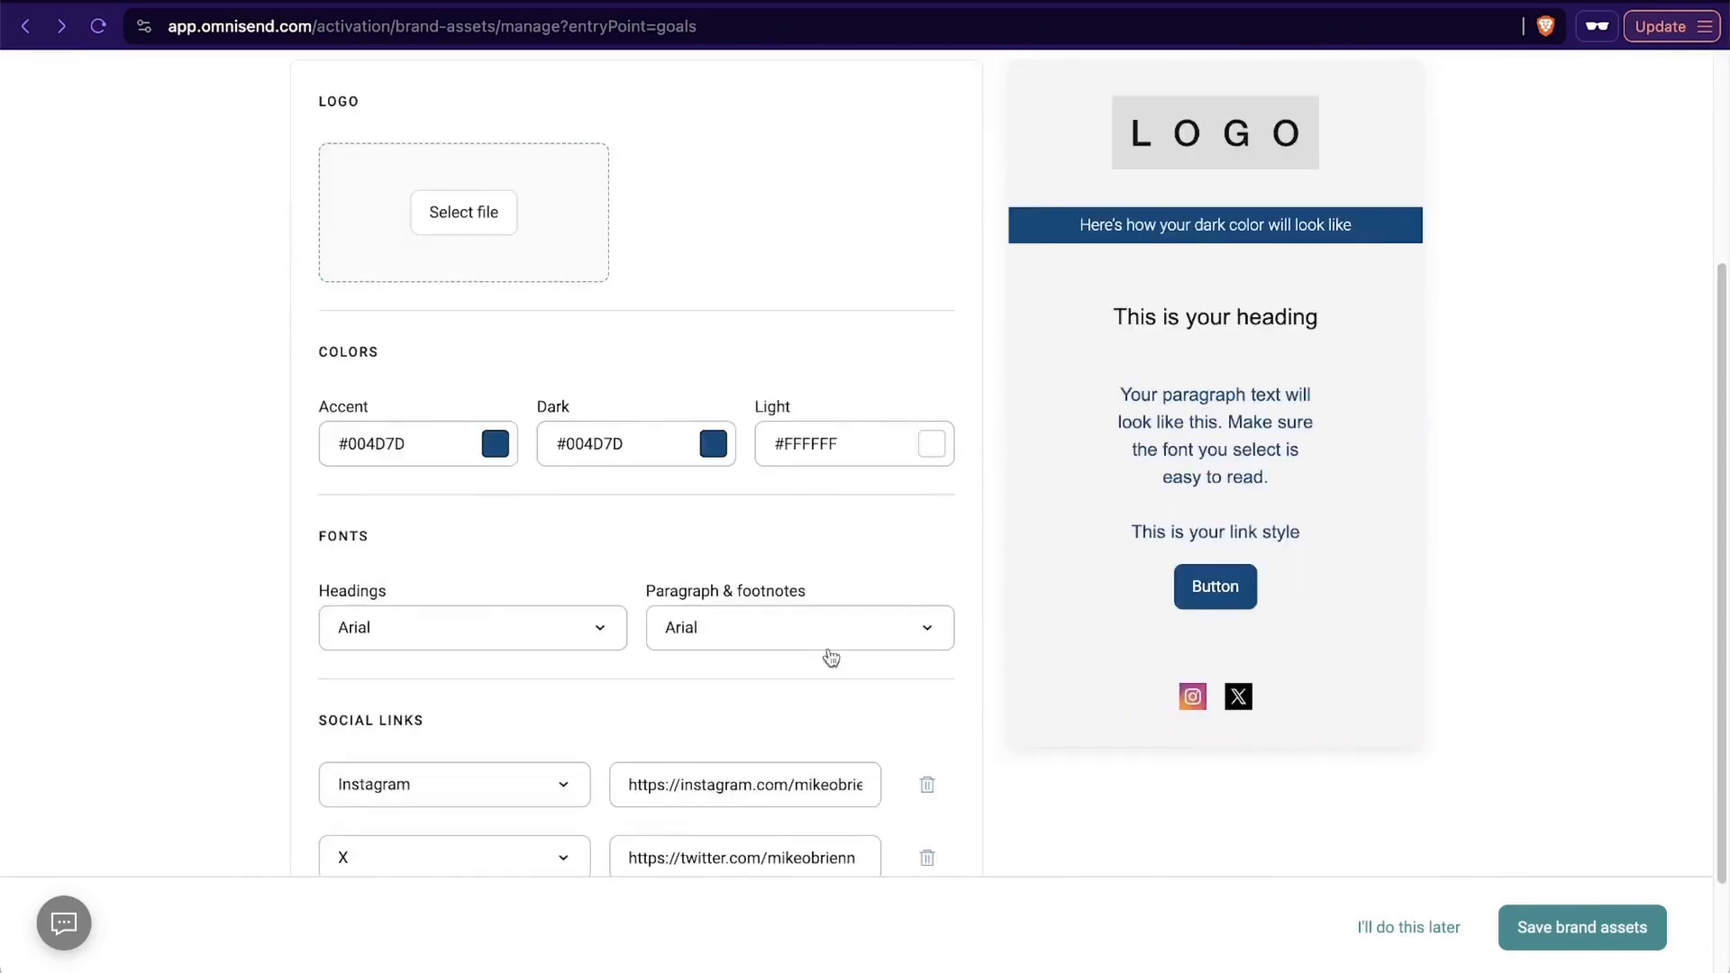
left_click(494, 444)
left_click(767, 690)
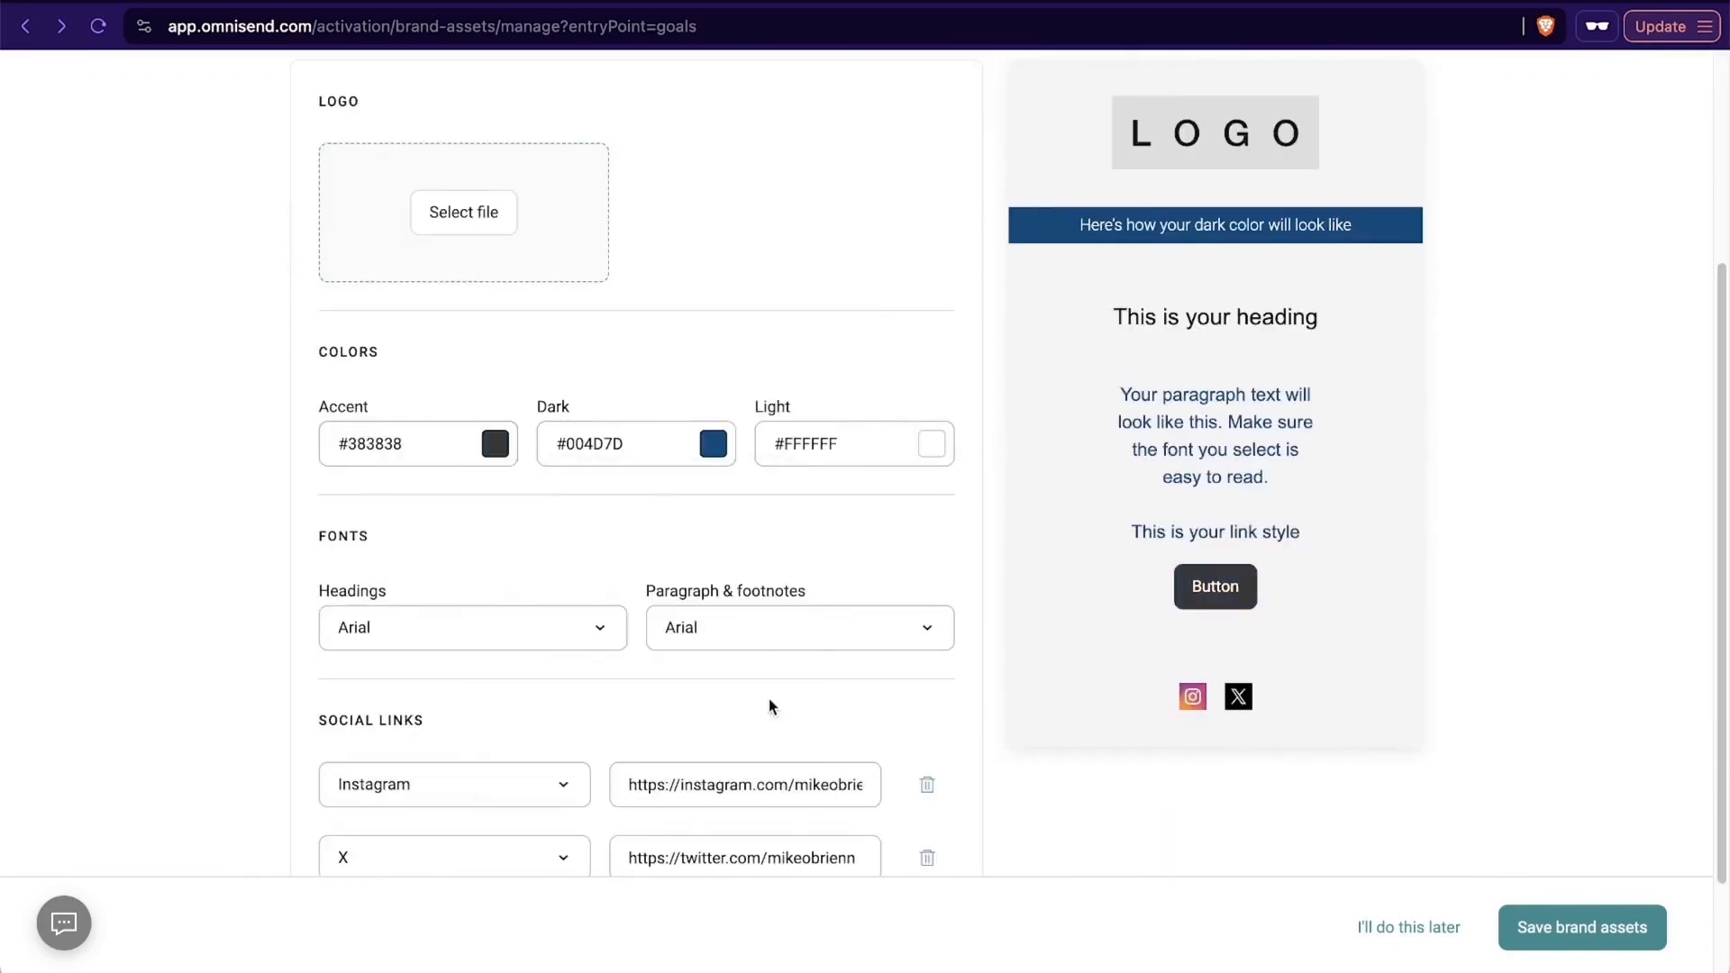
- Upload Santrel_Logo_A.png from the computer's LOGOS folder to the image library for the brand logo
scroll(841, 541, "up", 4)
scroll(1231, 551, "down", 3)
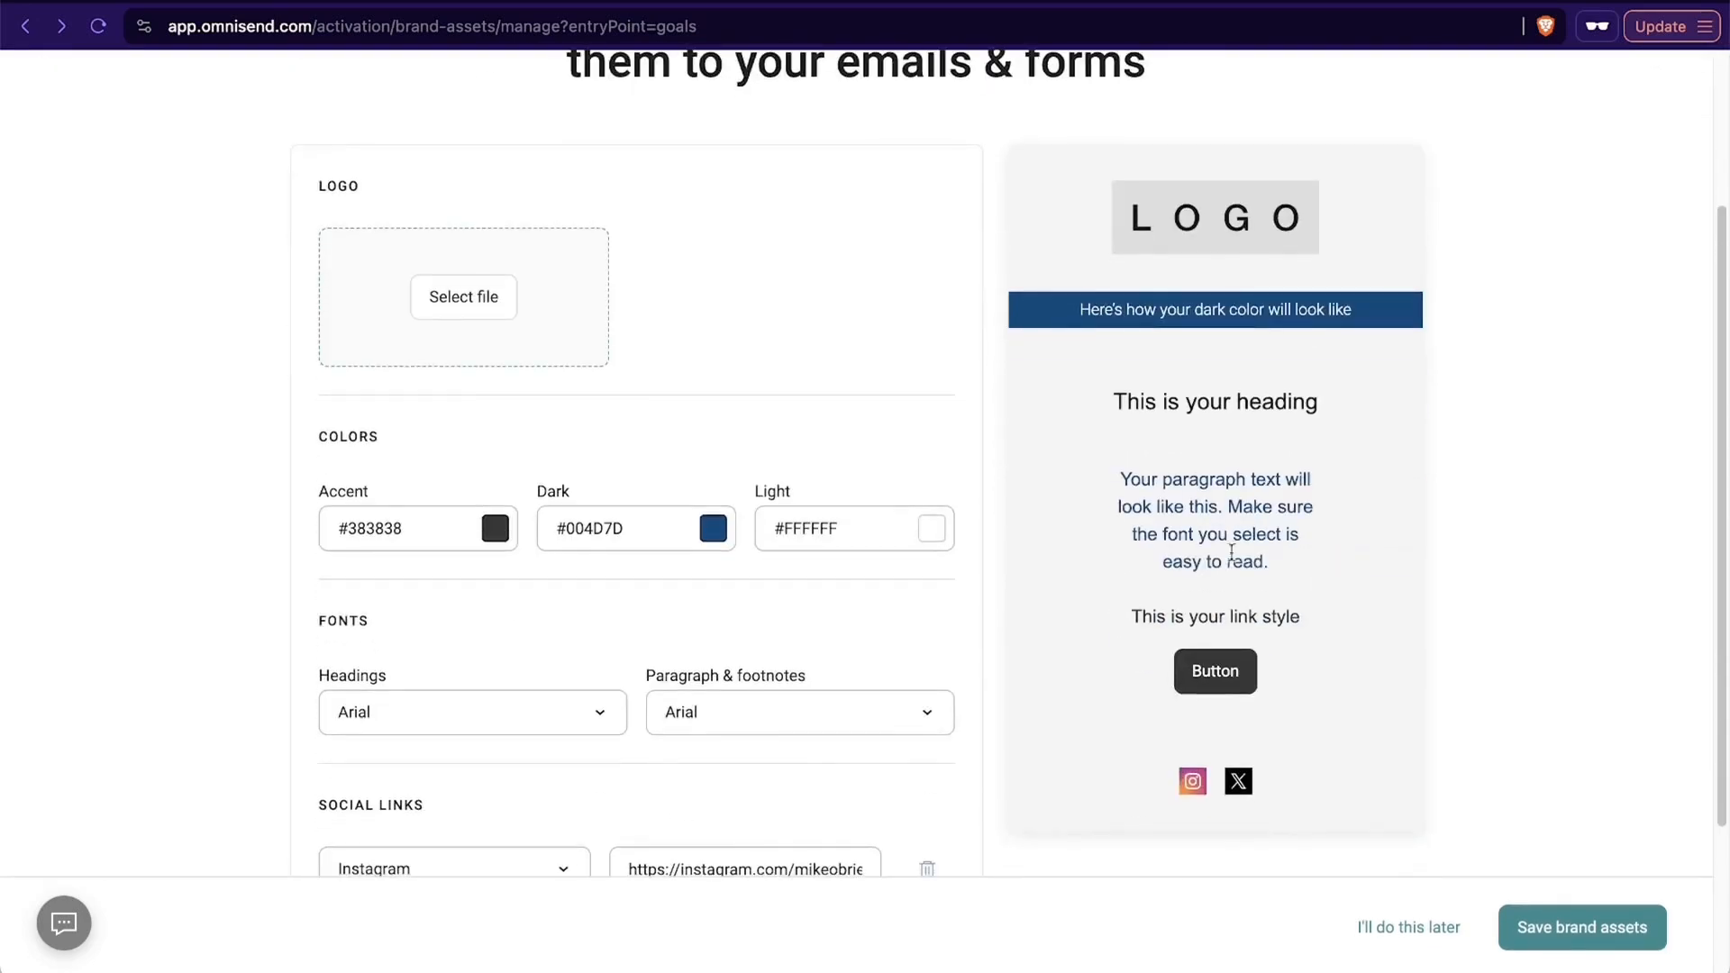
left_click(475, 297)
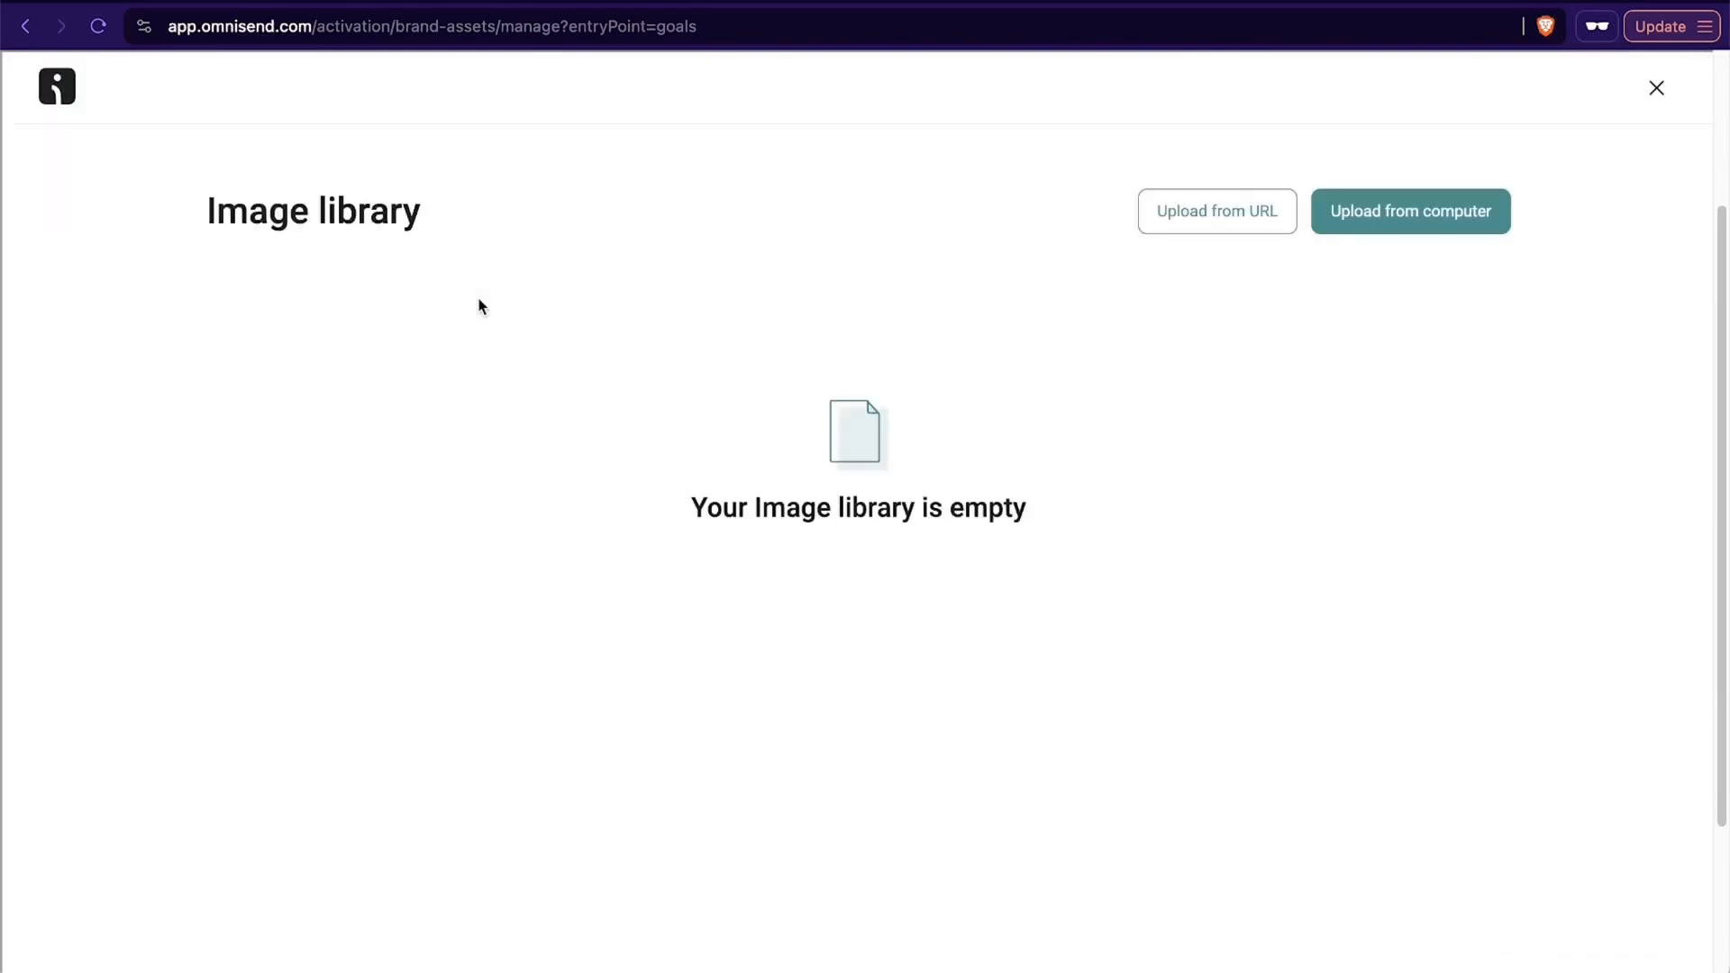
left_click(1386, 219)
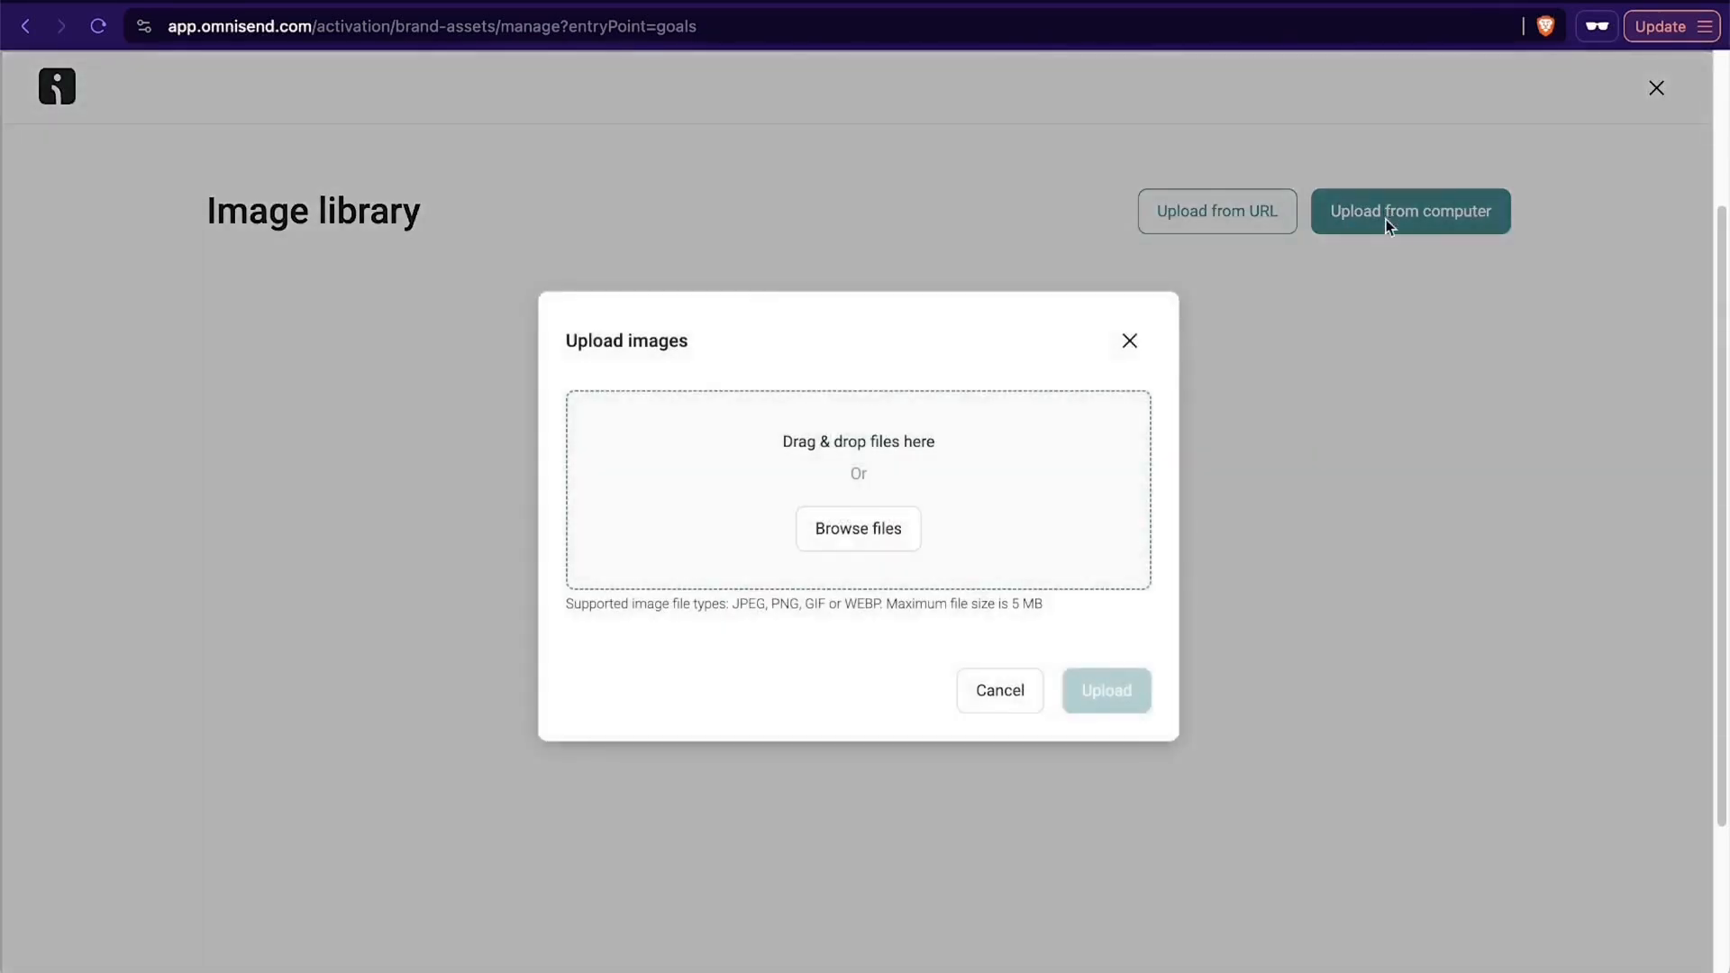
left_click(820, 525)
left_click(644, 356)
left_click(1261, 687)
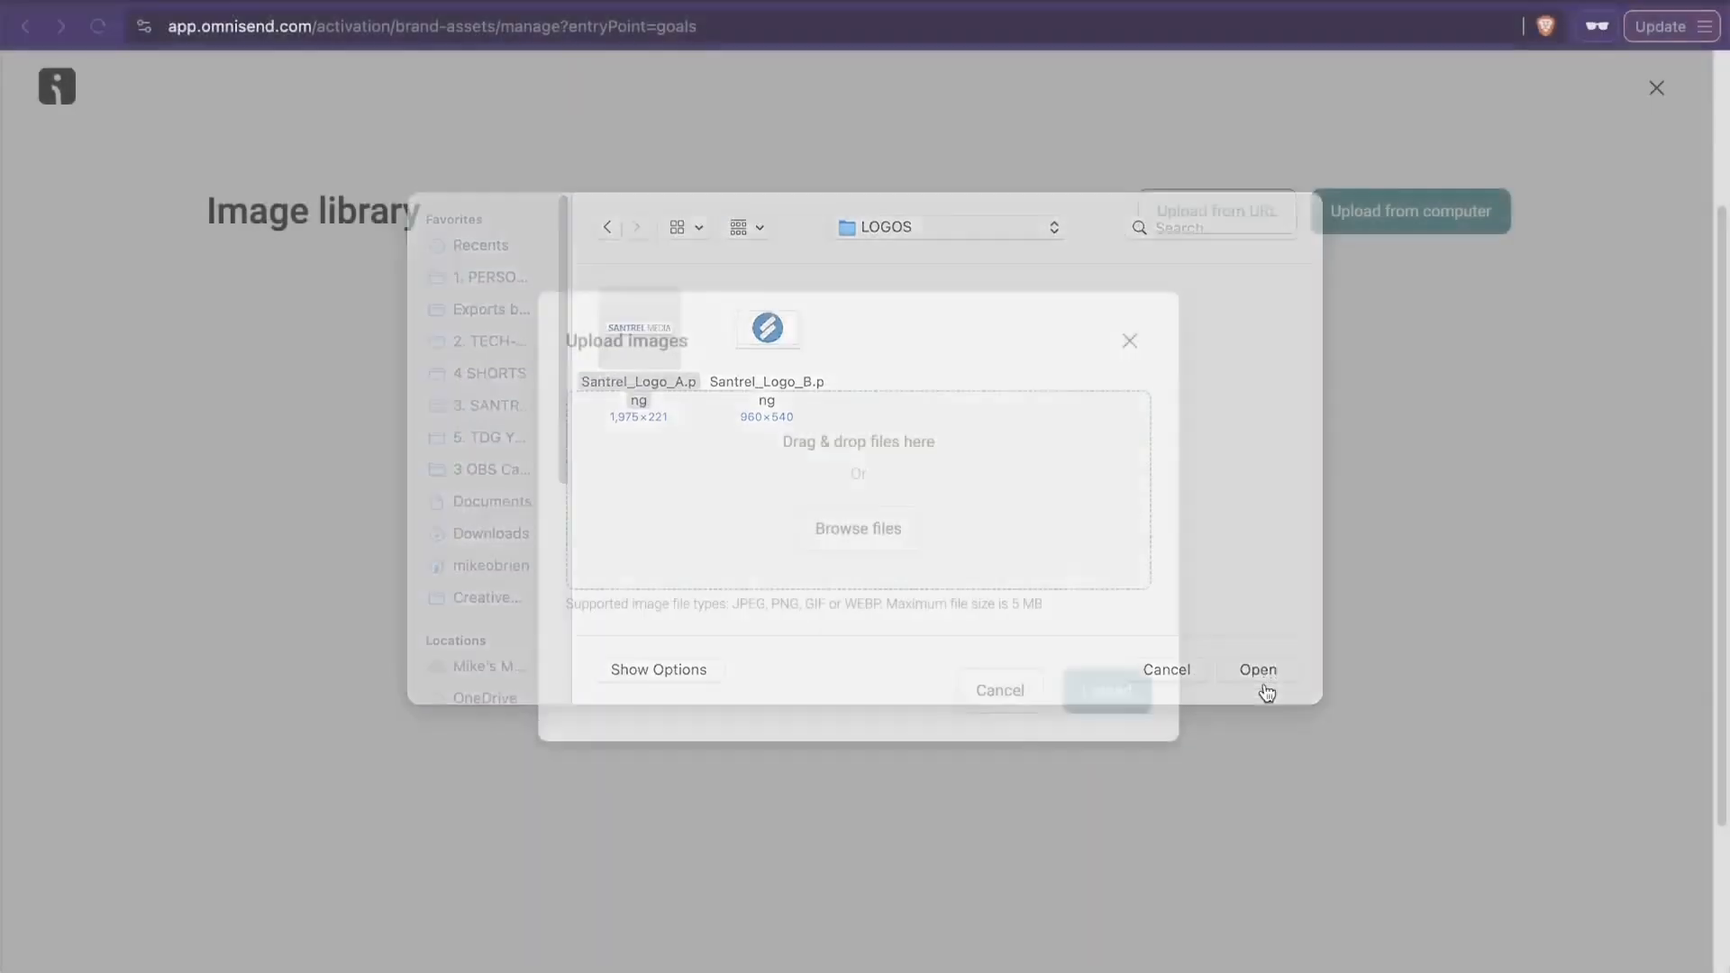
left_click(1130, 725)
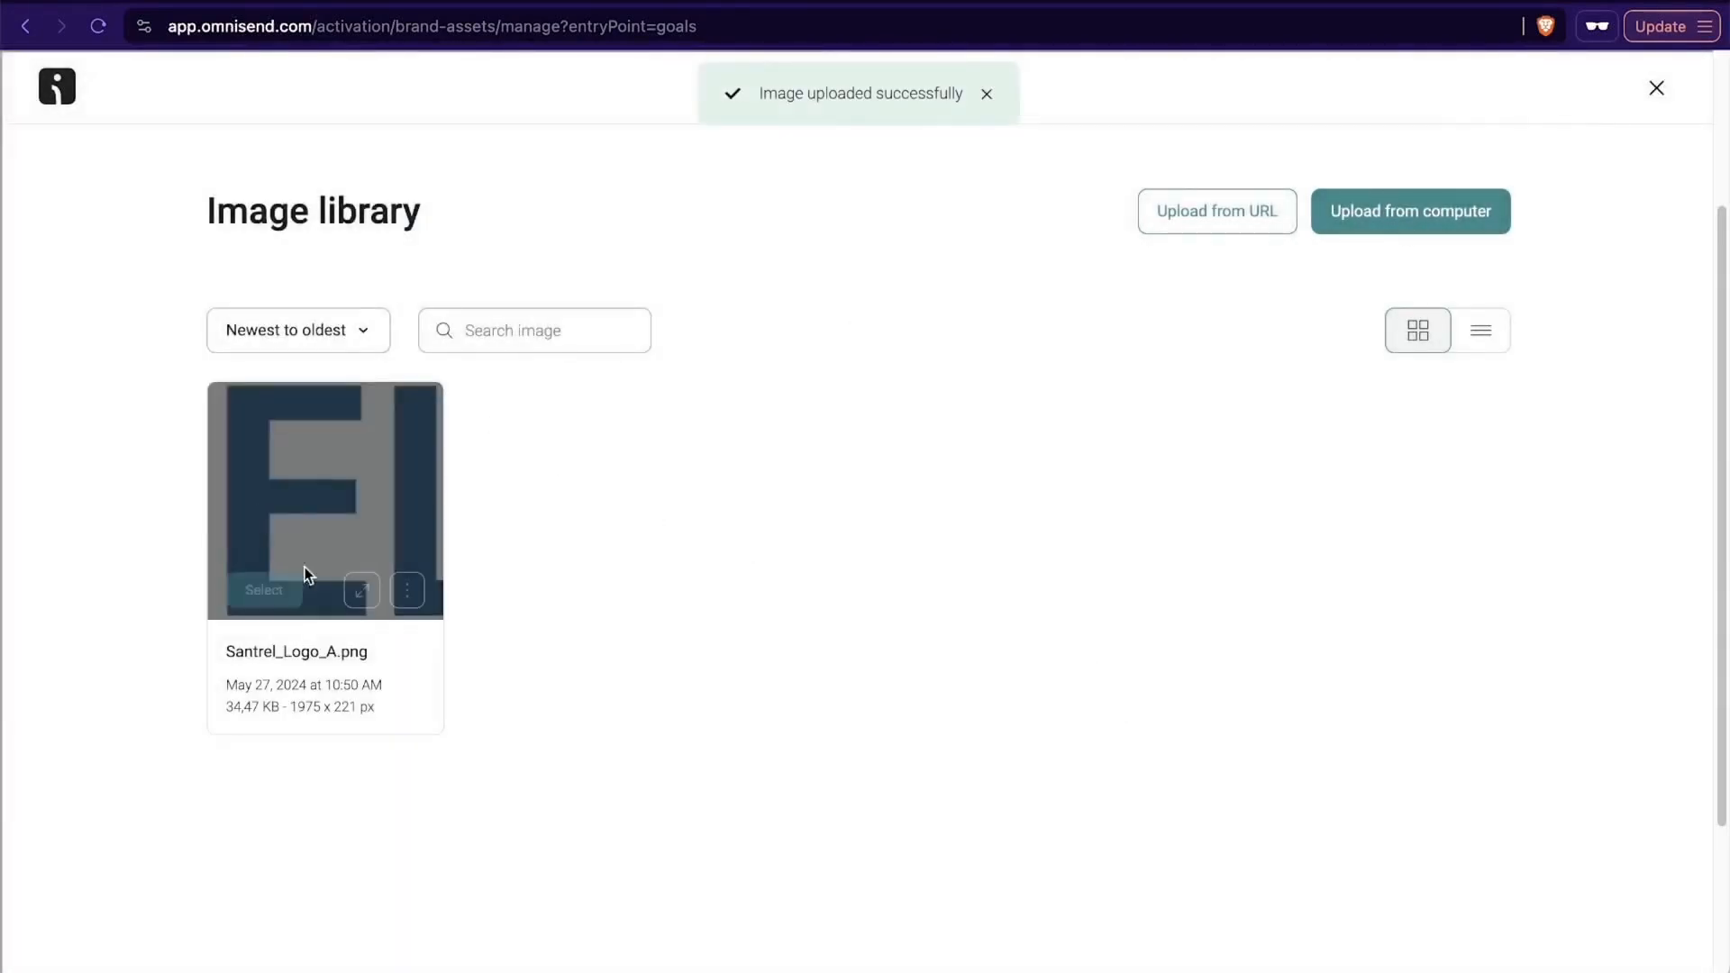
- Use the uploaded Santrel_Logo_A.png as the brand logo and save the brand assets
left_click(259, 595)
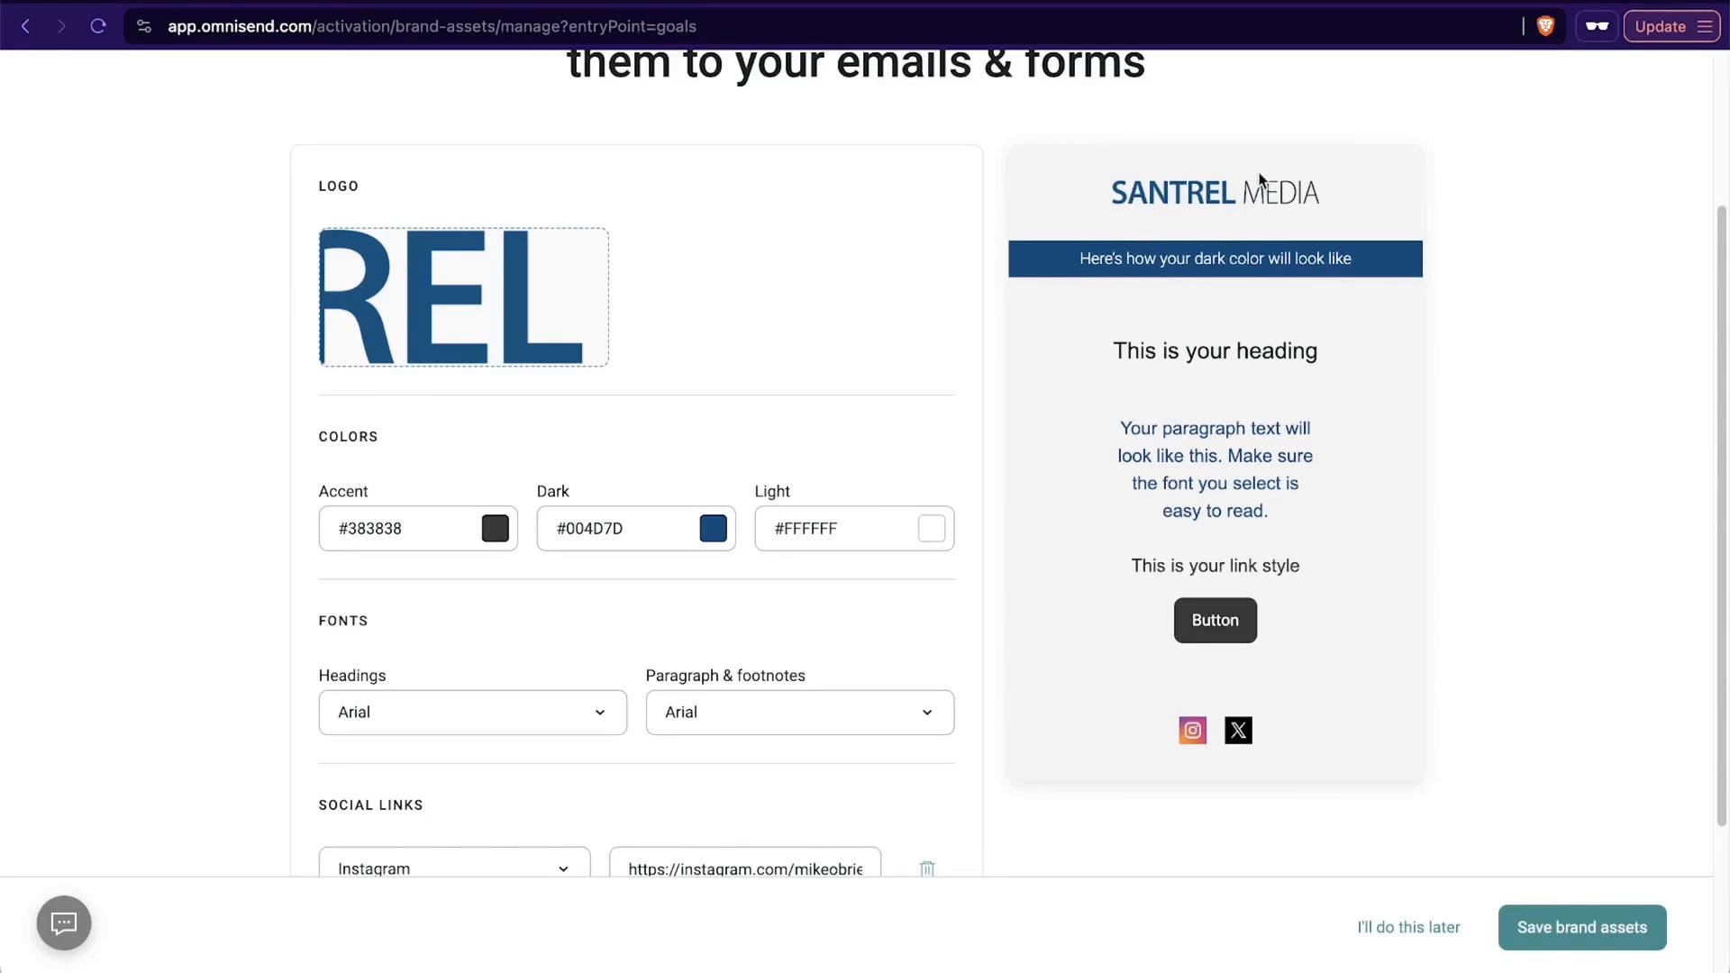
scroll(1415, 348, "up", 2)
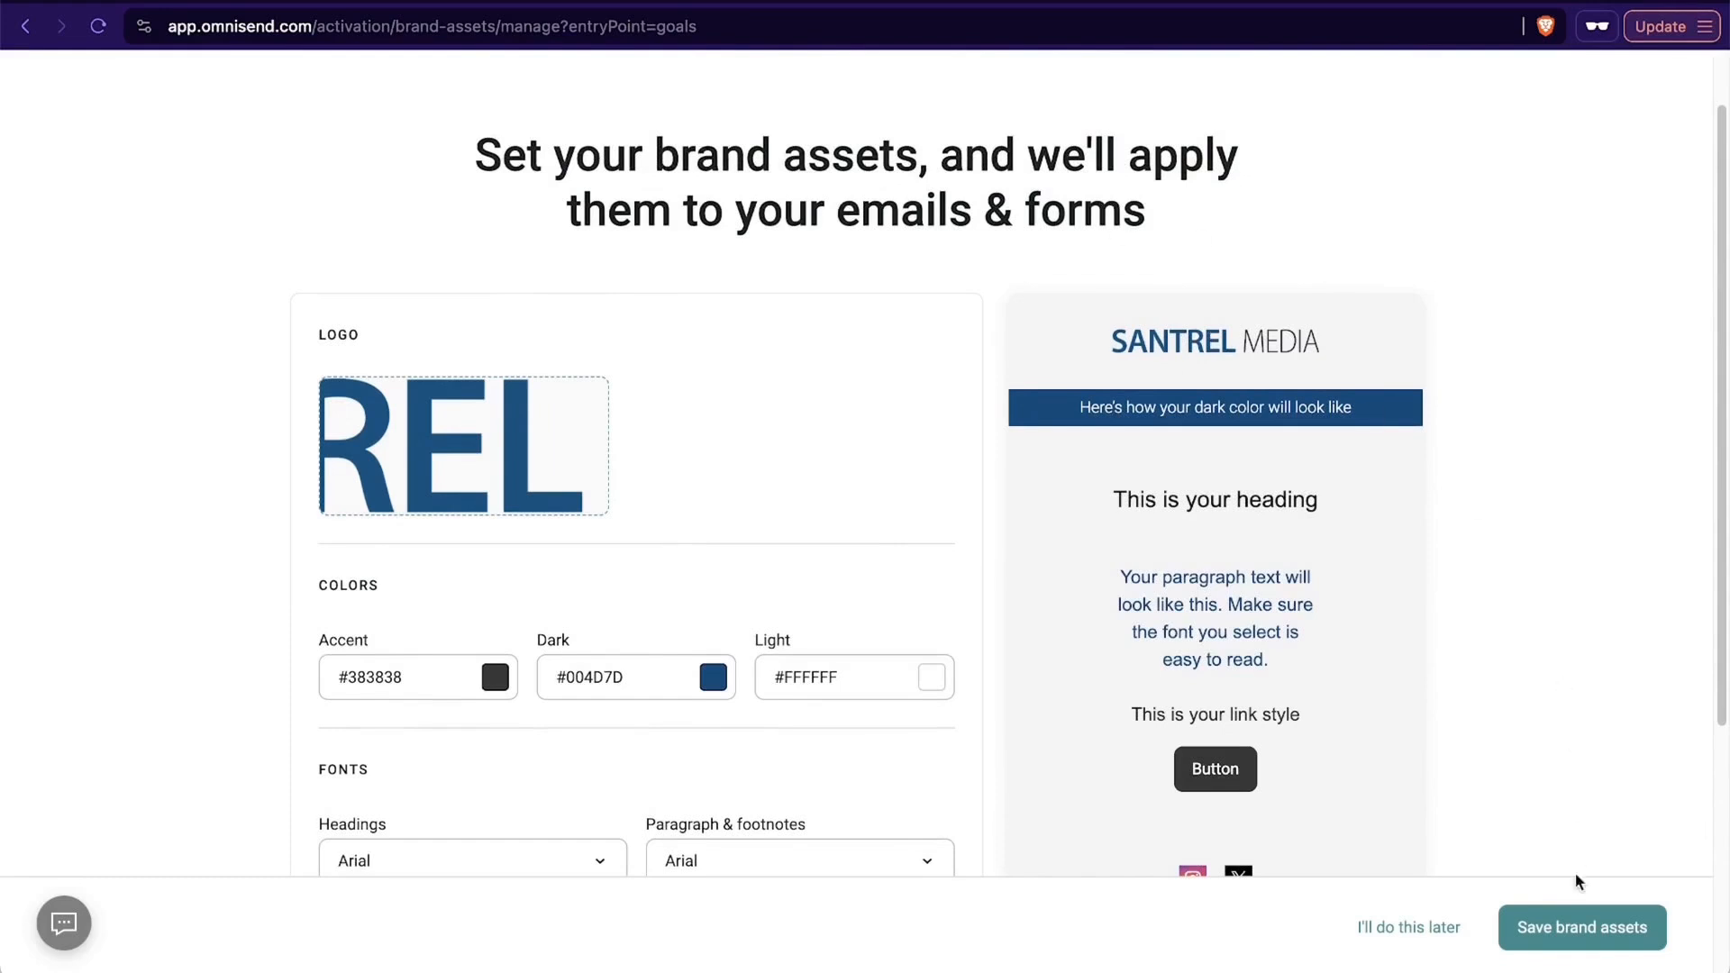
left_click(1571, 930)
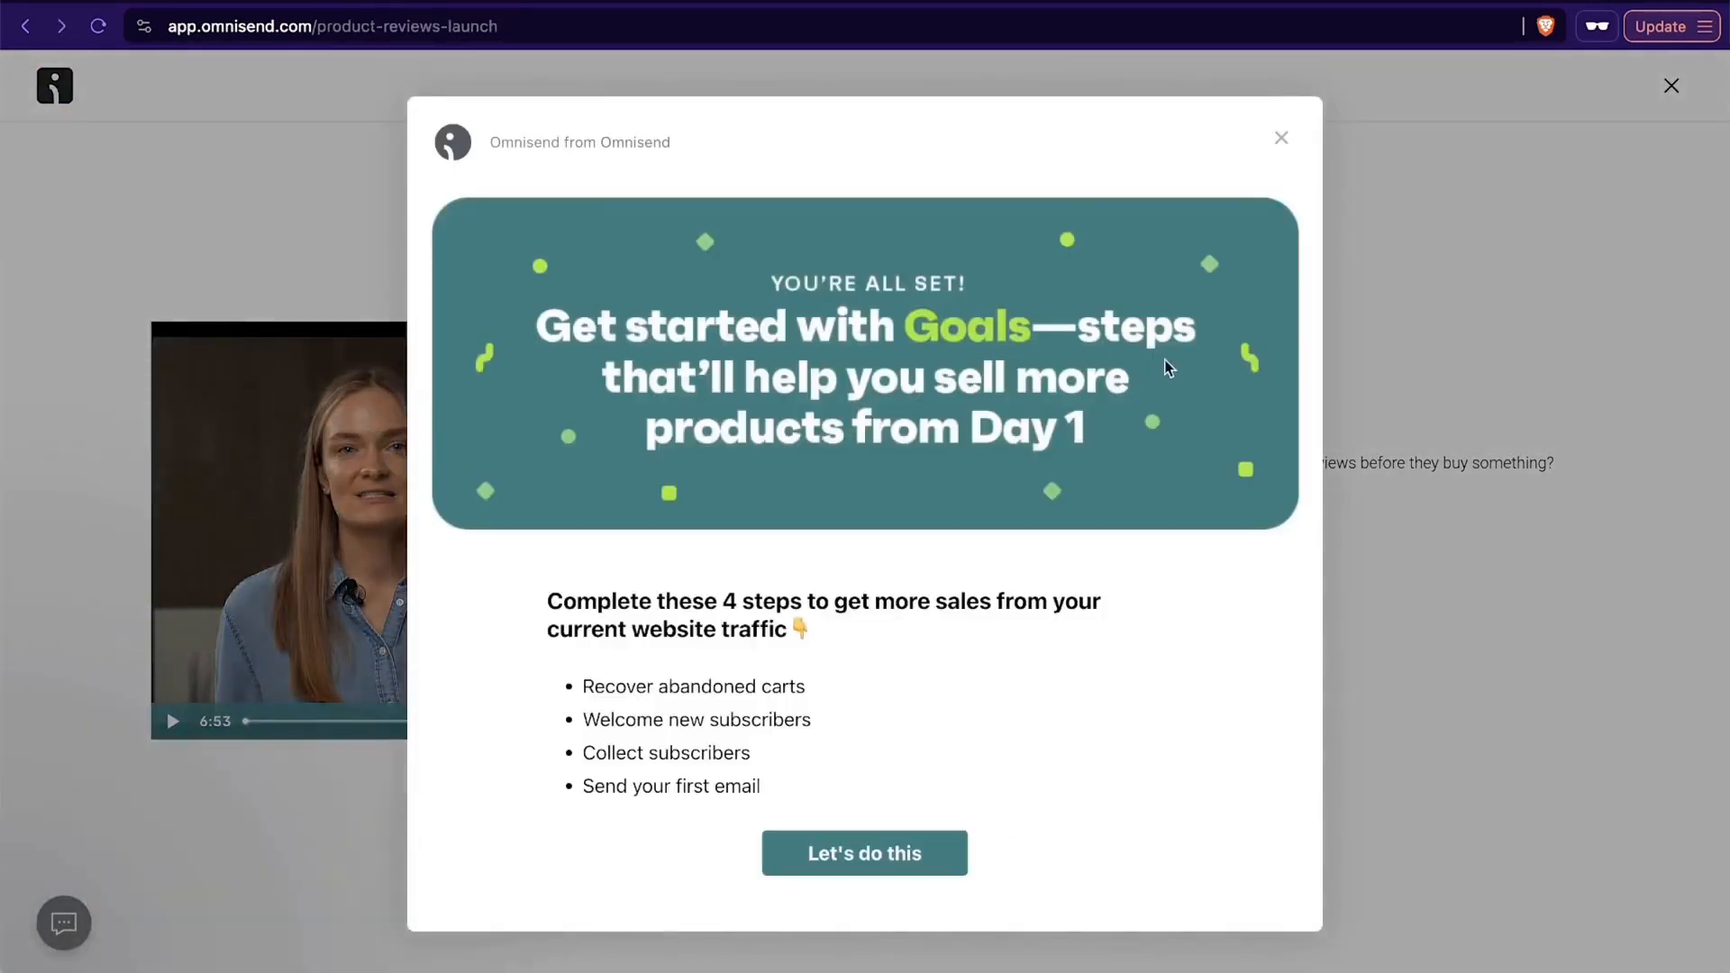
- Dismiss the Goals welcome message and skip the Product Reviews introduction to reach the Omnisend dashboard
left_click(1281, 138)
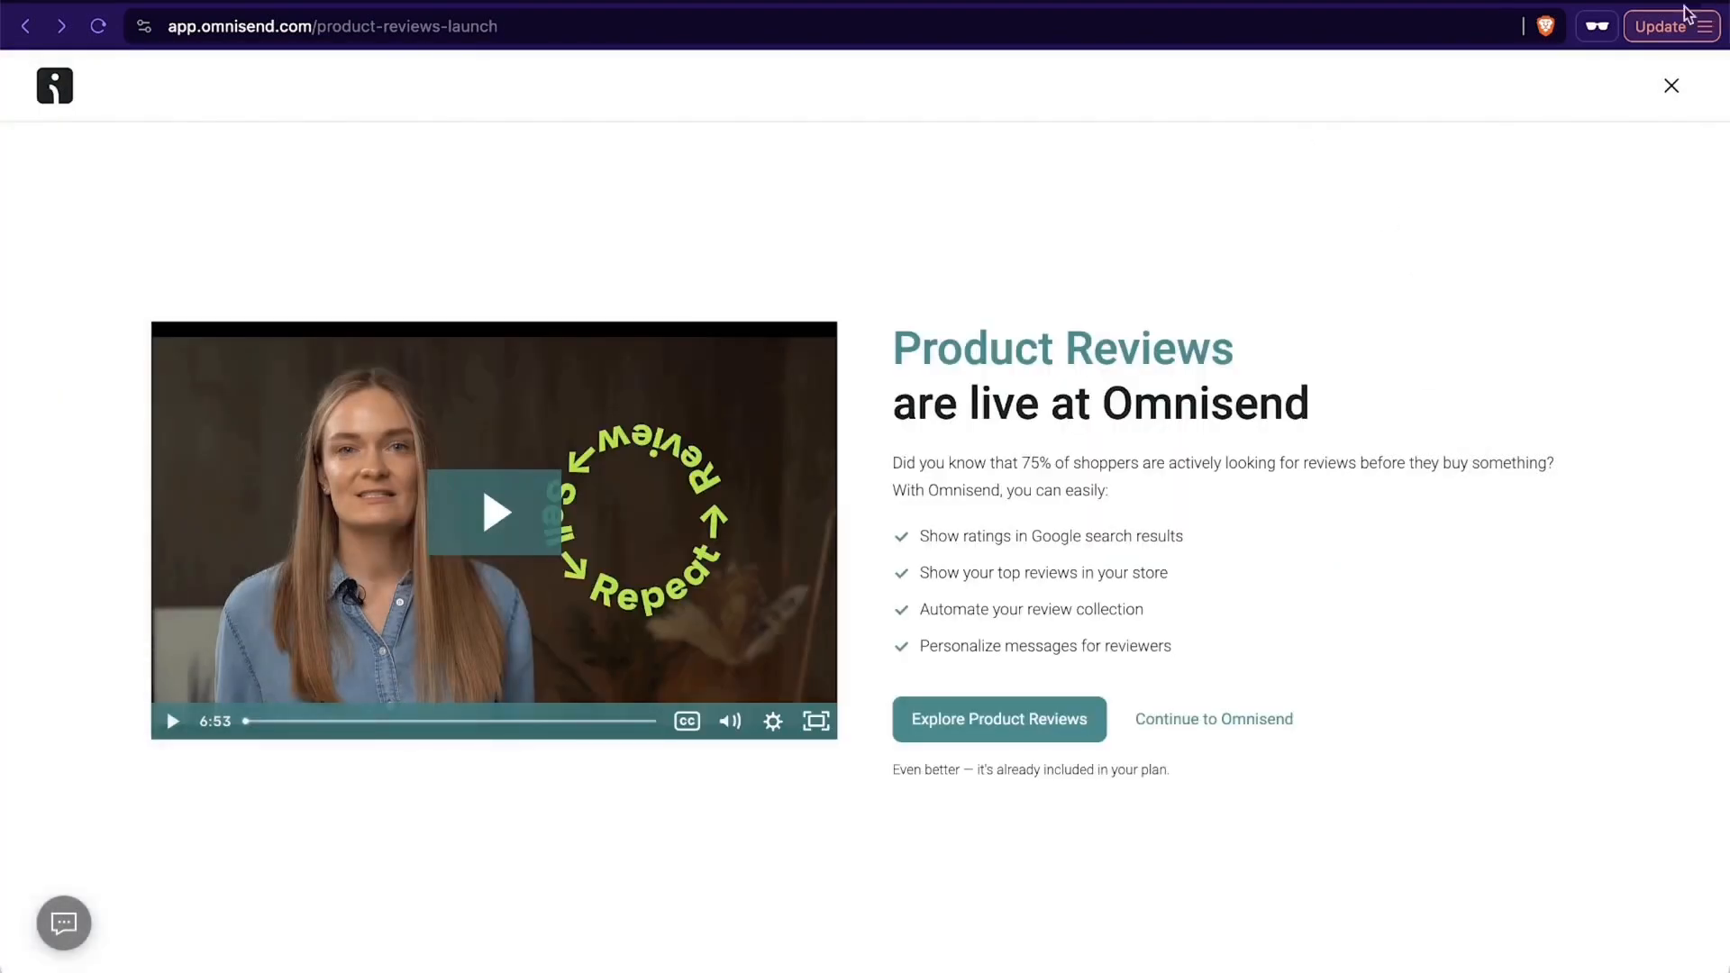
left_click(1186, 731)
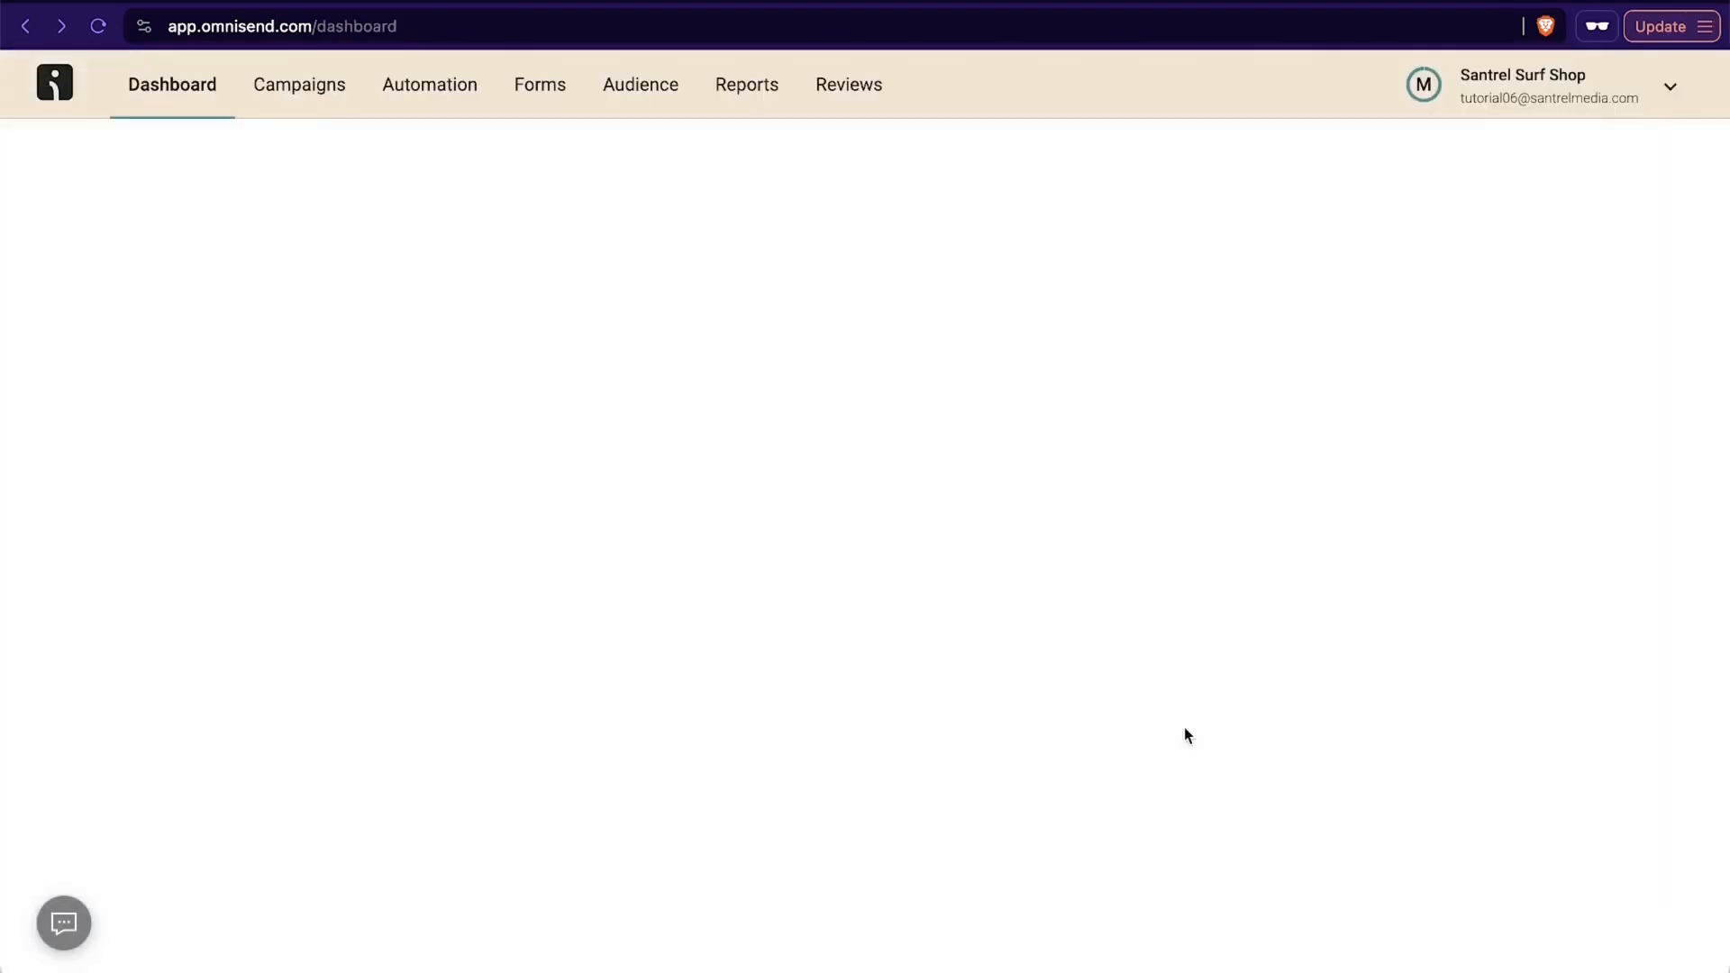
- Review the dashboard's goal cards for collecting subscribers, welcoming subscribers, recovering abandoned carts and driving traffic by email
scroll(1263, 485, "down", 4)
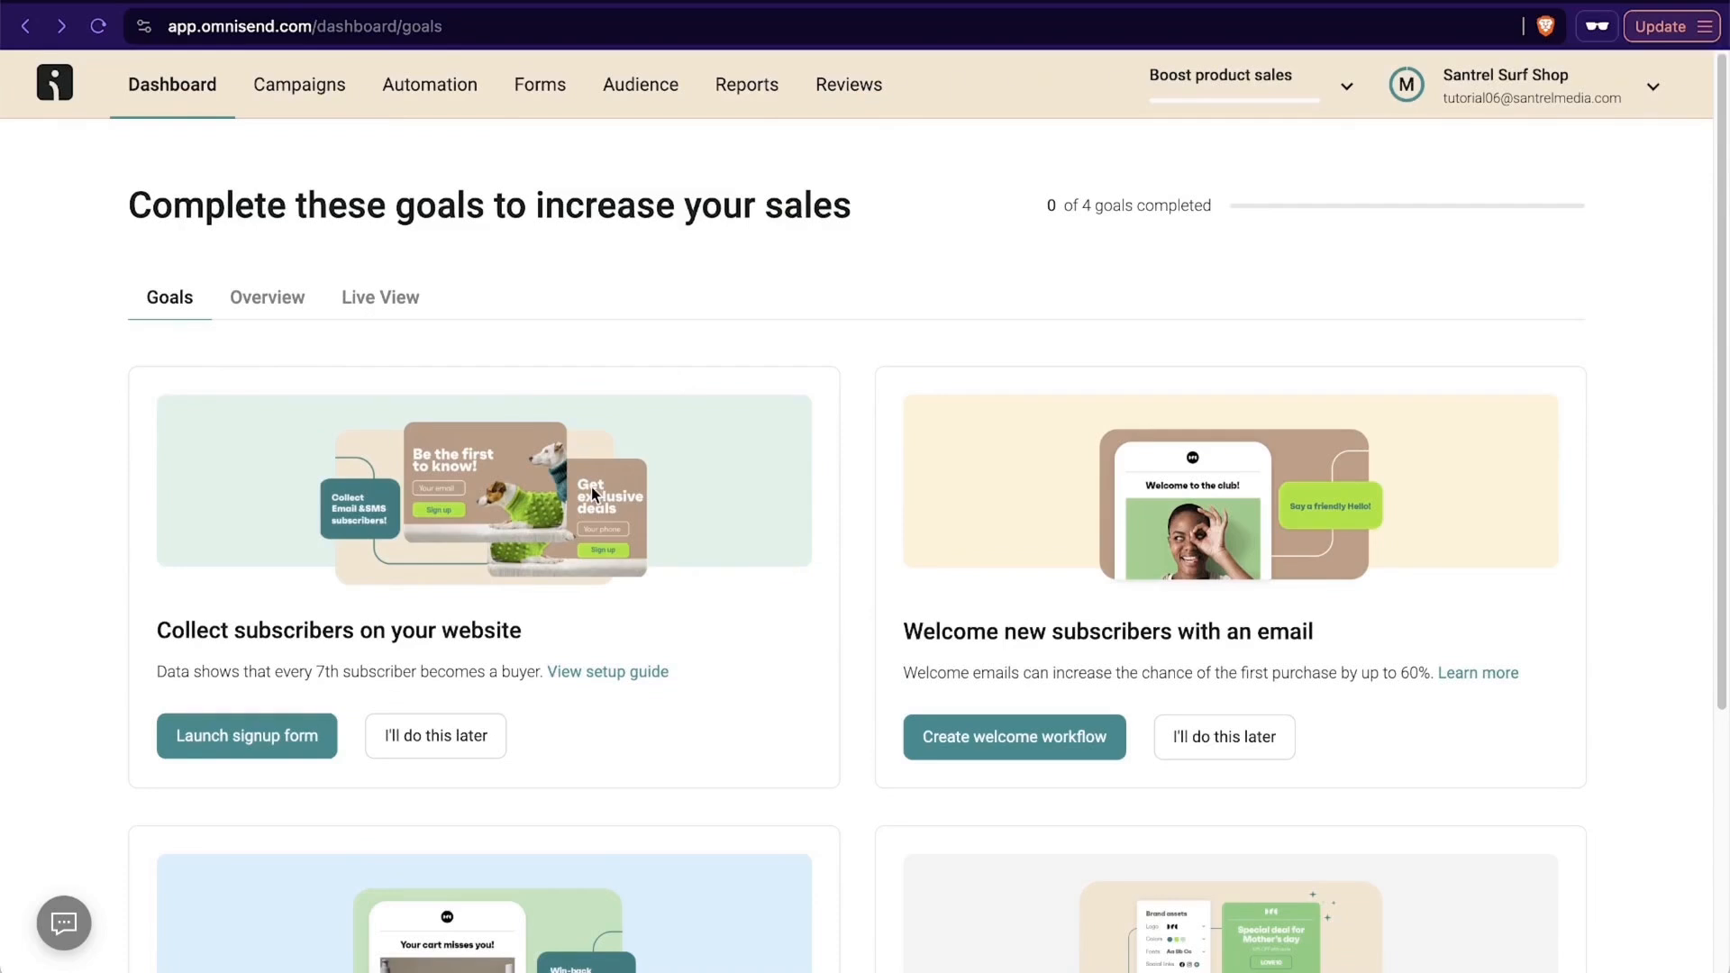
scroll(591, 486, "down", 4)
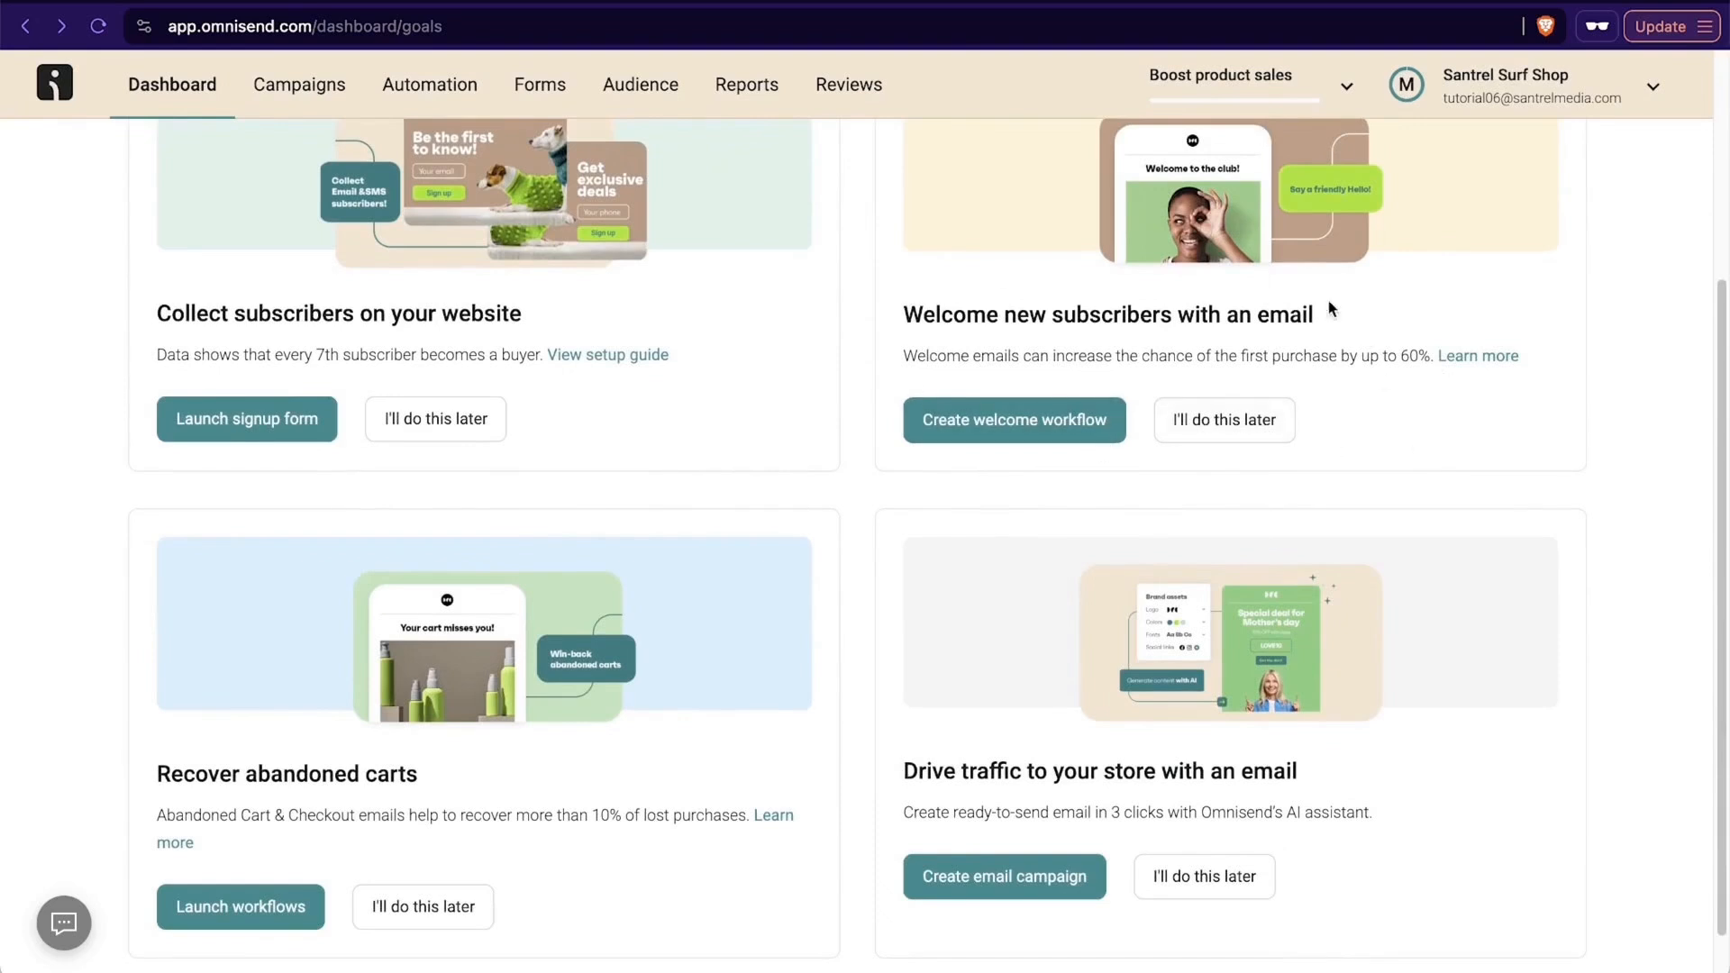
scroll(1463, 333, "down", 1)
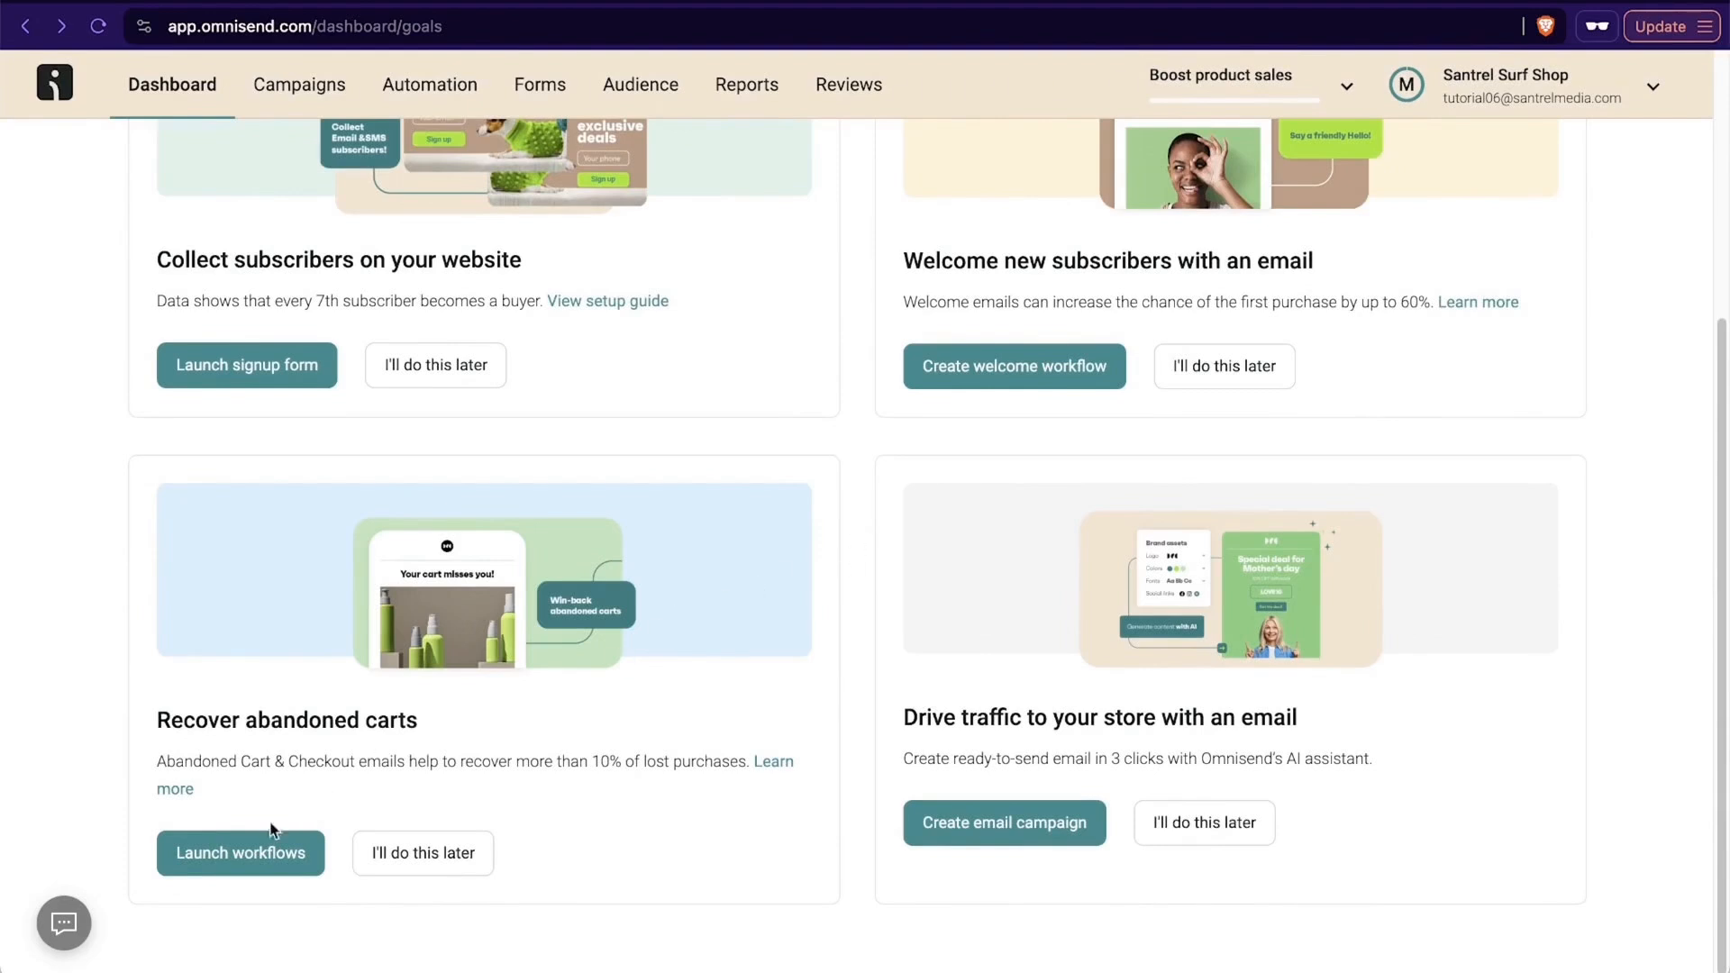
scroll(665, 847, "up", 5)
scroll(662, 839, "up", 2)
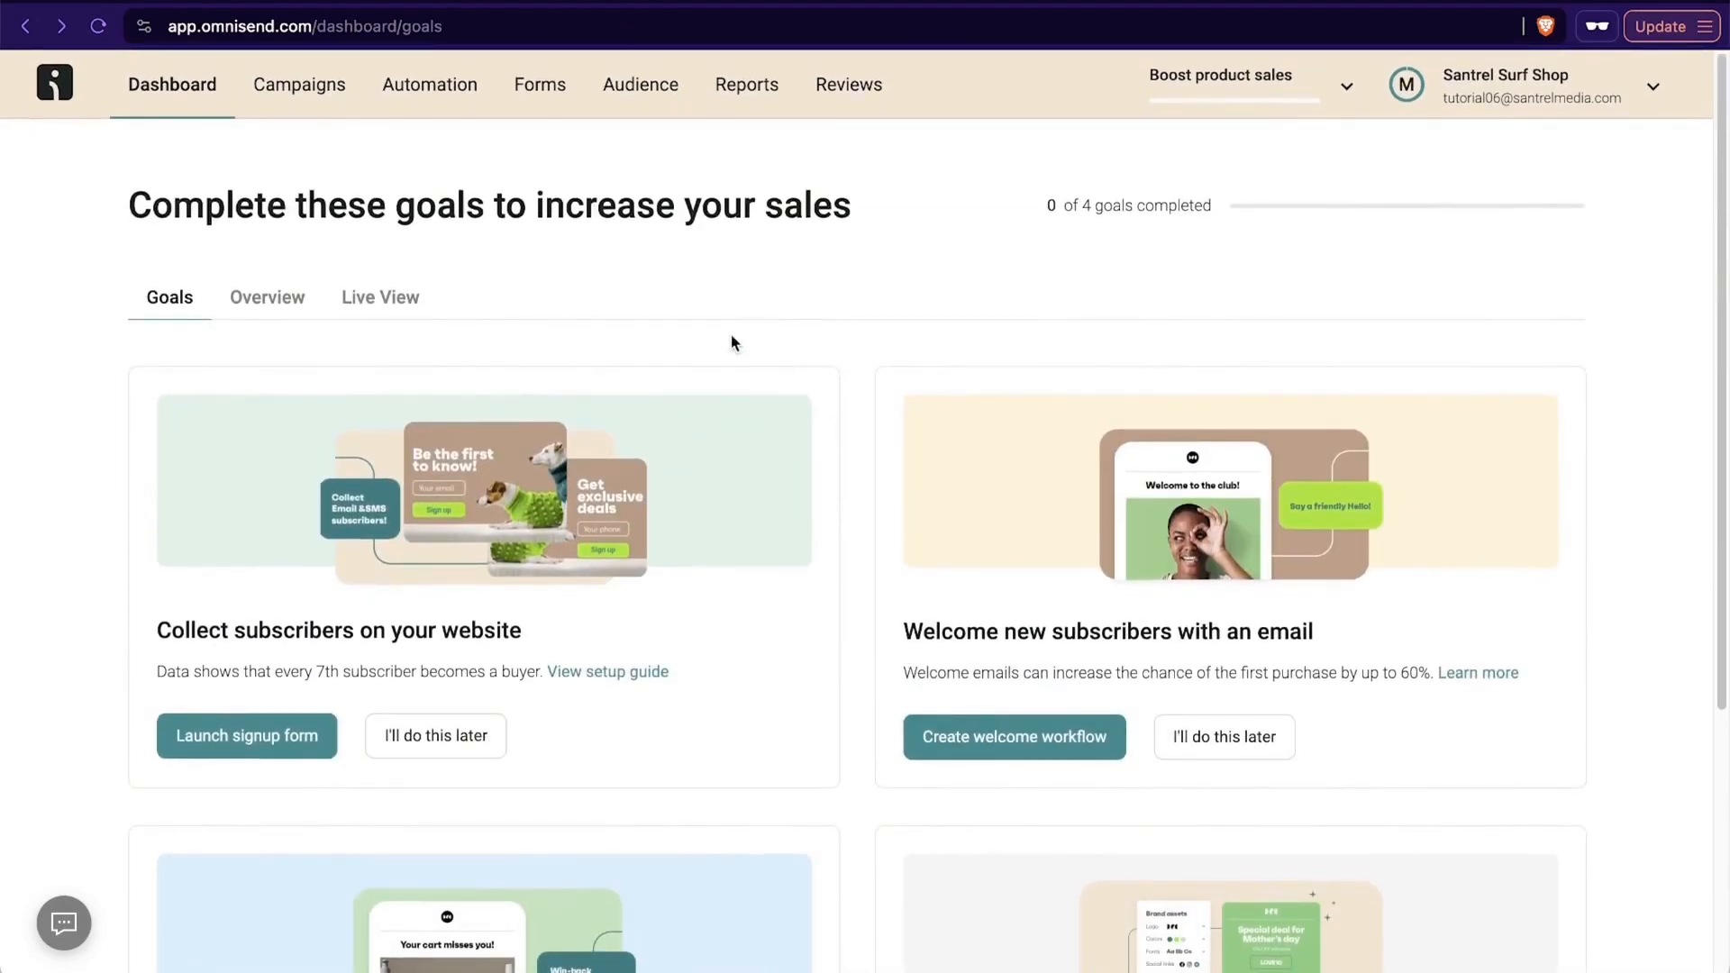
scroll(731, 336, "down", 5)
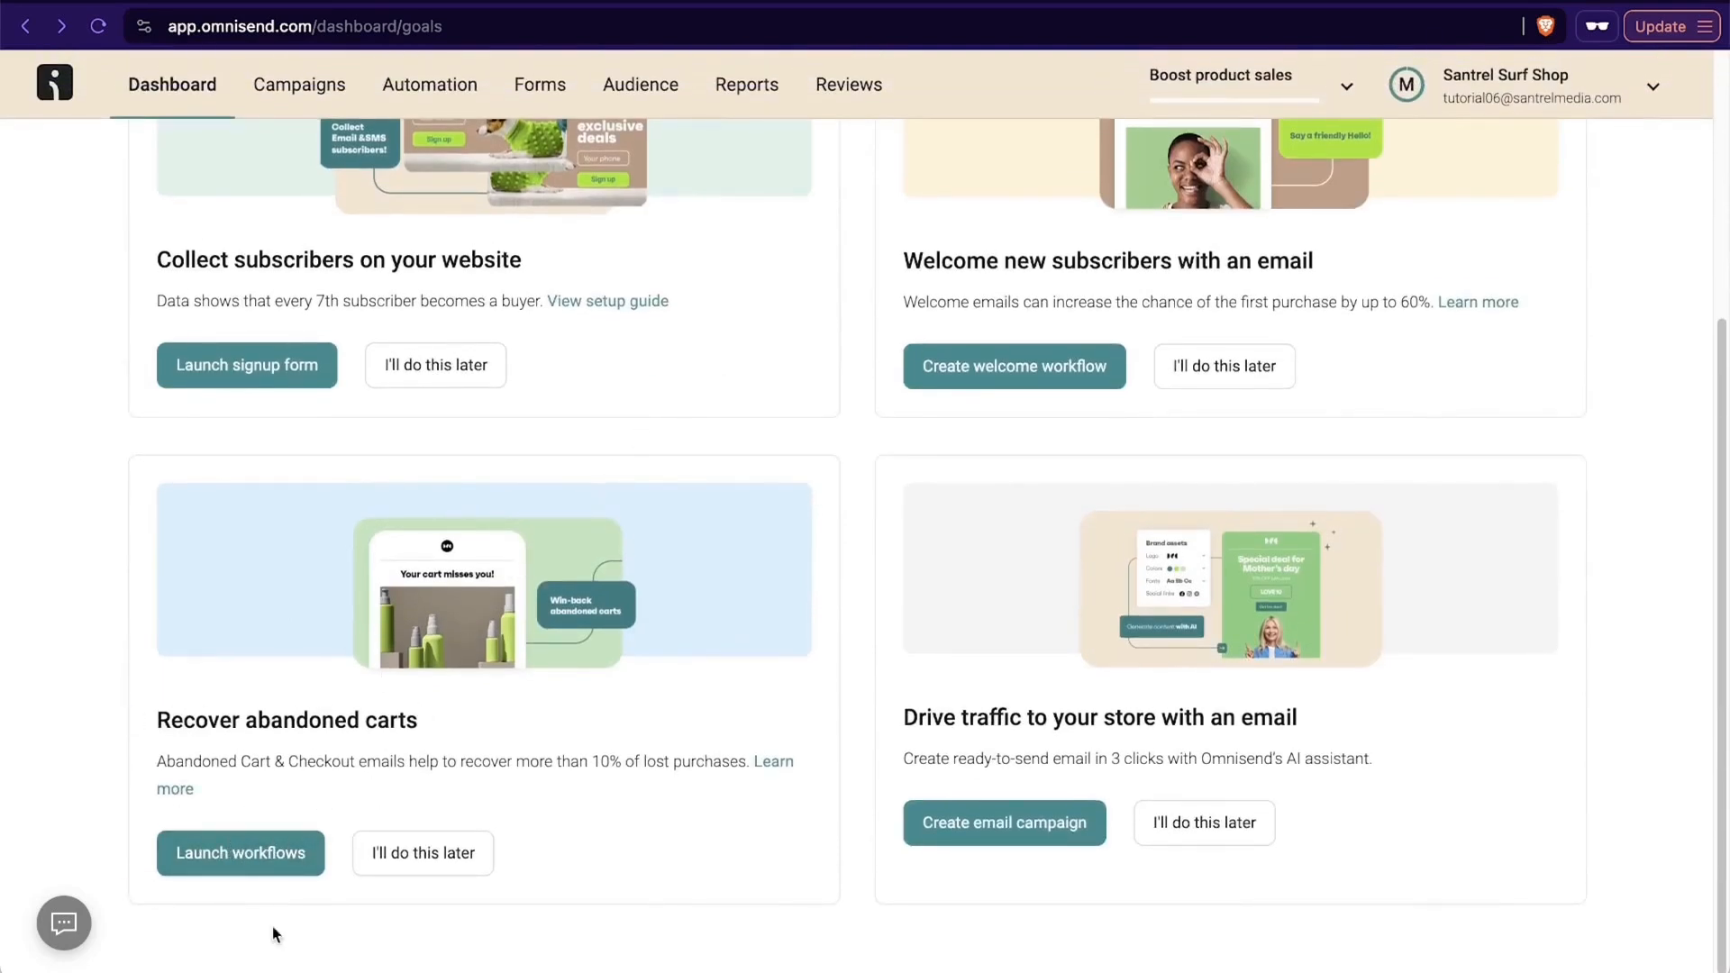
scroll(272, 934, "up", 5)
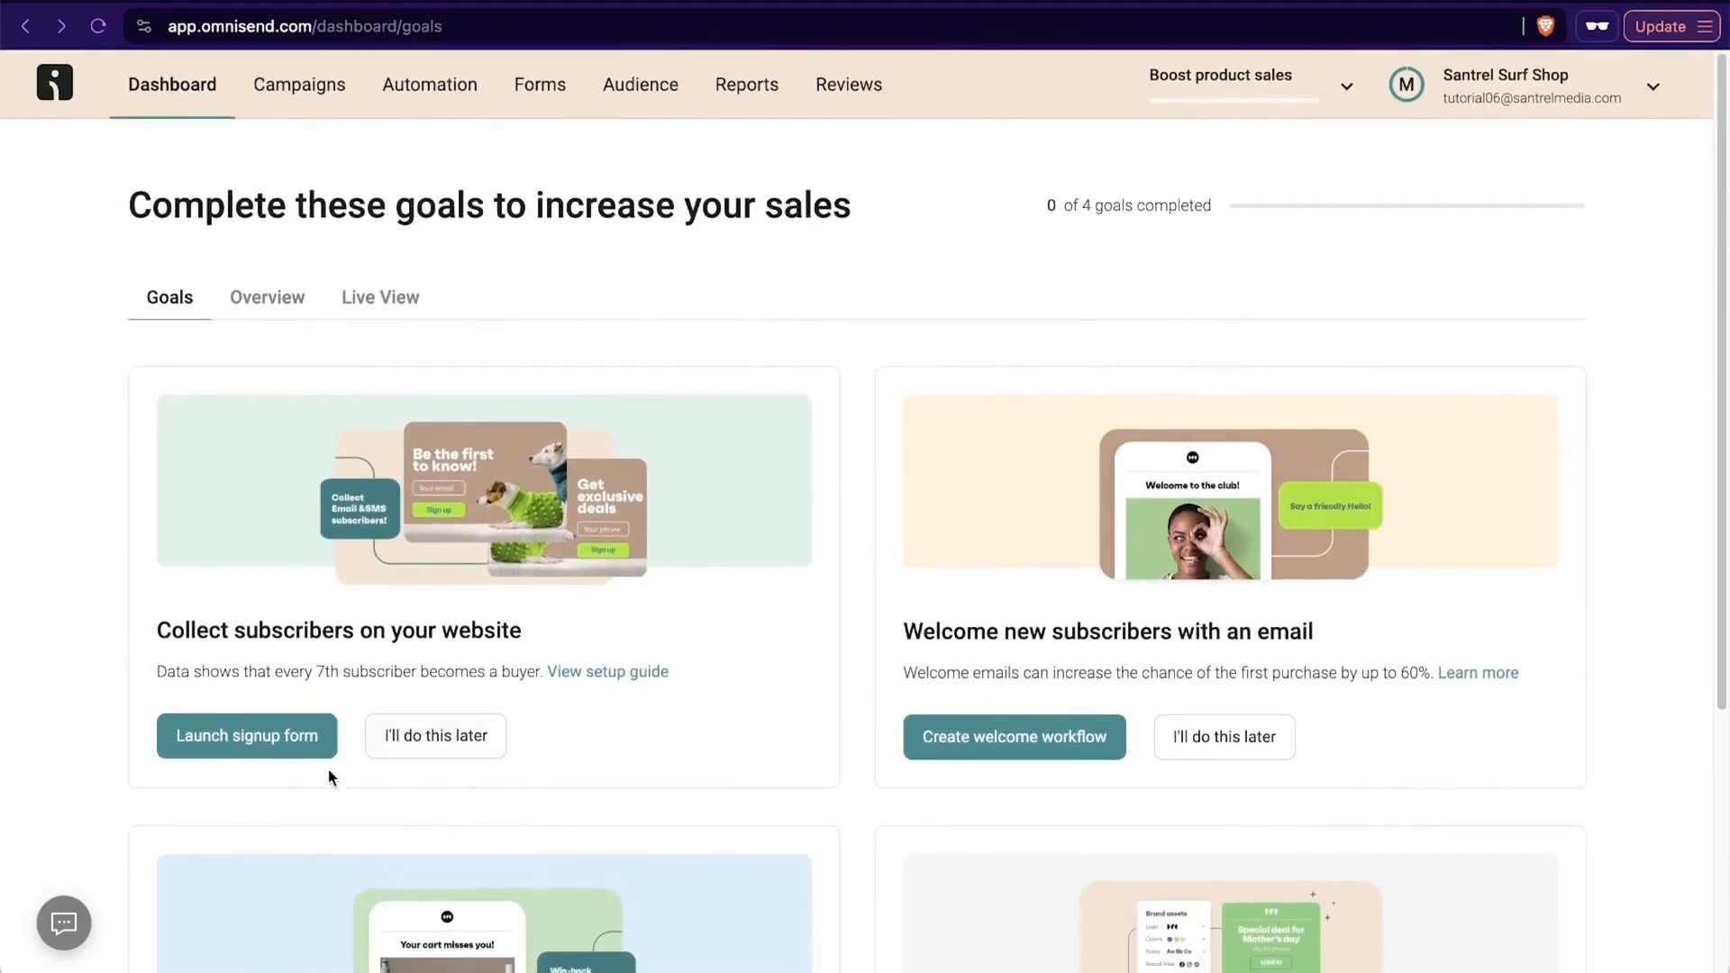
scroll(114, 606, "down", 5)
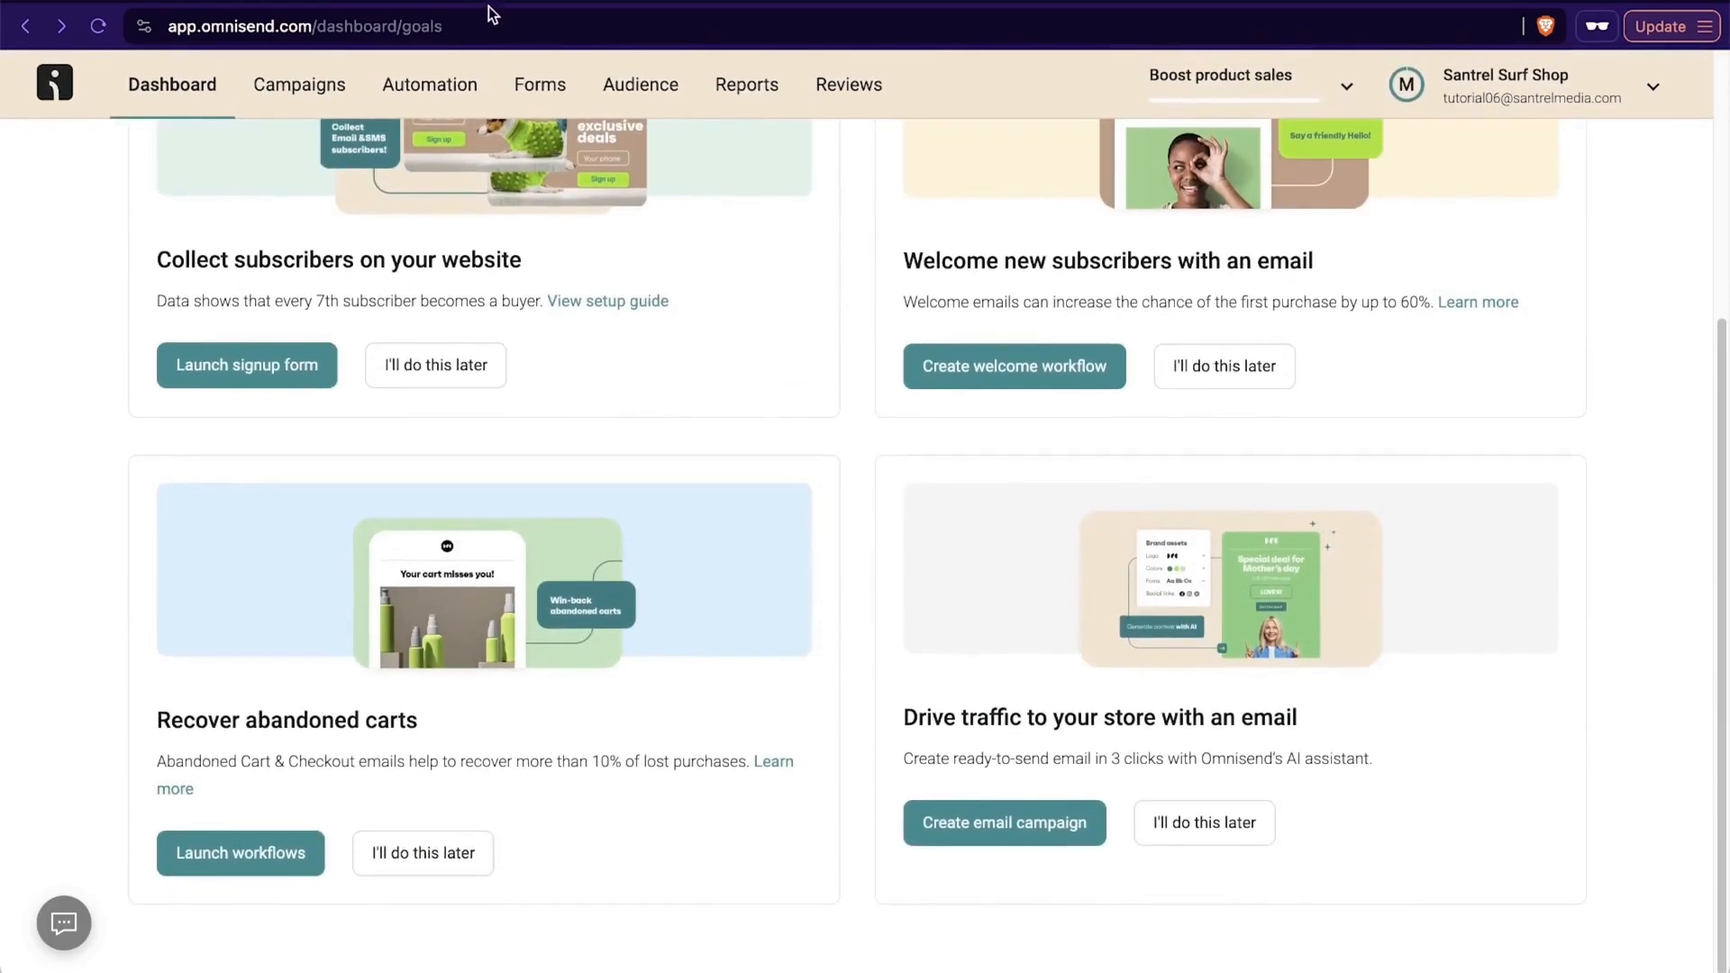
- Look through the recommended ready-made workflows in the Automation section
left_click(455, 85)
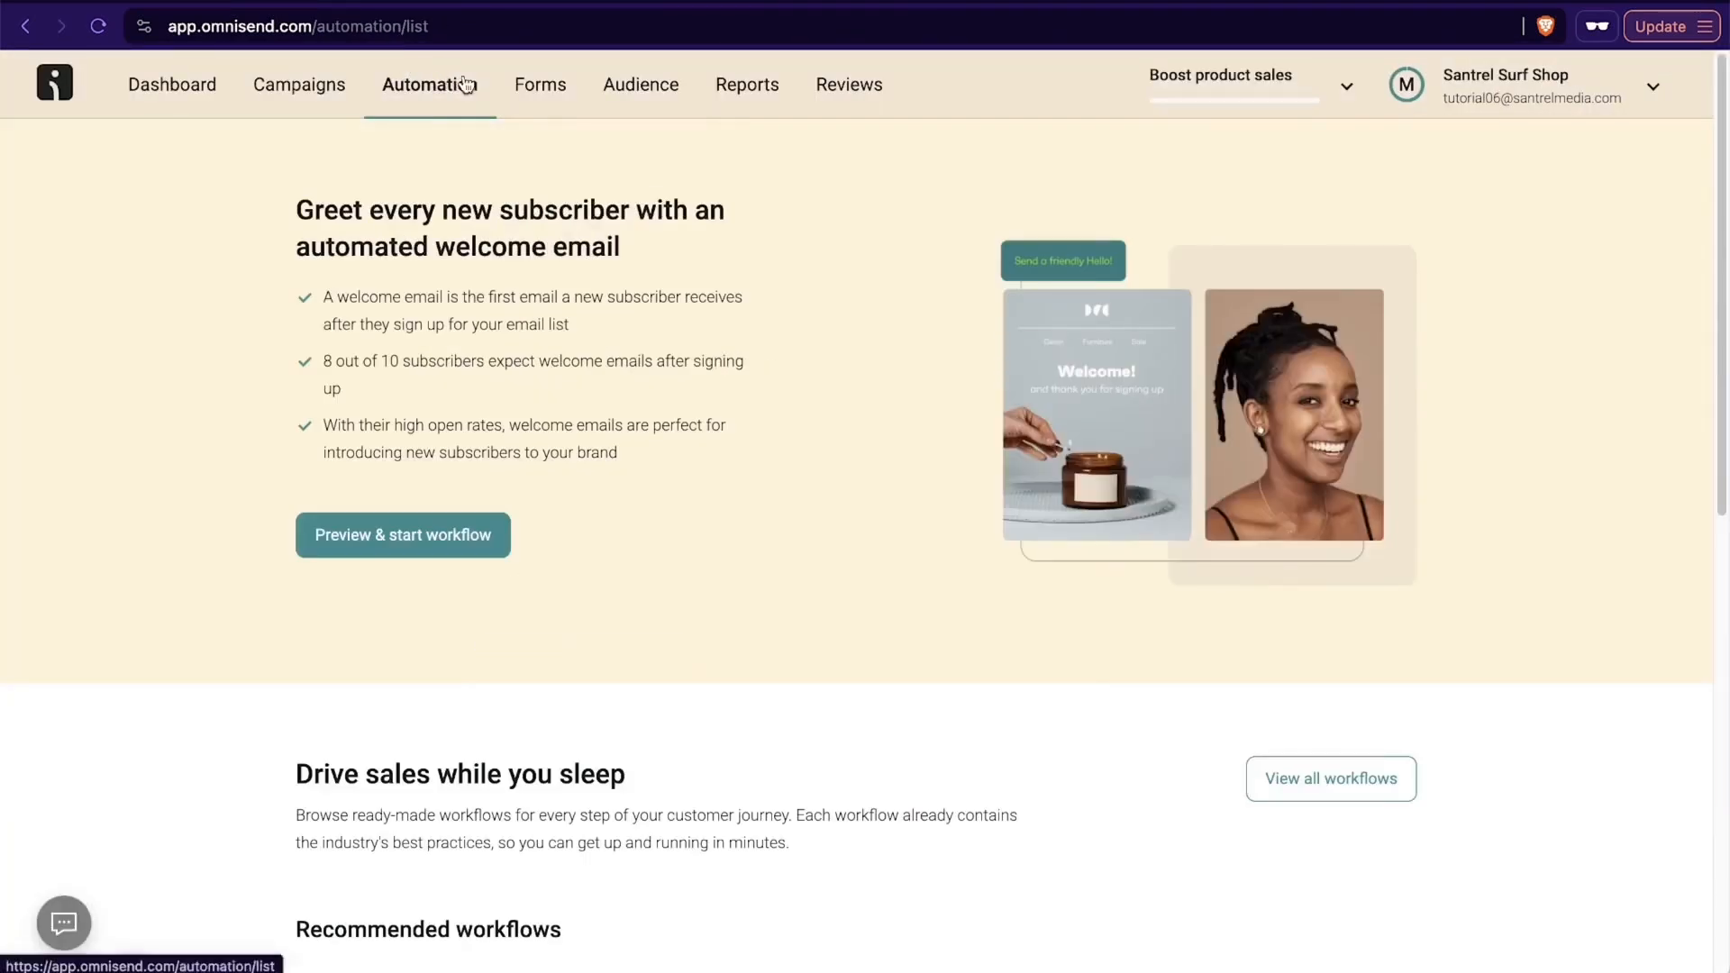
scroll(738, 439, "down", 9)
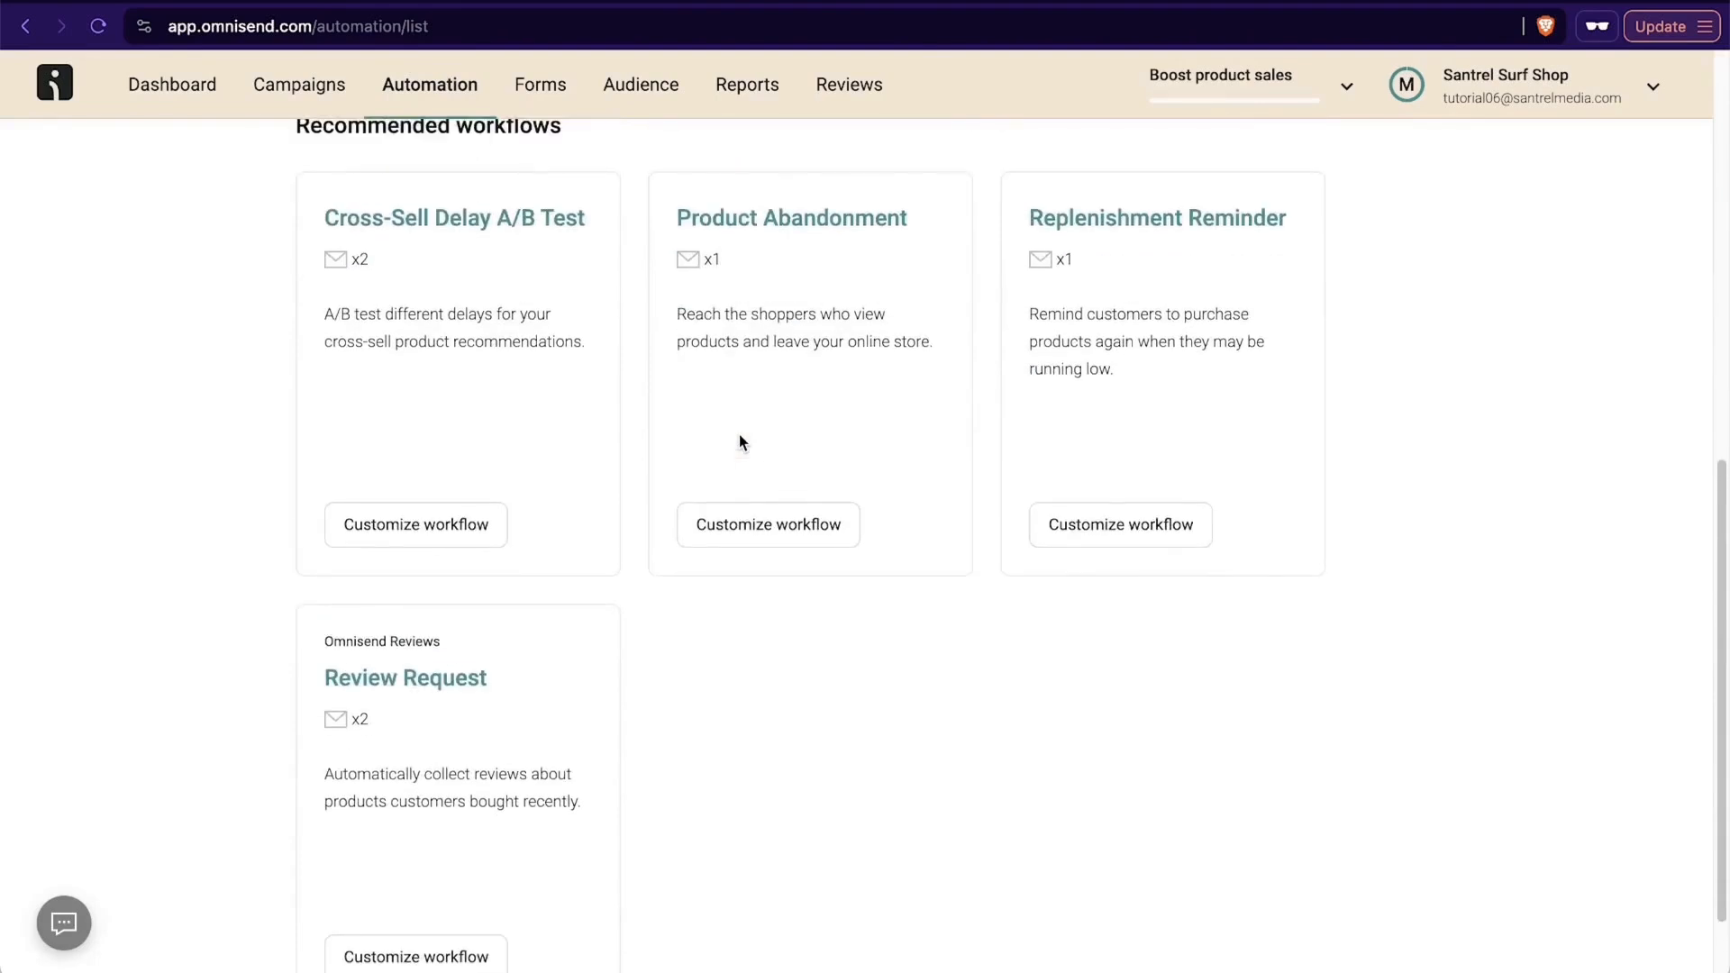
- Return to the dashboard goals and start setting up the Recover abandoned carts workflows
left_click(176, 86)
scroll(577, 463, "down", 4)
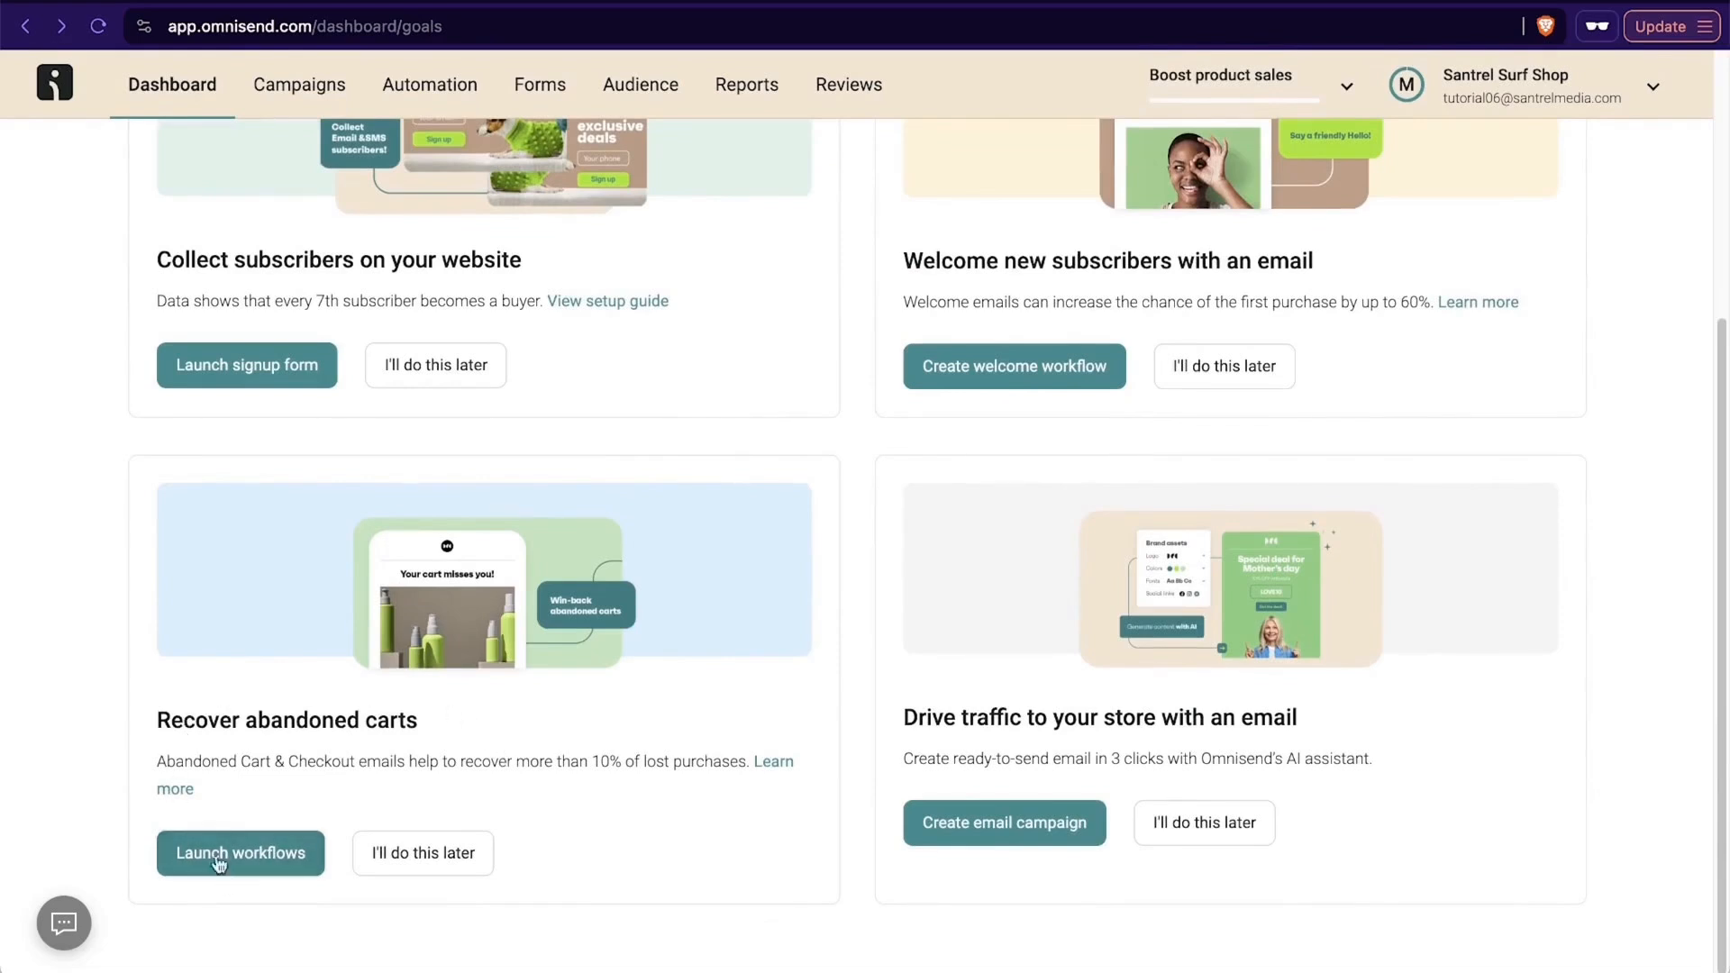
left_click(240, 854)
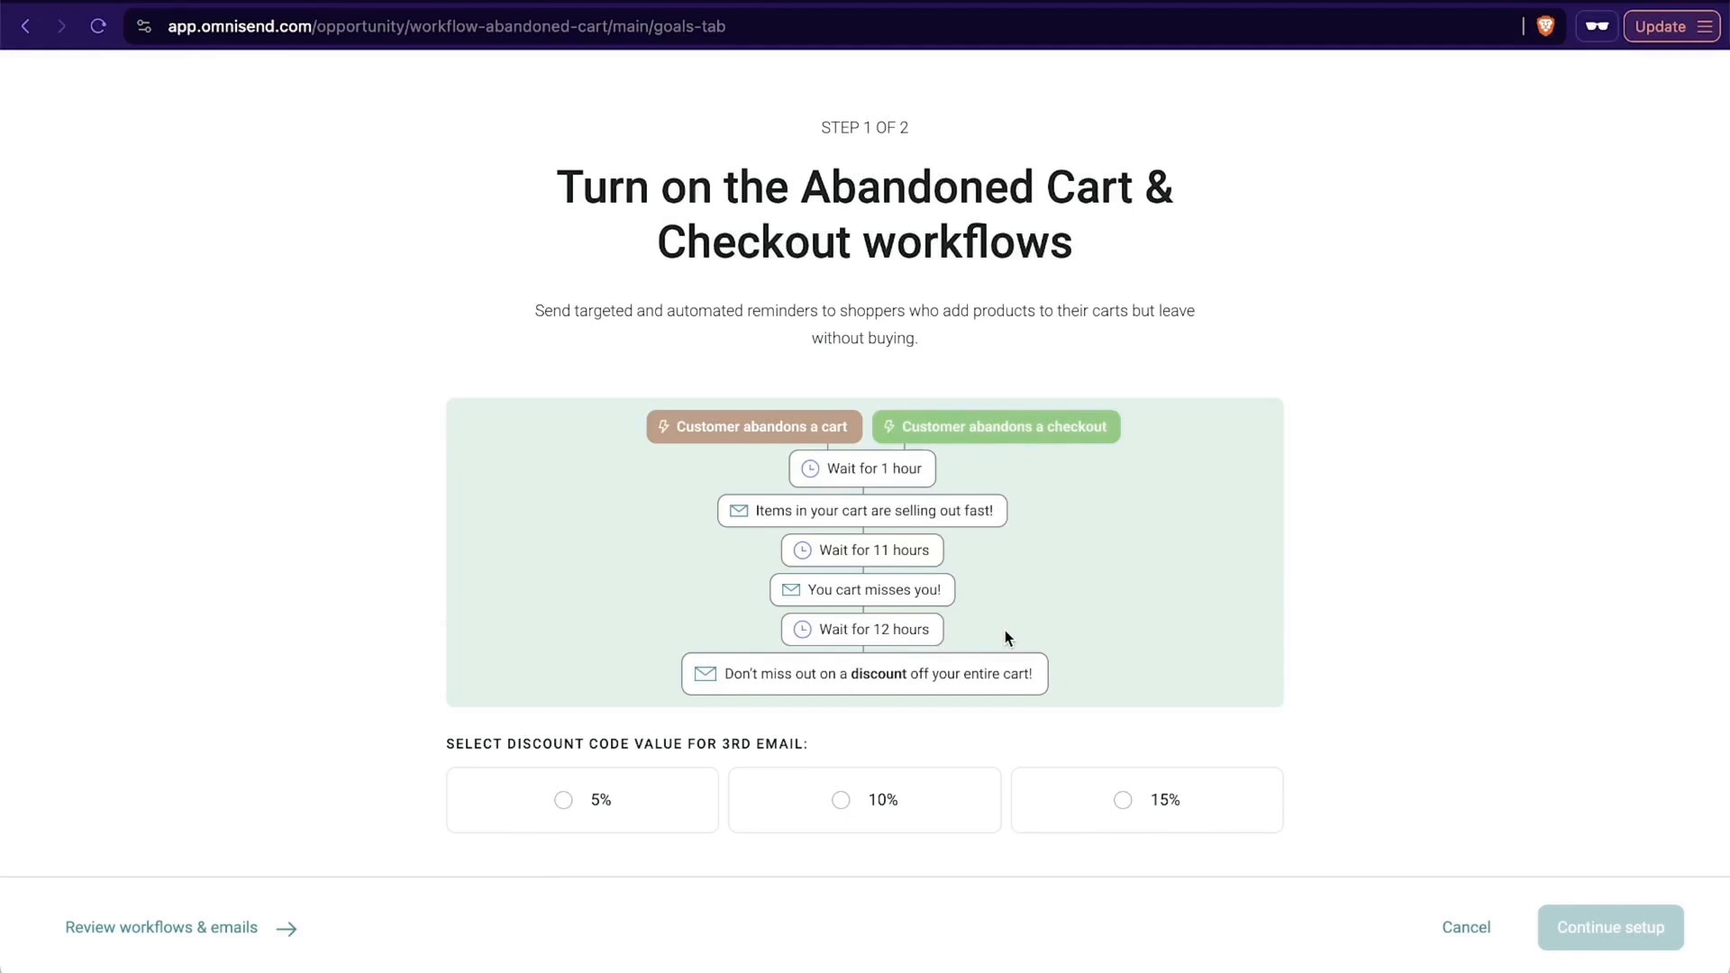
- Activate the Abandoned Cart & Checkout workflows with a 15% discount code for the third email, using only emails
left_click(942, 808)
left_click(1098, 793)
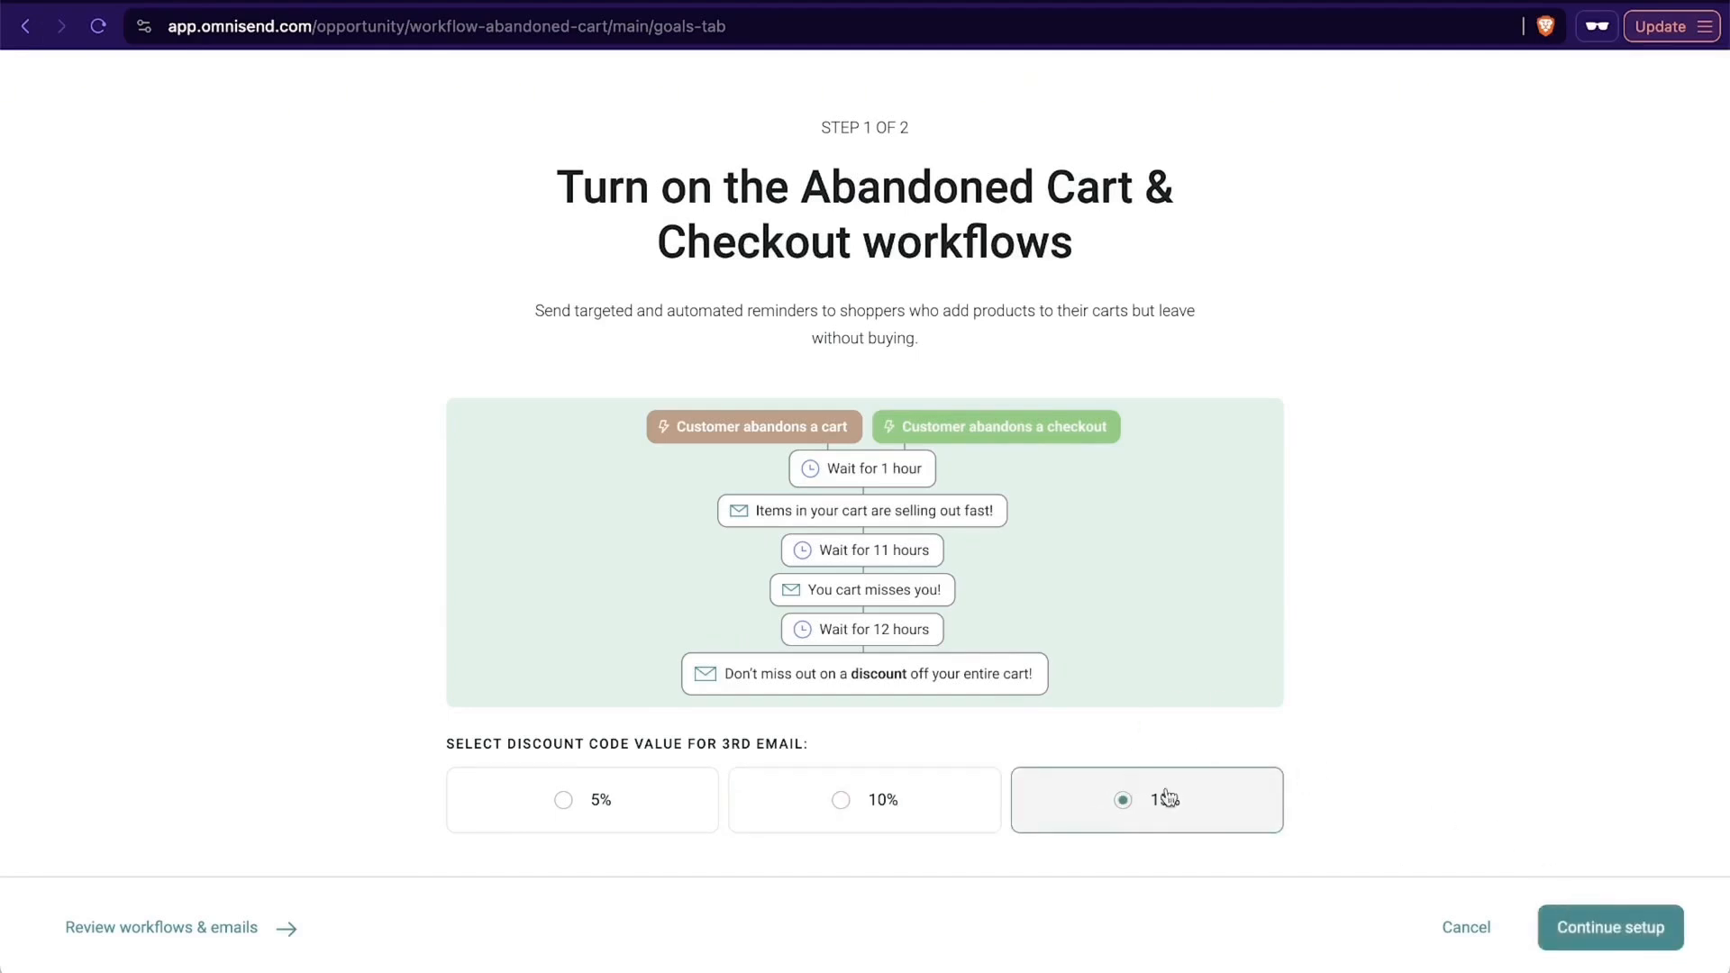
left_click(1587, 910)
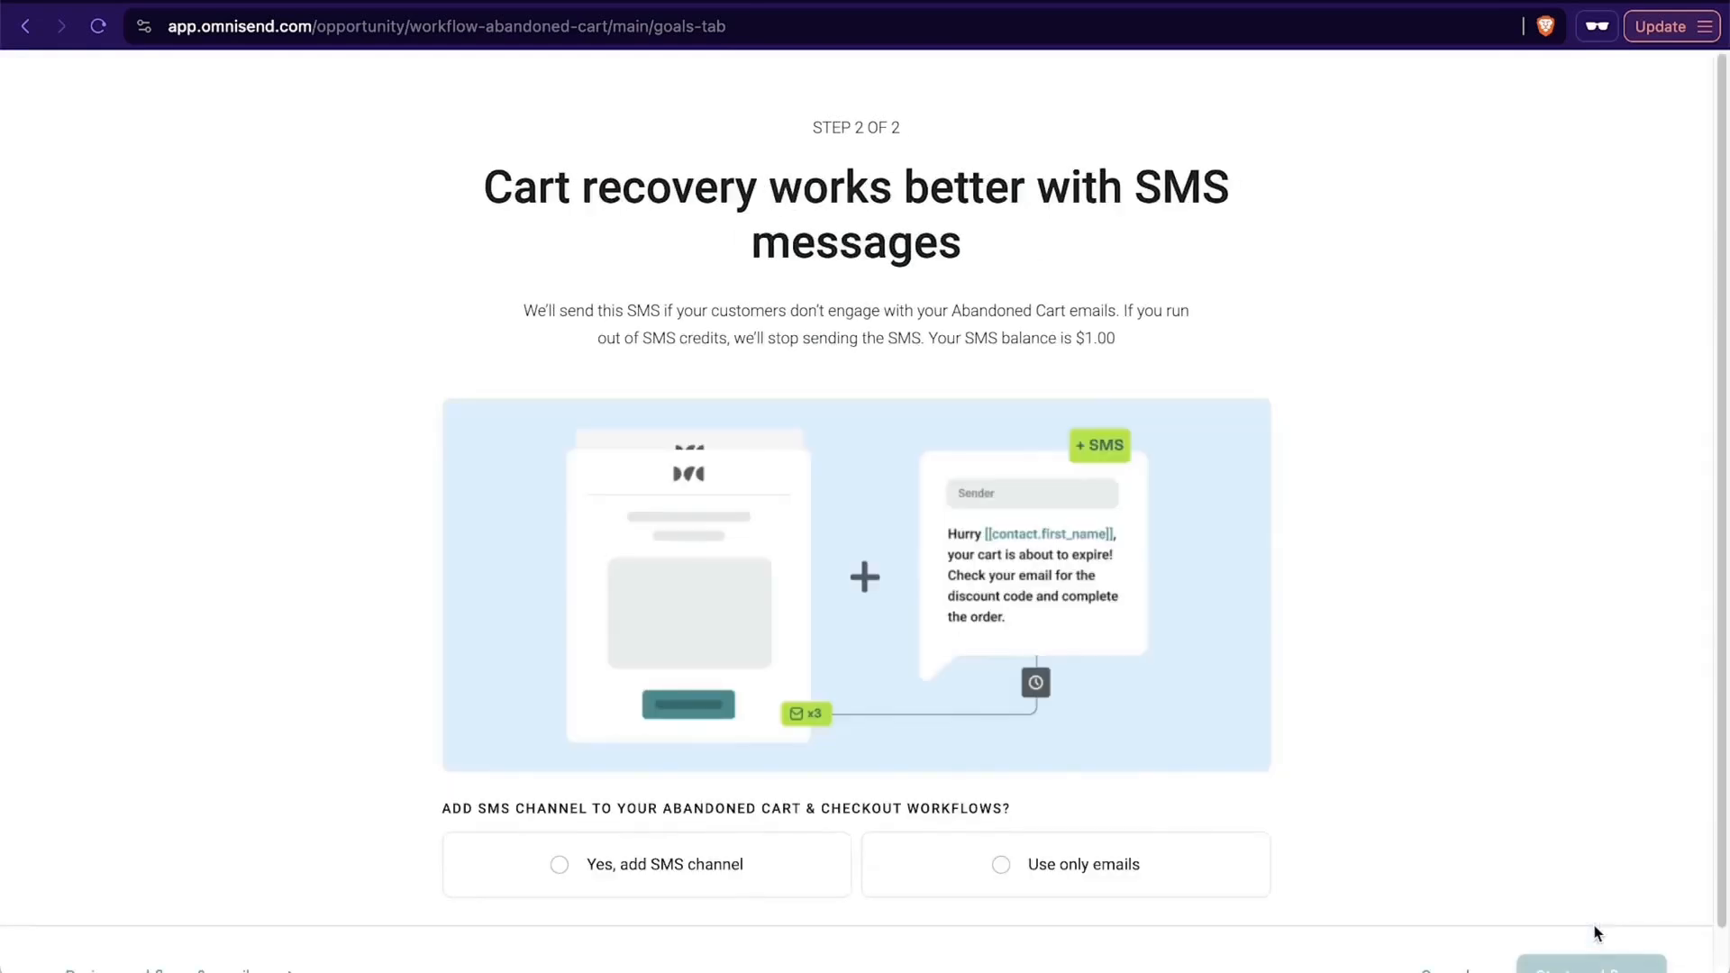
scroll(1456, 708, "down", 1)
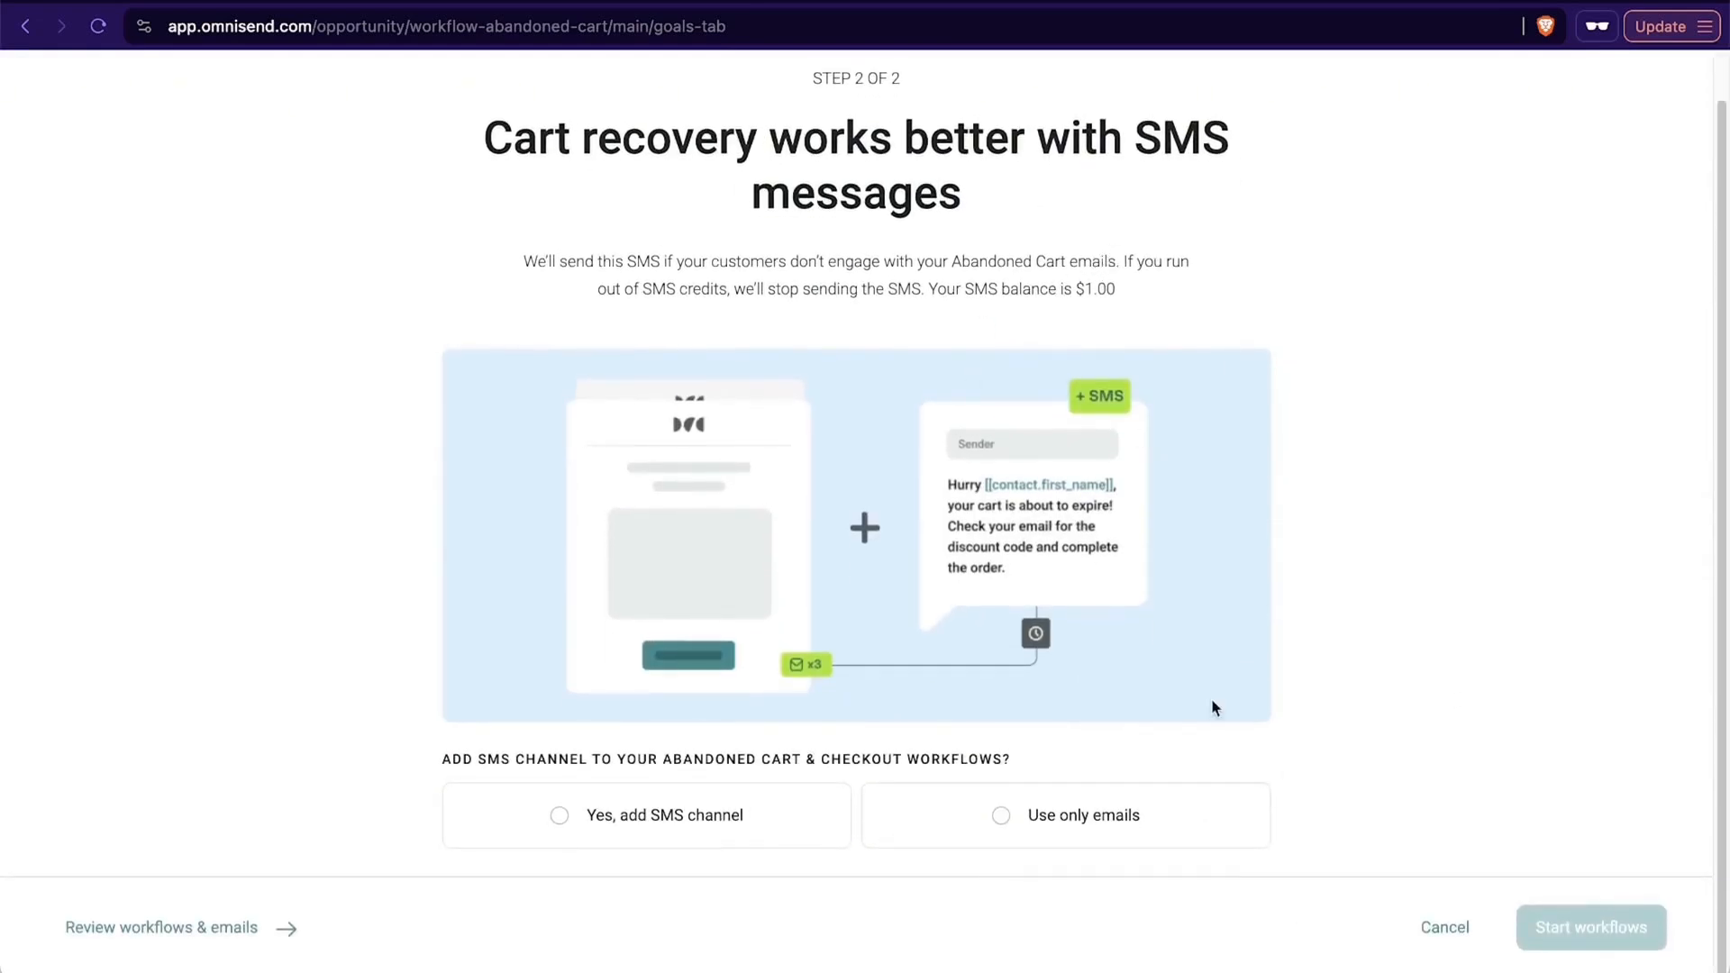
left_click(982, 820)
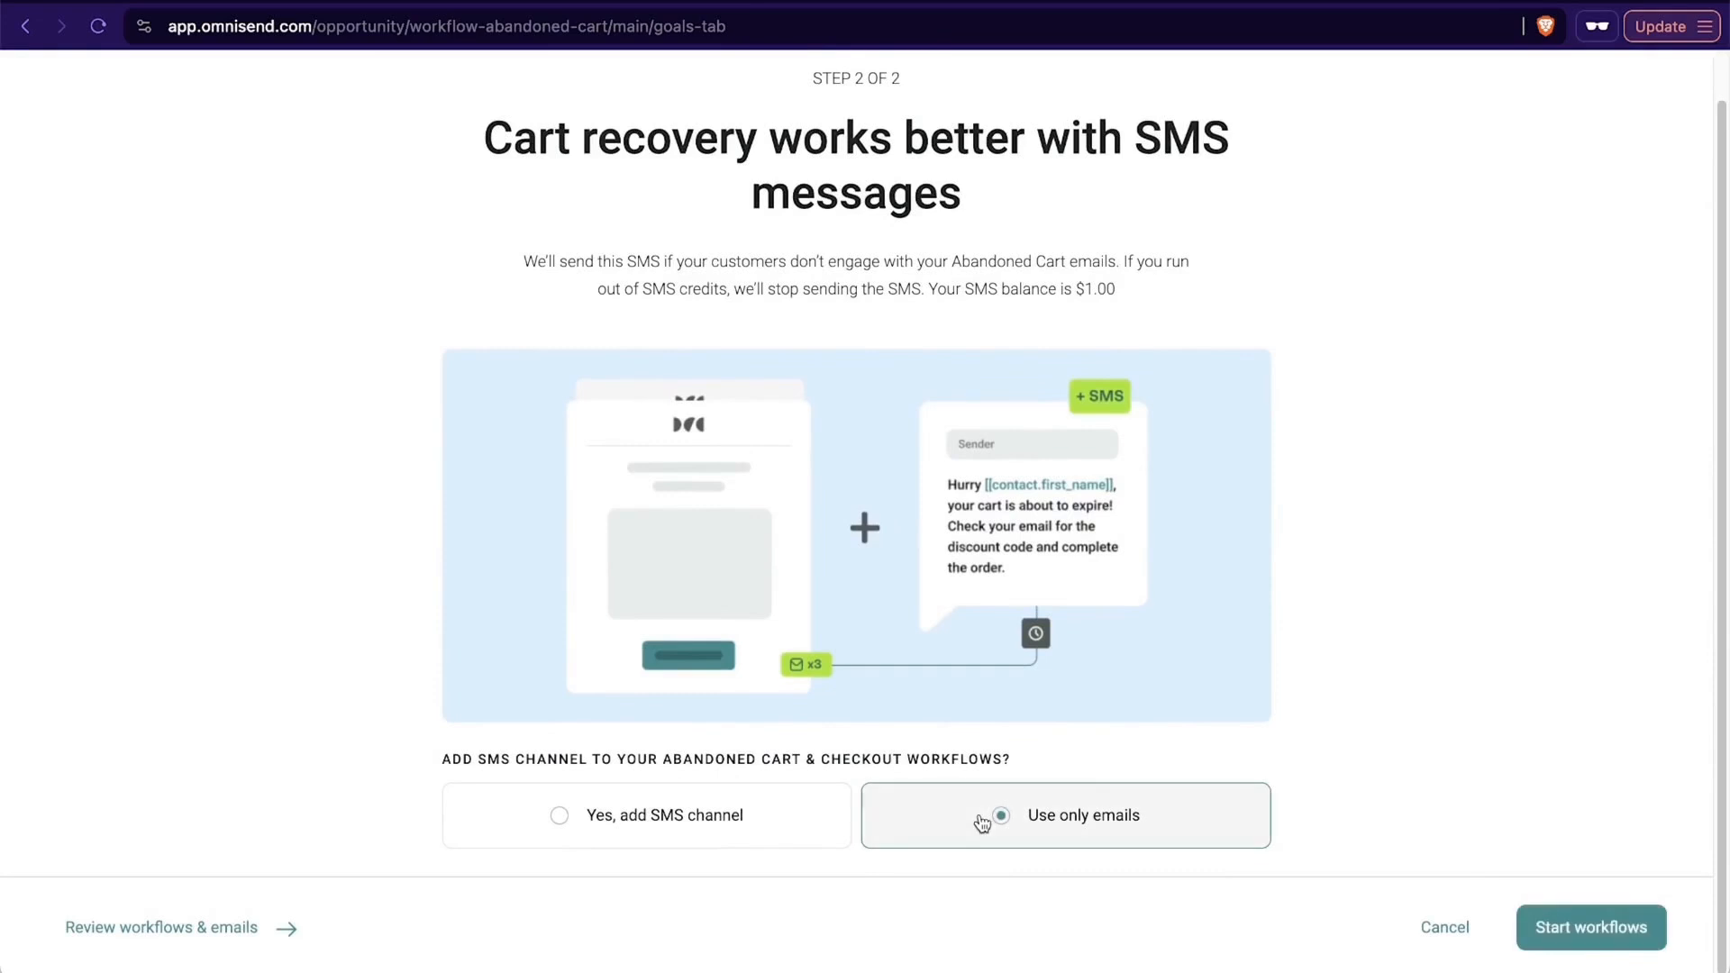
left_click(1611, 911)
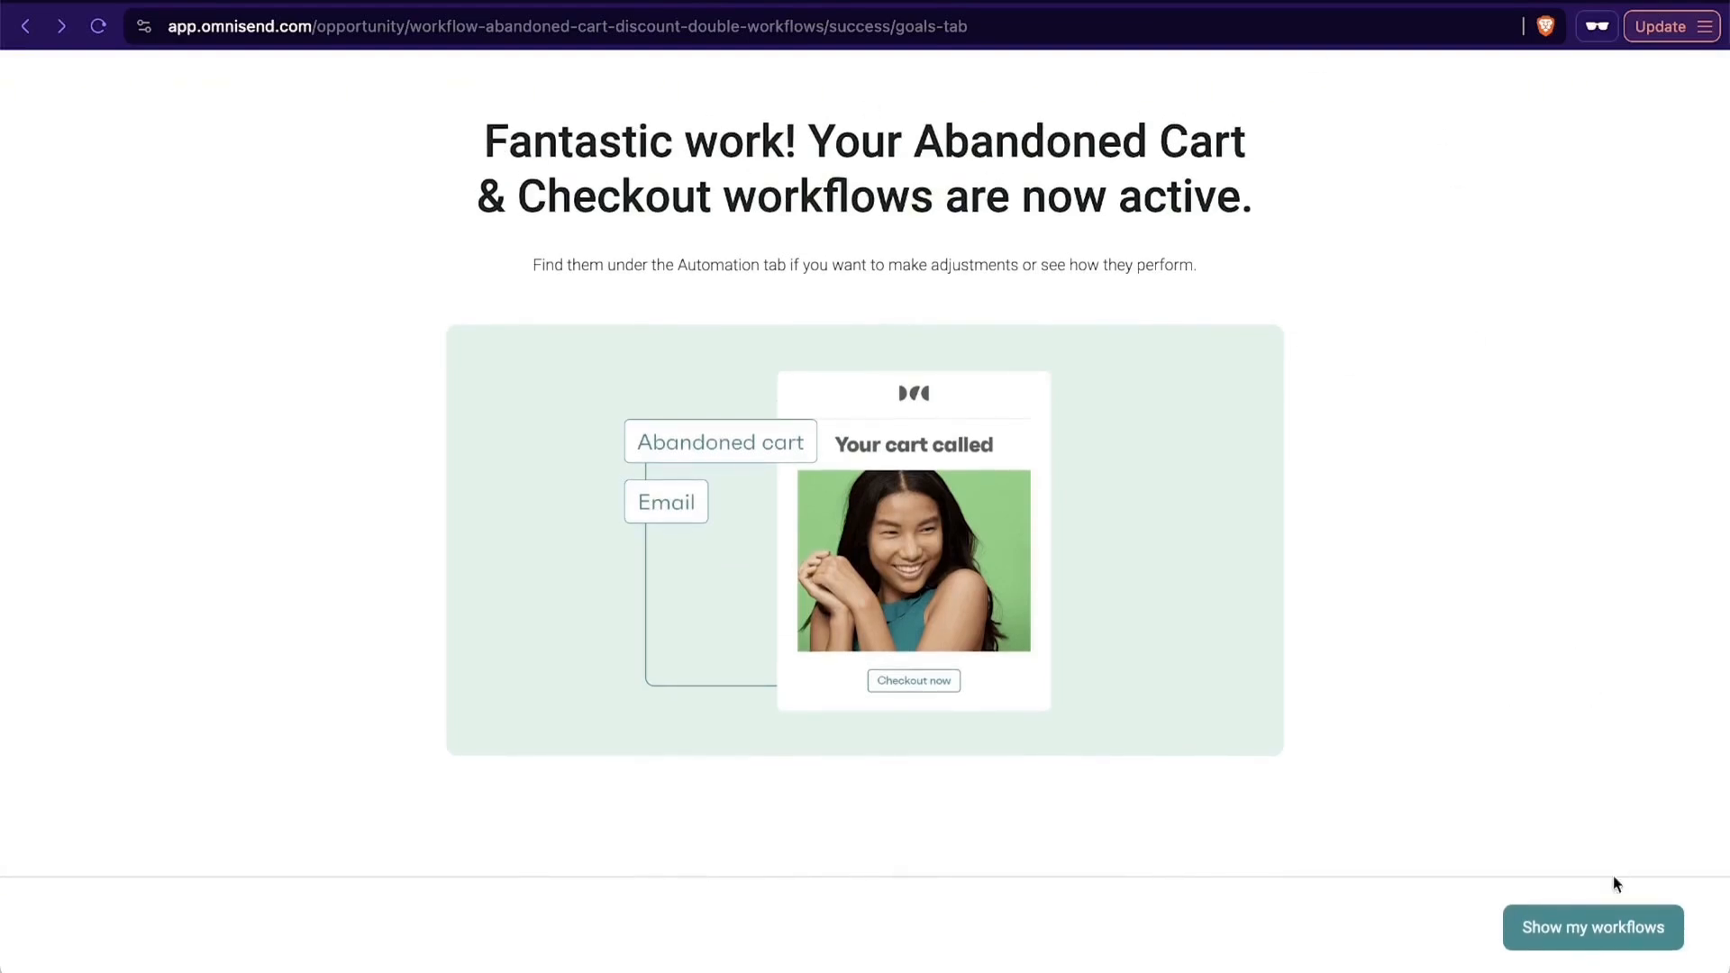
- Show the active workflows, open Abandoned Checkout and look through its sequence of emails and delays
left_click(1549, 932)
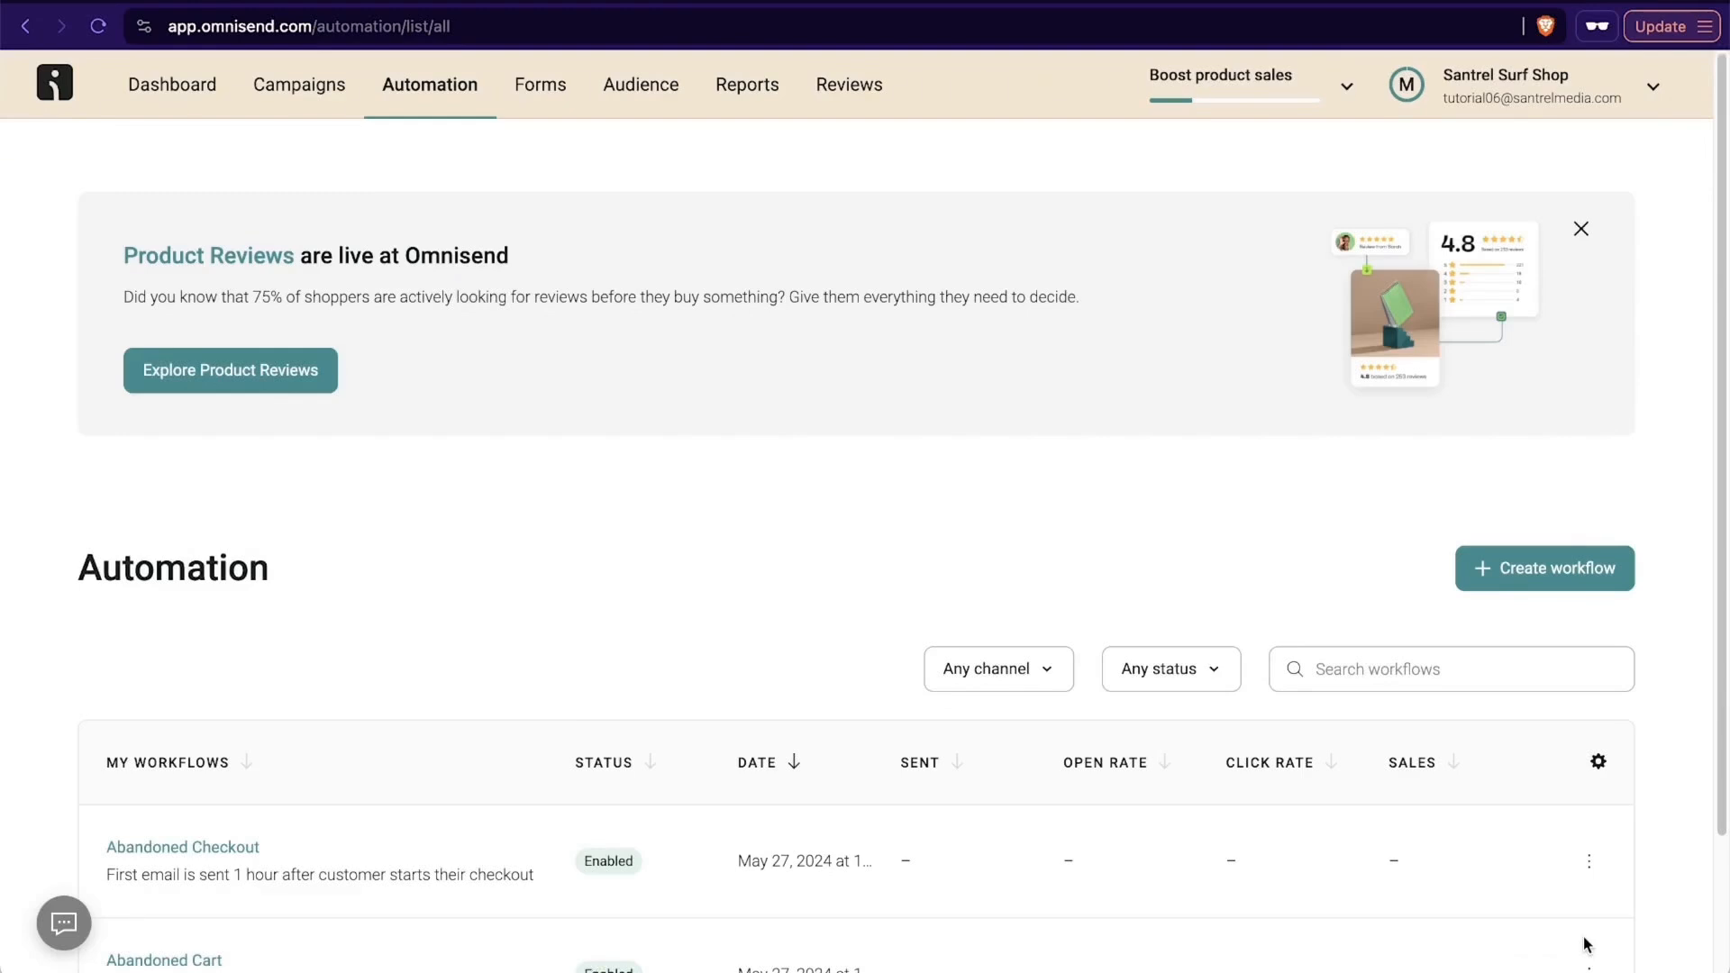
scroll(617, 766, "down", 2)
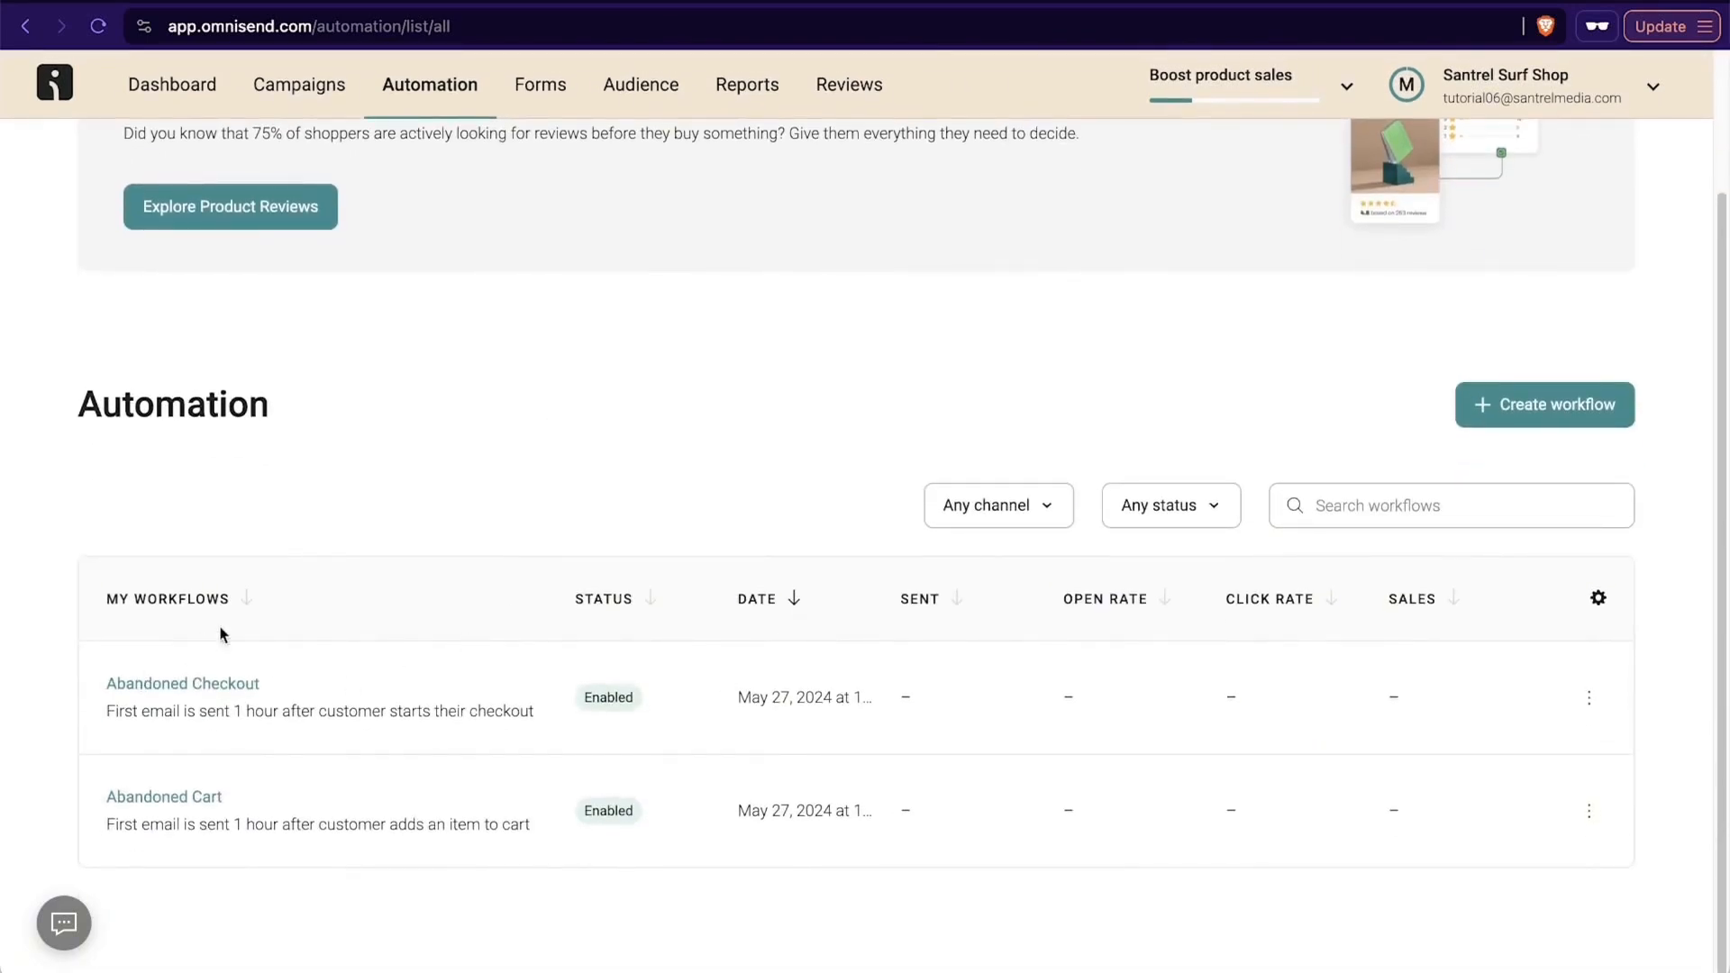
left_click(151, 685)
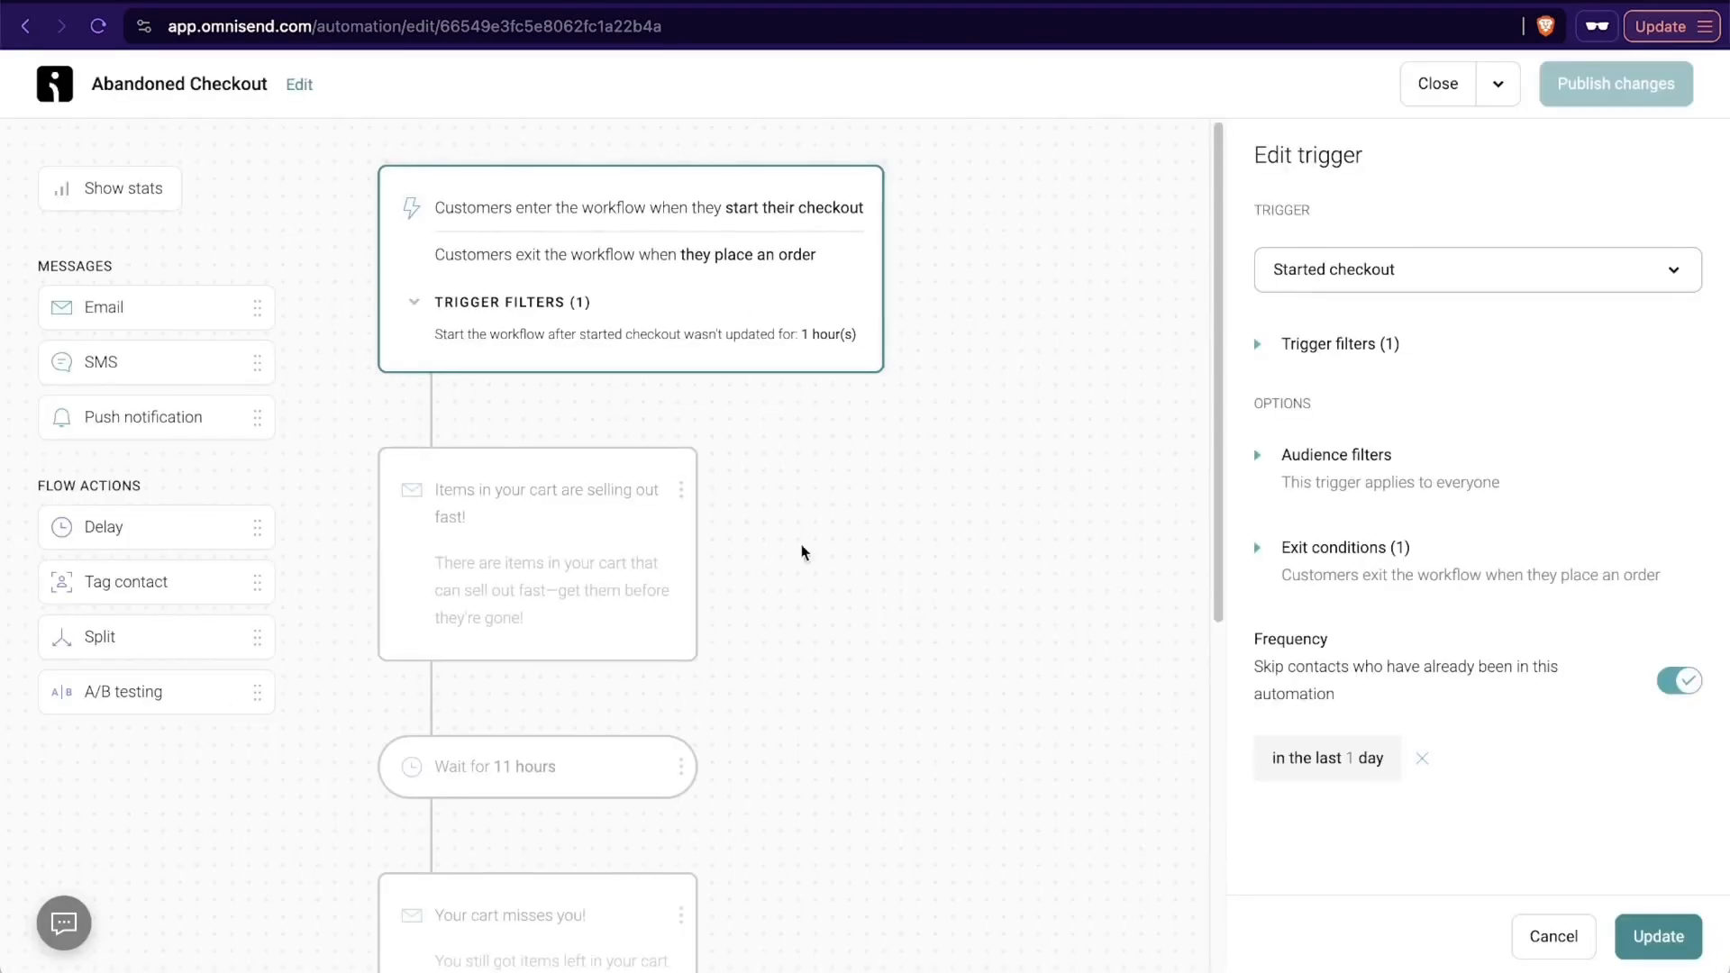
scroll(1034, 541, "down", 3)
scroll(1034, 539, "down", 1)
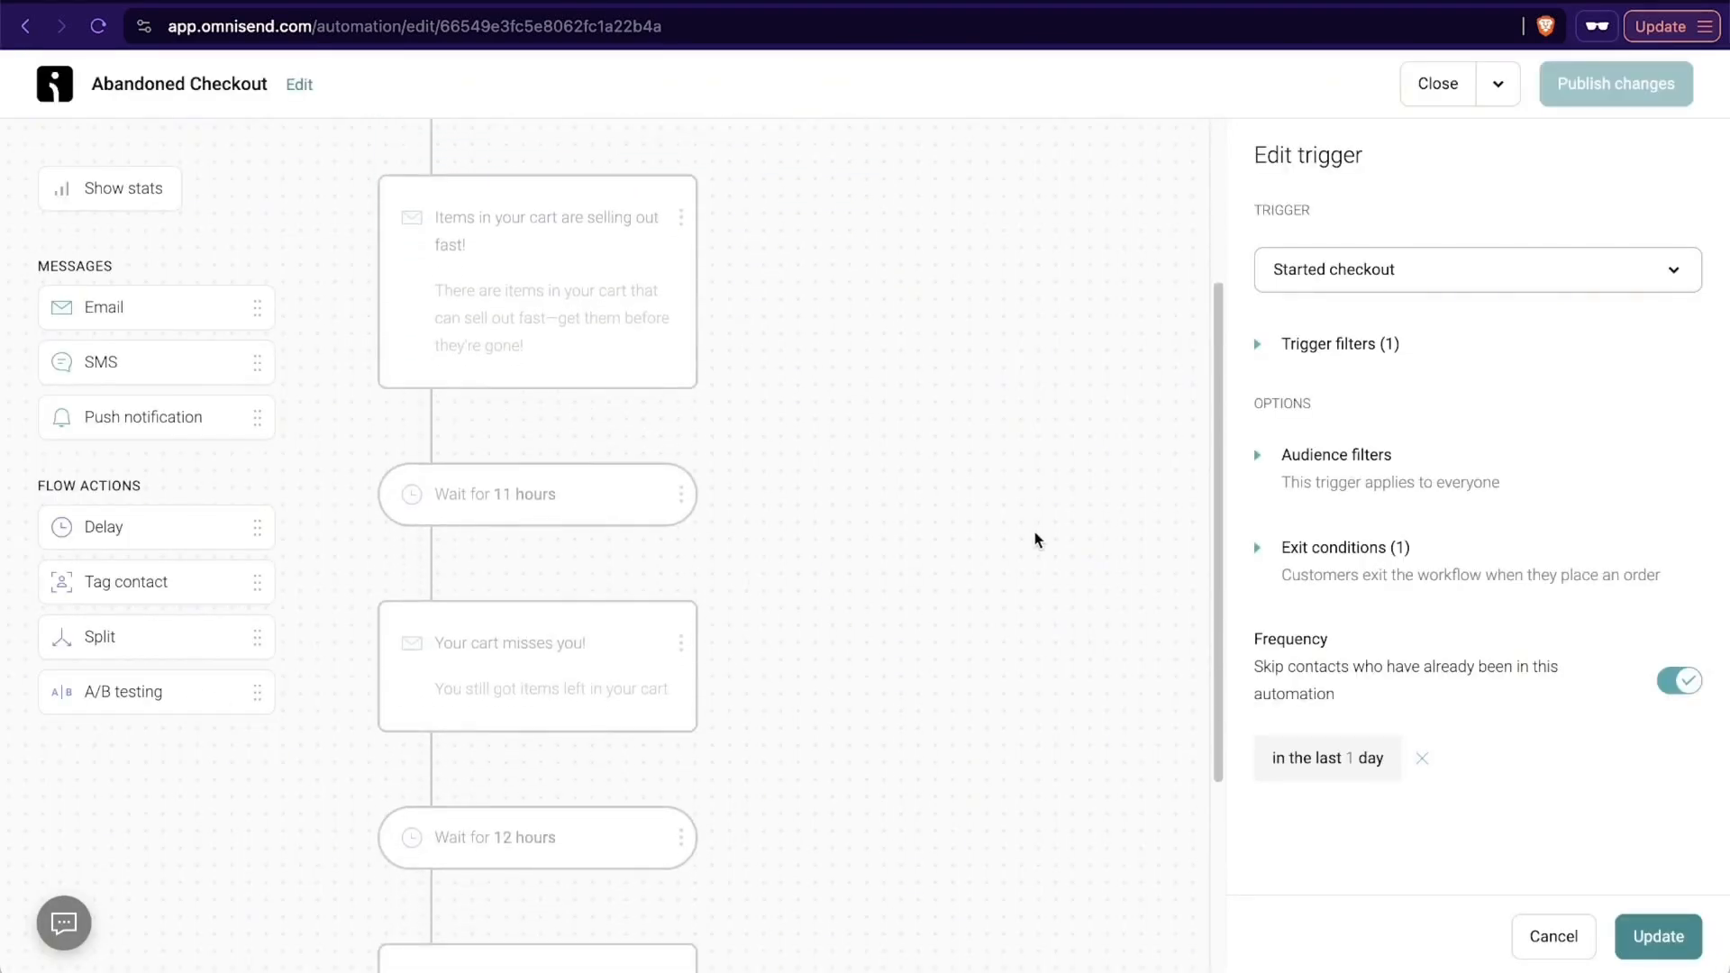
scroll(1034, 539, "down", 5)
scroll(1034, 533, "up", 8)
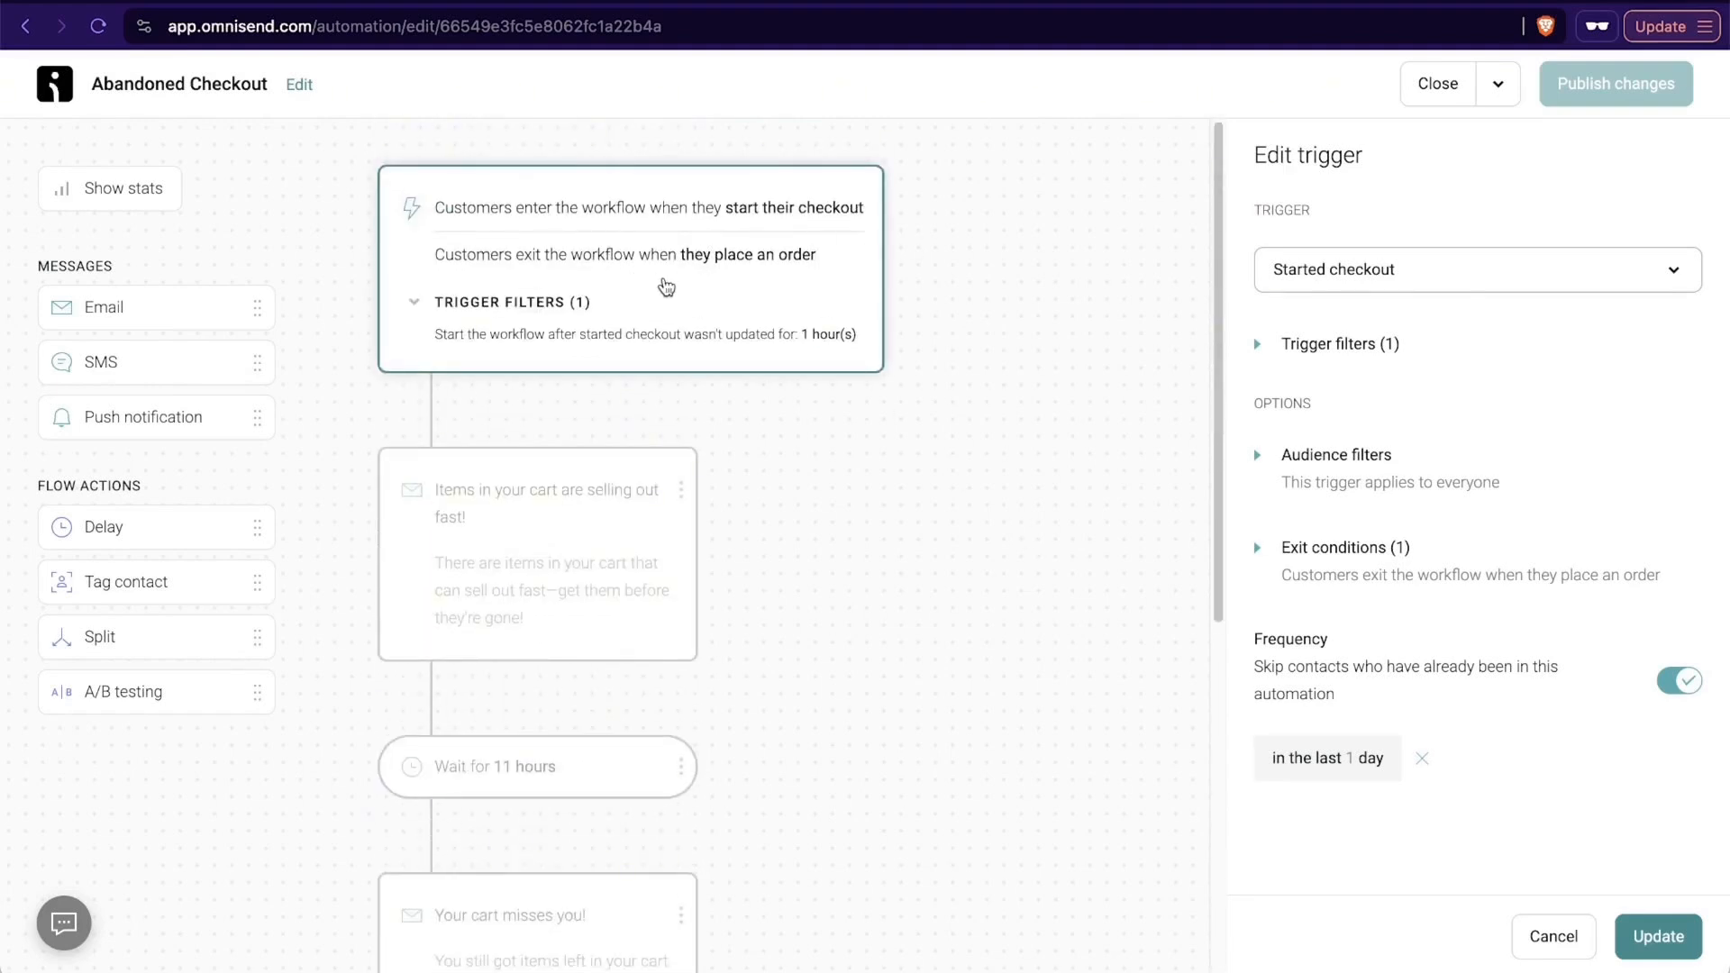
- Review the Started checkout trigger's filters and inactivity time, and close the trigger settings by updating them
left_click(414, 303)
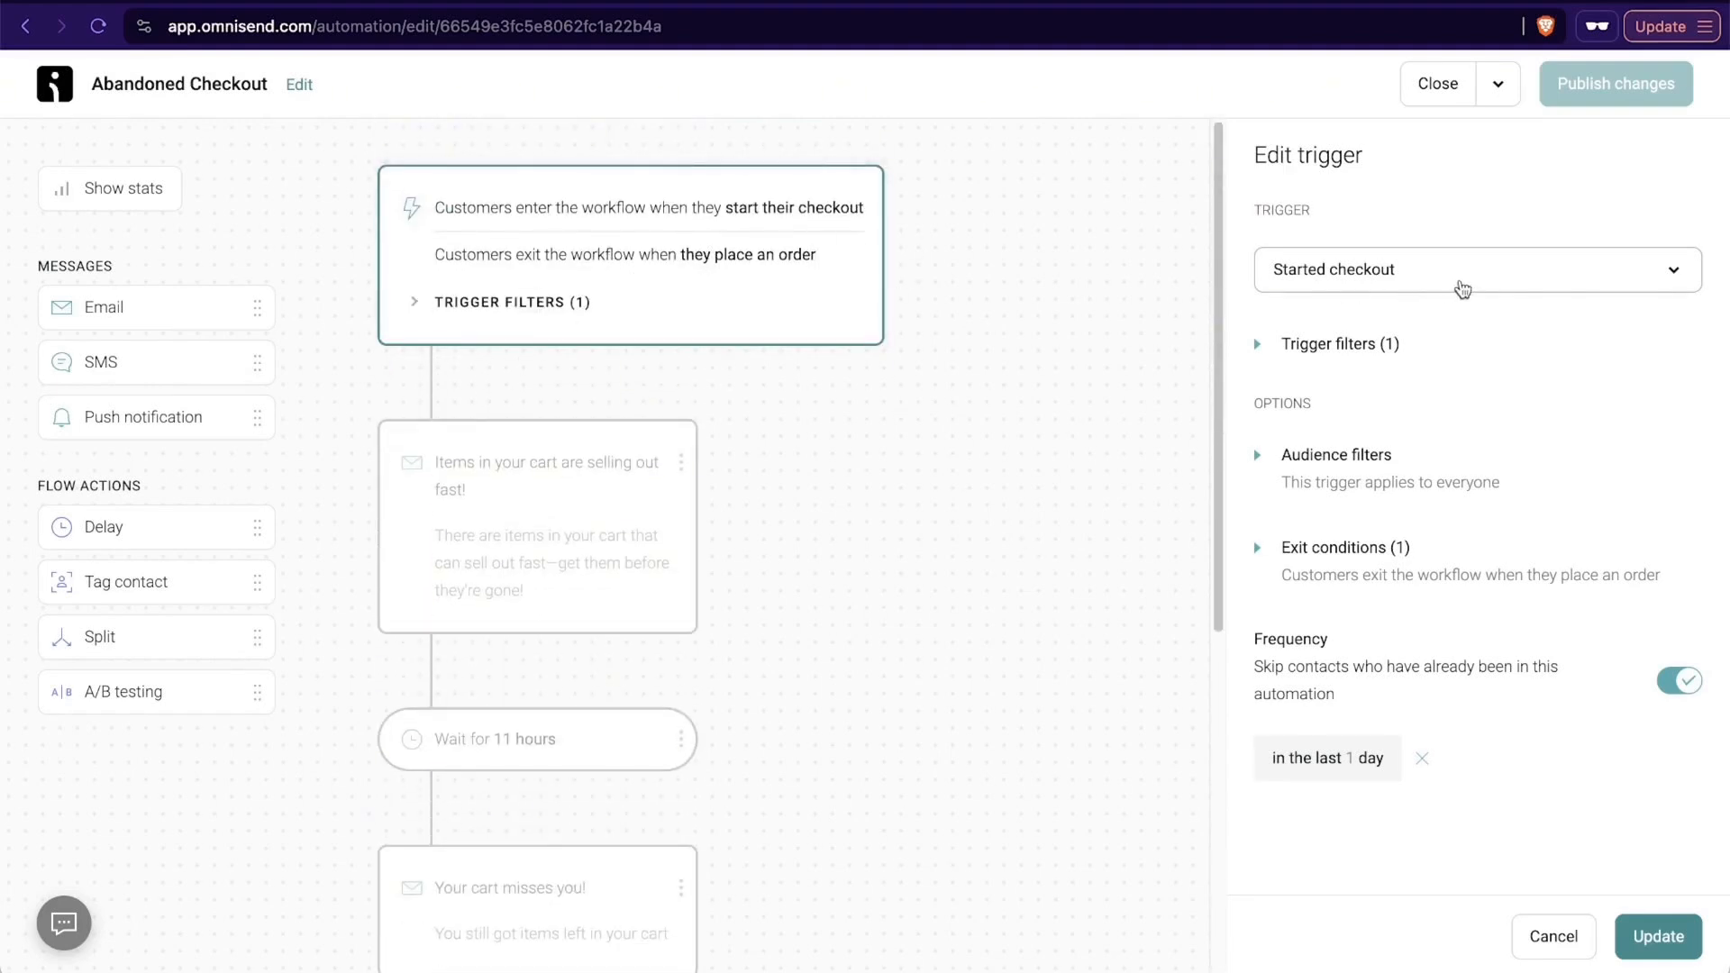
left_click(1271, 343)
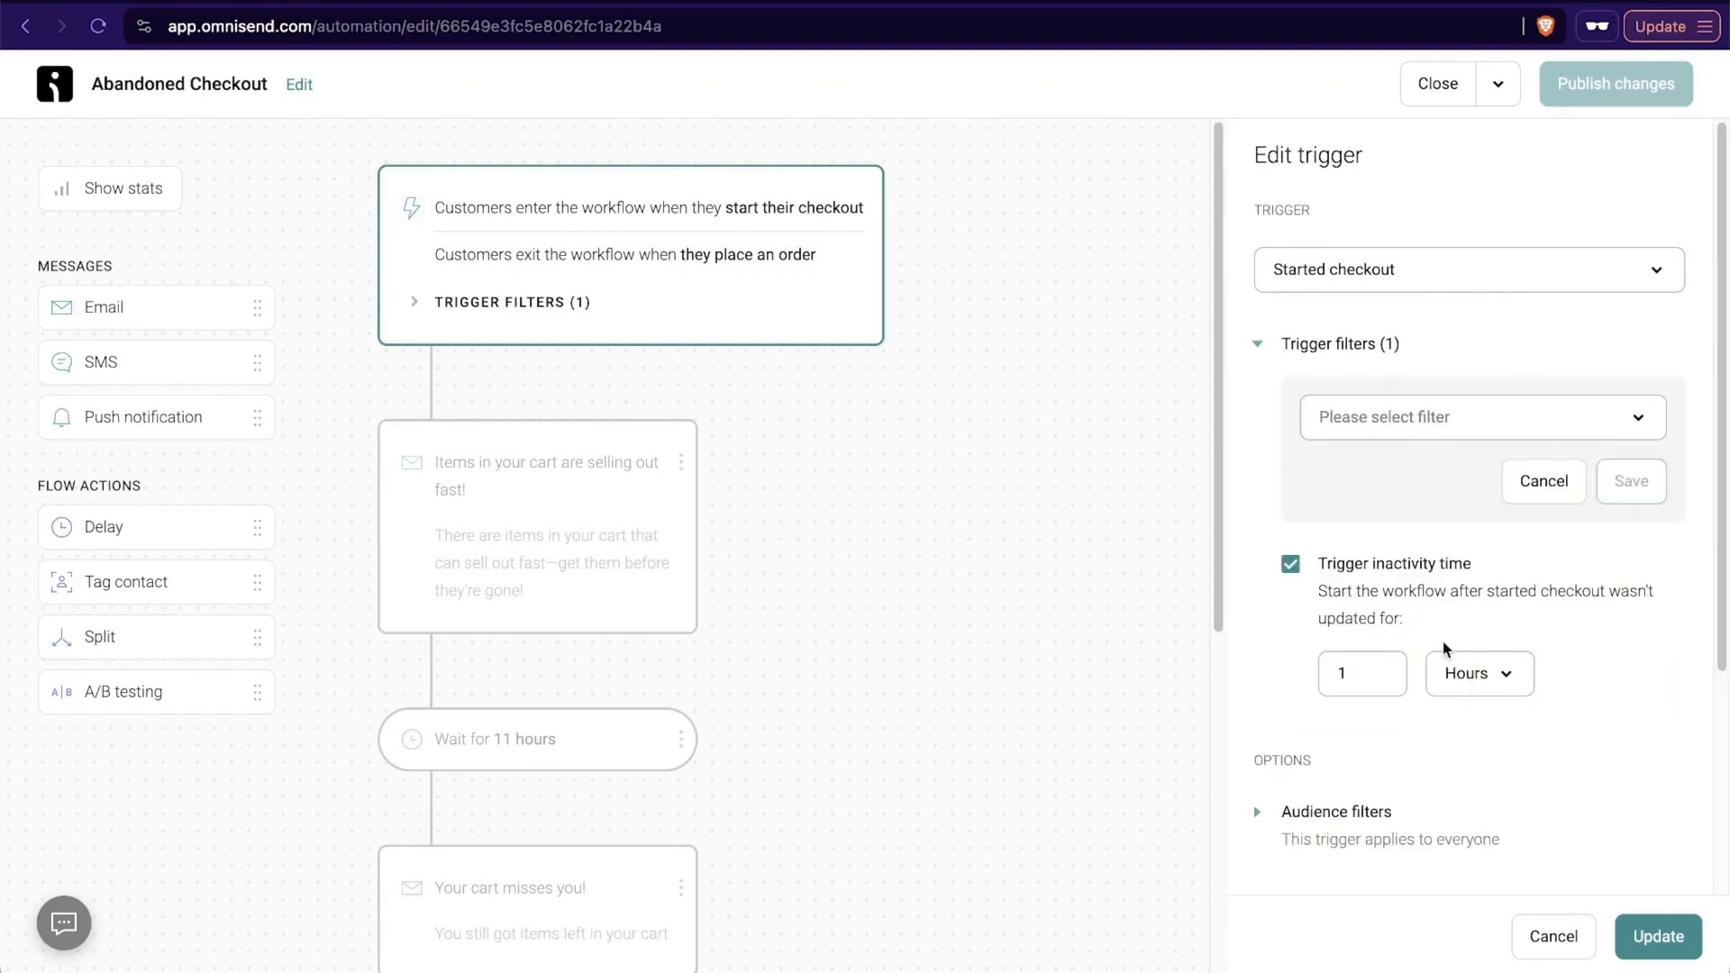
scroll(1445, 648, "down", 3)
left_click(1663, 933)
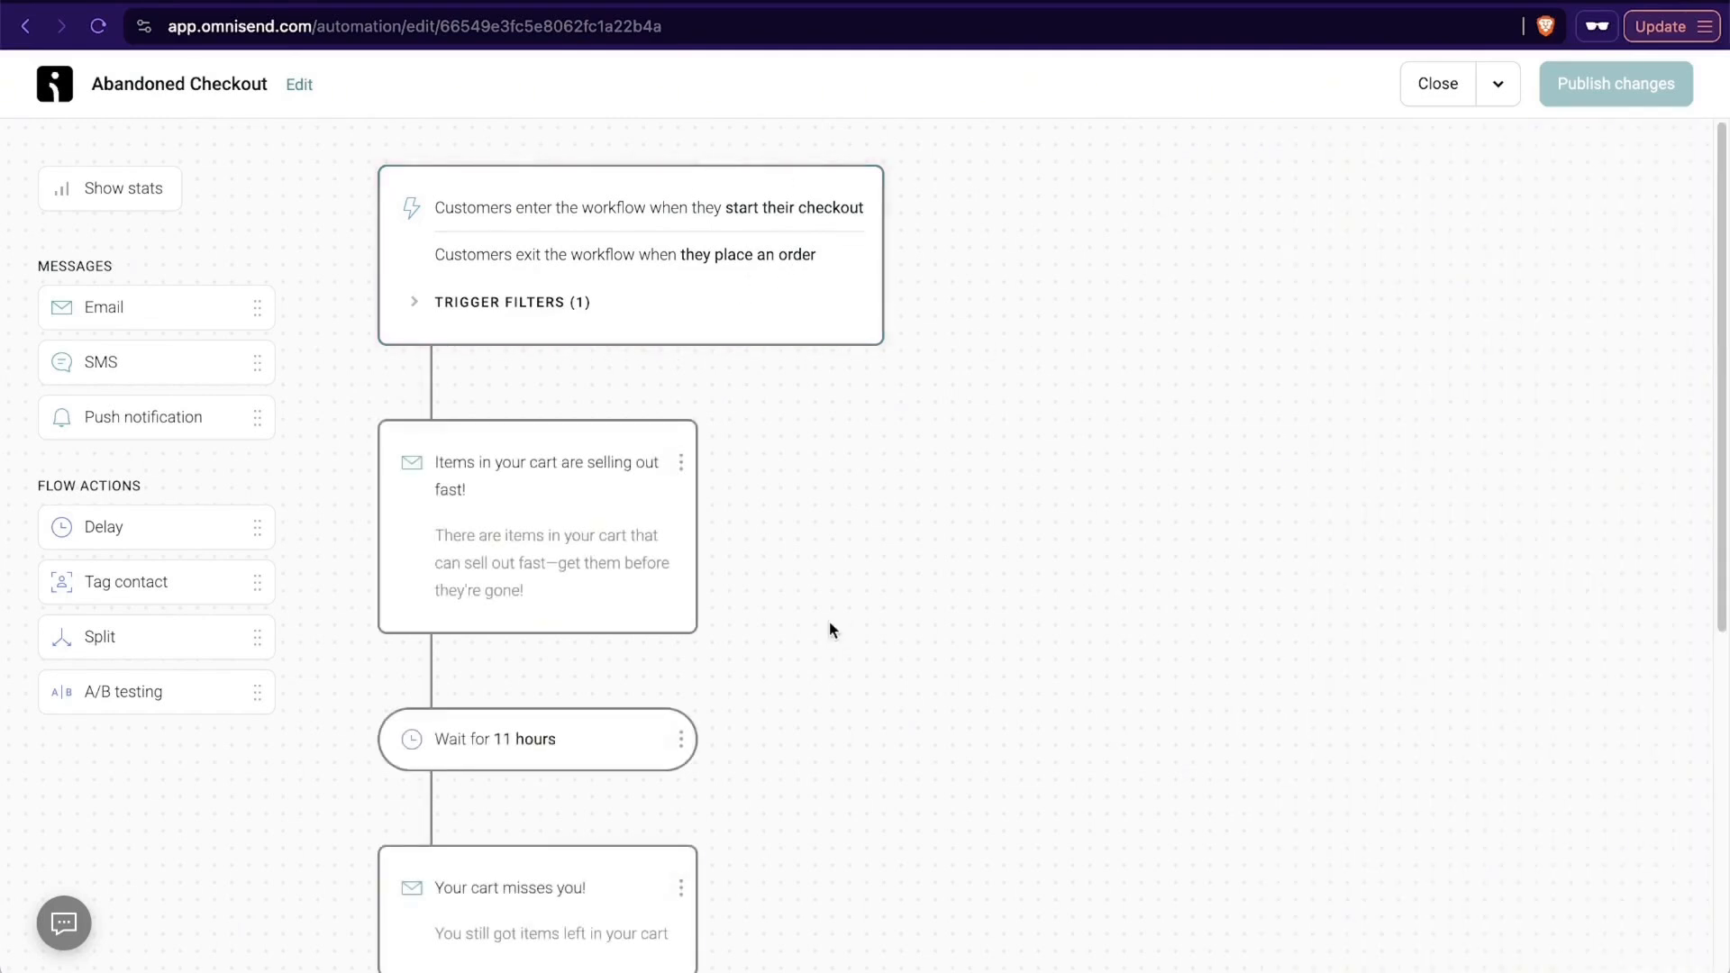
- Review the settings of the "Items in your cart are selling out fast!" email and open its content for editing
scroll(820, 613, "down", 3)
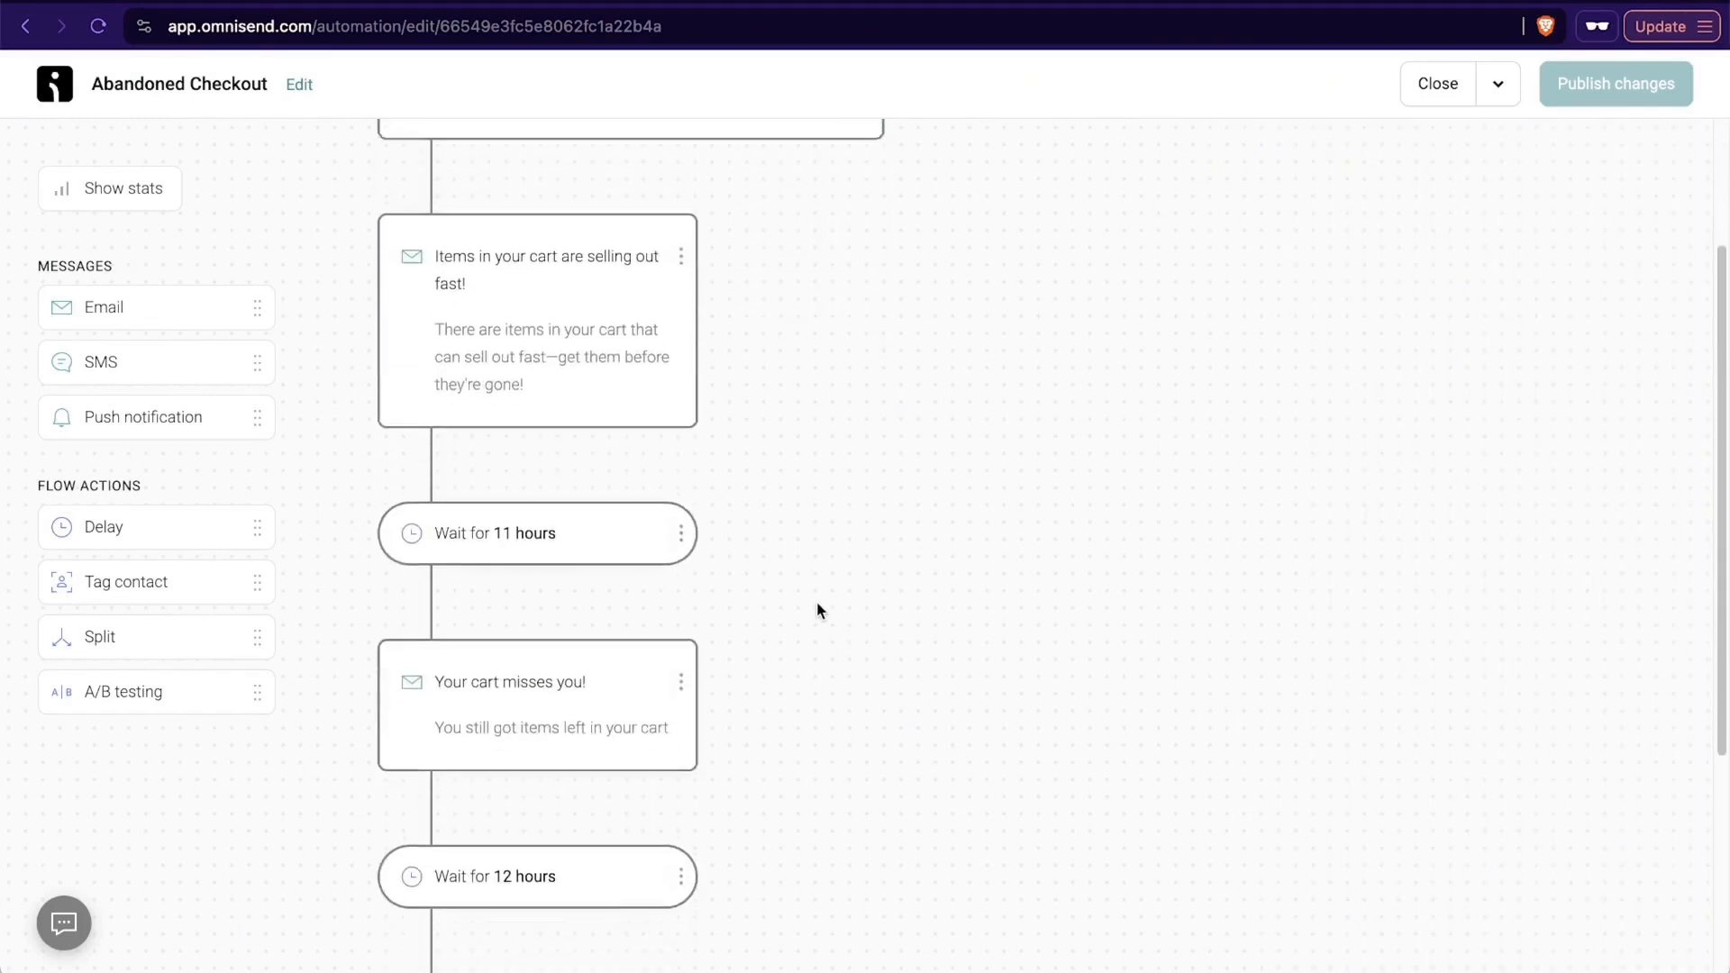
left_click(552, 287)
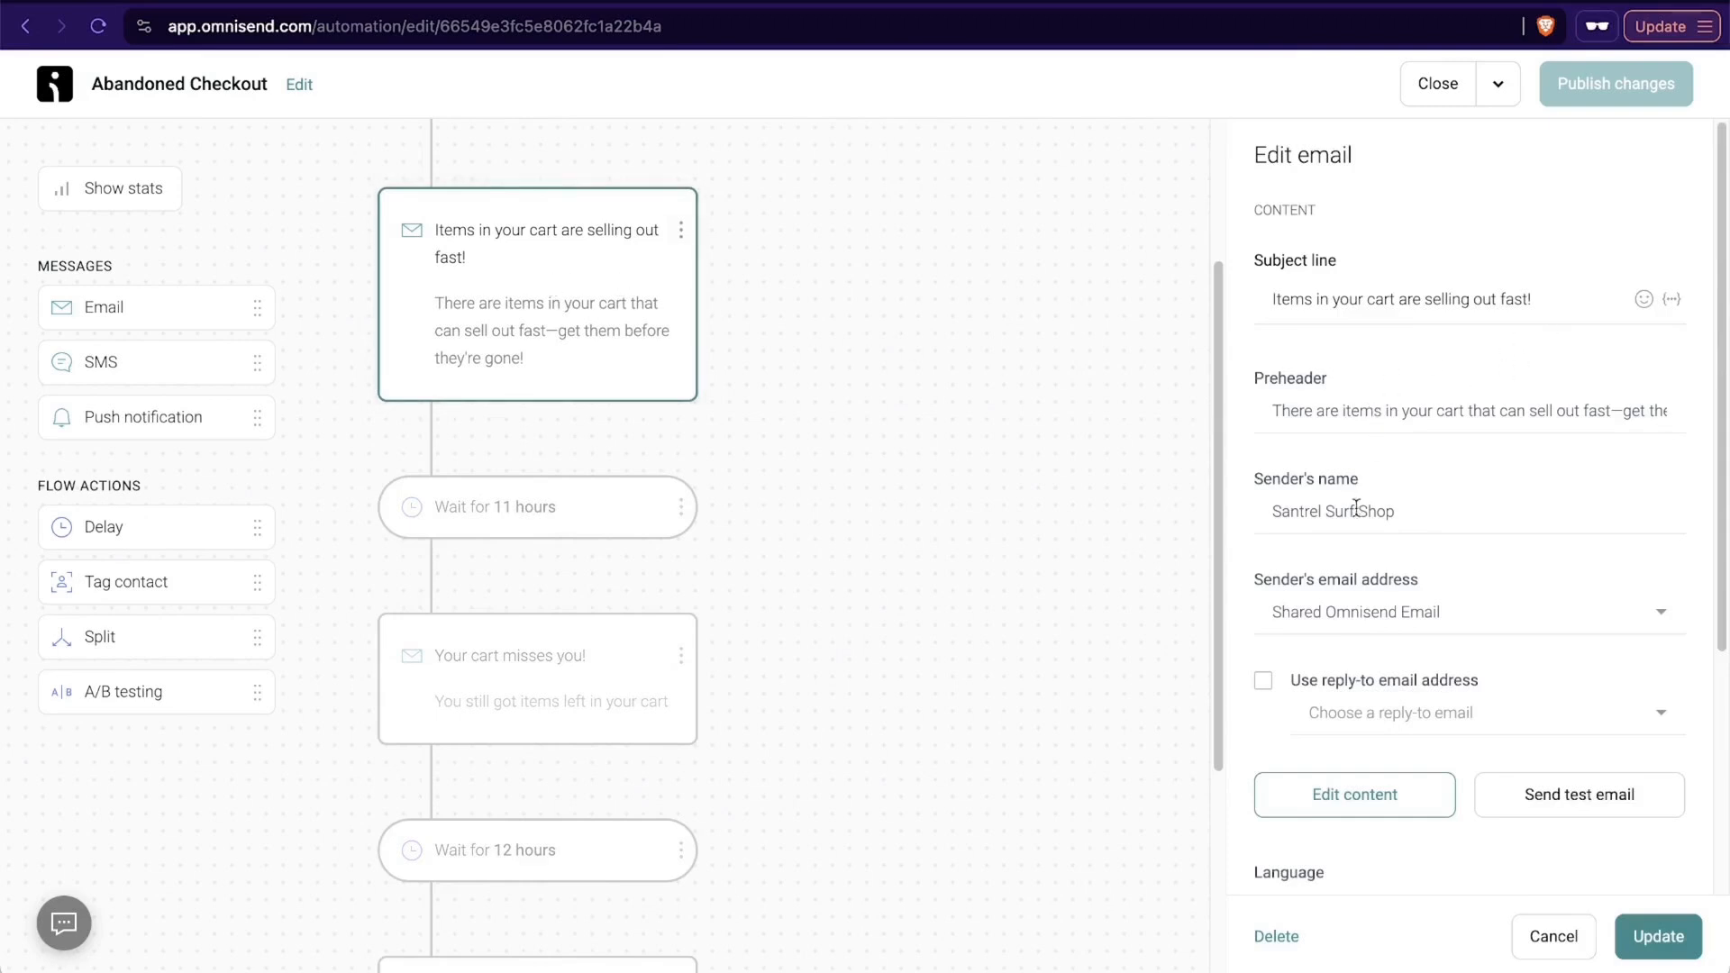
scroll(1412, 567, "down", 4)
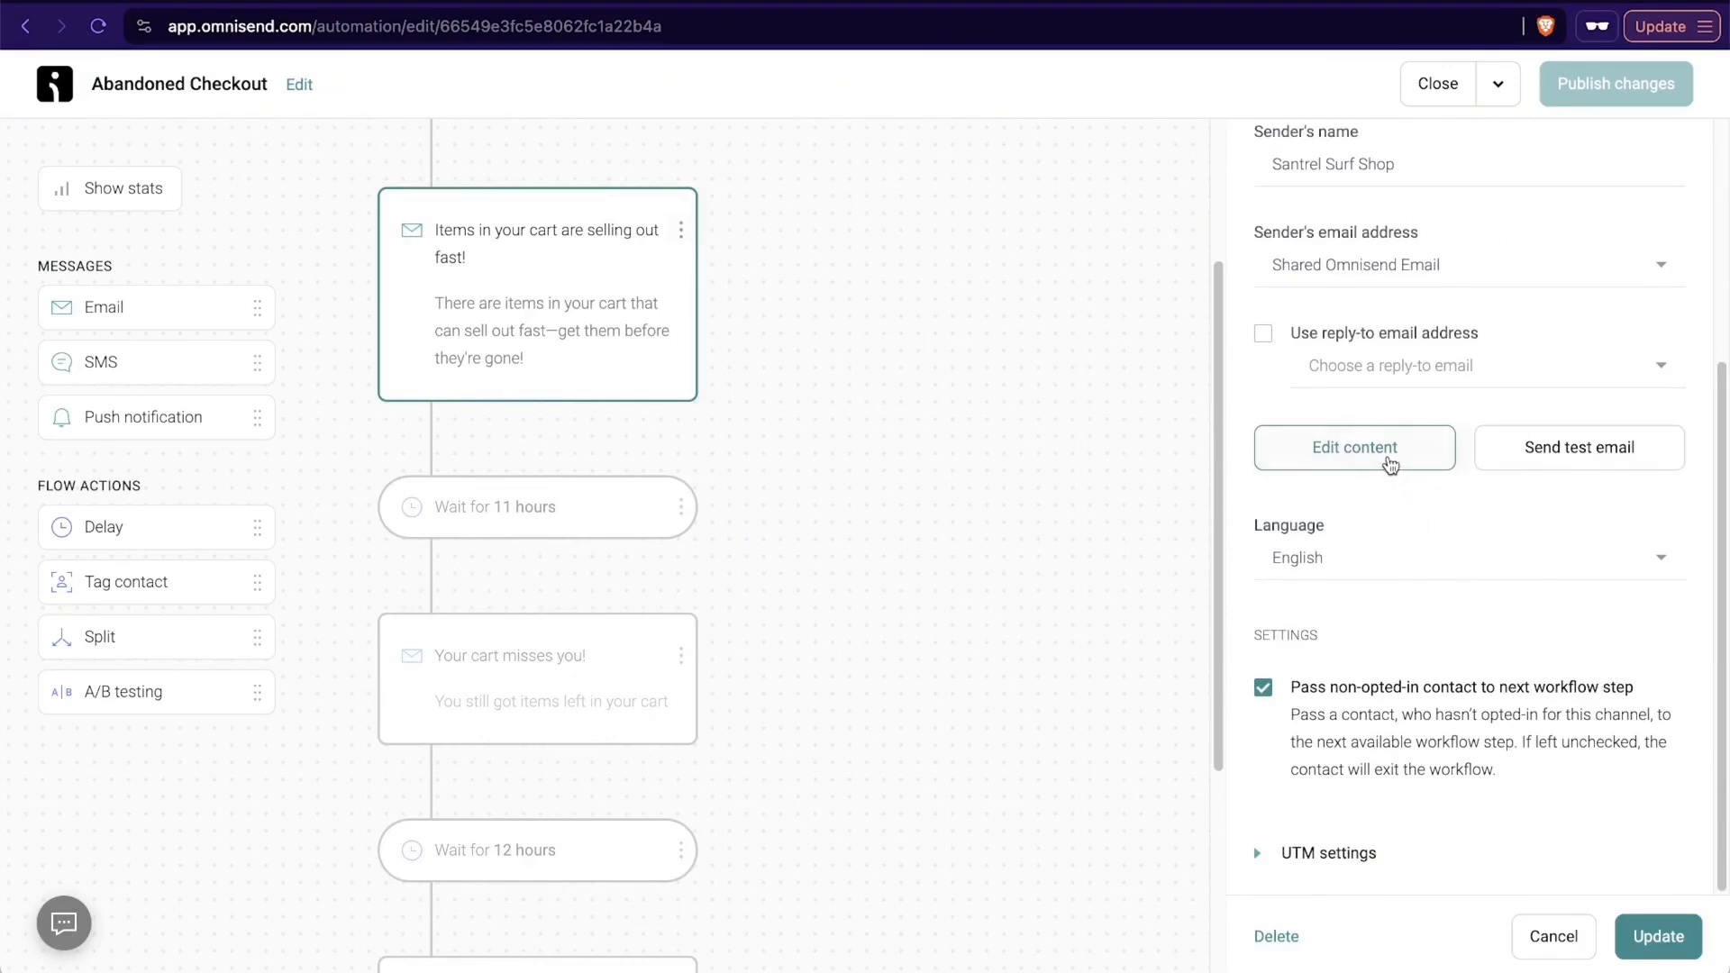
left_click(1390, 465)
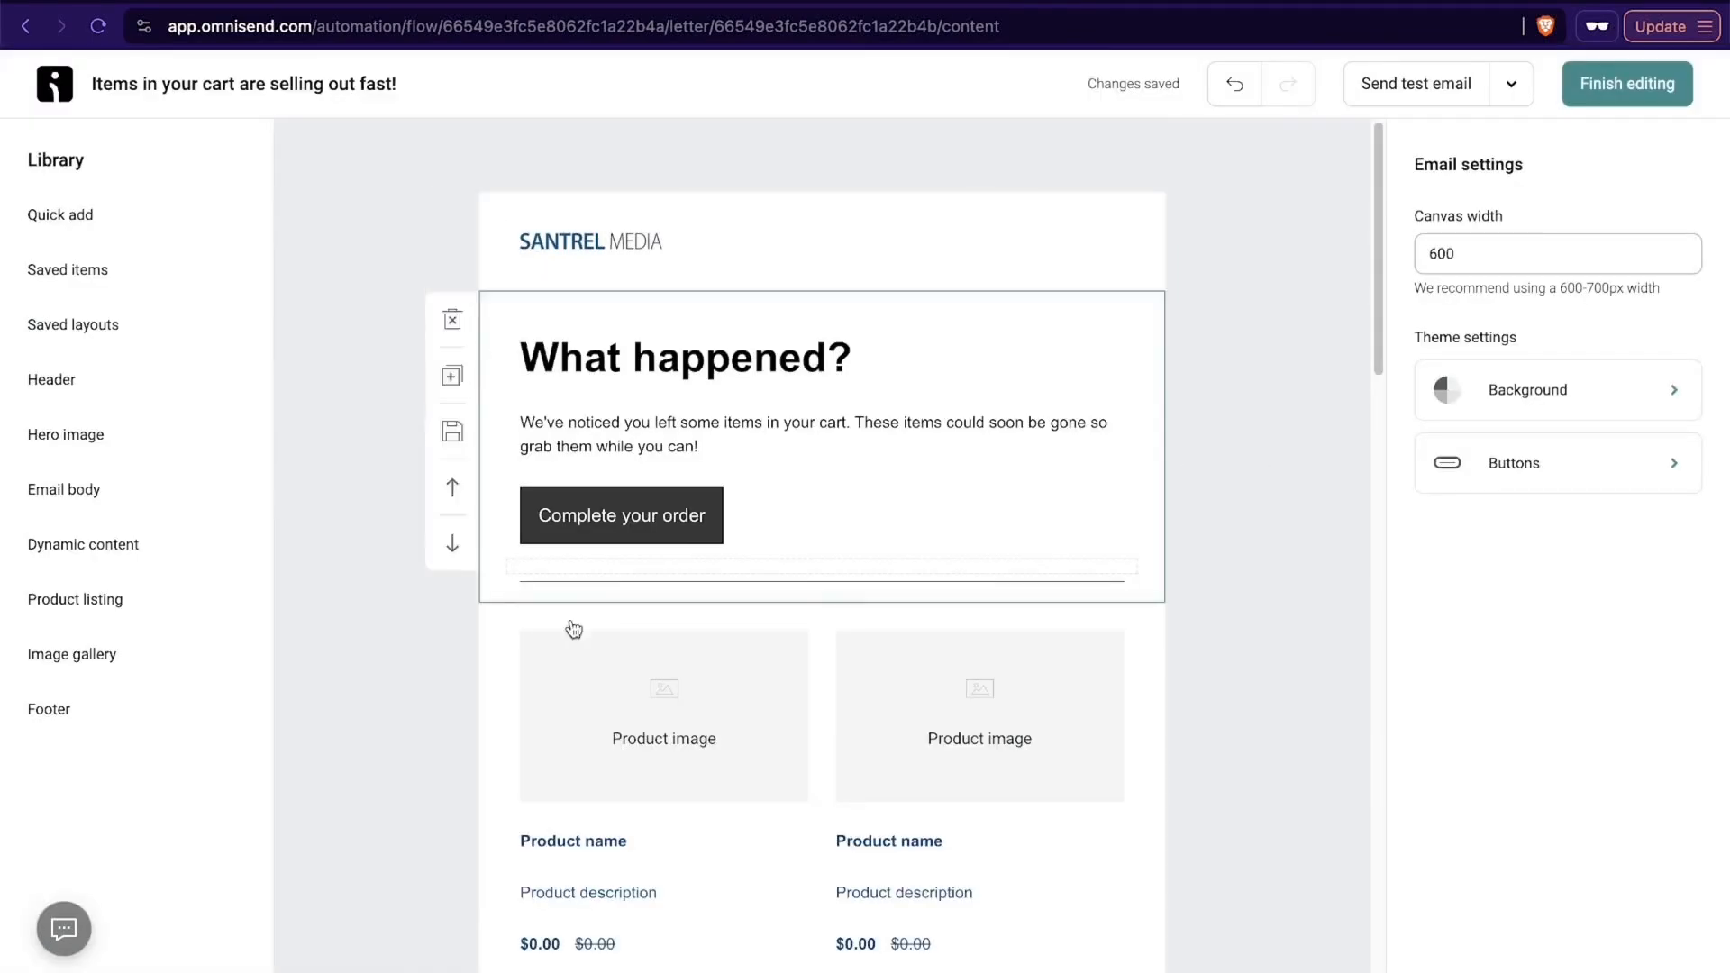
- Examine the email's header, product placeholders and footer, and finish editing to return to the workflow
scroll(1127, 552, "down", 4)
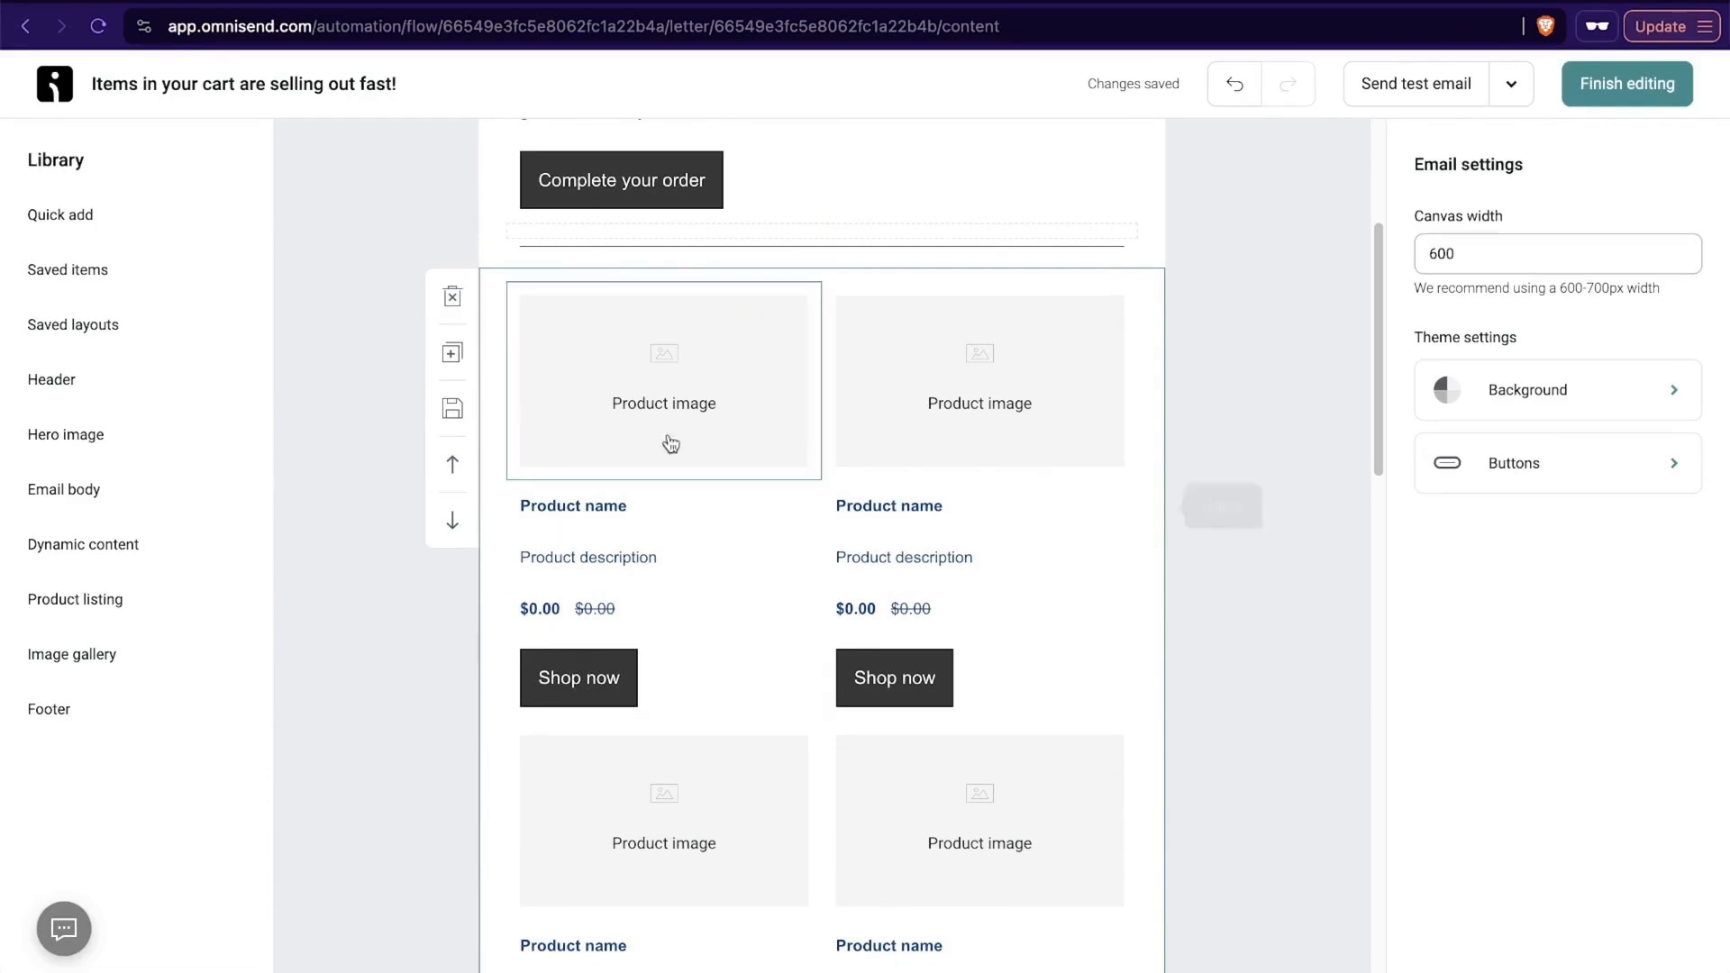
left_click(694, 409)
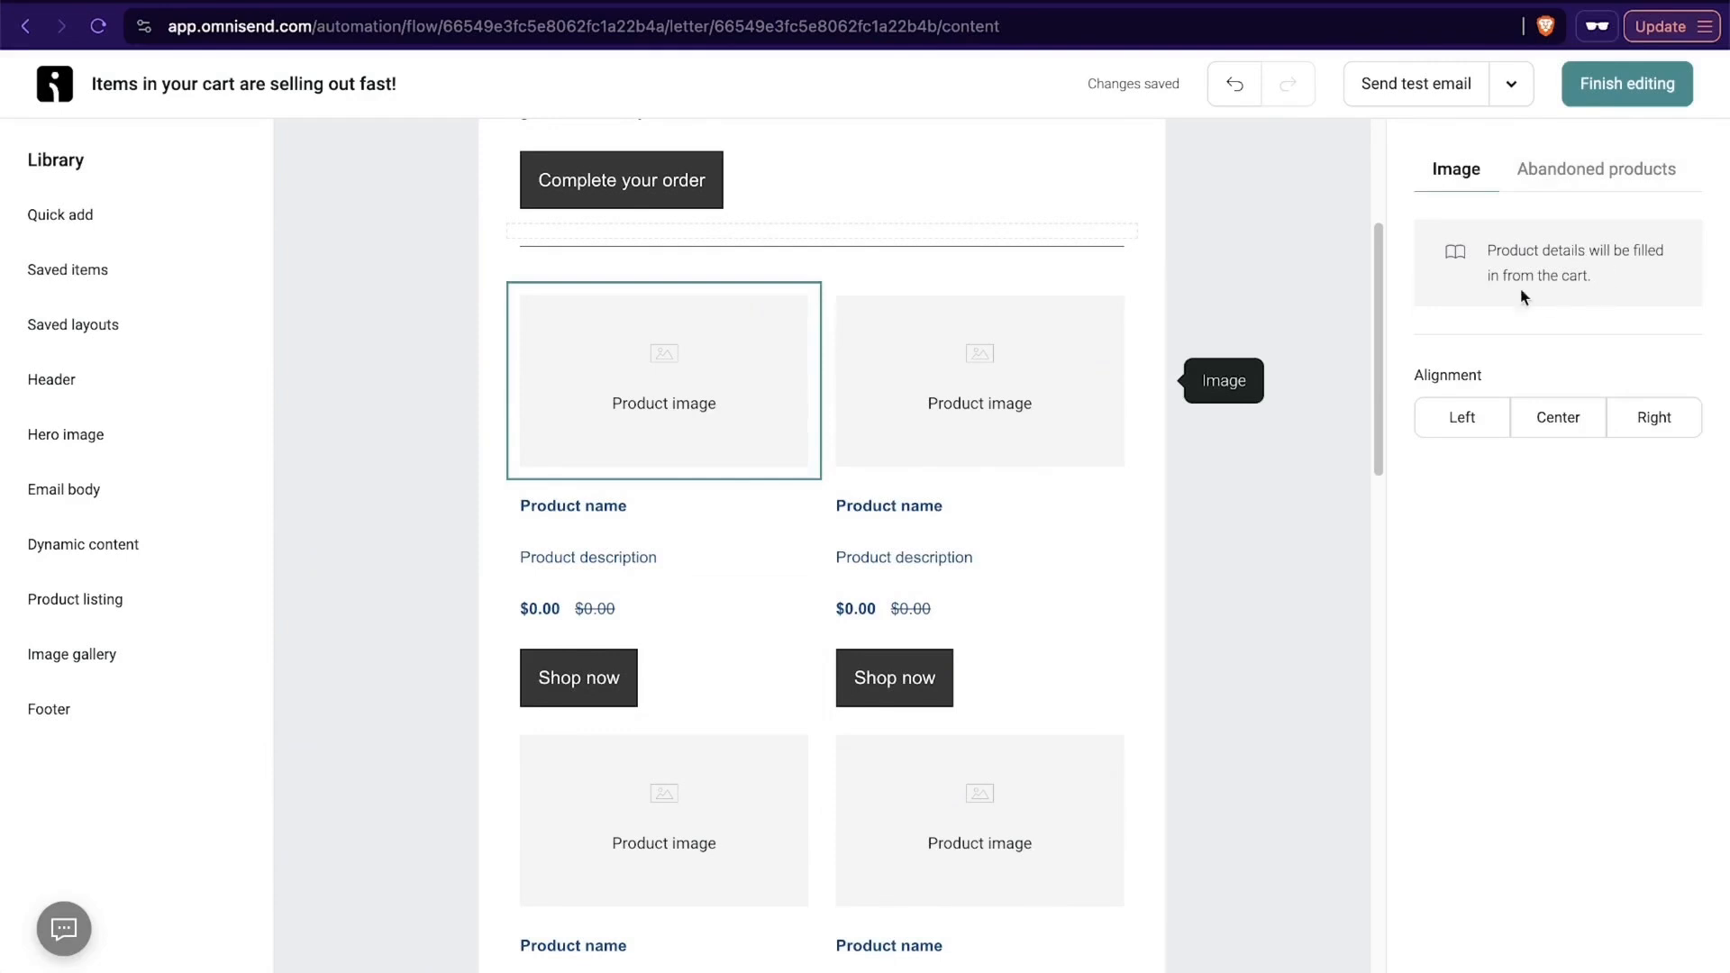
left_click(1283, 530)
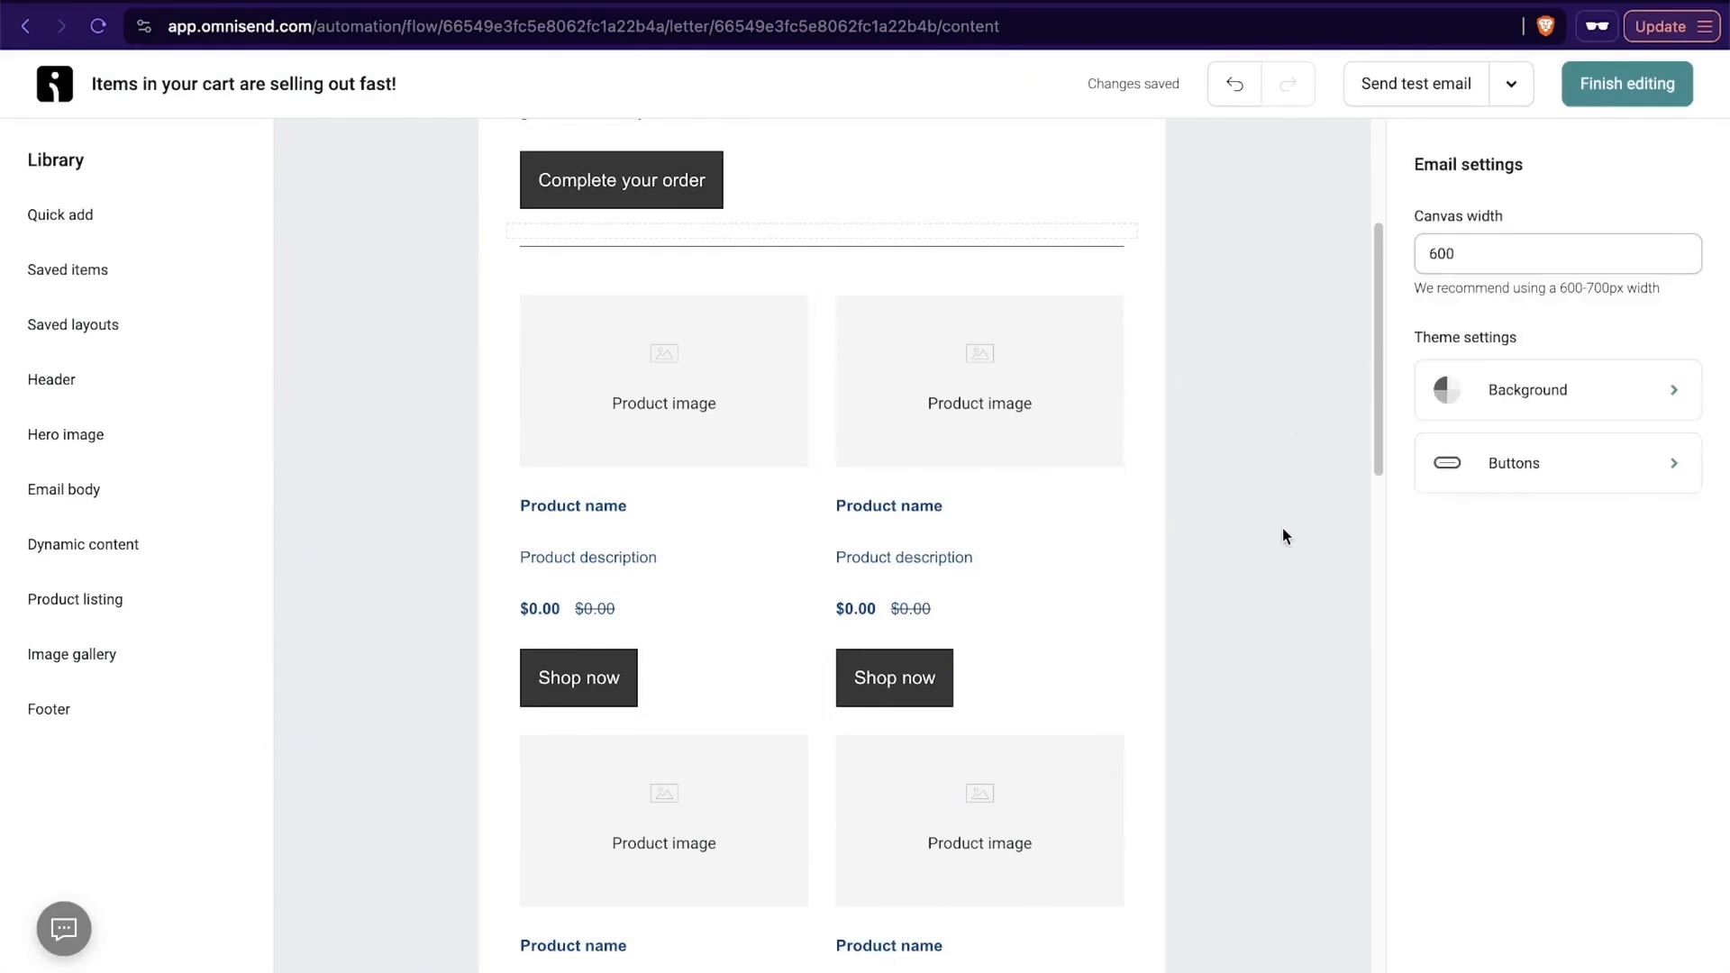
scroll(1282, 531, "up", 1)
scroll(1283, 532, "down", 9)
scroll(1283, 529, "down", 10)
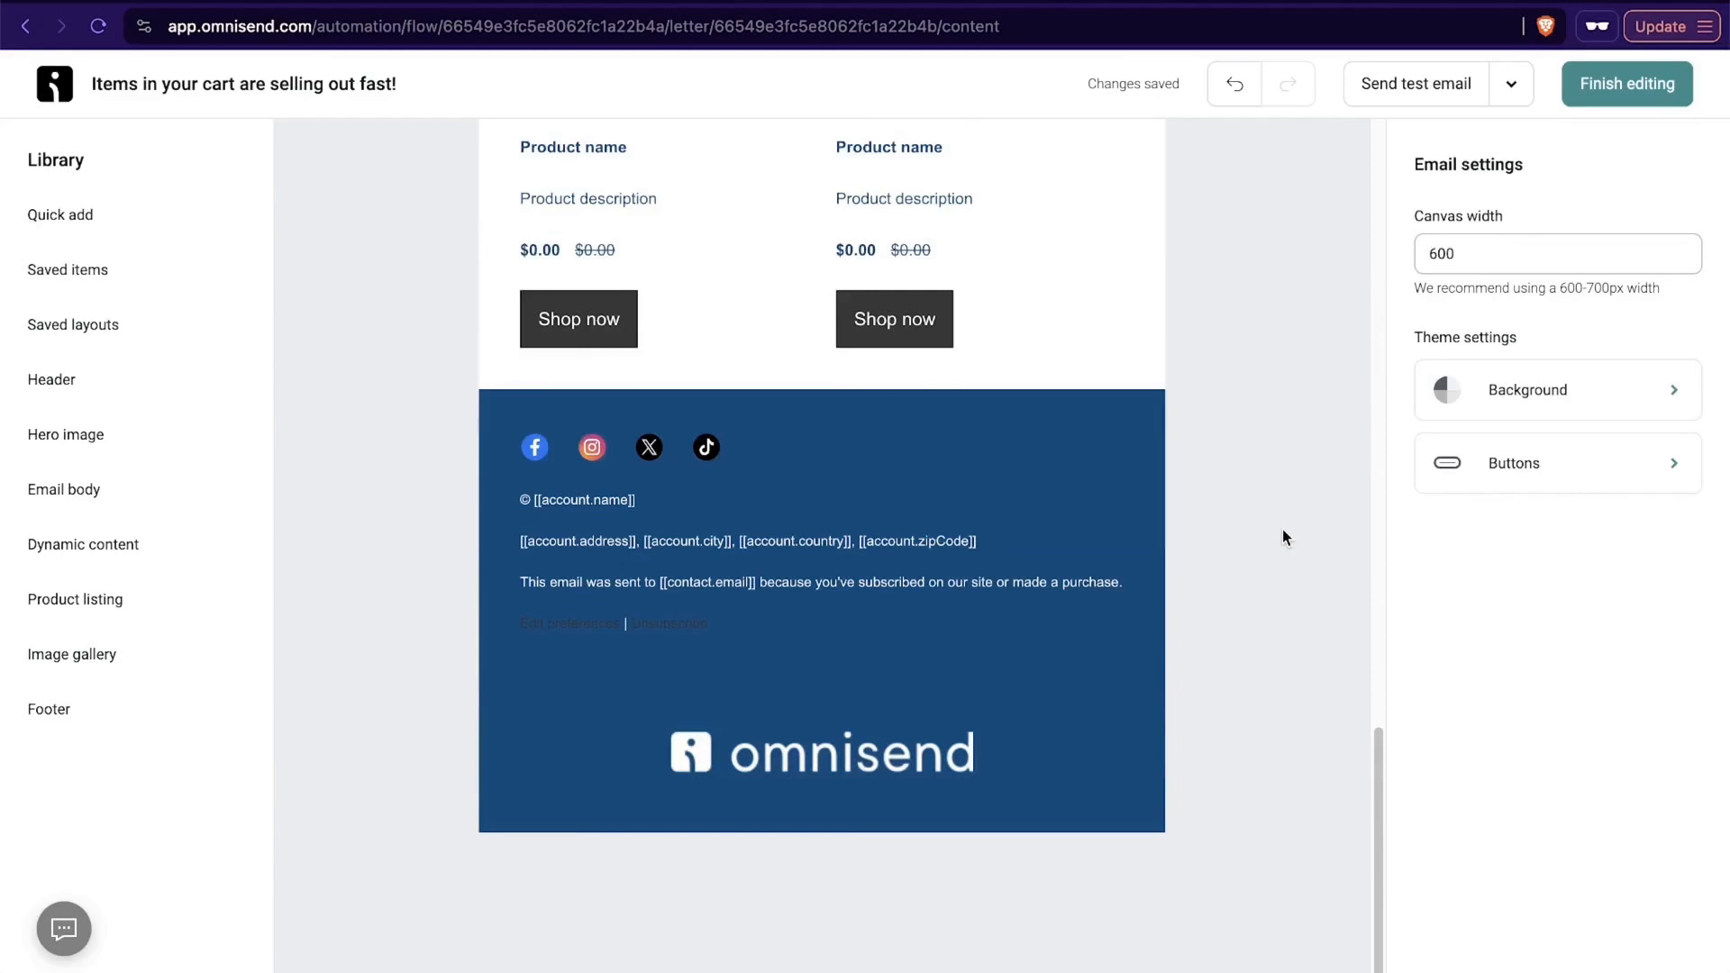
scroll(1282, 531, "up", 15)
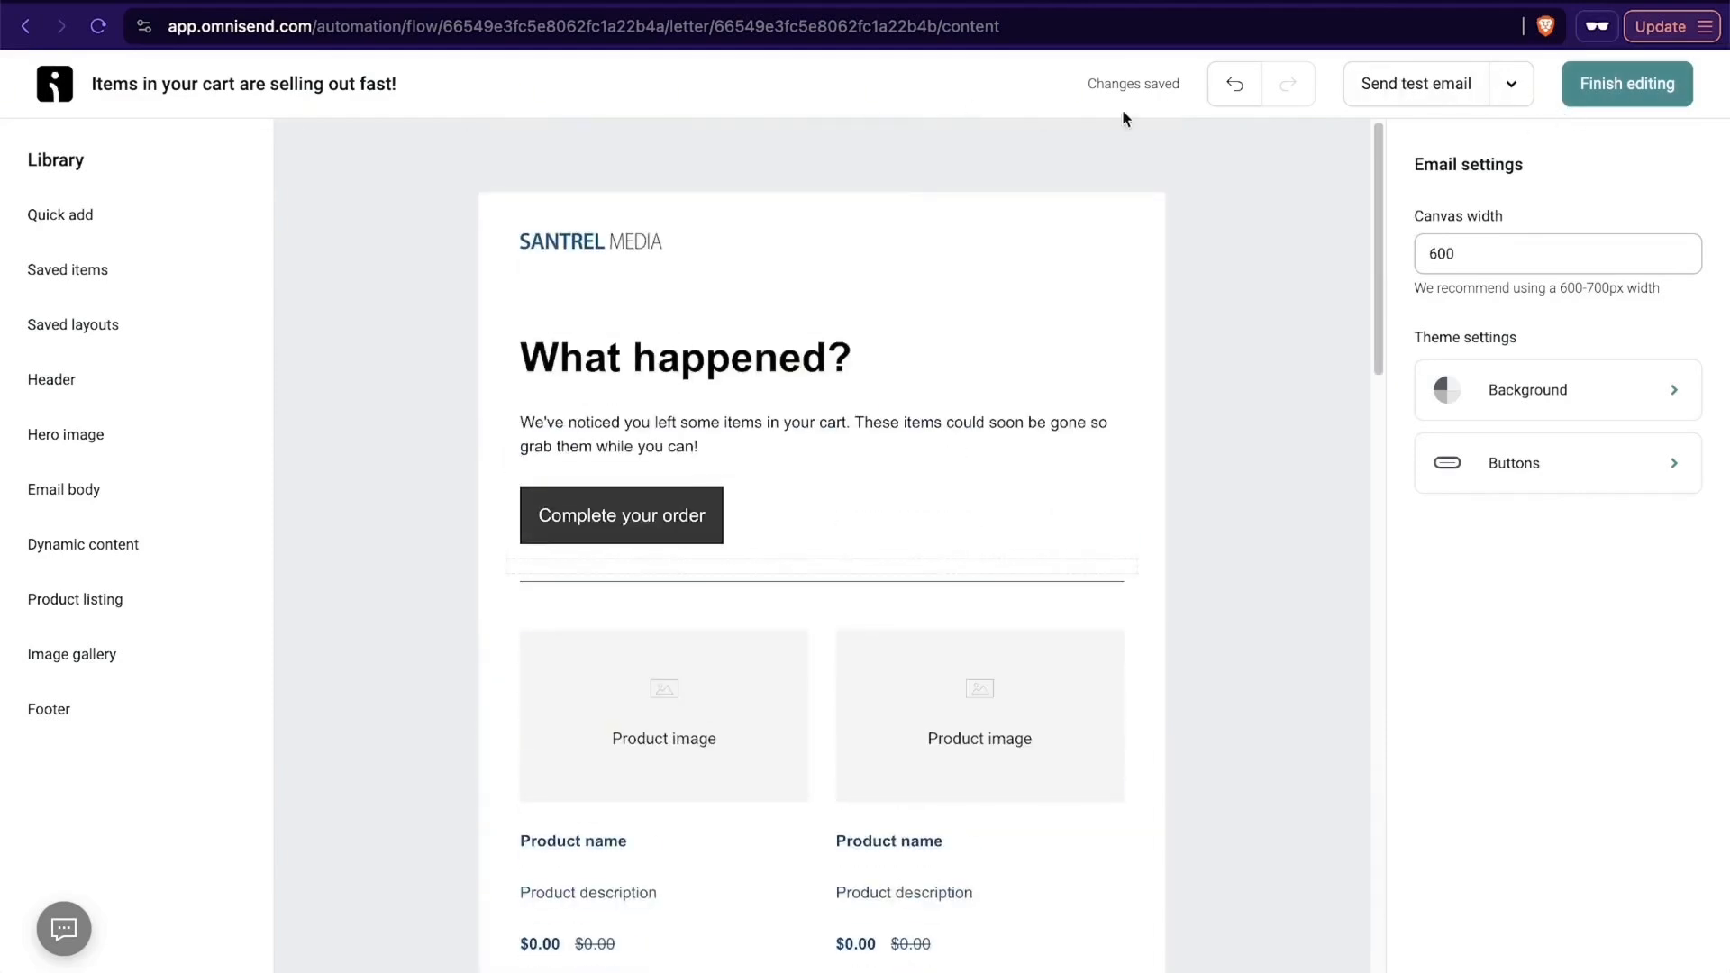
left_click(1637, 105)
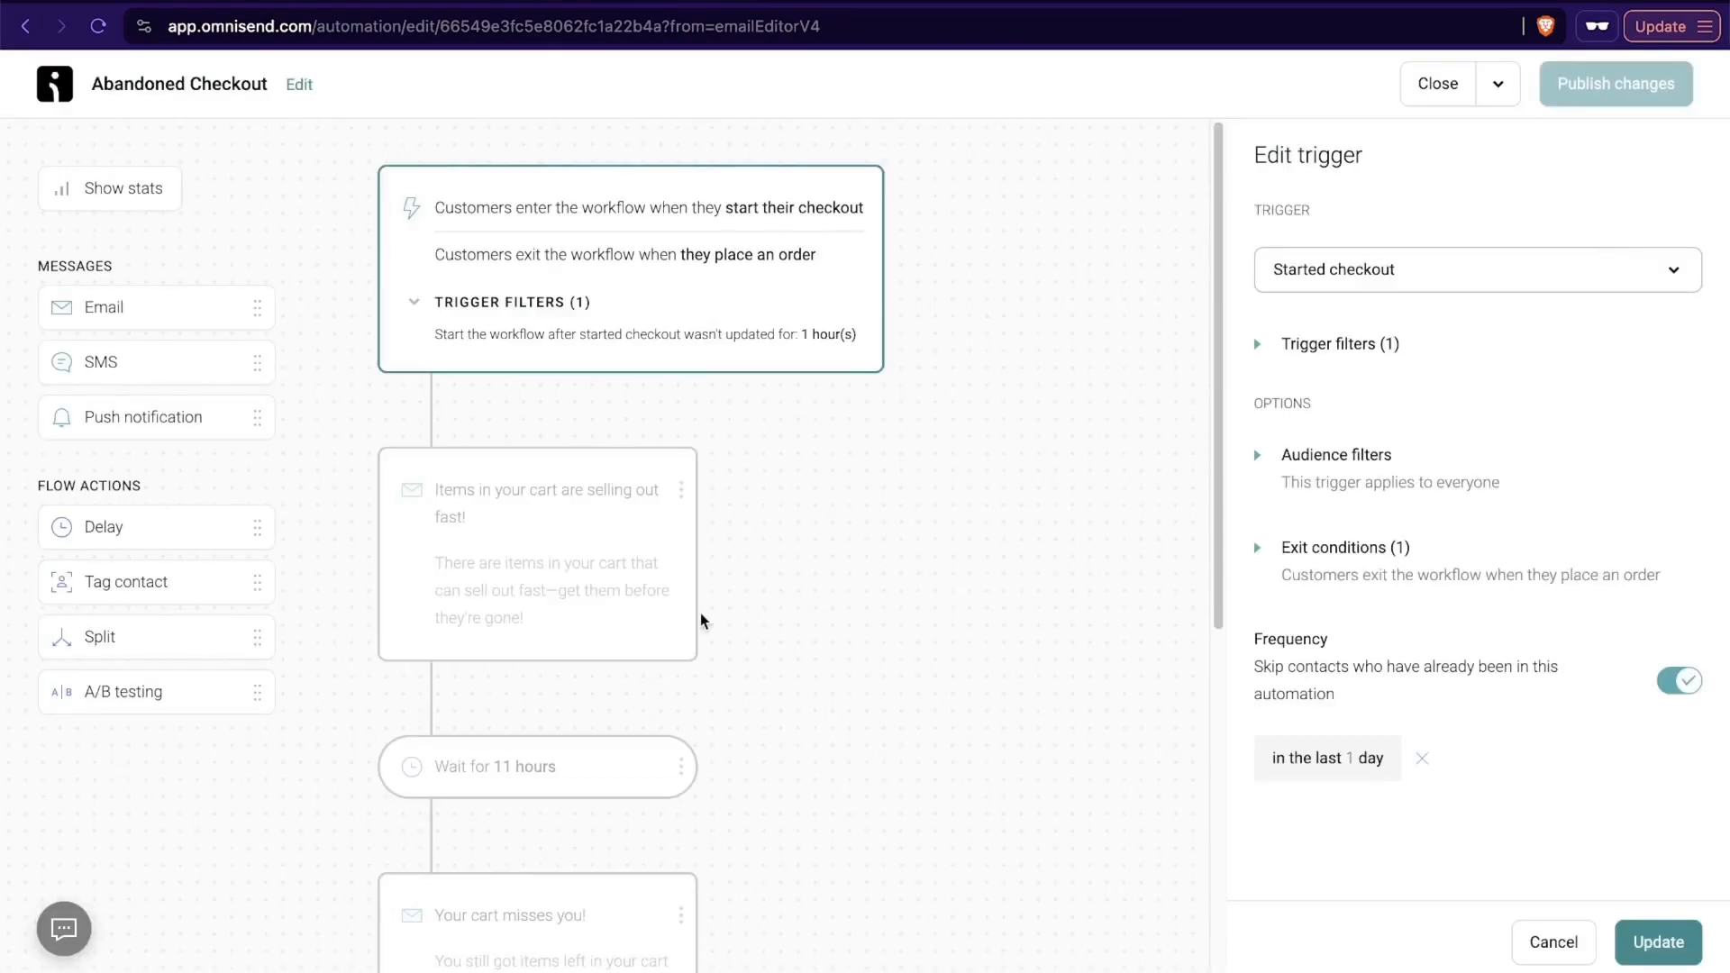
- Try restricting the 11-hour delay to selected weekdays, check its time unit options, and cancel the delay editing
scroll(702, 619, "down", 3)
left_click(560, 499)
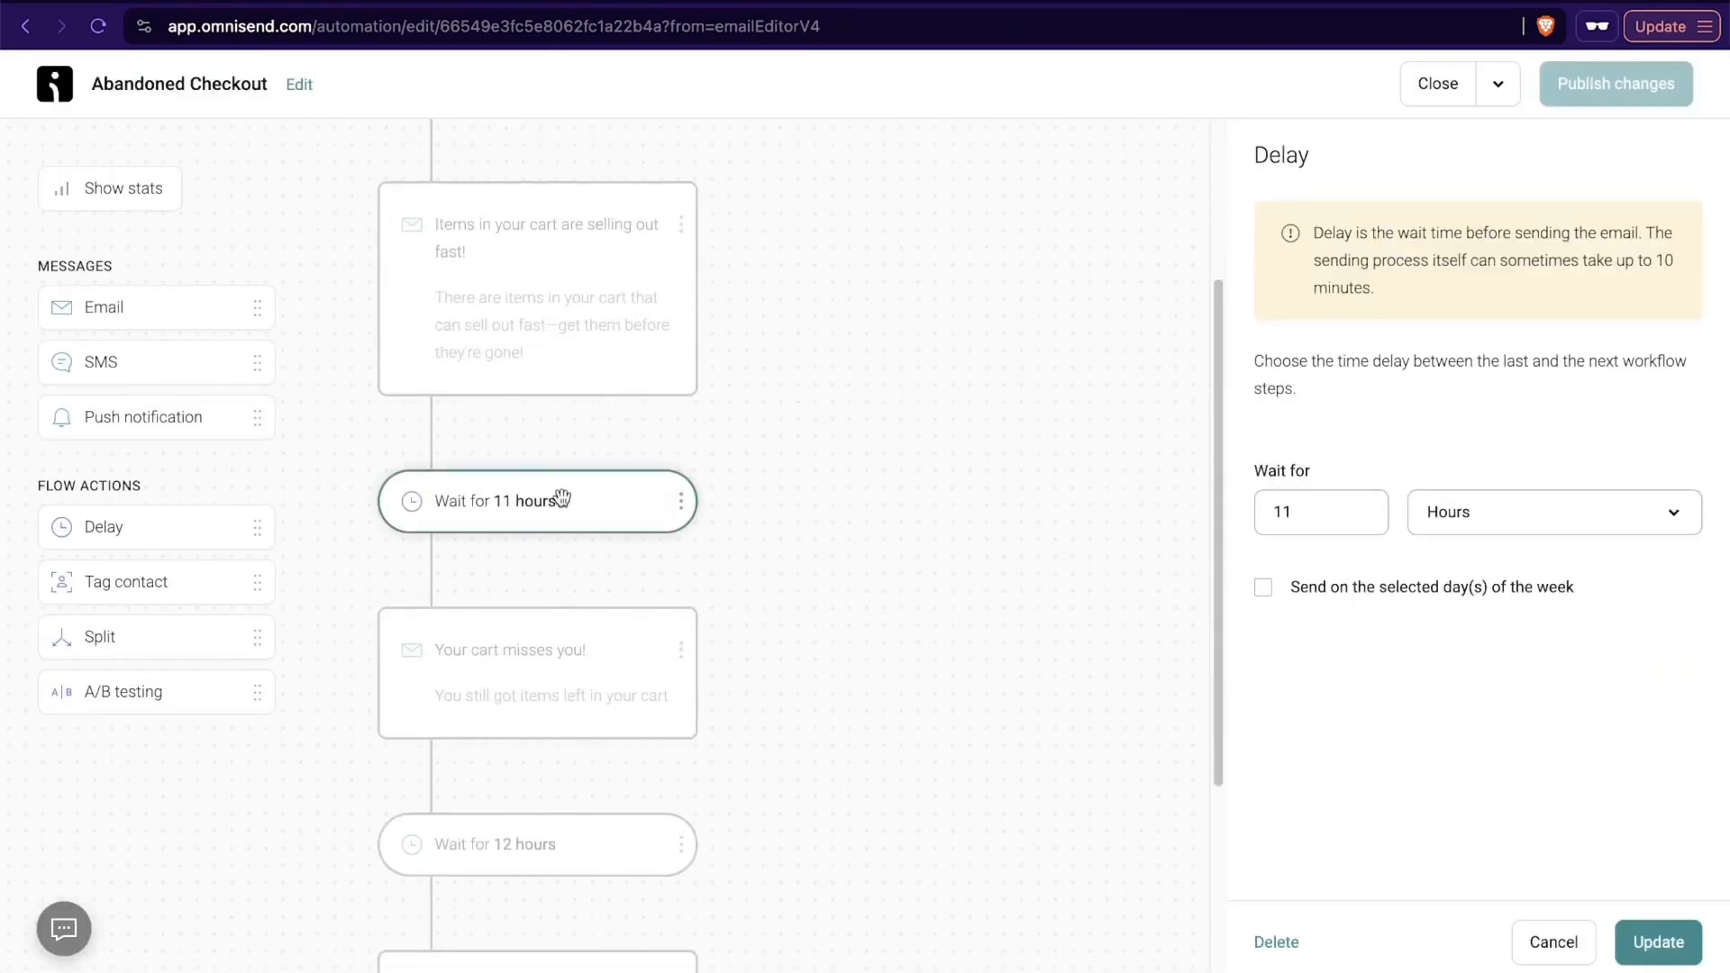
left_click(1346, 594)
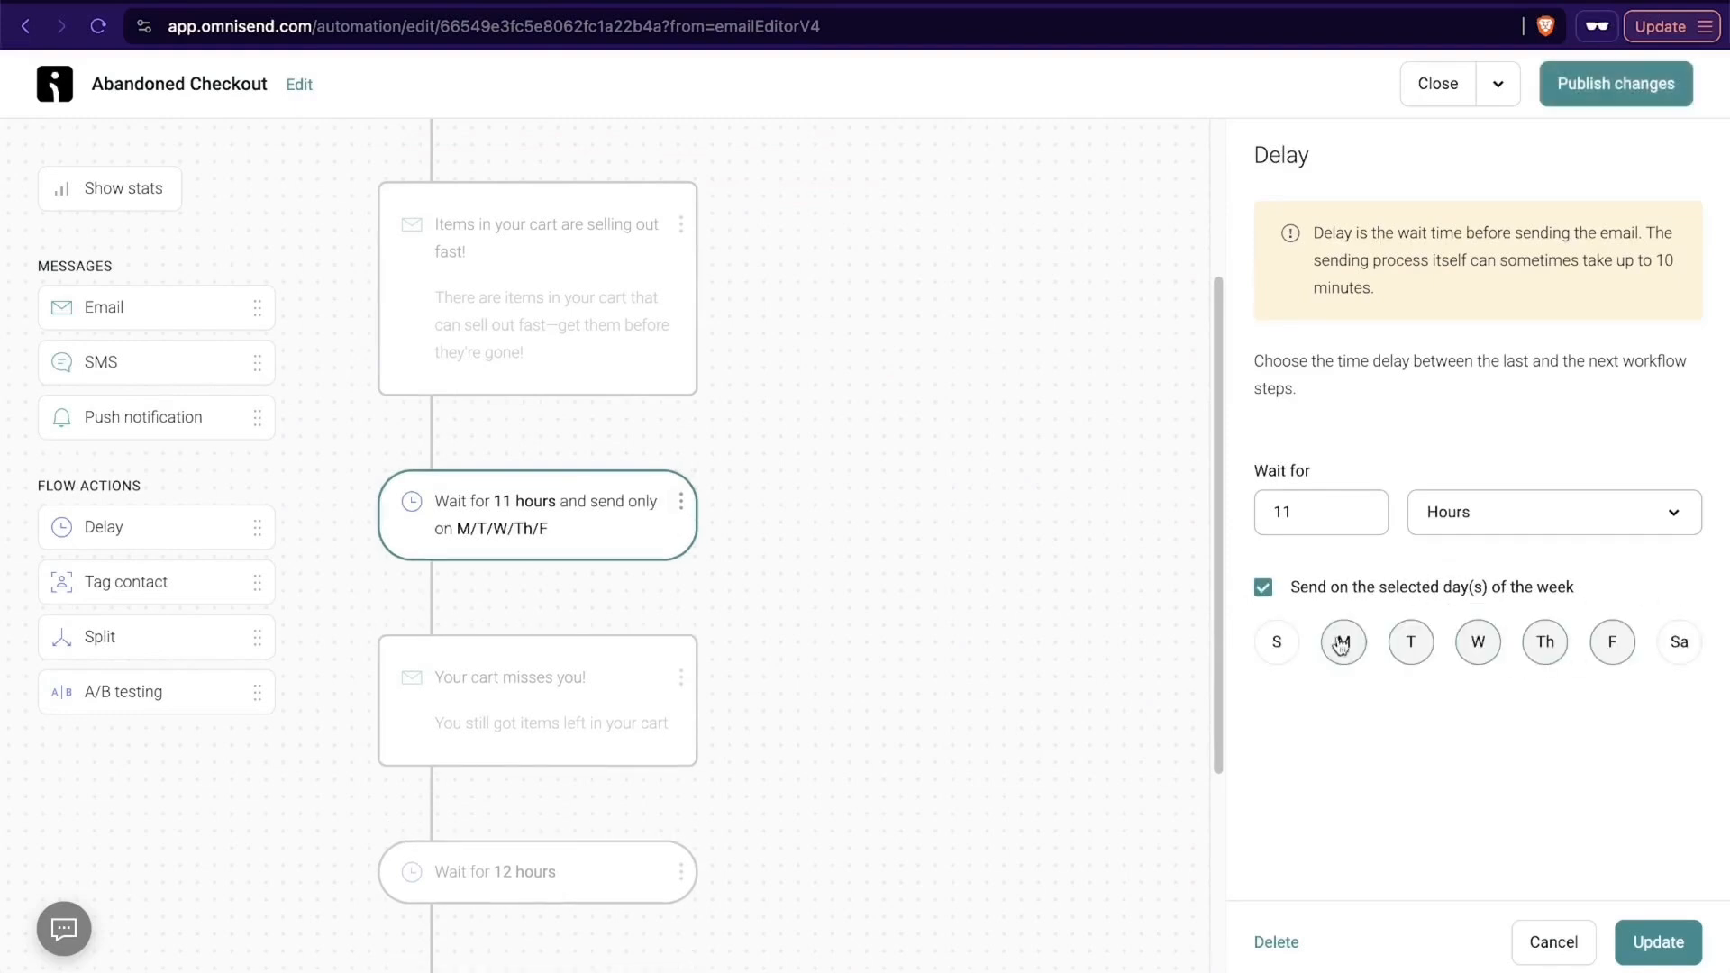
left_click(1264, 589)
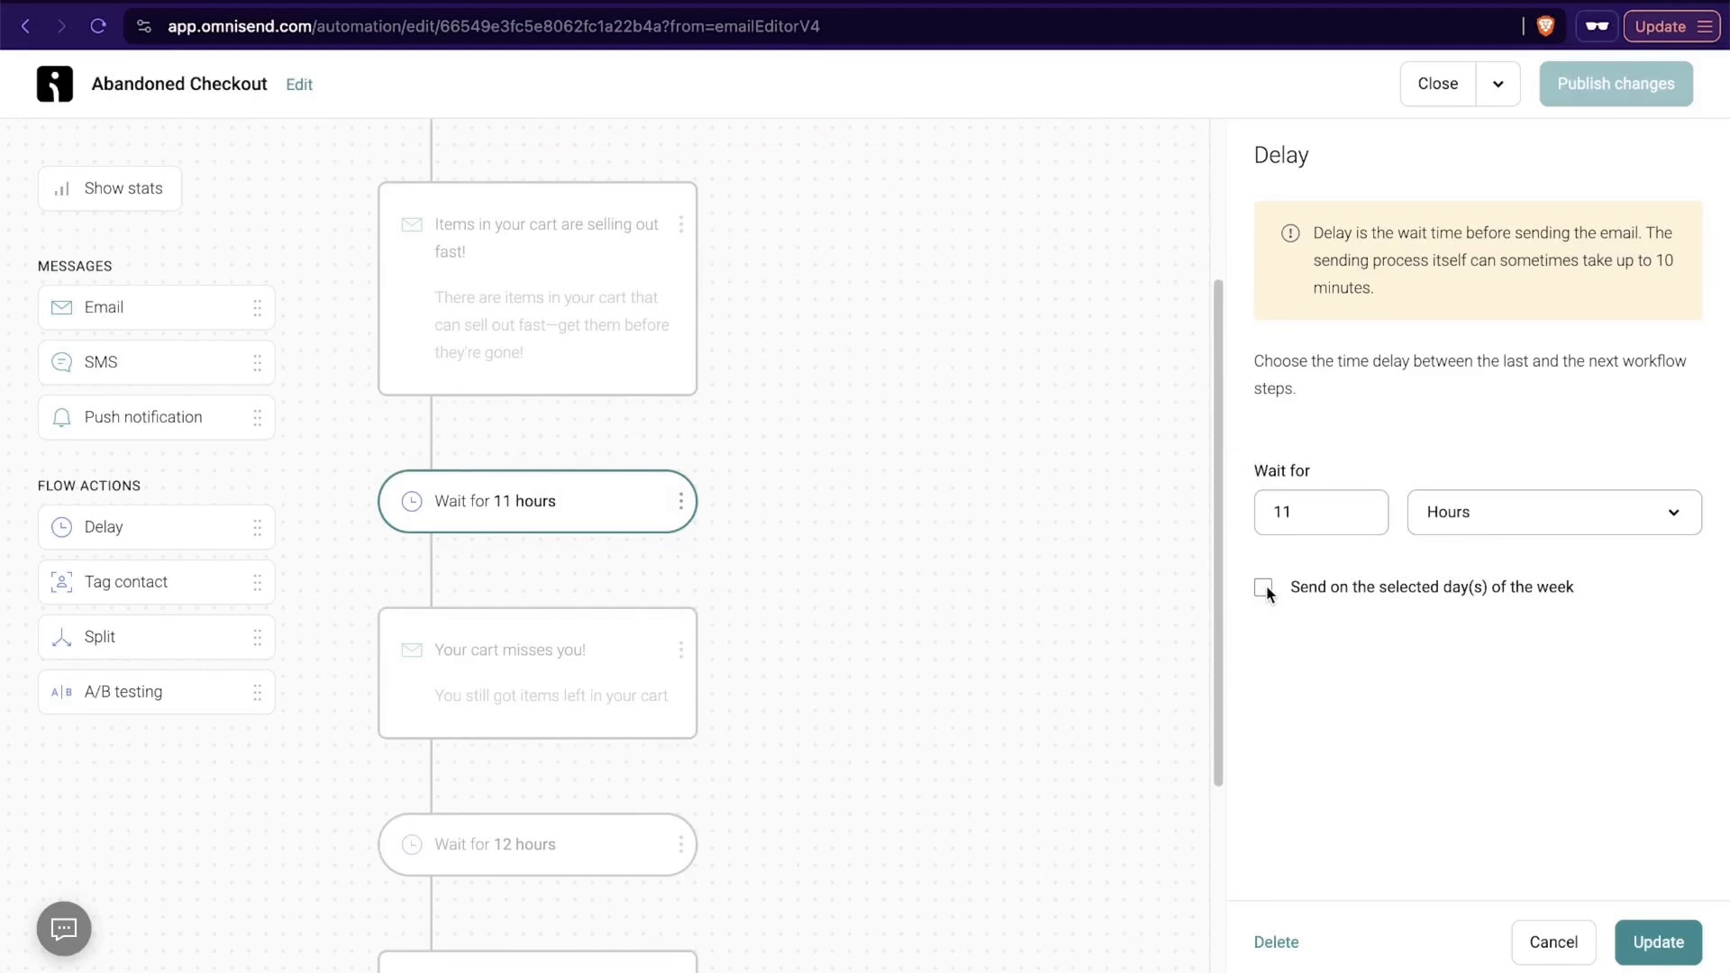
left_click(1509, 531)
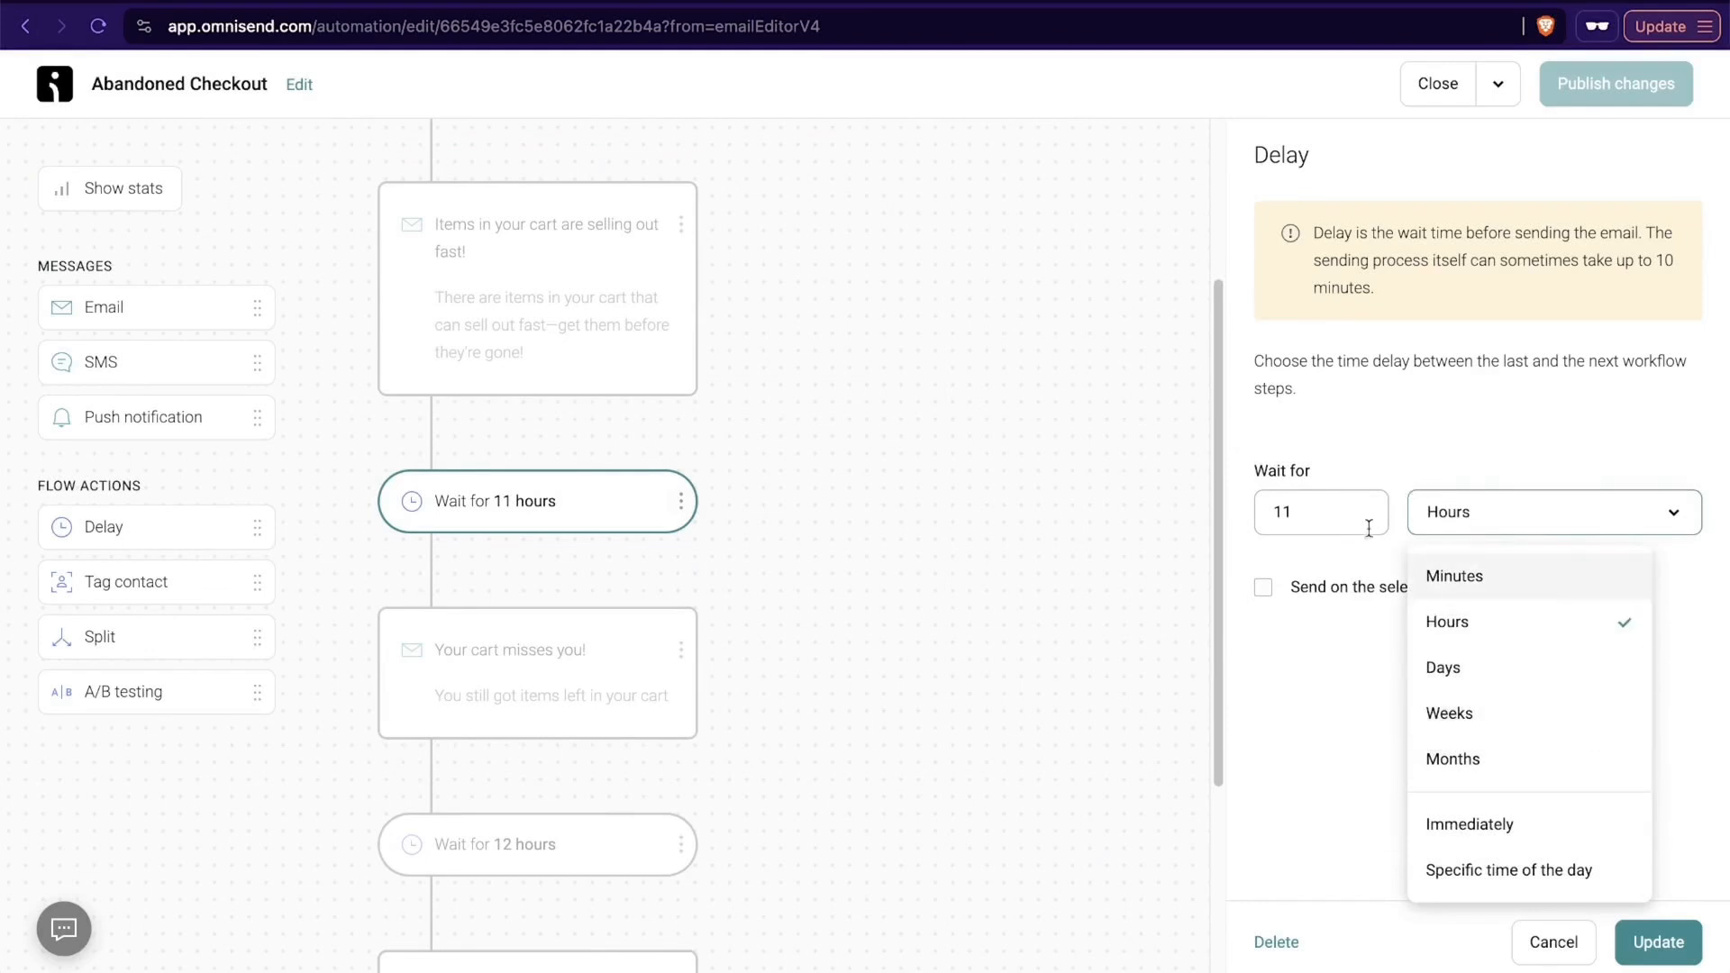
left_click(1291, 444)
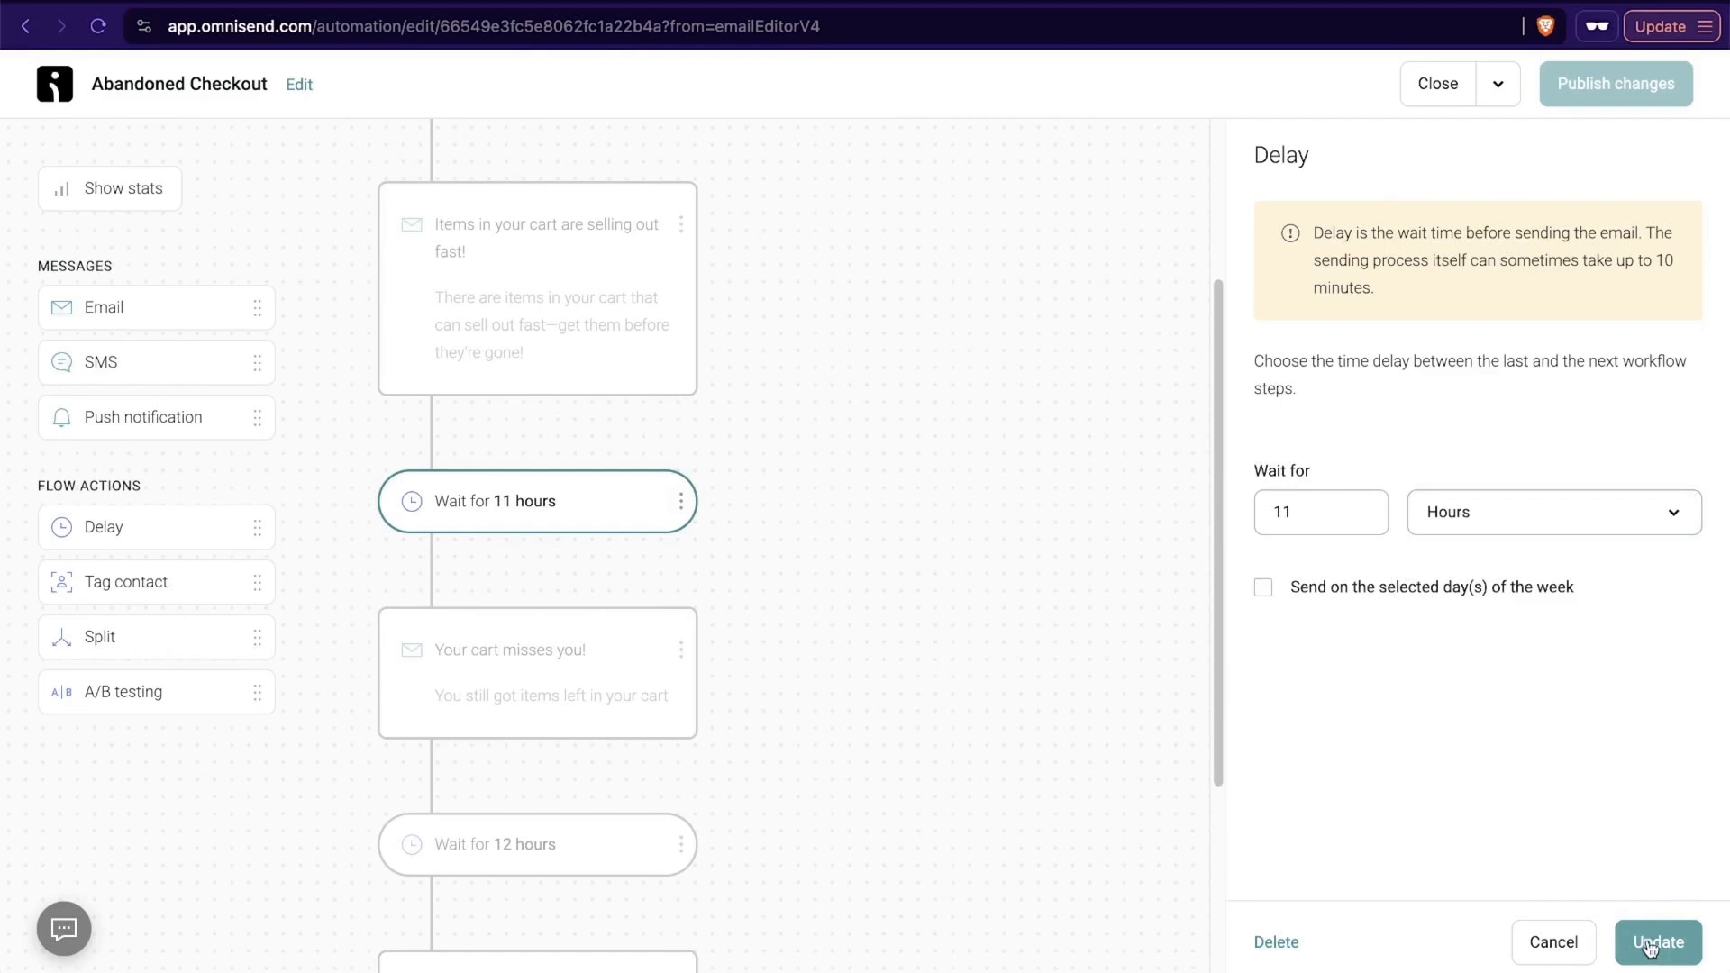
left_click(1552, 942)
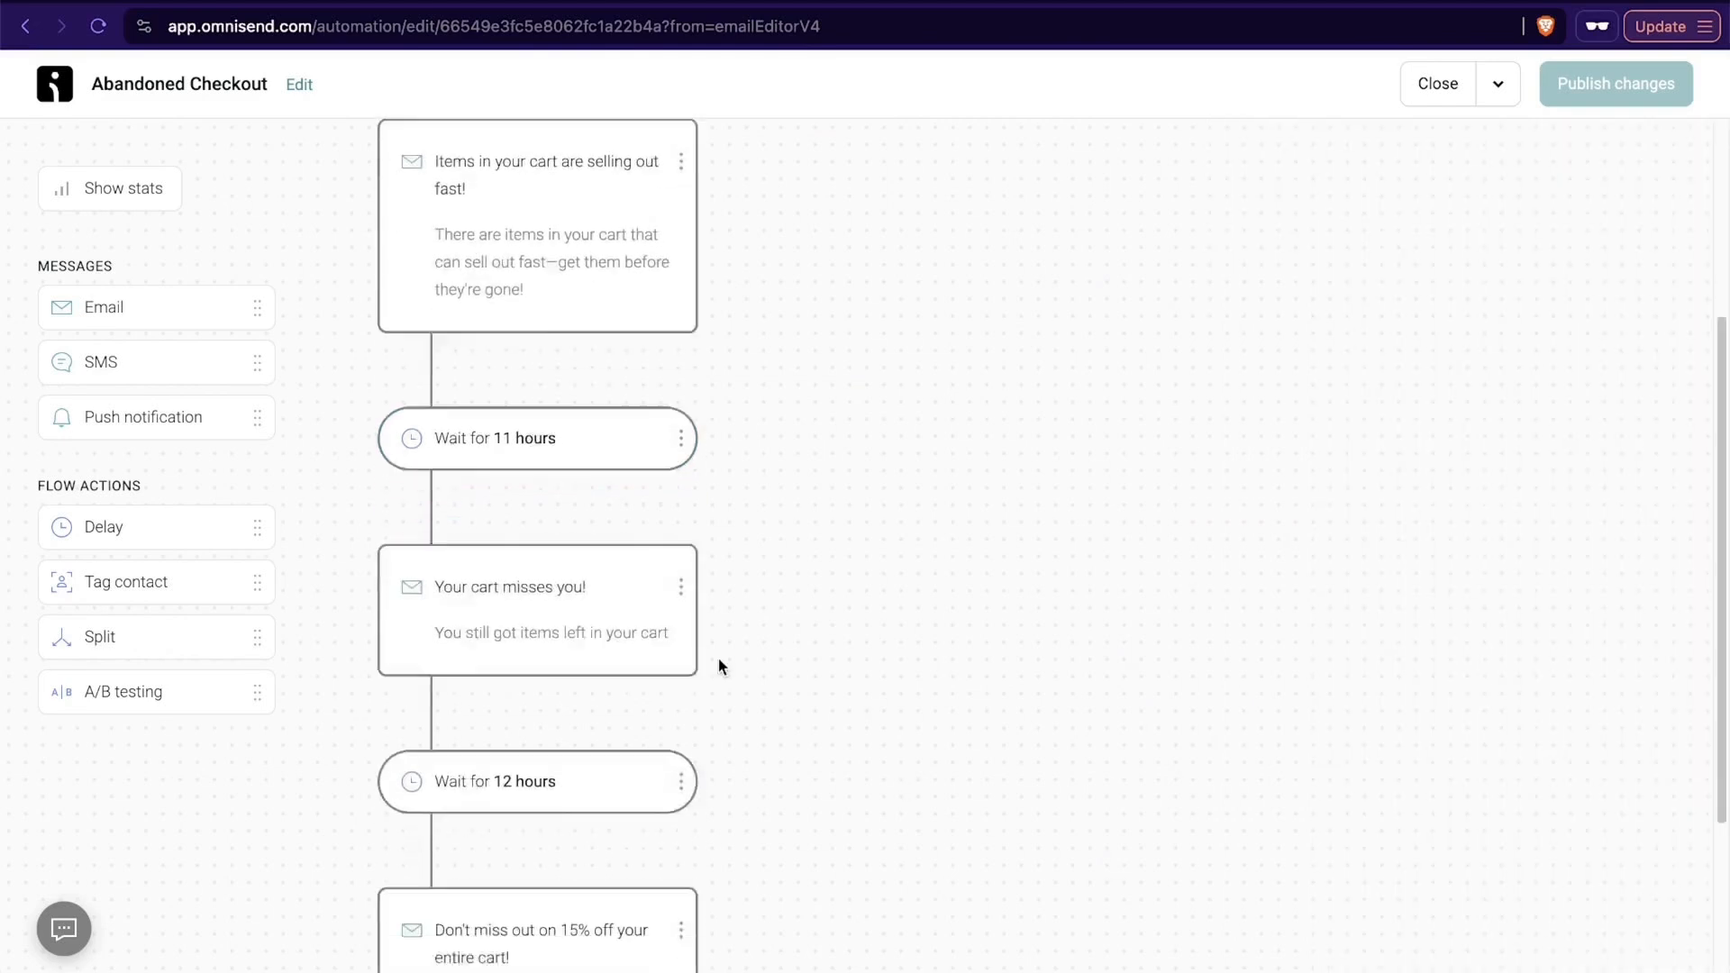
- Open the content of the final 15% off email and inspect the settings of its discount code block
scroll(721, 667, "down", 3)
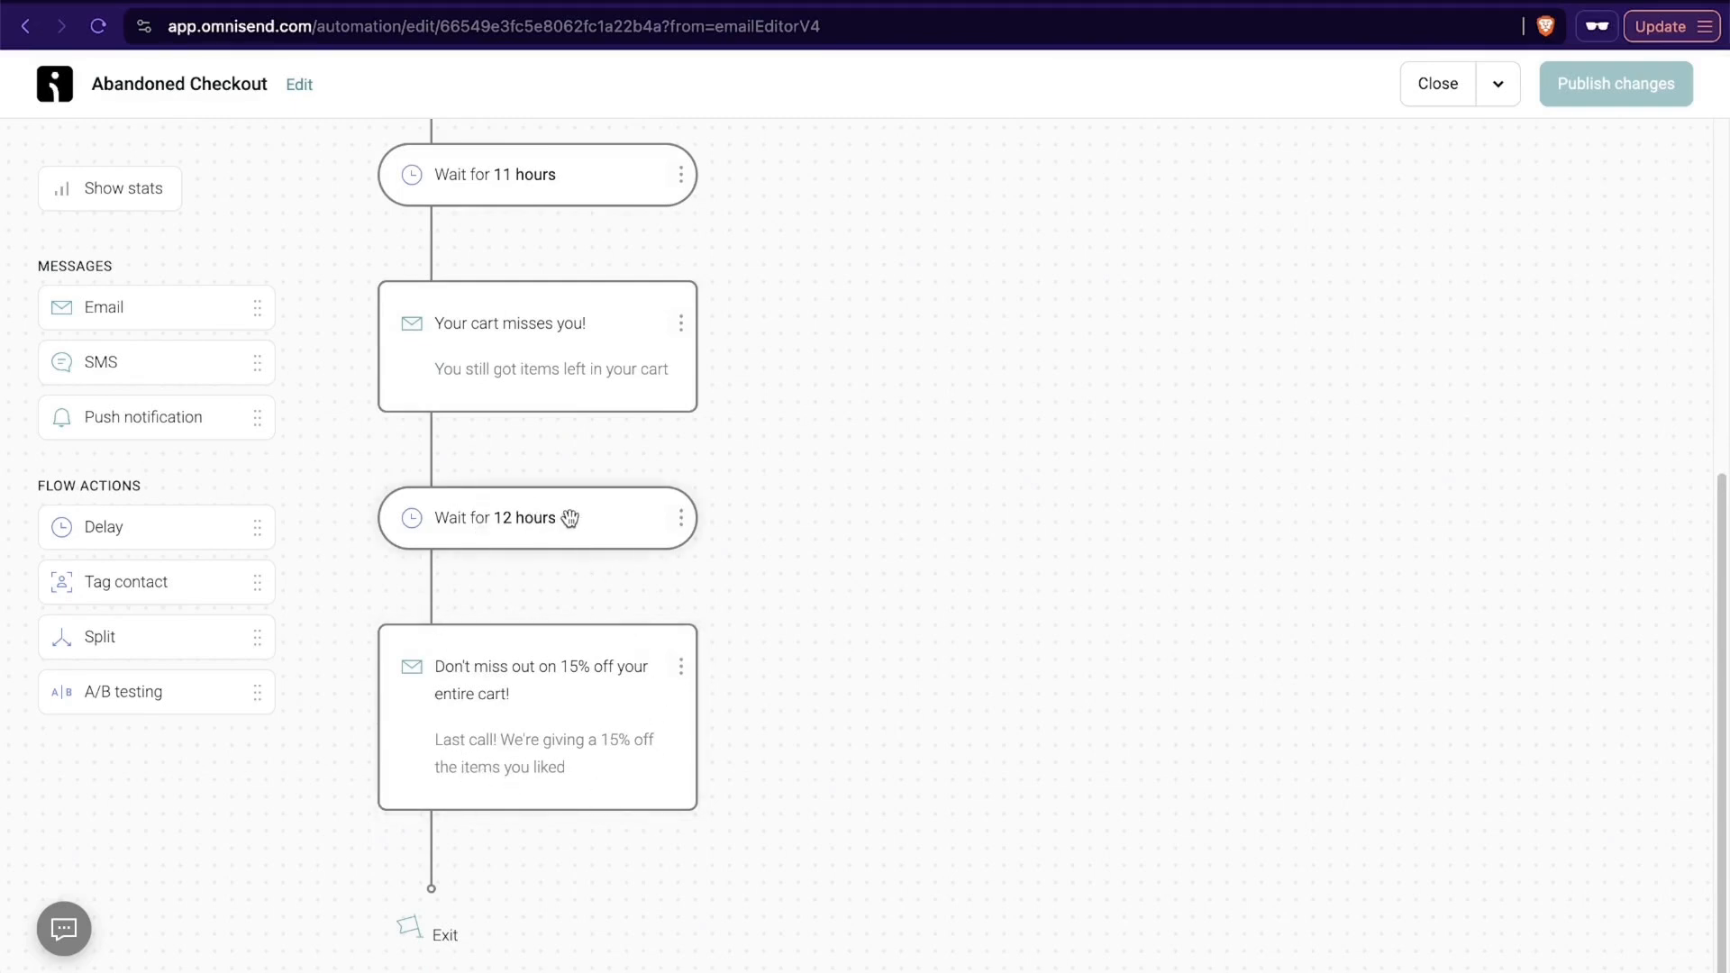
left_click(587, 748)
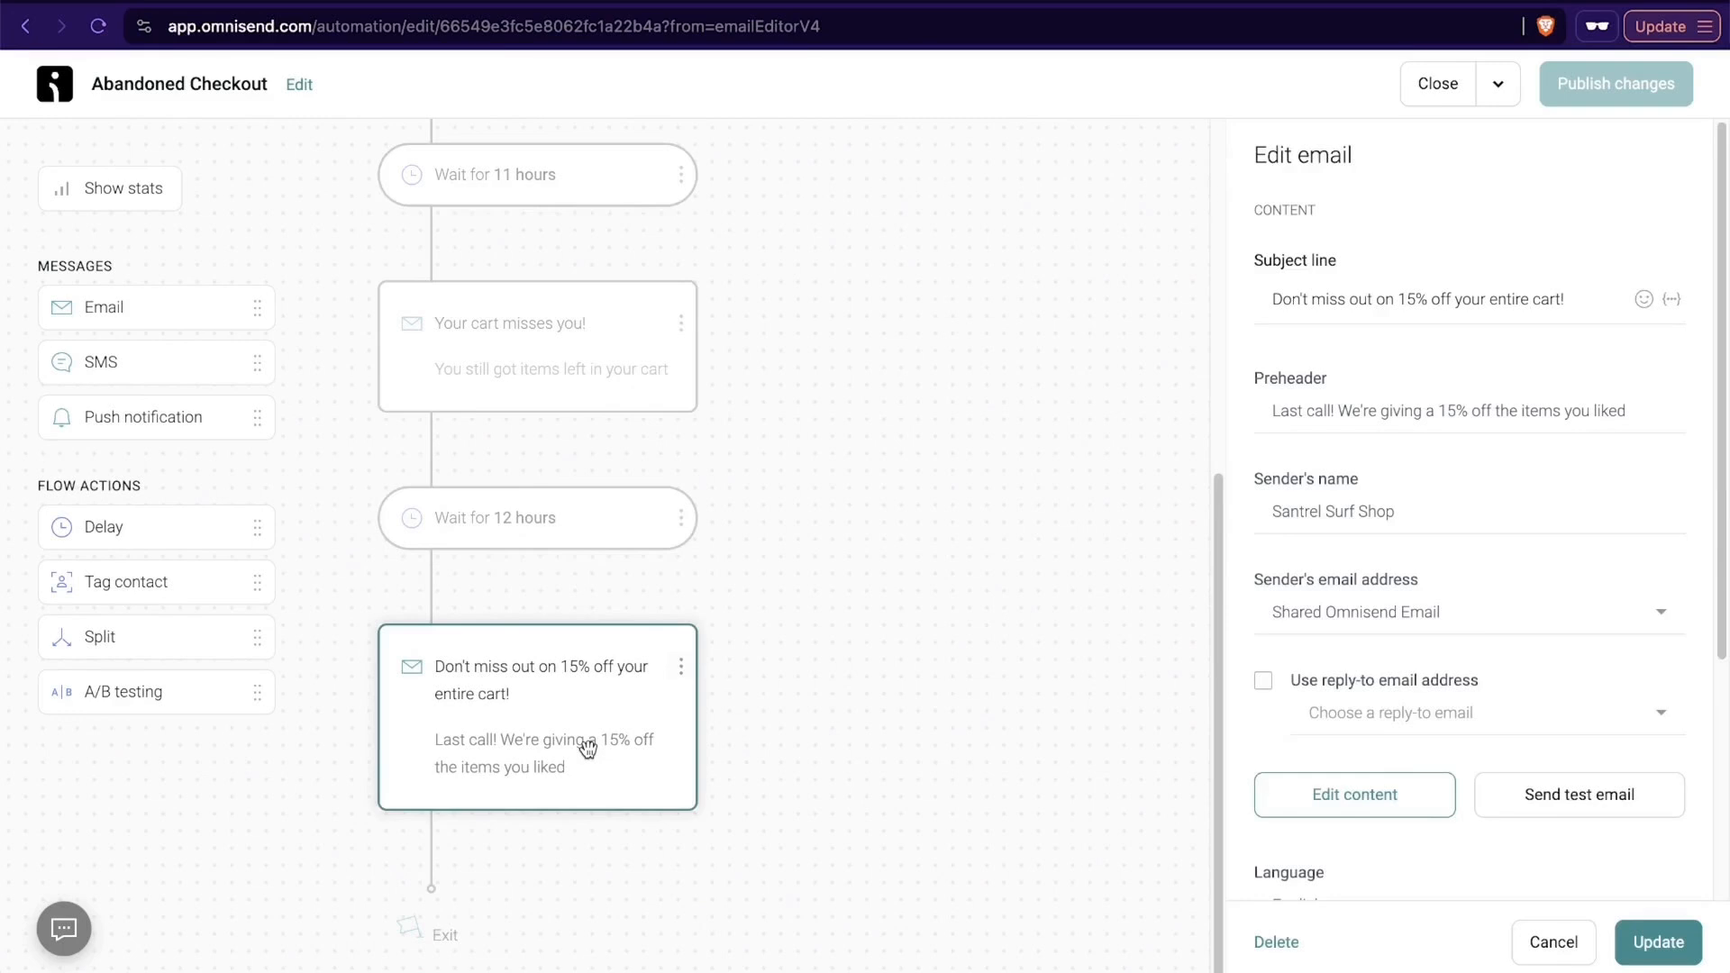
scroll(1530, 518, "down", 4)
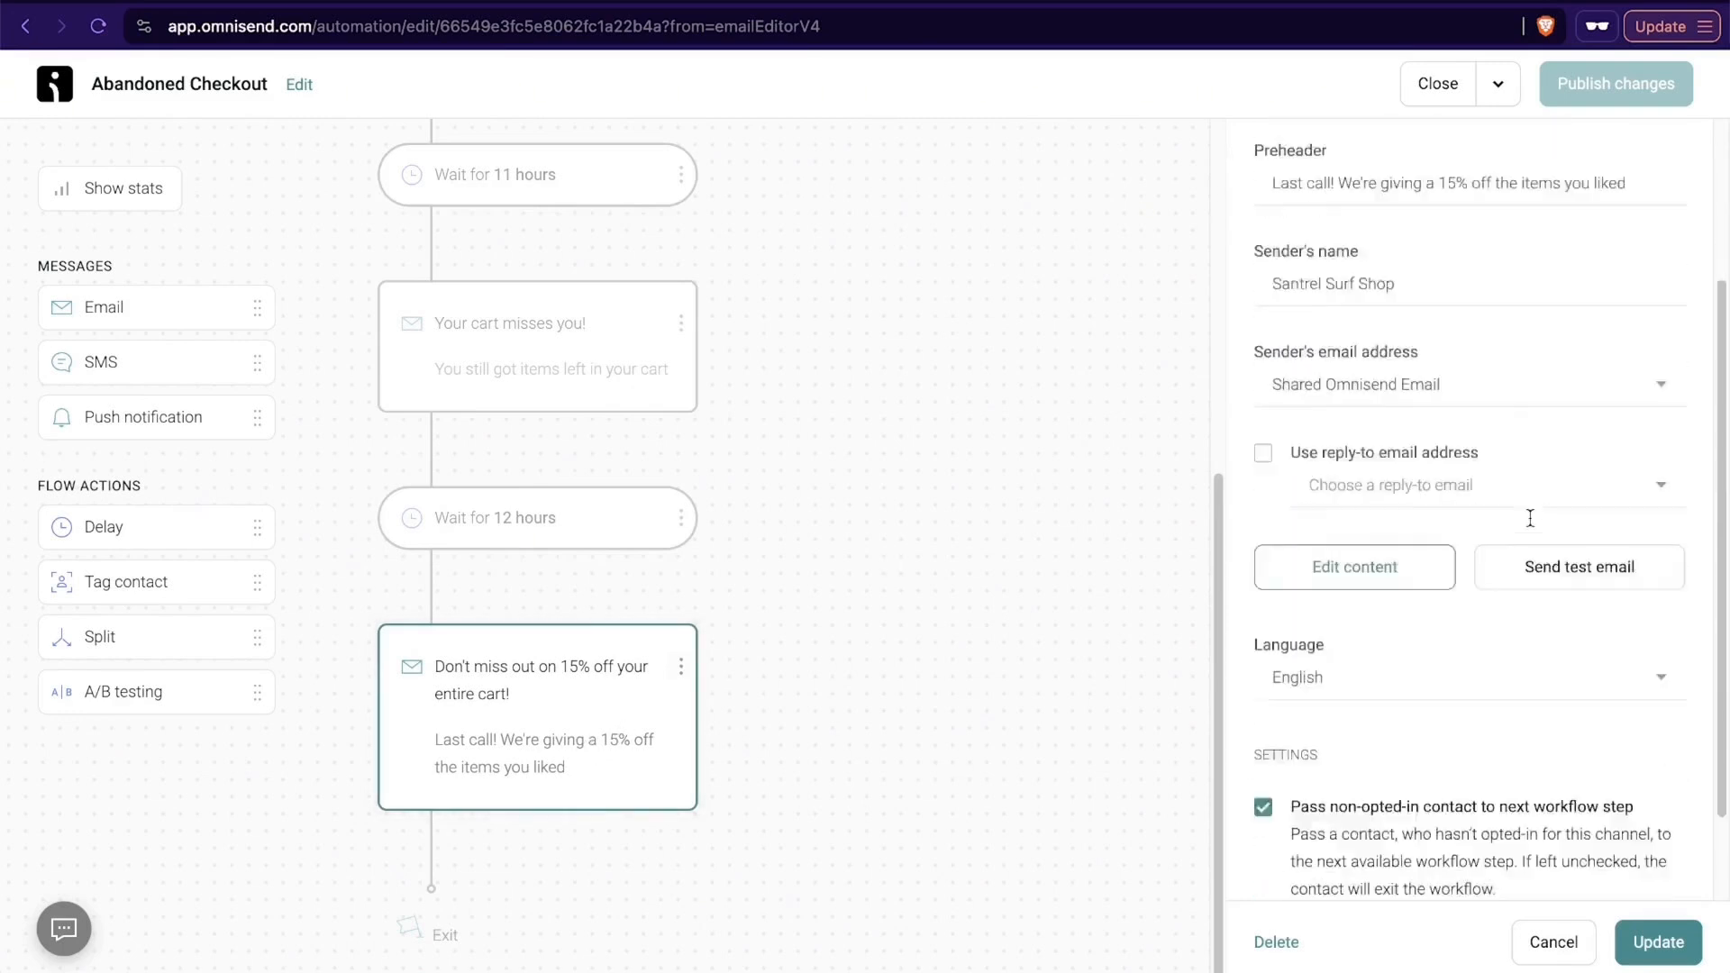
left_click(1344, 491)
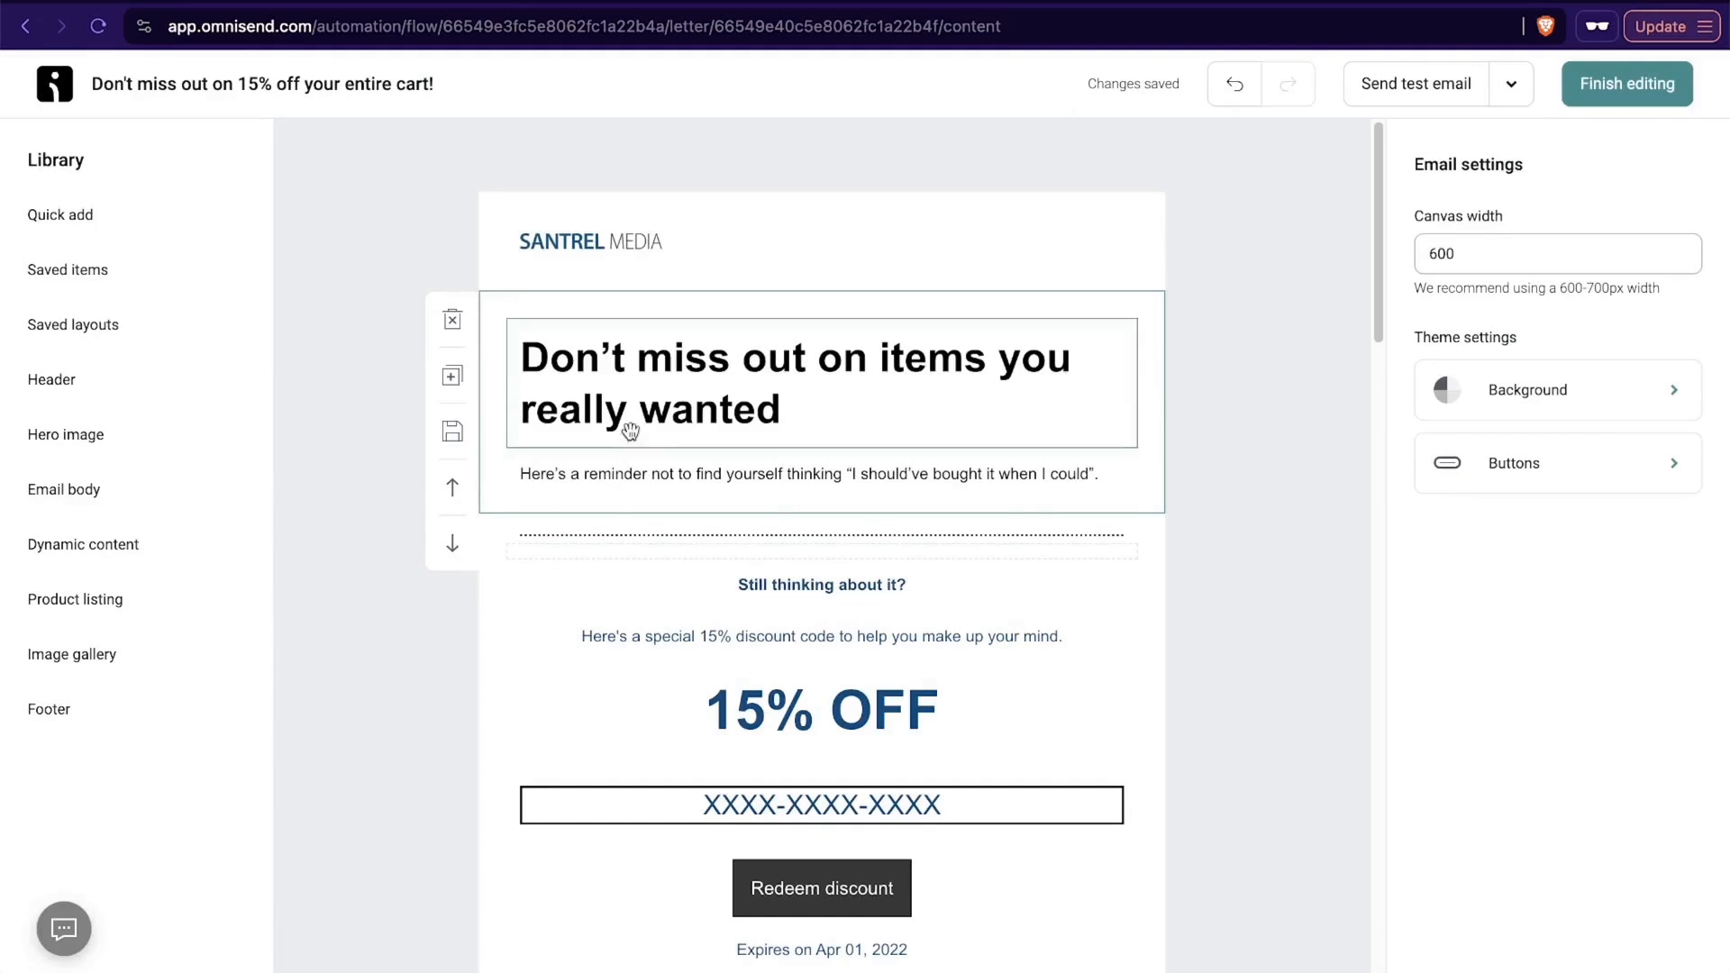
scroll(828, 648, "down", 3)
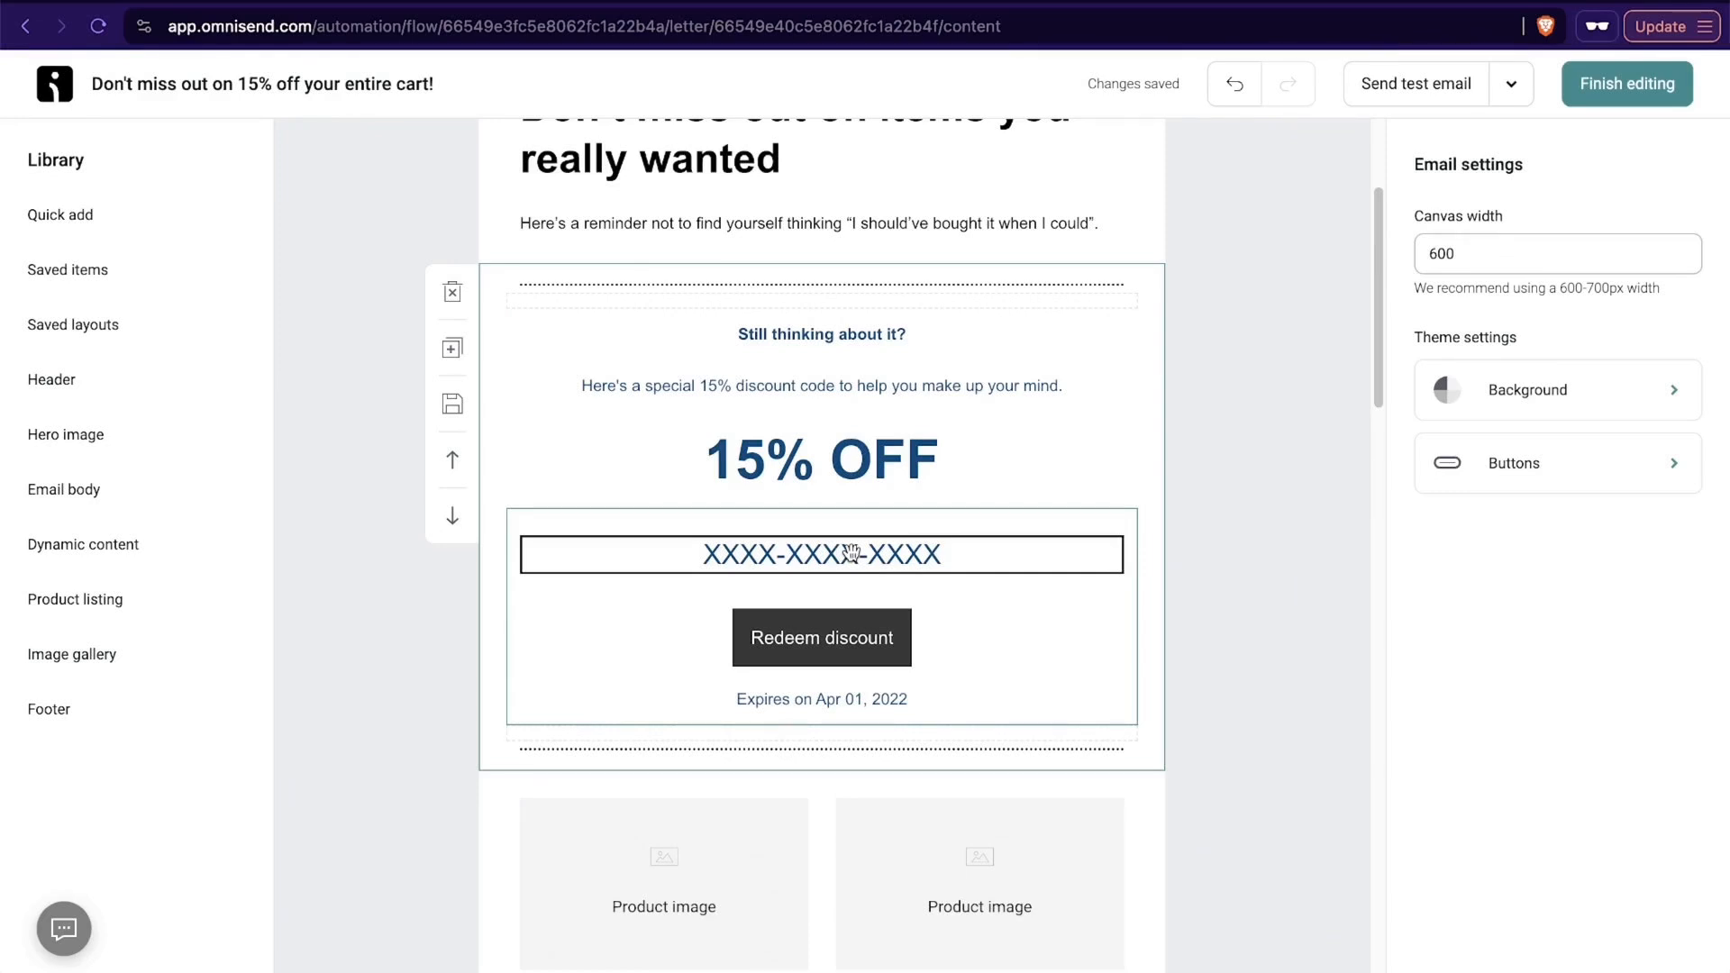
left_click(942, 563)
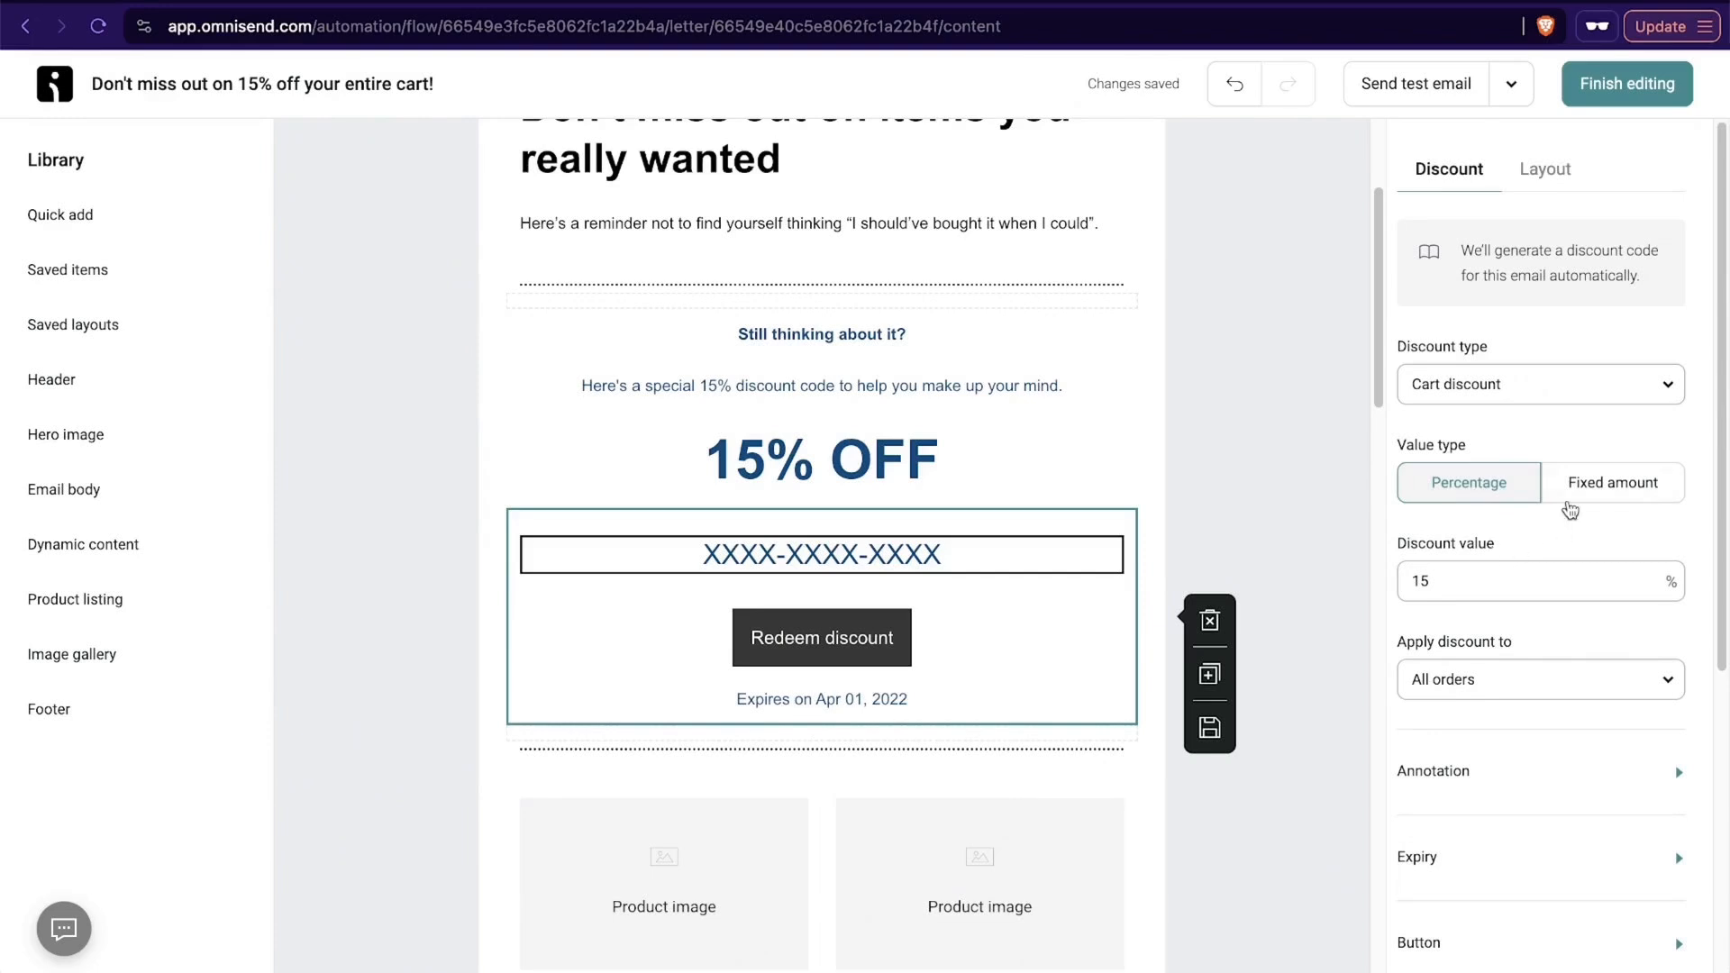
- Try the fixed amount value type for the discount, return to percentage, and check the options for which orders it applies to
left_click(1583, 491)
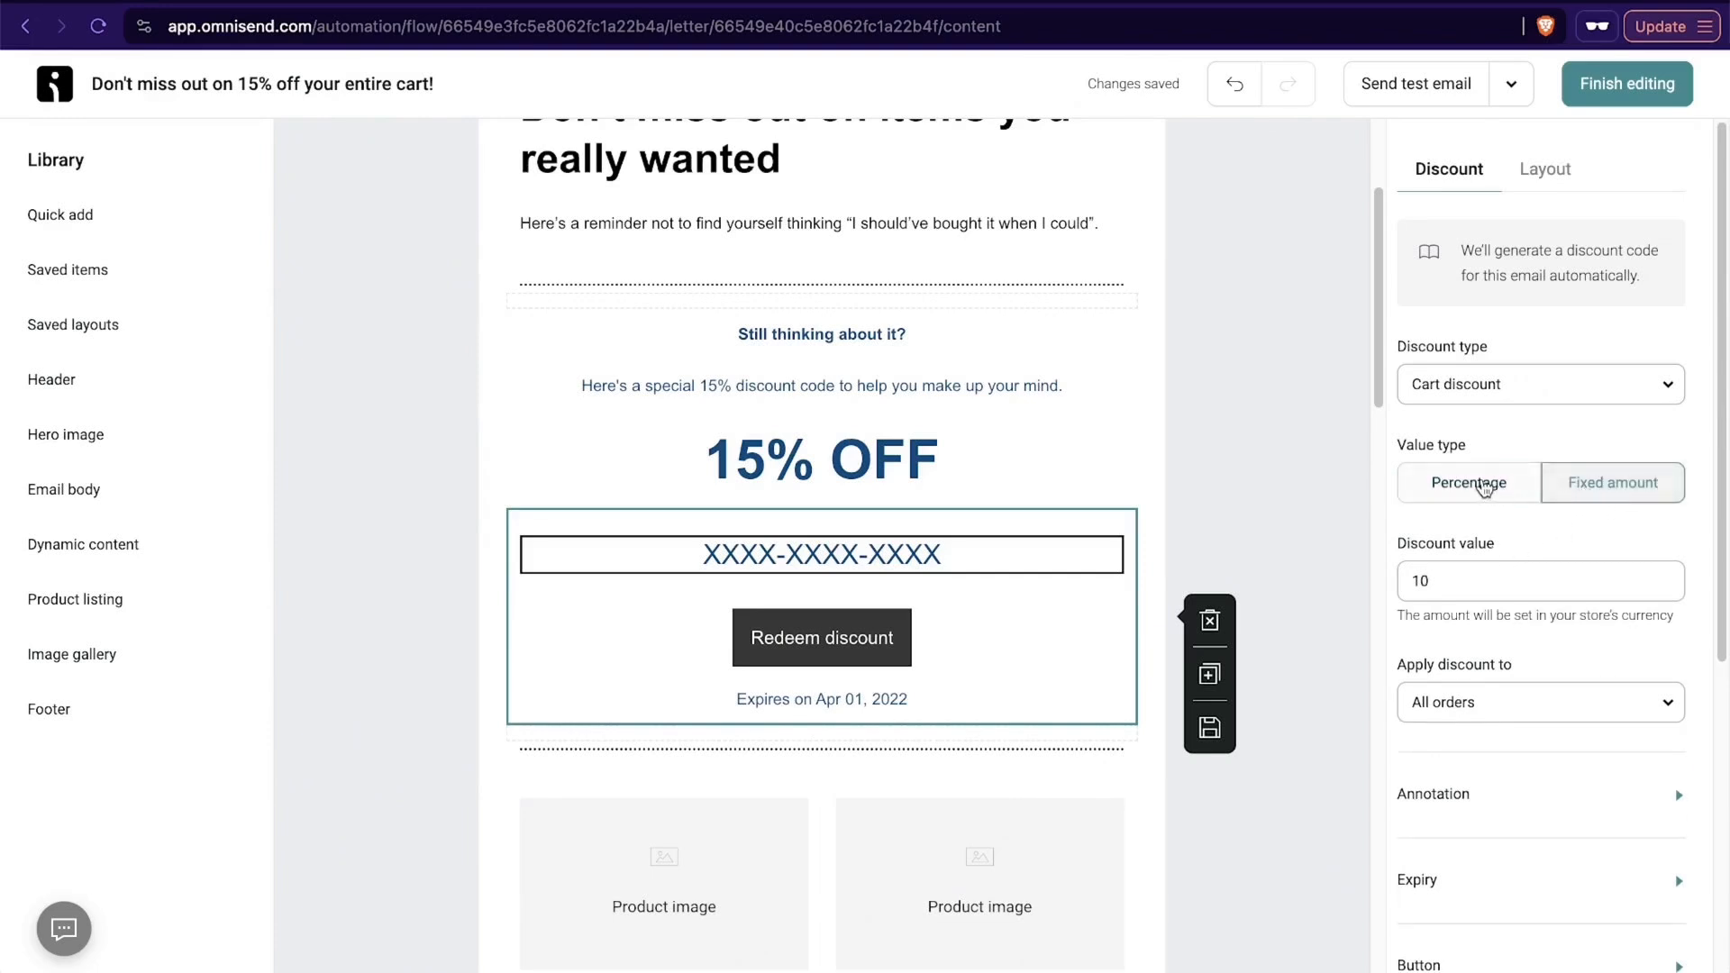
left_click(1482, 486)
scroll(1638, 487, "down", 2)
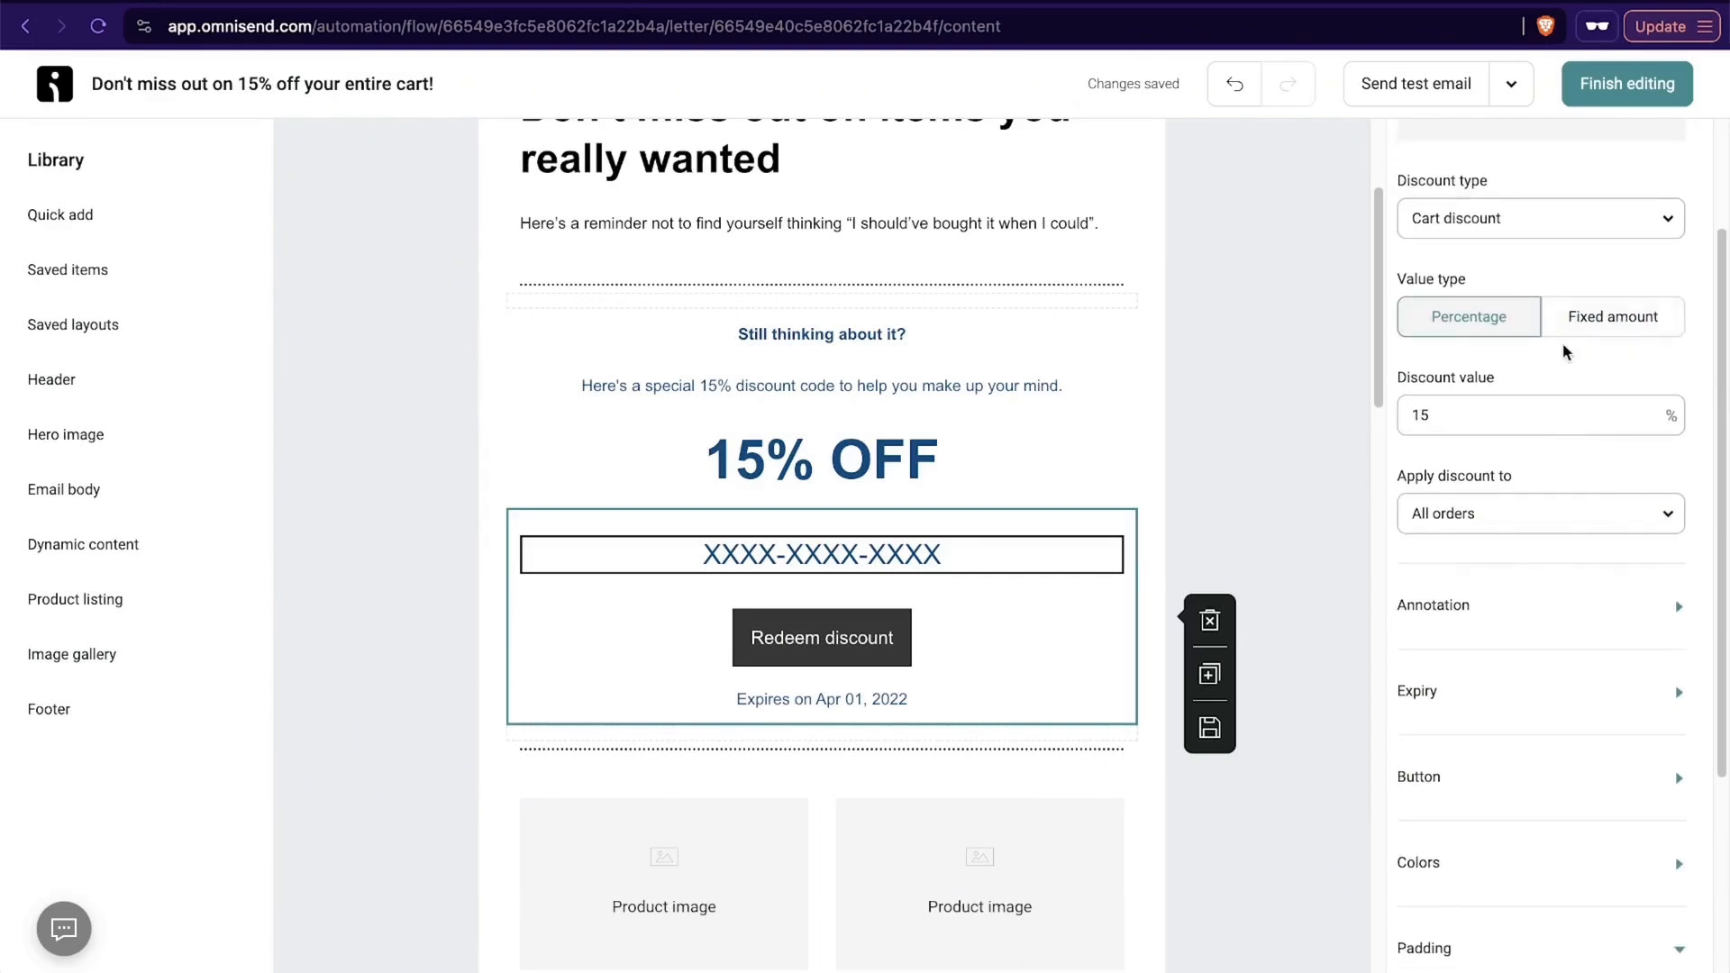
left_click(1574, 525)
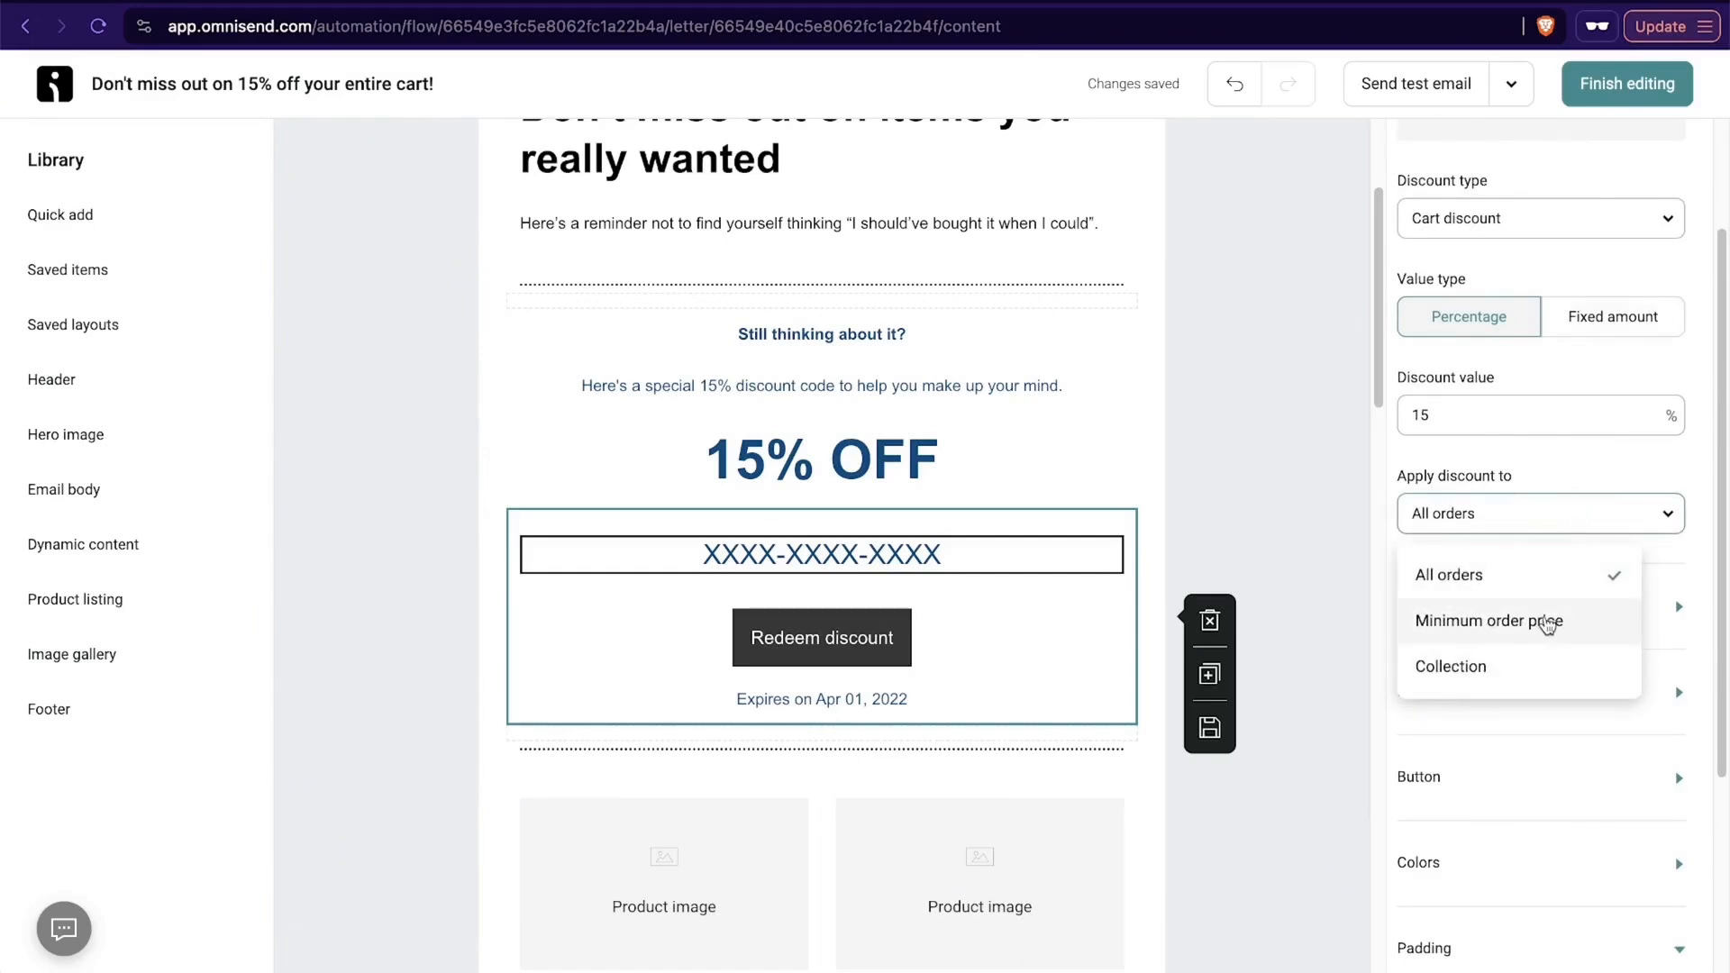
left_click(1540, 468)
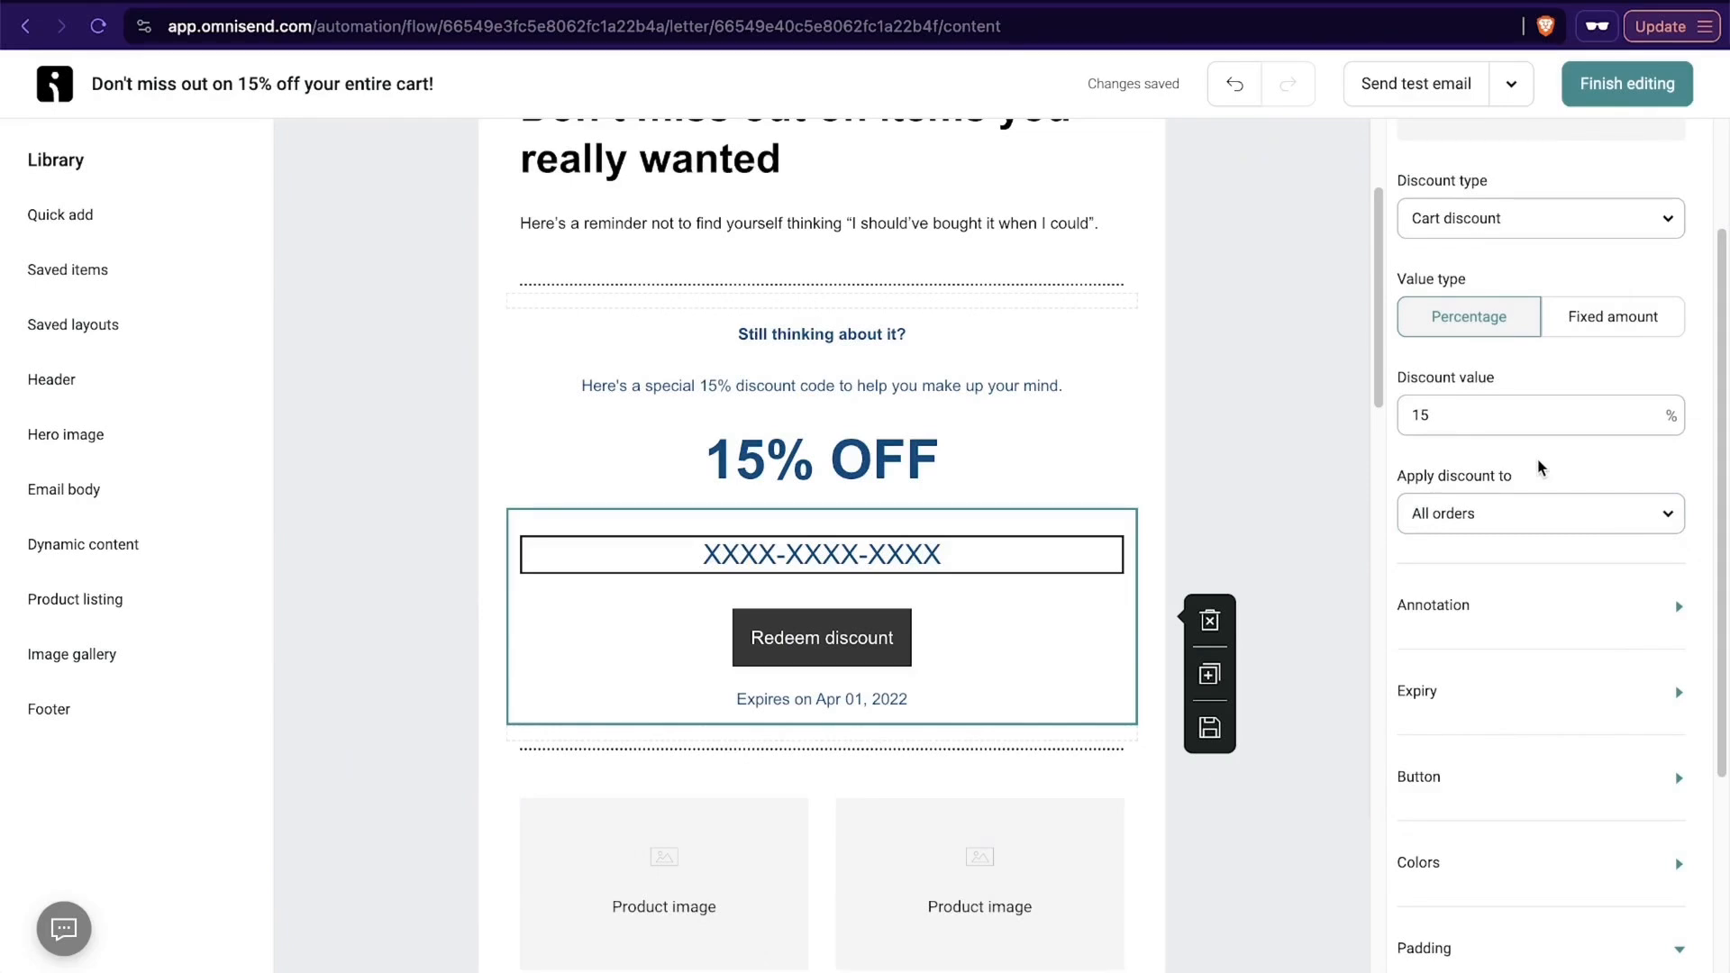
- Review the expiry and annotation settings of the discount code block
scroll(1498, 718, "down", 3)
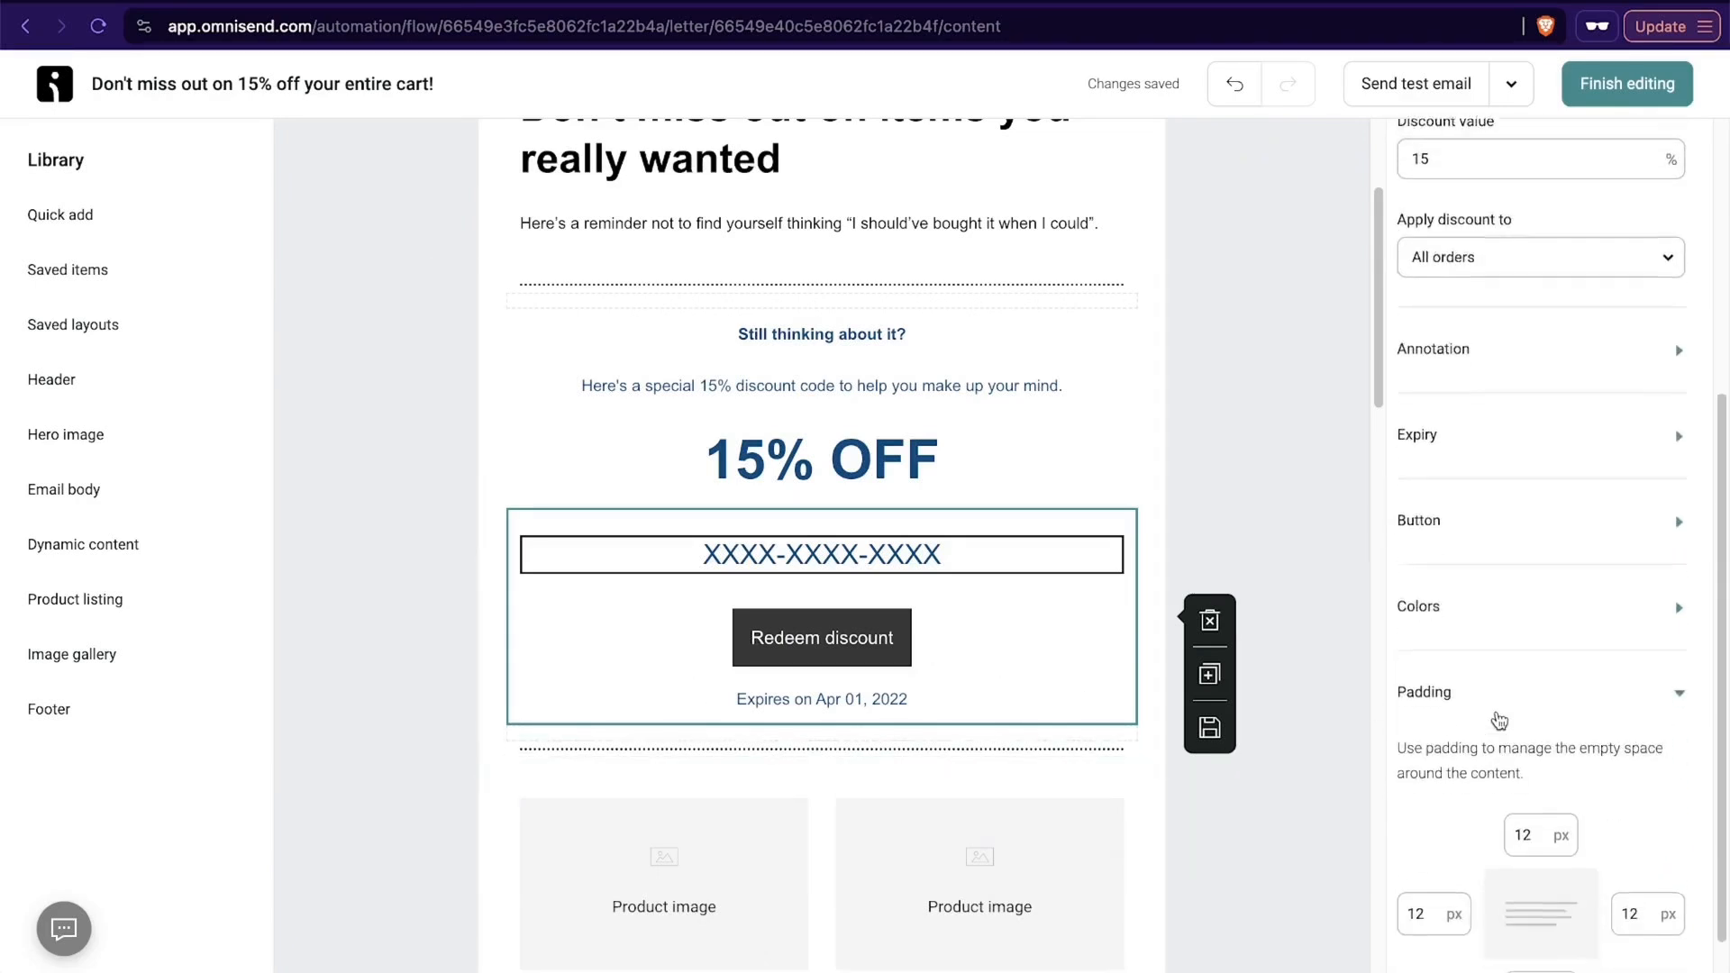
left_click(1568, 436)
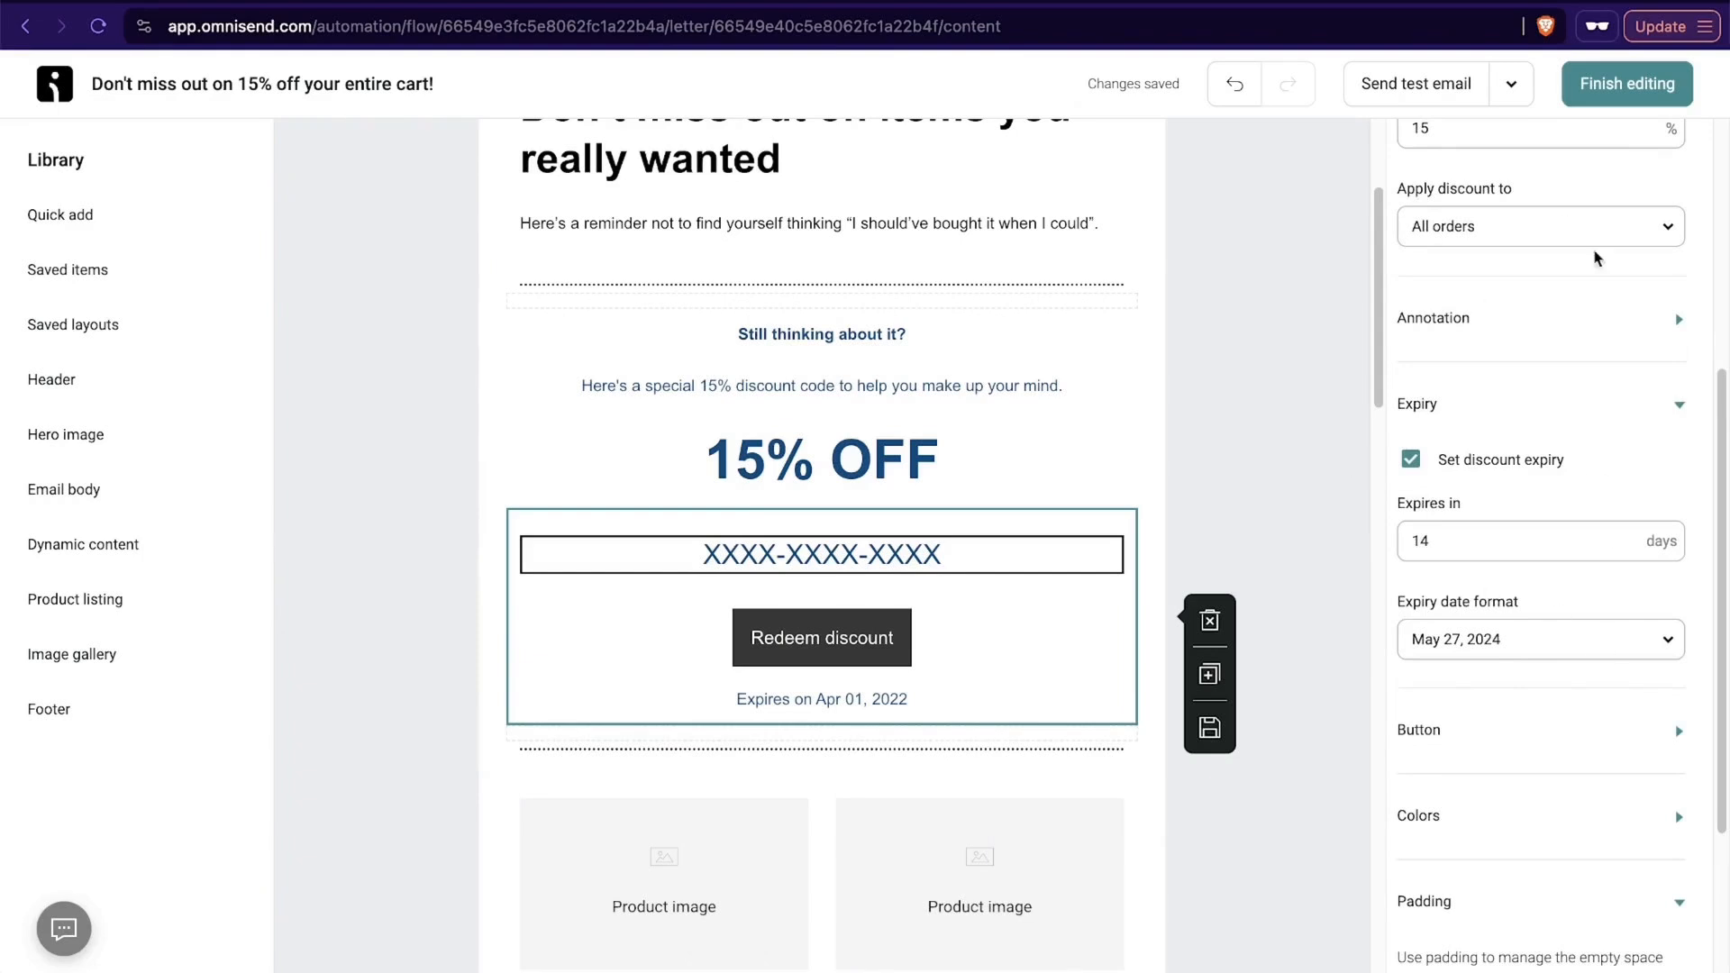
left_click(1556, 323)
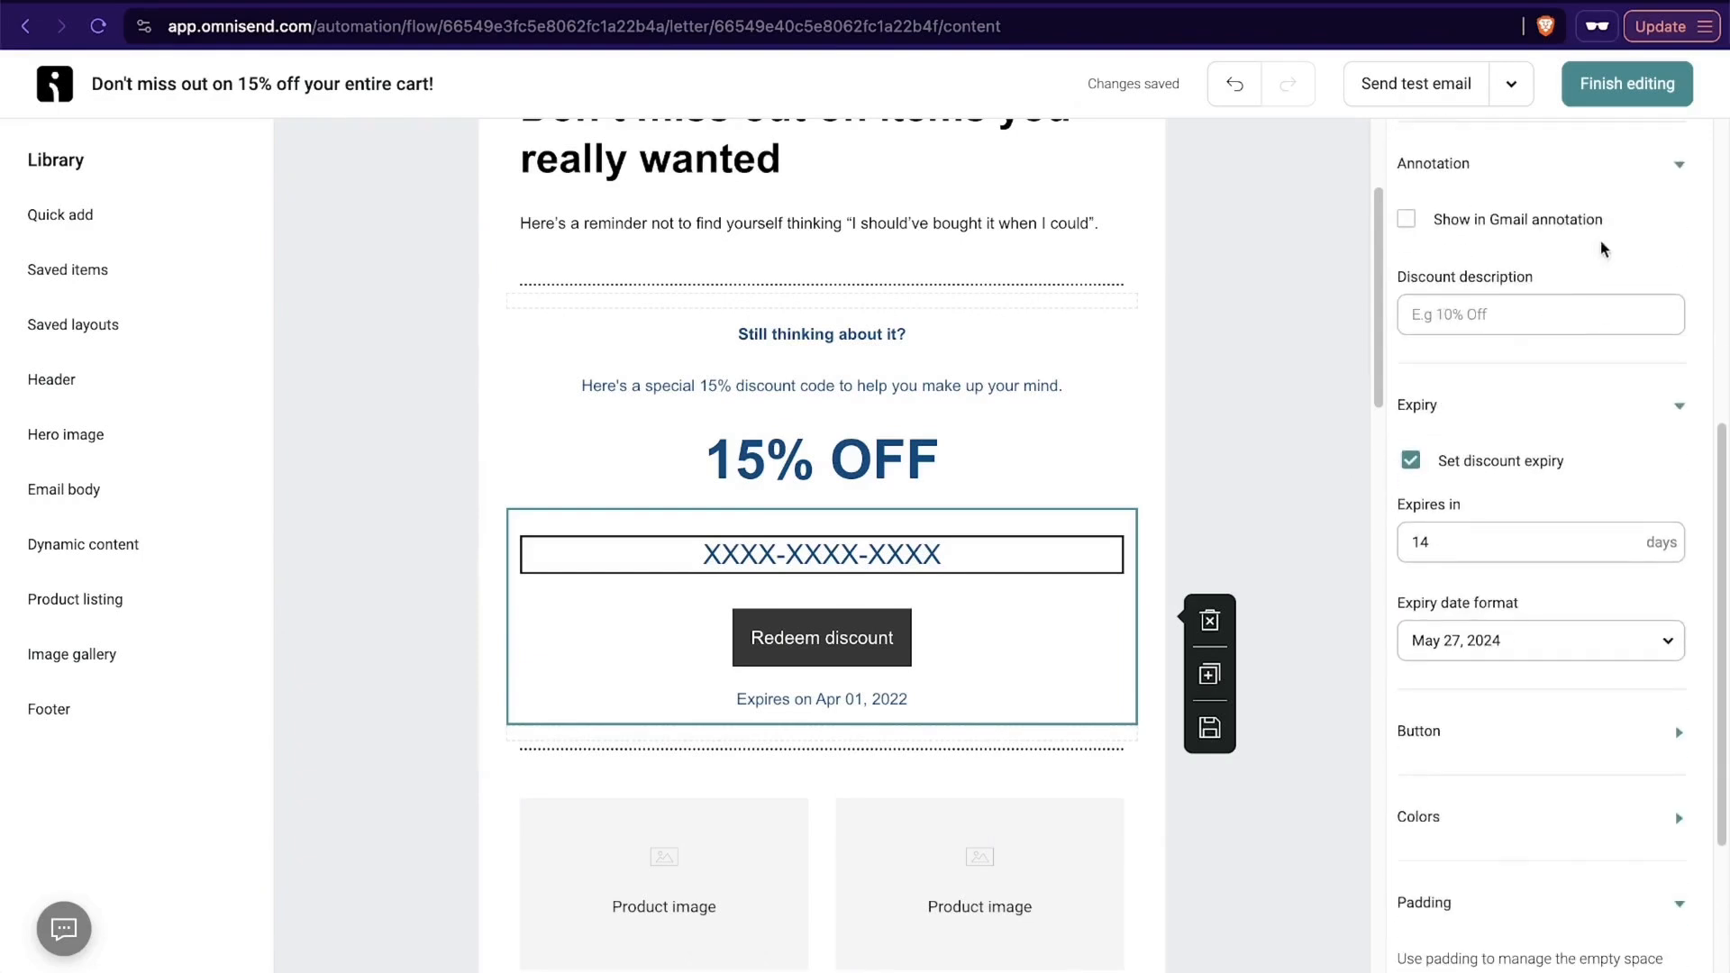
scroll(1522, 531, "down", 3)
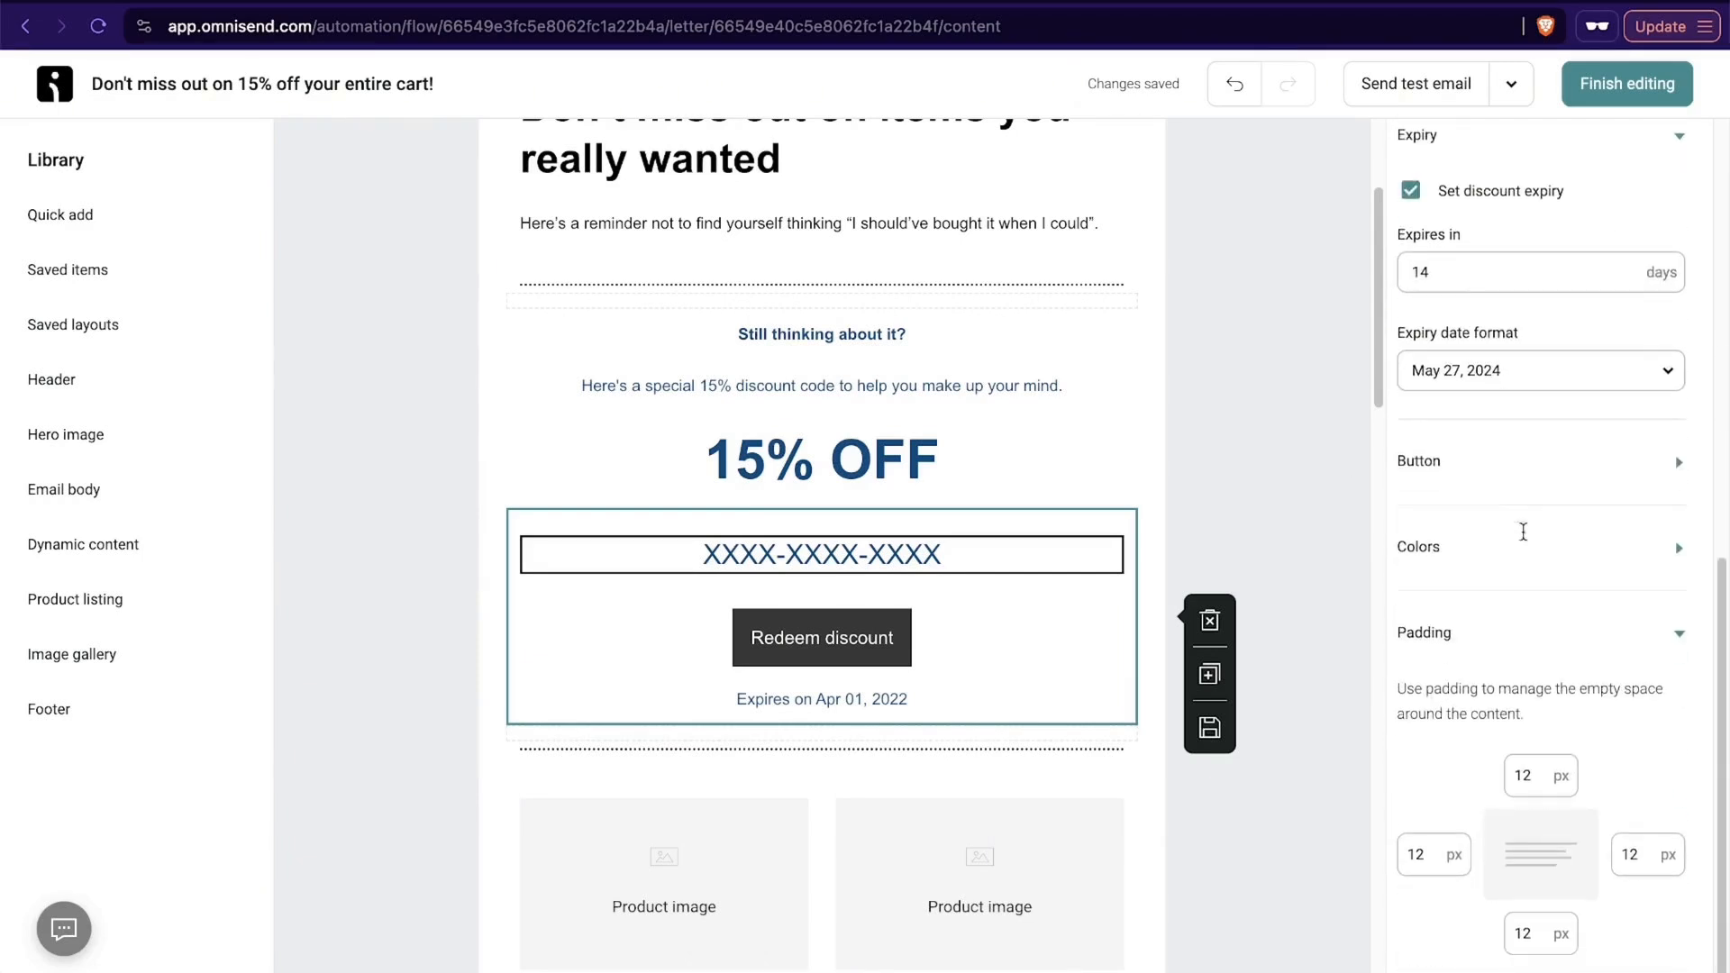
scroll(1509, 671, "up", 1)
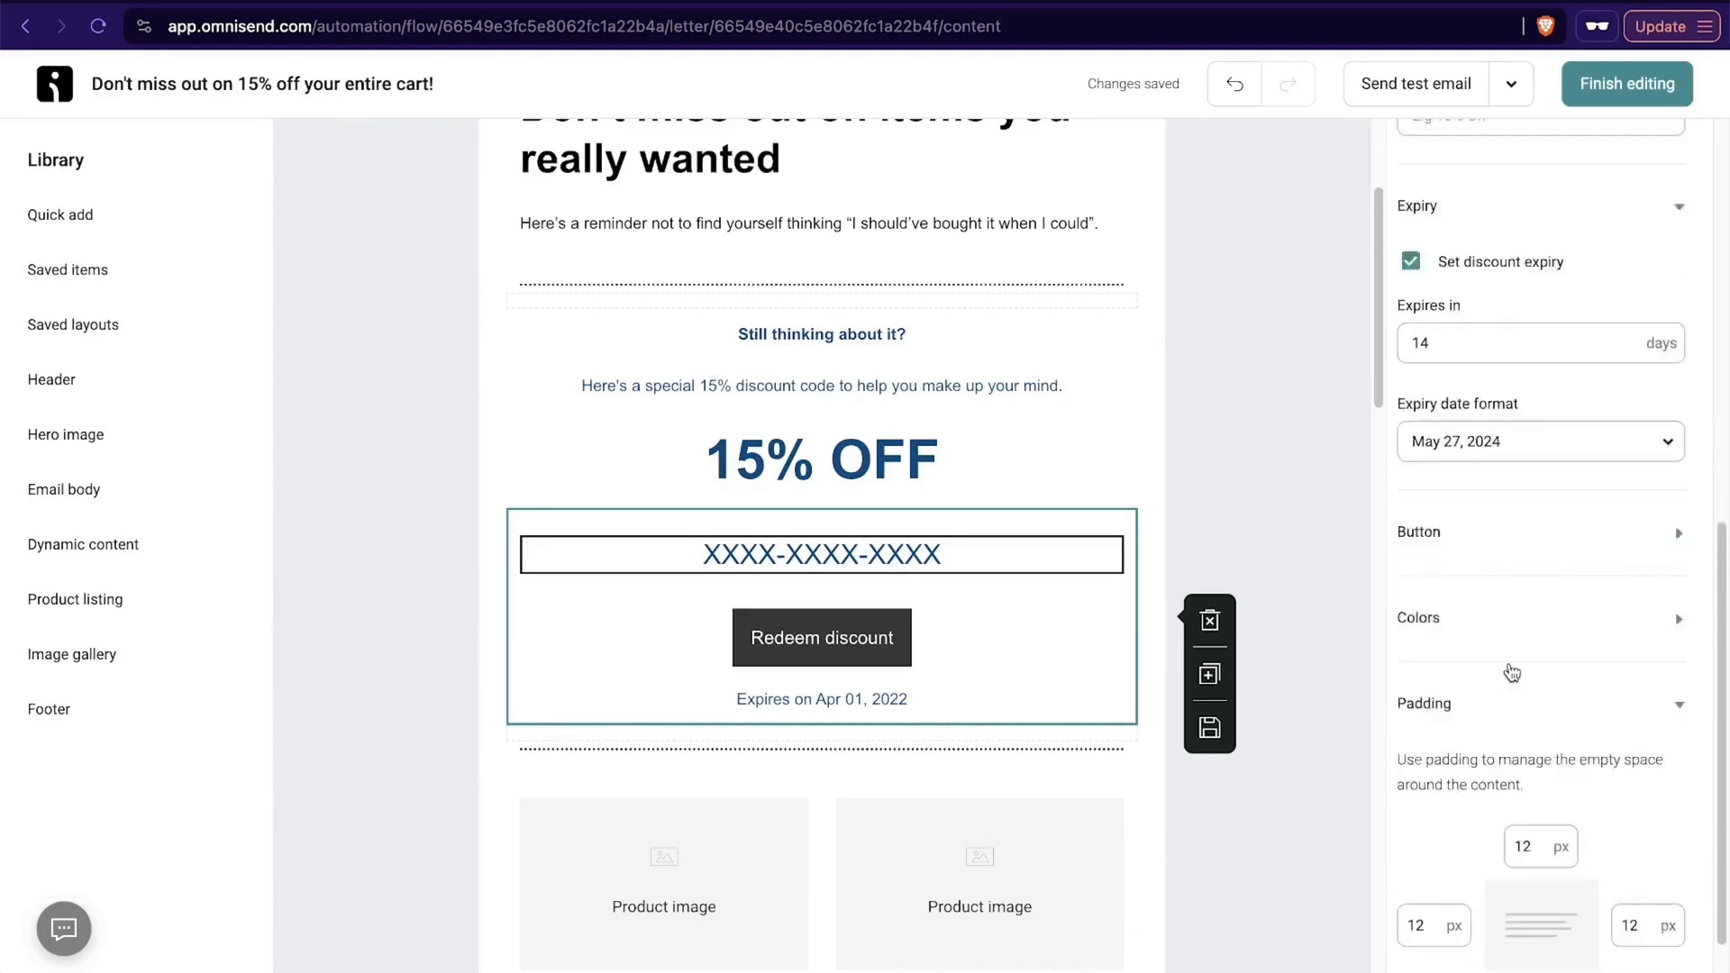
- Set the discount block's top padding to 30 px and open its layout settings
scroll(1495, 792, "down", 1)
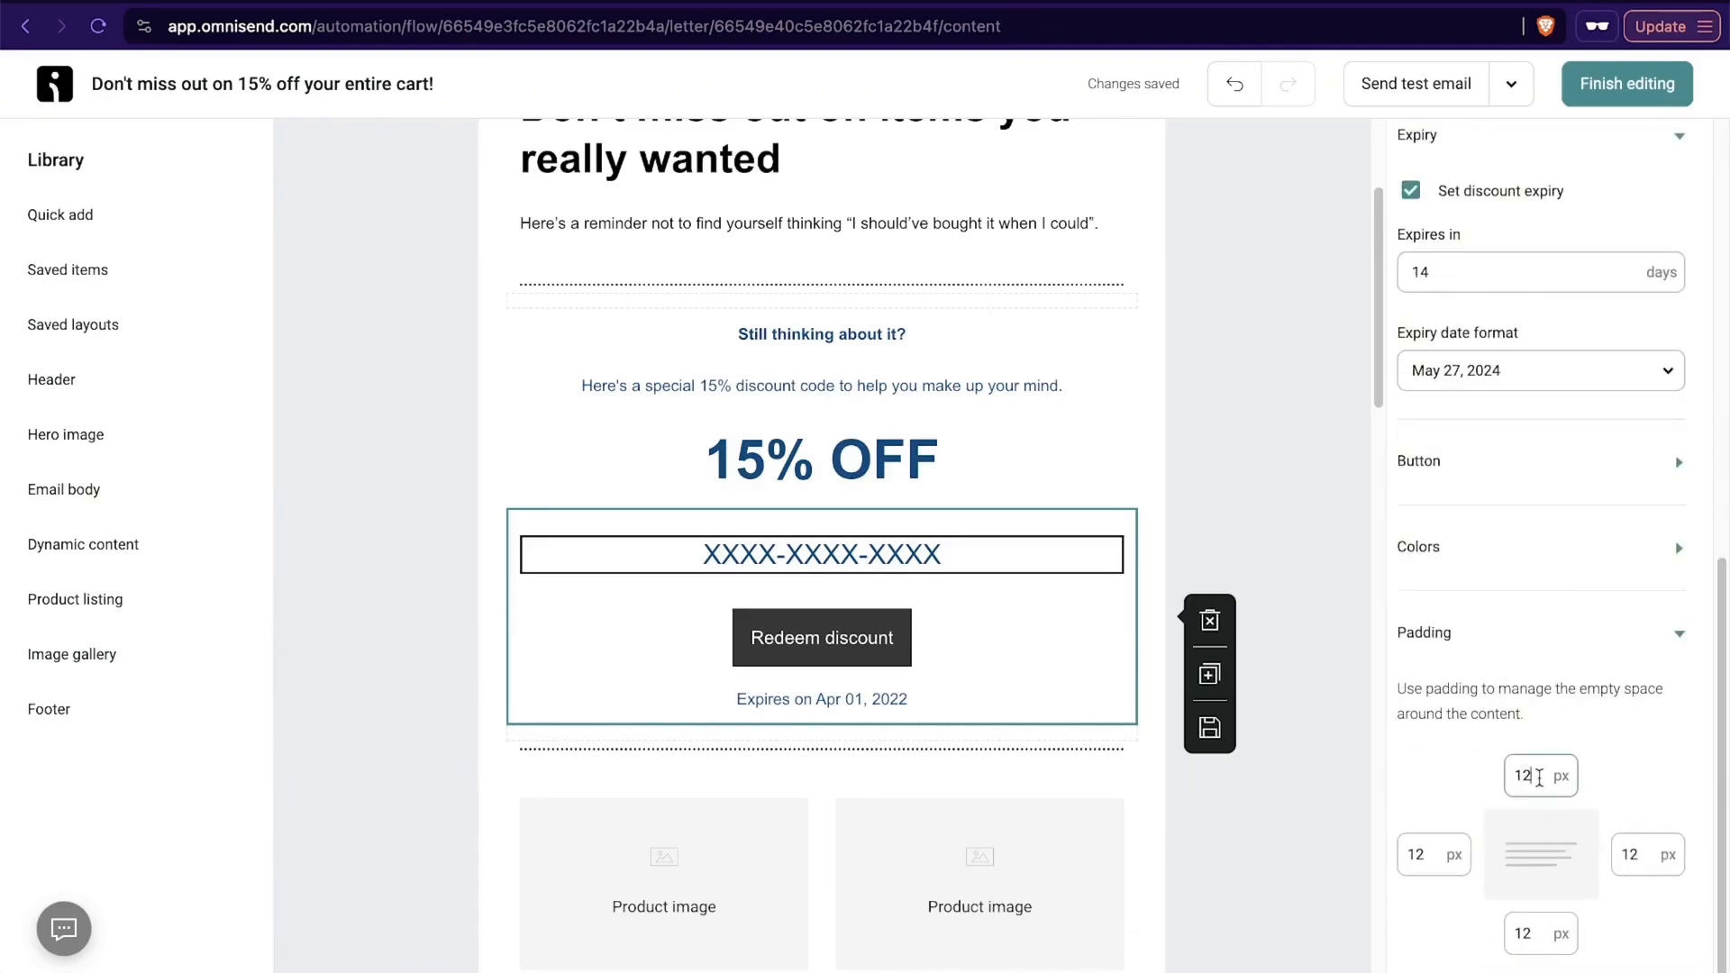
left_click_drag(1538, 777, 1509, 777)
type("3")
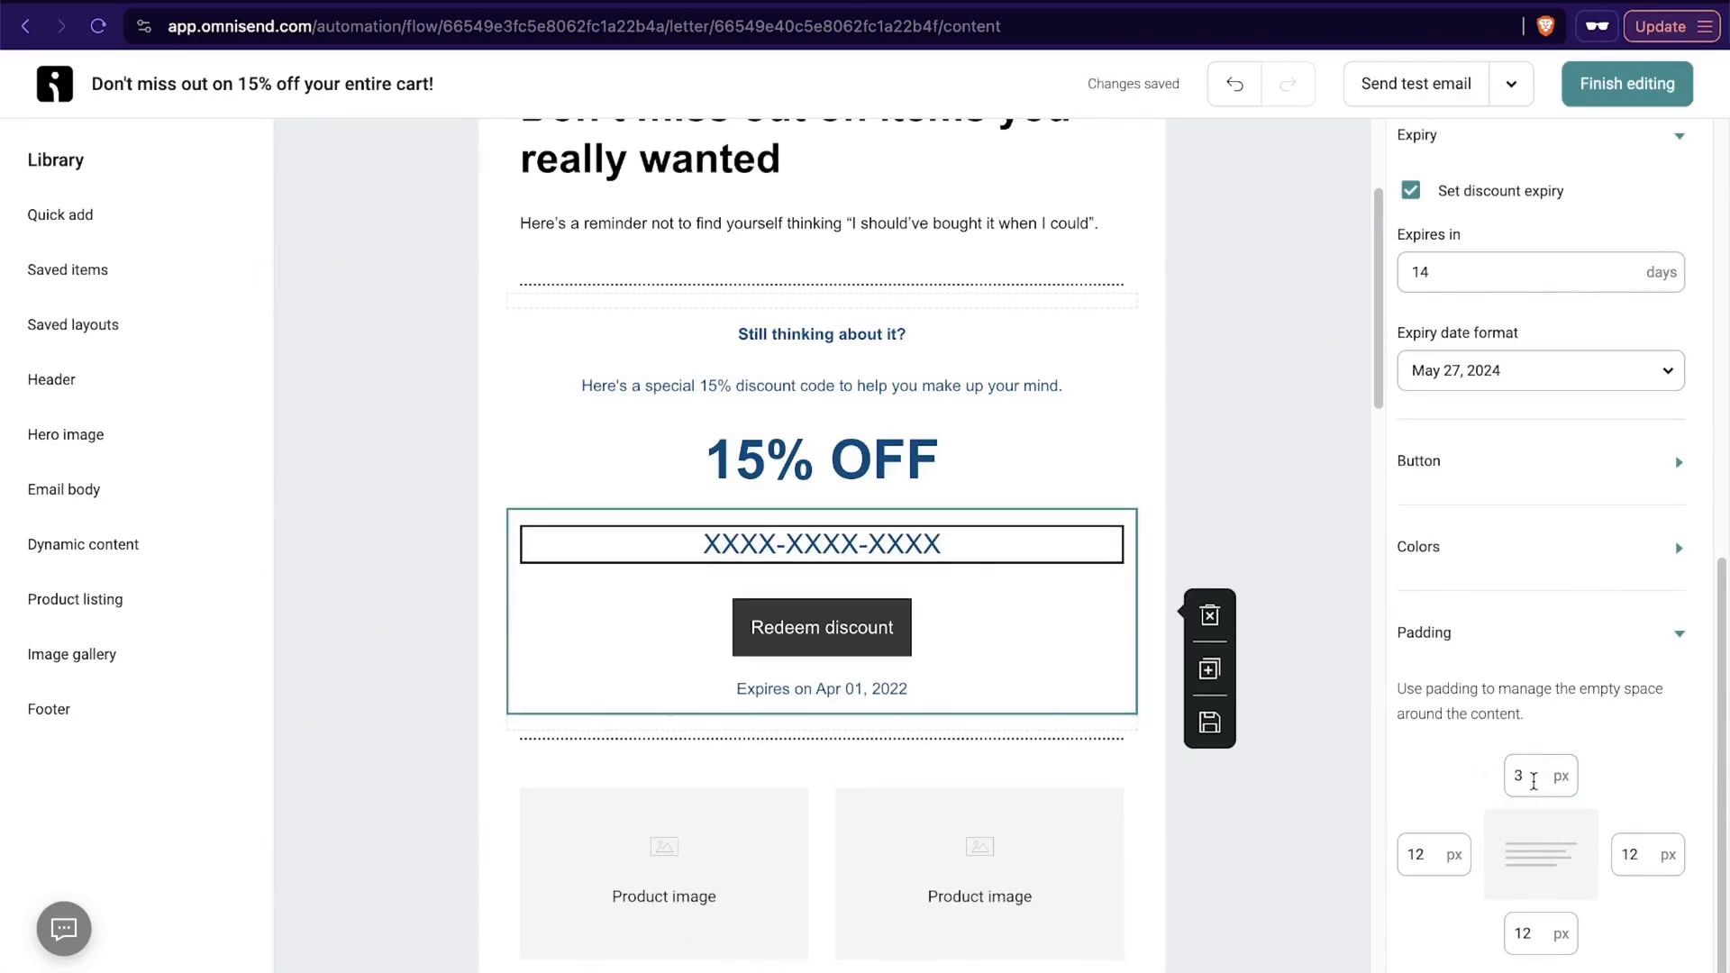
type("0")
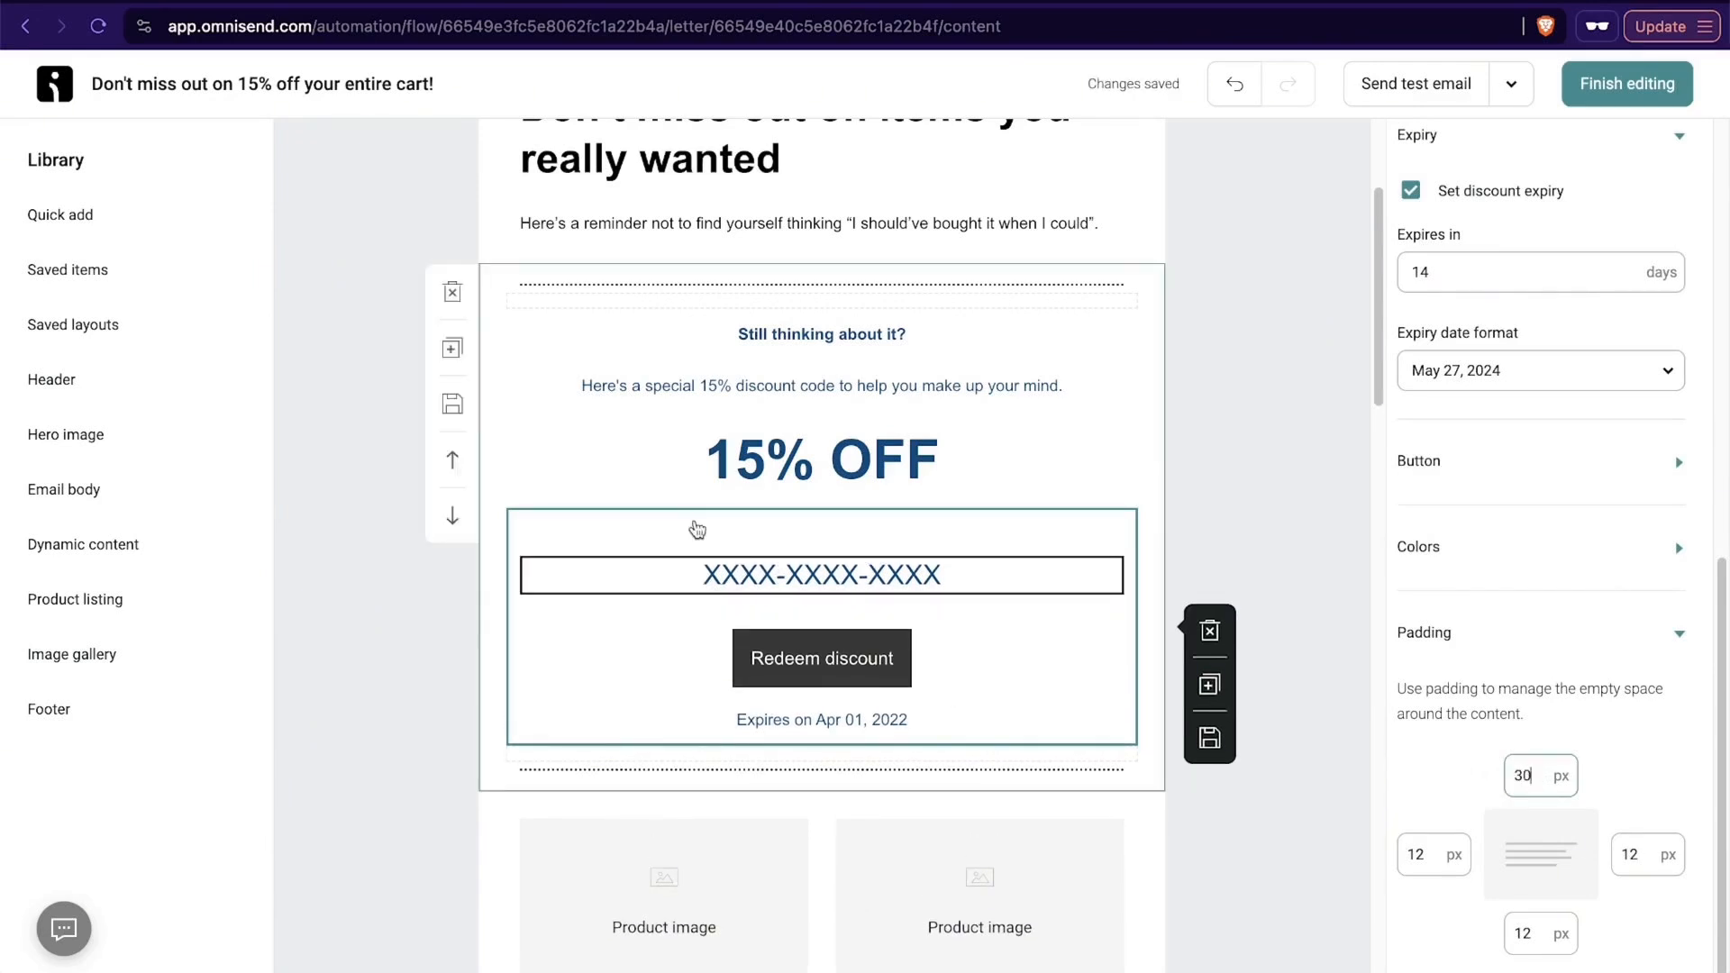
left_click(1680, 642)
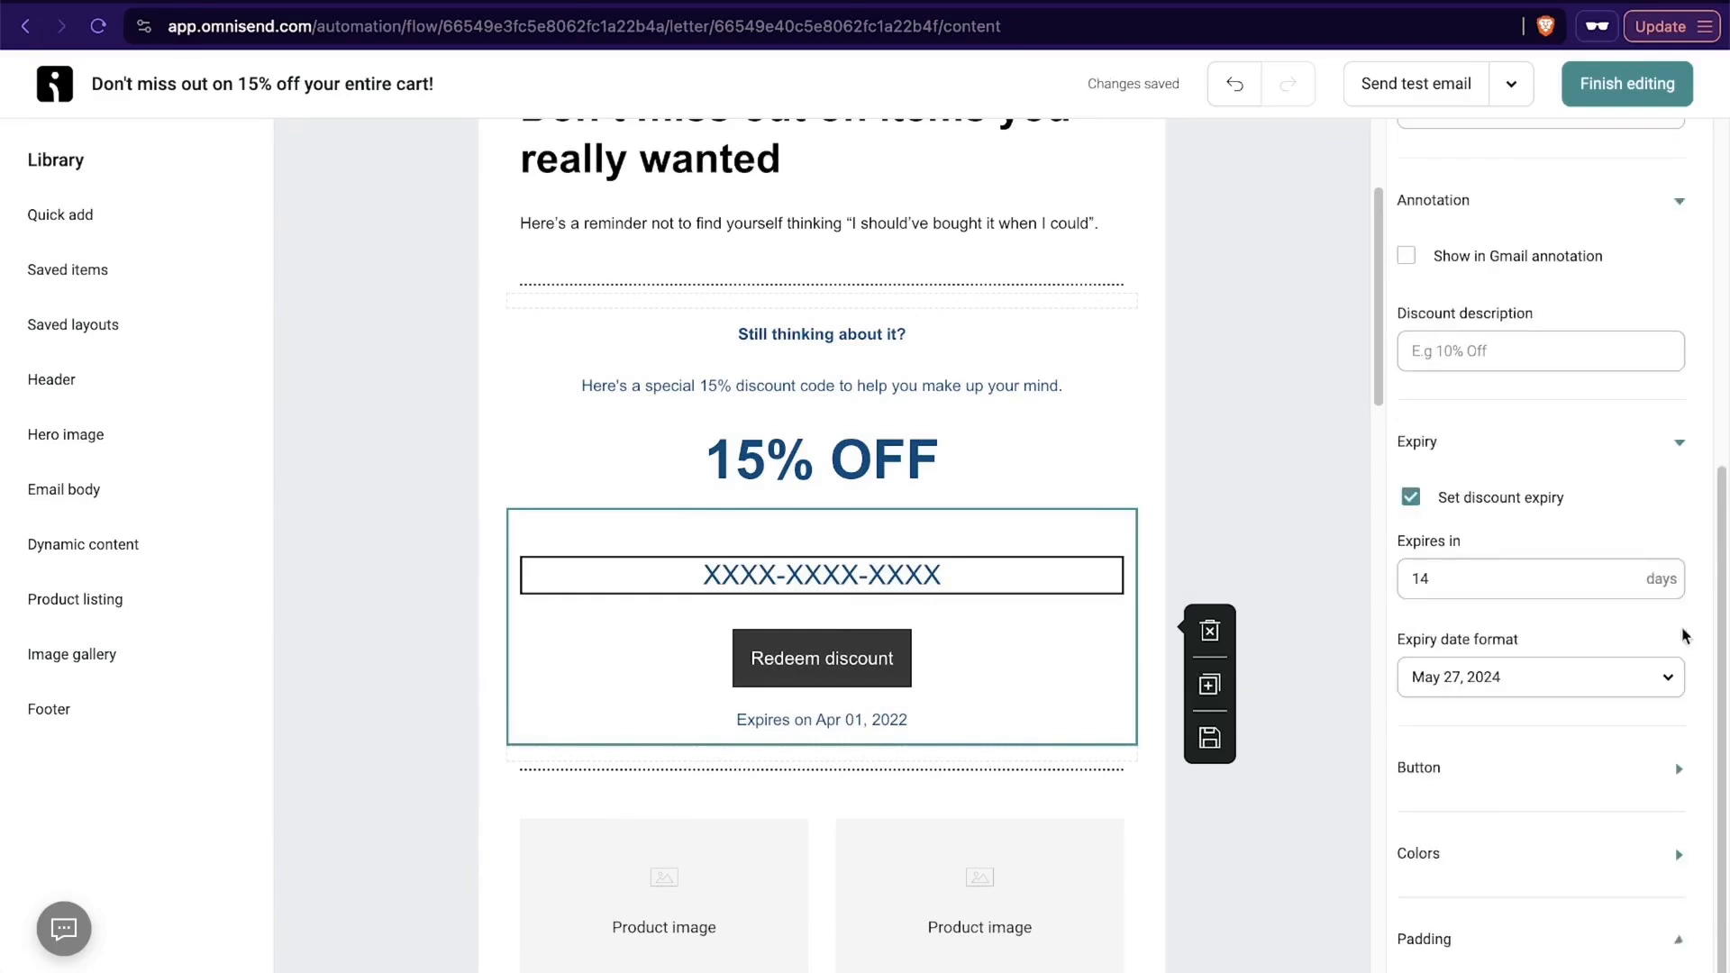
scroll(1485, 932, "up", 5)
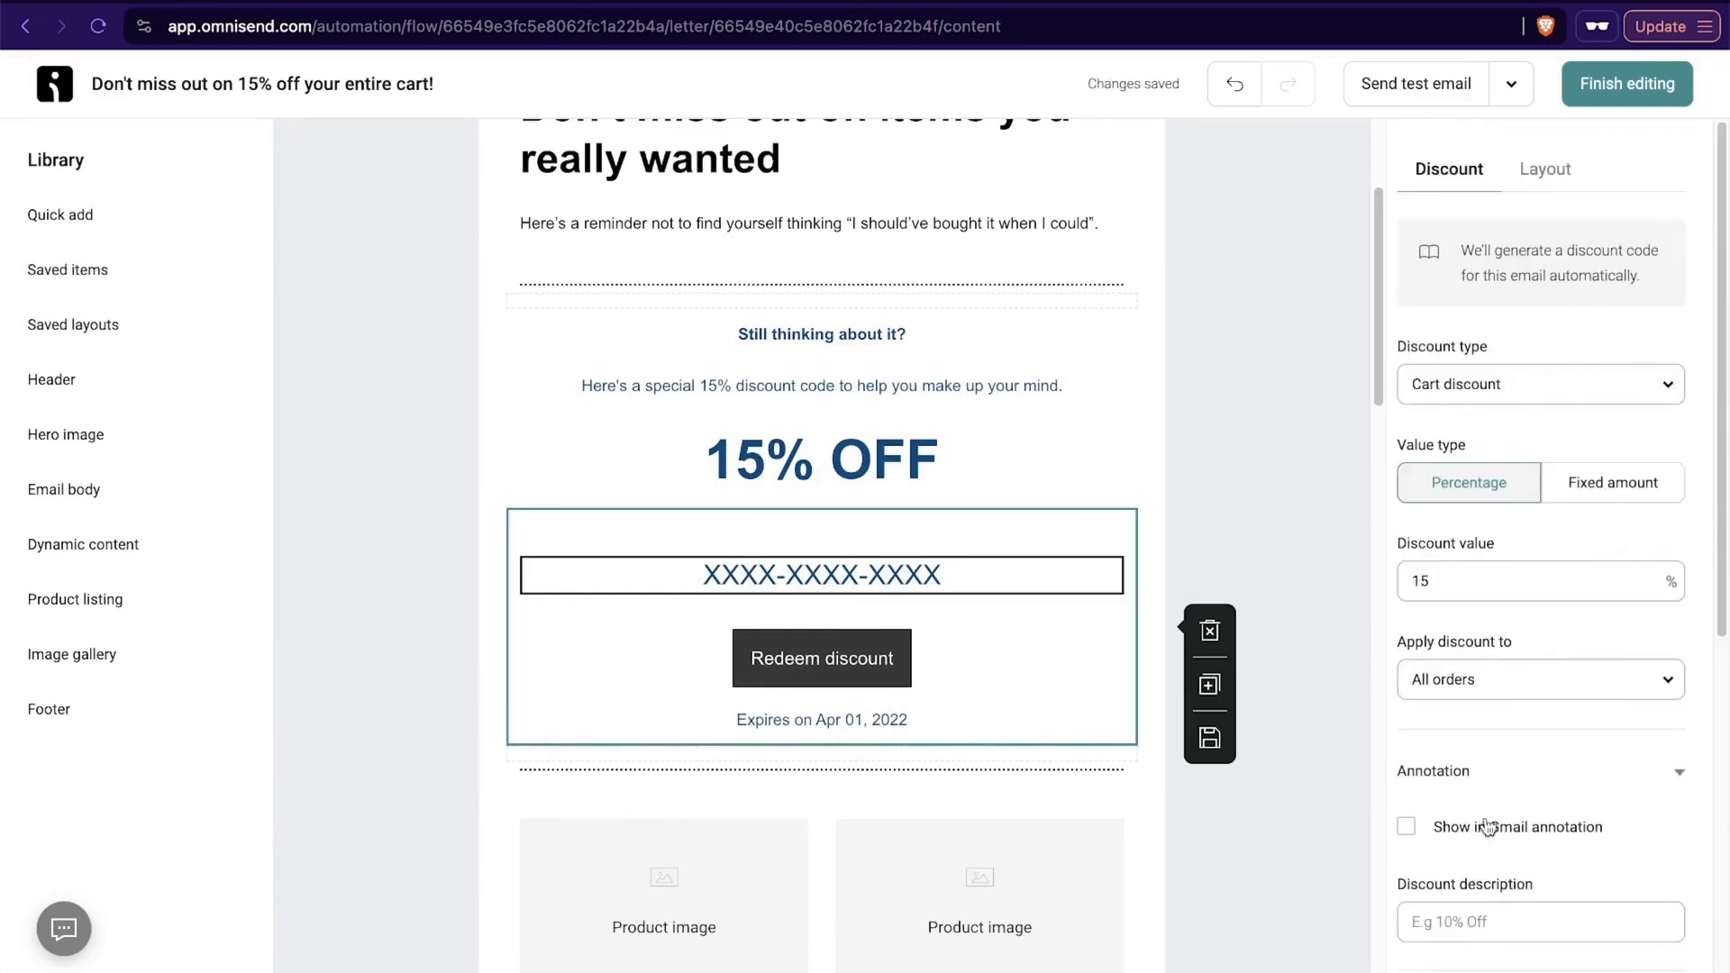
left_click(1556, 168)
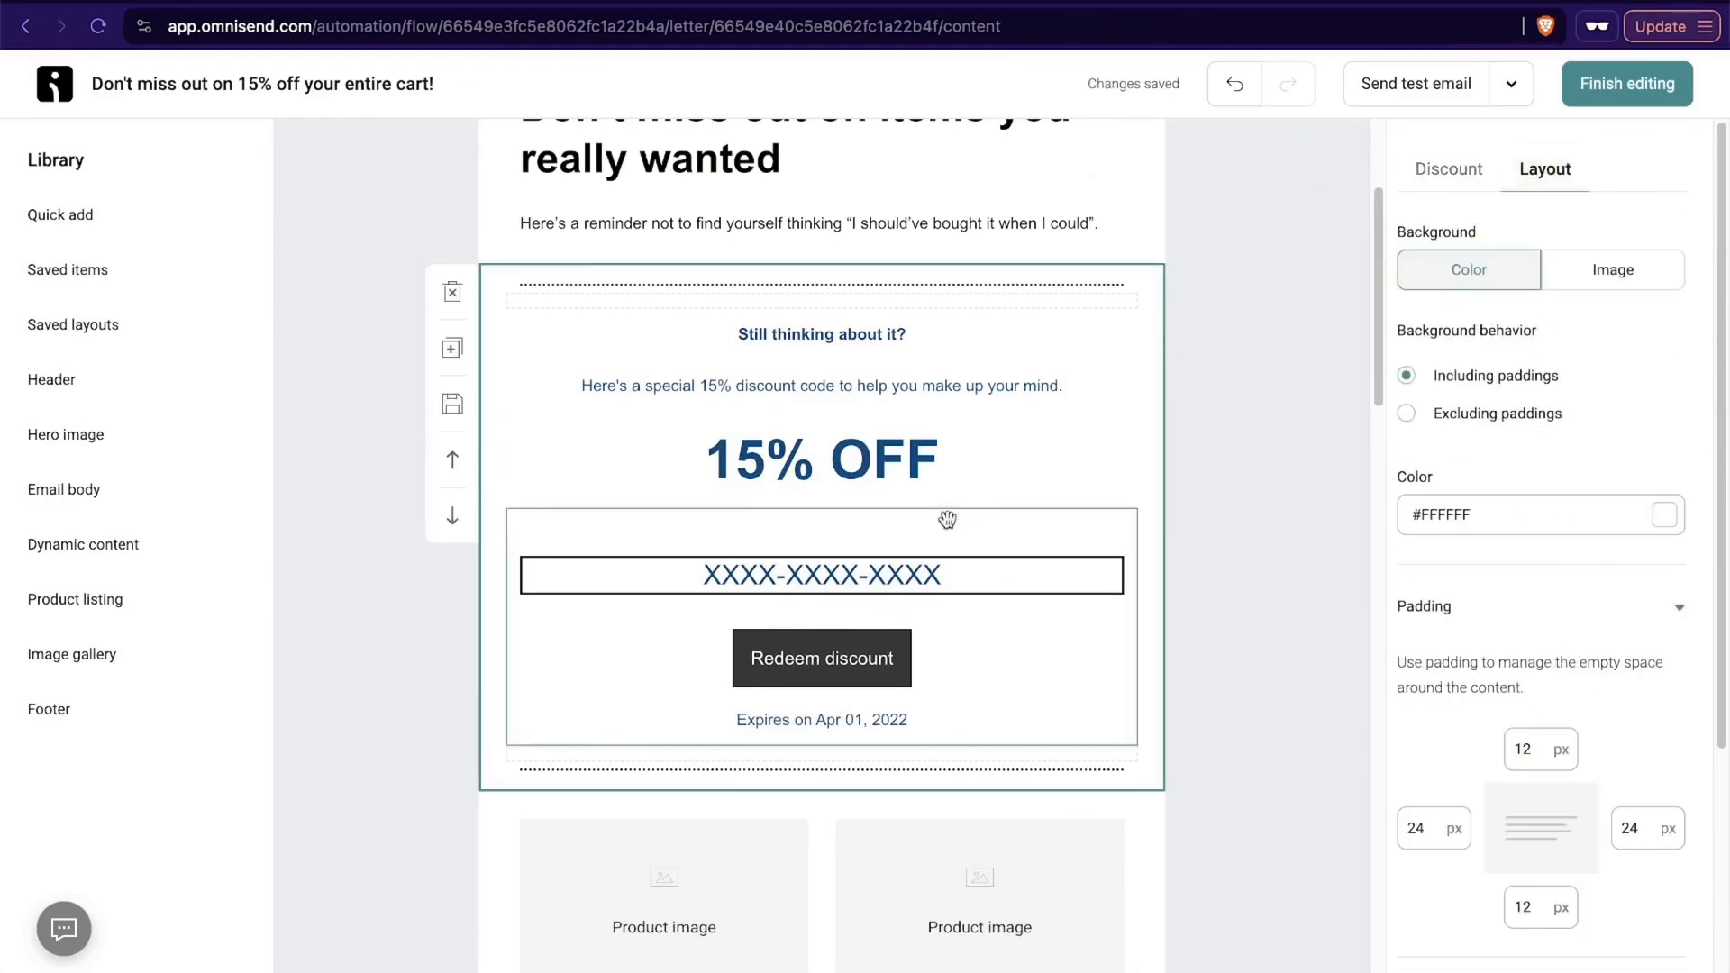
- Try adding the line "add some new text here" below the reminder paragraph, and remove it again
scroll(1081, 382, "up", 2)
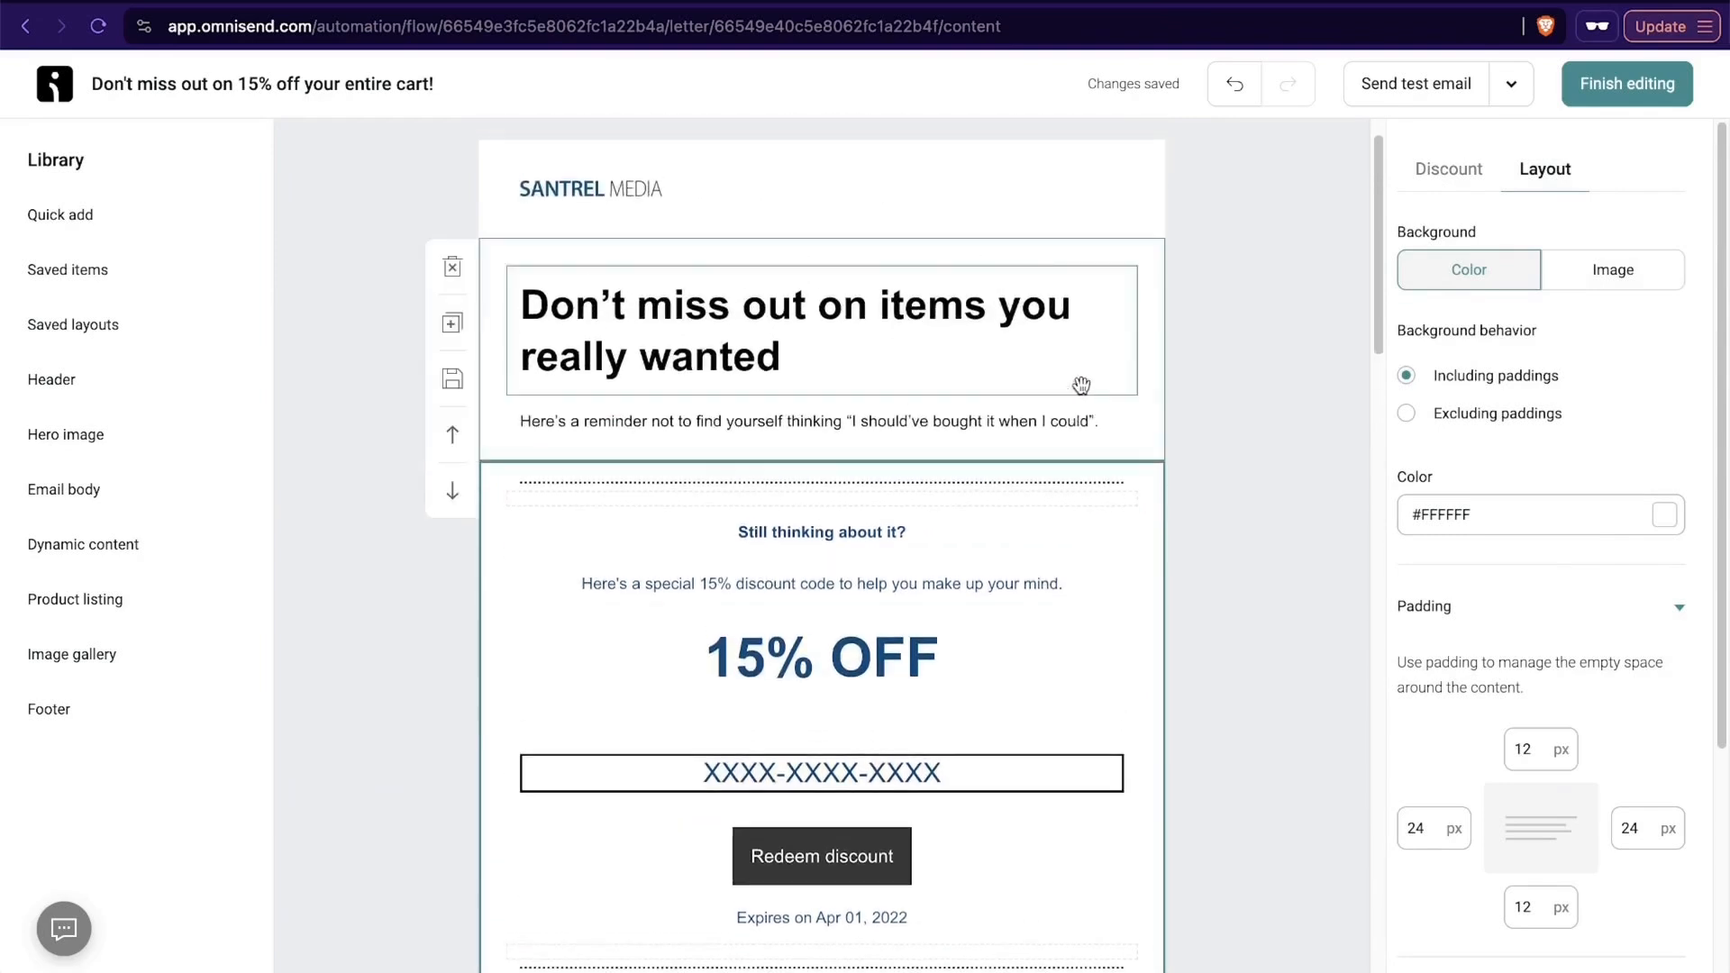
left_click(916, 424)
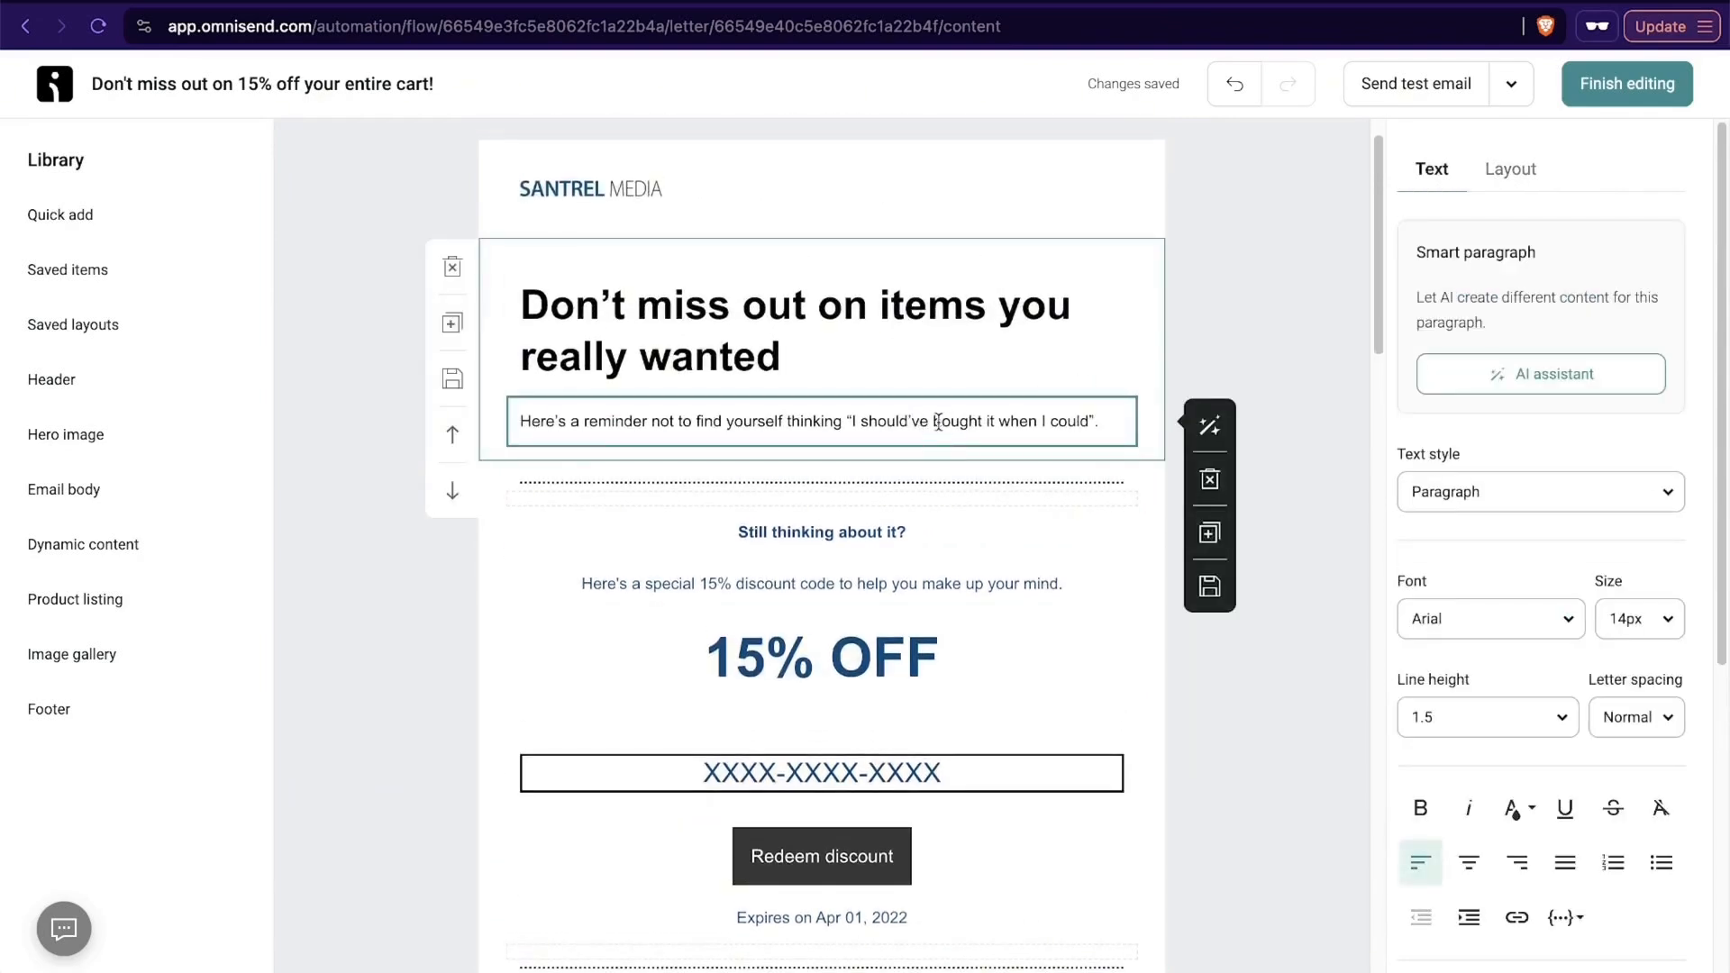
left_click(1102, 418)
key("Return")
type("add some new text here")
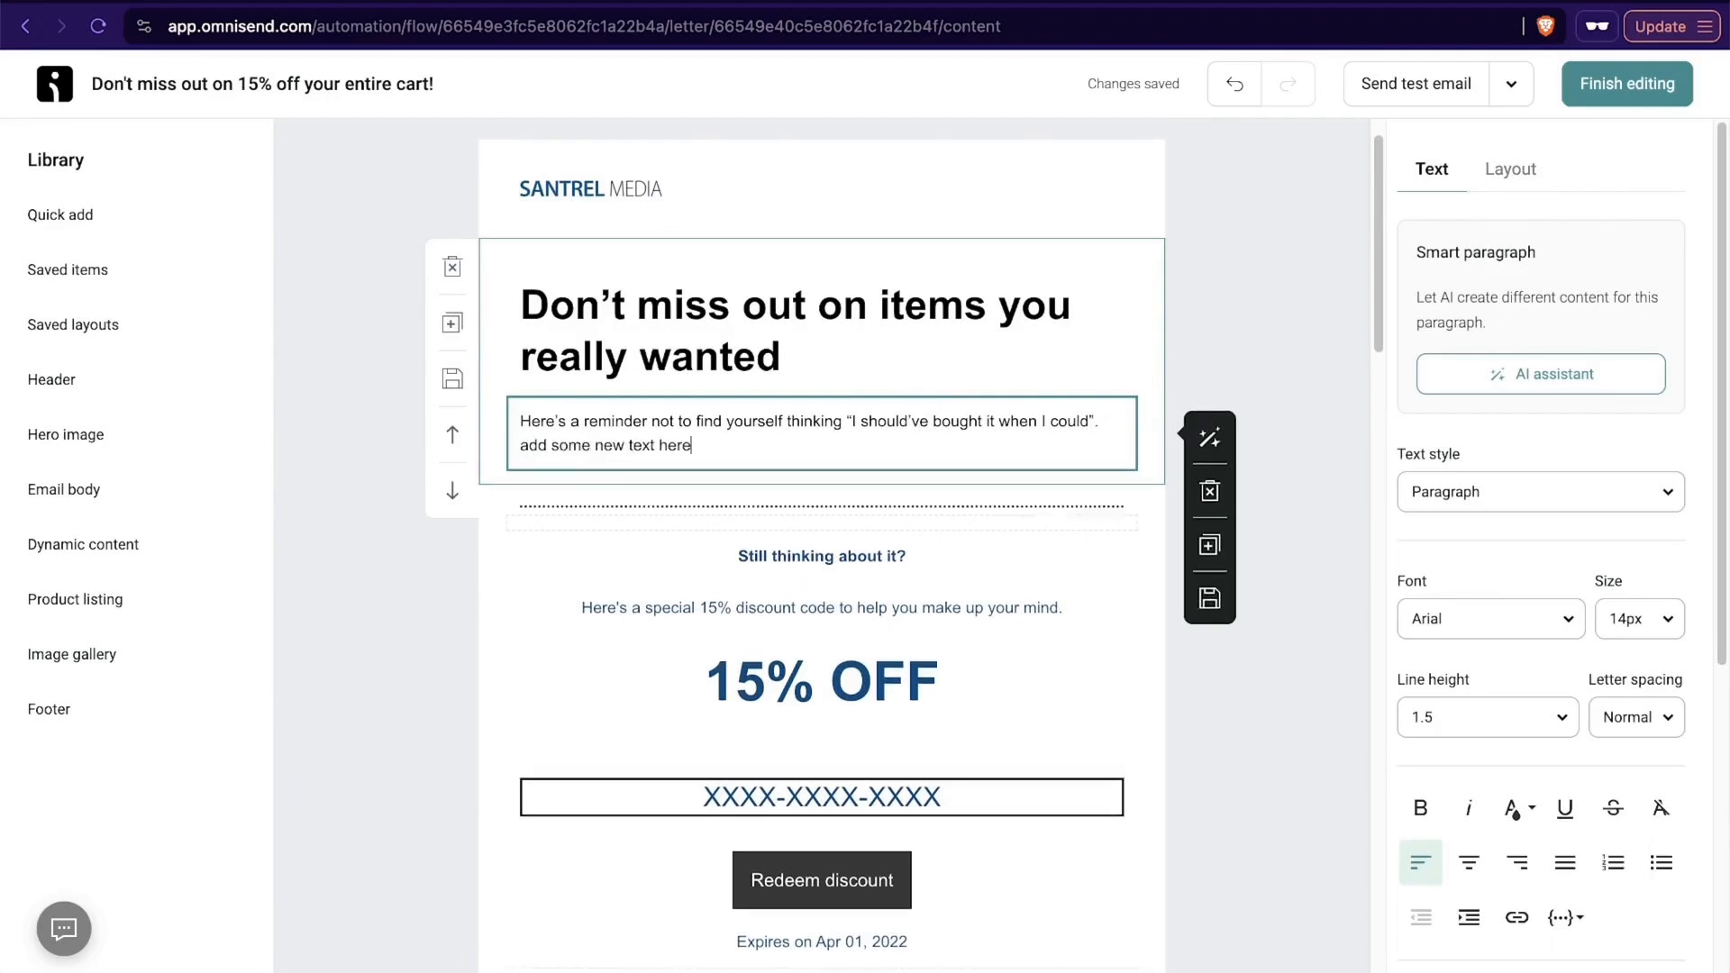
left_click(1103, 420, "shift")
key("BackSpace")
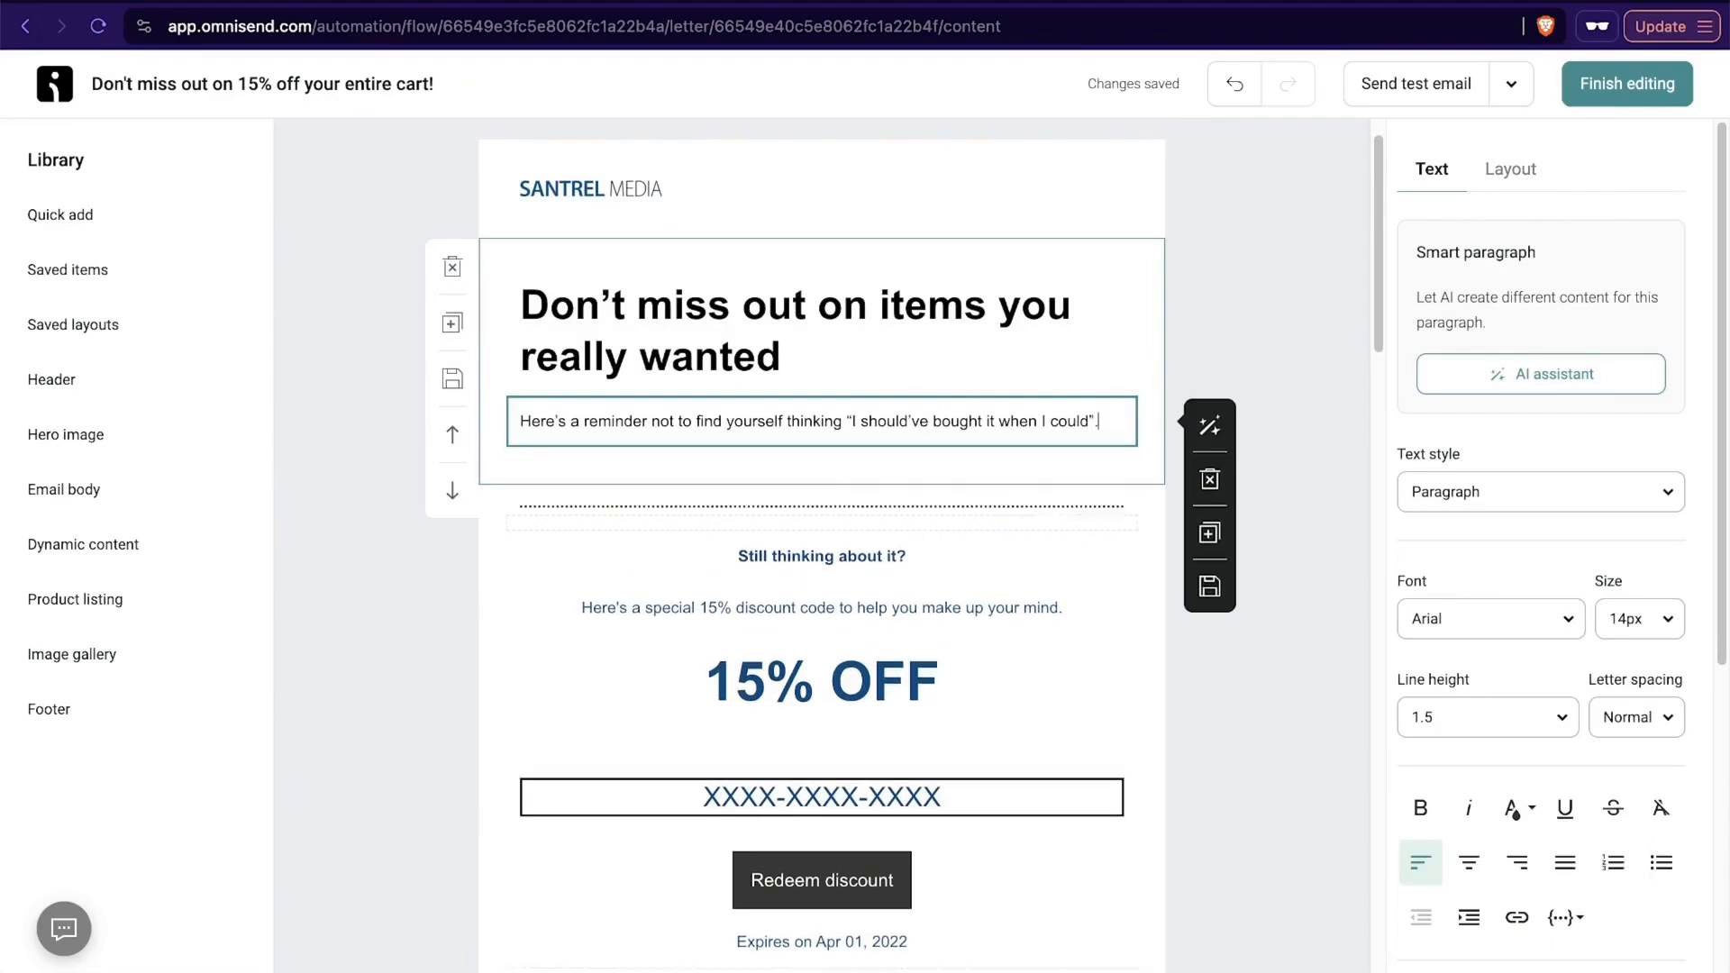
- Finish editing the email, update the trigger settings, and close the Abandoned Checkout workflow
left_click(1592, 89)
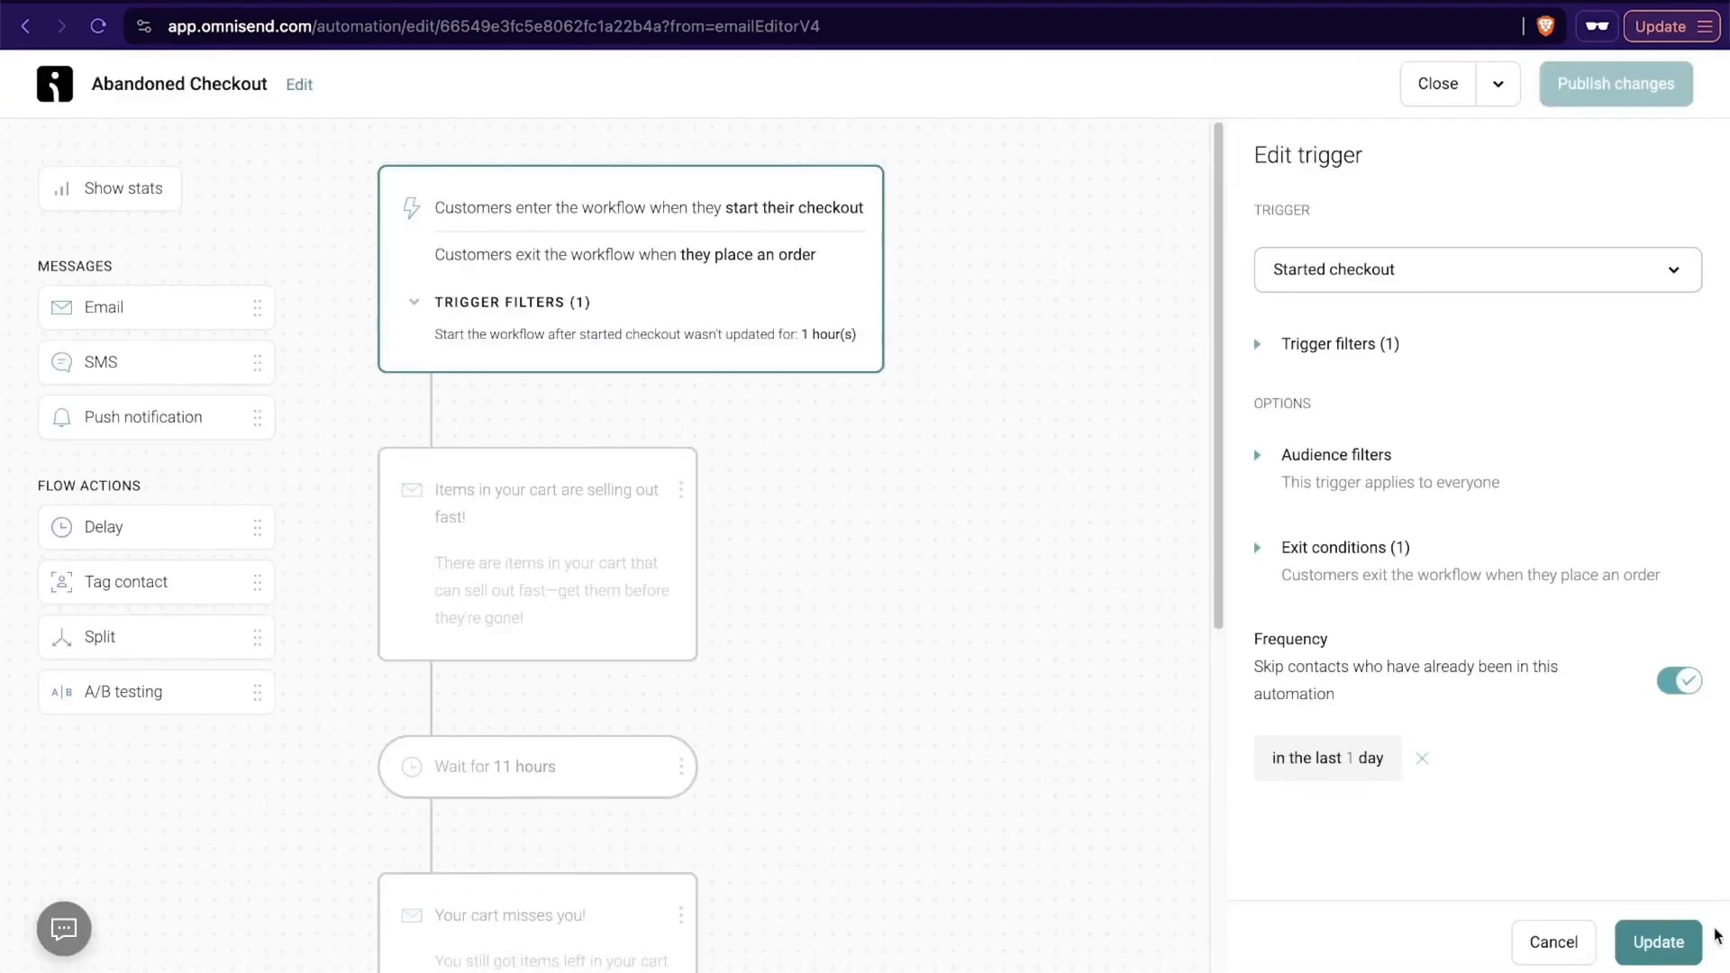
left_click(1666, 939)
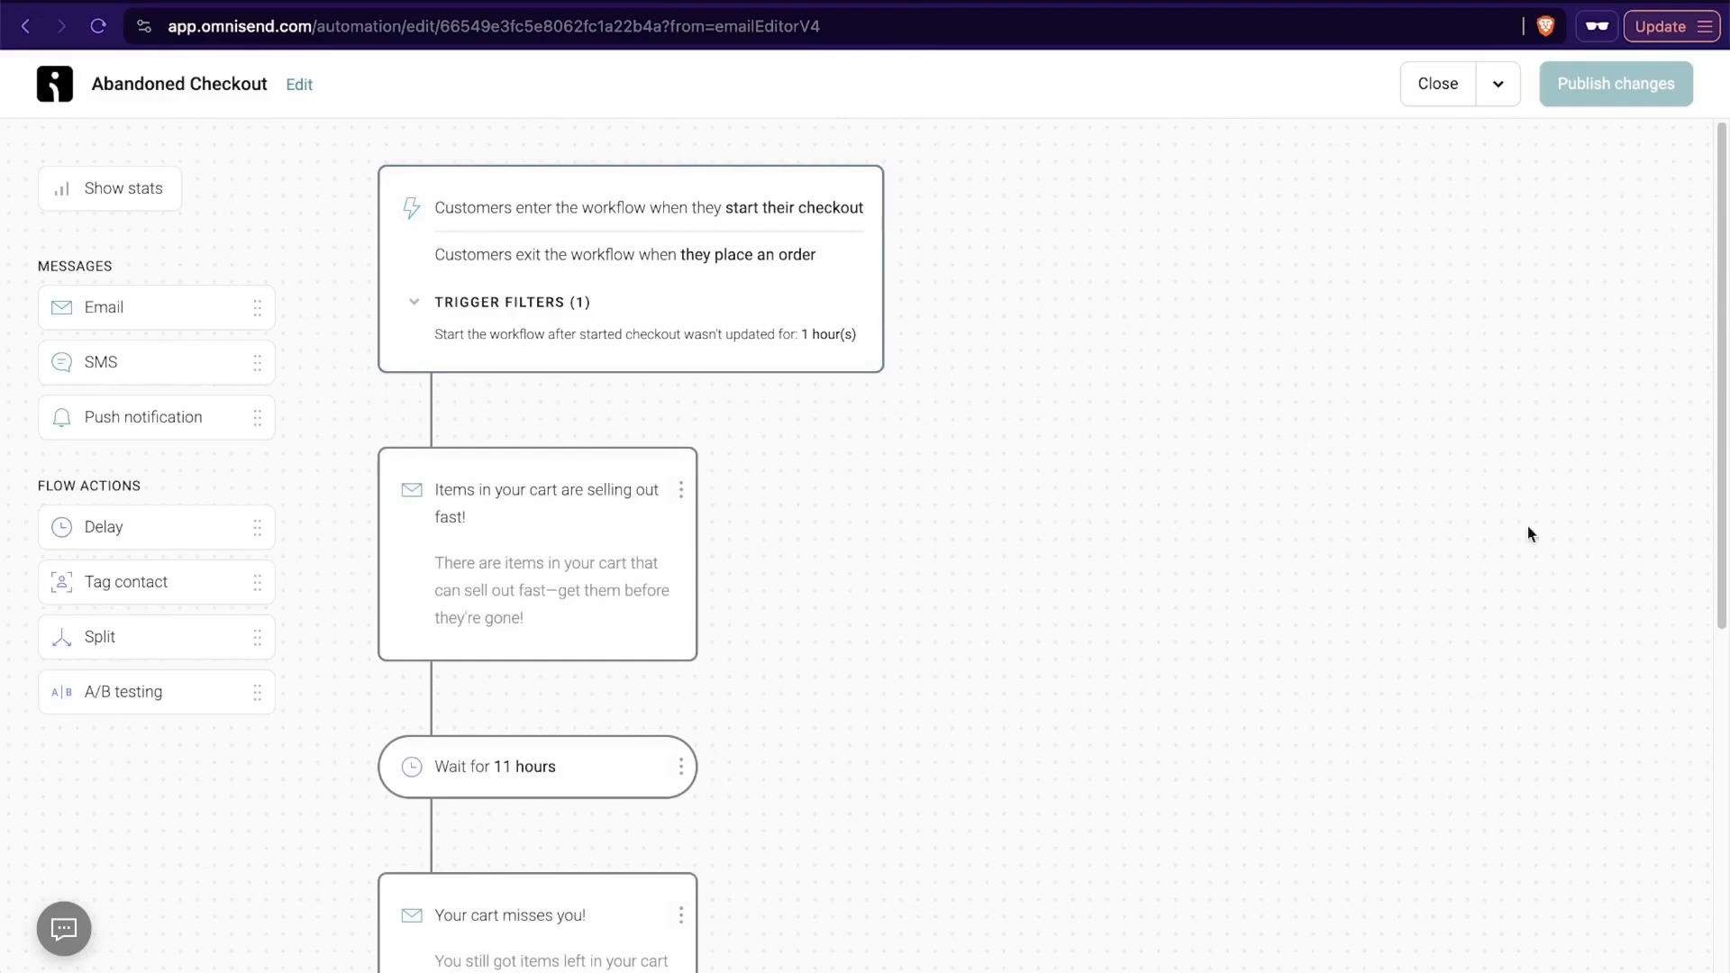
left_click(1440, 91)
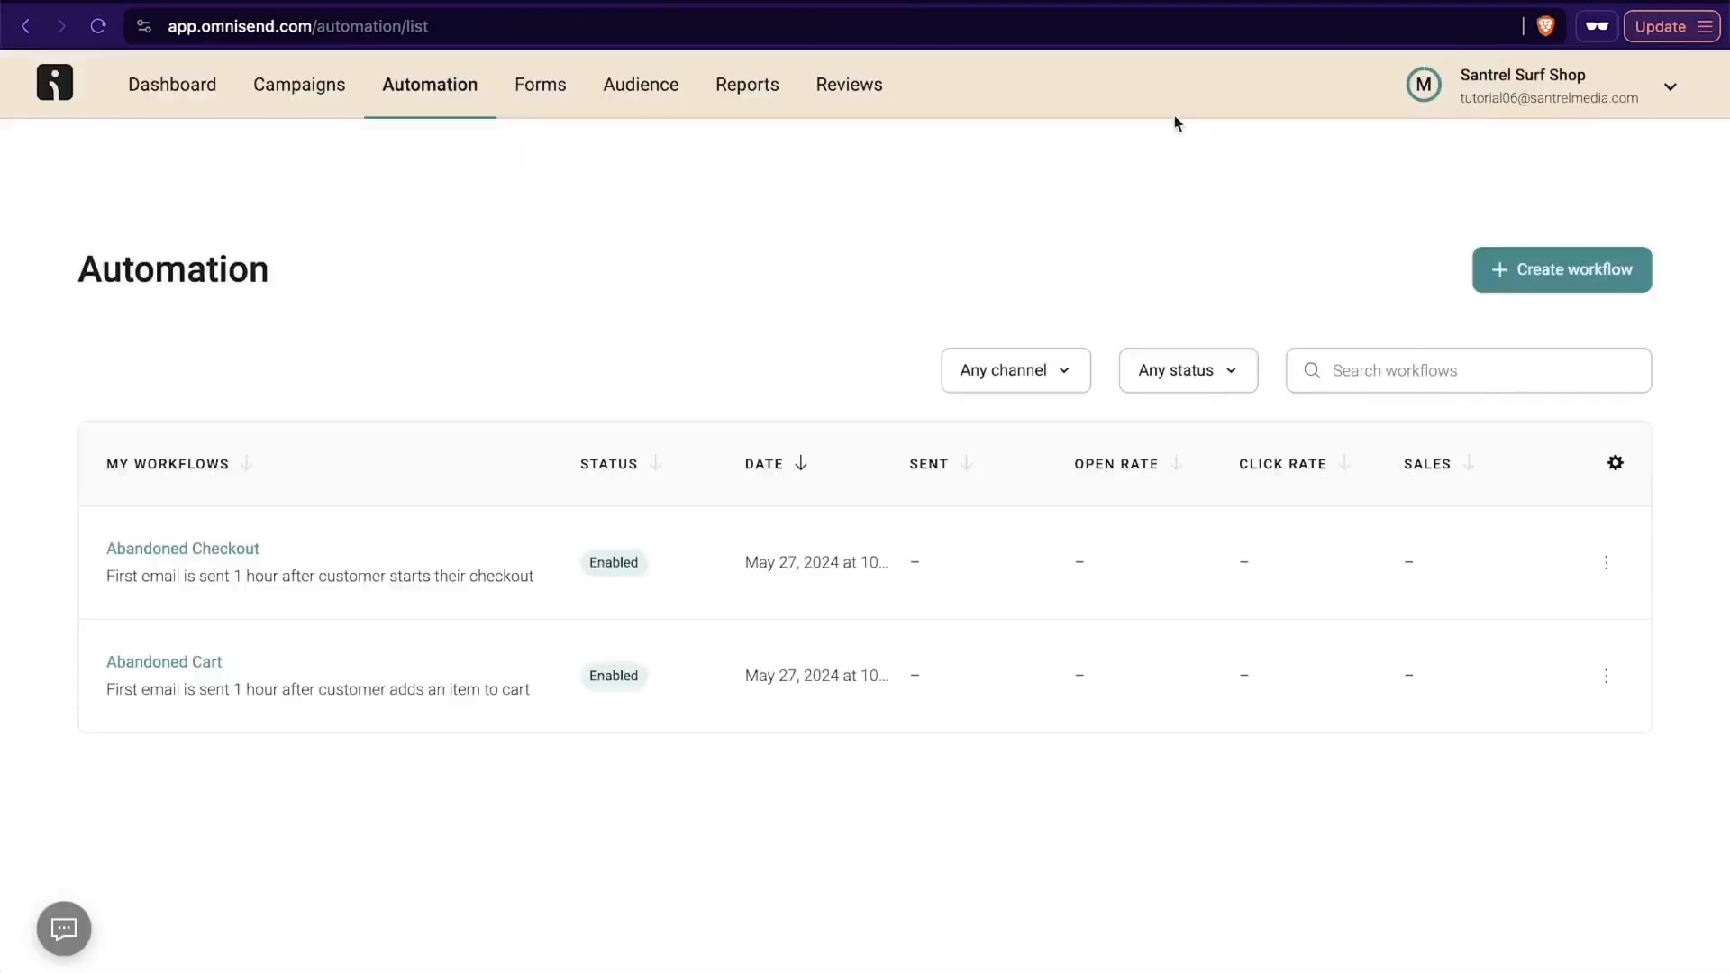
- Look over the list of automation workflows and the remaining goals on the dashboard
scroll(141, 521, "down", 2)
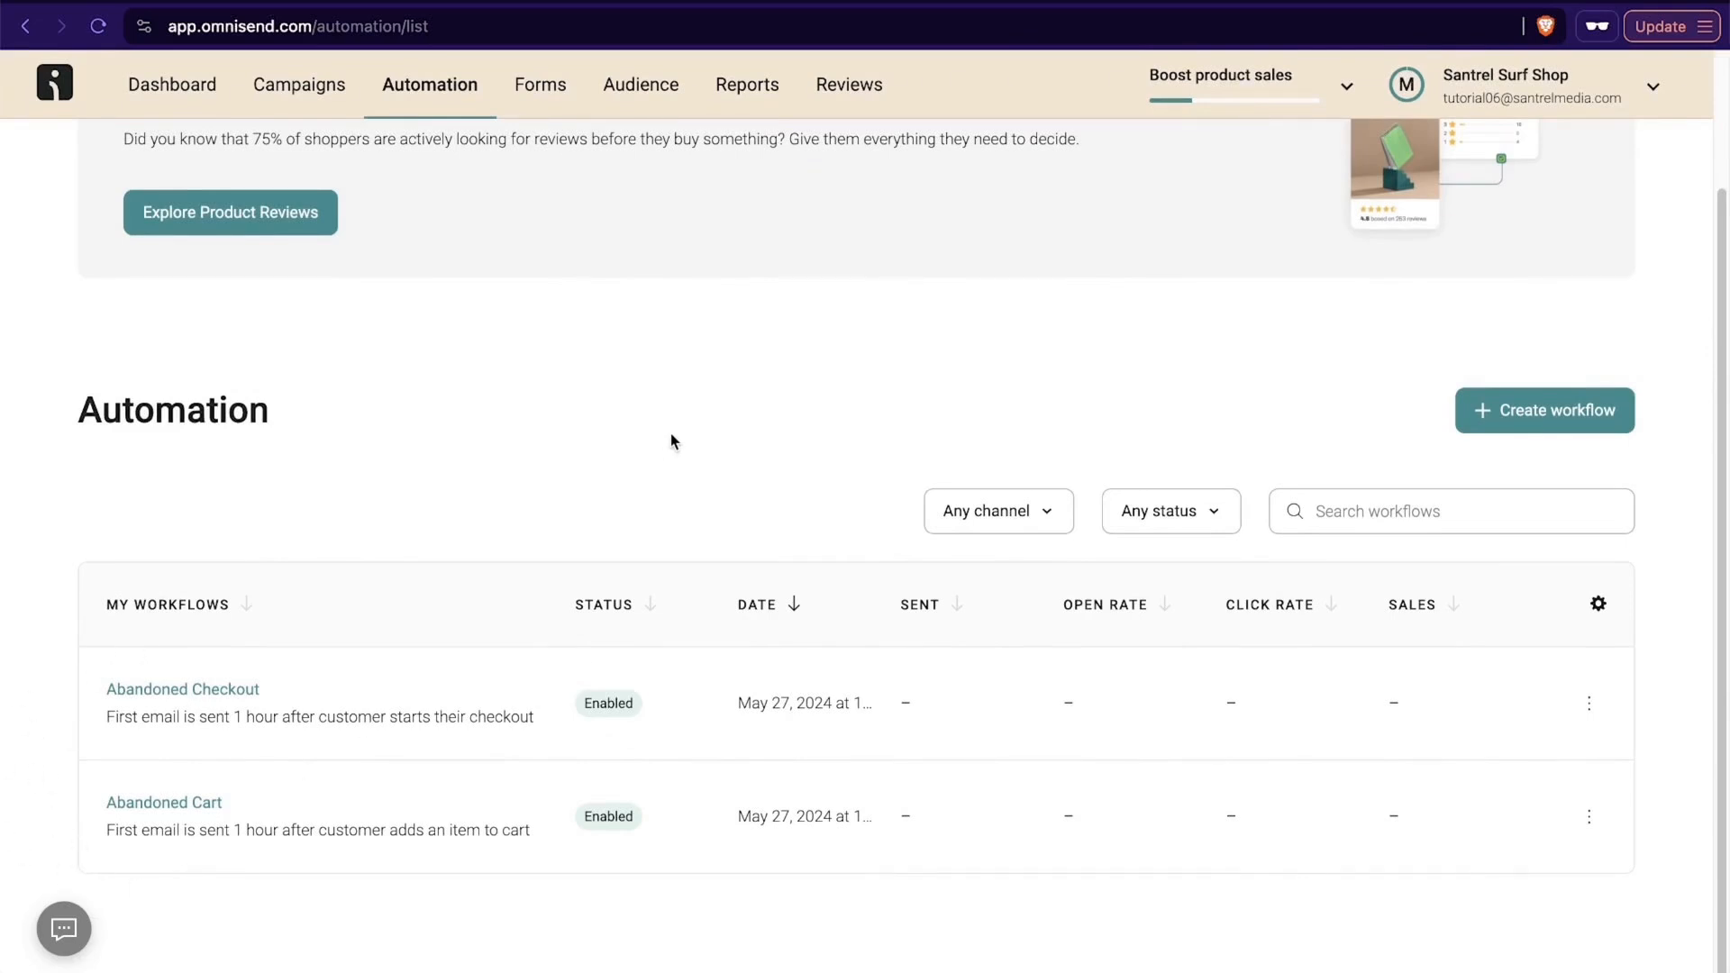
scroll(669, 439, "up", 1)
scroll(671, 440, "up", 2)
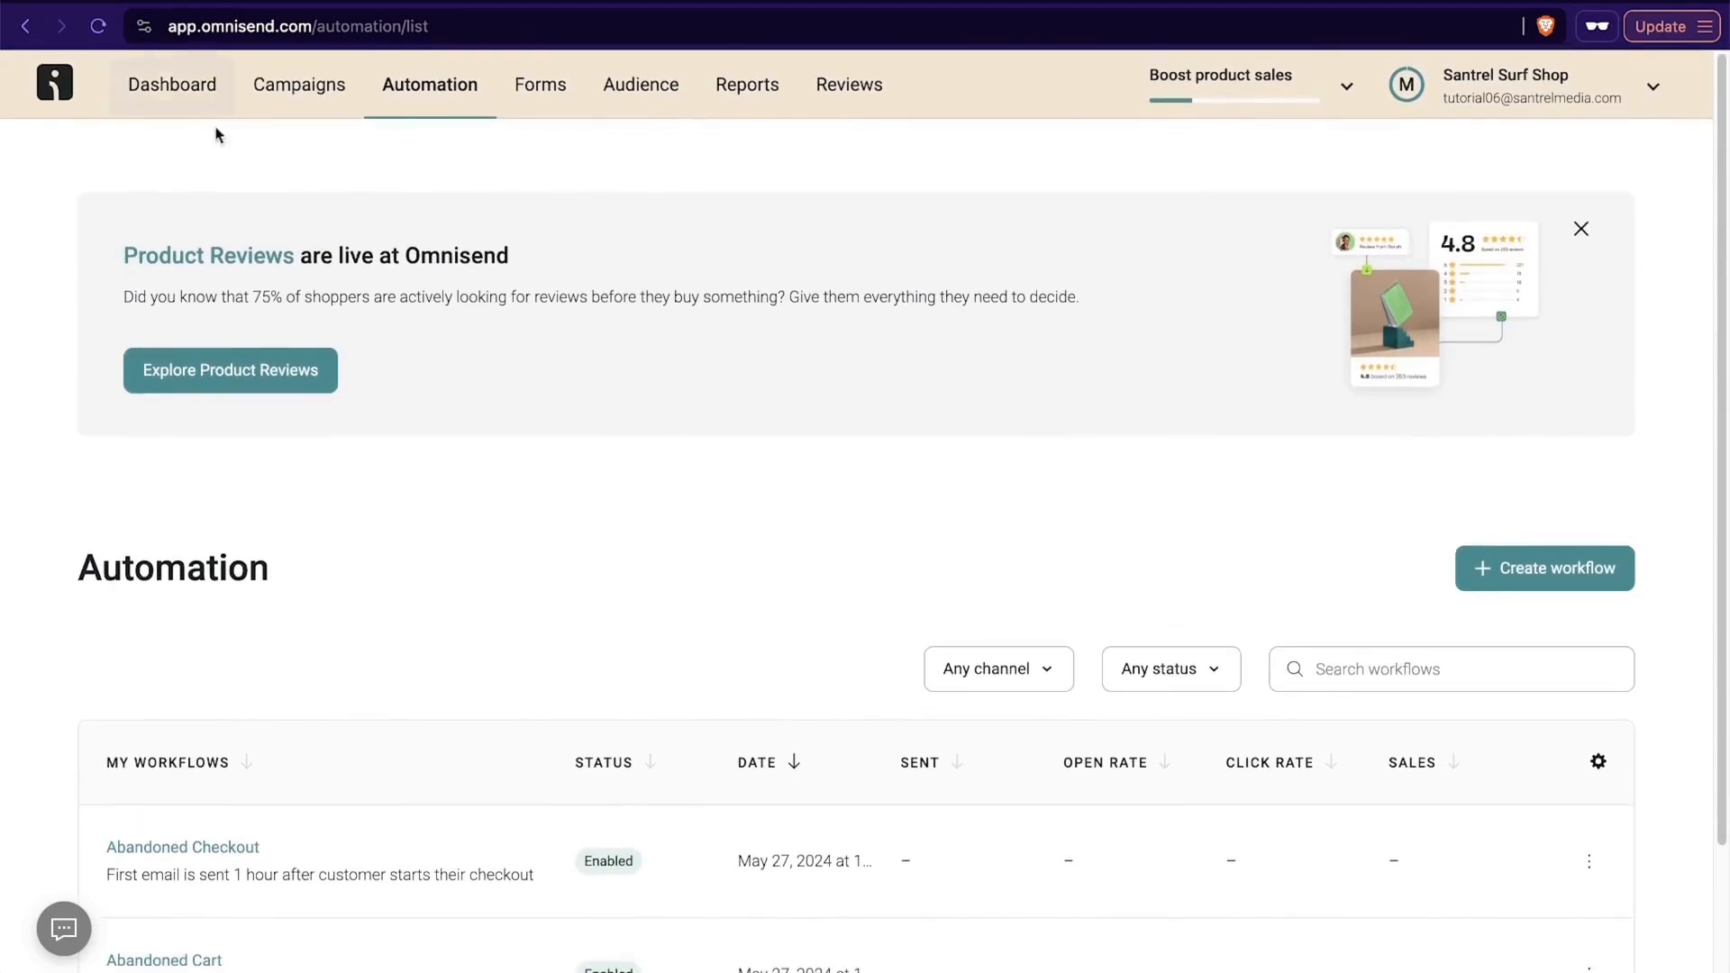
left_click(198, 84)
scroll(849, 549, "down", 4)
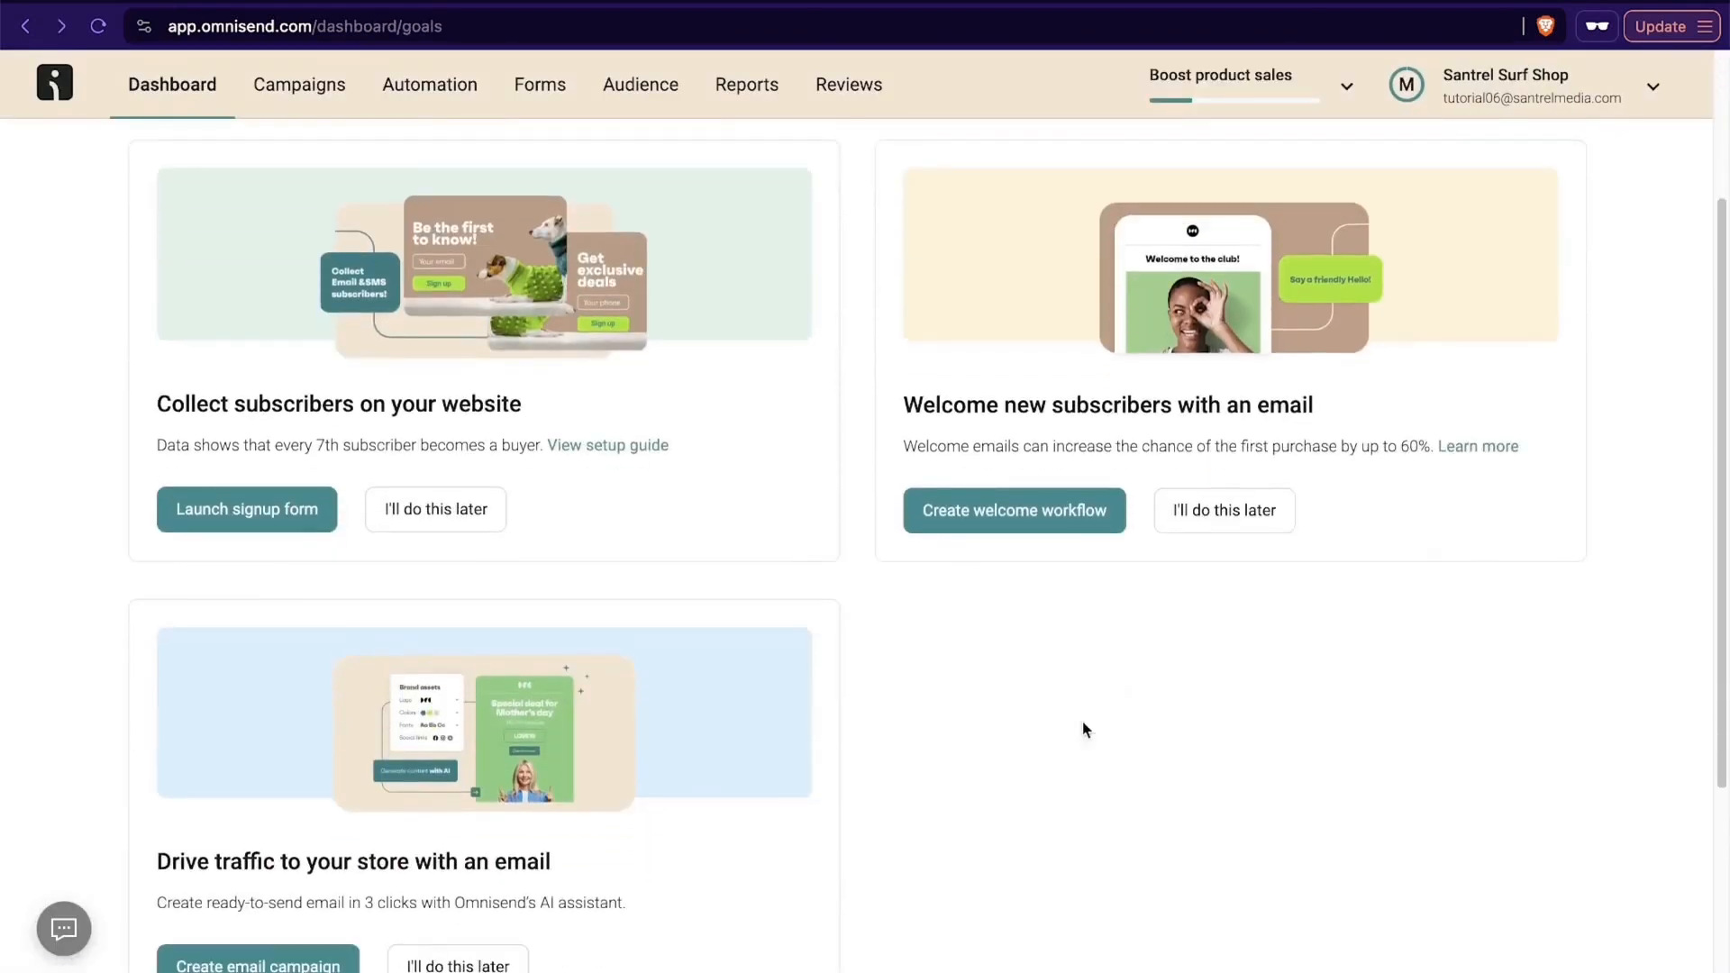
scroll(830, 701, "up", 1)
scroll(837, 631, "down", 4)
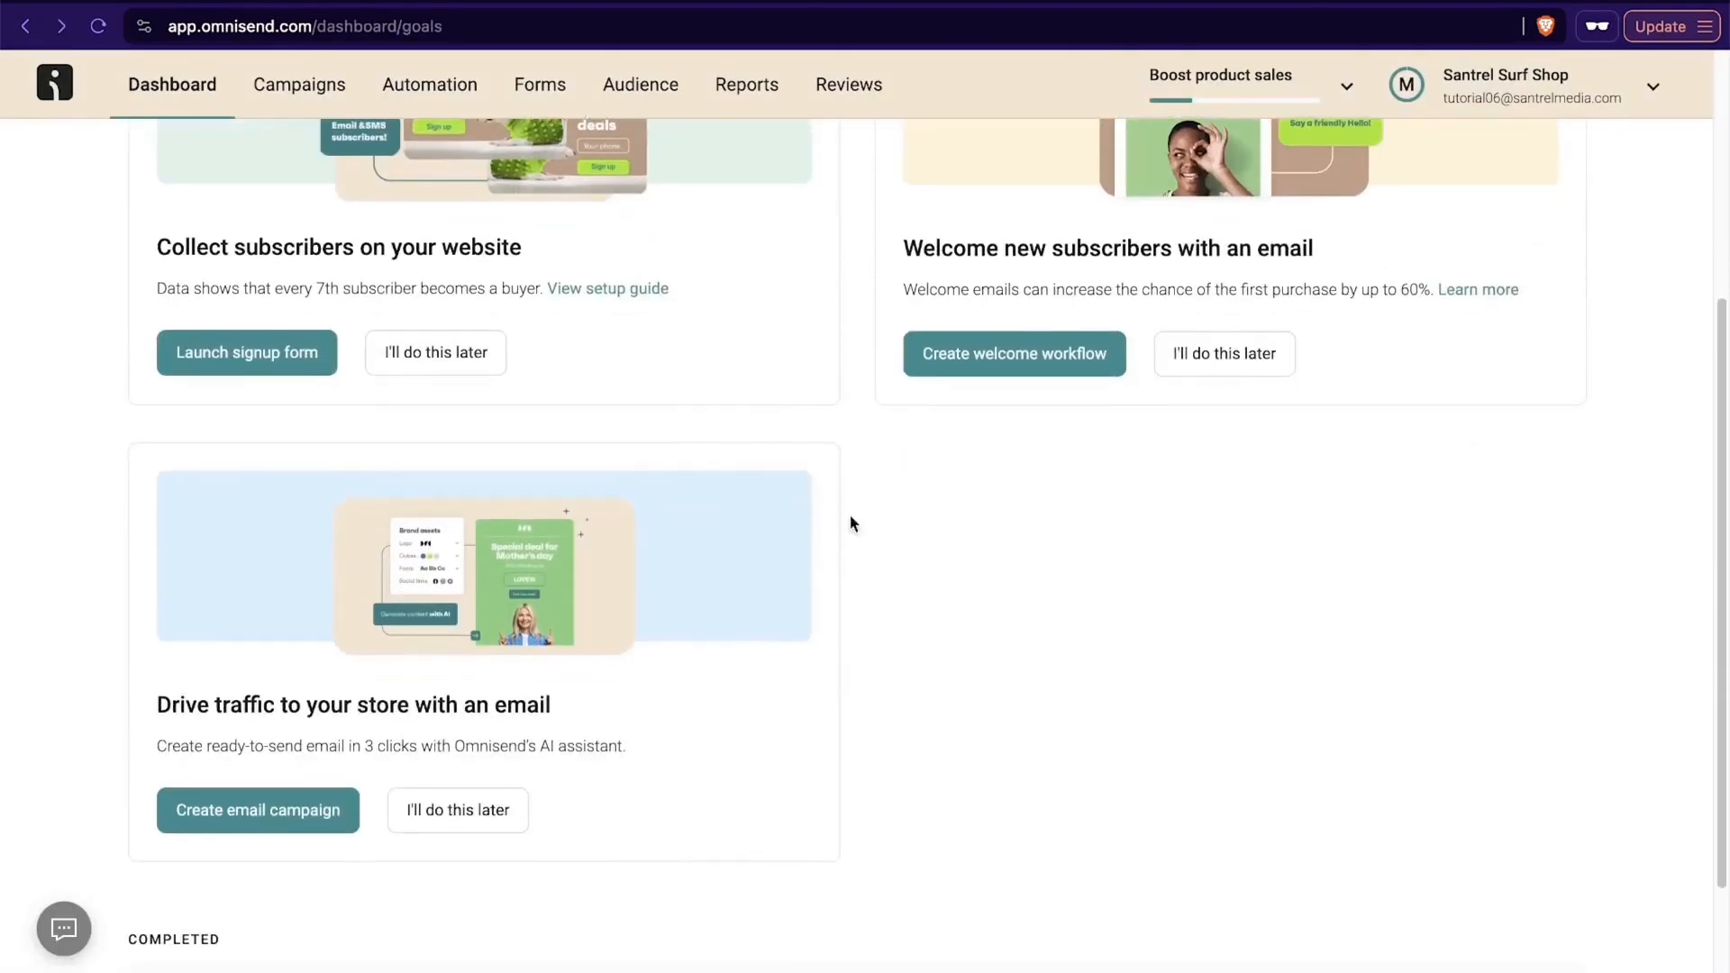
scroll(839, 684, "up", 5)
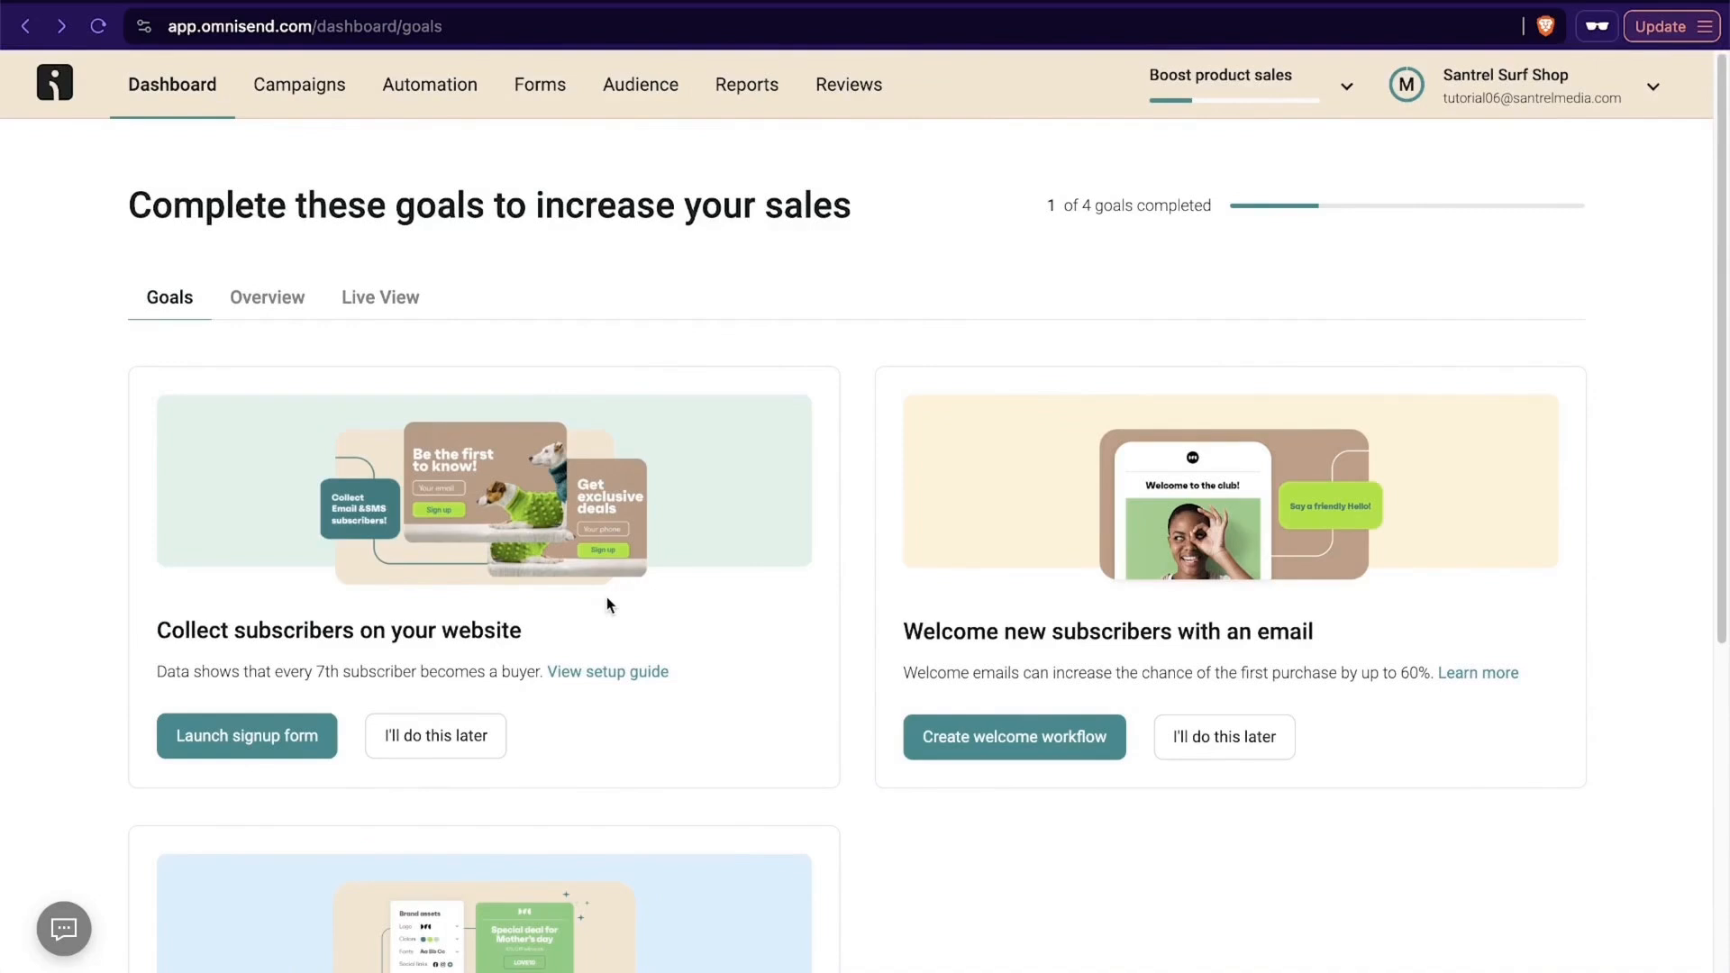
- Start a new email campaign and look over the fields of its email information form
left_click(323, 90)
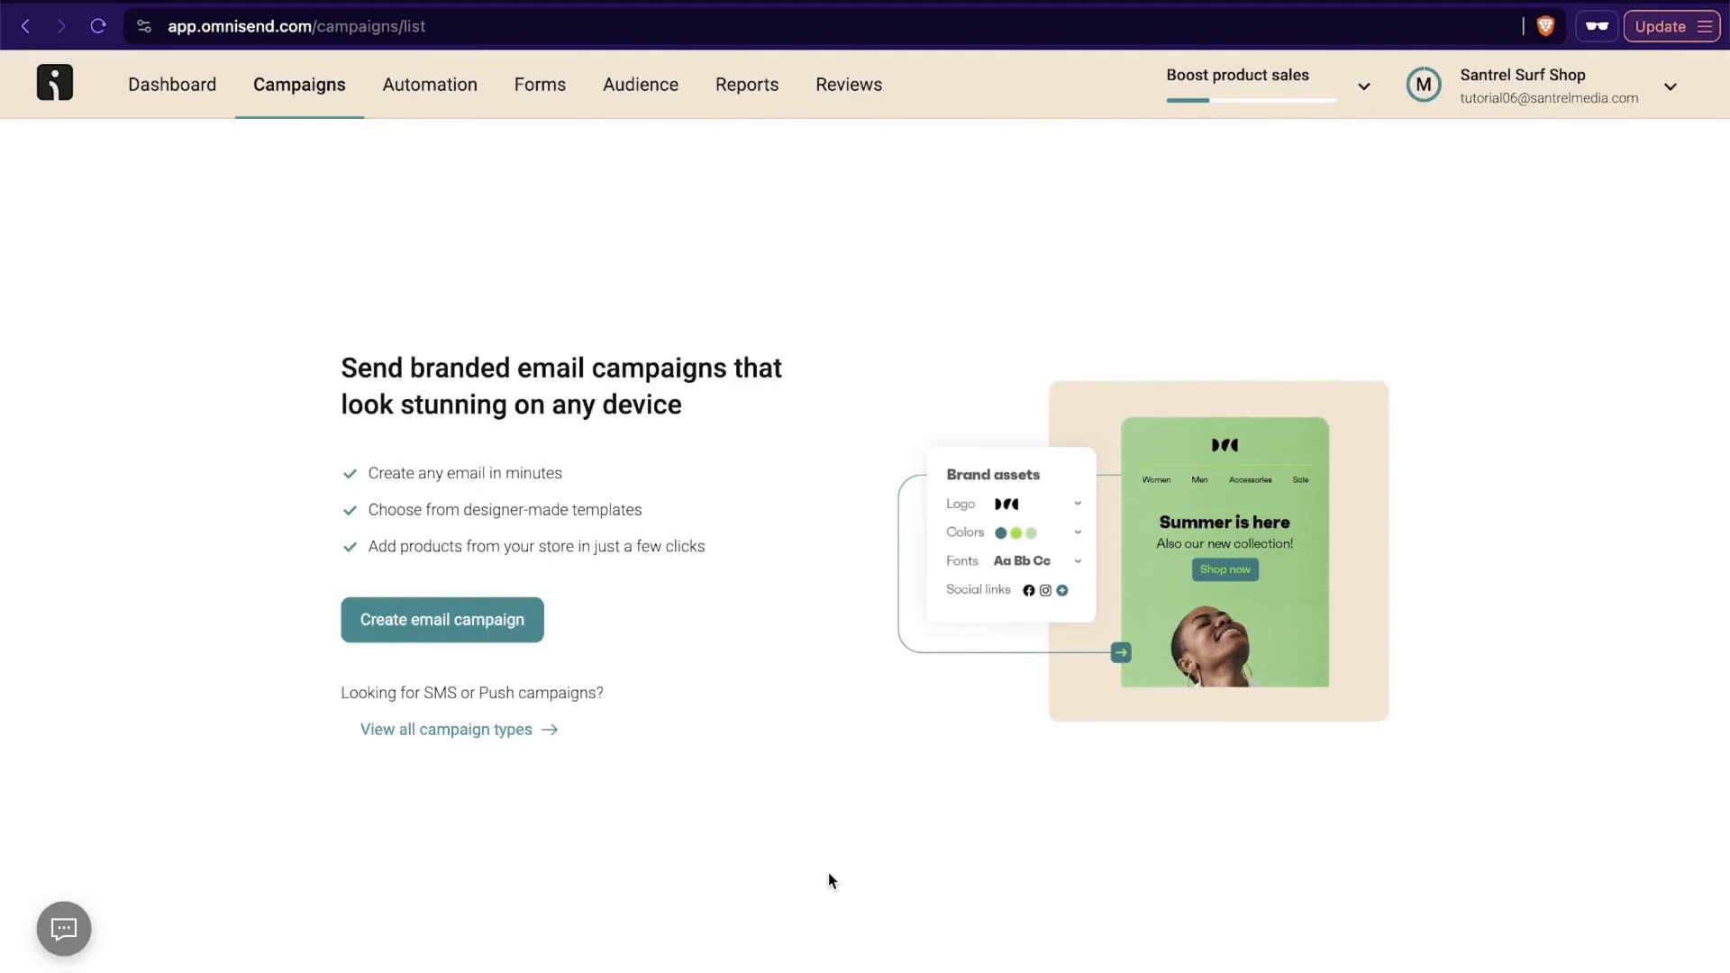
left_click(433, 637)
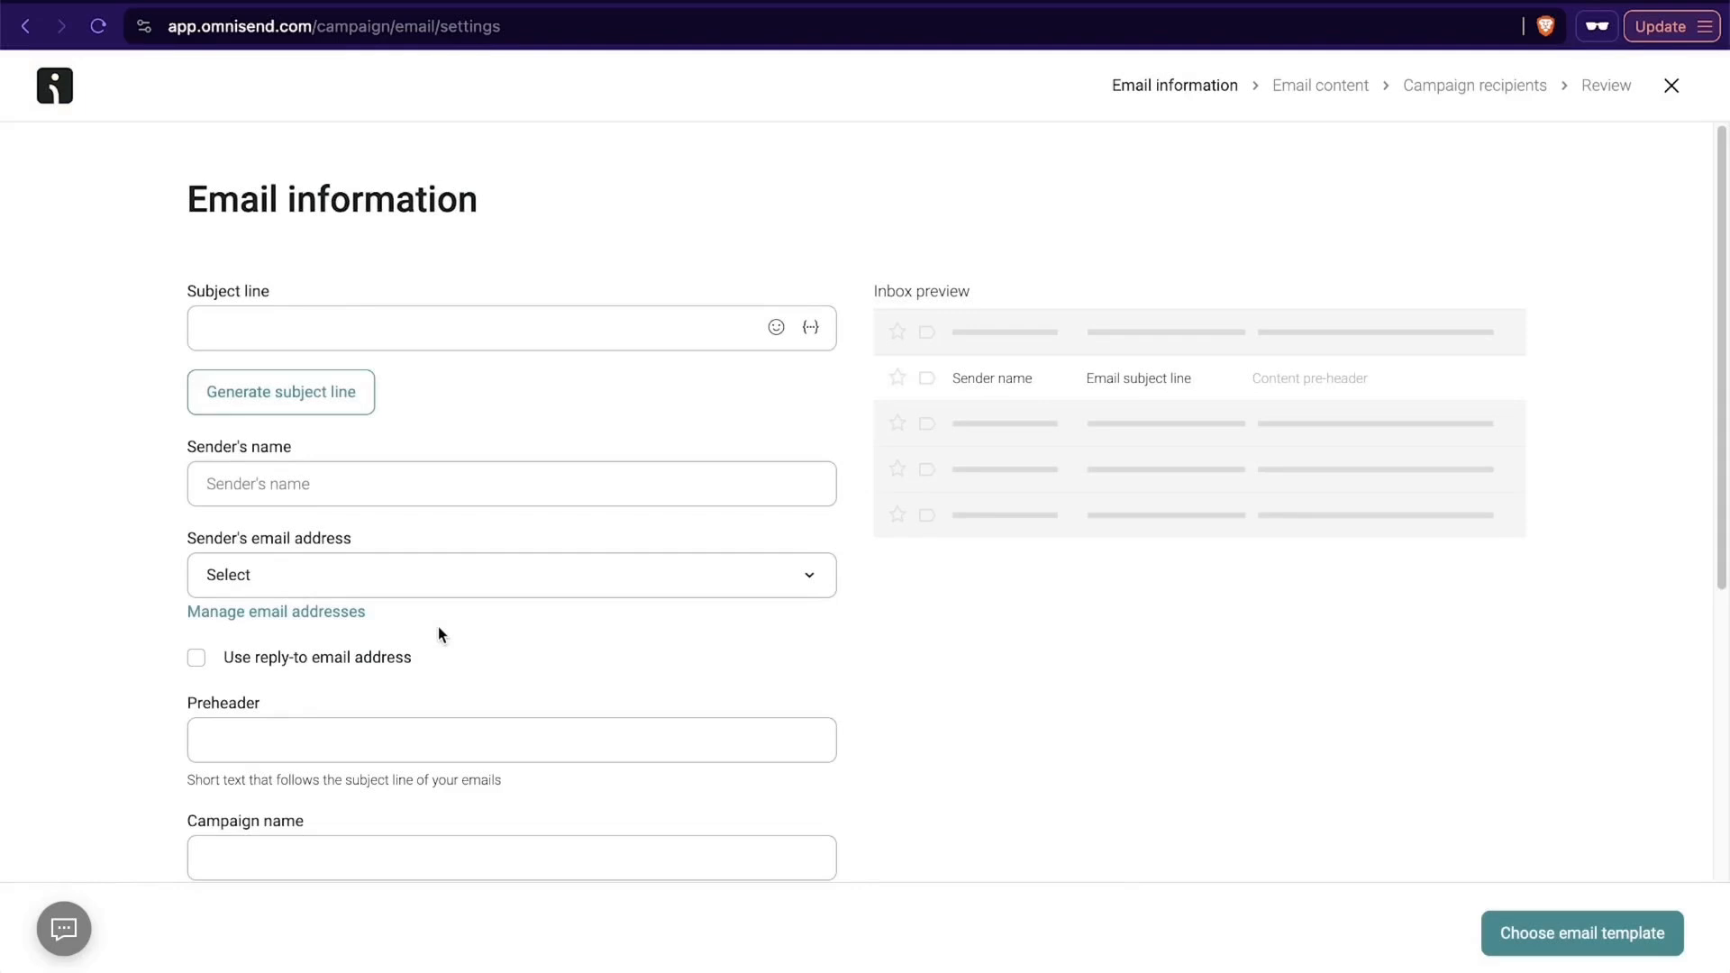
scroll(744, 581, "down", 3)
scroll(741, 581, "down", 2)
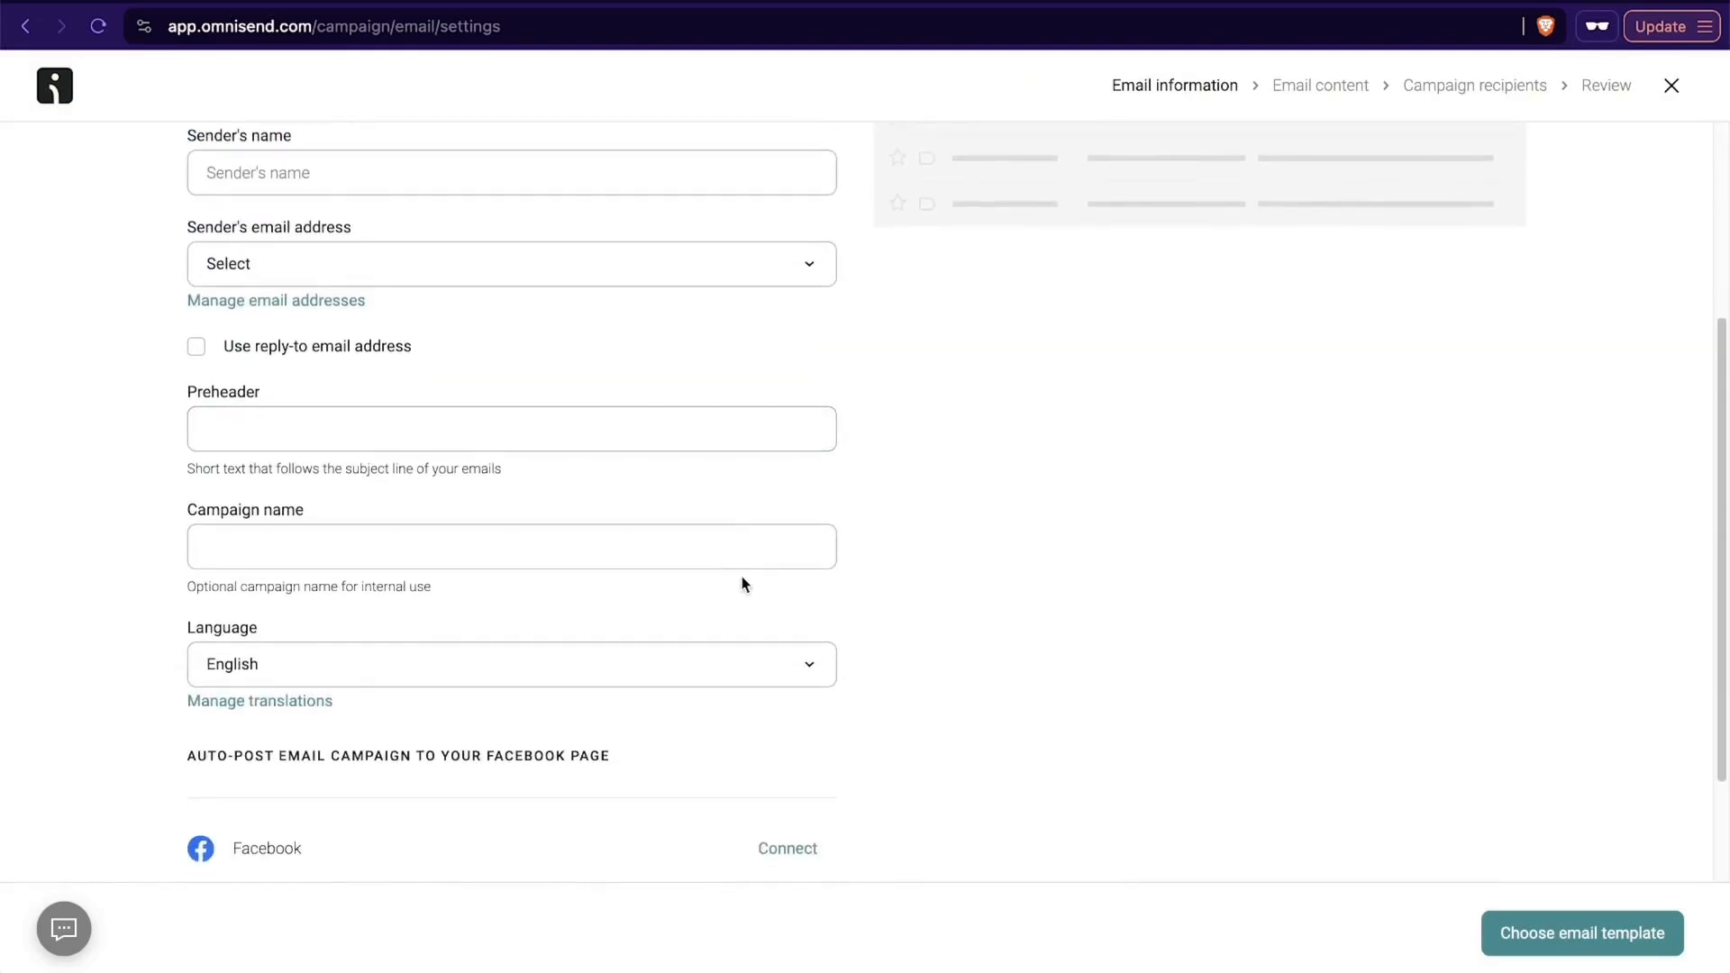
scroll(744, 584, "up", 5)
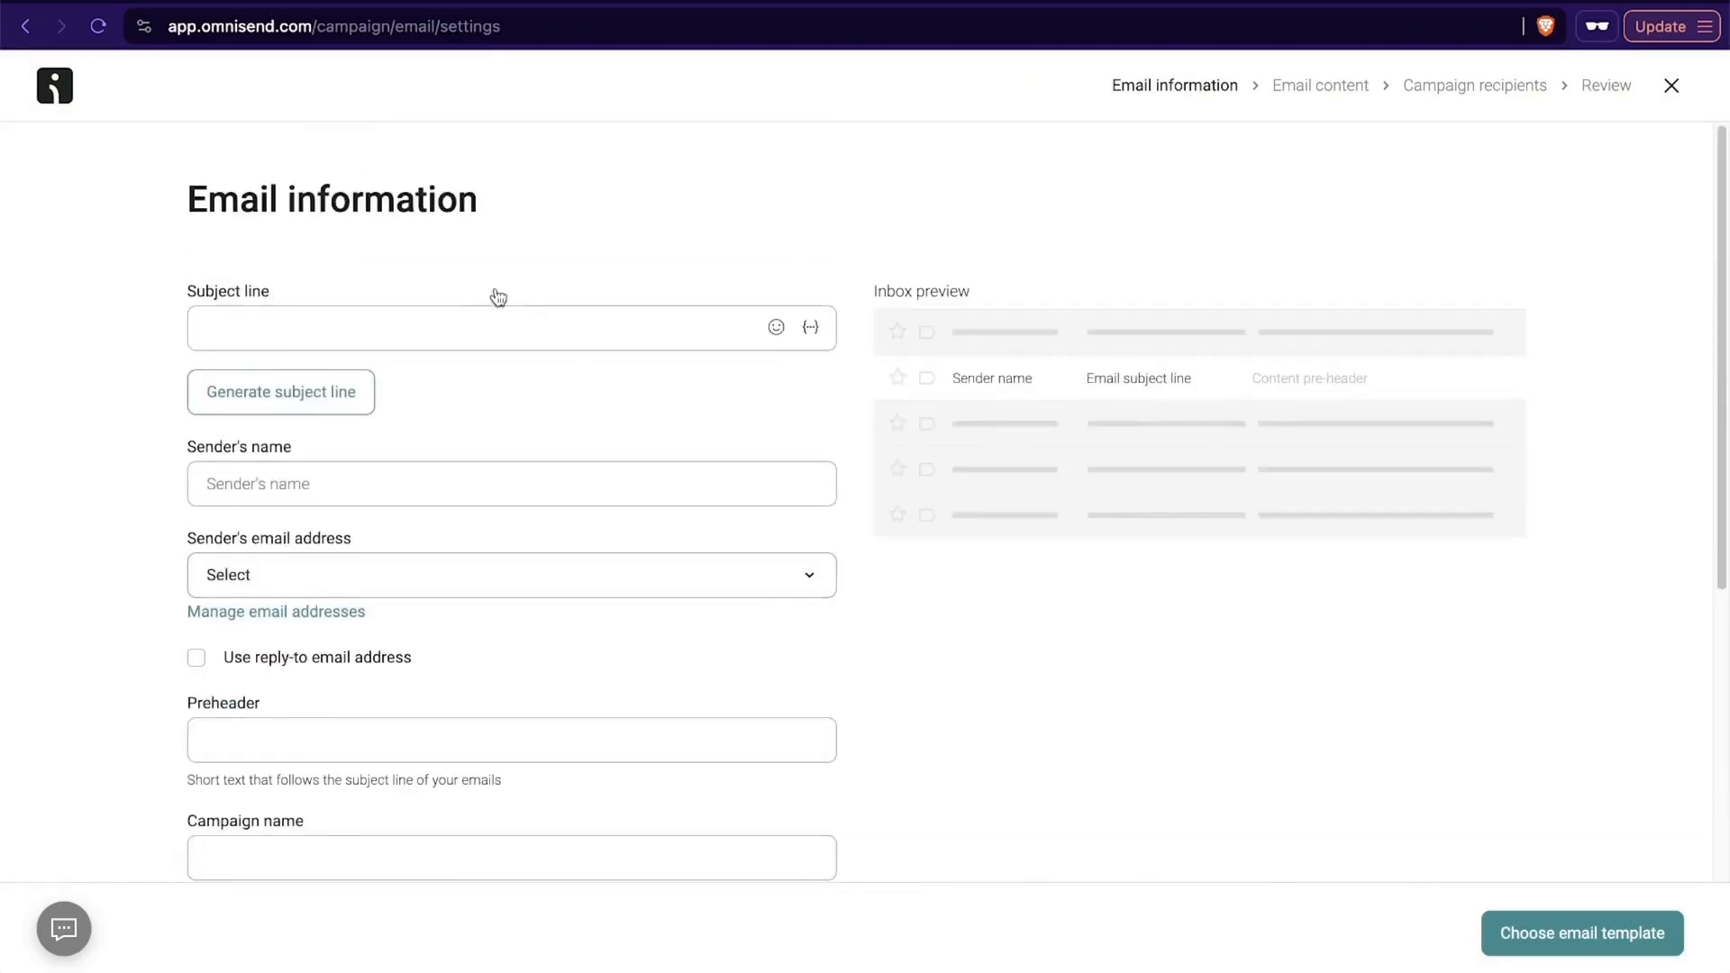
- Generate subject line suggestions for the campaign from the keywords "new wooden 9' surfboard launching today"
left_click(326, 393)
left_click(778, 554)
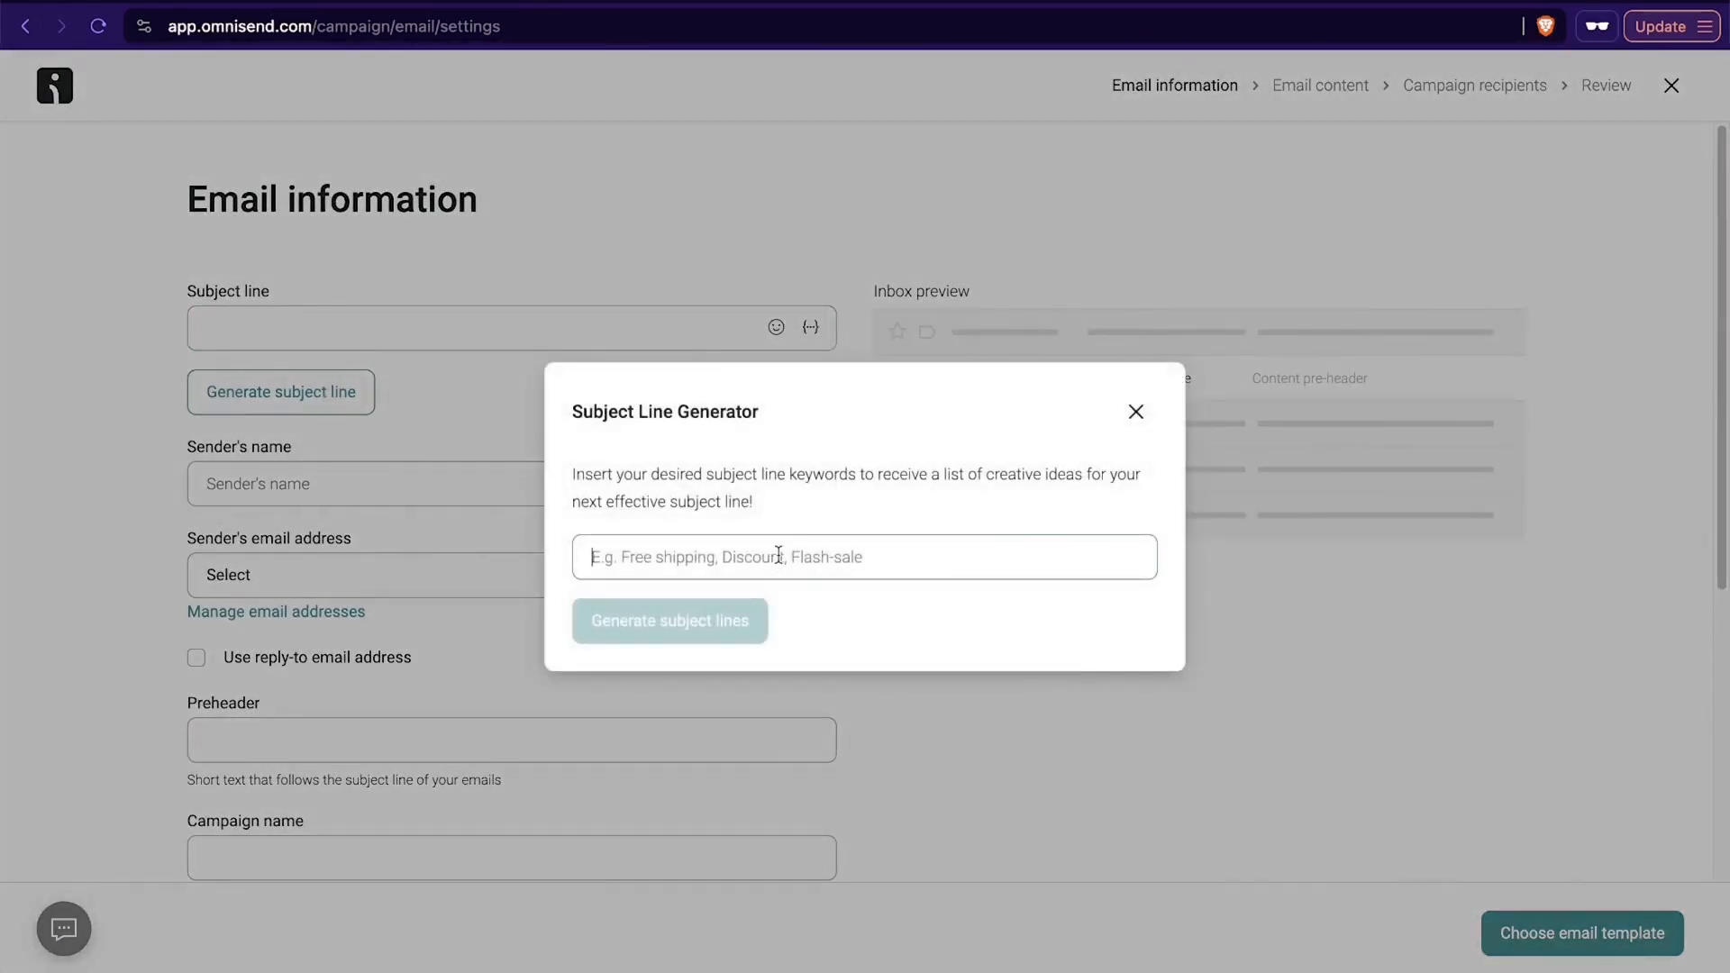
type("new wooden 9 sur")
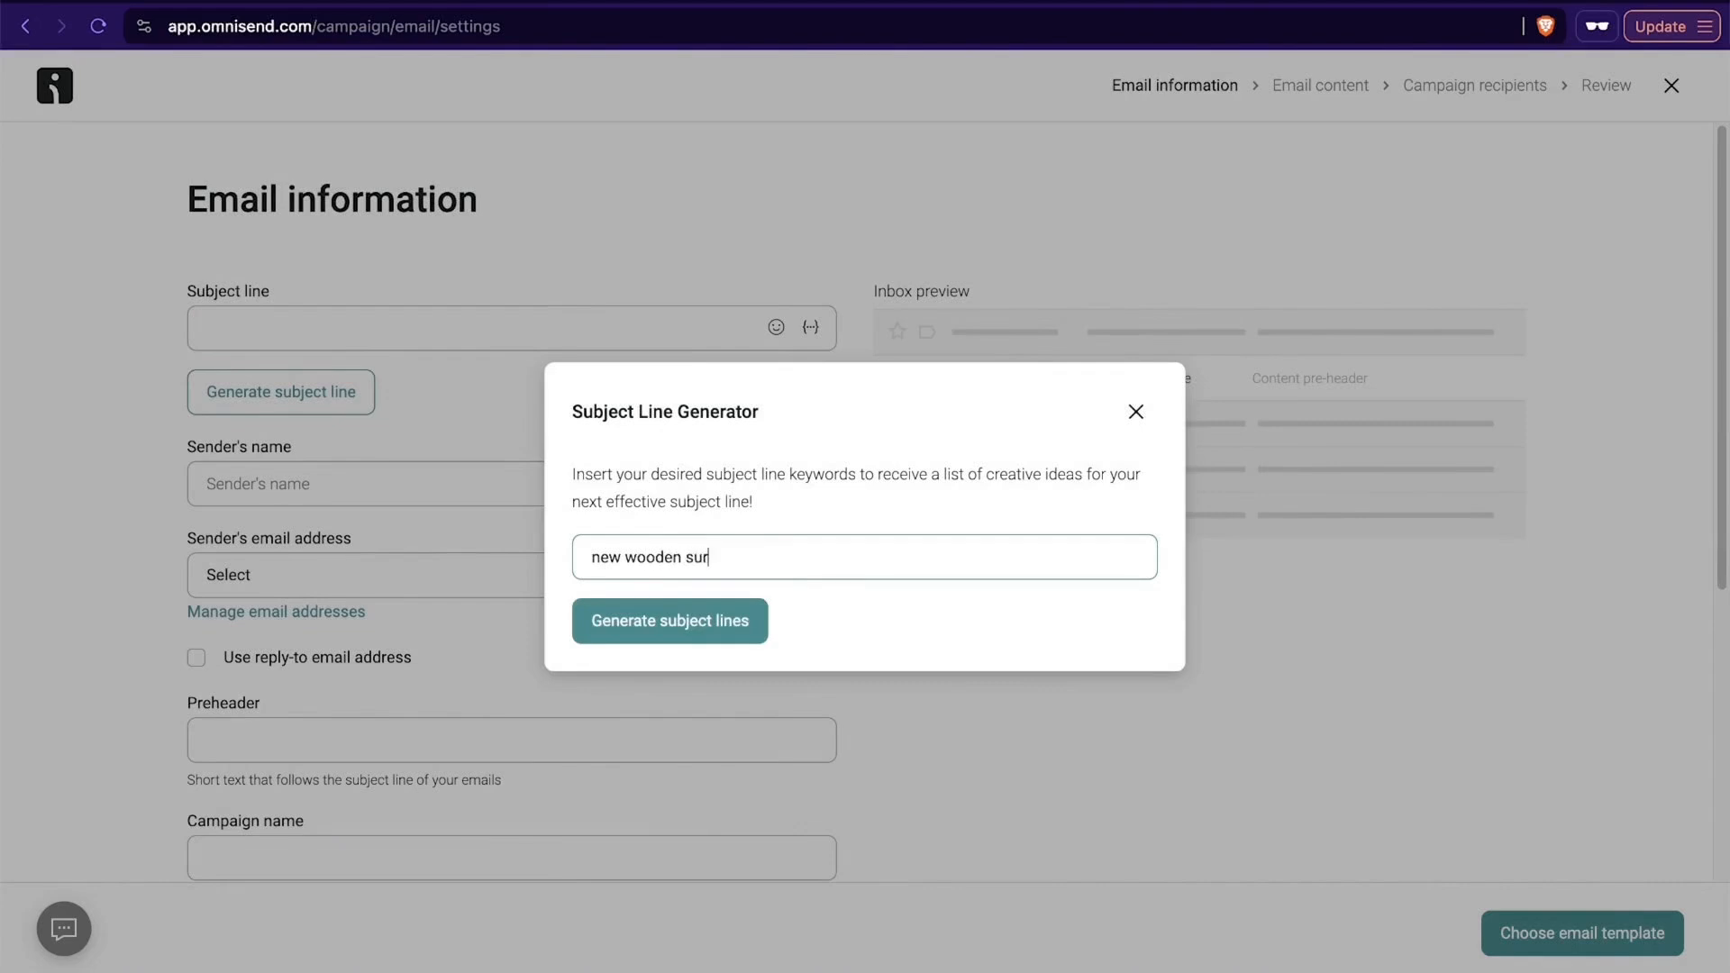
type("fboard")
left_click(682, 558)
type("9'")
left_click(856, 551)
type("sale")
key("BackSpace")
key("BackSpace")
key("BackSpace")
key("BackSpace")
type("launchung")
key("BackSpace")
key("BackSpace")
key("BackSpace")
type("ing ")
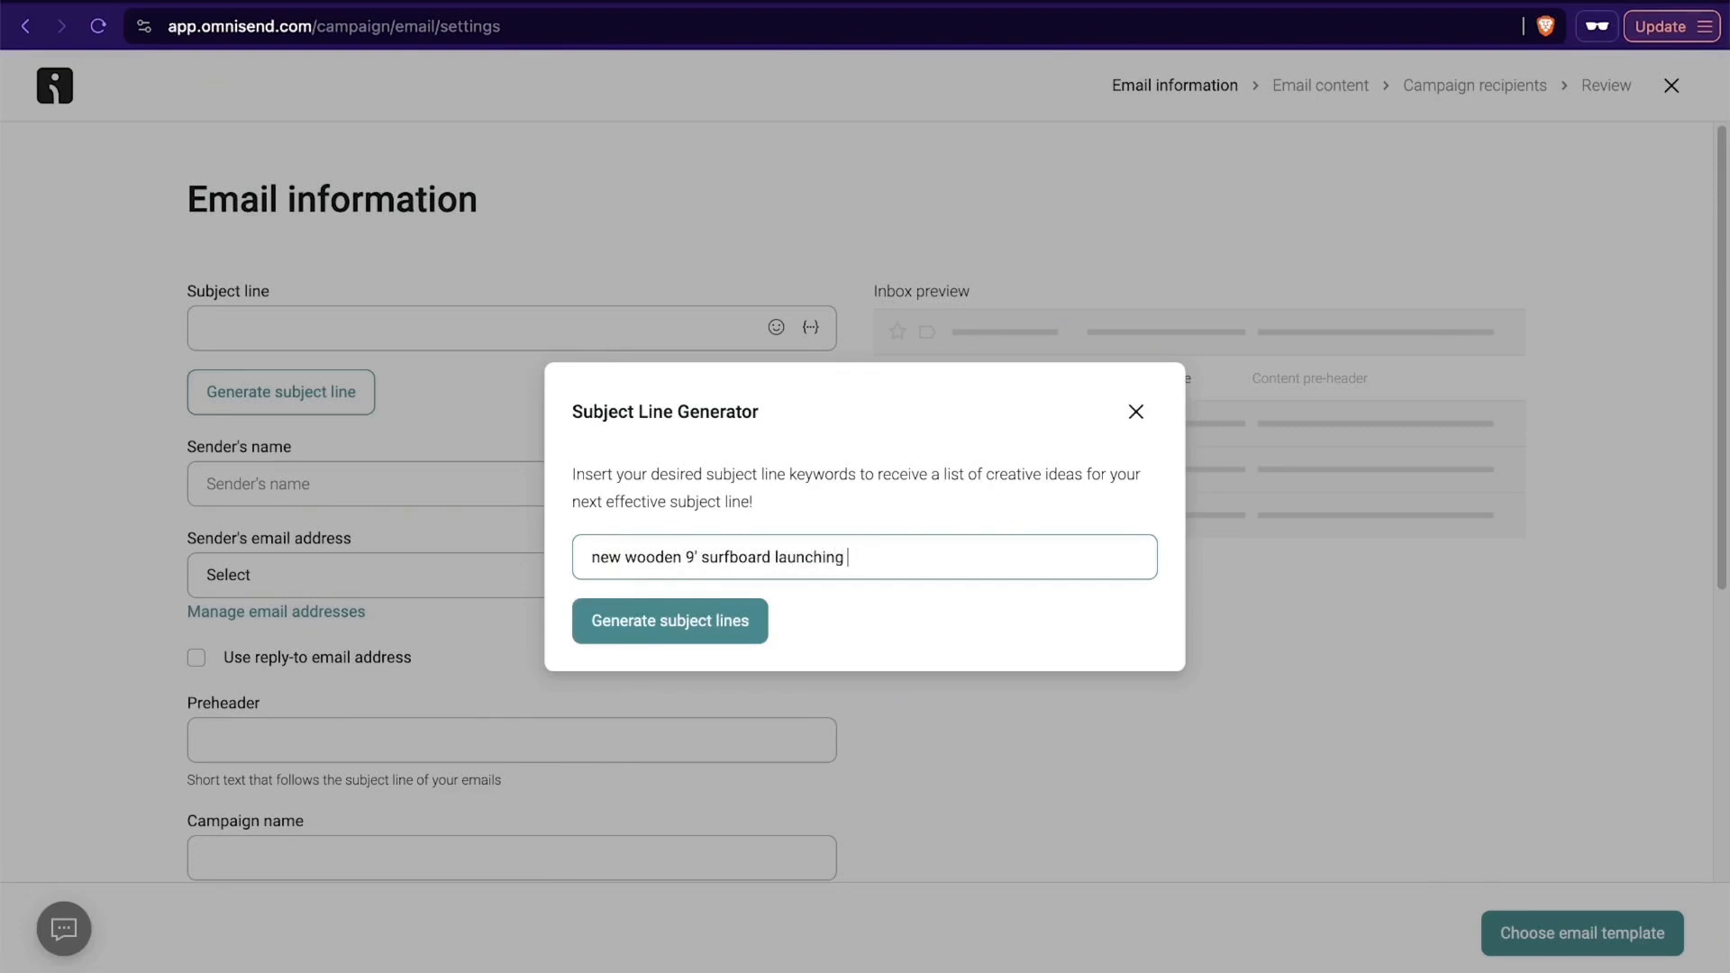
type("today")
left_click(719, 636)
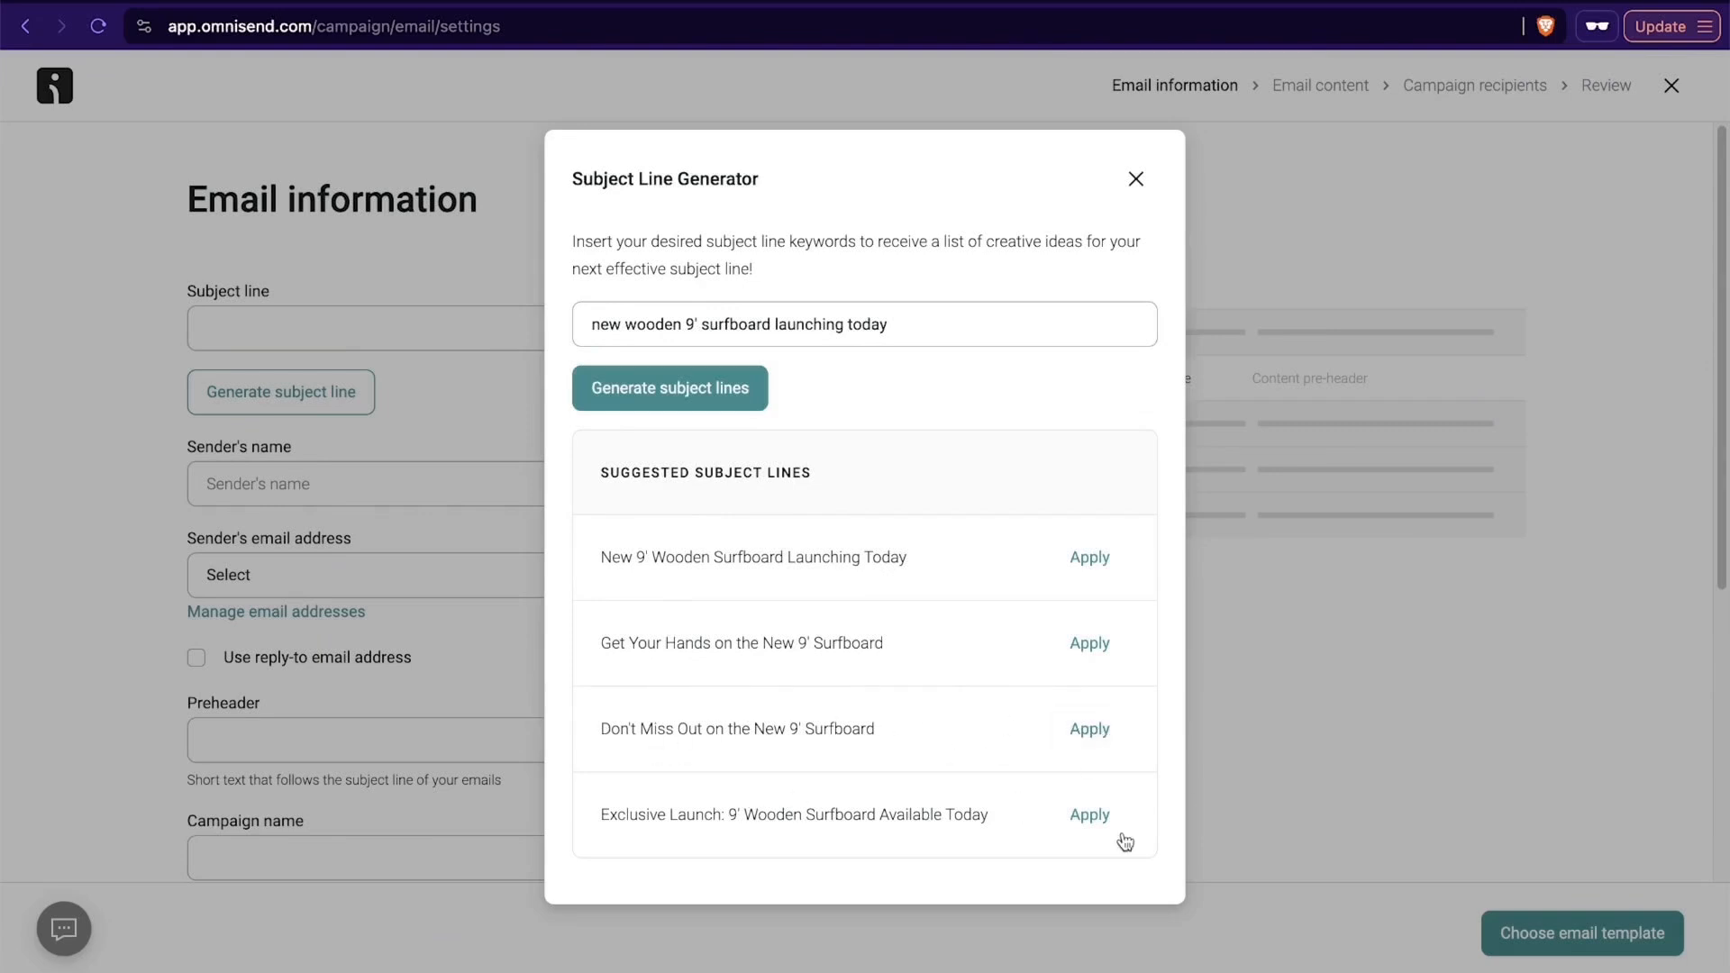
- Apply the suggested subject line "Exclusive Launch: 9' Wooden Surfboard Available Today" and set the sender's name to "Santrel Surf Shop"
left_click(1091, 818)
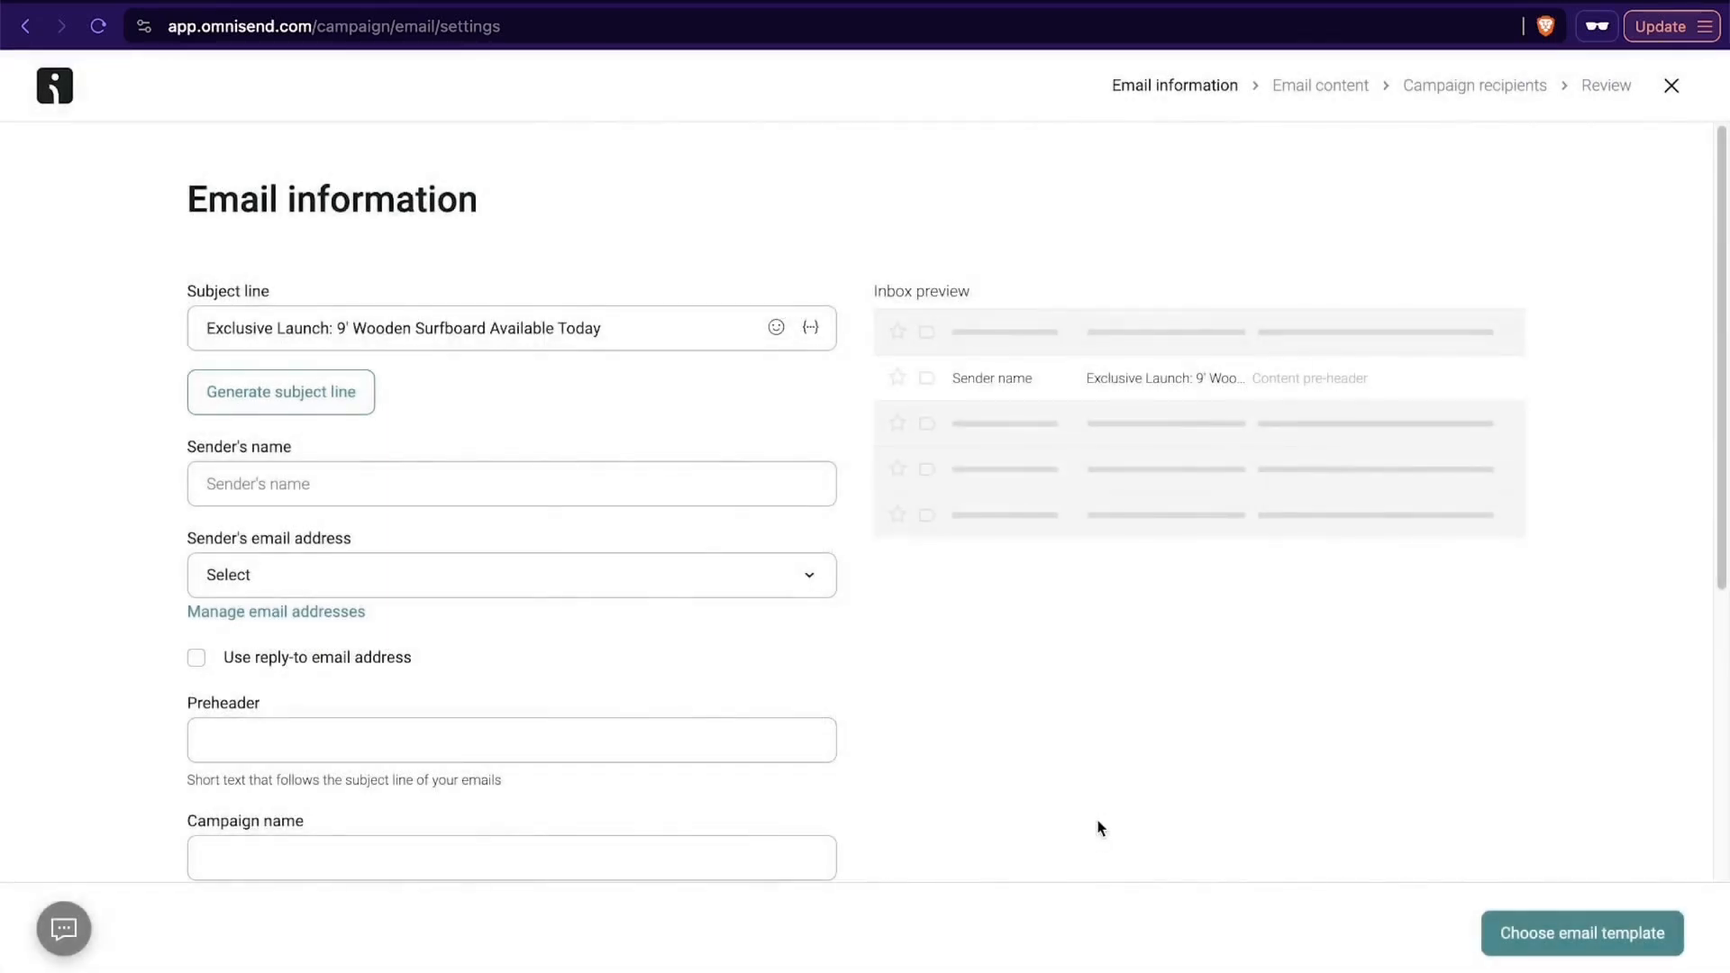
left_click(295, 474)
type("Sant")
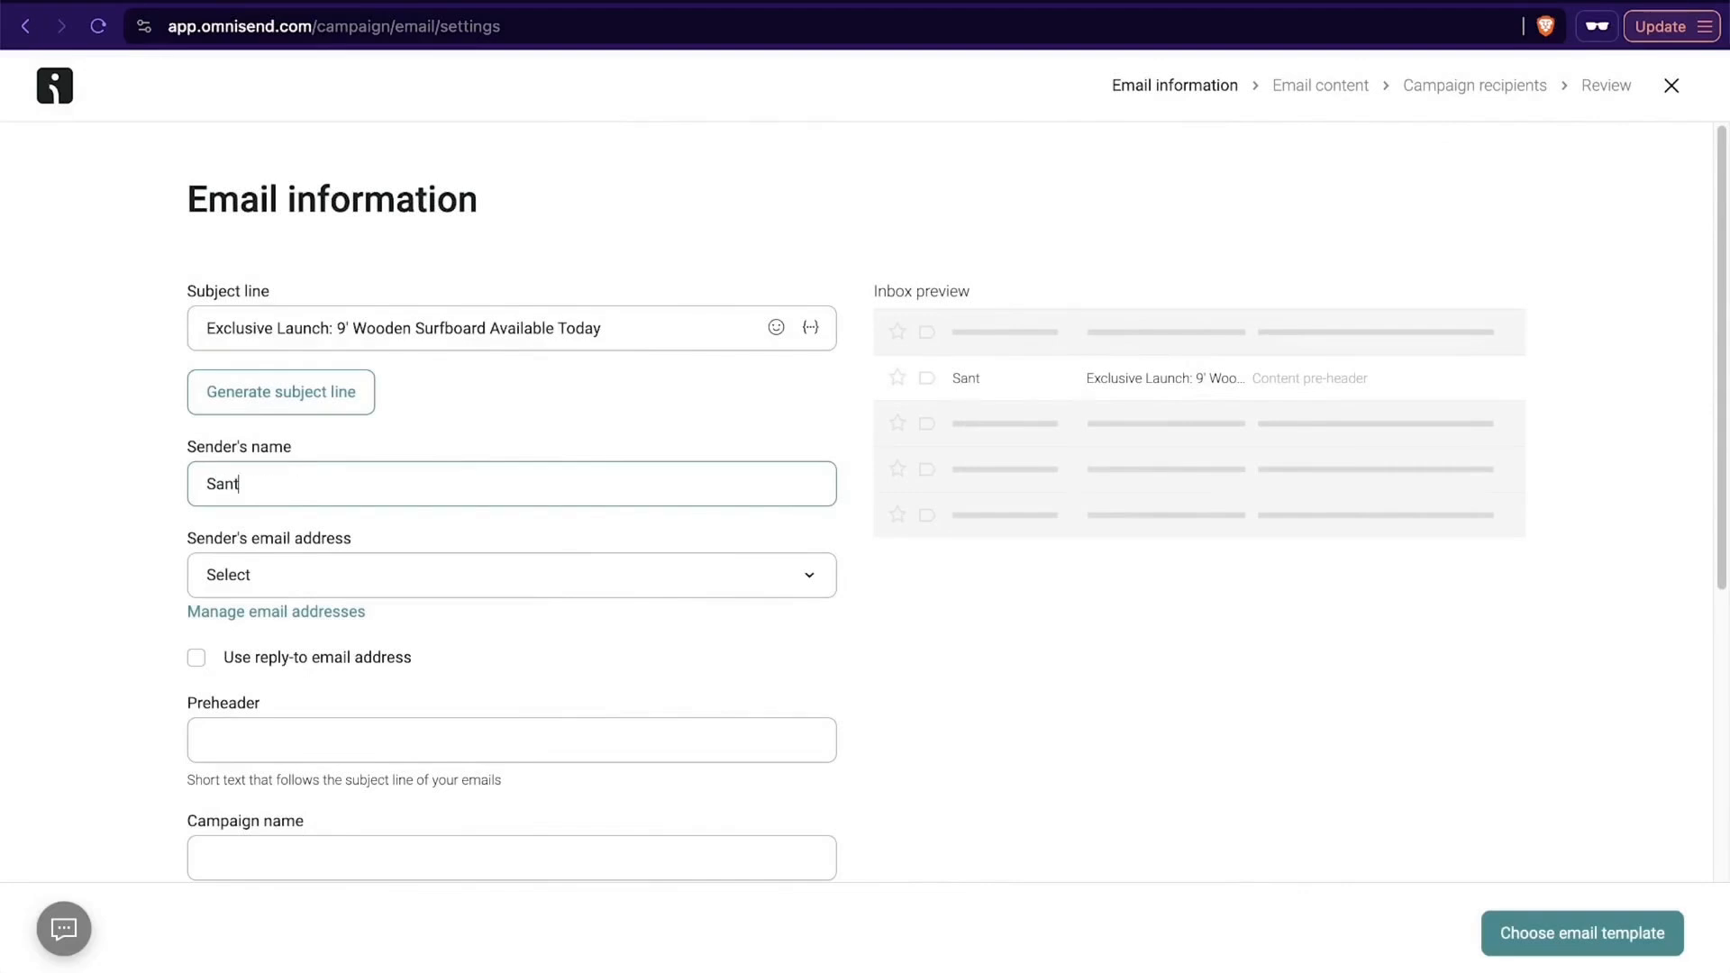
type("rel Surf Shop")
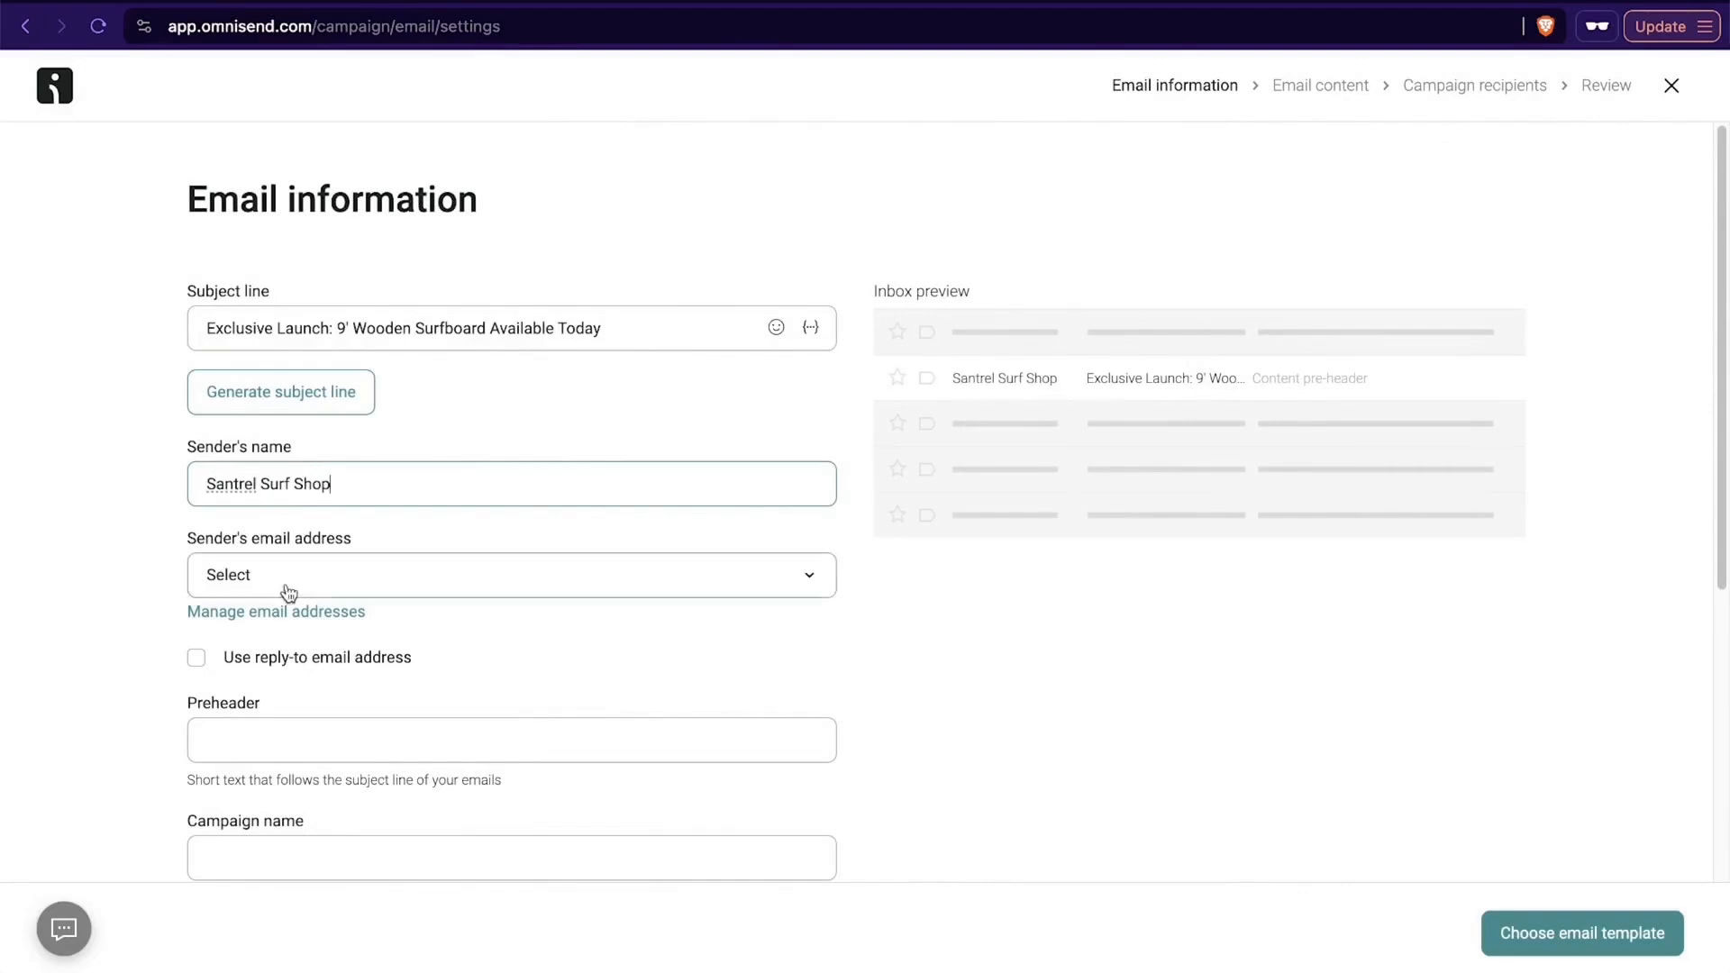
- Set the sender's email address to Shared Omnisend Email
left_click(316, 585)
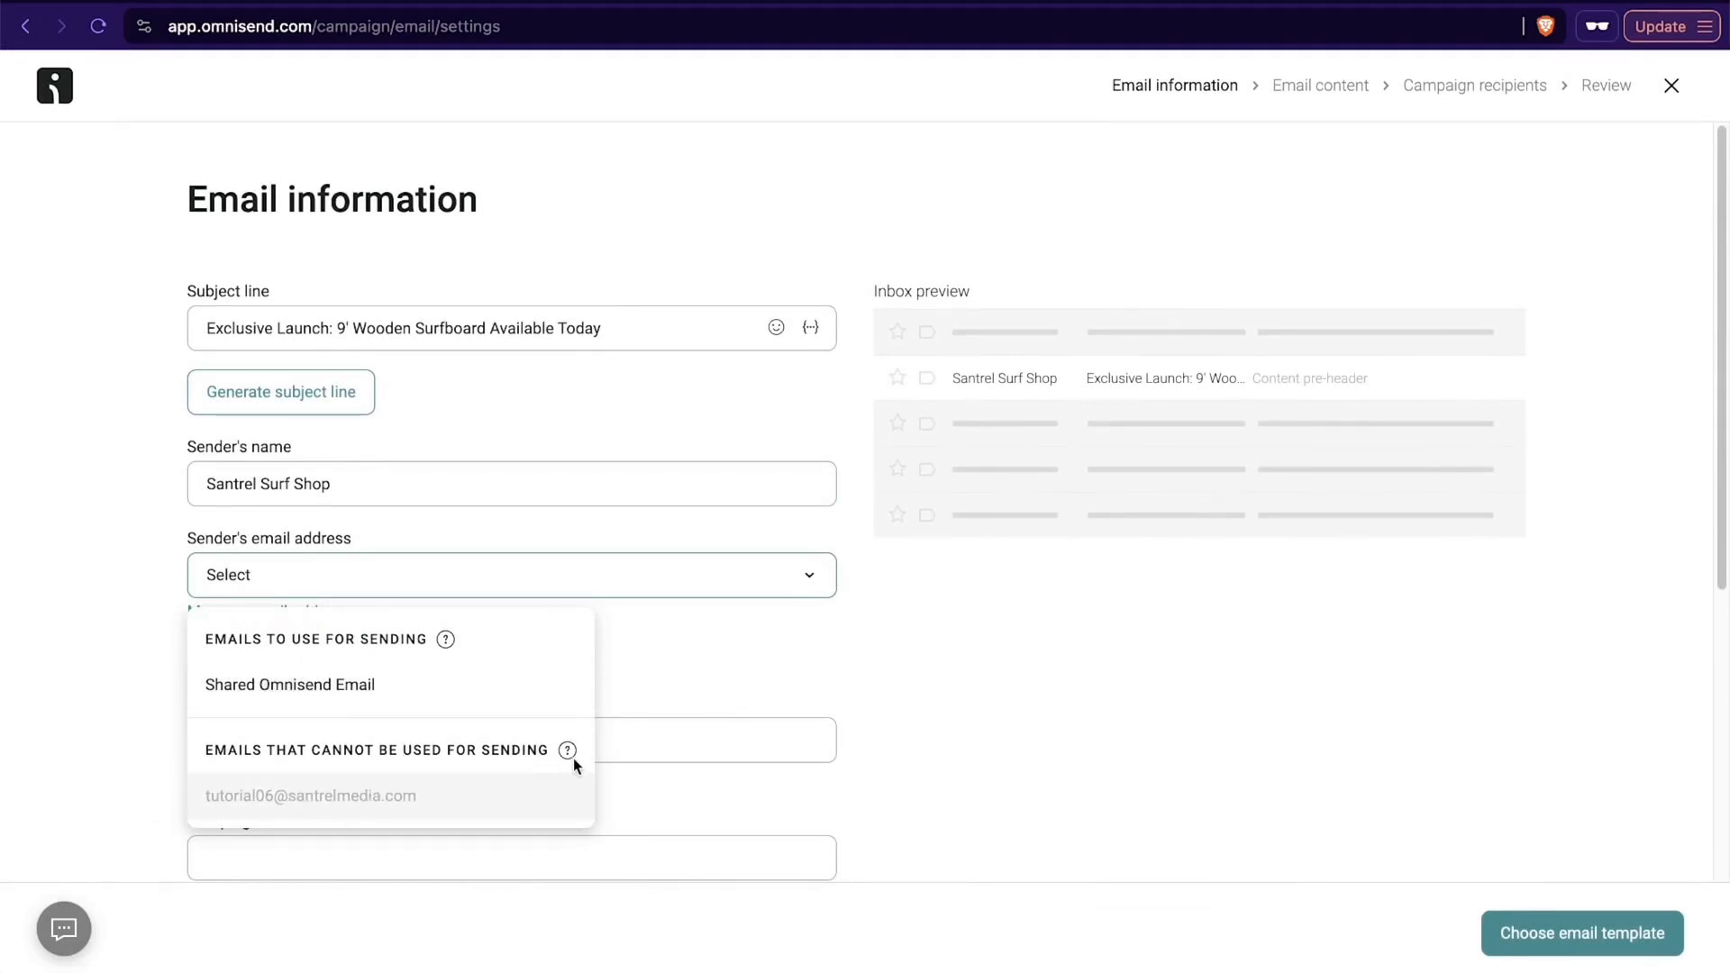
mouse_move(575, 759)
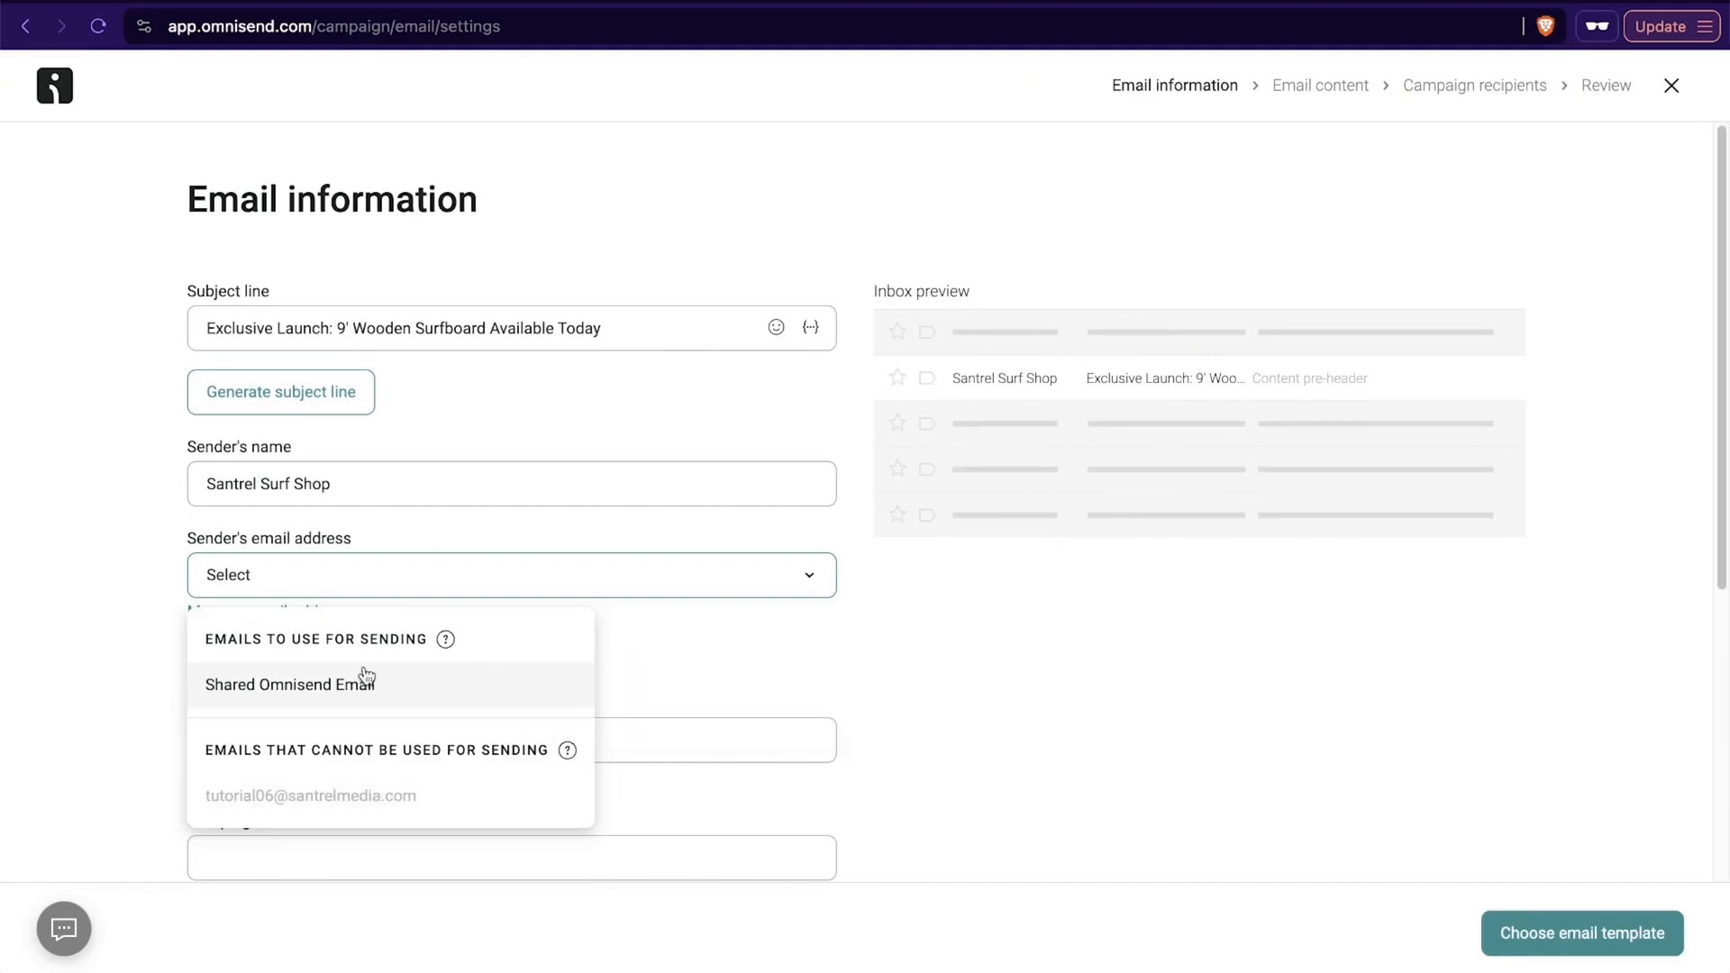
left_click(327, 681)
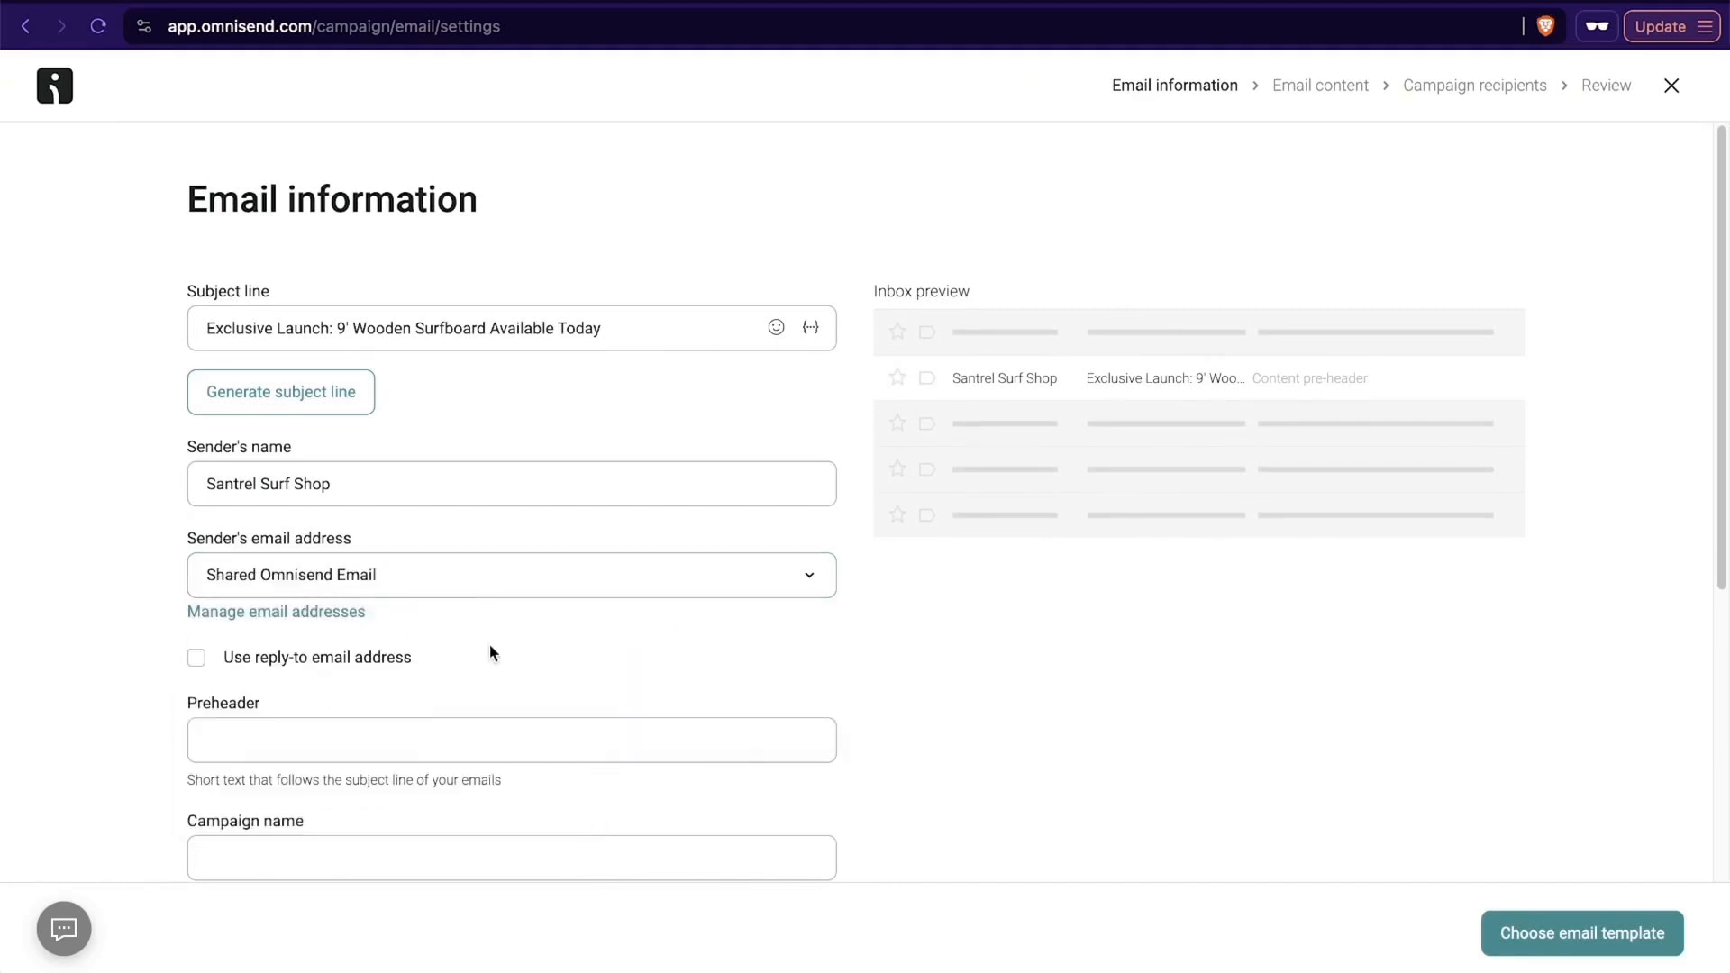
- Fill in the preheader with "NEW Surfbaord launches today, and the pros have some thoughts"
scroll(489, 643, "down", 5)
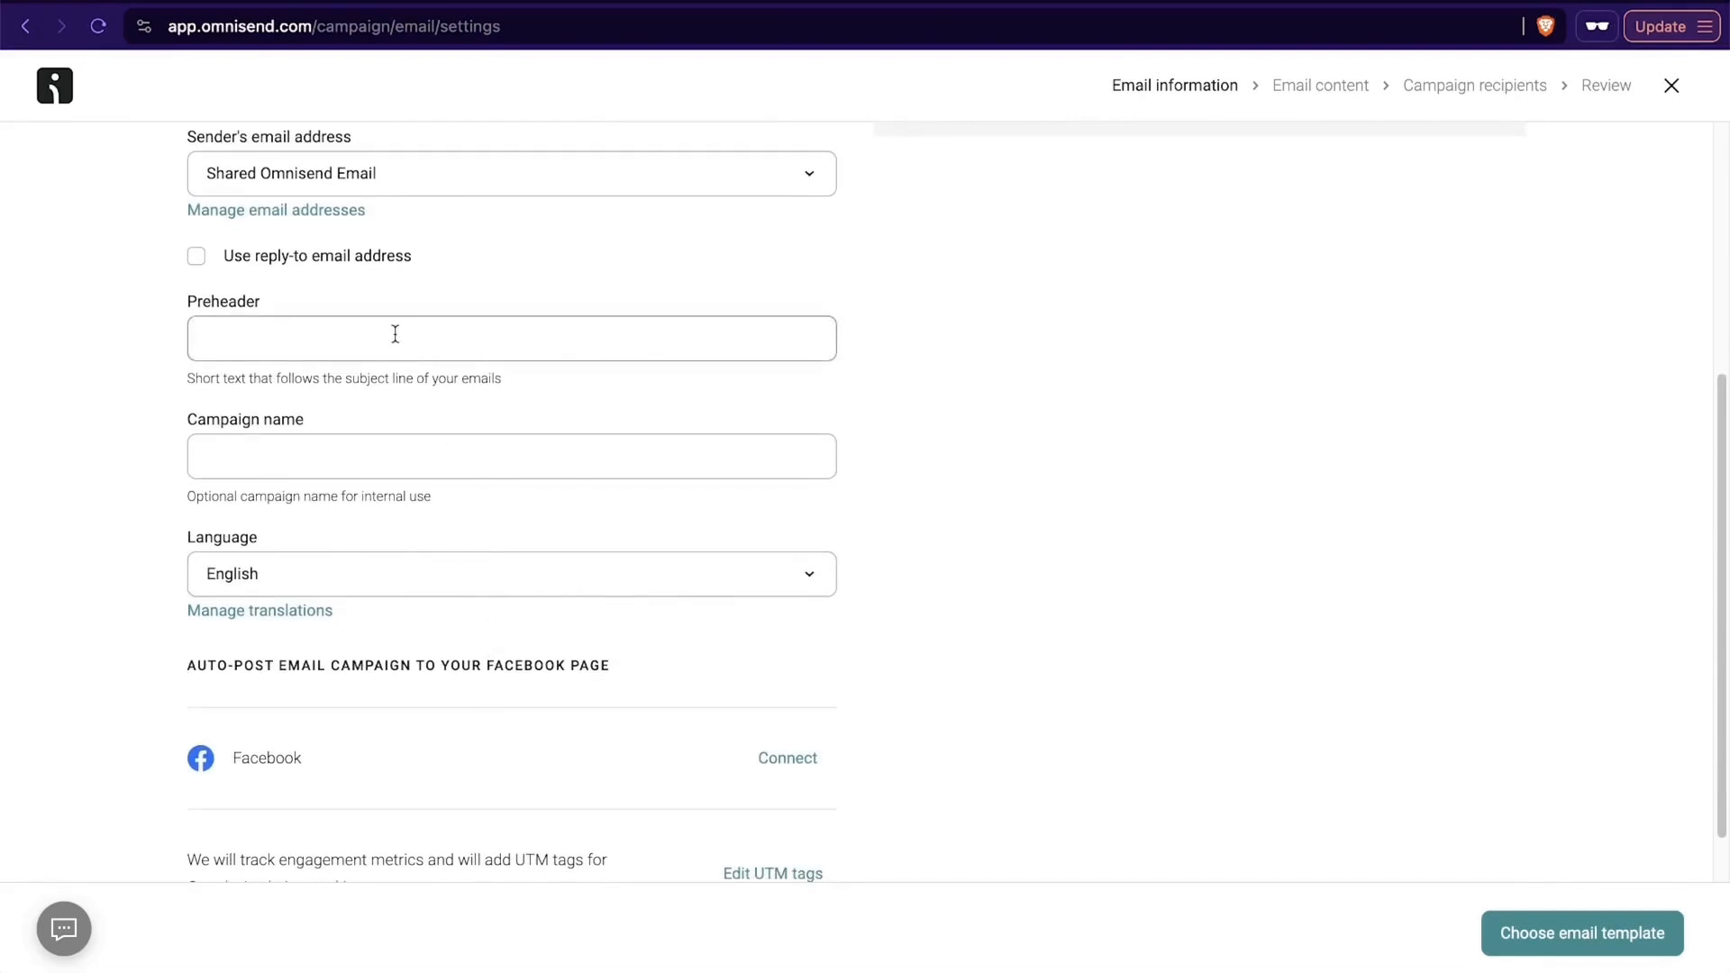
scroll(580, 486, "up", 5)
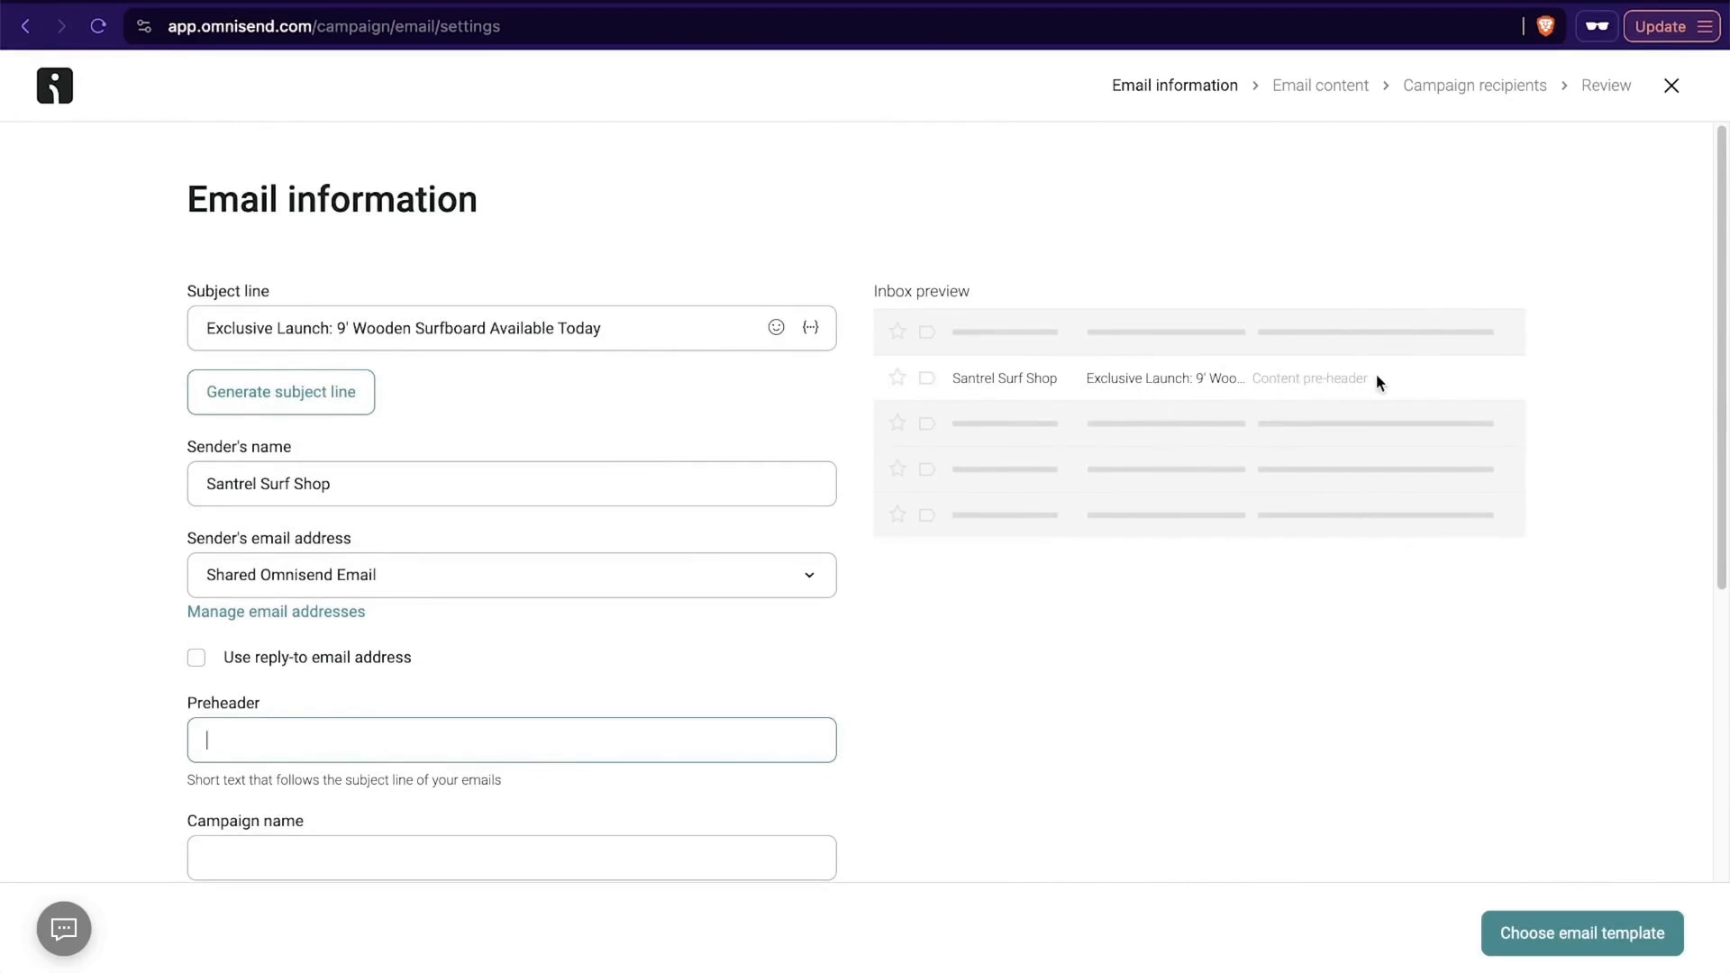
scroll(1375, 374, "down", 5)
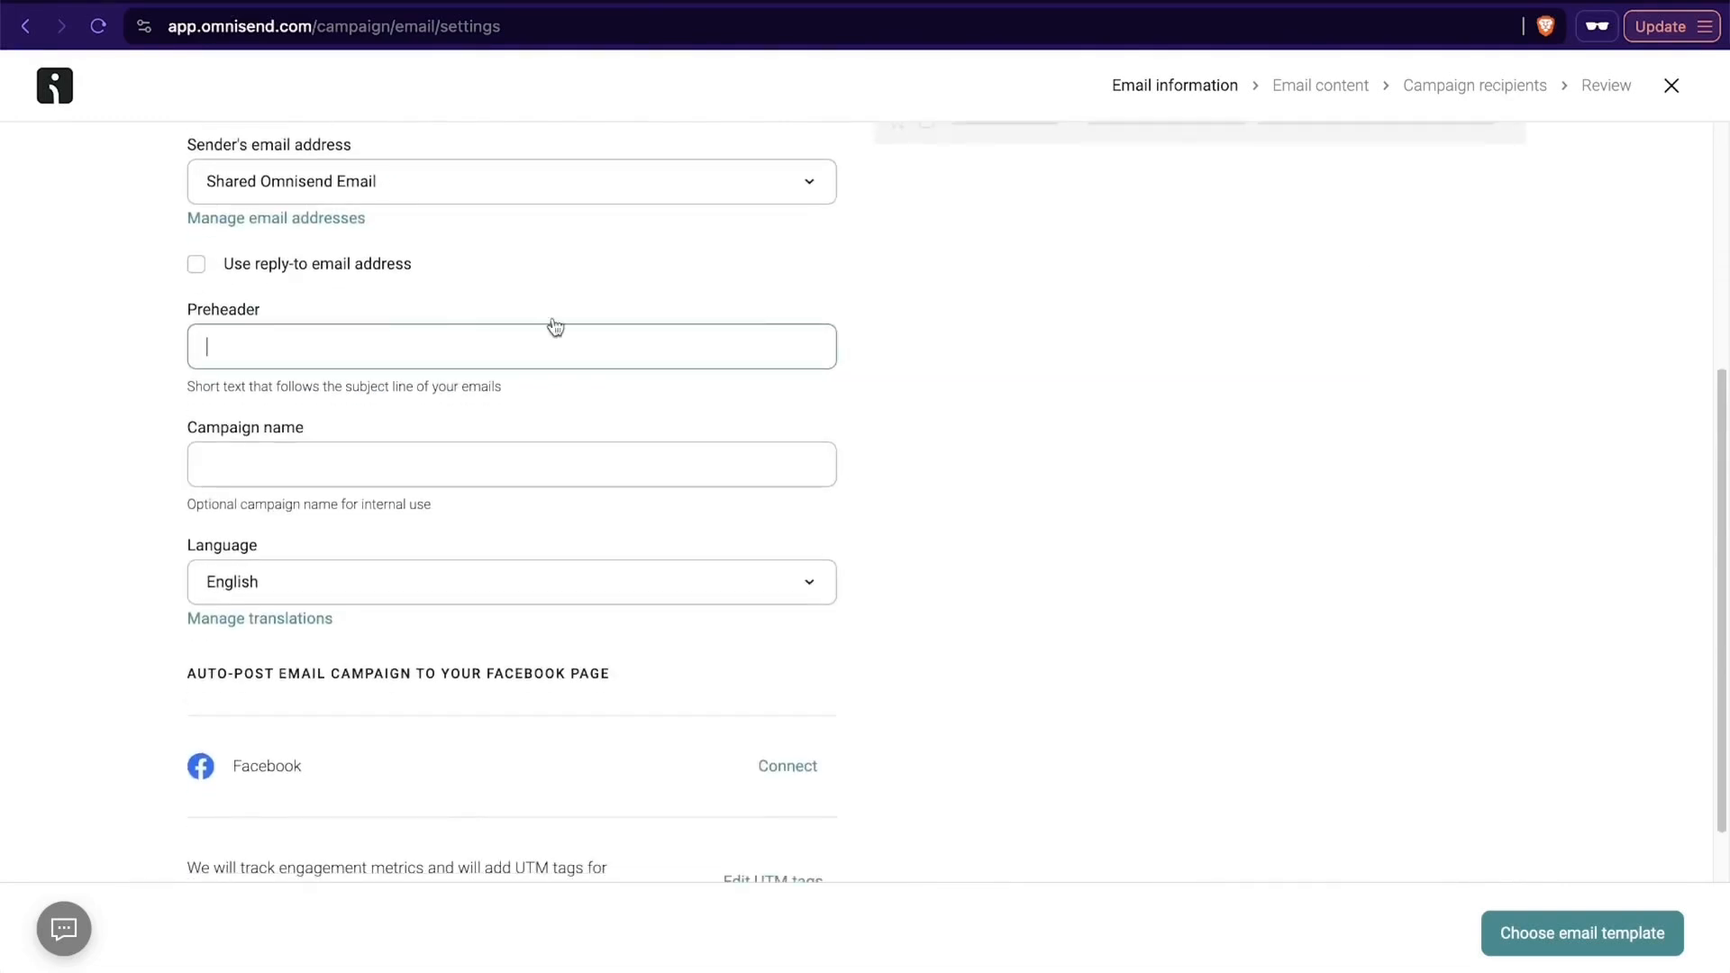
scroll(1114, 437, "up", 3)
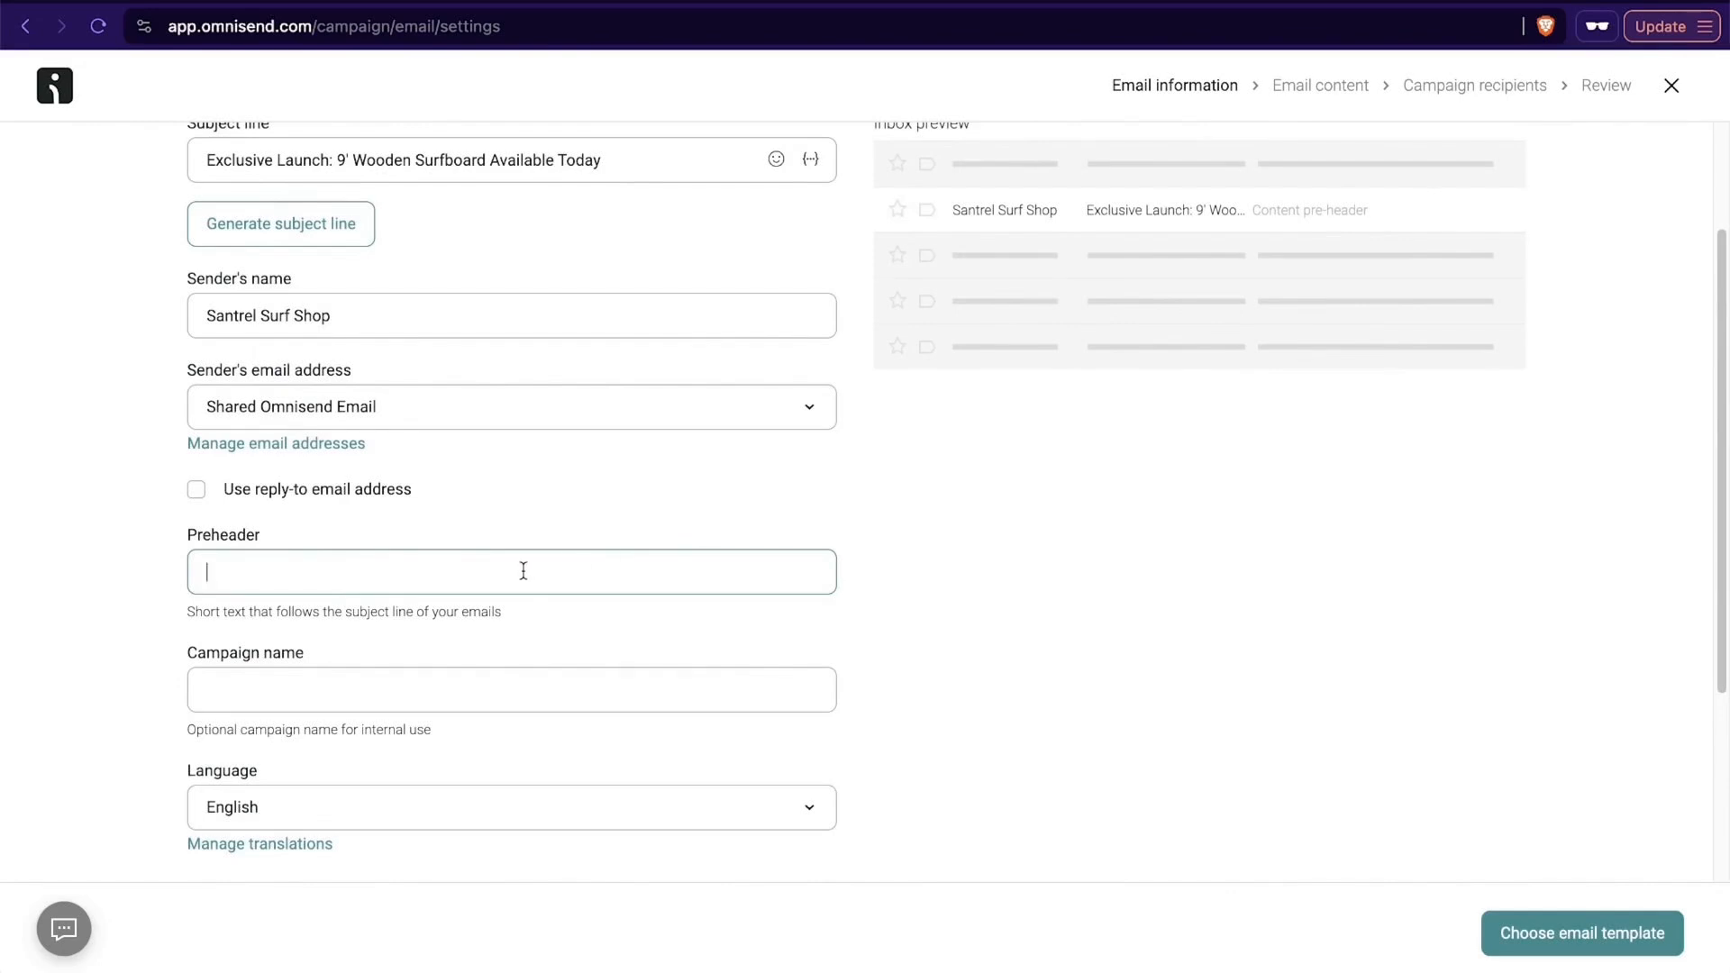
type("NEW Surfbaord launches today, and the pros have some thoughts")
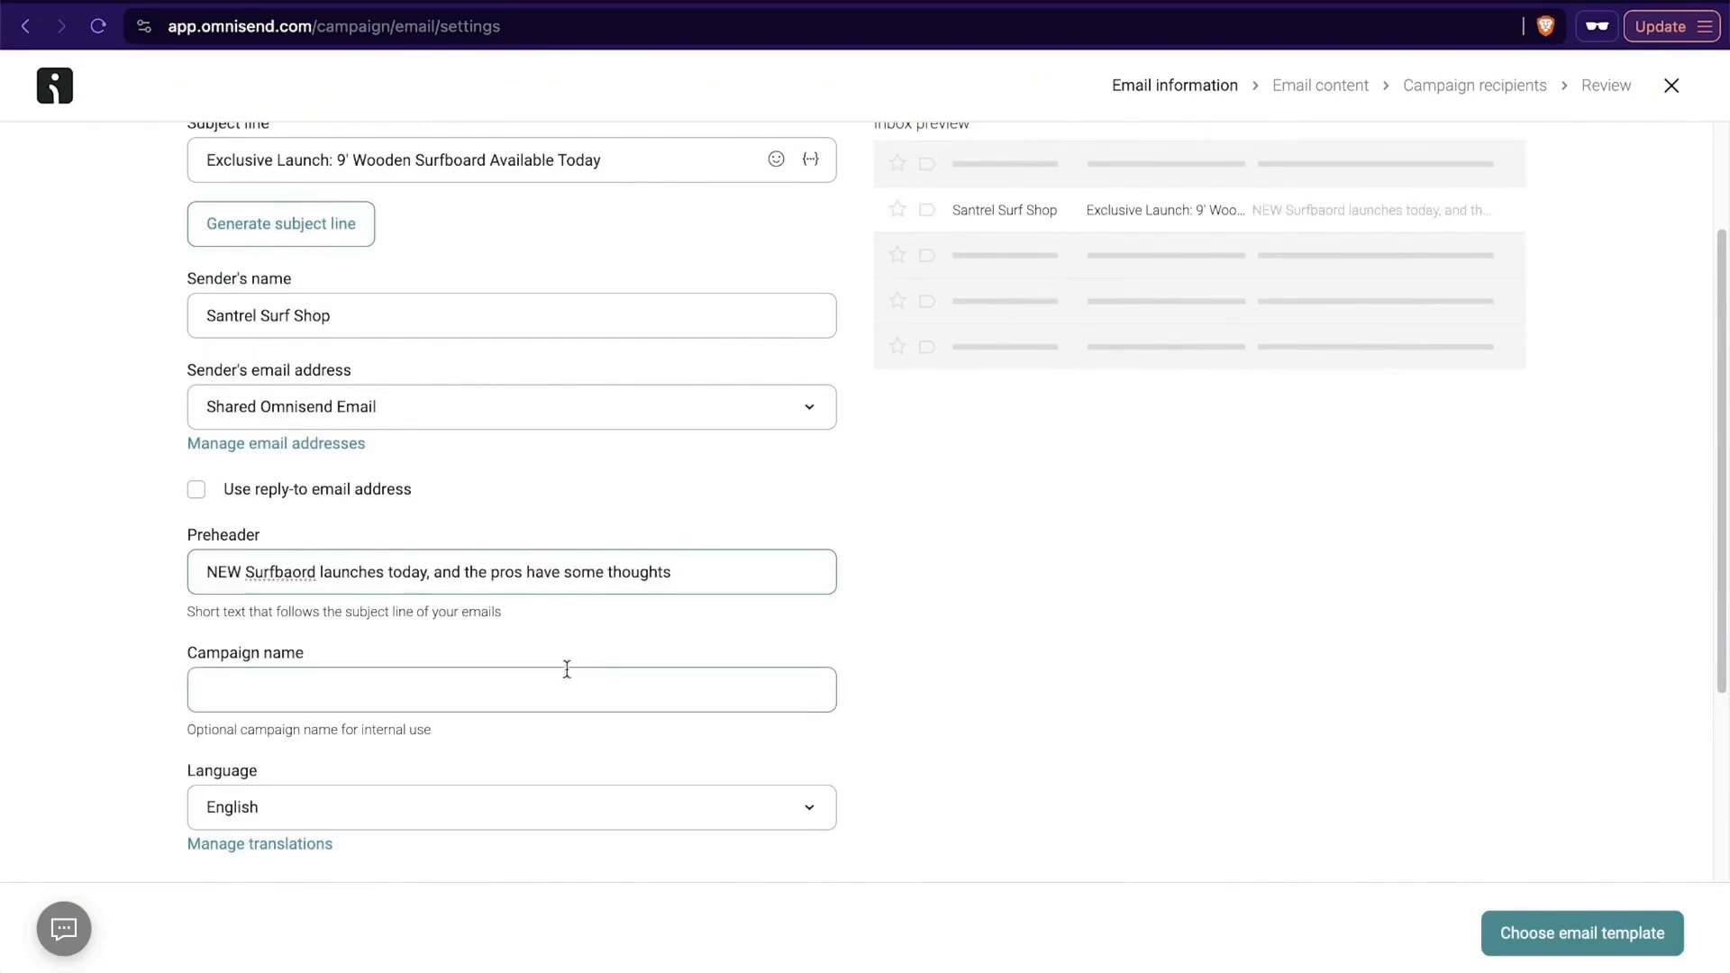
- Name the campaign "New 9' board" and continue to choosing an email template
left_click(530, 691)
scroll(530, 690, "down", 3)
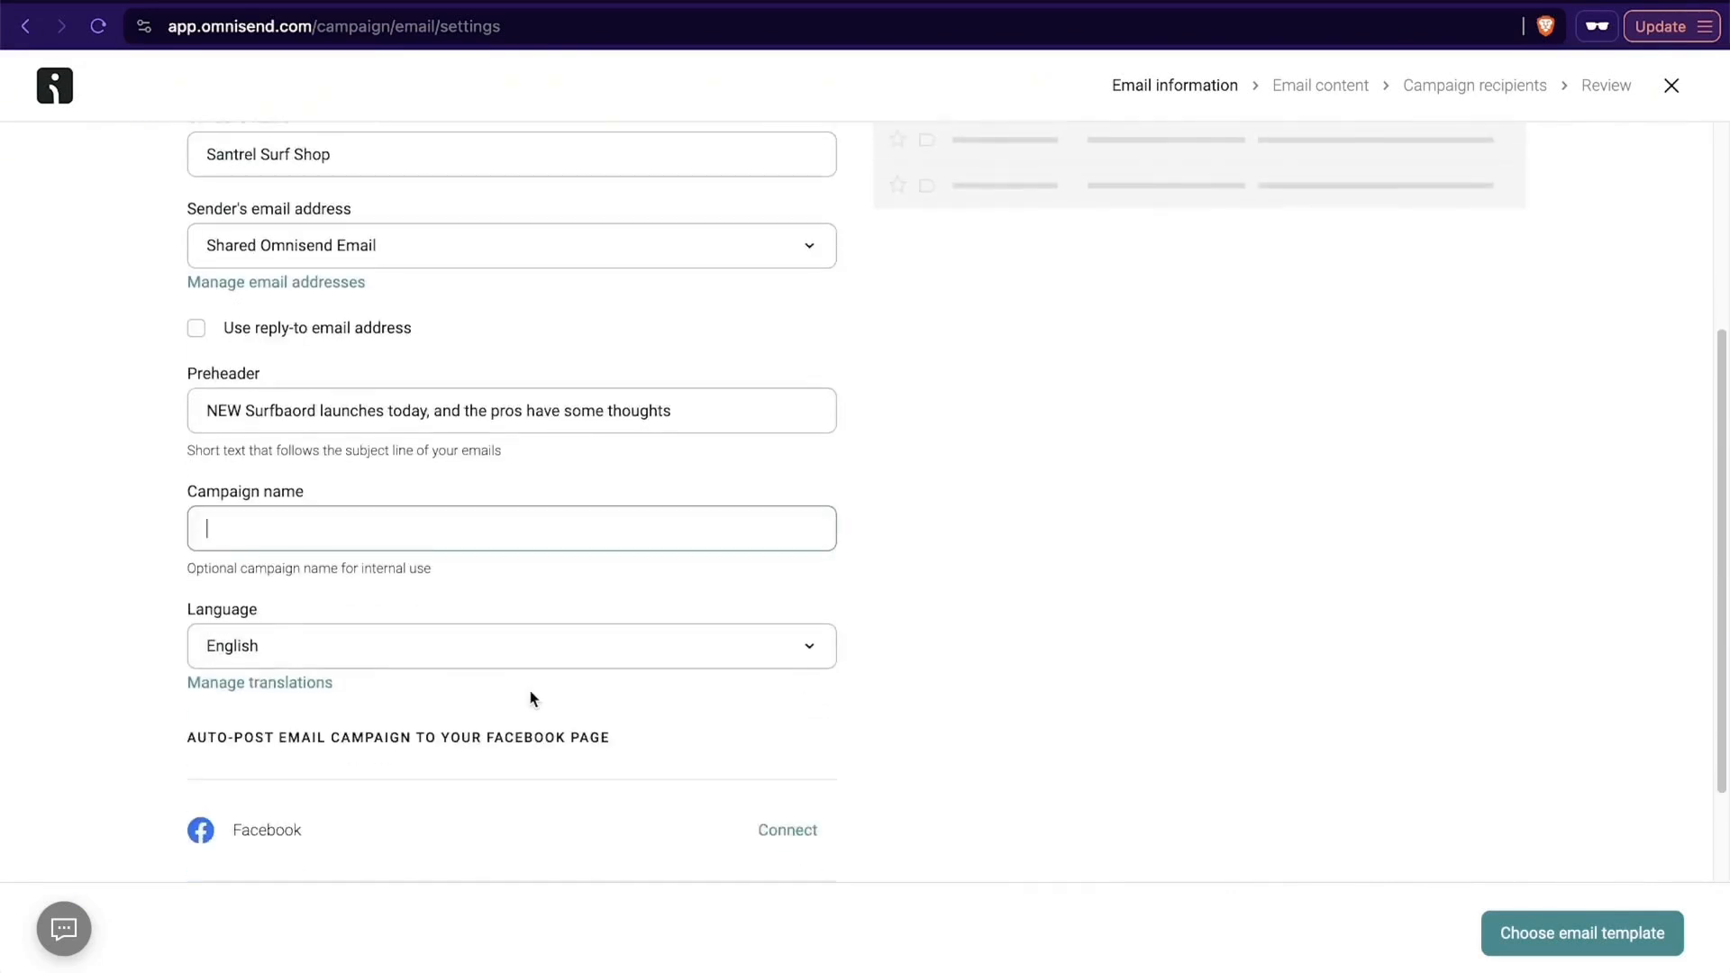
type("New 9' board")
scroll(517, 631, "down", 3)
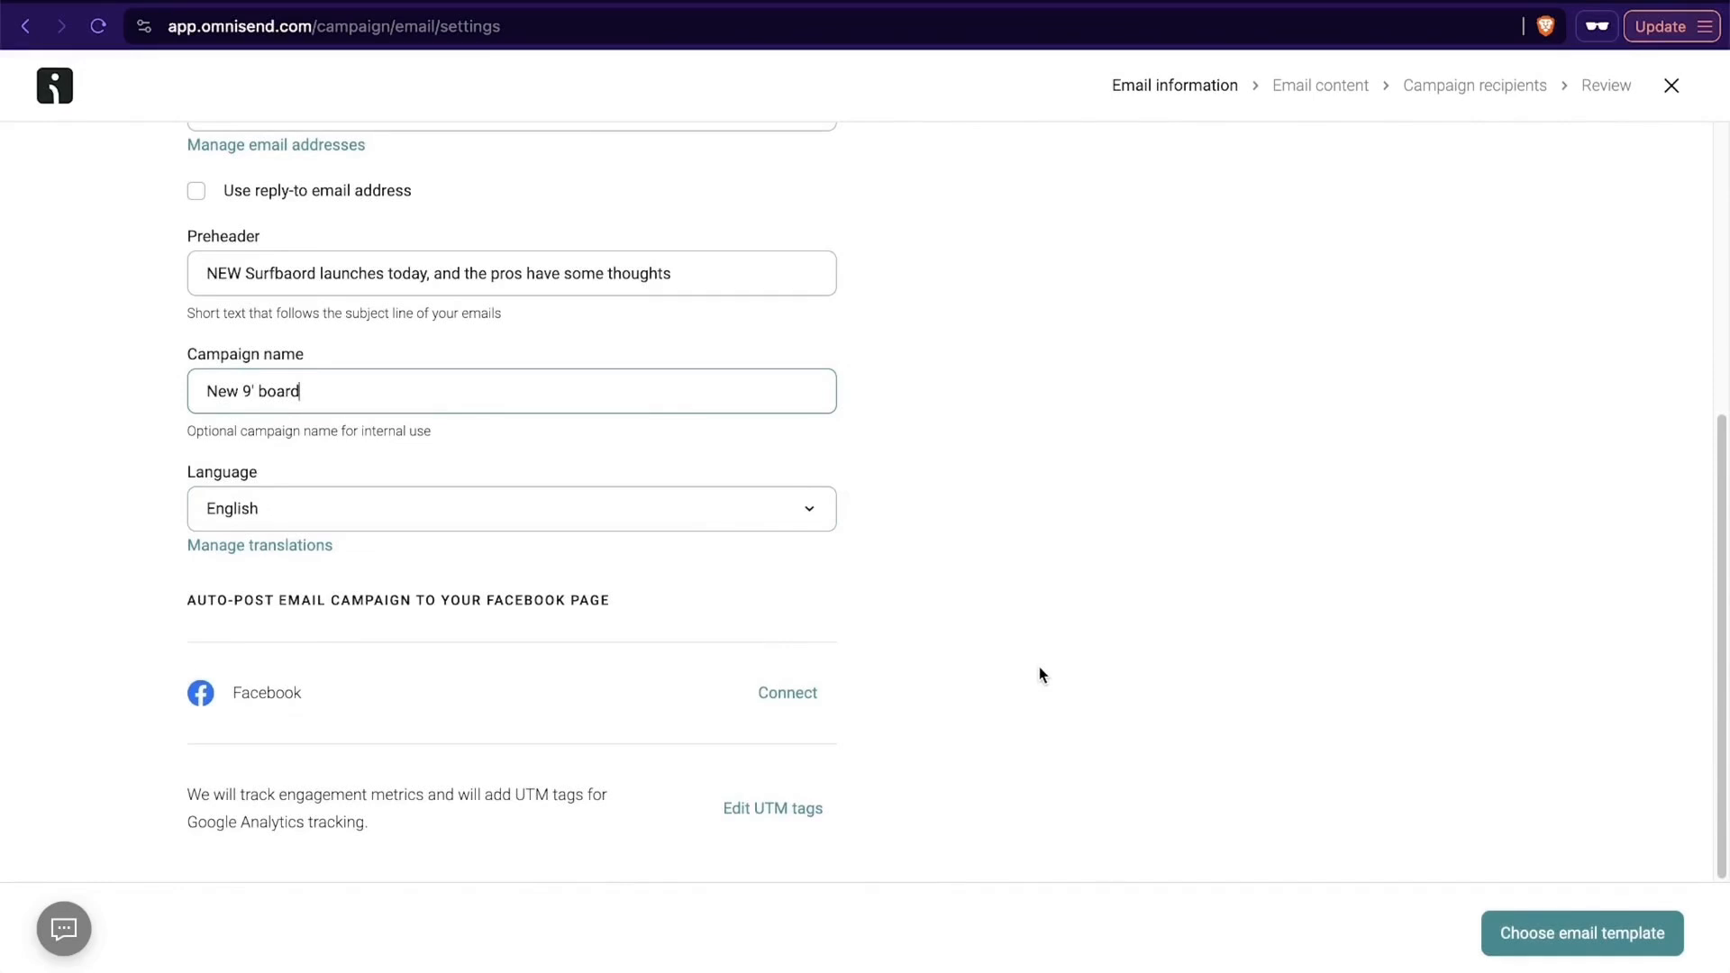
left_click(1536, 937)
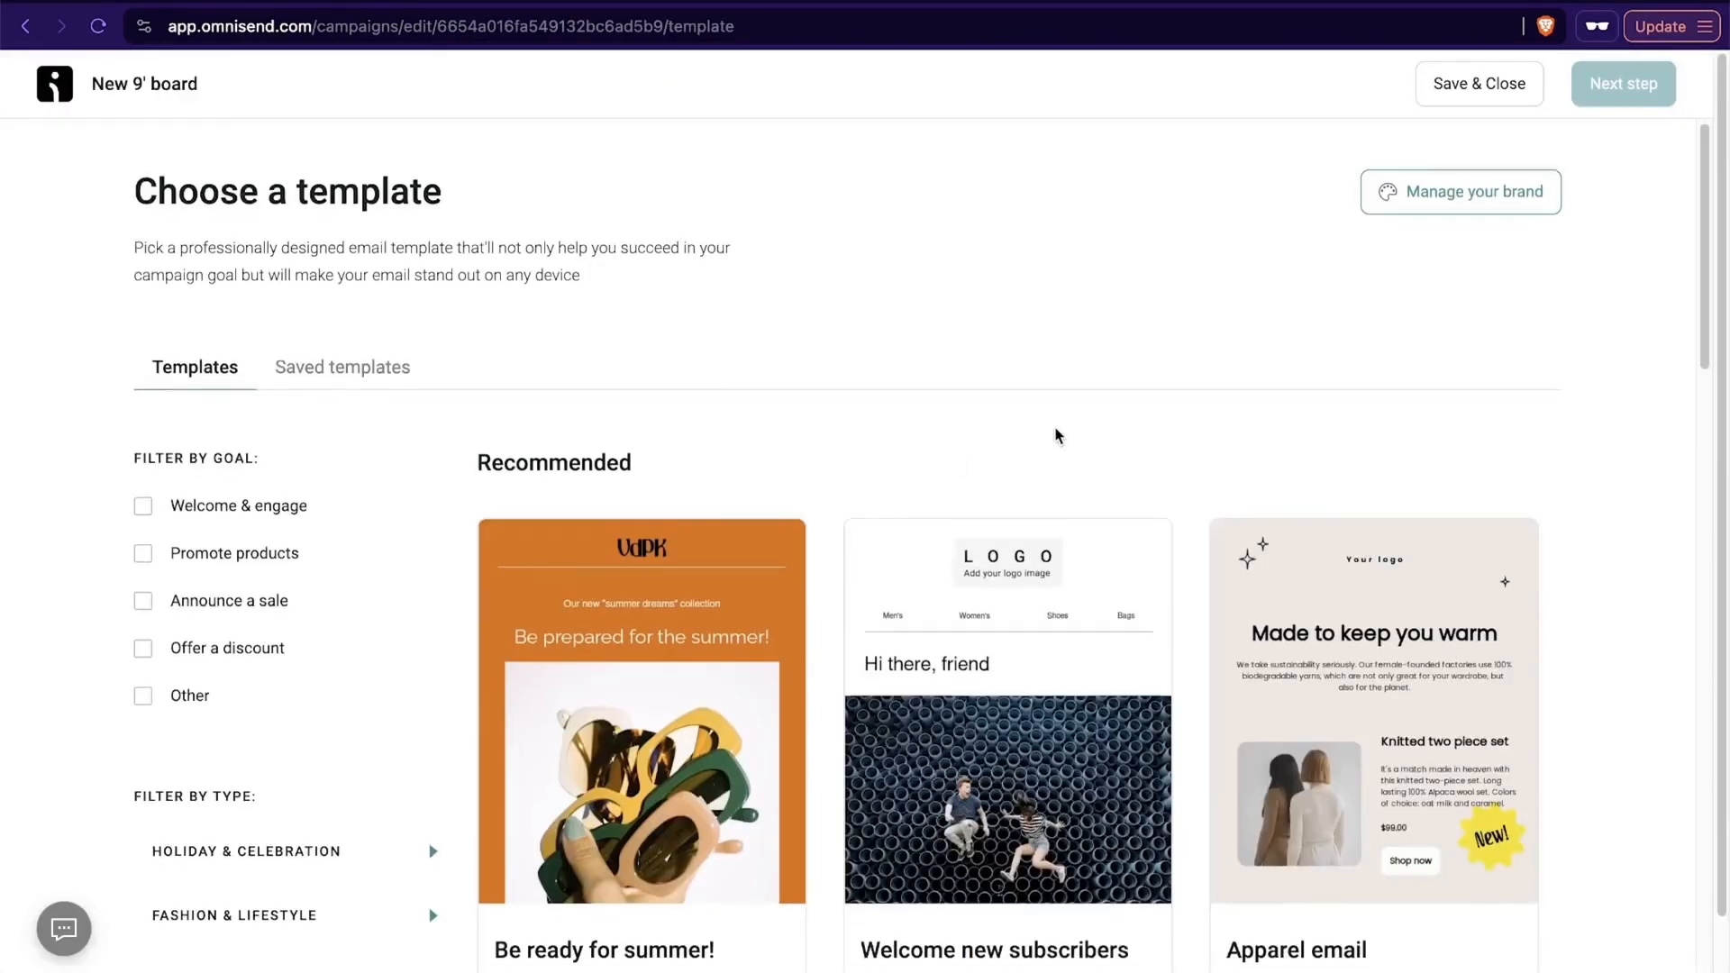
- Look through the recommended email templates and the full template list
scroll(1058, 436, "down", 8)
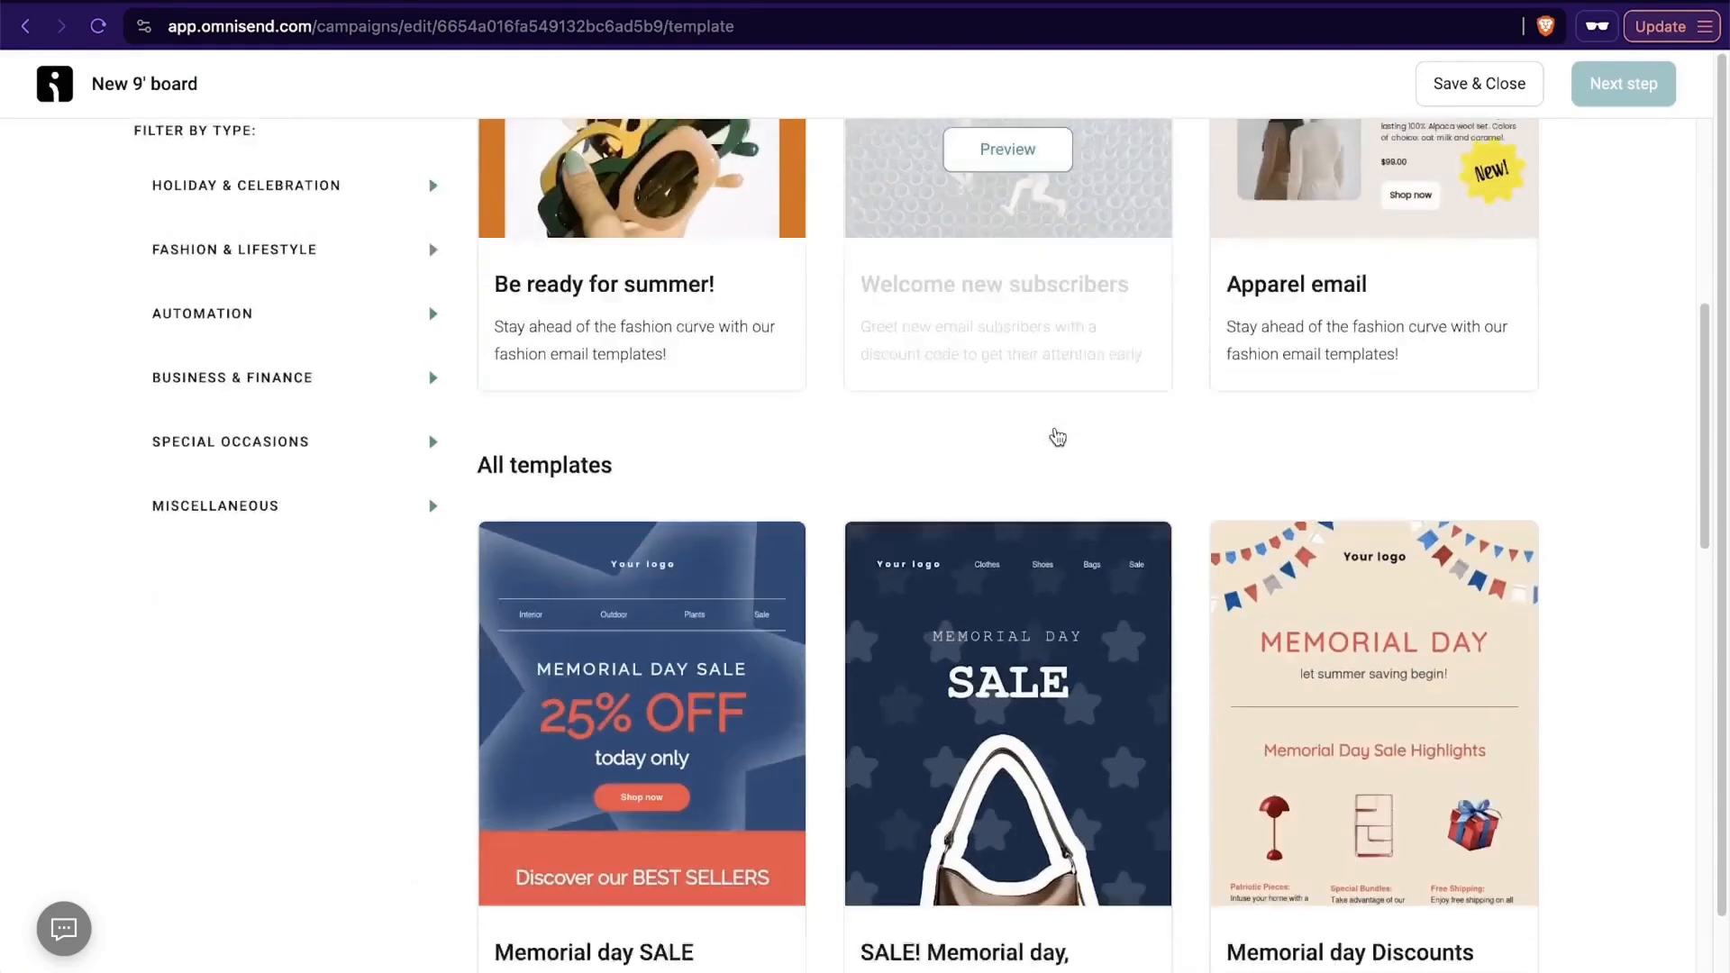
scroll(1058, 436, "down", 3)
scroll(1058, 436, "down", 5)
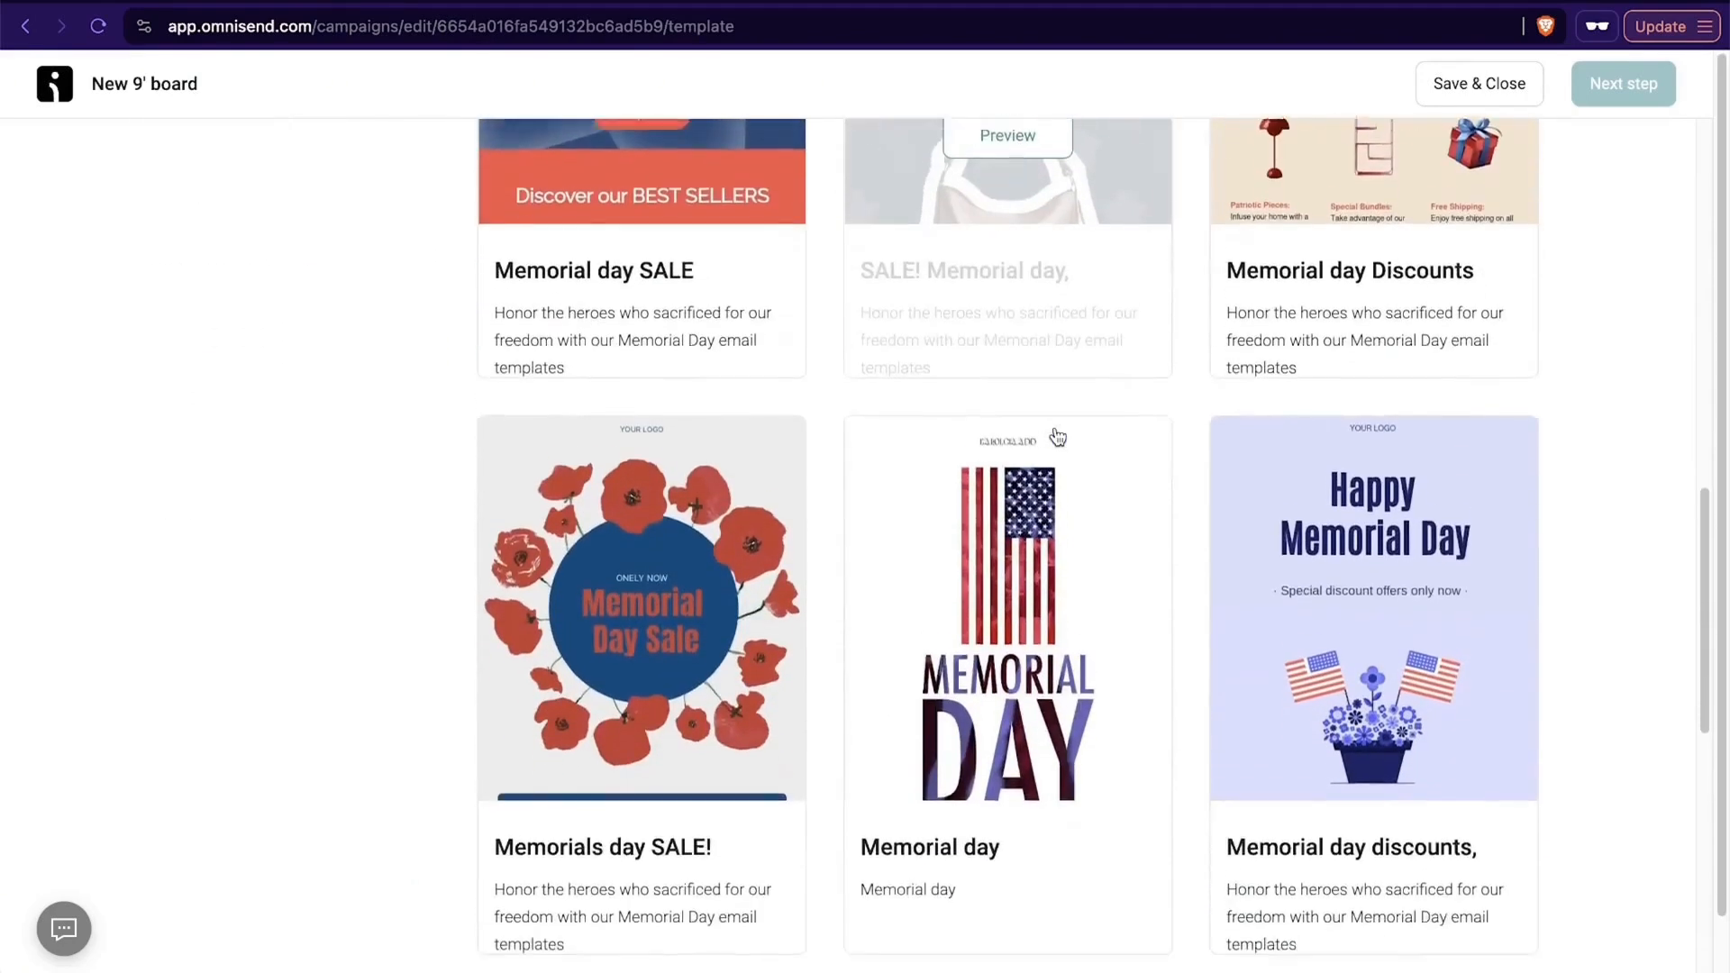
scroll(1057, 436, "up", 2)
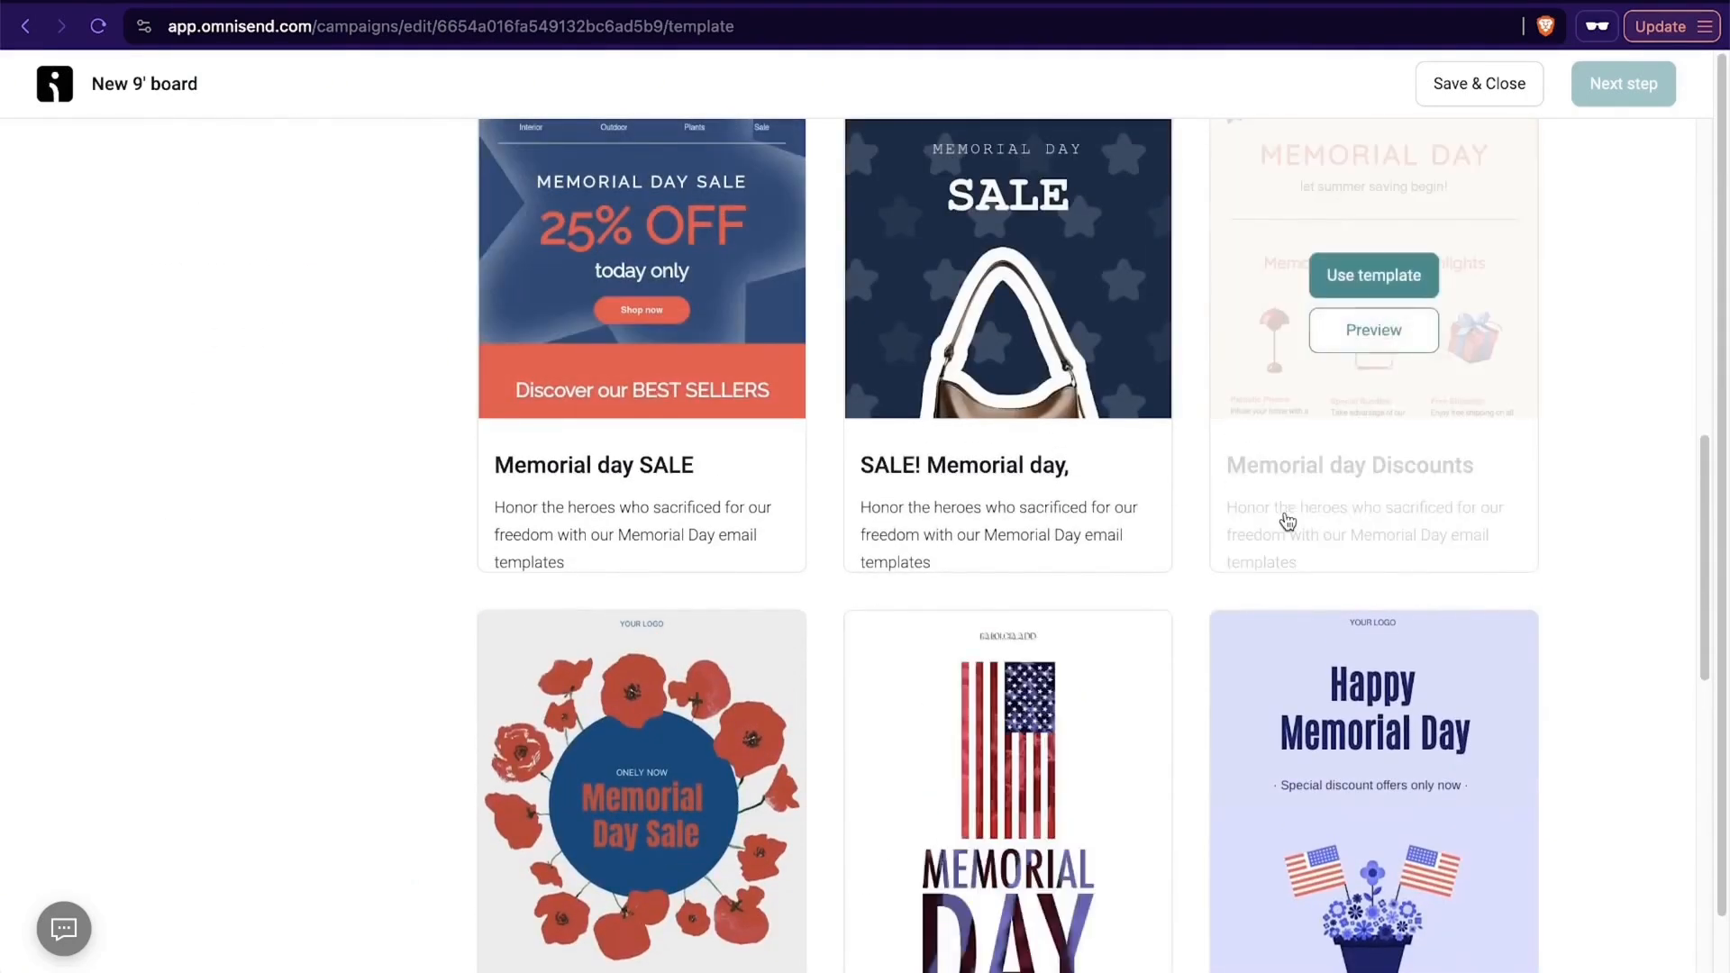
scroll(1288, 520, "up", 2)
scroll(1309, 641, "down", 4)
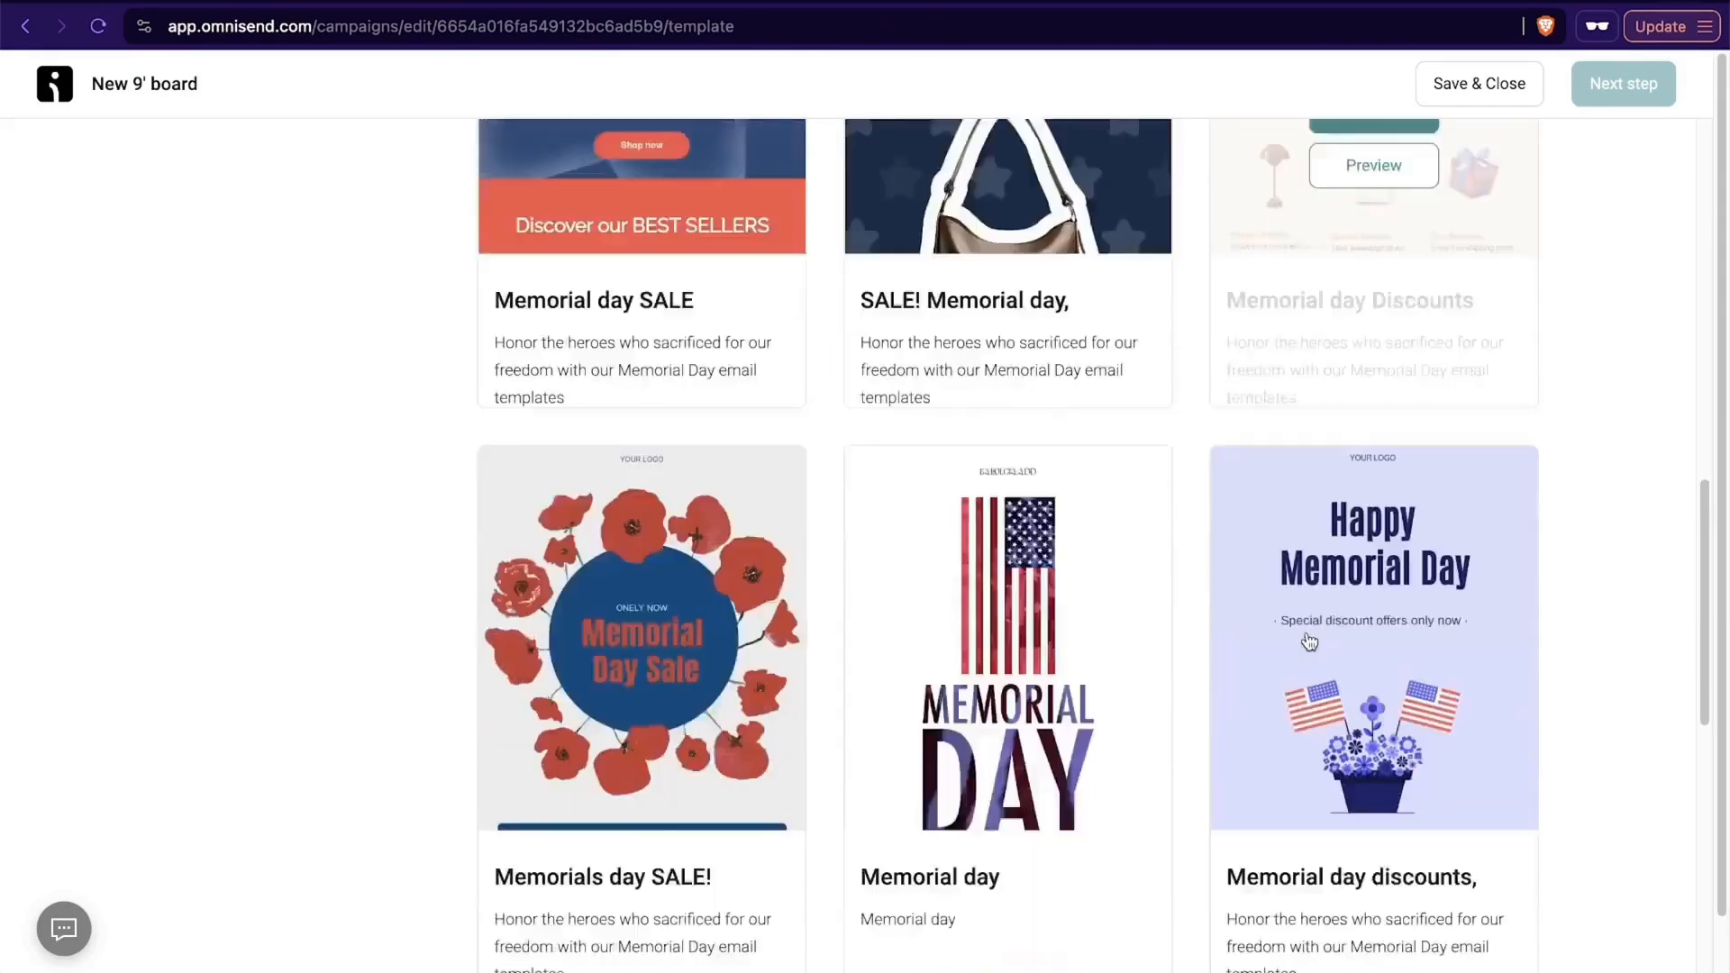
scroll(1309, 641, "down", 14)
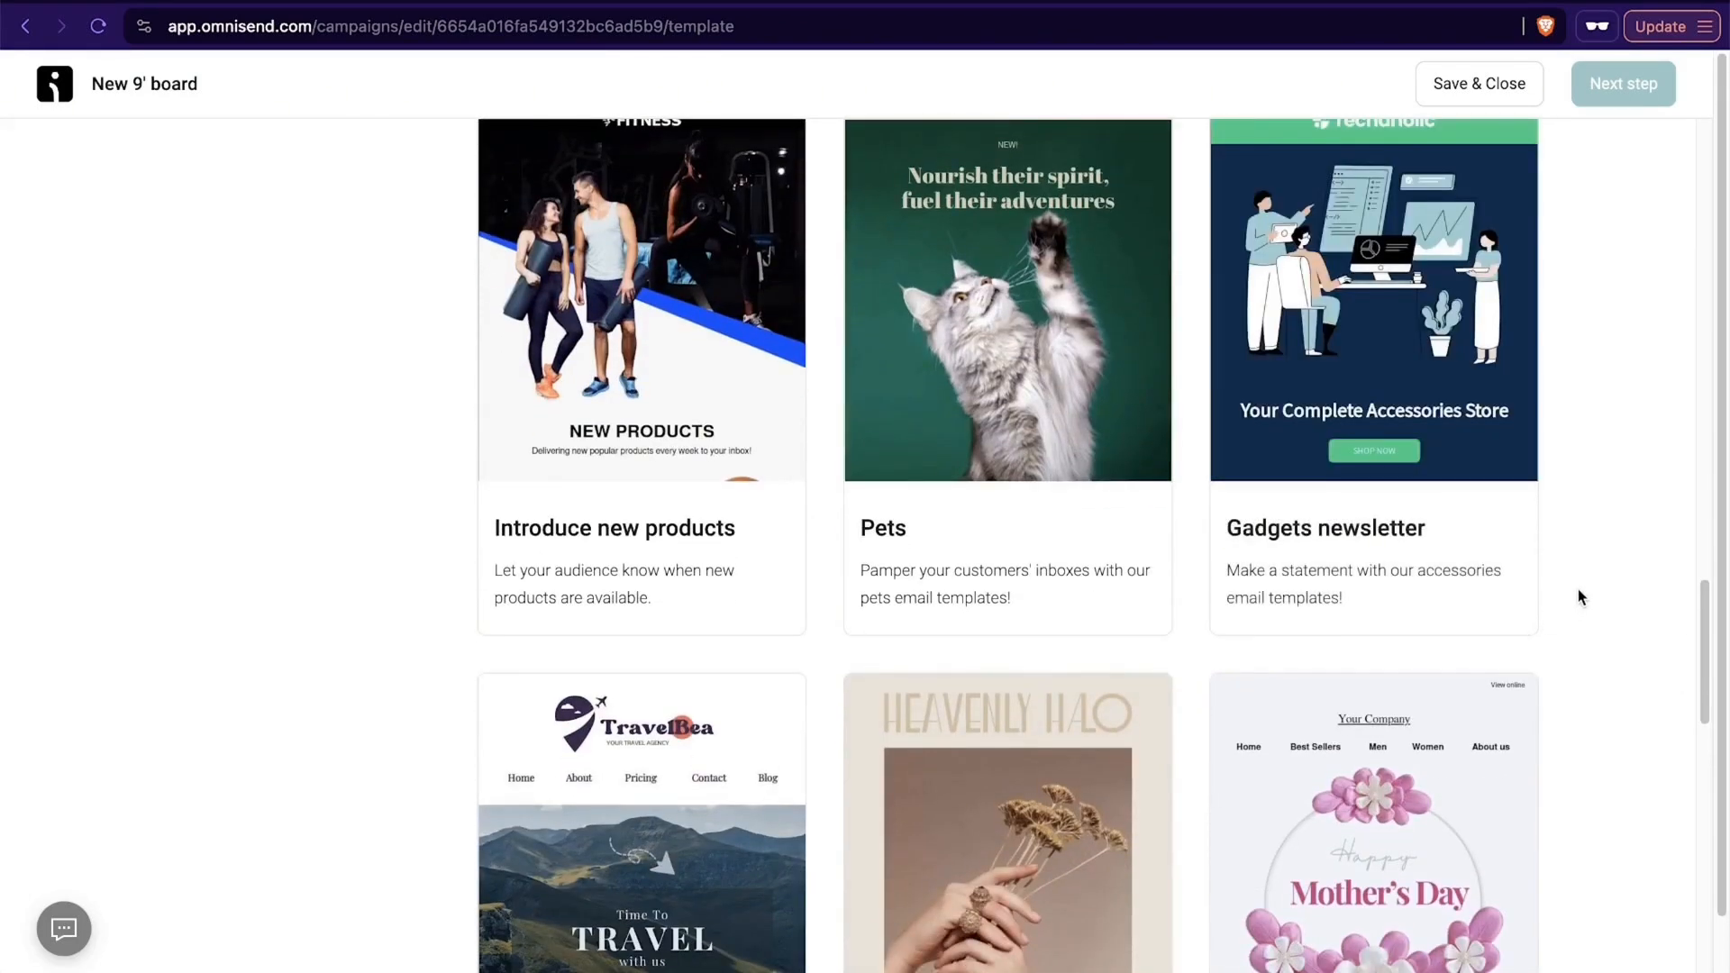
scroll(1577, 592, "down", 3)
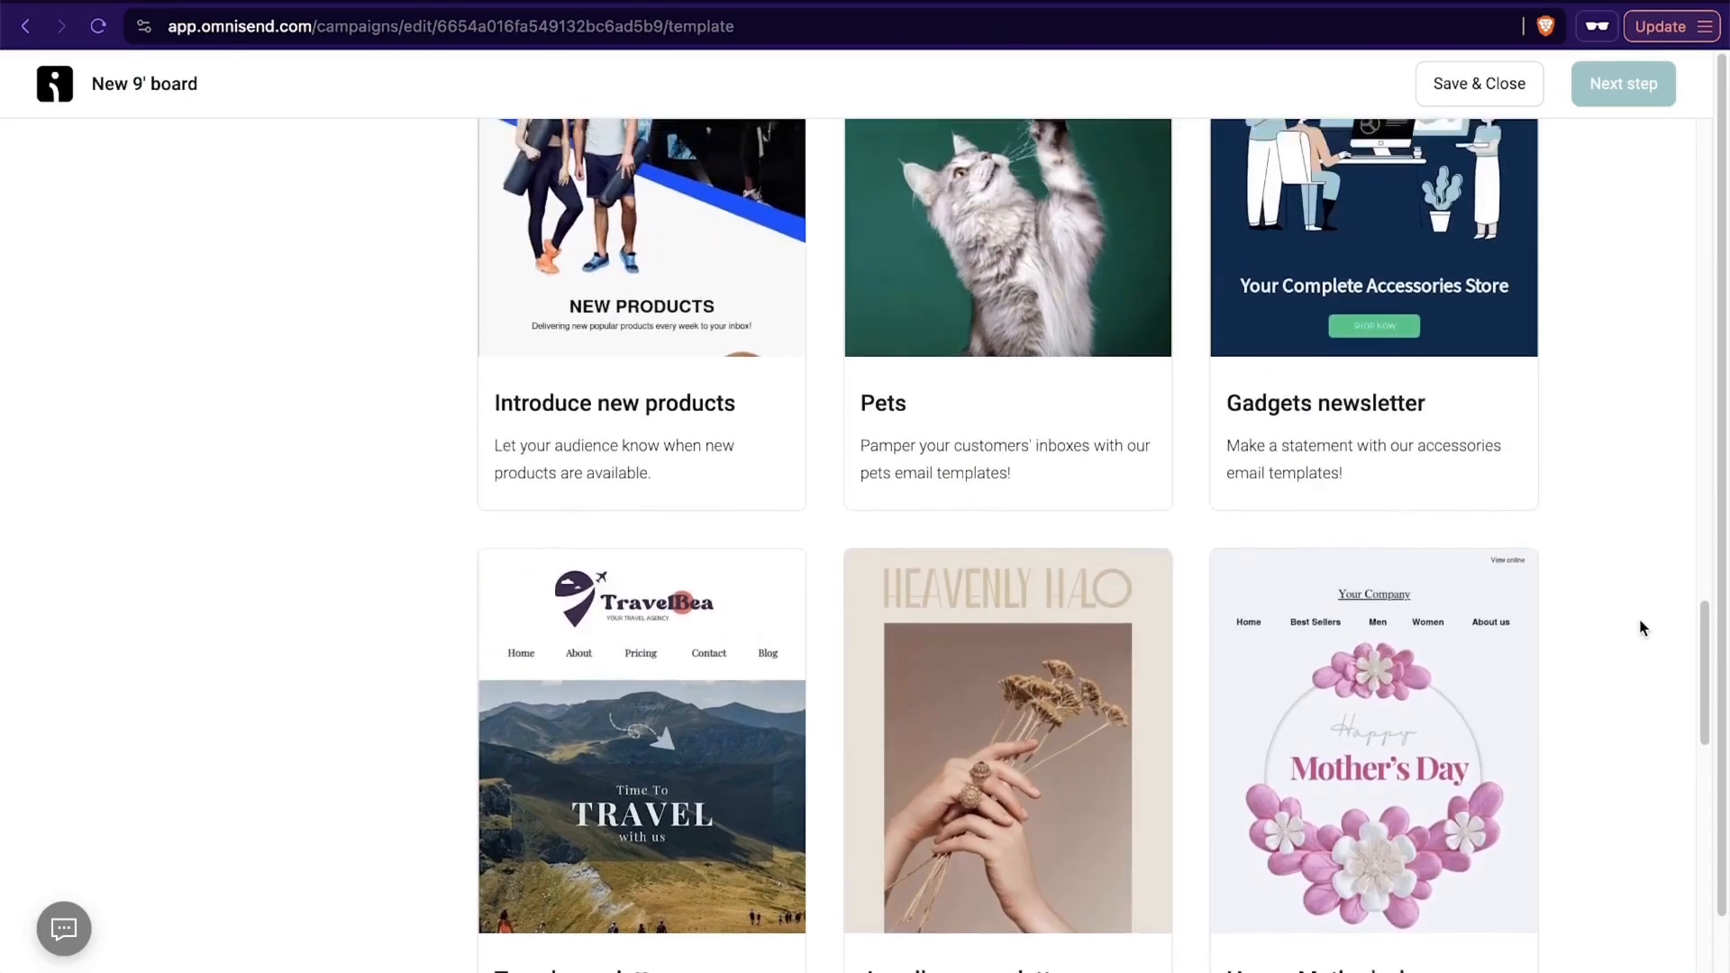
scroll(1640, 618, "down", 4)
scroll(1654, 484, "up", 20)
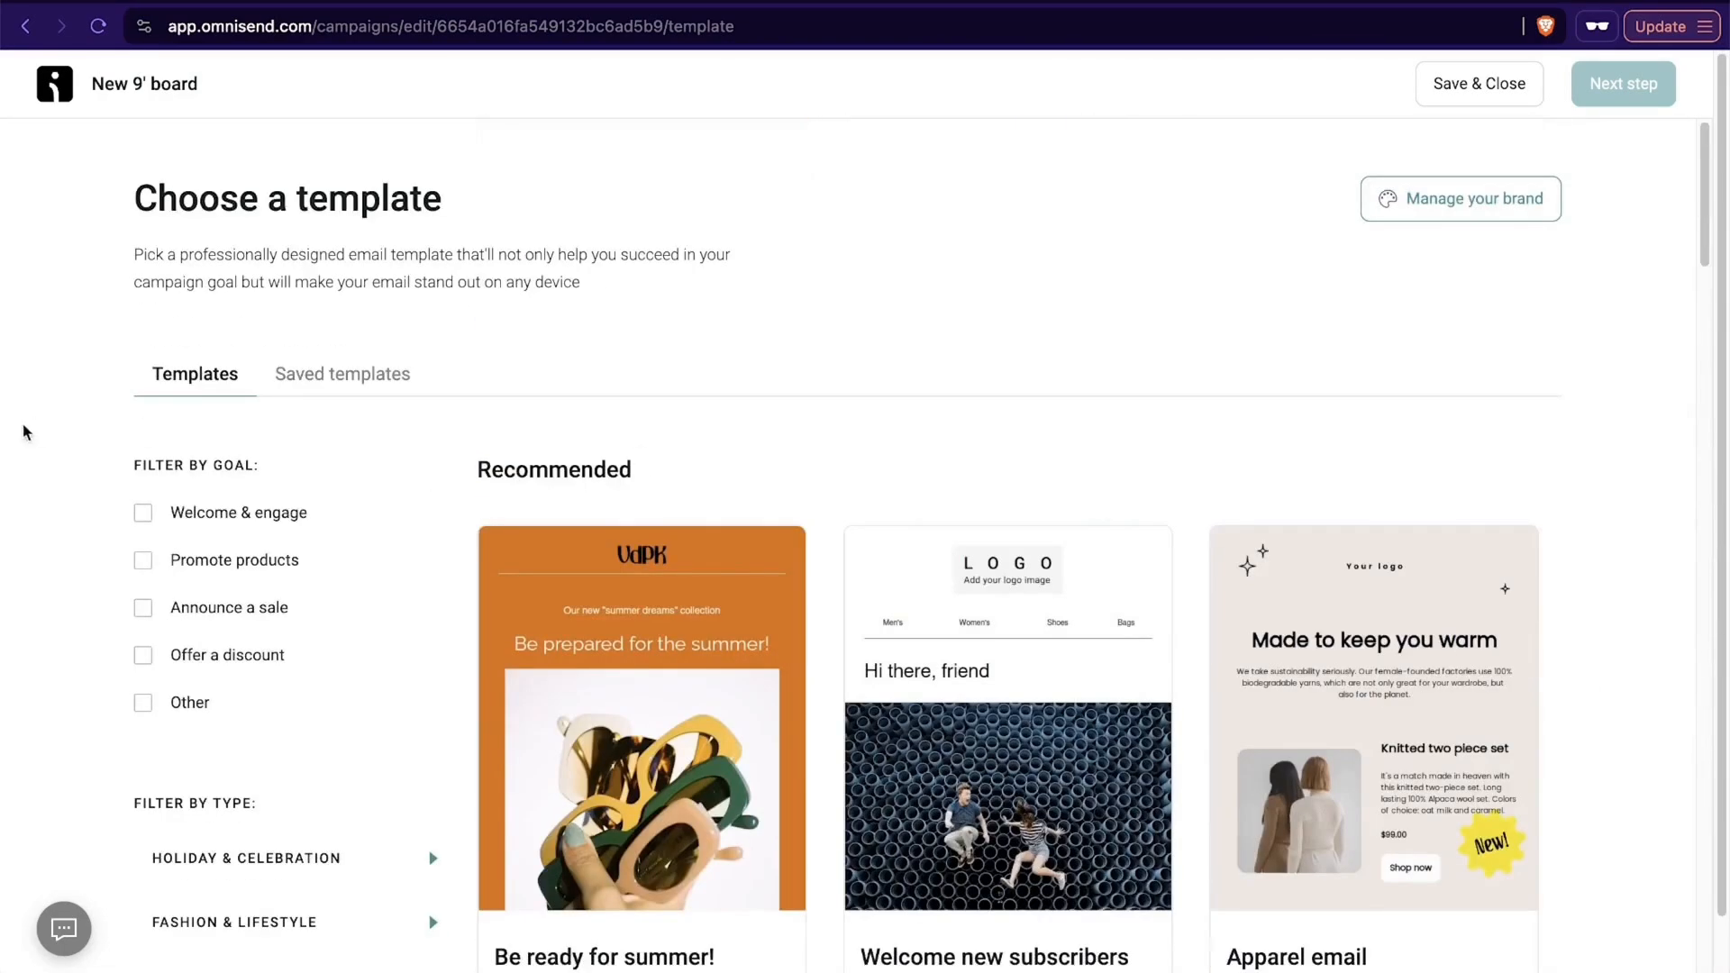
- Filter the templates by the Promote products goal and glance over the matches
scroll(252, 635, "down", 1)
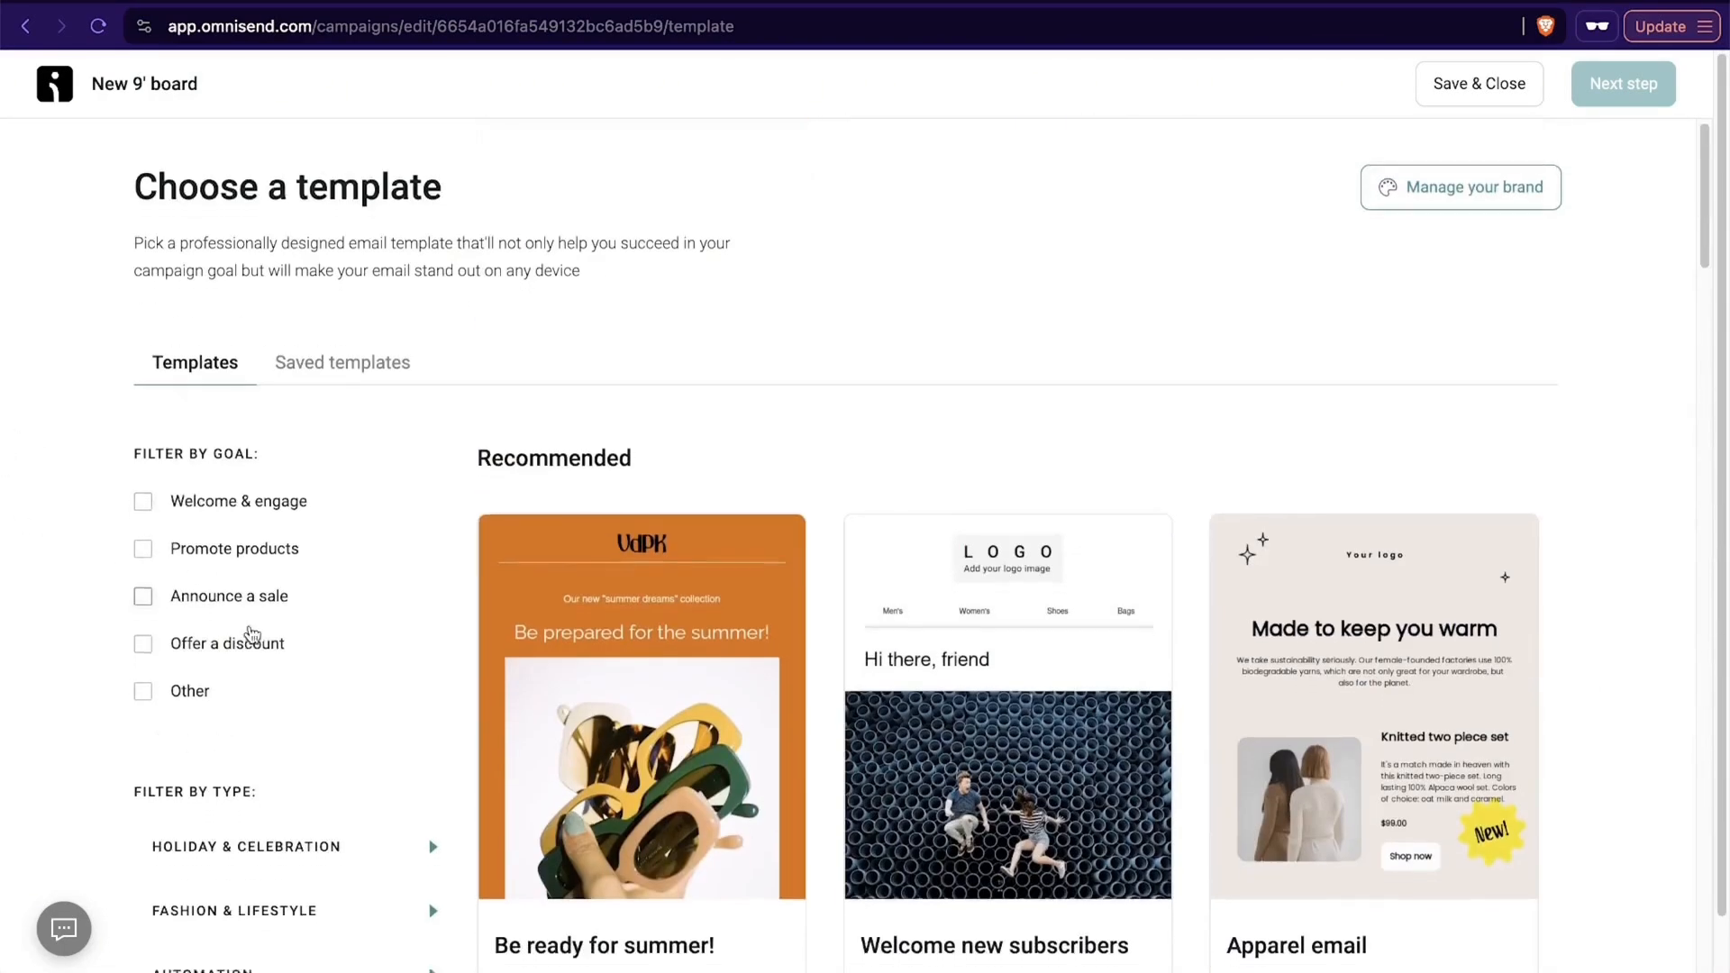
scroll(253, 635, "down", 2)
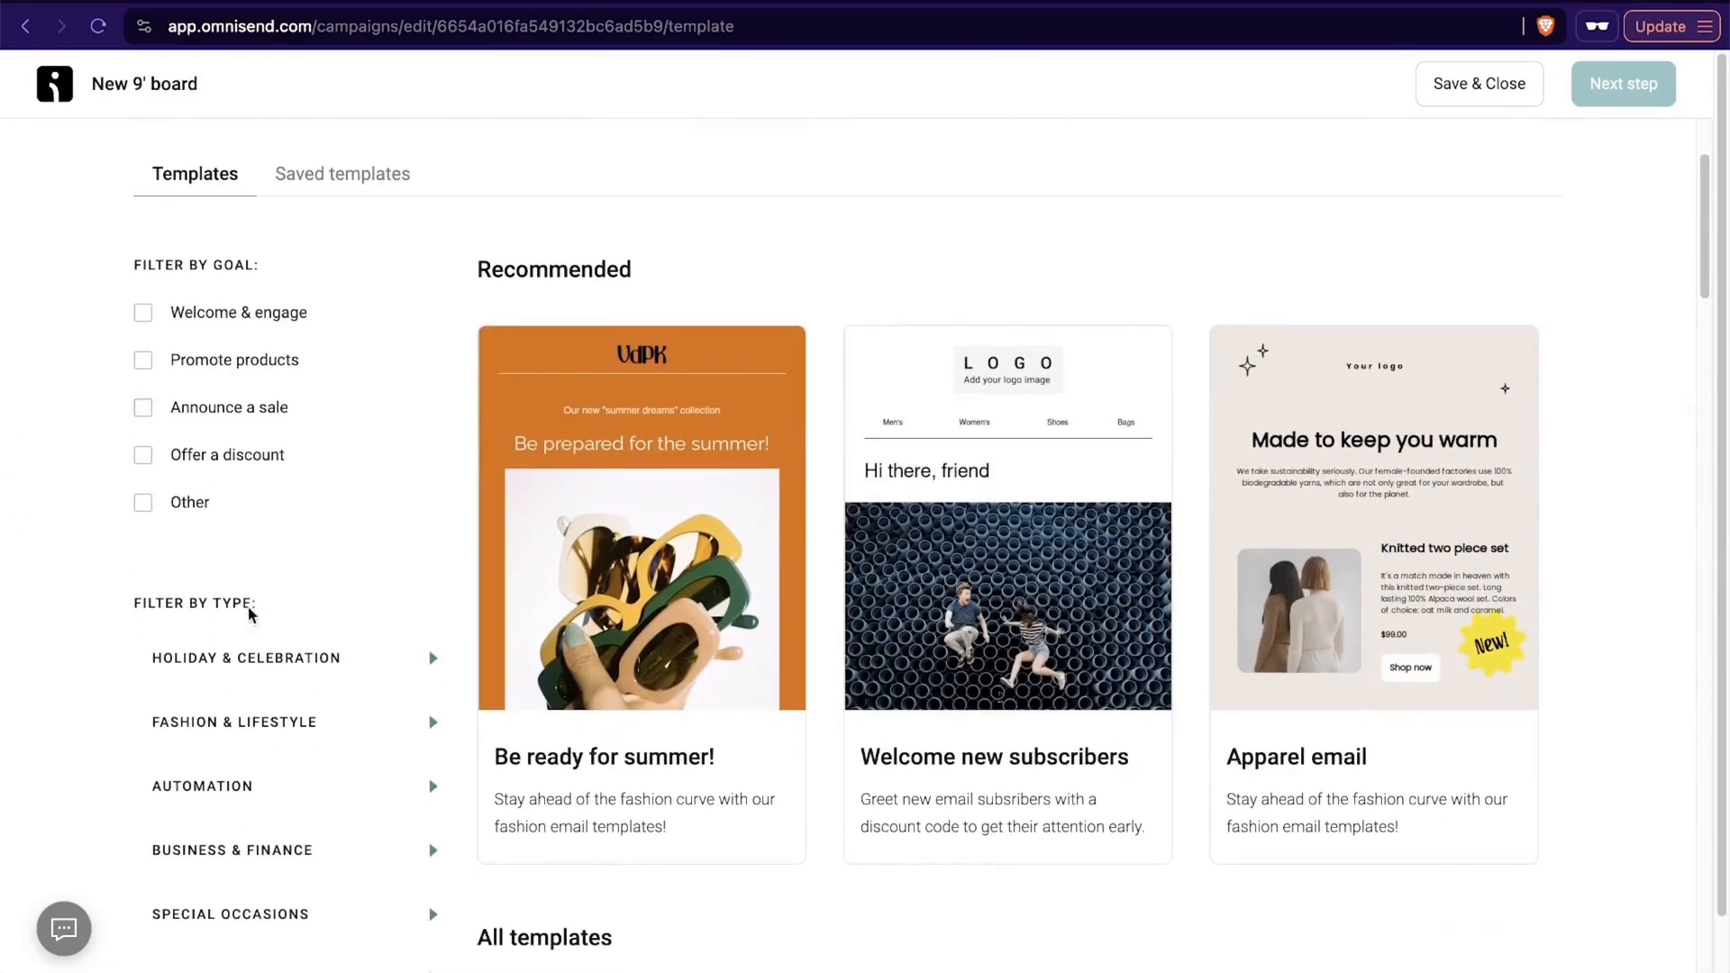
left_click(157, 364)
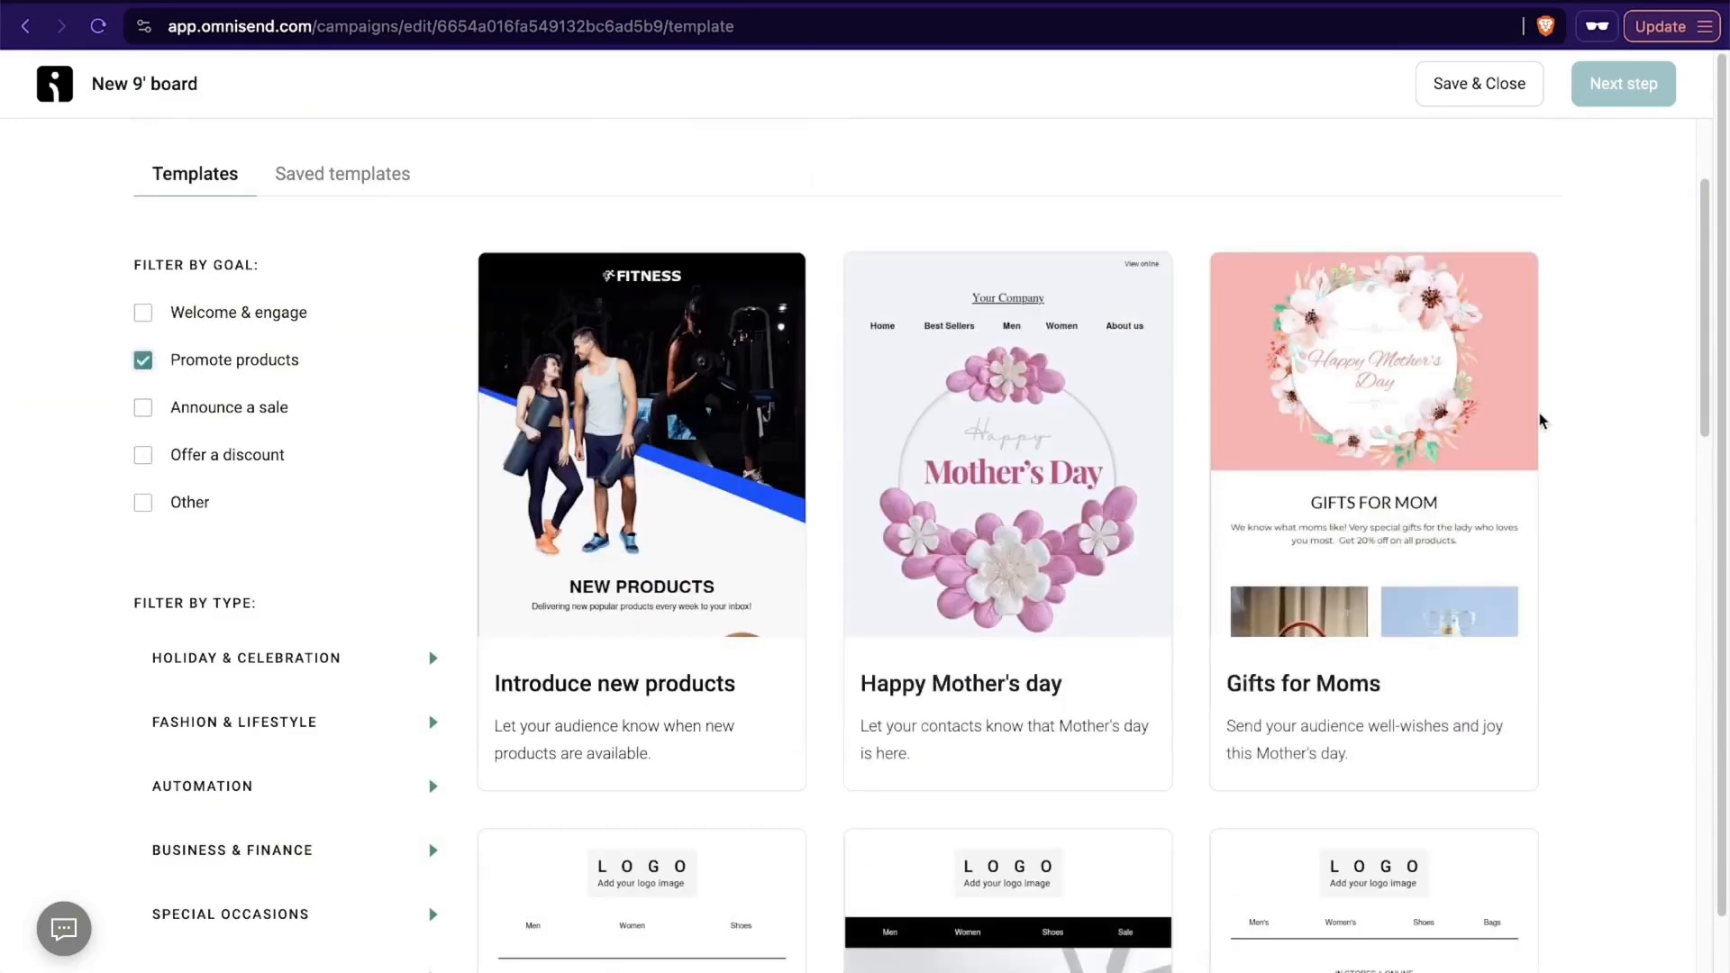
scroll(1539, 414, "down", 8)
scroll(1569, 378, "up", 2)
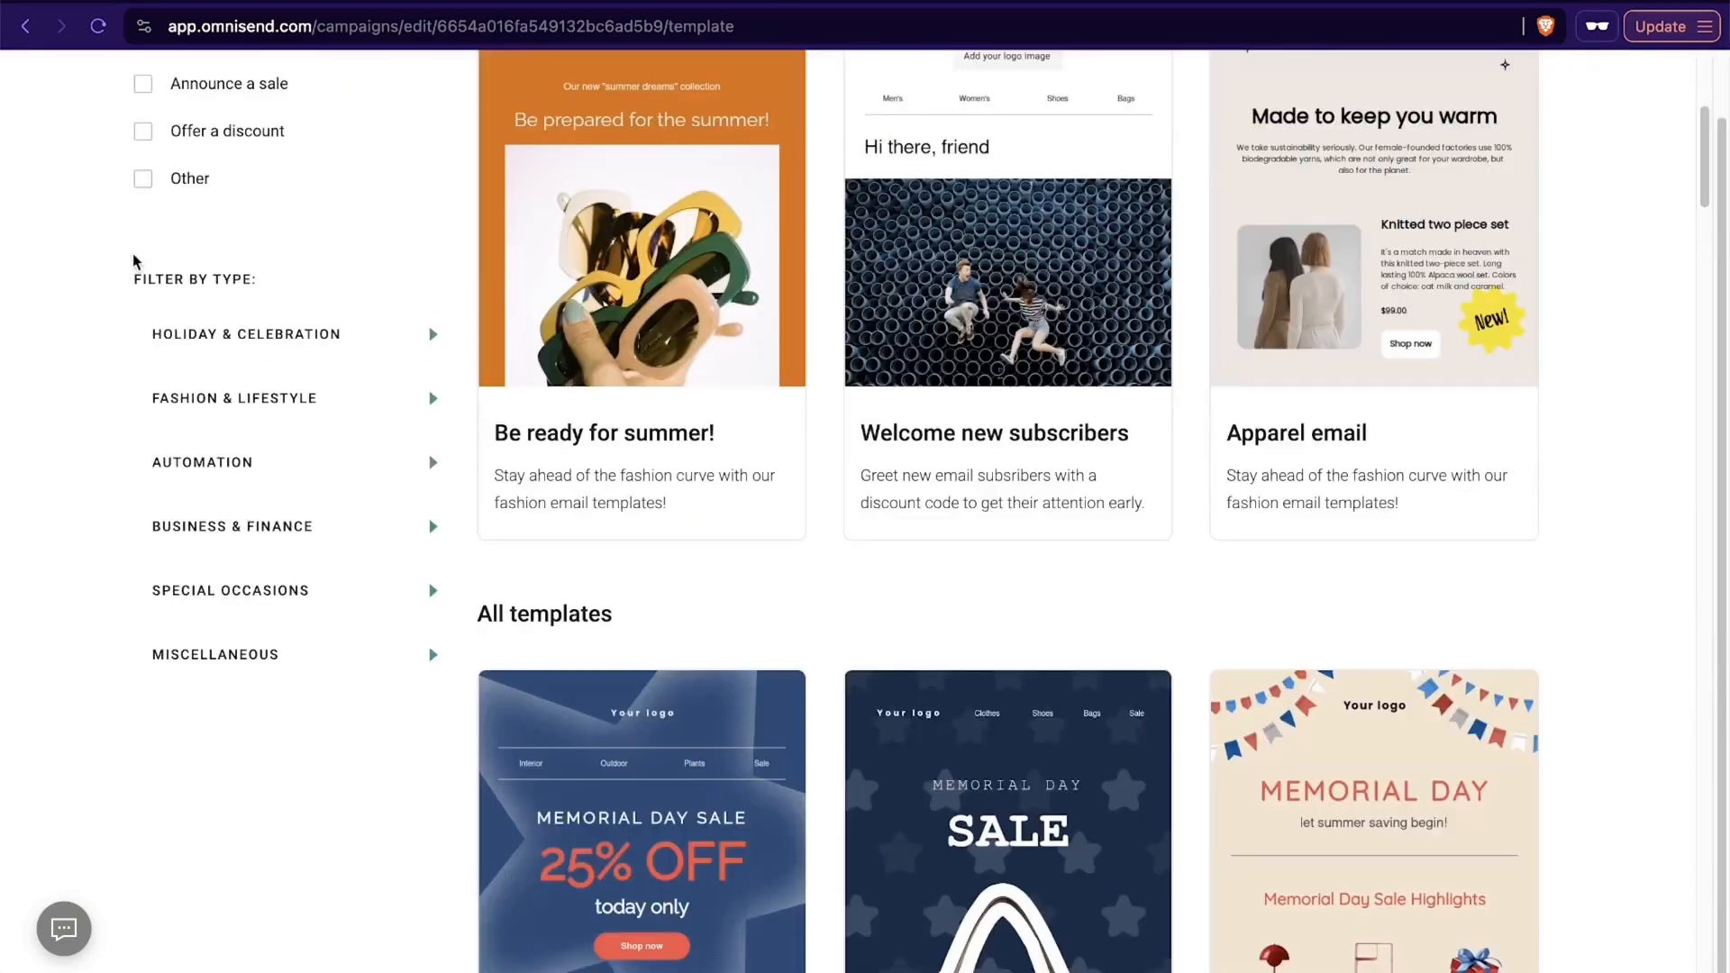
- Expand all the template type categories, from Holiday & Celebration to Miscellaneous, and look over their filter options
left_click(227, 464)
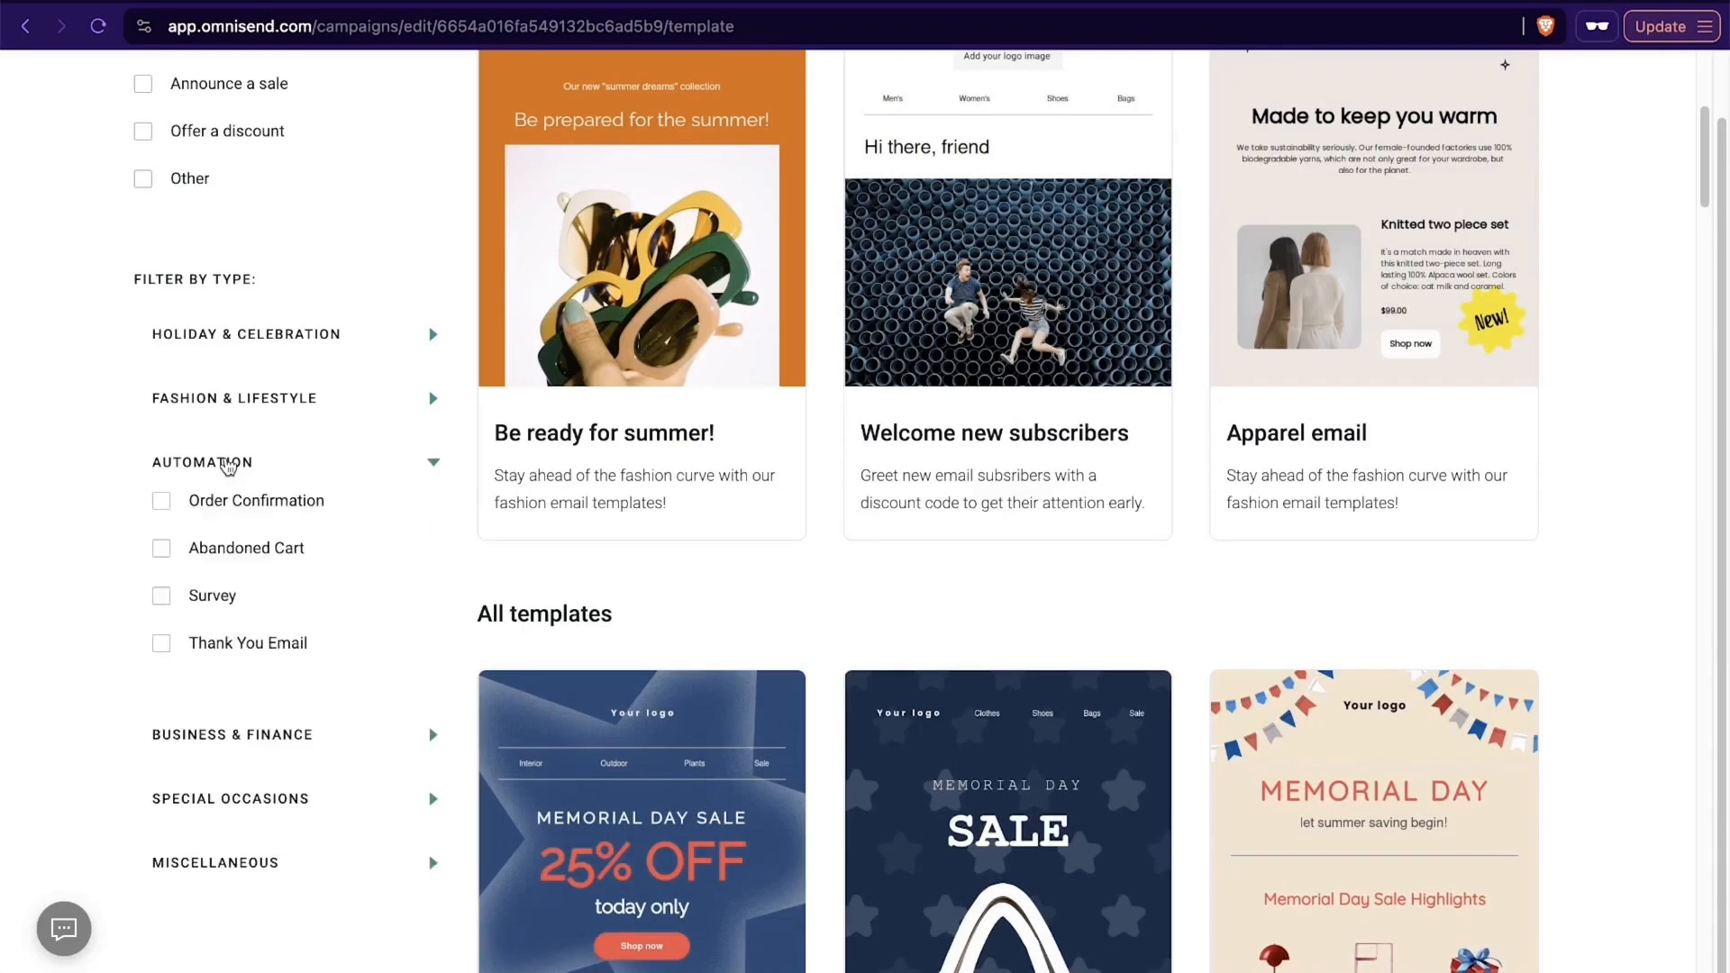
left_click(251, 401)
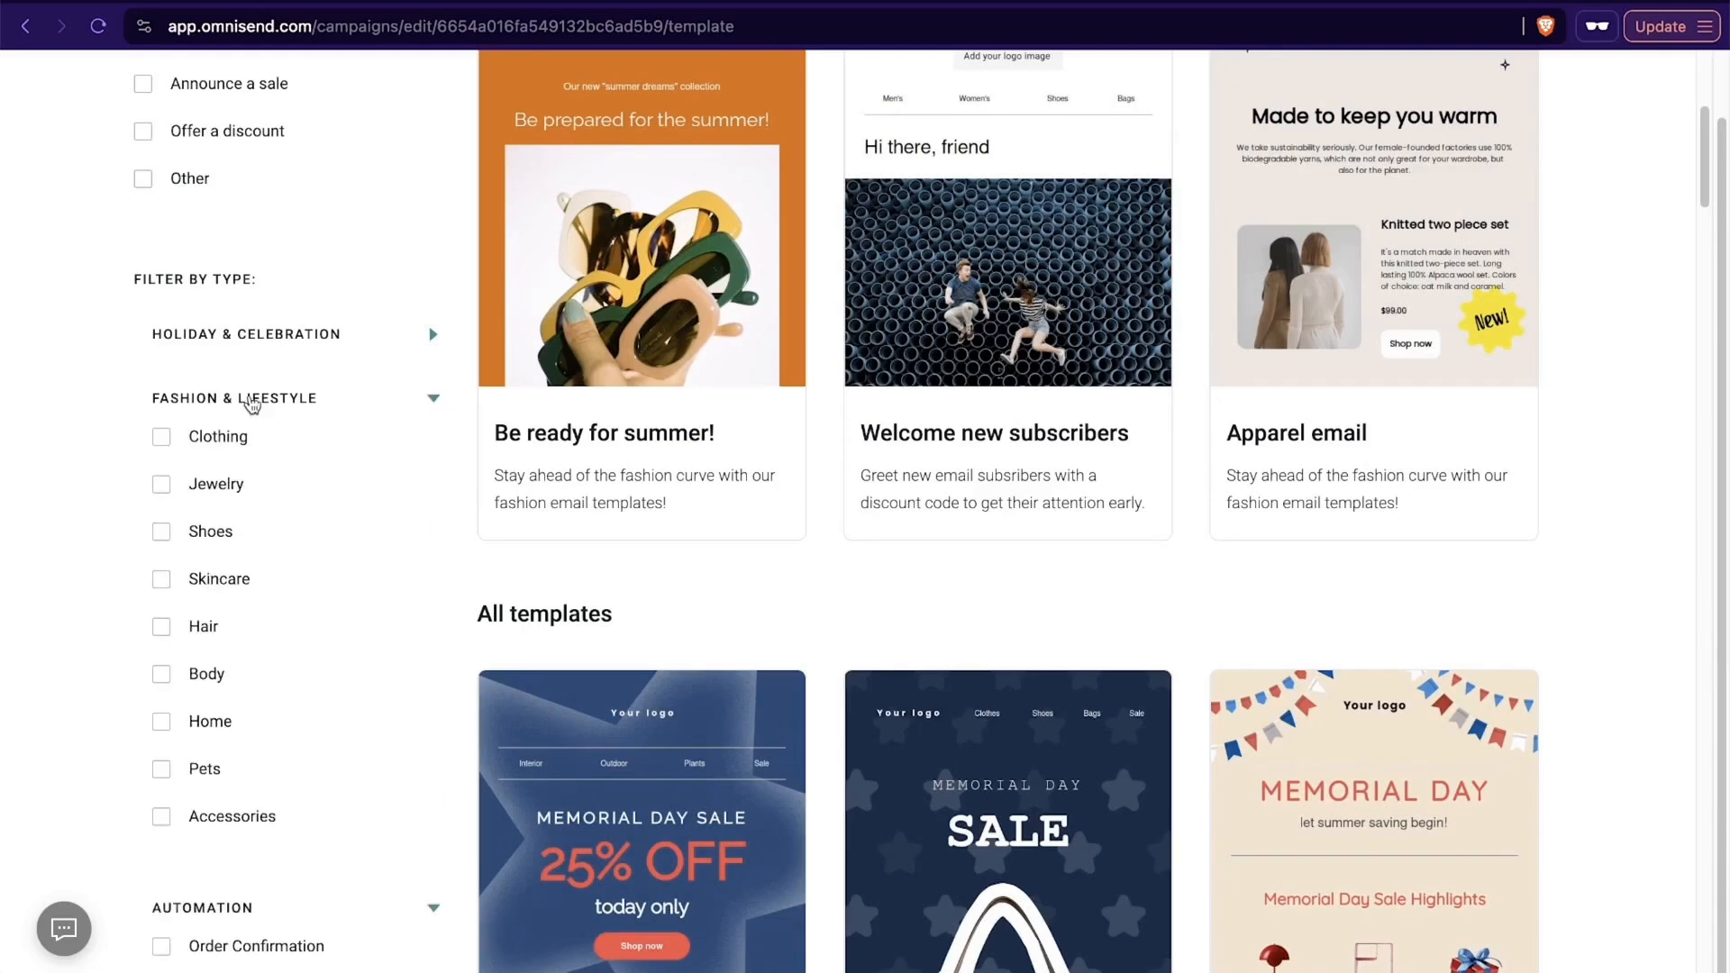
left_click(284, 334)
scroll(315, 489, "down", 12)
scroll(316, 493, "up", 1)
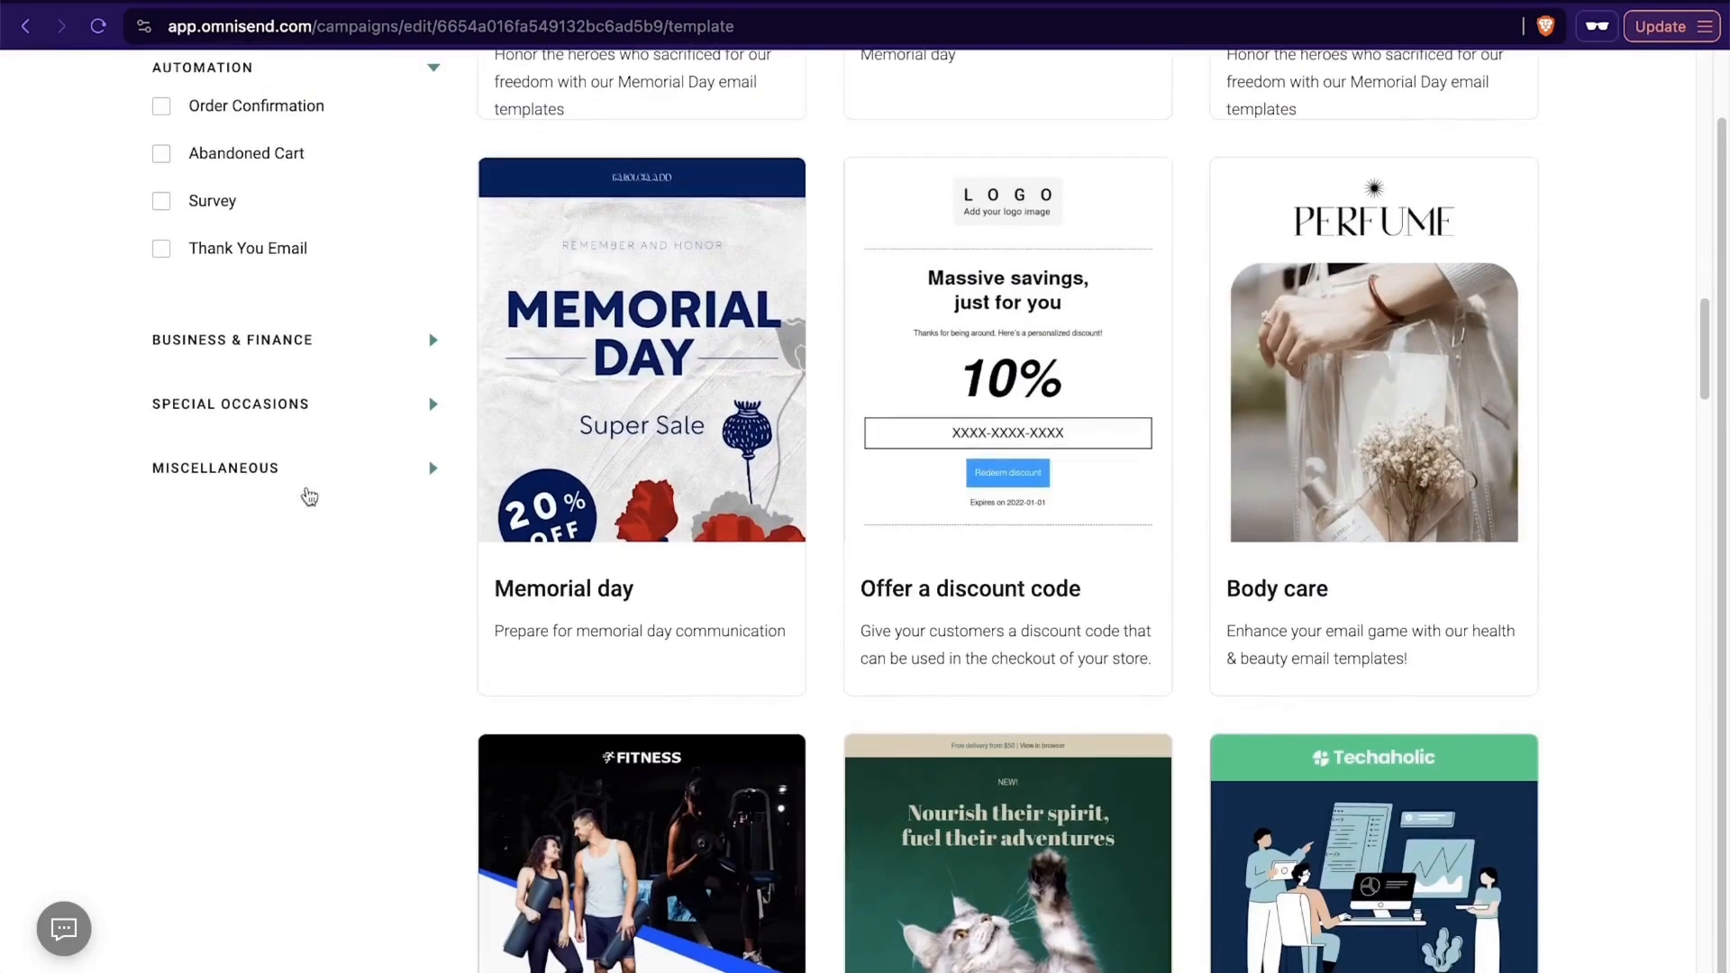
left_click(325, 340)
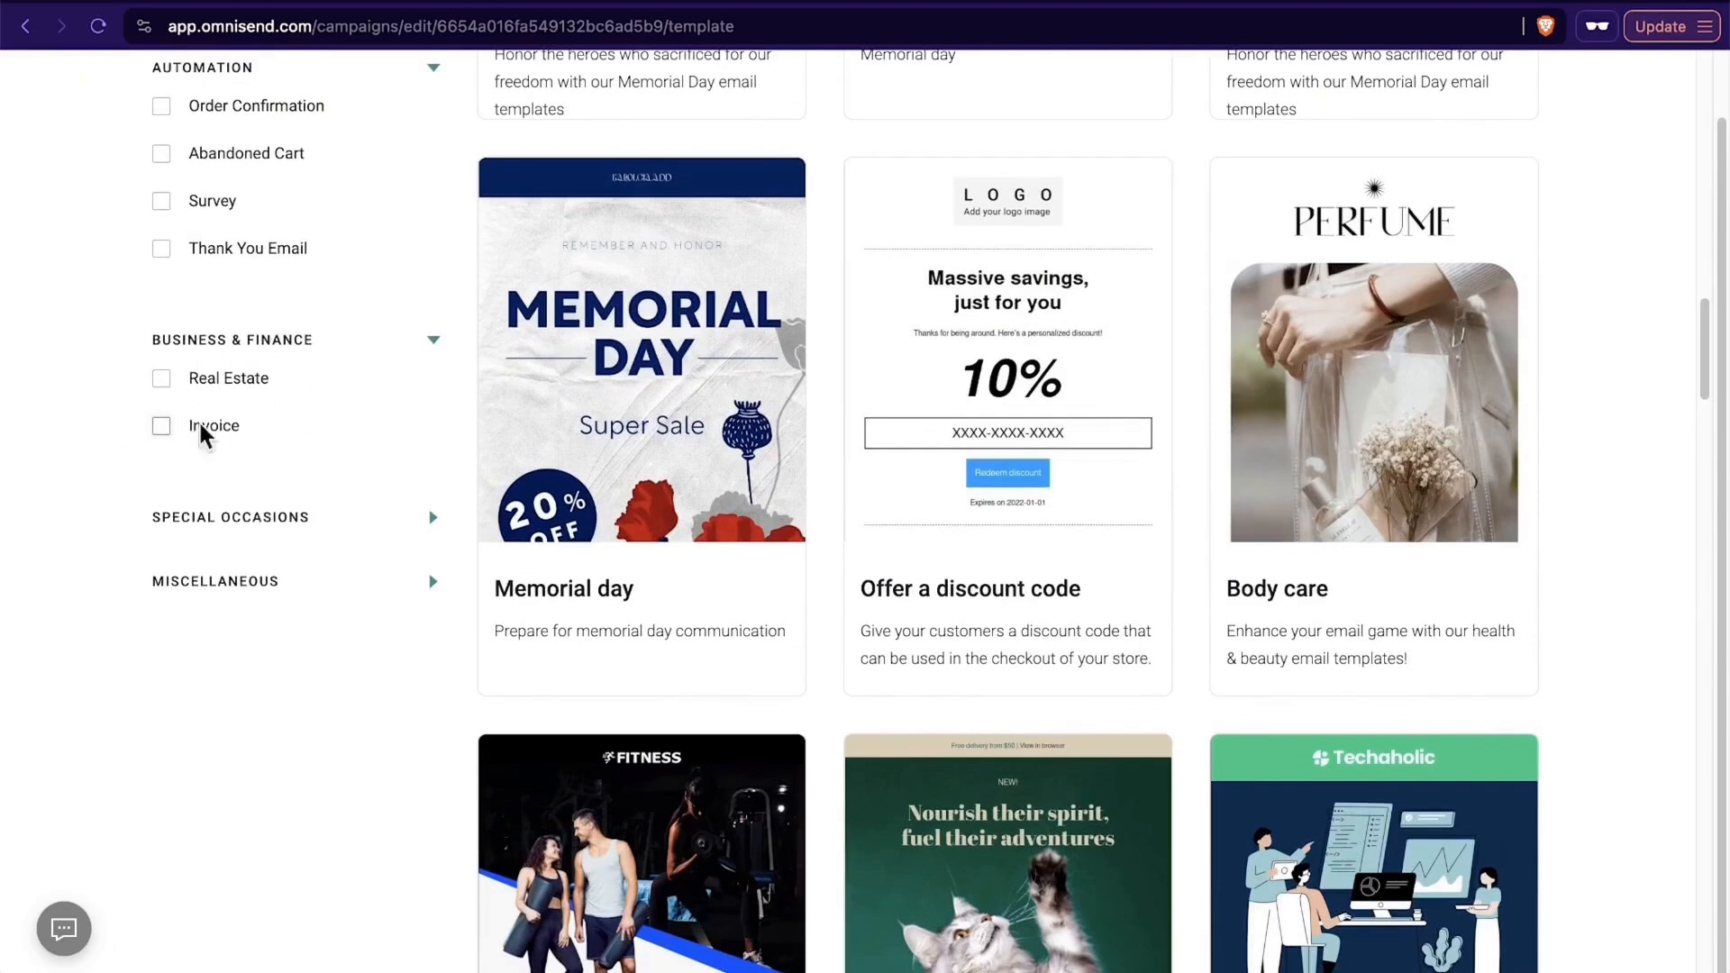
left_click(253, 519)
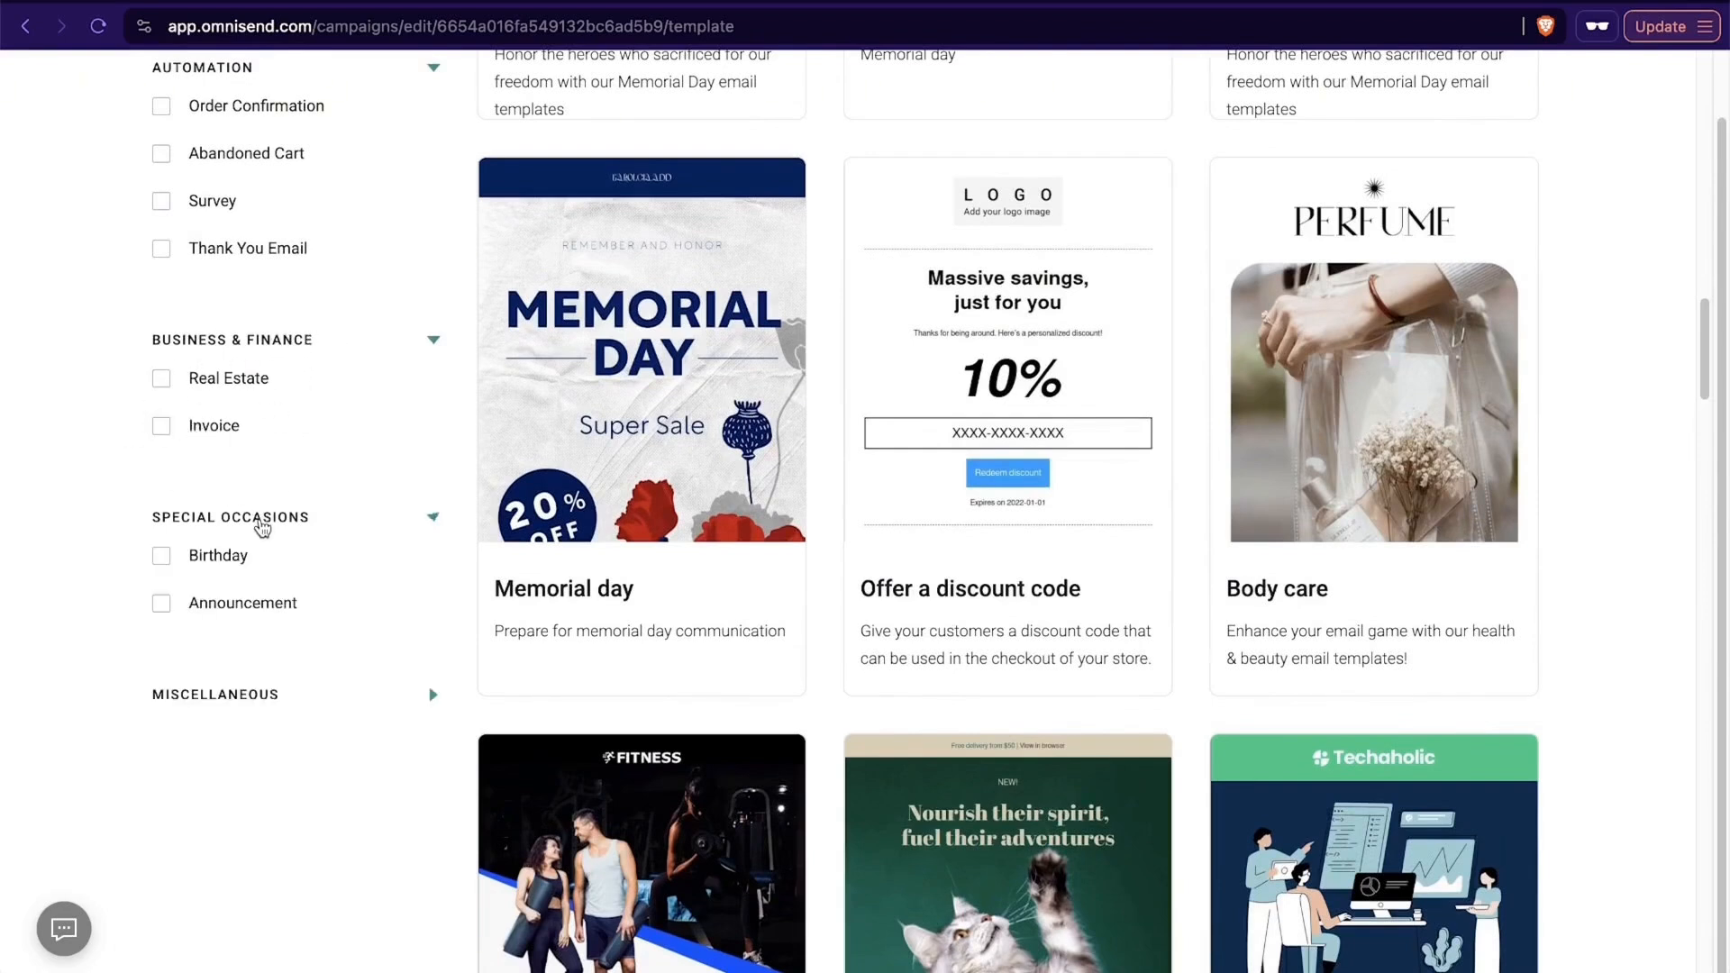
left_click(263, 696)
scroll(350, 710, "down", 4)
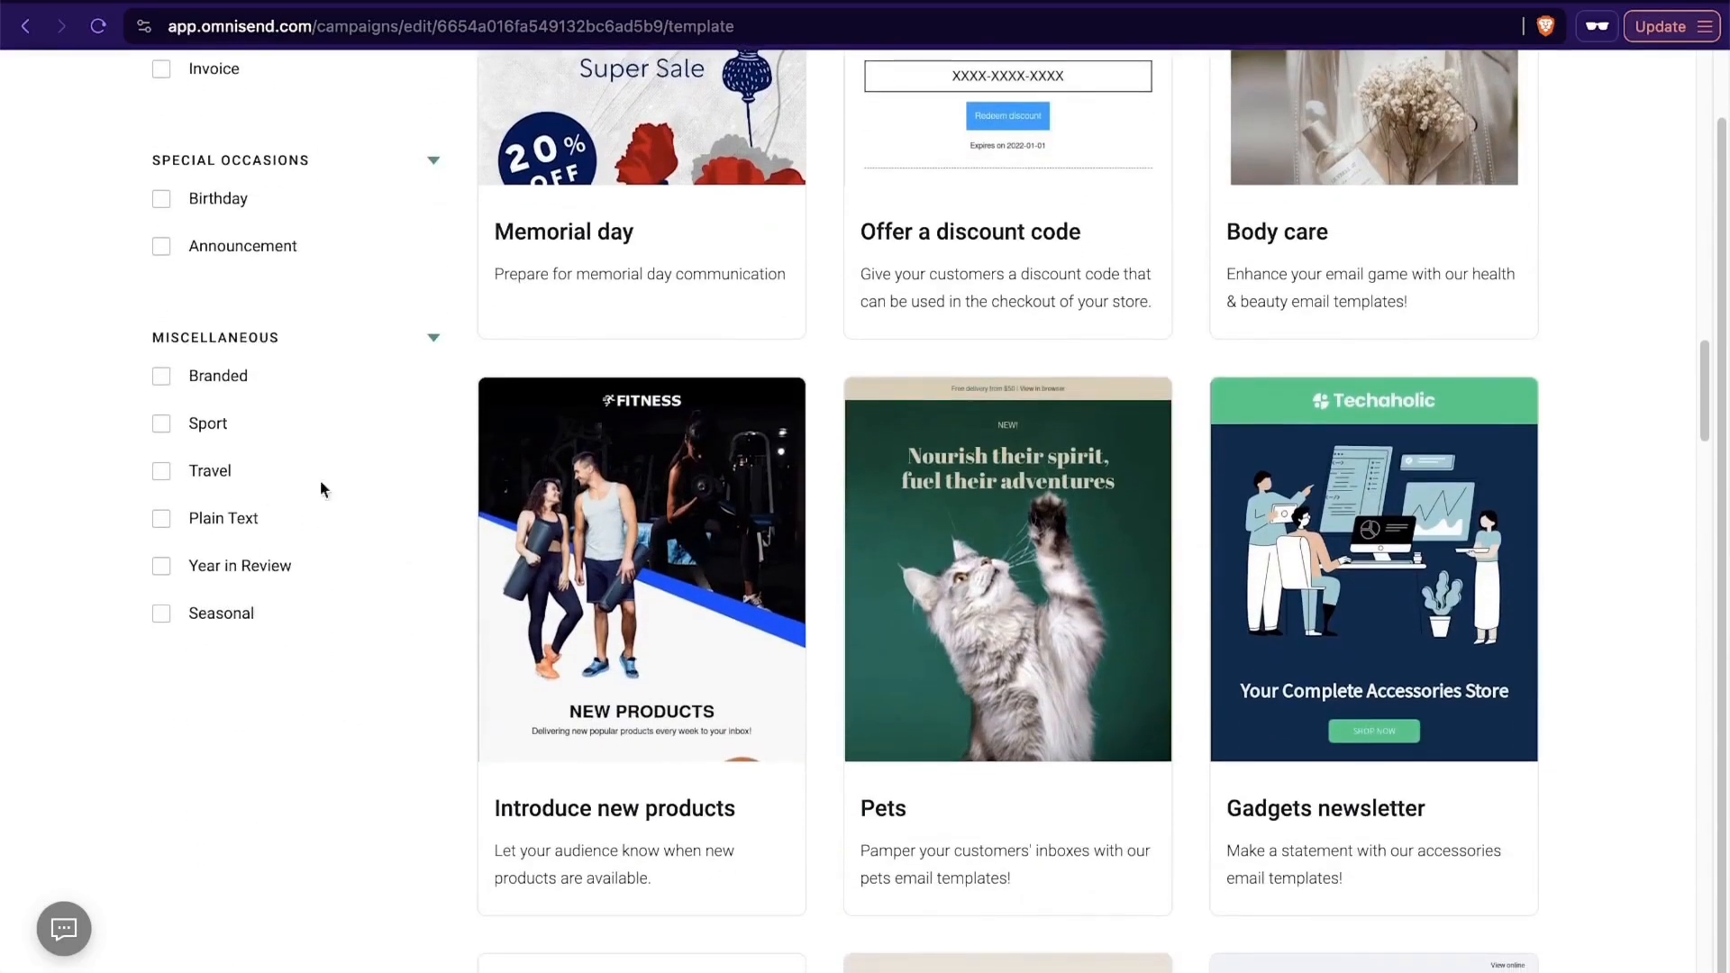
- Limit the template list to the Promote products goal and look through the matching designs
scroll(436, 706, "up", 15)
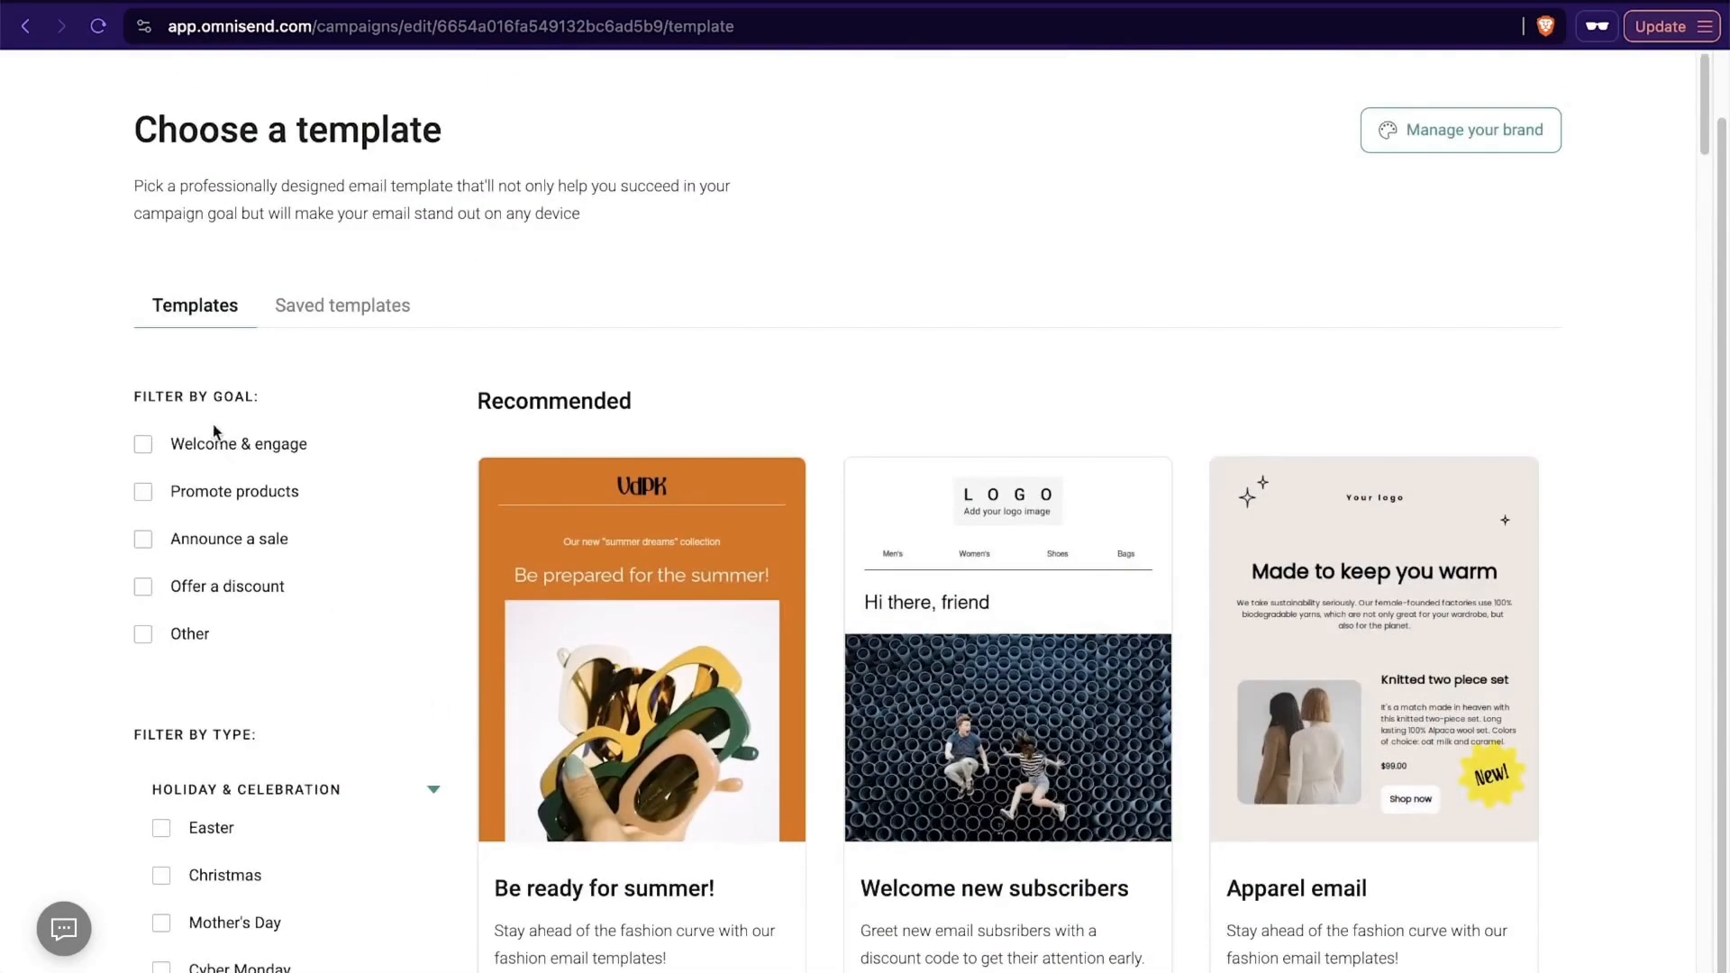
left_click(144, 493)
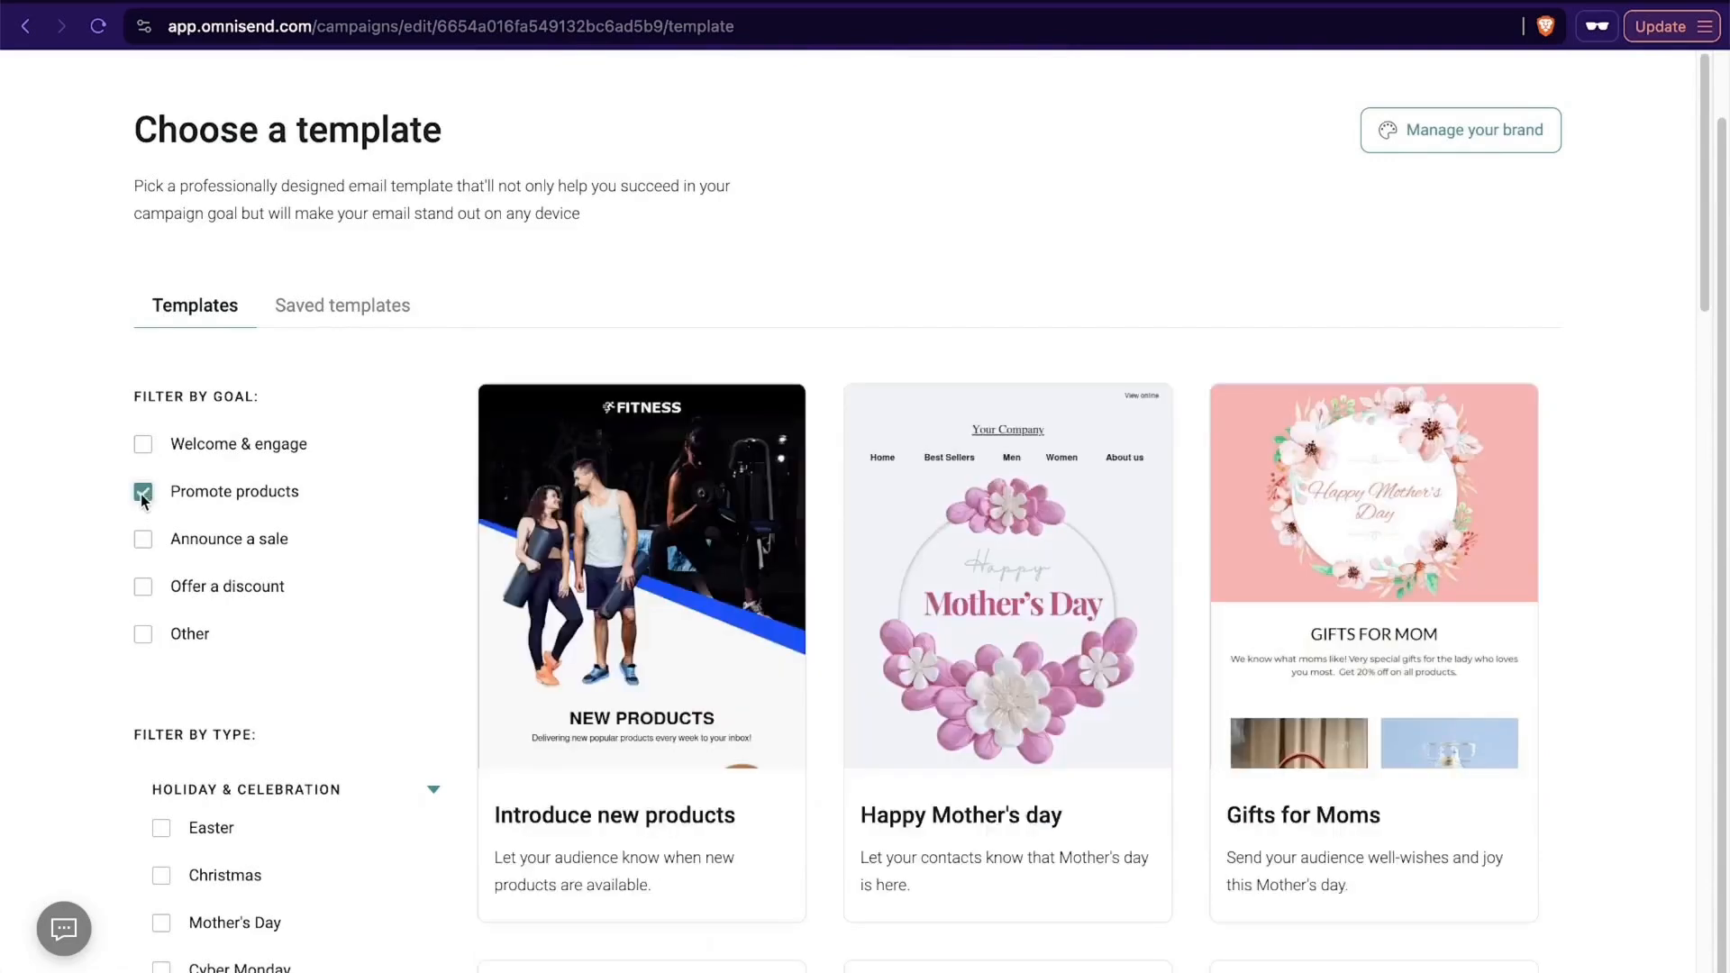
scroll(888, 558, "down", 4)
scroll(1192, 638, "down", 15)
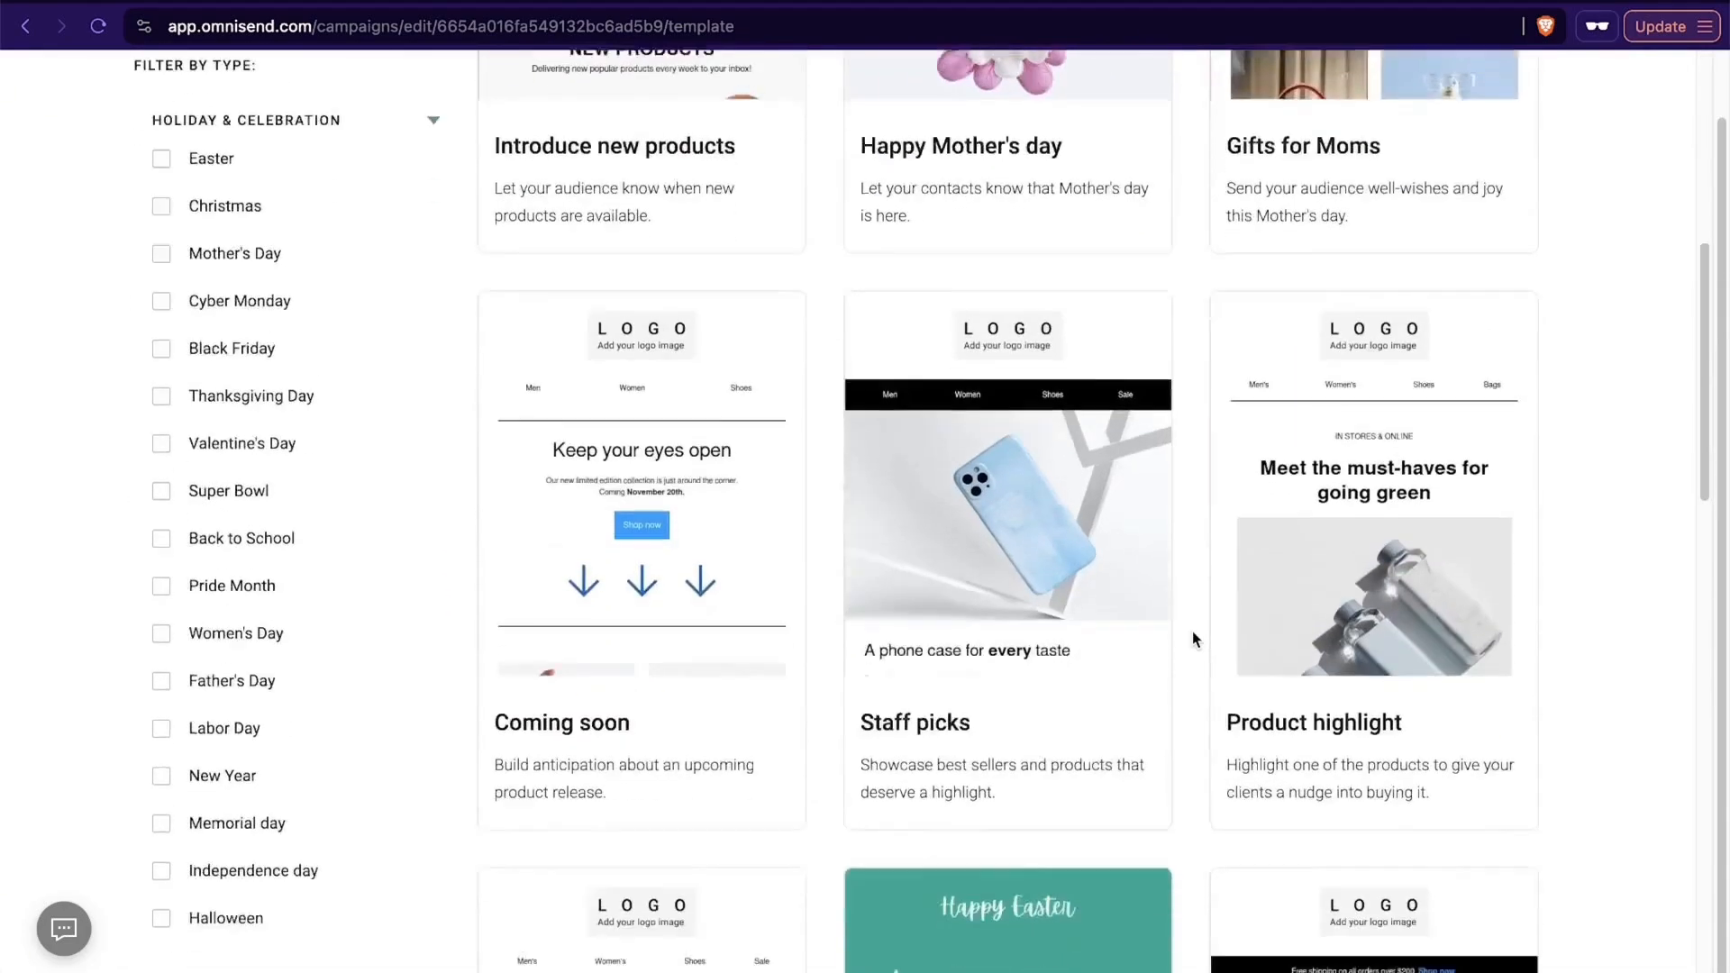
scroll(1192, 639, "down", 3)
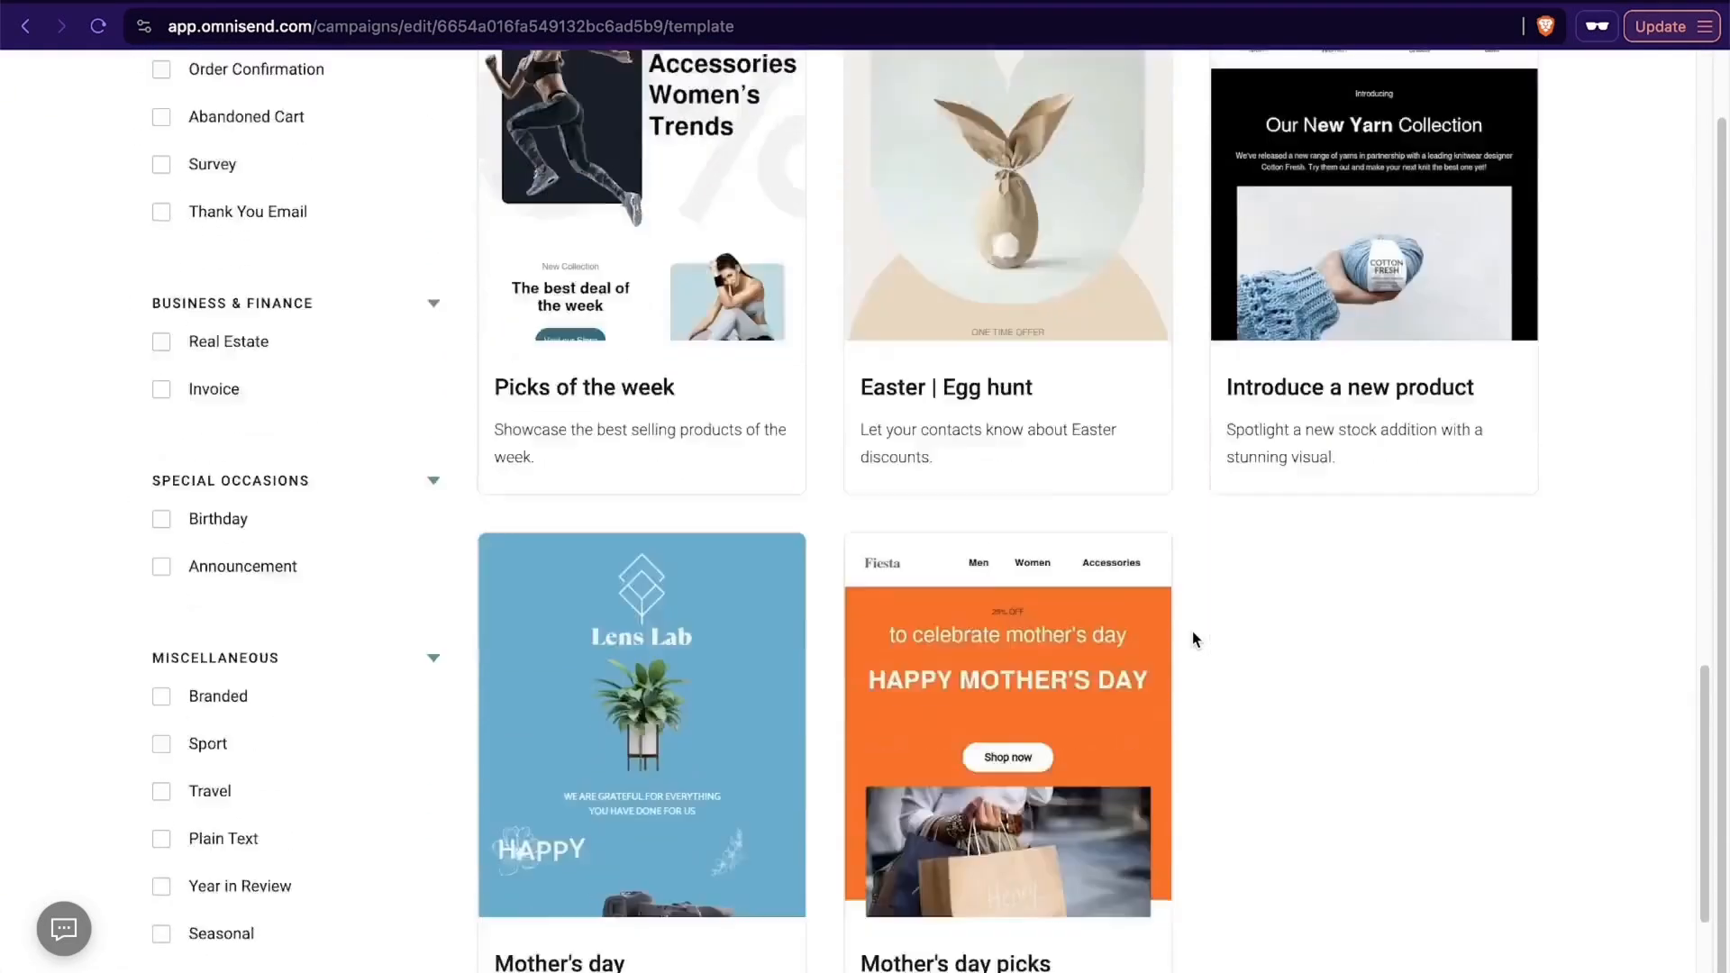
- Use the "Introduce a new product" template for the campaign email
scroll(1192, 639, "up", 3)
mouse_move(1433, 368)
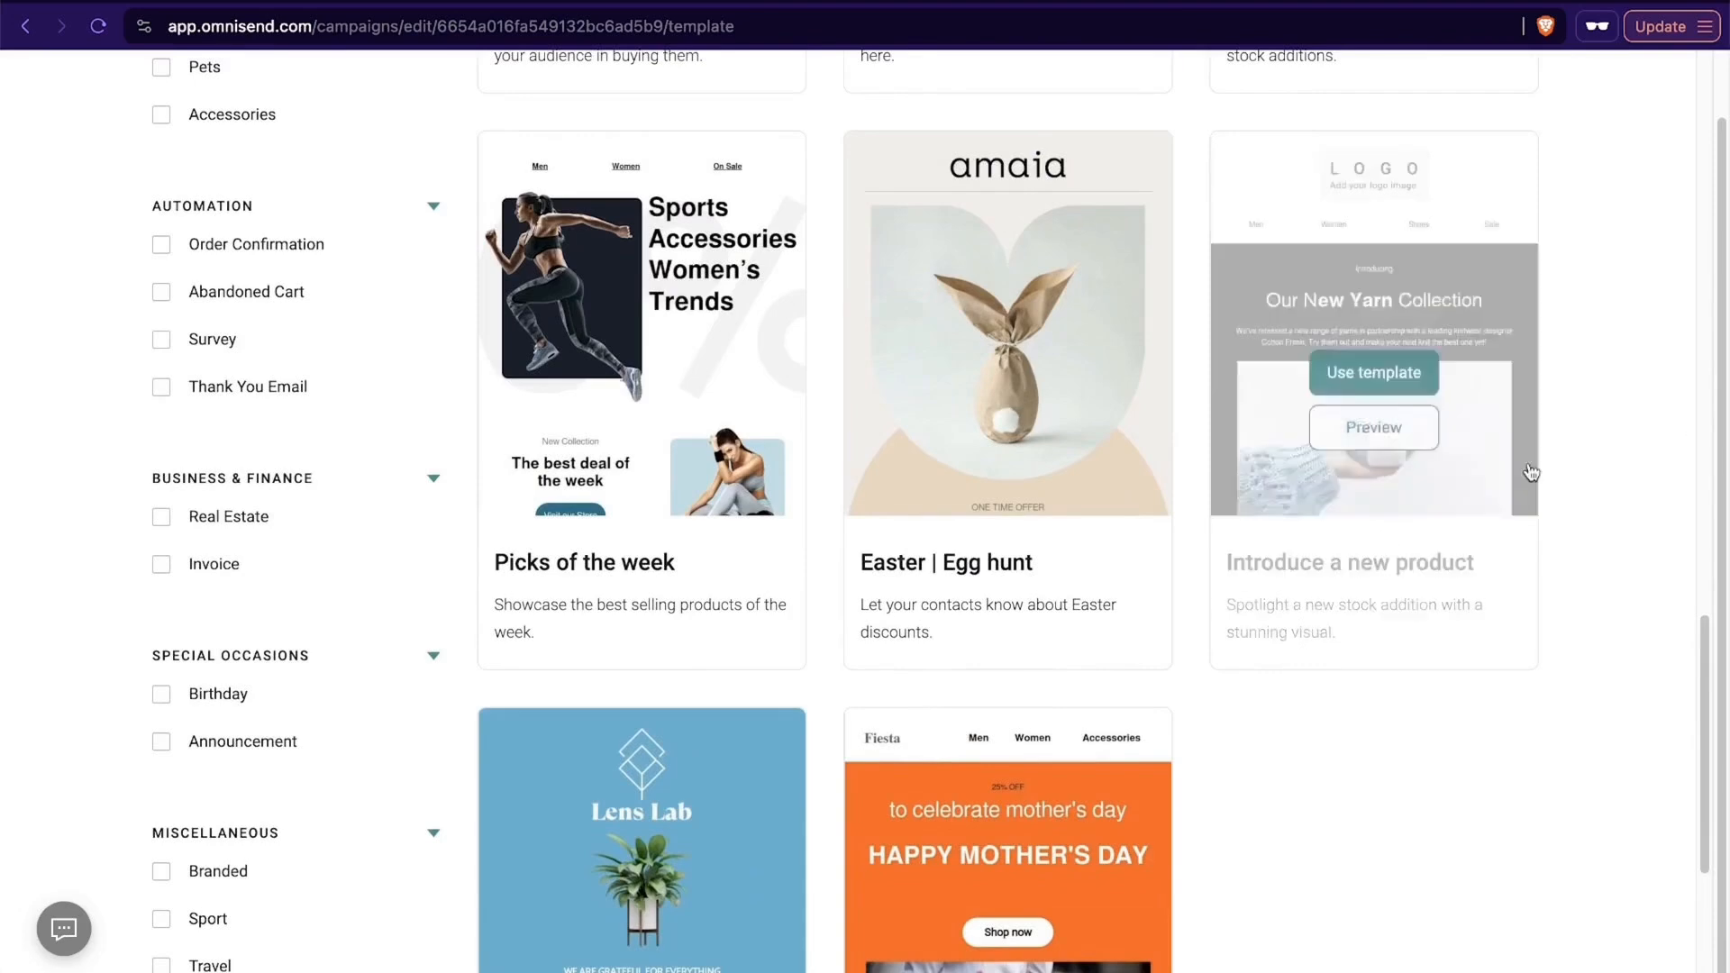
left_click(1375, 375)
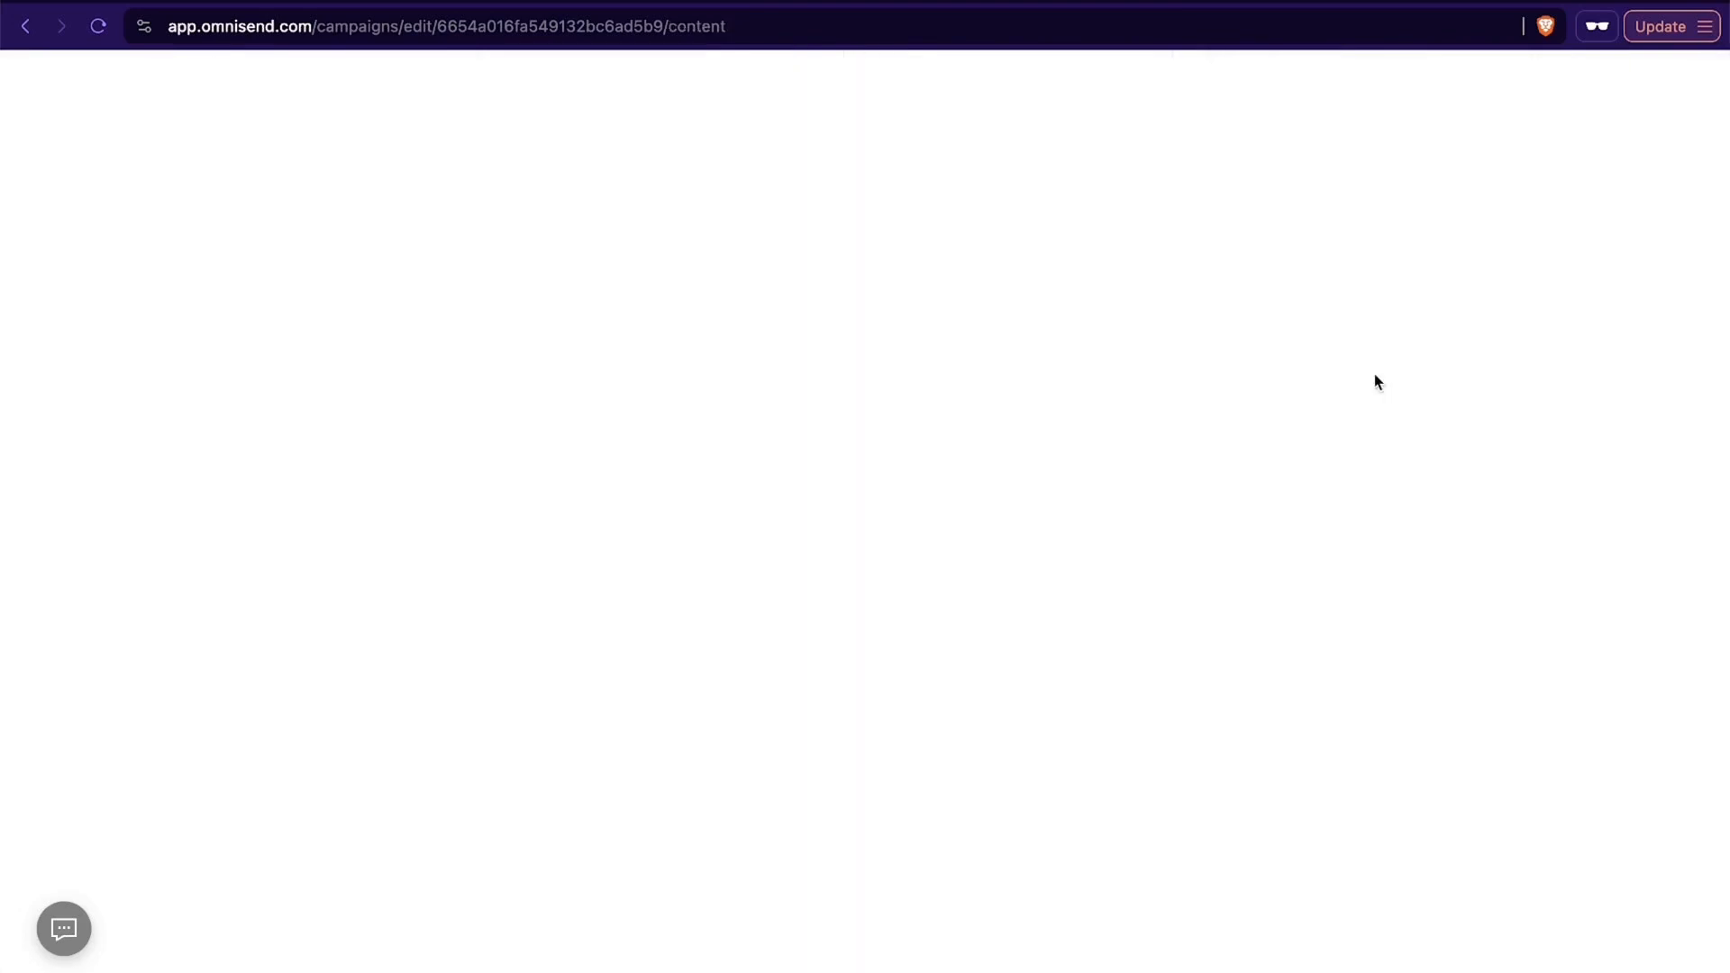
- Replace the yarn photo below the introduction text with an uploaded photo of a surfer carrying a board on the beach
scroll(876, 574, "down", 3)
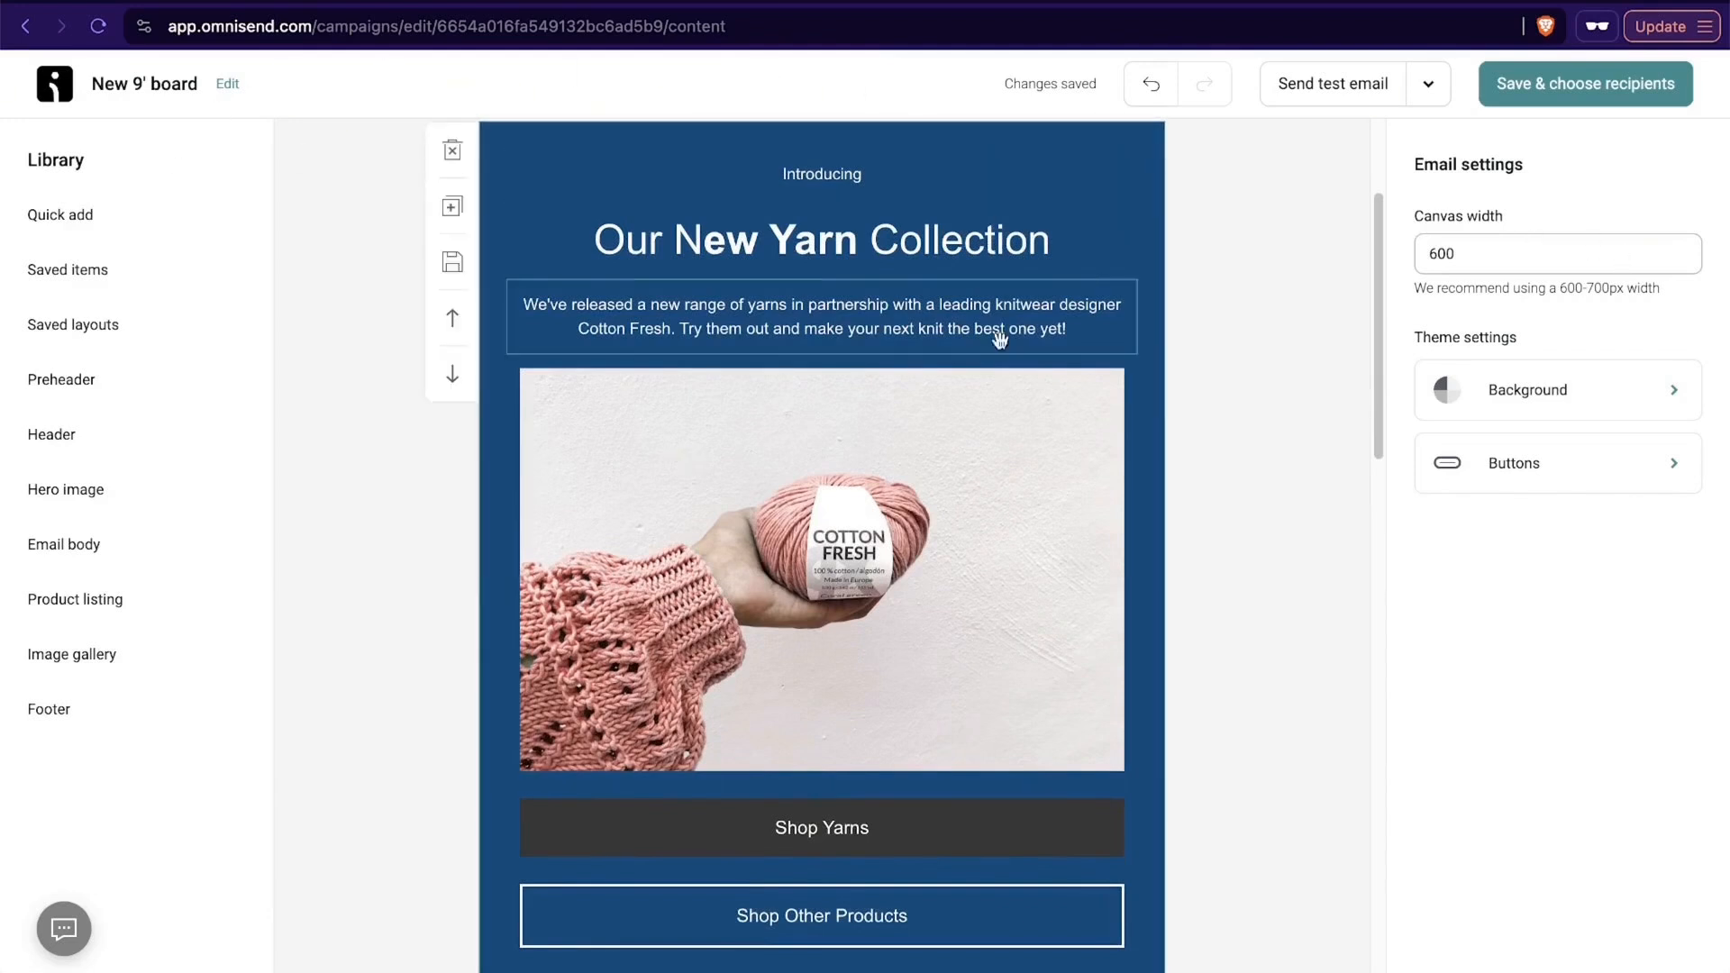
left_click(932, 541)
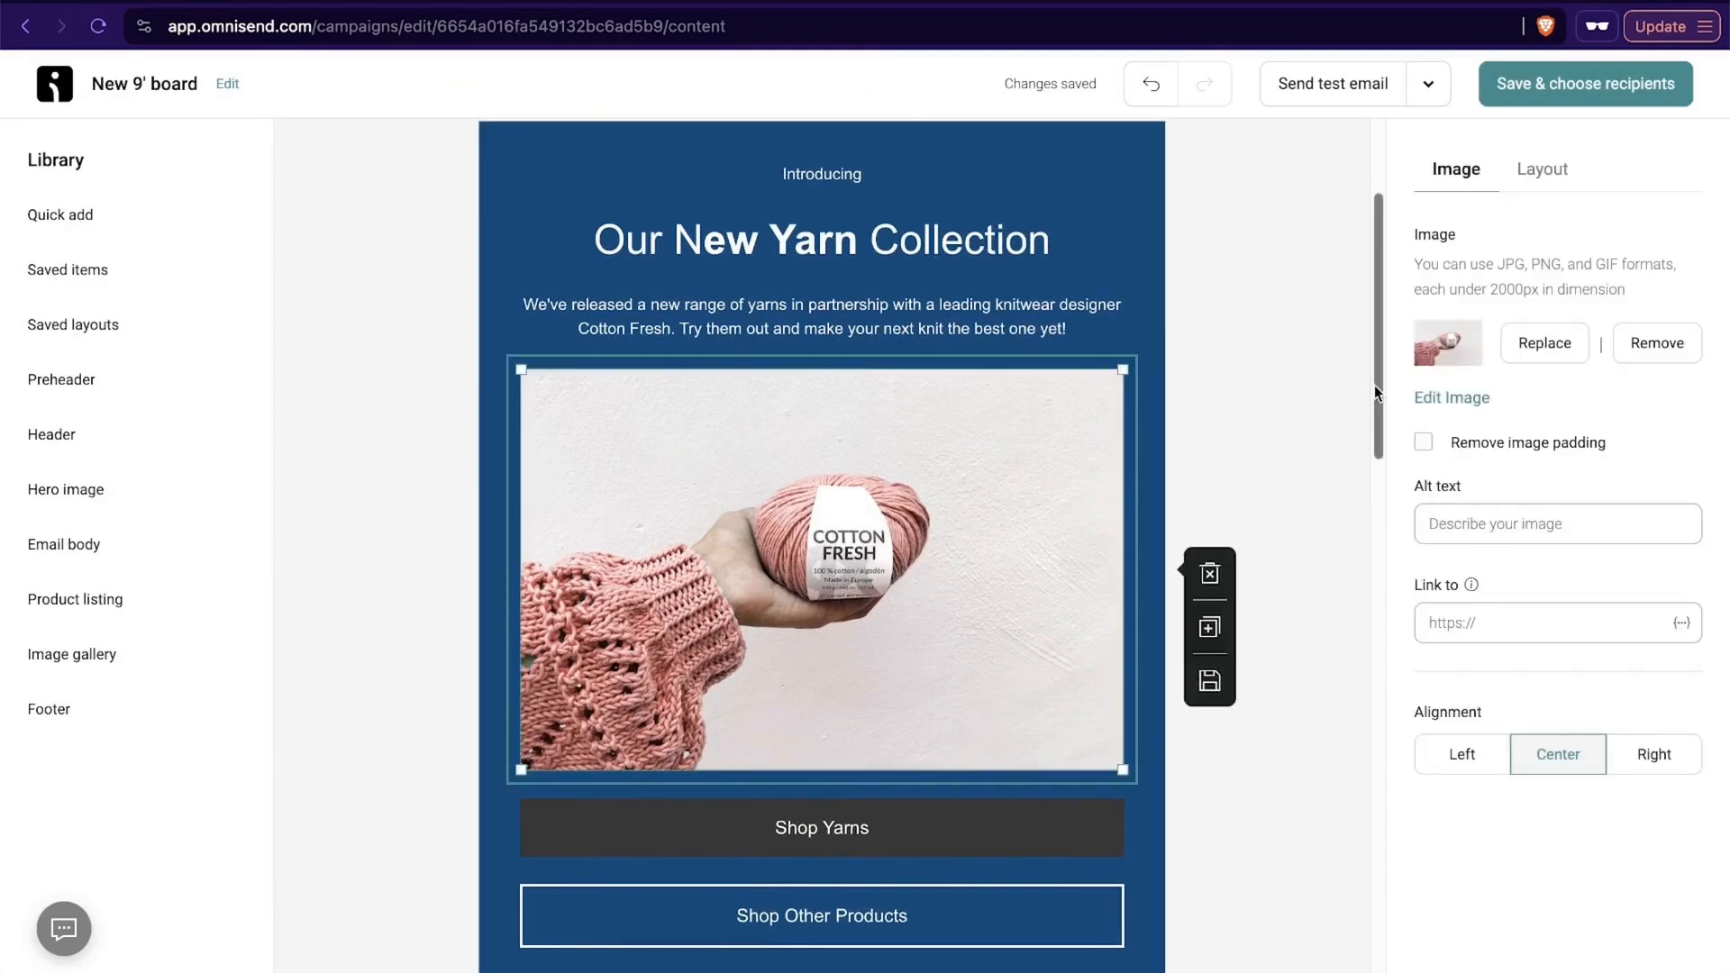
left_click(1542, 343)
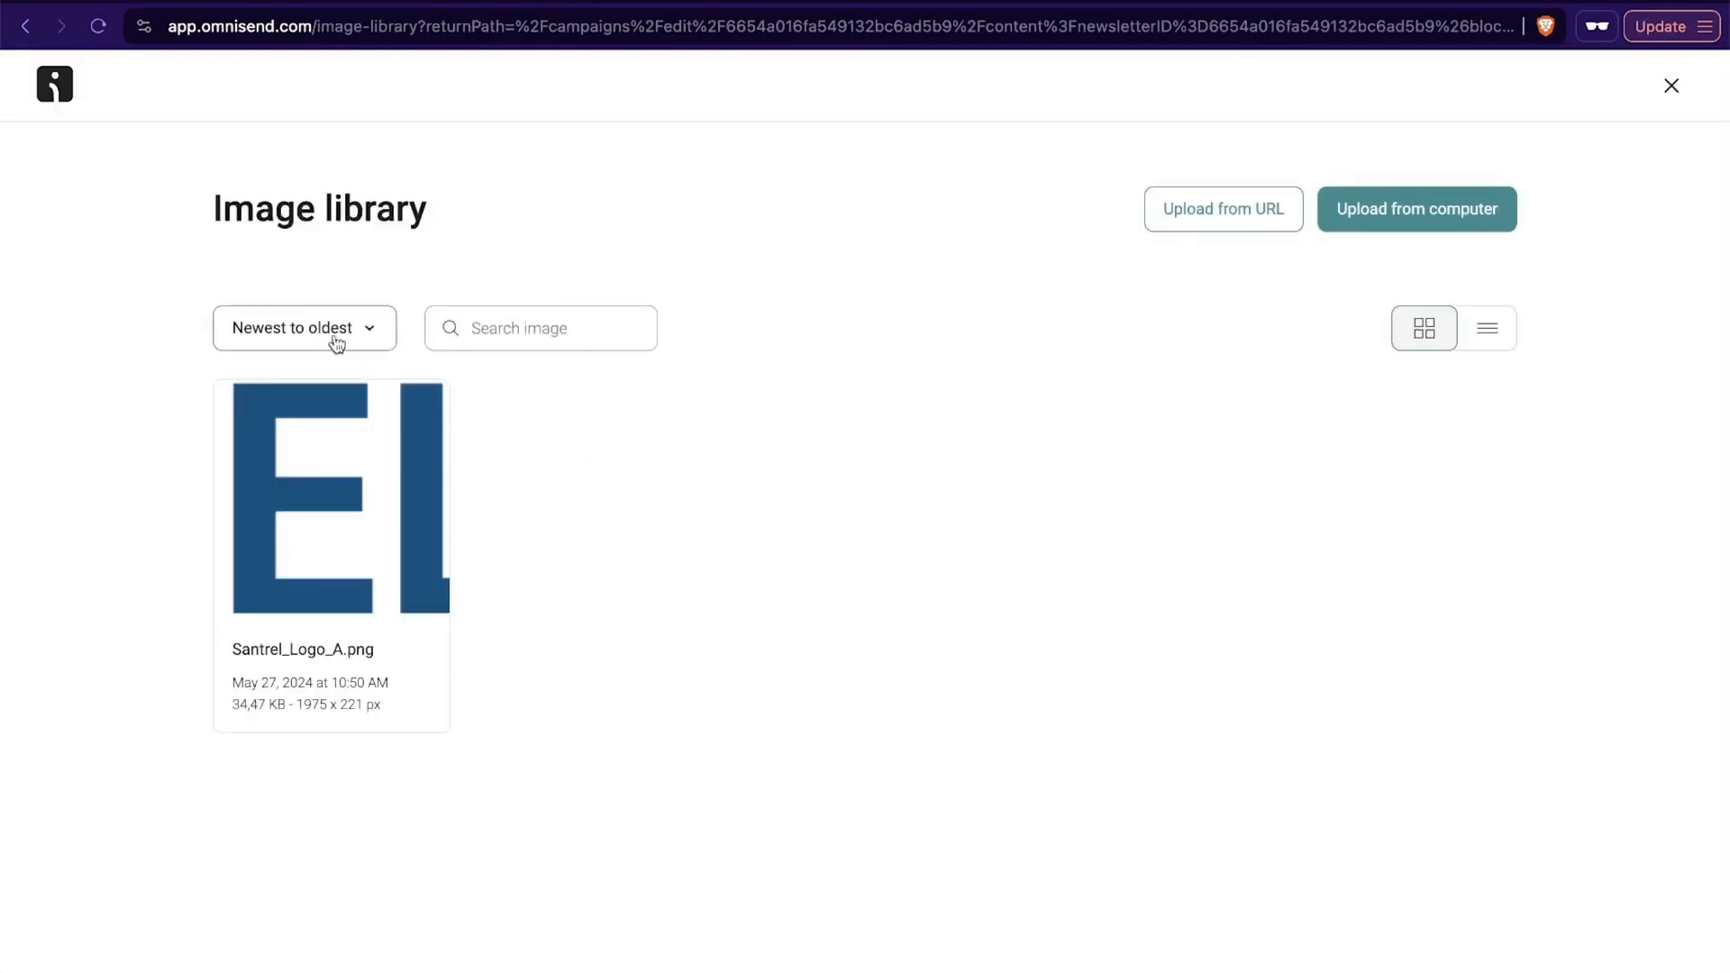
left_click(1443, 219)
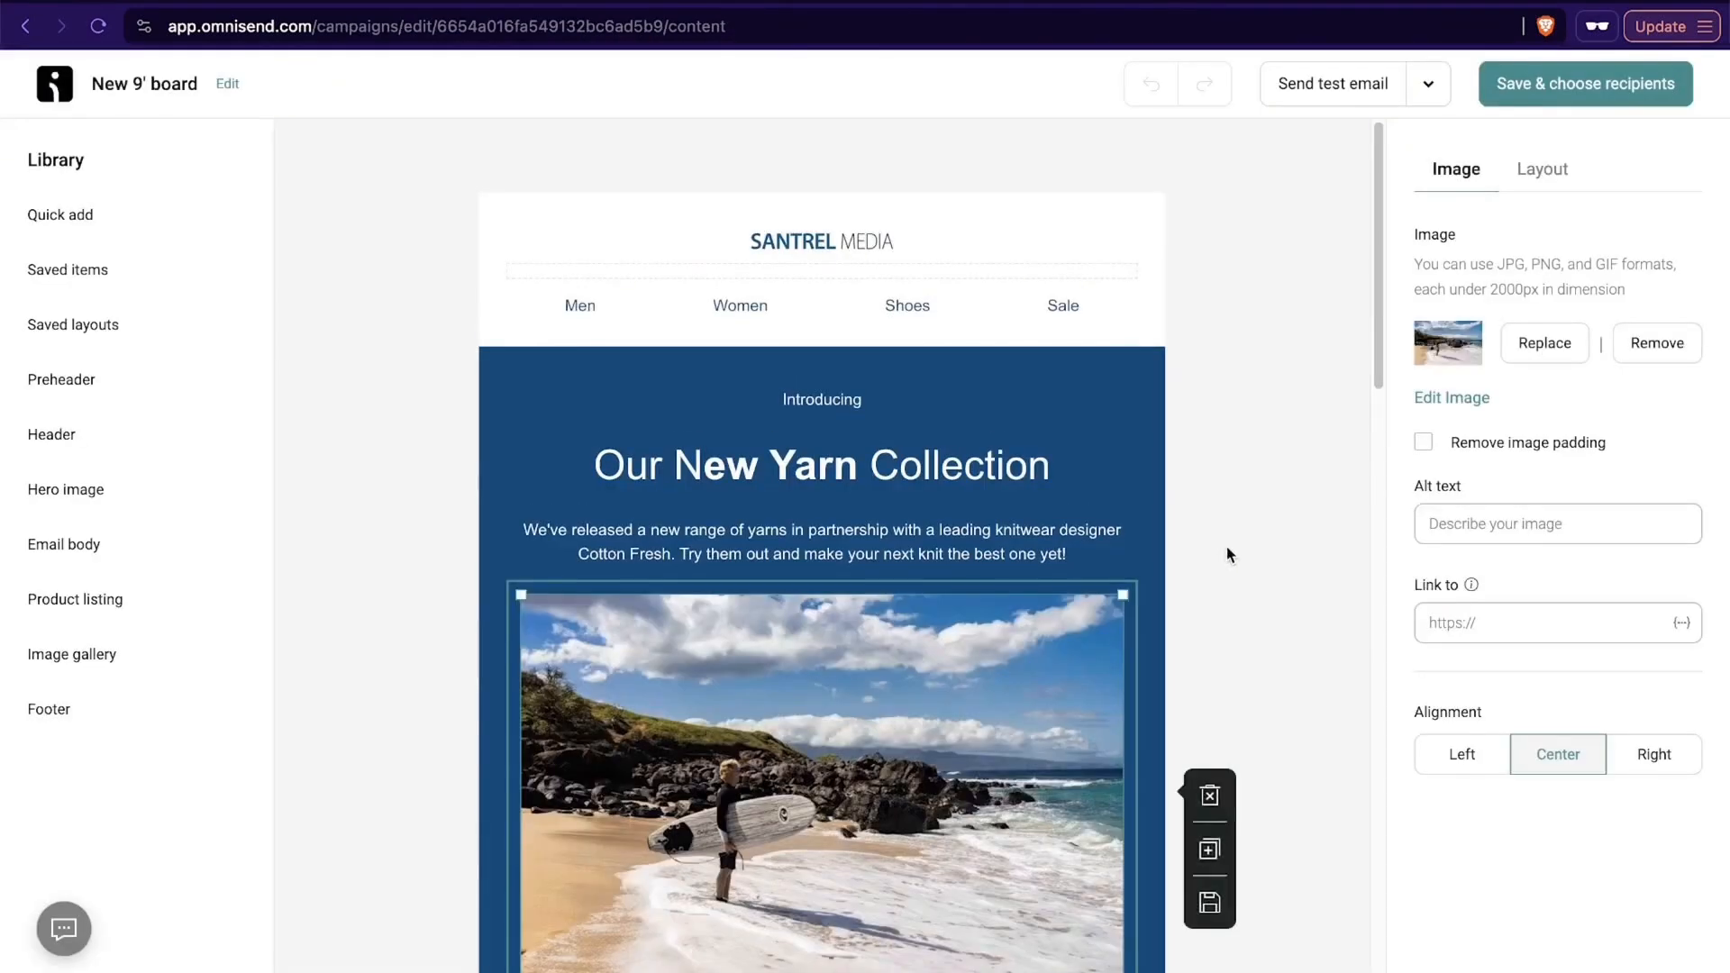
scroll(825, 313, "down", 2)
- Open the "Our New Yarn Collection" heading for editing and try to select the words in it
left_click(824, 313)
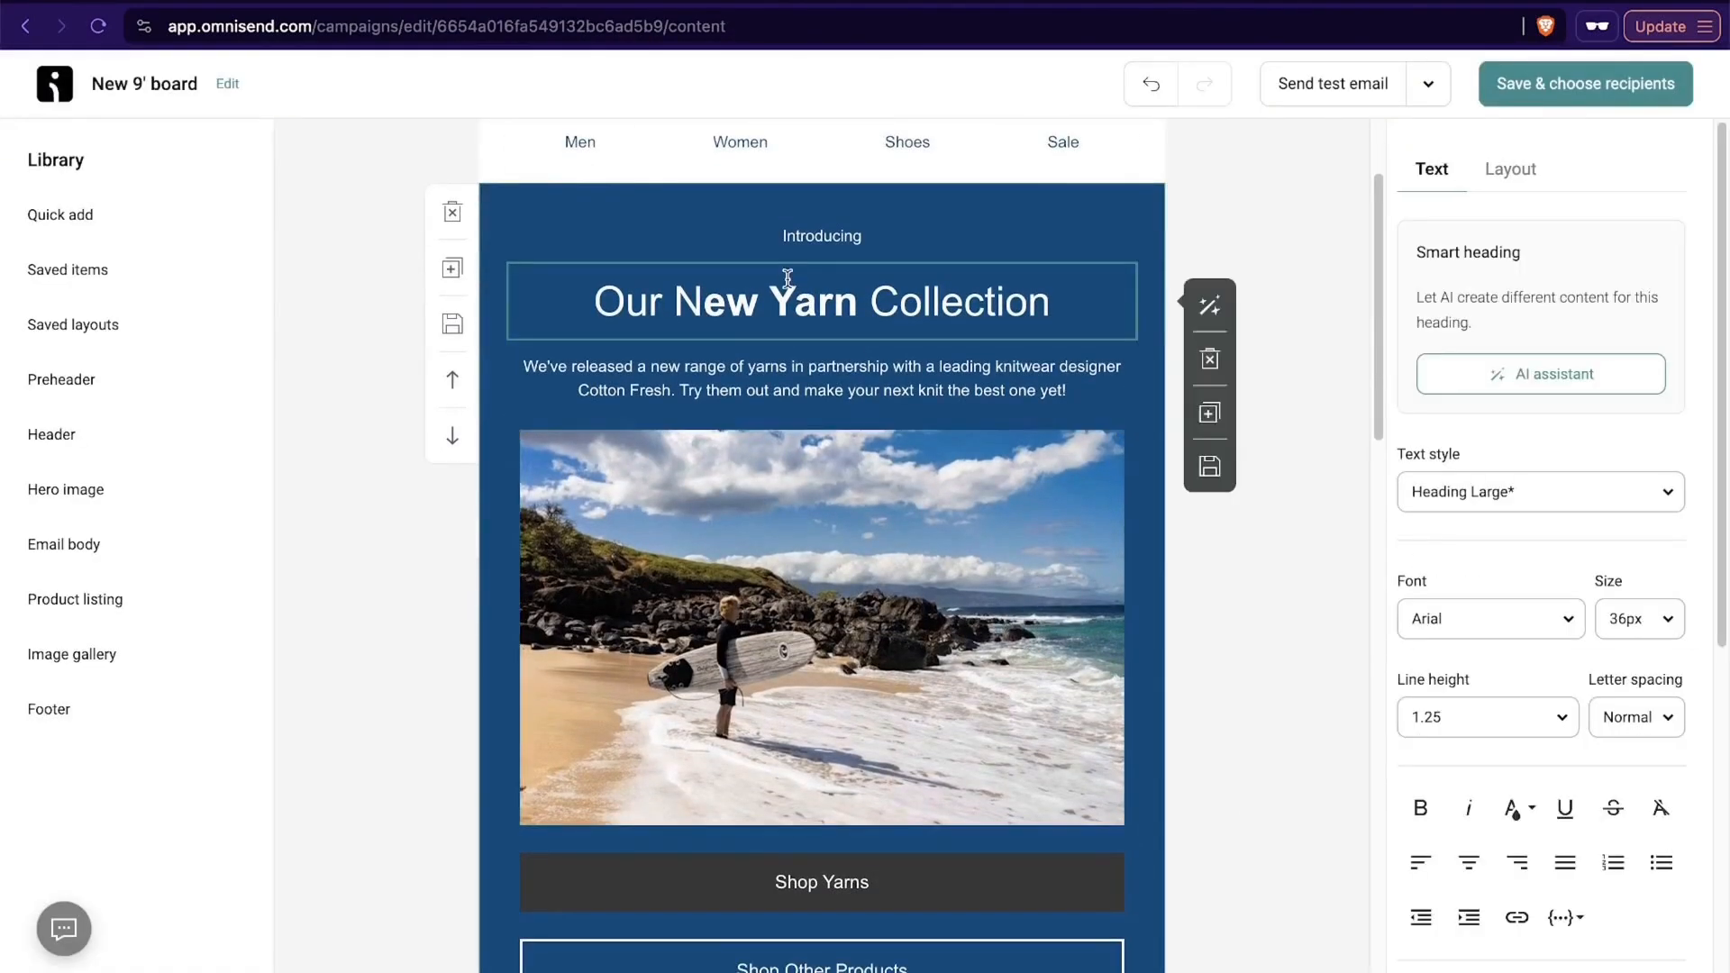
left_click_drag(677, 302, 842, 302)
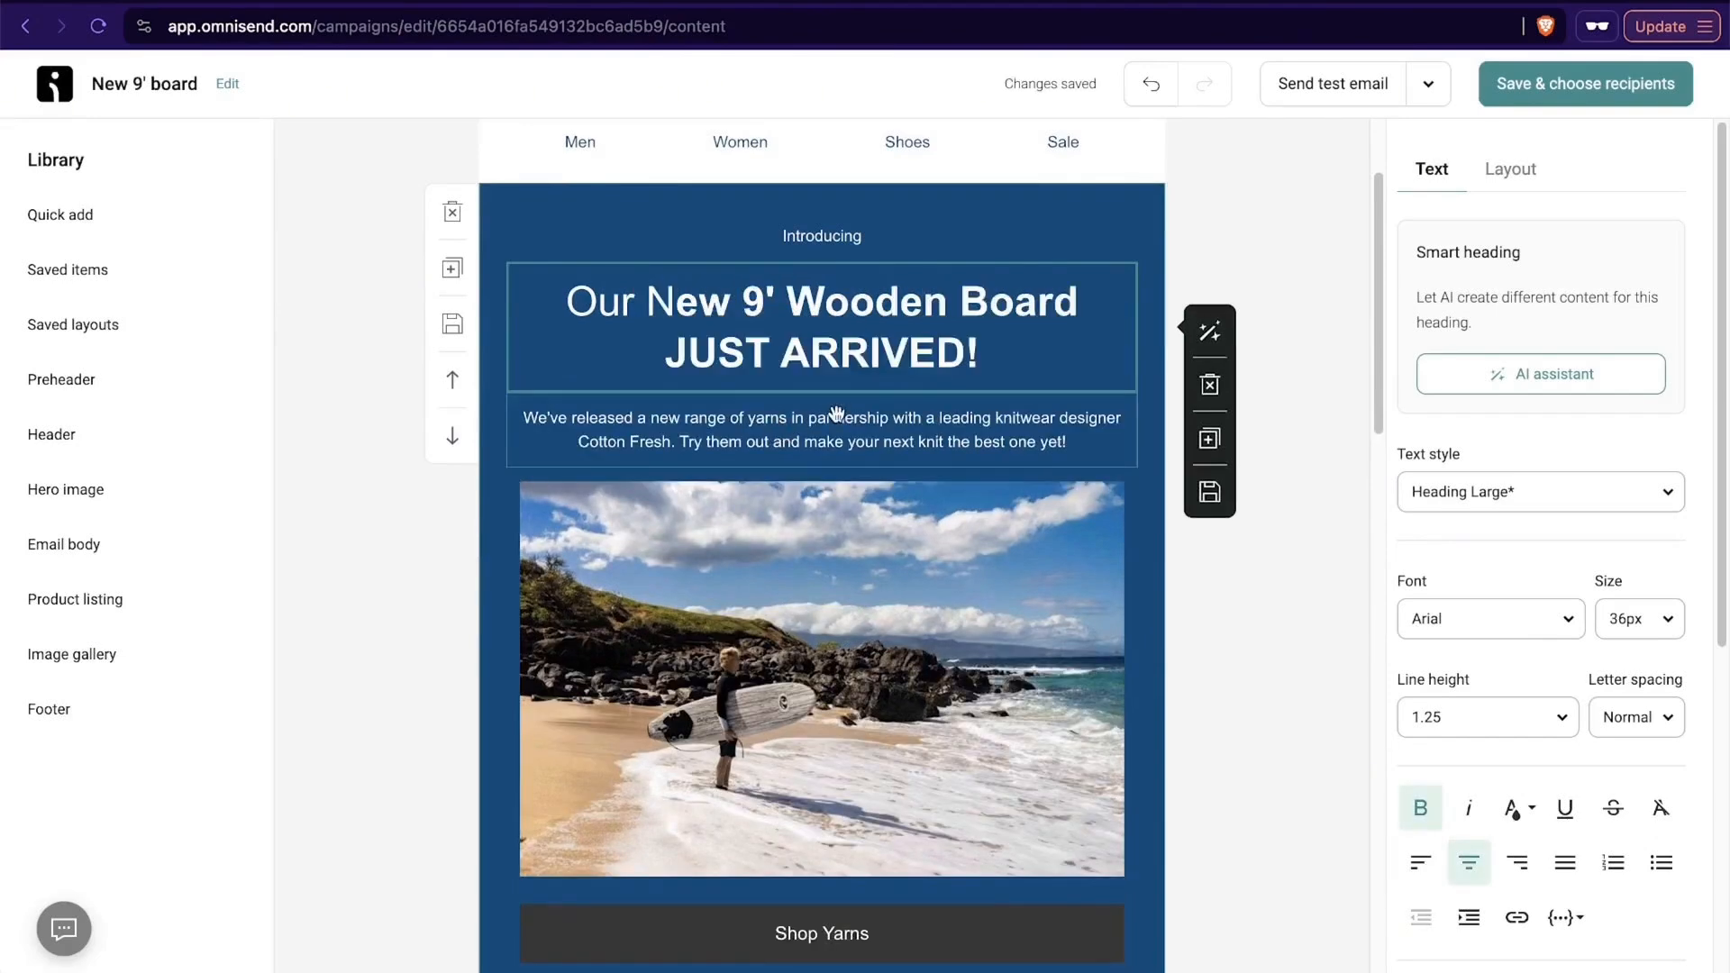
- Open the product listing settings of the "Our top picks" section and look over the layout and product options
scroll(837, 414, "down", 4)
scroll(837, 413, "down", 7)
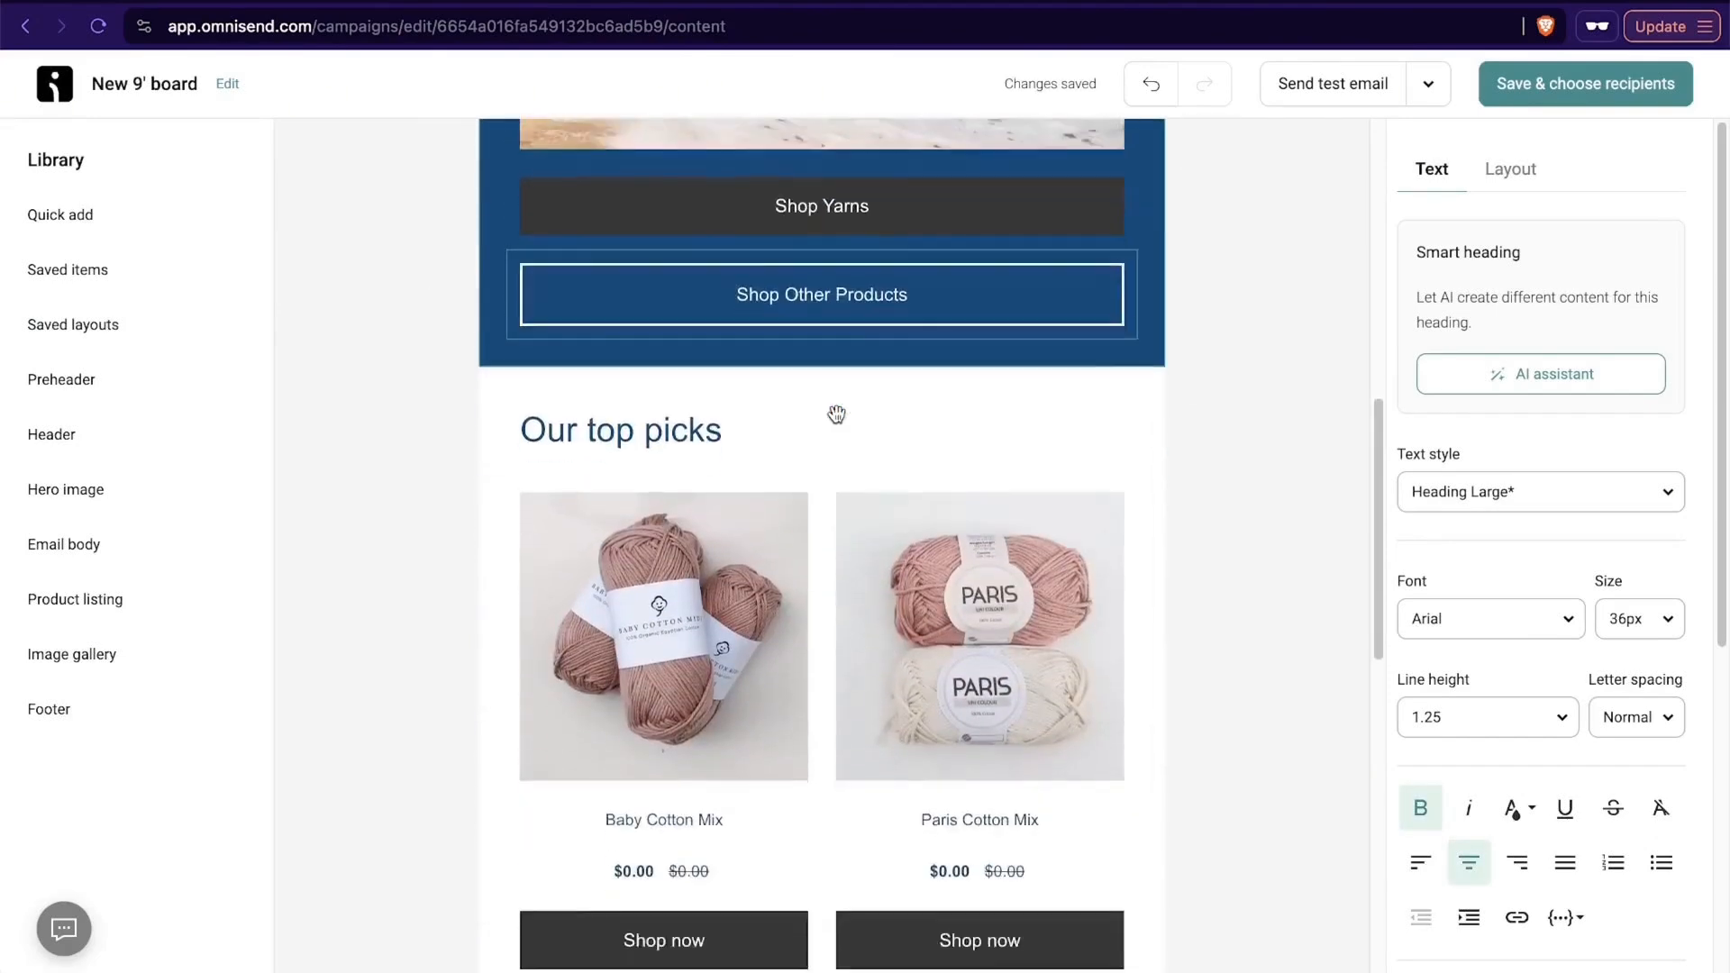
left_click(858, 407)
left_click(617, 405)
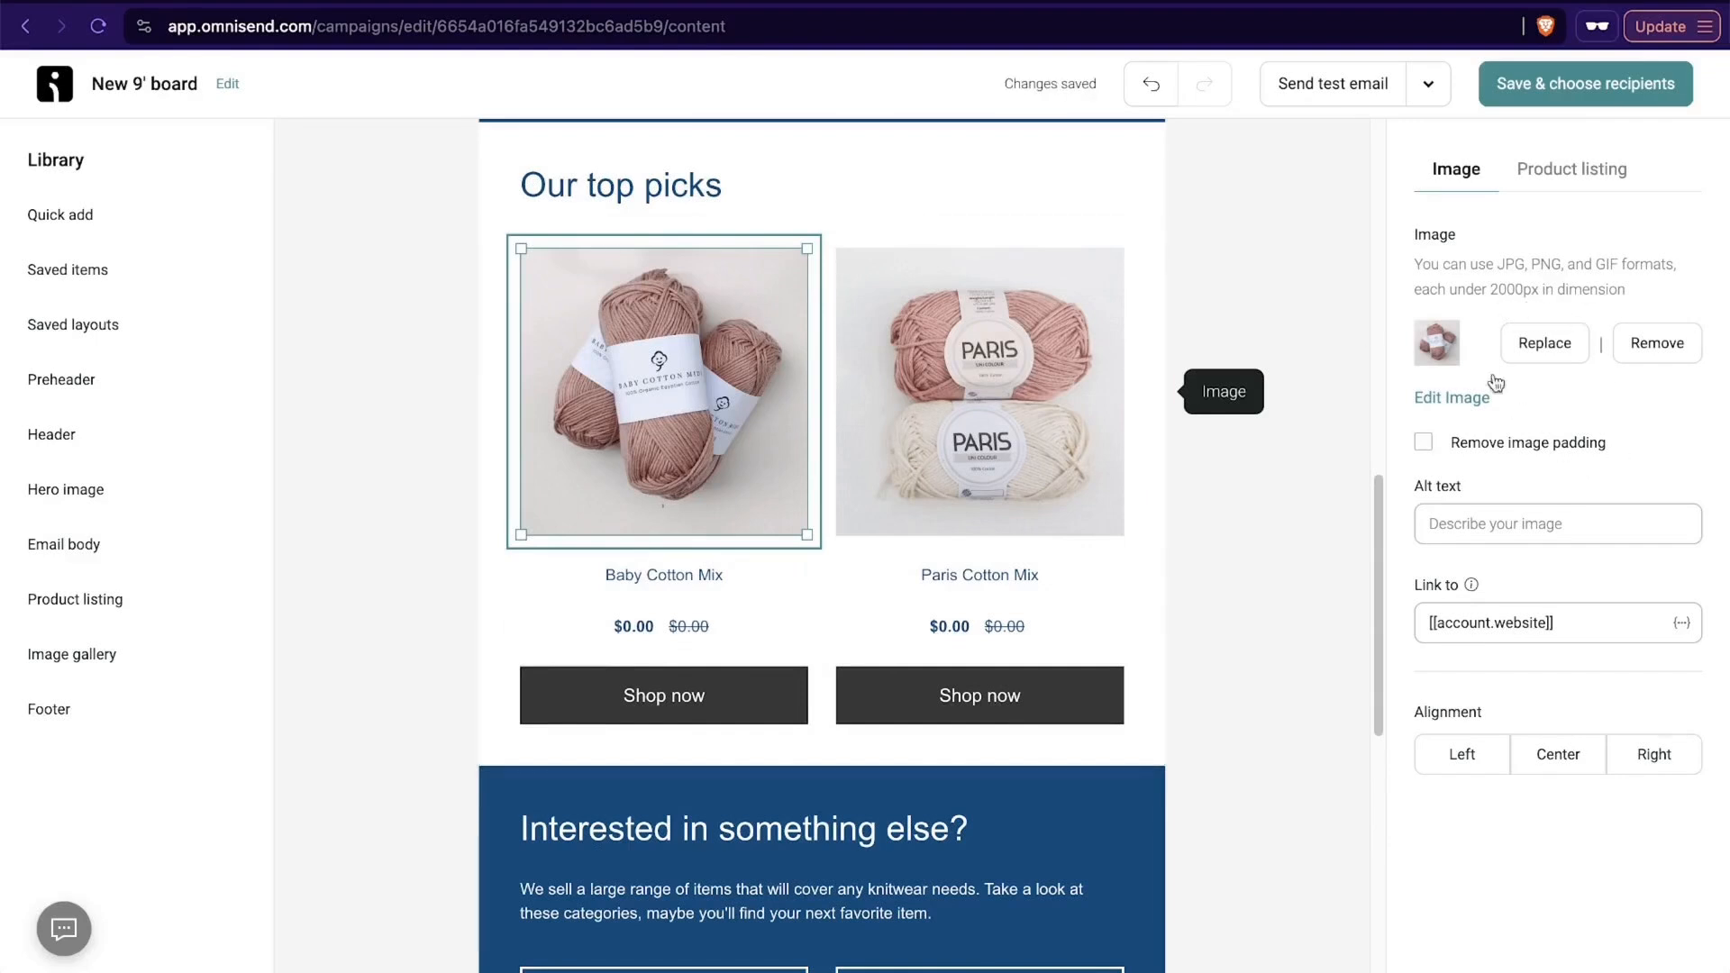
left_click(1561, 169)
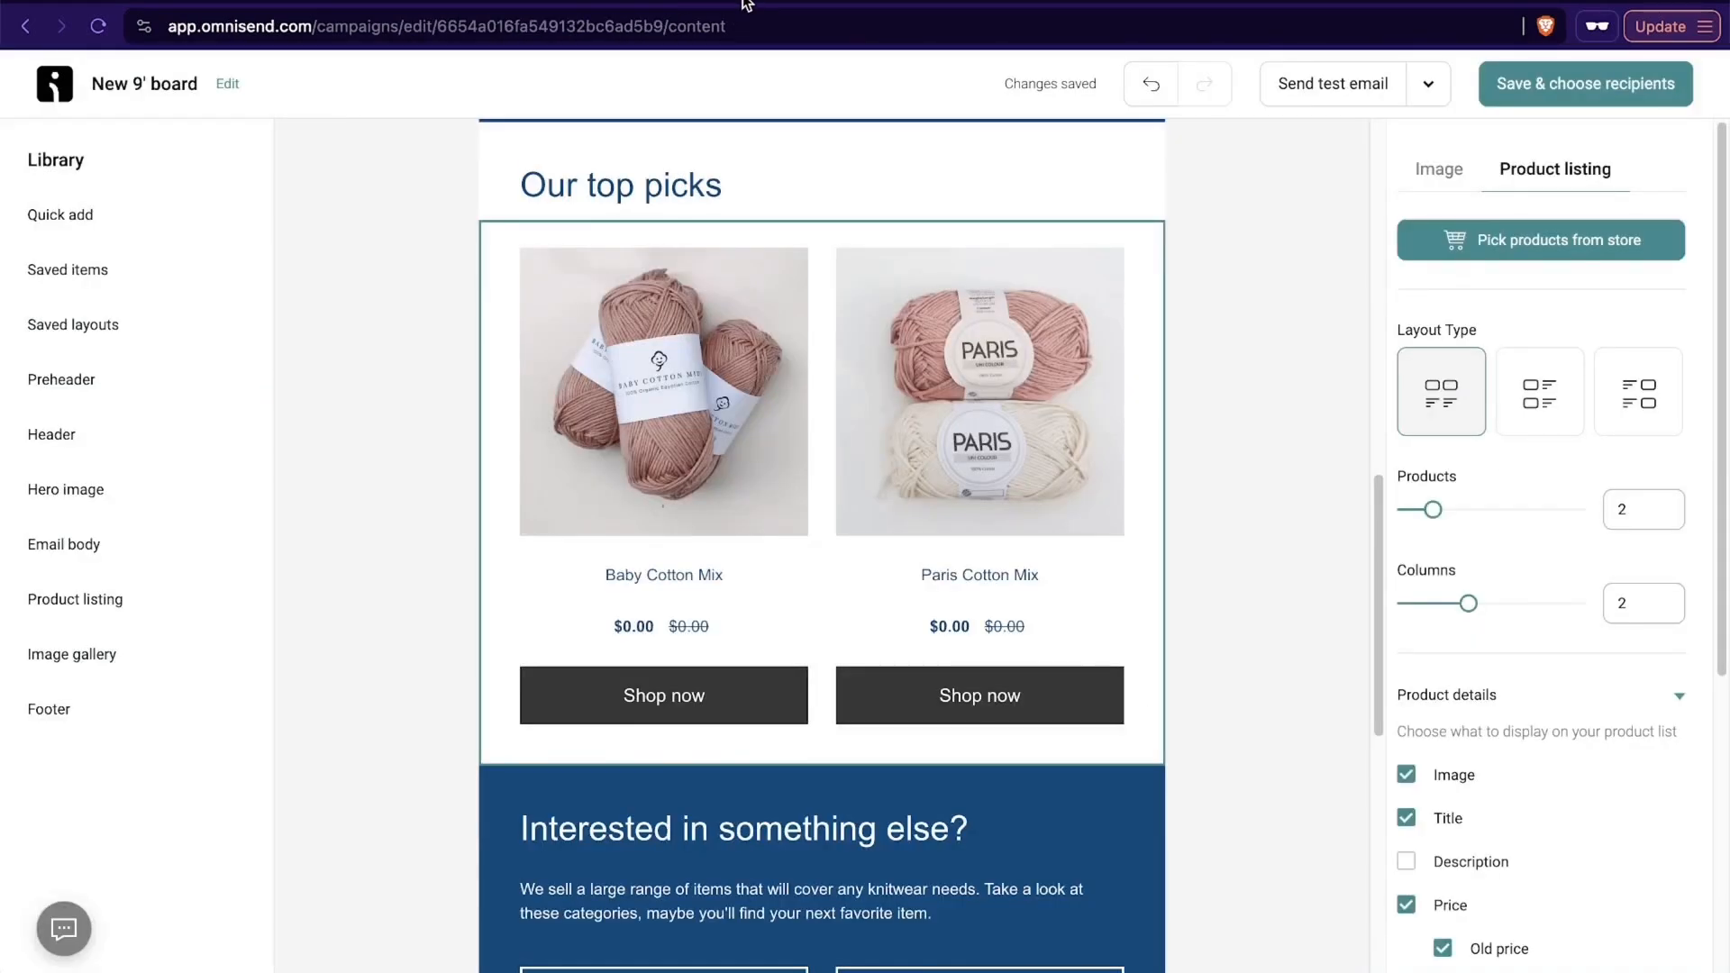
- Examine the text, link and personalization options of the "Metal Needles" button in the "Interested in something else?" section
scroll(911, 649, "down", 5)
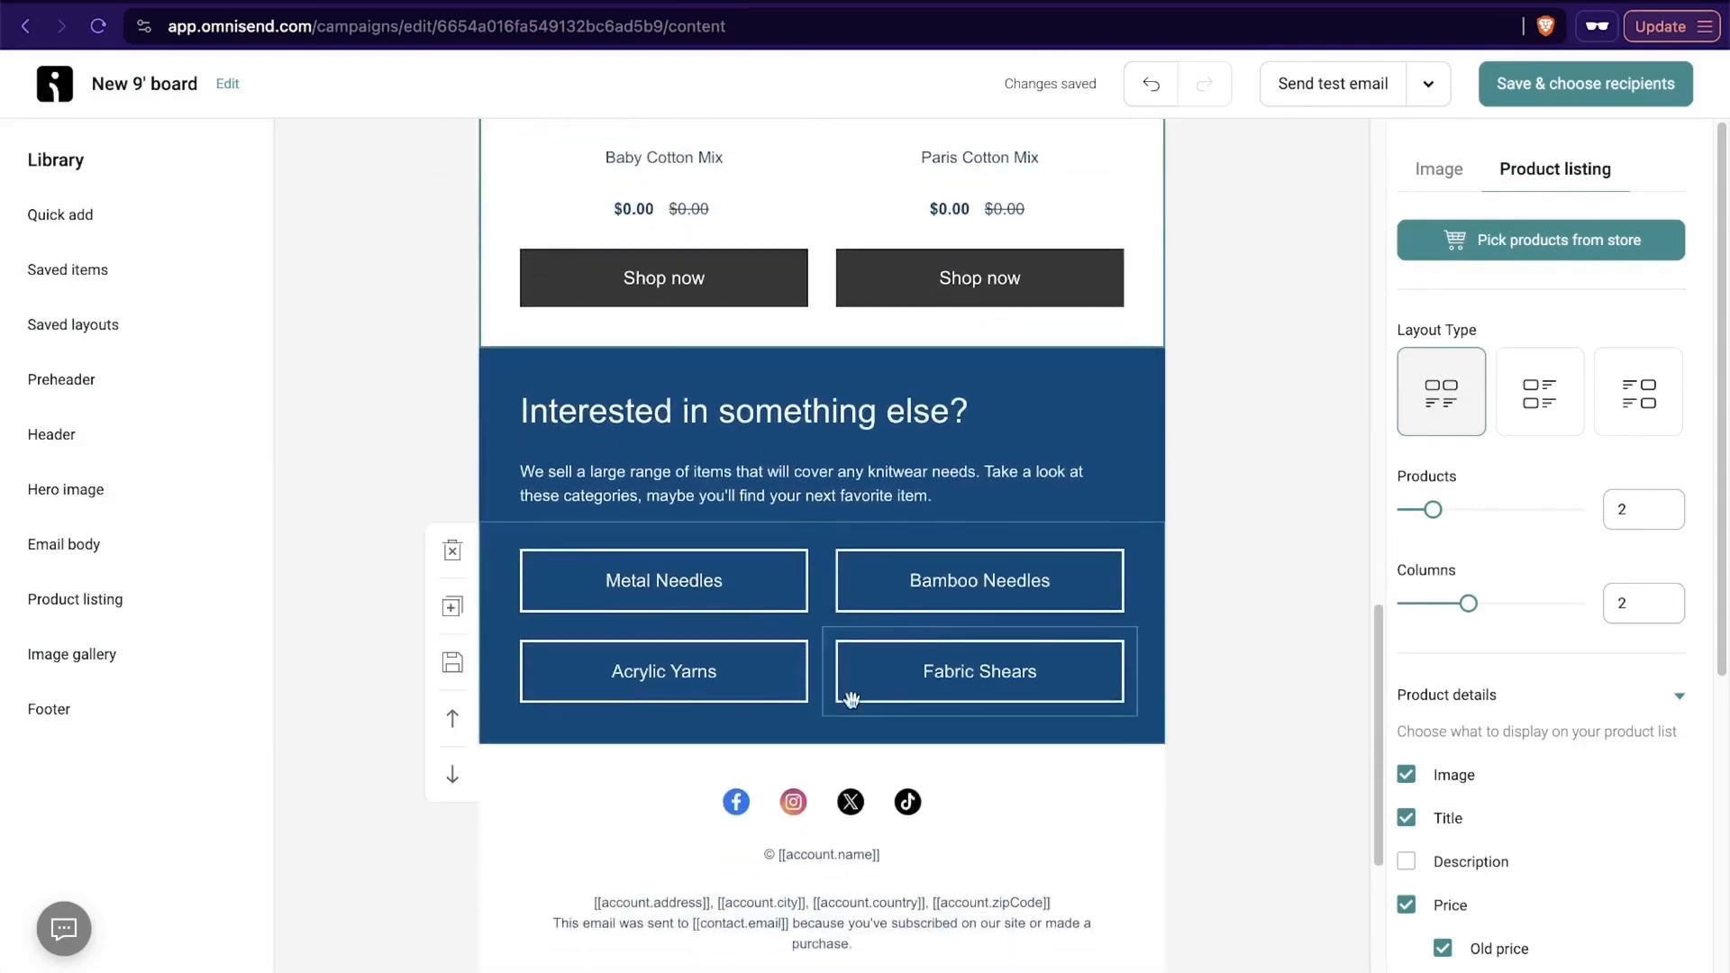
left_click(751, 603)
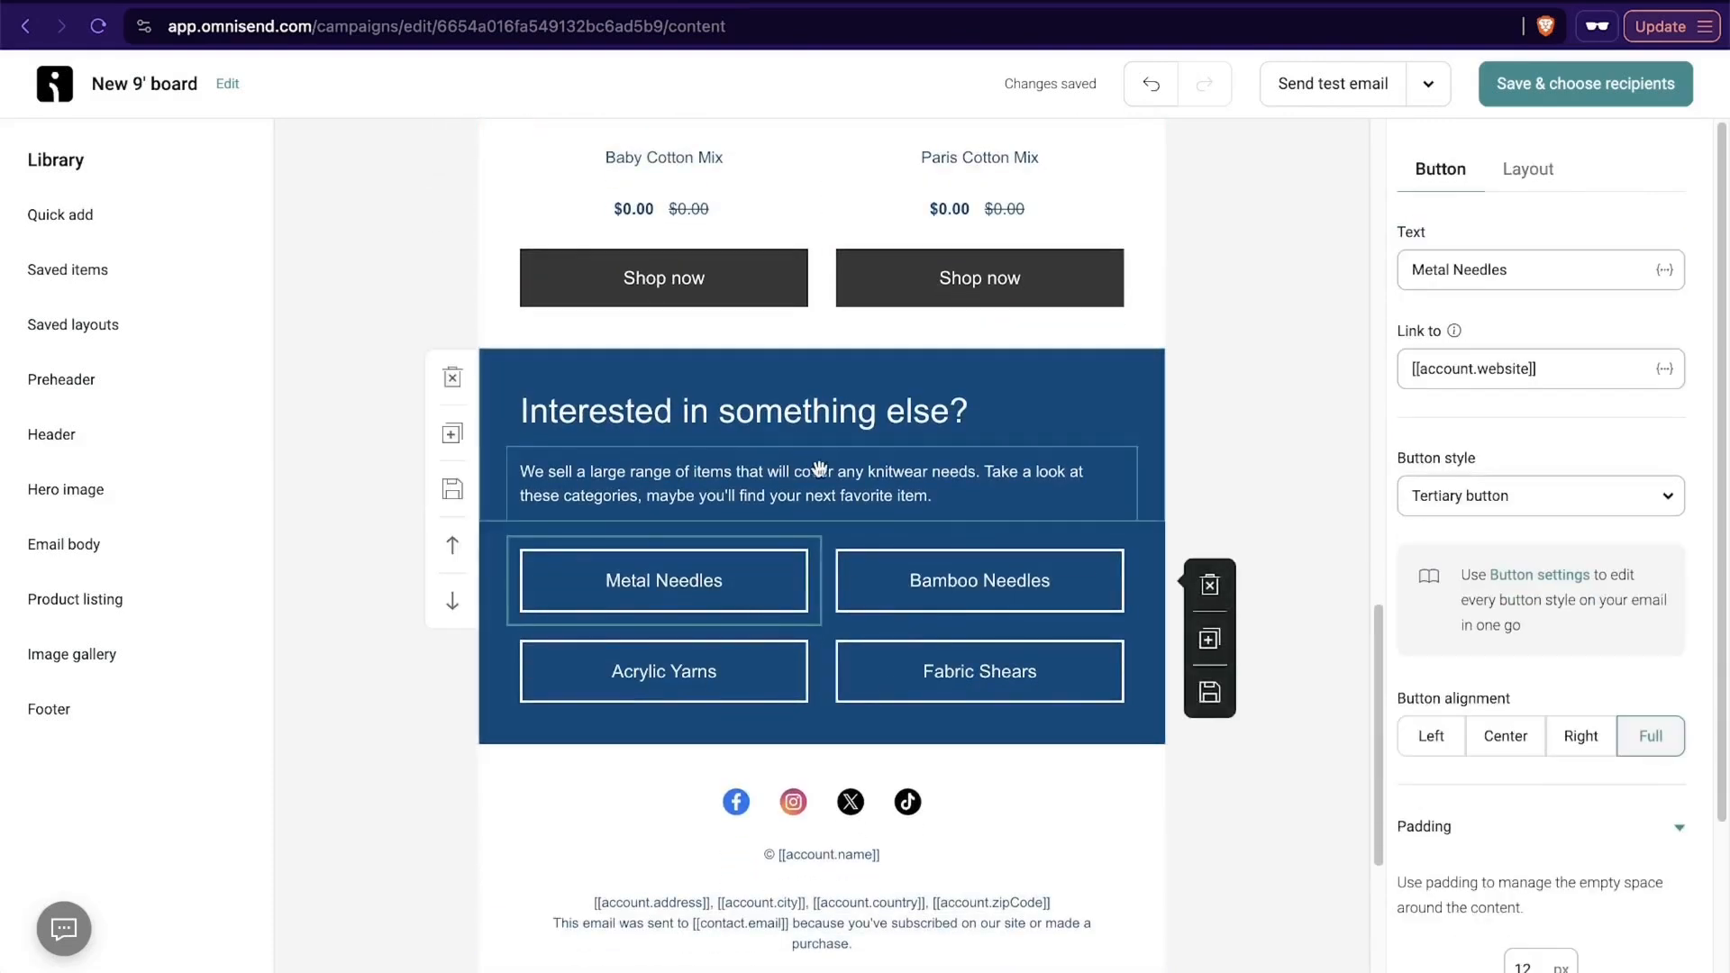
left_click(1534, 368)
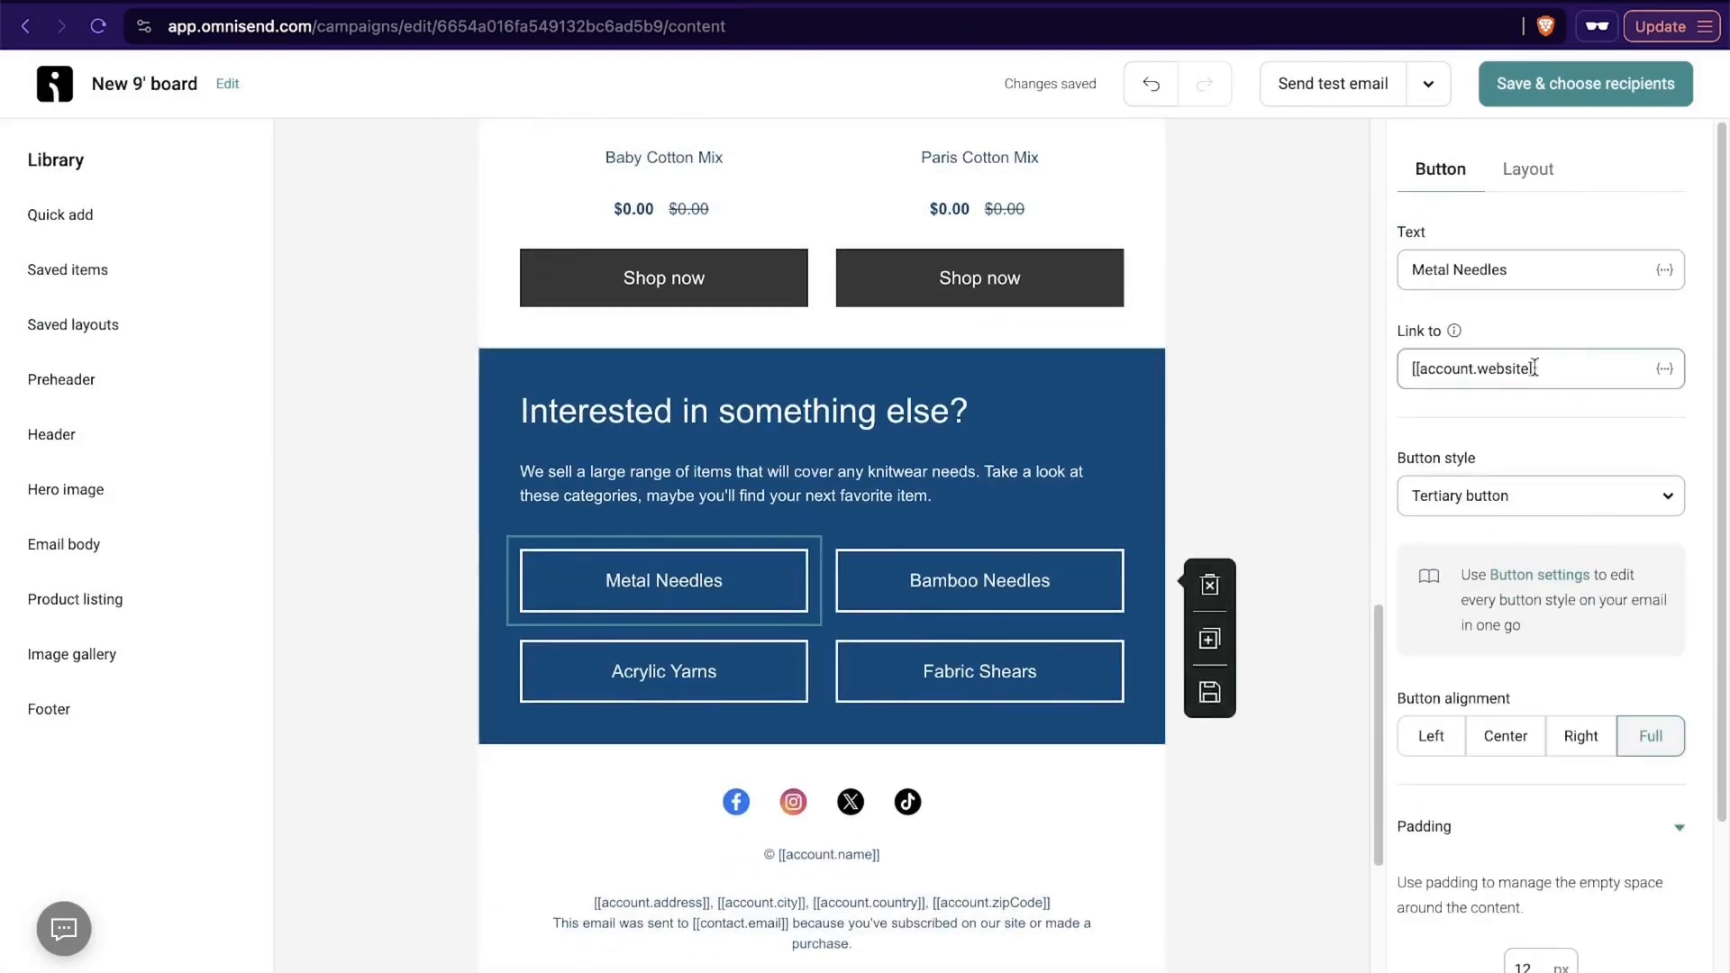
left_click_drag(1427, 370, 1511, 378)
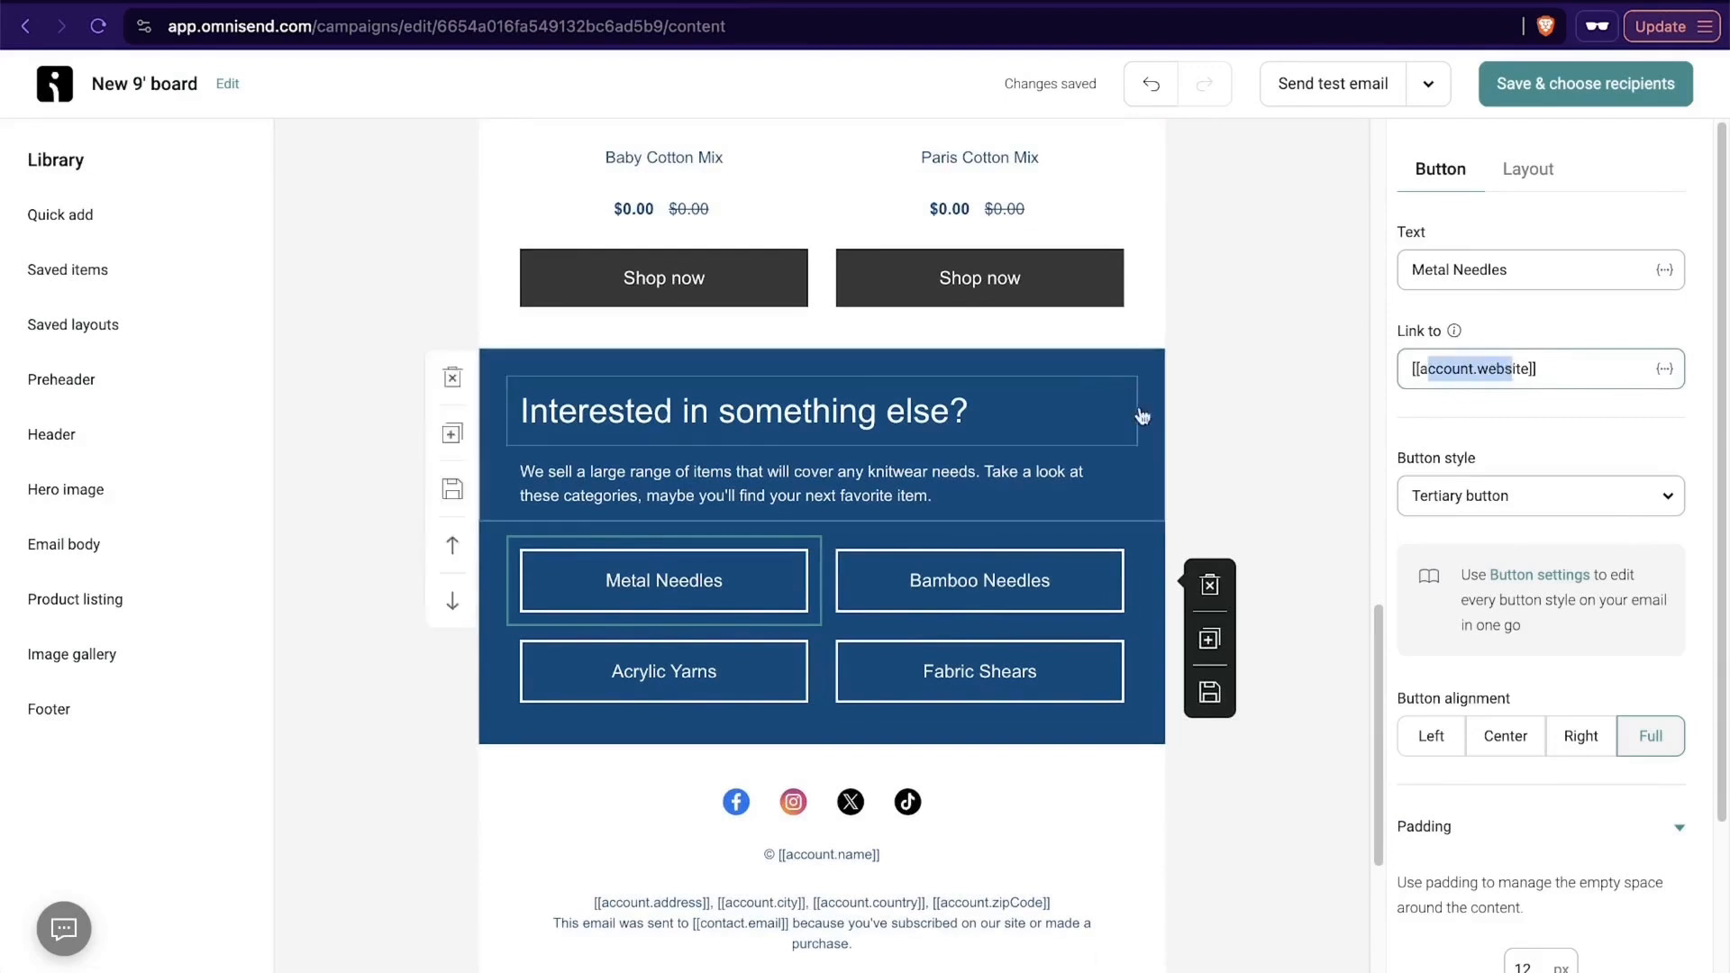
left_click(1664, 370)
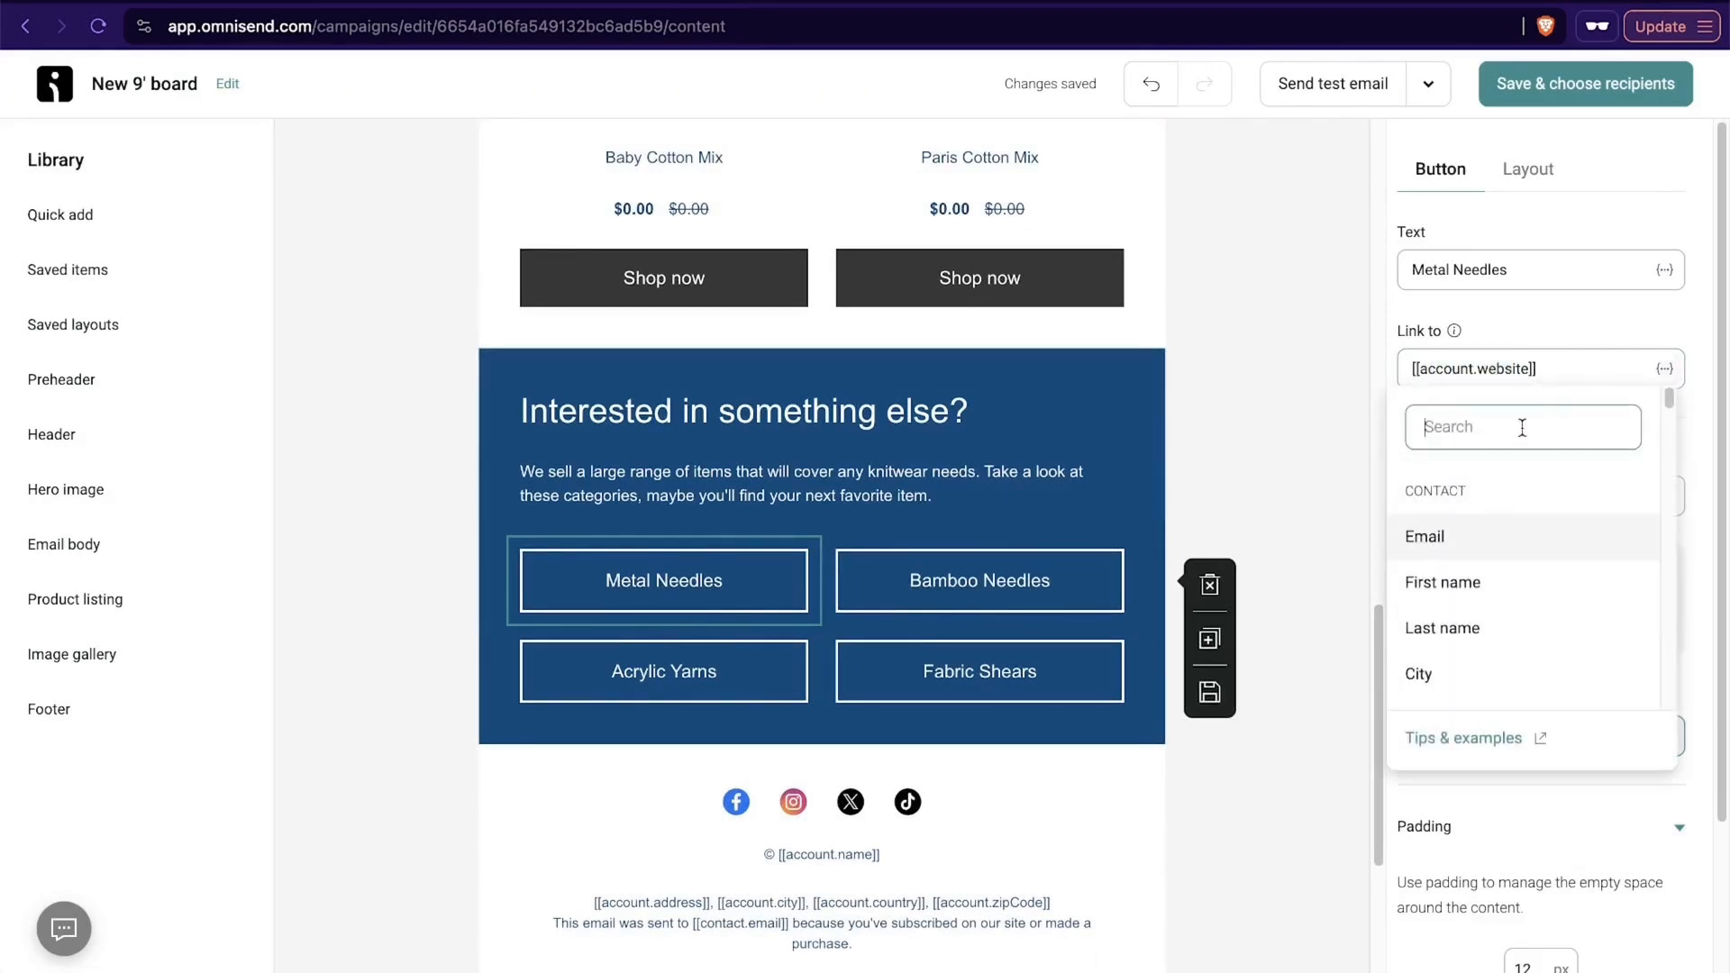
left_click(1545, 280)
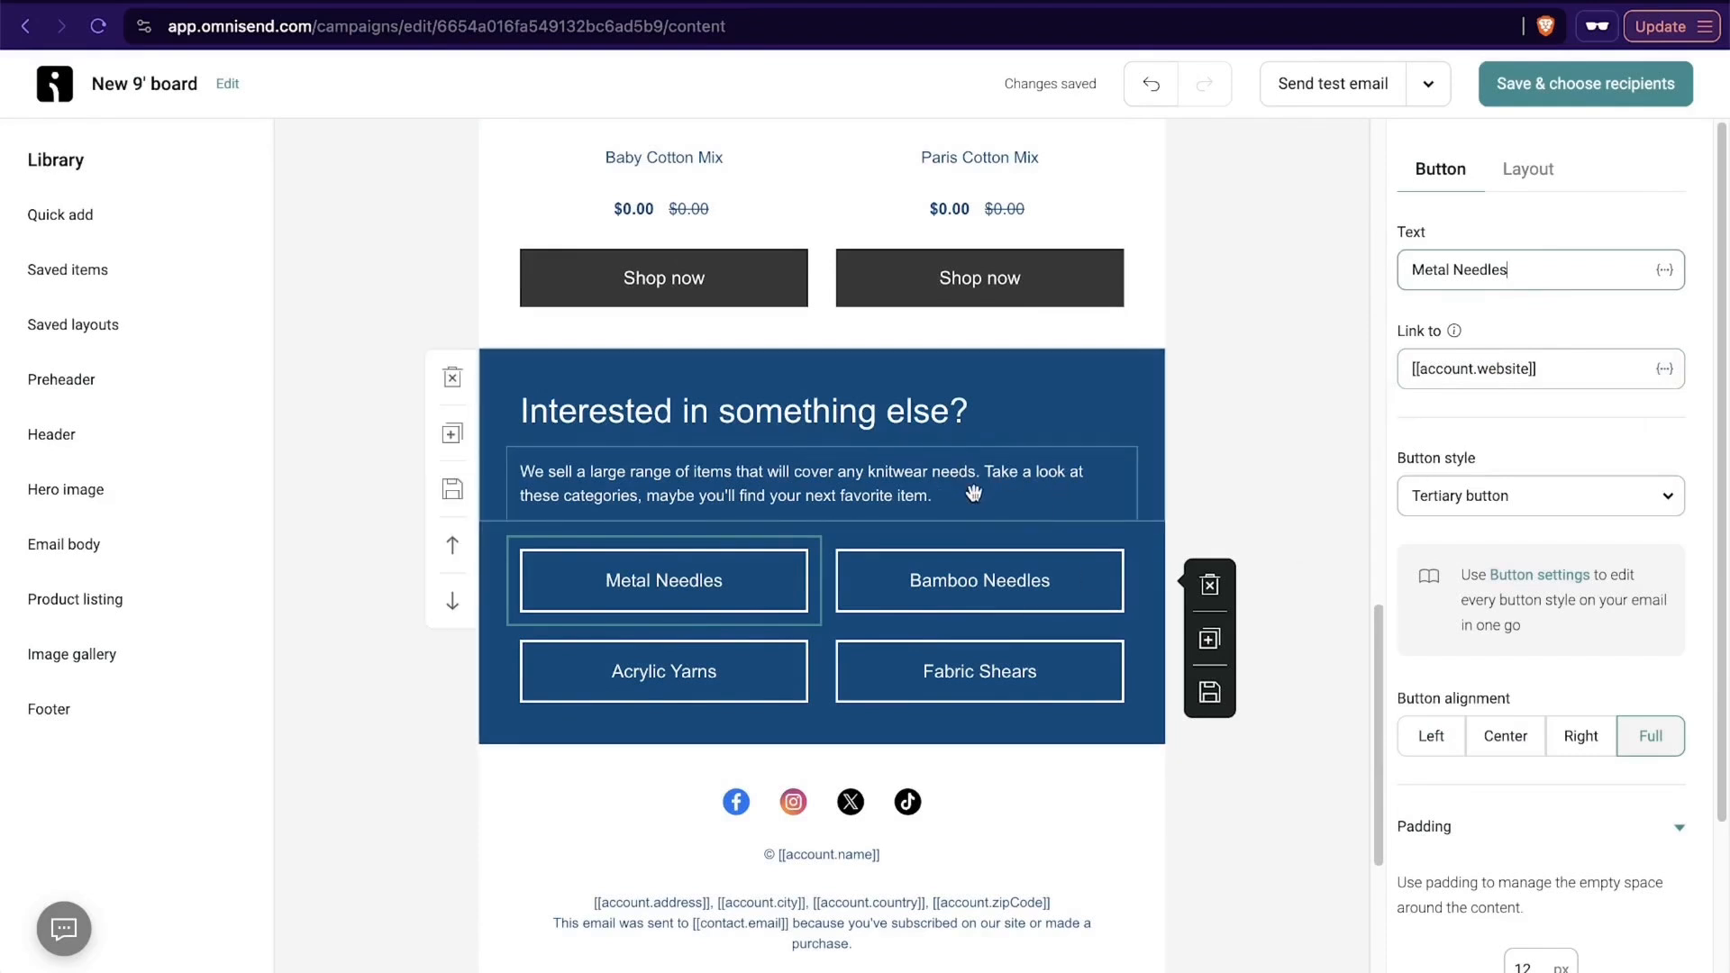
left_click(1309, 478)
- Save the email content, continue to the recipients, and check the option for sending to chosen segments
left_click(1491, 84)
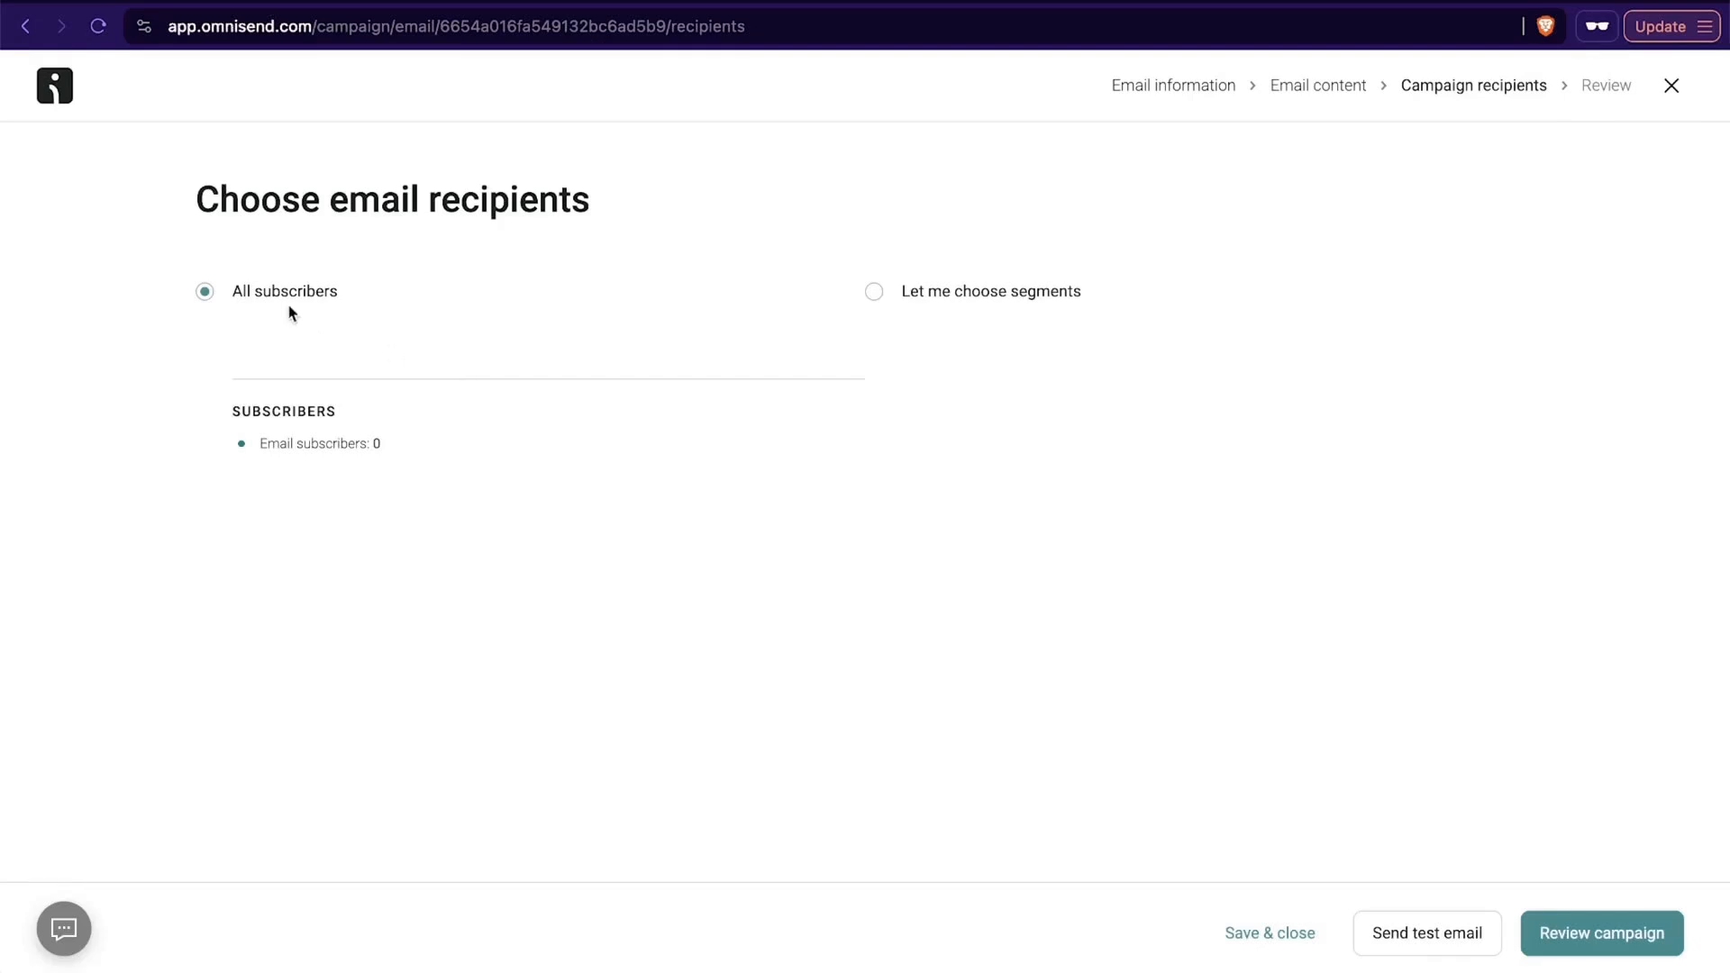
left_click(1051, 300)
left_click(1077, 385)
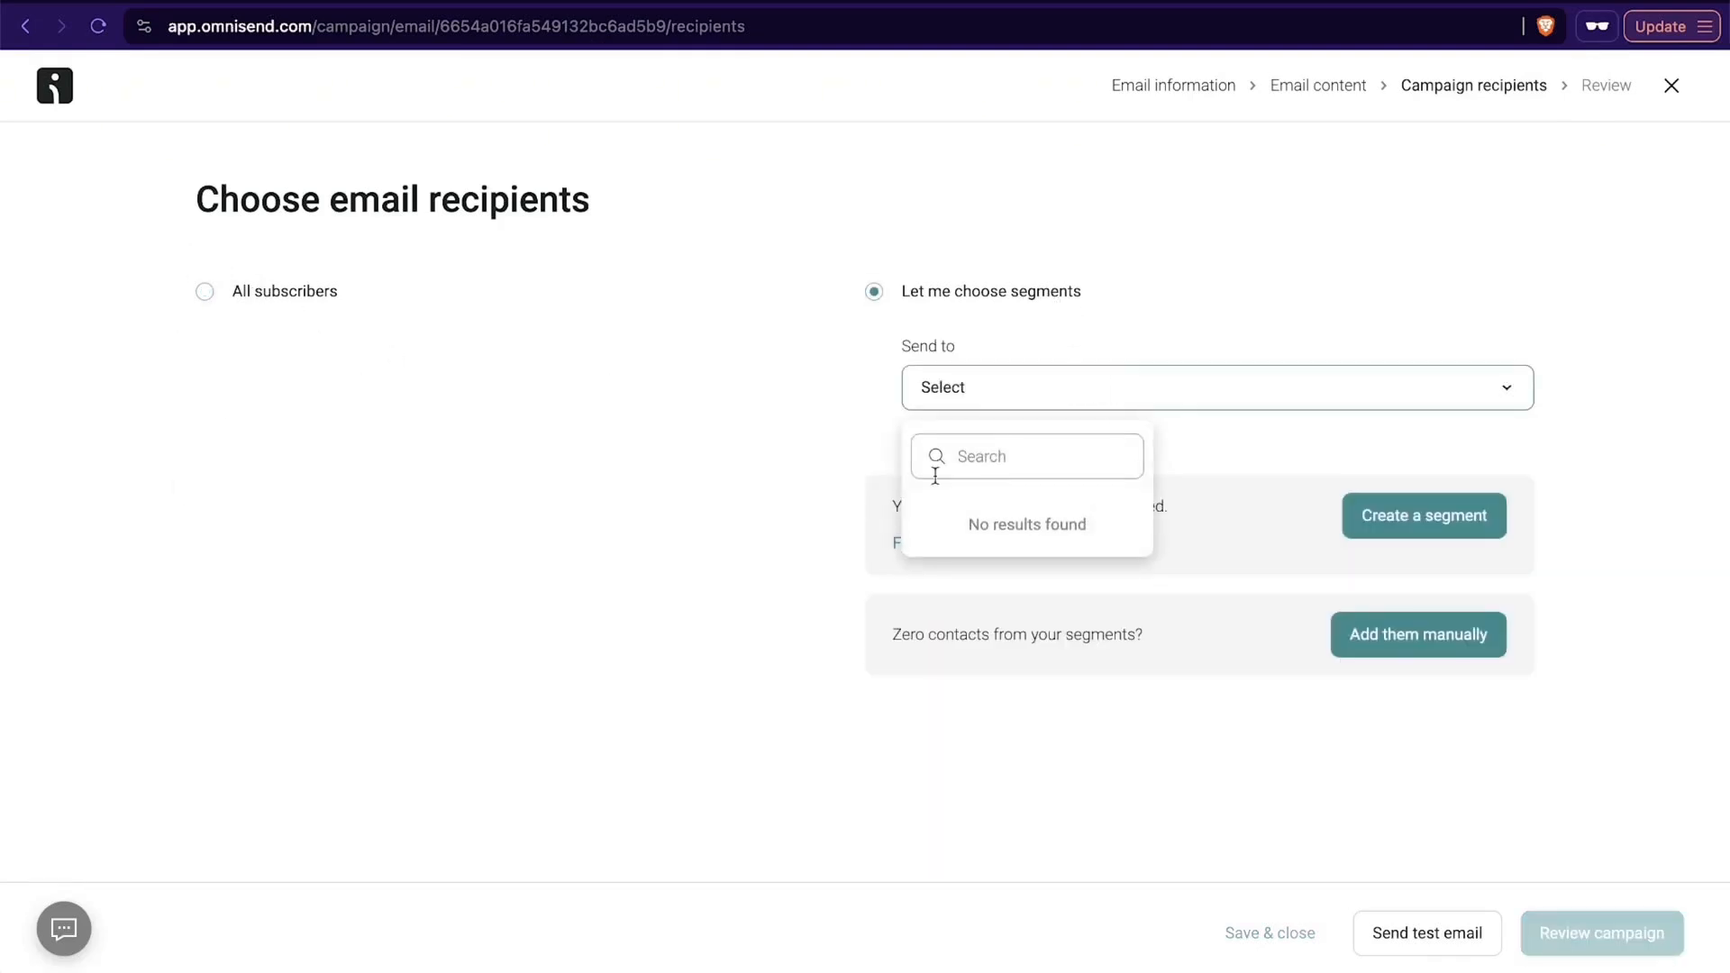
left_click(951, 789)
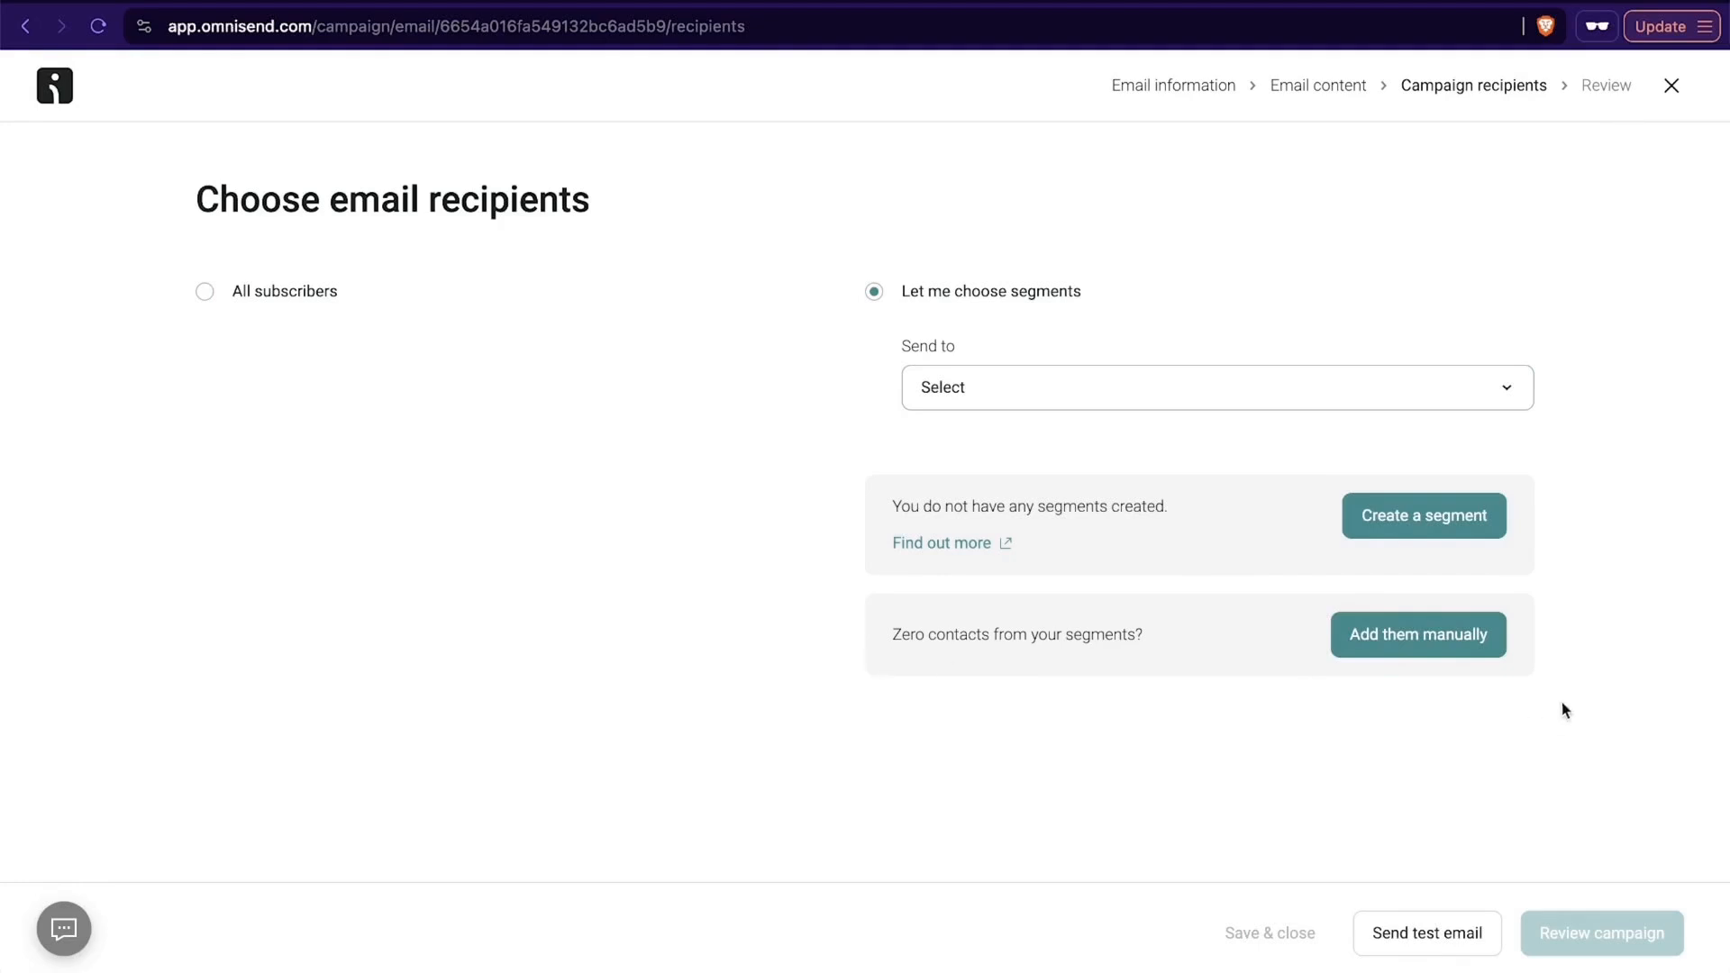
- Set the recipients to All subscribers and continue to the campaign review
left_click(295, 290)
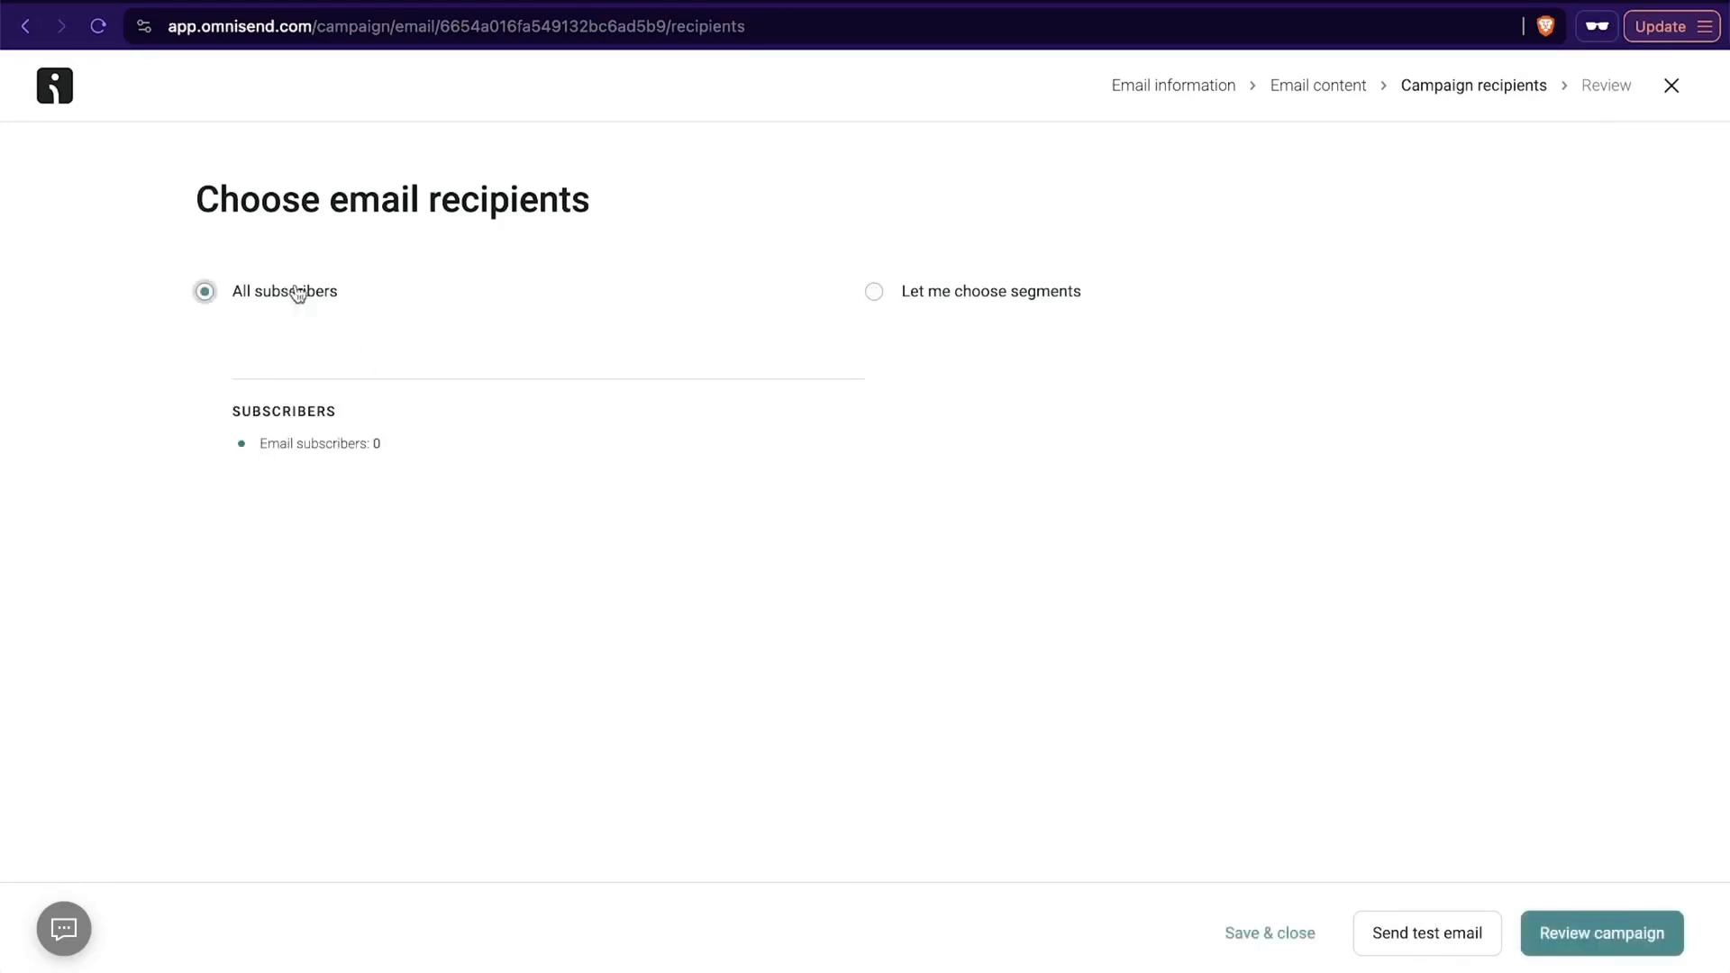
left_click(1585, 944)
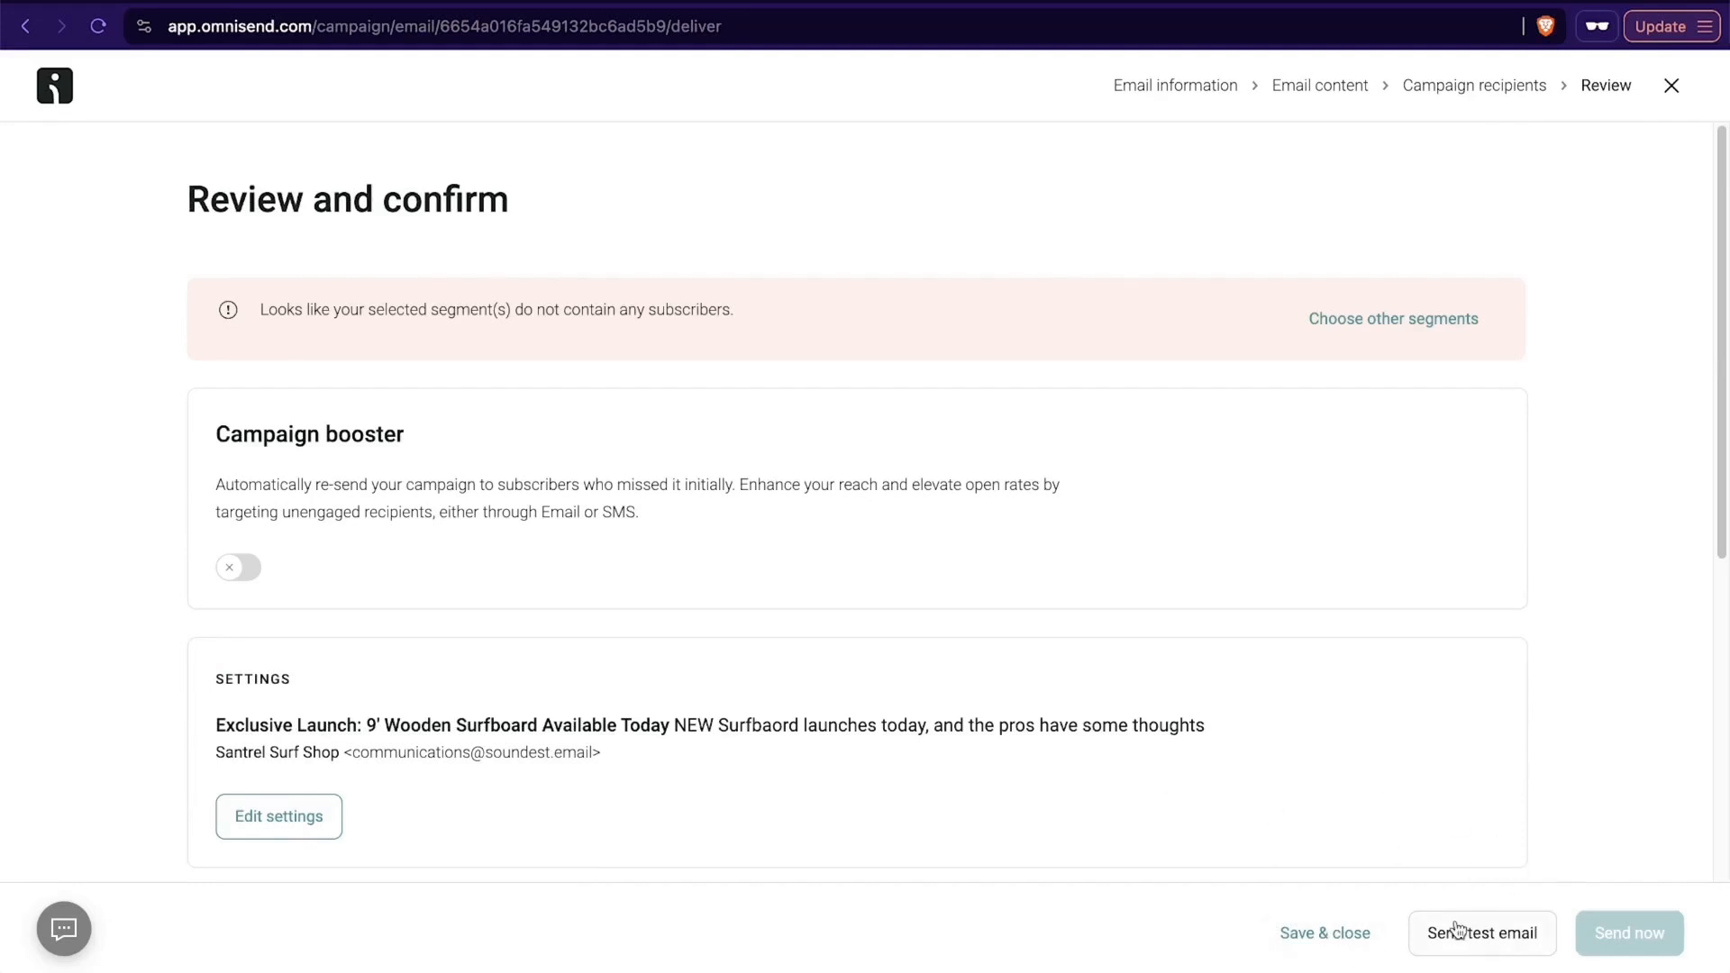
- Turn on the campaign booster, look over its sending rules, and save and close the campaign
scroll(699, 603, "down", 3)
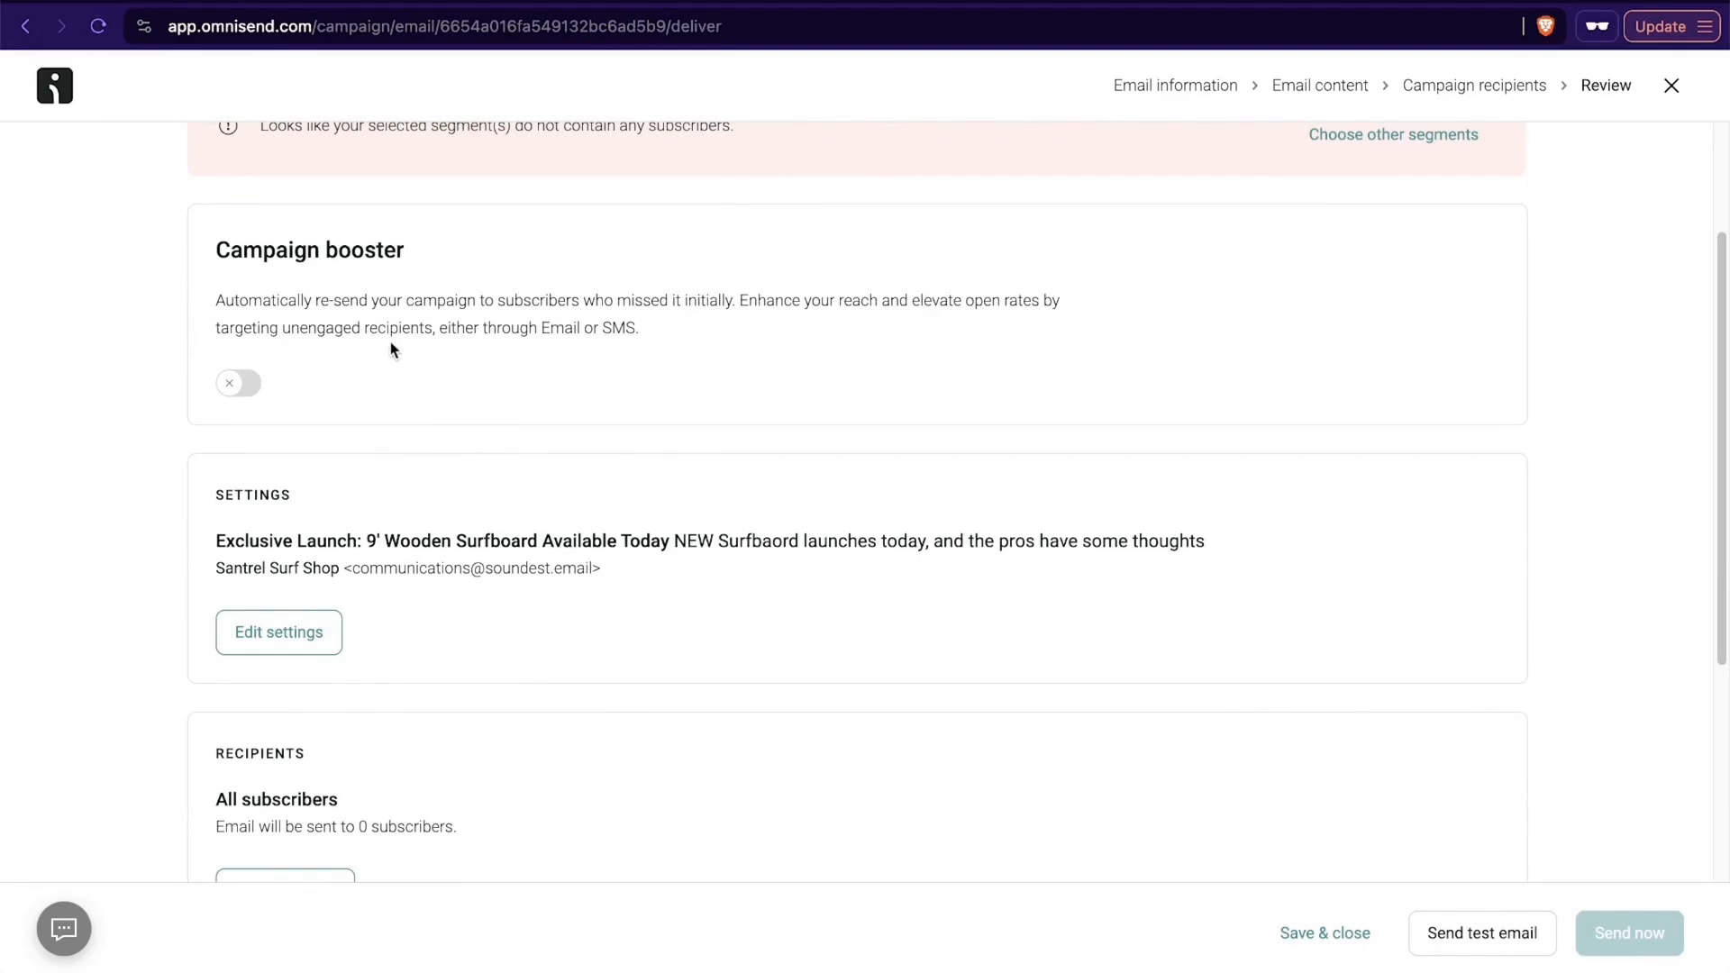
left_click(240, 386)
scroll(581, 392, "down", 3)
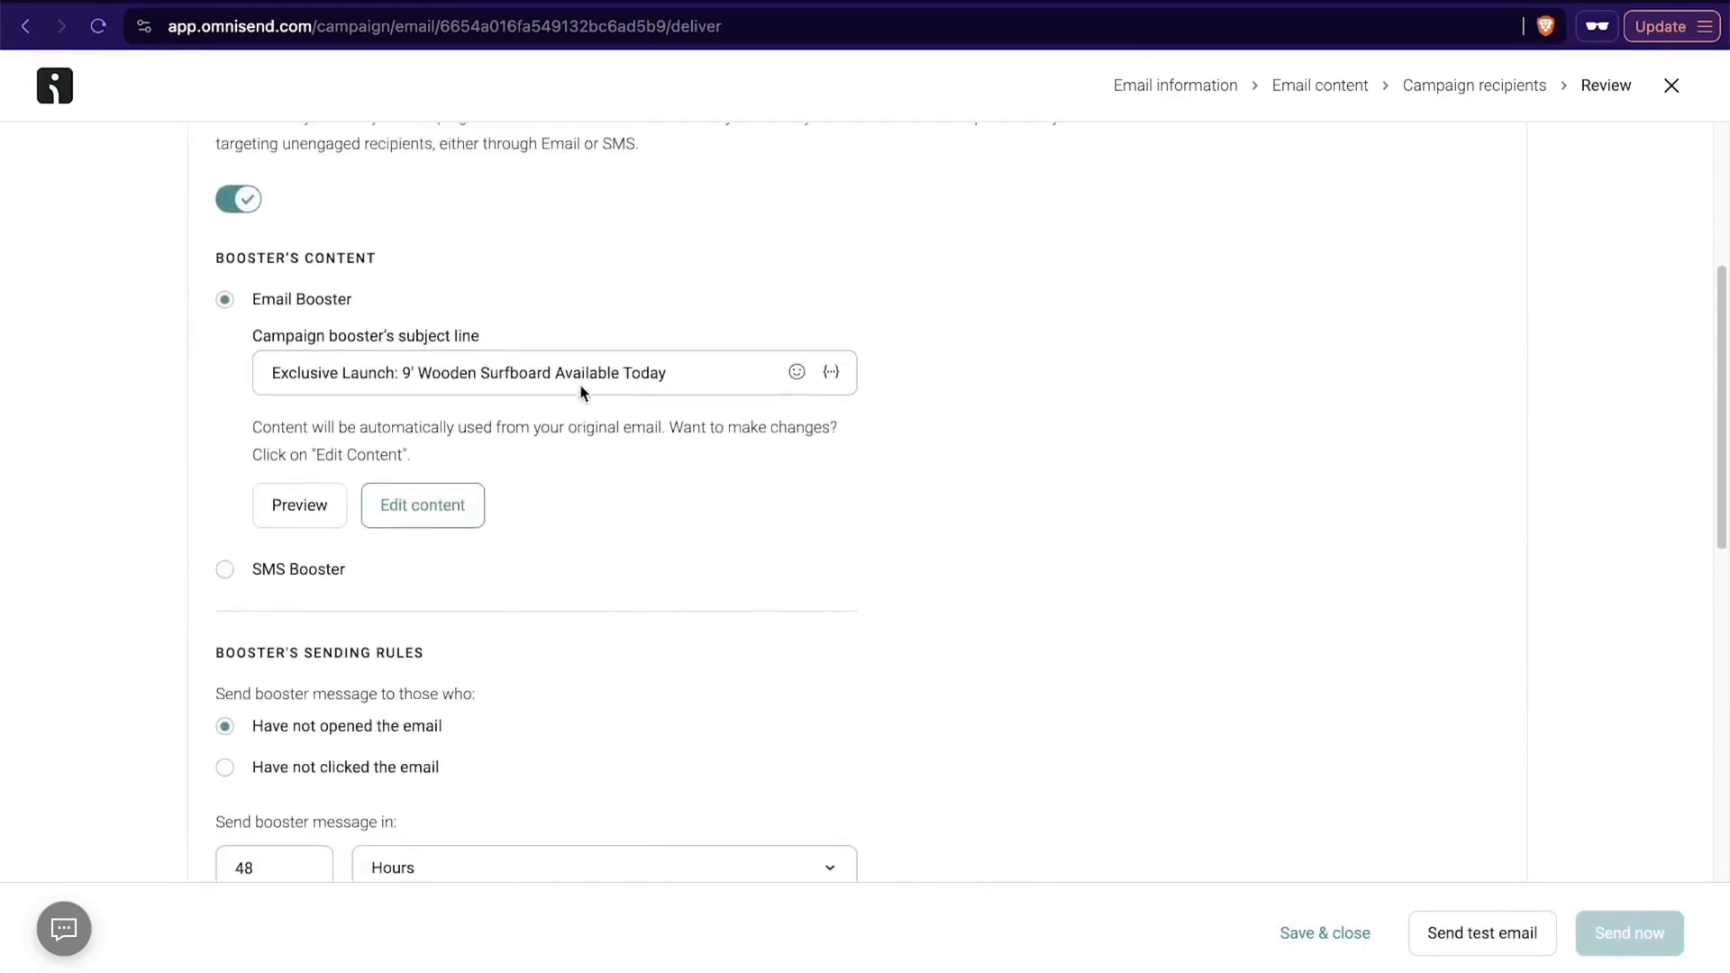
scroll(272, 603, "down", 8)
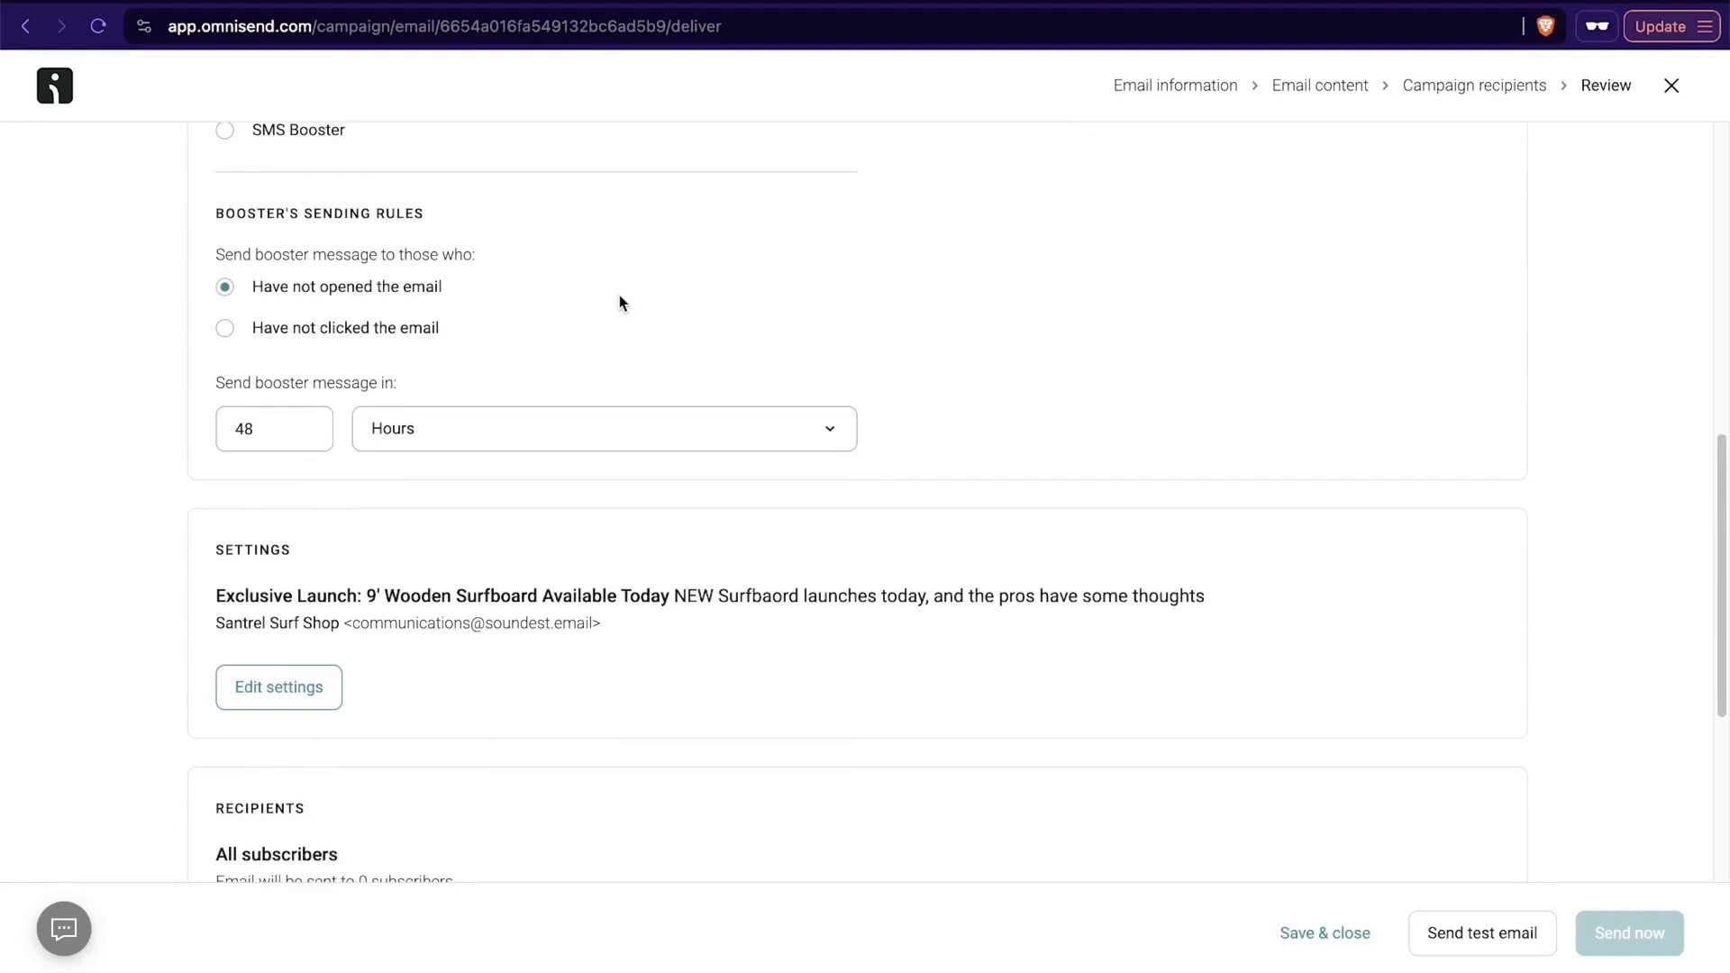
scroll(619, 295, "down", 7)
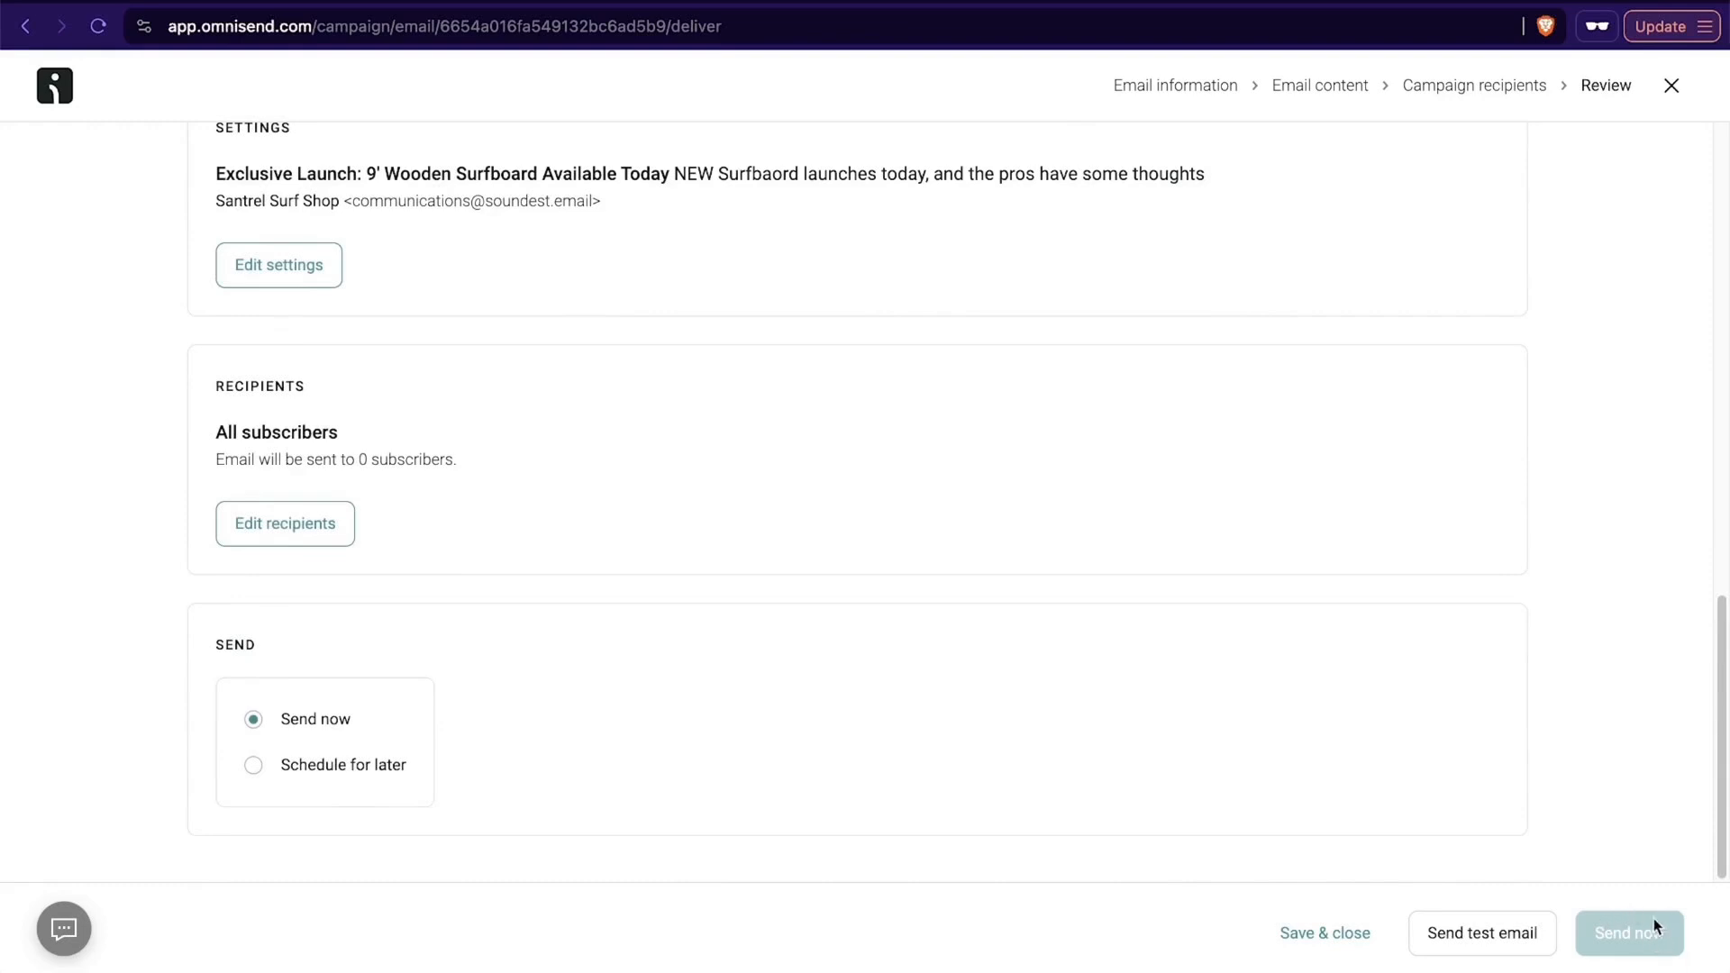
scroll(1407, 568, "up", 20)
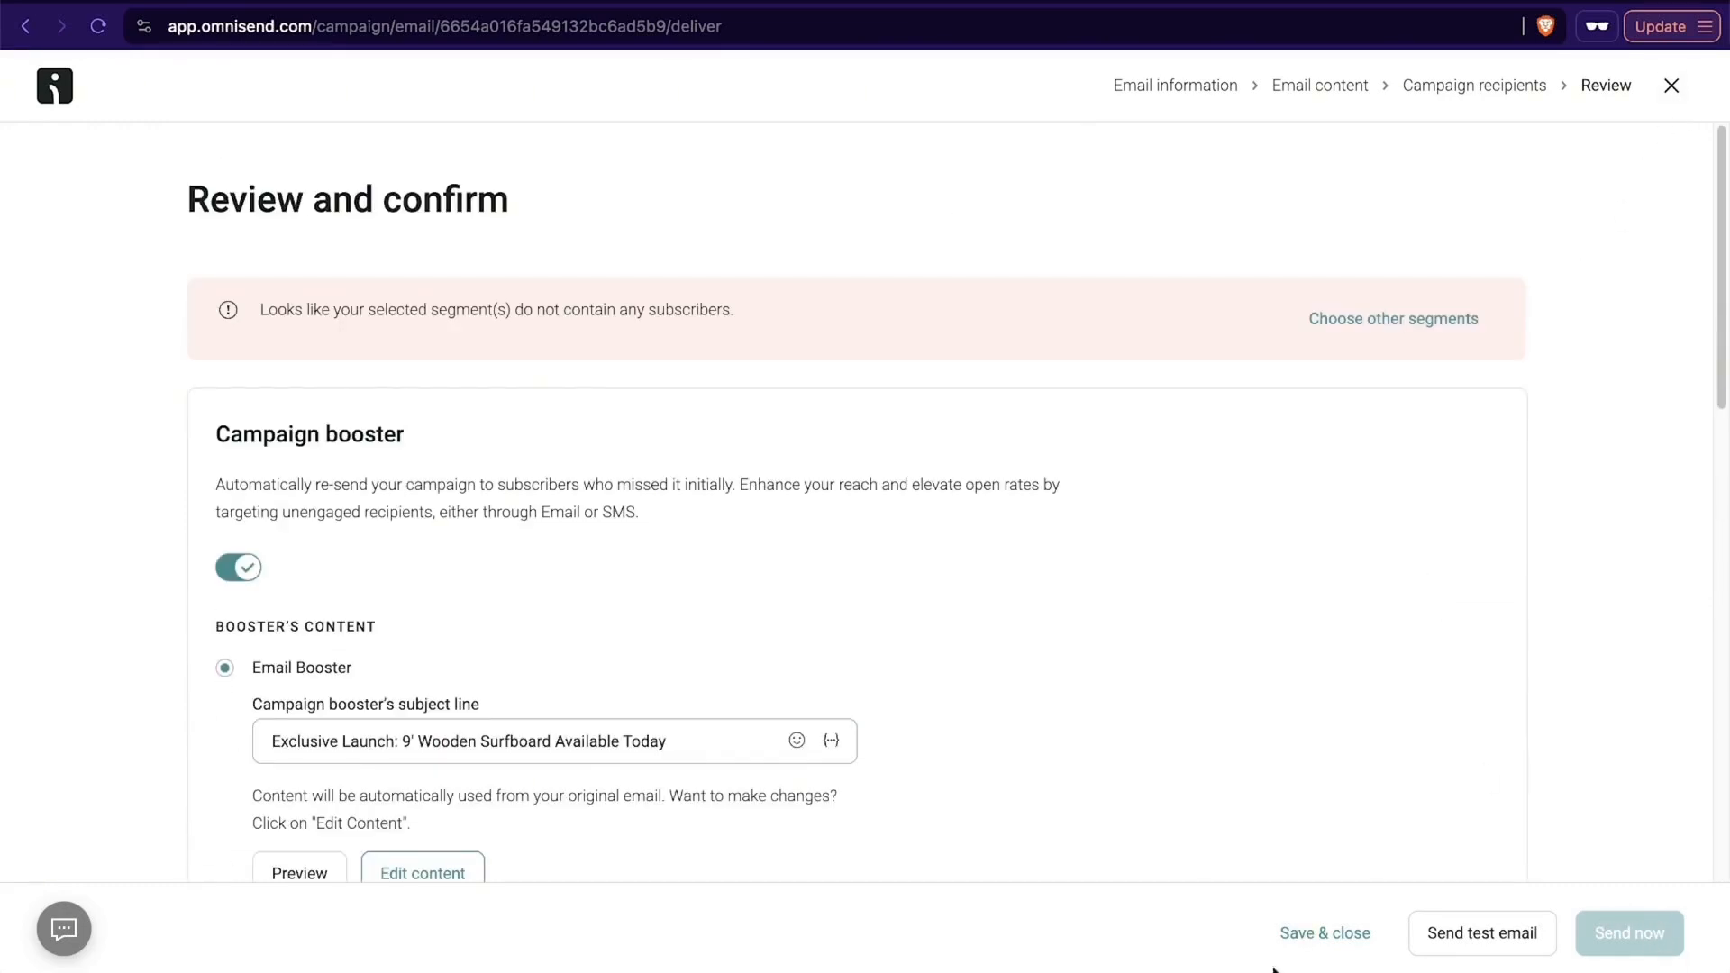
left_click(1323, 932)
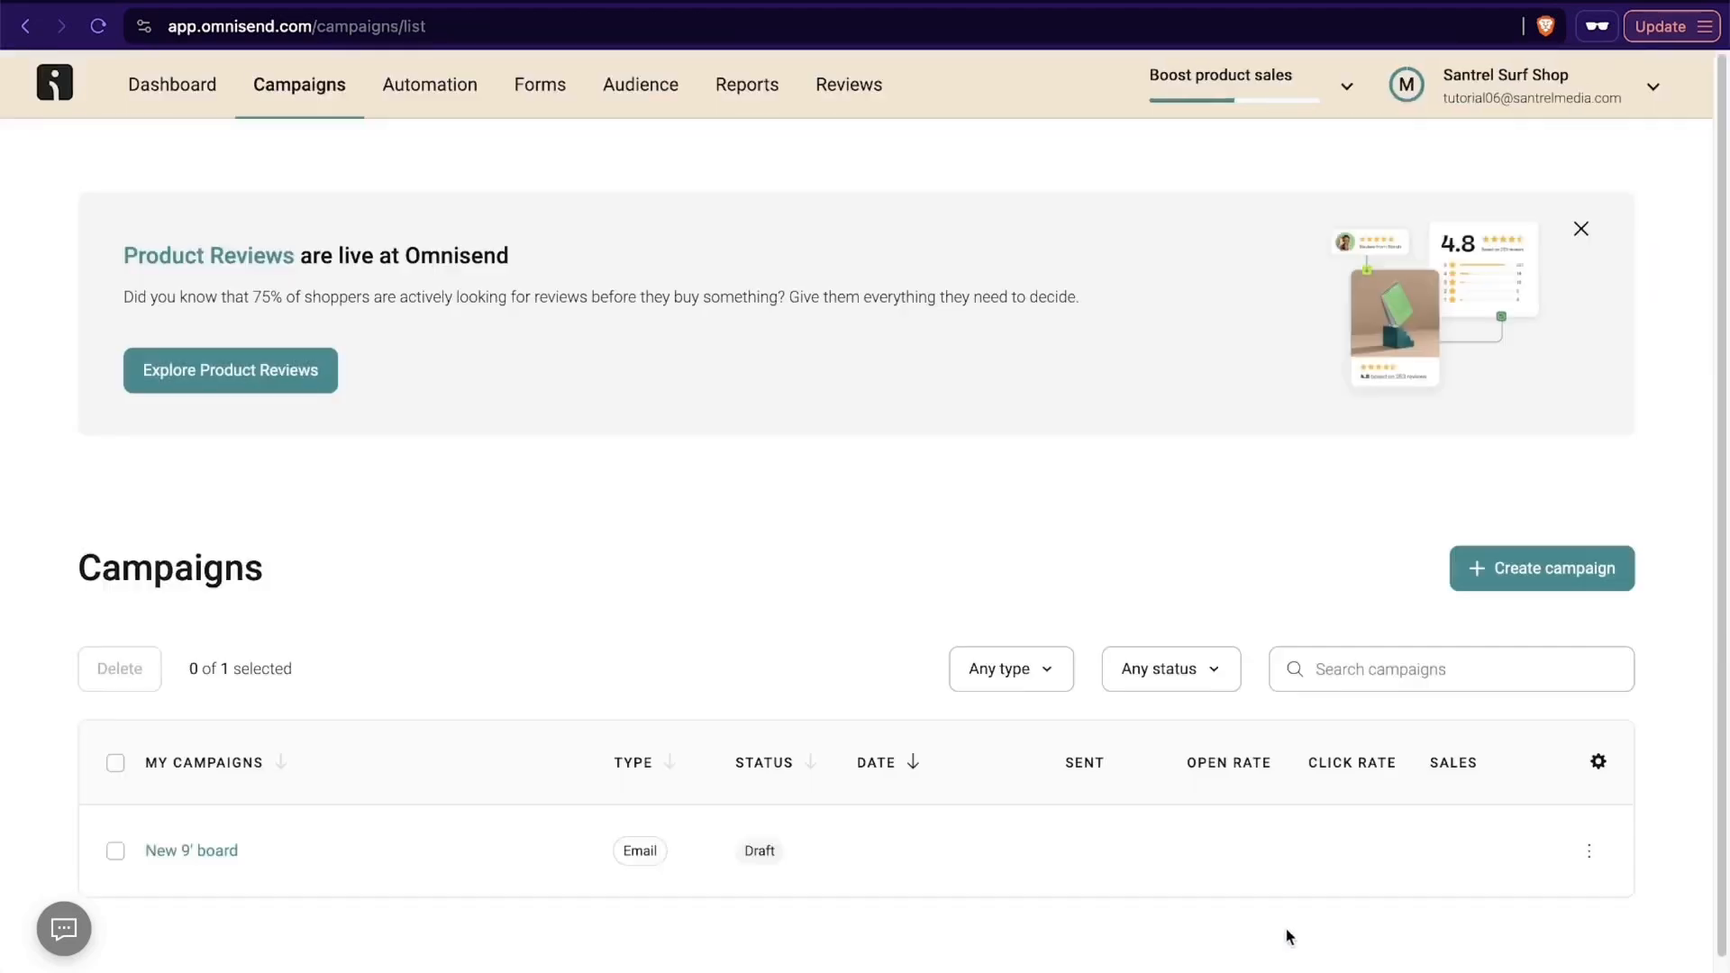
- Look over the existing automation workflows and browse the pre-built workflows available for a new automation
left_click(416, 88)
scroll(922, 420, "down", 3)
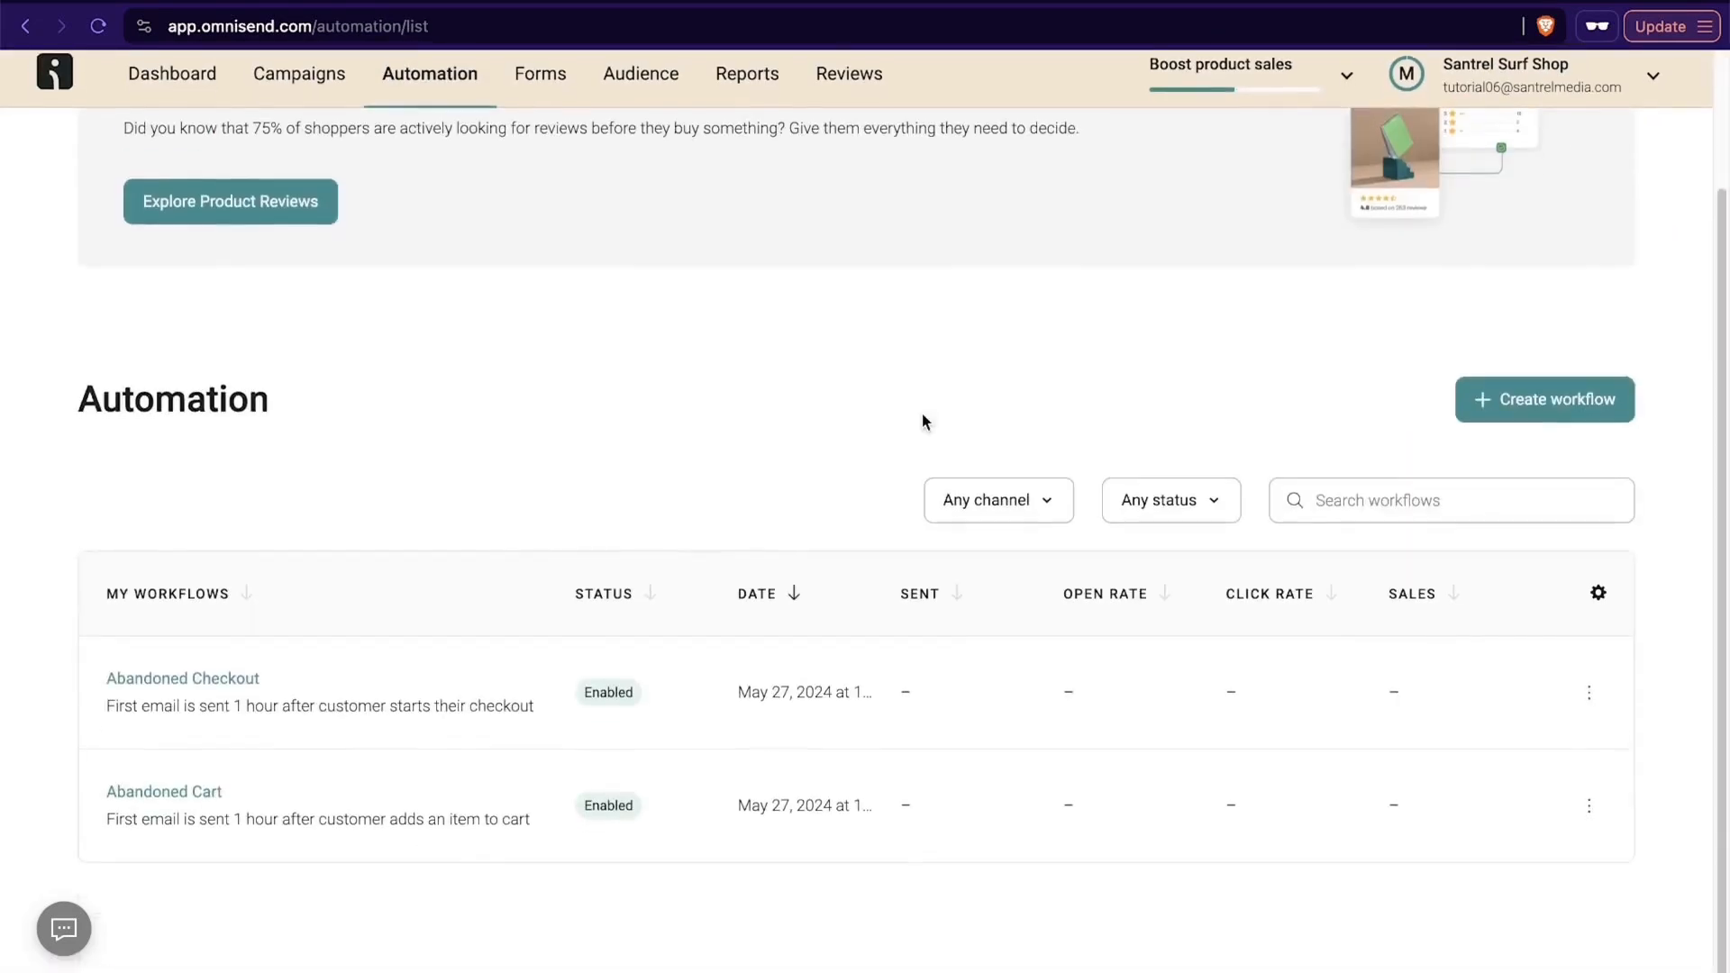
scroll(506, 417, "up", 3)
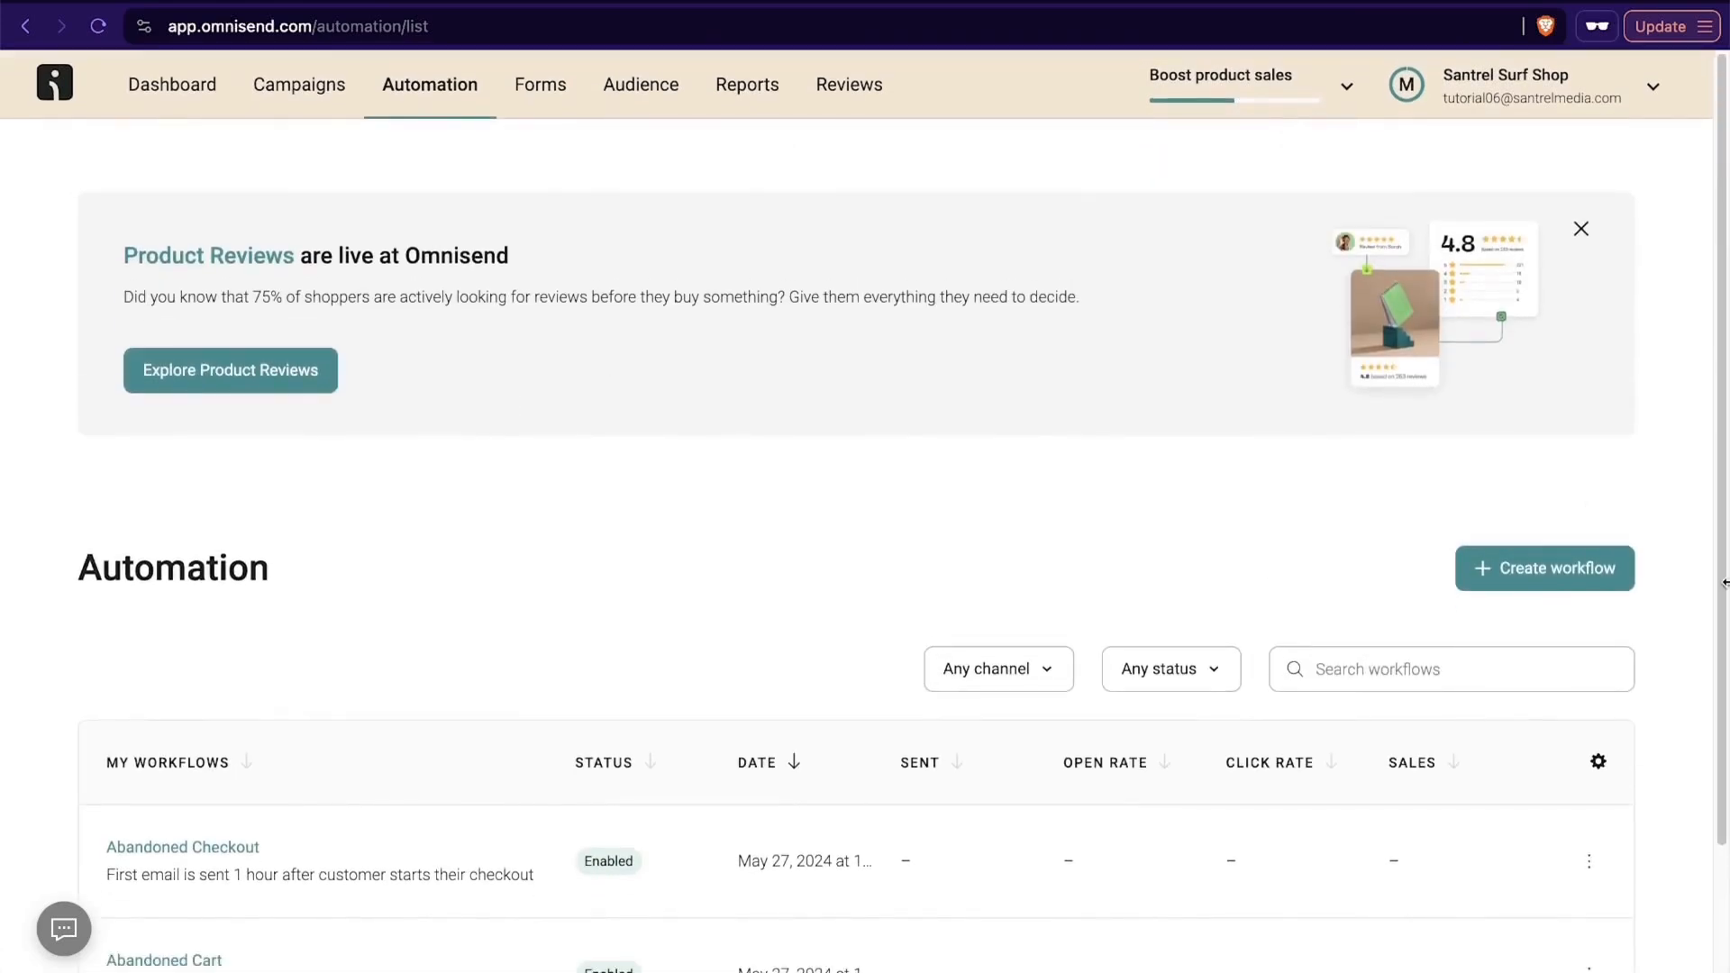
left_click(1552, 577)
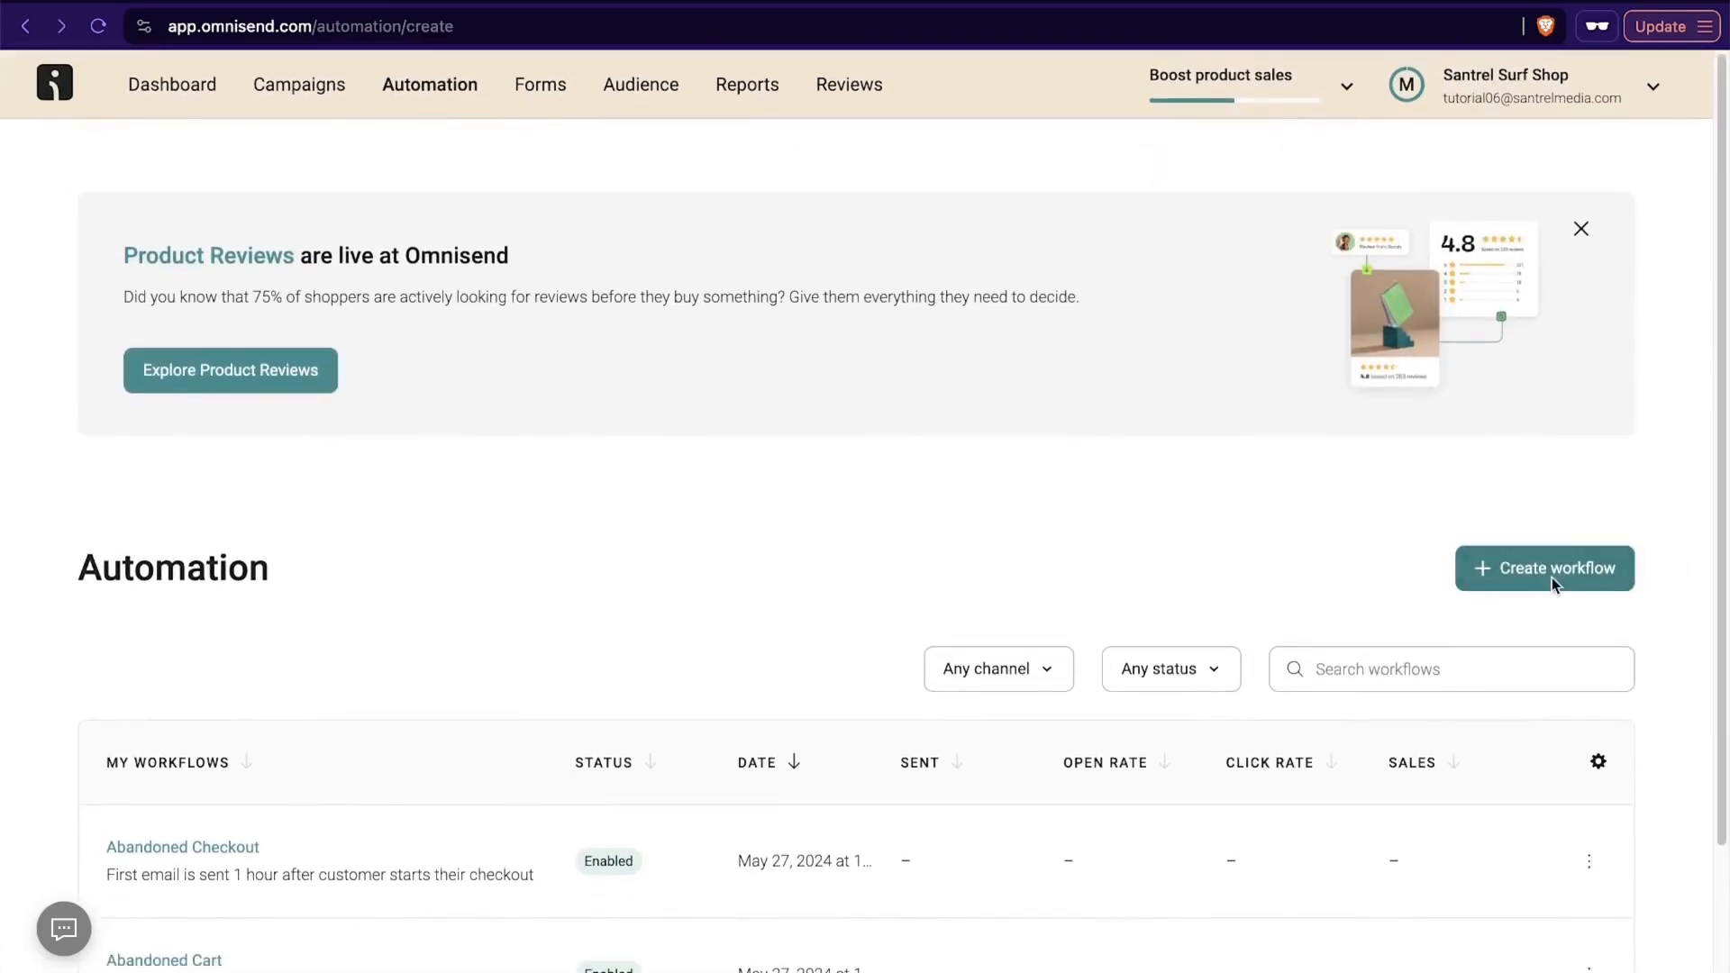
scroll(656, 590, "down", 15)
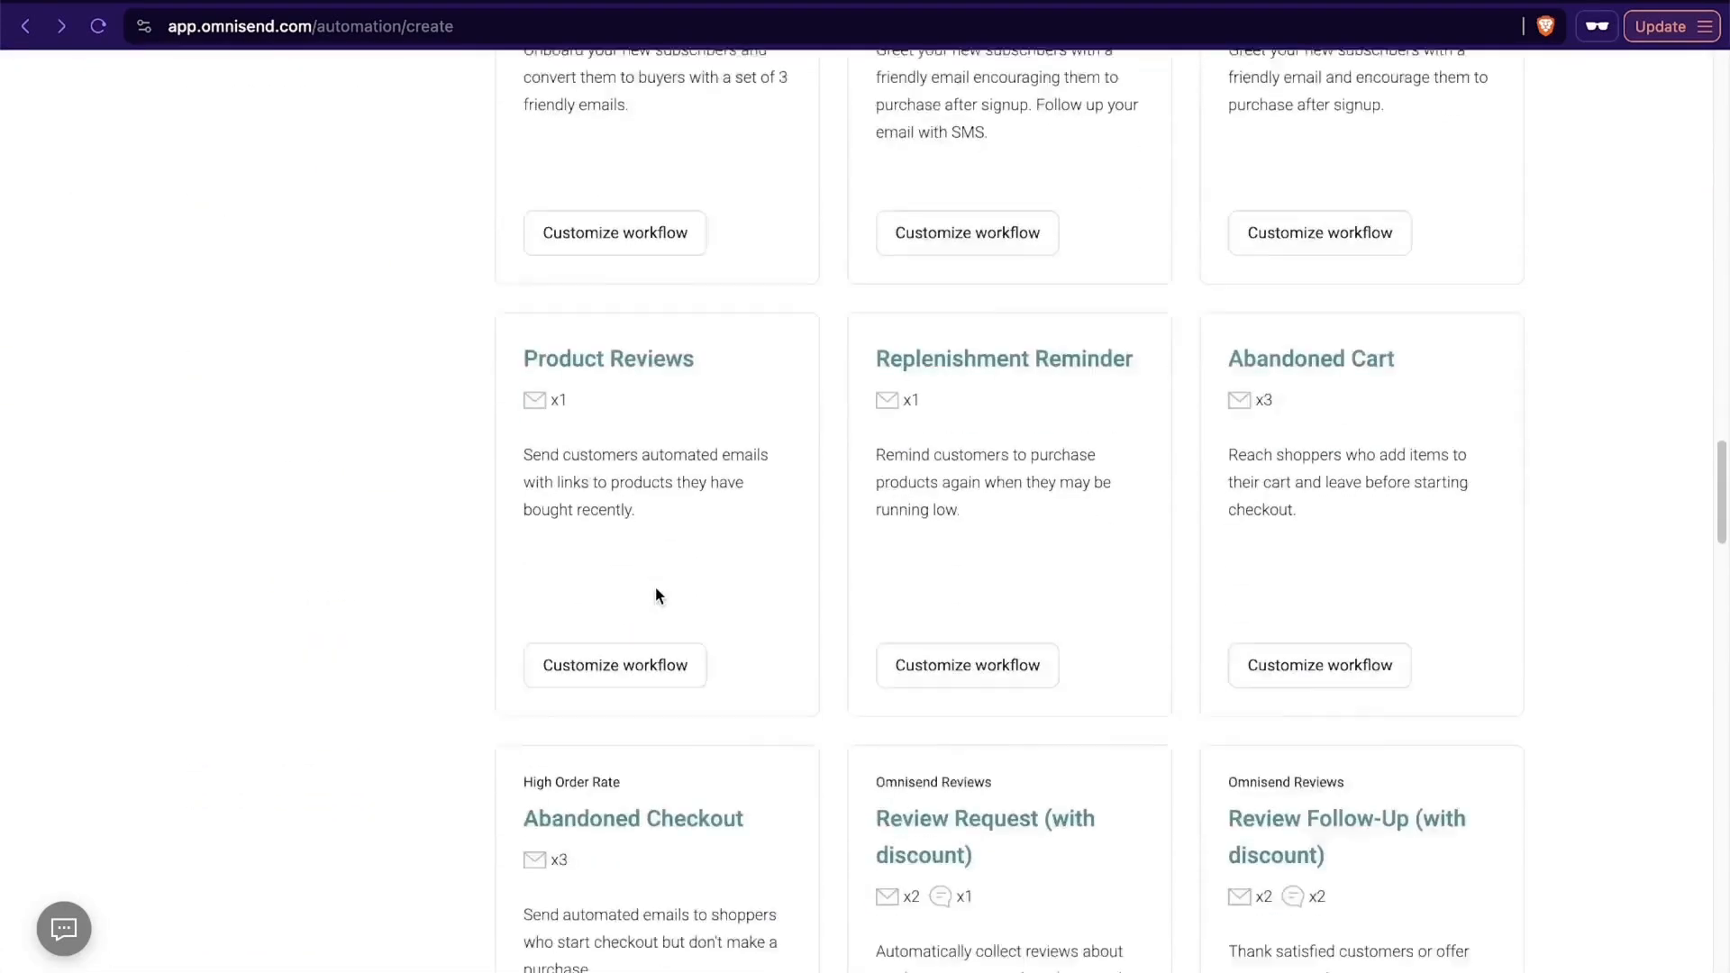
scroll(656, 586, "up", 20)
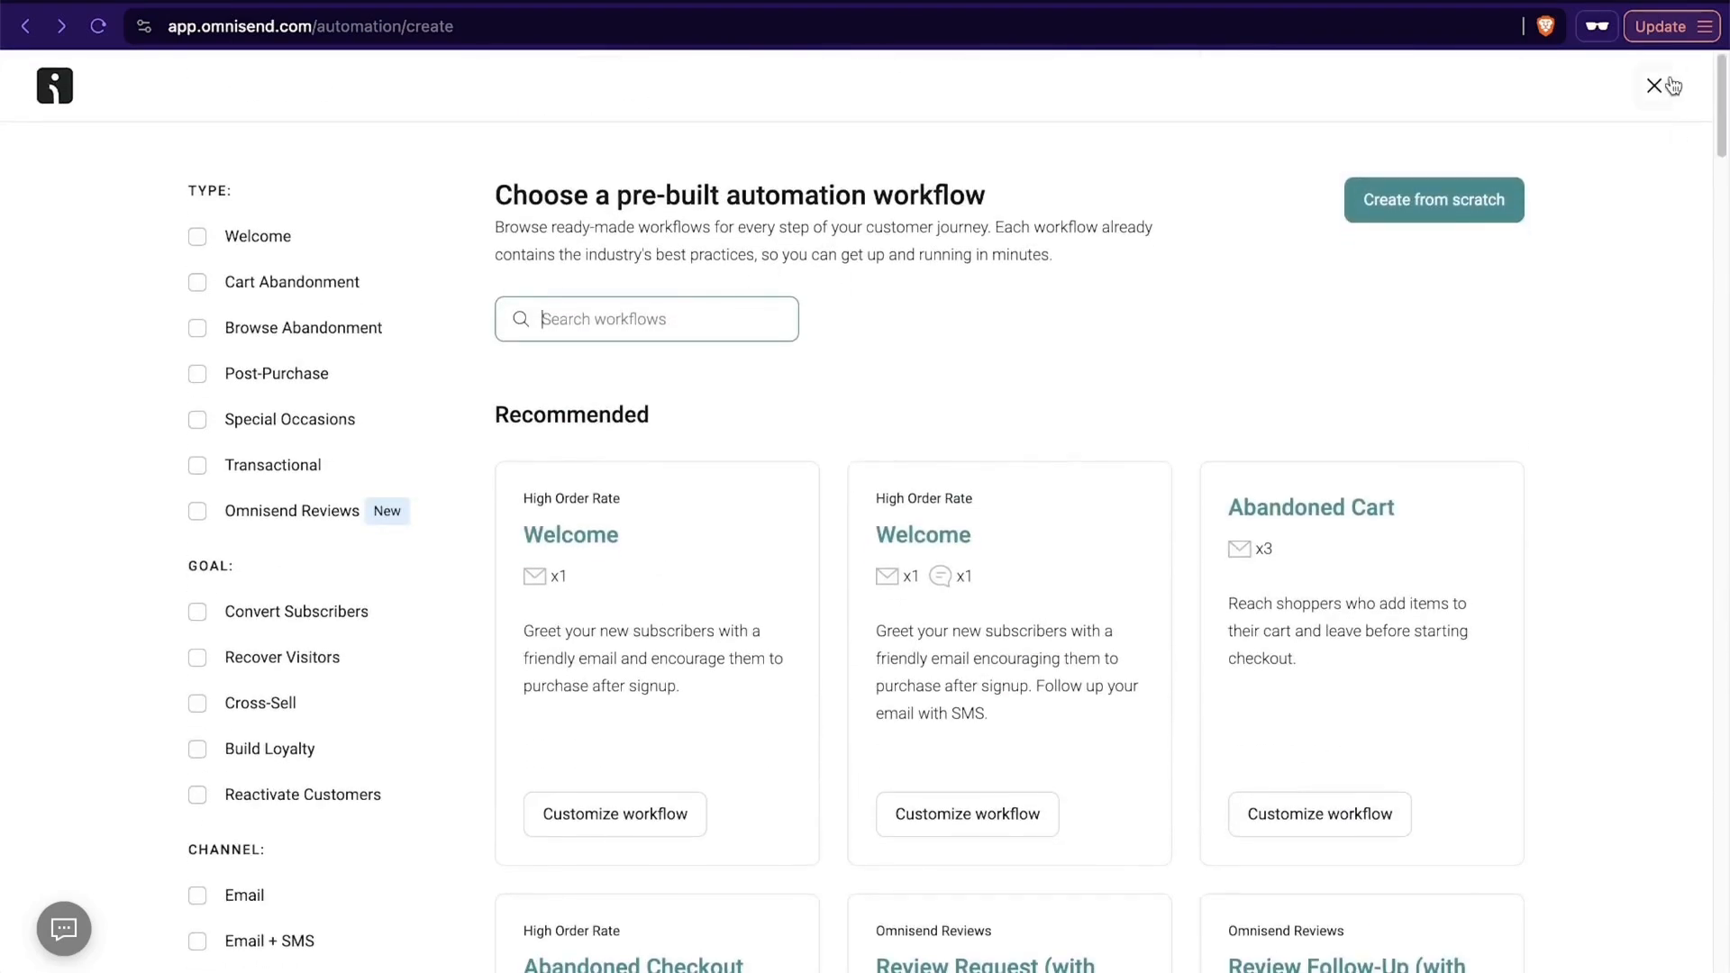
left_click(1669, 84)
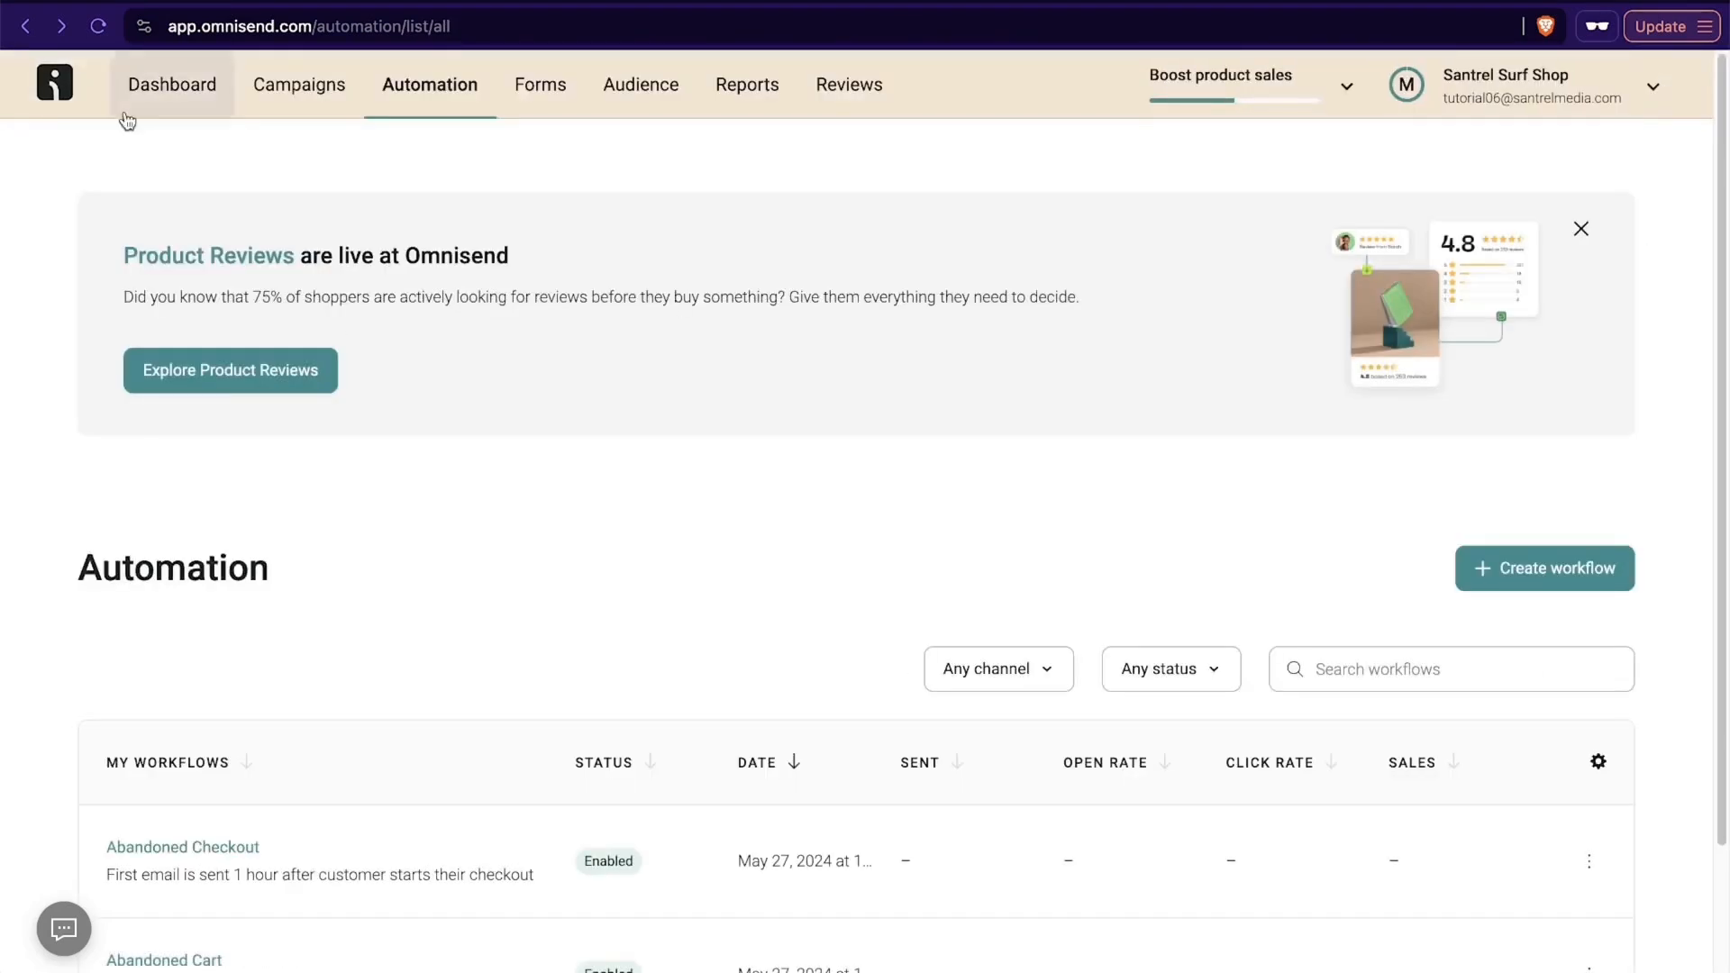
- Open the overview of forms for collecting email and SMS subscribers
left_click(535, 88)
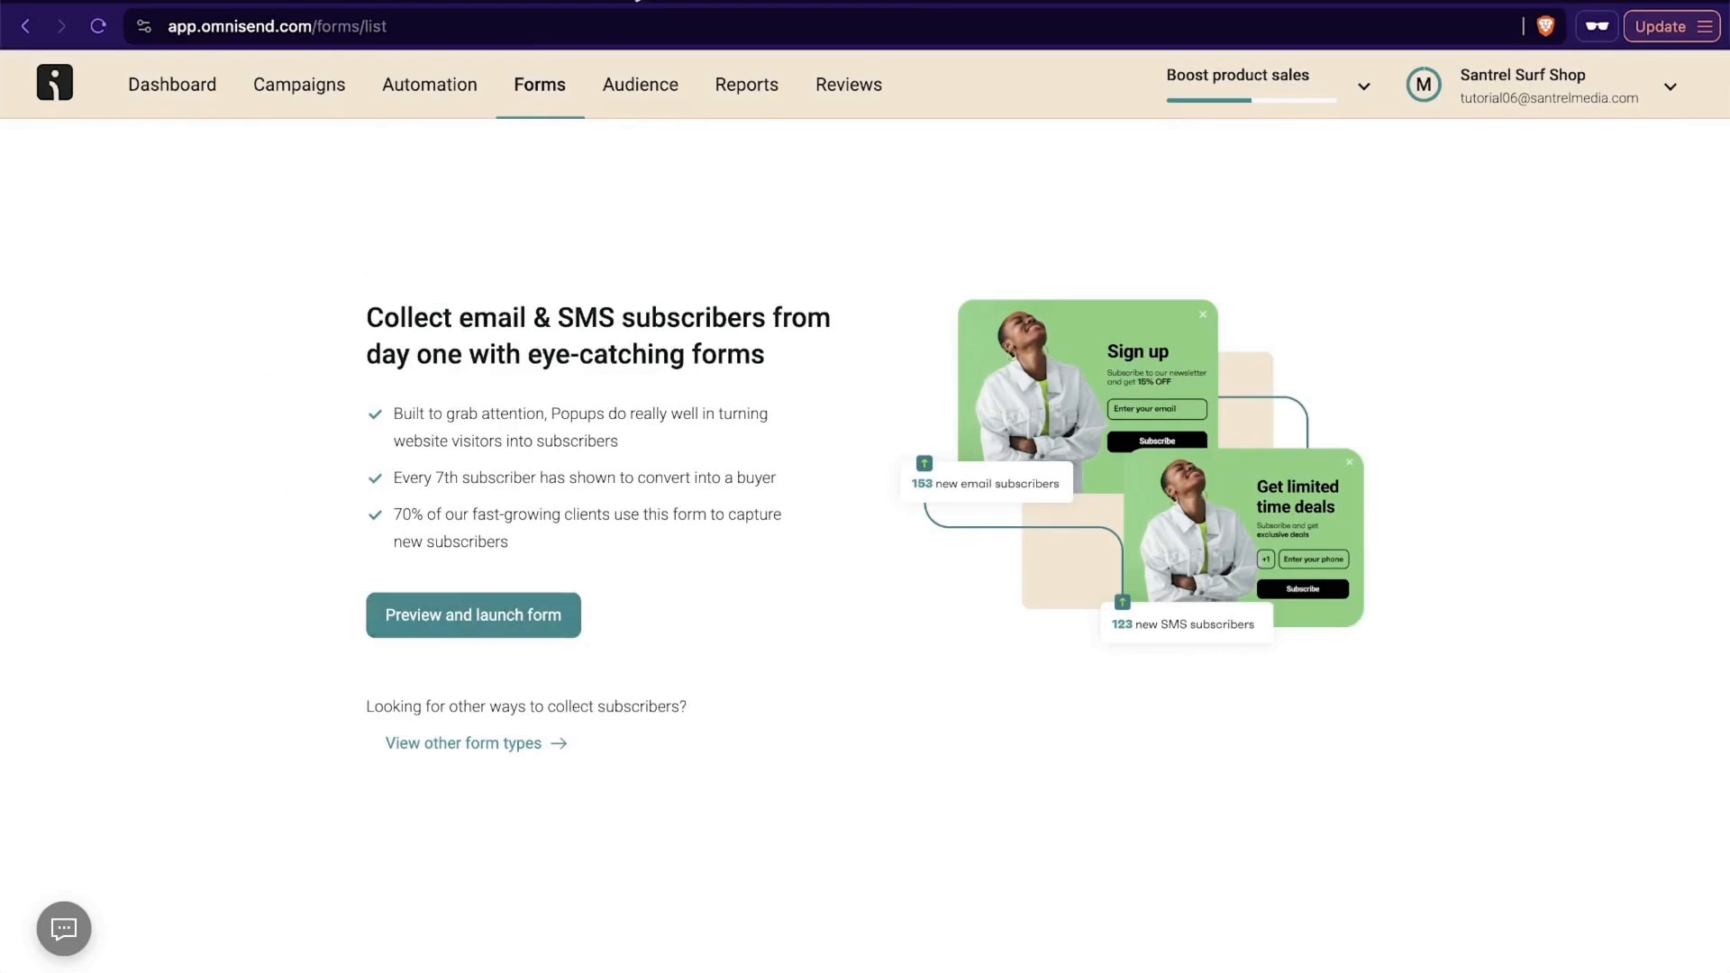
- Look over the audience contact list and its subscriber summary, and open the list of segments
left_click(636, 99)
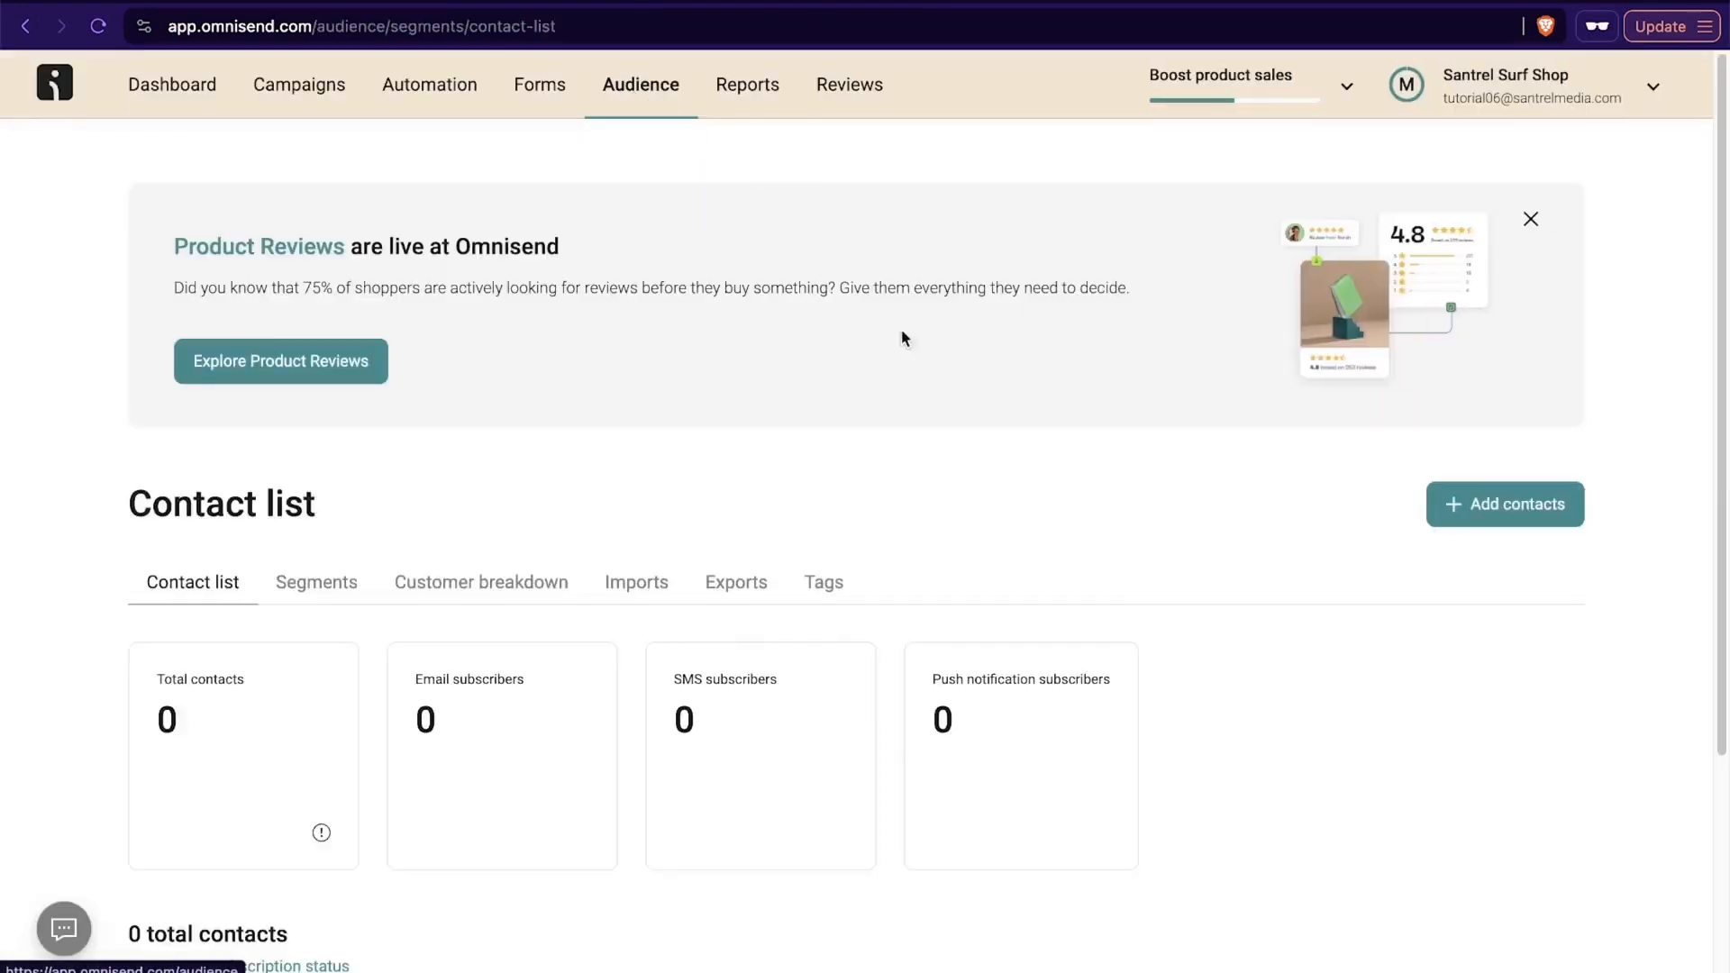
scroll(709, 402, "down", 3)
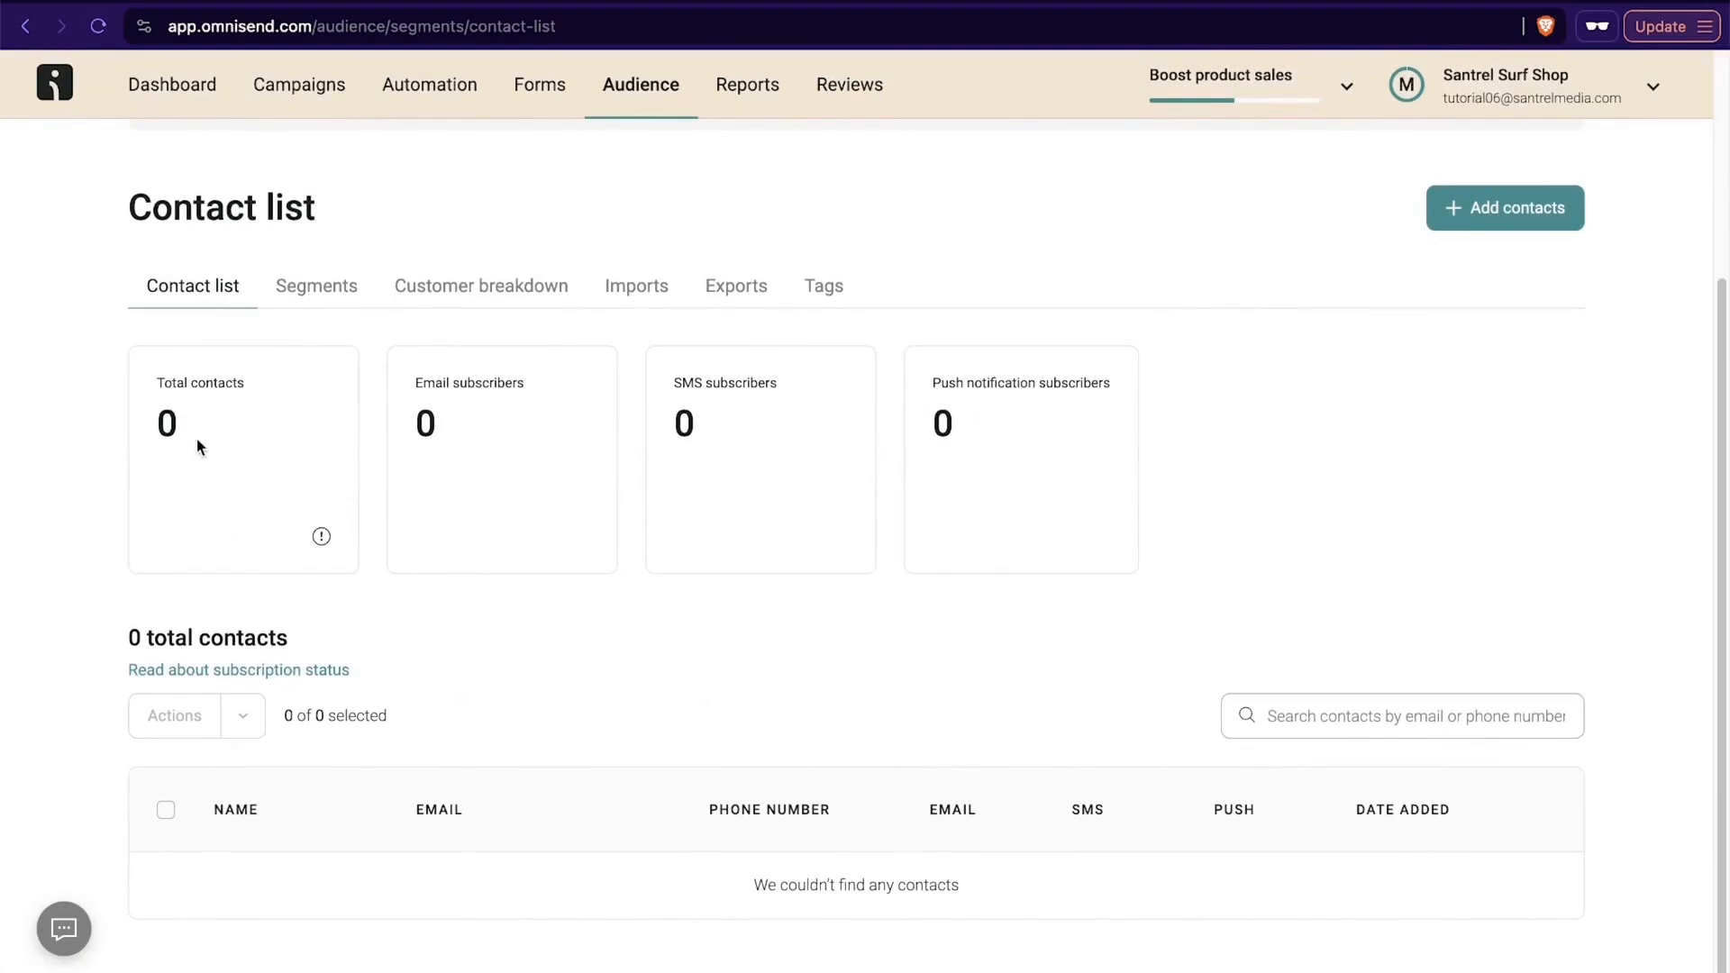
left_click(325, 275)
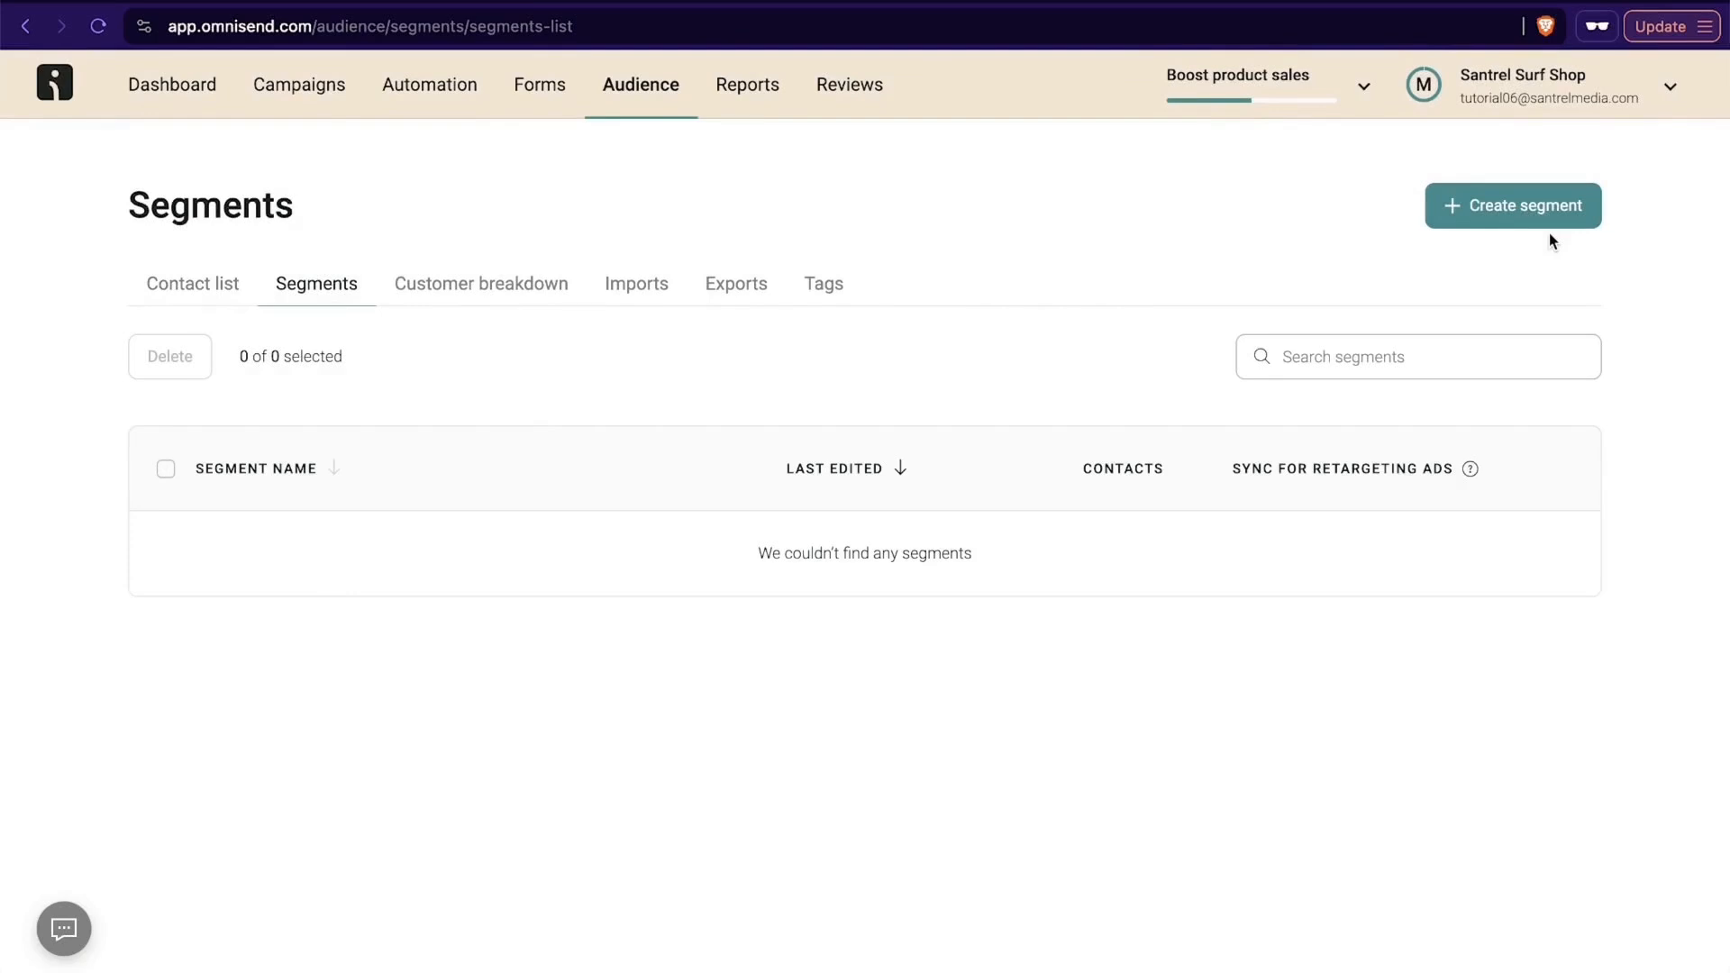
- Browse the pre-built segments offered for a new audience segment and return to the segment list
left_click(1470, 219)
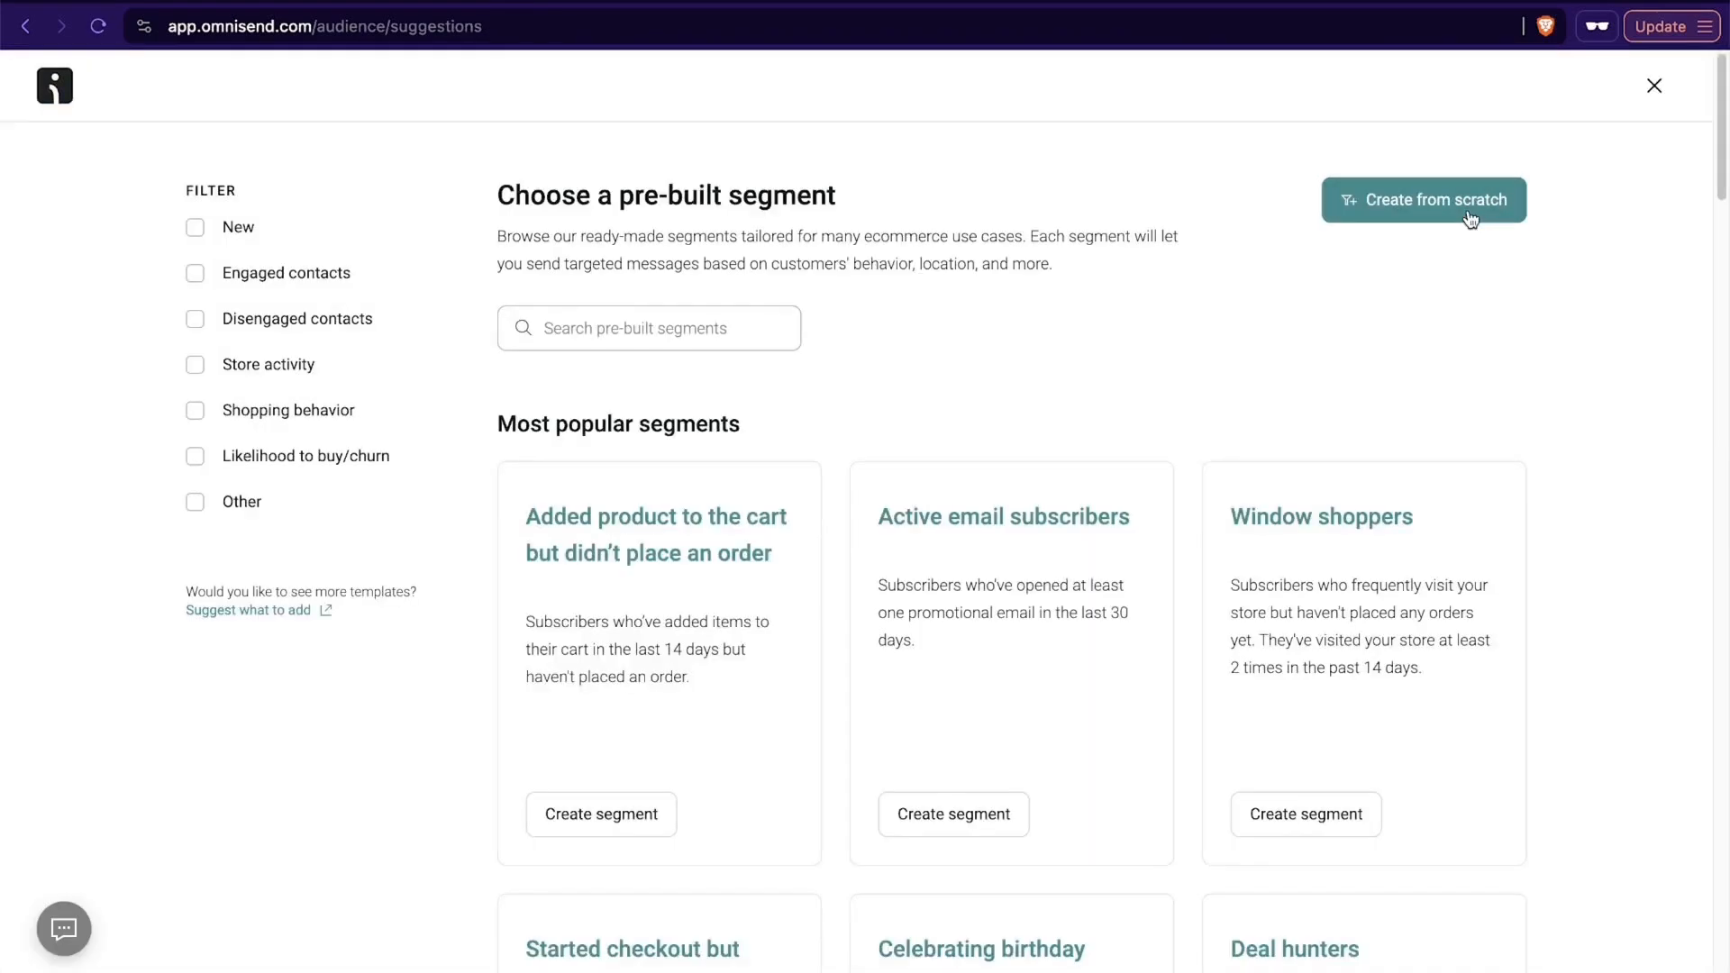
scroll(1045, 376, "down", 3)
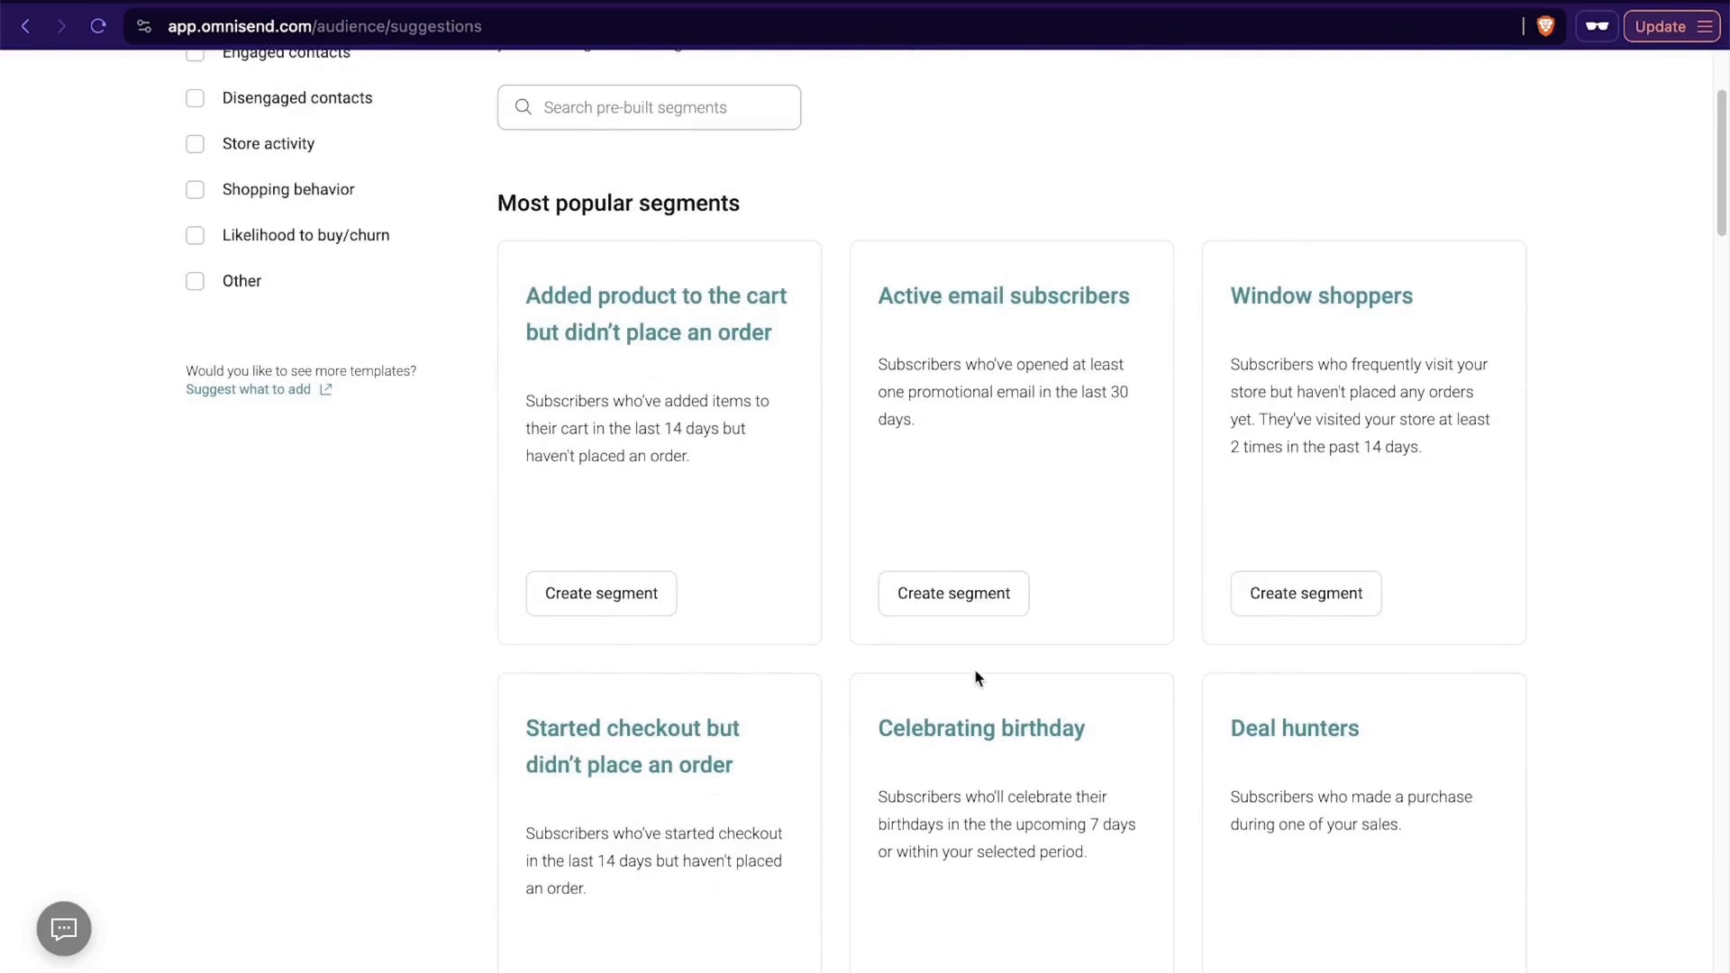
scroll(1466, 541, "down", 7)
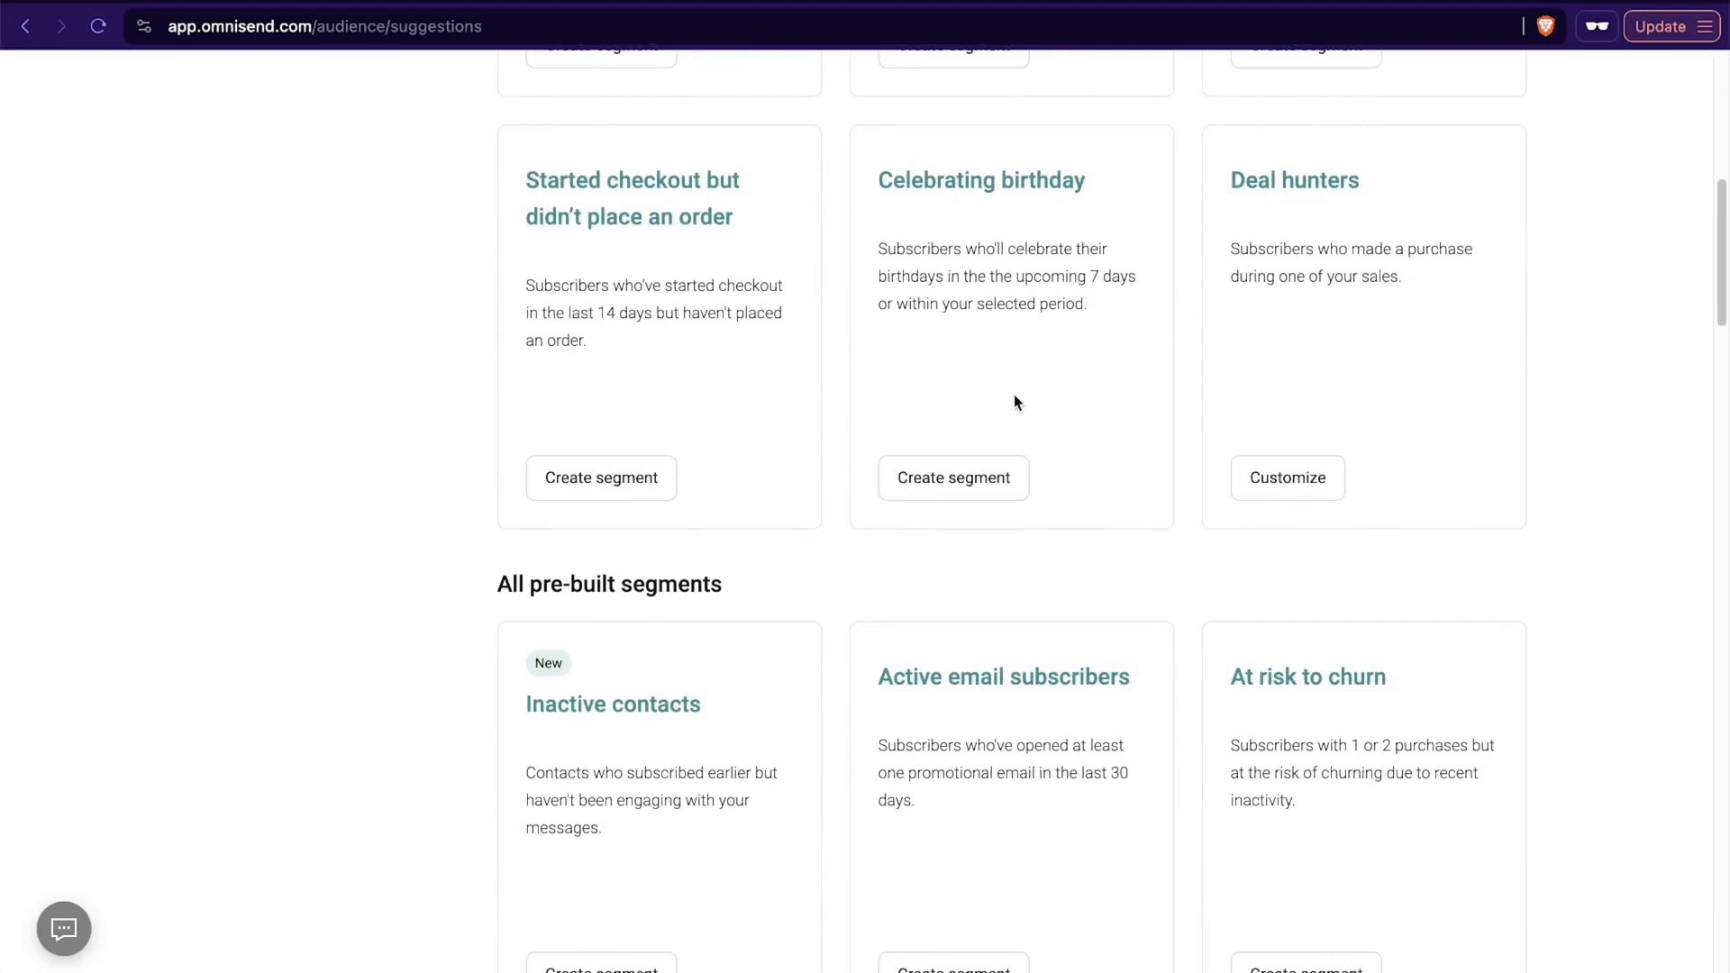
scroll(1014, 401, "down", 6)
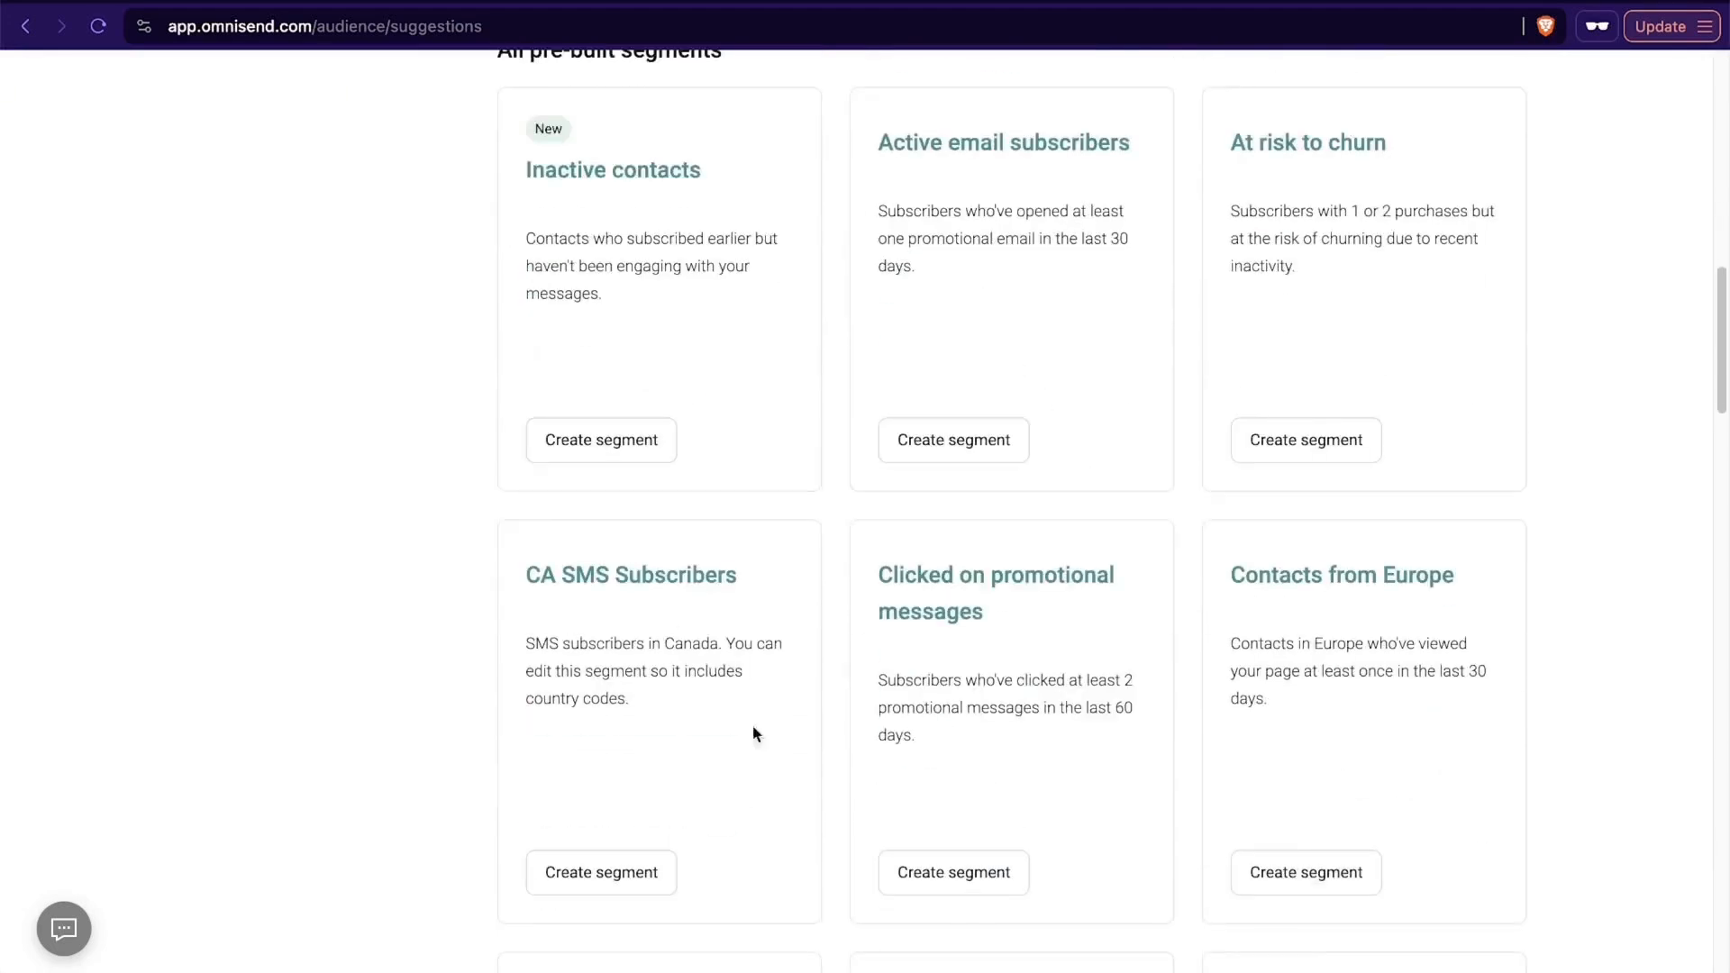
scroll(1365, 633, "up", 14)
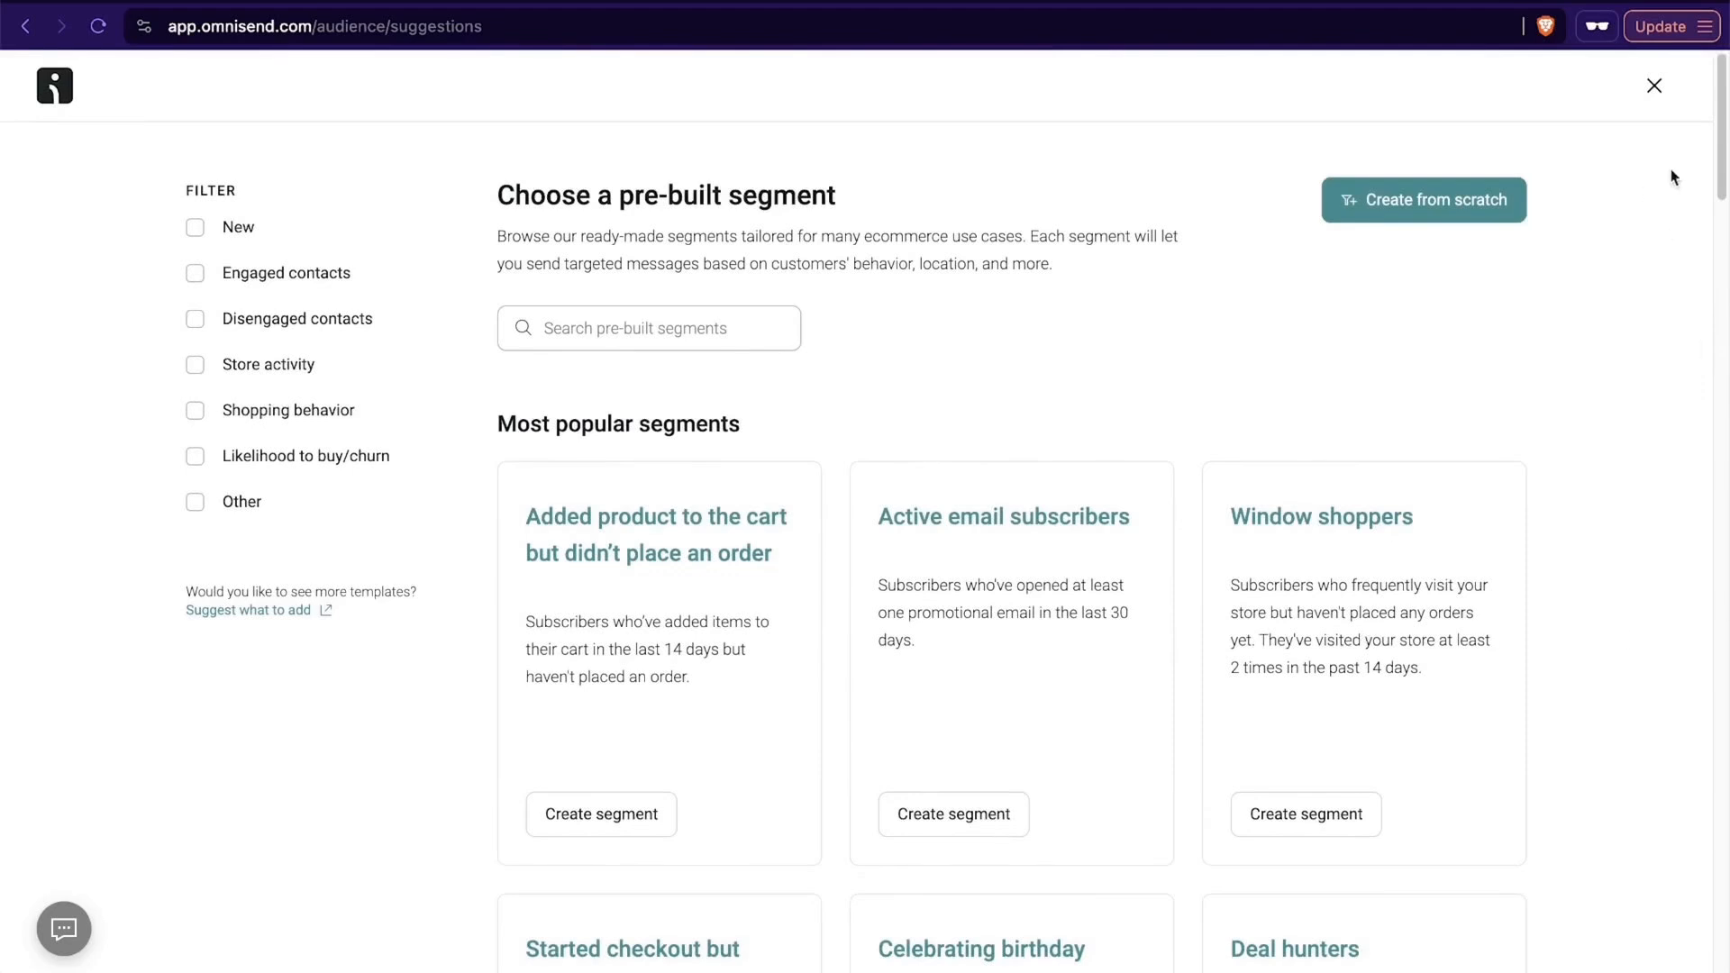
left_click(1654, 86)
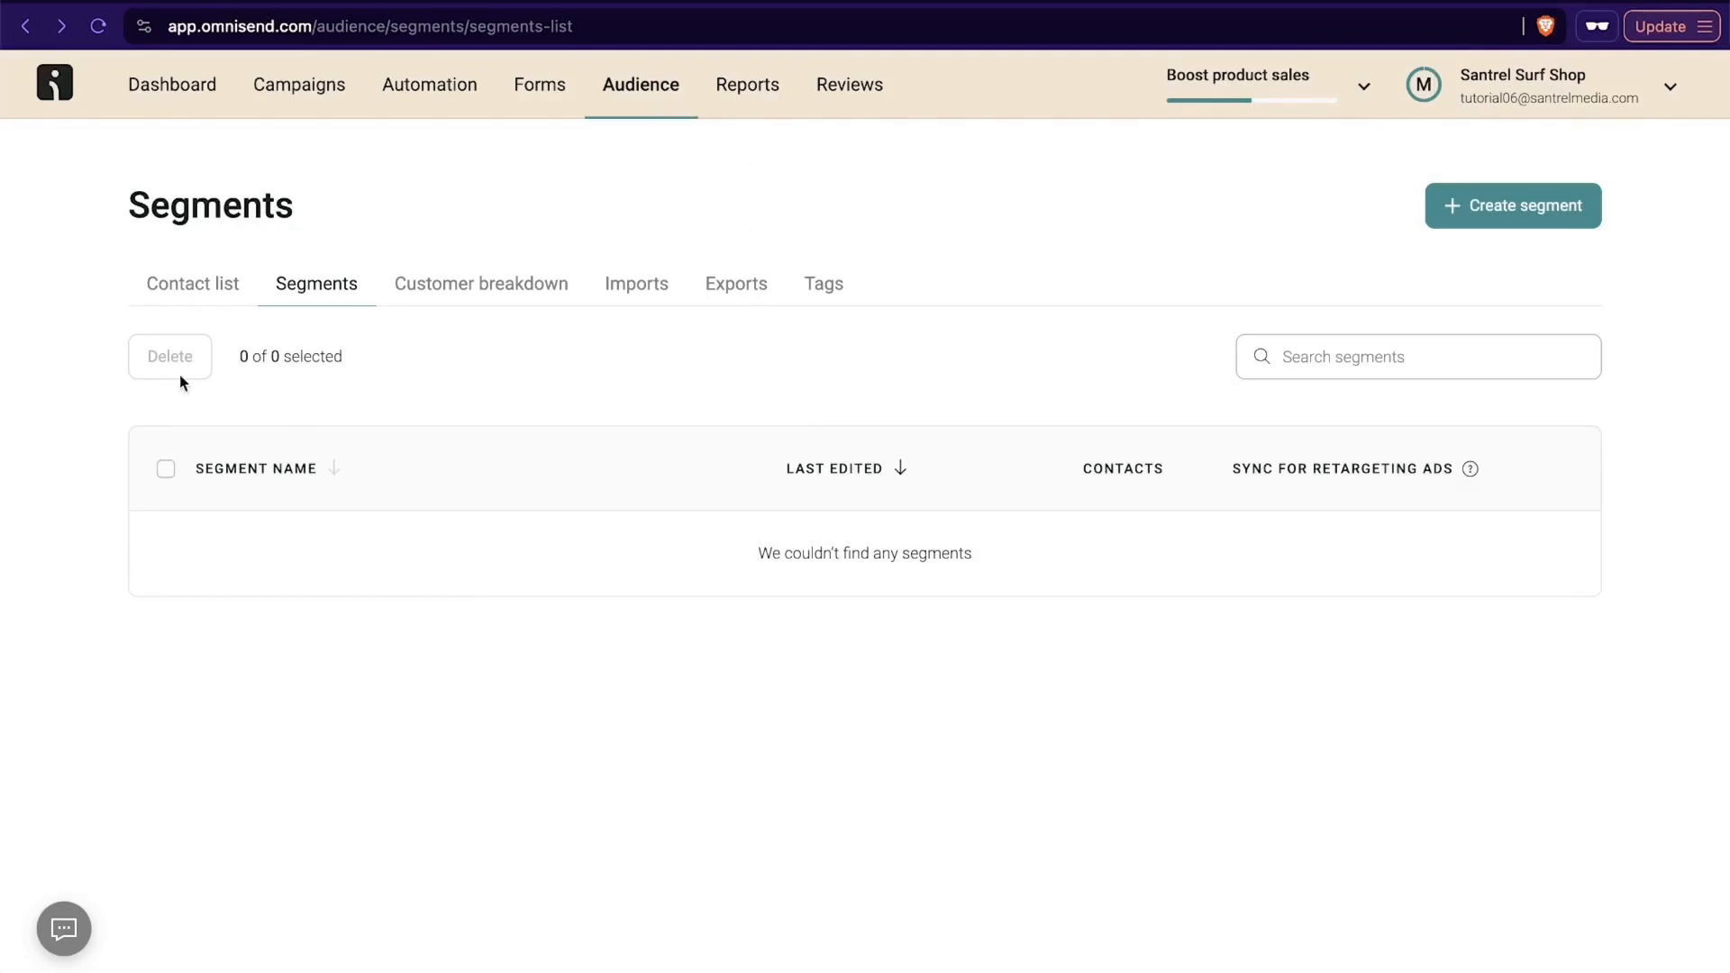
- Look over the standard reports for workflows and campaigns
left_click(758, 103)
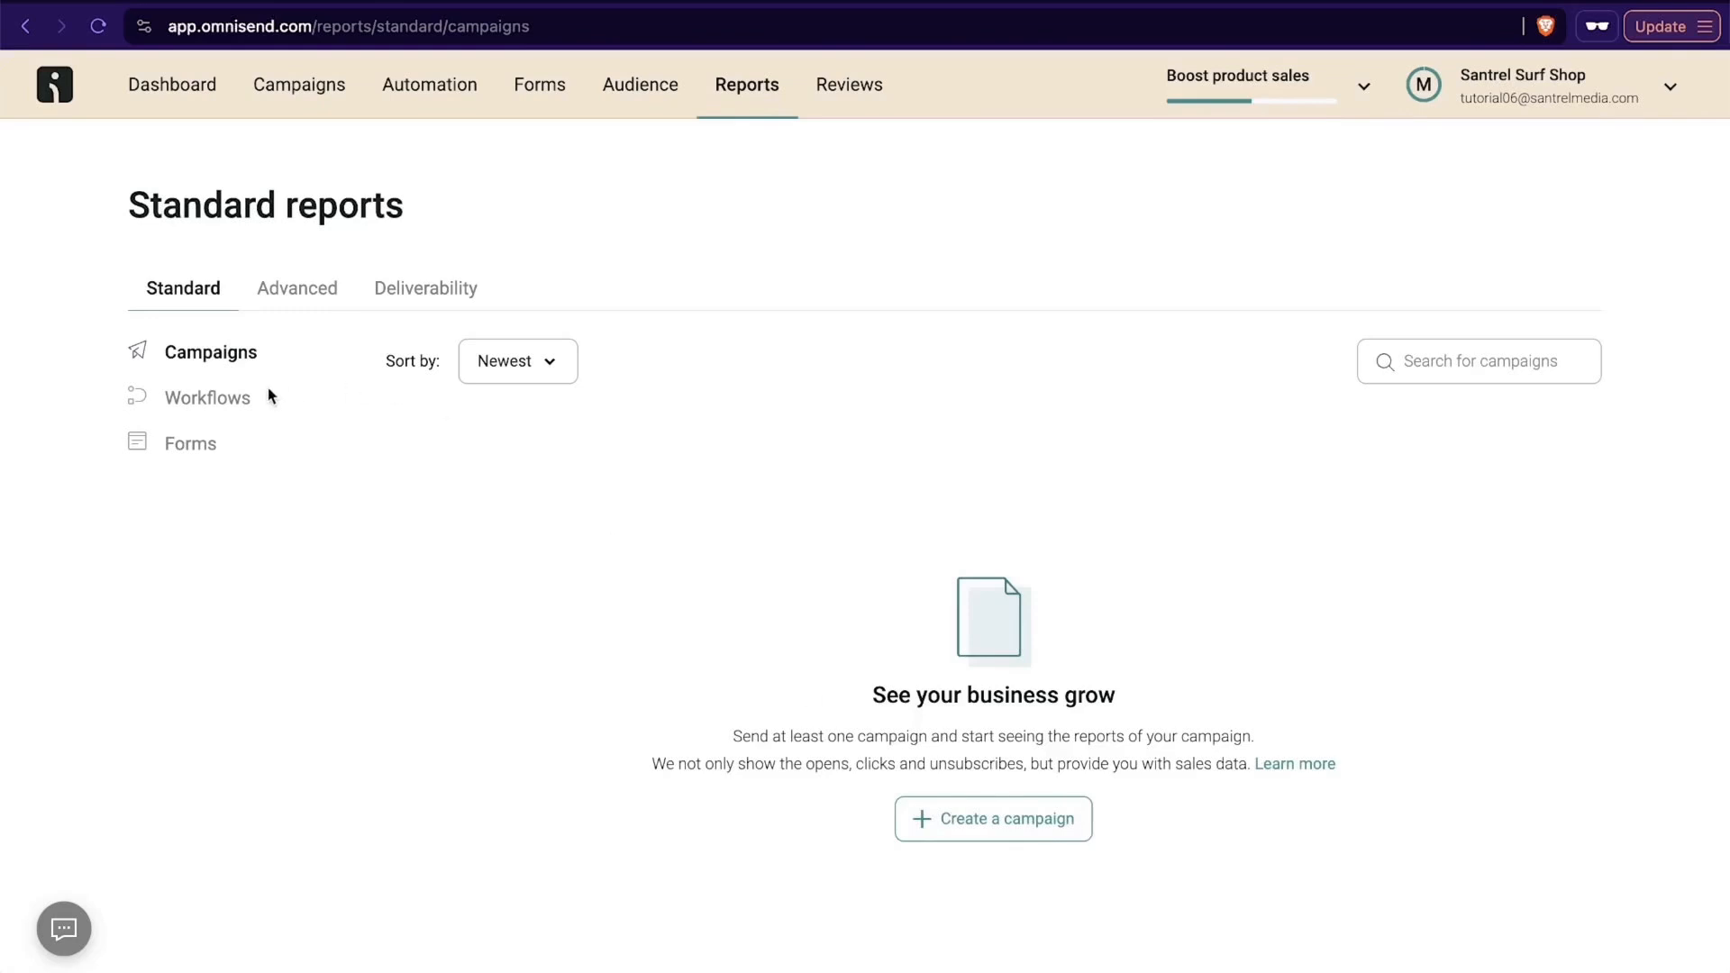
left_click(240, 398)
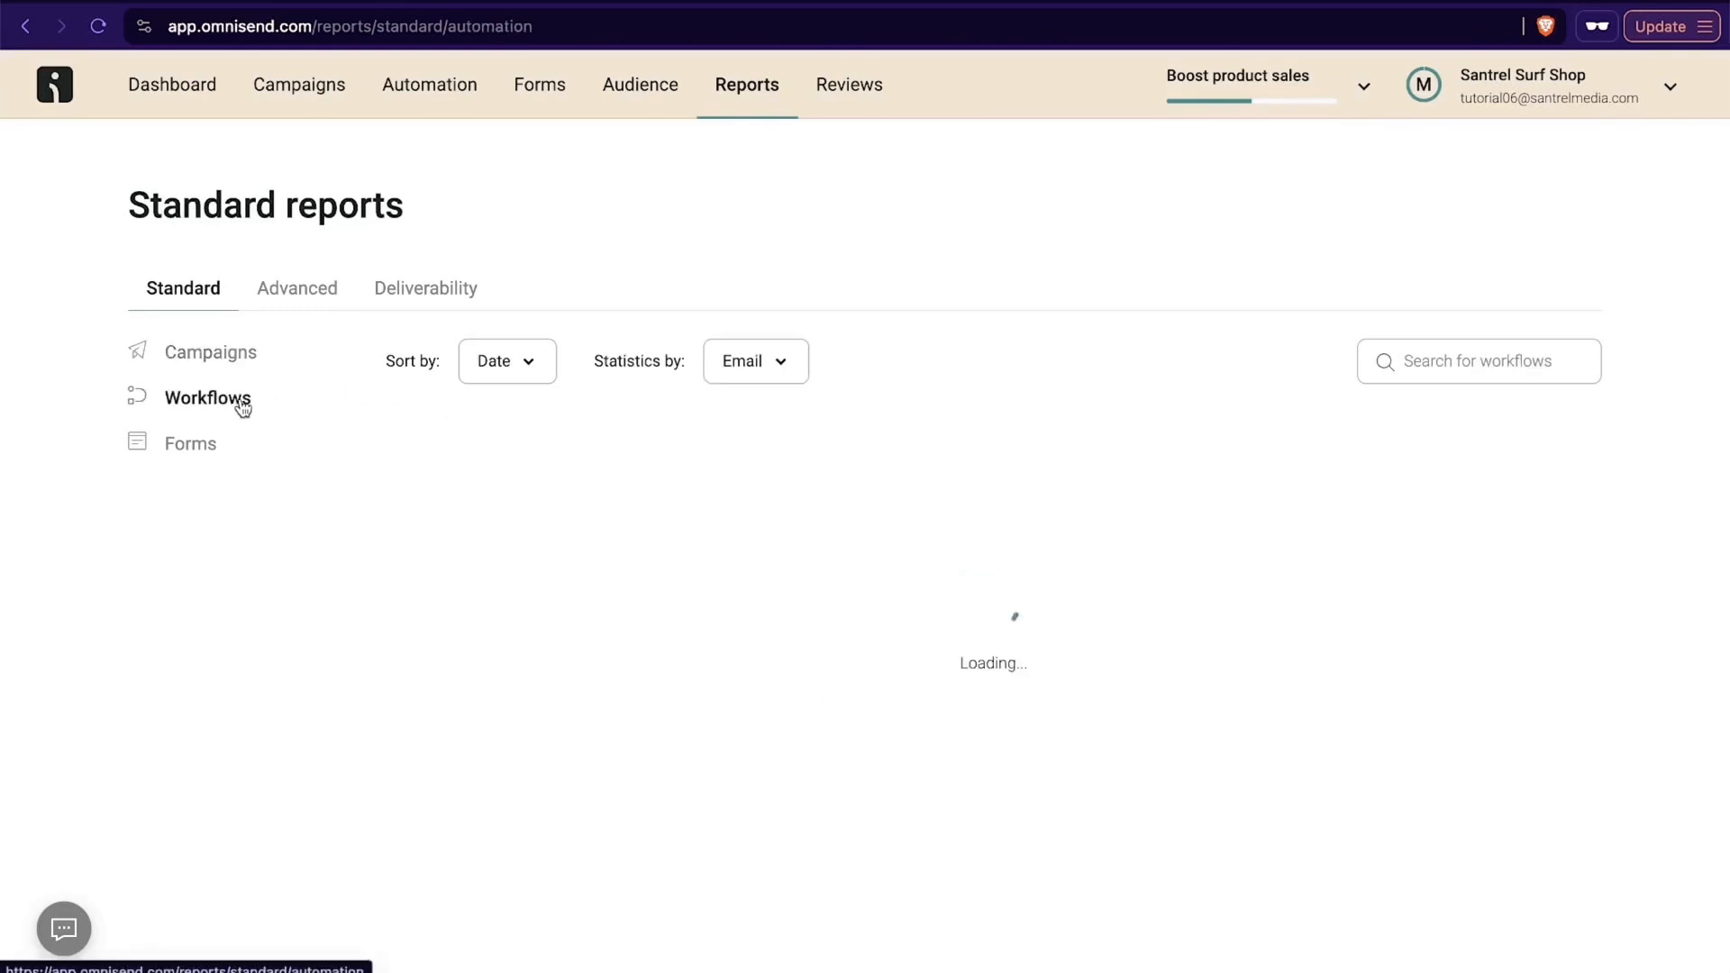
left_click(197, 355)
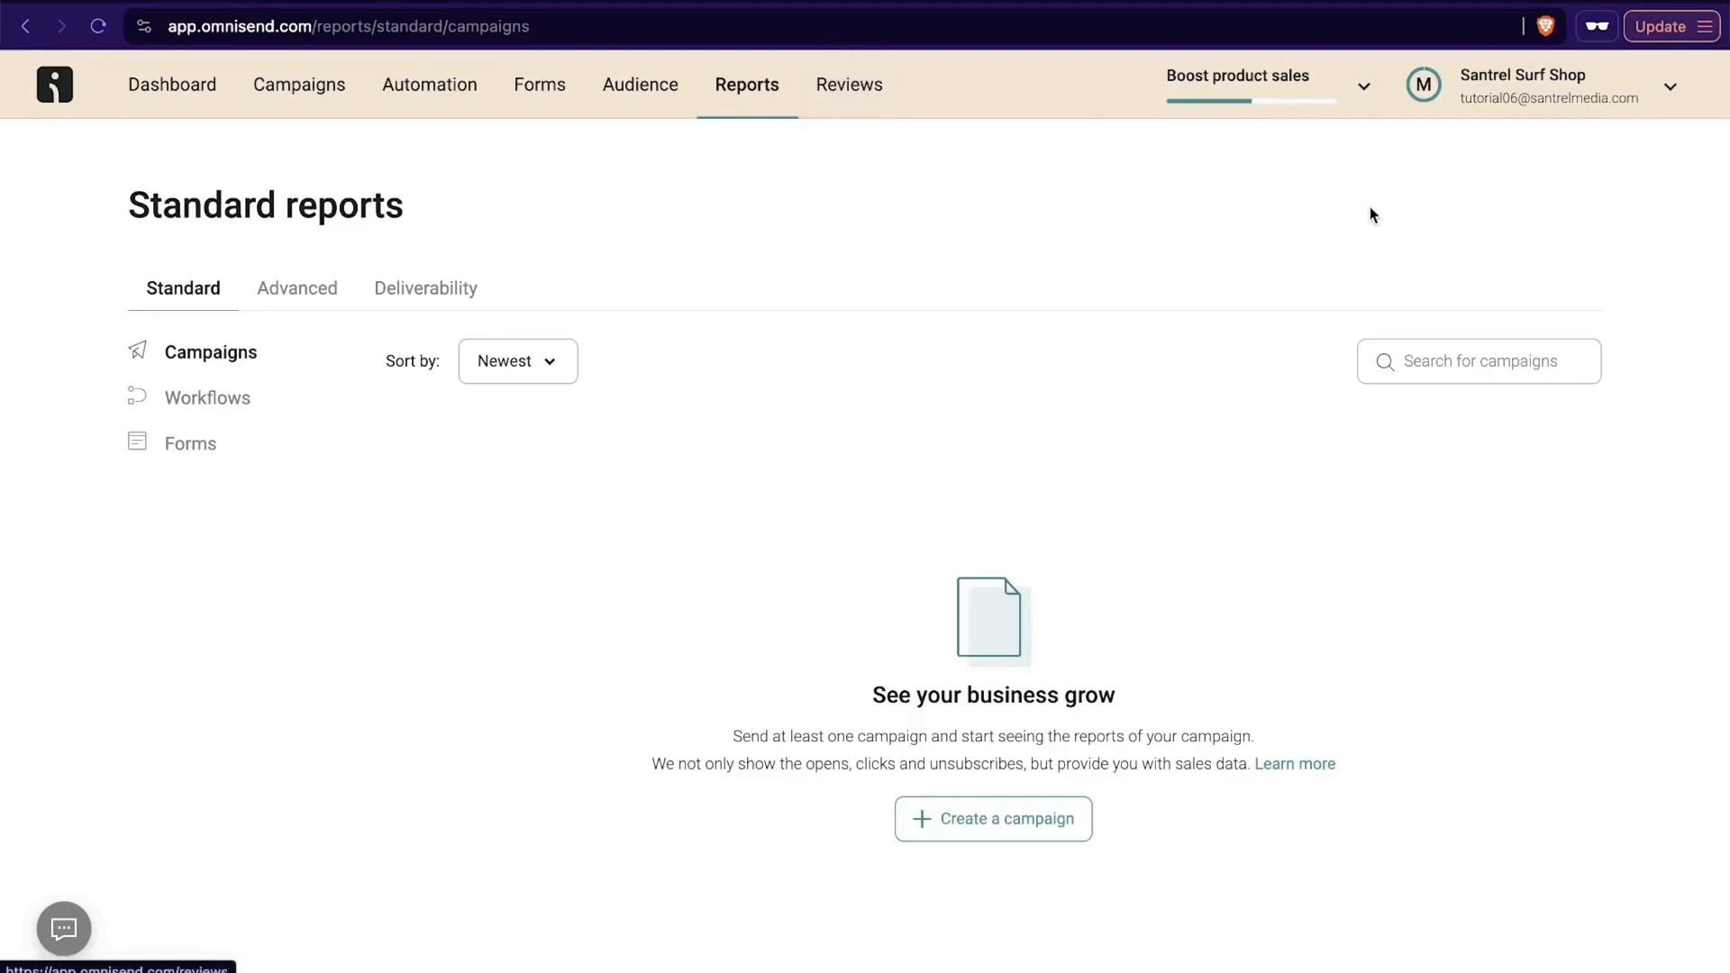
- Open the account's paid plan options and select the Pay monthly billing option for the Standard plan
left_click(1625, 99)
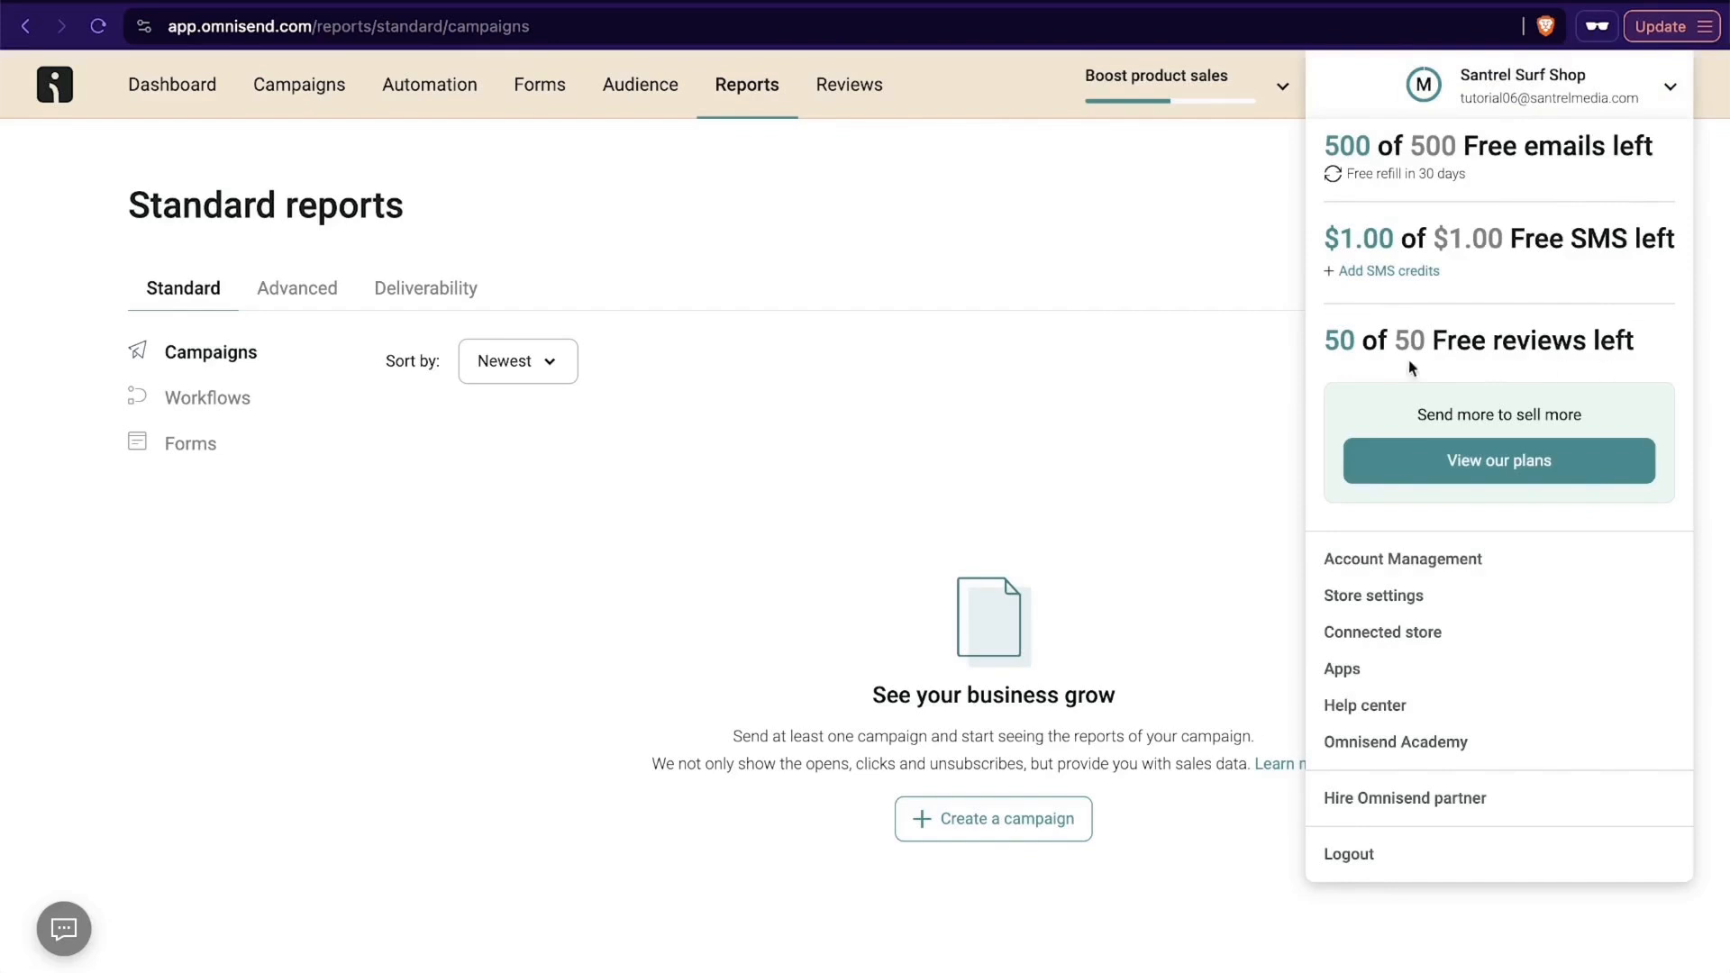
left_click(1468, 464)
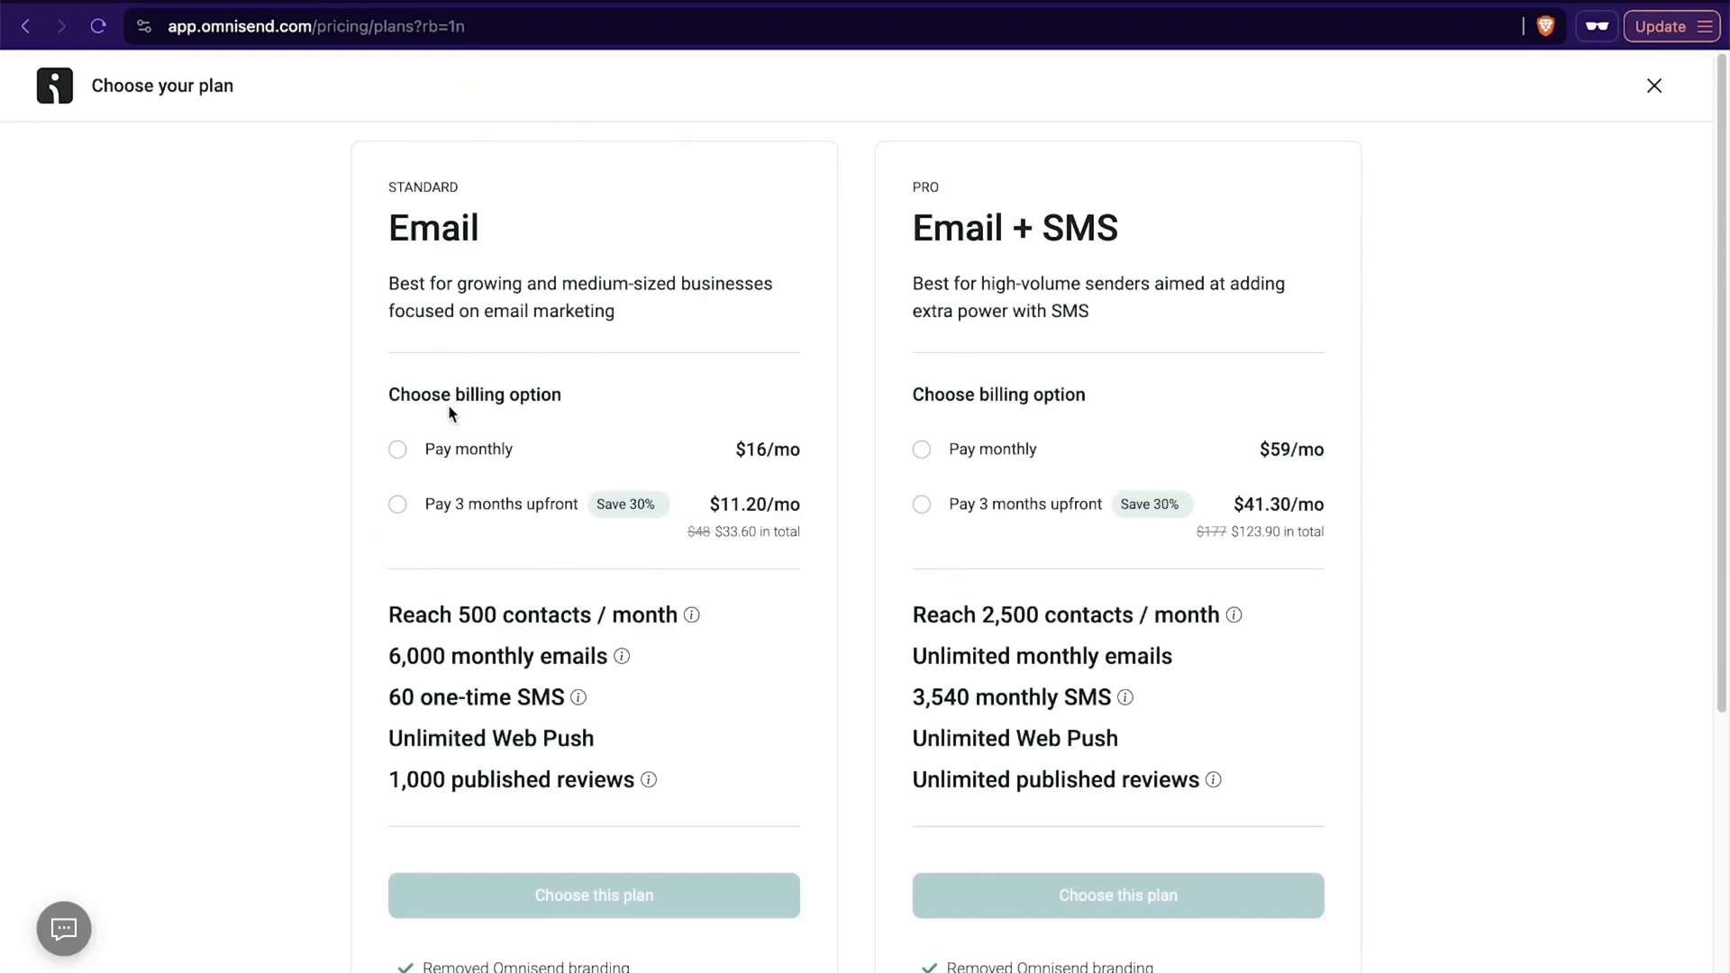
scroll(450, 413, "down", 2)
left_click(461, 277)
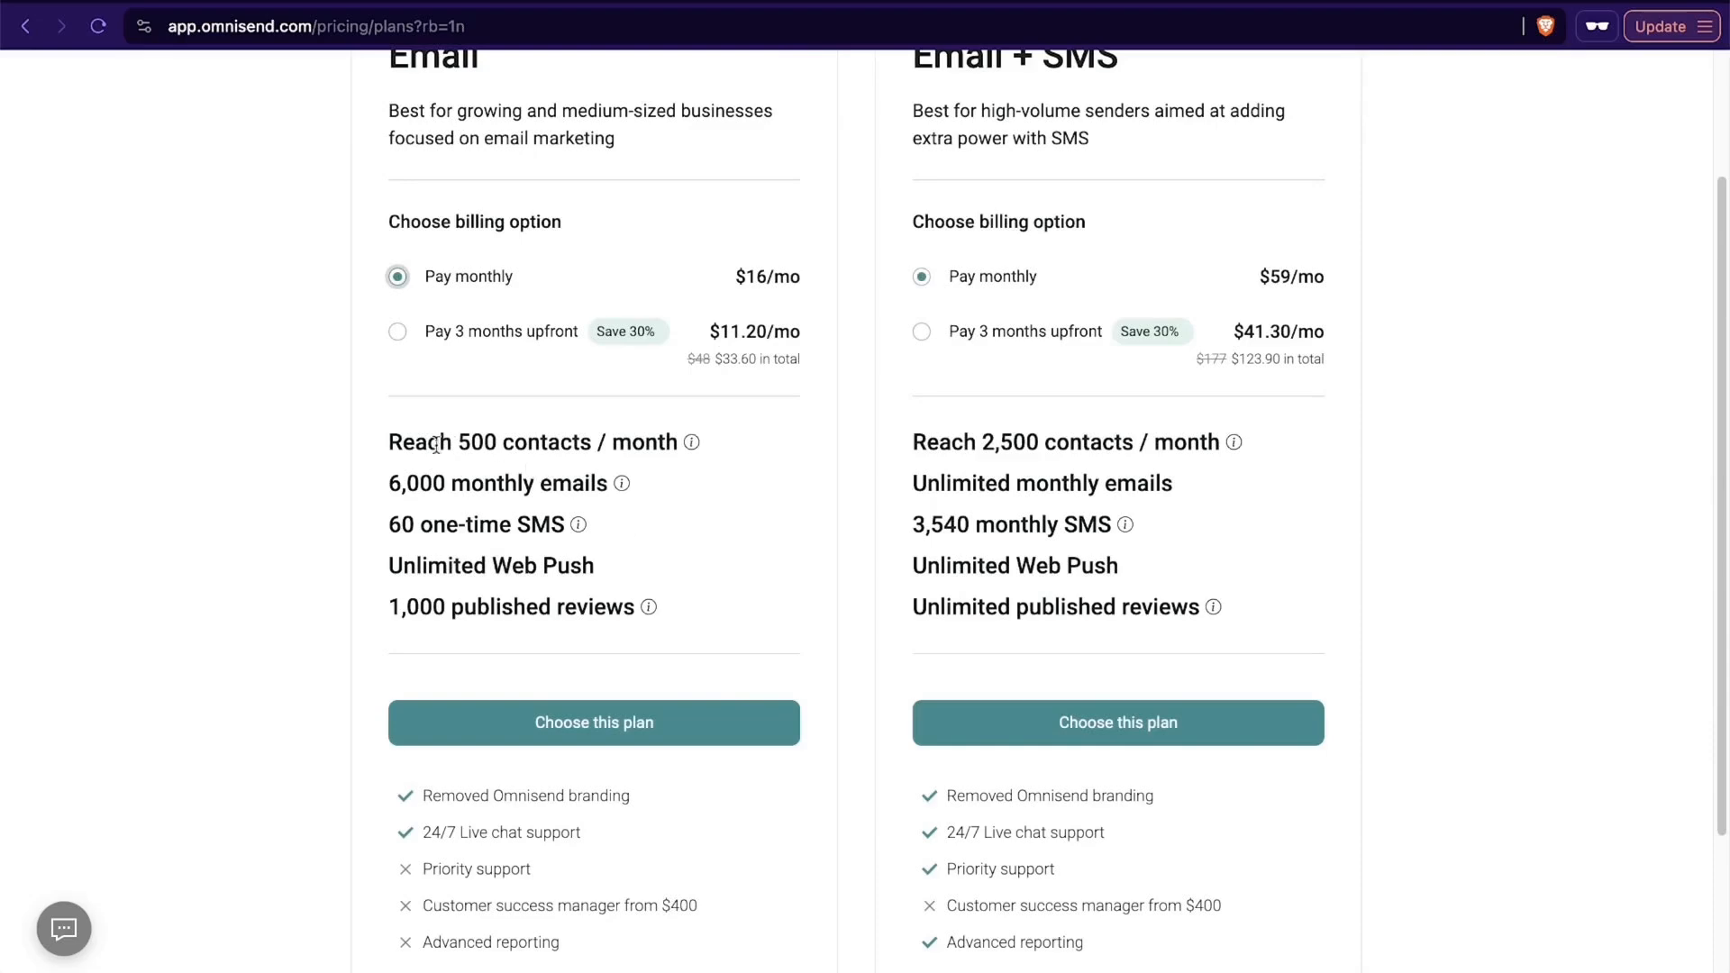
- Check the Standard plan's limits, features and monthly price, and continue with the upgrade to Standard for $16.00 per month
left_click_drag(454, 443, 721, 447)
scroll(641, 488, "down", 3)
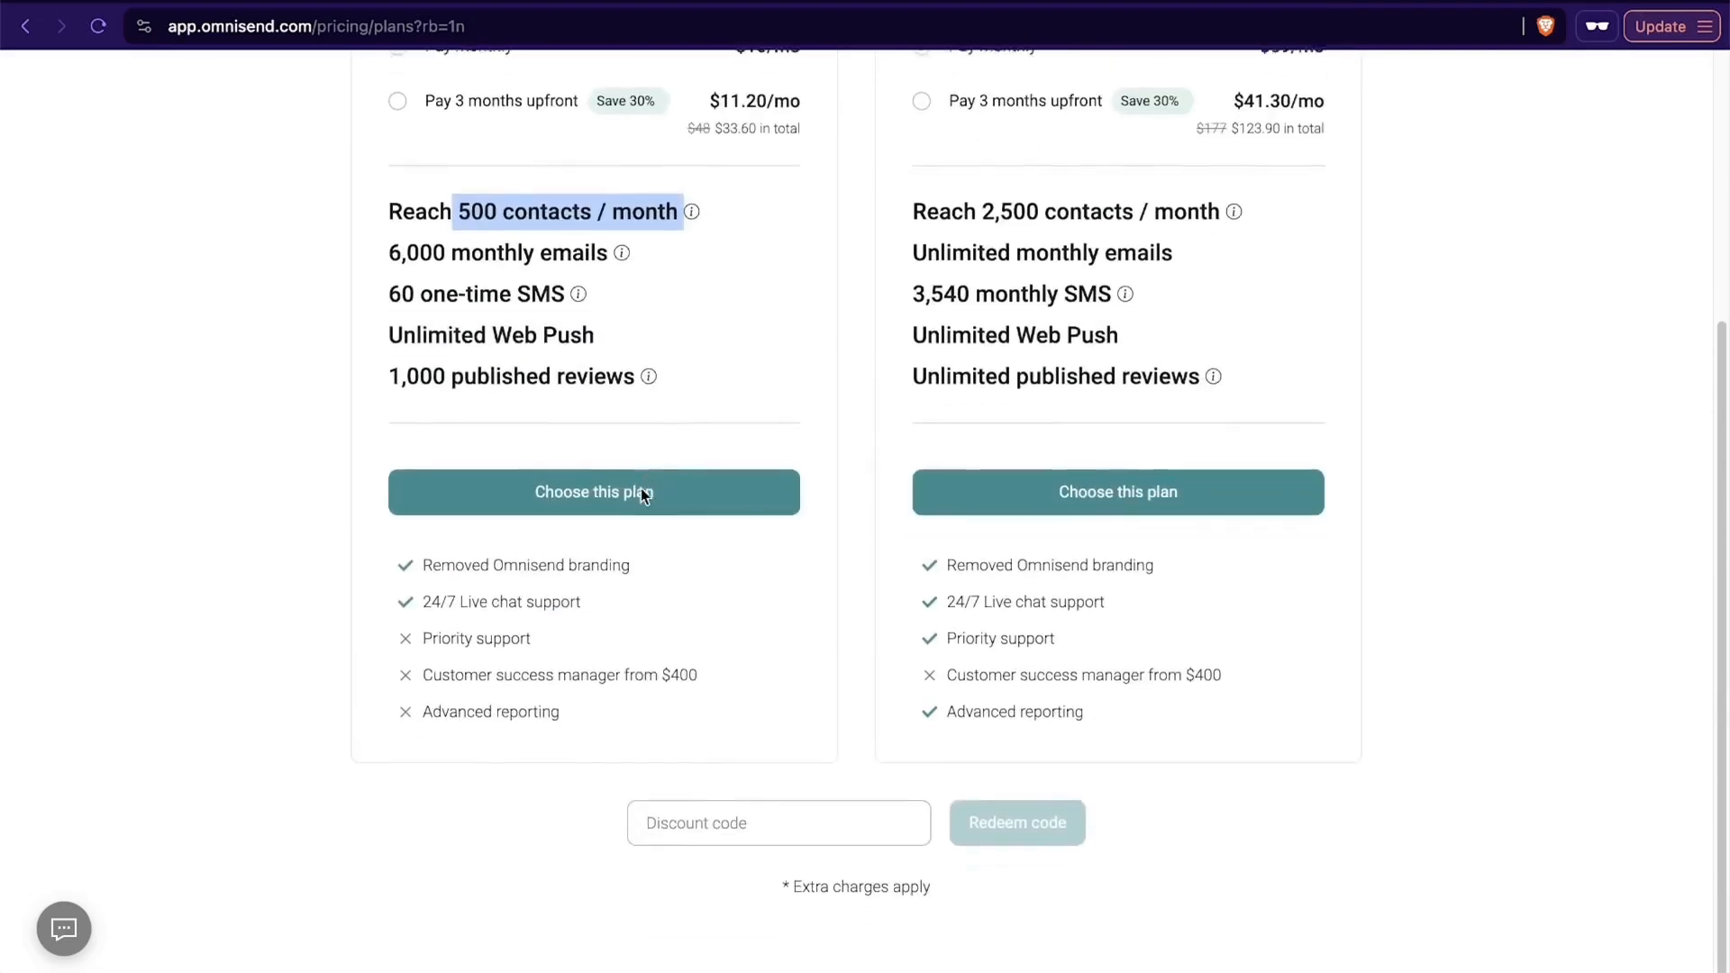
scroll(576, 450, "up", 5)
left_click(570, 460)
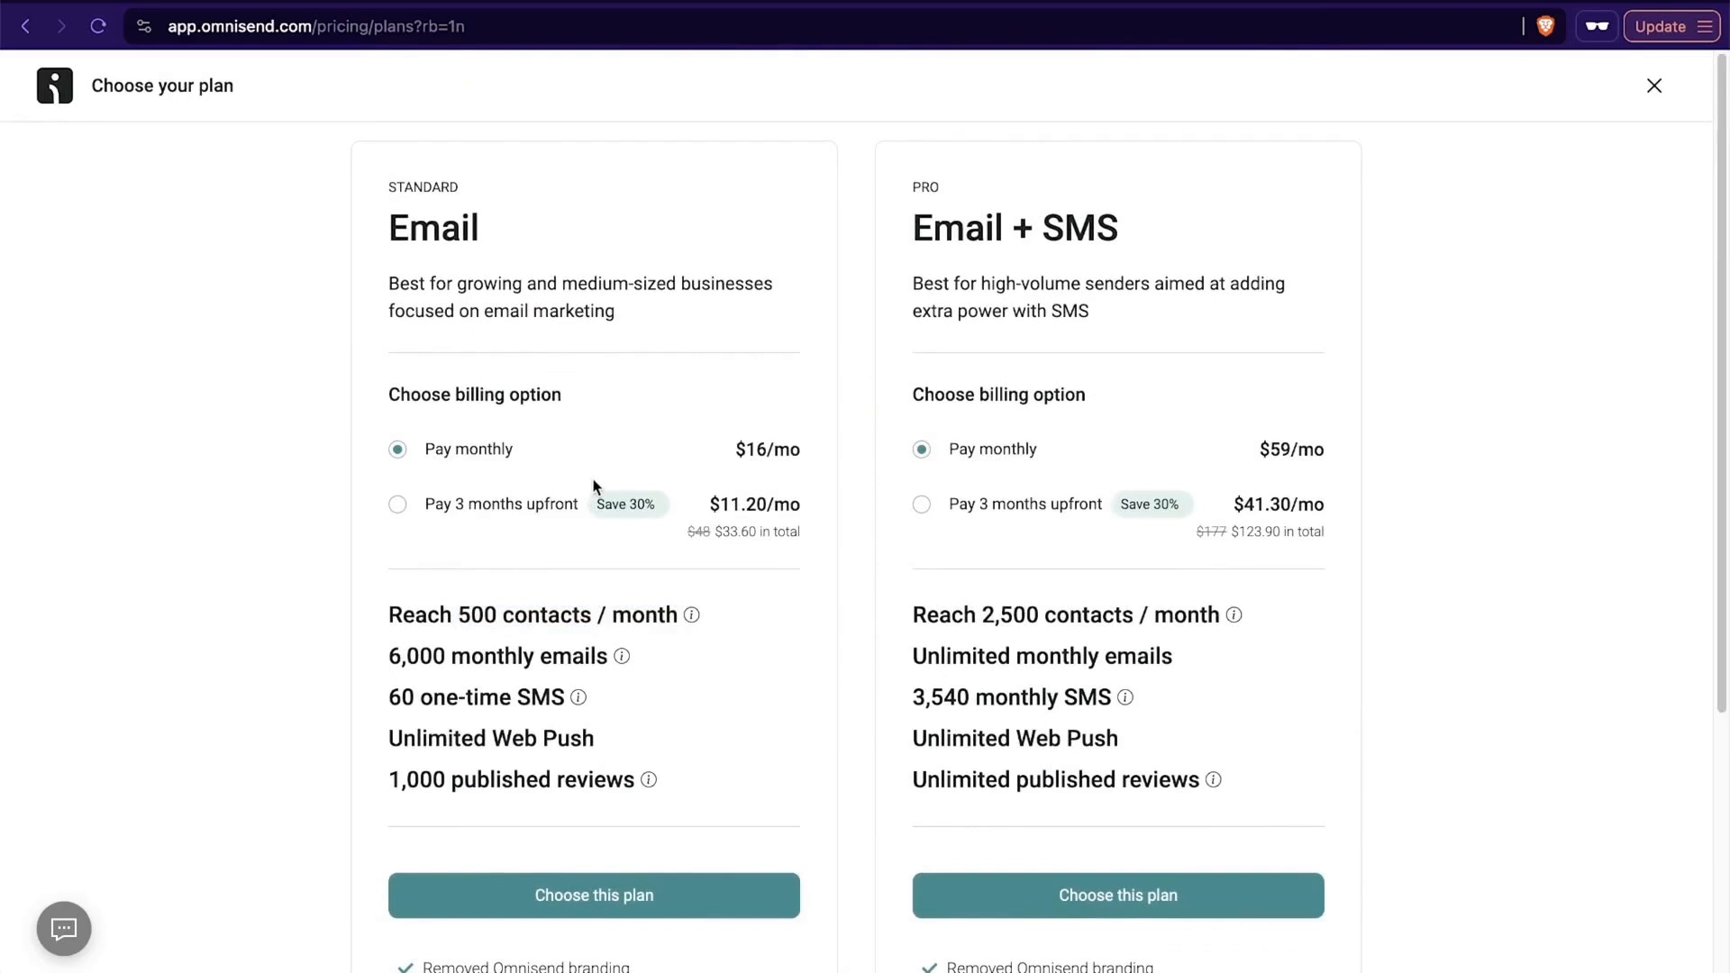
left_click_drag(735, 448, 824, 452)
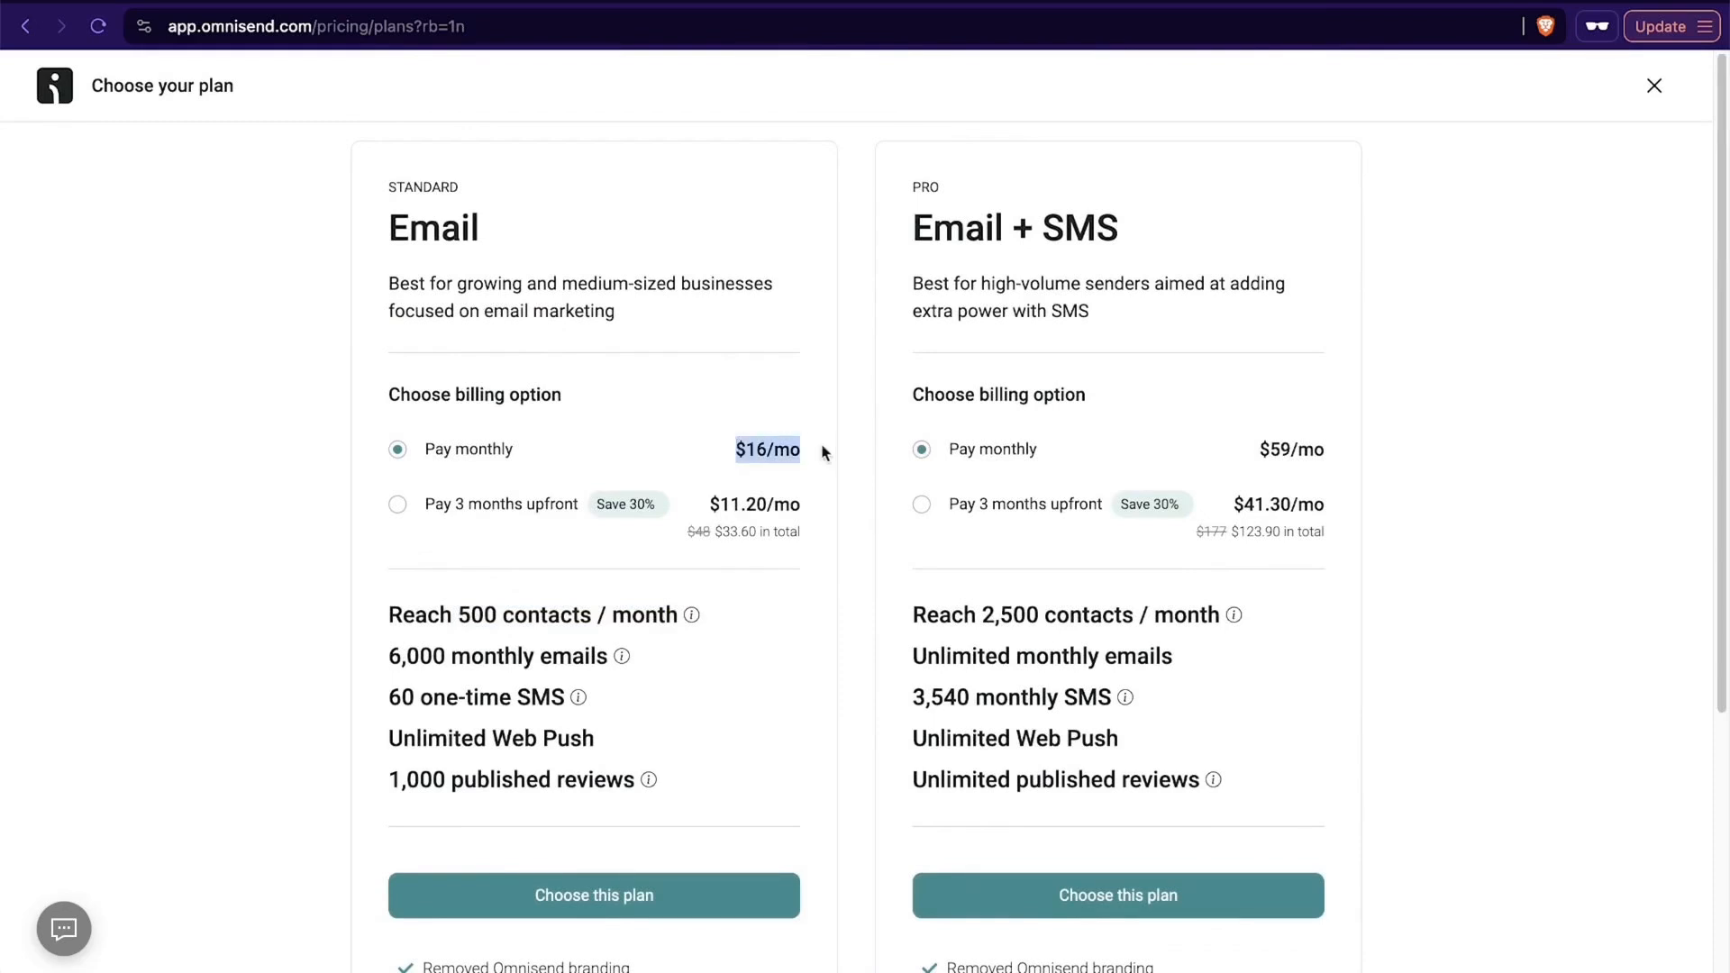
left_click(525, 458)
scroll(576, 566, "down", 3)
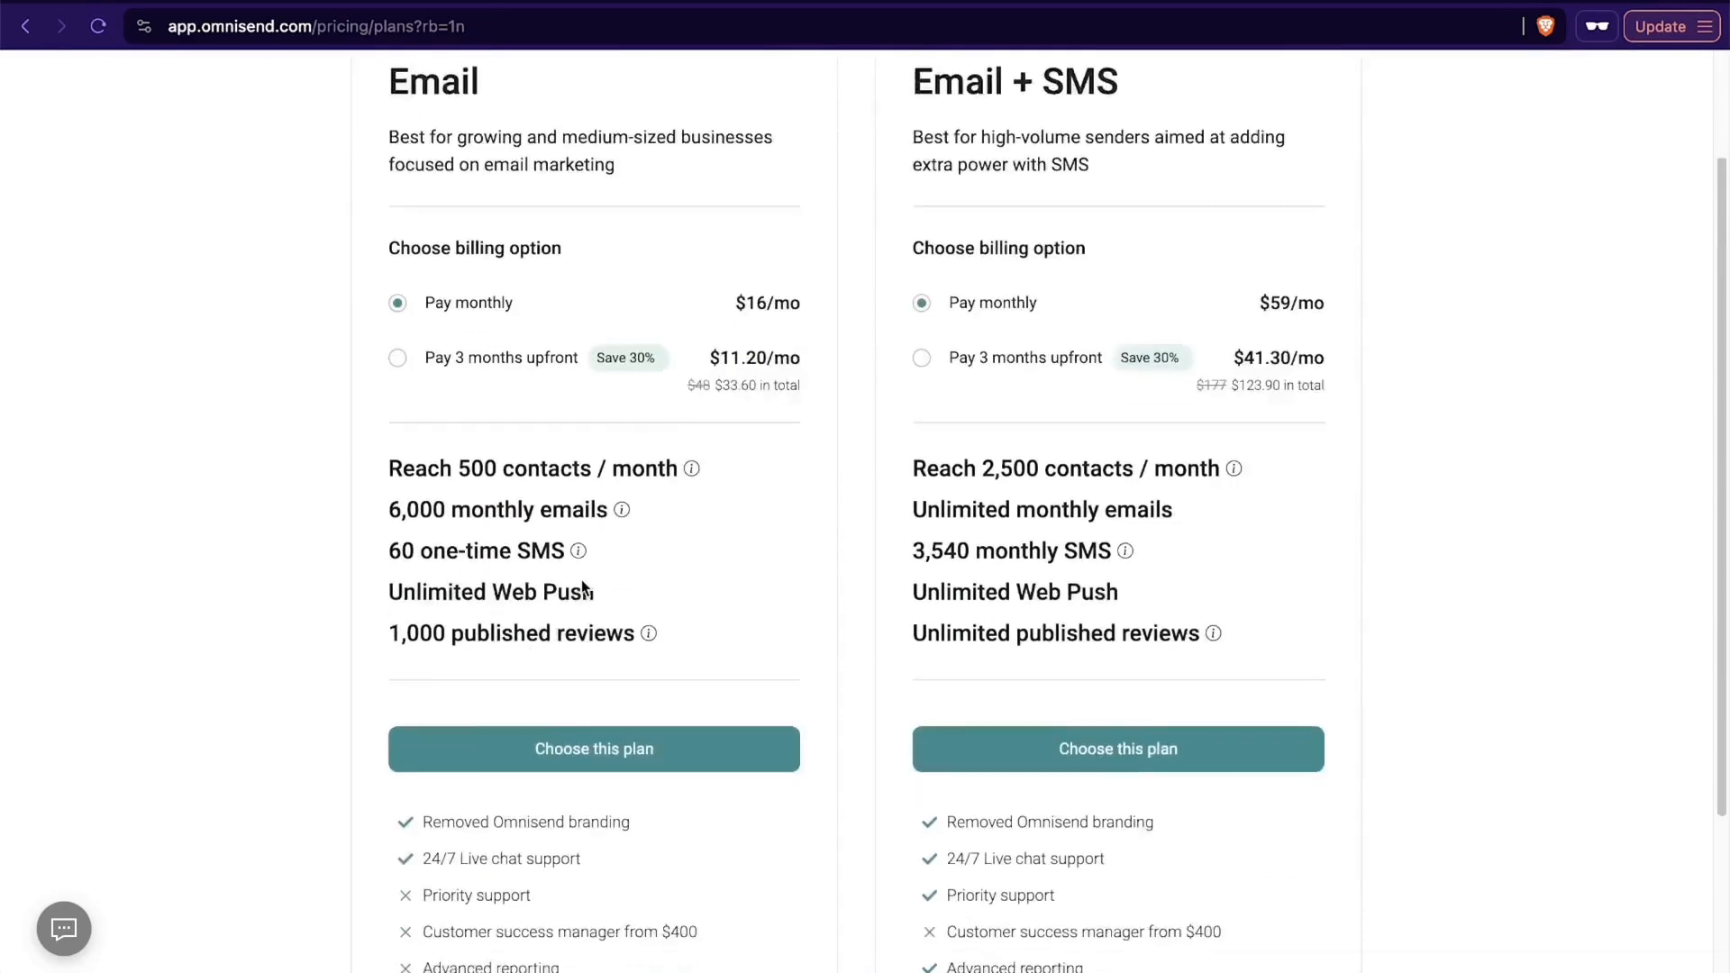
left_click(624, 687)
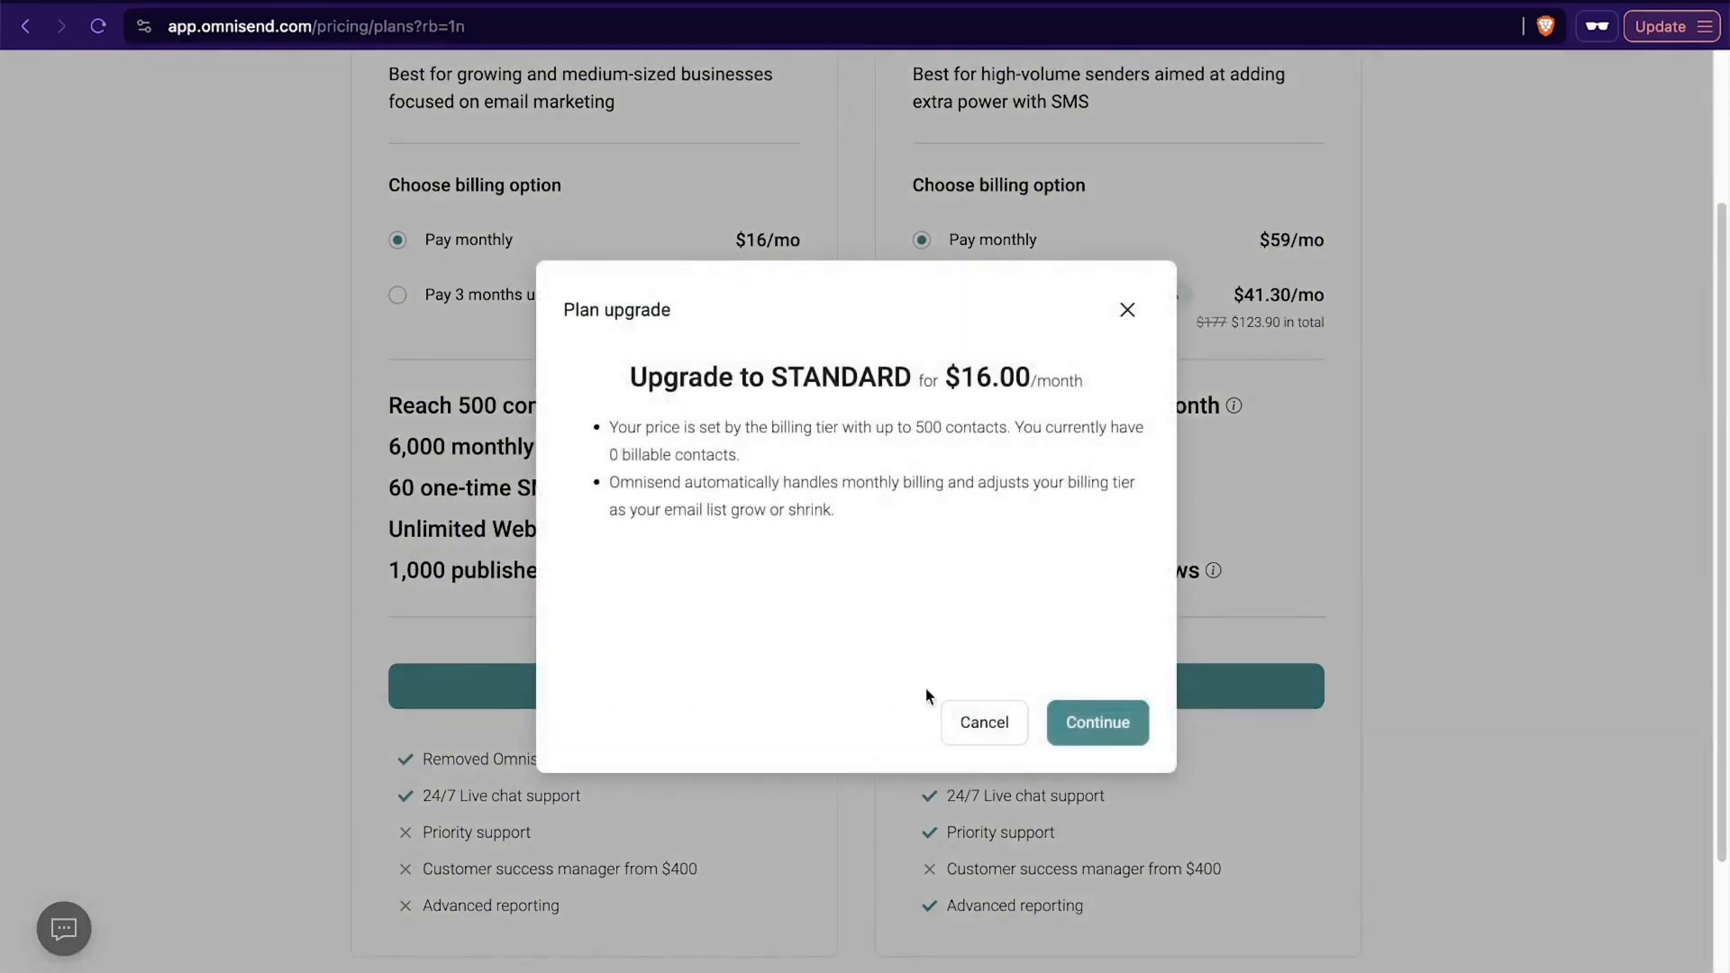
left_click(1099, 732)
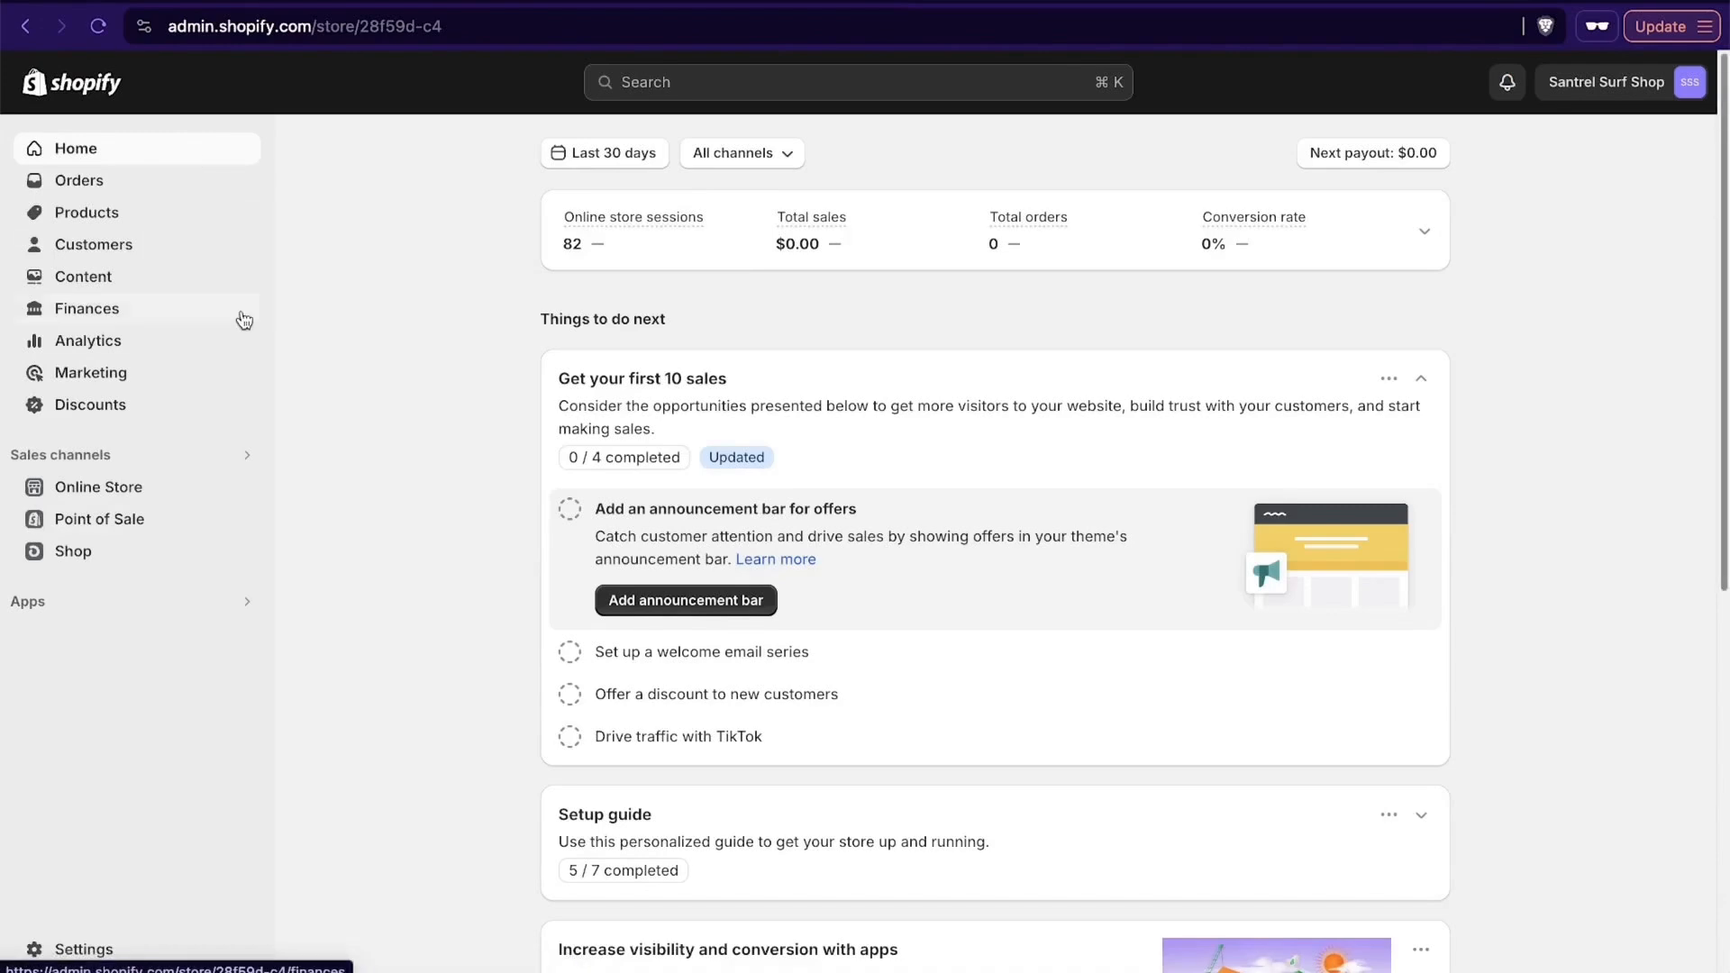
- In the Shopify admin, look over the home page's store metrics, suggested tasks and setup guide
scroll(1196, 482, "down", 3)
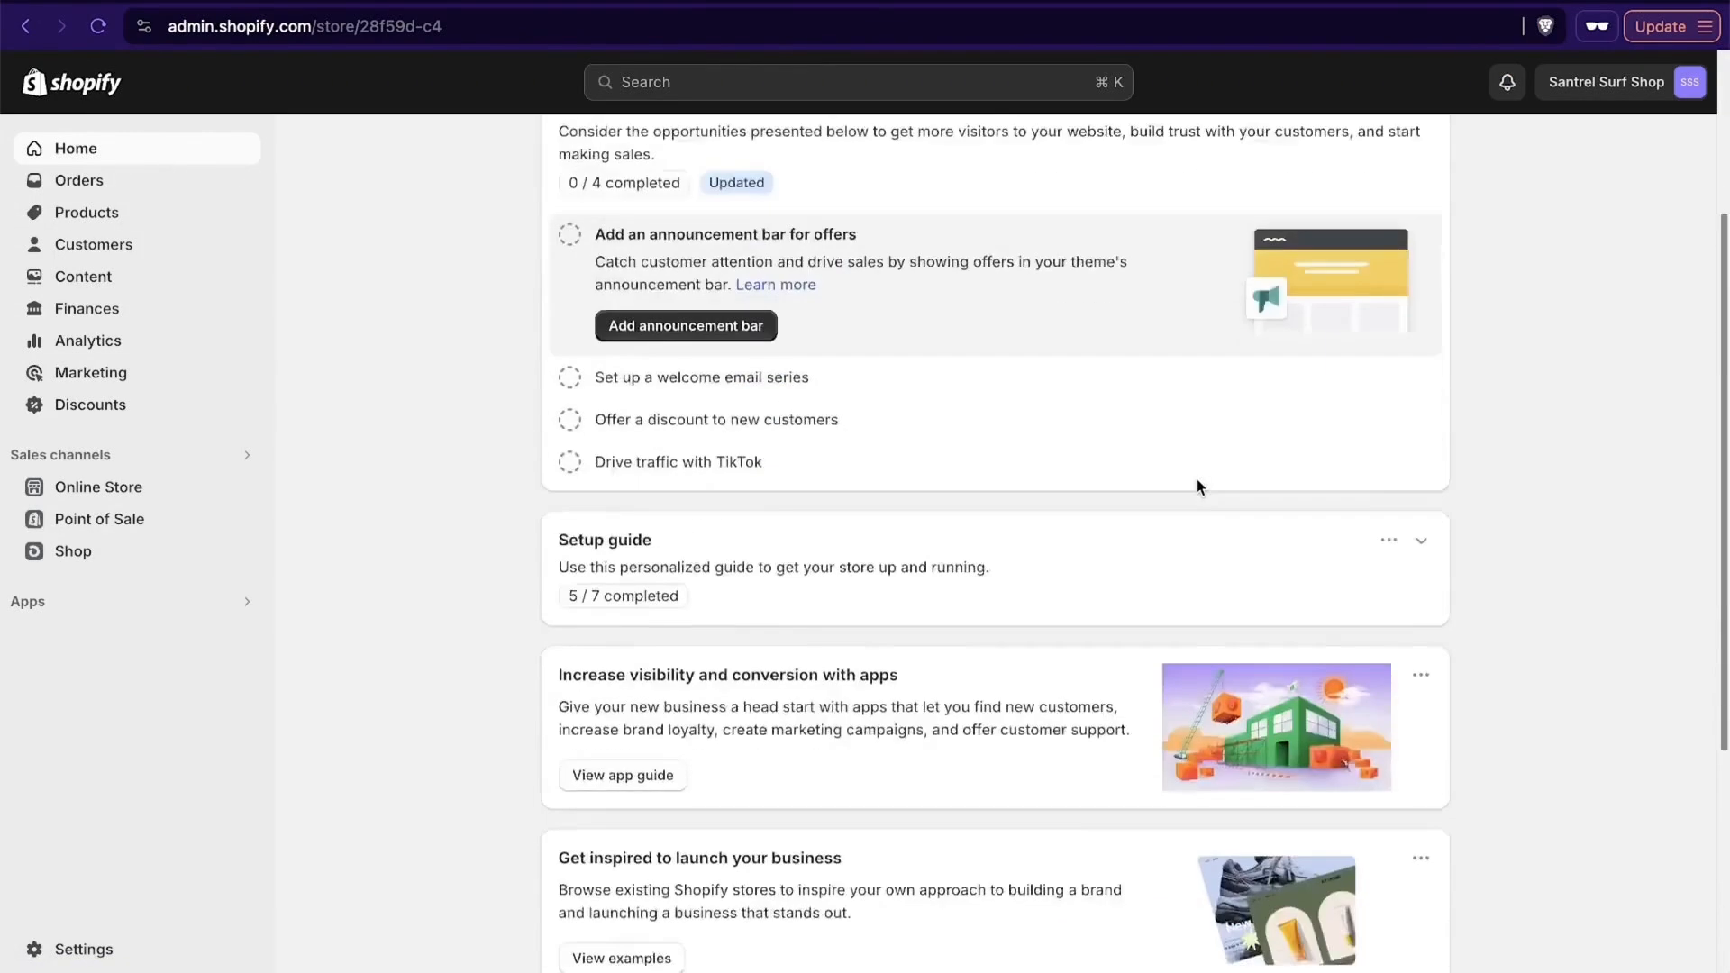
scroll(1196, 487, "down", 5)
scroll(1196, 486, "up", 8)
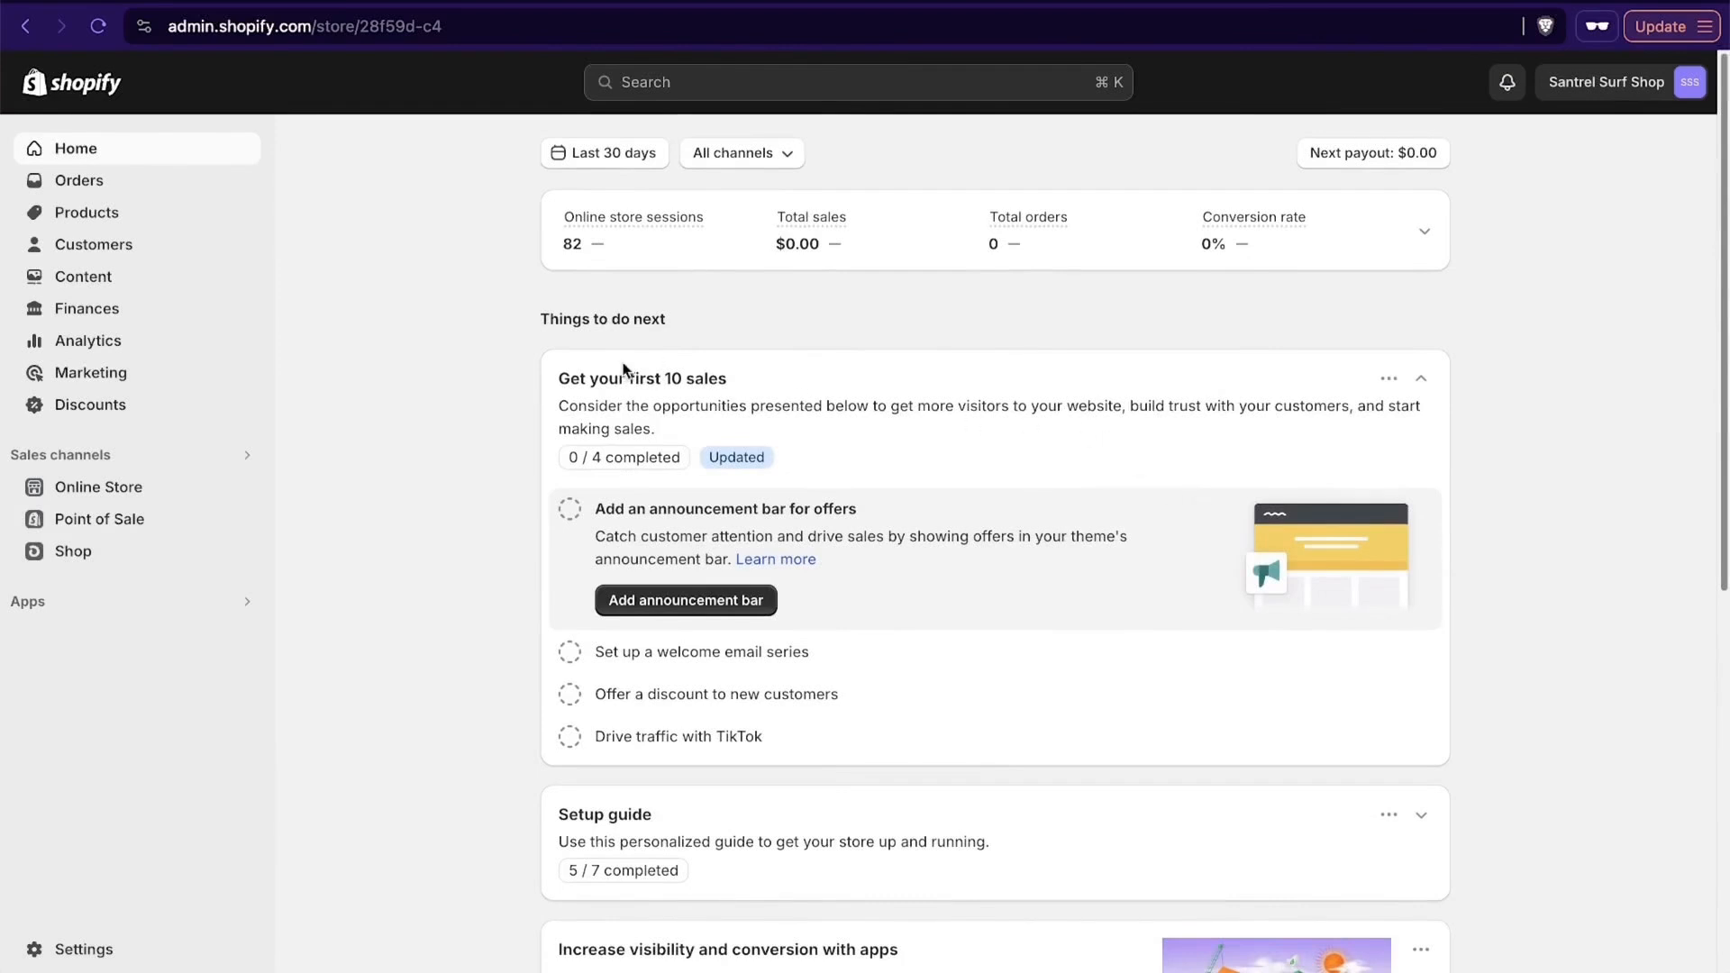
left_click_drag(532, 319, 703, 323)
left_click(721, 324)
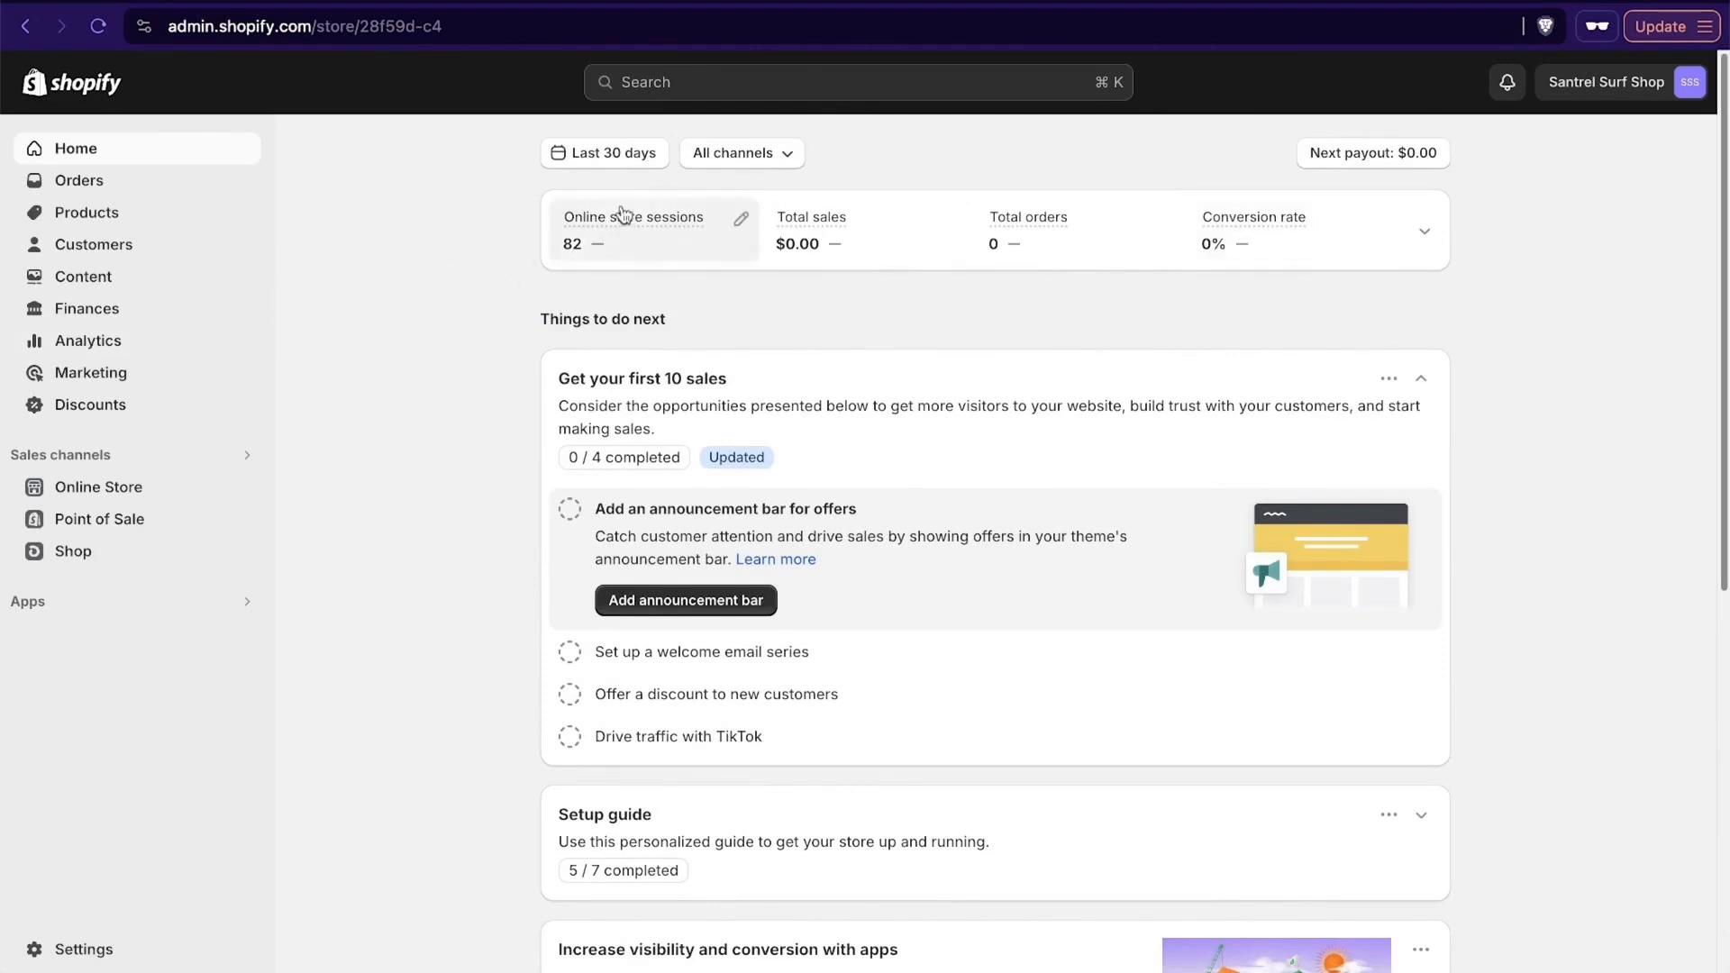
mouse_move(1066, 248)
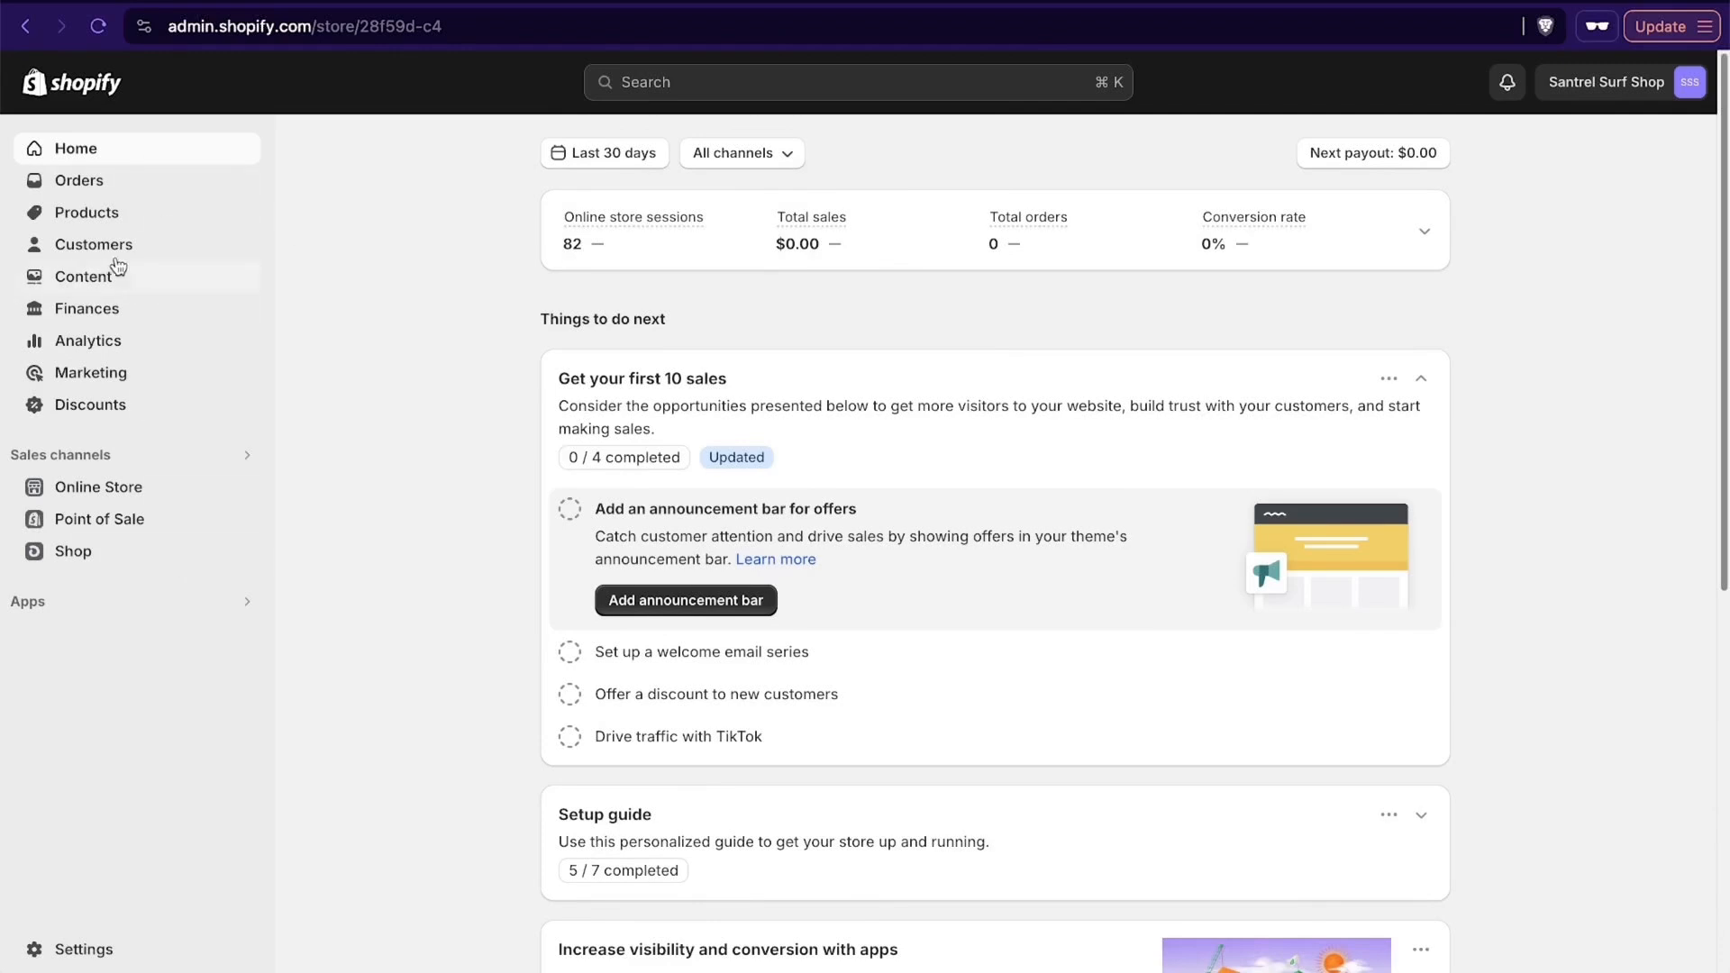
- Look over the store's orders page and its shipping labels section
left_click(97, 193)
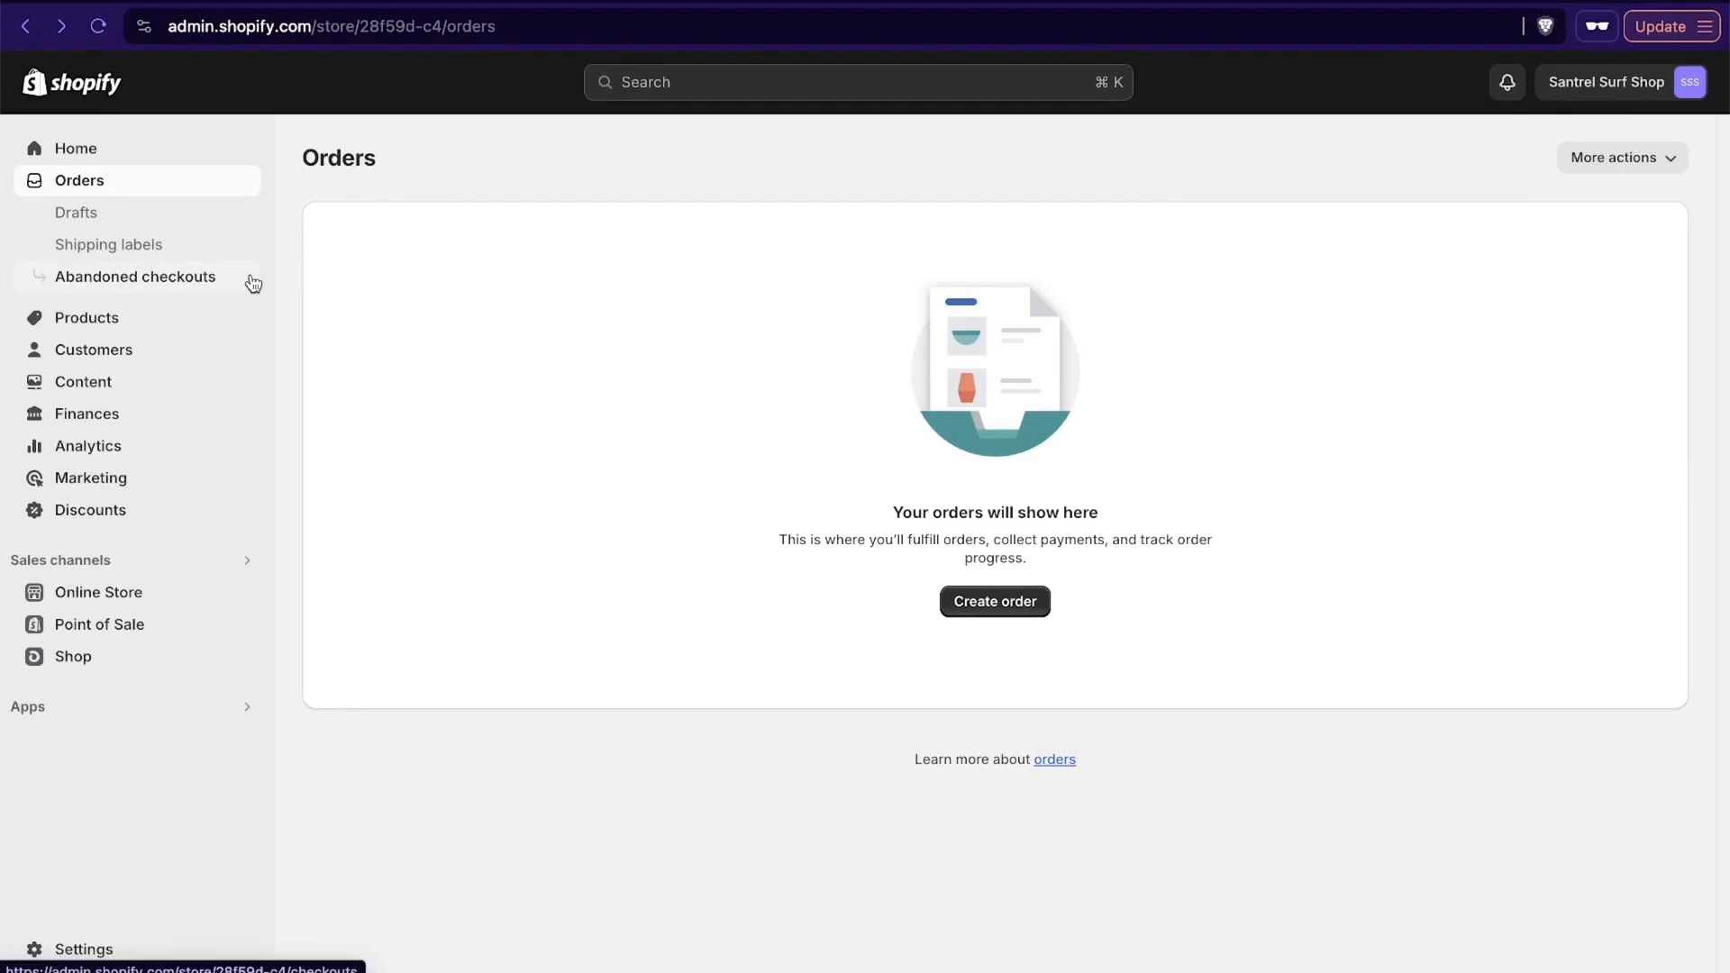
left_click(130, 324)
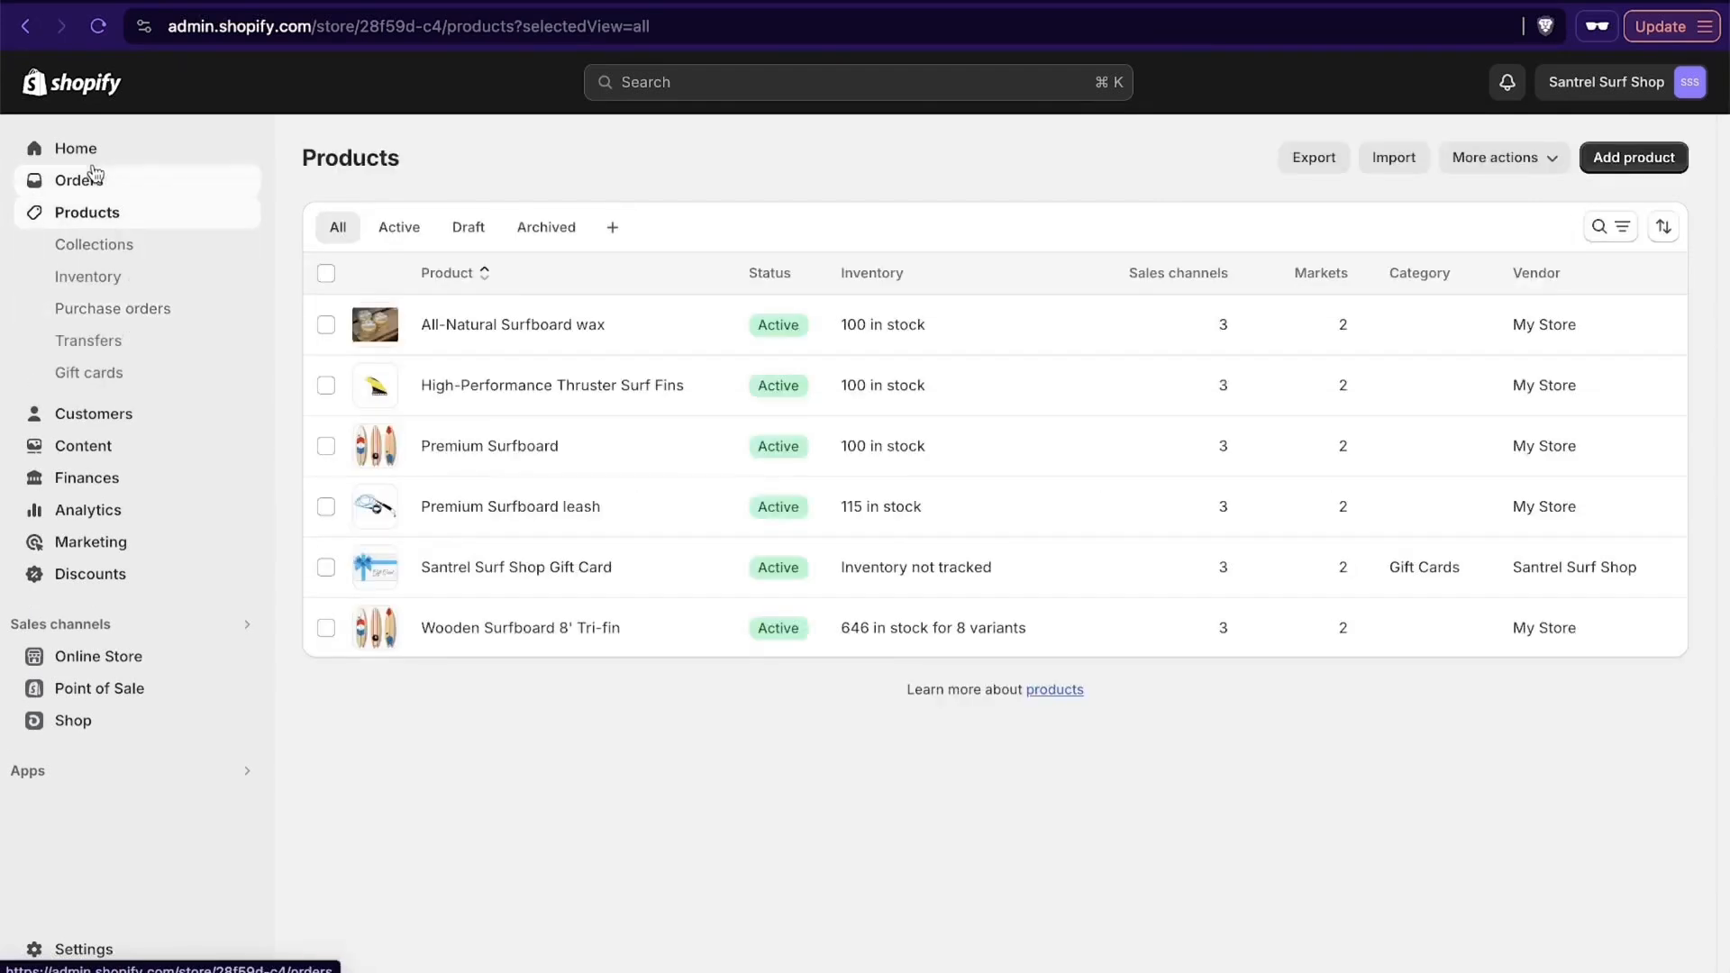
left_click(95, 174)
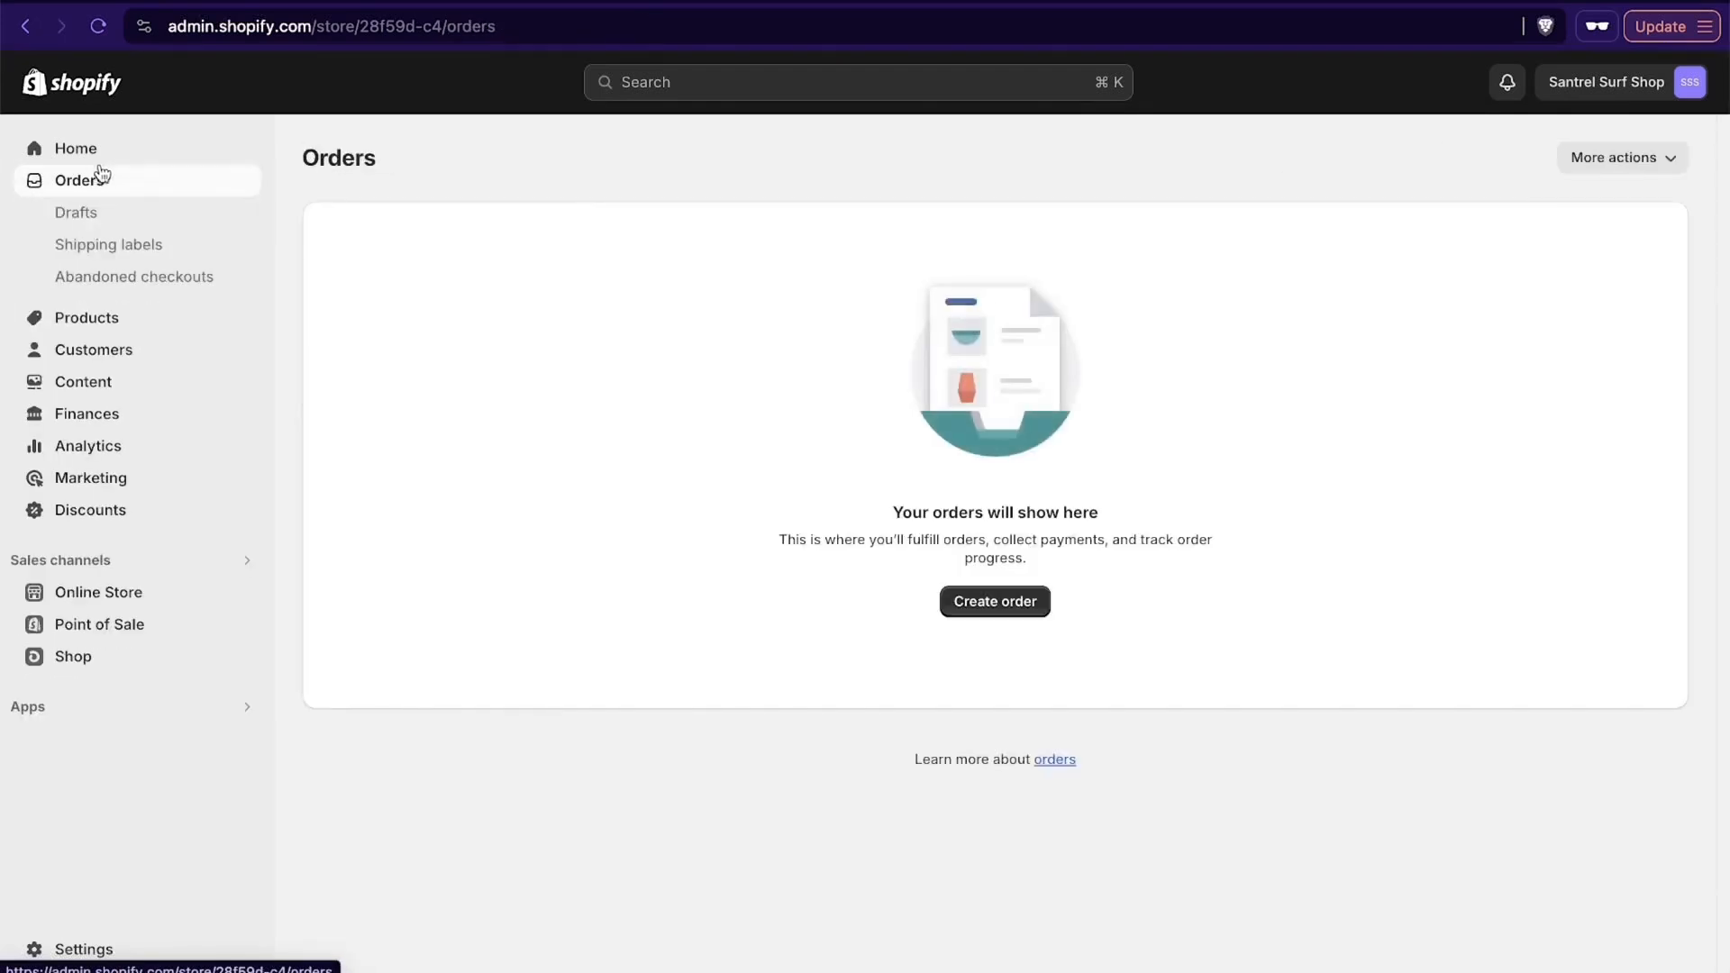
left_click(116, 250)
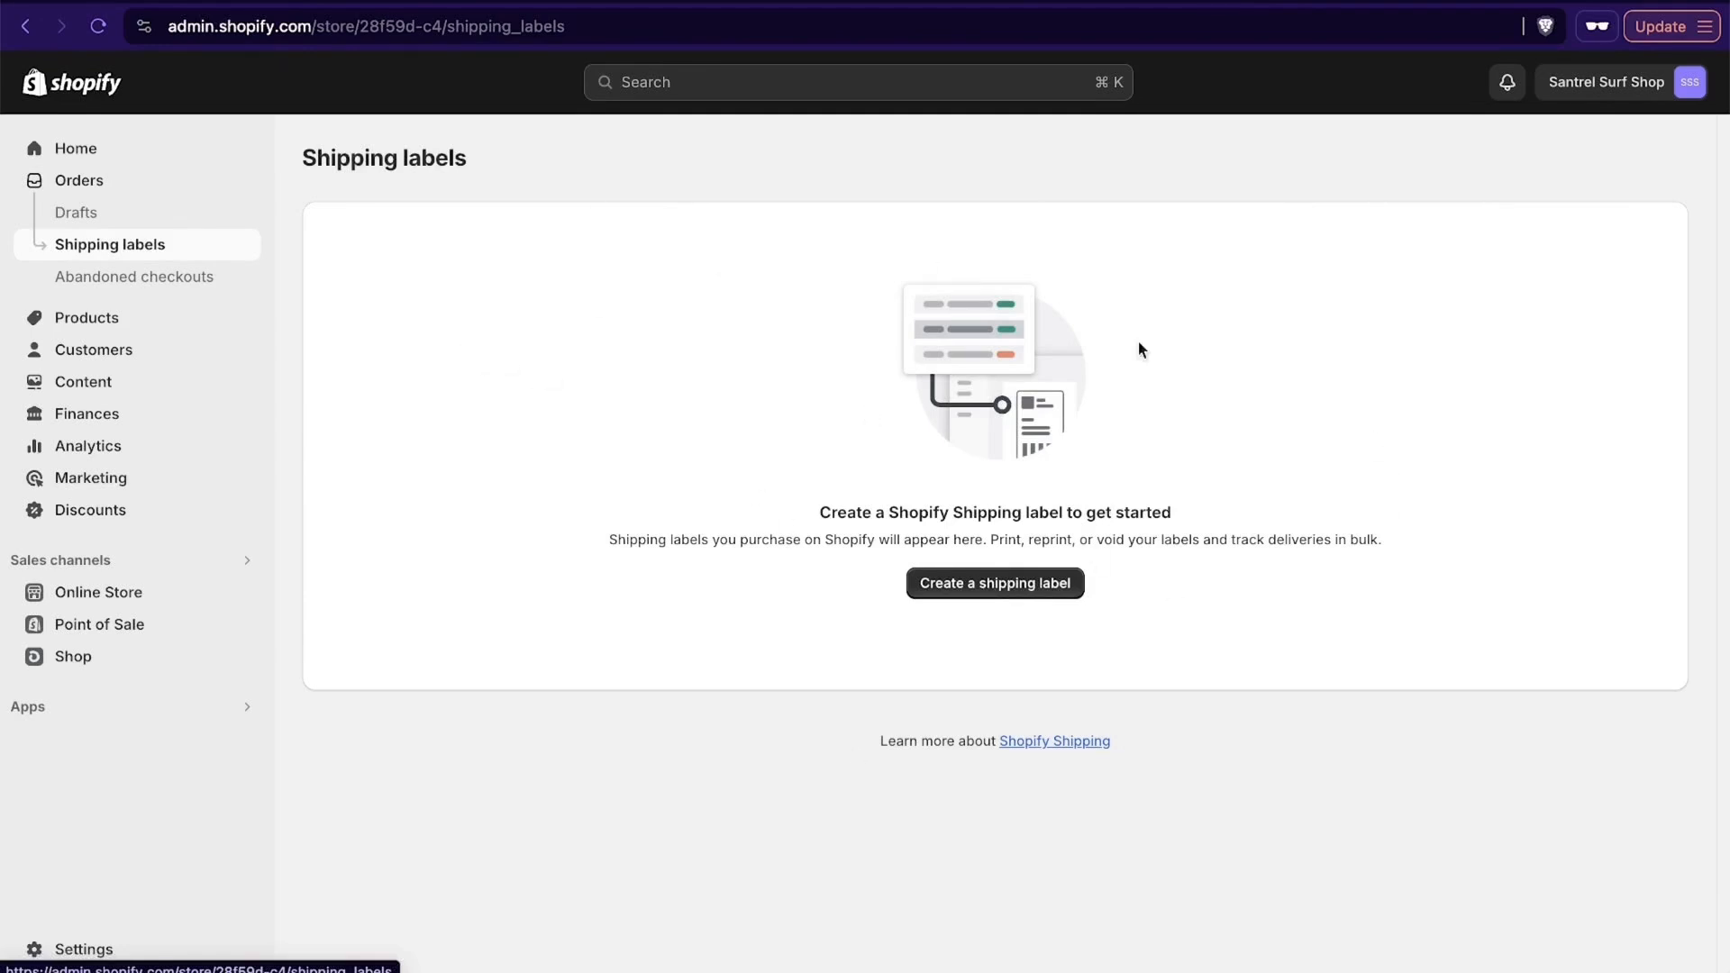
- Look over the store's product list, customers page and analytics dashboard
left_click(88, 324)
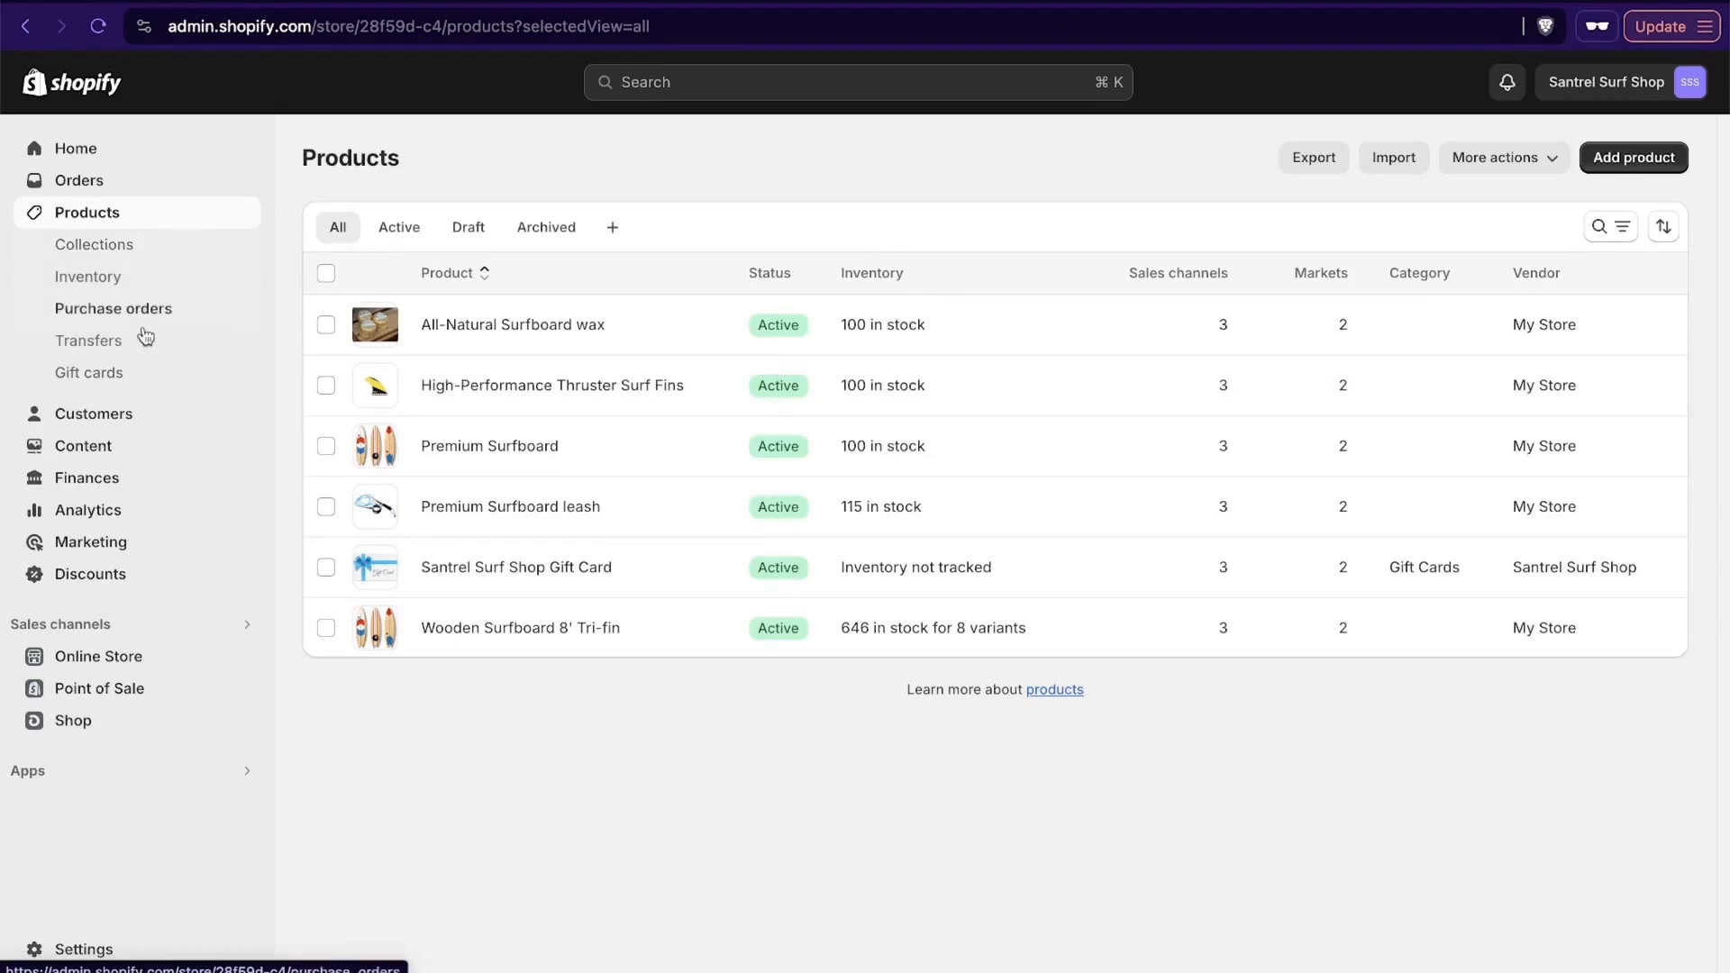
left_click(124, 413)
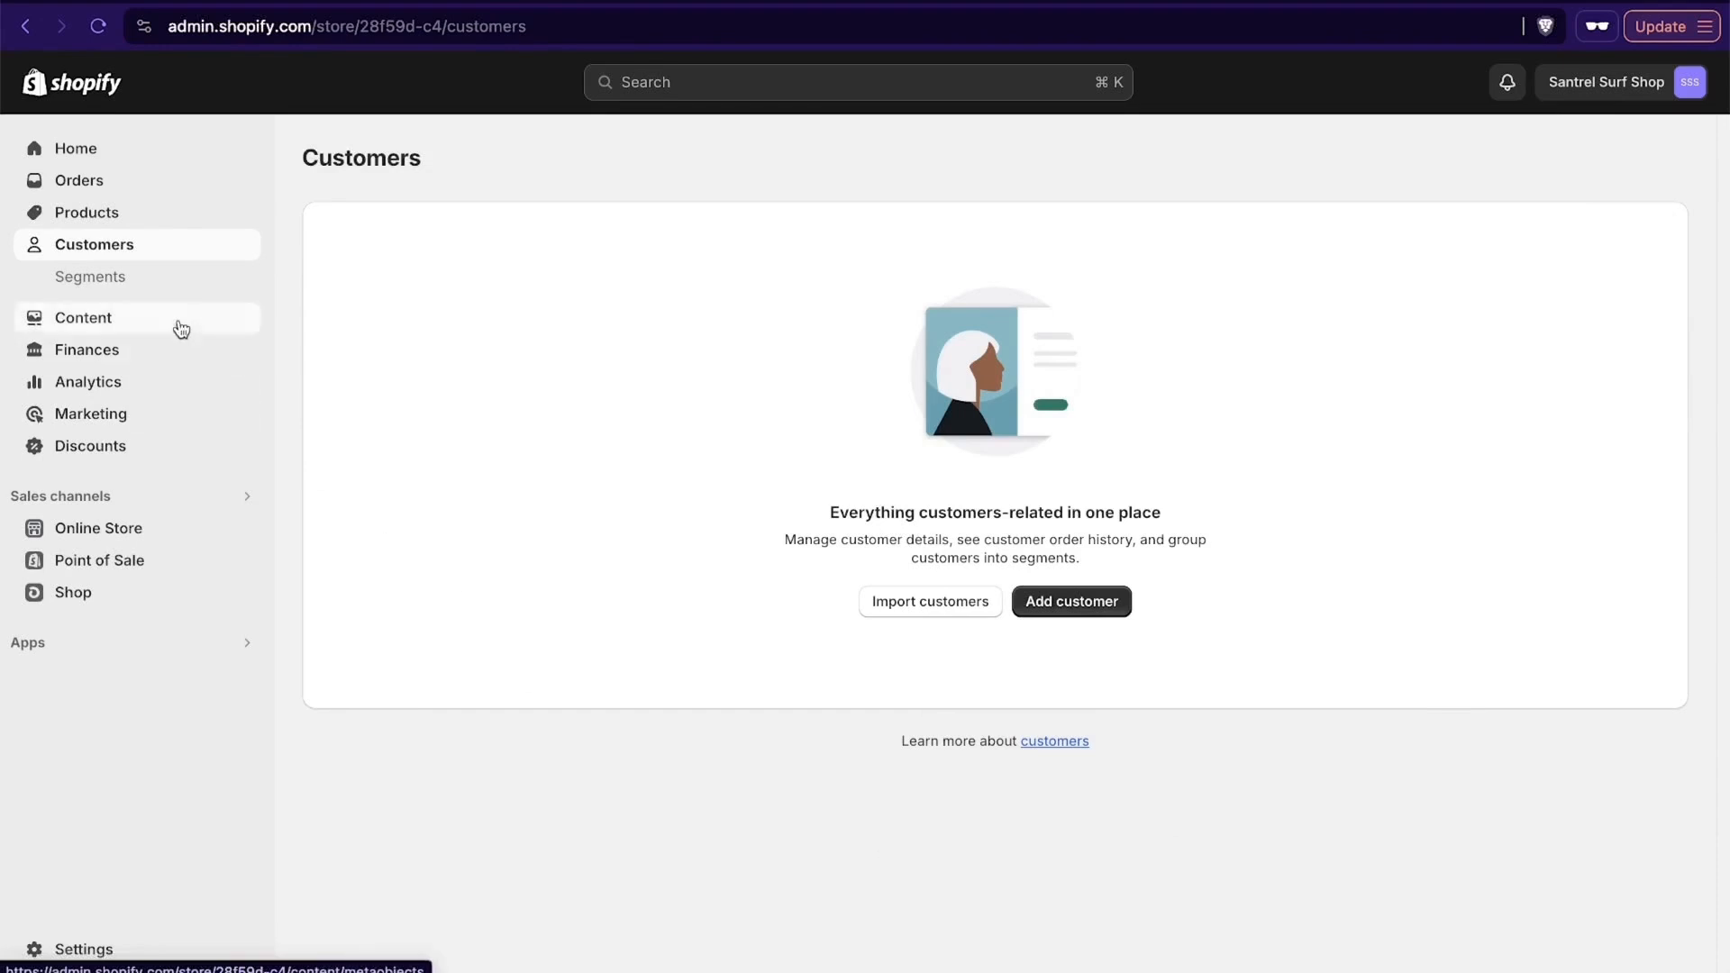
left_click(167, 349)
left_click(135, 478)
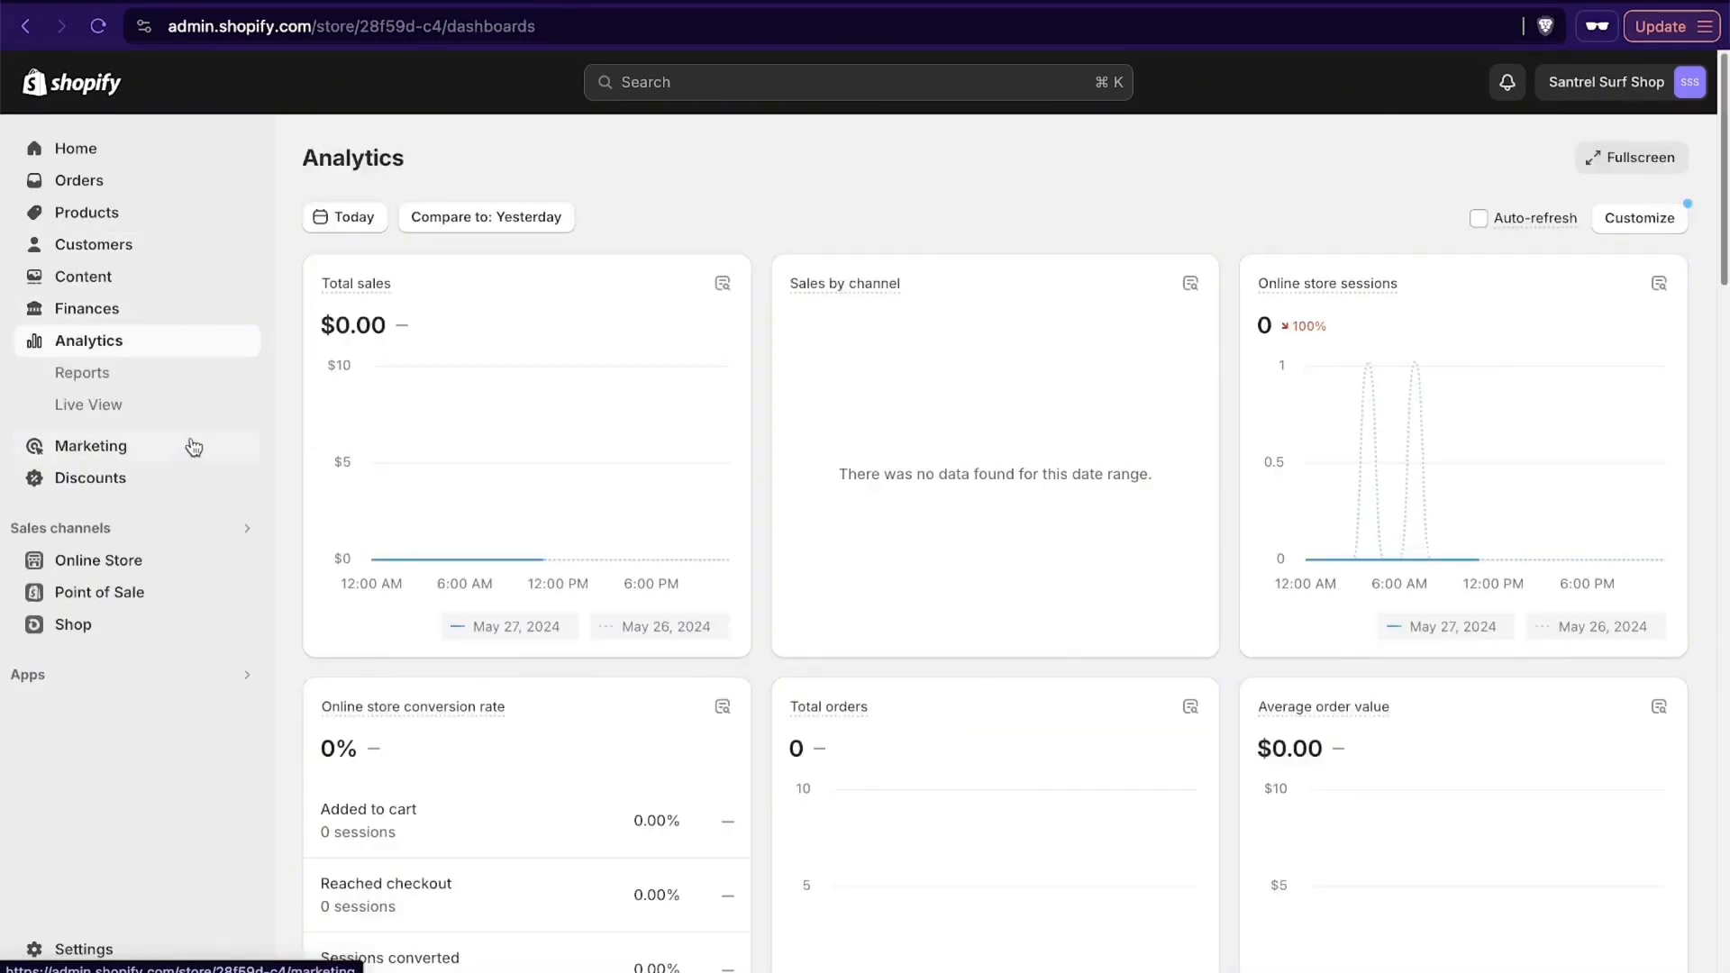
- Review the store's marketing channels, installed marketing activities and marketing apps, and open the discounts page
left_click(134, 452)
scroll(463, 598, "down", 5)
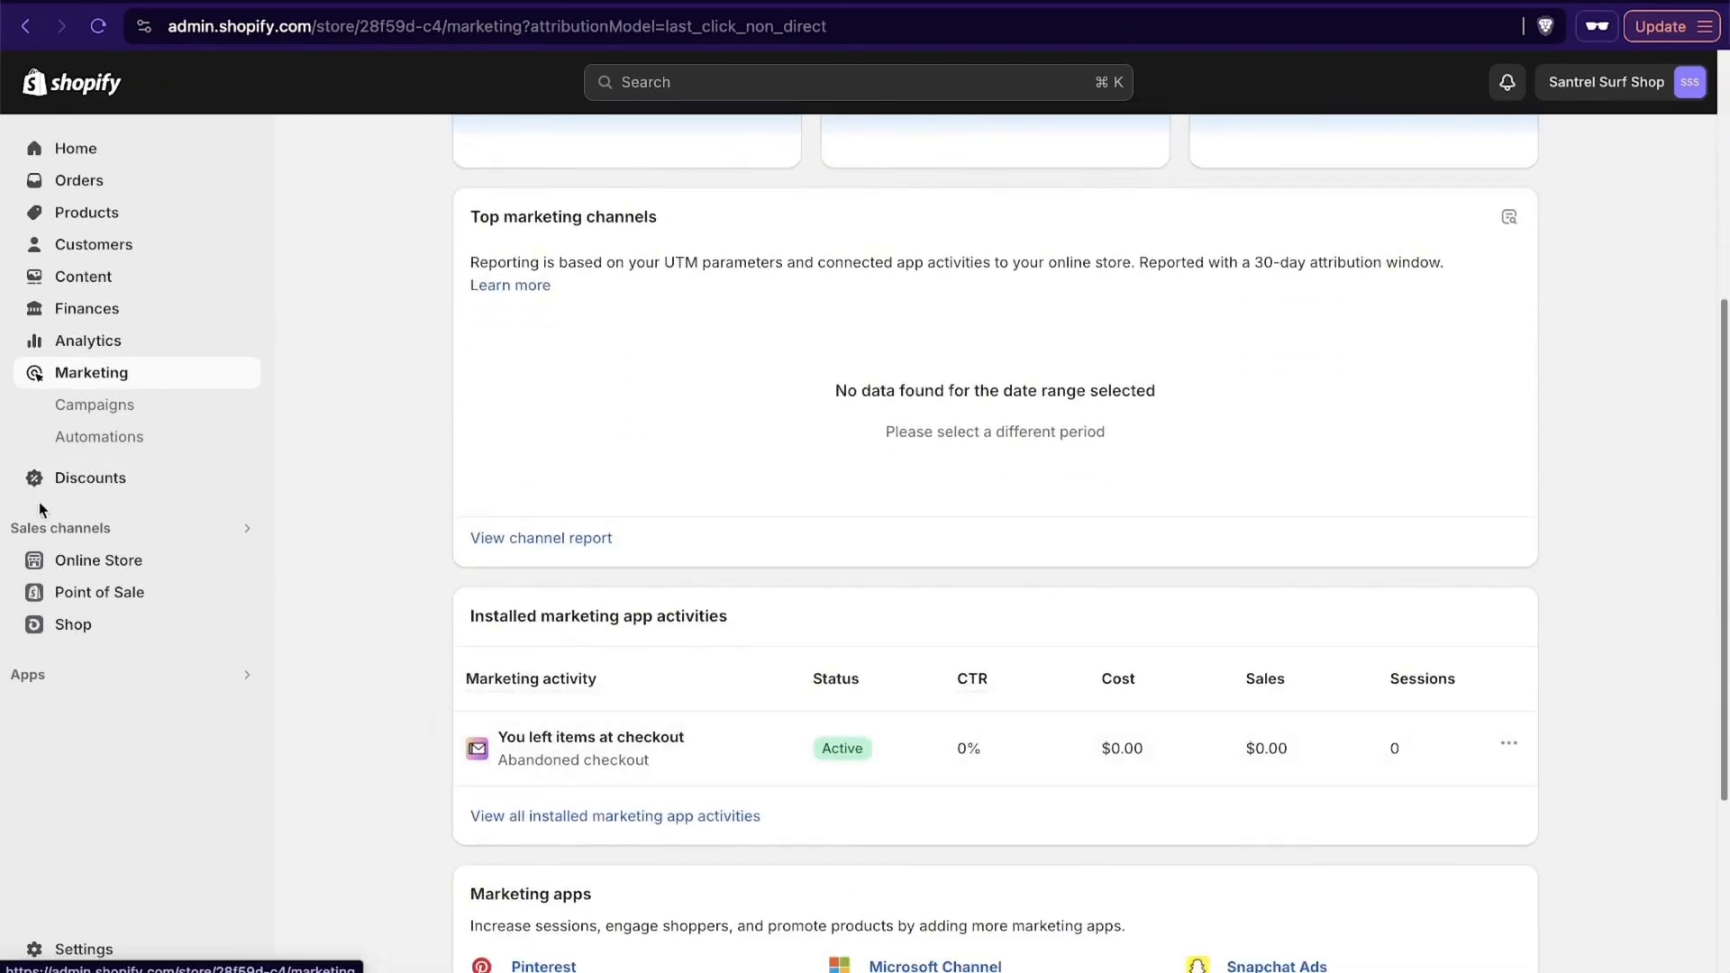
scroll(379, 466, "down", 4)
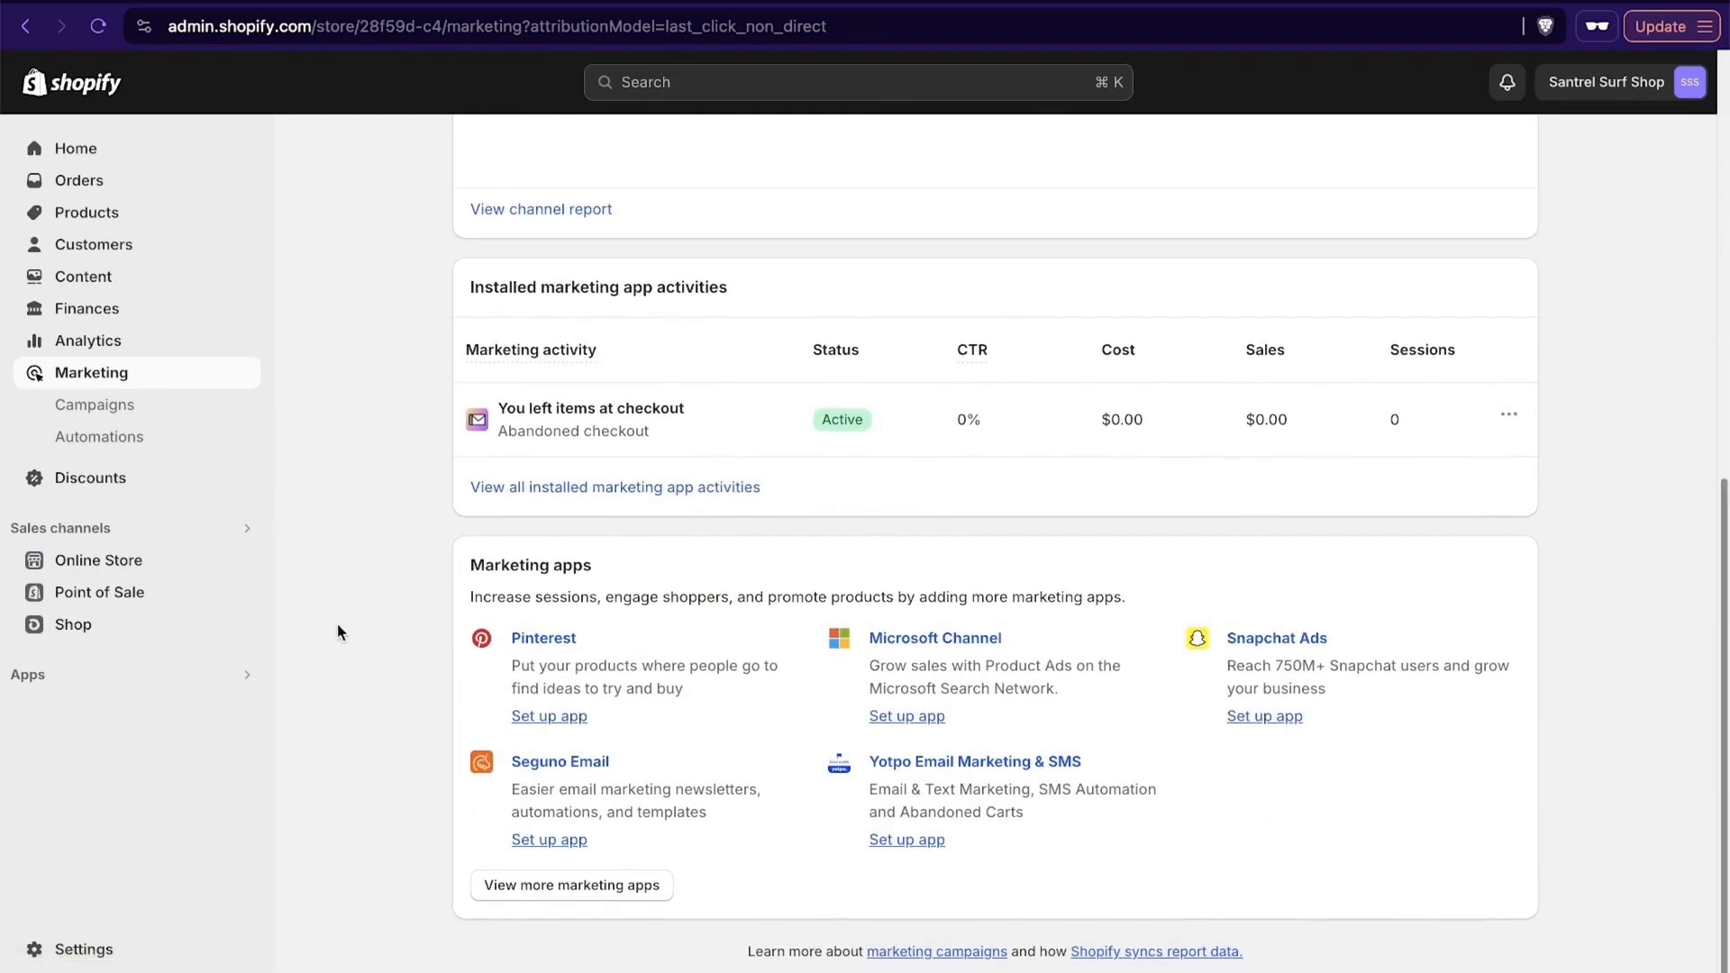
left_click(101, 482)
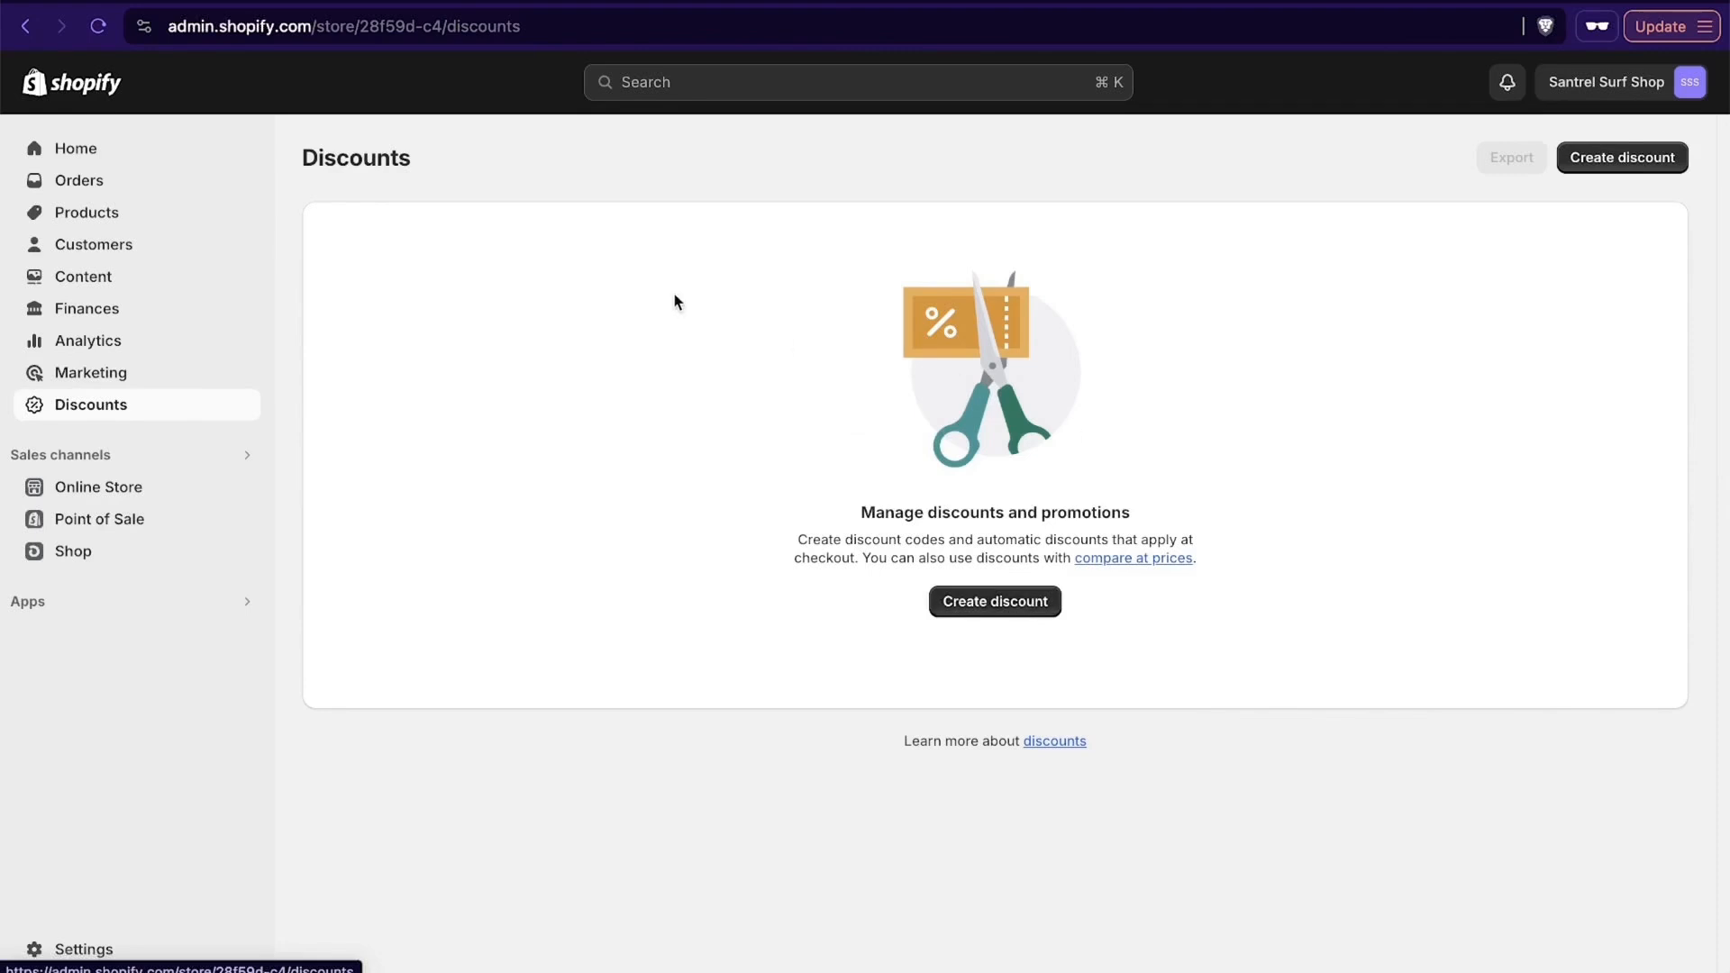
- Create an amount-off-products discount that uses a discount code, with SAVE10 as the code
left_click(997, 604)
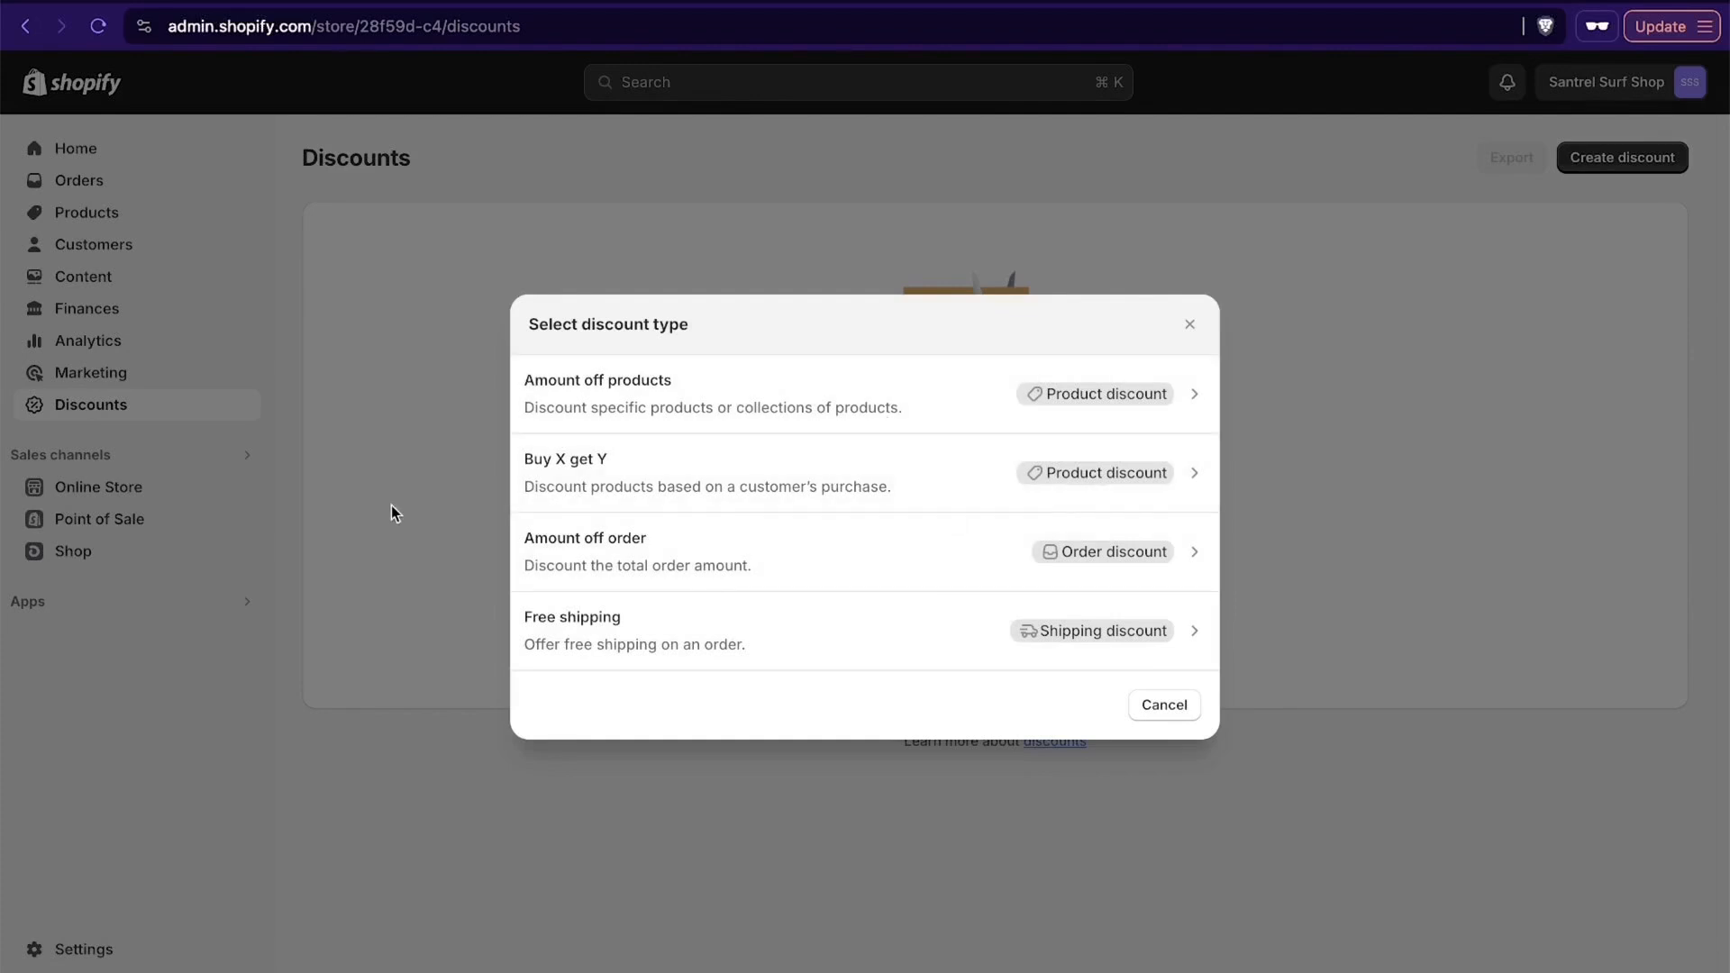
left_click(847, 404)
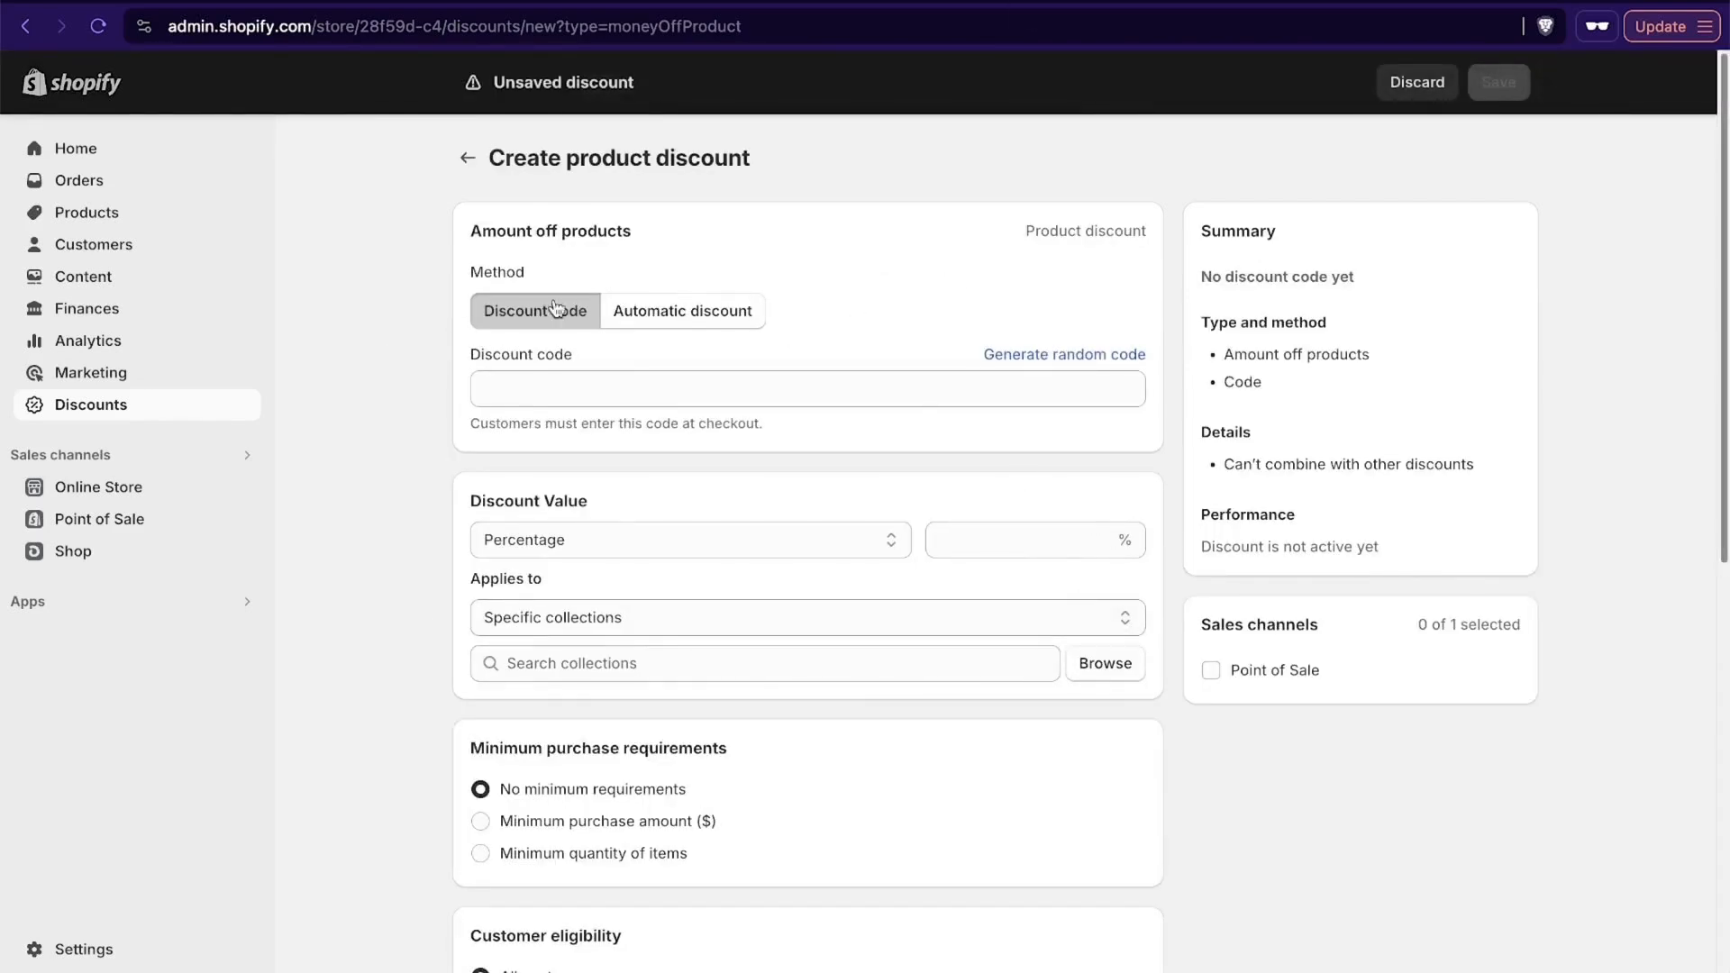
left_click(690, 313)
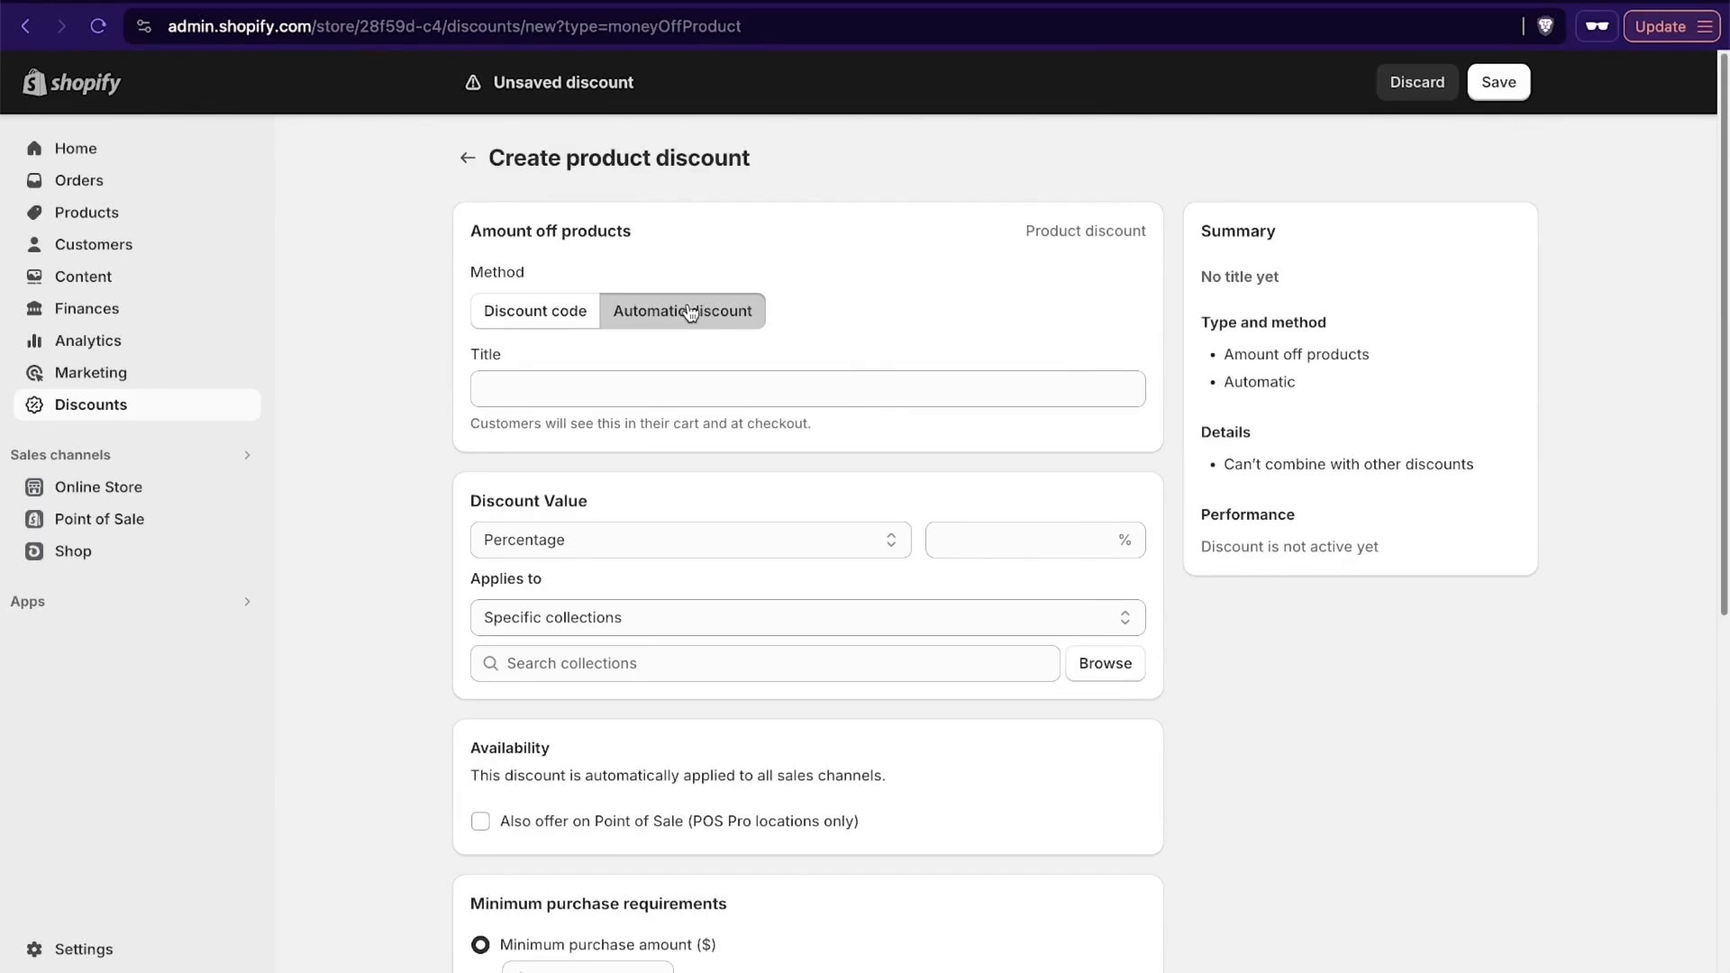
left_click(512, 319)
left_click(629, 385)
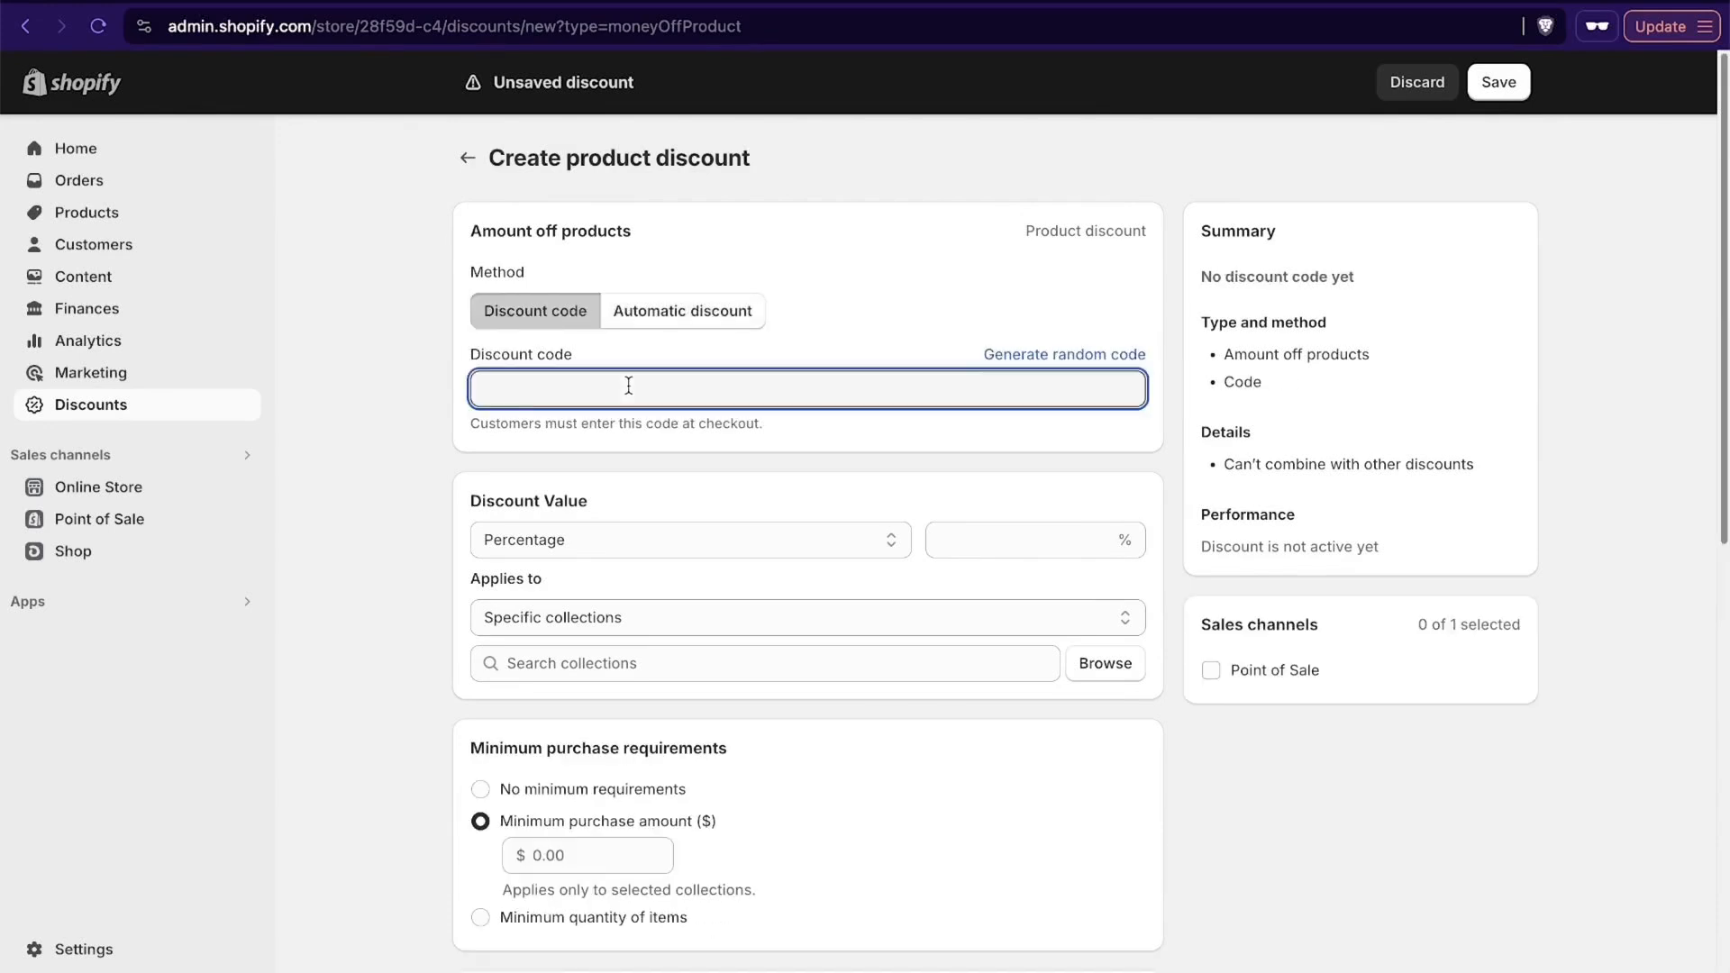
type("SAVE10")
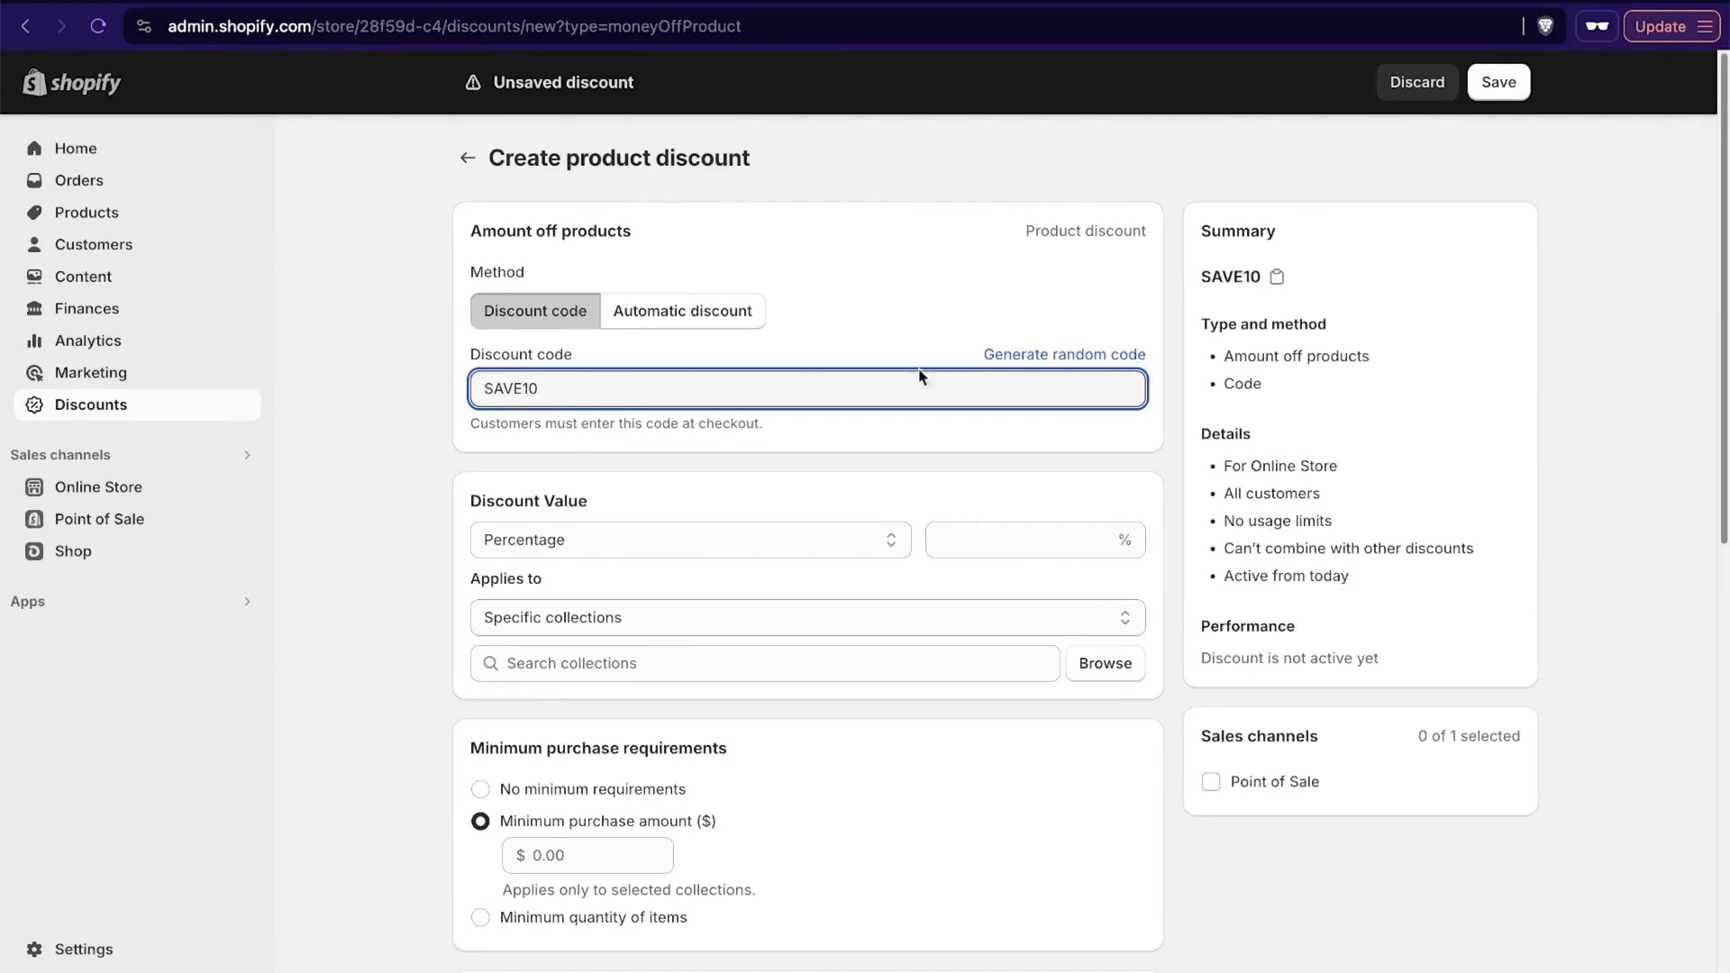
- Set the discount value to 10 percent, keeping the percentage type
scroll(1073, 431, "down", 3)
scroll(1165, 411, "up", 3)
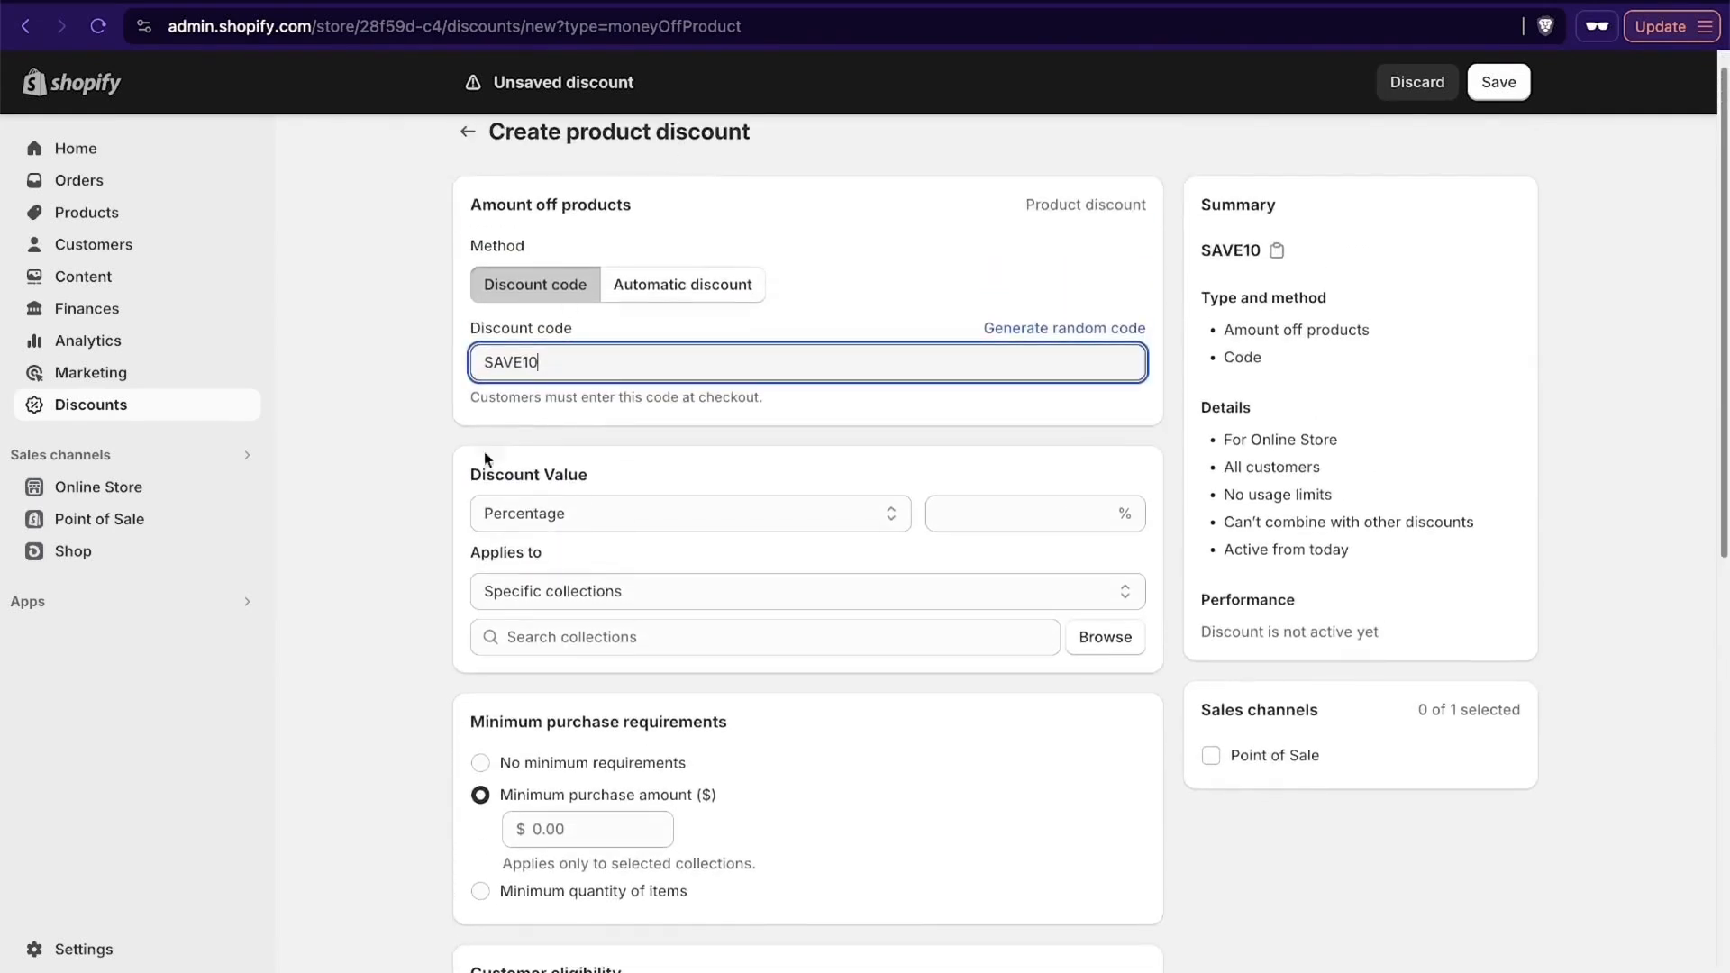
scroll(692, 378, "down", 3)
left_click(699, 326)
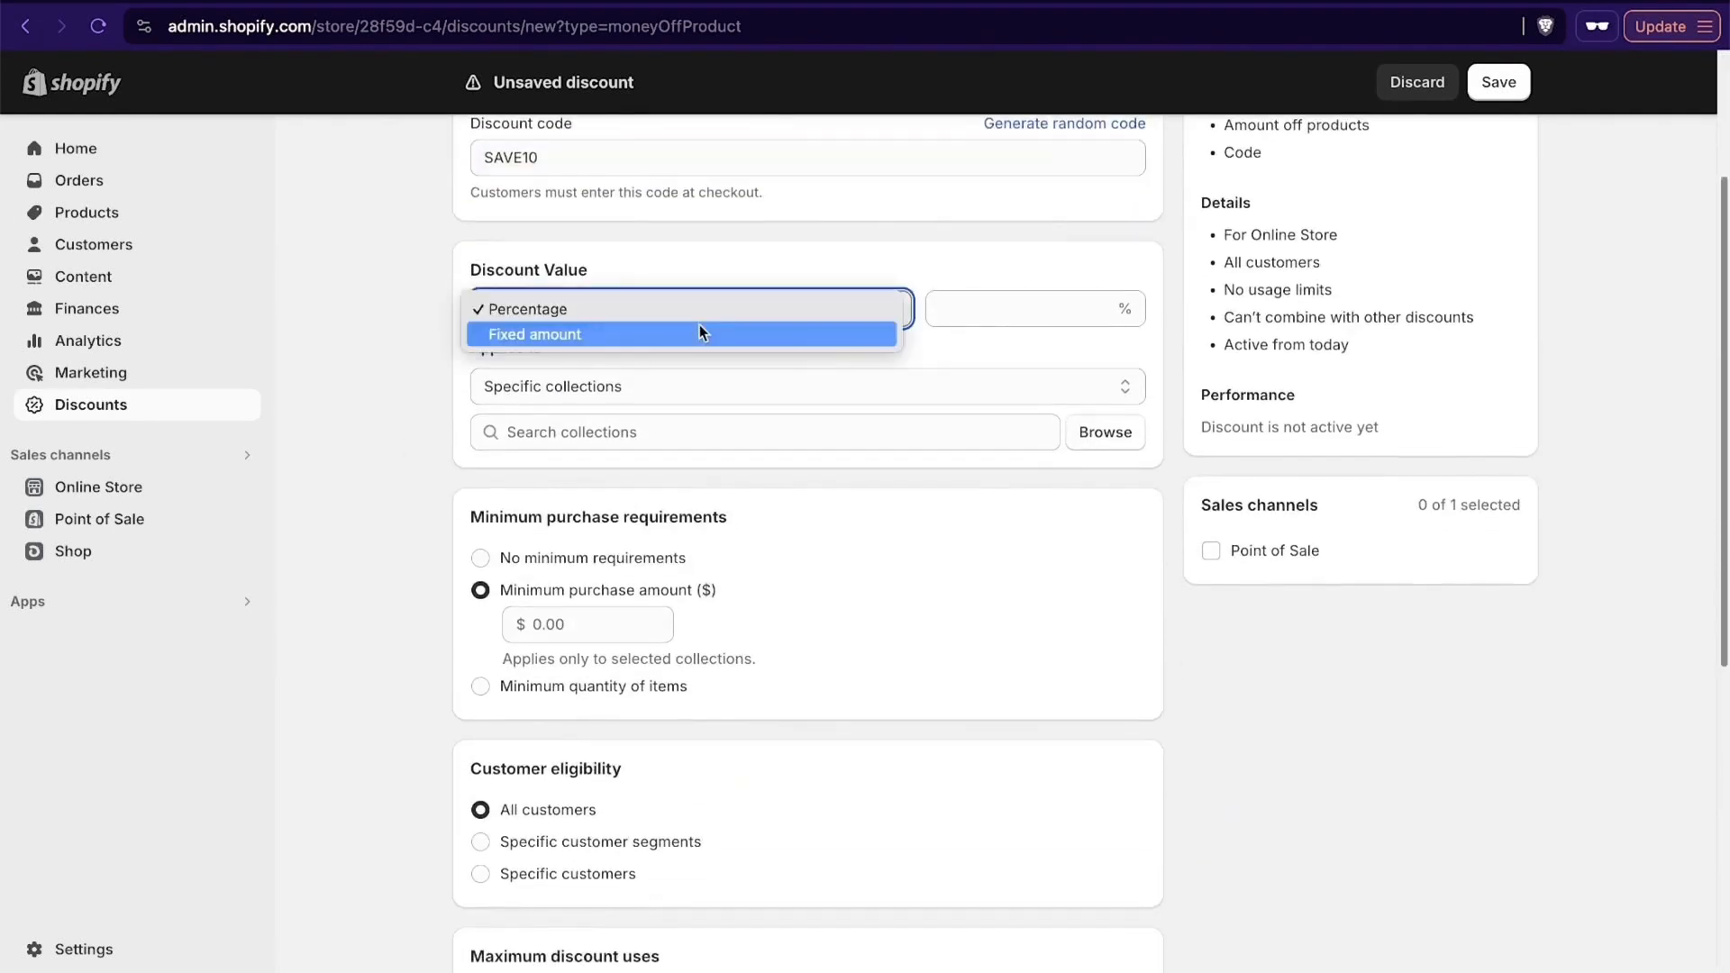
left_click(993, 312)
left_click(993, 312)
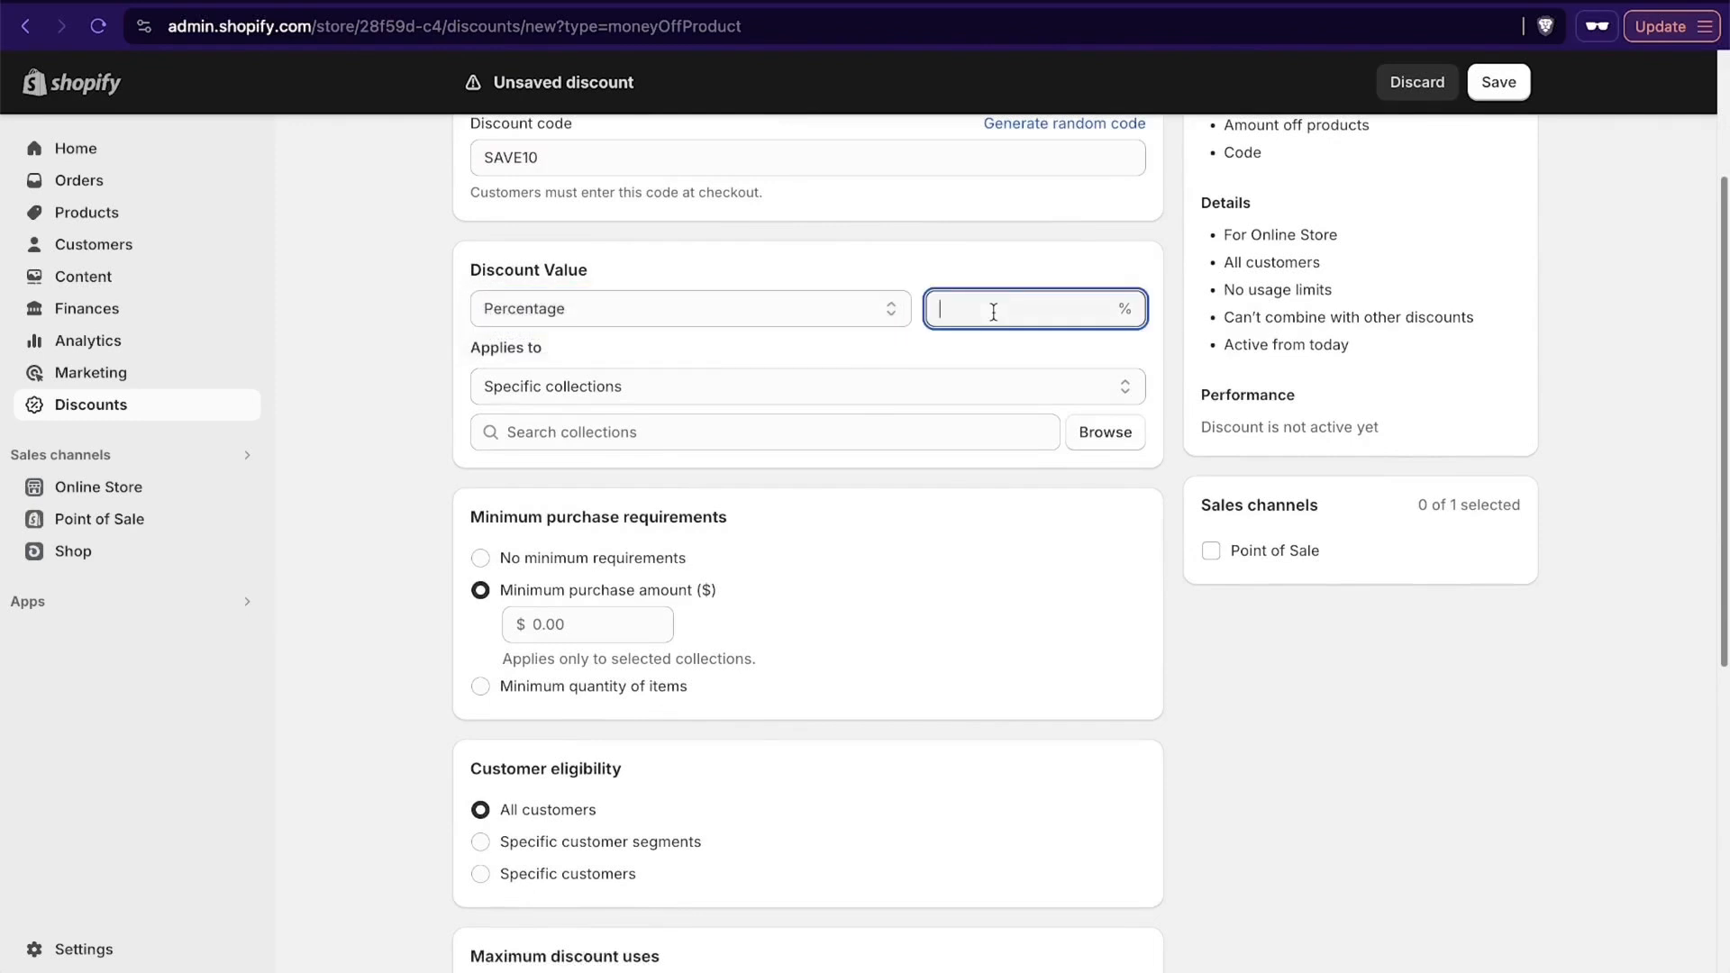
type("10")
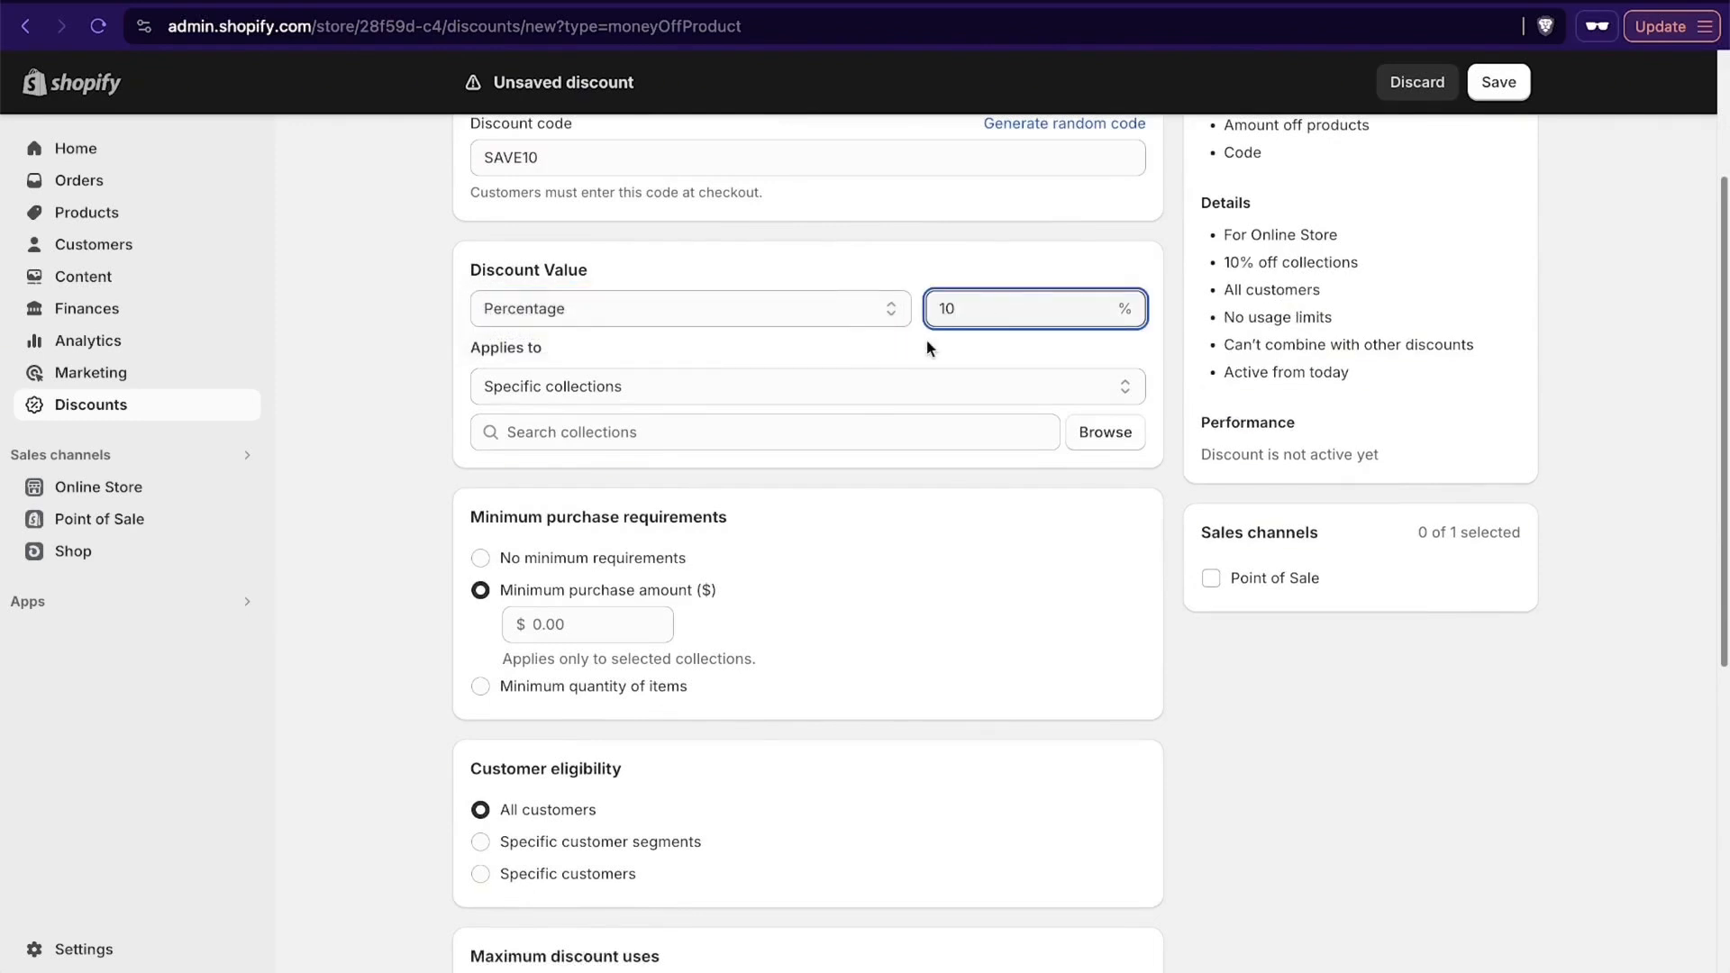
- Try applying the discount to the Products Under $100 collection, and remove that collection again
scroll(966, 331, "up", 1)
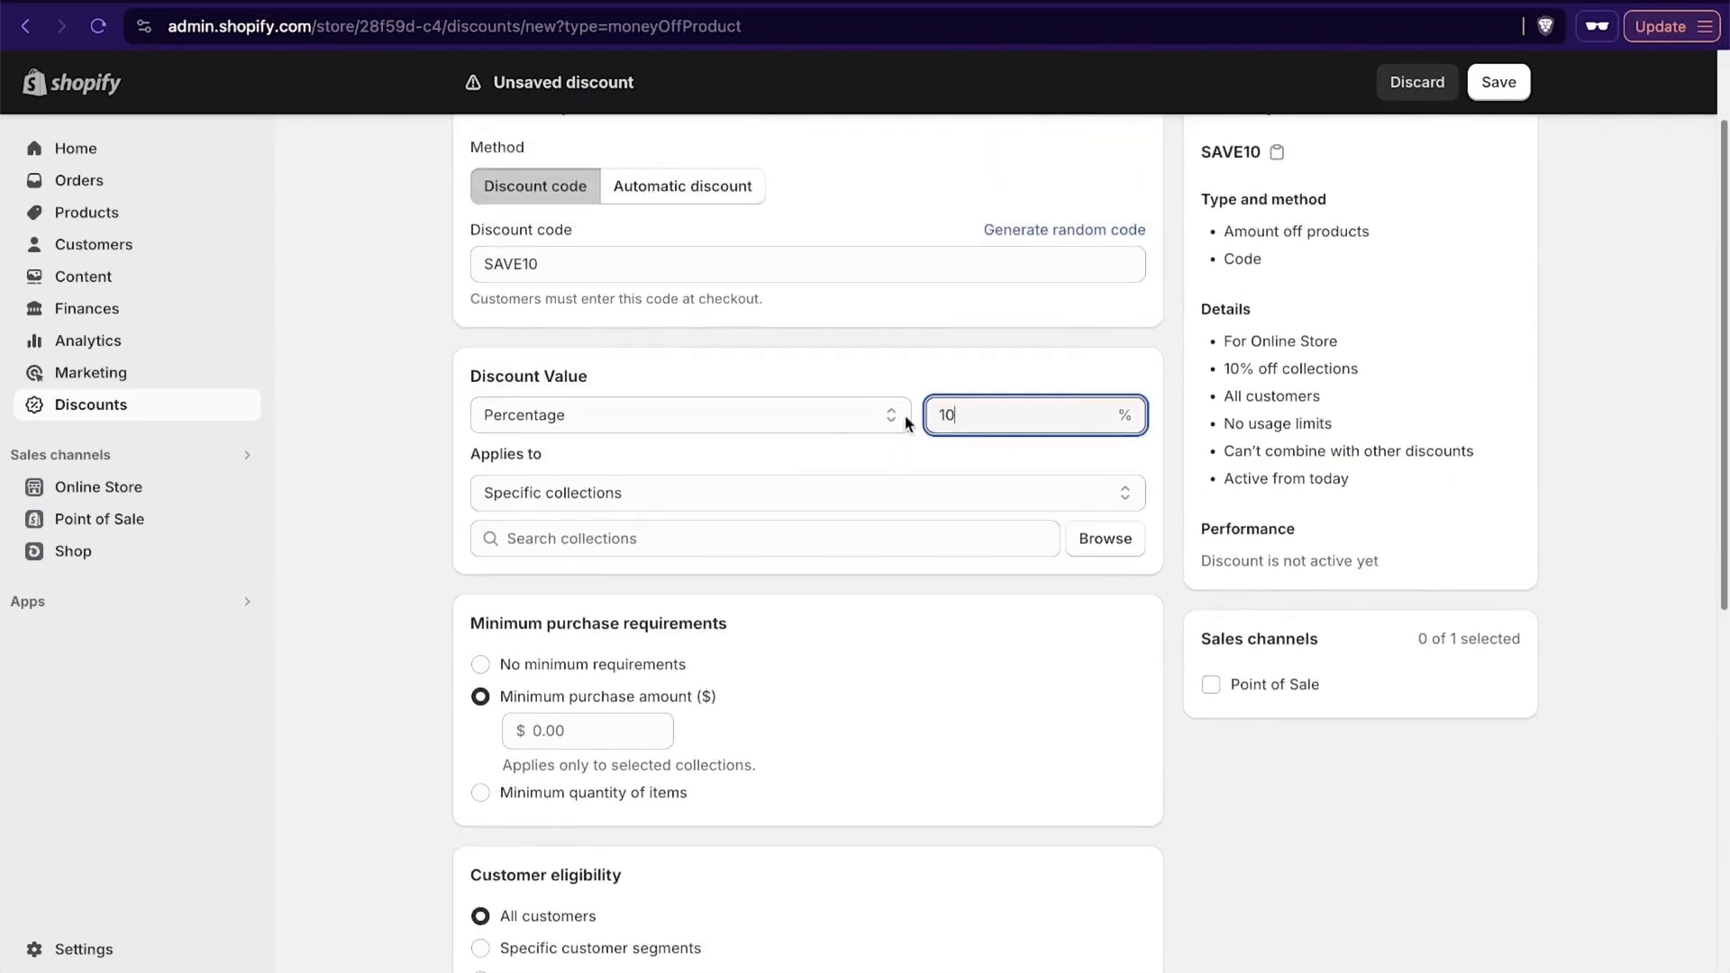
left_click(725, 491)
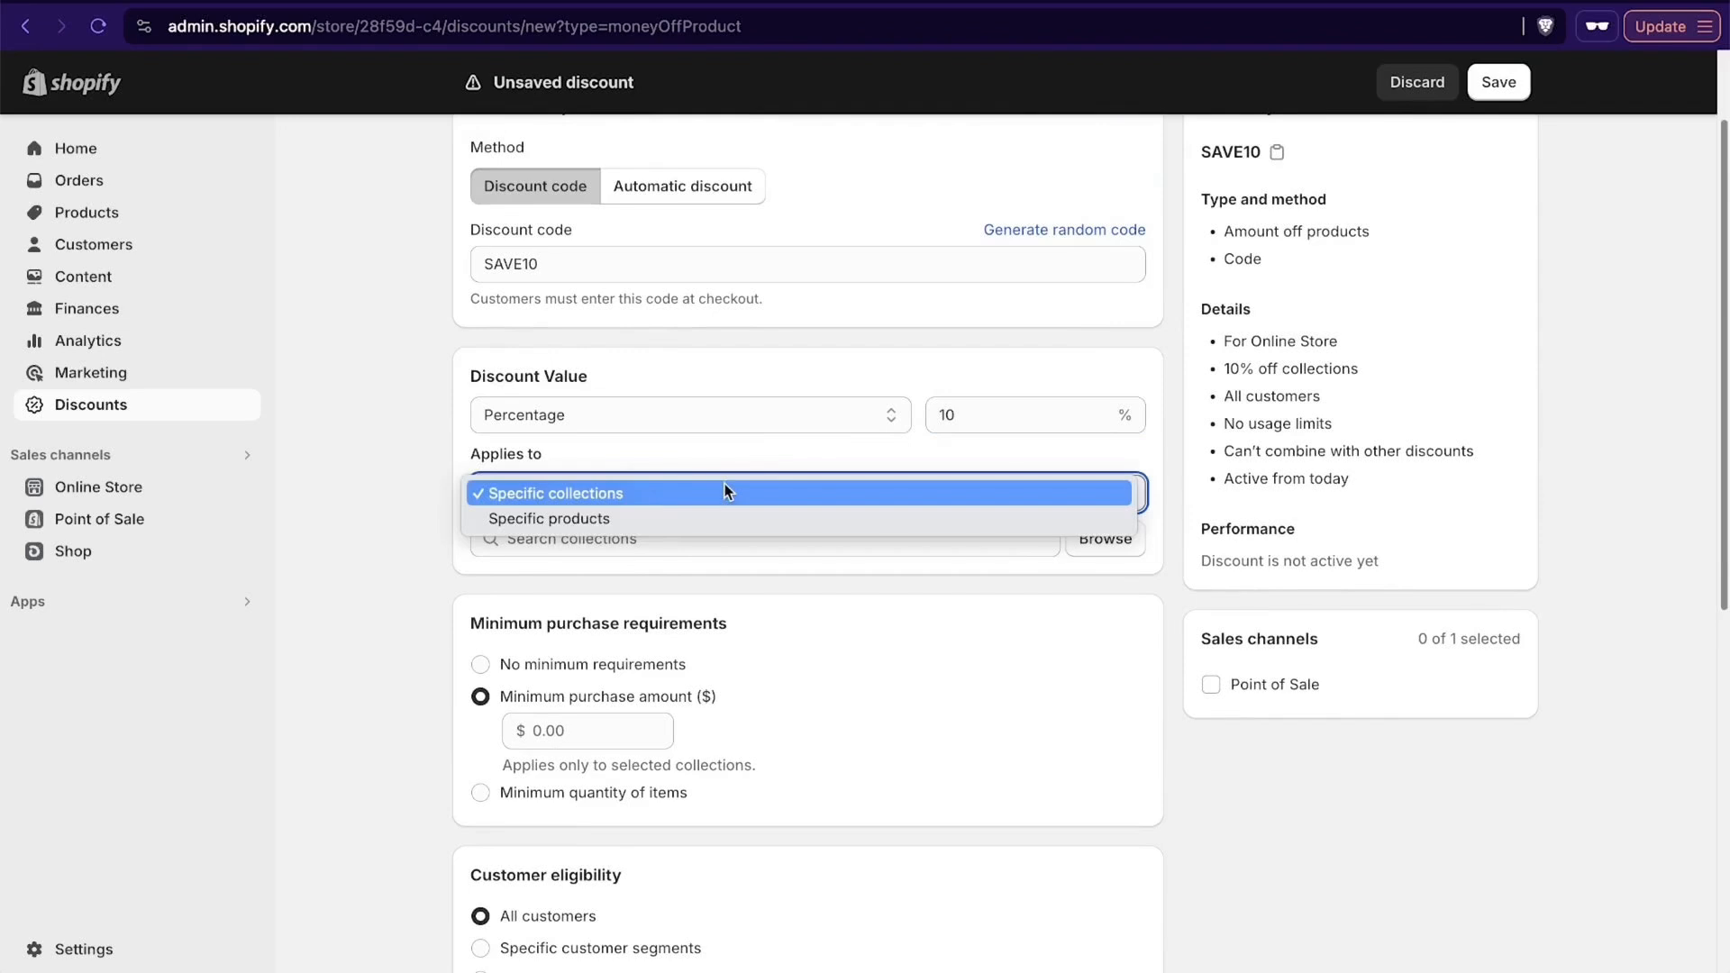
left_click(611, 480)
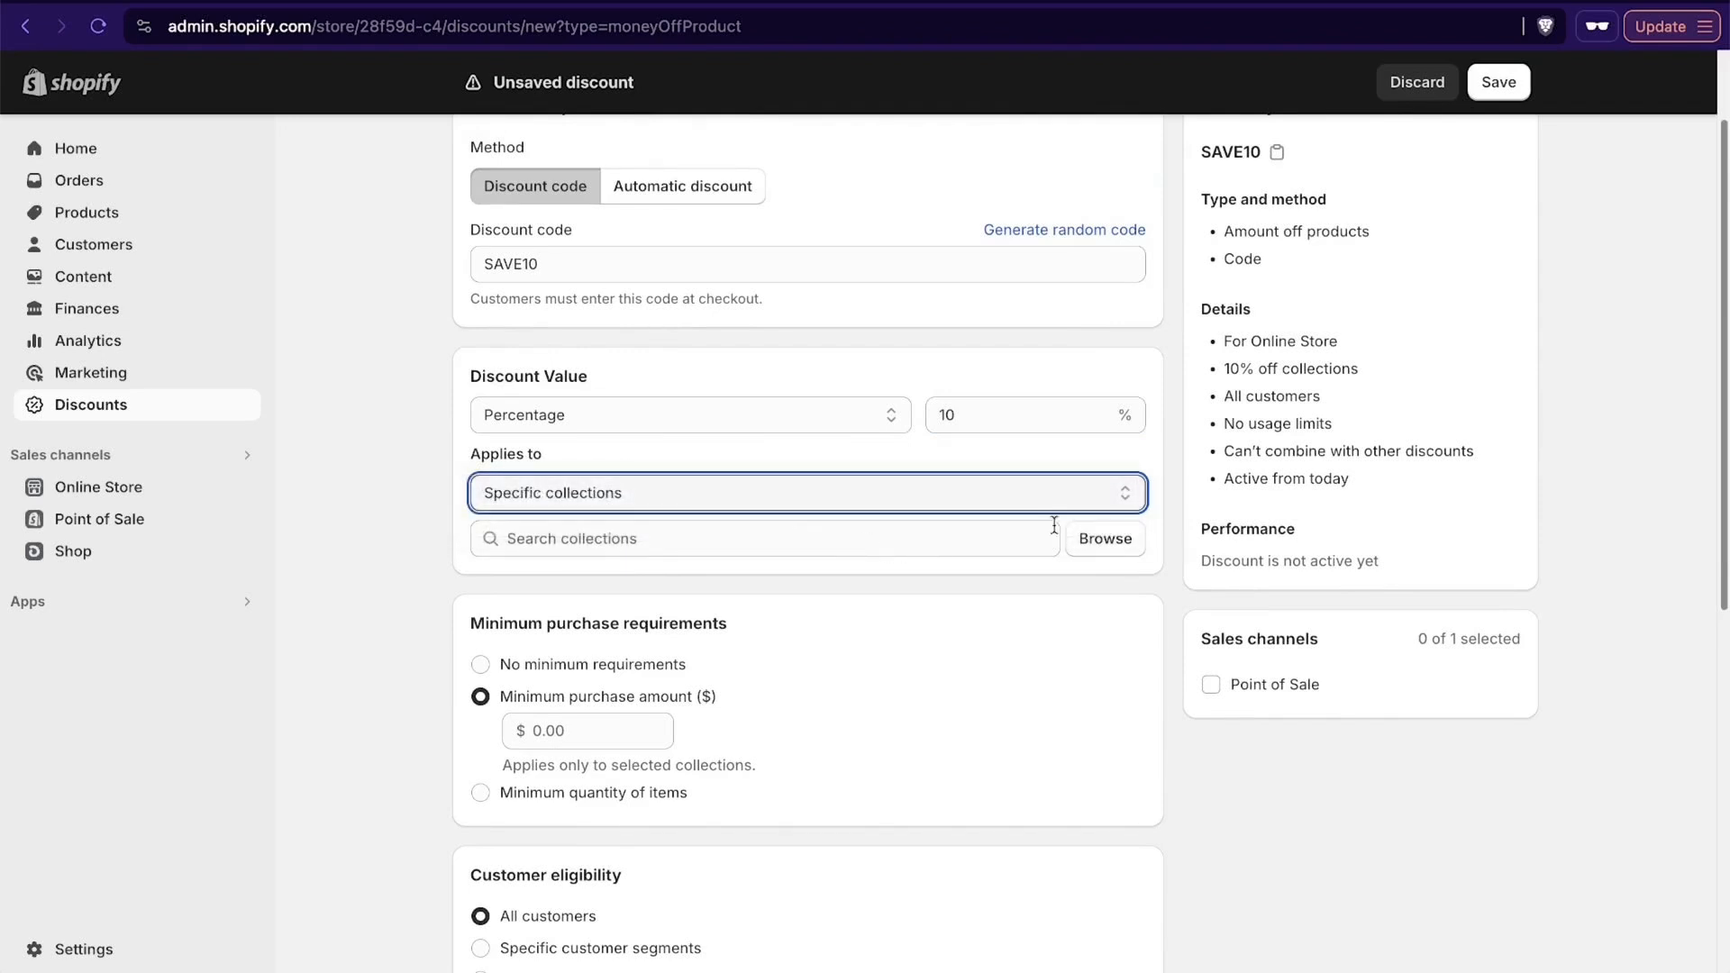
left_click(1118, 567)
left_click(1123, 554)
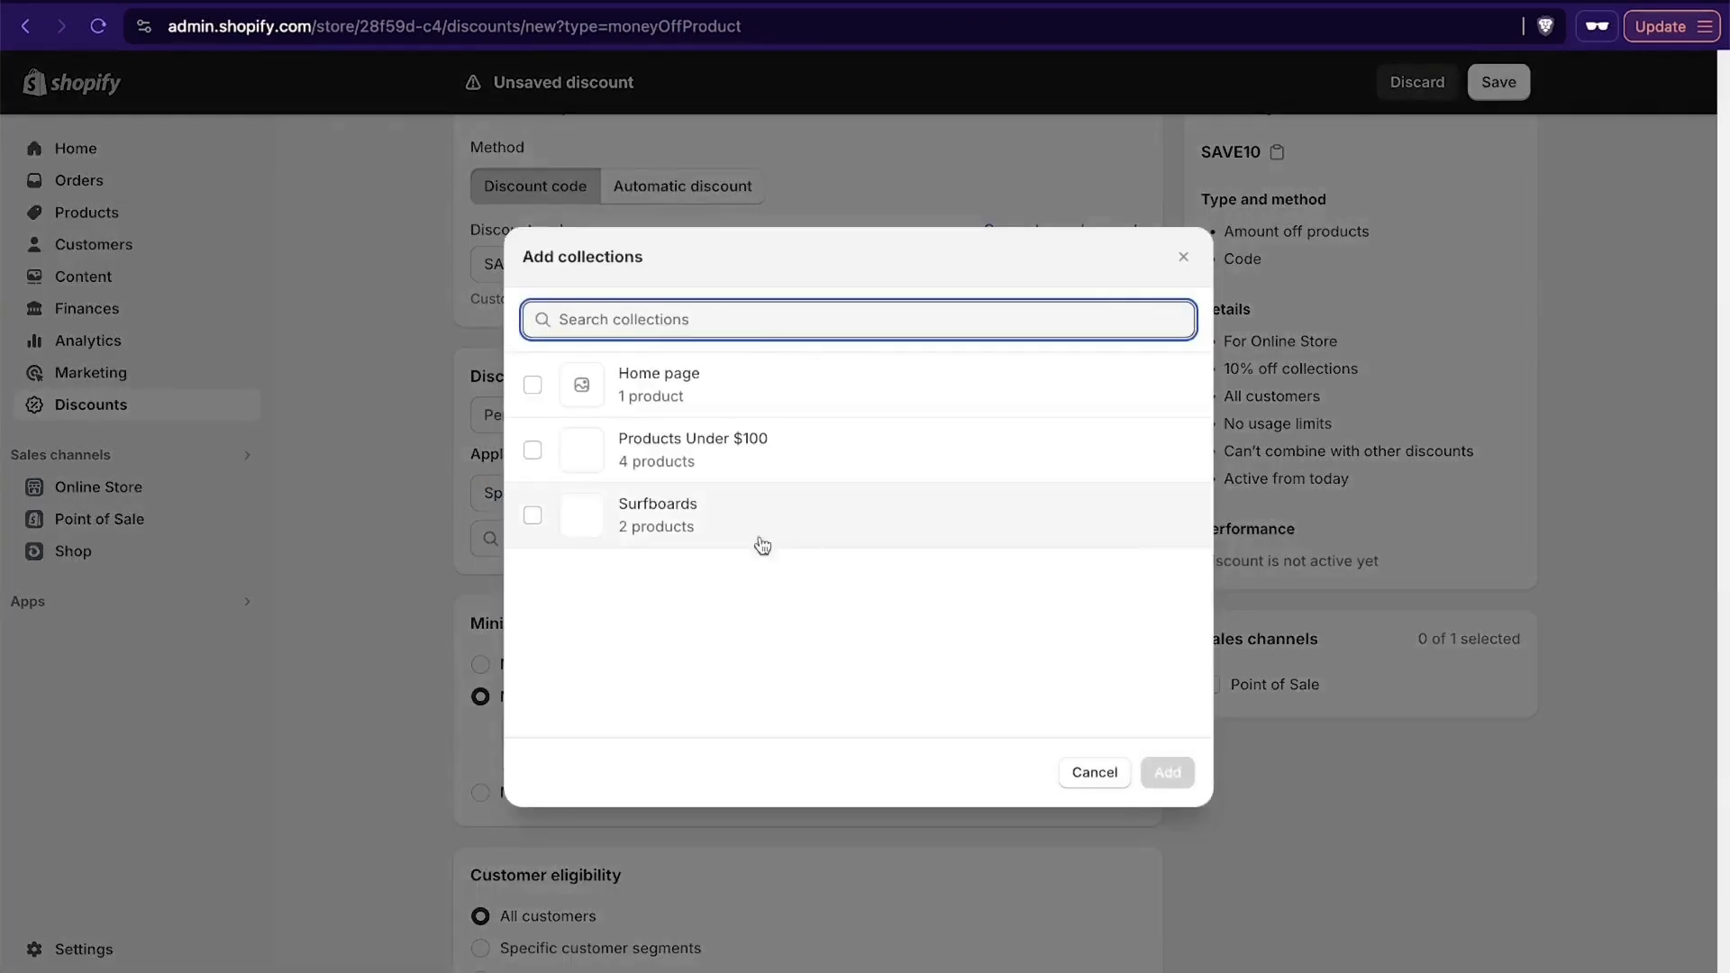
left_click(537, 453)
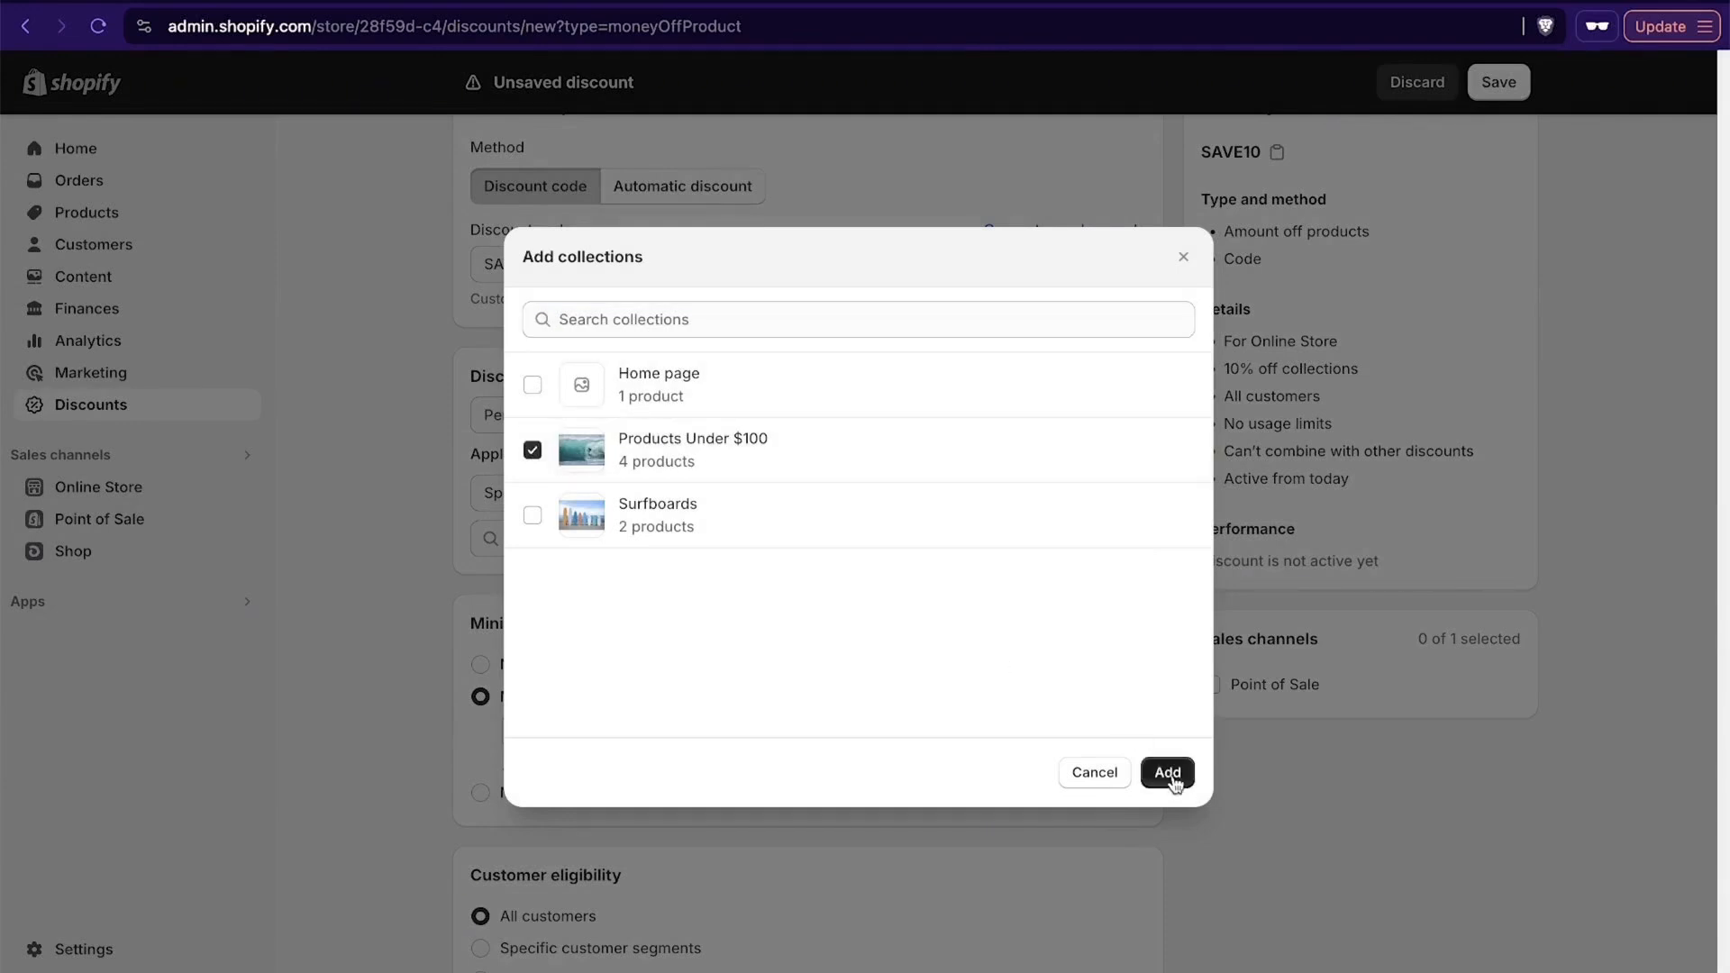
left_click(1167, 773)
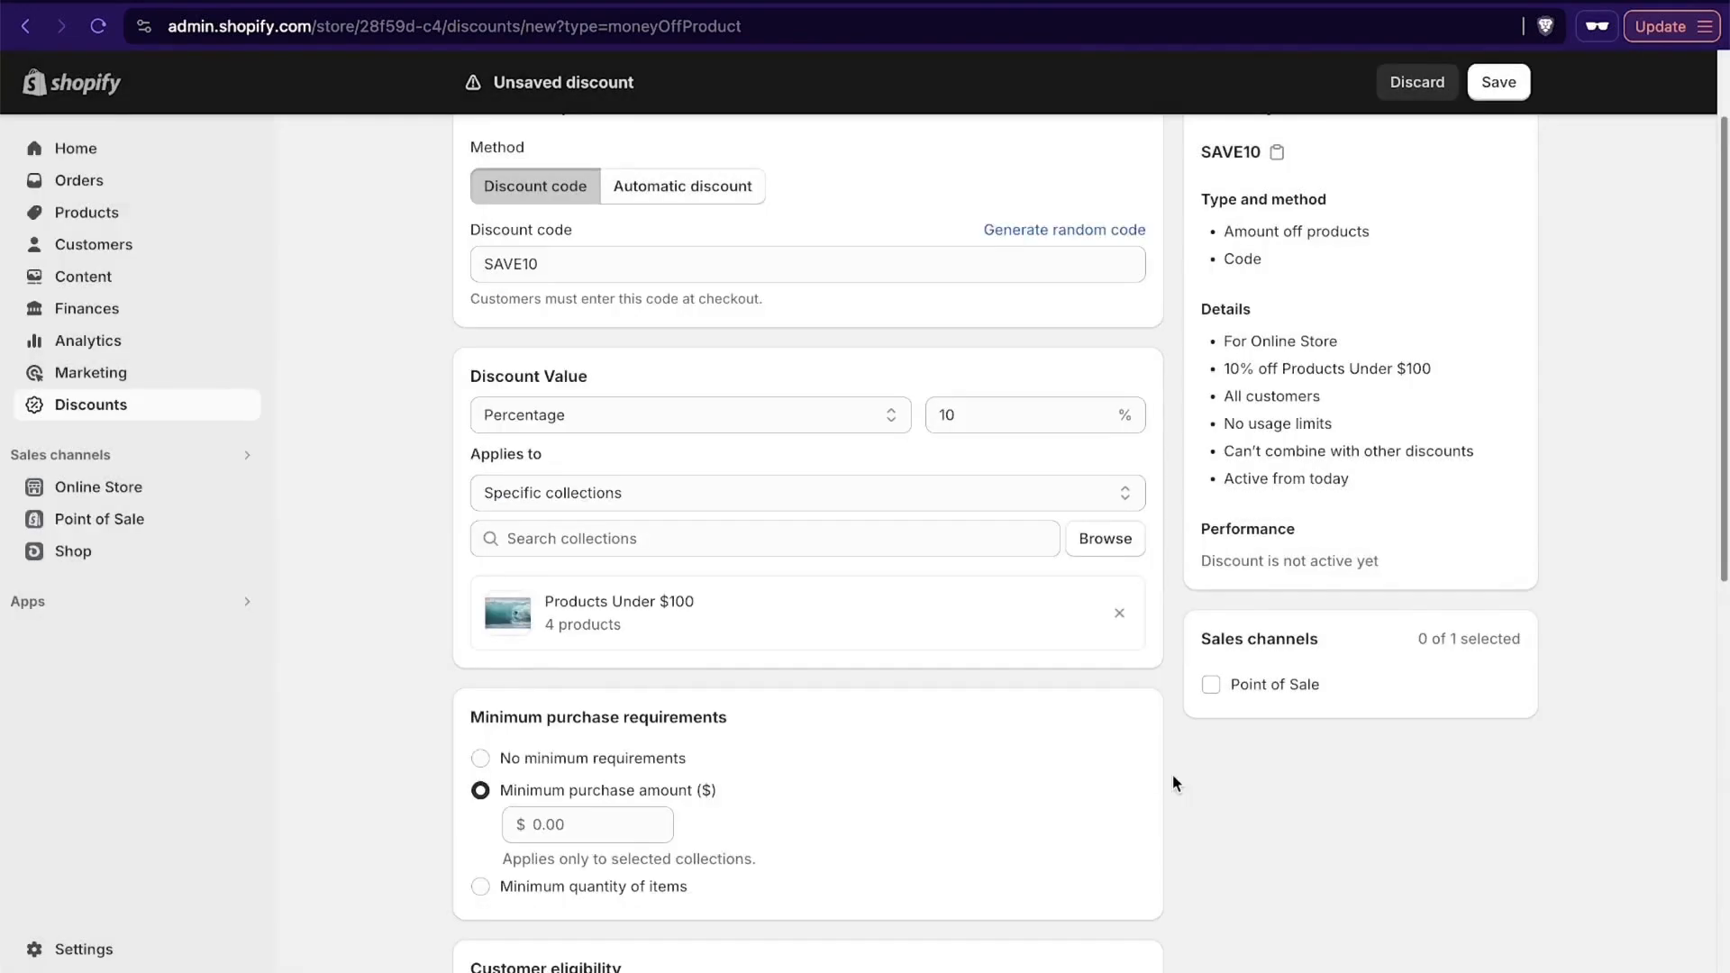
left_click(1117, 614)
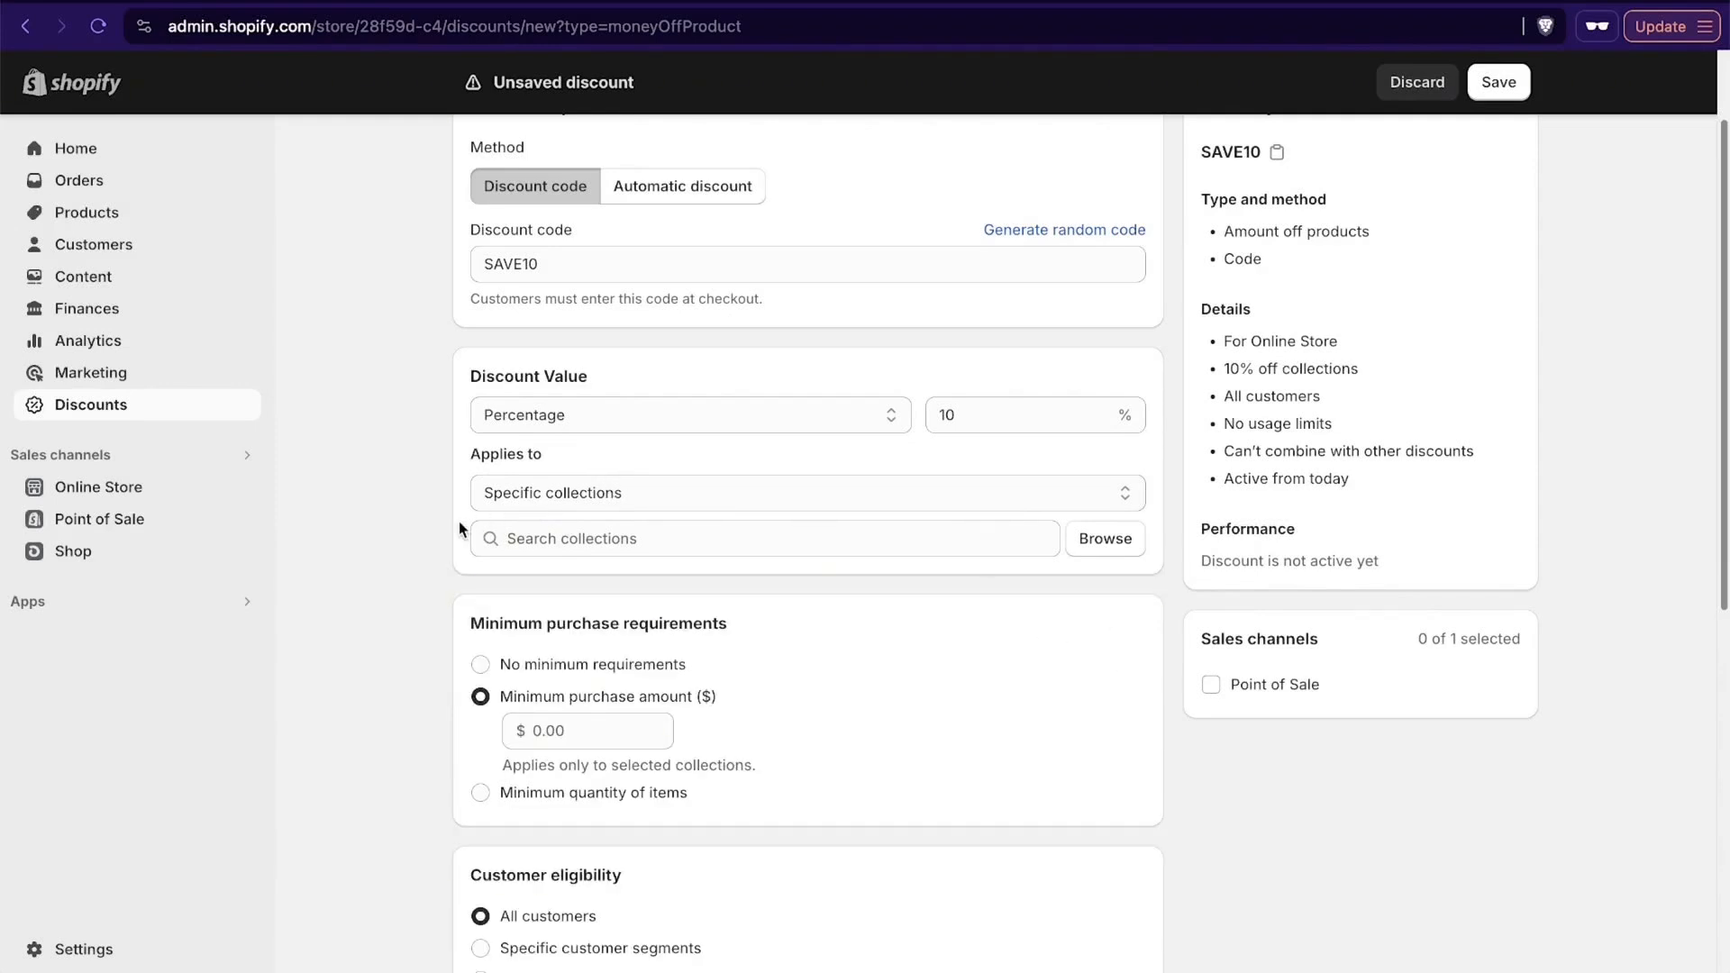
- Try the minimum purchase amount and minimum quantity options, and settle on no minimum requirements for the discount
scroll(458, 520, "down", 5)
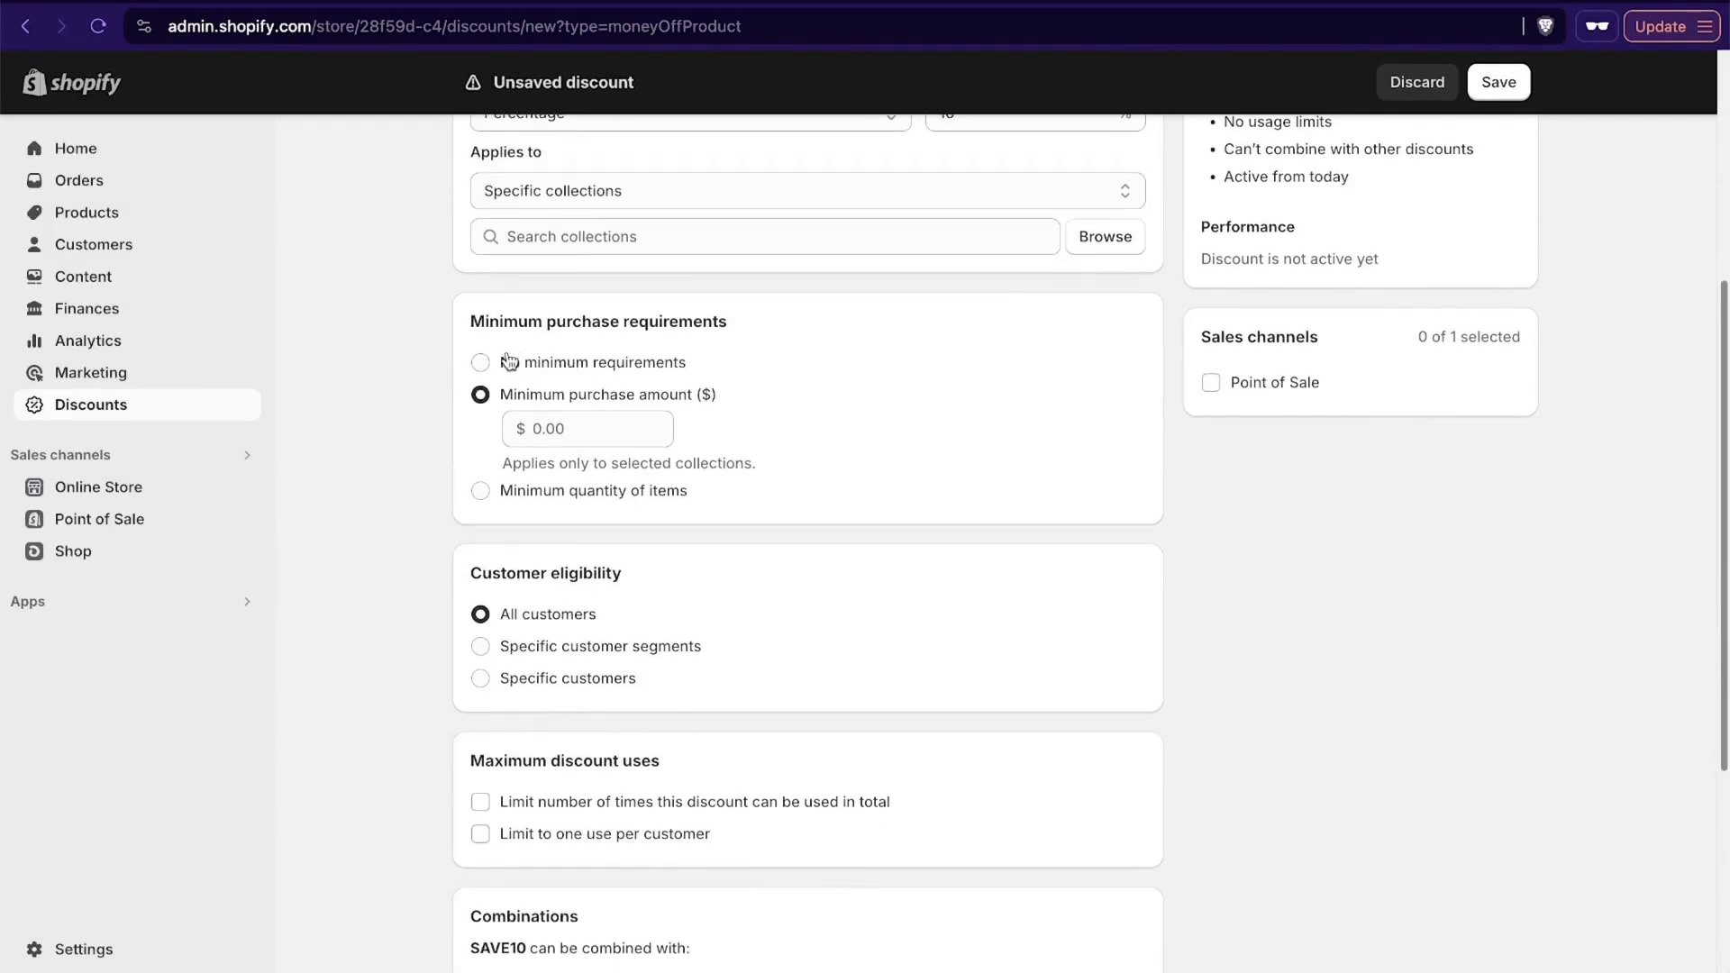
left_click(480, 362)
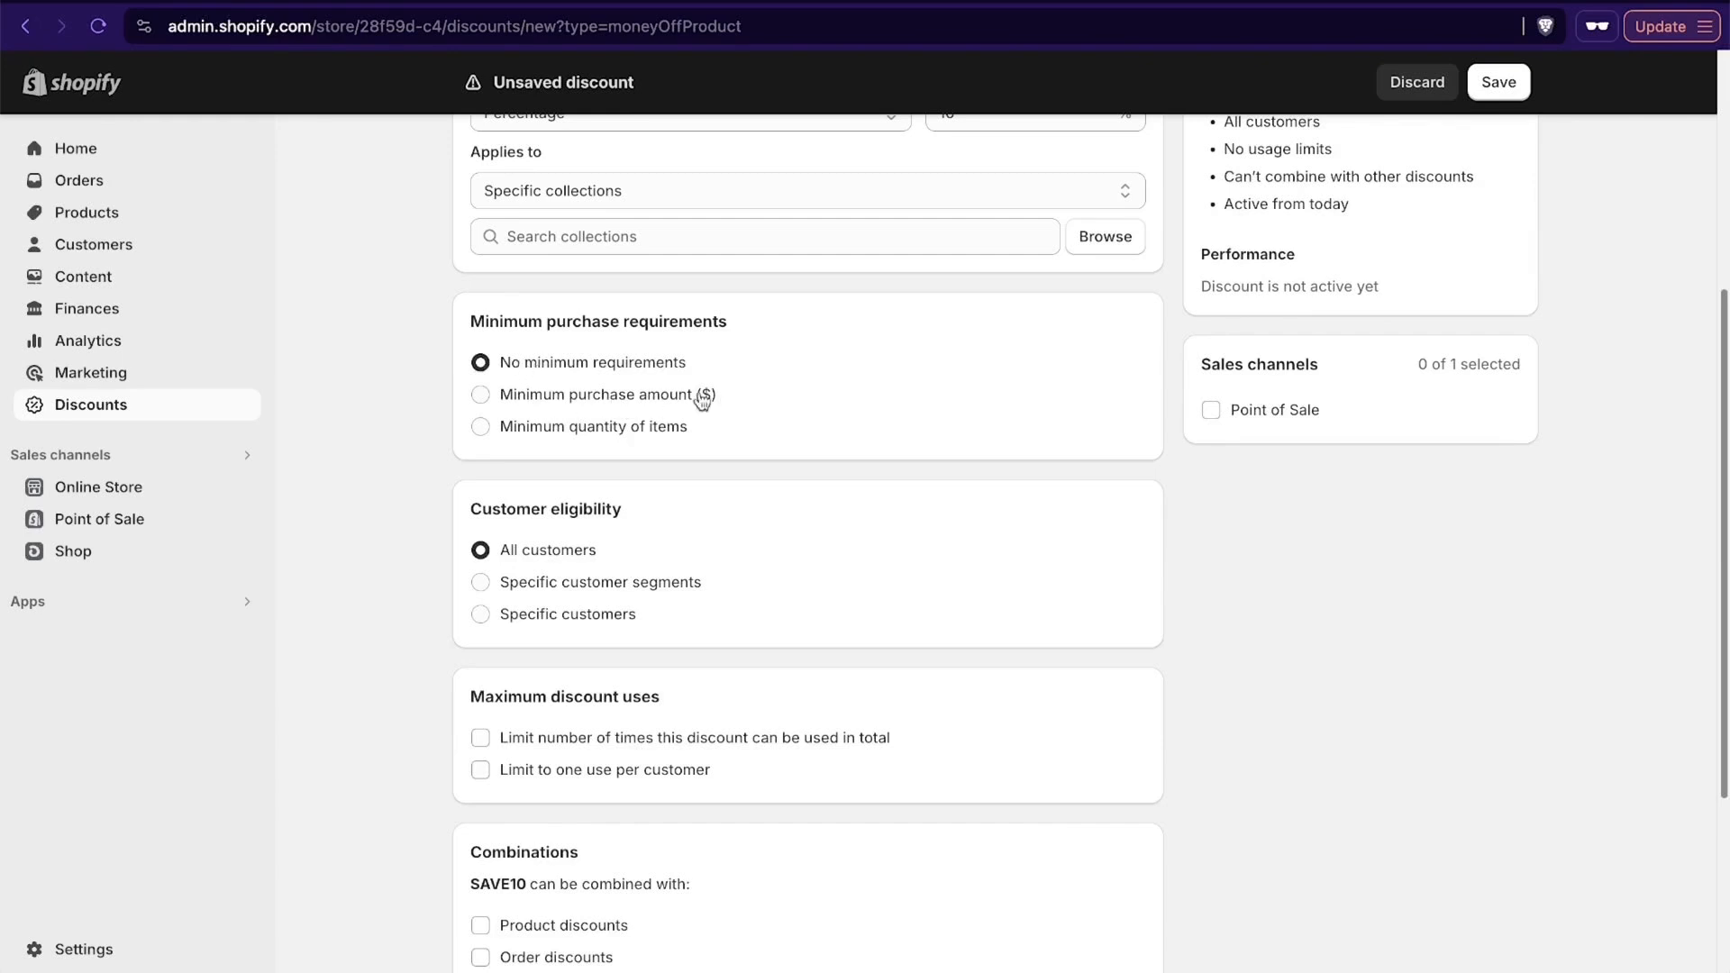
left_click(563, 397)
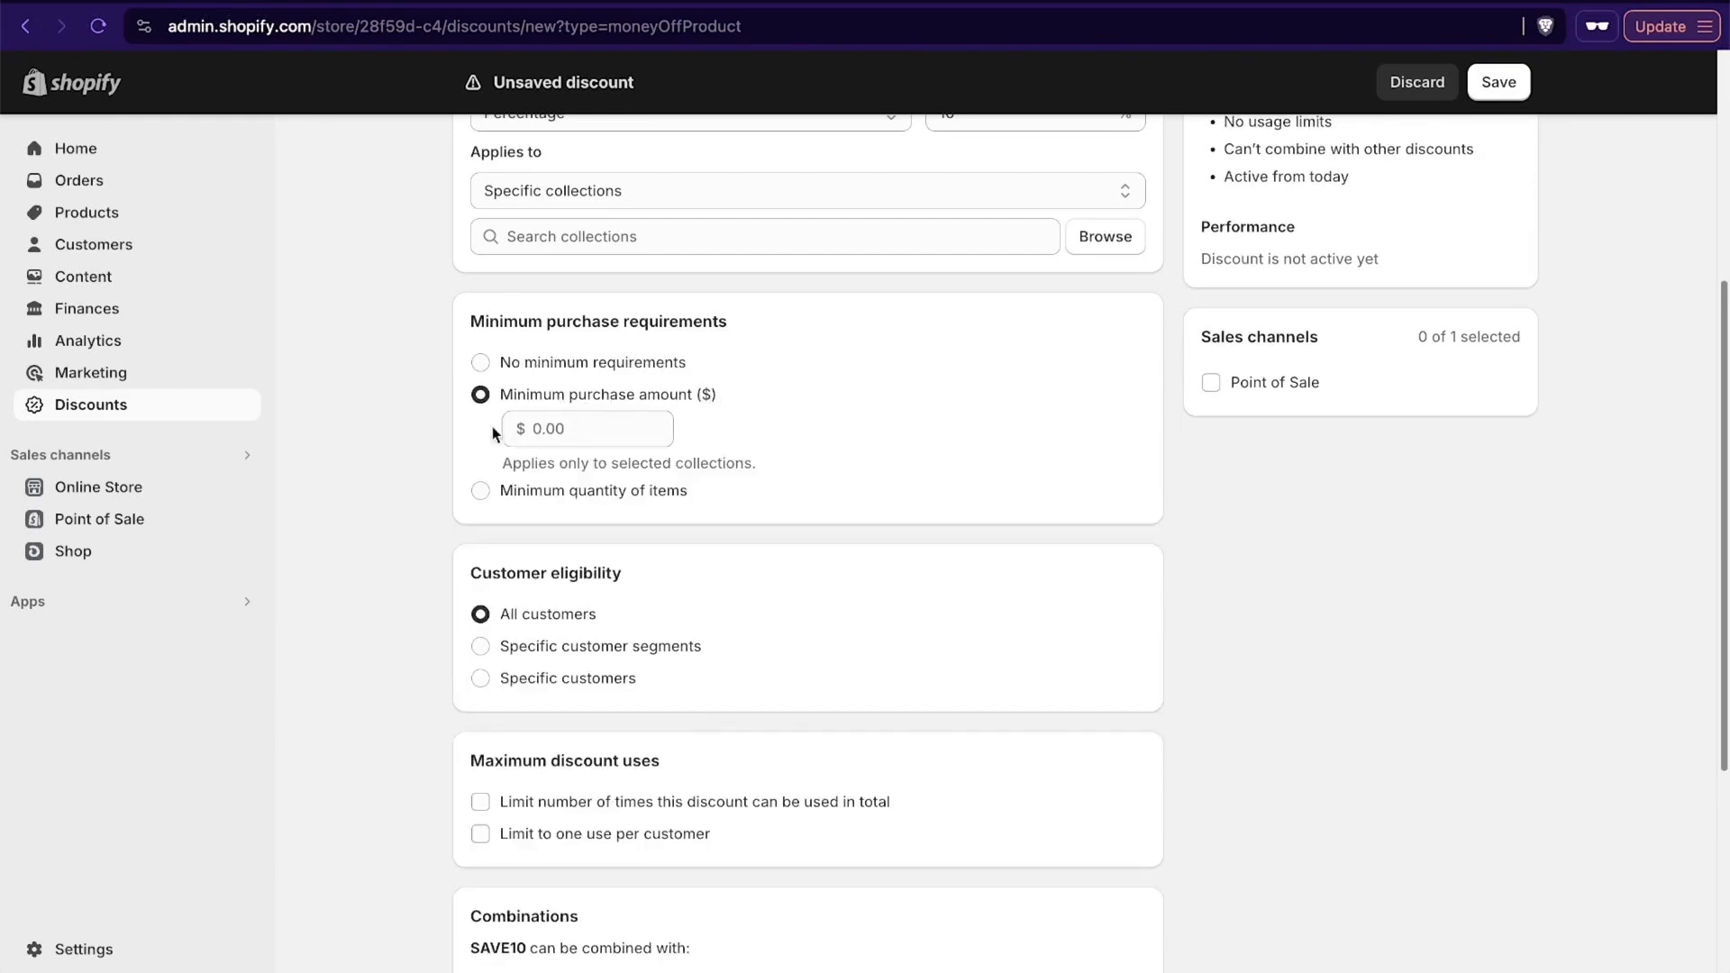
left_click(587, 491)
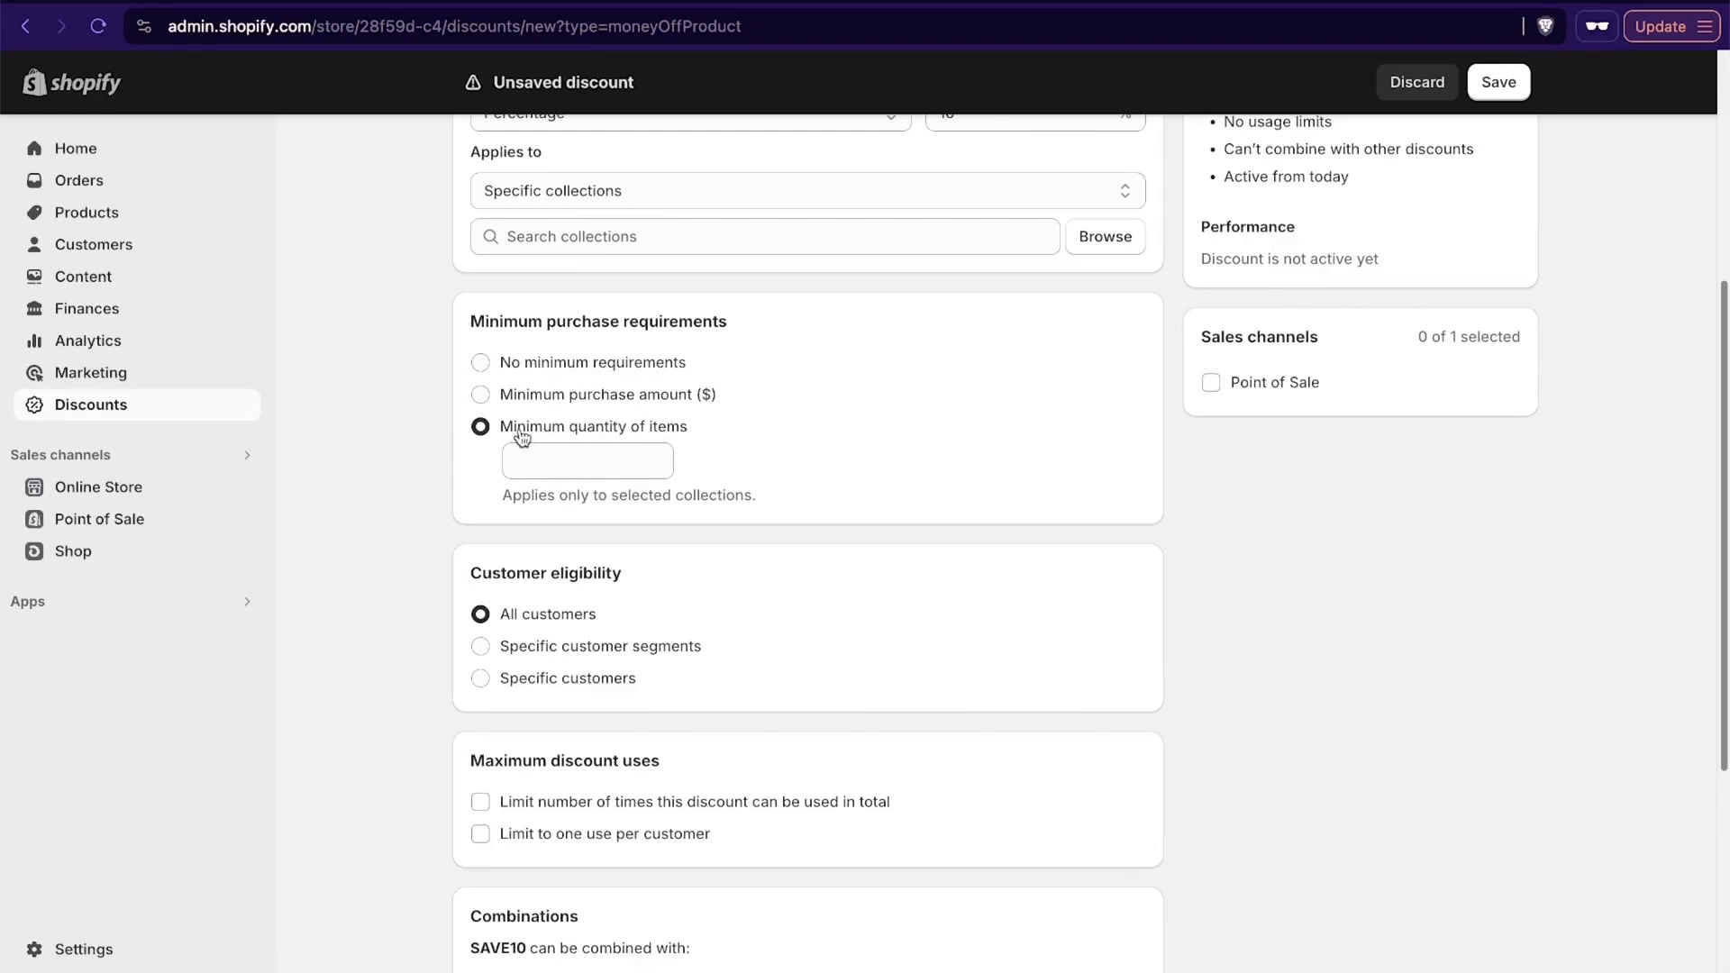
left_click(510, 369)
- Try limiting the discount to 1000 total uses and to one use per customer, and clear both limits
scroll(915, 410, "down", 2)
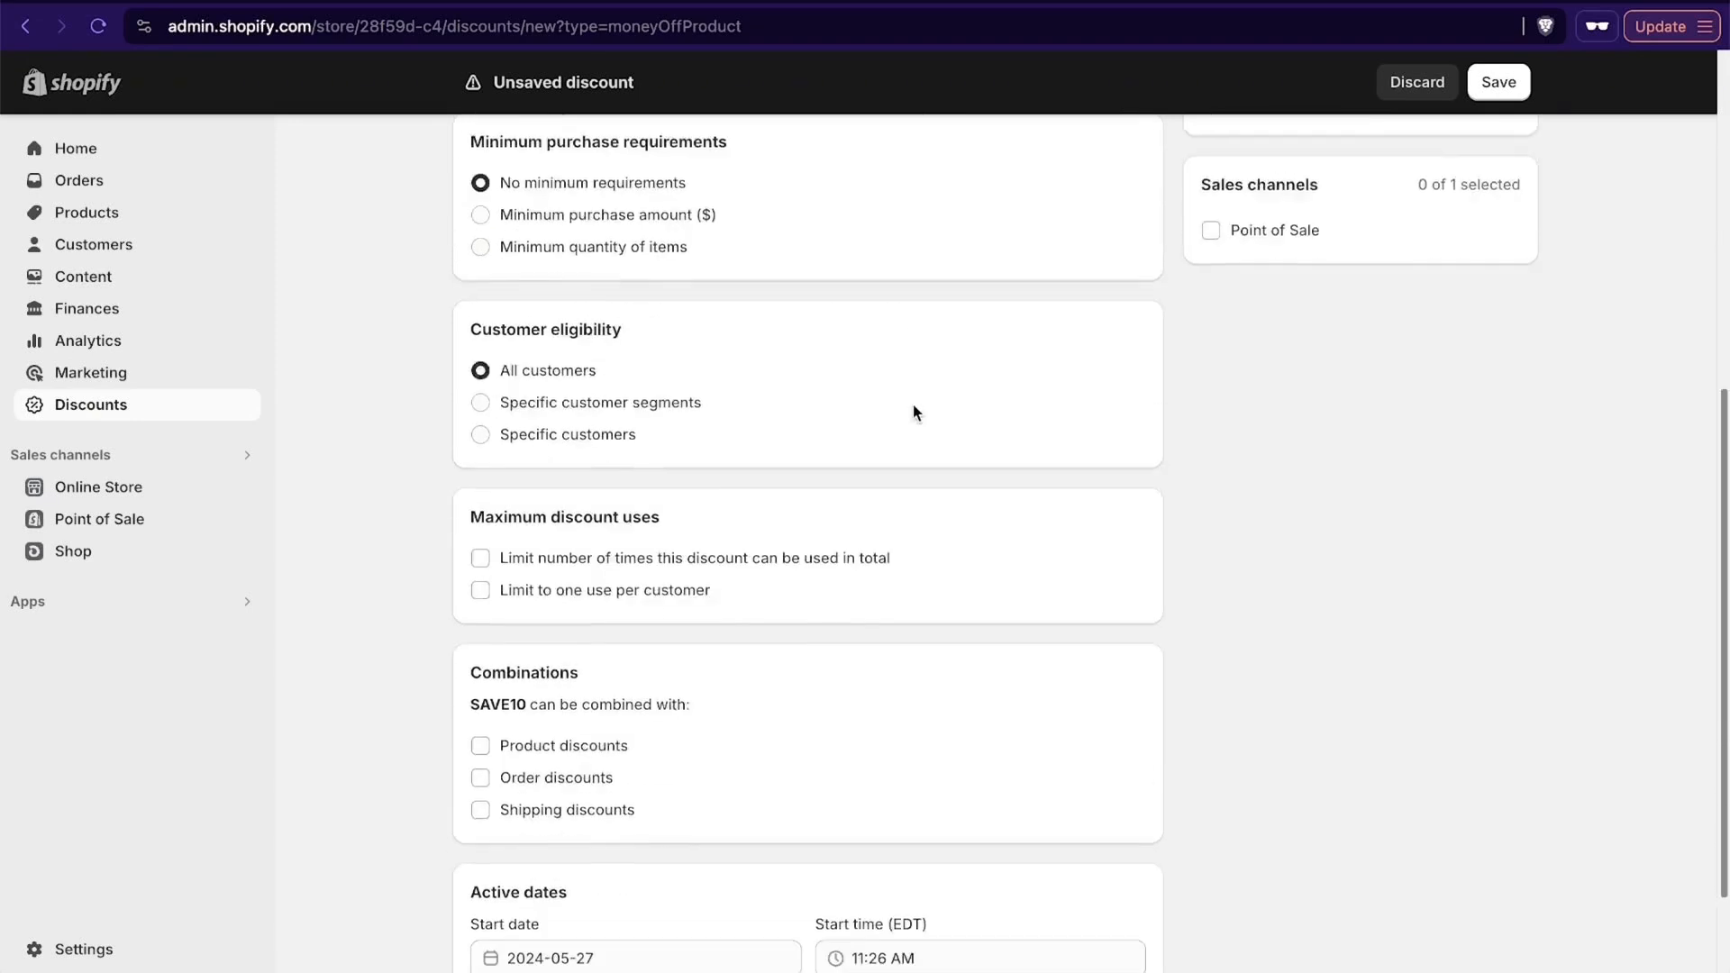
scroll(916, 412, "down", 1)
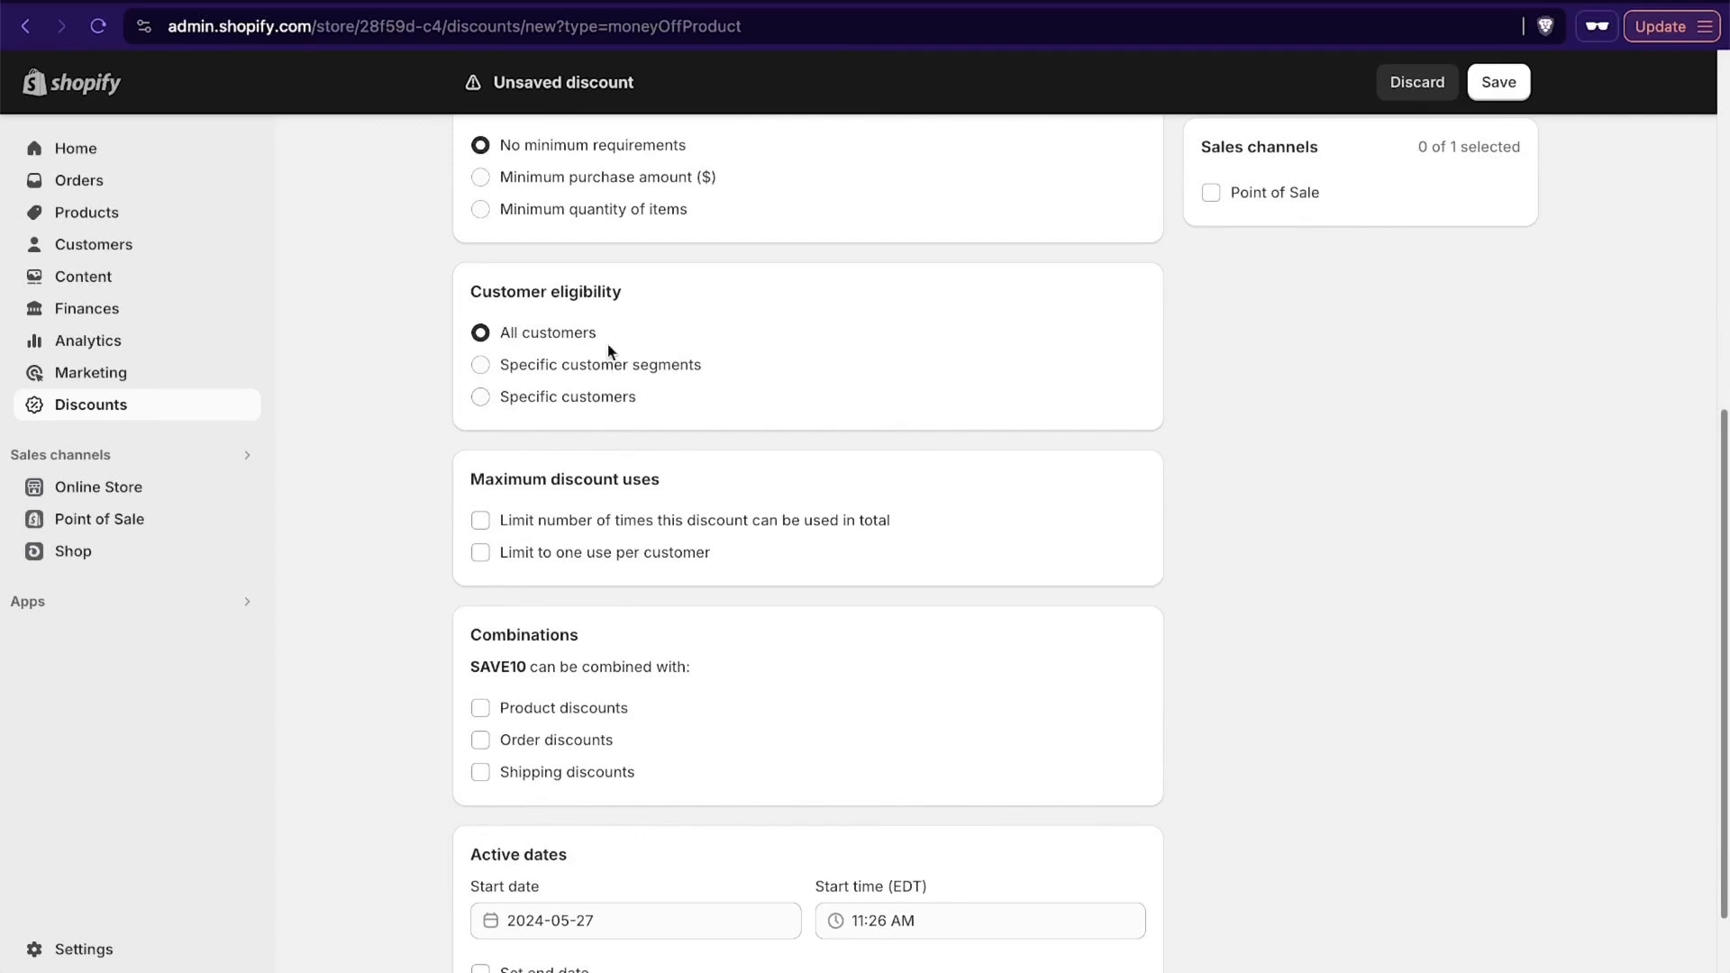
scroll(857, 451, "down", 2)
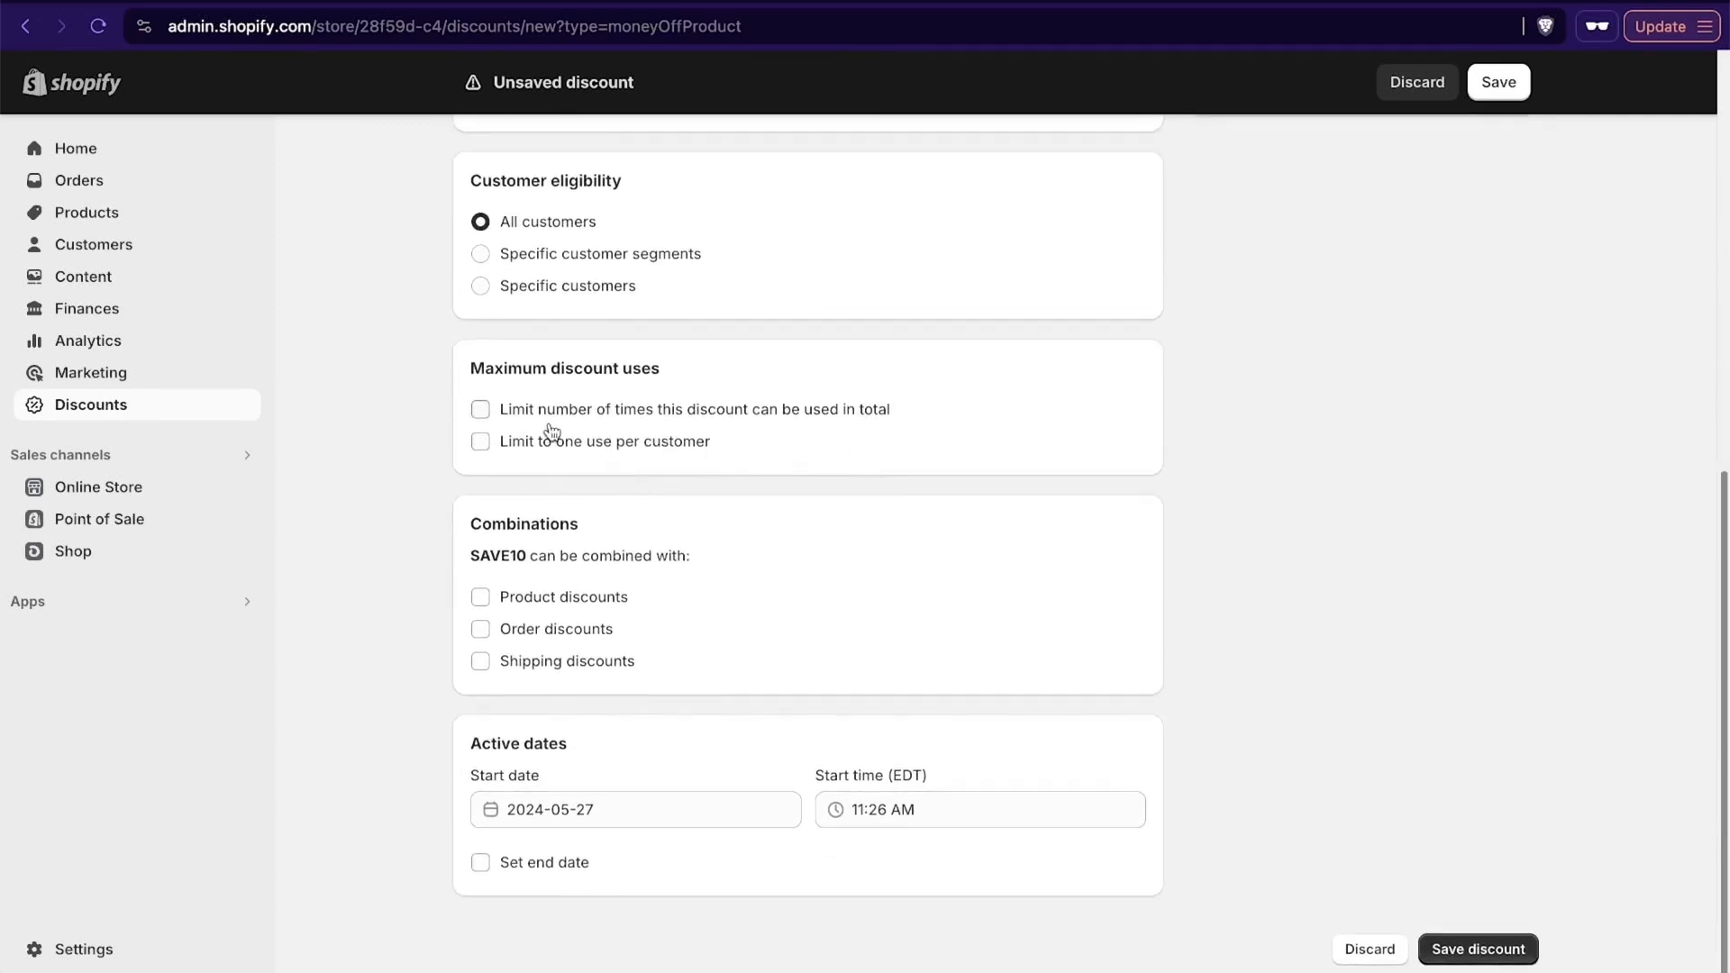
left_click_drag(472, 360, 714, 379)
left_click(731, 379)
left_click(480, 409)
left_click(525, 434)
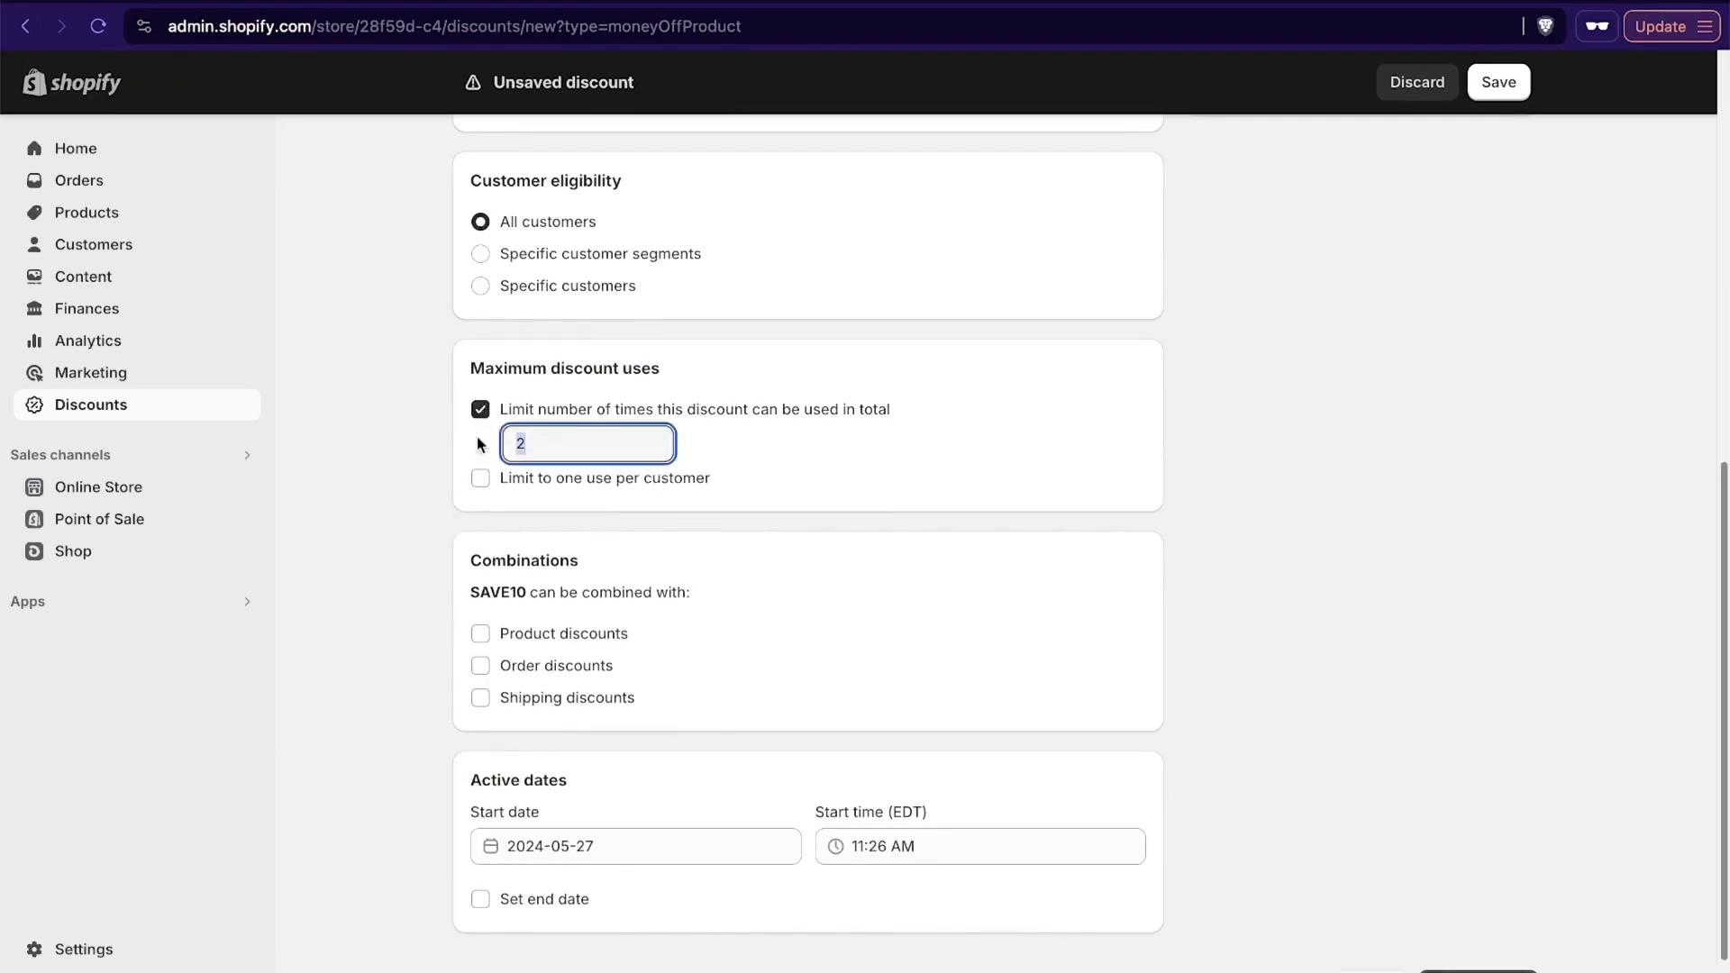
type("1000")
left_click(480, 409)
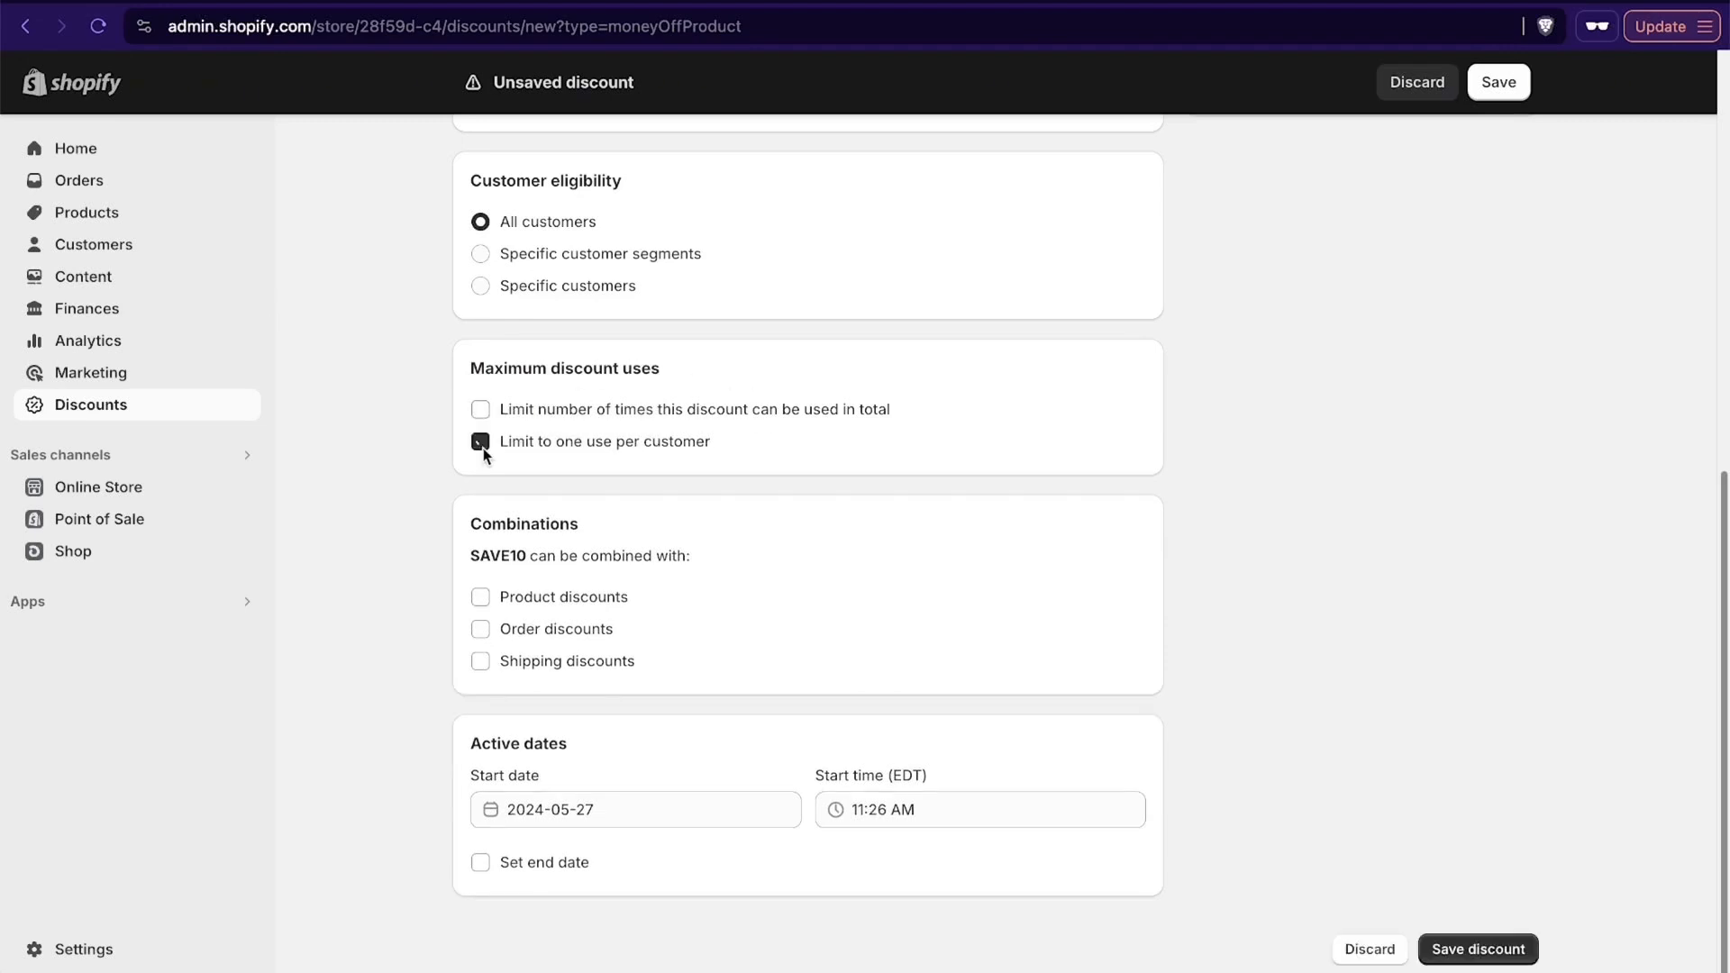
left_click(481, 412)
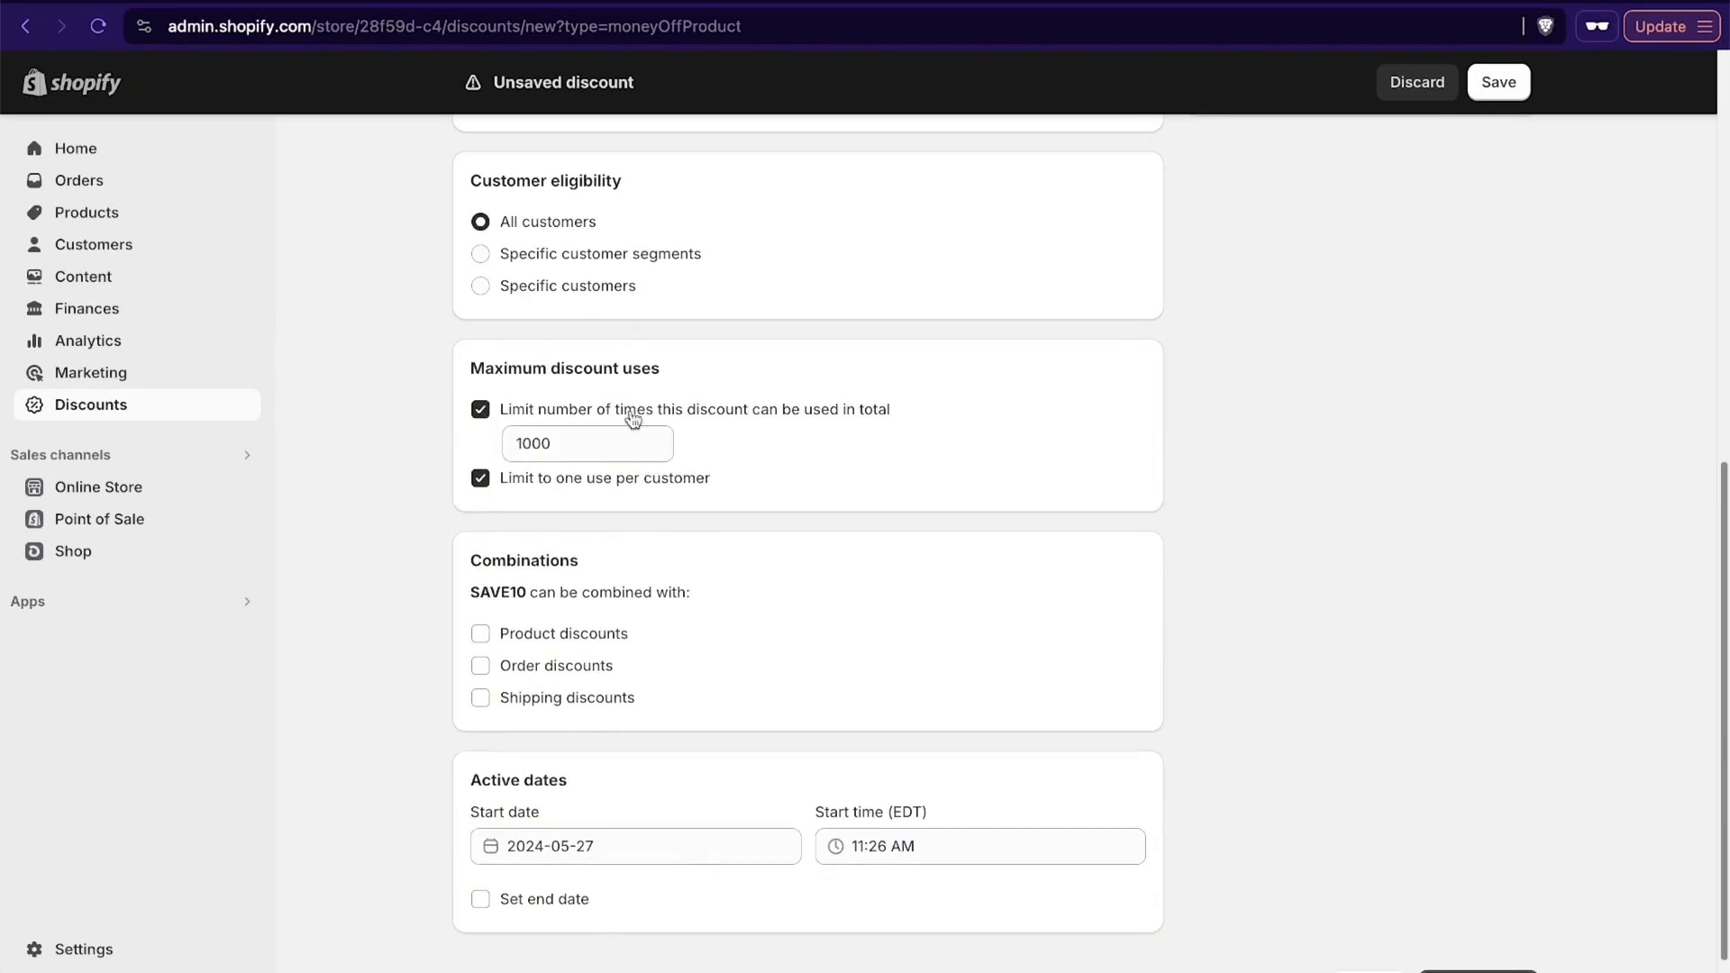
left_click(481, 411)
left_click(480, 445)
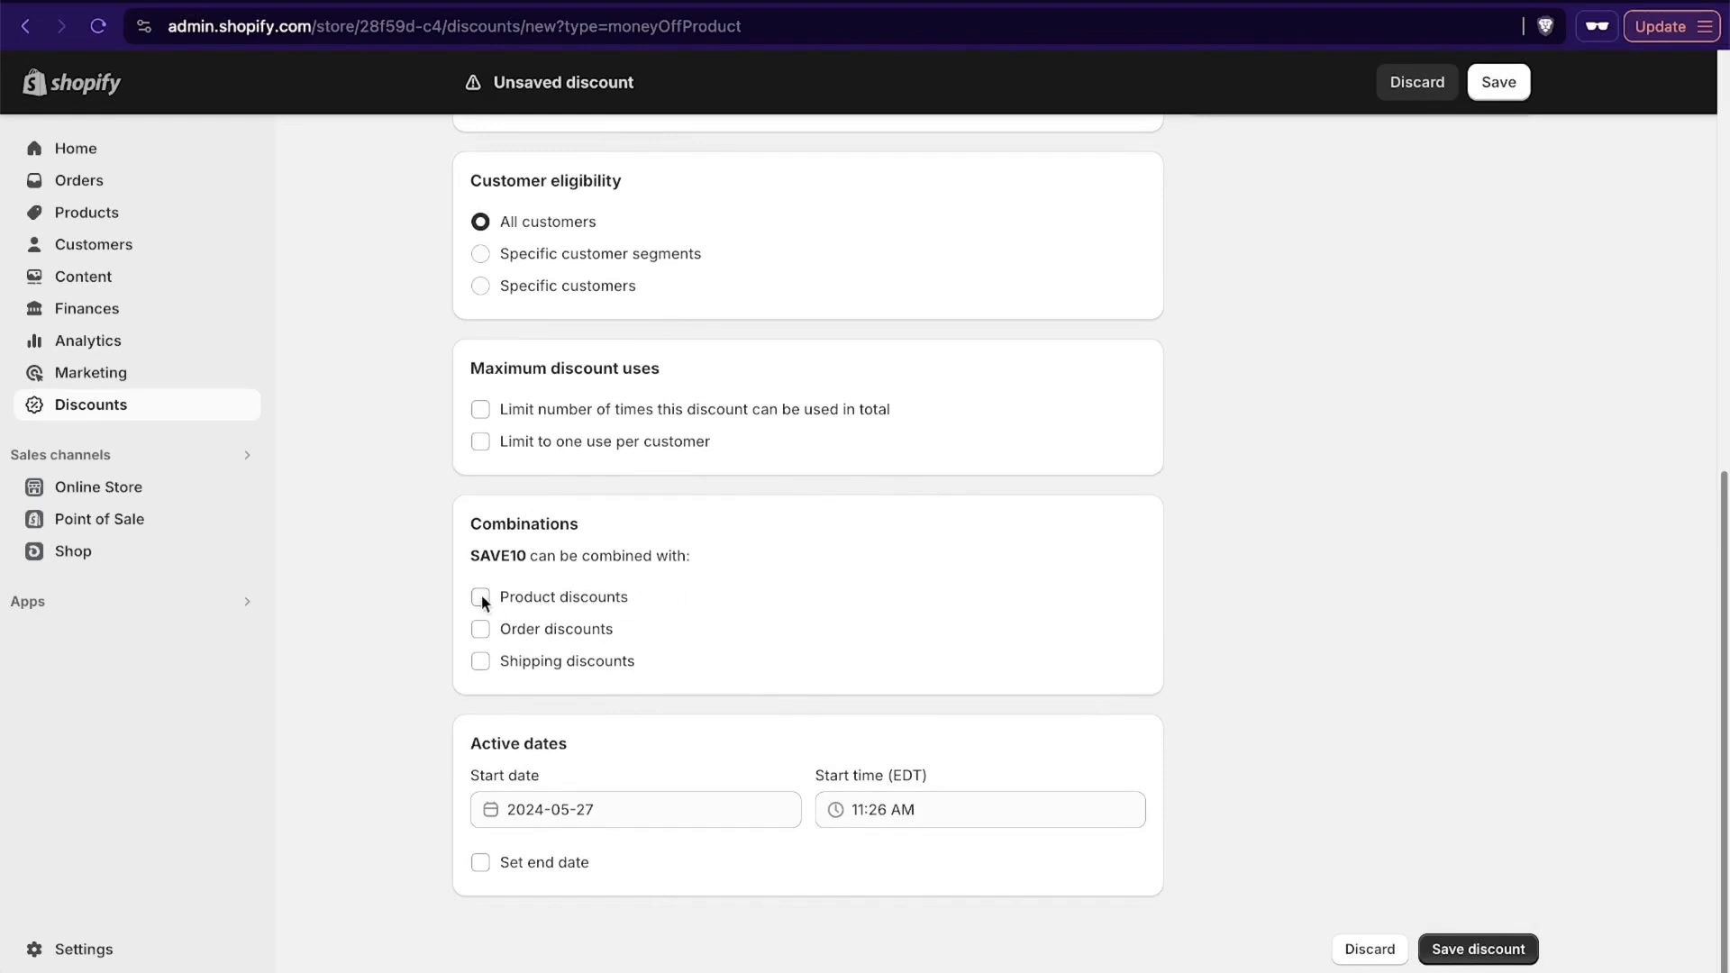
- Allow the discount code to be combined with shipping discounts only, leaving product and order discounts excluded
left_click(480, 662)
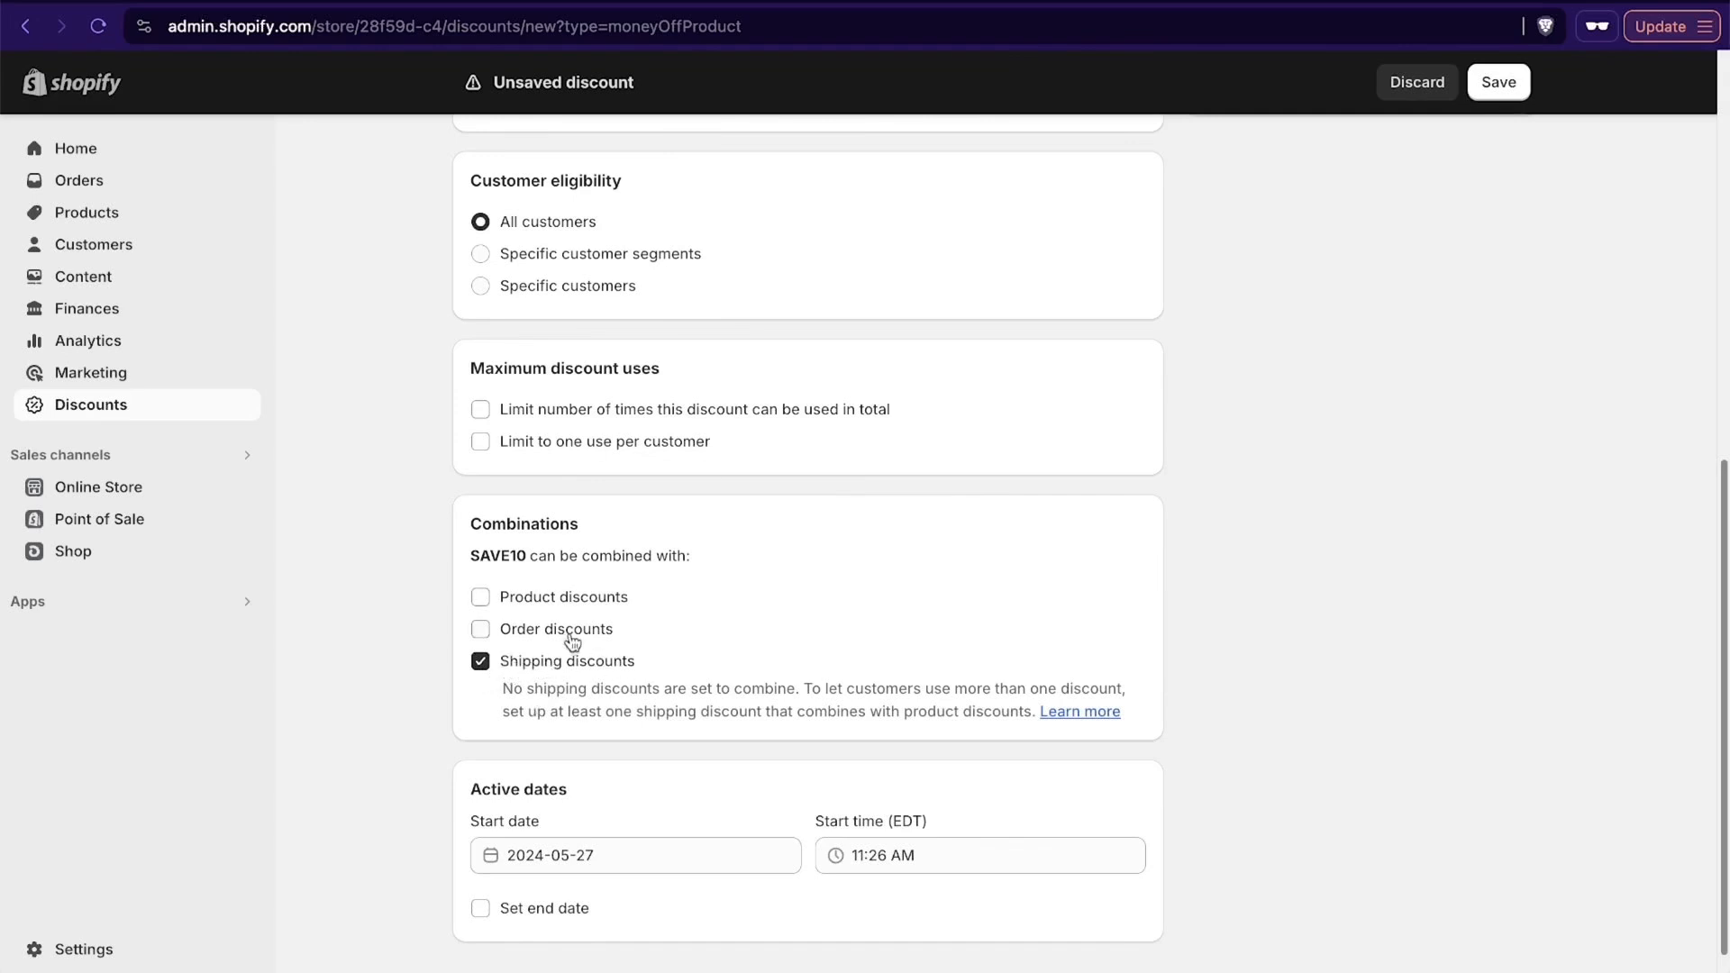
left_click(479, 596)
left_click(482, 674)
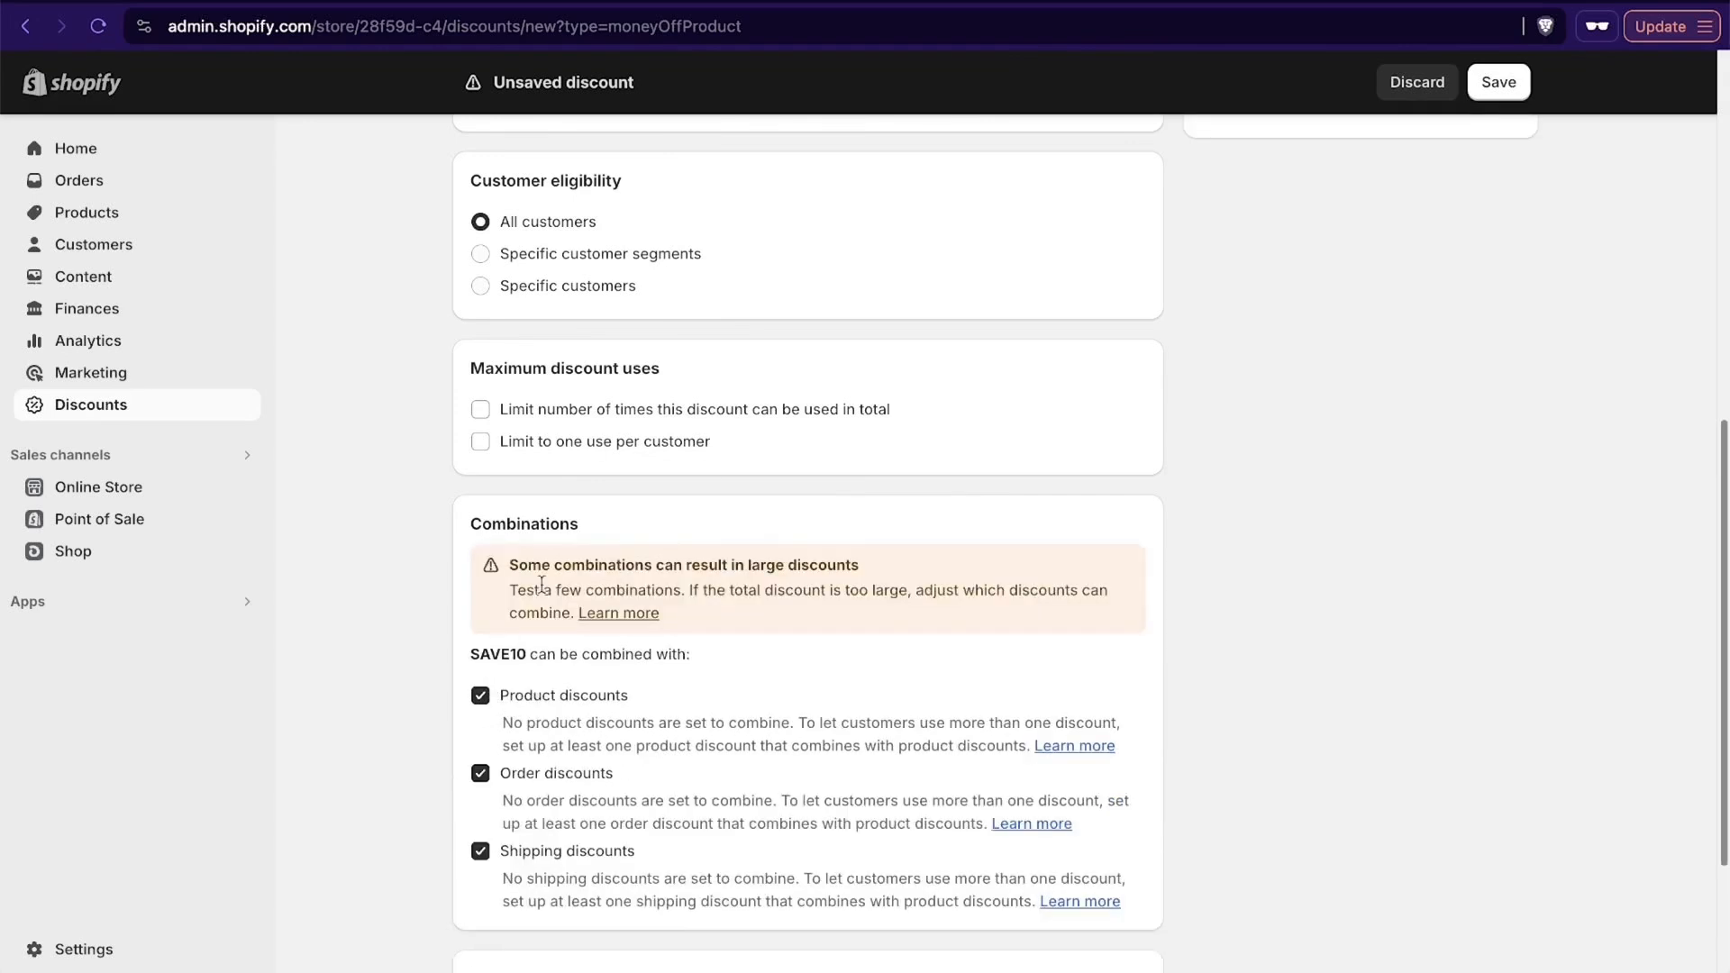
left_click(480, 773)
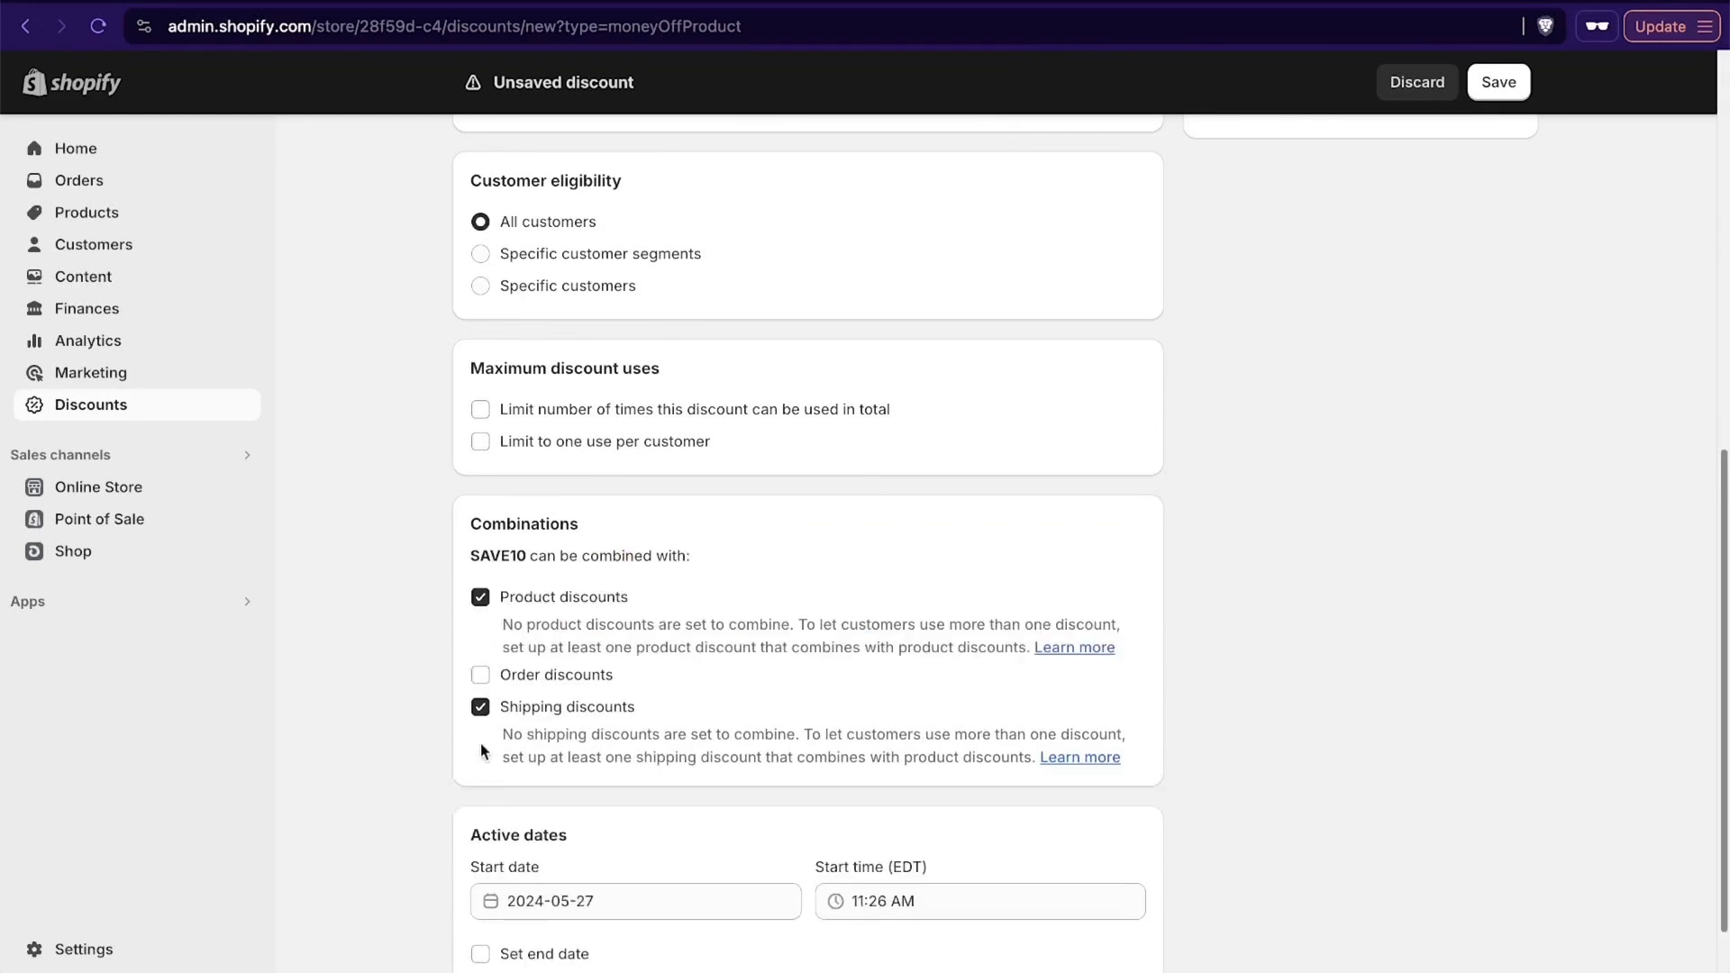
left_click(478, 599)
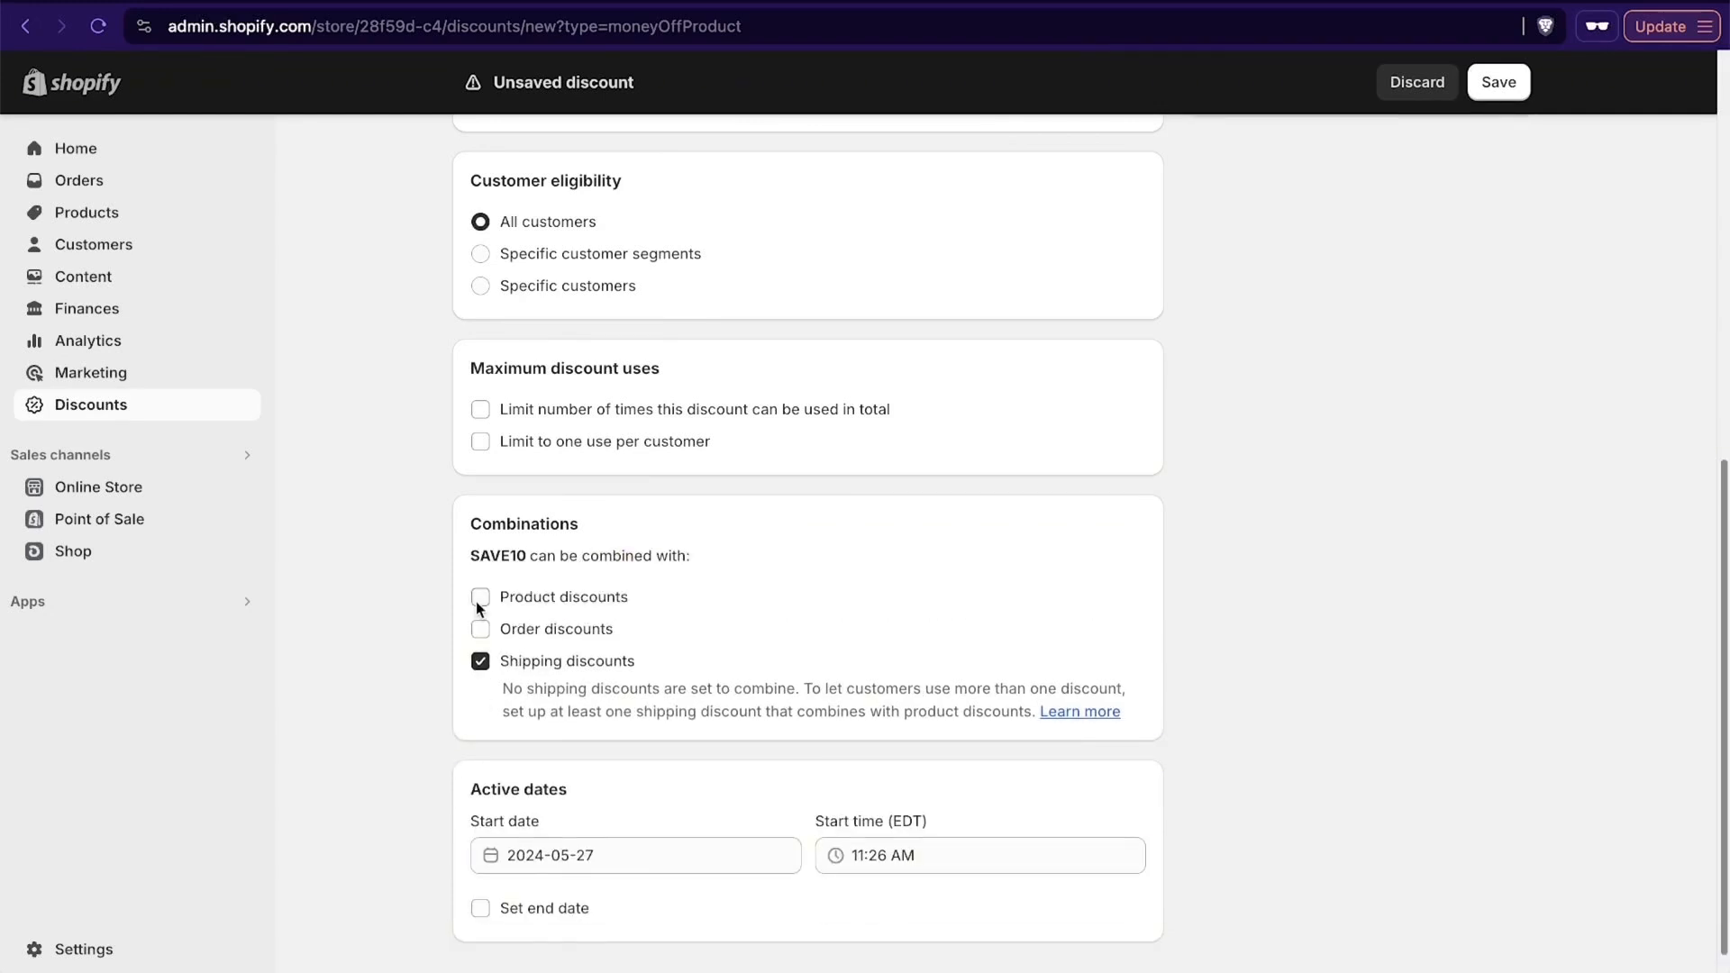
- Give the SAVE10 discount an end date of 2024-06-07 and save the discount
scroll(1220, 435, "down", 1)
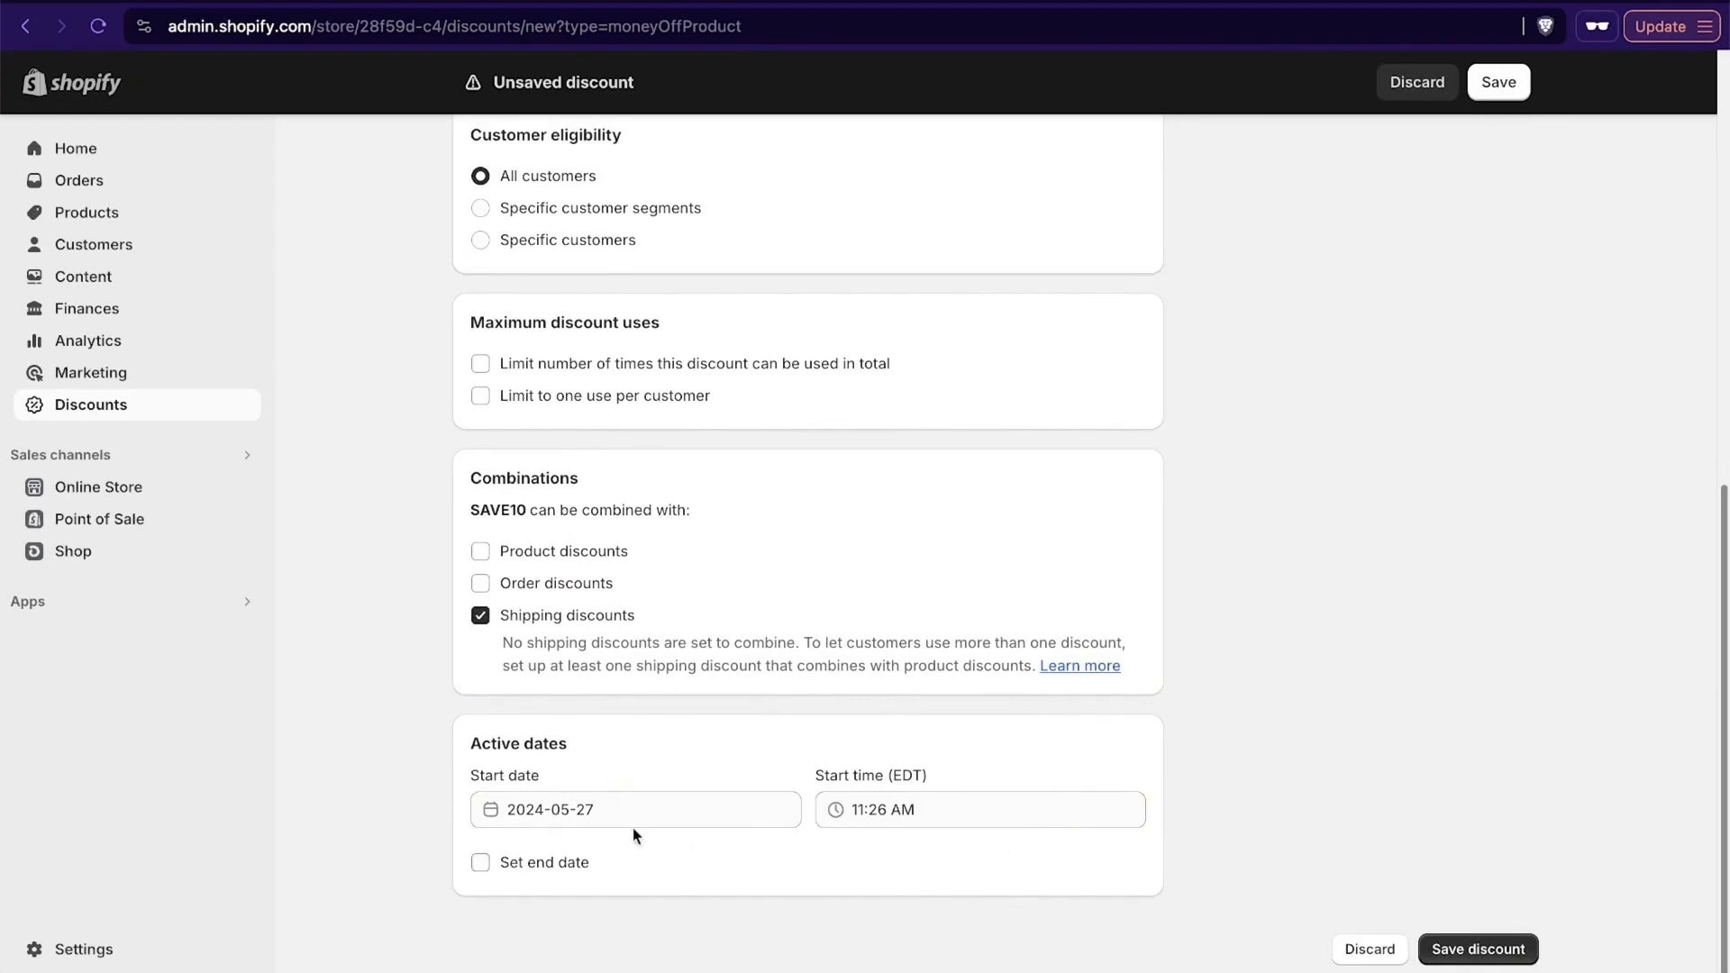
left_click(481, 863)
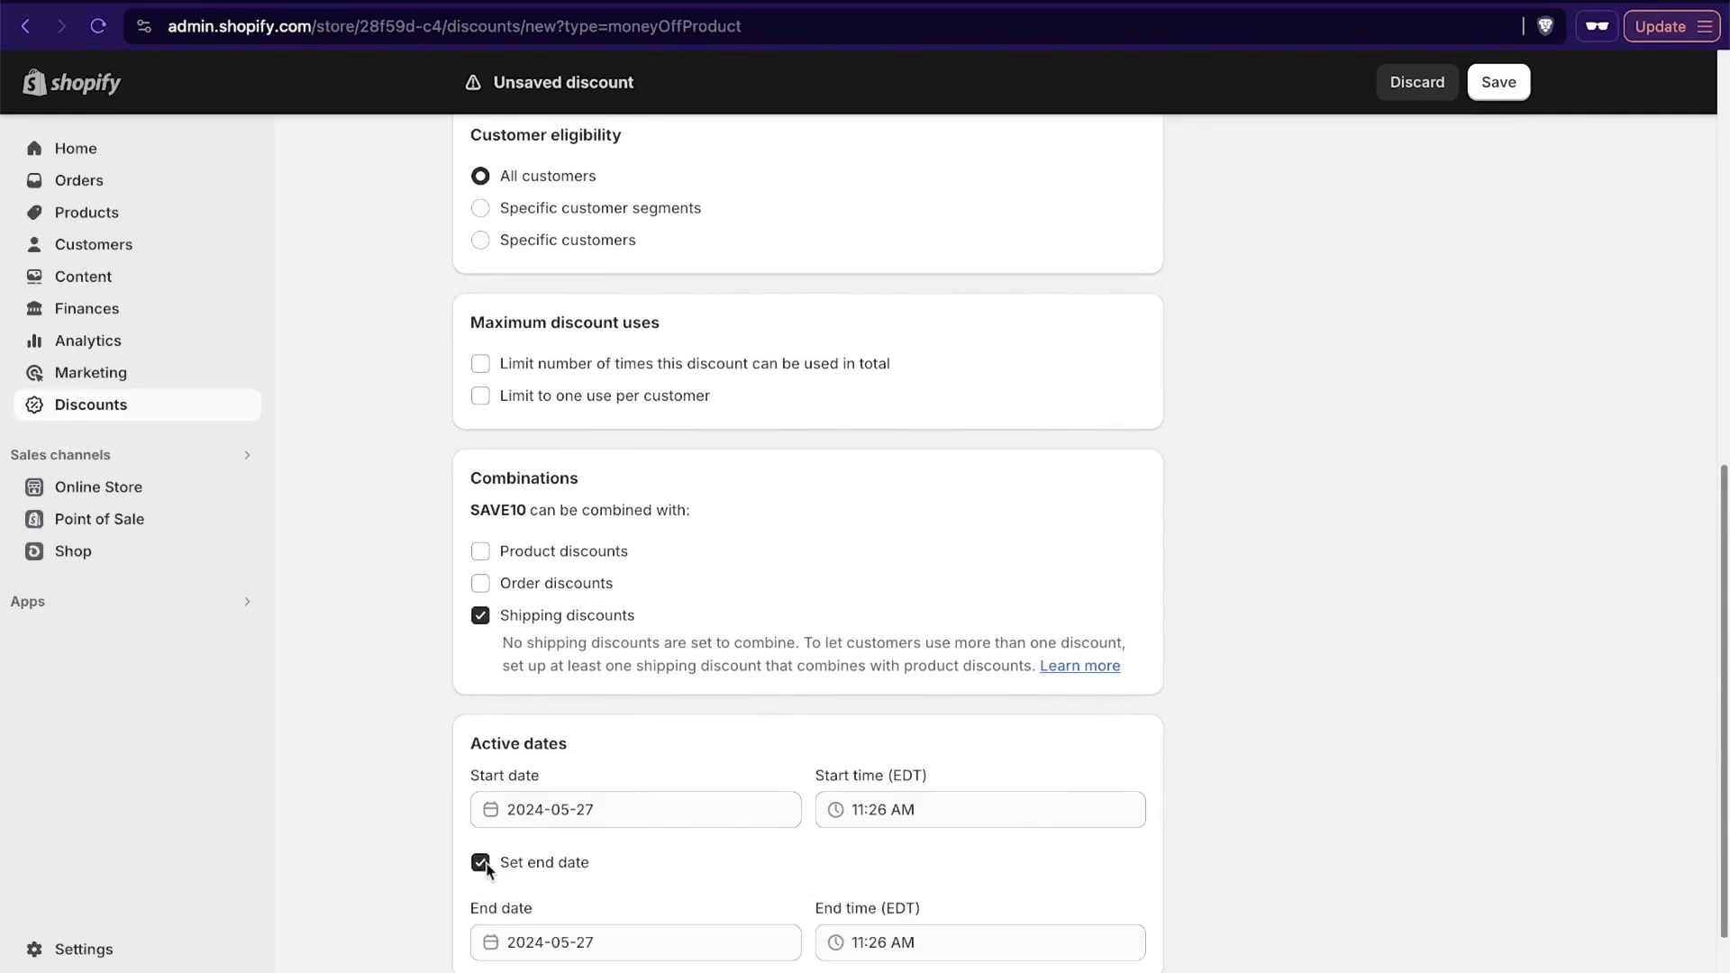
left_click(559, 942)
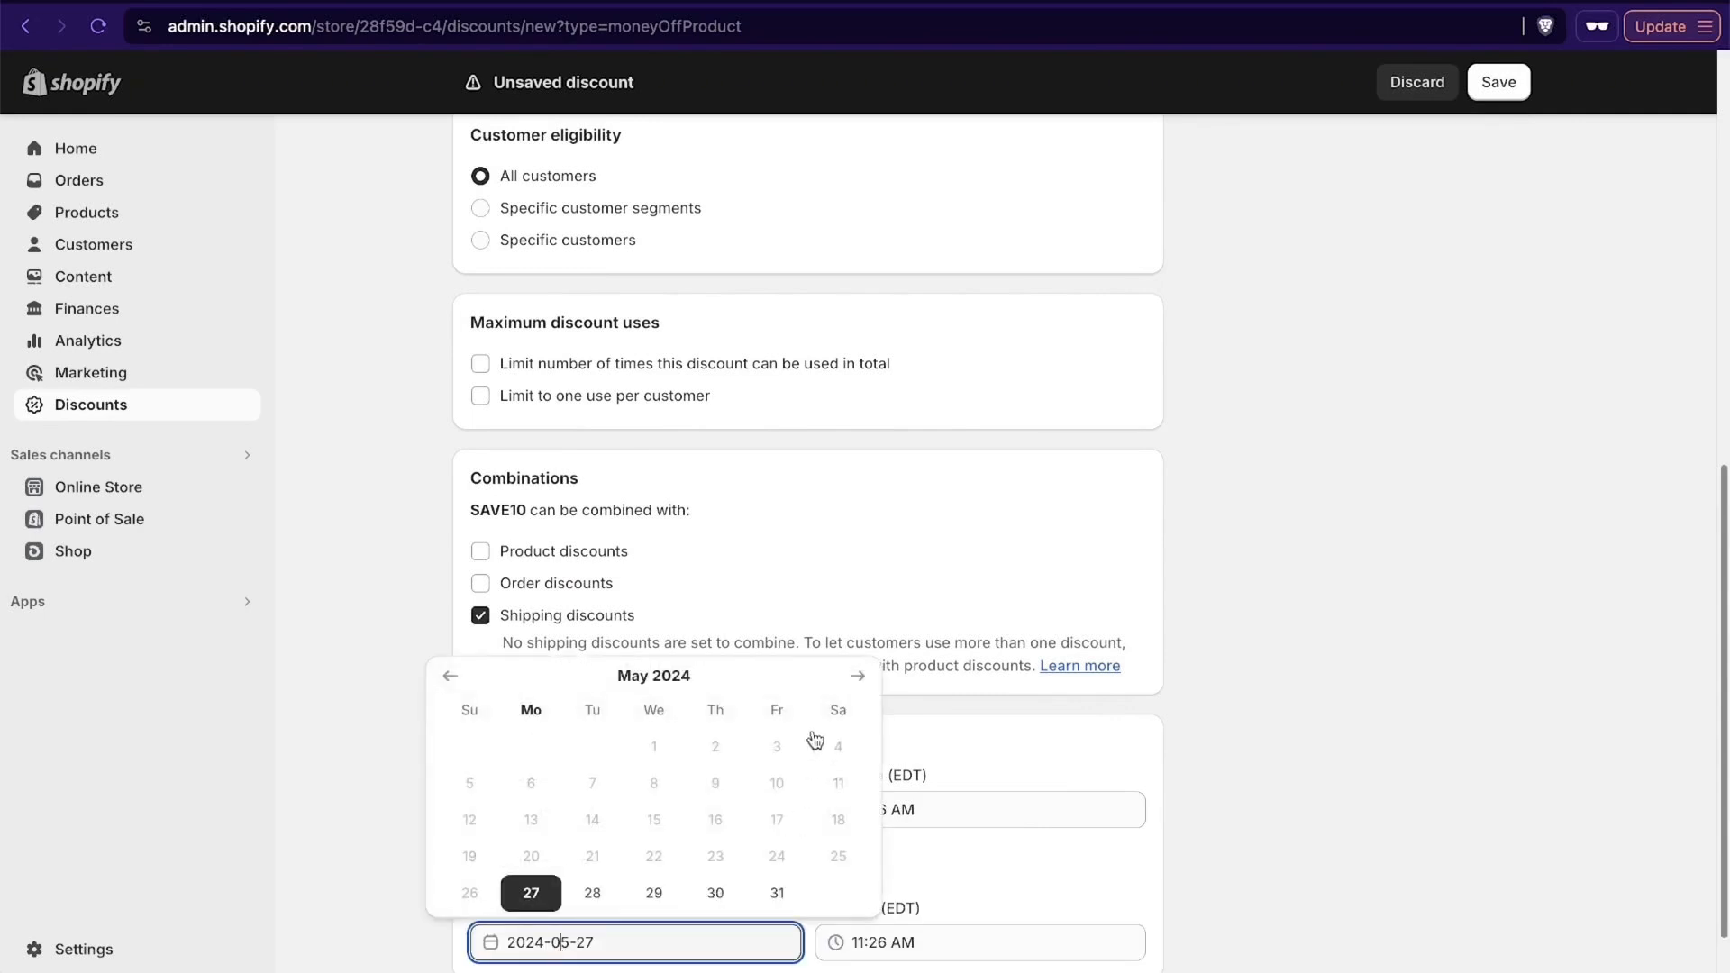
left_click(857, 676)
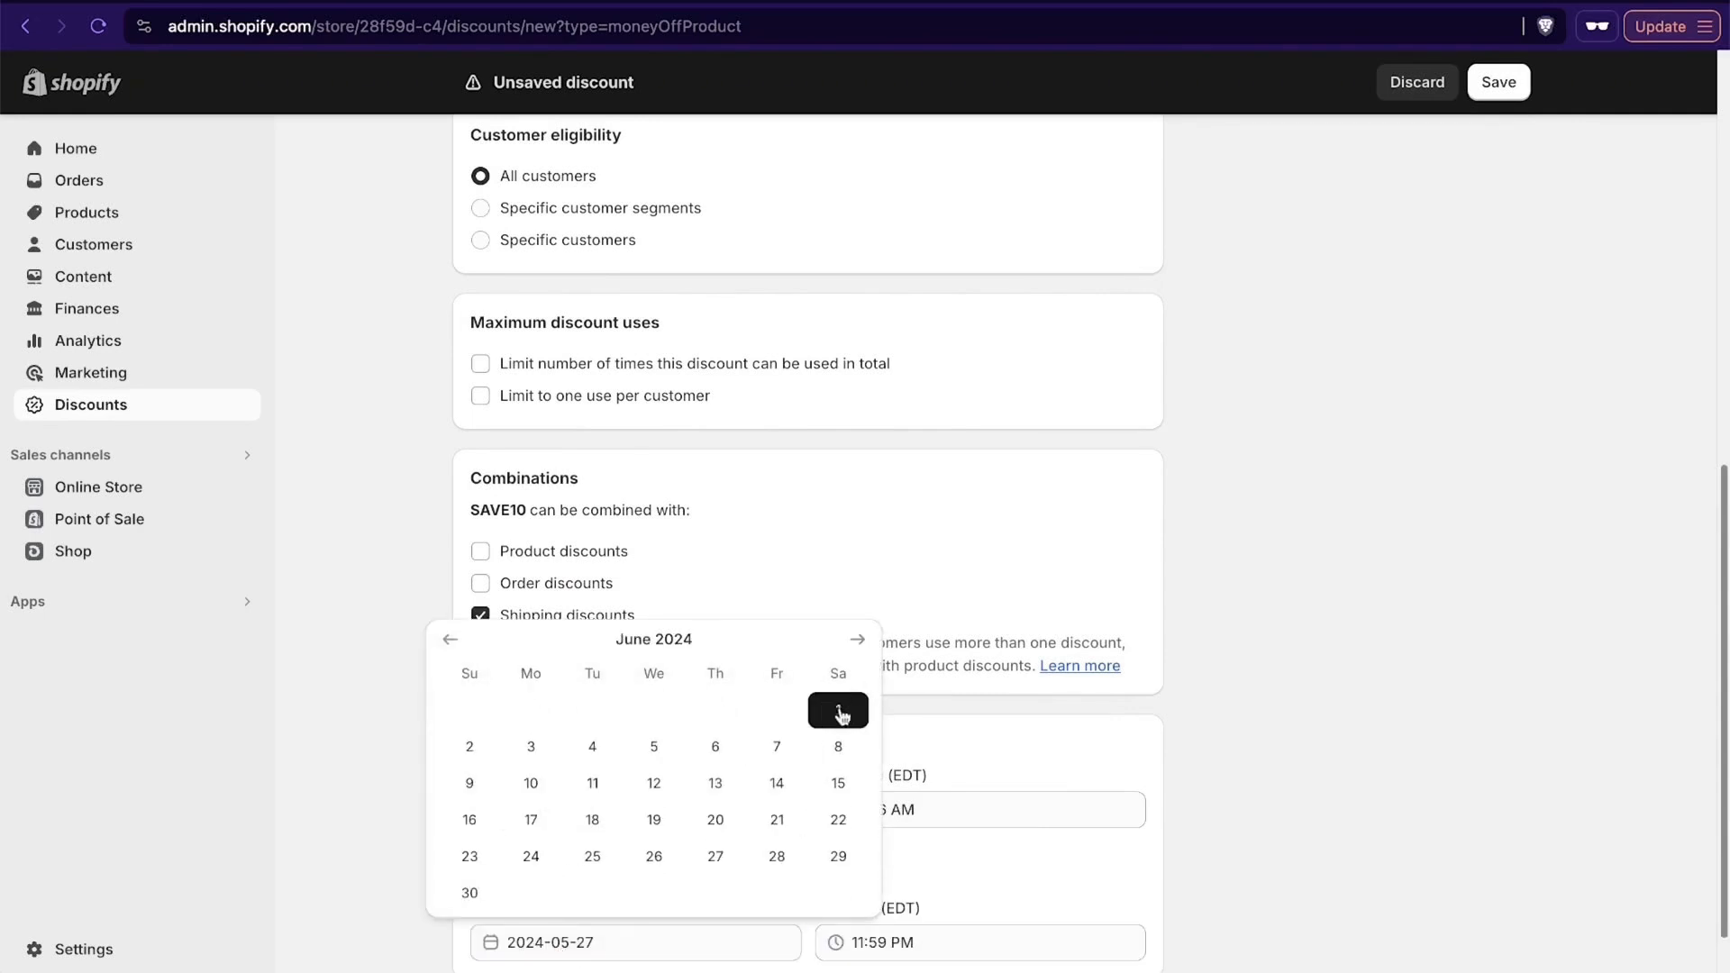
left_click(776, 745)
scroll(1300, 878, "down", 2)
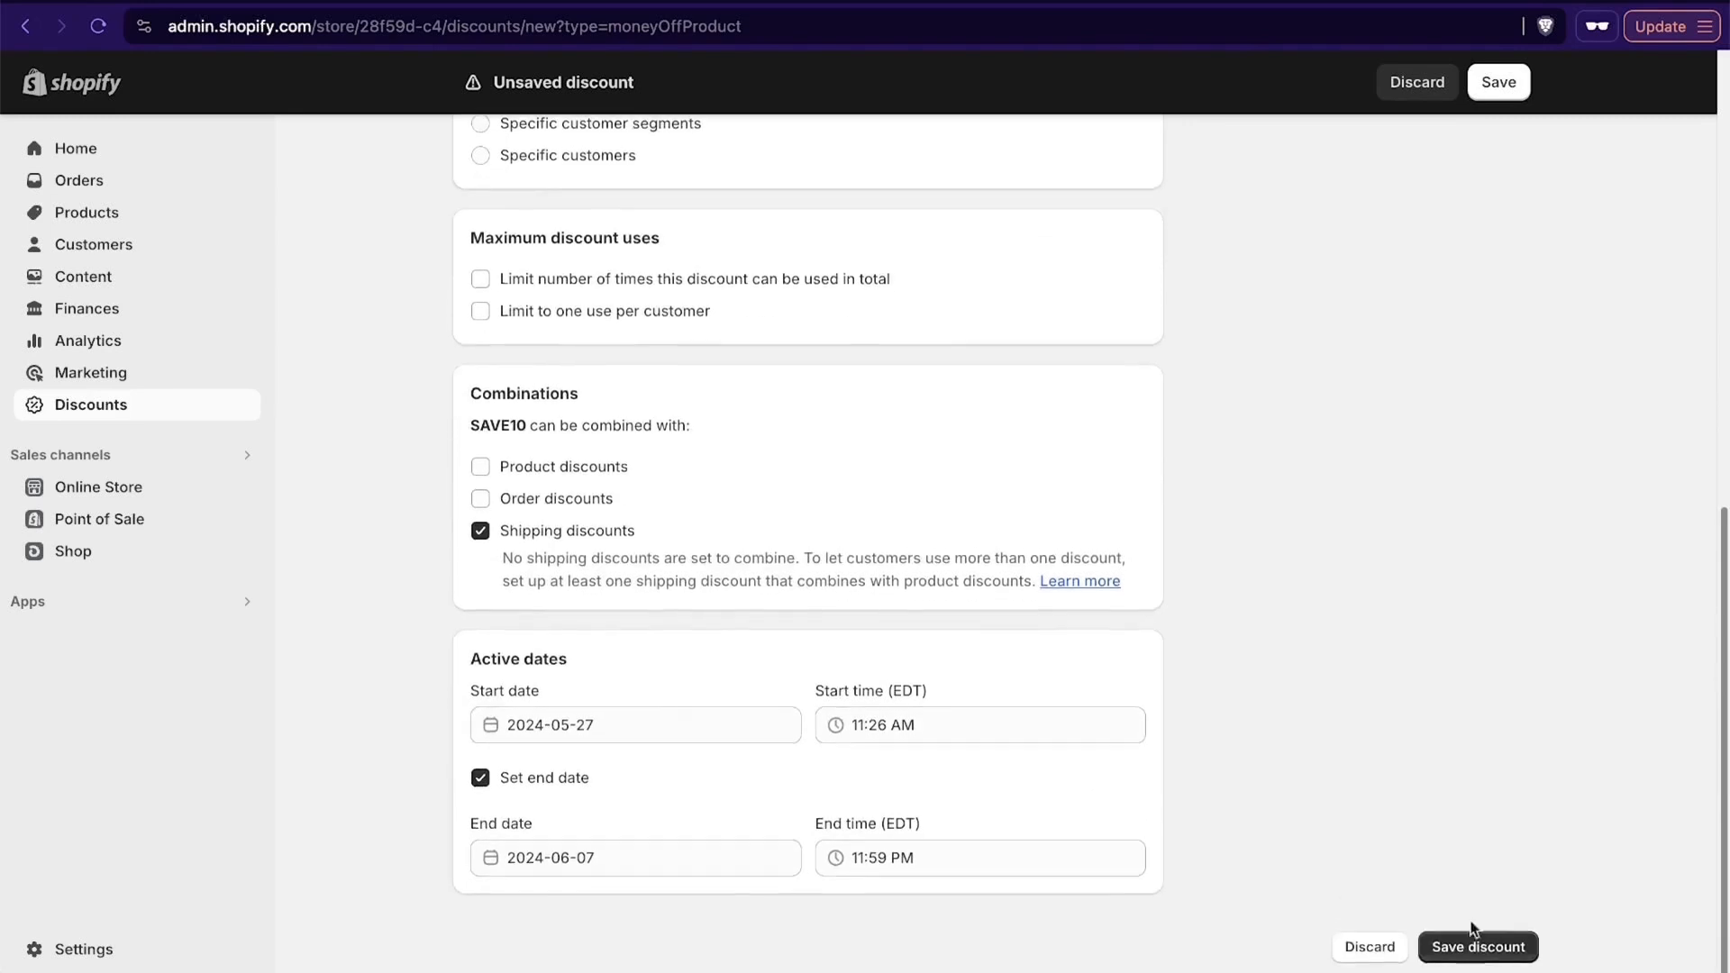
left_click(1496, 946)
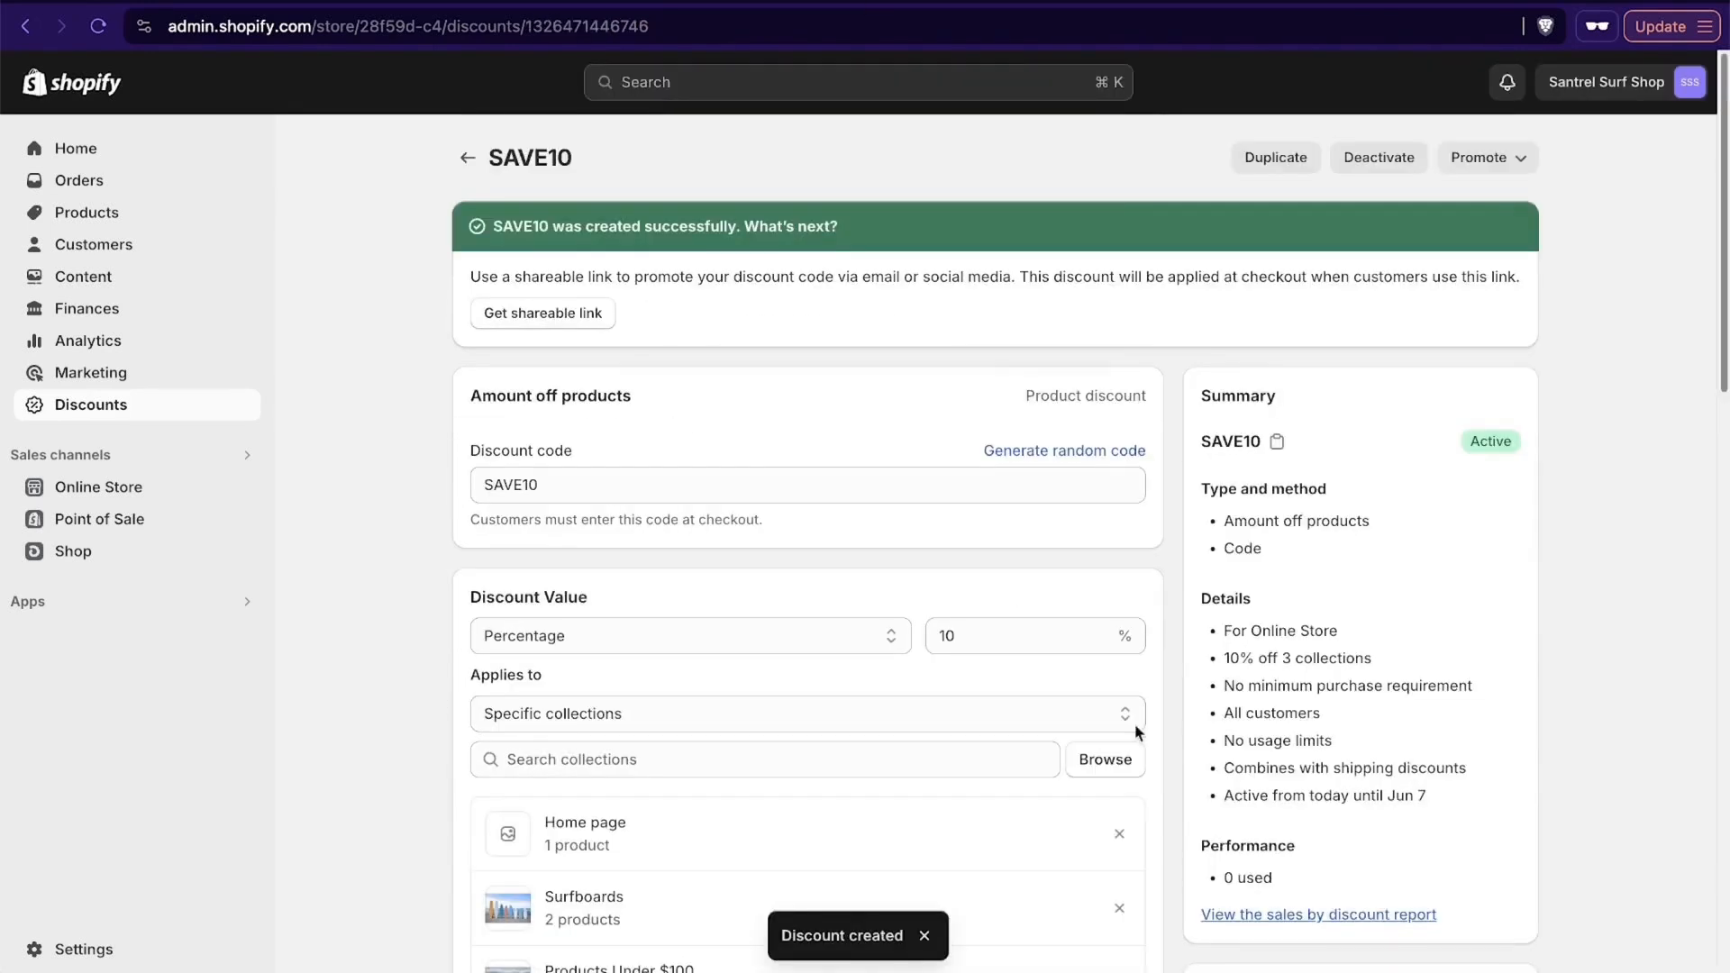
scroll(432, 545, "down", 2)
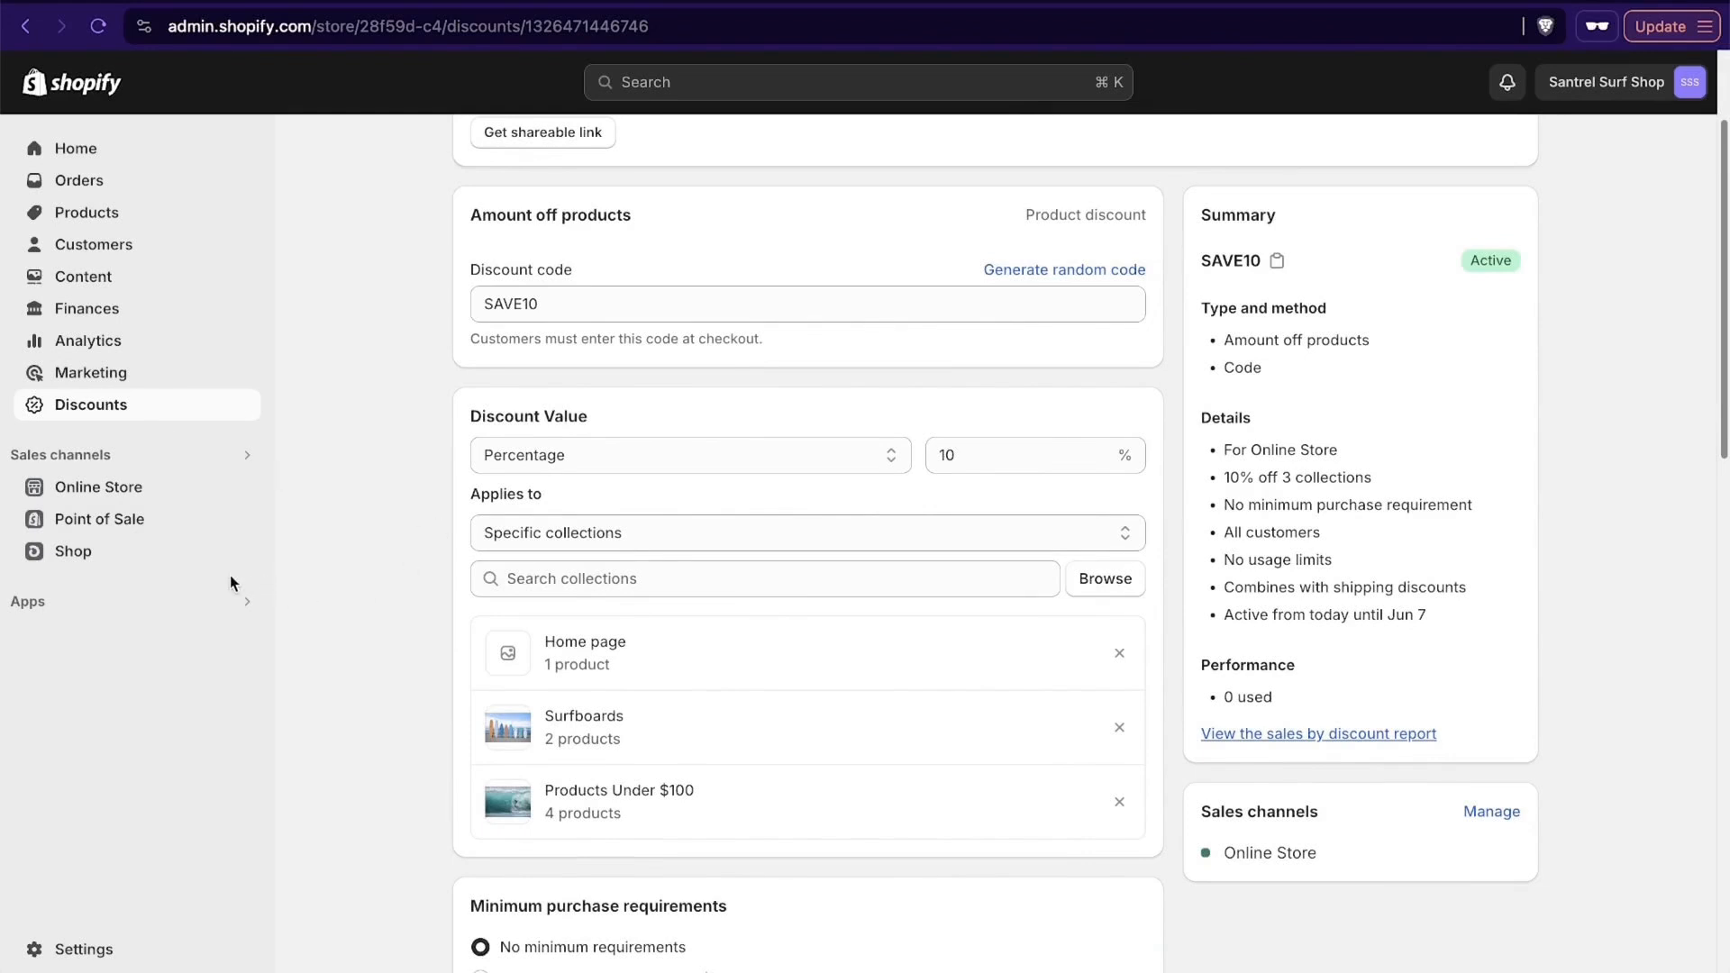
- Find the TikTok app in the Shopify App Store and install it on the store
left_click(46, 612)
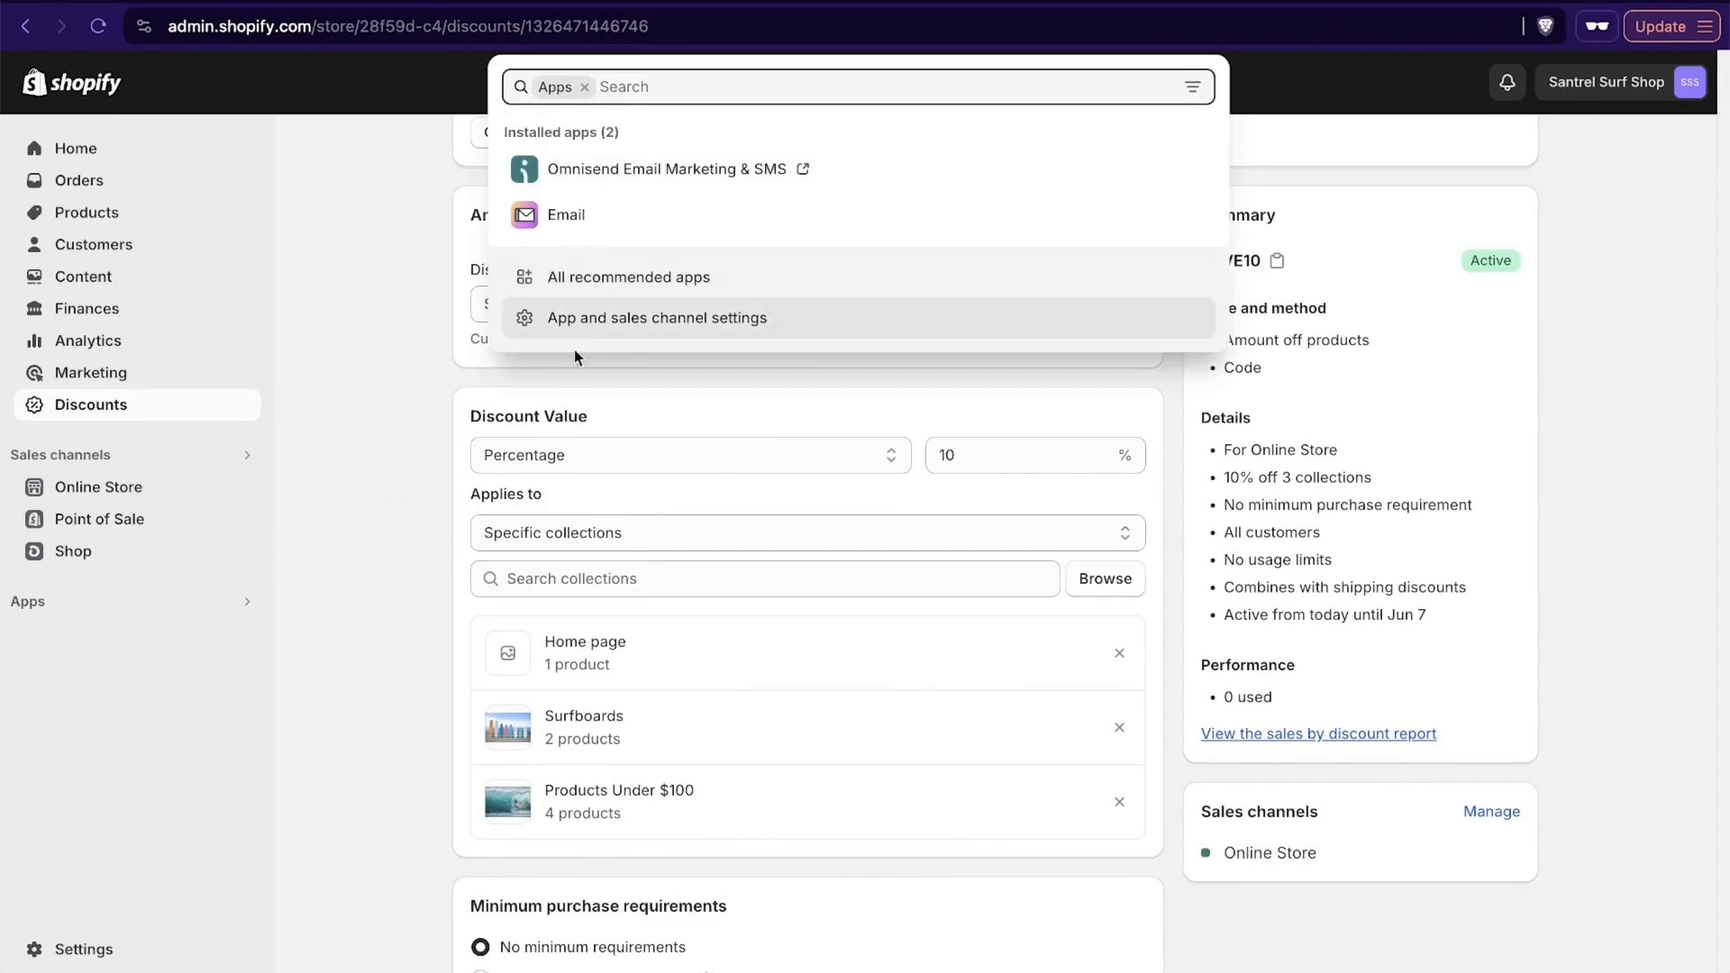
left_click(656, 285)
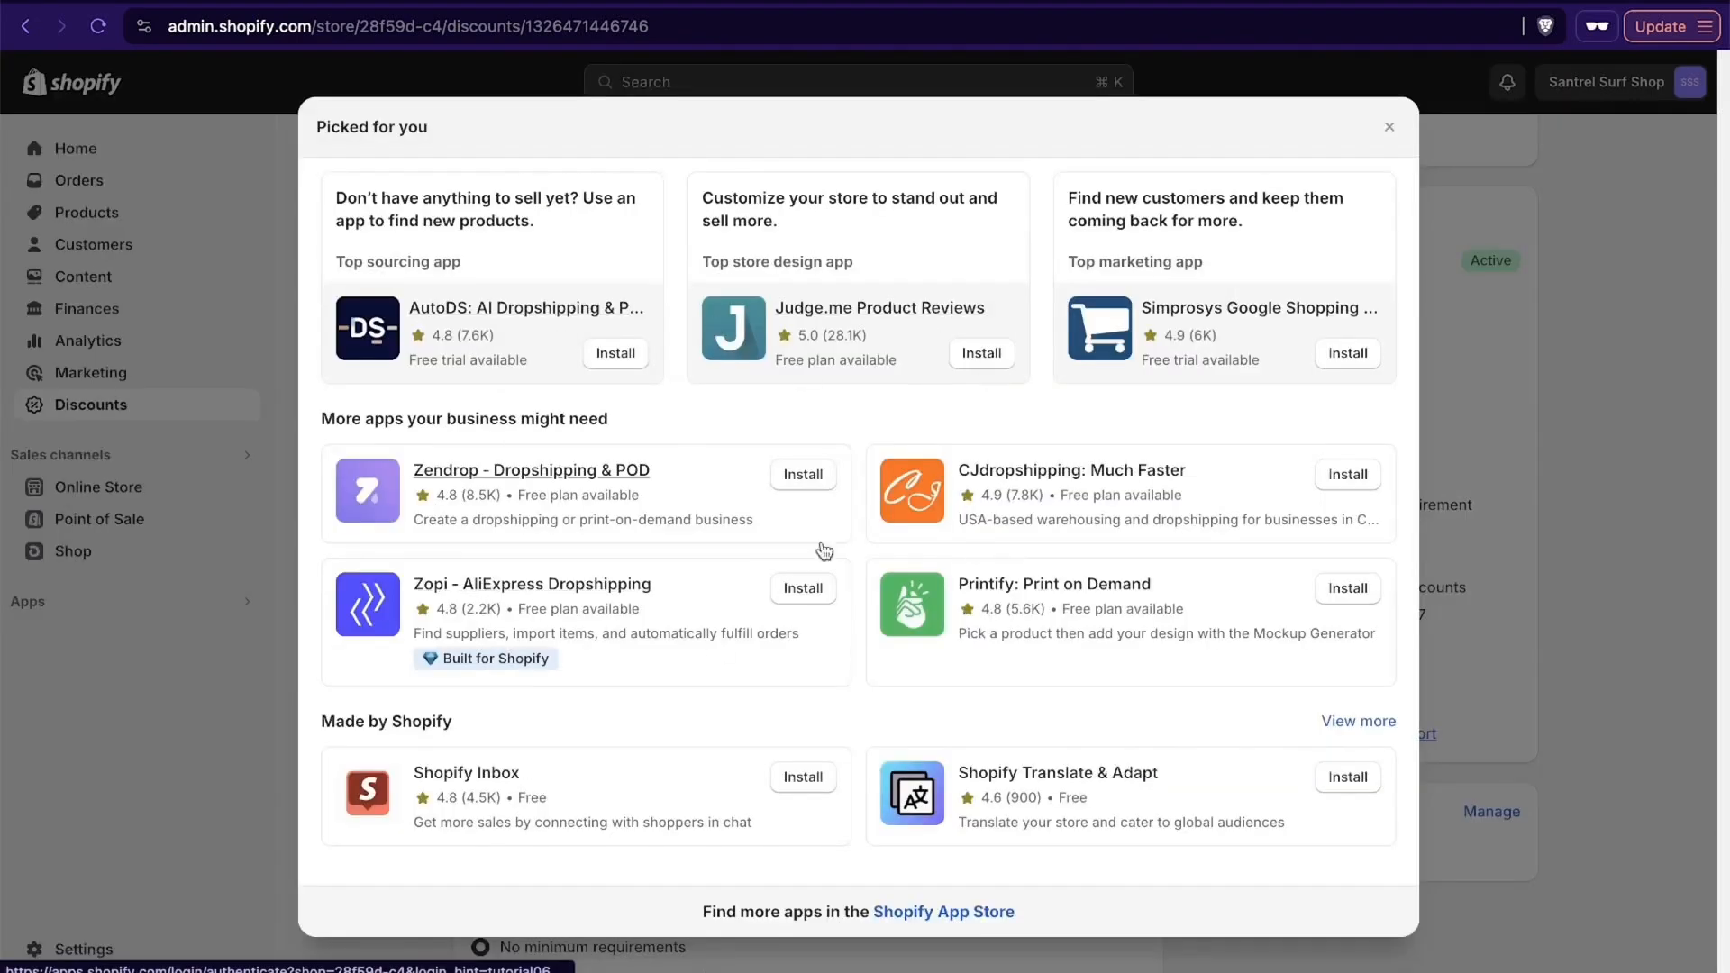
left_click(942, 911)
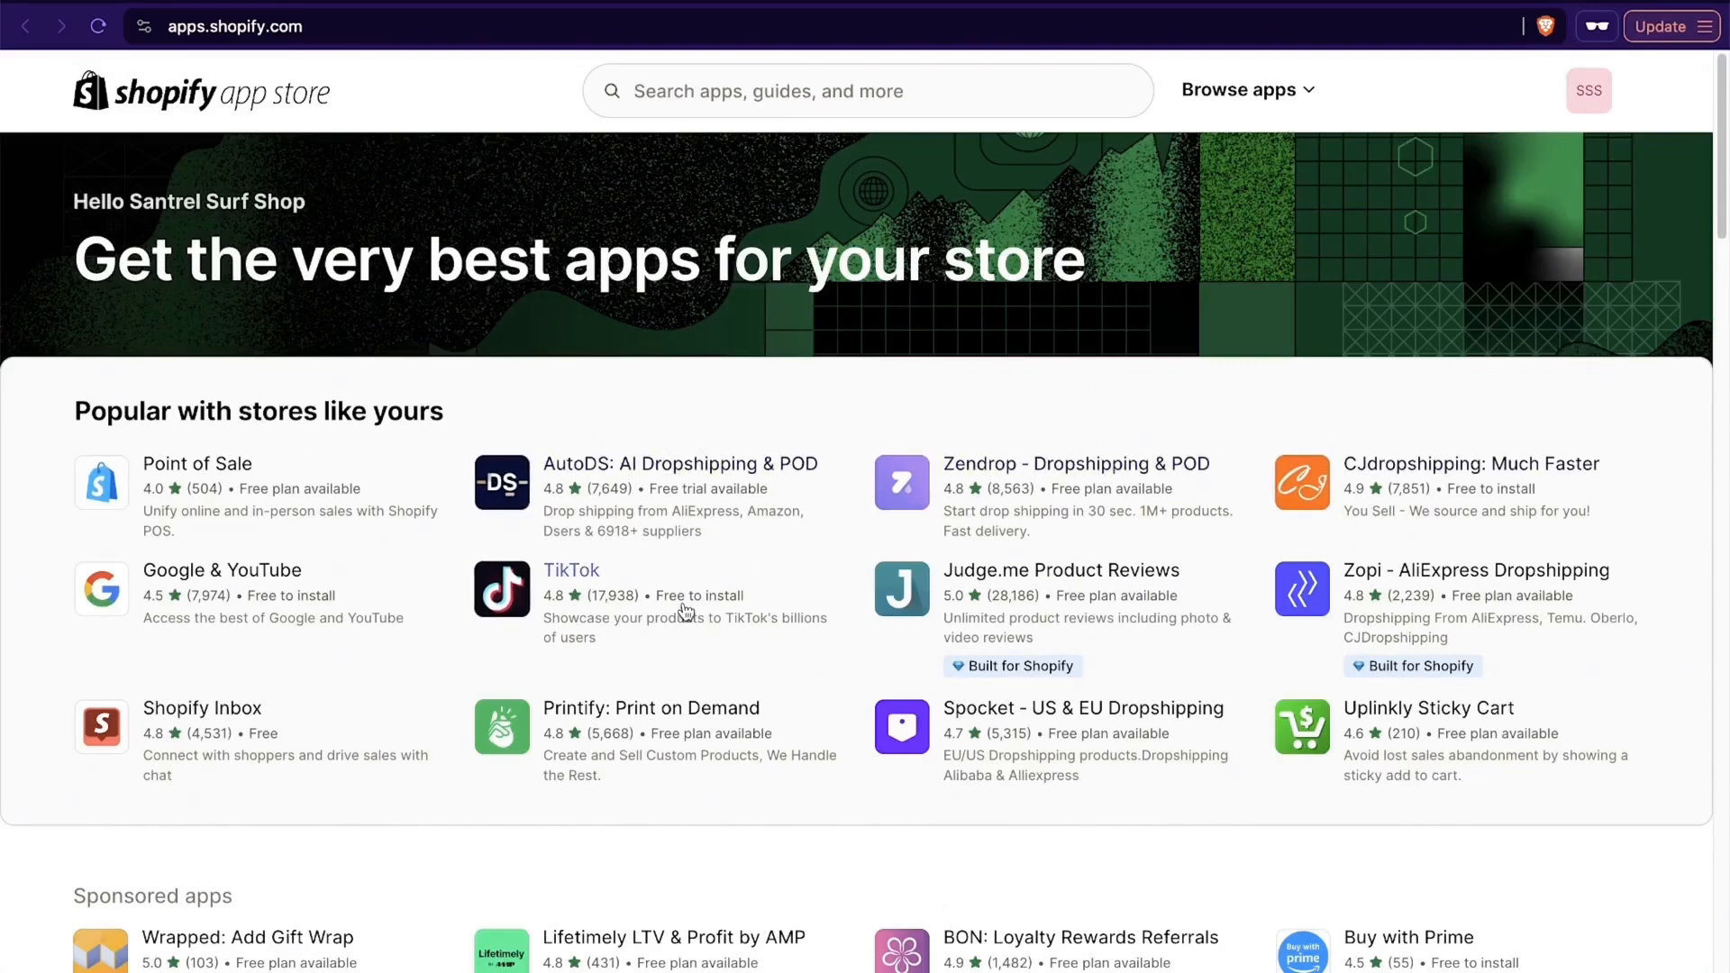
left_click(583, 582)
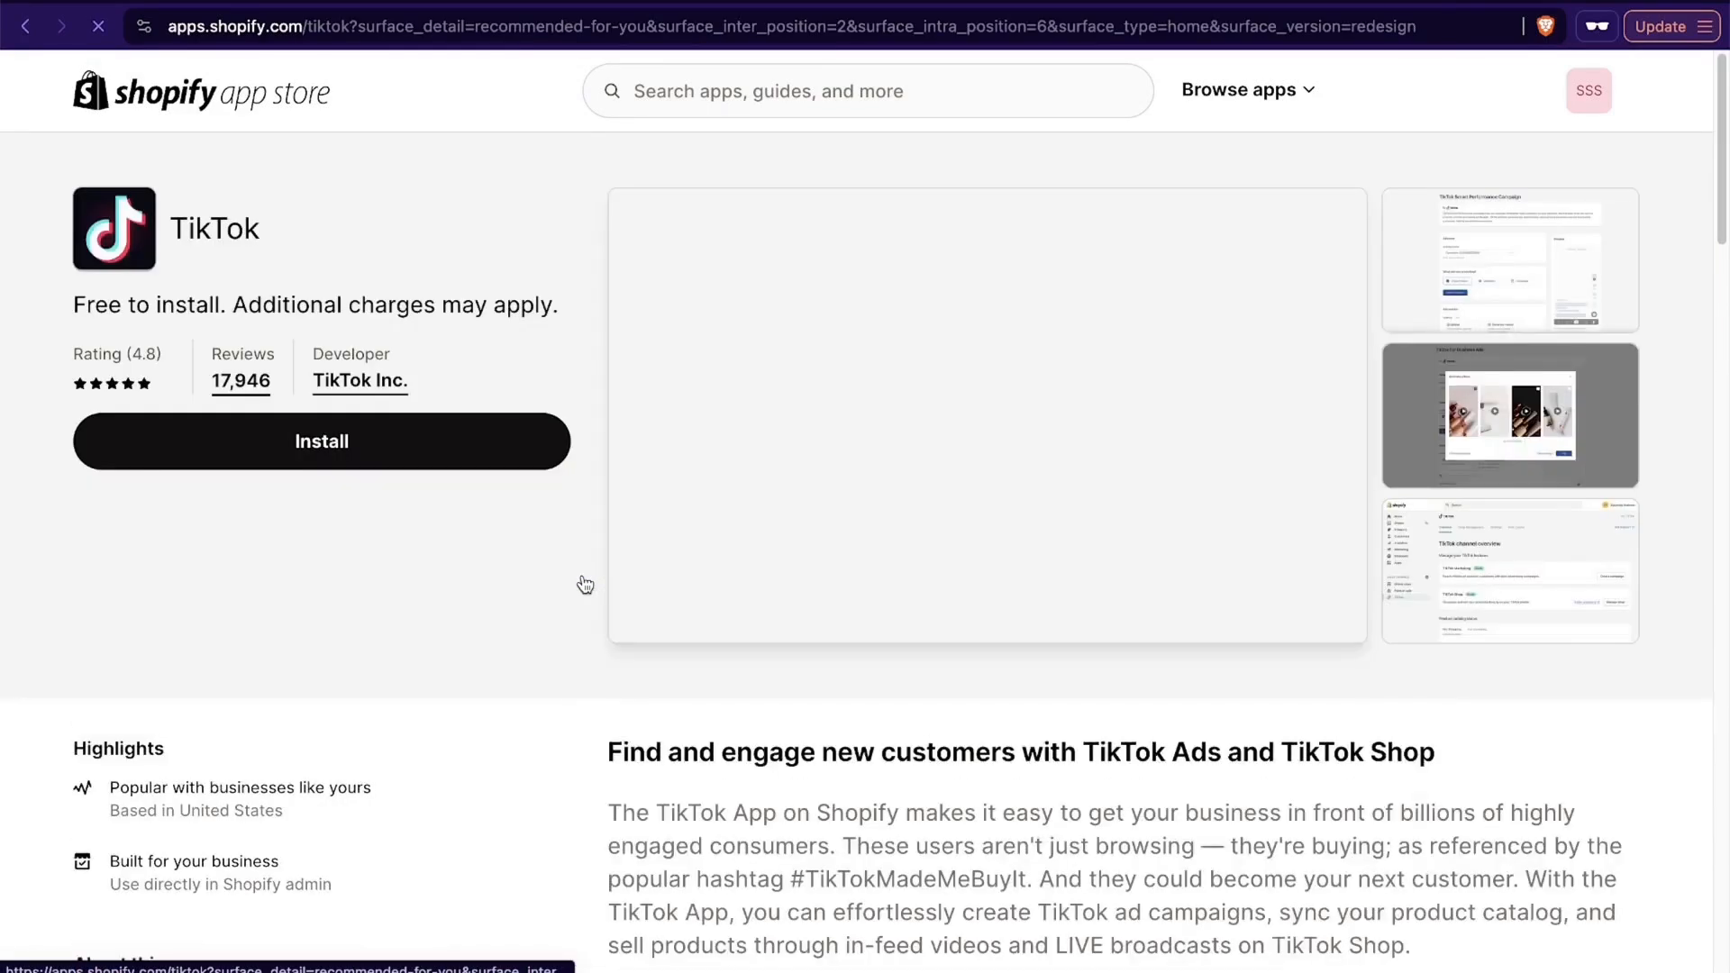
left_click(403, 449)
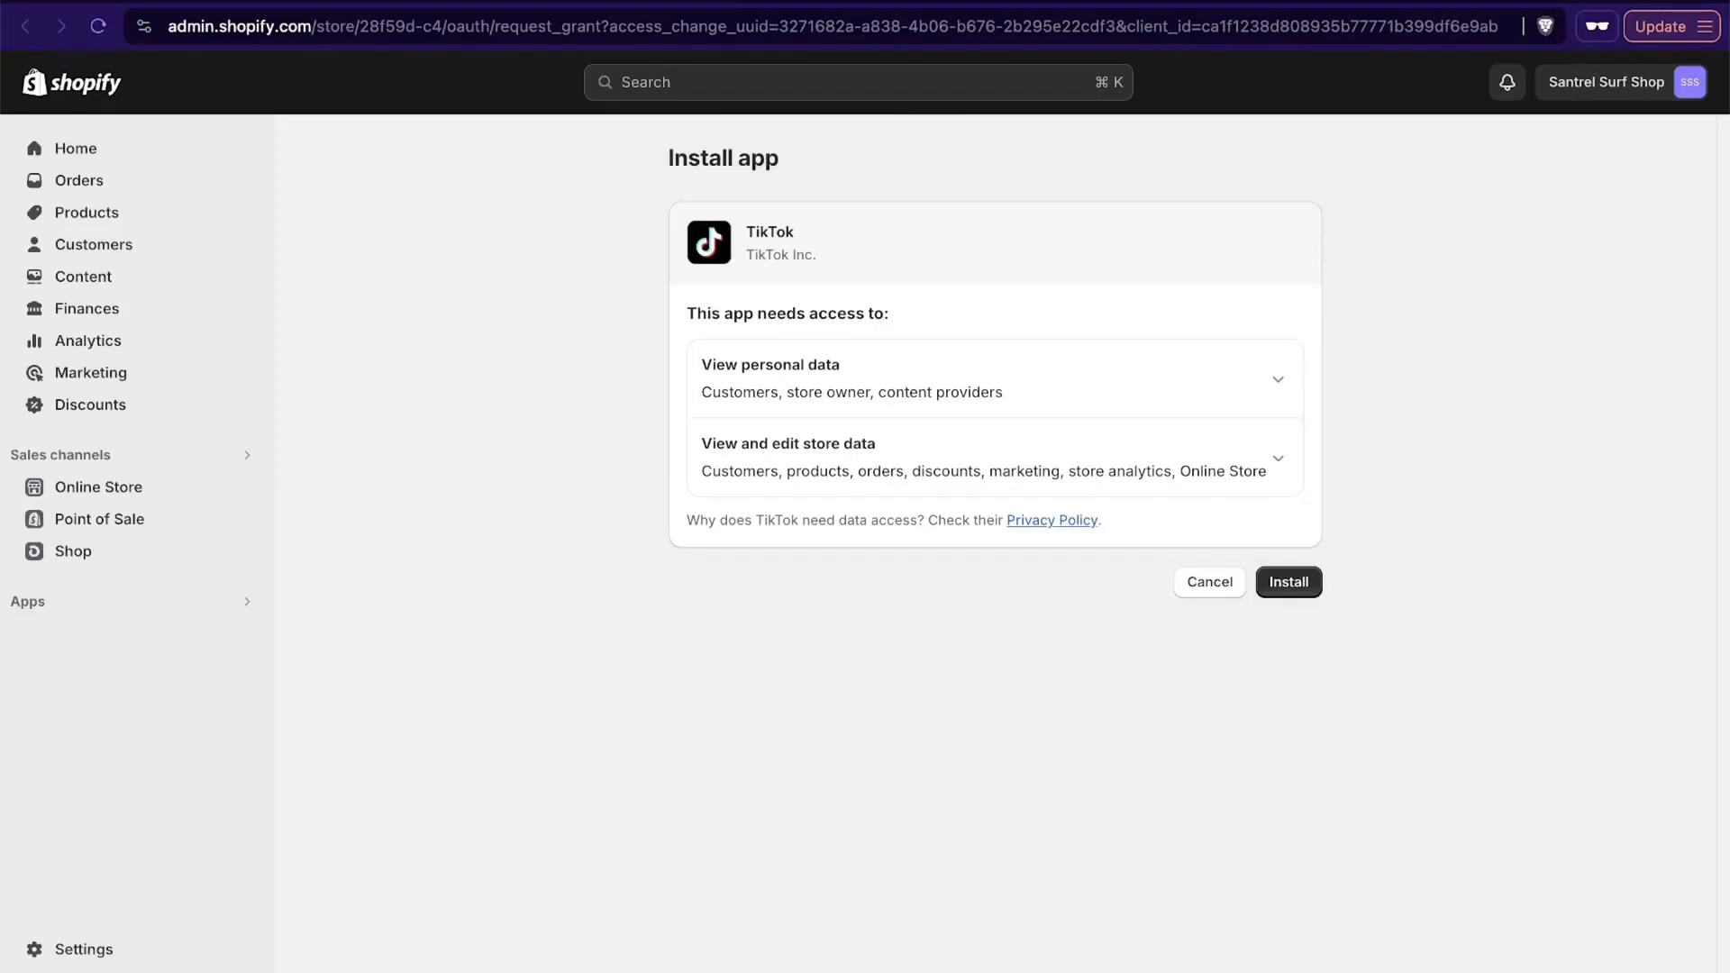
left_click(1291, 587)
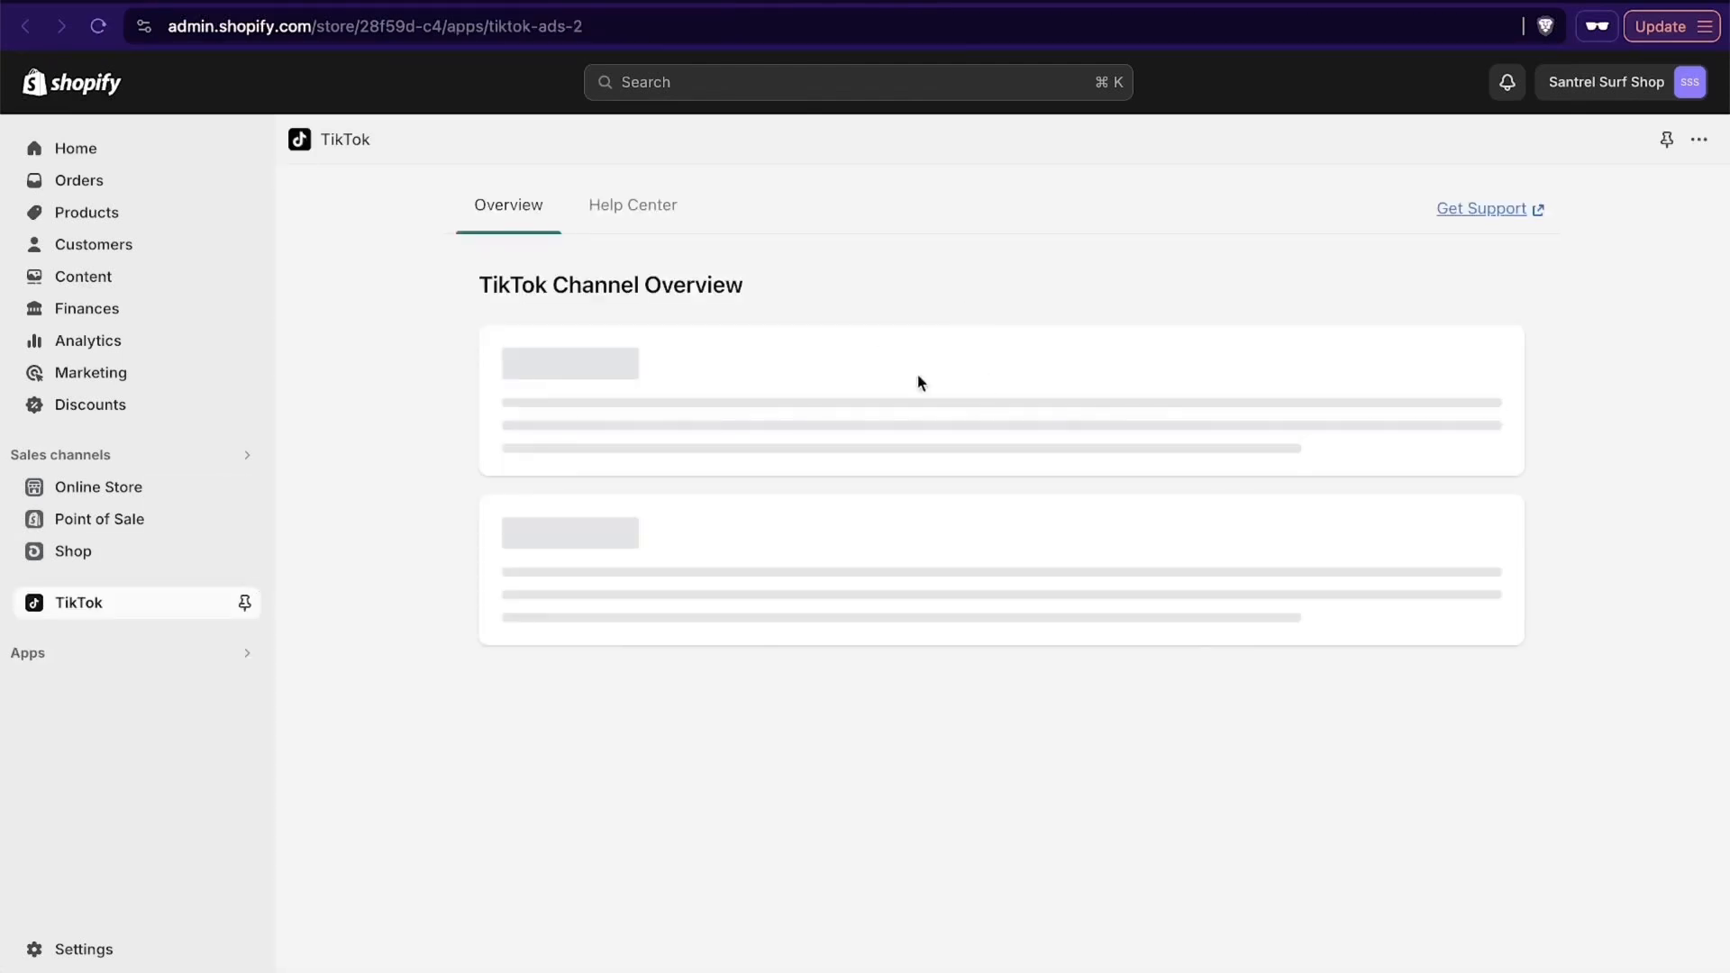
- Look over the TikTok channel overview and pin TikTok to the admin's sales channels
scroll(931, 654, "down", 1)
scroll(930, 654, "down", 3)
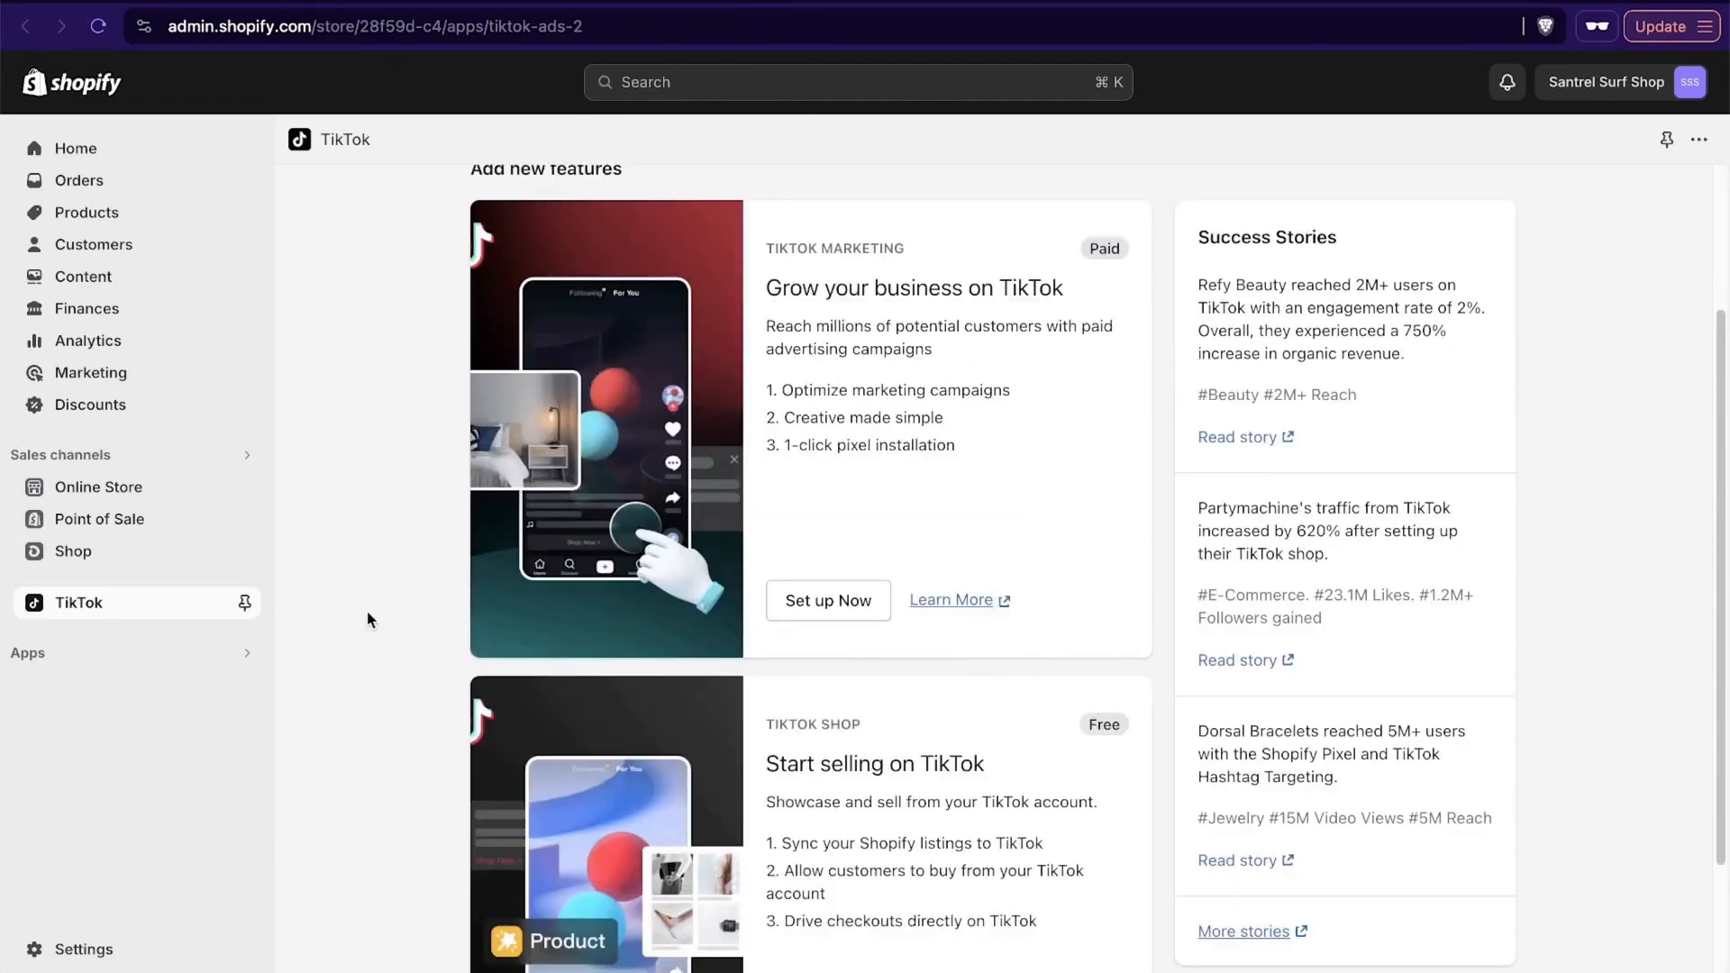
left_click(243, 603)
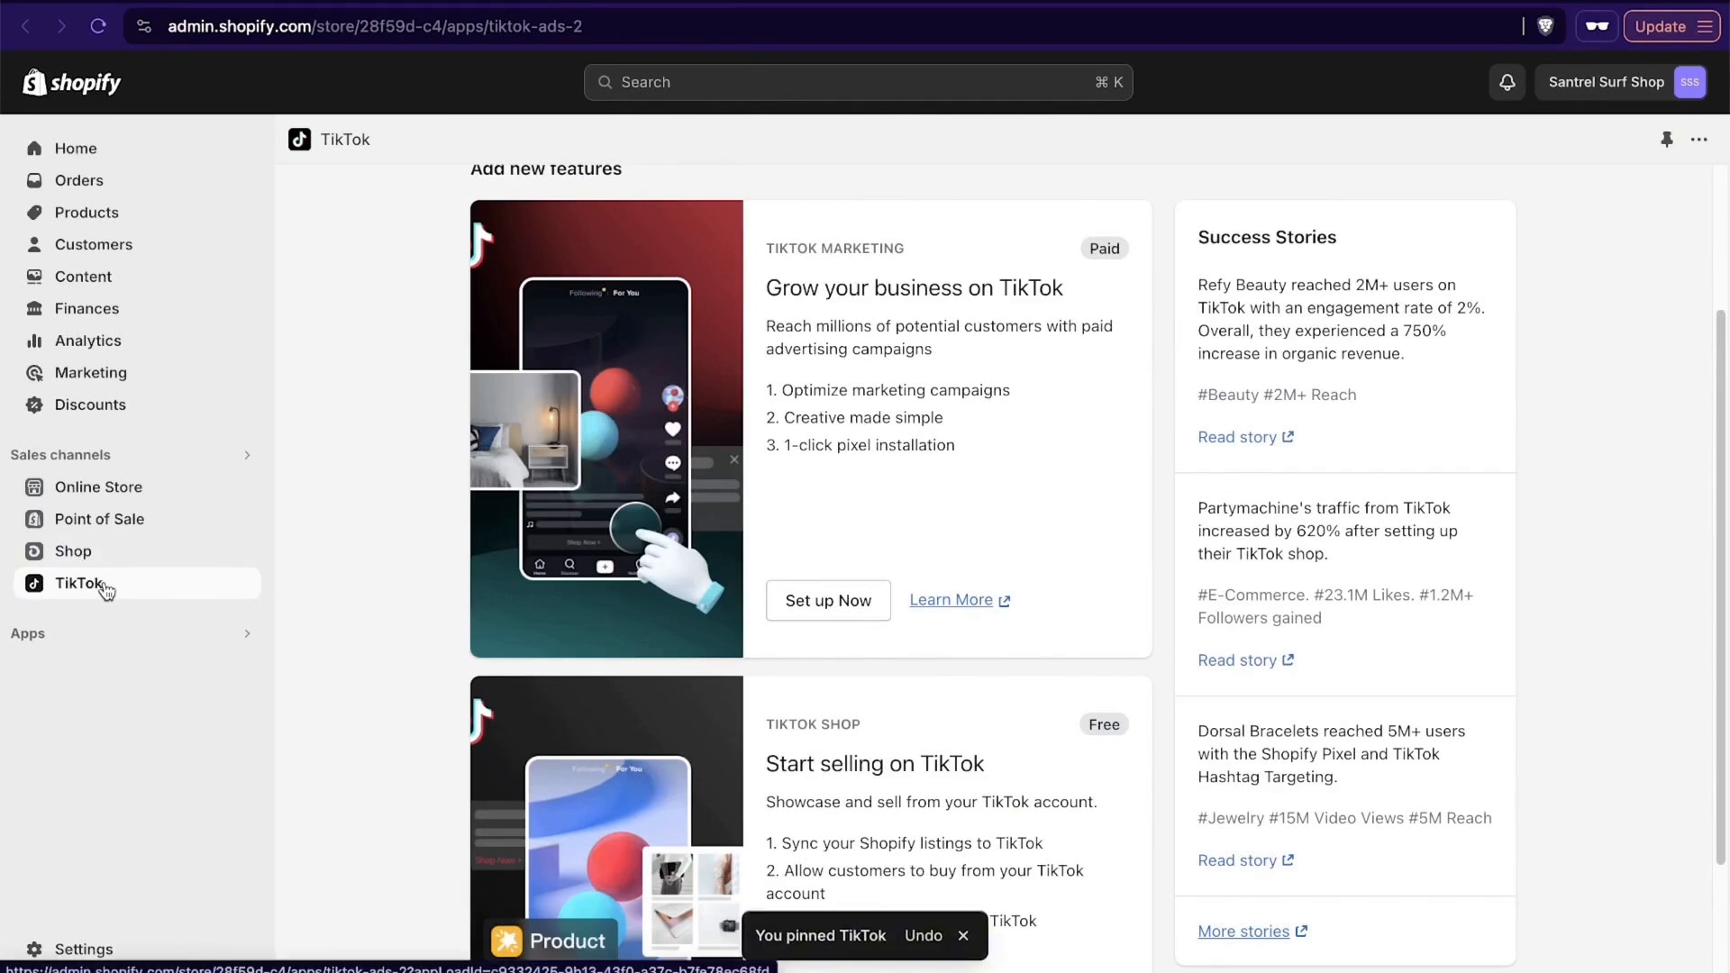
- Return to the Shopify App Store and examine its popular, trending, sales channel, store design and marketing apps
left_click(135, 643)
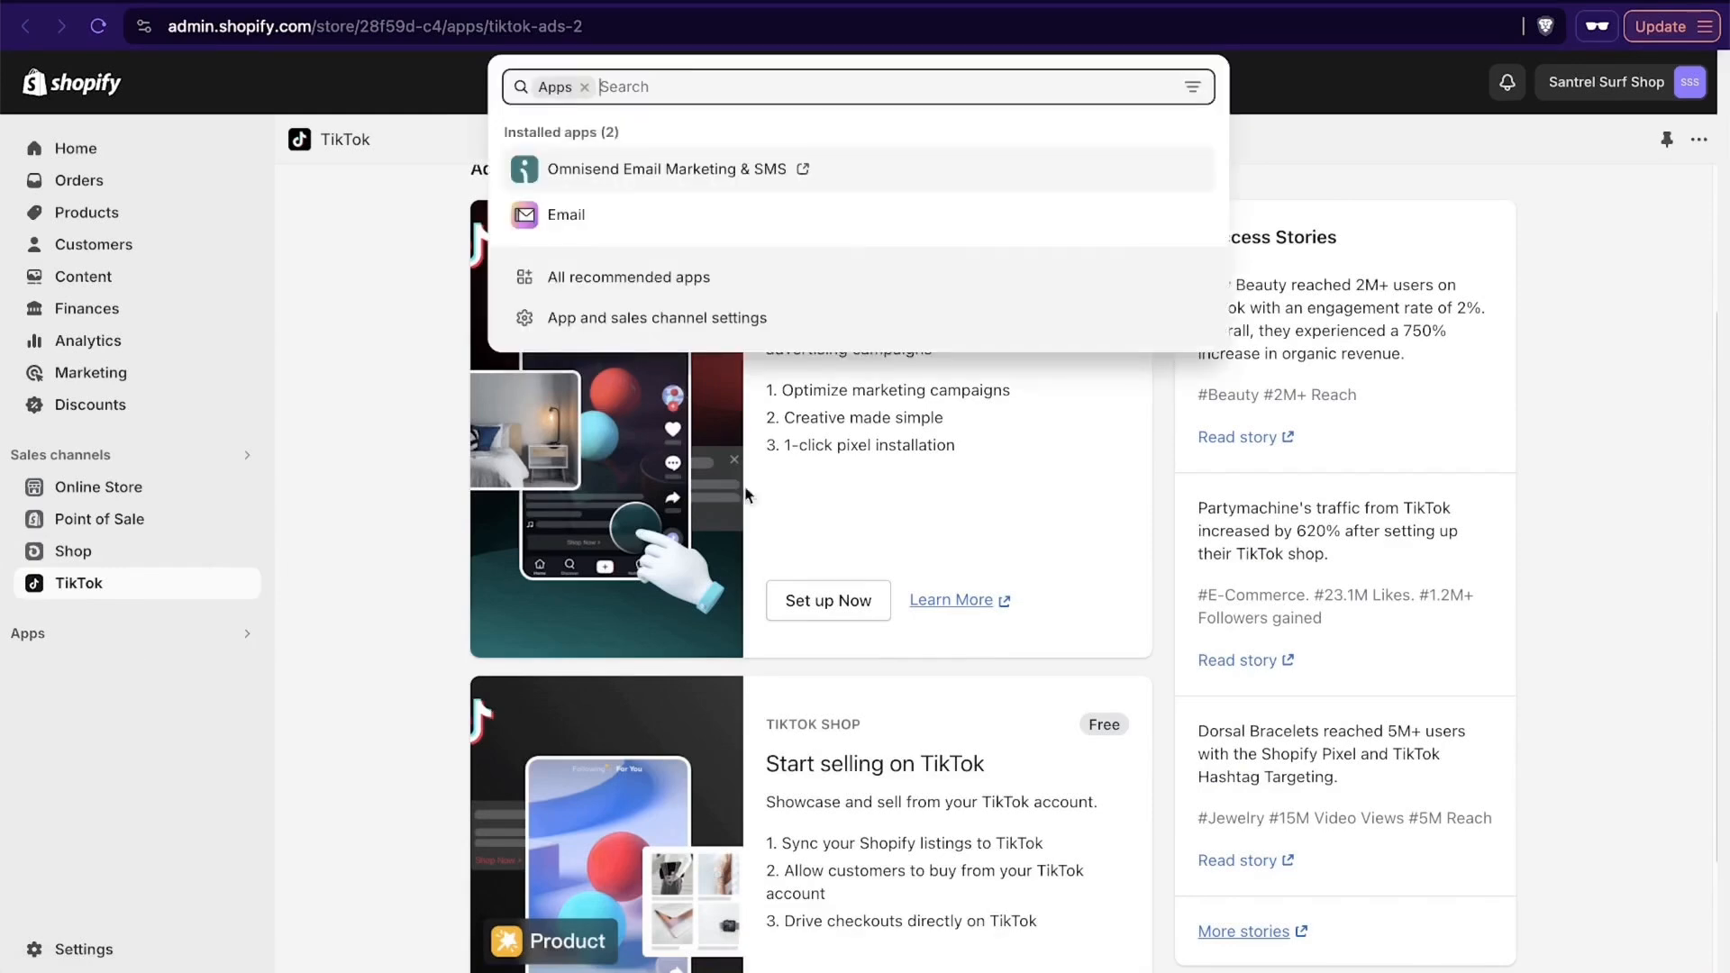
left_click(654, 283)
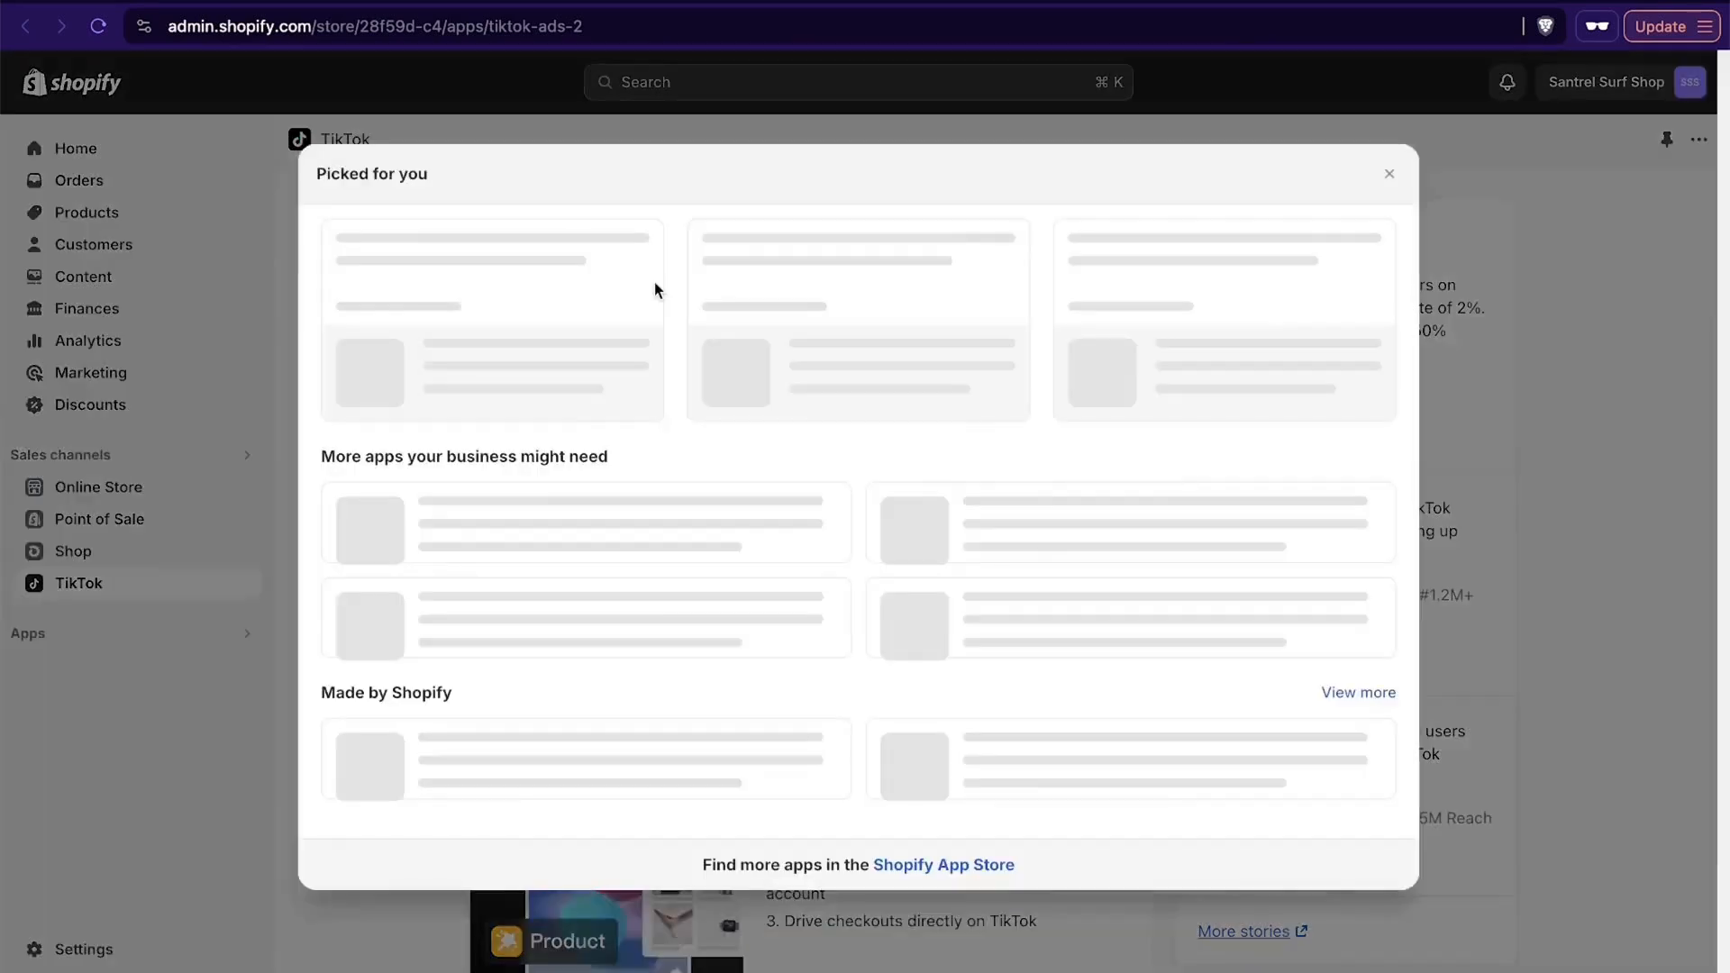
left_click(946, 906)
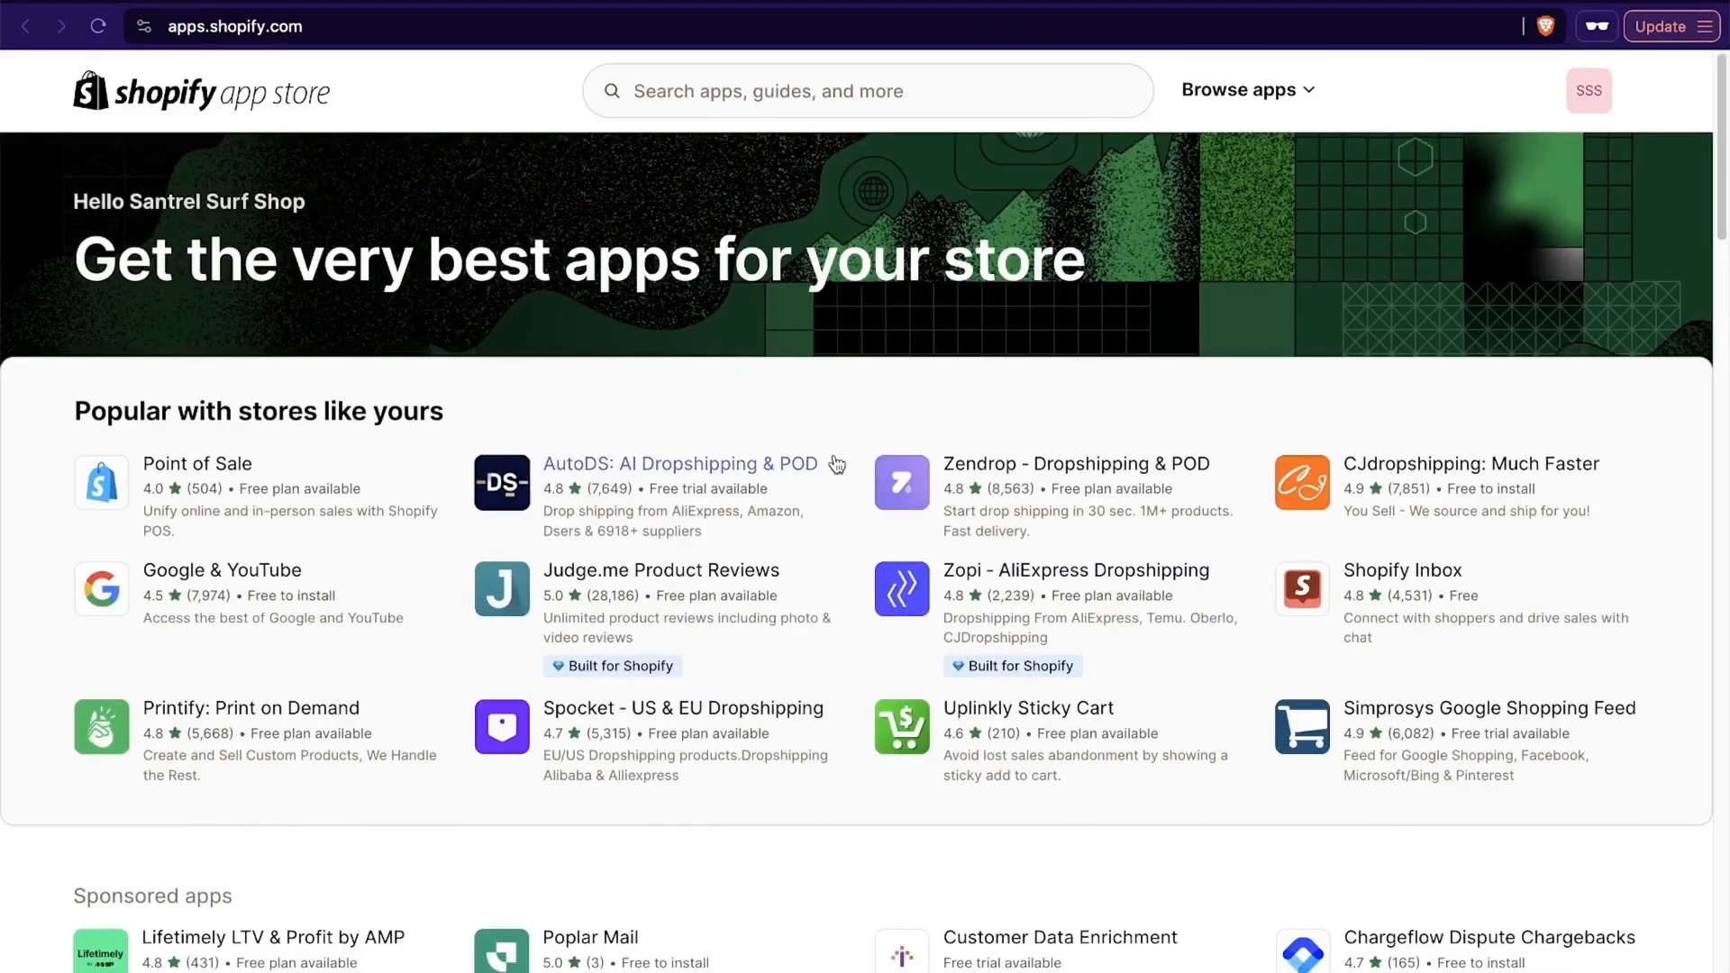
scroll(836, 463, "down", 10)
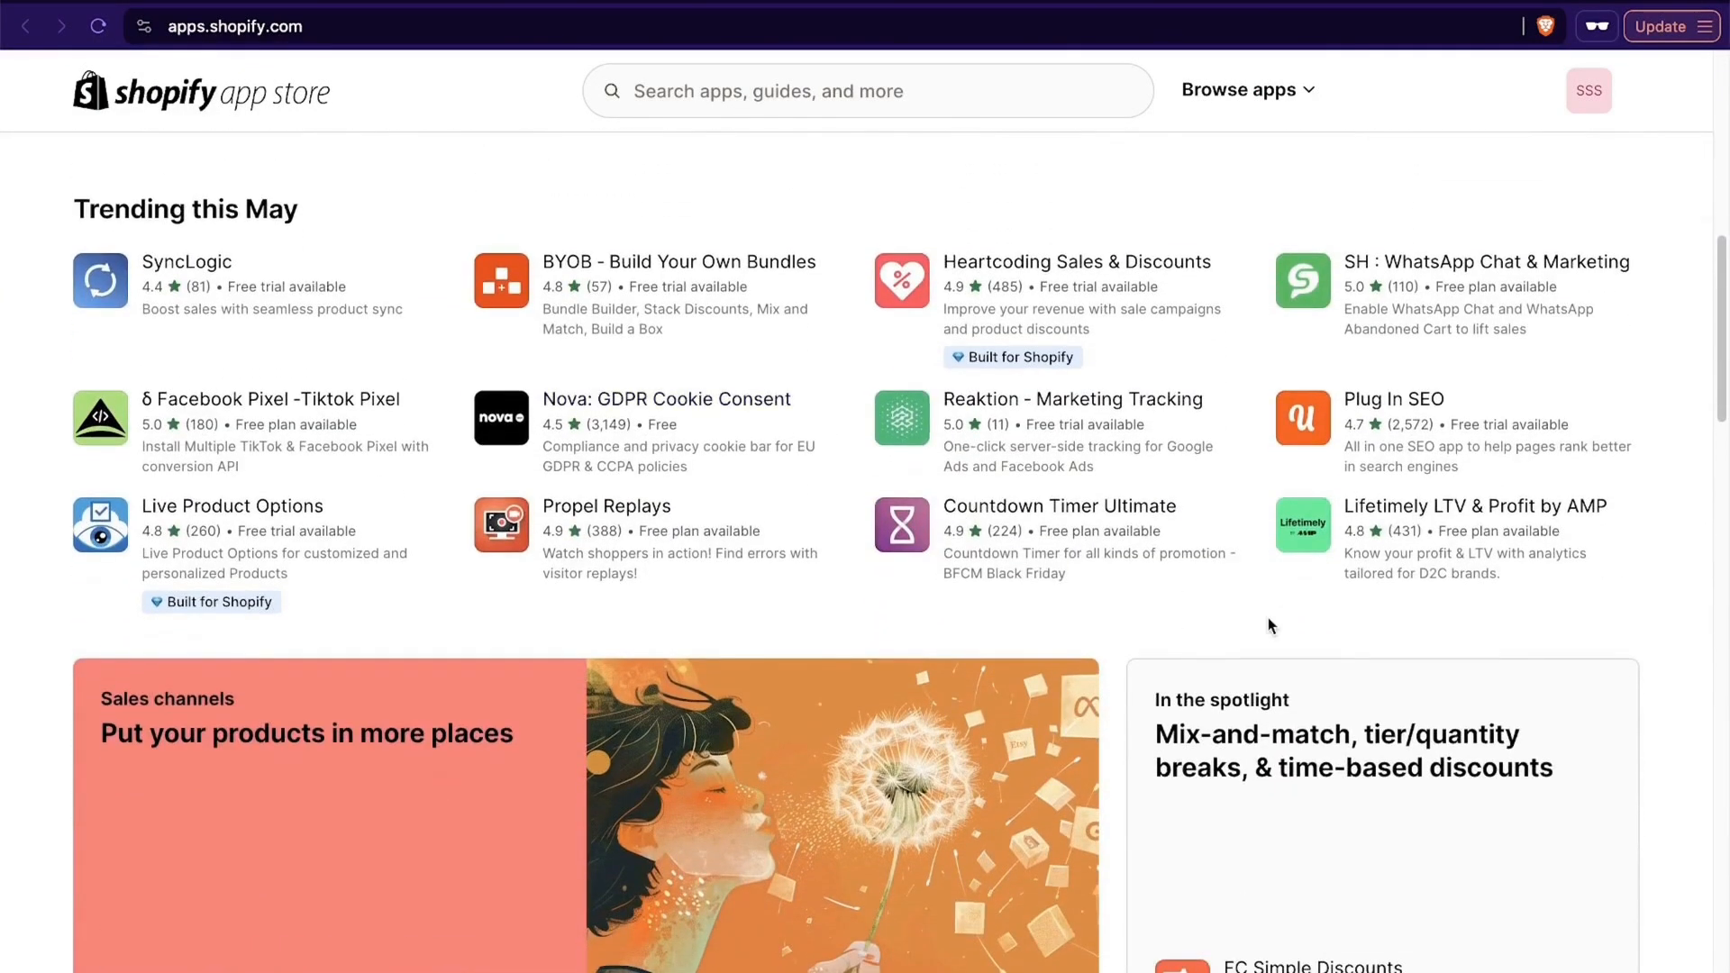
scroll(1267, 618, "down", 2)
scroll(1267, 619, "up", 1)
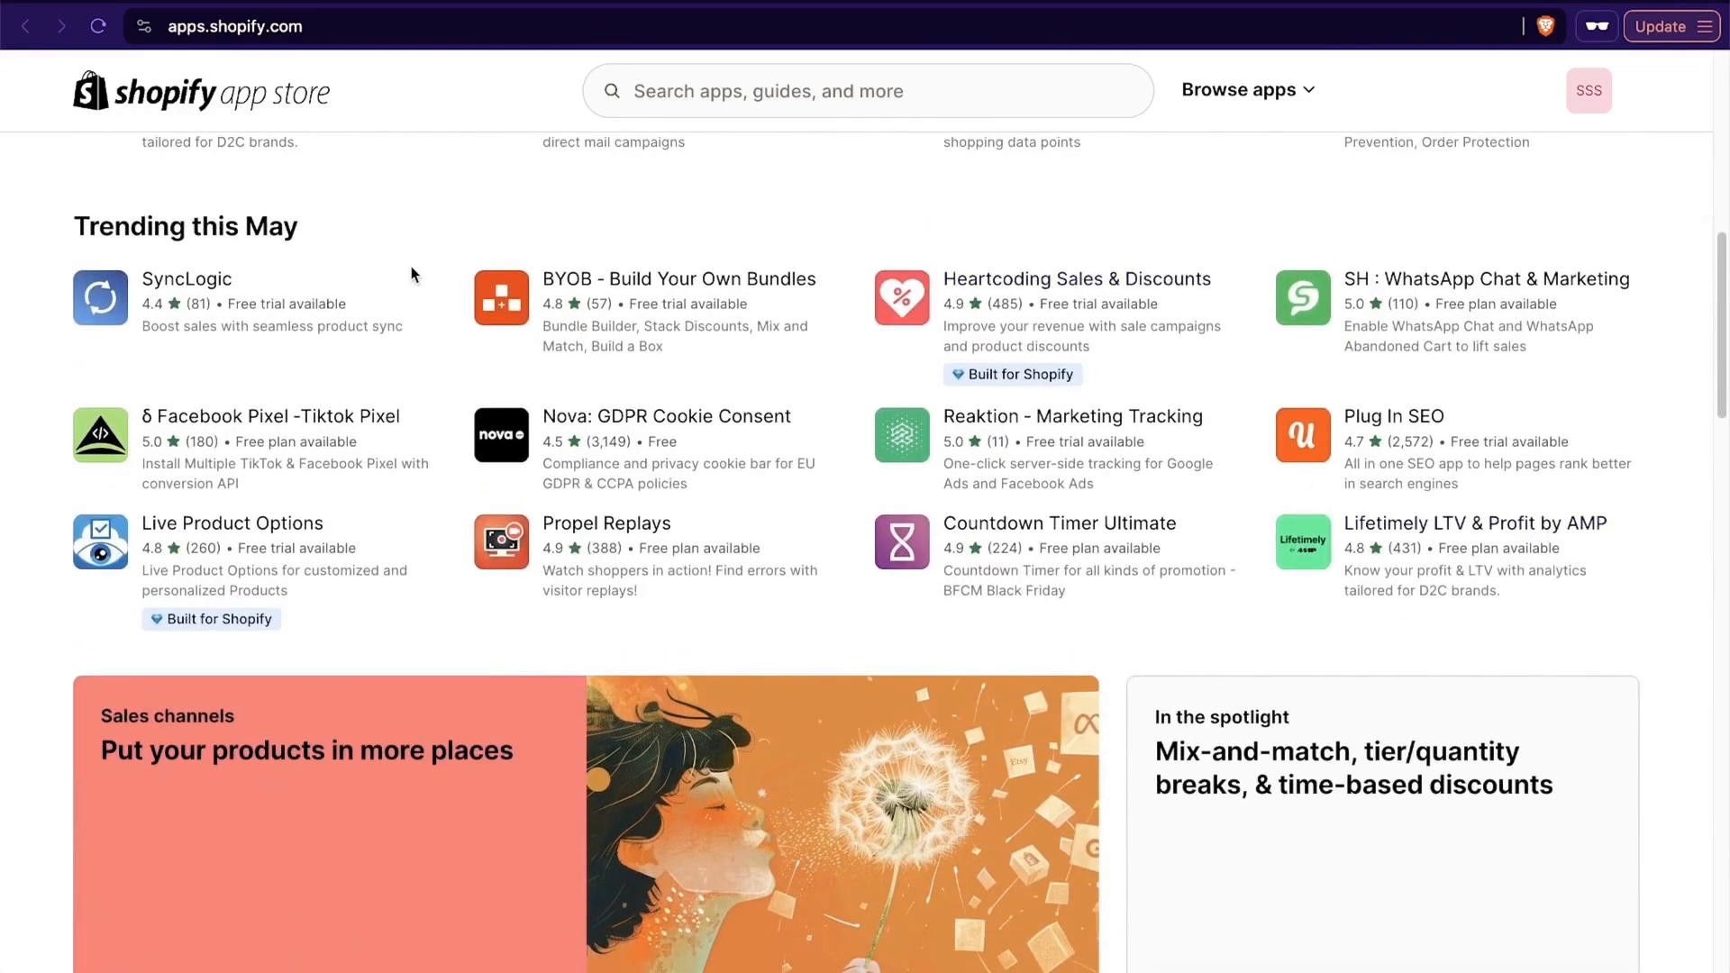
scroll(66, 419, "down", 10)
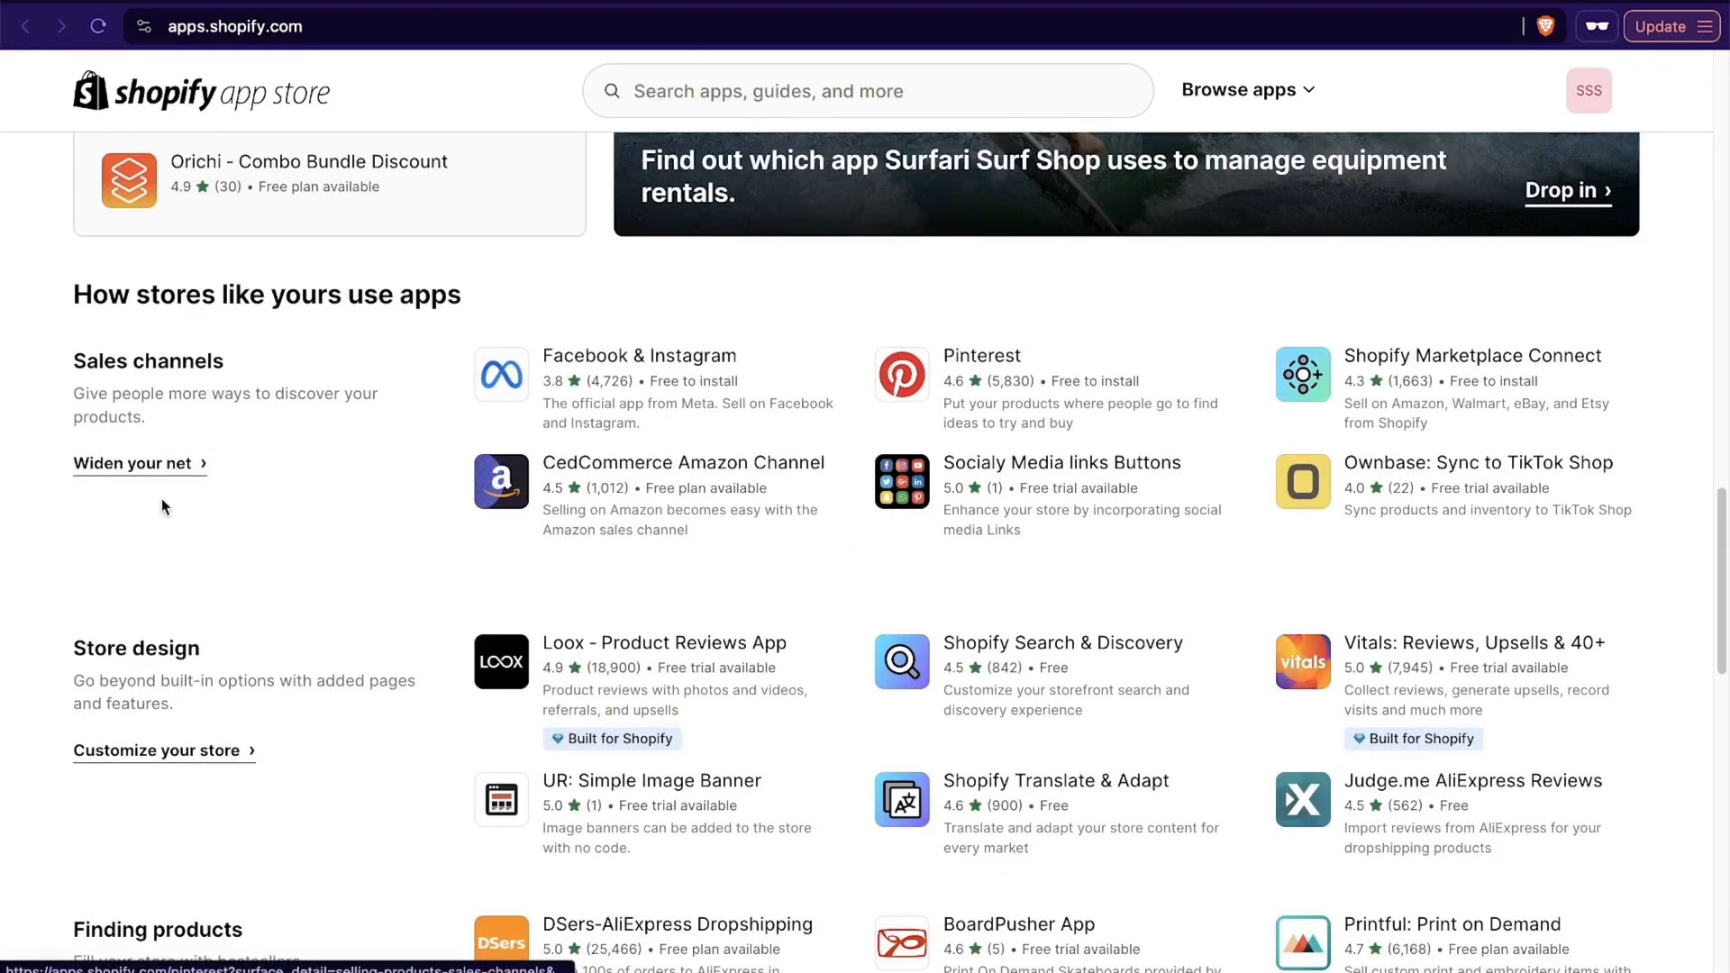
scroll(162, 503, "down", 3)
scroll(162, 500, "down", 1)
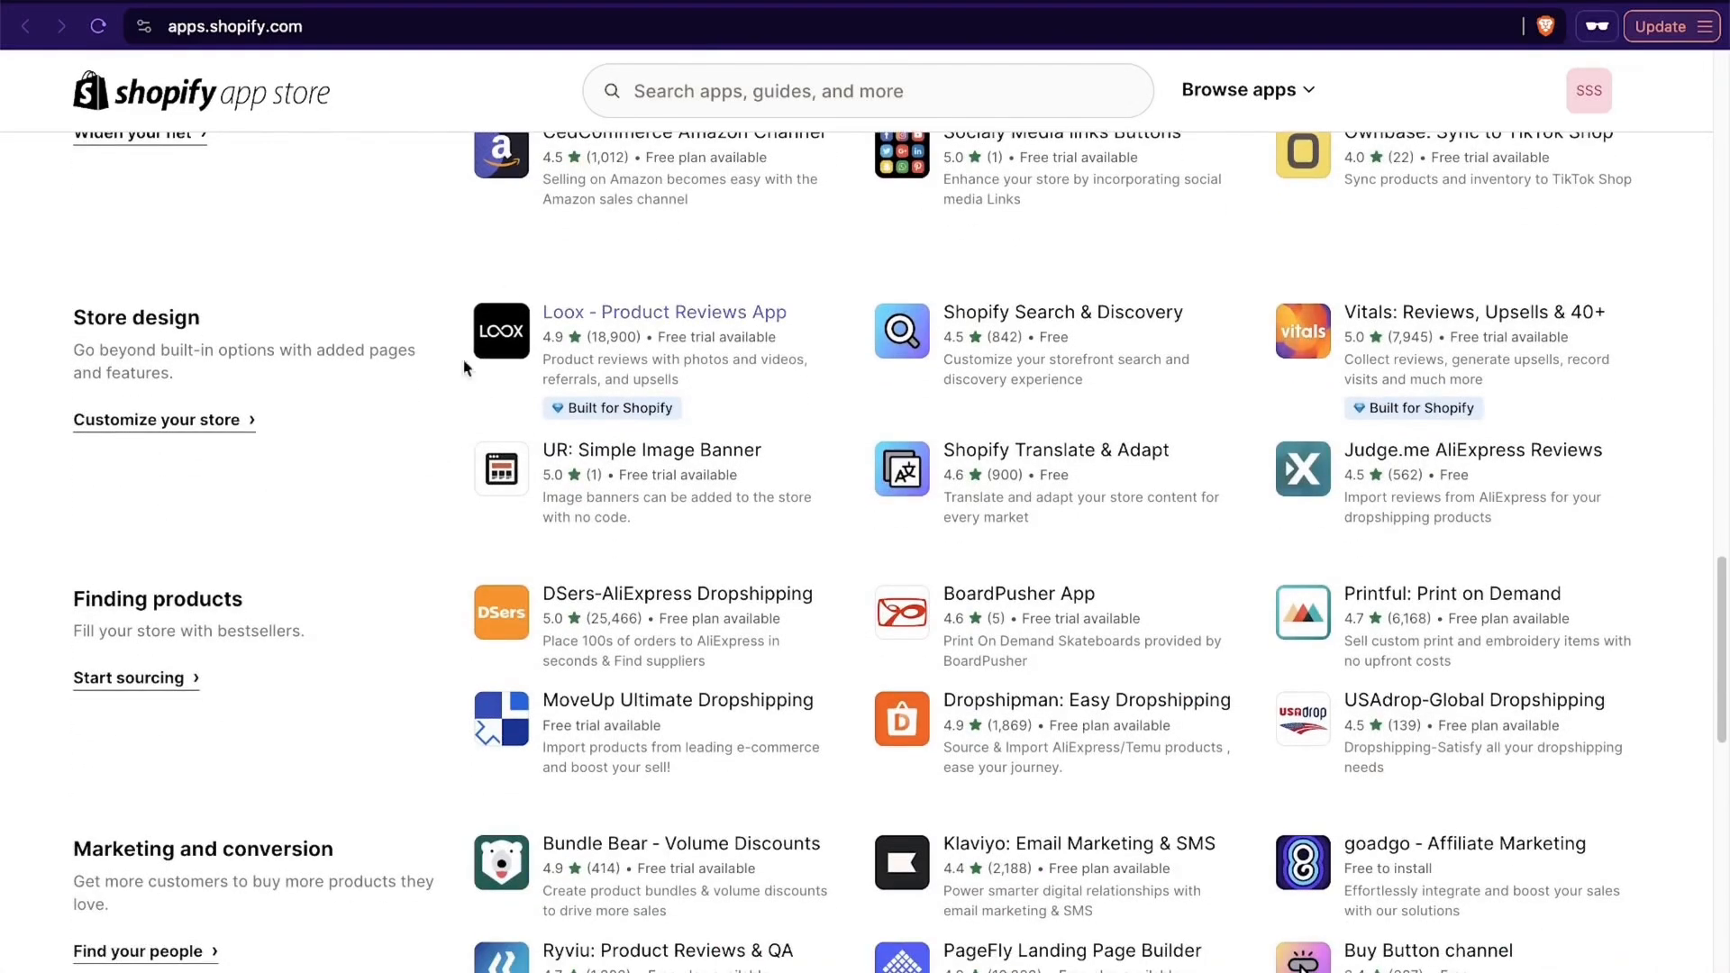
- Search the app store for gempages and open the GemPages Landing Page Builder listing
left_click(781, 74)
type("gempage")
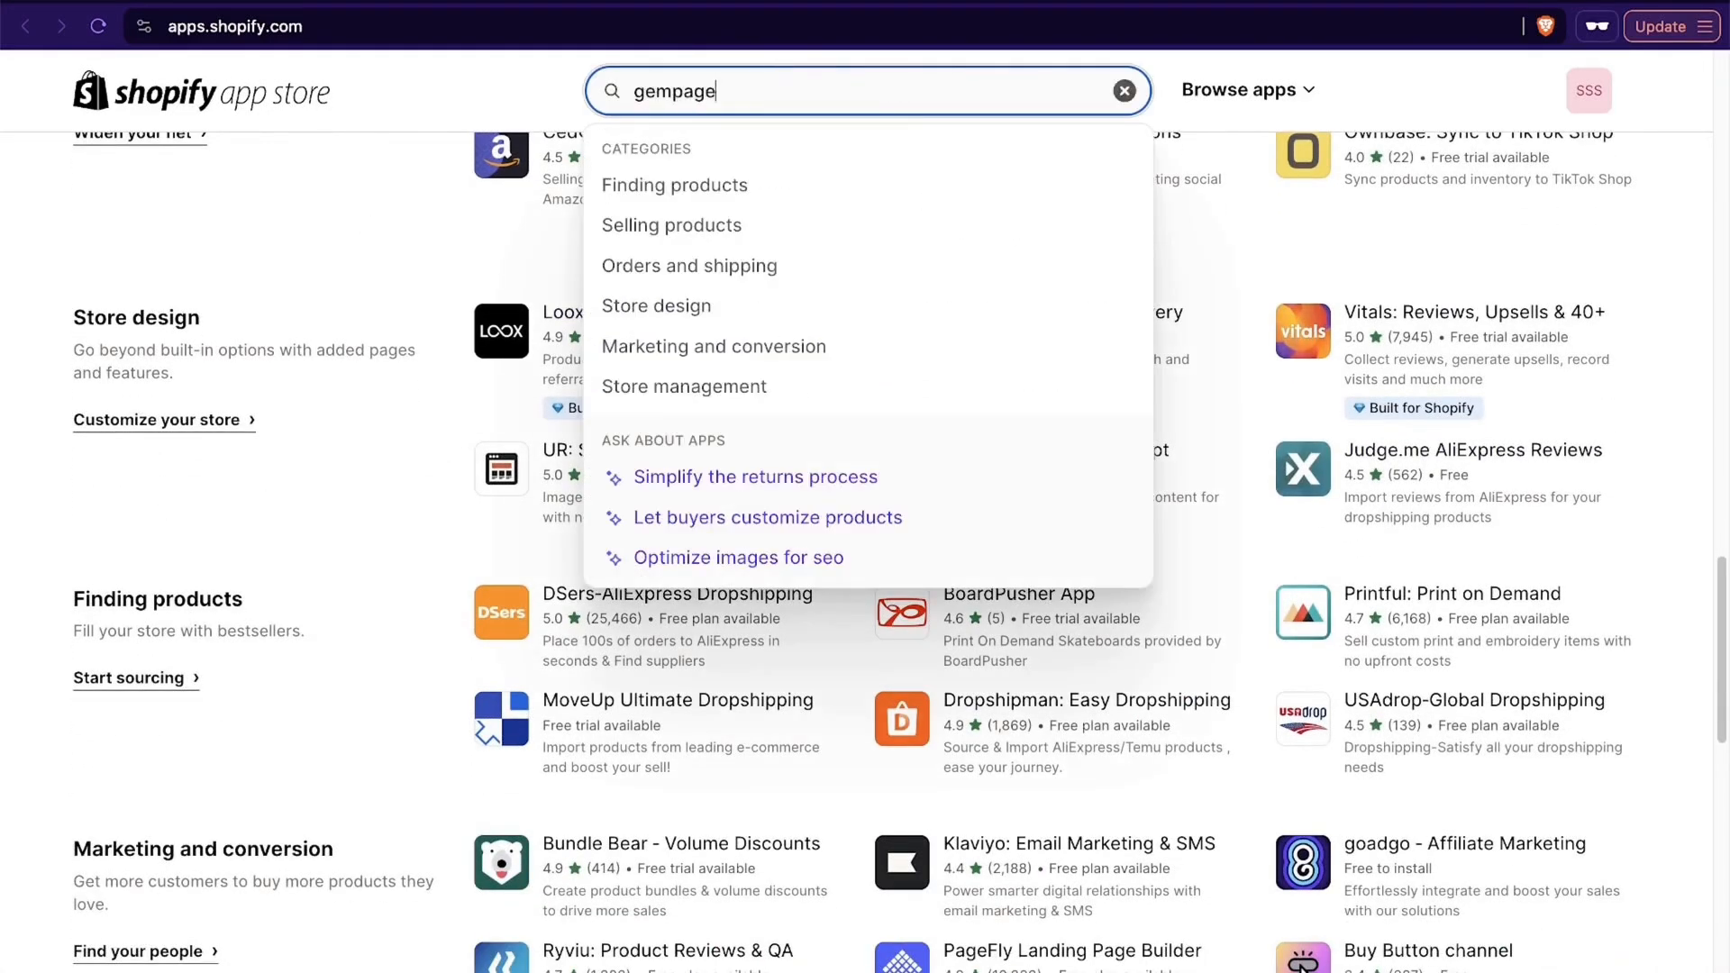
type("s")
key("Return")
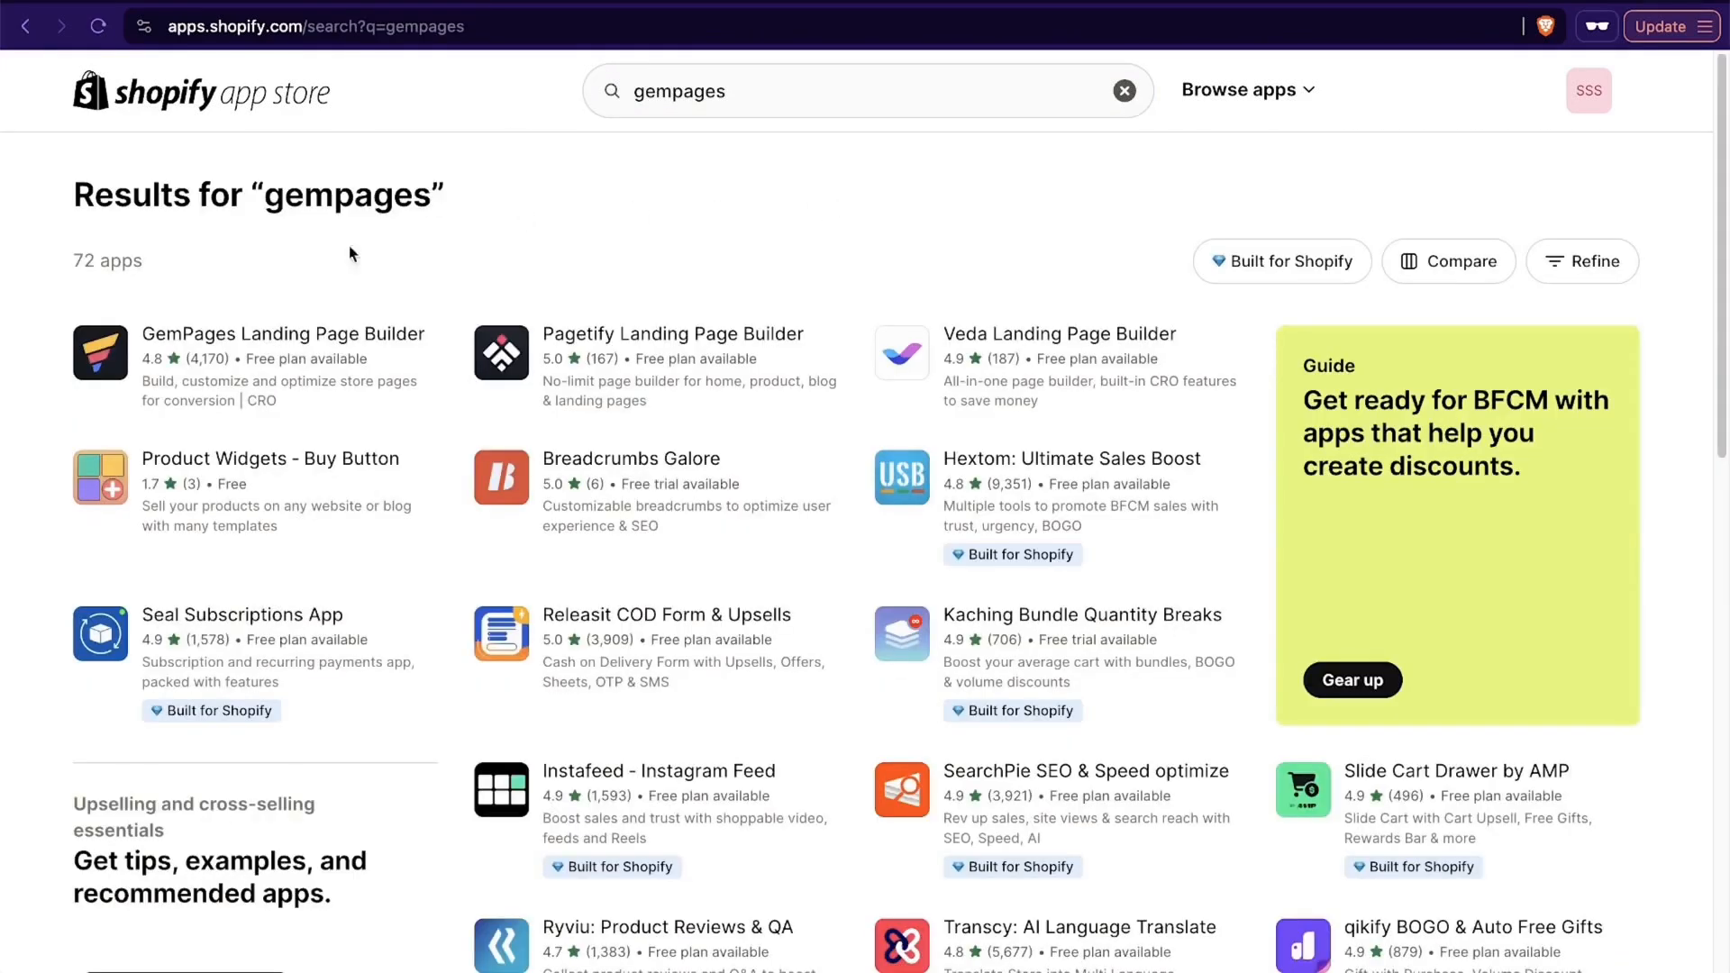
left_click(310, 333)
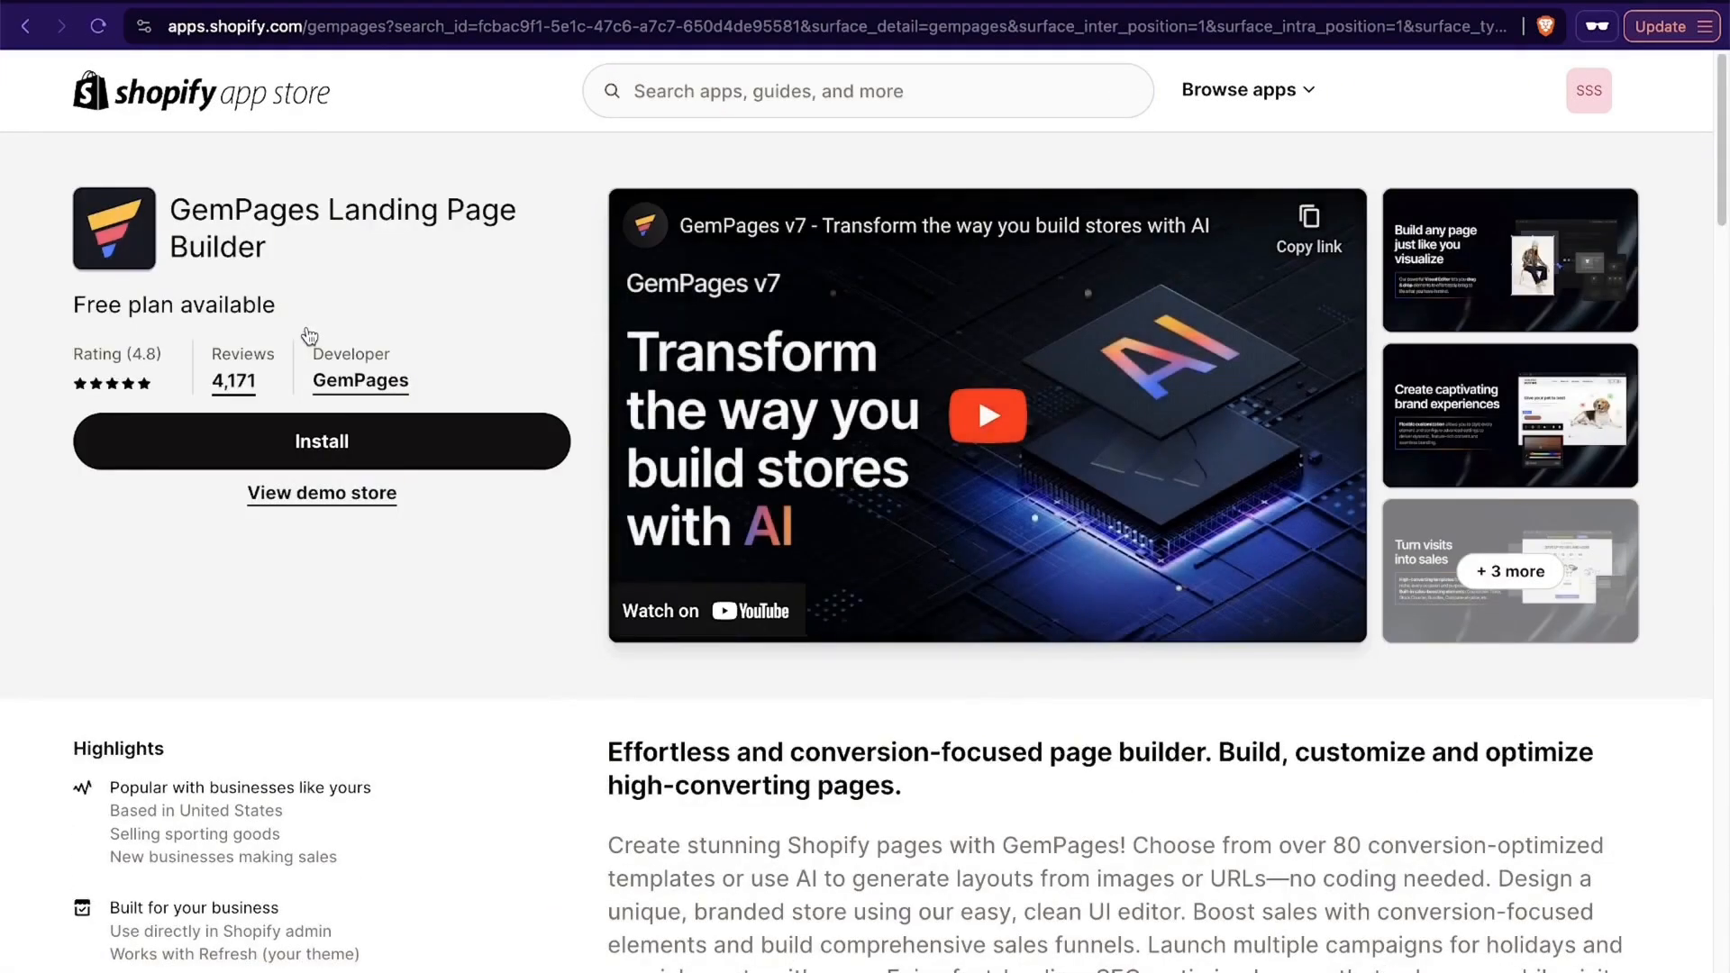
- Install GemPages Builder, granting its requested access, and pin it to the admin's apps
left_click(333, 451)
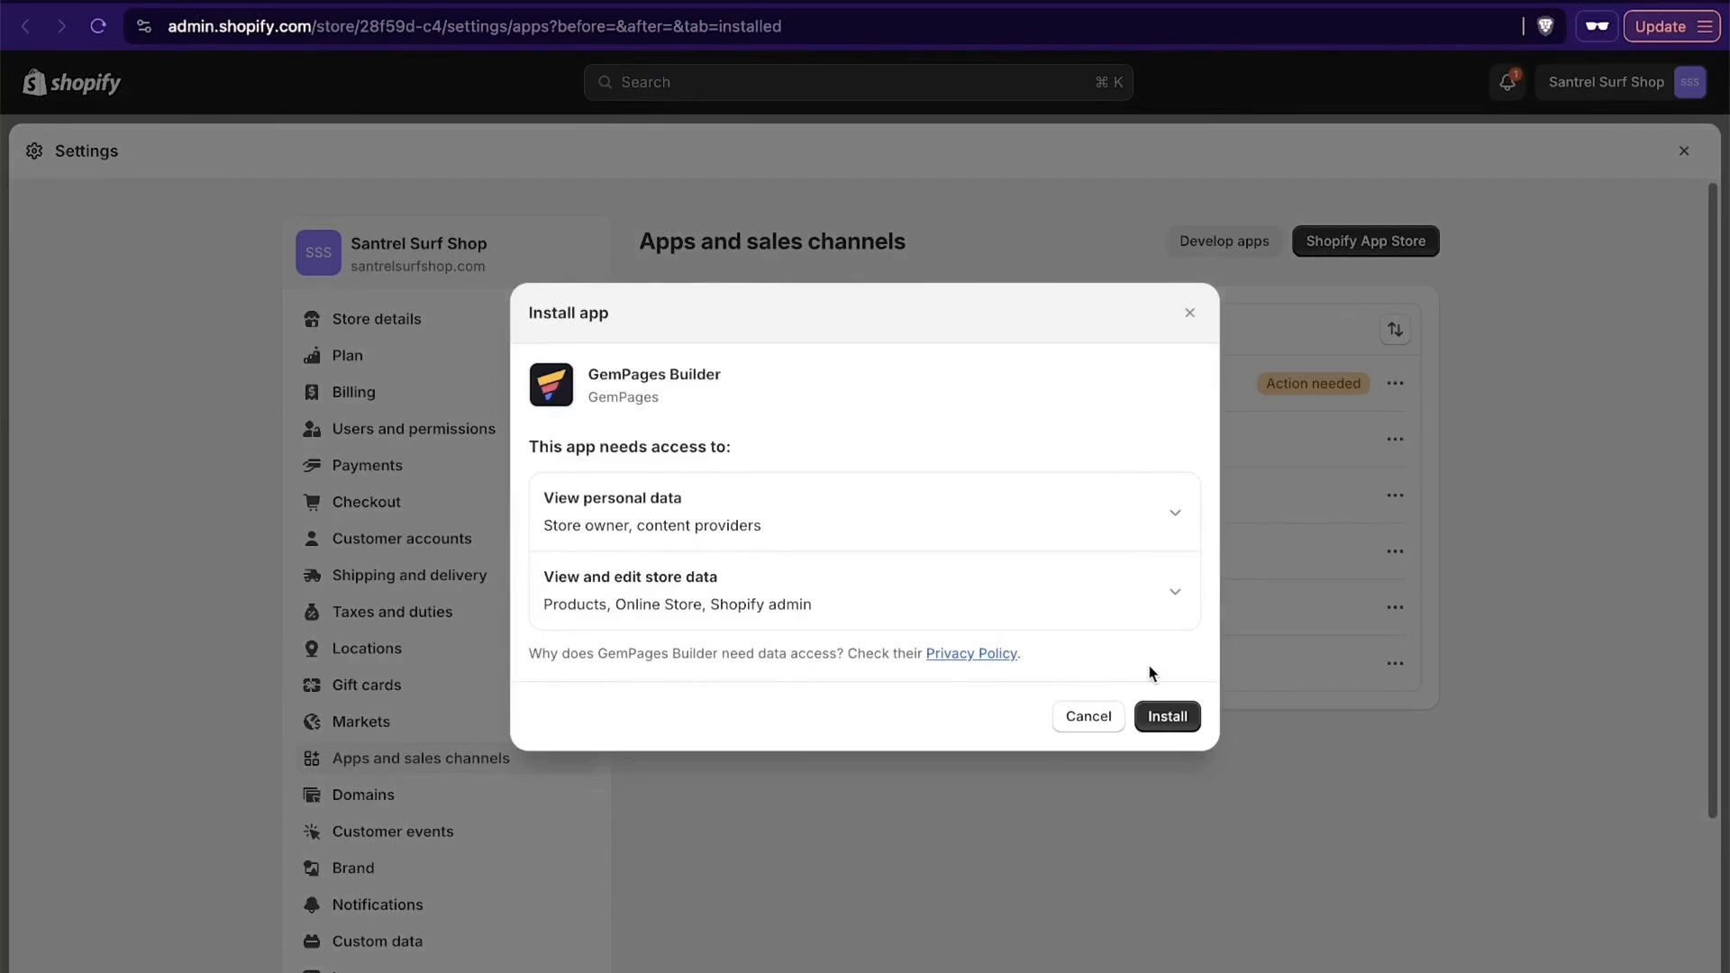
left_click(1185, 720)
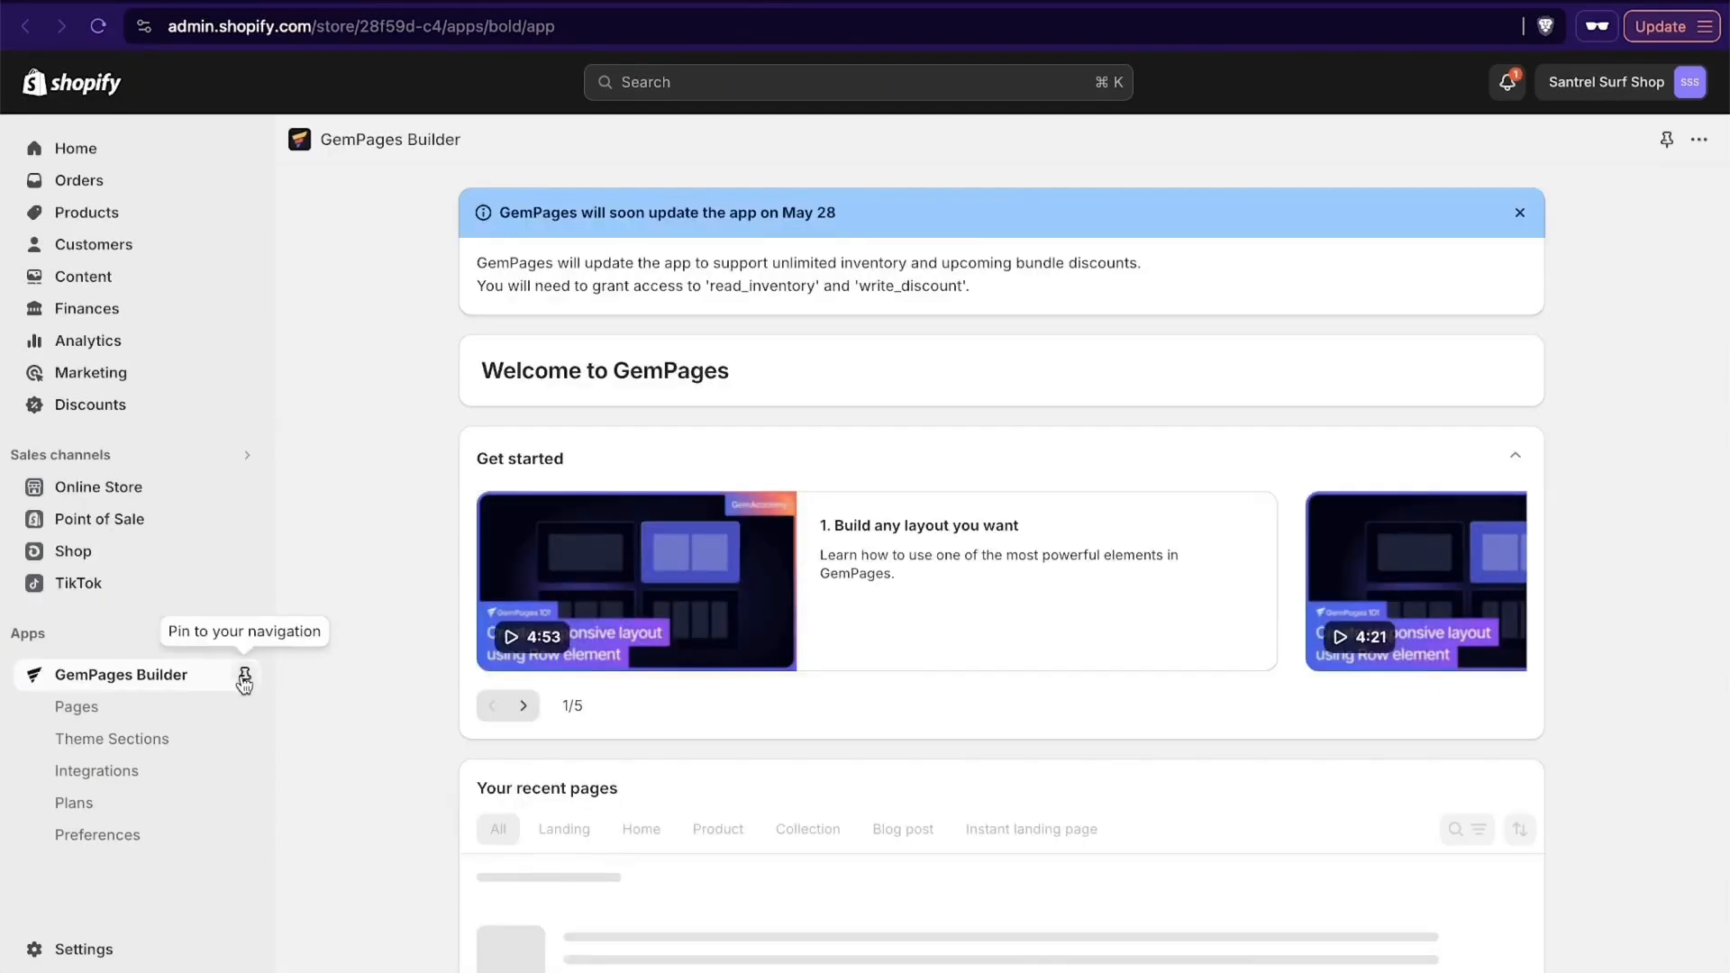
left_click(244, 677)
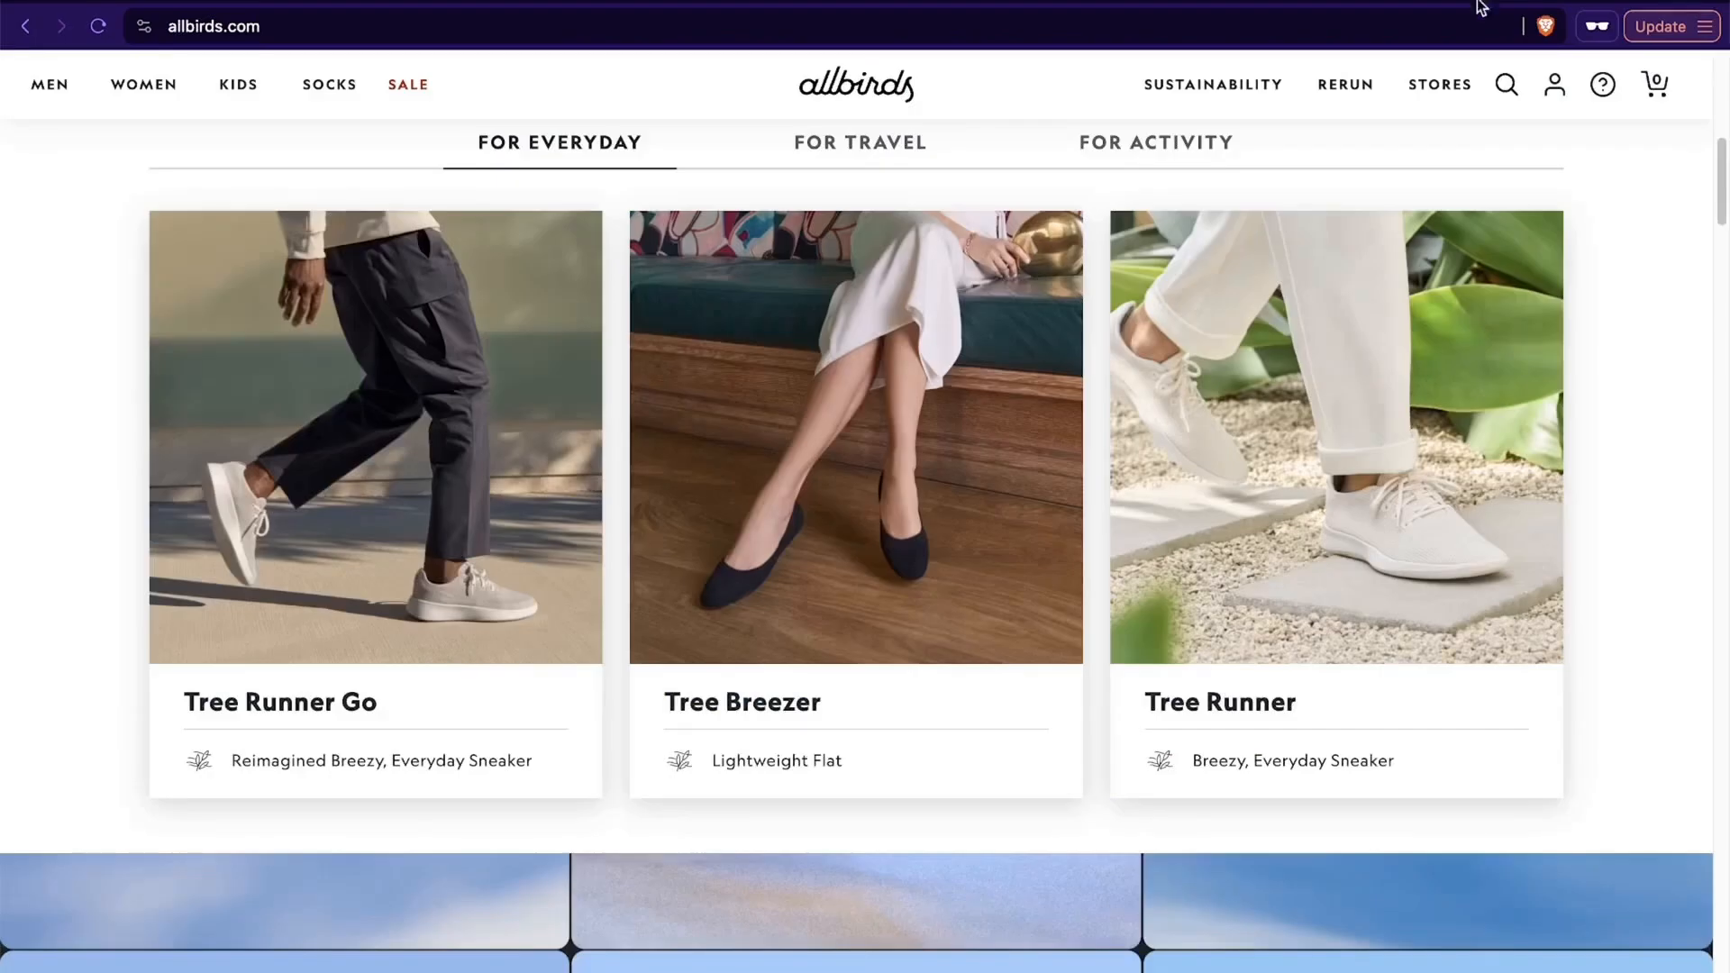
- Examine the Our Favorites section on the allbirds.com homepage, switching between its travel, activity and everyday categories
scroll(1397, 487, "up", 3)
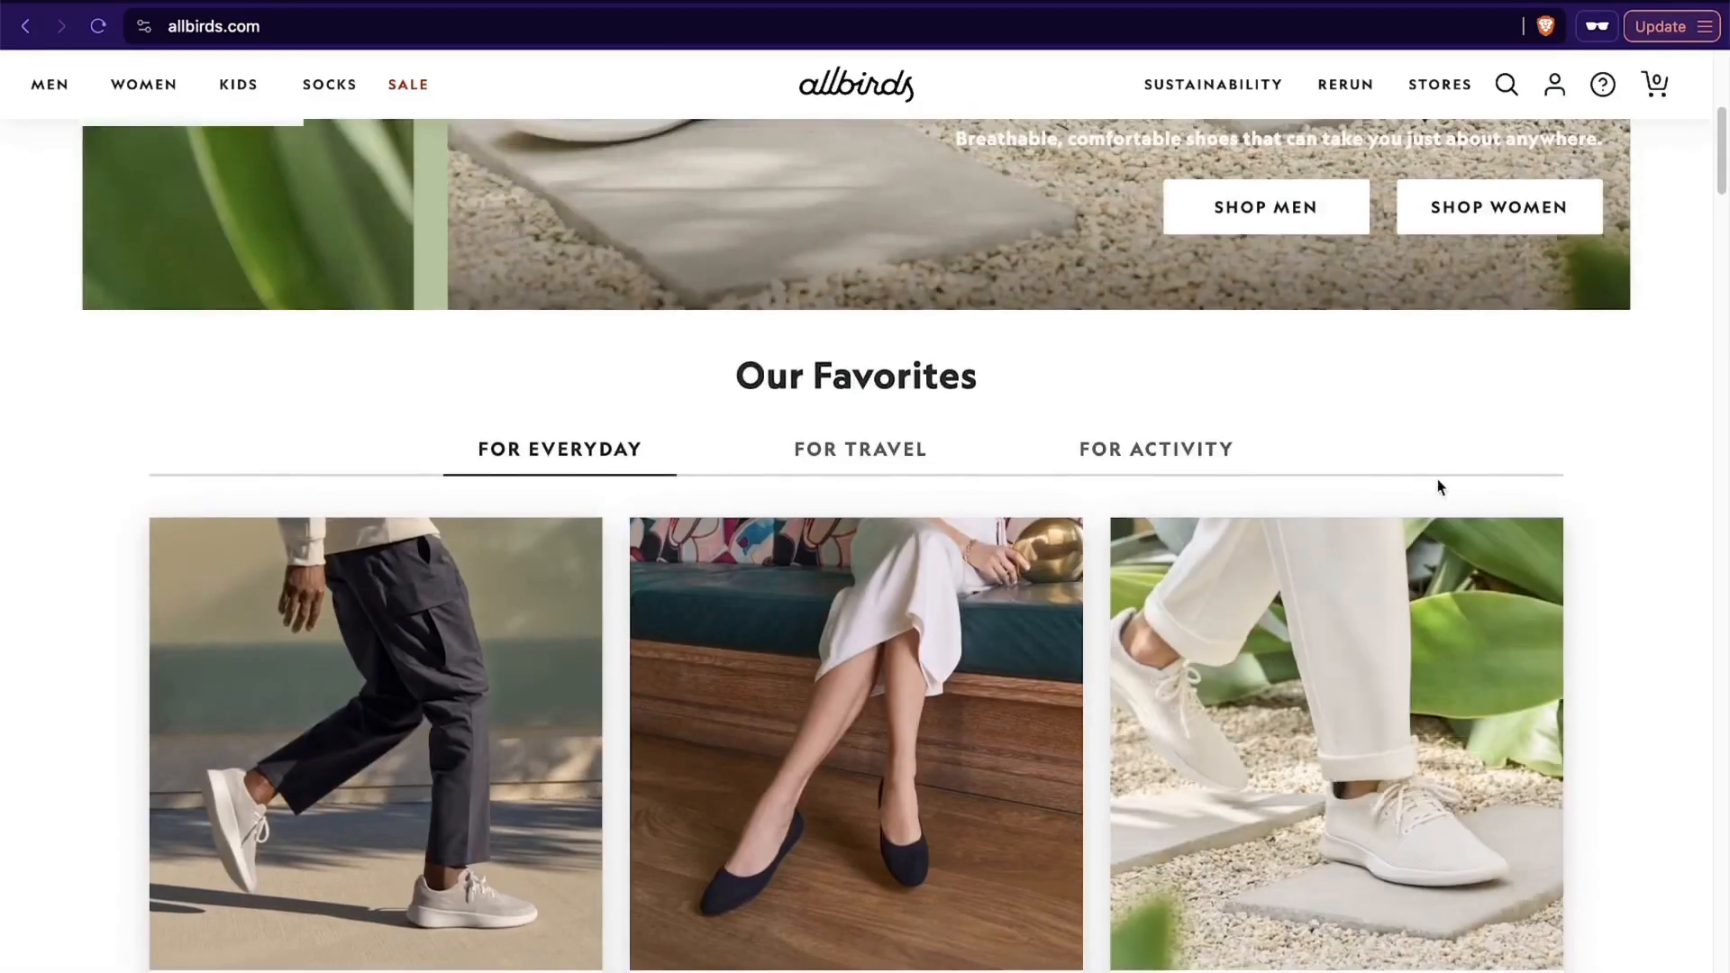
scroll(1442, 491, "down", 3)
scroll(1513, 883, "down", 1)
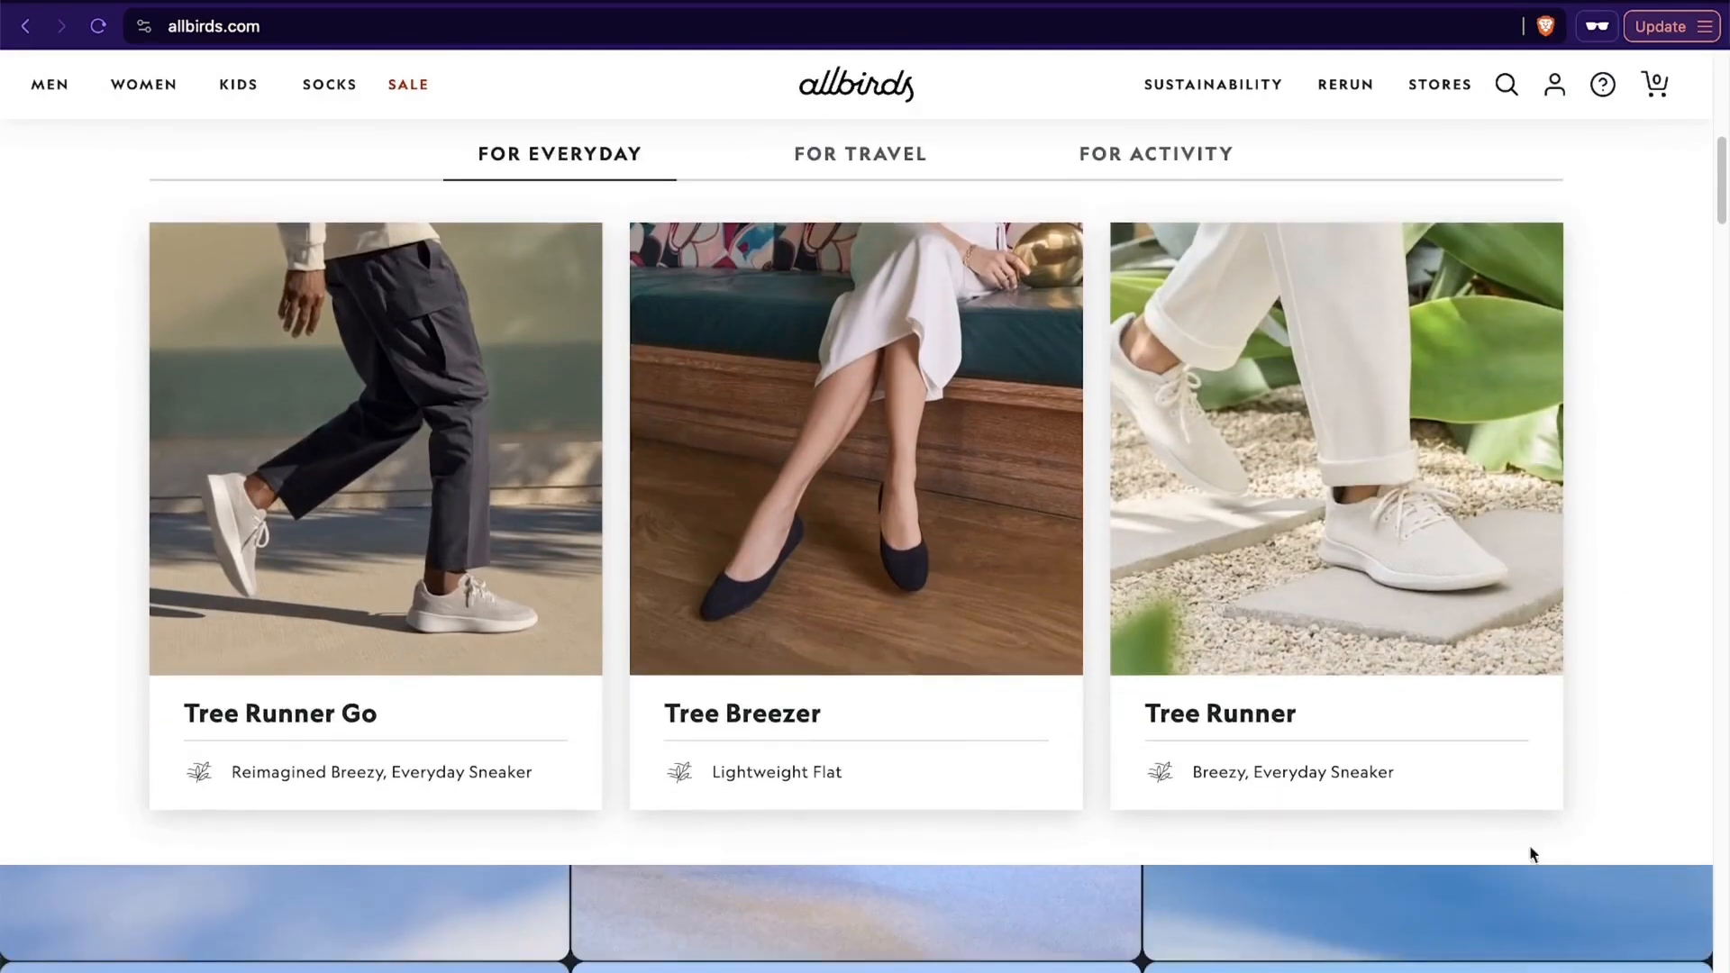
left_click(863, 157)
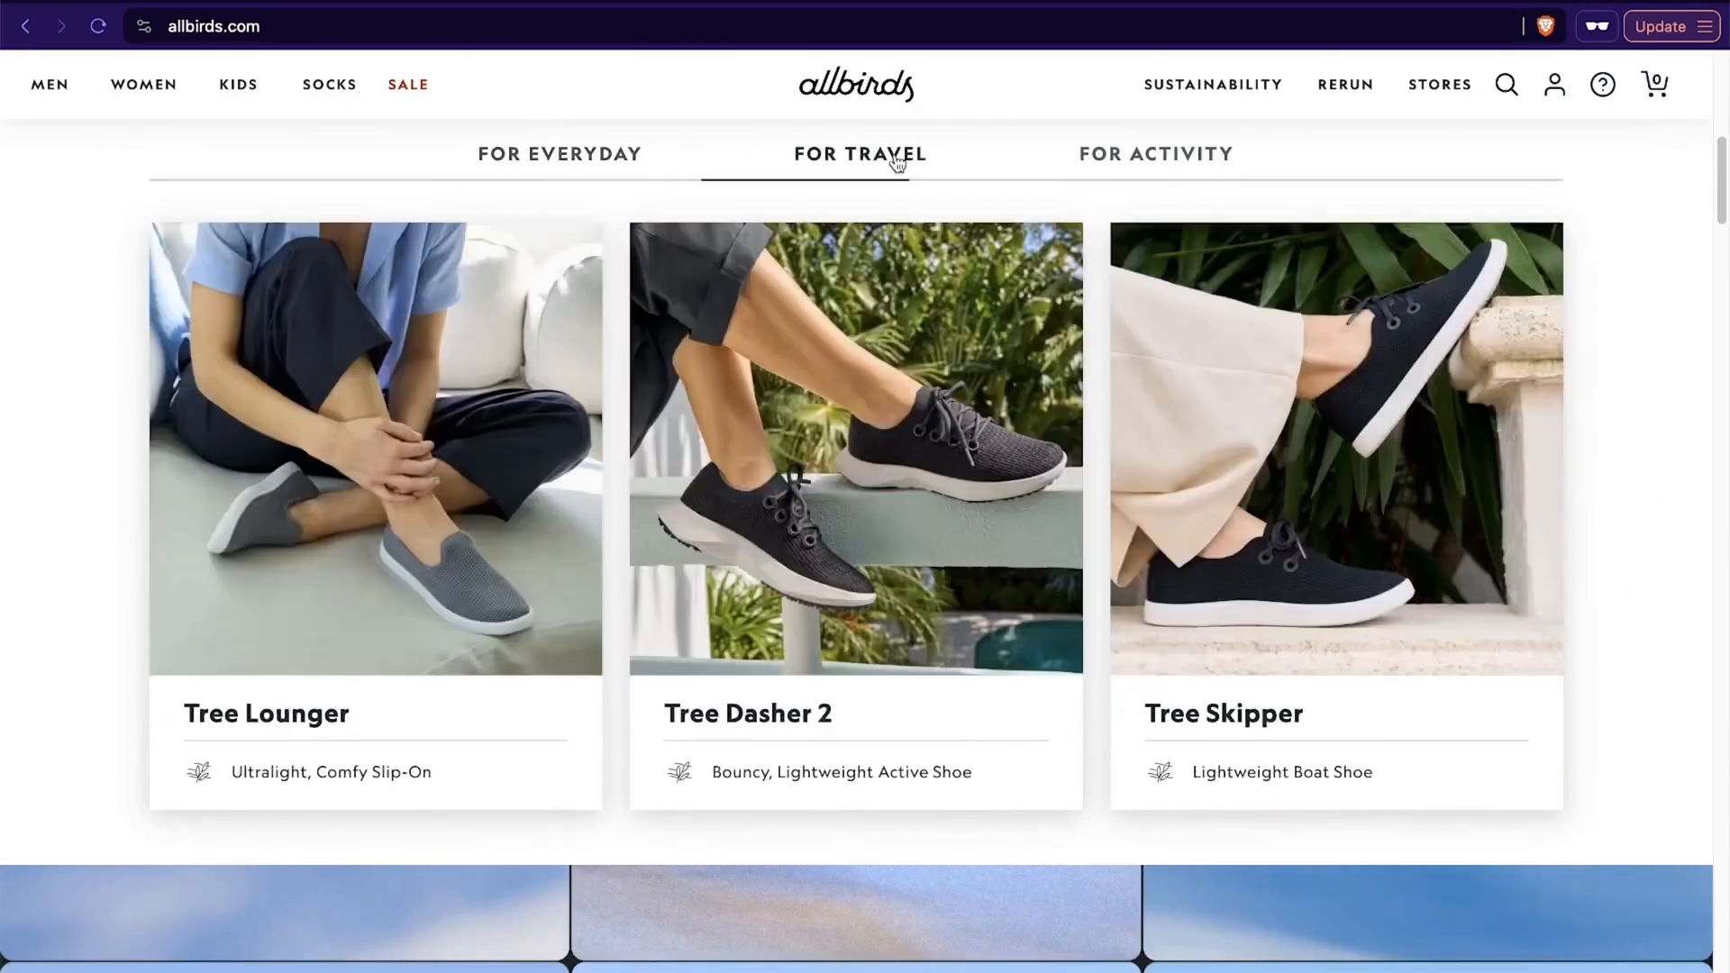
left_click(1113, 158)
left_click(560, 159)
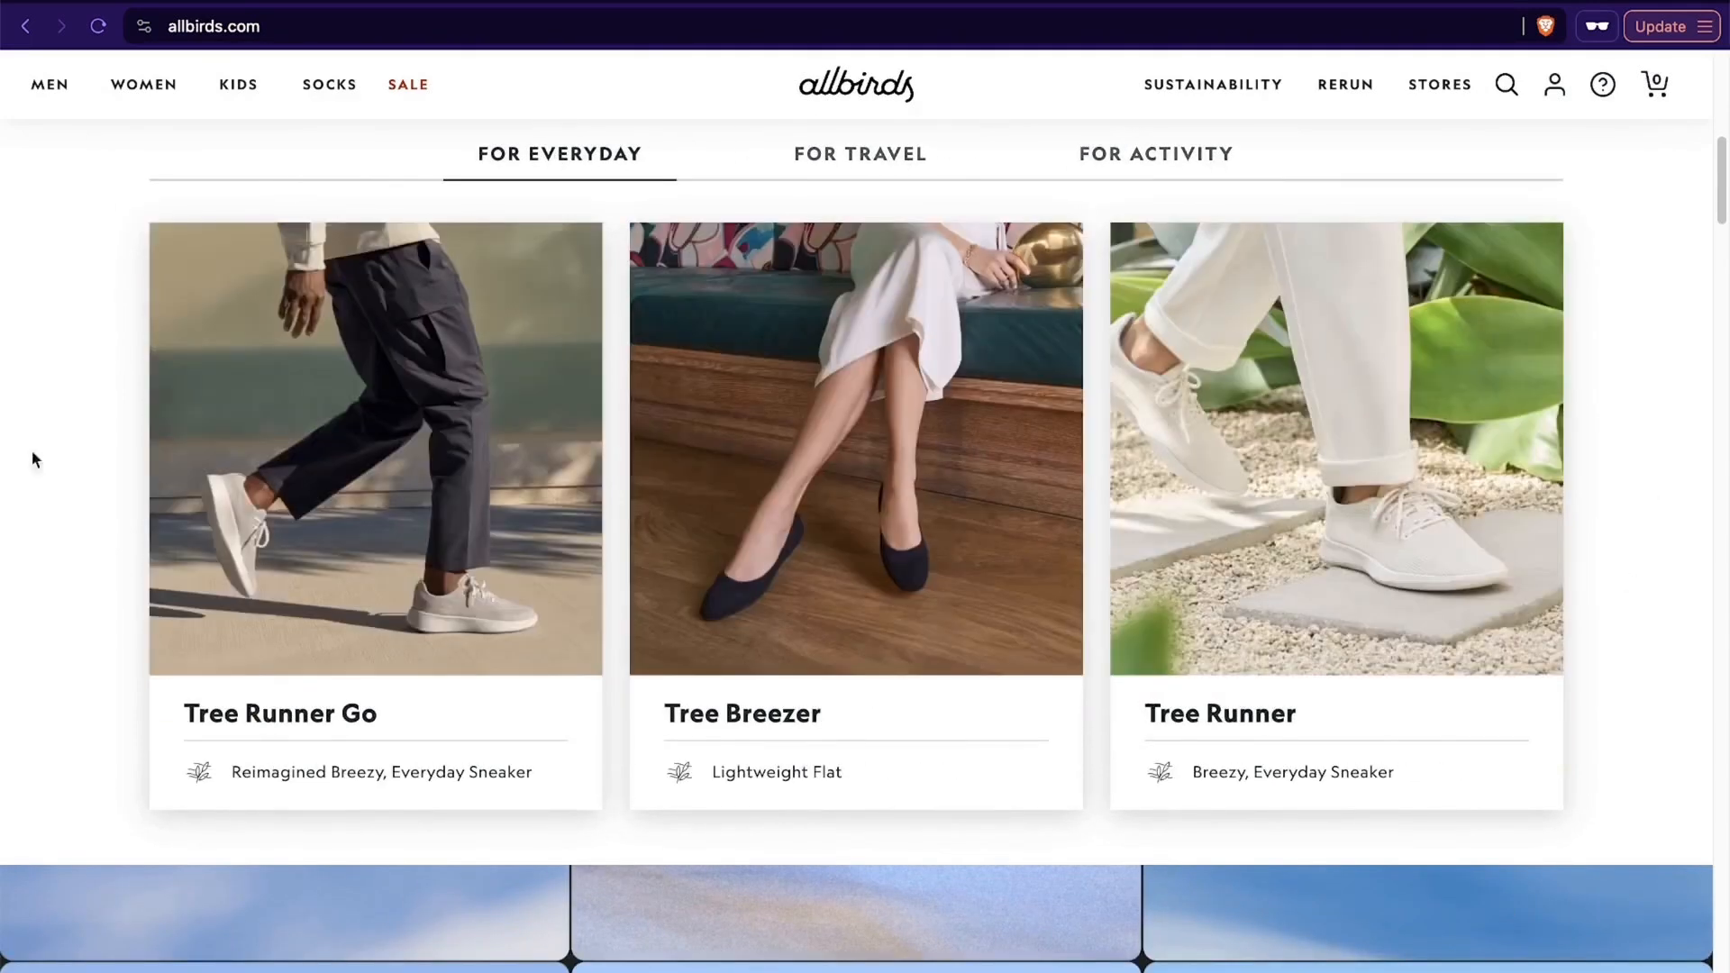
mouse_move(1435, 597)
- Return to GemPages Builder in the Shopify admin and open the template selection for creating a new page
left_click(1079, 1)
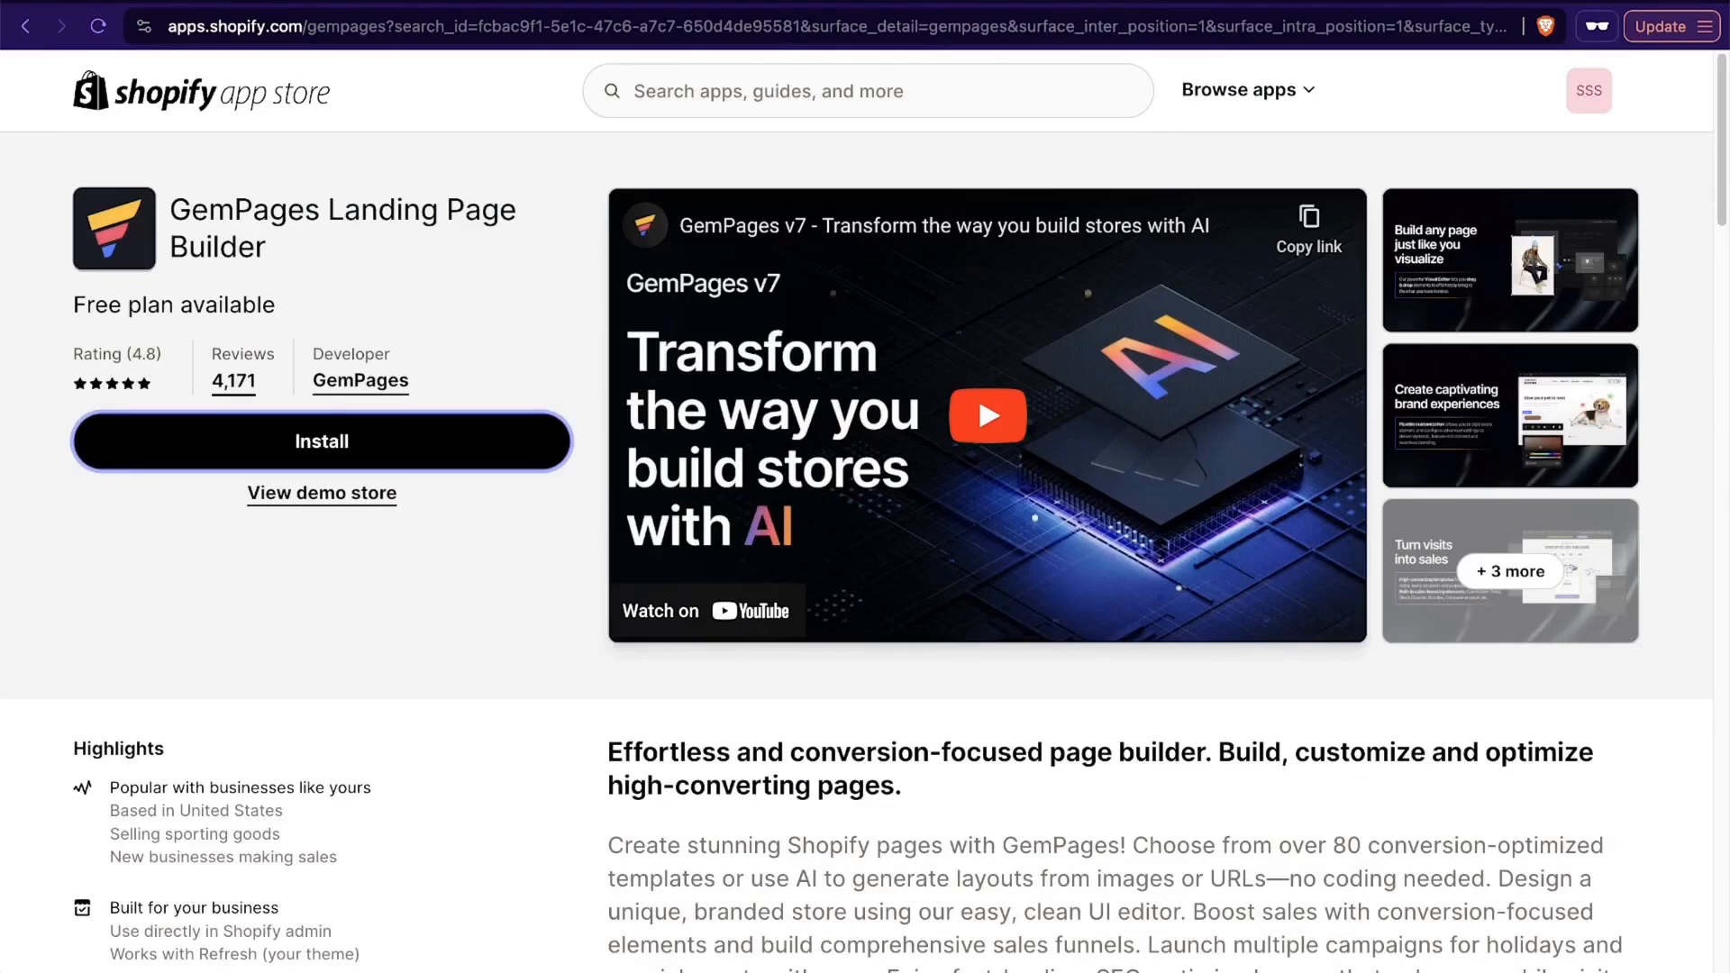
left_click(1198, 3)
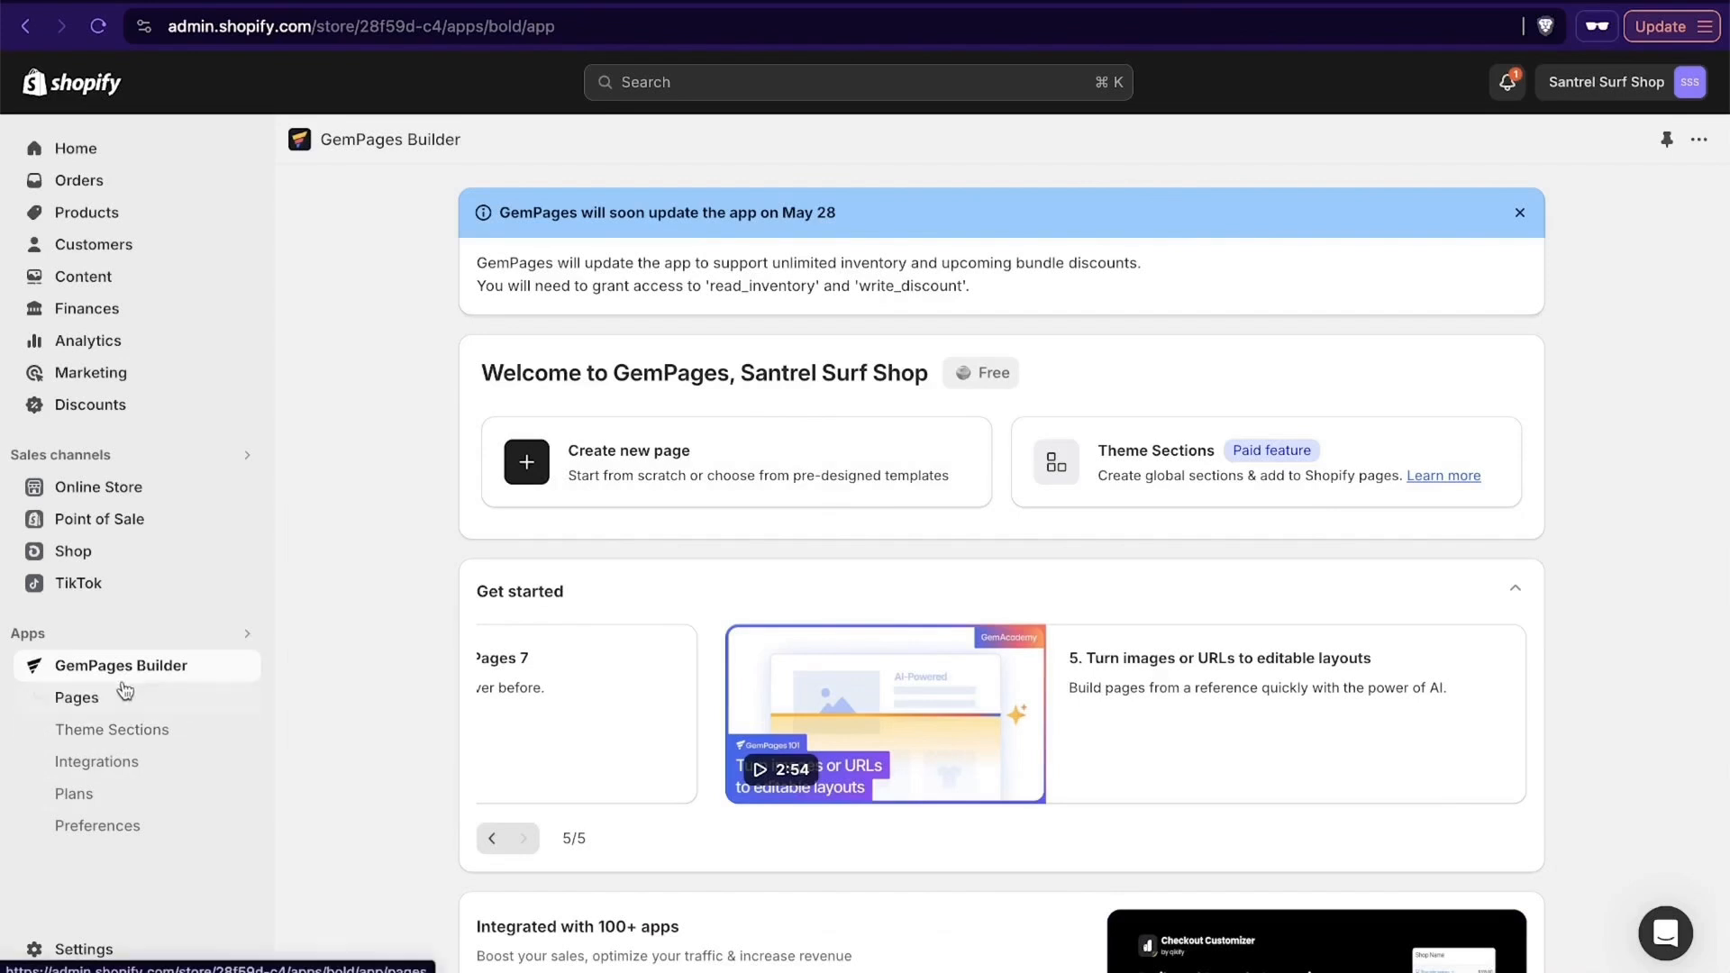
left_click(717, 481)
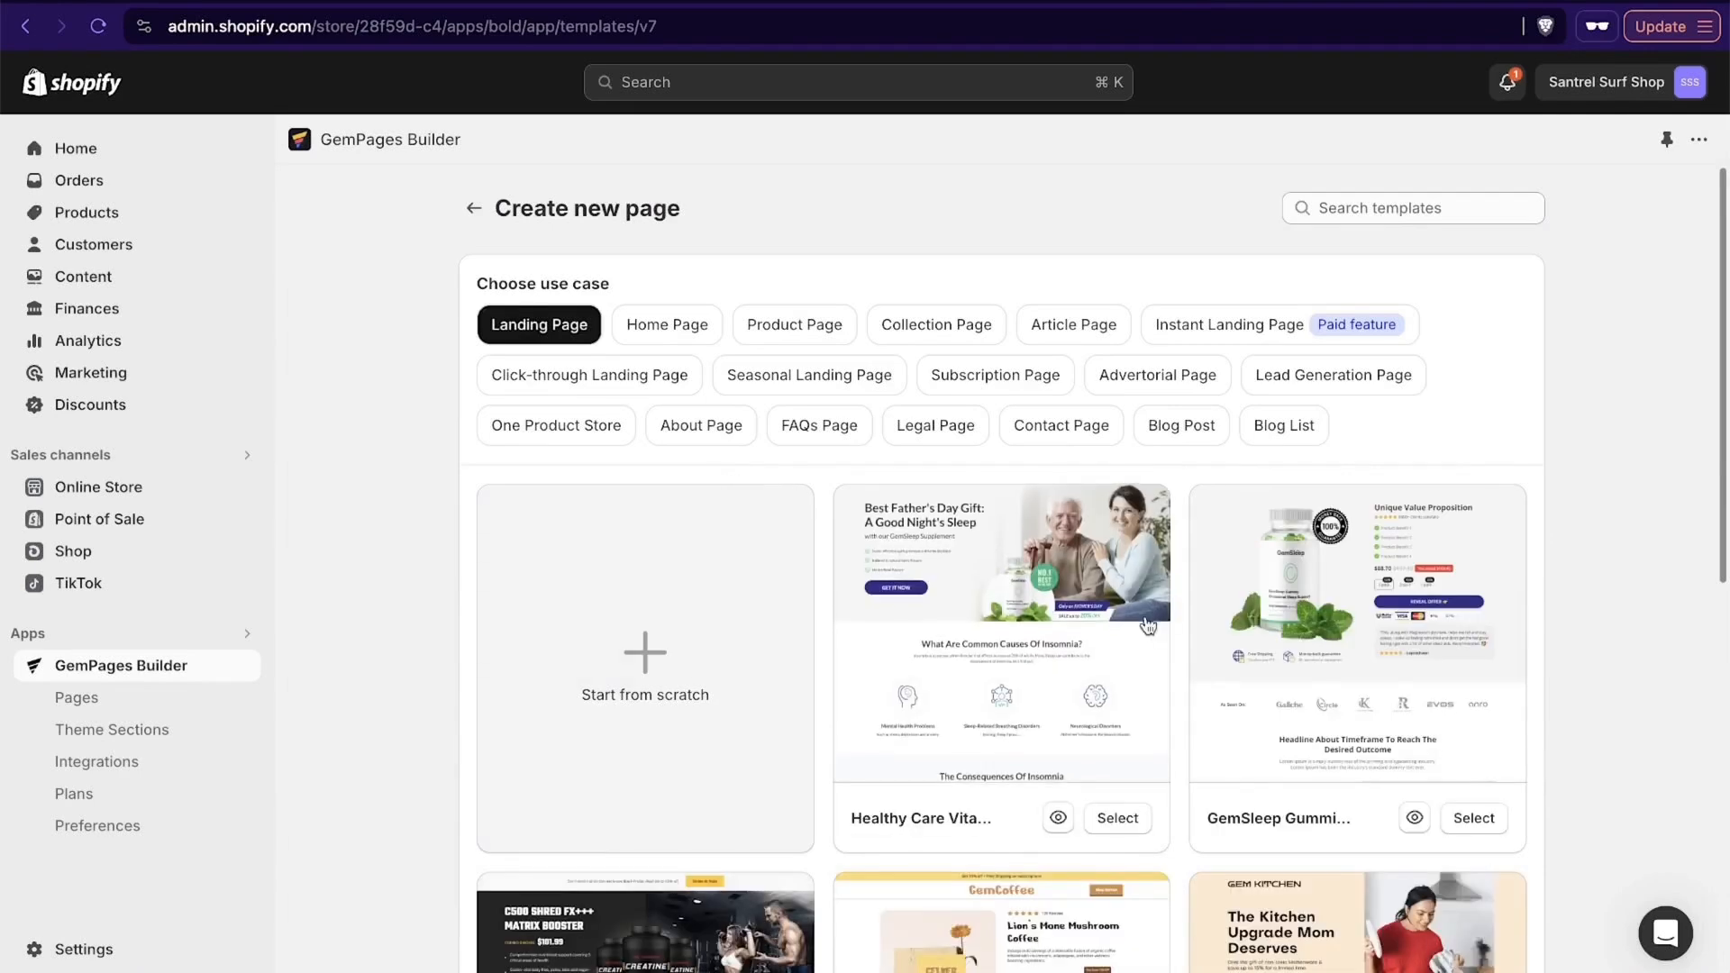
- Look through the landing page templates and create a new landing page from scratch
scroll(1147, 624, "down", 3)
scroll(1146, 624, "down", 5)
scroll(1146, 624, "up", 8)
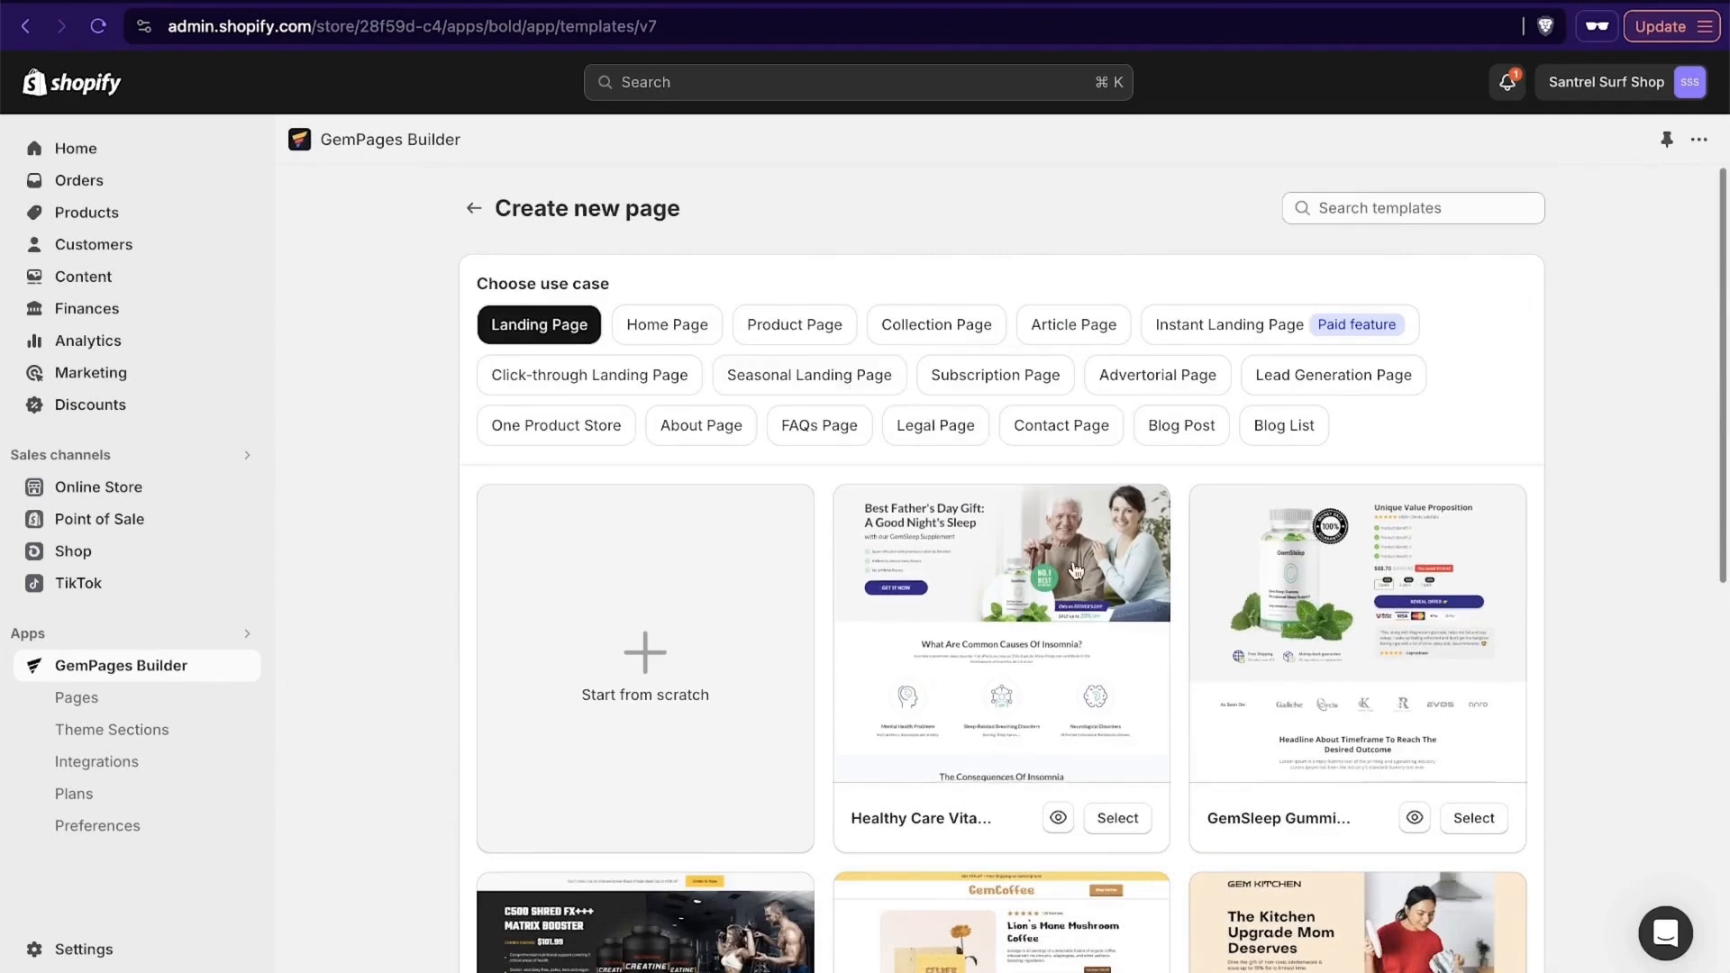
scroll(1072, 563, "down", 4)
scroll(1075, 570, "up", 1)
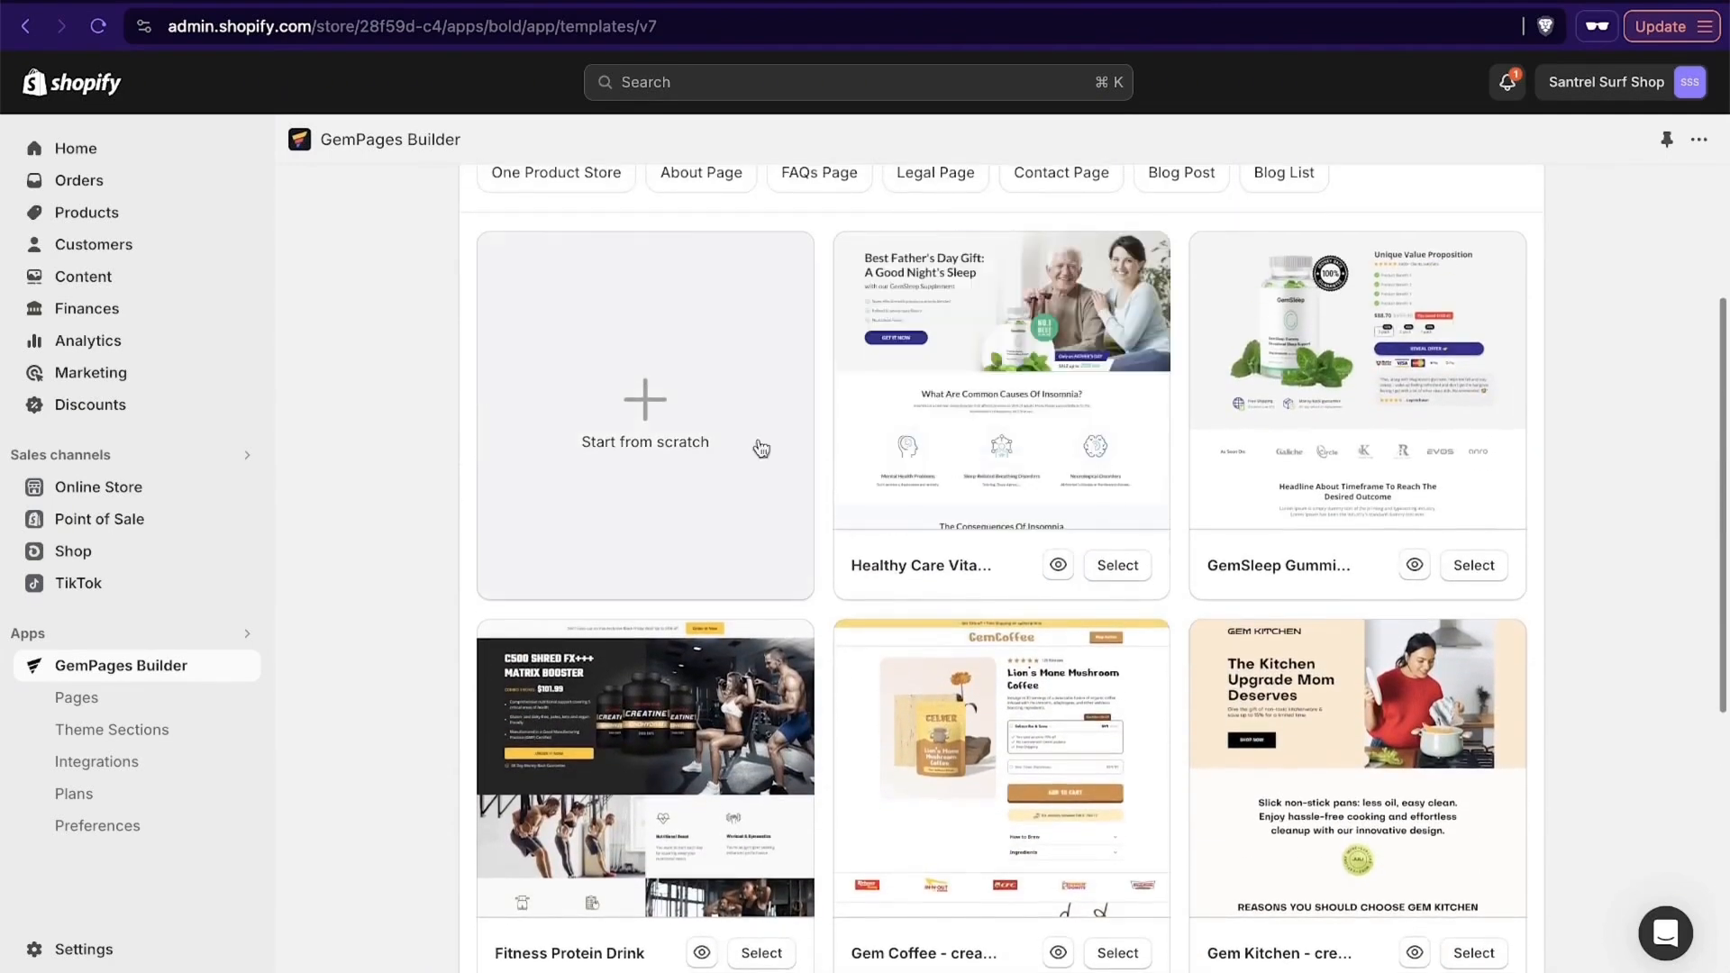
left_click(648, 417)
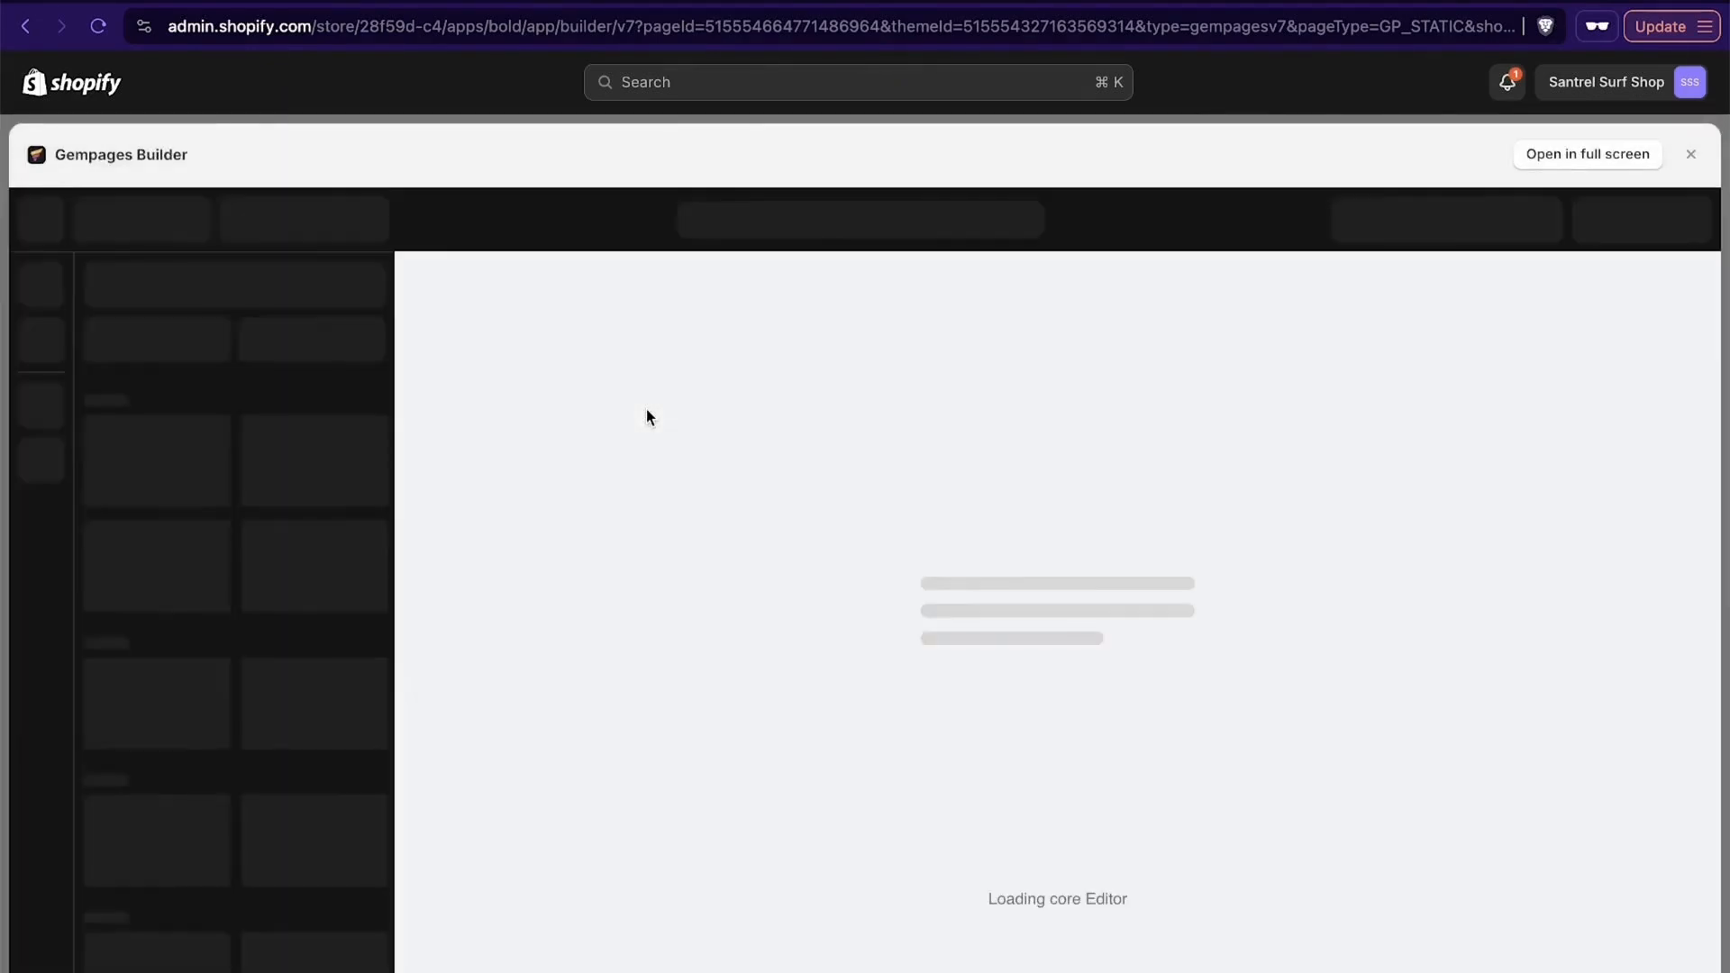
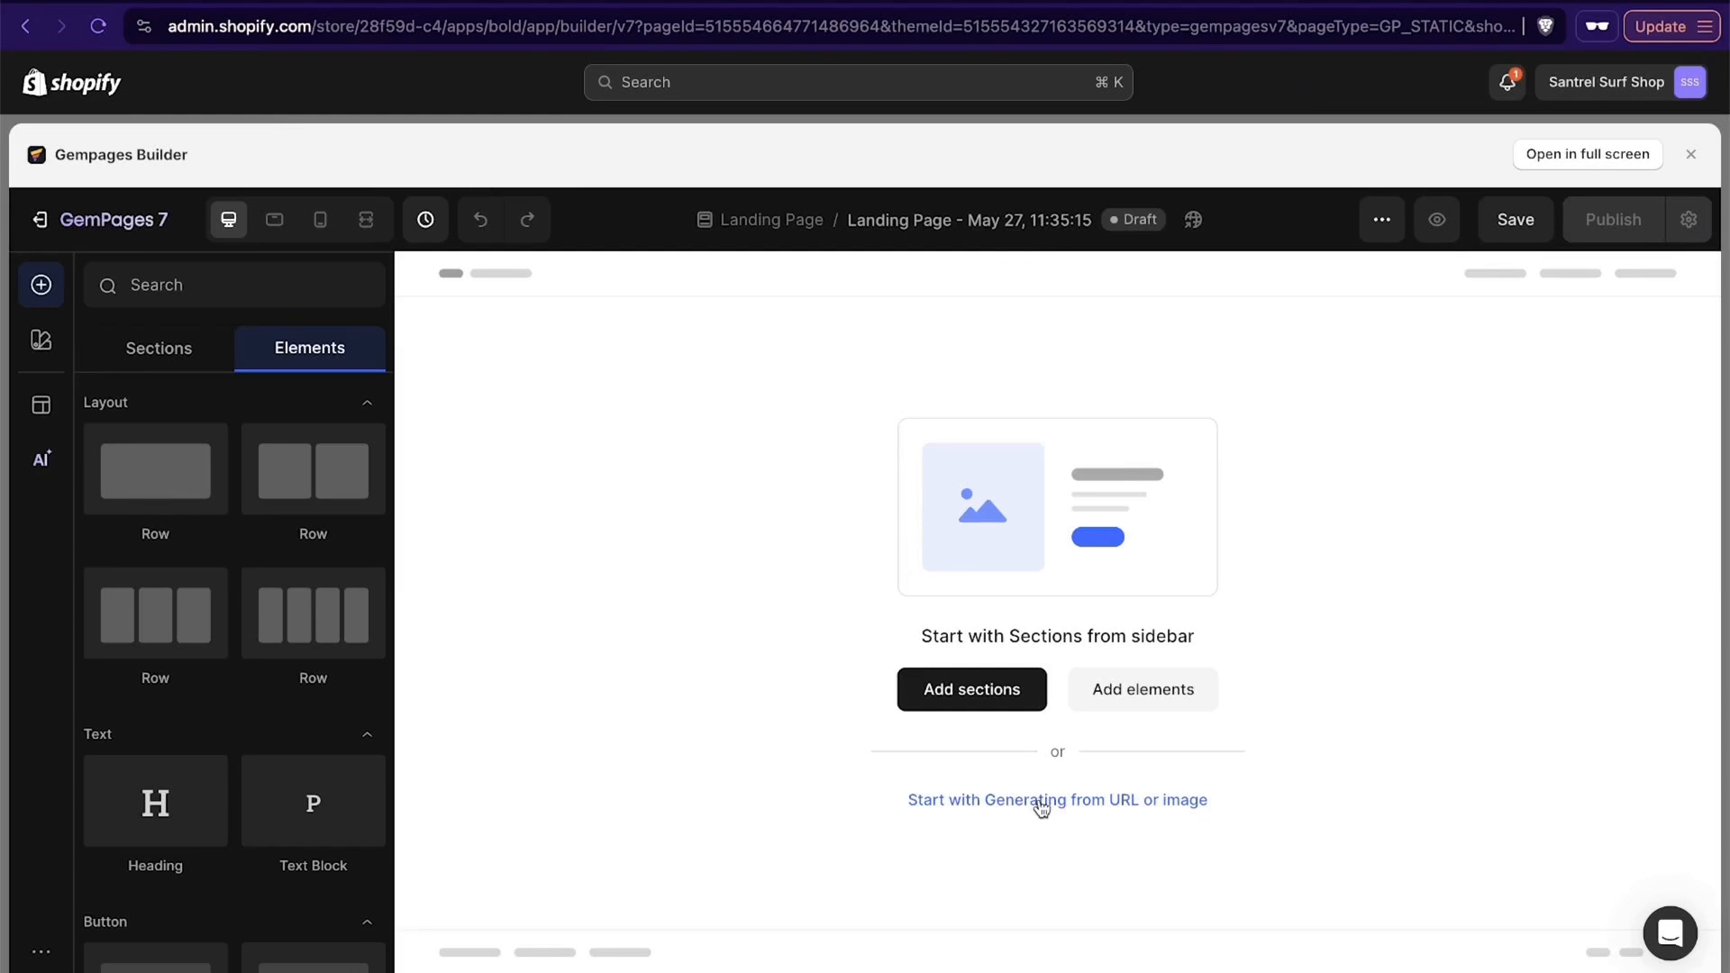
- Open the generator that builds a page from a URL and look over the Allbirds homepage as a source
left_click(1042, 800)
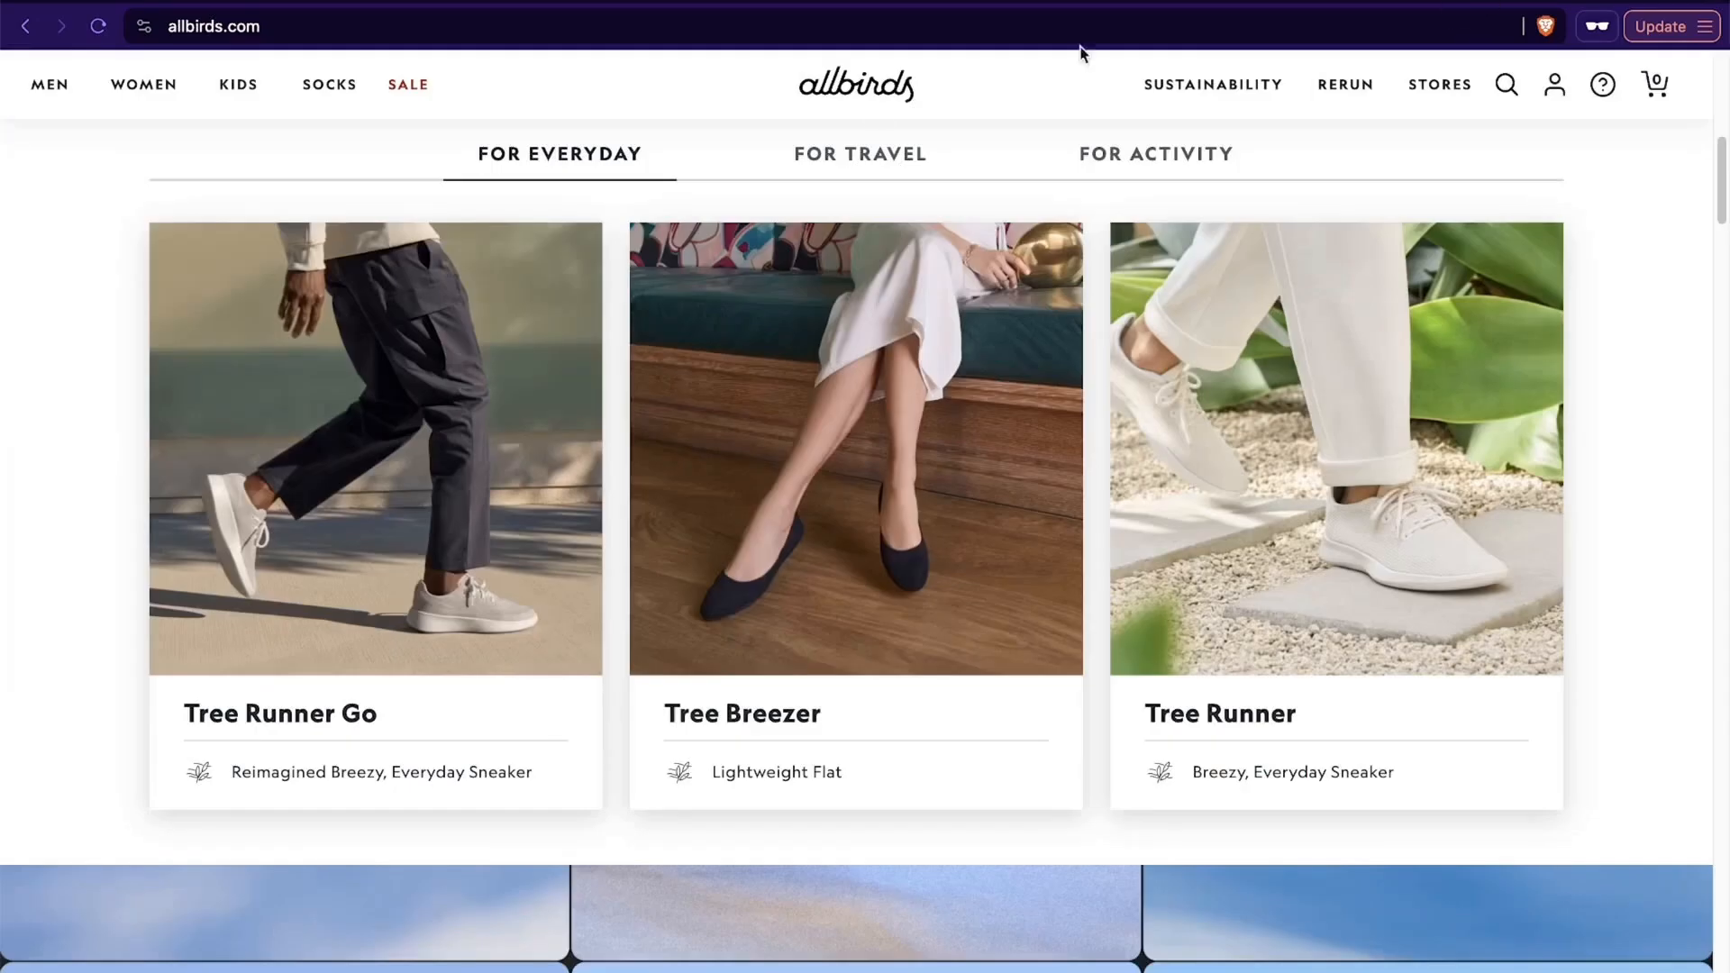
scroll(915, 463, "up", 5)
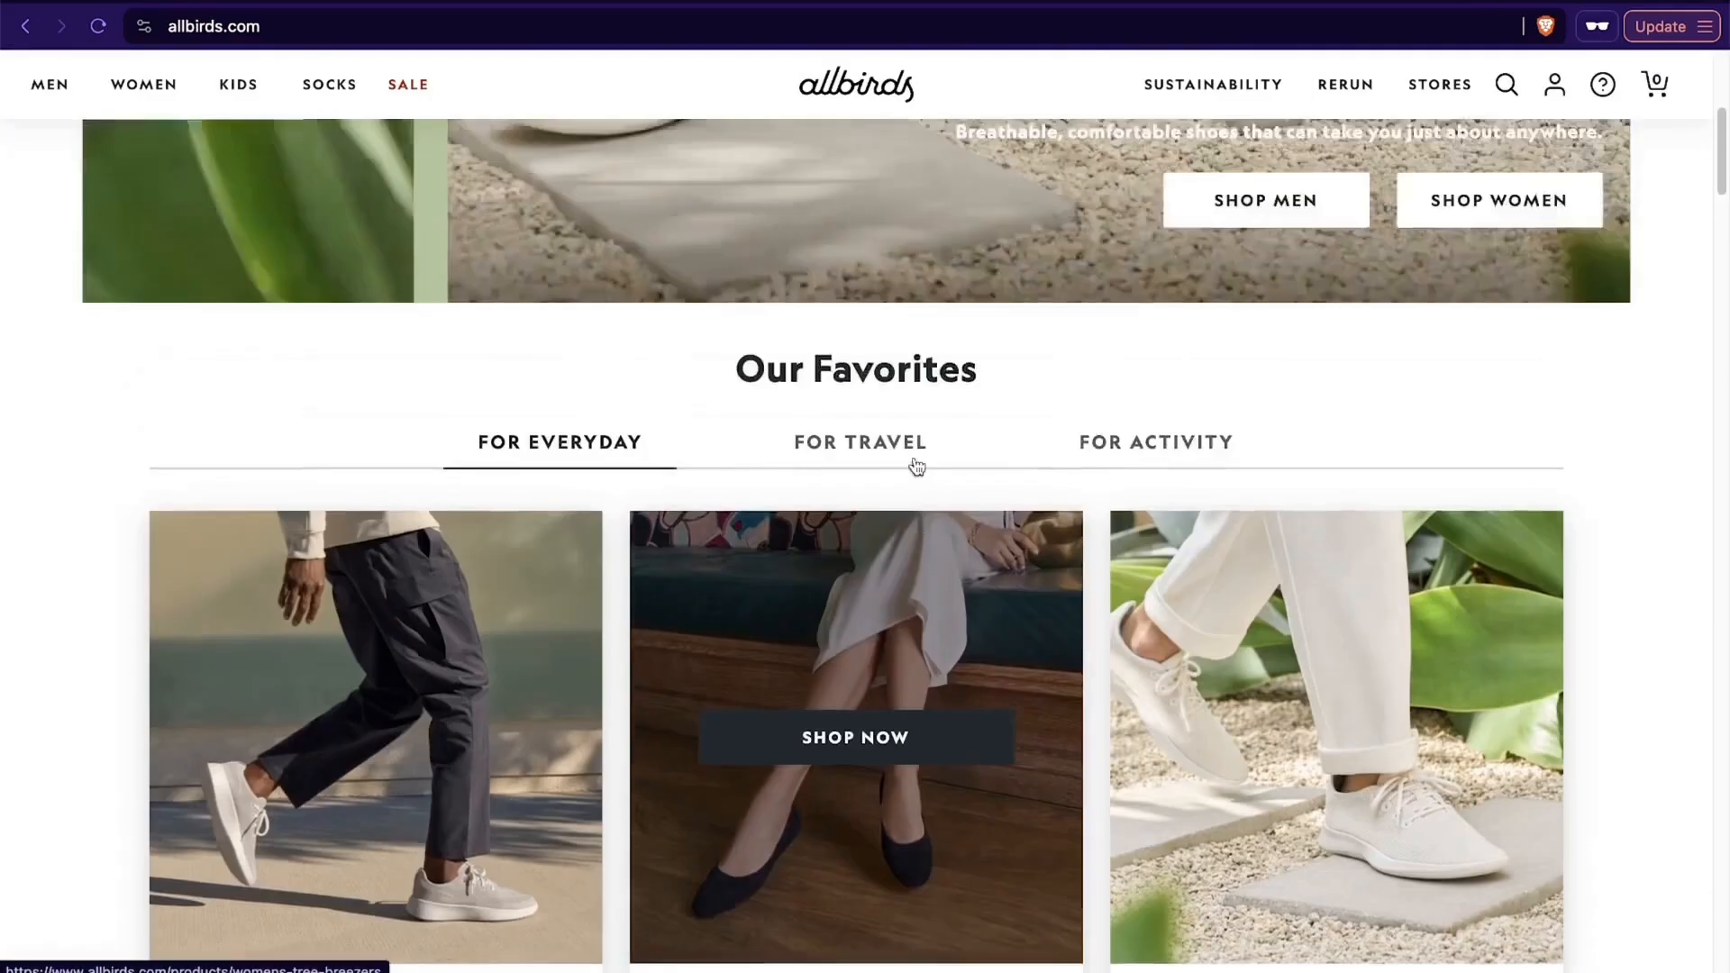
left_click(812, 20)
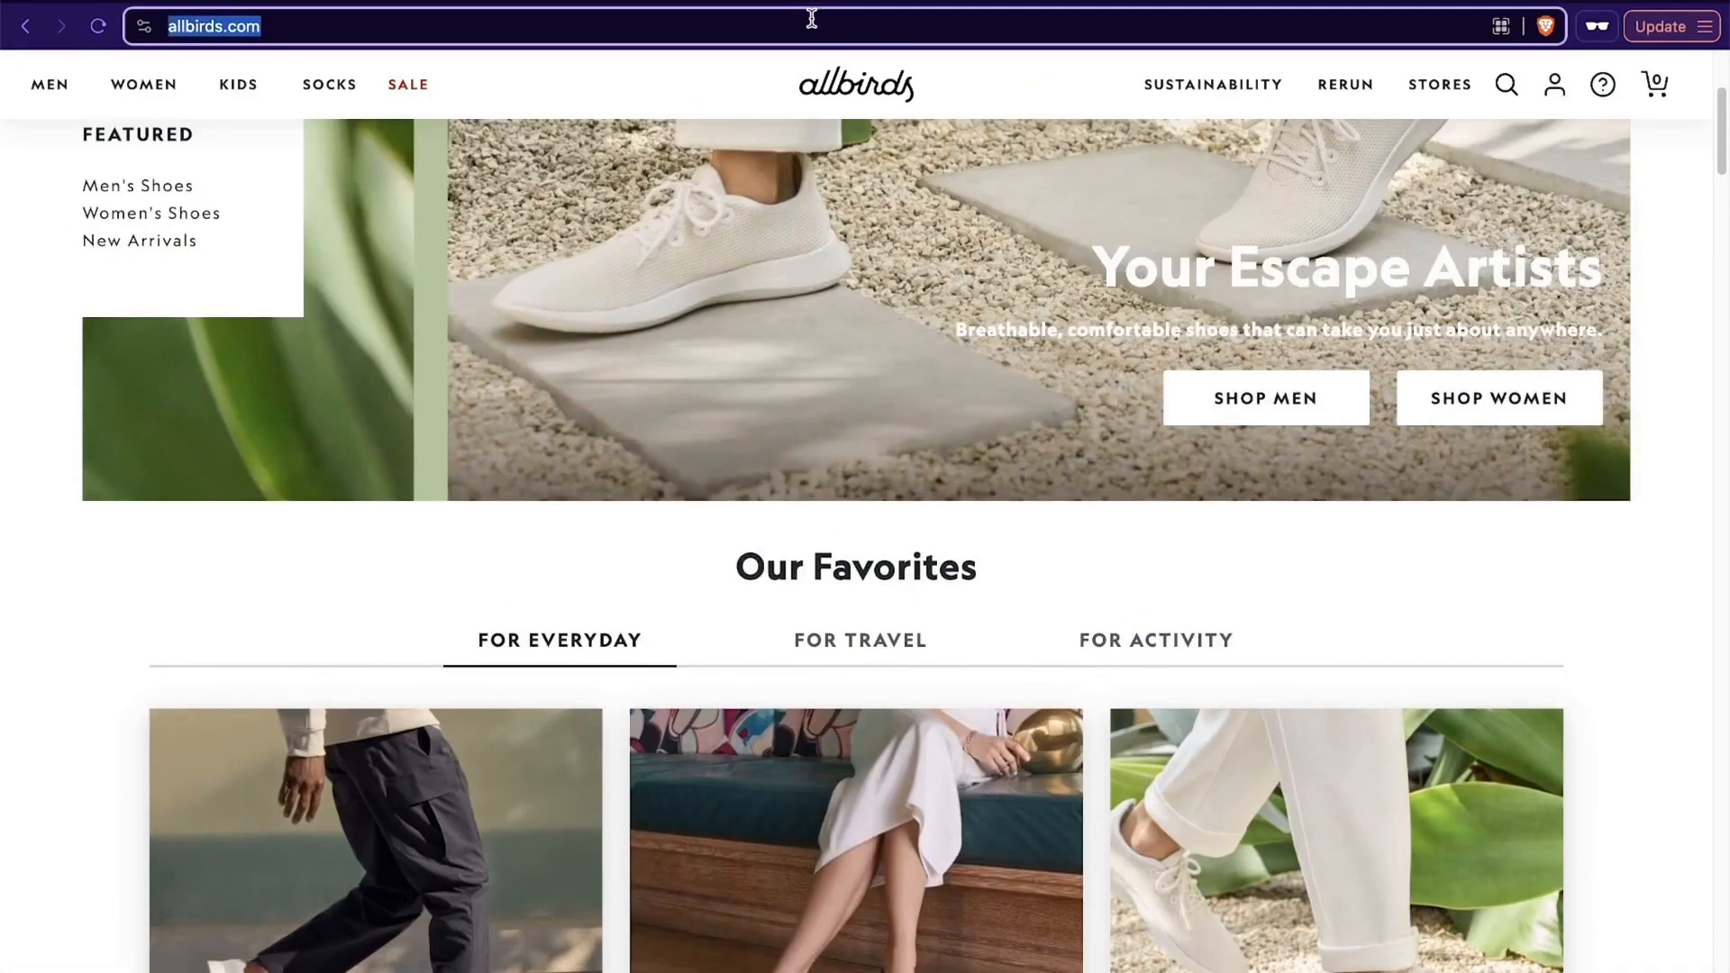
left_click(1682, 361)
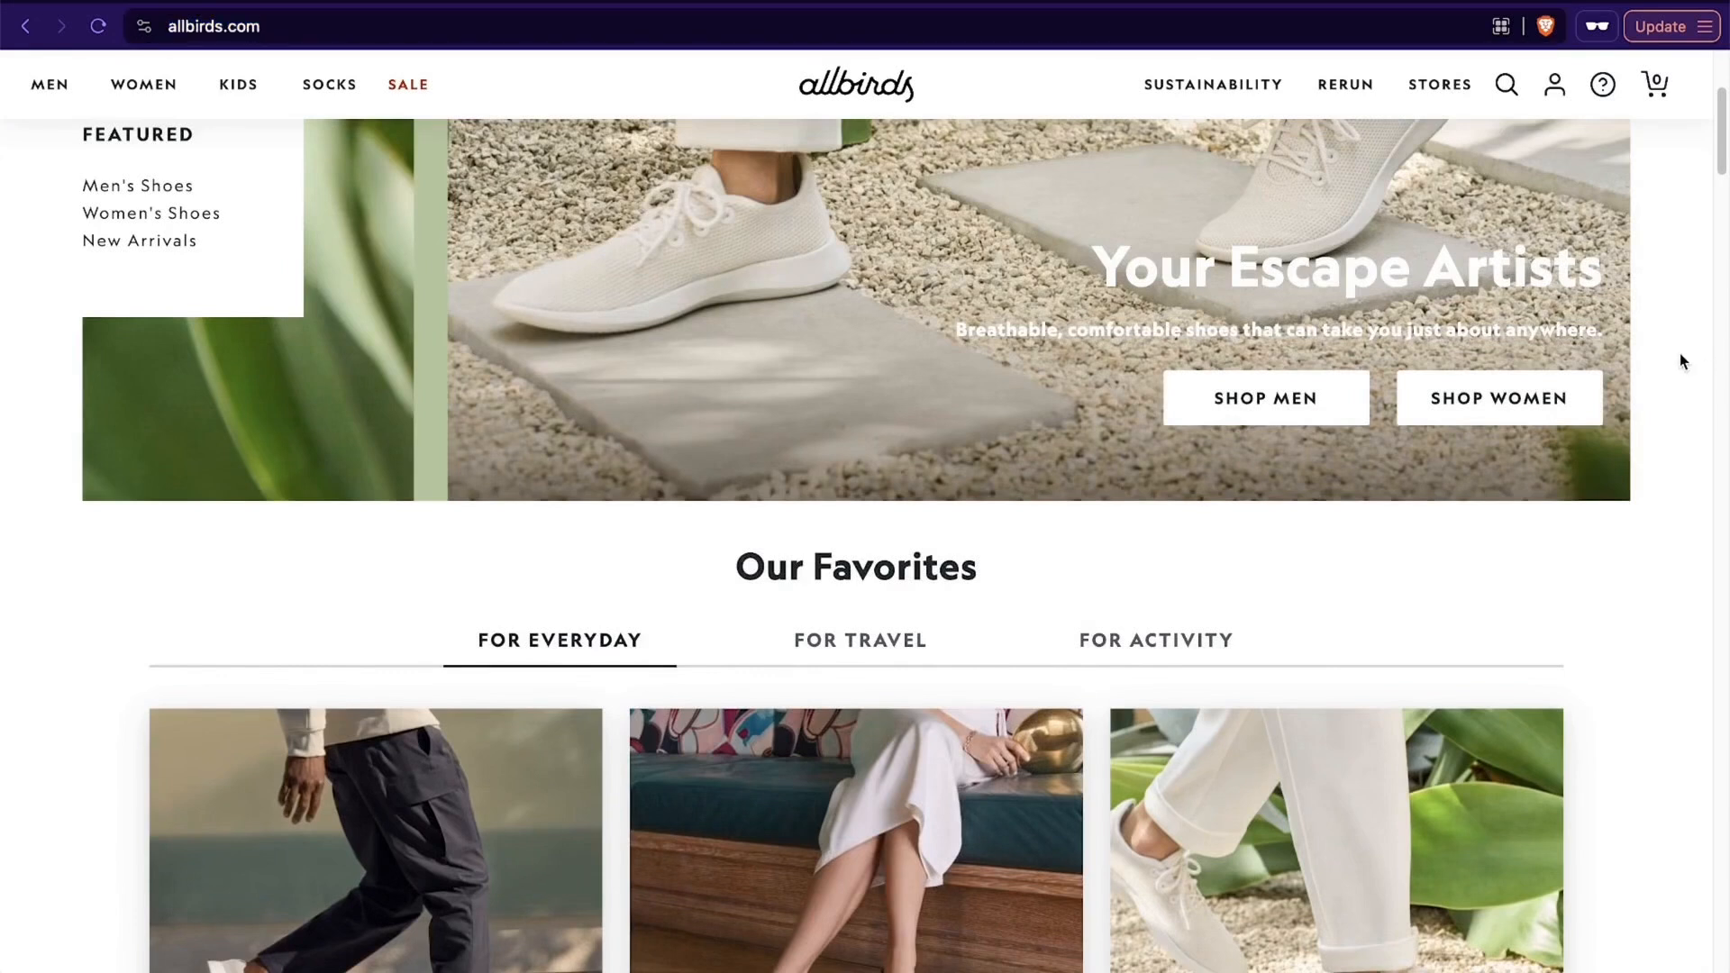
- Open pepsi.com in a new tab and look over its homepage design
key("super+shift+n")
type("pepsi.com")
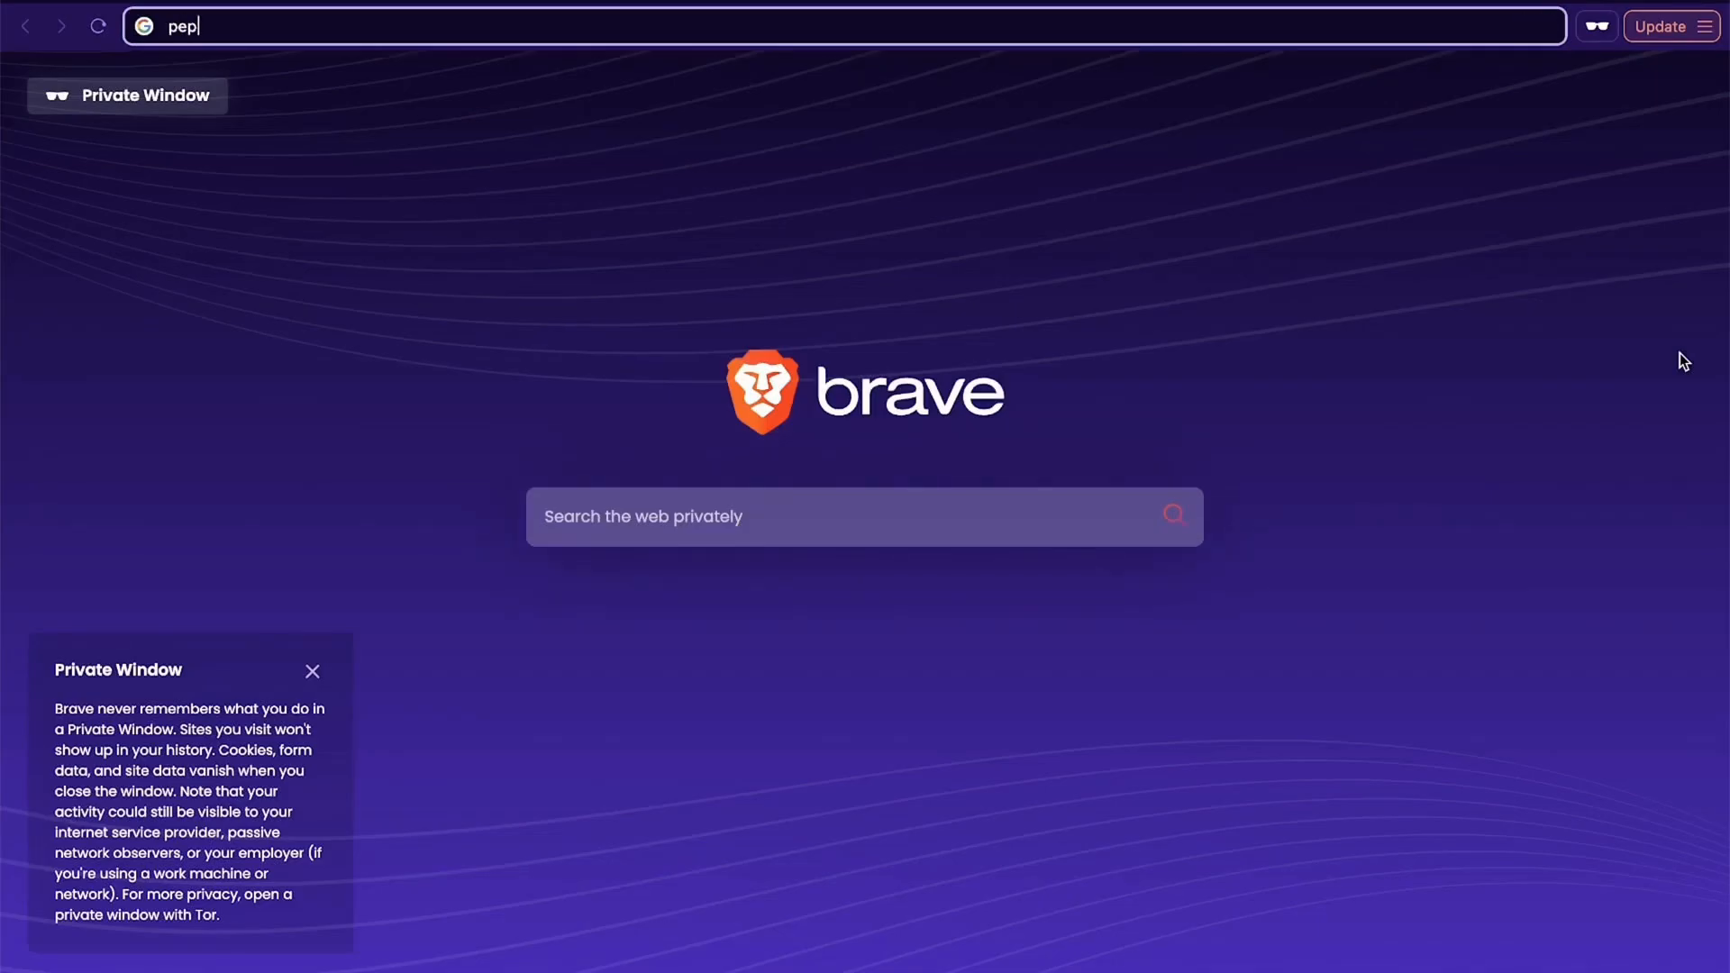
key("Return")
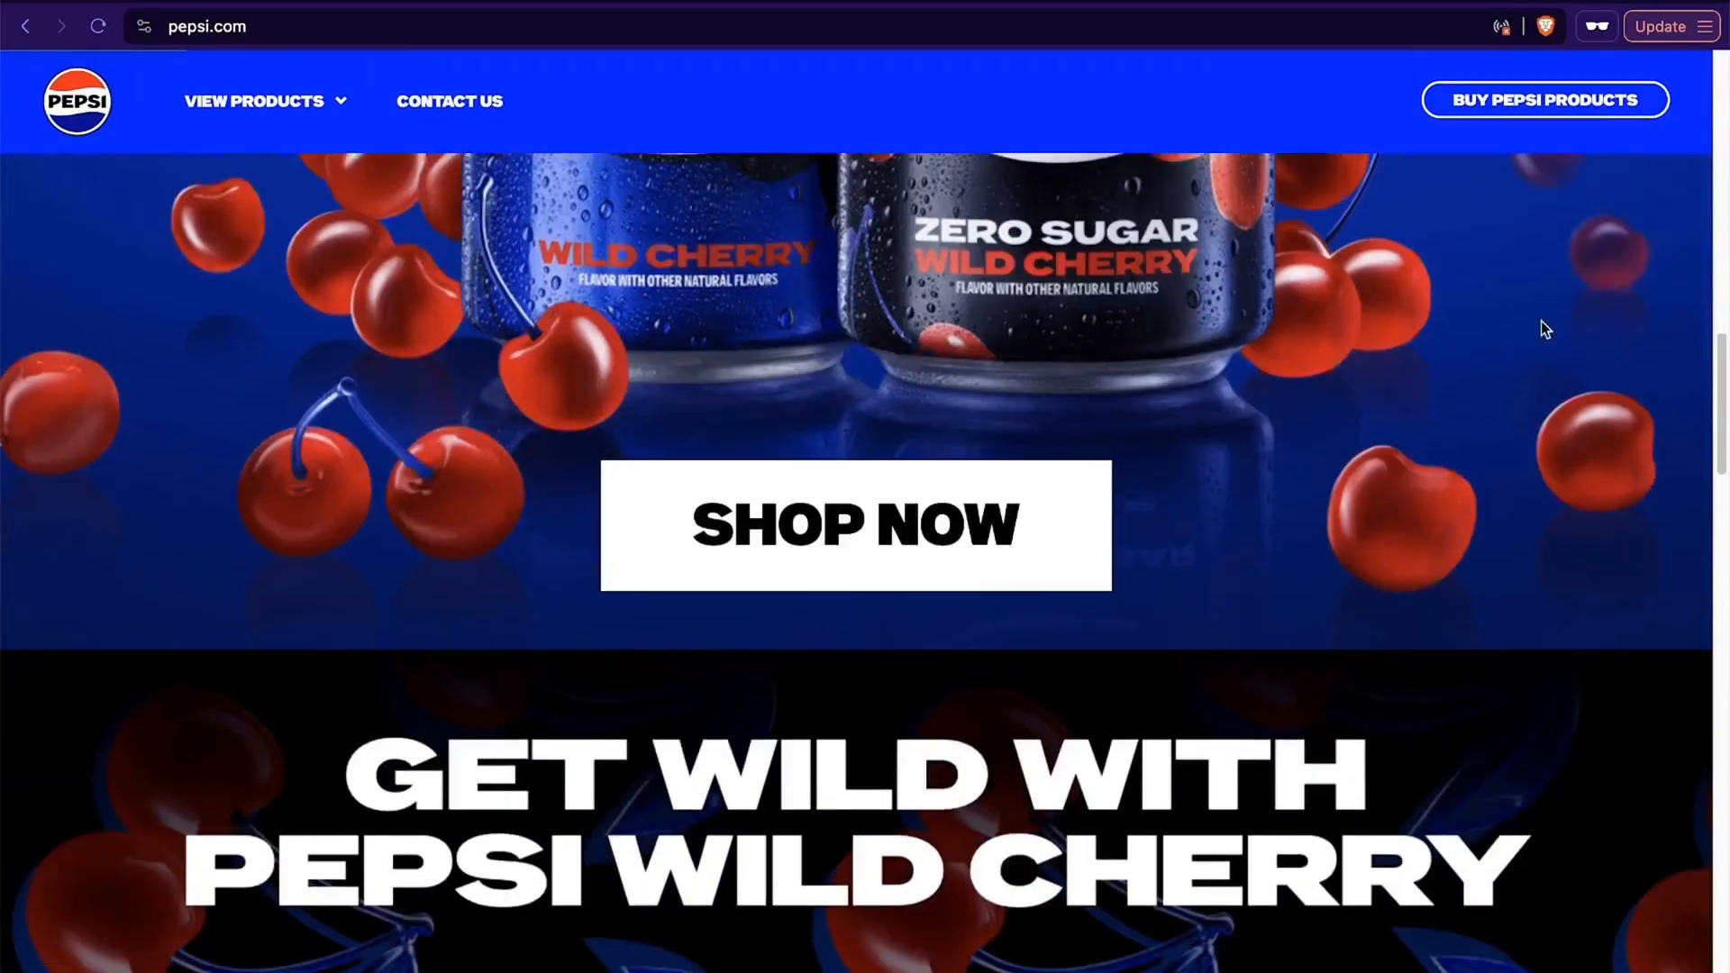
scroll(797, 389, "down", 5)
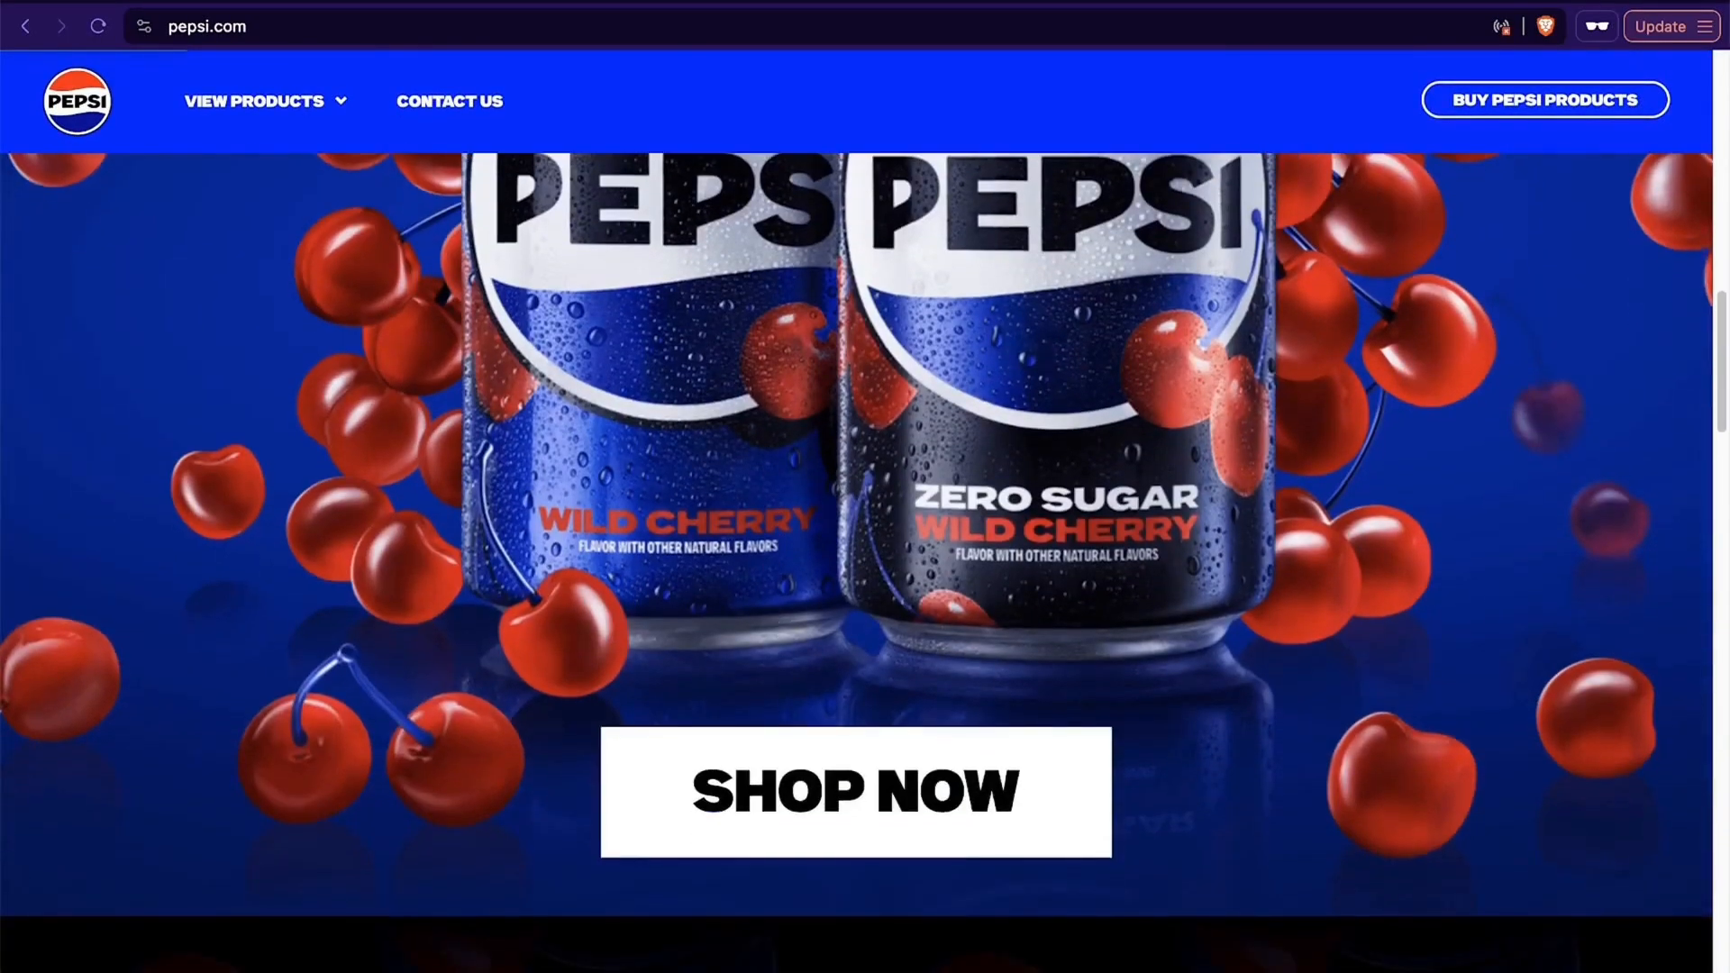
scroll(1360, 702, "up", 5)
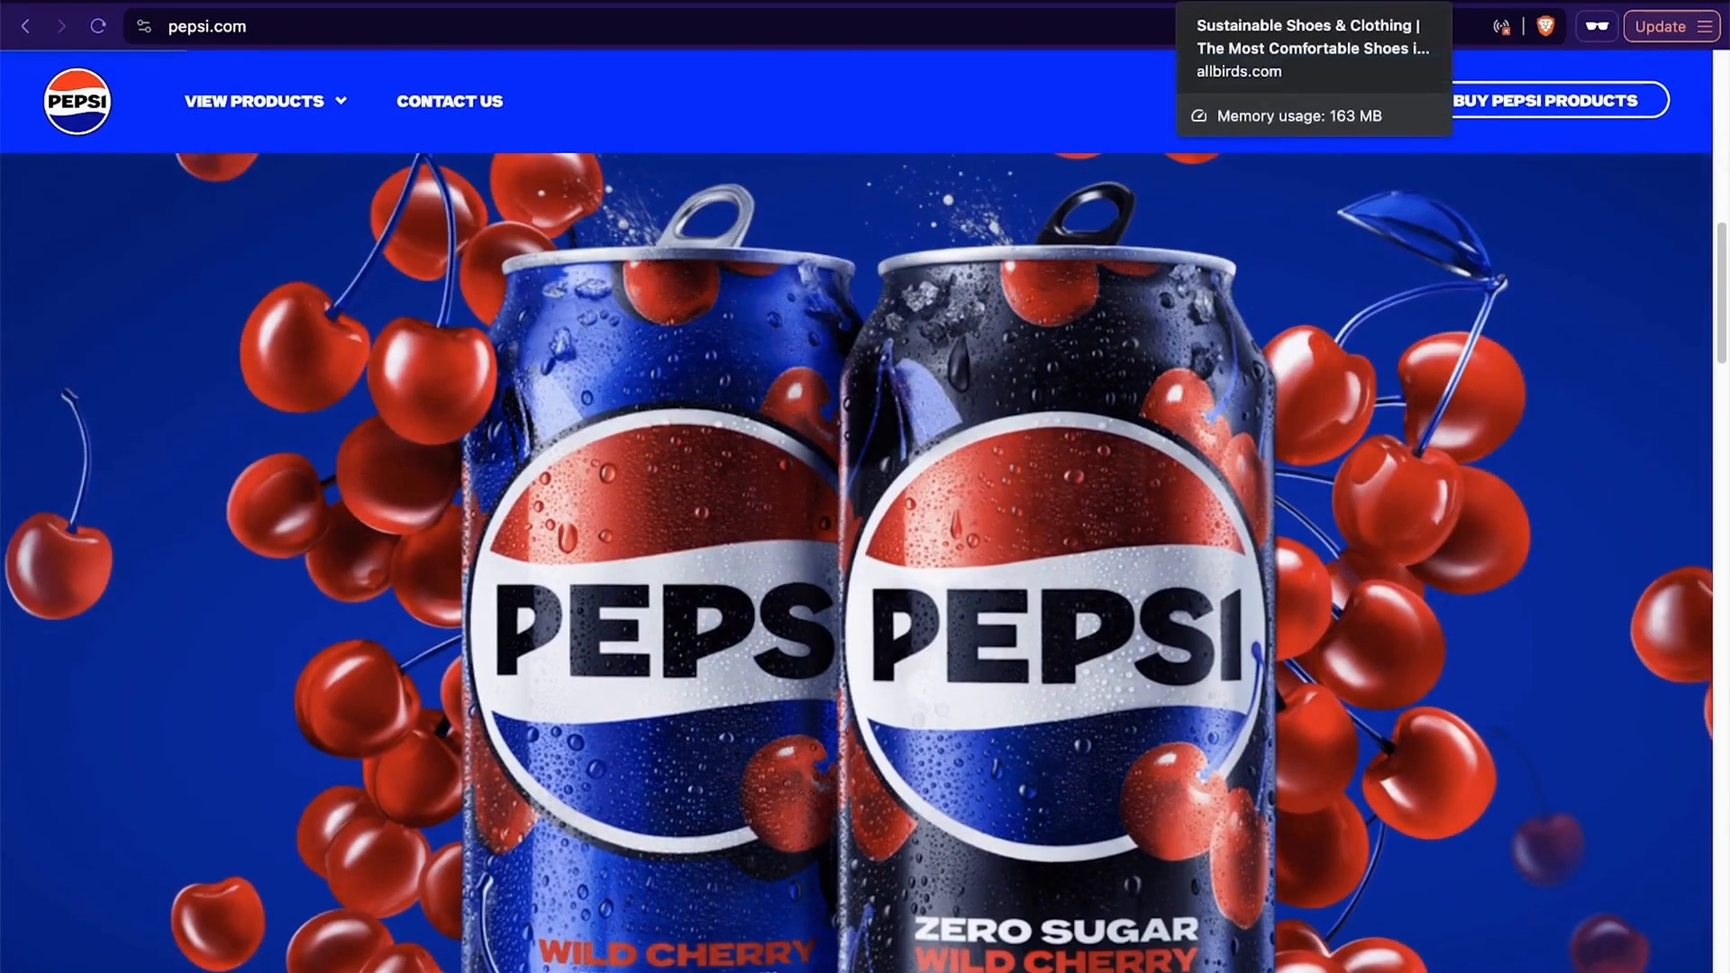
- Return to the Allbirds homepage and open the browser's developer tools on it
left_click(1288, 2)
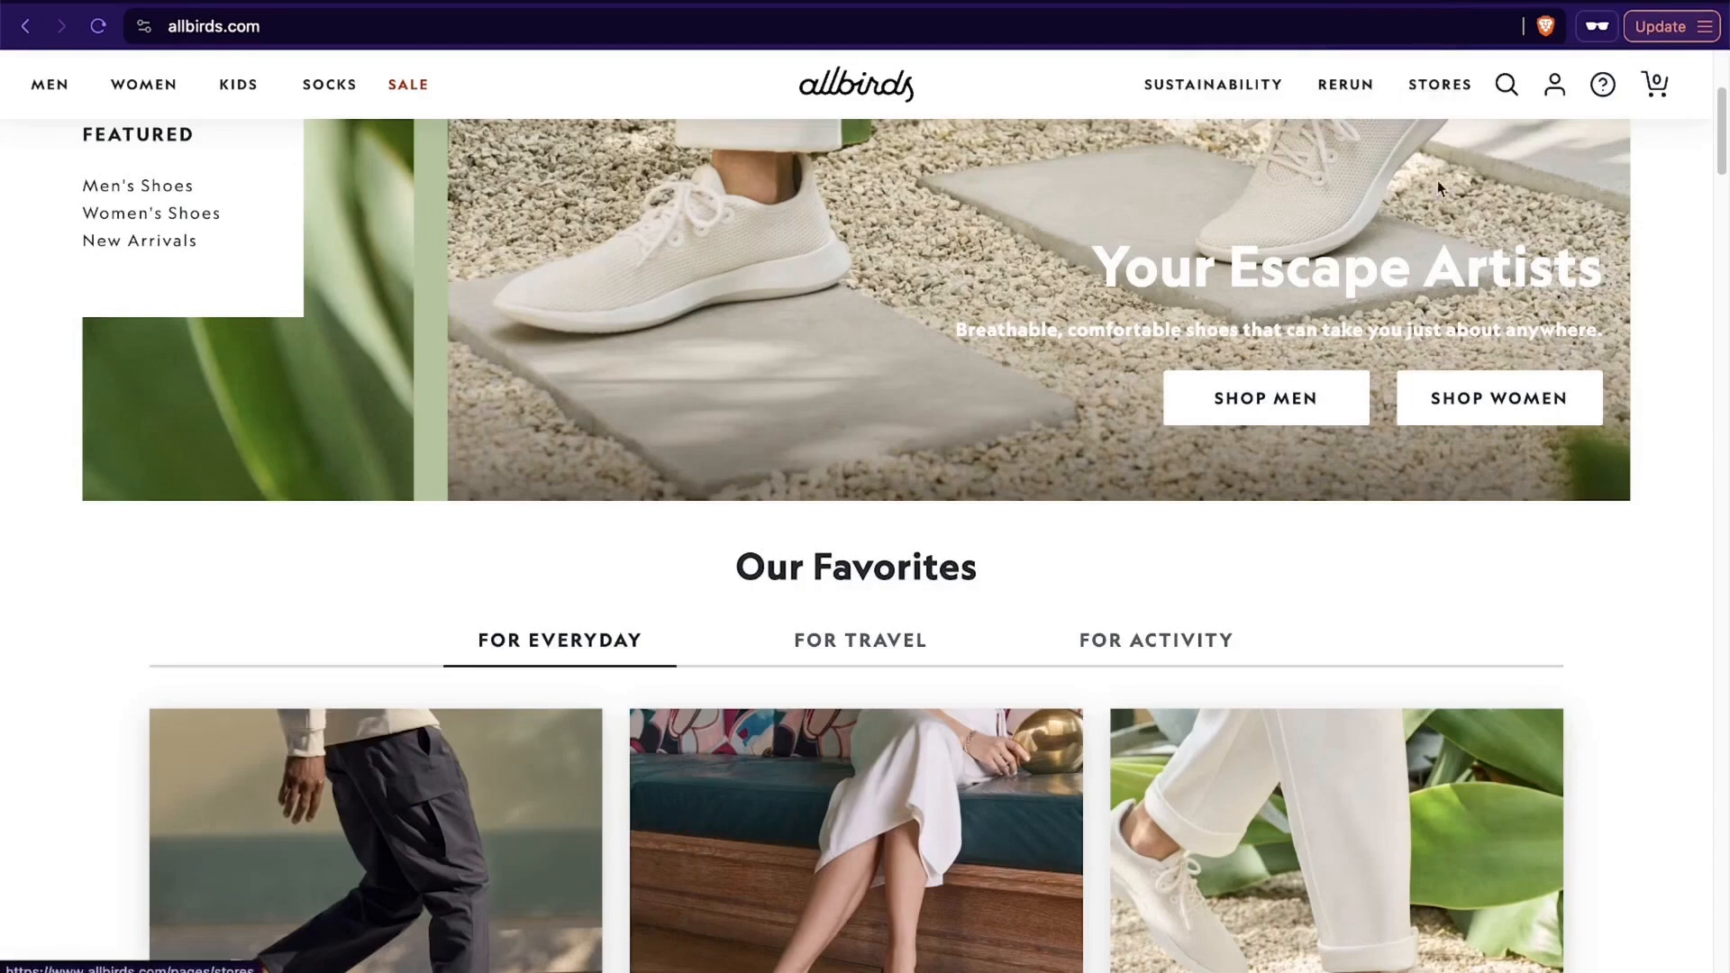
left_click(1705, 28)
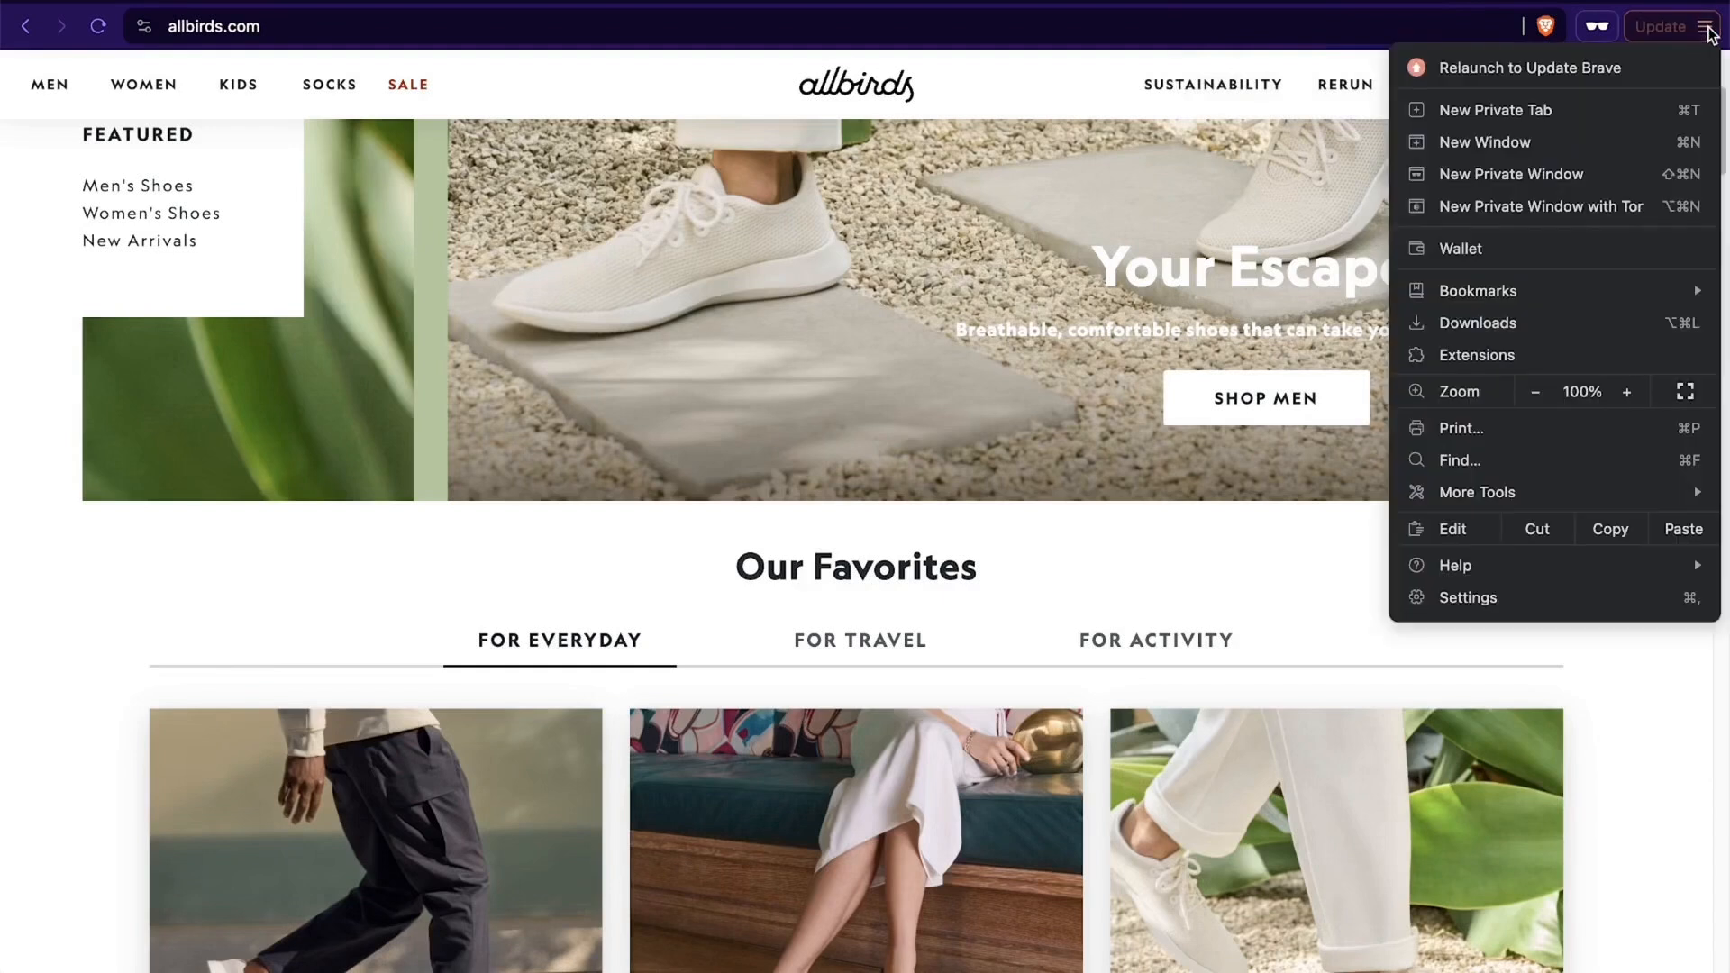
mouse_move(1526, 506)
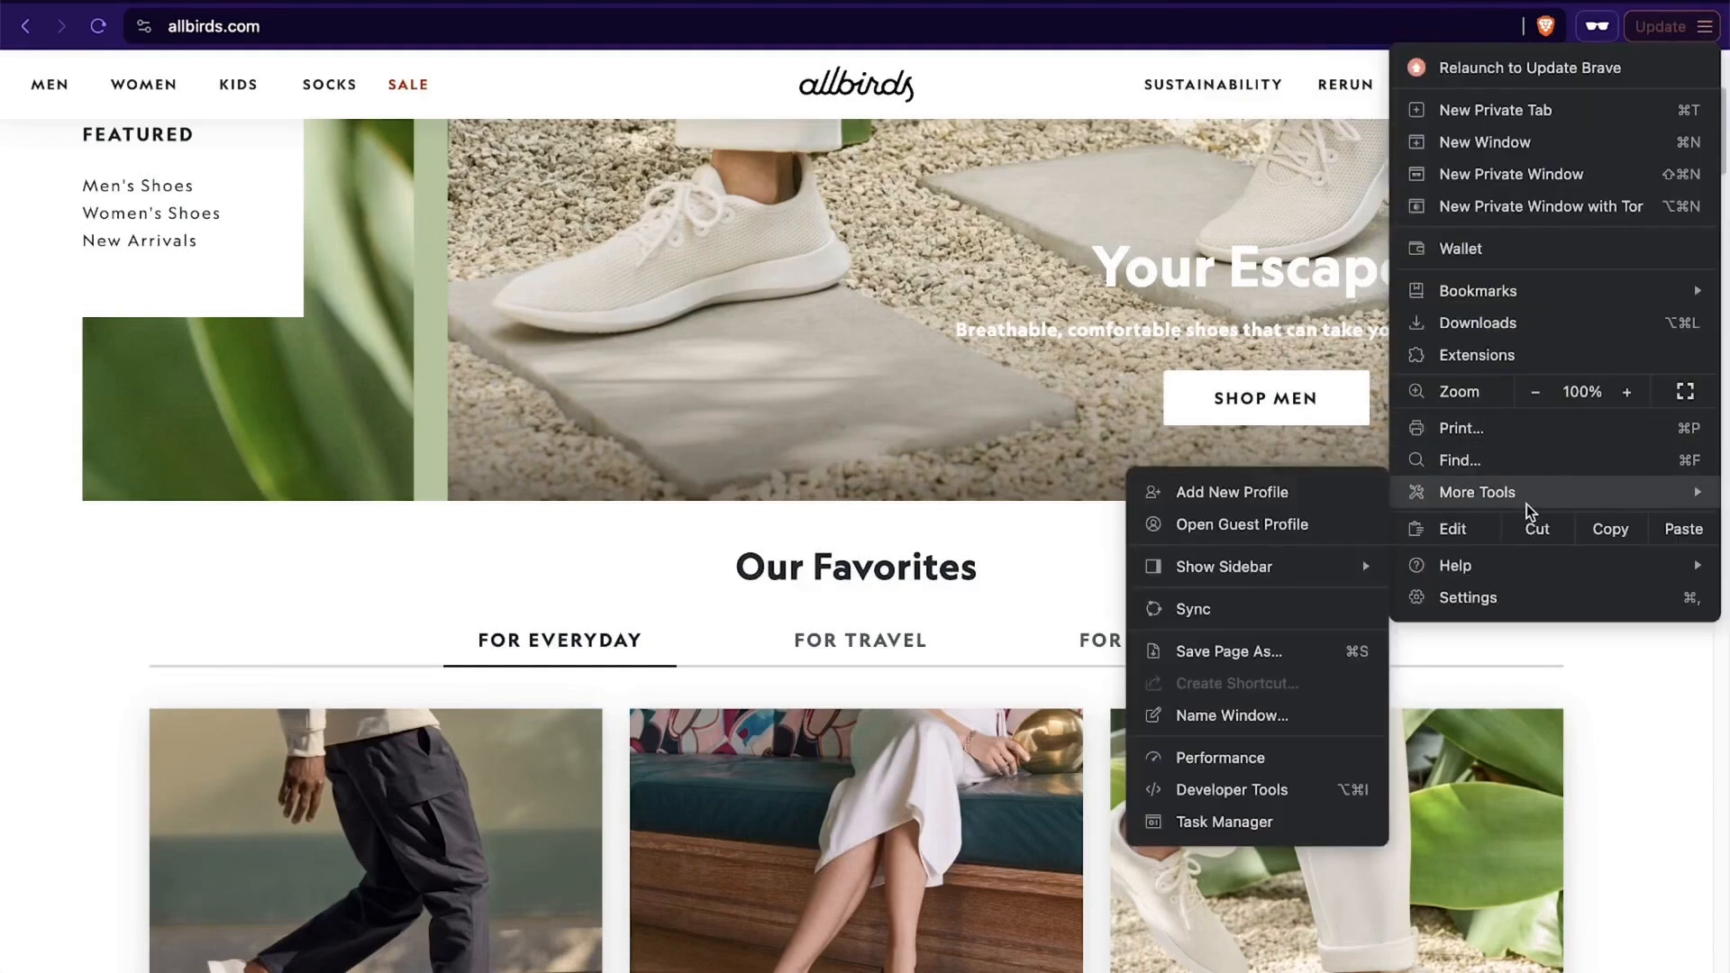
left_click(1287, 793)
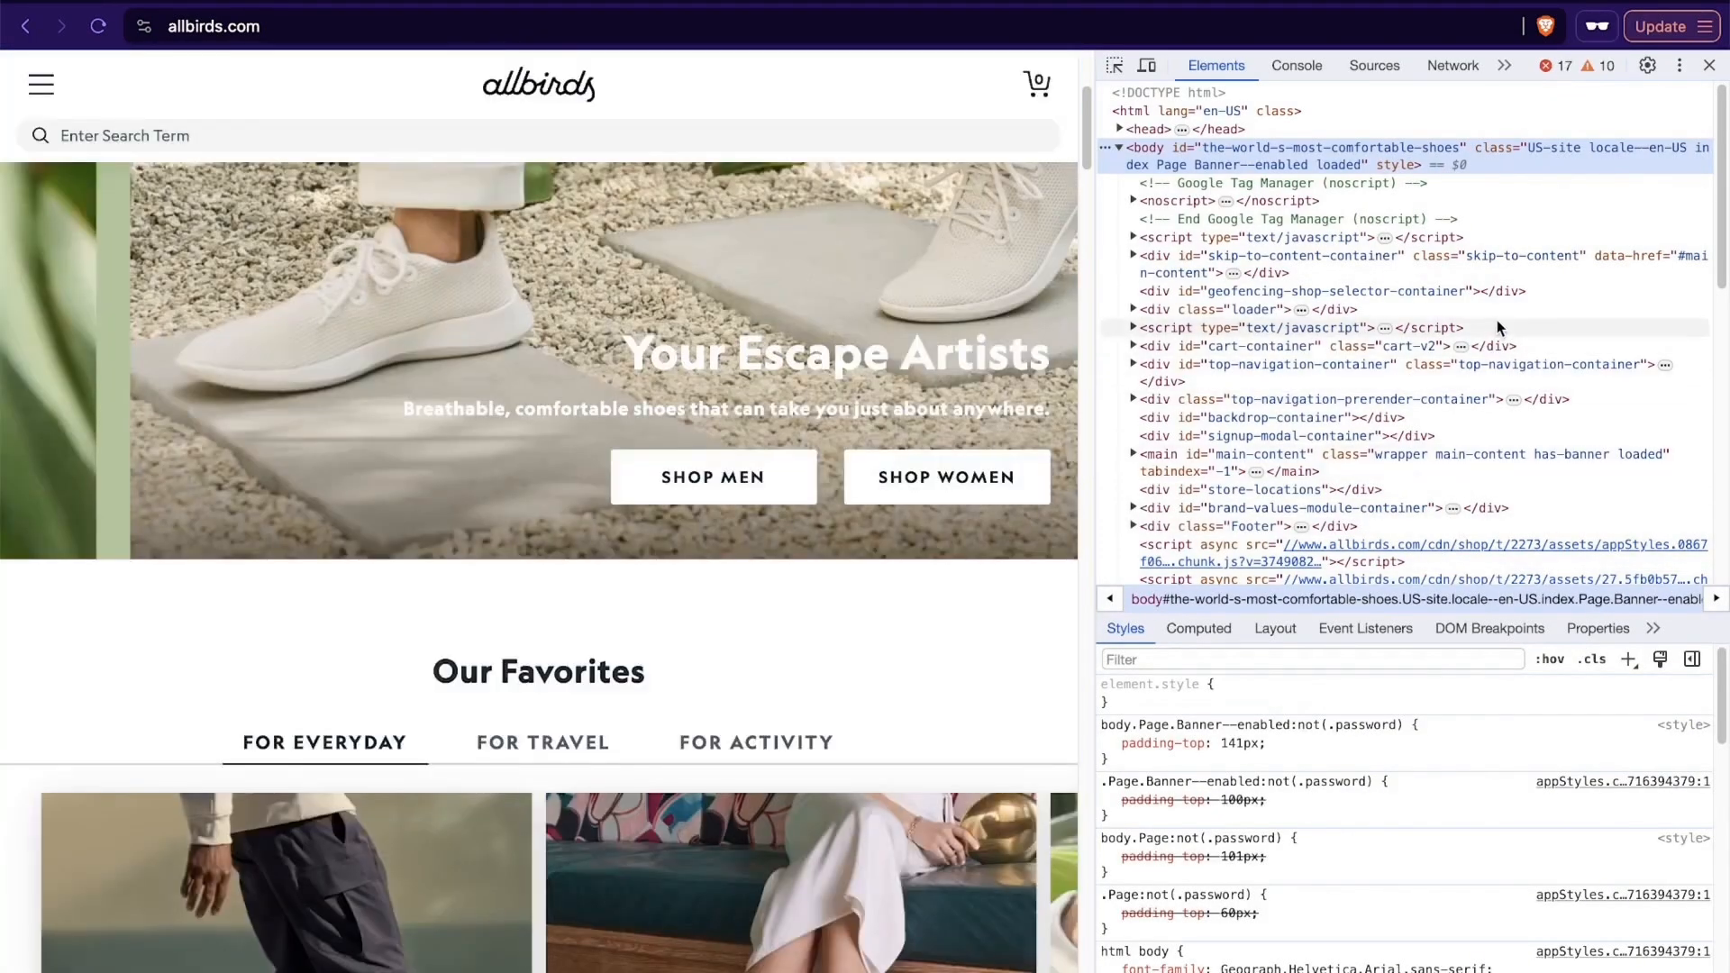
- Search the Allbirds page code for "shopify", go through several matches, and close the developer tools
key("ctrl+f")
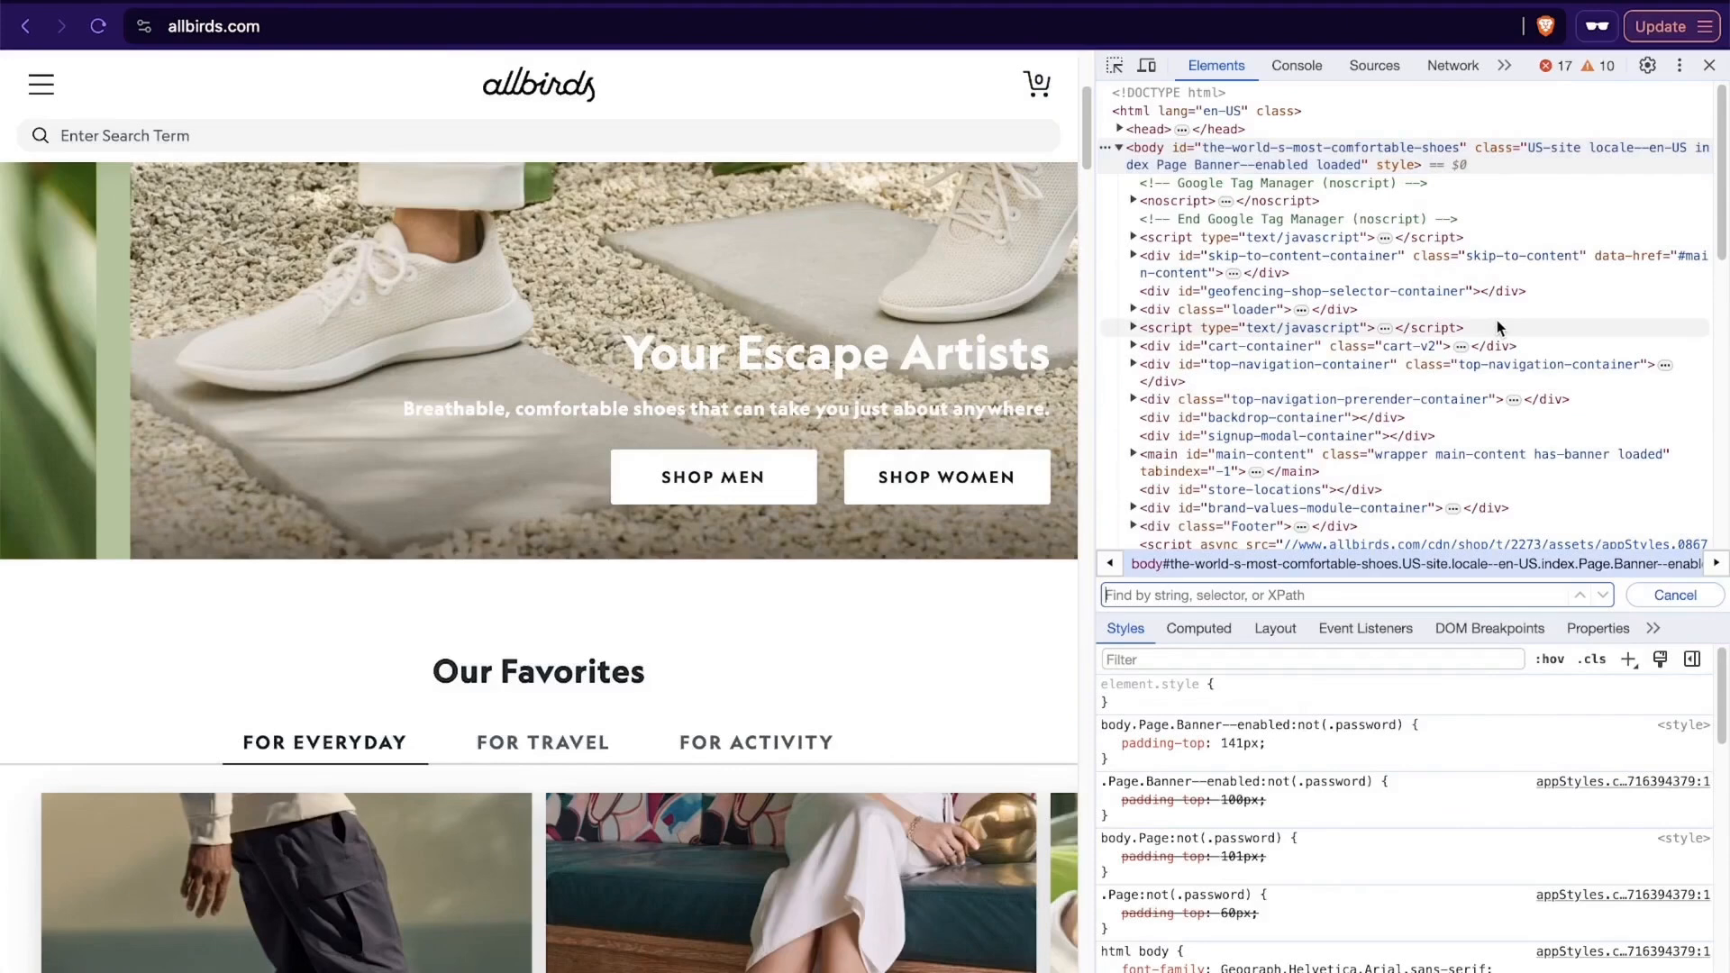
type("shopify")
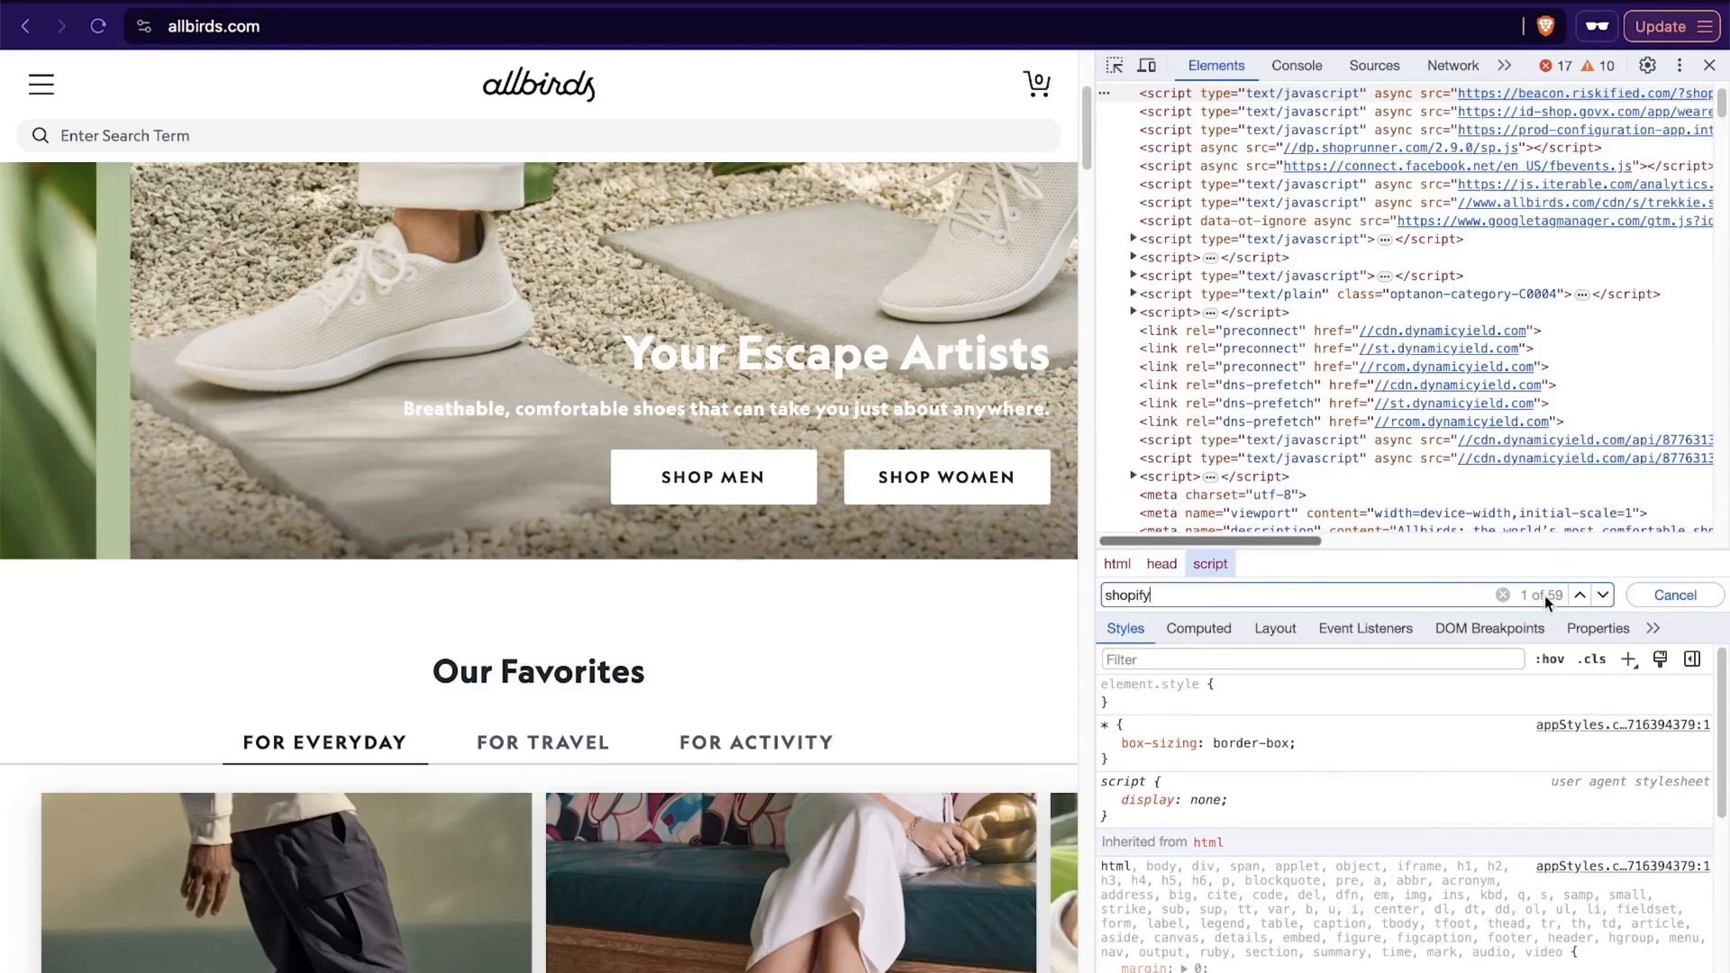
left_click(1603, 597)
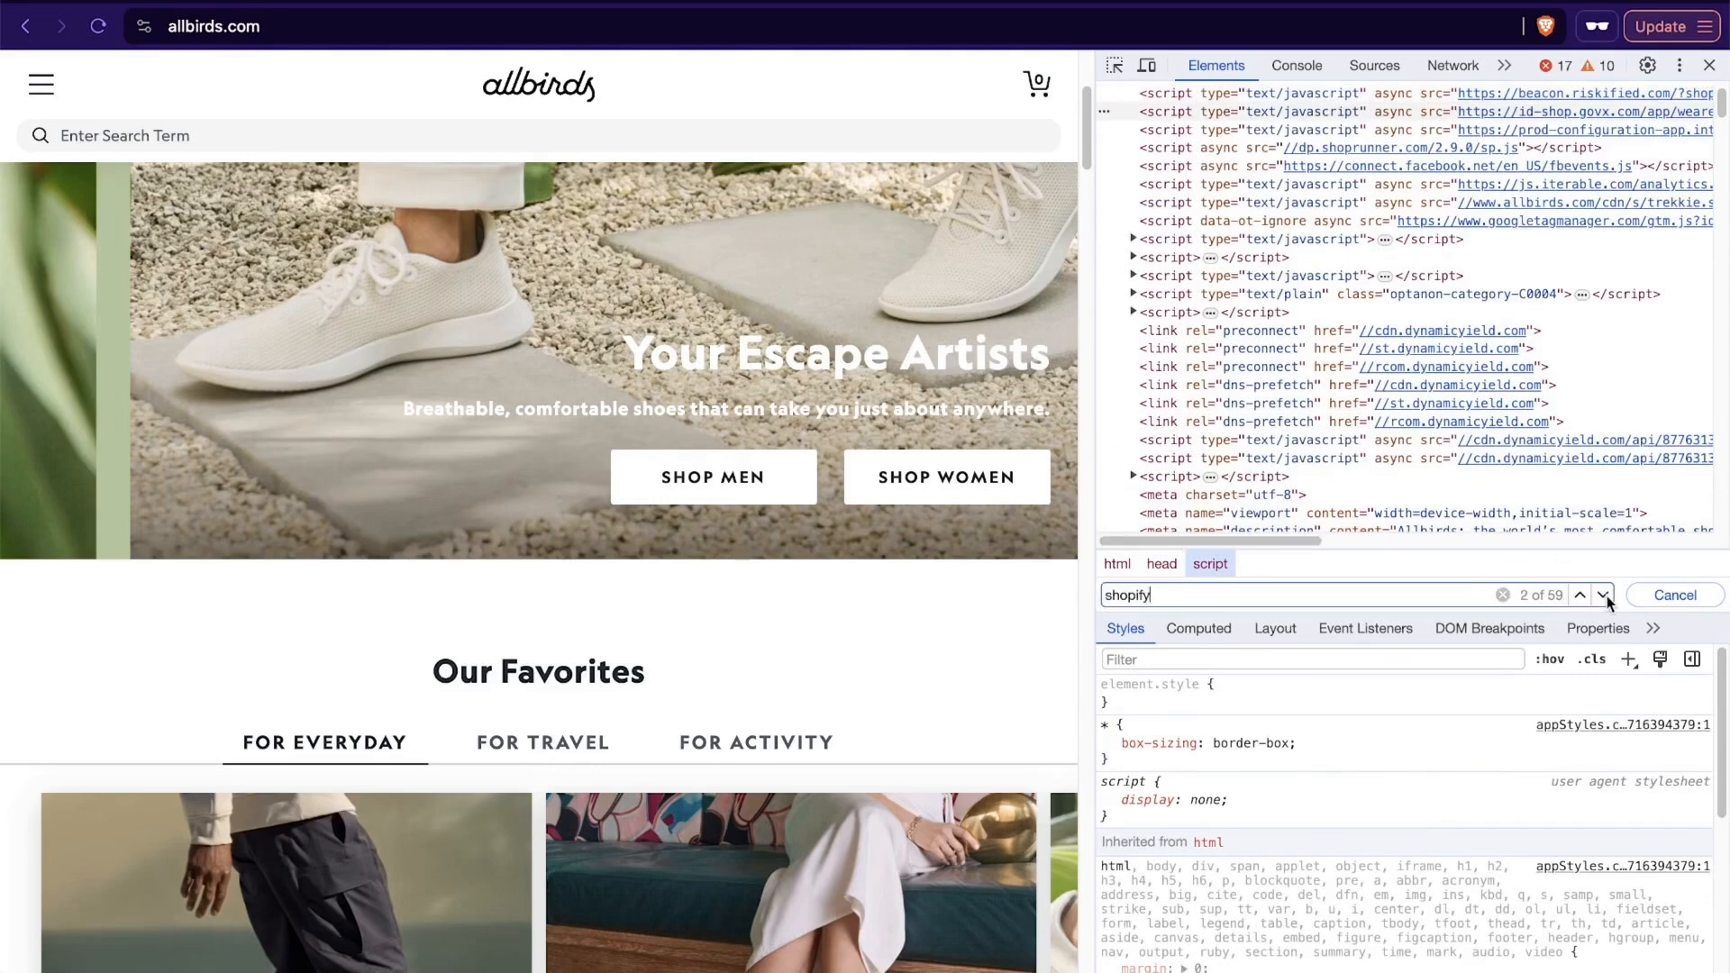
left_click(1605, 597)
left_click(1605, 596)
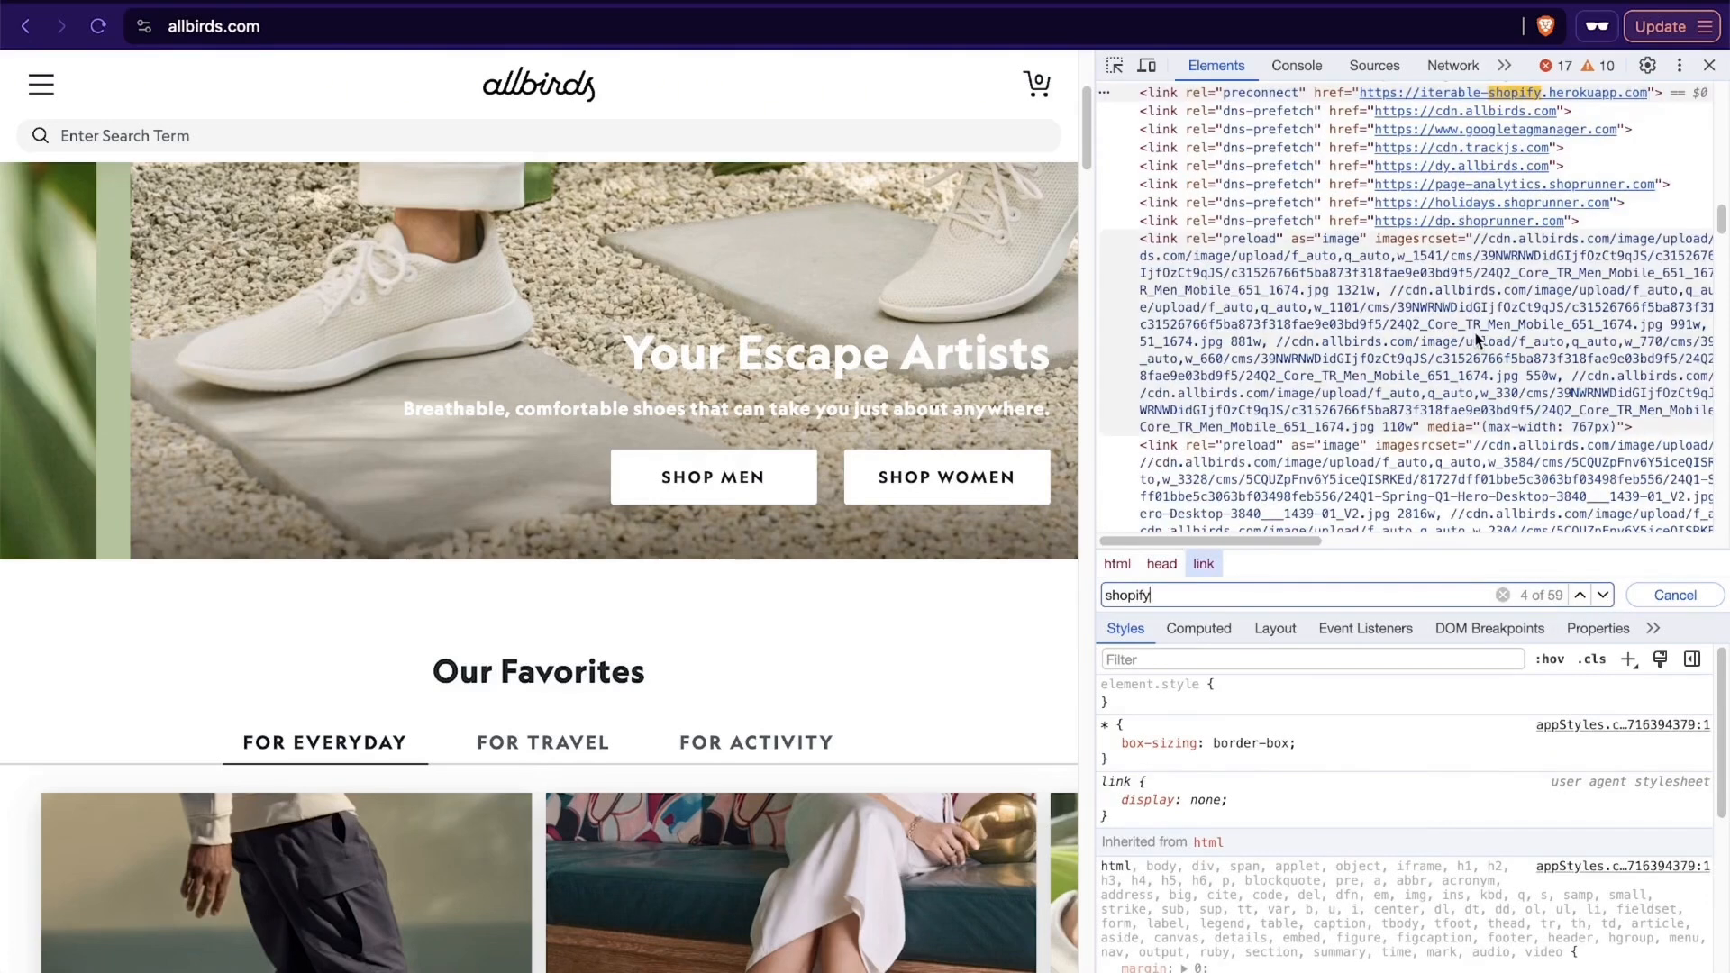
scroll(1474, 333, "up", 2)
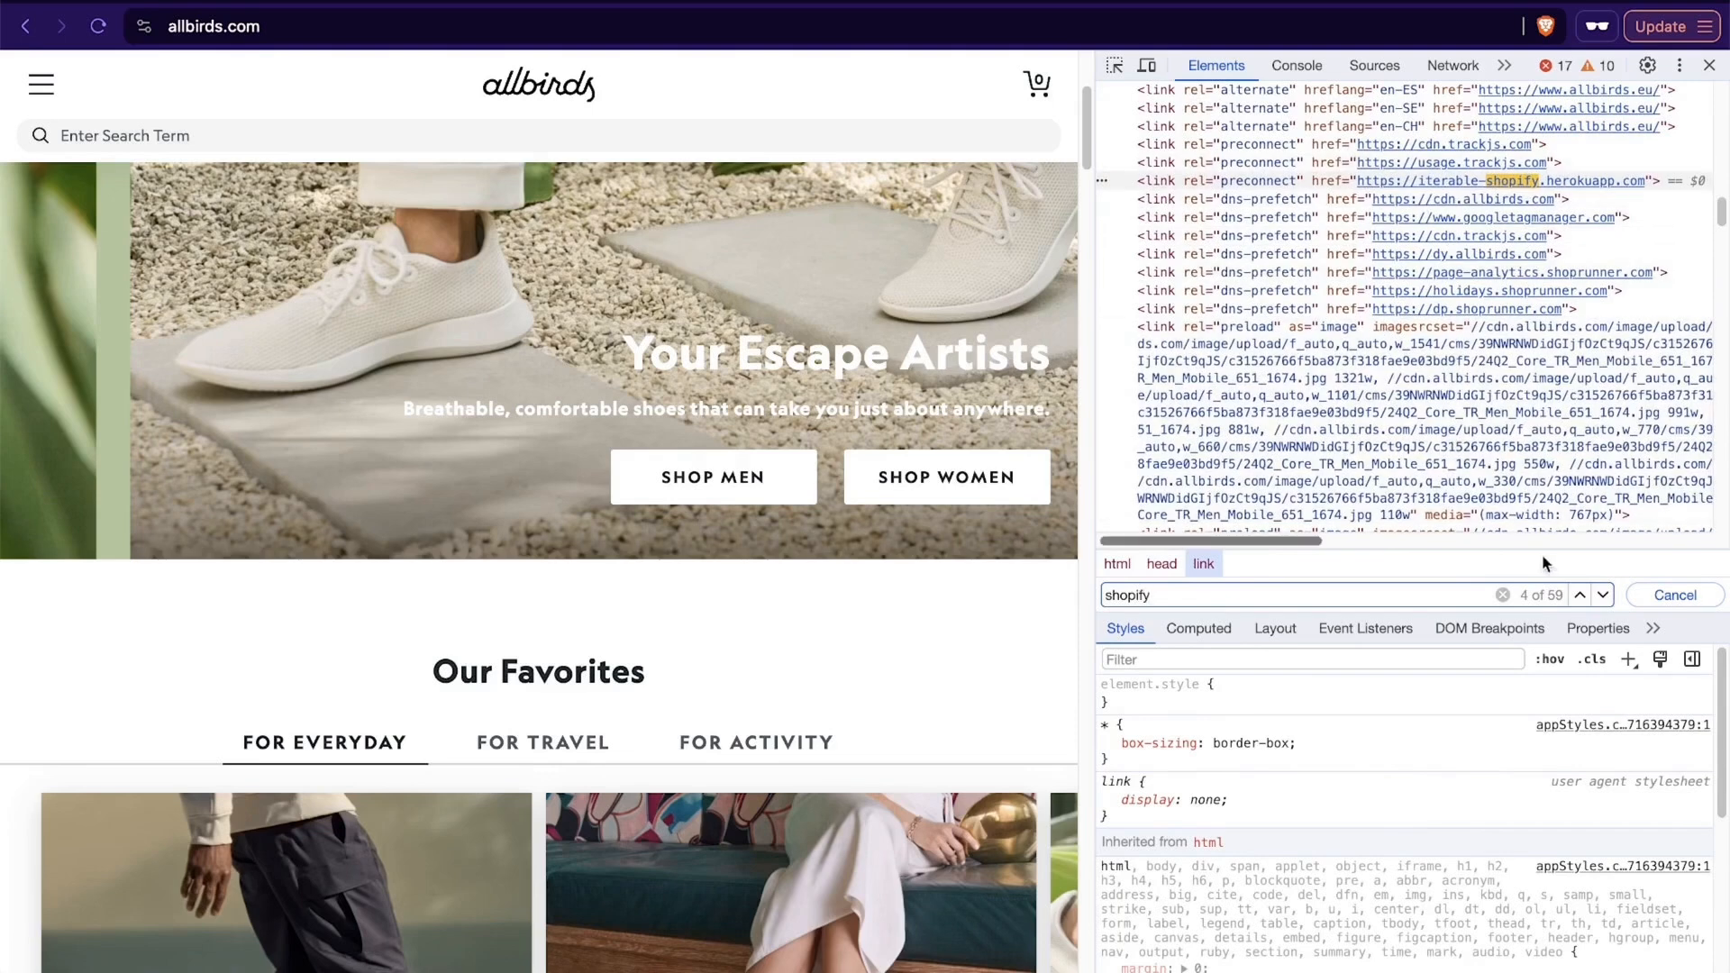
left_click(1603, 597)
left_click(1602, 597)
left_click(1603, 597)
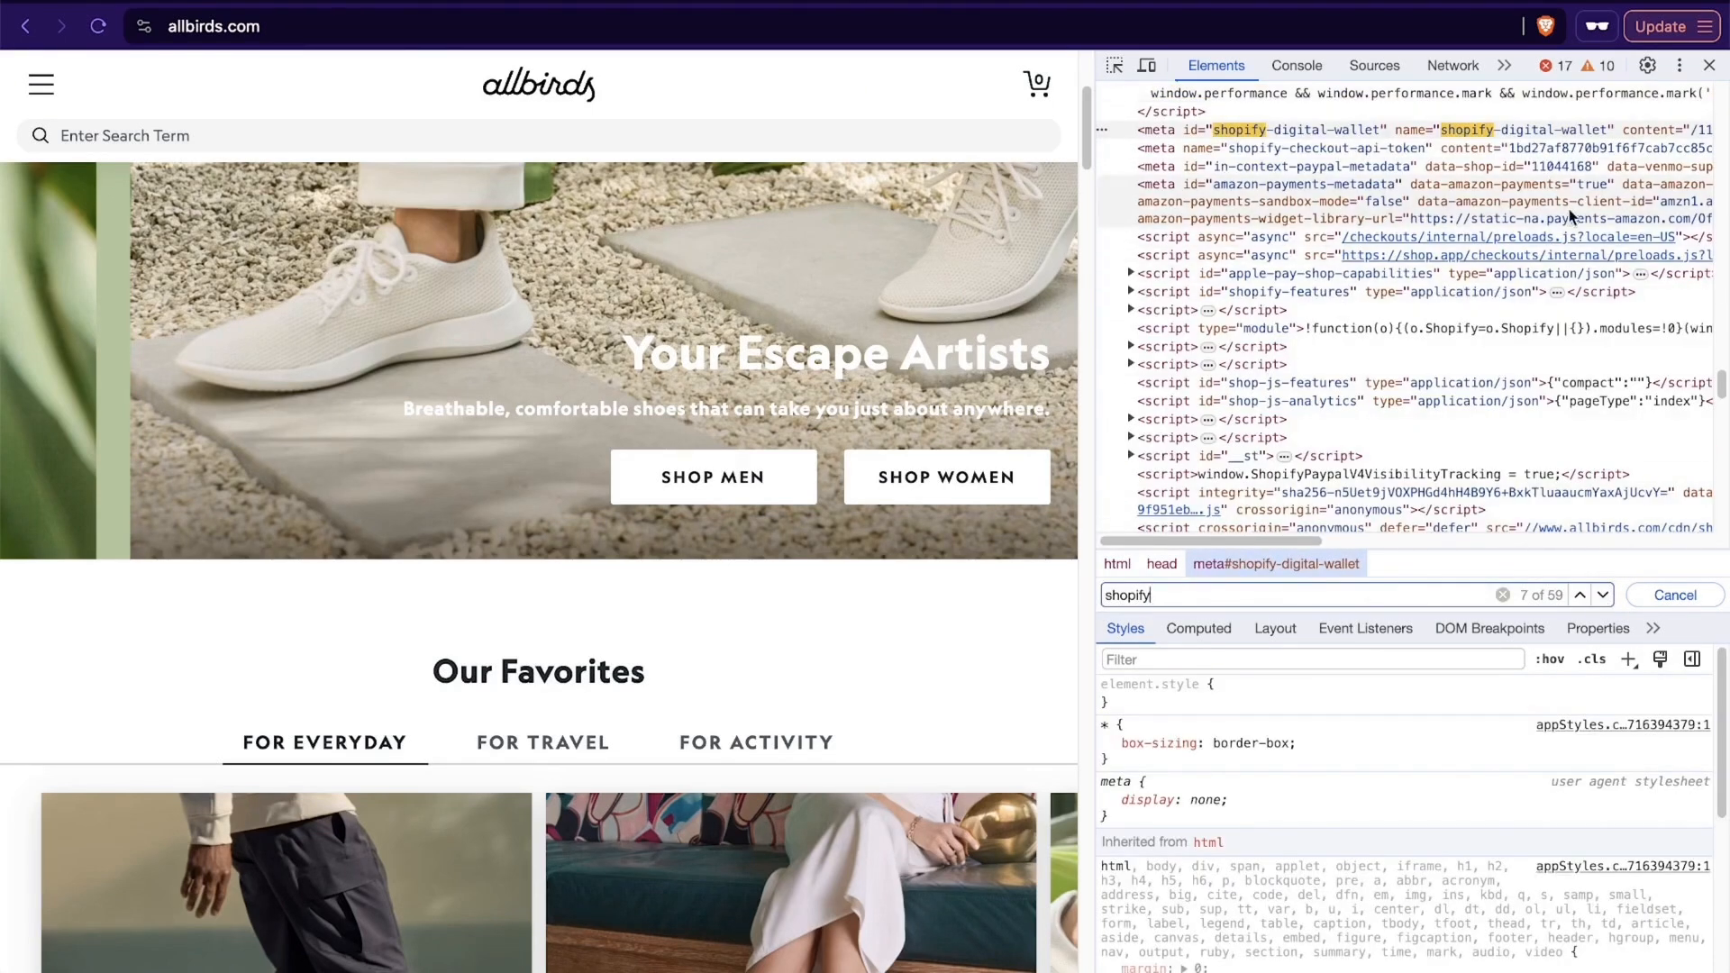
left_click(1710, 66)
- Examine the sections of the Bruvi homepage, from the brewer offer down to the coffee house drinks section
scroll(1108, 530, "up", 4)
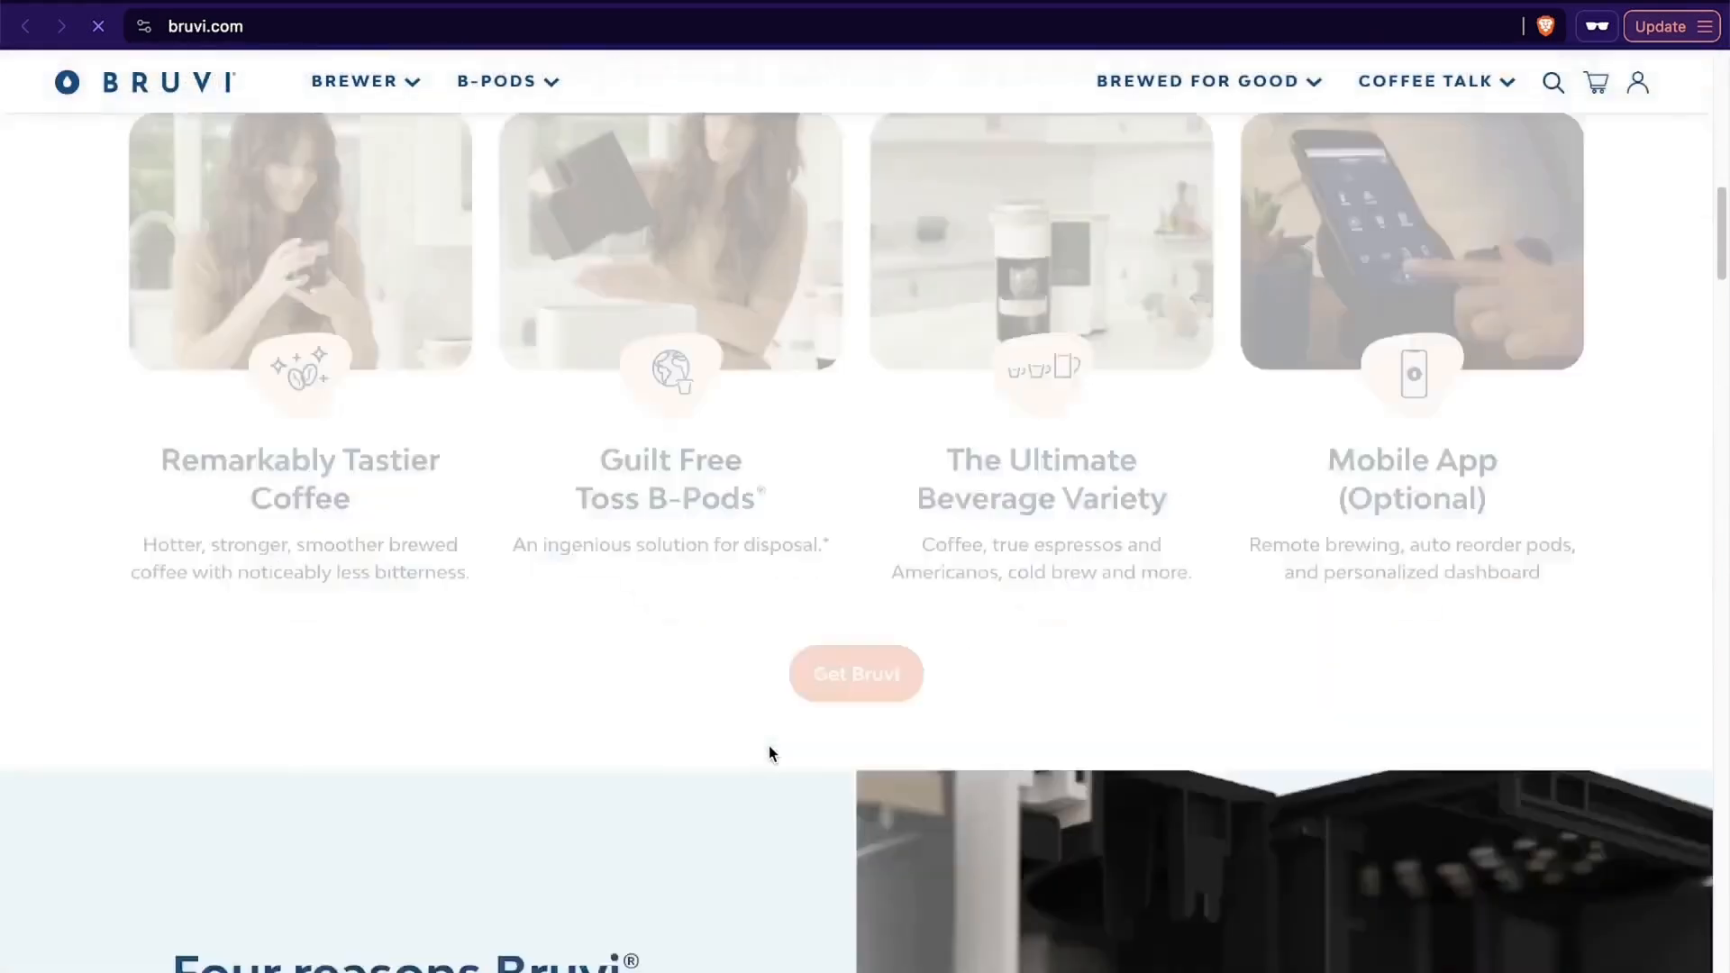
scroll(770, 744, "down", 3)
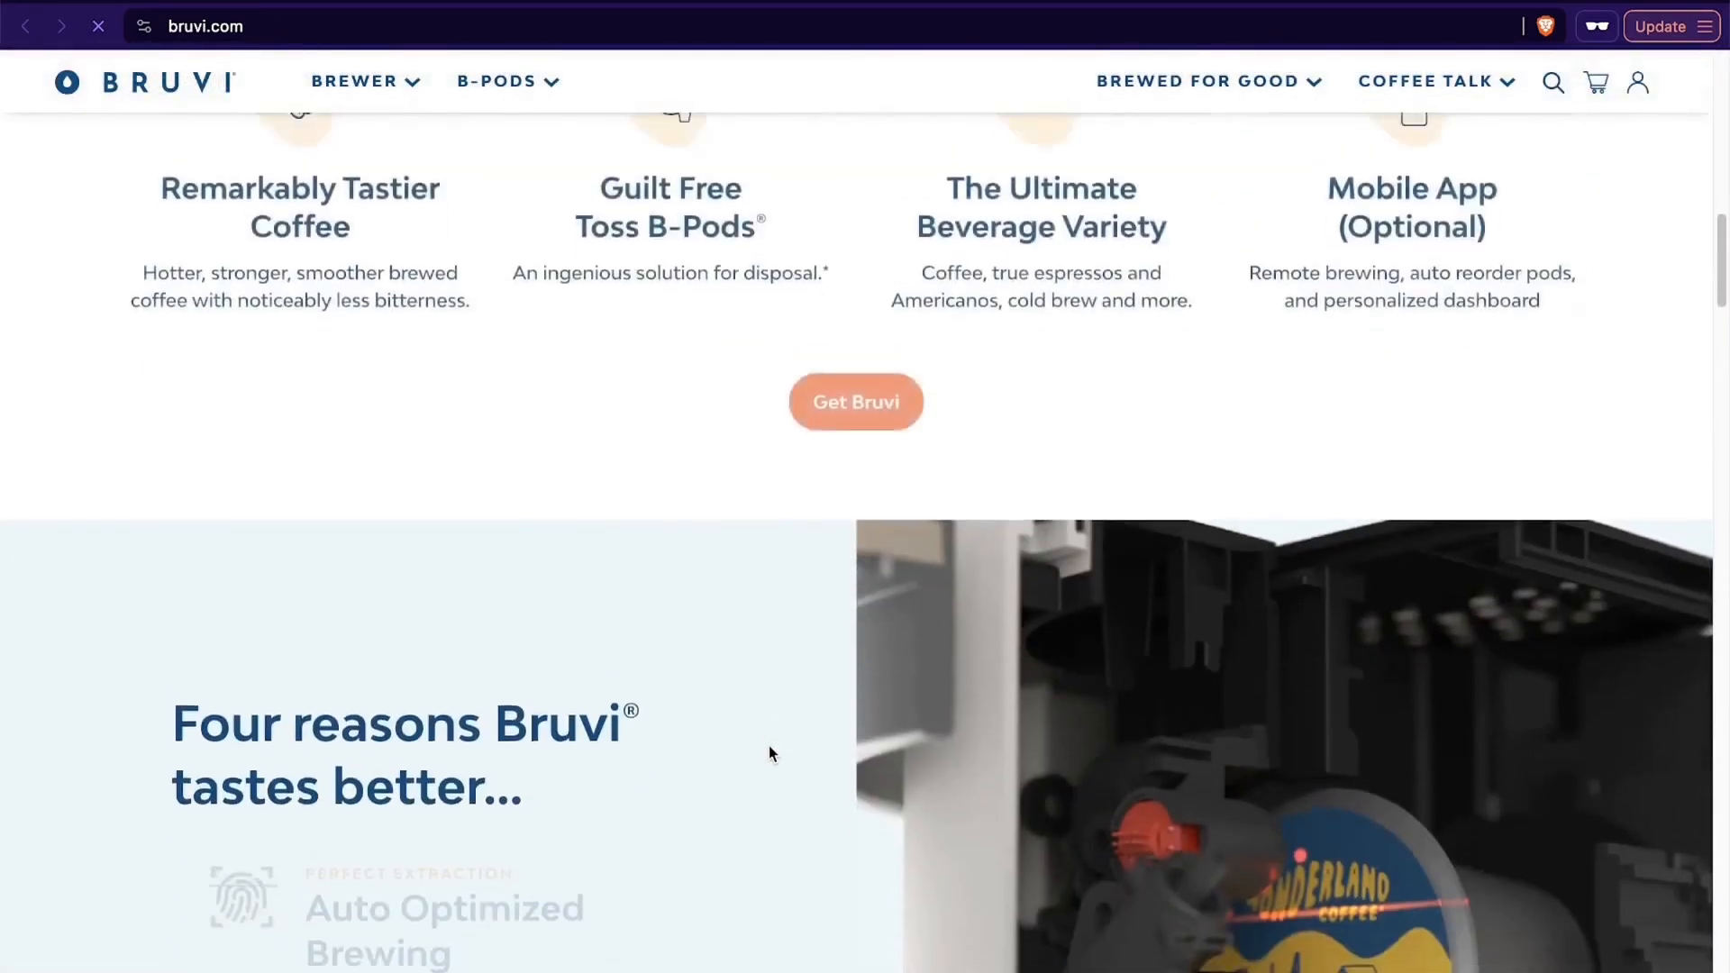
scroll(769, 744, "up", 3)
scroll(787, 704, "up", 4)
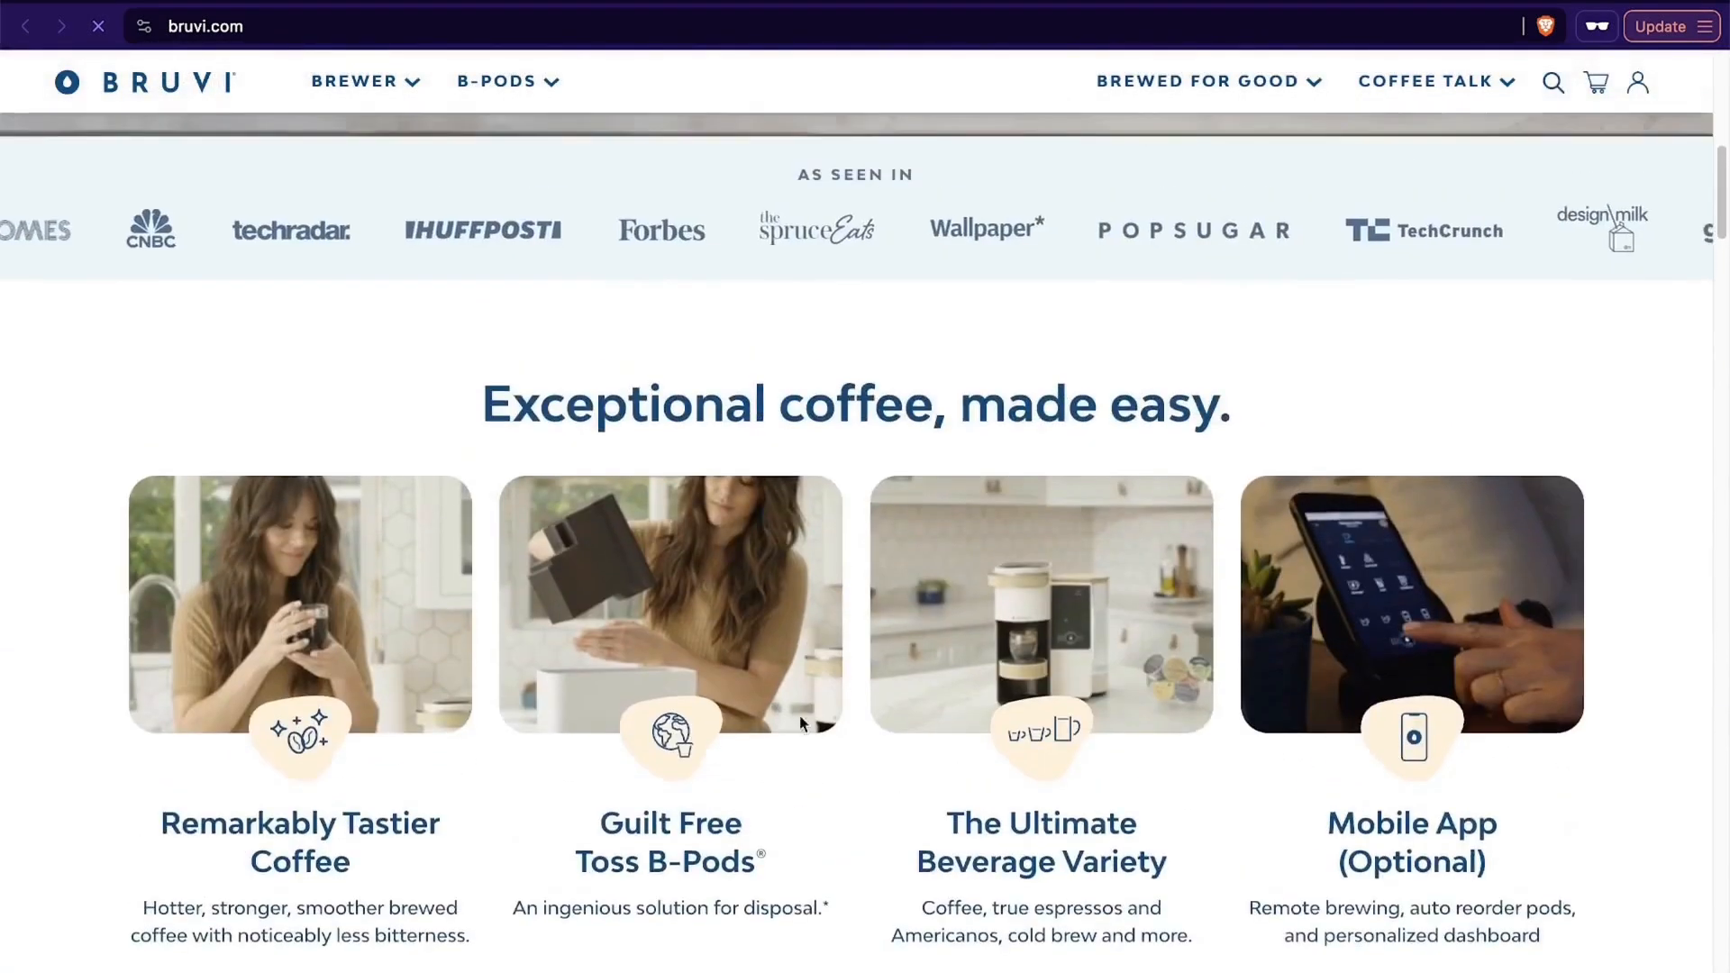
scroll(829, 581, "down", 2)
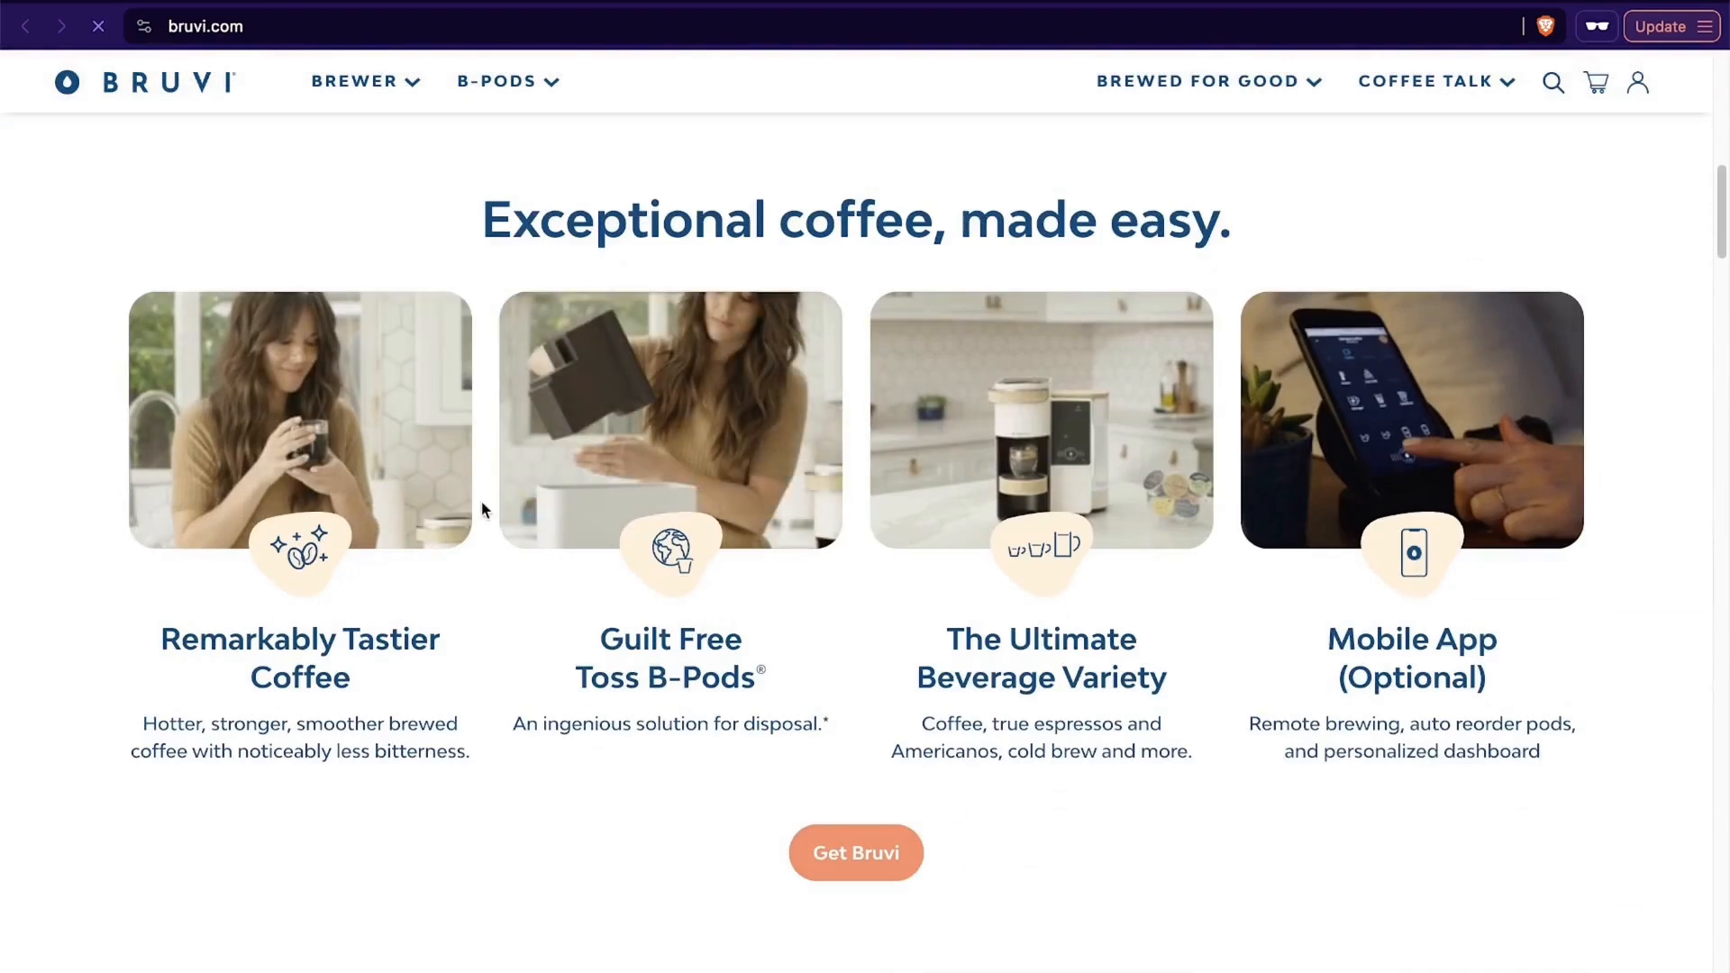
scroll(755, 604, "down", 10)
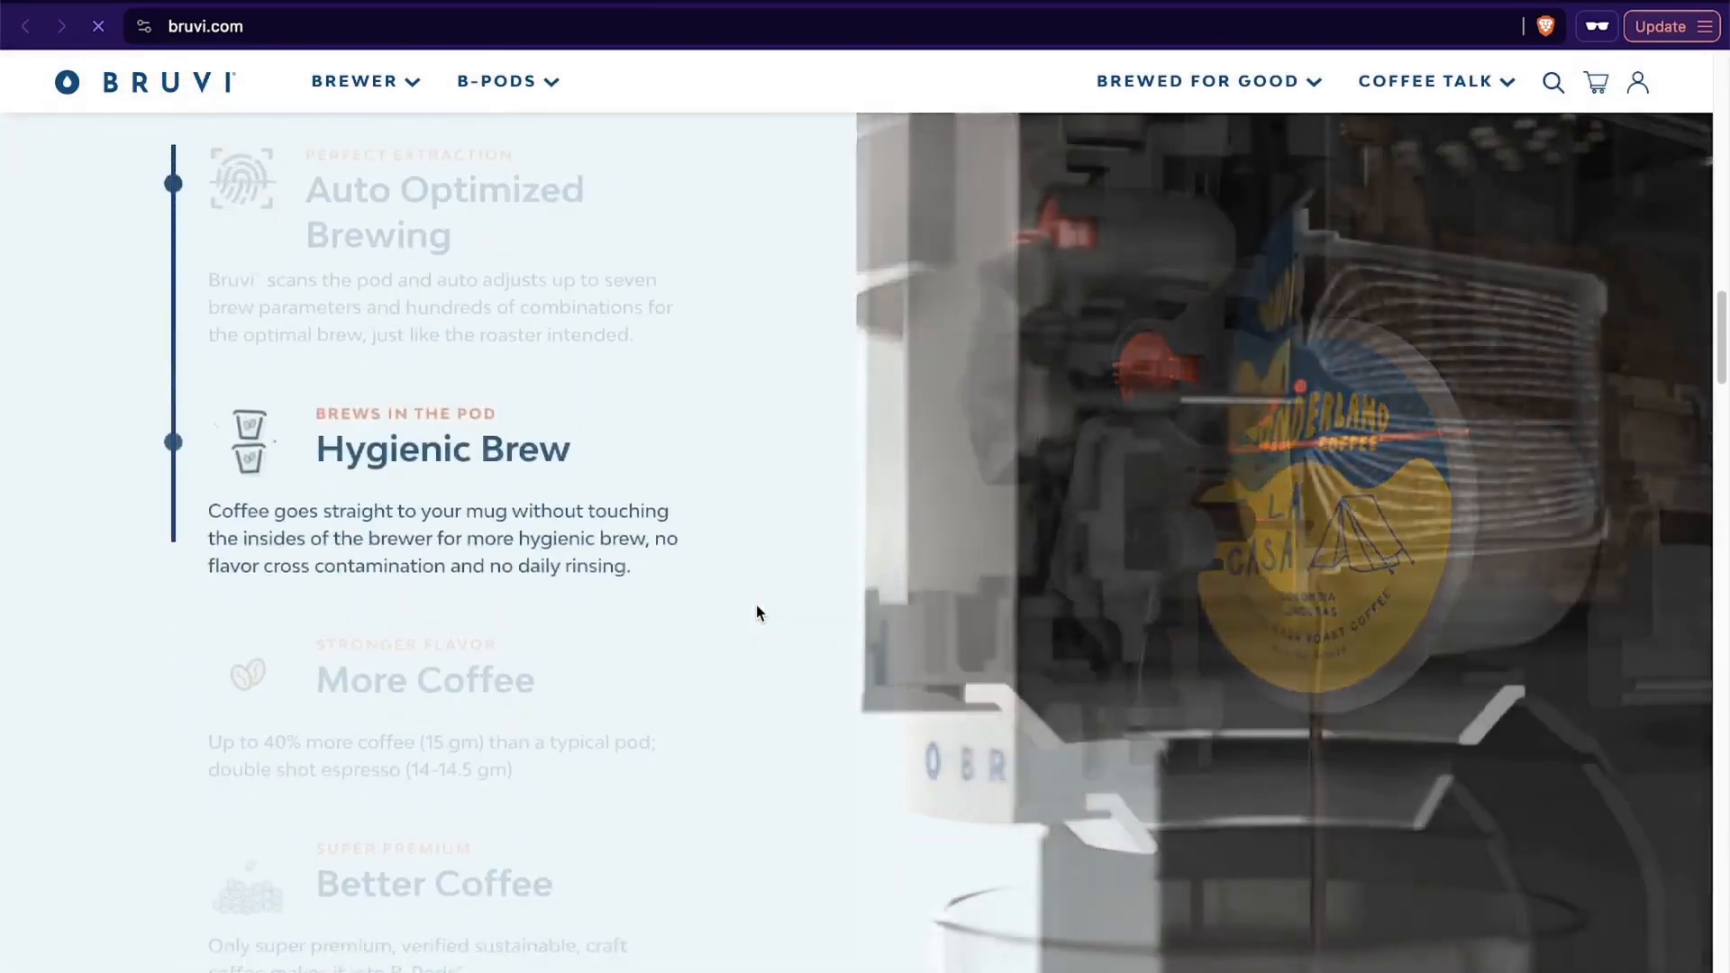
scroll(707, 482, "up", 15)
scroll(538, 708, "down", 20)
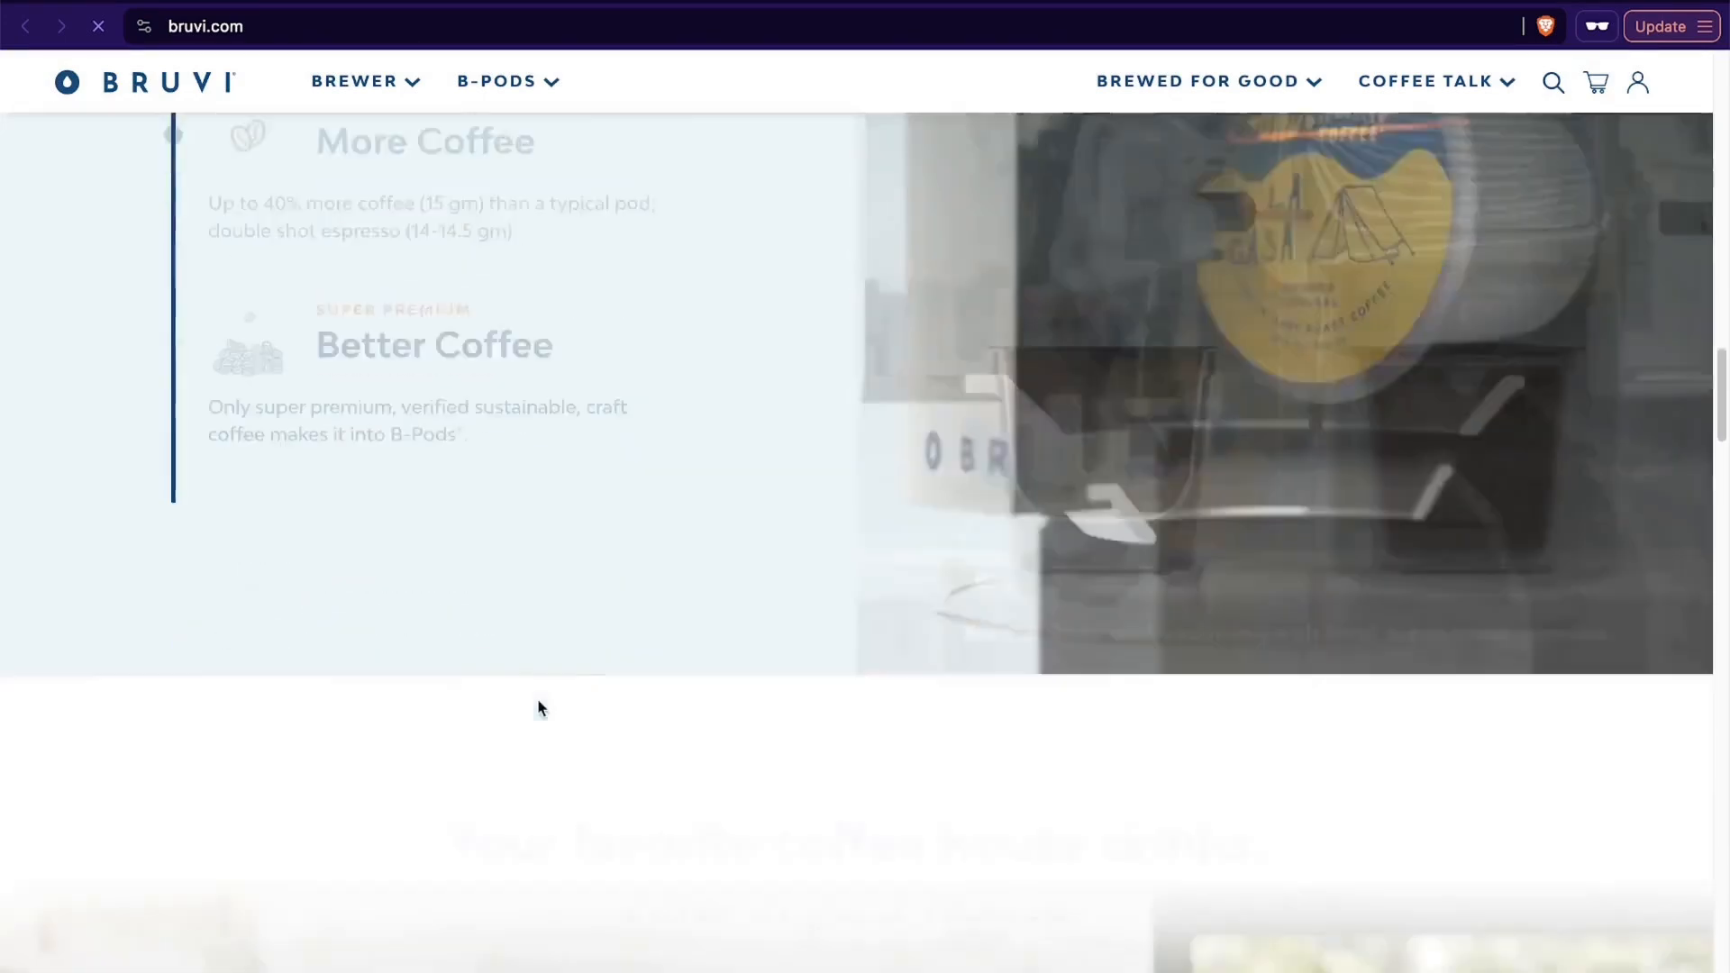
scroll(538, 708, "up", 10)
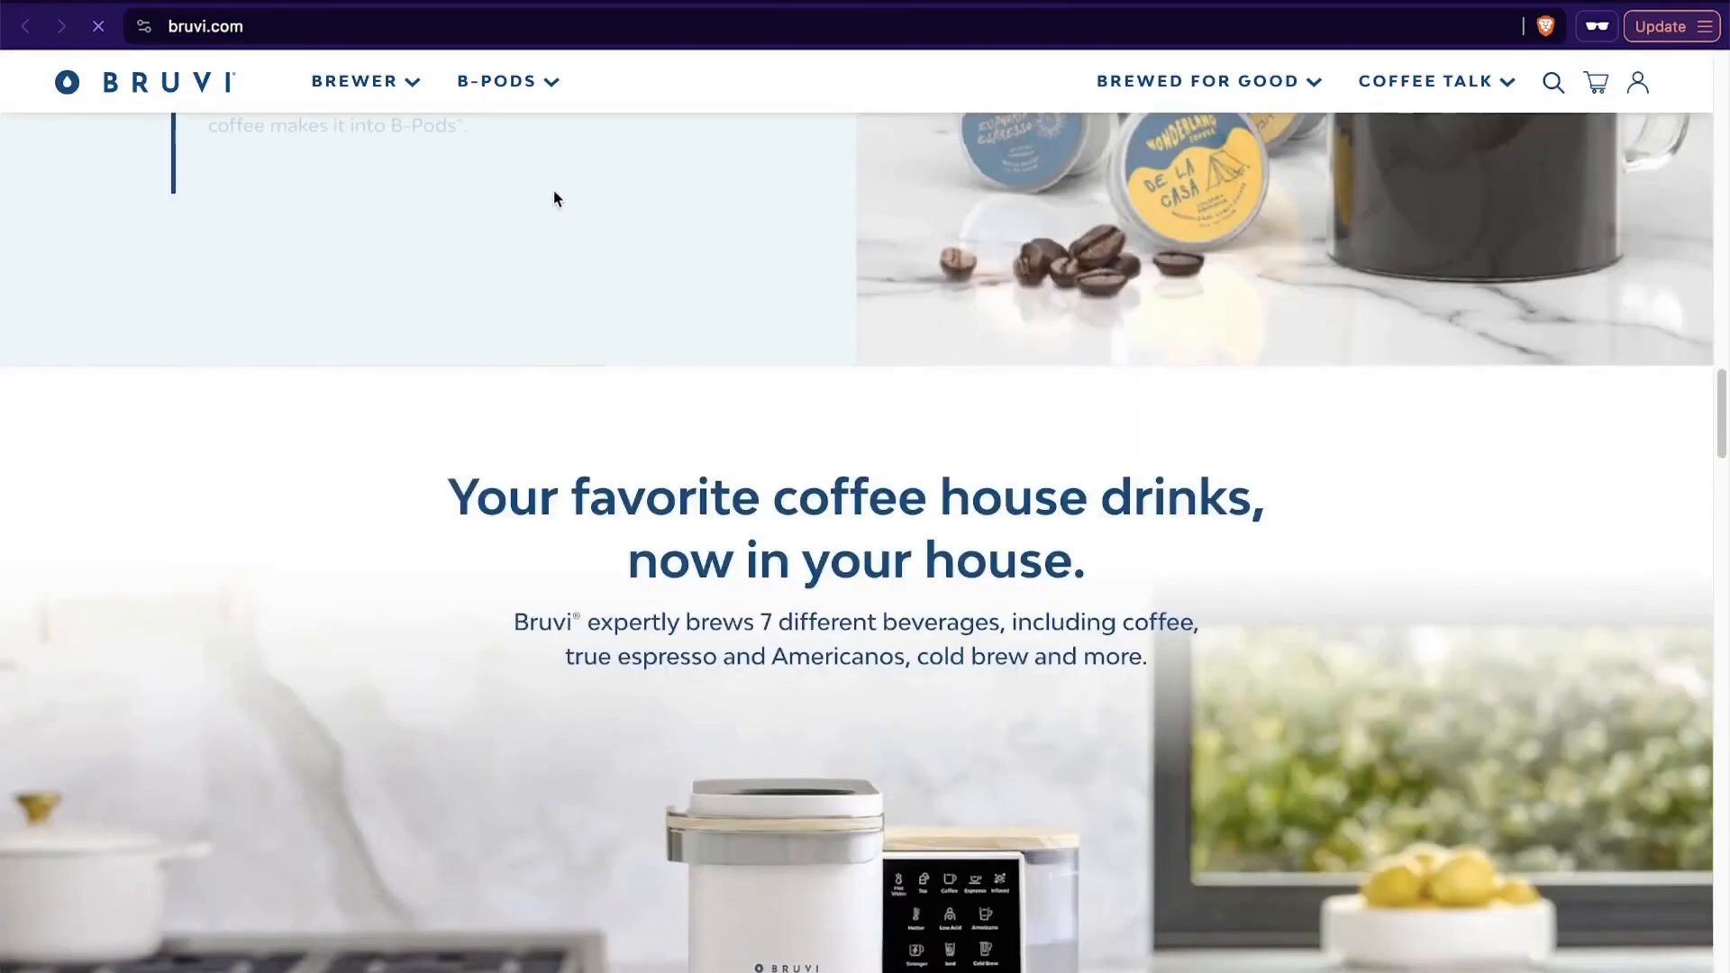
- Copy the bruvi.com address and start generating the blank GemPages landing page from that URL
left_click(468, 18)
key("super+c")
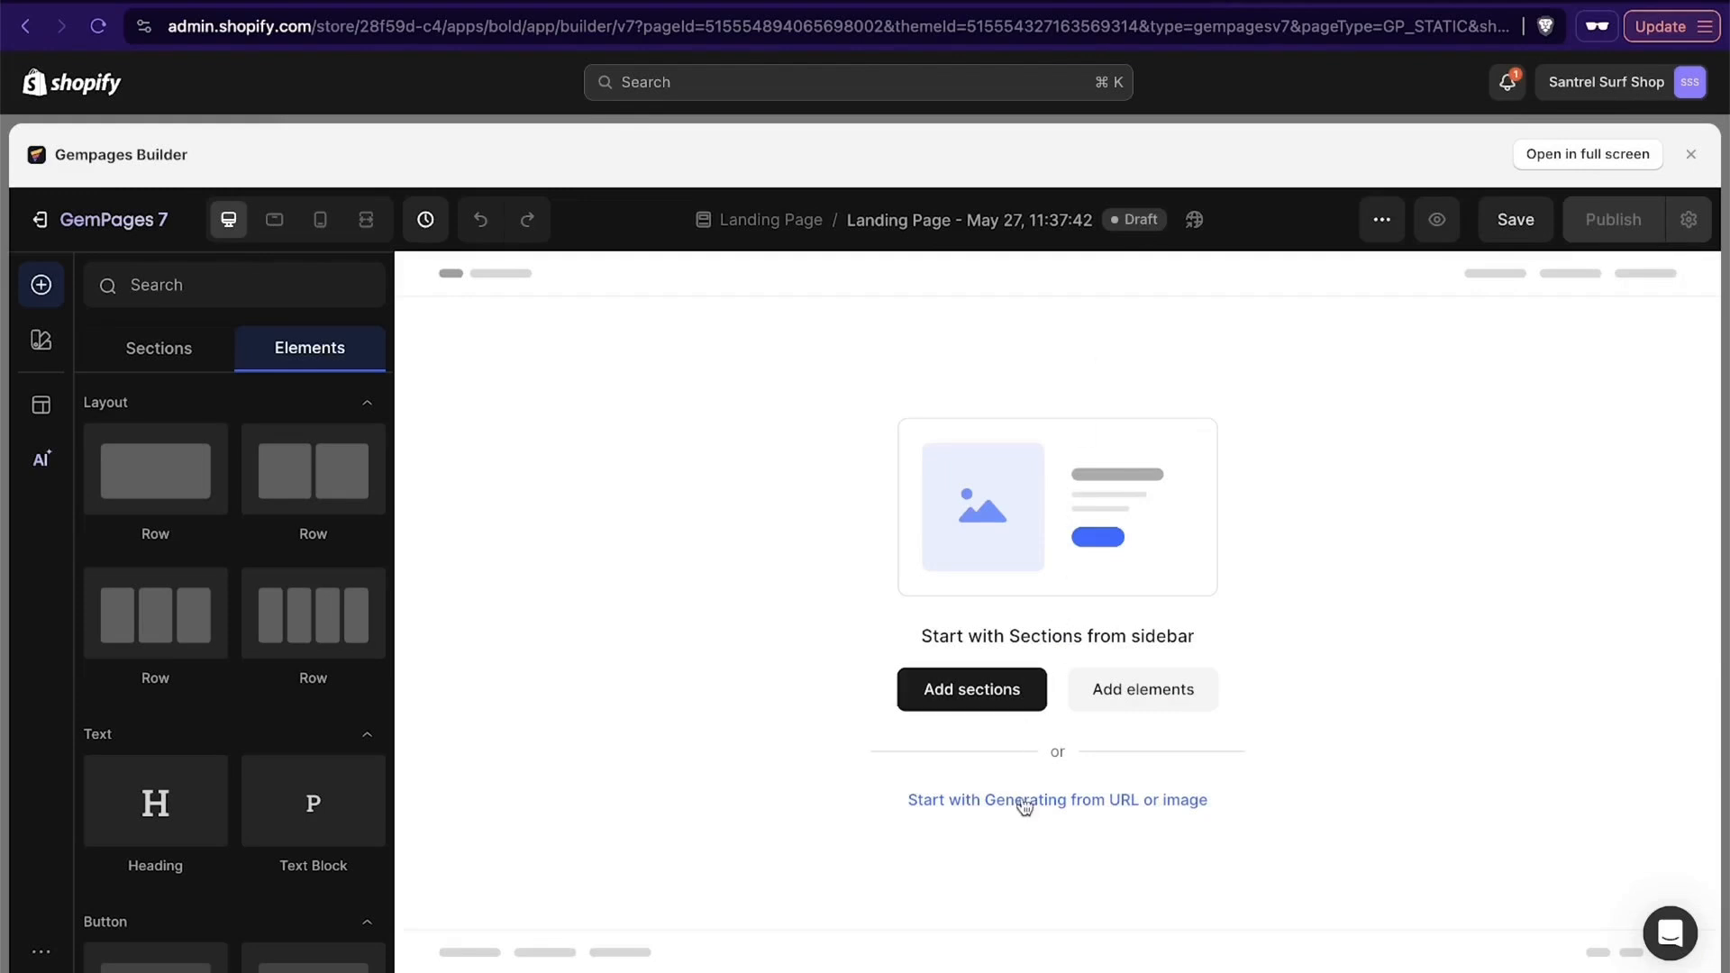
left_click(1023, 804)
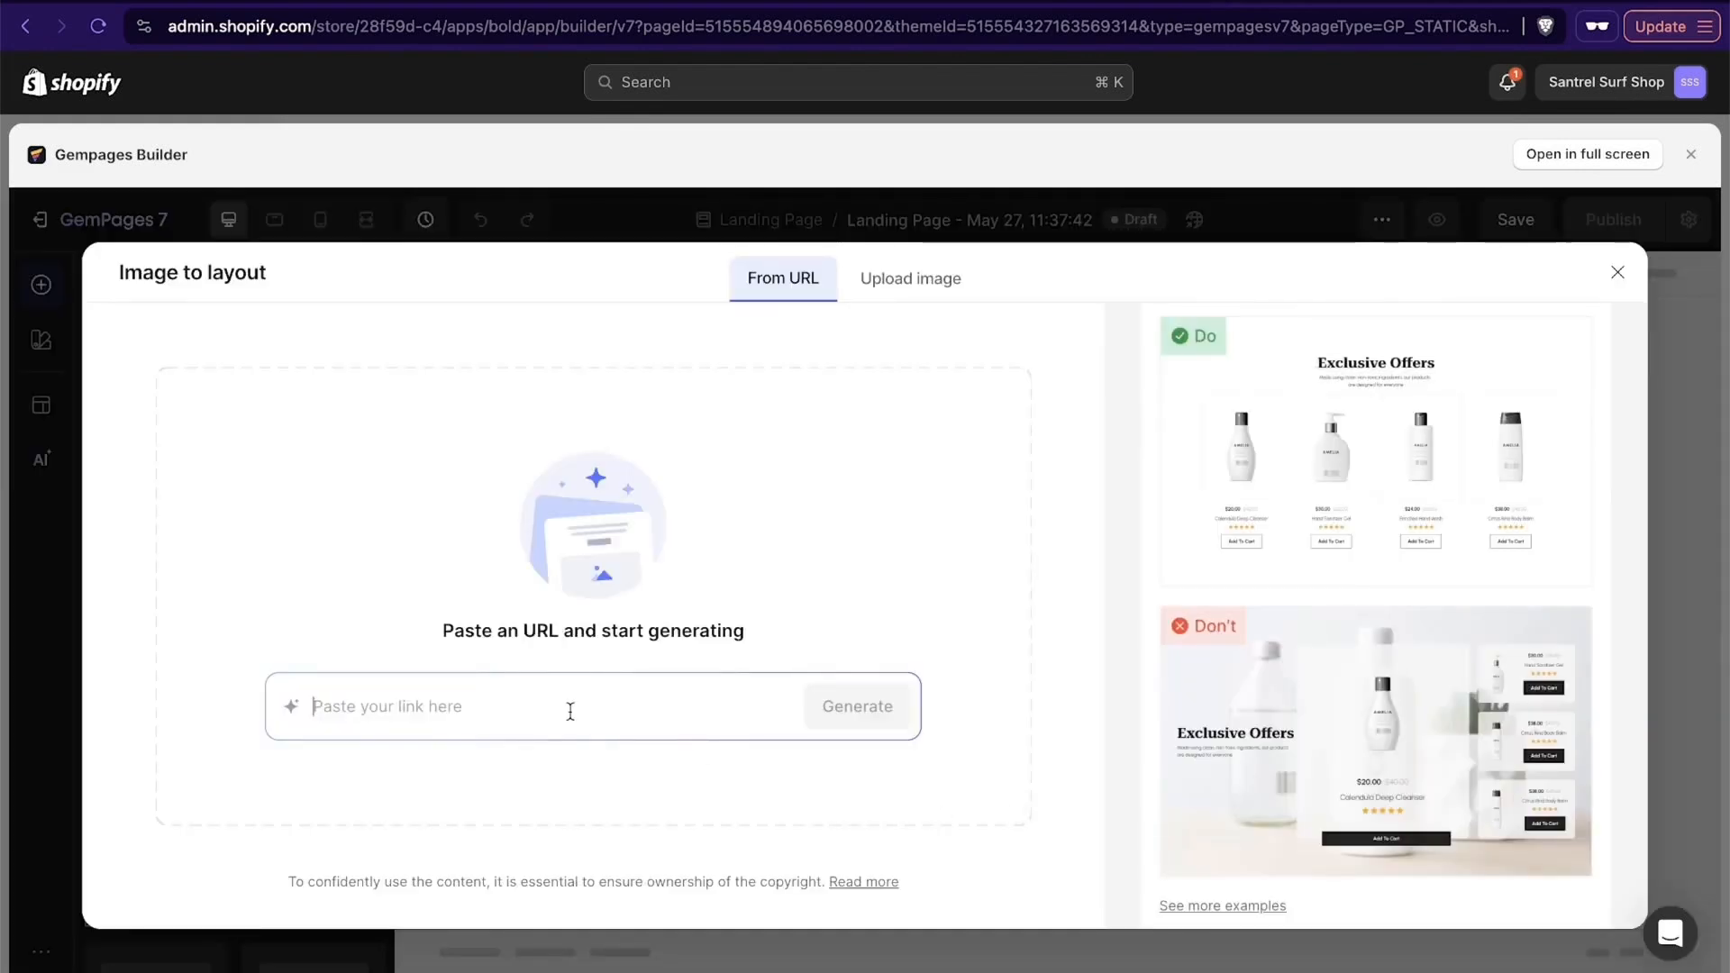
key("super+v")
left_click(857, 708)
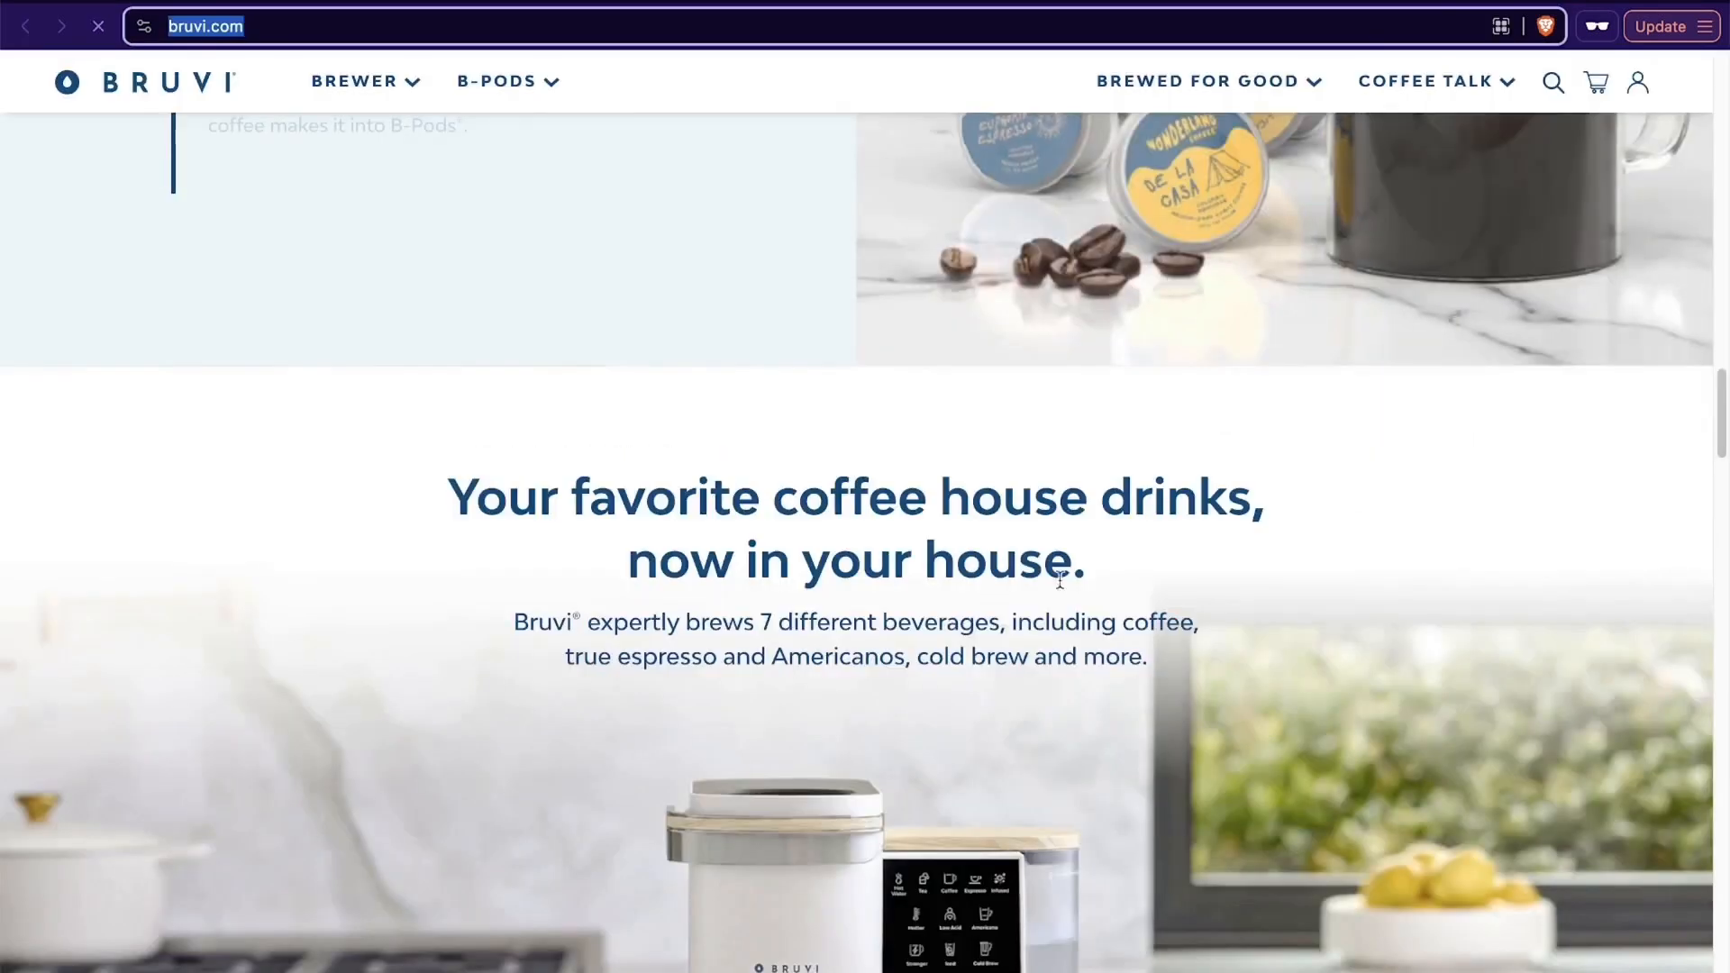
- Examine Bruvi's coffee pod and feature sections during the capture, and return to the GemPages generator
scroll(1048, 595, "down", 10)
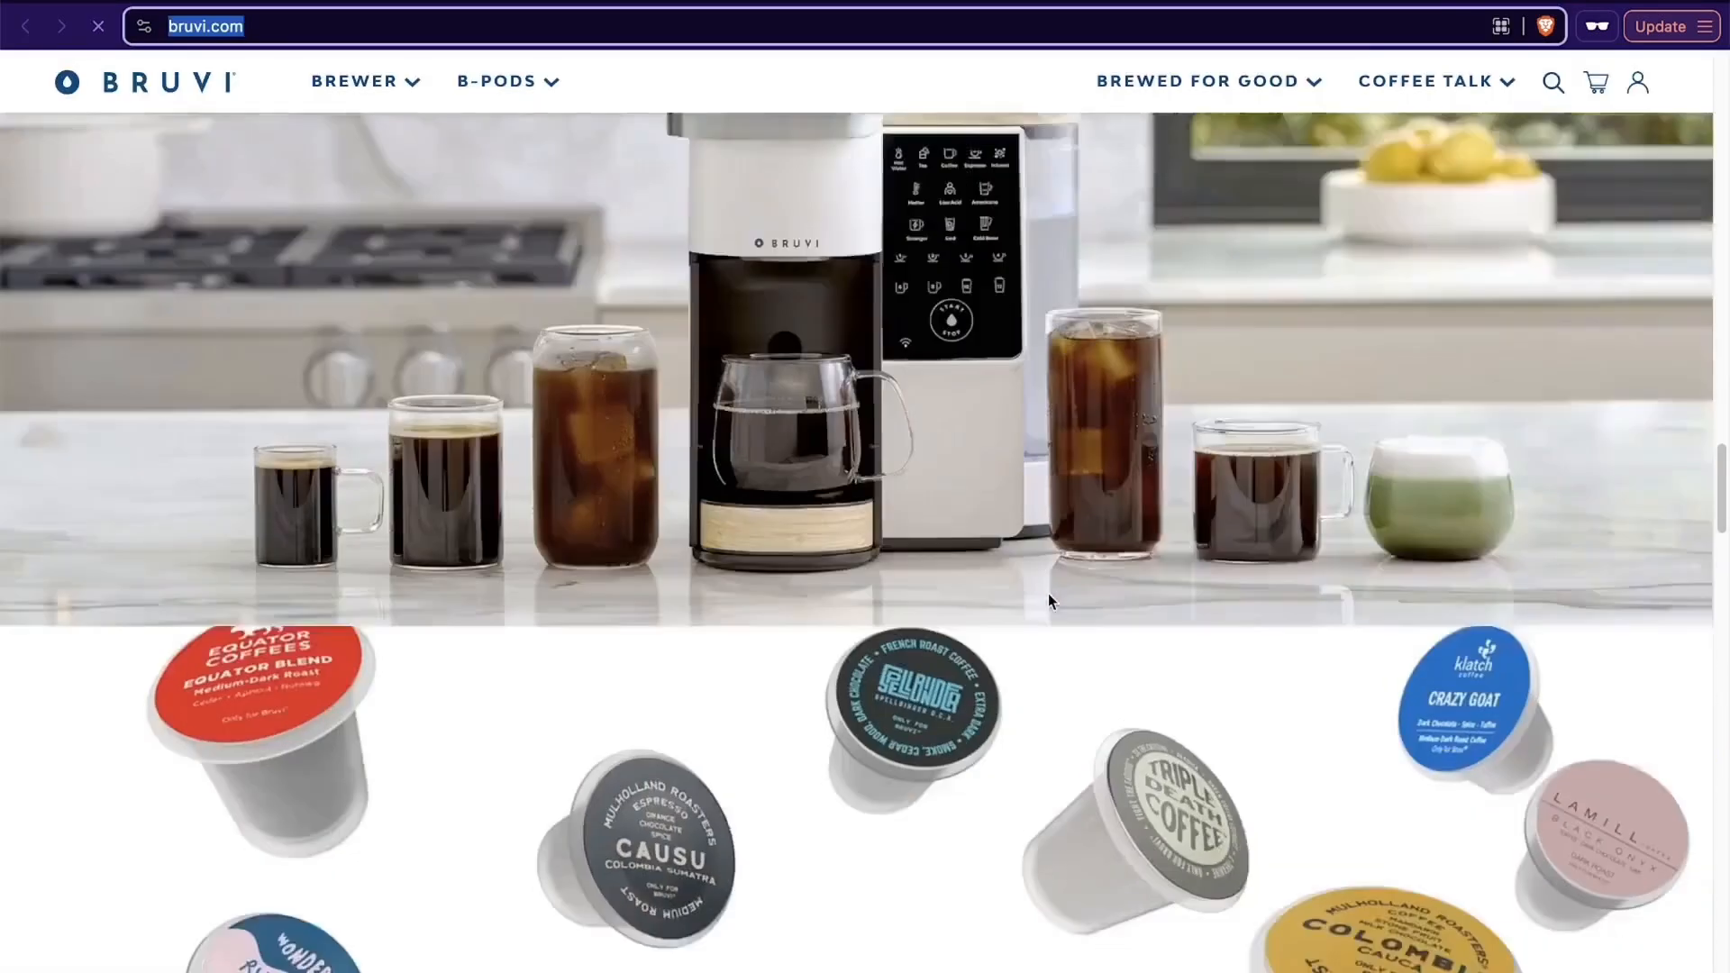
scroll(1048, 594, "up", 1)
scroll(1048, 595, "down", 2)
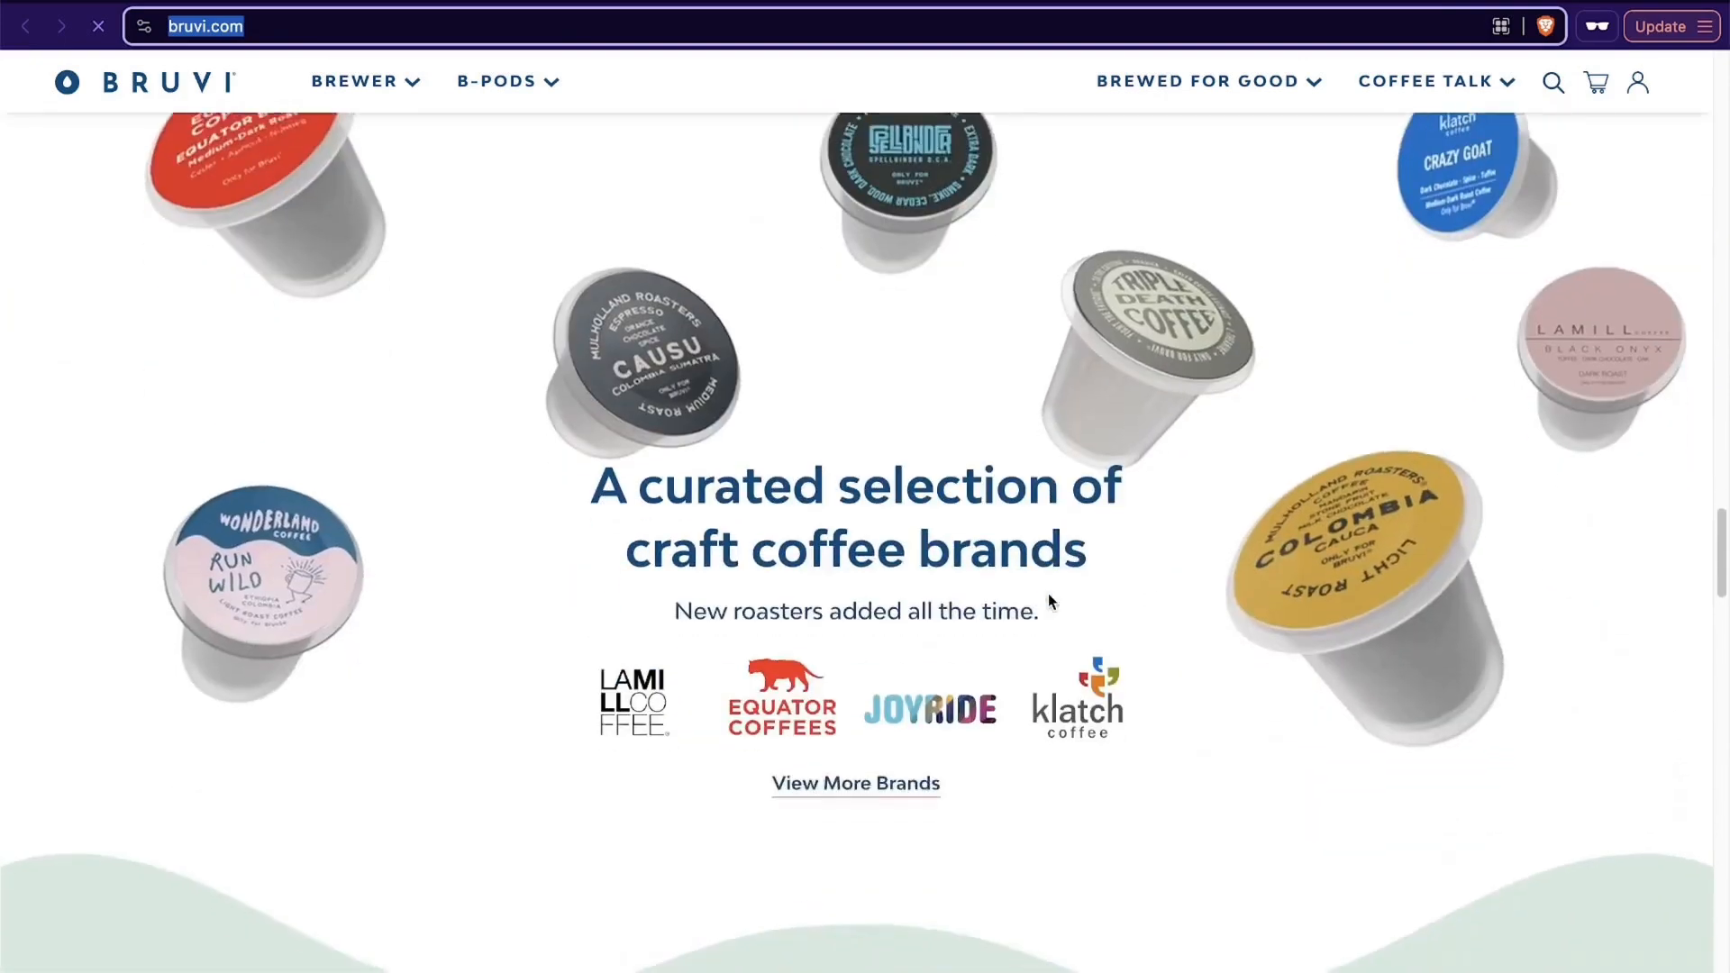
scroll(1412, 438, "up", 2)
scroll(1412, 438, "up", 1)
scroll(1412, 438, "down", 4)
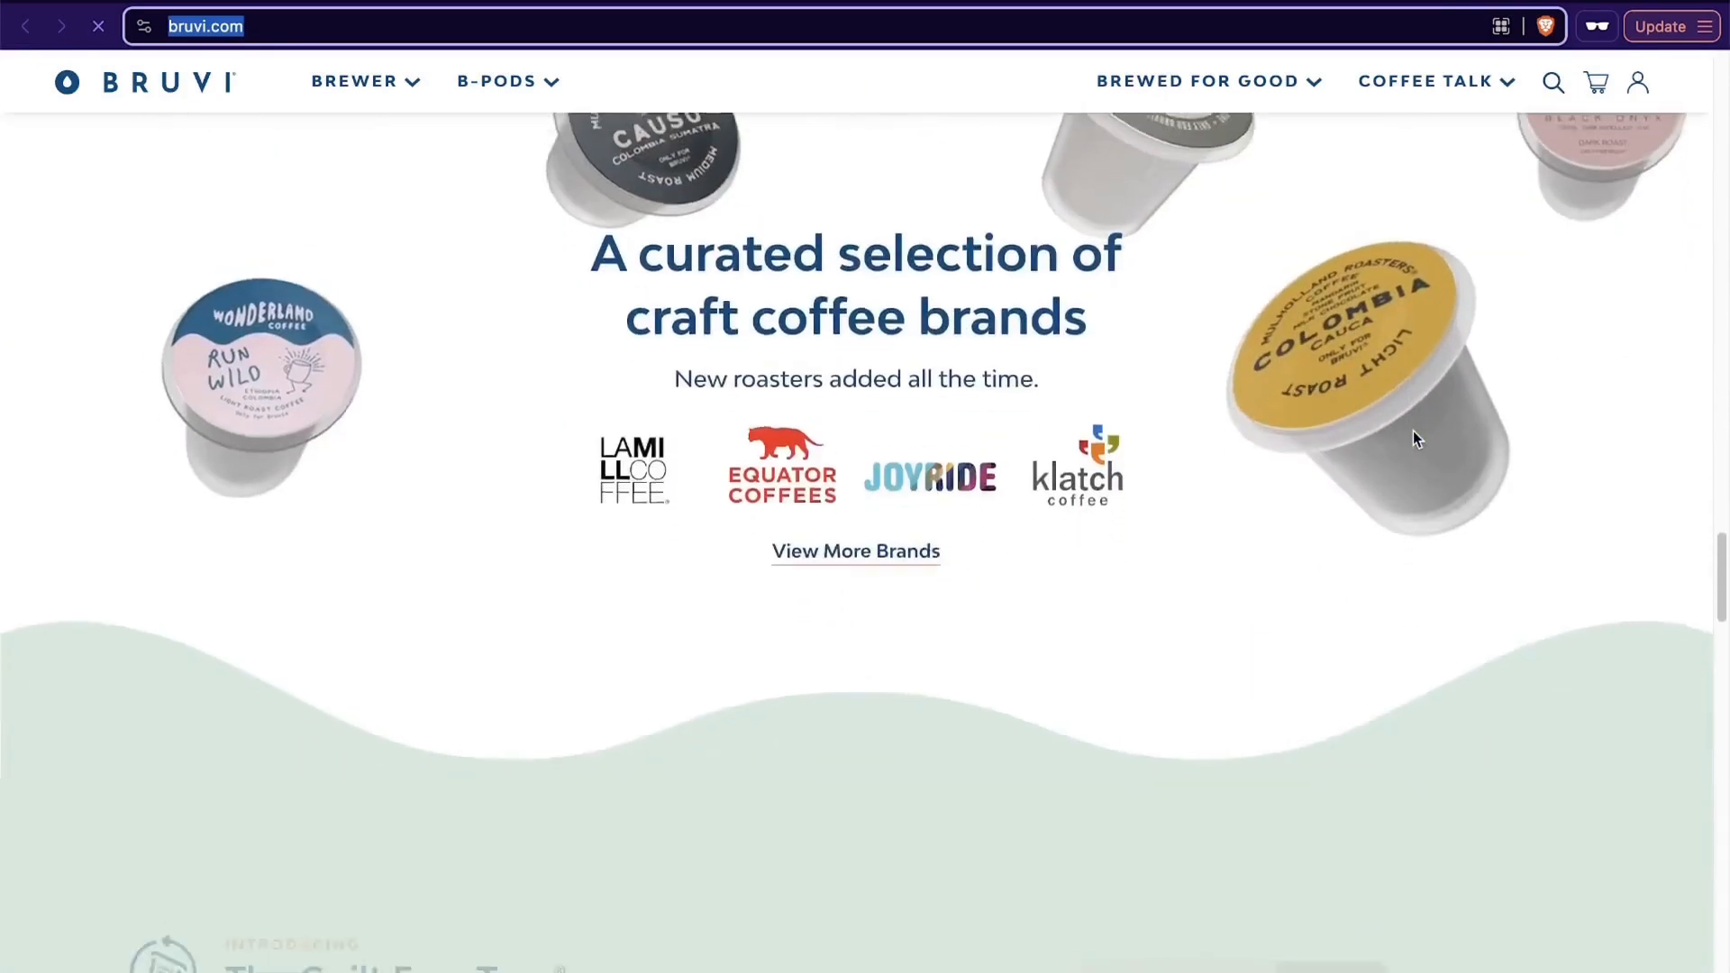
scroll(1412, 438, "up", 4)
scroll(1412, 438, "down", 4)
scroll(1412, 438, "up", 4)
scroll(1413, 438, "down", 4)
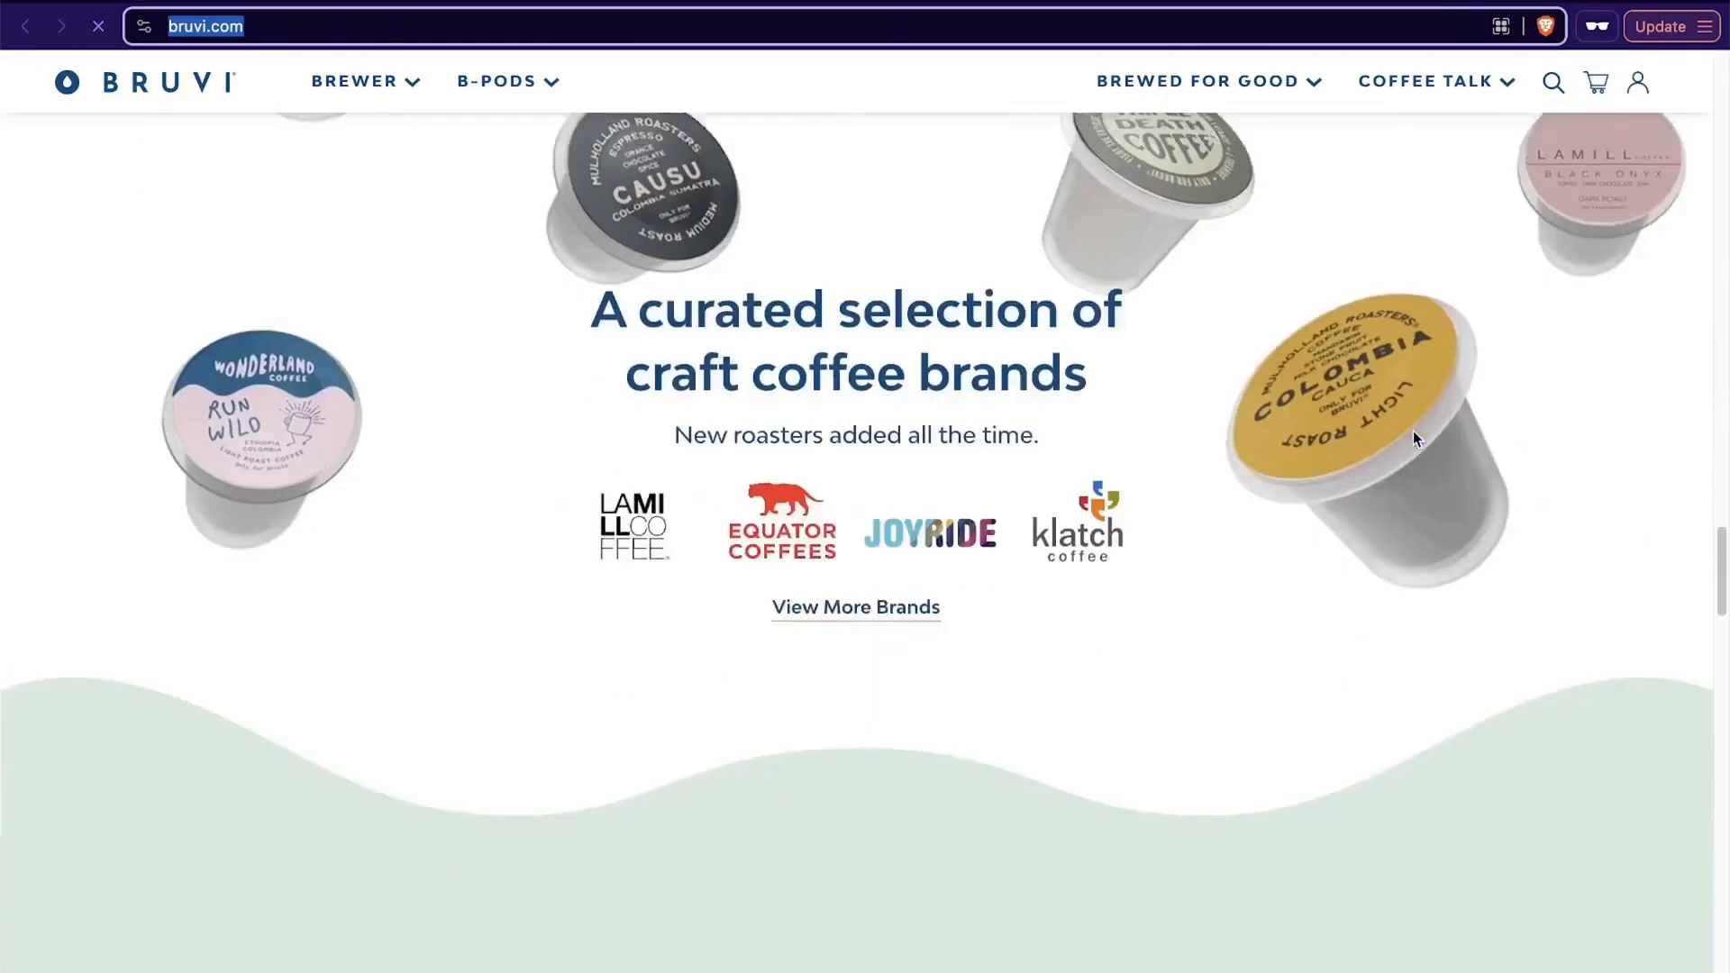
scroll(1413, 438, "up", 4)
scroll(1412, 438, "down", 1)
scroll(1413, 438, "down", 4)
scroll(1412, 439, "up", 8)
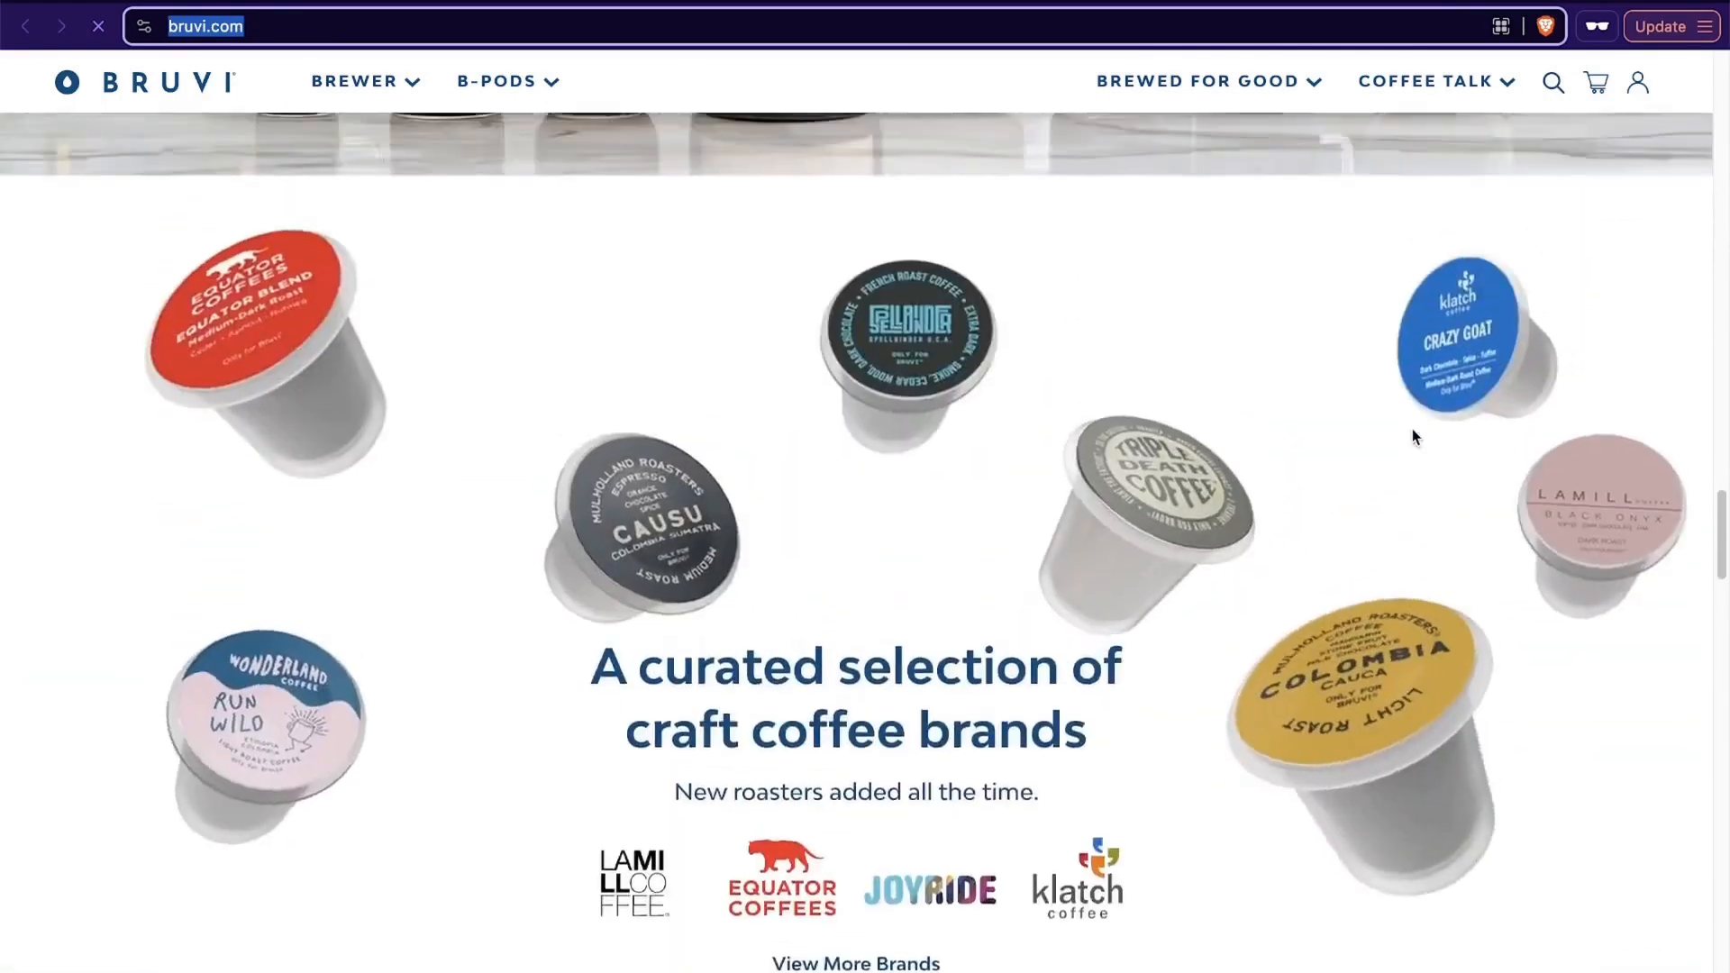
scroll(1412, 433, "up", 10)
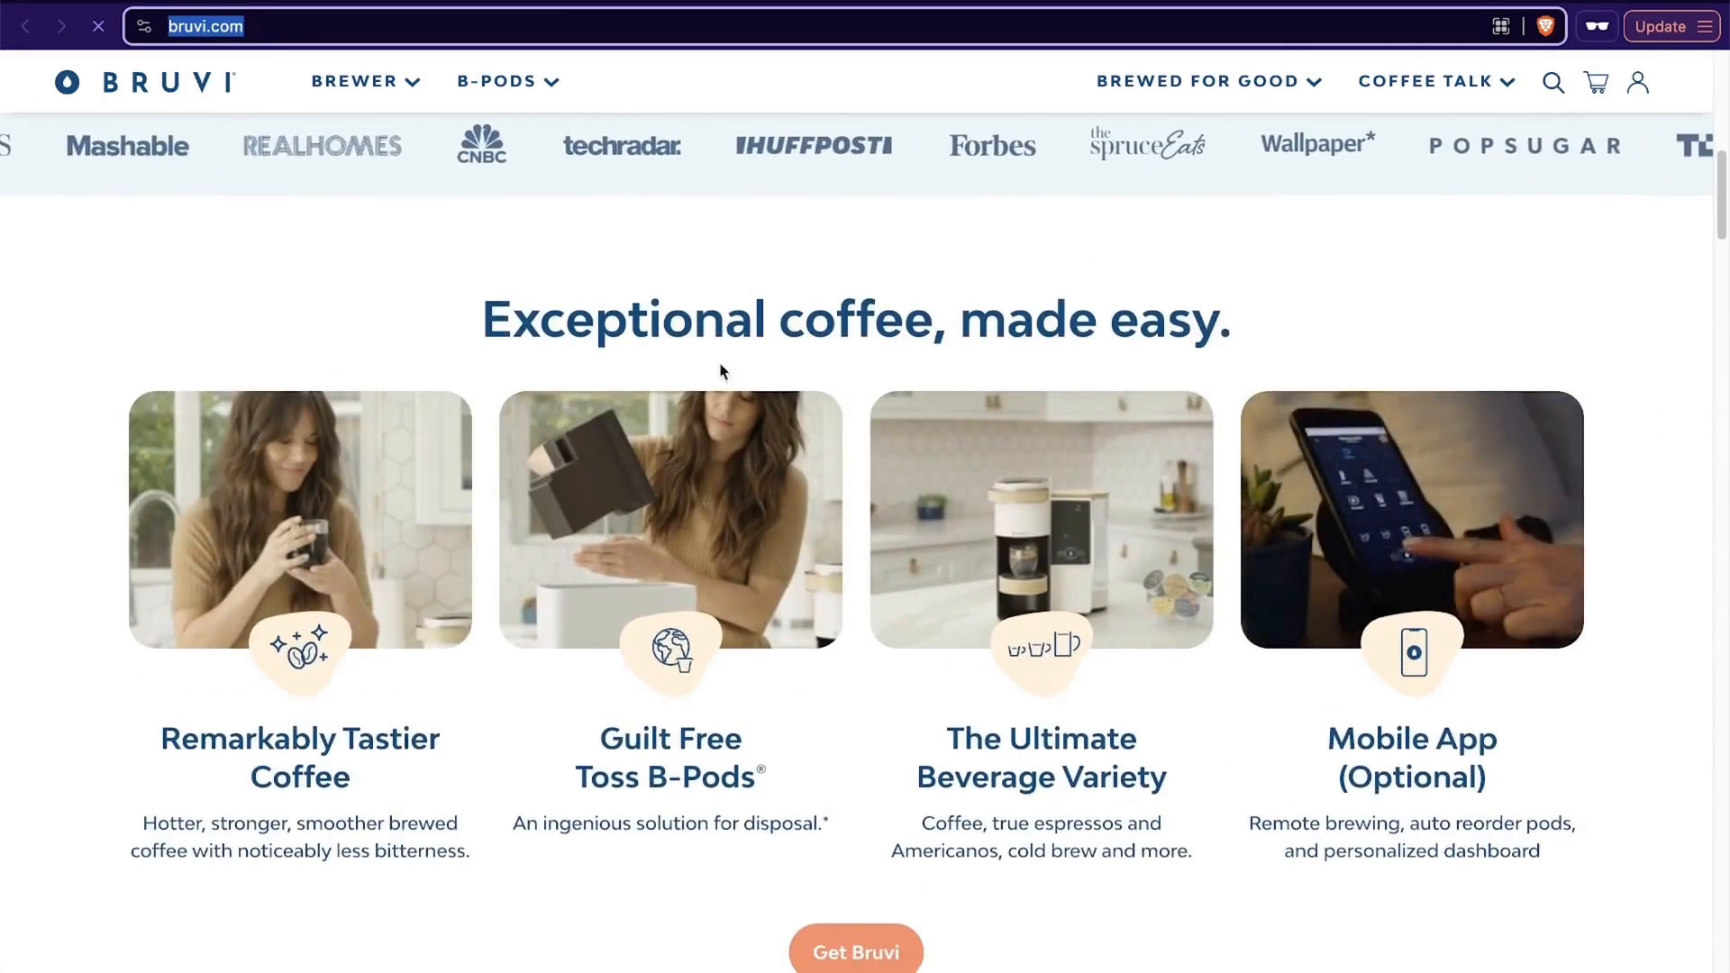
mouse_move(1281, 82)
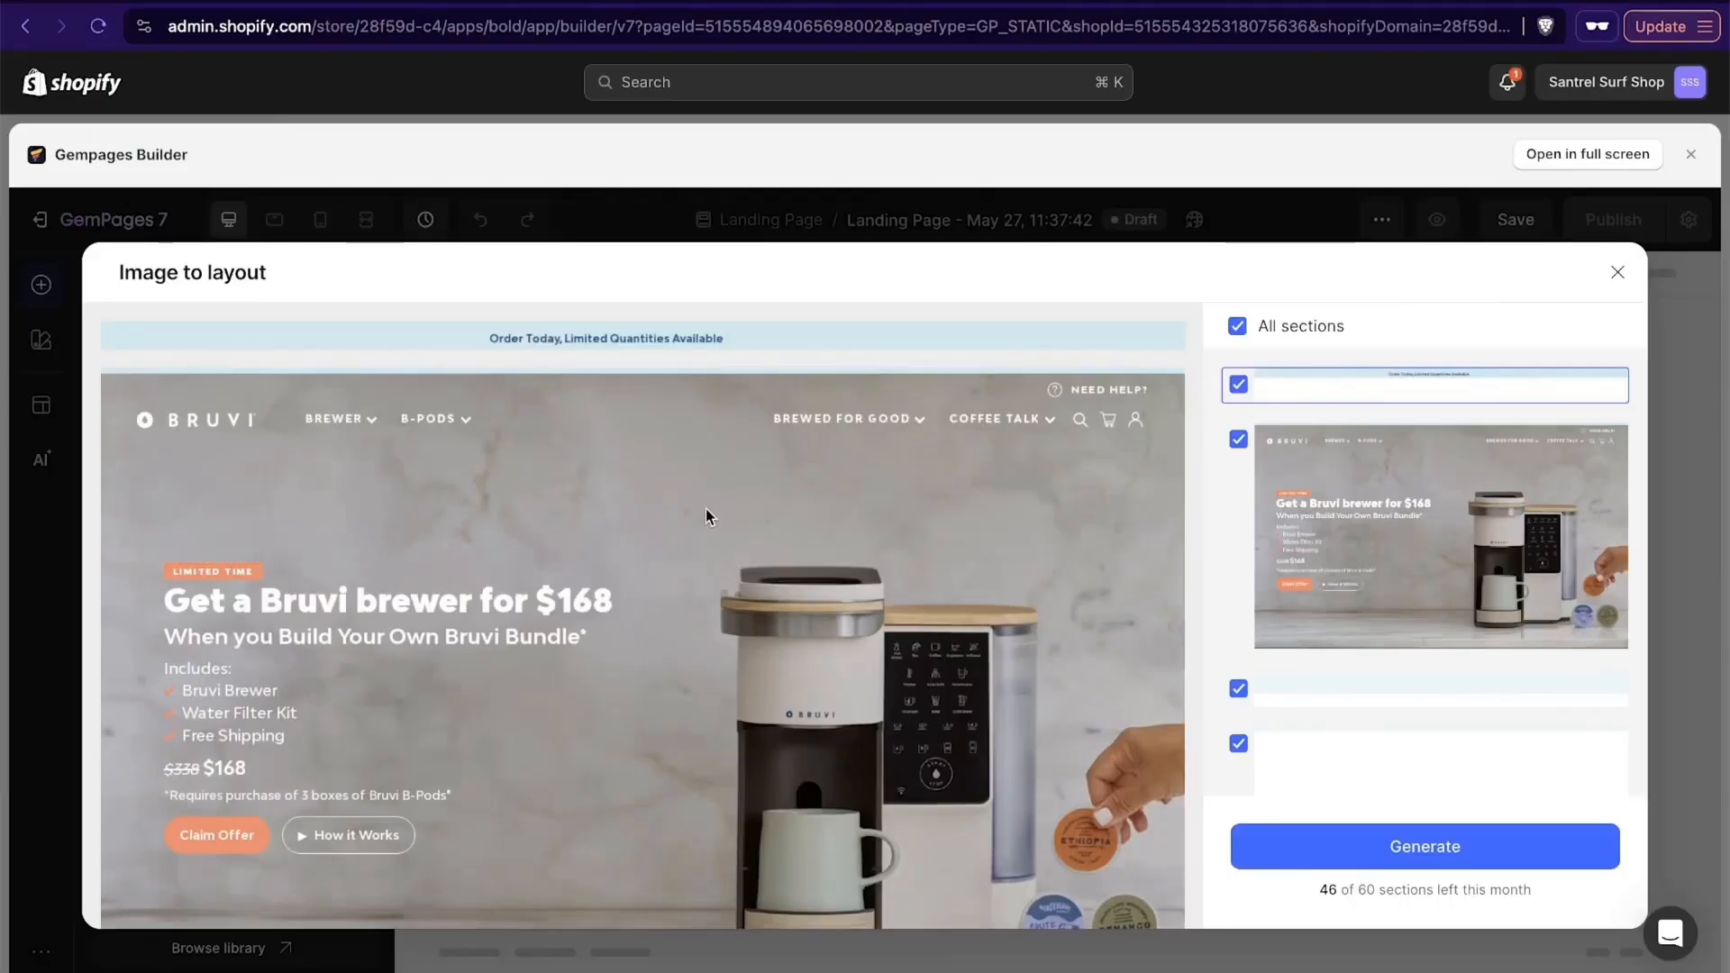
- Exclude the large blank section above "Four reasons Bruvi tastes better" from the captured layout
scroll(987, 544, "down", 8)
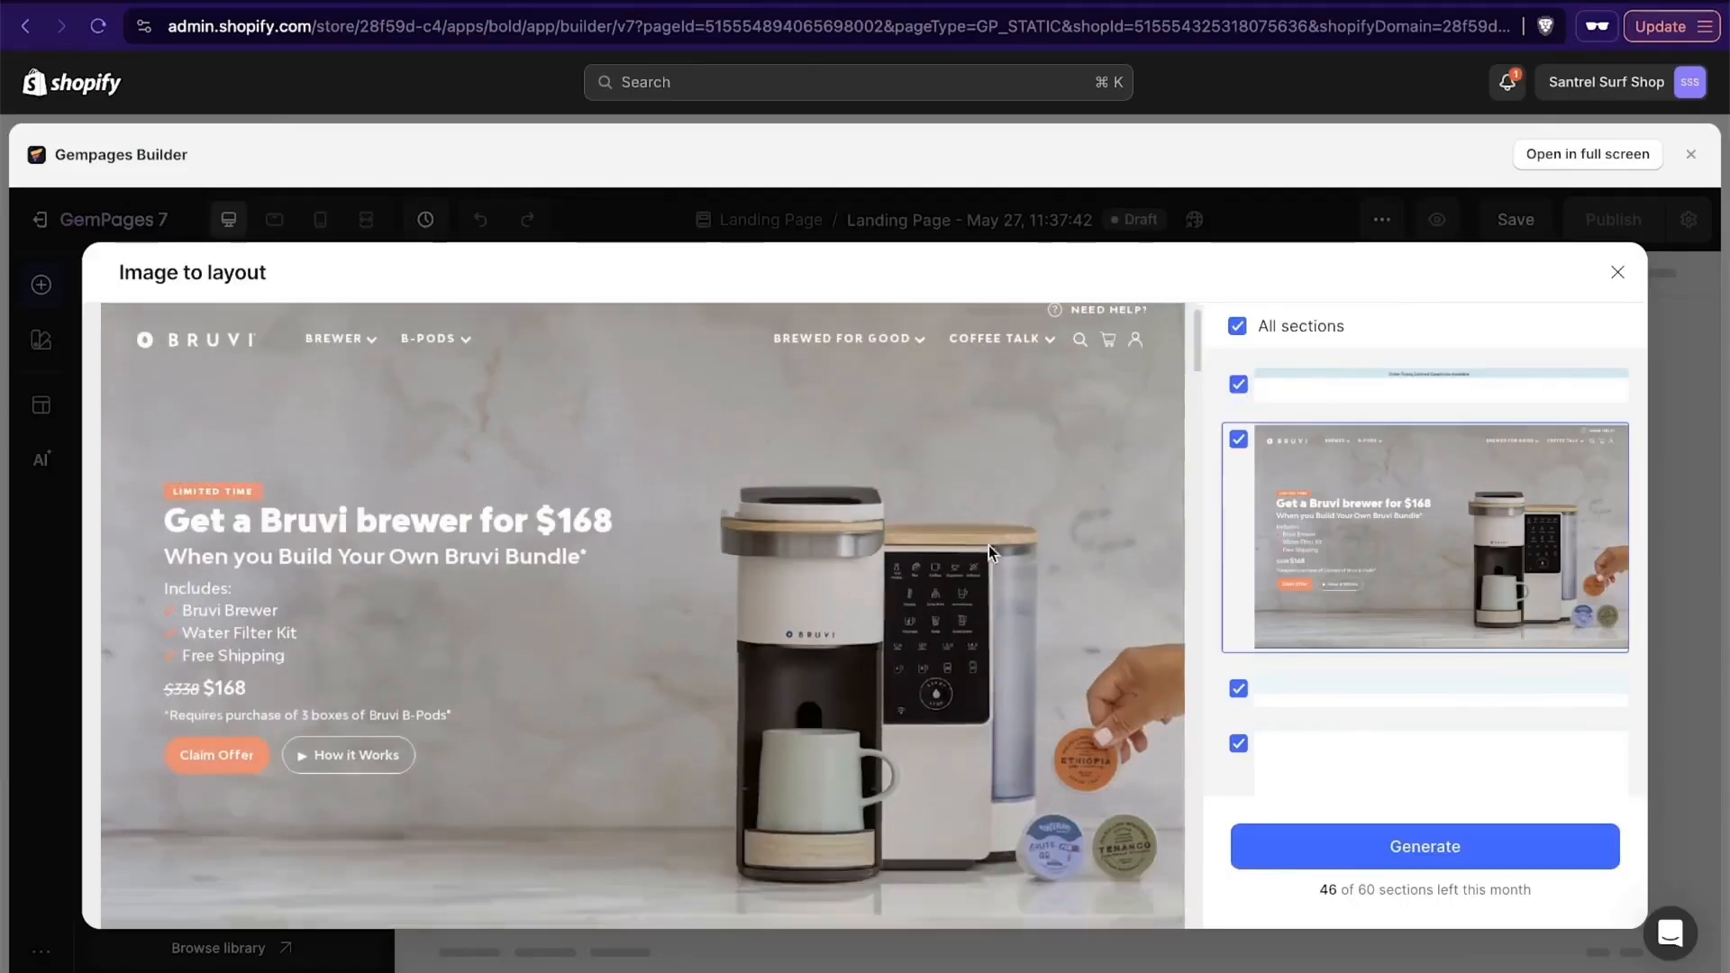
scroll(988, 544, "down", 6)
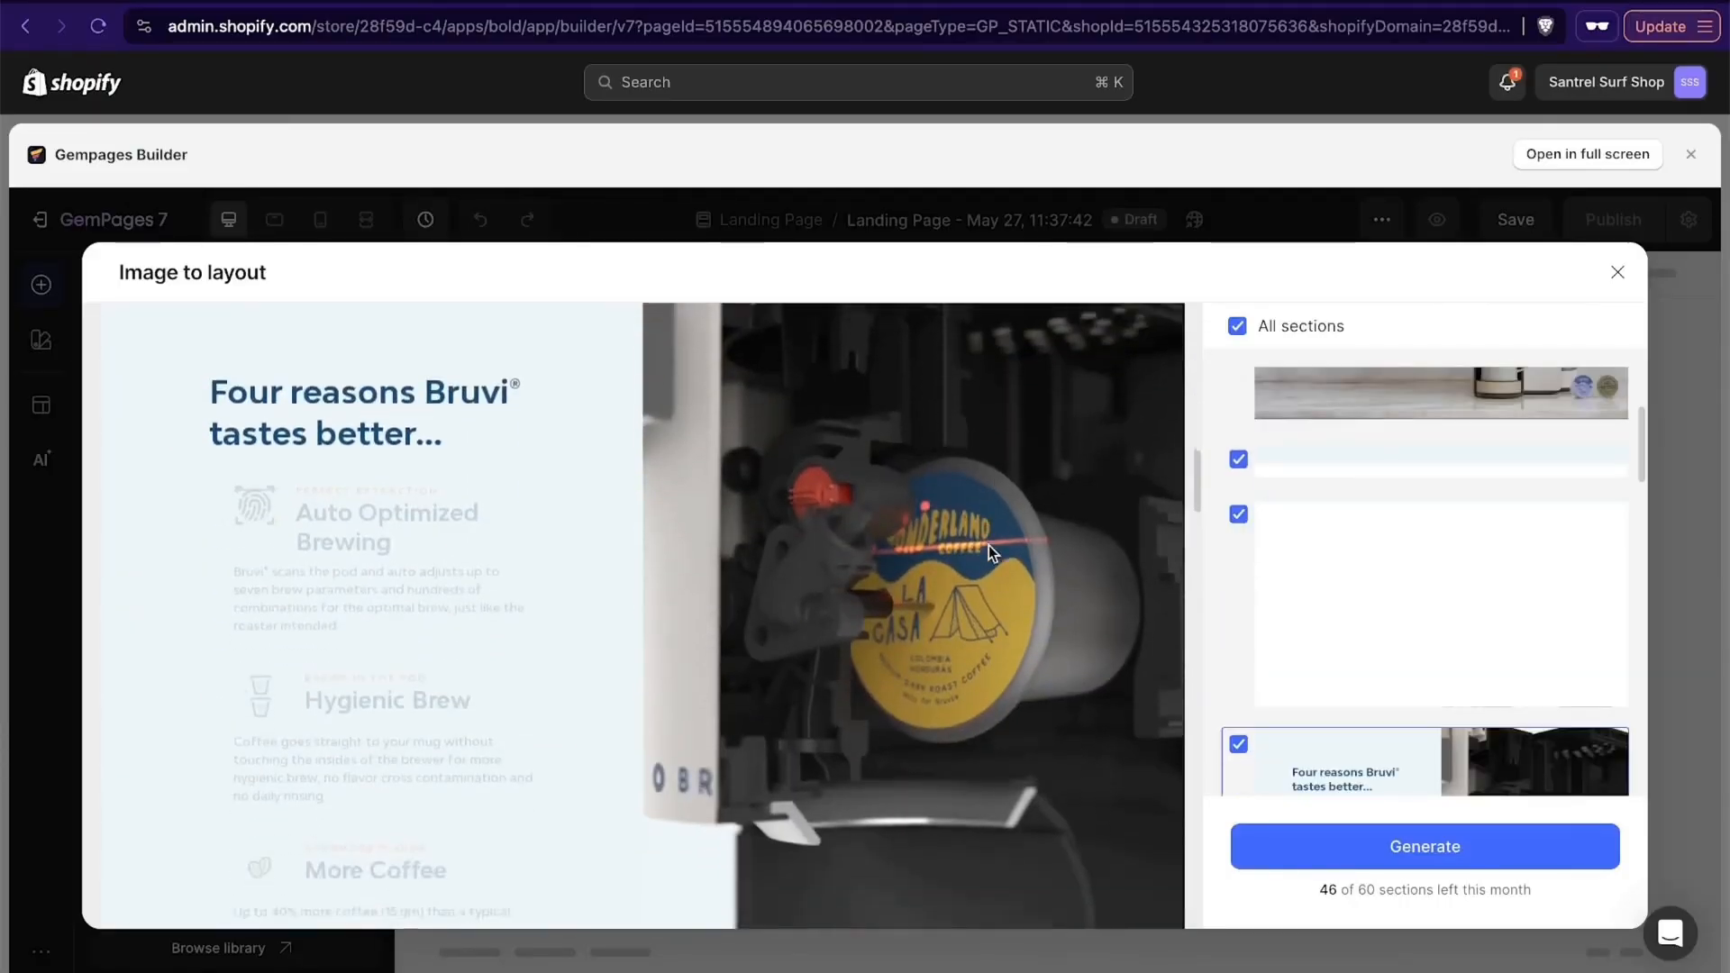
scroll(987, 544, "up", 10)
scroll(987, 546, "up", 1)
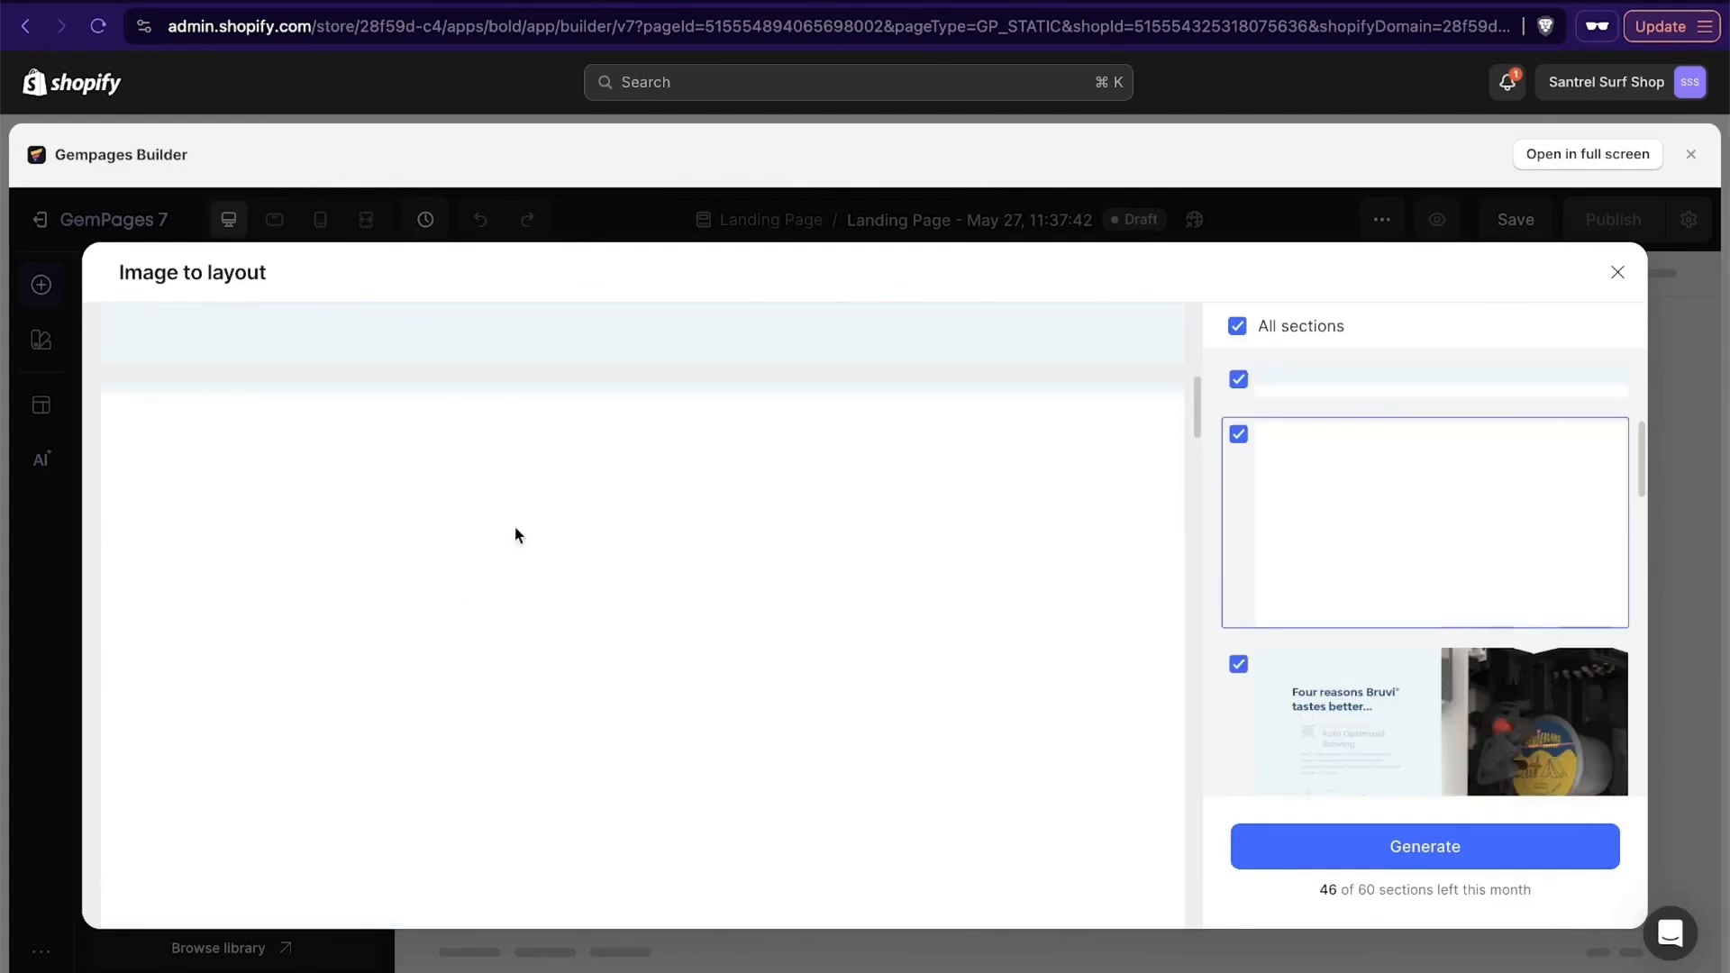
scroll(628, 559, "down", 2)
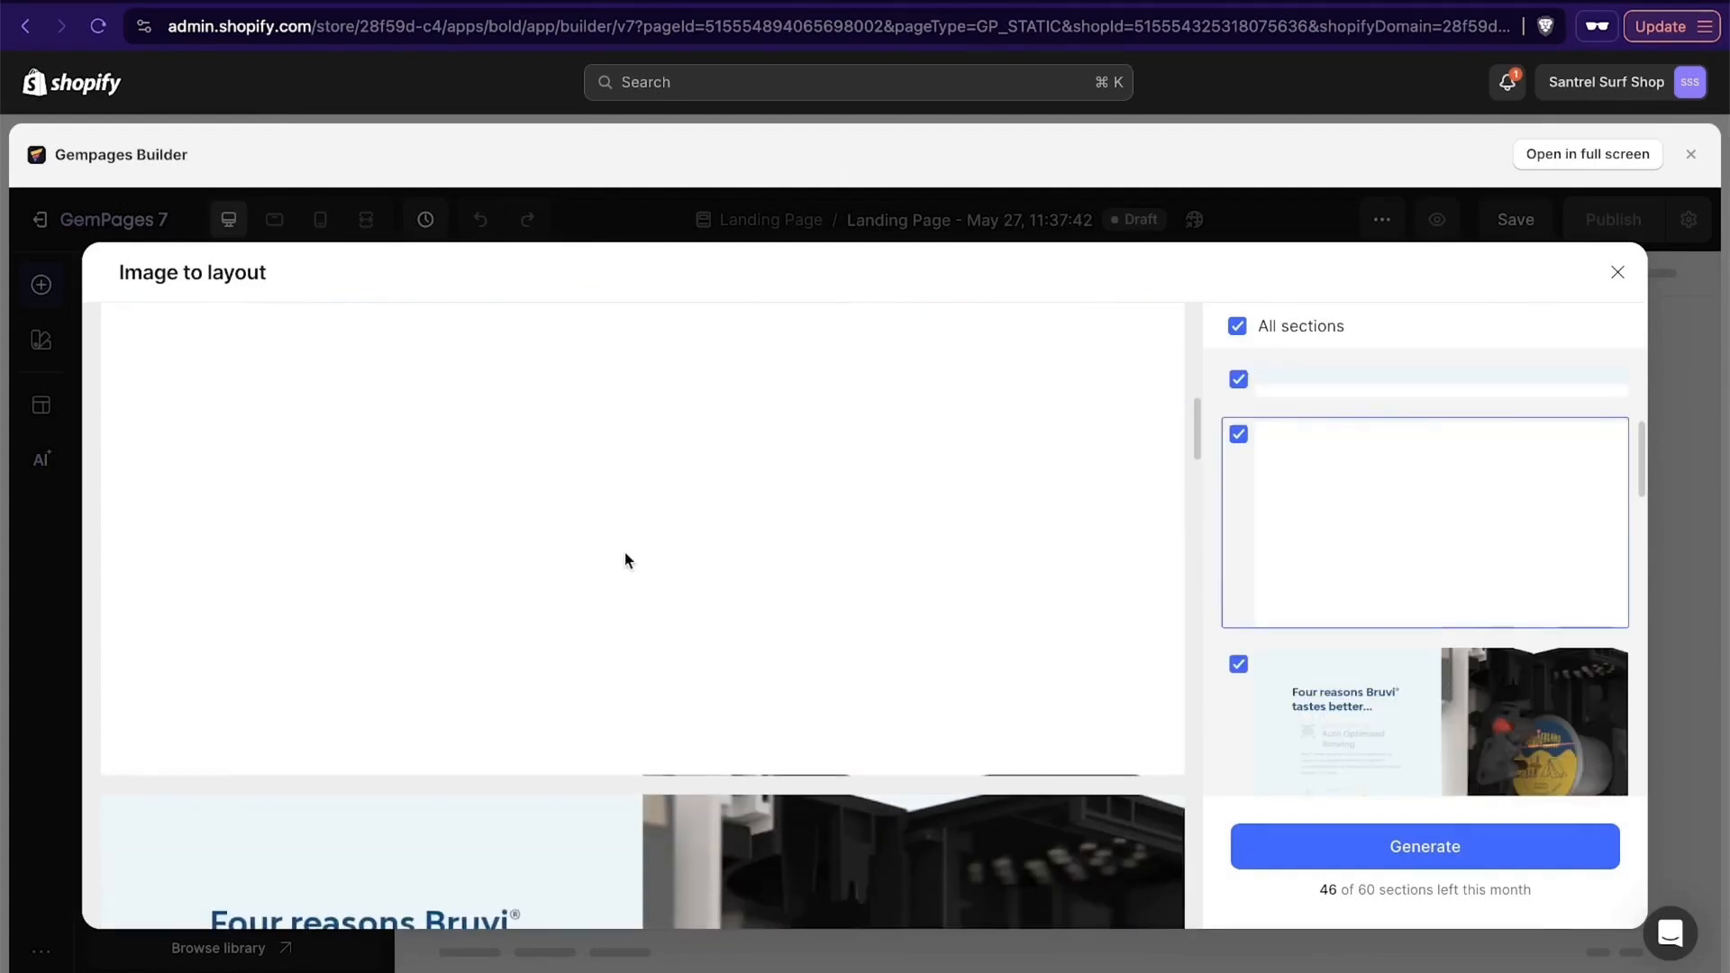
left_click(1237, 437)
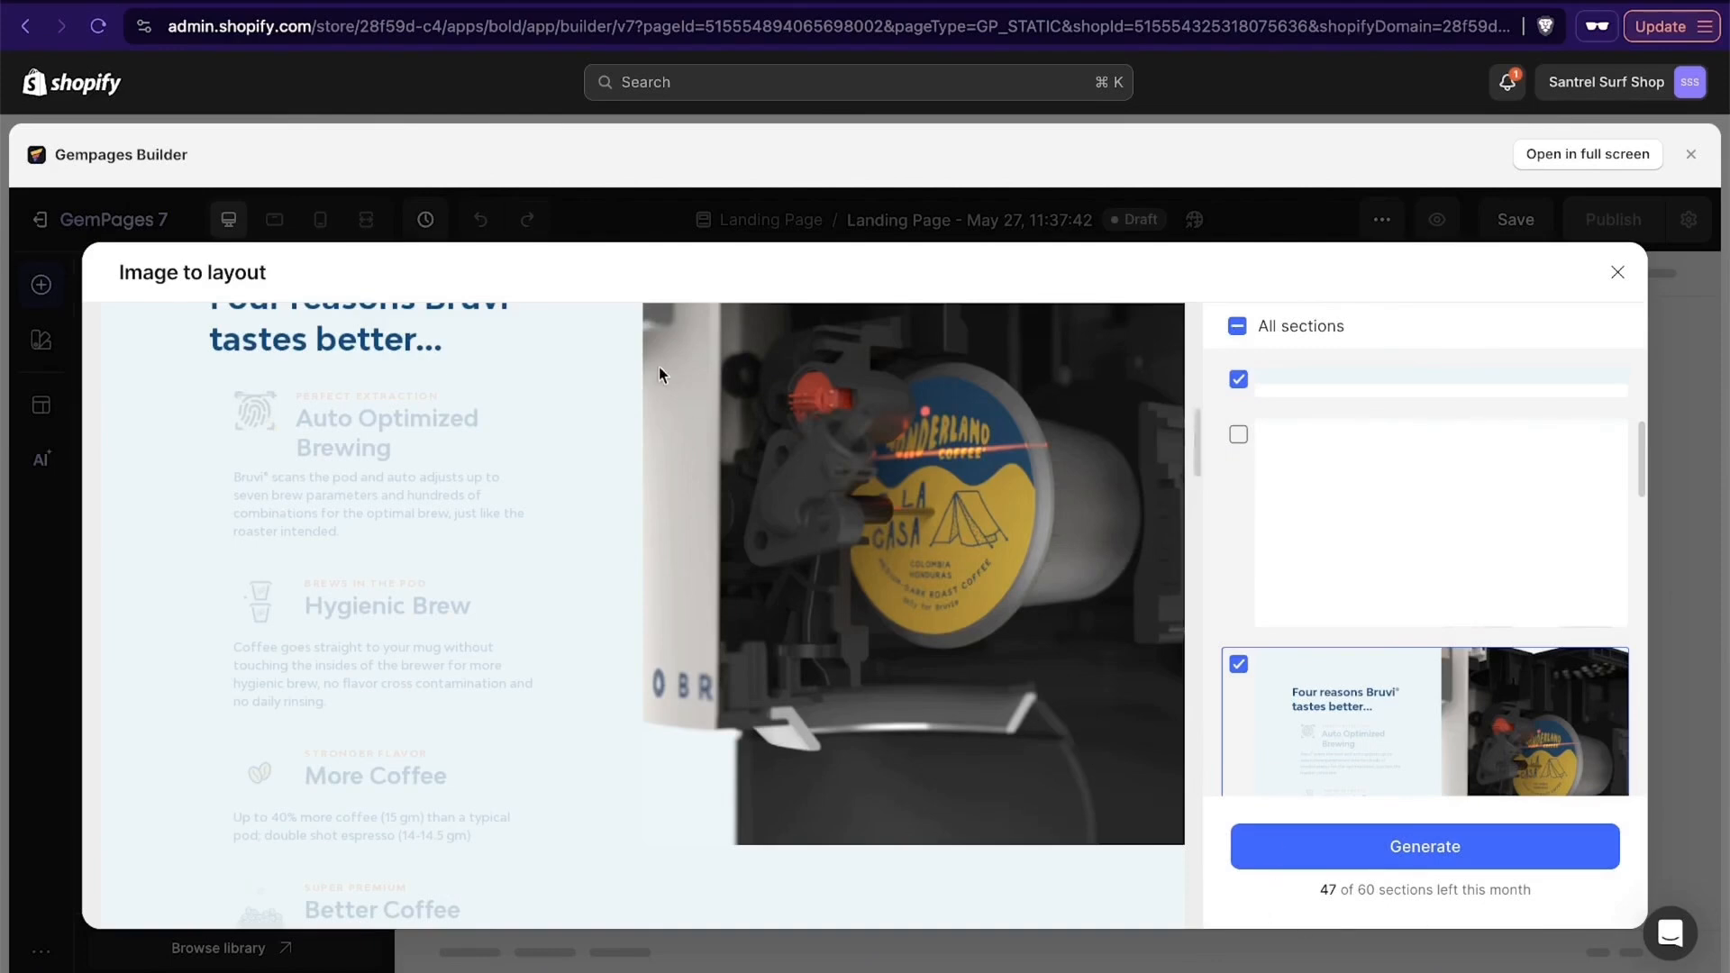
- Review the remaining captured Bruvi sections, from the four reasons block and coffee pods down to the cream-coloured section at the end
scroll(658, 366, "down", 10)
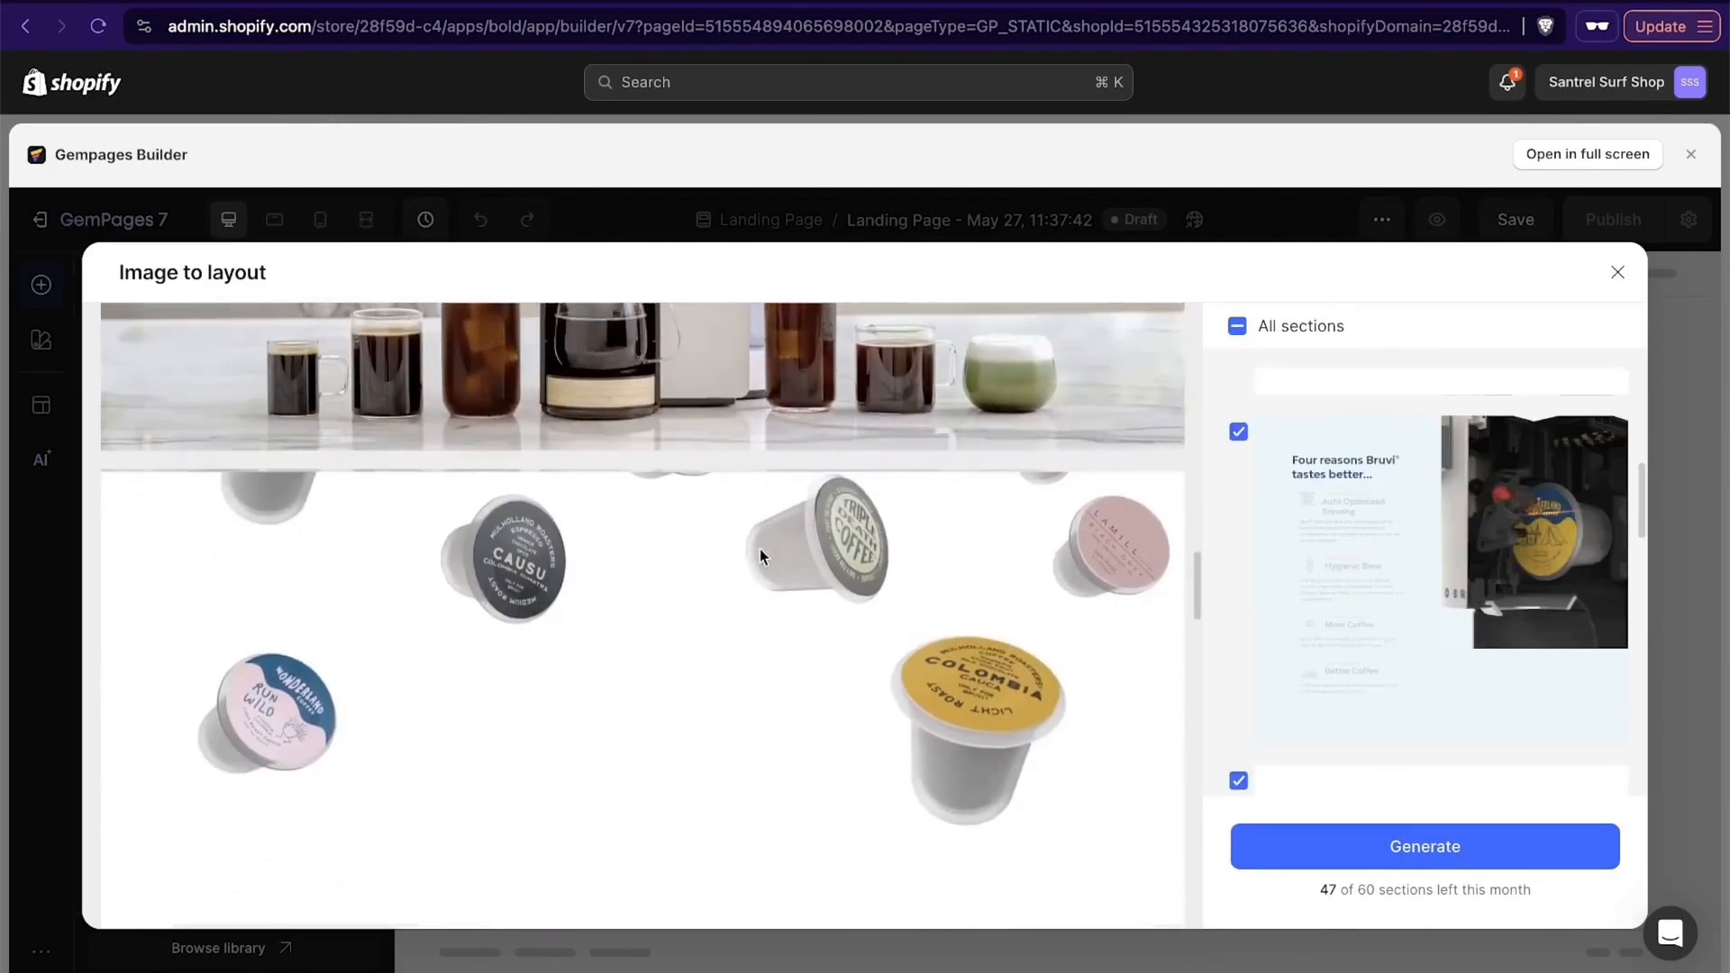
scroll(760, 555, "down", 3)
scroll(759, 555, "up", 5)
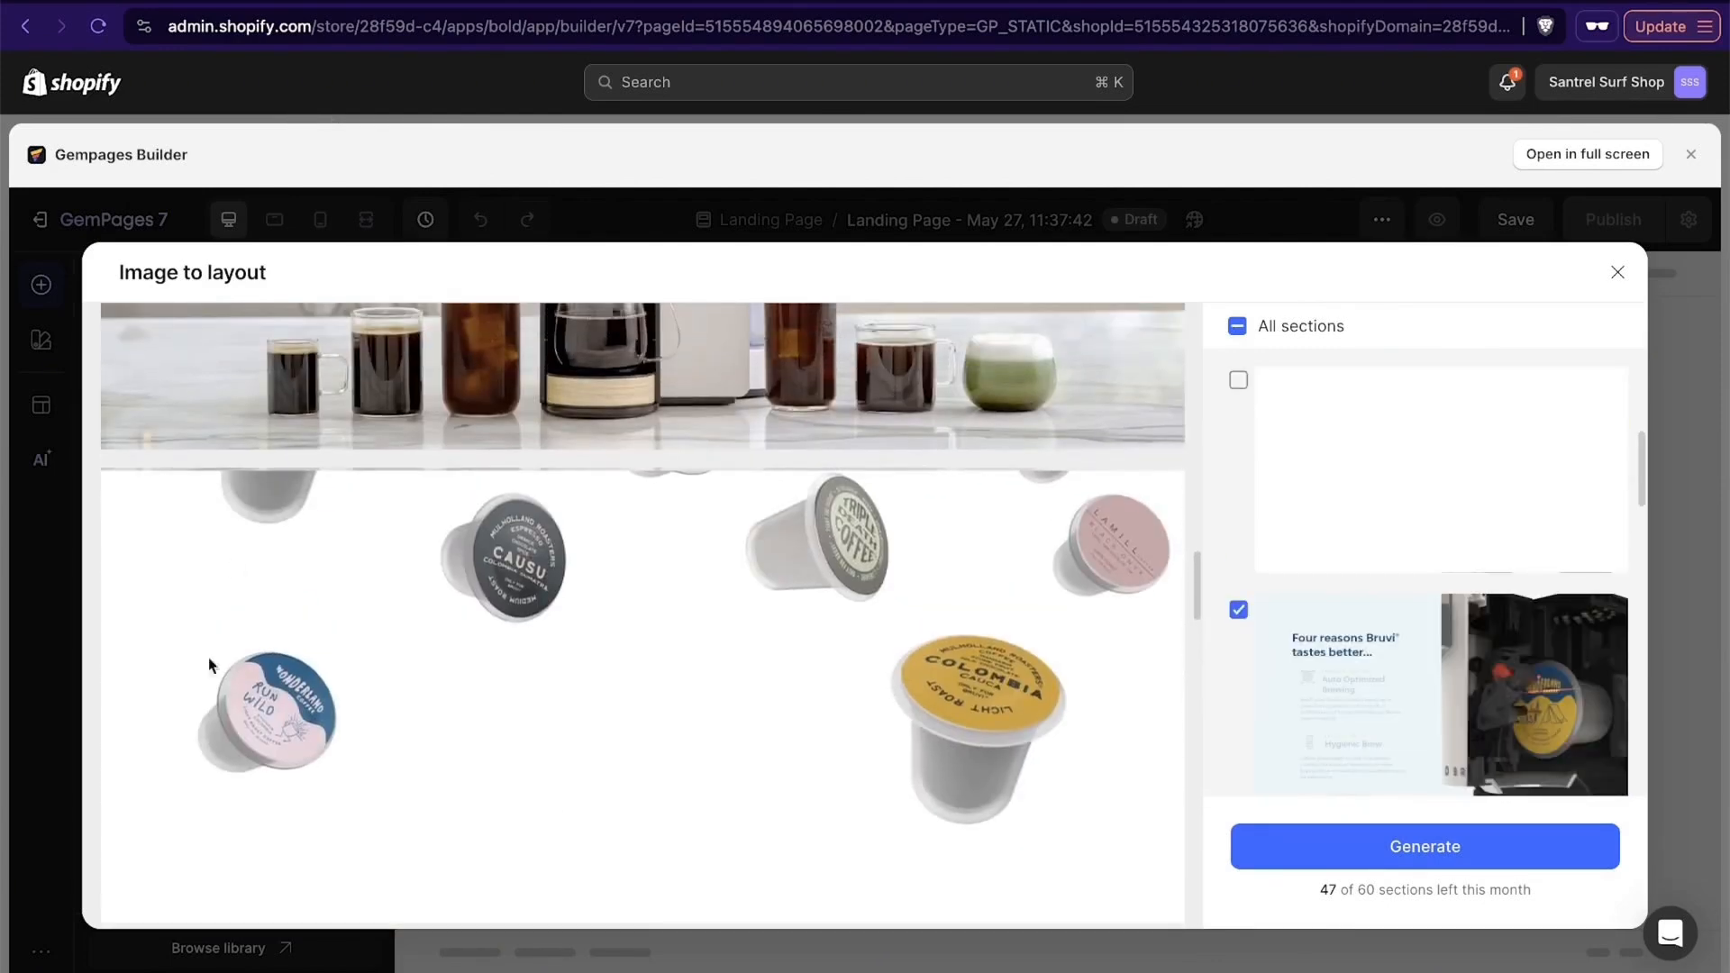
scroll(742, 747, "down", 10)
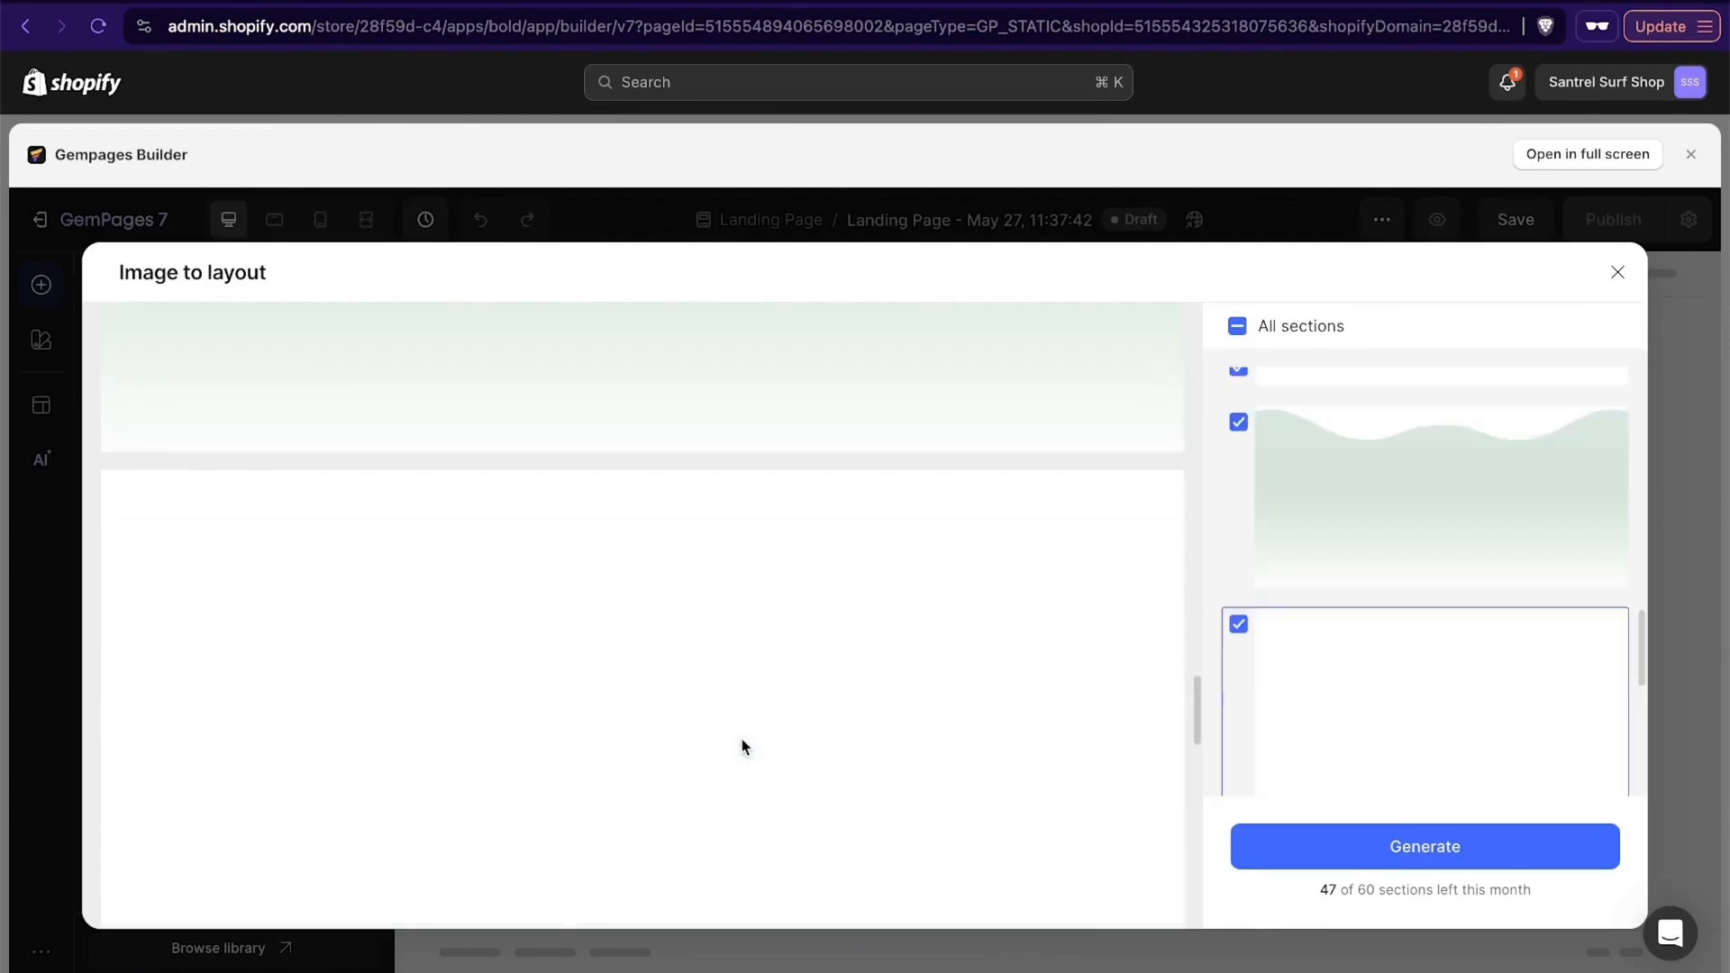
scroll(743, 747, "down", 5)
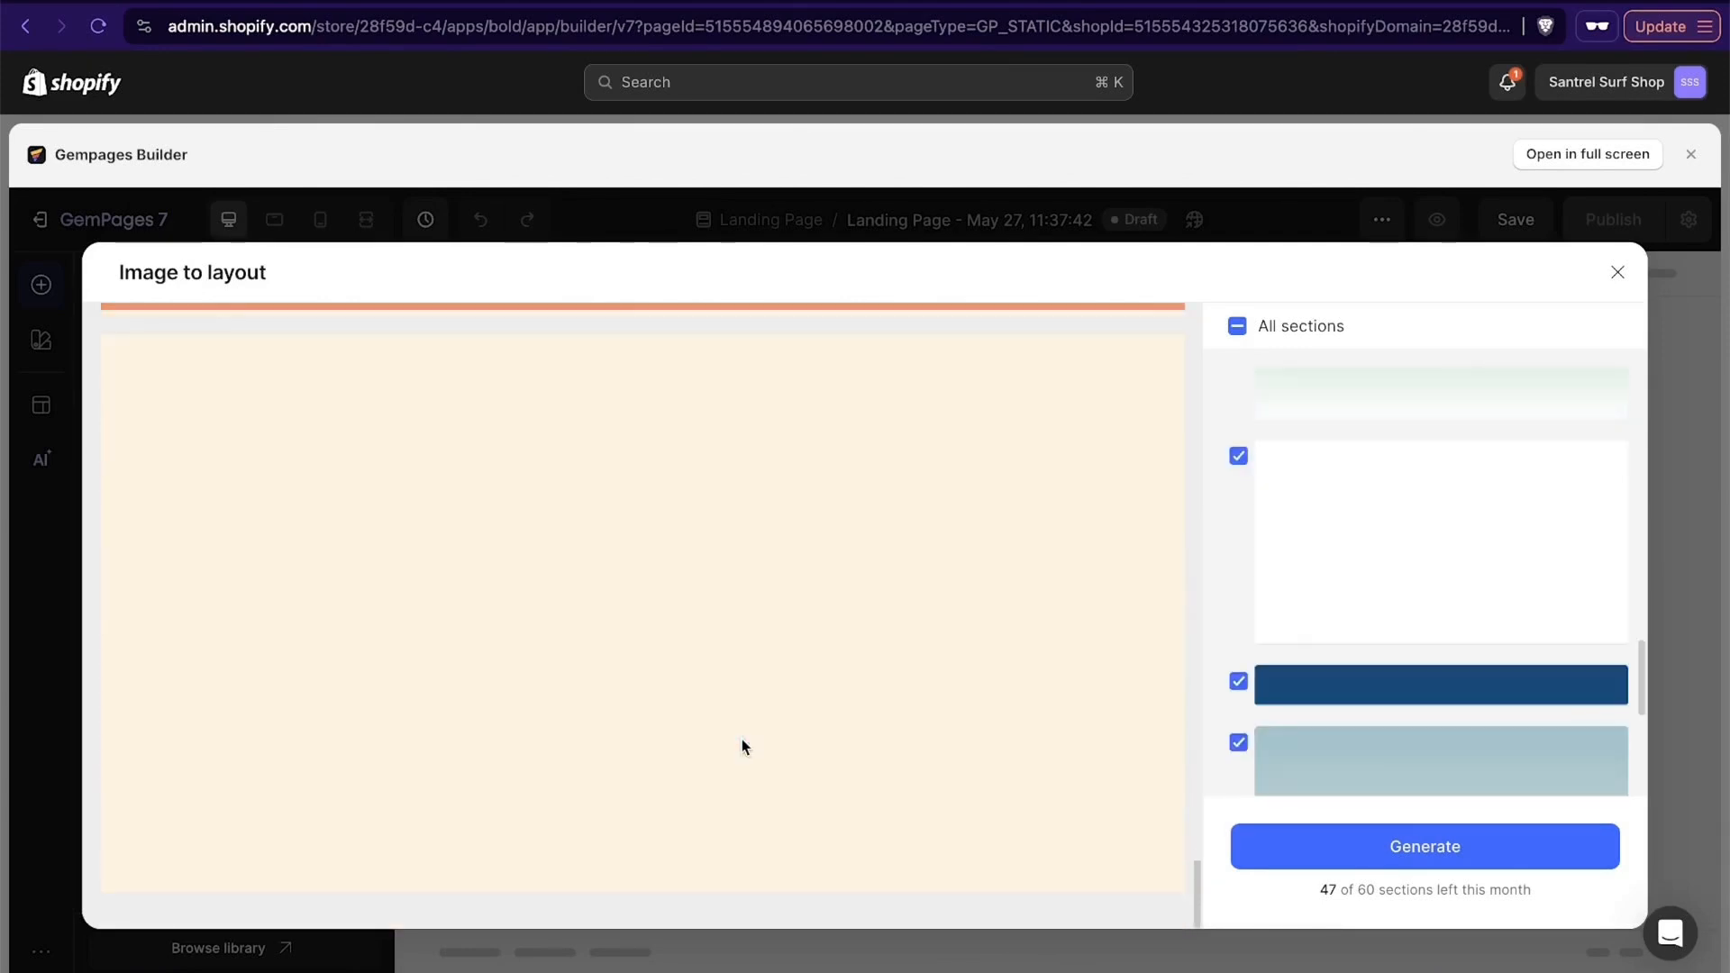
scroll(743, 747, "up", 15)
scroll(742, 747, "up", 10)
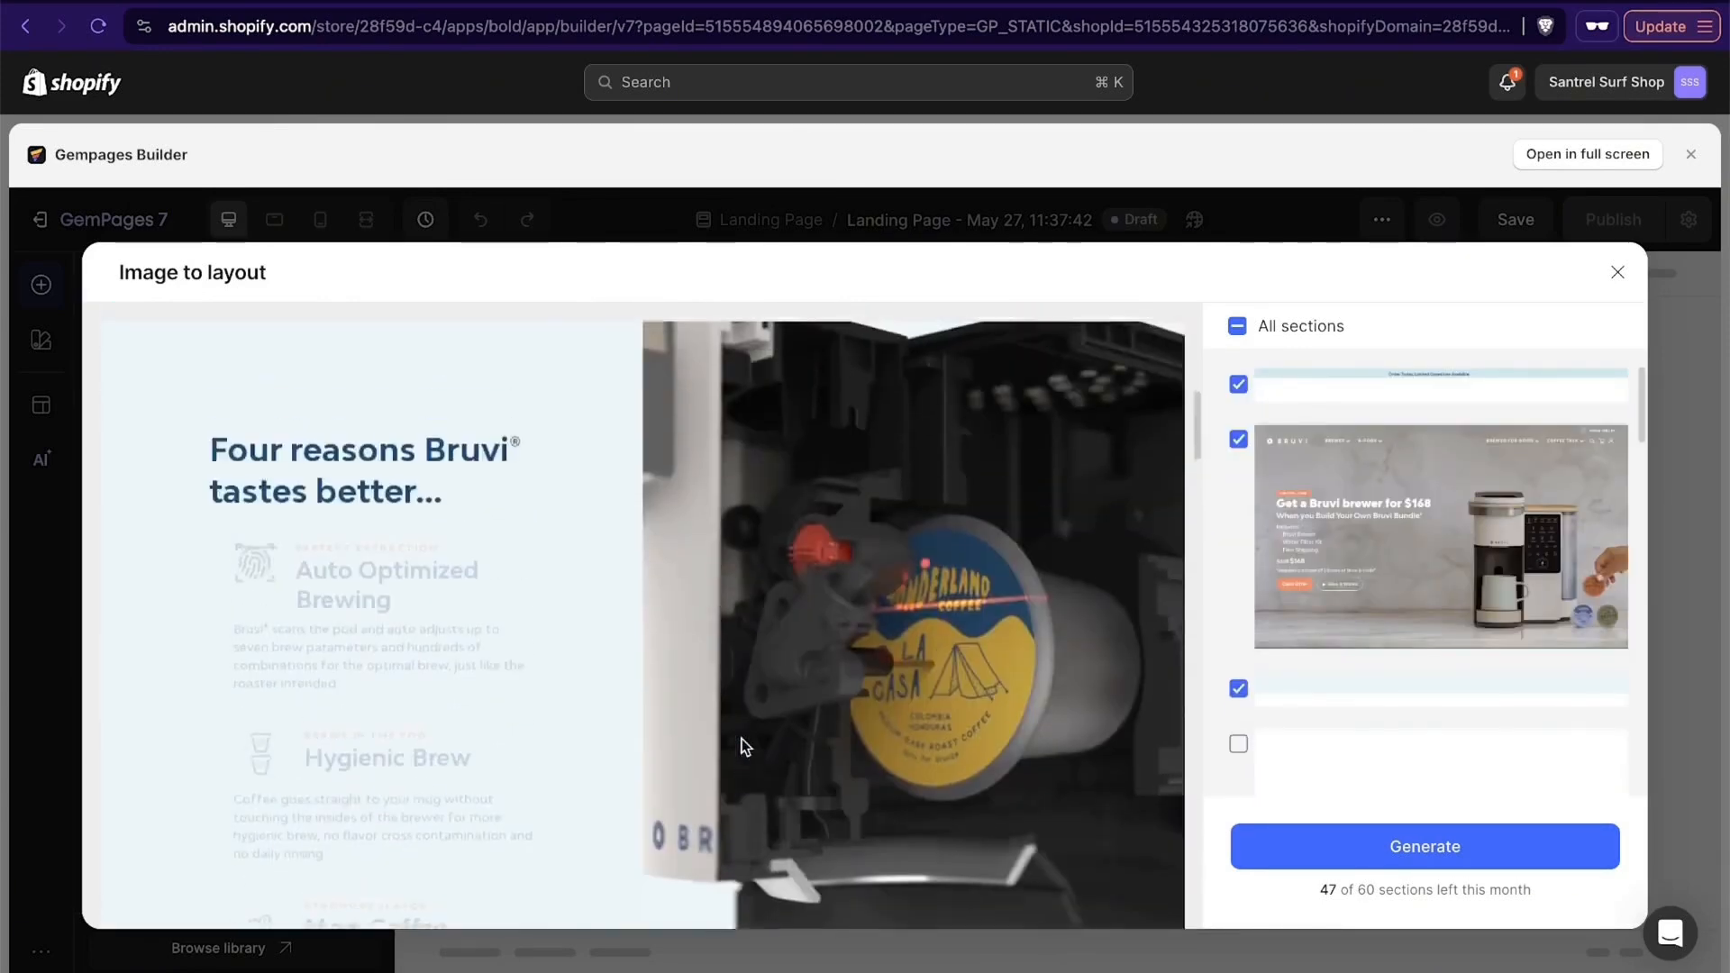
scroll(743, 746, "down", 6)
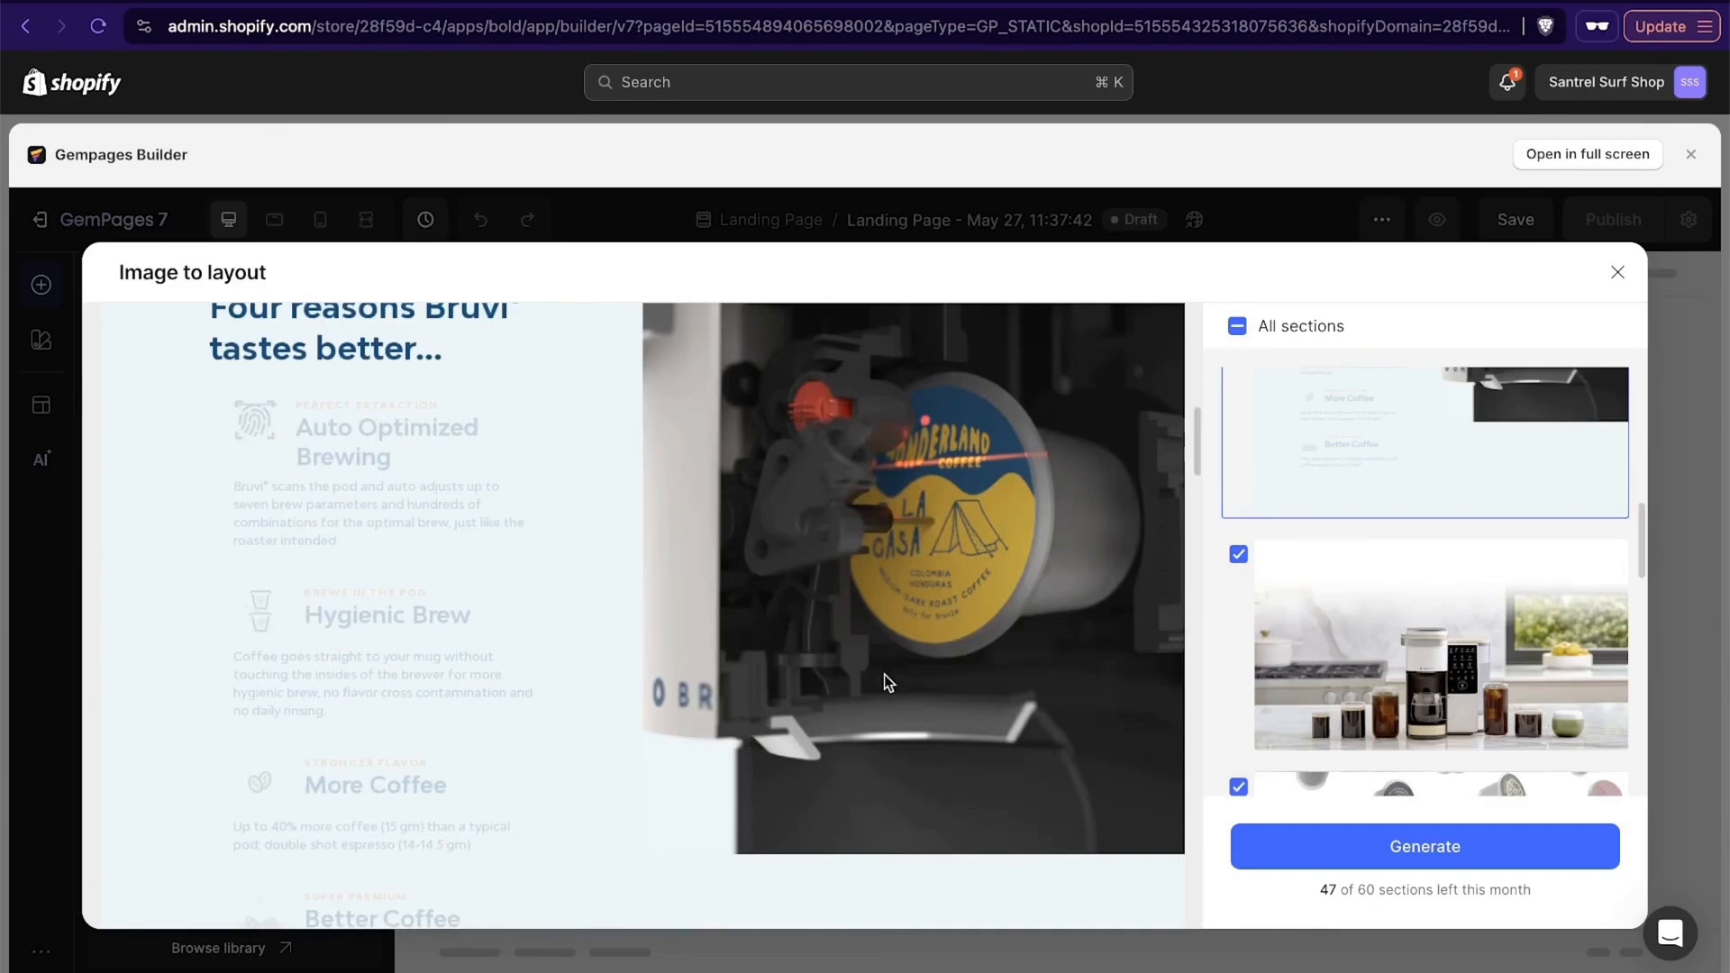
scroll(1261, 653, "up", 10)
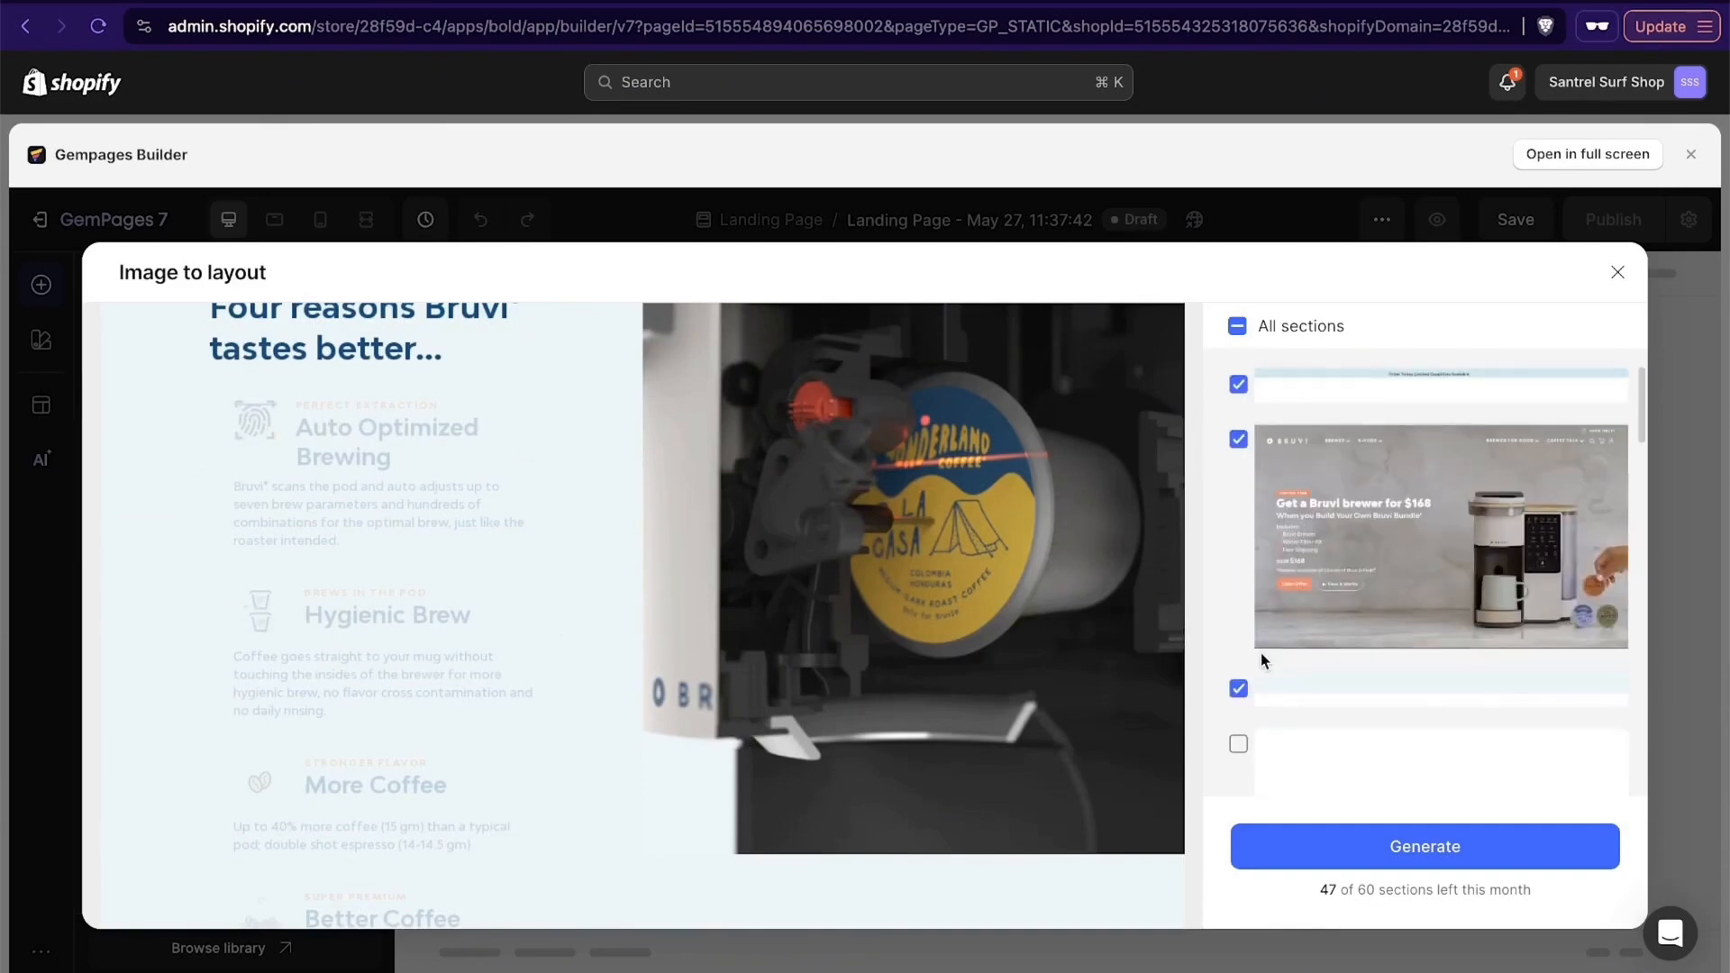
- Toggle the brewer hero section off and back on, and generate the page layout from the selected sections
left_click(1261, 650)
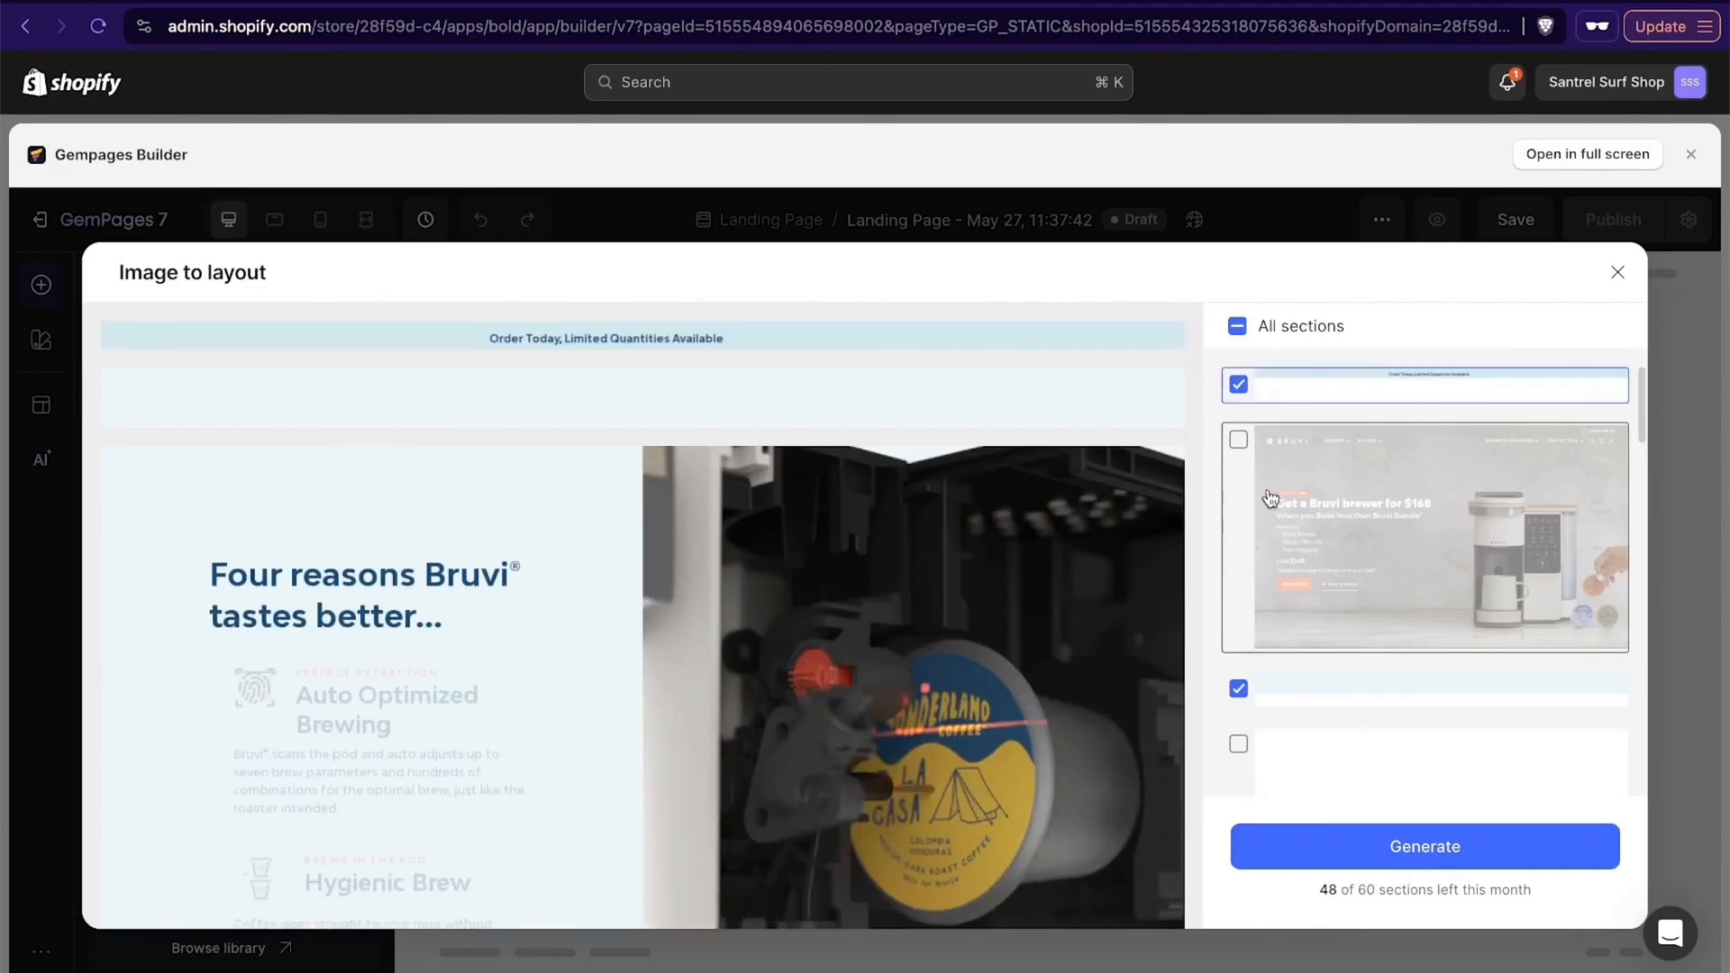
left_click(1270, 498)
scroll(624, 706, "down", 2)
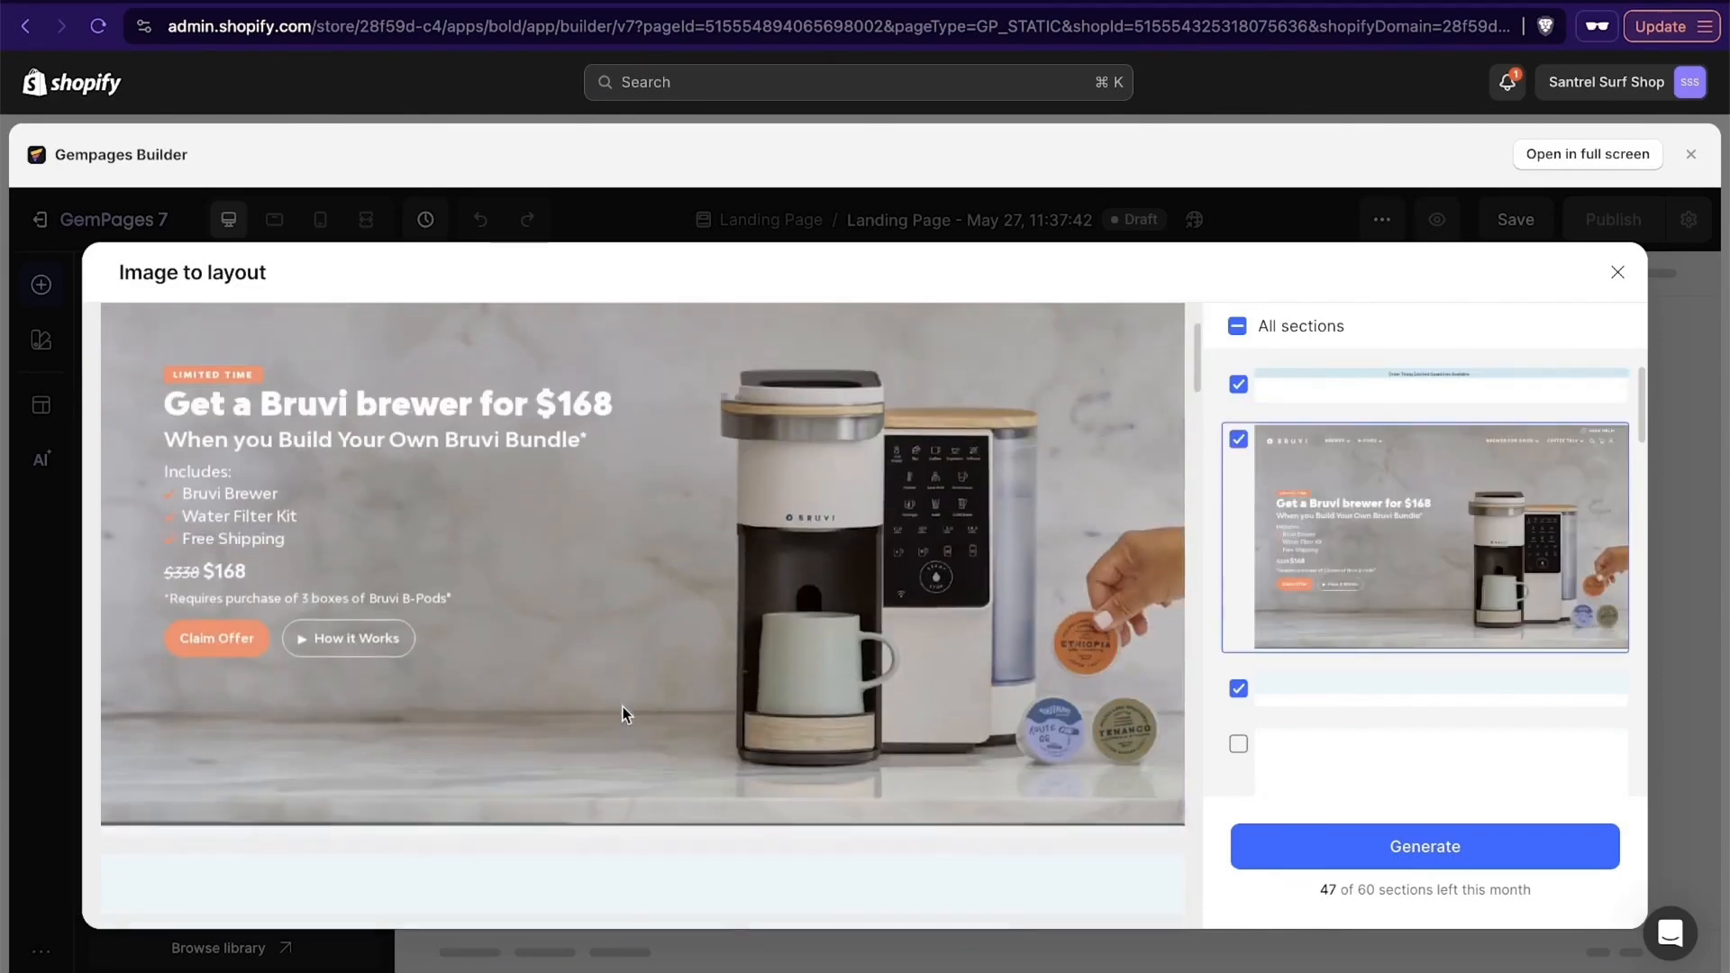
left_click(1482, 849)
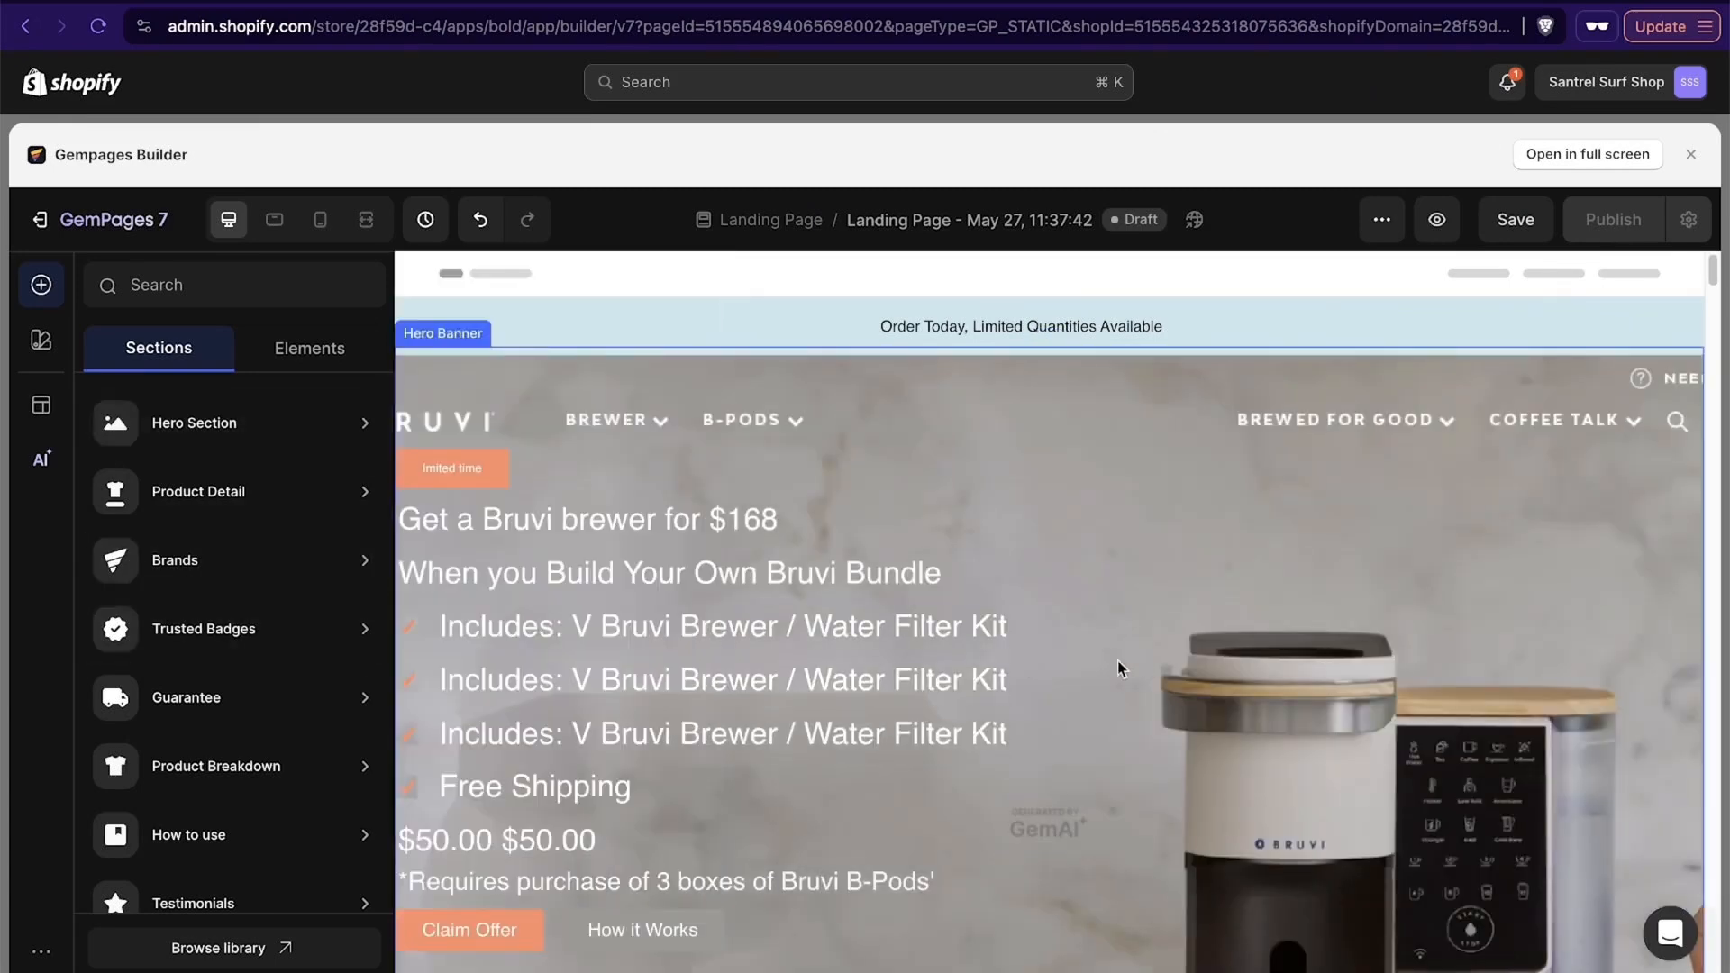
- Inspect the settings of the hero banner's "Includes" heading, limited time button and "When you Build Your Own Bruvi Bundle" heading
left_click(879, 624)
scroll(1177, 603, "down", 8)
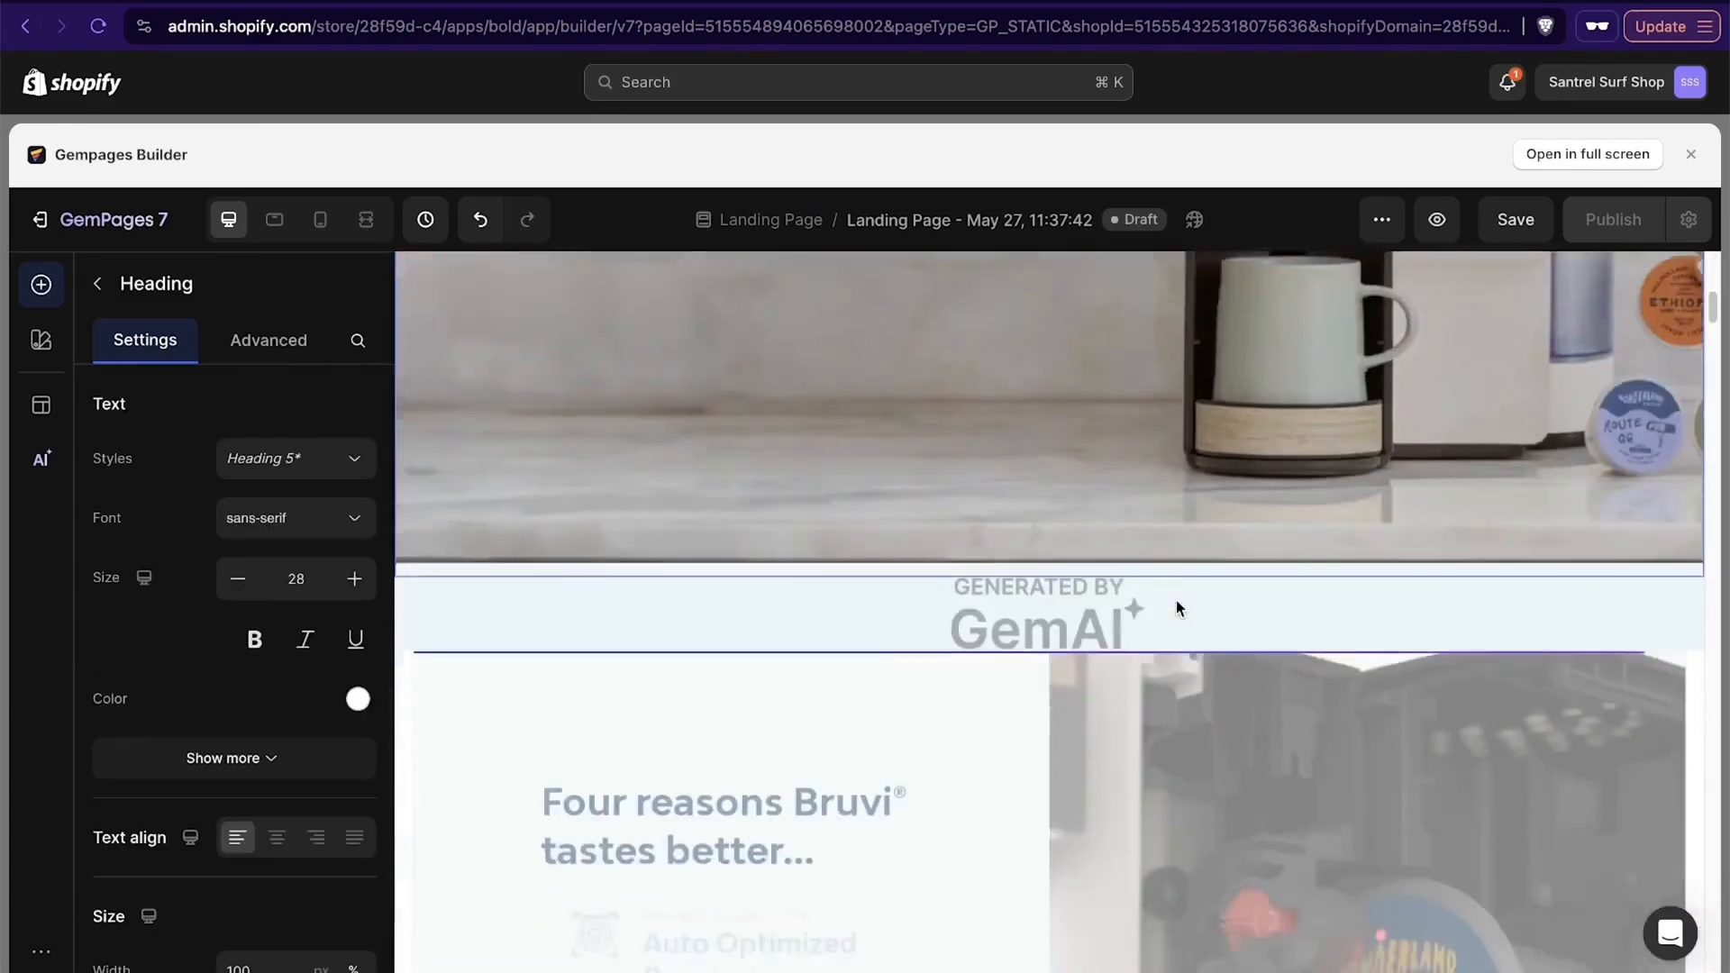
scroll(1207, 607, "up", 7)
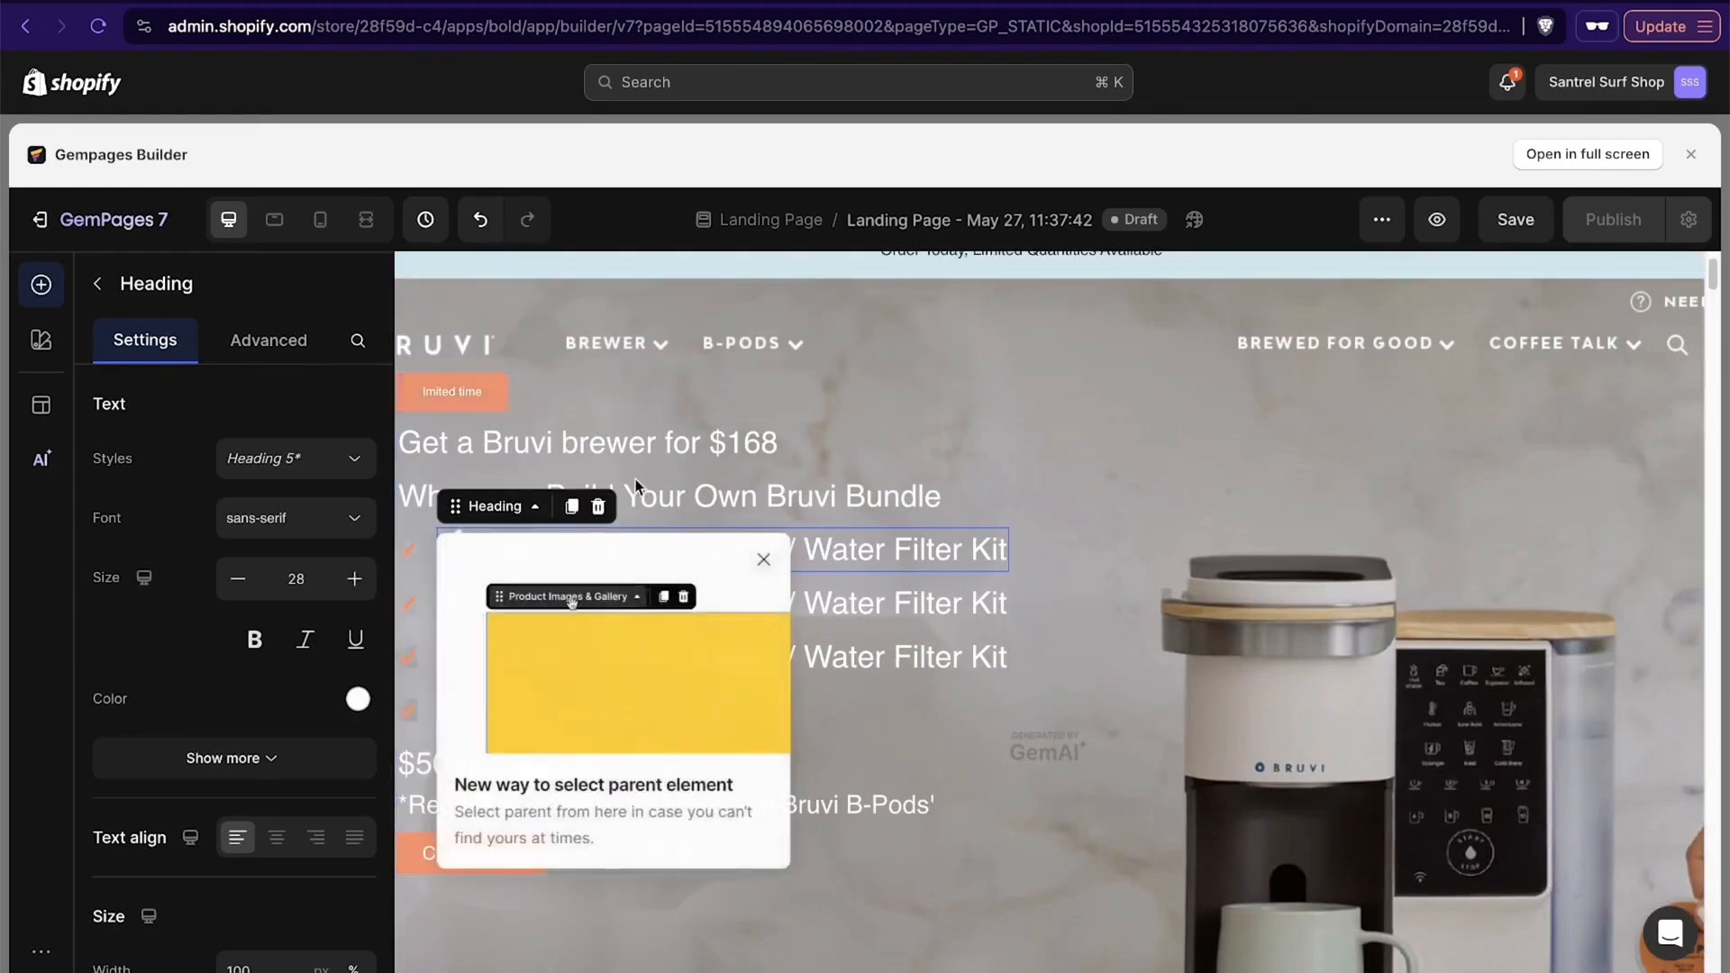
left_click(494, 400)
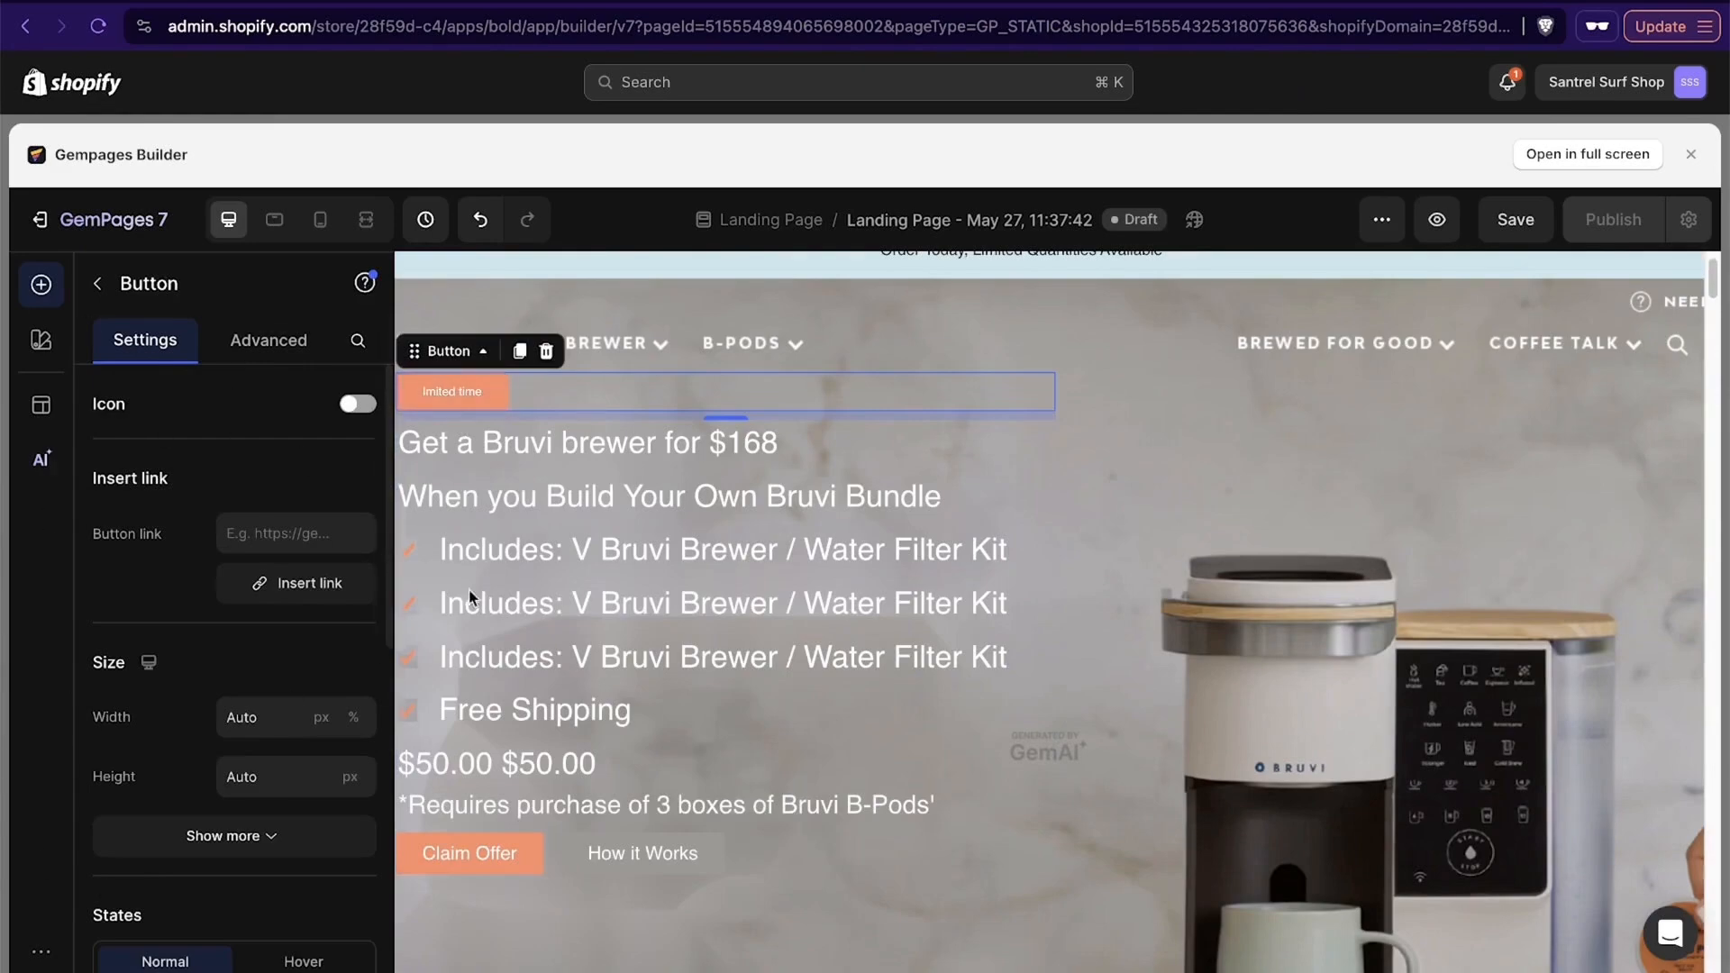
left_click(706, 497)
- Examine the generated page's hero banner, "Four reasons Bruvi tastes better" section and kitchen brewer image
scroll(1048, 748, "down", 10)
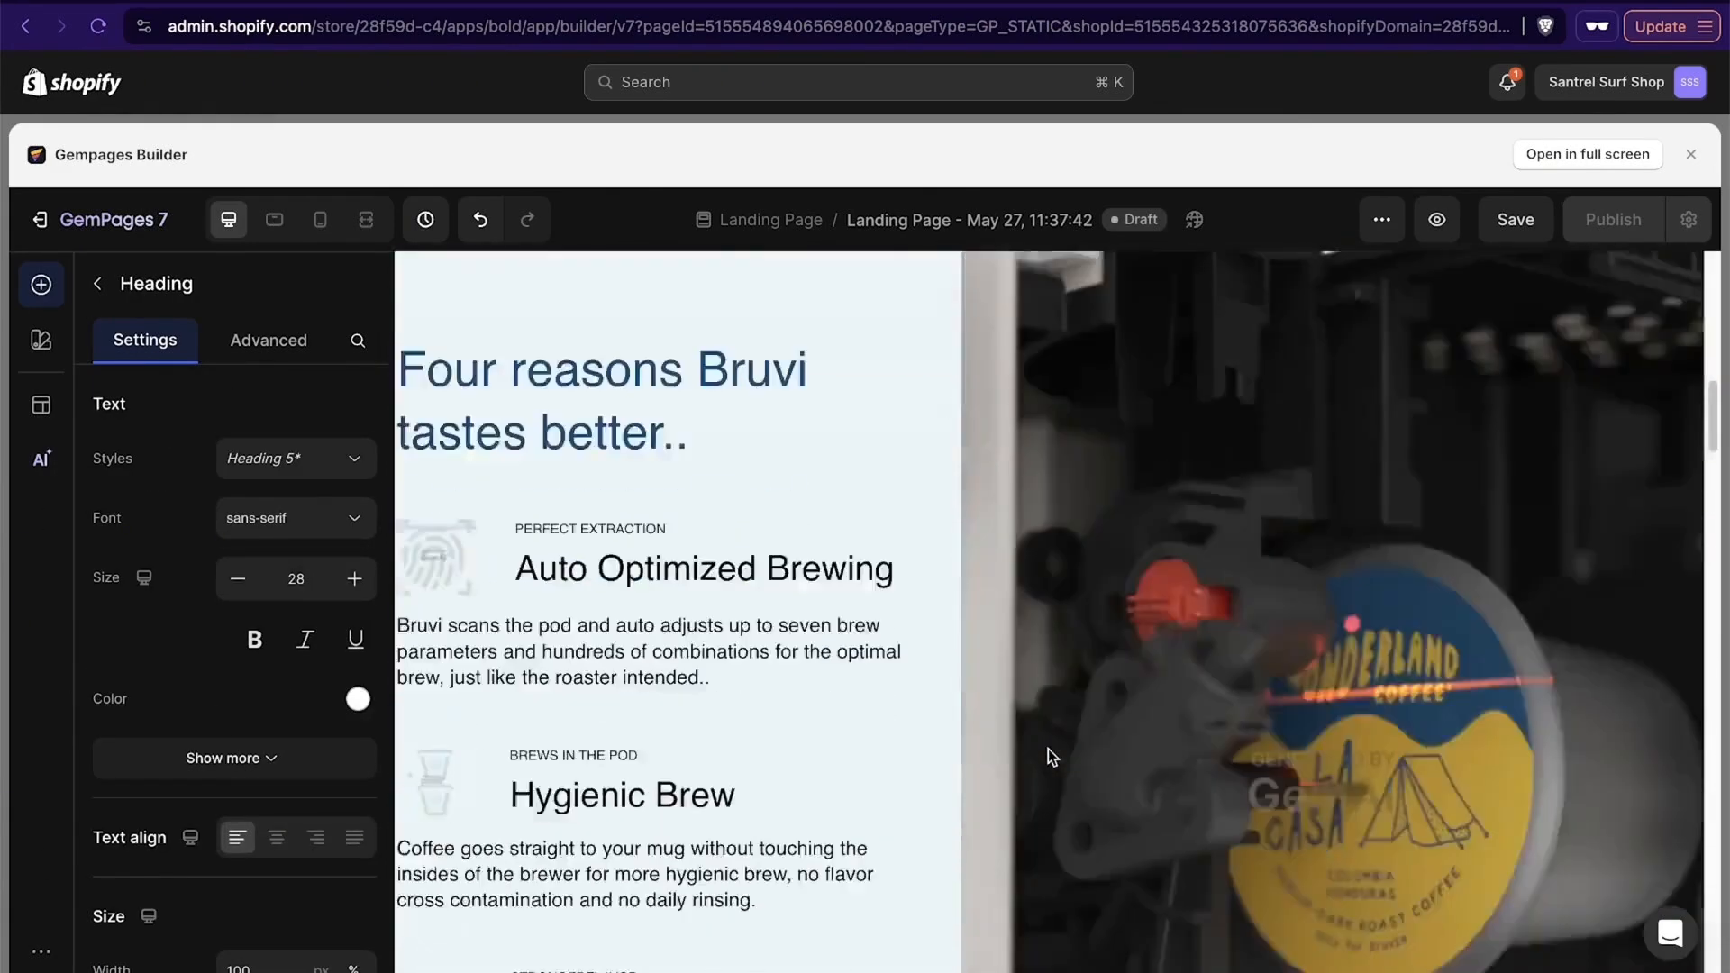
scroll(1048, 749, "down", 10)
scroll(1047, 748, "up", 3)
scroll(1046, 749, "up", 5)
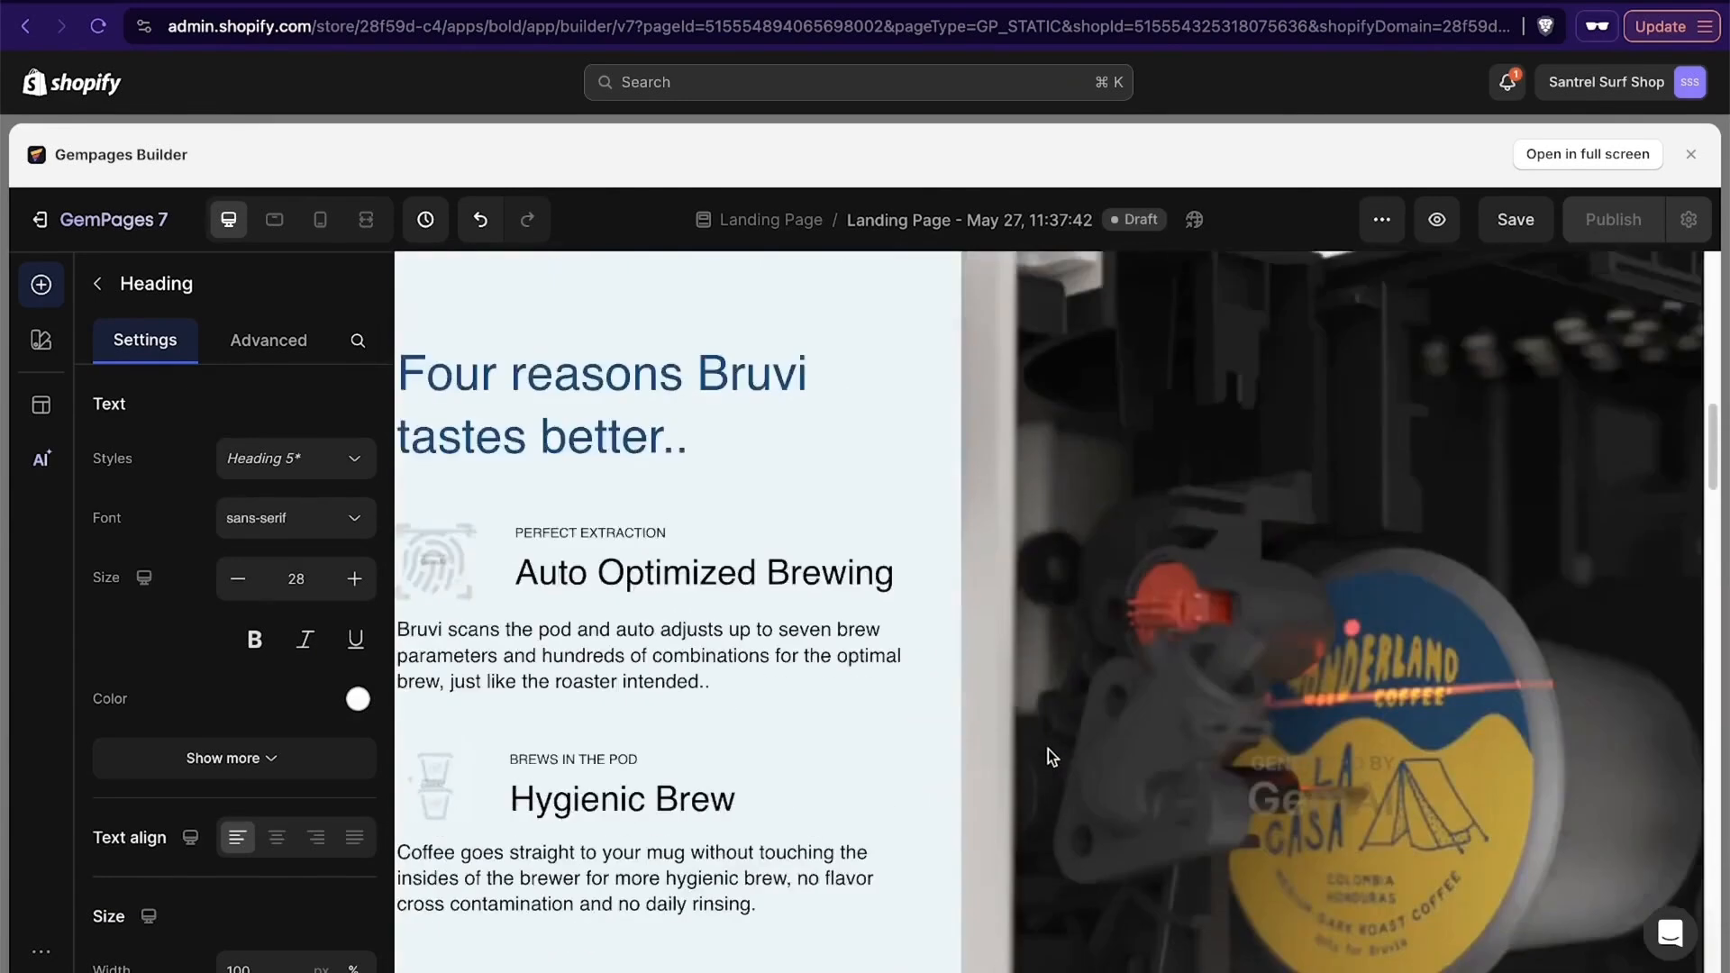
scroll(1047, 749, "down", 2)
scroll(823, 459, "up", 1)
scroll(1061, 387, "up", 2)
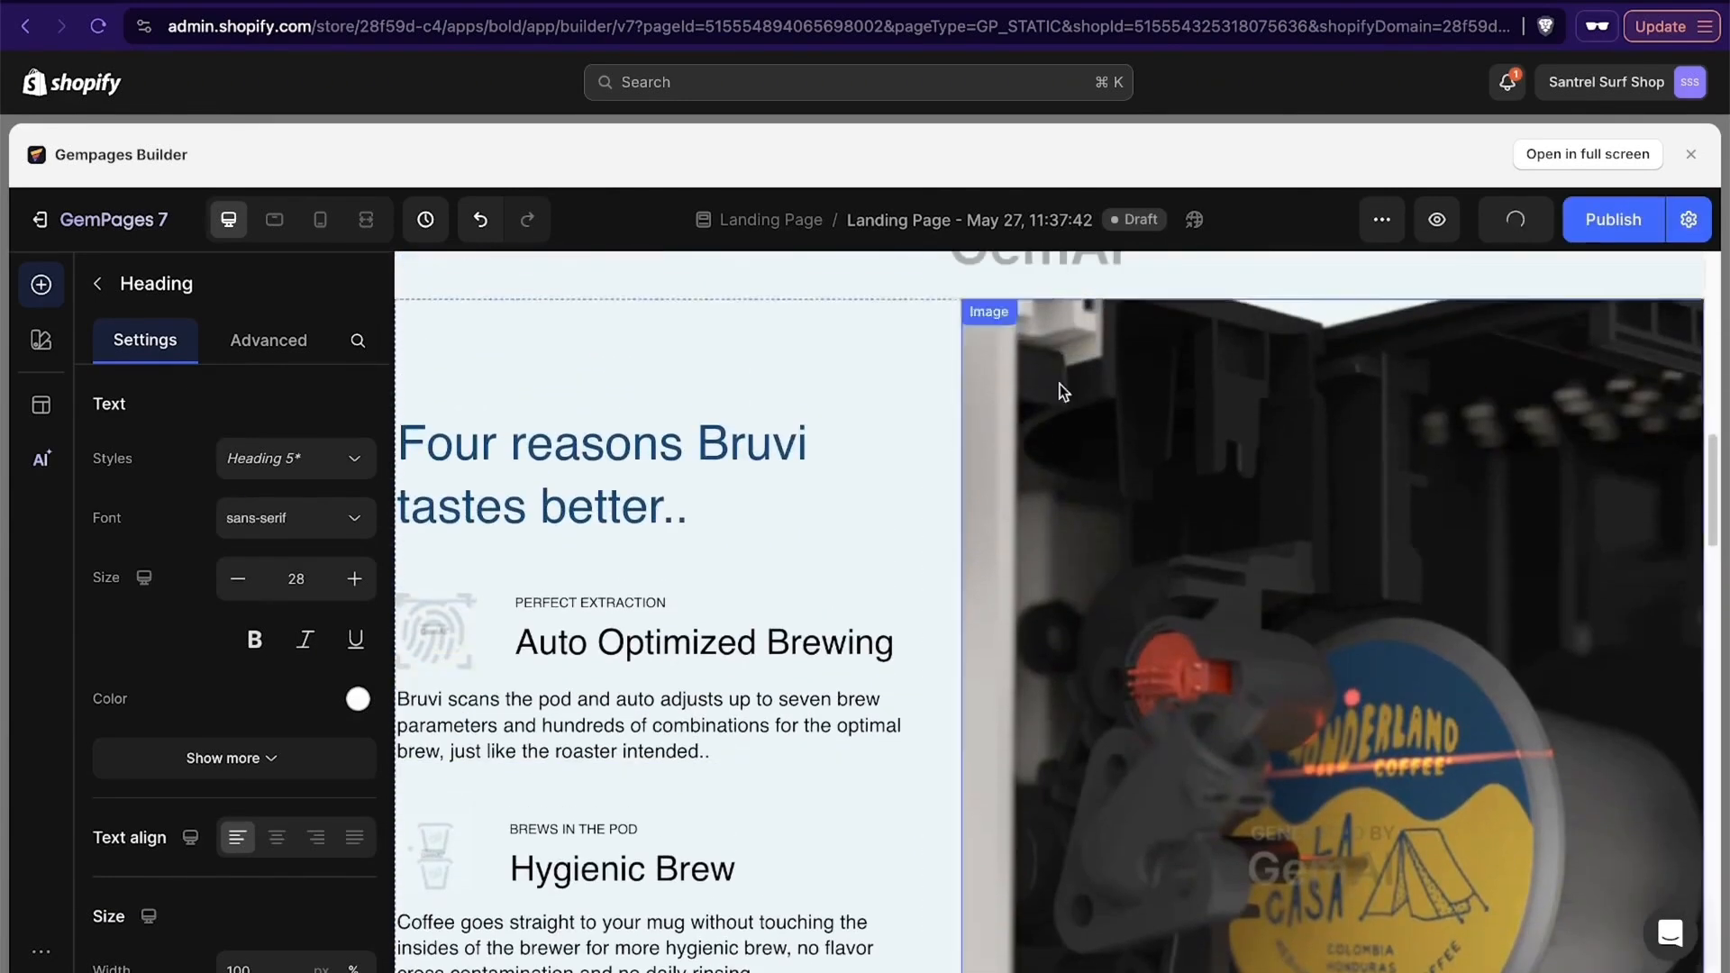
scroll(927, 775, "up", 3)
scroll(930, 778, "down", 1)
scroll(930, 779, "down", 4)
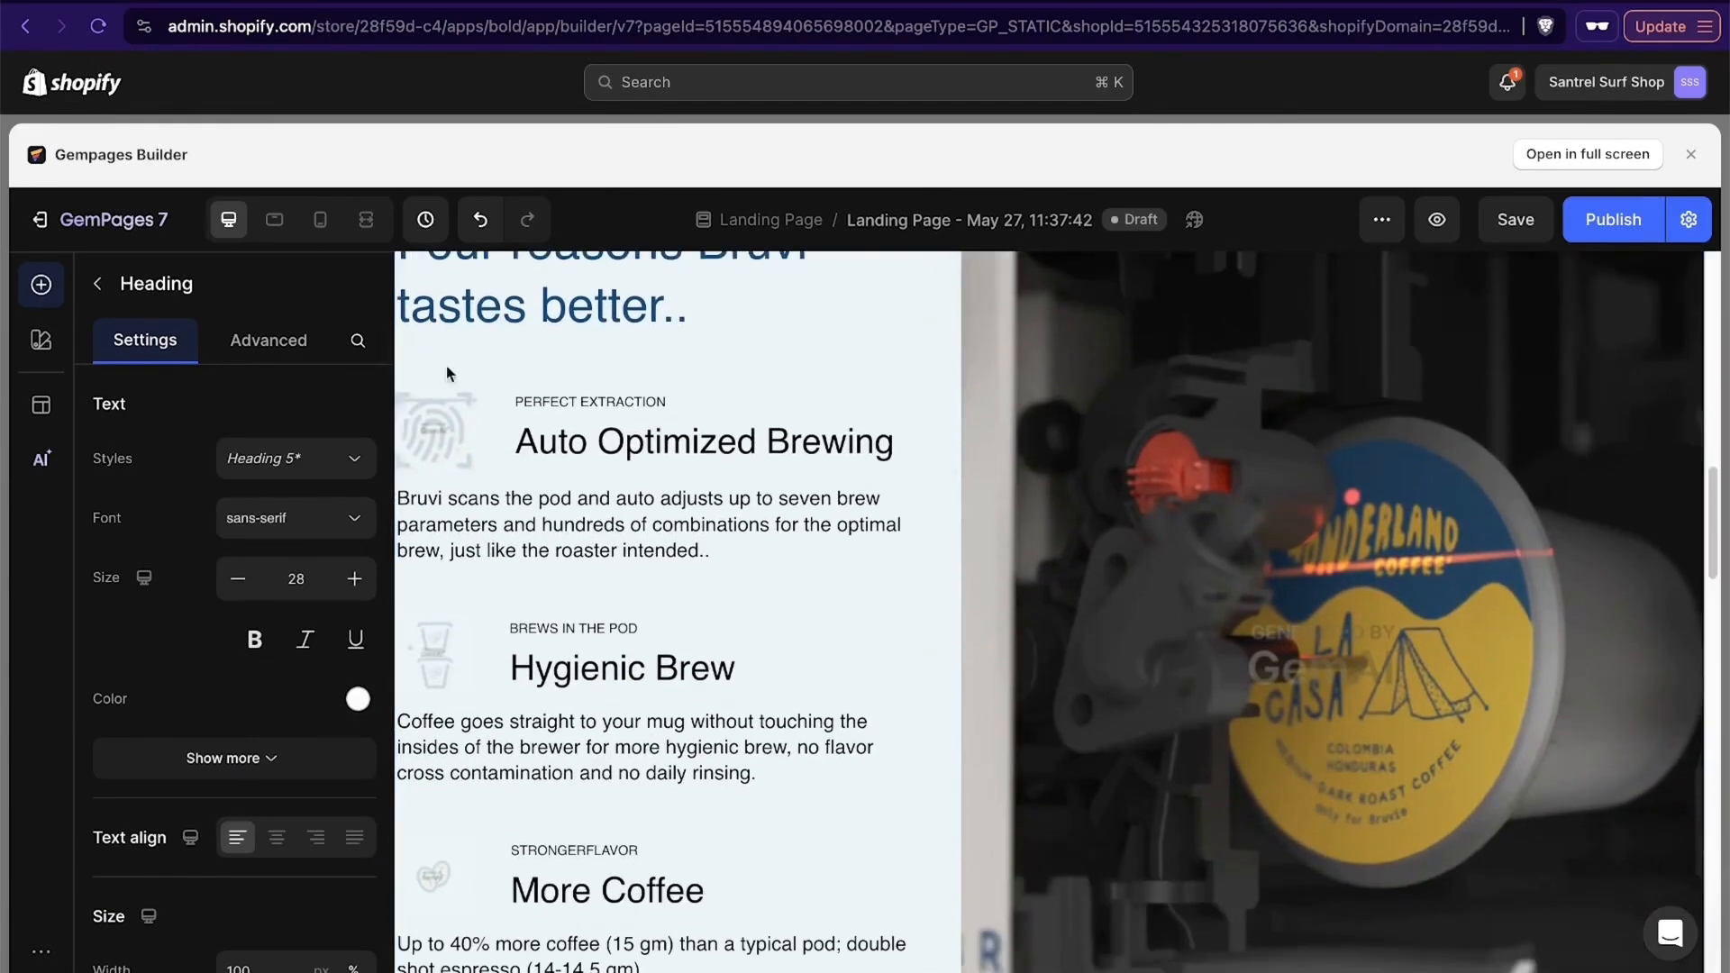
scroll(865, 433, "down", 5)
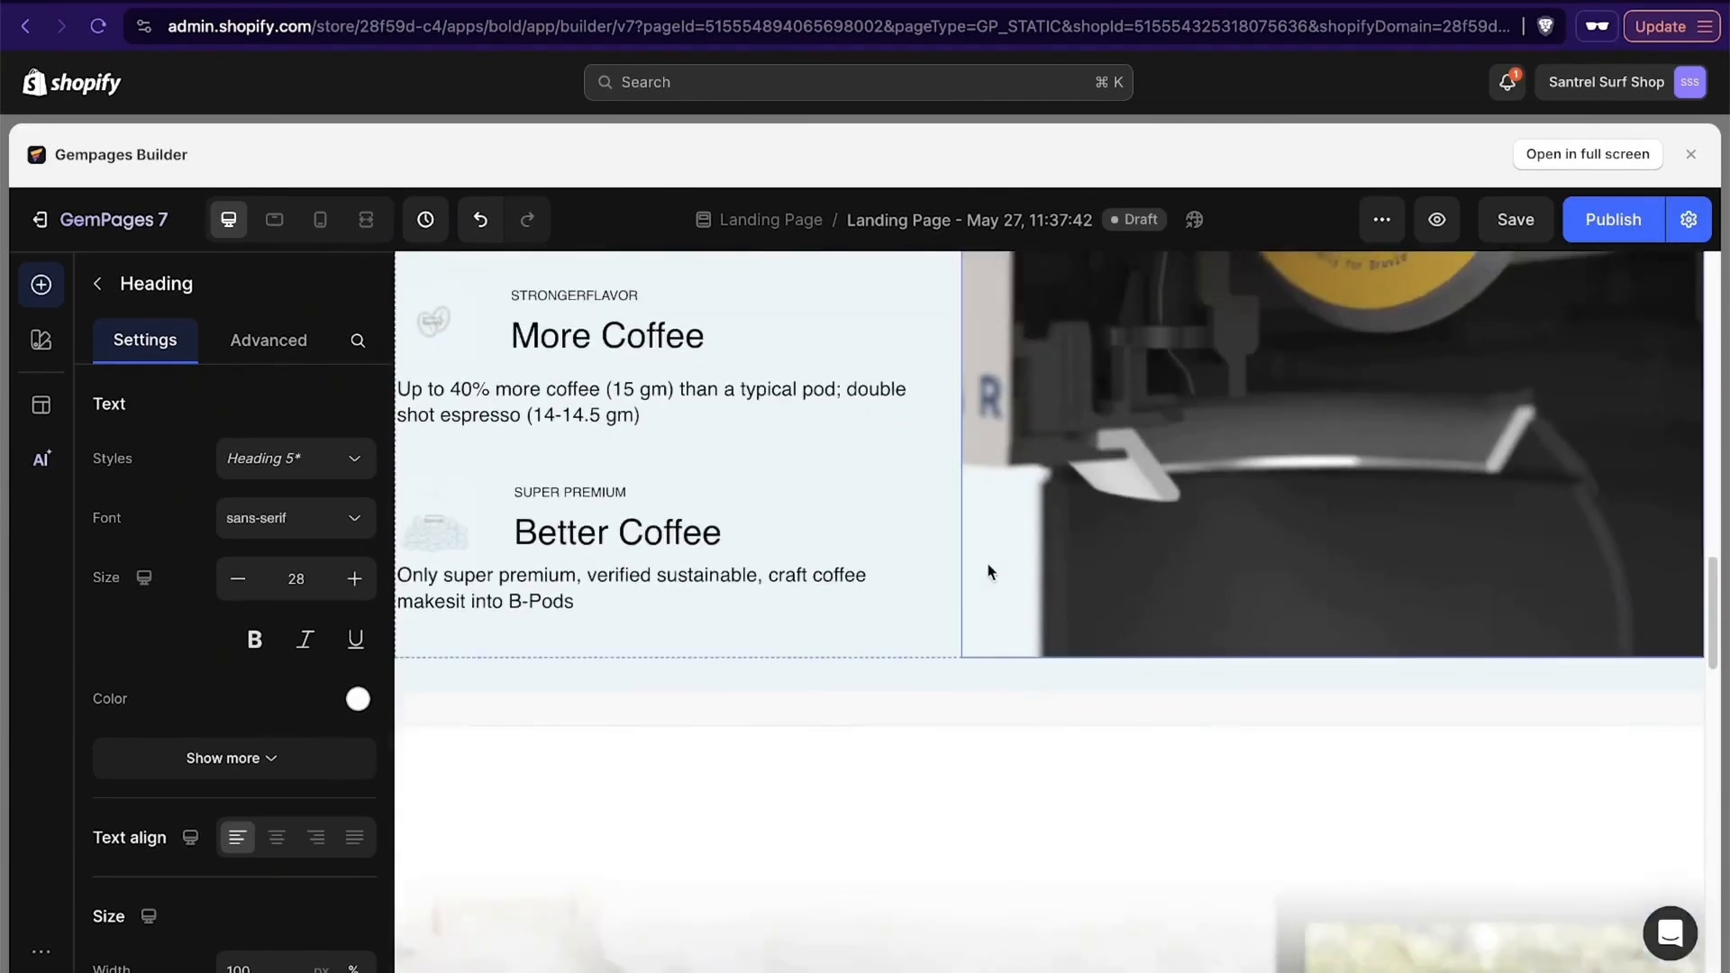
scroll(988, 571, "up", 5)
scroll(684, 850, "up", 10)
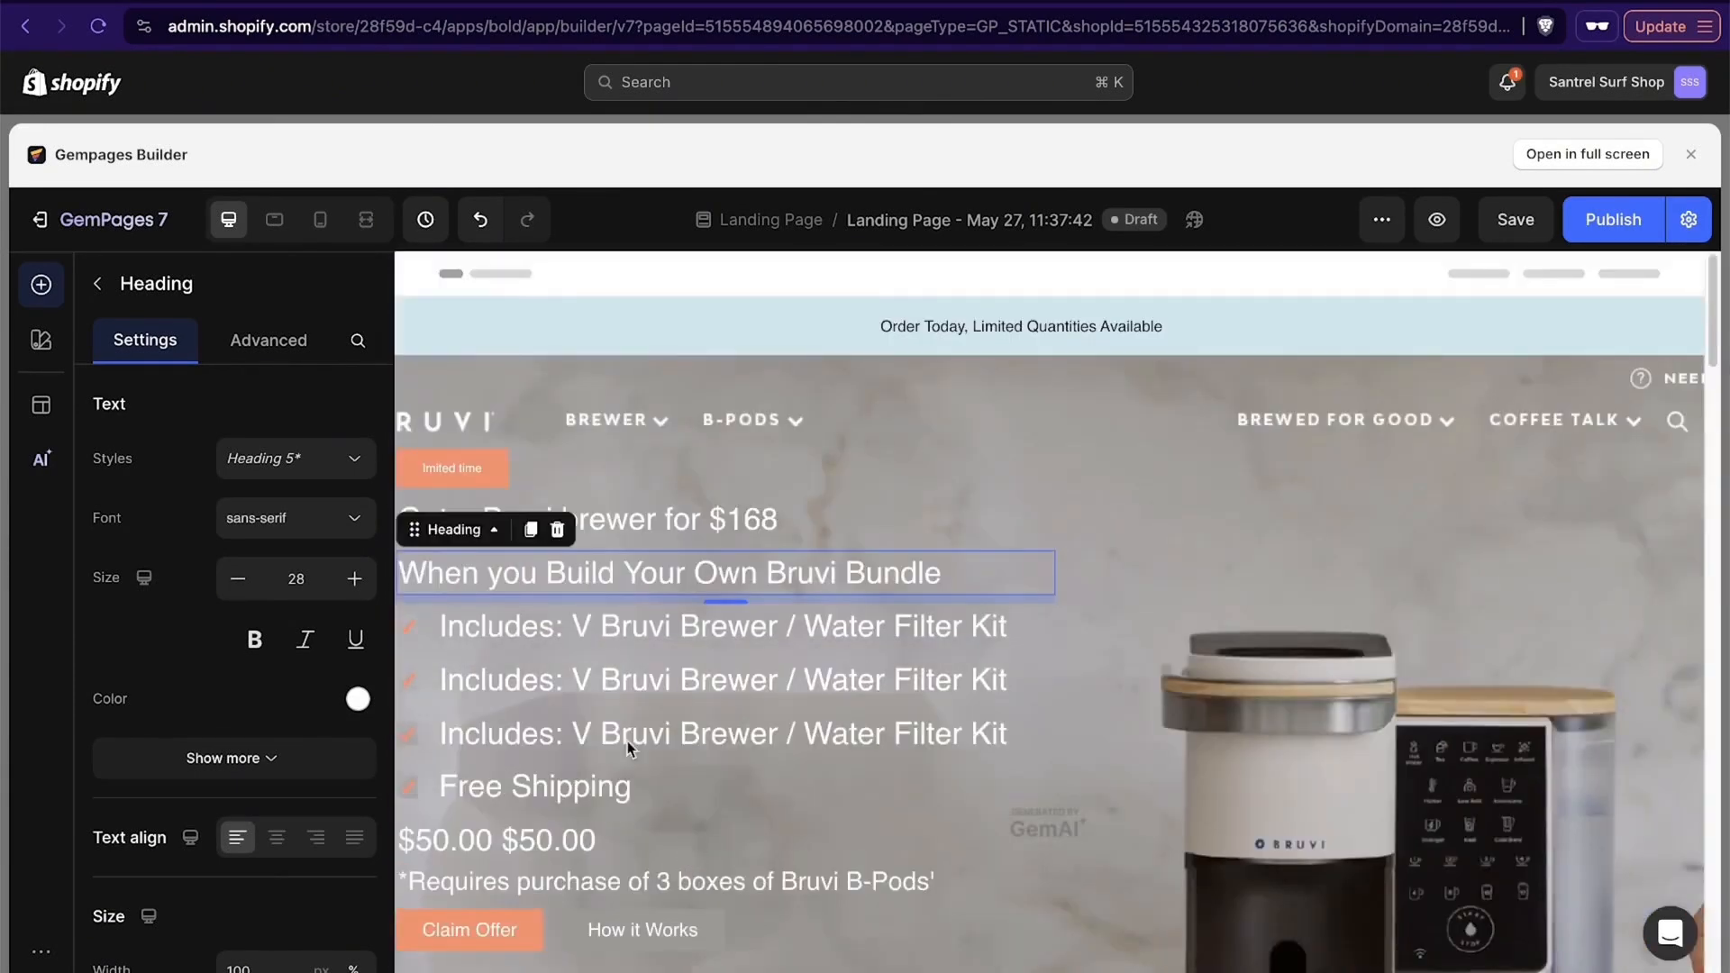
scroll(1030, 795, "down", 15)
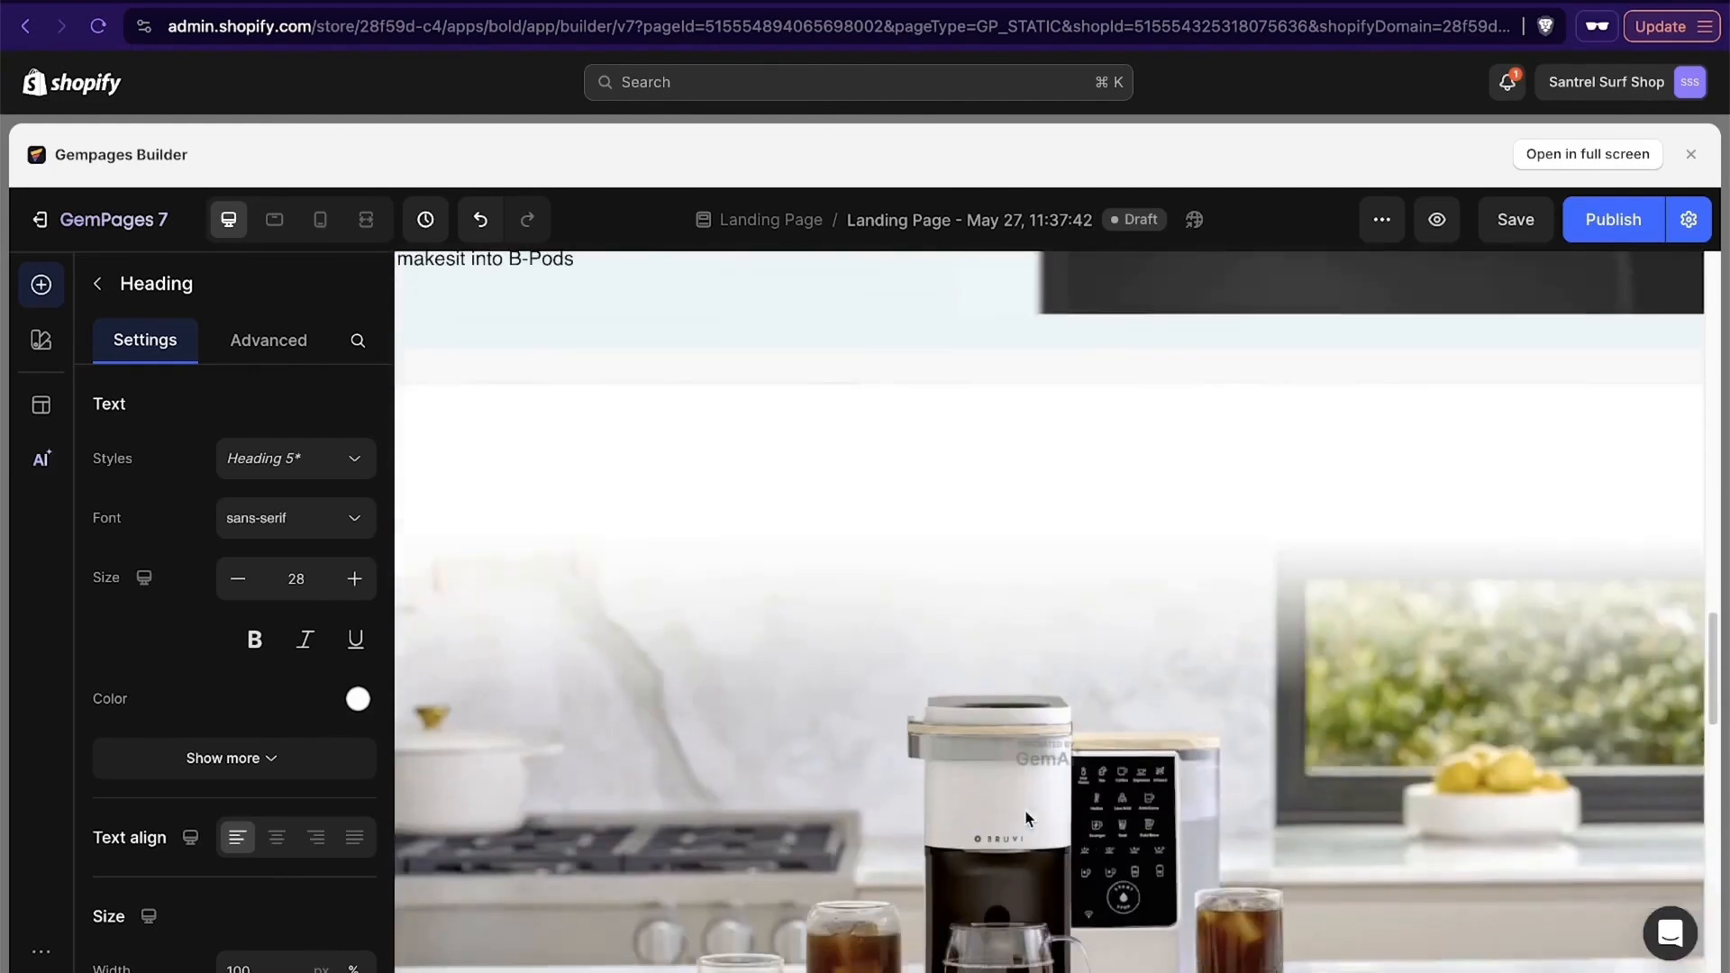
scroll(1045, 540, "down", 4)
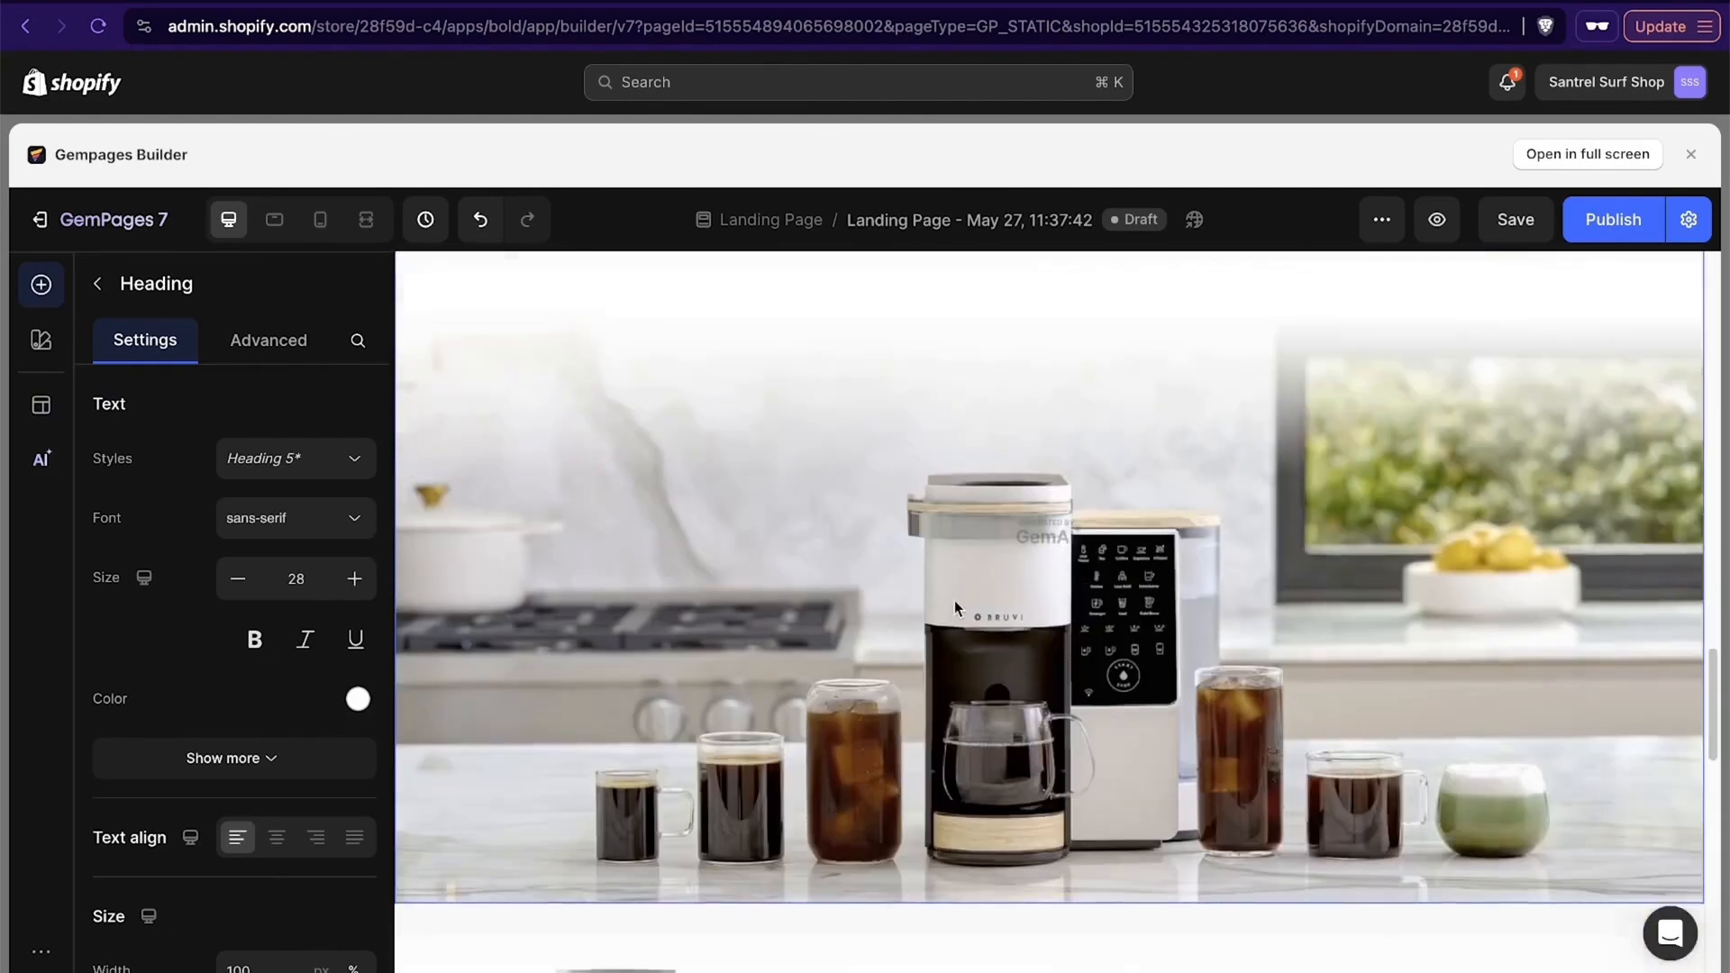
scroll(954, 600, "up", 8)
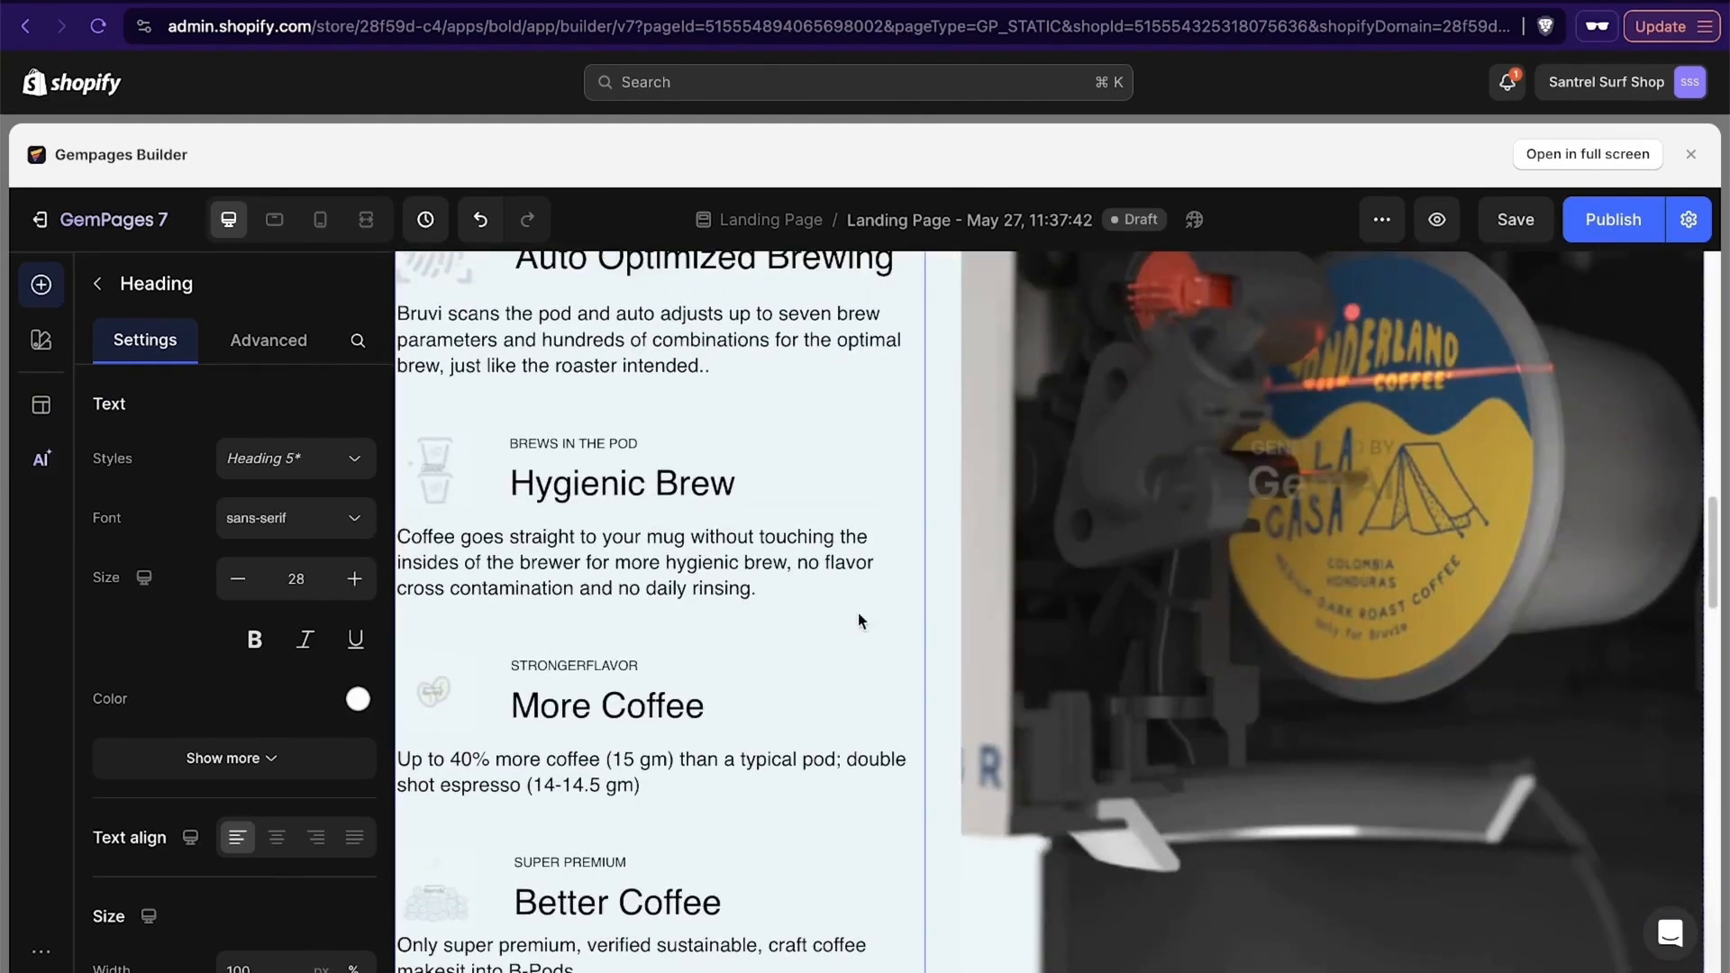
scroll(857, 618, "up", 3)
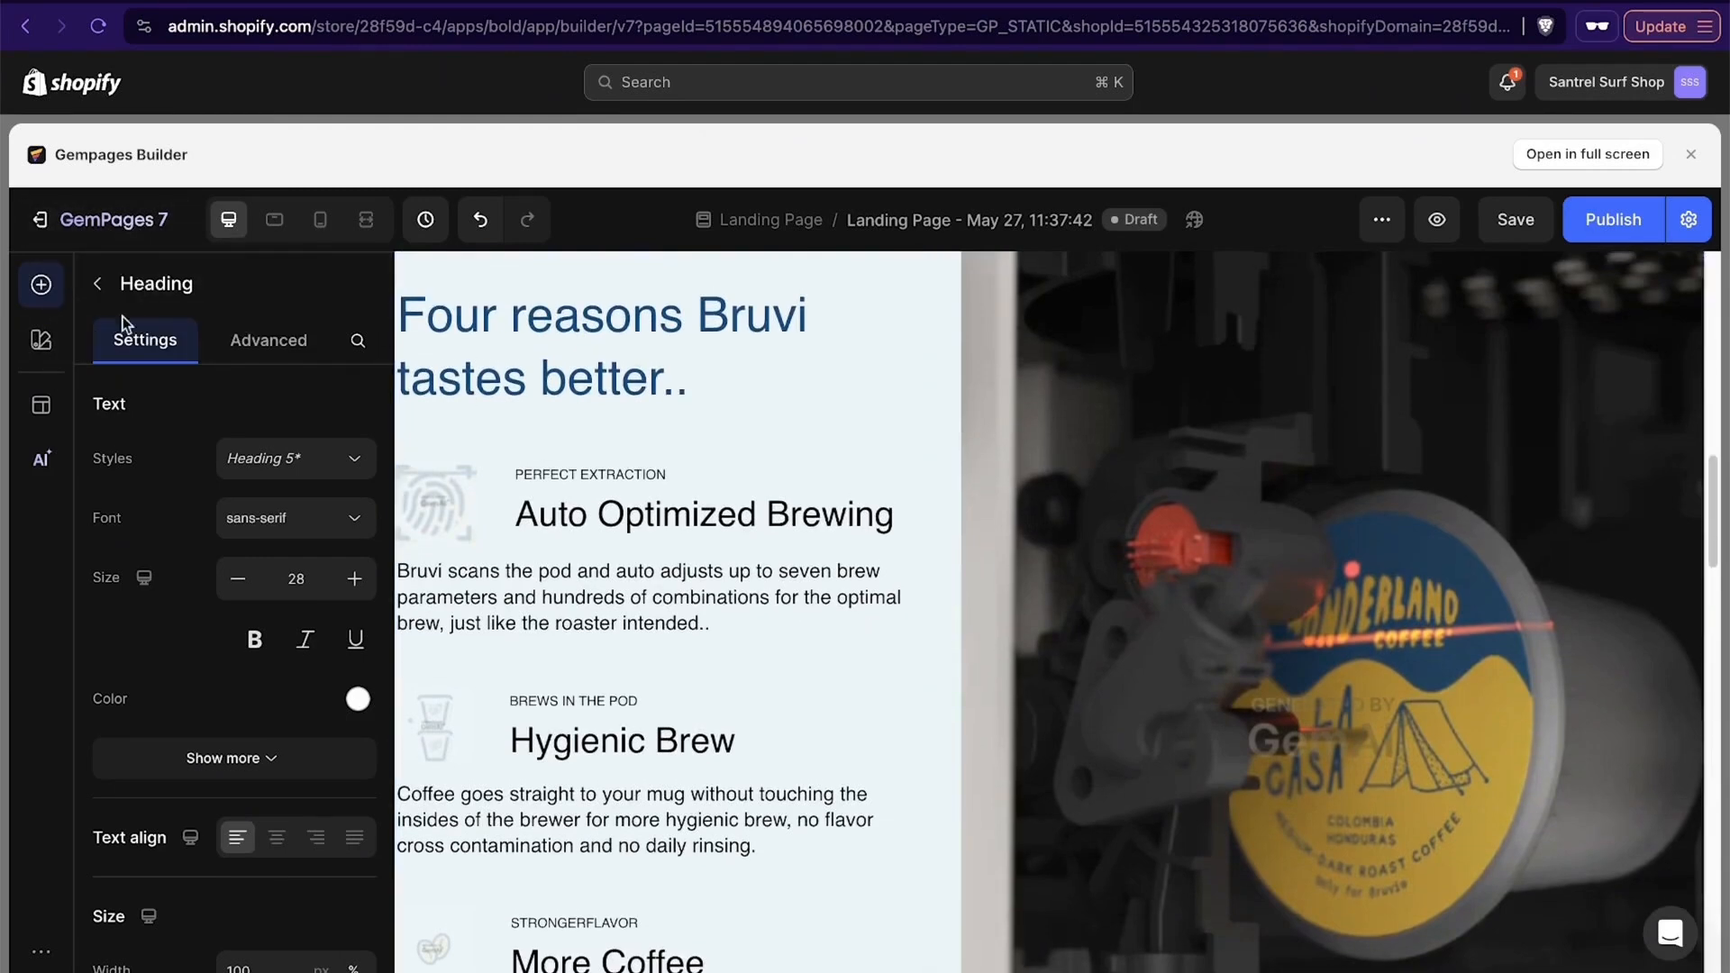
- Look through the layout, text, button and media elements that can be added, and check the generated coffee pod section
left_click(98, 284)
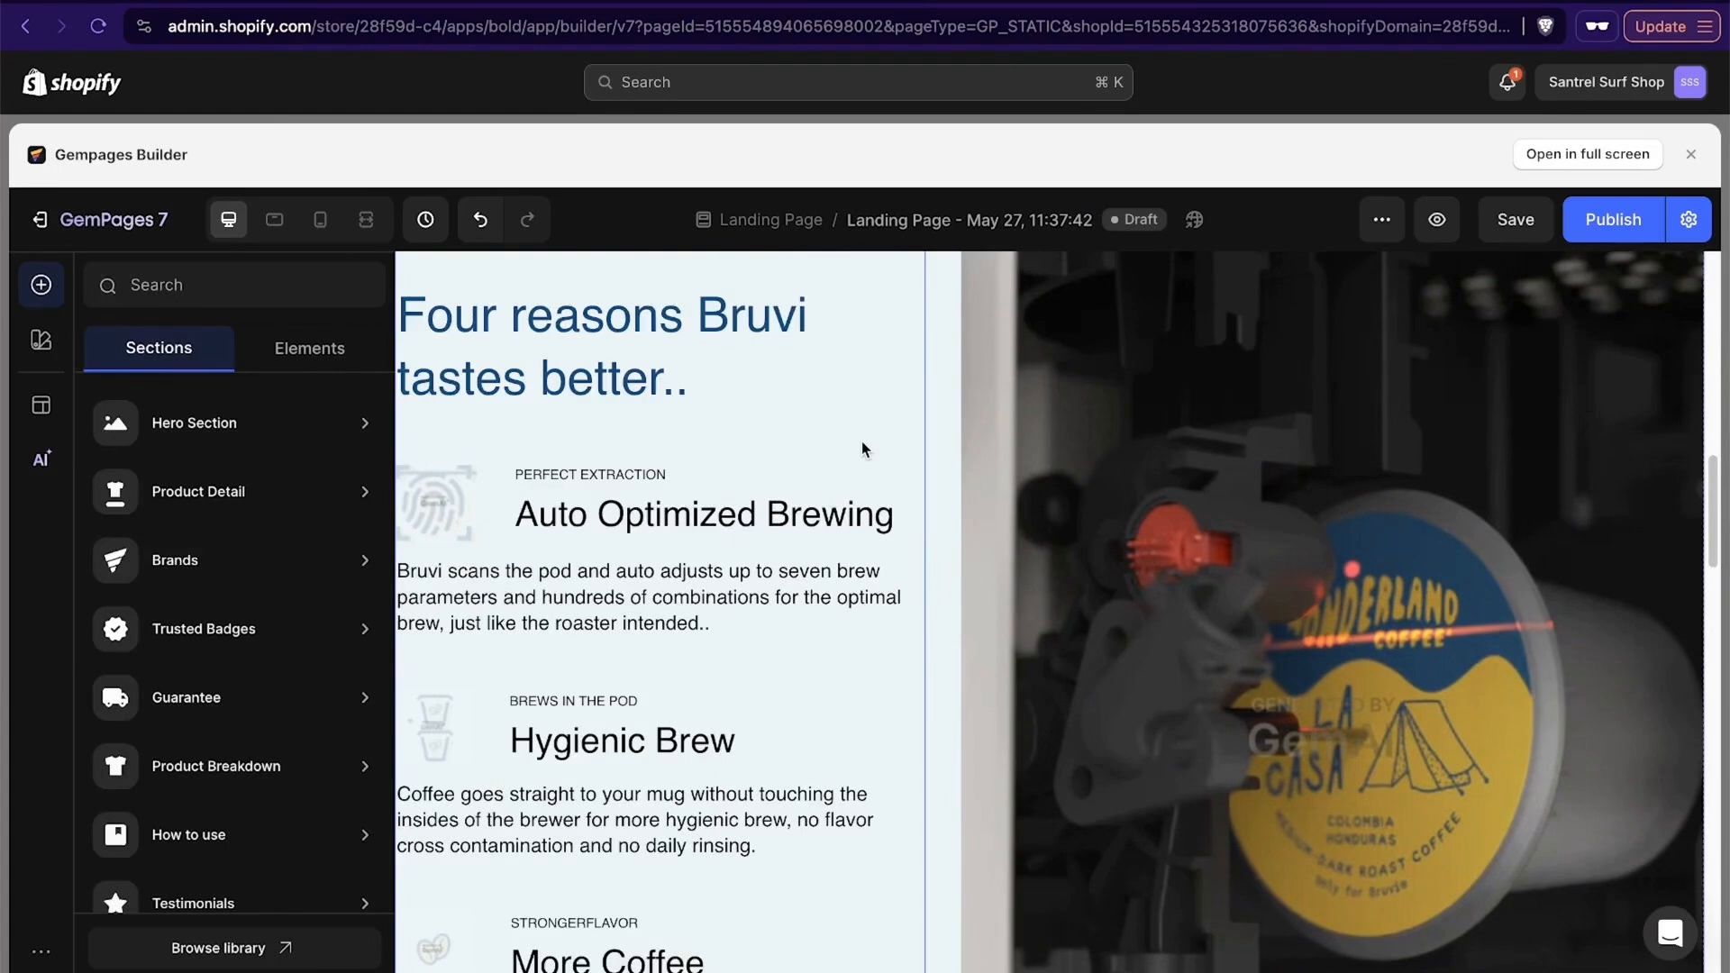
mouse_move(308, 448)
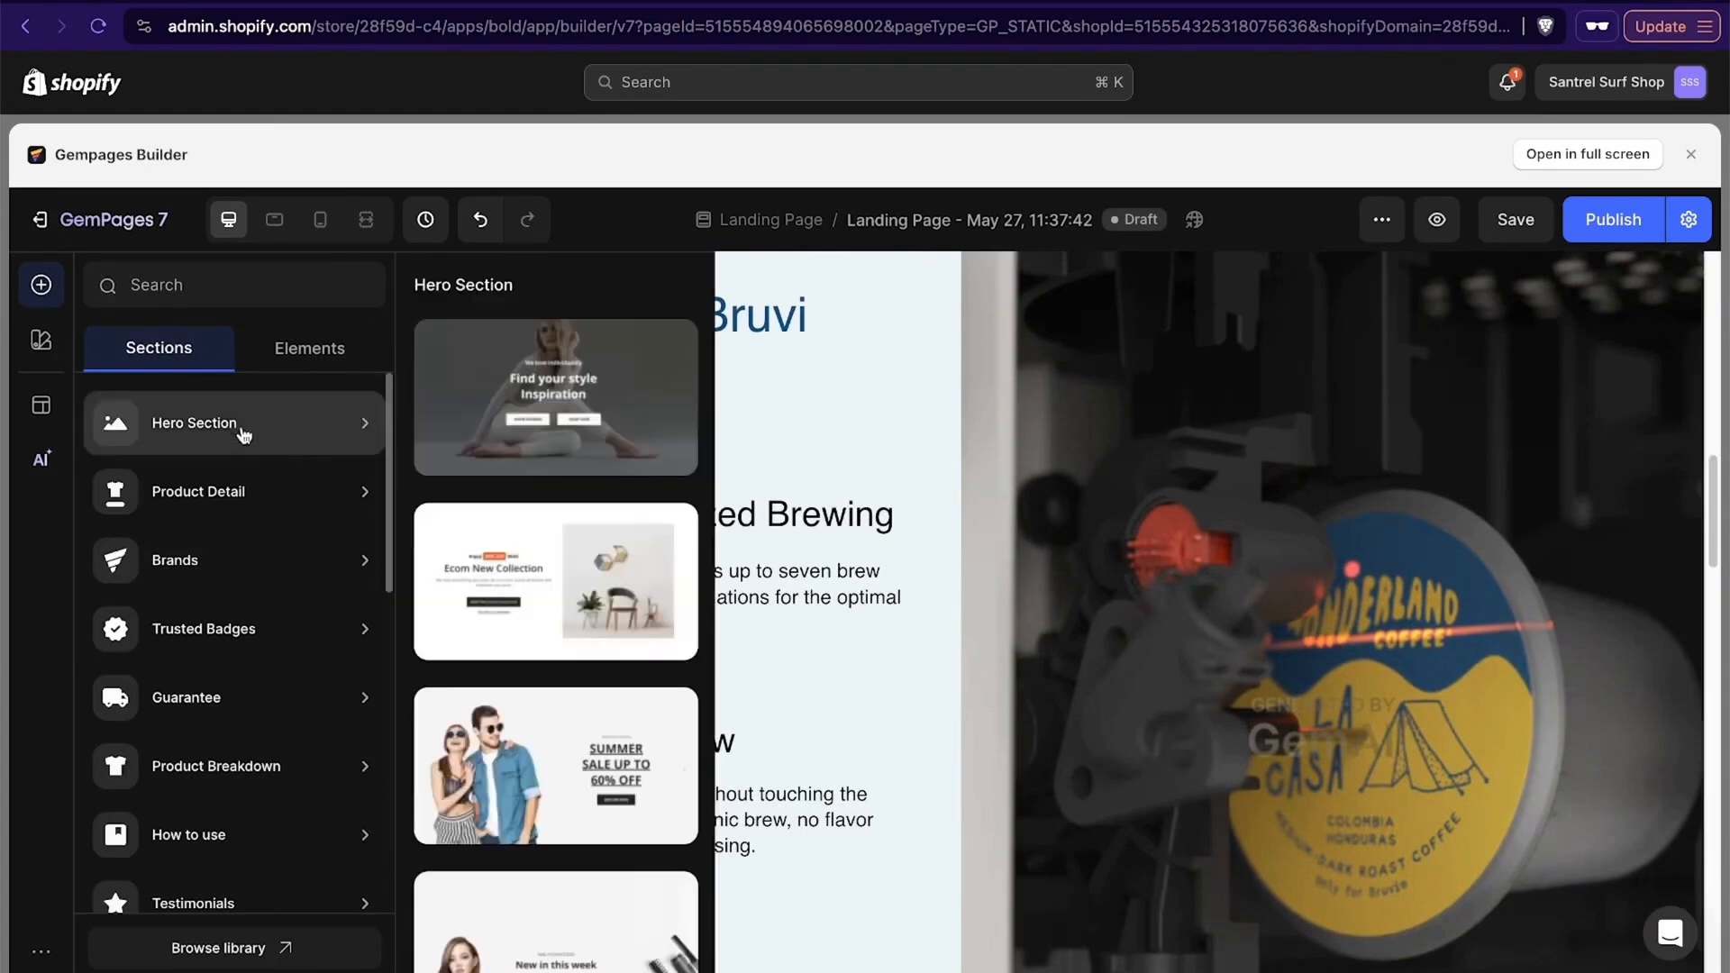
left_click(43, 289)
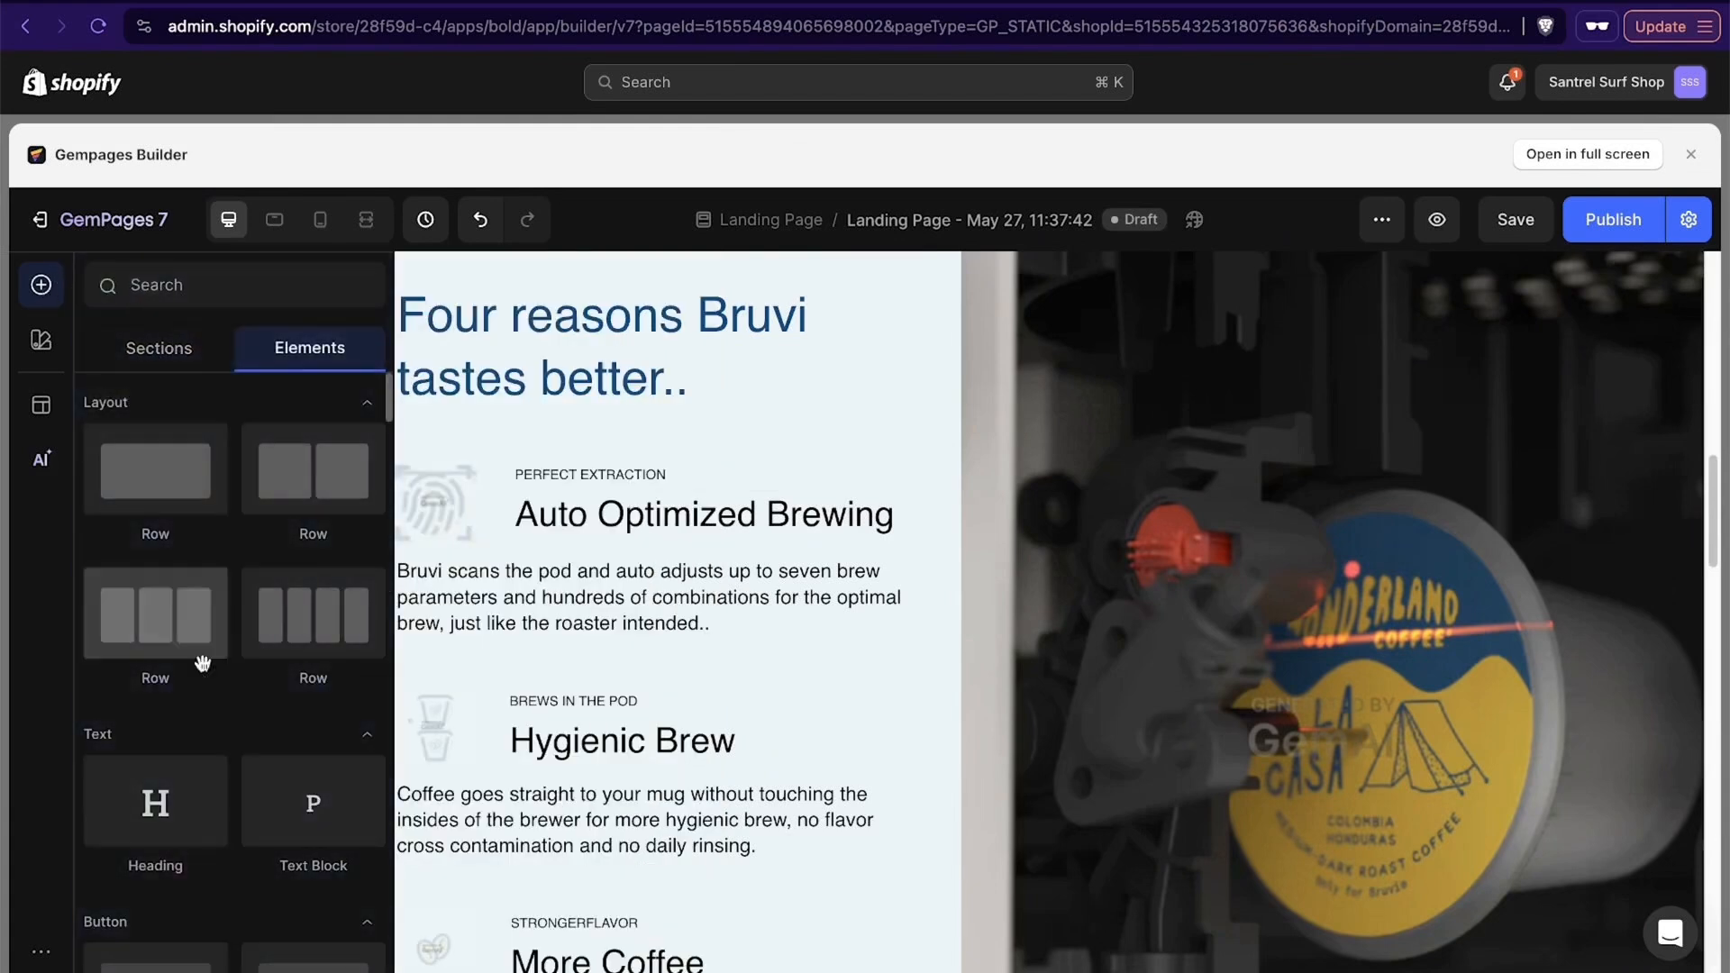
scroll(235, 517, "down", 5)
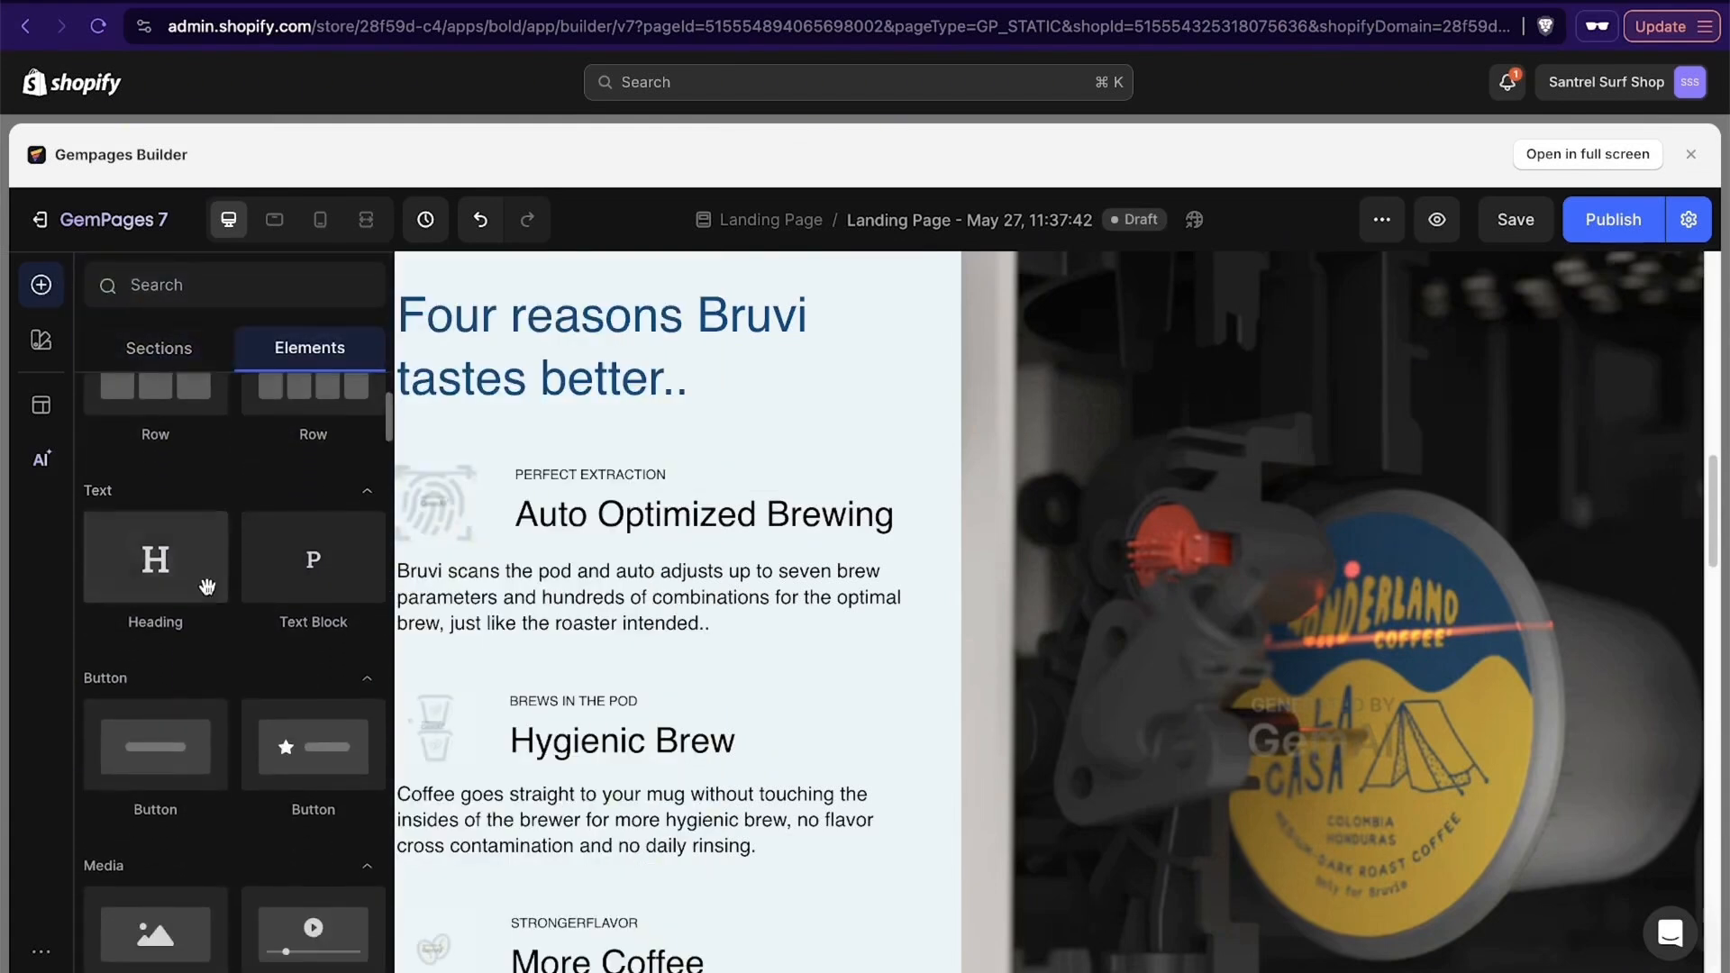
scroll(195, 587, "down", 2)
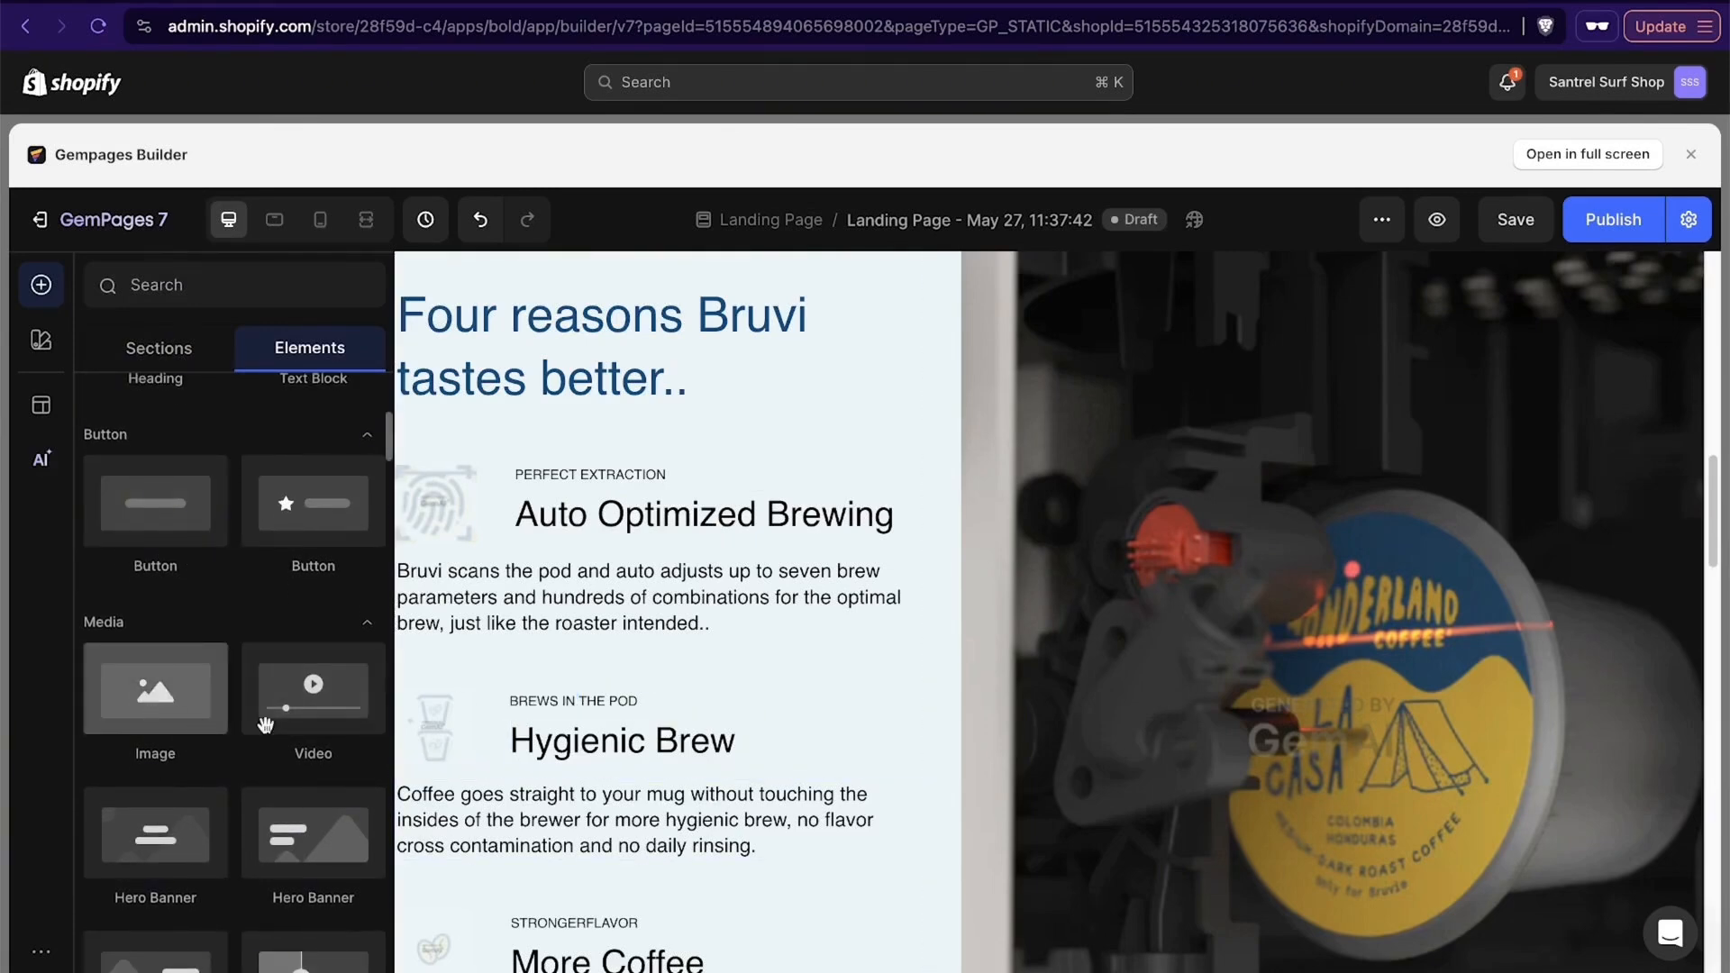
scroll(631, 623, "down", 10)
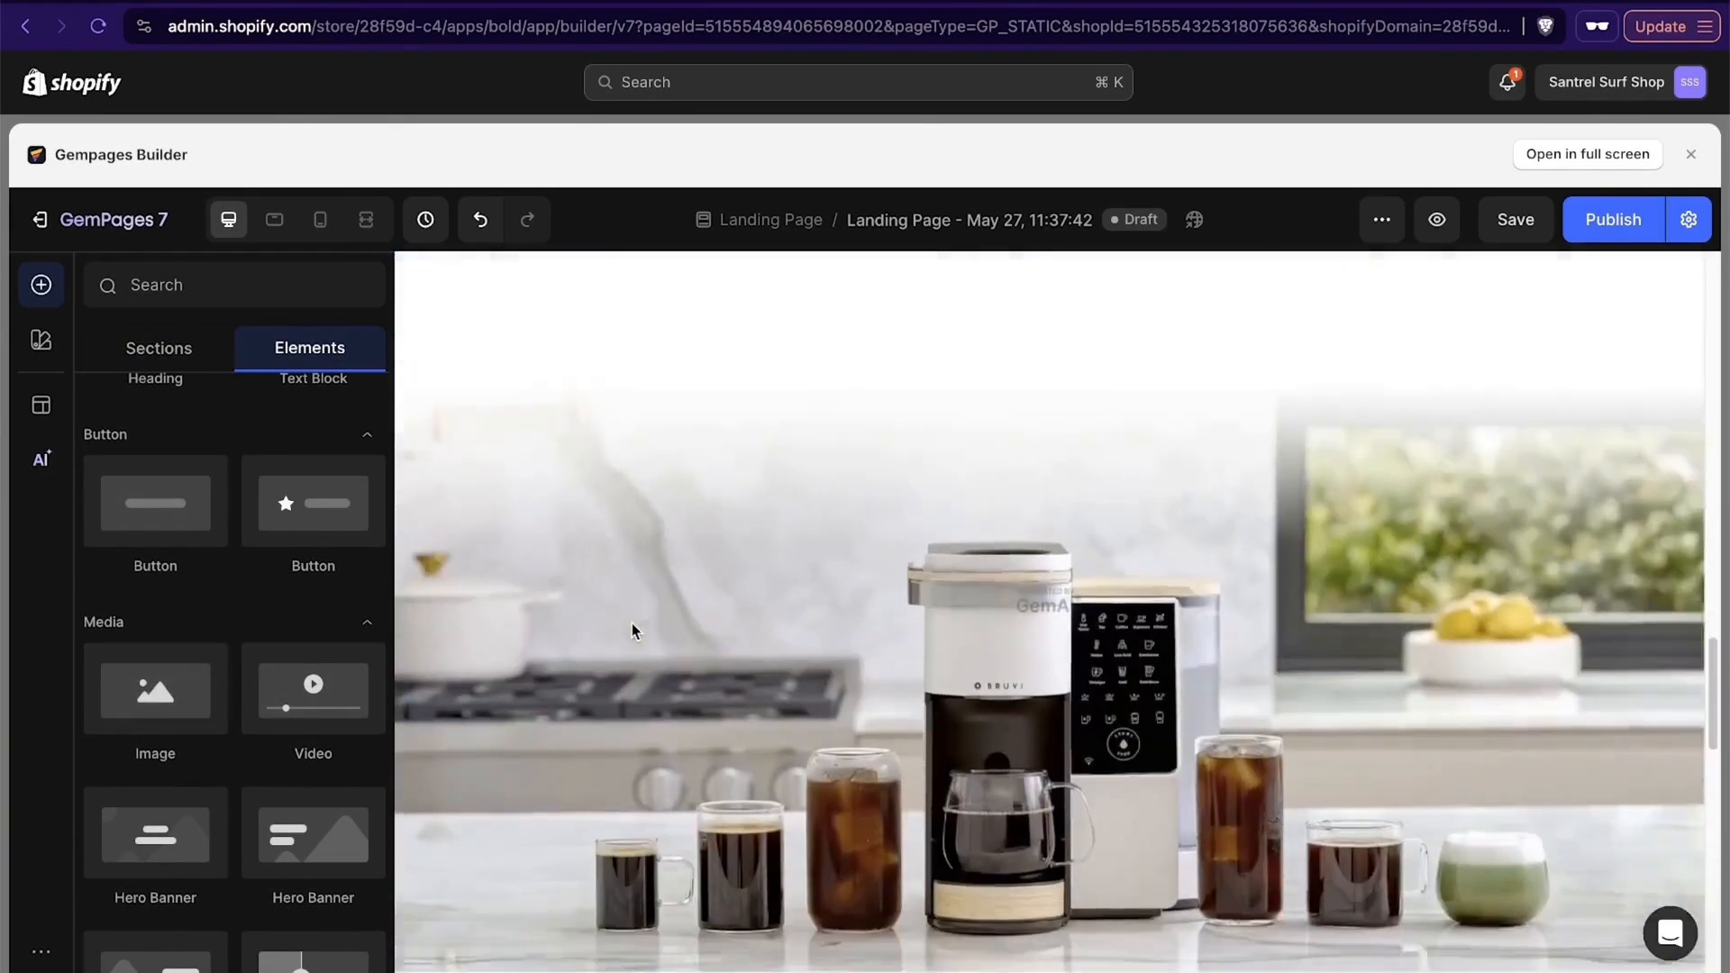
scroll(631, 623, "down", 10)
scroll(634, 629, "up", 6)
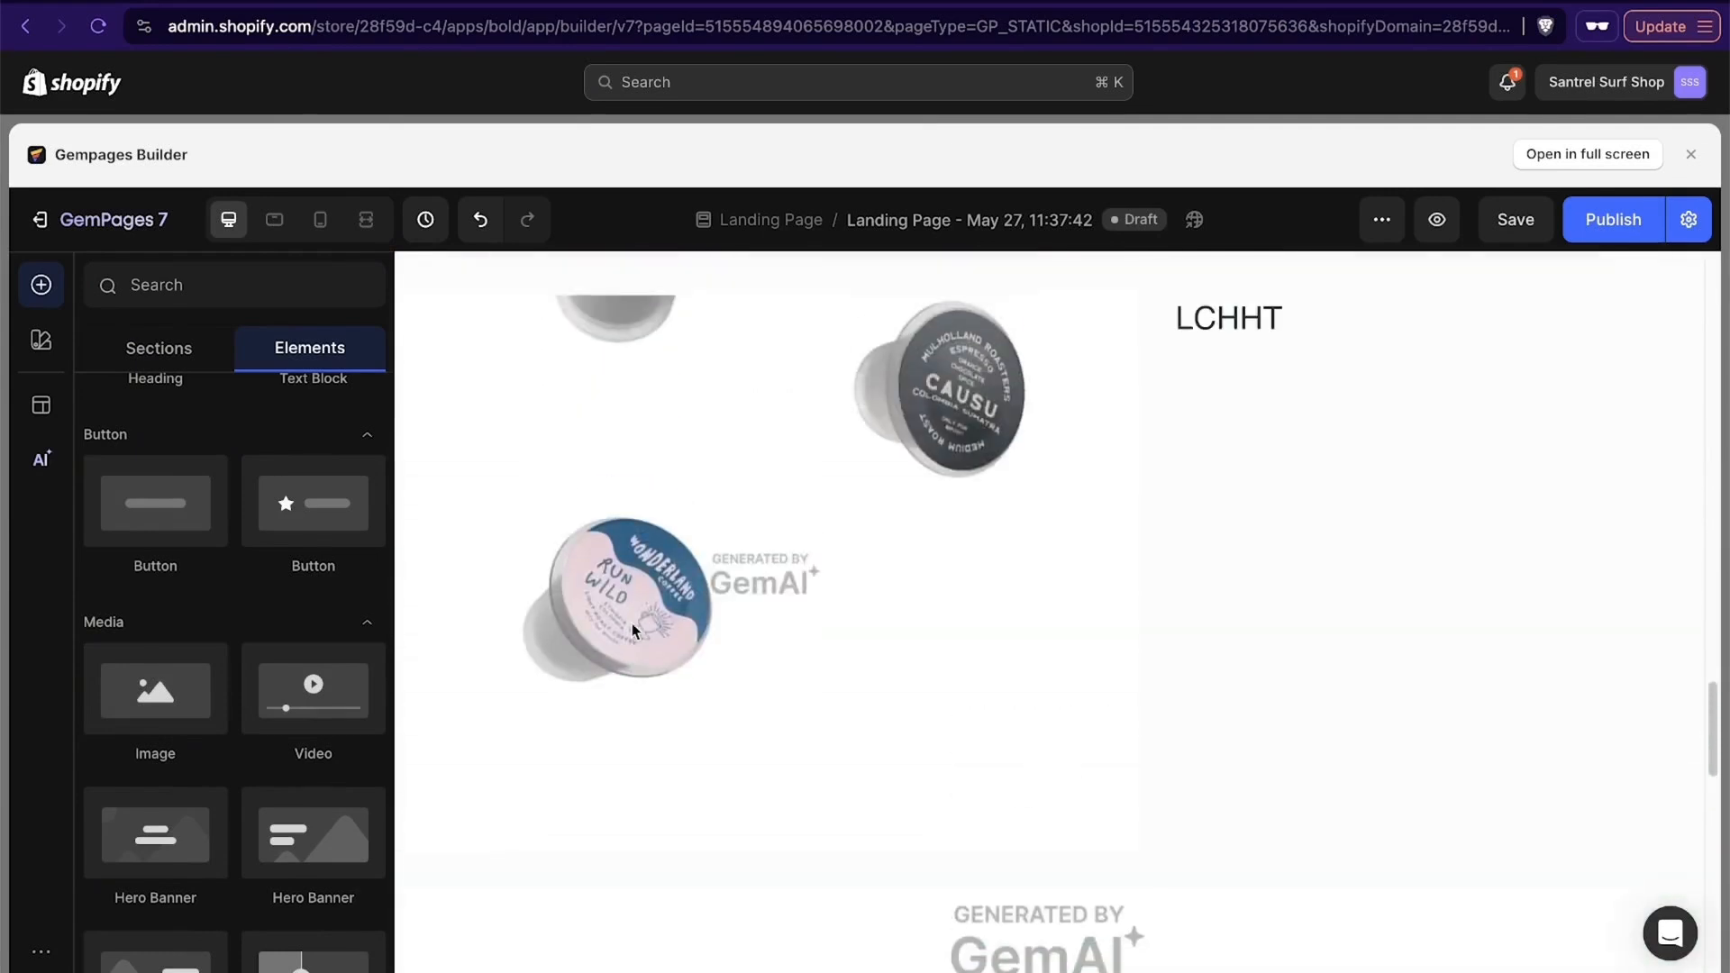
- Add an Image element directly below the generated coffee pod image
left_click(633, 629)
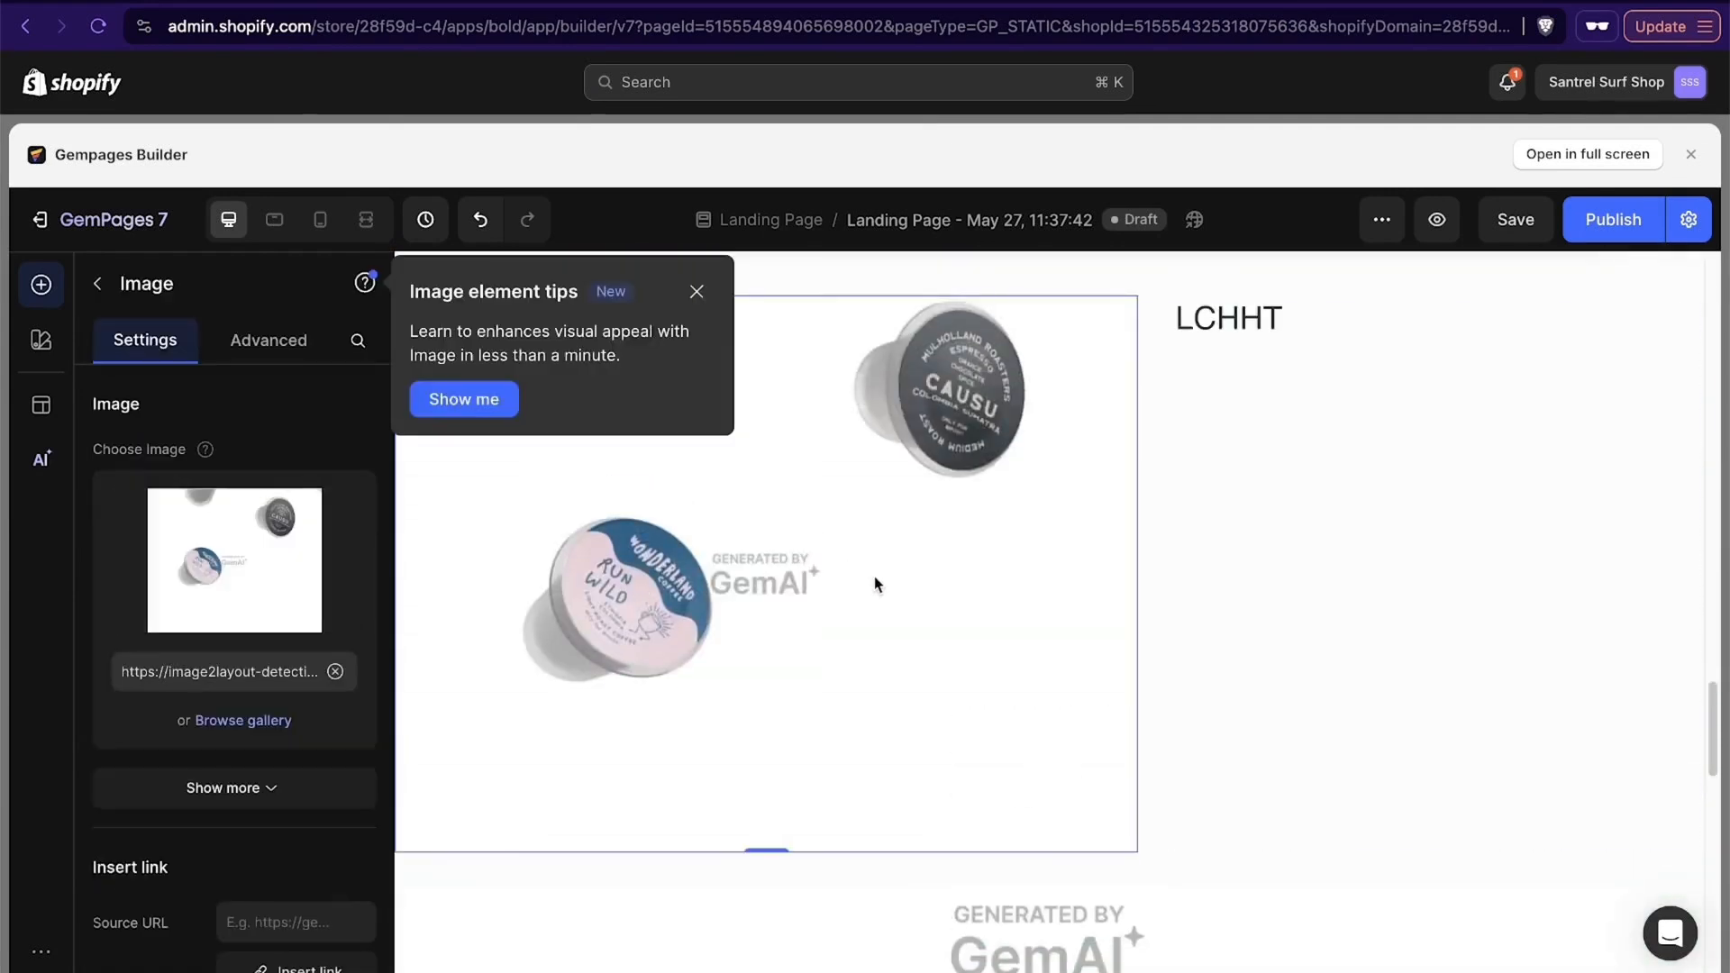
left_click(41, 284)
scroll(166, 625, "down", 2)
left_click_drag(169, 619, 650, 844)
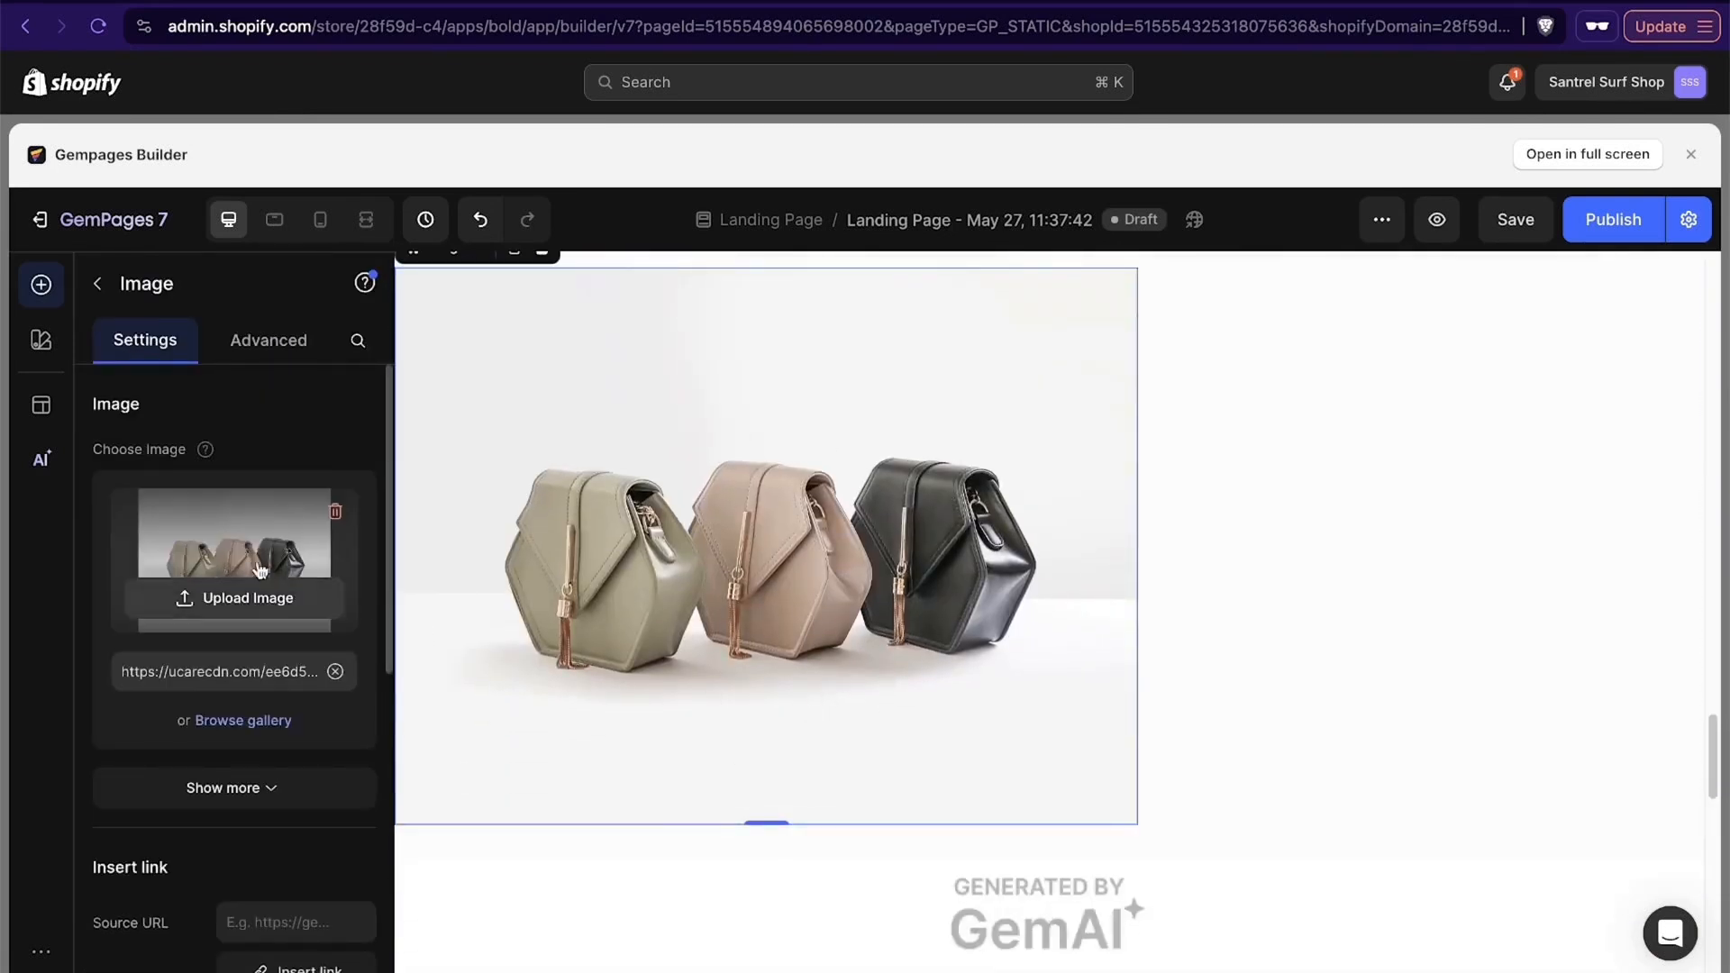
- Replace the handbag placeholder with the ocean wave .webp photo from the Santrel Surf Shop folder, and look over the image's link and size settings
left_click(231, 595)
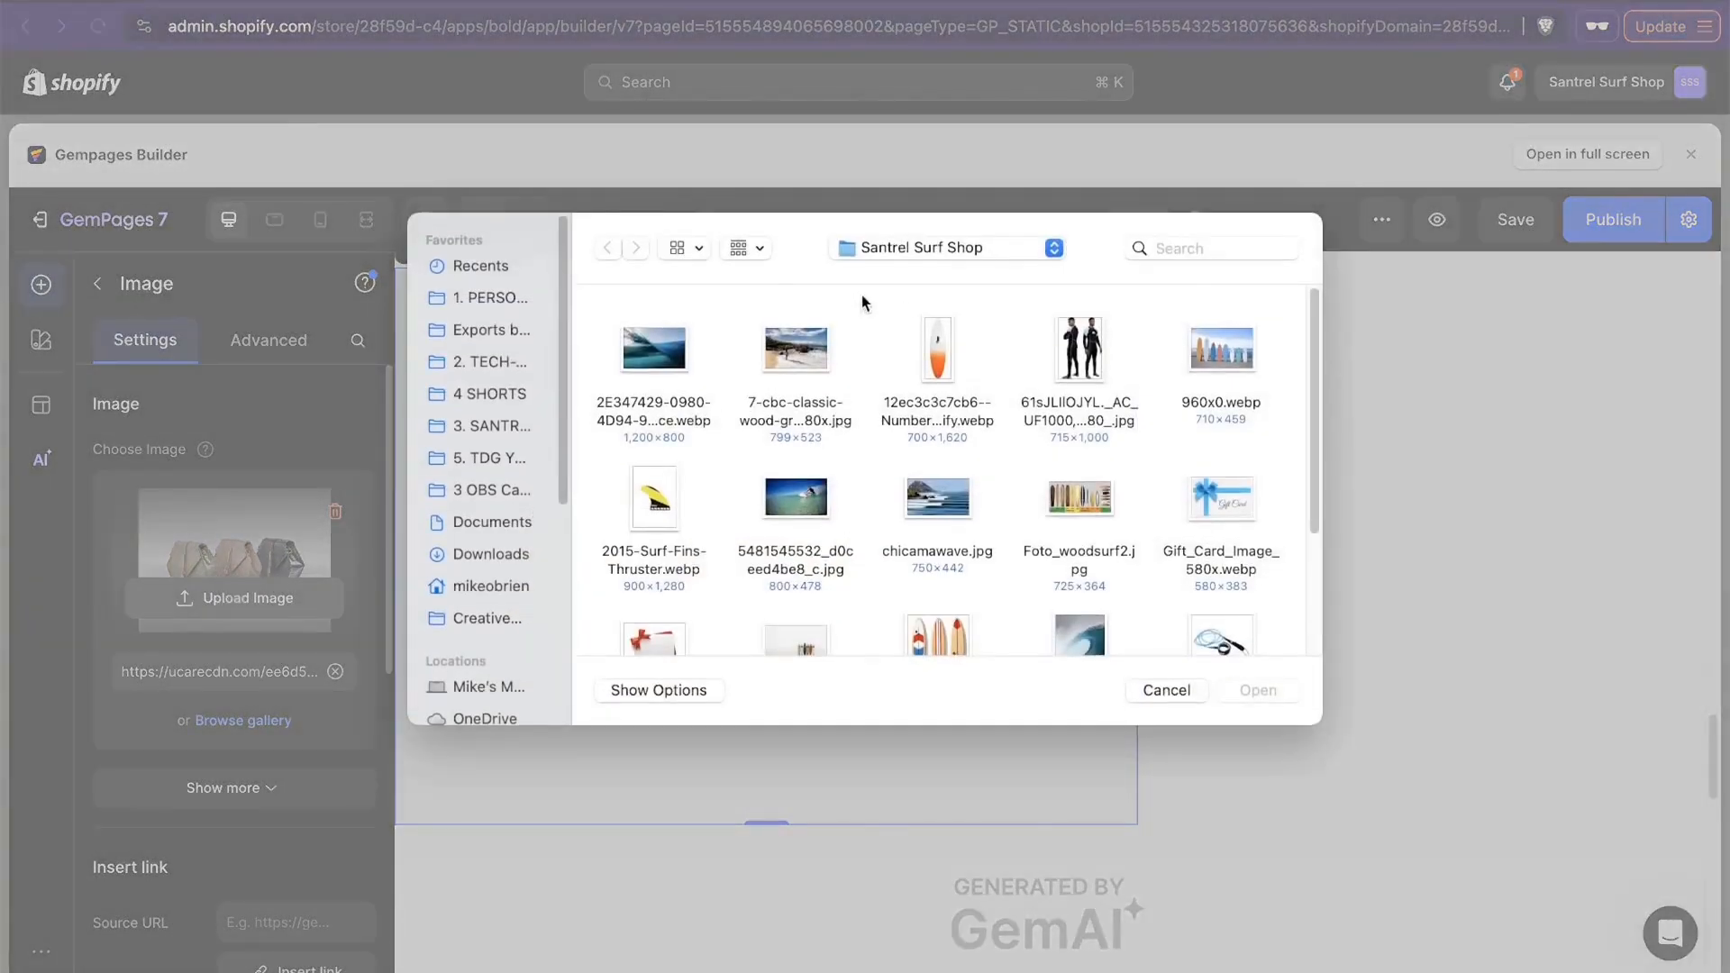
left_click(645, 374)
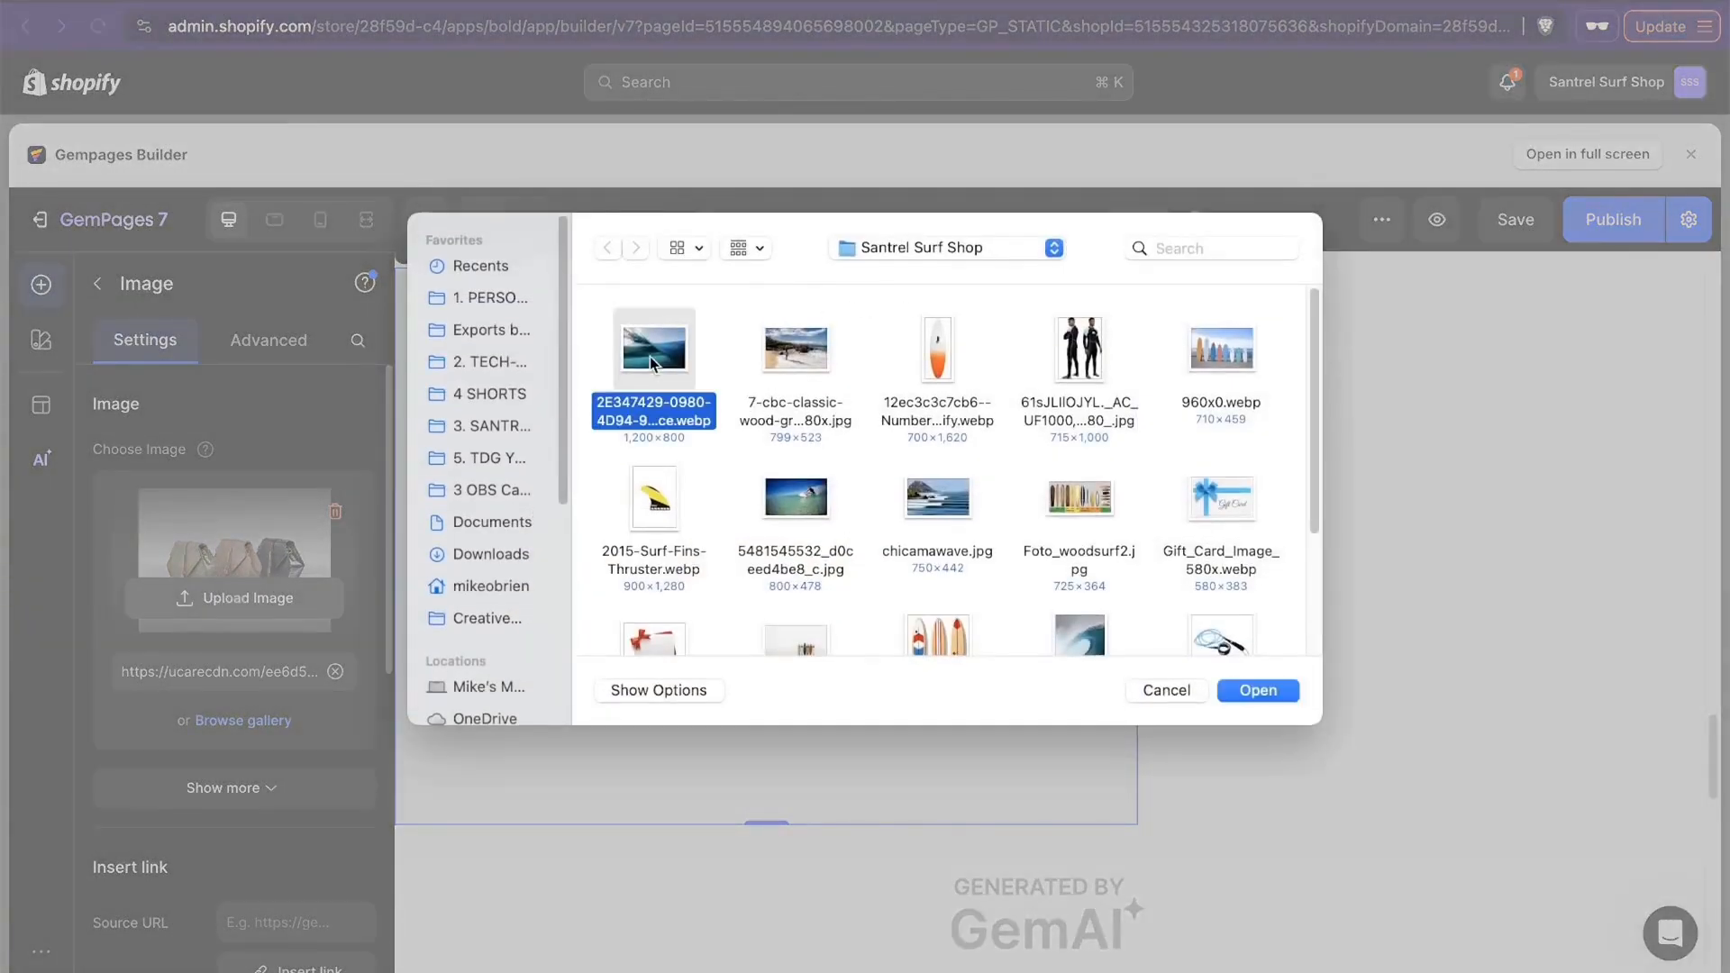
left_click(1251, 689)
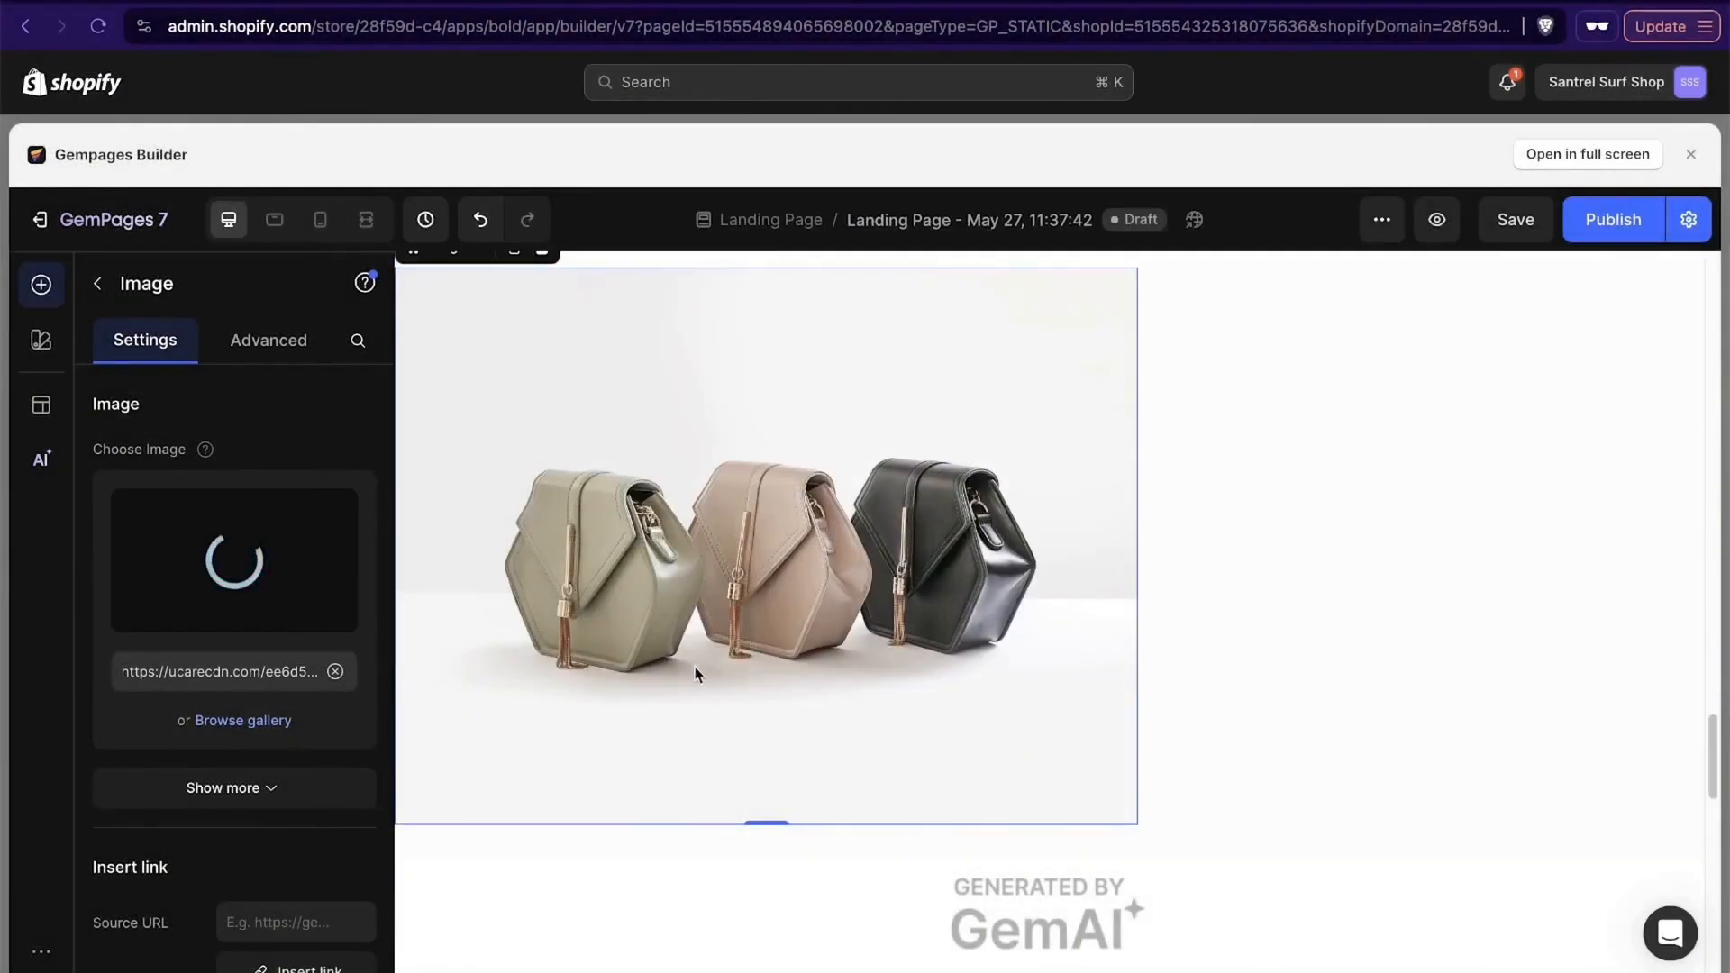
scroll(341, 908, "down", 1)
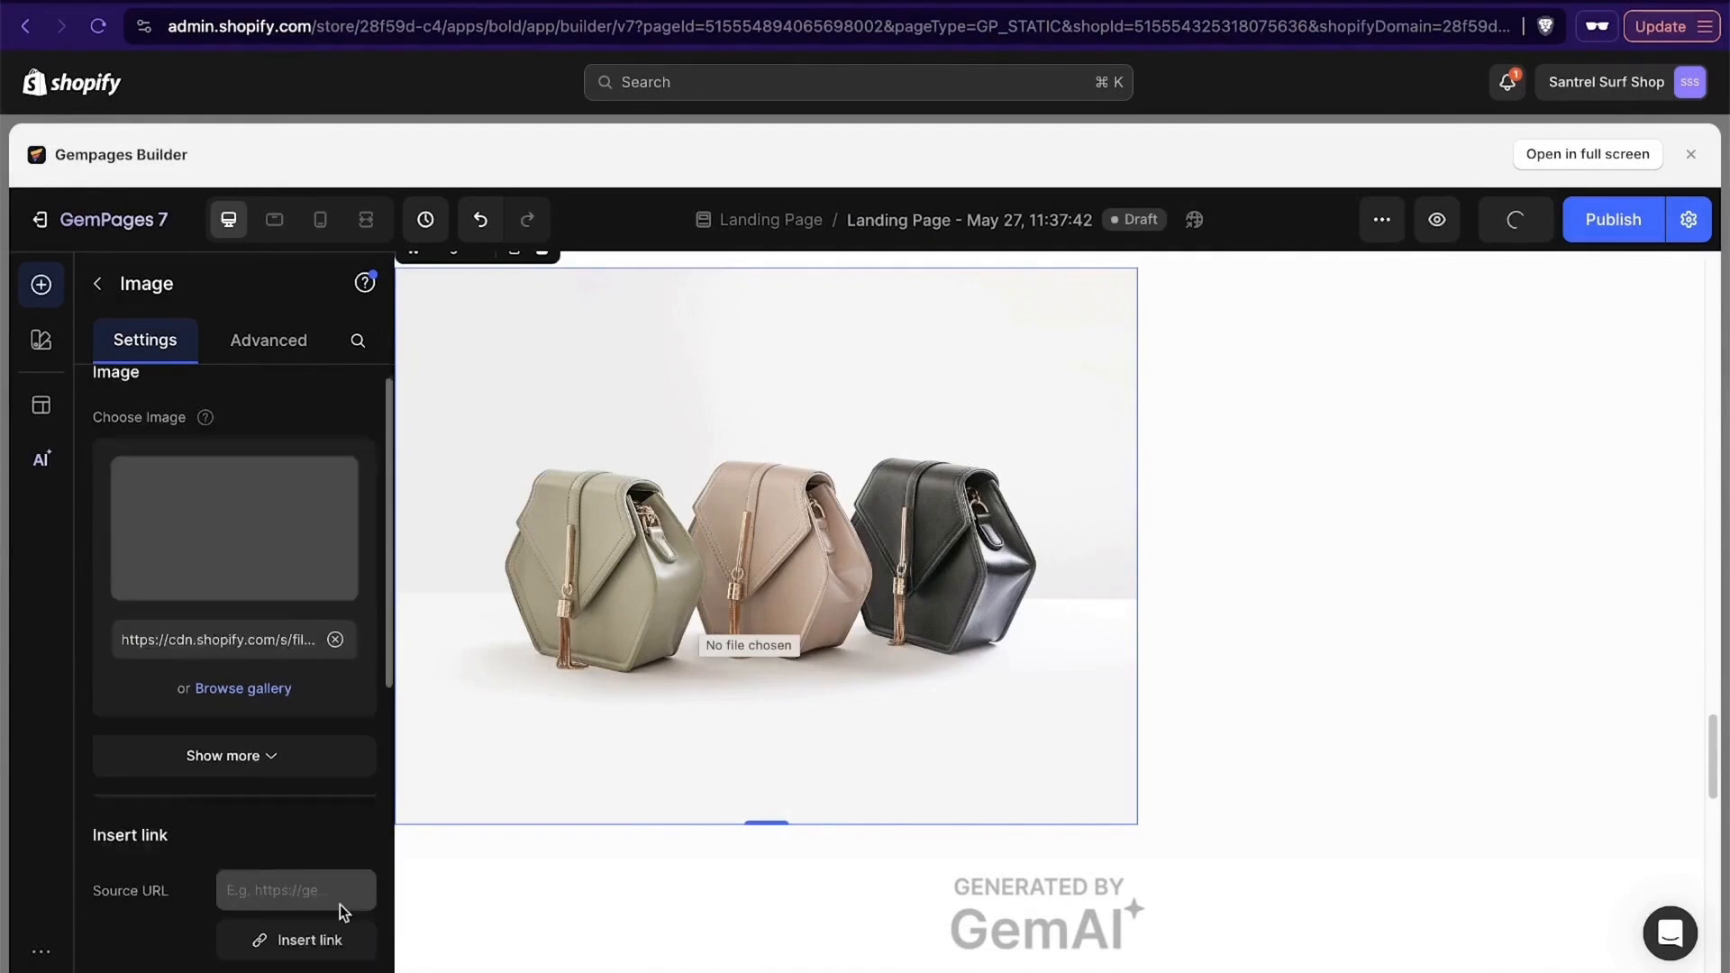
scroll(297, 838, "down", 5)
scroll(275, 721, "down", 4)
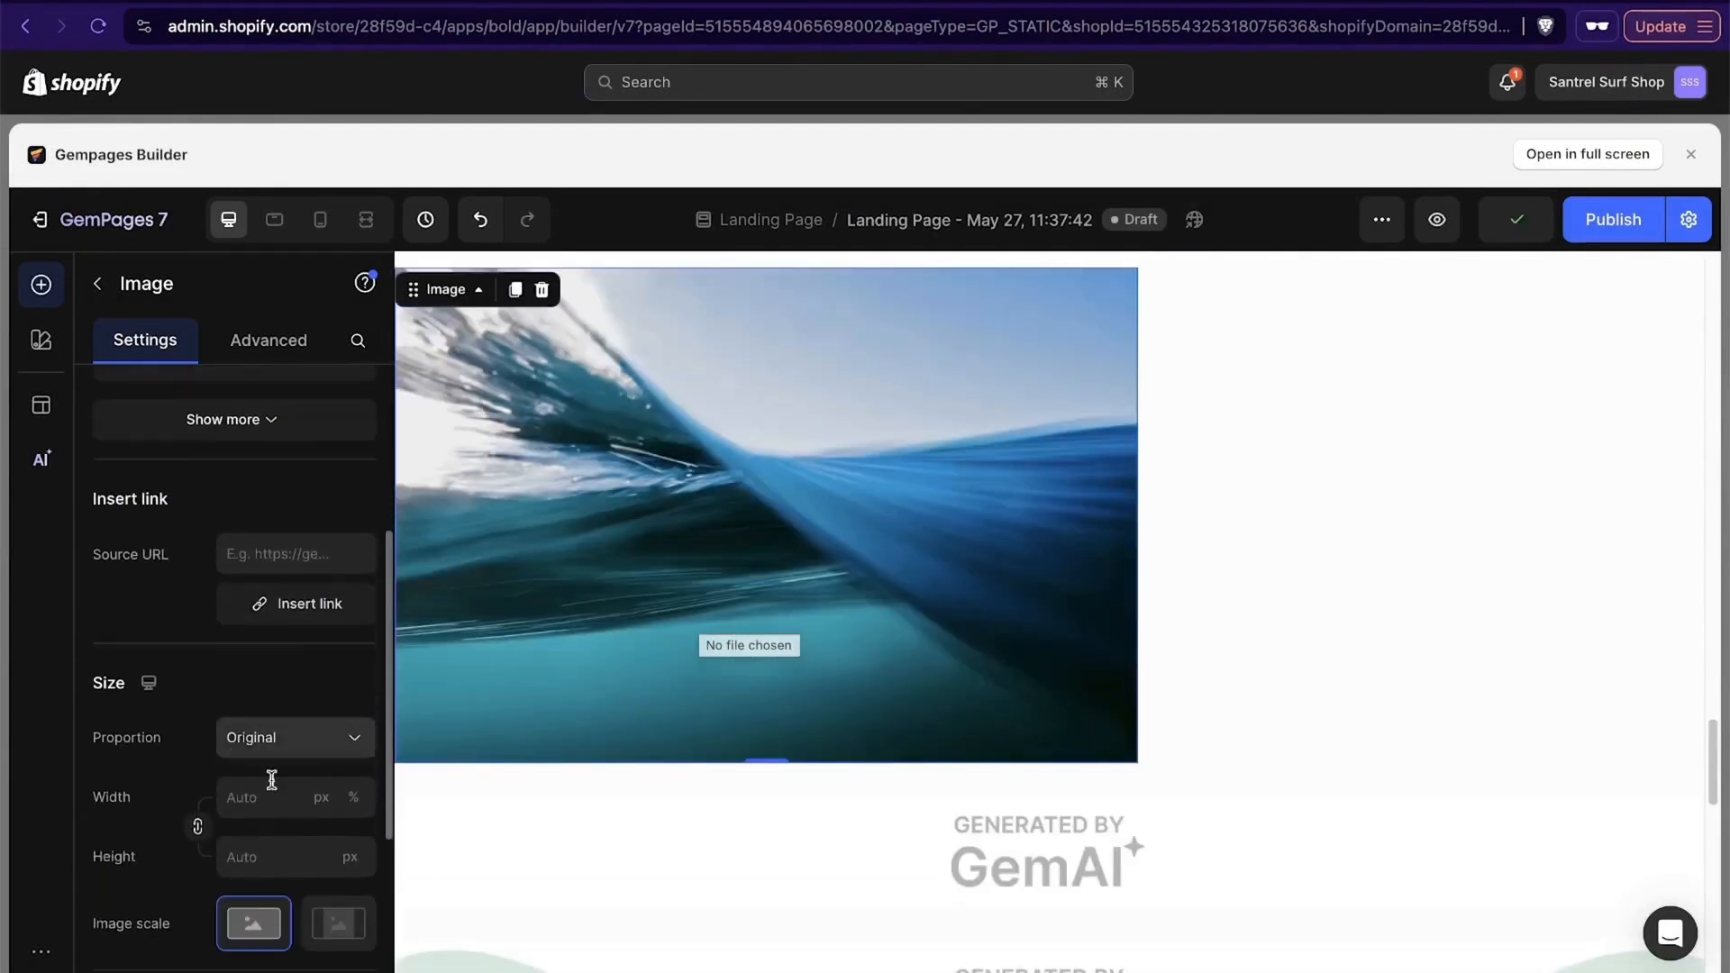
scroll(278, 782, "down", 5)
scroll(278, 782, "up", 10)
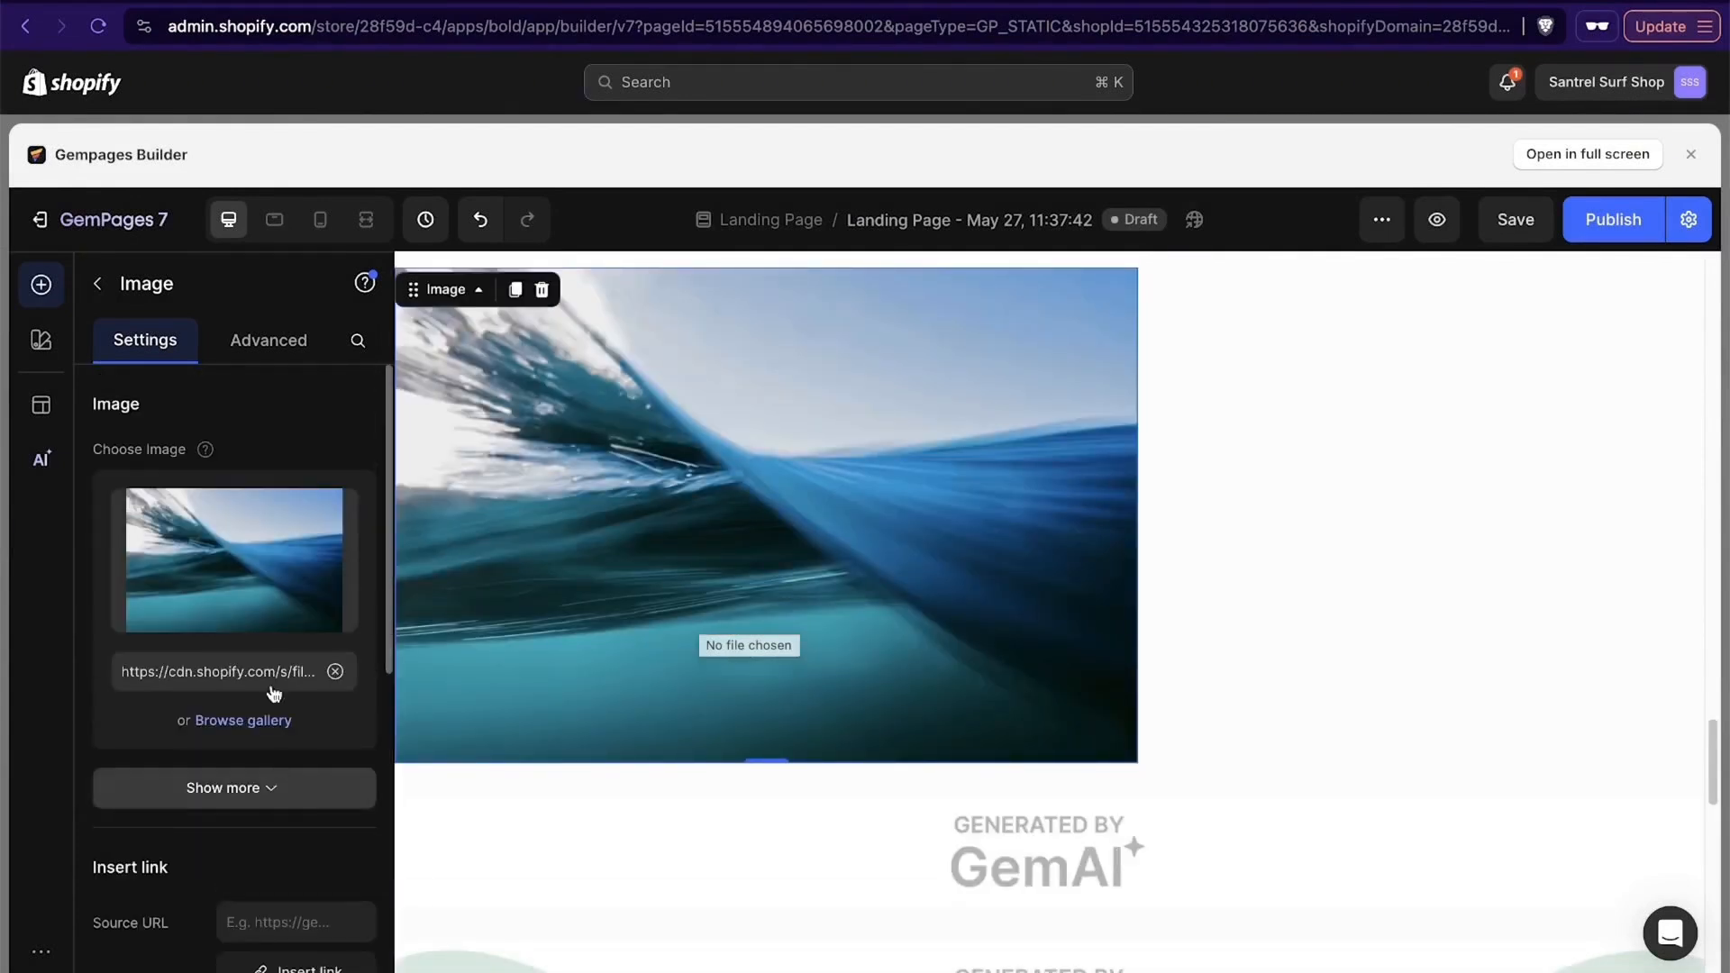
left_click(99, 285)
- Review the landing page from the hero banner through the "Four reasons Bruvi tastes better" section to the coffee pod section
scroll(813, 521, "up", 20)
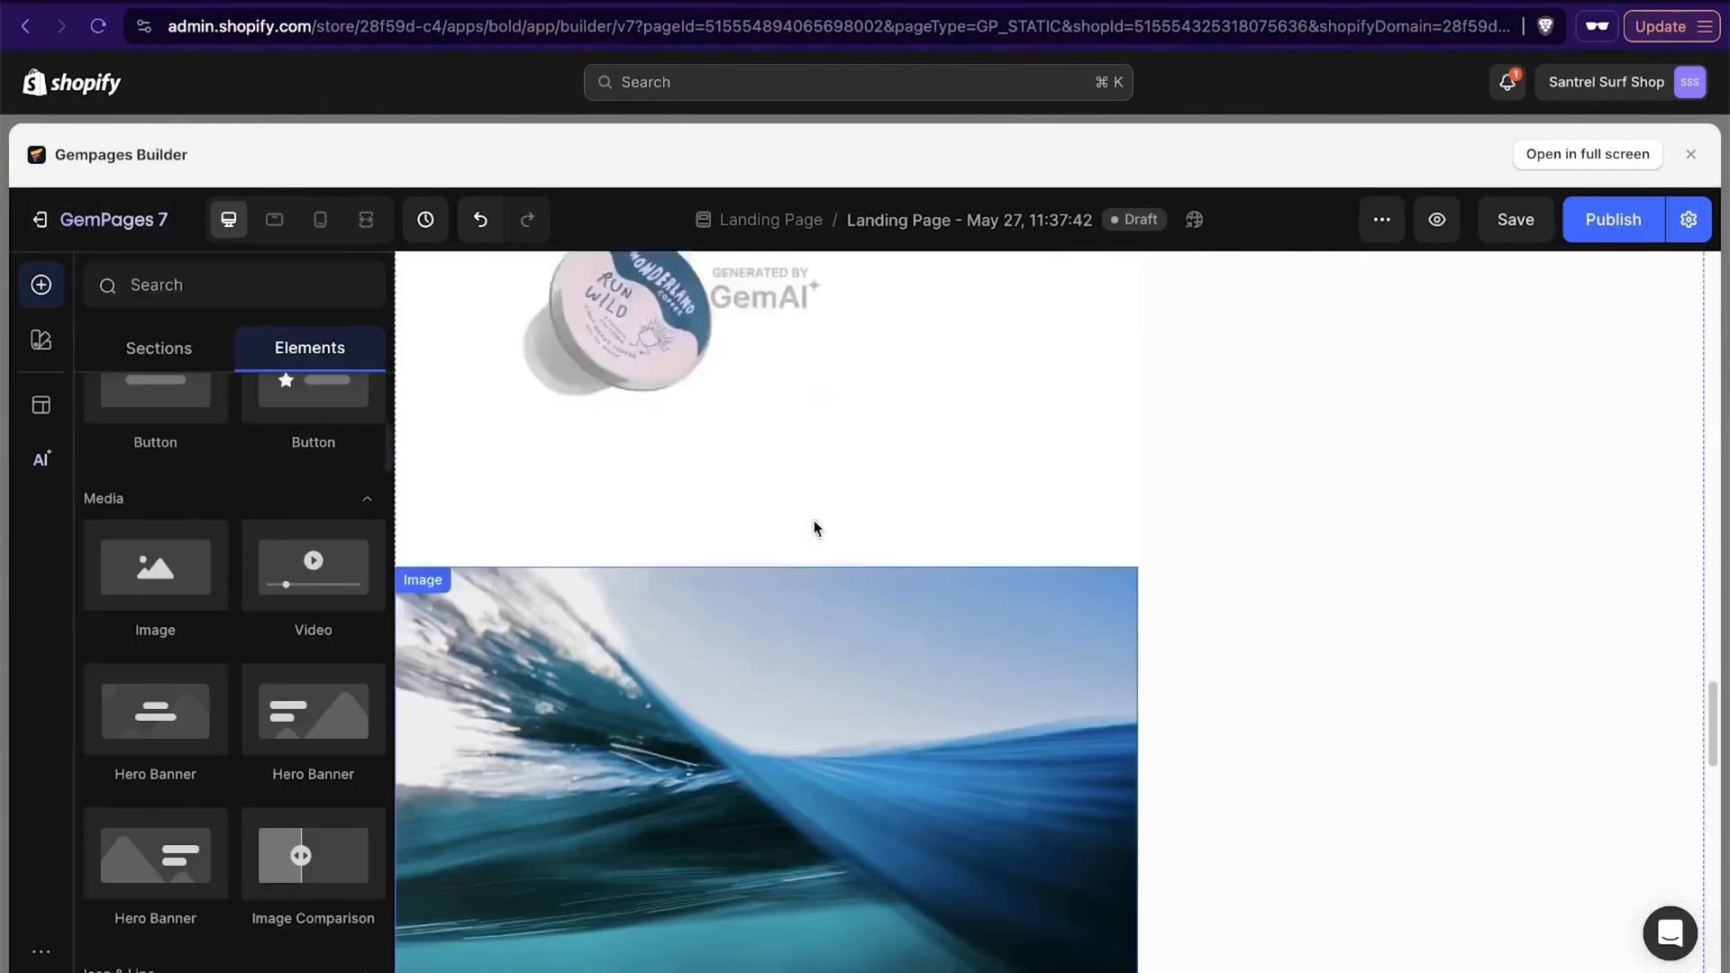
scroll(813, 520, "up", 15)
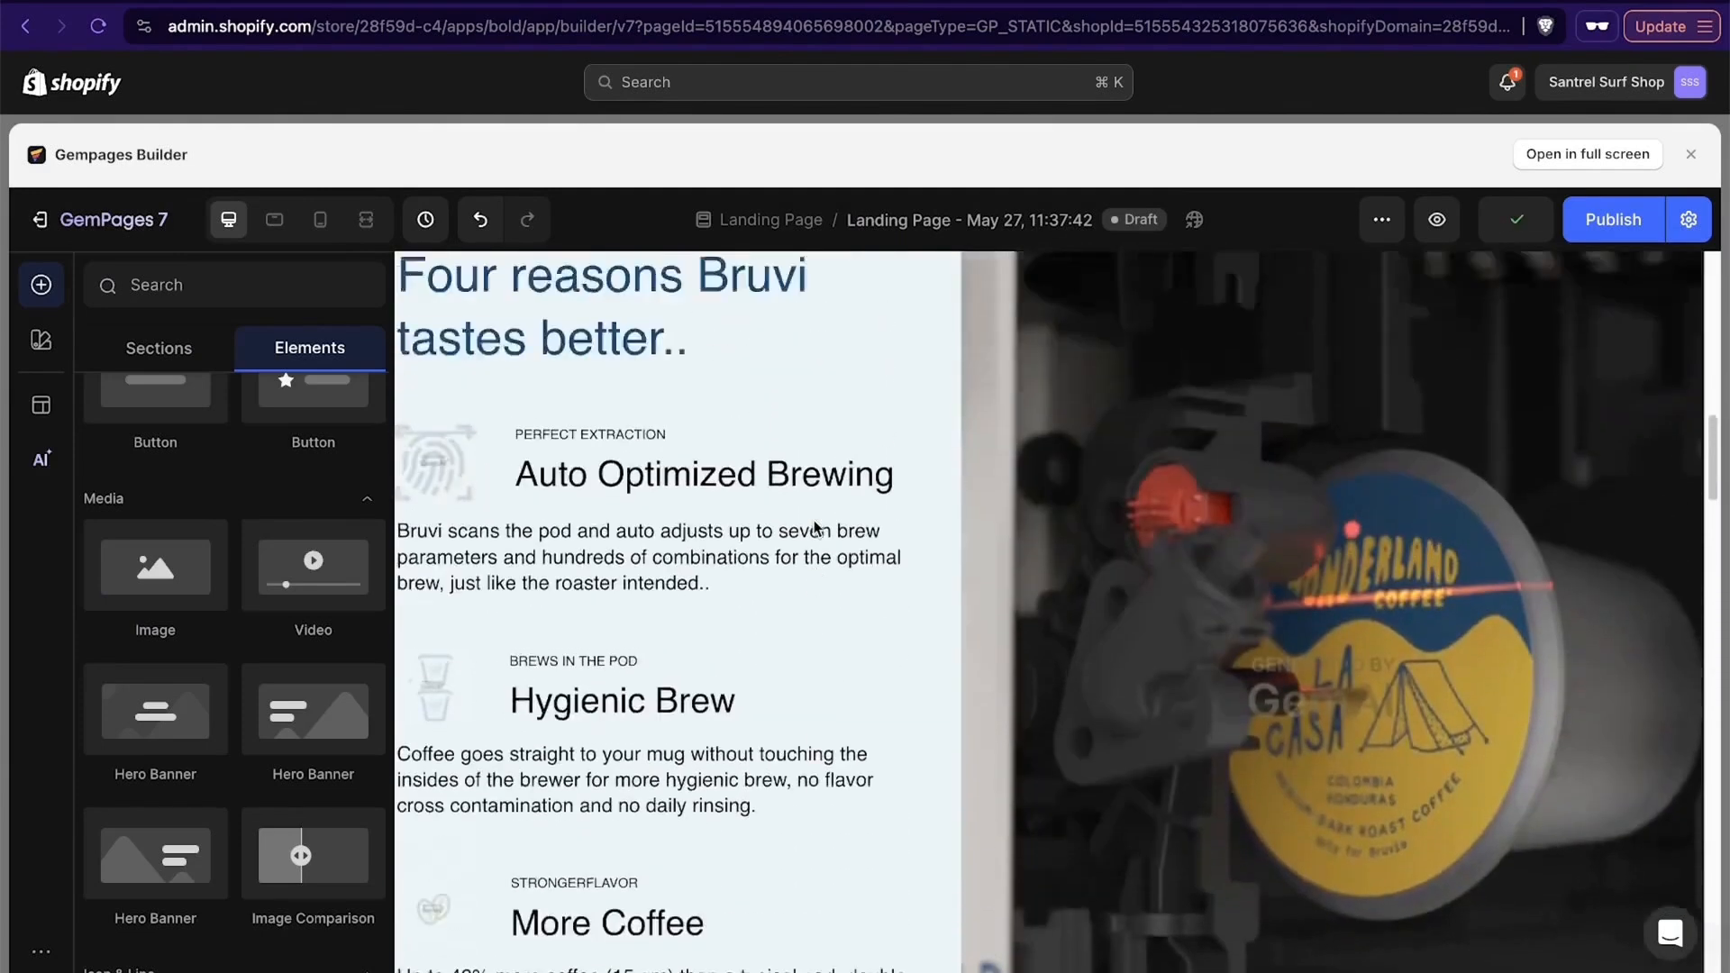
scroll(813, 528, "up", 4)
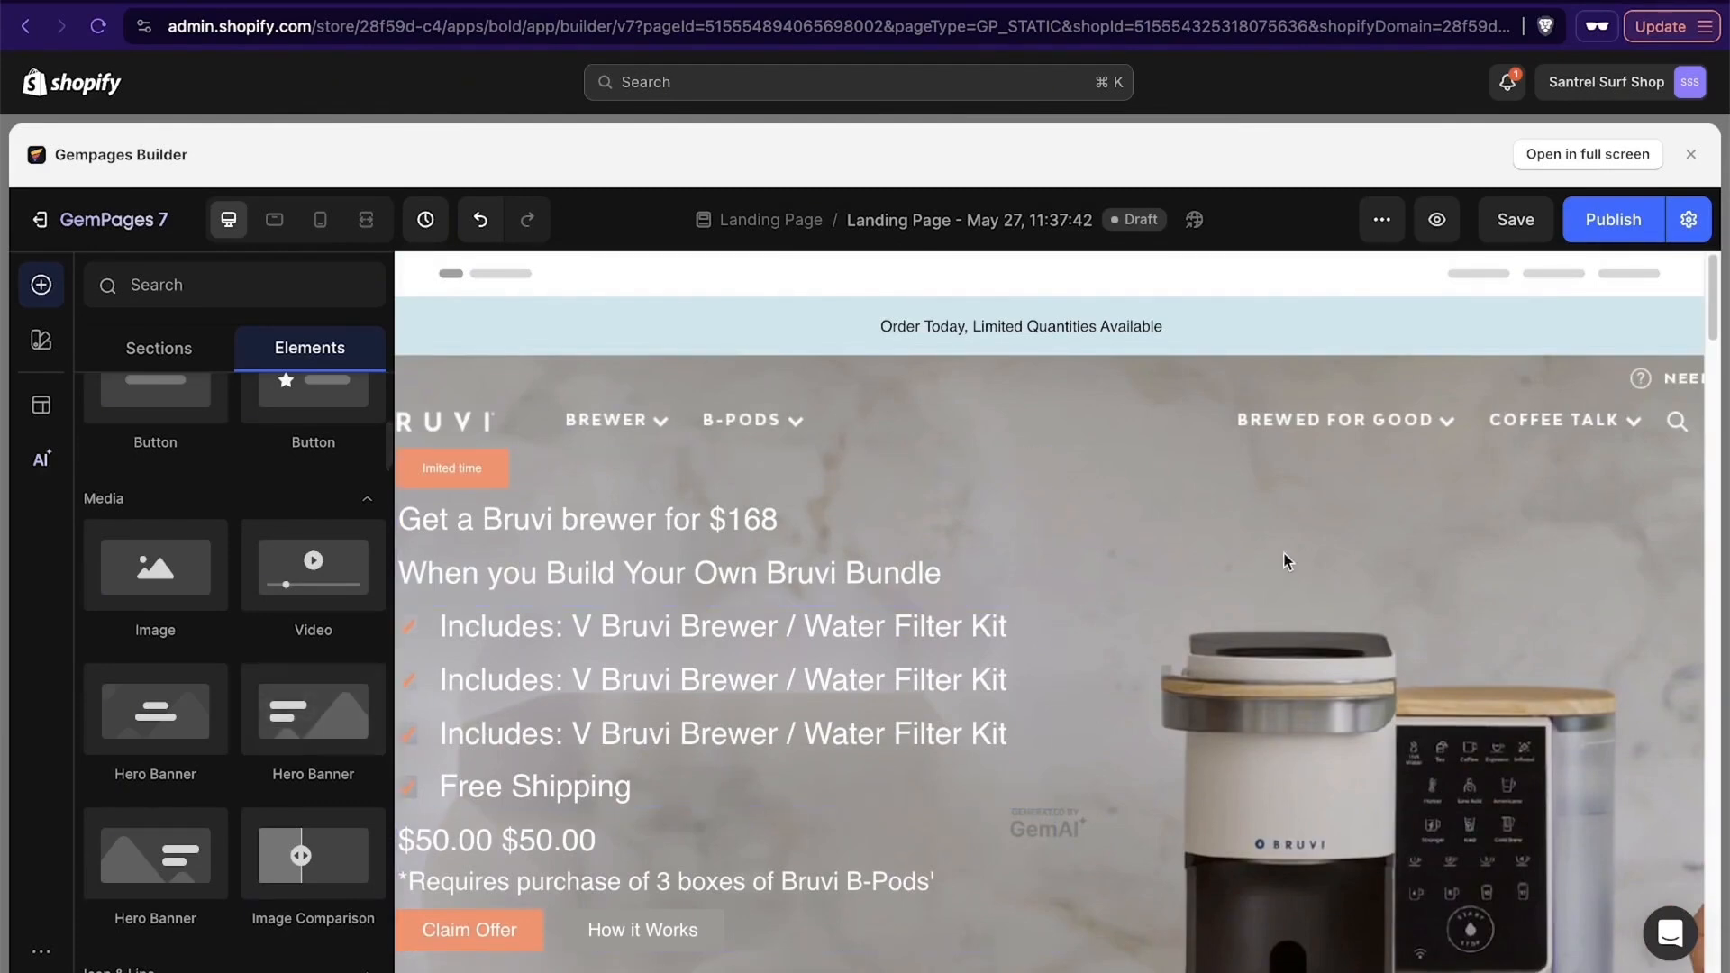
scroll(1282, 565, "down", 15)
scroll(1285, 567, "down", 2)
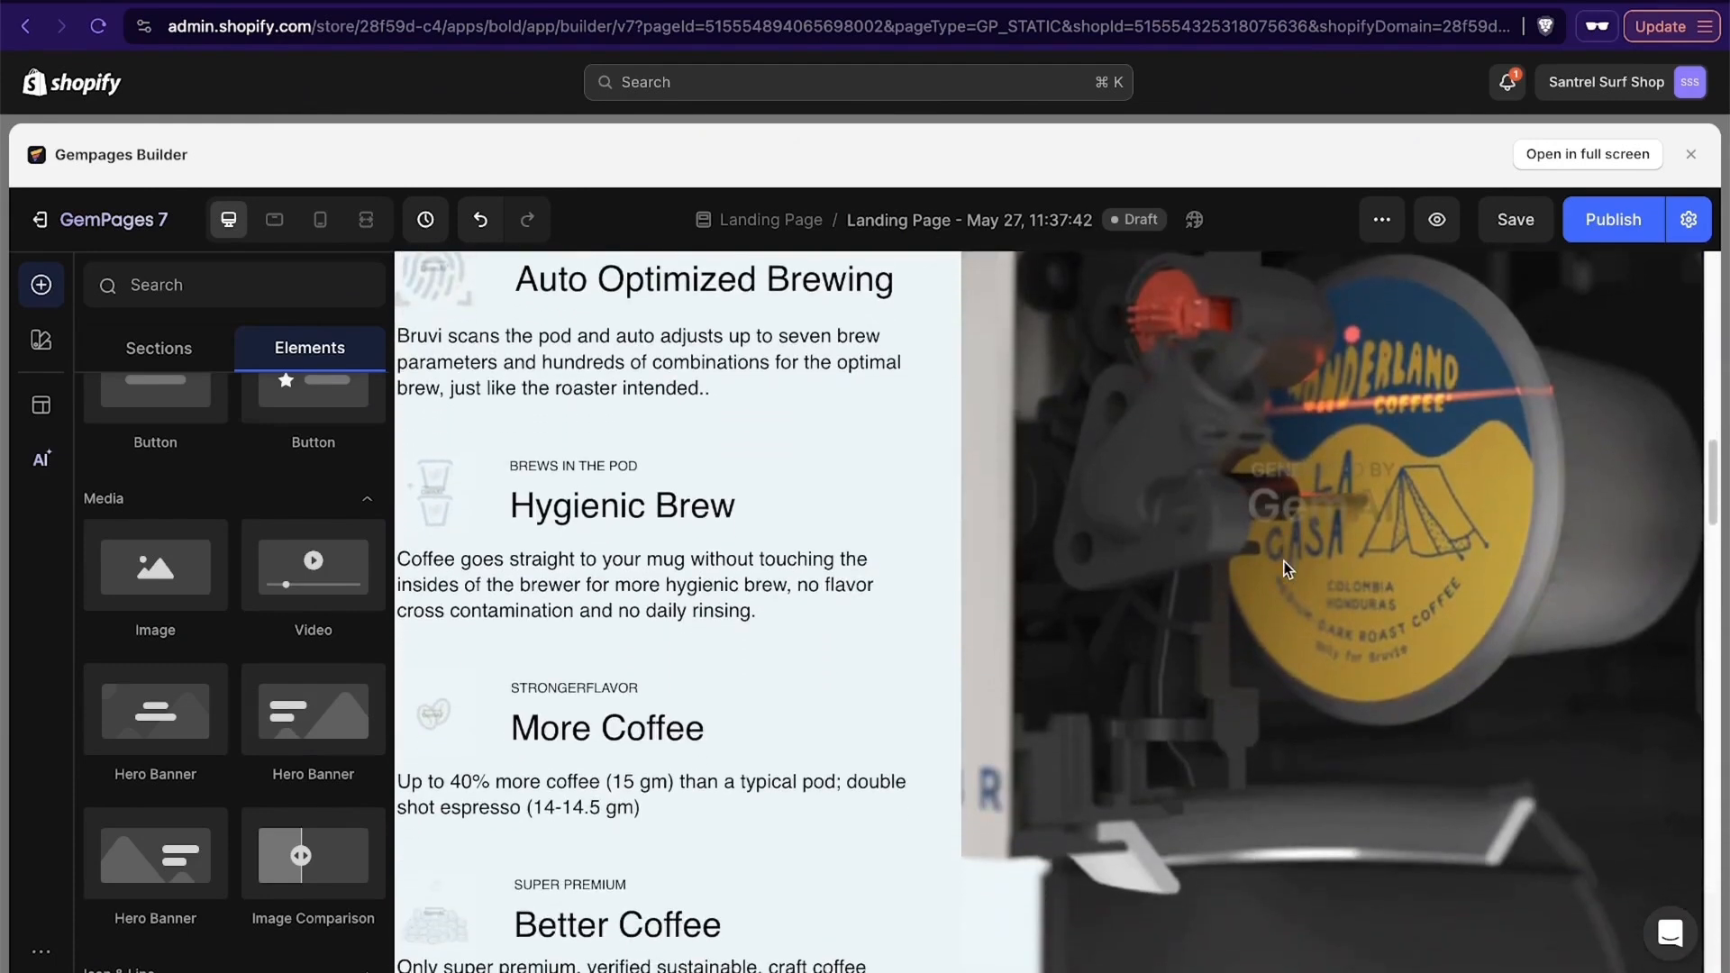
scroll(1519, 478, "down", 10)
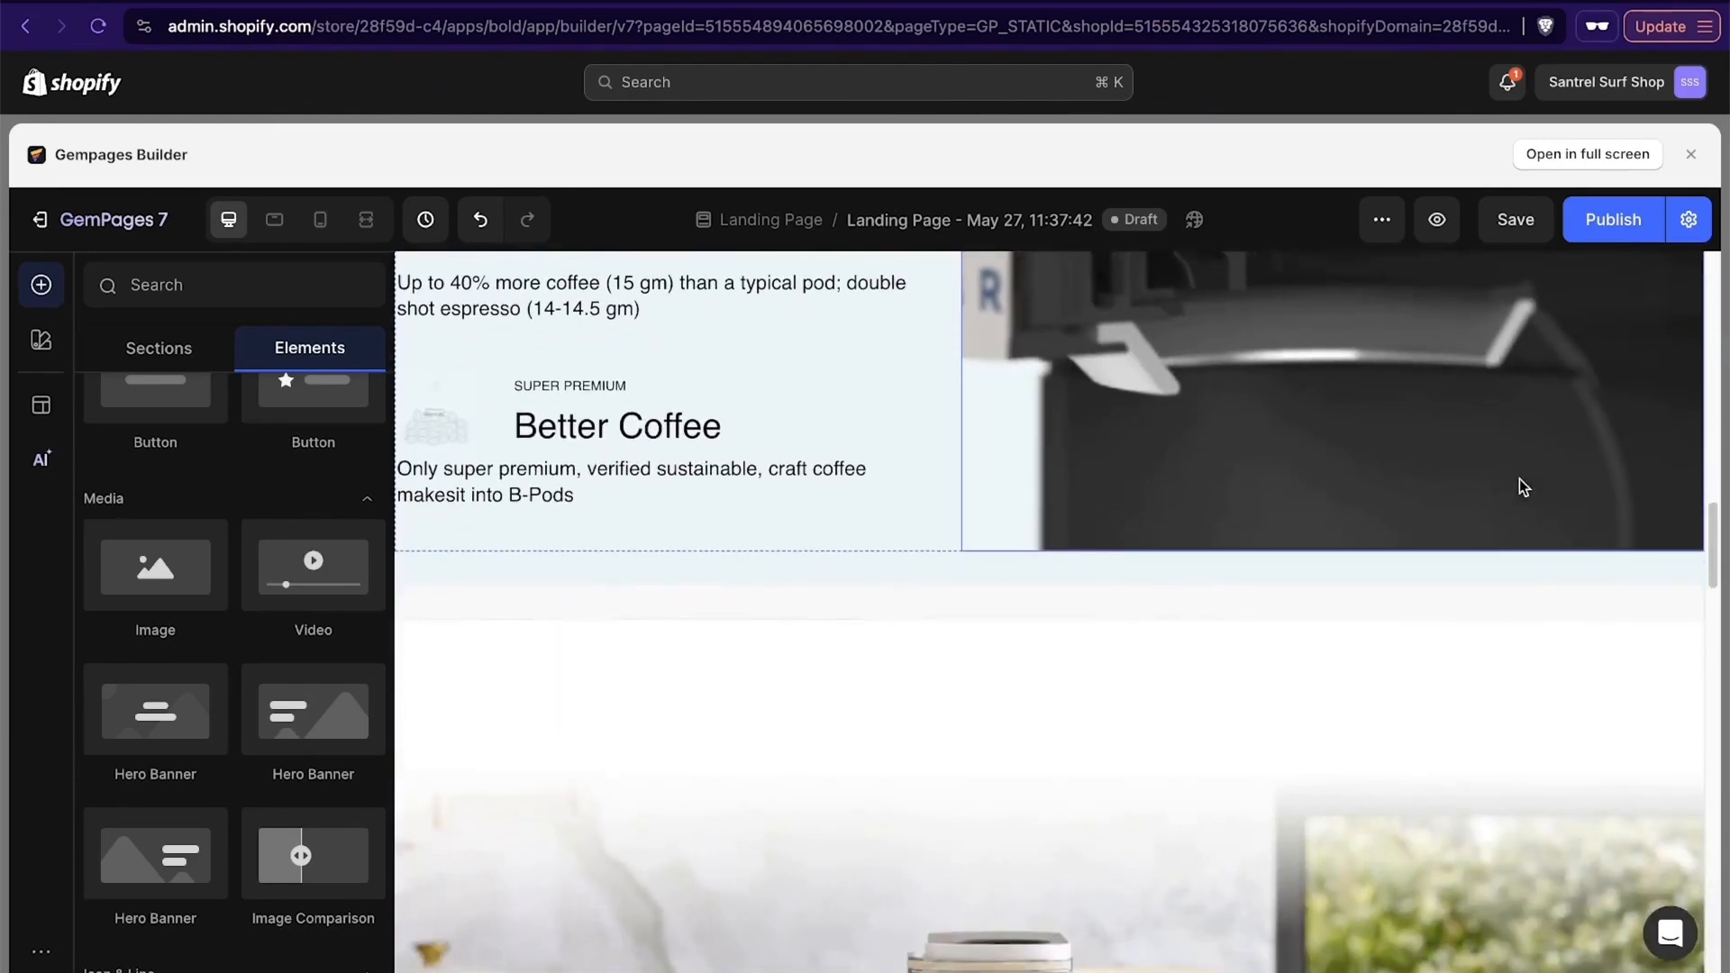
scroll(1519, 486, "down", 10)
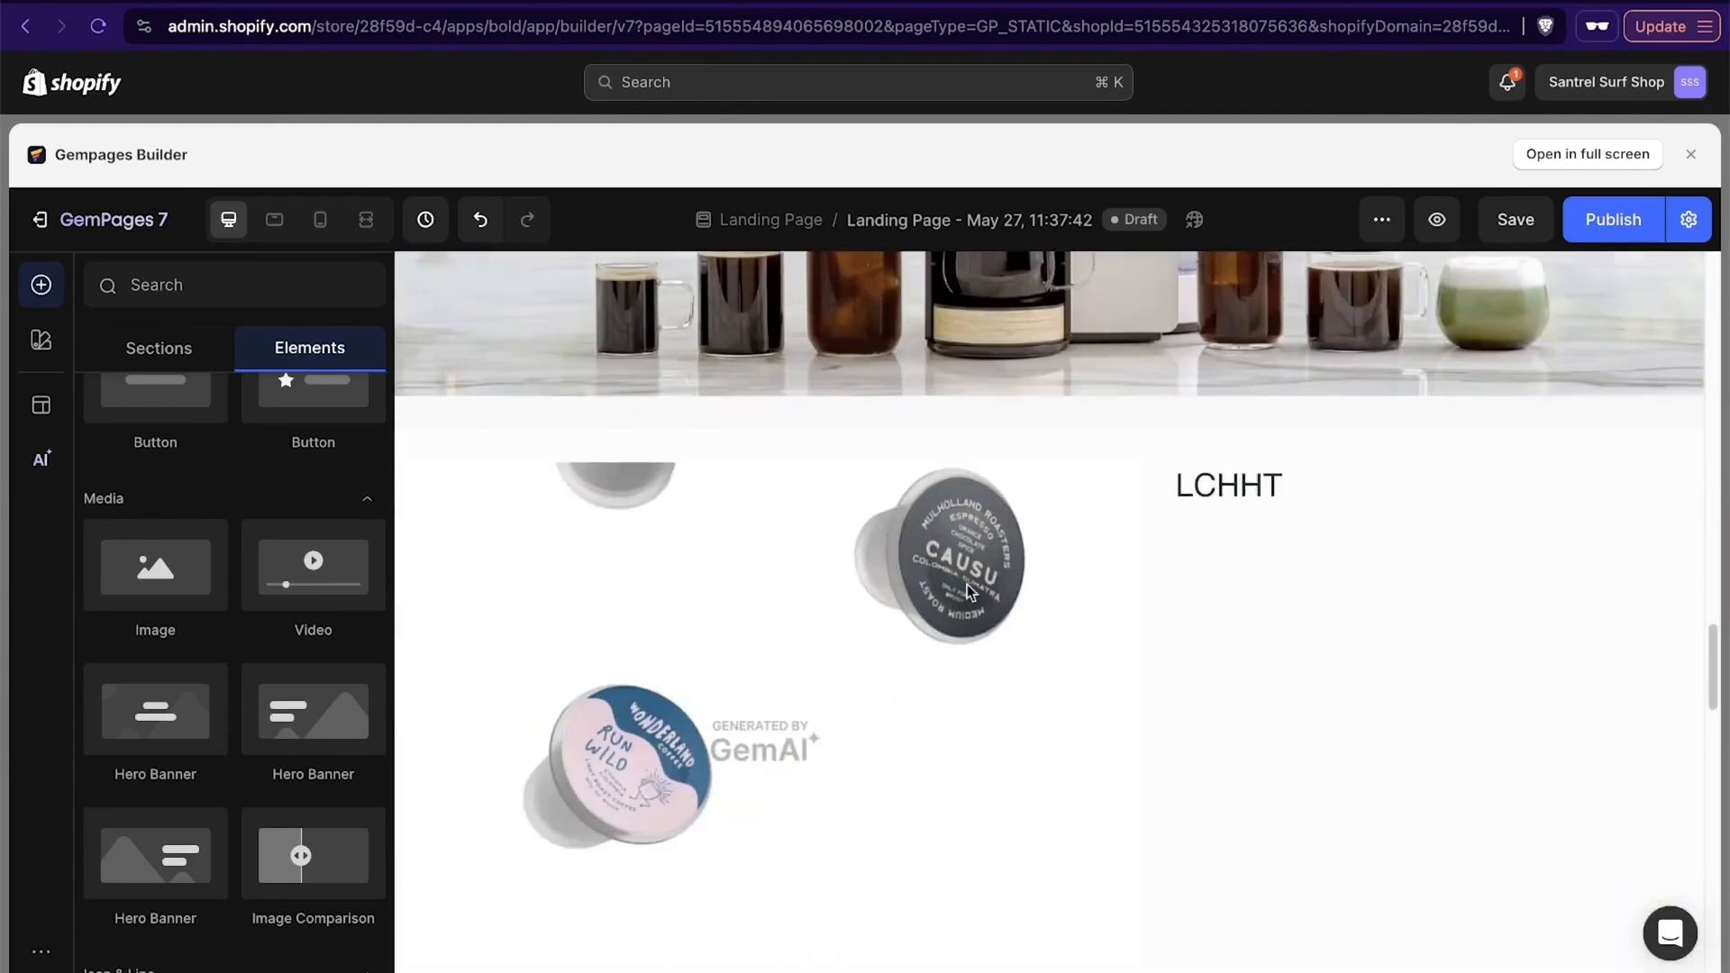
scroll(409, 595, "down", 5)
- Look through the available Product, Form, Advanced and Shopify Apps elements
scroll(236, 600, "down", 10)
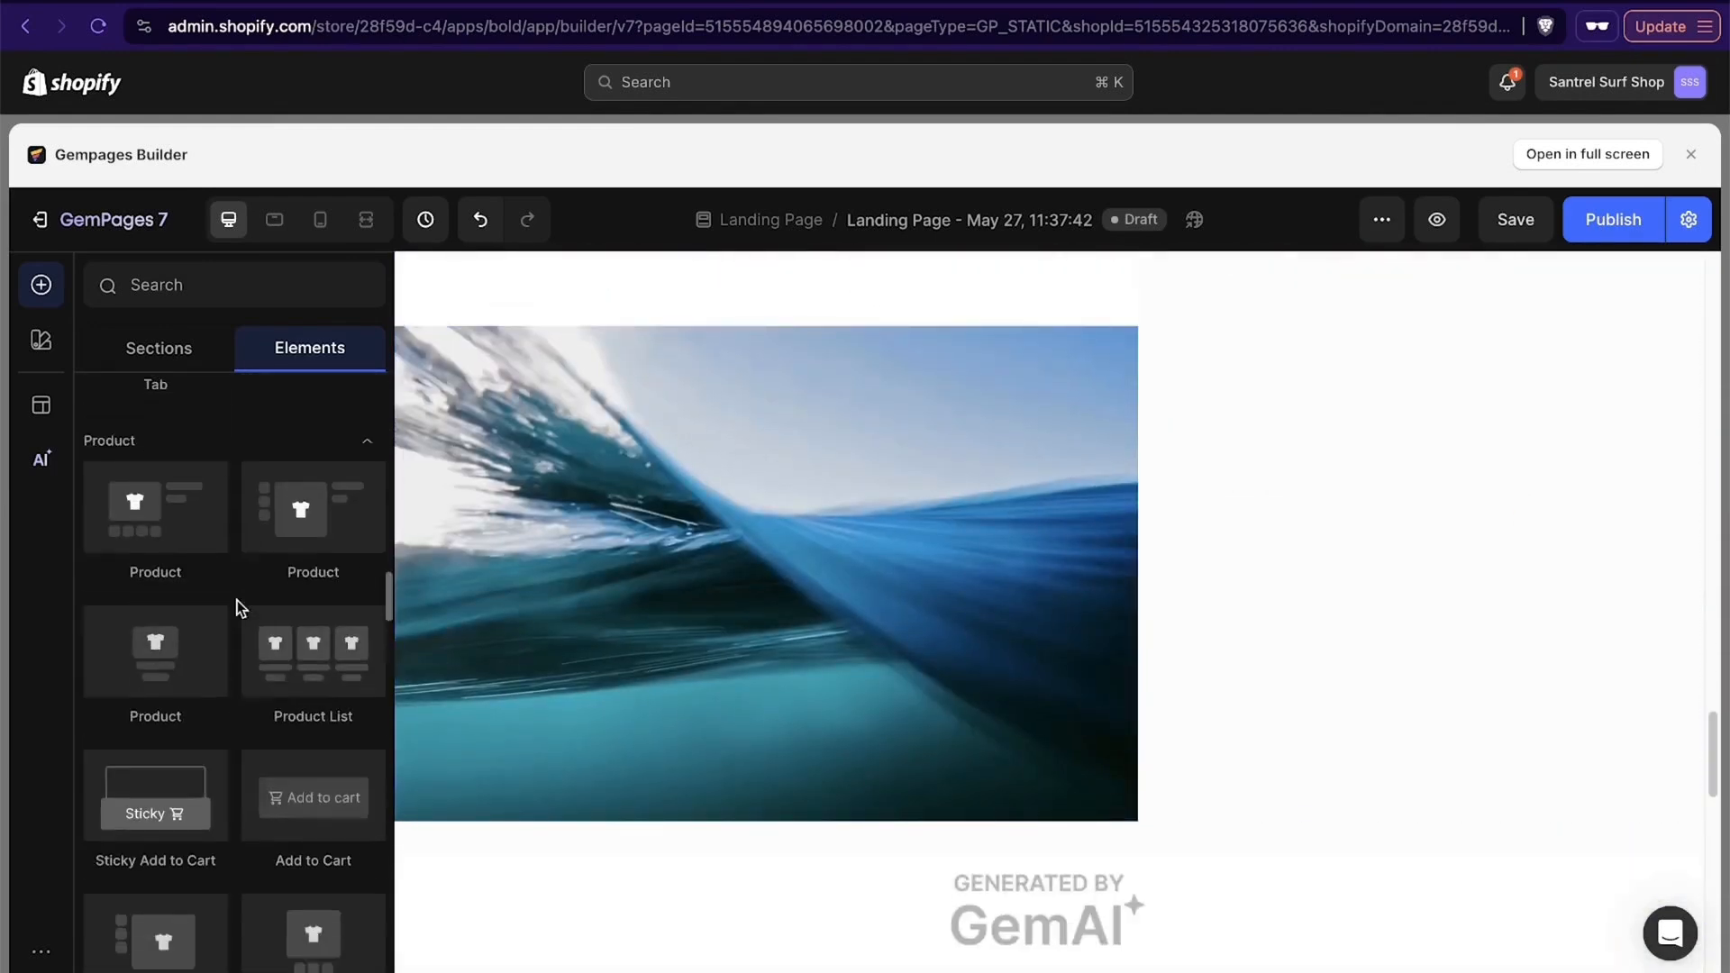
scroll(236, 600, "down", 15)
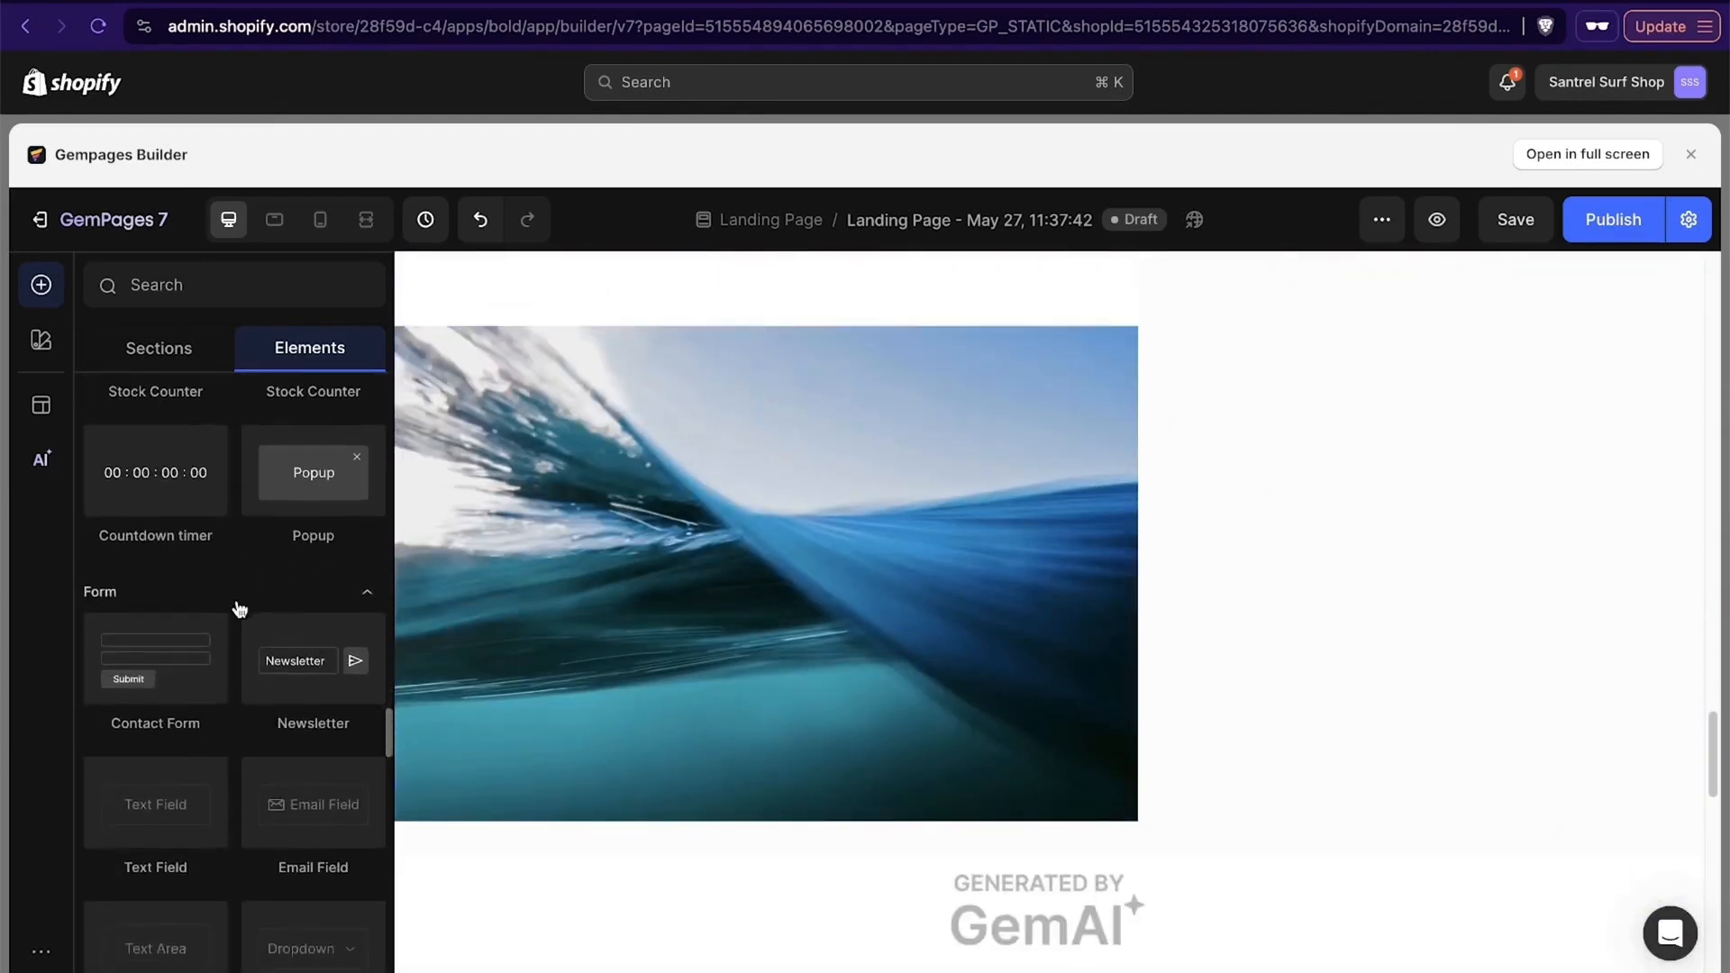
scroll(236, 600, "down", 15)
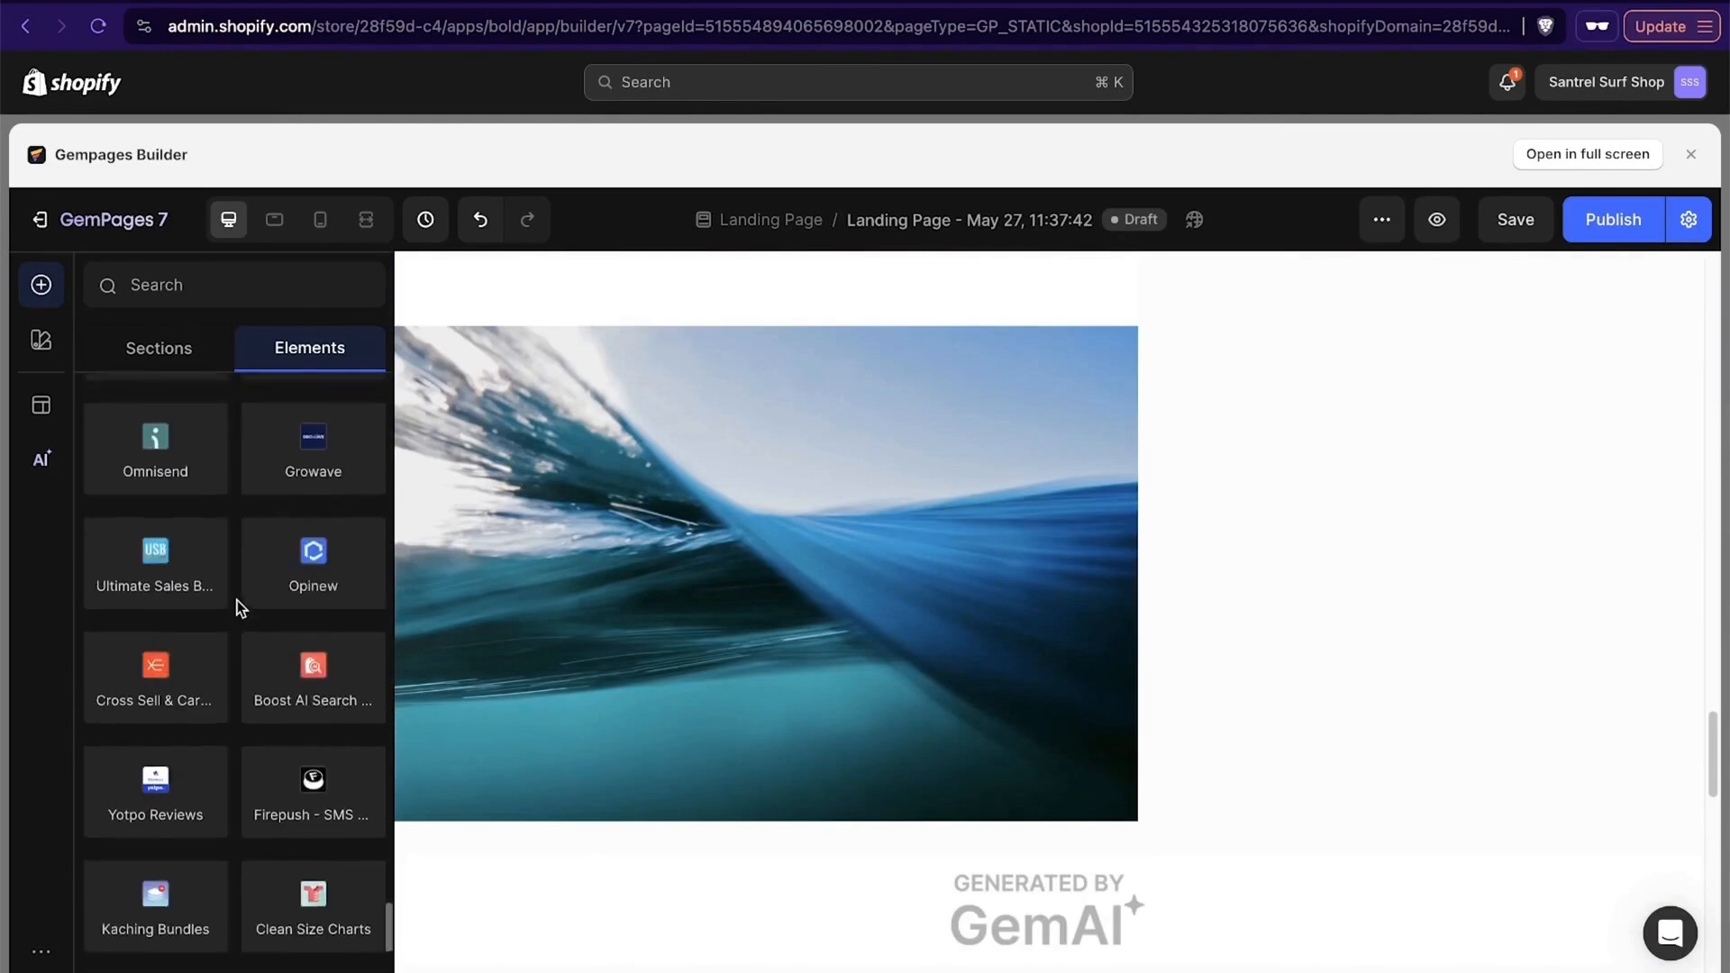
scroll(236, 600, "up", 15)
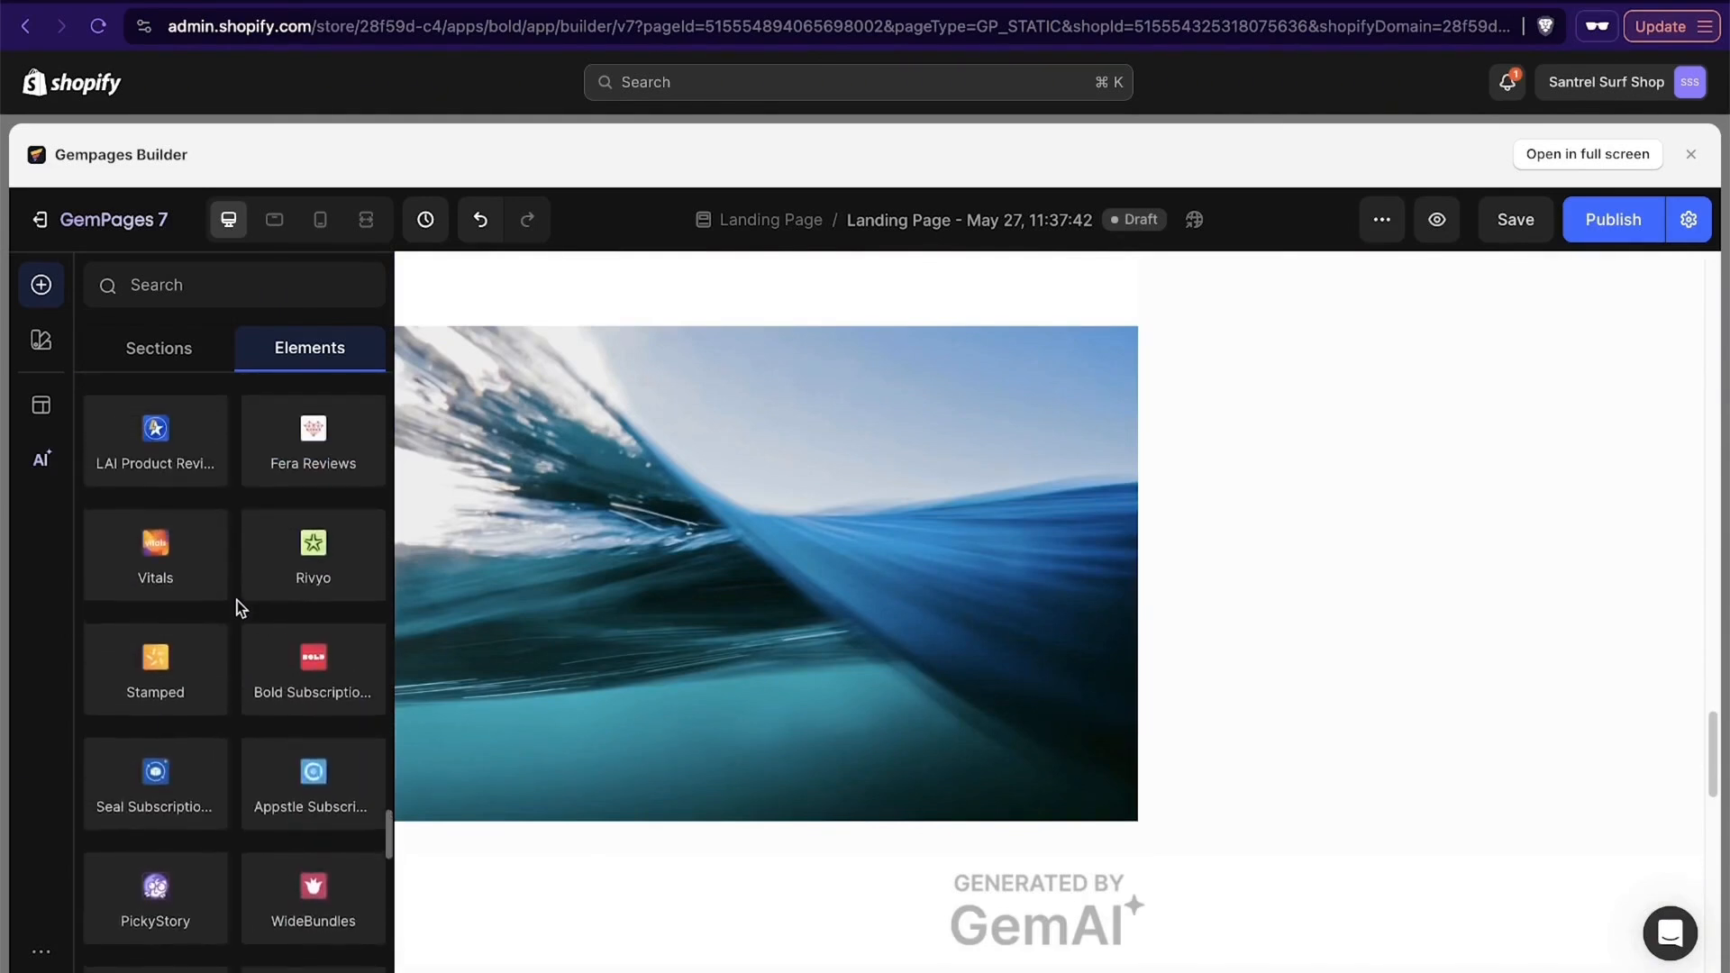
scroll(236, 600, "up", 3)
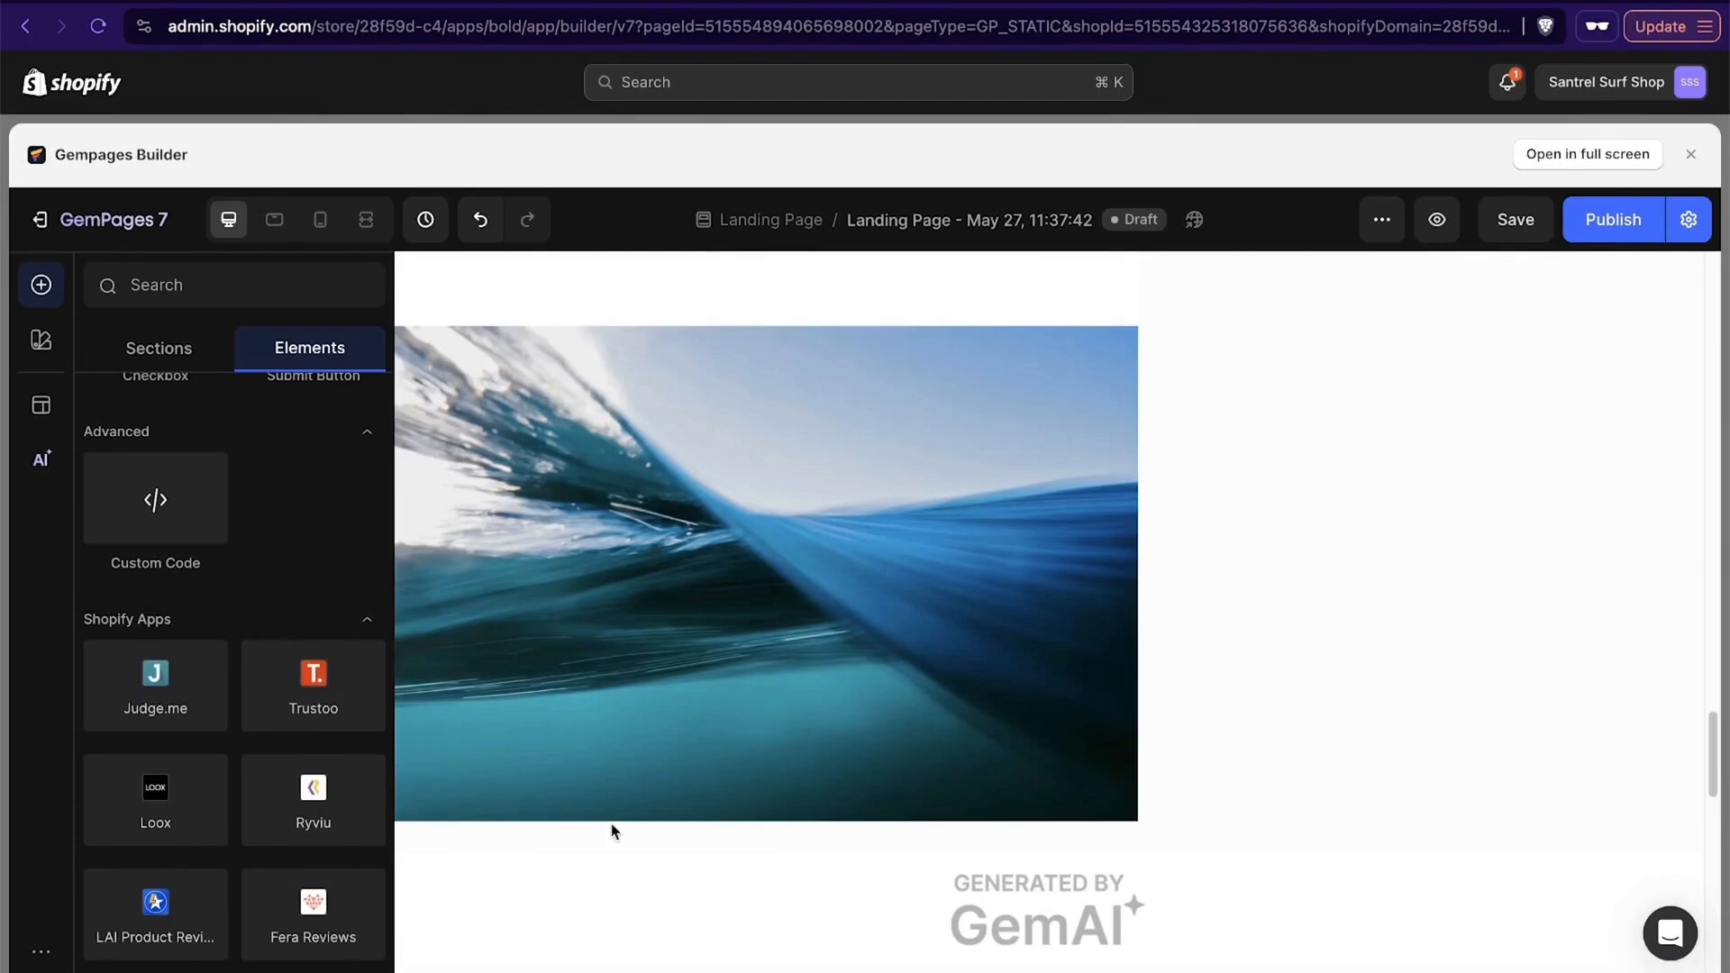
scroll(225, 804, "up", 4)
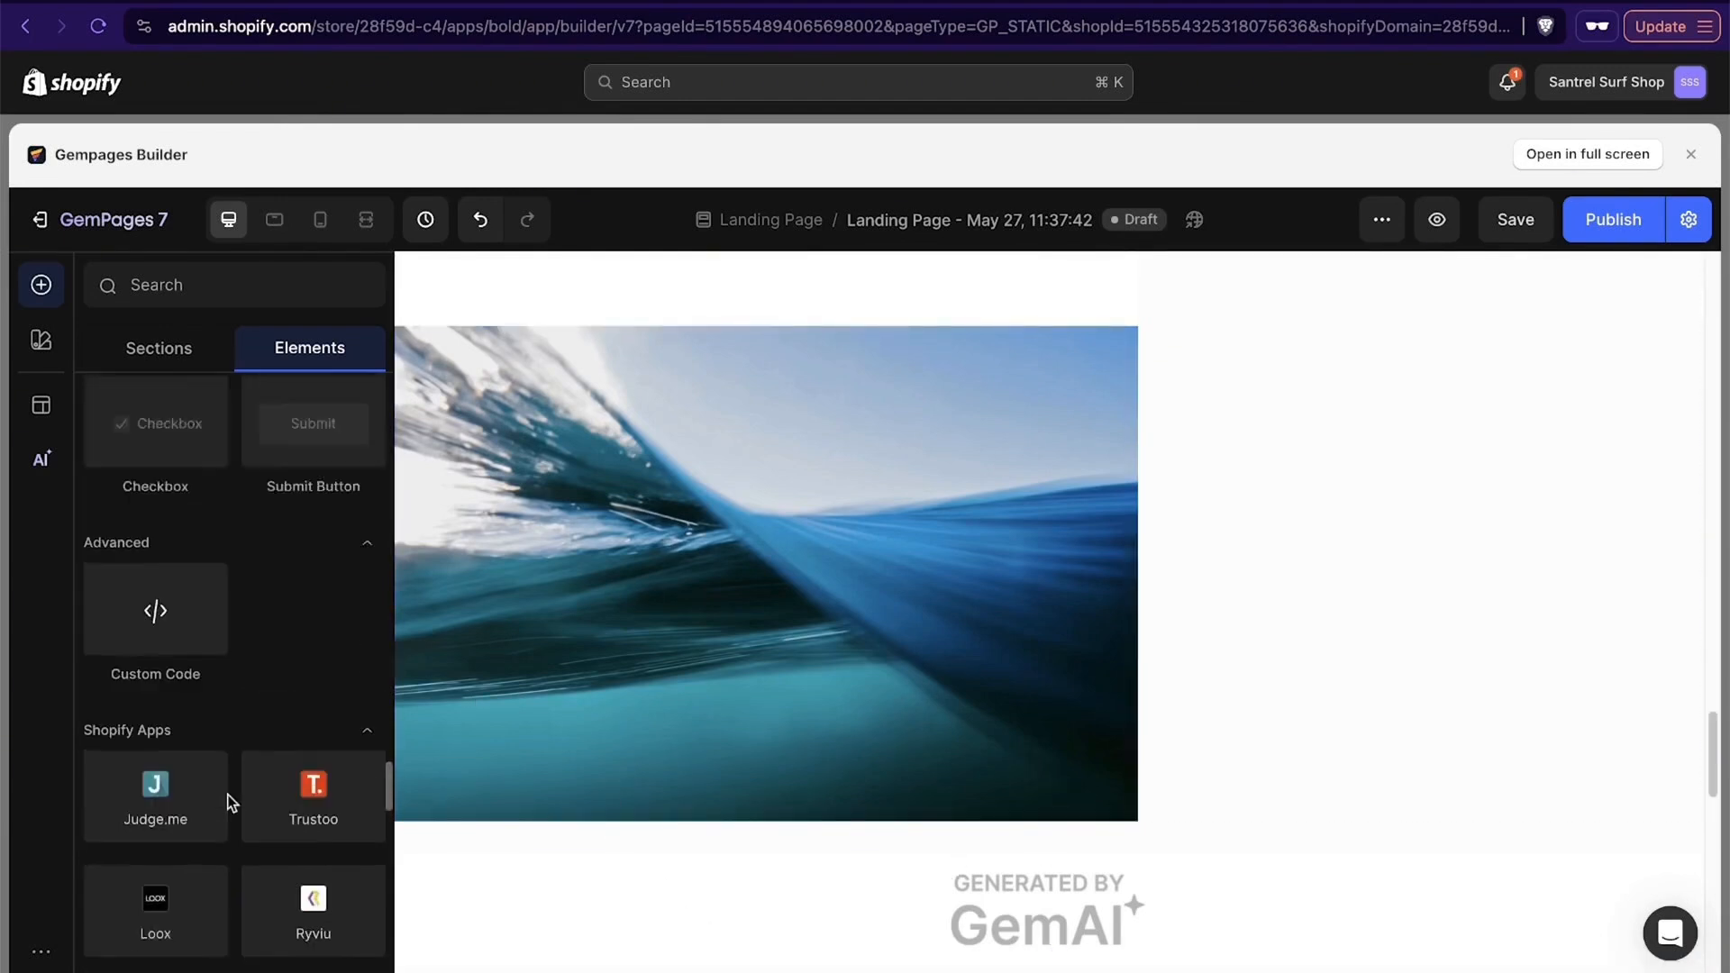
scroll(231, 750, "up", 15)
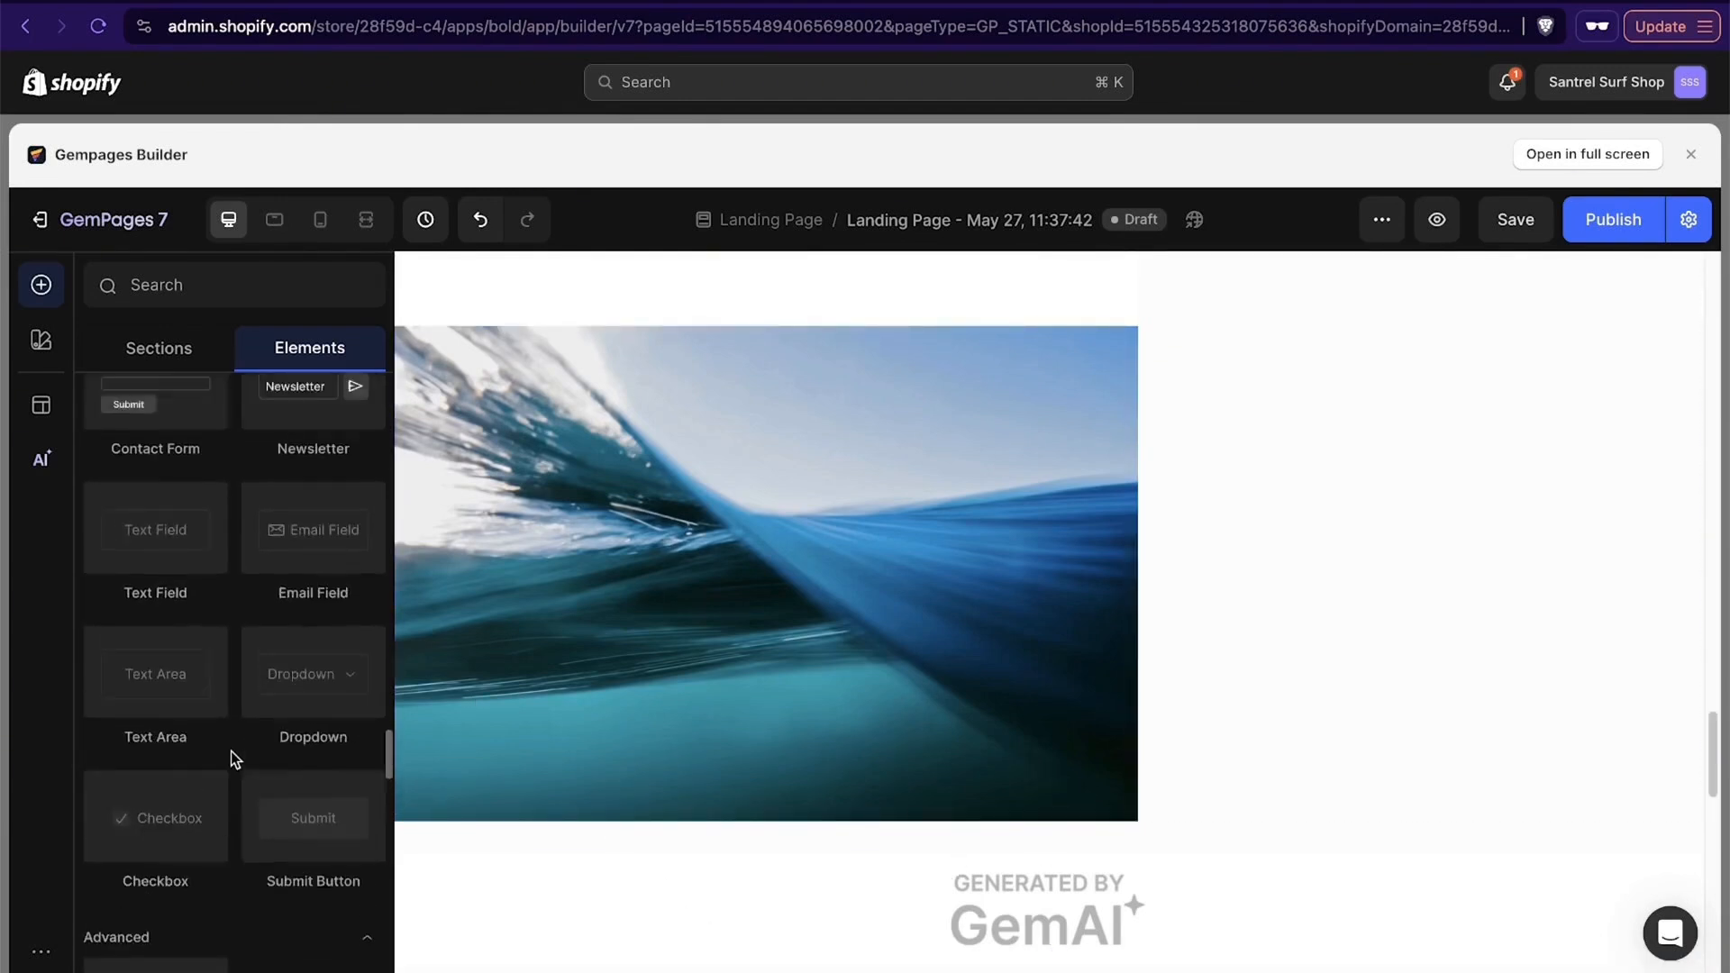
- Add an Image Comparison element below the GemAI banner under the wave photo, and try its divider across the two phone images
scroll(912, 753, "up", 2)
scroll(912, 754, "down", 5)
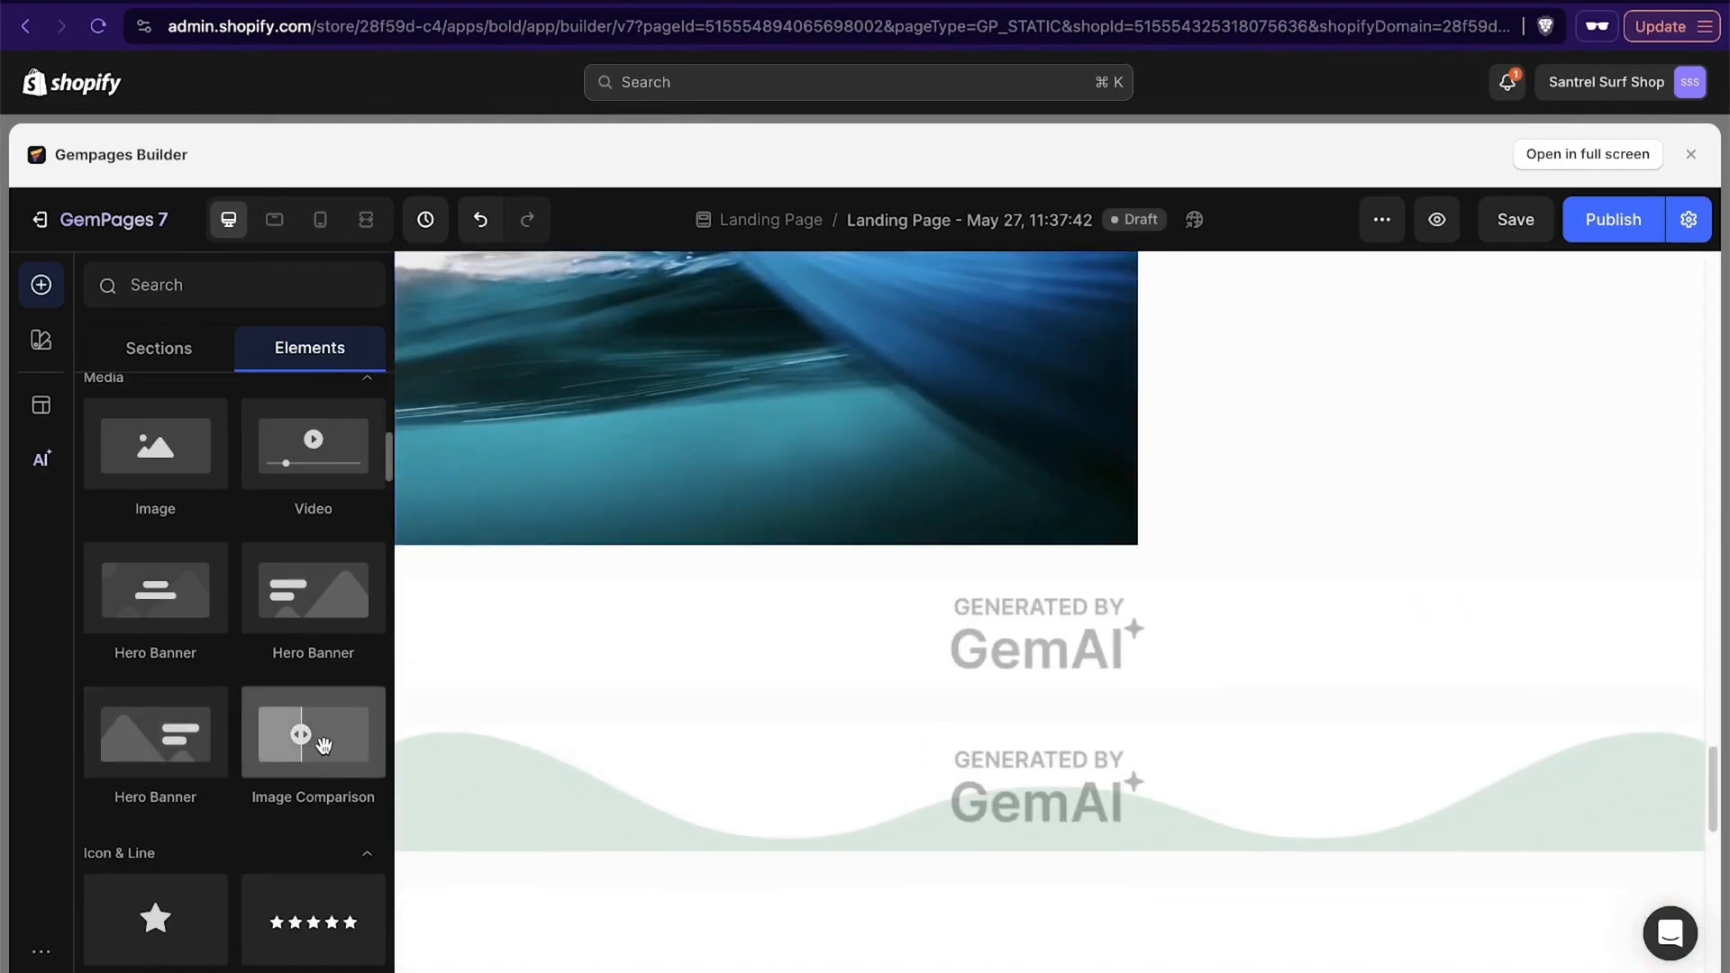
left_click_drag(322, 744, 921, 717)
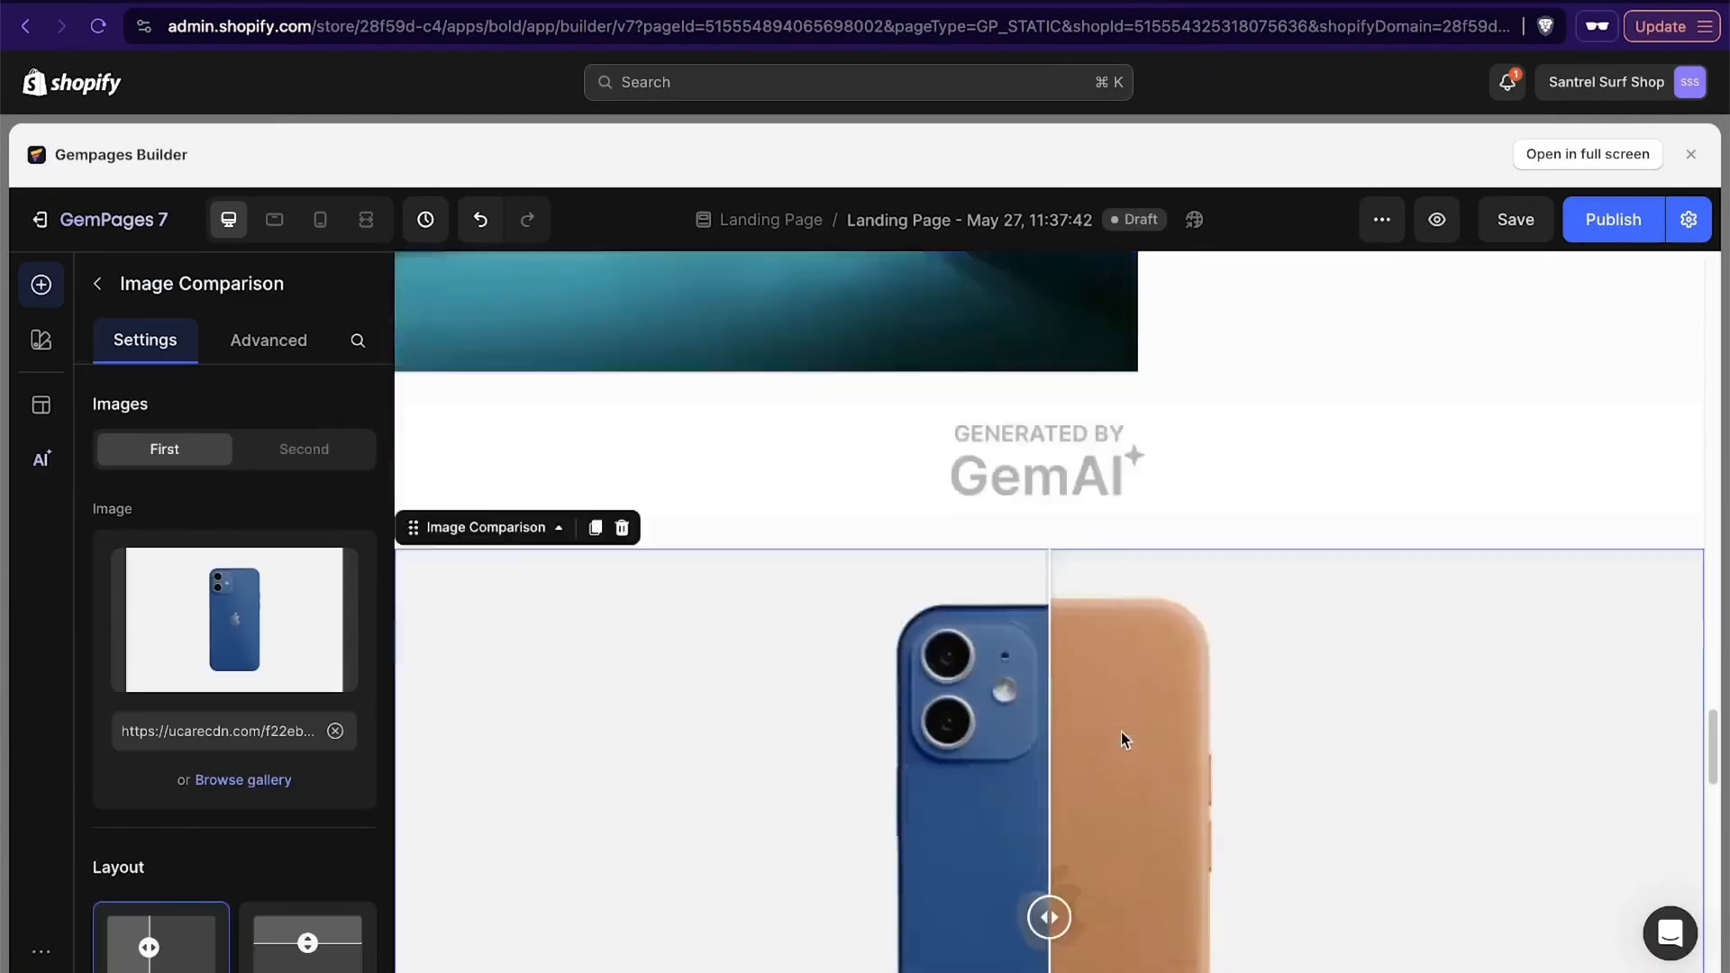
scroll(1121, 731, "down", 4)
left_click_drag(1045, 583, 784, 625)
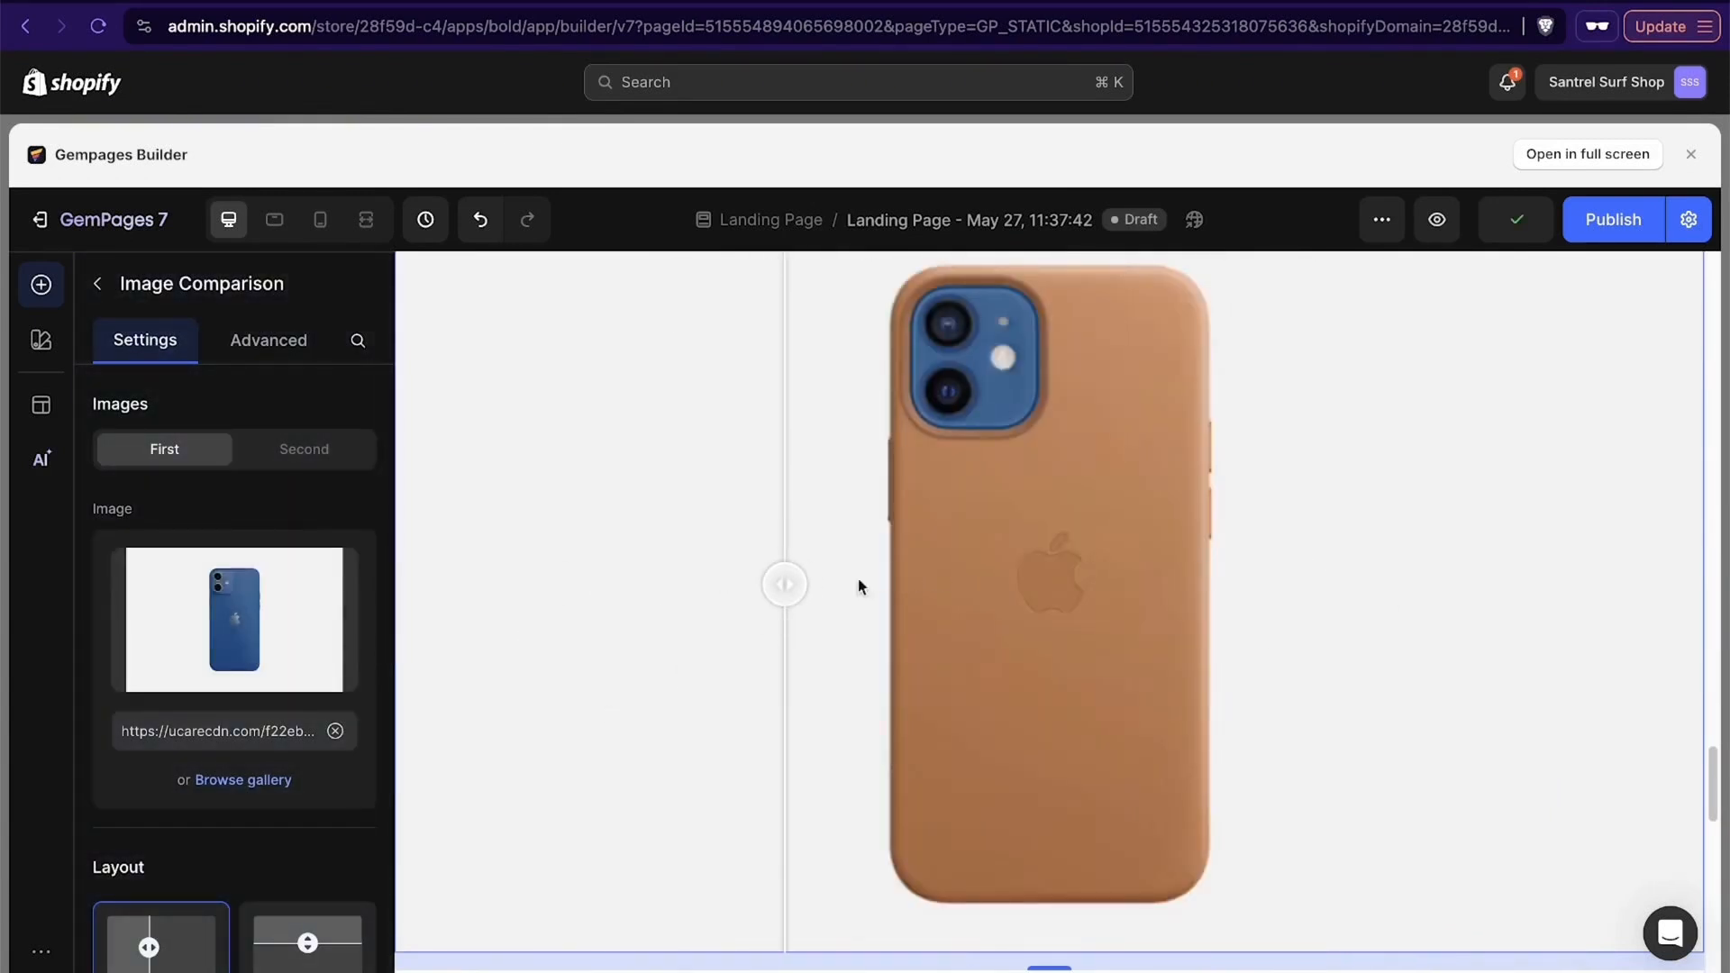
left_click_drag(770, 595, 1439, 667)
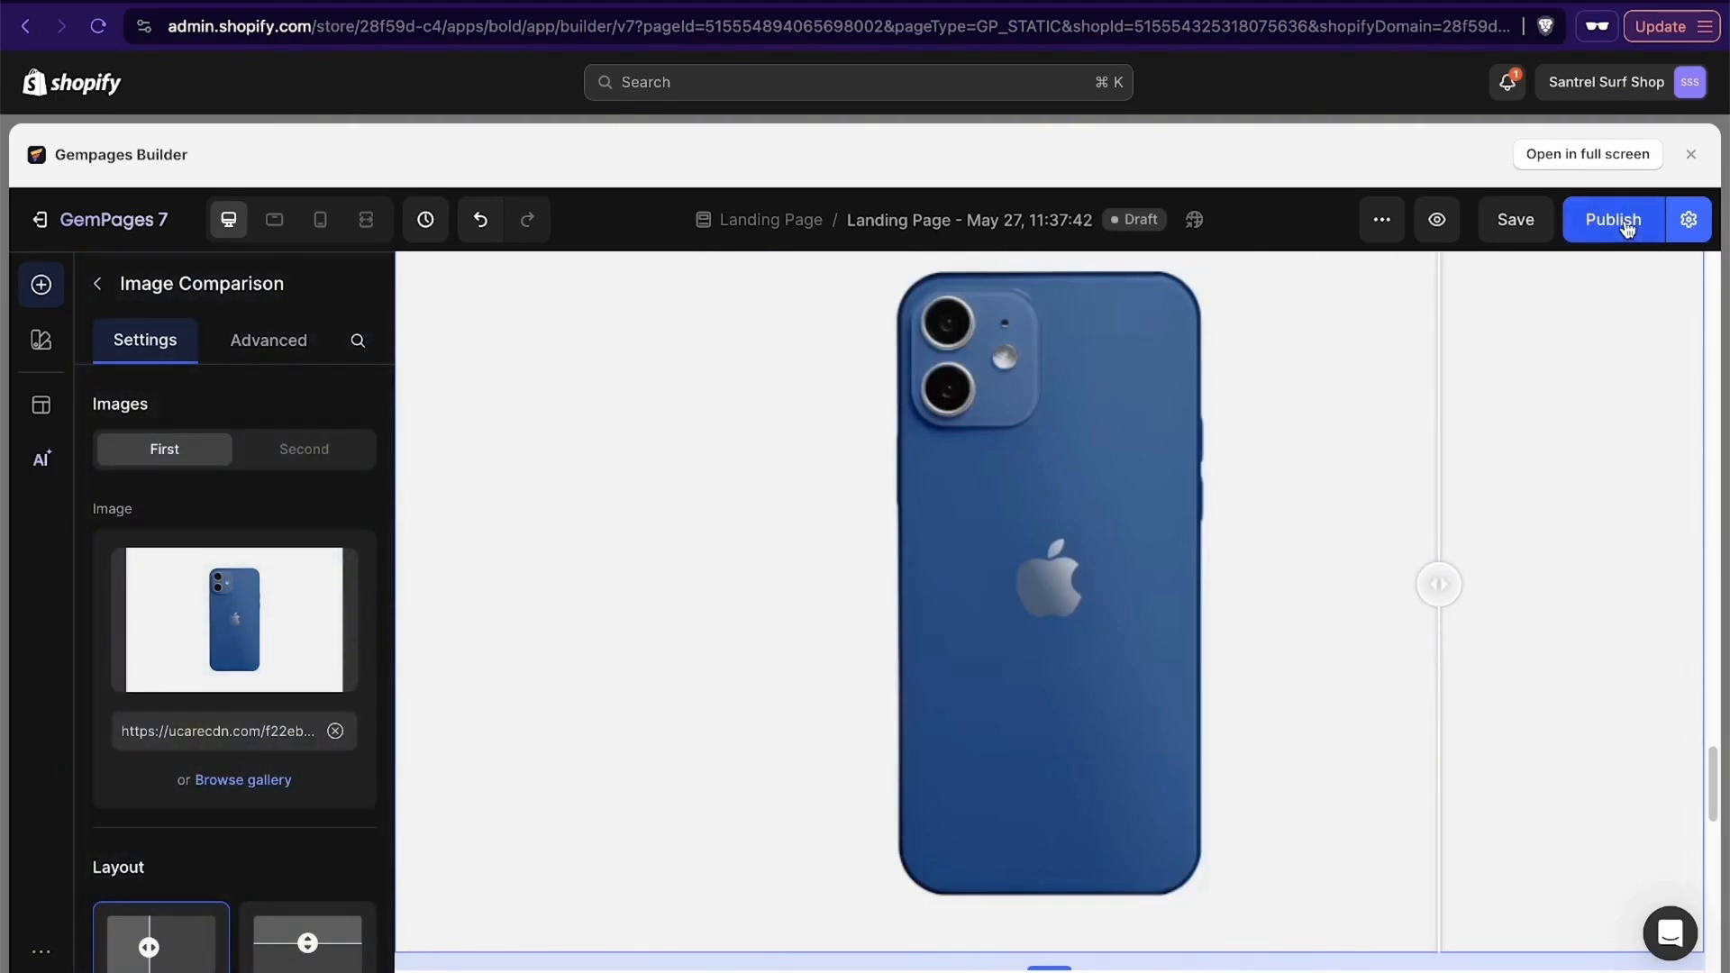
- Close the landing page editor and check the list of GemPages pages and templates
scroll(1180, 467, "up", 15)
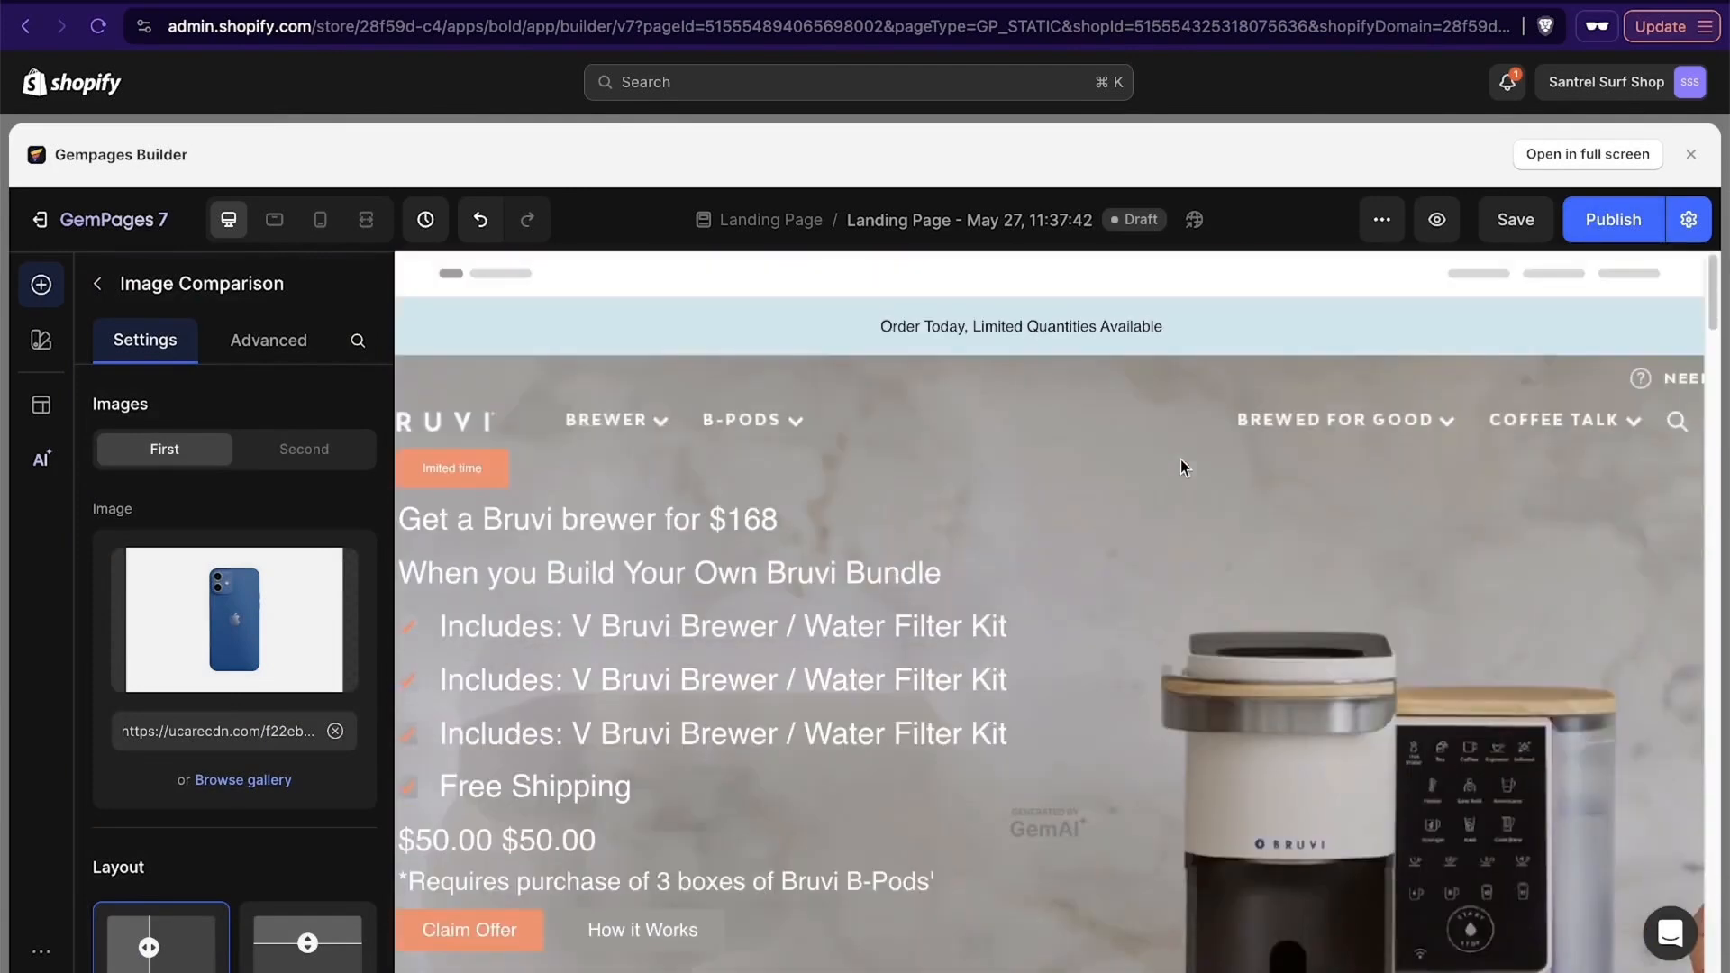
left_click(1690, 154)
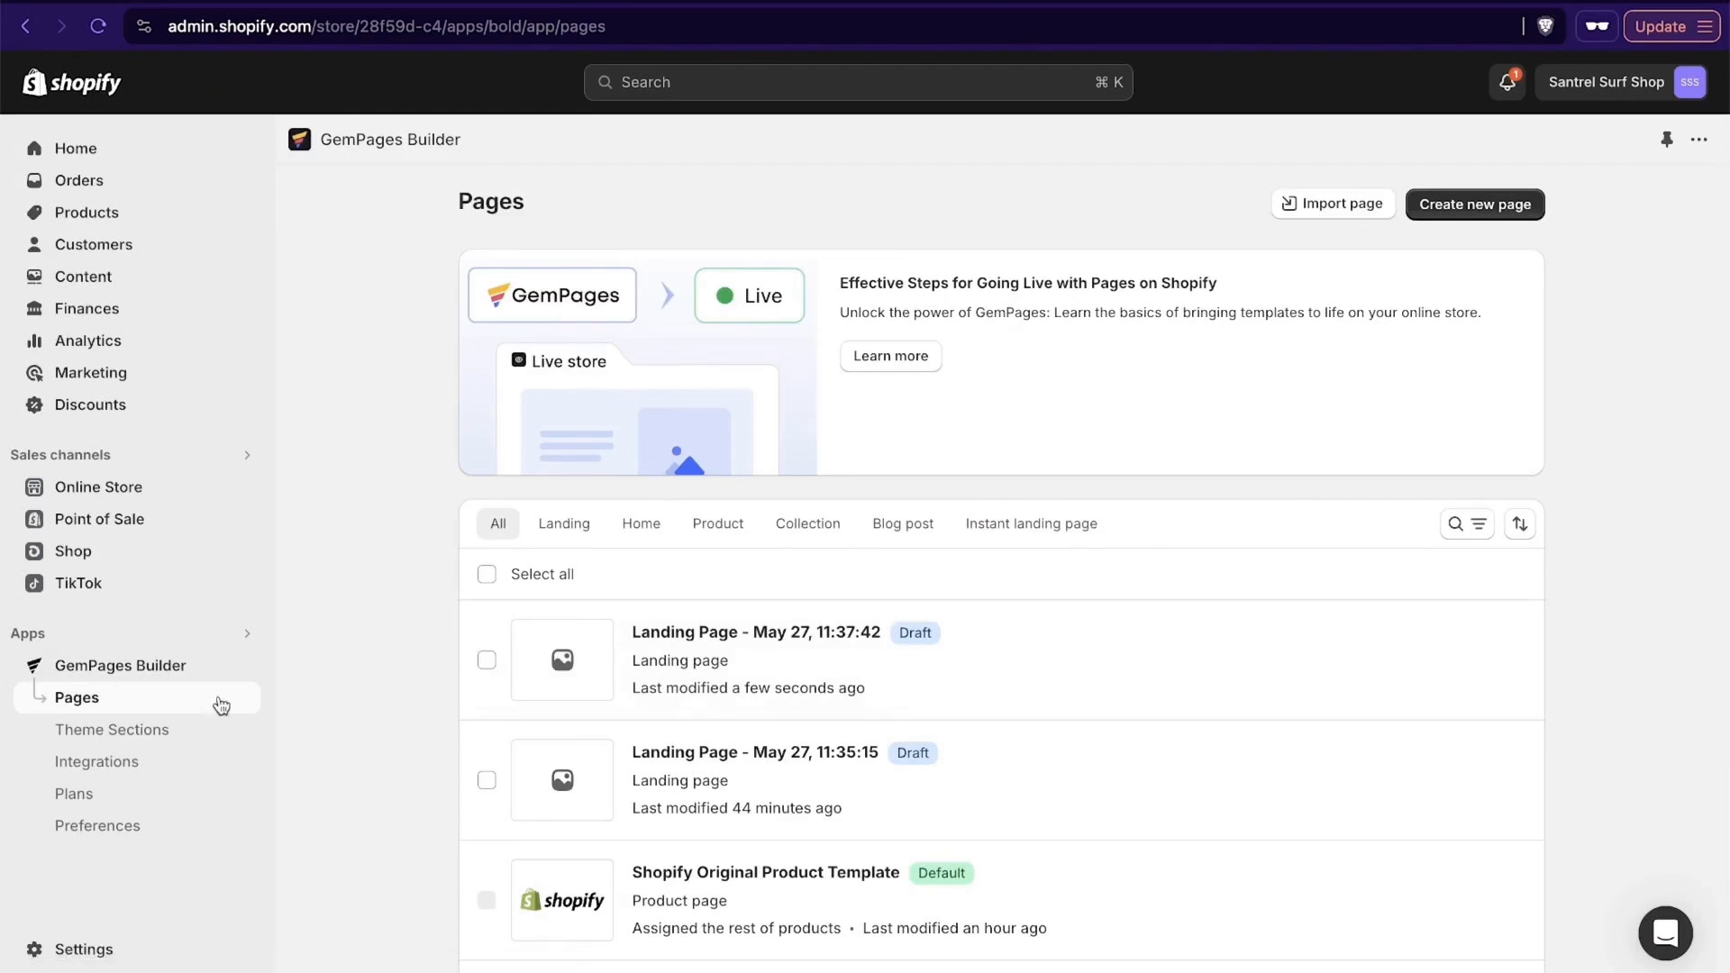
scroll(928, 618, "down", 4)
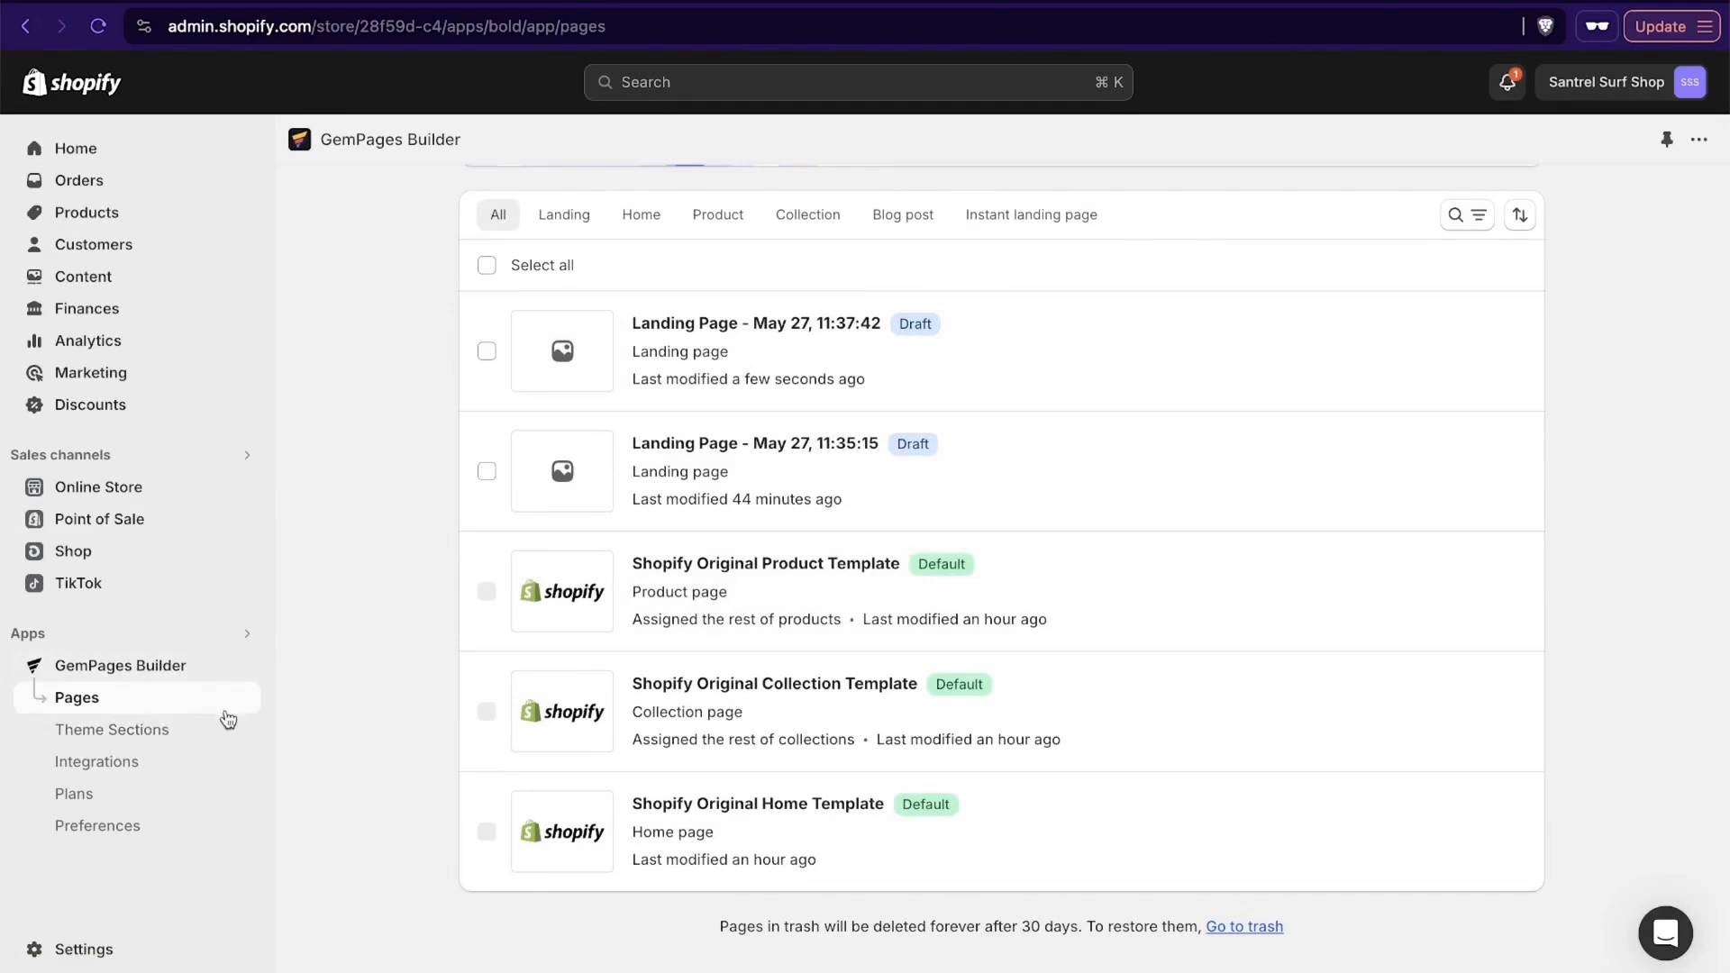
- Look over the GemPages theme sections, app integrations, pricing plans and preferences
left_click(135, 743)
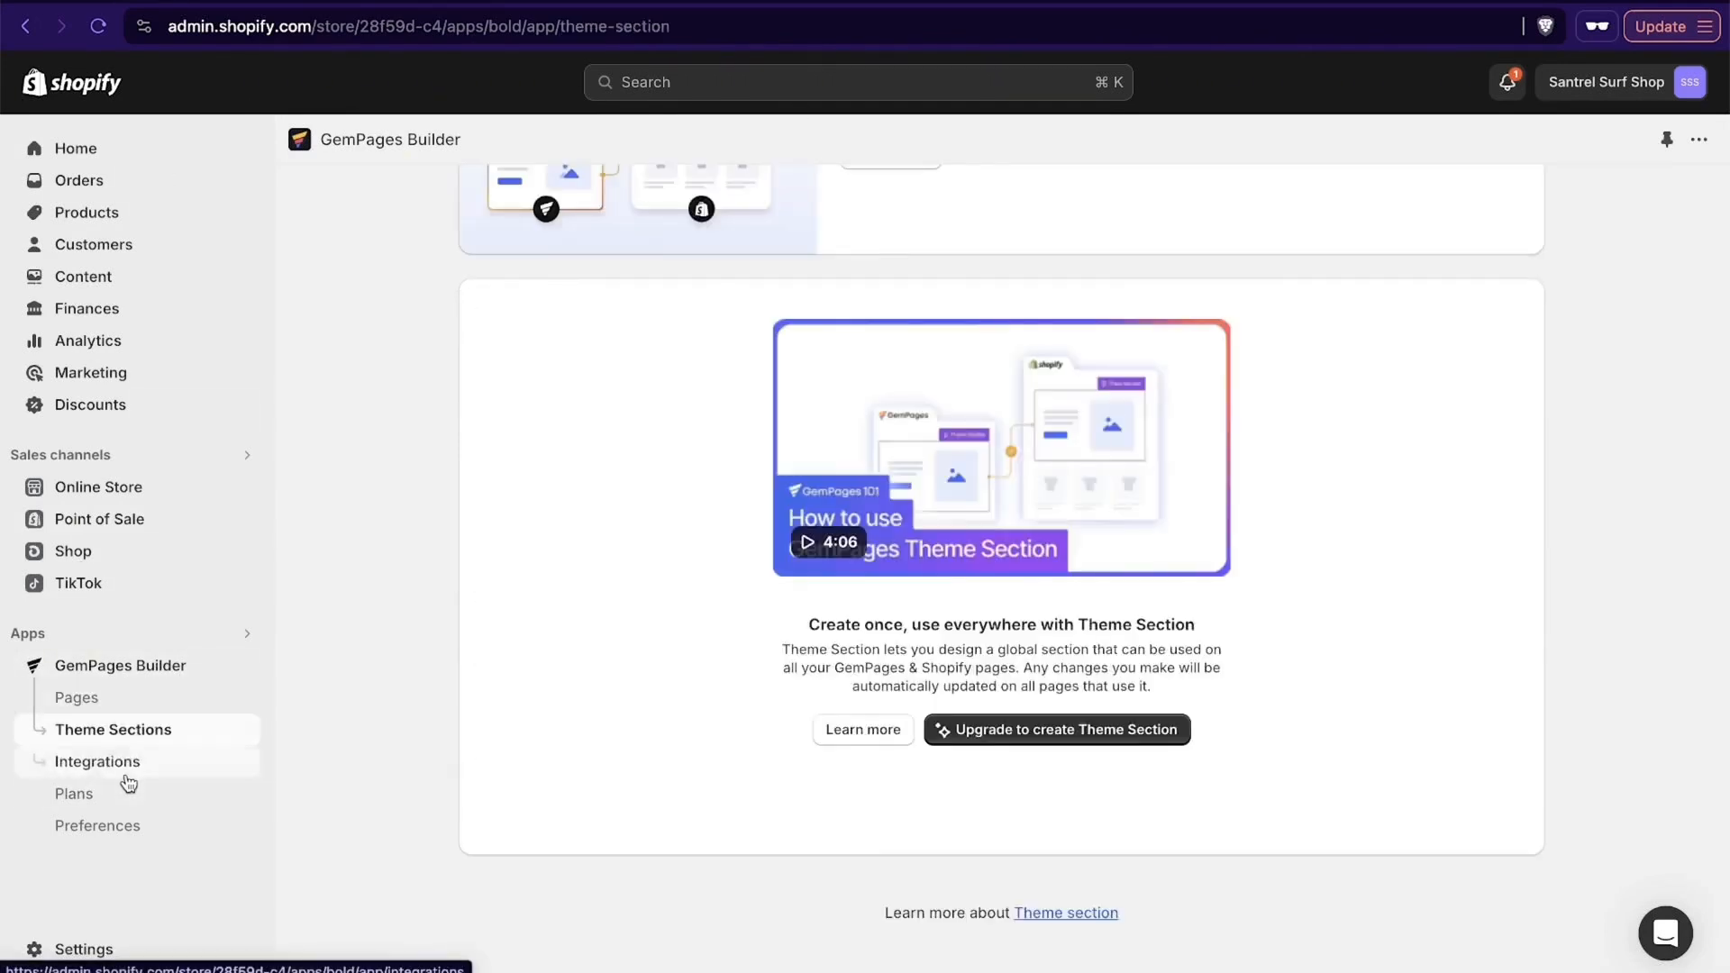
left_click(134, 768)
scroll(760, 661, "up", 4)
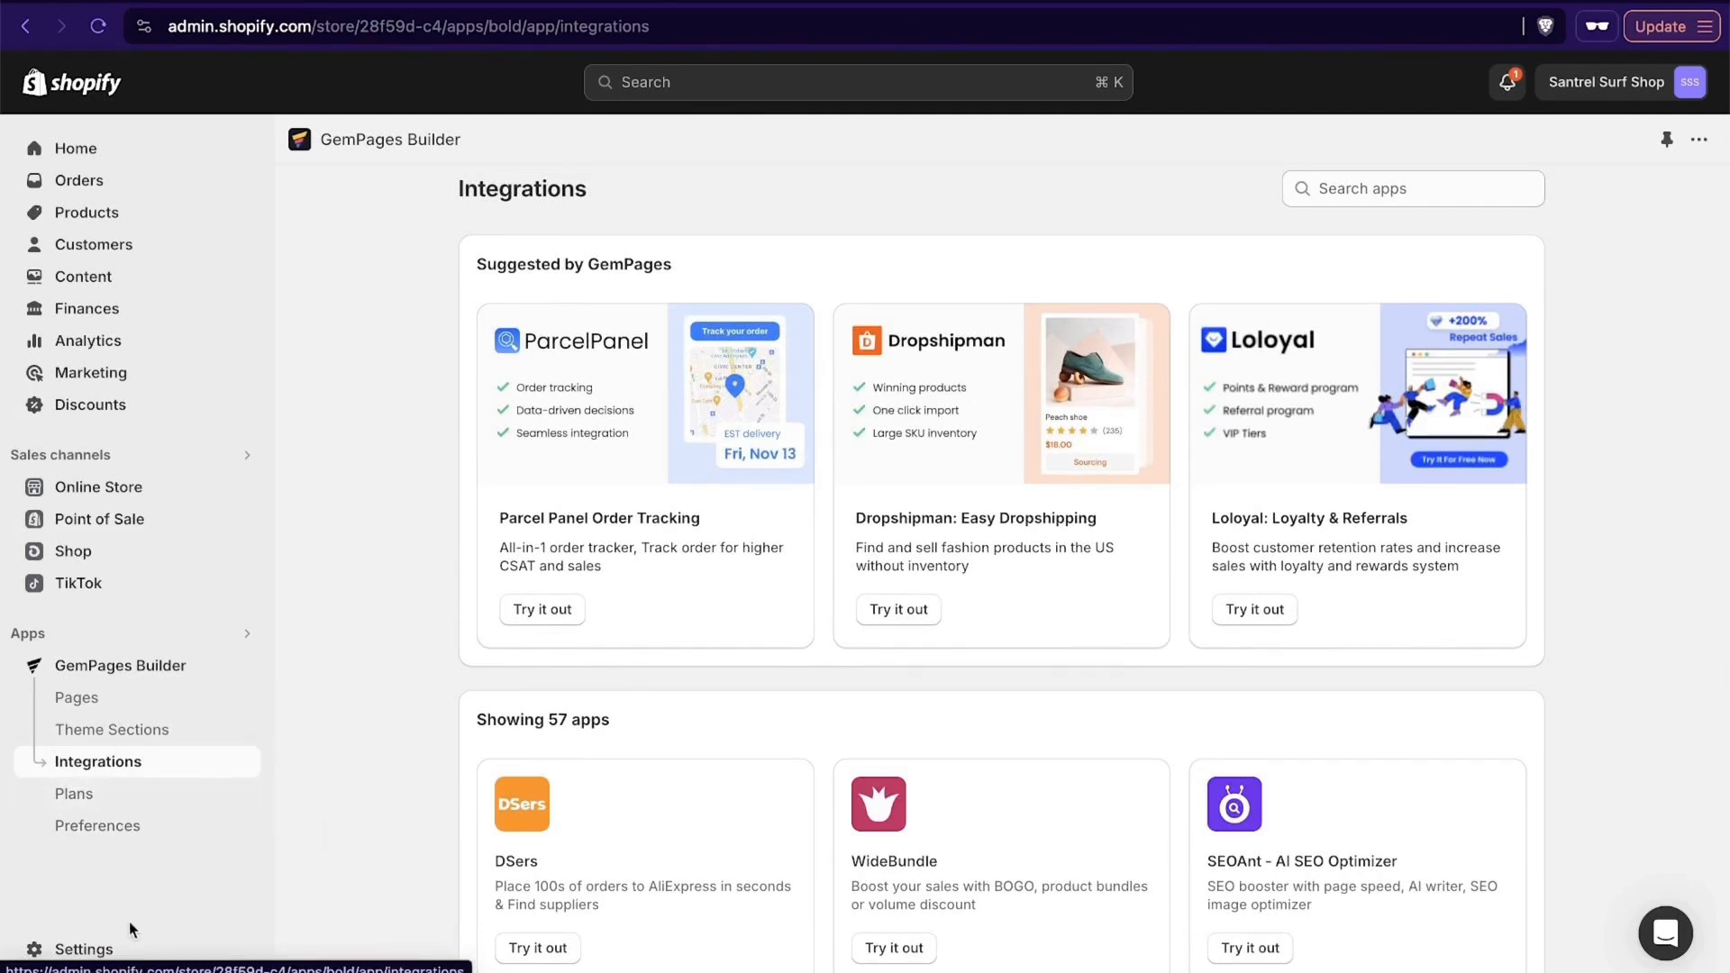
left_click(135, 797)
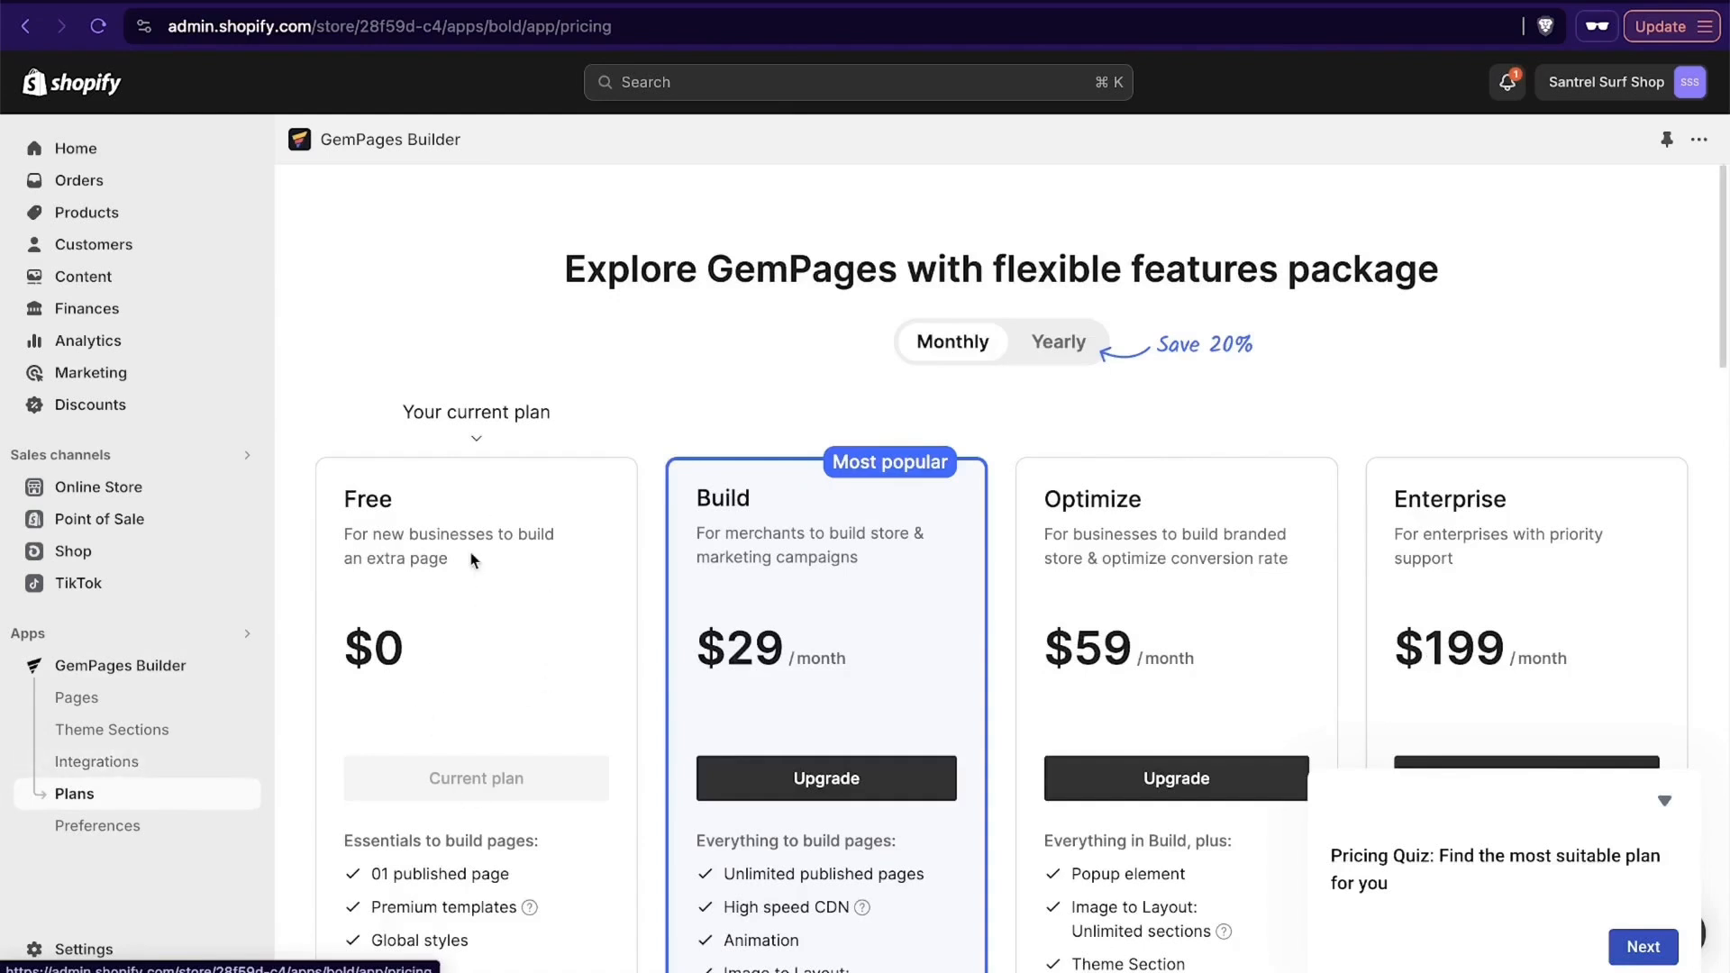
scroll(469, 554, "down", 3)
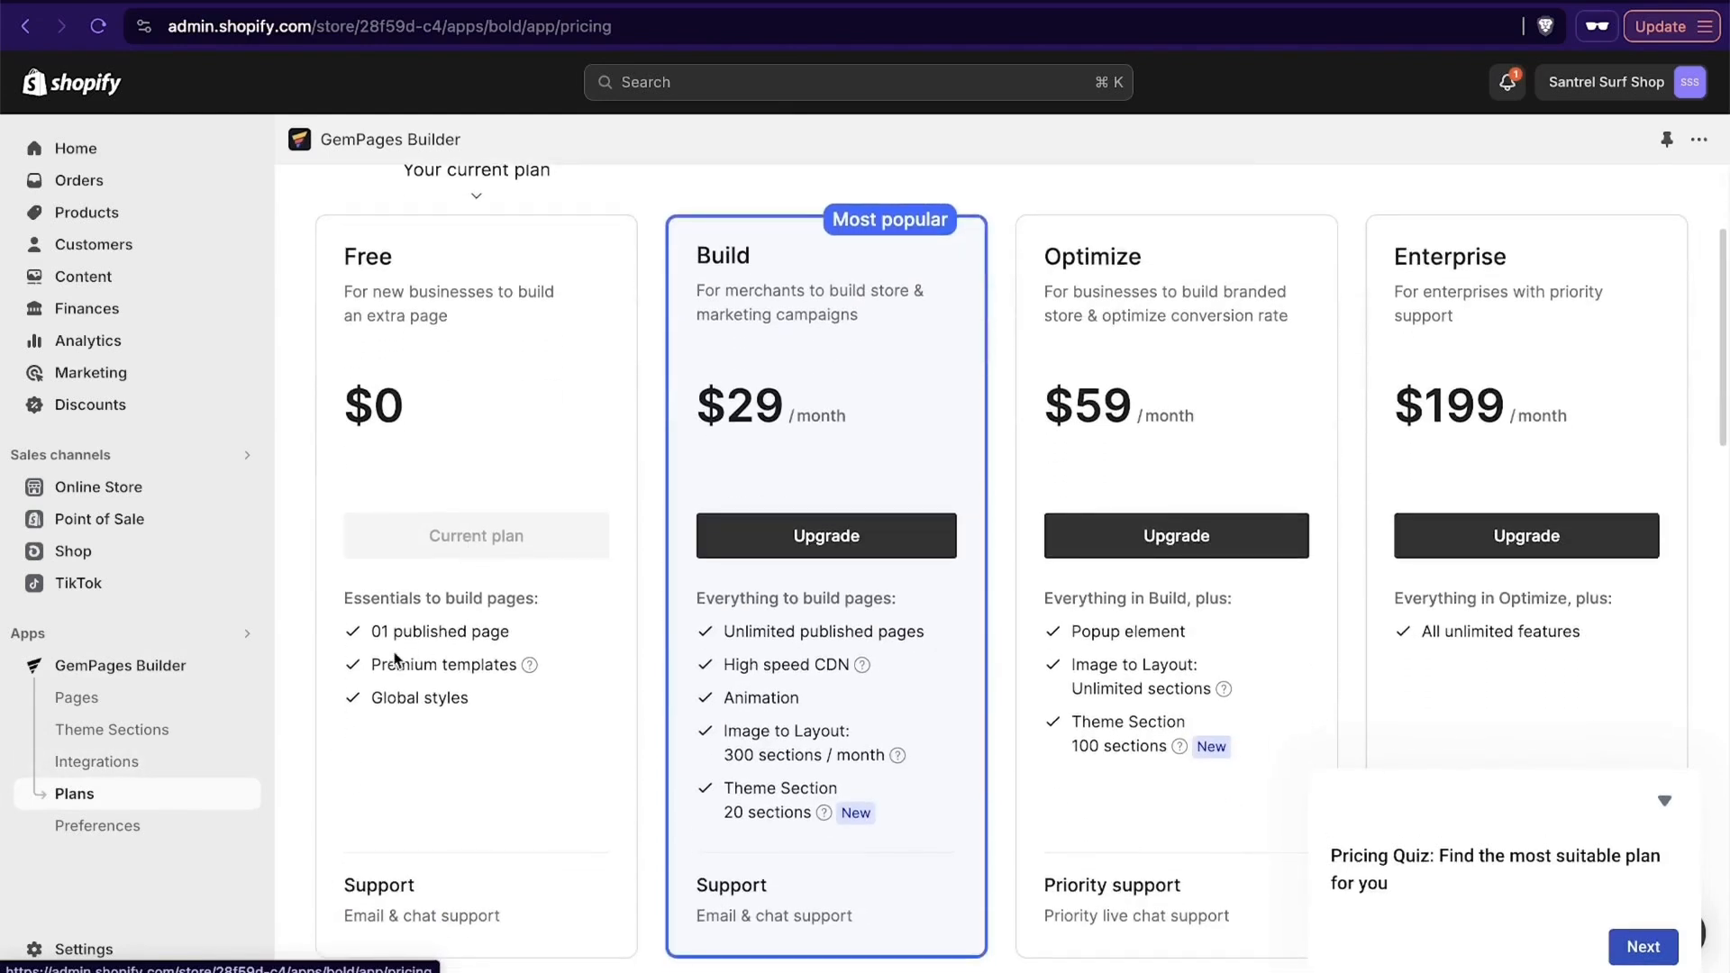
left_click(166, 834)
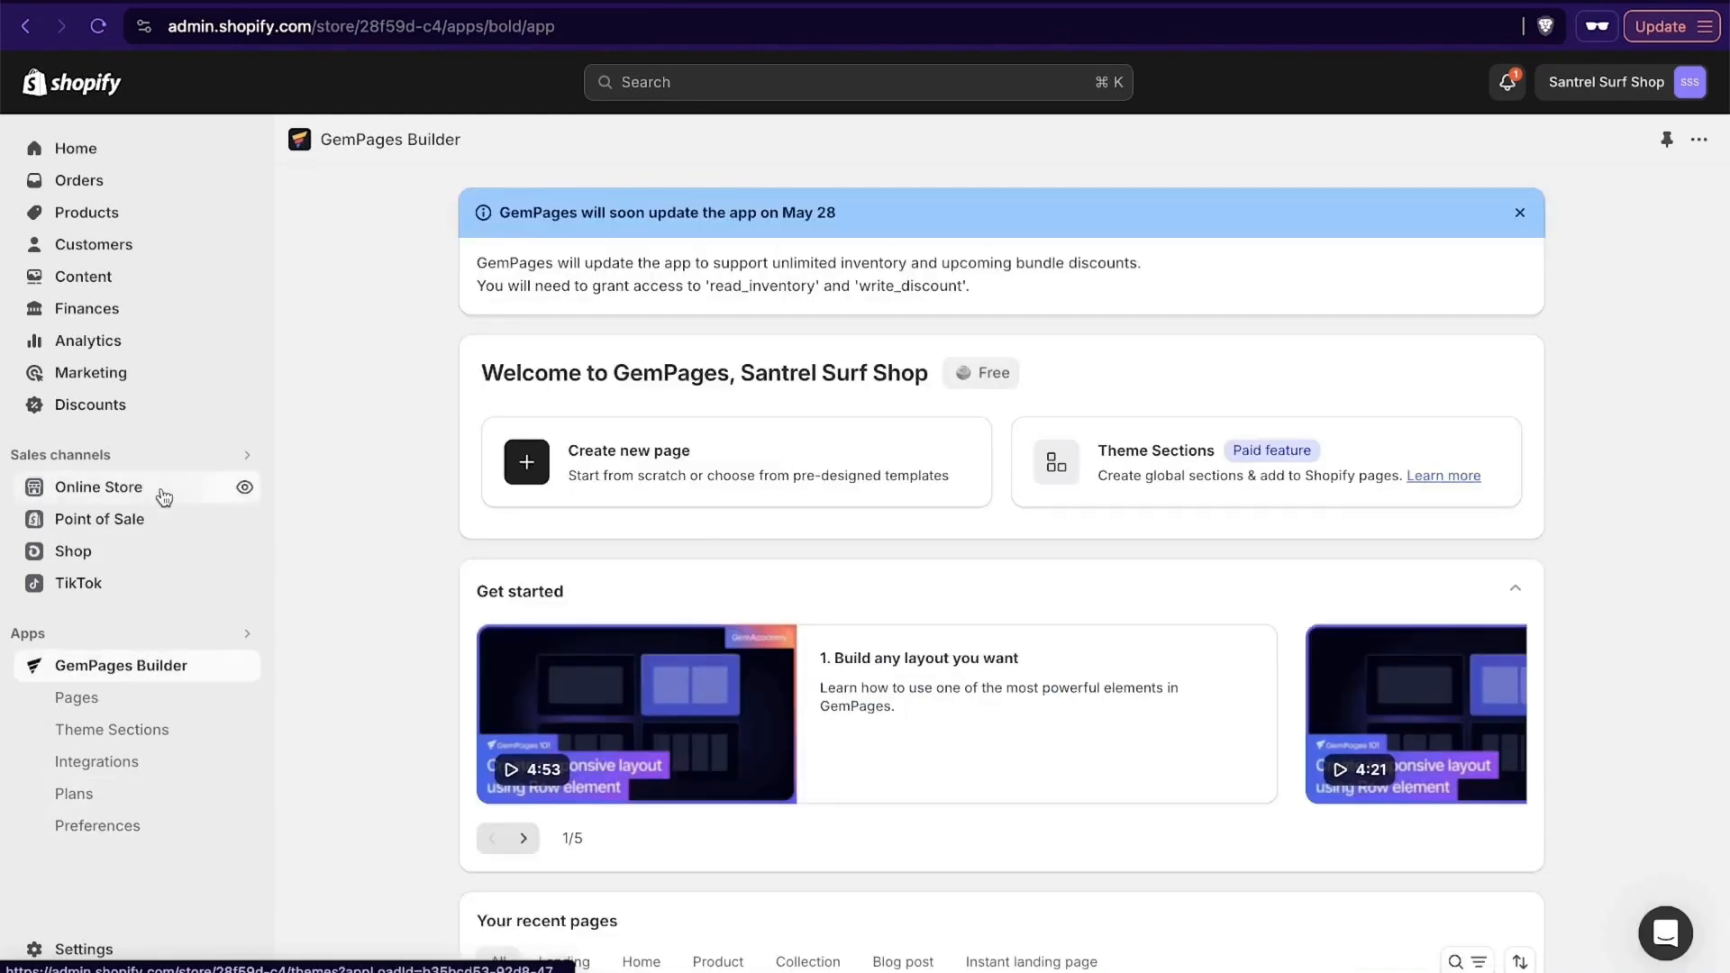
- Check the online store themes and the TikTok channel's marketing and shop features, and return to the Shopify admin home
left_click(159, 493)
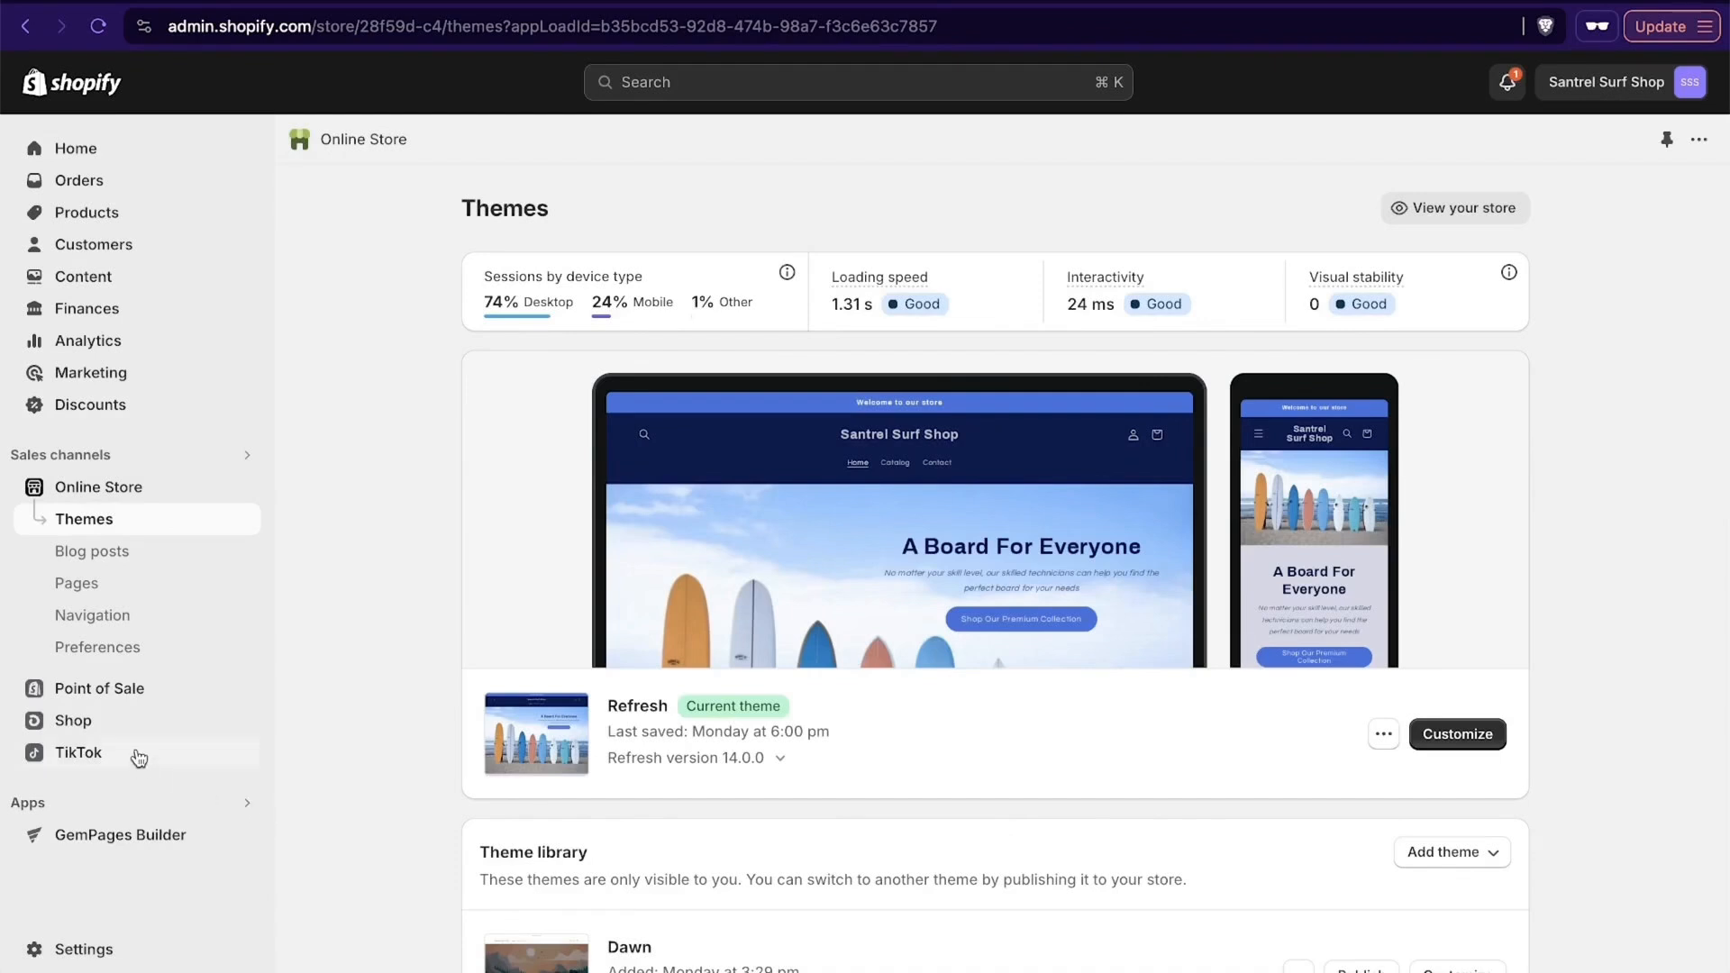
left_click(95, 756)
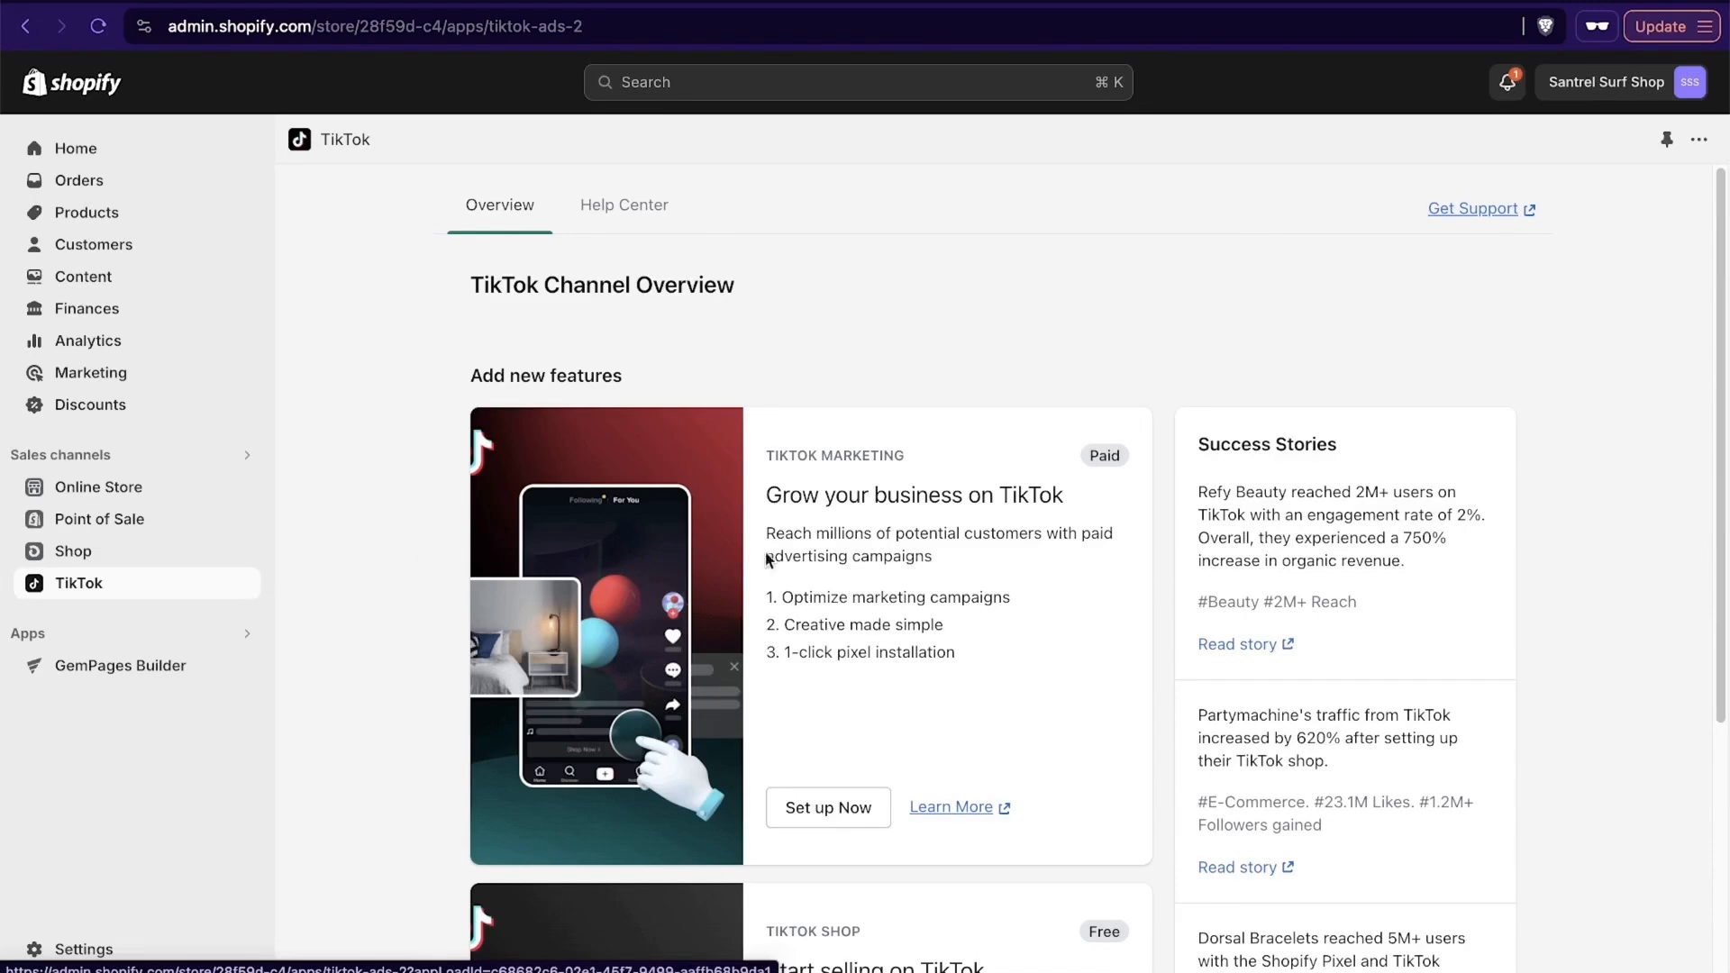
scroll(848, 652, "down", 5)
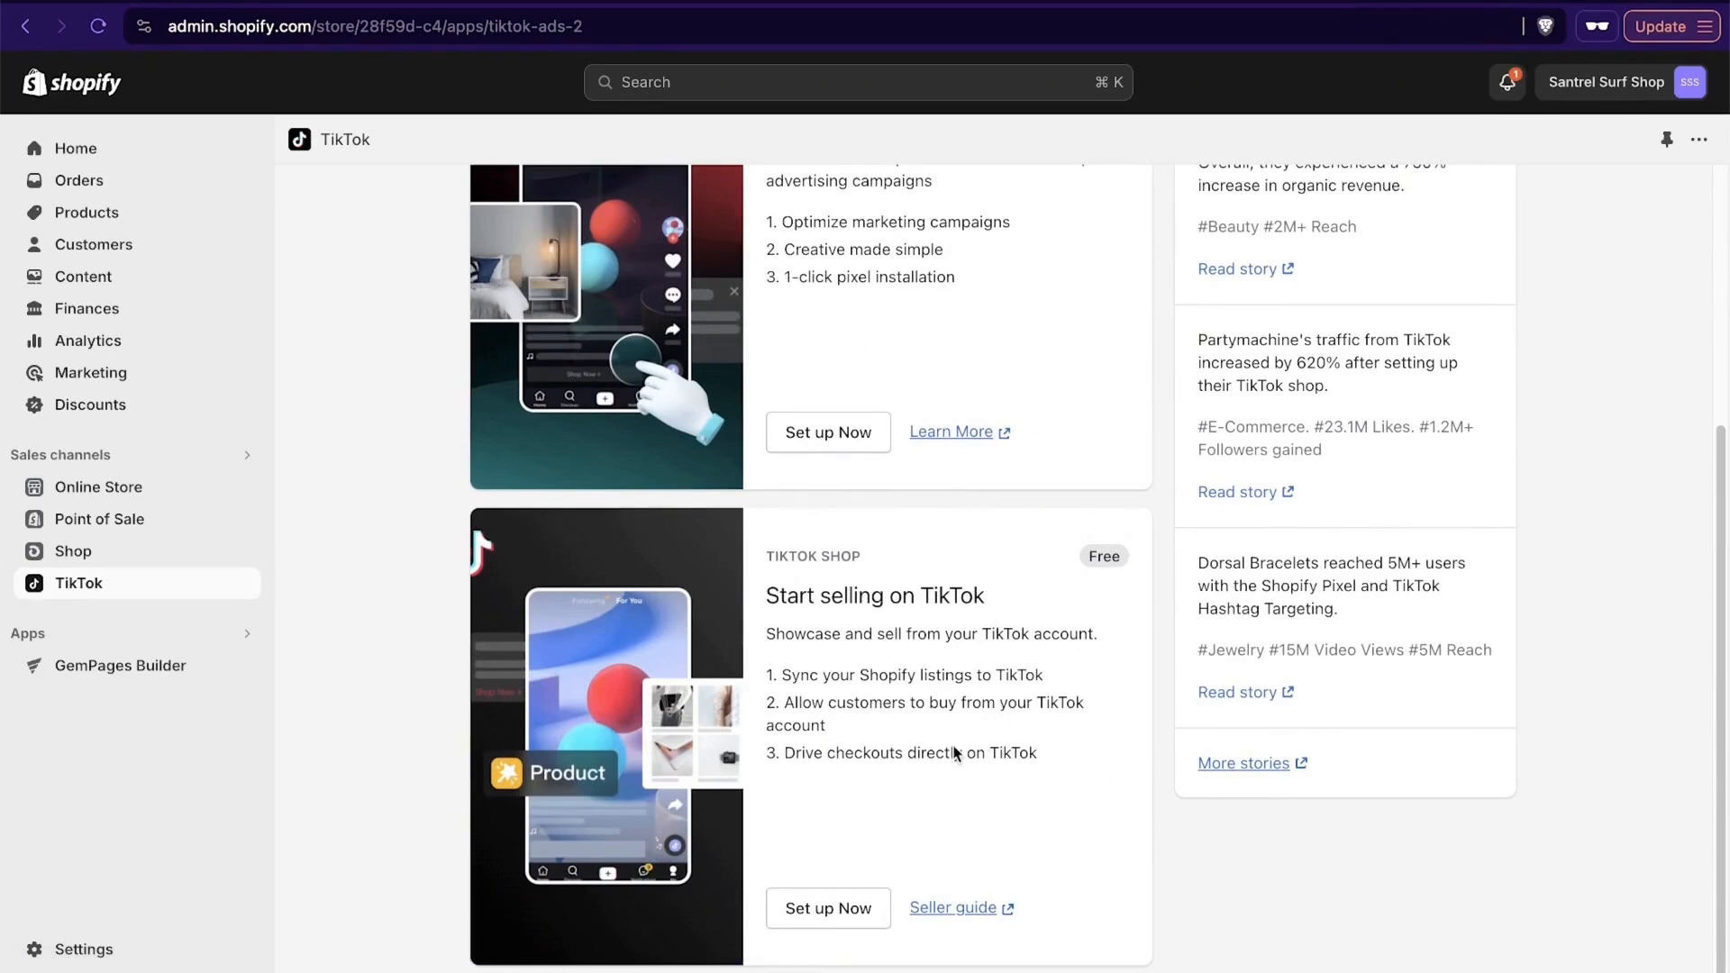
scroll(922, 799, "up", 2)
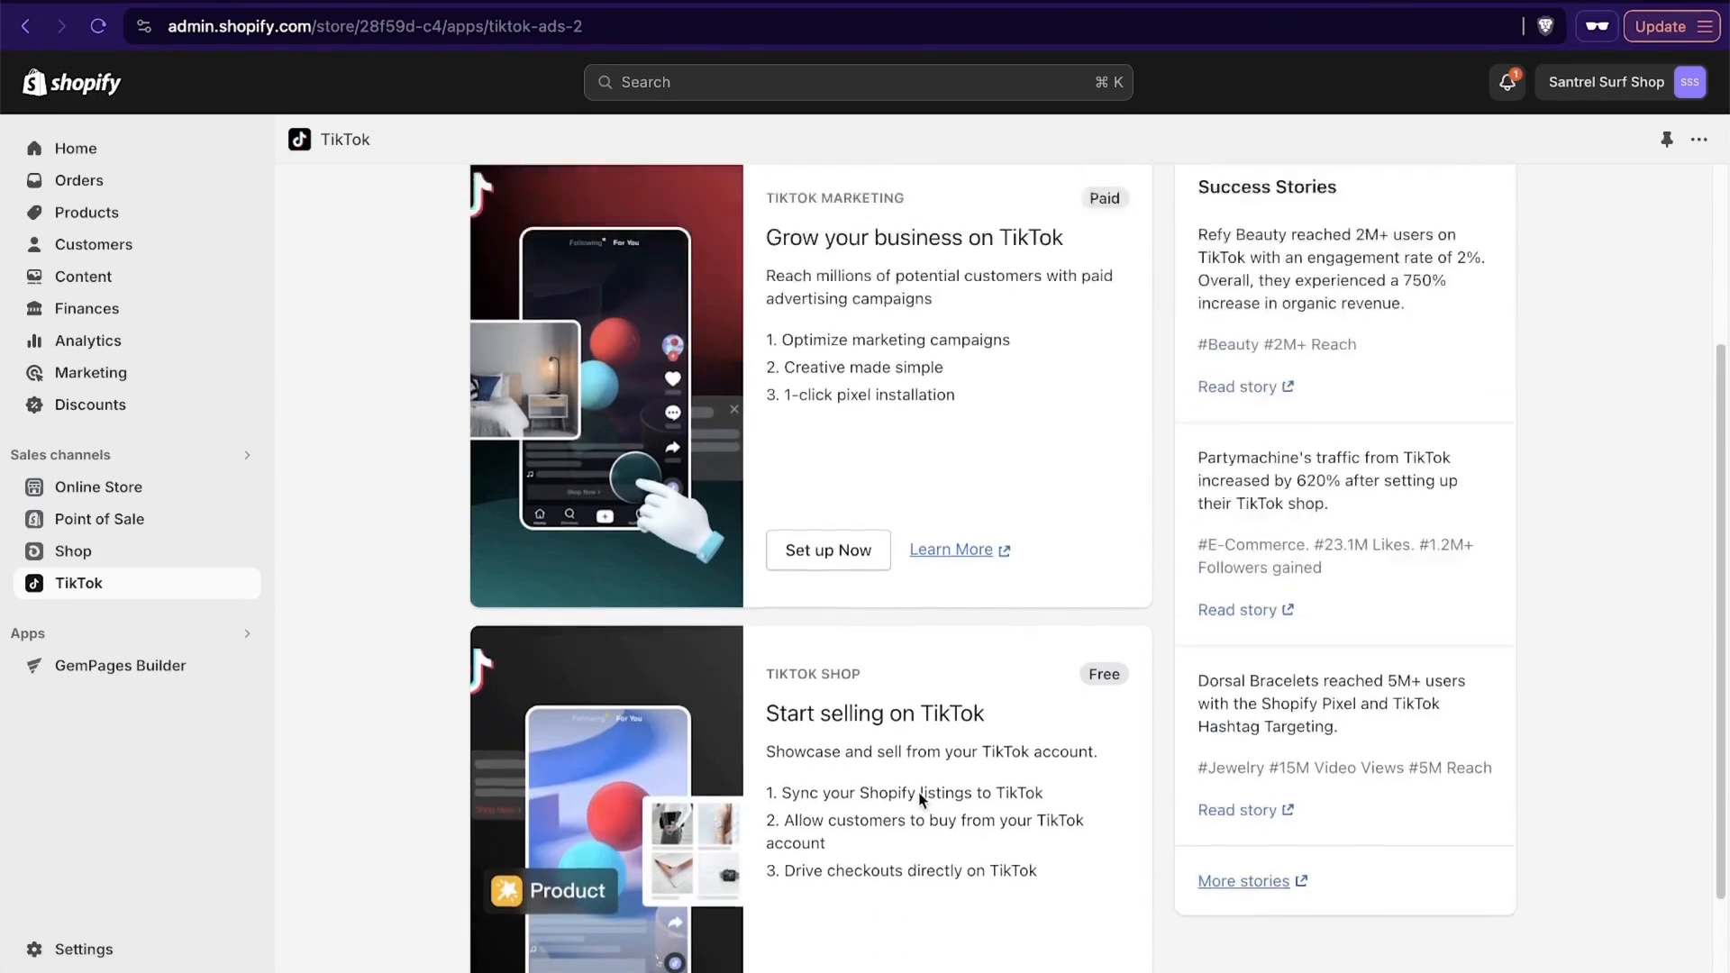
scroll(921, 799, "up", 3)
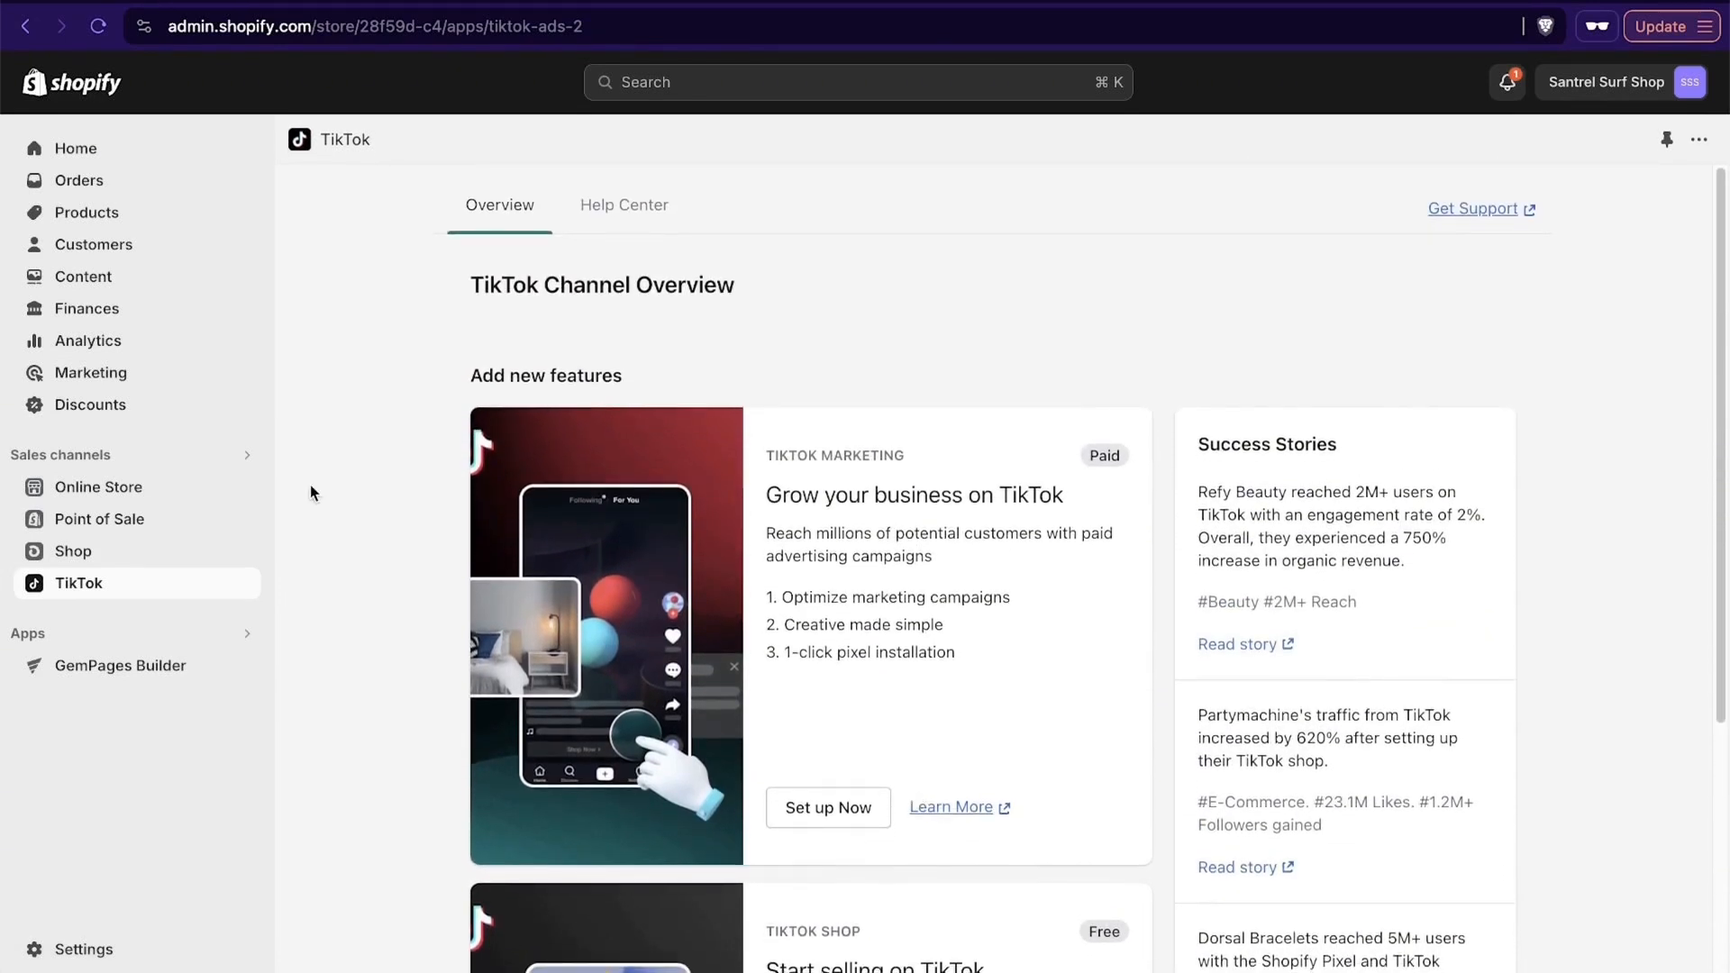
left_click(90, 148)
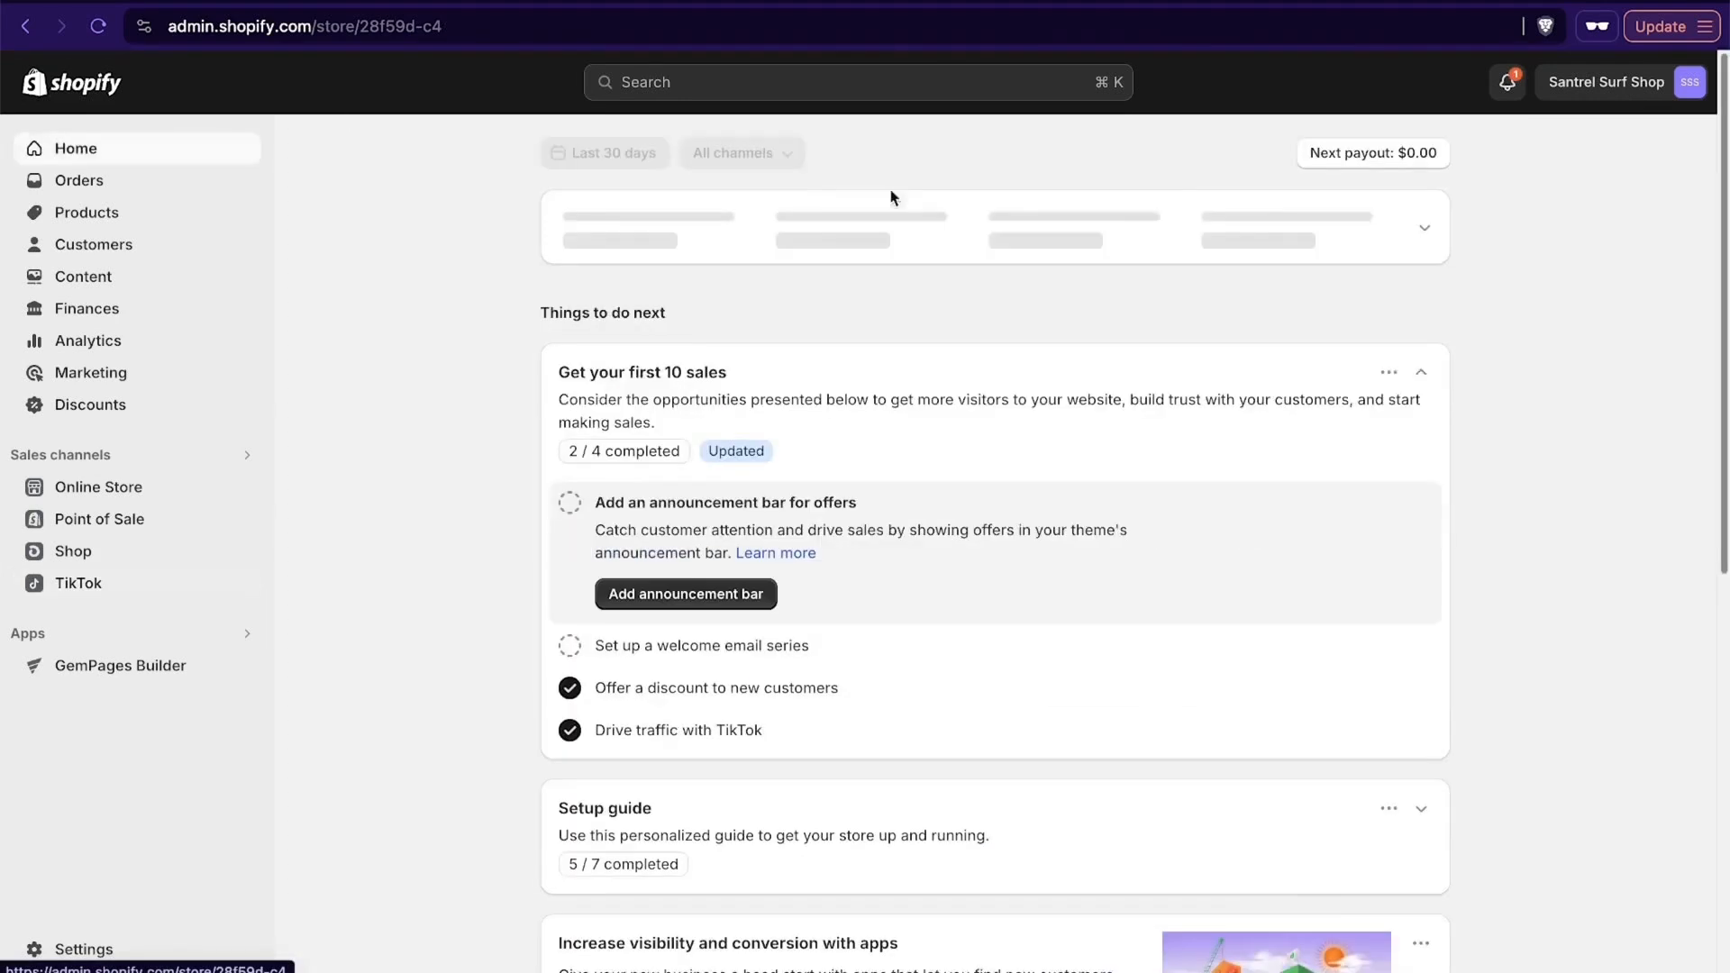